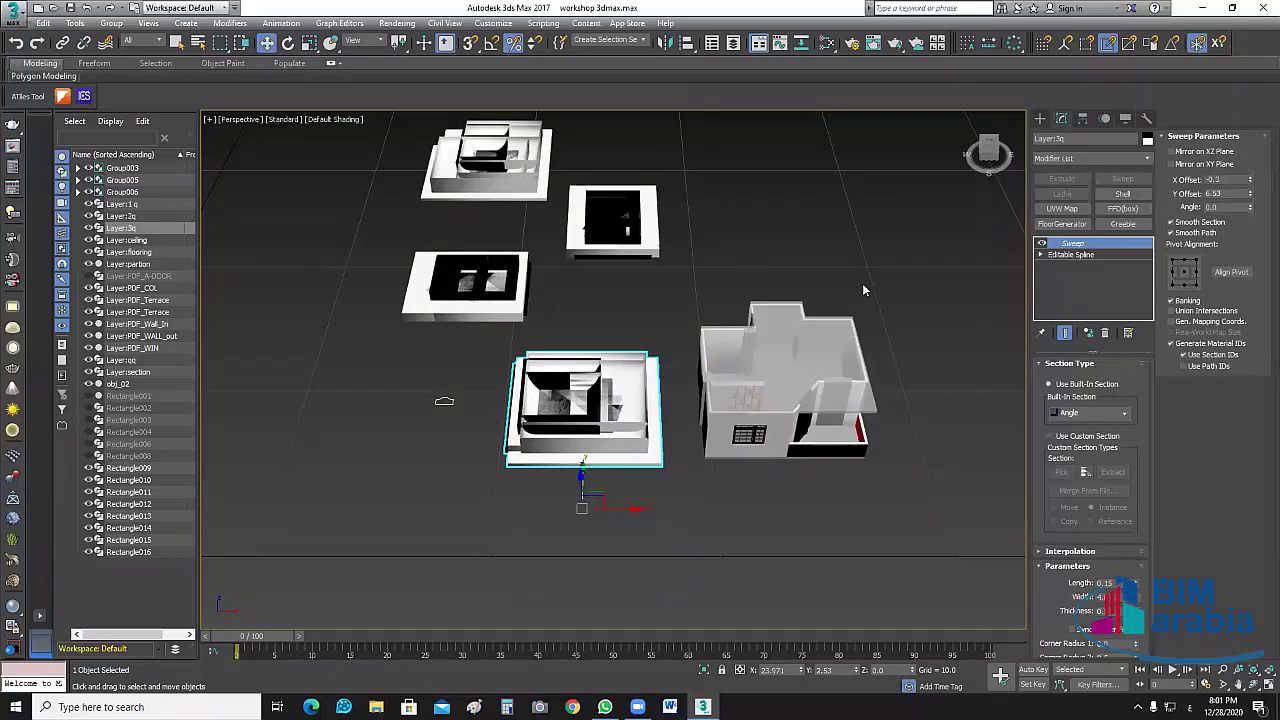
# Review the shared viewport photos and the sweep question in the WhatsApp group chat, and return to 3ds Max.
pyautogui.click(893, 232)
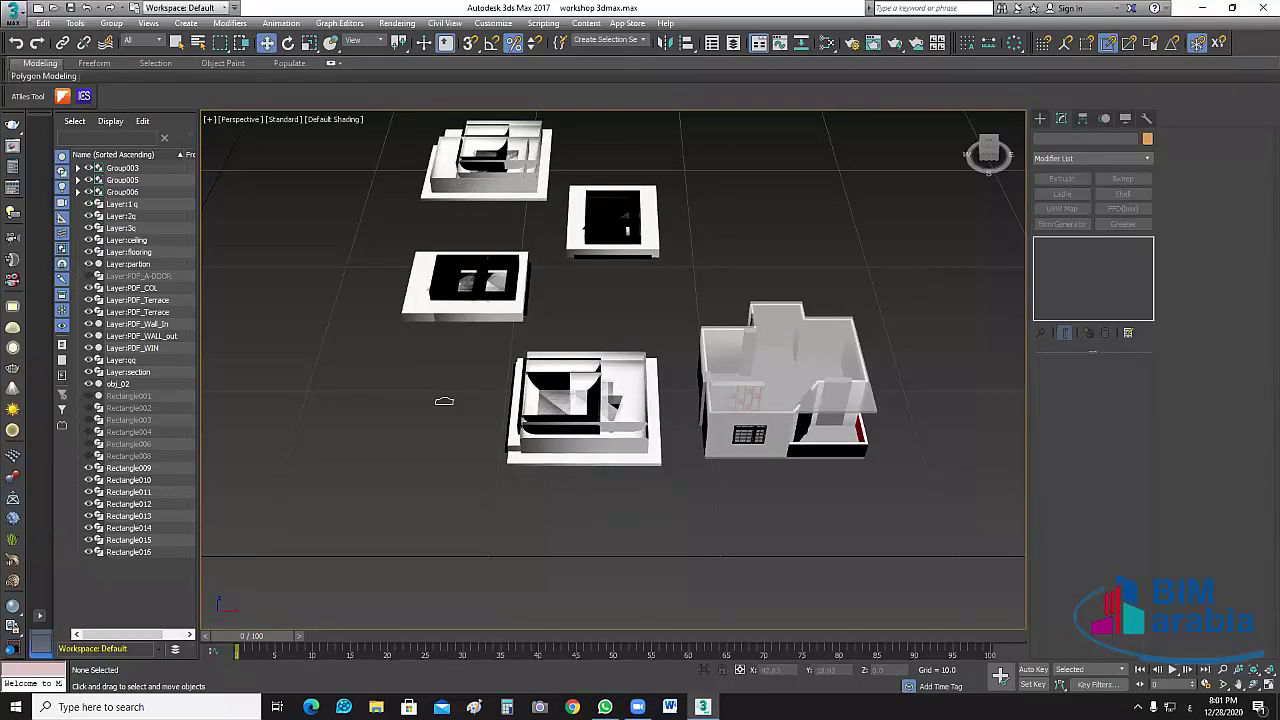
pyautogui.click(605, 706)
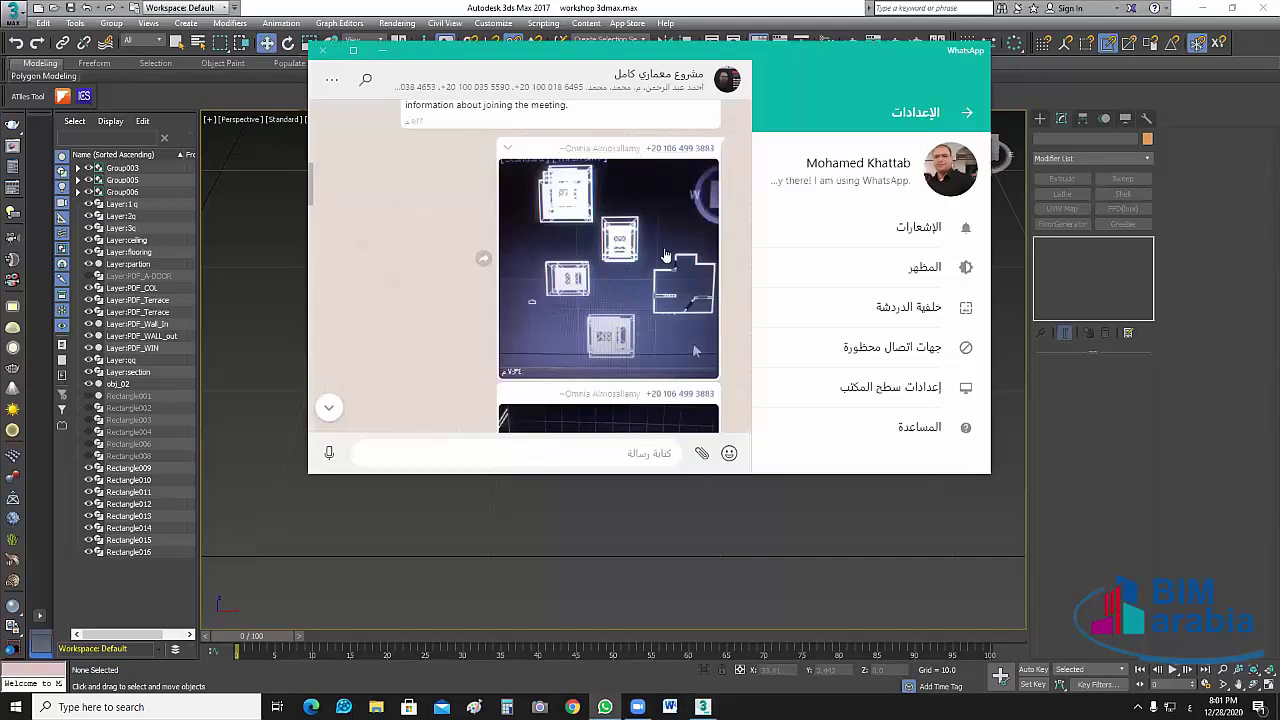
pyautogui.scroll(-5, 680, 260)
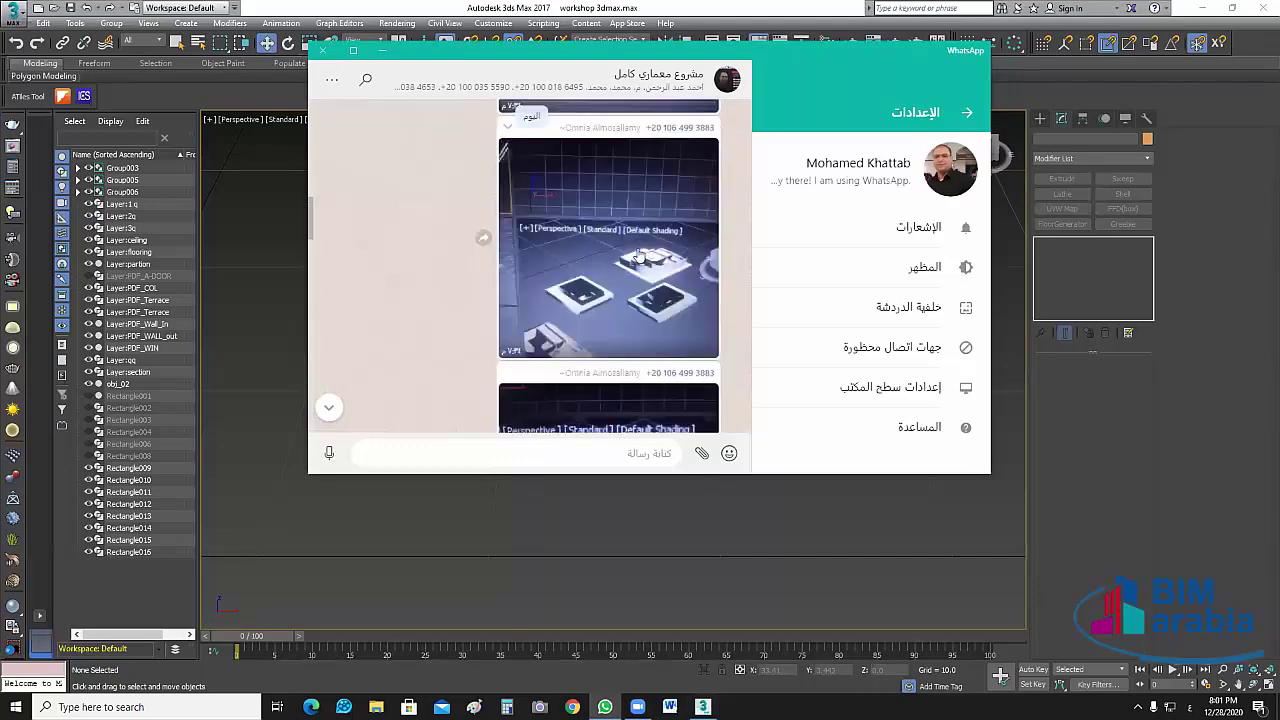
pyautogui.scroll(-3, 660, 226)
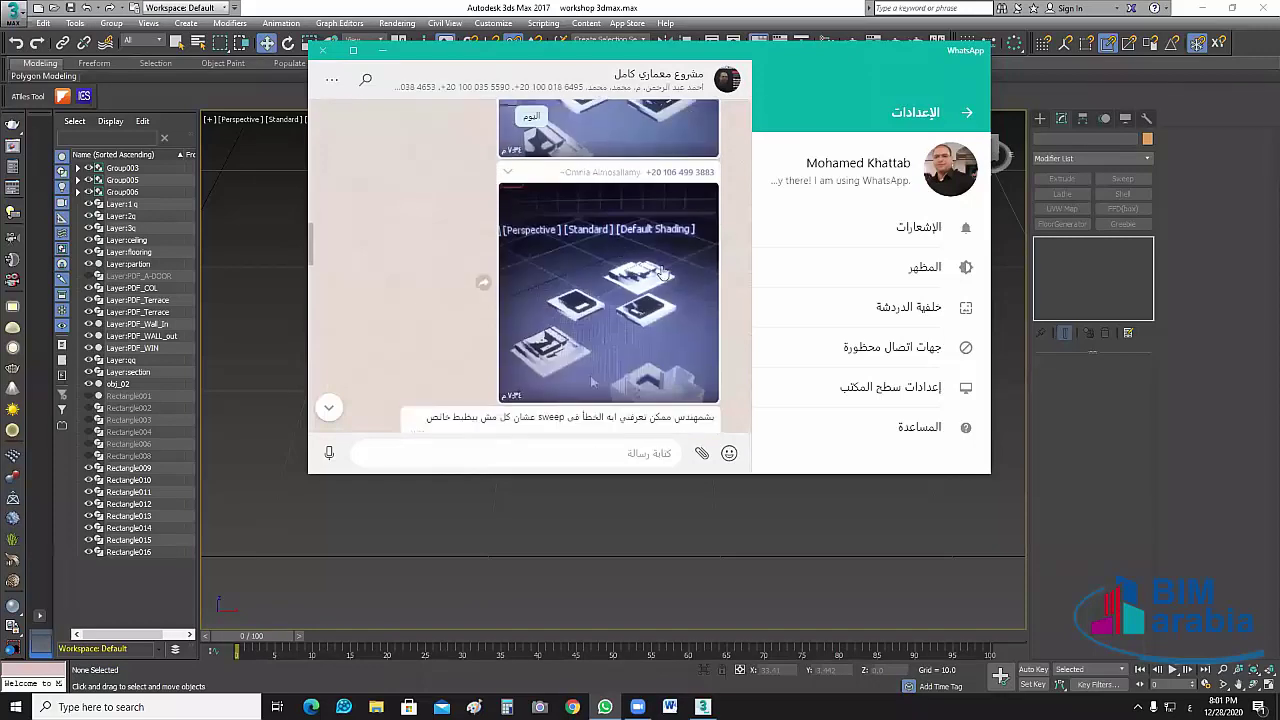
pyautogui.scroll(3, 662, 271)
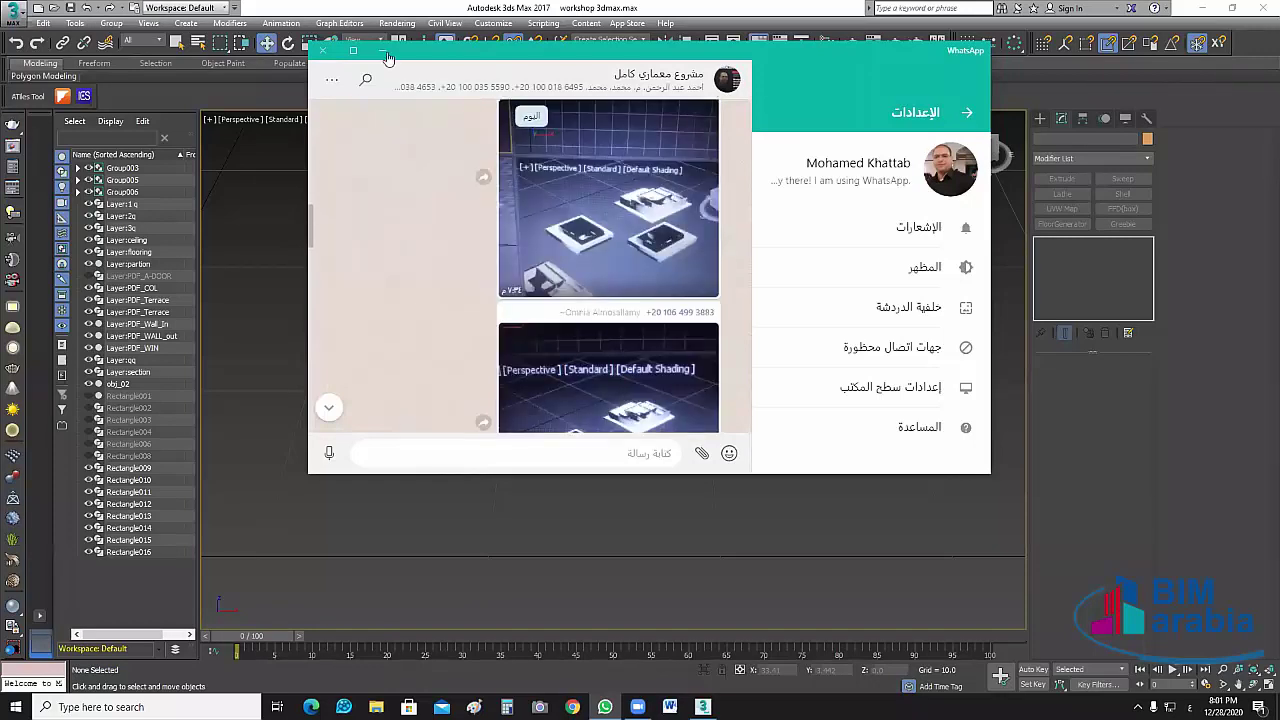
pyautogui.scroll(1, 650, 370)
pyautogui.click(884, 487)
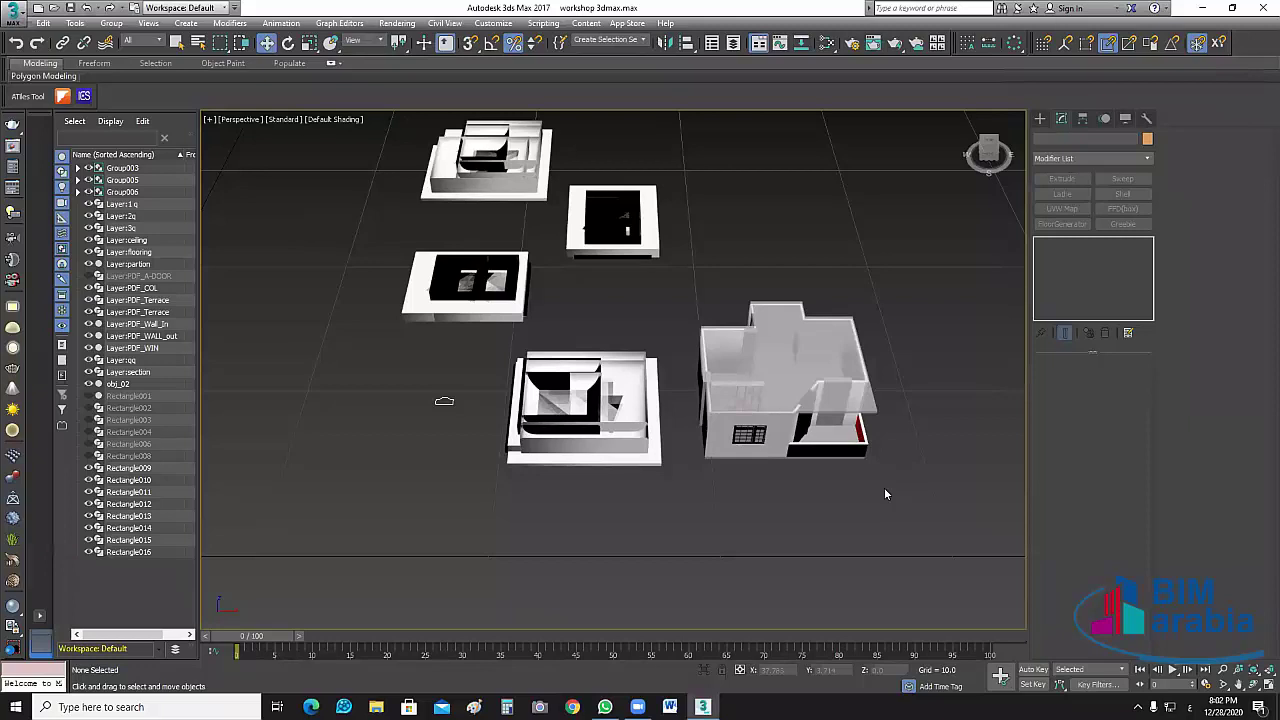
# Try switching the Sweep of the Layer:3q frame to a custom section, and return it to the built-in Angle section.
pyautogui.click(615, 450)
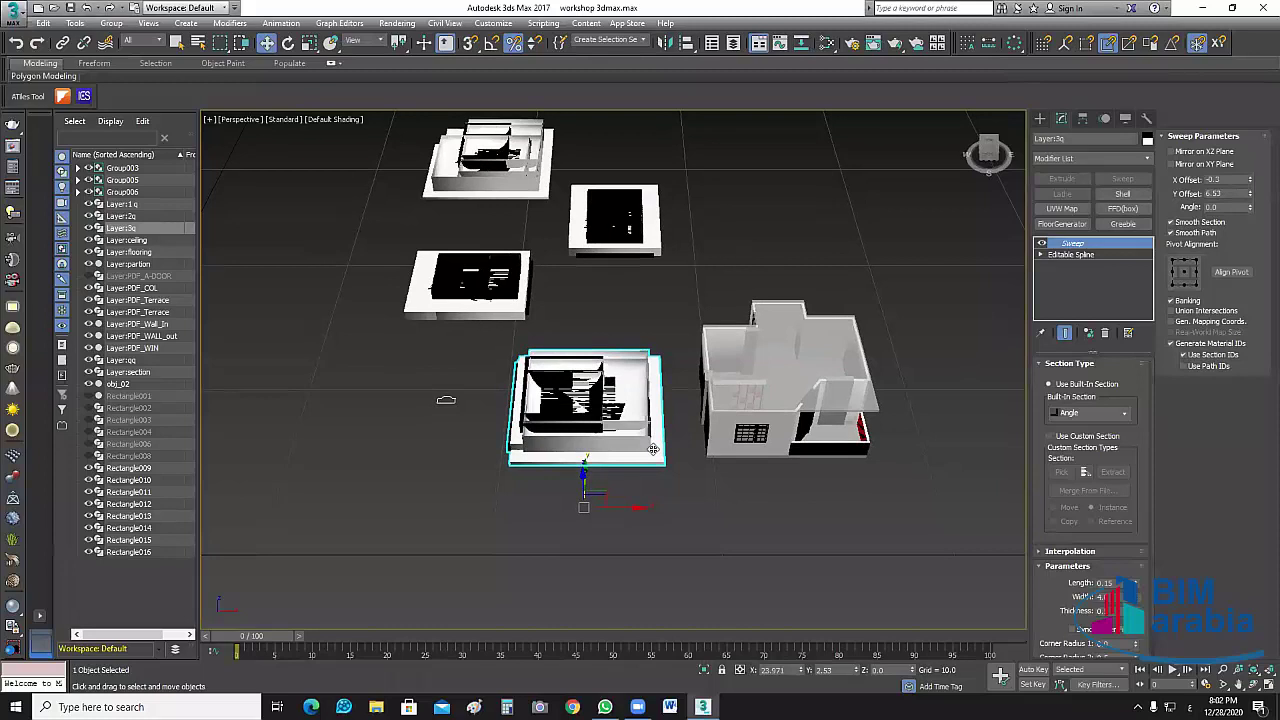
pyautogui.scroll(2, 653, 449)
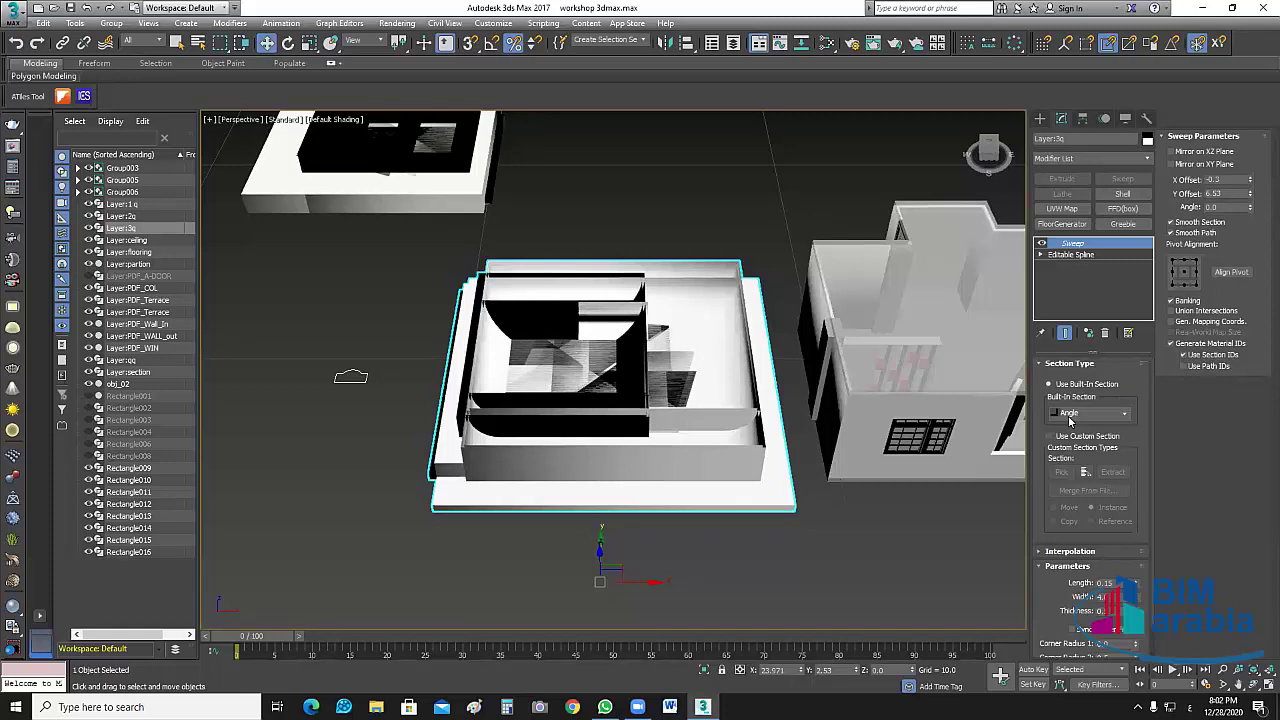
pyautogui.click(1070, 416)
pyautogui.click(1049, 436)
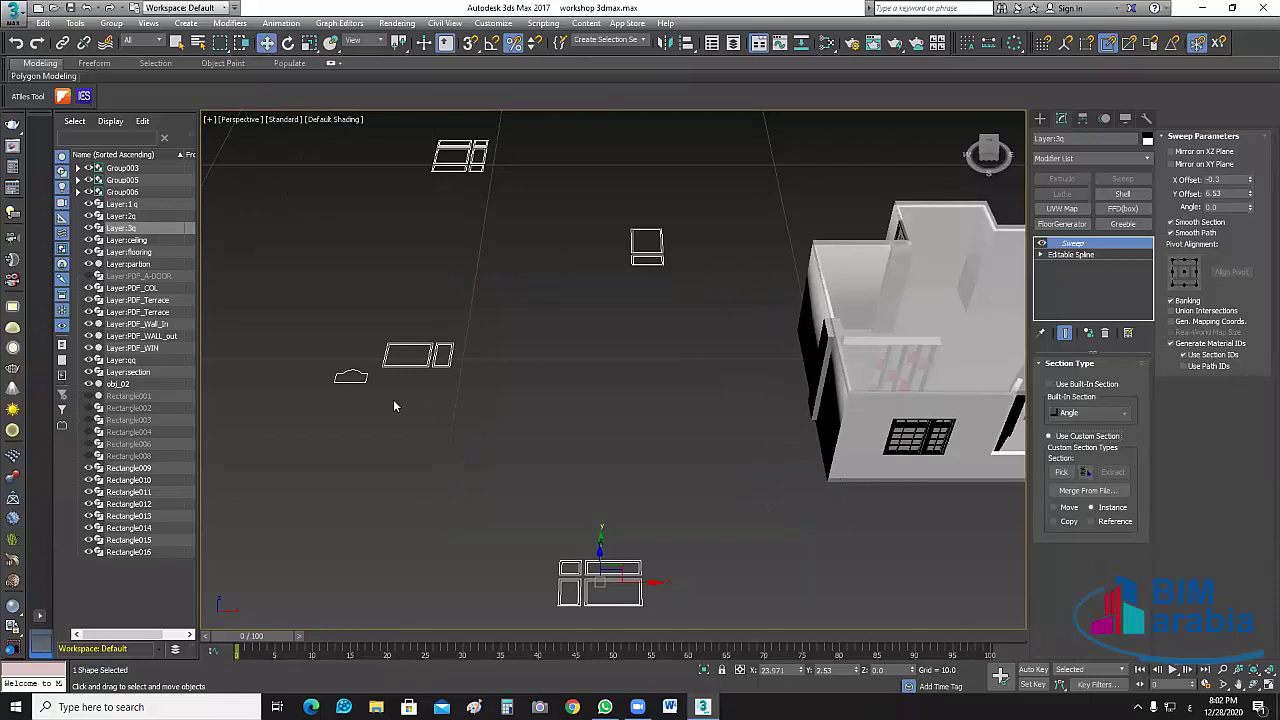
pyautogui.click(1067, 415)
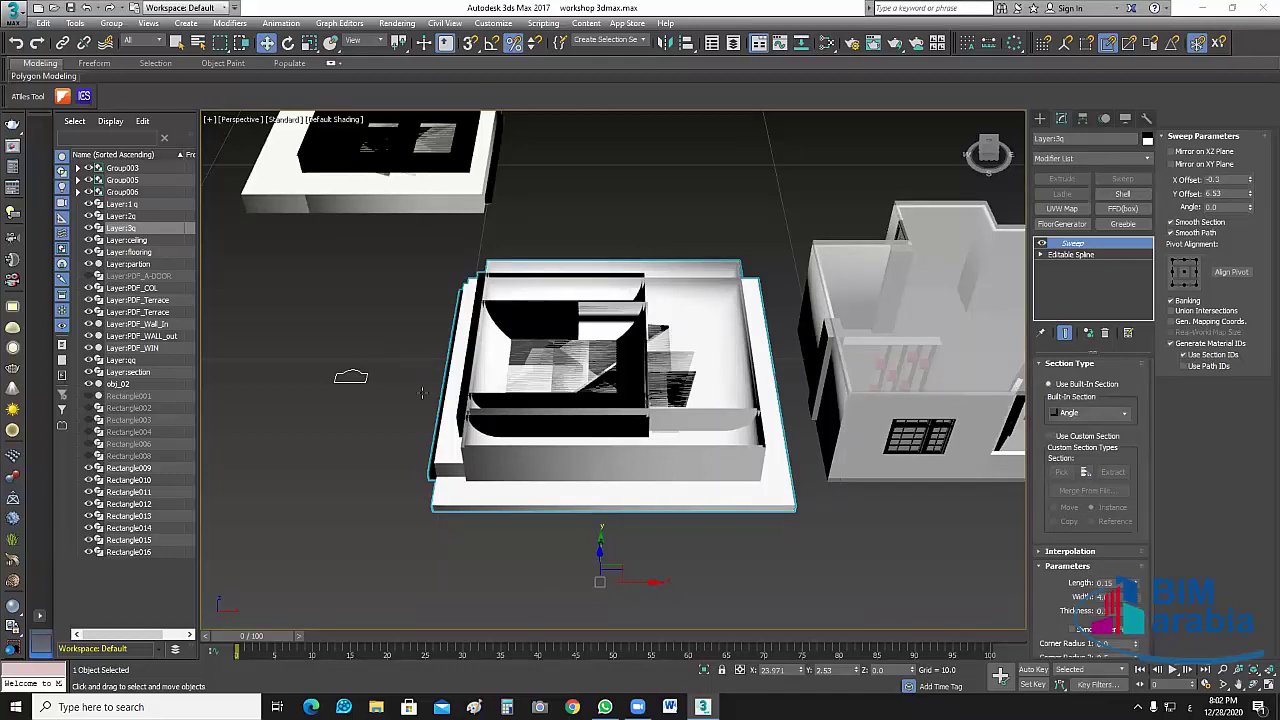
# Turn off the Sweep modifier on the Layer:3q frame so only its base splines are displayed.
pyautogui.moveTo(375, 350); pyautogui.dragTo(409, 352, button='middle')
pyautogui.click(373, 378)
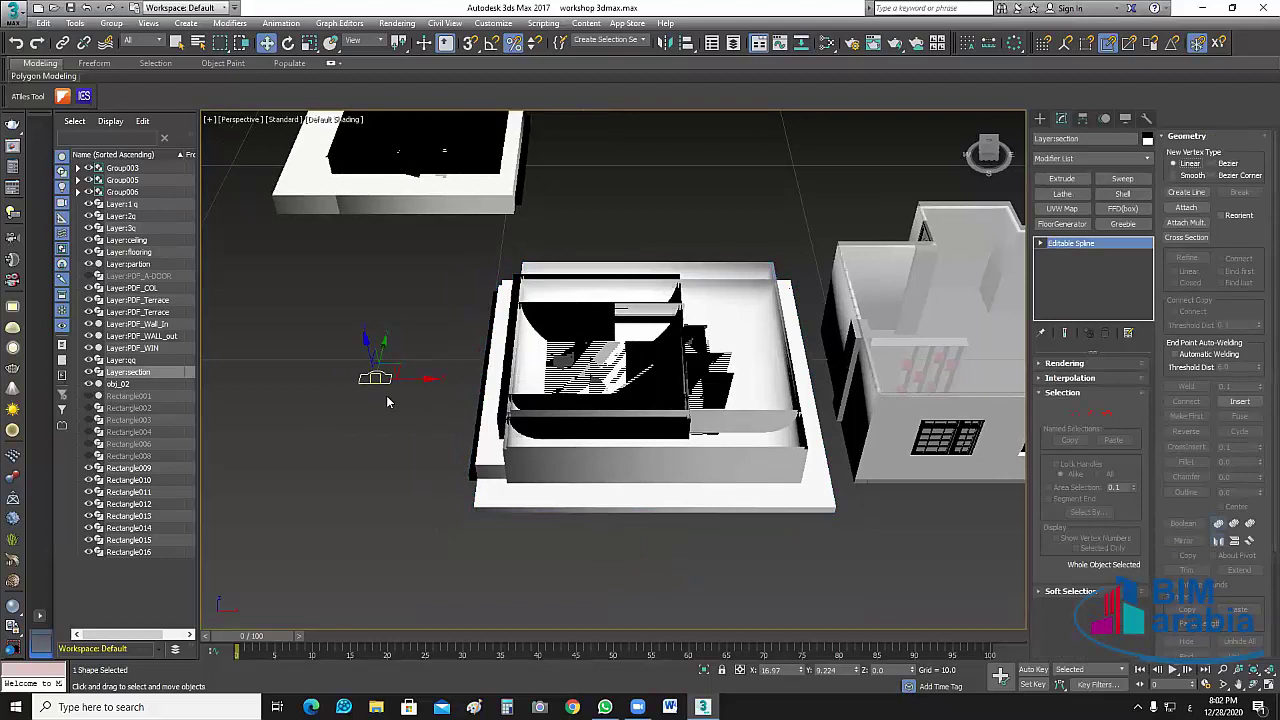
pyautogui.click(719, 460)
pyautogui.click(1041, 246)
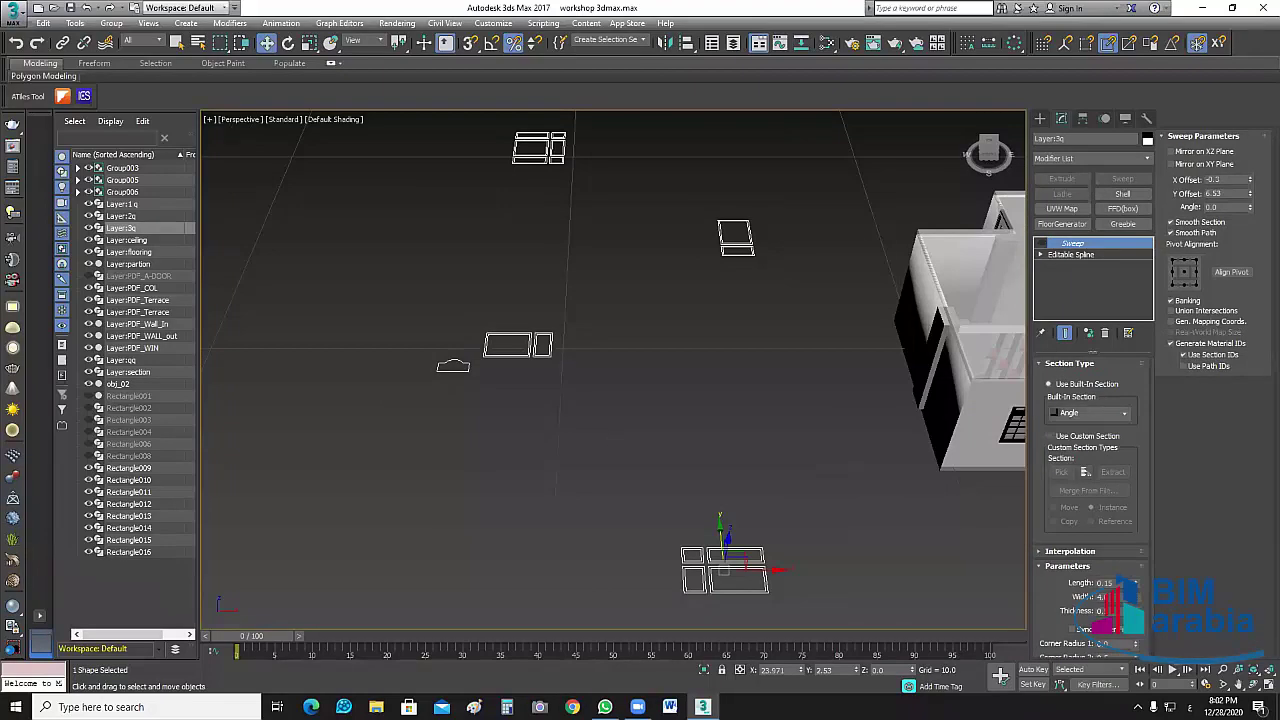
# Compare the arched section profile with the double rectangular path outlines, and select the Layer:section shape.
pyautogui.scroll(5, 472, 356)
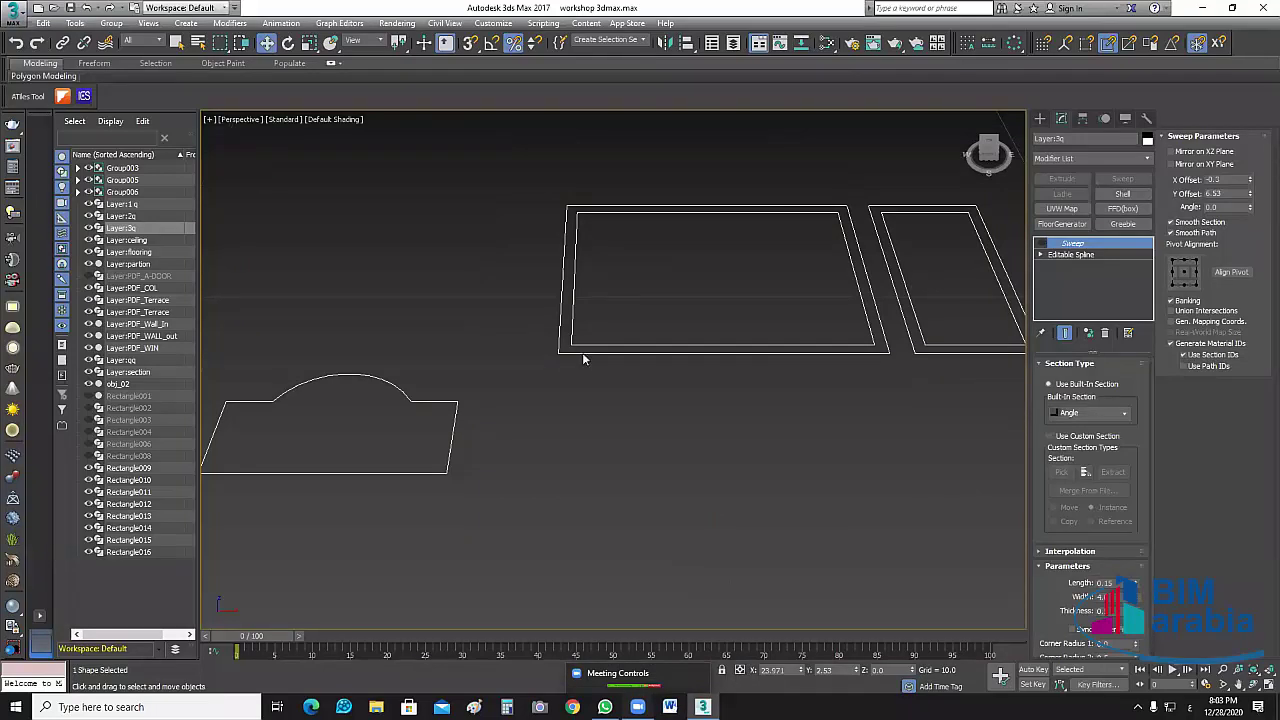
pyautogui.click(629, 375)
pyautogui.moveTo(573, 402); pyautogui.dragTo(573, 452, button='middle')
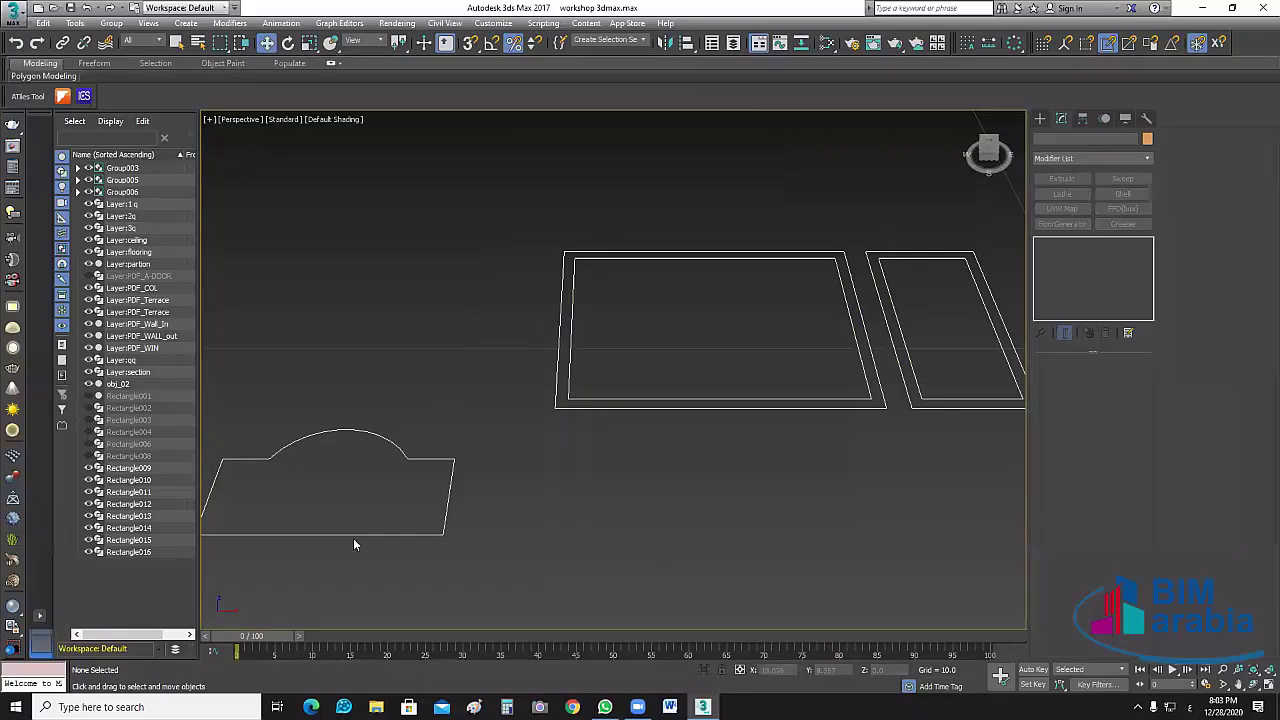
pyautogui.click(401, 466)
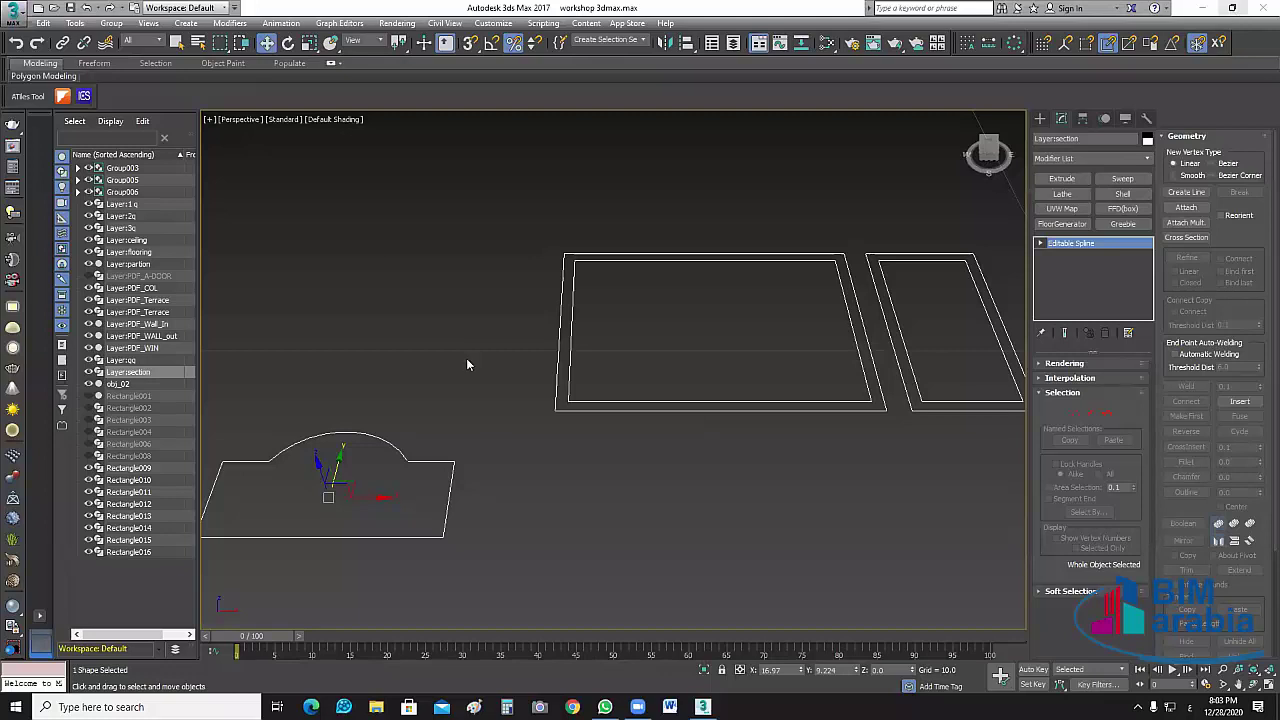
# Launch AutoCAD 2020 from the desktop, and bring 3ds Max back to full screen.
pyautogui.press('super+Down')
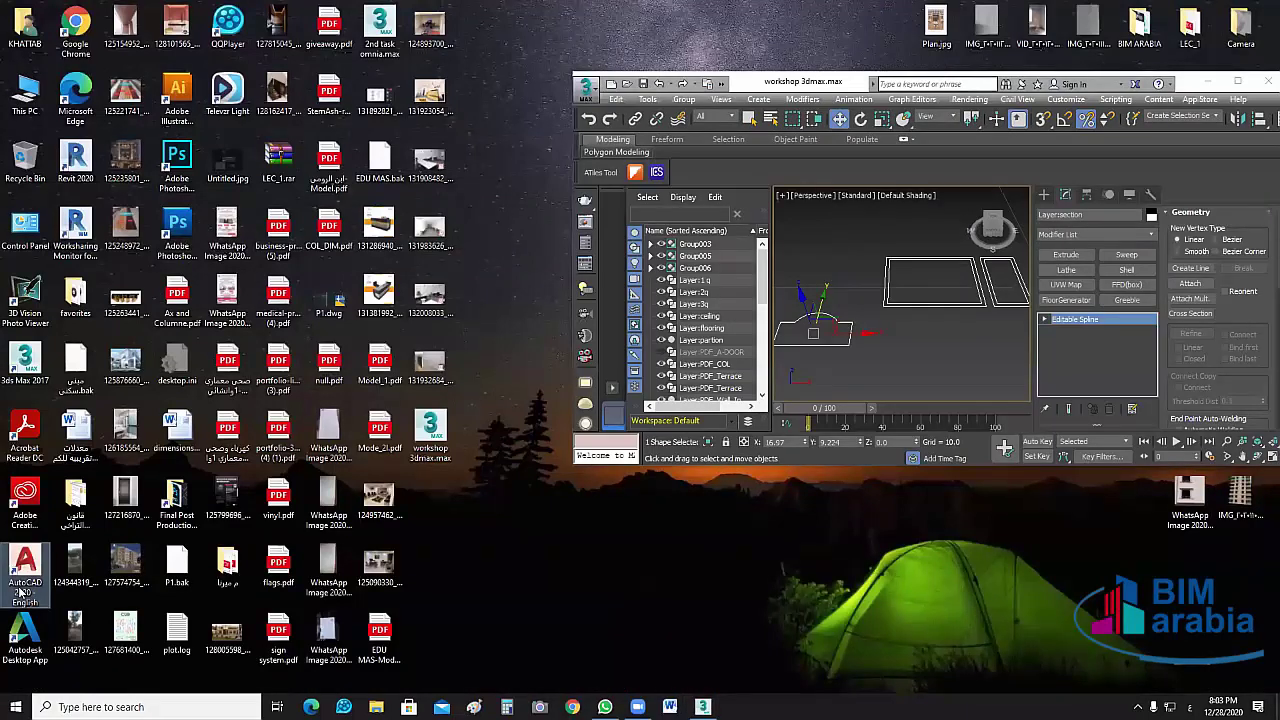
pyautogui.click(856, 324)
pyautogui.press('super+Up')
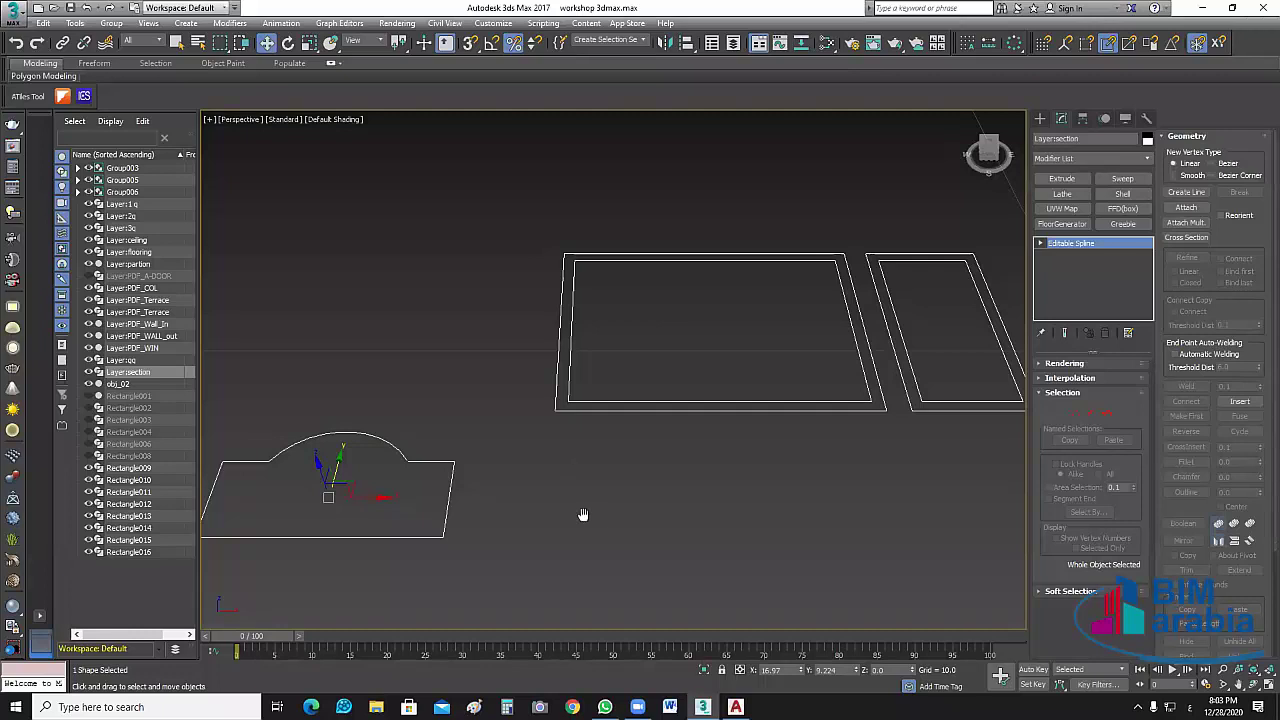
# Clear the selection and examine the section profile and rectangular path outlines in a maximized Top view.
pyautogui.scroll(5, 516, 471)
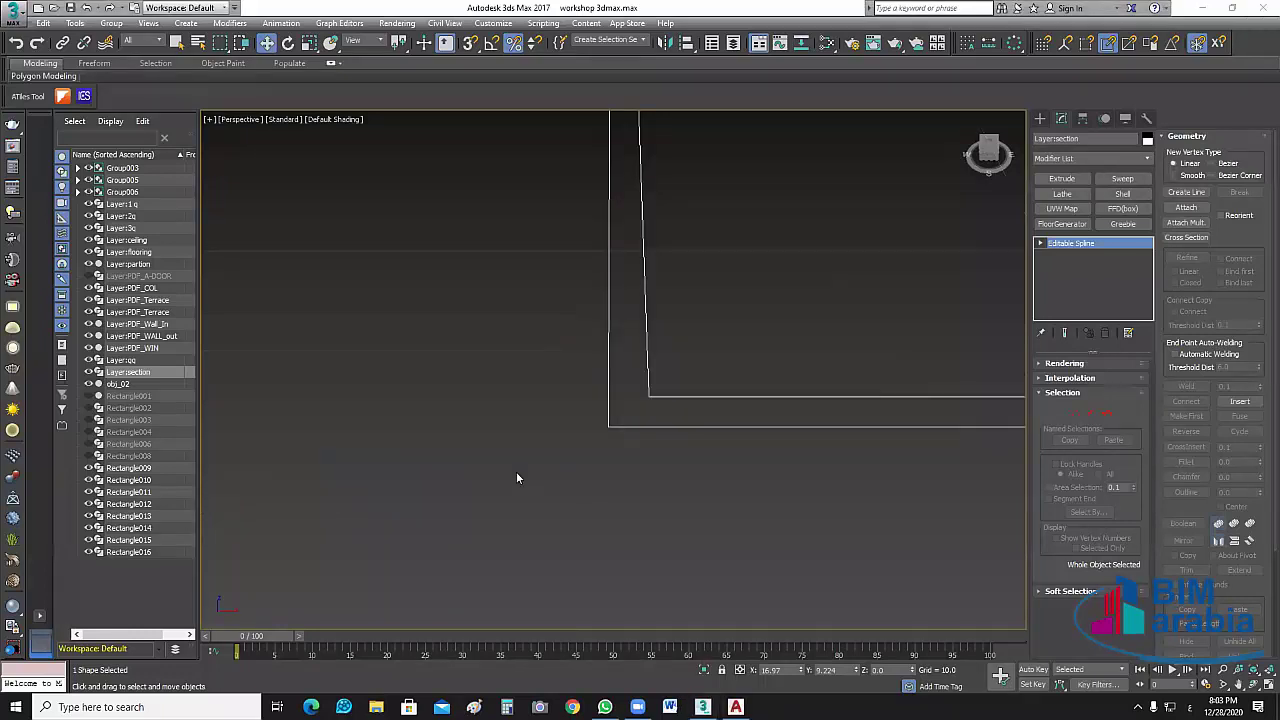
pyautogui.scroll(-3, 516, 471)
pyautogui.scroll(2, 417, 507)
pyautogui.scroll(-4, 514, 443)
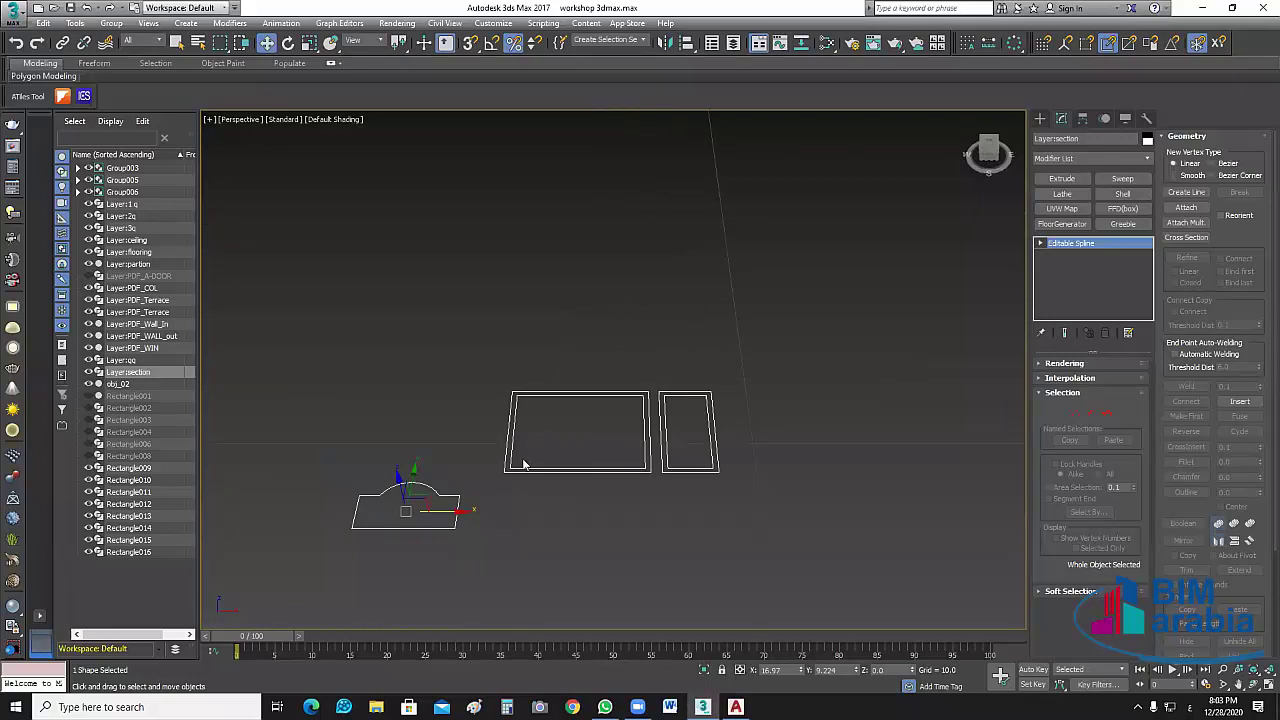
pyautogui.scroll(3, 523, 464)
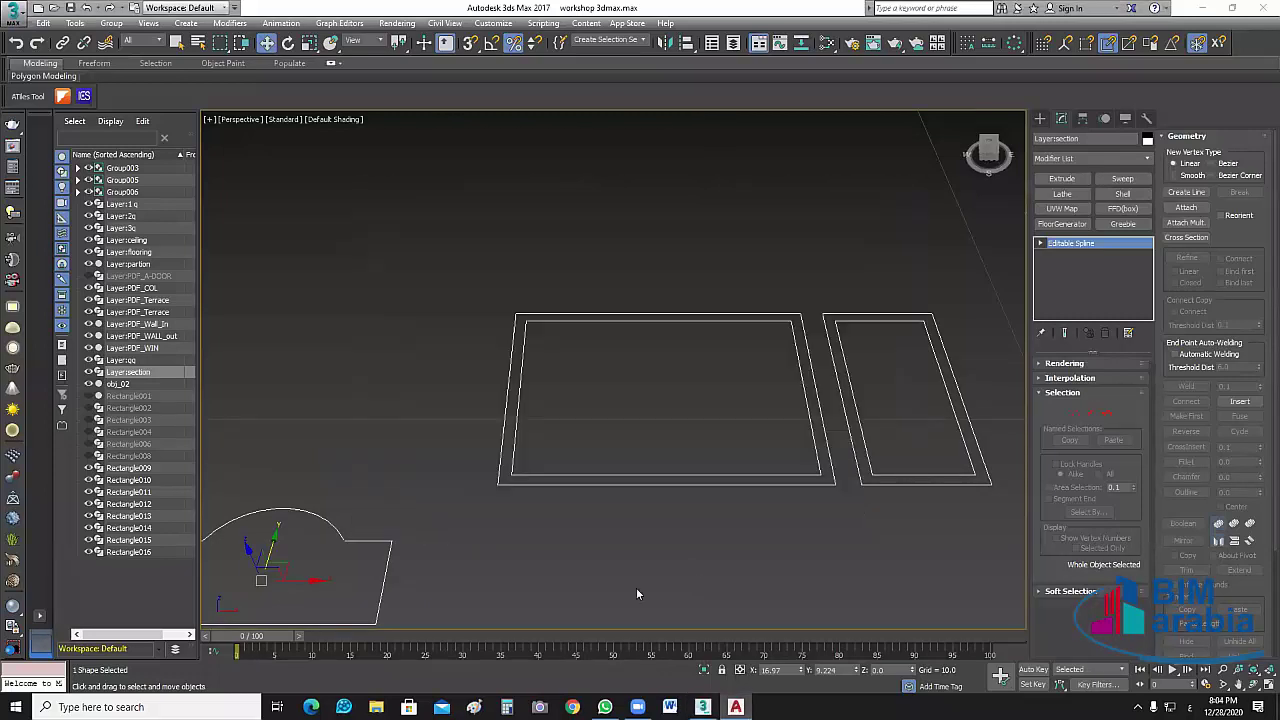
pyautogui.click(574, 498)
pyautogui.scroll(-2, 785, 405)
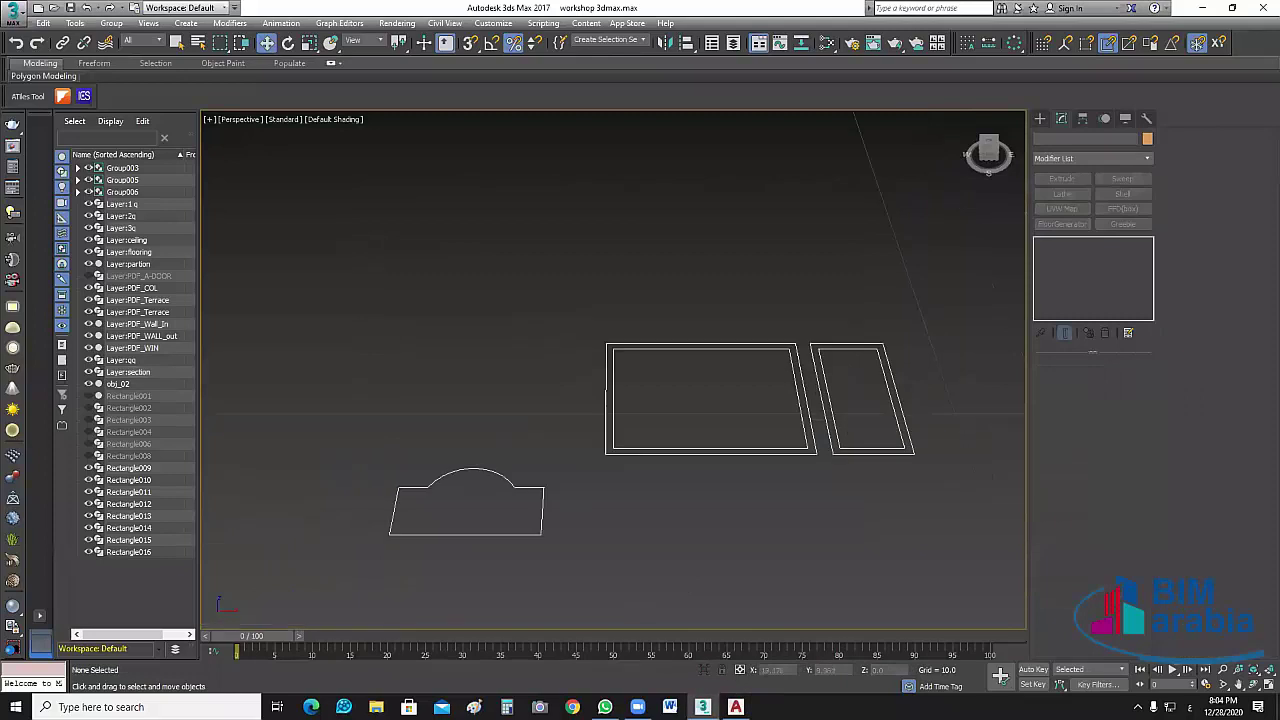
pyautogui.click(1266, 686)
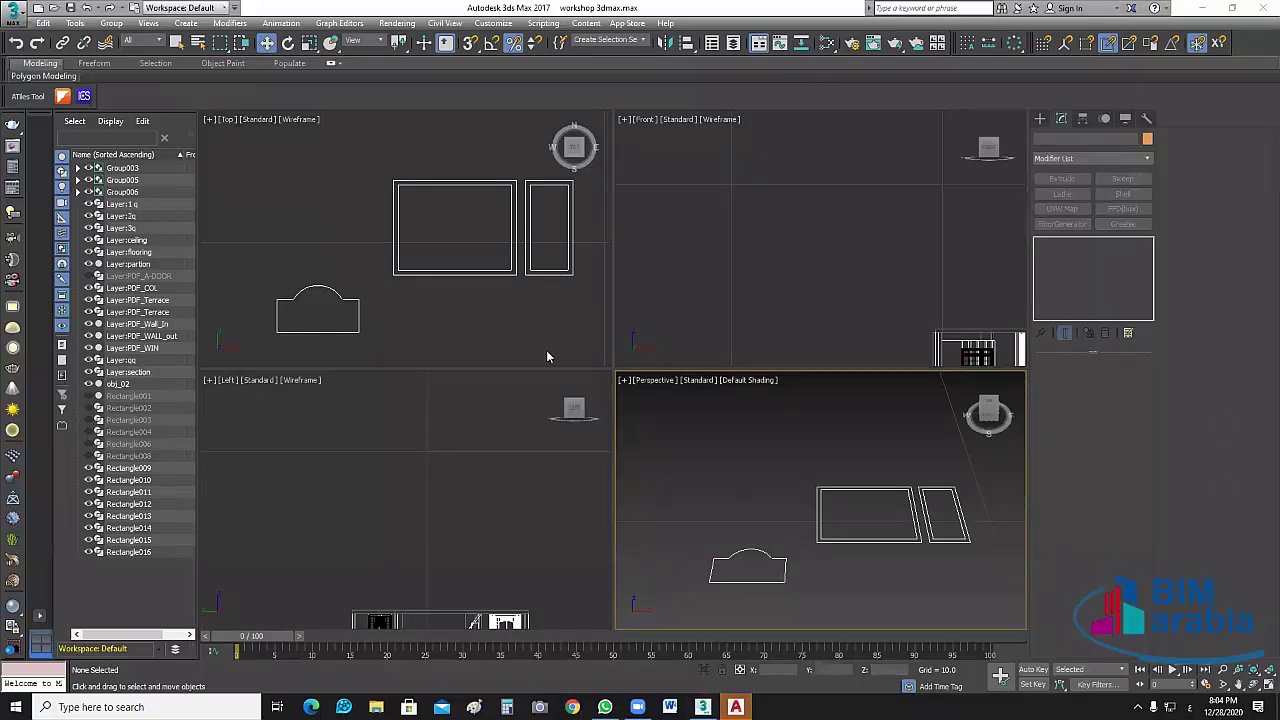
pyautogui.moveTo(546, 354); pyautogui.dragTo(550, 354, button='middle')
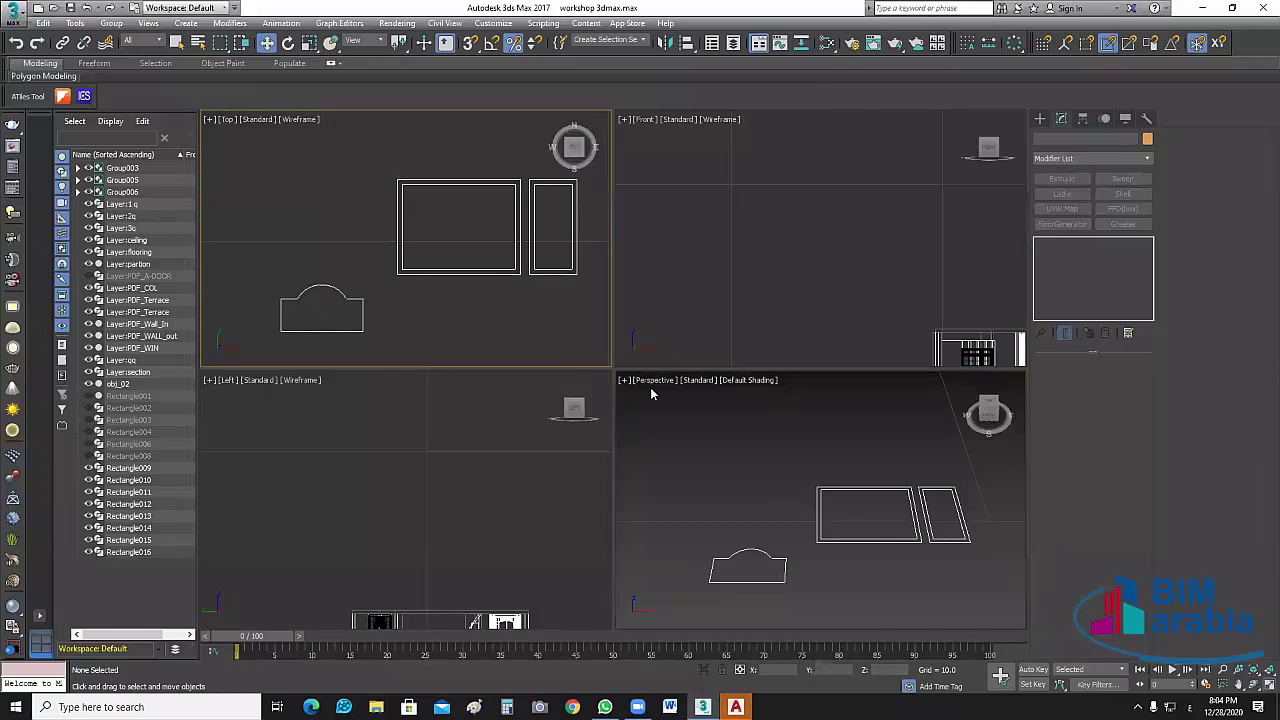
pyautogui.hotkey('alt', 'w')
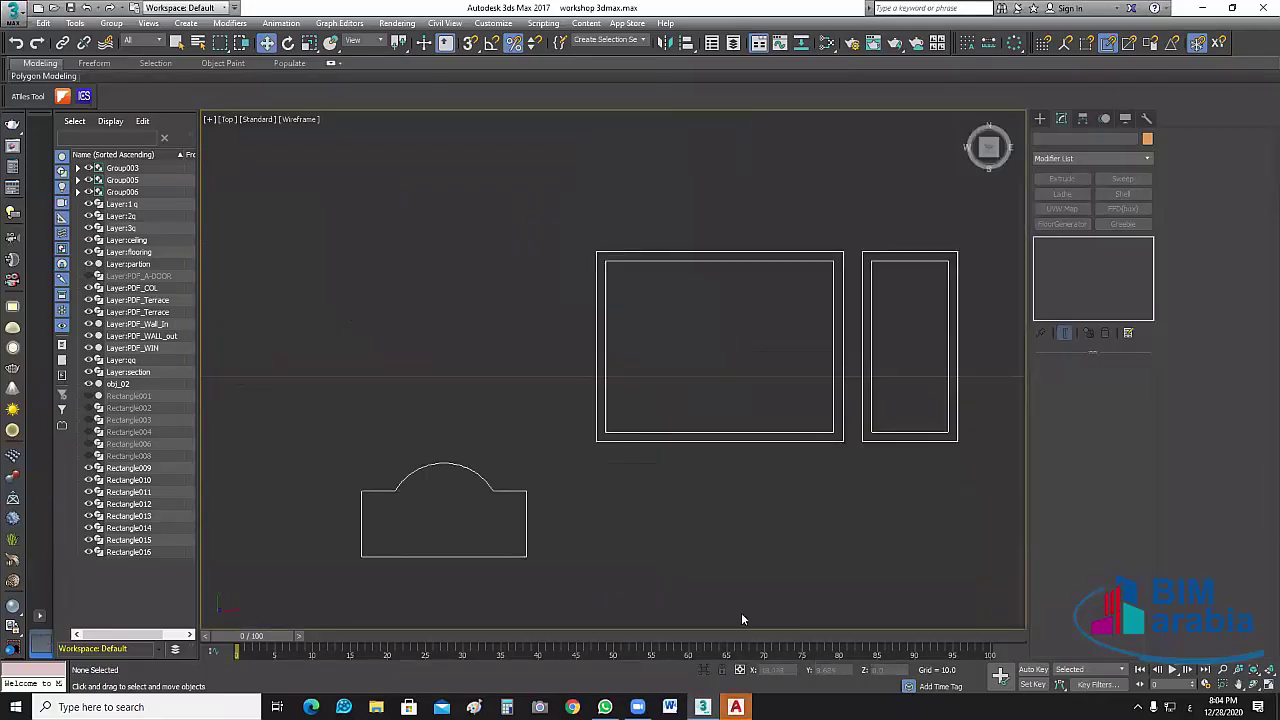
# Switch to AutoCAD, open the recent BANO drawing, and locate the small section profile beside the window outlines.
pyautogui.click(735, 707)
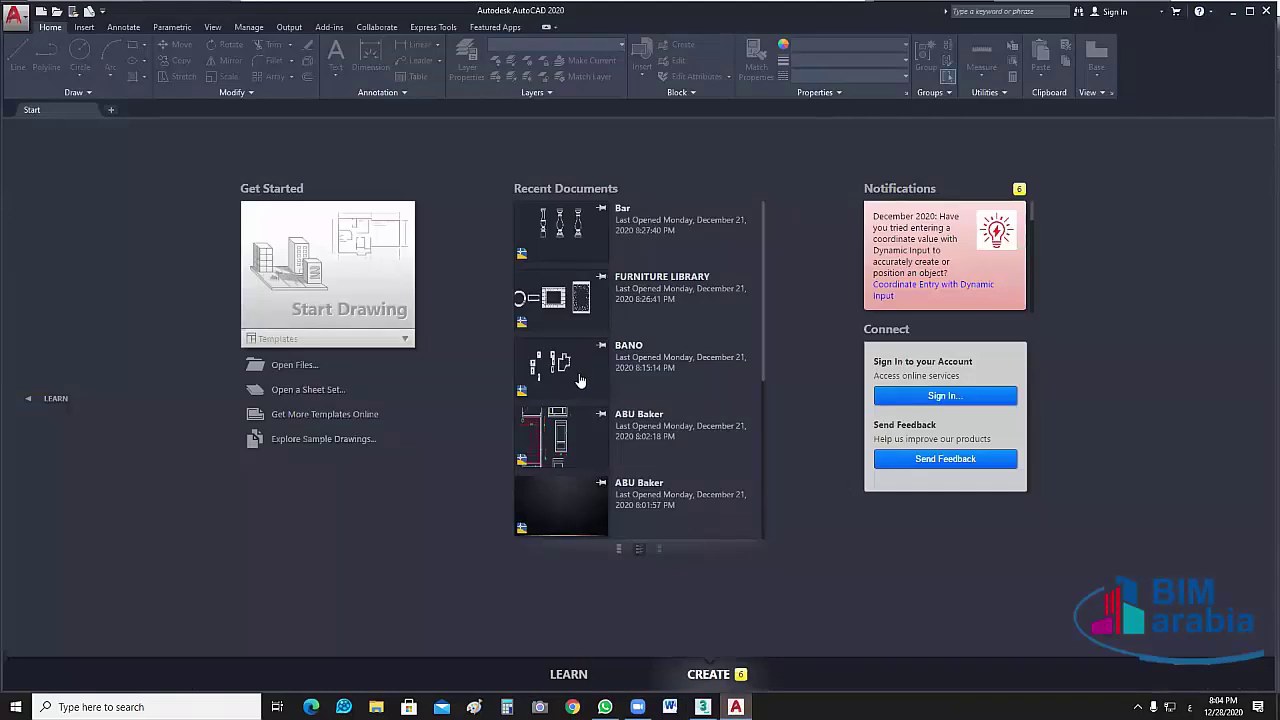
pyautogui.click(580, 381)
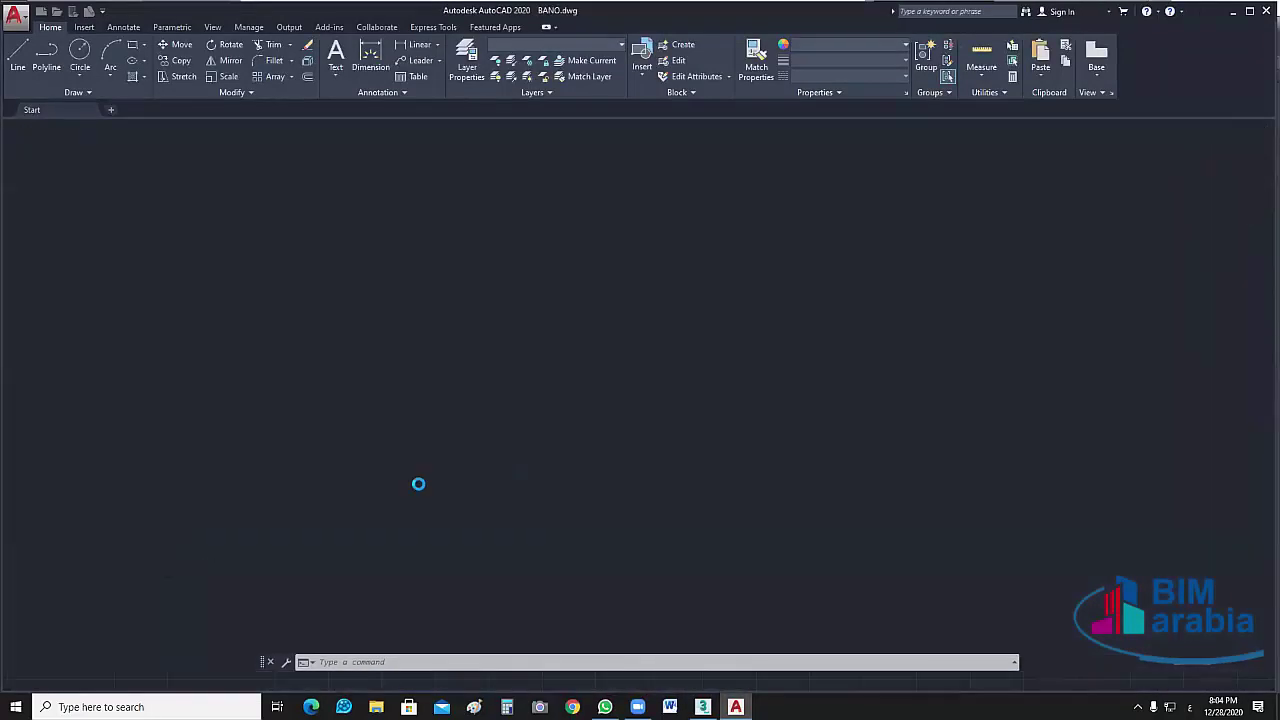
pyautogui.scroll(8, 307, 366)
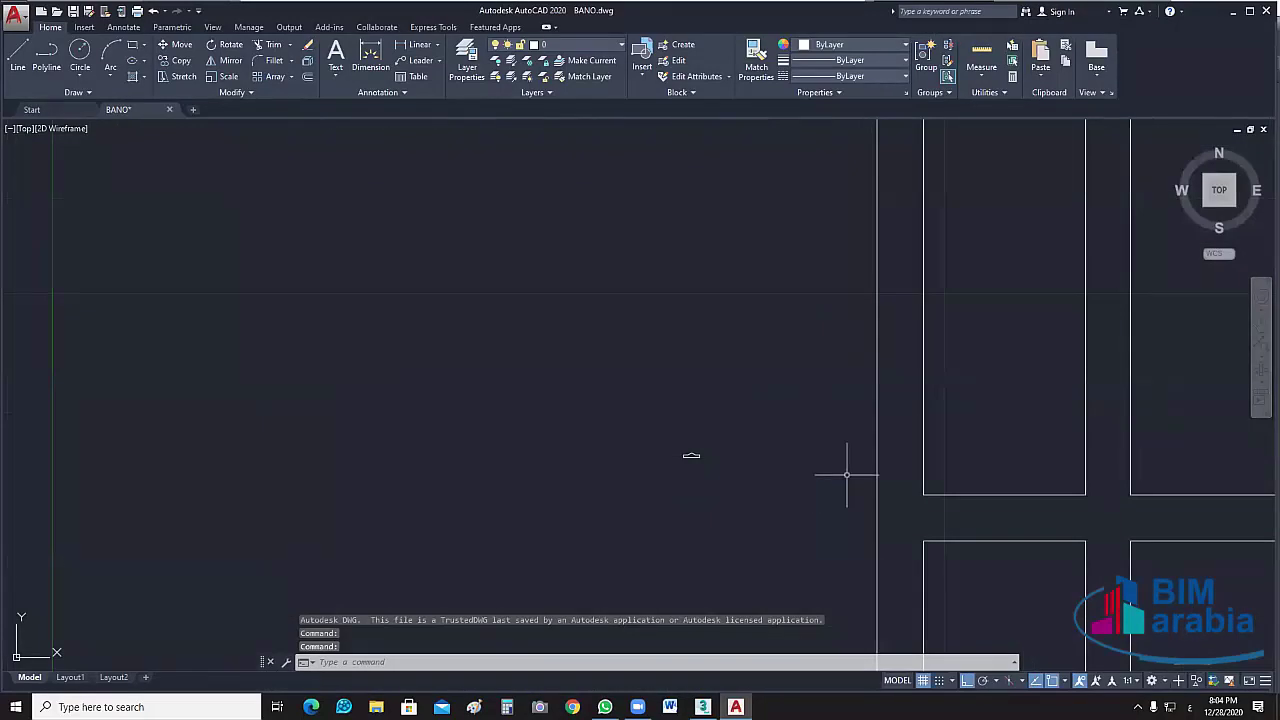
pyautogui.moveTo(846, 476); pyautogui.dragTo(560, 466, button='middle')
pyautogui.scroll(2, 511, 466)
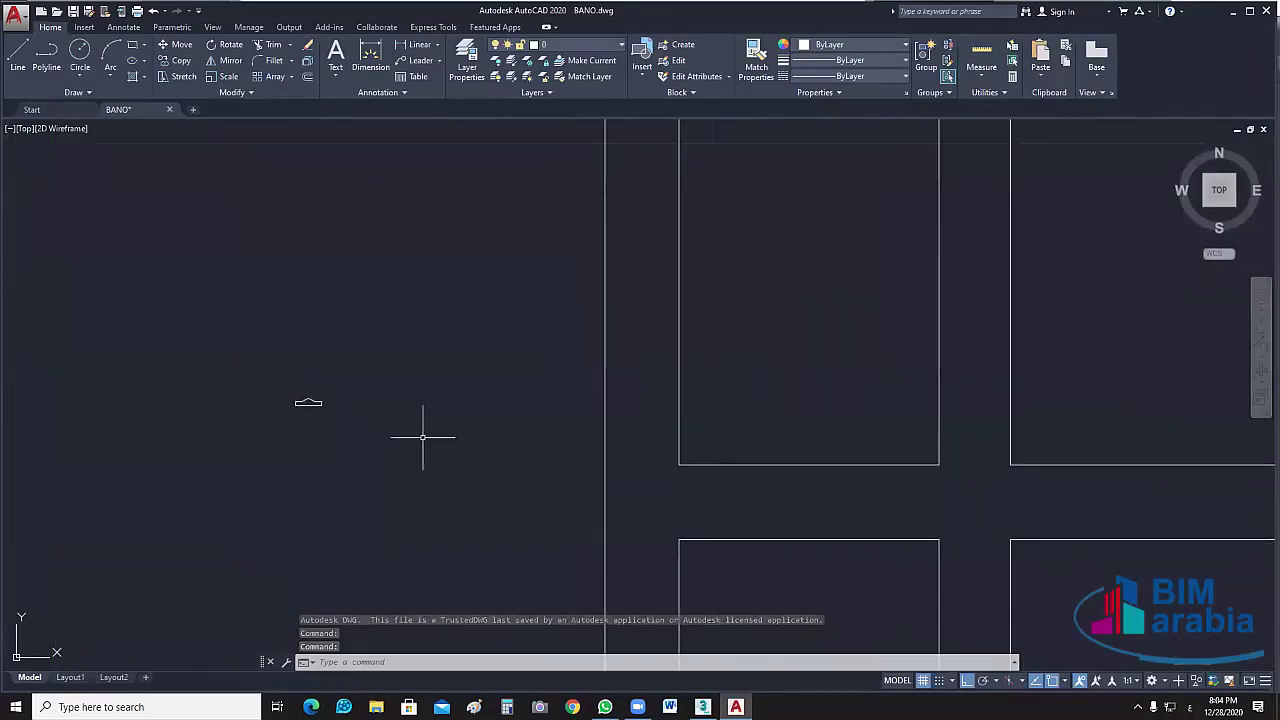
pyautogui.scroll(2, 340, 410)
pyautogui.moveTo(369, 427); pyautogui.dragTo(445, 445, button='middle')
pyautogui.scroll(2, 247, 408)
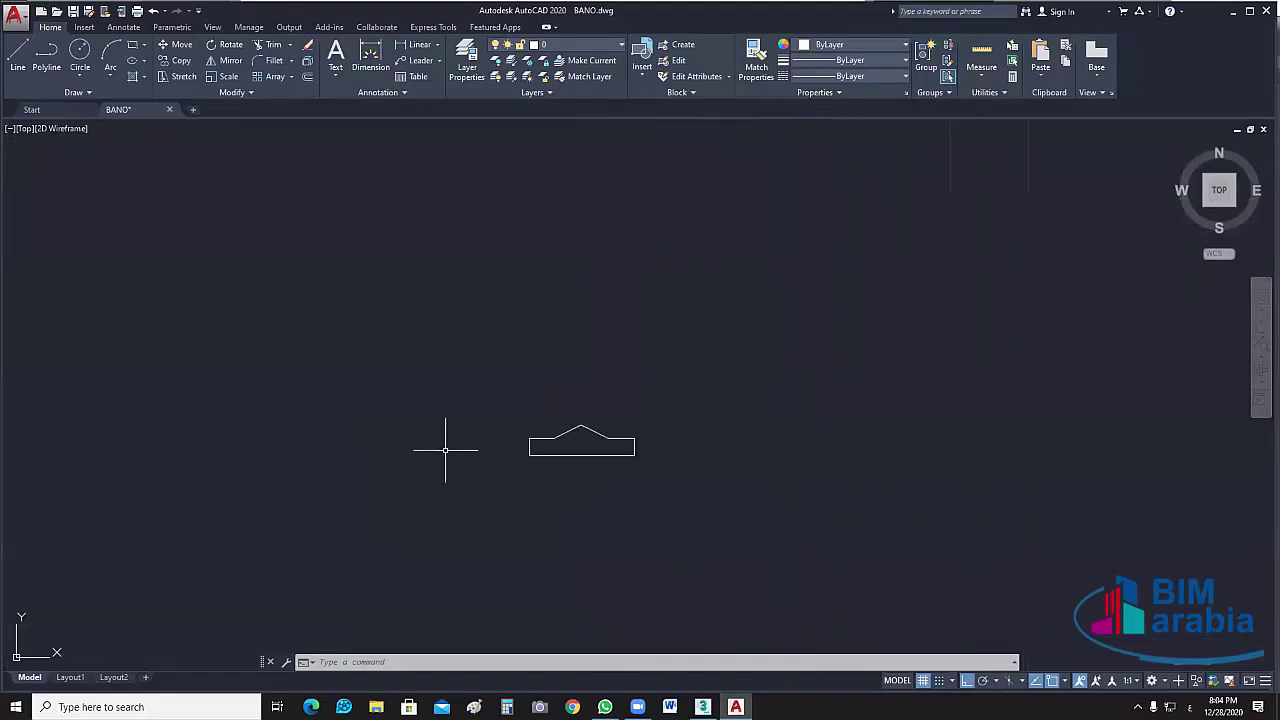
pyautogui.scroll(2, 635, 435)
pyautogui.scroll(3, 640, 488)
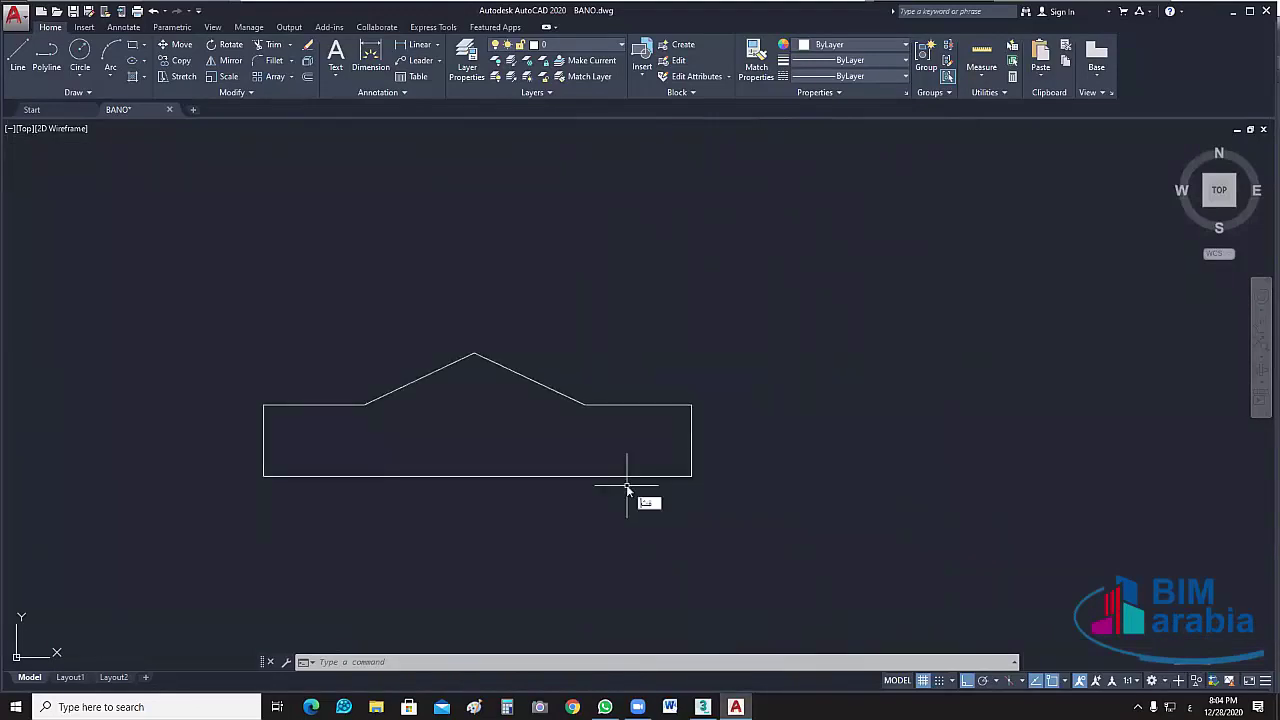
# Regenerate the drawing display with REGEN to smooth the section profile's arc.
pyautogui.press('BackSpace')
pyautogui.press('BackSpace')
pyautogui.press('BackSpace')
pyautogui.write('REG')
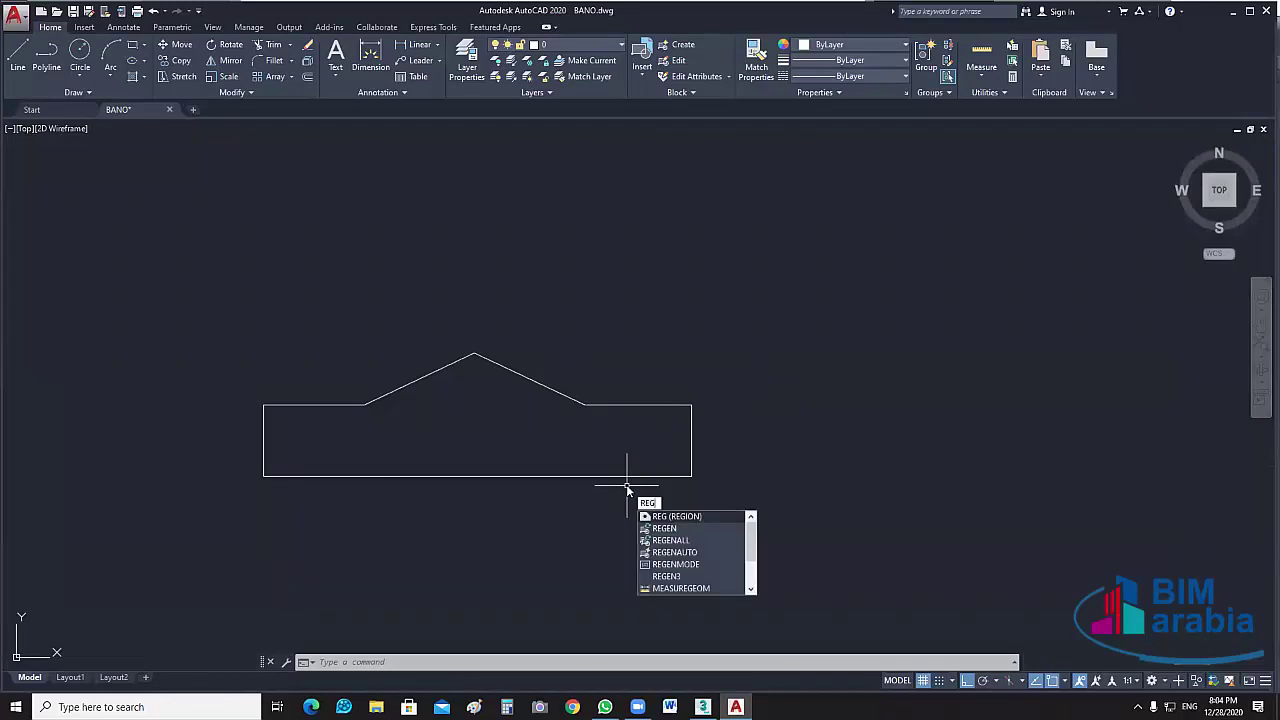
pyautogui.press('Down')
pyautogui.press('Return')
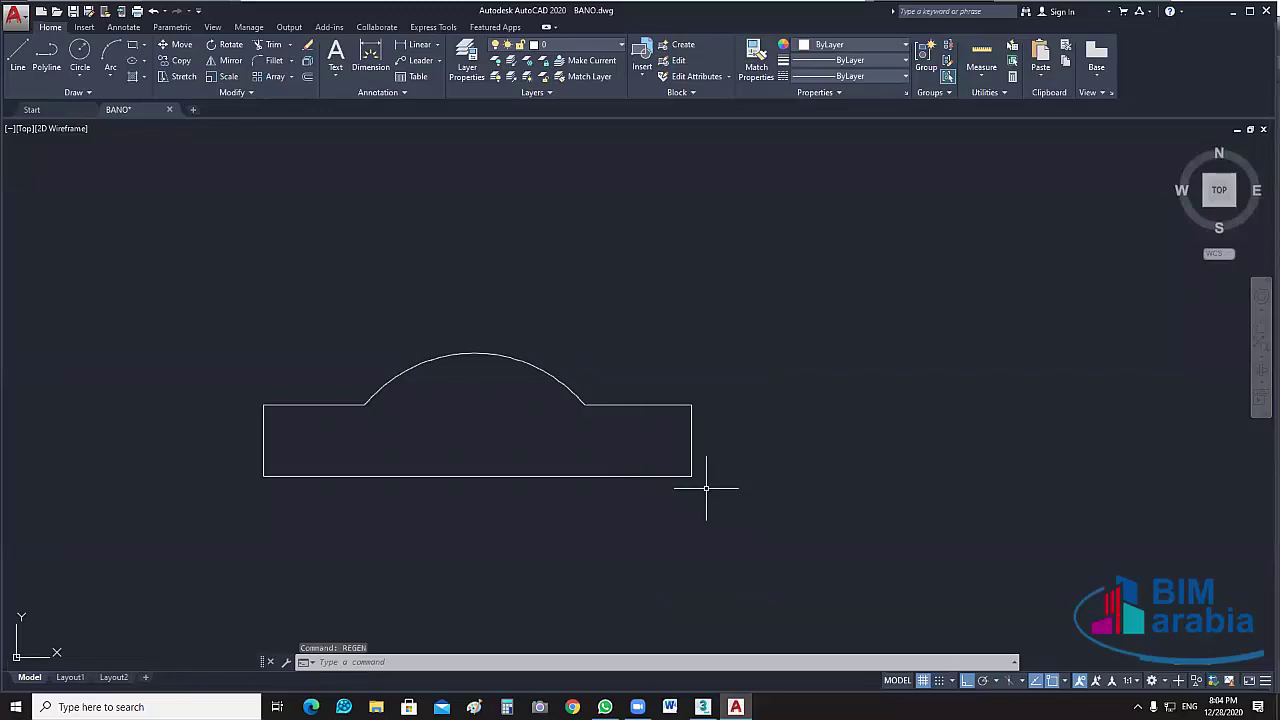
# Add a linear dimension to the short vertical side of the section profile, and read its text.
pyautogui.moveTo(706, 488); pyautogui.dragTo(752, 502, button='middle')
pyautogui.click(418, 44)
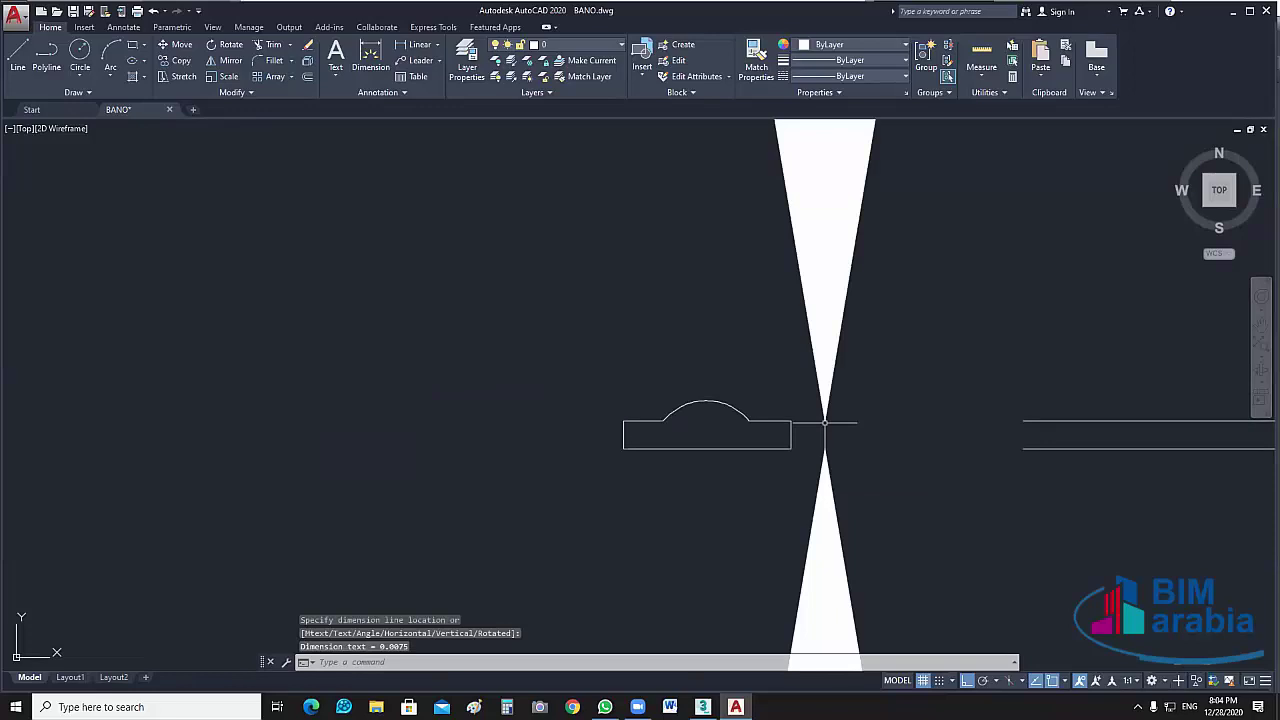
pyautogui.scroll(-5, 868, 455)
pyautogui.scroll(-3, 912, 479)
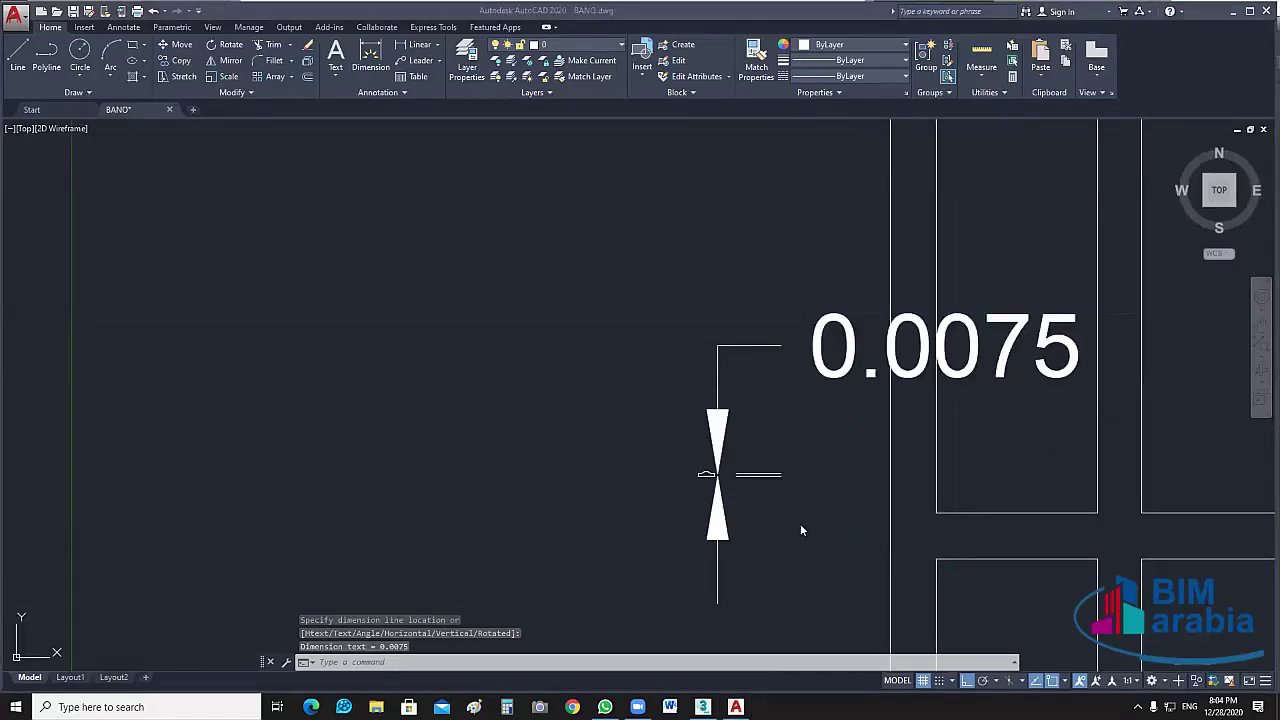
# Delete the vertical dimension from the section profile's short side.
pyautogui.click(775, 485)
pyautogui.click(750, 444)
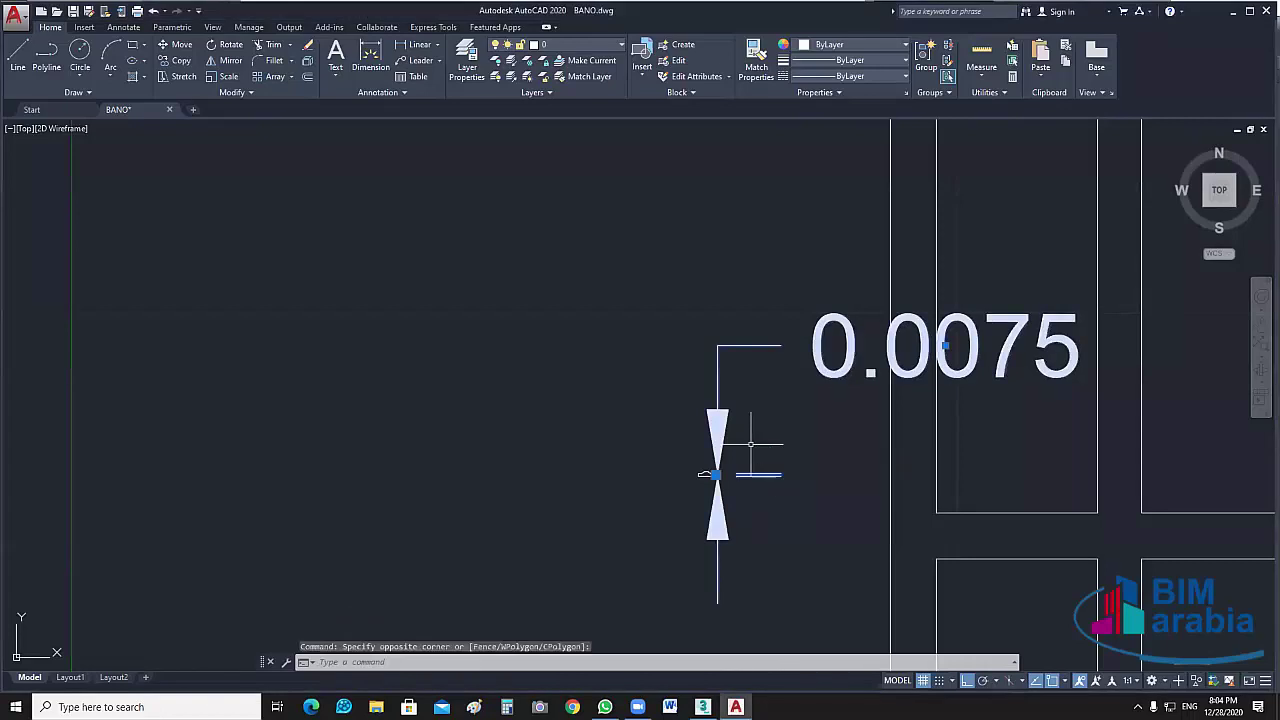
pyautogui.press('Delete')
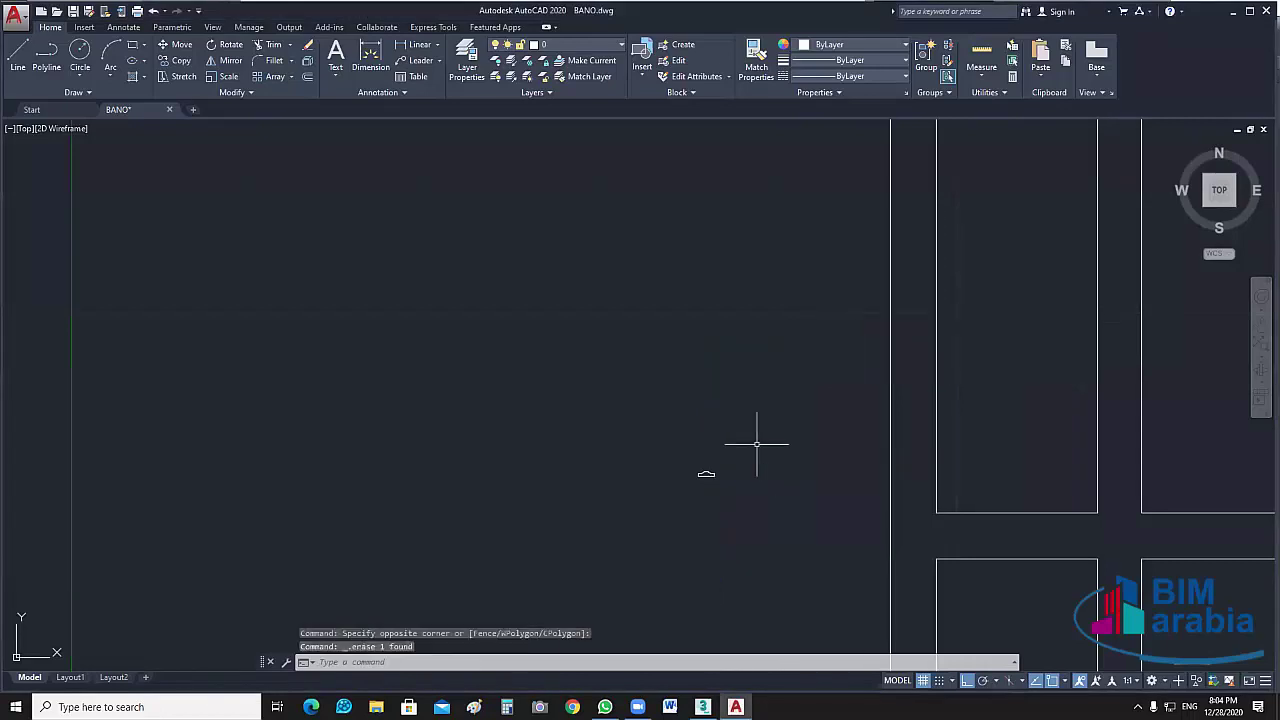
# Add a horizontal linear dimension across the section profile's bottom edge, and read its text.
pyautogui.scroll(3, 700, 380)
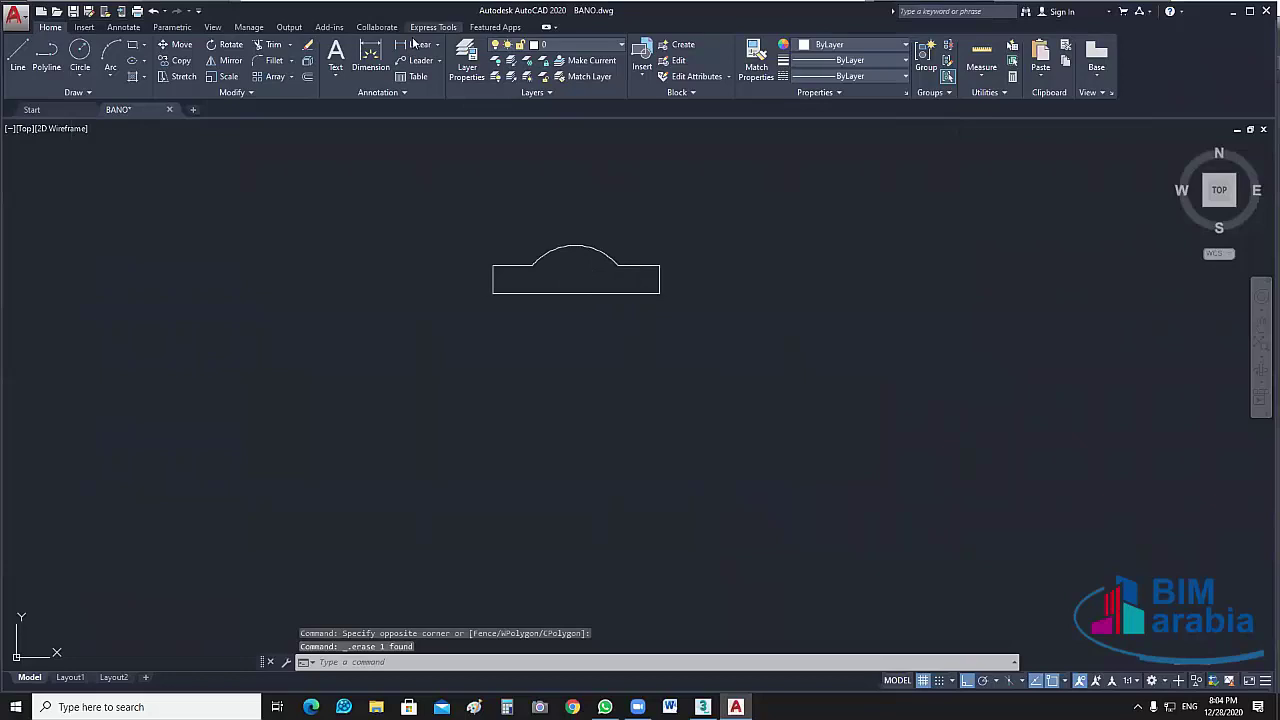
pyautogui.click(423, 27)
pyautogui.click(56, 27)
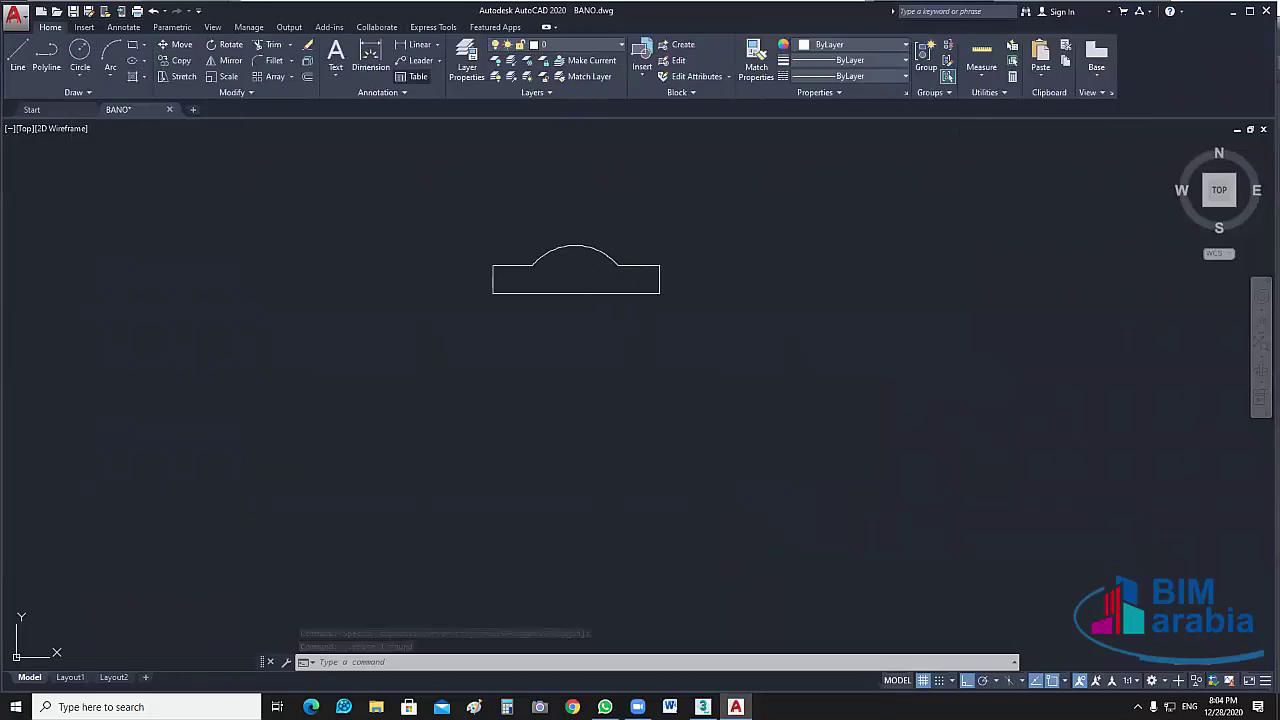
pyautogui.click(418, 44)
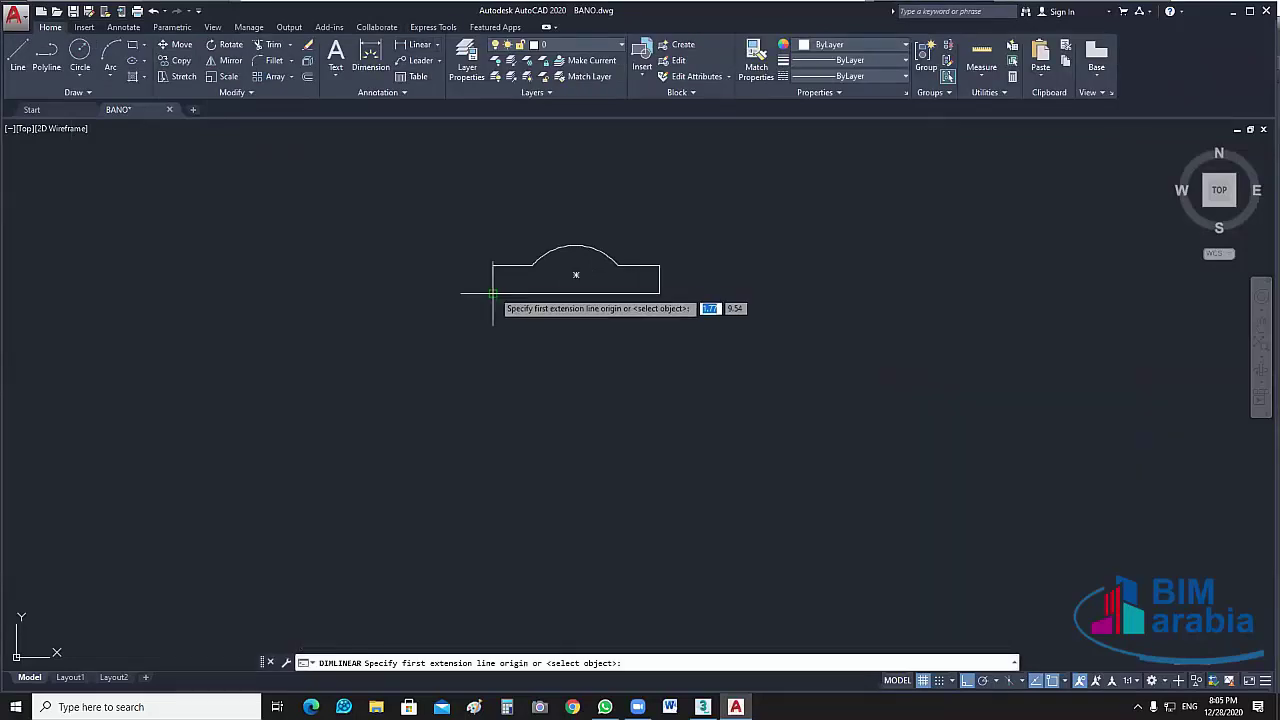
pyautogui.click(492, 293)
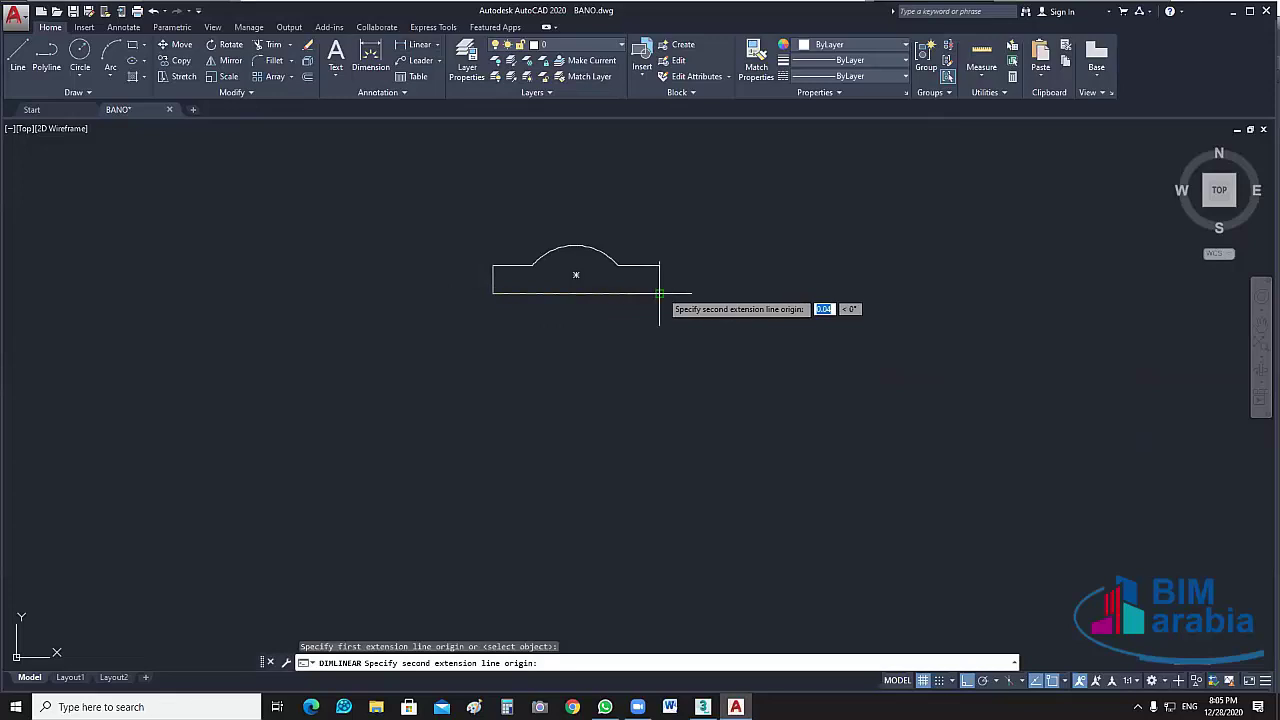
pyautogui.click(659, 293)
pyautogui.click(661, 353)
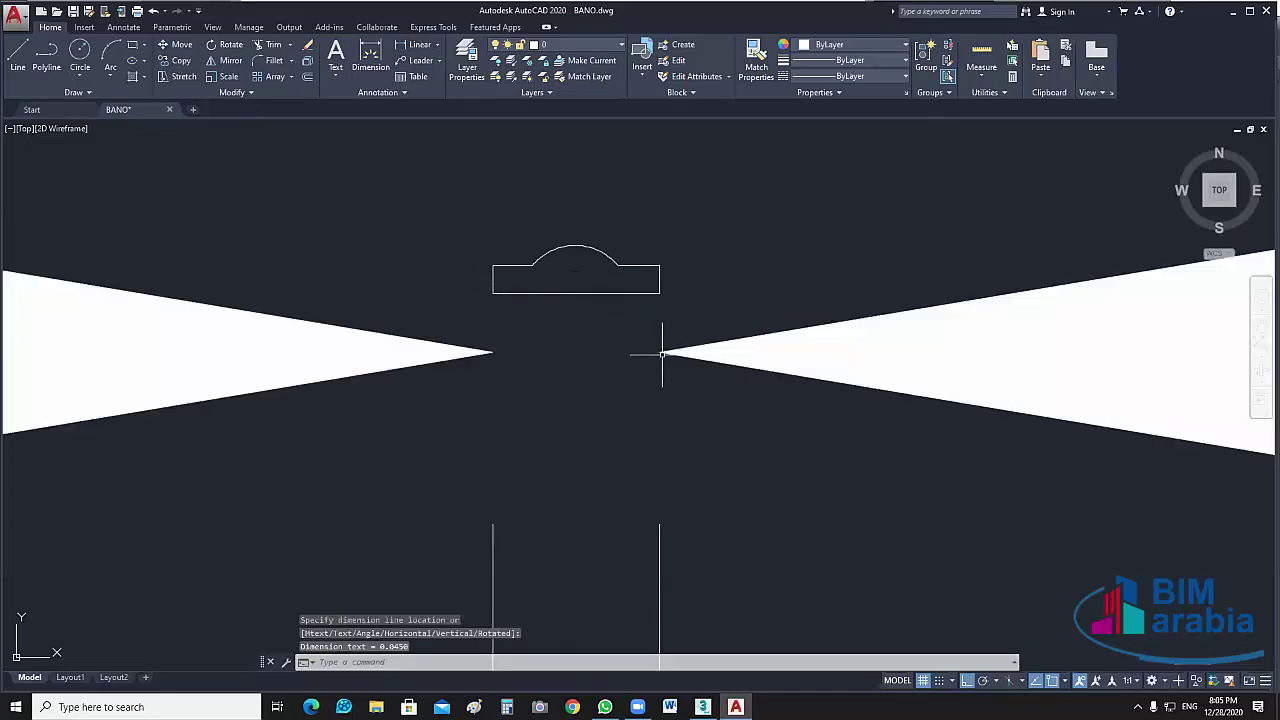
pyautogui.scroll(-6, 661, 353)
pyautogui.scroll(2, 713, 383)
pyautogui.click(700, 300)
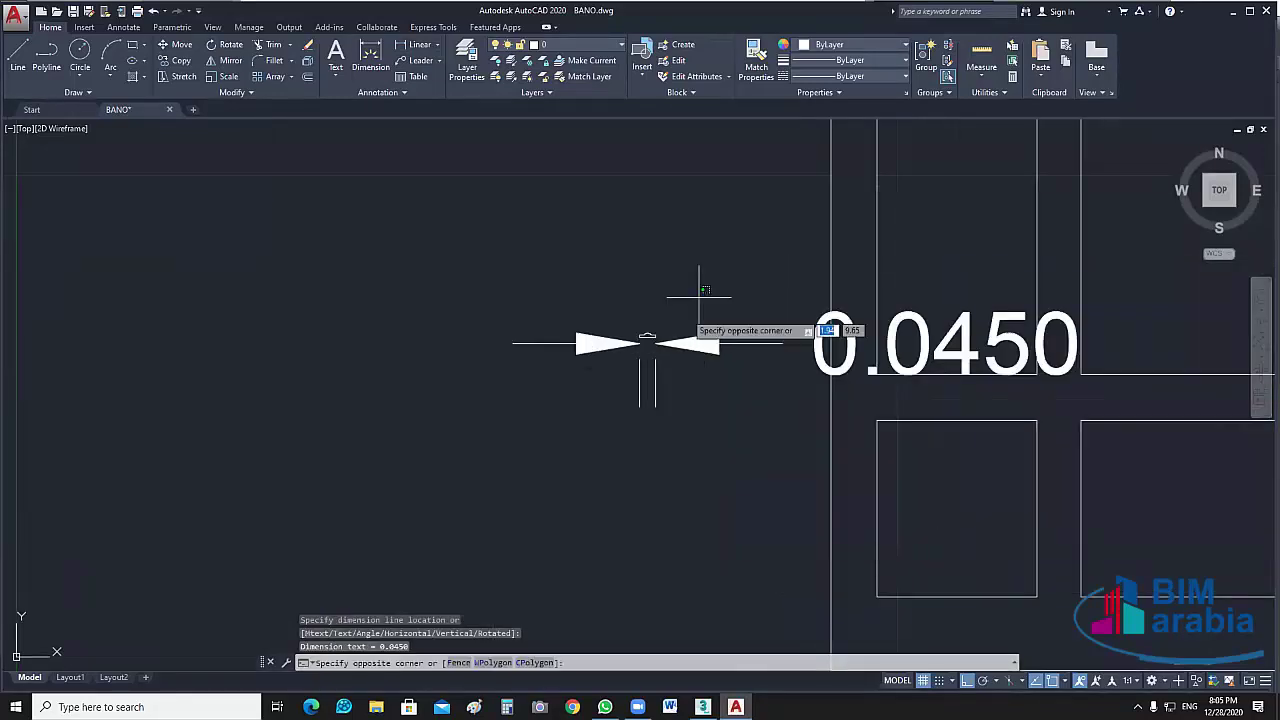
pyautogui.click(543, 400)
pyautogui.press('Delete')
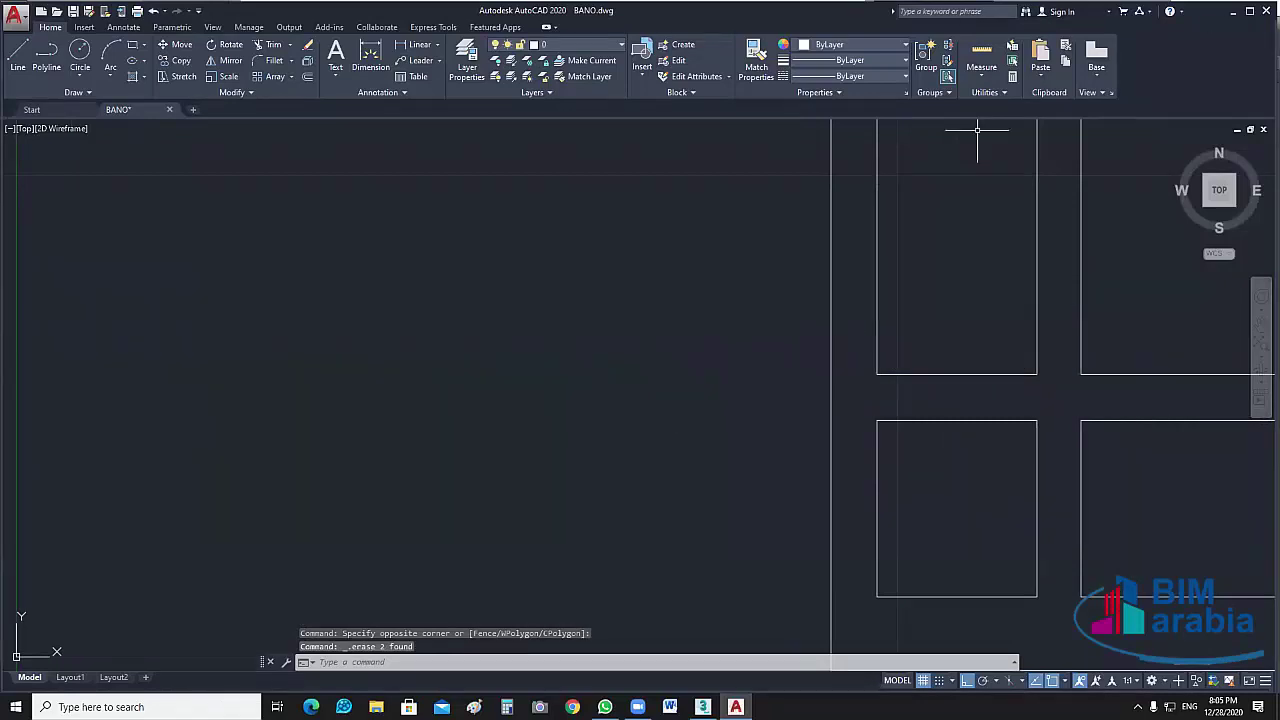
pyautogui.hotkey('ctrl', 'z')
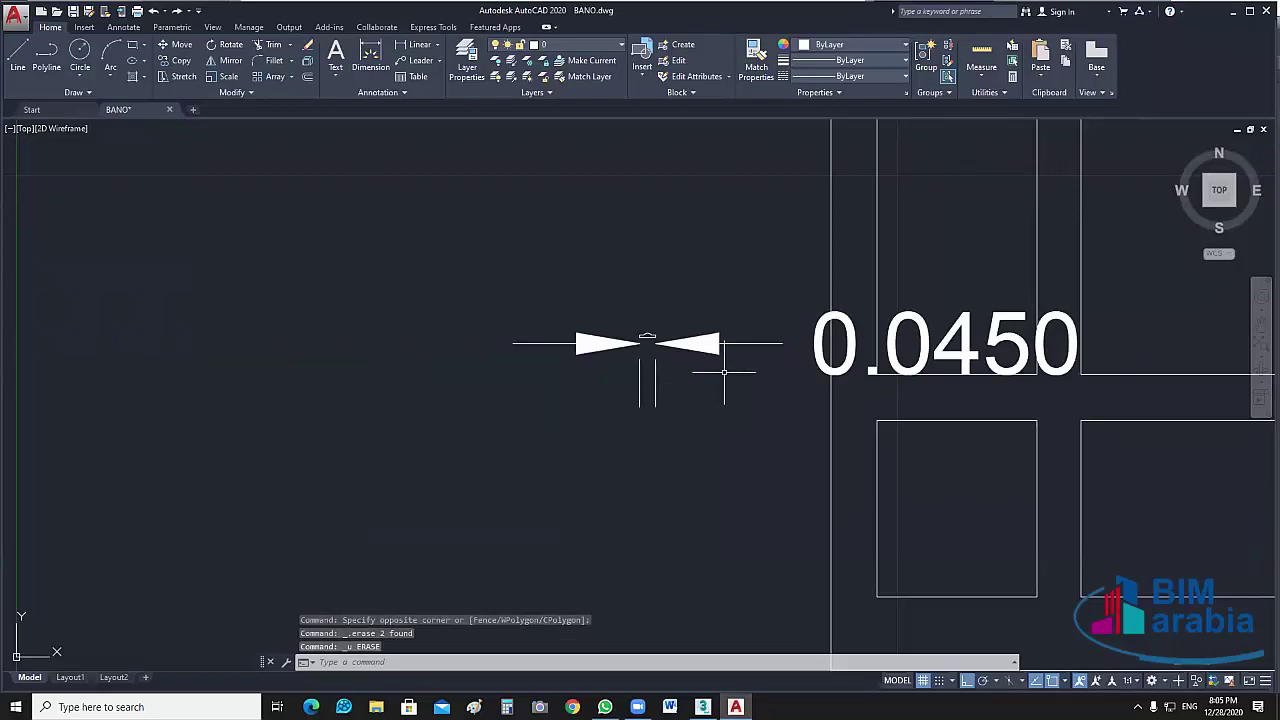
# Delete only the horizontal dimension below the section profile, keeping the profile itself.
pyautogui.click(723, 371)
pyautogui.click(650, 391)
pyautogui.press('Delete')
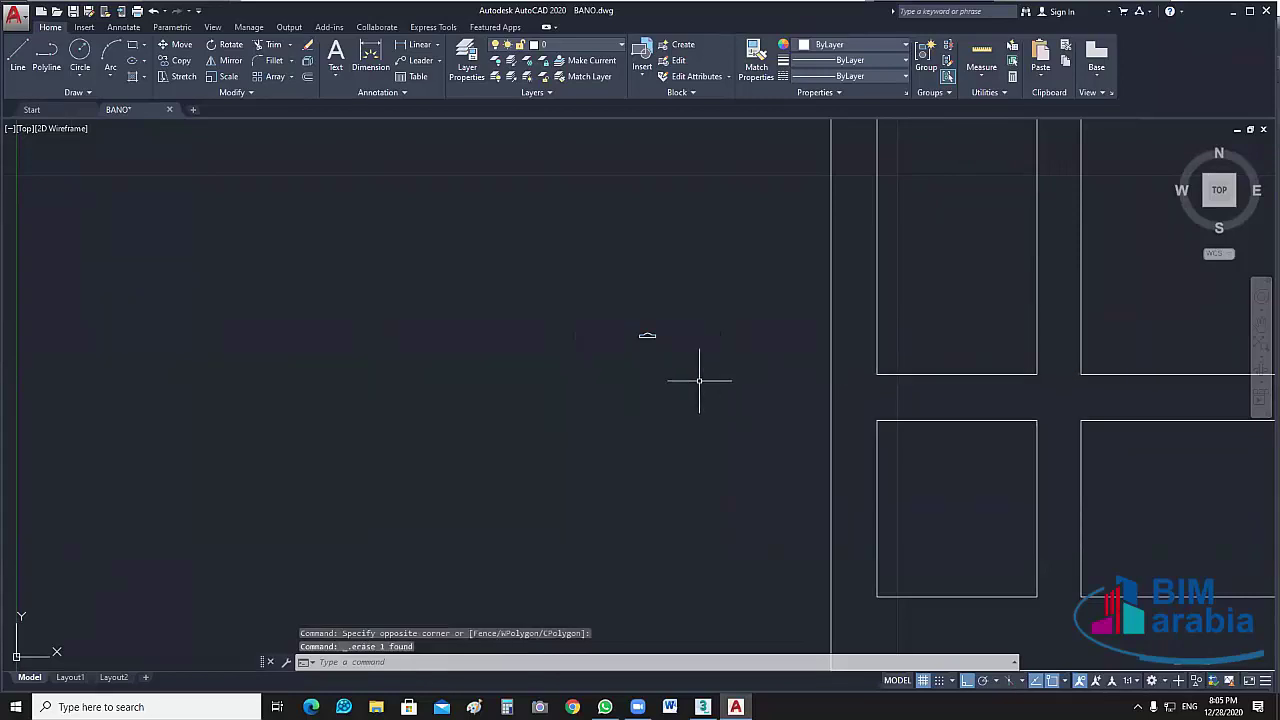
# Look over the window elevations and the wall plan outline in the drawing.
pyautogui.moveTo(655, 353); pyautogui.dragTo(522, 370, button='middle')
pyautogui.scroll(-4, 818, 468)
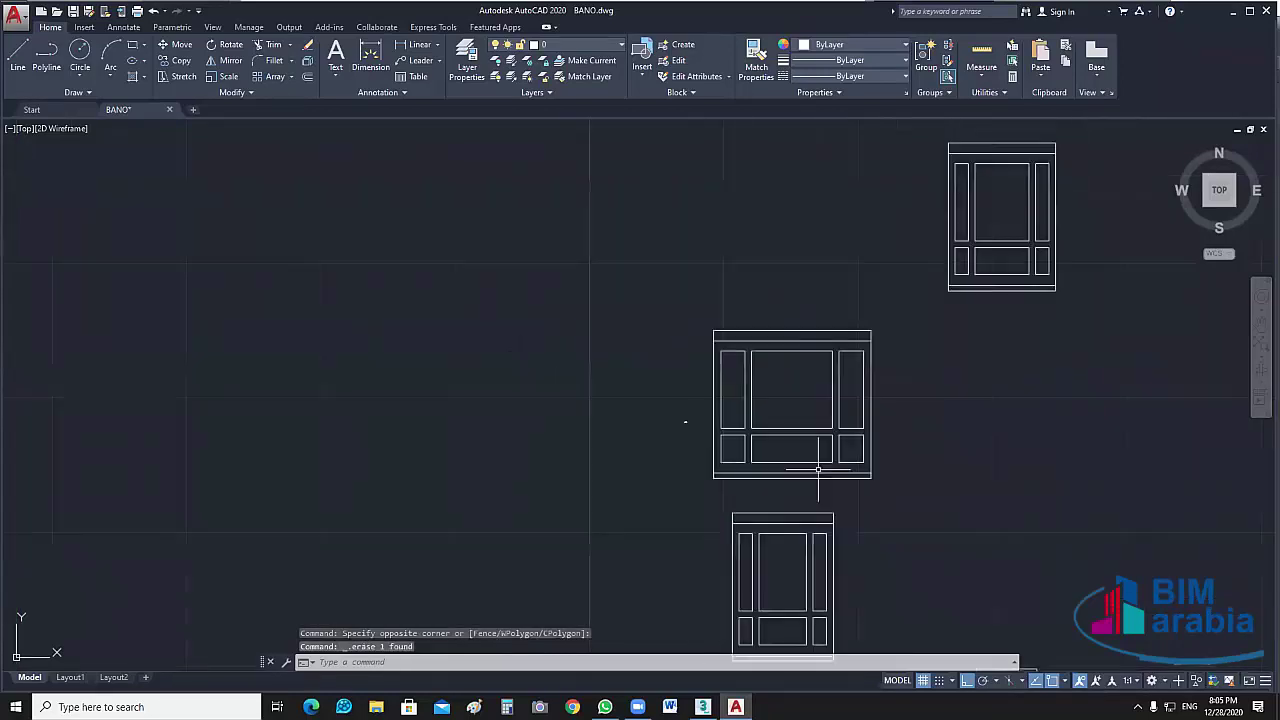
pyautogui.moveTo(770, 553); pyautogui.dragTo(694, 483, button='middle')
pyautogui.moveTo(820, 500); pyautogui.dragTo(626, 260, button='middle')
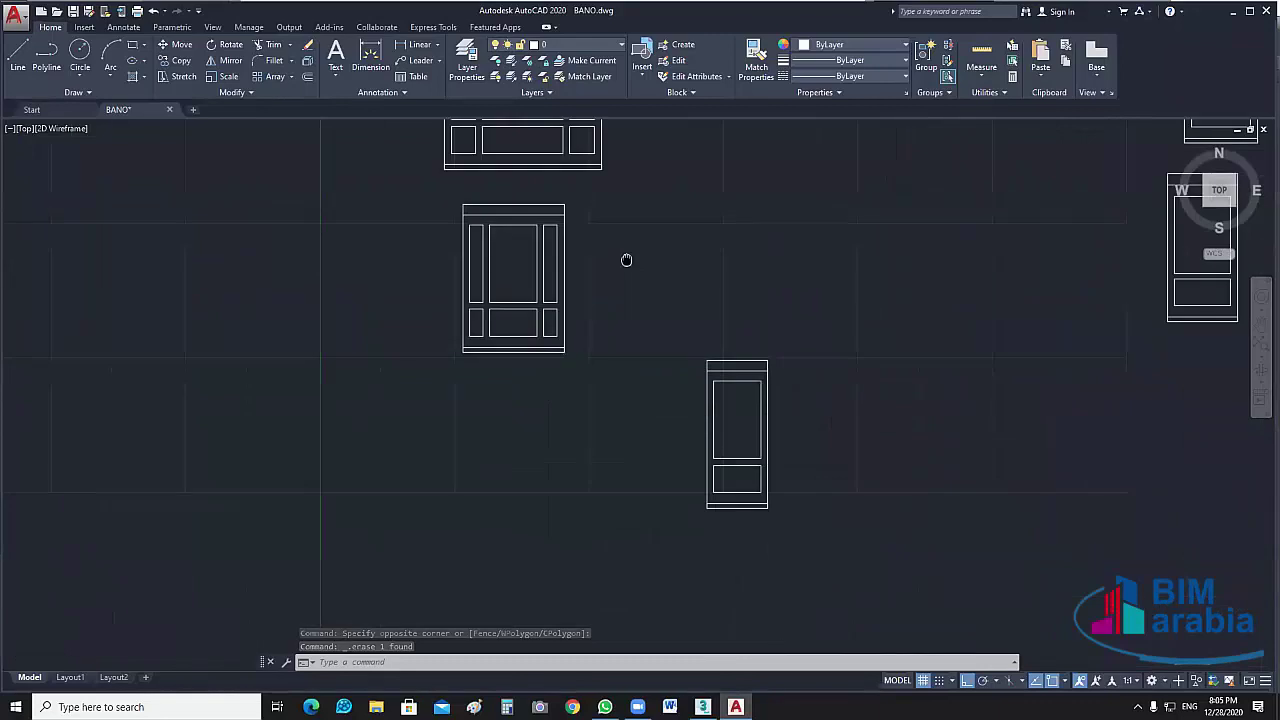
pyautogui.moveTo(942, 389); pyautogui.dragTo(421, 711, button='middle')
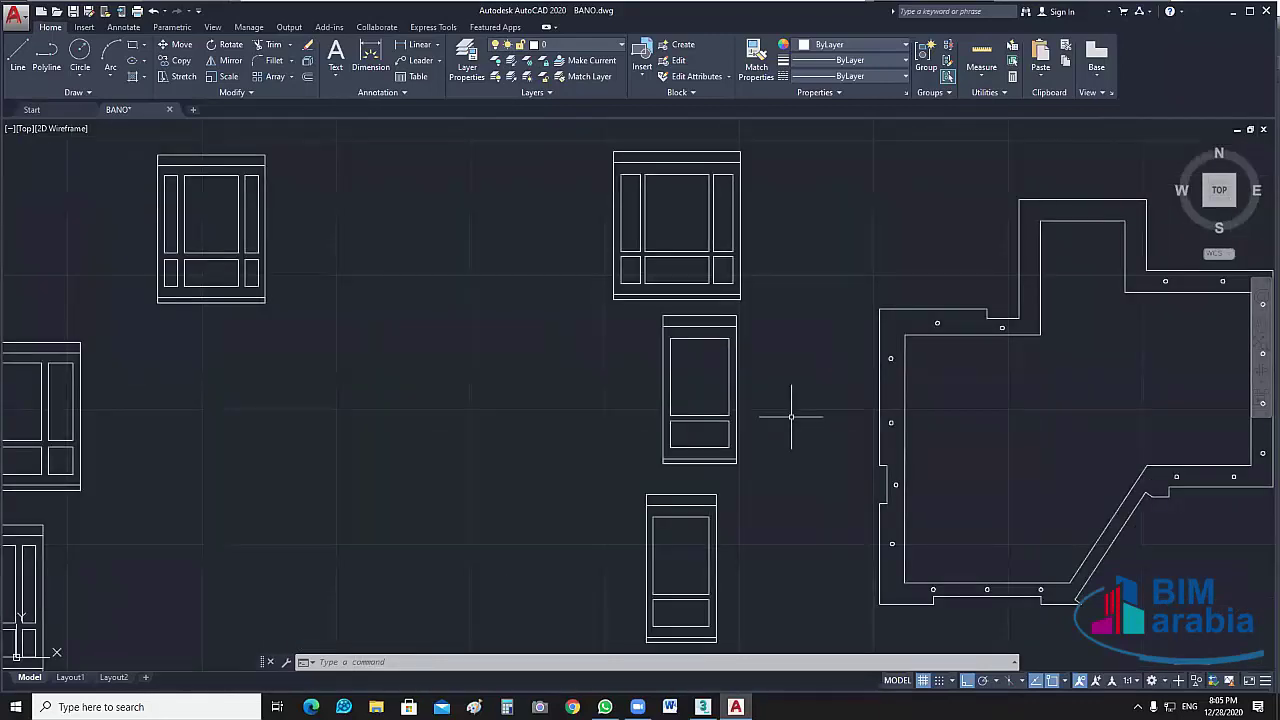
pyautogui.moveTo(501, 400); pyautogui.dragTo(1118, 400, button='middle')
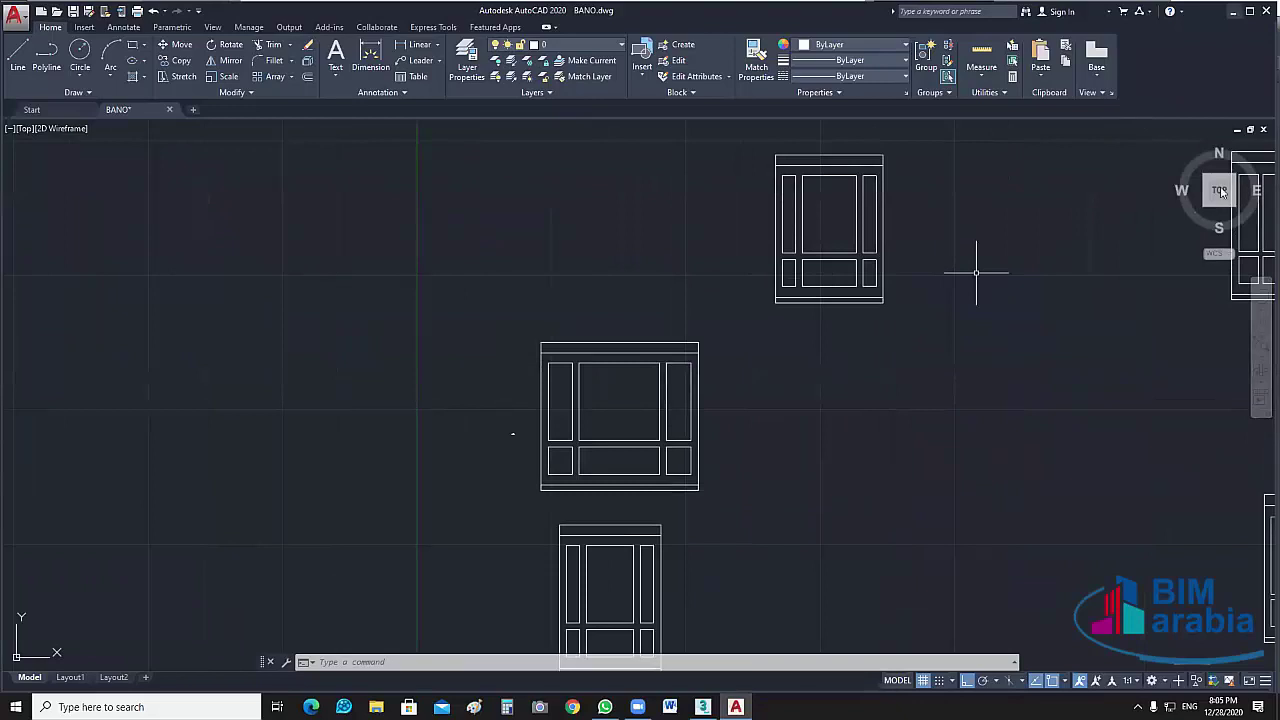
# Switch to 3ds Max and temporarily enable the Sweep modifier on the large rectangular frame path to inspect its result and offsets.
pyautogui.hotkey('alt', 'Tab')
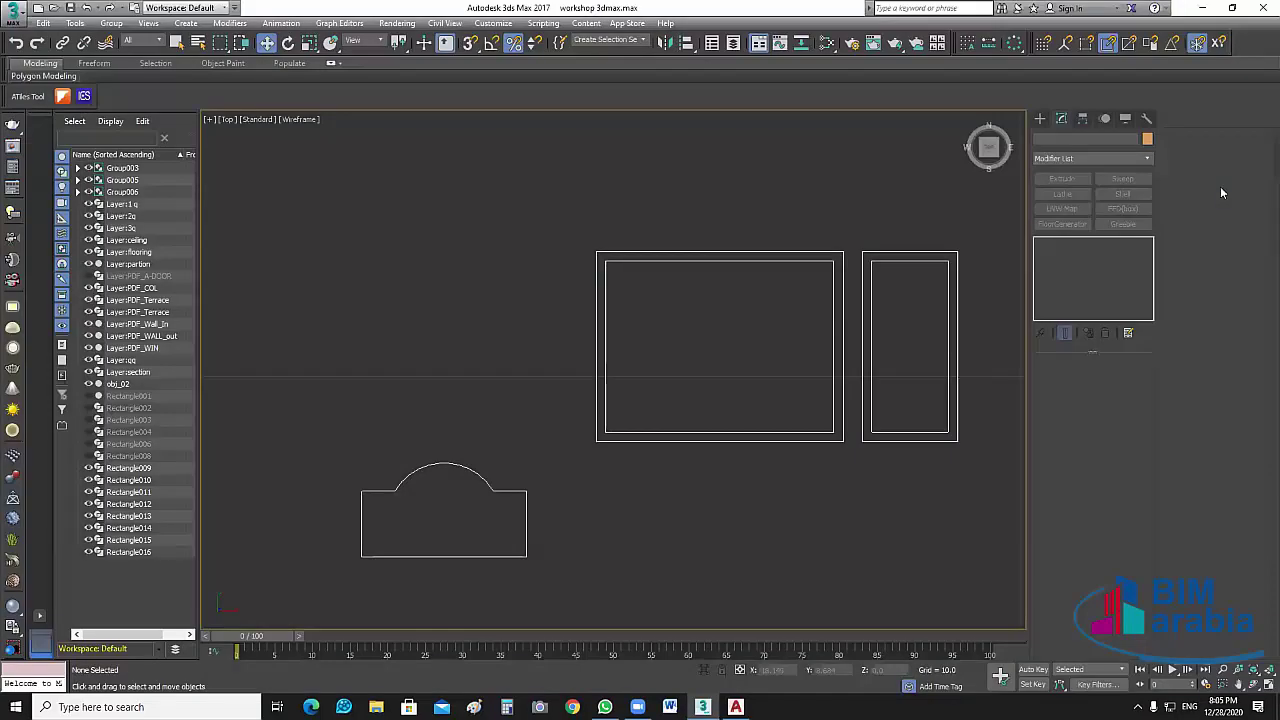
pyautogui.click(627, 423)
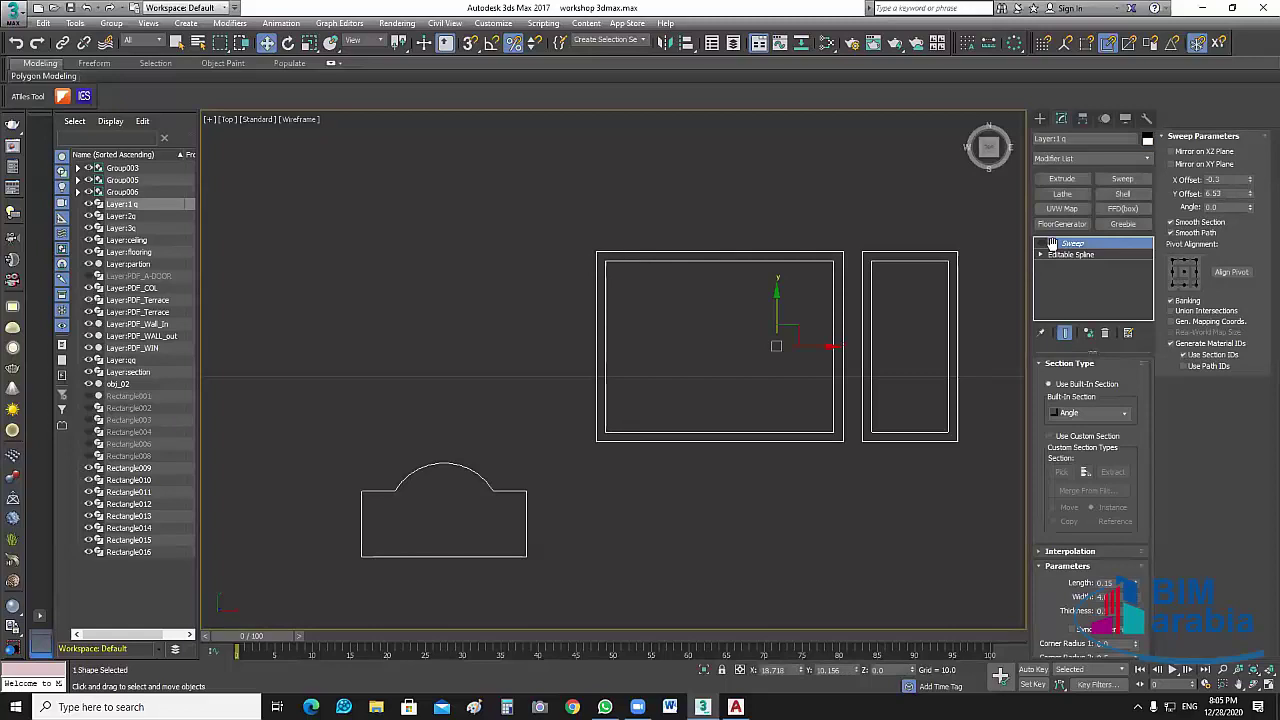
pyautogui.click(1042, 244)
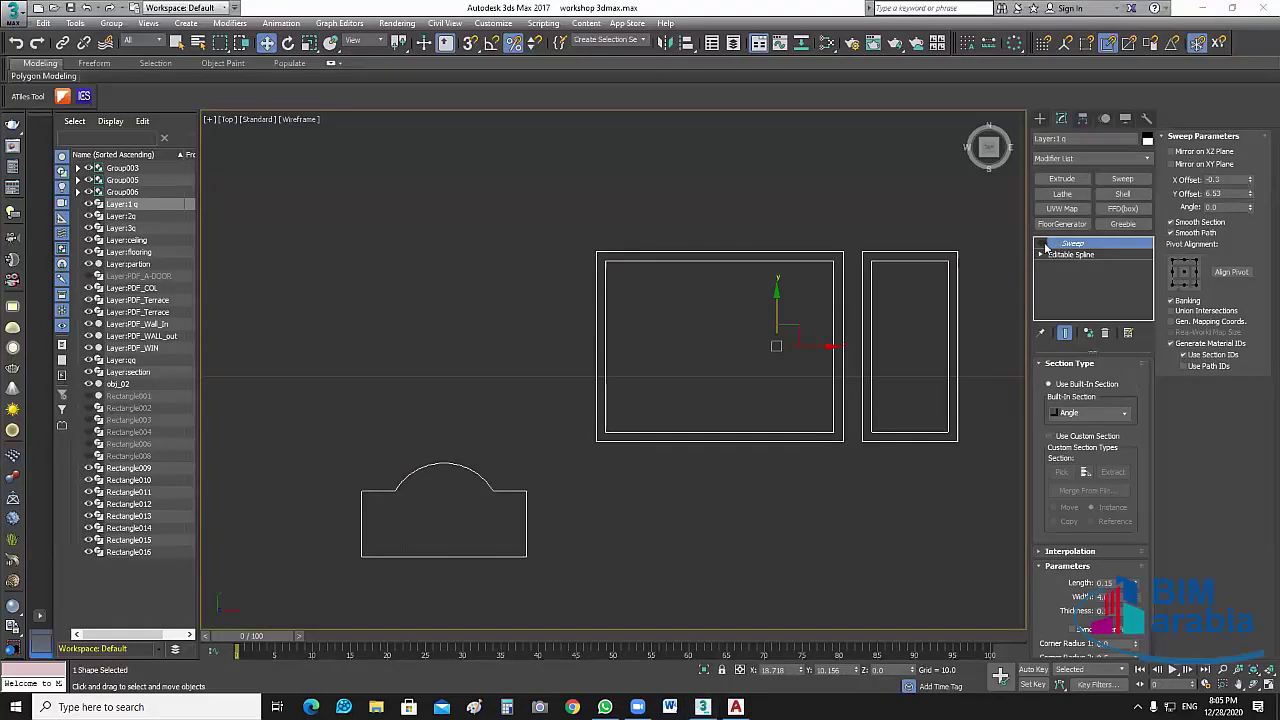
pyautogui.doubleClick(1226, 193)
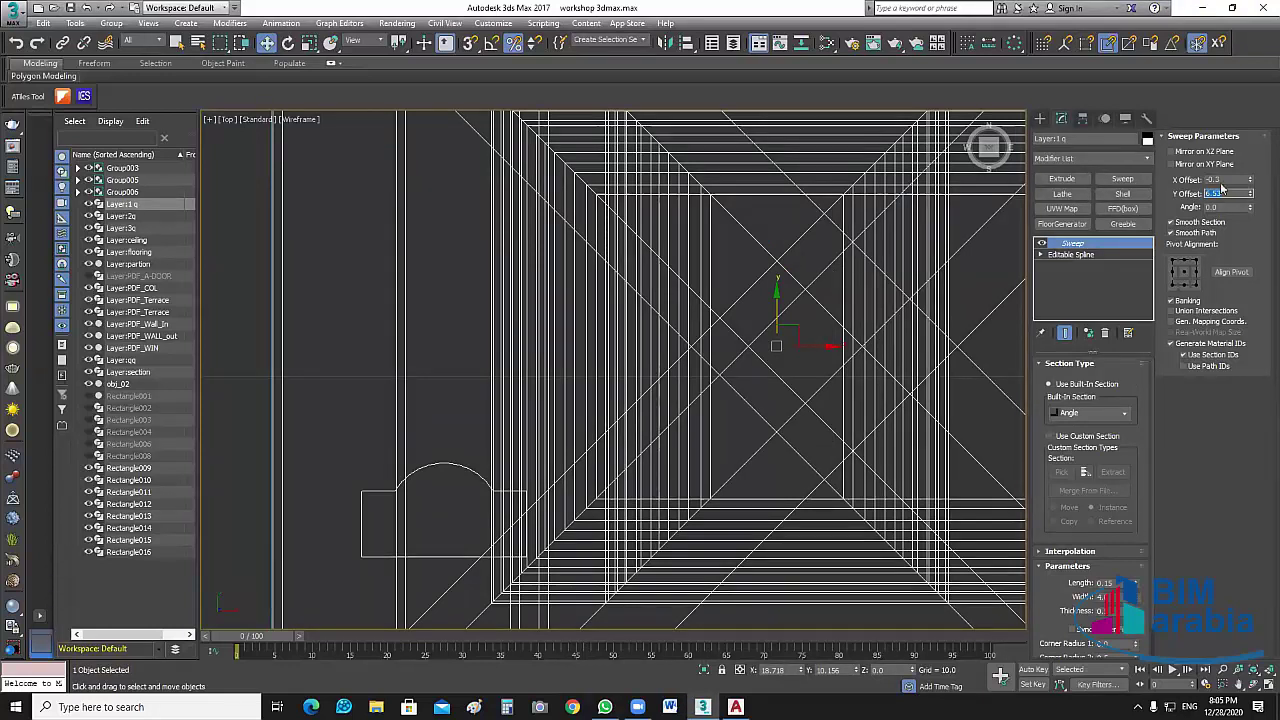
pyautogui.moveTo(1206, 179); pyautogui.dragTo(1255, 178)
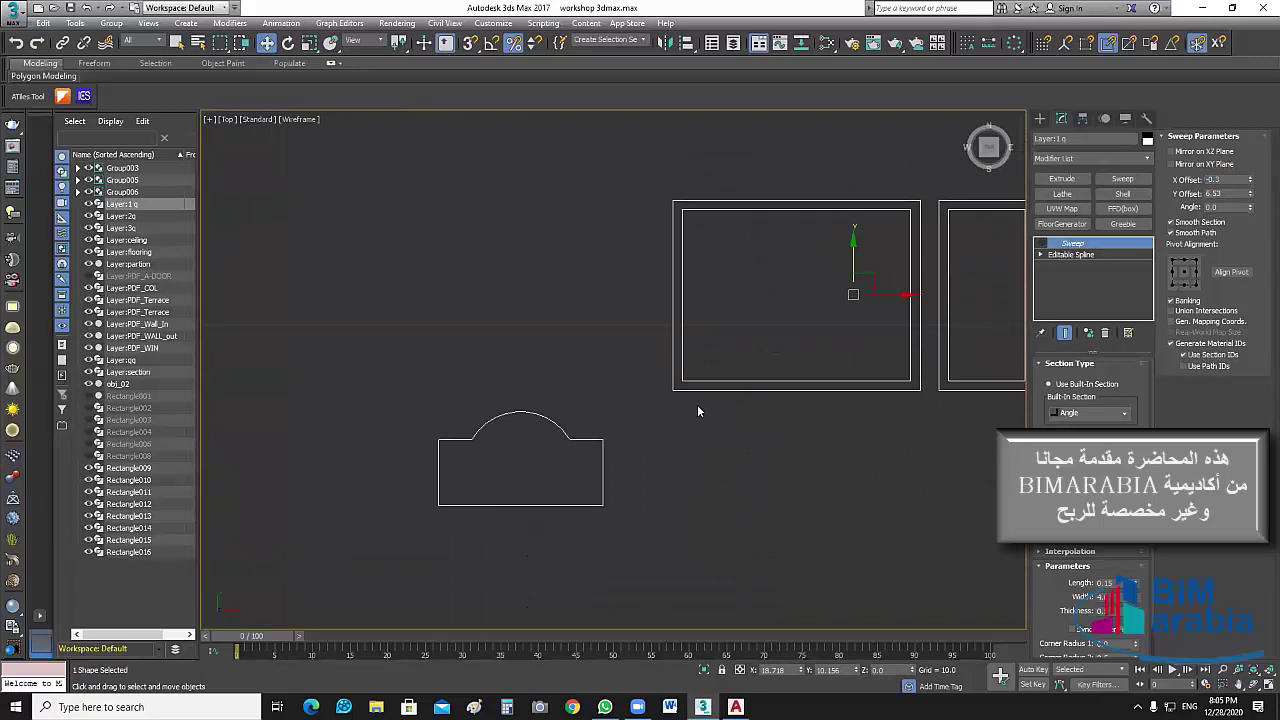
# Select the section profile, open it for Vertex editing, and inspect the joint where the arc's right end meets the short edge.
pyautogui.scroll(-3, 683, 376)
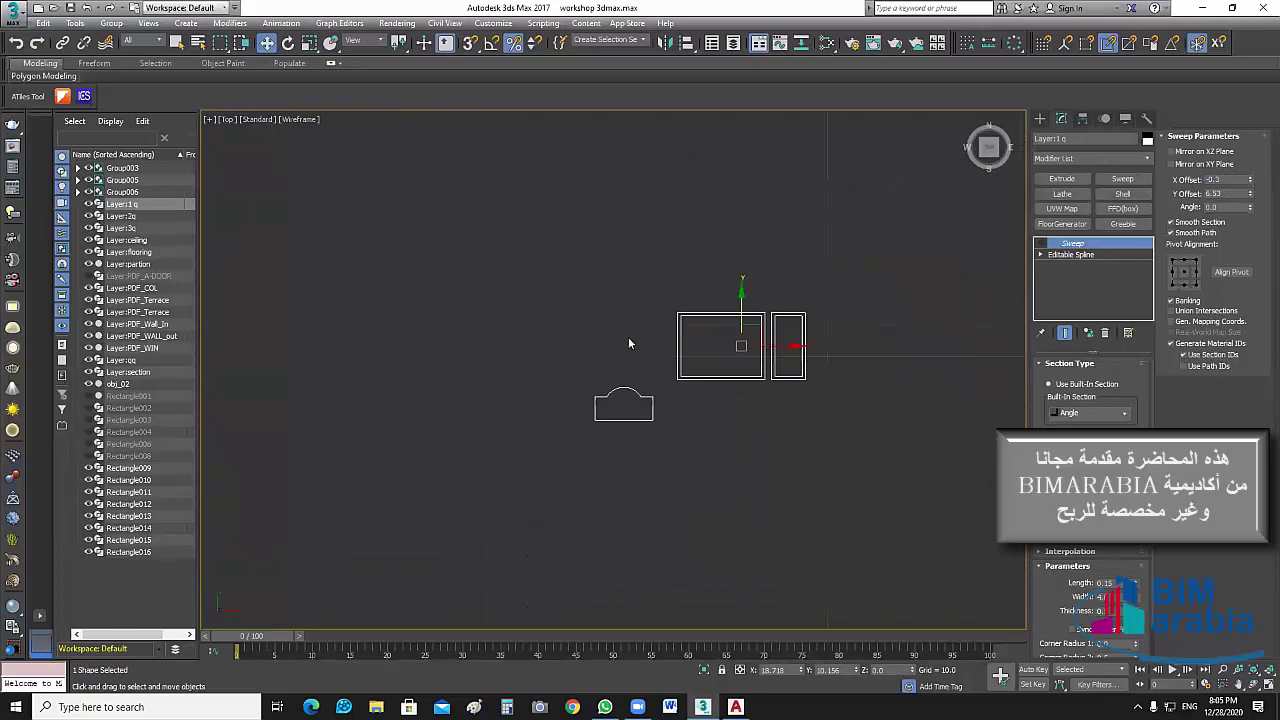
pyautogui.scroll(2, 643, 401)
pyautogui.moveTo(634, 371); pyautogui.dragTo(620, 394, button='middle')
pyautogui.click(556, 437)
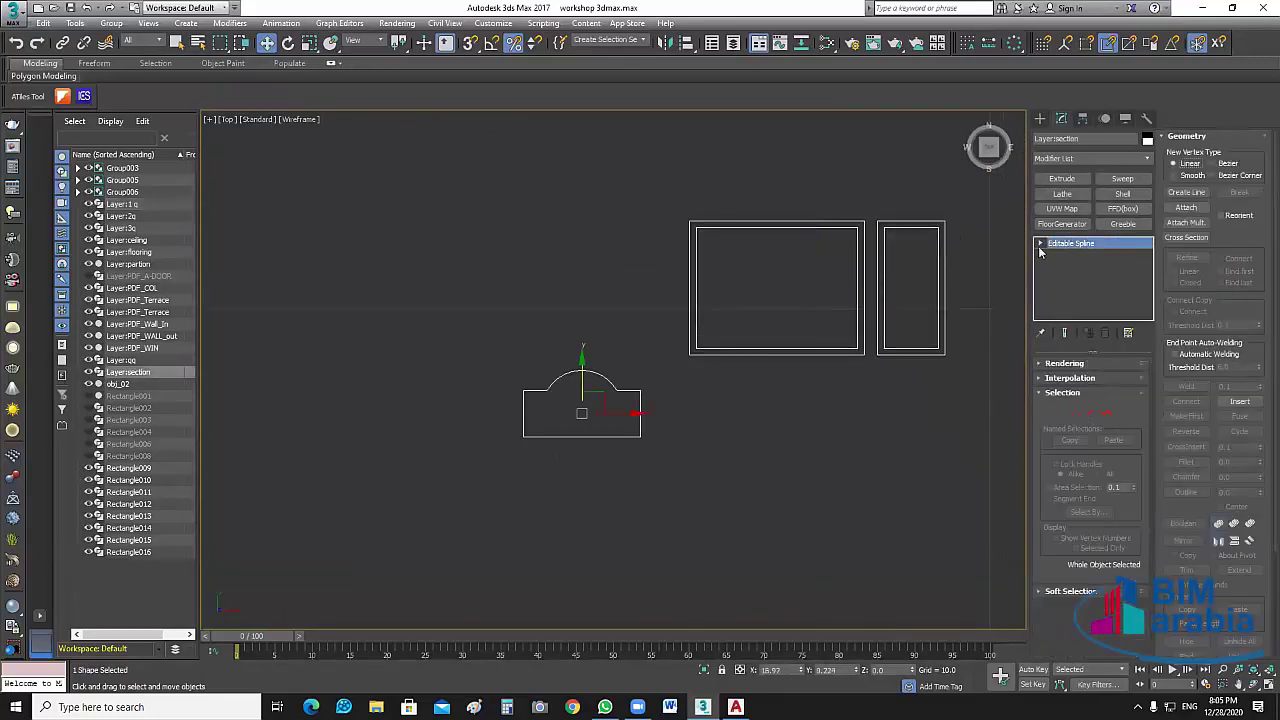
pyautogui.click(1075, 412)
pyautogui.scroll(3, 646, 385)
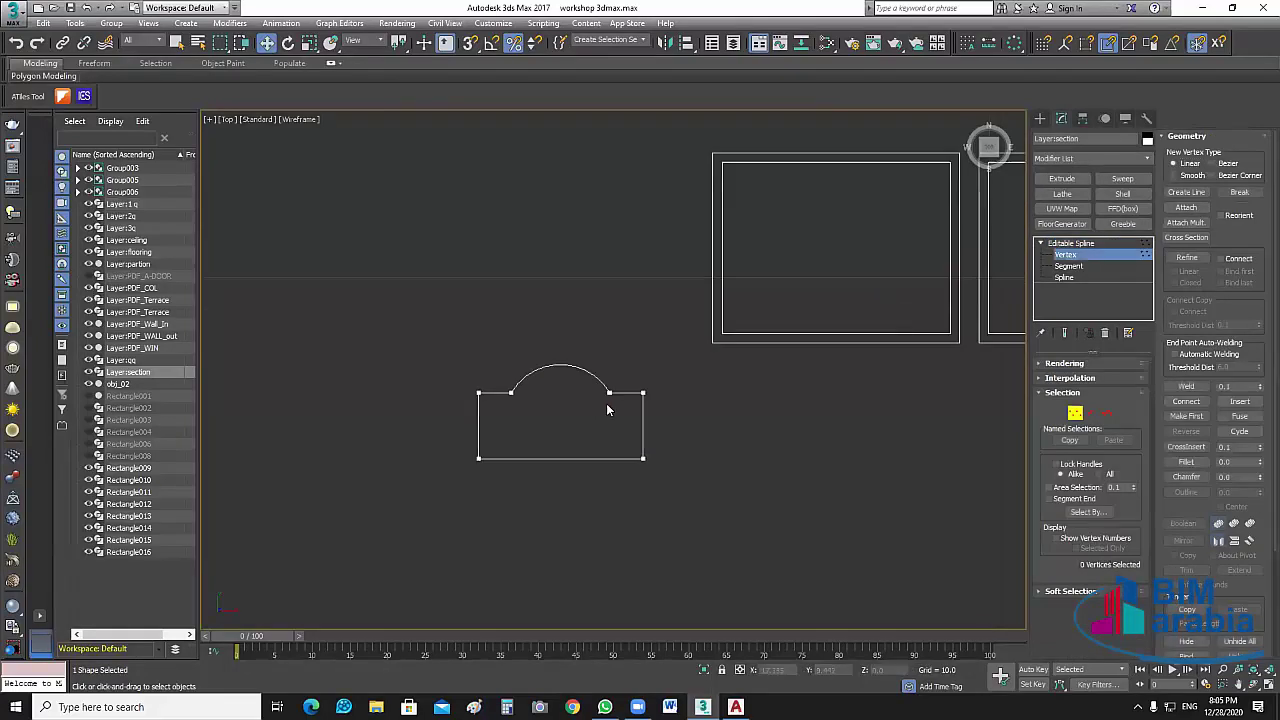
pyautogui.scroll(6, 638, 404)
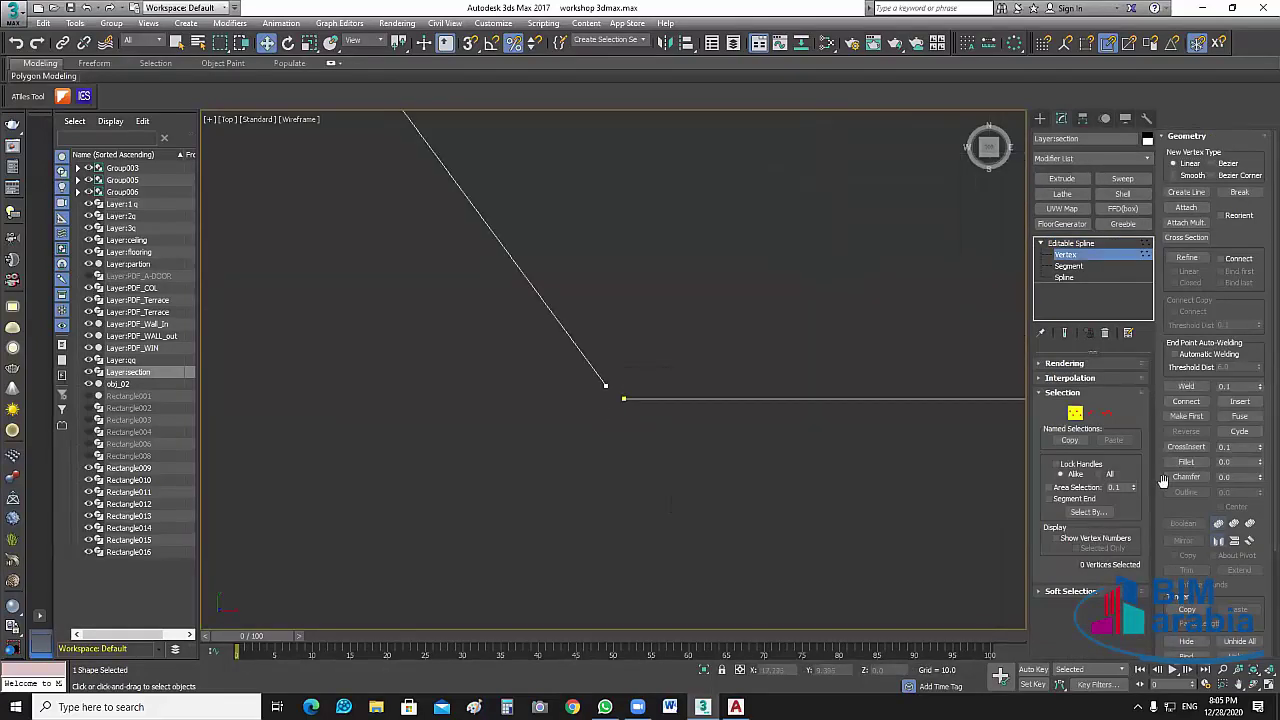
pyautogui.scroll(-5, 720, 381)
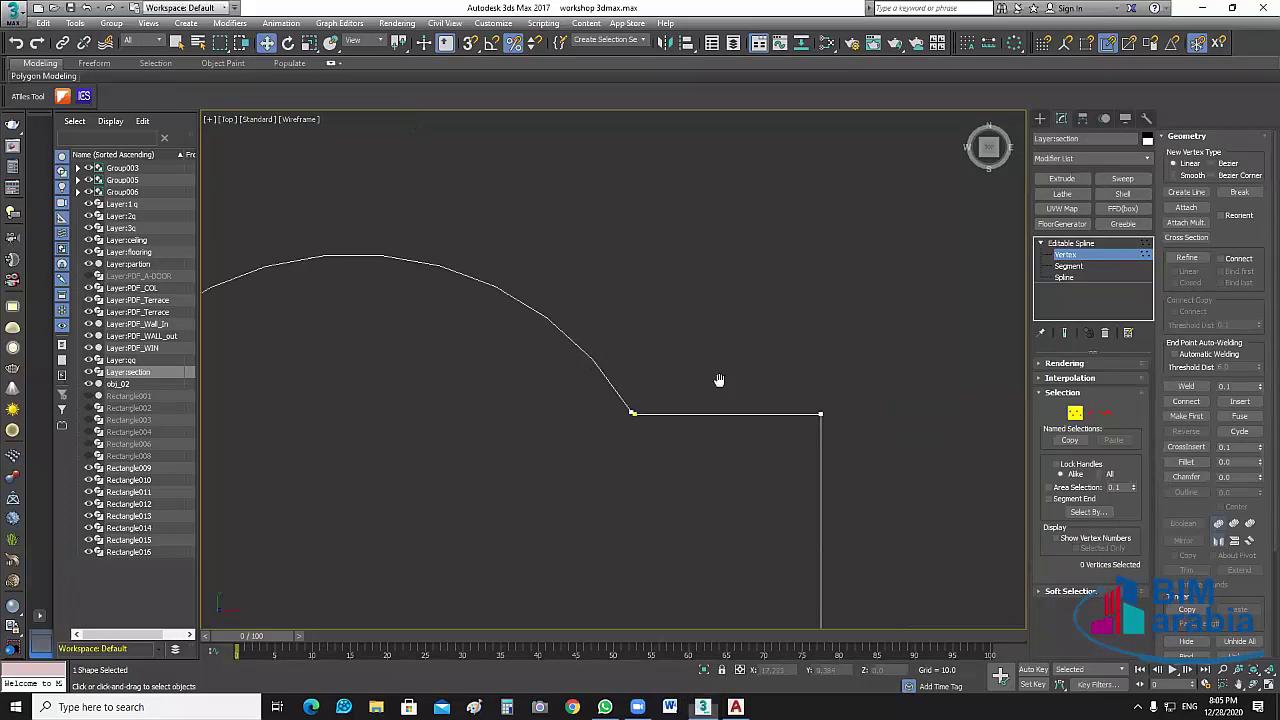
pyautogui.scroll(-3, 675, 393)
pyautogui.moveTo(677, 402); pyautogui.dragTo(734, 398, button='middle')
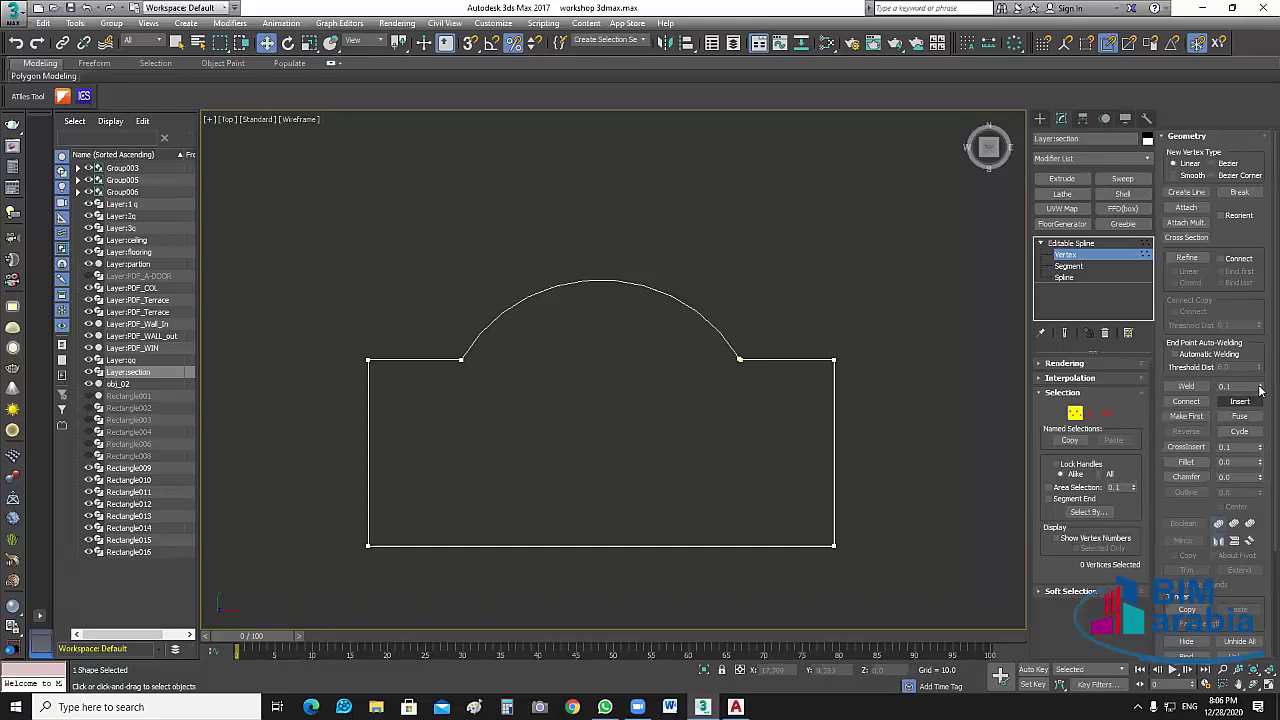
# Set the weld threshold to 544.1 and apply Weld to the profile's two right corners and the vertices at the arc's right end.
pyautogui.moveTo(1259, 386); pyautogui.dragTo(1239, 38)
pyautogui.moveTo(875, 333); pyautogui.dragTo(777, 414)
pyautogui.click(1204, 391)
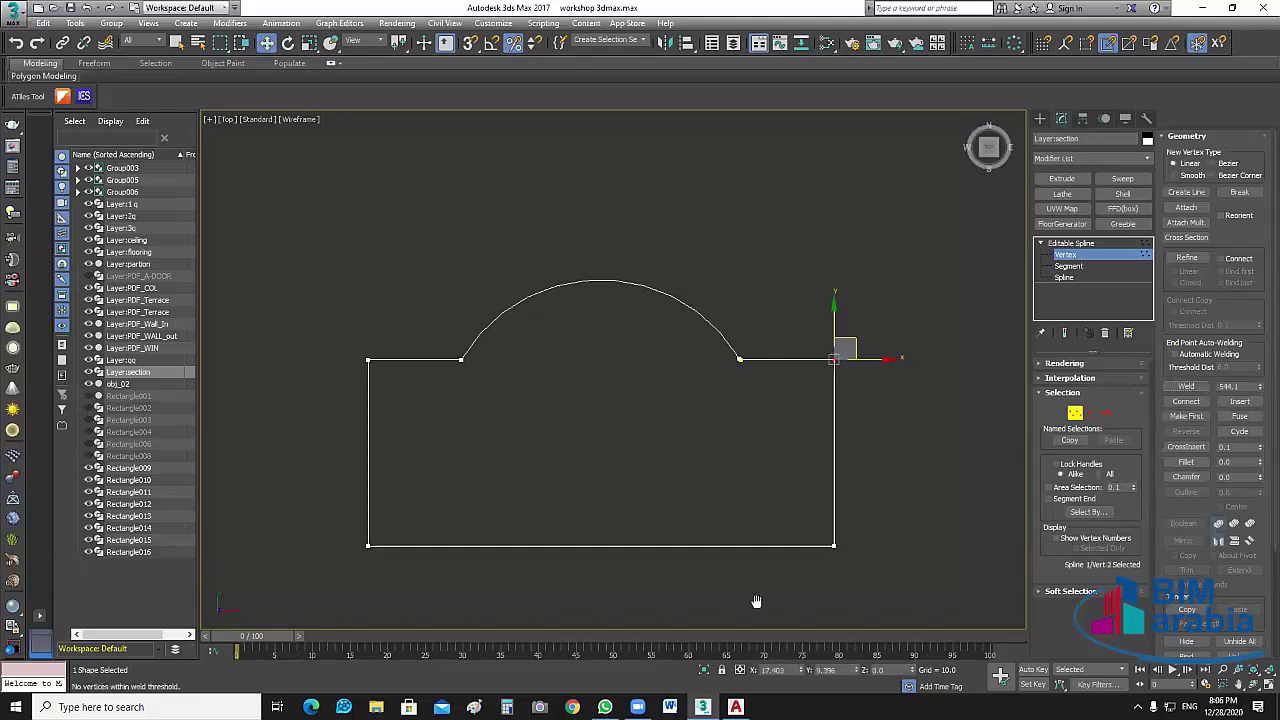
pyautogui.moveTo(754, 603); pyautogui.dragTo(875, 510)
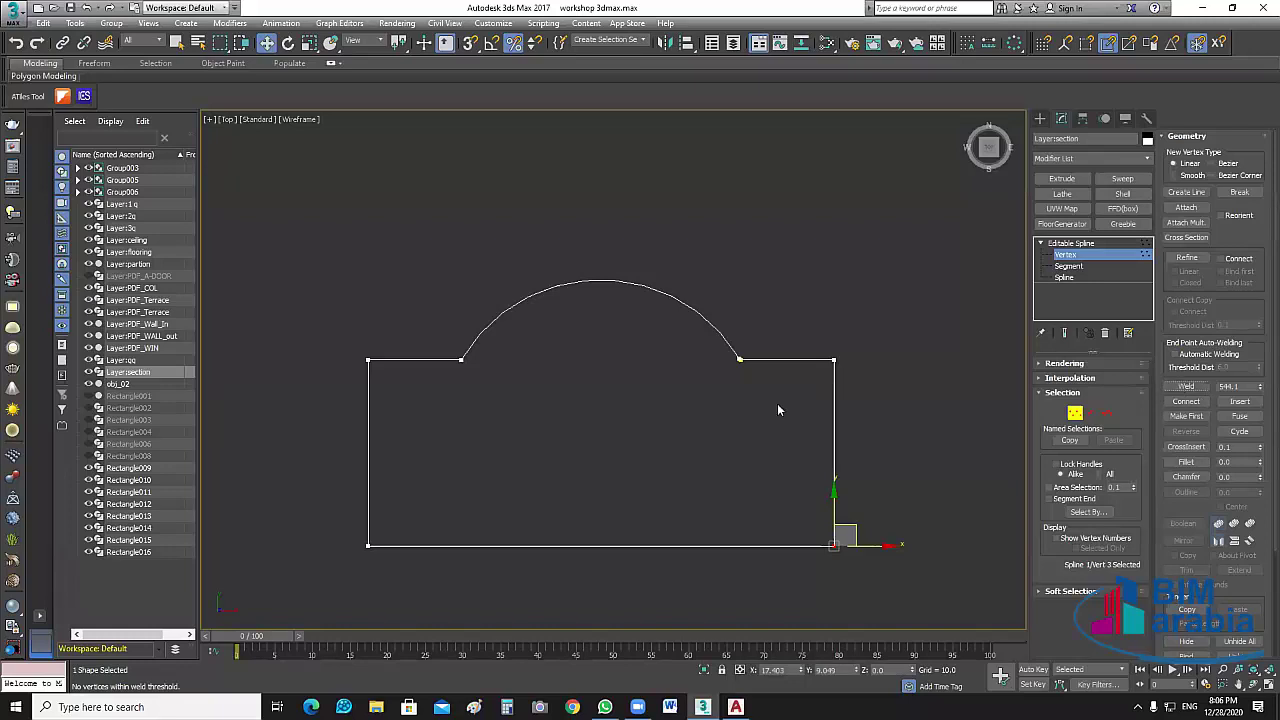
pyautogui.moveTo(777, 405); pyautogui.dragTo(722, 340)
pyautogui.click(483, 403)
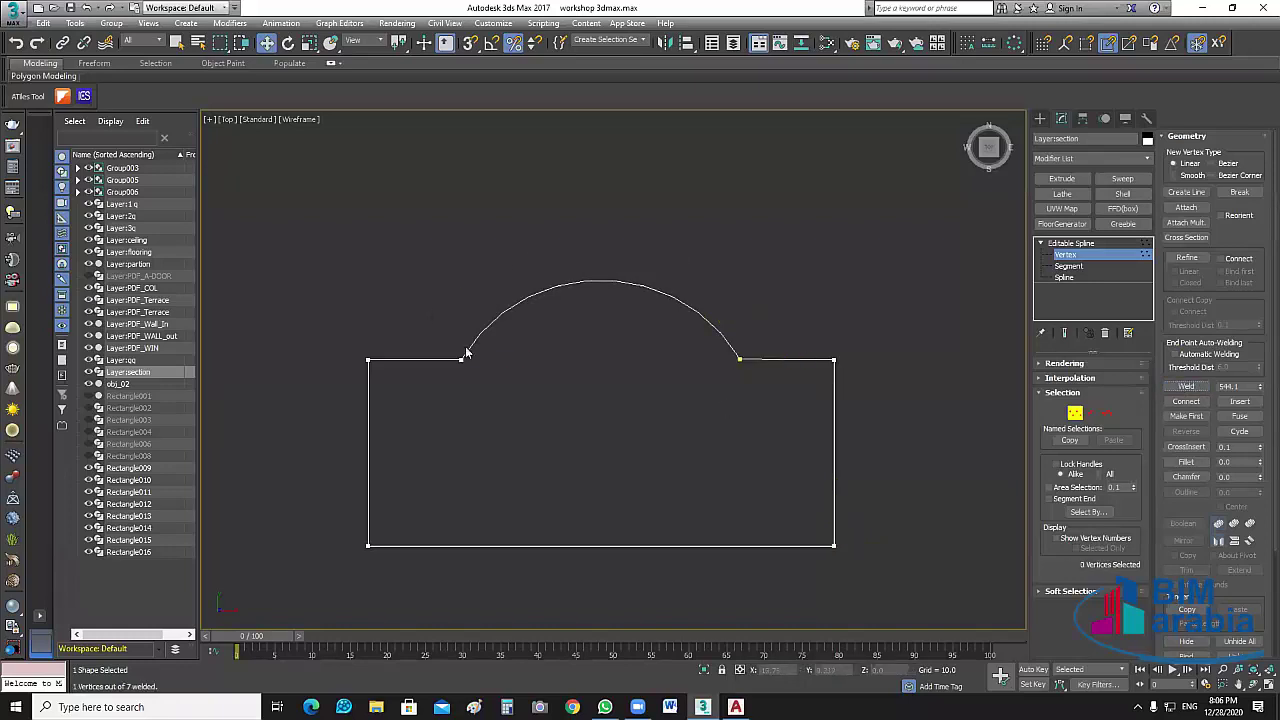
# Try to weld the vertices at the arc's left end and at the profile's two left corners.
pyautogui.click(462, 358)
pyautogui.click(1190, 387)
pyautogui.click(1193, 387)
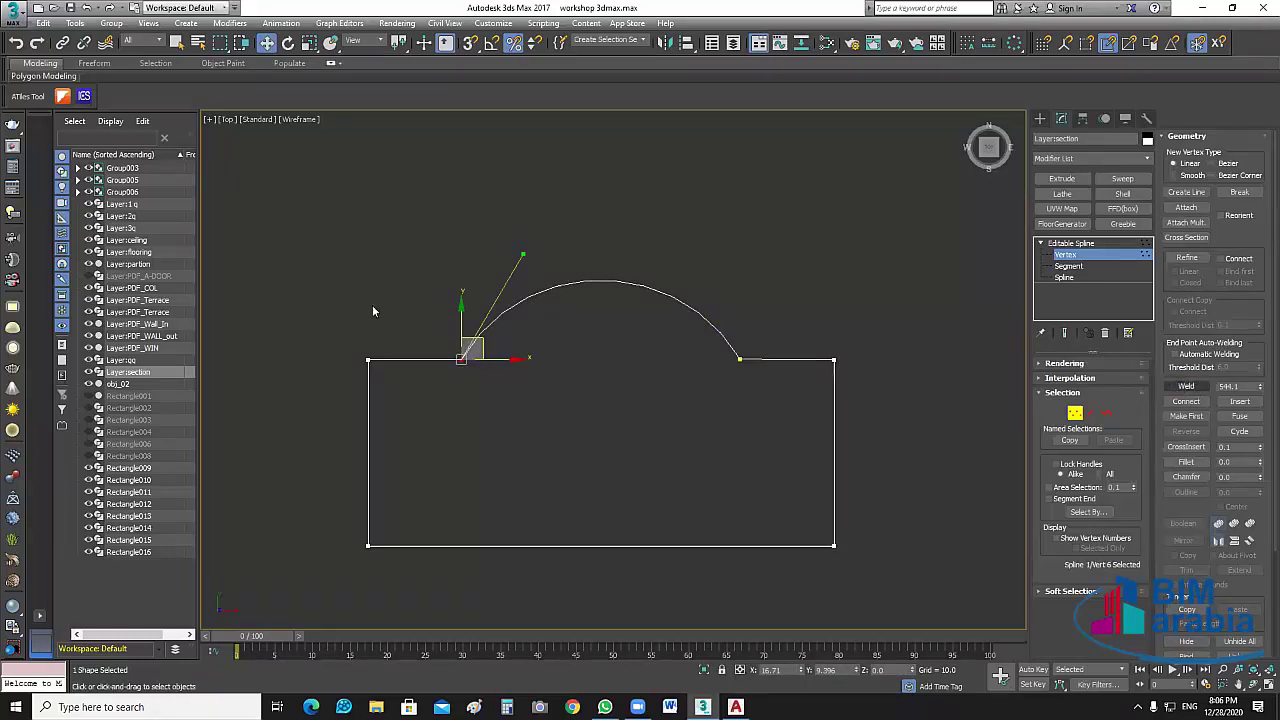
pyautogui.moveTo(372, 305); pyautogui.dragTo(376, 400)
pyautogui.click(1186, 387)
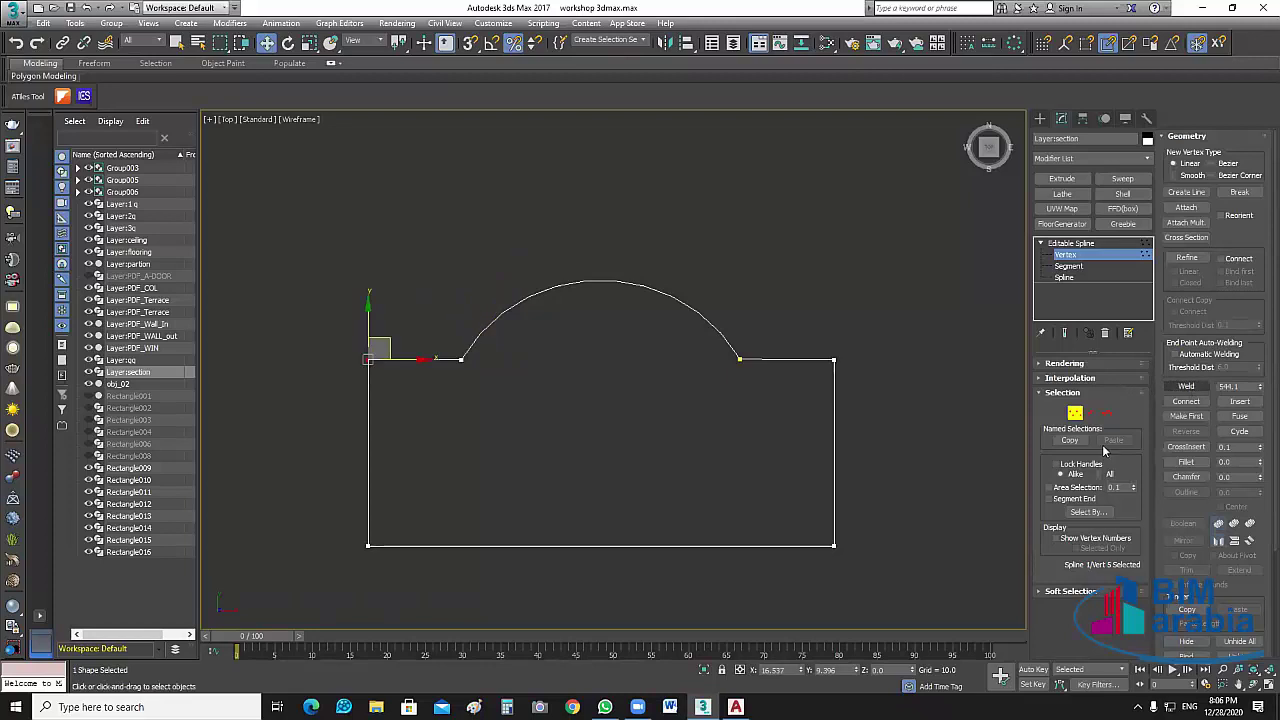
pyautogui.click(368, 546)
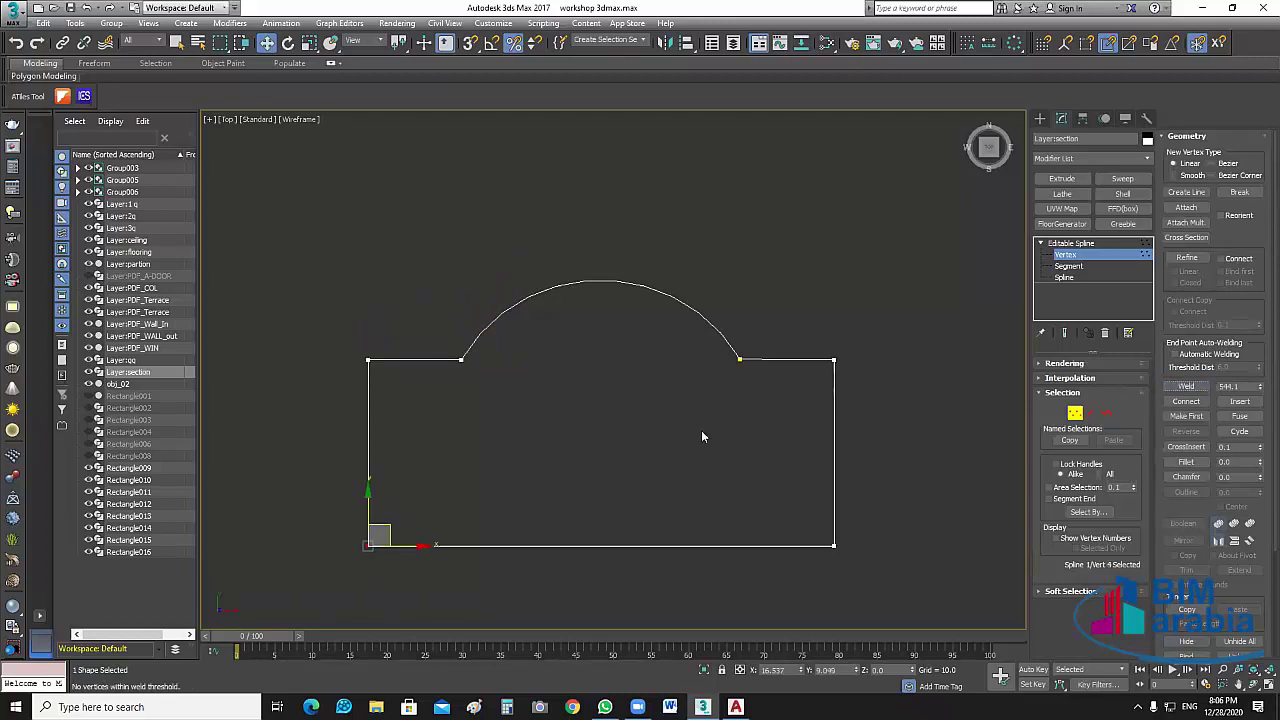
pyautogui.click(726, 428)
# Set the Y coordinate of the arc's right-end vertex to 9.396, copied from the arc's left-end vertex.
pyautogui.moveTo(444, 338); pyautogui.dragTo(485, 386)
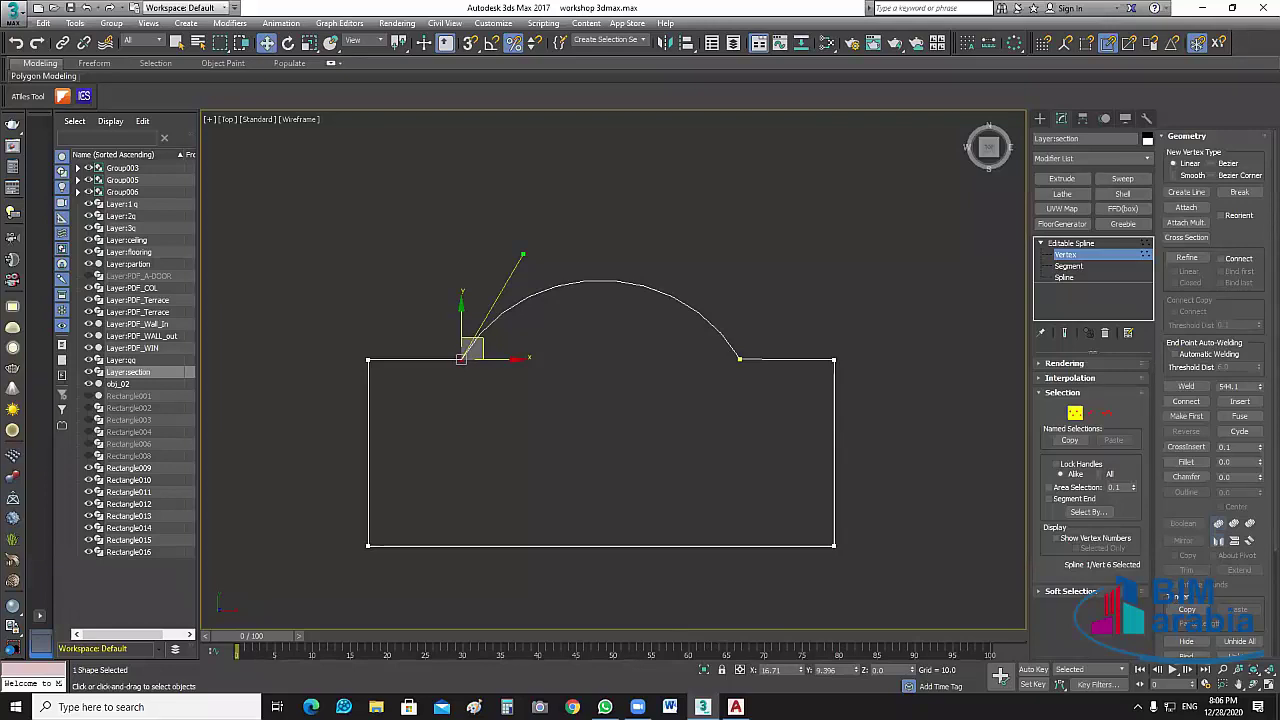
pyautogui.doubleClick(843, 672)
pyautogui.hotkey('ctrl', 'c')
pyautogui.click(739, 359)
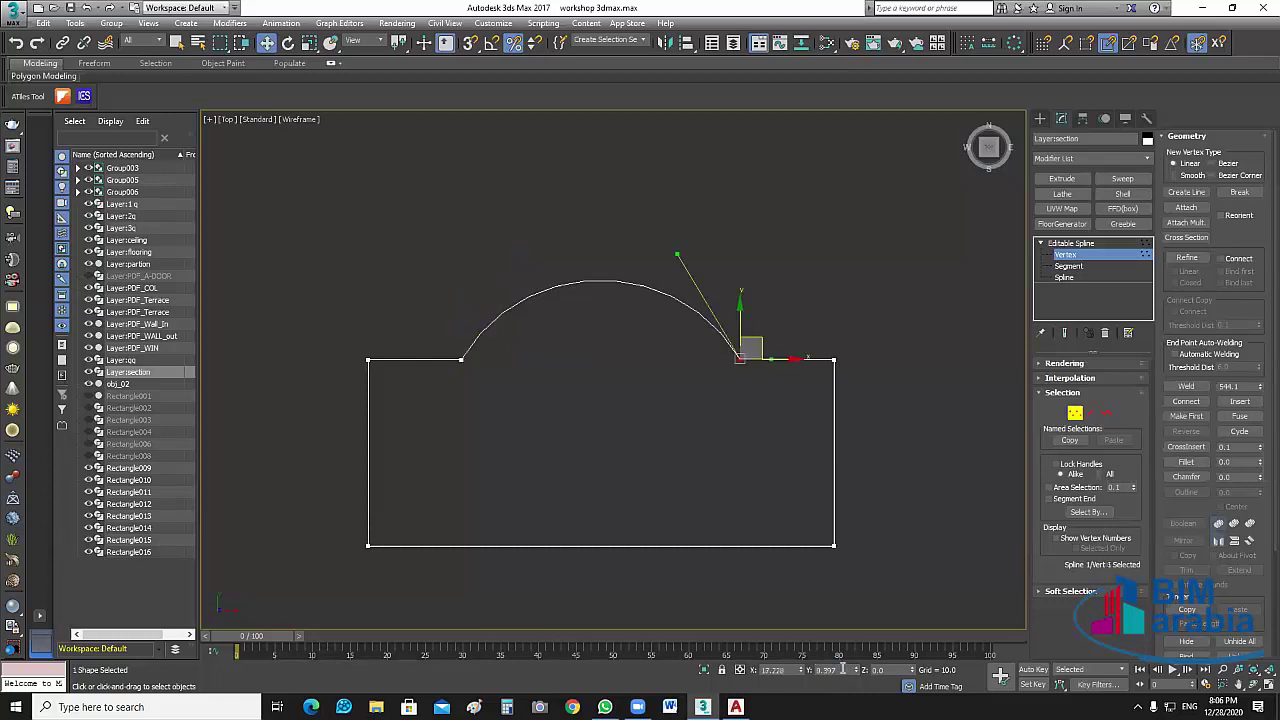
pyautogui.hotkey('ctrl', 'v')
pyautogui.press('Return')
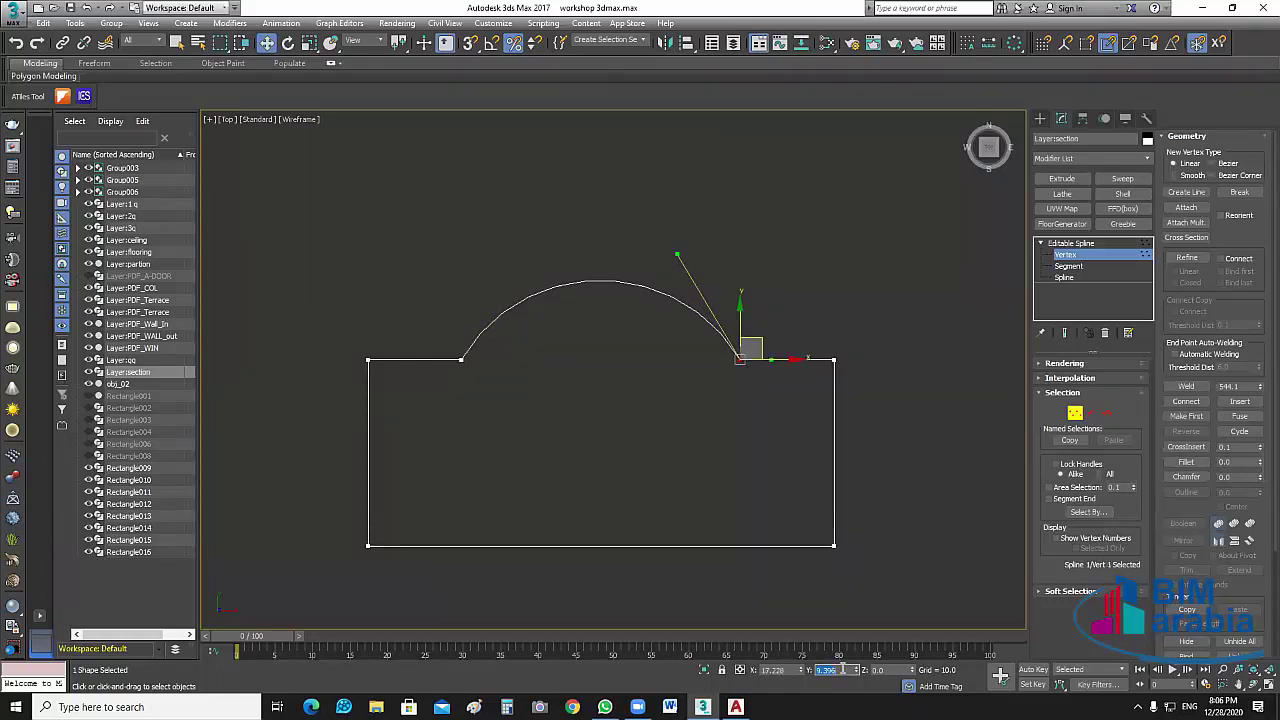
# Leave vertex editing and uniformly scale the whole section profile down to 20 percent.
pyautogui.click(1077, 263)
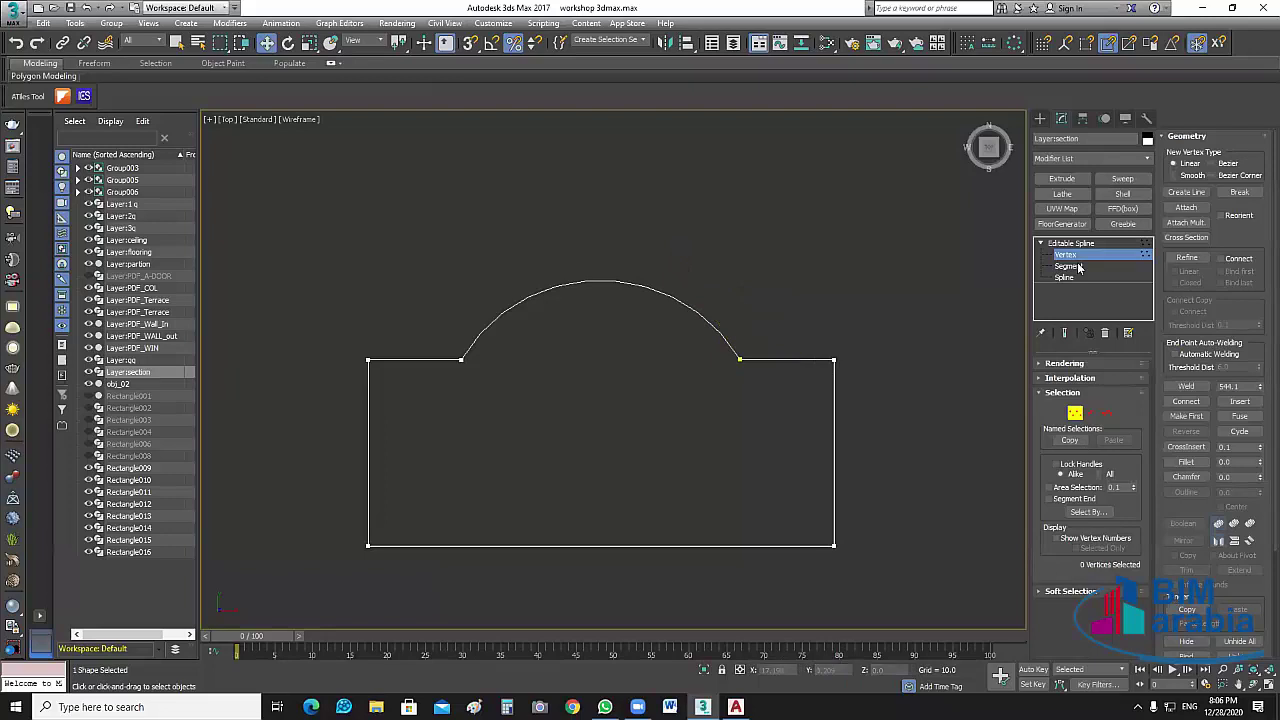
pyautogui.press('1')
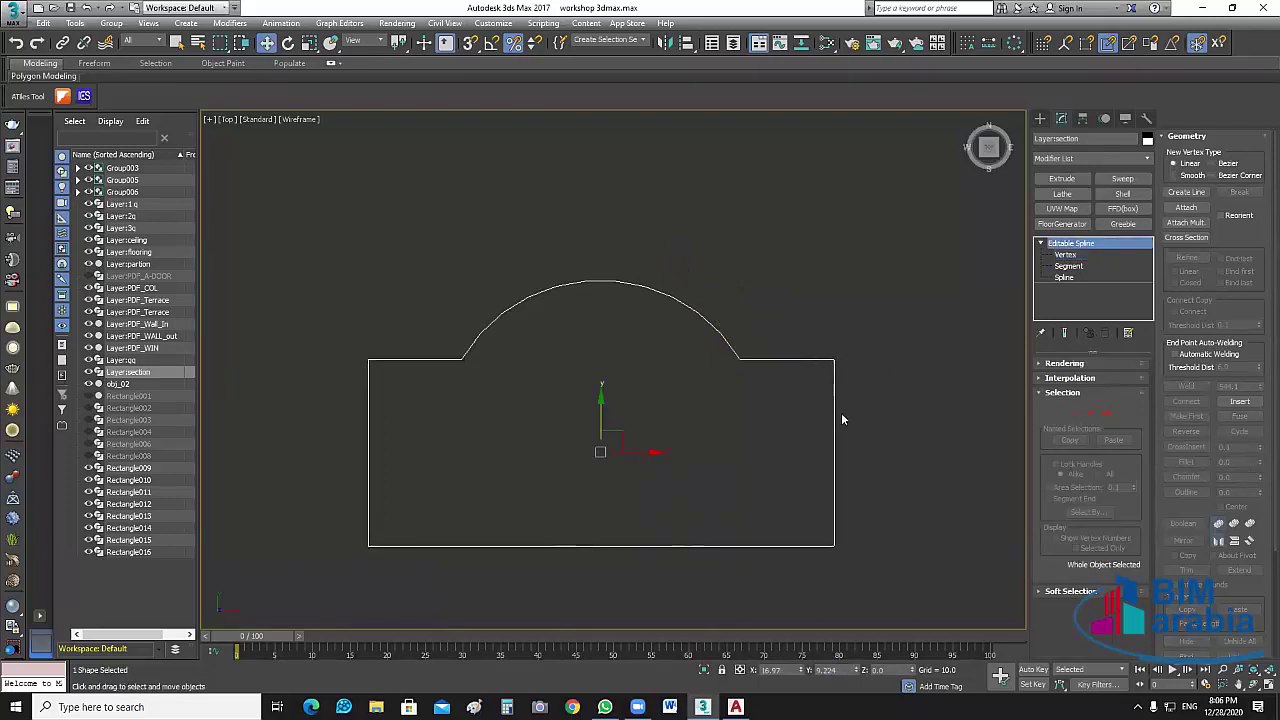
pyautogui.moveTo(841, 412); pyautogui.dragTo(715, 477)
pyautogui.scroll(-5, 766, 450)
pyautogui.moveTo(766, 437); pyautogui.dragTo(716, 437, button='middle')
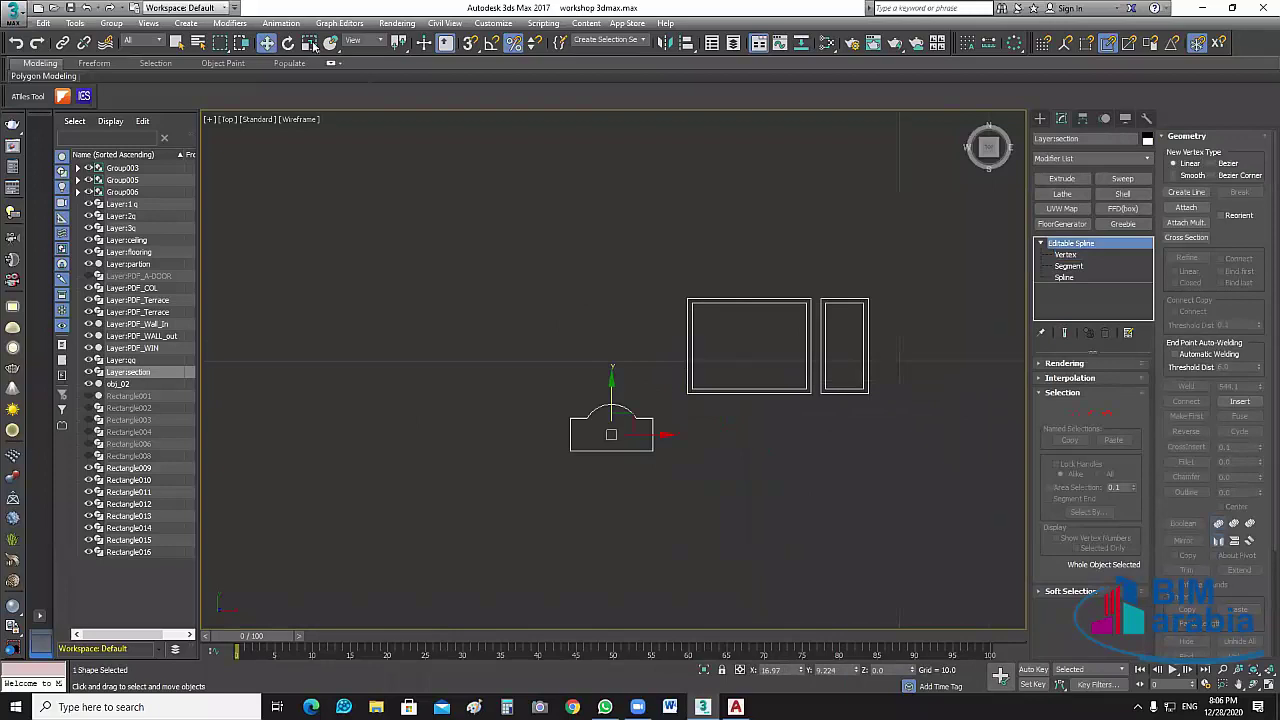
pyautogui.click(309, 42)
pyautogui.moveTo(612, 416); pyautogui.dragTo(750, 640)
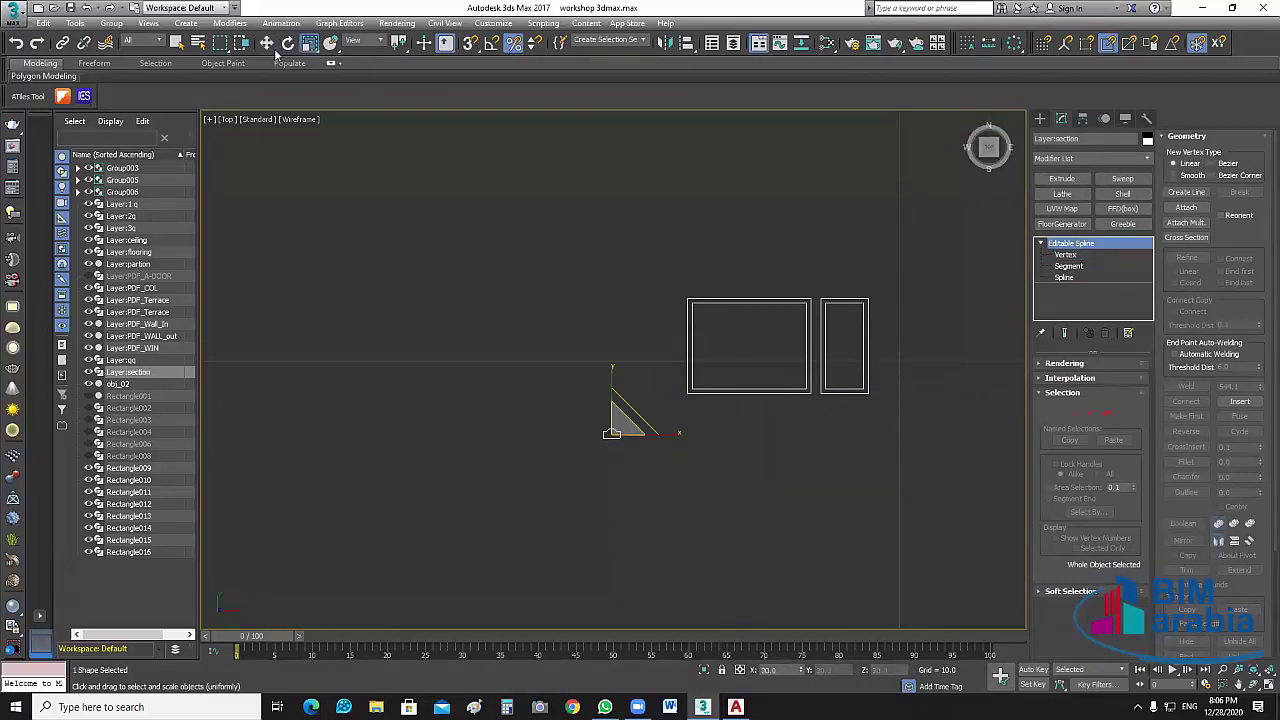
# Move the reduced section profile up and closer to the left edge of the larger window rectangle.
pyautogui.press('w')
pyautogui.scroll(3, 631, 445)
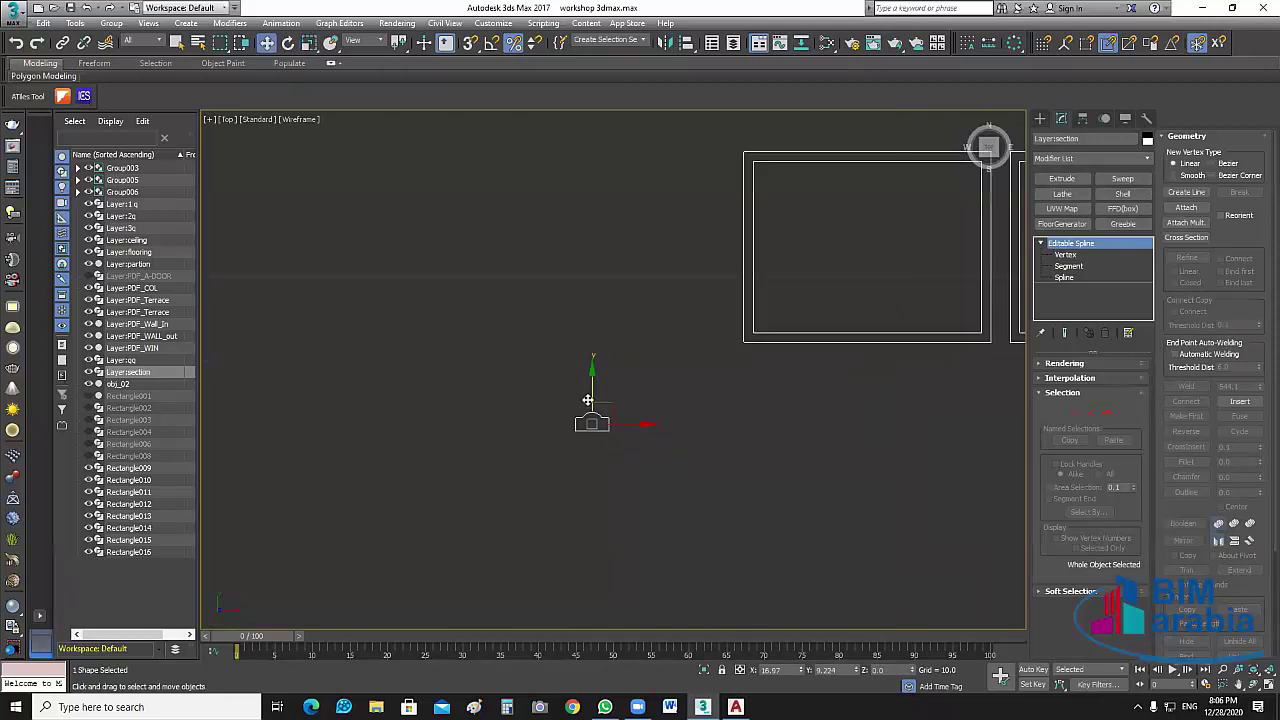
pyautogui.moveTo(590, 400); pyautogui.dragTo(744, 312)
# Switch to AutoCAD and compare the section profile's size with the window elevation beside it in BANO.dwg.
pyautogui.click(735, 707)
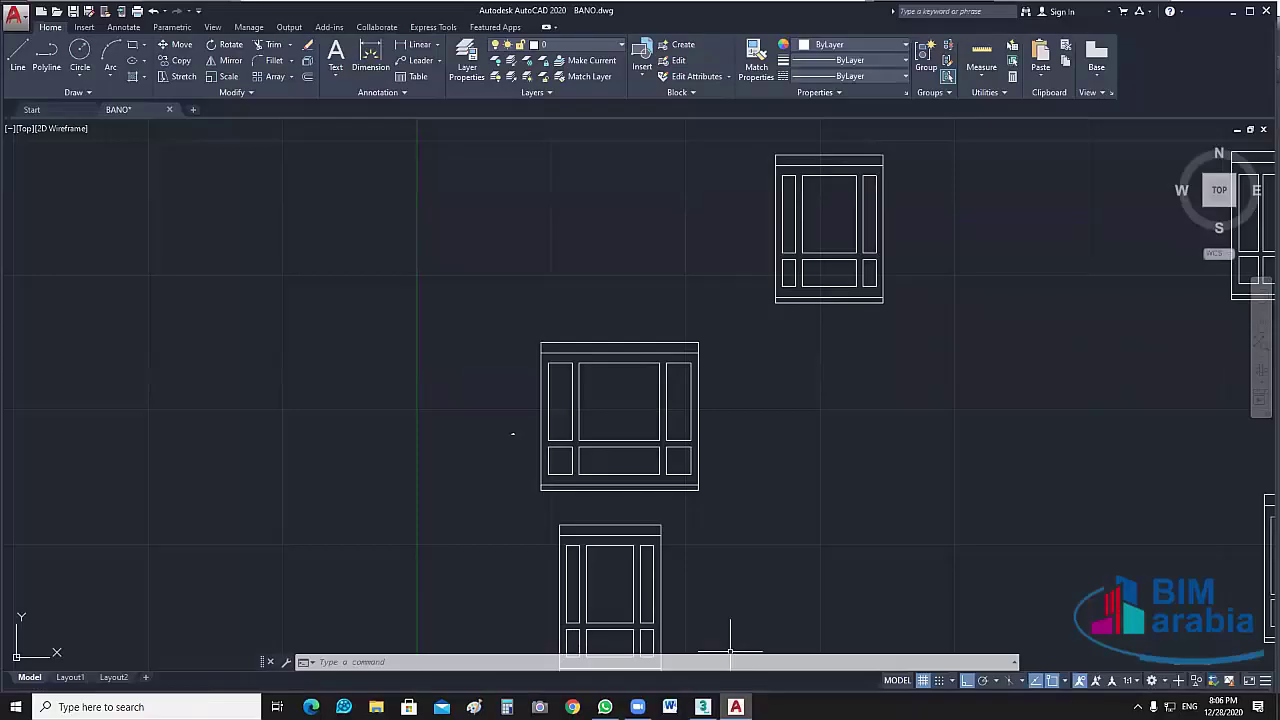
pyautogui.moveTo(497, 481); pyautogui.dragTo(579, 461, button='middle')
pyautogui.scroll(4, 631, 405)
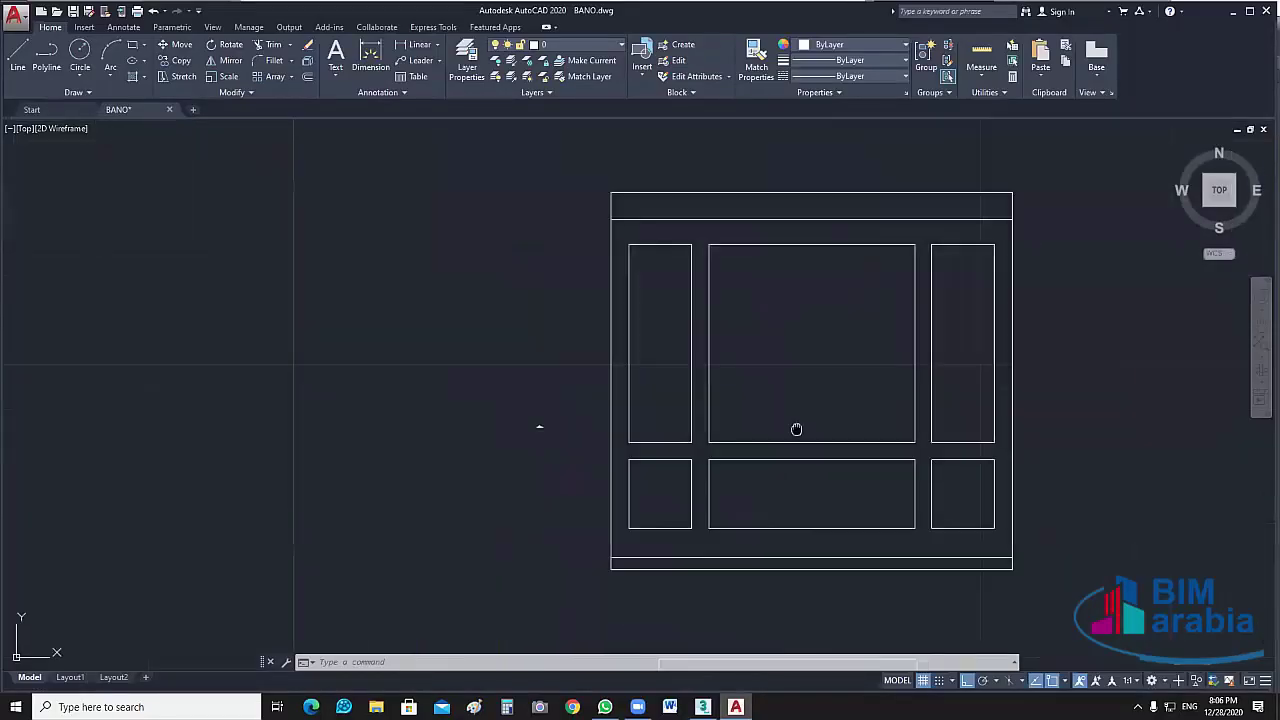
pyautogui.moveTo(794, 429); pyautogui.dragTo(716, 432, button='middle')
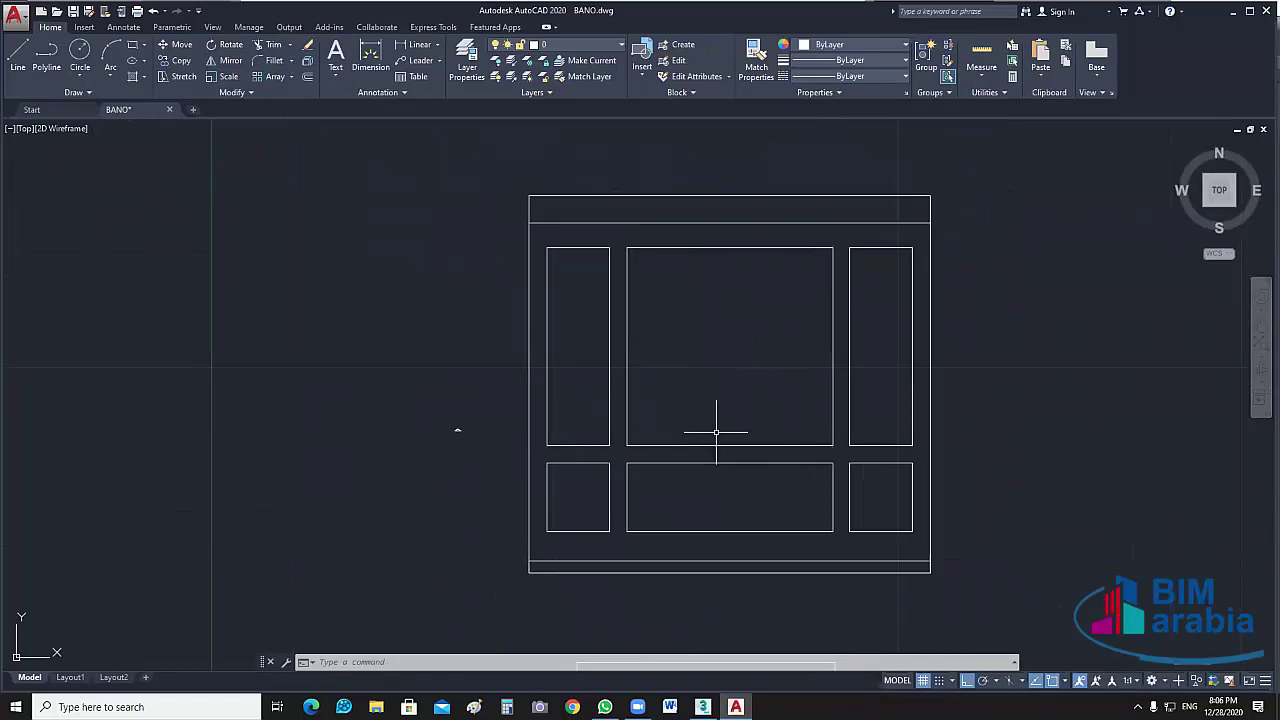
pyautogui.scroll(4, 503, 450)
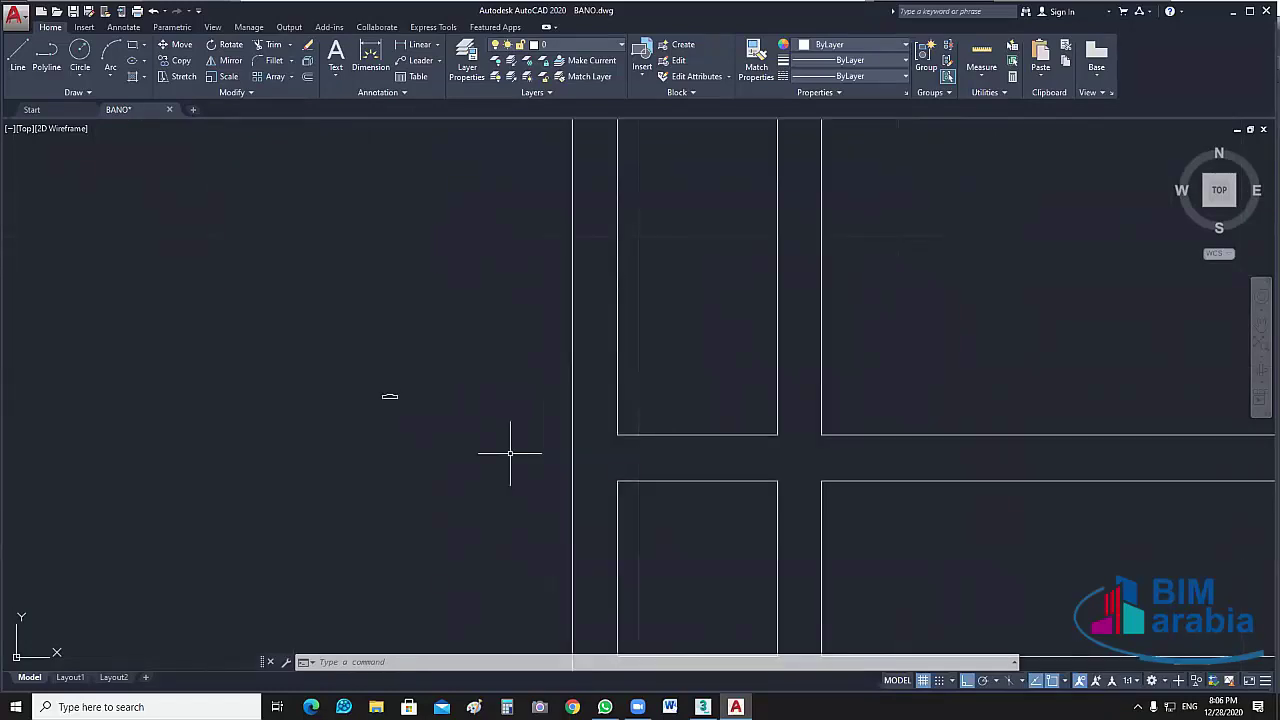
pyautogui.scroll(-3, 559, 391)
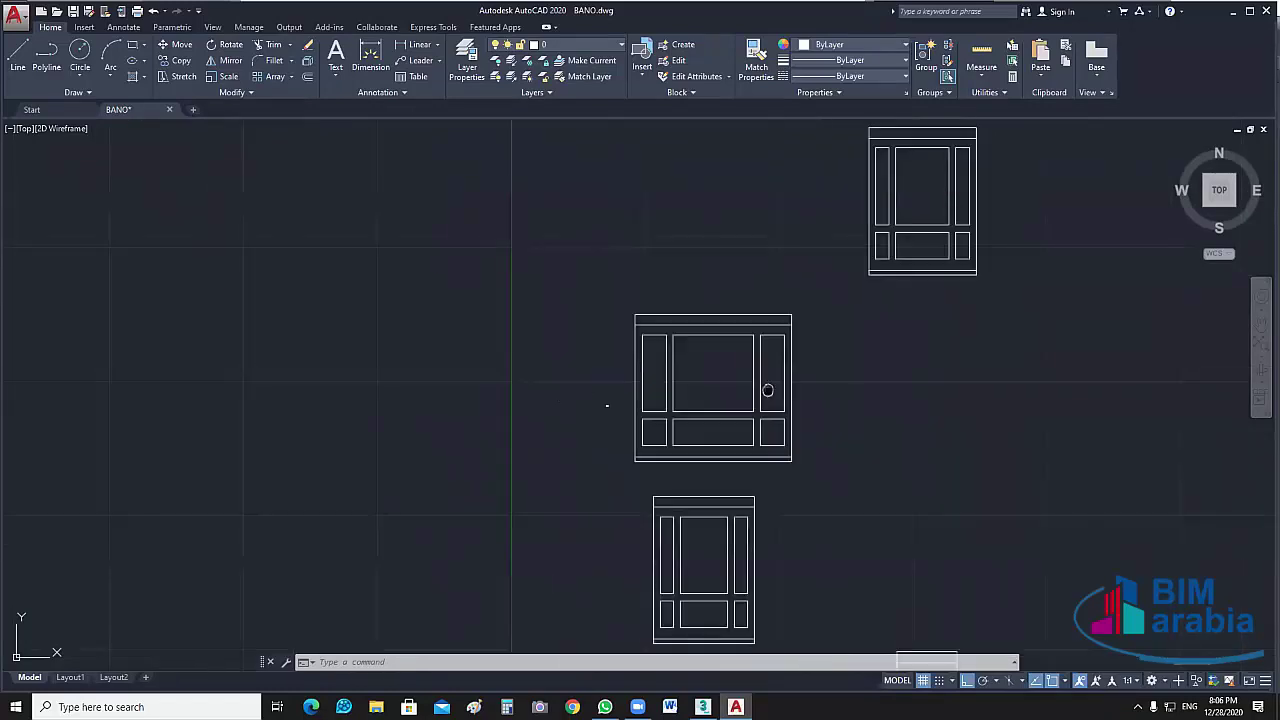
pyautogui.moveTo(606, 403); pyautogui.dragTo(551, 403, button='middle')
pyautogui.scroll(2, 745, 358)
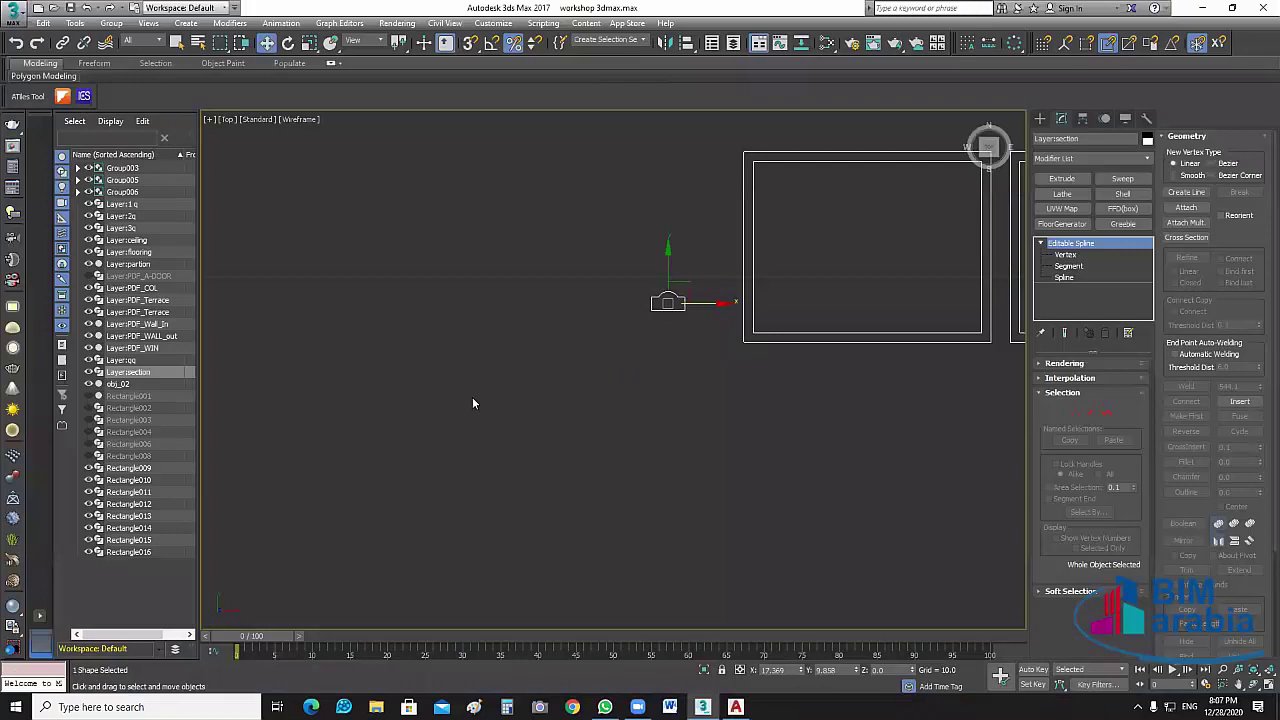
# Back in 3ds Max, scale the section profile to about a fifth and align it with the frame's left outer line.
pyautogui.click(310, 43)
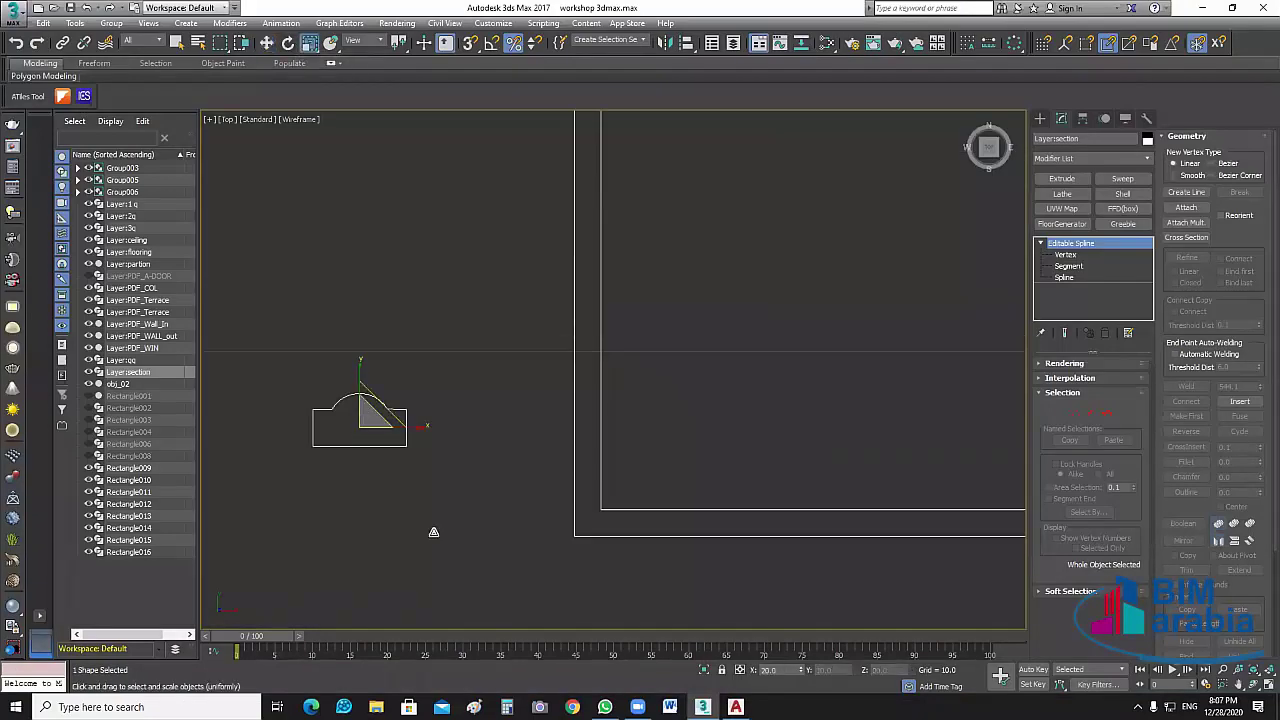
pyautogui.moveTo(482, 598); pyautogui.dragTo(482, 700)
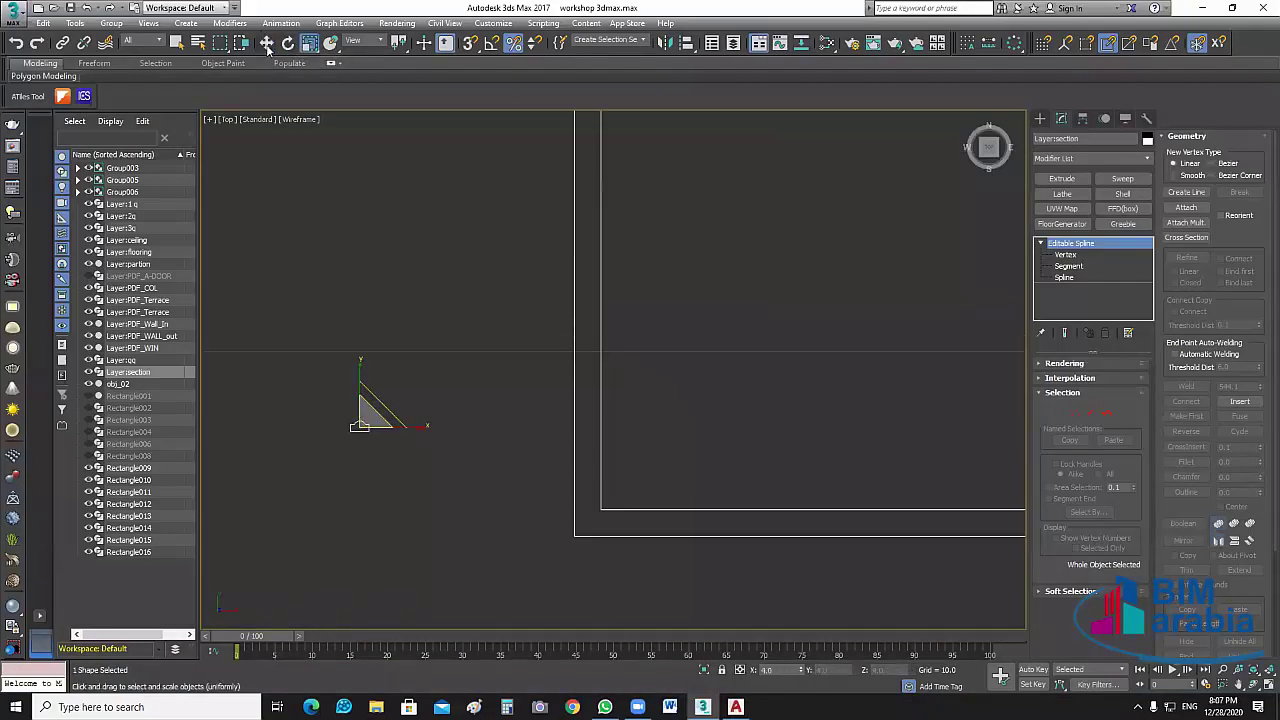
pyautogui.click(266, 43)
pyautogui.moveTo(394, 427); pyautogui.dragTo(613, 449)
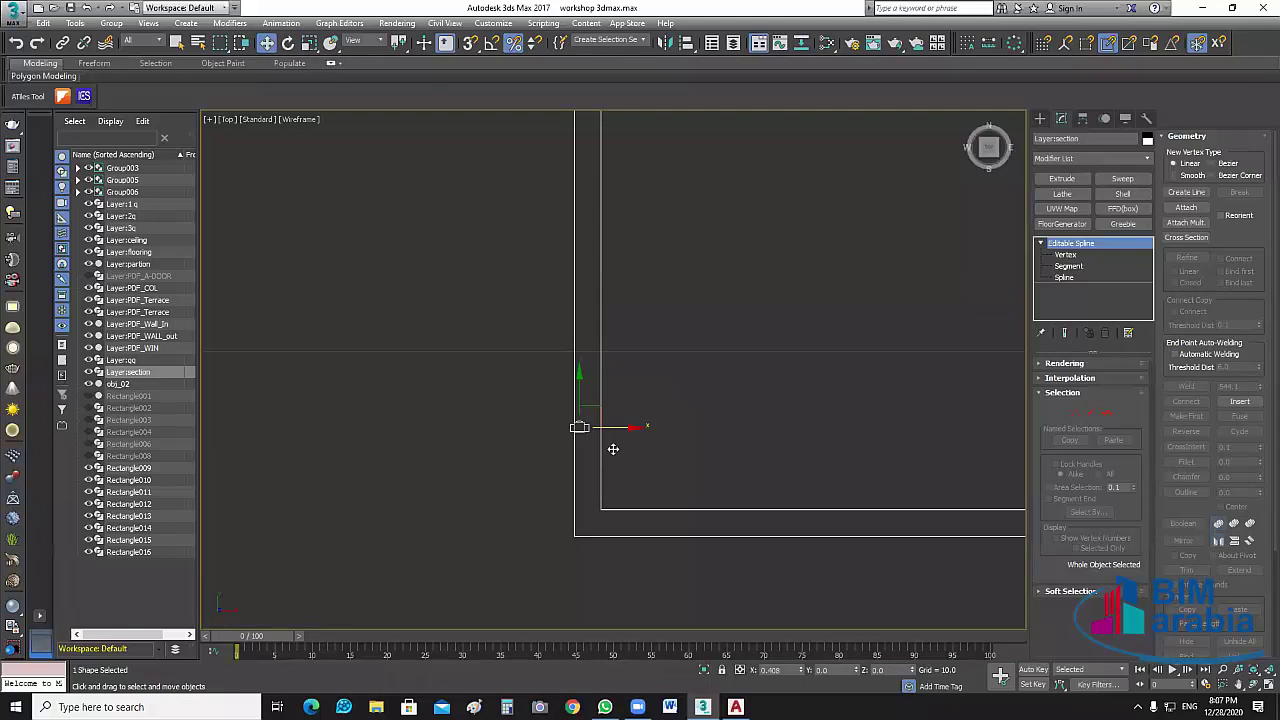
pyautogui.scroll(5, 590, 462)
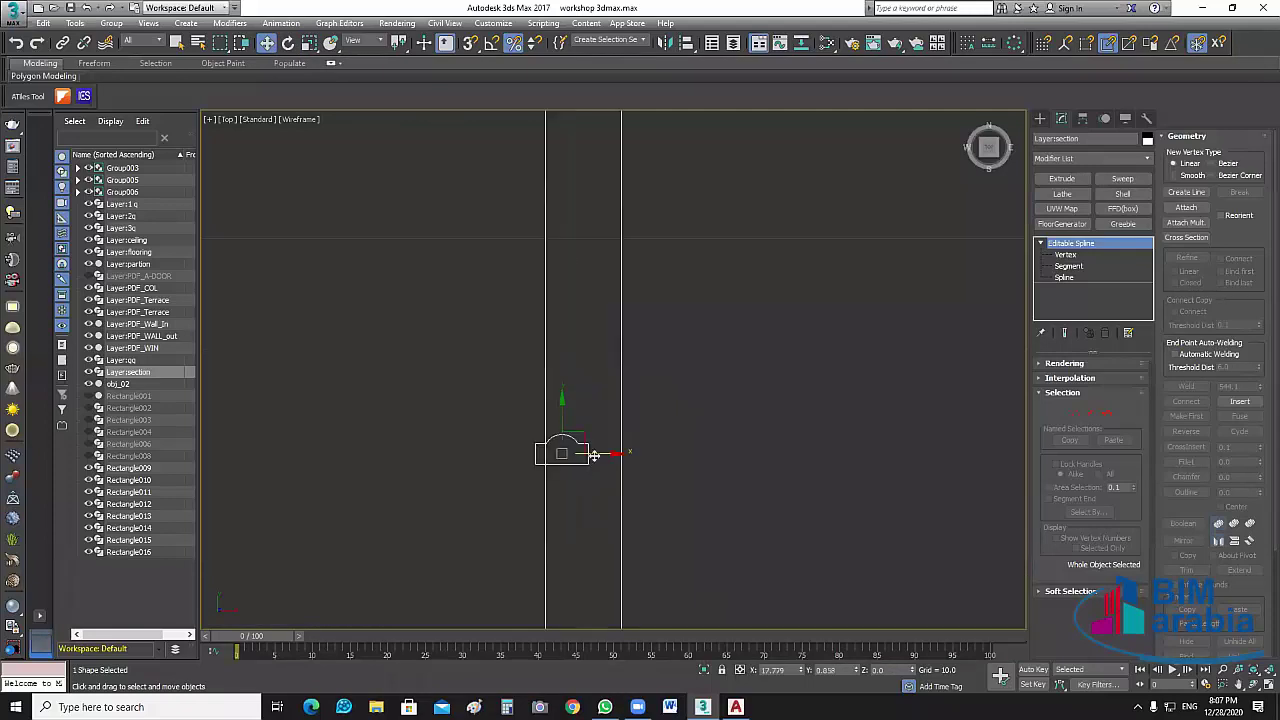
pyautogui.moveTo(593, 456); pyautogui.dragTo(604, 456)
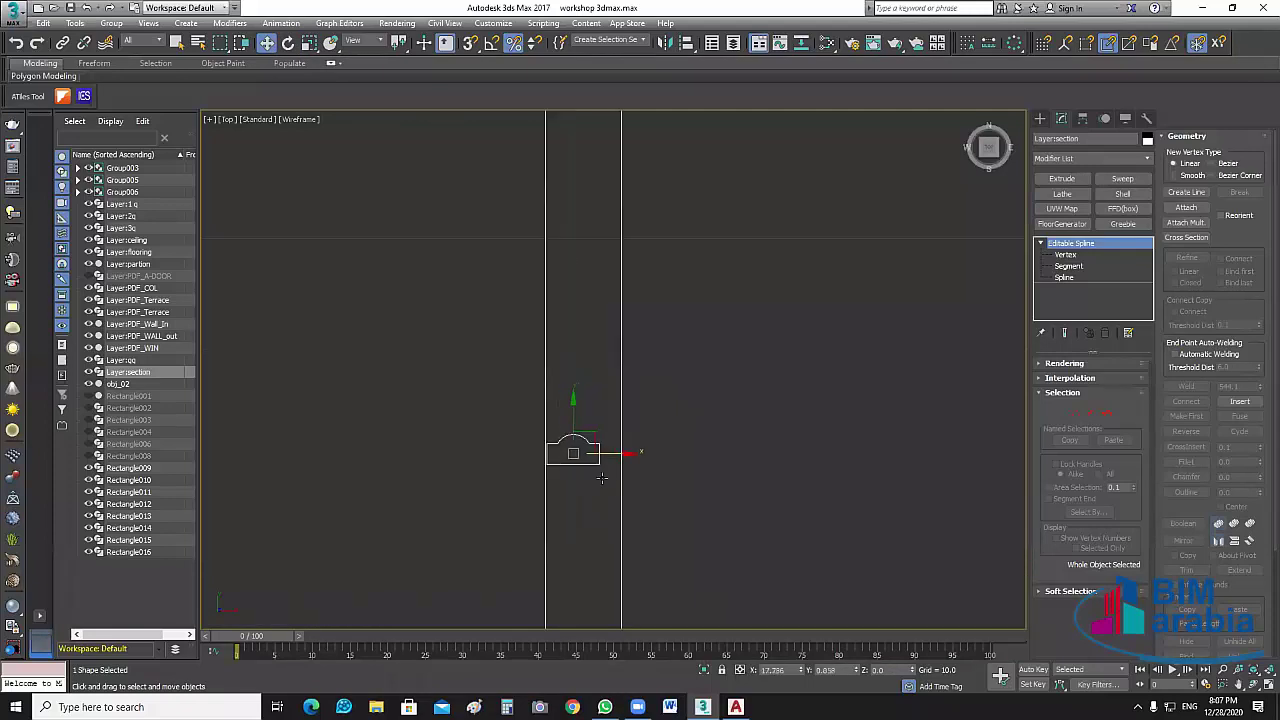
# Scale the section profile down to about 60 percent and move it just outside the frame's left edge.
pyautogui.click(310, 45)
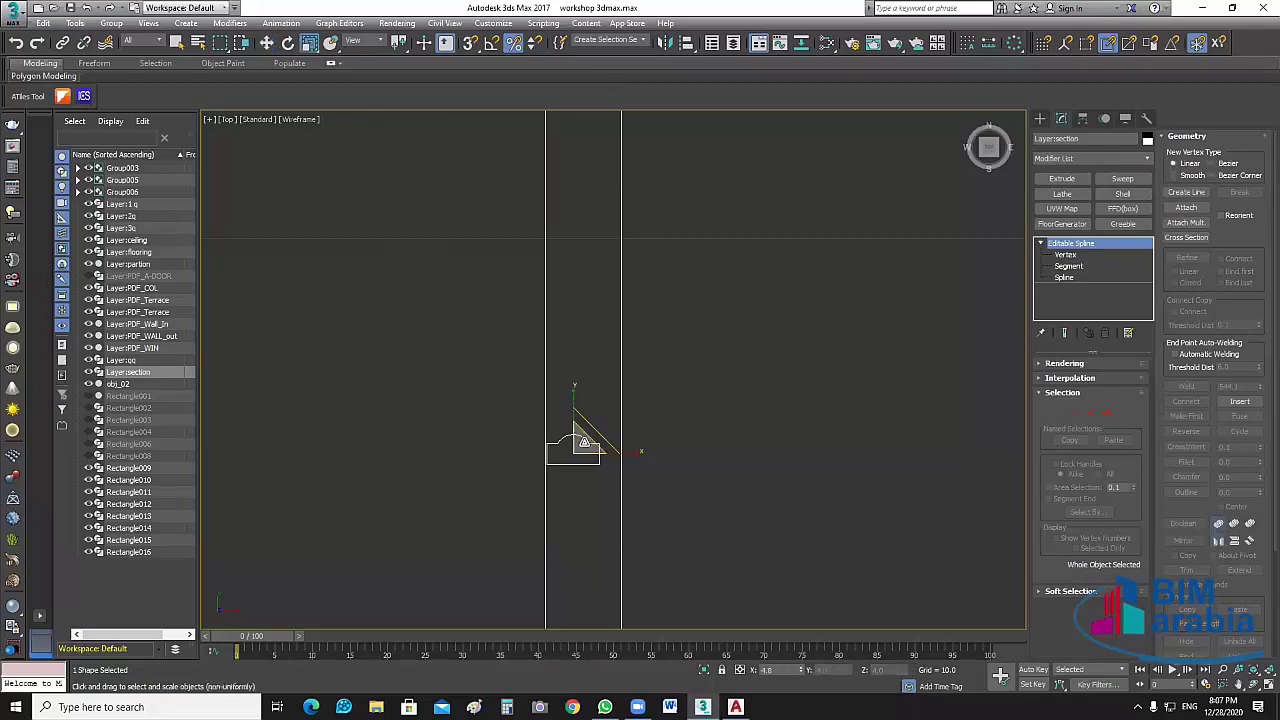
pyautogui.moveTo(584, 442); pyautogui.dragTo(612, 492)
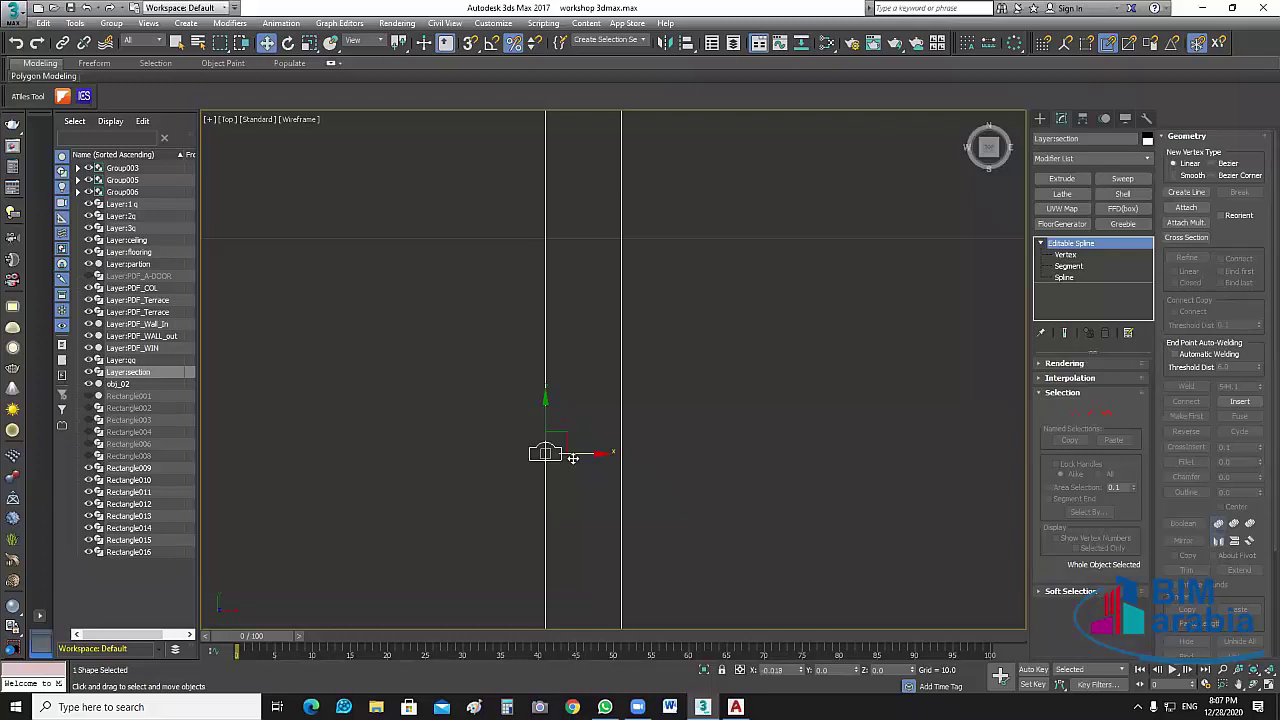
pyautogui.scroll(-3, 722, 439)
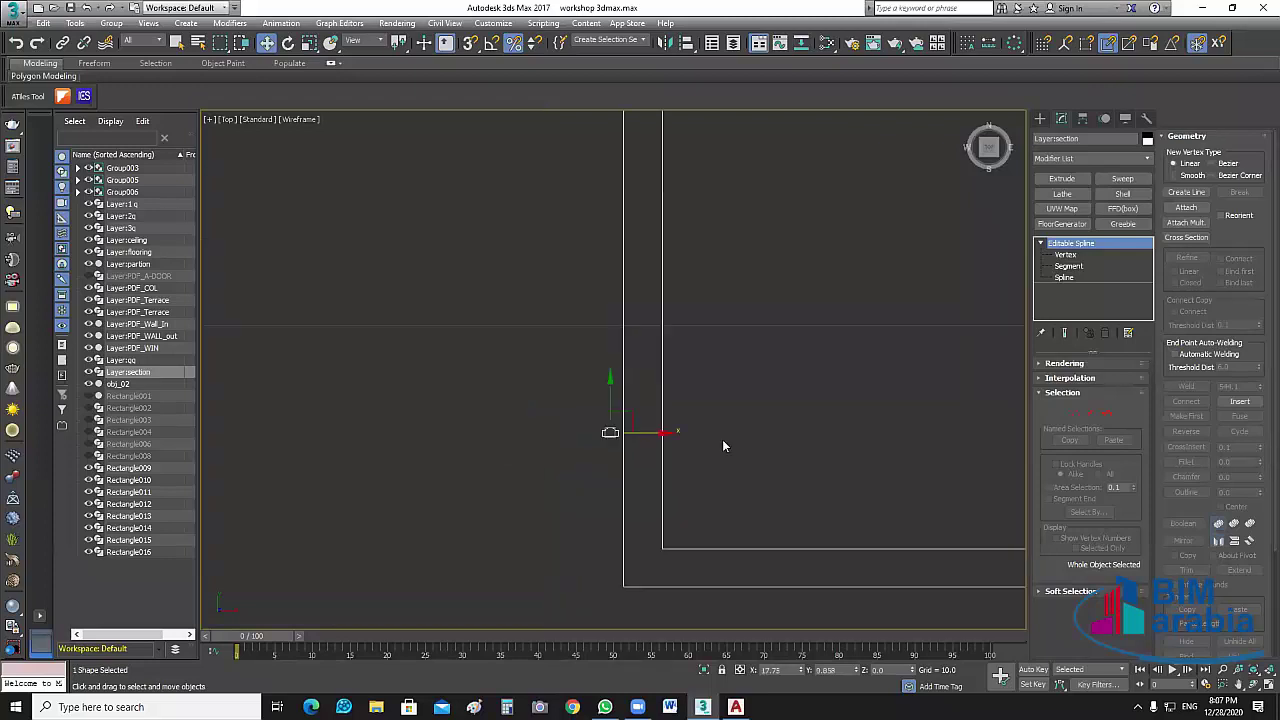
# Deselect the profile and examine its size against the width of the window frame.
pyautogui.click(722, 440)
pyautogui.scroll(-2, 722, 440)
pyautogui.scroll(-3, 574, 484)
pyautogui.scroll(-2, 681, 488)
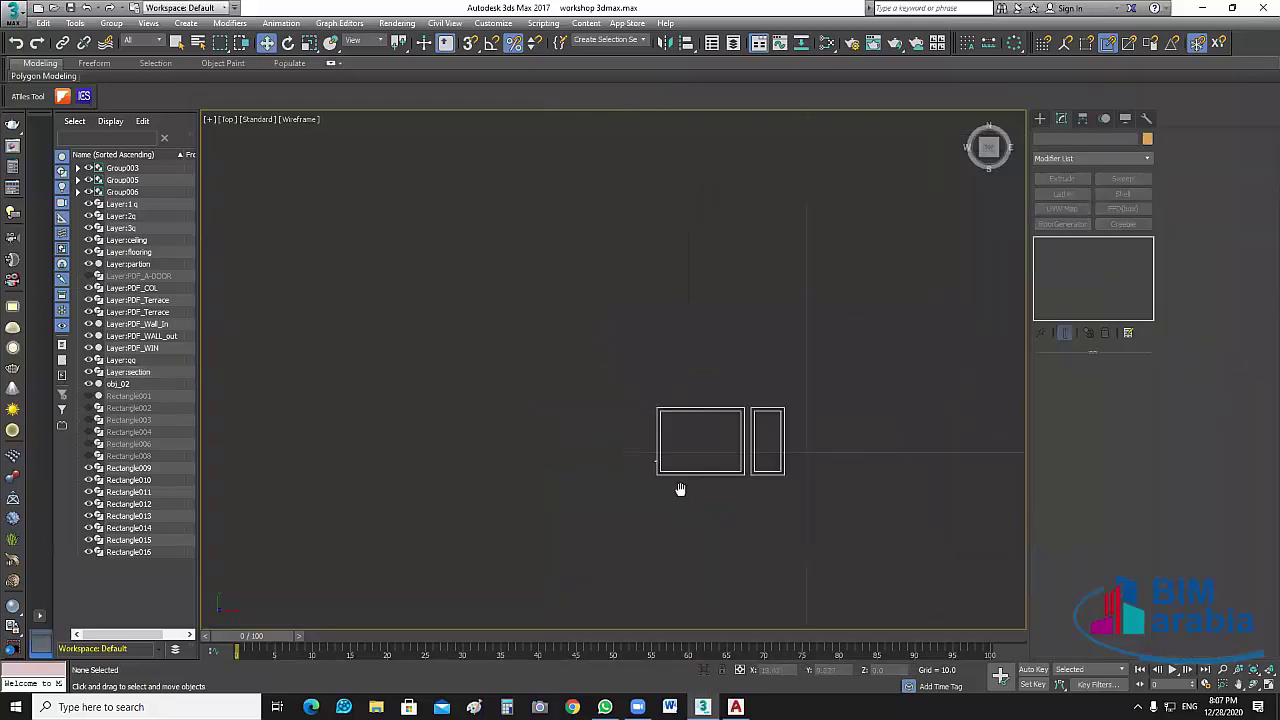
pyautogui.scroll(5, 660, 495)
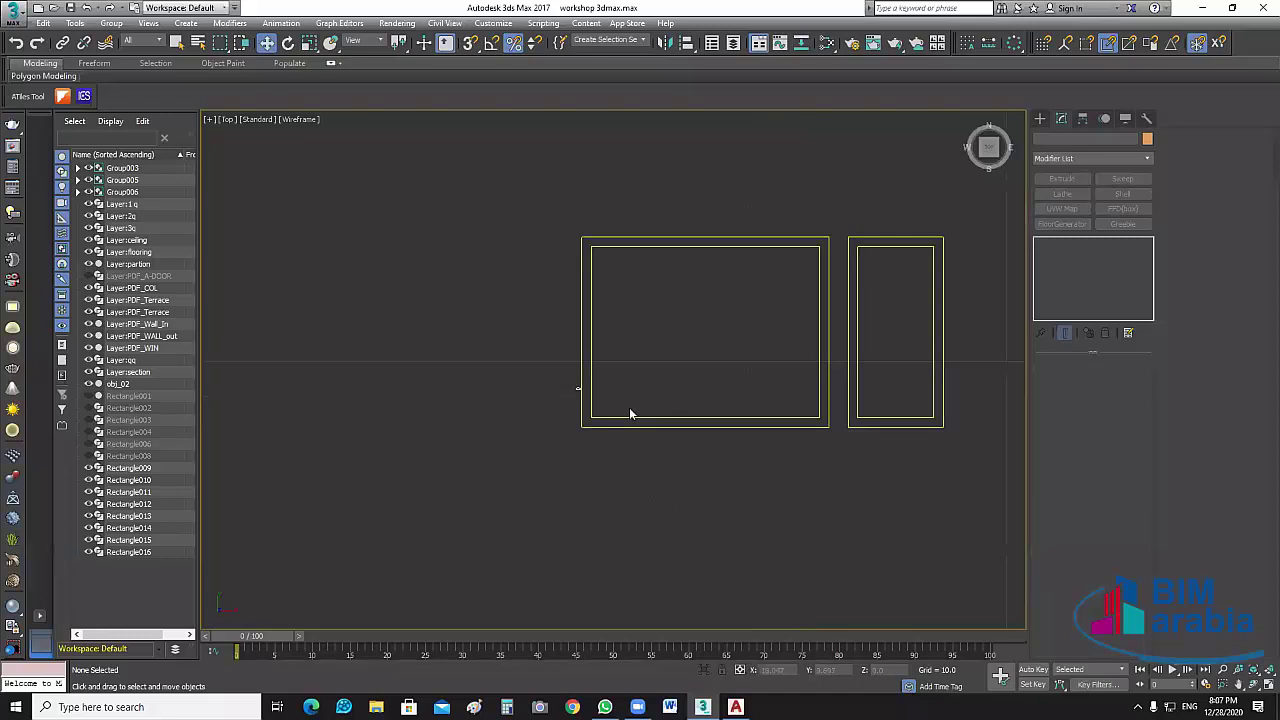
pyautogui.scroll(5, 629, 407)
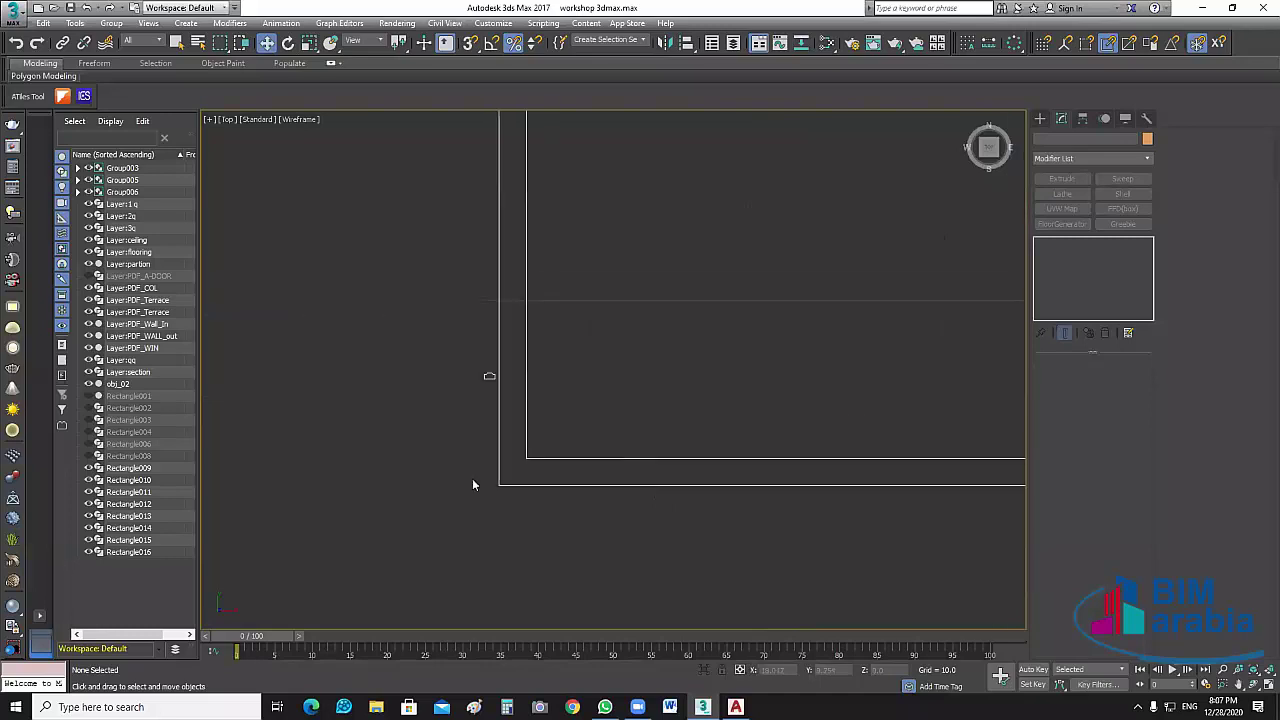
pyautogui.moveTo(473, 479); pyautogui.dragTo(454, 485, button='middle')
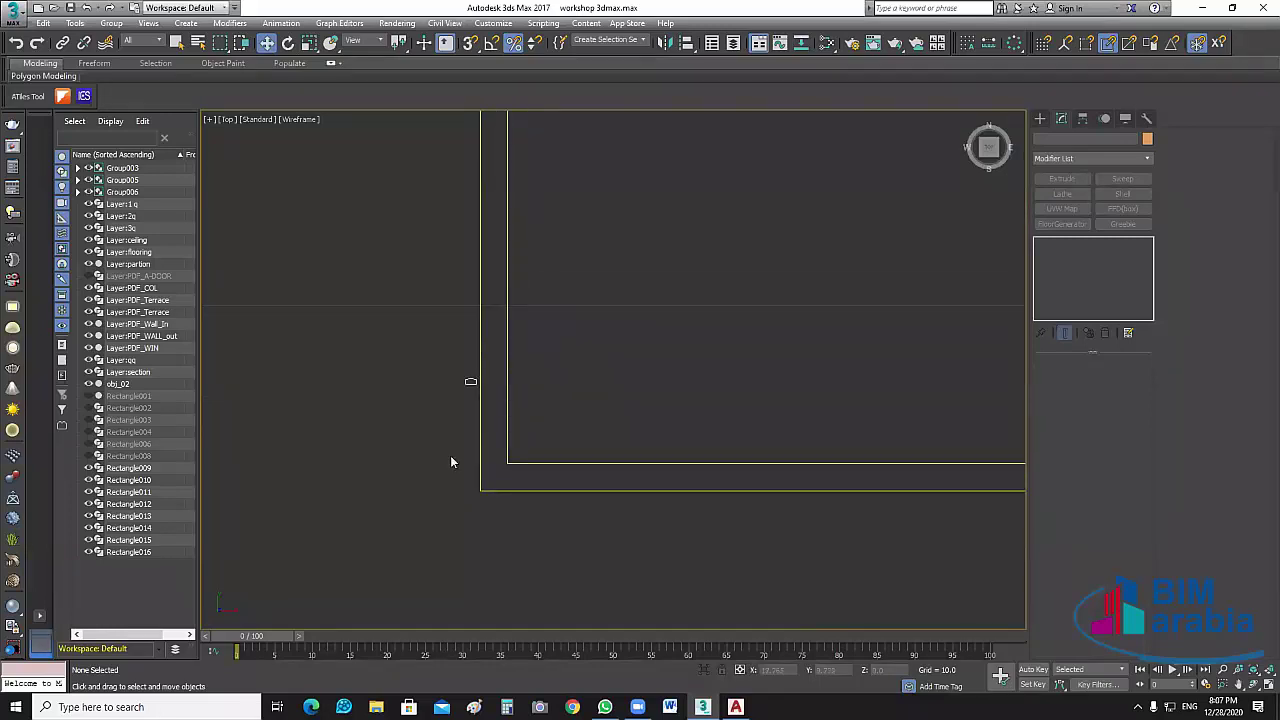
pyautogui.click(451, 462)
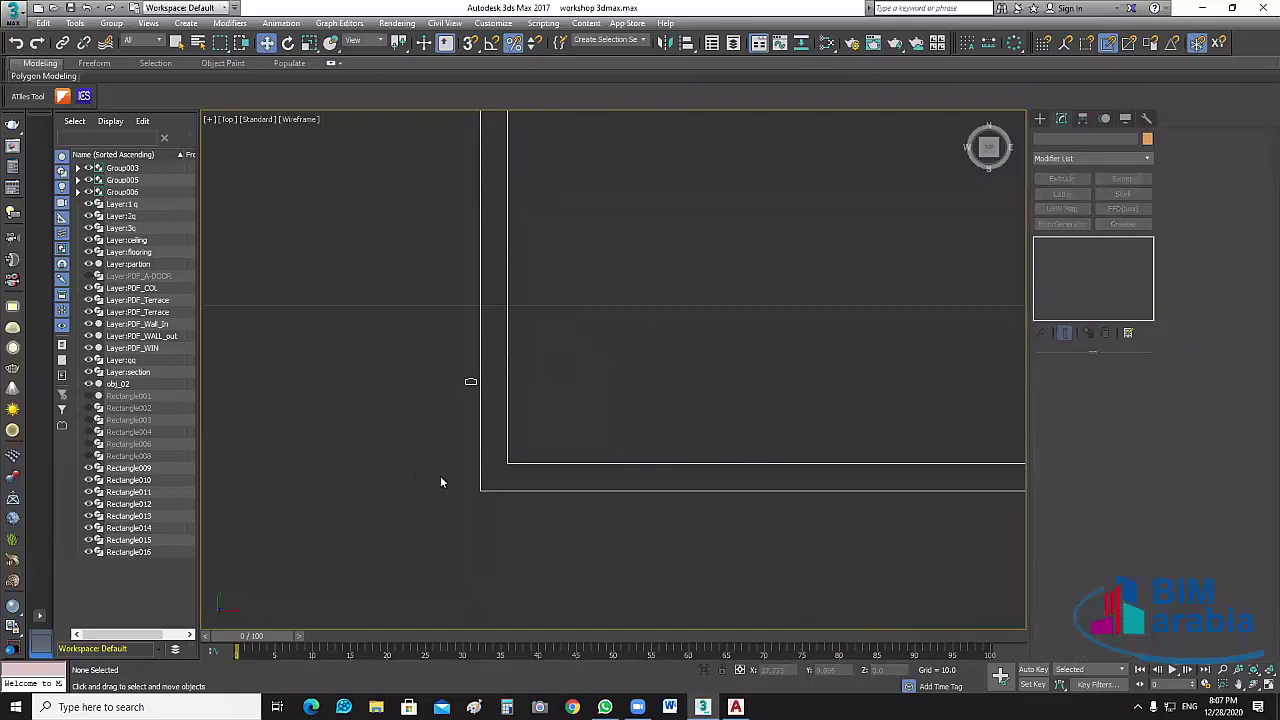
# Clone the section profile leftward in an evenly spaced row as four instances.
pyautogui.click(482, 494)
pyautogui.keyDown('shift'); pyautogui.moveTo(504, 382); pyautogui.dragTo(430, 382); pyautogui.keyUp('shift')
pyautogui.hotkey('ctrl', 'v')
pyautogui.click(571, 324)
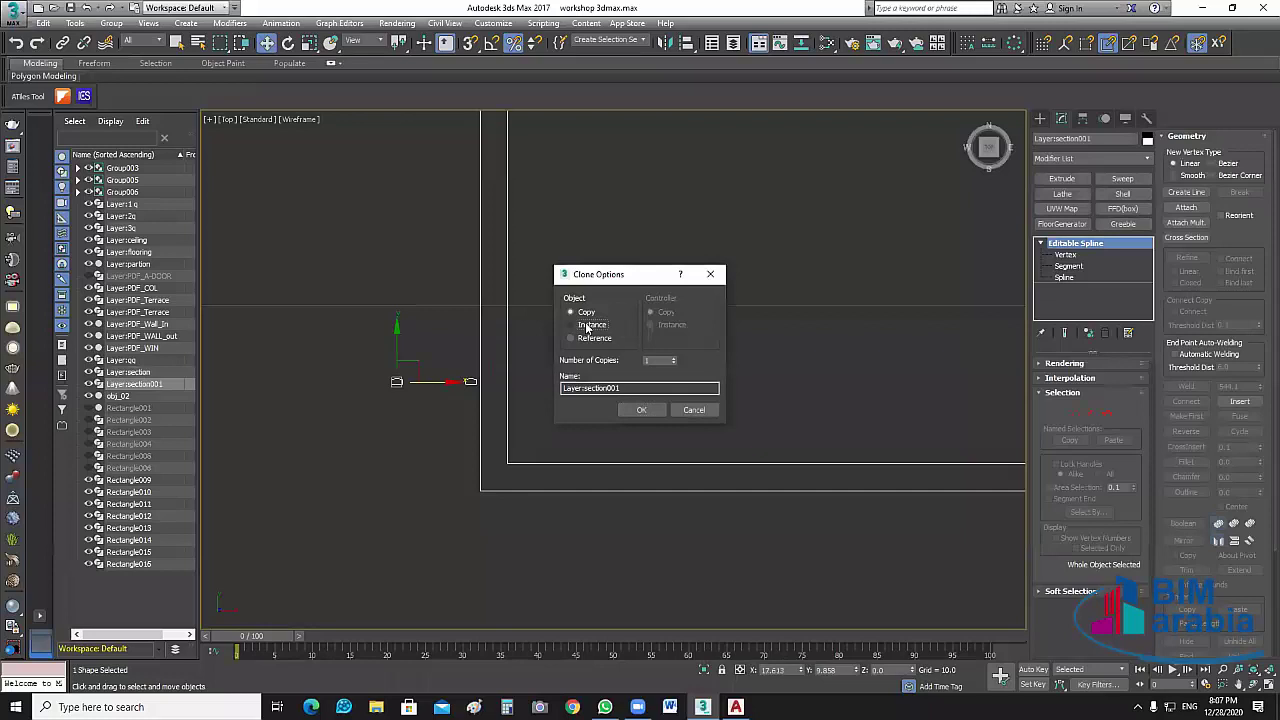
pyautogui.click(673, 358)
pyautogui.click(673, 358)
pyautogui.click(673, 358)
pyautogui.click(650, 409)
pyautogui.press('Return')
pyautogui.click(664, 517)
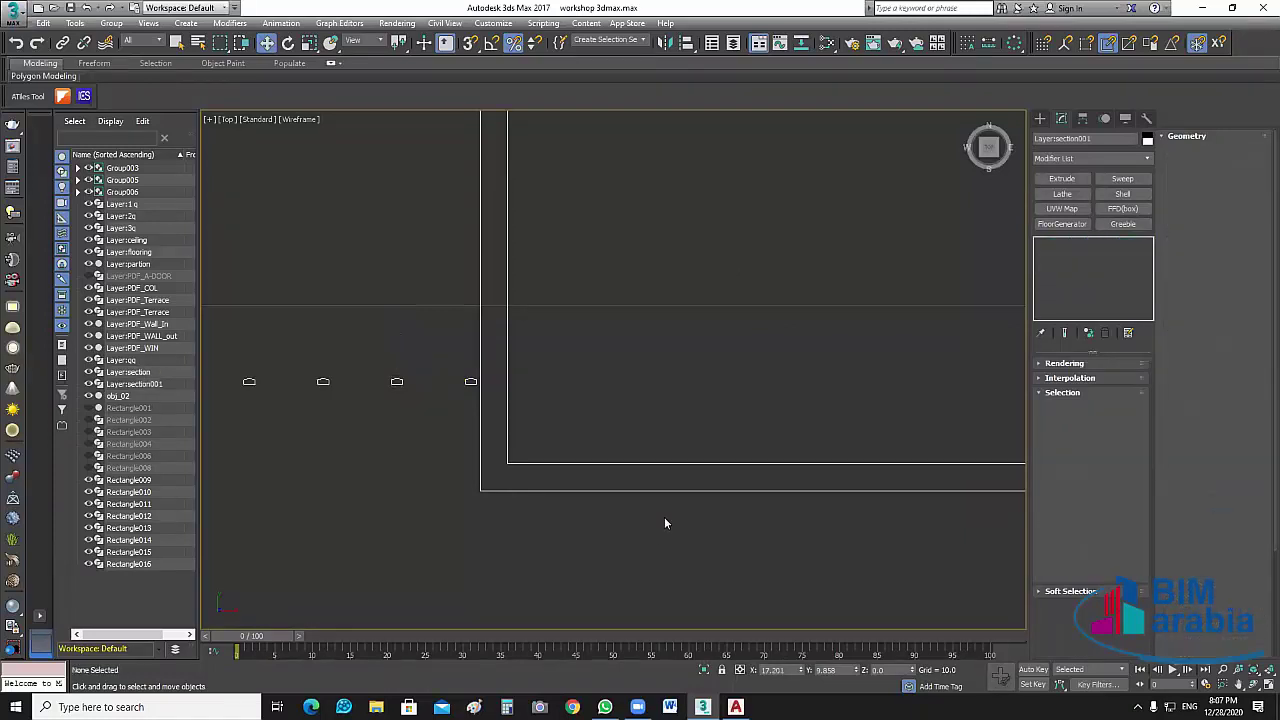
# Select the window-frame spline and turn on its Sweep modifier with the built-in Angle section.
pyautogui.scroll(-5, 664, 517)
pyautogui.moveTo(656, 484); pyautogui.dragTo(649, 448, button='middle')
pyautogui.click(645, 472)
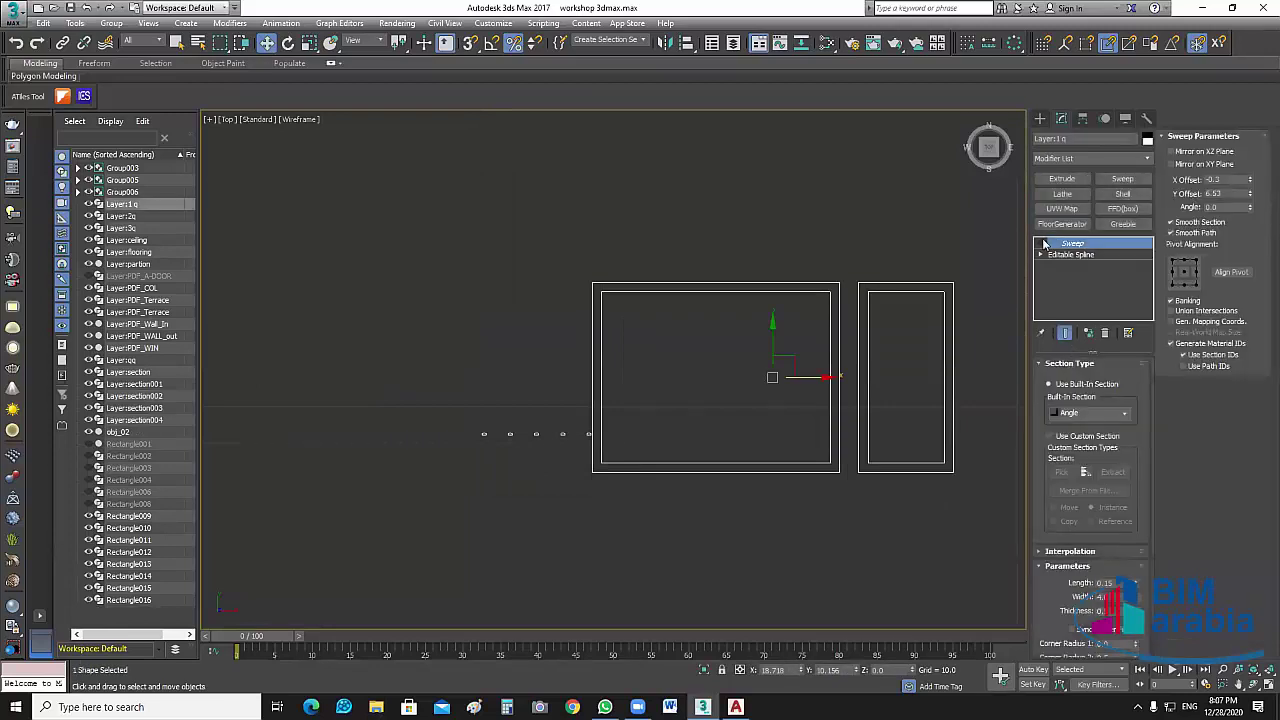
pyautogui.click(1048, 385)
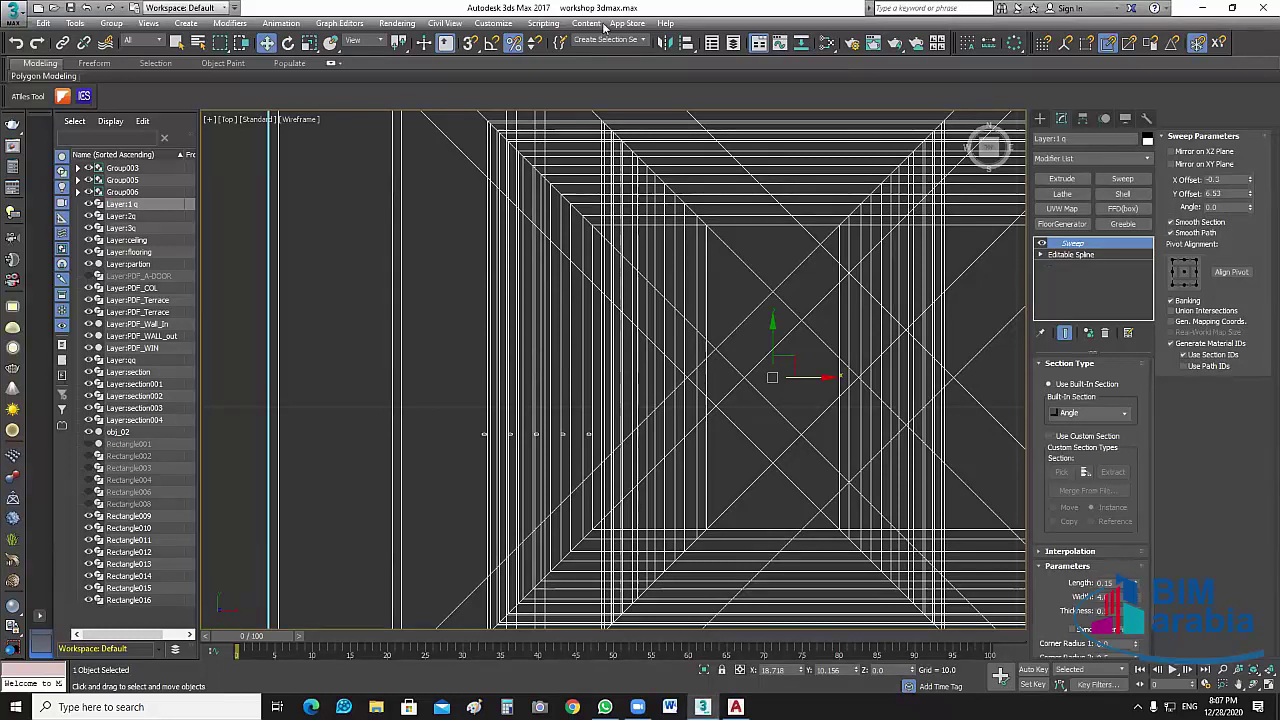
# Set the display unit scale to Metric in Meters.
pyautogui.click(494, 23)
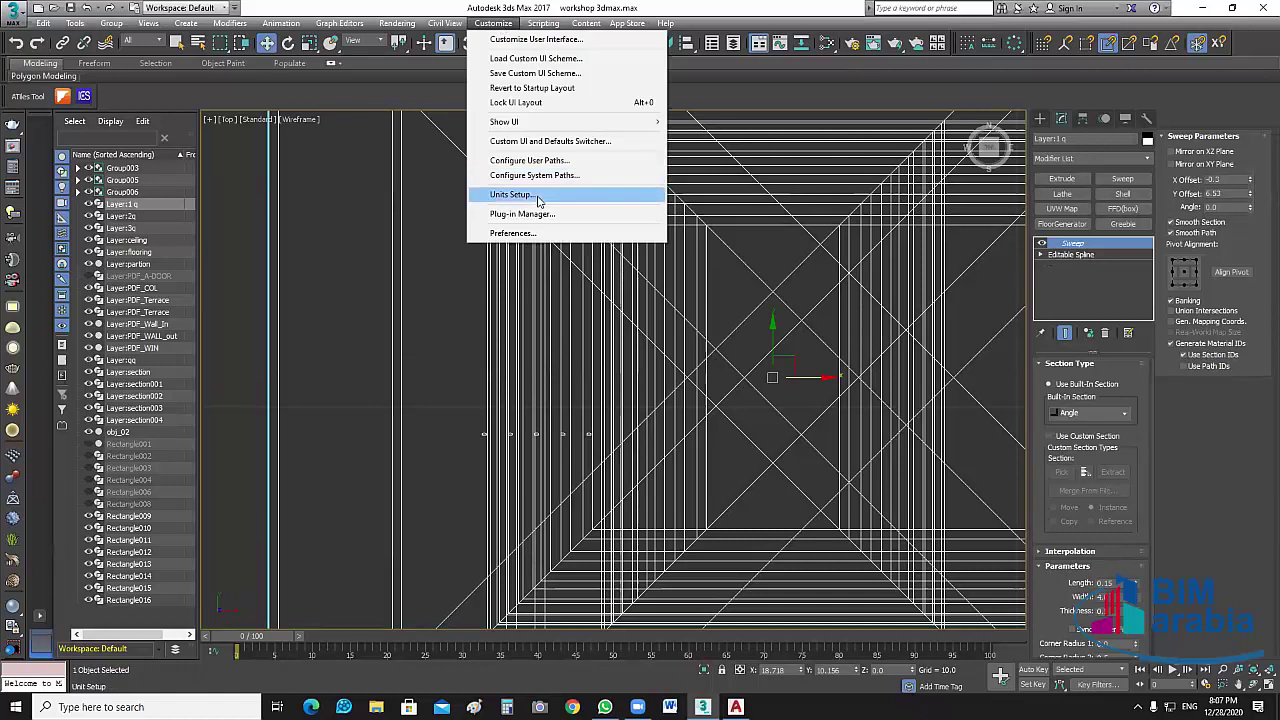
pyautogui.click(537, 198)
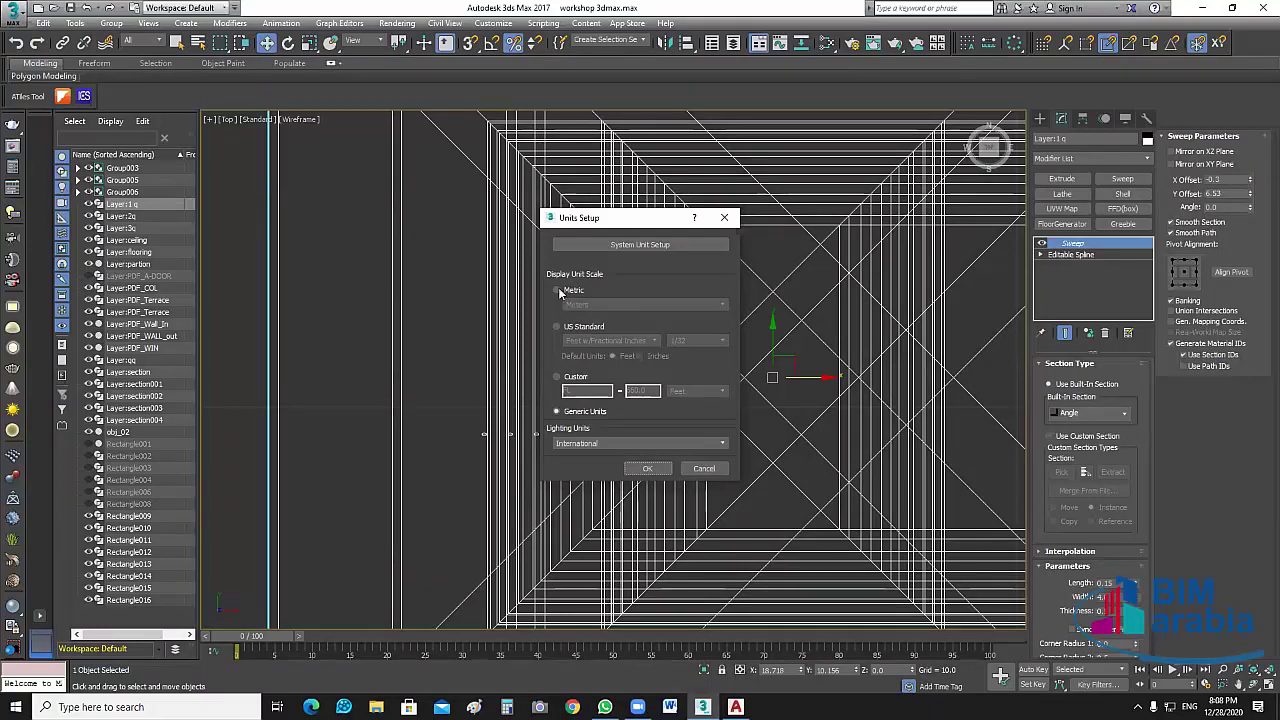
pyautogui.click(557, 291)
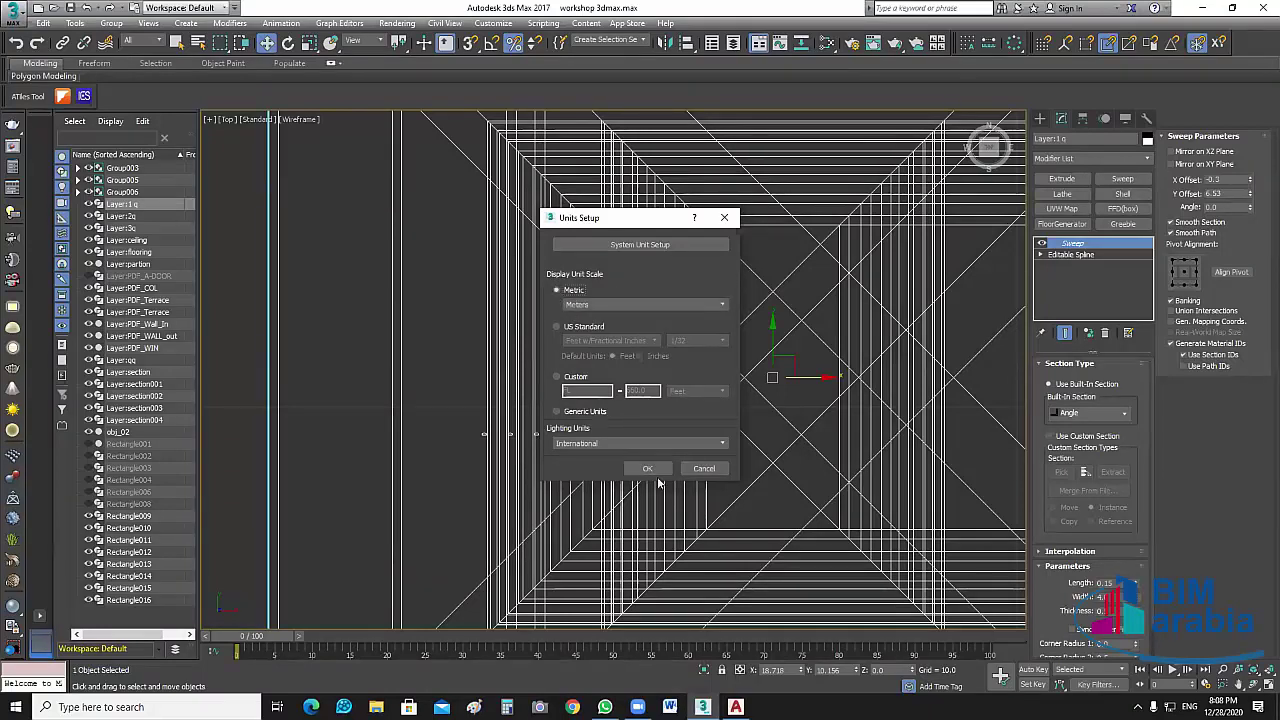
pyautogui.press('Return')
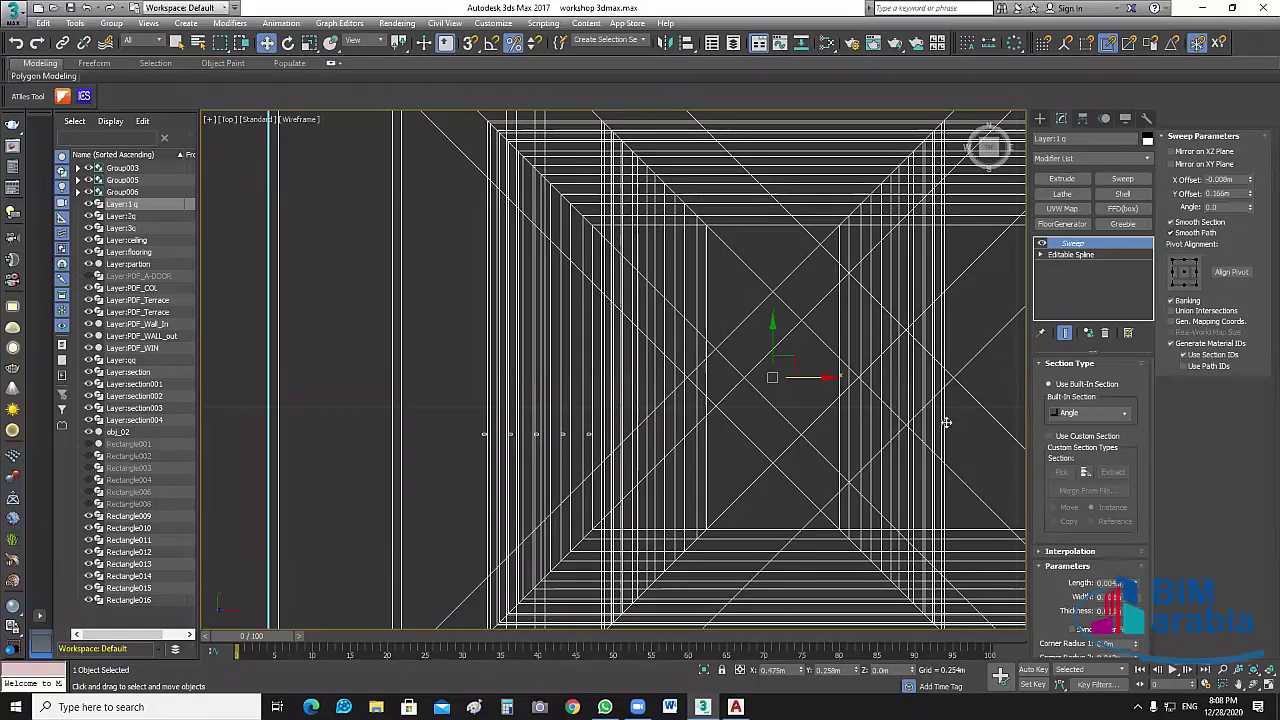
# Switch the window frame's Sweep to a custom section and pick the profile nearest the frame.
pyautogui.scroll(-2, 945, 422)
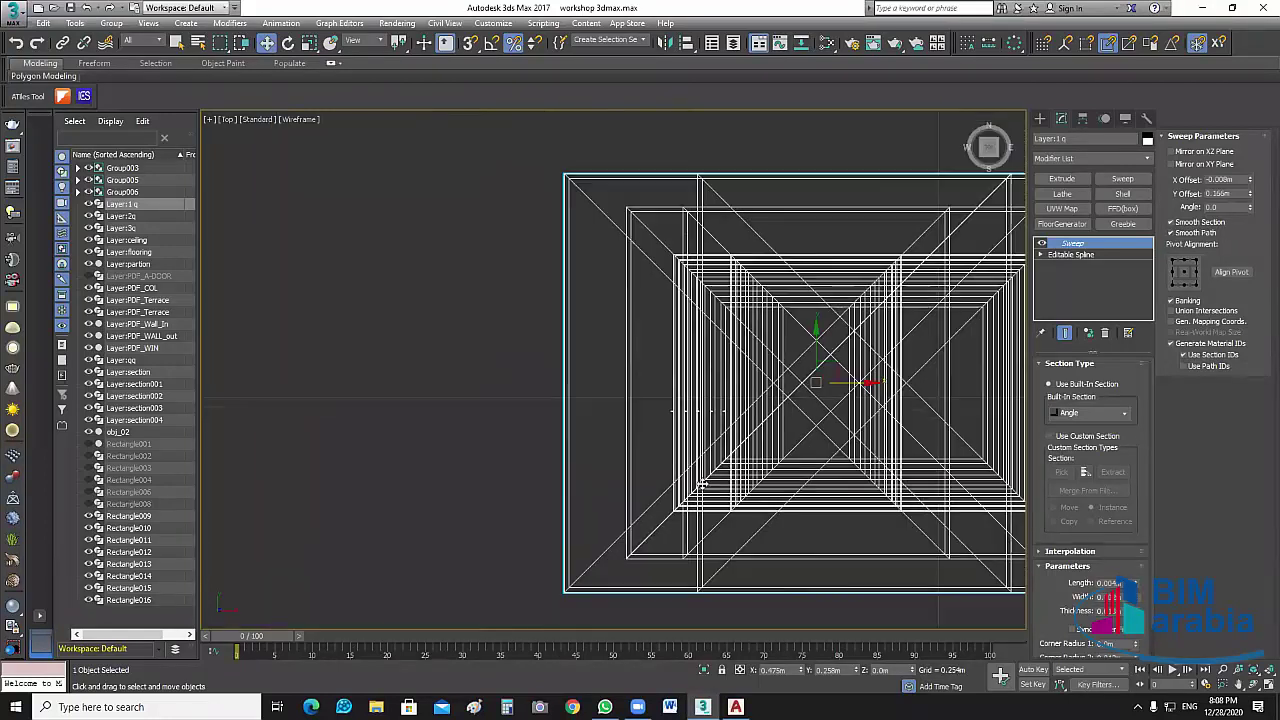
pyautogui.click(1070, 437)
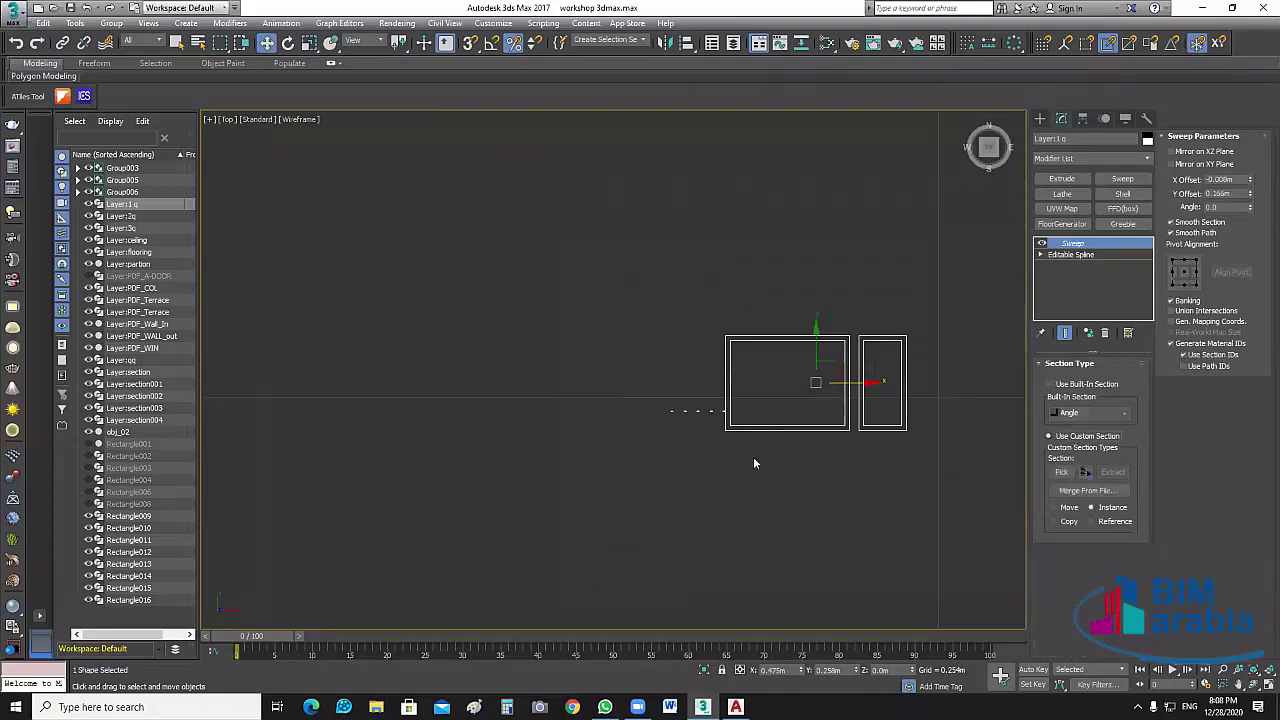
pyautogui.scroll(3, 726, 412)
pyautogui.scroll(2, 726, 412)
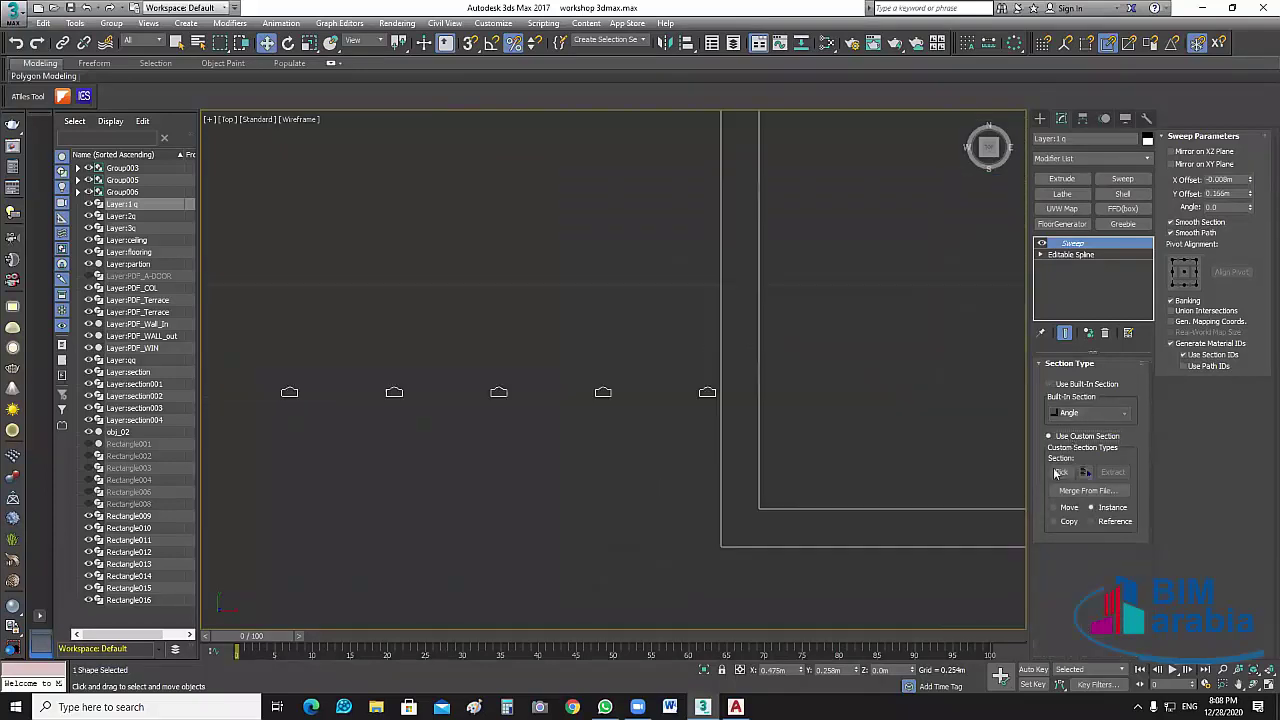
pyautogui.click(1065, 472)
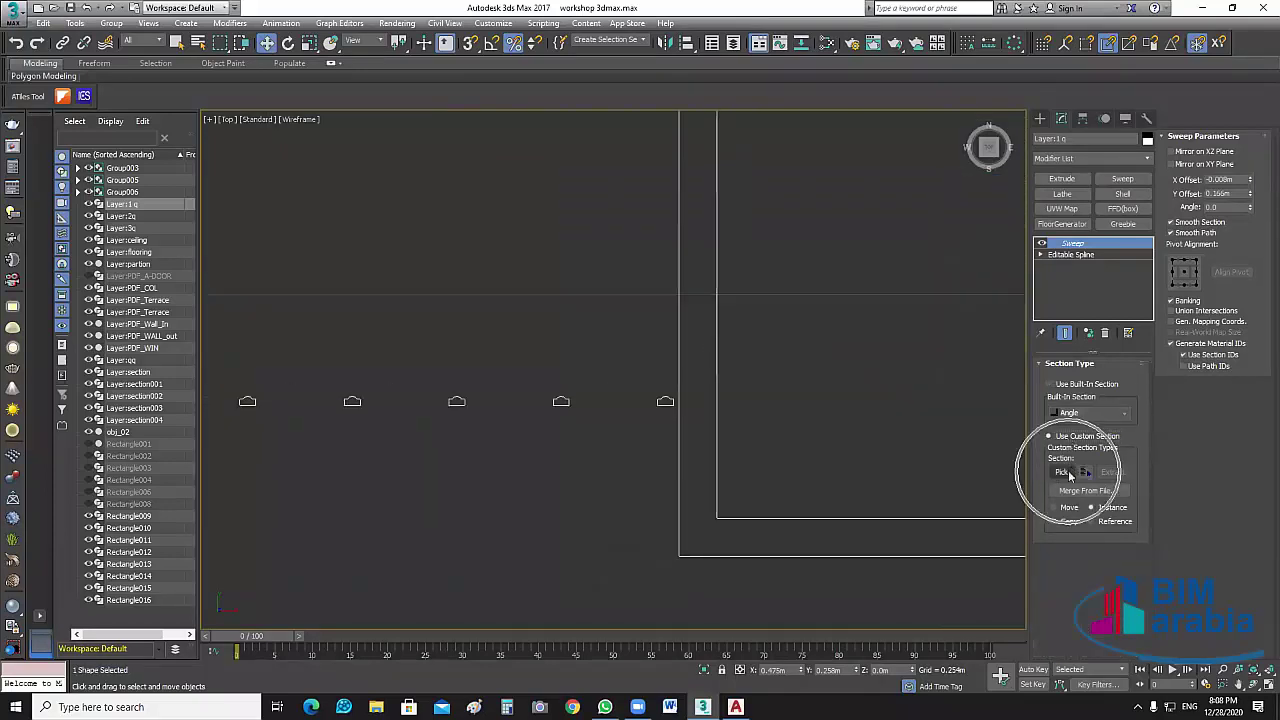
pyautogui.click(665, 401)
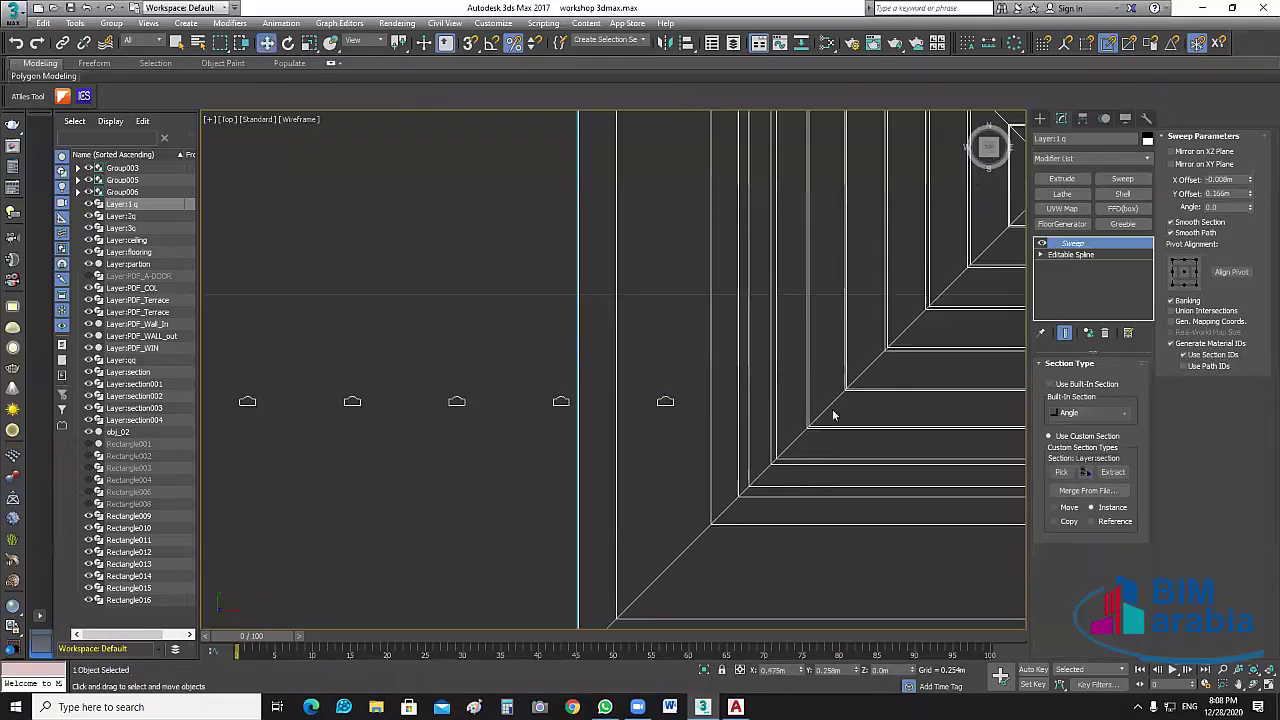
pyautogui.scroll(-2, 833, 415)
pyautogui.scroll(-1, 732, 421)
pyautogui.moveTo(732, 421); pyautogui.dragTo(436, 418, button='middle')
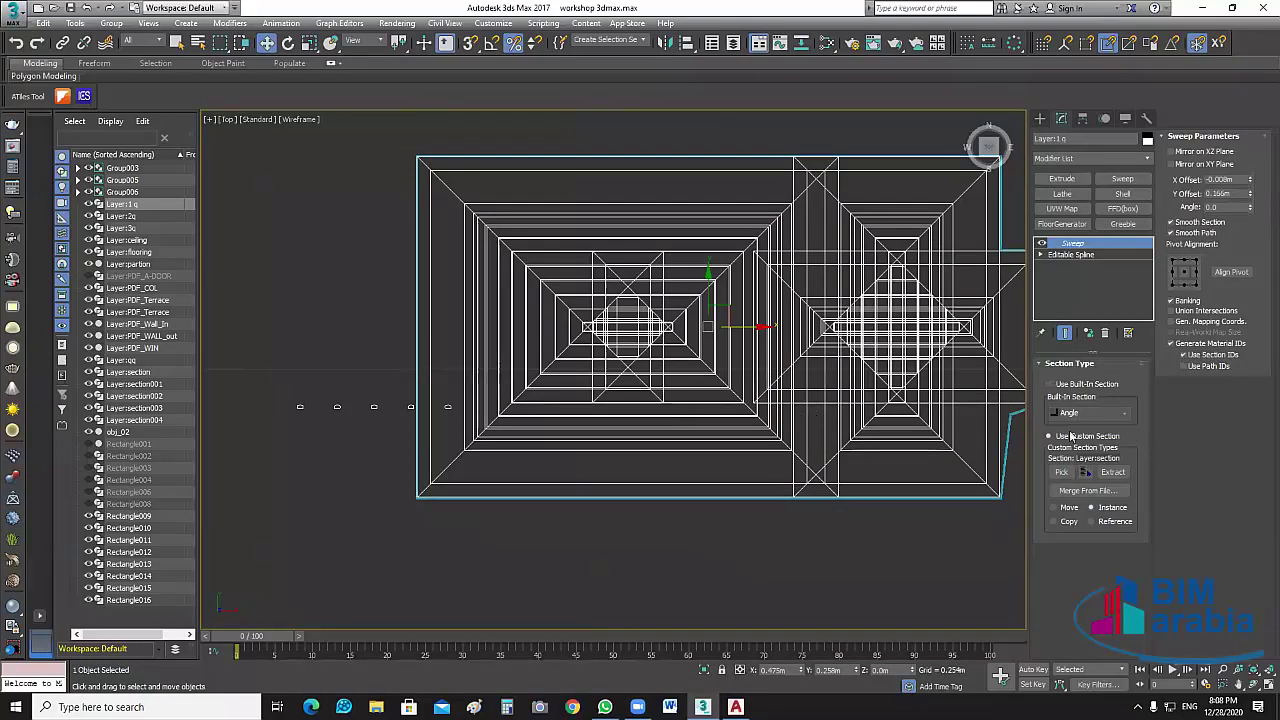
# Try corner and edge pivot alignments for the Sweep, settle on the centre one, and frame the sweep in the Perspective viewport.
pyautogui.click(1184, 260)
pyautogui.click(1173, 260)
pyautogui.click(1184, 272)
pyautogui.hotkey('alt', 'w')
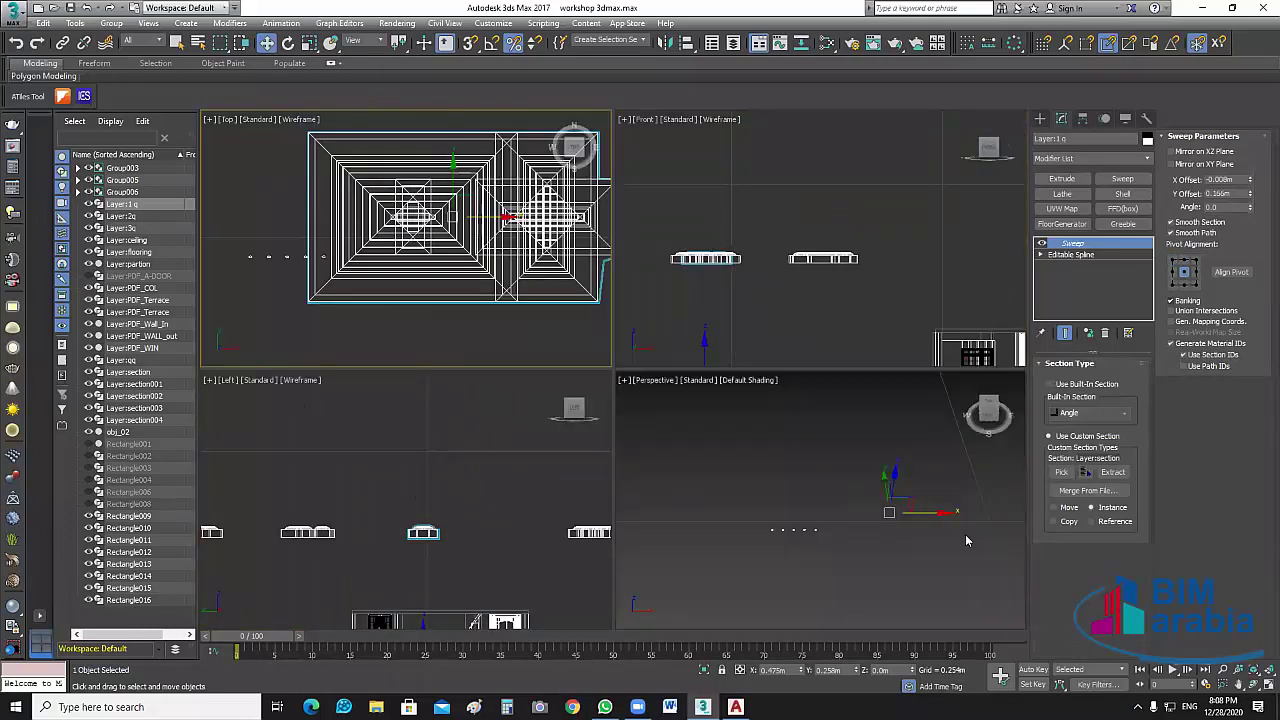
pyautogui.click(818, 524)
pyautogui.scroll(-3, 818, 524)
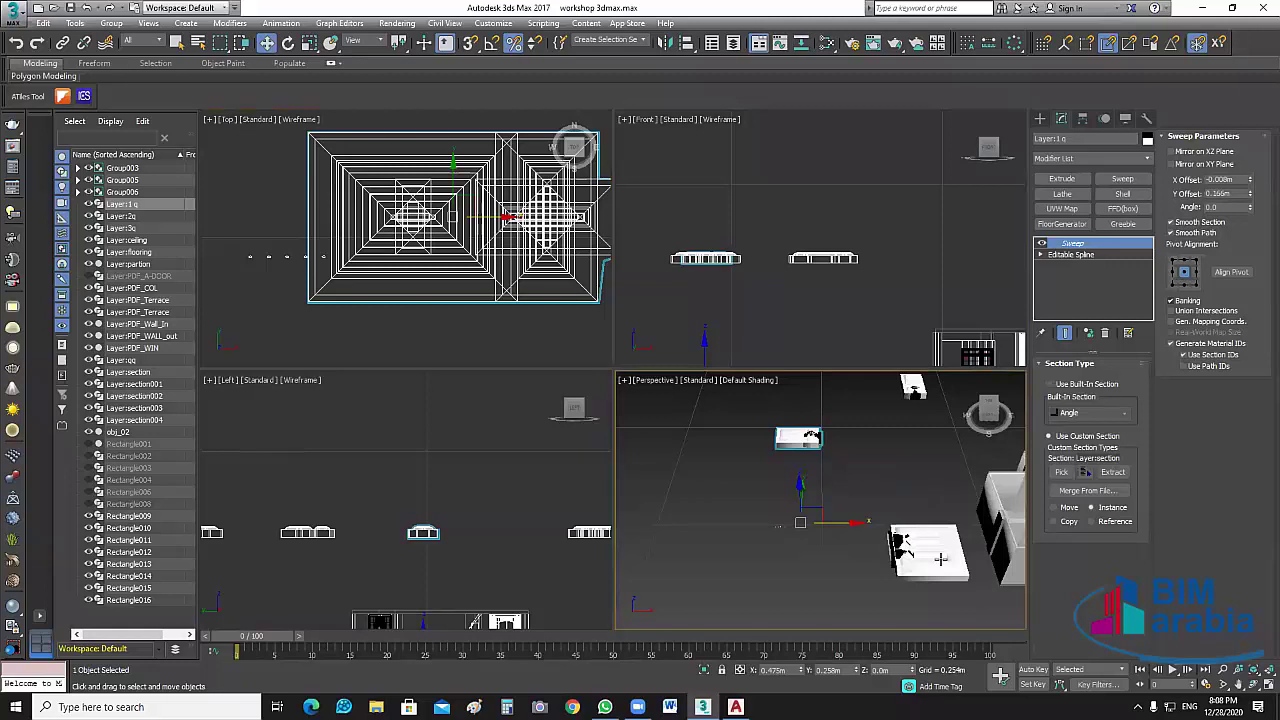
pyautogui.press('z')
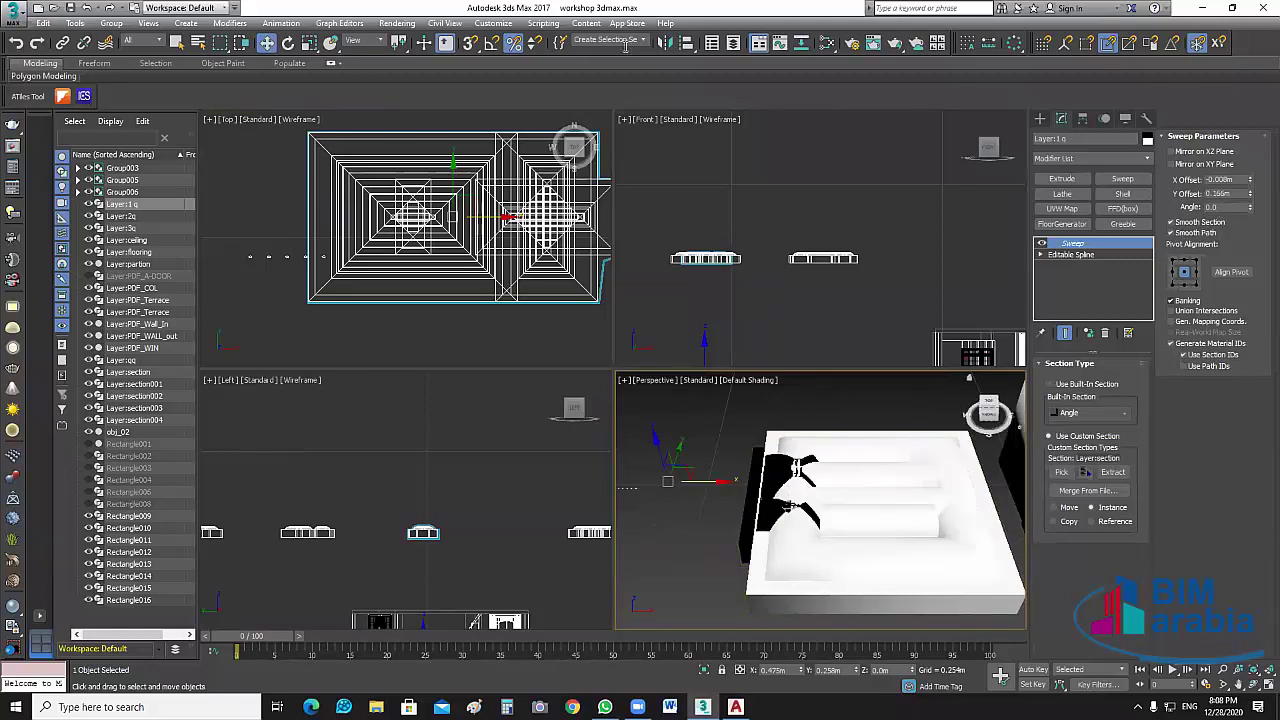
# Set the Sweep's Y Offset to 0.002 m and X Offset to 0.005 m.
pyautogui.doubleClick(1232, 192)
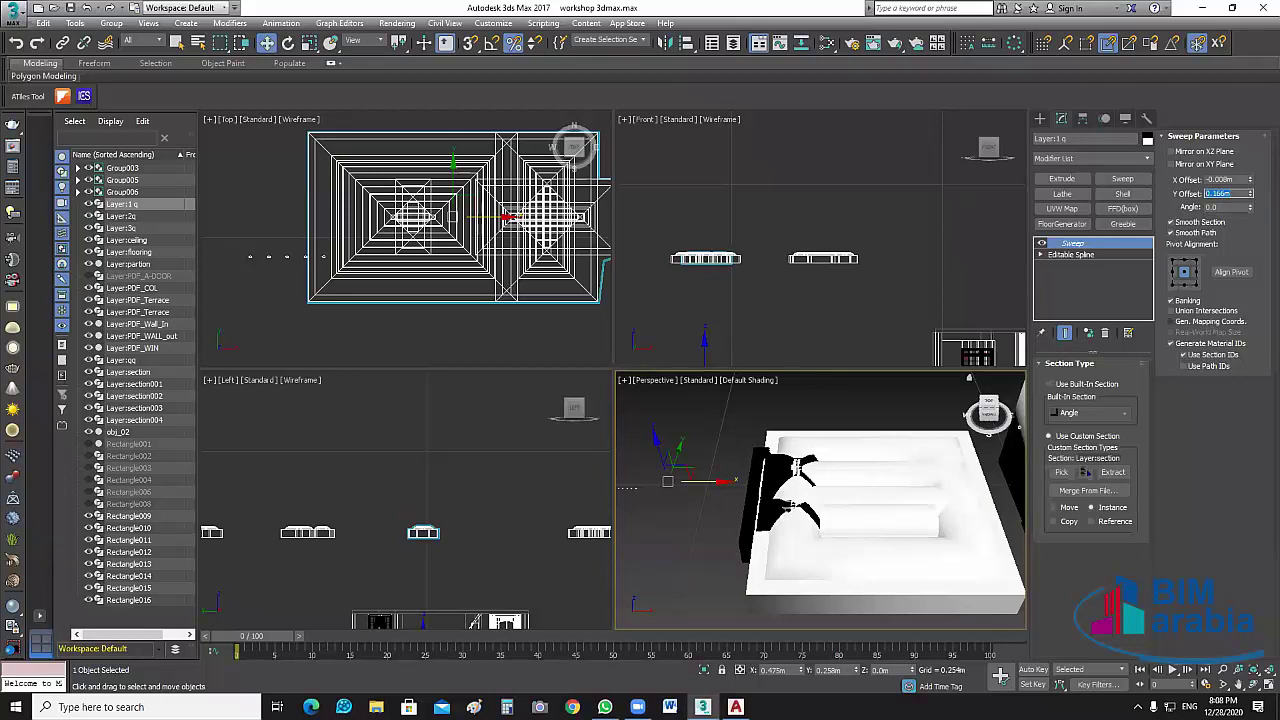
pyautogui.write('-0.02')
pyautogui.press('Return')
pyautogui.doubleClick(1249, 178)
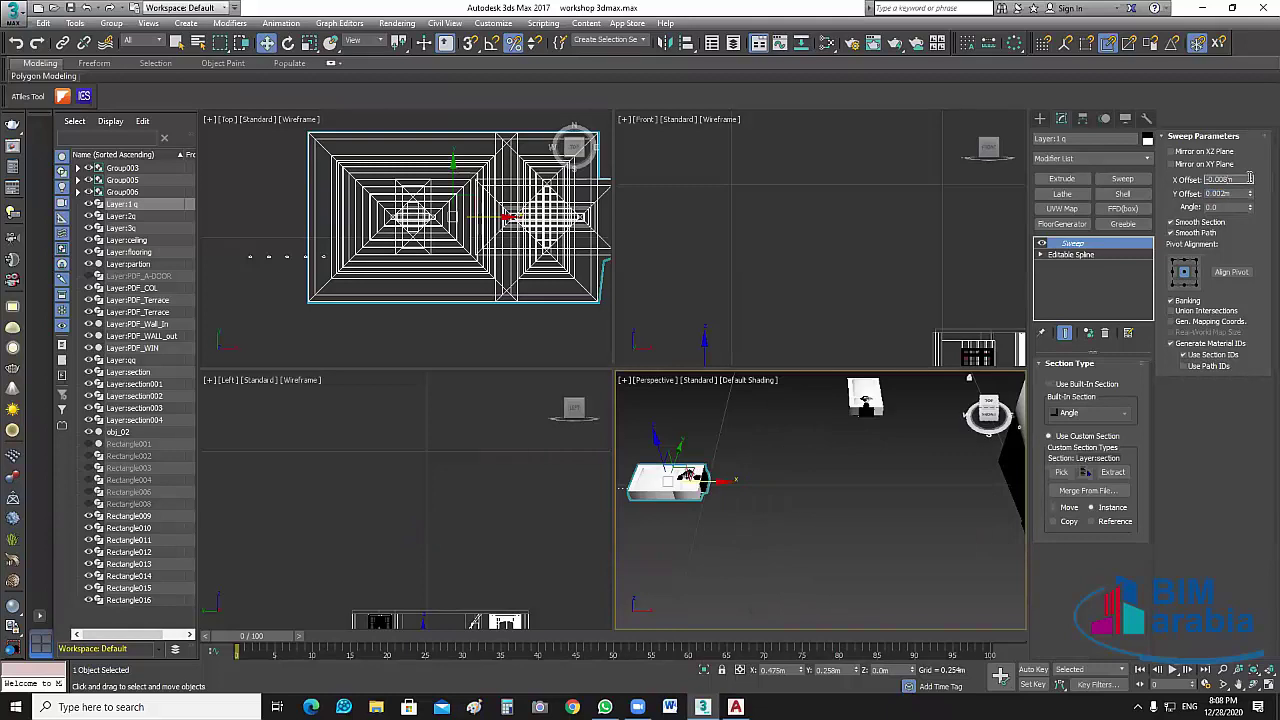
pyautogui.write('-')
pyautogui.press('Return')
# Examine the swept frame in the Perspective and Top viewports, checking briefly against the BANO.dwg drawing in AutoCAD.
pyautogui.moveTo(690, 457); pyautogui.dragTo(797, 457, button='middle')
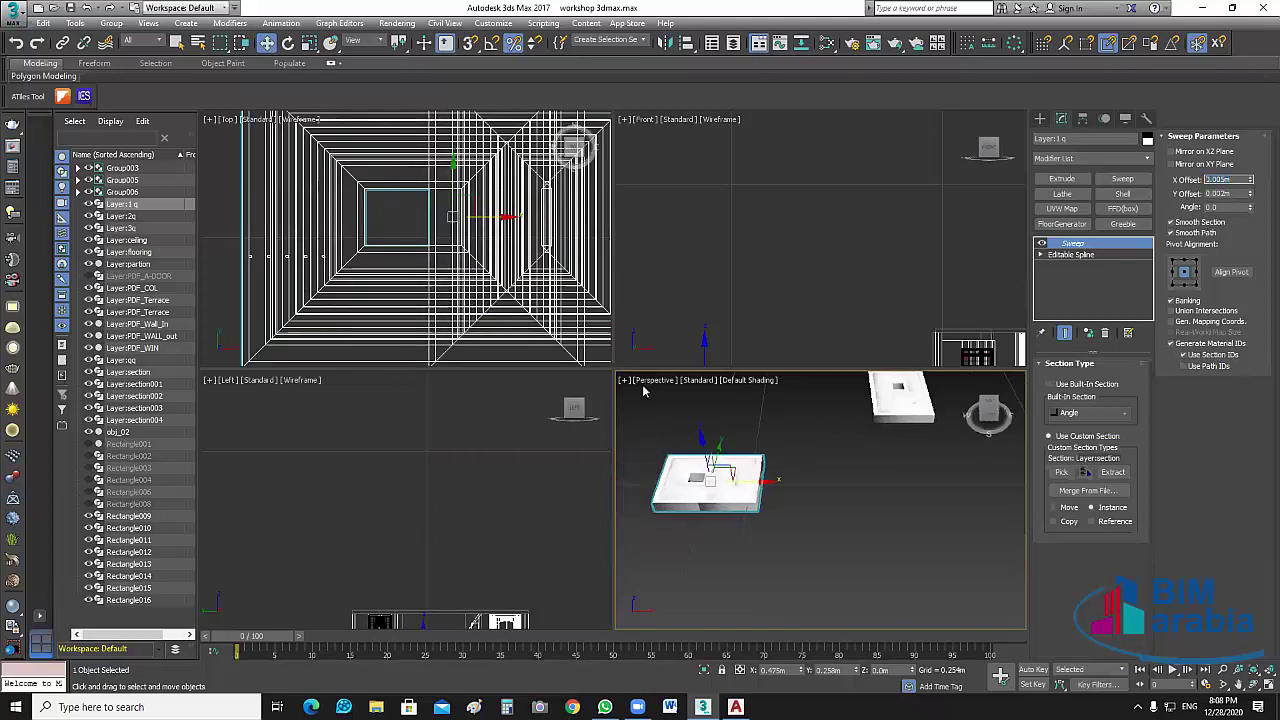
pyautogui.moveTo(474, 303); pyautogui.dragTo(434, 284, button='middle')
pyautogui.press('z')
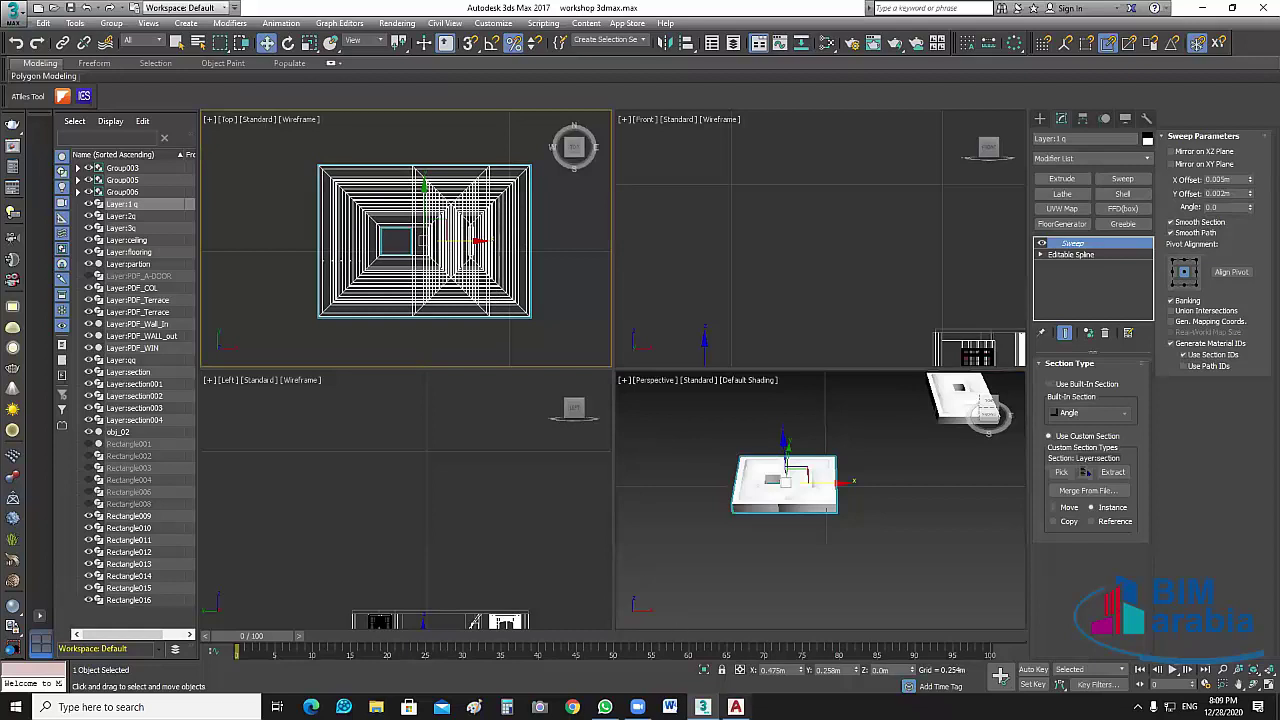
pyautogui.click(735, 707)
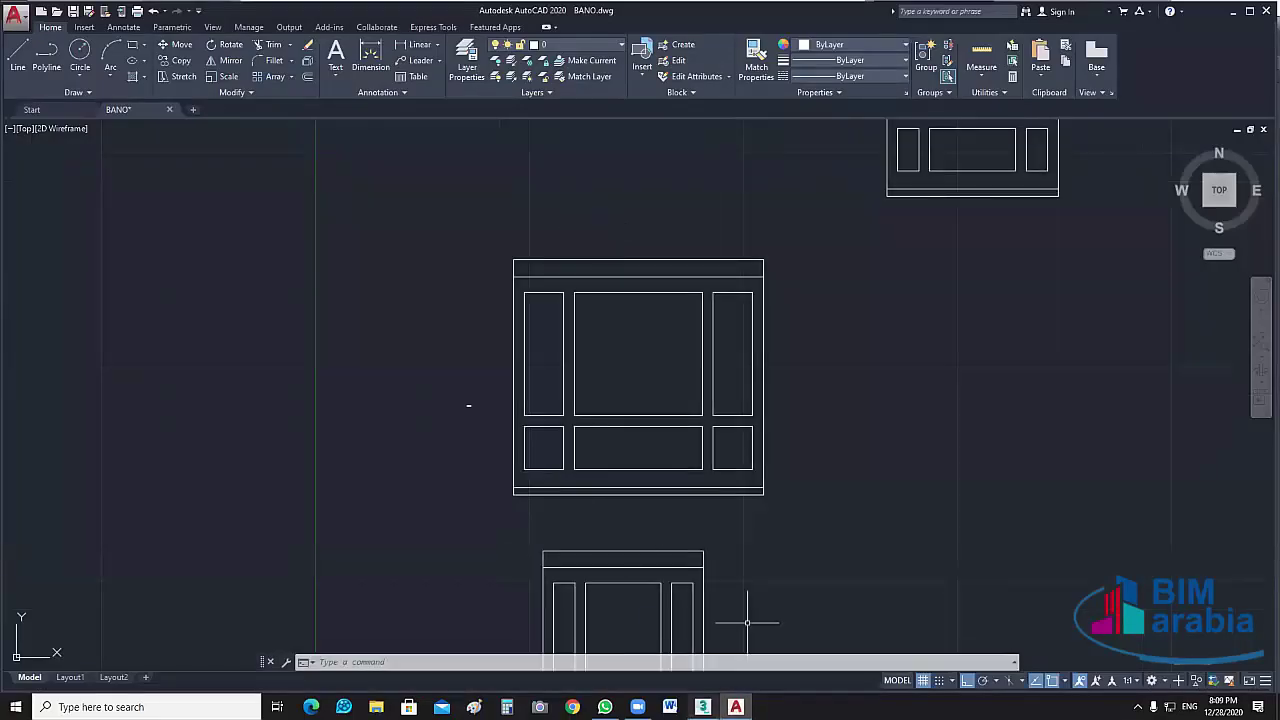
pyautogui.click(704, 707)
pyautogui.hotkey('alt', 'Tab')
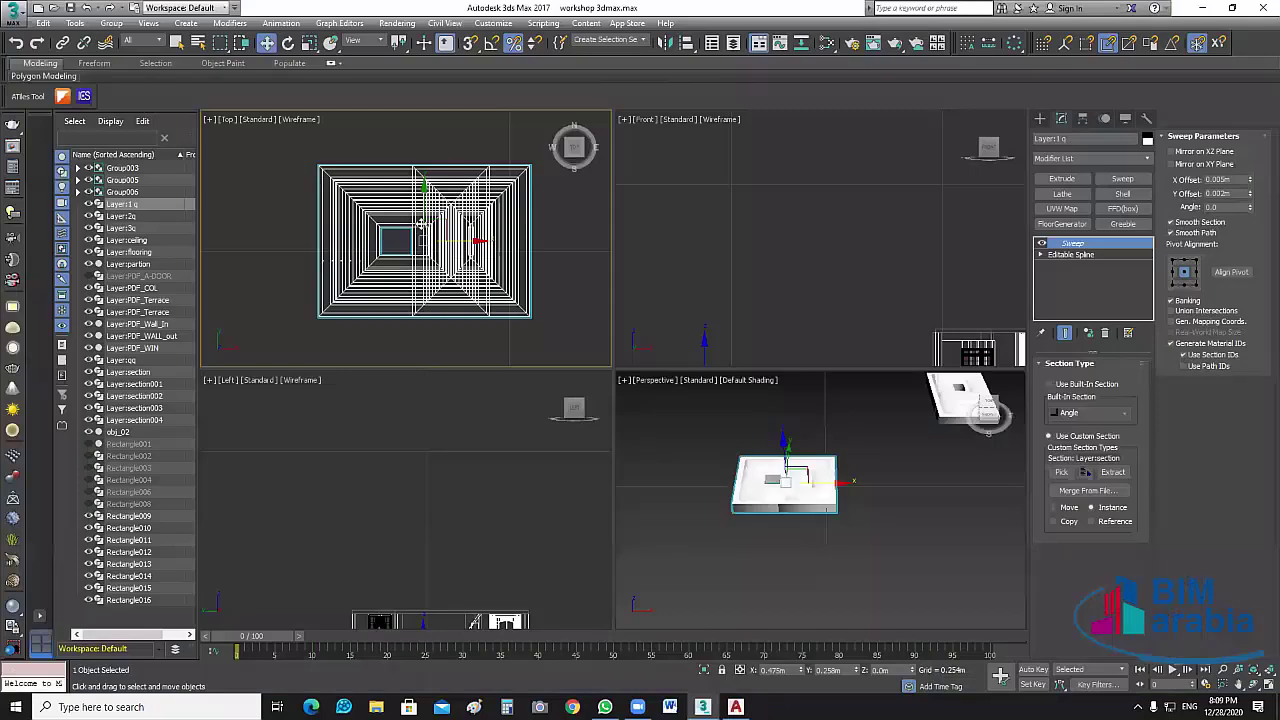
pyautogui.scroll(5, 452, 272)
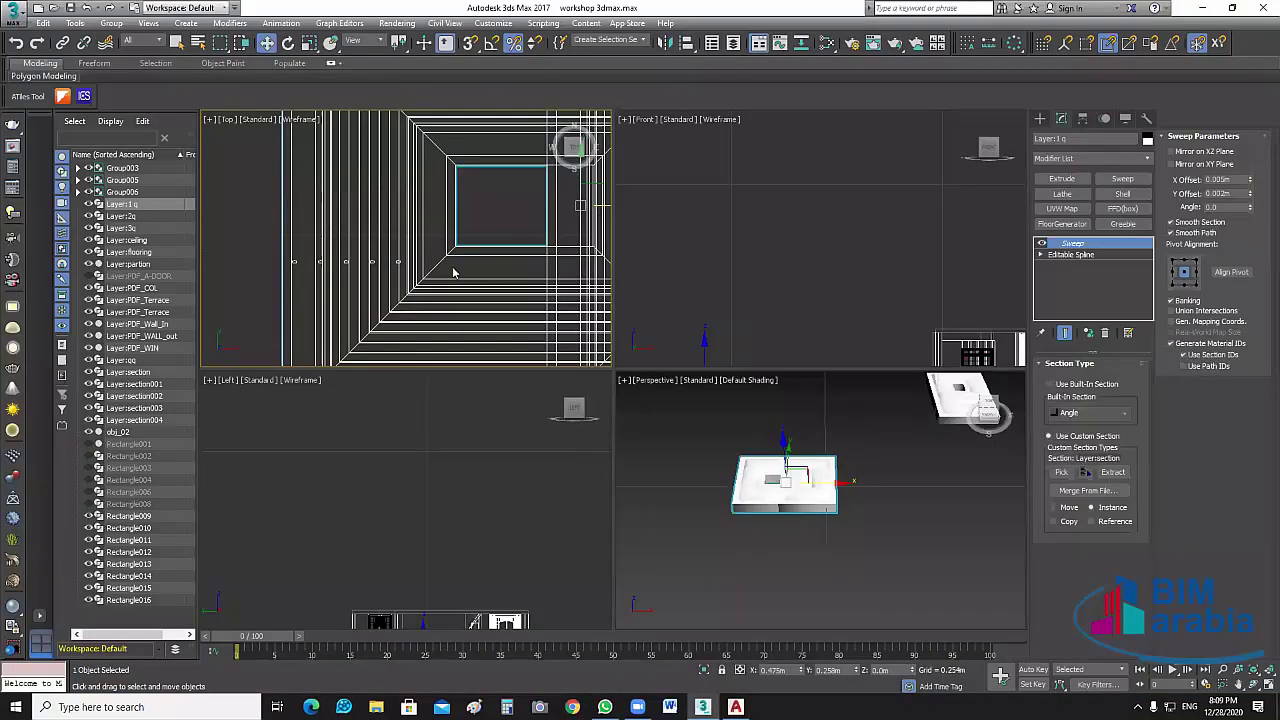
pyautogui.moveTo(452, 272); pyautogui.dragTo(386, 236, button='middle')
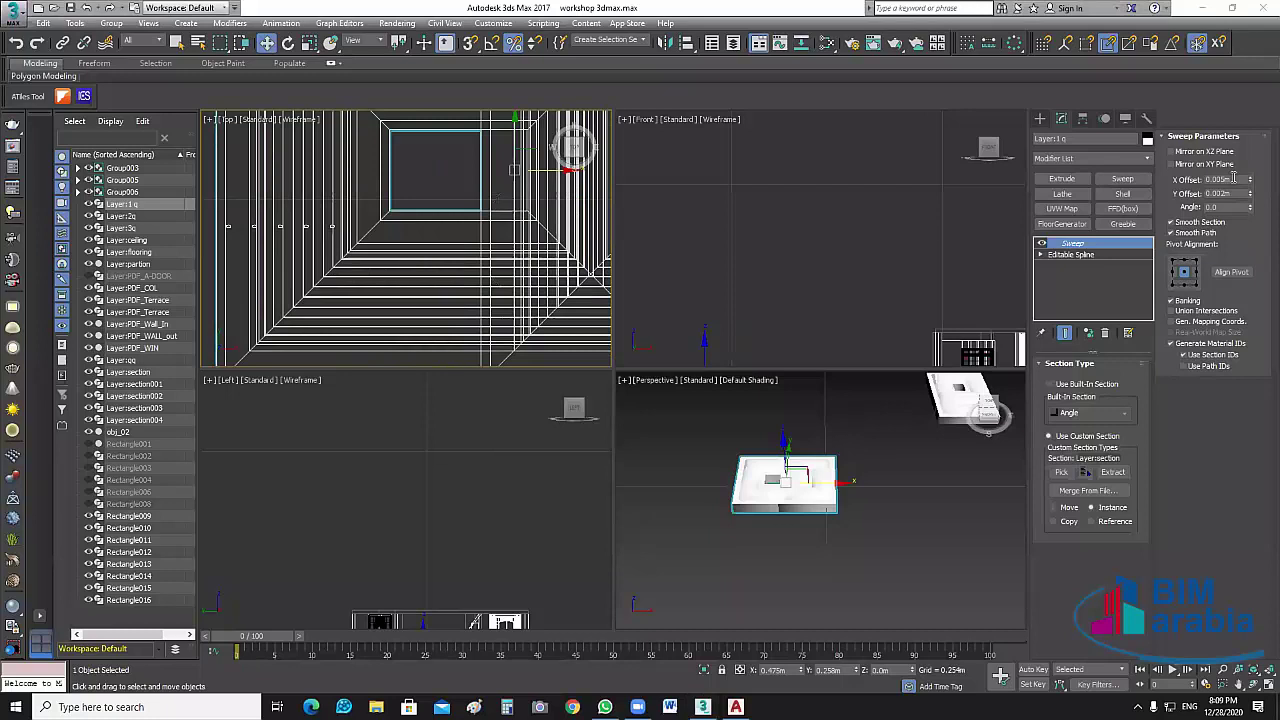
# Mirror the Sweep's section on both the XZ and XY planes, keeping the frame selected.
pyautogui.click(1180, 163)
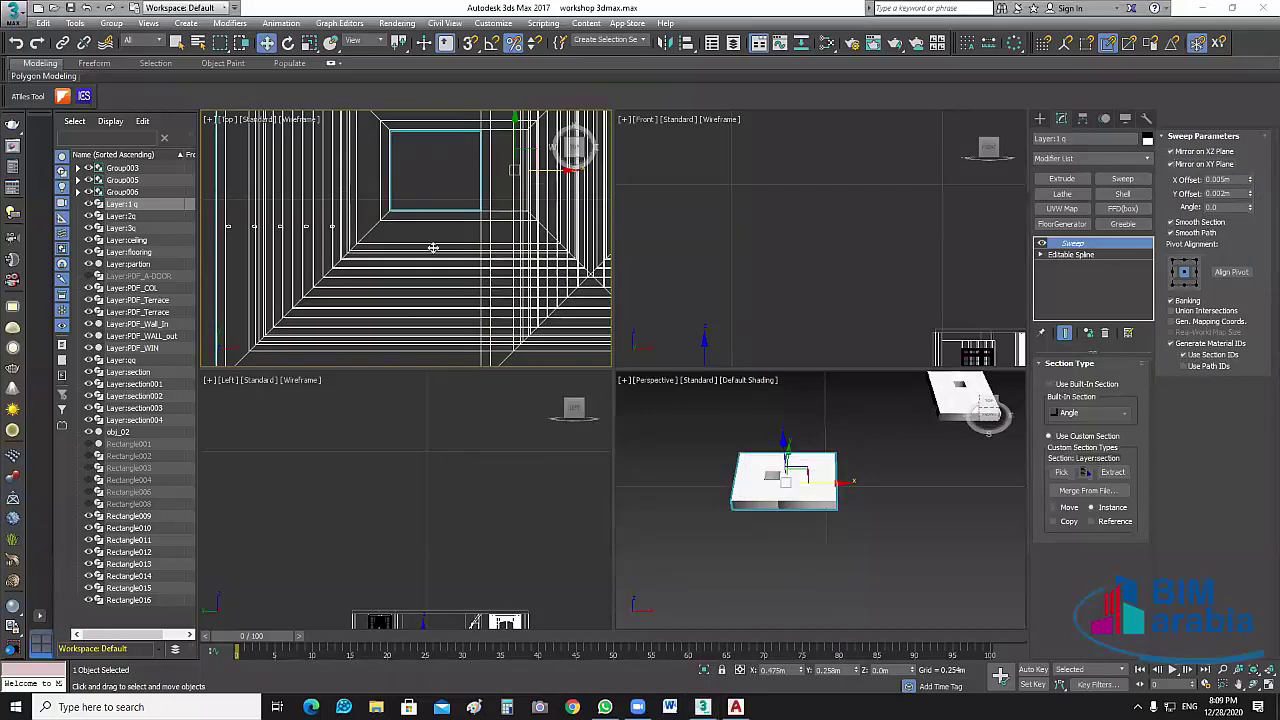
pyautogui.scroll(-3, 452, 245)
pyautogui.moveTo(478, 225); pyautogui.dragTo(470, 236, button='middle')
pyautogui.click(579, 257)
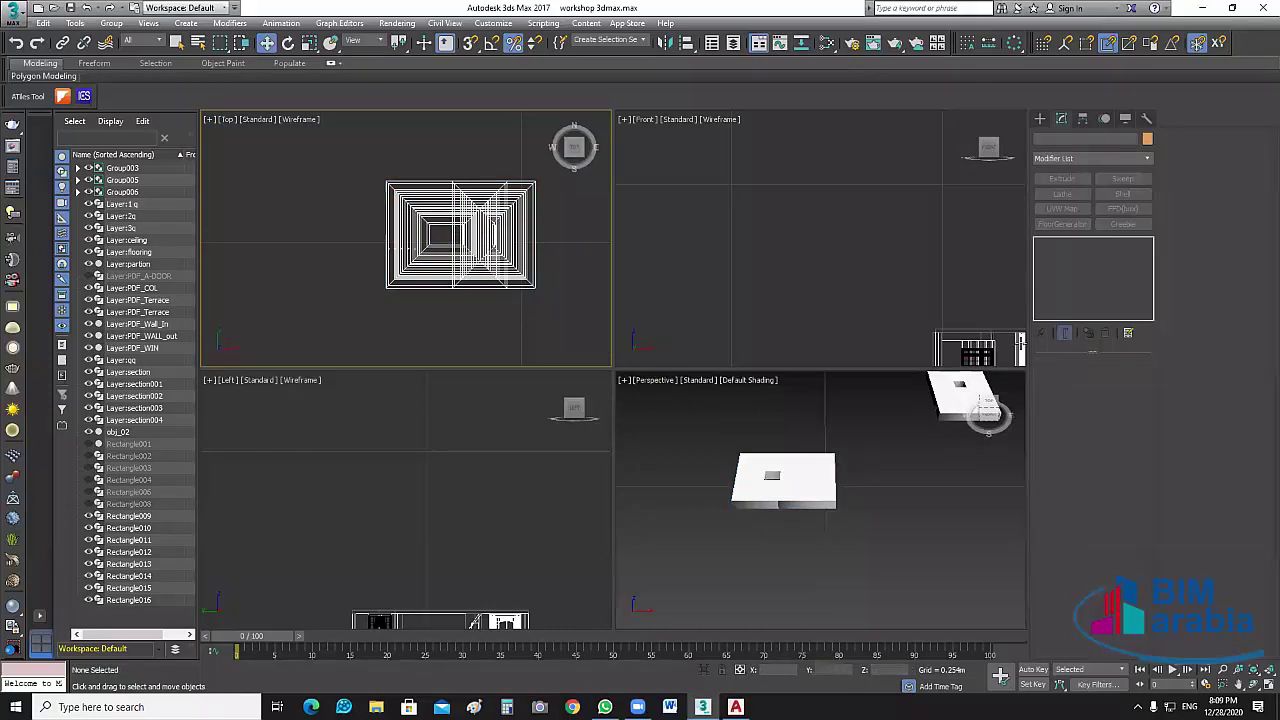
pyautogui.hotkey('ctrl', 'z')
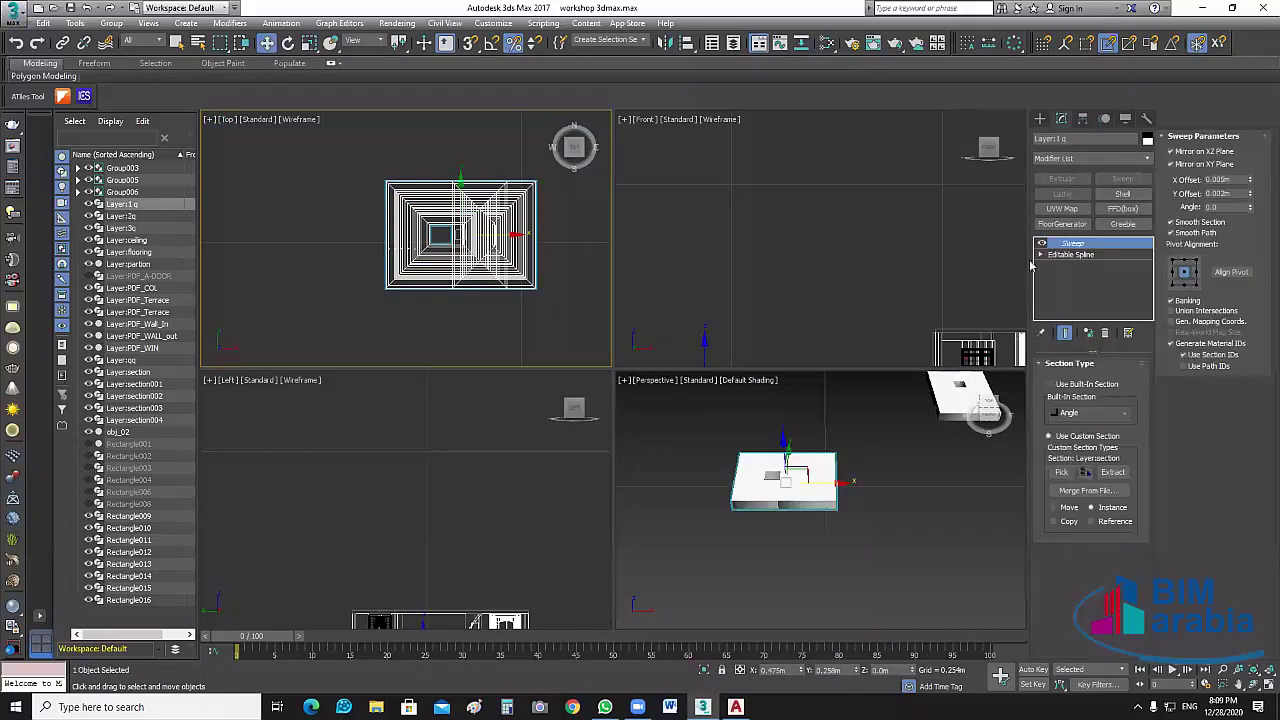
# Turn off and delete the Sweep modifier on the window-frame spline.
pyautogui.click(1042, 243)
pyautogui.rightClick(1065, 246)
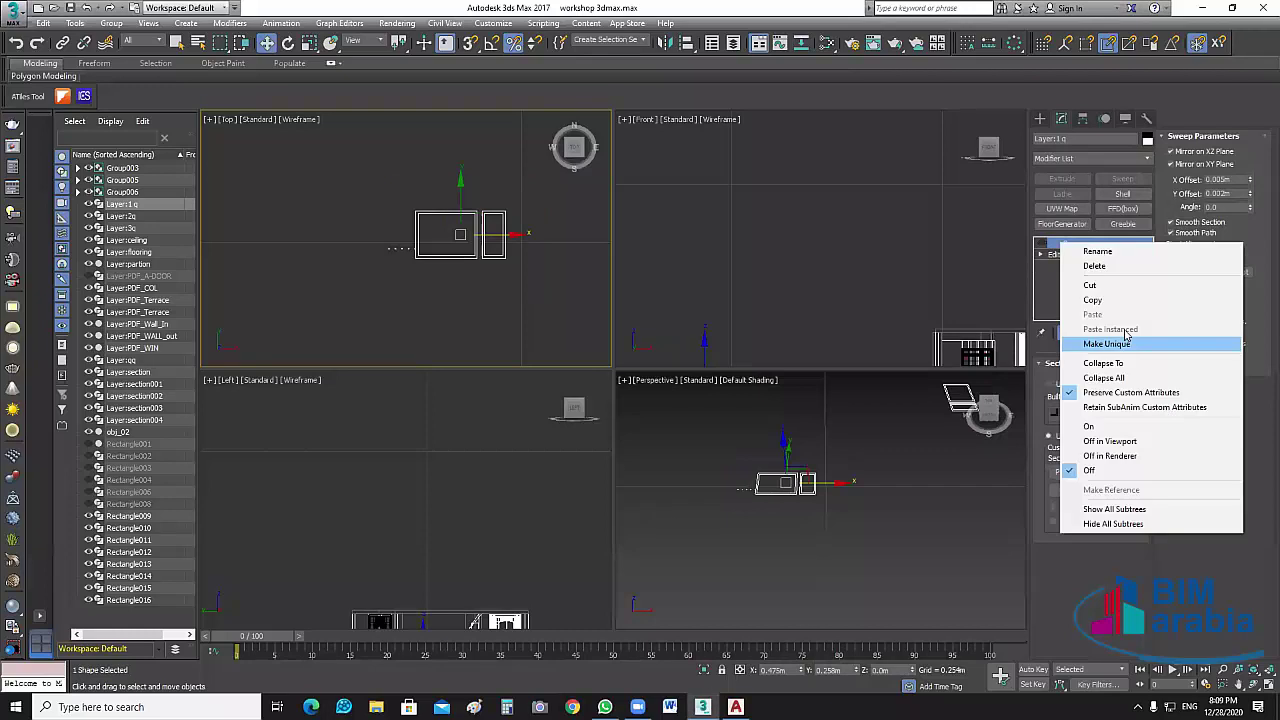
pyautogui.click(1100, 266)
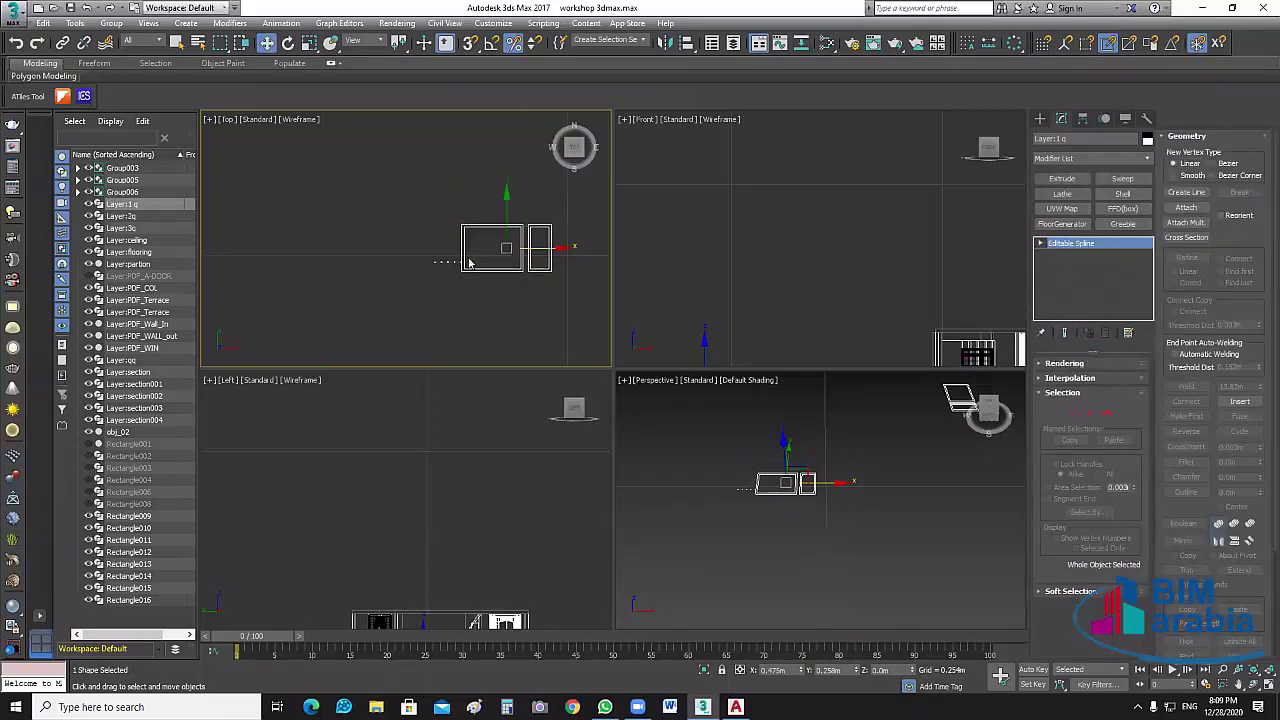
pyautogui.click(443, 320)
# Reselect the window-frame spline in the Top viewport and apply a new Sweep modifier.
pyautogui.scroll(6, 446, 320)
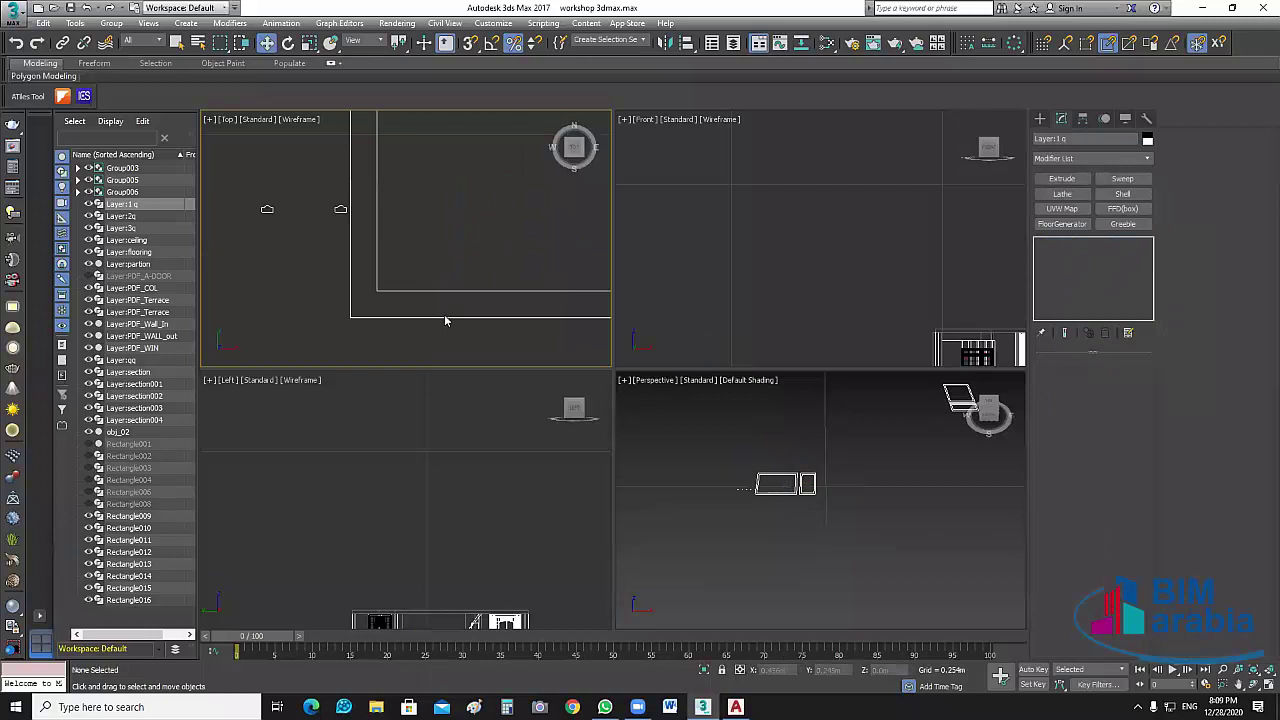
pyautogui.scroll(-7, 446, 319)
pyautogui.scroll(-5, 415, 205)
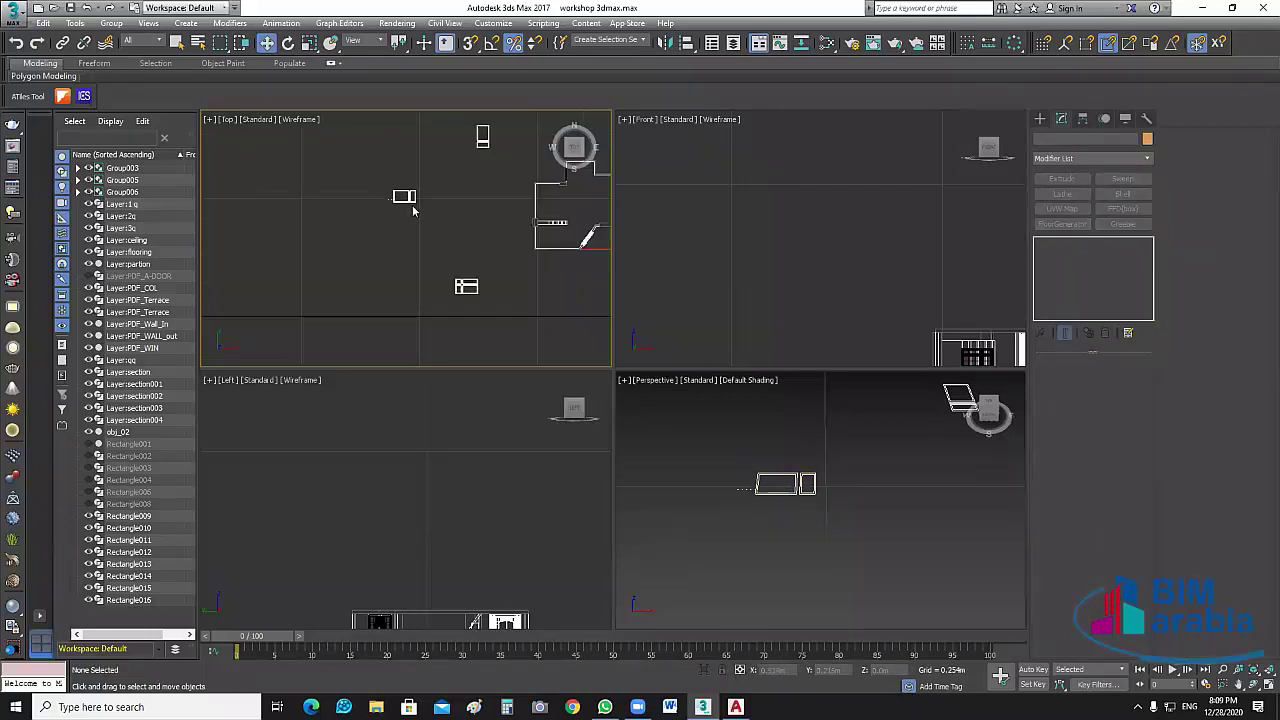
pyautogui.scroll(3, 414, 209)
pyautogui.moveTo(415, 191); pyautogui.dragTo(473, 241)
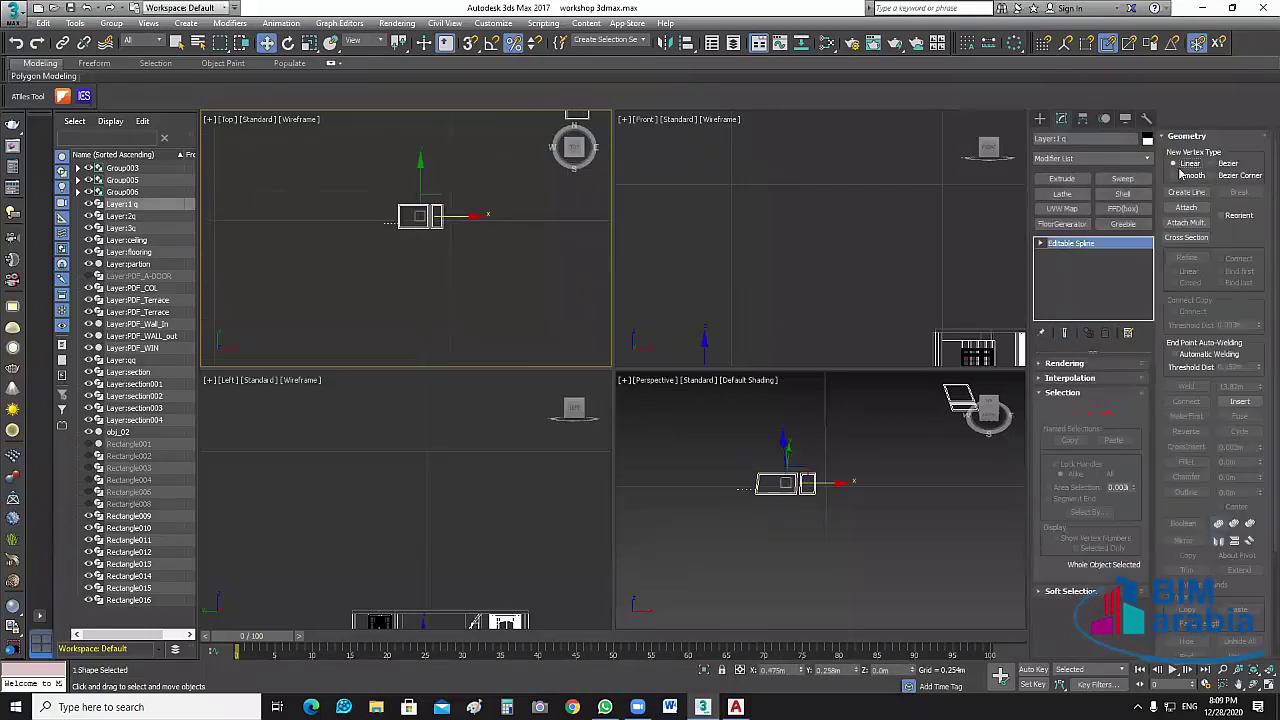
pyautogui.click(1122, 178)
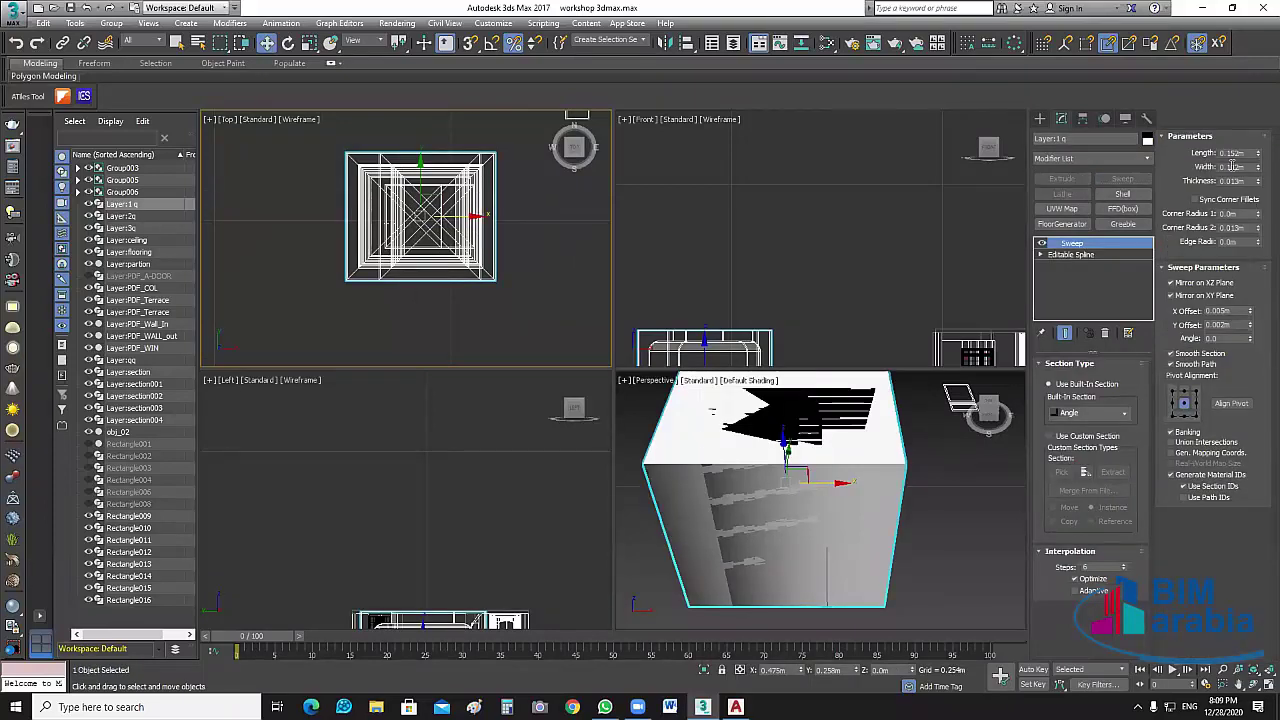
# Make the new Sweep use a custom section and pick the leftmost profile copy in the row.
pyautogui.click(1062, 436)
pyautogui.click(1066, 471)
pyautogui.scroll(10, 339, 220)
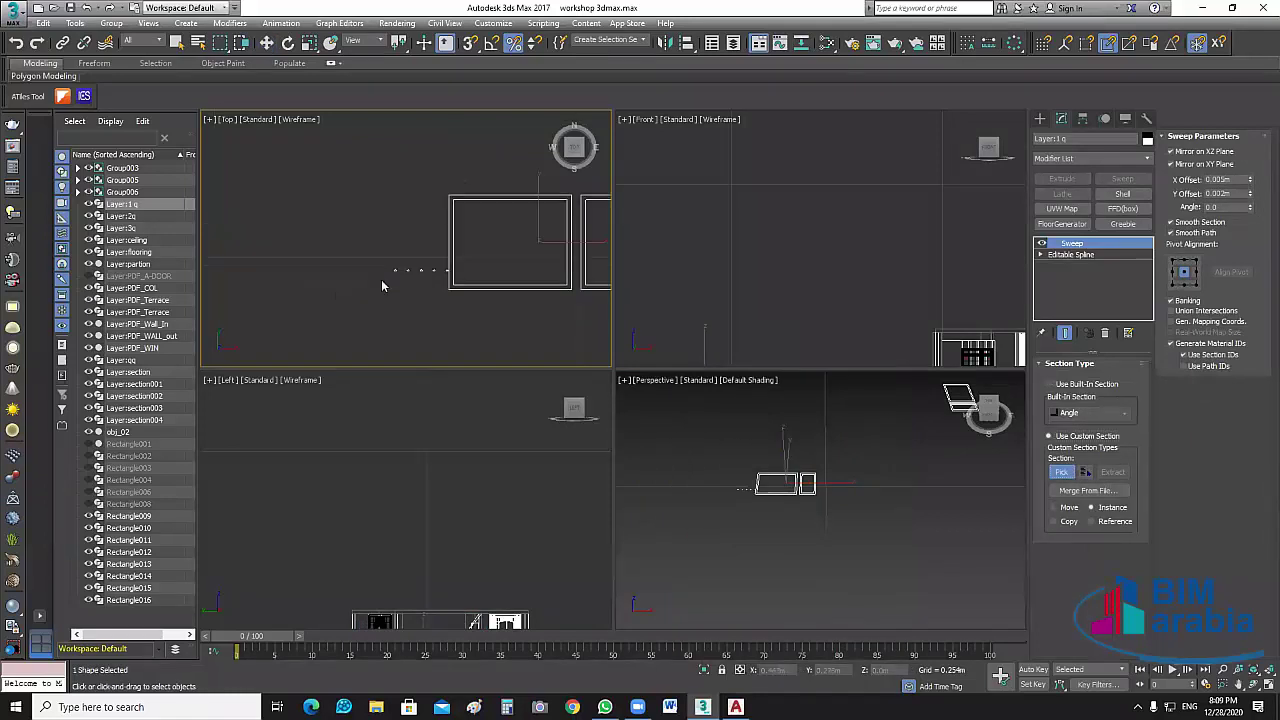
pyautogui.click(440, 242)
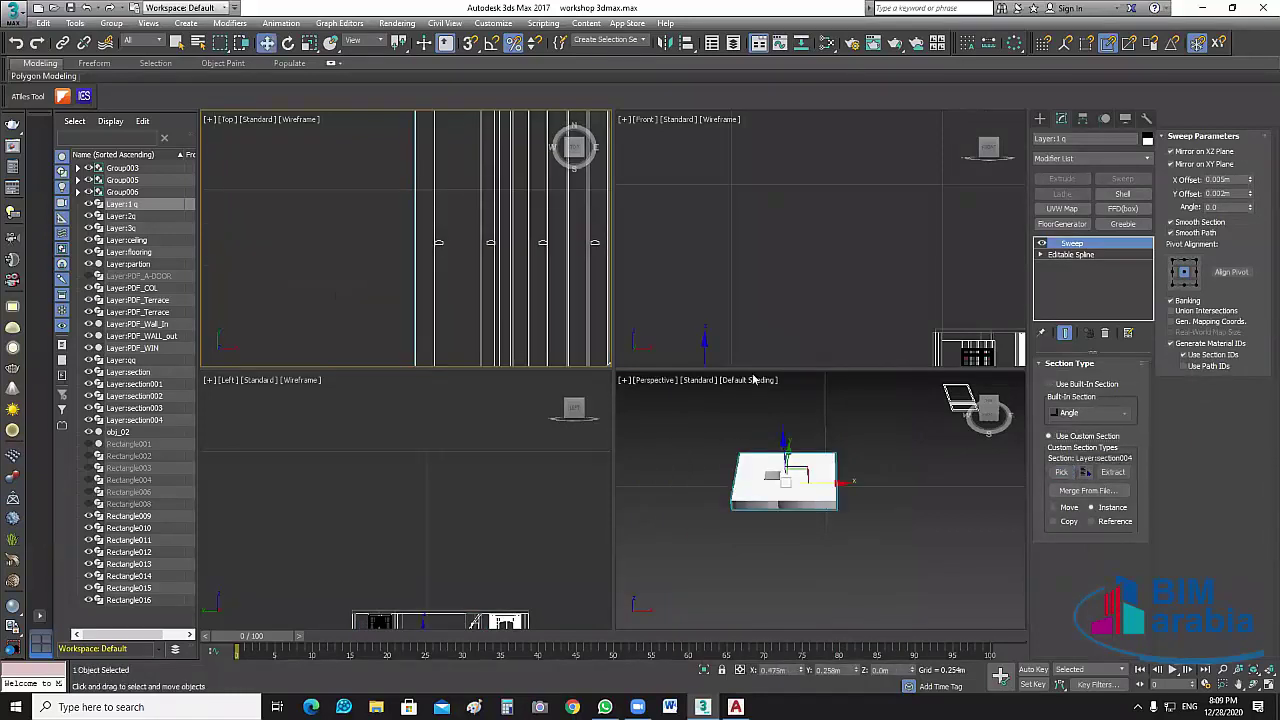
# Set the Sweep's pivot alignment to the section's upper-left corner.
pyautogui.scroll(-4, 470, 235)
pyautogui.scroll(-3, 476, 260)
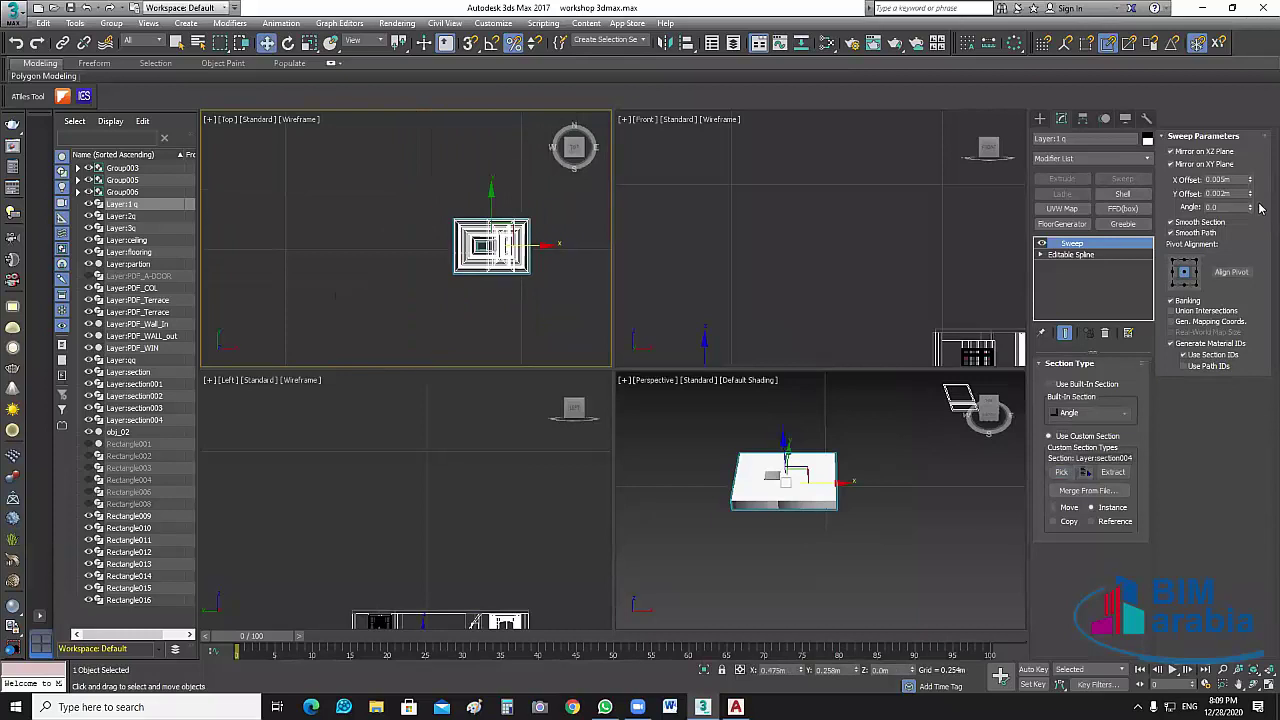
pyautogui.click(1172, 261)
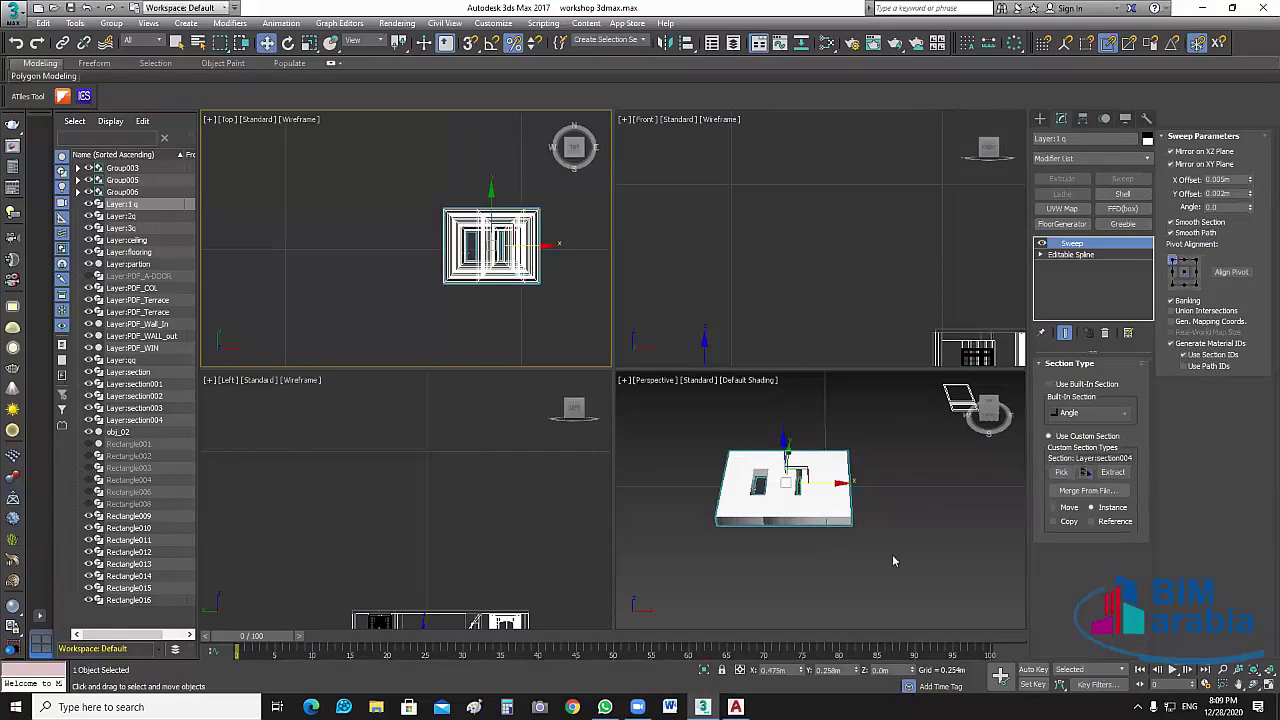
pyautogui.moveTo(874, 535); pyautogui.dragTo(896, 543, button='middle')
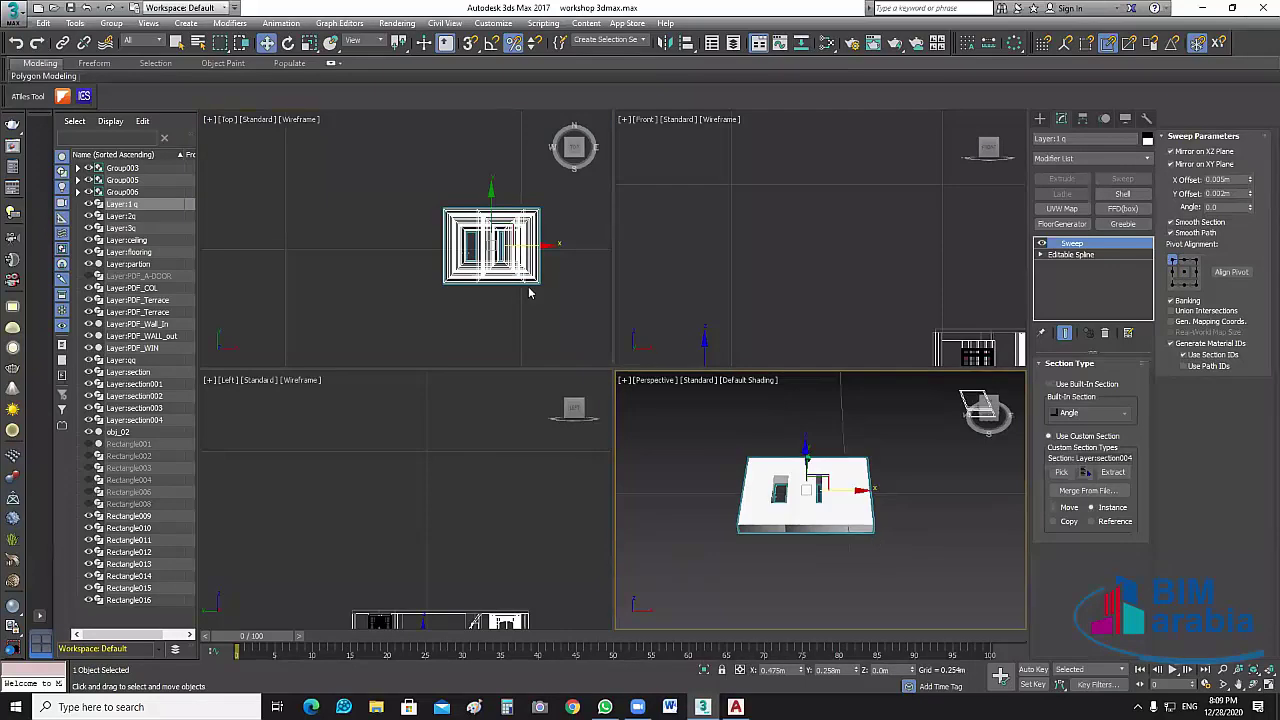
# Turn off the frame's Sweep, then deselect it and show the whole model in a maximized Perspective viewport.
pyautogui.click(1041, 243)
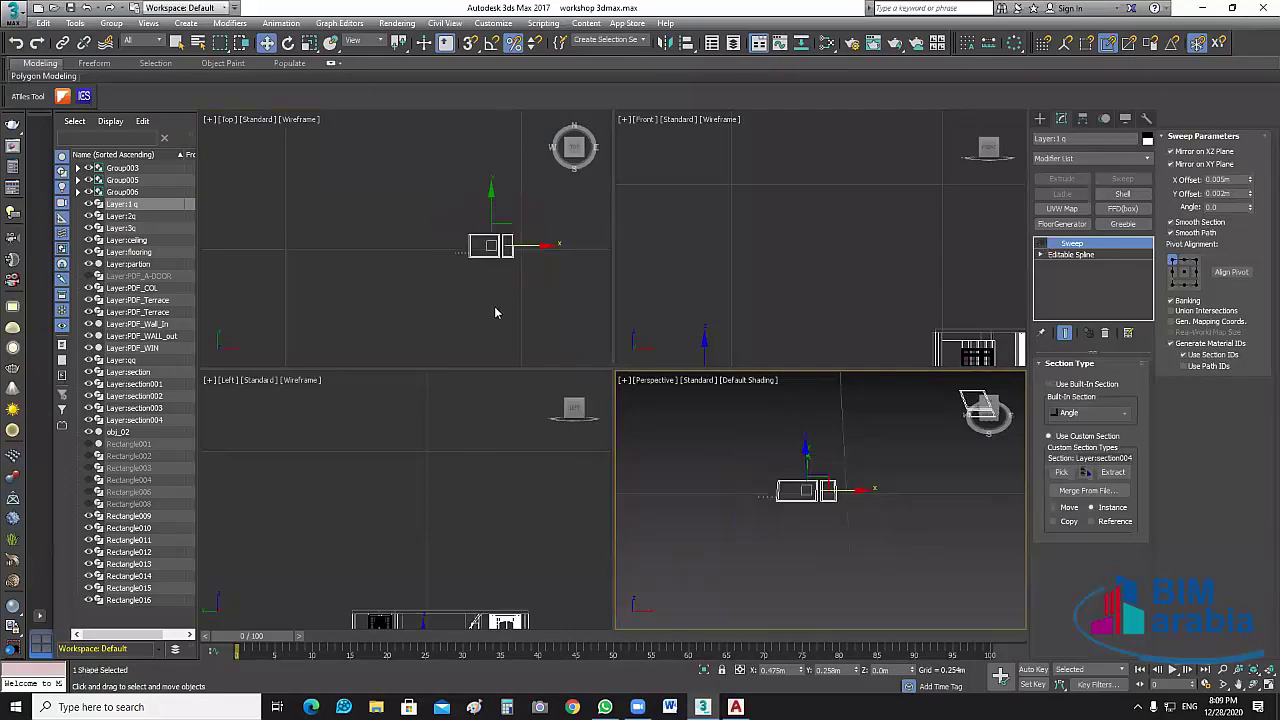
pyautogui.scroll(10, 494, 312)
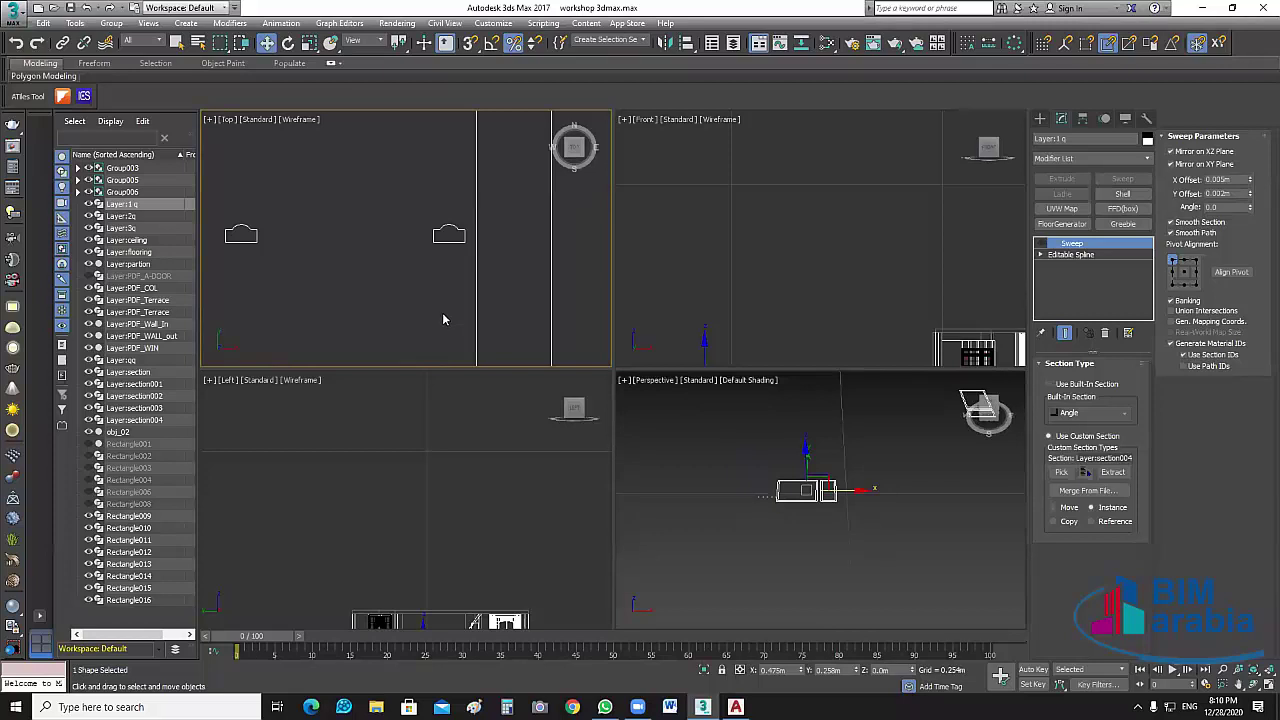
pyautogui.scroll(-4, 771, 466)
pyautogui.moveTo(851, 530)
pyautogui.mouseDown(button='middle')
pyautogui.moveTo(786, 527)
pyautogui.moveTo(802, 543)
pyautogui.mouseUp(button='middle')
pyautogui.click(852, 548)
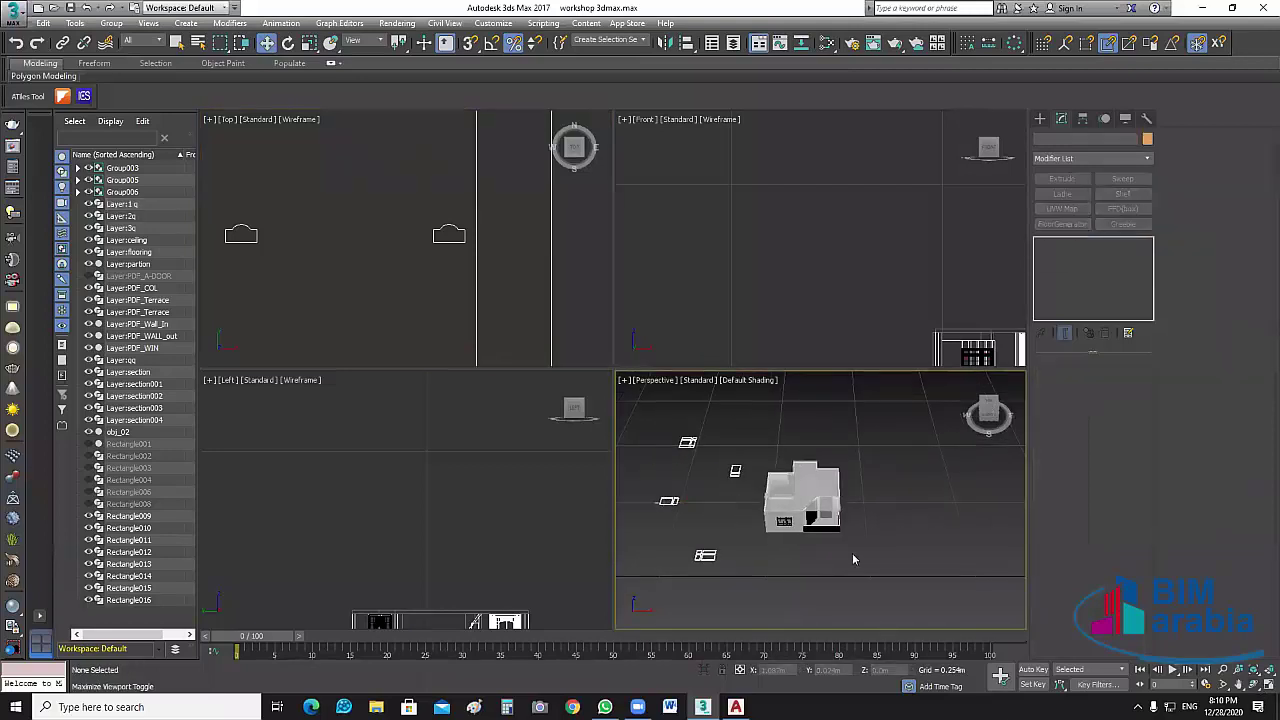
pyautogui.hotkey('alt', 'w')
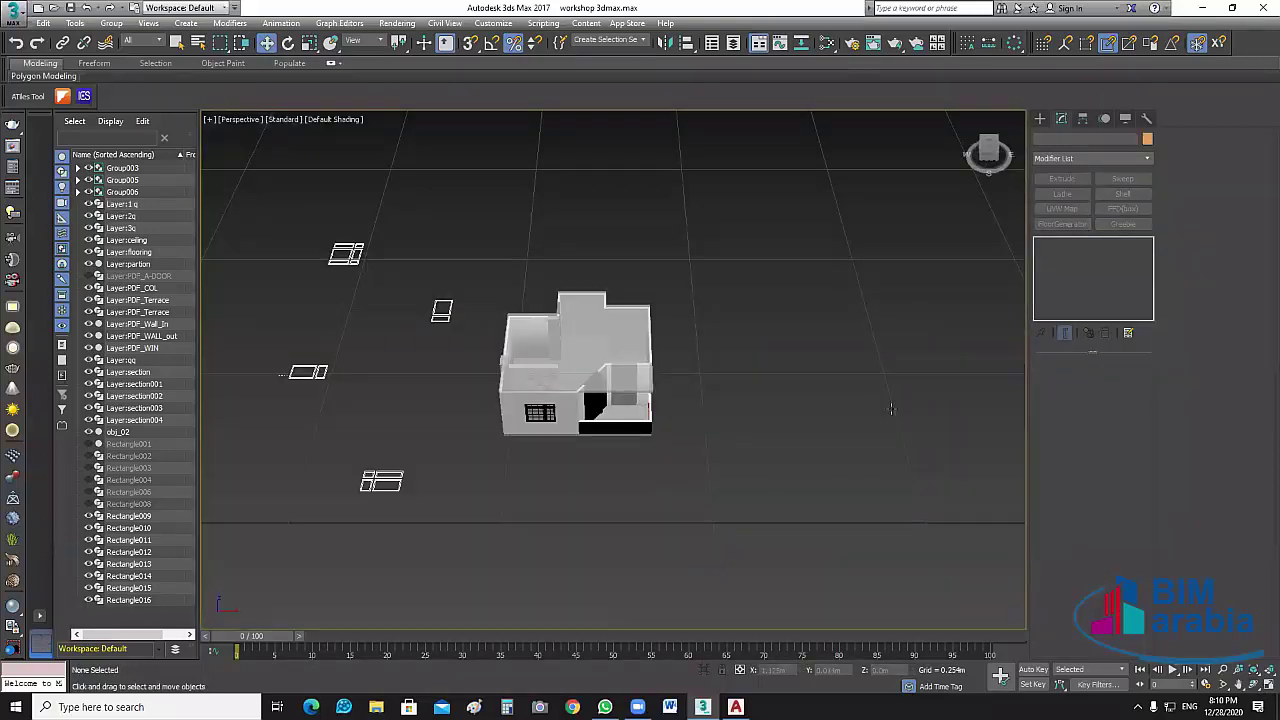
# Examine the building from several angles, looking through the ceiling at the interior walls and around the exterior windows and terrace.
pyautogui.keyDown('alt'); pyautogui.moveTo(891, 404); pyautogui.dragTo(863, 391, button='middle'); pyautogui.keyUp('alt')
pyautogui.scroll(4, 865, 391)
pyautogui.click(862, 391)
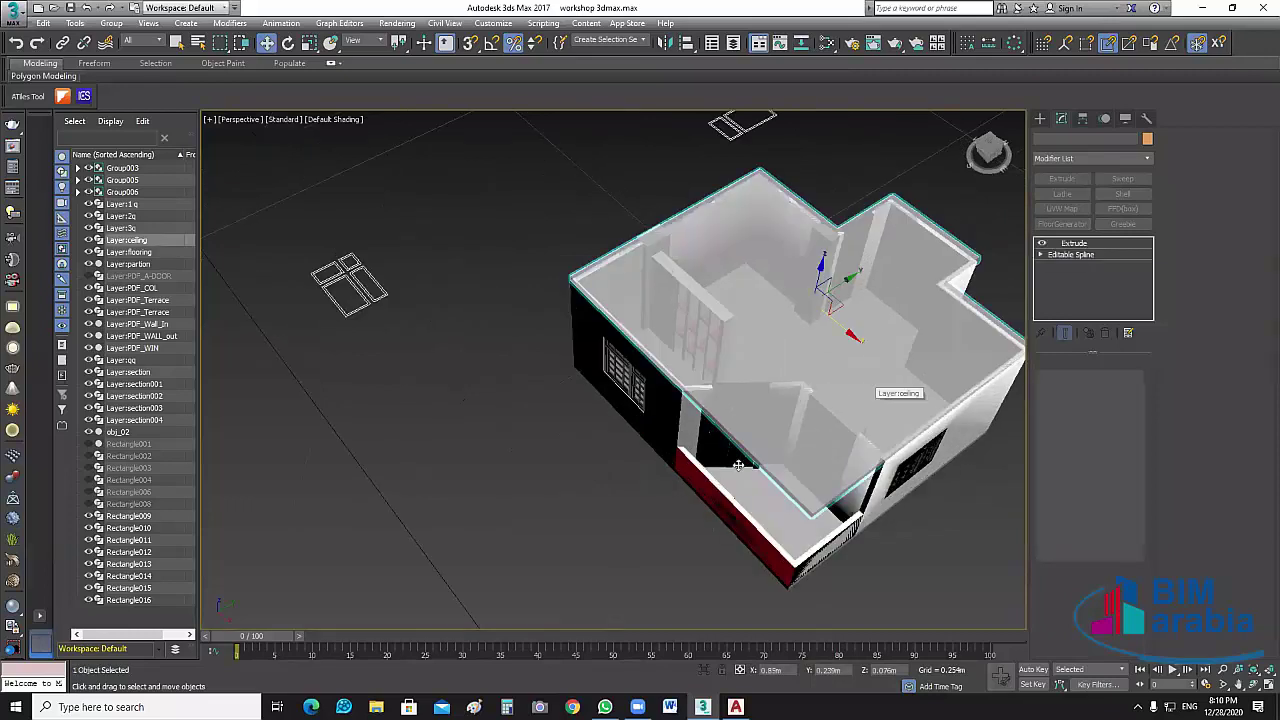
pyautogui.keyDown('alt'); pyautogui.moveTo(737, 464); pyautogui.dragTo(769, 300, button='middle'); pyautogui.keyUp('alt')
pyautogui.scroll(5, 769, 300)
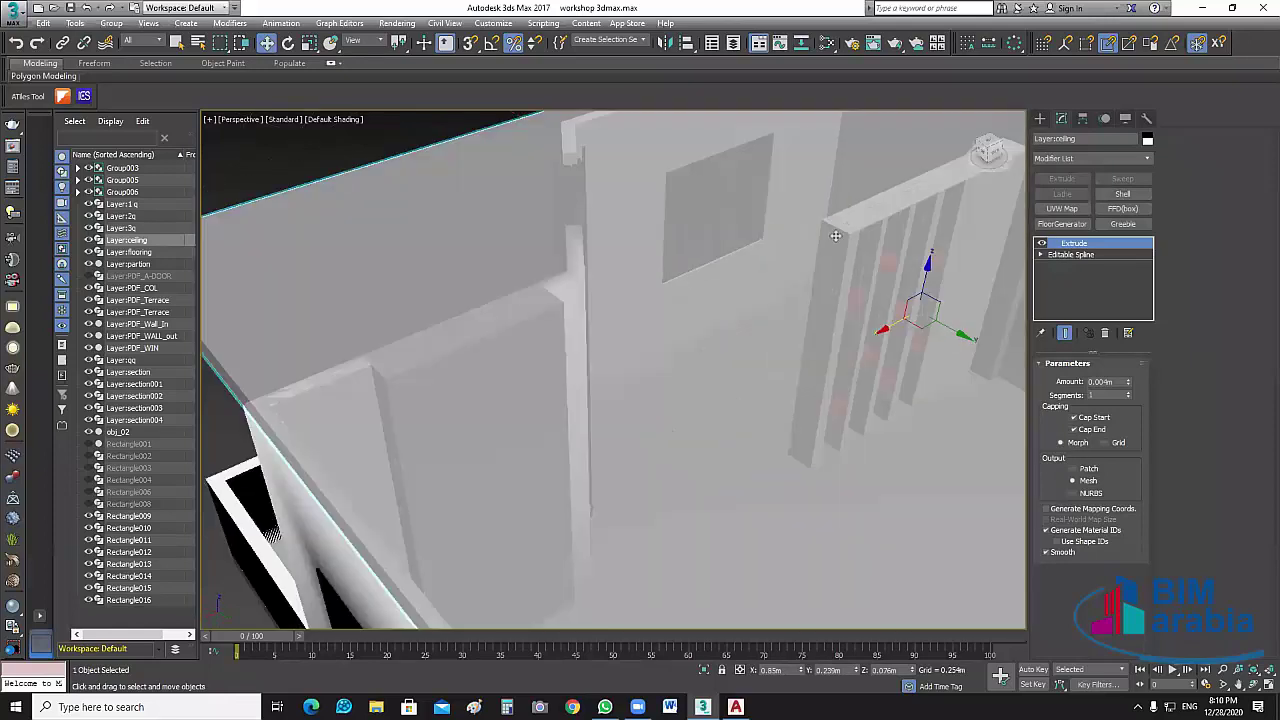
pyautogui.moveTo(835, 235); pyautogui.dragTo(786, 320, button='middle')
pyautogui.scroll(-3, 786, 319)
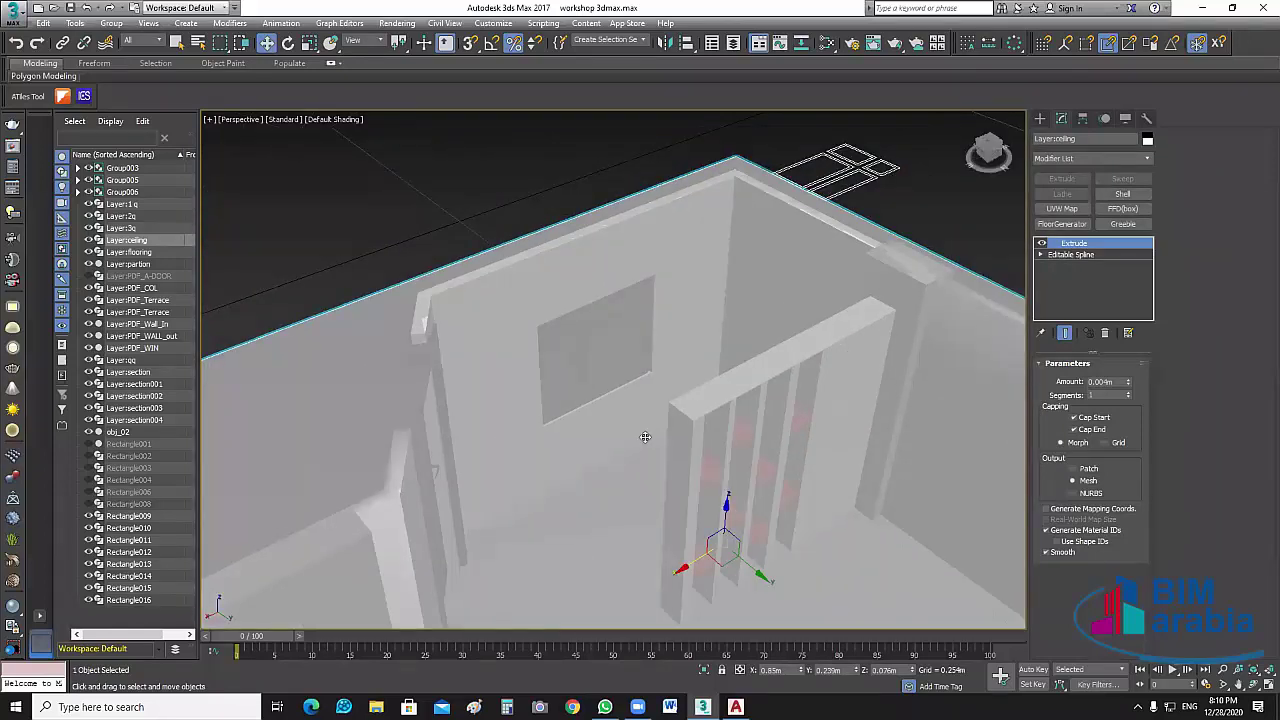
pyautogui.scroll(-2, 645, 437)
pyautogui.scroll(-2, 799, 453)
pyautogui.keyDown('alt'); pyautogui.moveTo(799, 453); pyautogui.dragTo(843, 447, button='middle'); pyautogui.keyUp('alt')
pyautogui.keyDown('alt'); pyautogui.moveTo(938, 422); pyautogui.dragTo(911, 431, button='middle'); pyautogui.keyUp('alt')
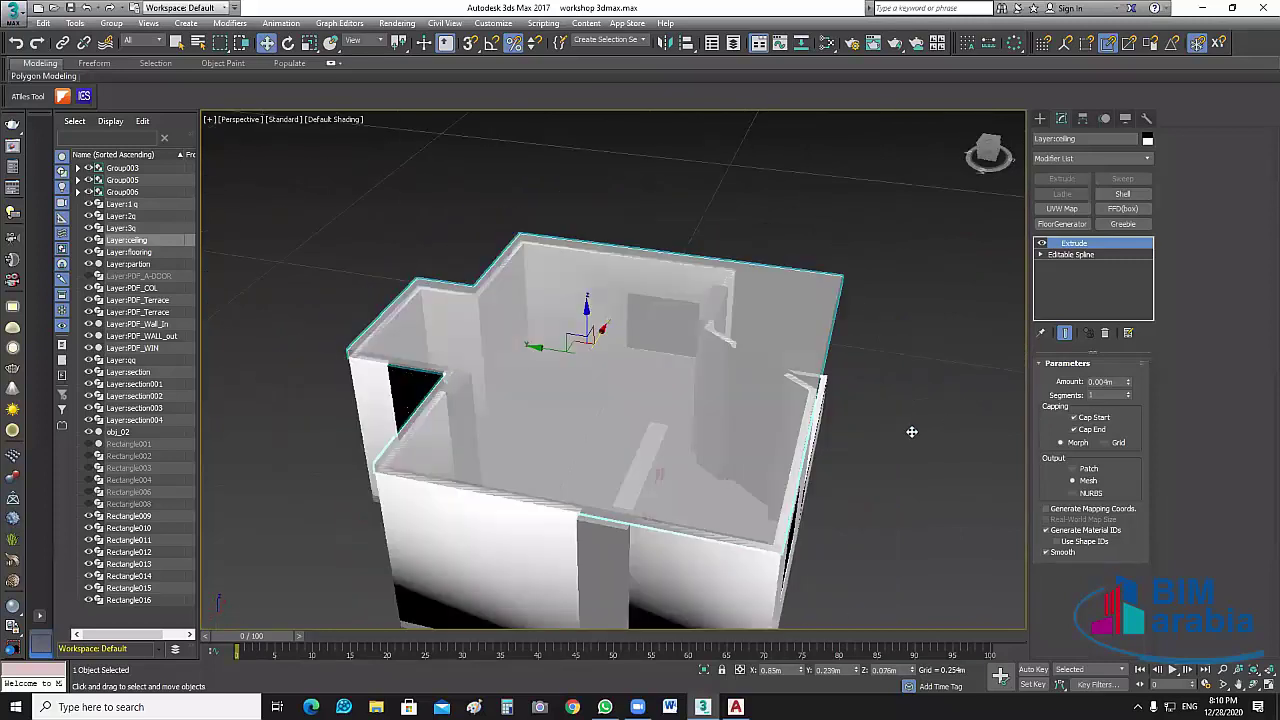
pyautogui.keyDown('alt'); pyautogui.moveTo(805, 453); pyautogui.dragTo(740, 413, button='middle'); pyautogui.keyUp('alt')
pyautogui.keyDown('alt'); pyautogui.moveTo(459, 488); pyautogui.dragTo(560, 497, button='middle'); pyautogui.keyUp('alt')
pyautogui.scroll(3, 497, 491)
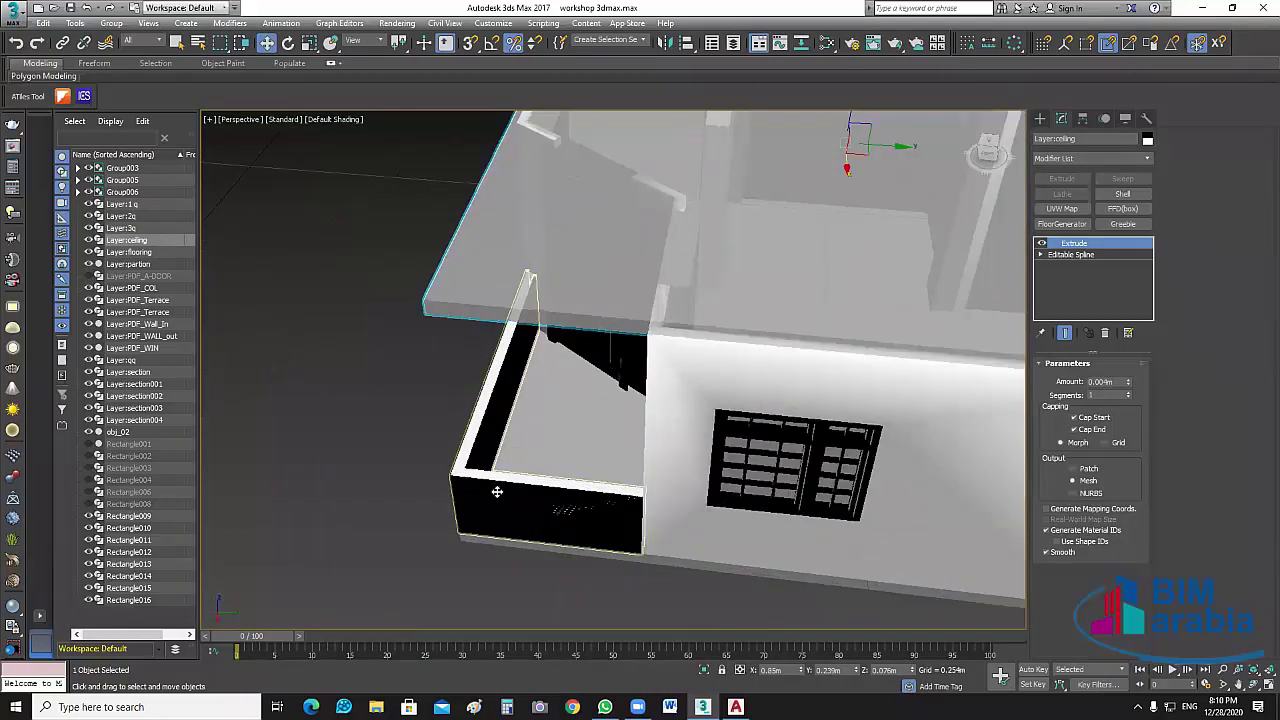
pyautogui.click(496, 516)
pyautogui.scroll(2, 496, 516)
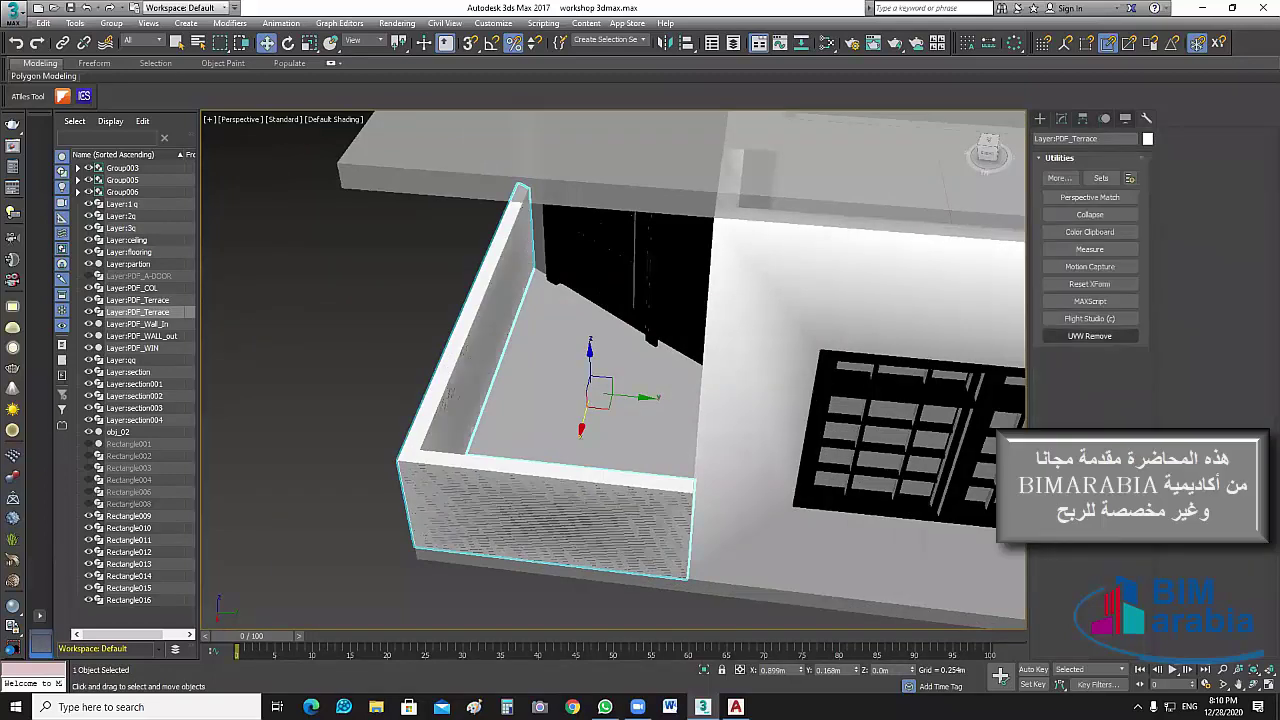
pyautogui.click(1089, 336)
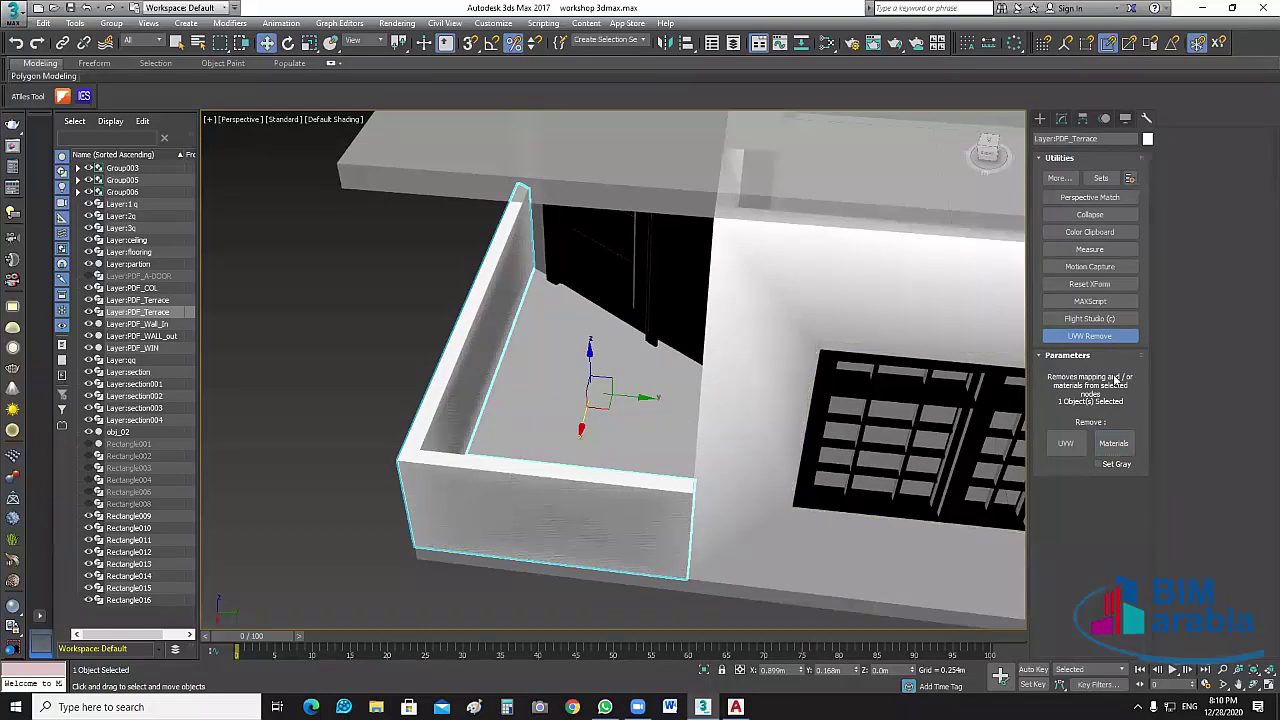
pyautogui.click(1100, 336)
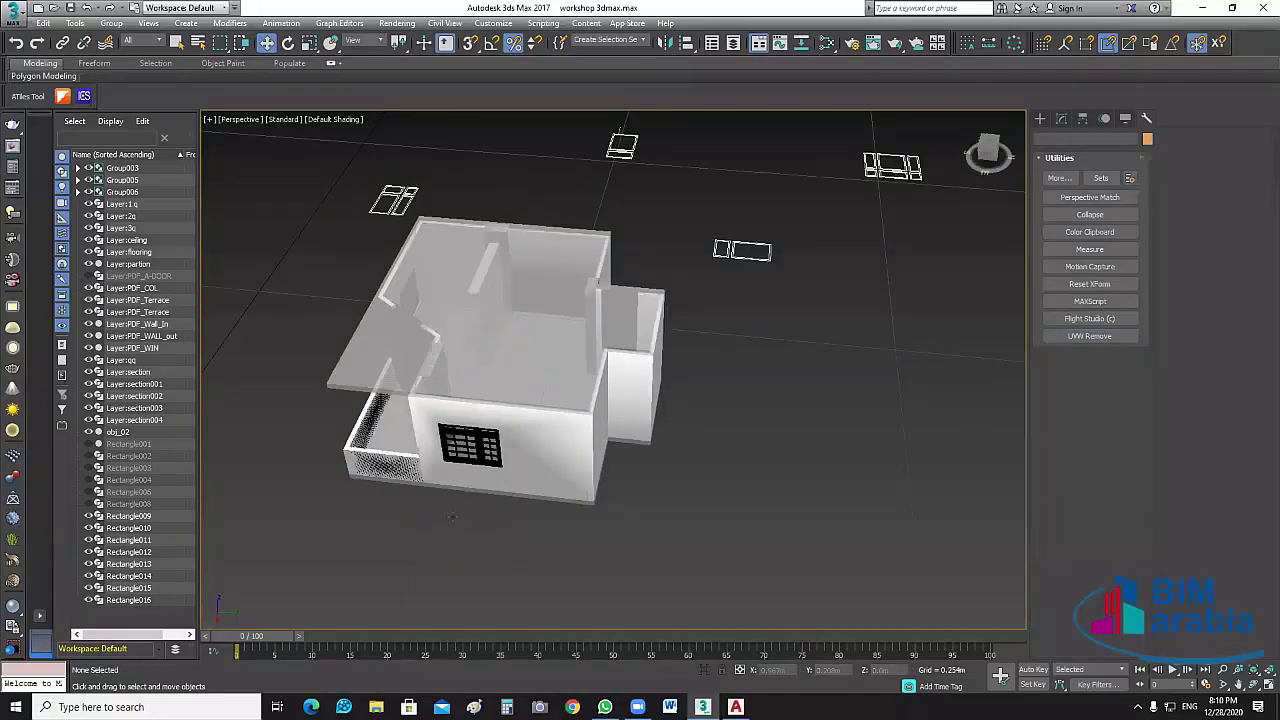
# Select the white Layer:PDF_Terrace parapet wall and hide it to isolate its overlapping duplicate.
pyautogui.keyDown('alt'); pyautogui.moveTo(451, 517); pyautogui.dragTo(511, 469, button='middle'); pyautogui.keyUp('alt')
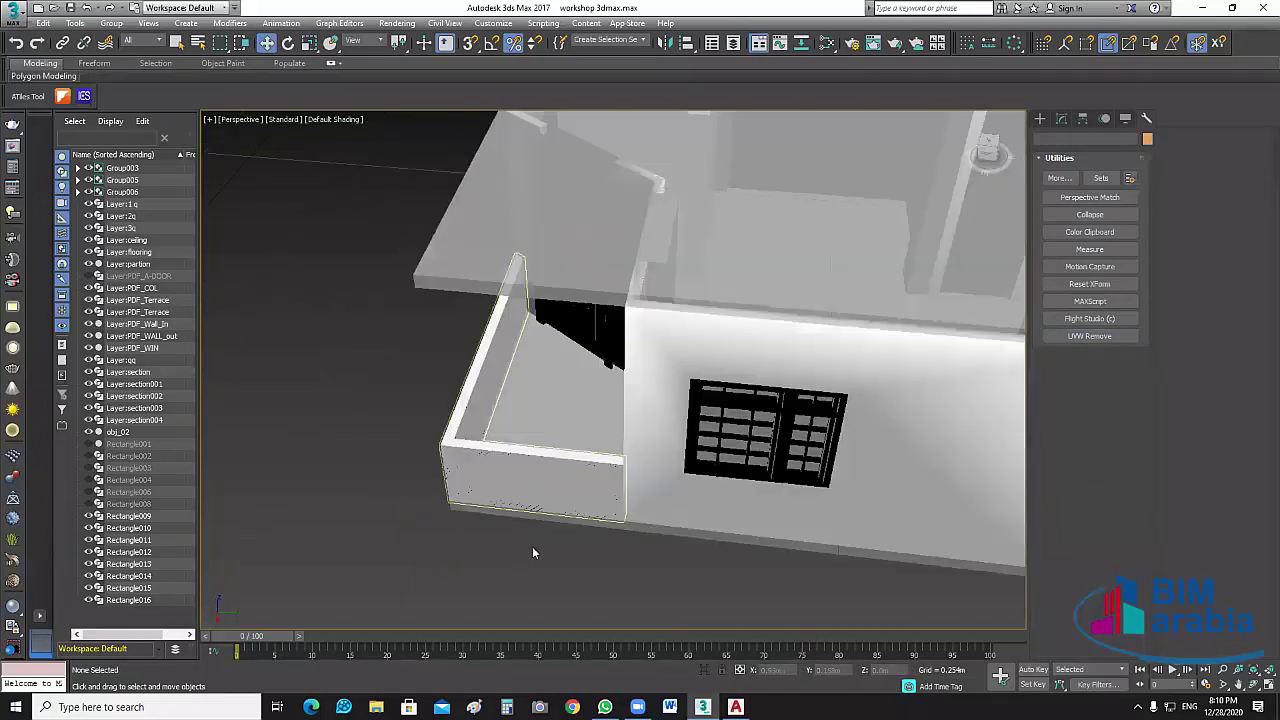
pyautogui.click(100, 312)
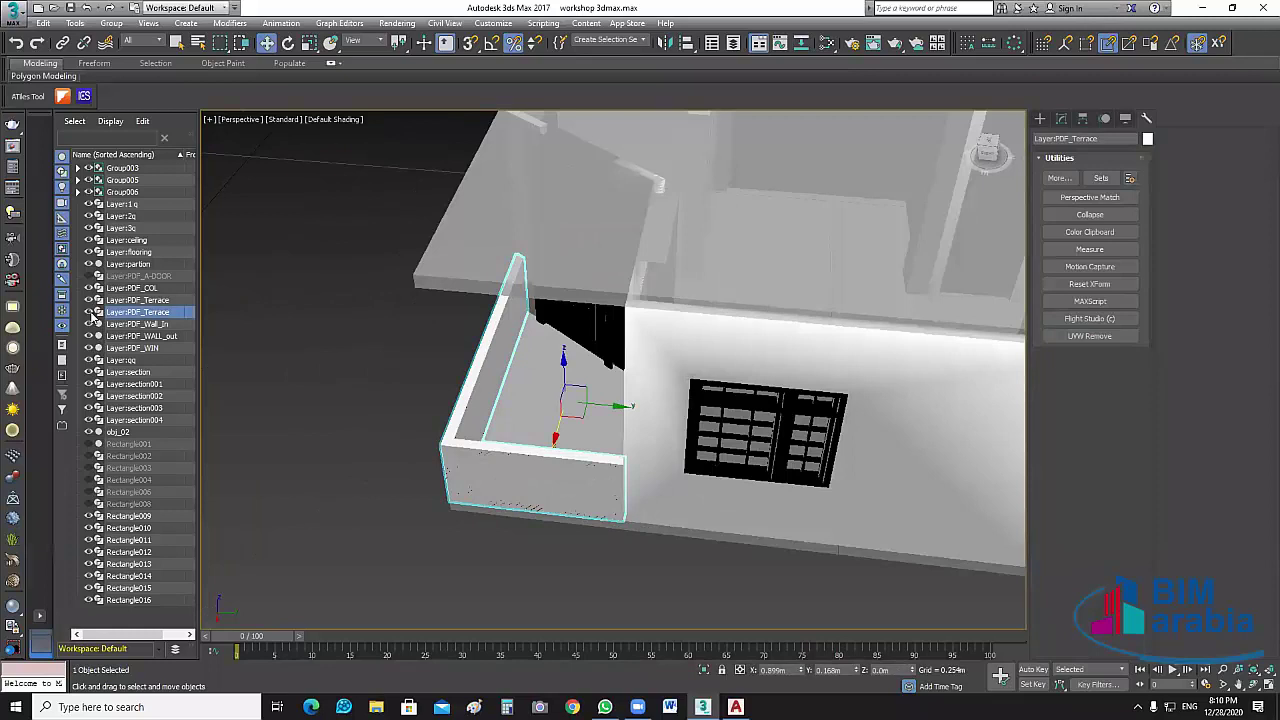
pyautogui.click(90, 312)
pyautogui.click(91, 312)
pyautogui.click(91, 312)
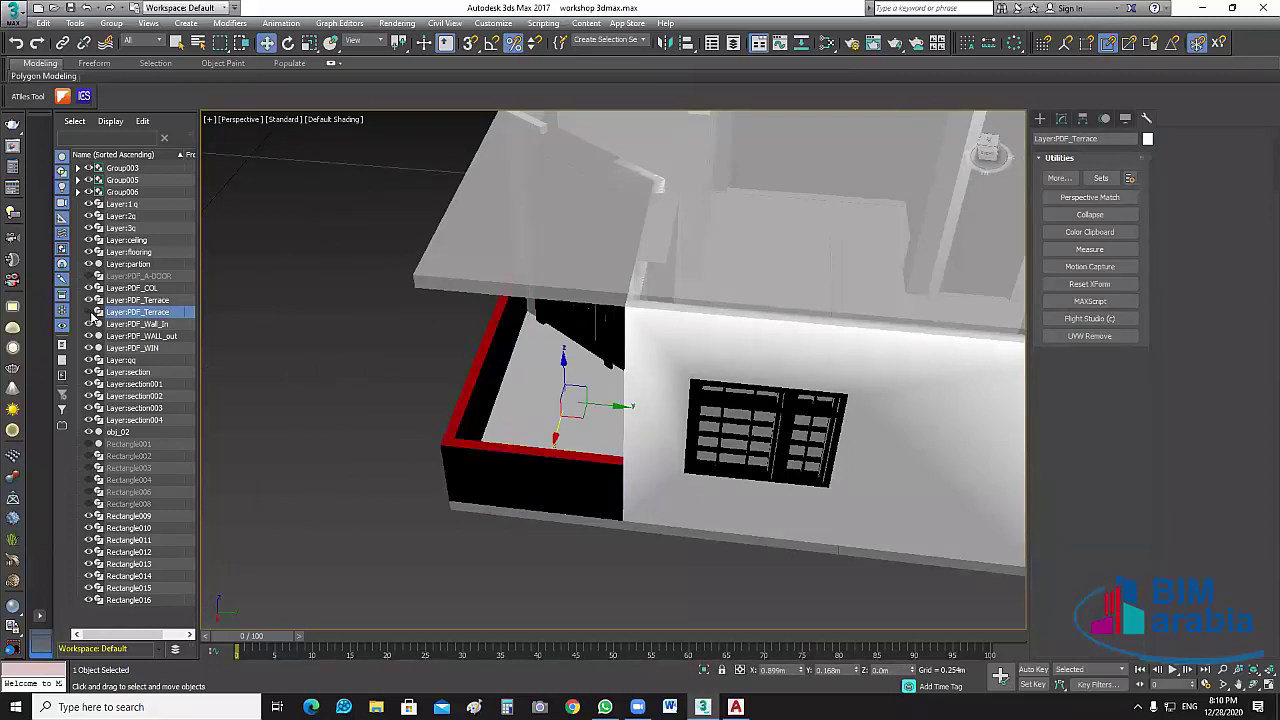
# Delete the overlapping black-and-red terrace parapet and unhide the white one.
pyautogui.click(566, 493)
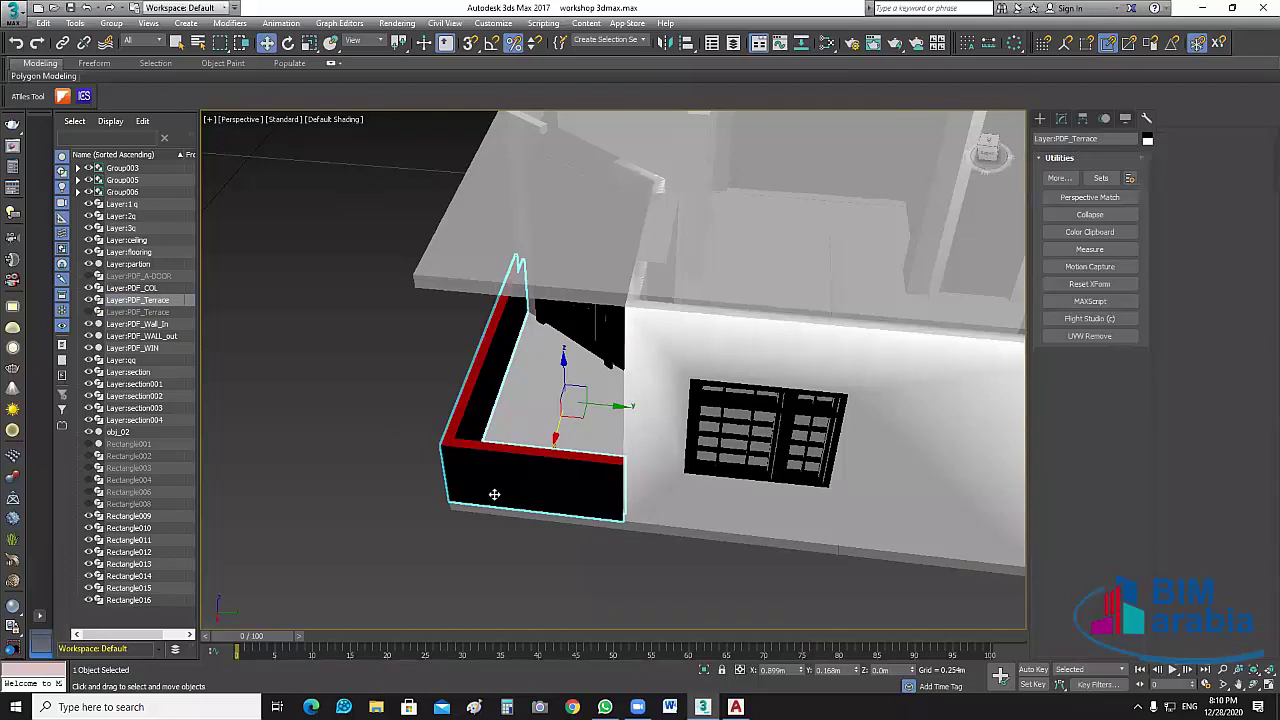
pyautogui.press('Delete')
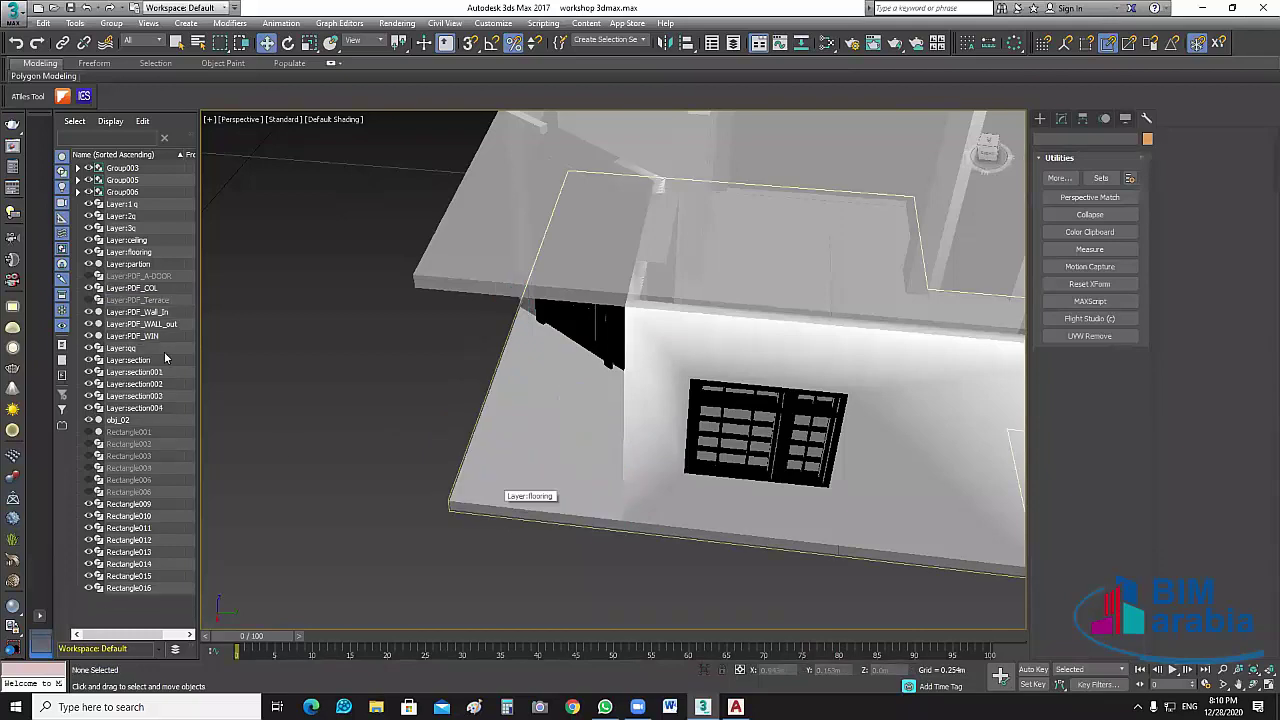
pyautogui.click(88, 300)
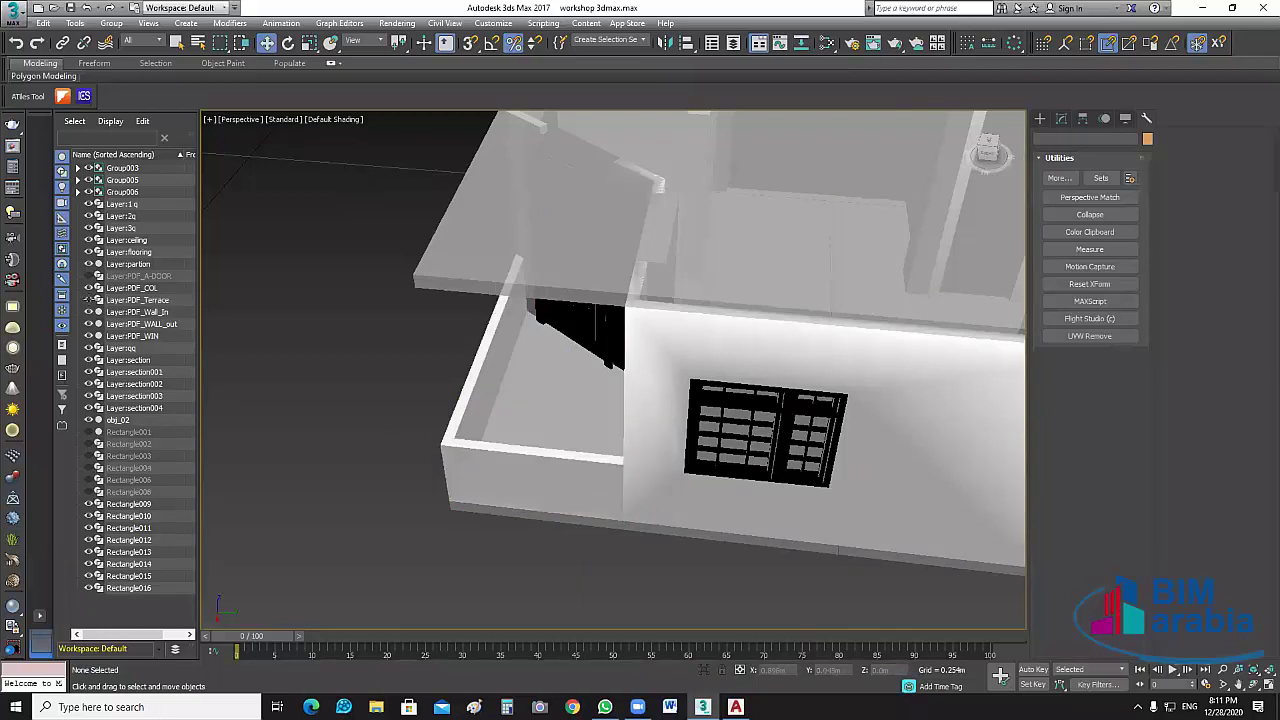
# Inspect the remaining terrace parapet up close and the whole building from an angled overview.
pyautogui.scroll(5, 654, 417)
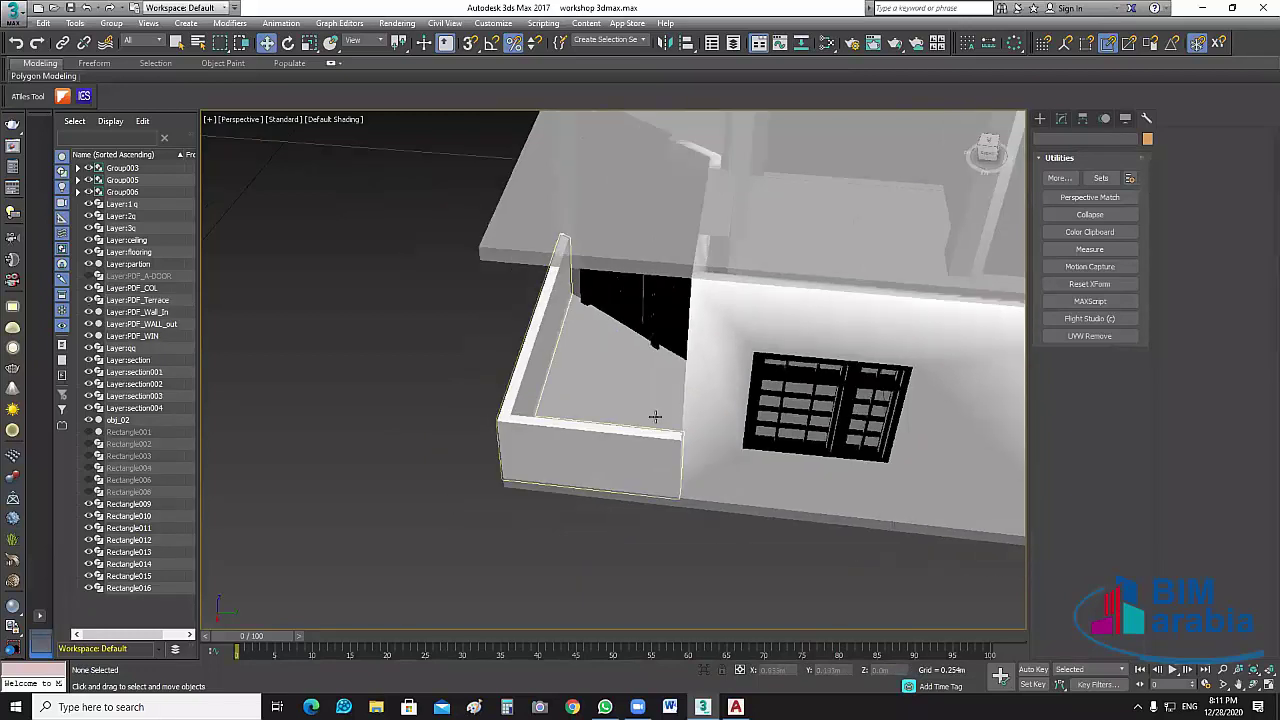
pyautogui.scroll(-5, 589, 545)
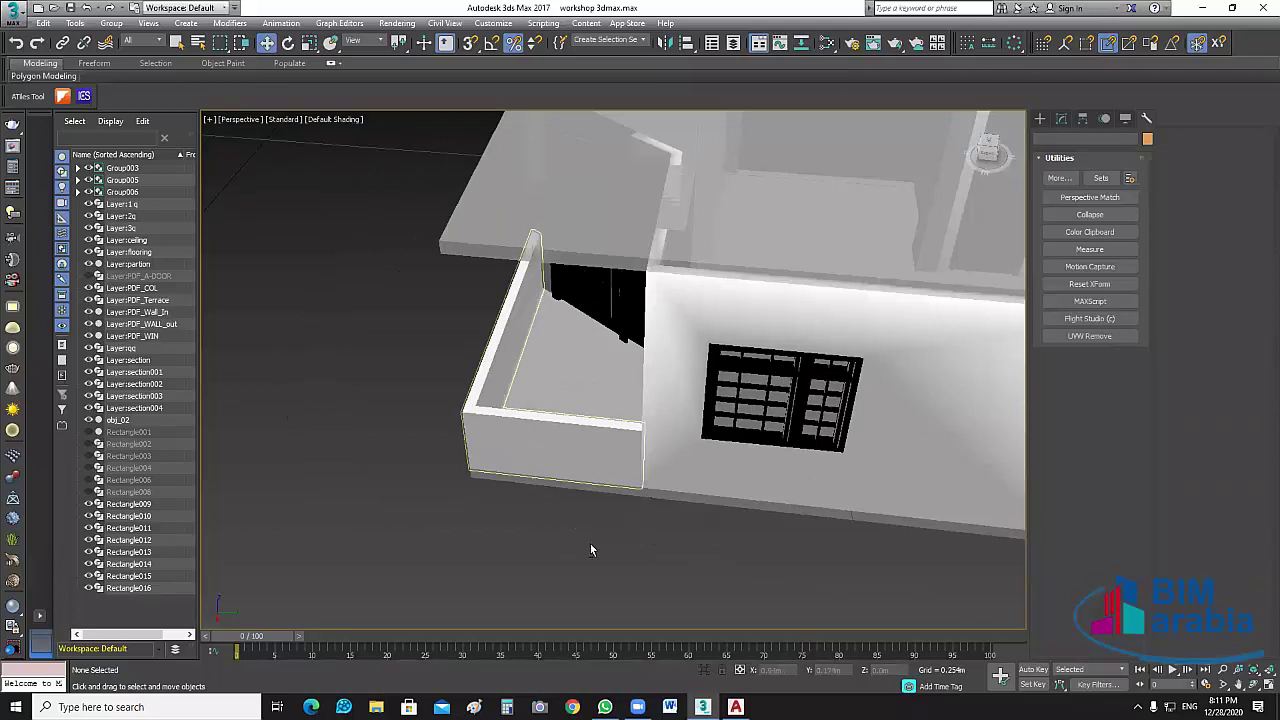
pyautogui.scroll(3, 632, 466)
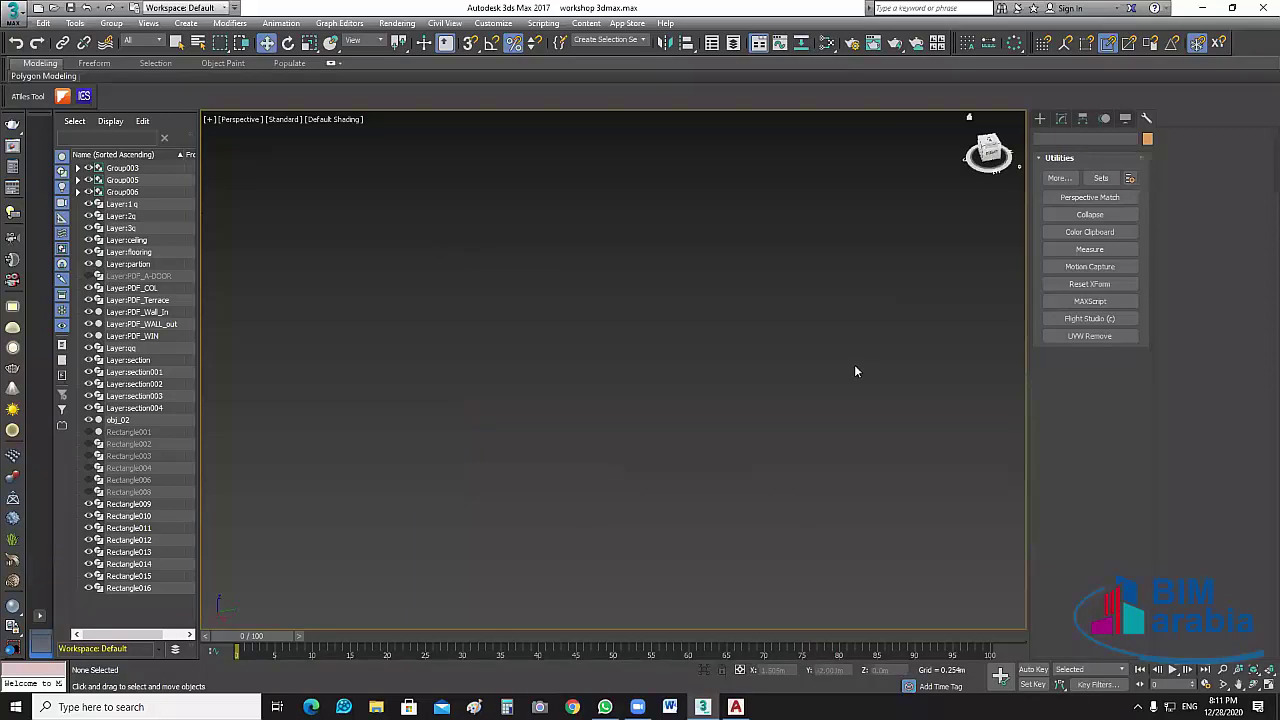
pyautogui.click(1254, 670)
pyautogui.moveTo(712, 536); pyautogui.dragTo(759, 484, button='middle')
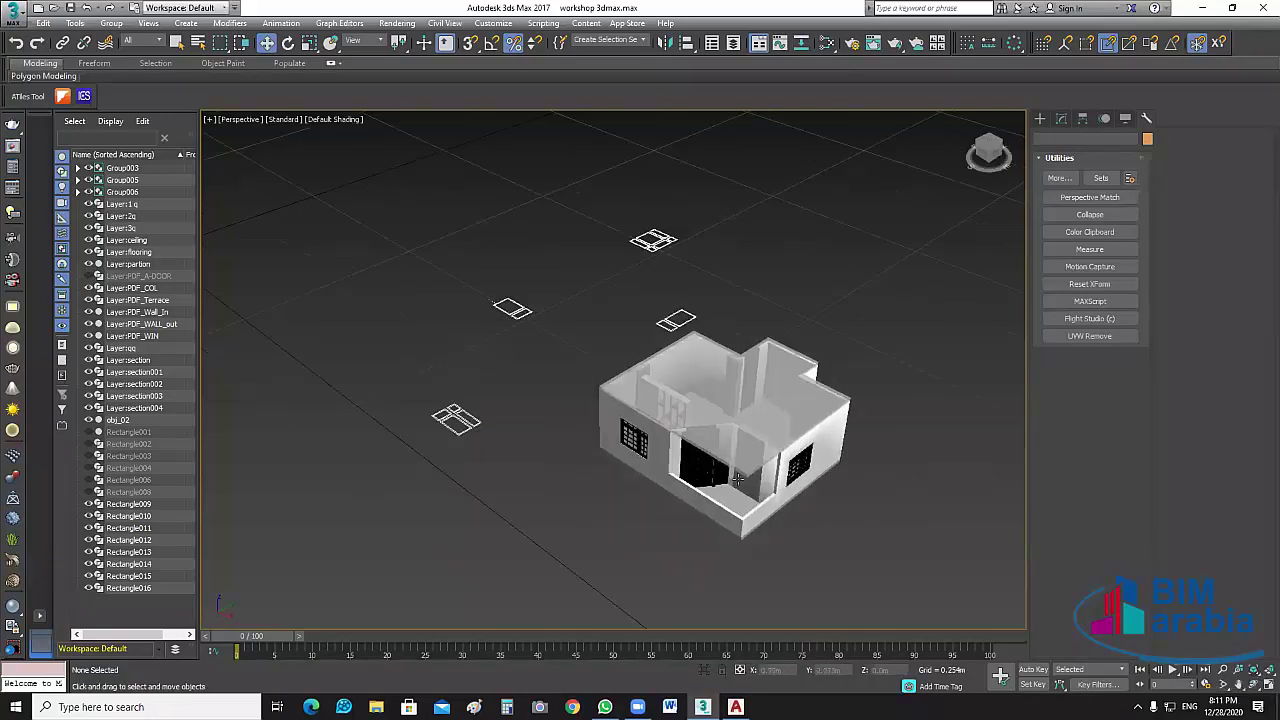
pyautogui.scroll(3, 739, 410)
pyautogui.scroll(2, 764, 443)
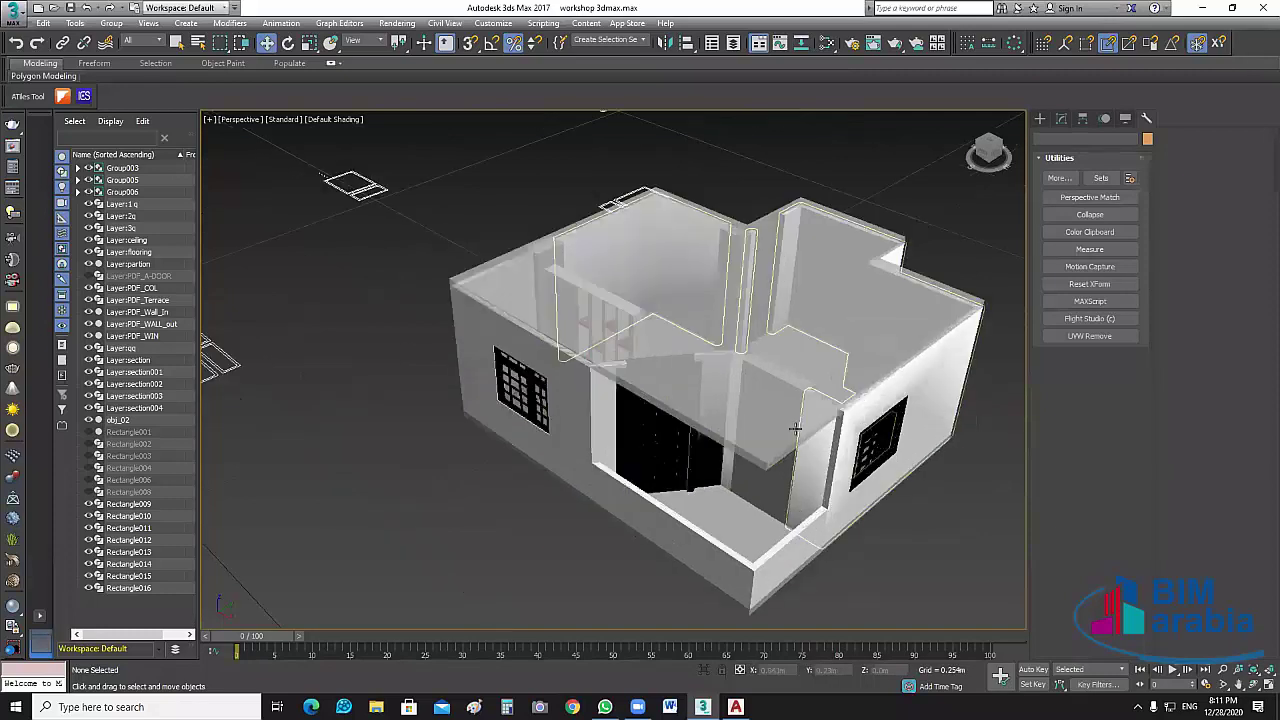
pyautogui.keyDown('alt'); pyautogui.moveTo(795, 428); pyautogui.dragTo(818, 441, button='middle'); pyautogui.keyUp('alt')
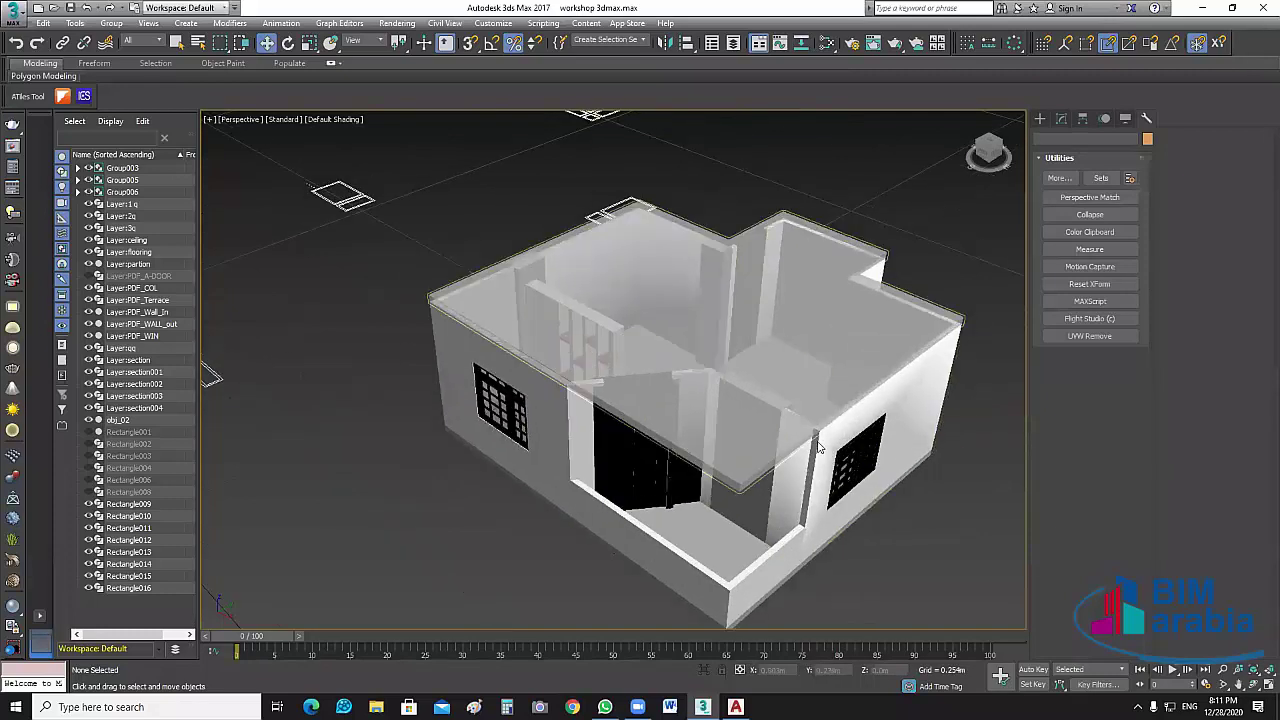
pyautogui.scroll(-8, 475, 476)
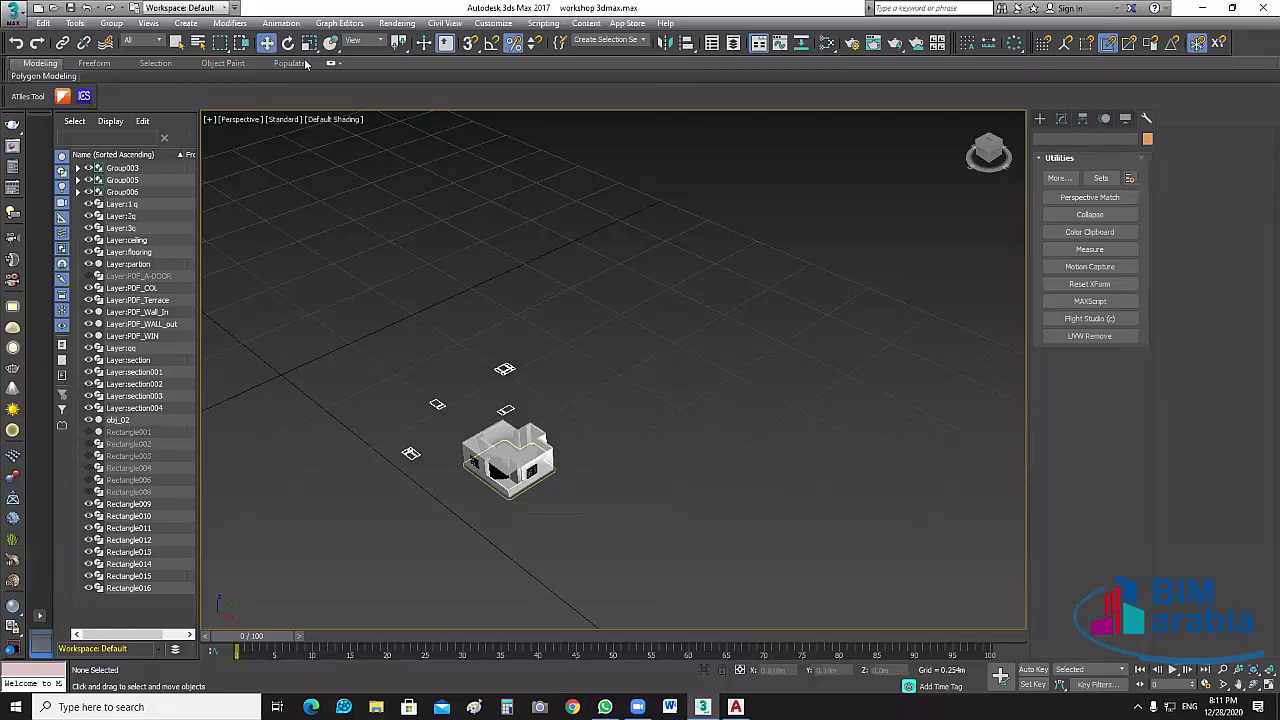
pyautogui.scroll(3, 683, 392)
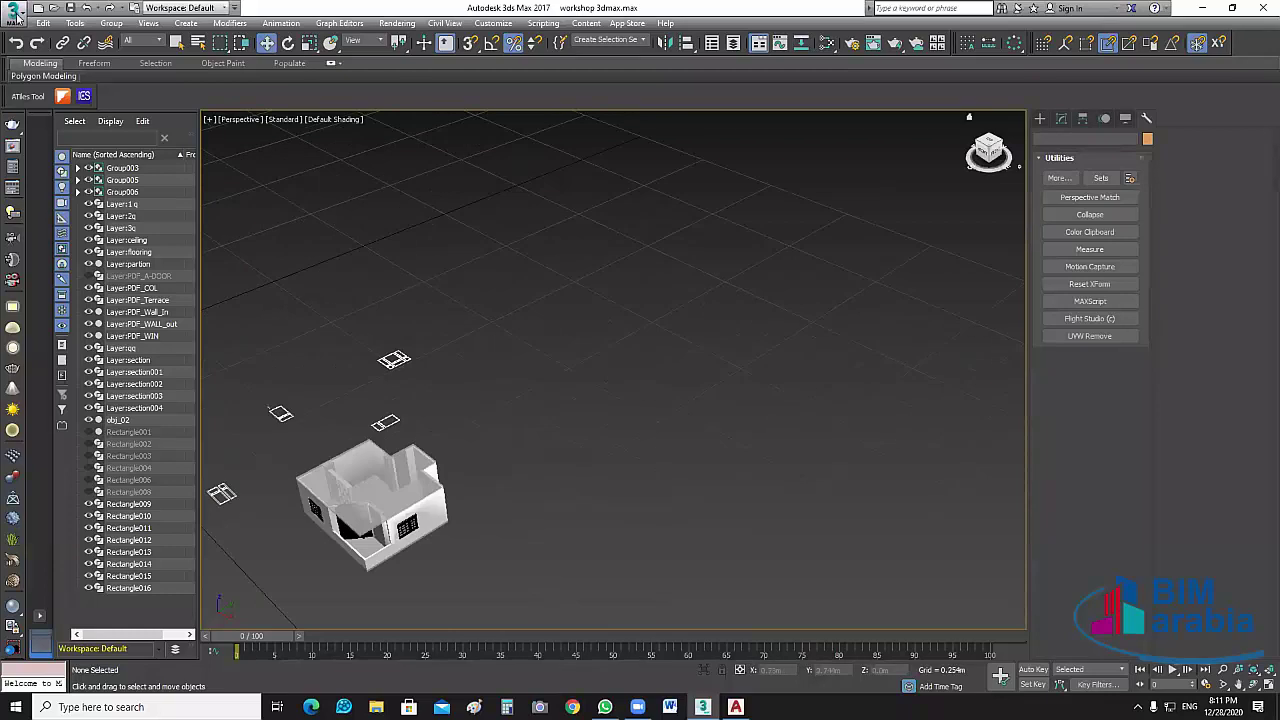
# Start a new empty scene without saving the changes to the workshop file.
pyautogui.click(13, 13)
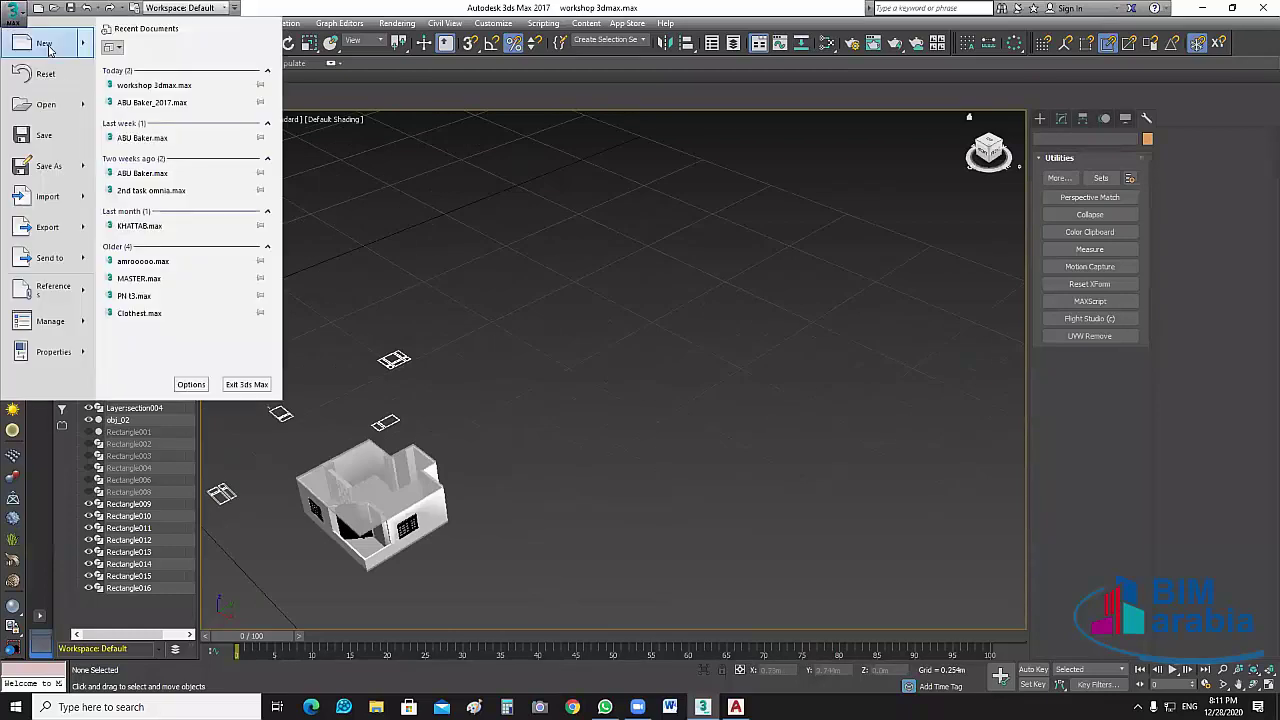
pyautogui.moveTo(48, 50)
pyautogui.click(200, 75)
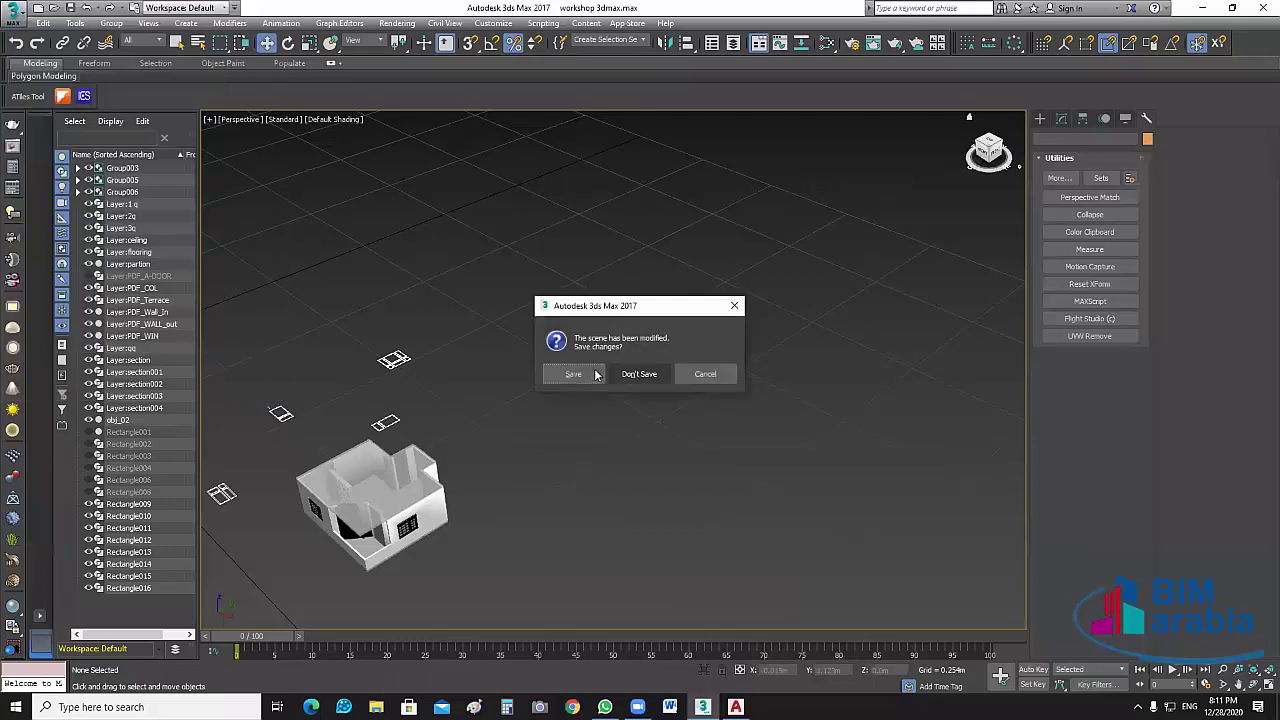
pyautogui.click(640, 374)
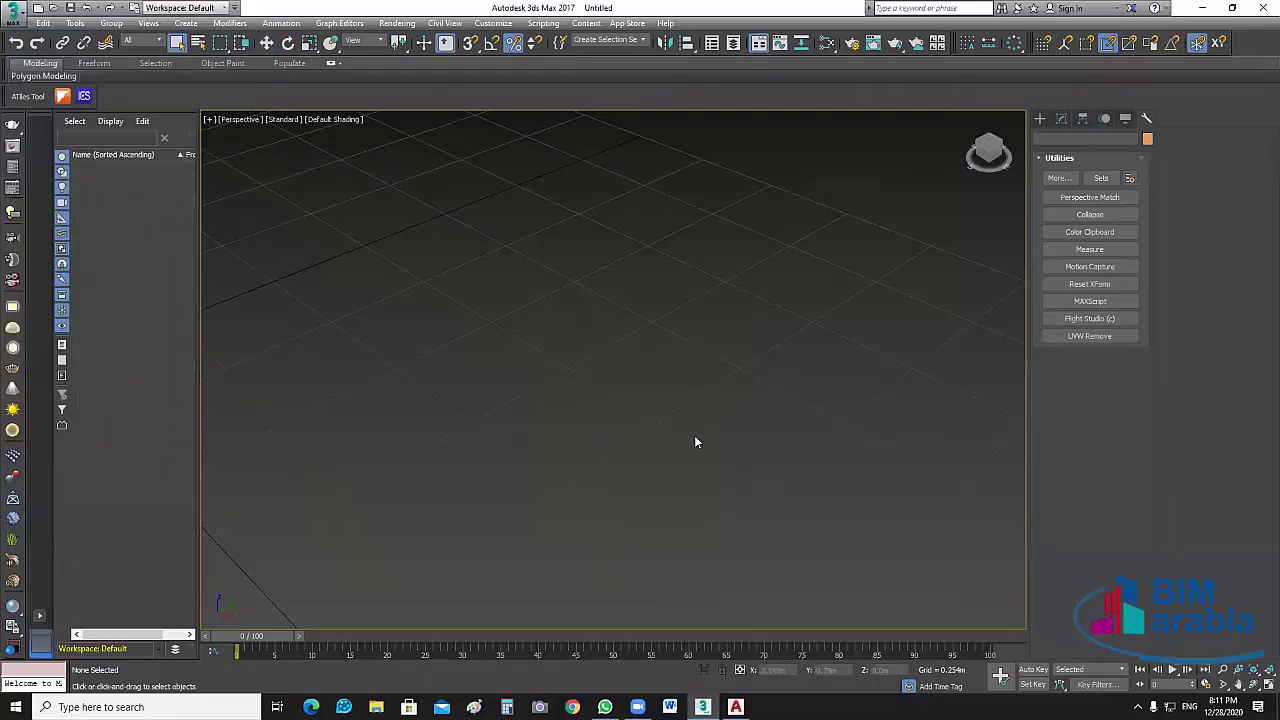
# Open the recent scene file whose name ends in "_2017.max".
pyautogui.click(14, 12)
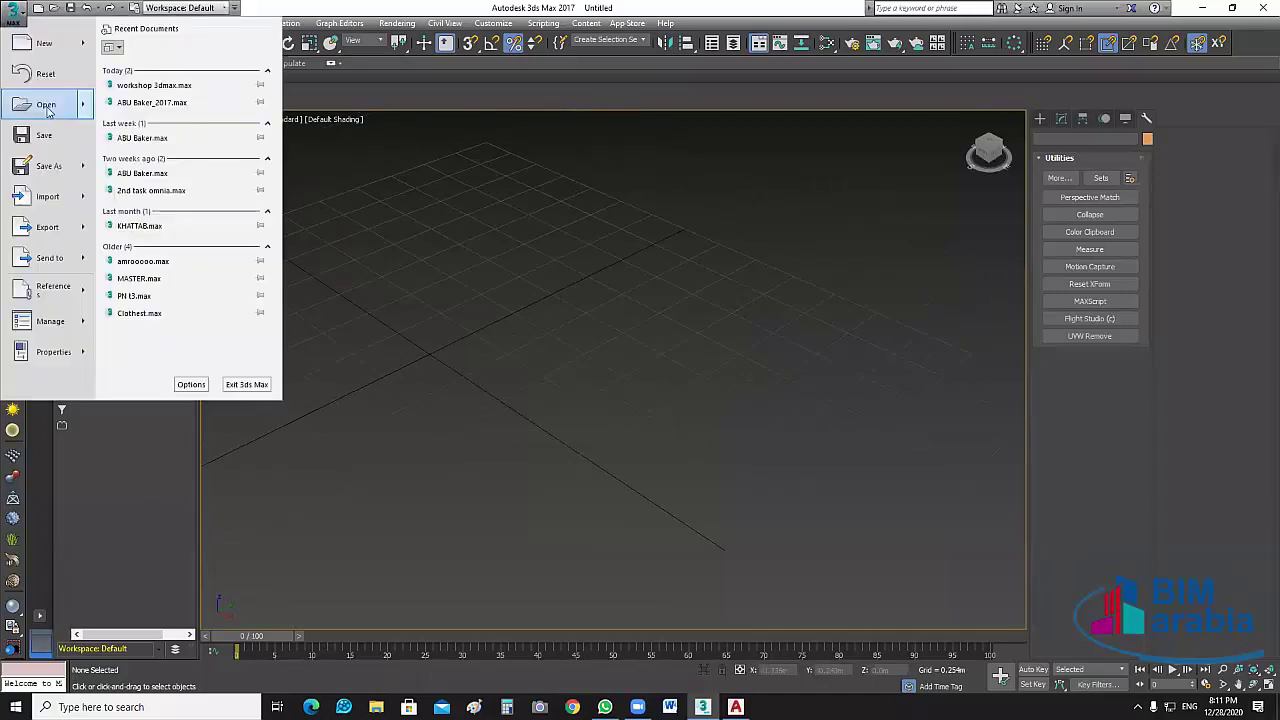
pyautogui.moveTo(49, 112)
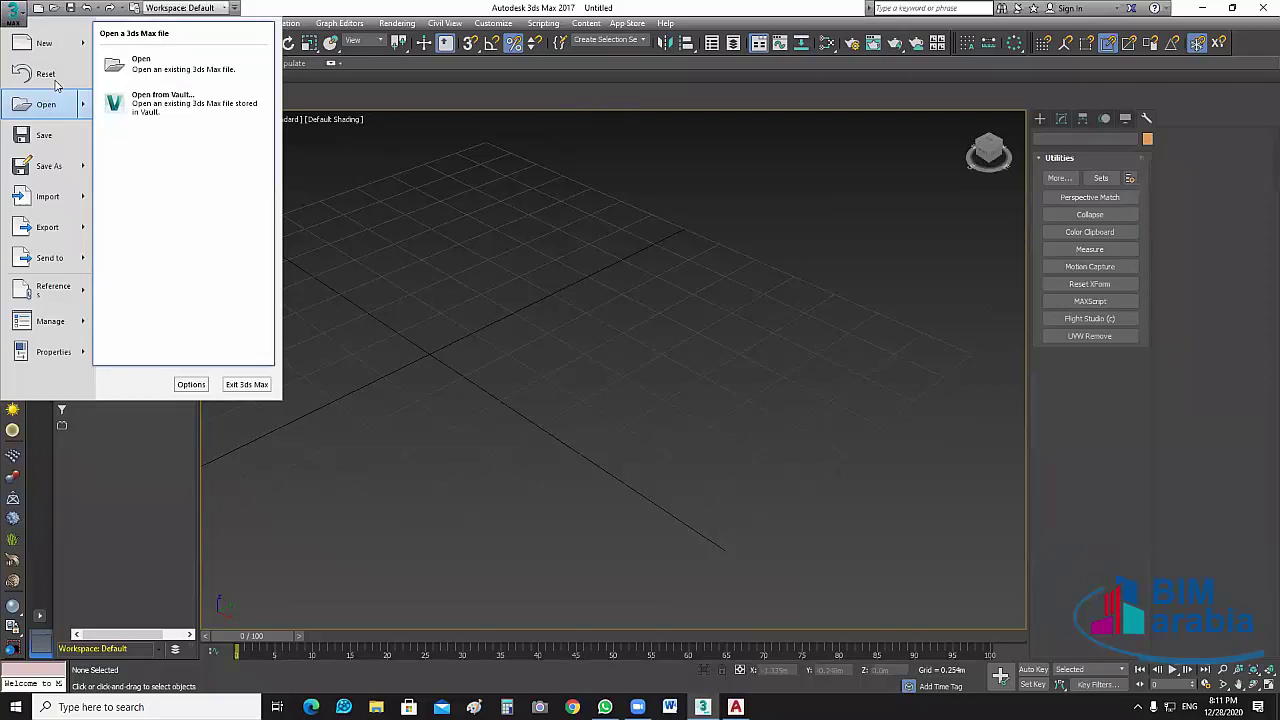
pyautogui.click(192, 106)
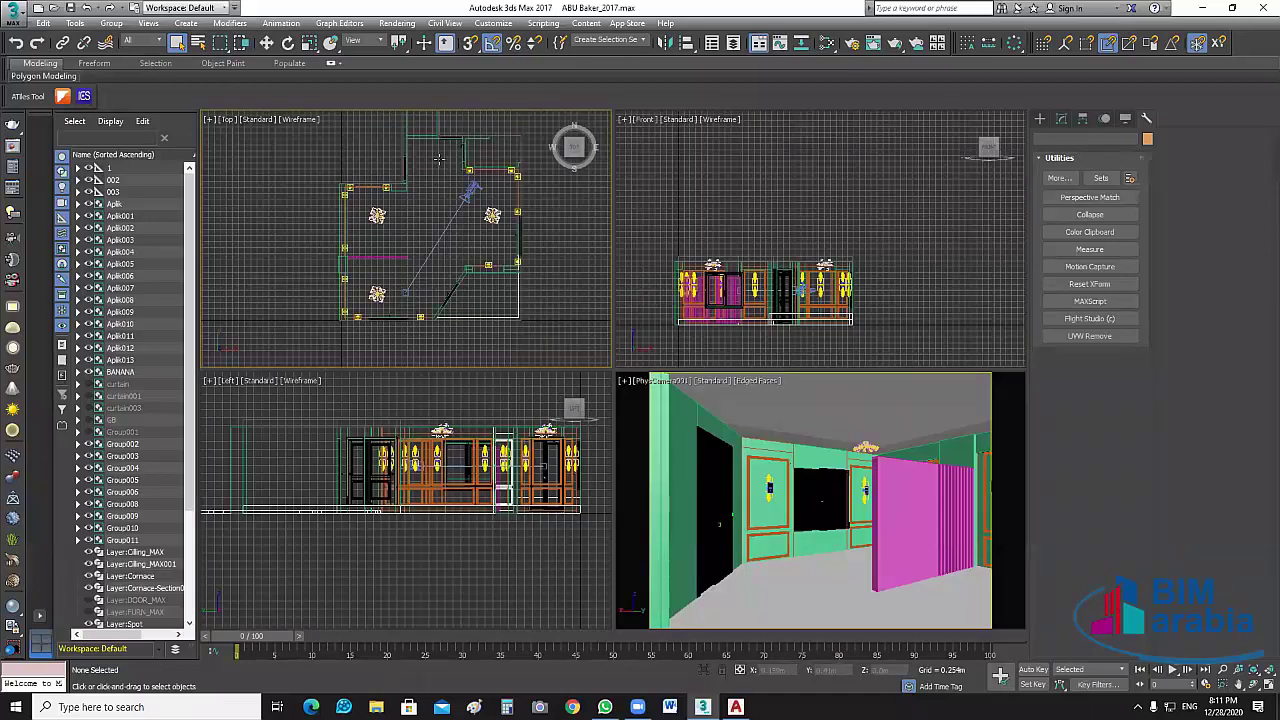
# Activate the PhysCamera001 view of the room and maximize it to fill the viewport area.
pyautogui.moveTo(440, 161); pyautogui.dragTo(415, 122, button='middle')
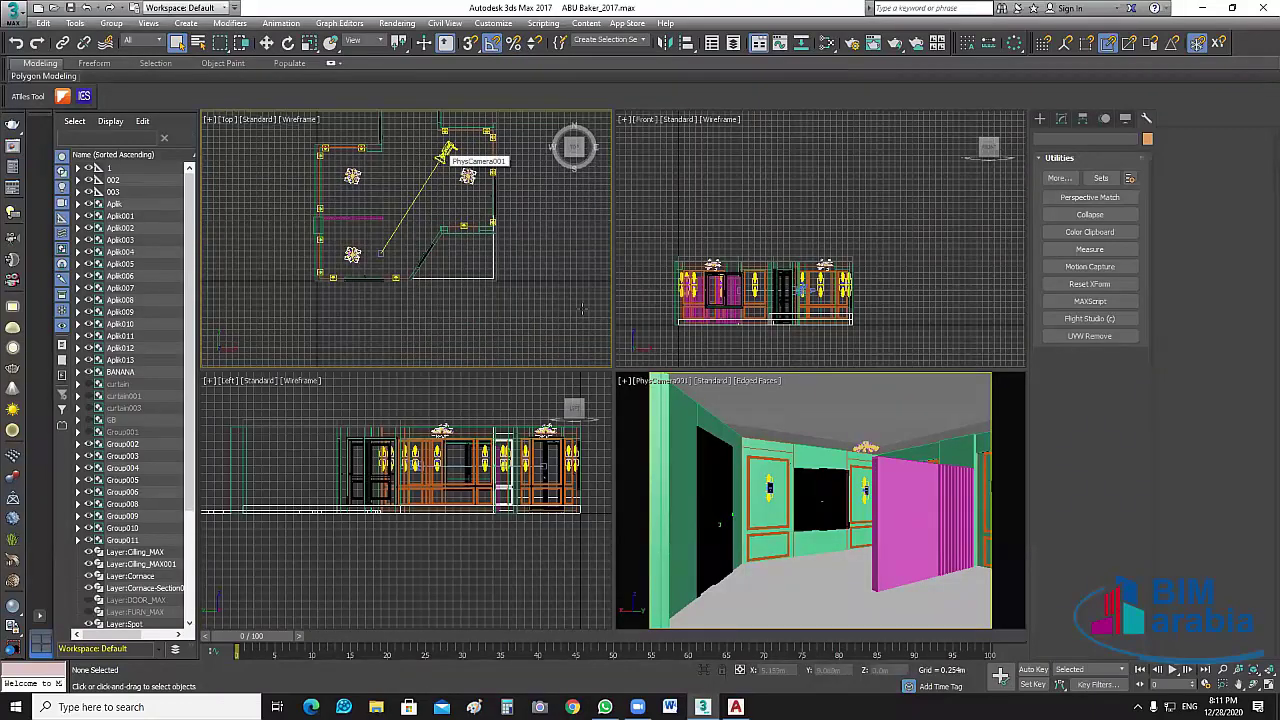
pyautogui.click(869, 598)
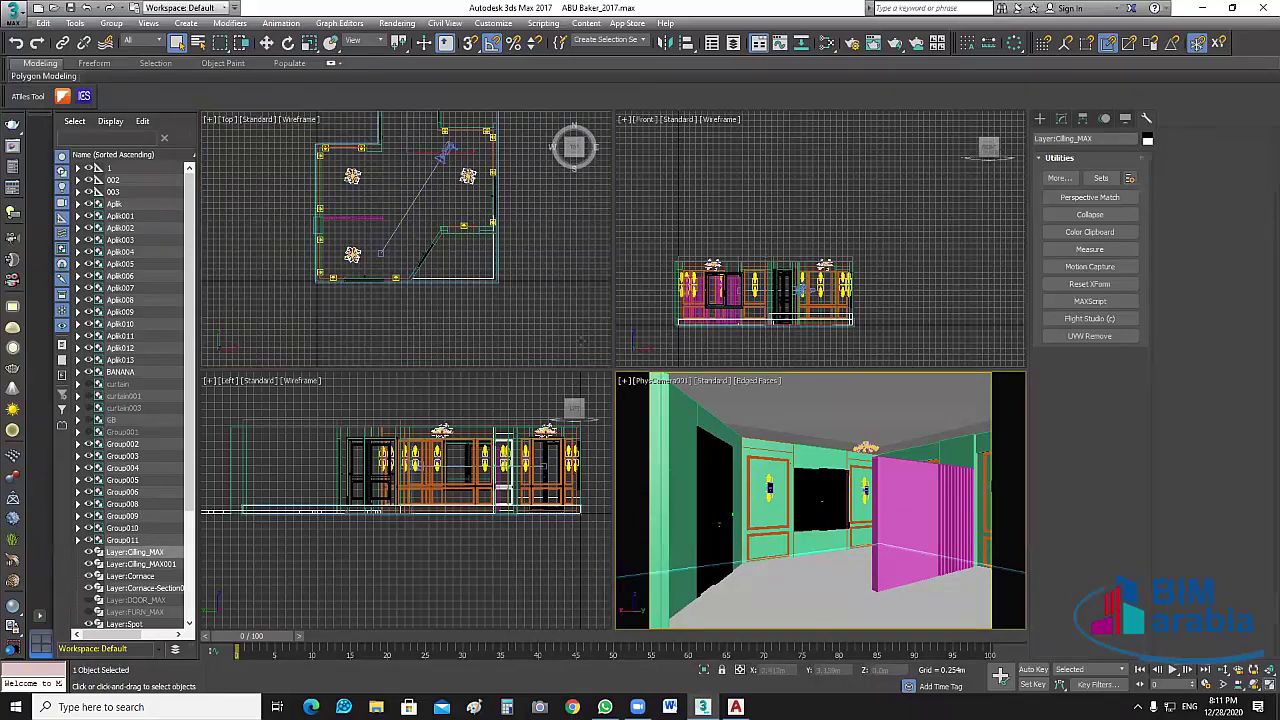
pyautogui.hotkey('alt', 'w')
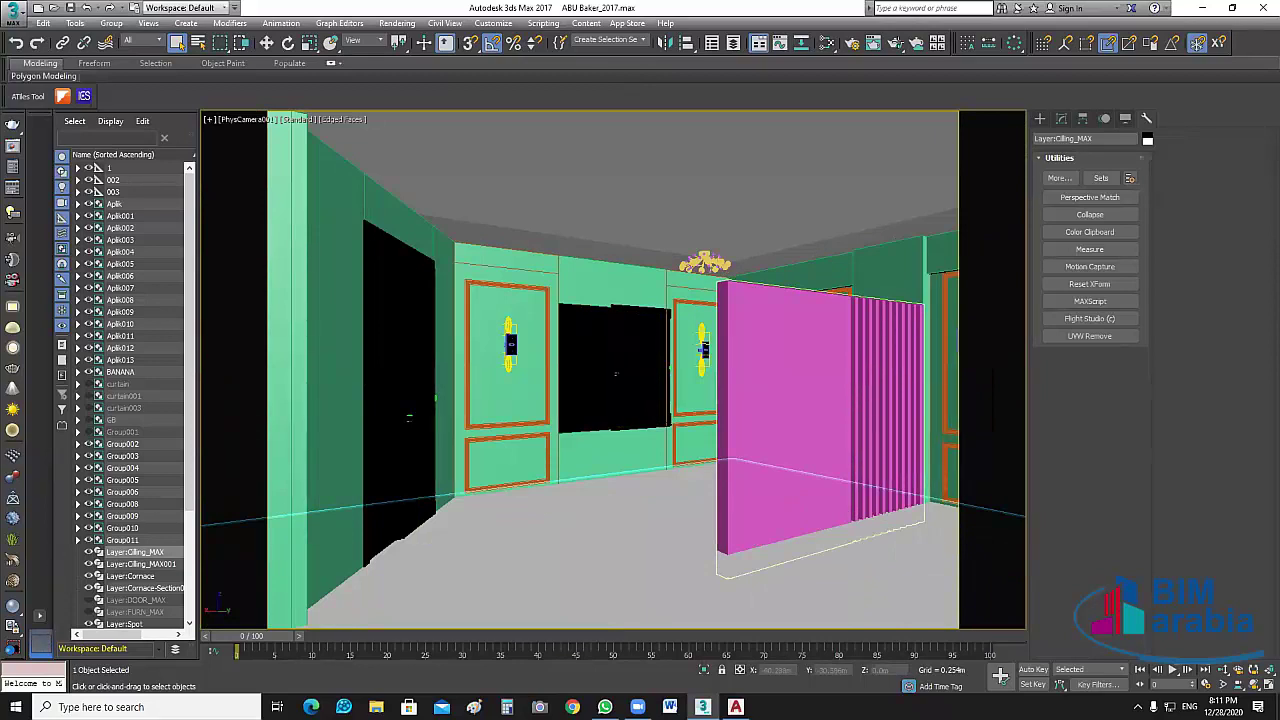
# Render the PhysCamera001 view, maximize the rendered frame and zoom in on the image.
pyautogui.hotkey('shift', 'q')
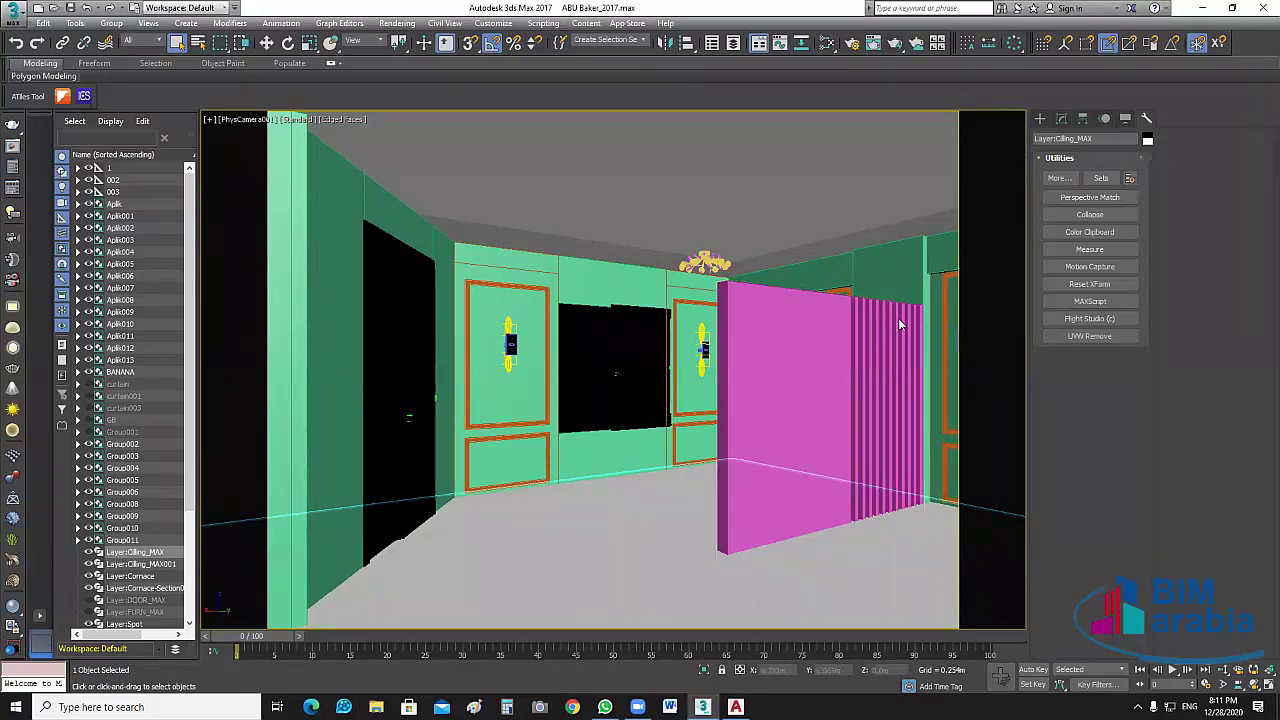
pyautogui.hotkey('shift', 'q')
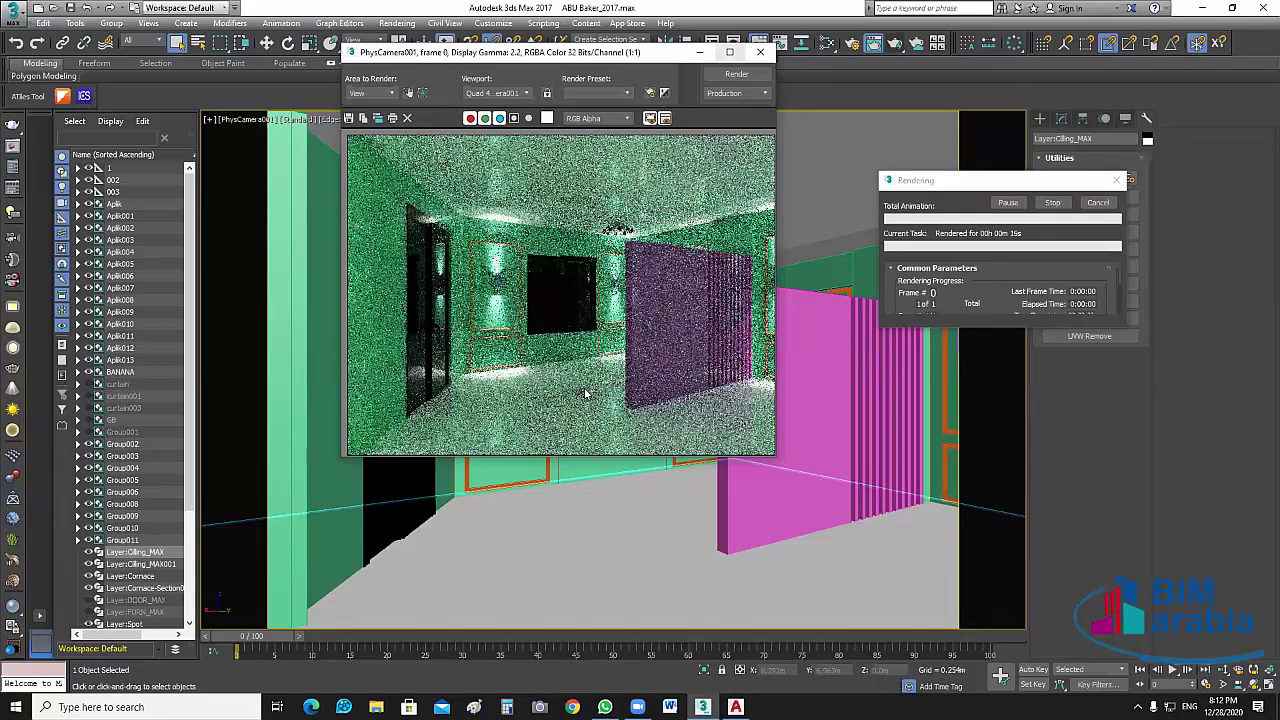
pyautogui.press('super+Up')
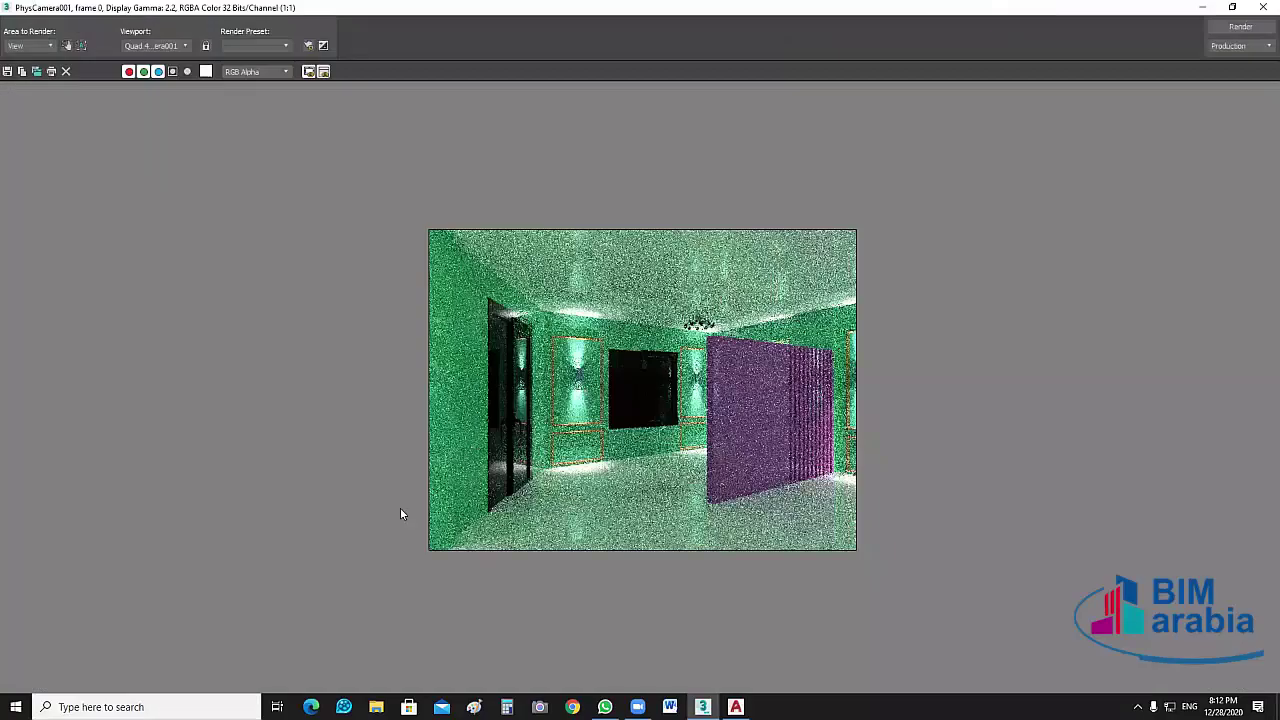
pyautogui.scroll(1, 416, 285)
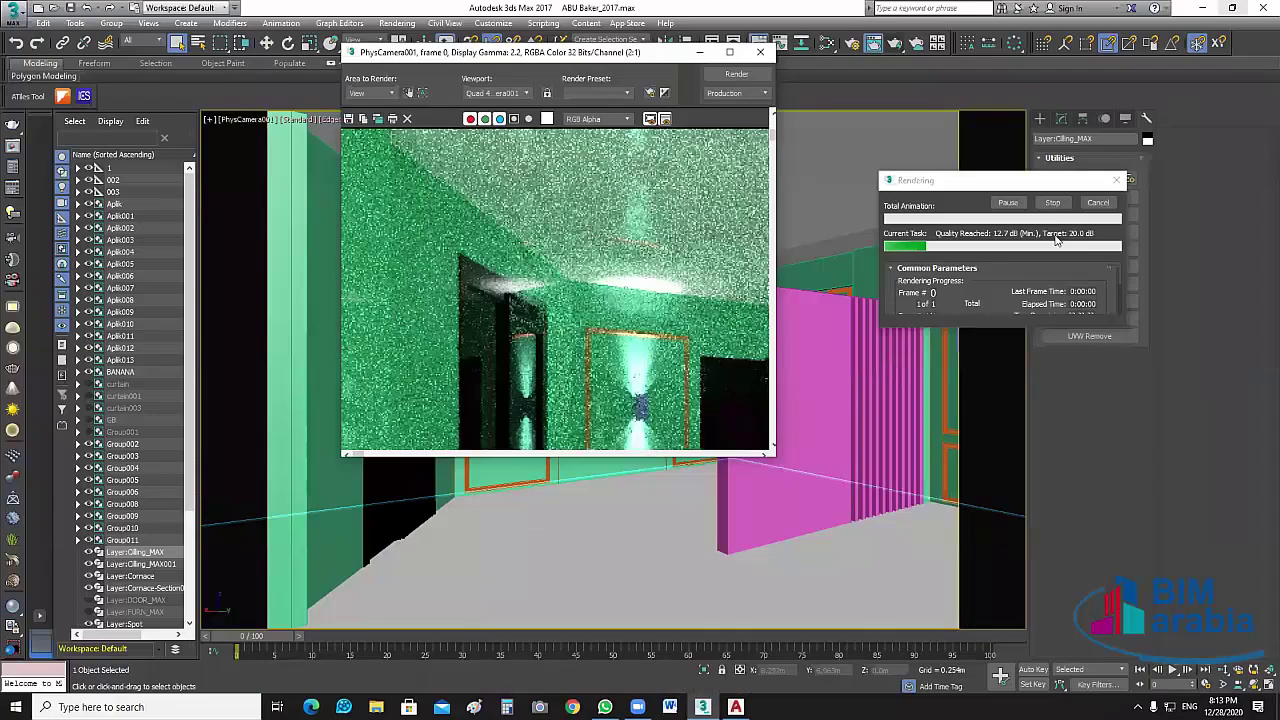
# Close the rendered frame window and restore the four-viewport layout.
pyautogui.click(760, 53)
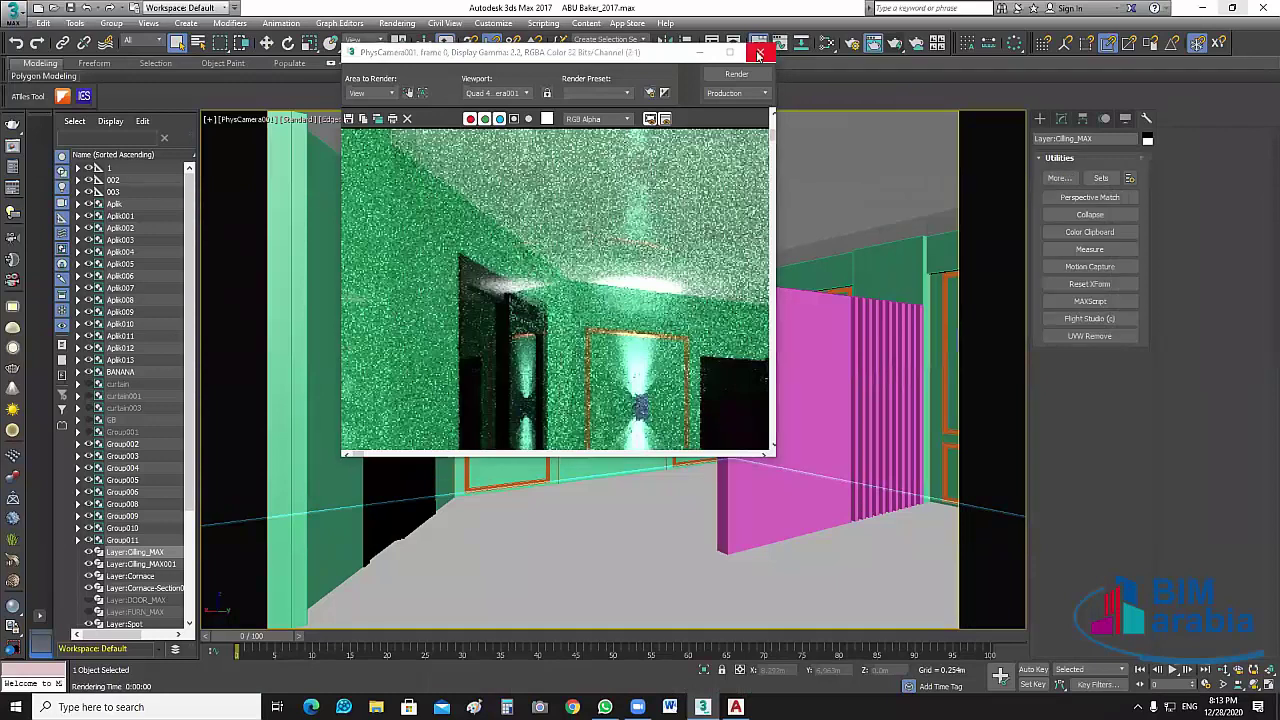
pyautogui.click(703, 534)
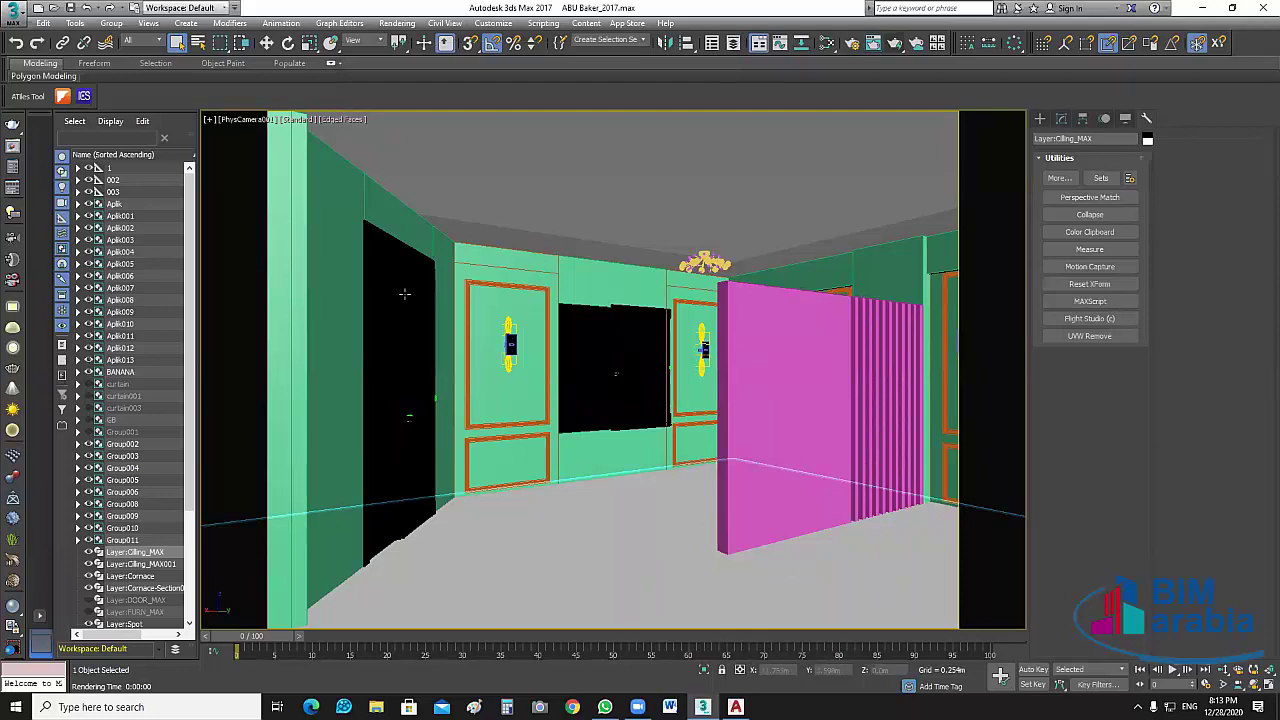
pyautogui.hotkey('alt', 'w')
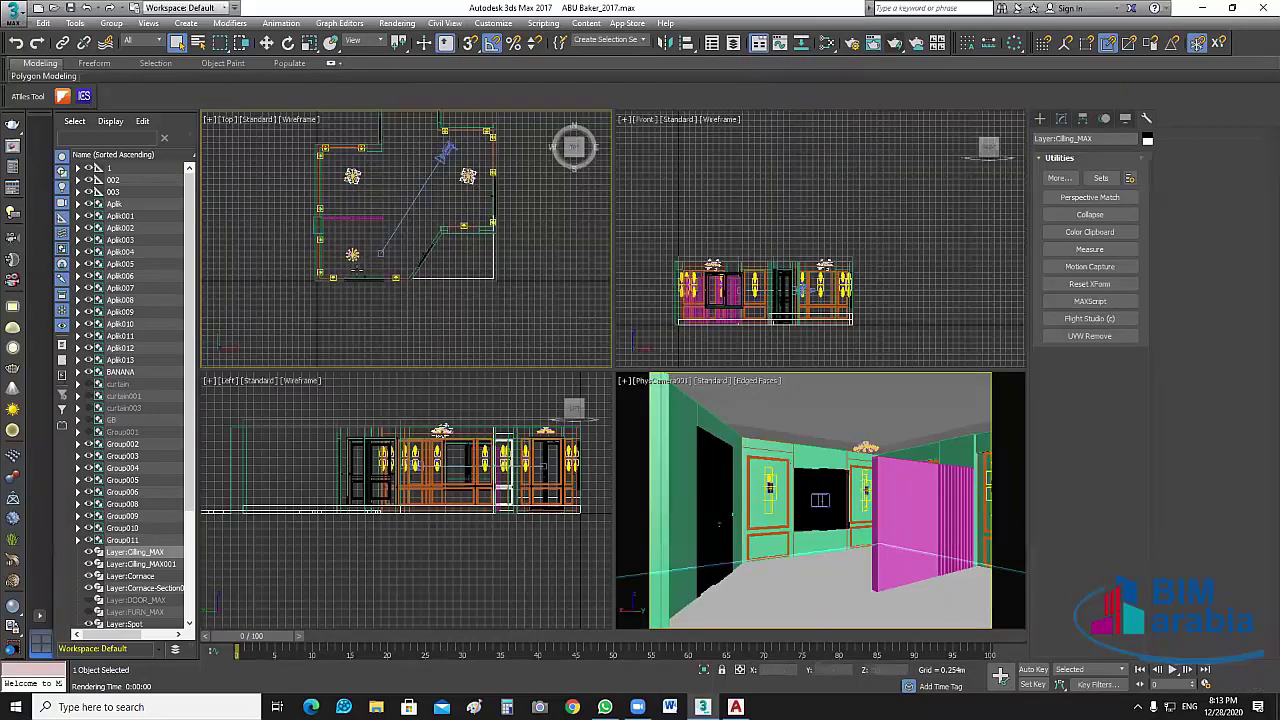
# Select the window group WIN in the room's wall, isolate it and clear the selection.
pyautogui.click(492, 327)
pyautogui.click(503, 291)
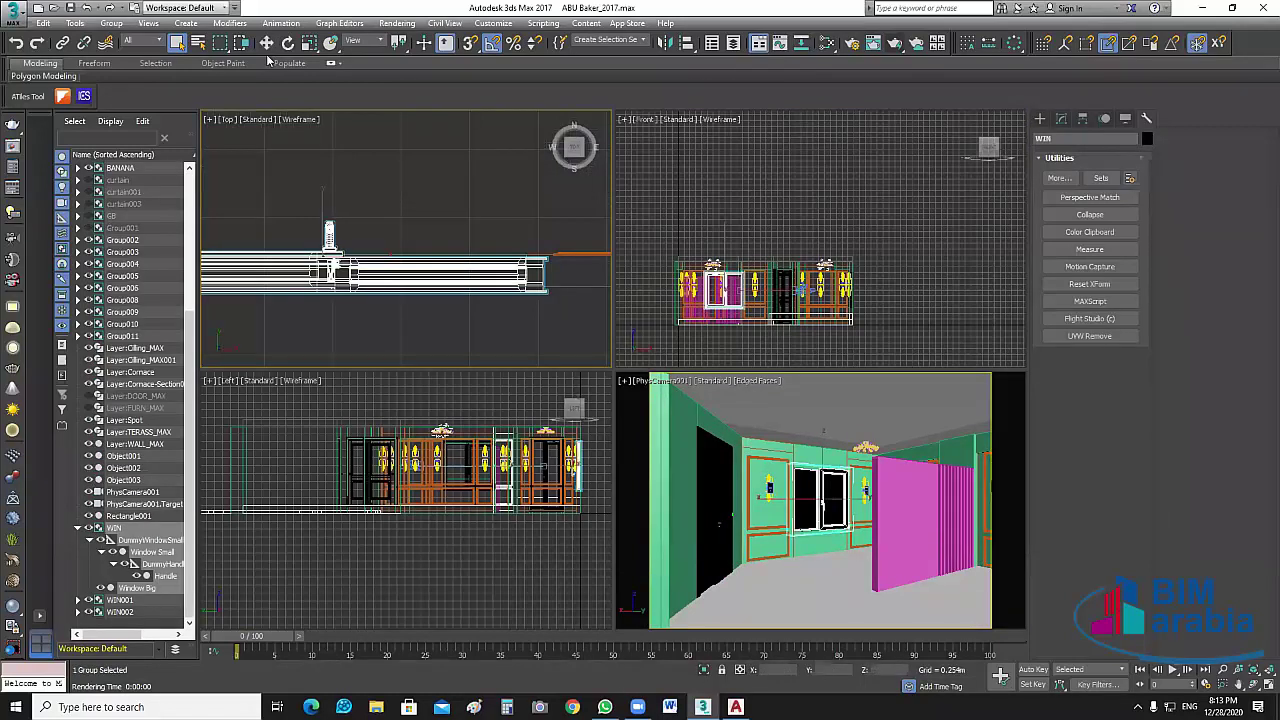
pyautogui.click(266, 43)
pyautogui.hotkey('alt', 'q')
pyautogui.click(854, 487)
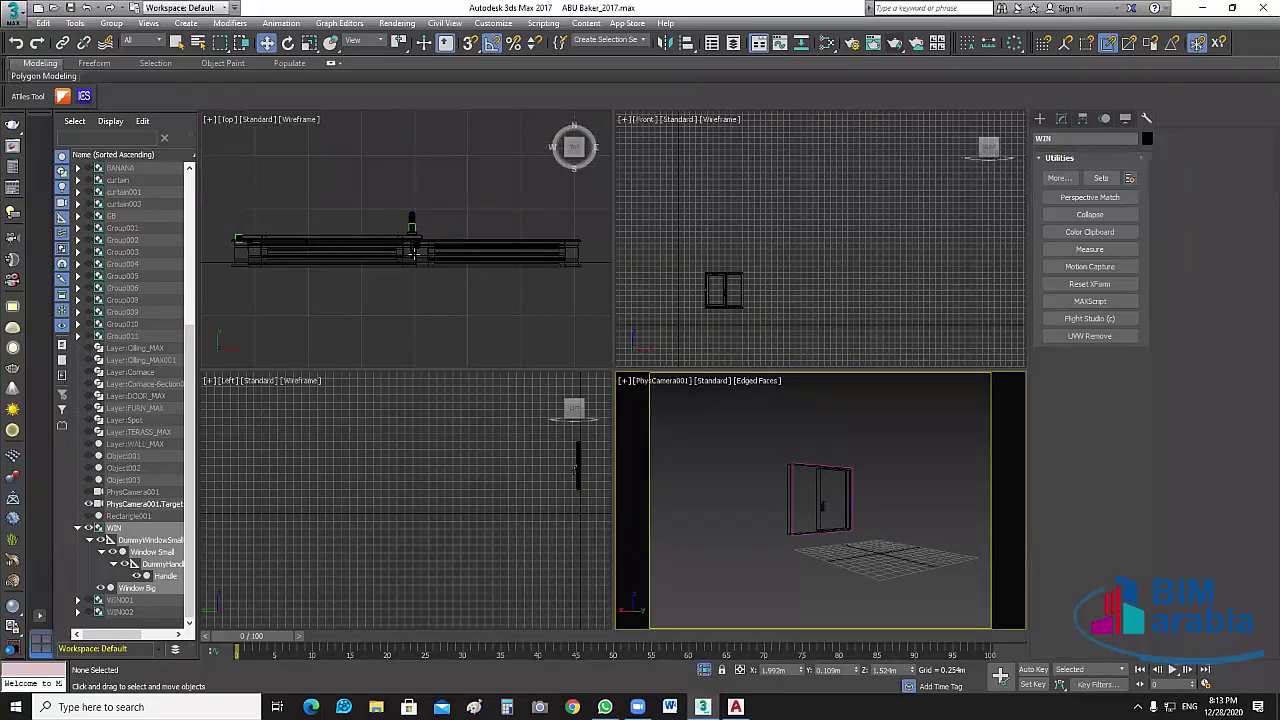
# Examine the isolated window's frame and handle in the Top and Front views.
pyautogui.scroll(3, 377, 236)
pyautogui.scroll(4, 377, 236)
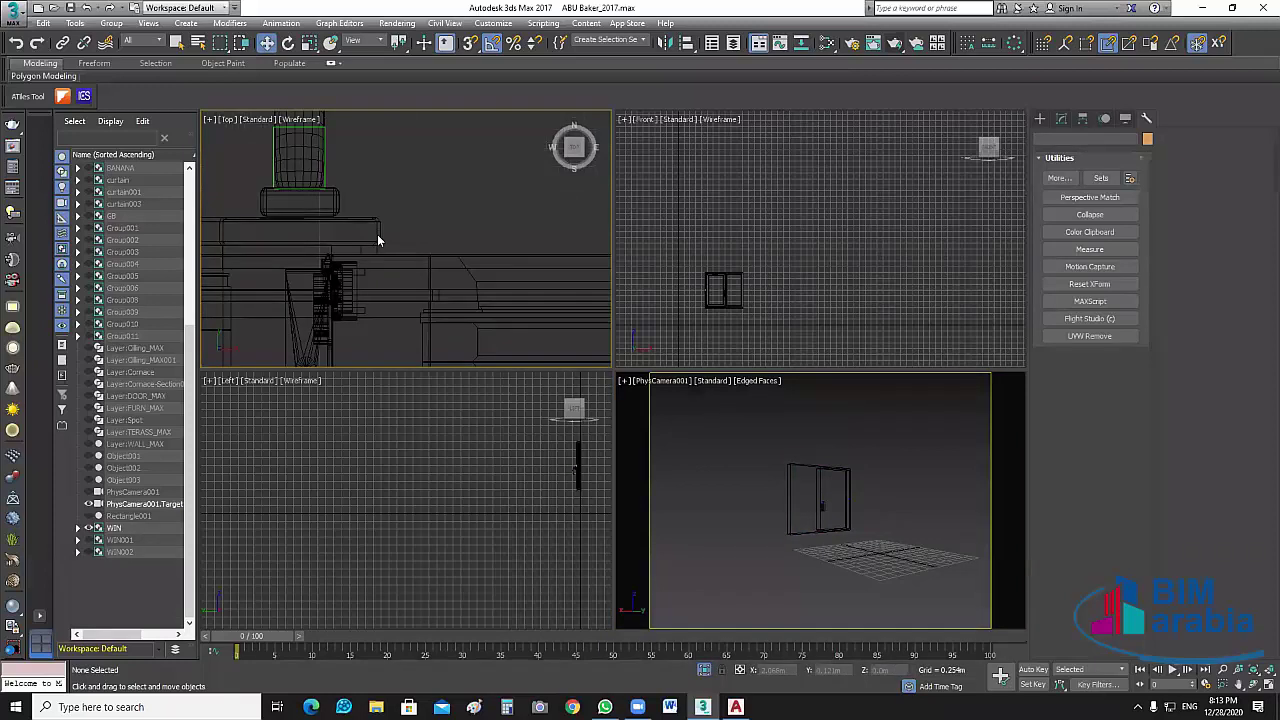
pyautogui.hotkey('shift', 'z')
pyautogui.hotkey('shift', 'z')
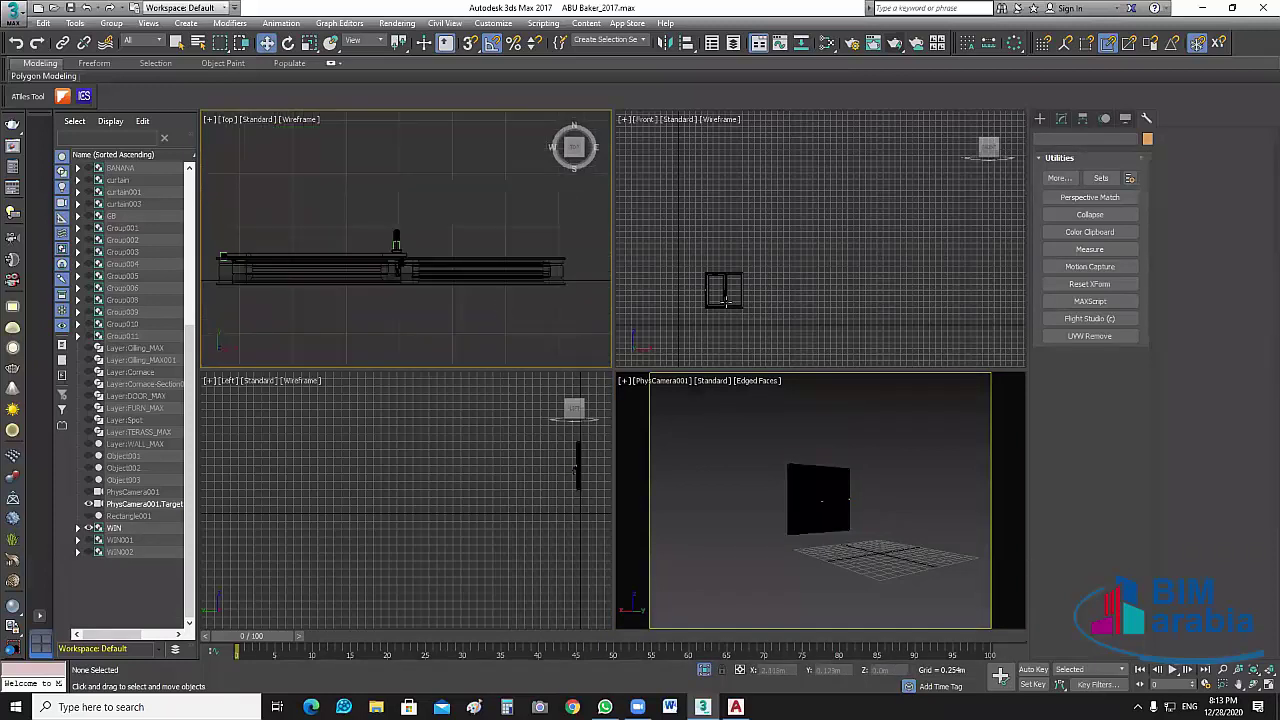
pyautogui.middleClick(845, 265)
pyautogui.hotkey('shift', 'z')
pyautogui.hotkey('shift', 'z')
pyautogui.middleClick(826, 514)
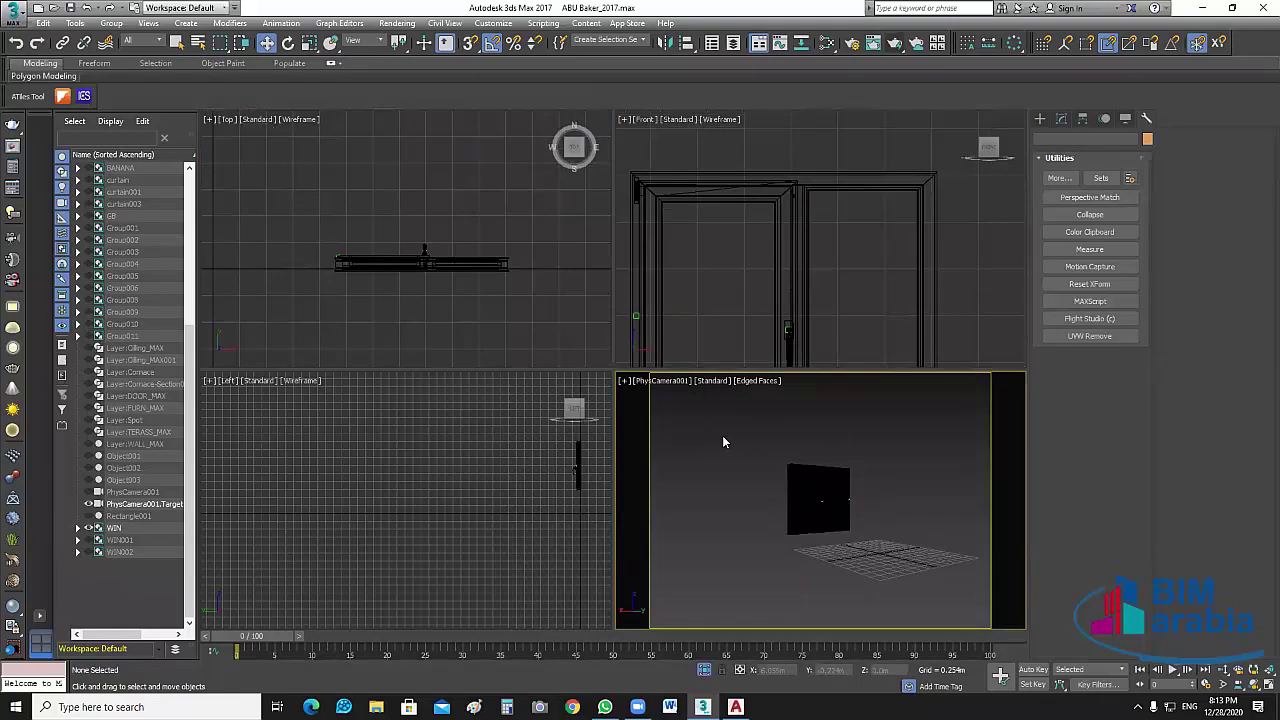
# Change the camera viewport to a Perspective view with safe frames hidden and inspect the isolated window from several angles.
pyautogui.press('p')
pyautogui.hotkey('shift', 'f')
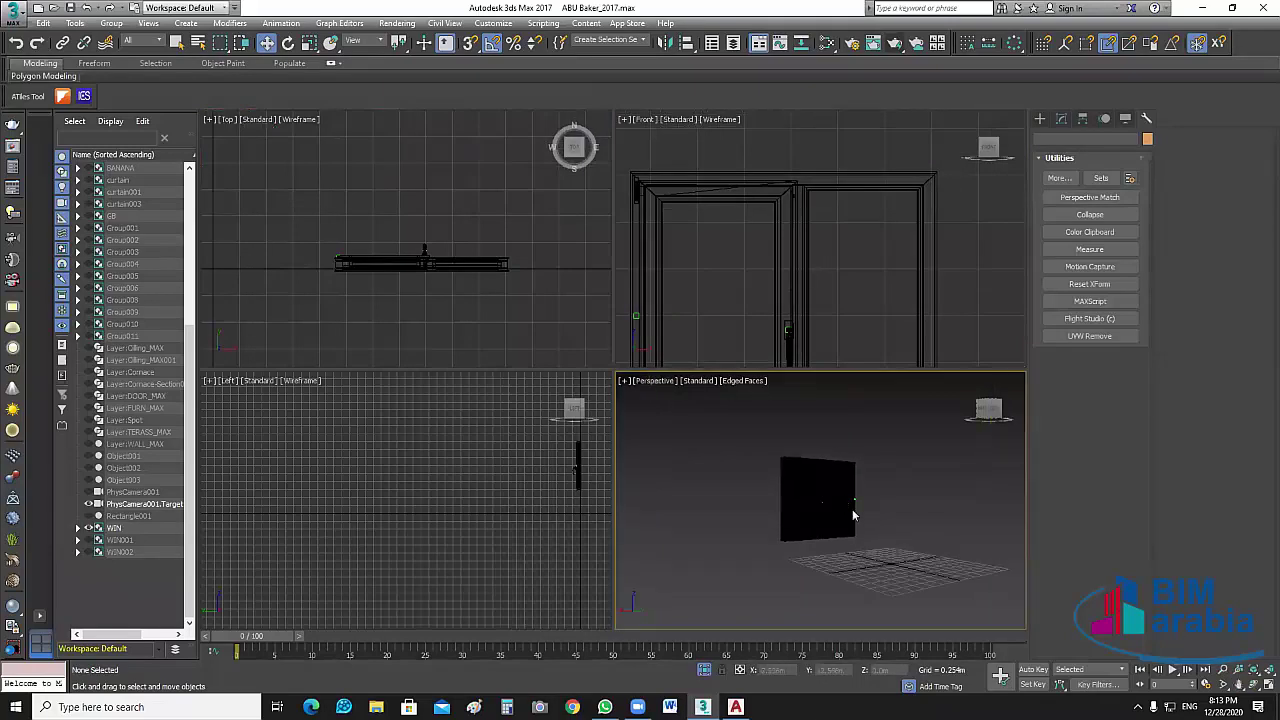
pyautogui.scroll(5, 813, 521)
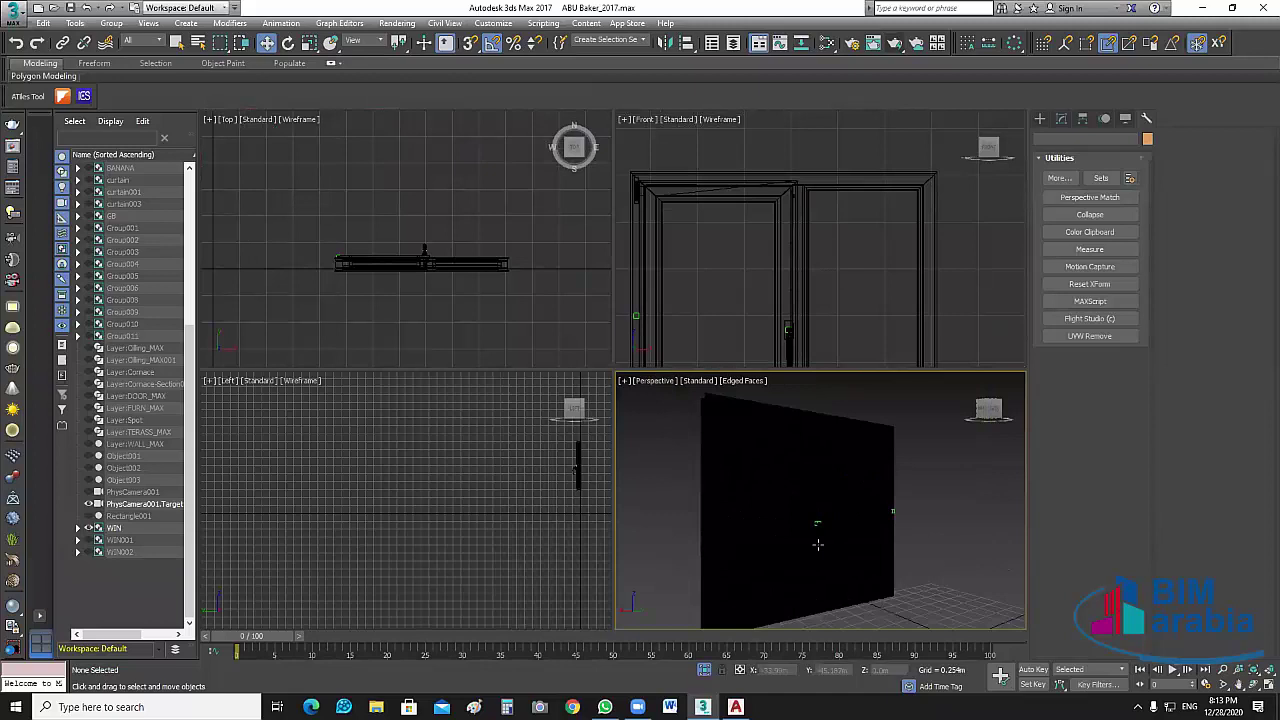
pyautogui.keyDown('alt'); pyautogui.moveTo(838, 499); pyautogui.dragTo(776, 461, button='middle'); pyautogui.keyUp('alt')
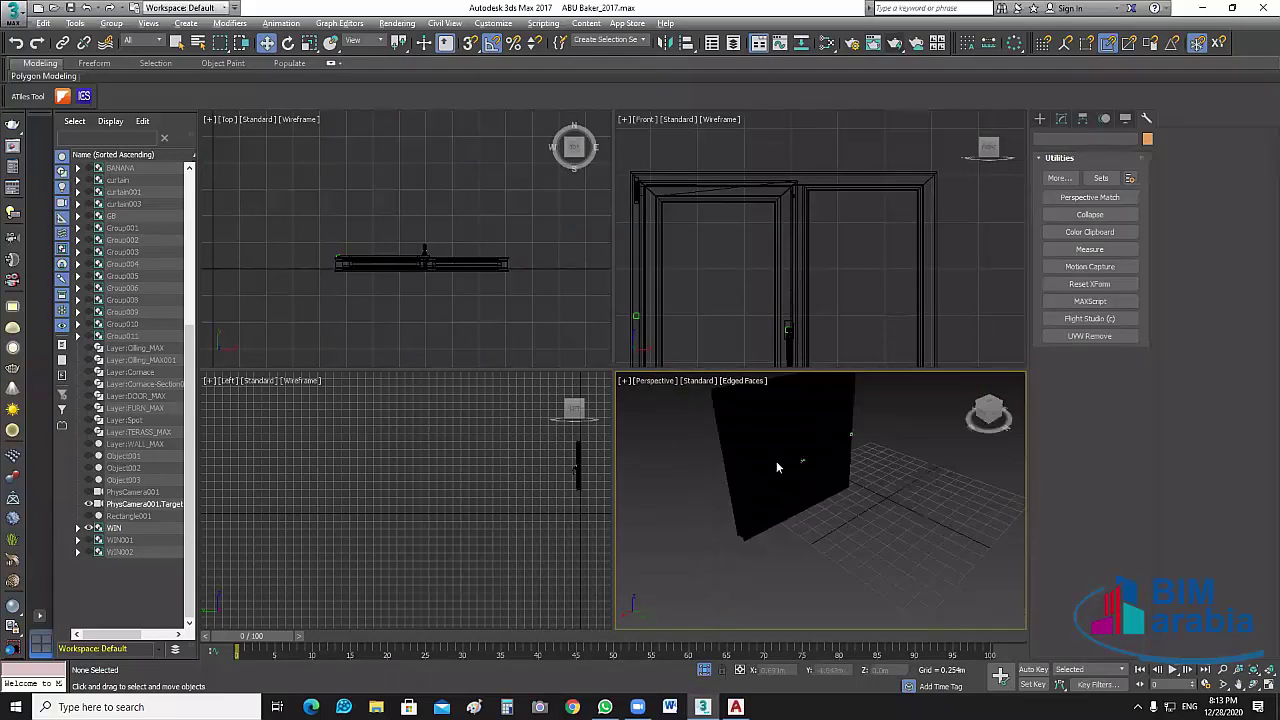
pyautogui.press('z')
pyautogui.keyDown('alt'); pyautogui.moveTo(807, 501); pyautogui.dragTo(960, 482, button='middle'); pyautogui.keyUp('alt')
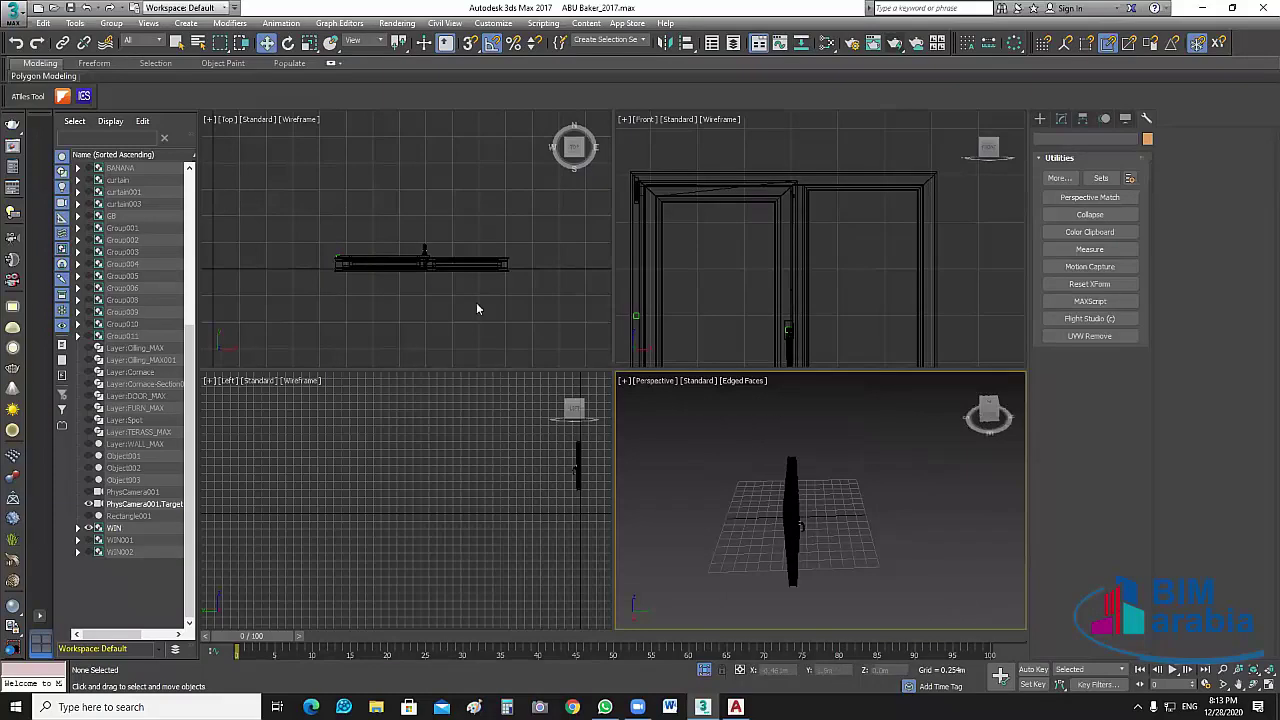
pyautogui.keyDown('alt'); pyautogui.moveTo(700, 440); pyautogui.dragTo(744, 465, button='middle'); pyautogui.keyUp('alt')
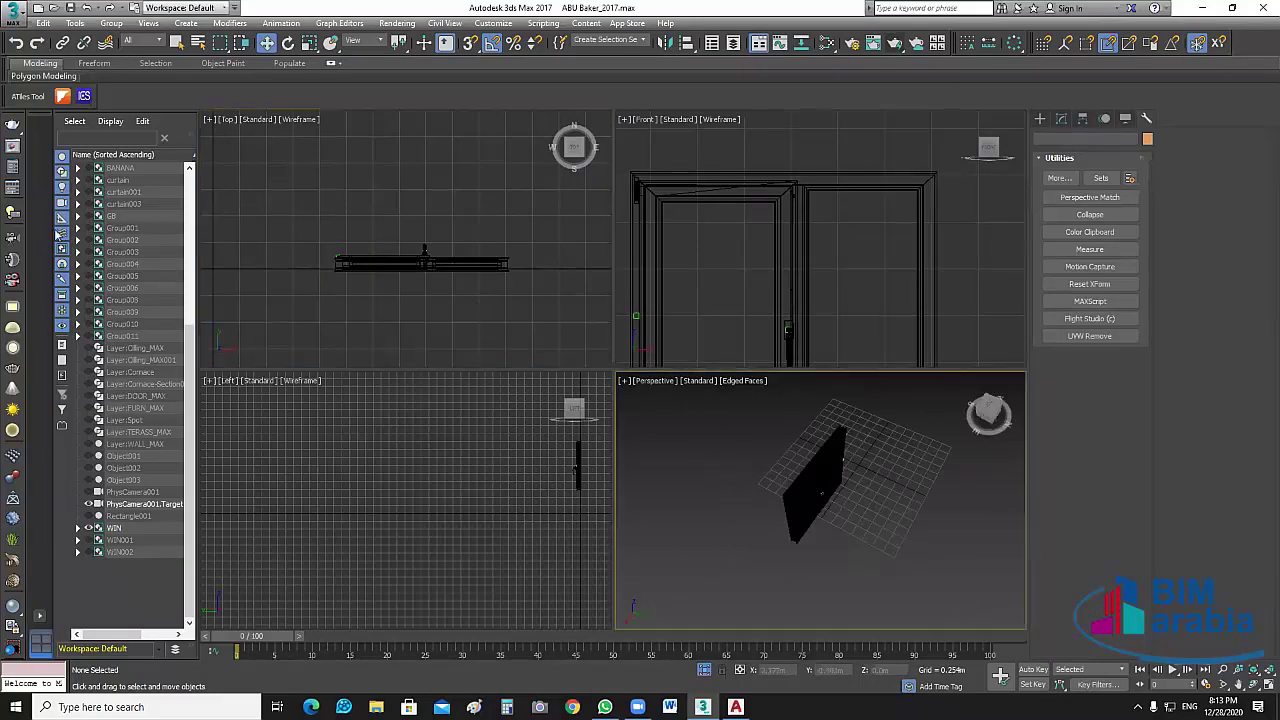
# Open the BIM ARABIA PROGECT folder in File Explorer and fit its window to one half of the display.
pyautogui.click(11, 170)
pyautogui.doubleClick(1149, 28)
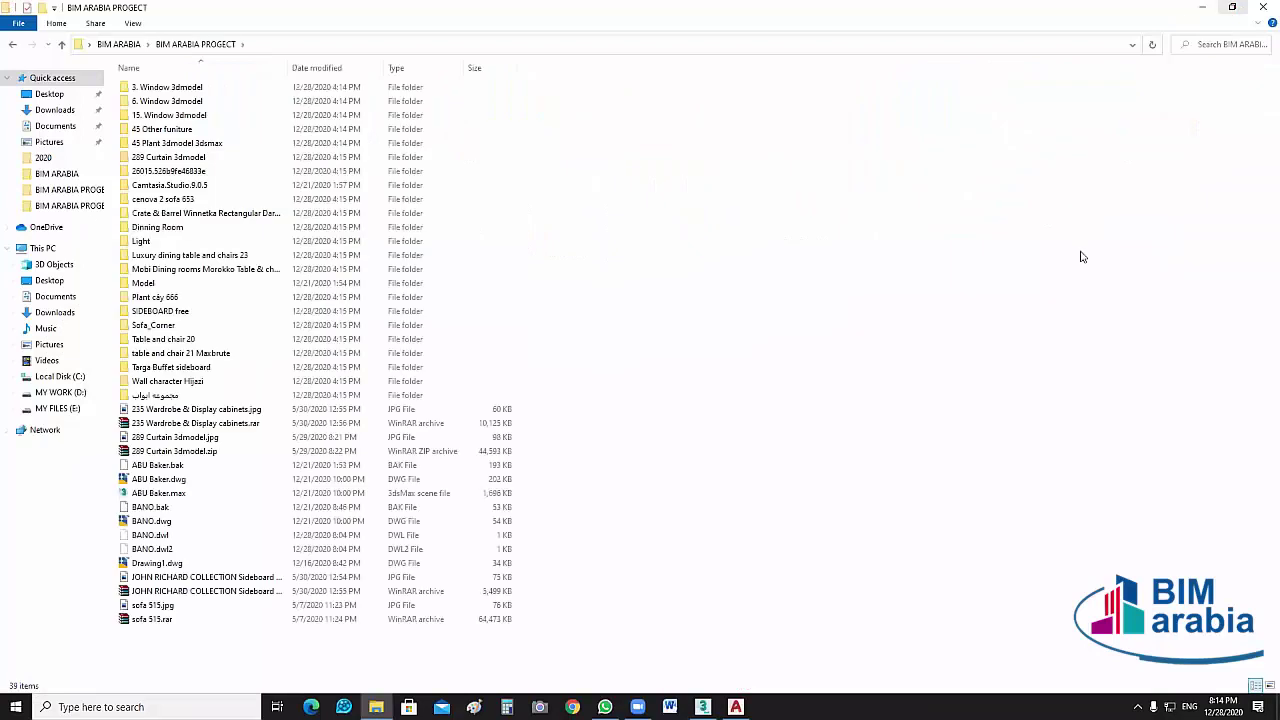
pyautogui.press('super+Down')
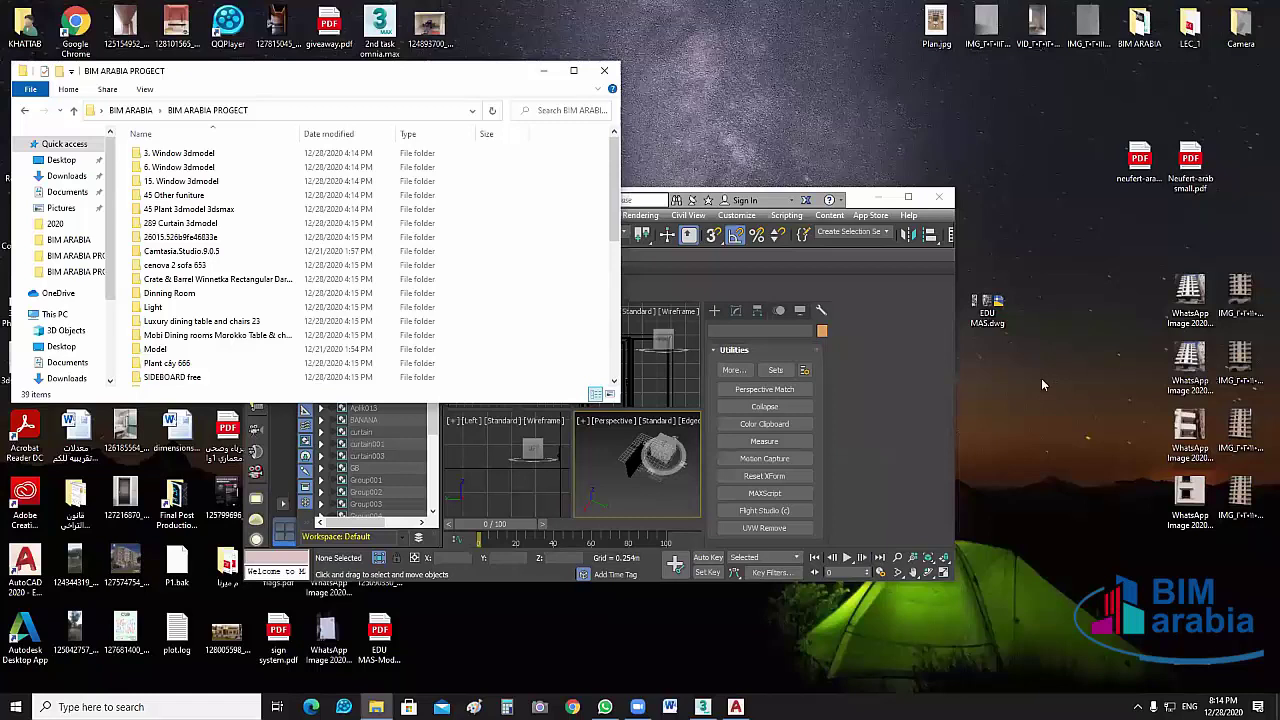
pyautogui.press('super+Right')
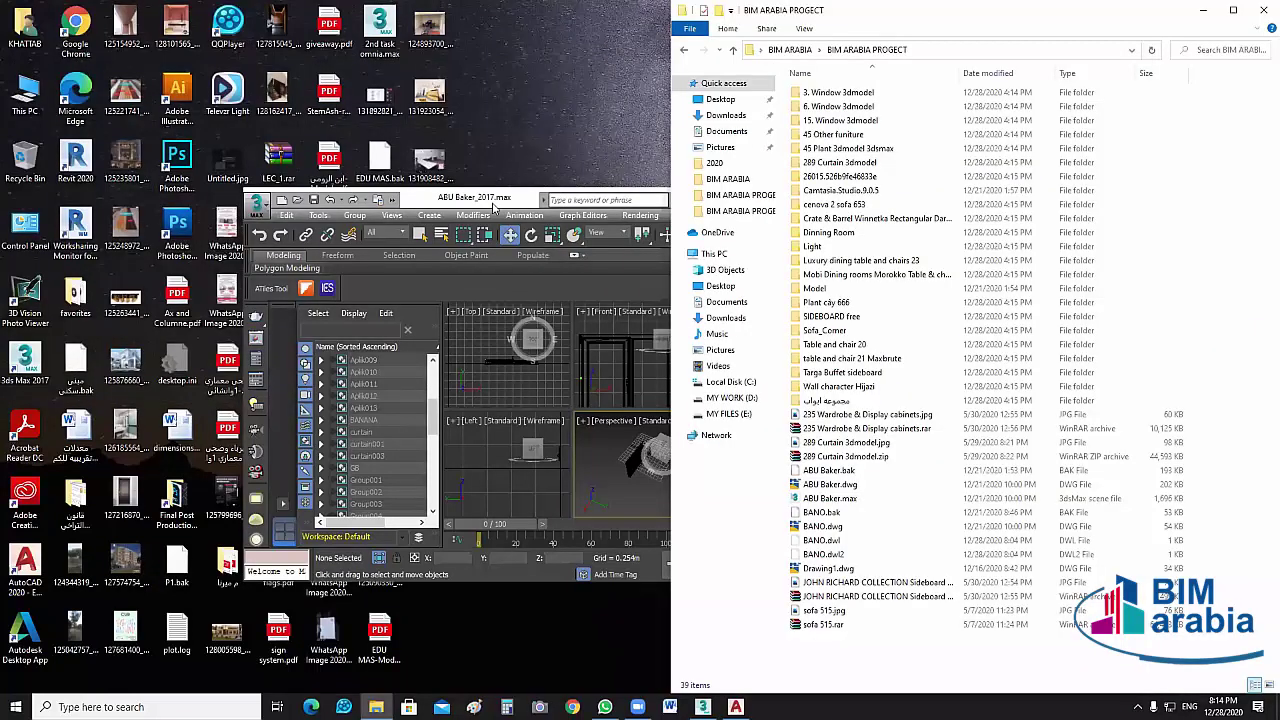
# Place the 3ds Max window beside the folder window and maximize the Perspective viewport around the isolated window.
pyautogui.moveTo(475, 197); pyautogui.dragTo(206, 12)
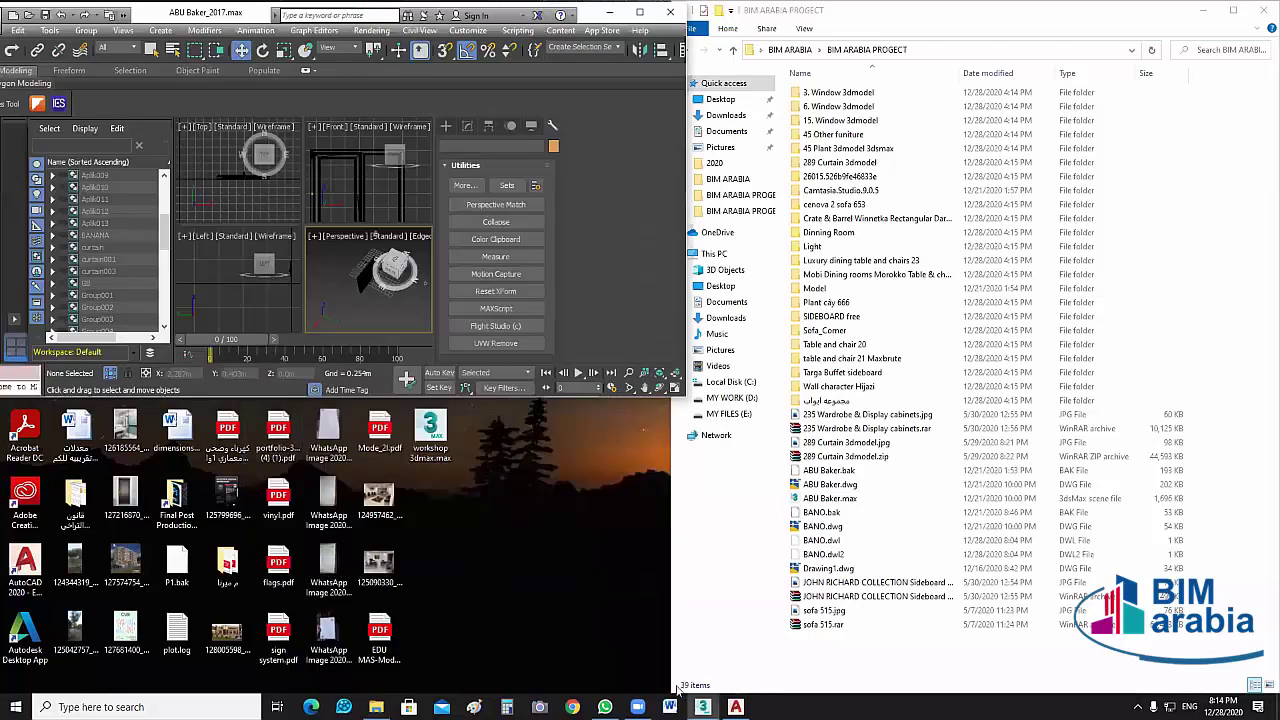
pyautogui.press('super+Left')
pyautogui.hotkey('alt', 'w')
pyautogui.moveTo(336, 490); pyautogui.dragTo(374, 428, button='middle')
pyautogui.scroll(-3, 372, 440)
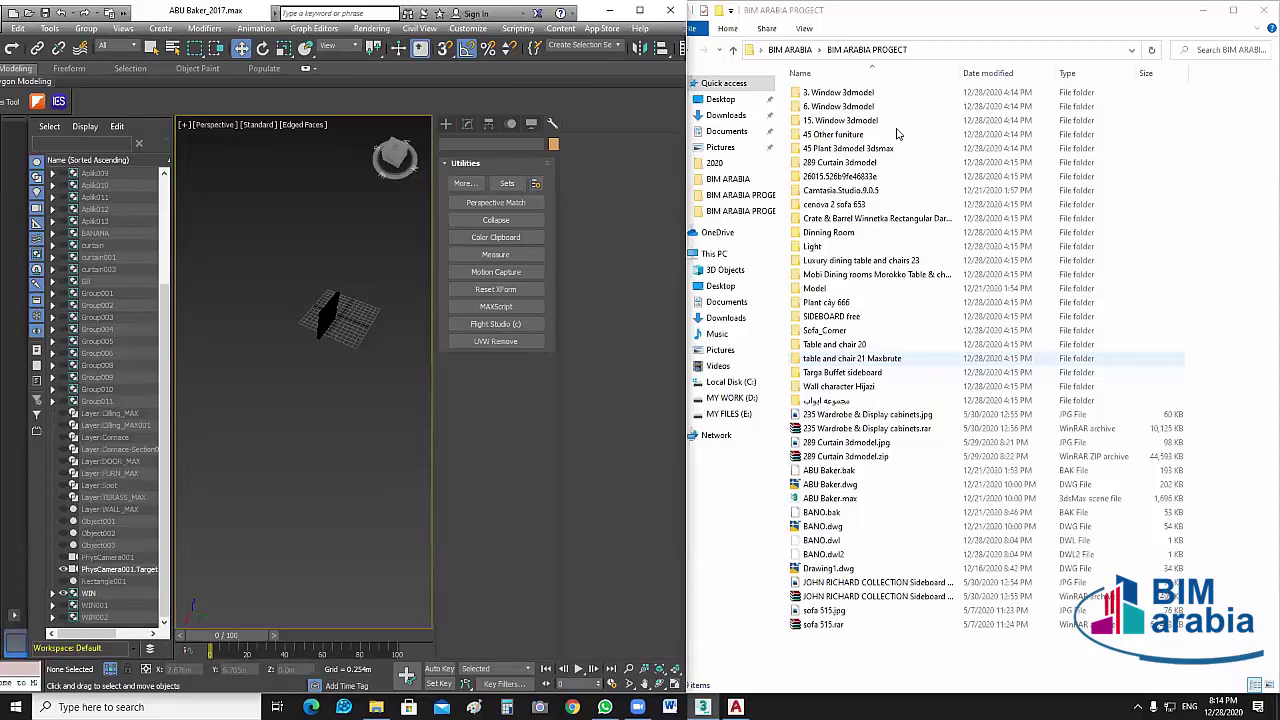
# Open the folder "3. Window 3dmodel" in File Explorer and show its files as large icons.
pyautogui.doubleClick(855, 93)
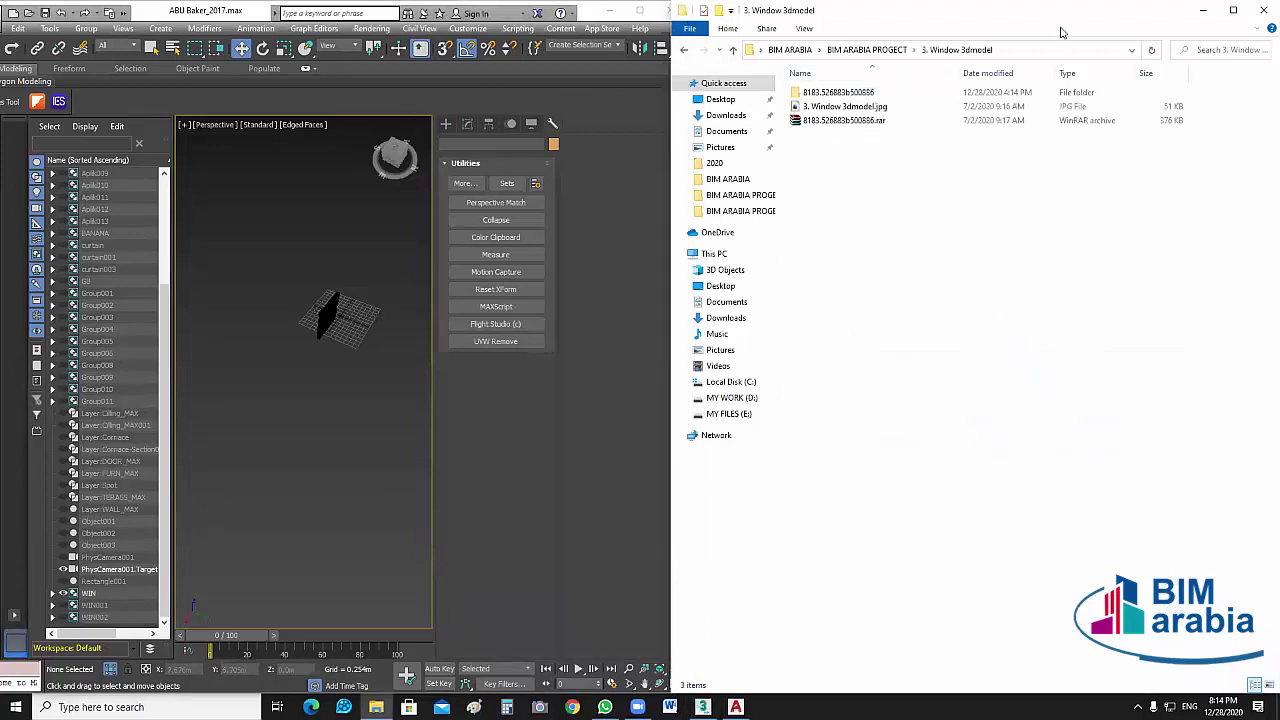
pyautogui.doubleClick(1128, 8)
pyautogui.click(805, 62)
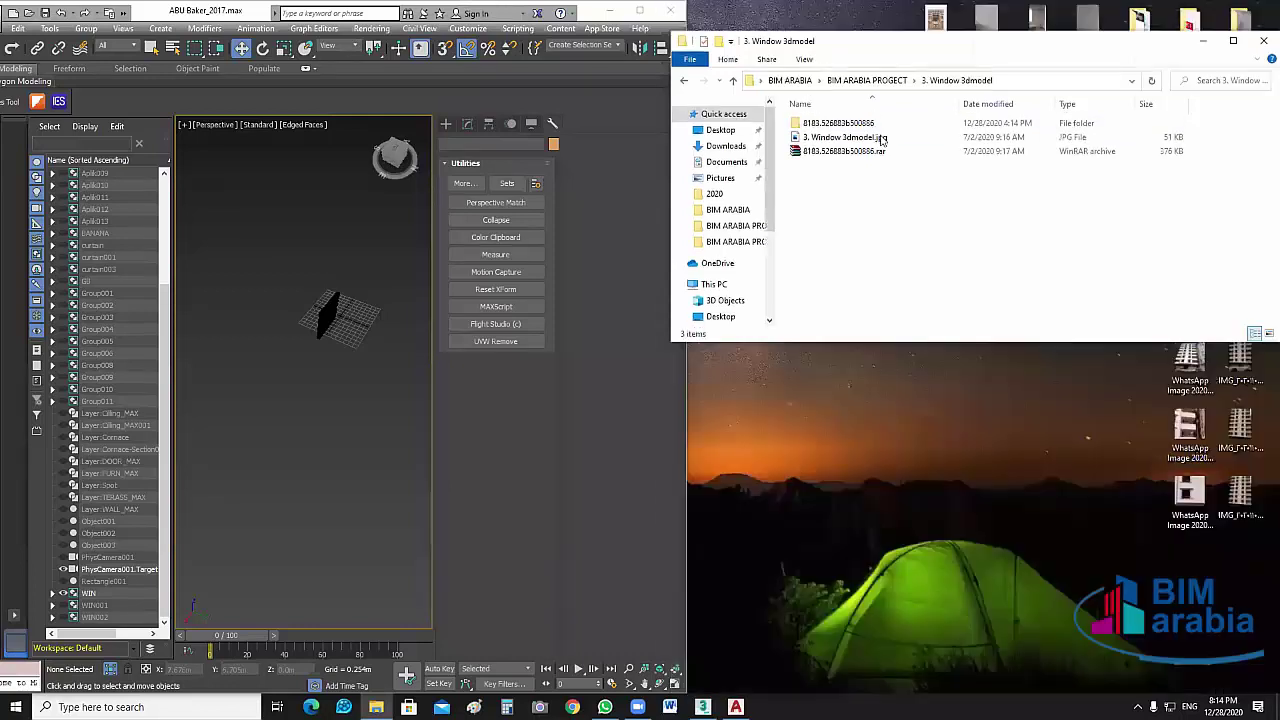
pyautogui.click(893, 80)
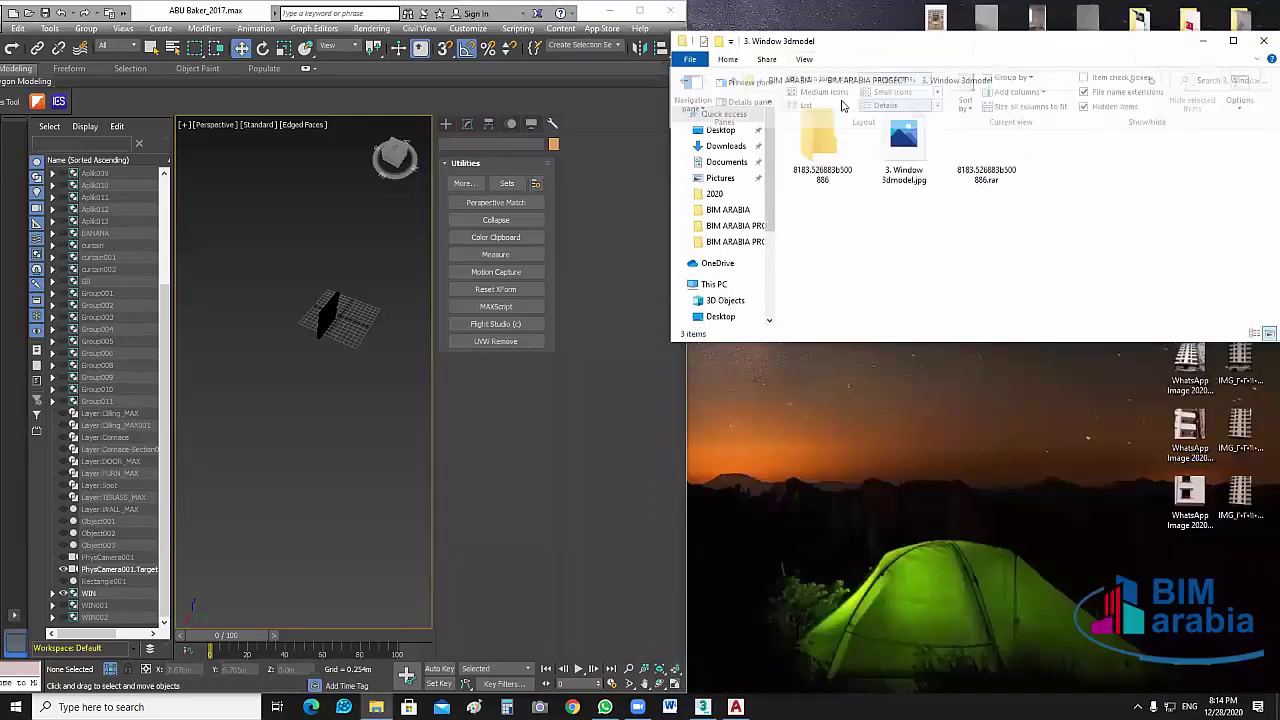
# View the preview images "3. Window 3dmodel.jpg" and "6. Window 3dmodel.jpg" and close each one.
pyautogui.click(903, 150)
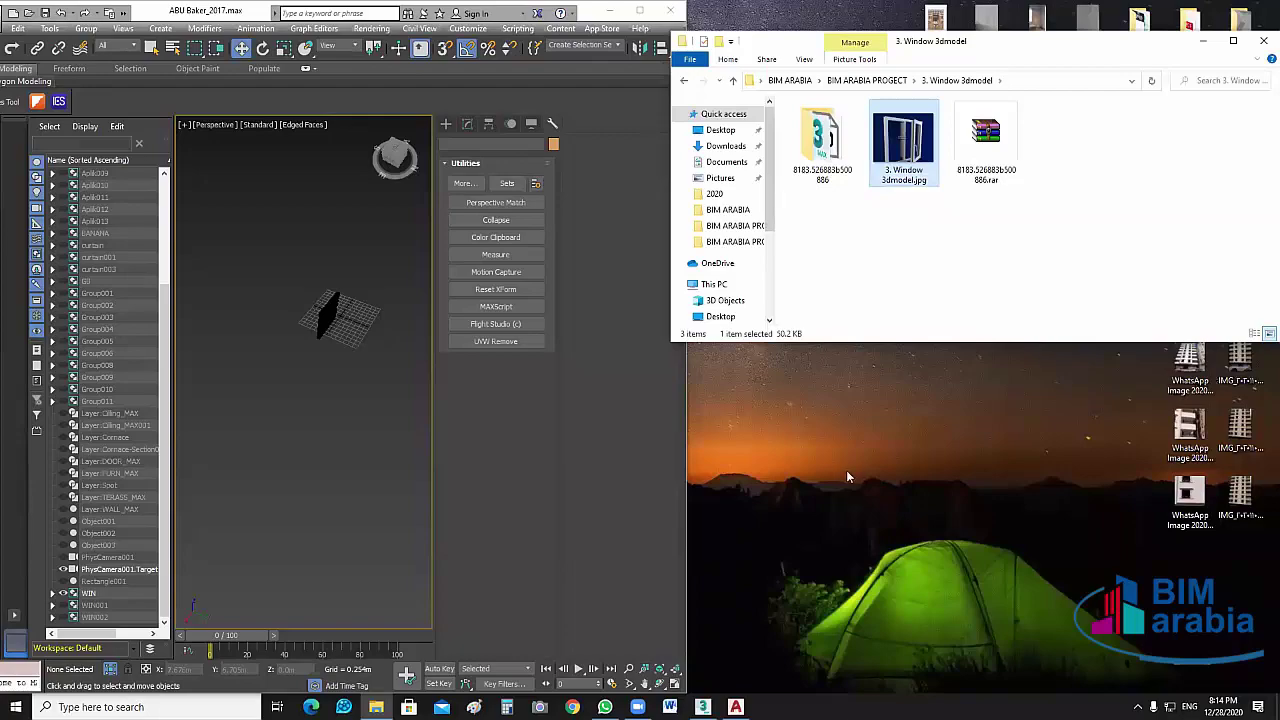
pyautogui.press('Return')
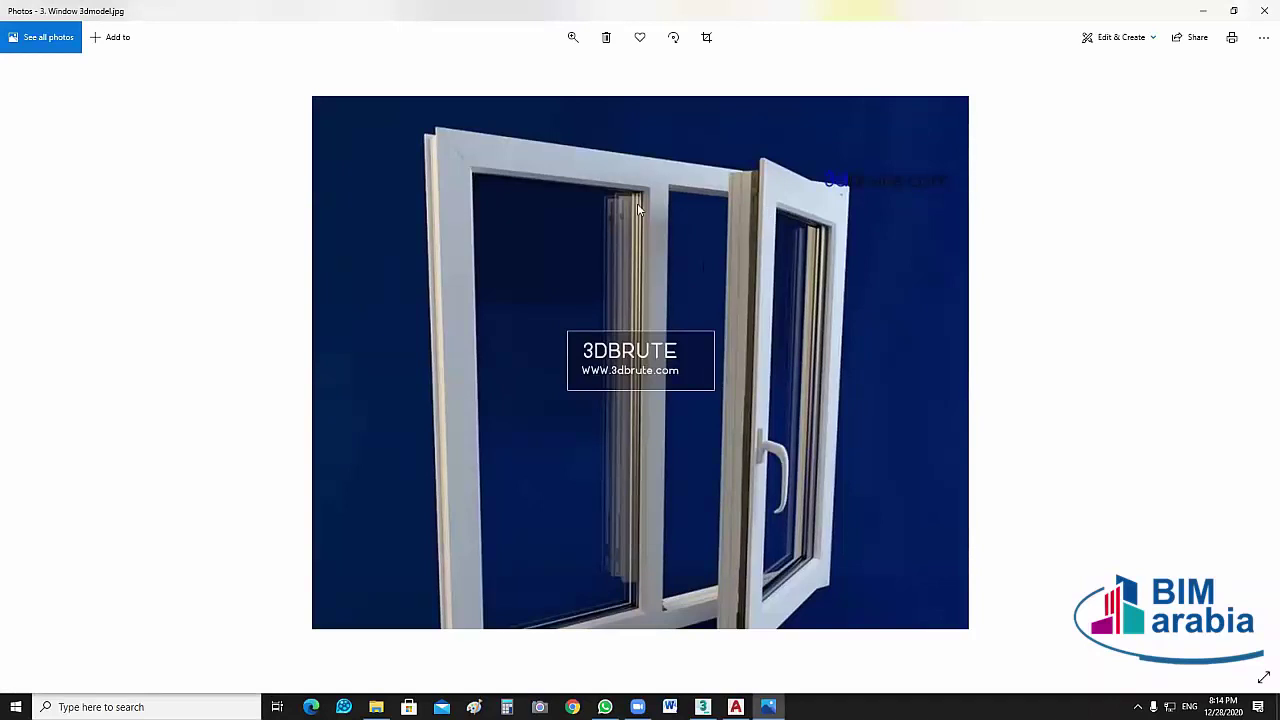
pyautogui.click(566, 458)
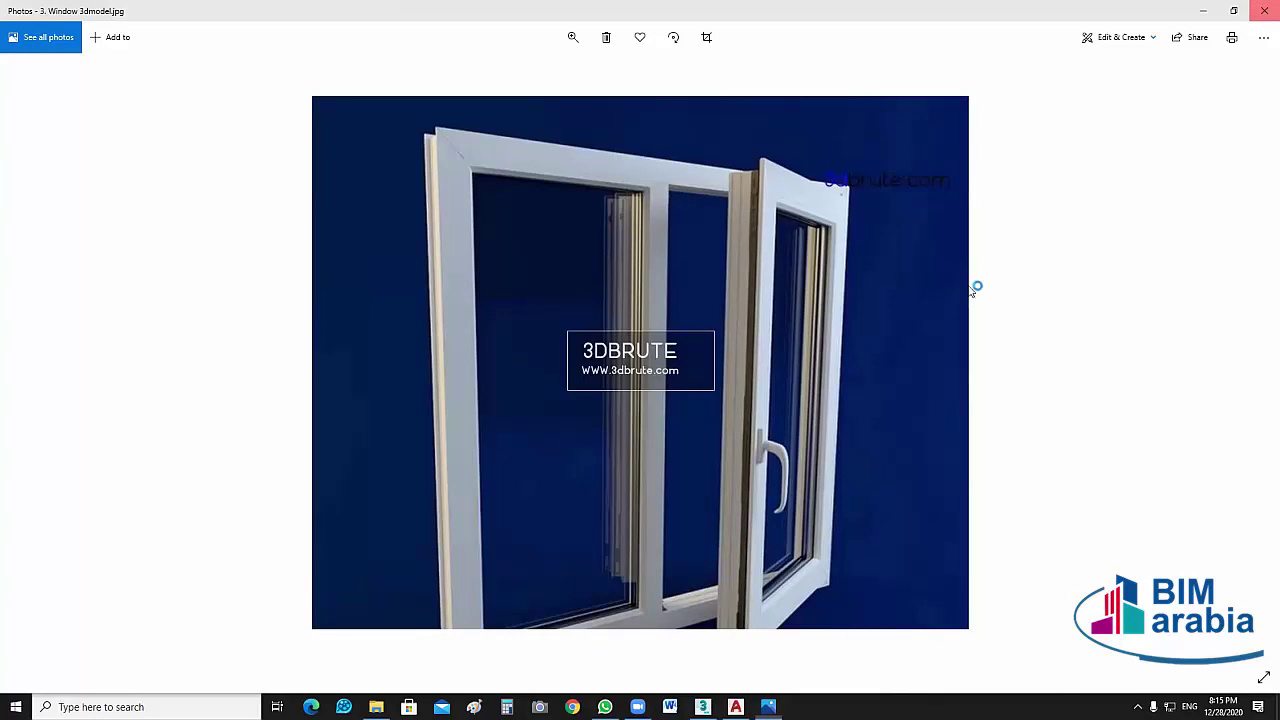
pyautogui.hotkey('alt', 'F4')
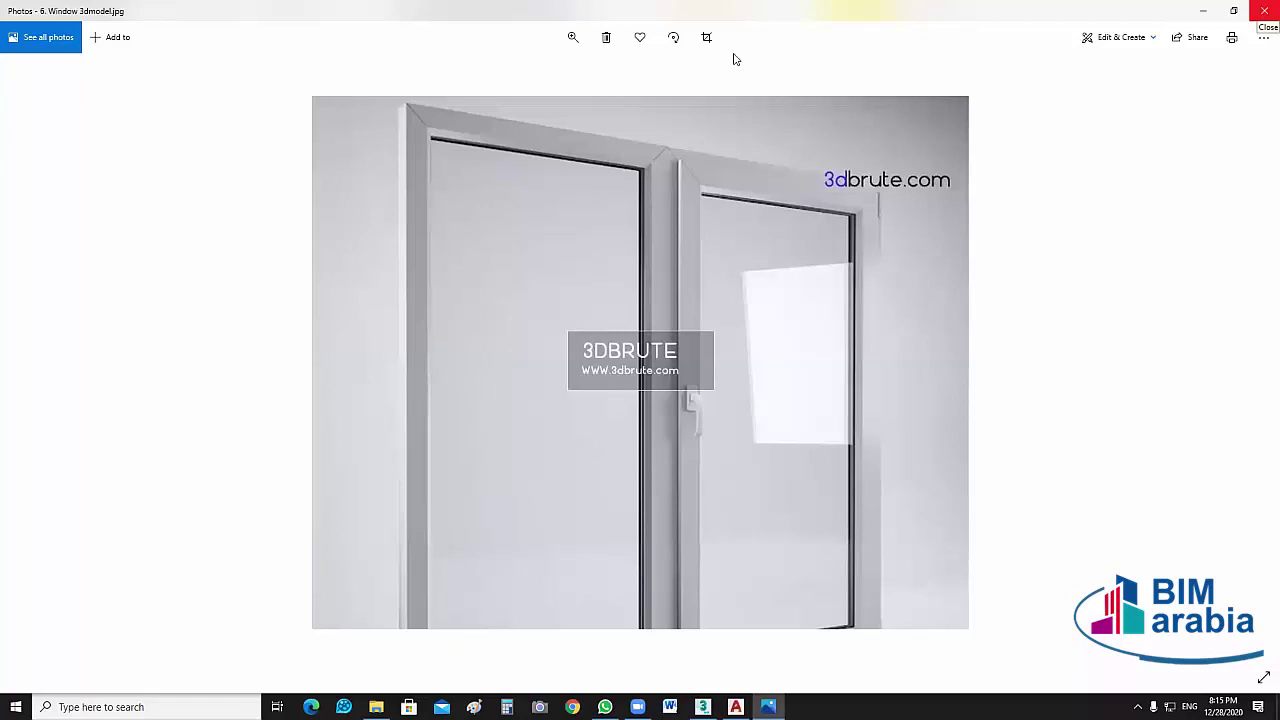
pyautogui.hotkey('alt', 'F4')
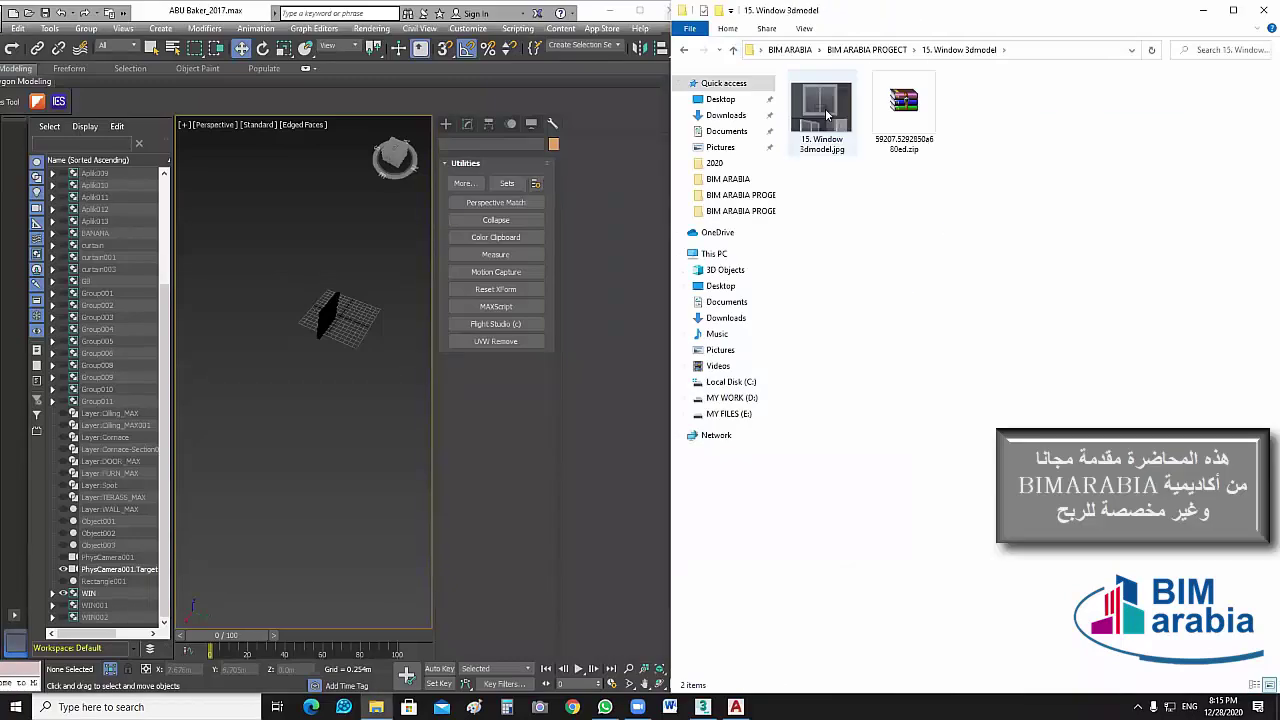
# View the preview image "15. Window 3dmodel.jpg" and close it.
pyautogui.click(825, 108)
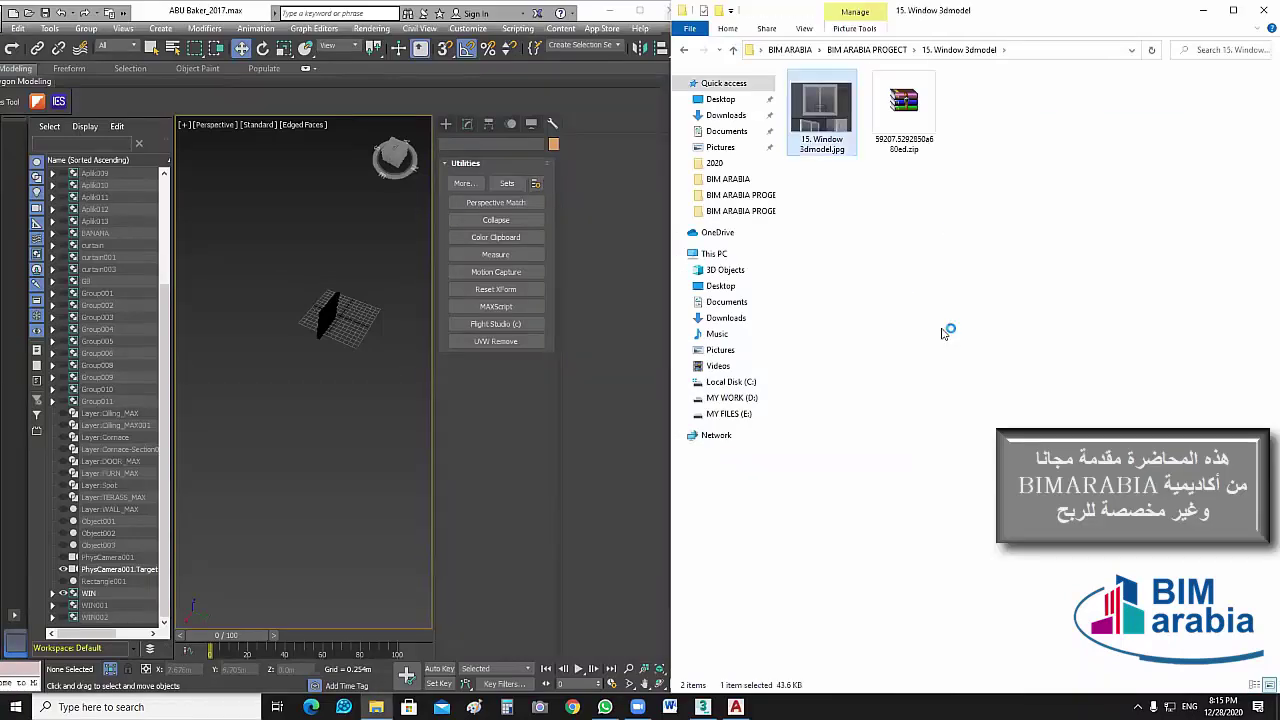
pyautogui.press('Return')
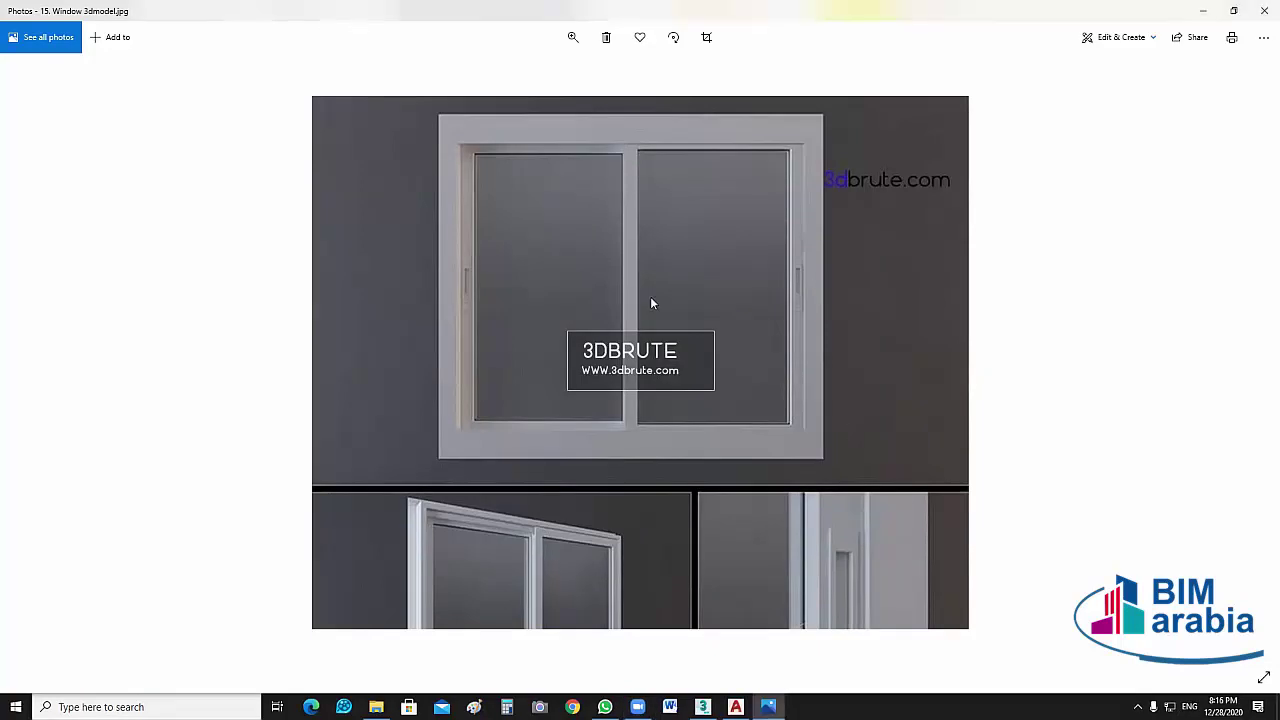
pyautogui.click(1260, 18)
# Return to the BIM ARABIA PROGECT folder and open its Model subfolder.
pyautogui.hotkey('alt', 'Up')
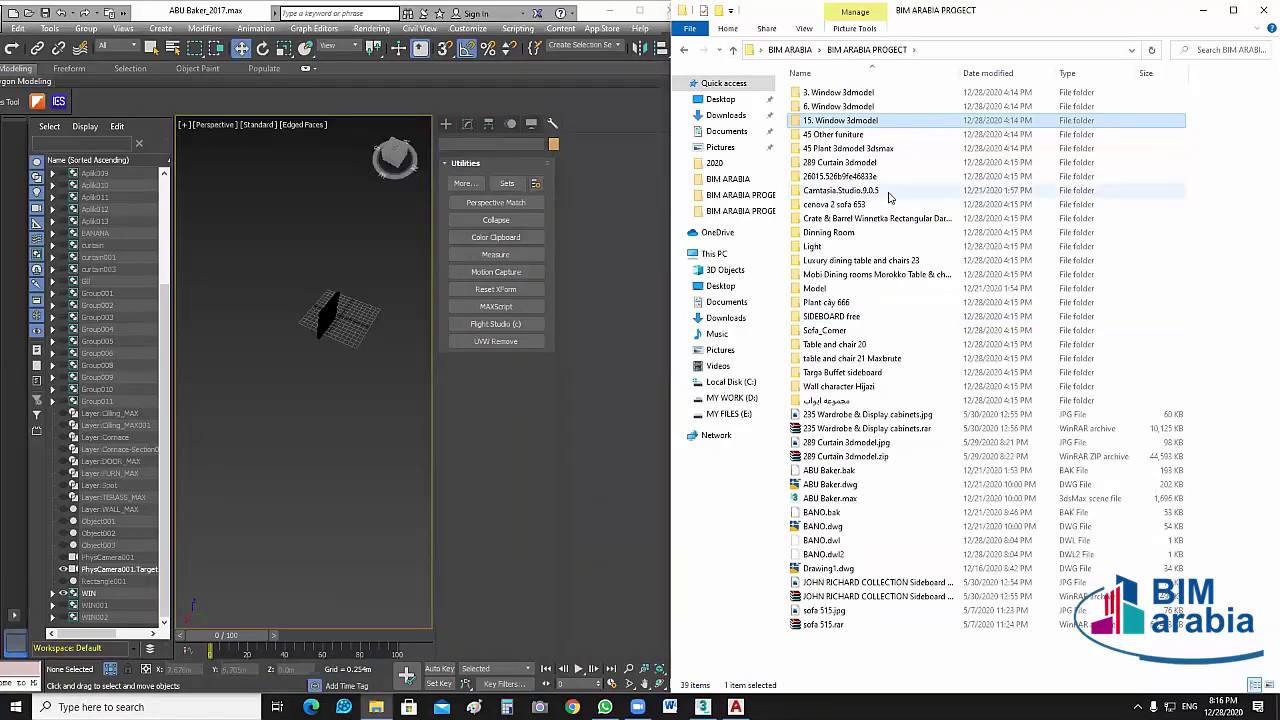
pyautogui.click(853, 291)
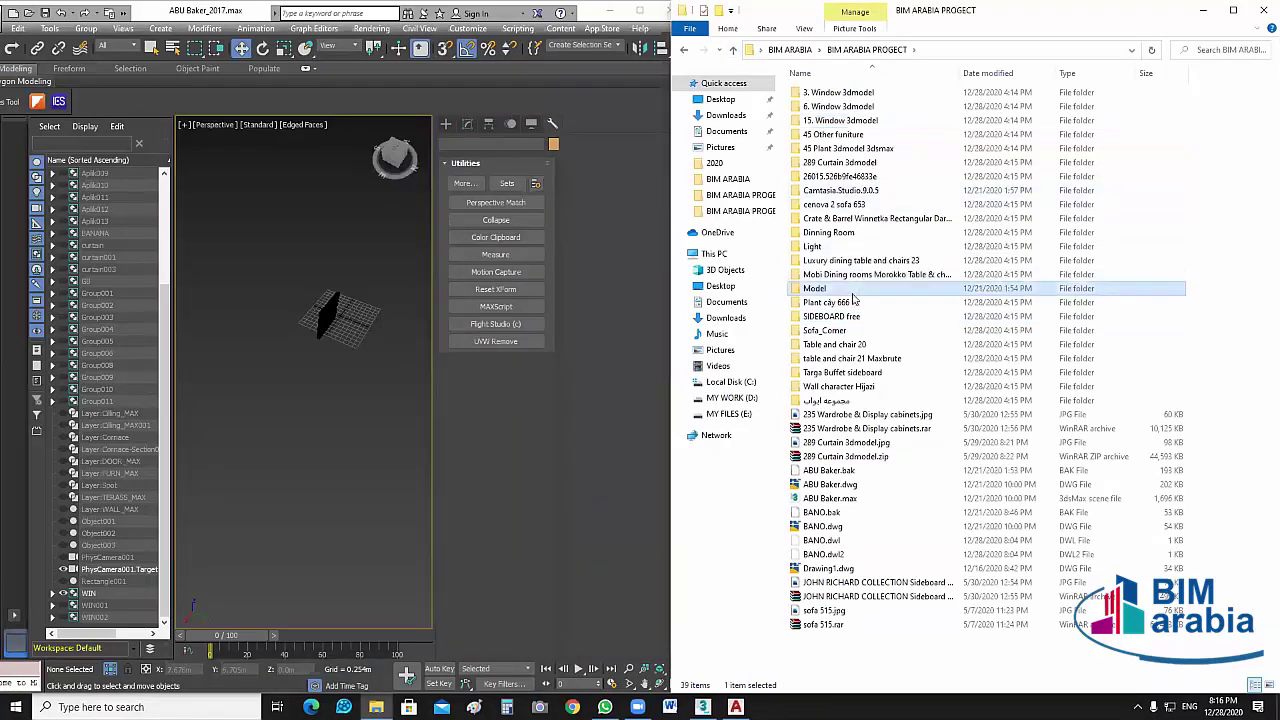
pyautogui.doubleClick(853, 296)
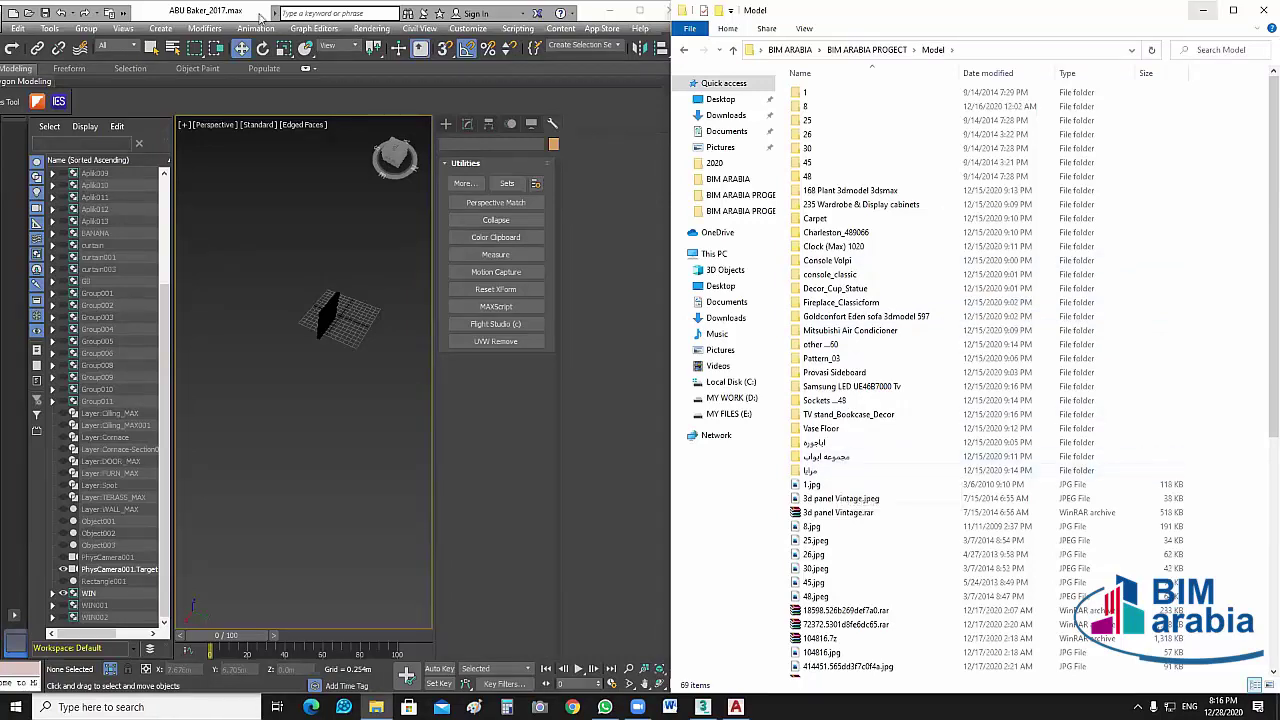
# Switch back to 3ds Max, maximize its window and restore the four-viewport layout.
pyautogui.doubleClick(236, 13)
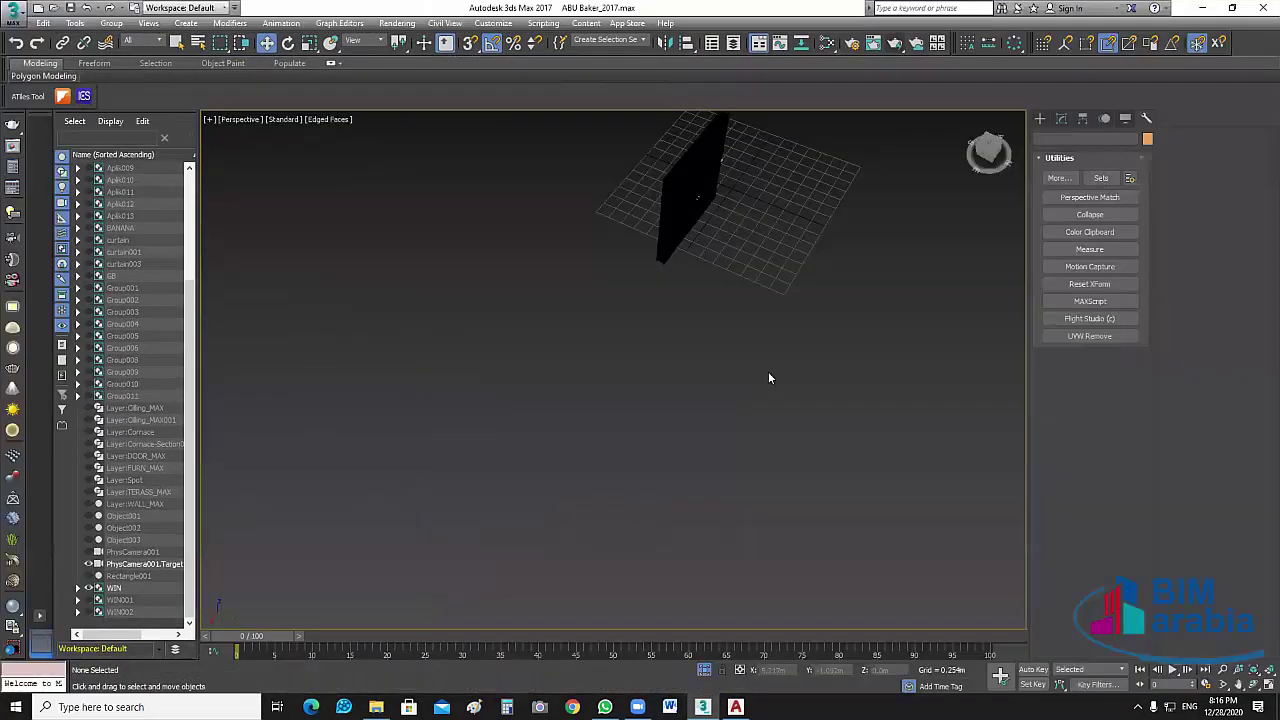
pyautogui.scroll(5, 768, 371)
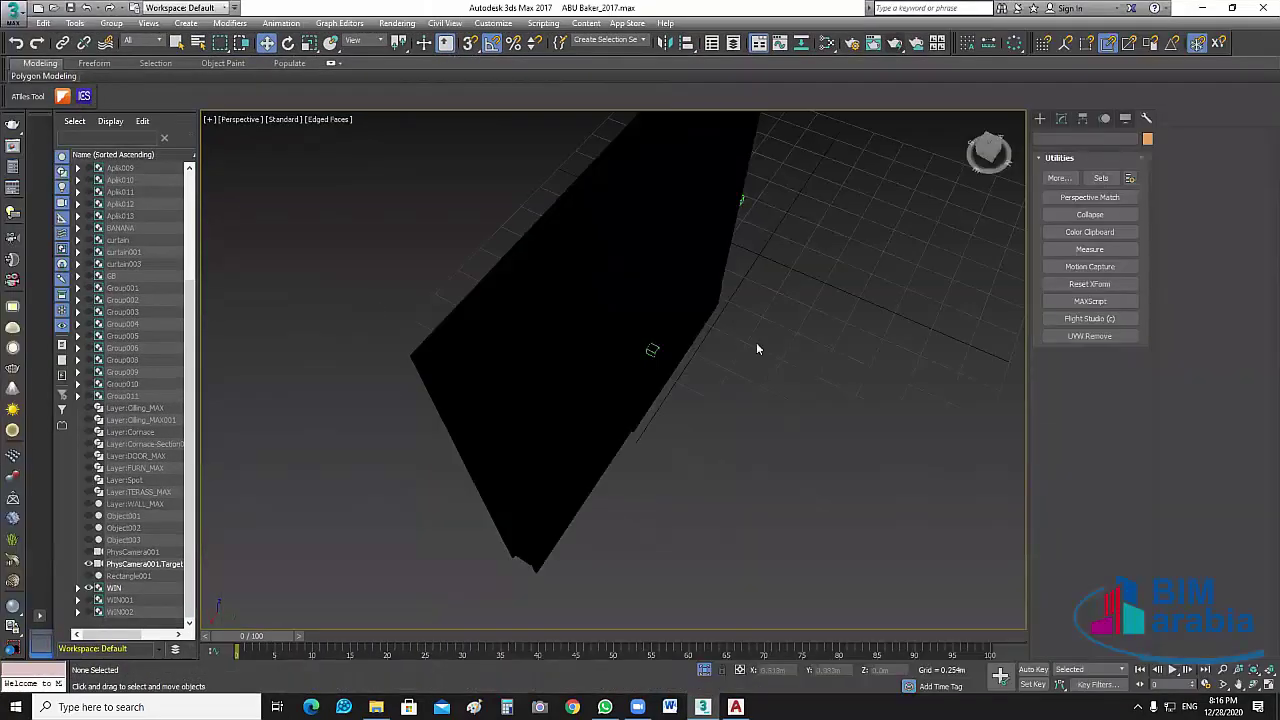
pyautogui.scroll(-5, 757, 348)
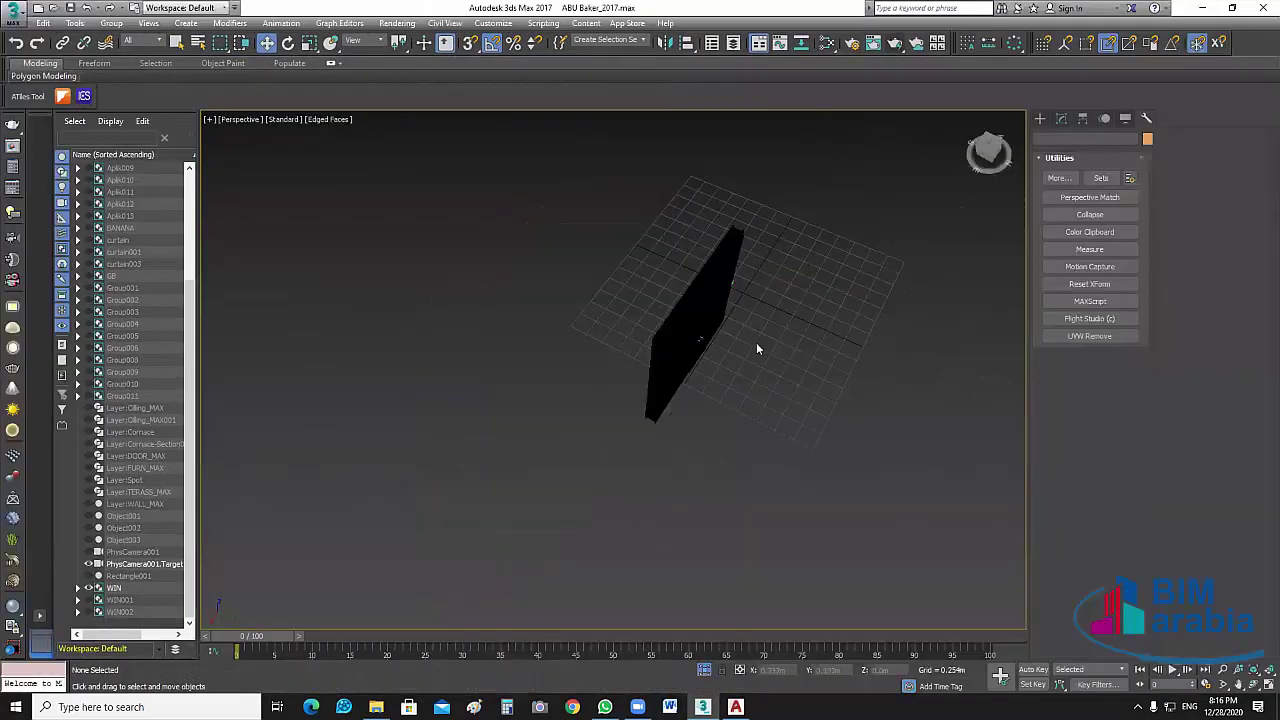
pyautogui.click(278, 119)
pyautogui.click(1260, 570)
pyautogui.hotkey('alt', 'w')
# Inspect the isolated window's frame and handle up close in the Front and Top views.
pyautogui.moveTo(849, 251); pyautogui.dragTo(827, 212, button='middle')
pyautogui.scroll(-2, 827, 212)
pyautogui.click(386, 314)
pyautogui.moveTo(428, 276); pyautogui.dragTo(465, 258, button='middle')
pyautogui.scroll(4, 468, 250)
pyautogui.scroll(2, 473, 250)
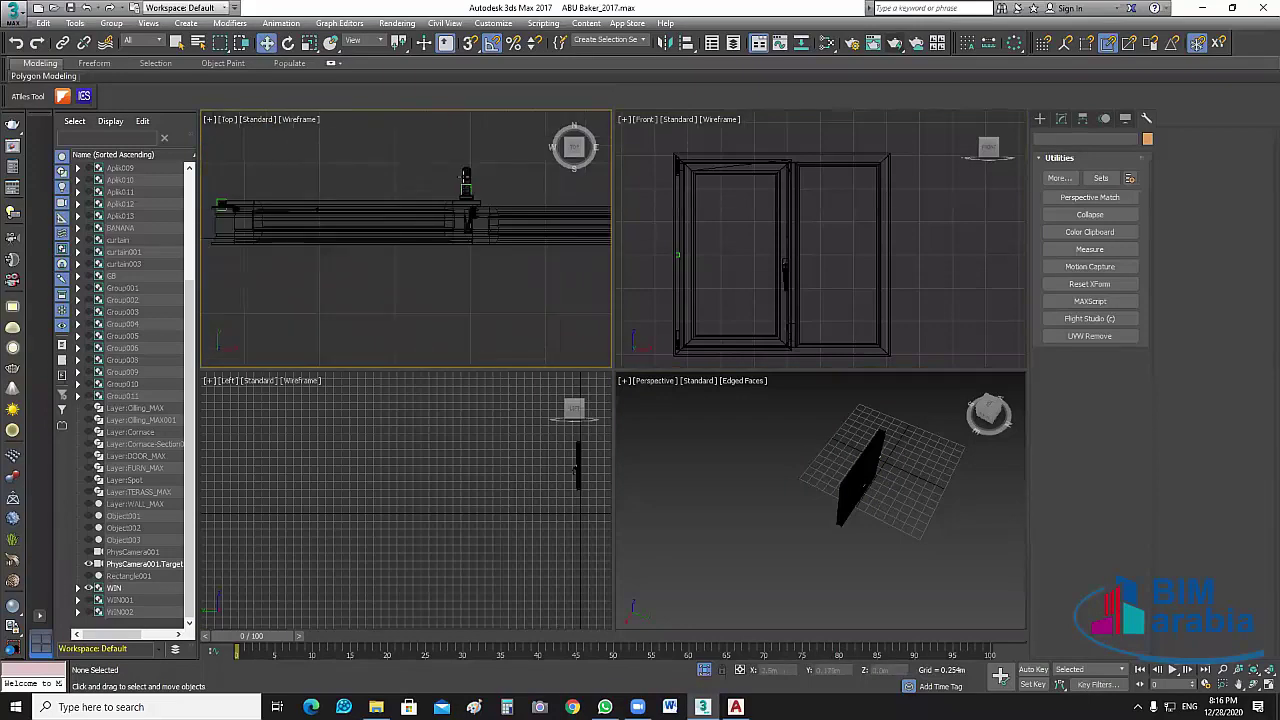
# Select the WIN window group in an enlarged Top view and ungroup it.
pyautogui.click(463, 177)
pyautogui.click(1264, 687)
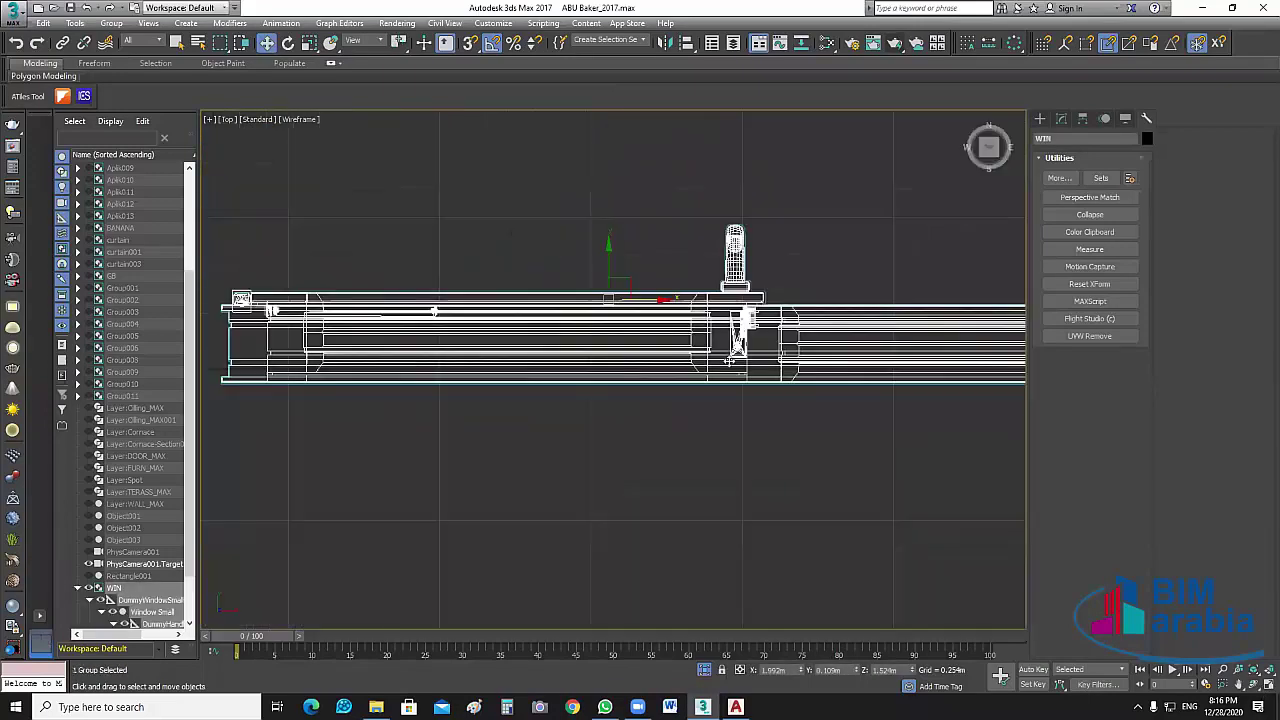
pyautogui.scroll(-3, 777, 424)
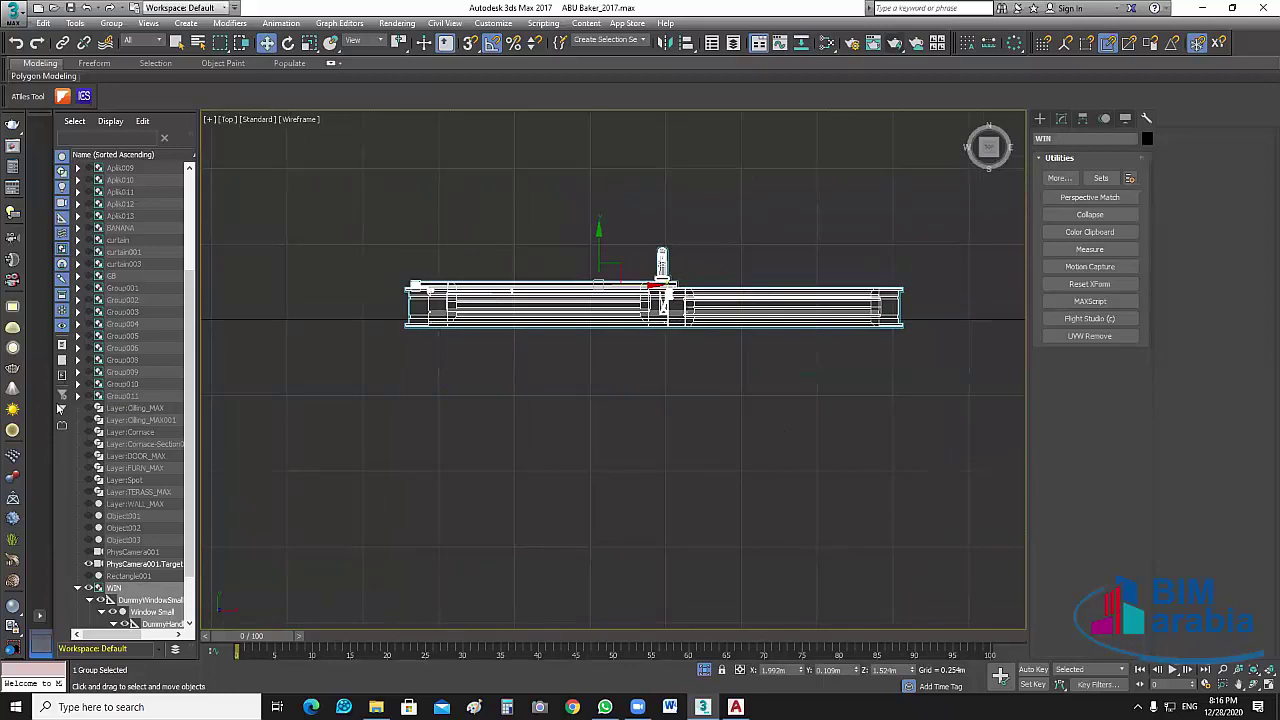
pyautogui.scroll(-2, 130, 450)
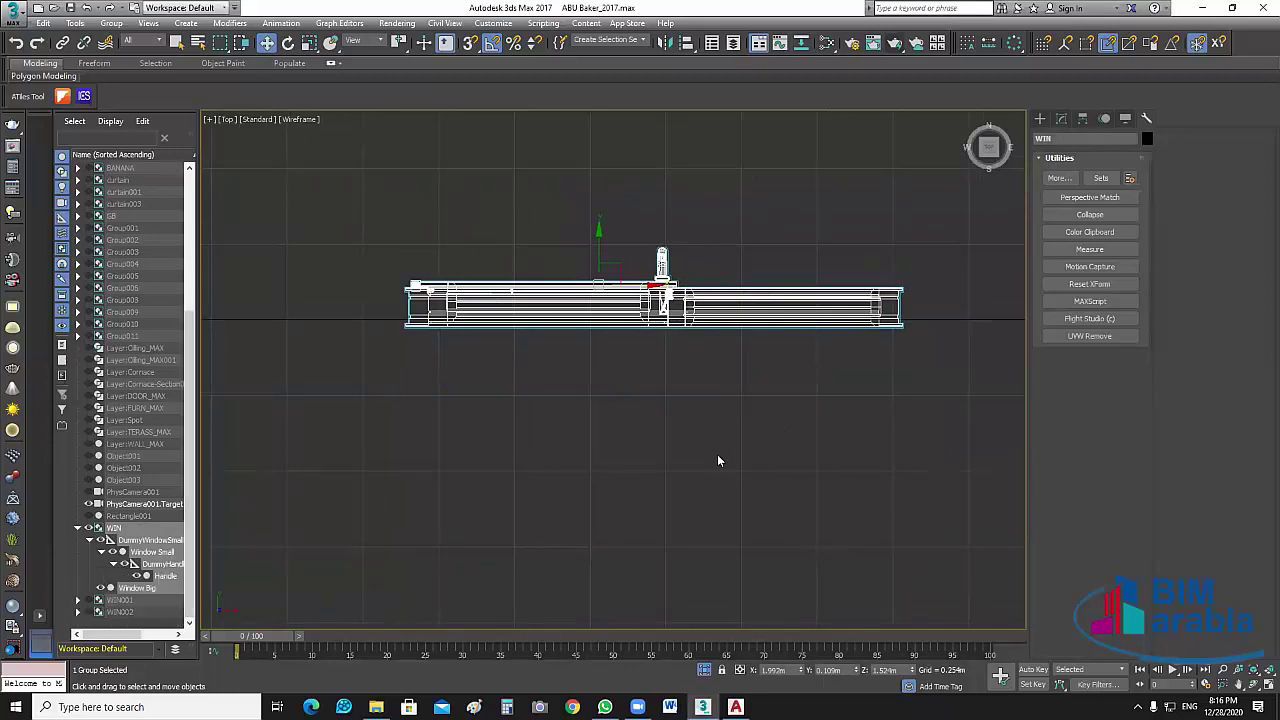
pyautogui.click(111, 23)
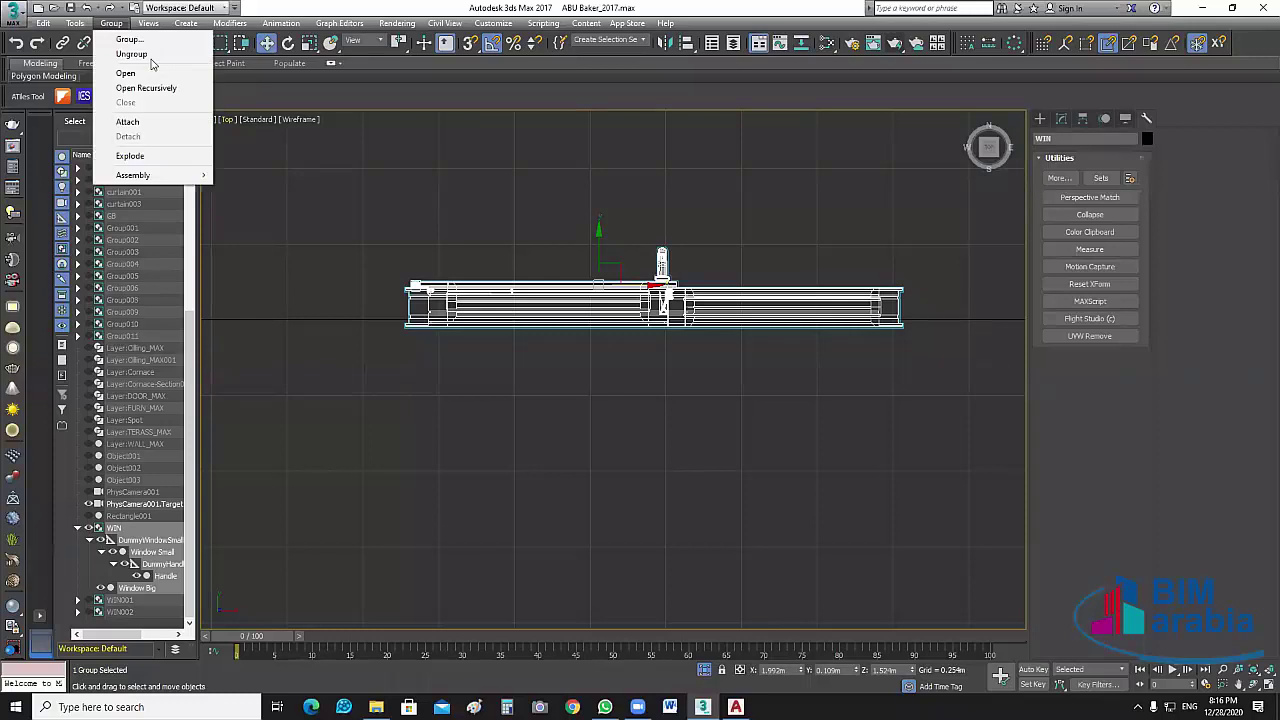
pyautogui.click(131, 54)
# Try deleting the Window Small sash and undo the deletion.
pyautogui.click(660, 266)
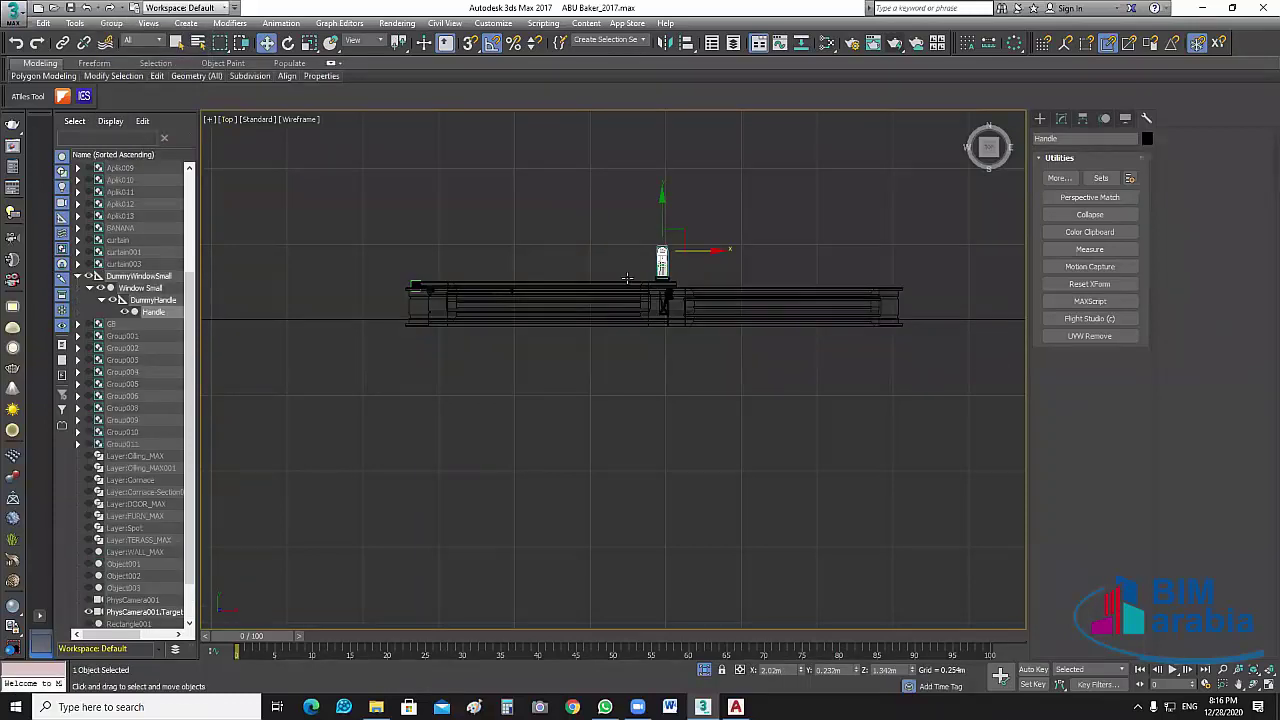
pyautogui.scroll(2, 626, 277)
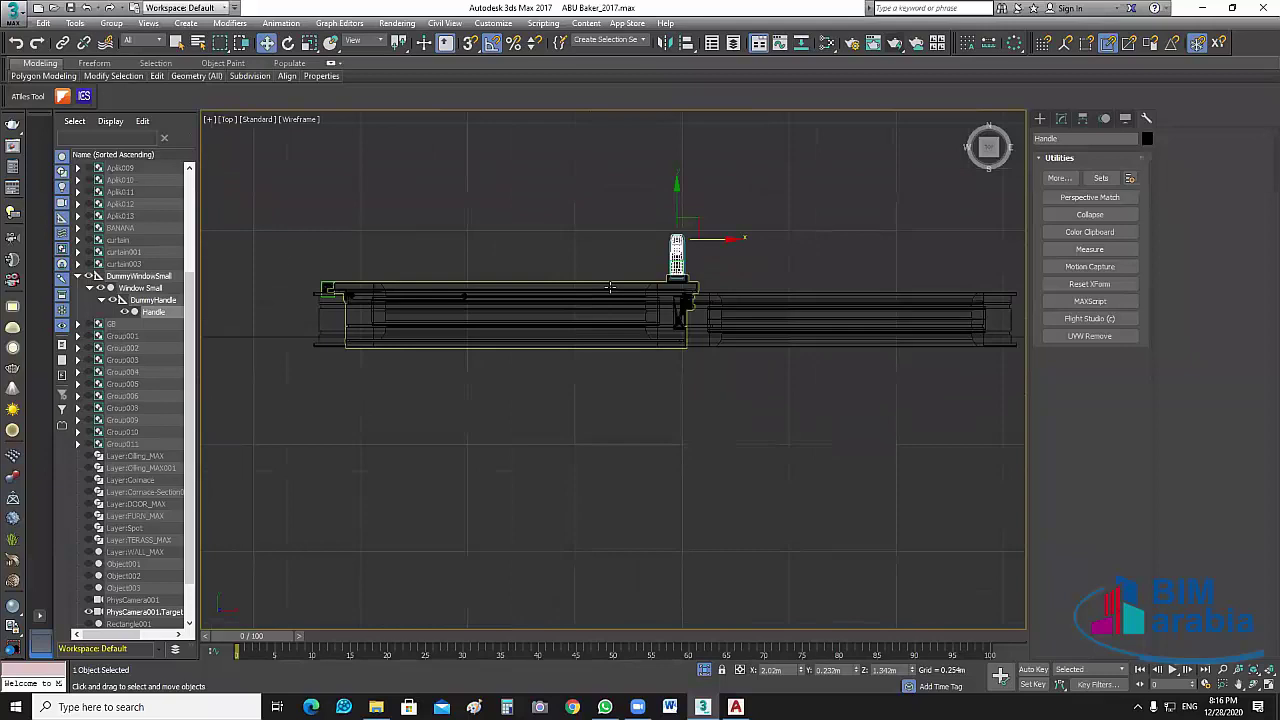
pyautogui.click(500, 284)
pyautogui.moveTo(700, 314); pyautogui.dragTo(588, 314, button='middle')
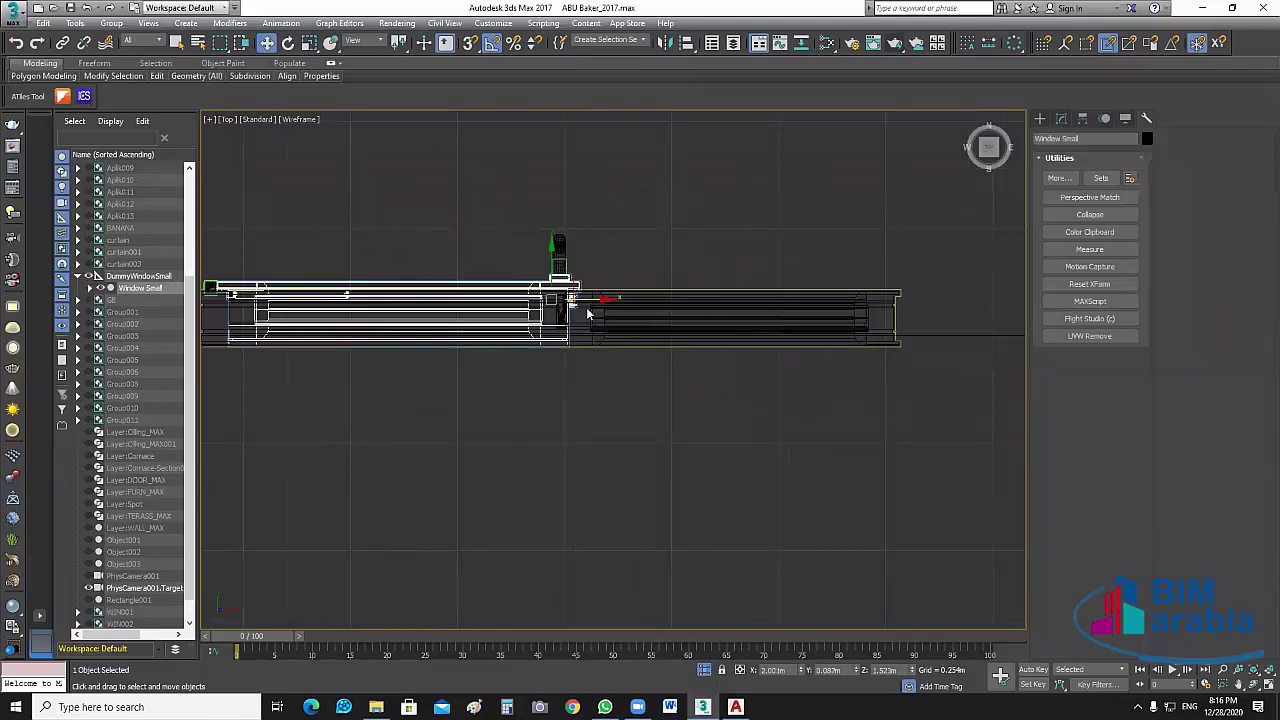
pyautogui.press('Delete')
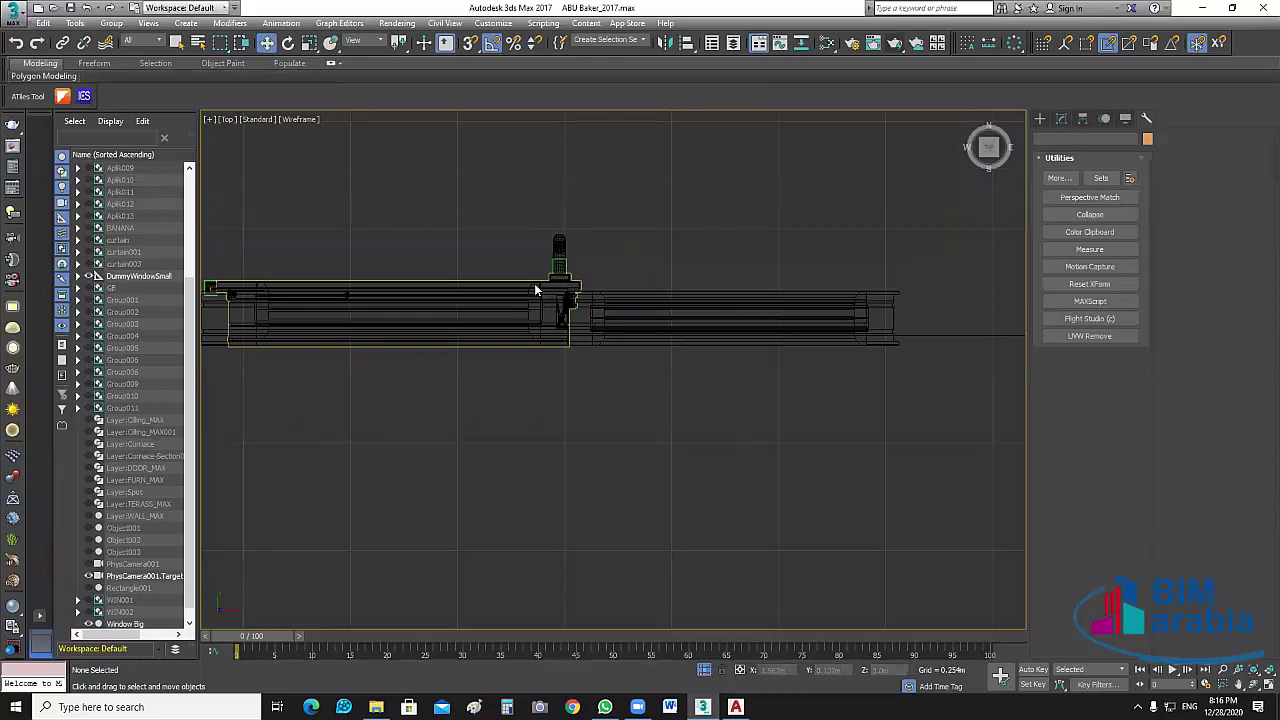
pyautogui.hotkey('ctrl', 'z')
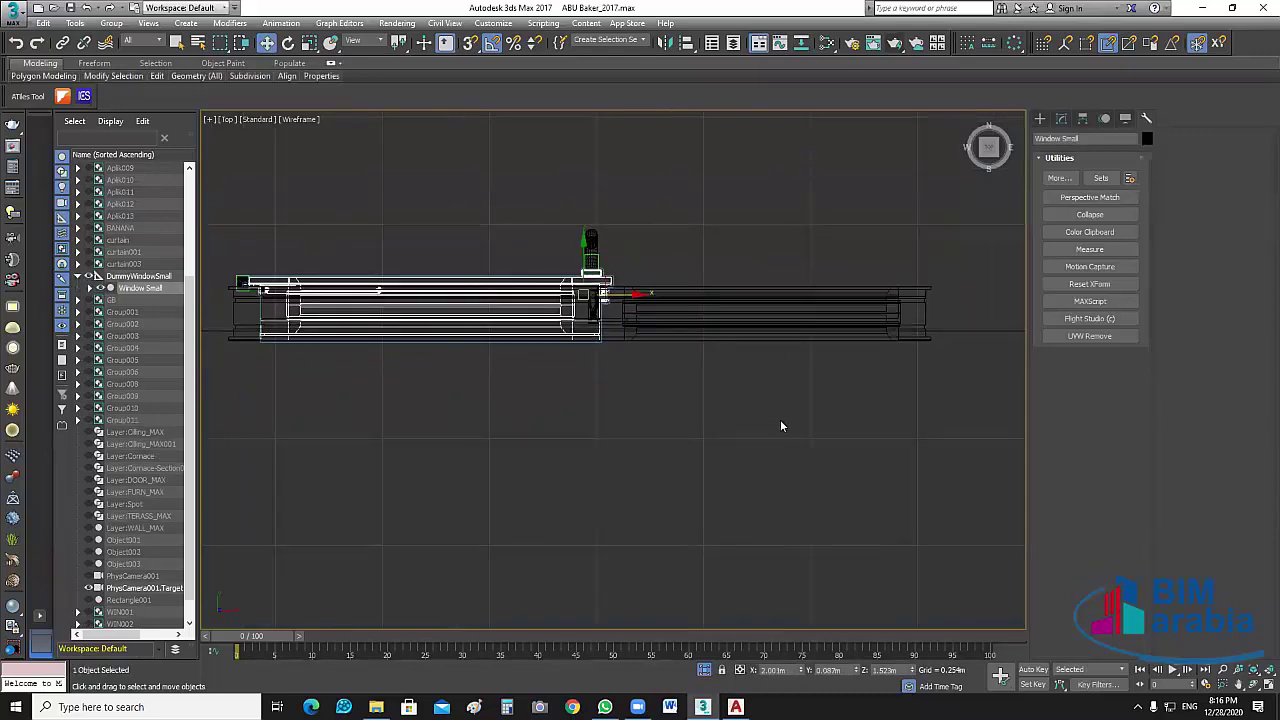
# Group the Window Small sash together with its handle and handle dummy, keeping the default group name.
pyautogui.moveTo(677, 197); pyautogui.dragTo(597, 271)
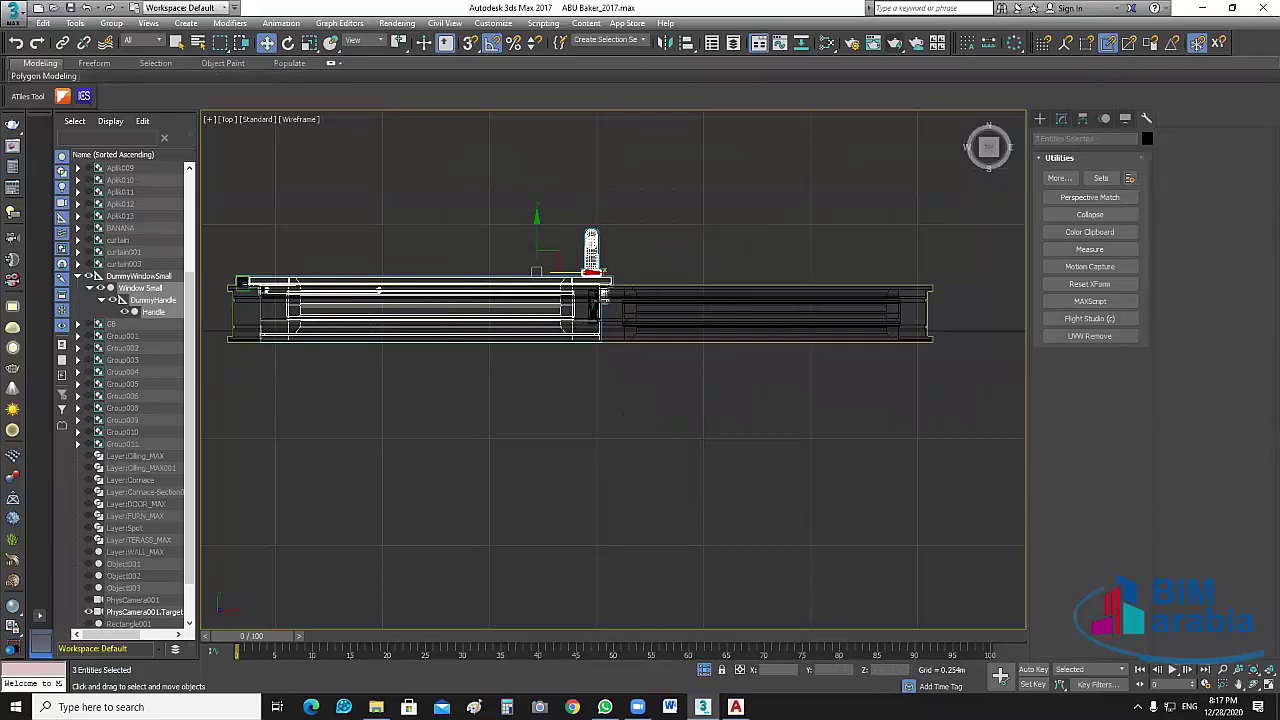
pyautogui.click(115, 27)
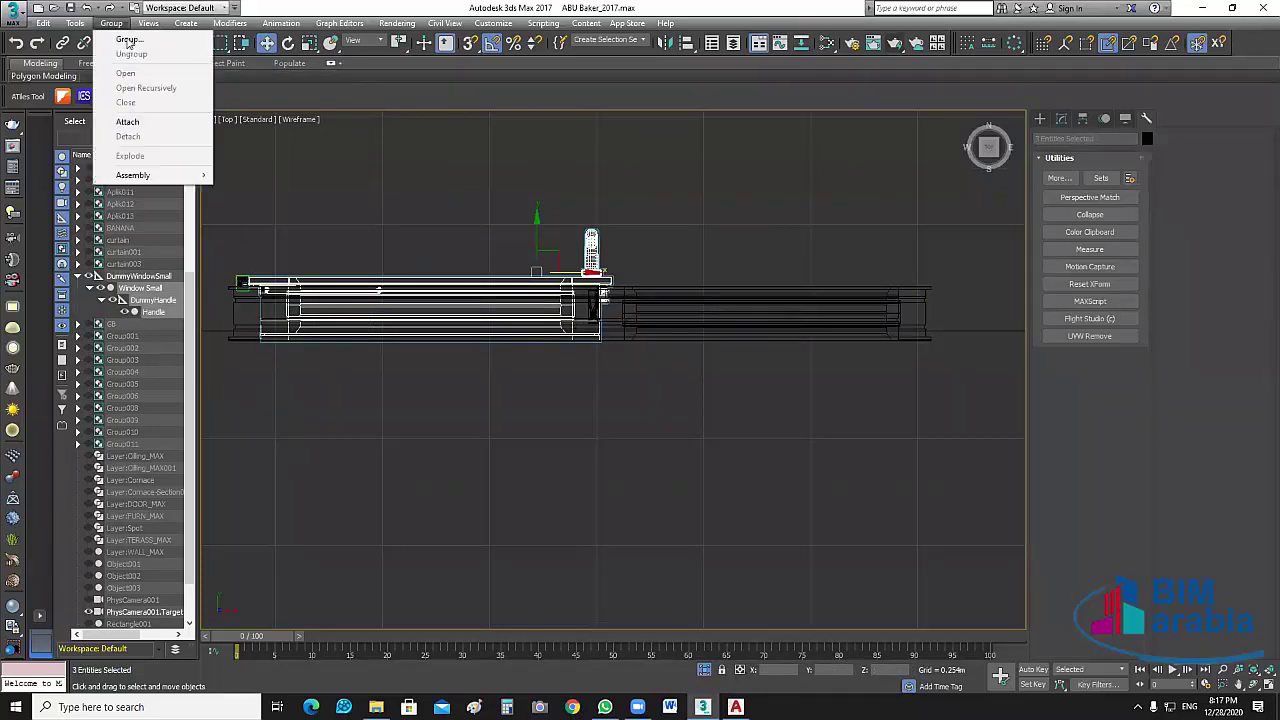
pyautogui.click(130, 43)
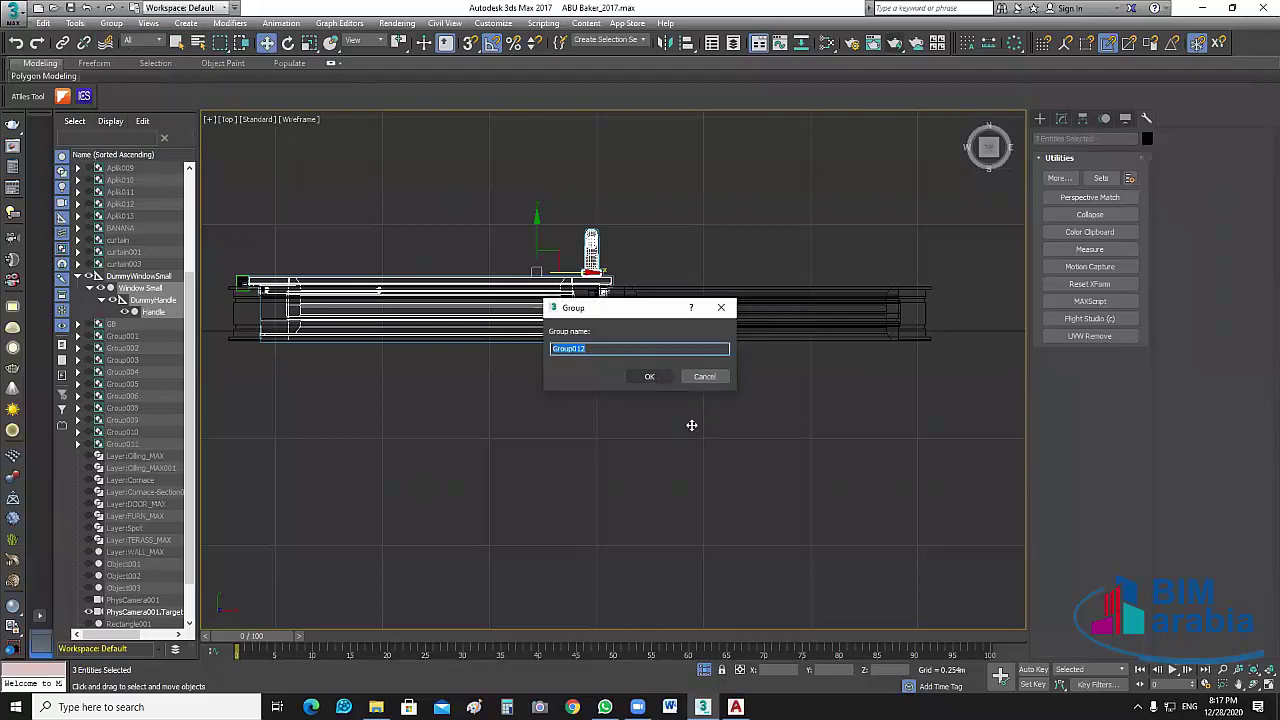
pyautogui.press('Return')
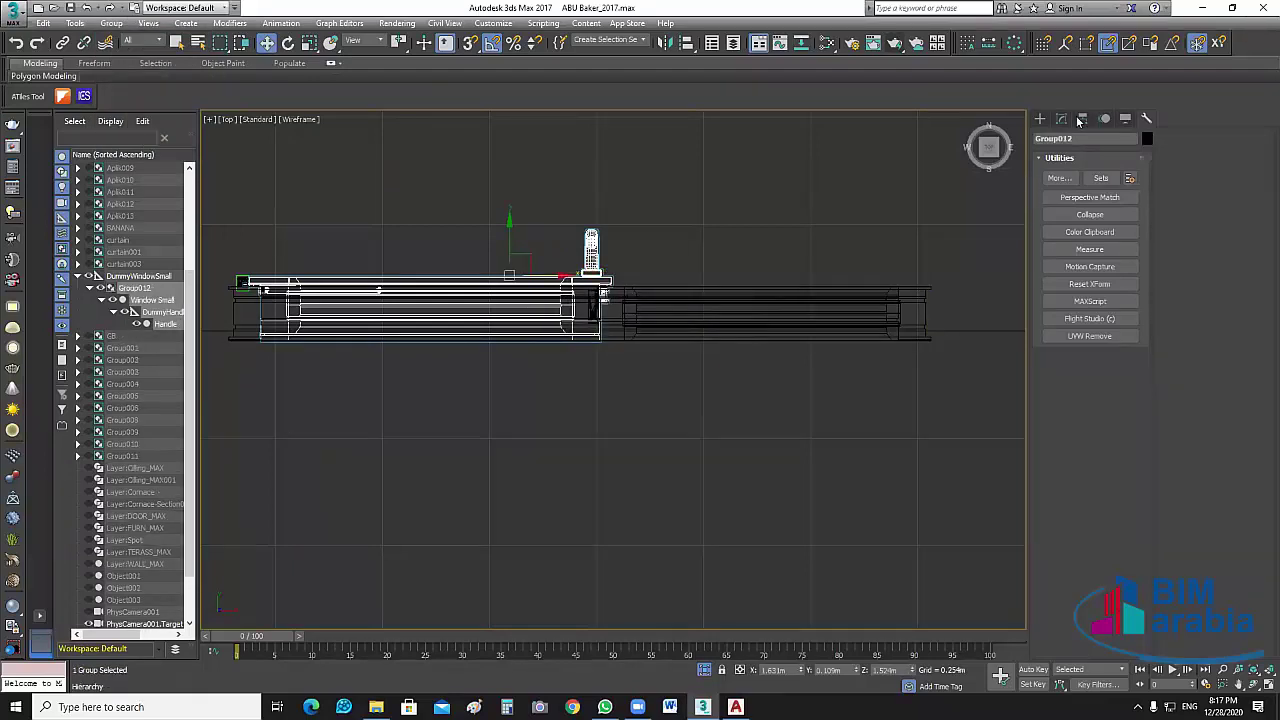
# Check where the pivot point of the new sash group sits.
pyautogui.click(1082, 119)
pyautogui.click(1100, 209)
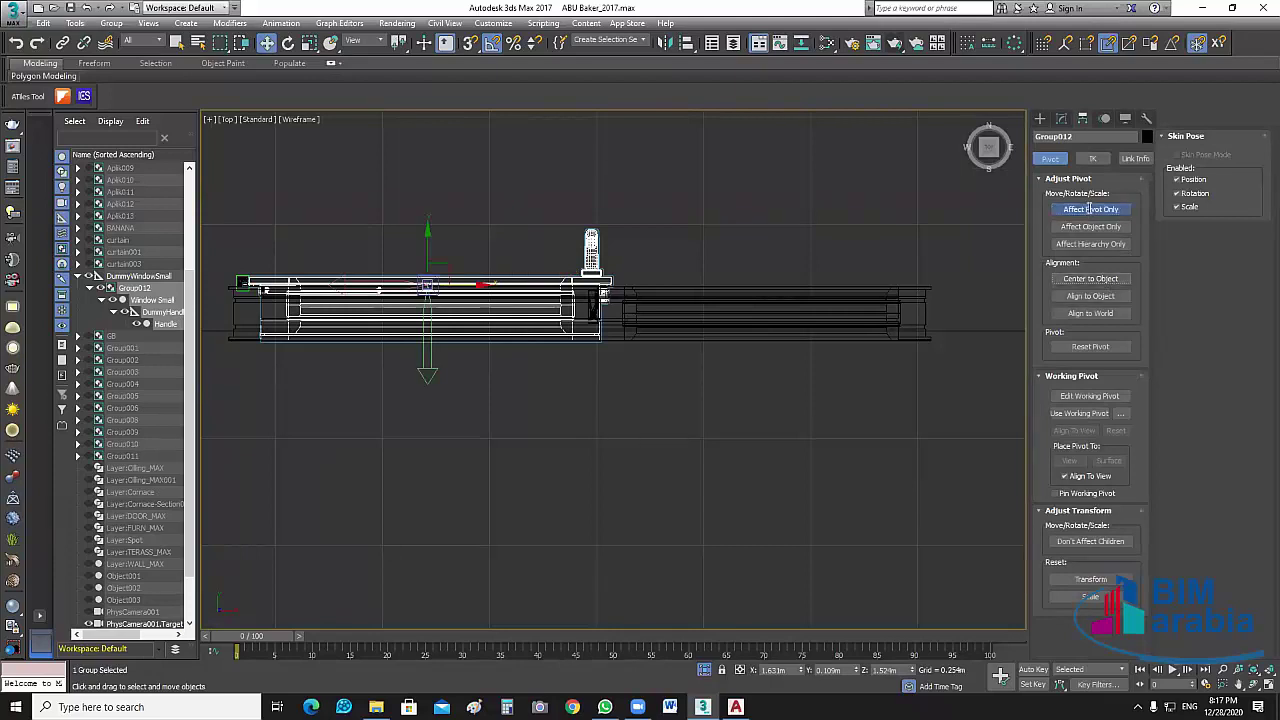
pyautogui.click(1090, 210)
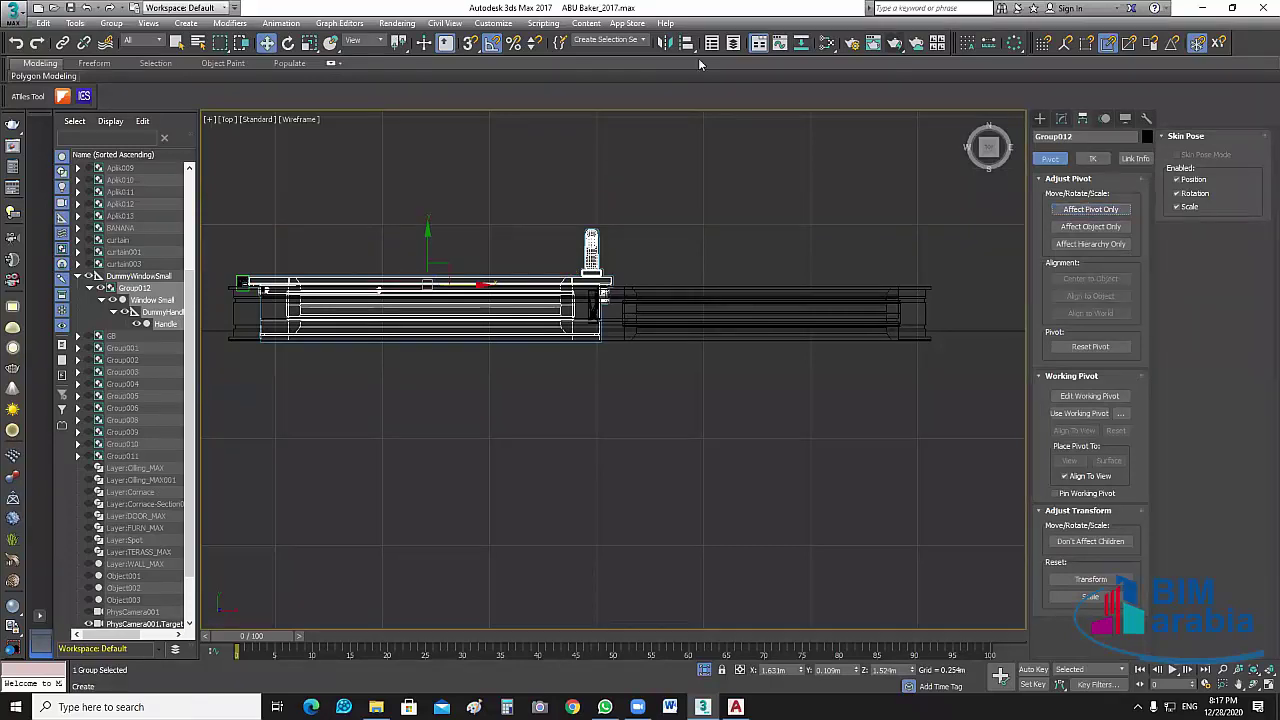
# Mirror the sash group across the X axis as an instance with an offset of about 0.772 m.
pyautogui.click(666, 47)
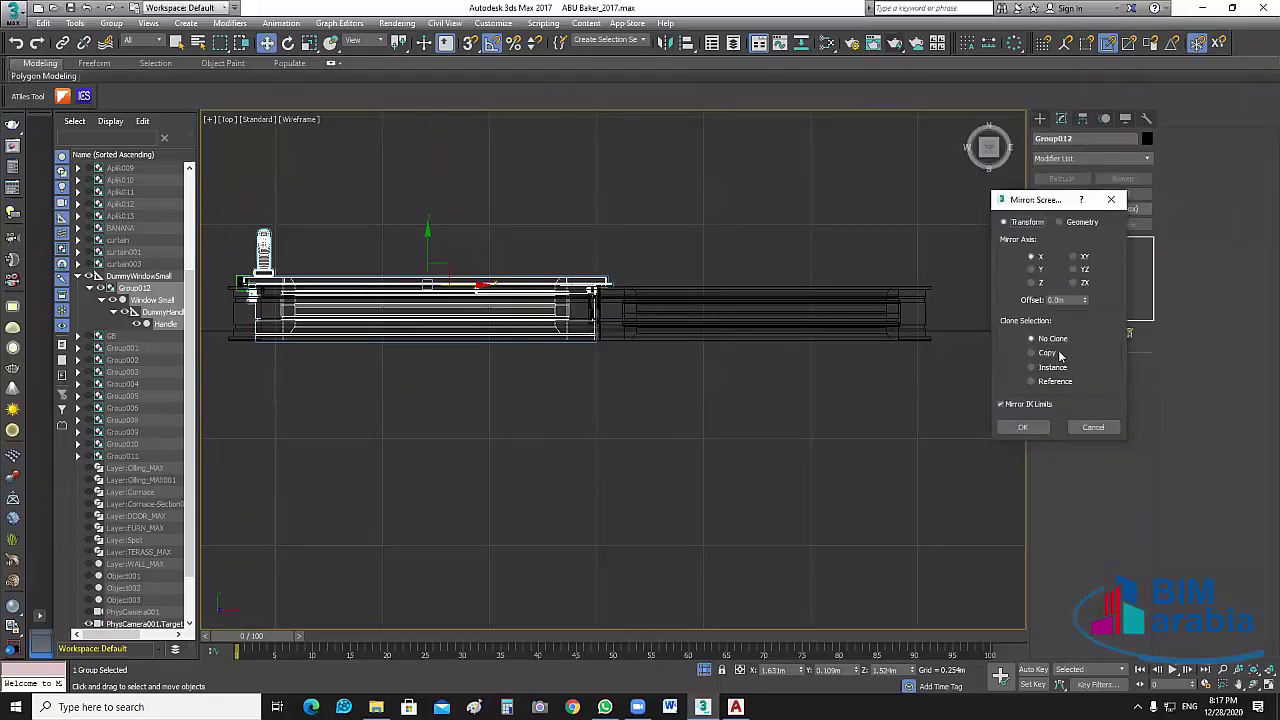
pyautogui.click(1031, 367)
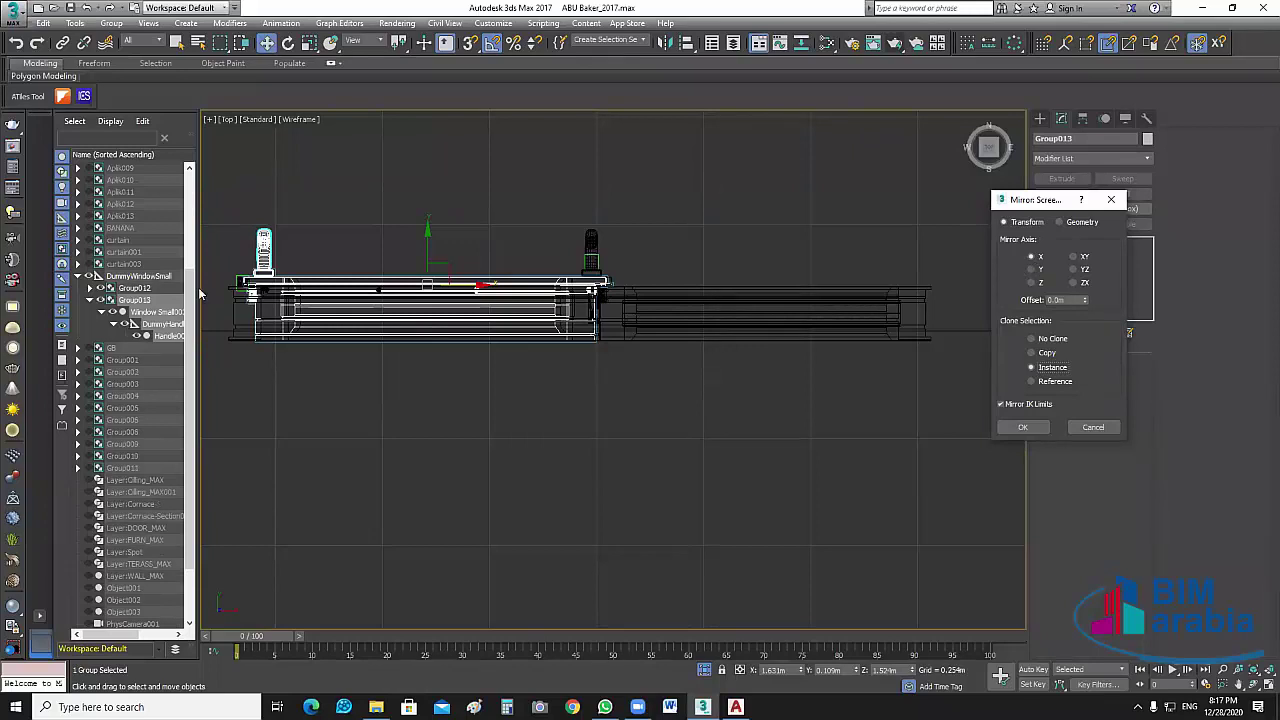
pyautogui.click(1032, 269)
pyautogui.click(1031, 257)
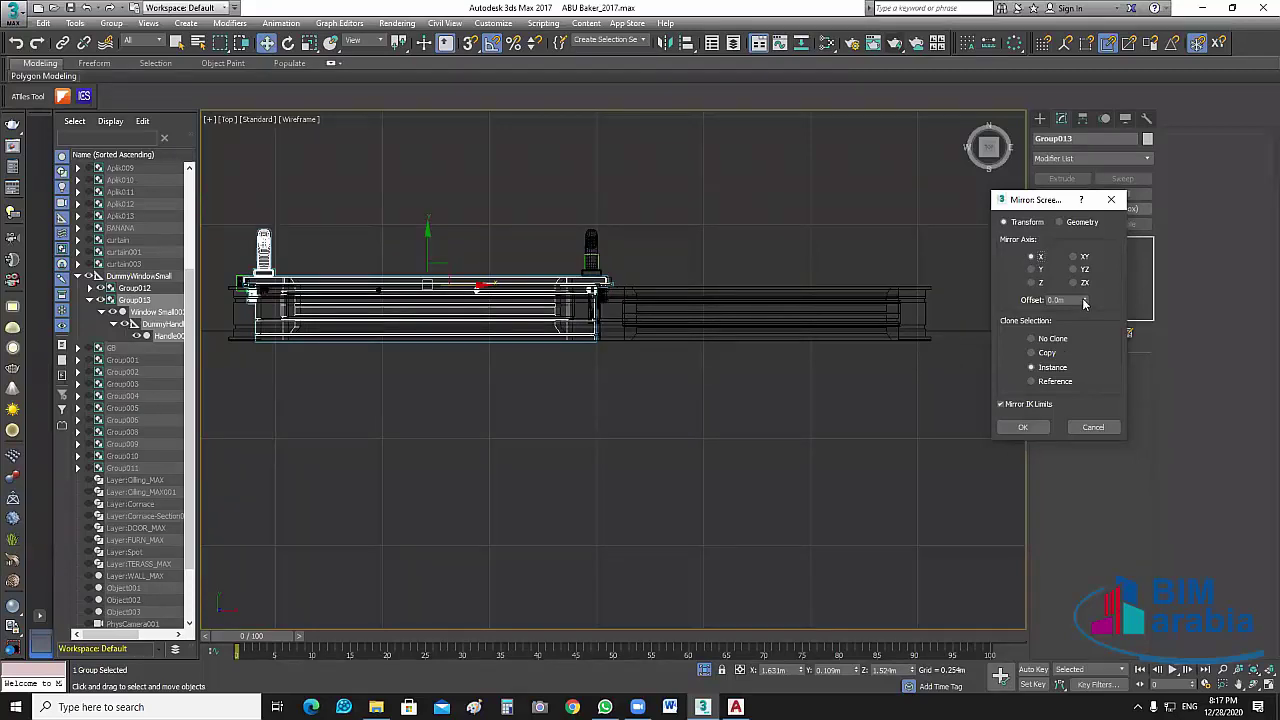
pyautogui.moveTo(1009, 637); pyautogui.dragTo(1083, 177)
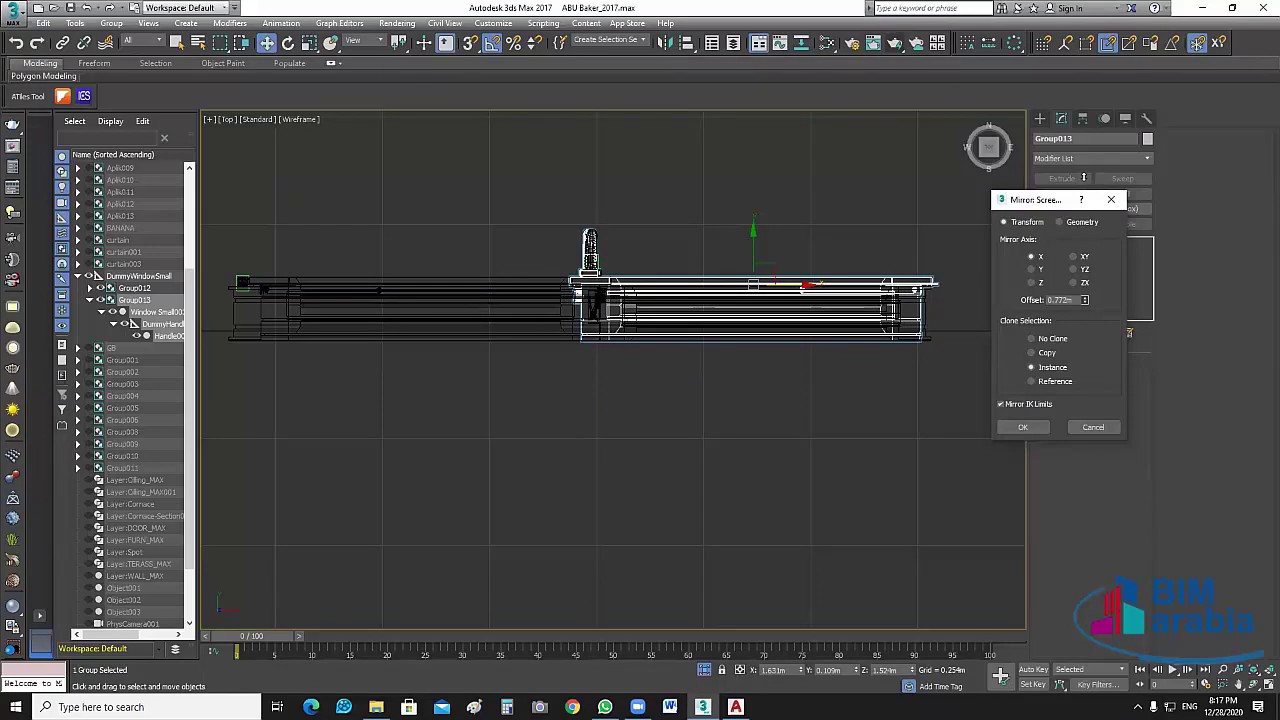
pyautogui.click(1041, 426)
pyautogui.click(925, 530)
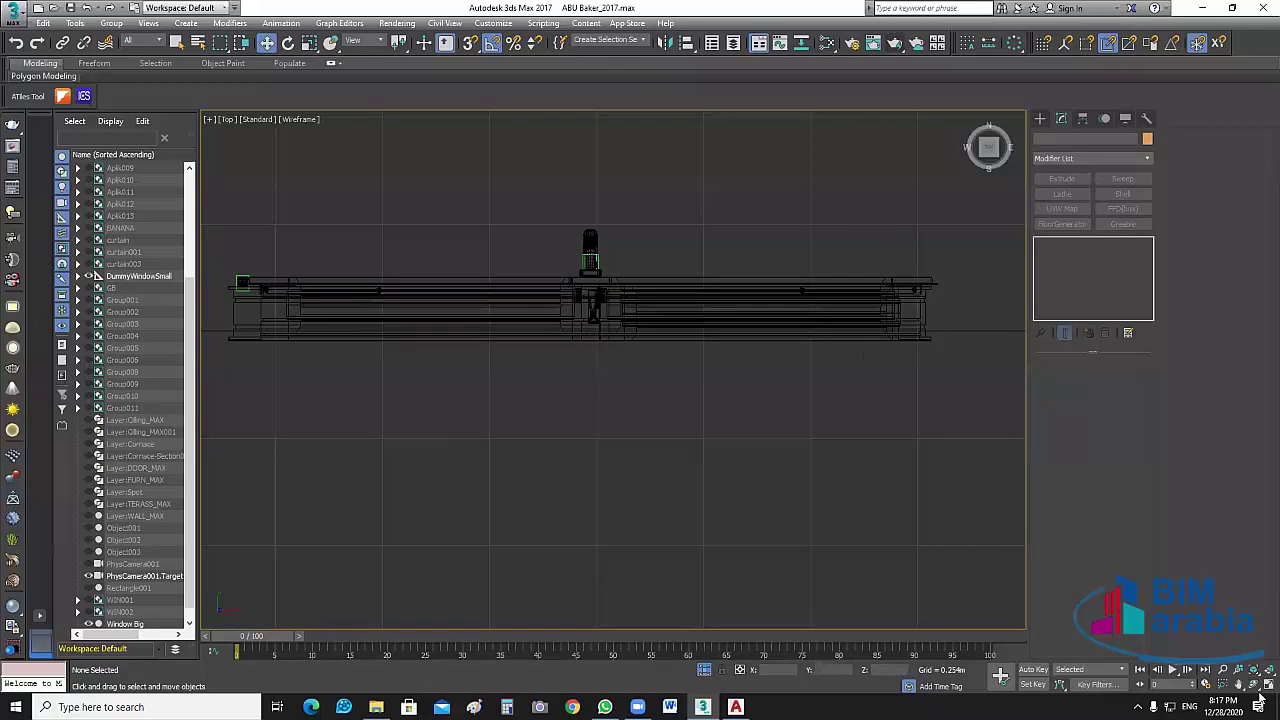
# Examine the mirrored sash against the window frame in the Front and Perspective views.
pyautogui.hotkey('alt', 'w')
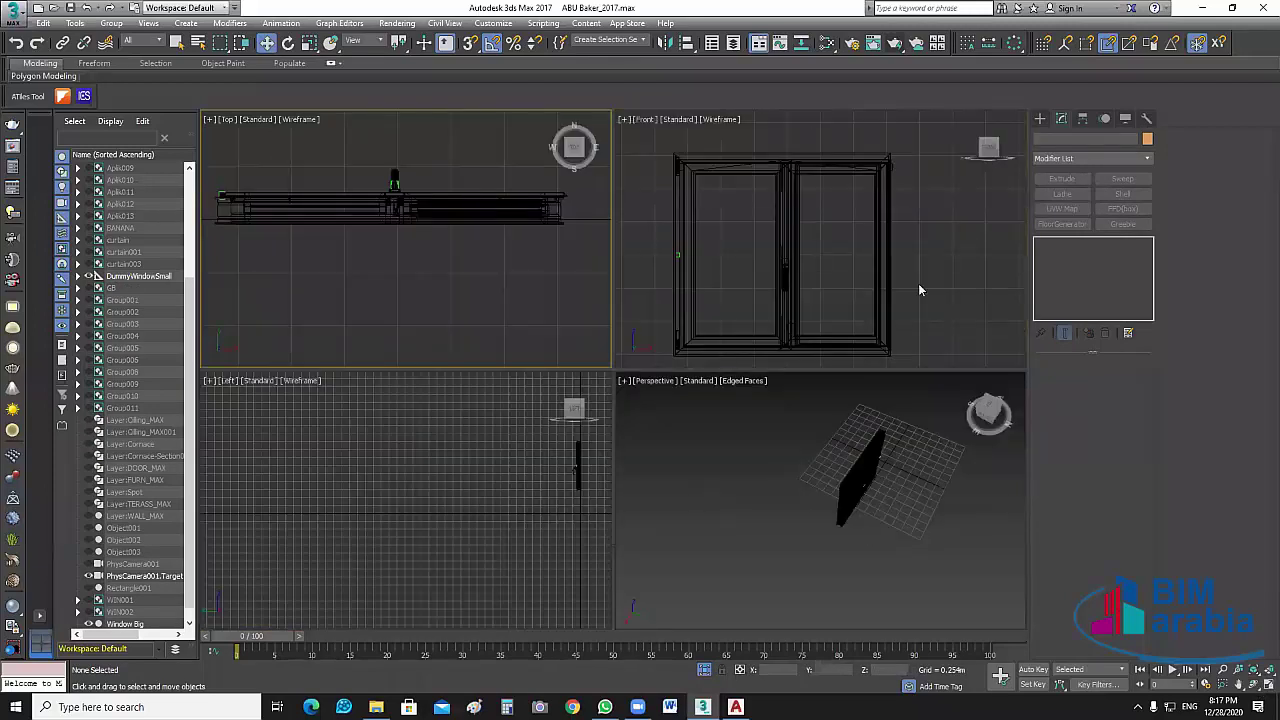
pyautogui.scroll(2, 769, 295)
pyautogui.scroll(-2, 814, 228)
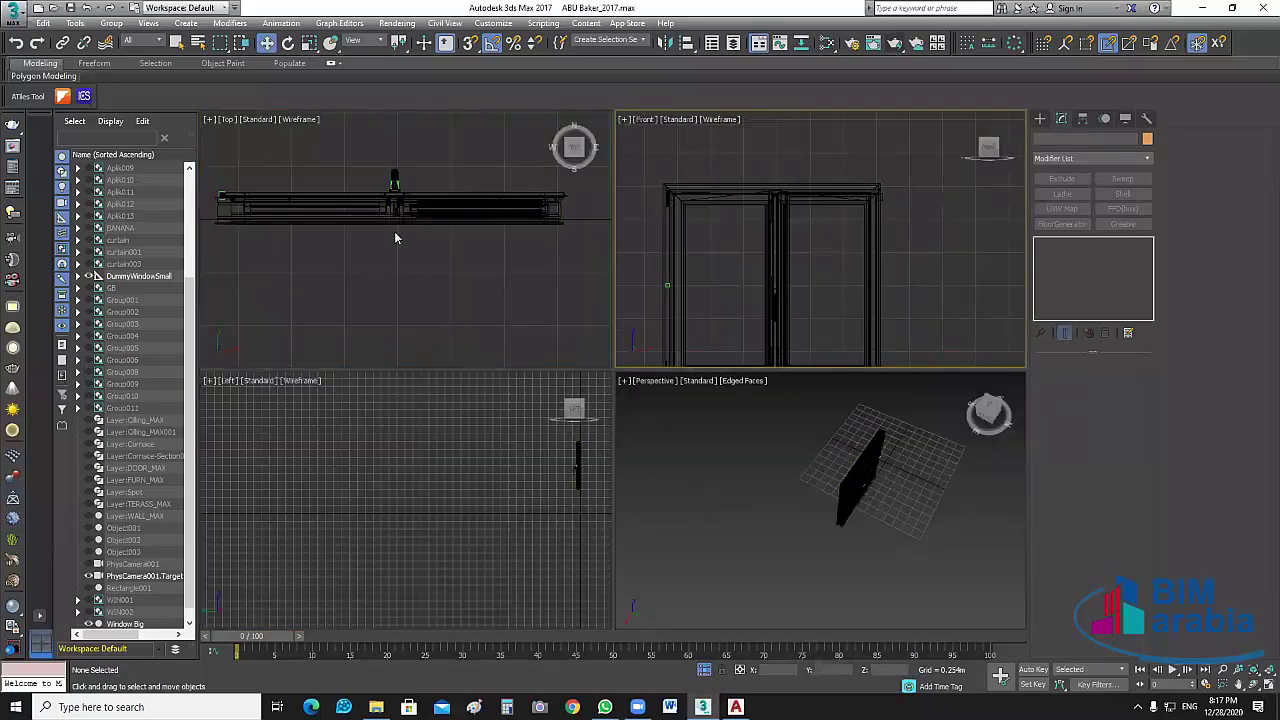
pyautogui.click(924, 553)
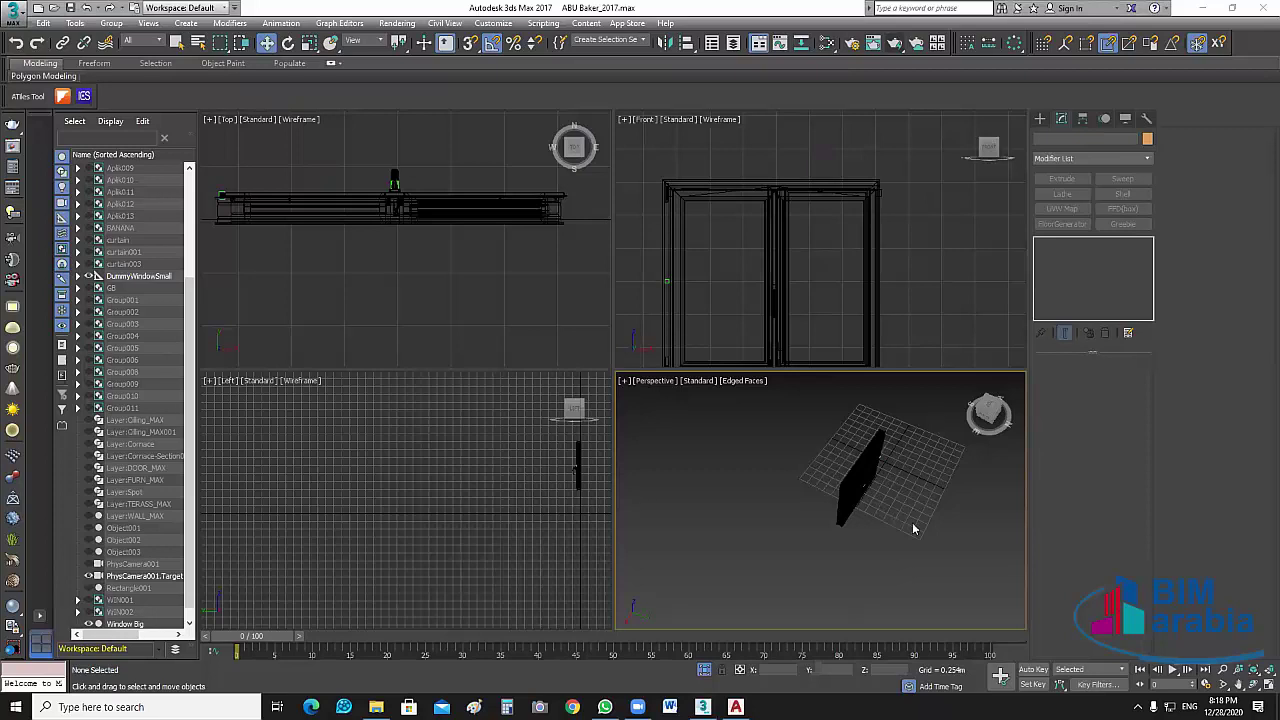
pyautogui.moveTo(890, 515); pyautogui.dragTo(836, 478, button='middle')
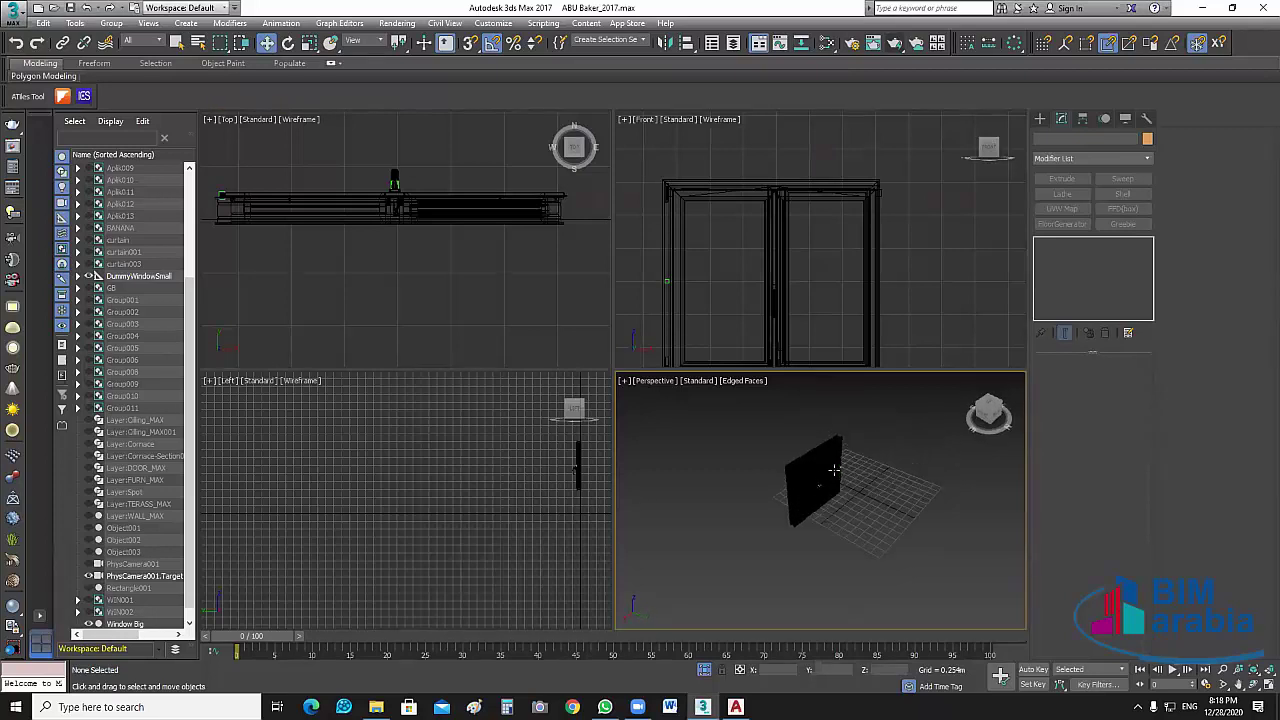
pyautogui.click(834, 470)
pyautogui.press('z')
pyautogui.scroll(-1, 910, 483)
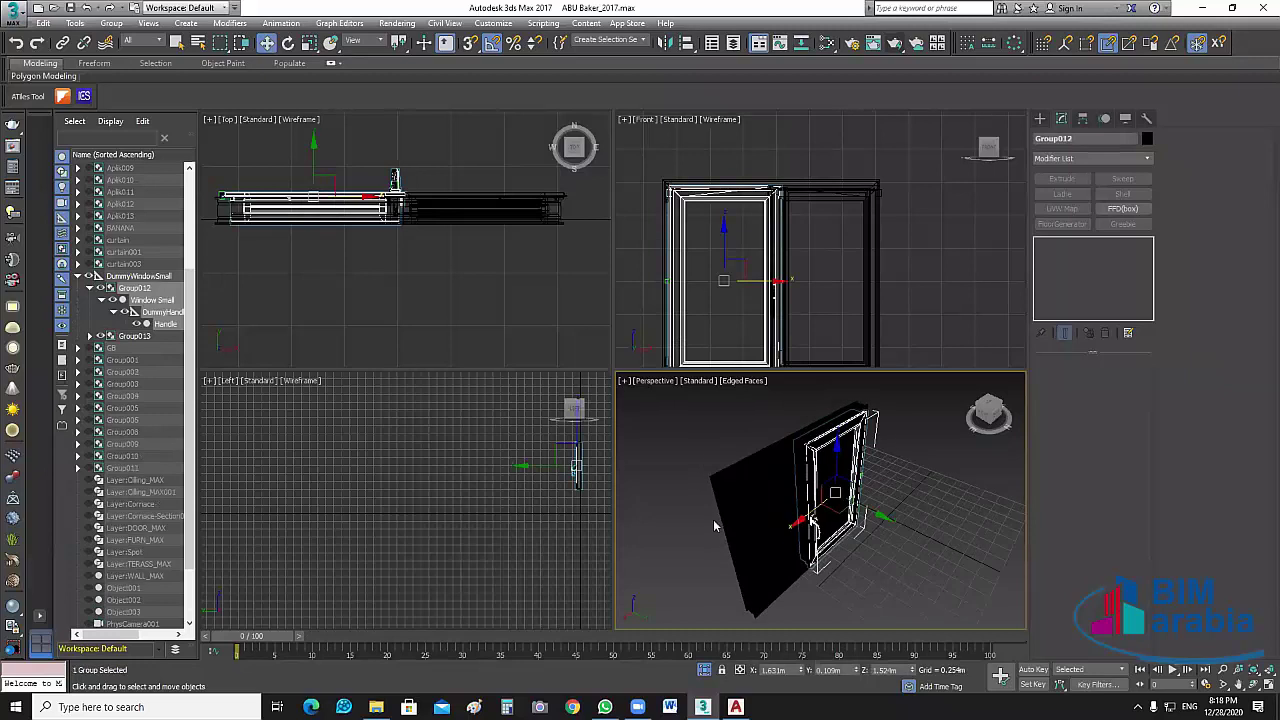
pyautogui.moveTo(713, 519); pyautogui.dragTo(916, 494)
pyautogui.click(937, 427)
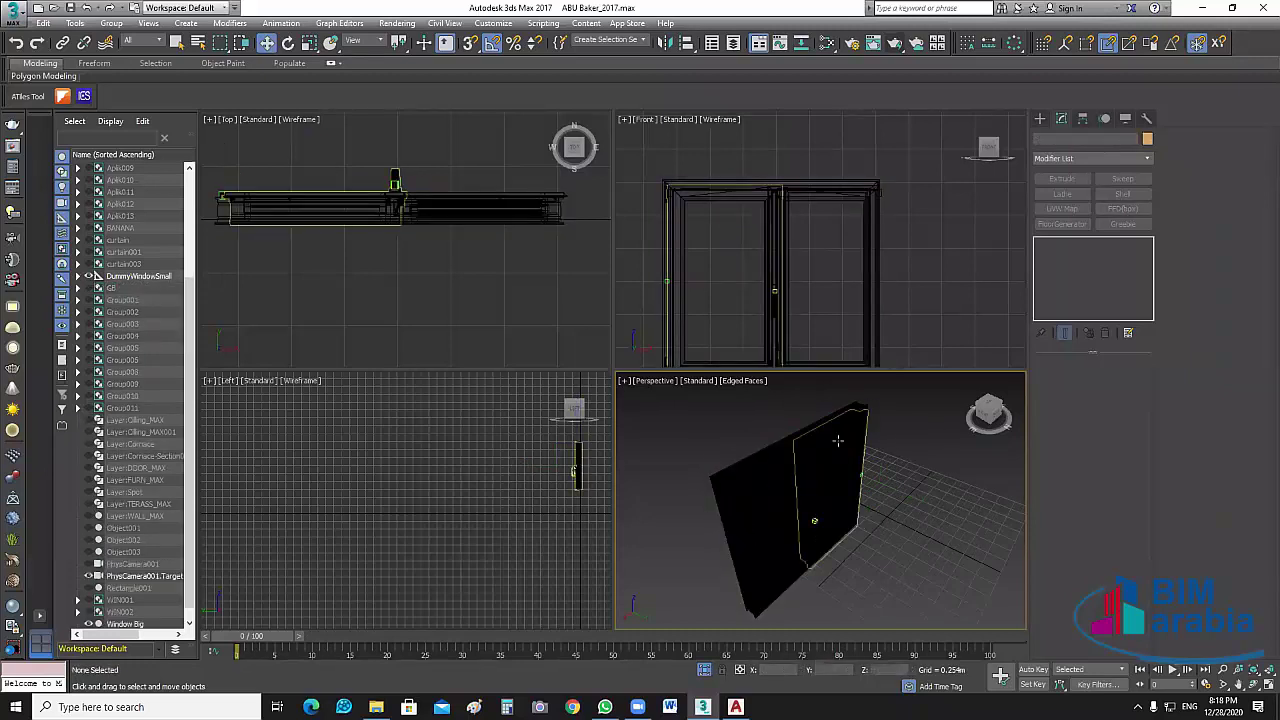
pyautogui.hotkey('ctrl', 'z')
# In the Front view, scale the left sash group to about 93% along X and move it about 0.04 m left.
pyautogui.moveTo(903, 274); pyautogui.dragTo(934, 246, button='middle')
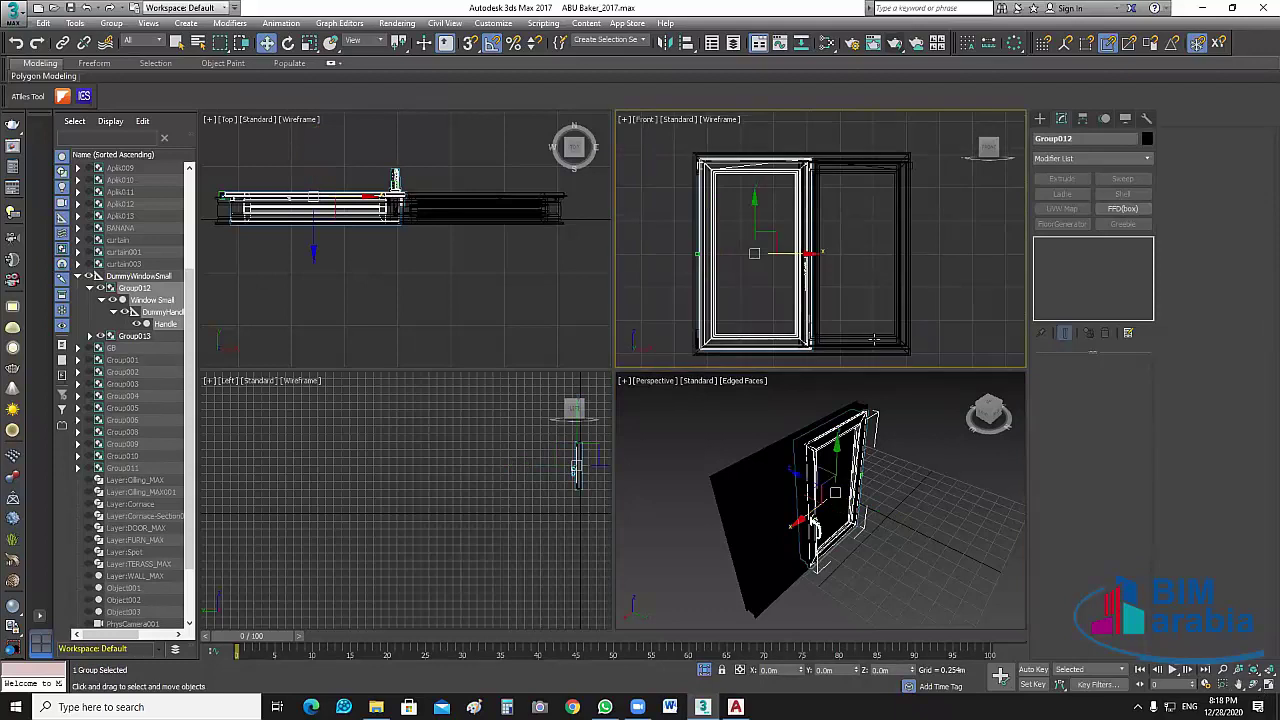
pyautogui.hotkey('alt', 'w')
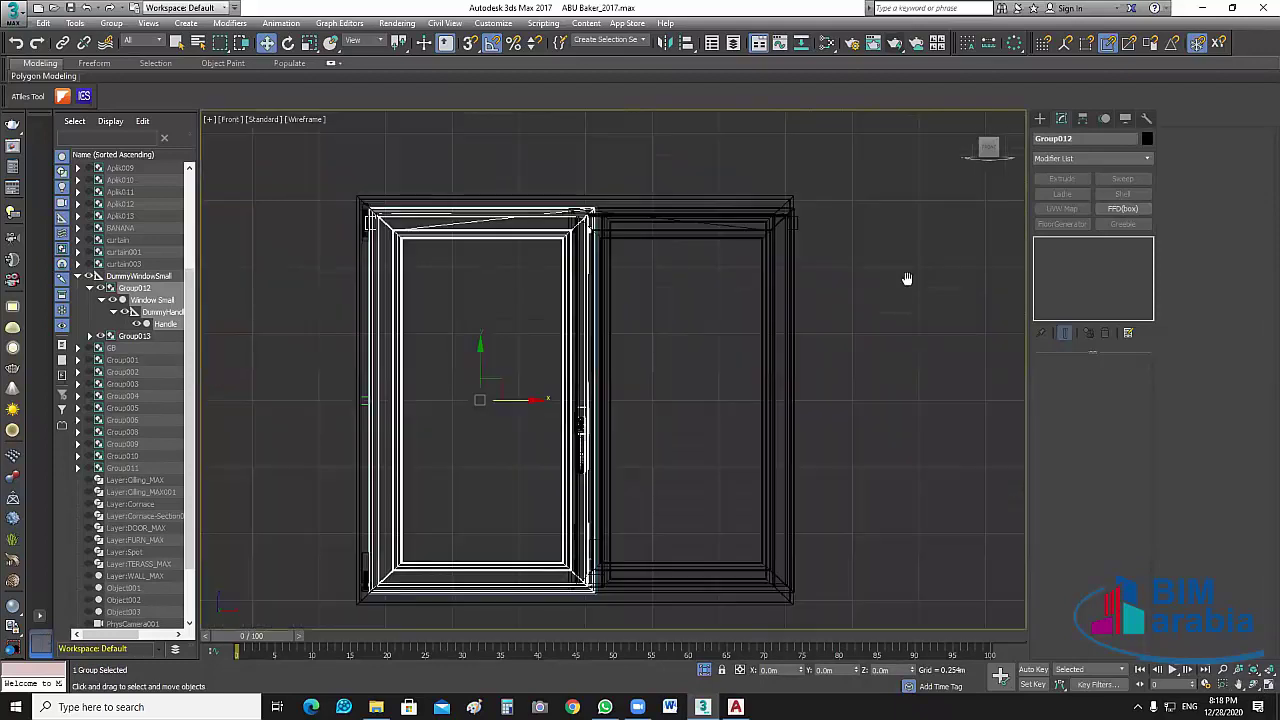
pyautogui.moveTo(907, 279); pyautogui.dragTo(908, 282, button='middle')
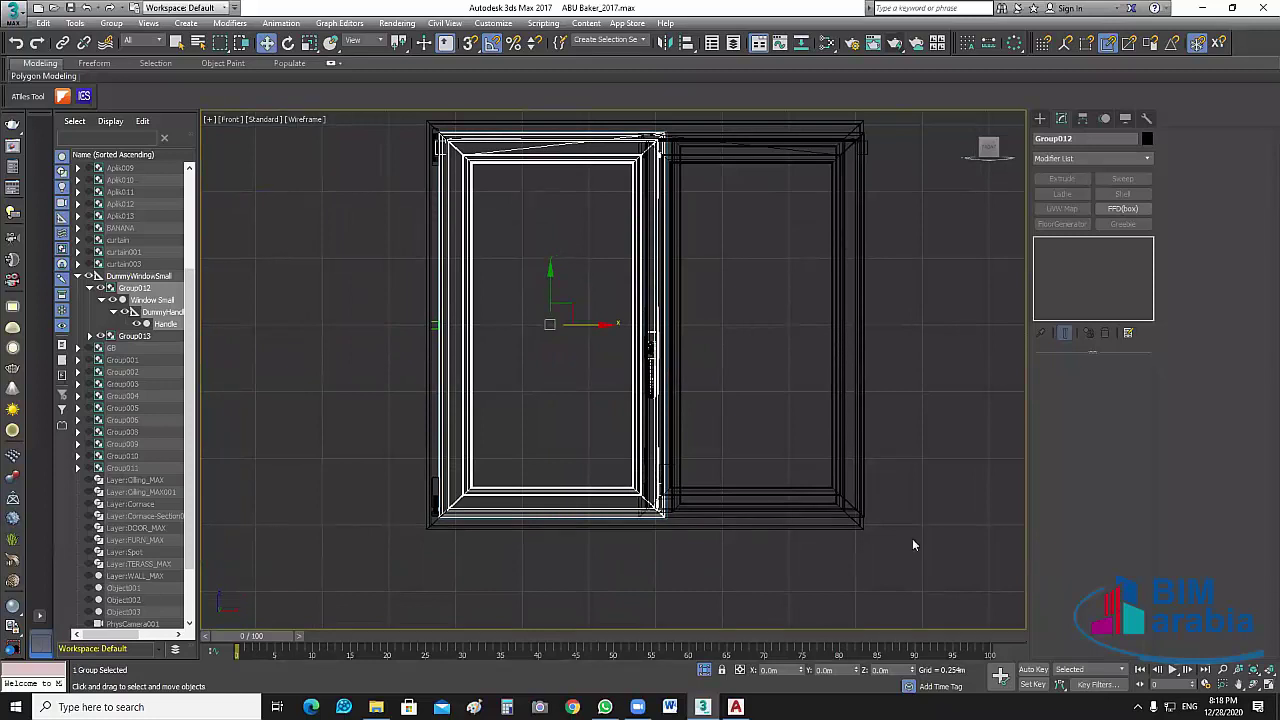
pyautogui.click(858, 501)
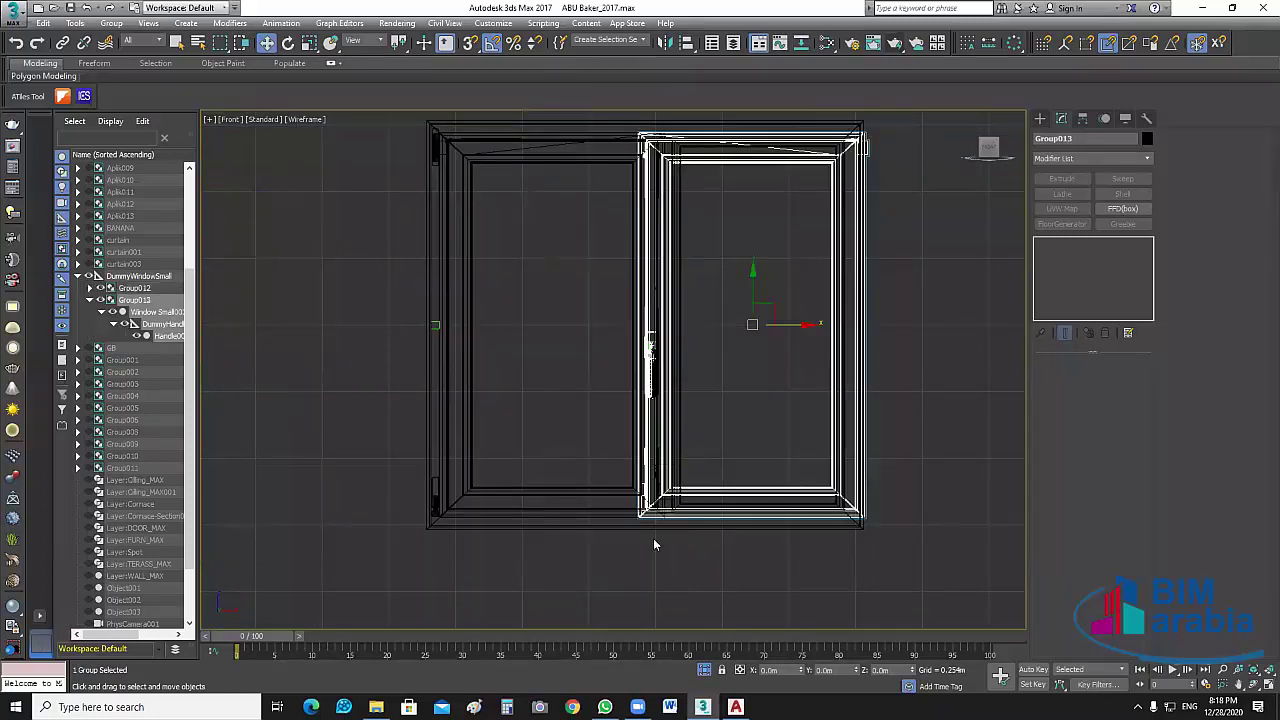
pyautogui.click(555, 515)
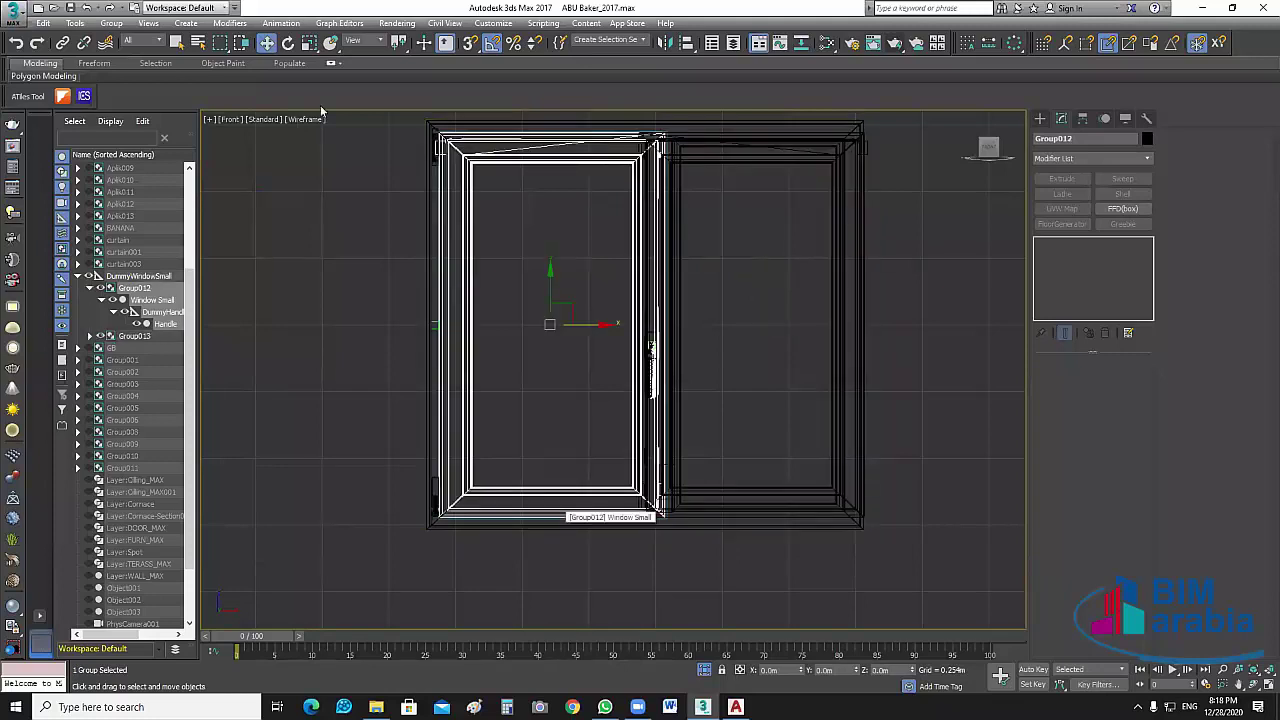
pyautogui.press('r')
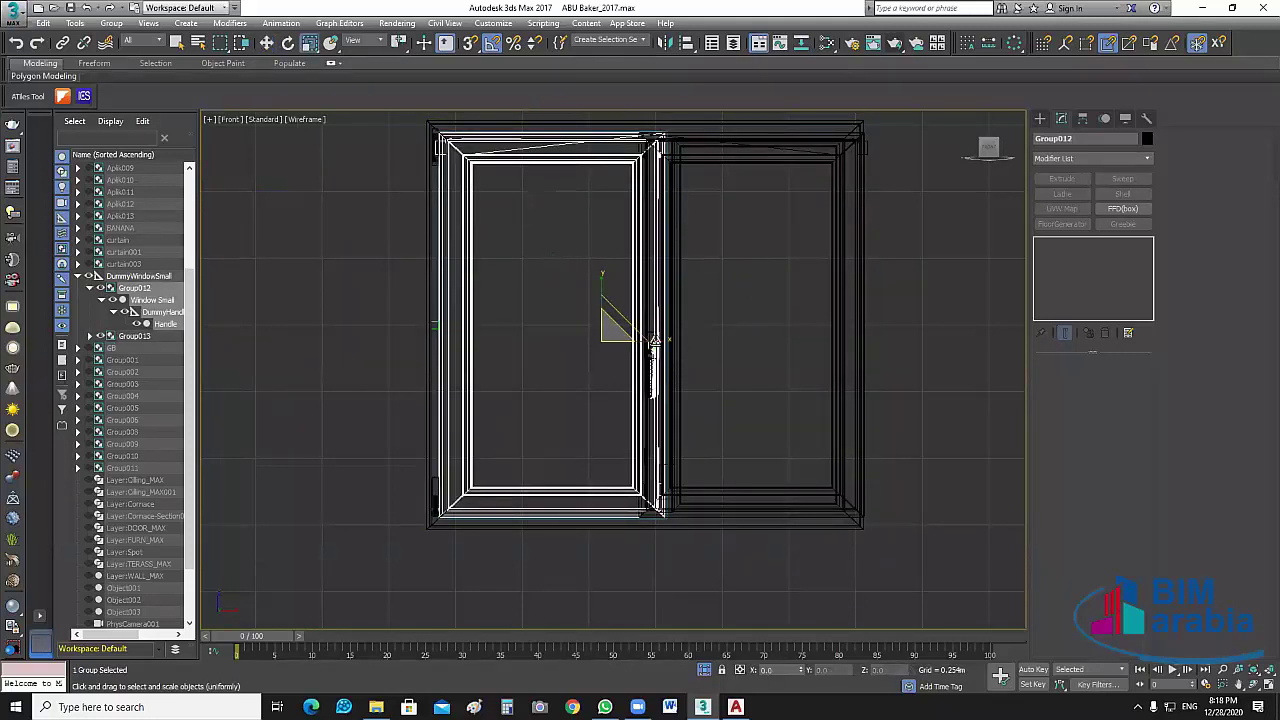
pyautogui.moveTo(651, 342); pyautogui.dragTo(664, 360)
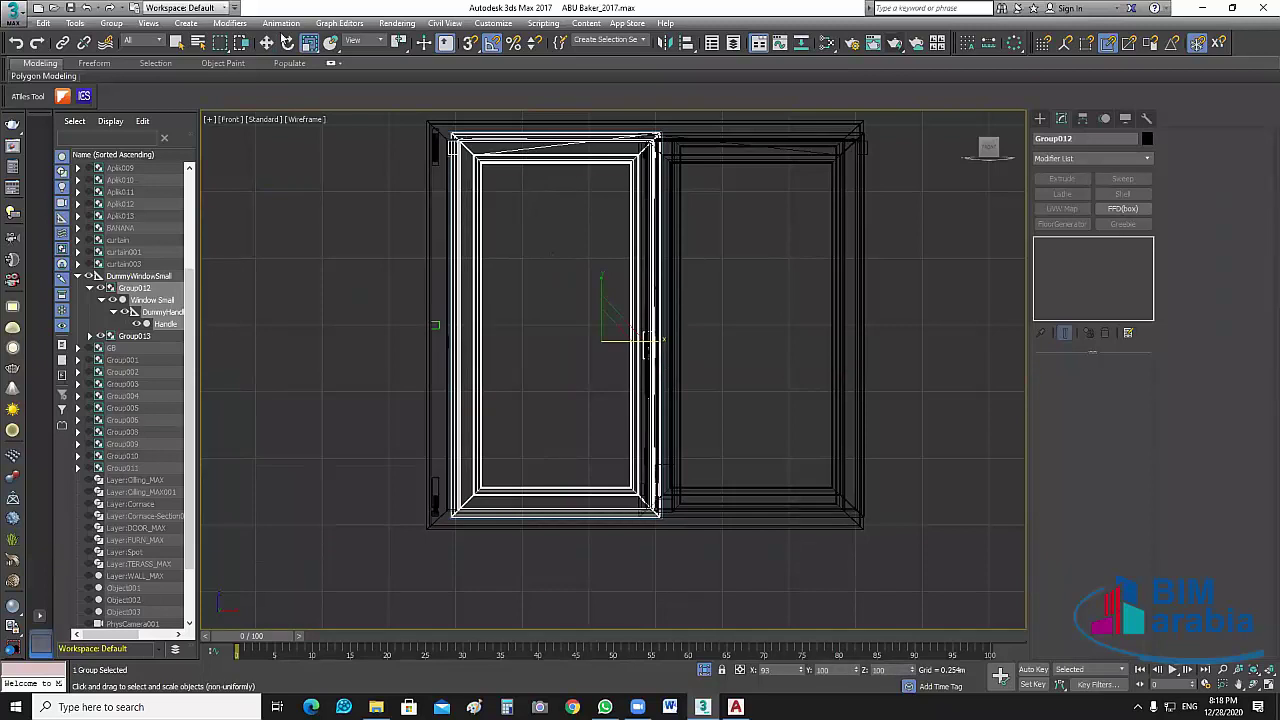
pyautogui.press('w')
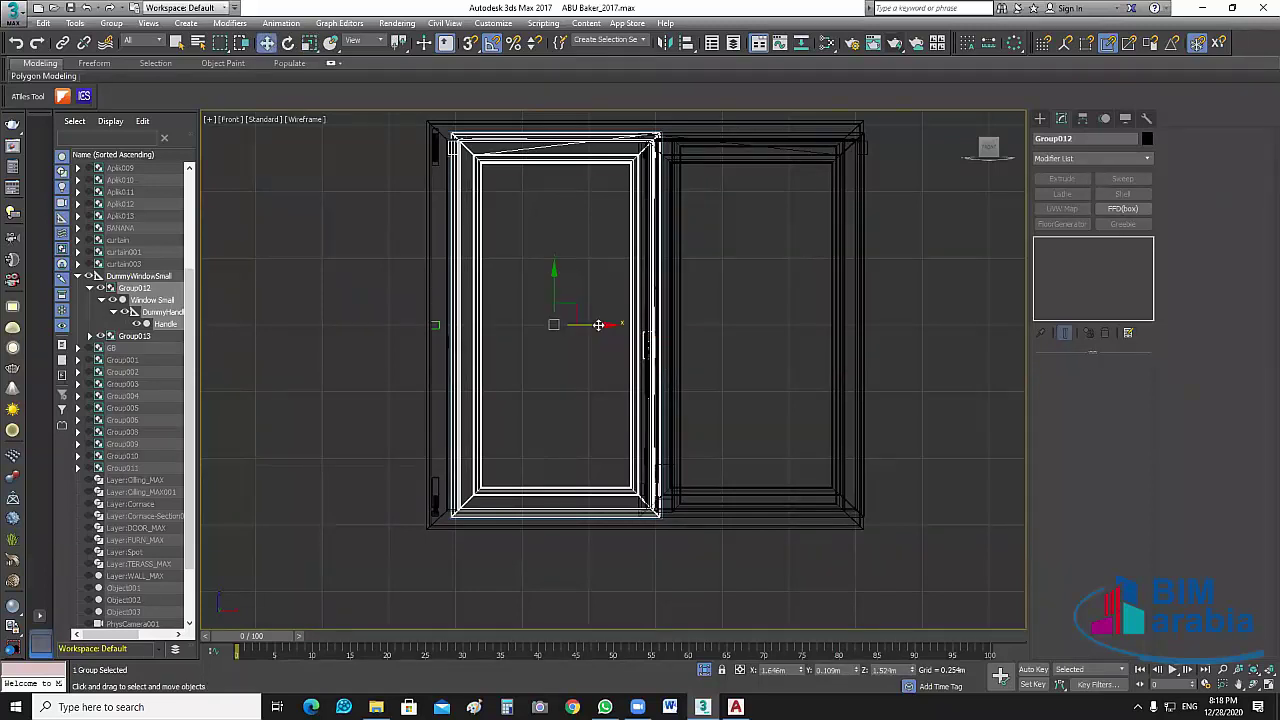
pyautogui.moveTo(598, 325); pyautogui.dragTo(588, 326)
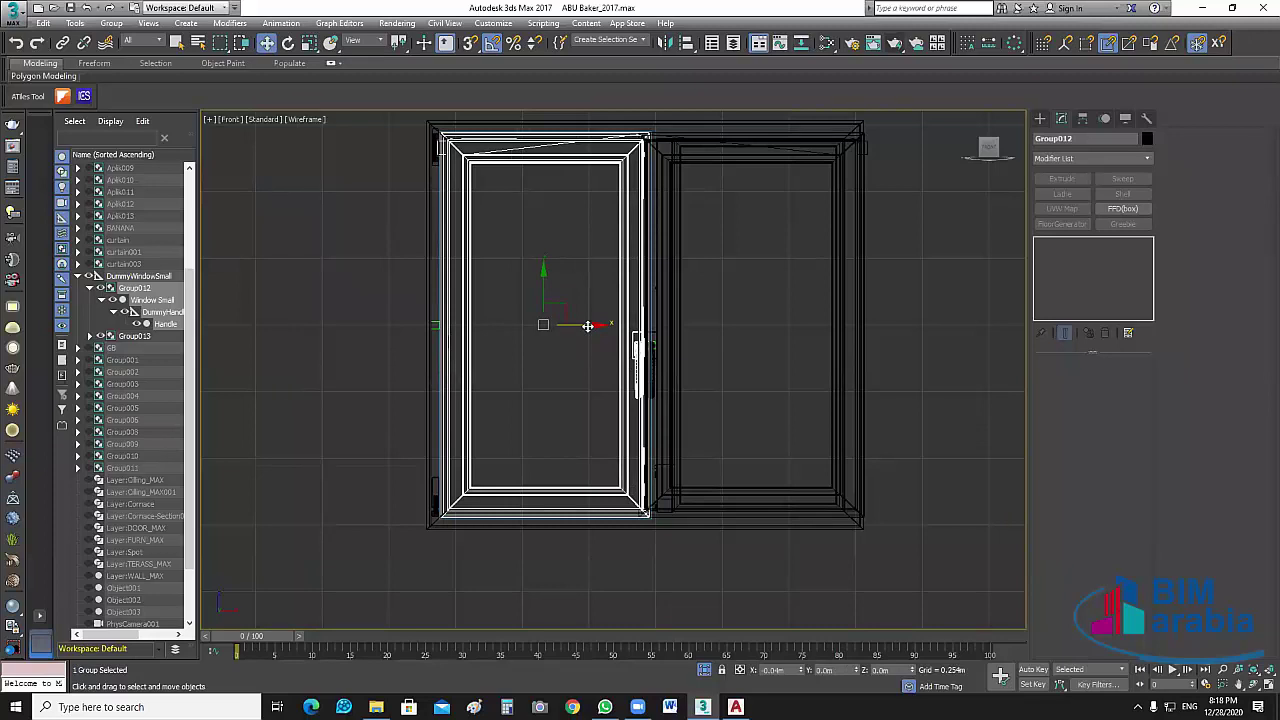
# In the Front view, scale the right sash group to about 91% along X.
pyautogui.click(675, 385)
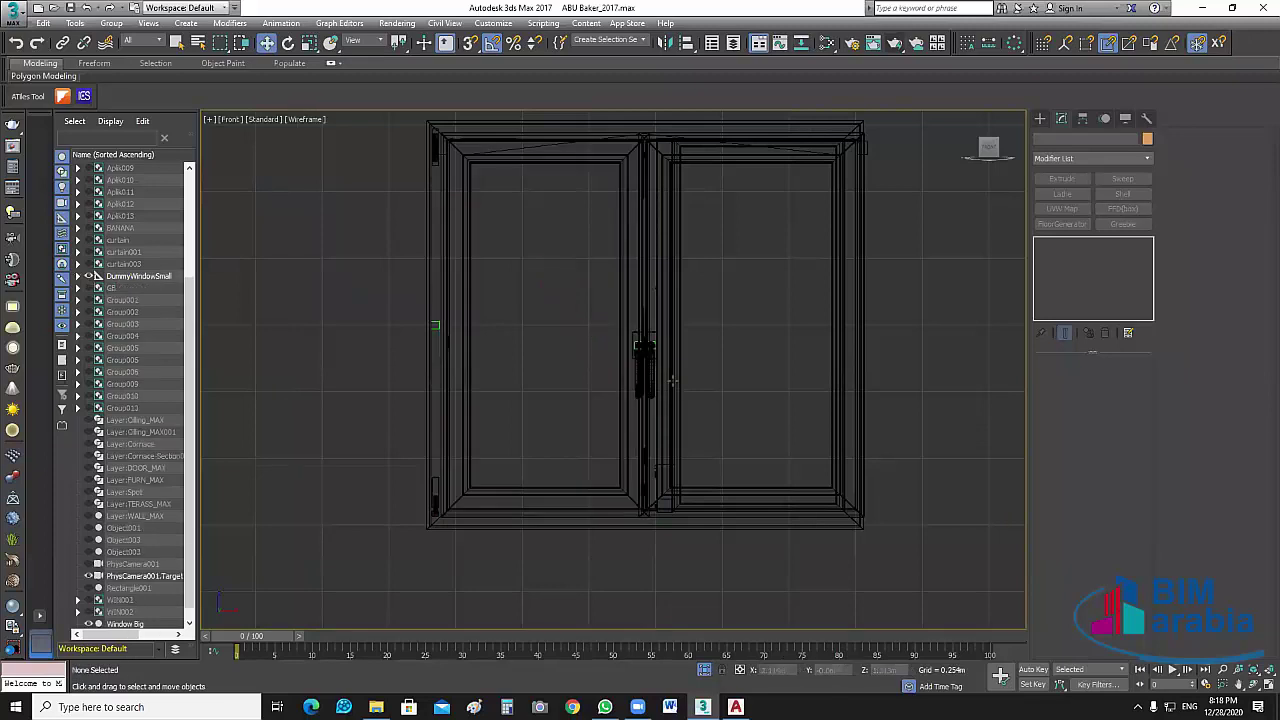
pyautogui.click(694, 436)
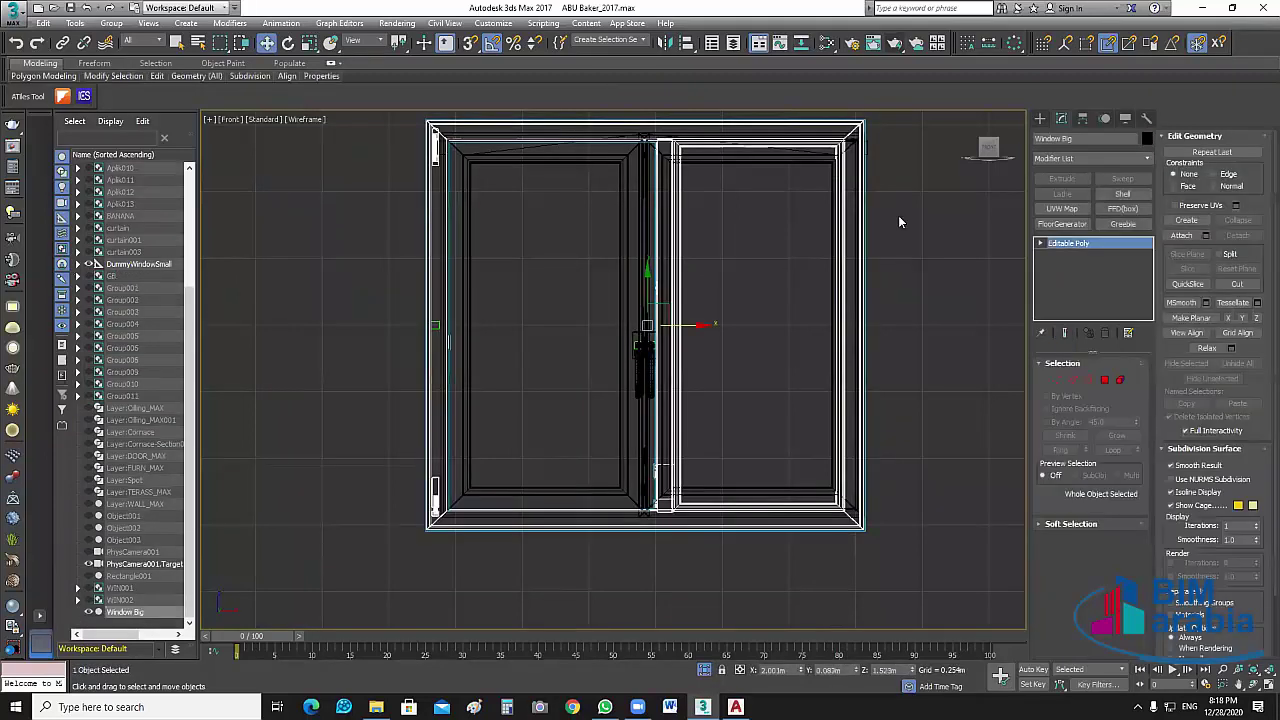
pyautogui.click(785, 165)
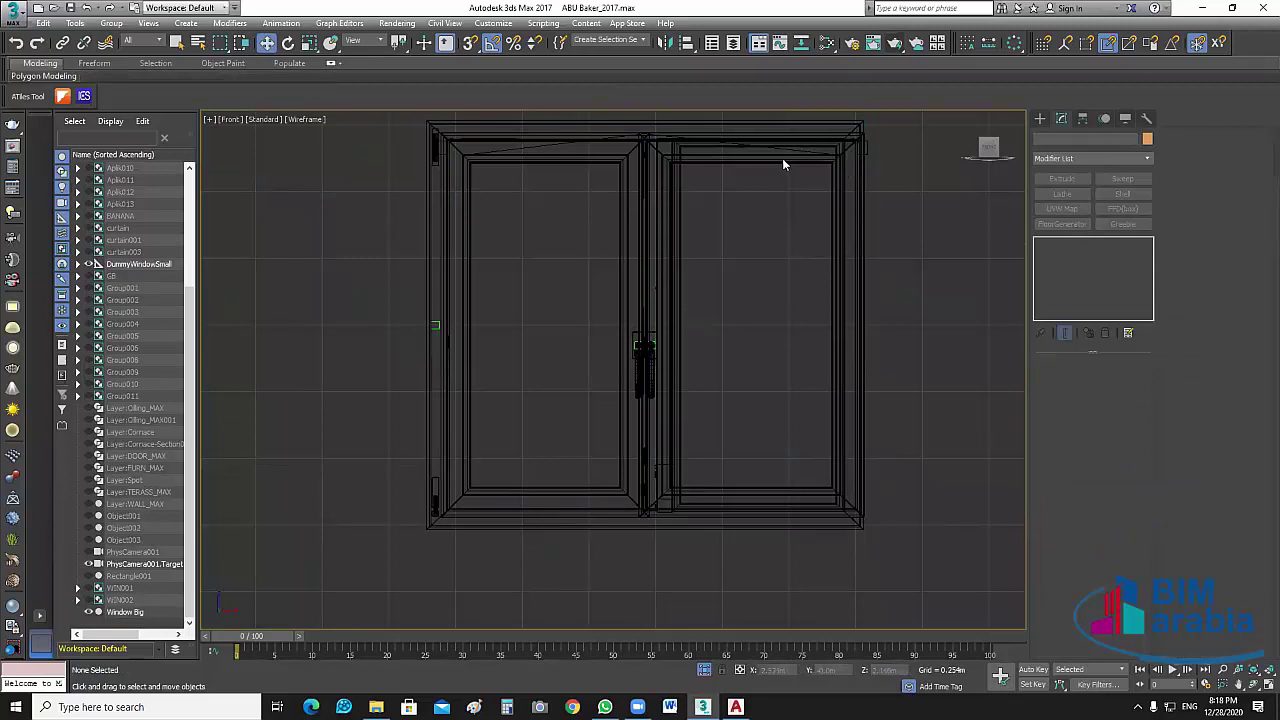
pyautogui.click(718, 162)
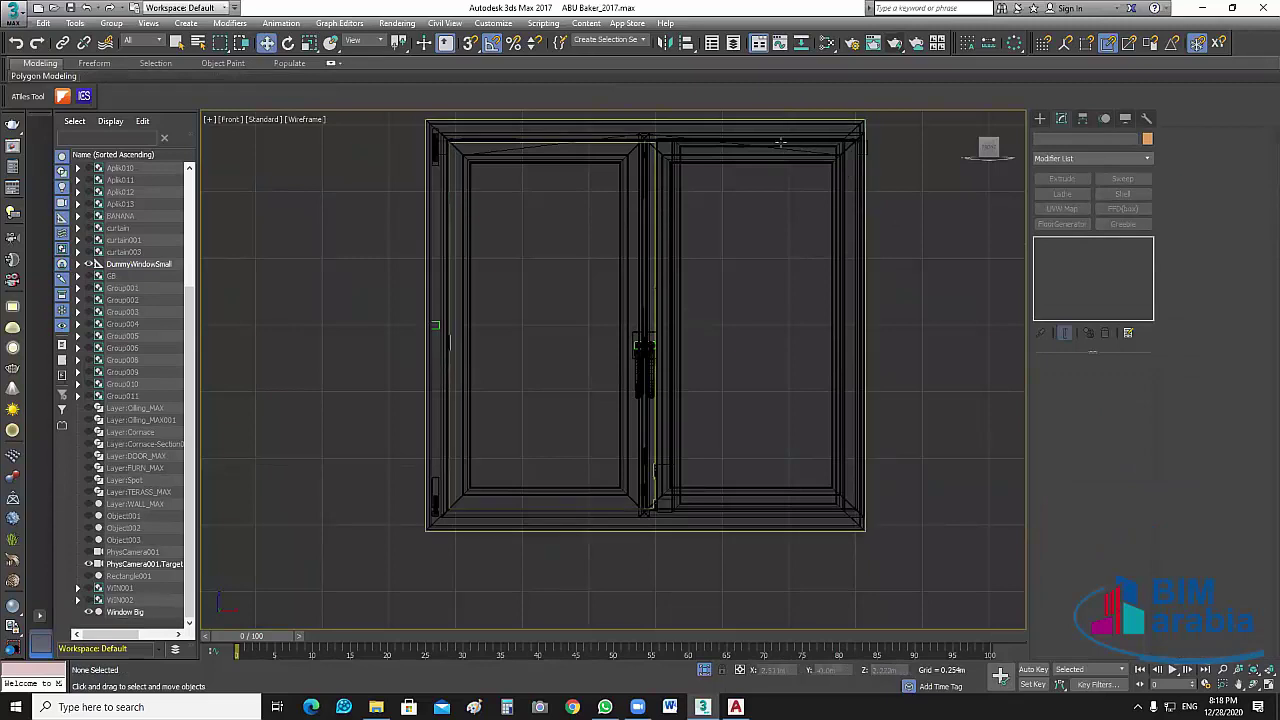
pyautogui.click(717, 166)
pyautogui.click(830, 356)
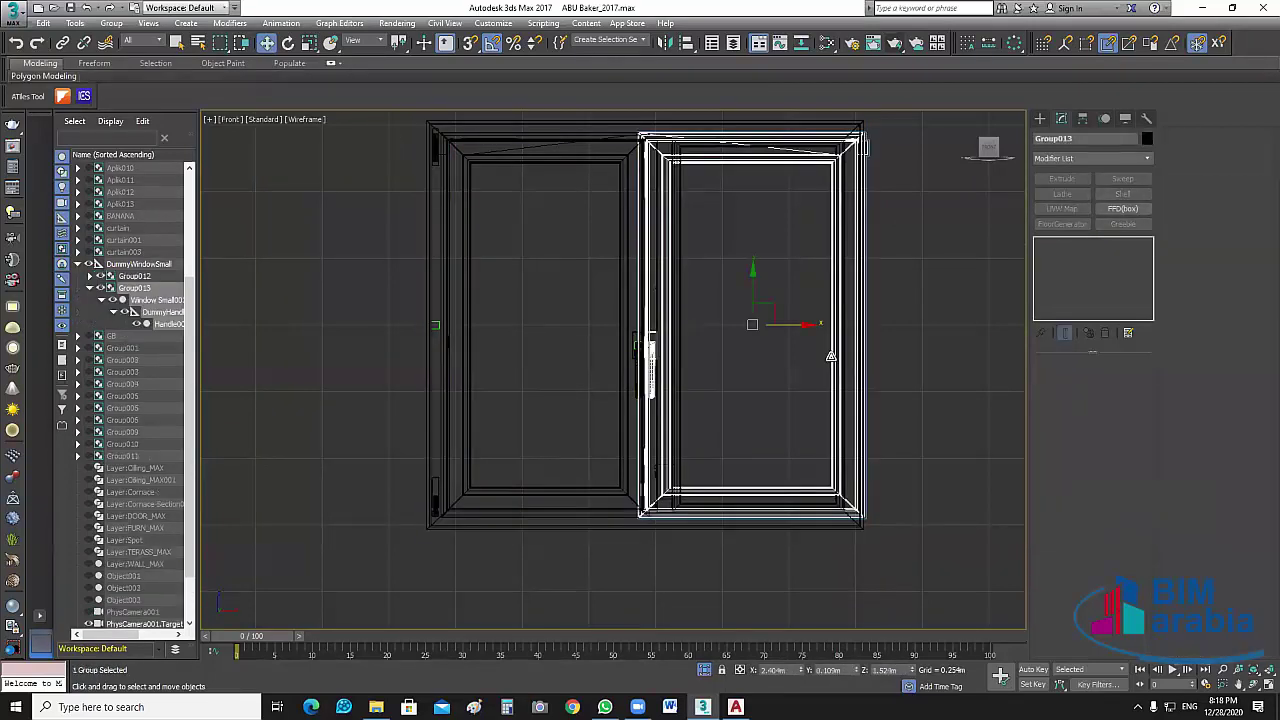
pyautogui.press('r')
pyautogui.moveTo(751, 340); pyautogui.dragTo(747, 340)
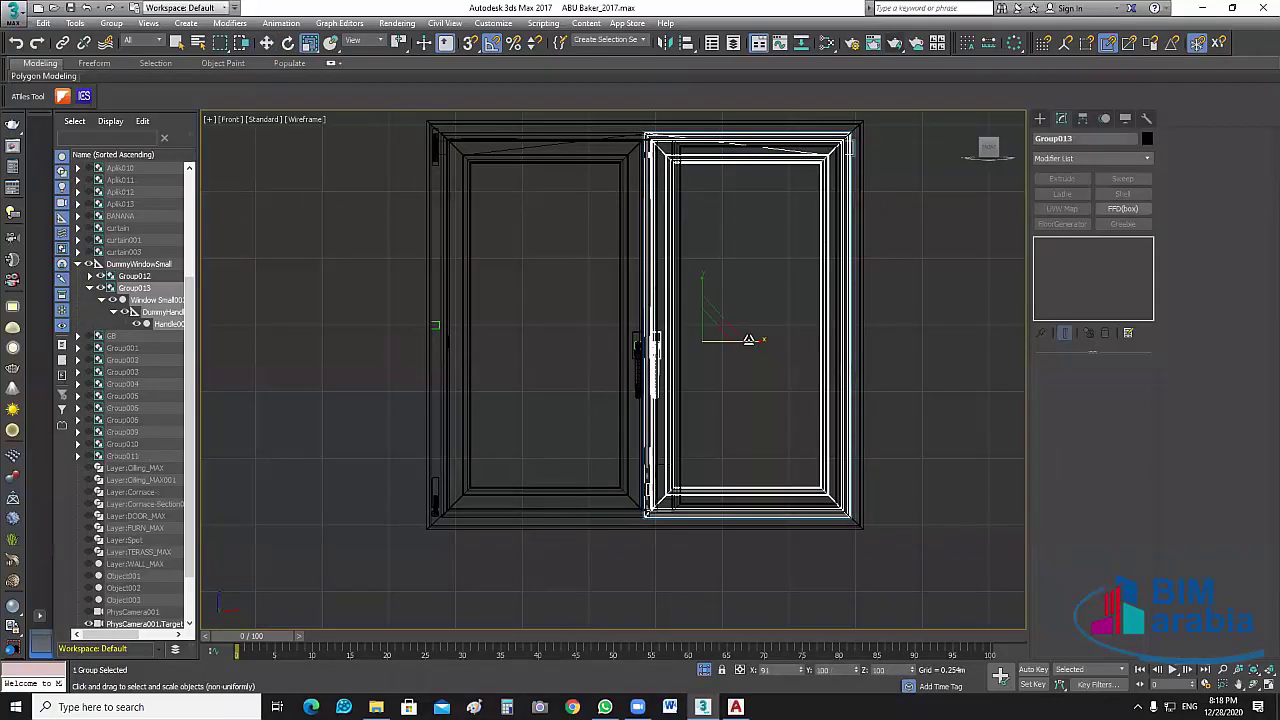
pyautogui.click(929, 363)
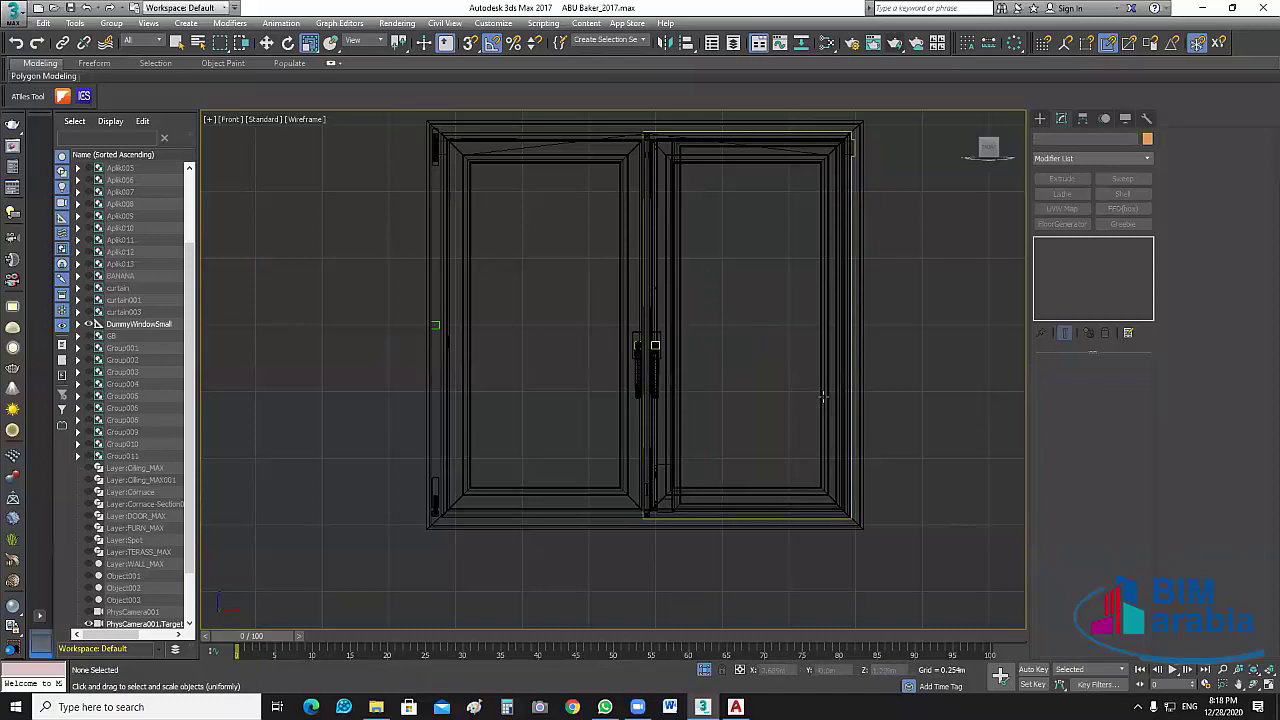
pyautogui.click(822, 397)
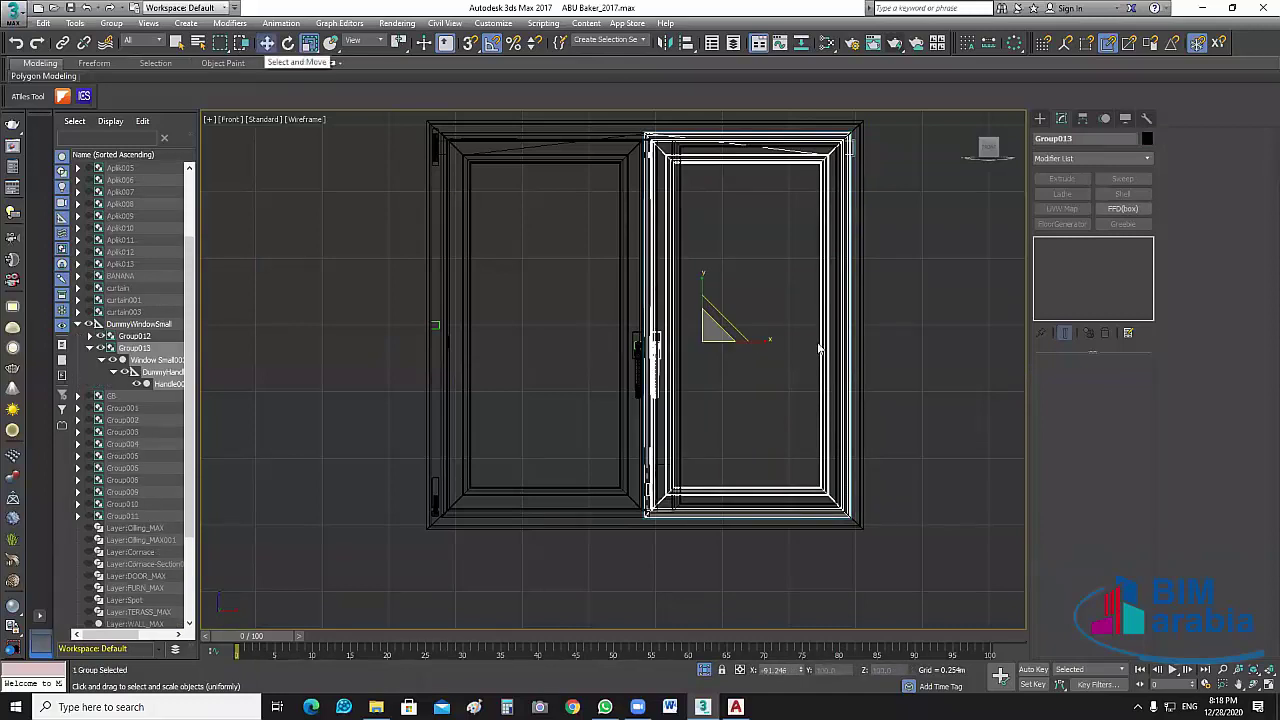
# Move the left sash group about 0.01 m left along X within the frame.
pyautogui.press('w')
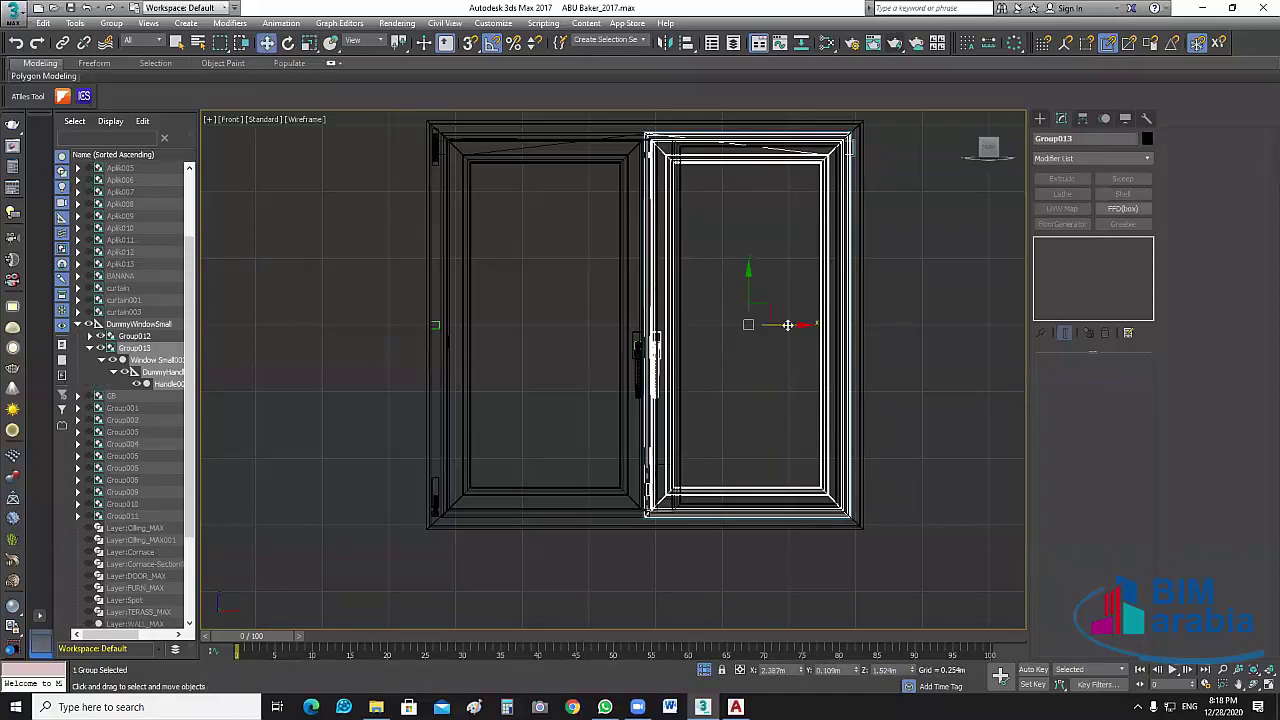
pyautogui.click(455, 382)
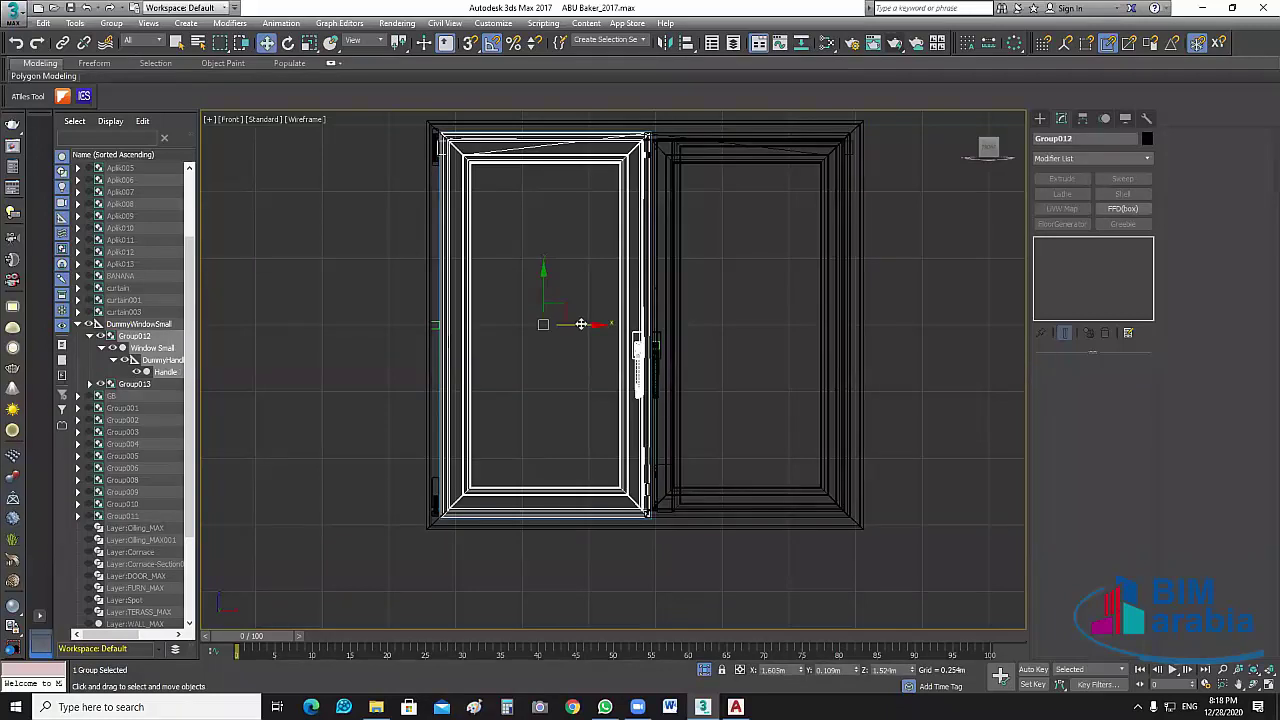
pyautogui.moveTo(581, 324); pyautogui.dragTo(579, 324)
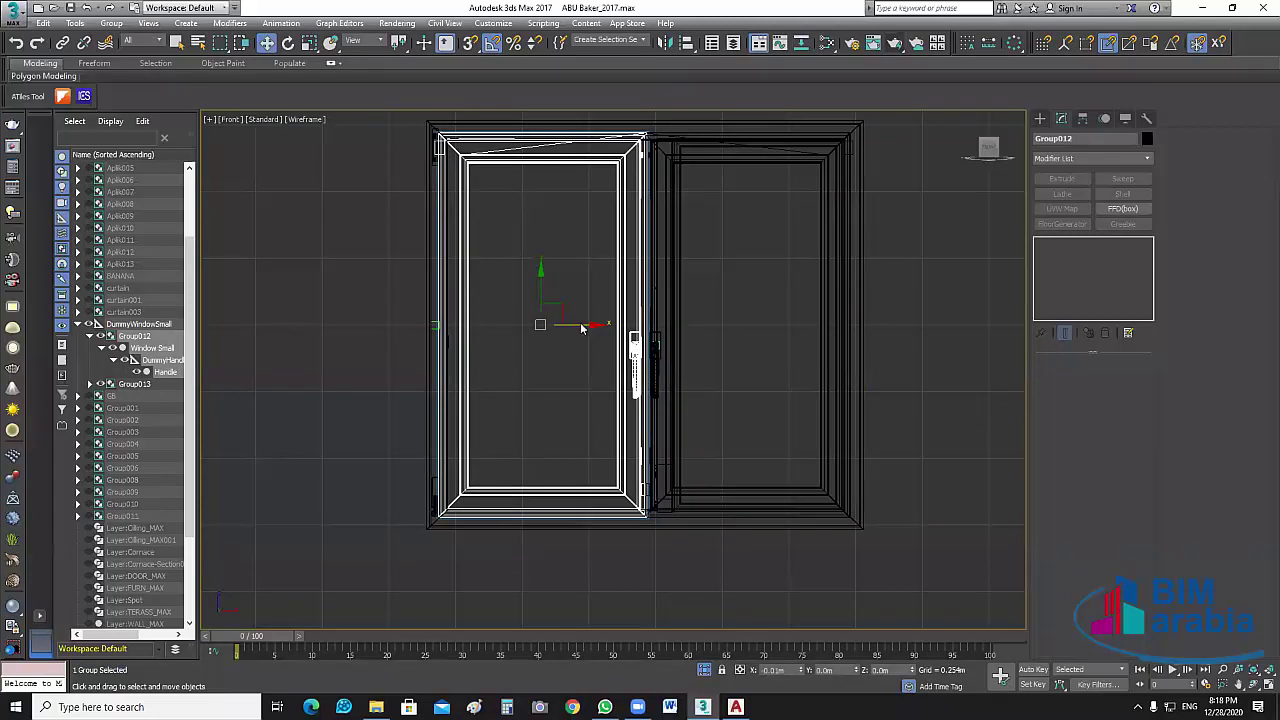
# Examine how both sashes sit in the frame and inspect the hinge at the frame's lower-left corner.
pyautogui.click(663, 346)
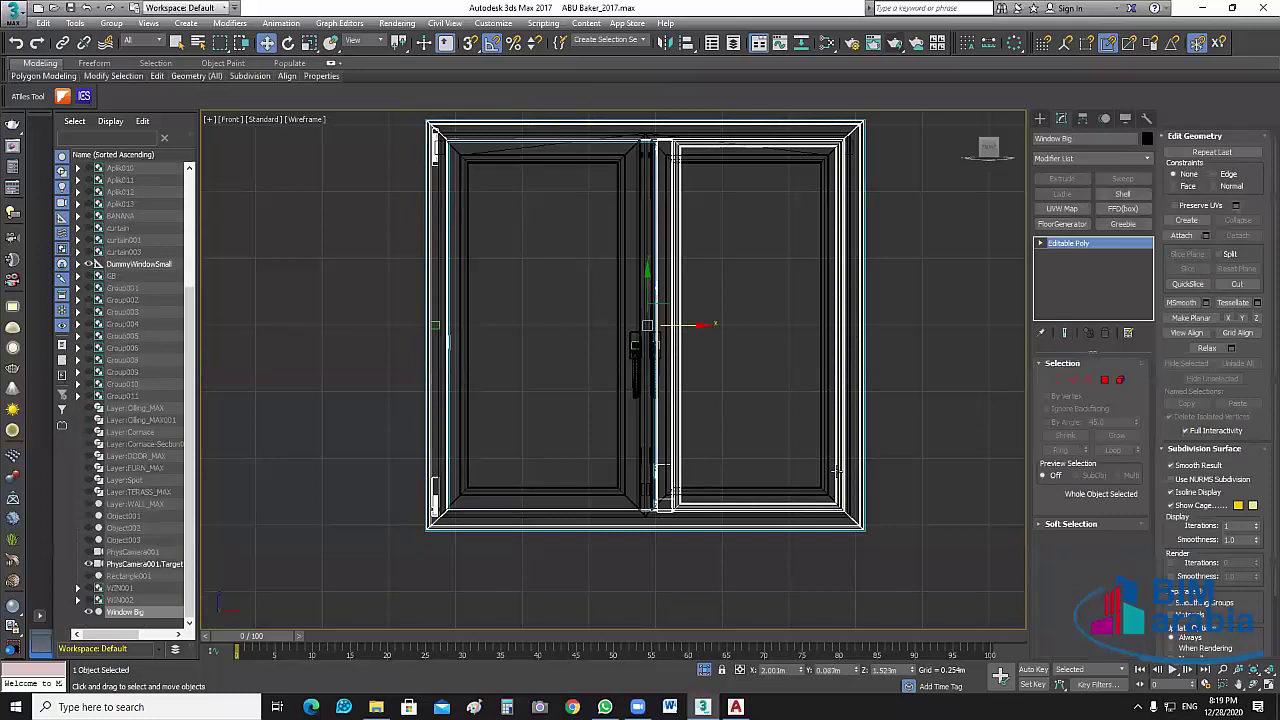
pyautogui.click(825, 471)
pyautogui.click(785, 326)
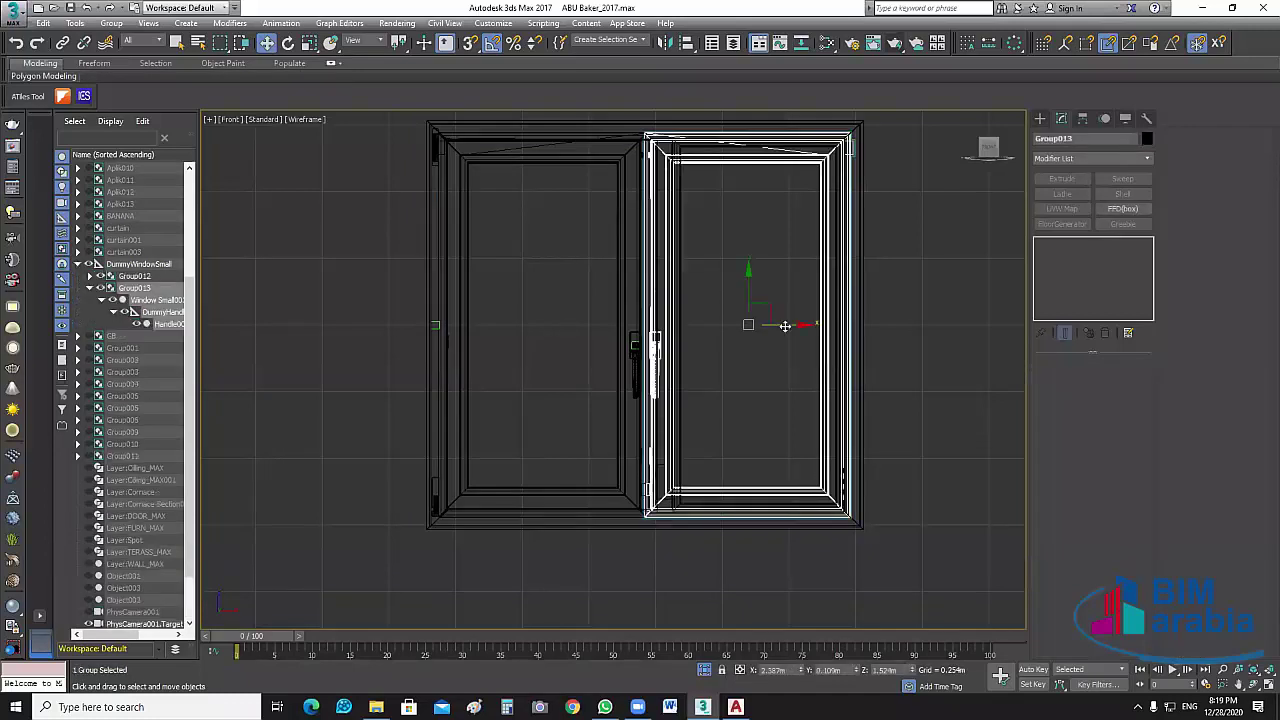
pyautogui.click(430, 524)
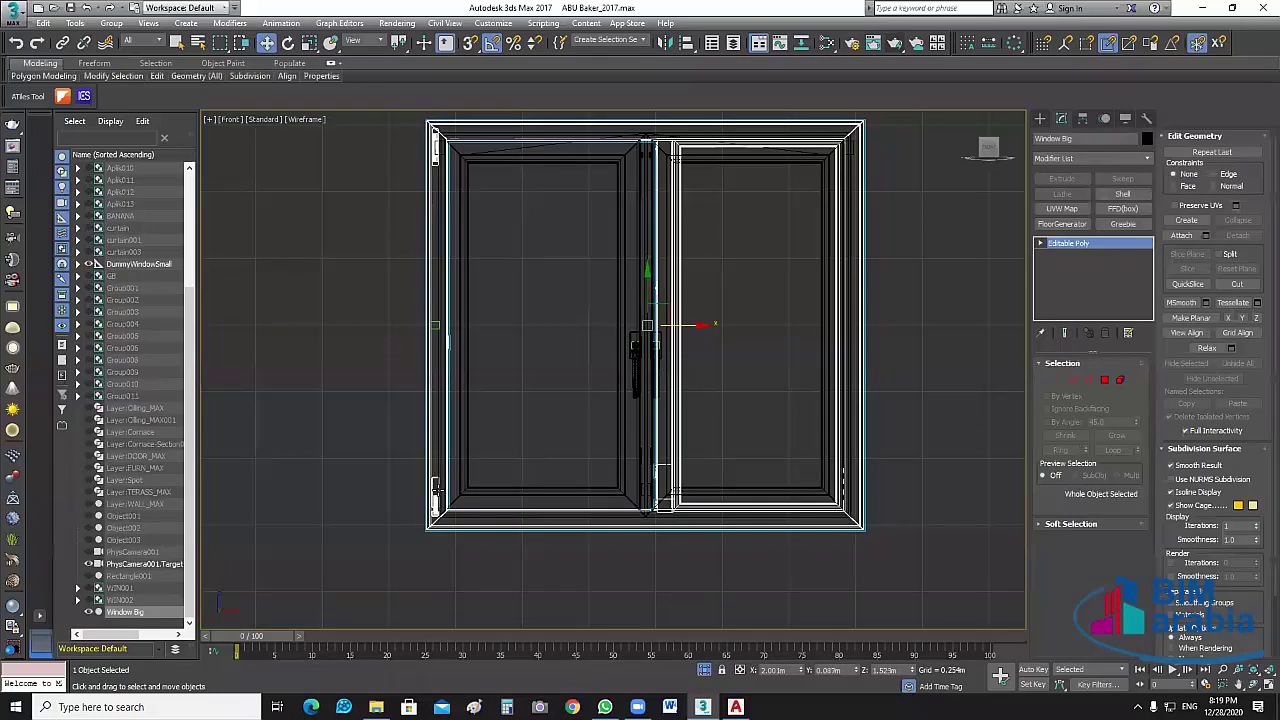
pyautogui.scroll(5, 428, 541)
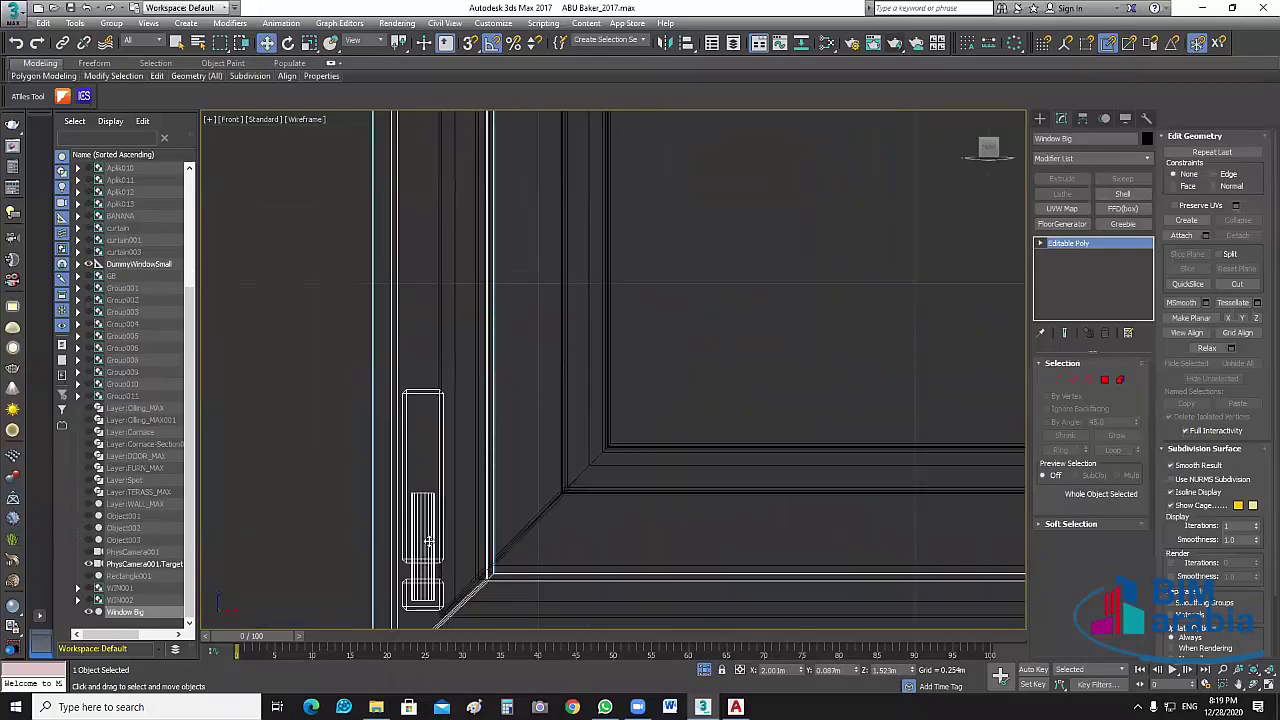
pyautogui.scroll(-3, 366, 375)
pyautogui.moveTo(415, 403); pyautogui.dragTo(466, 355, button='middle')
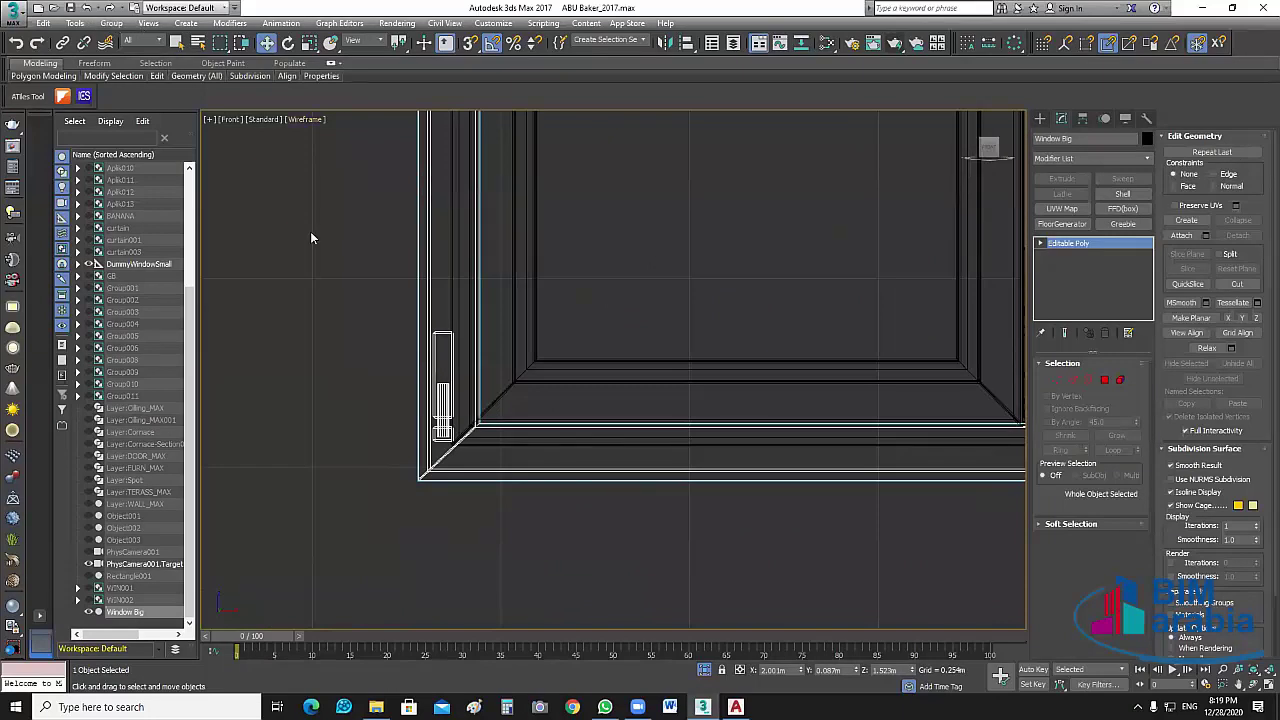
pyautogui.scroll(-3, 674, 340)
pyautogui.scroll(-2, 858, 337)
pyautogui.moveTo(849, 281); pyautogui.dragTo(857, 331, button='middle')
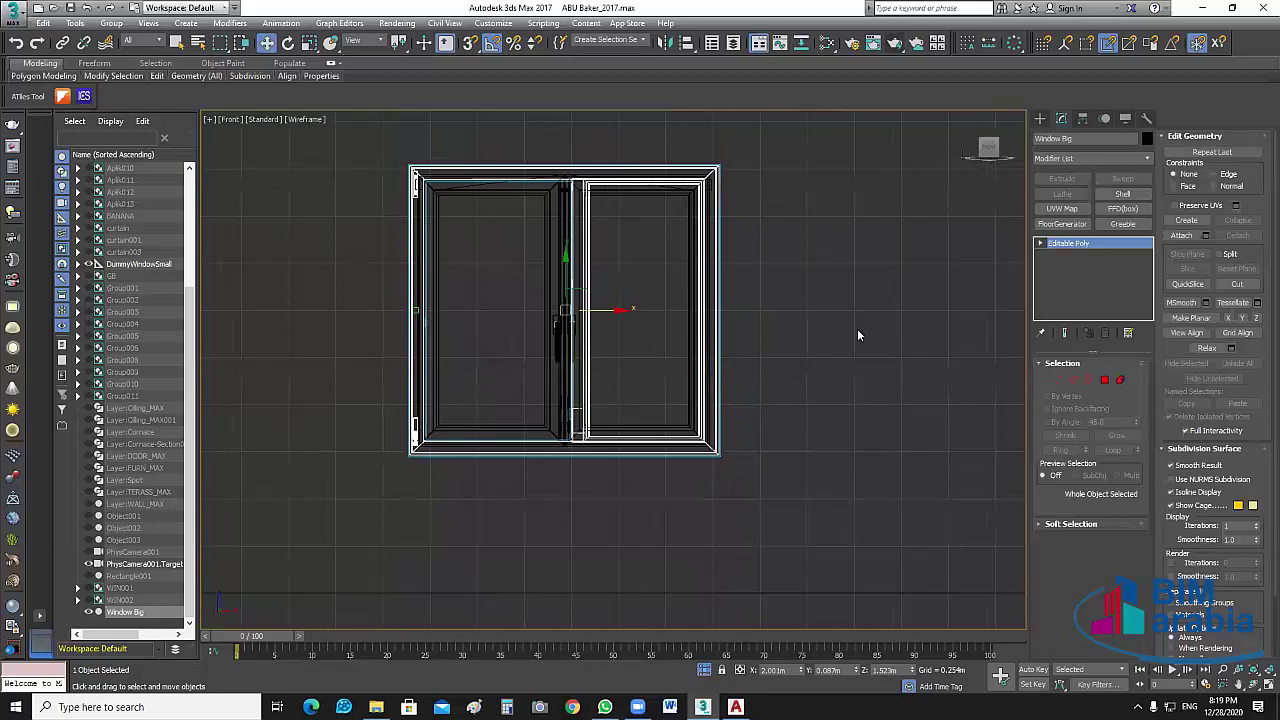
# Examine the left sash group's upper and lower corners against the surrounding frame and hinges.
pyautogui.click(857, 331)
pyautogui.click(557, 195)
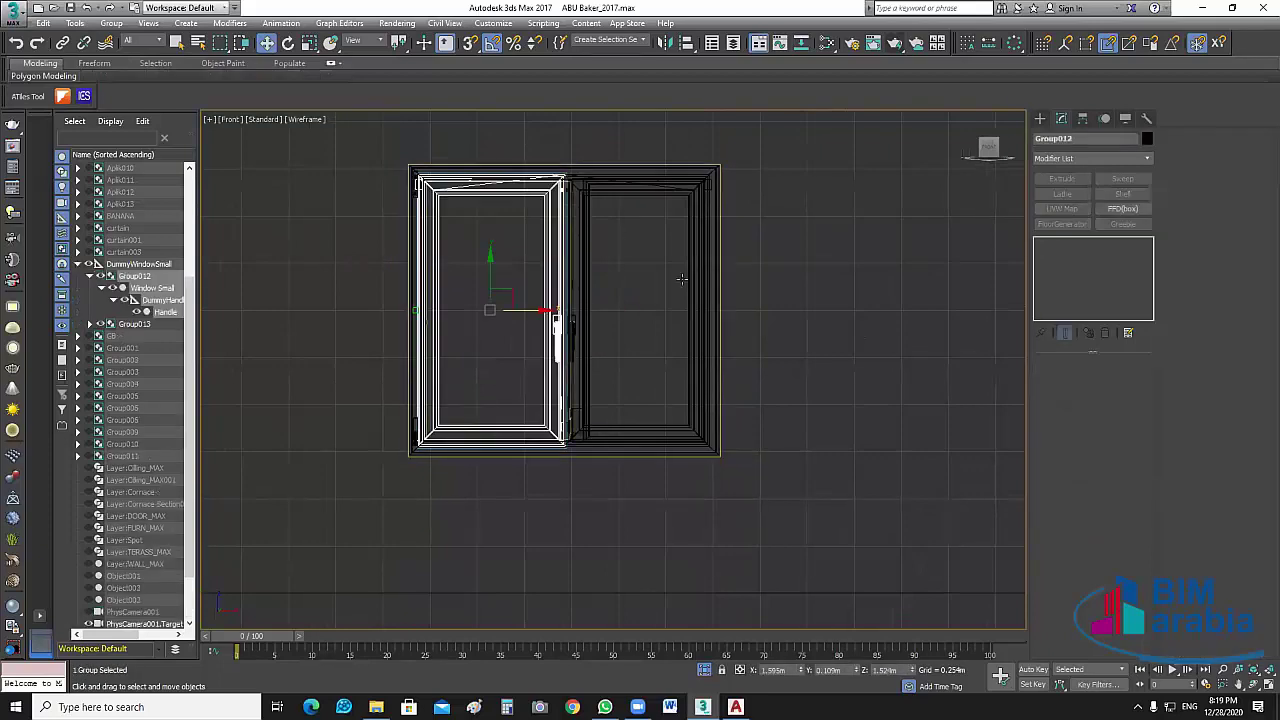
pyautogui.click(423, 172)
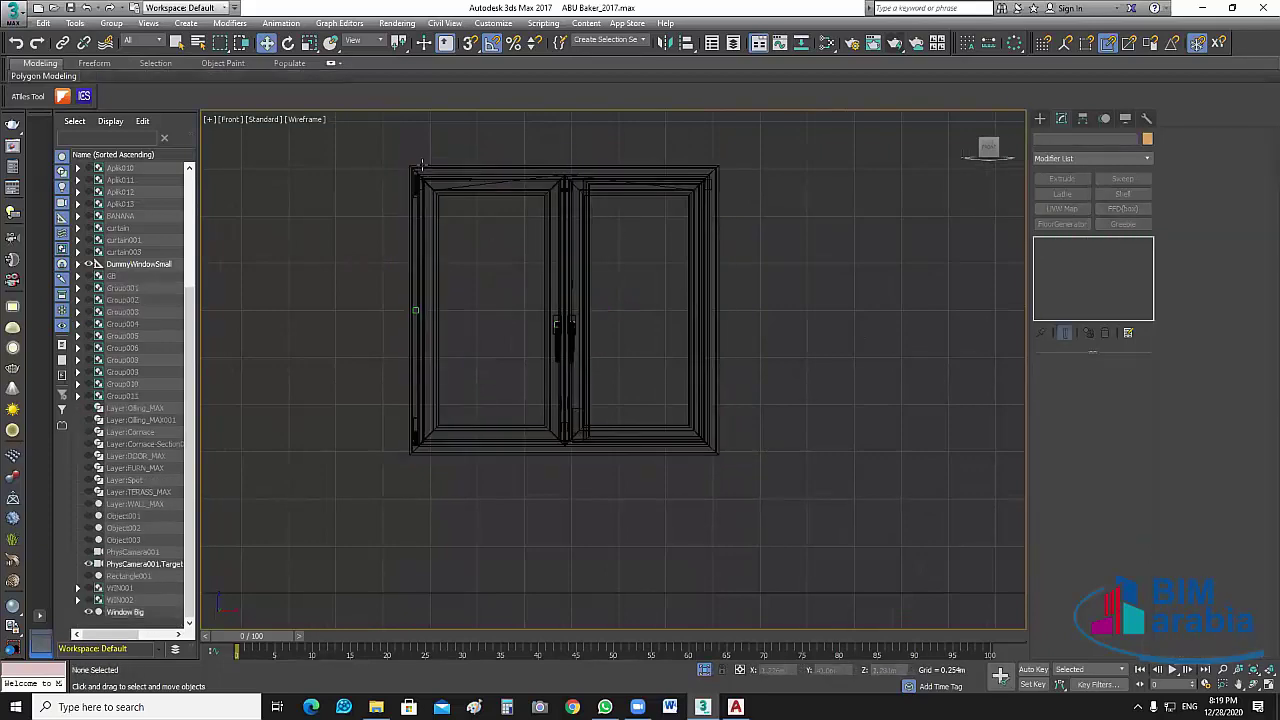
pyautogui.scroll(3, 424, 176)
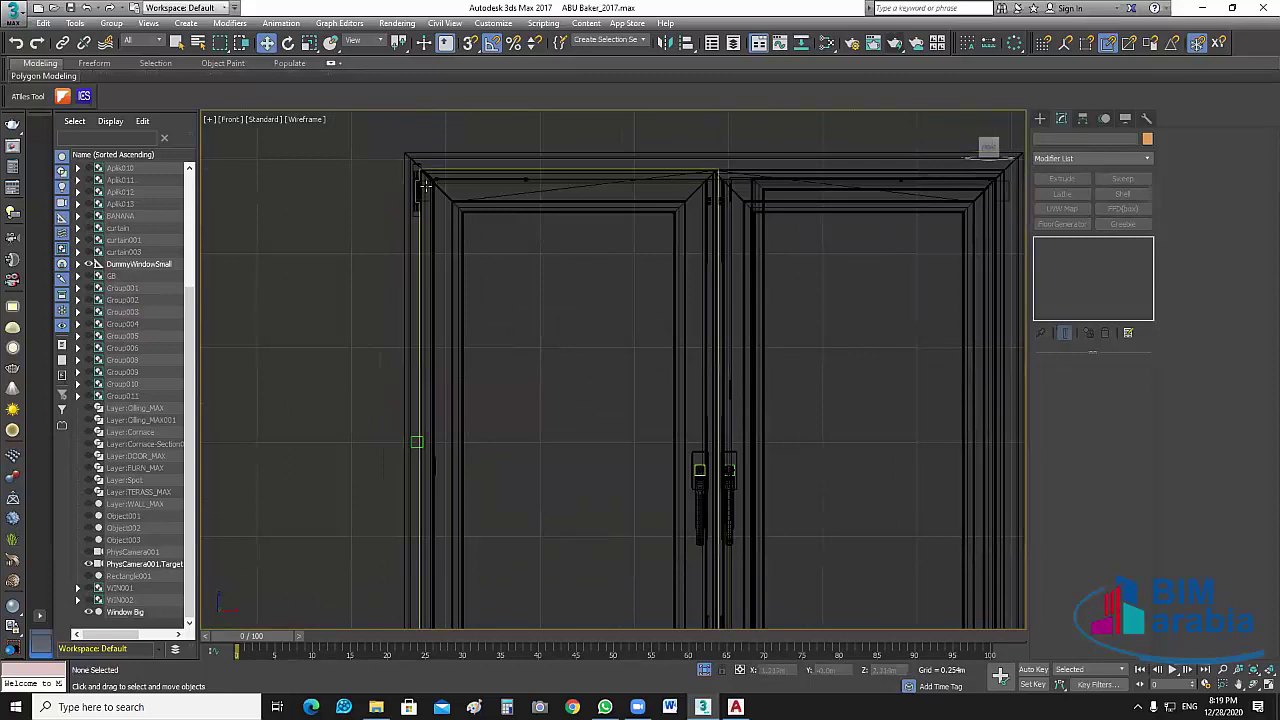
pyautogui.scroll(3, 428, 195)
pyautogui.click(437, 209)
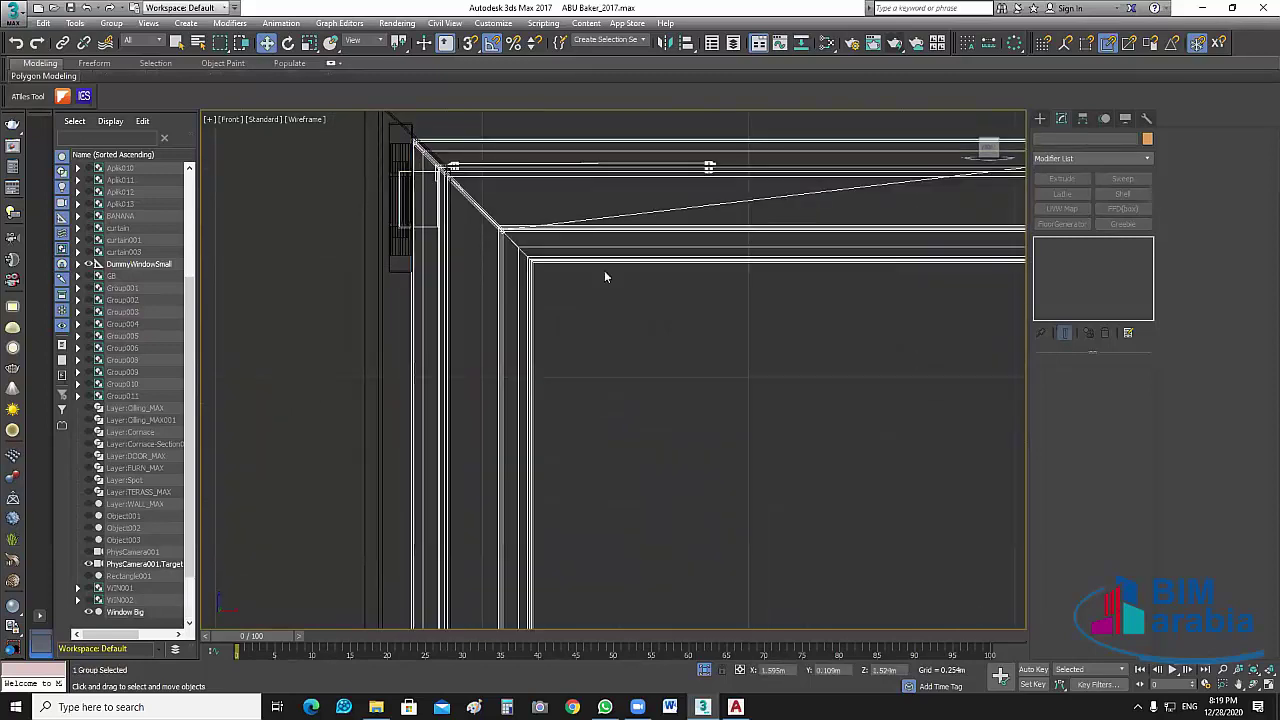
pyautogui.moveTo(735, 387); pyautogui.dragTo(692, 10, button='middle')
pyautogui.scroll(-3, 773, 399)
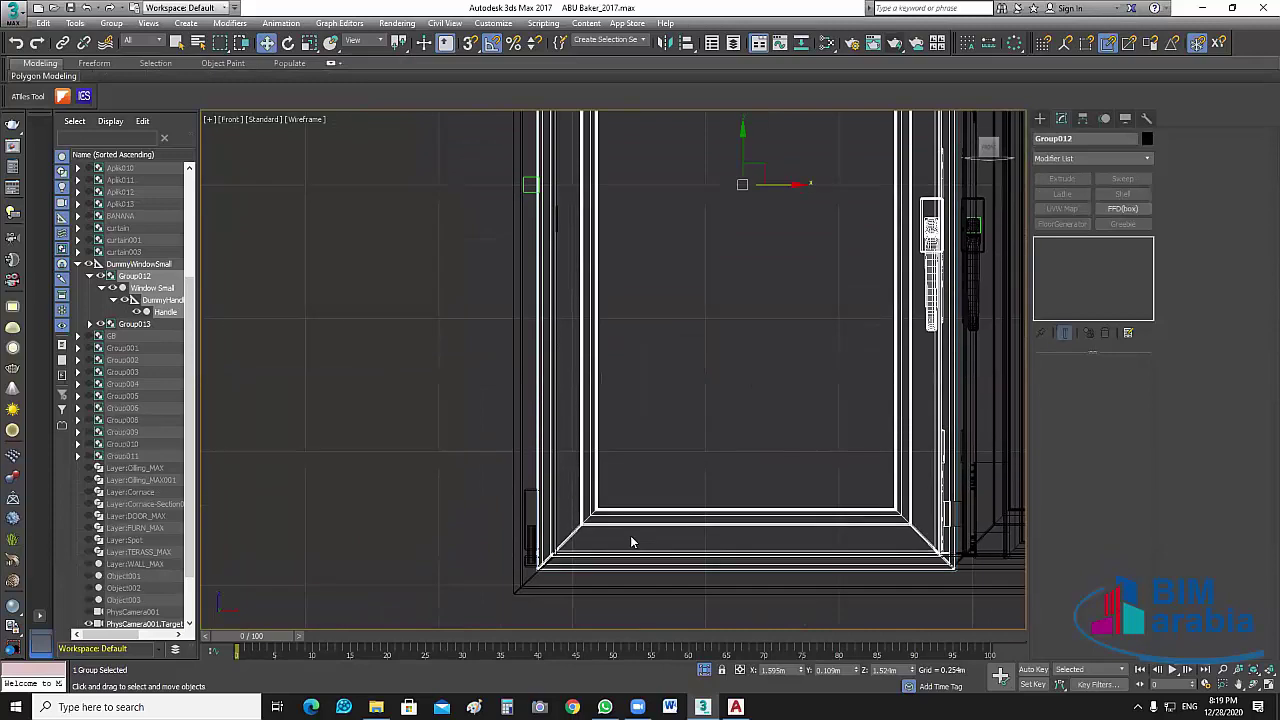
pyautogui.scroll(3, 630, 542)
pyautogui.scroll(-4, 765, 334)
pyautogui.moveTo(765, 328); pyautogui.dragTo(705, 601, button='middle')
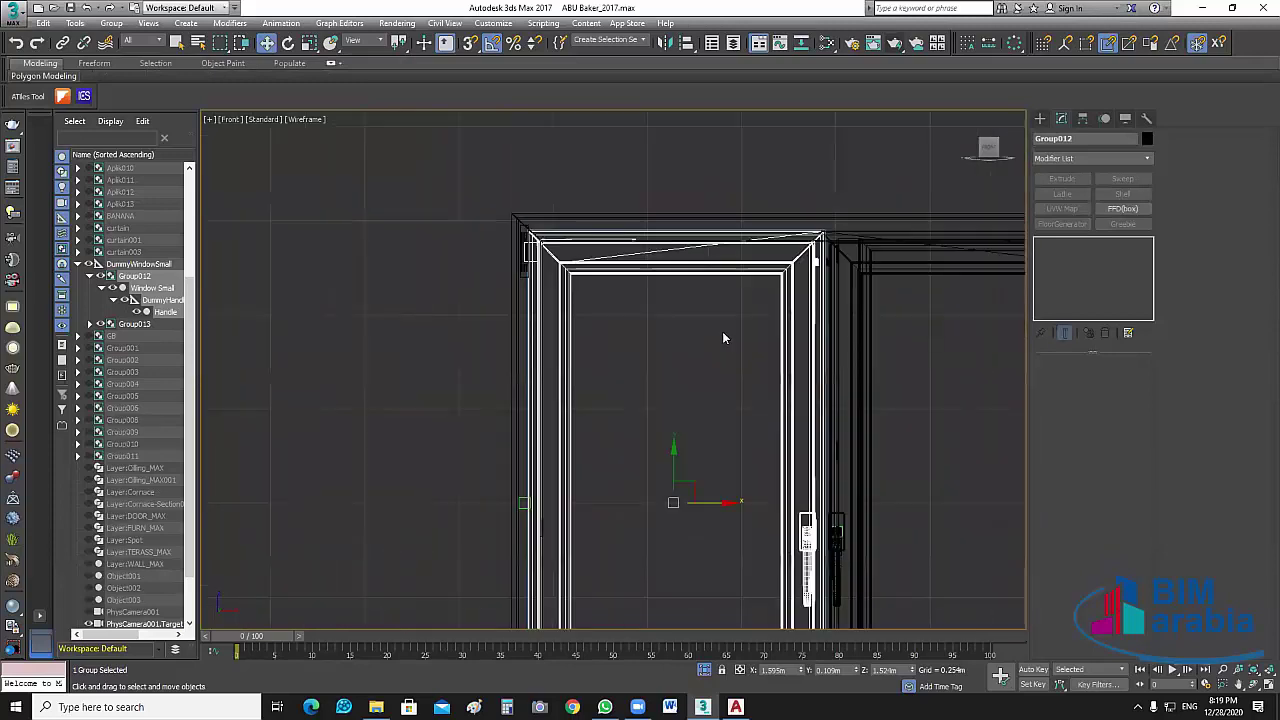
pyautogui.click(722, 331)
pyautogui.click(522, 230)
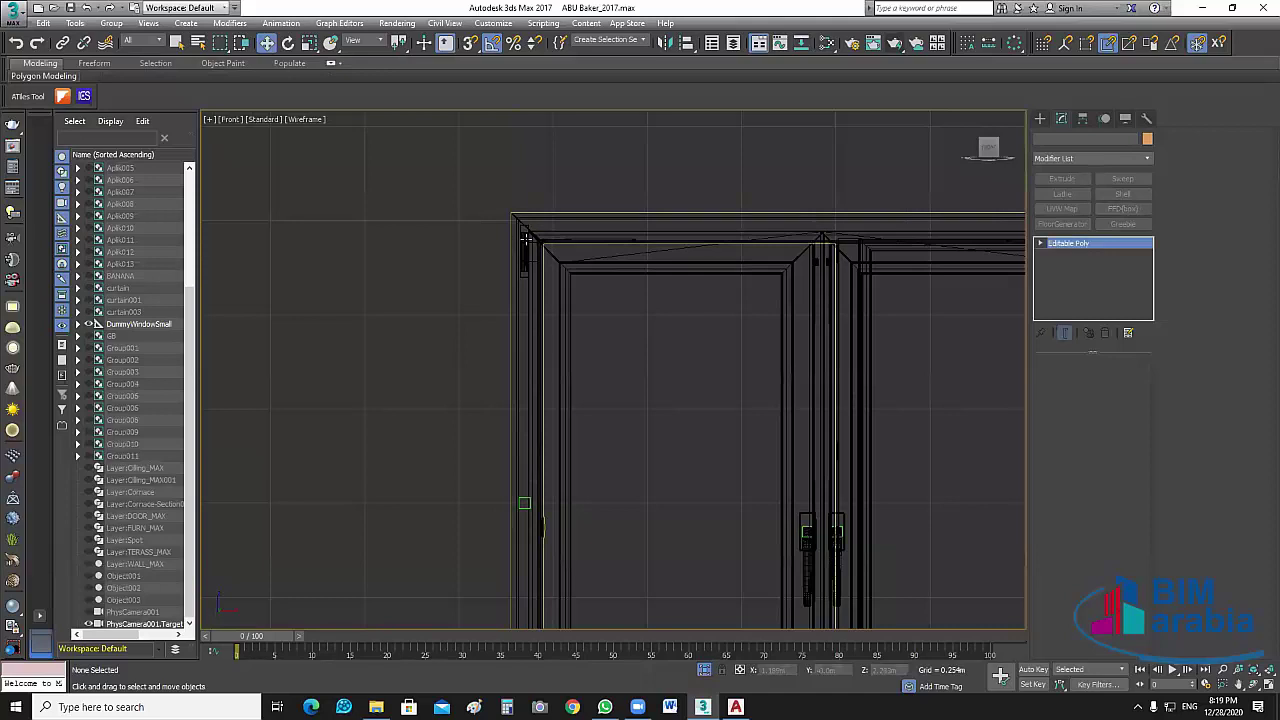
pyautogui.click(111, 22)
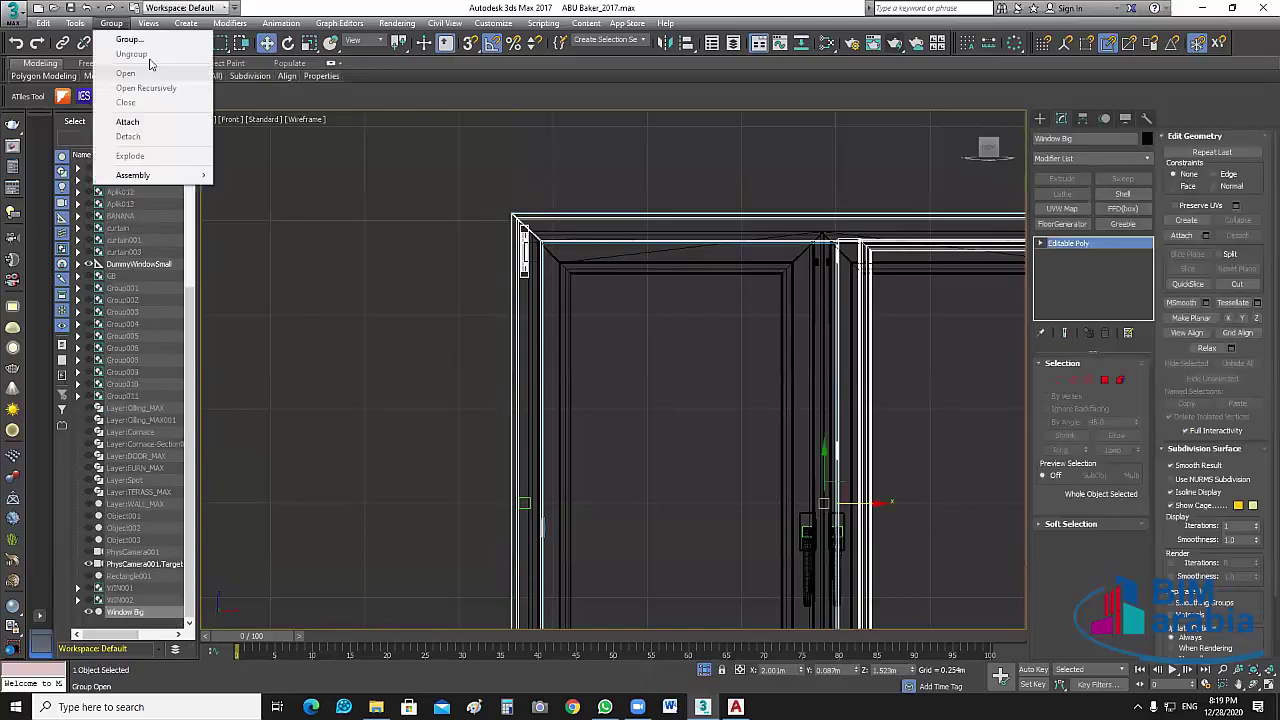
pyautogui.click(393, 348)
pyautogui.click(396, 342)
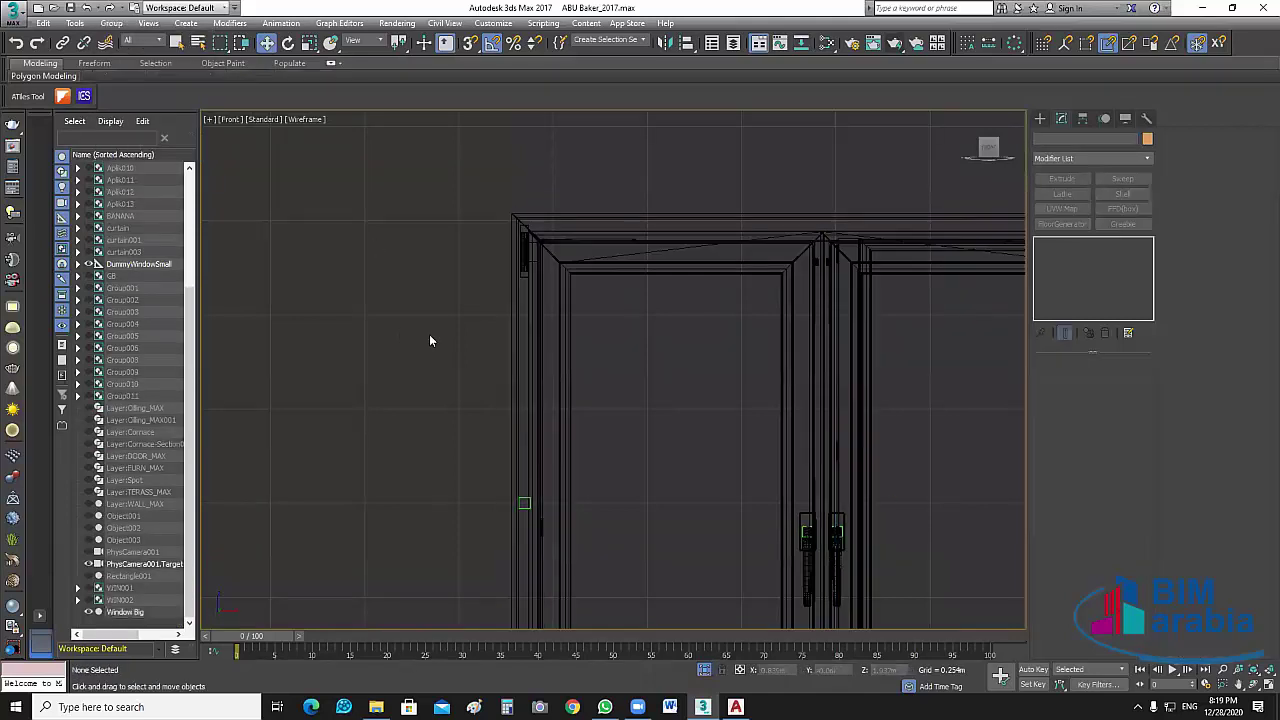
# Group the frame and both sashes, with all their parts, under the name WINDOW.
pyautogui.scroll(-3, 882, 508)
pyautogui.moveTo(910, 462); pyautogui.dragTo(774, 397, button='middle')
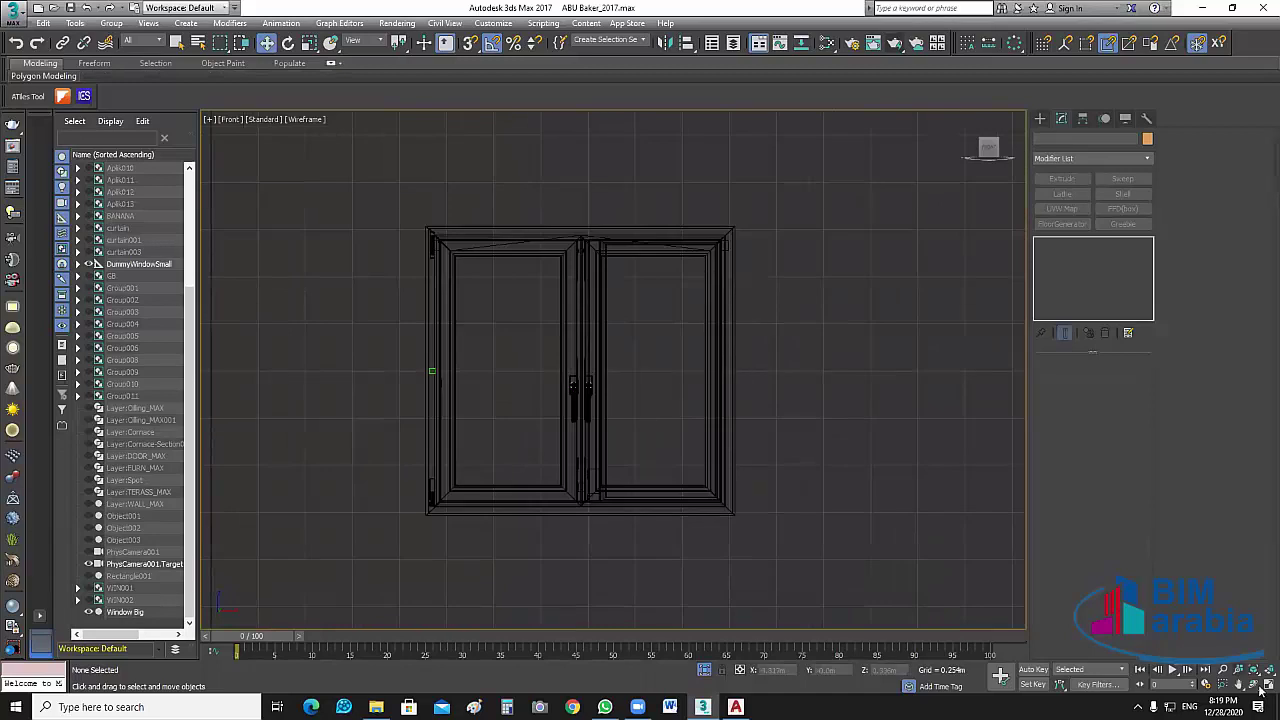
pyautogui.hotkey('alt', 'w')
pyautogui.click(548, 302)
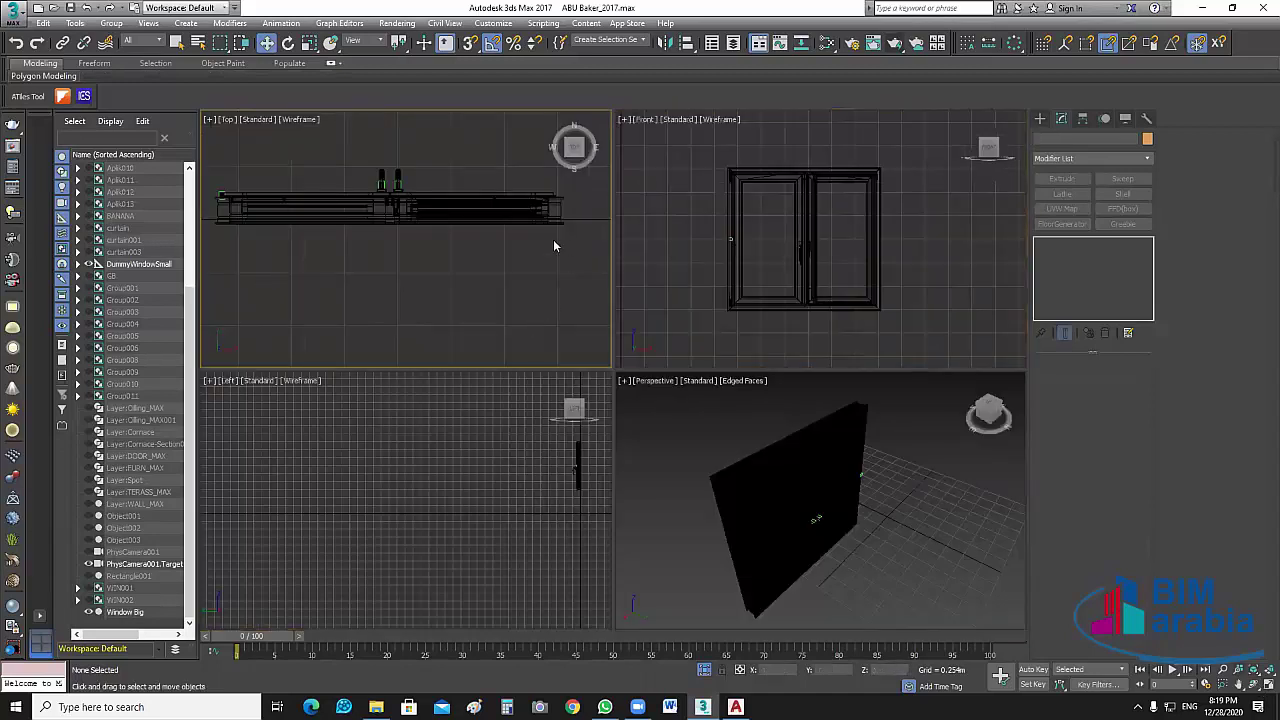
pyautogui.scroll(-3, 543, 340)
pyautogui.hotkey('ctrl', 'a')
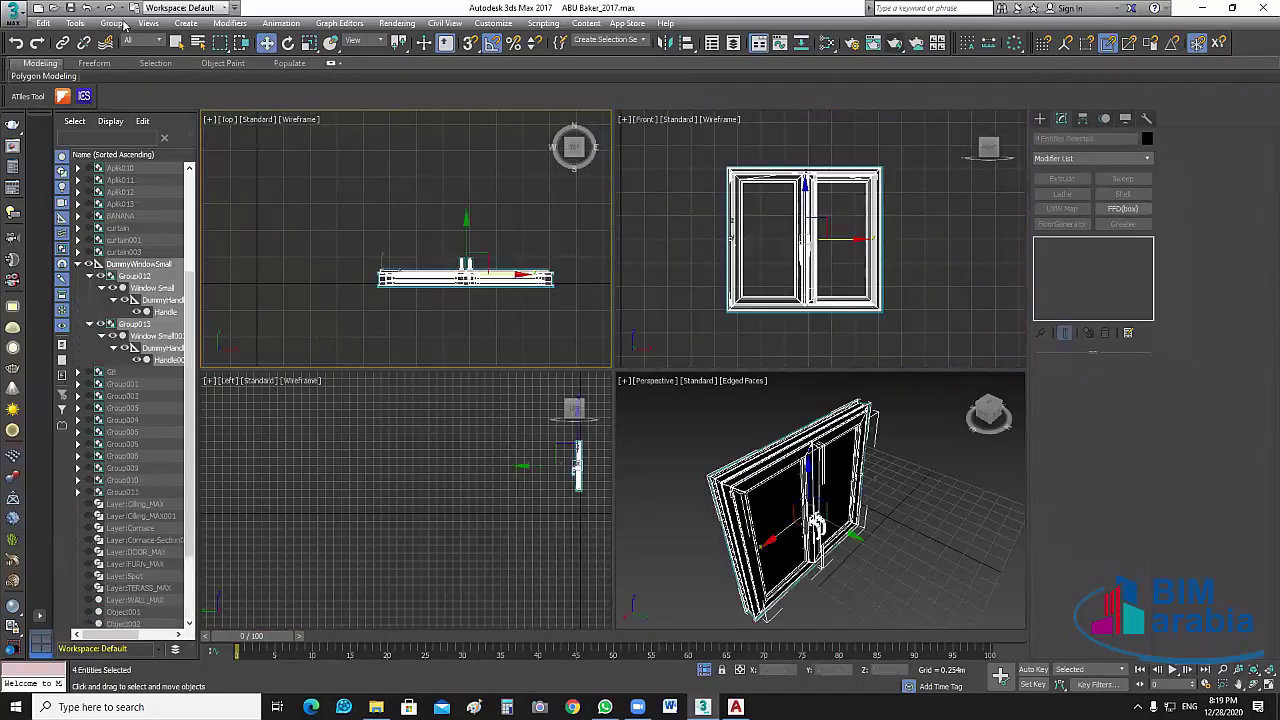
pyautogui.click(111, 23)
pyautogui.press('Return')
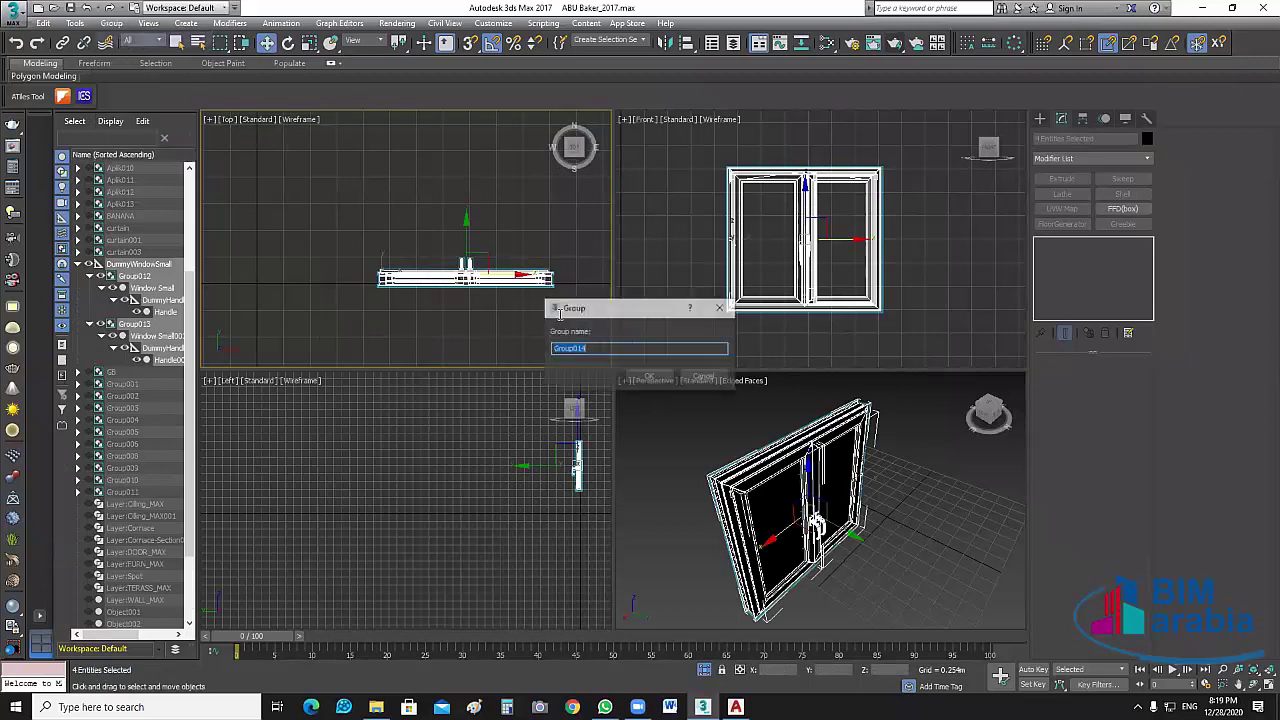
pyautogui.write('W')
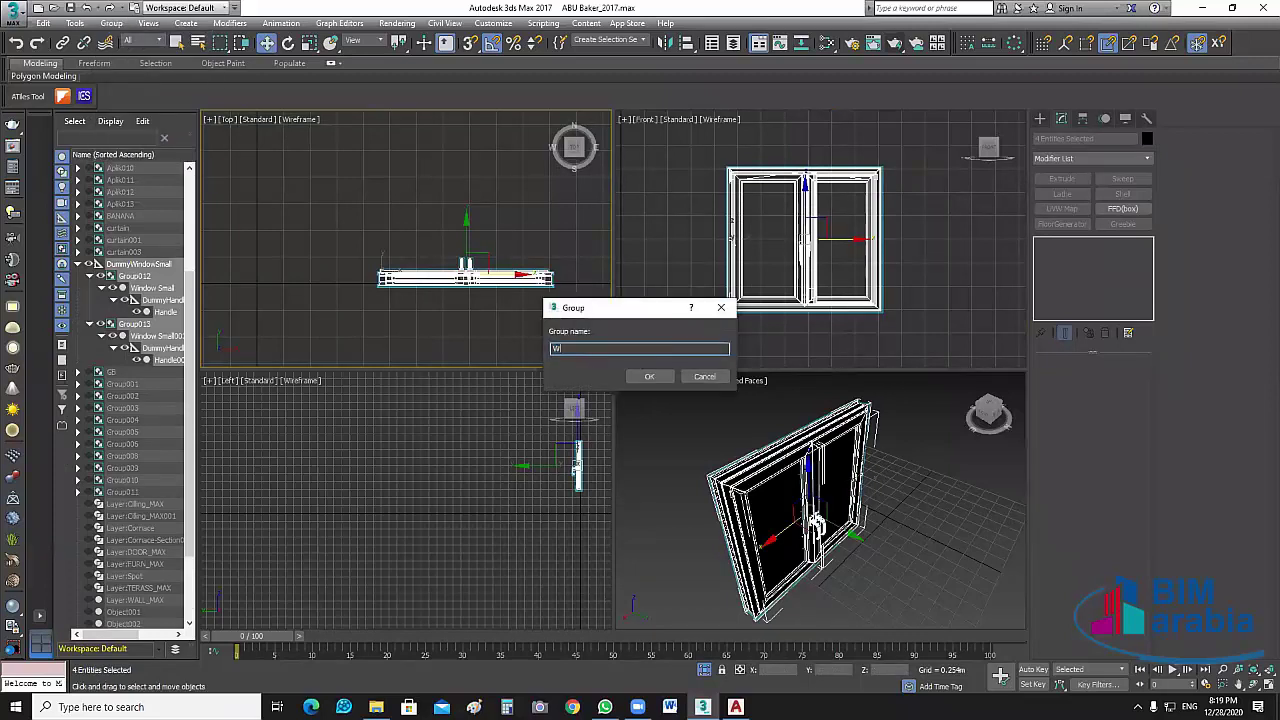
pyautogui.write('INDOW')
pyautogui.press('Return')
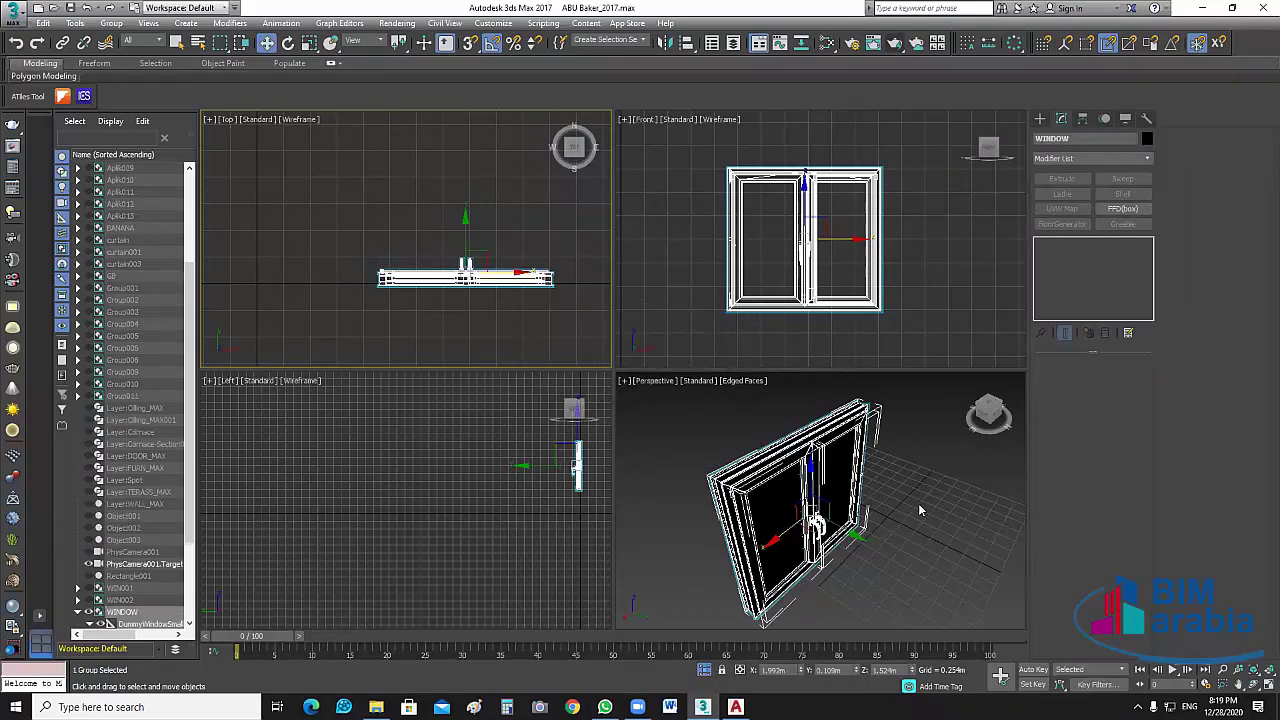
# End the window's isolation to bring back the rest of the room in all views.
pyautogui.click(919, 507)
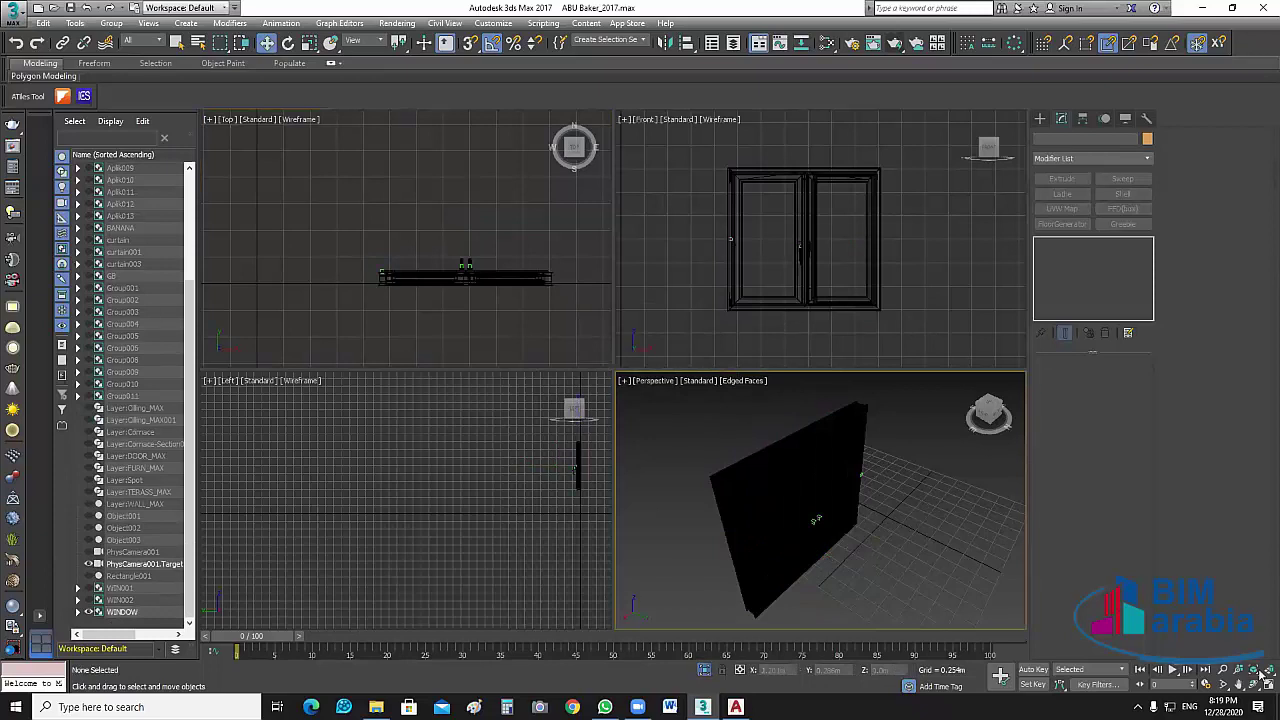
pyautogui.hotkey('alt', 'q')
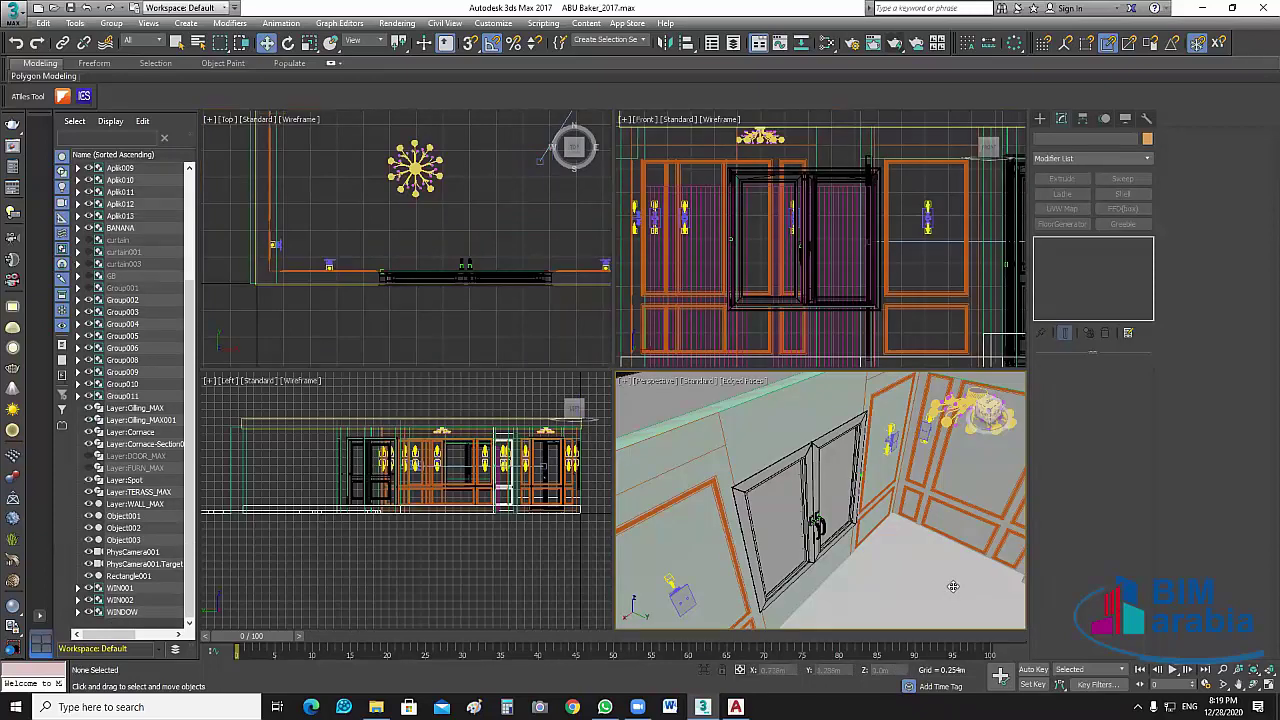
pyautogui.click(953, 586)
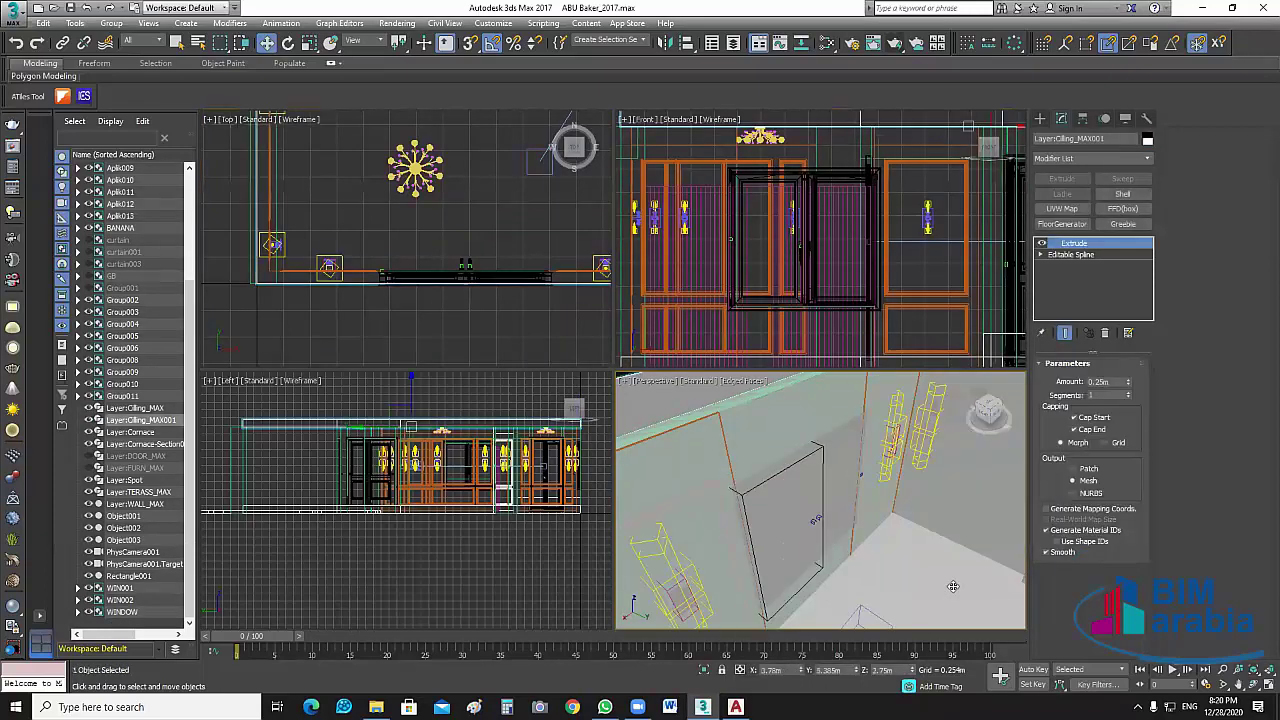
# Render the room through PhysCamera001 with the current renderer, cancel the rendering and close the rendered frame.
pyautogui.press('c')
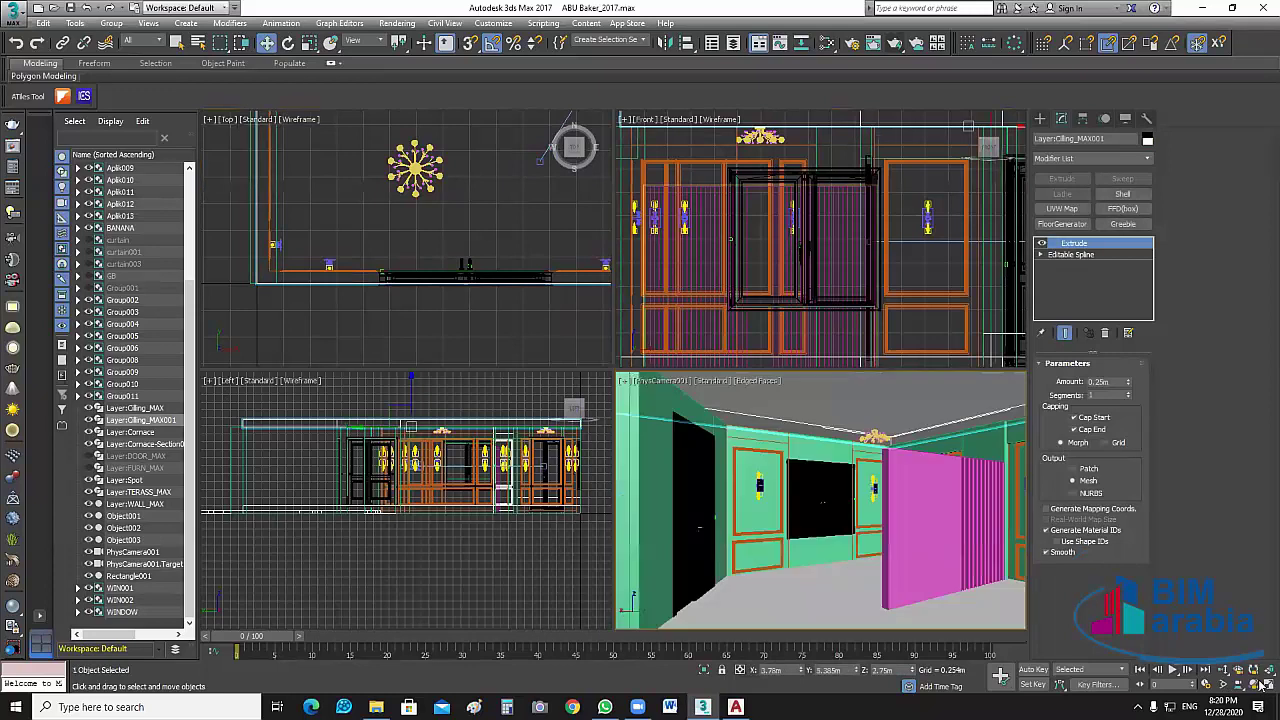
pyautogui.click(847, 585)
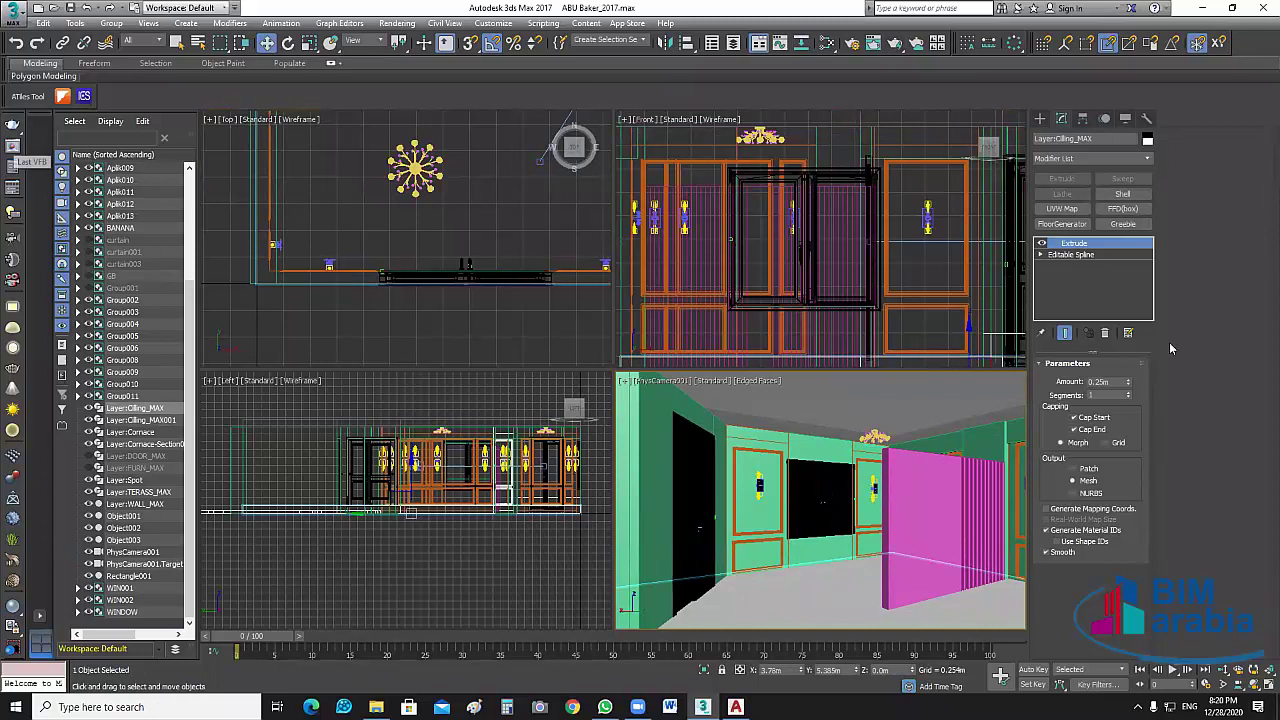
pyautogui.click(743, 403)
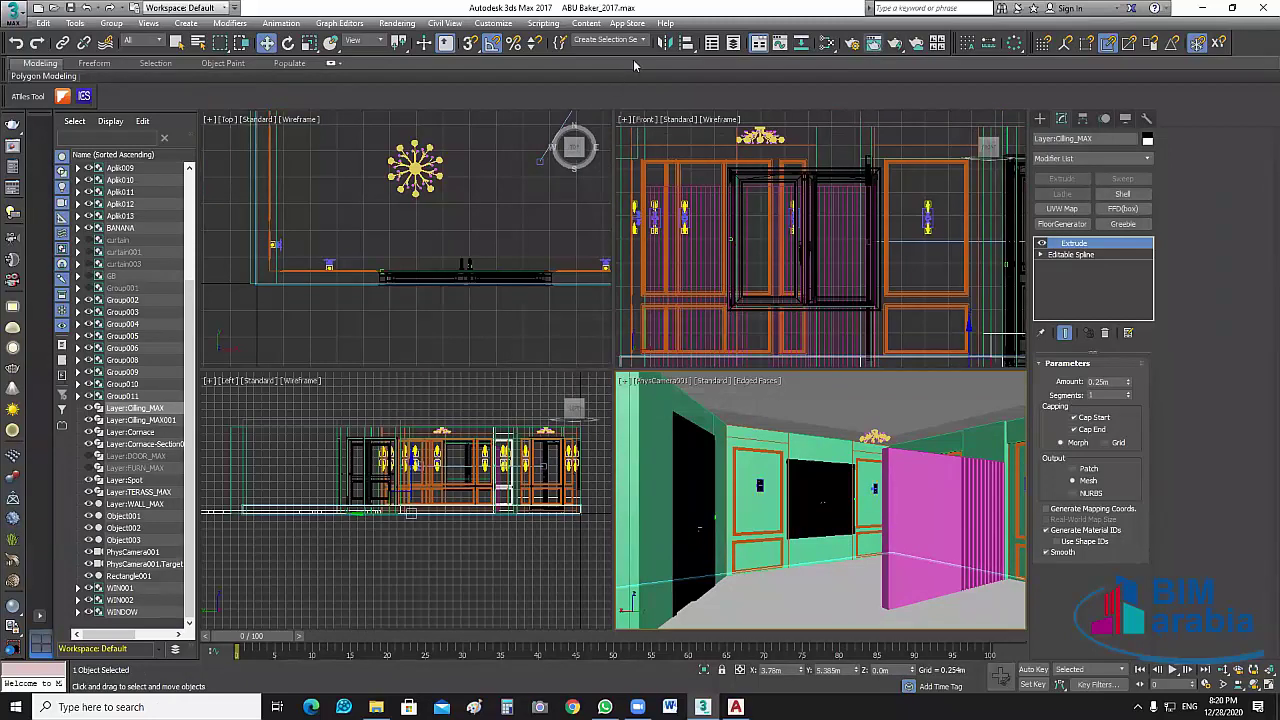
pyautogui.hotkey('shift', 'q')
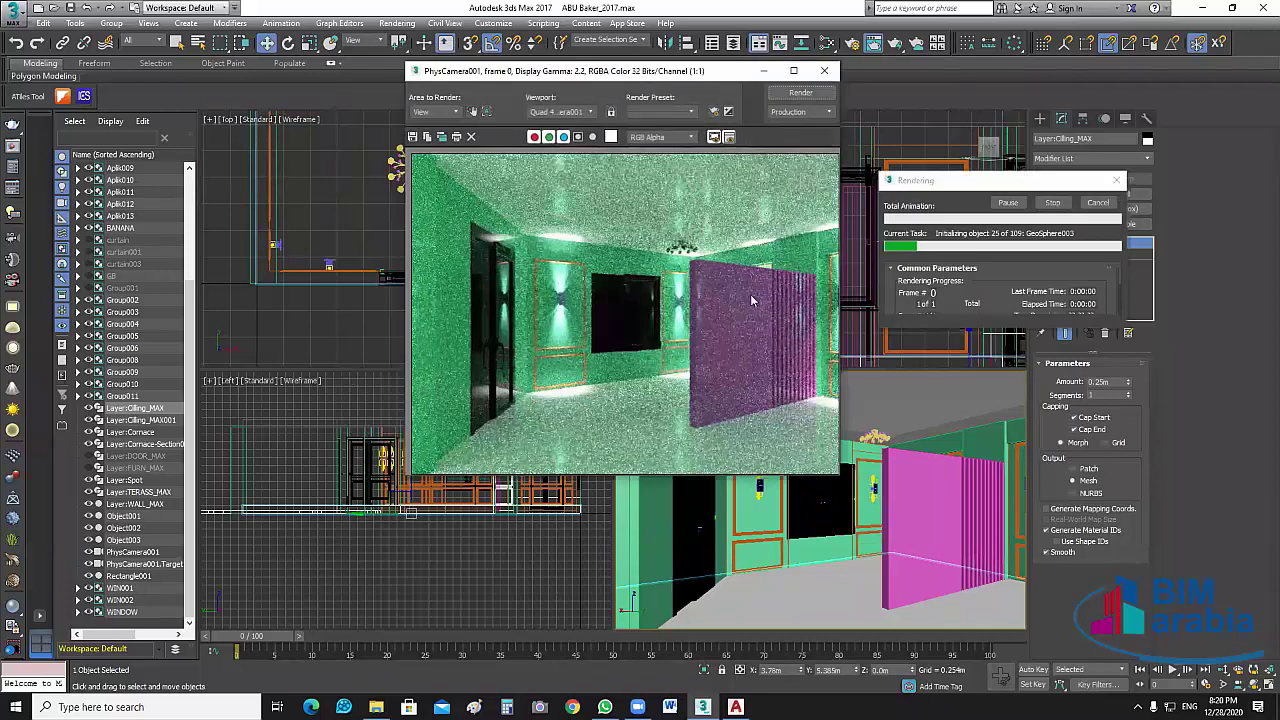
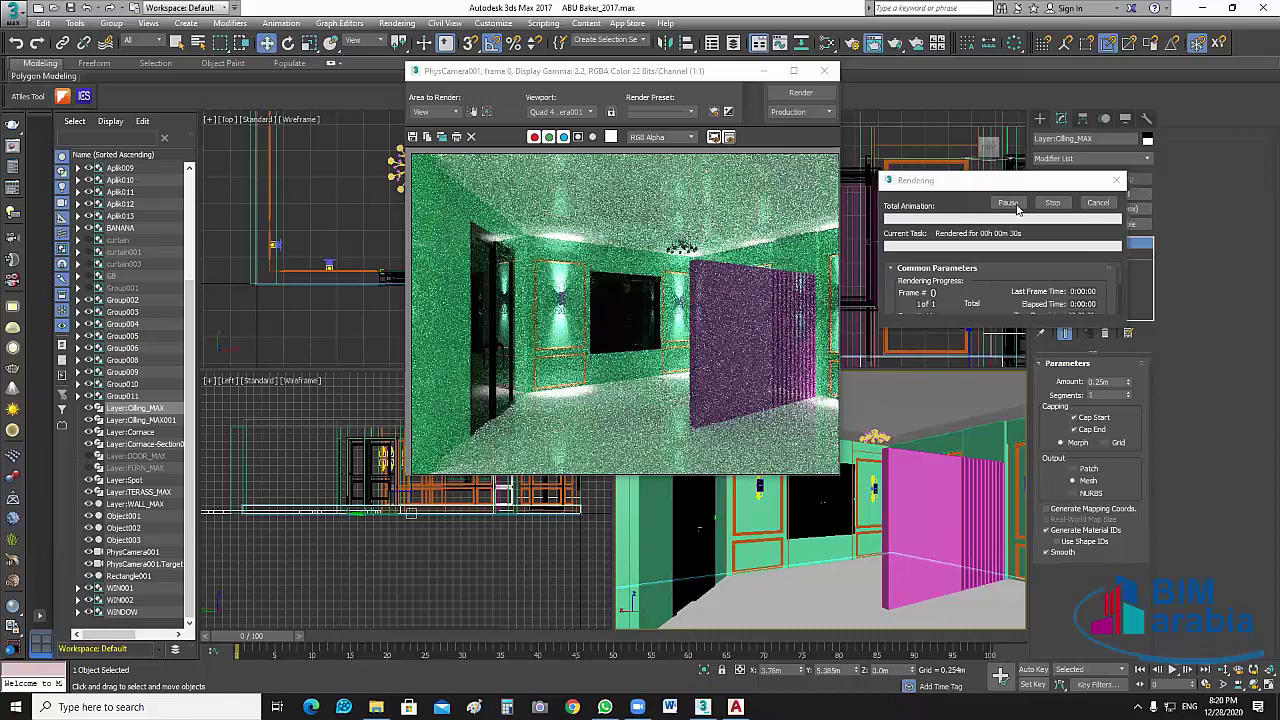
pyautogui.click(1019, 207)
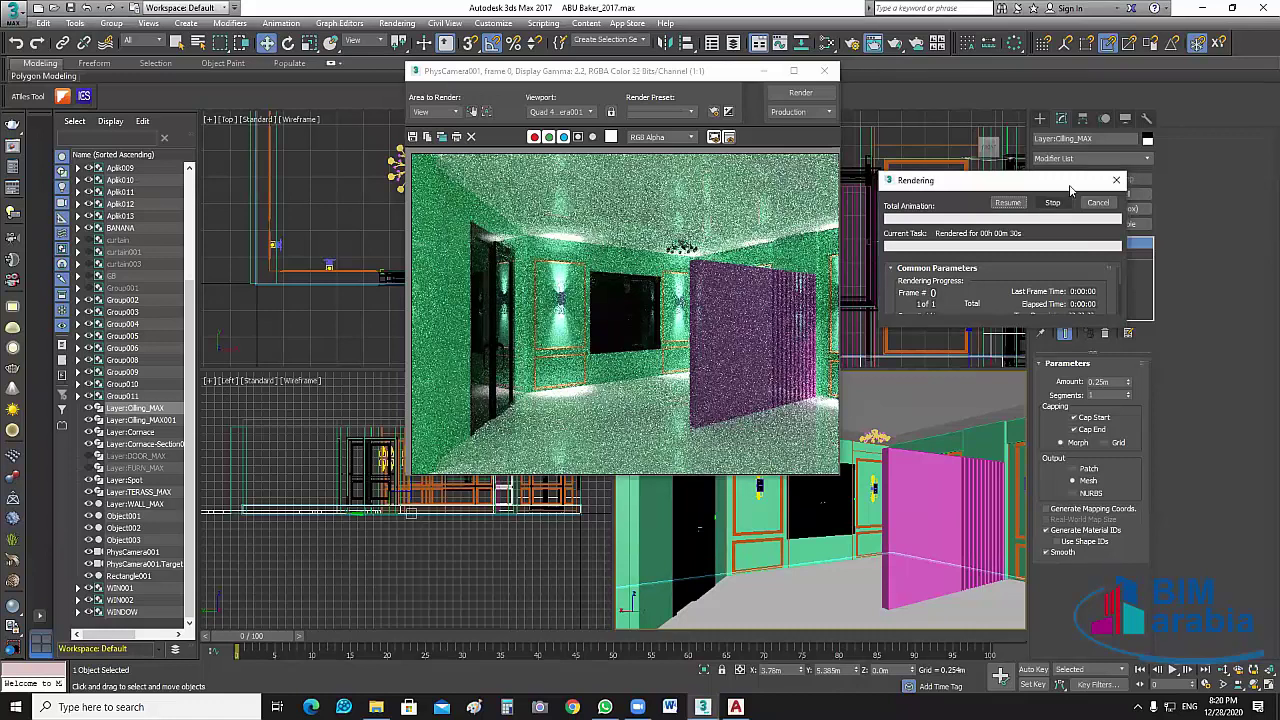
pyautogui.click(1116, 180)
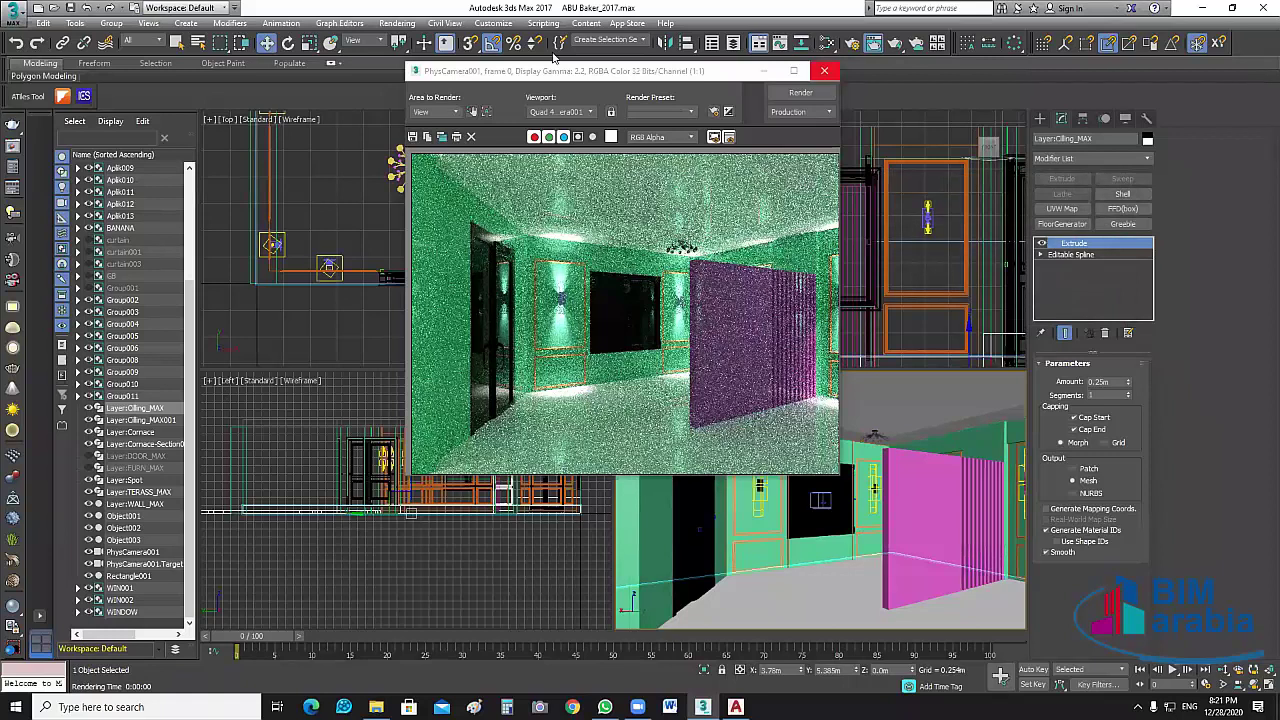
pyautogui.click(826, 71)
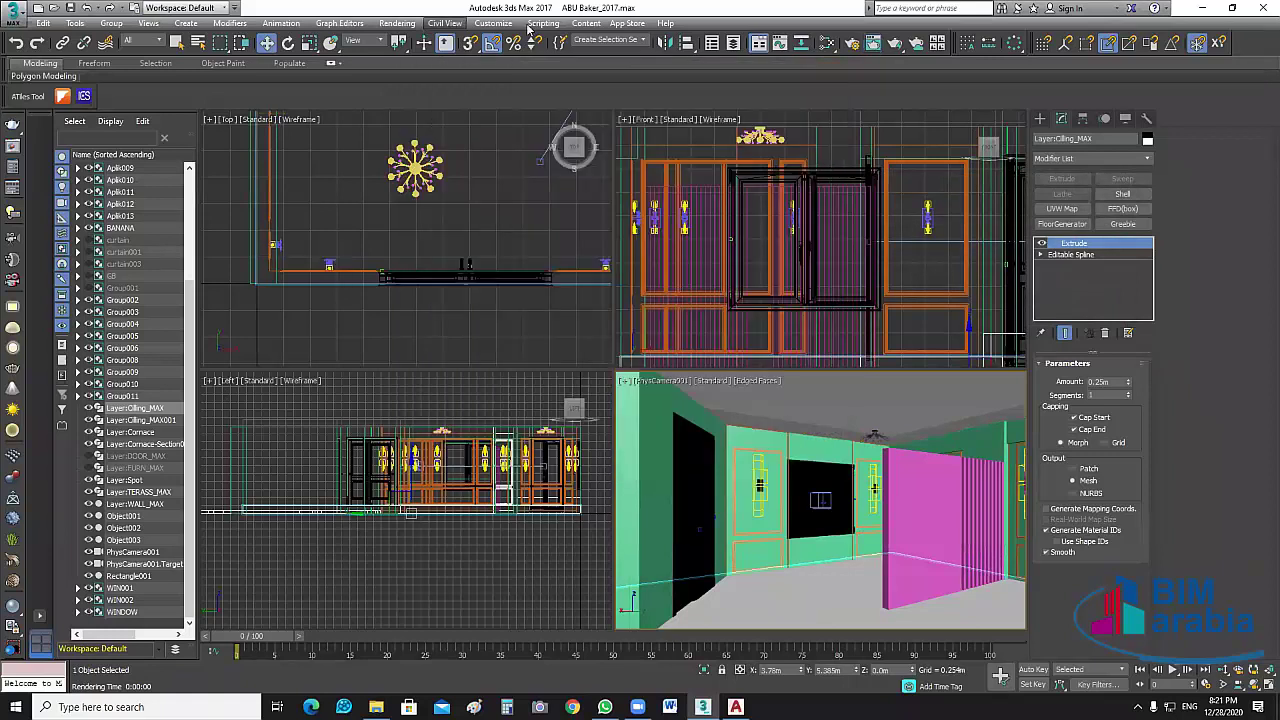
# Change the production renderer to V-Ray Adv 3.60.03 and set the output size to 320x240.
pyautogui.click(397, 23)
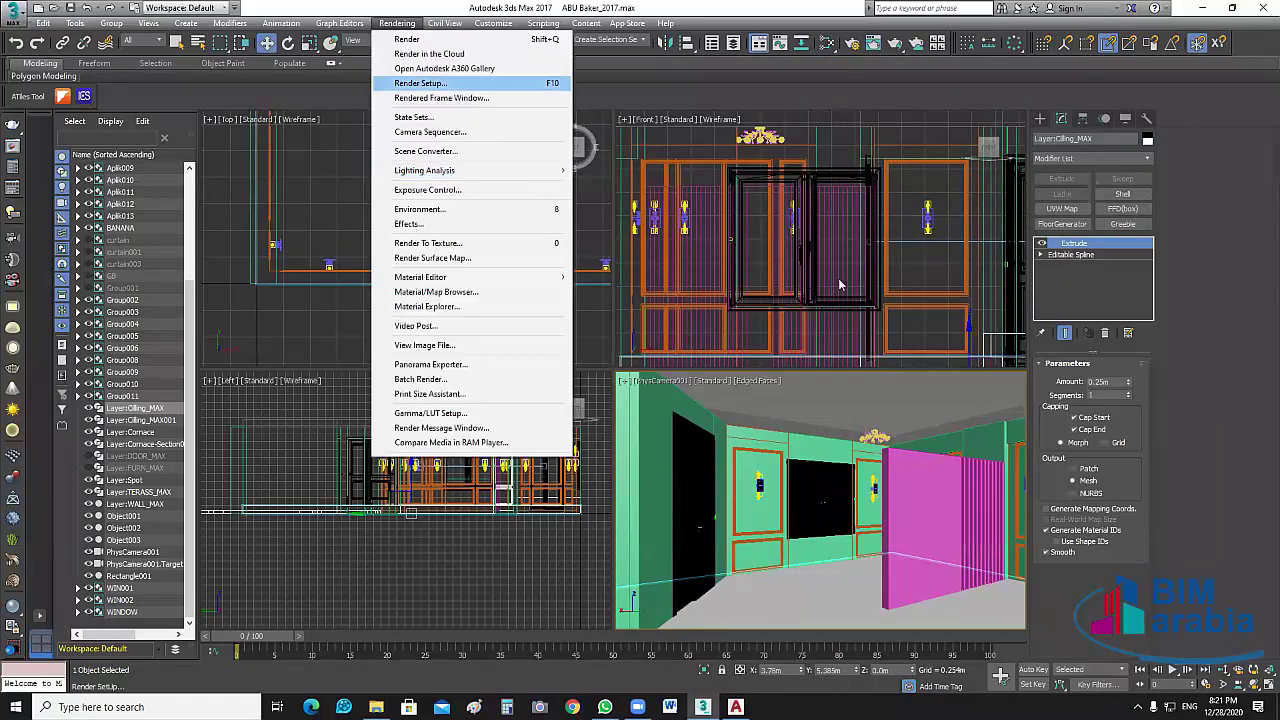
pyautogui.click(457, 84)
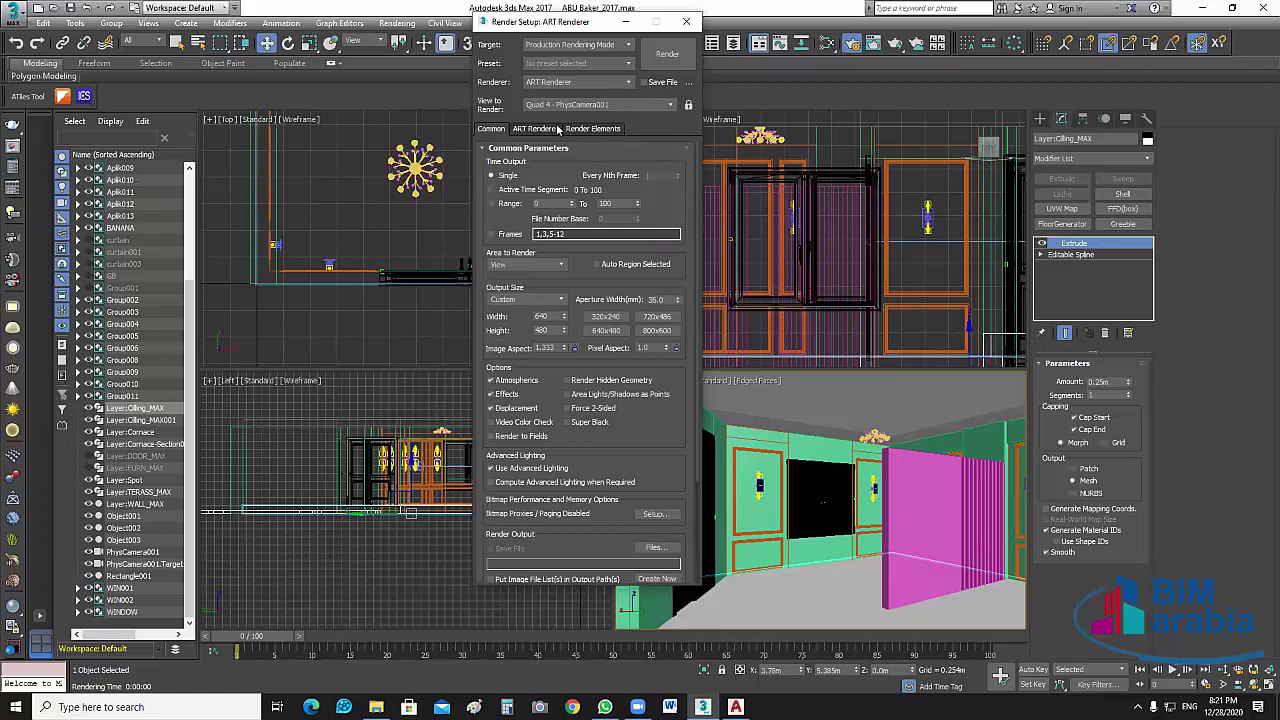
pyautogui.click(578, 82)
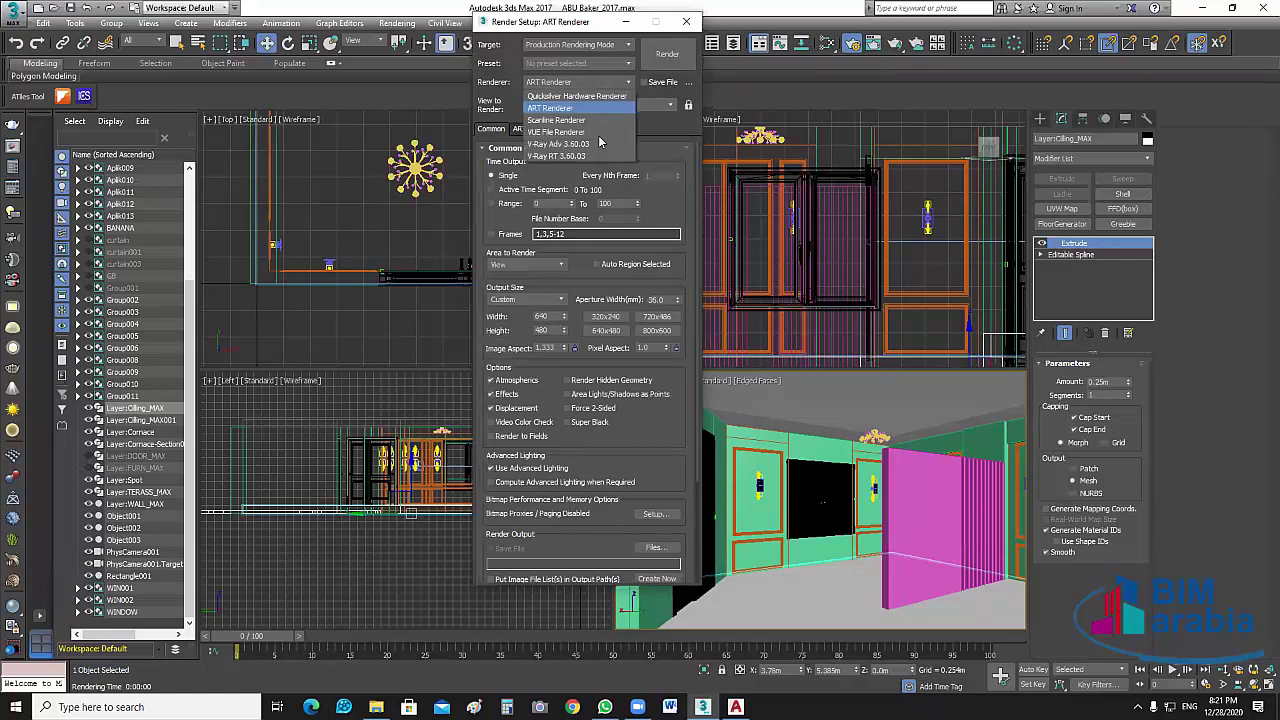
pyautogui.click(537, 144)
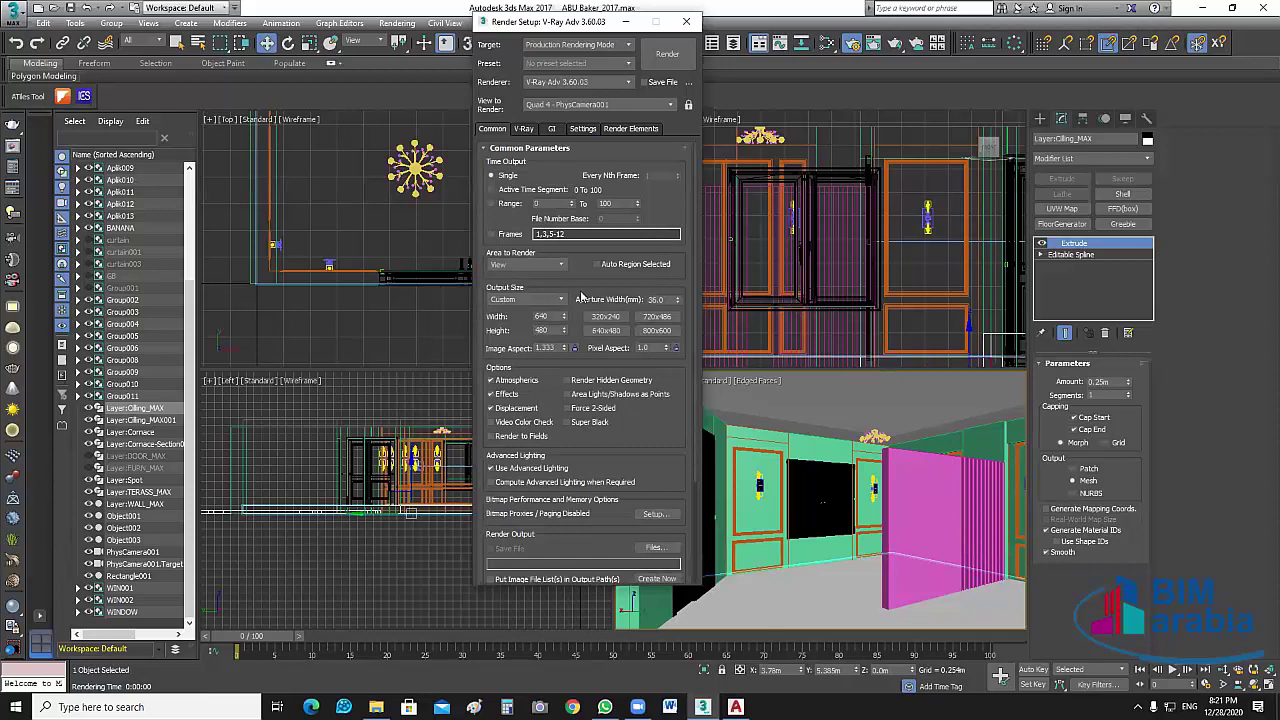
pyautogui.click(603, 316)
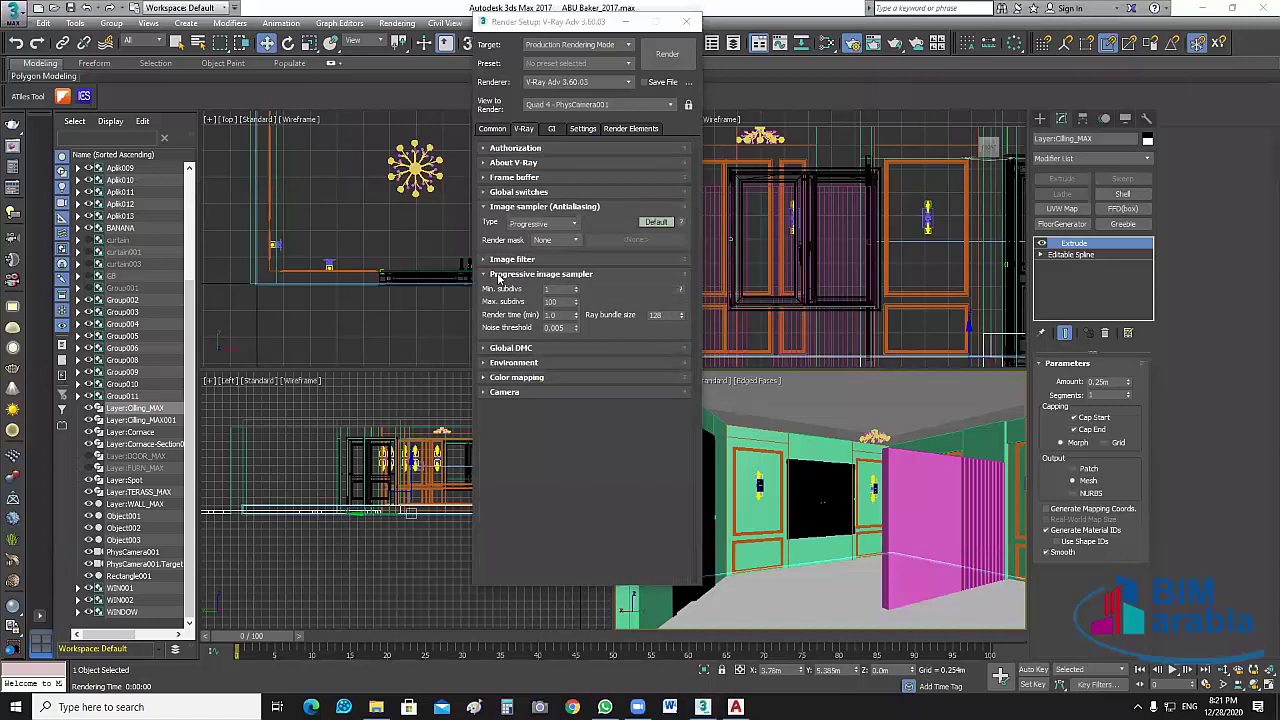
# Override all scene materials with a new VRayMtl in the V-Ray global switches and render the camera view.
pyautogui.click(500, 193)
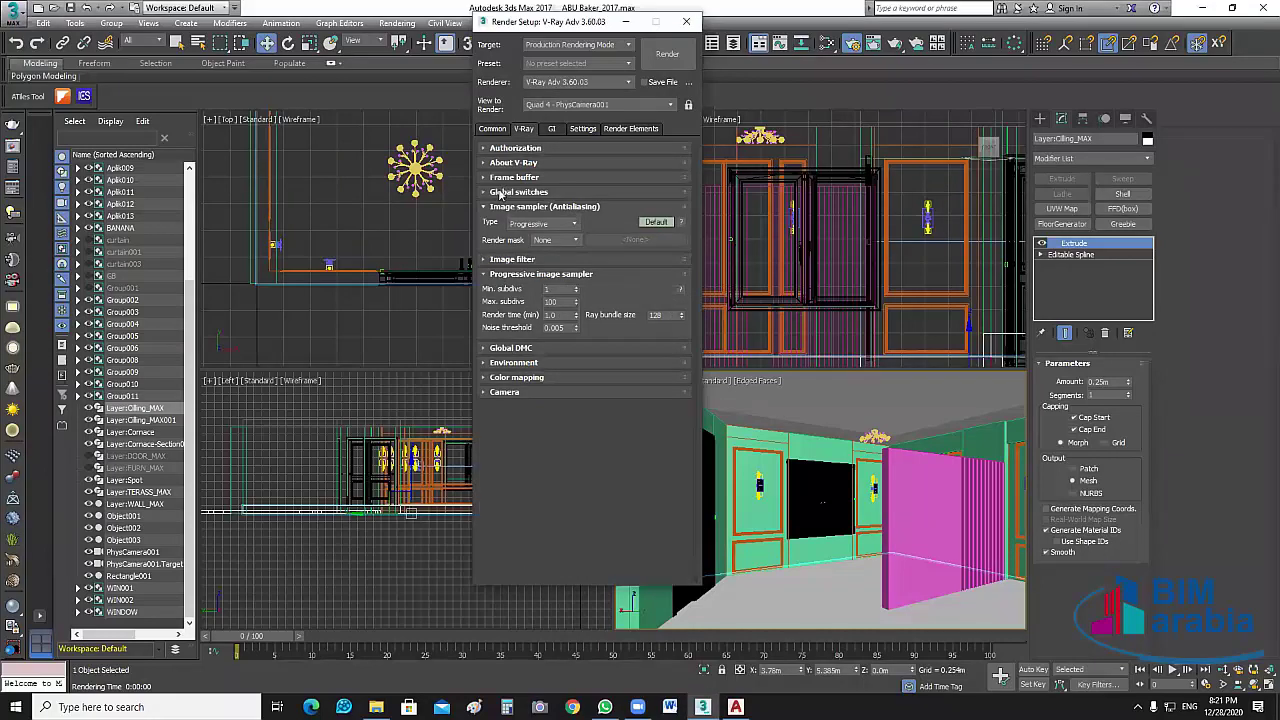
pyautogui.click(500, 193)
pyautogui.click(594, 287)
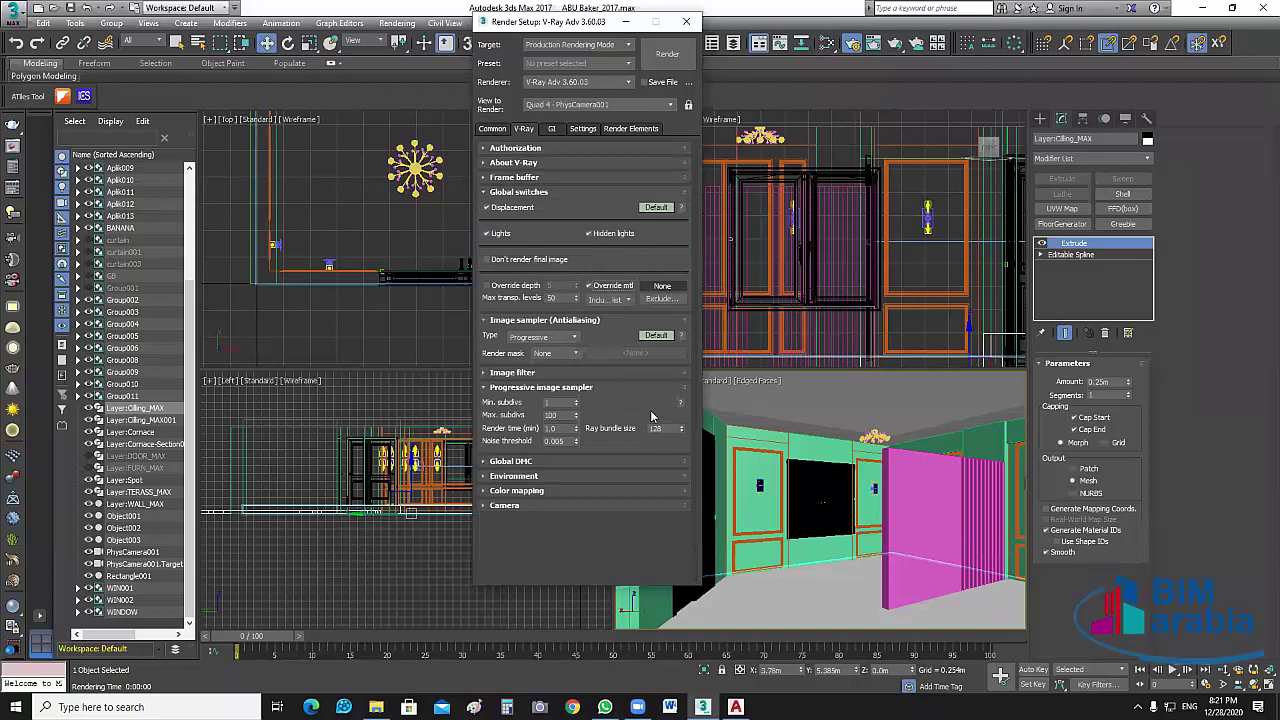
pyautogui.click(662, 286)
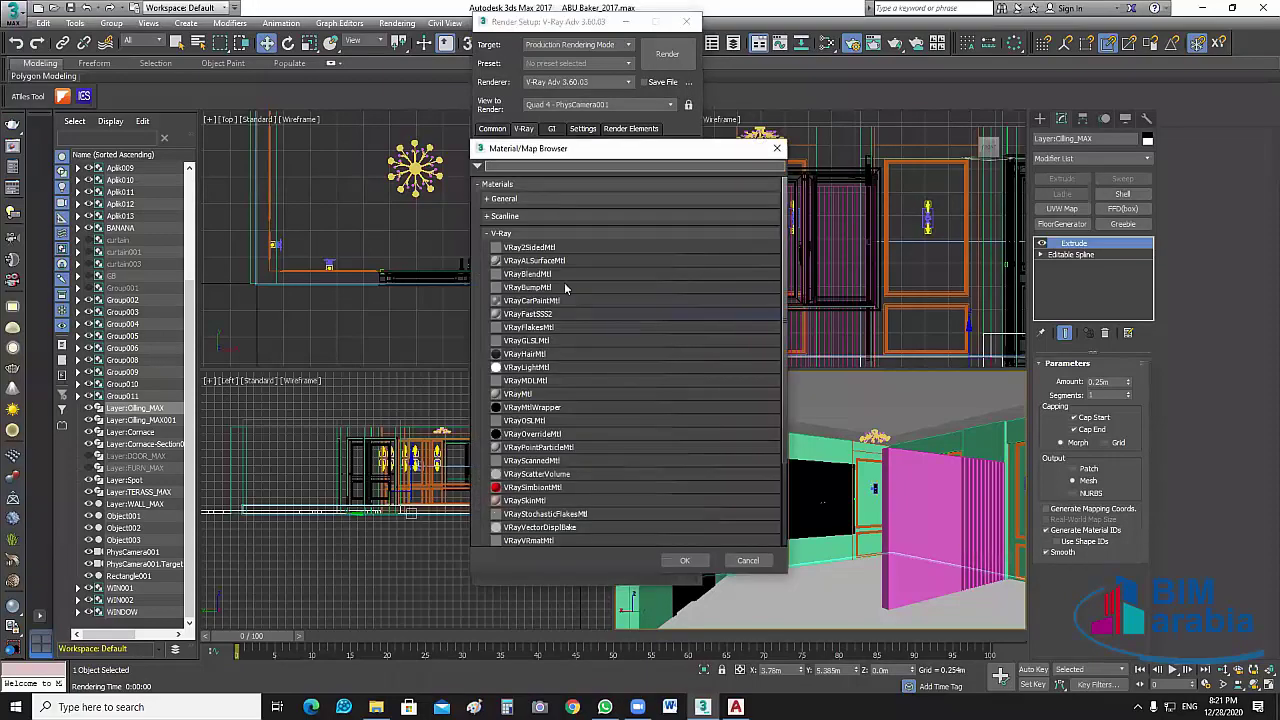
pyautogui.click(548, 394)
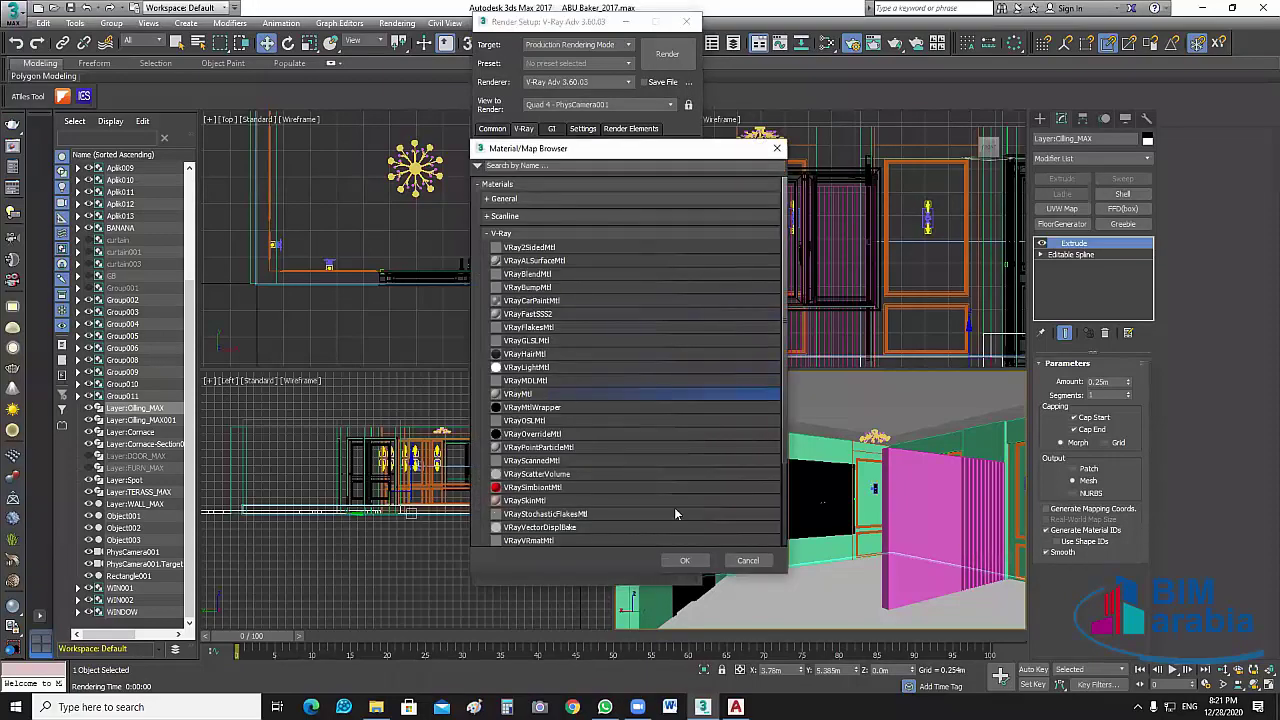
pyautogui.click(684, 560)
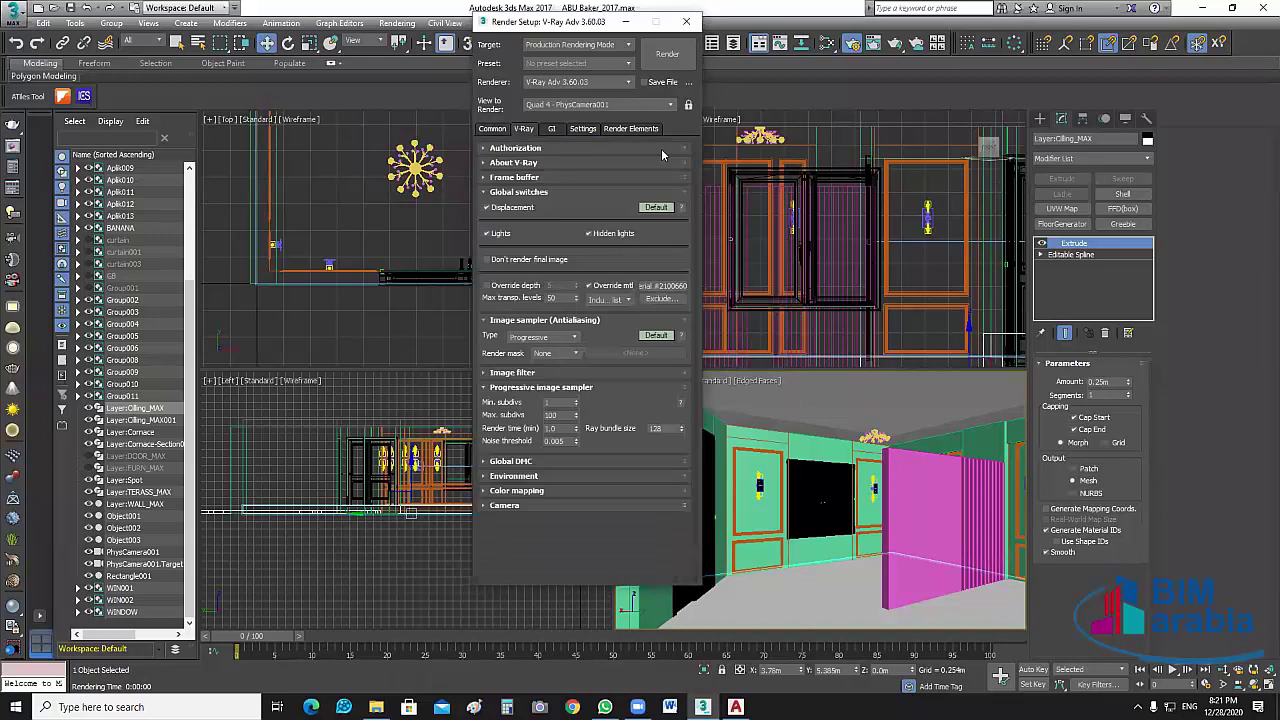
pyautogui.click(666, 54)
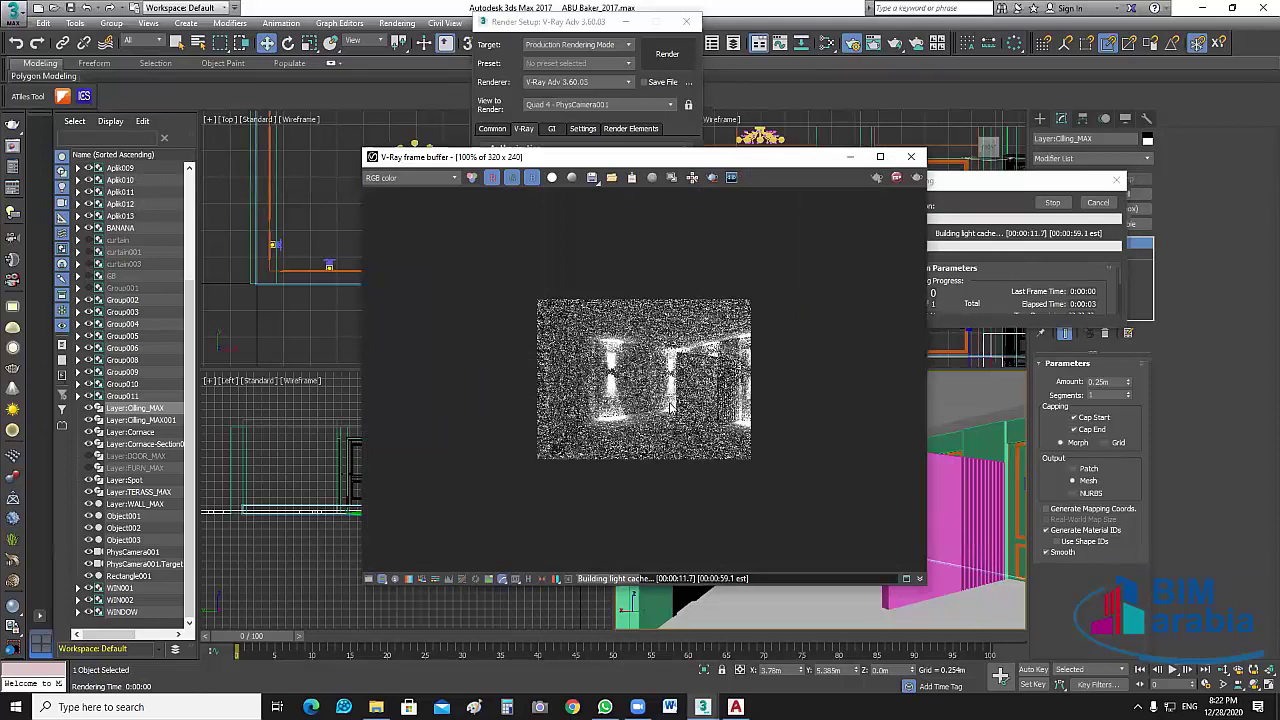
# Stop the running test render and render the PhysCamera001 view again with the output size set to 800x600.
pyautogui.click(896, 179)
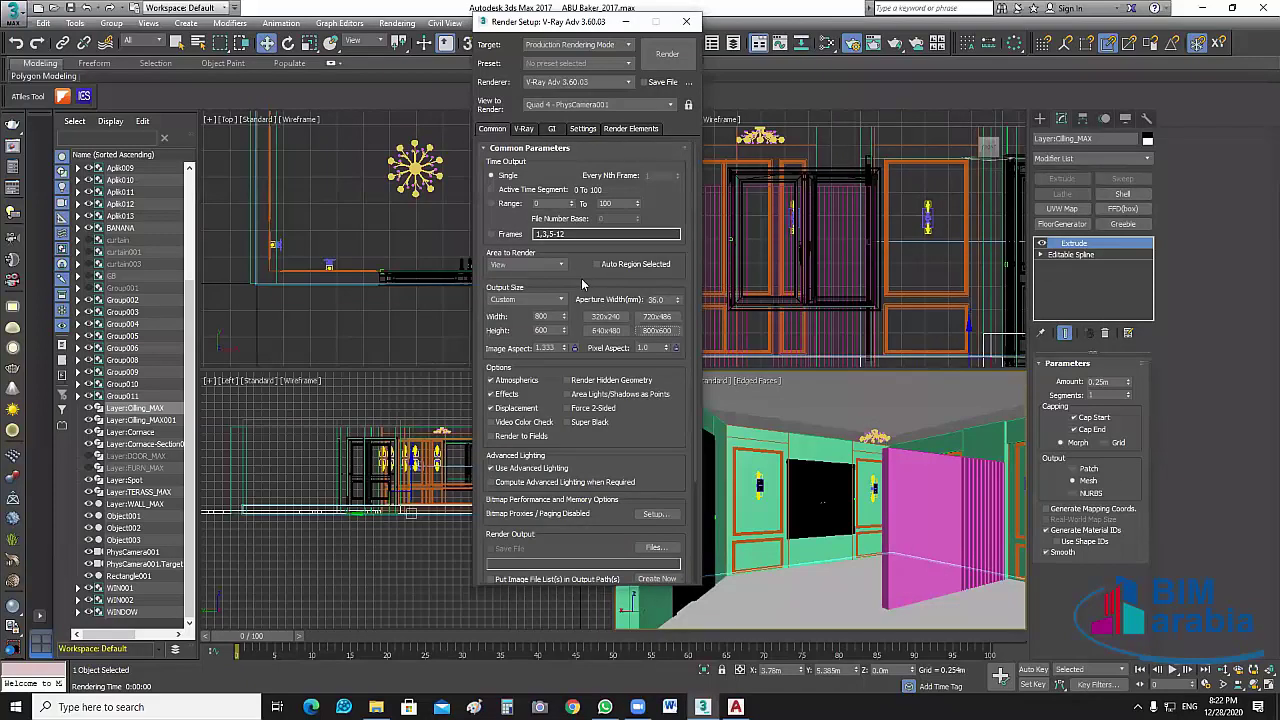
pyautogui.click(525, 129)
pyautogui.click(551, 129)
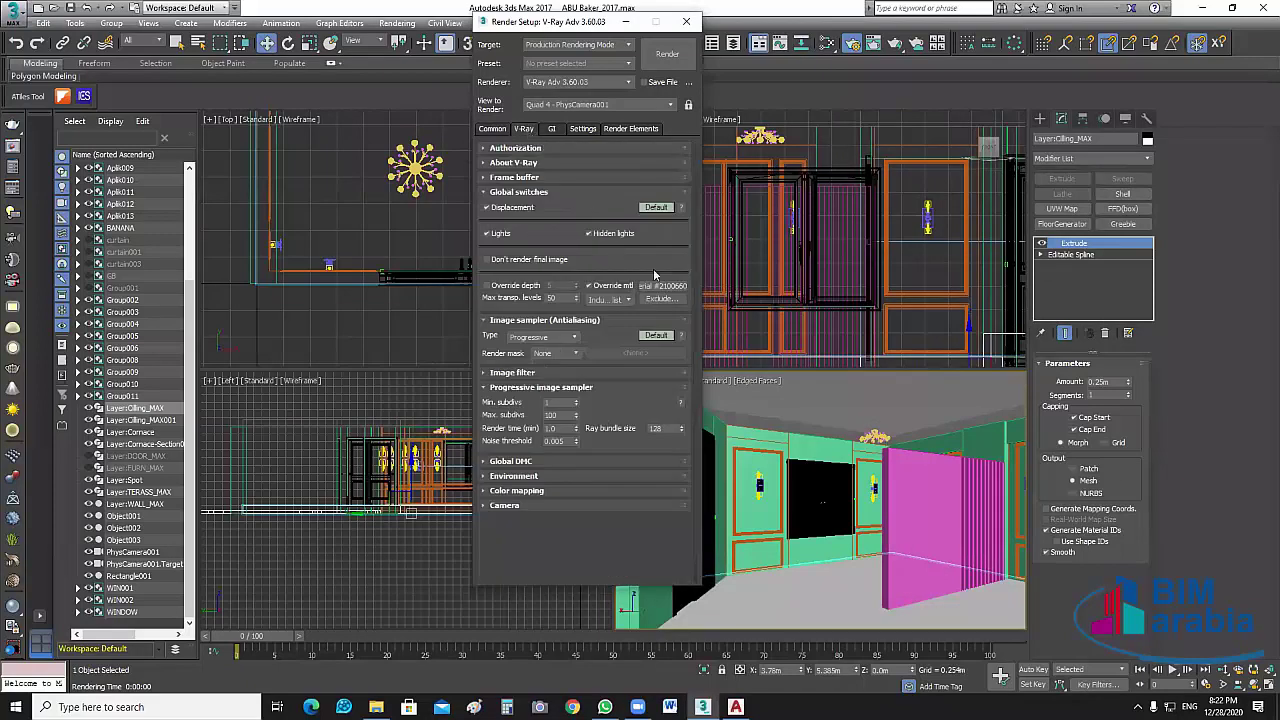
pyautogui.click(581, 129)
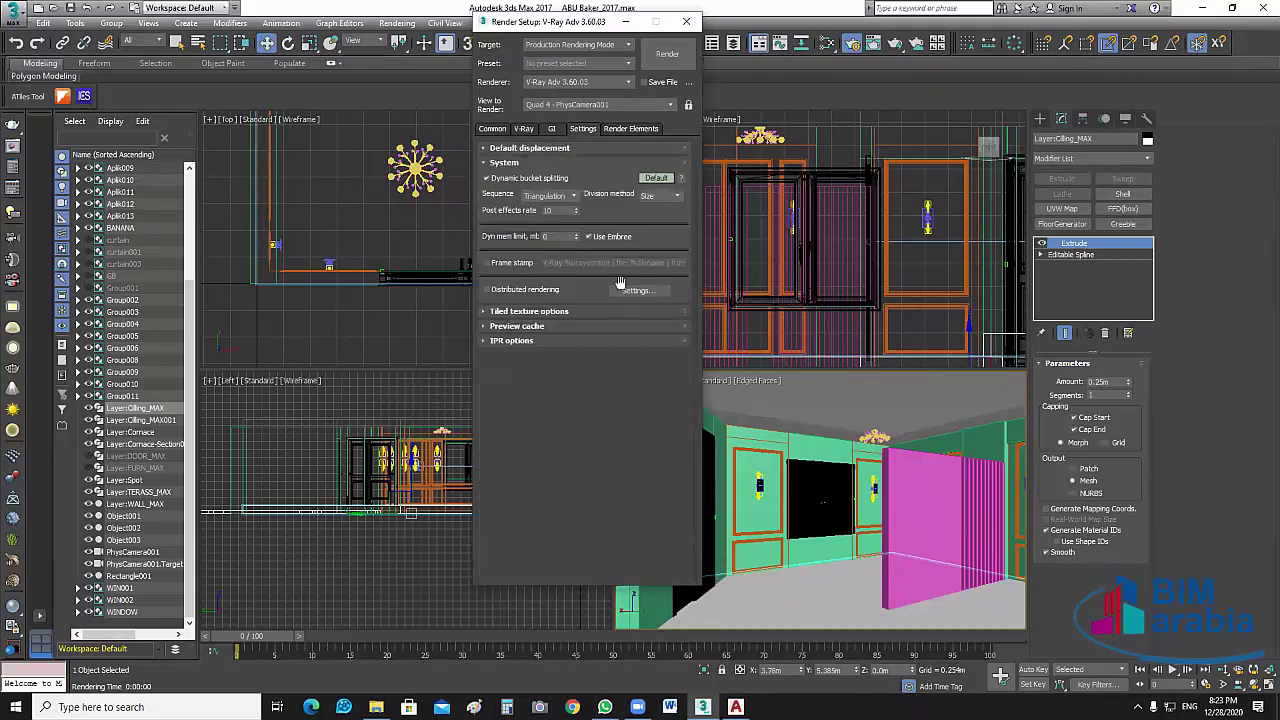
pyautogui.click(491, 128)
pyautogui.click(667, 54)
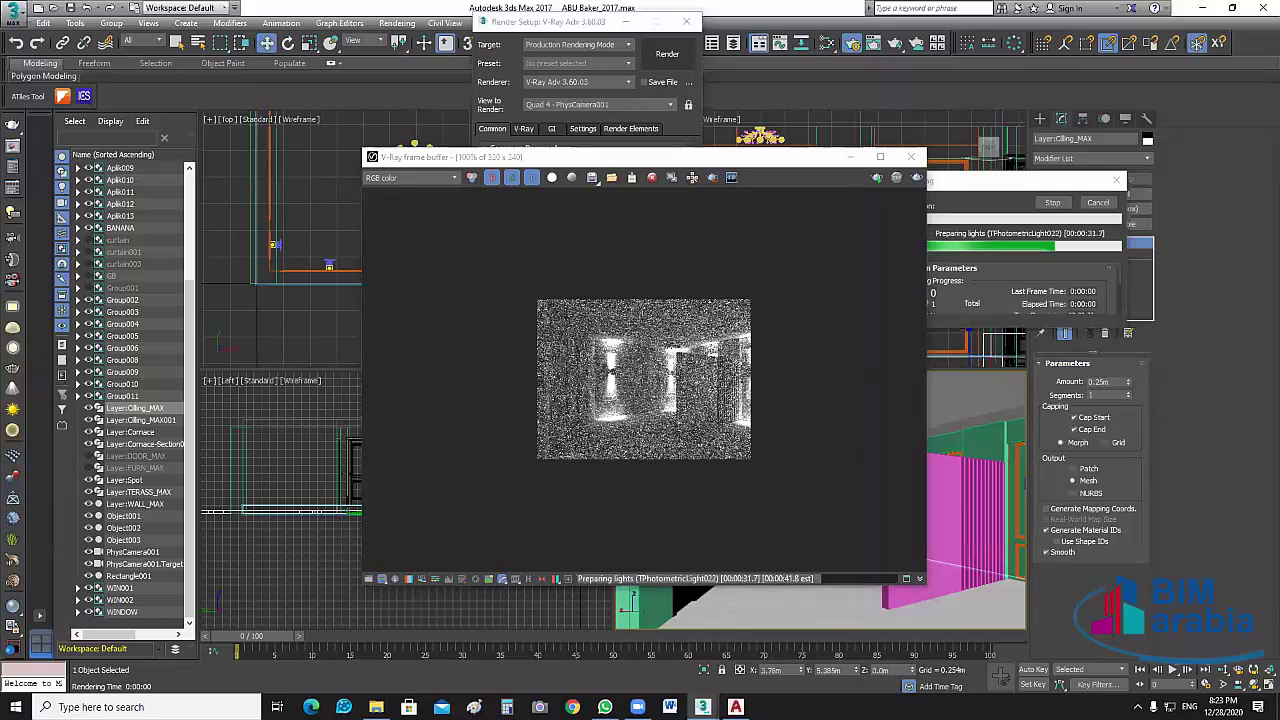
# Open Local Disk (C:) in File Explorer, and return to 3ds Max to close the V-Ray frame buffer and render settings.
pyautogui.moveTo(376, 707)
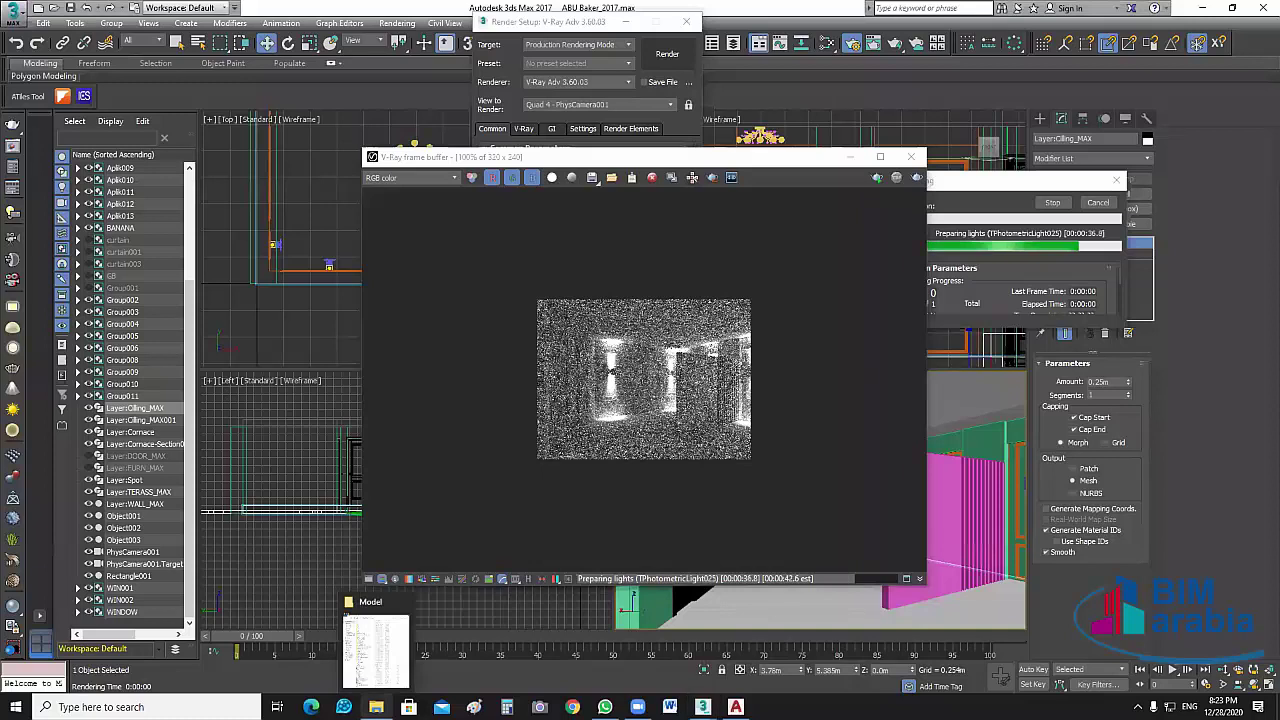
pyautogui.hotkey('alt', 'Tab')
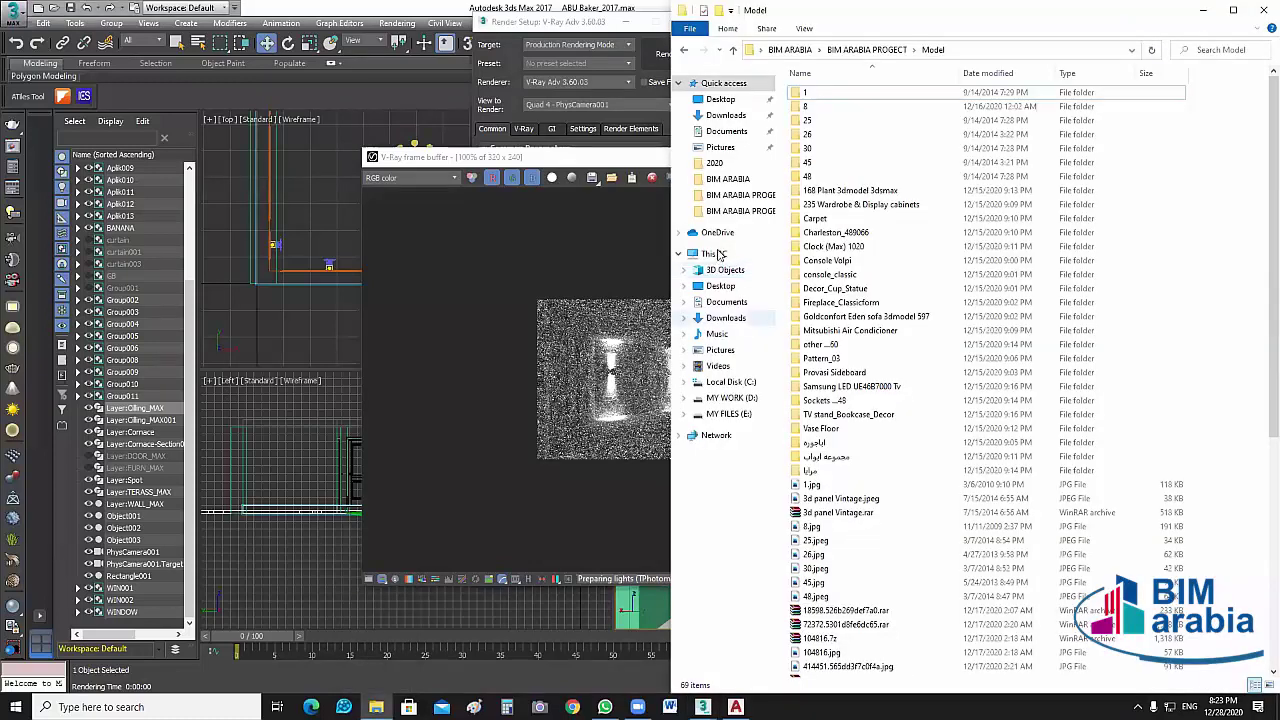
pyautogui.click(715, 254)
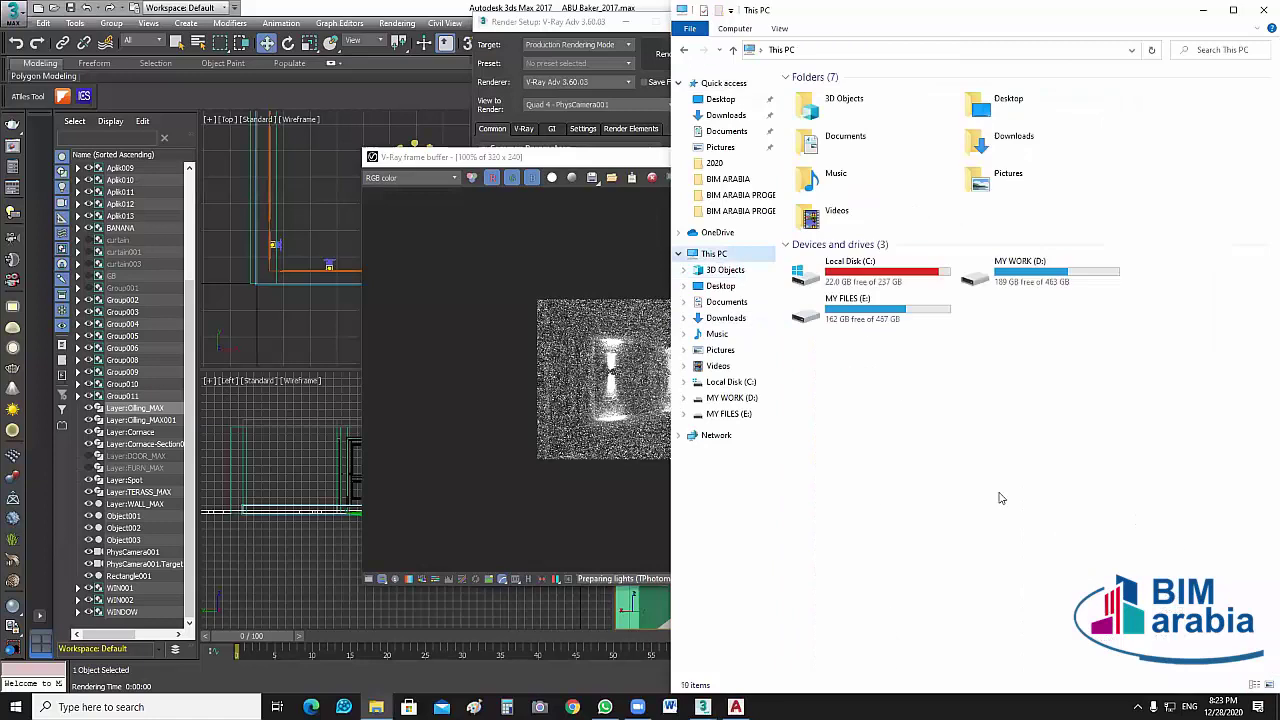
pyautogui.click(858, 285)
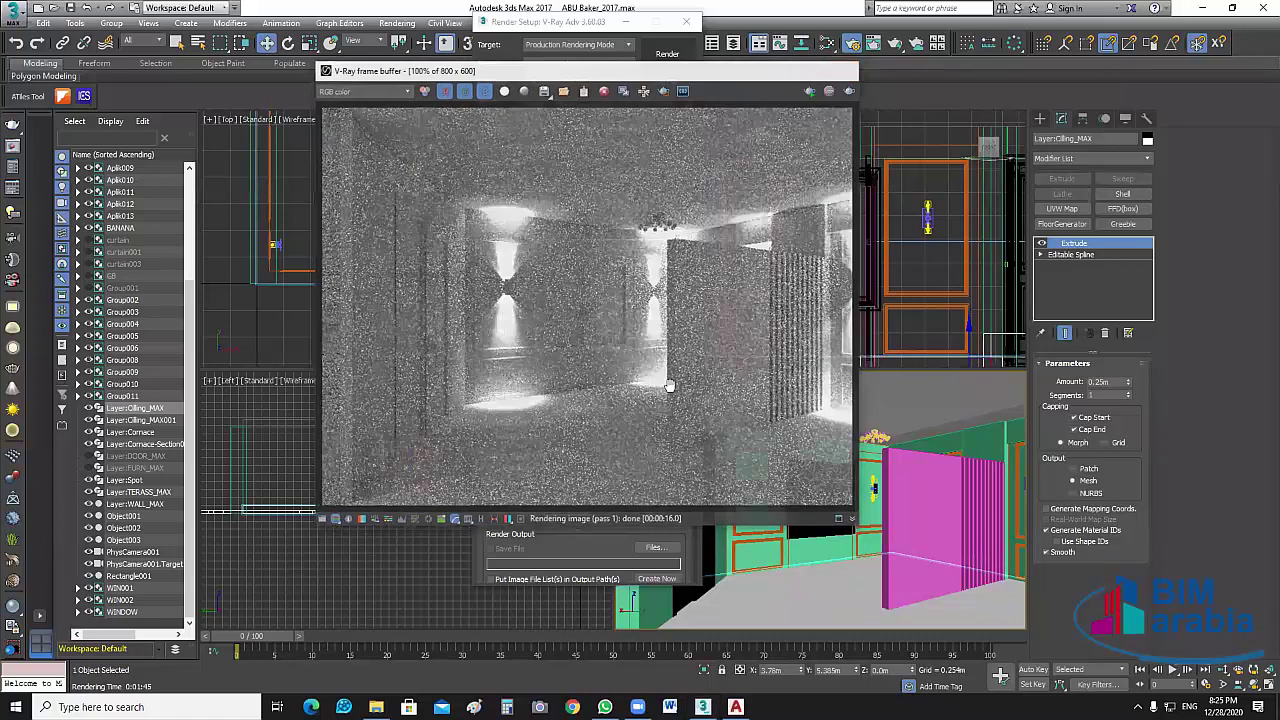
pyautogui.click(449, 43)
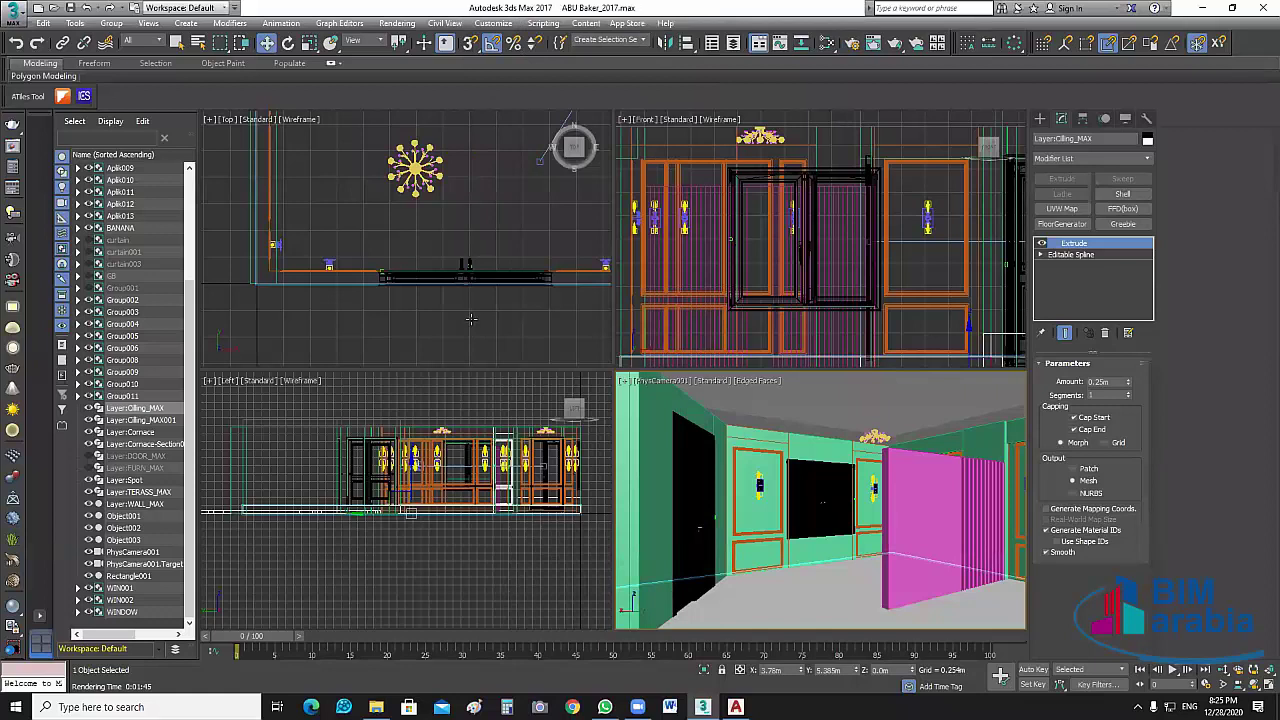
# Select the whole chandelier near the window and move it in plan further towards the middle of the room.
pyautogui.click(471, 319)
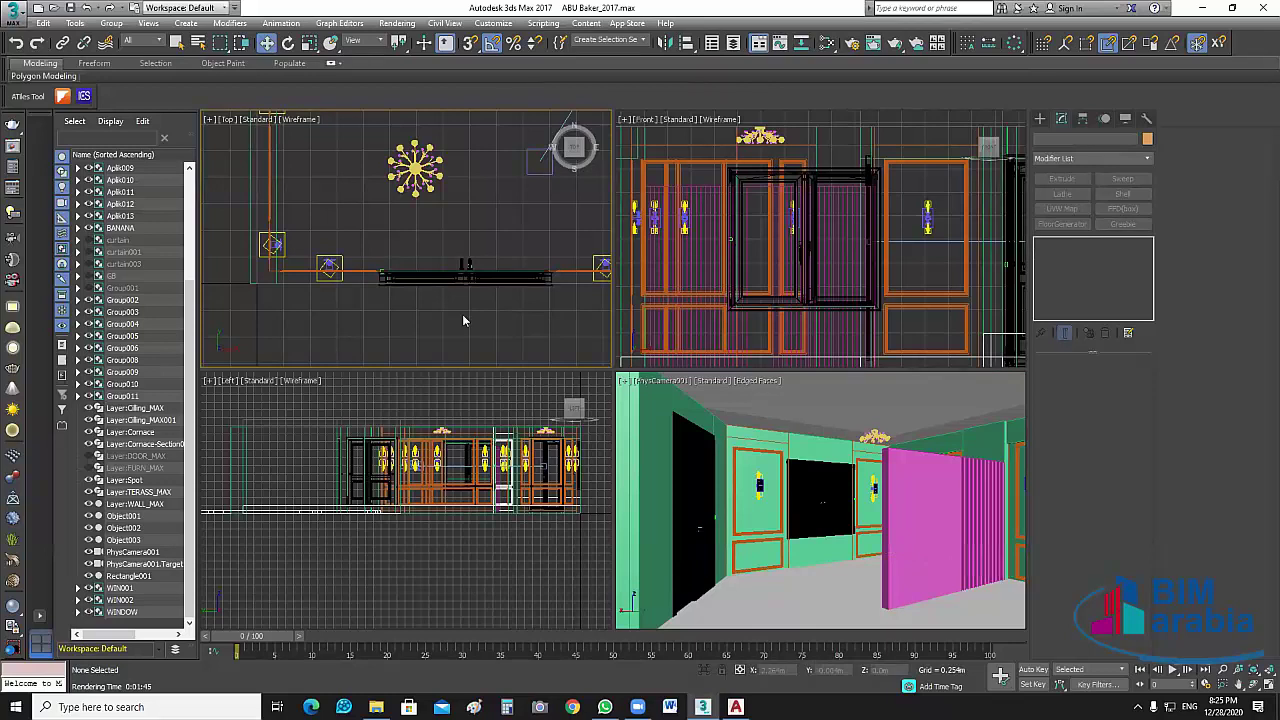
pyautogui.scroll(-2, 462, 314)
pyautogui.moveTo(462, 314); pyautogui.dragTo(510, 357, button='middle')
pyautogui.moveTo(445, 215); pyautogui.dragTo(516, 288)
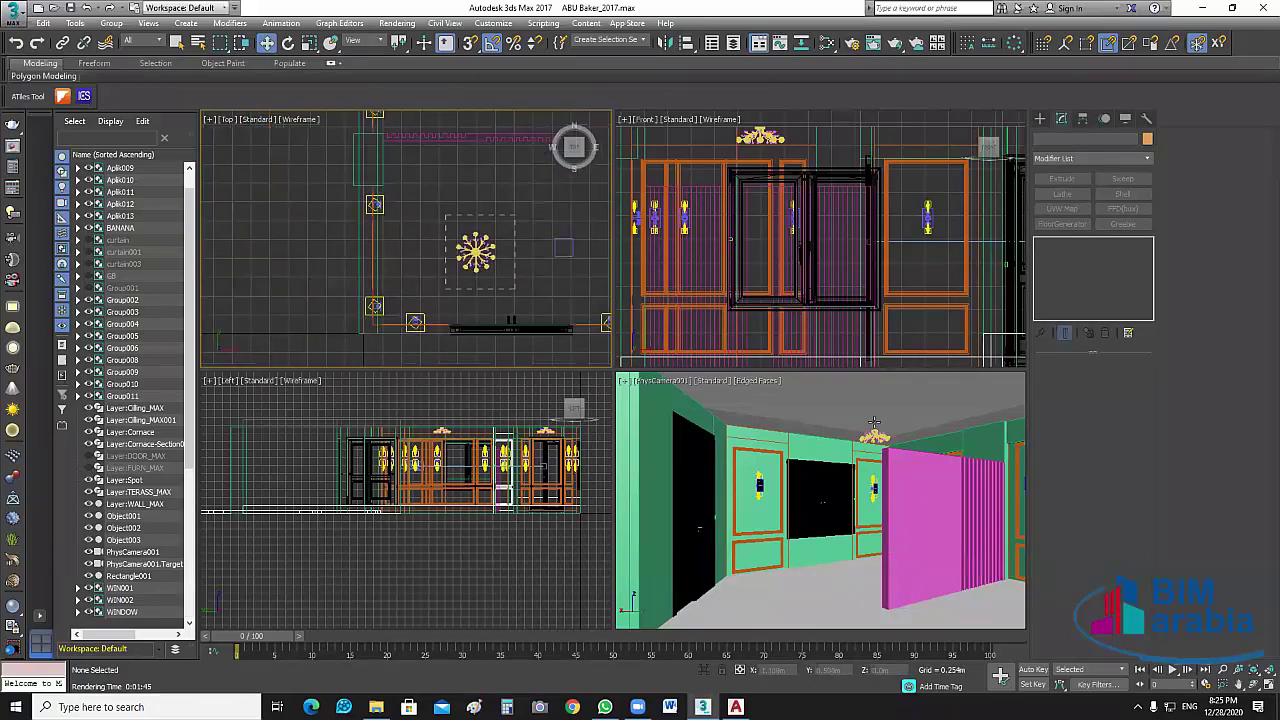
pyautogui.moveTo(553, 270); pyautogui.dragTo(403, 261, button='middle')
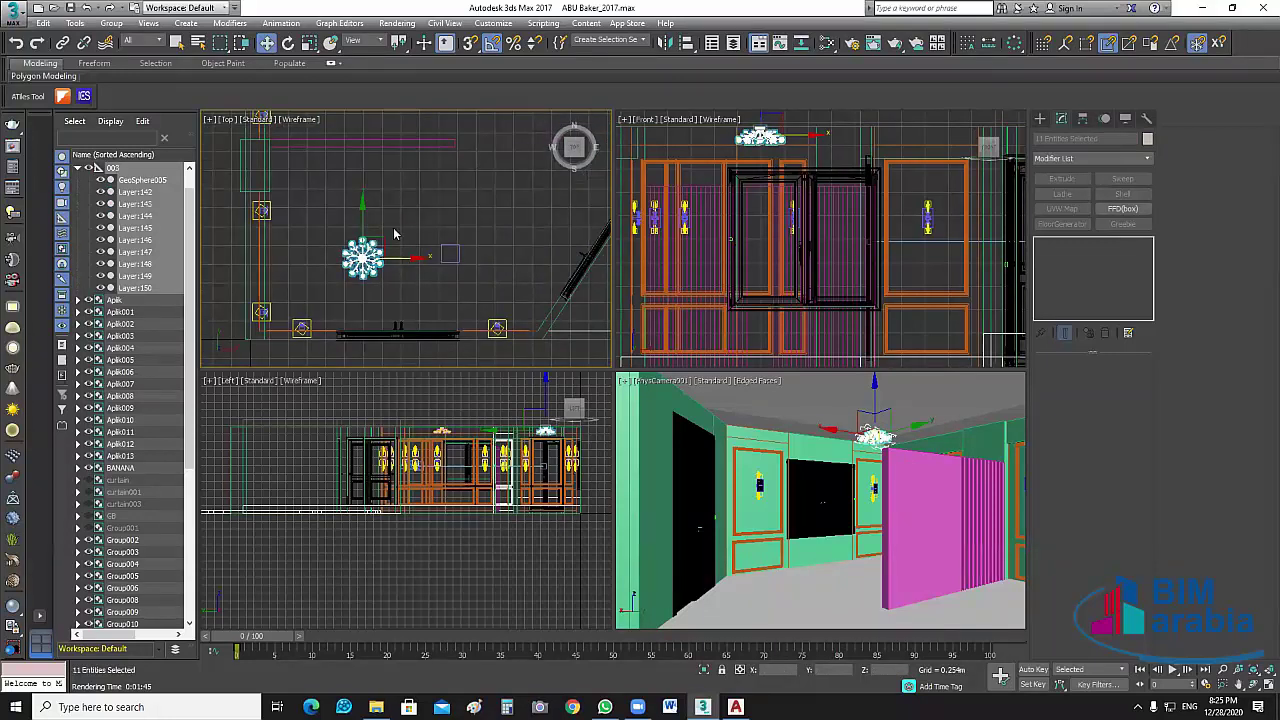
pyautogui.moveTo(400, 258); pyautogui.dragTo(436, 258)
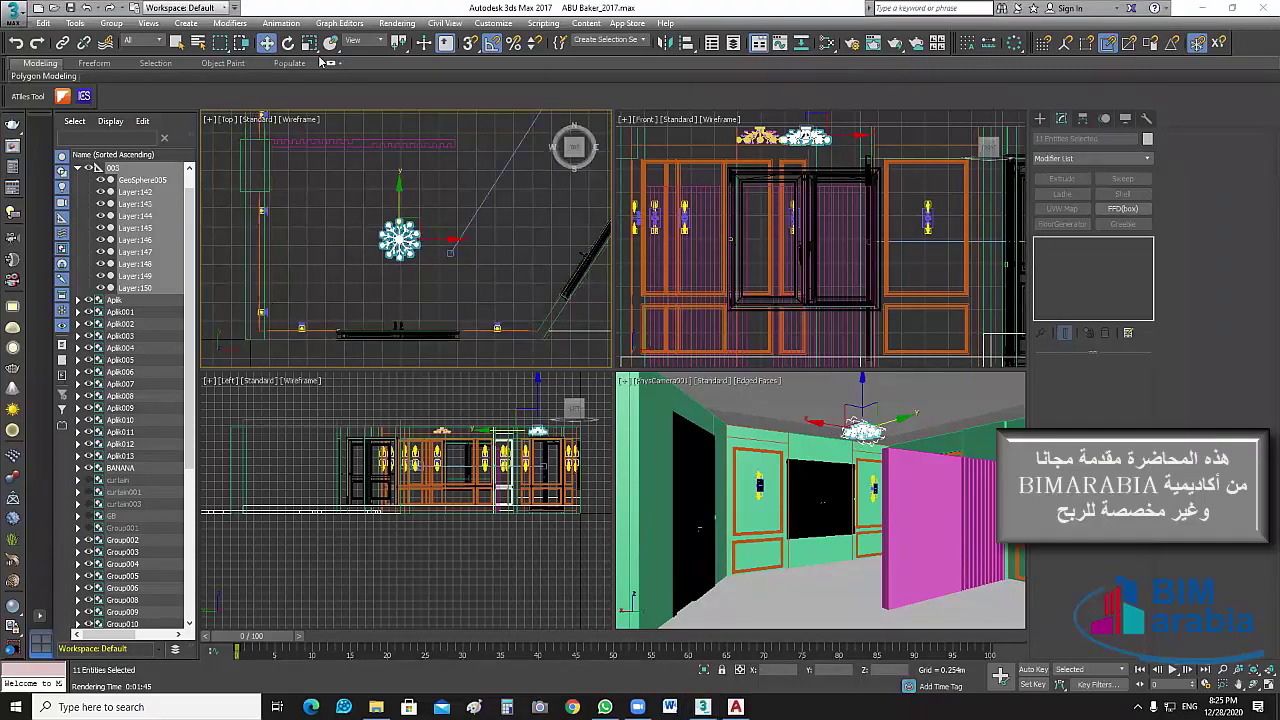
# Prepare uniform scaling of the chandelier by enabling percent snap with a 25% increment.
pyautogui.press('r')
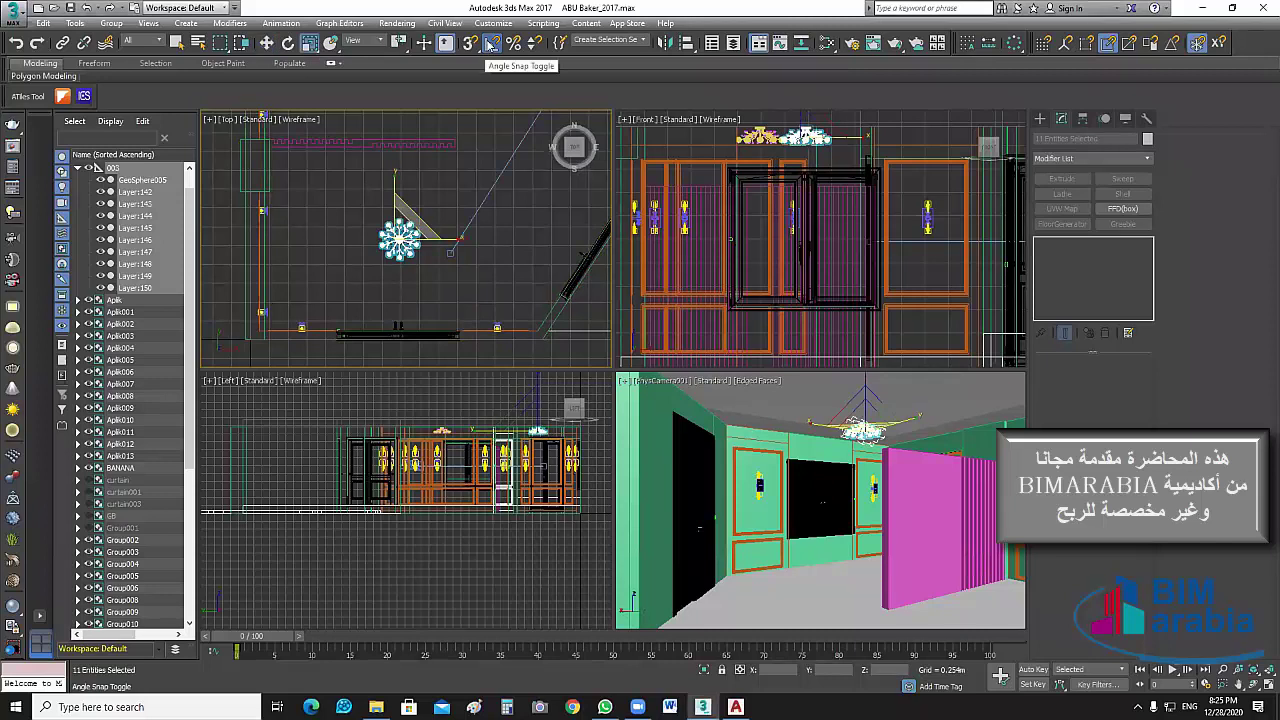
pyautogui.rightClick(497, 45)
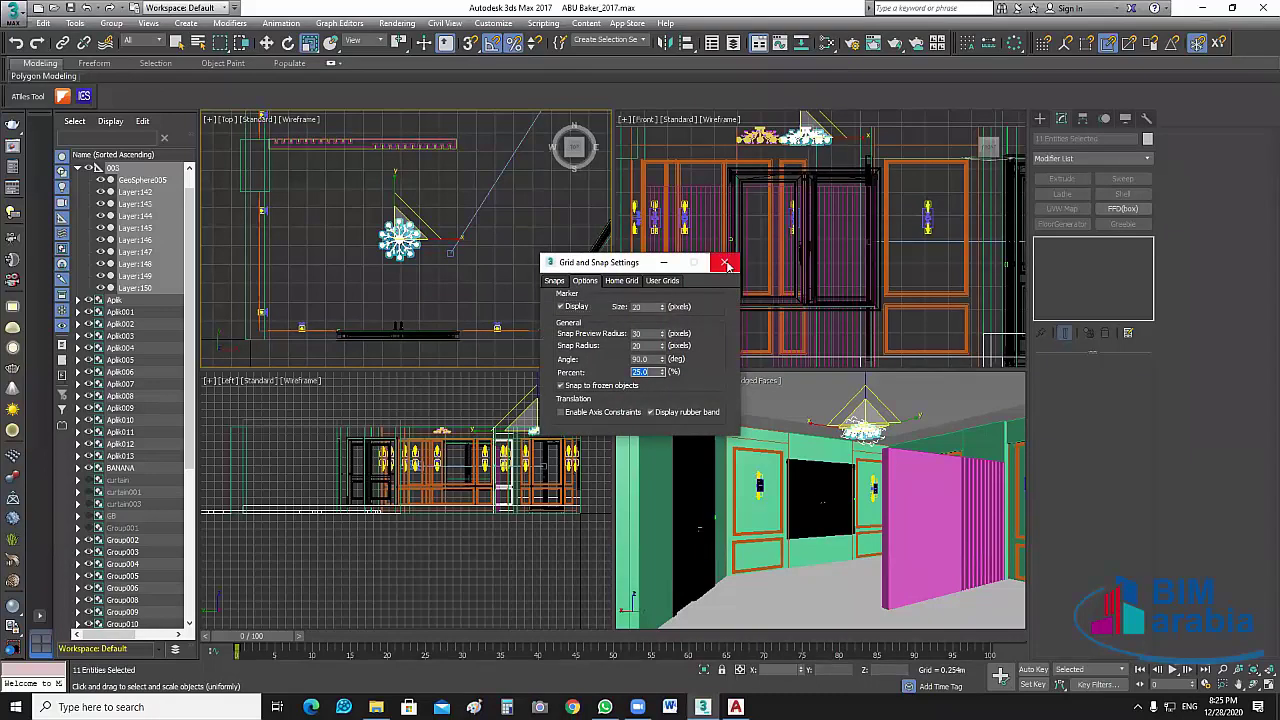
pyautogui.click(727, 264)
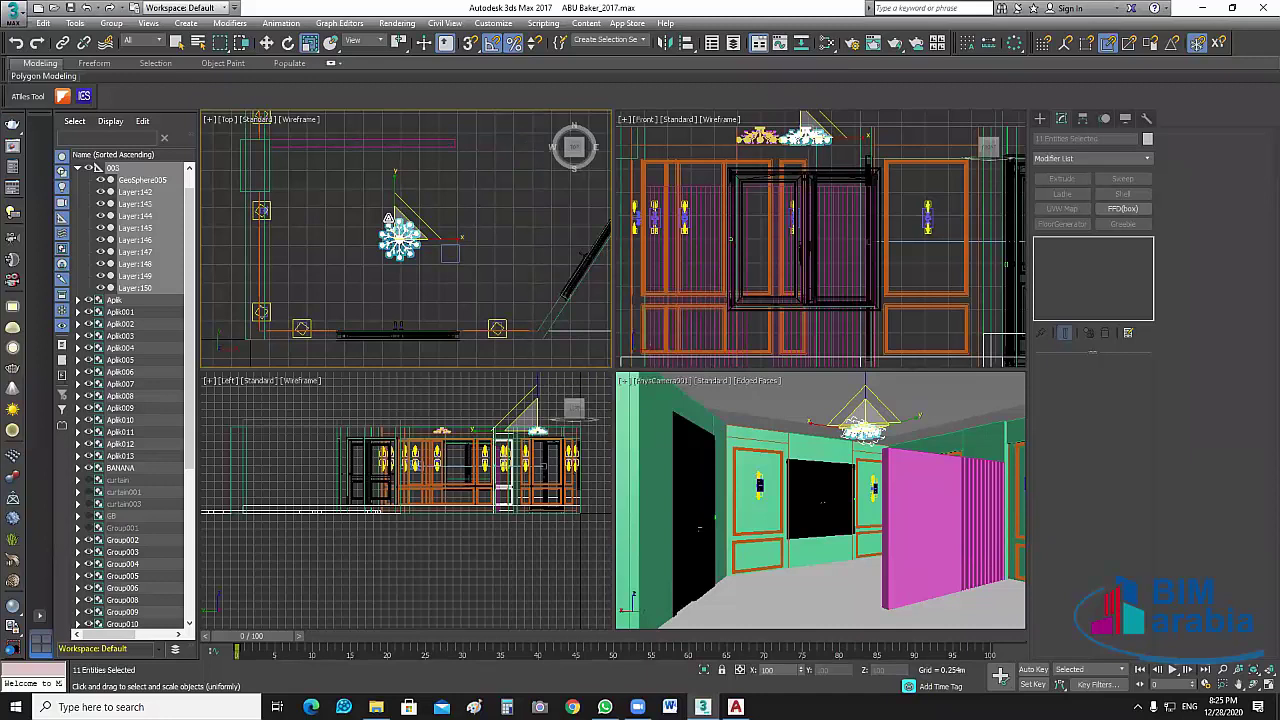
# Scale the selected chandelier uniformly to 125% and check its dimensions with the Measure utility.
pyautogui.moveTo(388, 218); pyautogui.dragTo(388, 218)
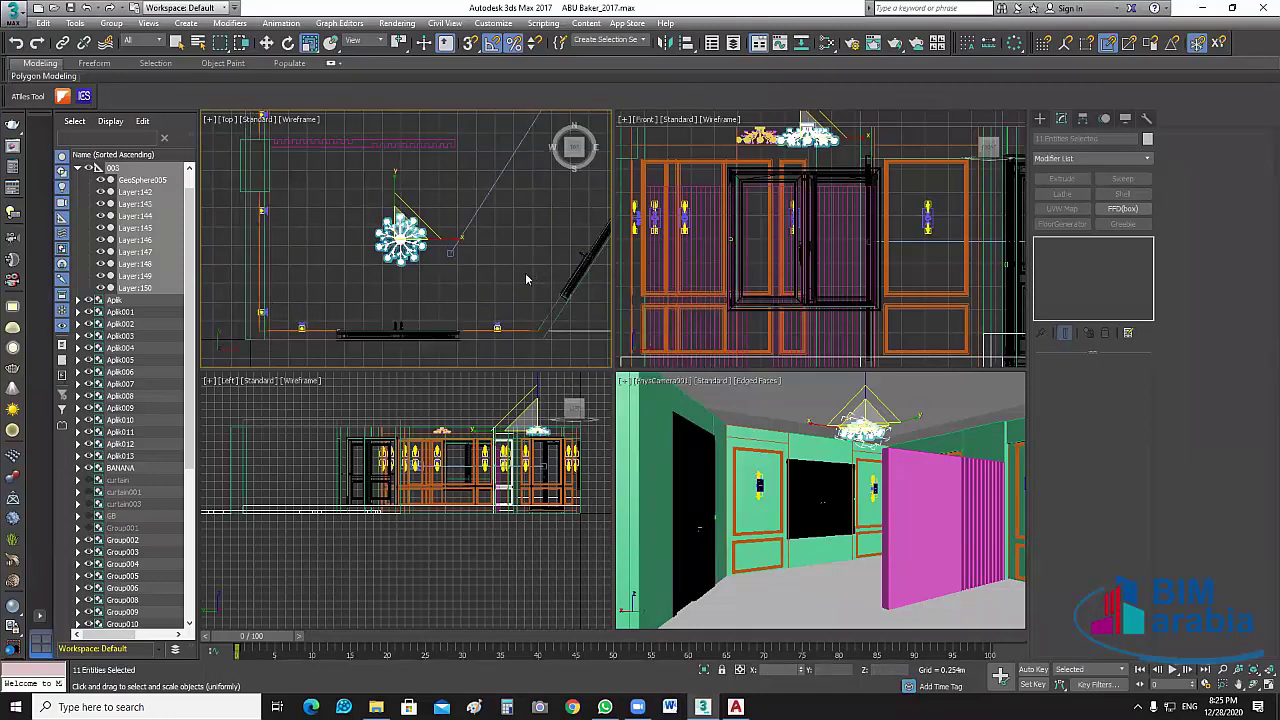
pyautogui.rightClick(881, 151)
pyautogui.moveTo(909, 191); pyautogui.dragTo(959, 239, button='middle')
pyautogui.click(1146, 118)
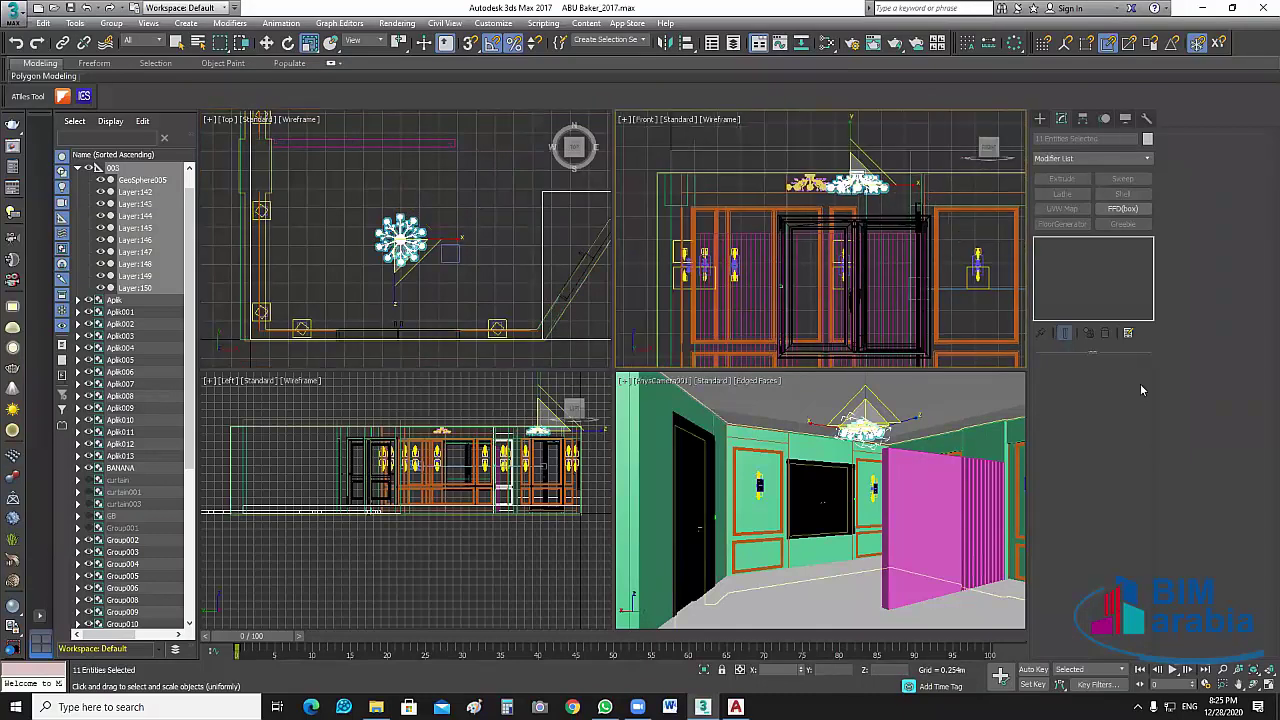
pyautogui.click(1102, 249)
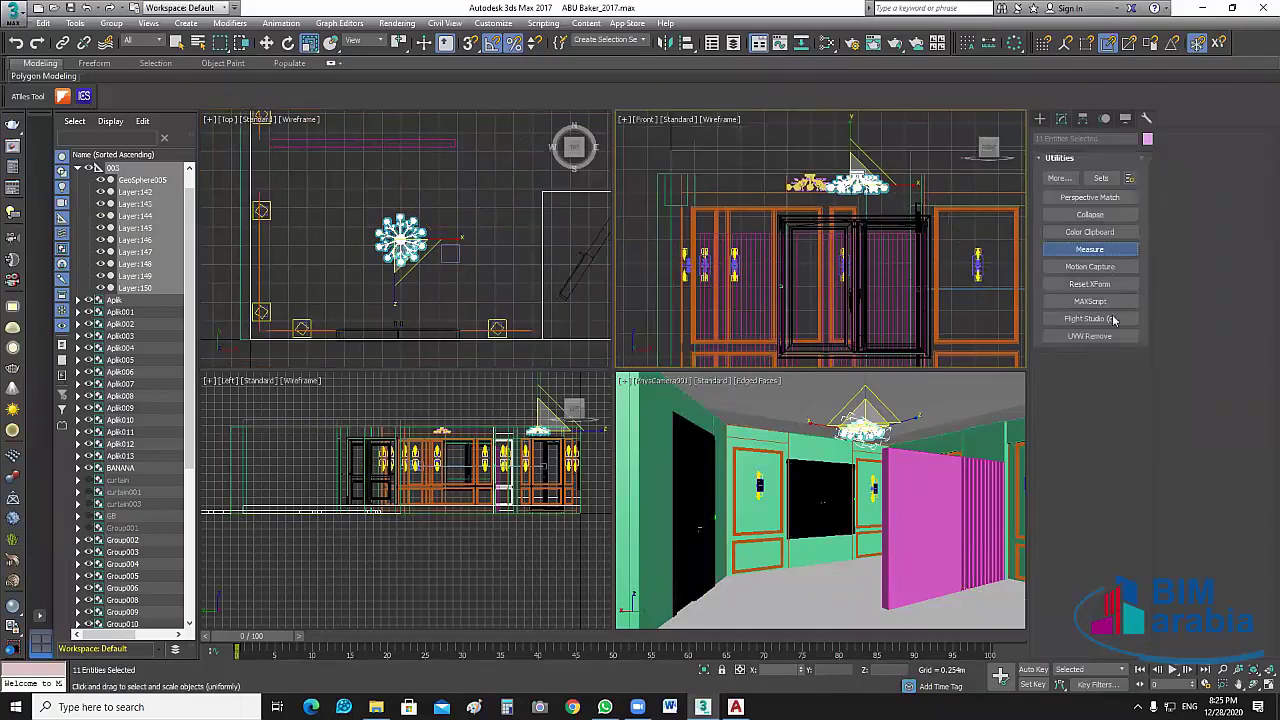
pyautogui.click(1090, 249)
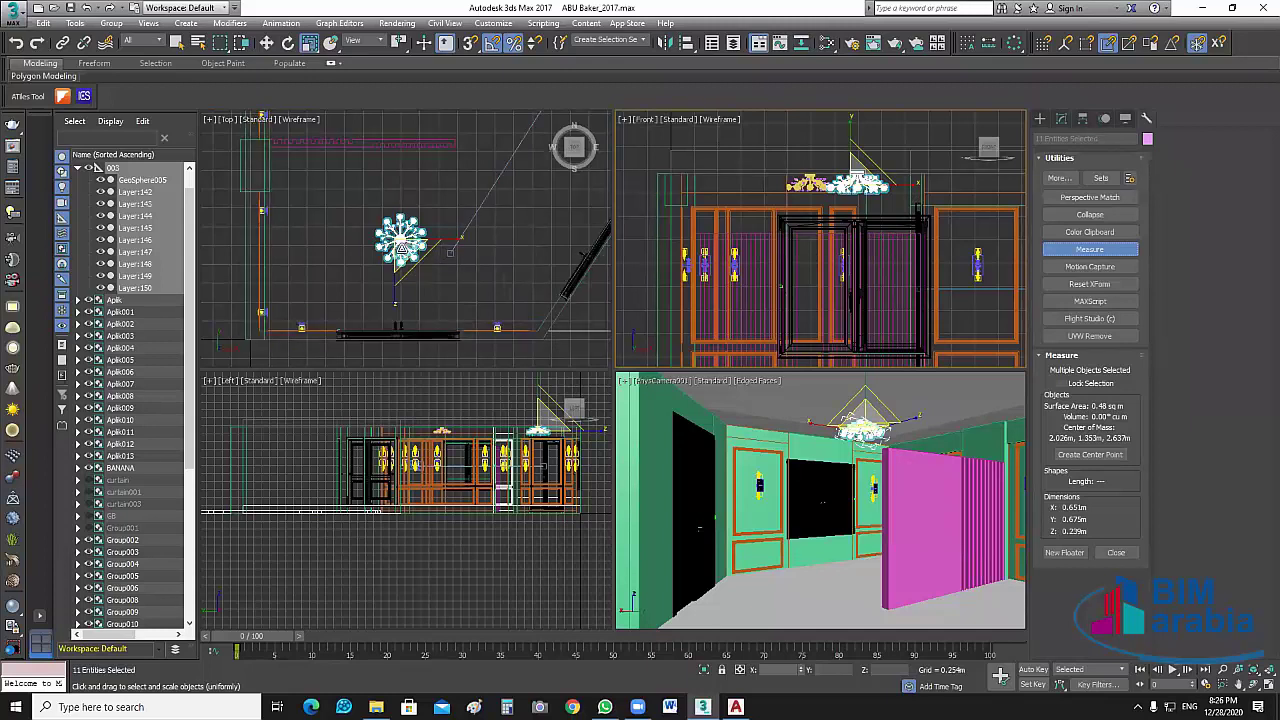
# Scale the same chandelier uniformly by a further 125% and clear the selection.
pyautogui.moveTo(401, 247); pyautogui.dragTo(591, 339)
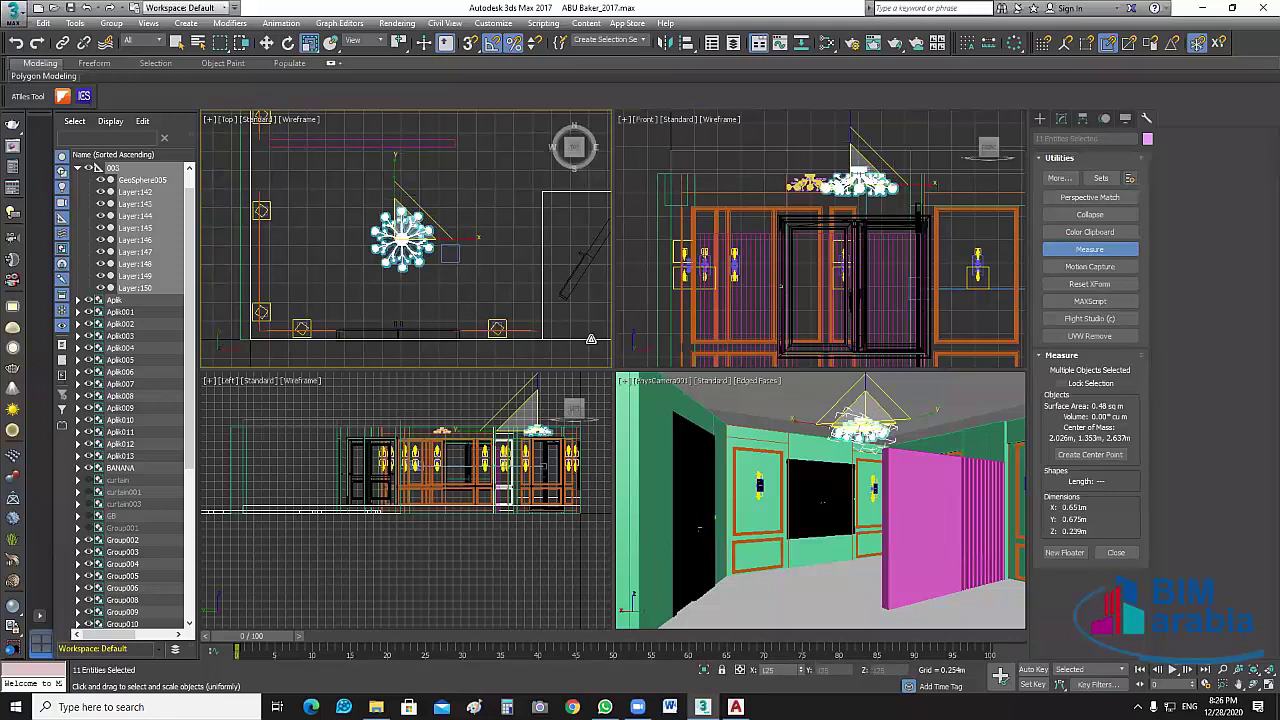
pyautogui.click(591, 339)
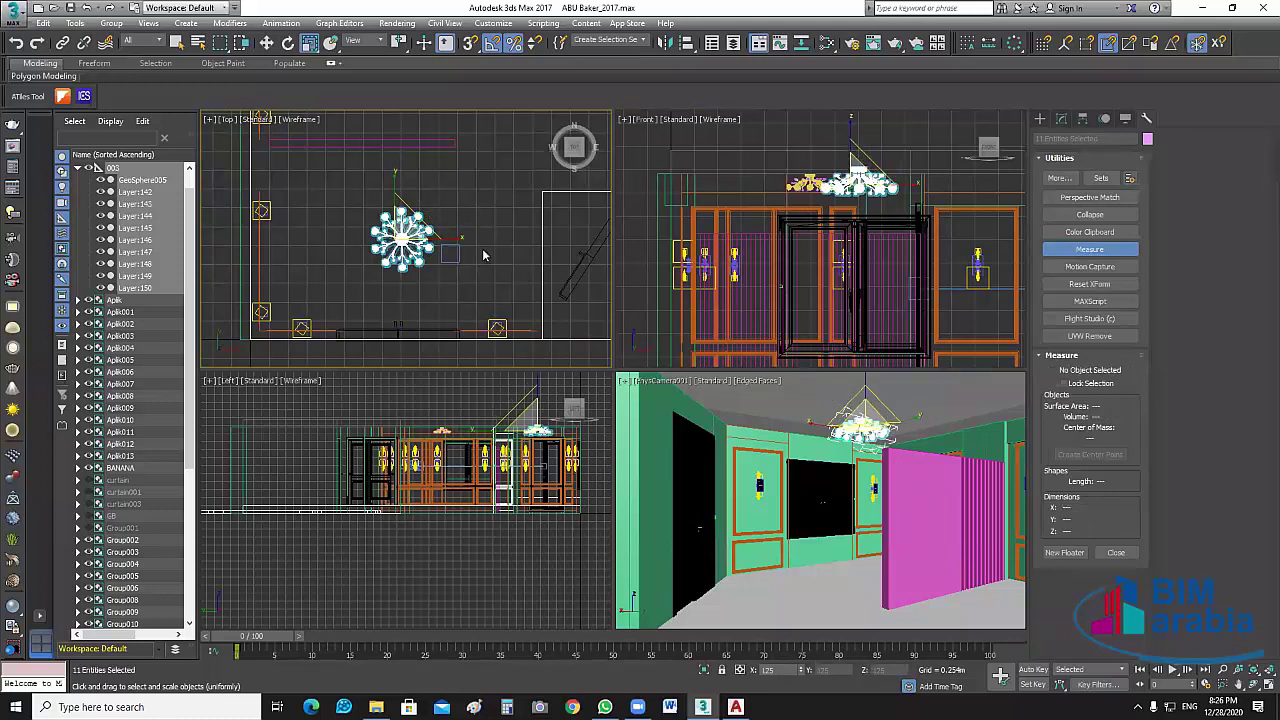
pyautogui.click(485, 236)
# Select the whole chandelier above the pink partition in plan and scale it uniformly to 150%.
pyautogui.scroll(-3, 485, 242)
pyautogui.moveTo(438, 135); pyautogui.dragTo(404, 218, button='middle')
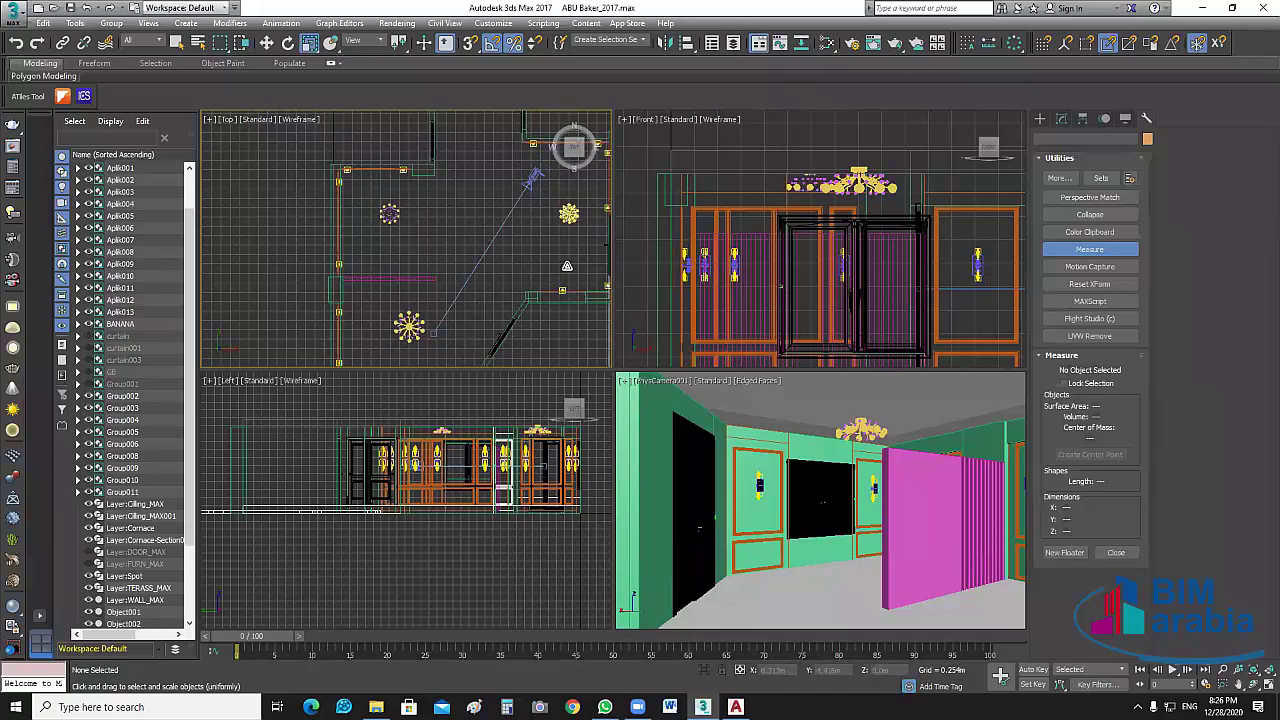
pyautogui.click(489, 255)
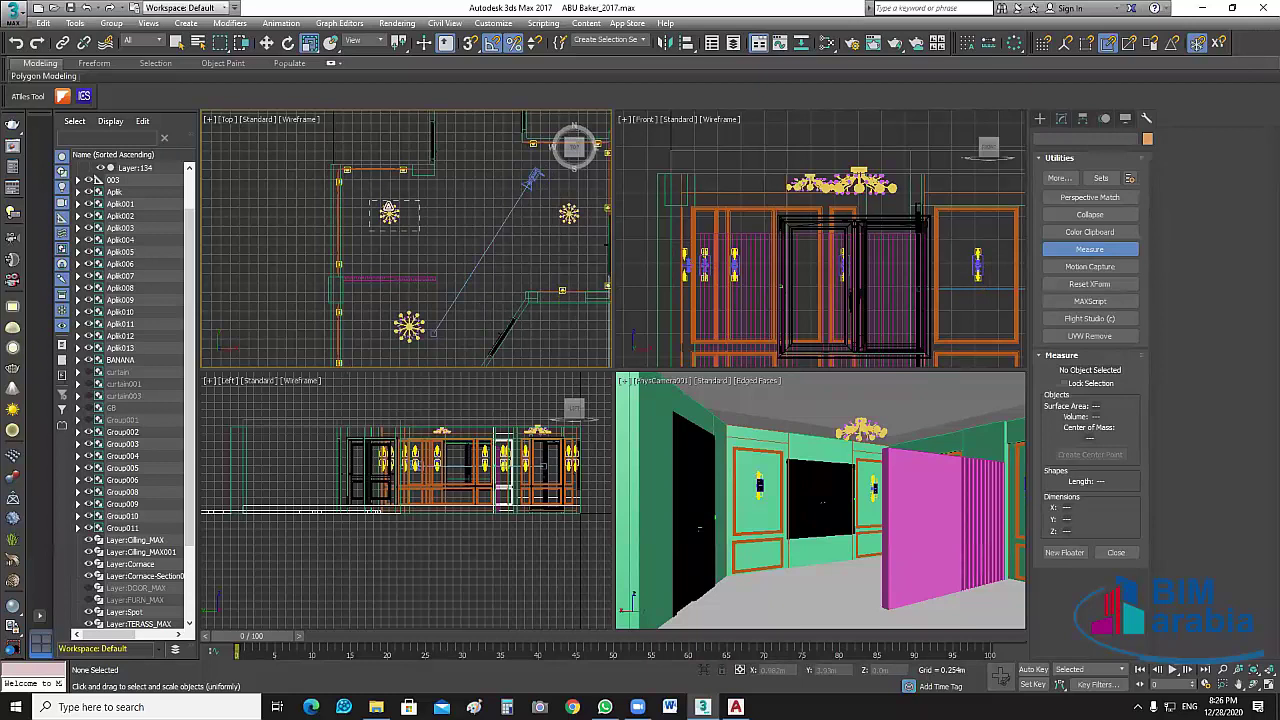
pyautogui.click(389, 211)
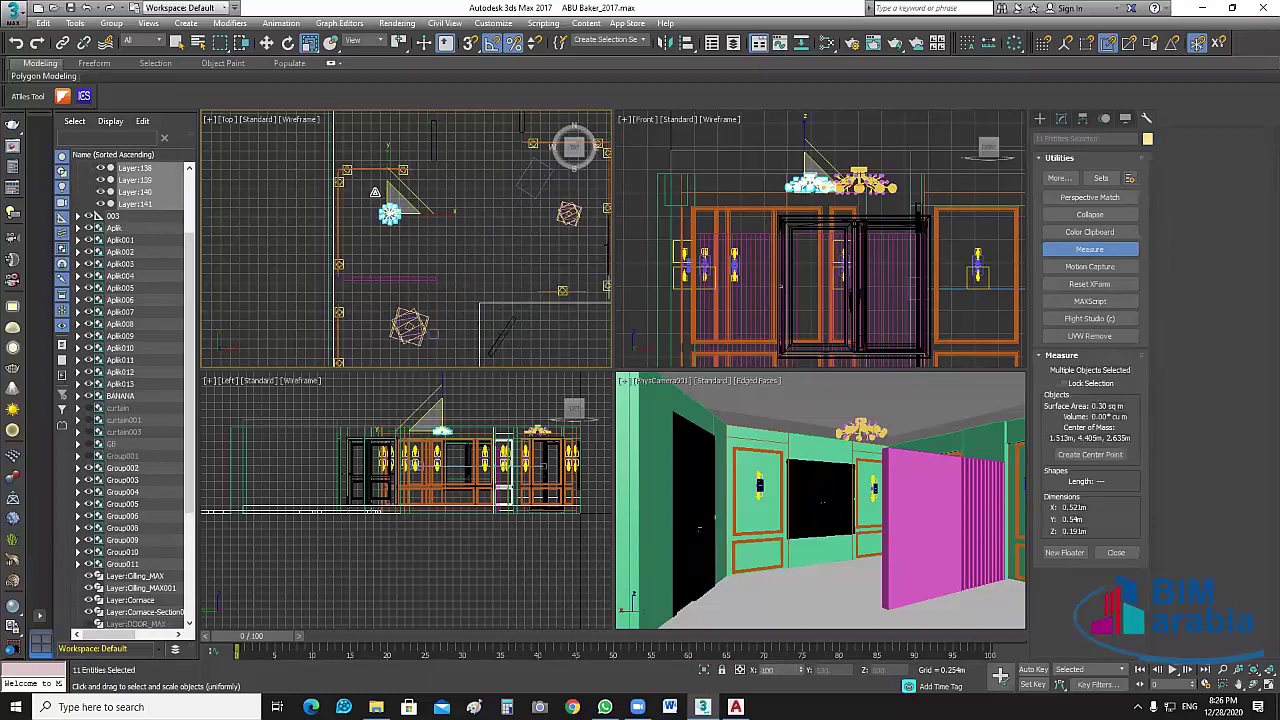
pyautogui.moveTo(375, 192); pyautogui.dragTo(350, 174)
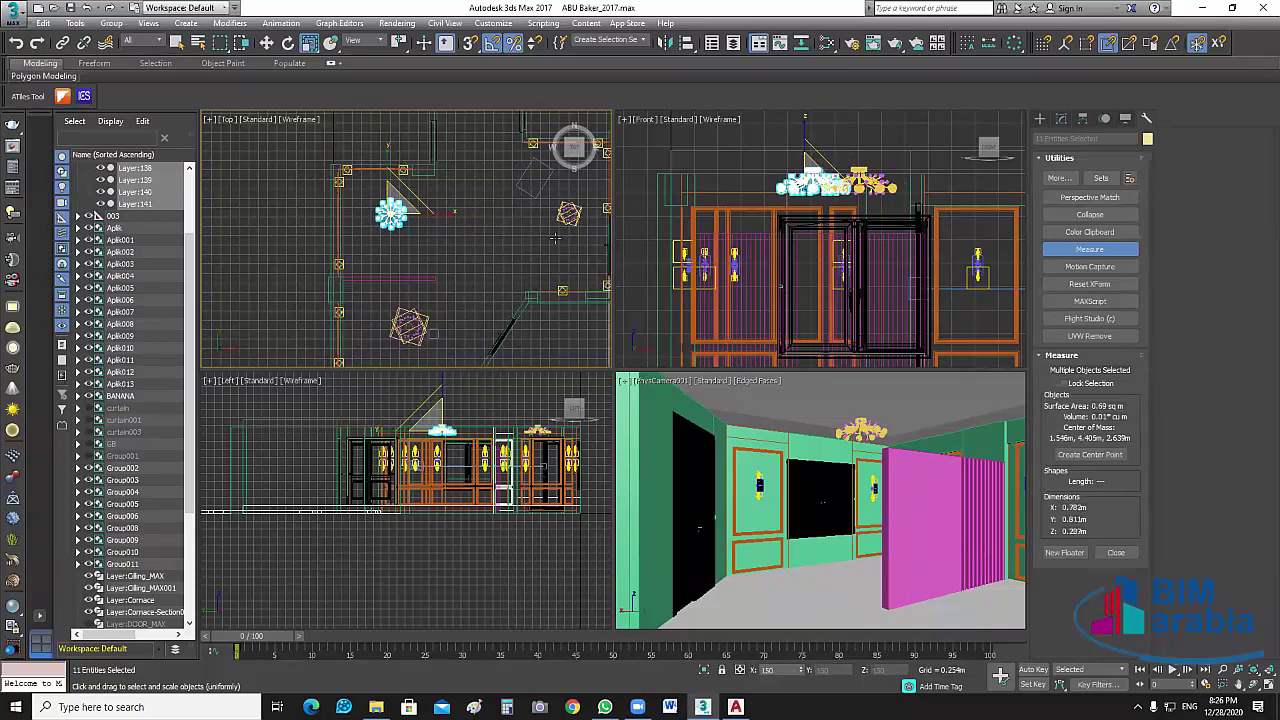
# Select the whole chandelier near the camera in plan and scale it uniformly to 150%.
pyautogui.click(569, 213)
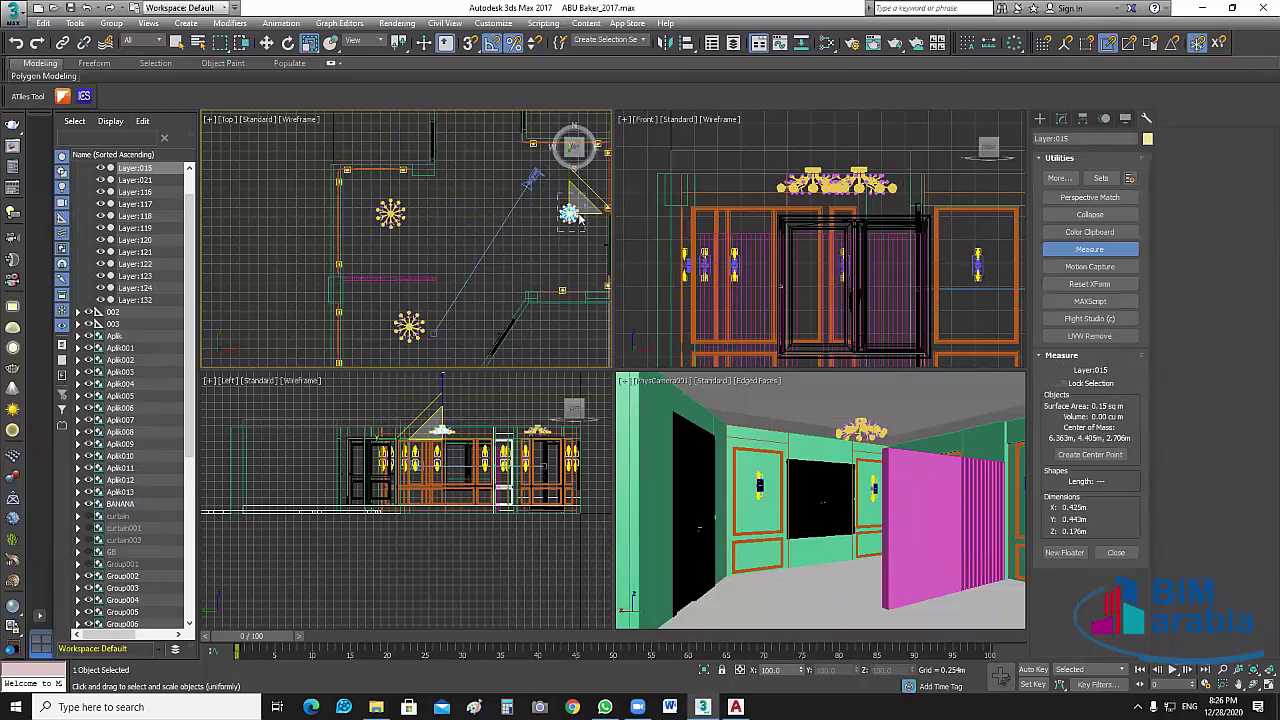
pyautogui.hotkey('ctrl', 'q')
pyautogui.moveTo(579, 207); pyautogui.dragTo(556, 189)
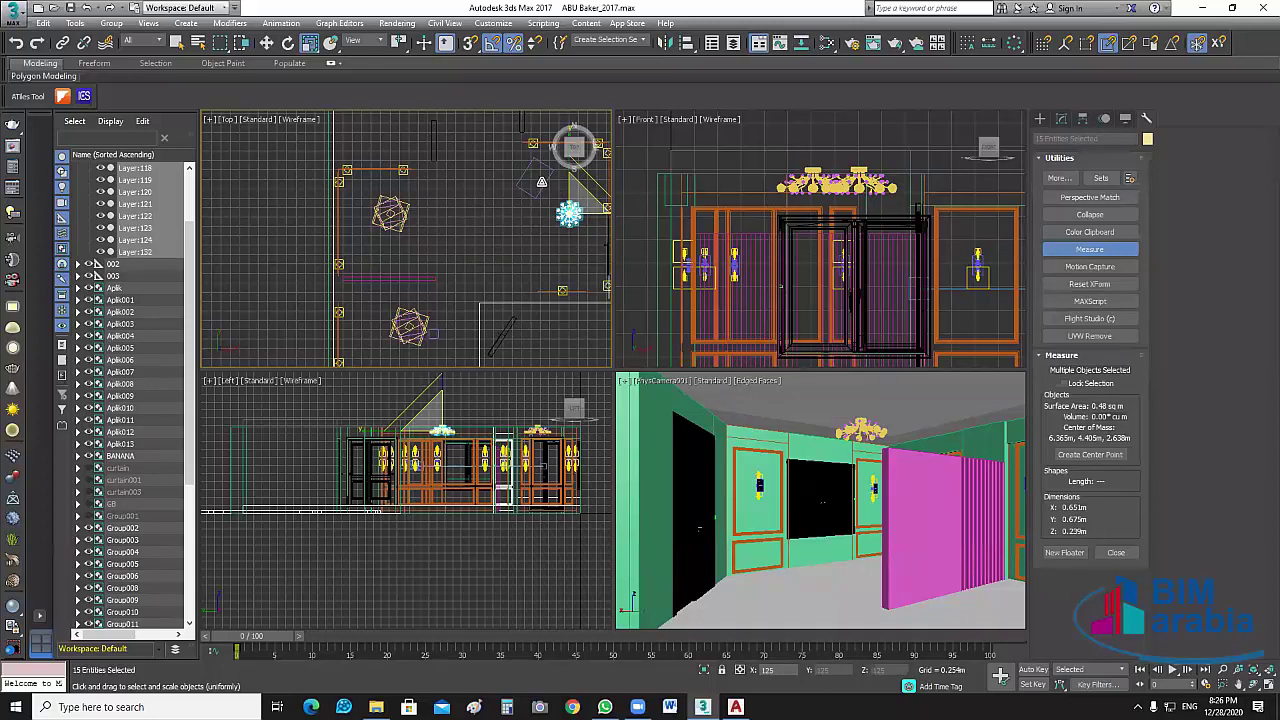
pyautogui.moveTo(542, 182); pyautogui.dragTo(606, 141)
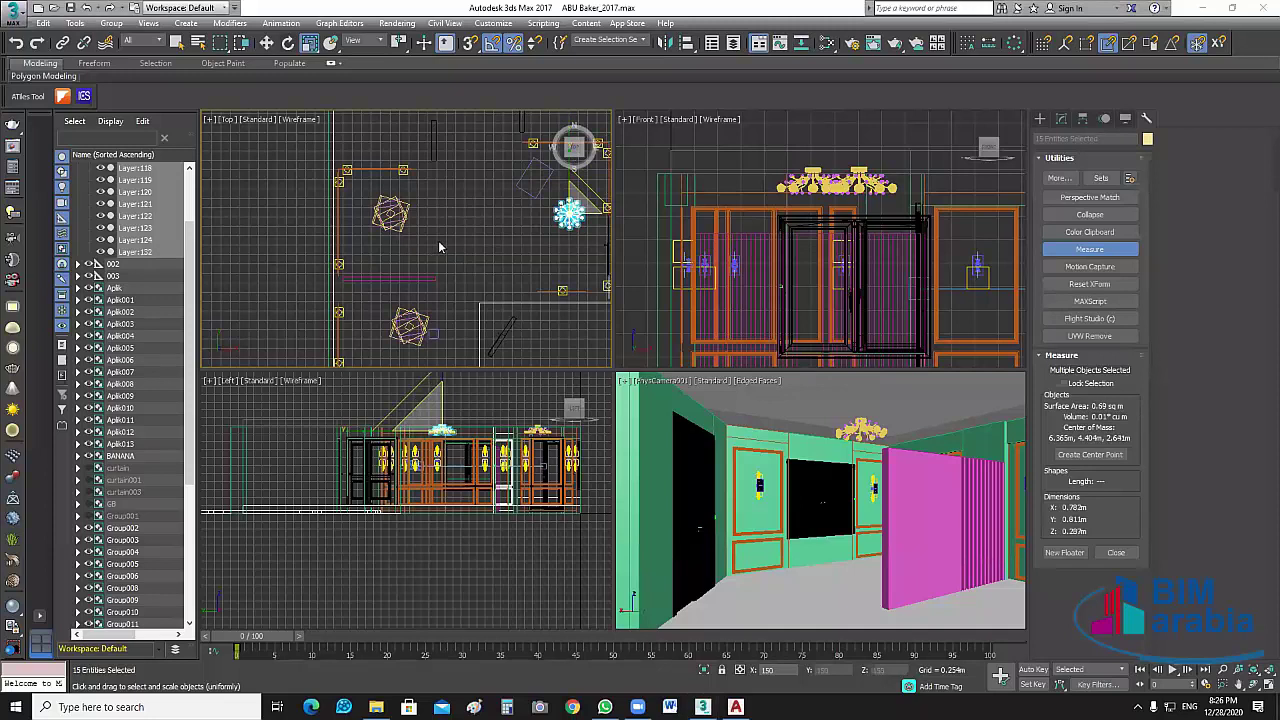
# Move the chandelier above the pink partition about 0.35 m along negative Y in plan and deselect it.
pyautogui.press('w')
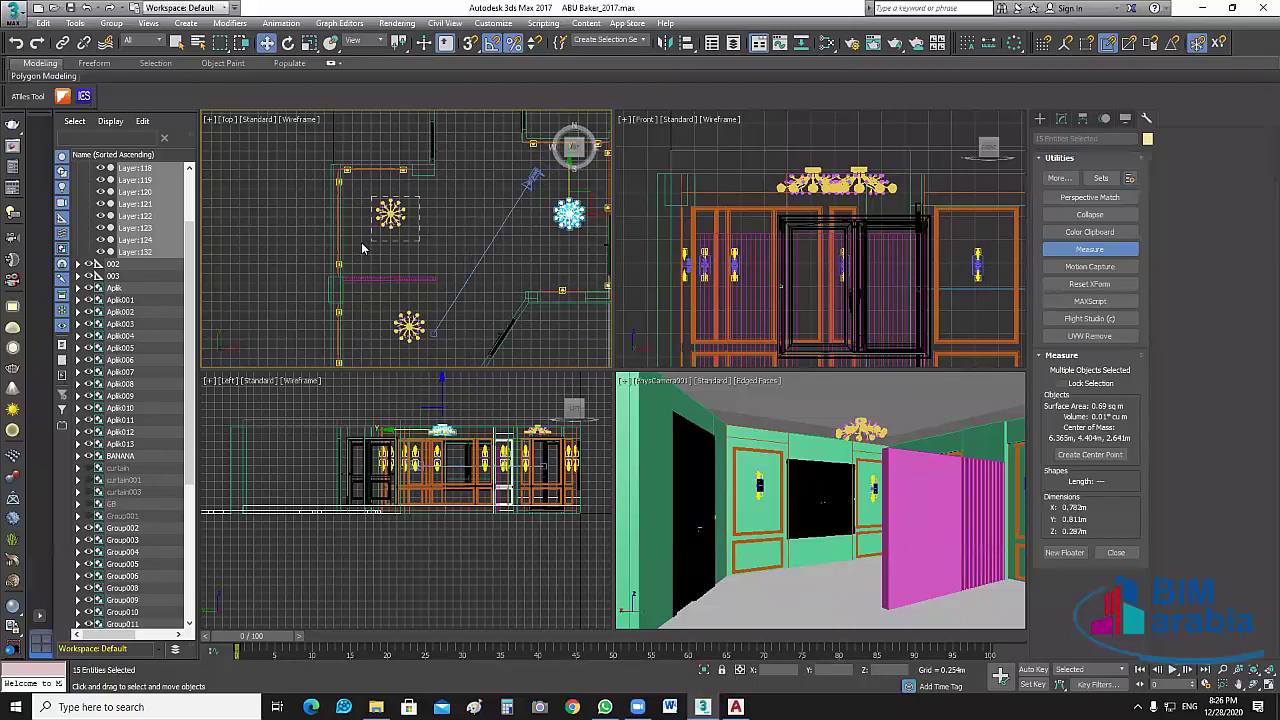
pyautogui.click(372, 206)
pyautogui.press('z')
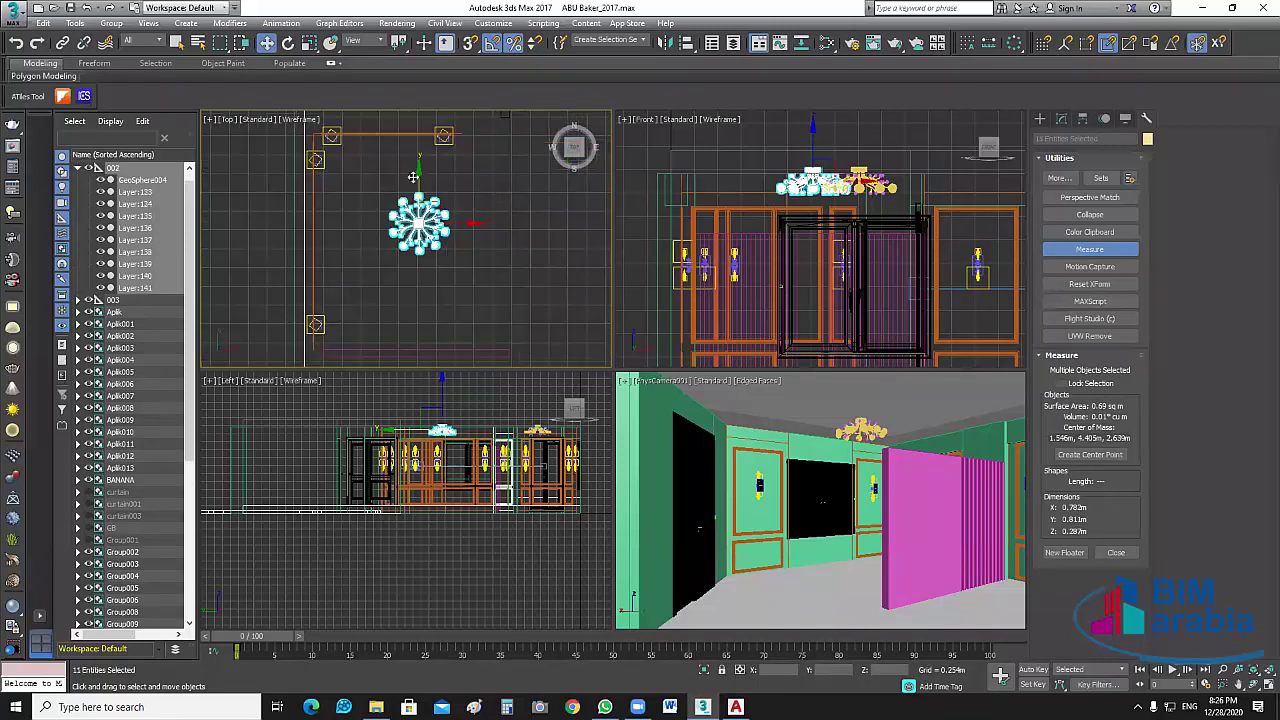
pyautogui.moveTo(418, 198); pyautogui.dragTo(260, 226)
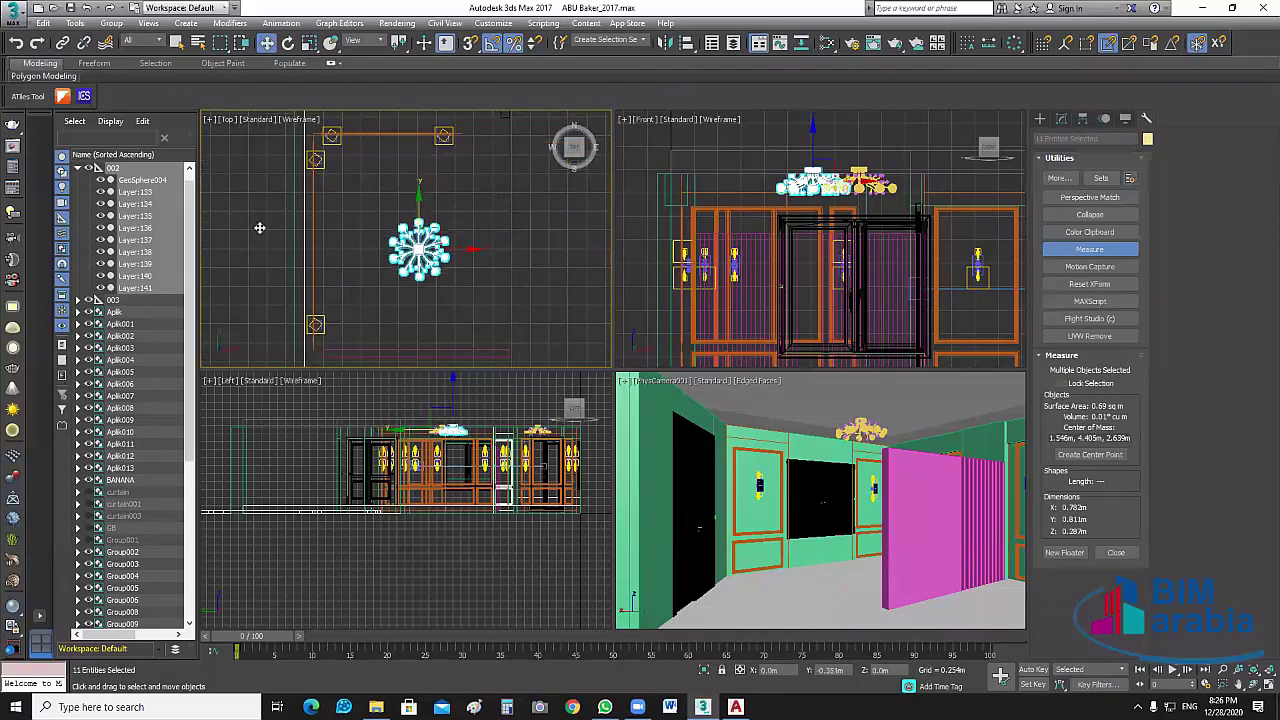
pyautogui.scroll(-3, 527, 237)
pyautogui.click(553, 236)
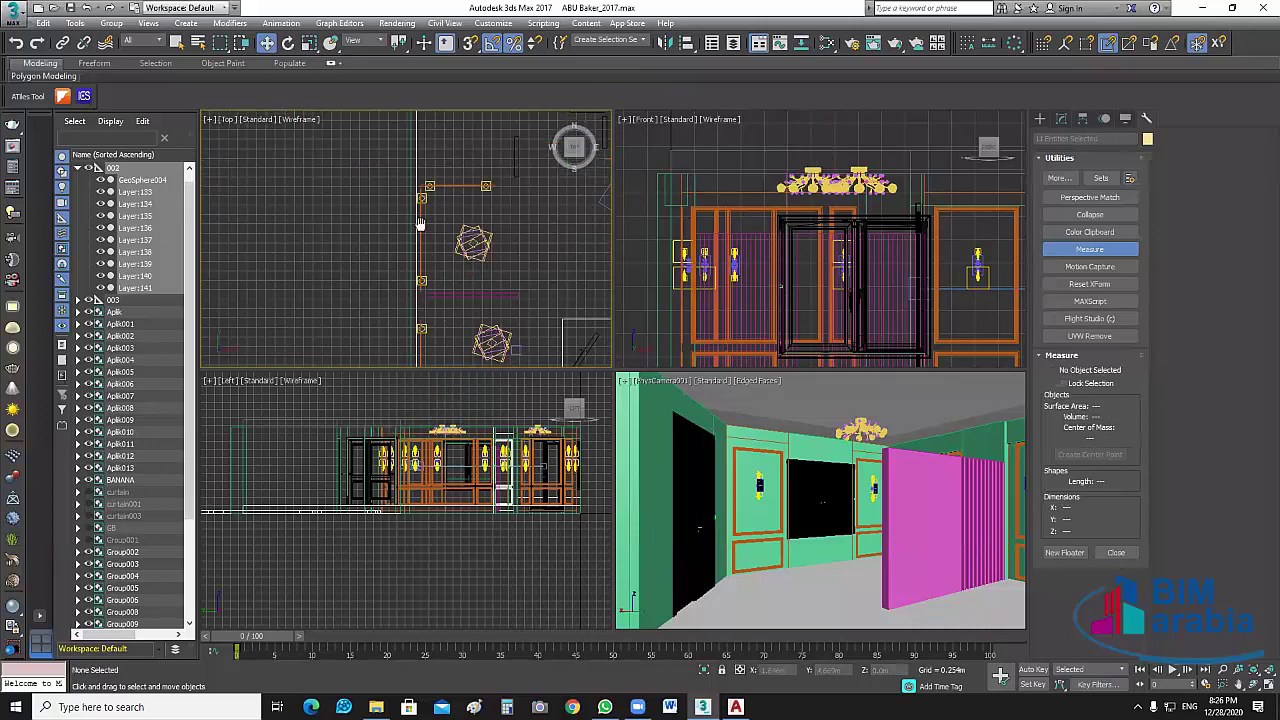
# Move the chandelier near the camera about 0.06 m along negative Y in plan and deselect it.
pyautogui.scroll(1, 437, 260)
pyautogui.scroll(1, 440, 260)
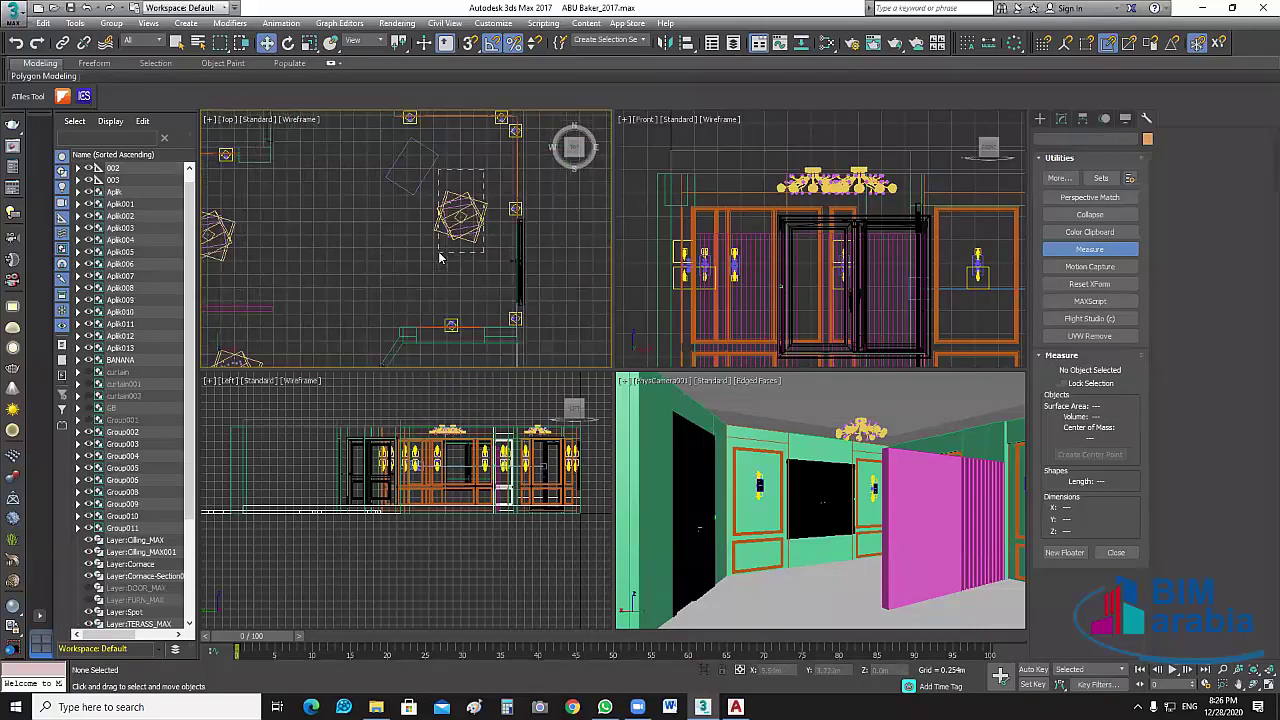
pyautogui.click(462, 188)
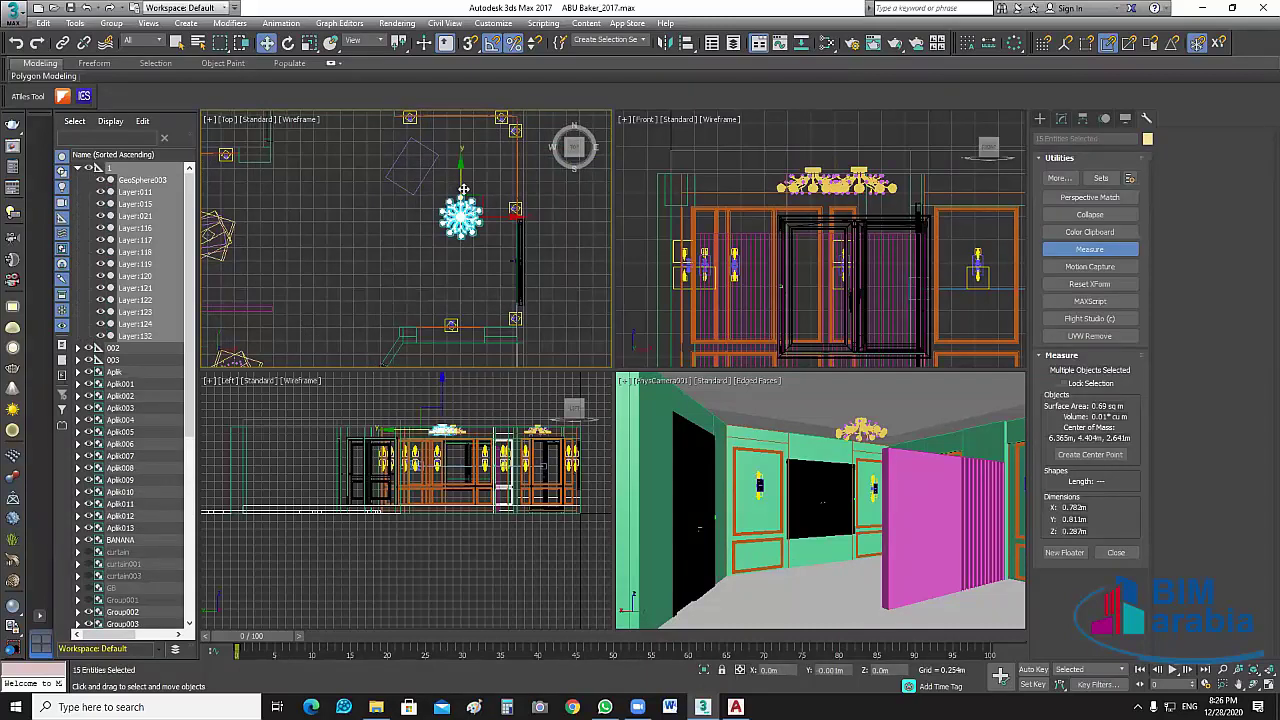
pyautogui.moveTo(463, 189); pyautogui.dragTo(463, 196)
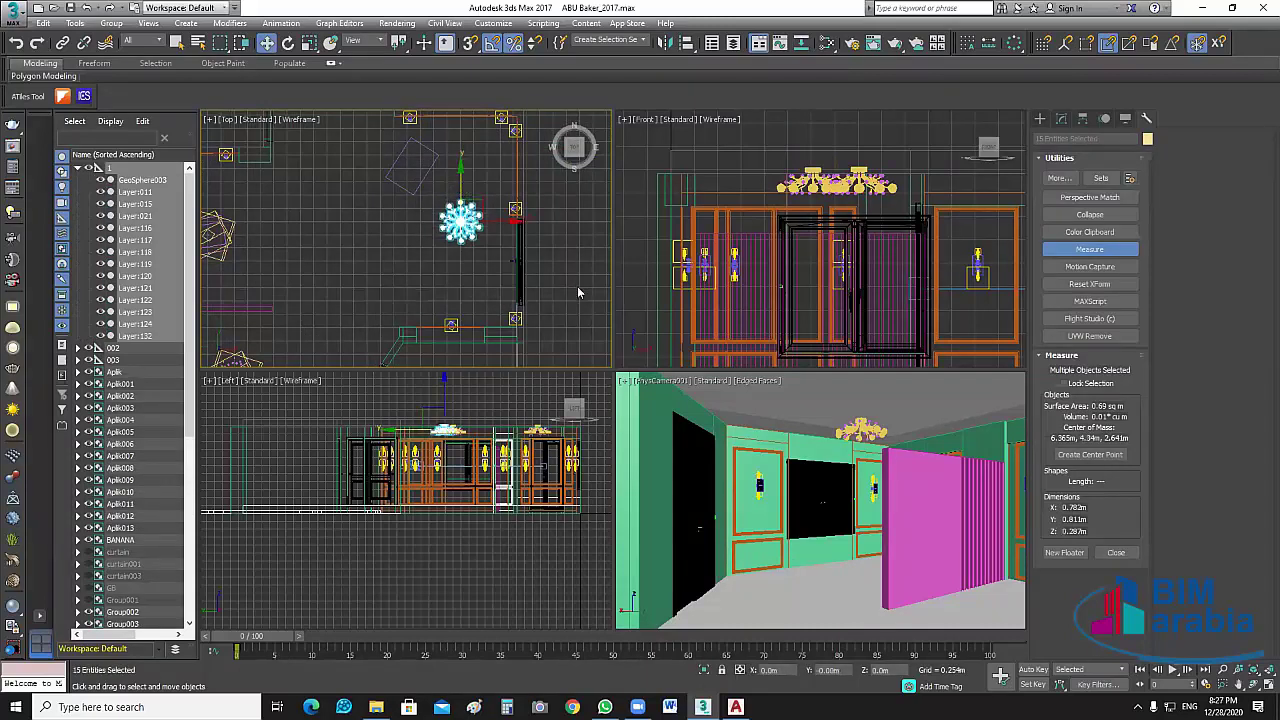
pyautogui.click(577, 286)
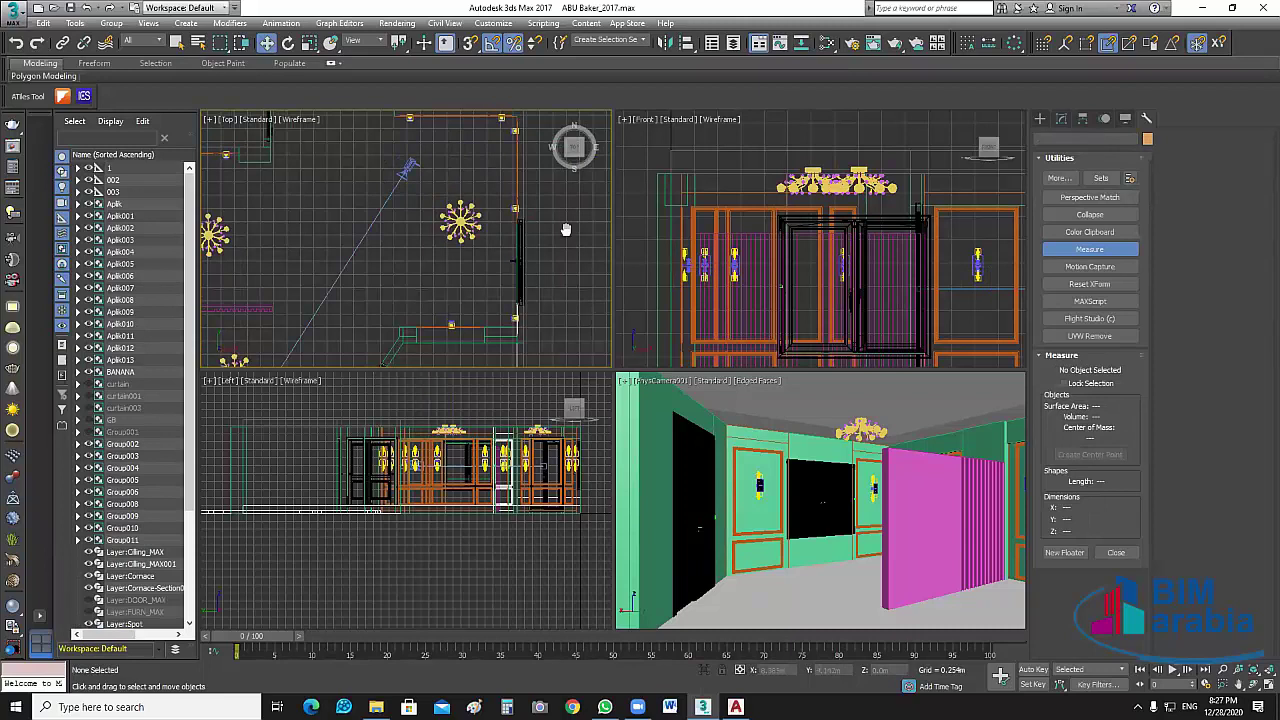
pyautogui.scroll(-5, 565, 230)
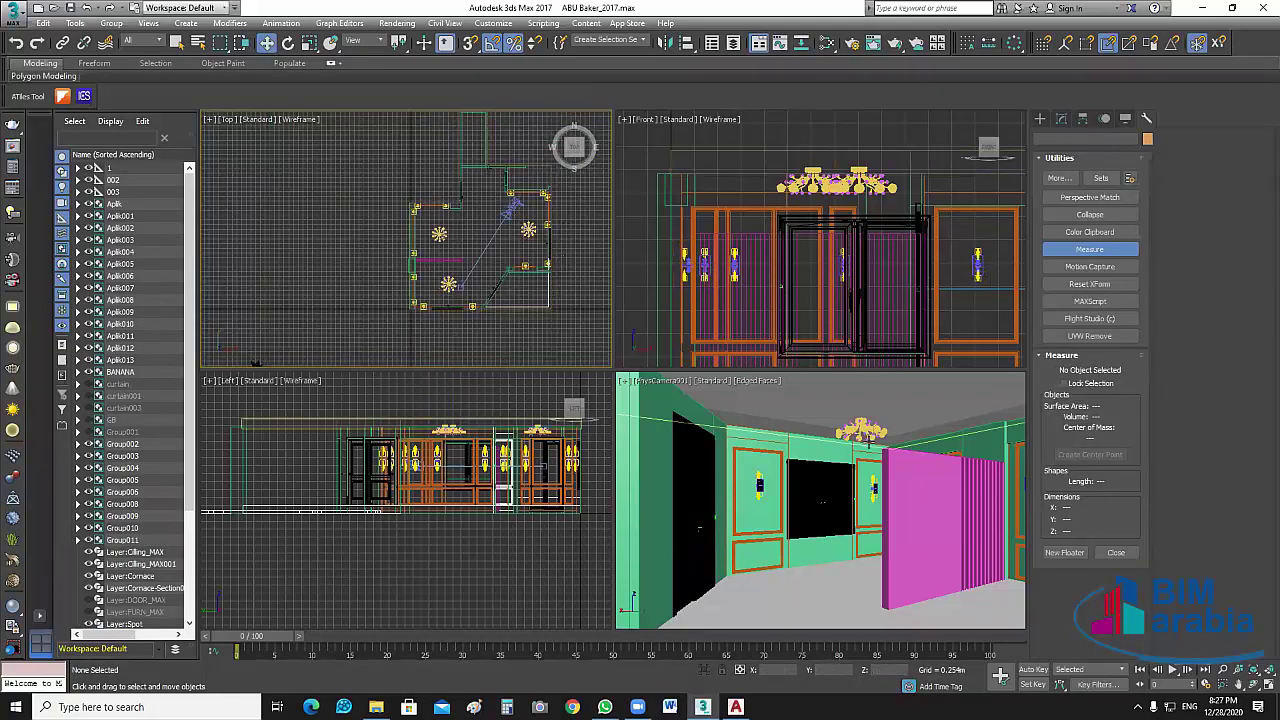
pyautogui.click(861, 430)
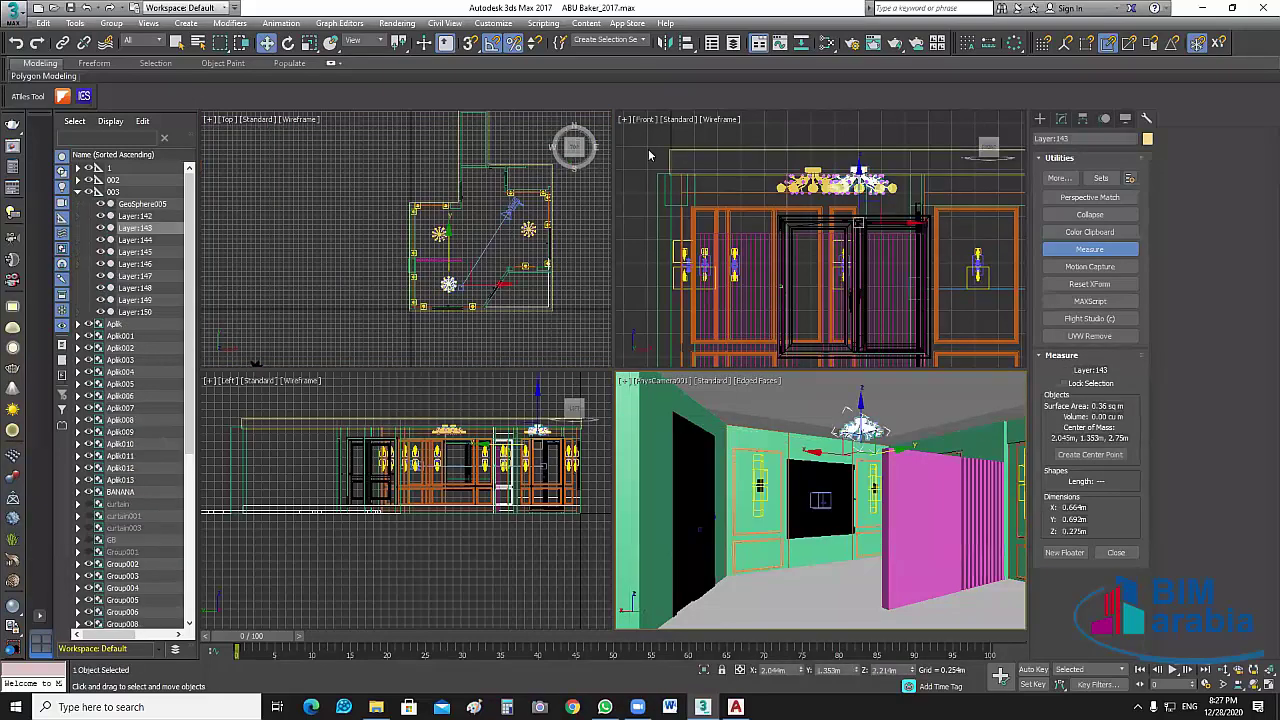
pyautogui.click(905, 190)
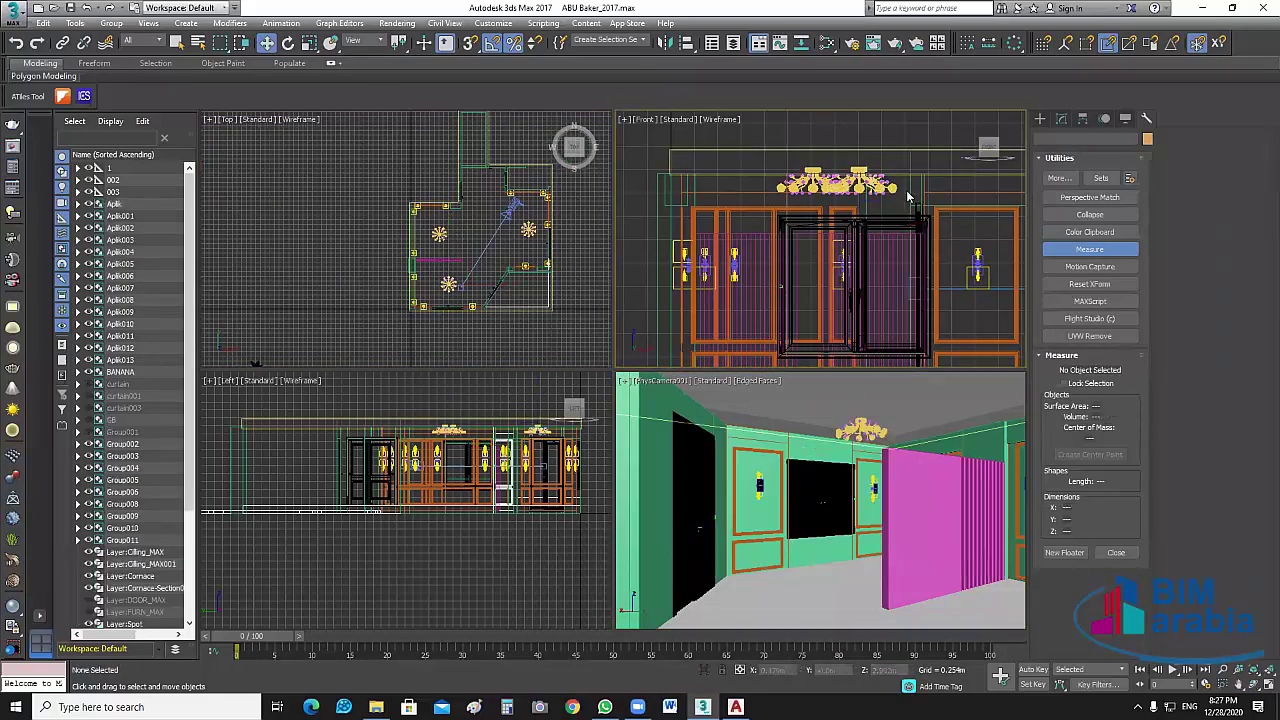
pyautogui.scroll(3, 890, 184)
pyautogui.click(811, 181)
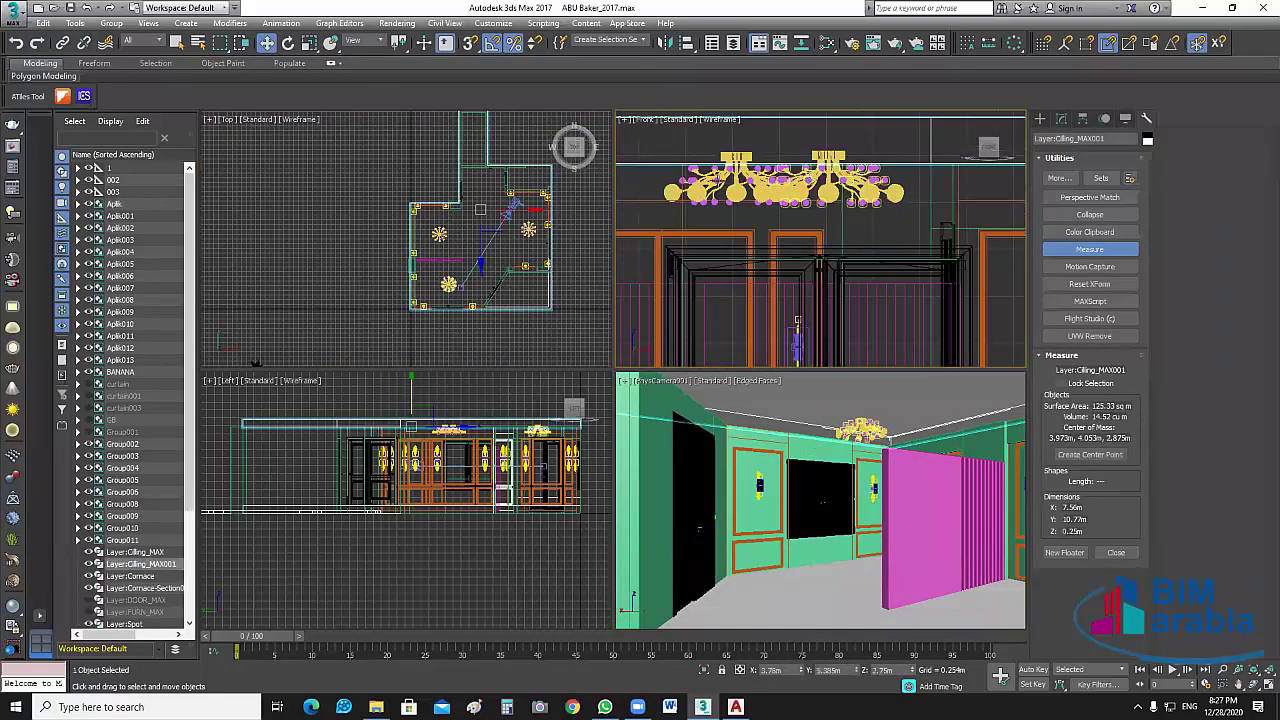
pyautogui.keyDown('ctrl'); pyautogui.click(754, 198); pyautogui.keyUp('ctrl')
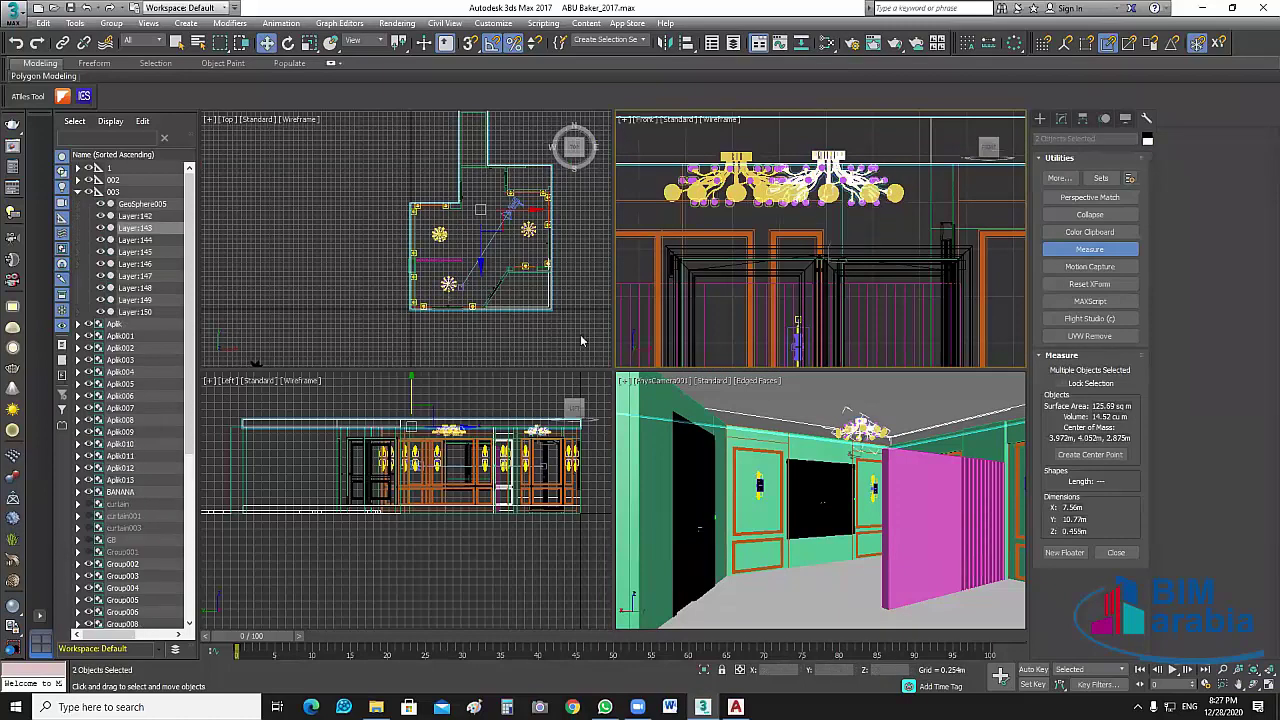
pyautogui.keyDown('ctrl'); pyautogui.click(530, 228); pyautogui.keyUp('ctrl')
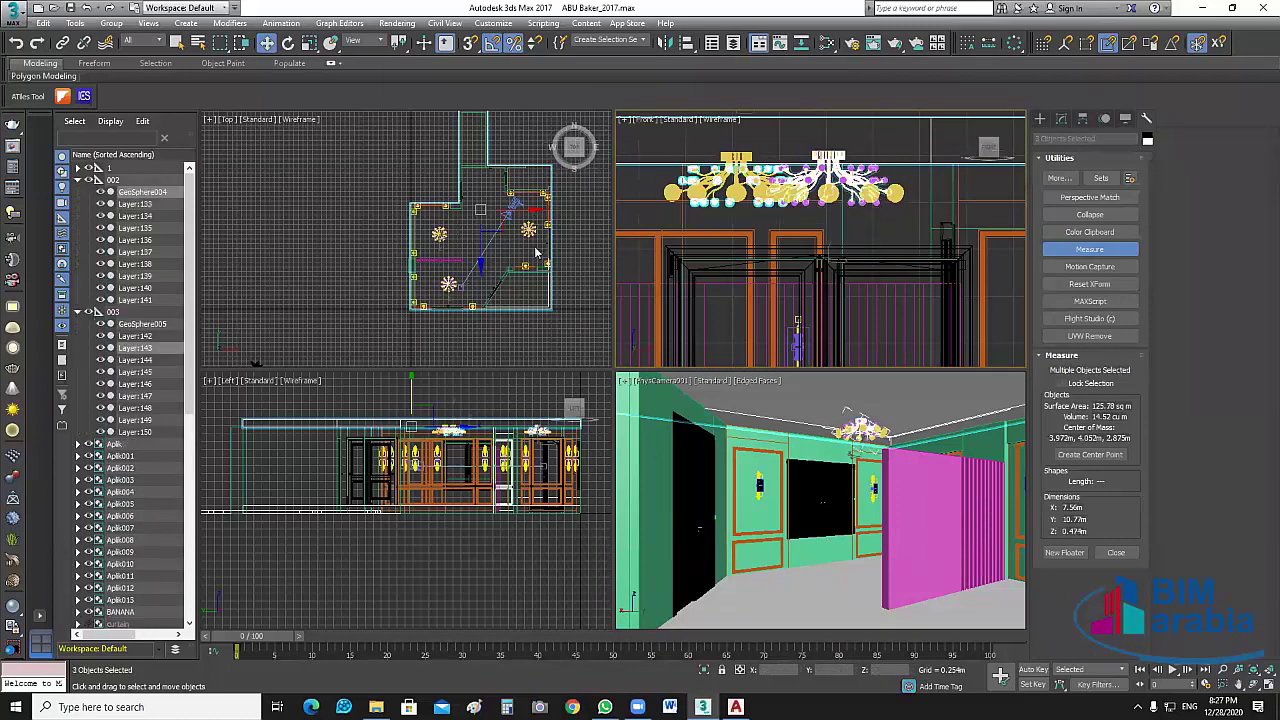
# Select all parts of the three chandeliers and group them under the name NAGAFA.
pyautogui.scroll(3, 370, 273)
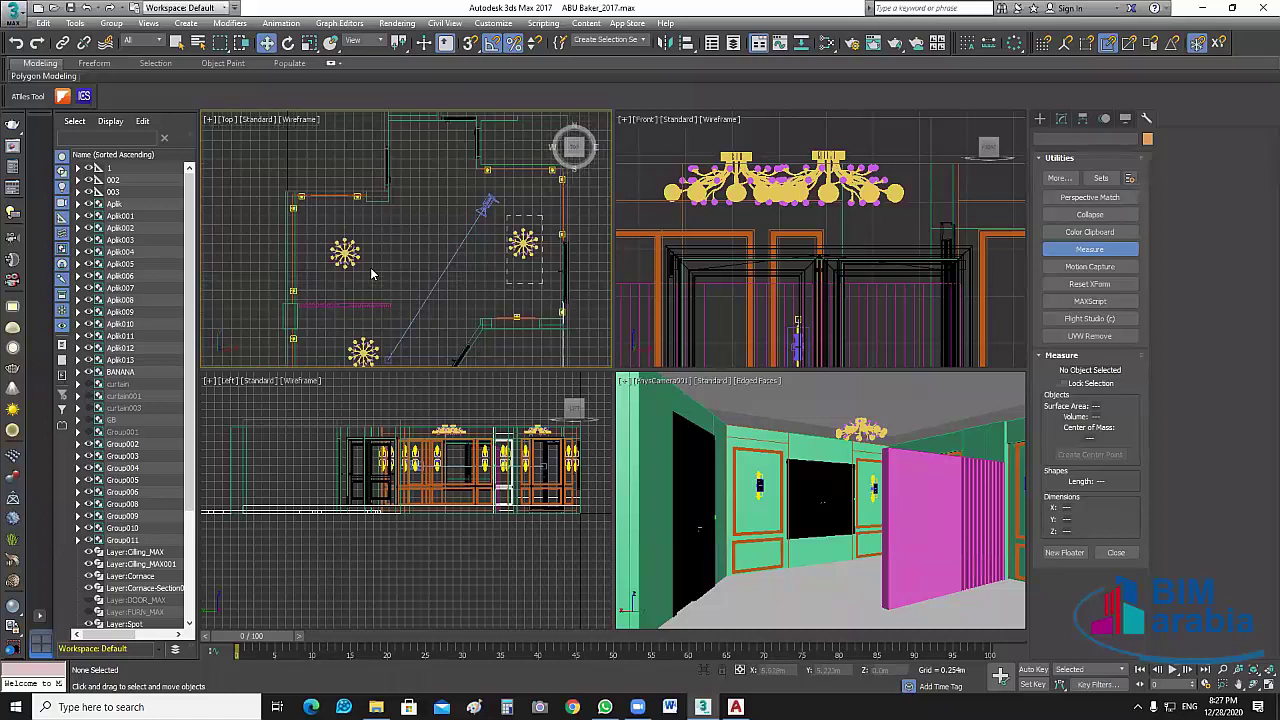
pyautogui.moveTo(380, 228); pyautogui.dragTo(325, 287)
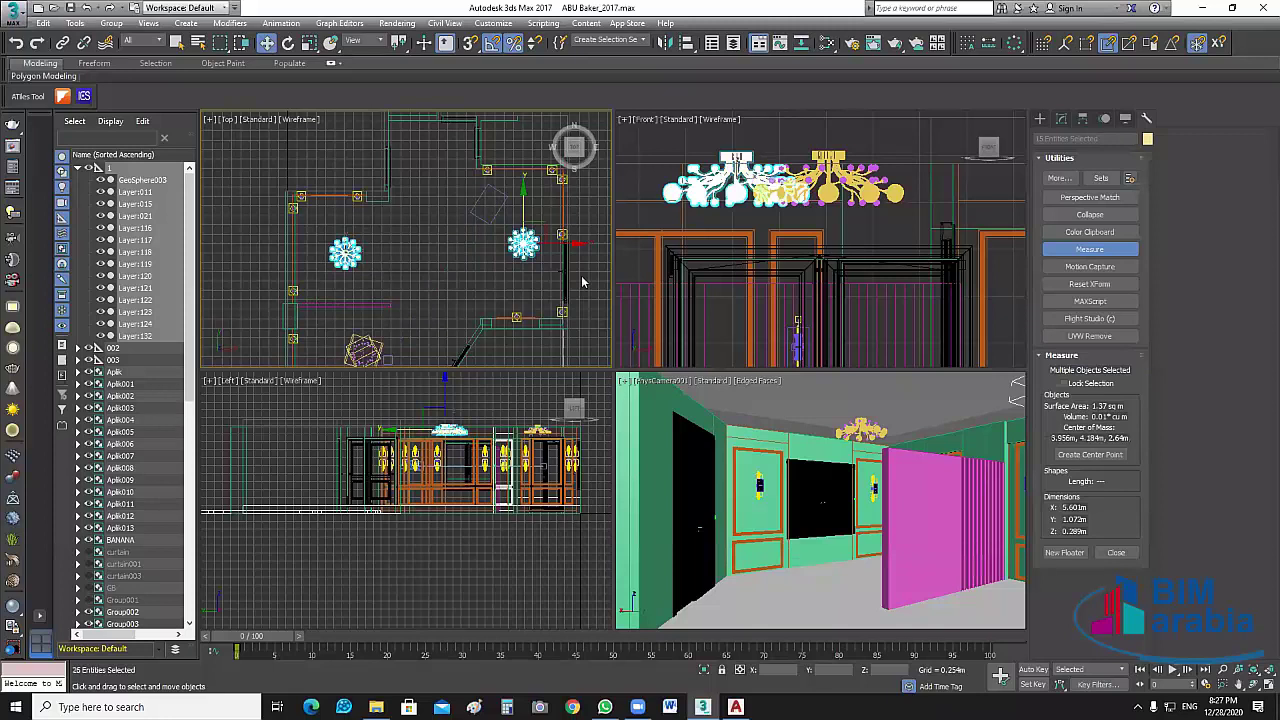
pyautogui.moveTo(582, 277); pyautogui.dragTo(579, 248, button='middle')
pyautogui.moveTo(578, 203); pyautogui.dragTo(578, 151, button='middle')
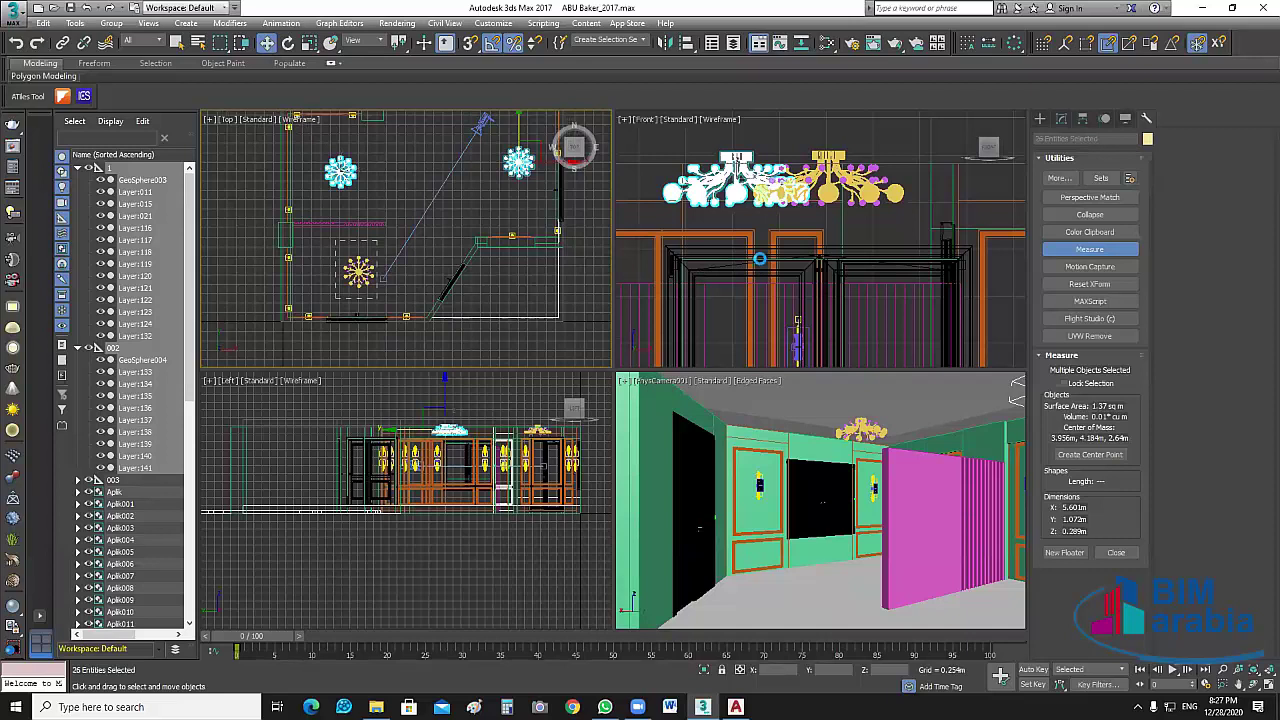
pyautogui.keyDown('ctrl'); pyautogui.click(760, 265); pyautogui.keyUp('ctrl')
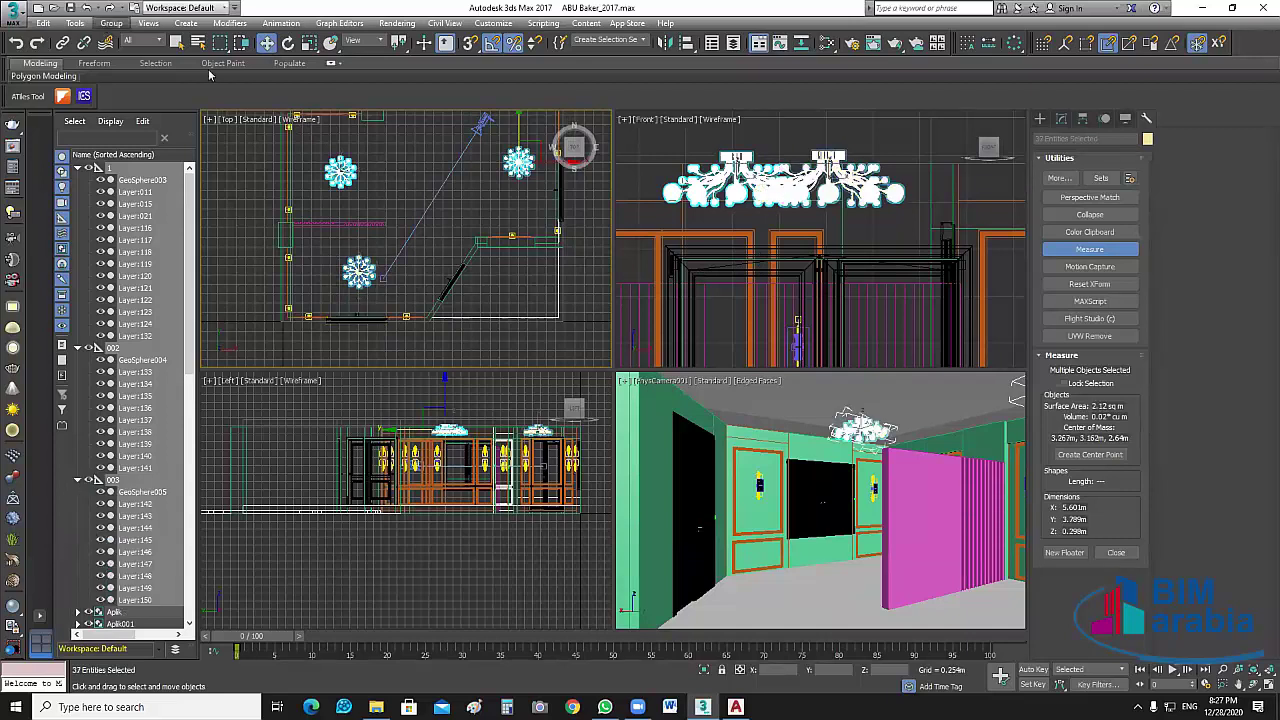
pyautogui.click(110, 23)
pyautogui.click(115, 37)
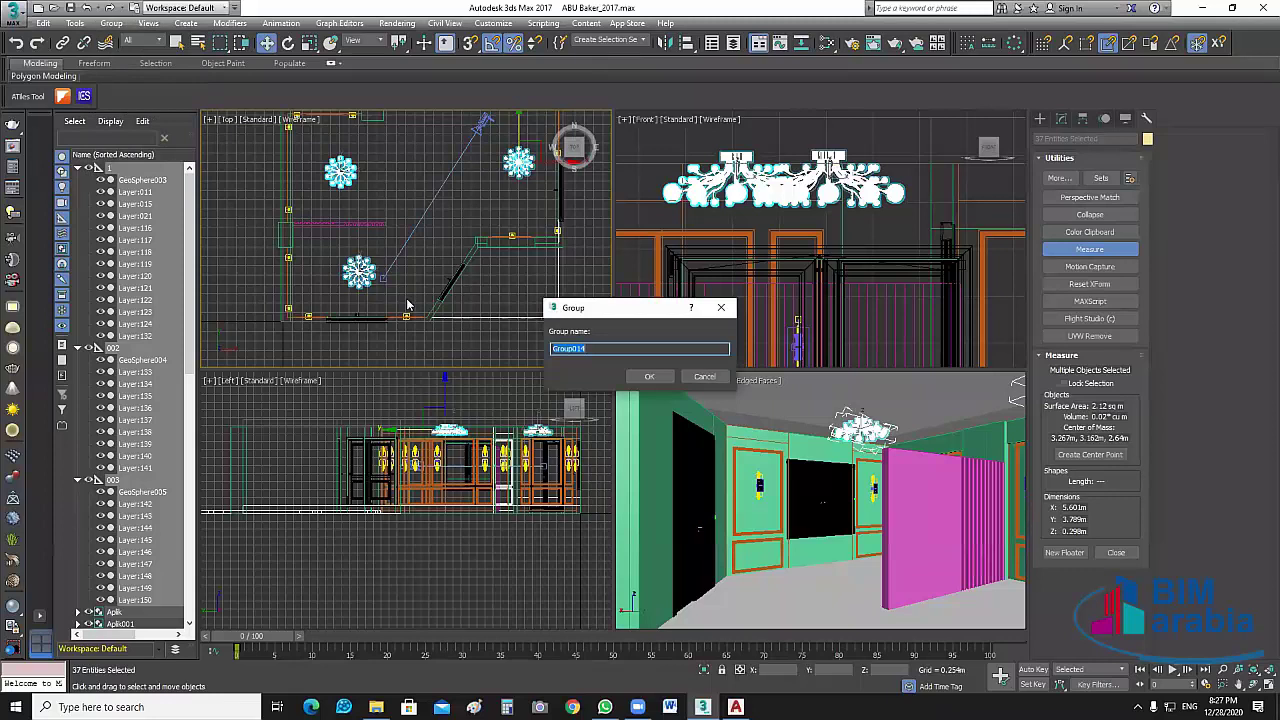
pyautogui.write('NAGAFA')
pyautogui.press('Return')
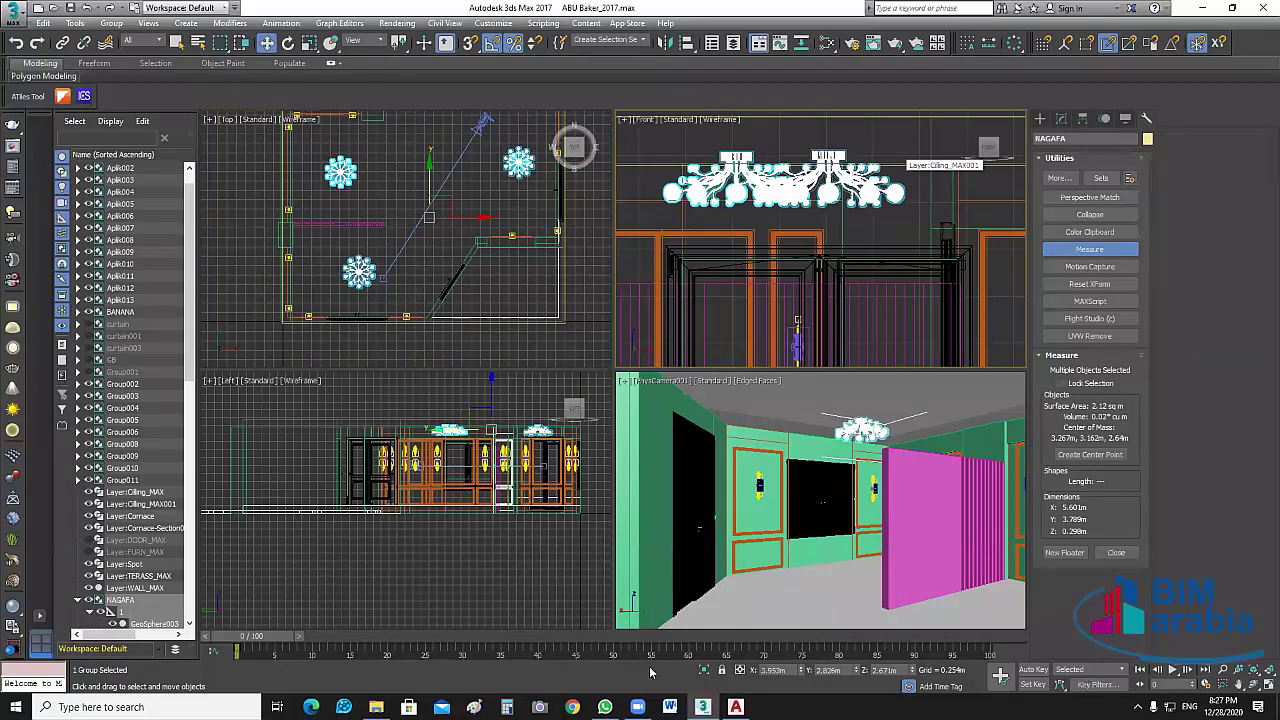
# Isolate the NAGAFA group together with the ceiling object Layer:Cilling_MAX001 and clear the selection.
pyautogui.click(703, 670)
pyautogui.click(703, 670)
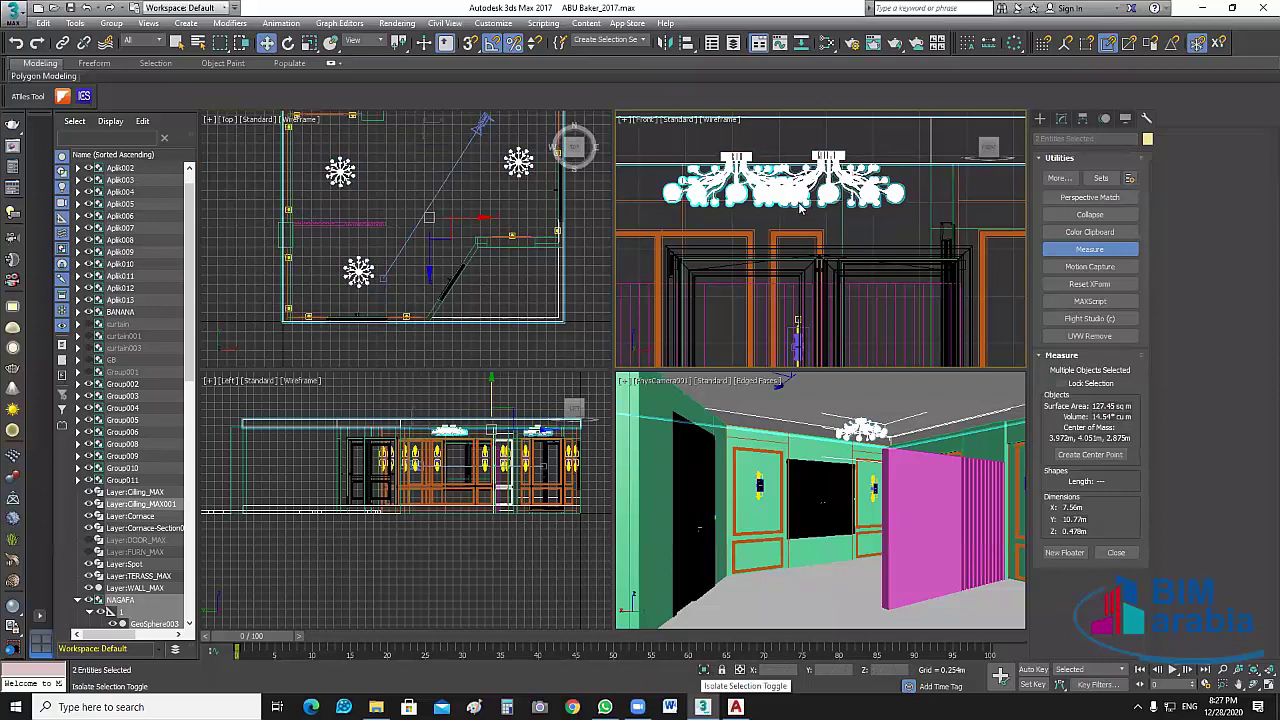
pyautogui.hotkey('ctrl', 'd')
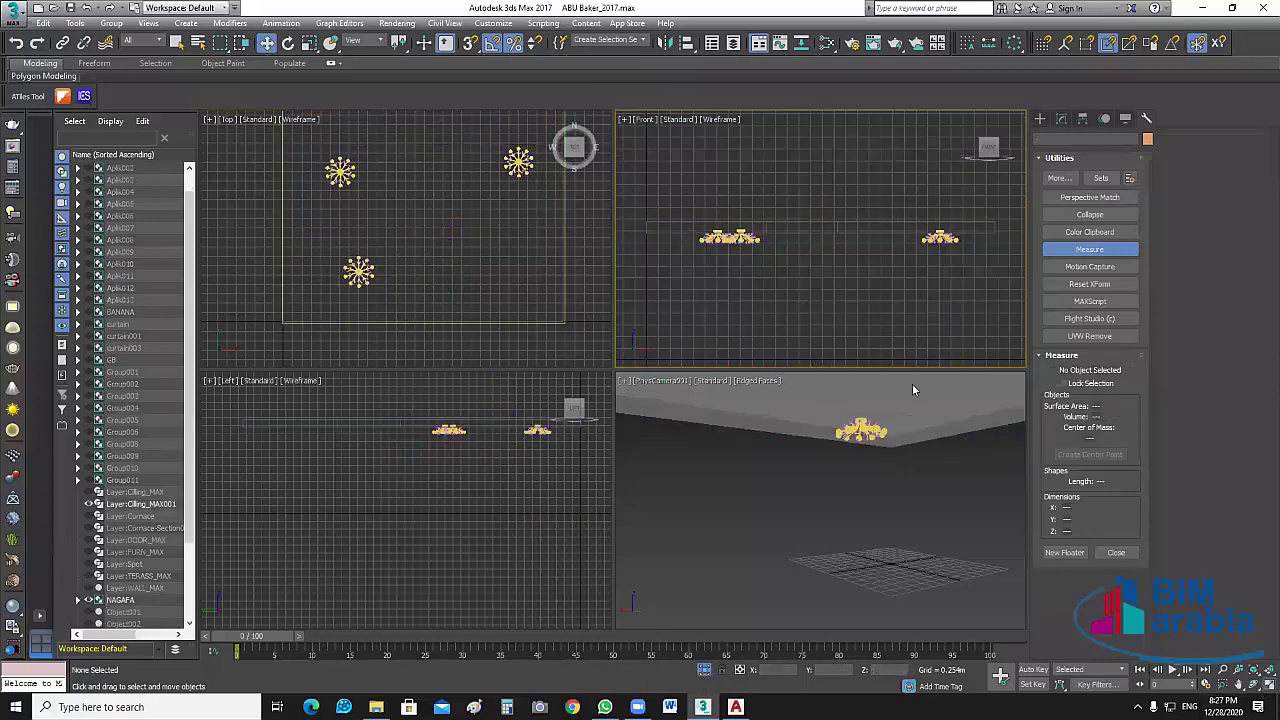
# Select the NAGAFA group in the maximized front view and lower it against the ceiling to a Z position of 2.631 m.
pyautogui.hotkey('alt', 'w')
pyautogui.moveTo(879, 407); pyautogui.dragTo(921, 401, button='middle')
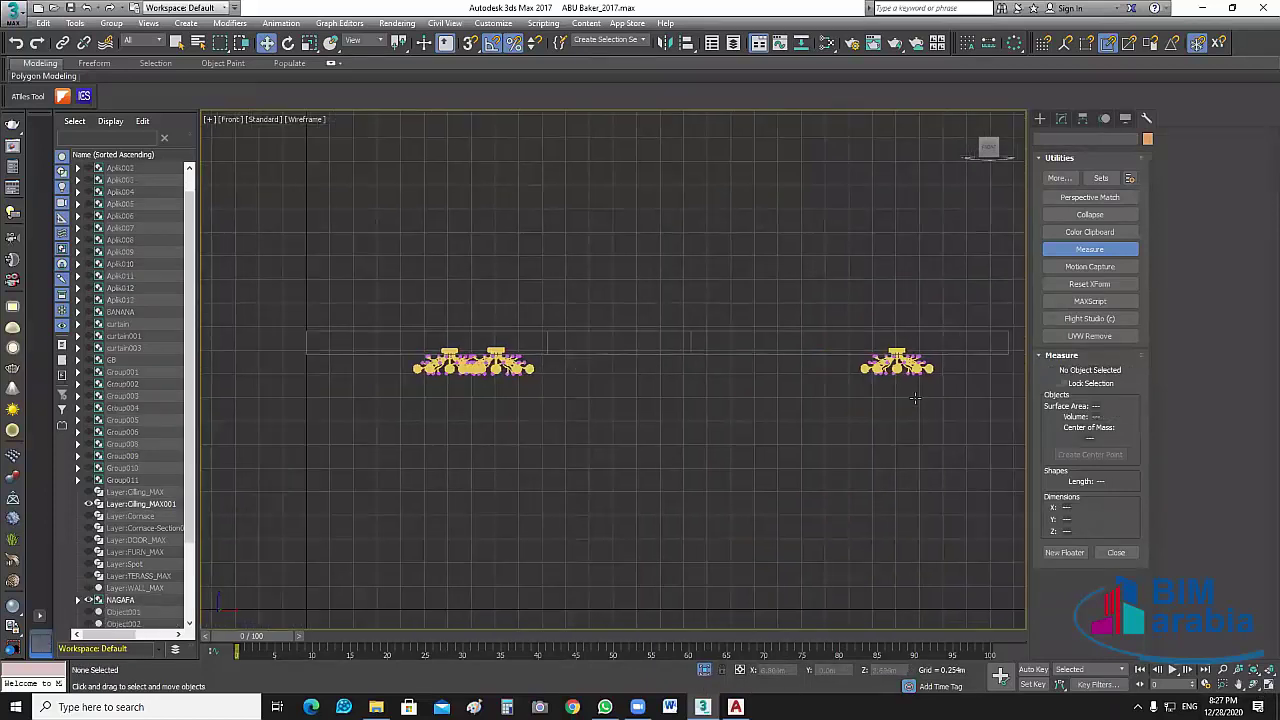
pyautogui.scroll(3, 929, 367)
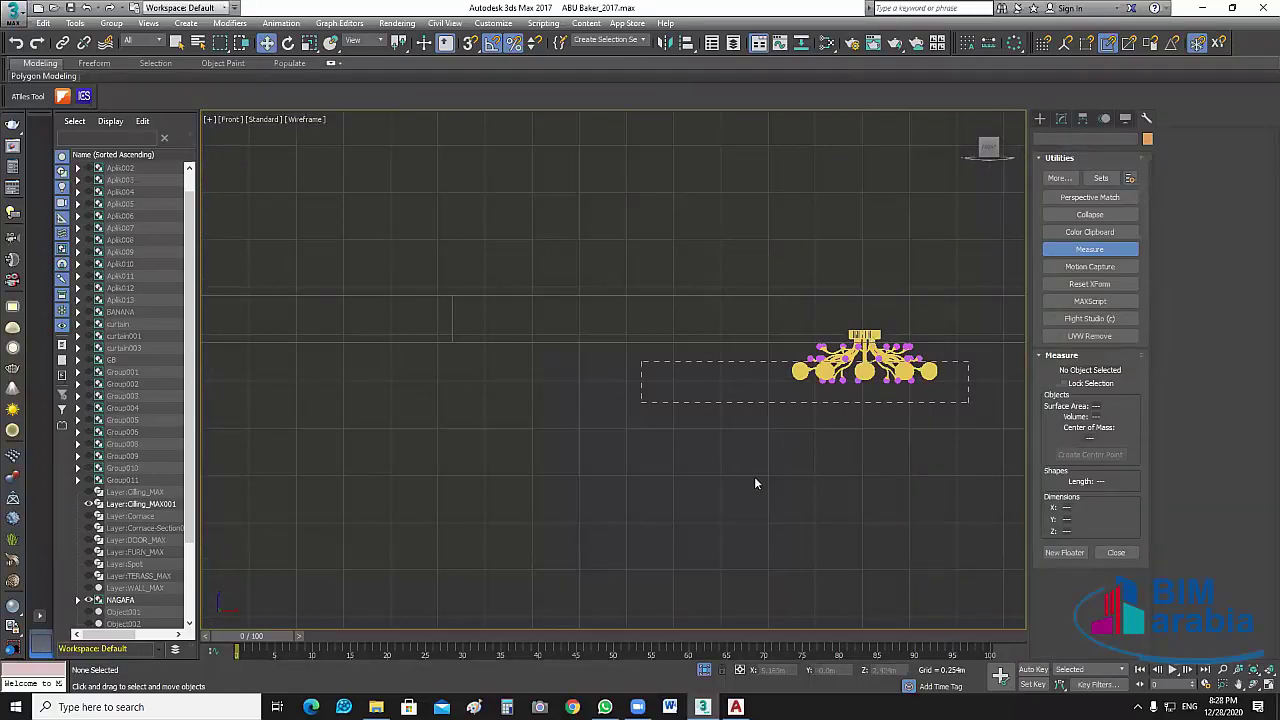
pyautogui.scroll(2, 757, 480)
pyautogui.click(872, 431)
pyautogui.scroll(-4, 872, 431)
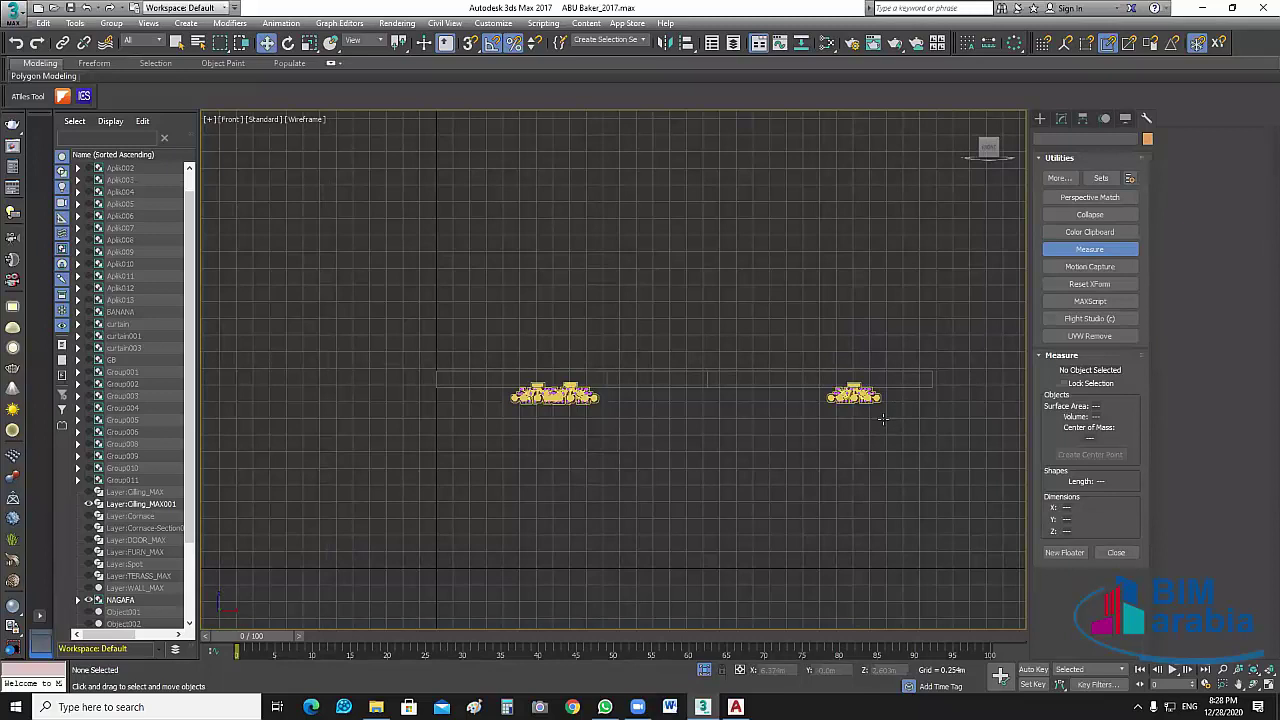
pyautogui.click(884, 418)
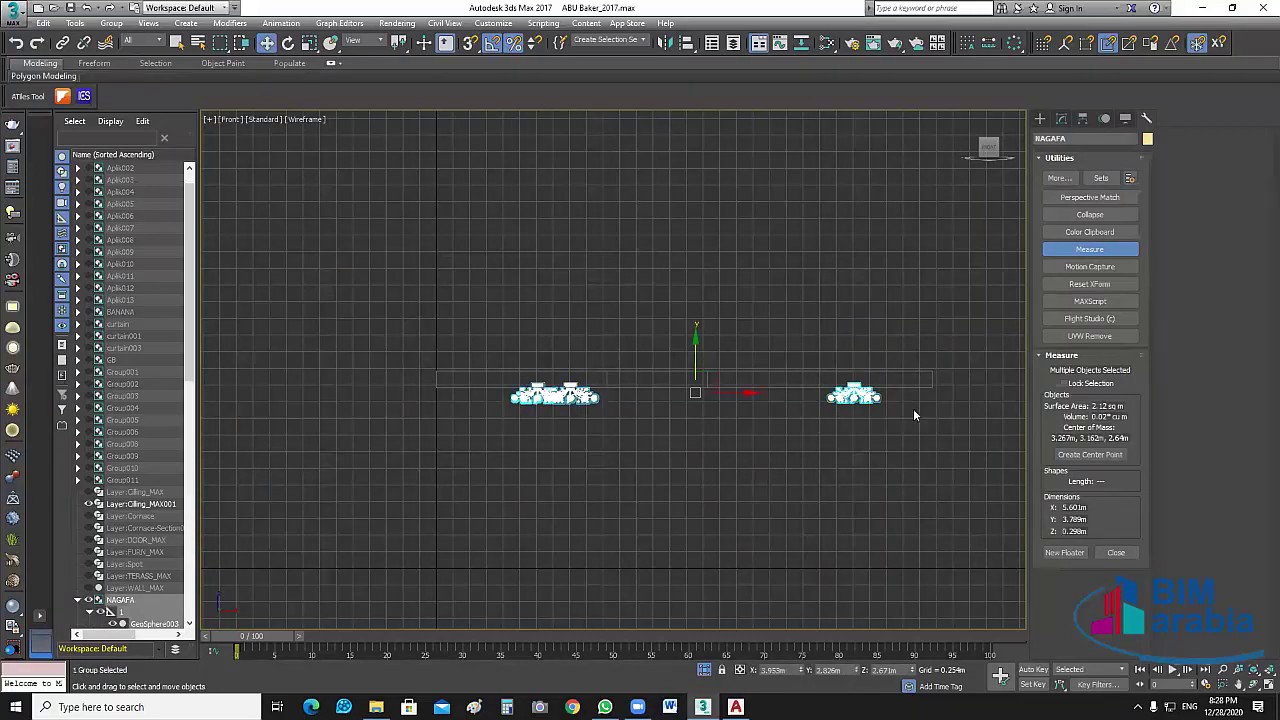
pyautogui.scroll(2, 913, 408)
pyautogui.press('z')
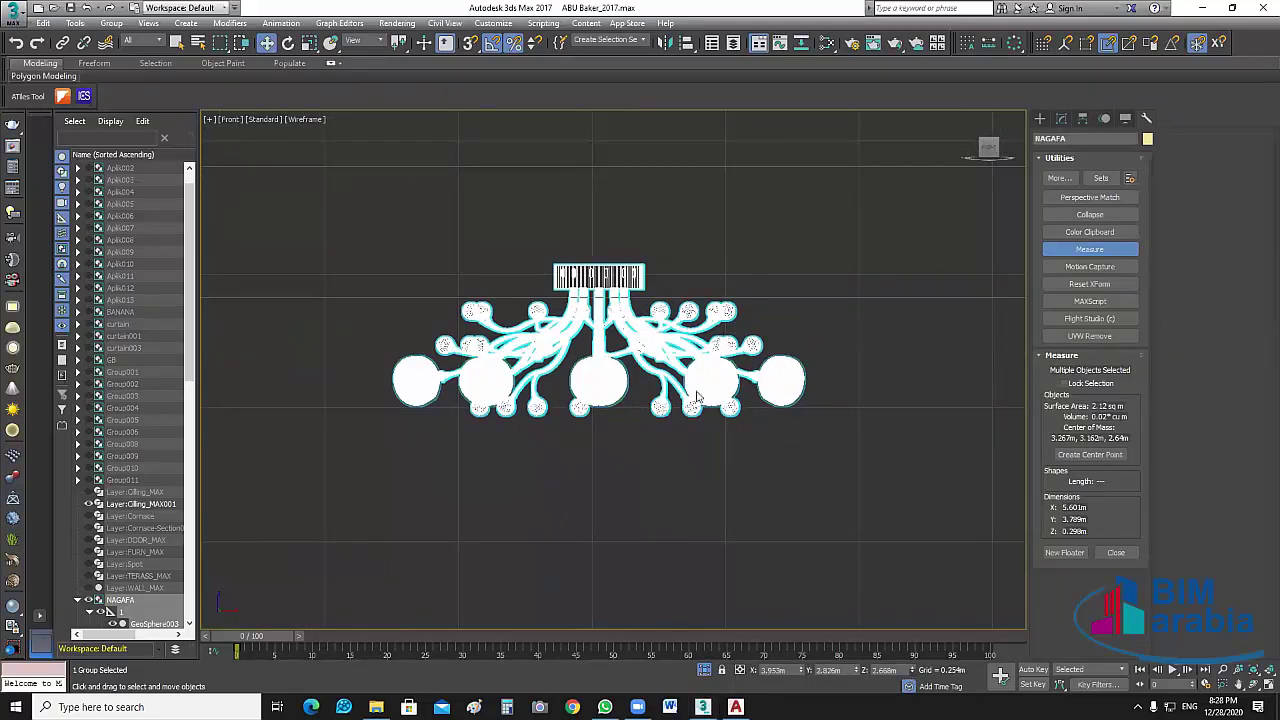
pyautogui.click(913, 674)
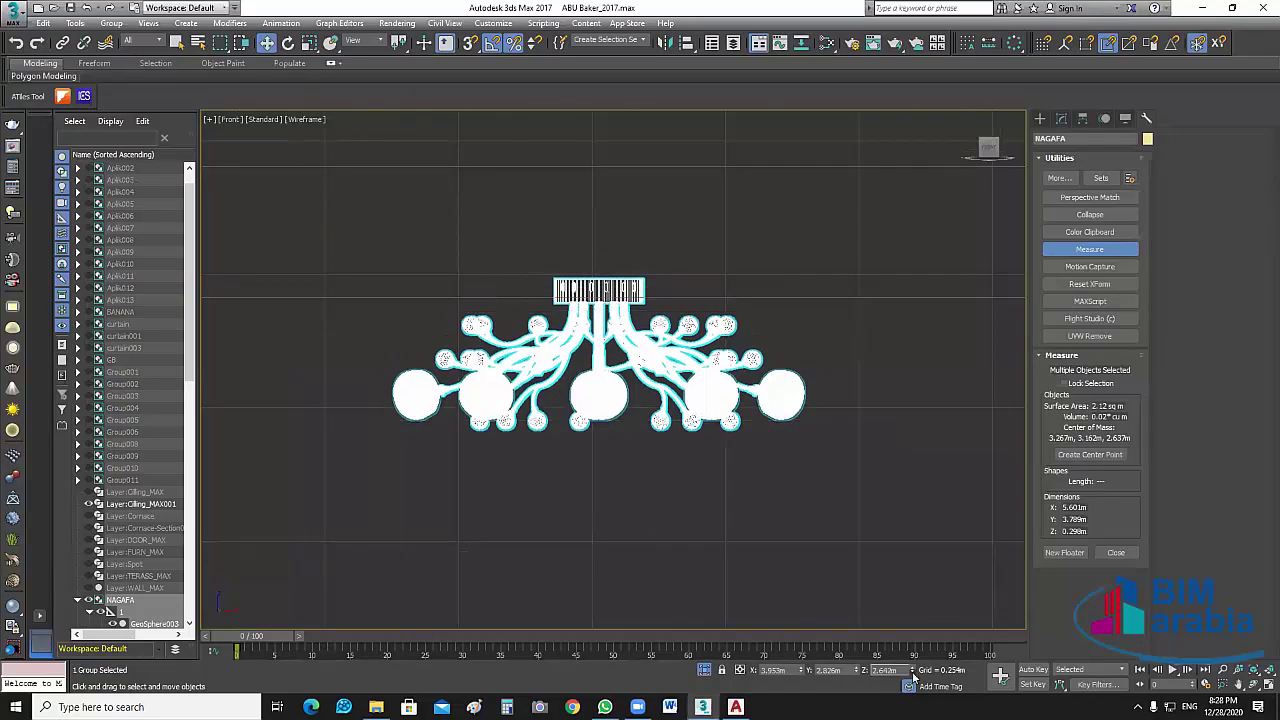
pyautogui.click(913, 677)
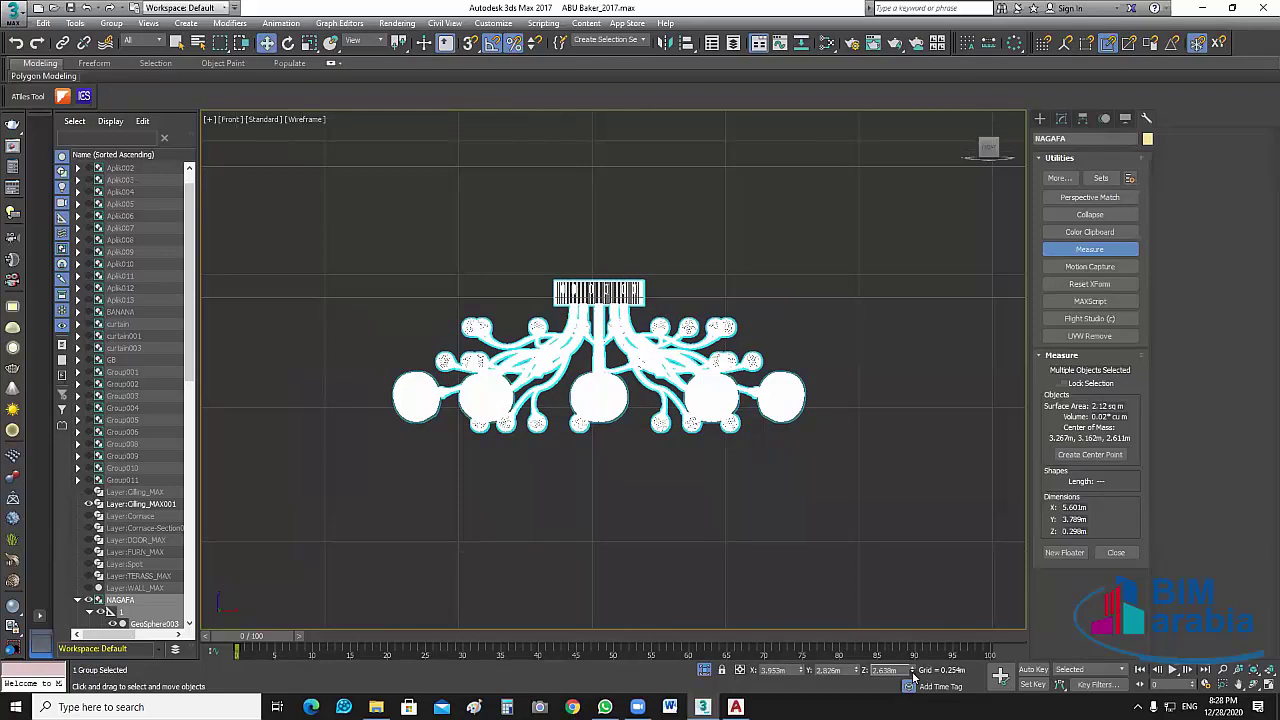
pyautogui.click(913, 677)
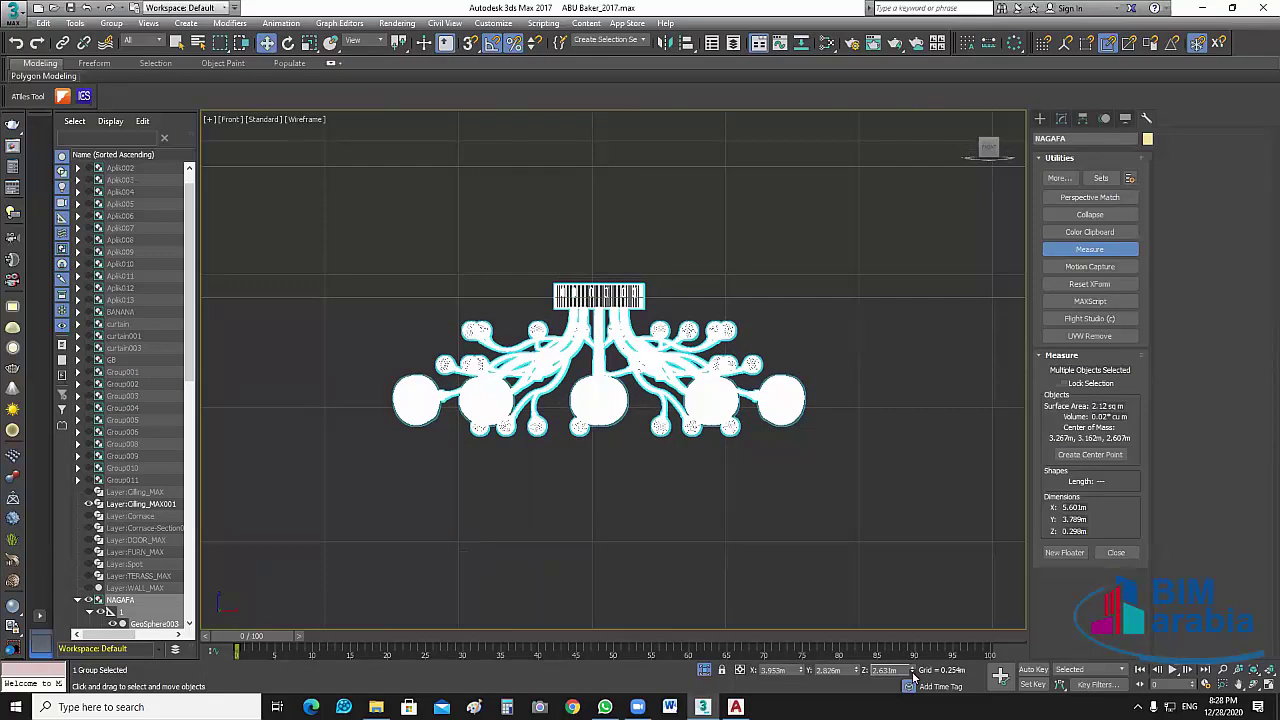
# Lower the NAGAFA chandelier group to Z 2.626 m and start aligning it to the ceiling object Layer:Cilling_MAX001.
pyautogui.click(913, 677)
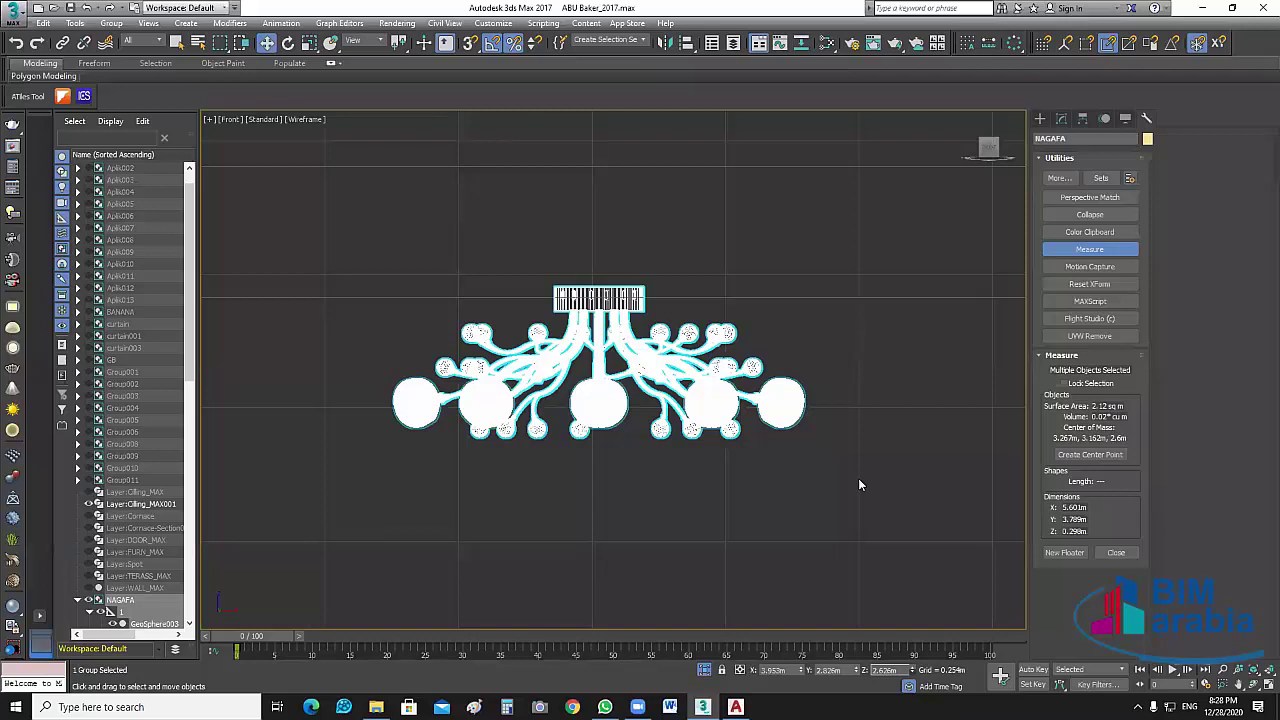
pyautogui.click(687, 43)
pyautogui.scroll(2, 618, 284)
pyautogui.click(737, 356)
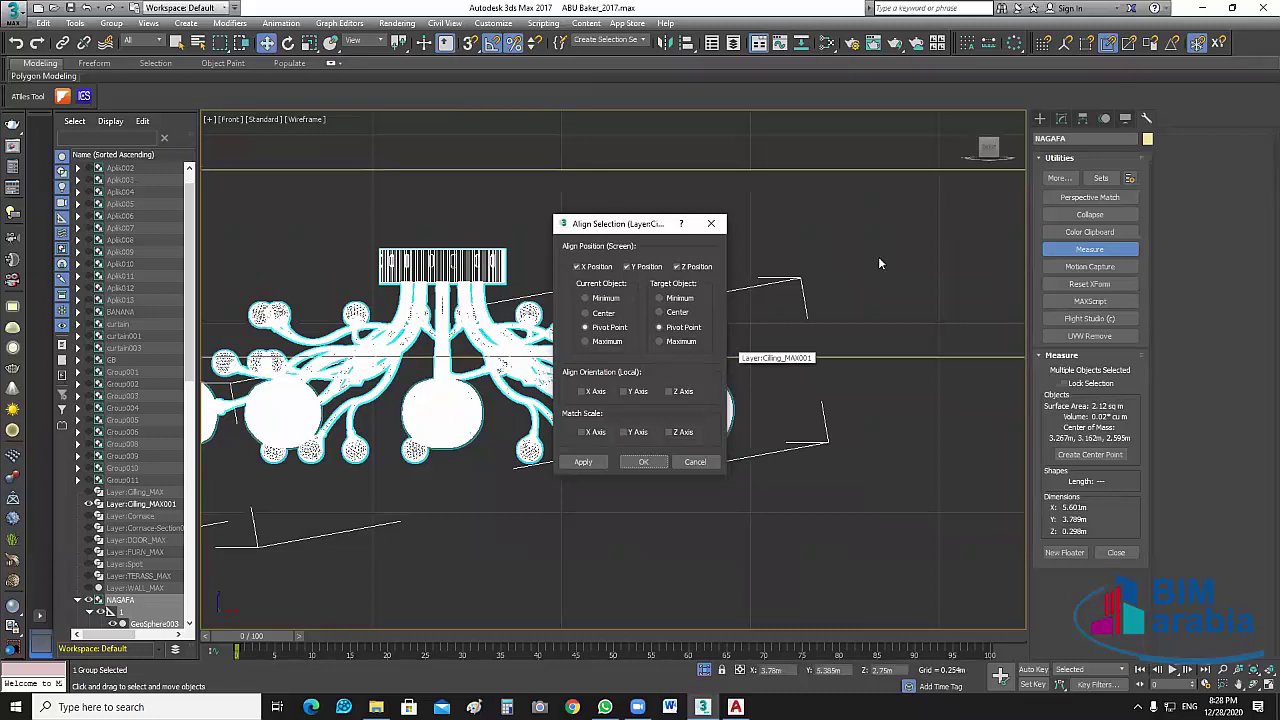
pyautogui.moveTo(620, 223); pyautogui.dragTo(944, 220)
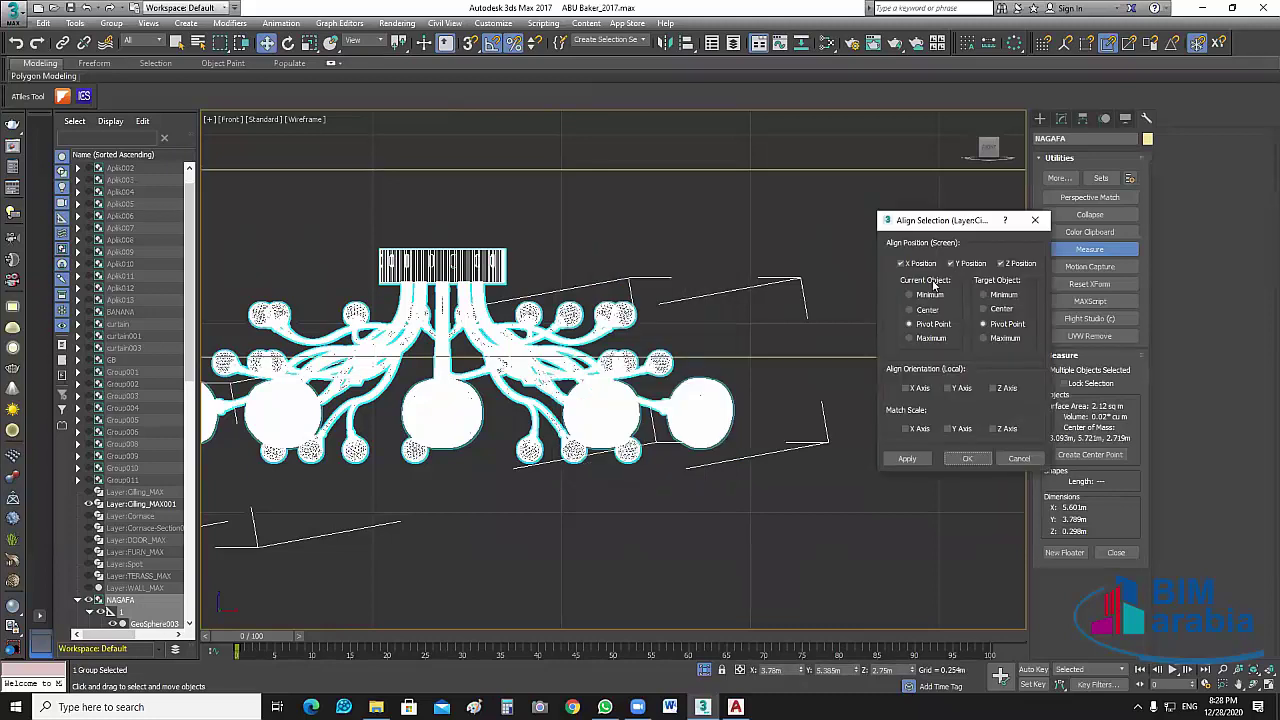
# Align the chandelier group's maximum to the ceiling's minimum in Y and Z position, leaving X position out, and apply the alignment.
pyautogui.click(901, 263)
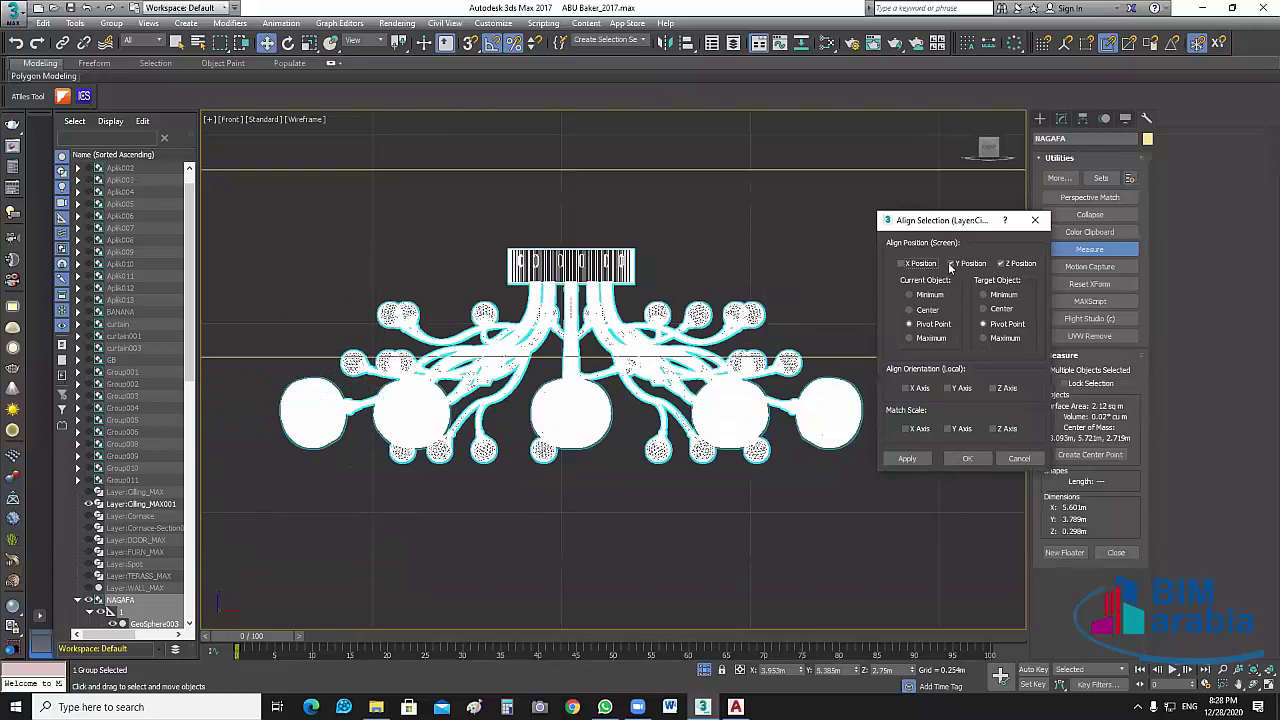
pyautogui.click(951, 263)
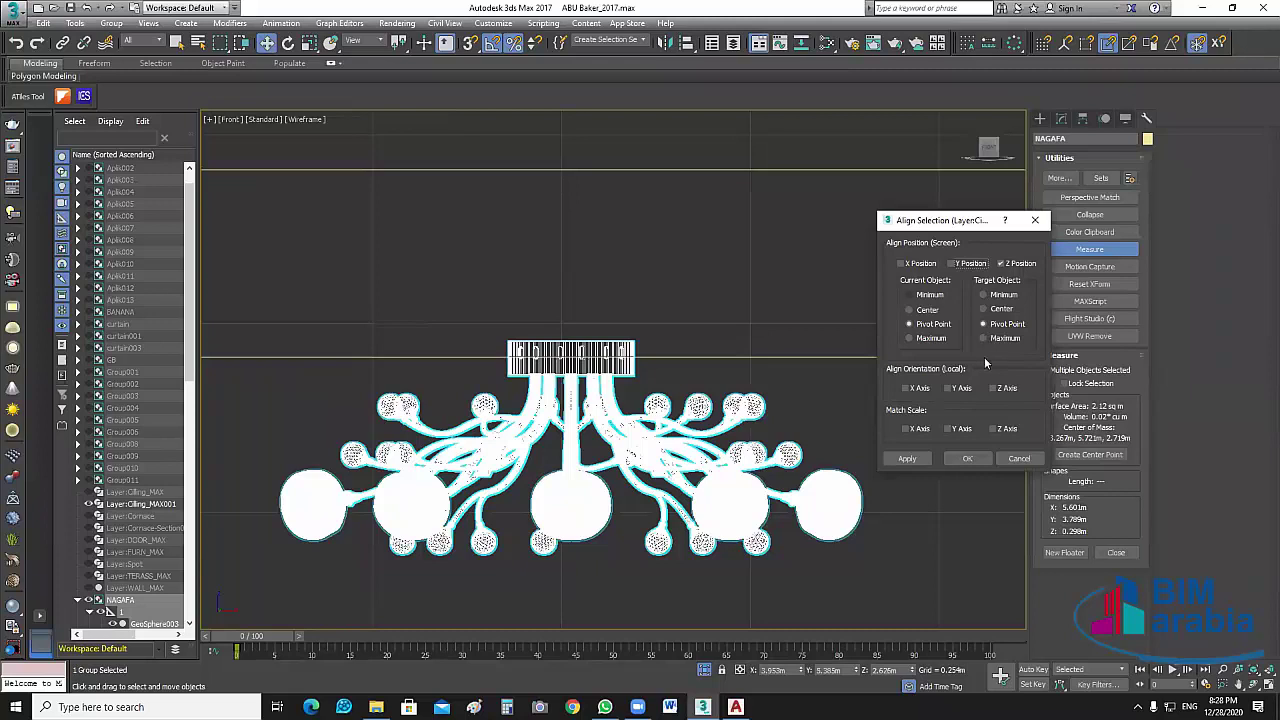
pyautogui.click(909, 294)
pyautogui.click(984, 338)
pyautogui.click(984, 295)
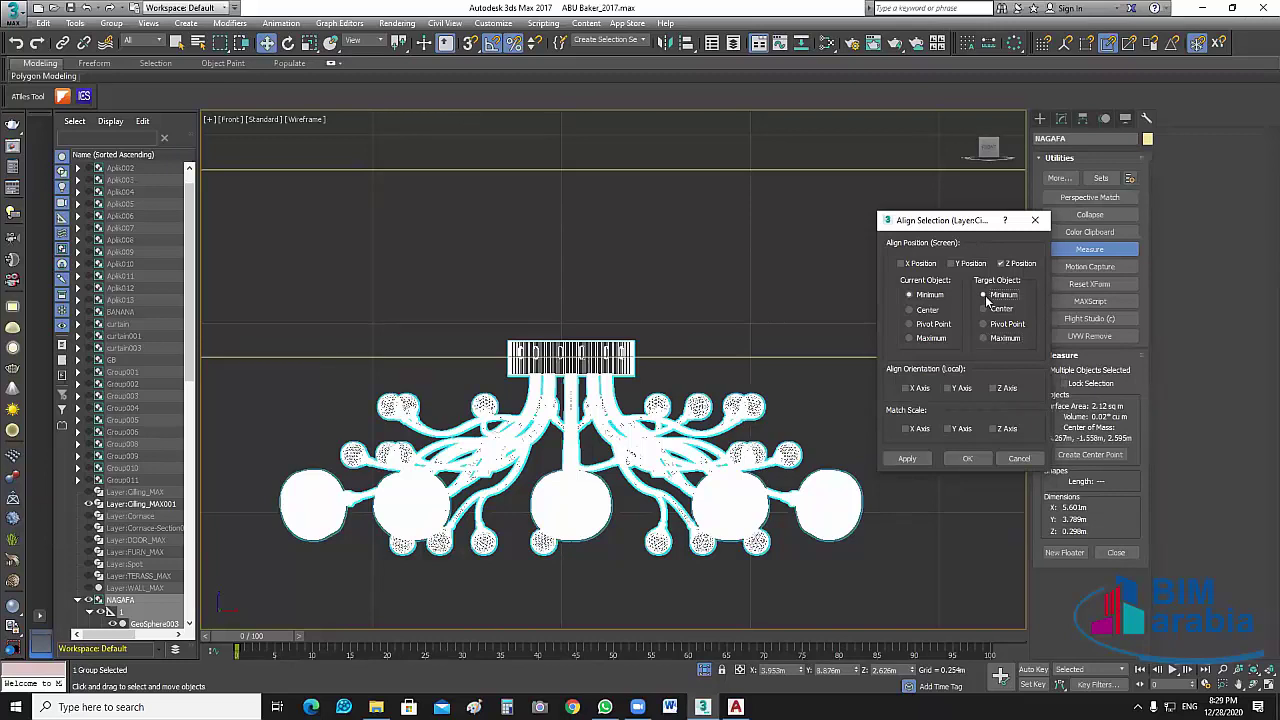
pyautogui.click(910, 338)
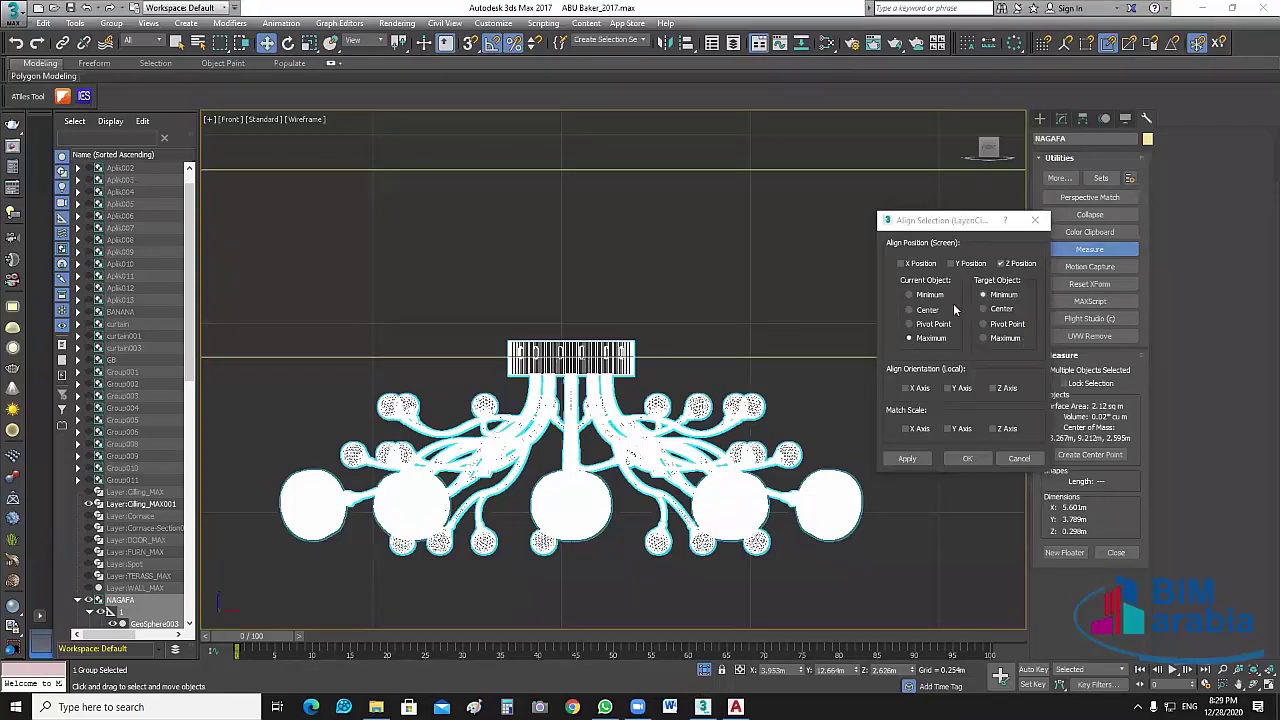
pyautogui.click(951, 263)
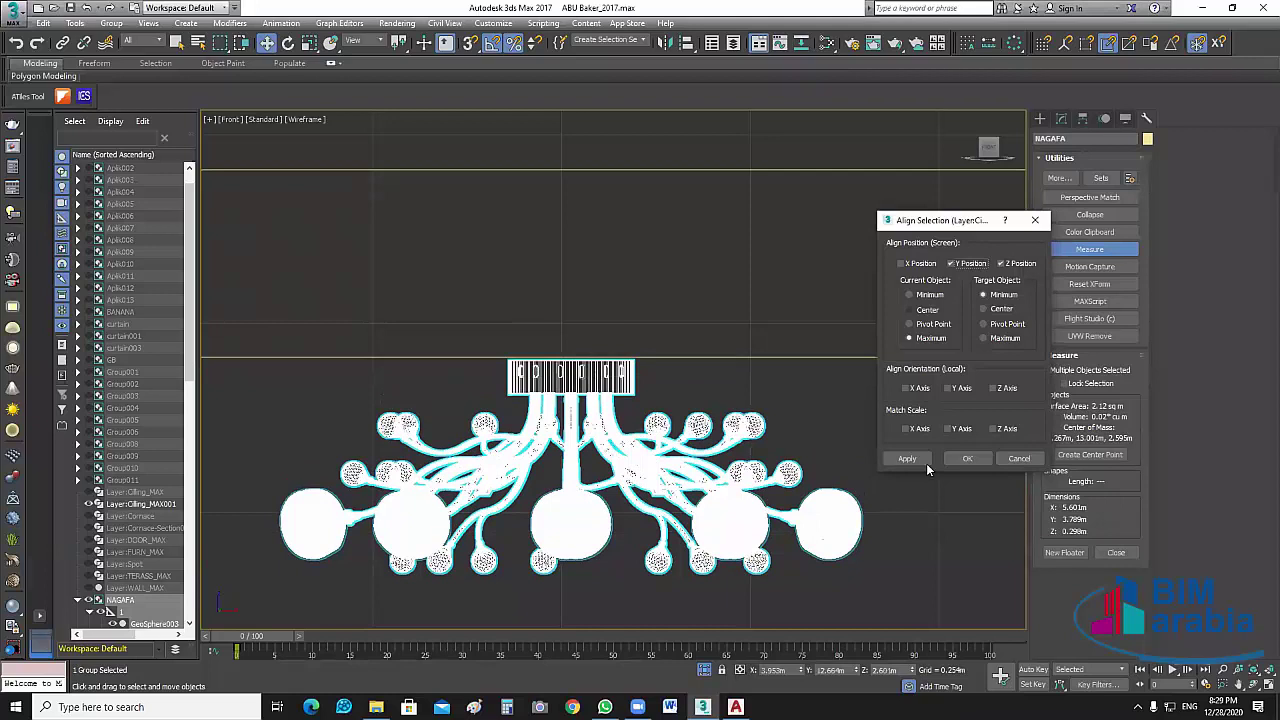
pyautogui.click(910, 458)
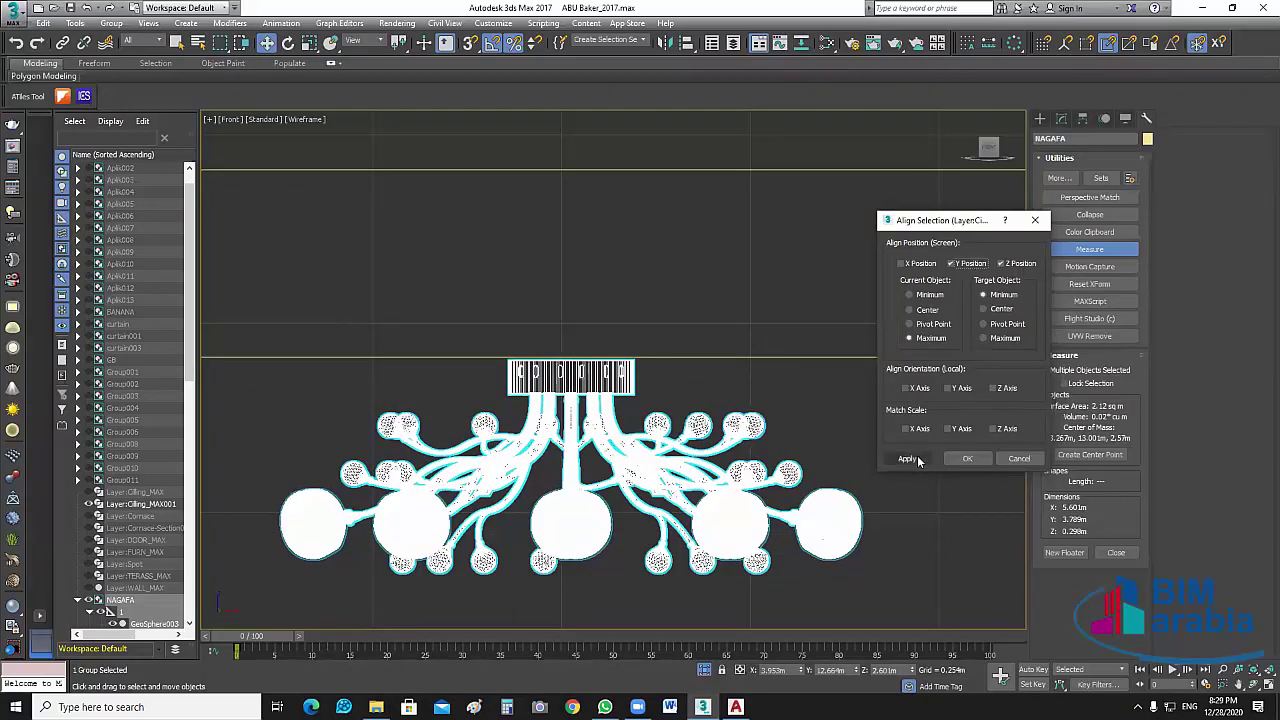
pyautogui.click(917, 457)
pyautogui.click(908, 458)
pyautogui.click(968, 458)
# Check the gap below the ceiling and raise the chandelier group to Z 2.606 m.
pyautogui.click(563, 371)
pyautogui.scroll(3, 562, 368)
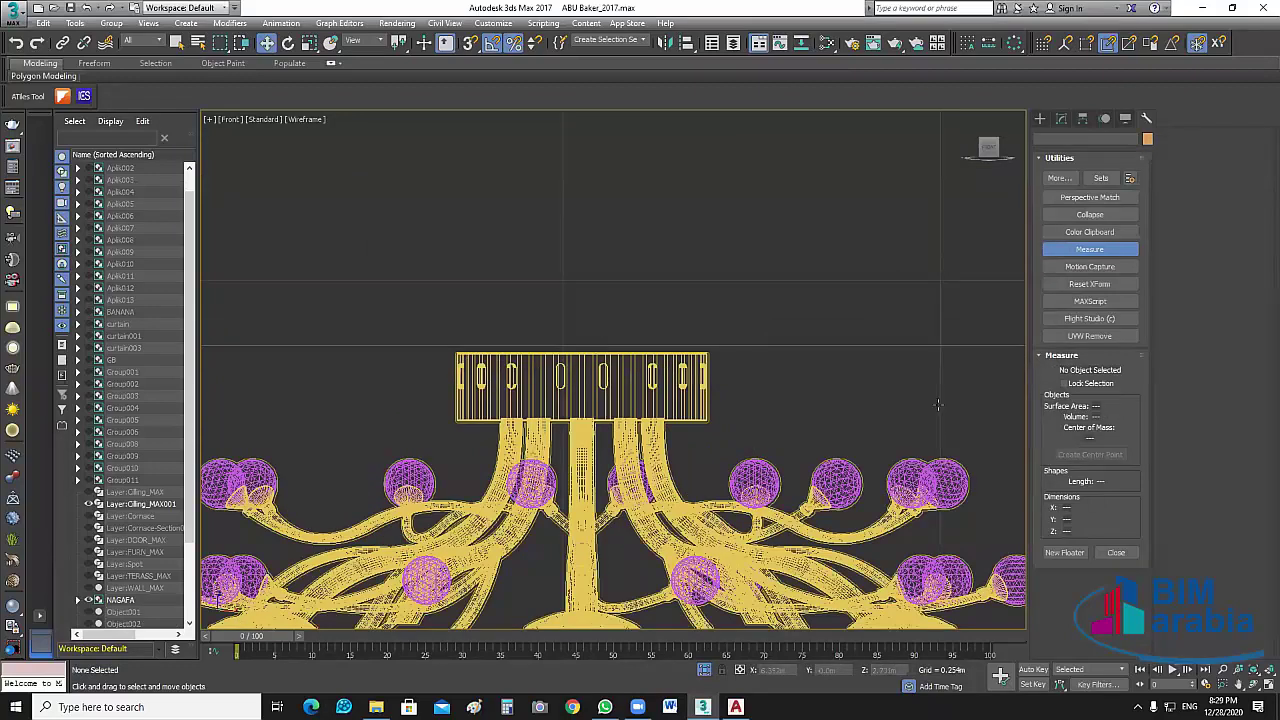
pyautogui.click(832, 355)
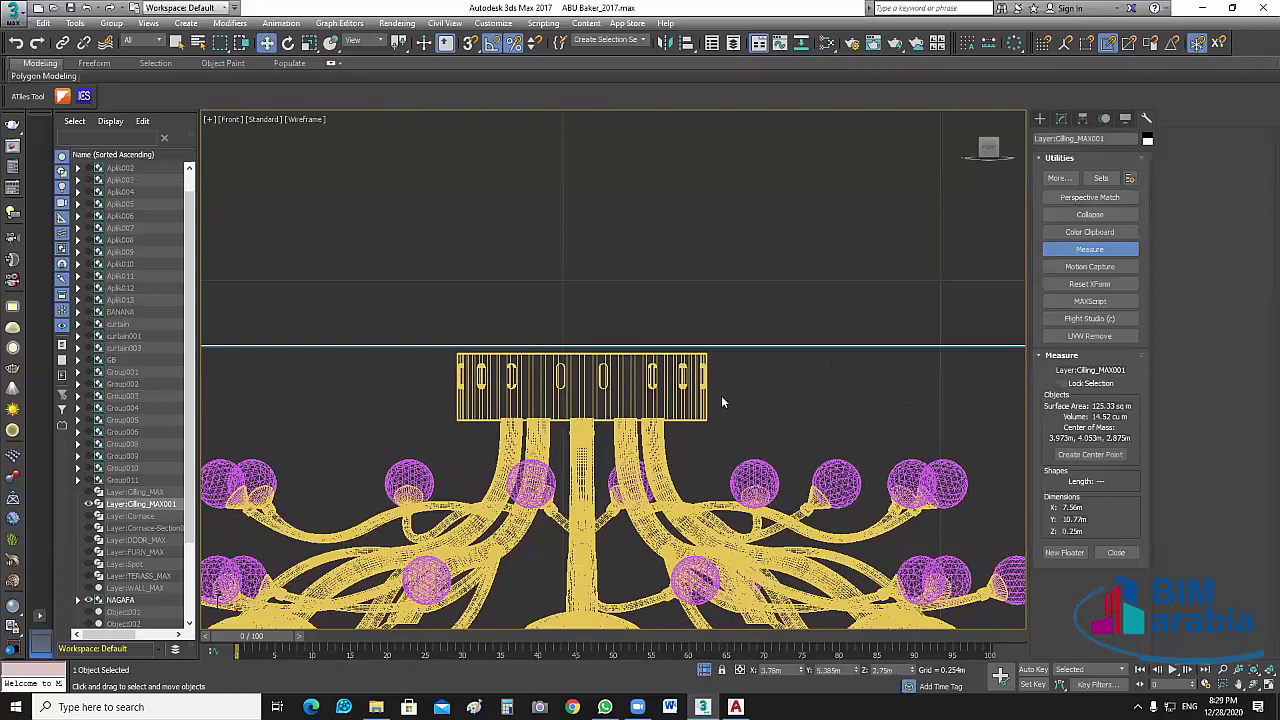
pyautogui.scroll(-2, 822, 430)
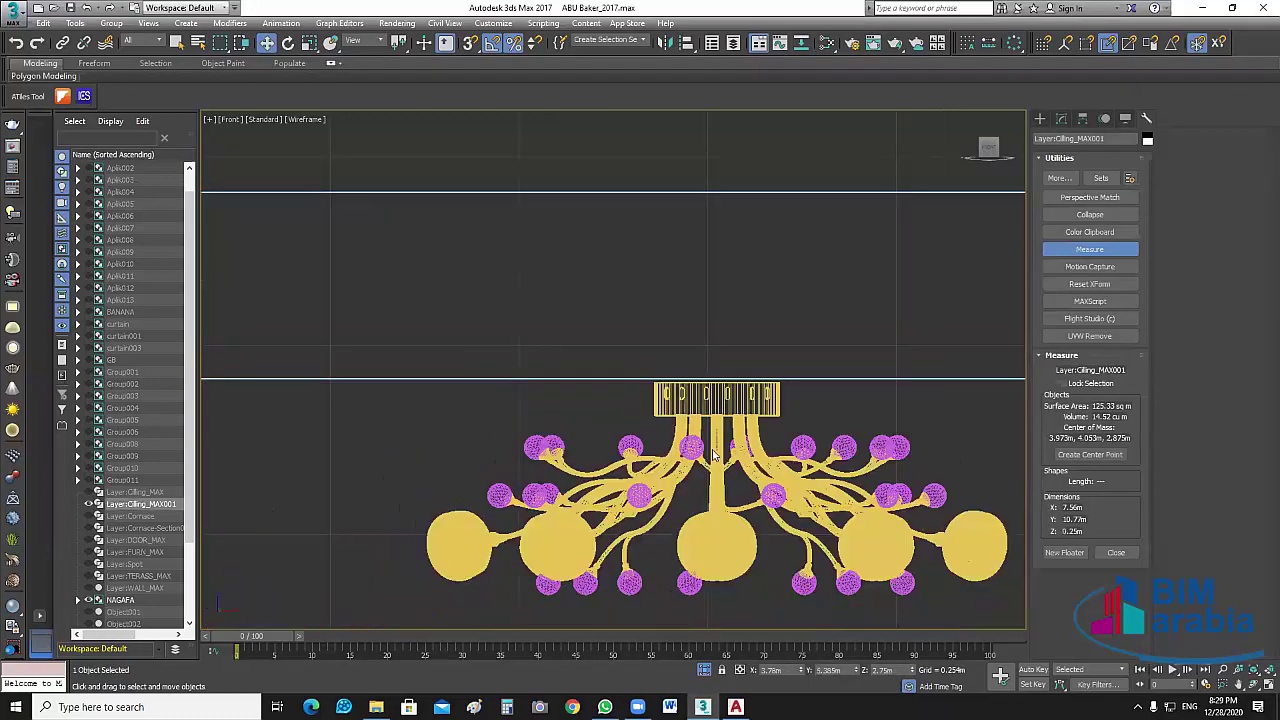
pyautogui.scroll(-4, 897, 407)
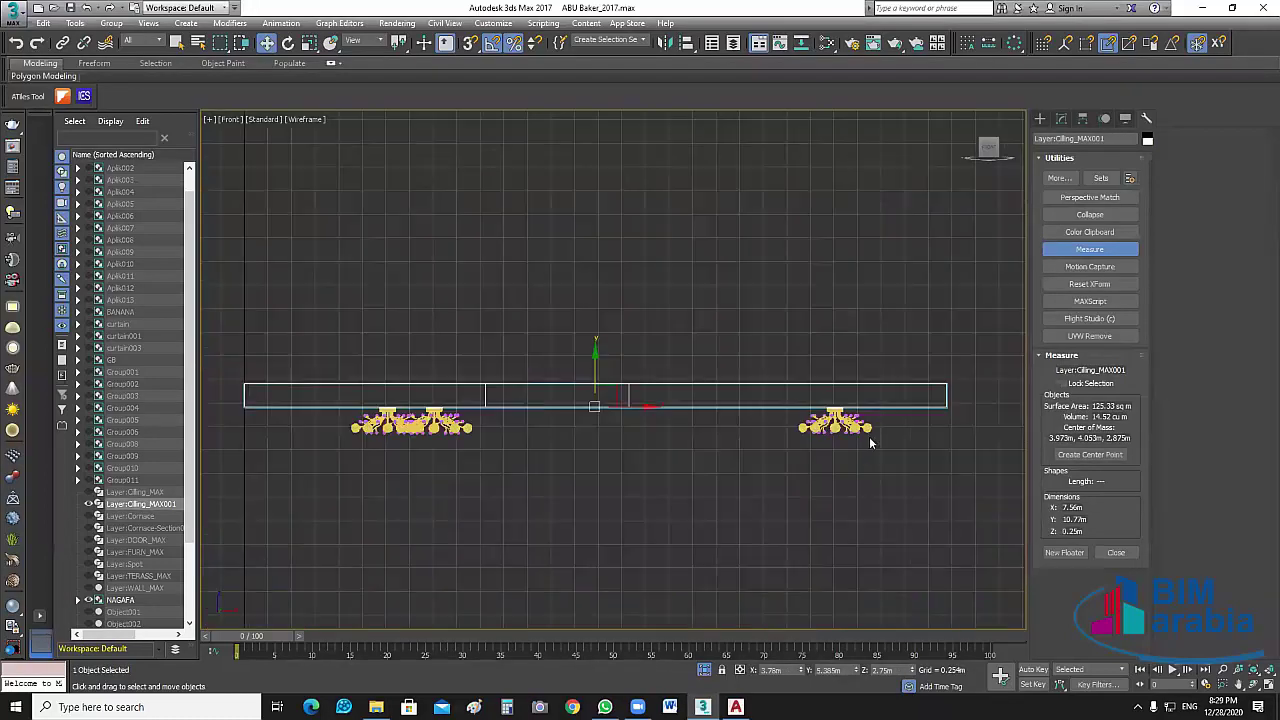
pyautogui.scroll(5, 728, 489)
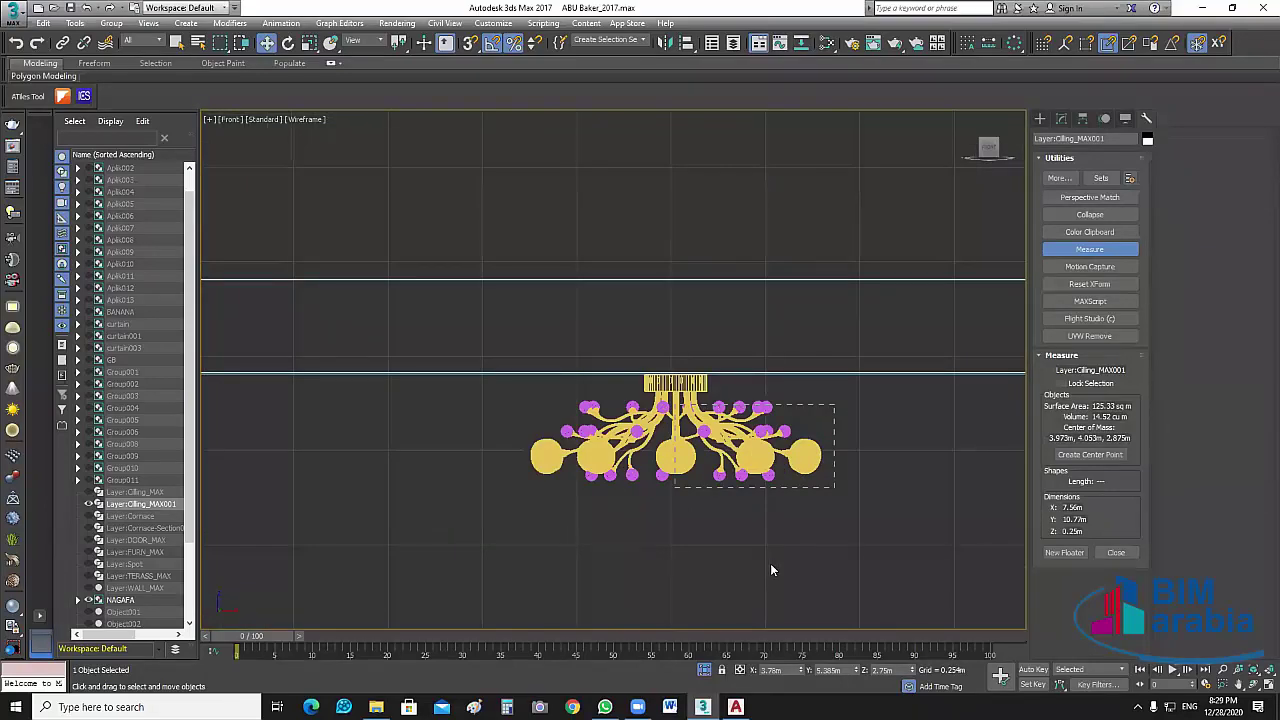
pyautogui.click(800, 455)
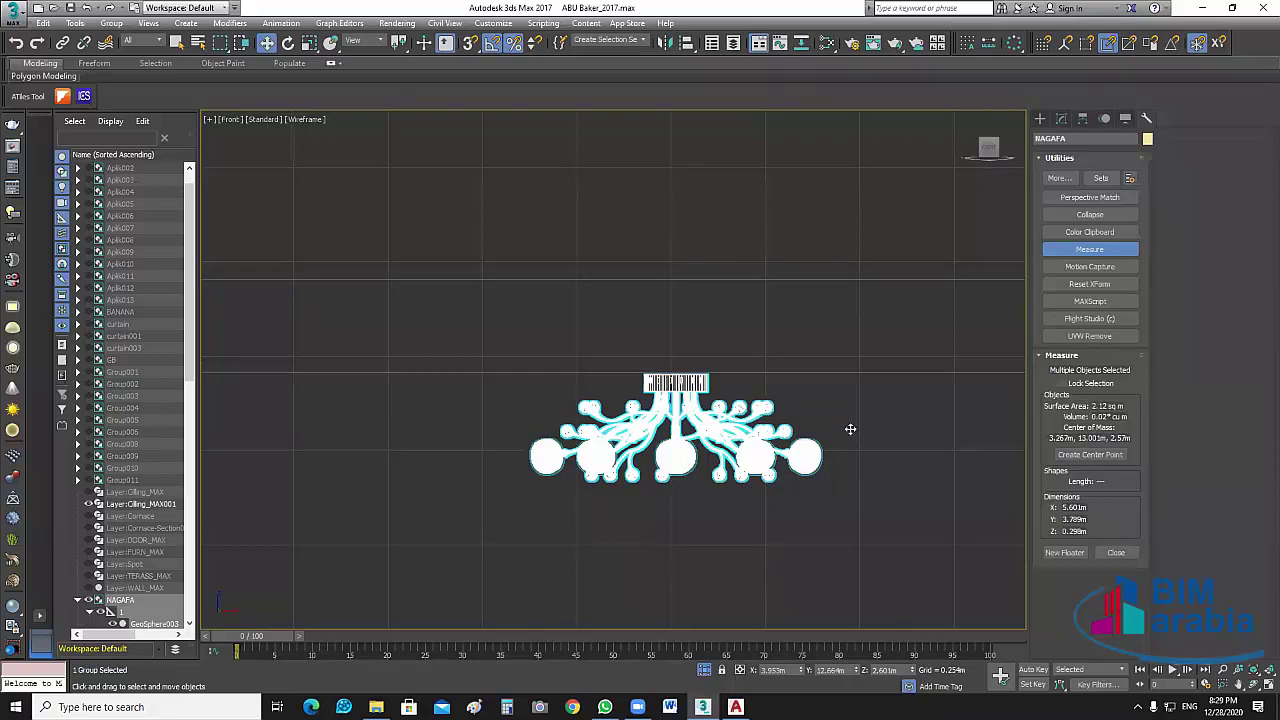
pyautogui.scroll(3, 720, 329)
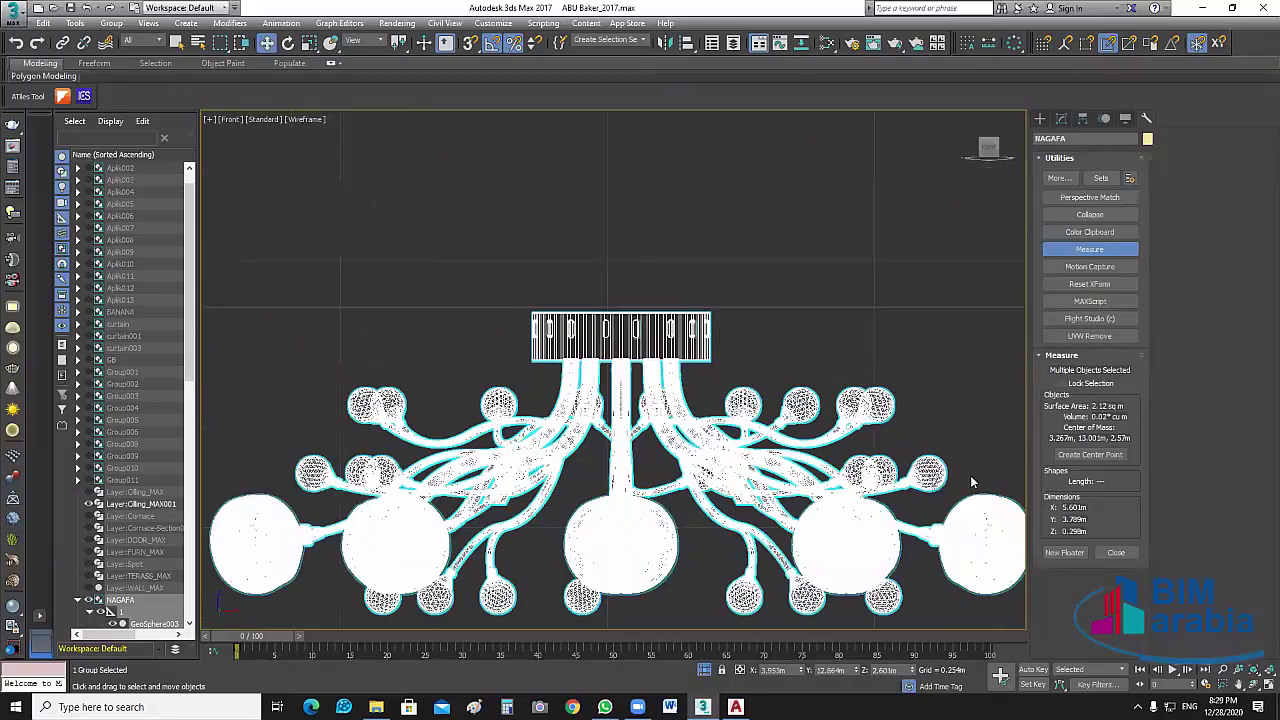
pyautogui.scroll(5, 665, 315)
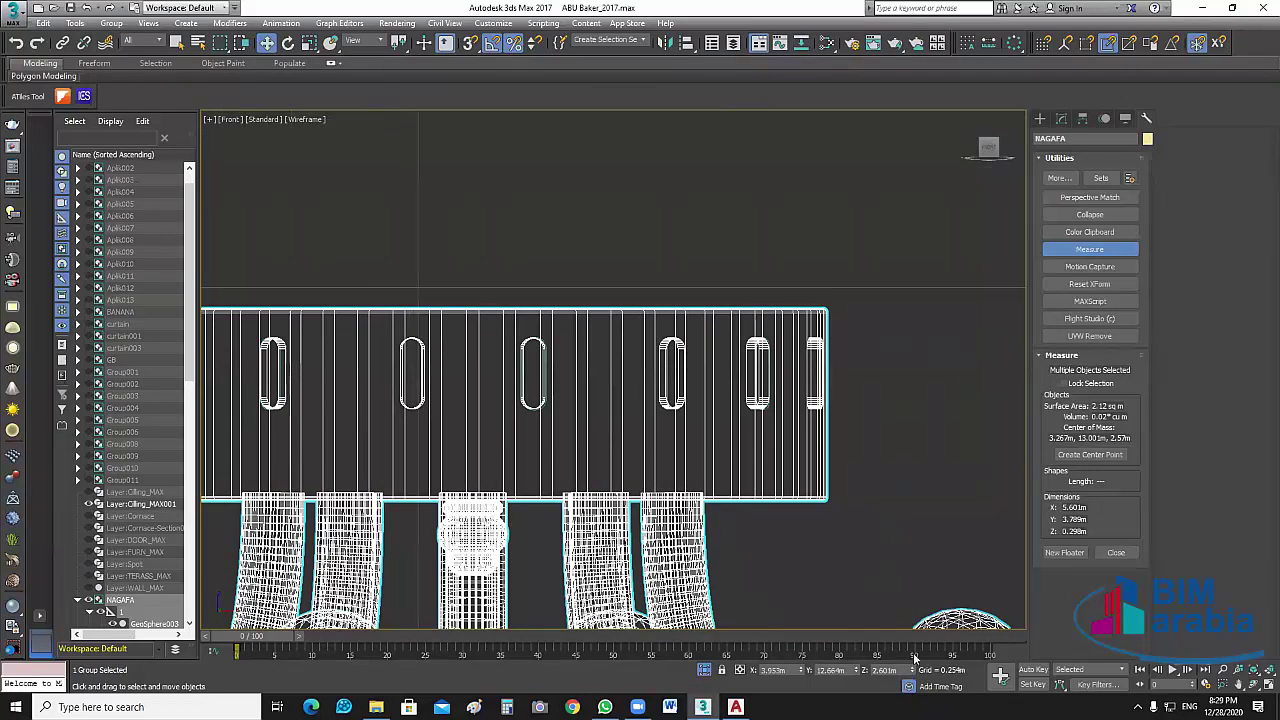
pyautogui.moveTo(908, 648); pyautogui.dragTo(908, 632, button='middle')
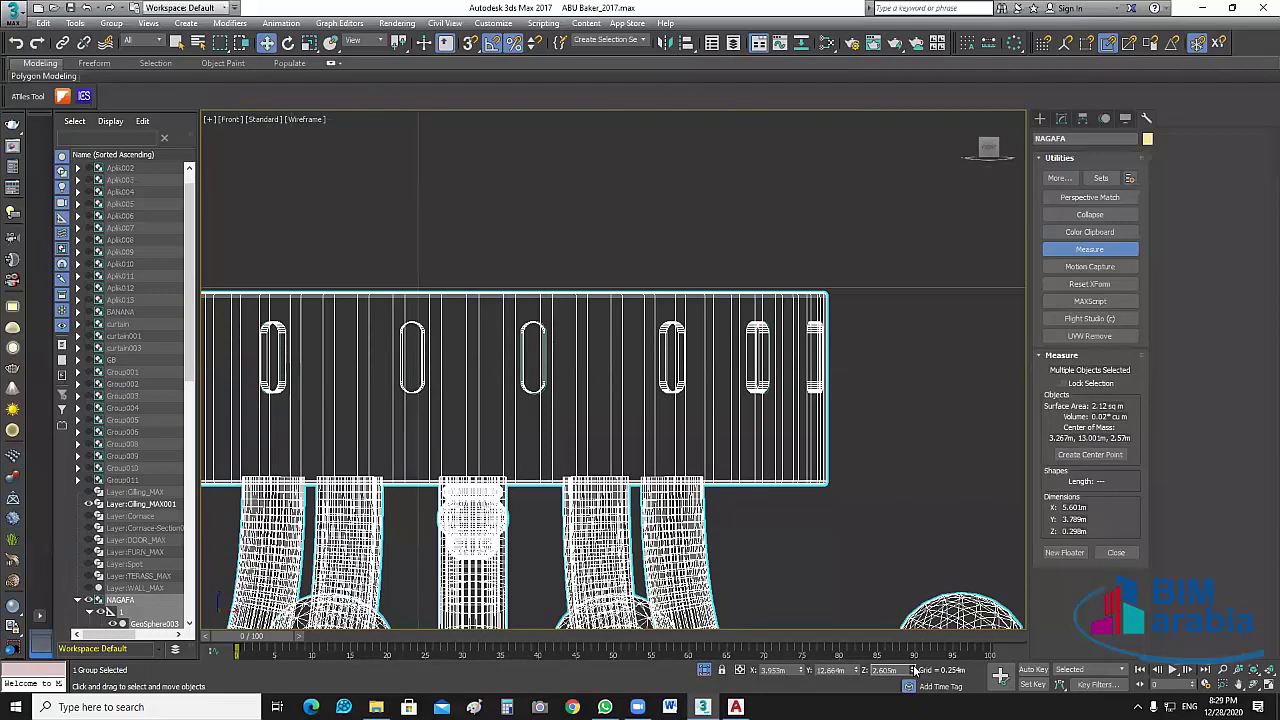
pyautogui.click(913, 667)
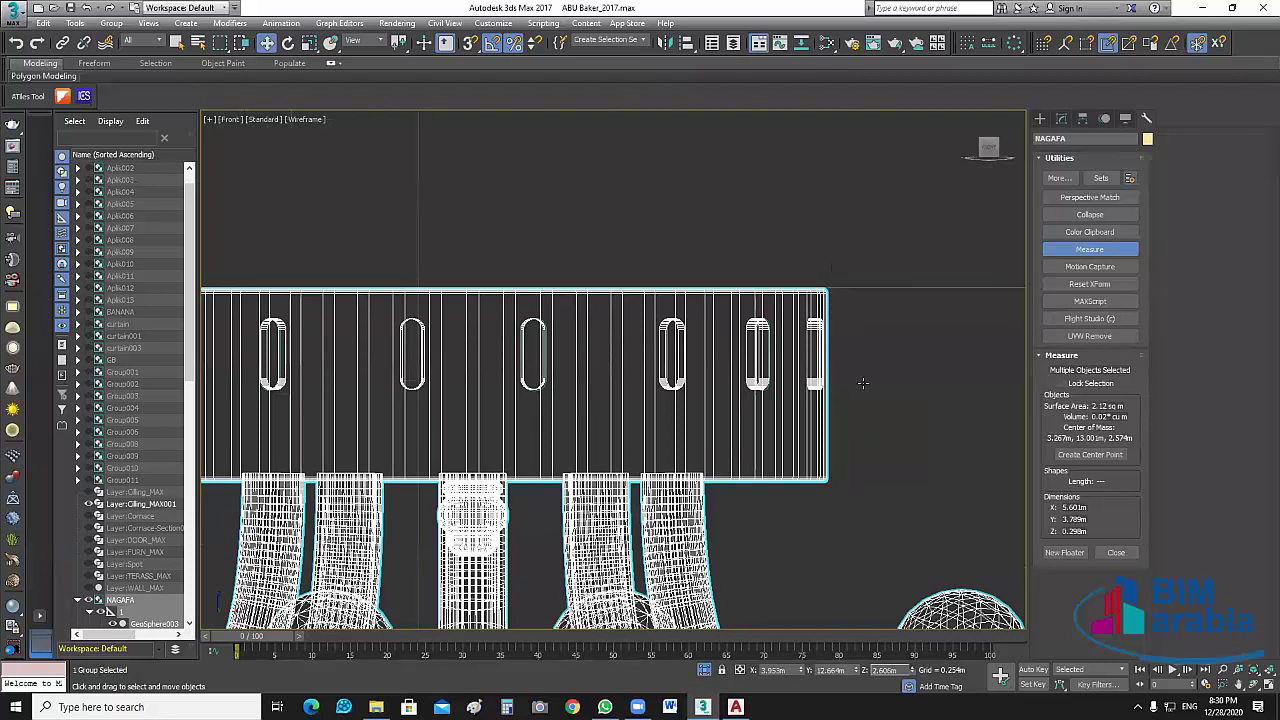
# Nudge the chandelier group up slightly until its base plate touches the ceiling's lower line, and close the Measure utility.
pyautogui.click(830, 300)
pyautogui.scroll(6, 846, 300)
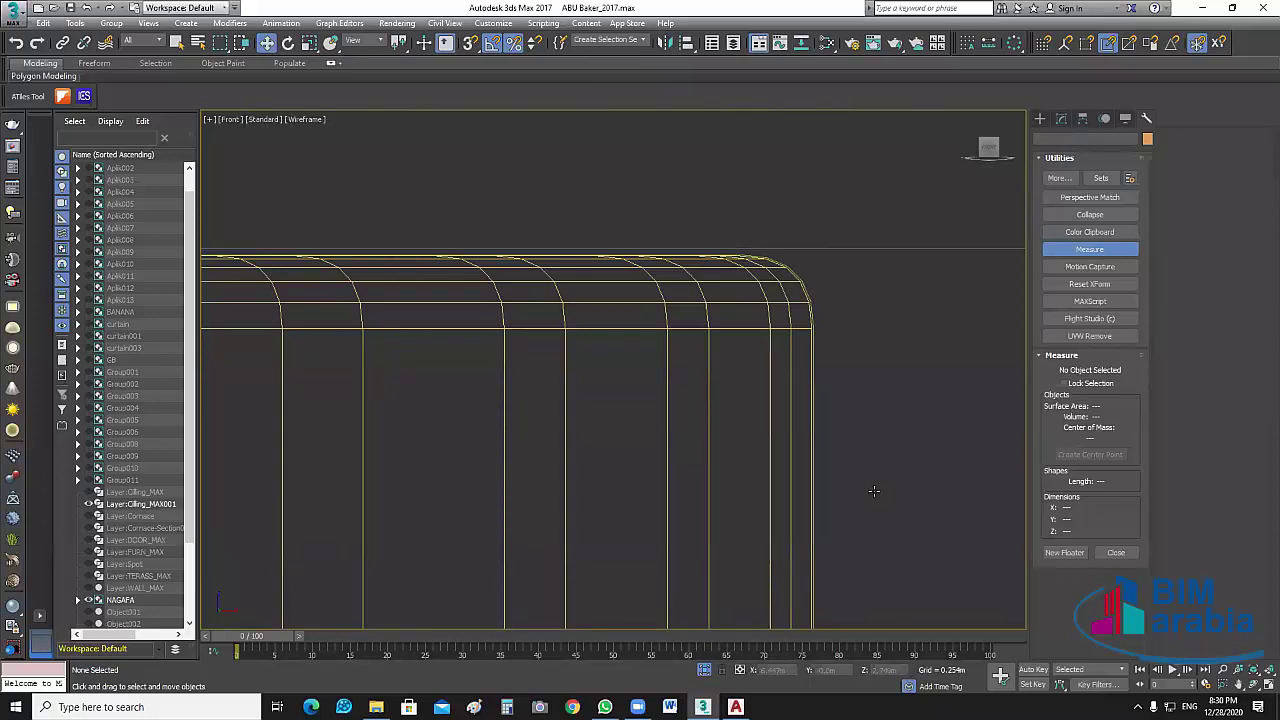
pyautogui.click(805, 314)
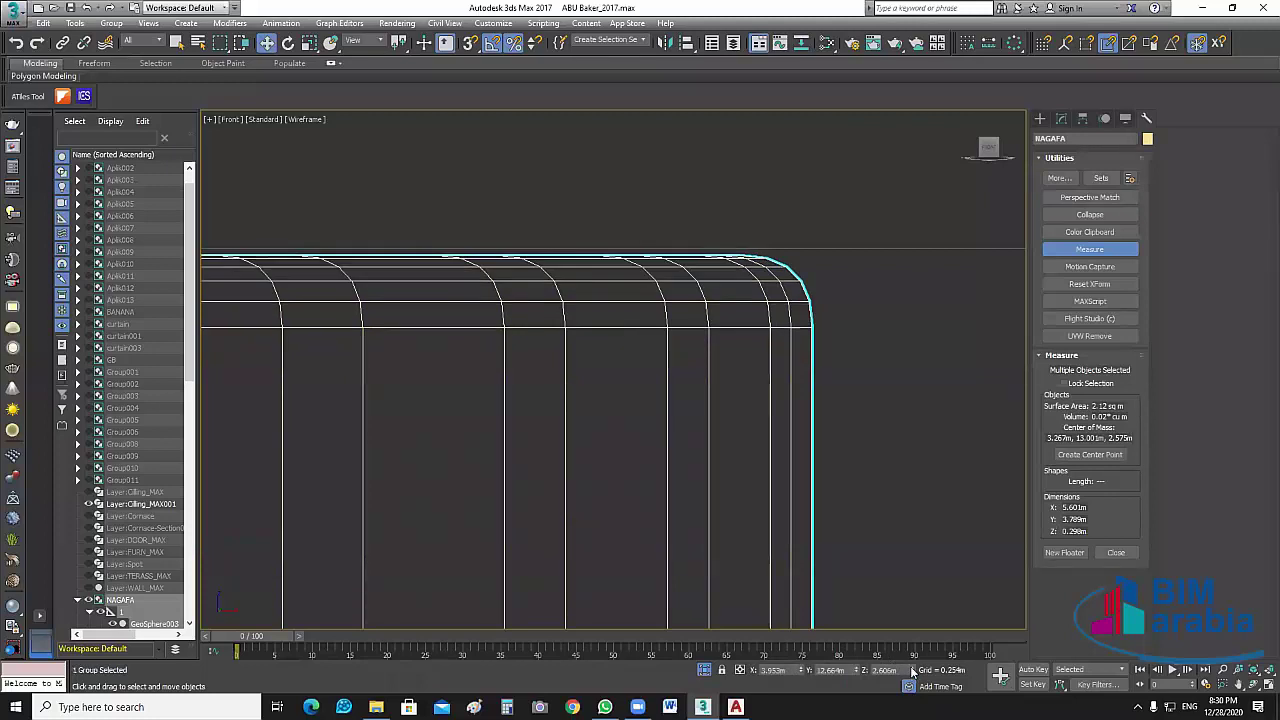
pyautogui.click(911, 668)
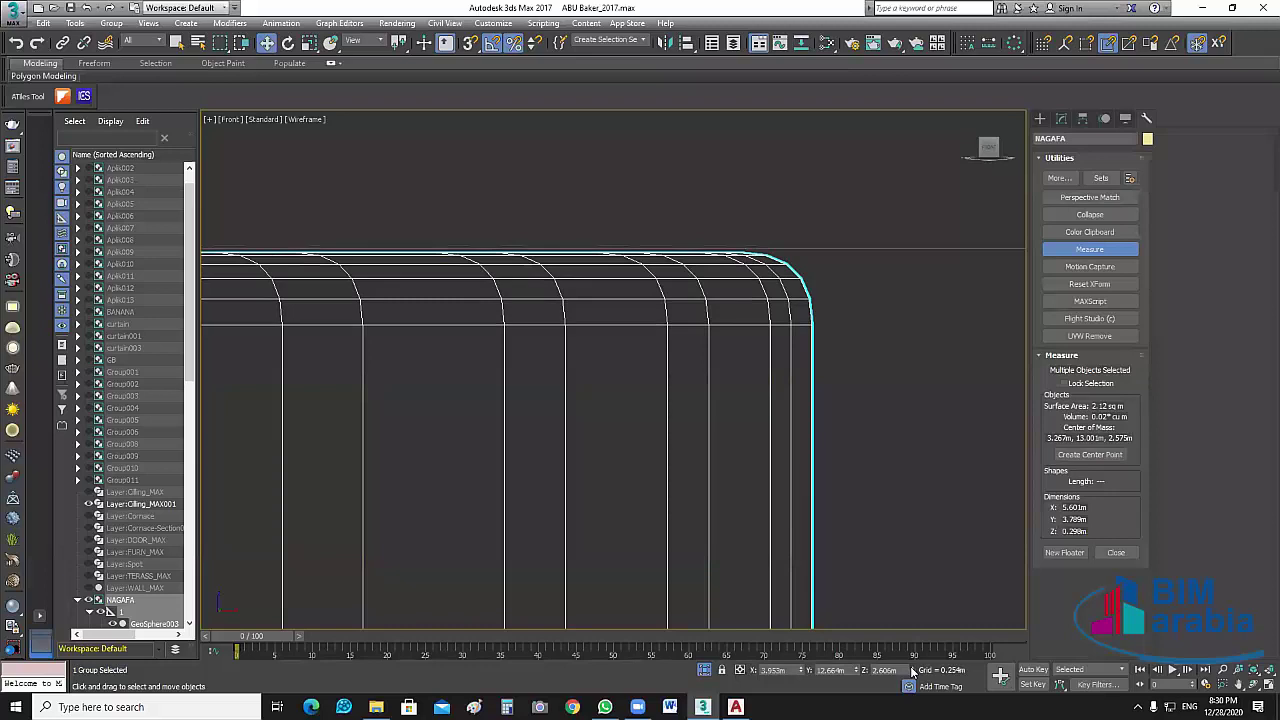
pyautogui.click(911, 668)
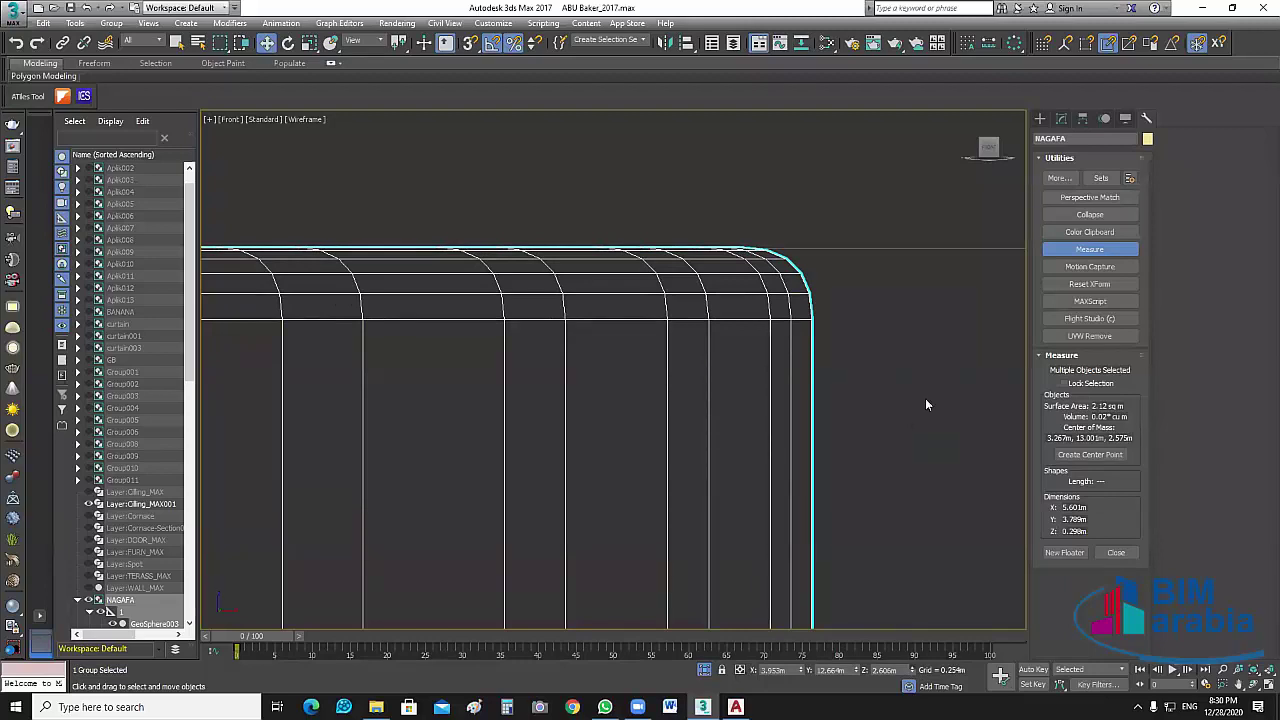
pyautogui.click(928, 467)
pyautogui.click(1090, 249)
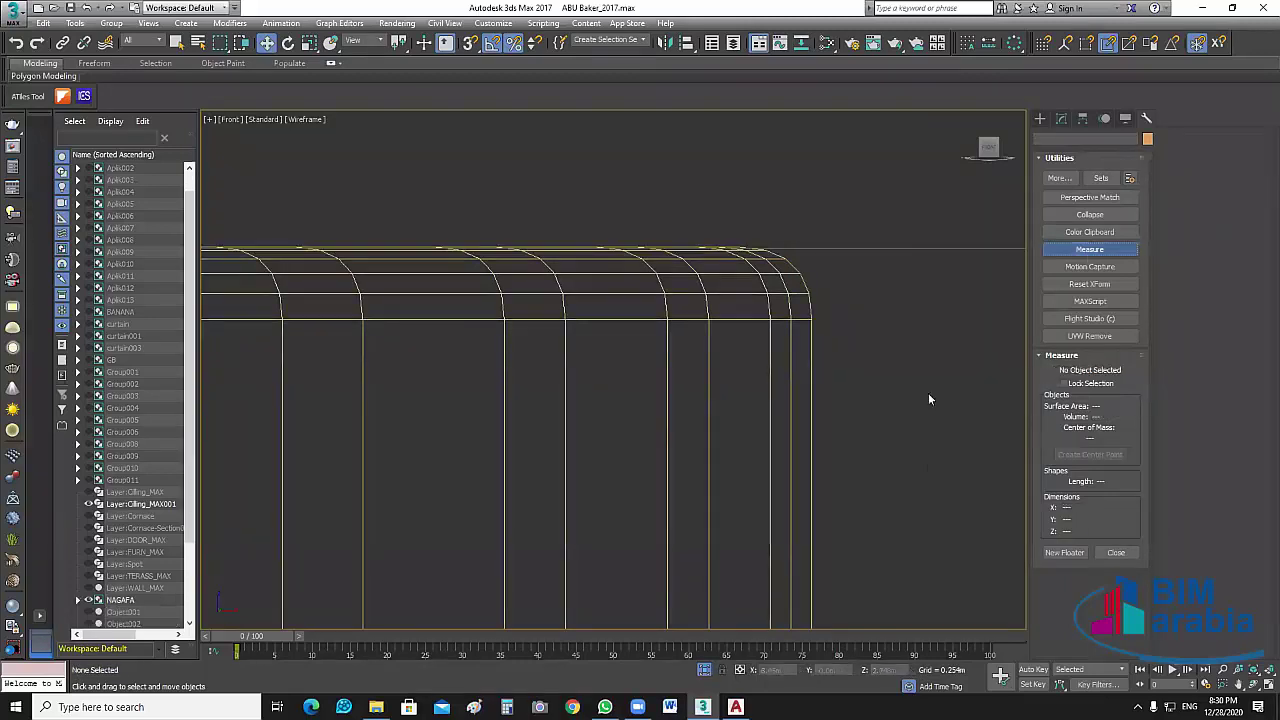
# End the isolation of the ceiling and chandeliers and return to the four-viewport layout.
pyautogui.scroll(-8, 914, 428)
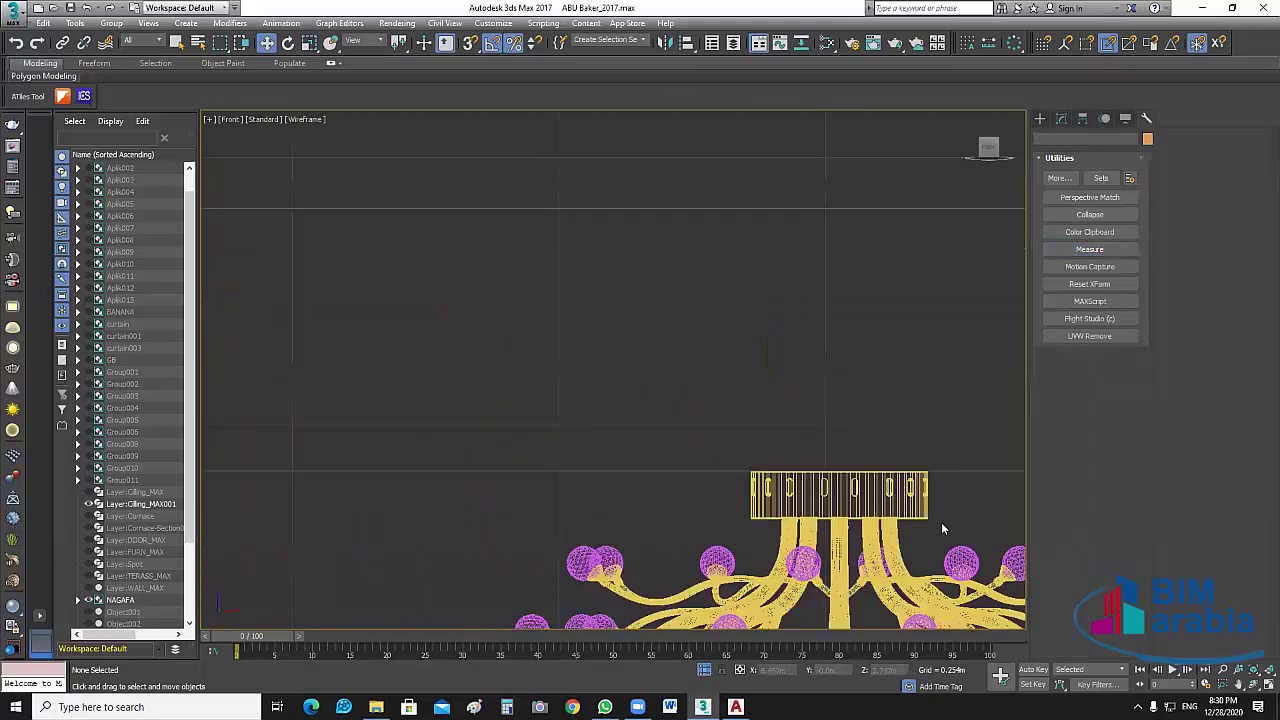
pyautogui.scroll(-2, 712, 215)
pyautogui.moveTo(712, 215); pyautogui.dragTo(810, 344, button='middle')
pyautogui.scroll(-5, 816, 379)
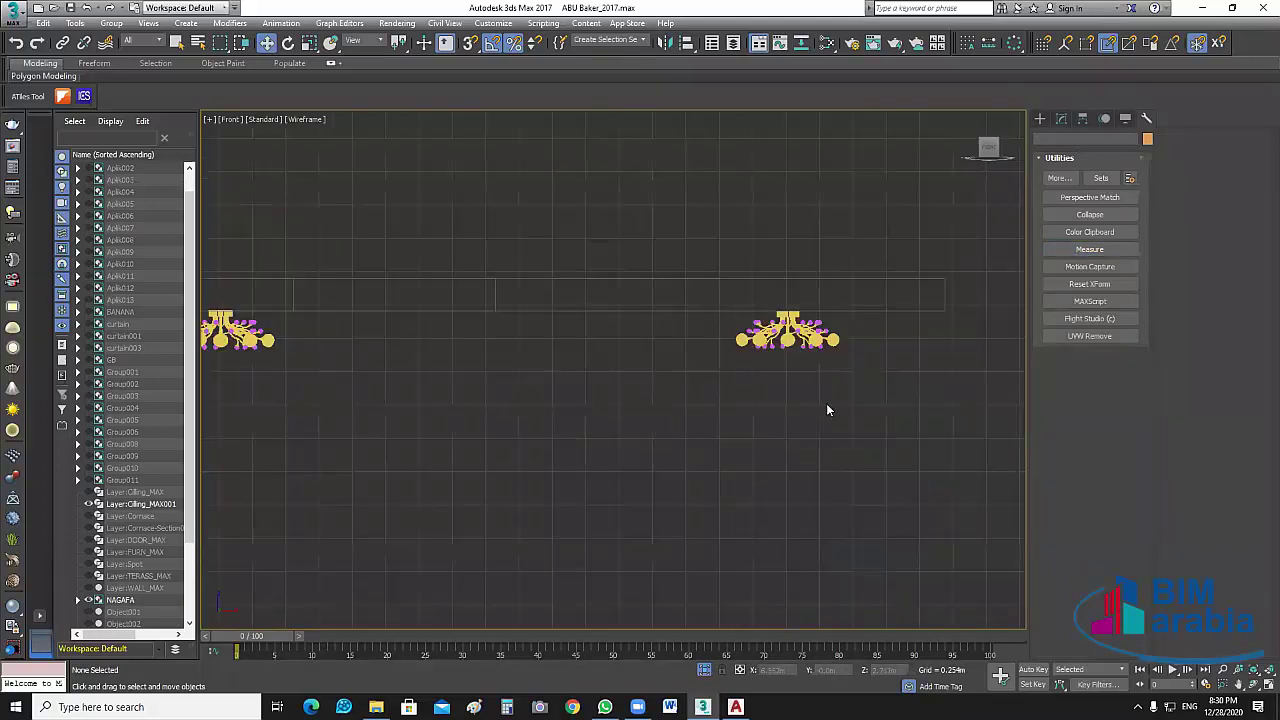
pyautogui.scroll(-3, 845, 380)
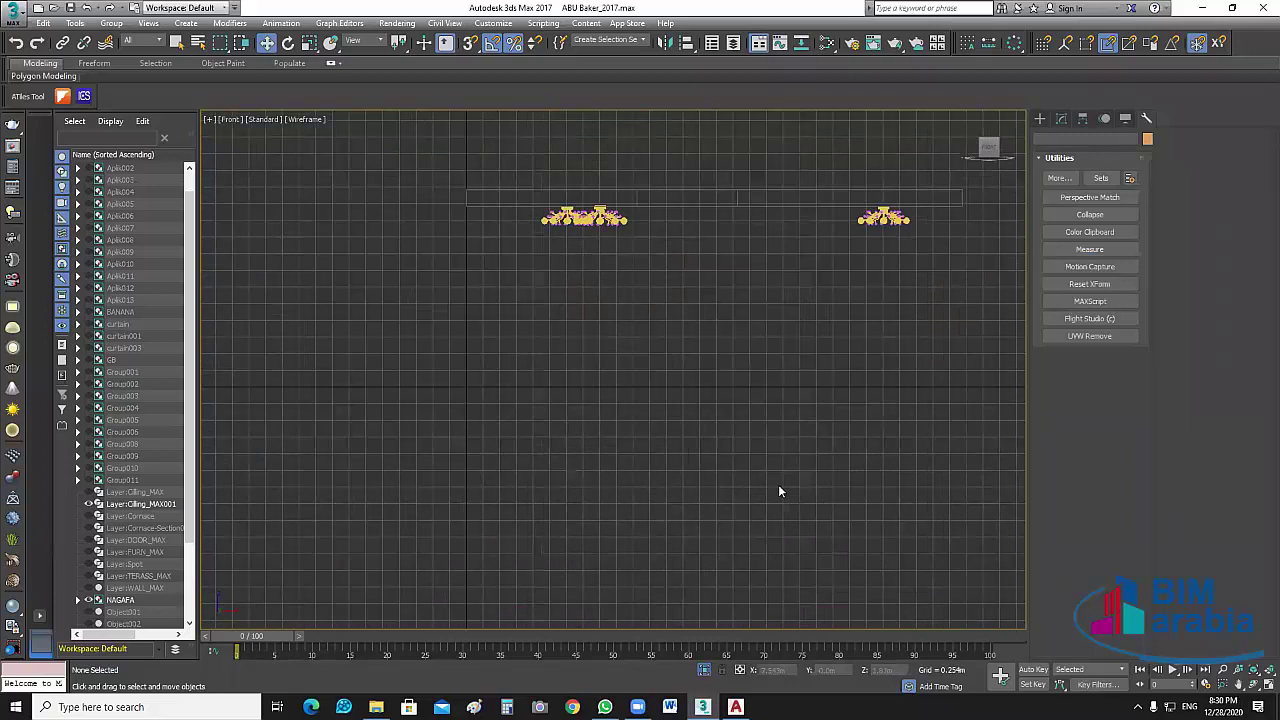
pyautogui.scroll(5, 778, 484)
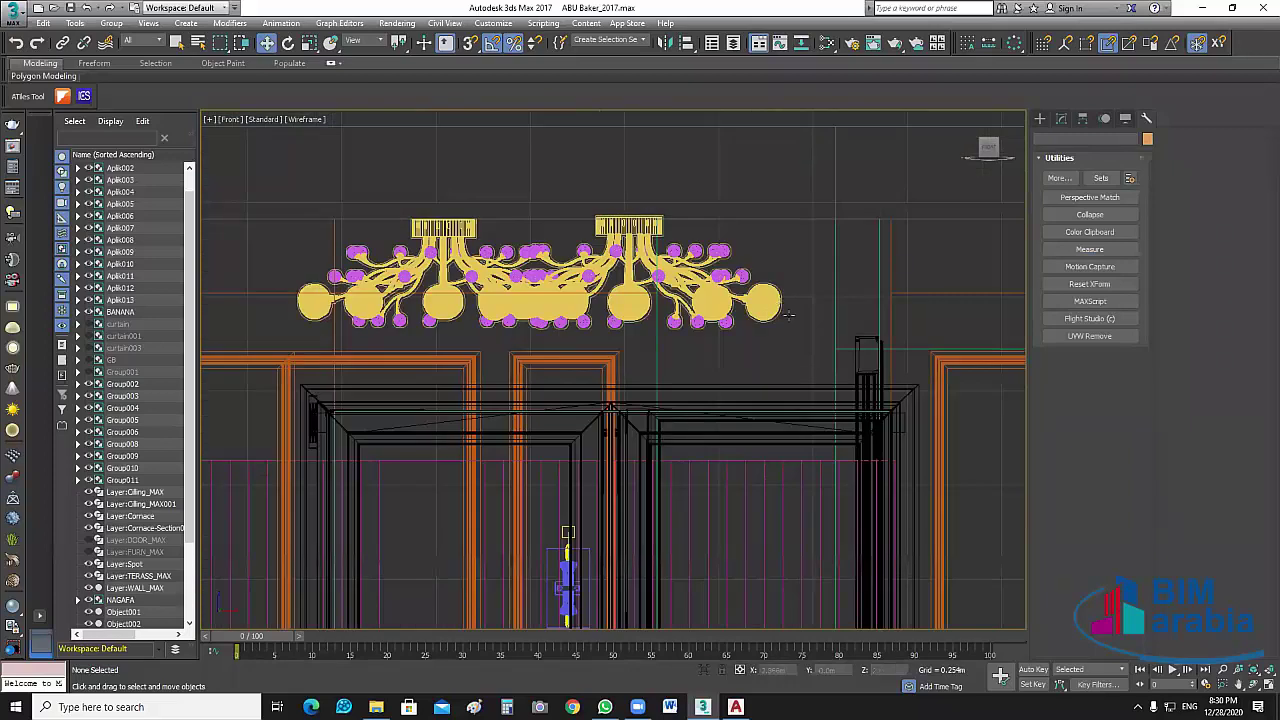
pyautogui.scroll(-4, 772, 310)
pyautogui.scroll(-2, 654, 300)
pyautogui.scroll(4, 692, 311)
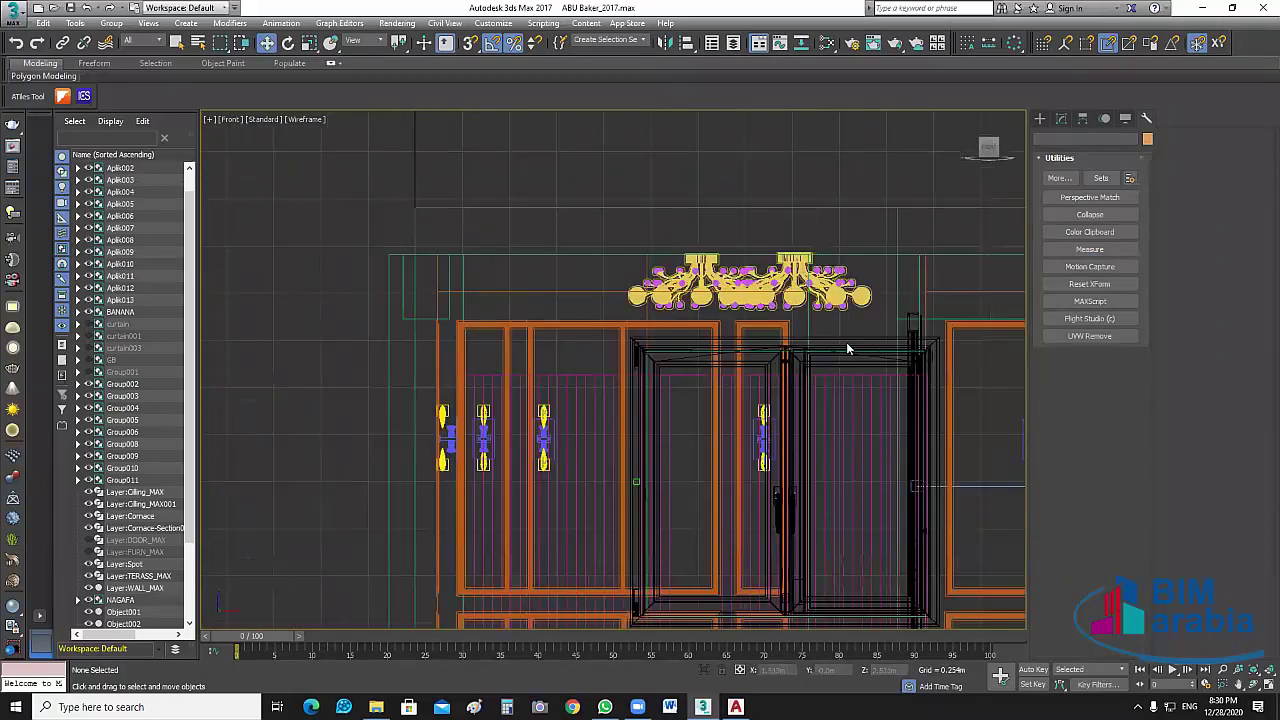
pyautogui.scroll(-2, 911, 516)
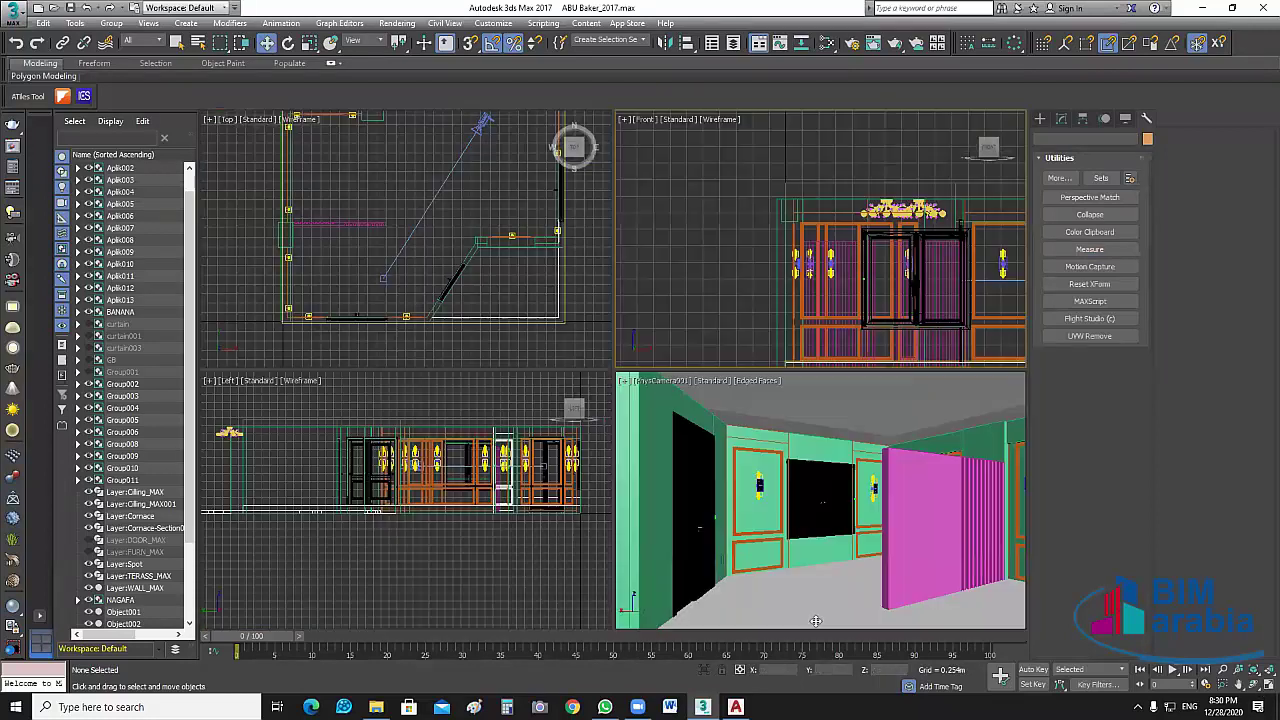
# Move the NAGAFA chandelier group in the Top view back inside the room's floor plan.
pyautogui.click(879, 528)
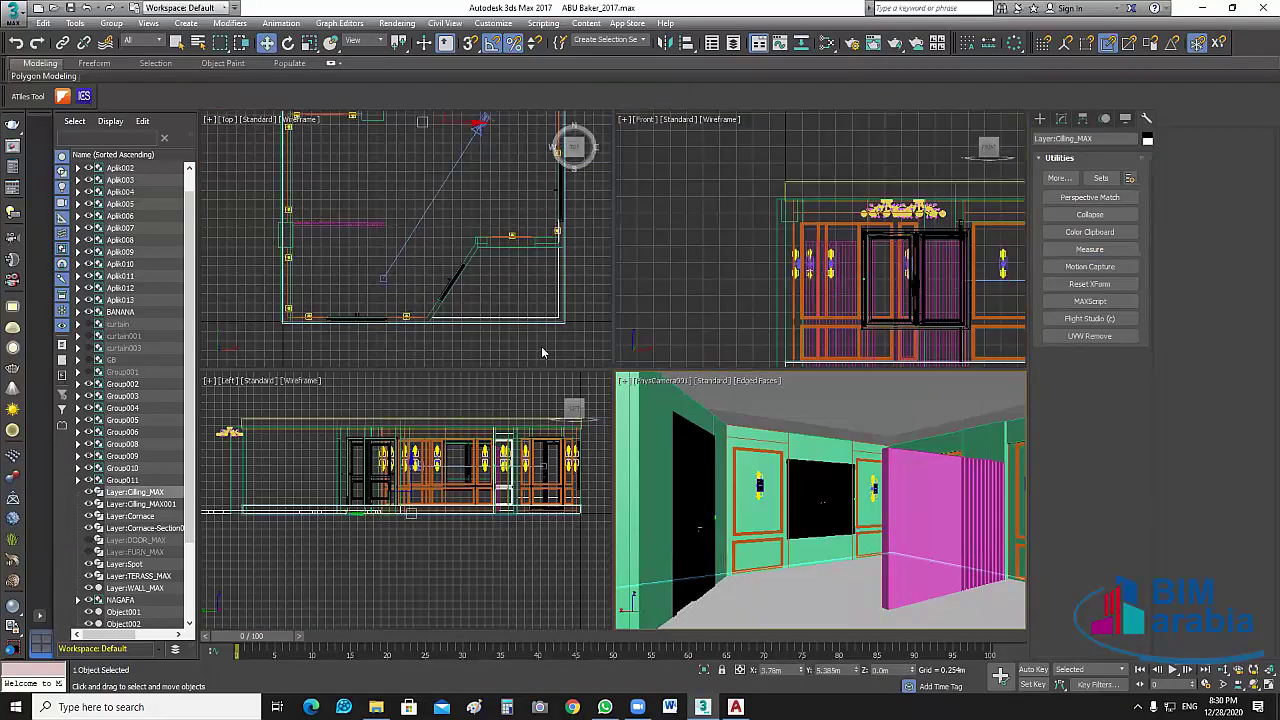
pyautogui.scroll(-3, 535, 319)
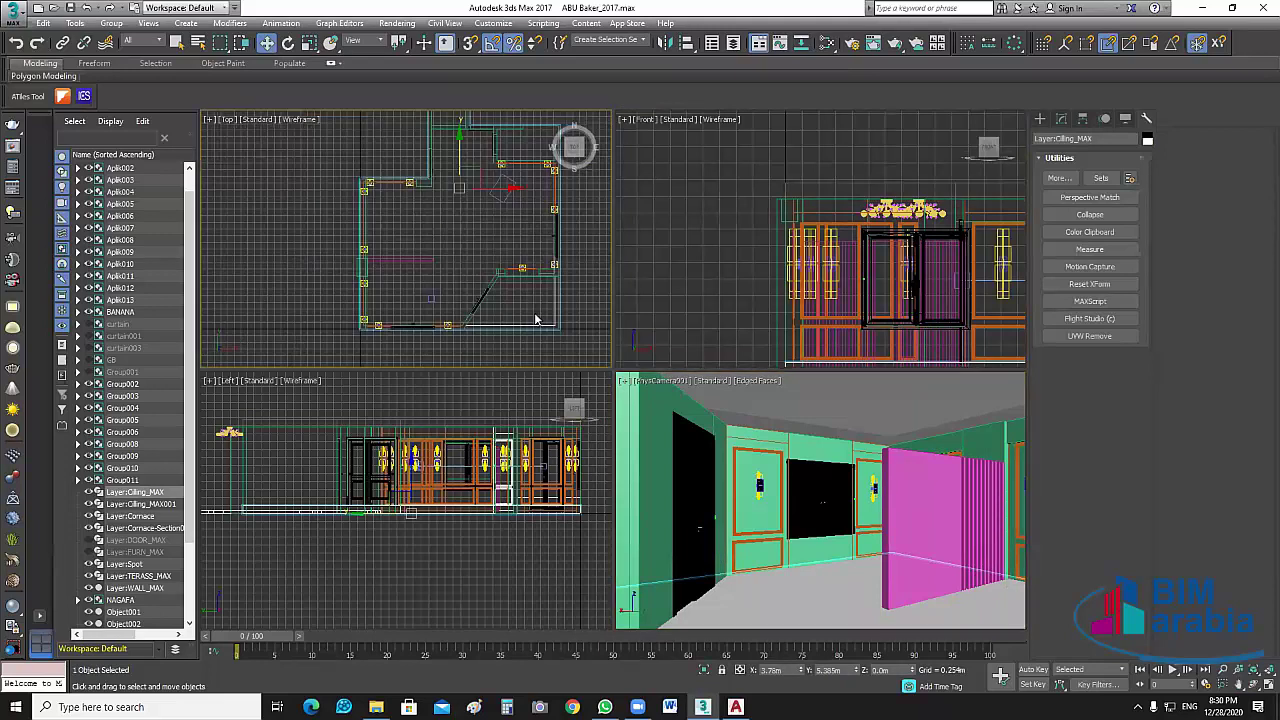
pyautogui.scroll(-4, 553, 265)
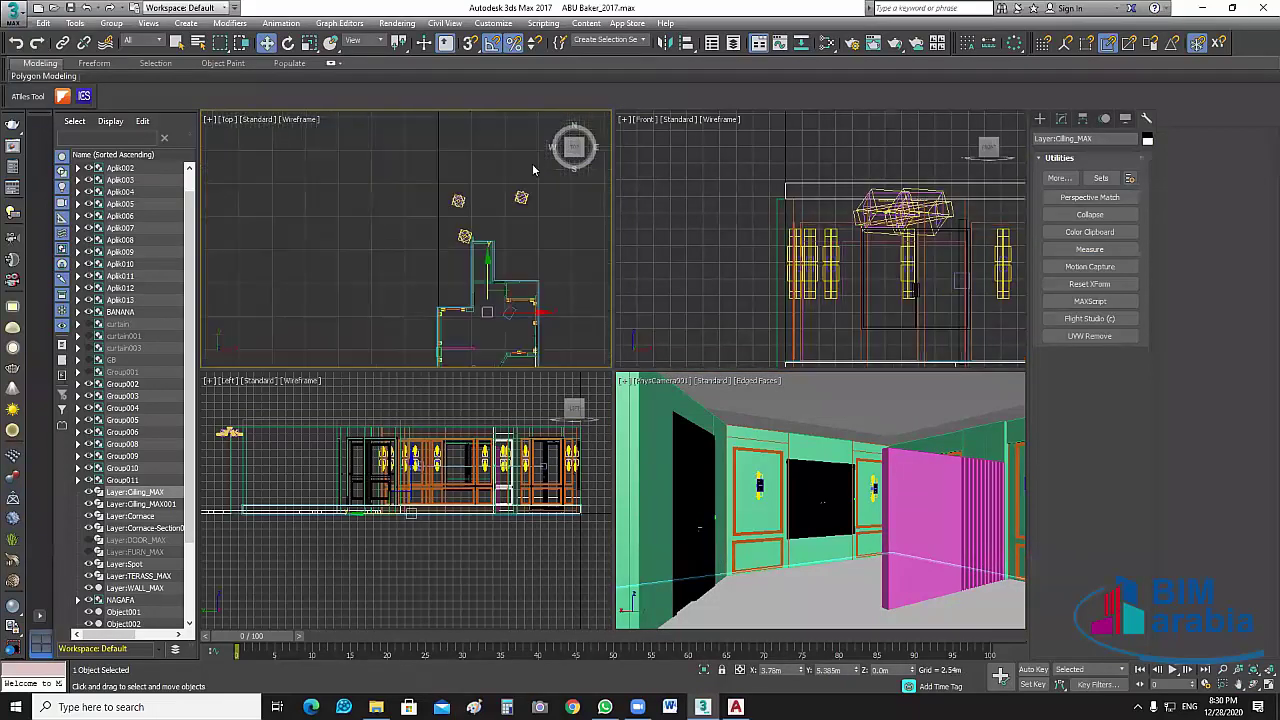
pyautogui.scroll(2, 533, 170)
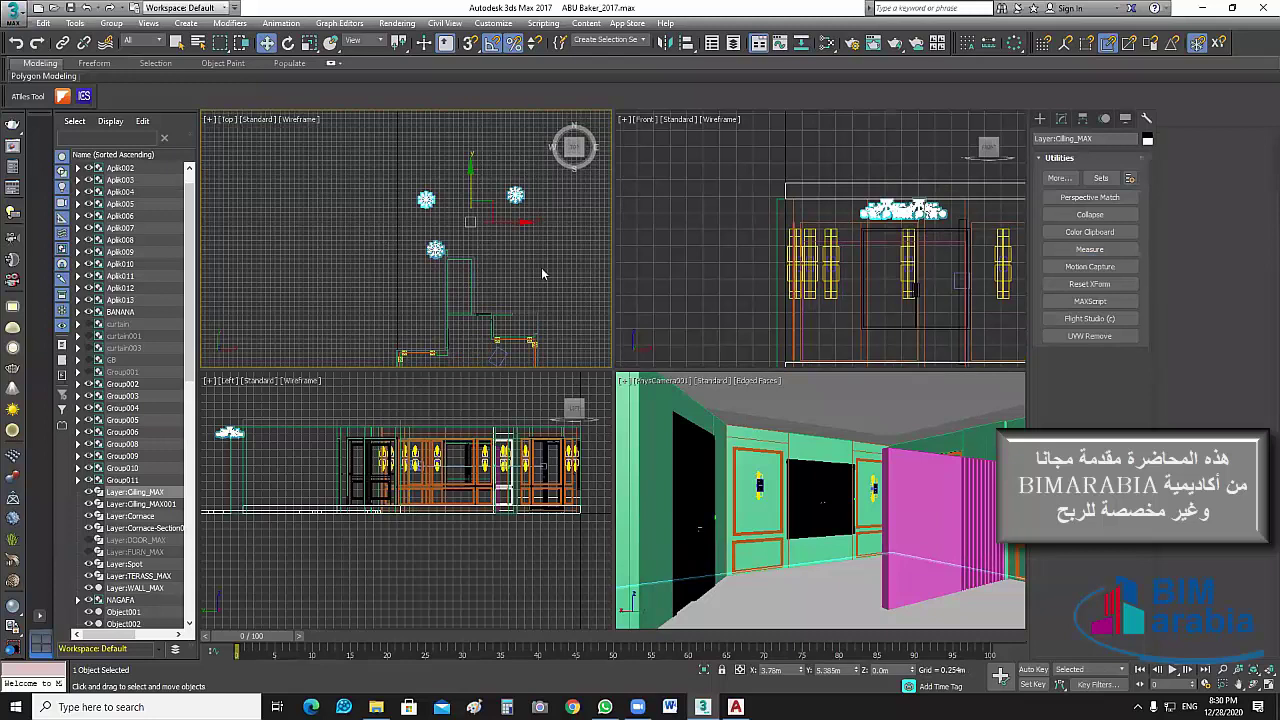
pyautogui.scroll(-3, 525, 258)
pyautogui.moveTo(508, 214); pyautogui.dragTo(497, 272)
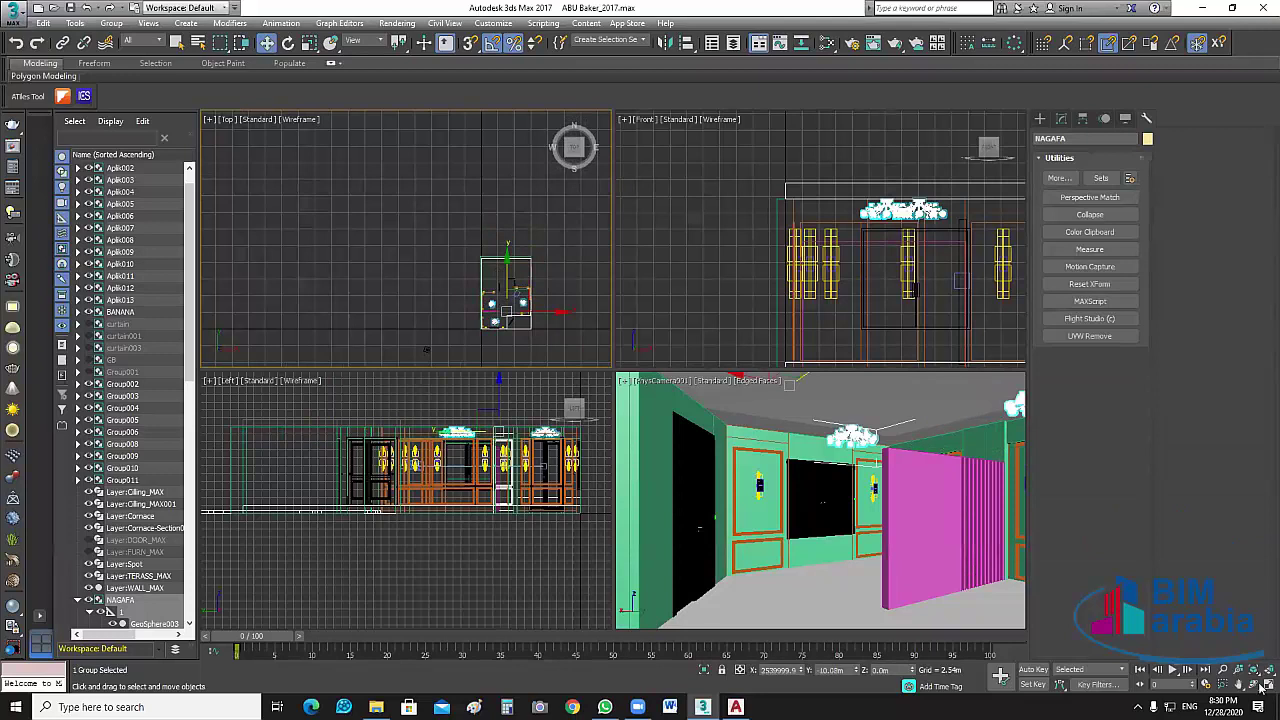
# Enlarge the Top view, shift the NAGAFA chandelier group slightly along Y within the room, and restore the four-viewport layout.
pyautogui.hotkey('alt', 'w')
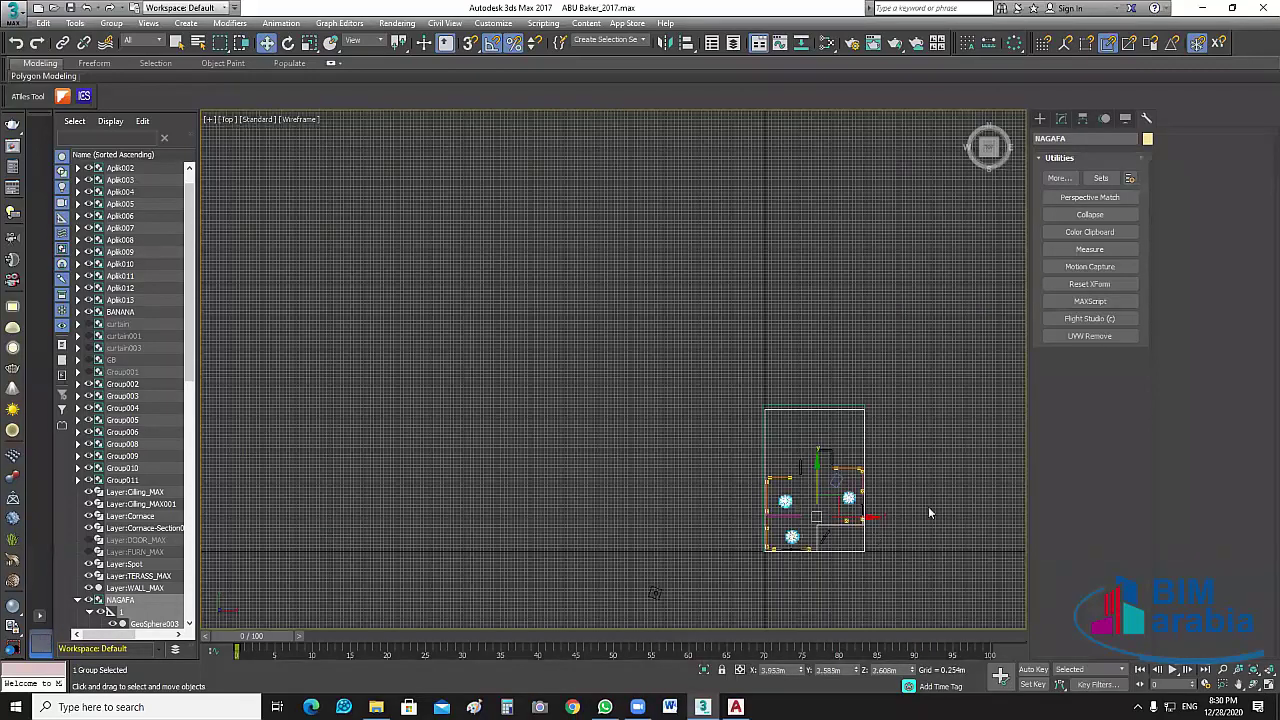
pyautogui.scroll(3, 928, 506)
pyautogui.scroll(4, 718, 400)
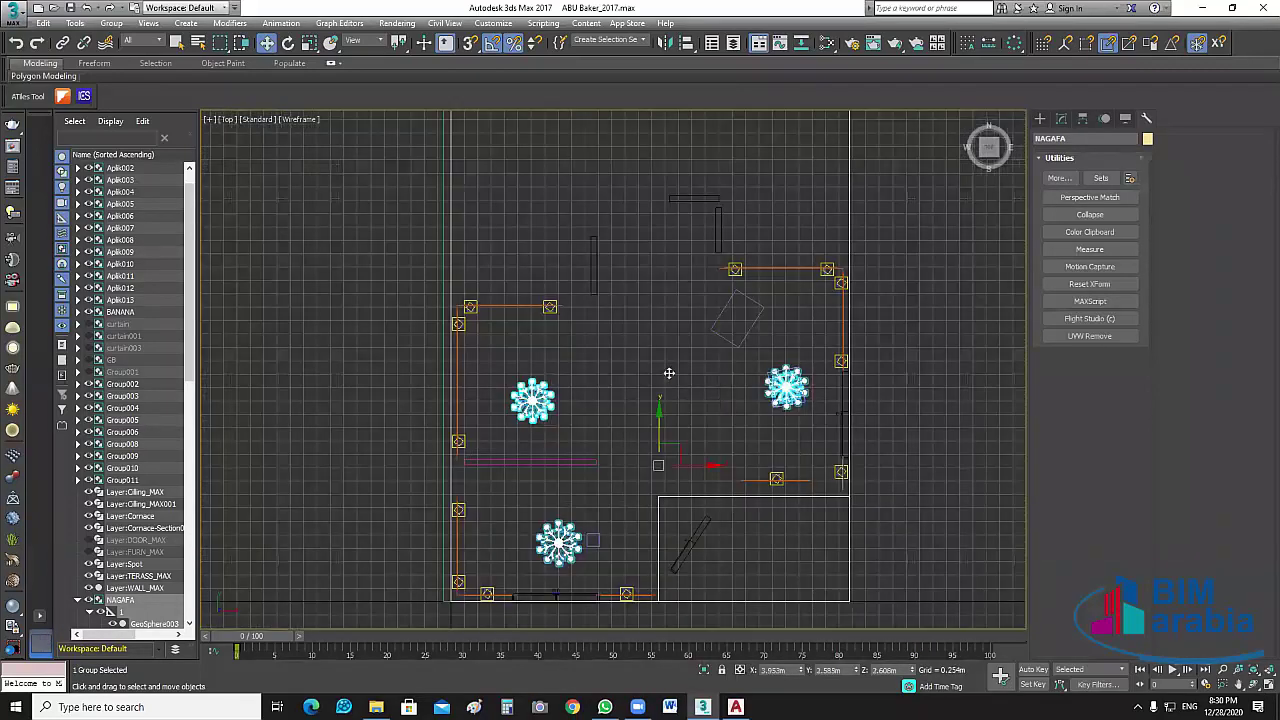
pyautogui.moveTo(669, 372); pyautogui.dragTo(668, 368)
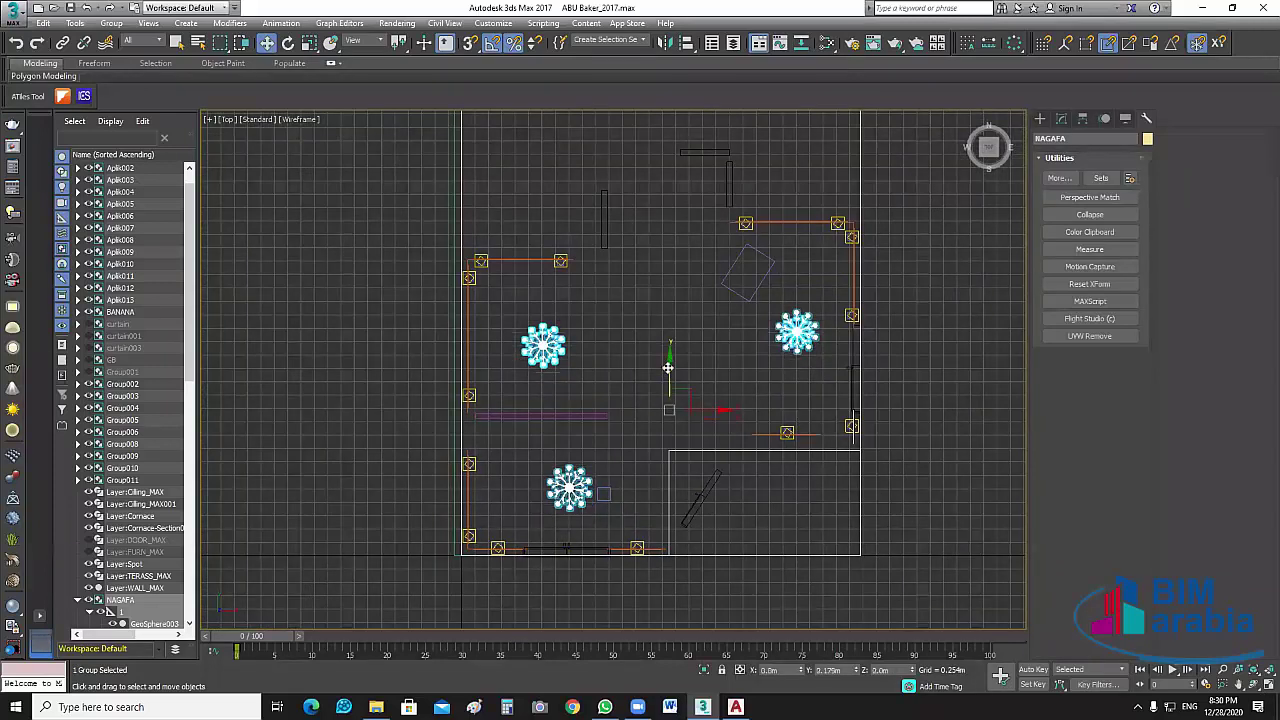
pyautogui.click(697, 580)
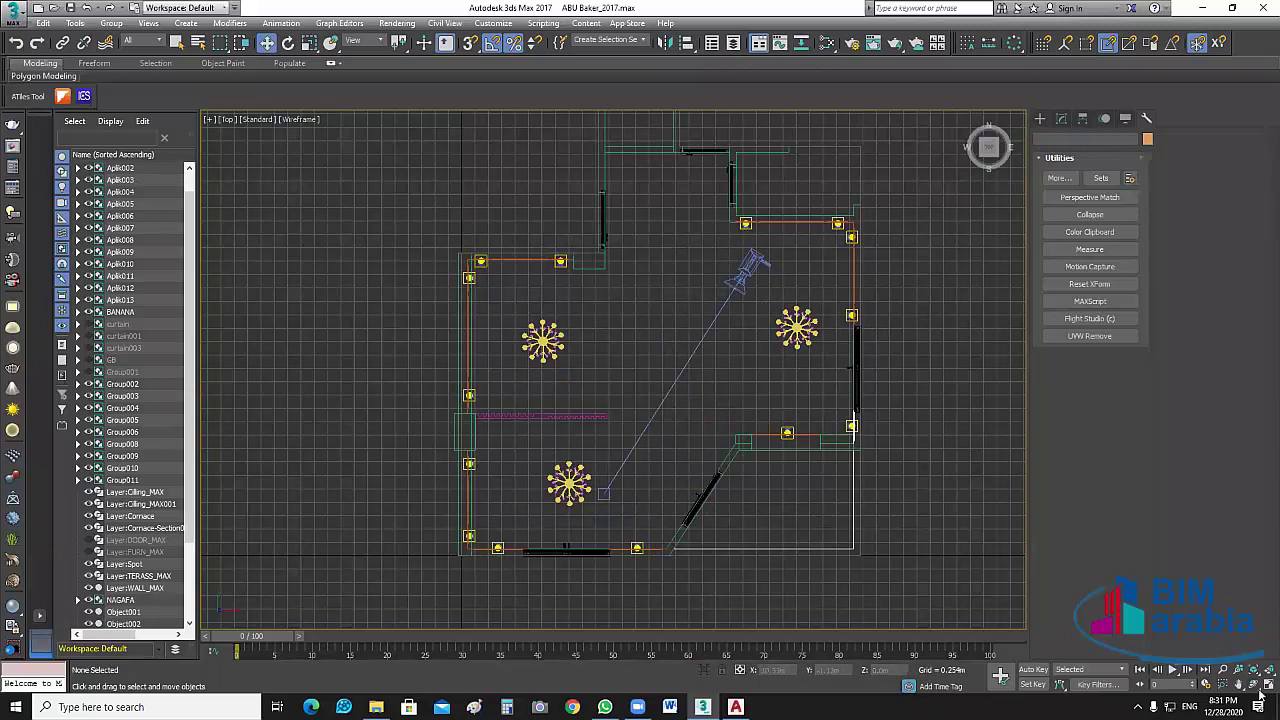
pyautogui.hotkey('alt', 'w')
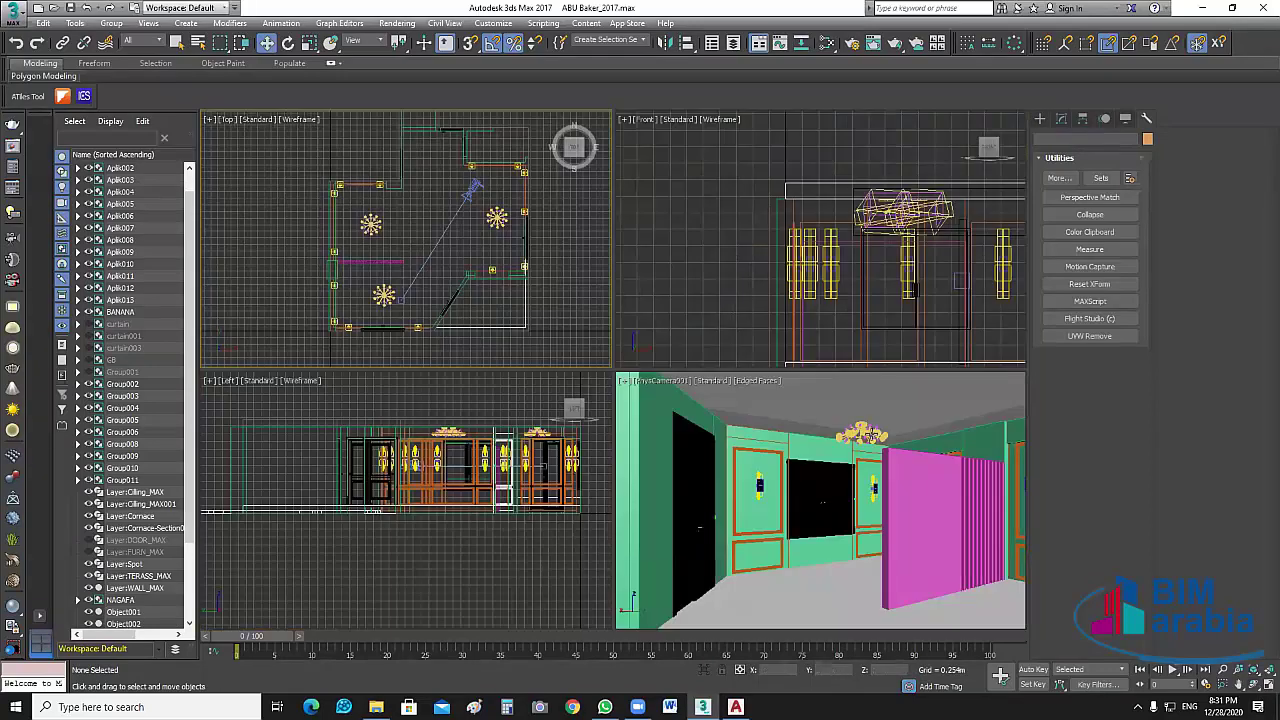
# Select the floor slab of the room and turn the physical camera view into a Perspective view.
pyautogui.click(818, 391)
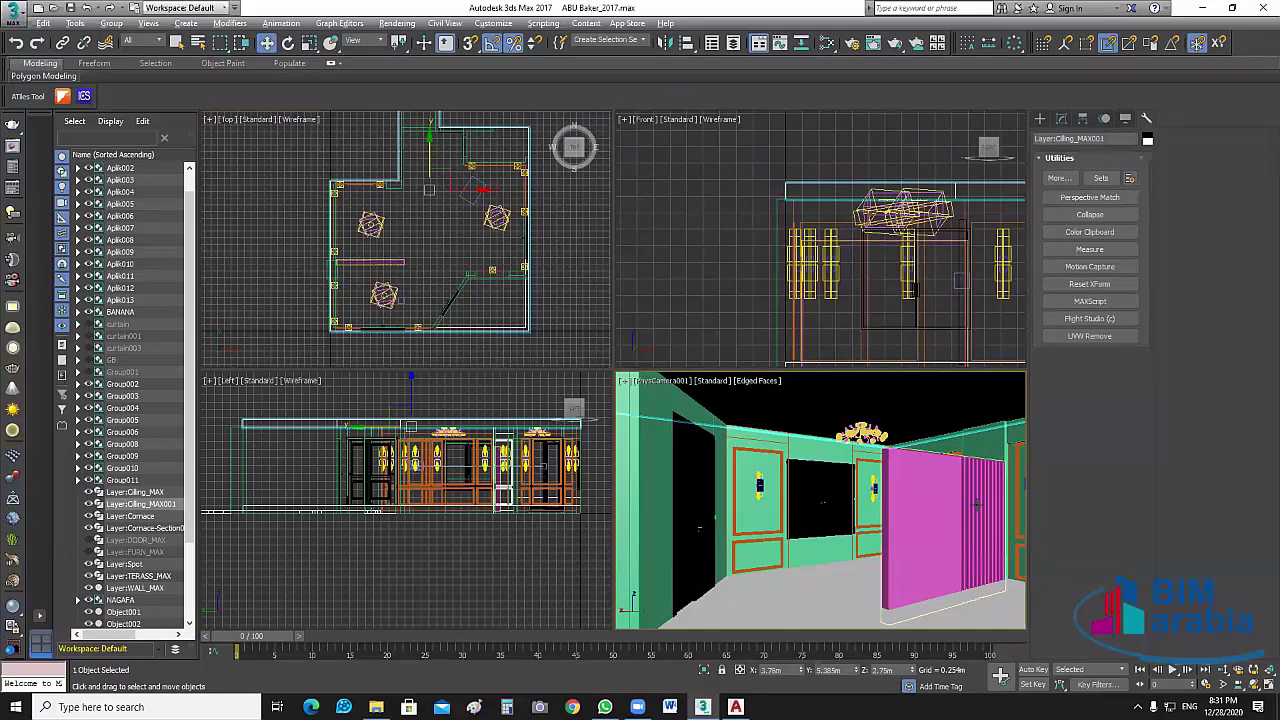
pyautogui.click(558, 287)
pyautogui.scroll(-4, 558, 287)
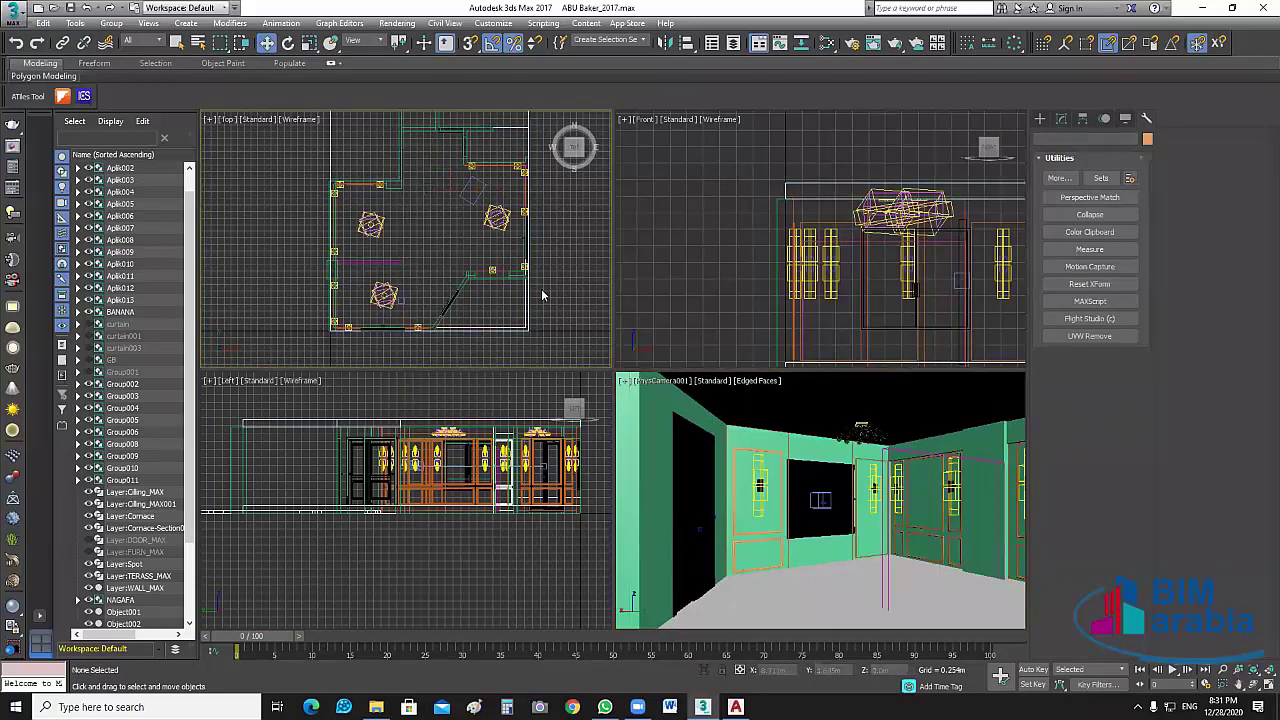
pyautogui.click(841, 619)
pyautogui.press('p')
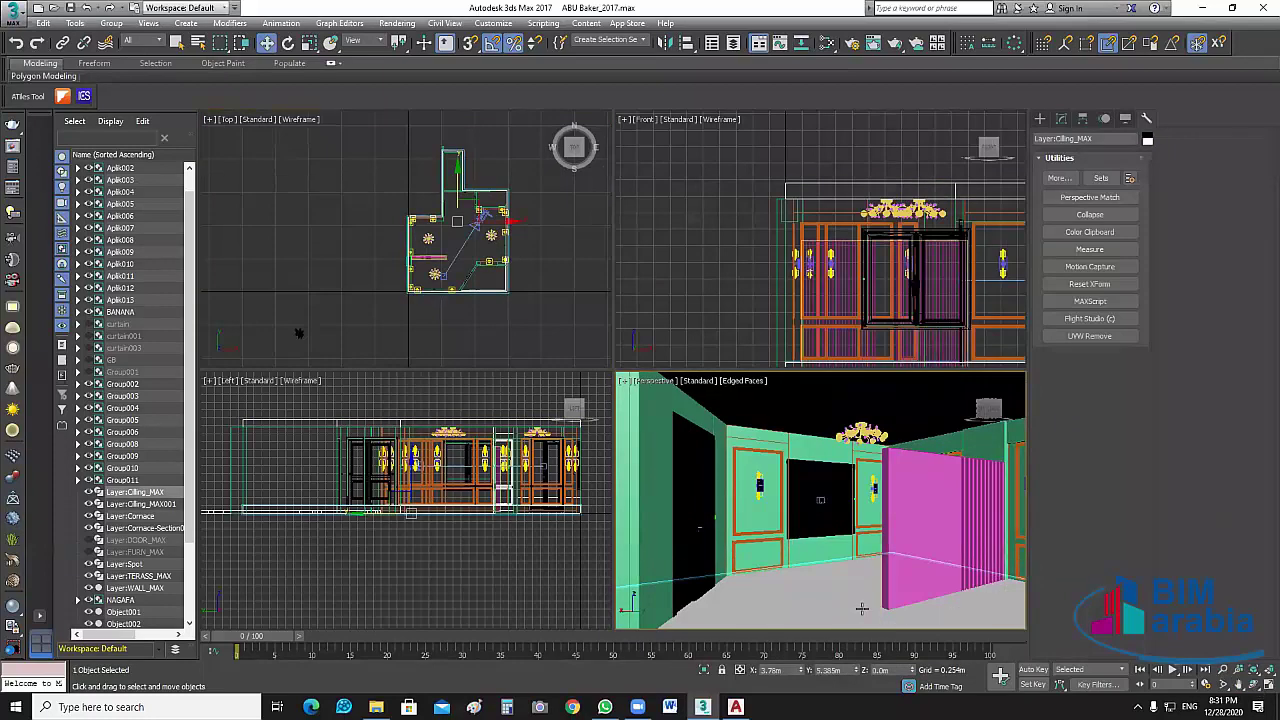
pyautogui.hotkey('ctrl', 'z')
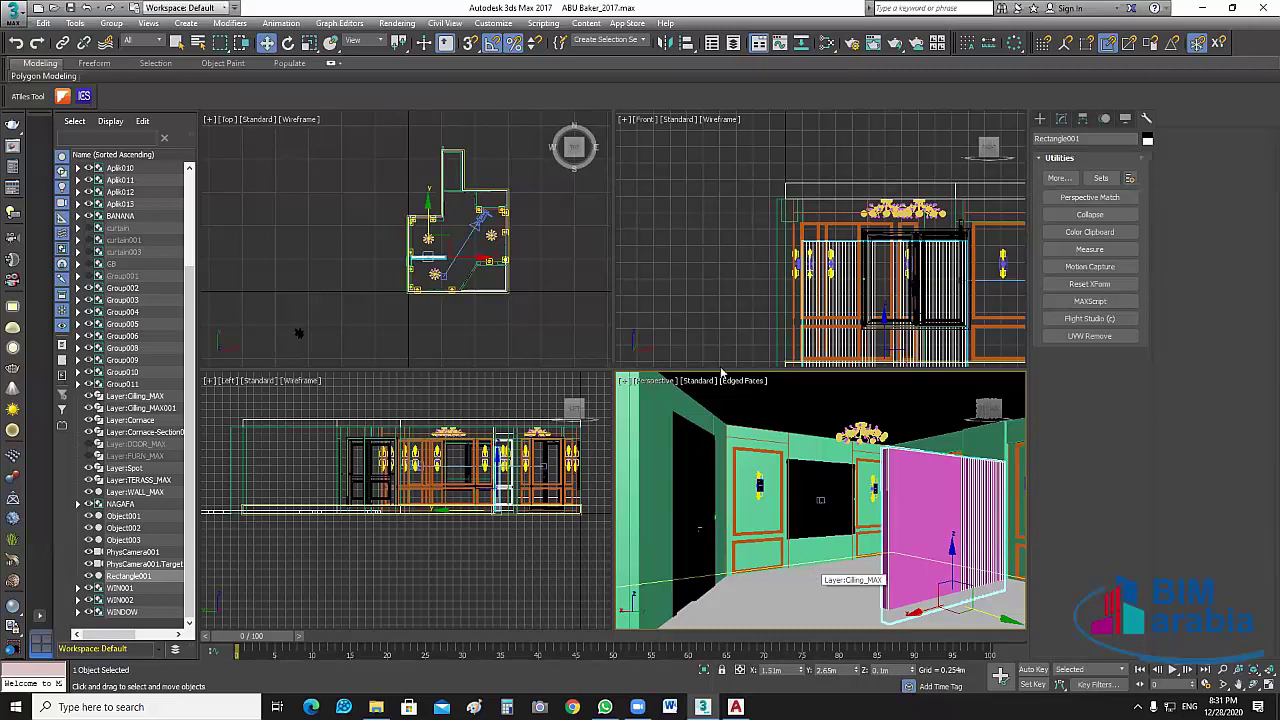
# Select the floor slab together with the magenta partition panel and isolate the two objects.
pyautogui.moveTo(672, 243); pyautogui.dragTo(623, 177, button='middle')
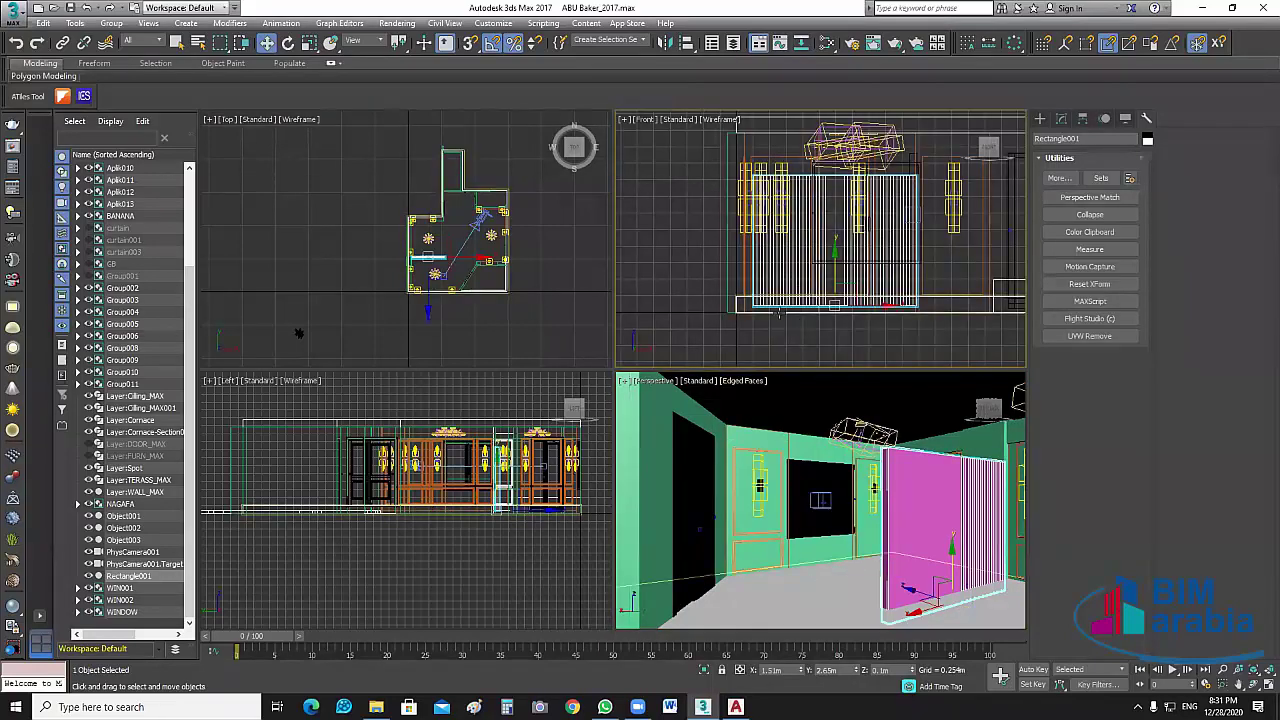
pyautogui.scroll(4, 775, 324)
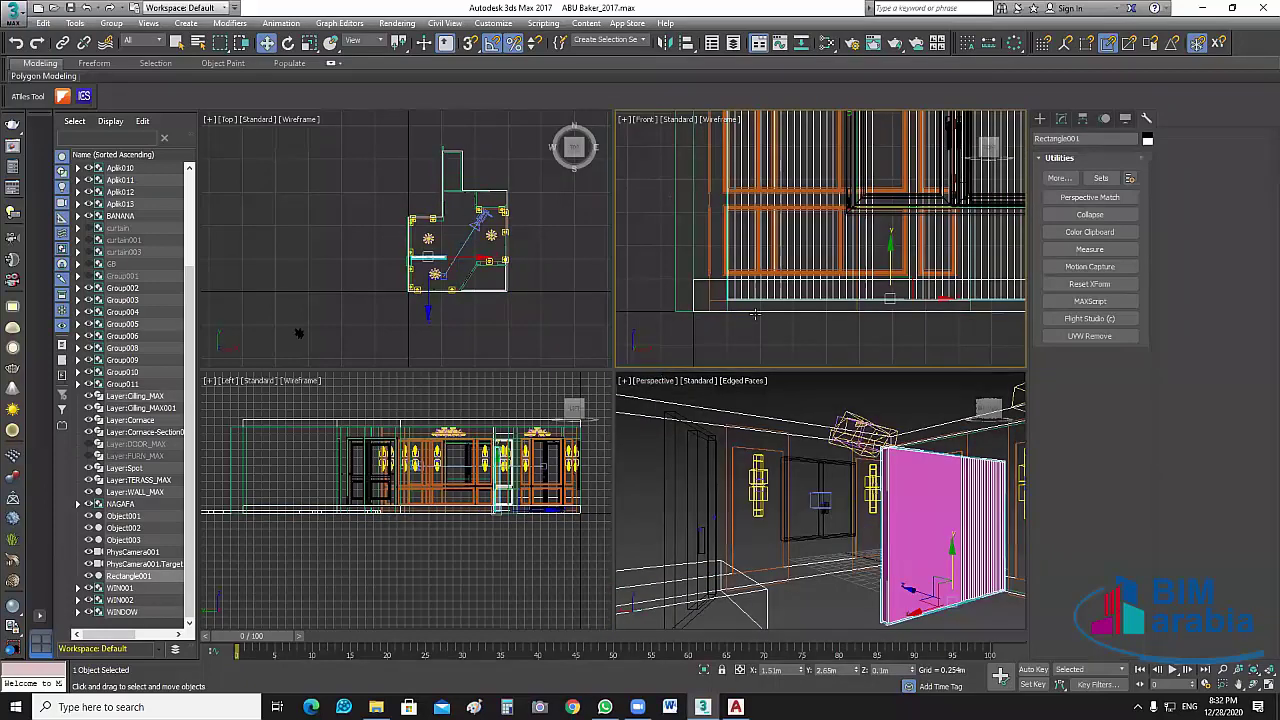
pyautogui.click(782, 346)
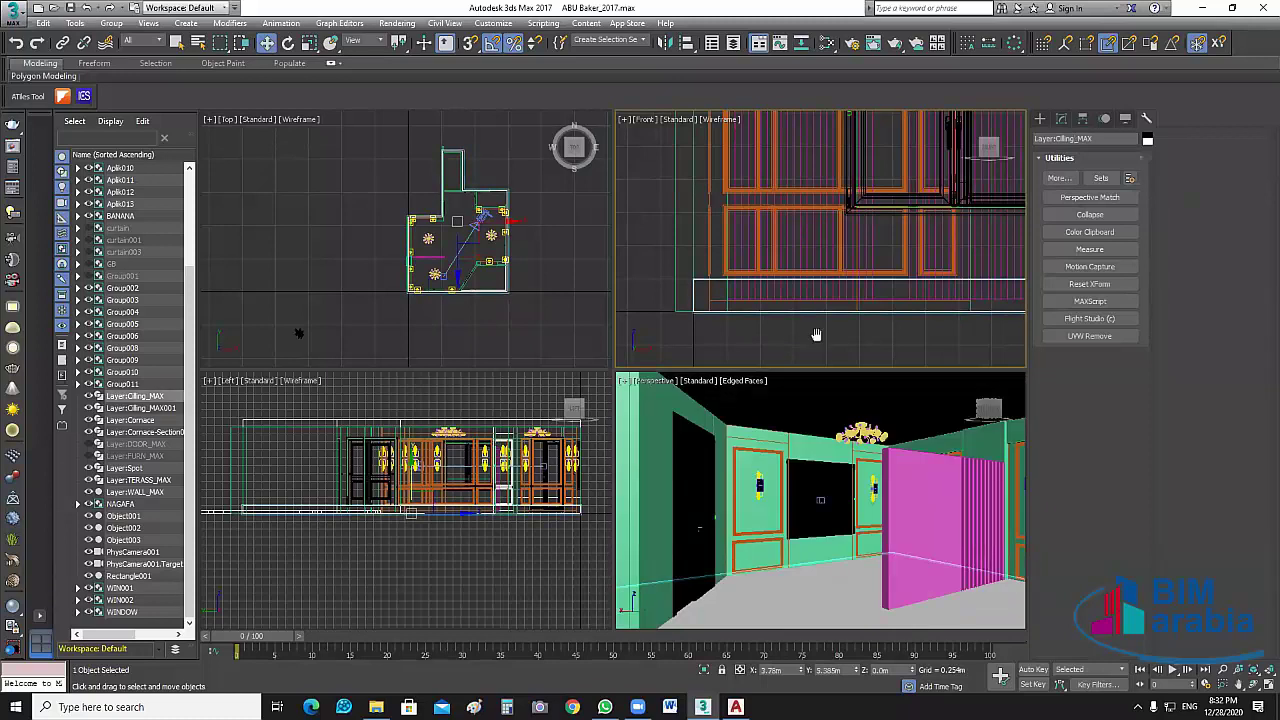
pyautogui.moveTo(799, 291); pyautogui.dragTo(852, 309, button='middle')
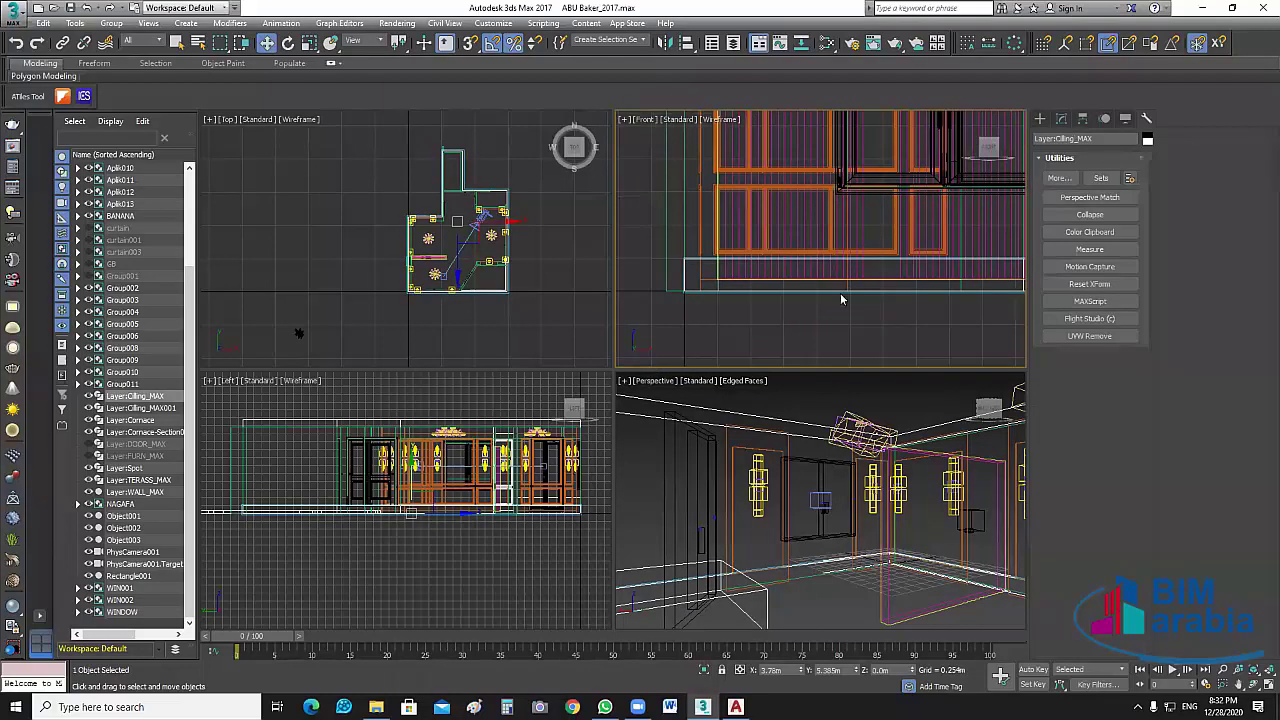
pyautogui.keyDown('ctrl'); pyautogui.click(866, 208); pyautogui.keyUp('ctrl')
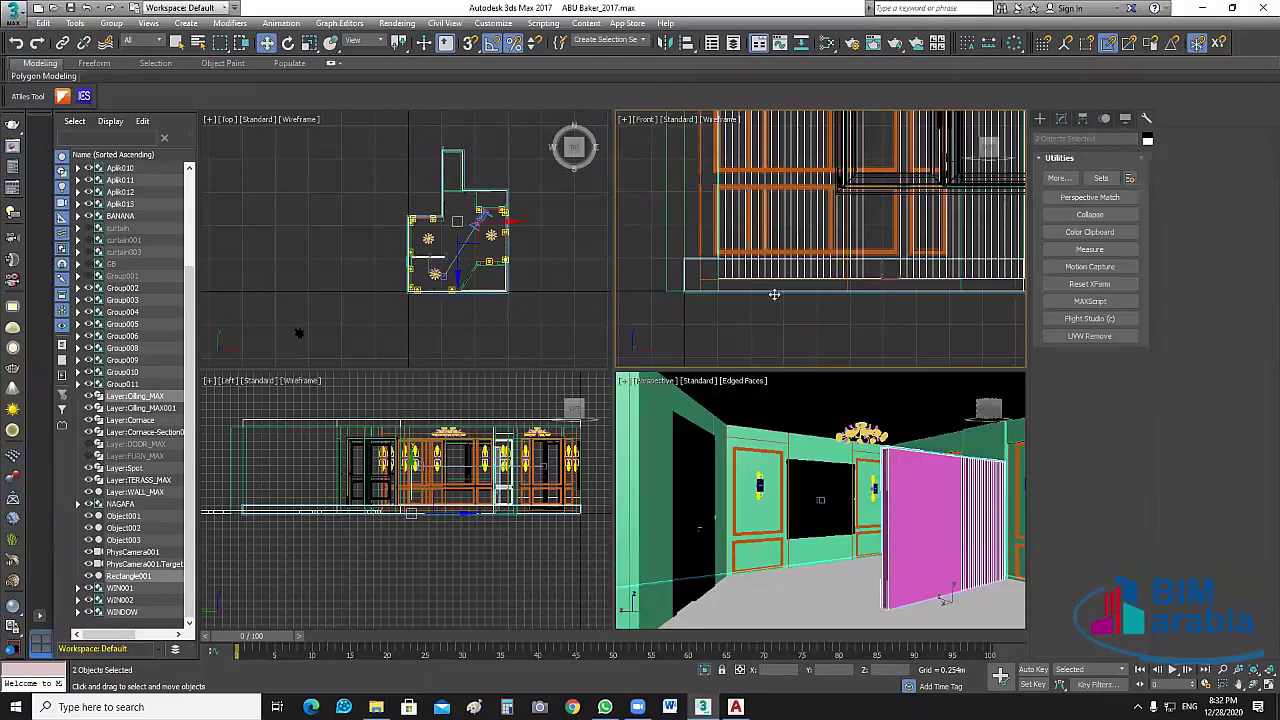
pyautogui.hotkey('alt', 'q')
pyautogui.scroll(3, 825, 341)
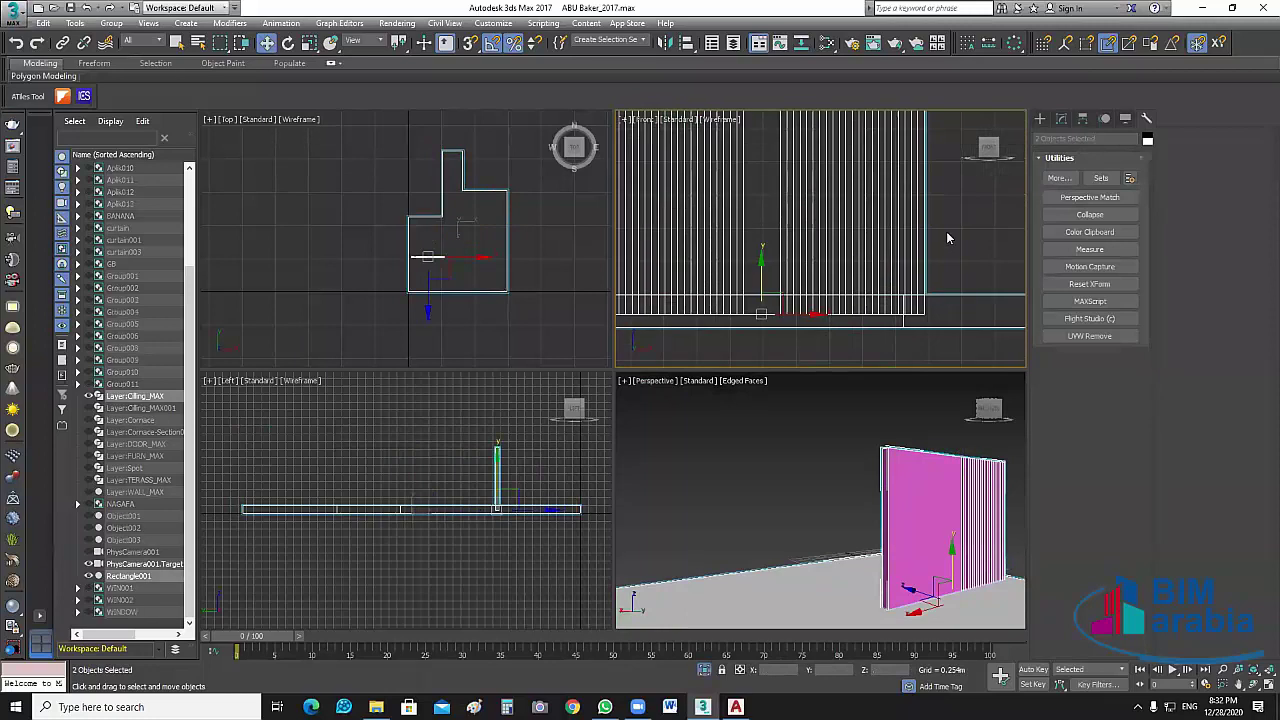
# Align the partition panel to the floor slab in Y position, with current object Minimum matched to target object Maximum.
pyautogui.click(990, 262)
pyautogui.click(924, 243)
pyautogui.scroll(-2, 932, 241)
pyautogui.moveTo(932, 241); pyautogui.dragTo(989, 266, button='middle')
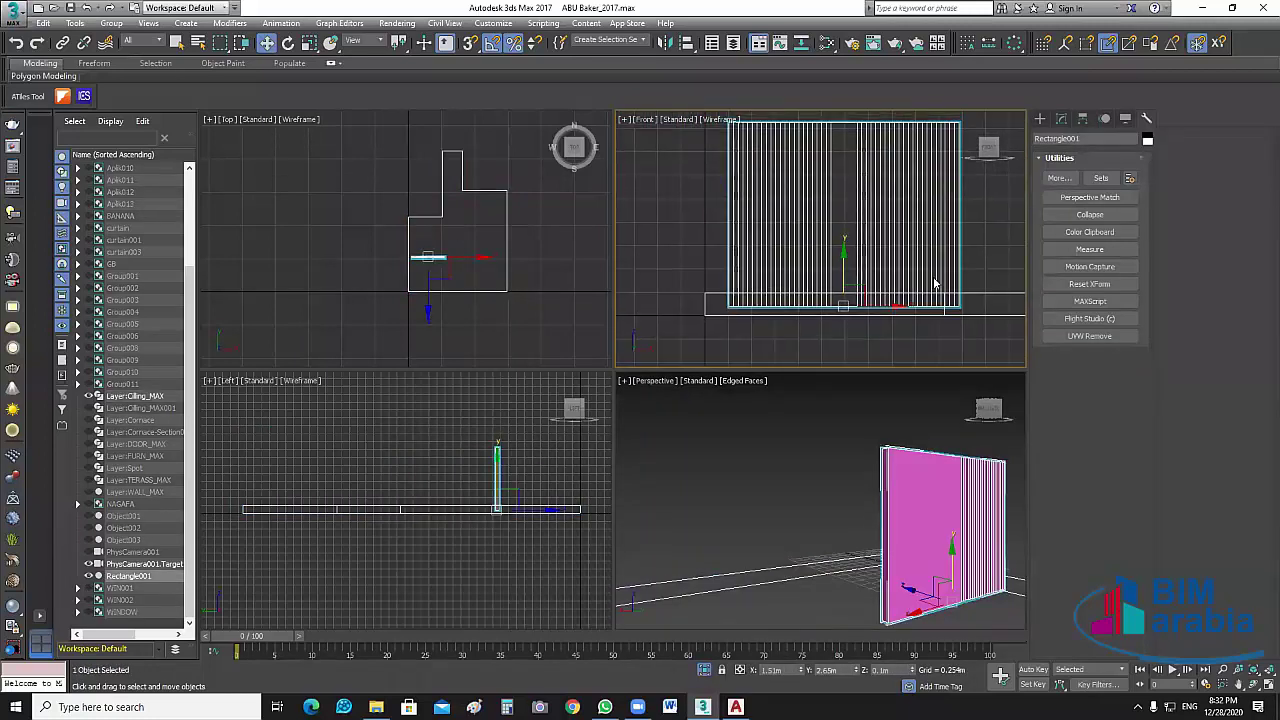
pyautogui.click(690, 47)
pyautogui.click(999, 295)
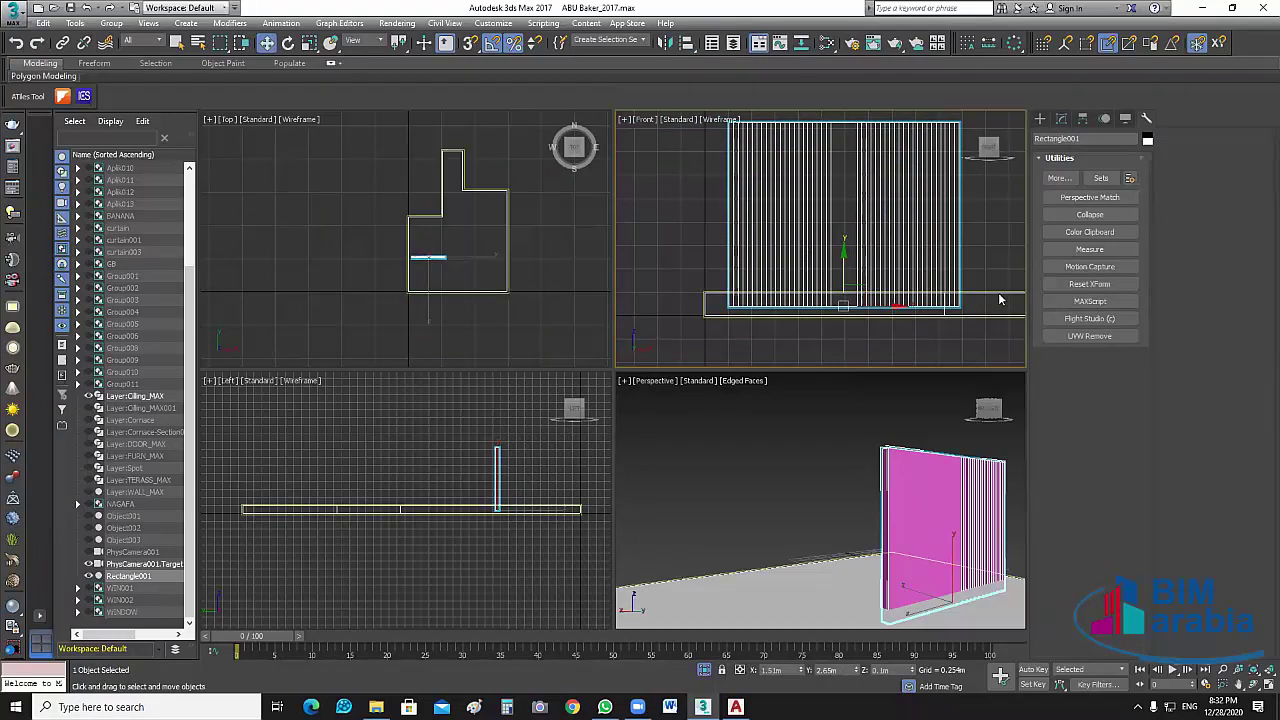
pyautogui.click(999, 299)
pyautogui.moveTo(946, 222); pyautogui.dragTo(1070, 220)
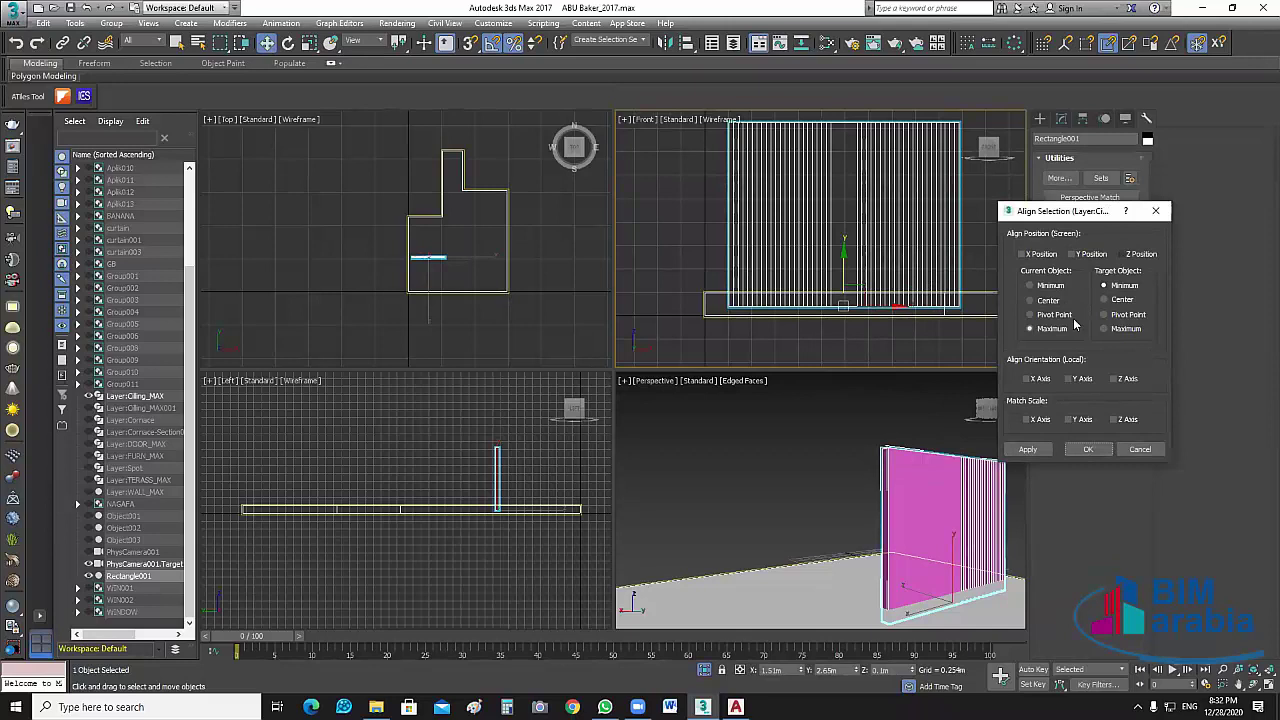
pyautogui.click(1029, 285)
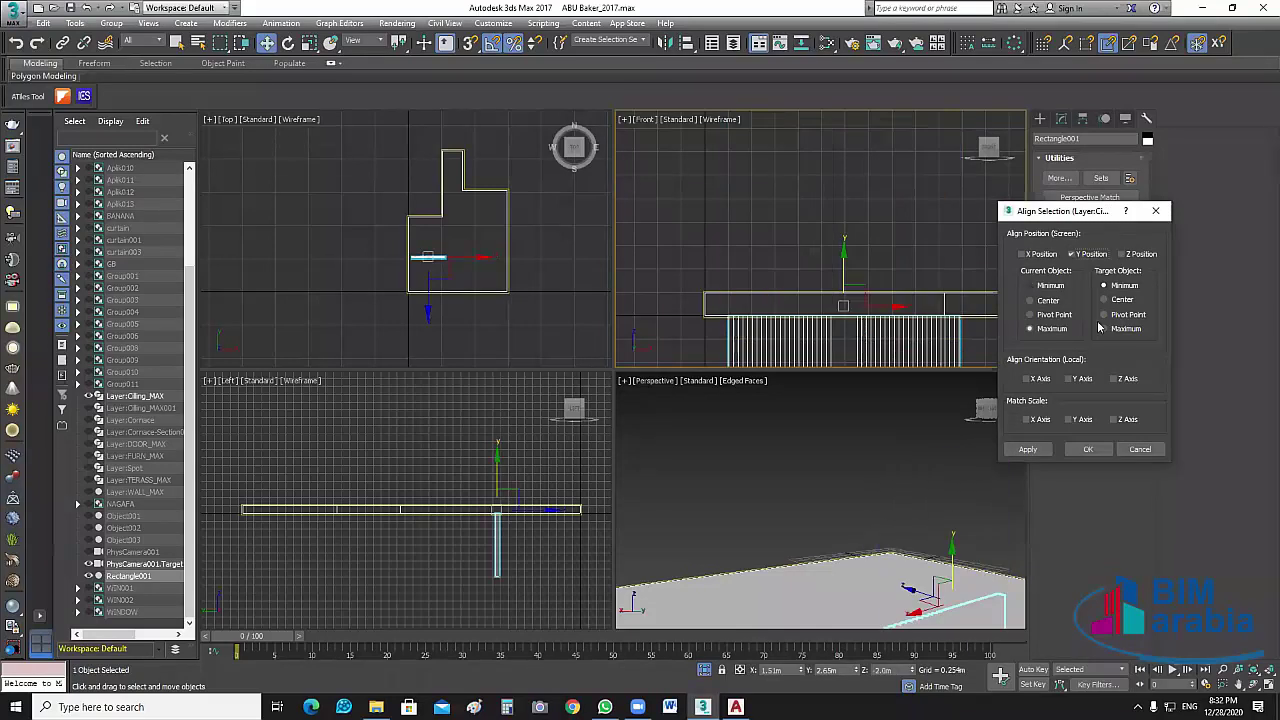
pyautogui.click(1030, 285)
pyautogui.click(1104, 328)
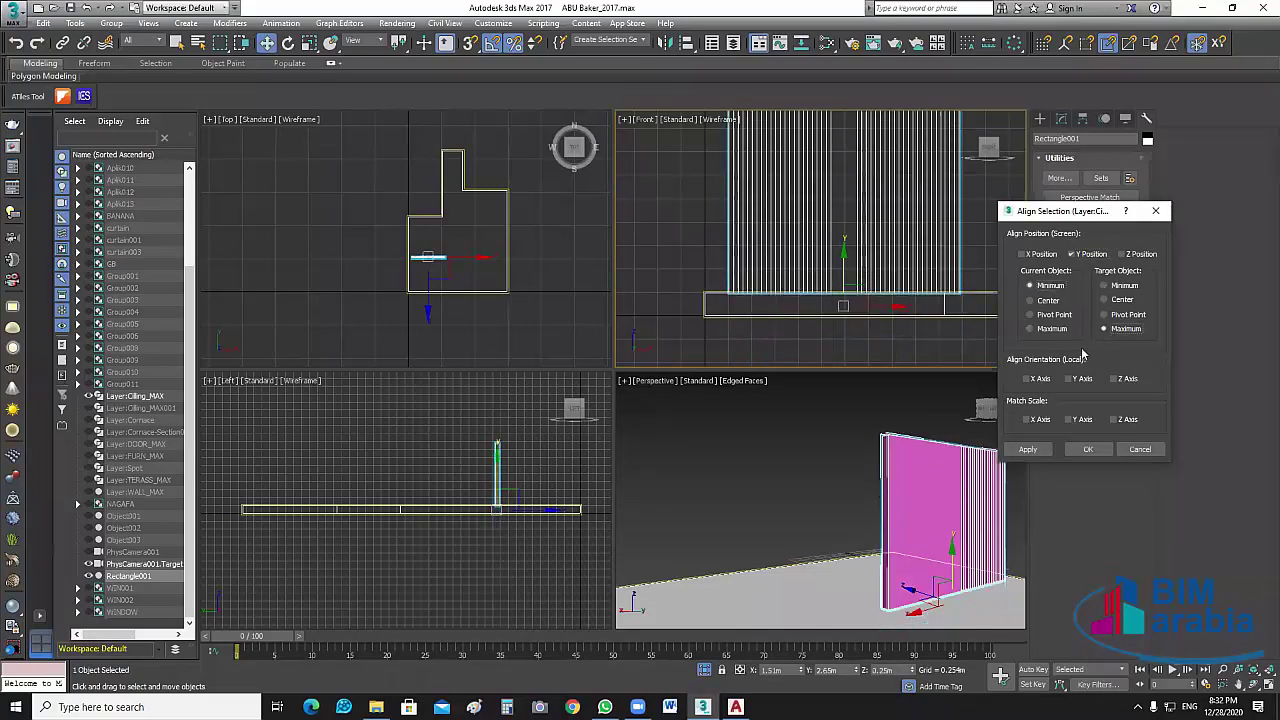
pyautogui.click(1088, 449)
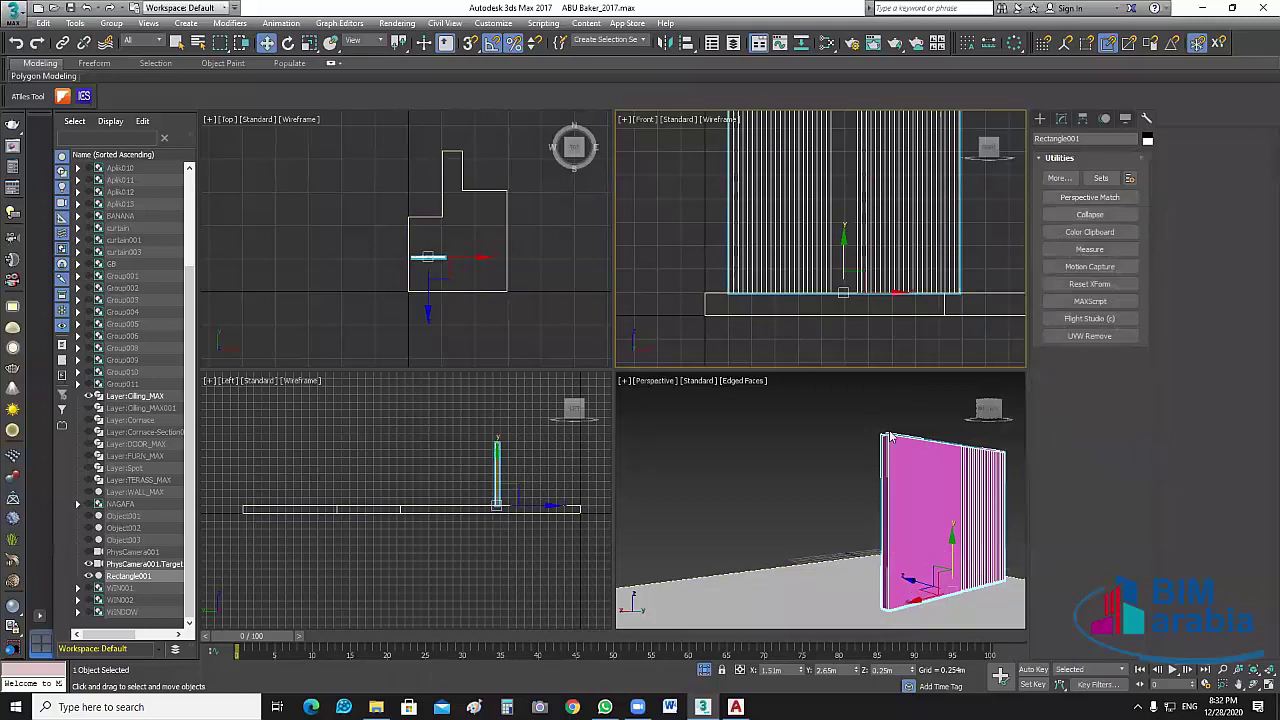
# End the isolation of the floor and partition, and check the partition's placement in the room's plan.
pyautogui.click(840, 522)
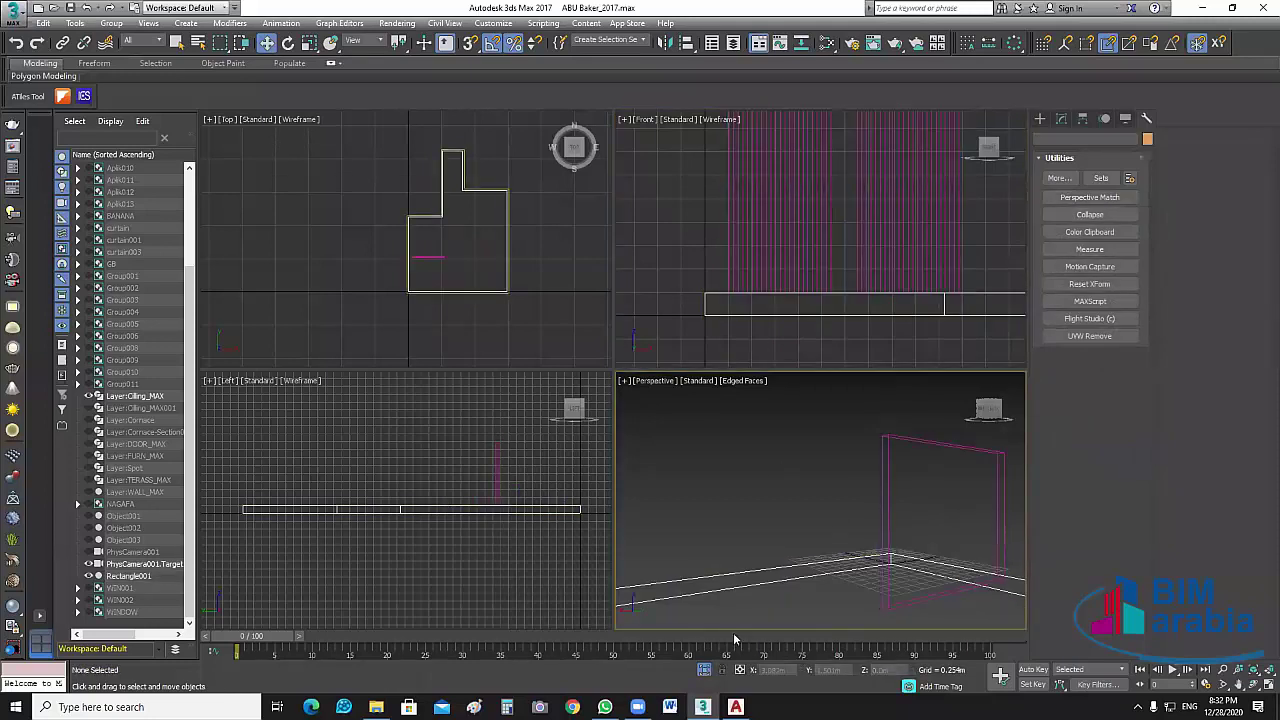
pyautogui.click(704, 669)
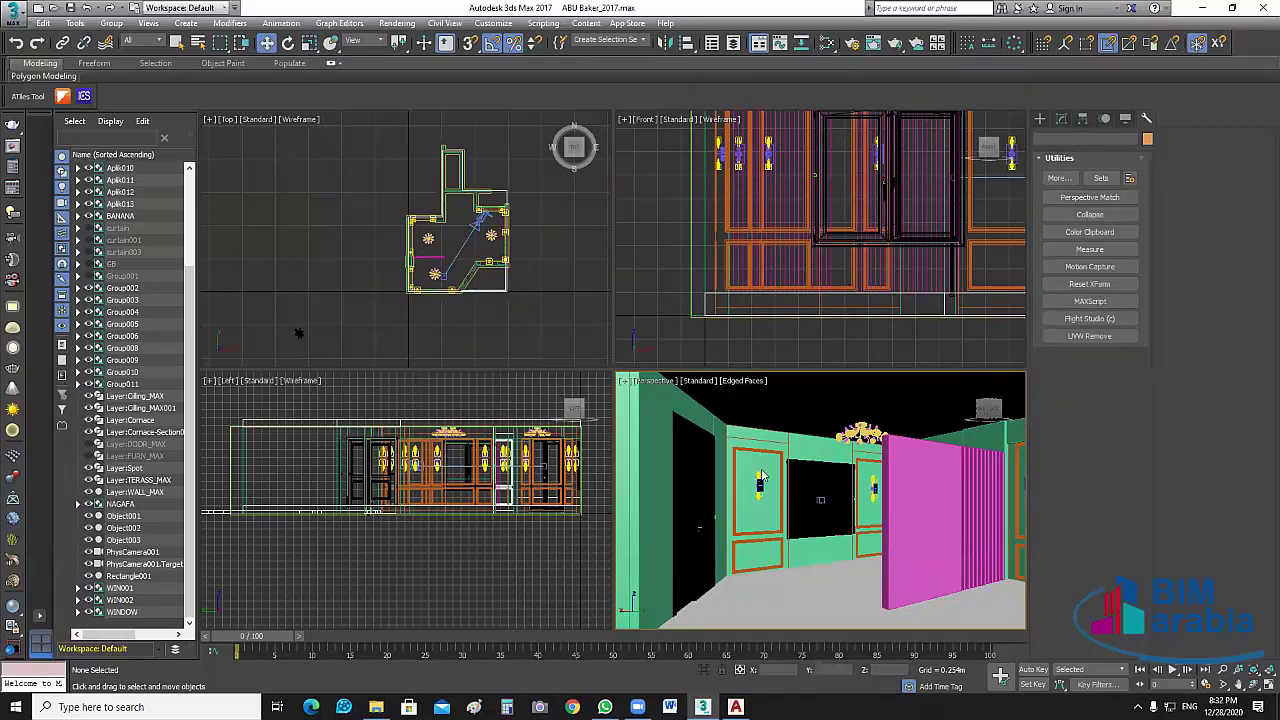
pyautogui.click(958, 500)
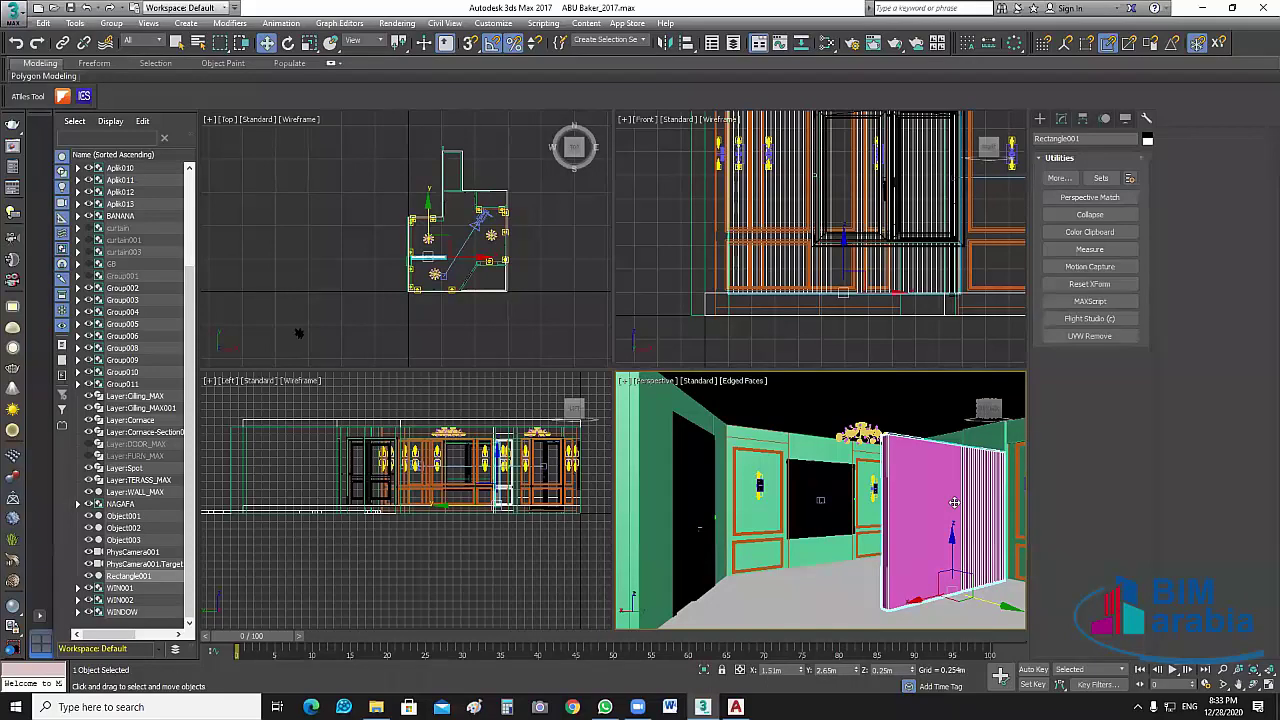
pyautogui.click(466, 264)
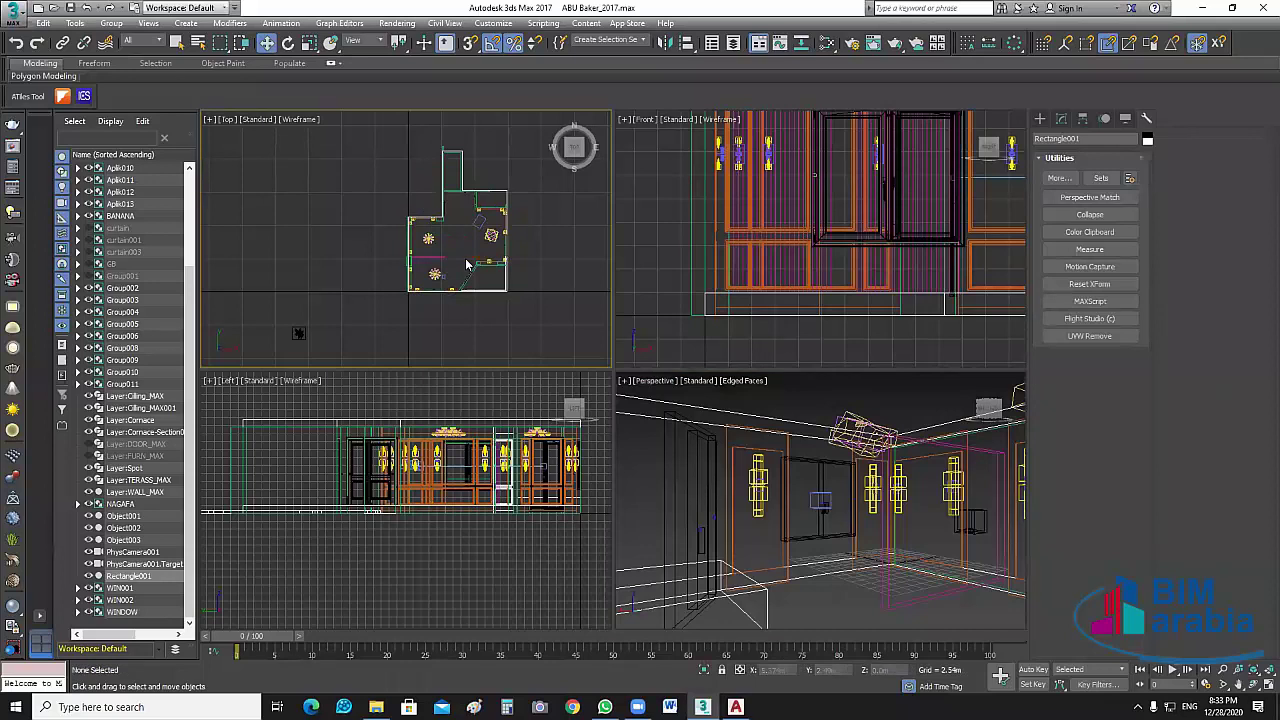
pyautogui.scroll(3, 466, 264)
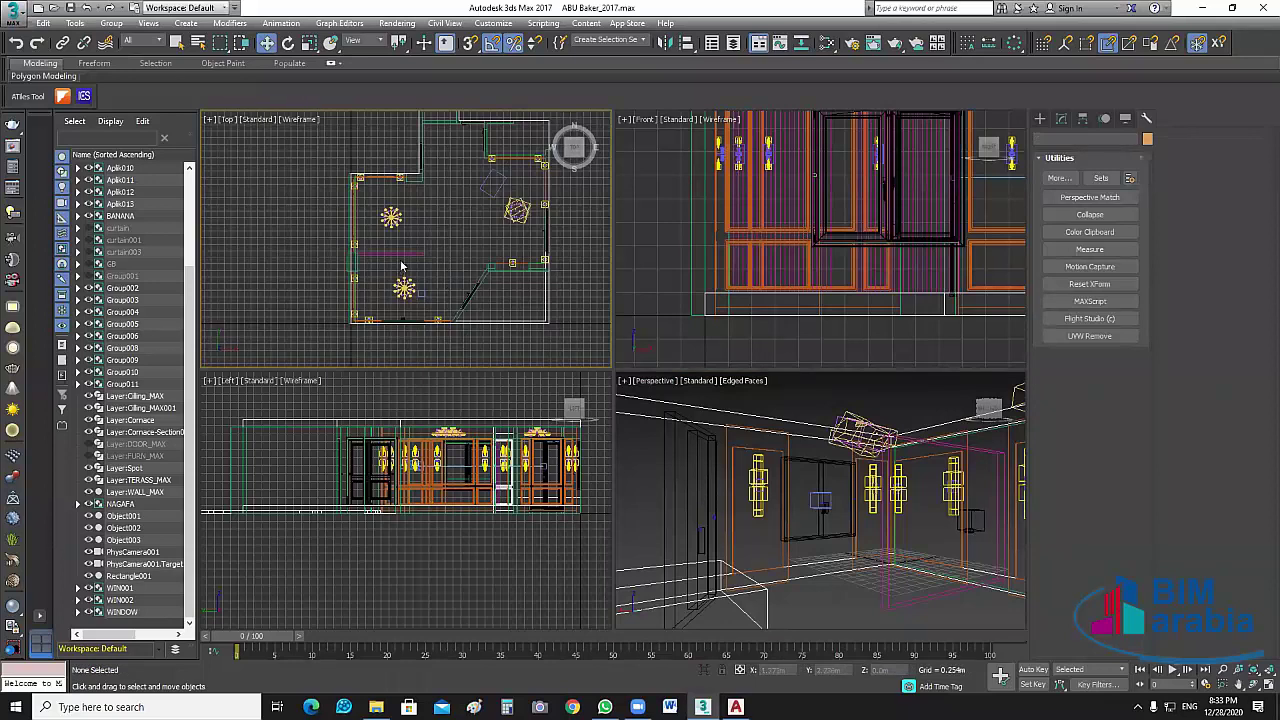
pyautogui.scroll(3, 403, 243)
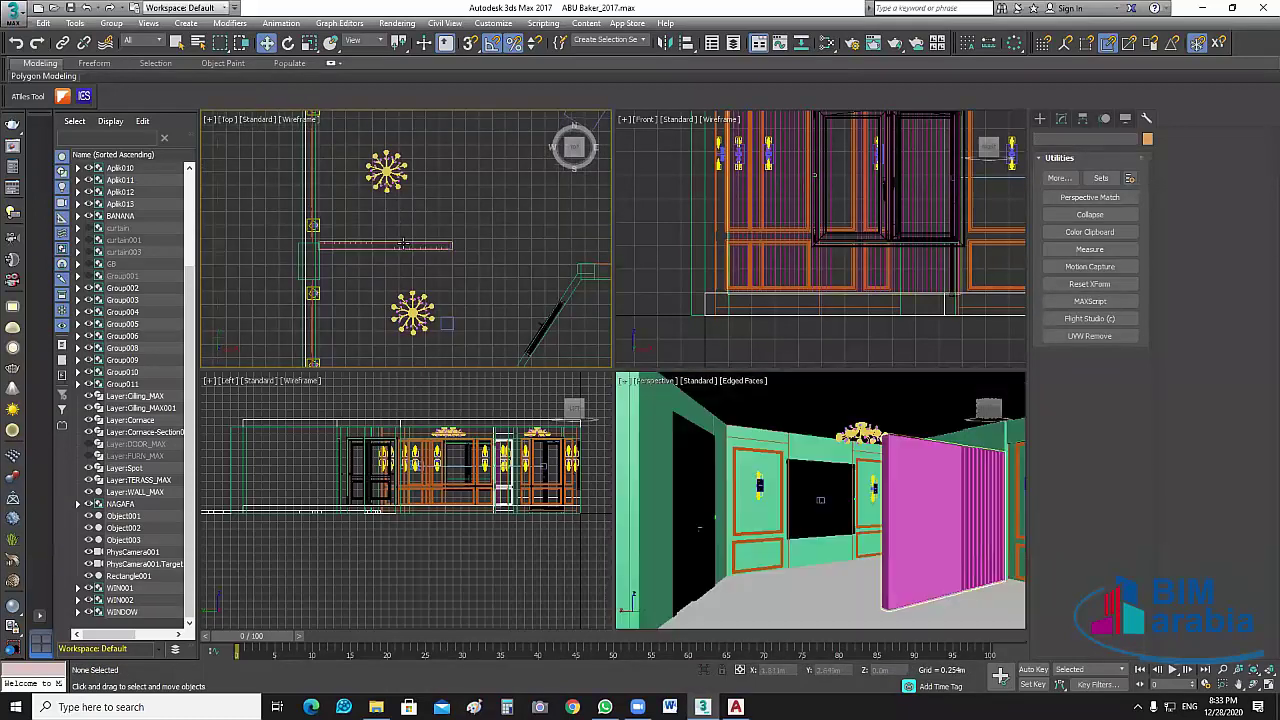
pyautogui.click(403, 243)
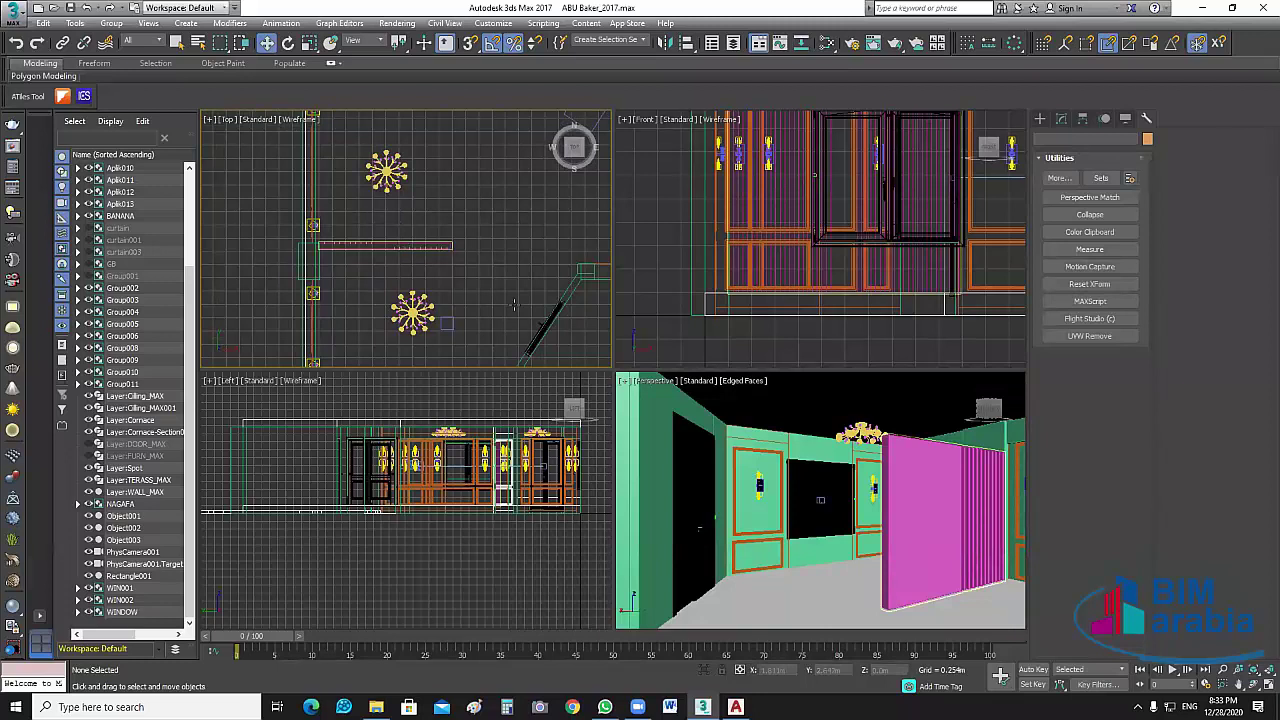
pyautogui.scroll(-5, 445, 289)
pyautogui.click(581, 304)
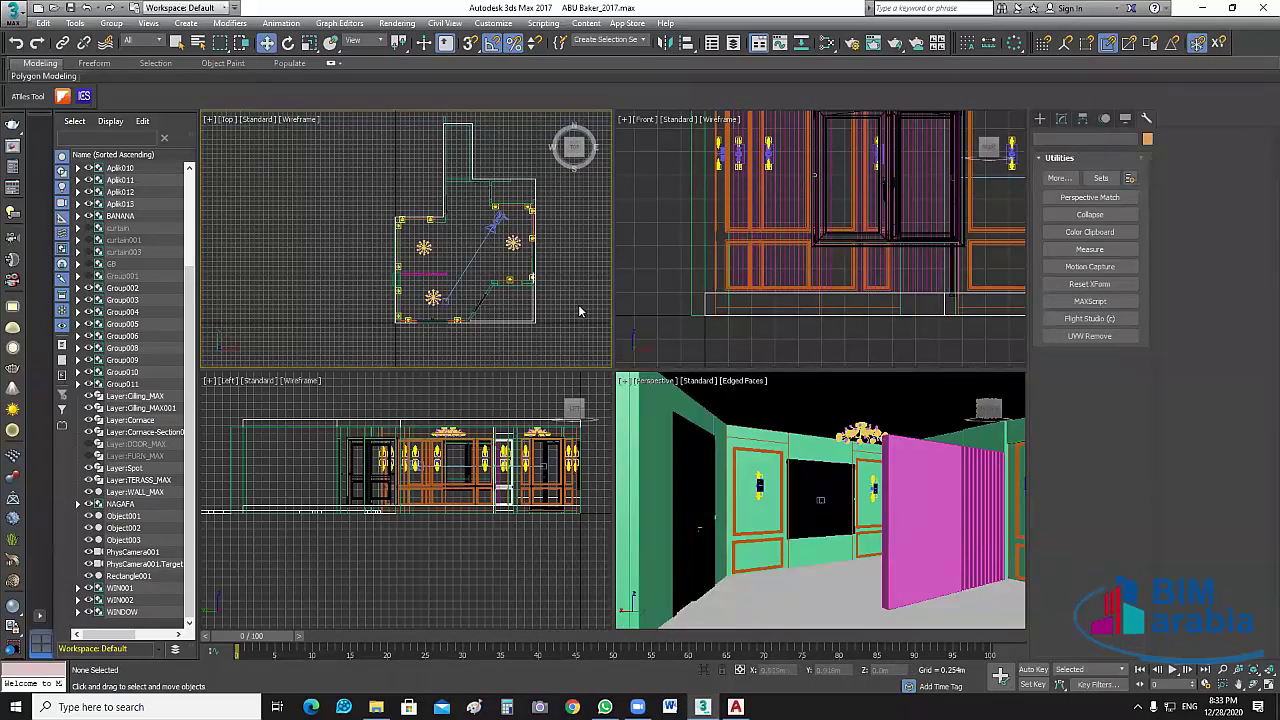
# Select the floor slab and the walls layer and isolate them from the rest of the room.
pyautogui.click(697, 320)
pyautogui.keyDown('ctrl'); pyautogui.click(707, 618); pyautogui.keyUp('ctrl')
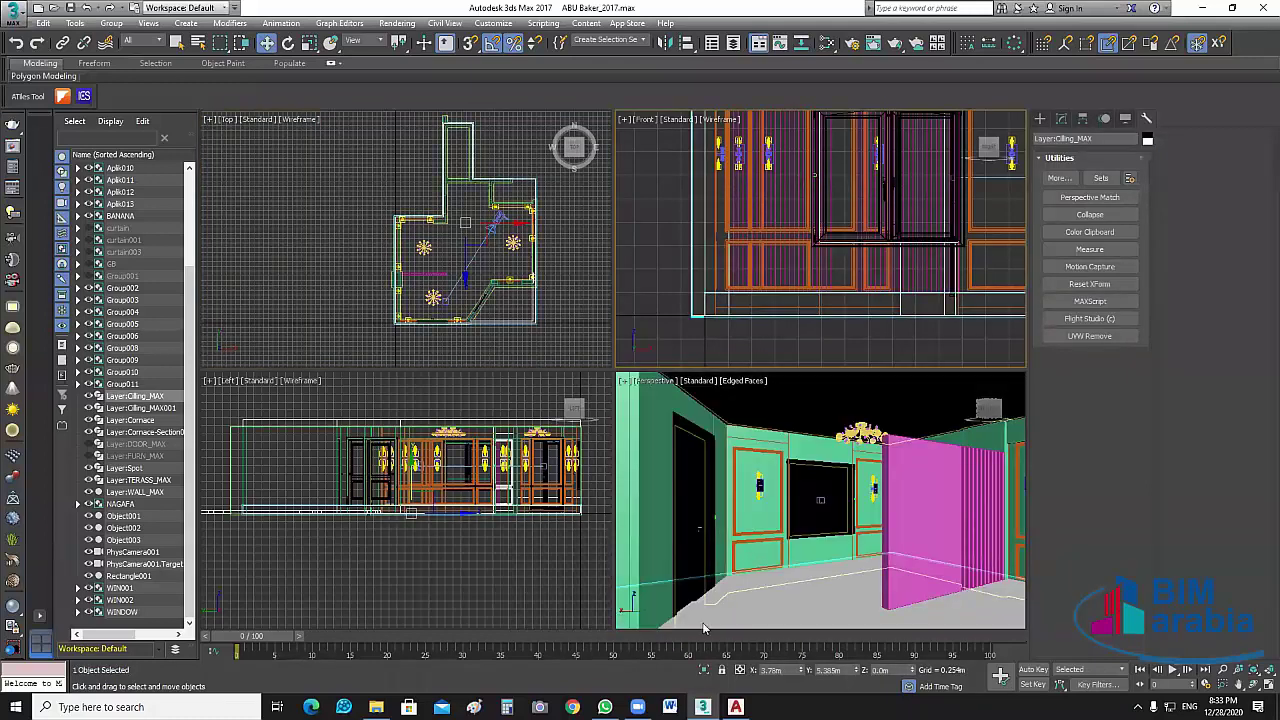
pyautogui.click(704, 669)
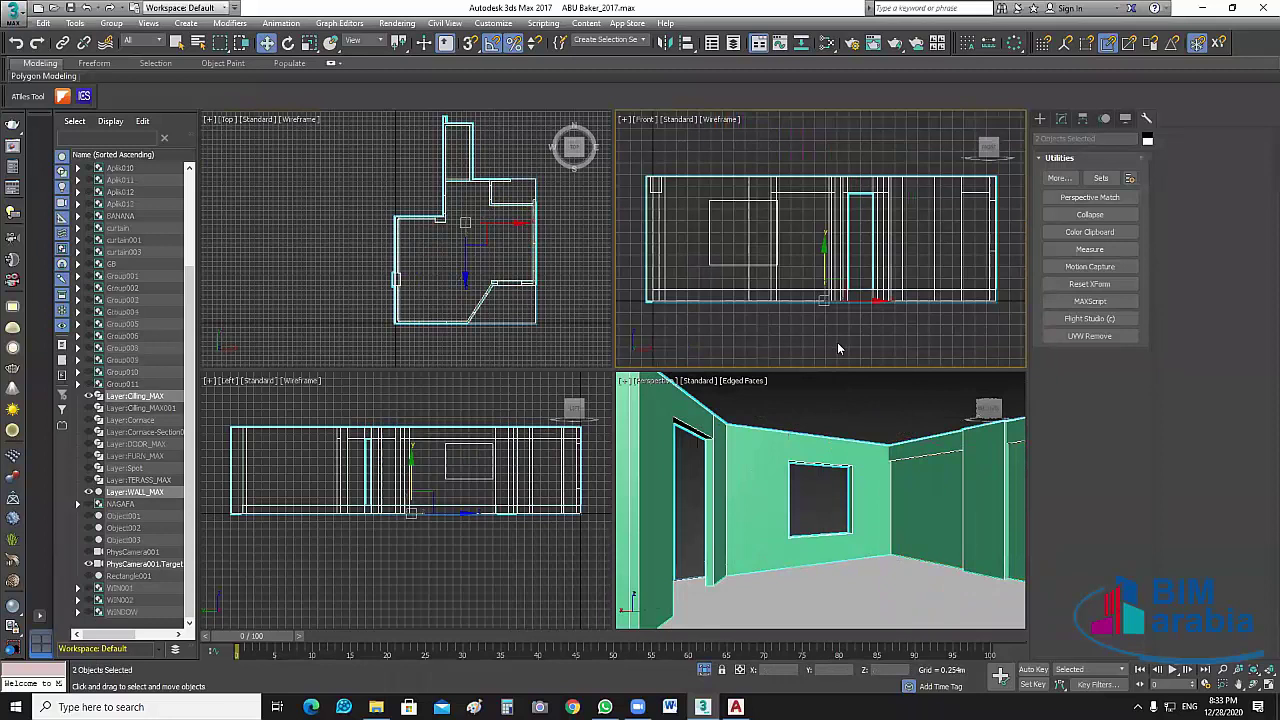
# Select the floor slab and set its Extrude amount to -0.25 m so that it extends below the walls.
pyautogui.click(739, 319)
pyautogui.click(727, 295)
pyautogui.click(728, 296)
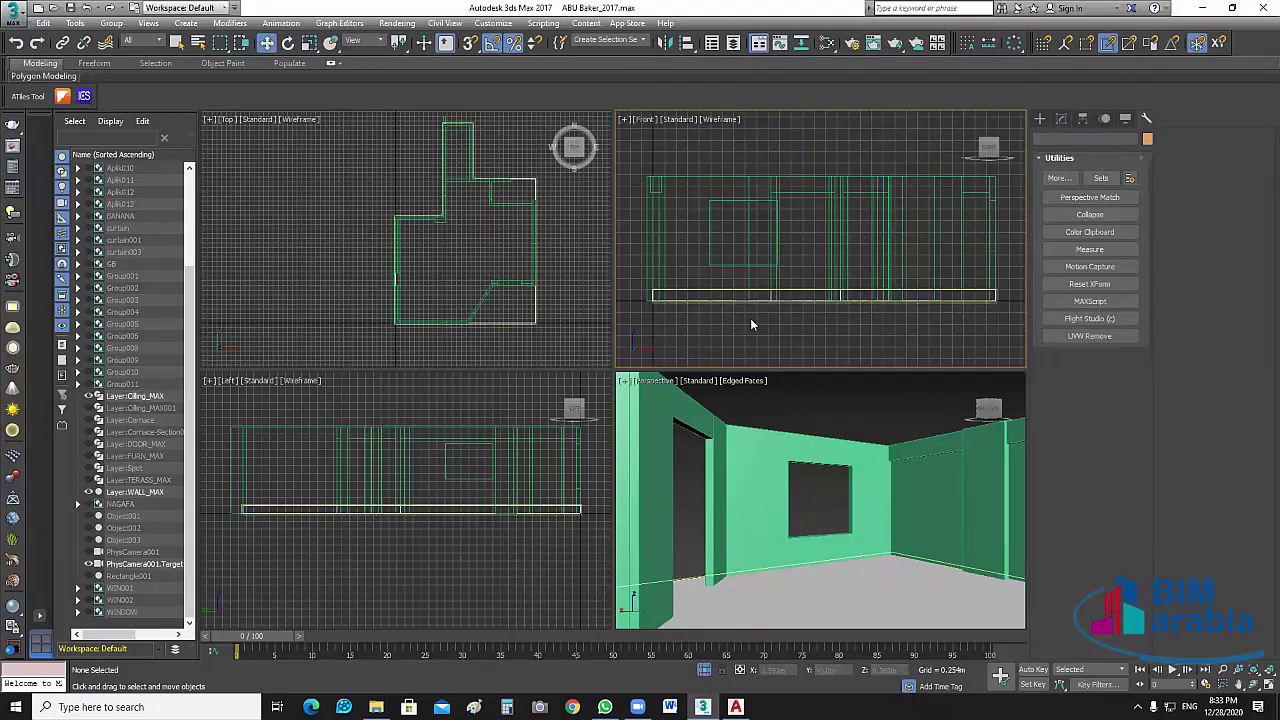
pyautogui.hotkey('alt', 'w')
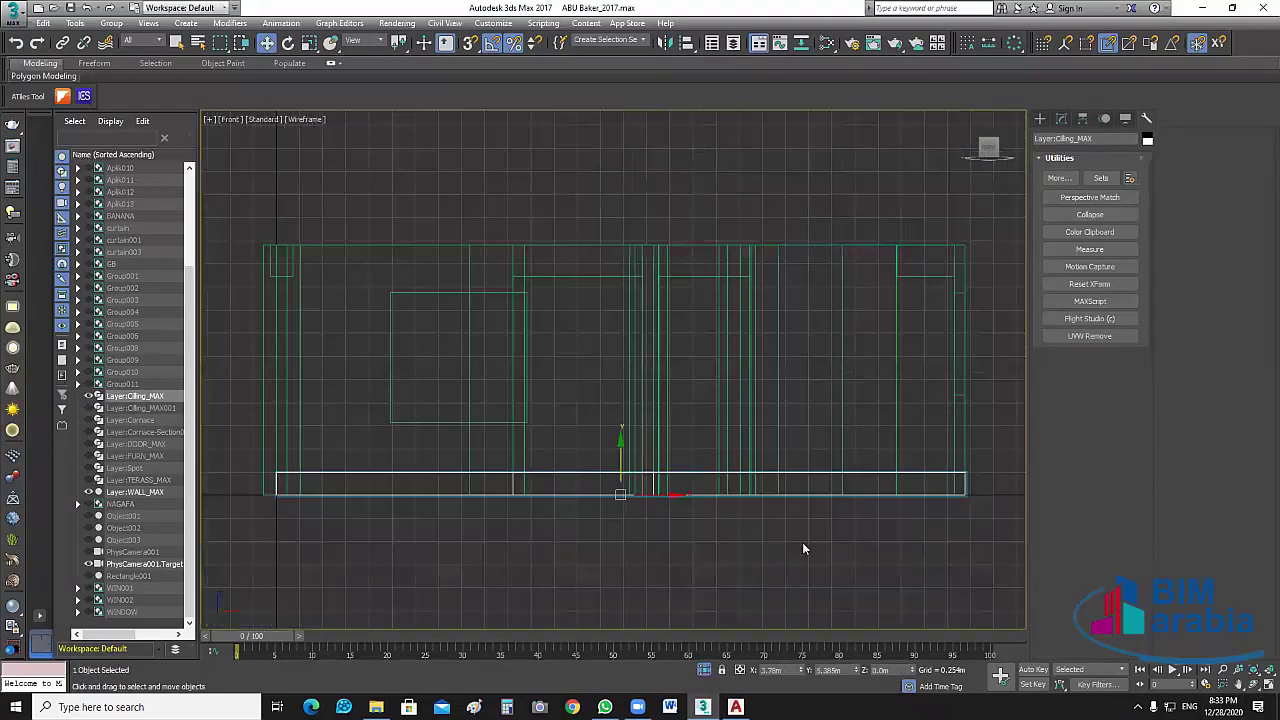
pyautogui.moveTo(944, 417); pyautogui.dragTo(784, 465, button='middle')
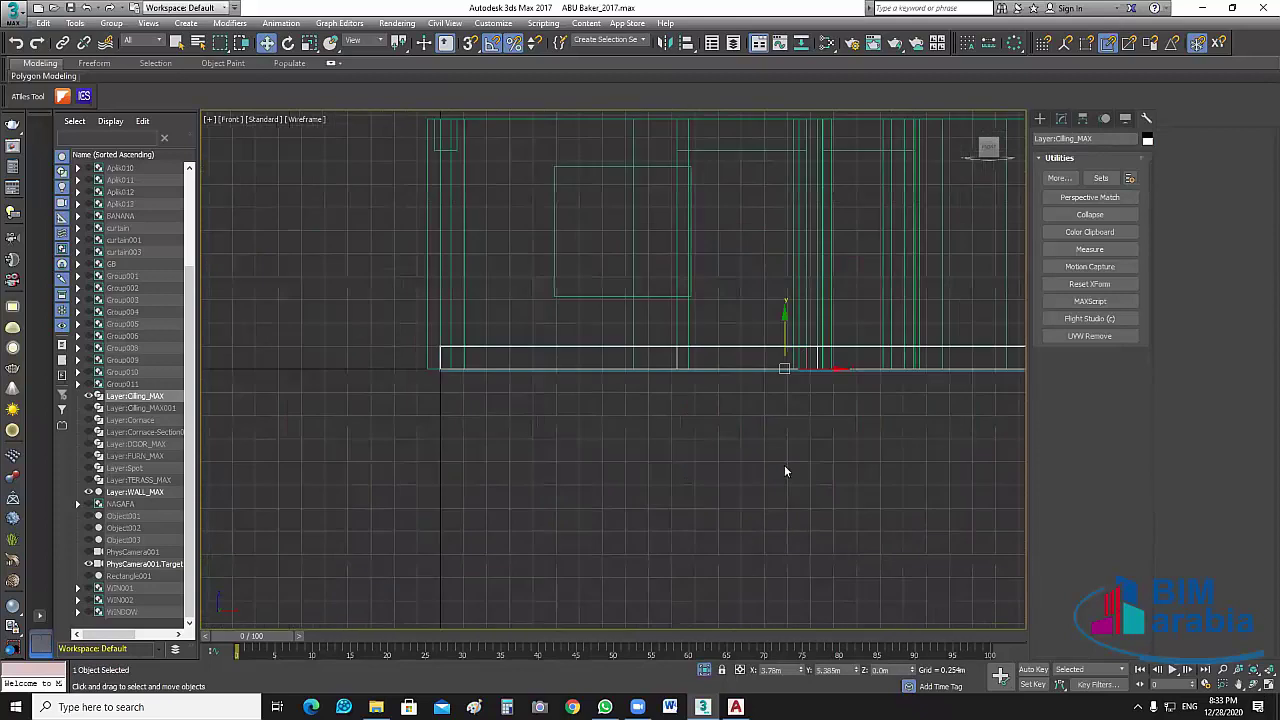
pyautogui.click(754, 366)
pyautogui.click(753, 358)
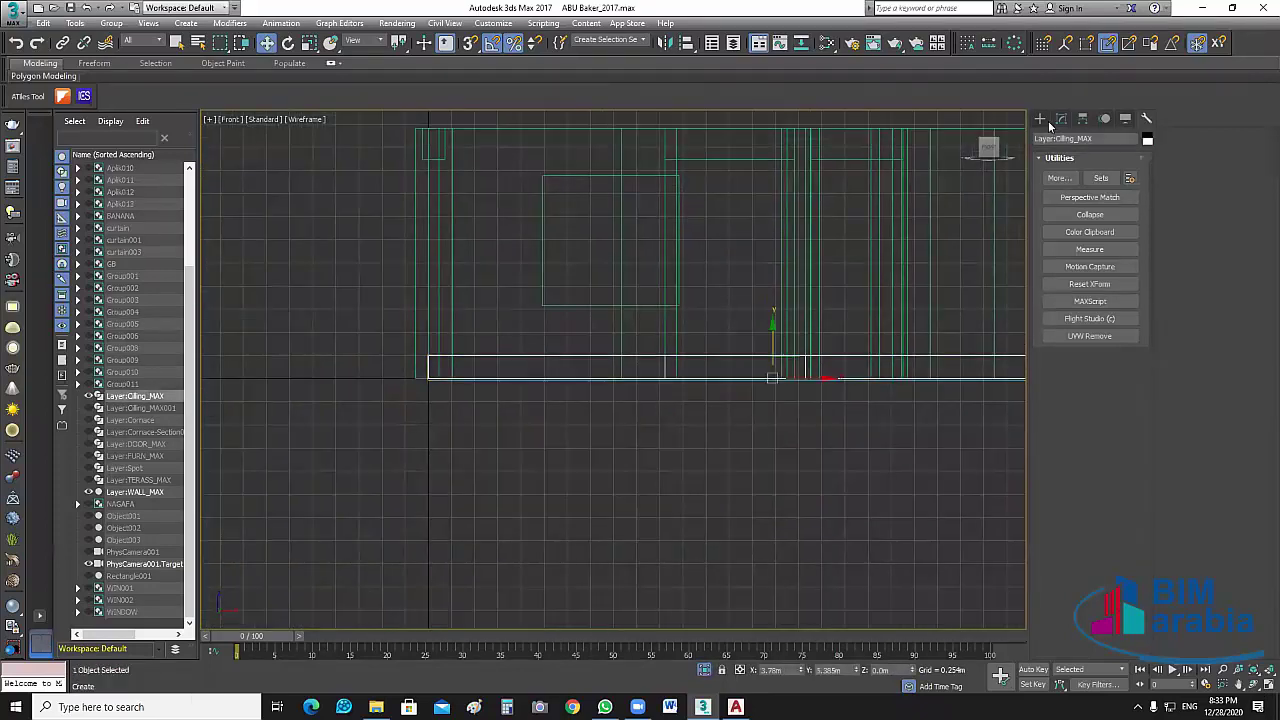
pyautogui.click(1043, 119)
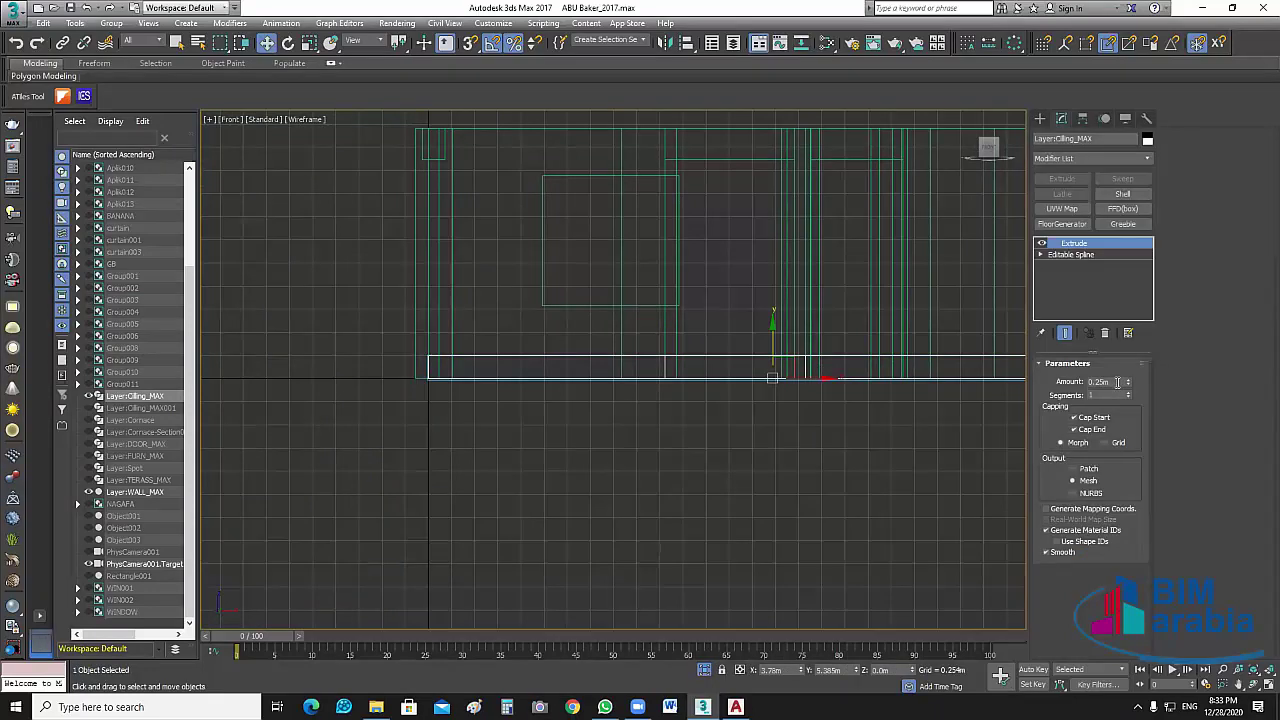
pyautogui.click(1089, 384)
pyautogui.write('-')
pyautogui.press('Return')
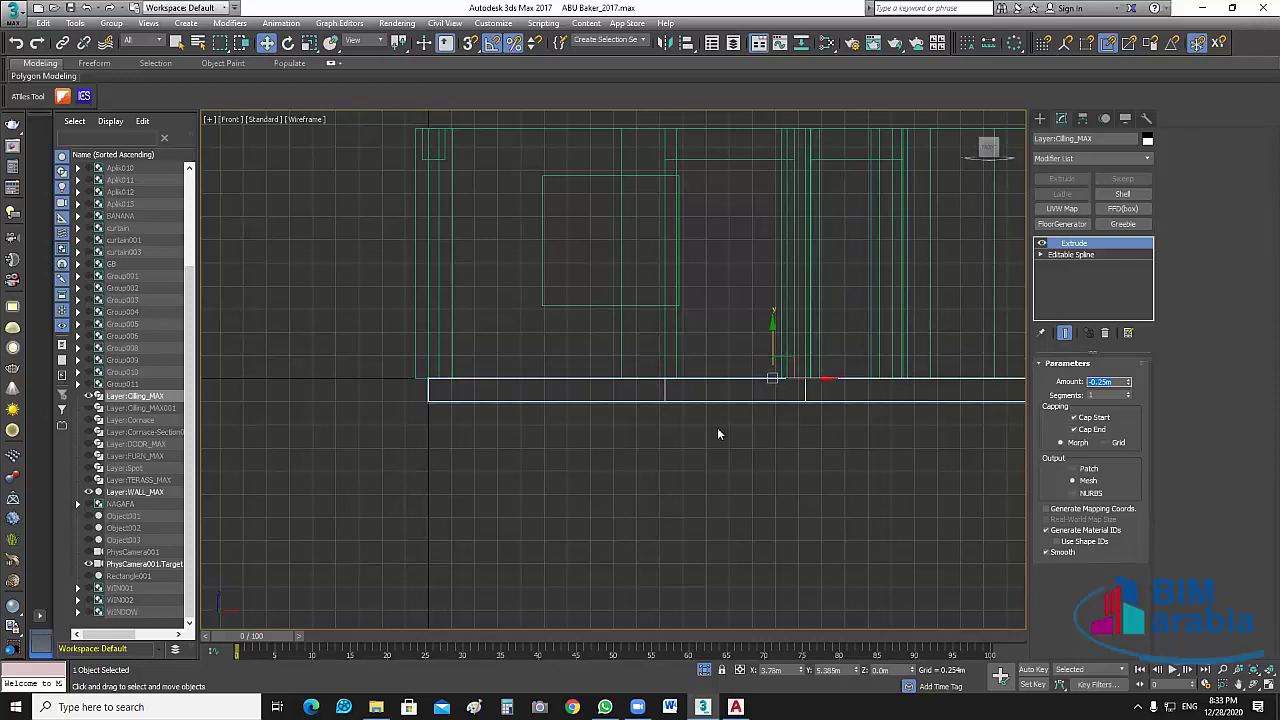
pyautogui.click(603, 450)
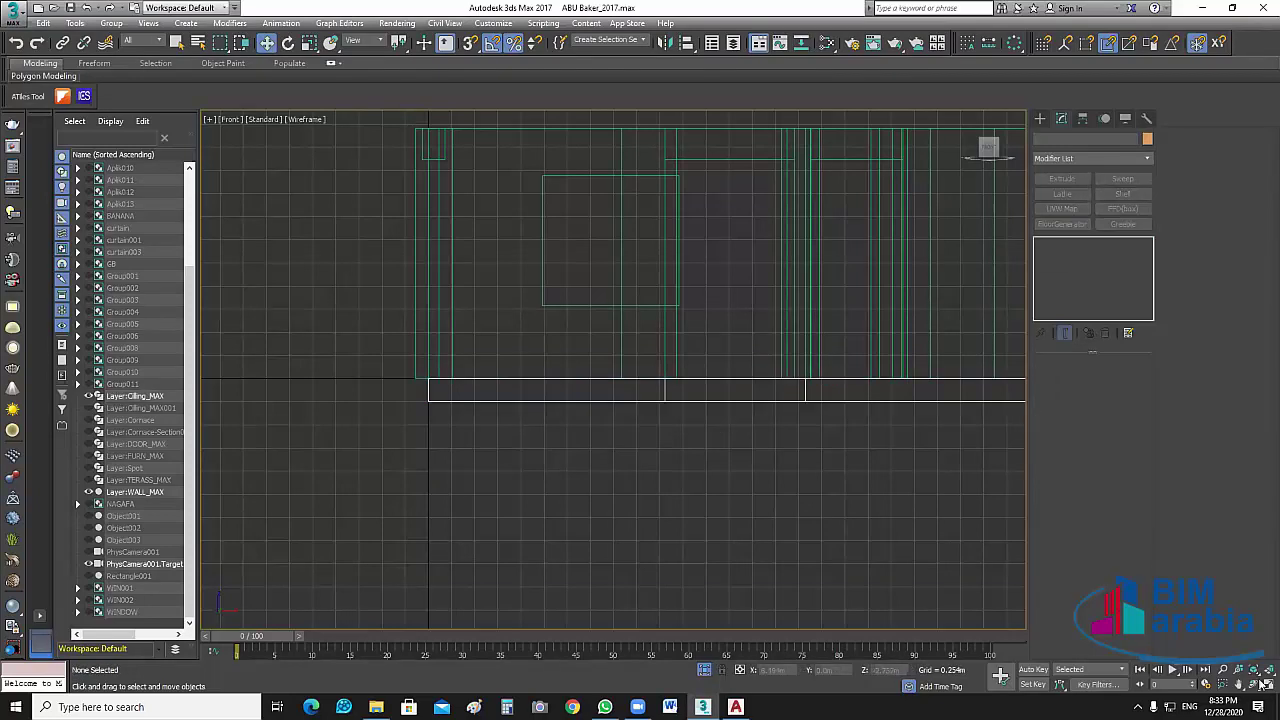
# End the isolation of the slab and walls, and set the magenta partition panel's Z position to 0.
pyautogui.hotkey('alt', 'w')
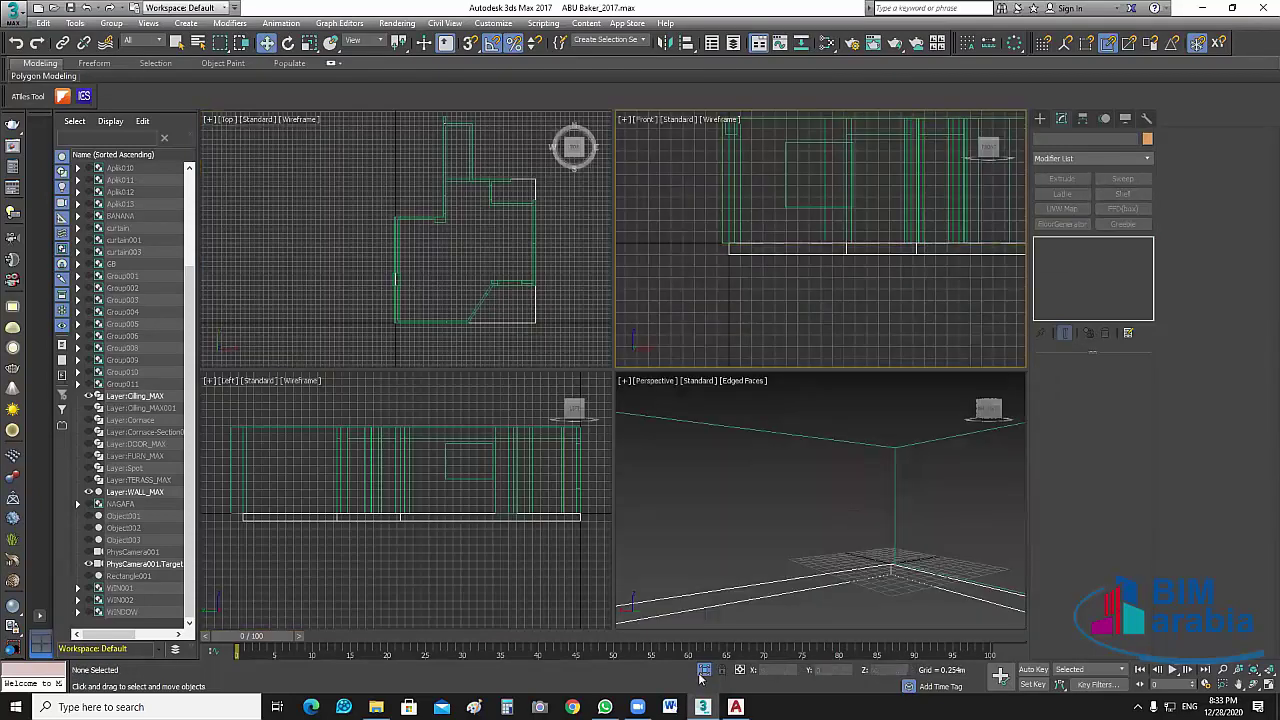
pyautogui.click(704, 670)
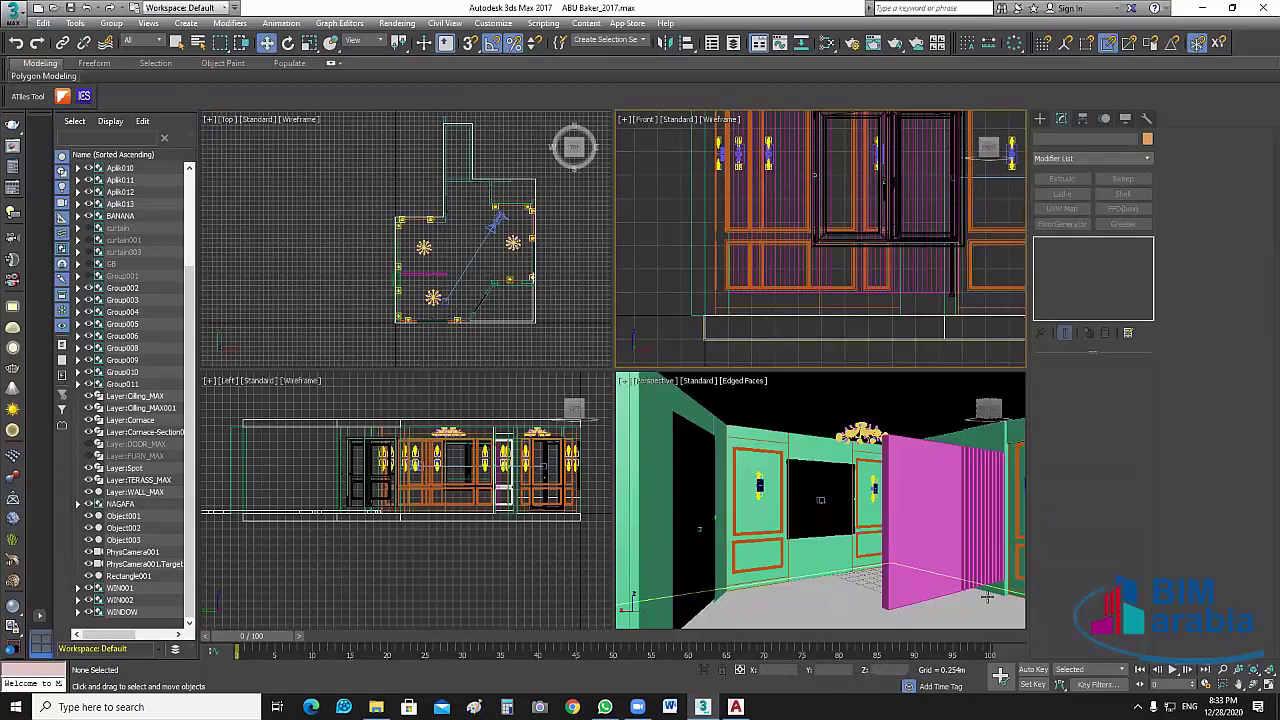
pyautogui.click(987, 597)
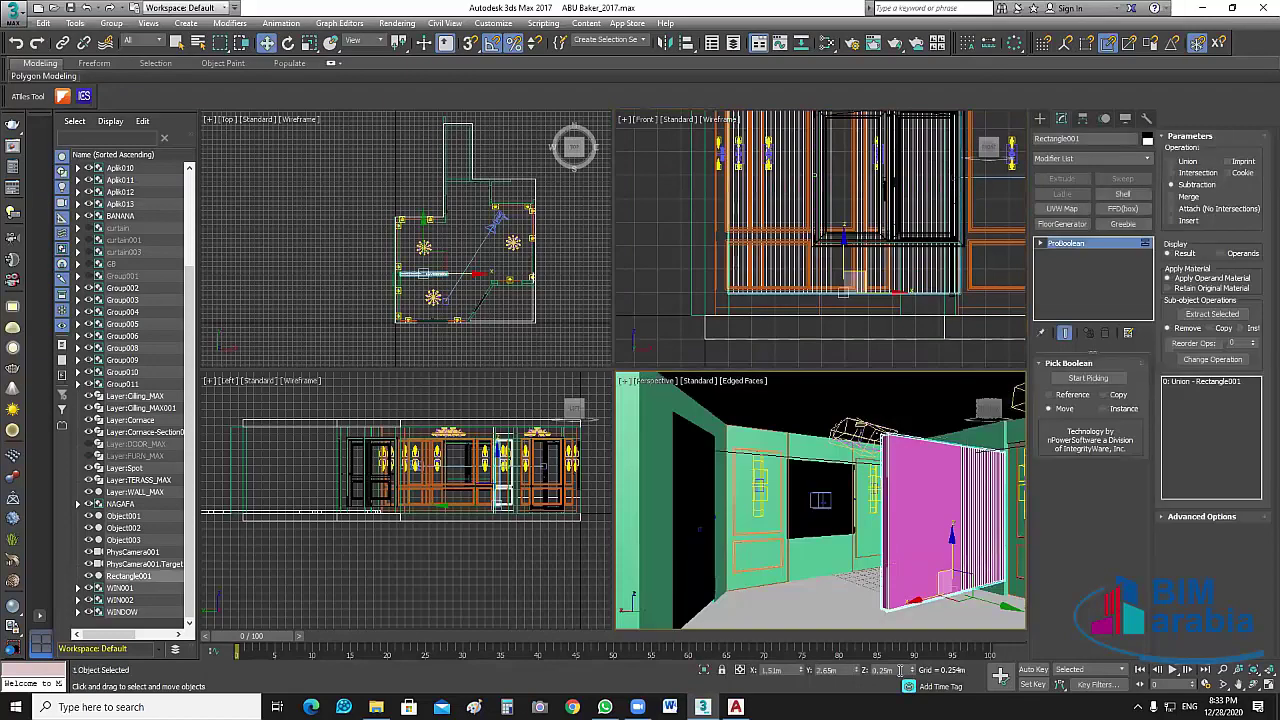
pyautogui.click(899, 670)
pyautogui.write('0')
pyautogui.press('Return')
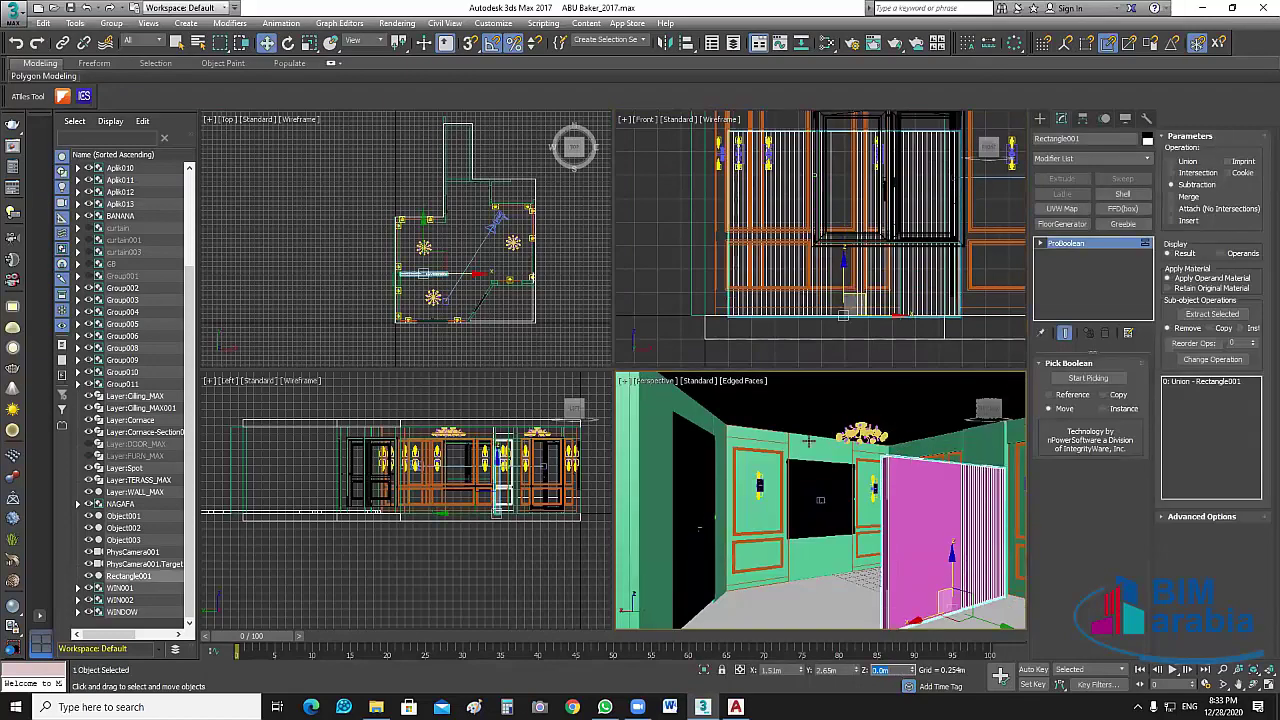
pyautogui.click(909, 551)
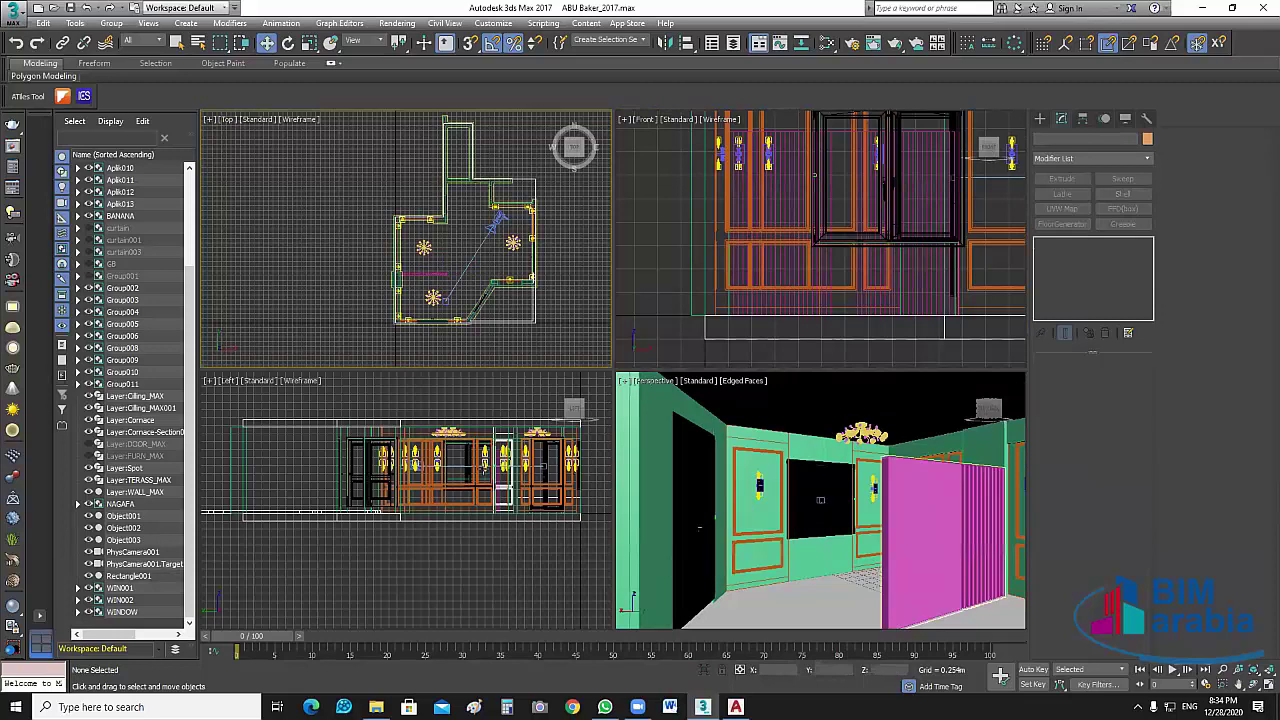
# Rename the partition panel Rectangle001 as Partion and hide it.
pyautogui.click(908, 492)
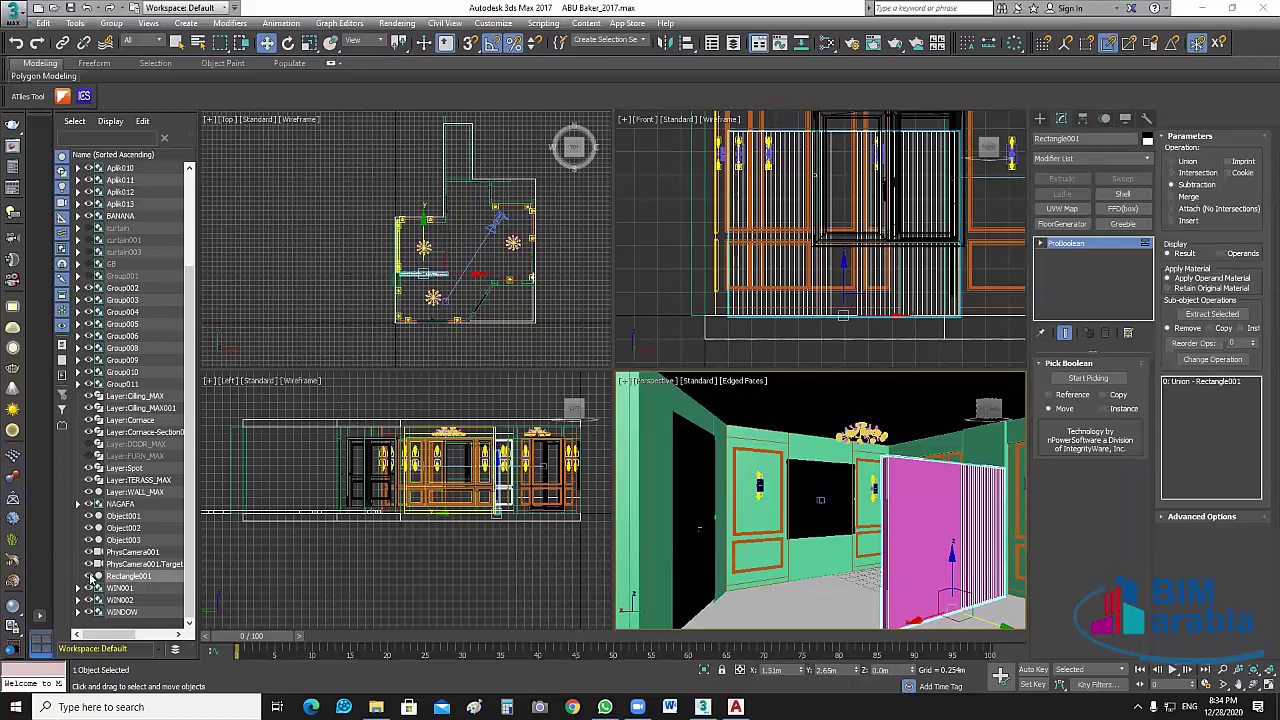
pyautogui.click(92, 579)
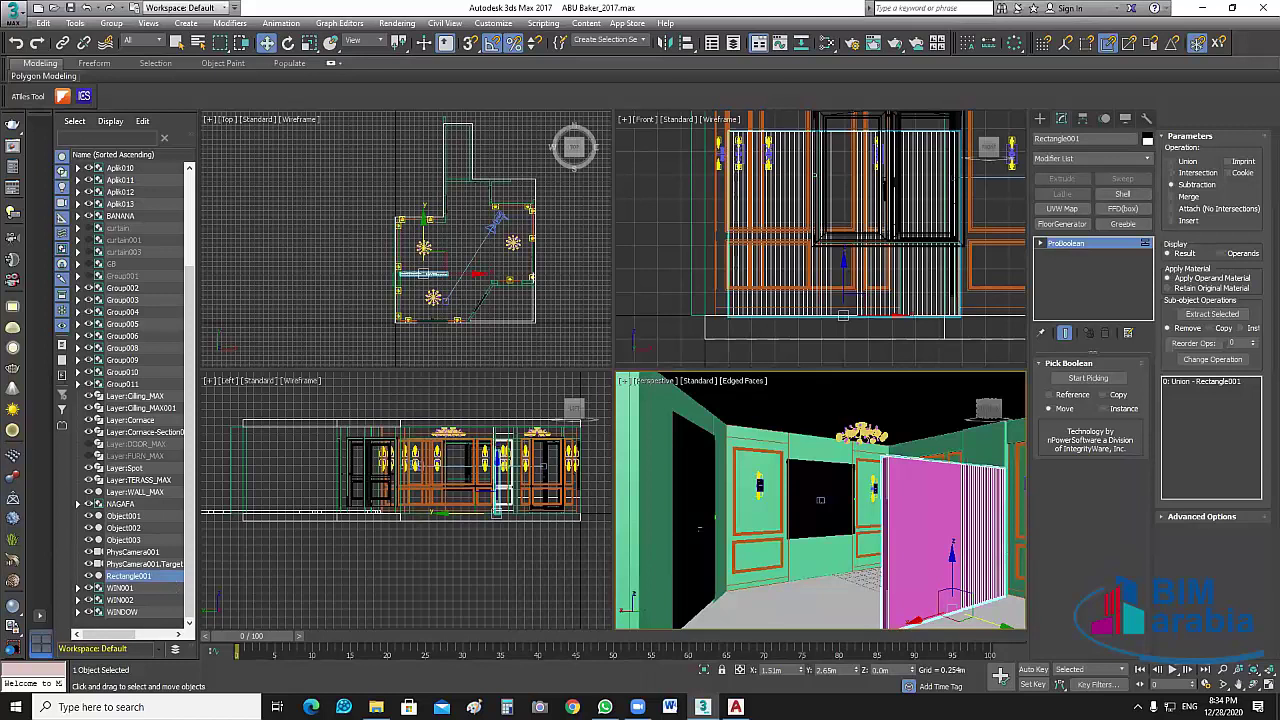
pyautogui.click(173, 580)
pyautogui.write('Poltion')
pyautogui.press('Return')
pyautogui.click(790, 497)
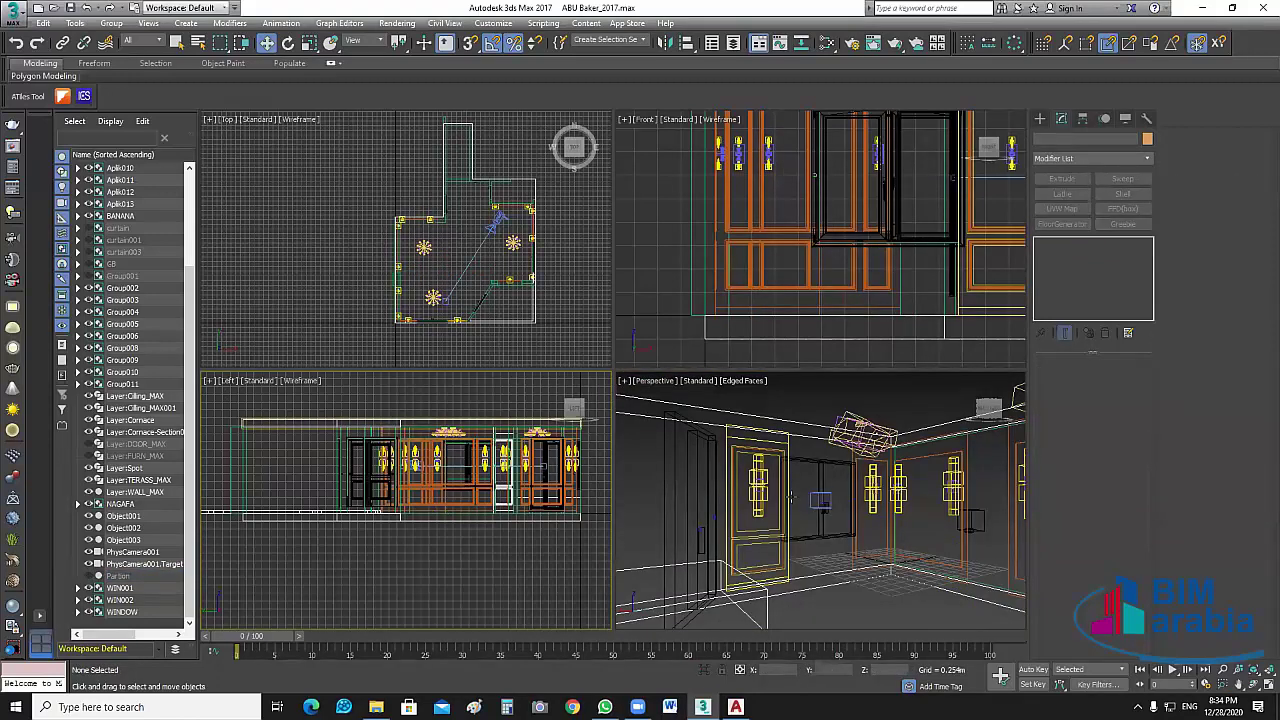
pyautogui.click(576, 297)
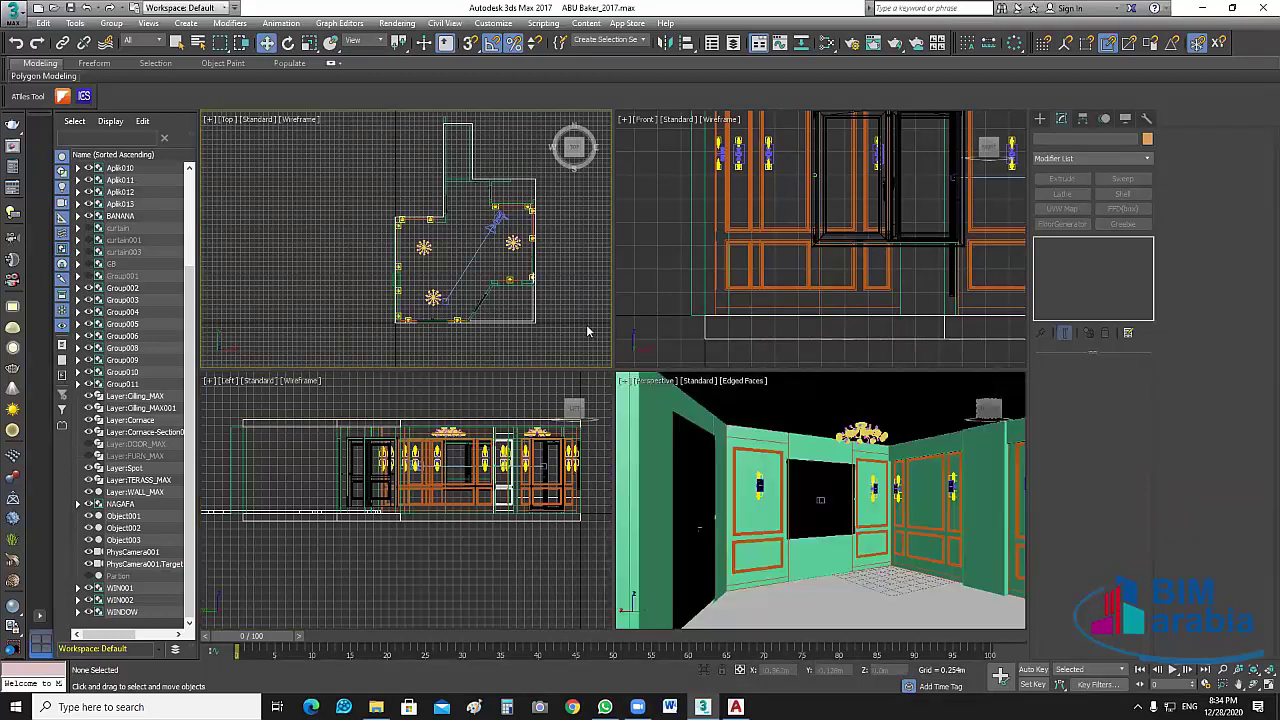
# Examine the ceiling and floor slabs in perspective, from inside the room and from outside and above the building.
pyautogui.click(829, 413)
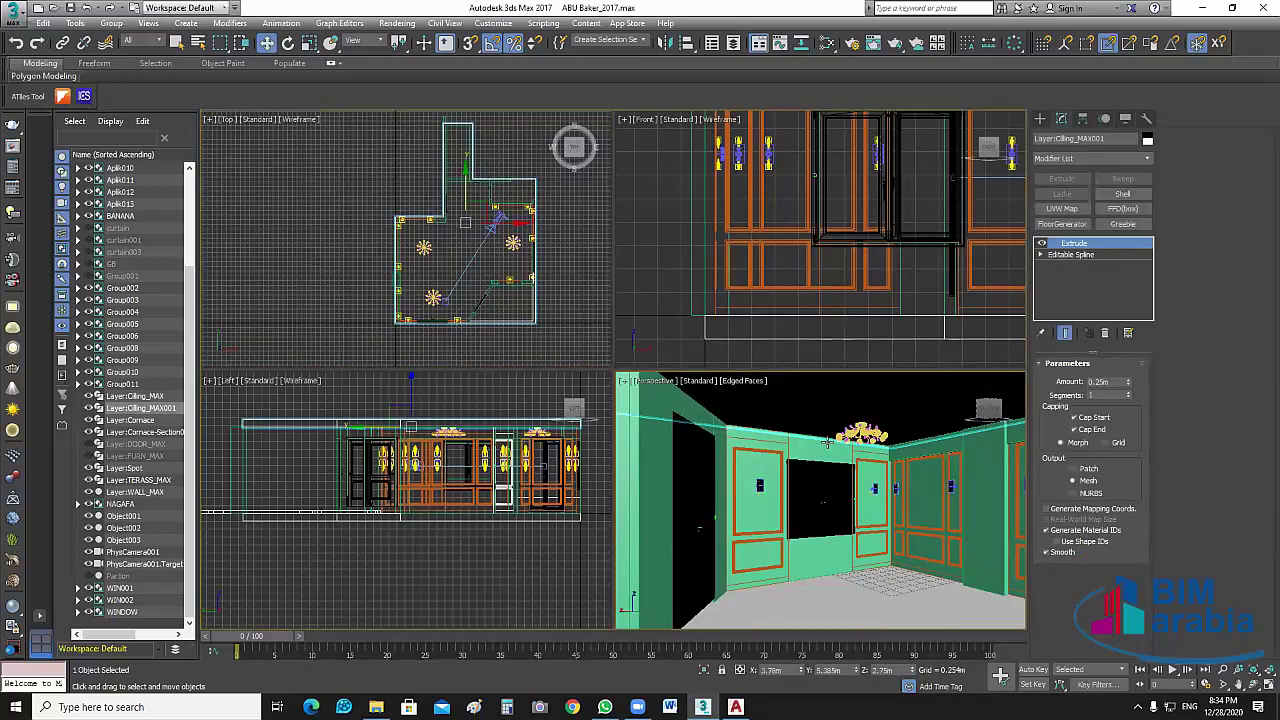
pyautogui.hotkey('alt', 'w')
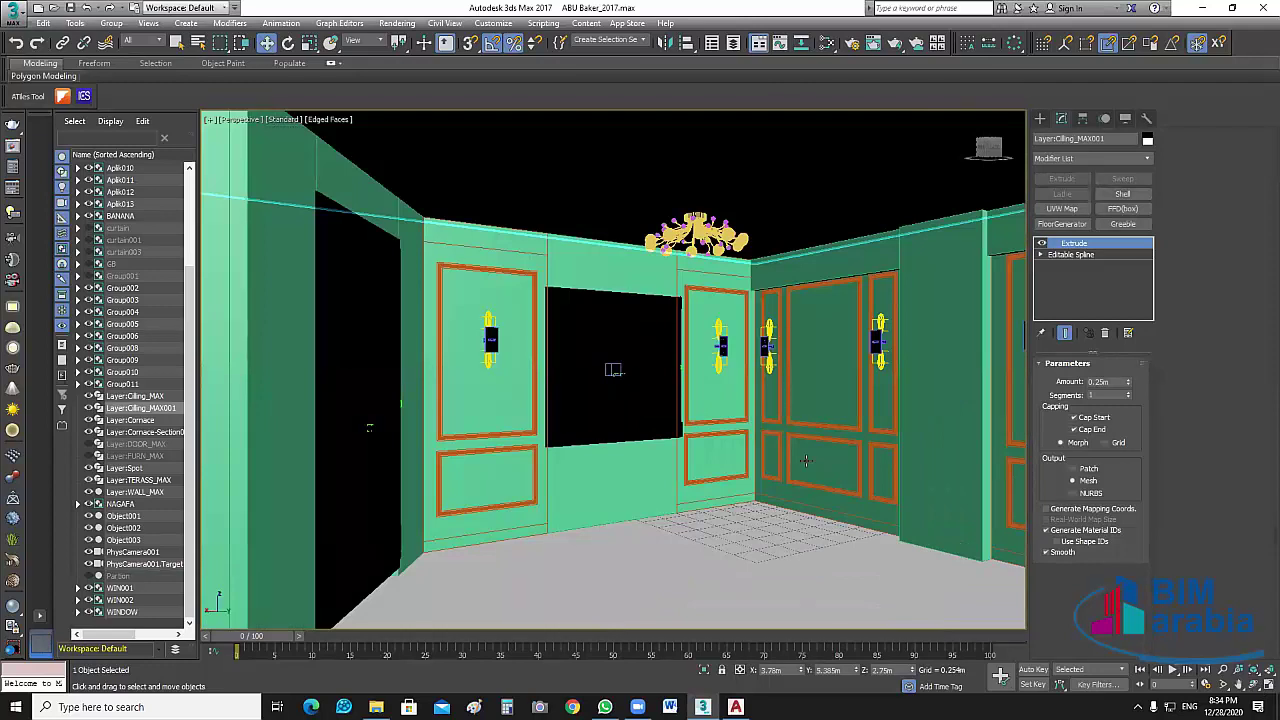
pyautogui.scroll(-1, 806, 461)
pyautogui.click(724, 515)
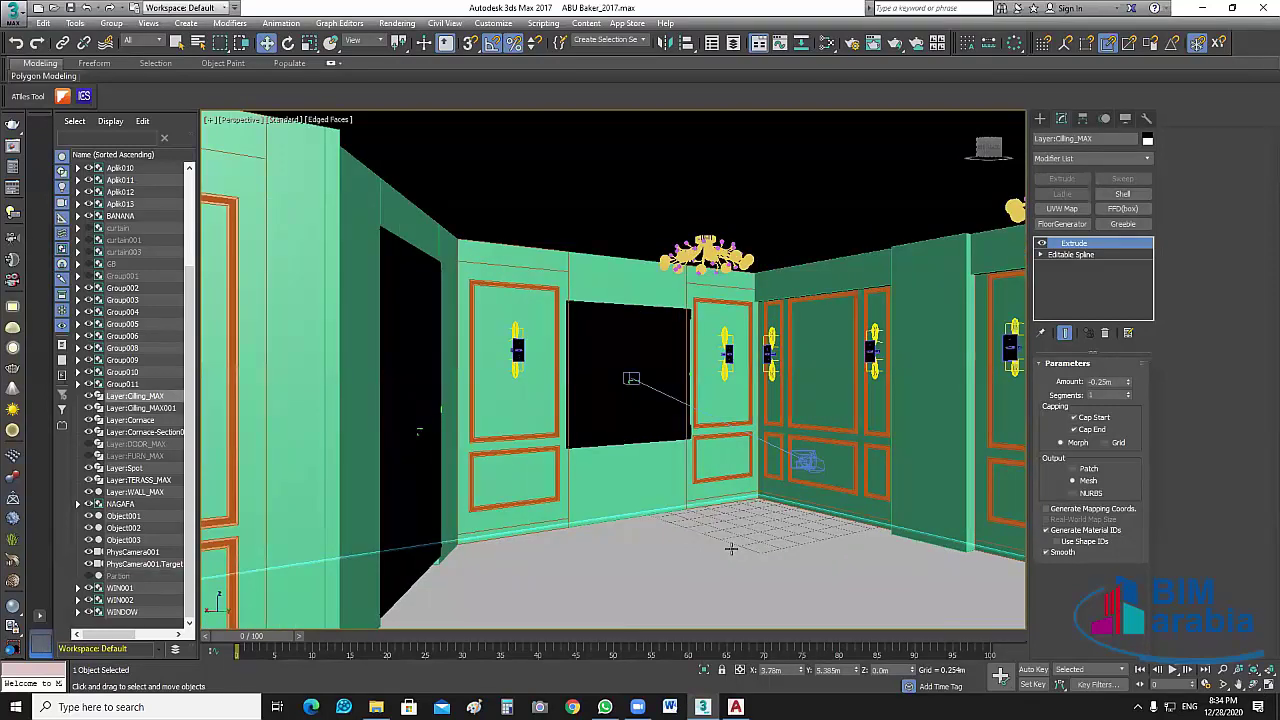
pyautogui.press('F3')
pyautogui.scroll(-2, 724, 535)
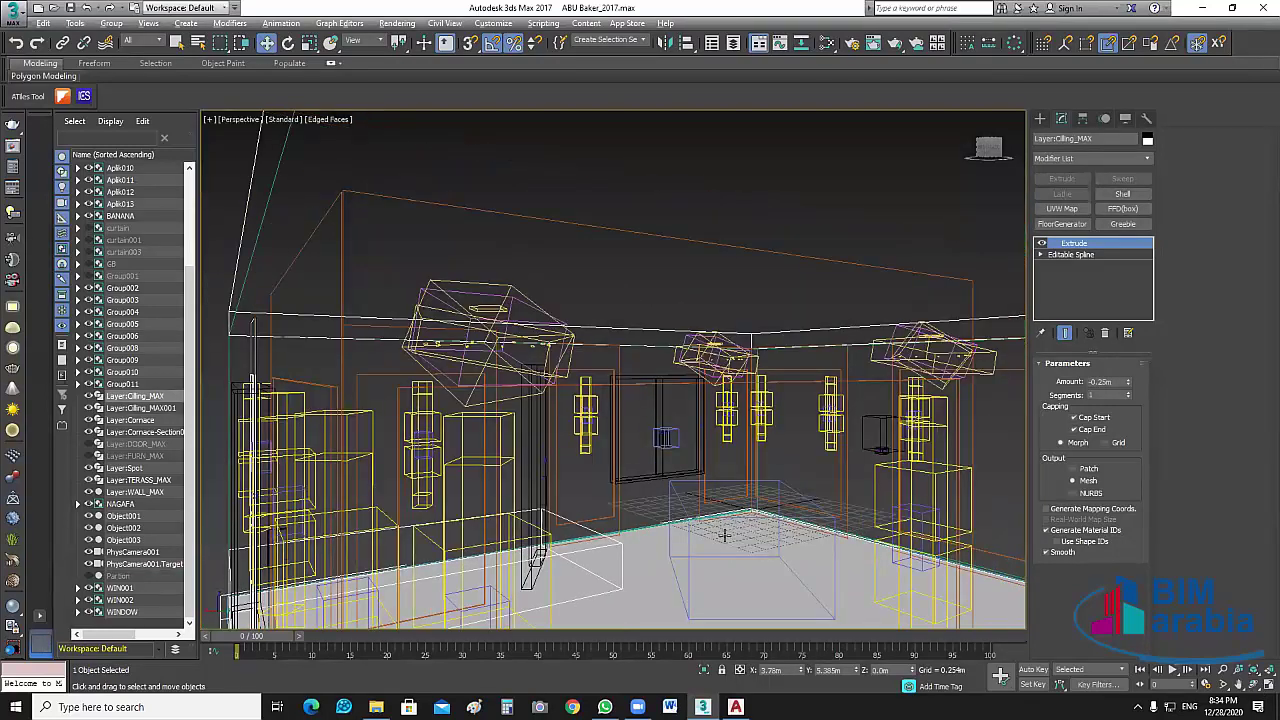
pyautogui.scroll(-4, 724, 535)
pyautogui.moveTo(731, 551)
pyautogui.keyDown('alt'); pyautogui.mouseDown(button='middle')
pyautogui.moveTo(734, 491)
pyautogui.moveTo(620, 479)
pyautogui.mouseUp(button='middle'); pyautogui.keyUp('alt')
pyautogui.scroll(-3, 782, 520)
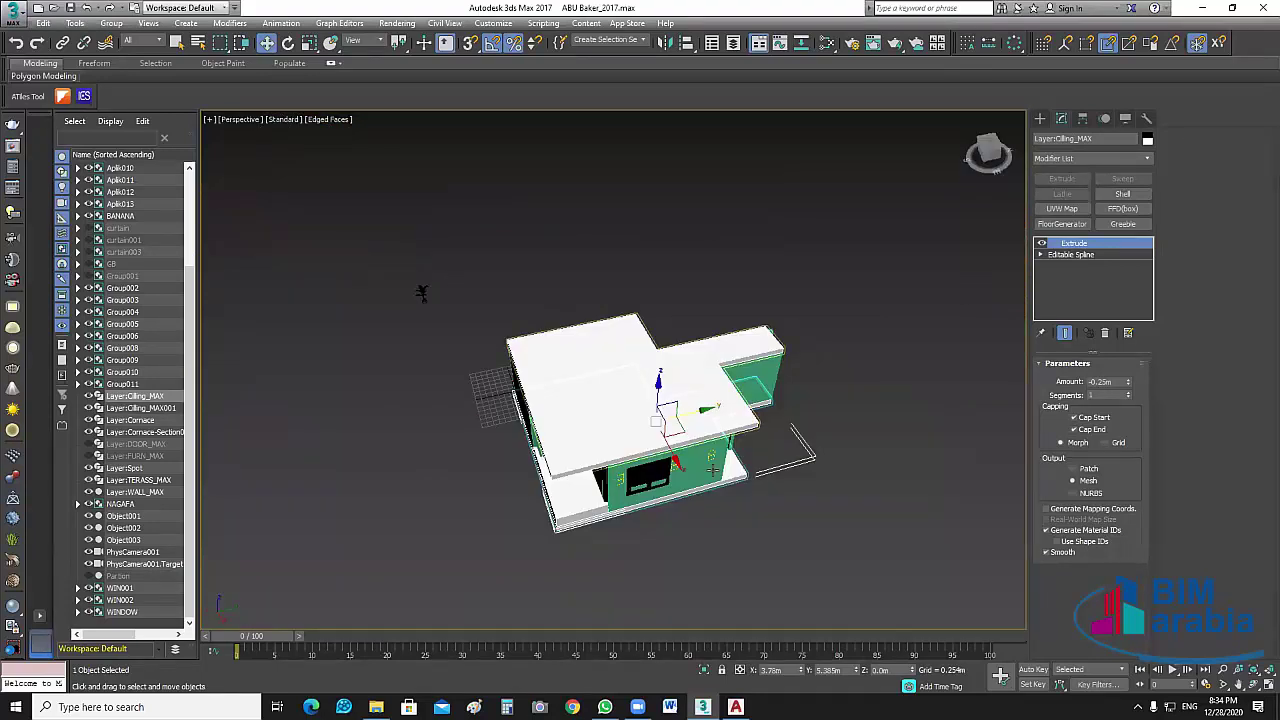
pyautogui.keyDown('alt'); pyautogui.moveTo(421, 292); pyautogui.dragTo(567, 333, button='middle'); pyautogui.keyUp('alt')
pyautogui.scroll(2, 512, 261)
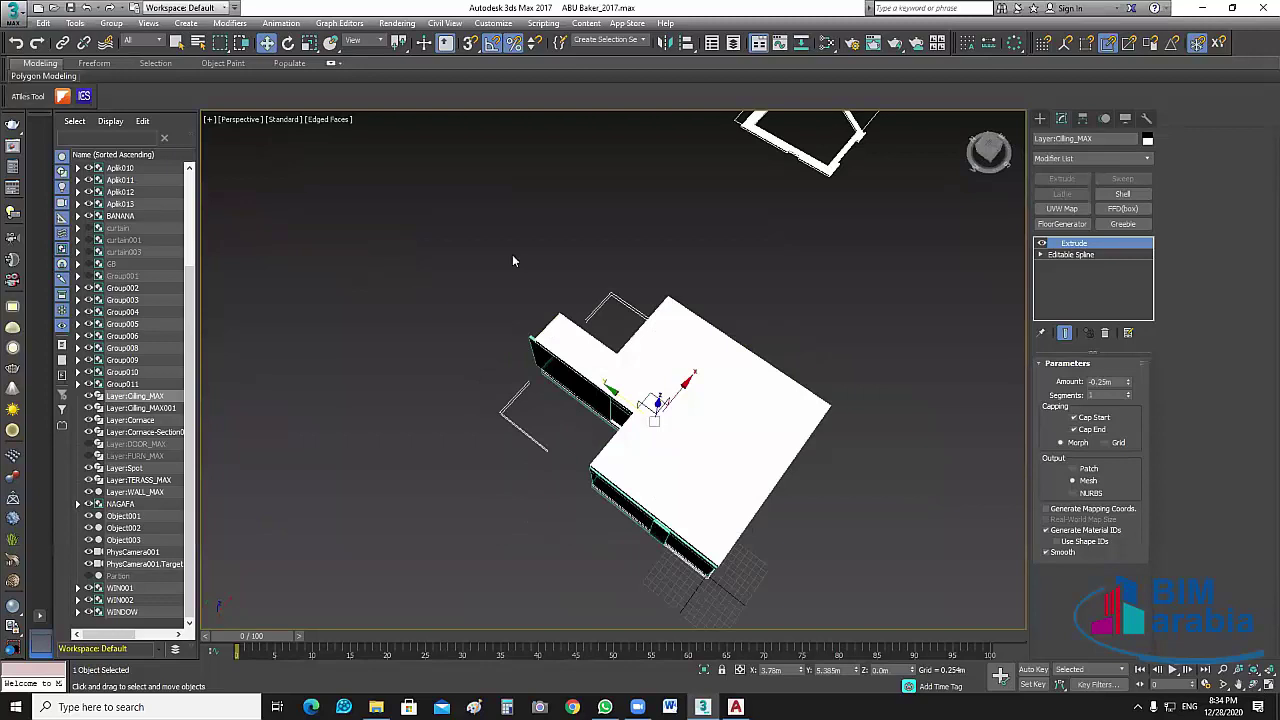
pyautogui.keyDown('alt'); pyautogui.moveTo(512, 261); pyautogui.dragTo(494, 304, button='middle'); pyautogui.keyUp('alt')
pyautogui.hotkey('alt', 'w')
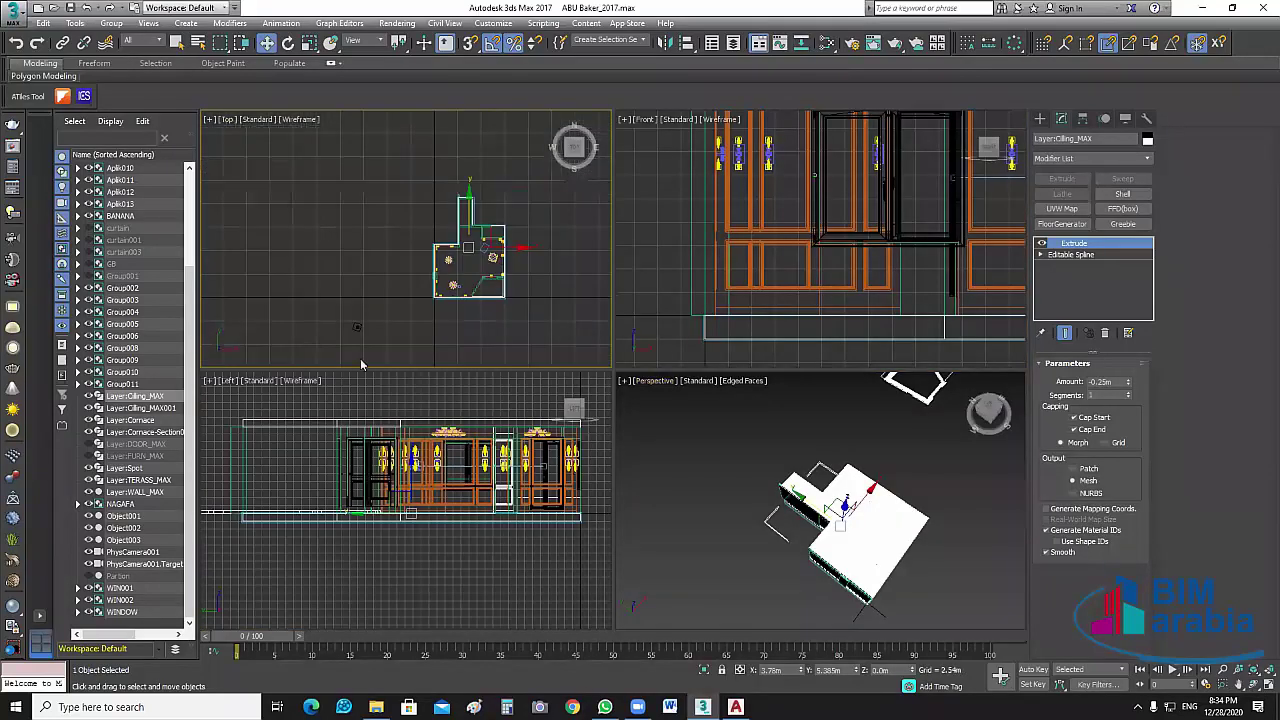
# Move the BANANA plant group from outside the plan into the room corner beside the angled door, at about X 3.75 m, Y 0.58 m.
pyautogui.click(357, 327)
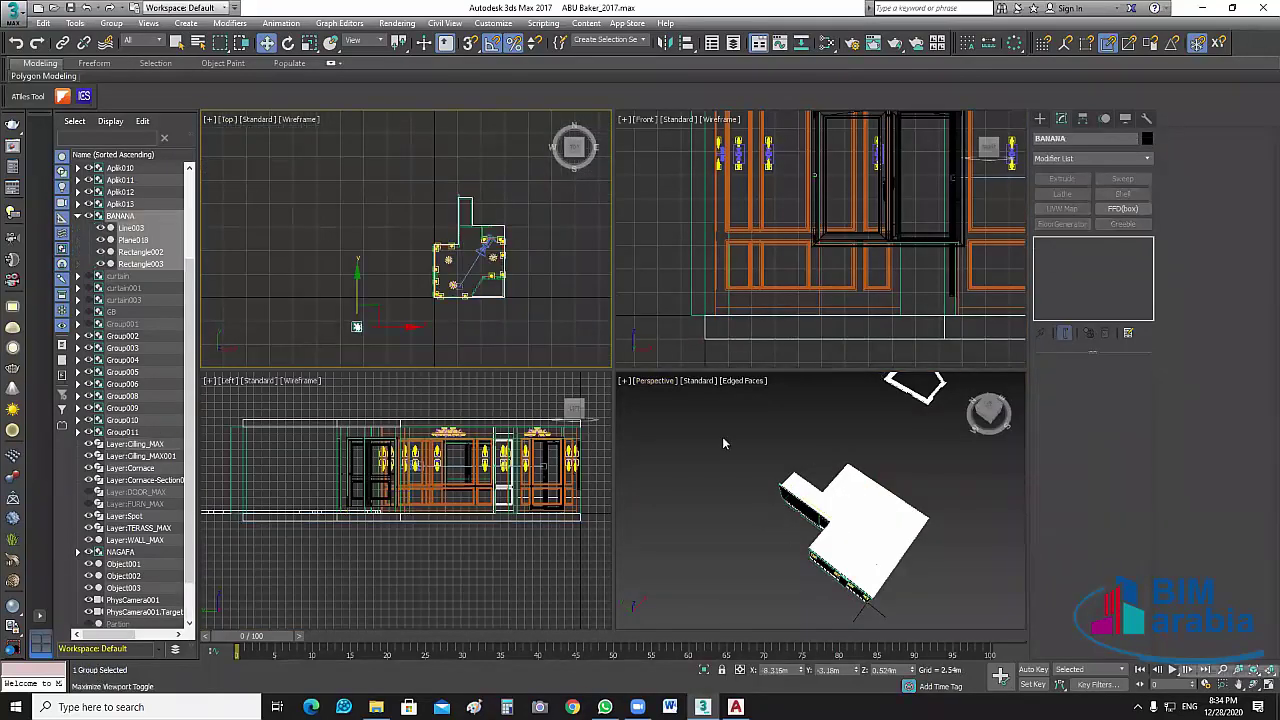
pyautogui.hotkey('alt', 'w')
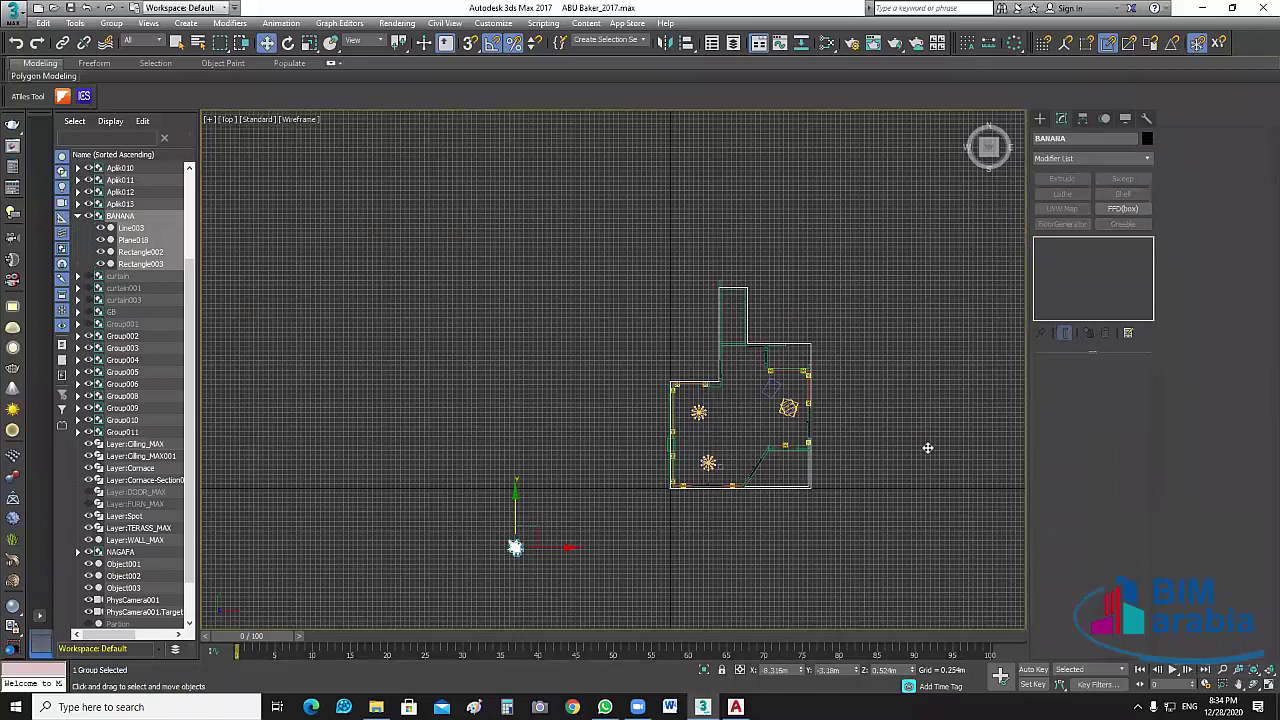
pyautogui.moveTo(948, 505); pyautogui.dragTo(927, 449, button='middle')
pyautogui.scroll(3, 547, 511)
pyautogui.moveTo(492, 467); pyautogui.dragTo(957, 406)
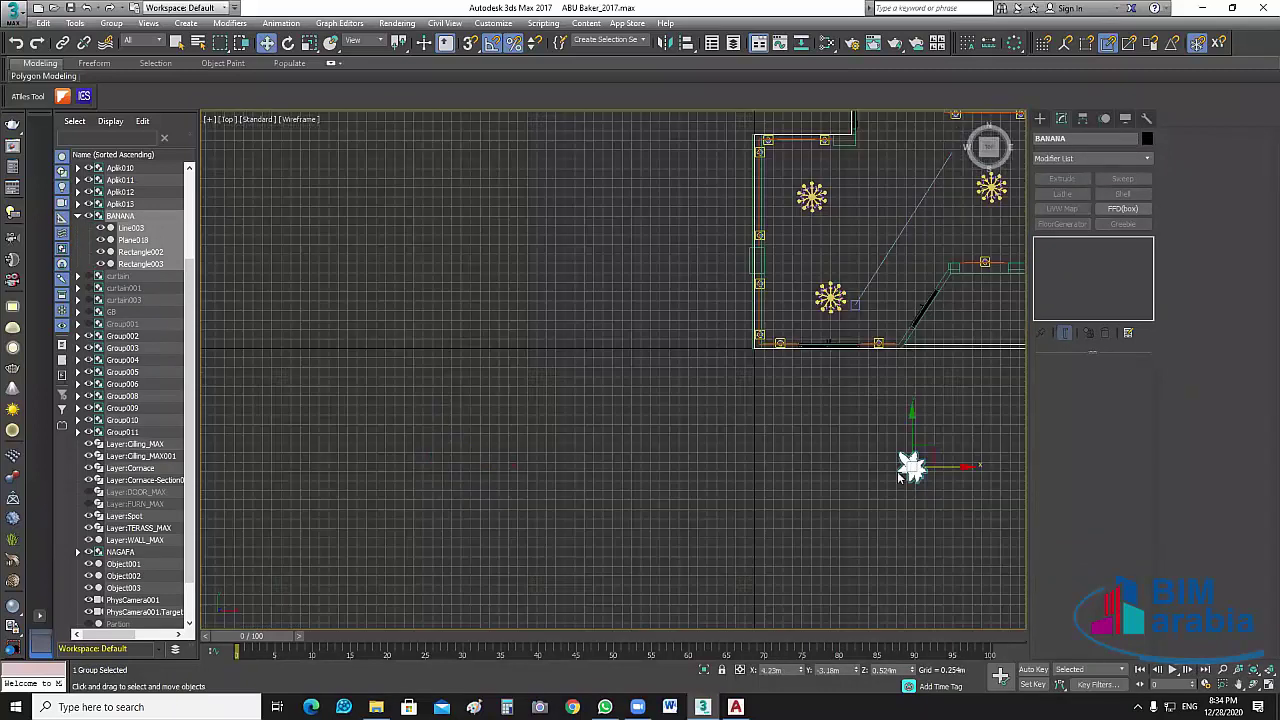
pyautogui.scroll(3, 900, 477)
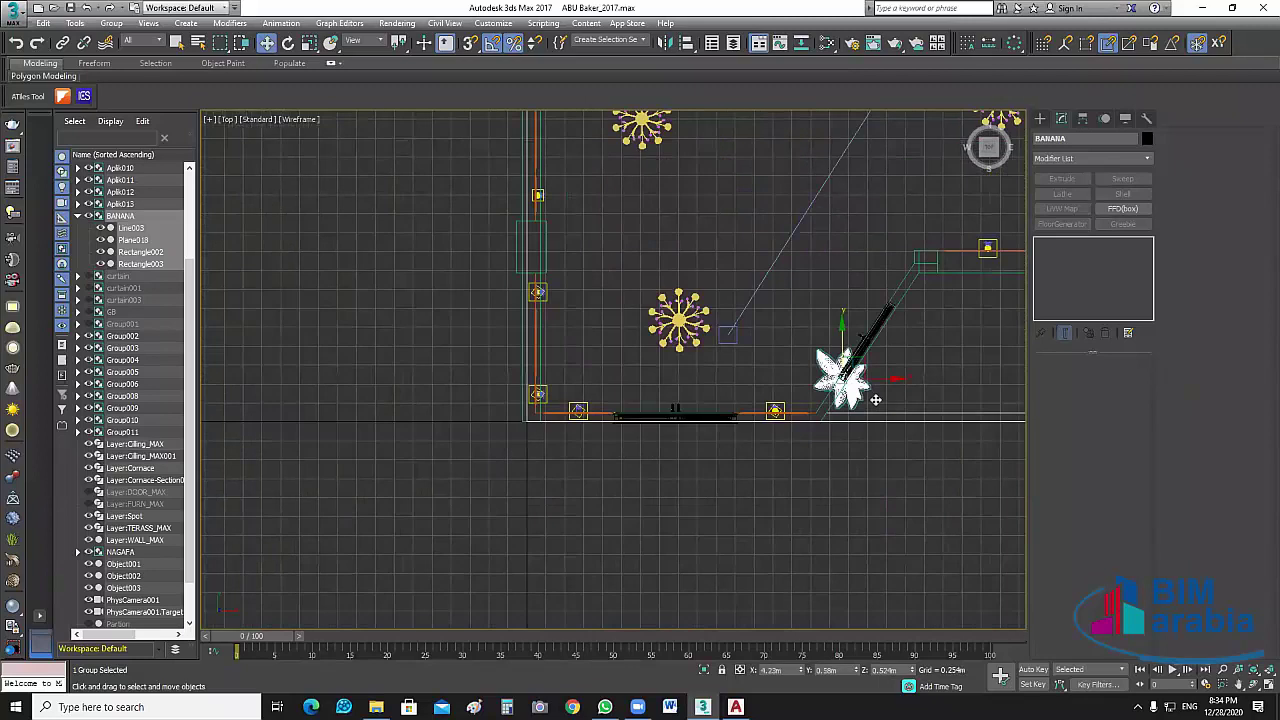
pyautogui.scroll(2, 875, 400)
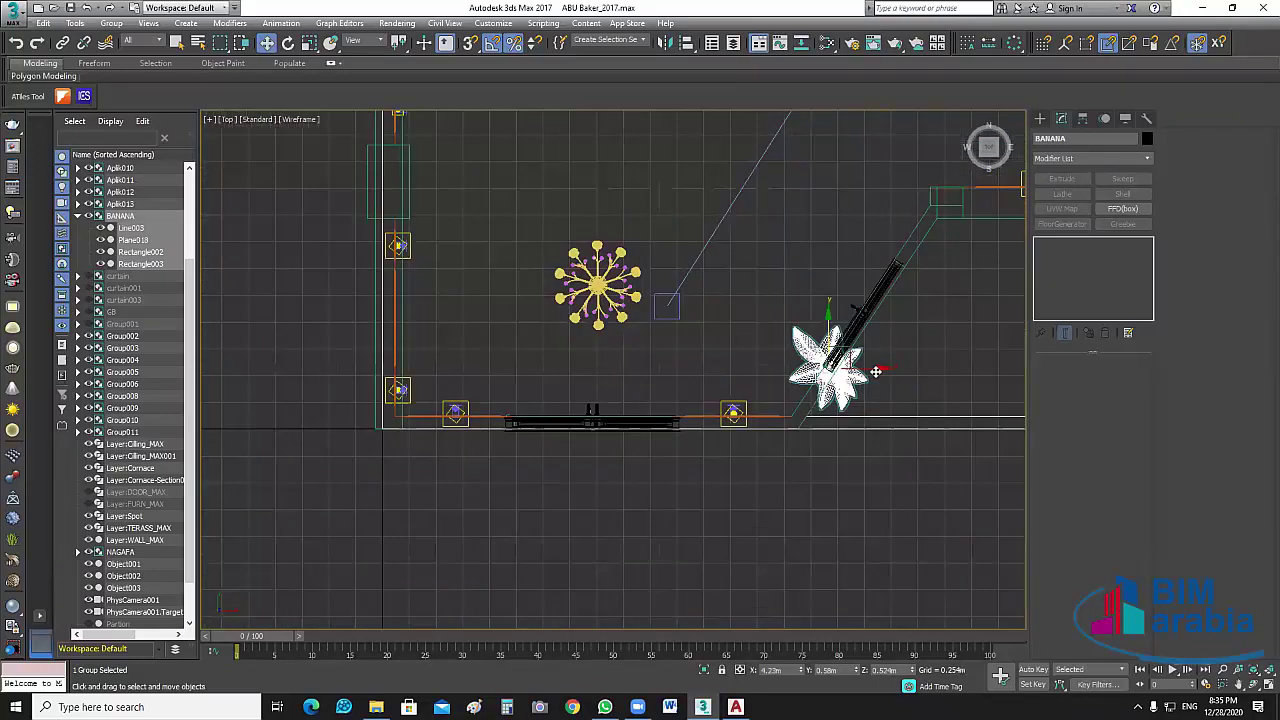
pyautogui.moveTo(876, 372); pyautogui.dragTo(826, 372)
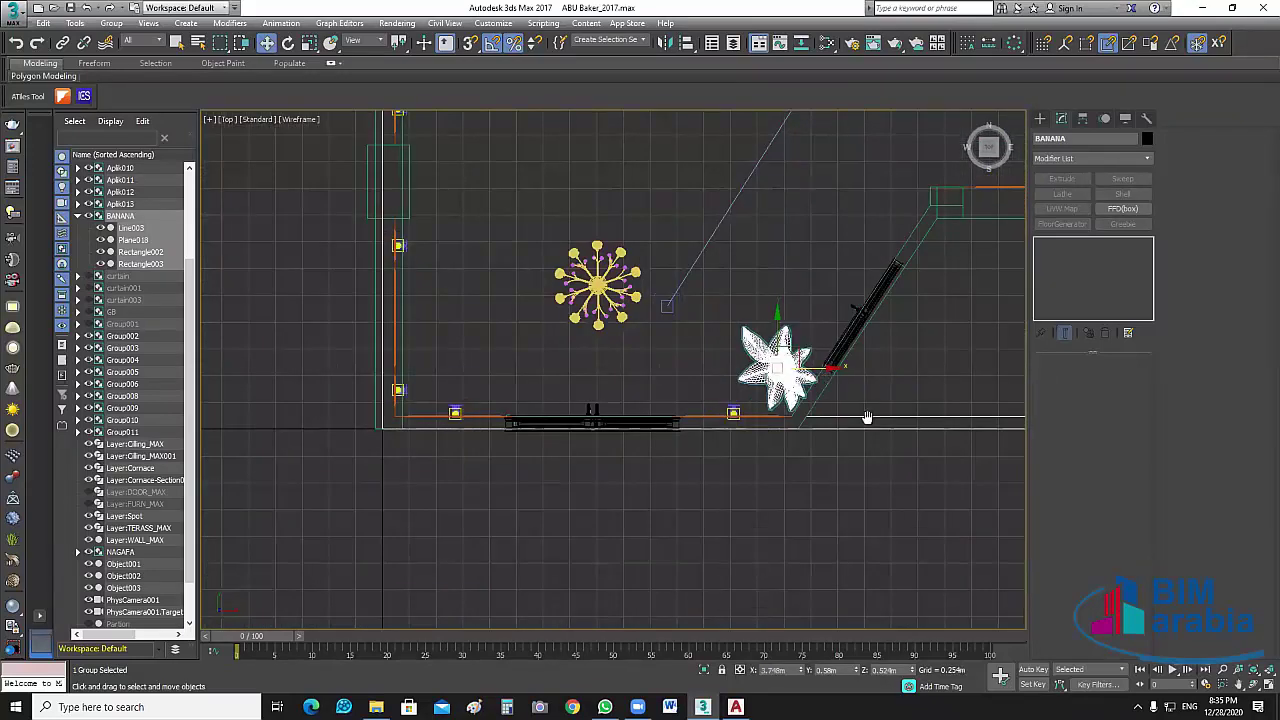
pyautogui.moveTo(867, 417); pyautogui.dragTo(826, 443, button='middle')
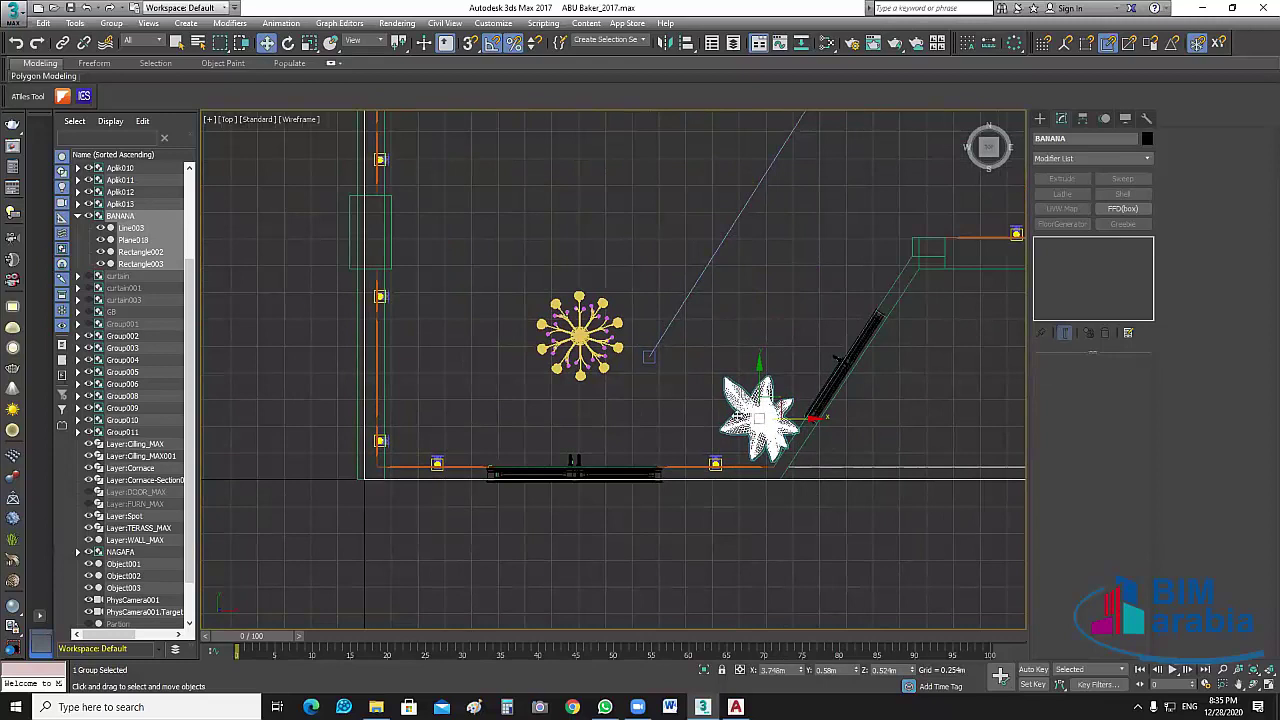
pyautogui.scroll(4, 860, 438)
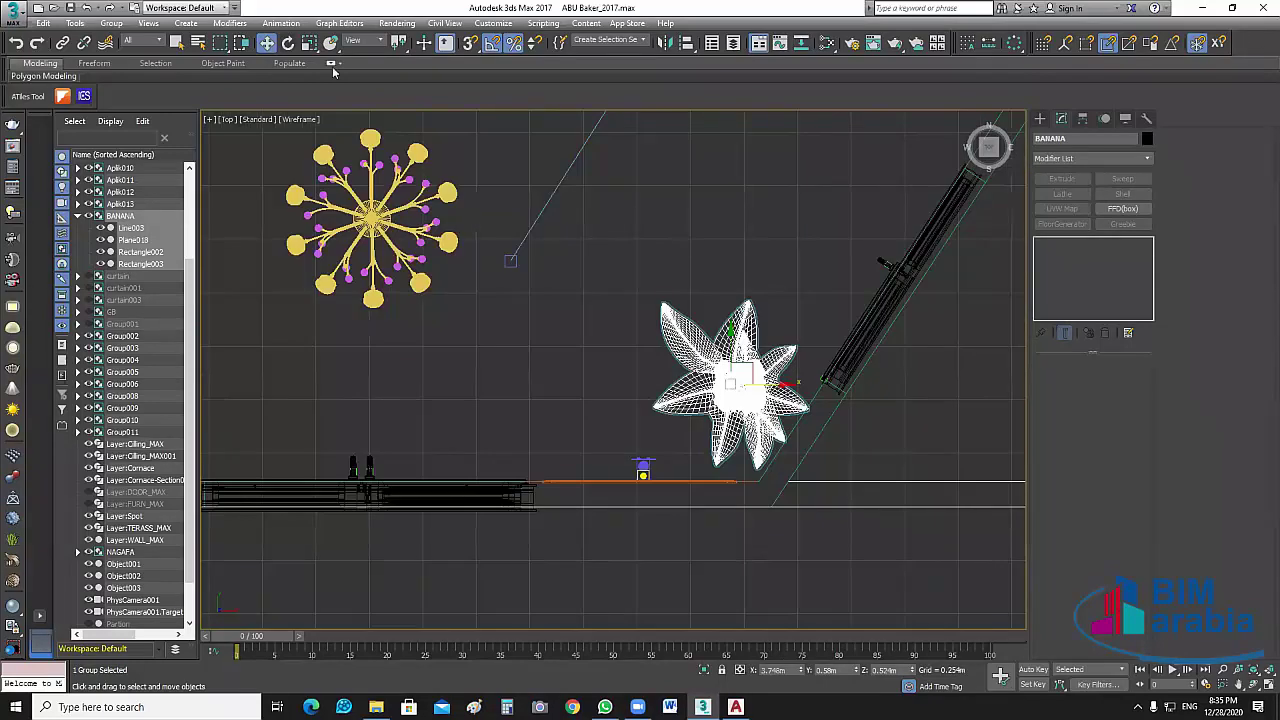
# Rotate the BANANA plant about Z to about 105°, with angle snapping off.
pyautogui.press('e')
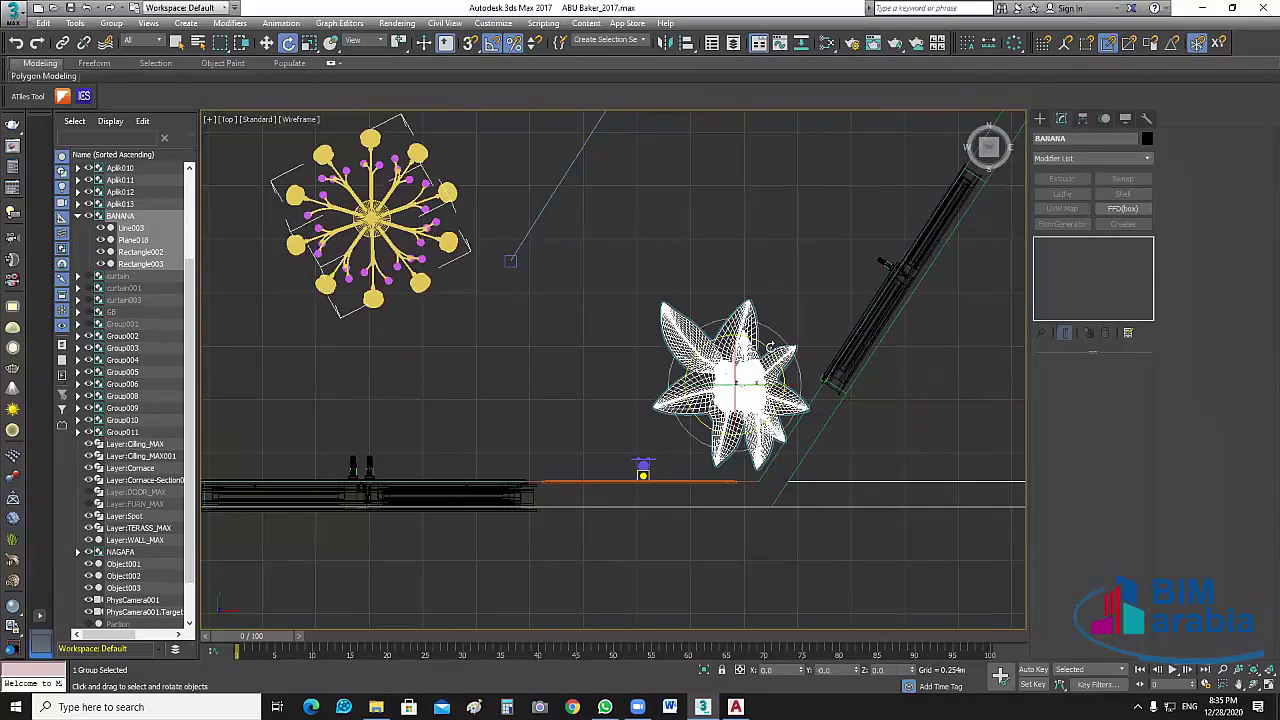
pyautogui.moveTo(758, 342); pyautogui.dragTo(770, 352)
pyautogui.click(513, 43)
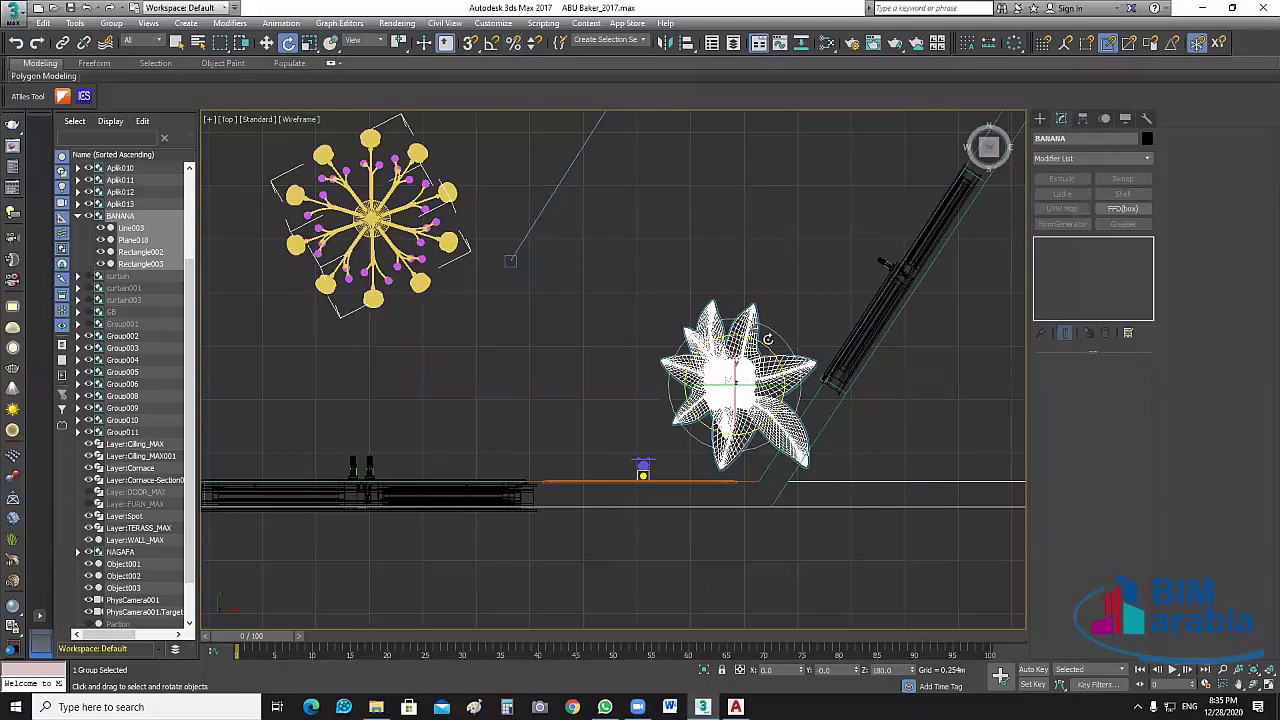
pyautogui.moveTo(767, 339); pyautogui.dragTo(675, 259)
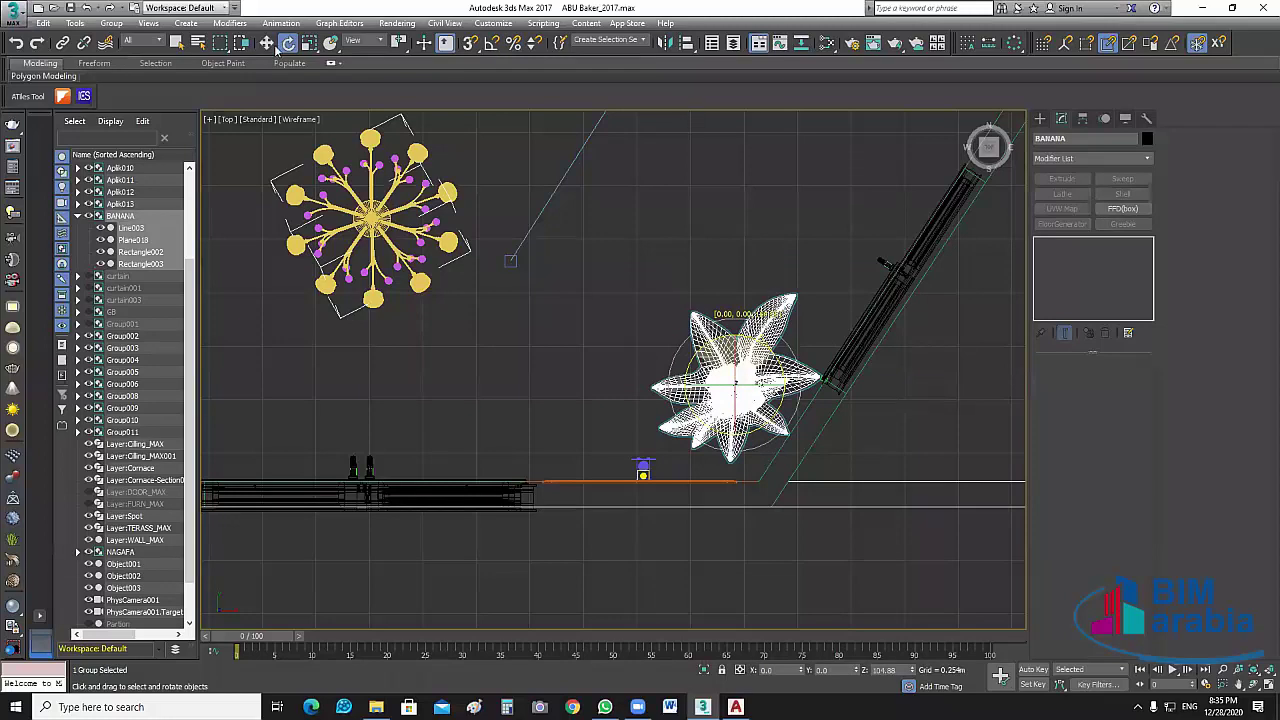
pyautogui.click(266, 43)
pyautogui.scroll(-4, 890, 527)
pyautogui.scroll(1, 803, 514)
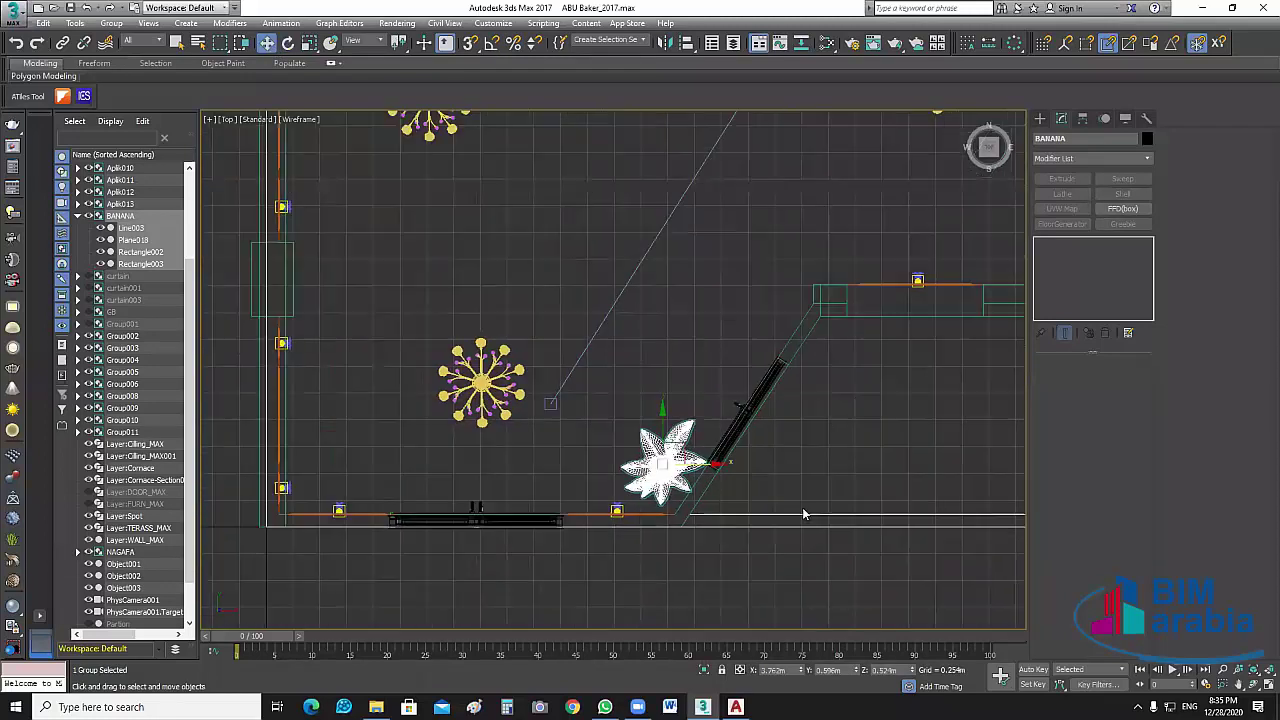
# Restore the four-viewport layout, clear the selection, and show the PhysCamera001 view in the perspective viewport.
pyautogui.click(1266, 684)
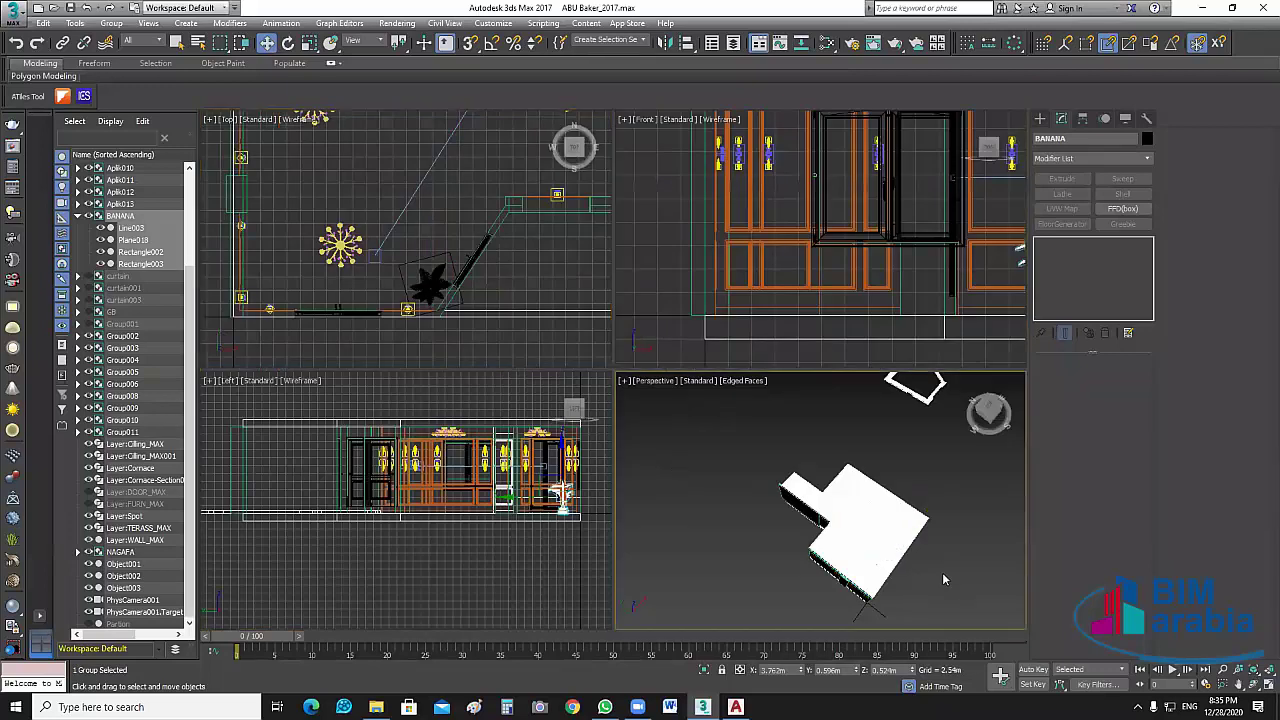
pyautogui.click(943, 579)
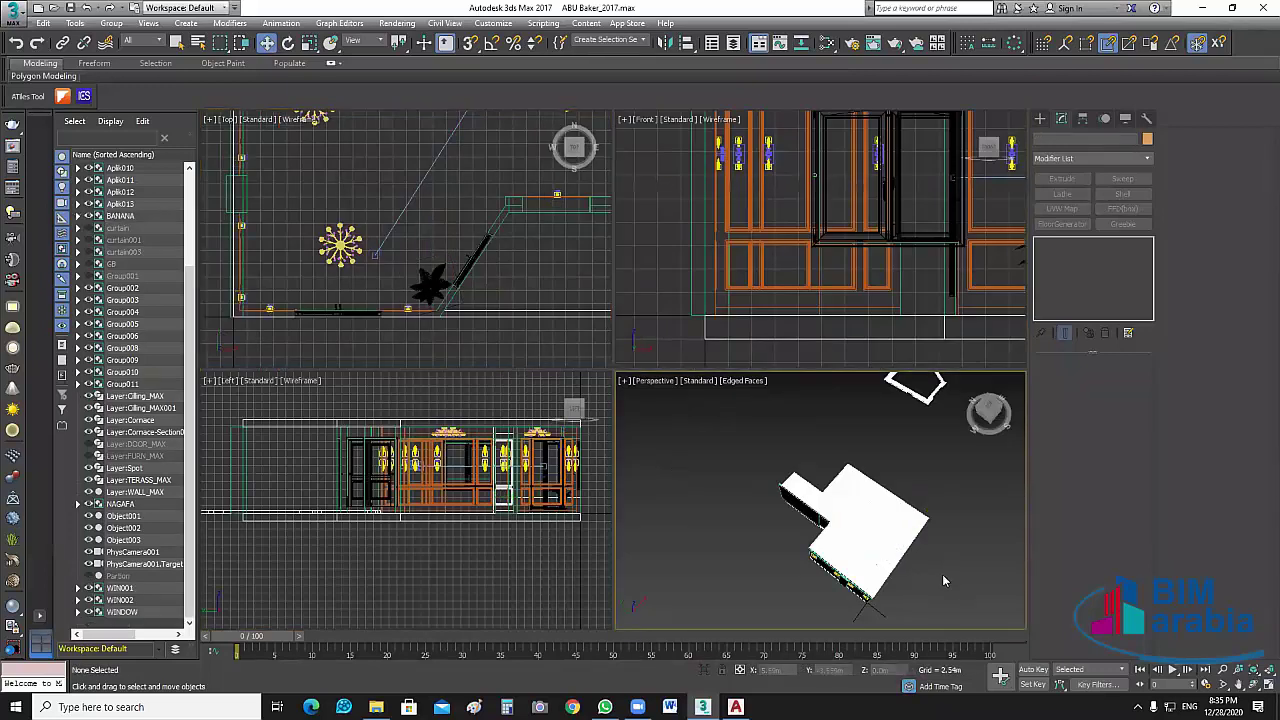
pyautogui.press('c')
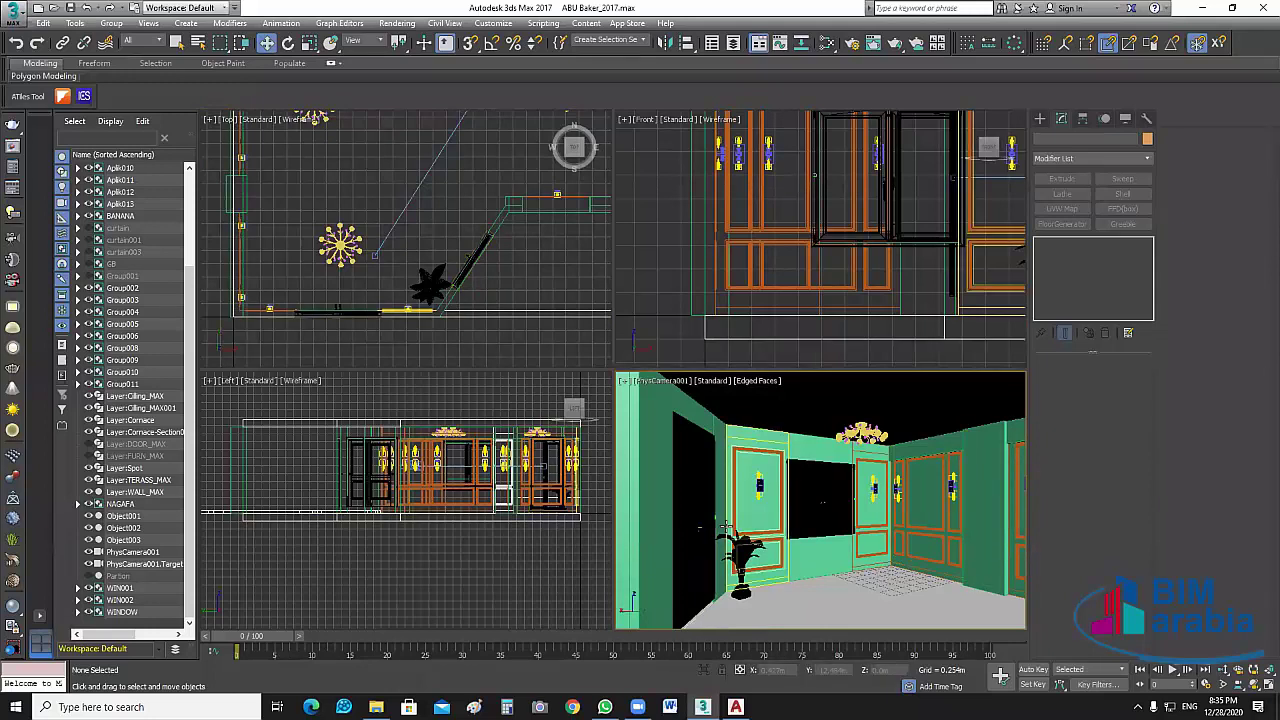
# Move the BANANA plant slightly closer to the window wall in plan, to about Y 0.51 m.
pyautogui.click(432, 330)
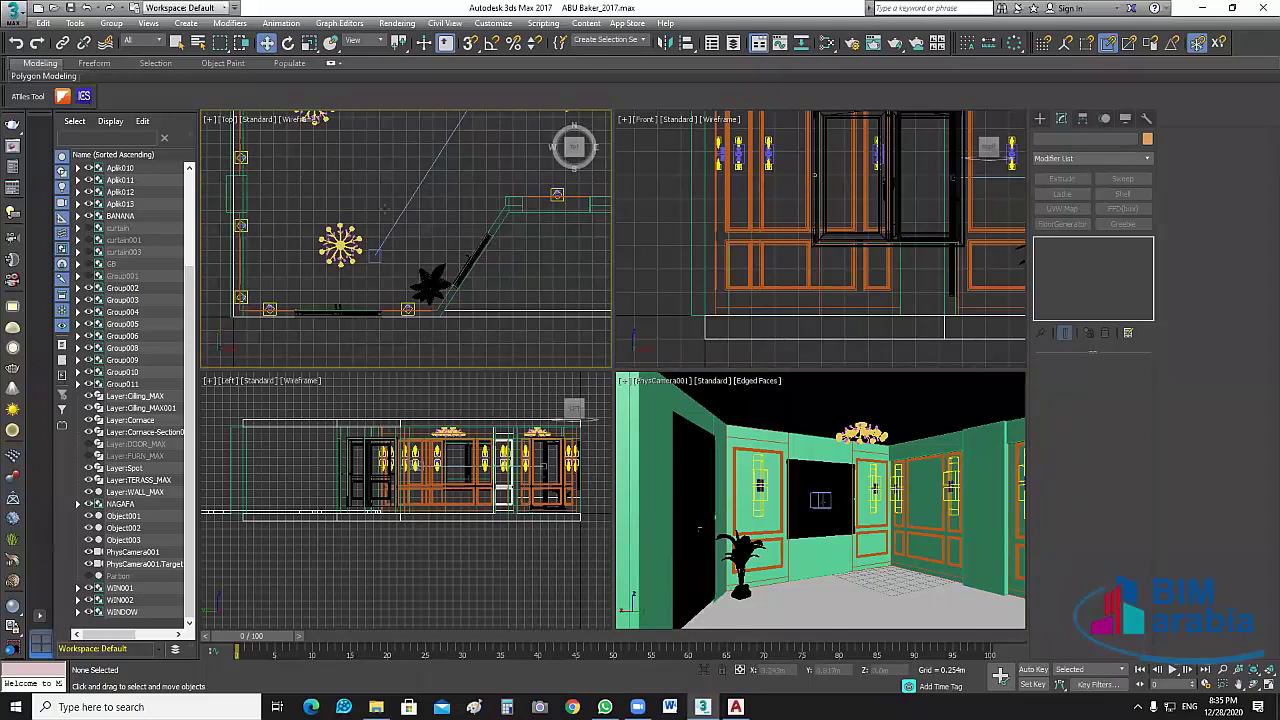
pyautogui.scroll(5, 404, 210)
pyautogui.click(391, 178)
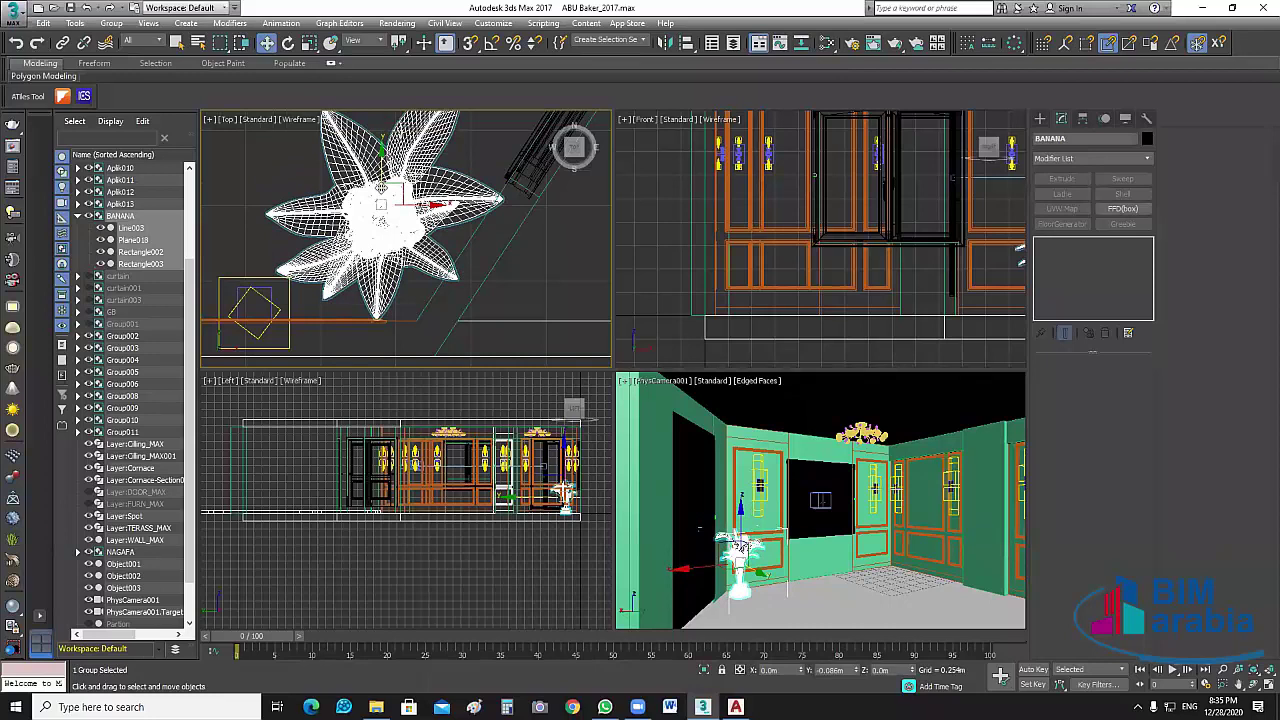
pyautogui.scroll(-5, 400, 305)
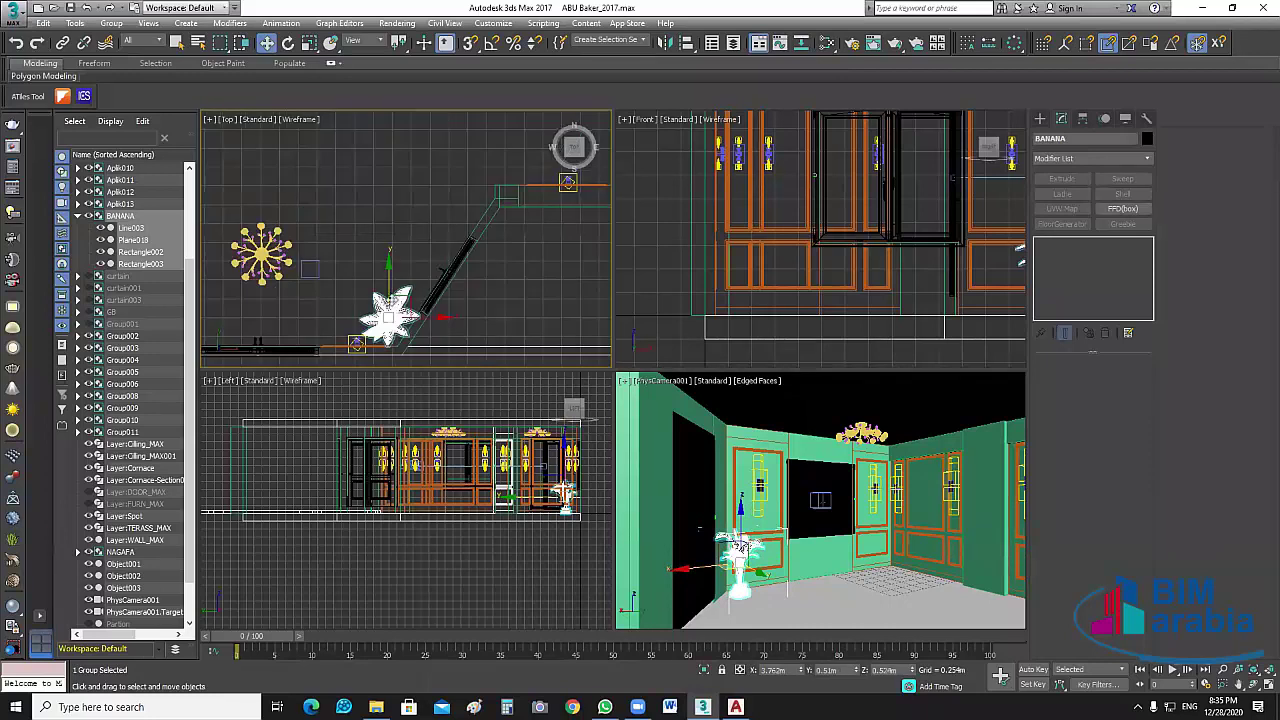
# Clone the BANANA plant as an instance and place the copy beside the angled wall's far corner, at about X 4.75 m, Y 2.20 m.
pyautogui.keyDown('shift'); pyautogui.moveTo(397, 224); pyautogui.dragTo(403, 177); pyautogui.keyUp('shift')
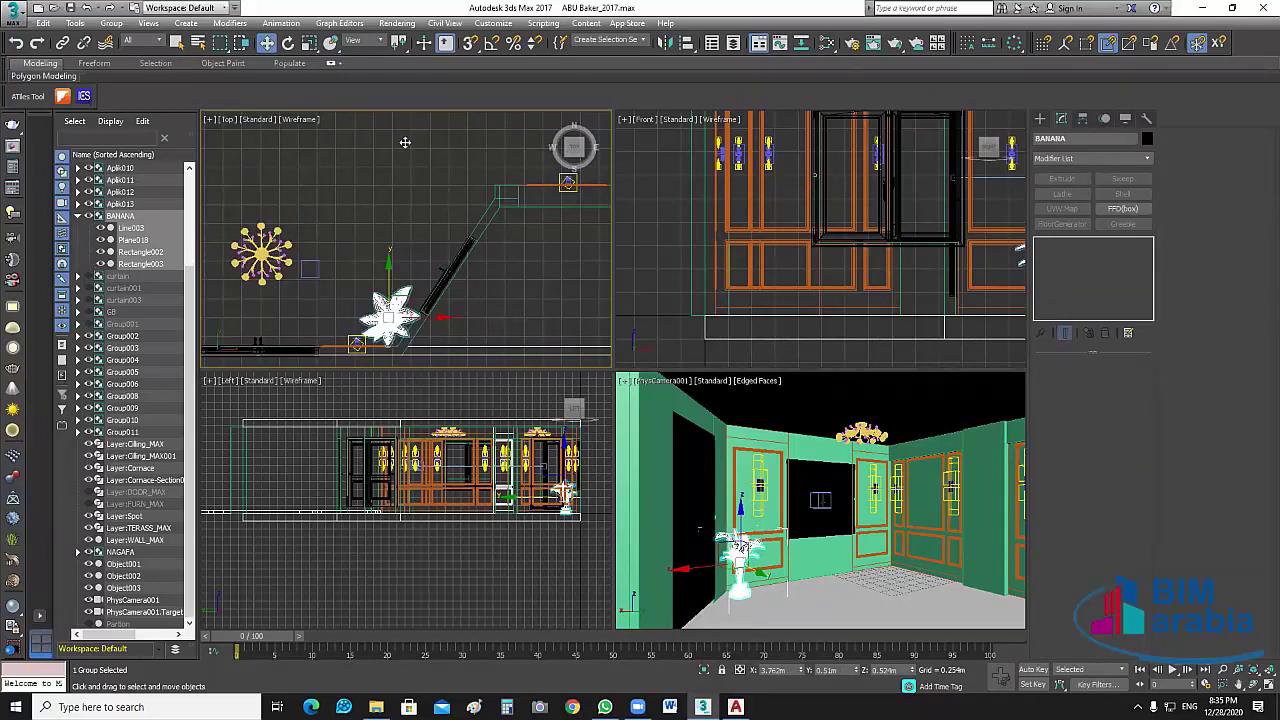
pyautogui.keyDown('shift'); pyautogui.moveTo(432, 237); pyautogui.dragTo(432, 175); pyautogui.keyUp('shift')
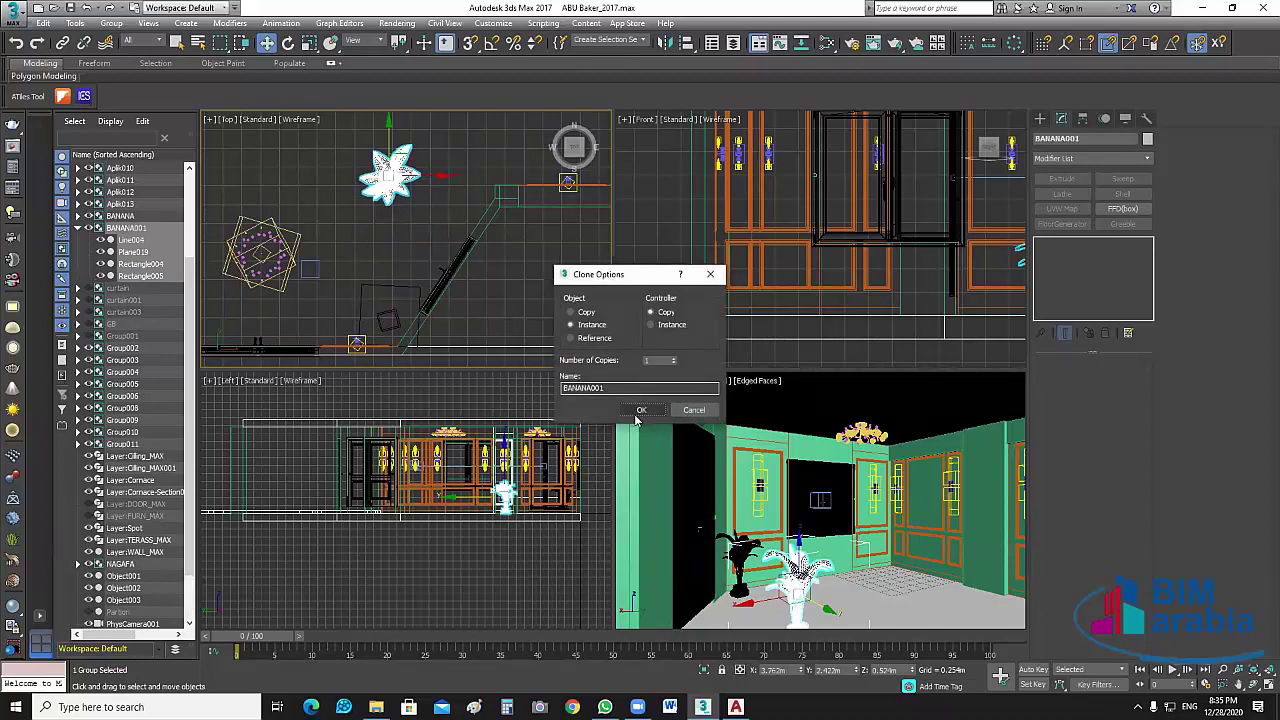
pyautogui.press('Return')
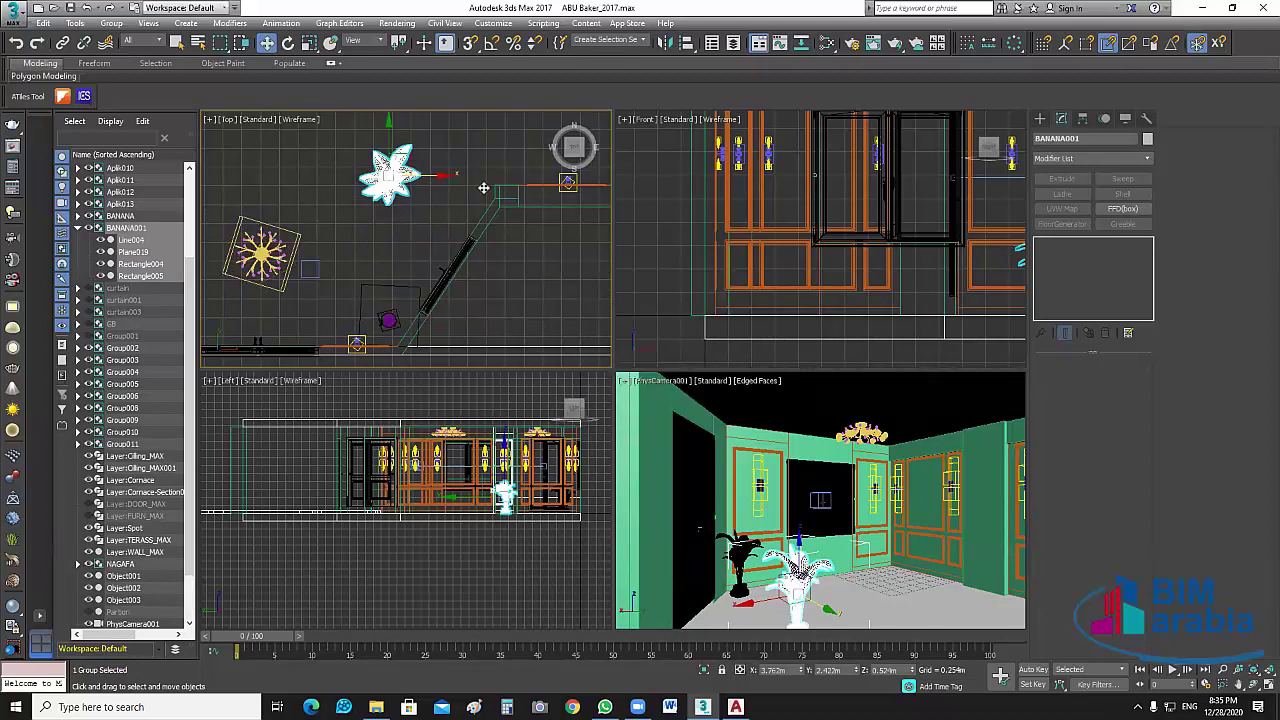
pyautogui.moveTo(426, 174); pyautogui.dragTo(498, 175)
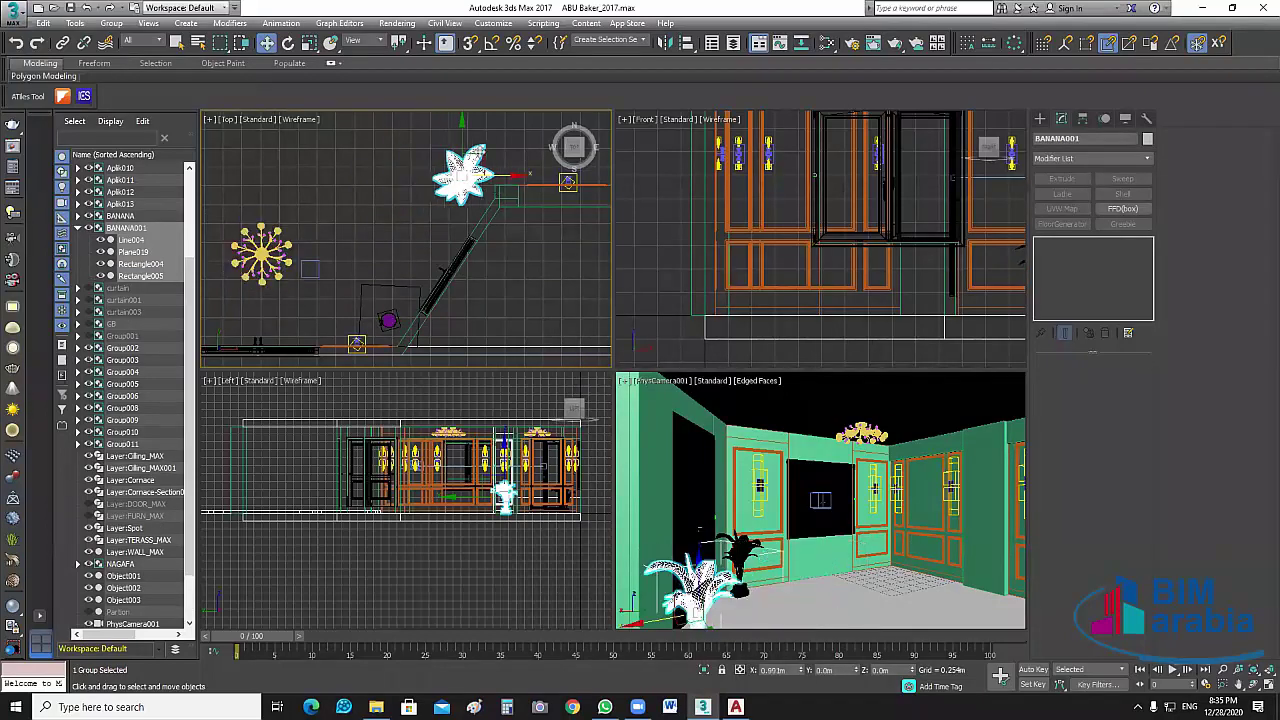
pyautogui.moveTo(461, 128); pyautogui.dragTo(461, 145)
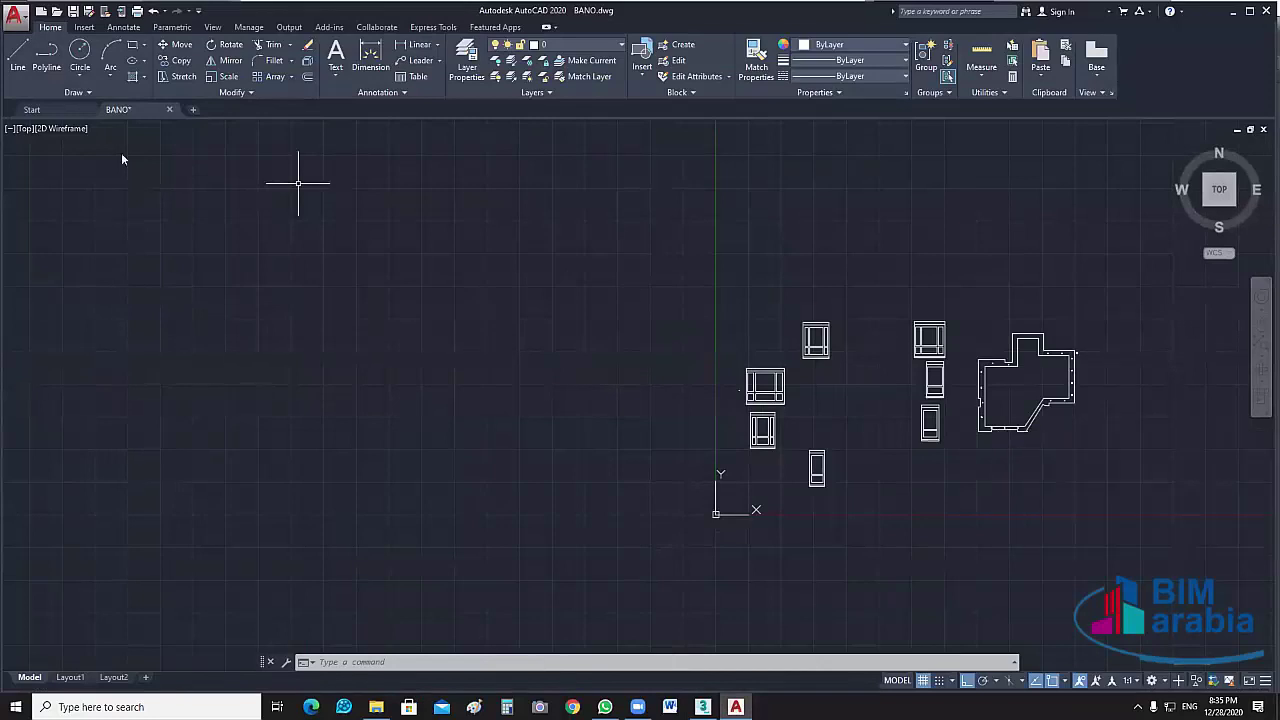
# Switch to AutoCAD and open the recent drawing ABU Baker.dwg that contains the furnished plan.
pyautogui.click(68, 110)
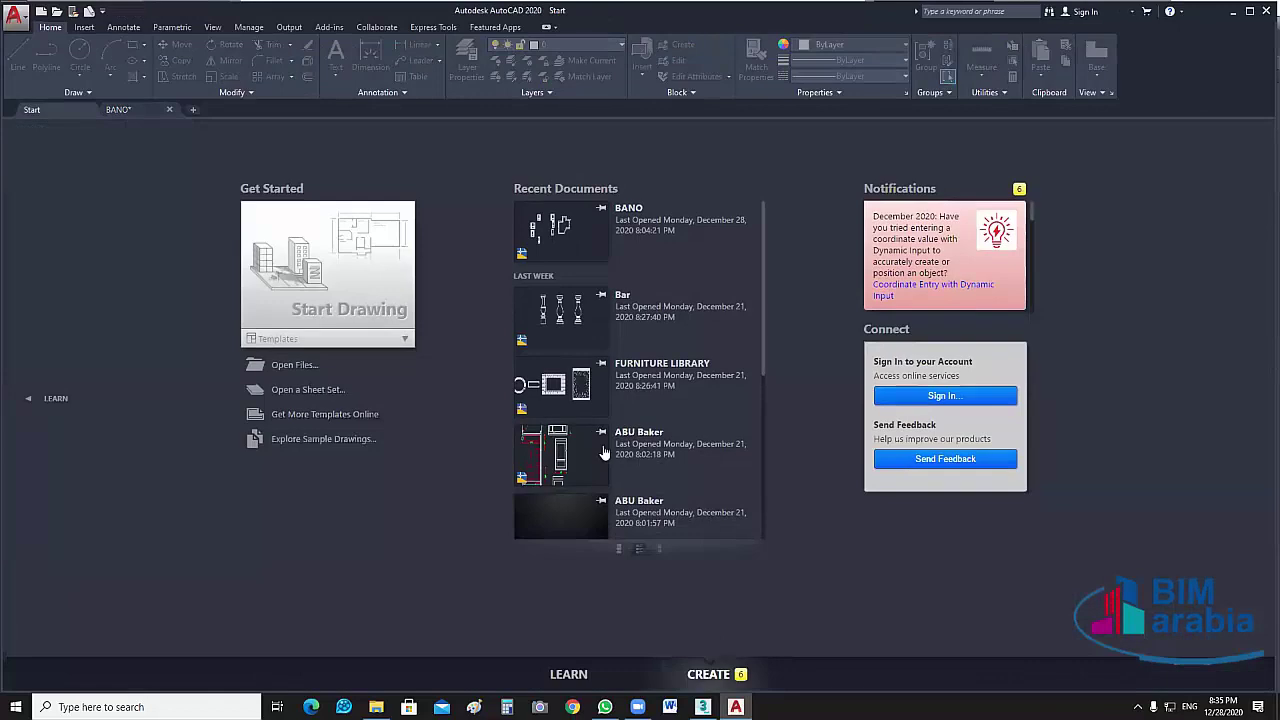
pyautogui.scroll(-1, 571, 378)
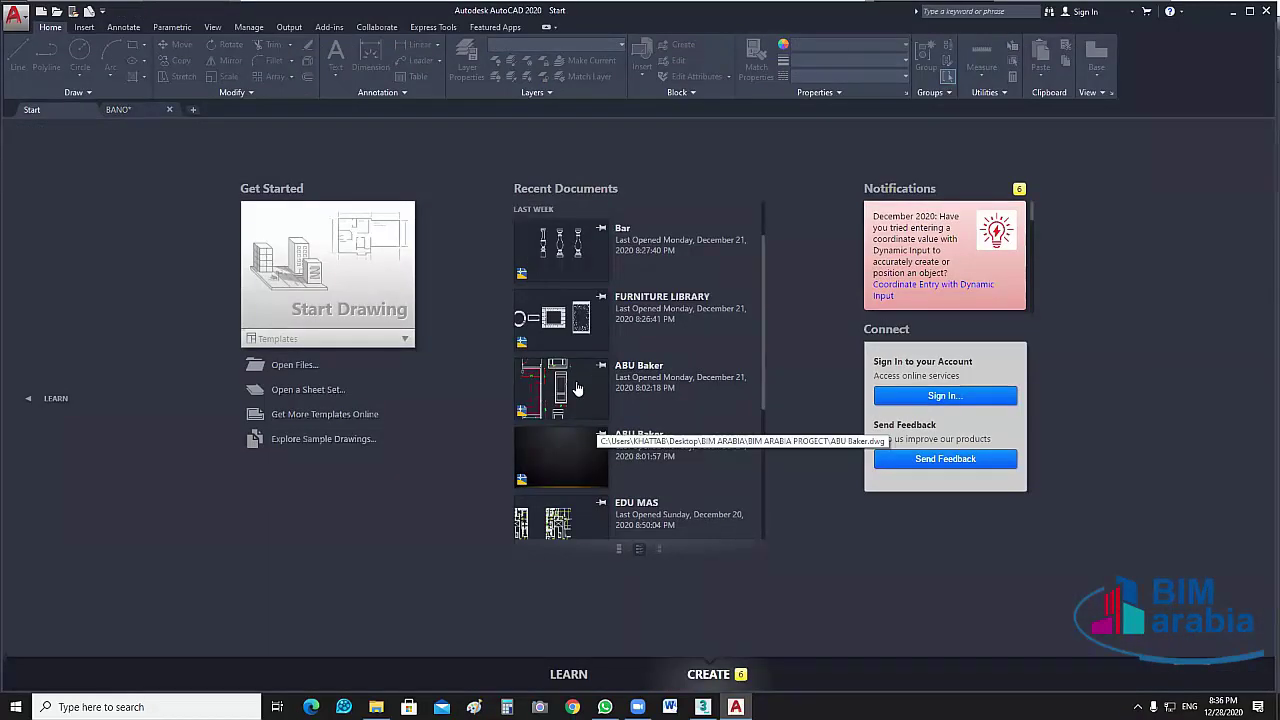
pyautogui.scroll(1, 595, 410)
pyautogui.click(598, 412)
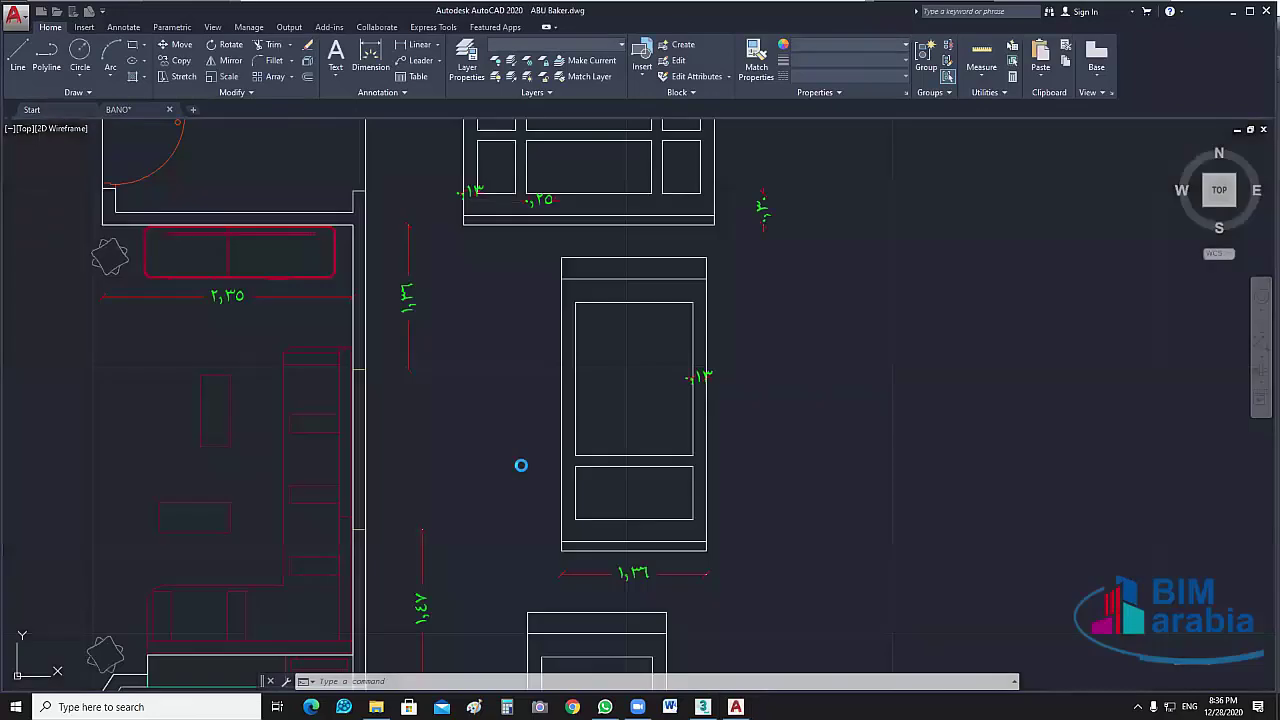
# Examine the furnished plan for the plant symbols' positions around the terrace, sofa area, entrance and kitchen corner.
pyautogui.moveTo(515, 470)
pyautogui.mouseDown(button='middle')
pyautogui.moveTo(927, 302)
pyautogui.moveTo(1054, 336)
pyautogui.mouseUp(button='middle')
pyautogui.scroll(-1, 1054, 336)
pyautogui.scroll(-2, 754, 535)
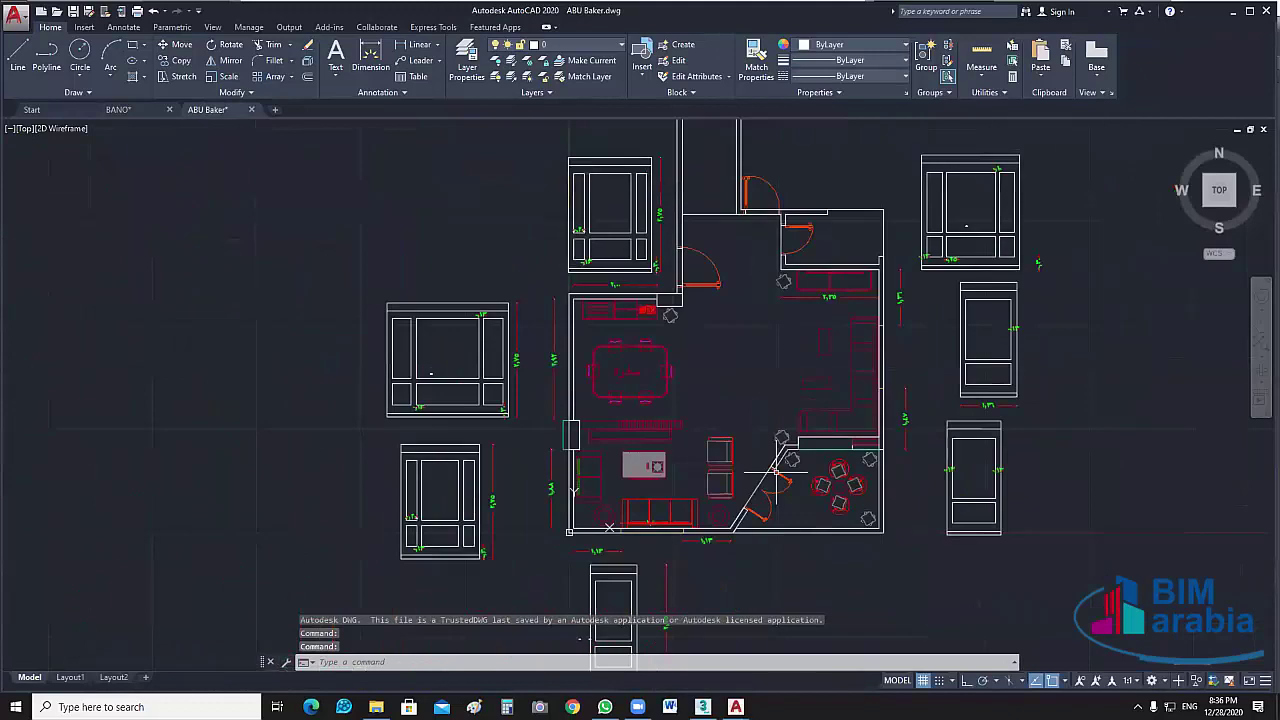
pyautogui.scroll(4, 792, 405)
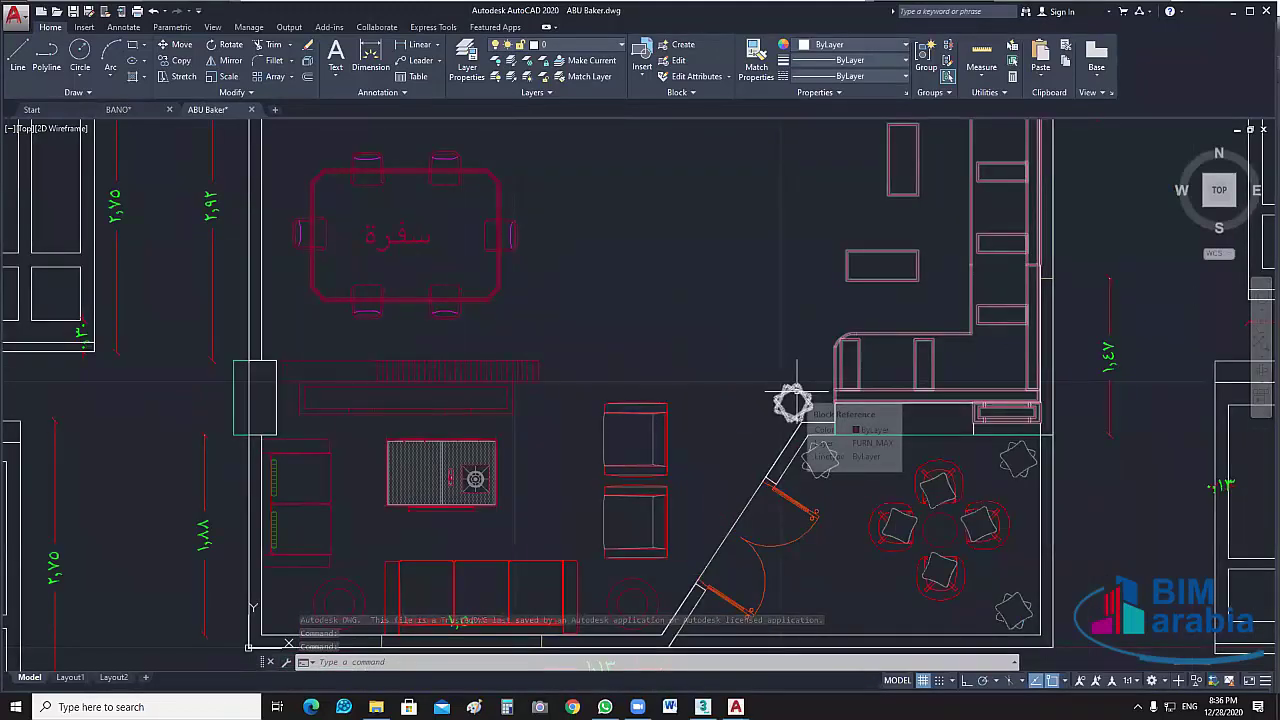
pyautogui.scroll(-5, 792, 403)
pyautogui.scroll(7, 666, 393)
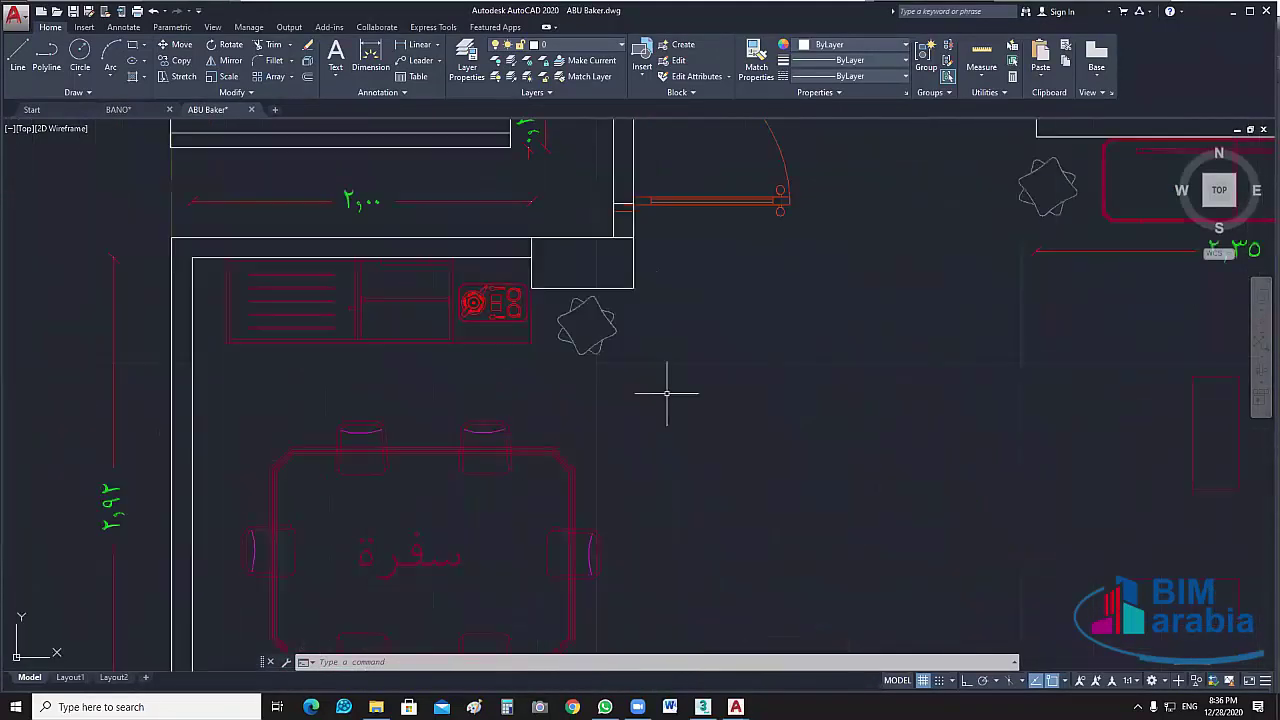
pyautogui.moveTo(666, 393); pyautogui.dragTo(556, 479, button='middle')
pyautogui.scroll(-4, 633, 466)
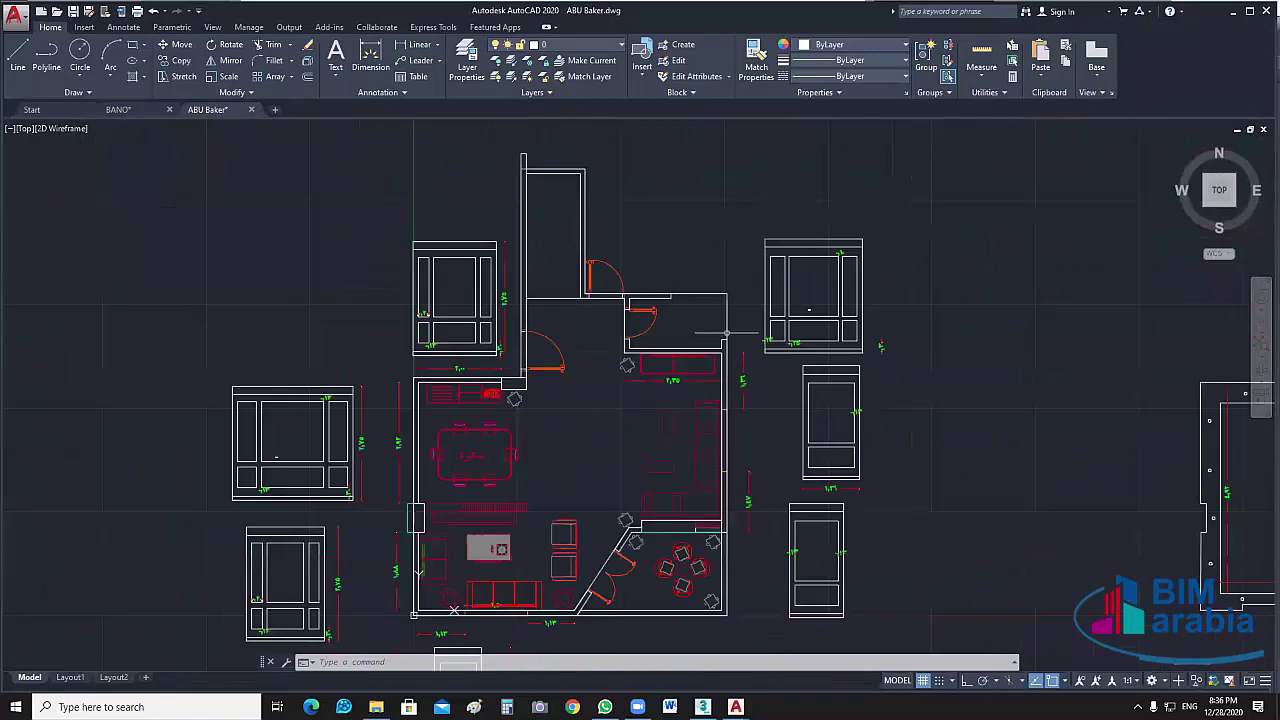
# Return to 3ds Max, clone the selected plant, and place the copy below the column near the entrance, at about X 2.51 m, Y 5.10 m.
pyautogui.click(1234, 14)
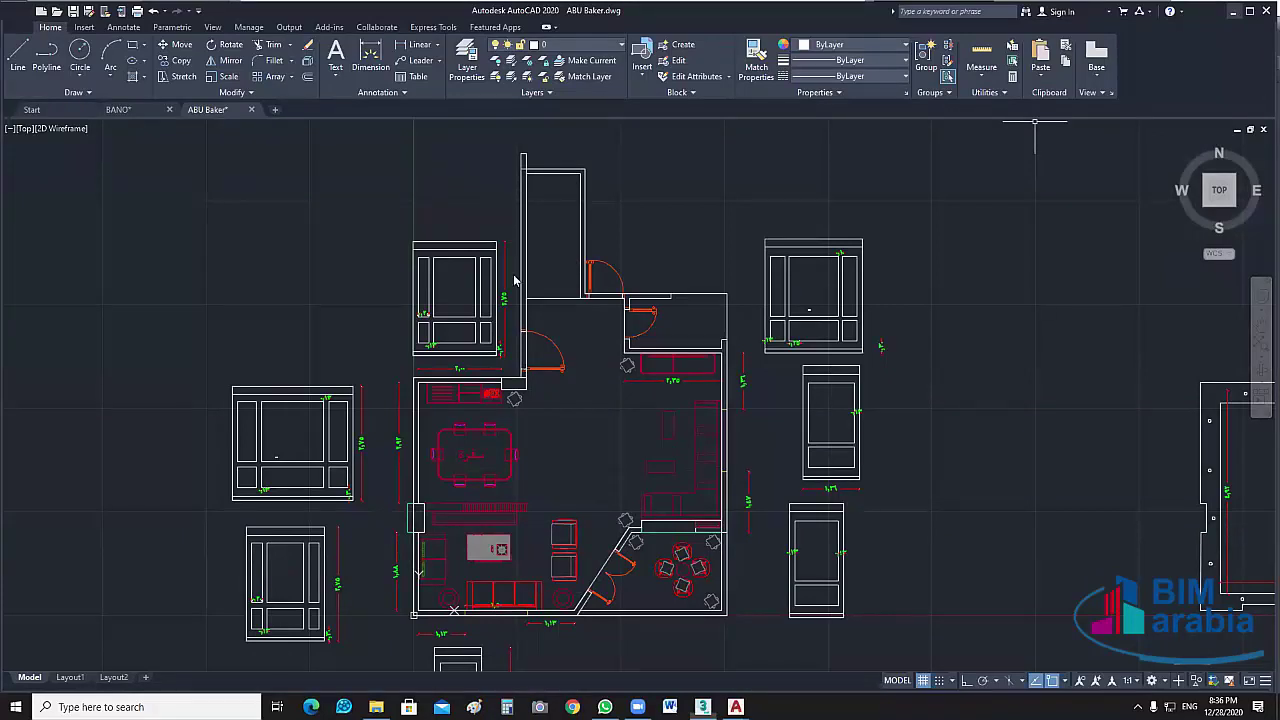
pyautogui.hotkey('alt', 'Tab')
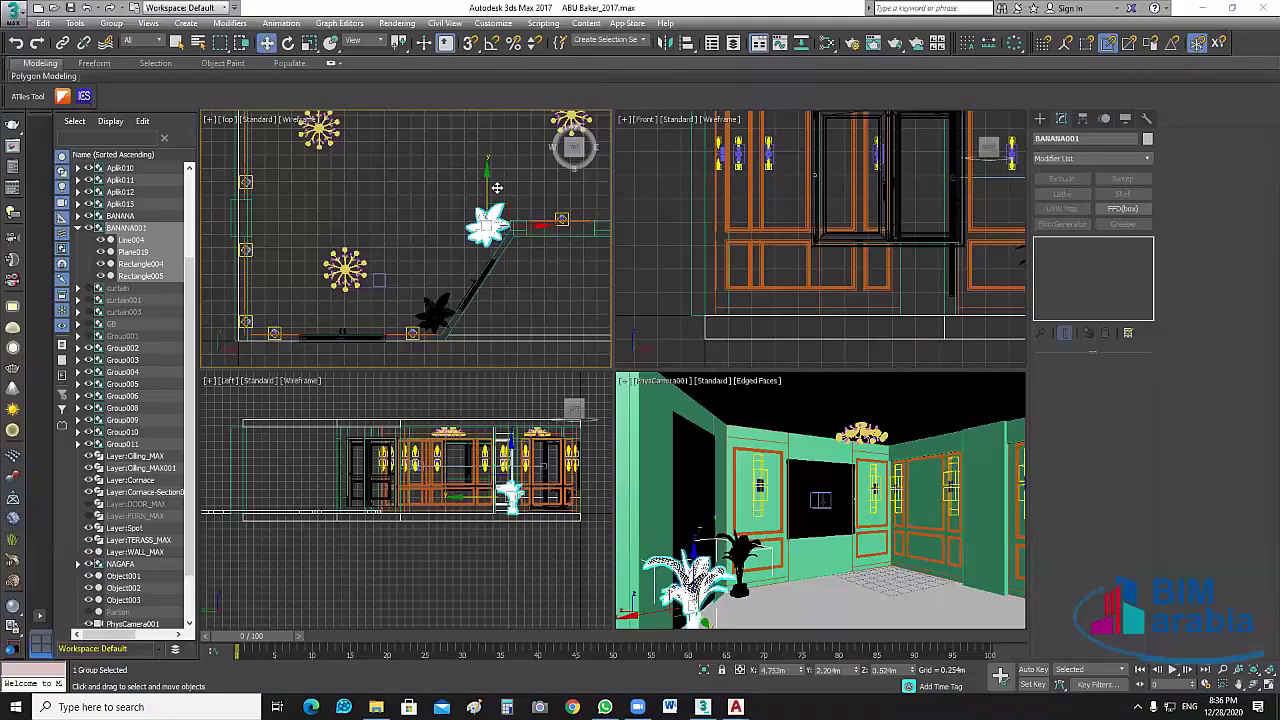
pyautogui.scroll(-3, 497, 188)
pyautogui.keyDown('shift'); pyautogui.moveTo(497, 224); pyautogui.dragTo(496, 159); pyautogui.keyUp('shift')
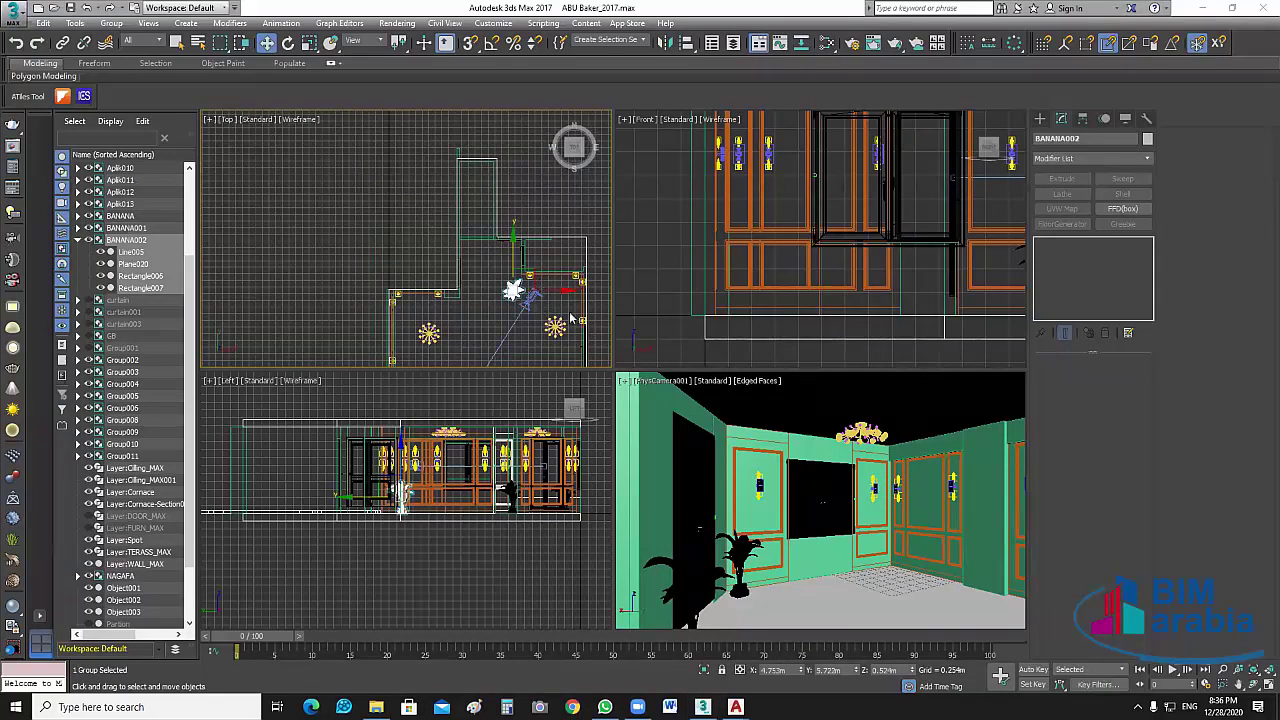
pyautogui.scroll(3, 503, 296)
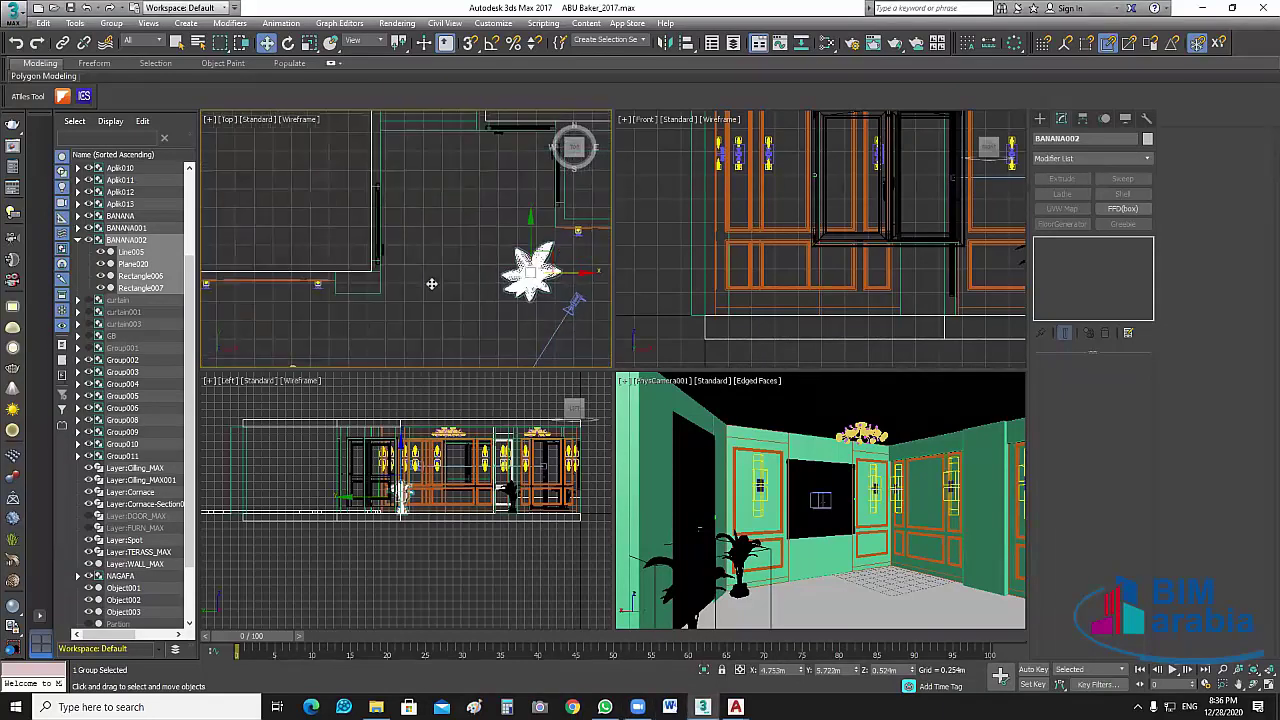
pyautogui.moveTo(498, 279); pyautogui.dragTo(368, 279)
pyautogui.moveTo(401, 238); pyautogui.dragTo(370, 322)
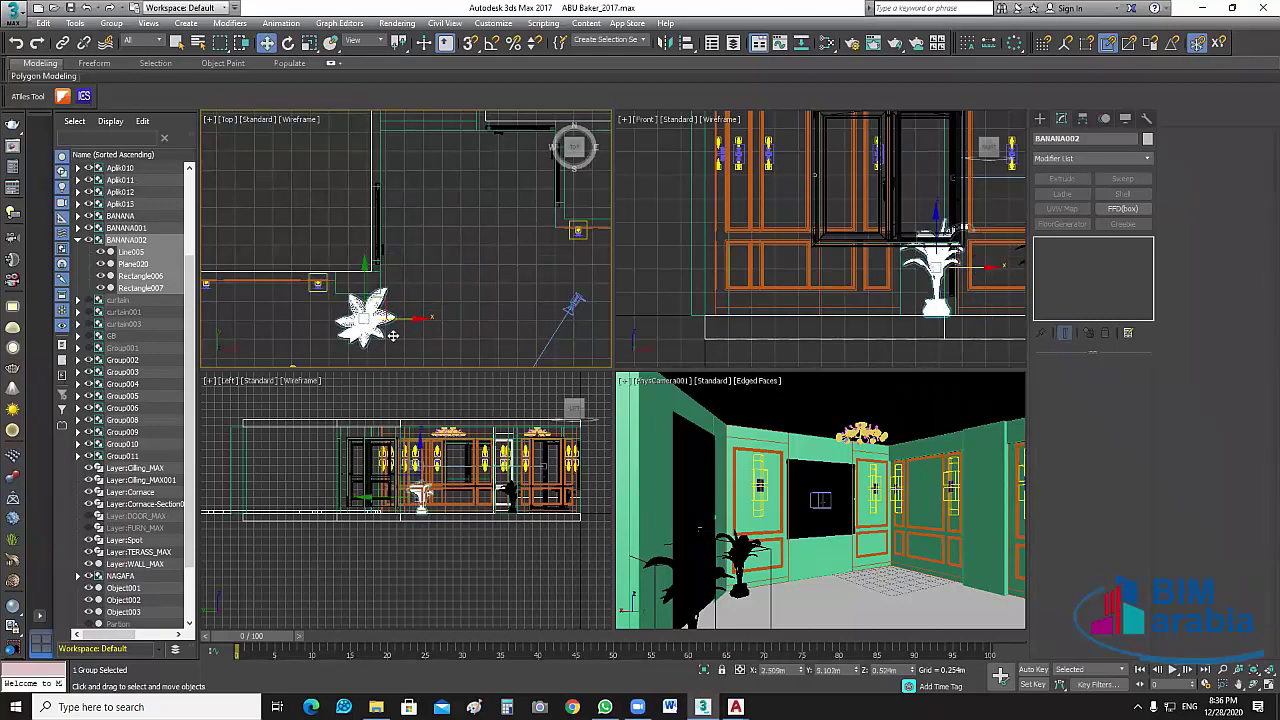
# Rotate the plant copy by the entrance column about Z to about -128° and shift it about 0.1 m in negative X.
pyautogui.scroll(2, 385, 336)
pyautogui.moveTo(443, 299); pyautogui.dragTo(469, 280, button='middle')
pyautogui.press('e')
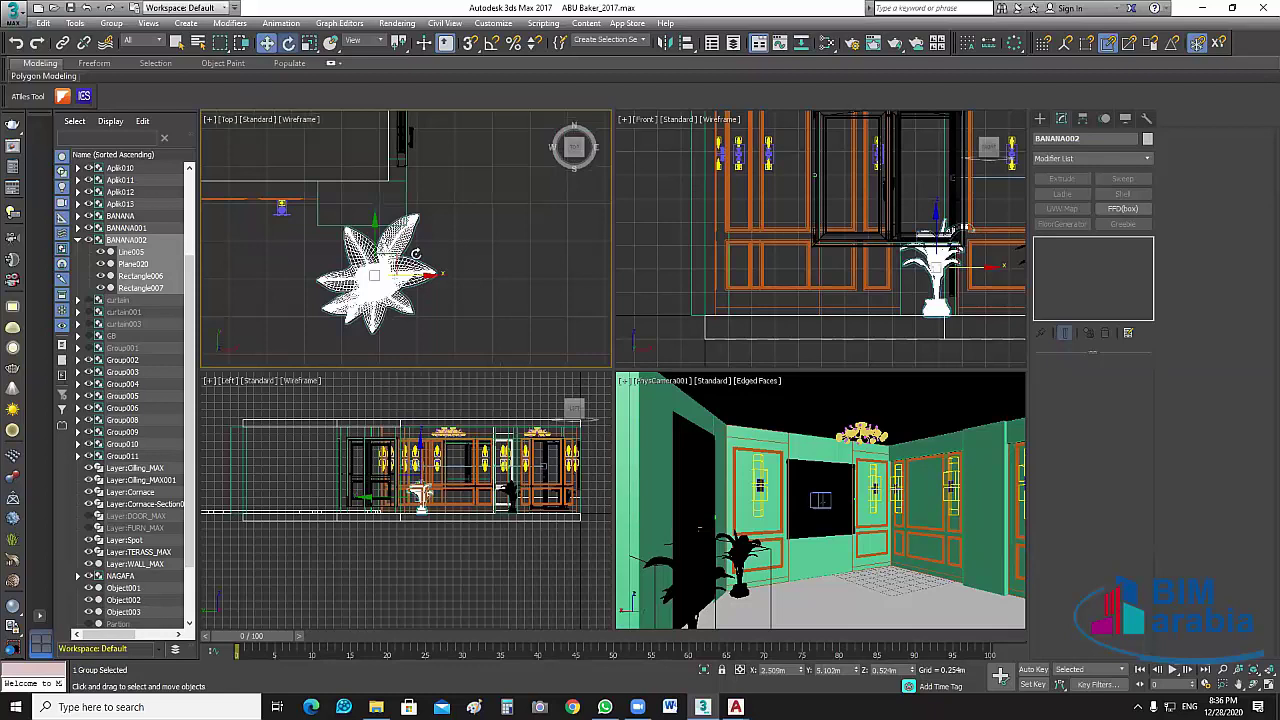
pyautogui.press('e')
pyautogui.moveTo(428, 272); pyautogui.dragTo(429, 328)
pyautogui.click(266, 42)
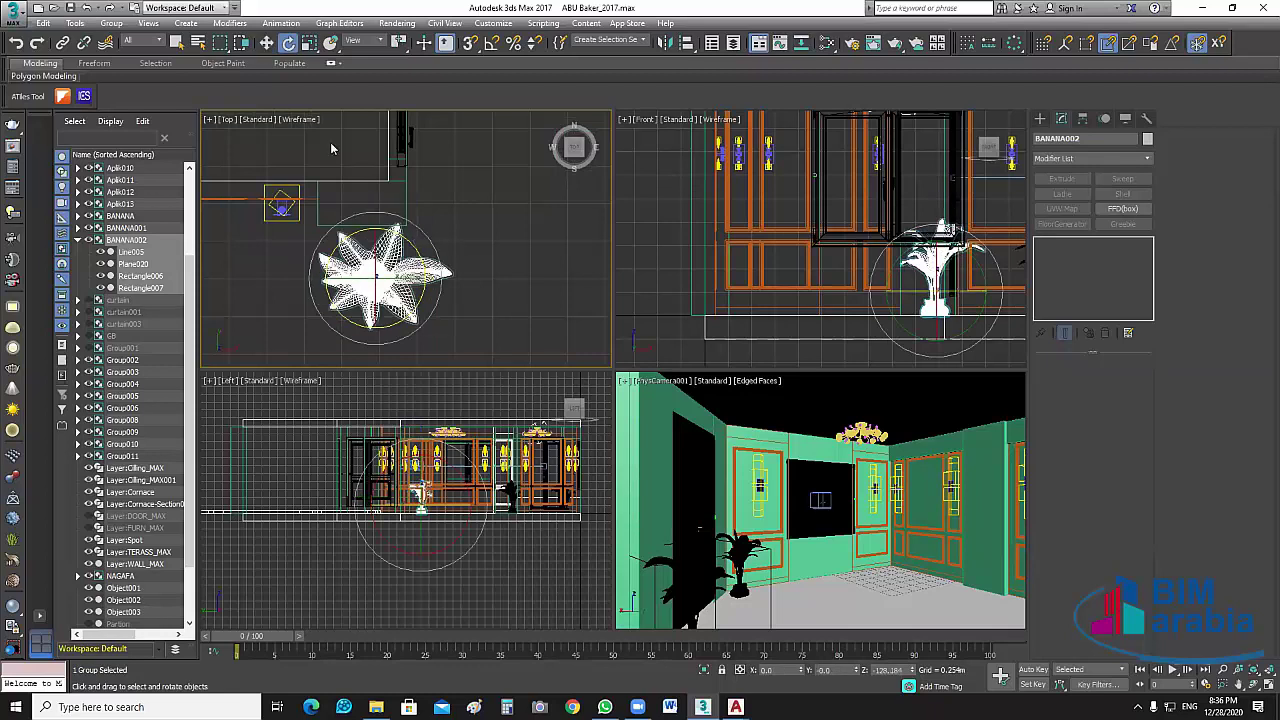
pyautogui.moveTo(428, 274); pyautogui.dragTo(415, 274)
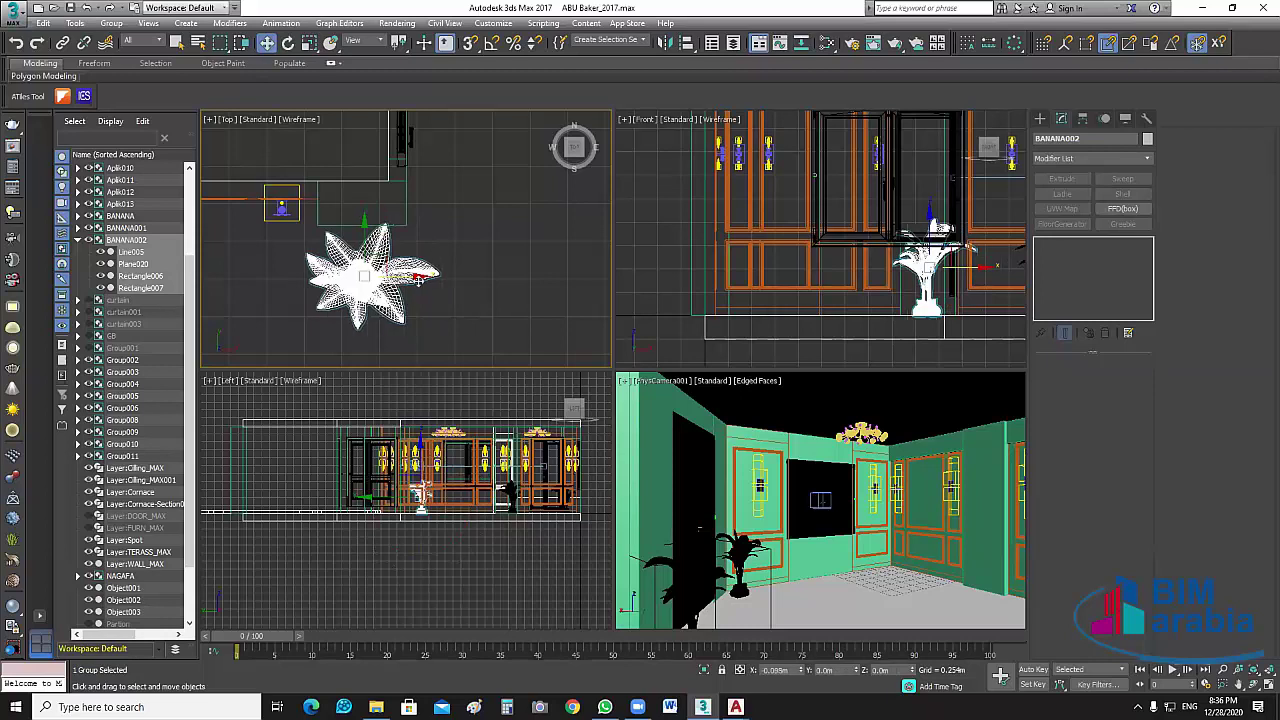
# Clone the entrance column's plant as an instance to about X 5.41 m and move the copy about 0.86 m in Y to the opposite wall corner.
pyautogui.click(572, 291)
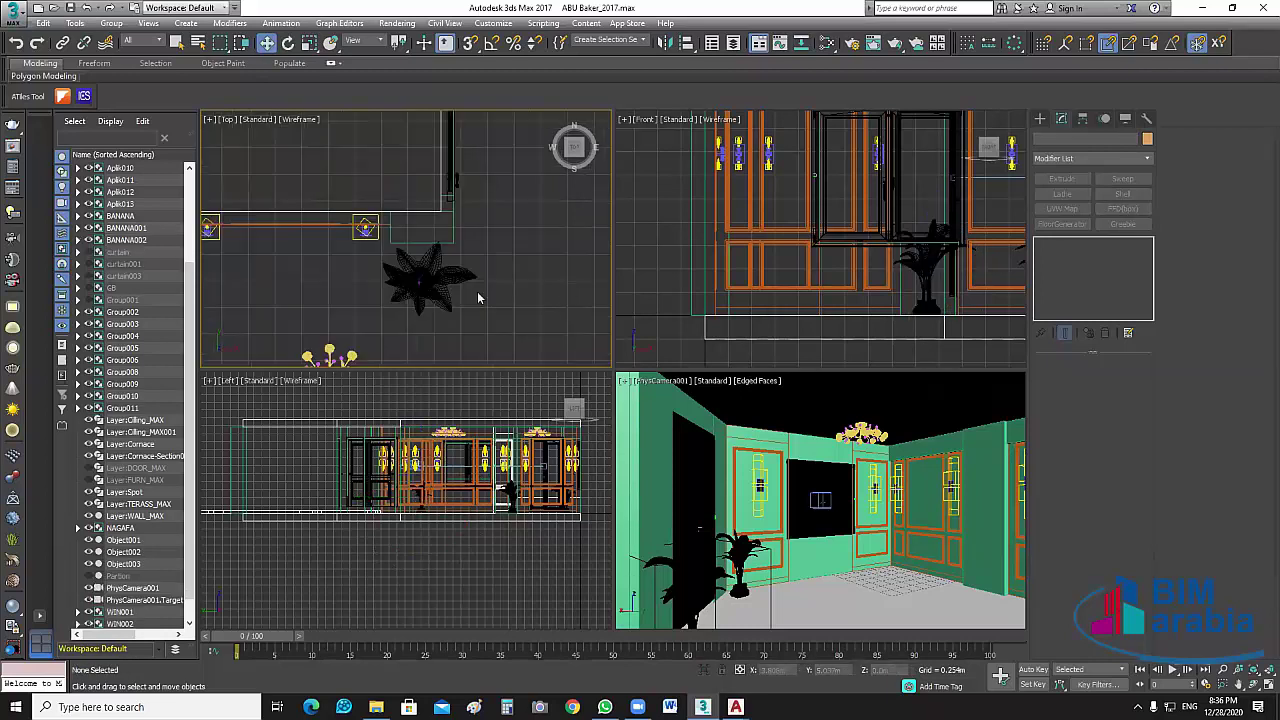
pyautogui.scroll(-2, 474, 297)
pyautogui.click(329, 297)
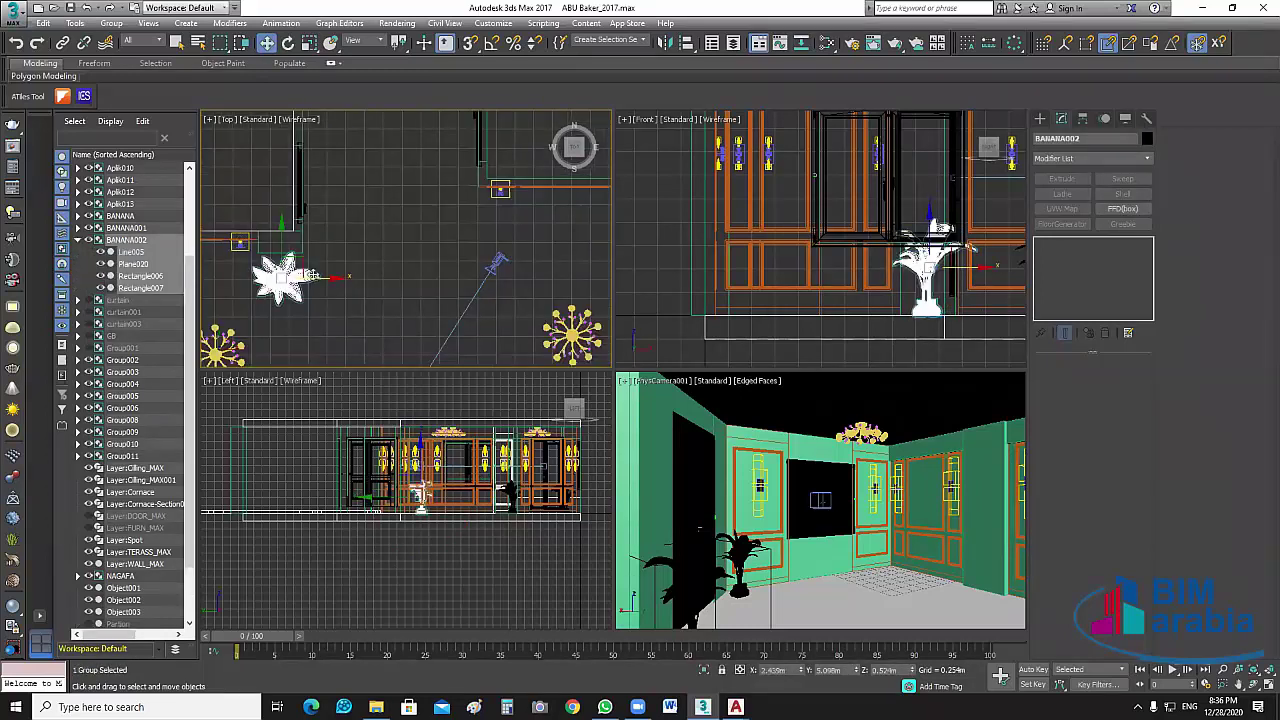
pyautogui.click(287, 276)
pyautogui.click(317, 303)
pyautogui.click(383, 303)
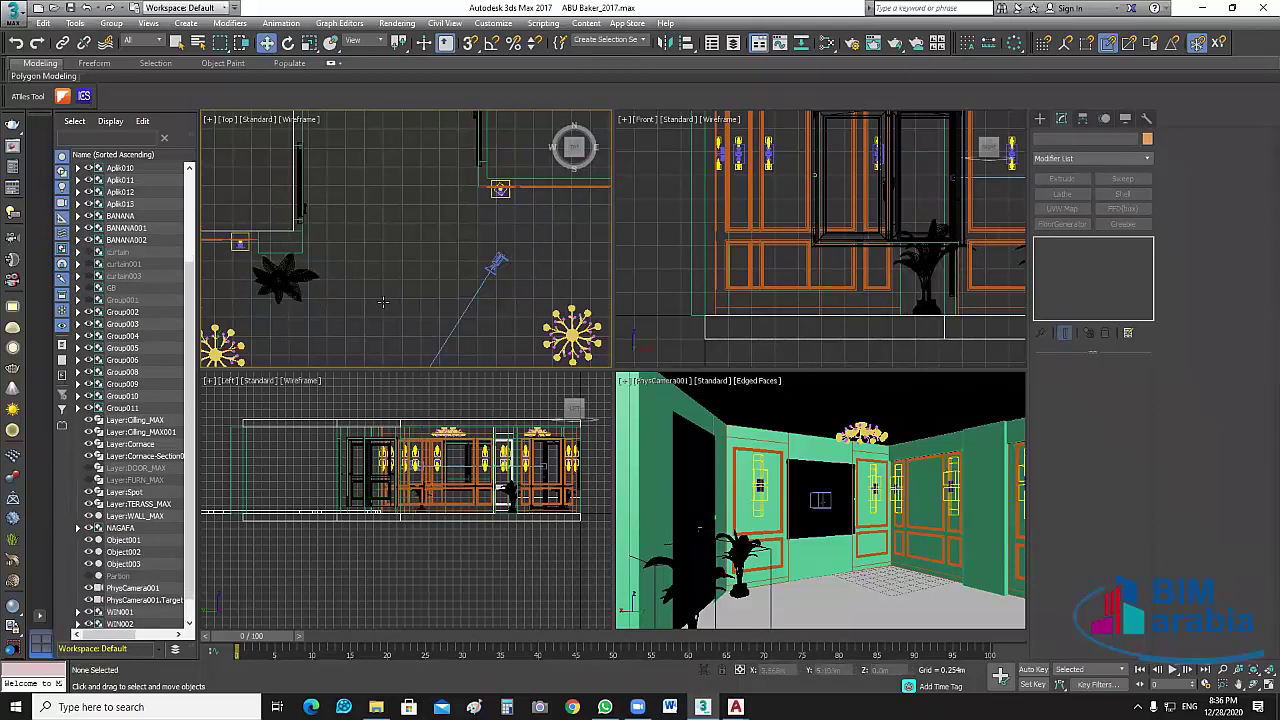
pyautogui.click(316, 282)
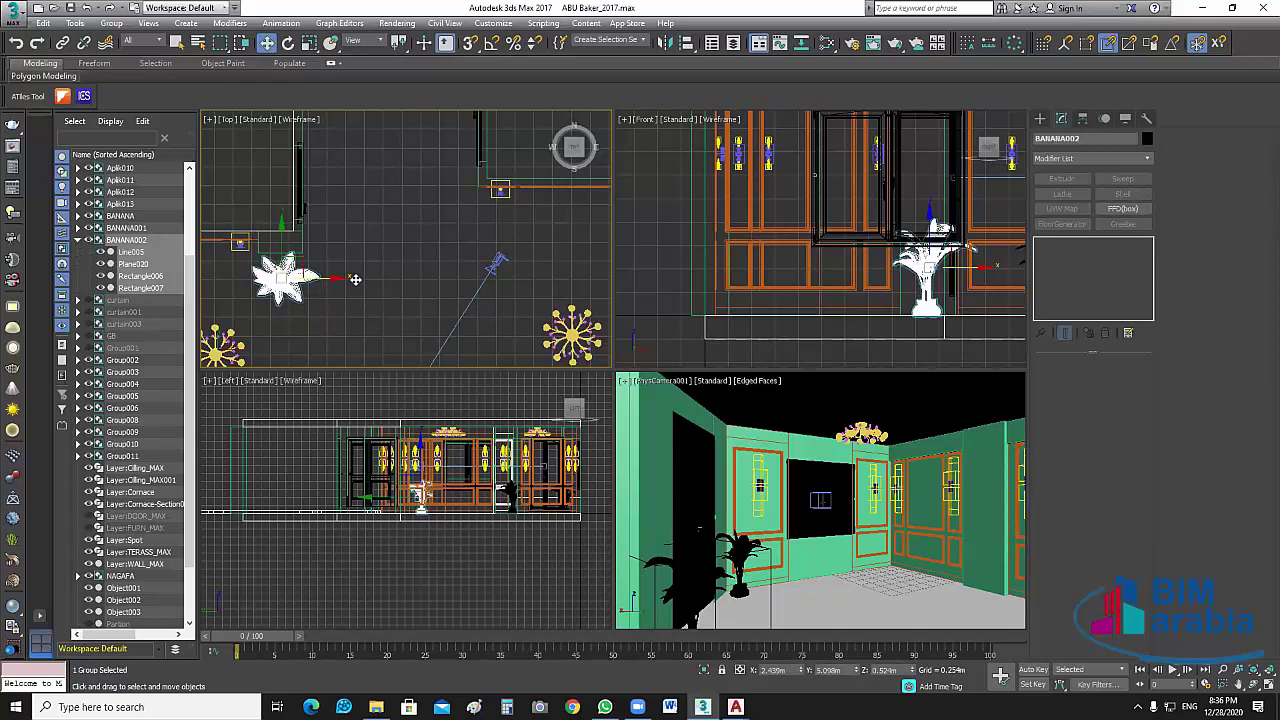
pyautogui.moveTo(355, 279)
pyautogui.keyDown('shift'); pyautogui.mouseDown()
pyautogui.moveTo(546, 261)
pyautogui.moveTo(532, 265)
pyautogui.mouseUp(); pyautogui.keyUp('shift')
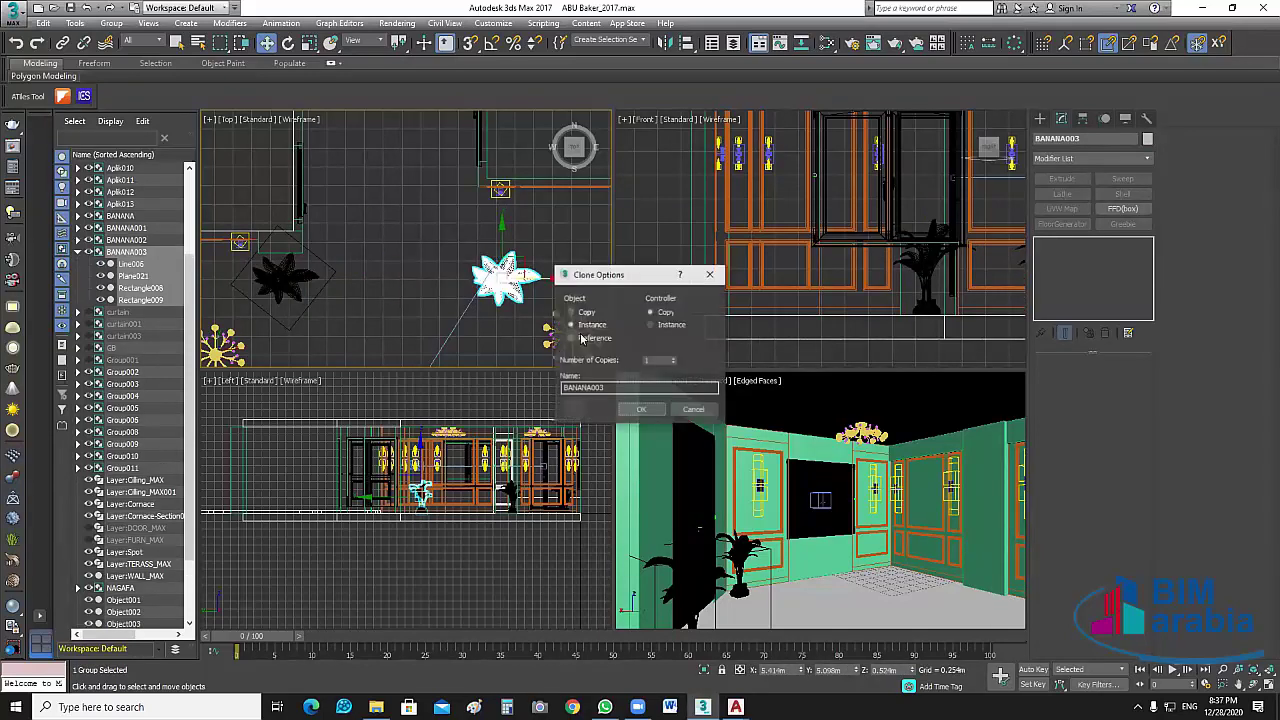
pyautogui.press('Return')
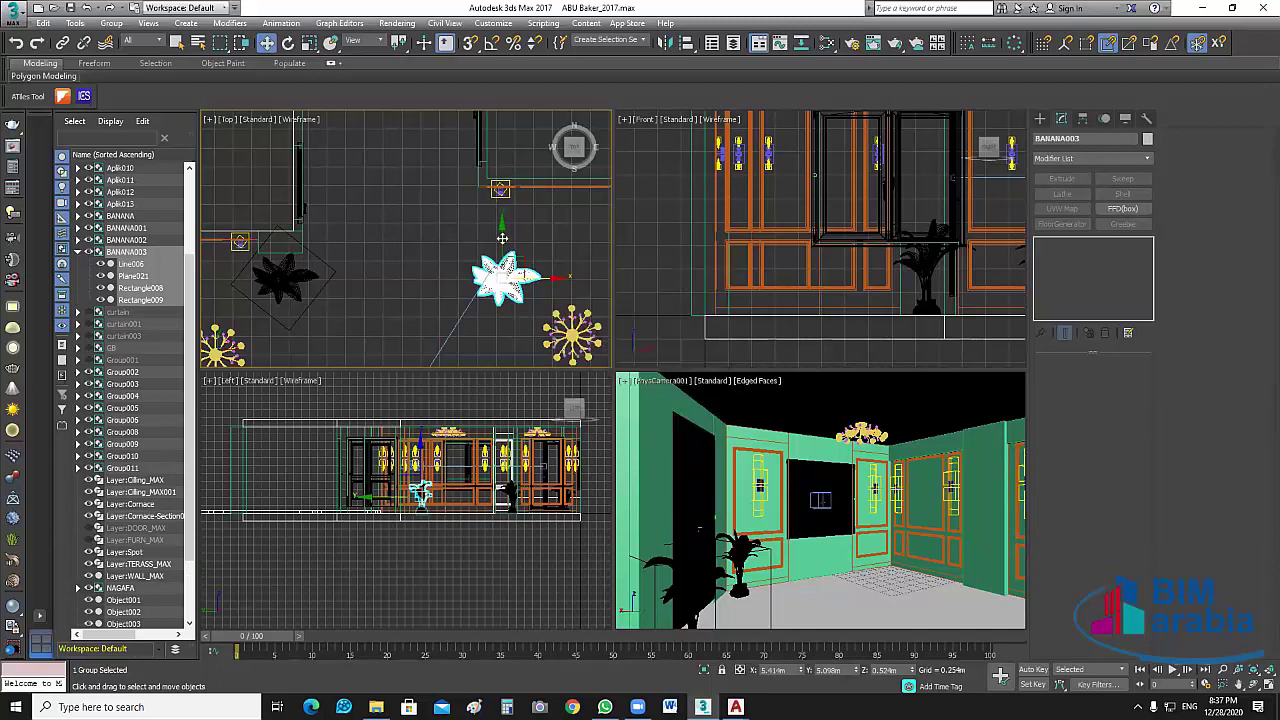
pyautogui.moveTo(502, 238); pyautogui.dragTo(497, 187)
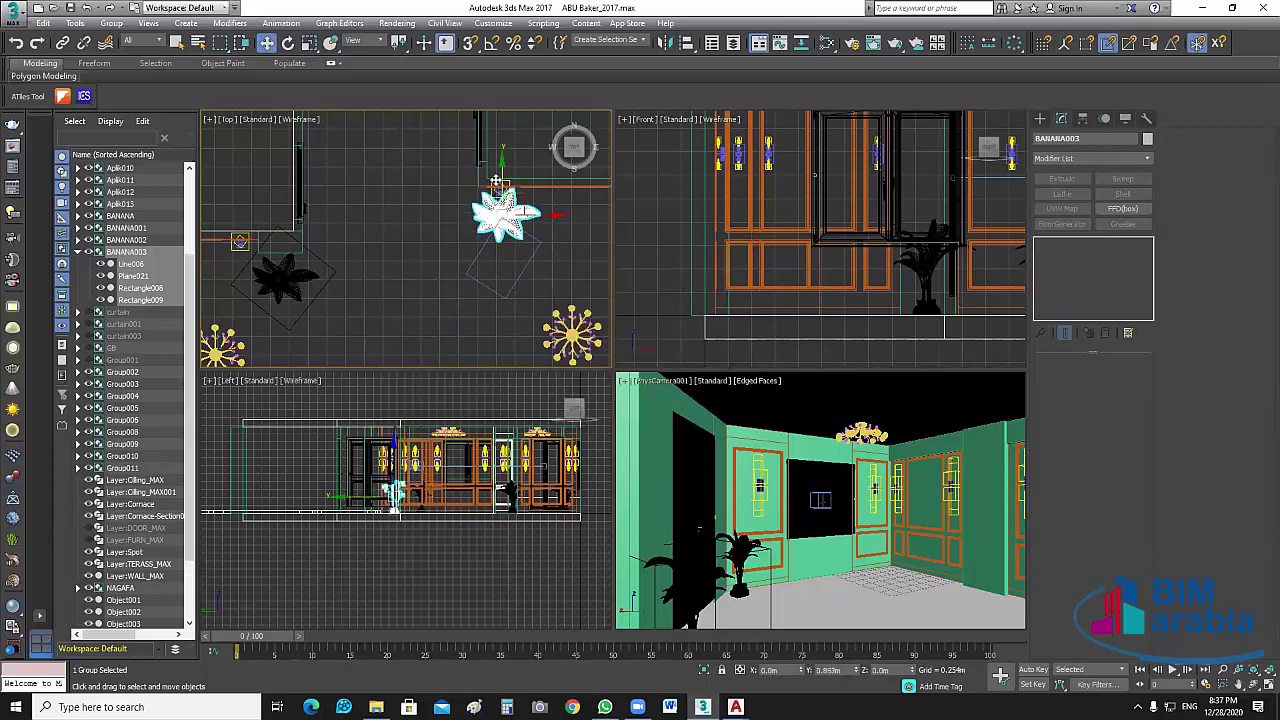
# Select the floor slab in the camera view and show the whole building from above in a maximized perspective view.
pyautogui.click(898, 469)
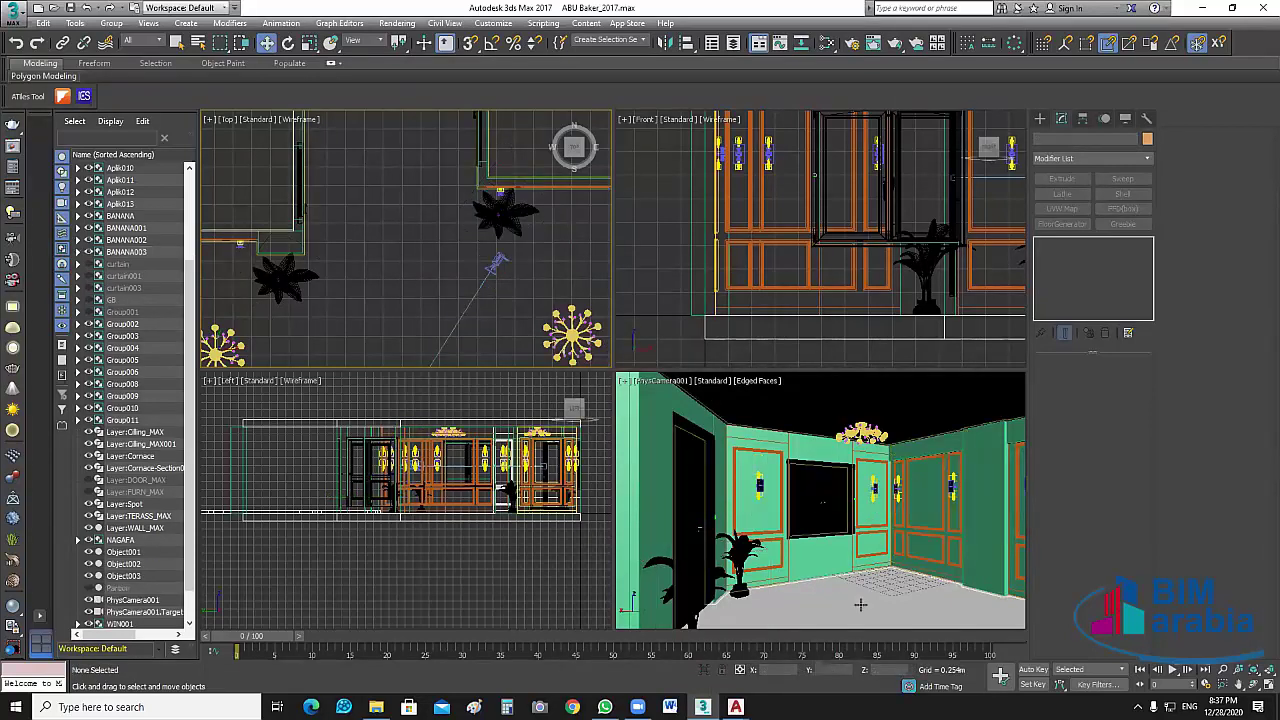
pyautogui.click(916, 610)
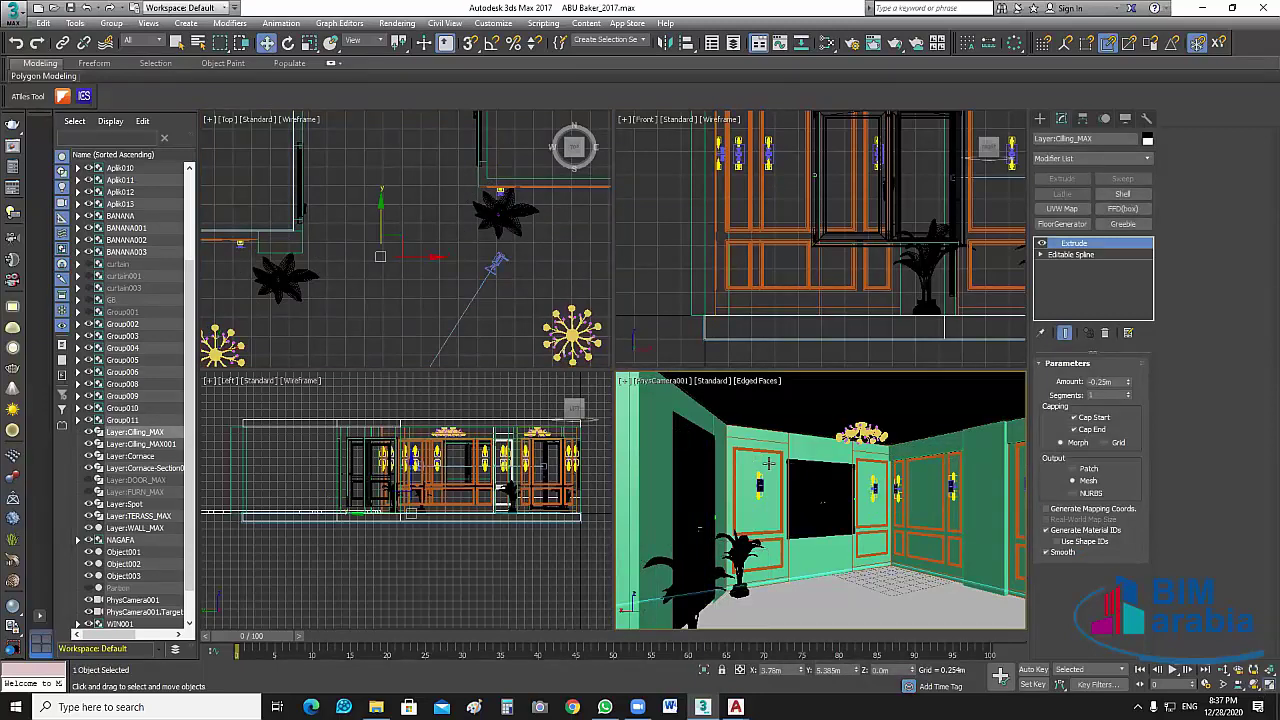
pyautogui.hotkey('alt', 'w')
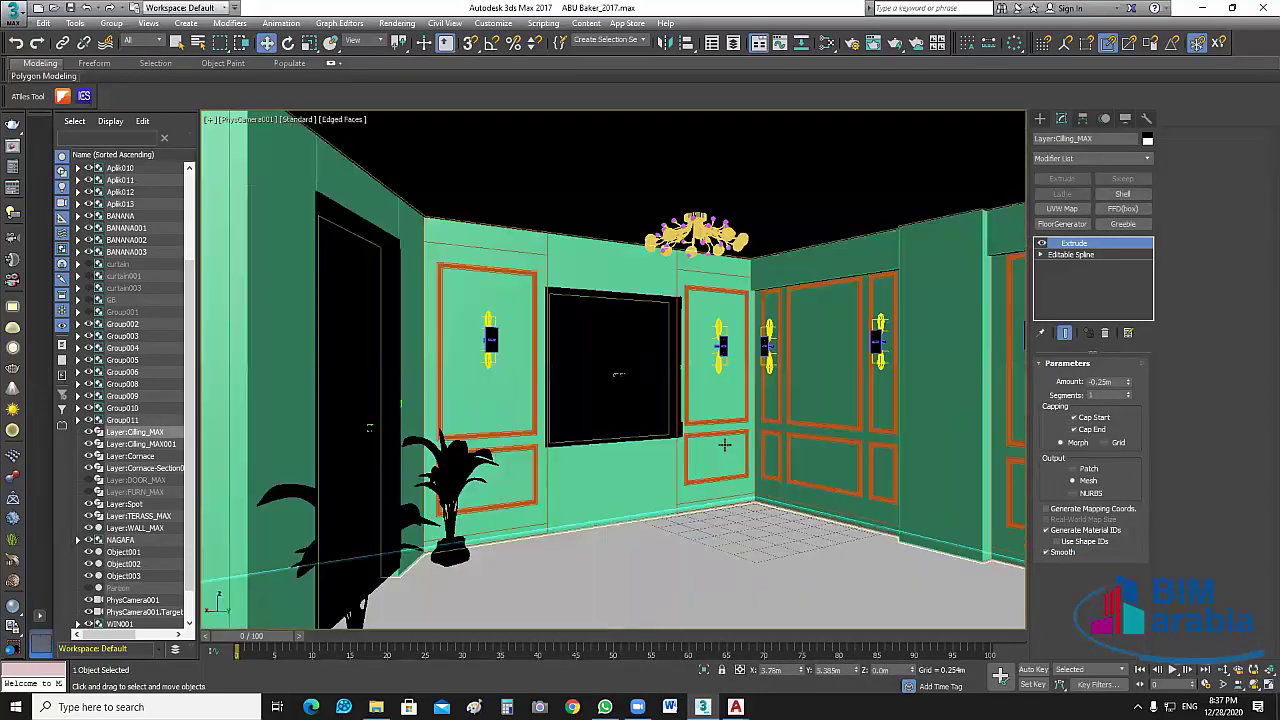
pyautogui.press('p')
pyautogui.click(1261, 672)
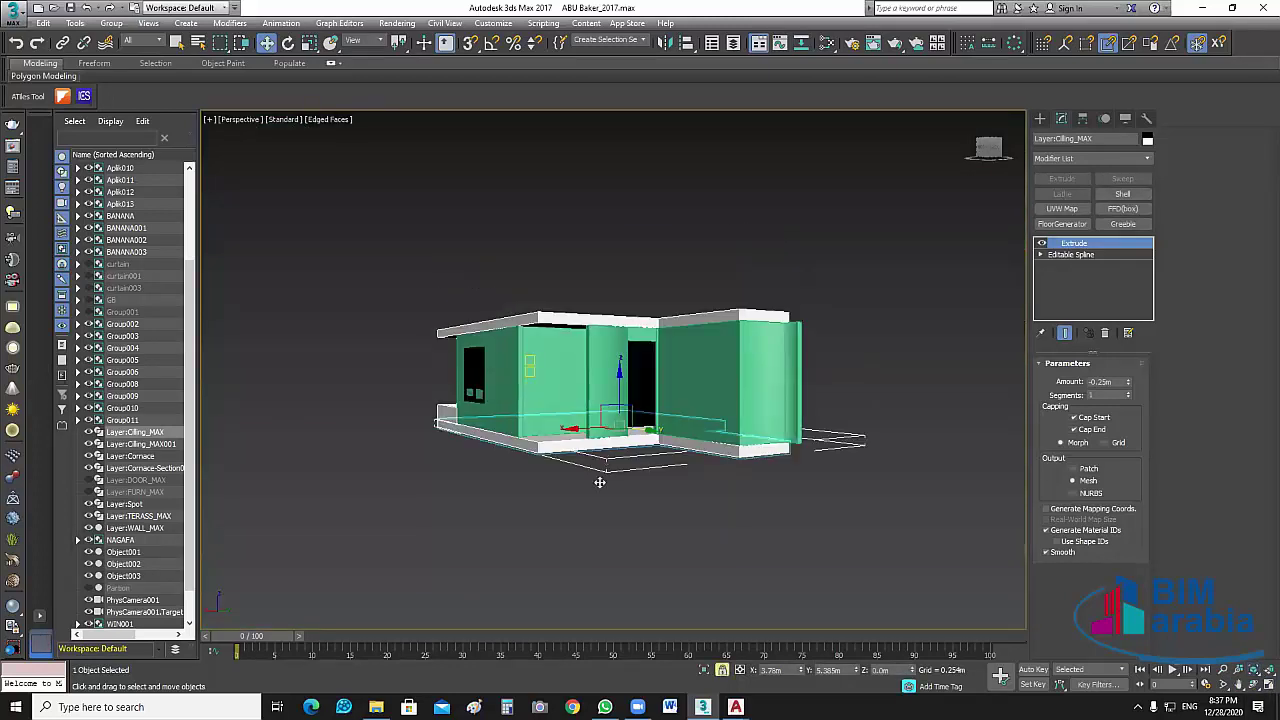
pyautogui.keyDown('alt'); pyautogui.moveTo(599, 482); pyautogui.dragTo(935, 499, button='middle'); pyautogui.keyUp('alt')
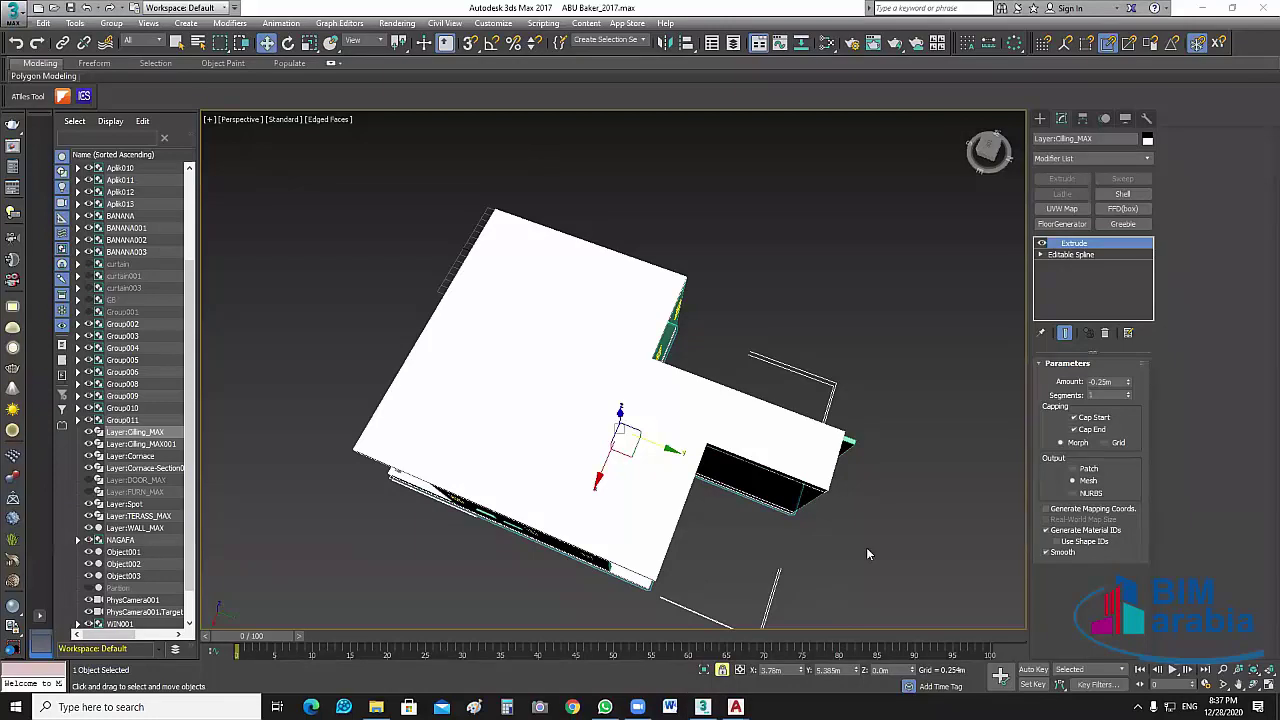
# Switch to the AutoCAD furniture plan, examine the plant symbols near the sofa and terrace wall, and return to 3ds Max.
pyautogui.hotkey('alt', 'Tab')
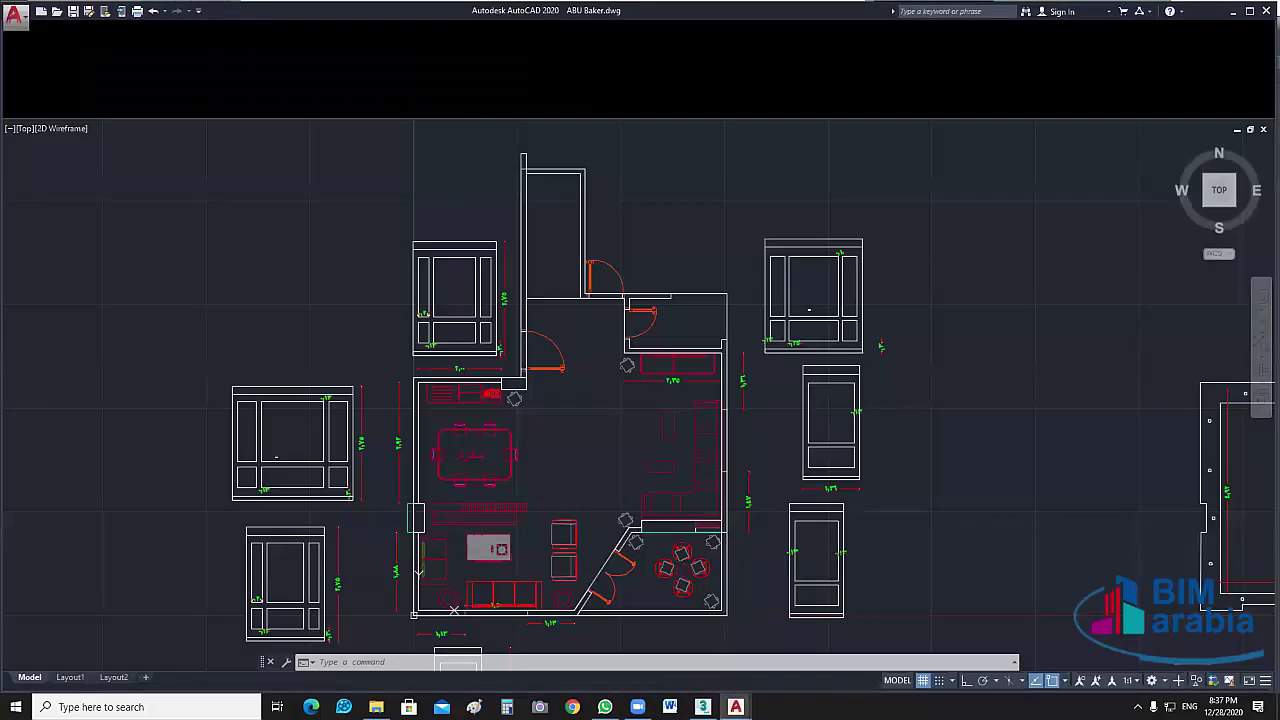
pyautogui.scroll(2, 624, 520)
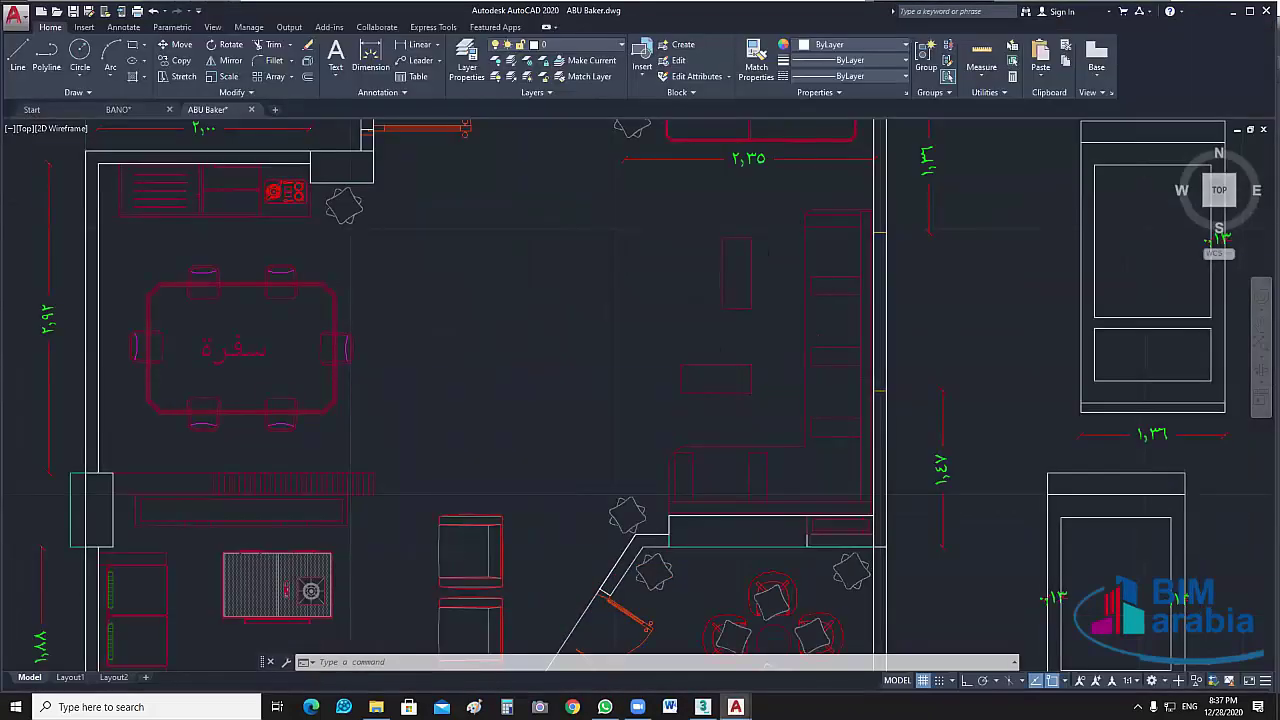
pyautogui.scroll(4, 624, 524)
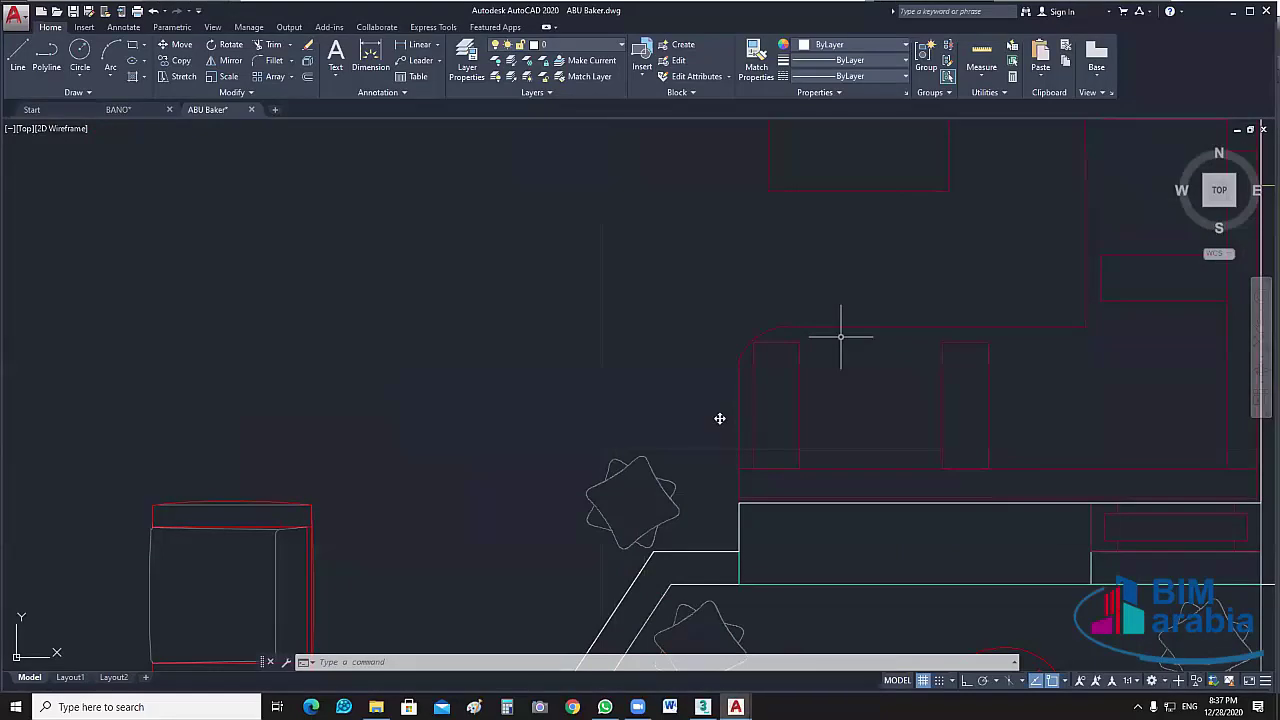
pyautogui.hotkey('alt', 'Tab')
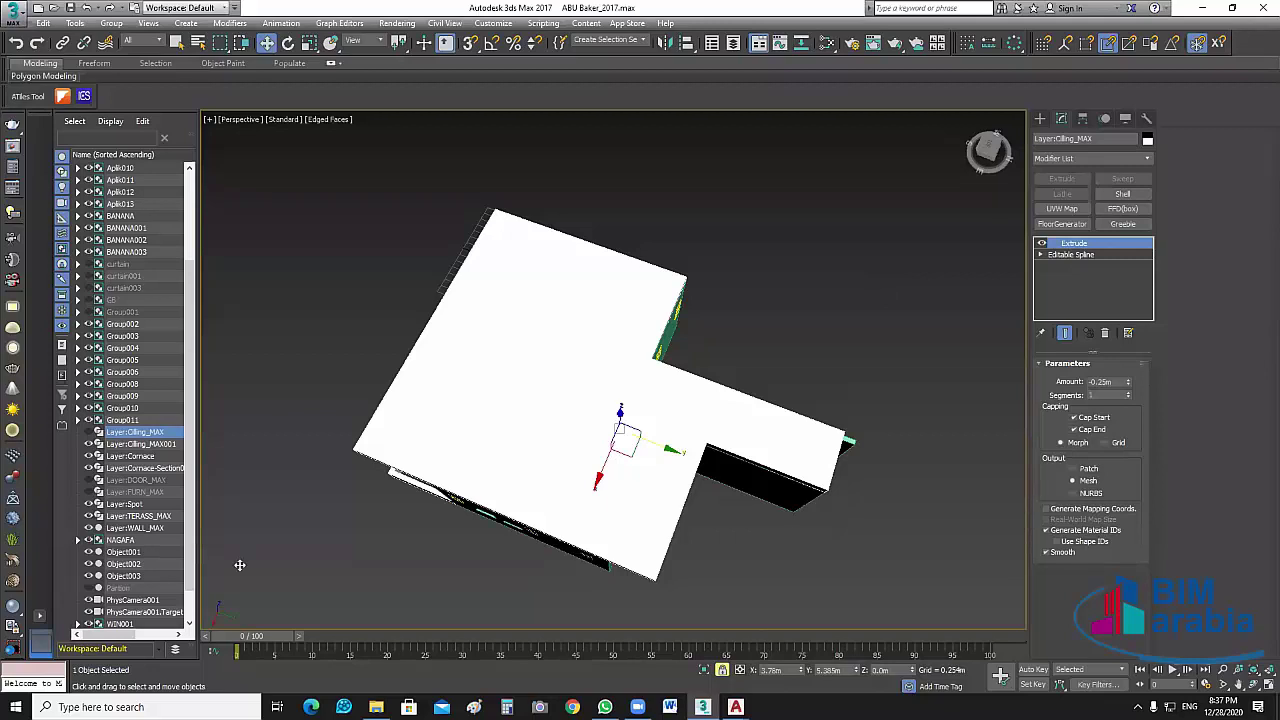
# Save the scene and hide the ceiling slab Layer:Ciling_MAX001 to open the room from above.
pyautogui.click(69, 7)
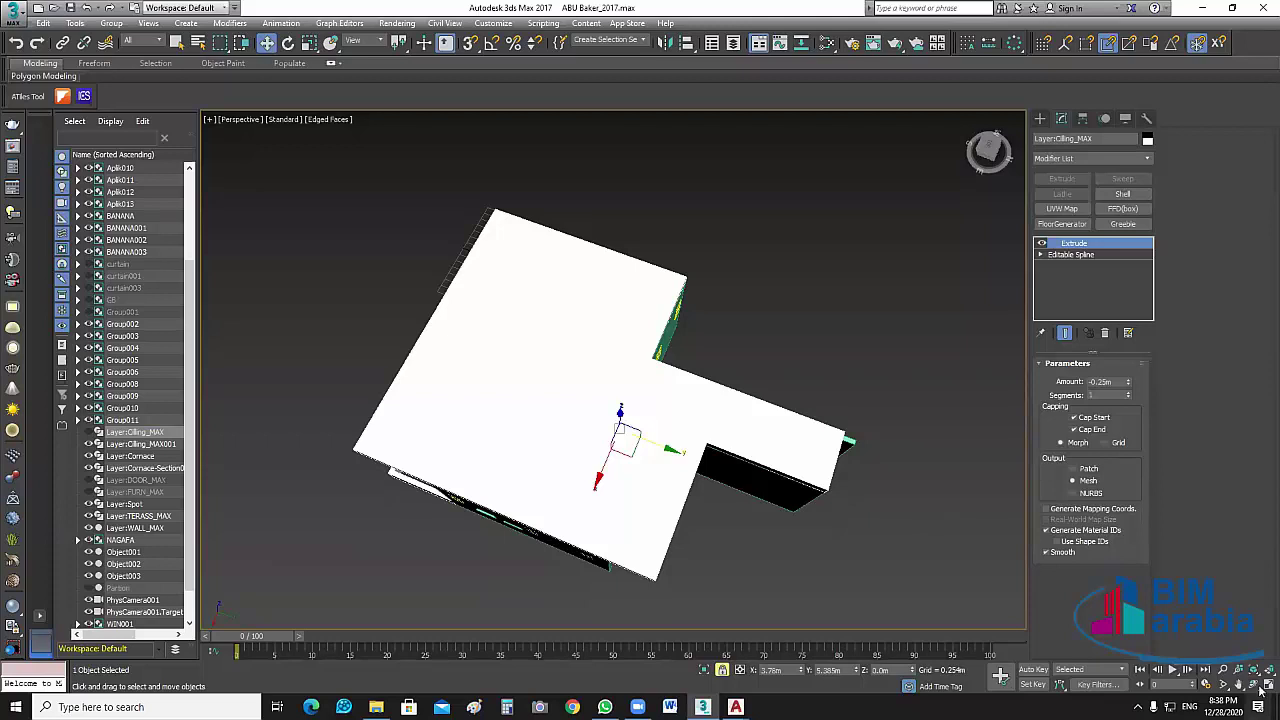
pyautogui.hotkey('alt', 'w')
pyautogui.click(492, 256)
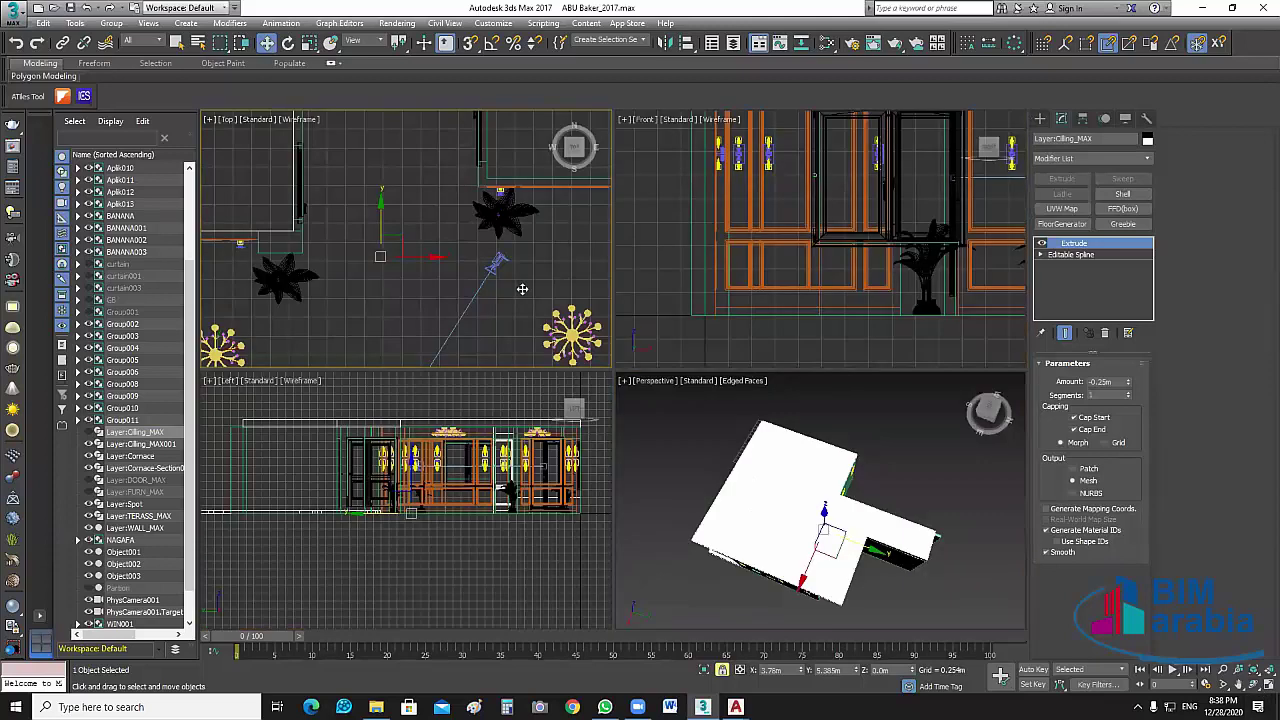
pyautogui.scroll(-5, 522, 289)
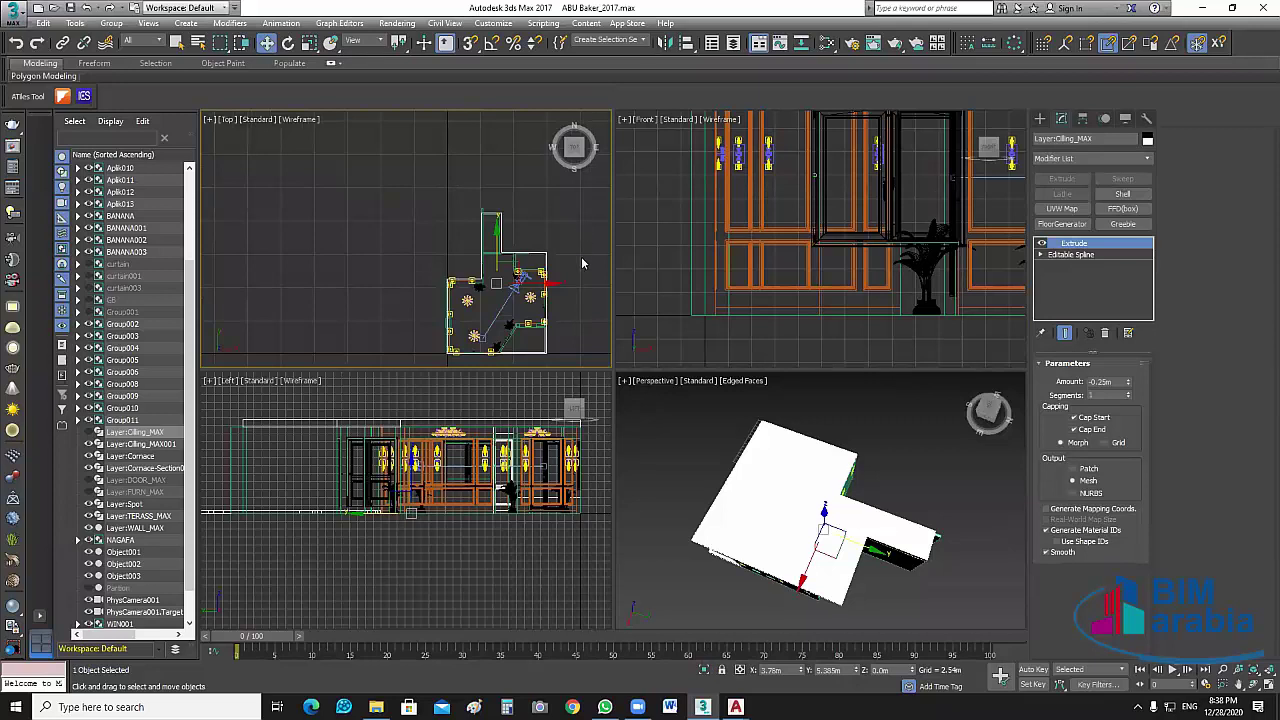
pyautogui.click(541, 258)
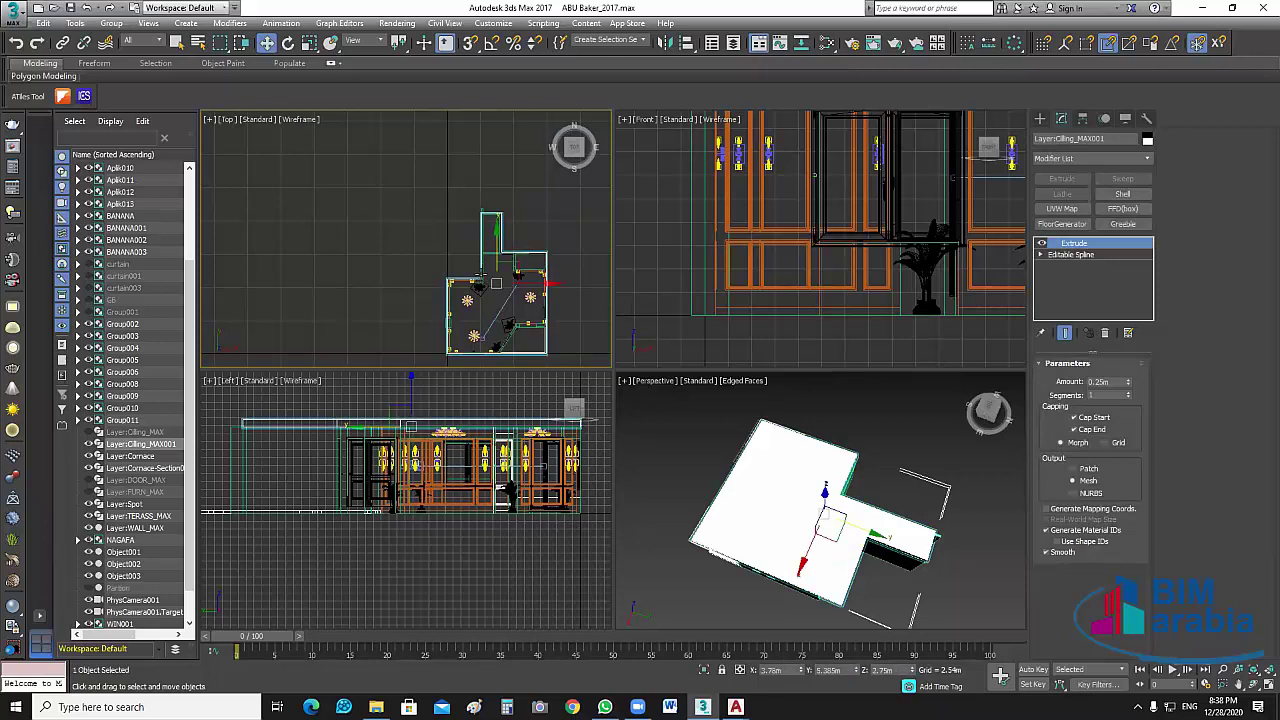
pyautogui.hotkey('alt', 'h')
pyautogui.rightClick(705, 460)
pyautogui.click(923, 590)
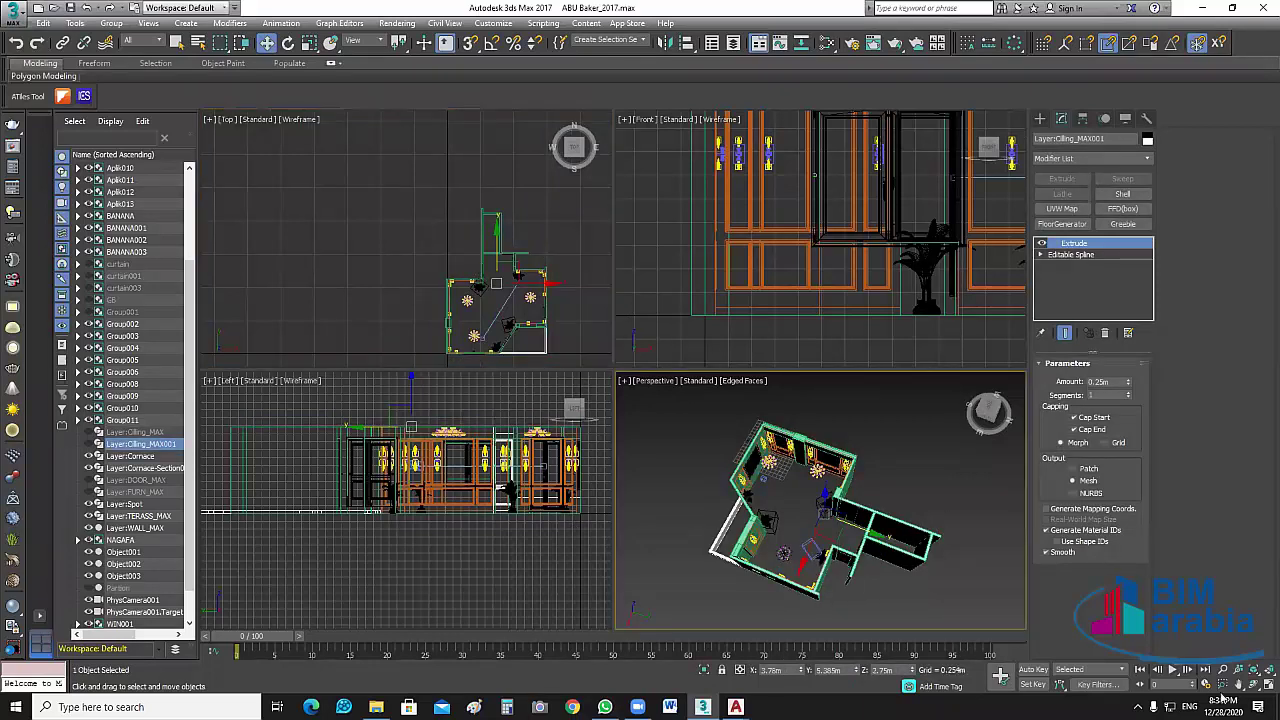
# Inspect the roofless room and its plants from several sides in the maximized perspective view, and restore the window to half-screen beside the Model folder.
pyautogui.click(1266, 686)
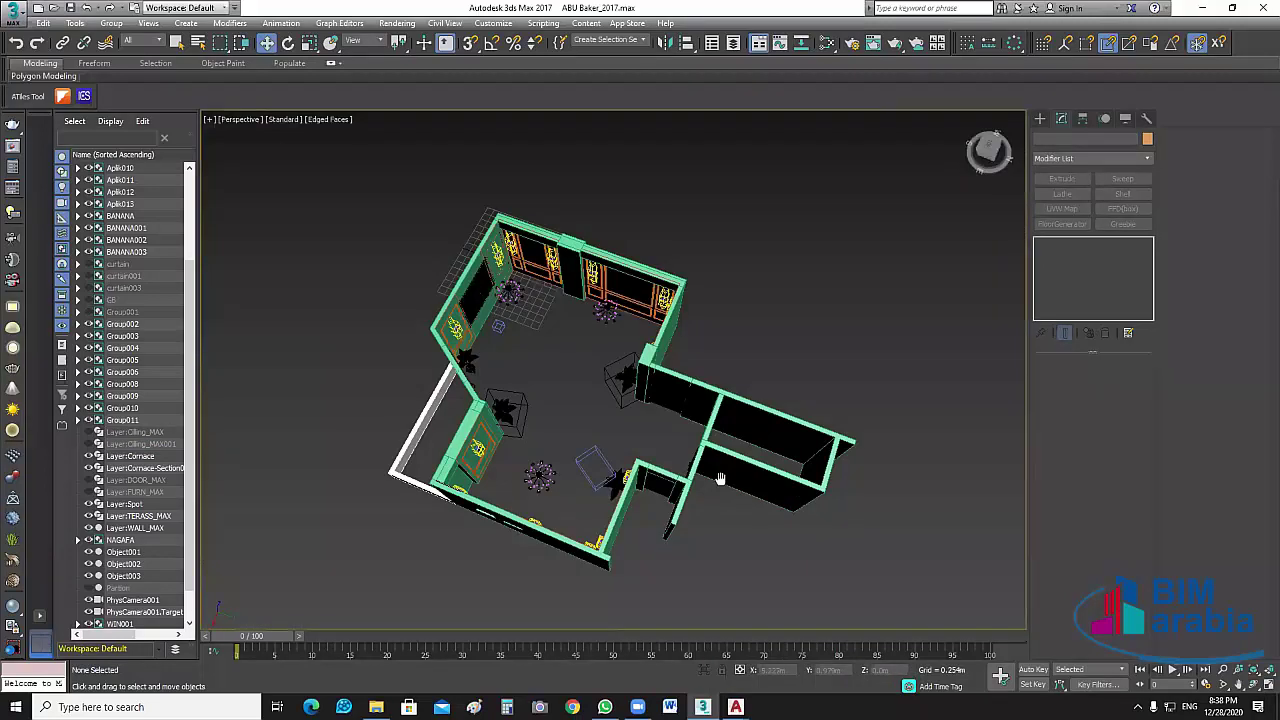
pyautogui.moveTo(720, 479); pyautogui.dragTo(707, 423, button='middle')
pyautogui.hotkey('shift', 'z')
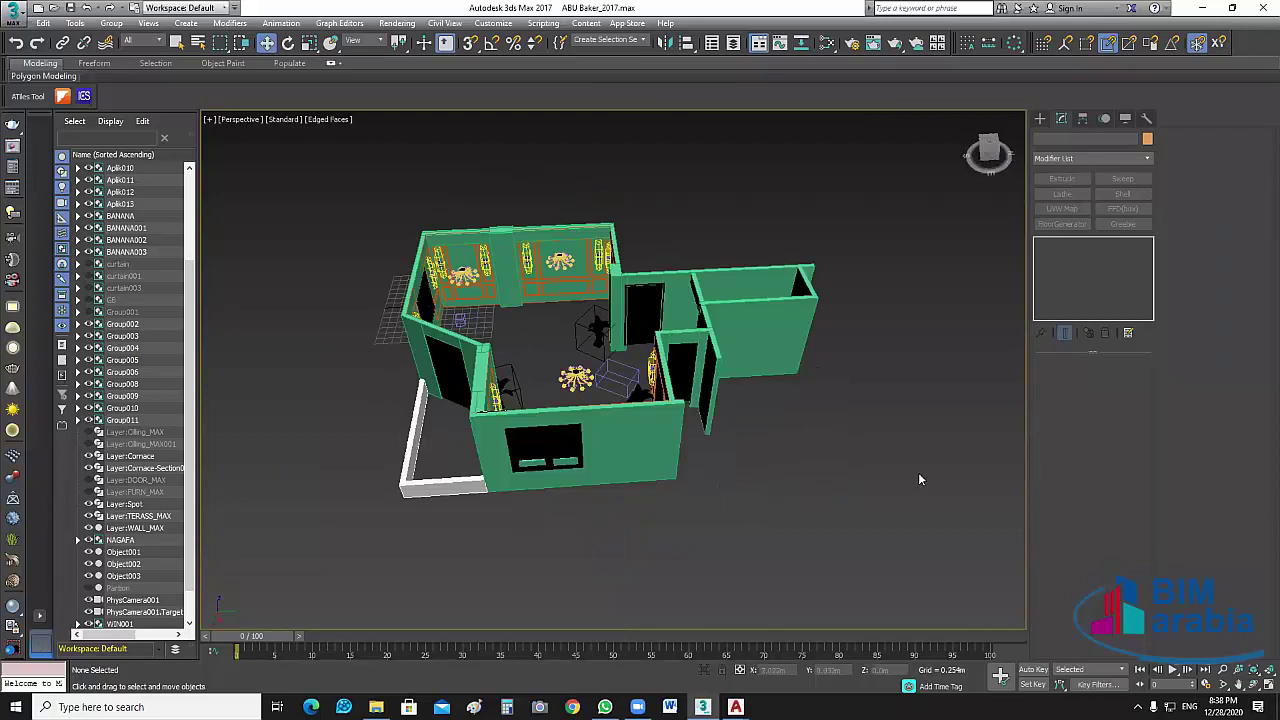
pyautogui.hotkey('shift', 'z')
pyautogui.hotkey('shift', 'z')
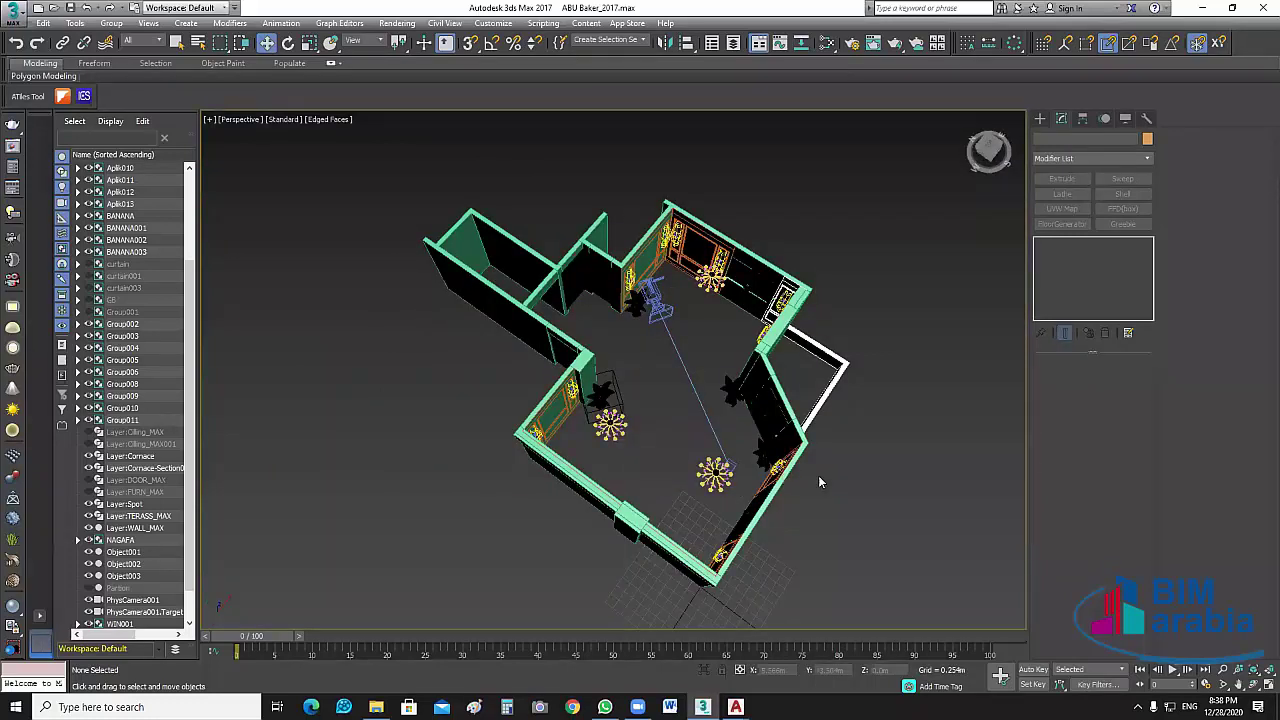
pyautogui.hotkey('shift', 'z')
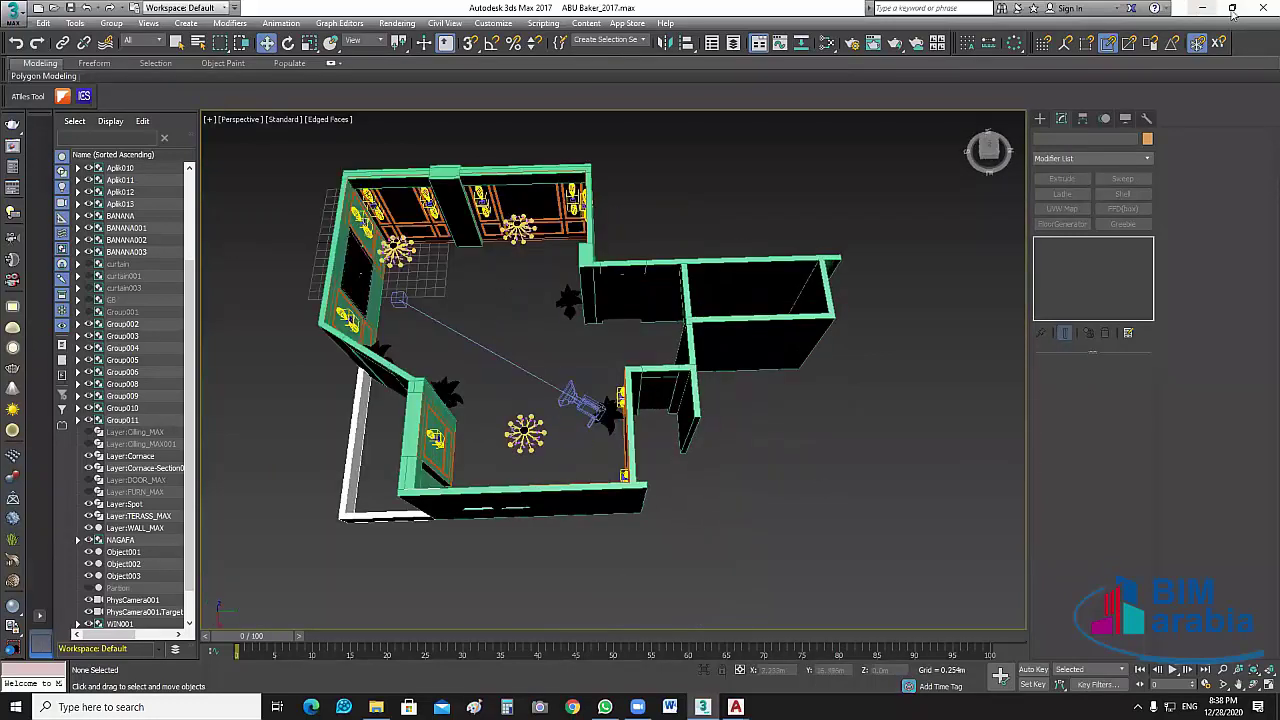
pyautogui.hotkey('shift', 'z')
pyautogui.press('super+Down')
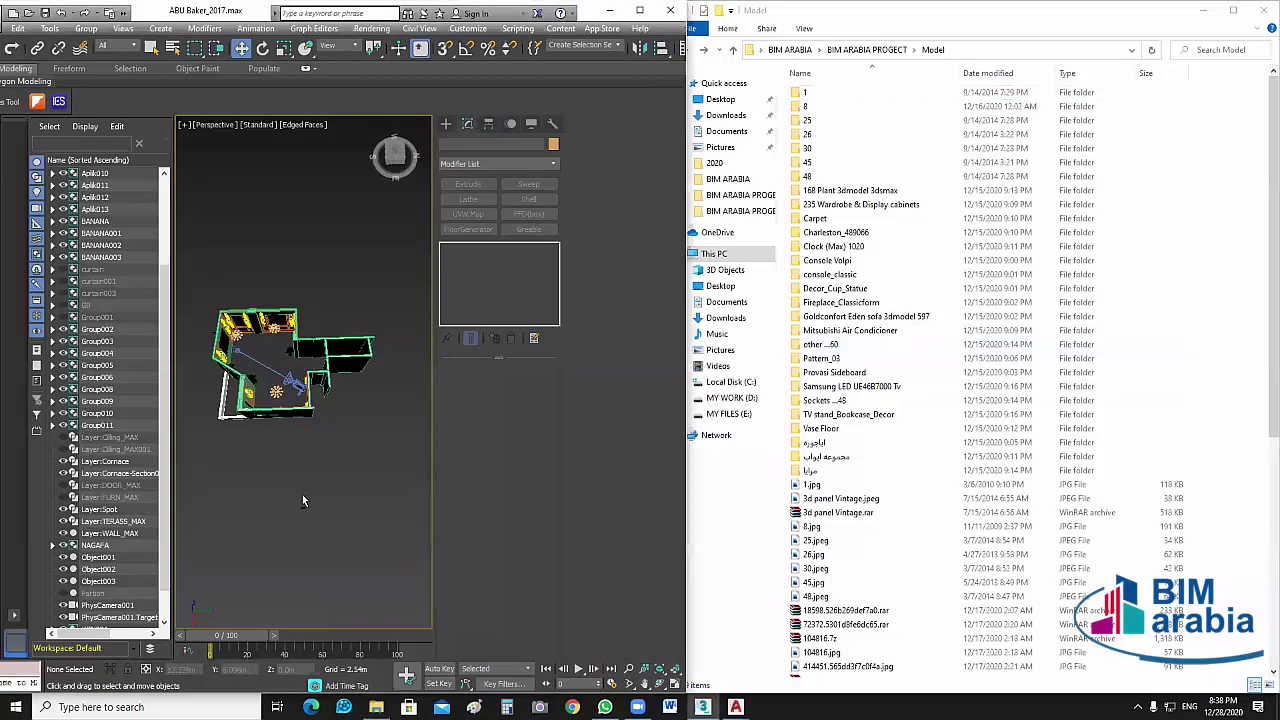
pyautogui.keyDown('alt'); pyautogui.moveTo(286, 477); pyautogui.dragTo(413, 563, button='middle'); pyautogui.keyUp('alt')
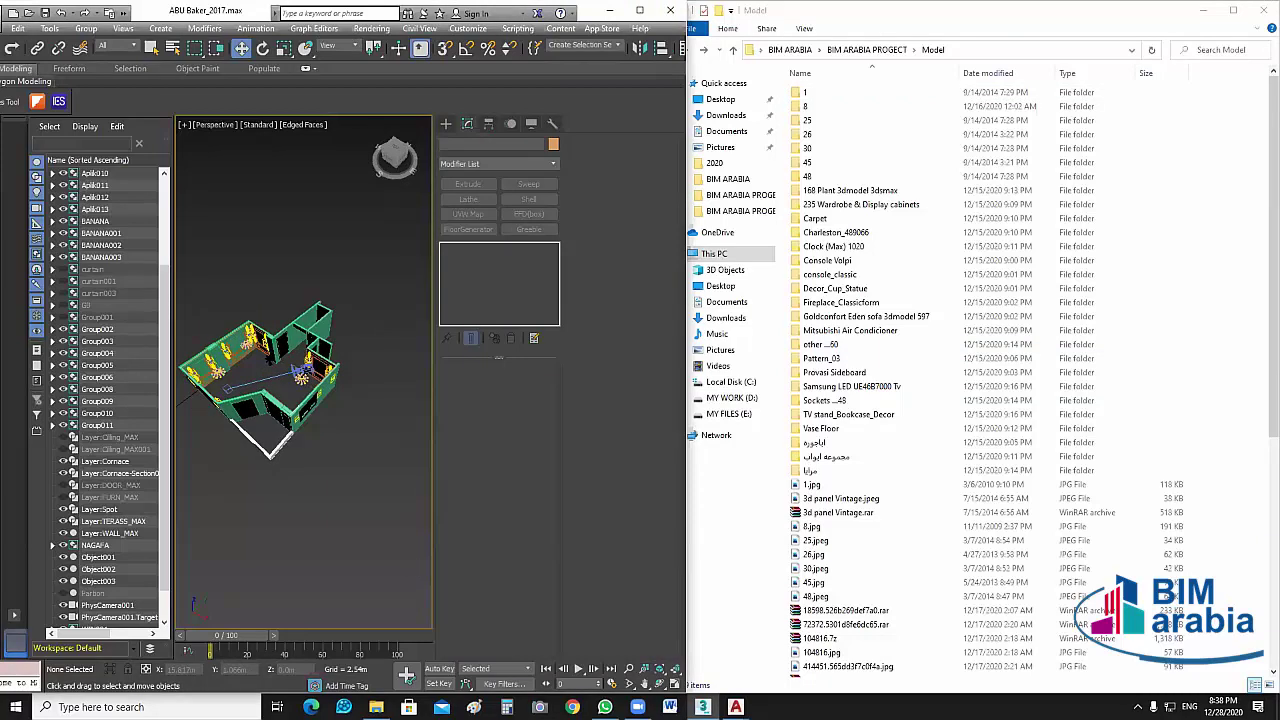
# Switch to the ABU Baker.dwg plan in AutoCAD and examine the furniture layout around the dining table, sofas and armchairs.
pyautogui.click(736, 707)
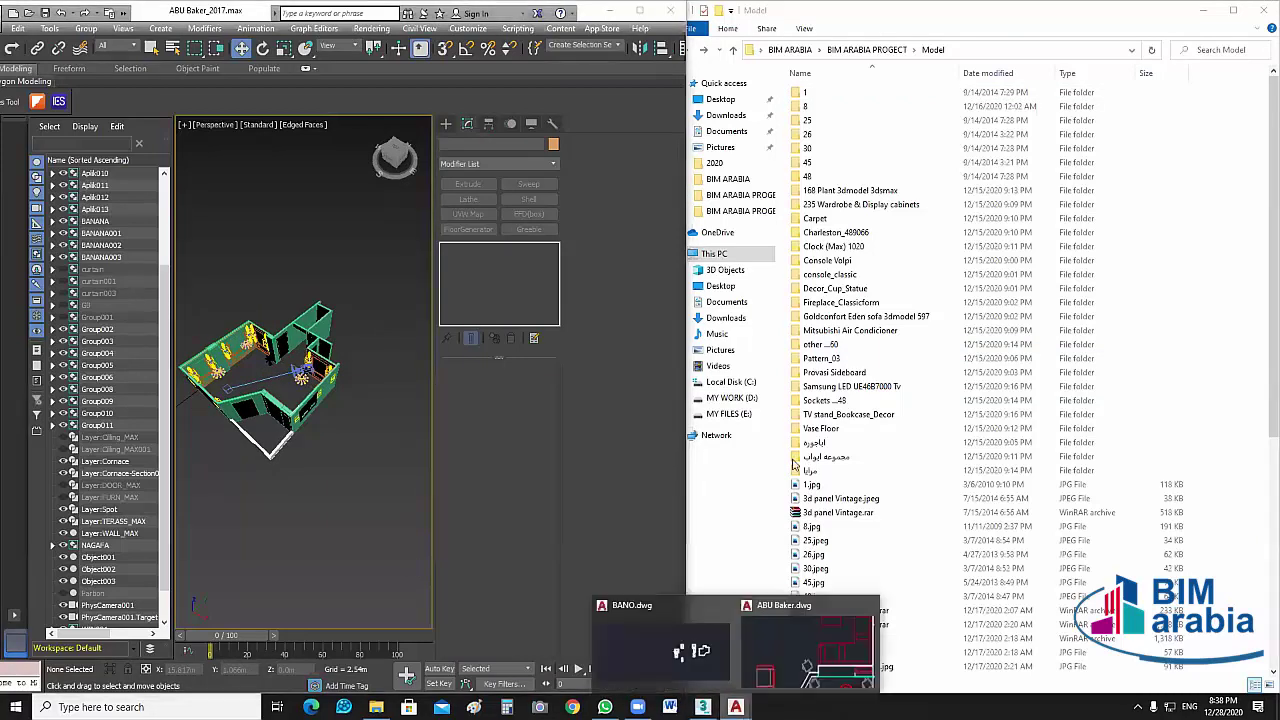
pyautogui.click(808, 645)
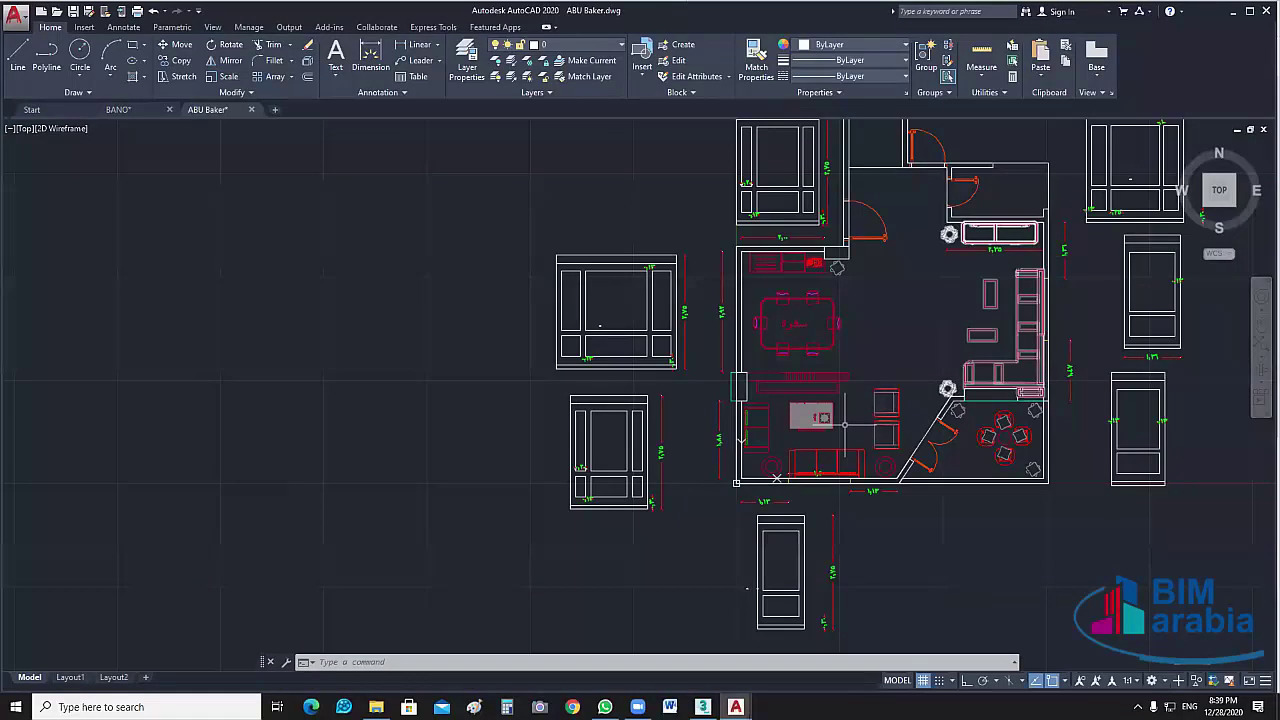
pyautogui.scroll(2, 845, 424)
pyautogui.scroll(2, 750, 356)
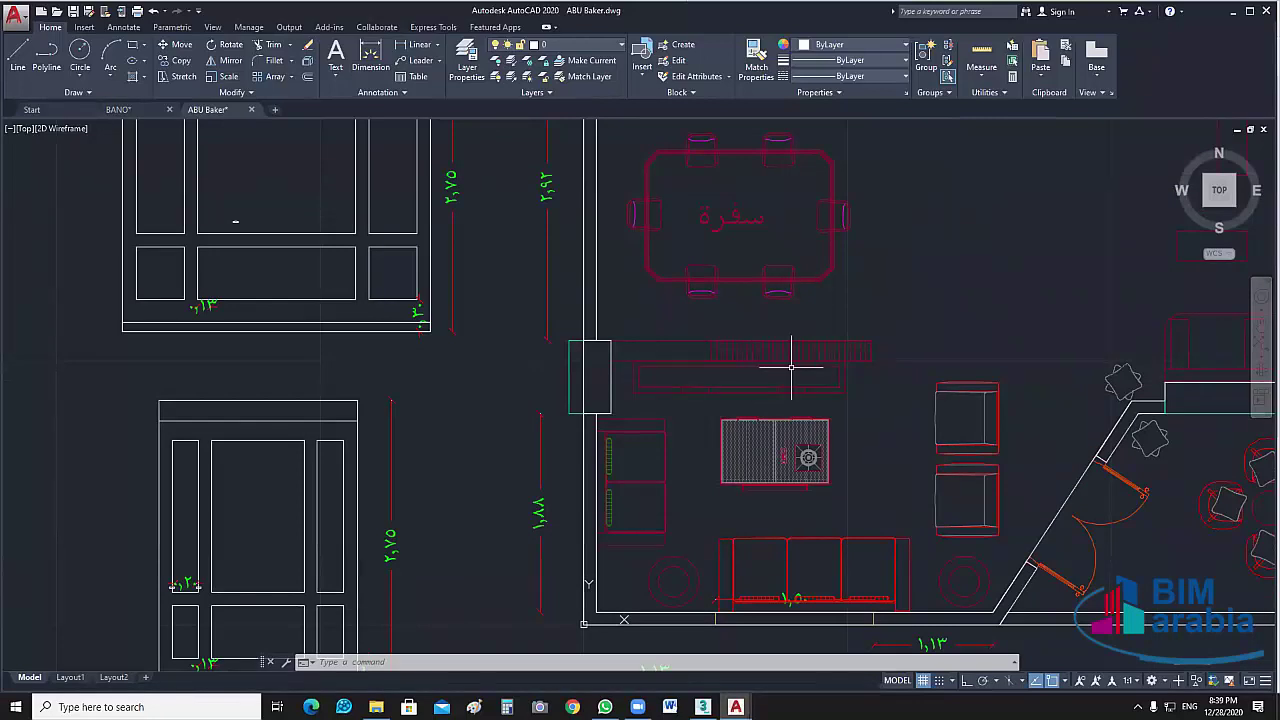
pyautogui.scroll(-2, 815, 370)
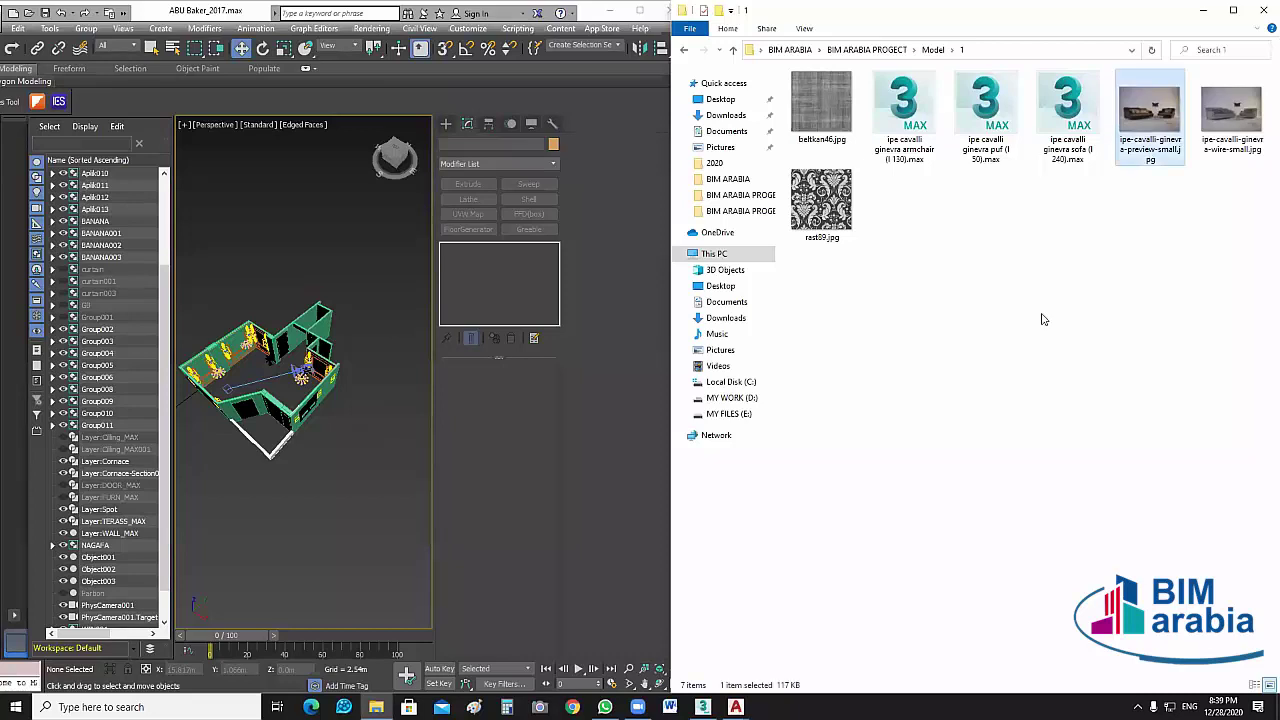
# Preview the sofa set image ipe-cavalli-ginevra-preview-small.jpg in Model folder 1 and check the contents of folder 8.
pyautogui.press('Return')
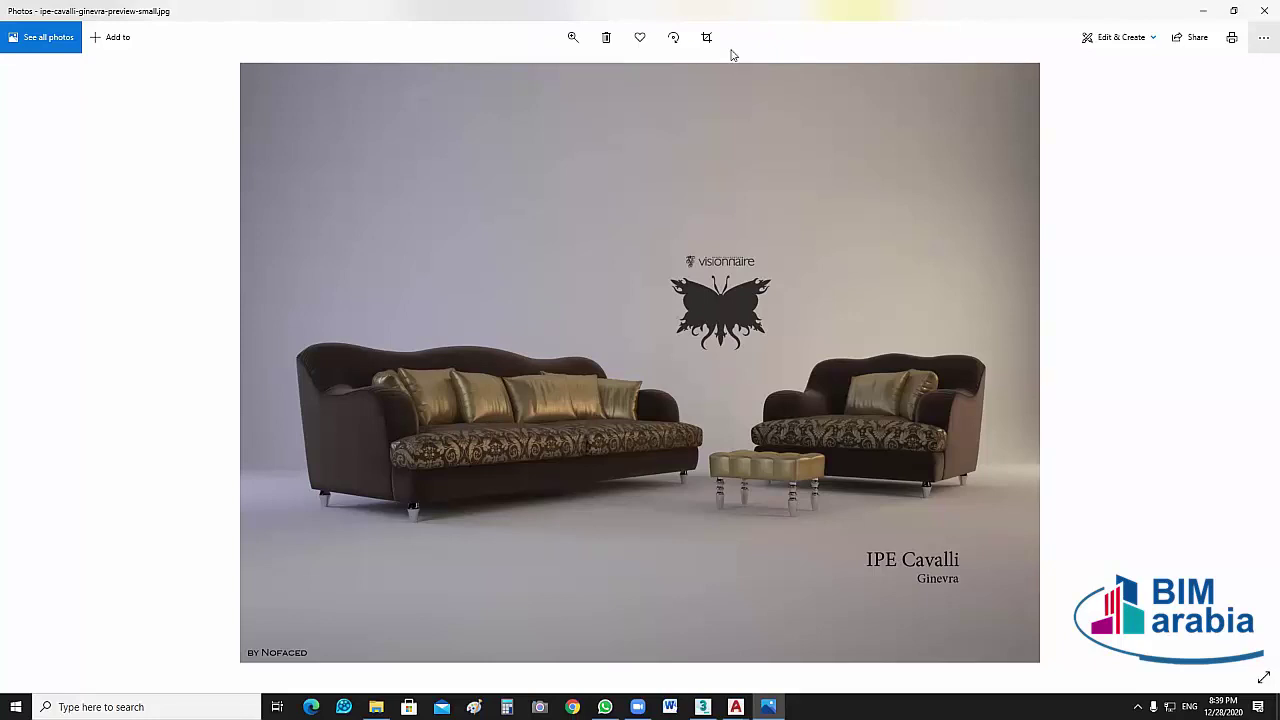
pyautogui.hotkey('alt', 'F4')
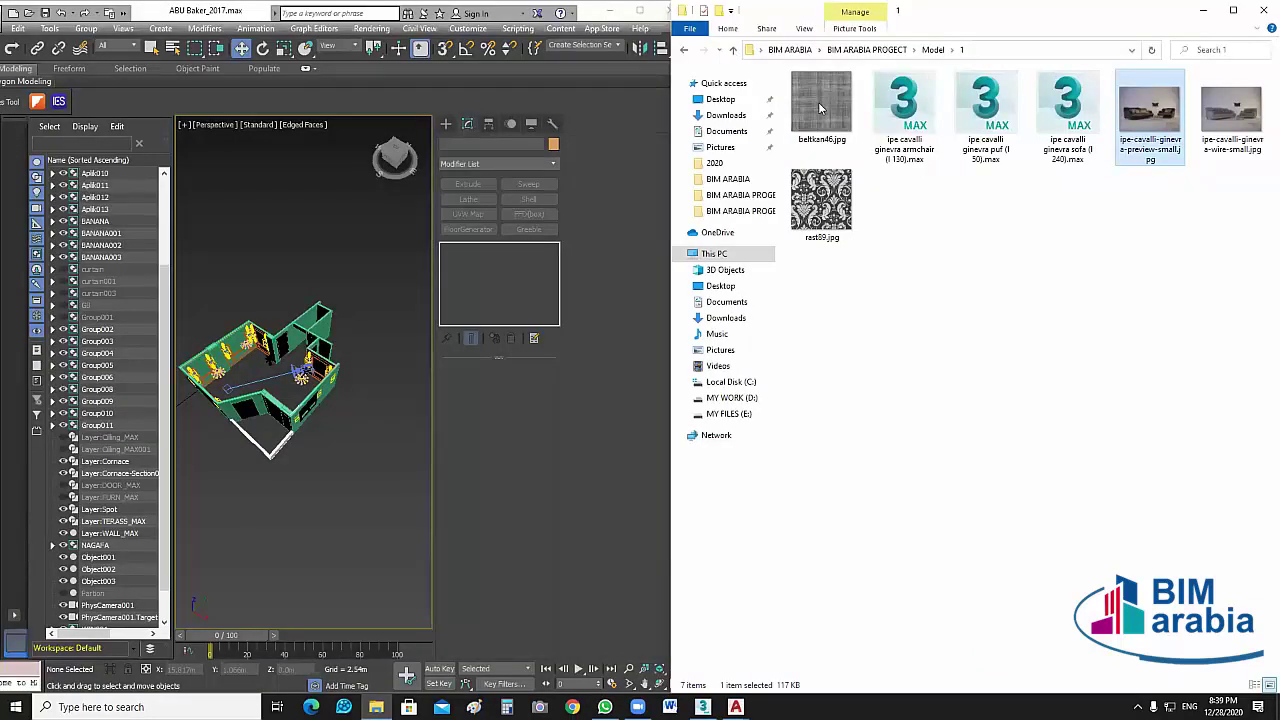
pyautogui.hotkey('alt', 'Up')
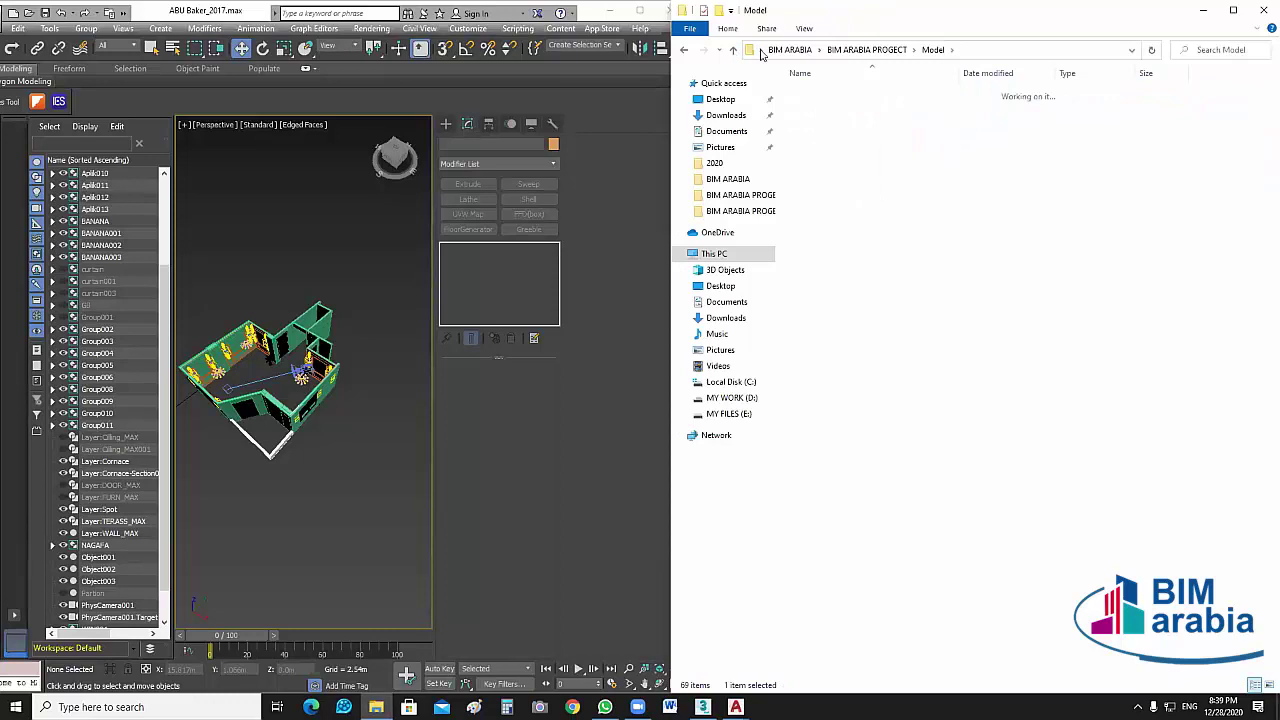
pyautogui.doubleClick(848, 208)
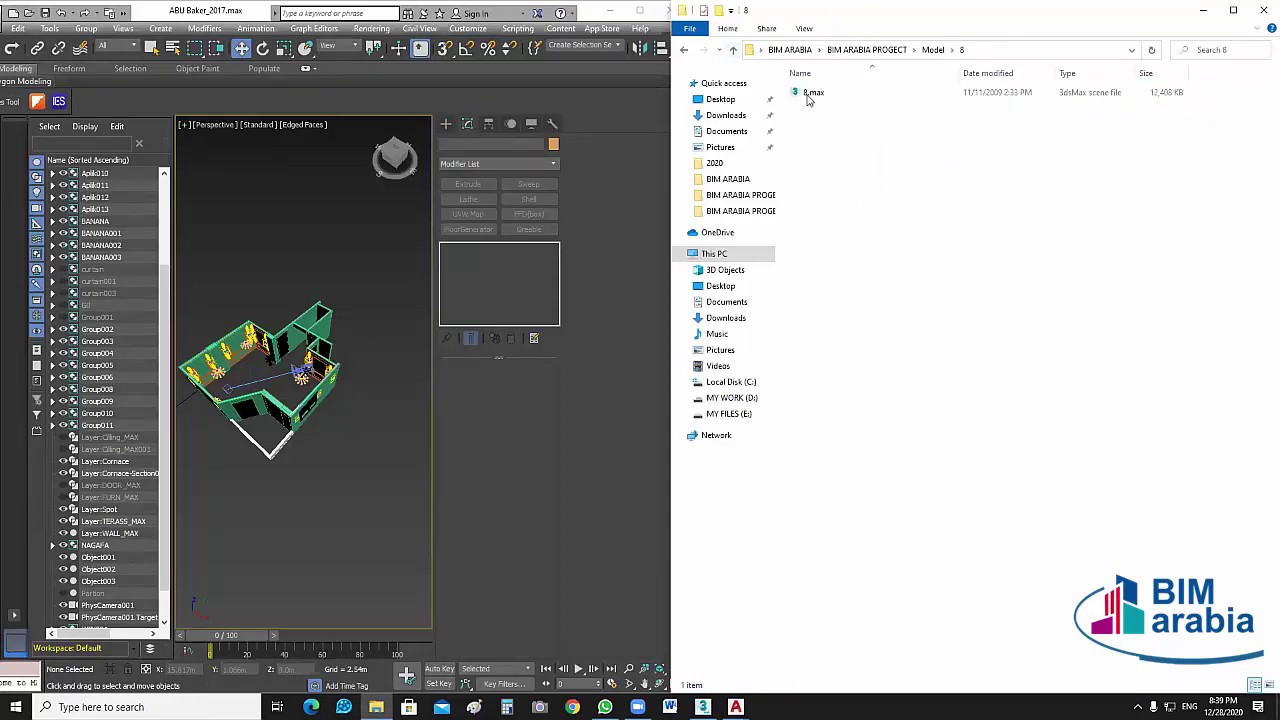
pyautogui.hotkey('alt', 'Up')
# Preview the glass table image 1.jpg in the GF stol folder inside folder 25, and return to the Model folder.
pyautogui.press('Return')
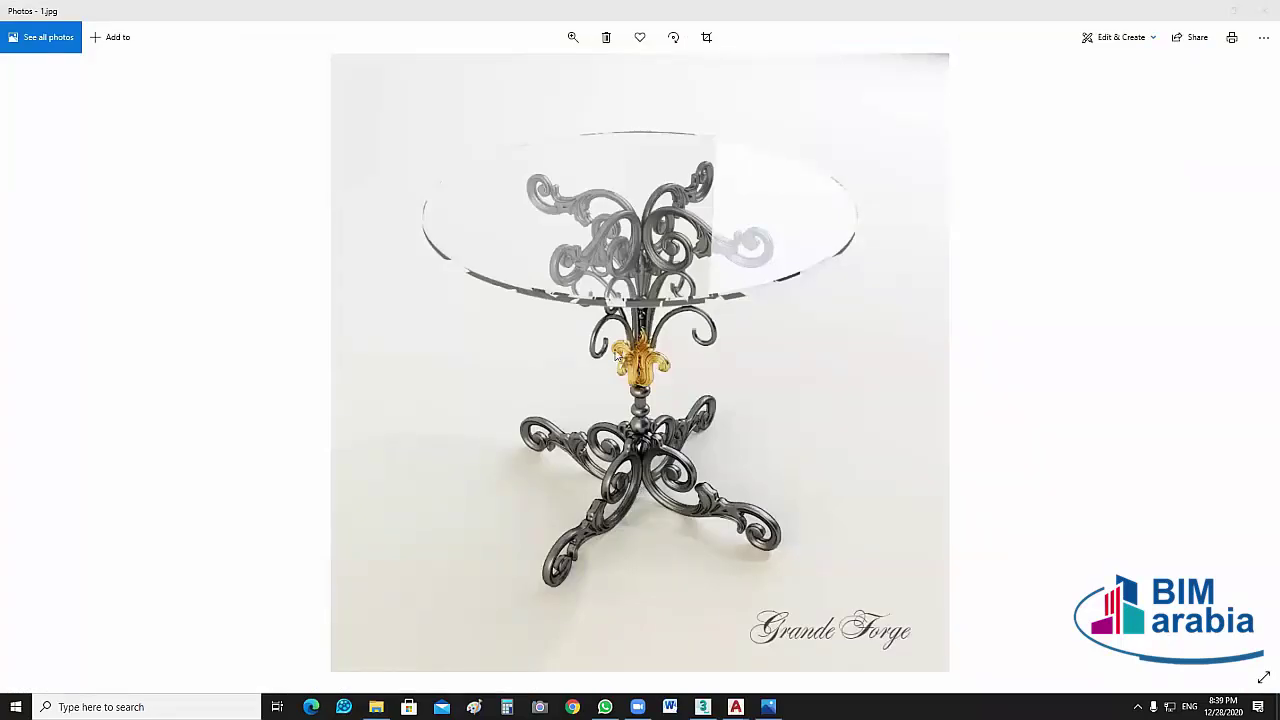
pyautogui.click(1259, 17)
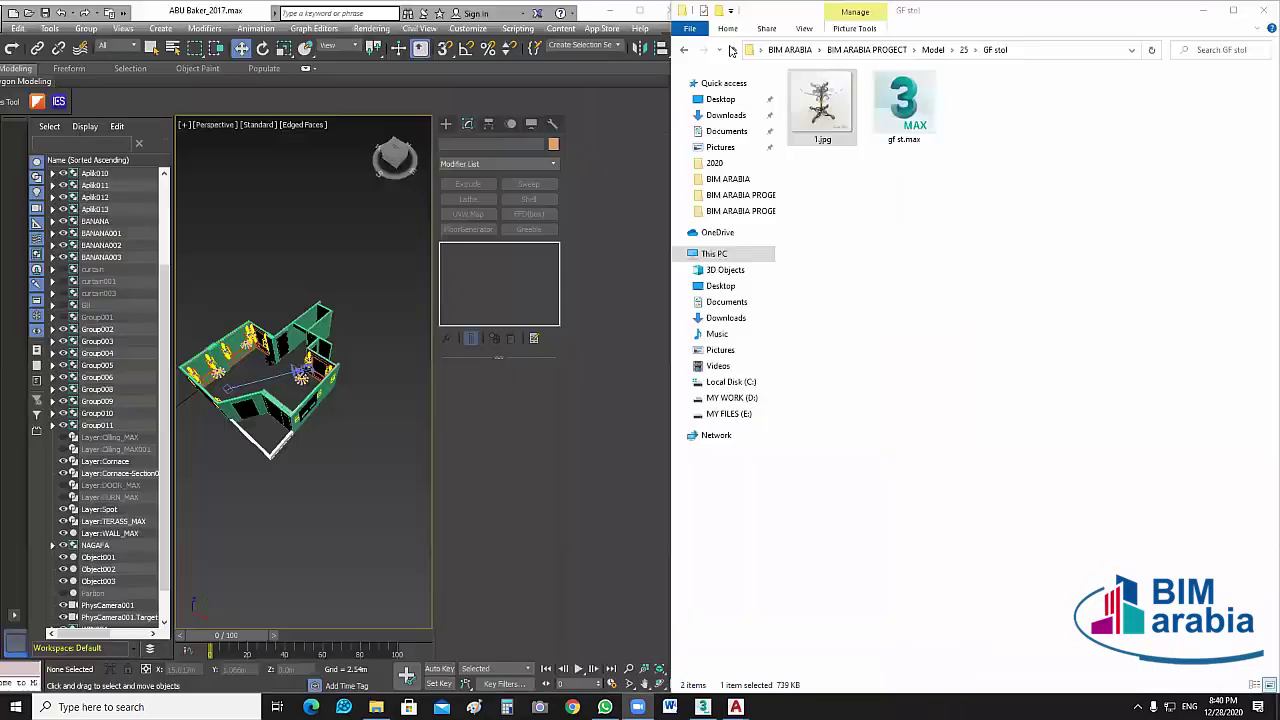
pyautogui.click(735, 52)
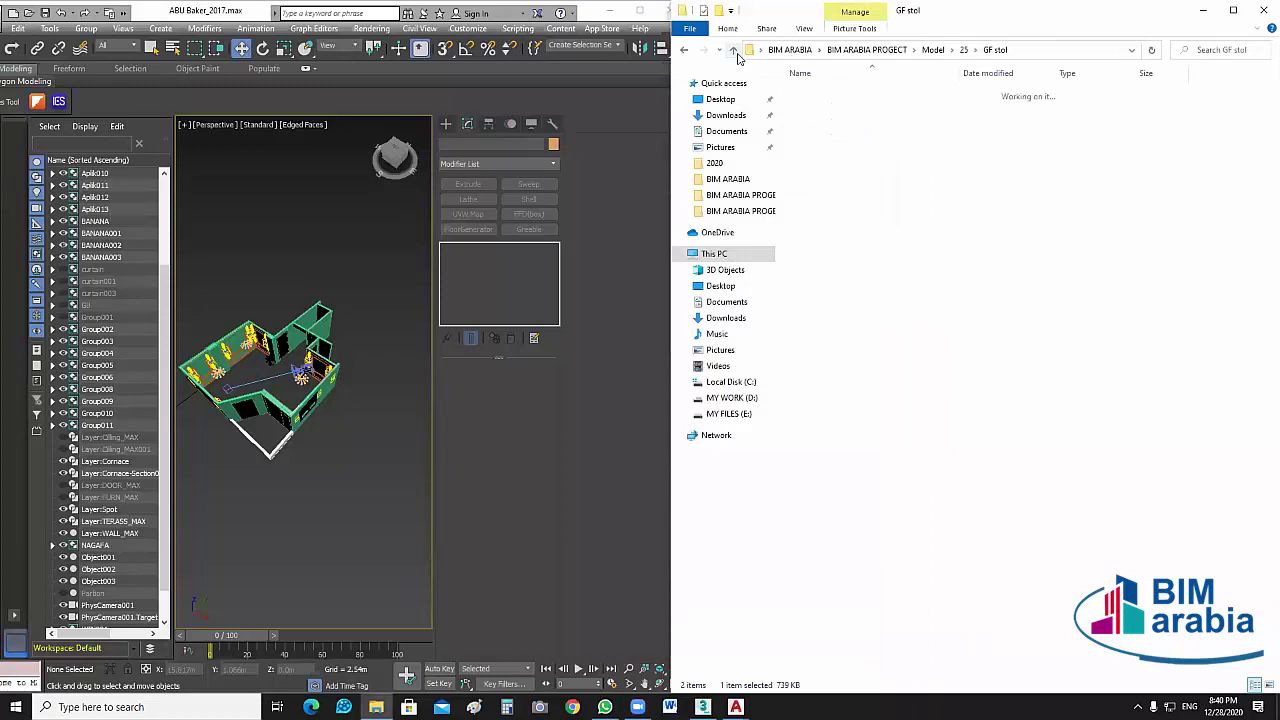
pyautogui.click(735, 51)
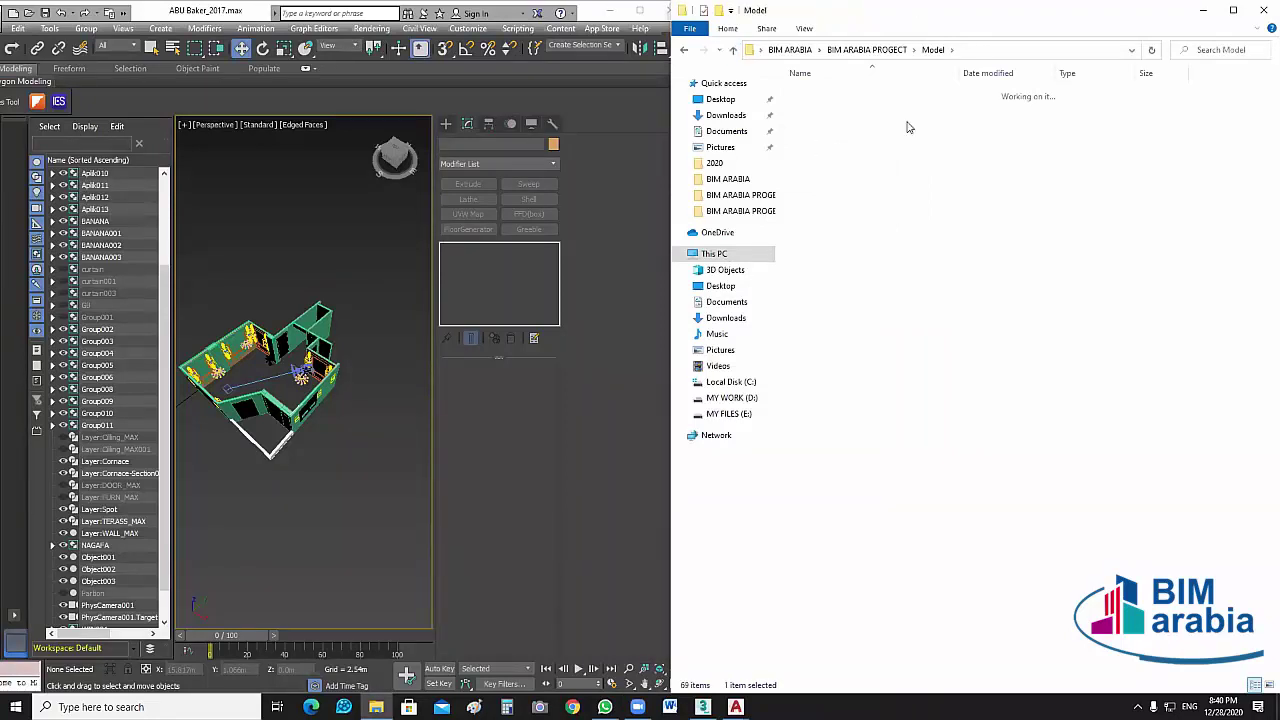
# Check the contents of folders 30 and 45 in the Model folder for usable furniture models.
pyautogui.doubleClick(812, 150)
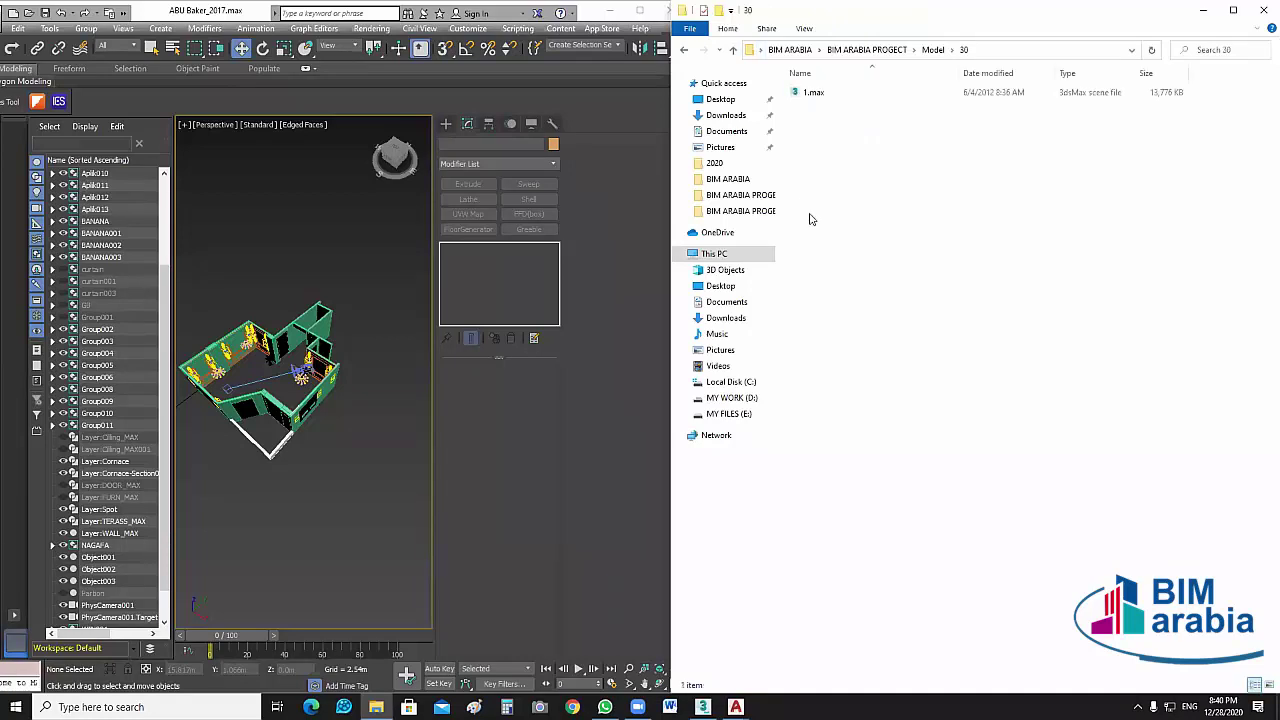
pyautogui.press('BackSpace')
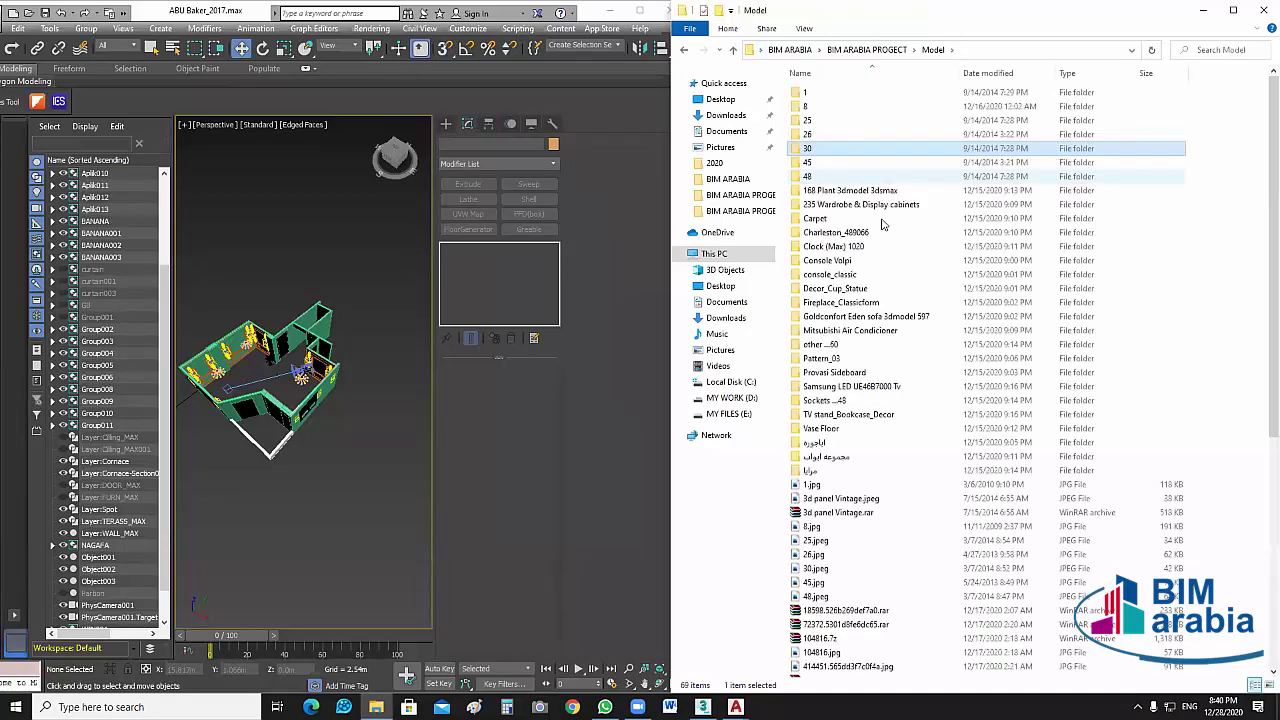
pyautogui.press('Down')
pyautogui.press('Return')
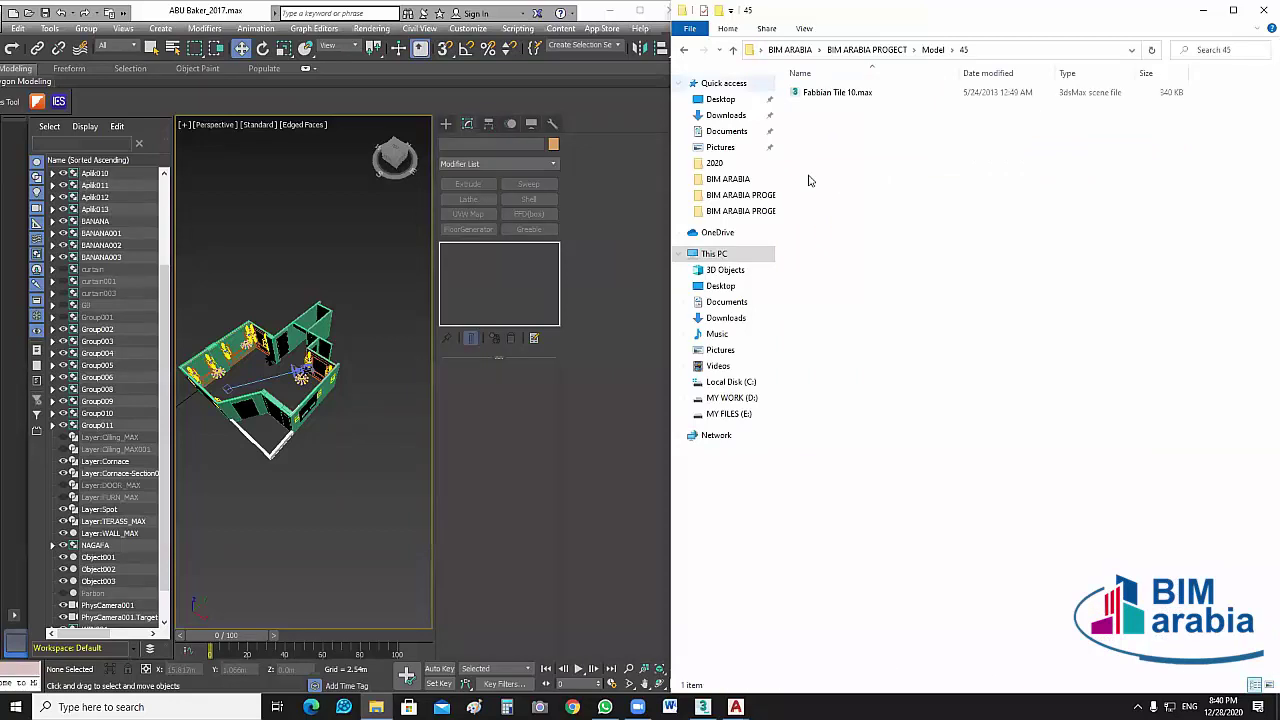
# Preview the glass table image medea.jpg in folder 48 and return to the Model folder.
pyautogui.hotkey('alt', 'Up')
pyautogui.press('Down')
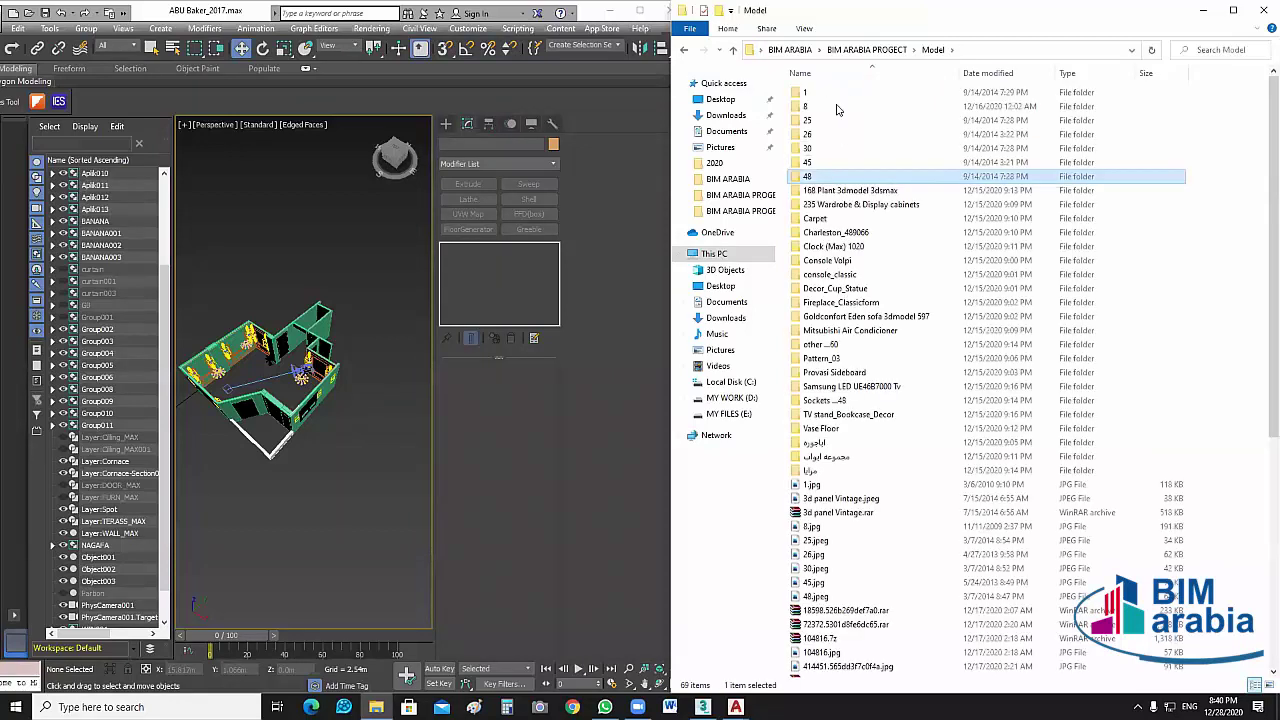
pyautogui.press('Return')
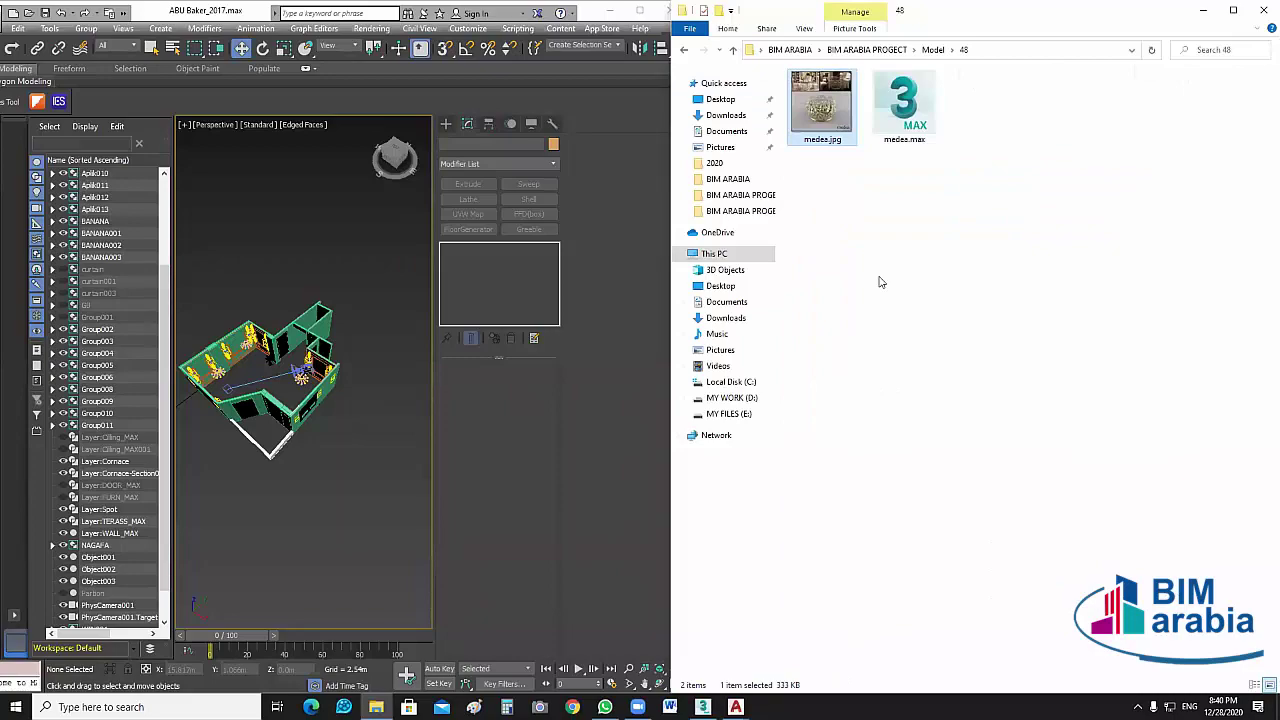
pyautogui.press('Return')
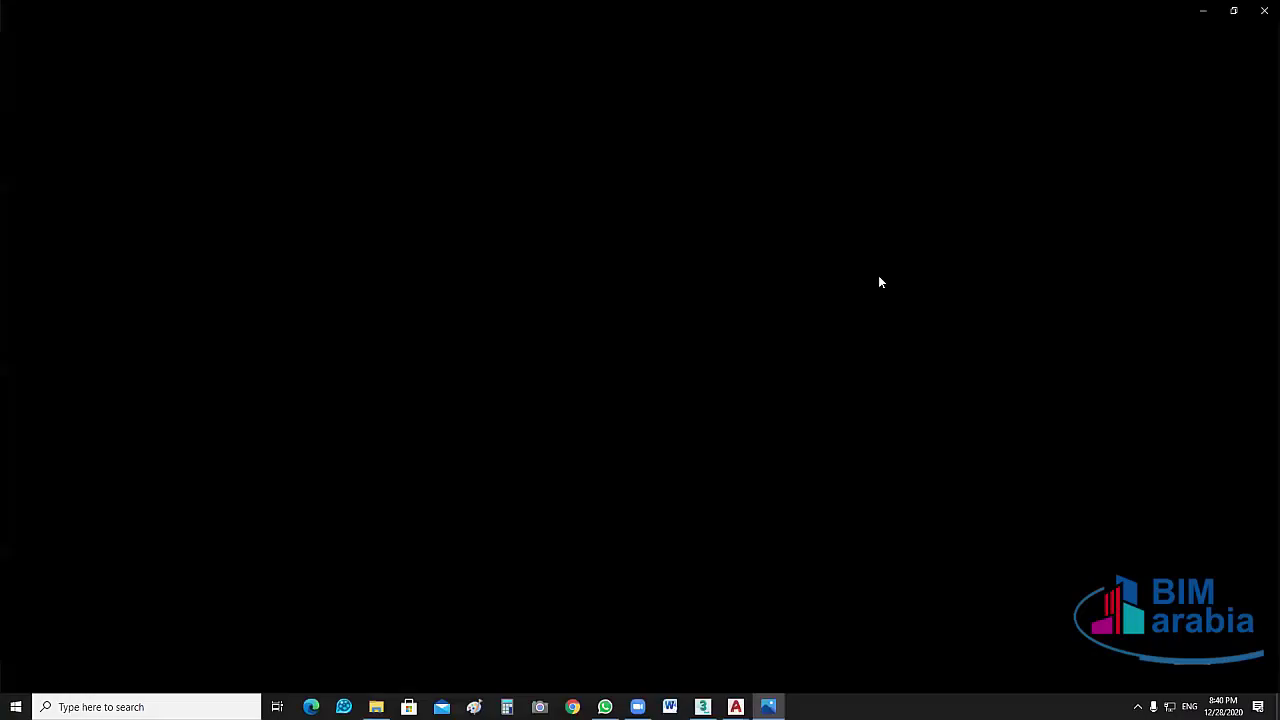
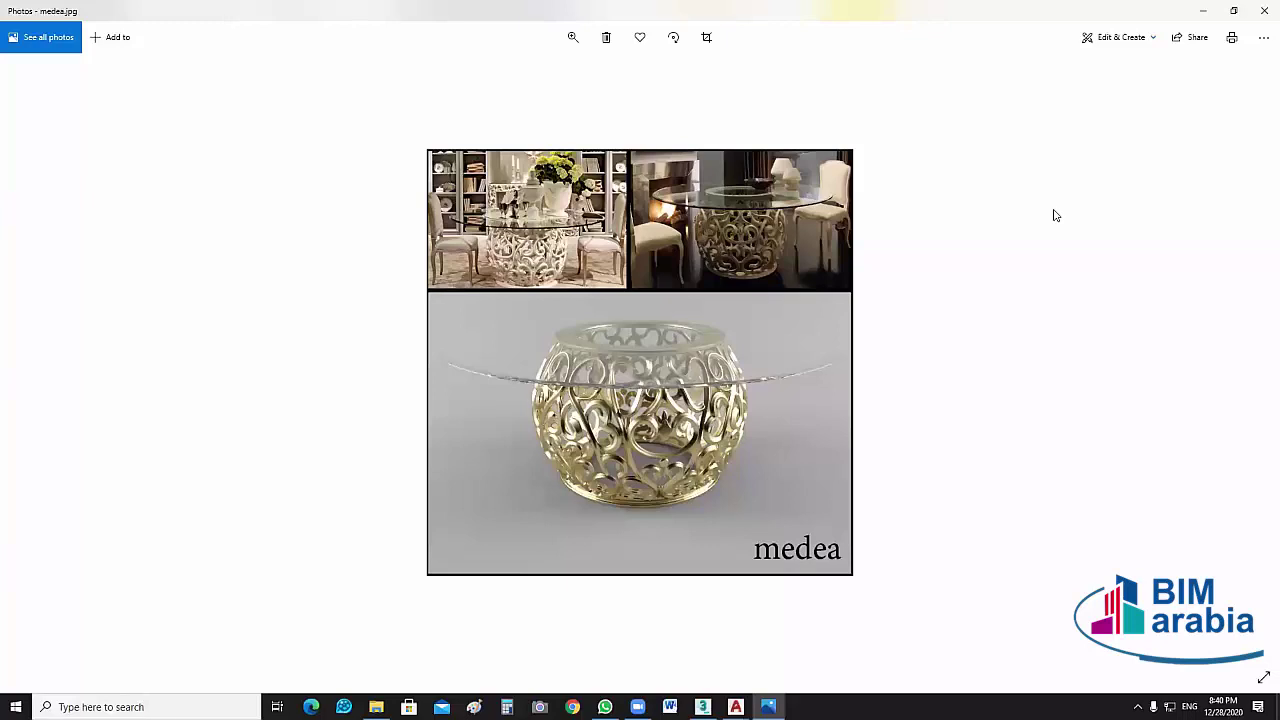
pyautogui.hotkey('alt', 'F4')
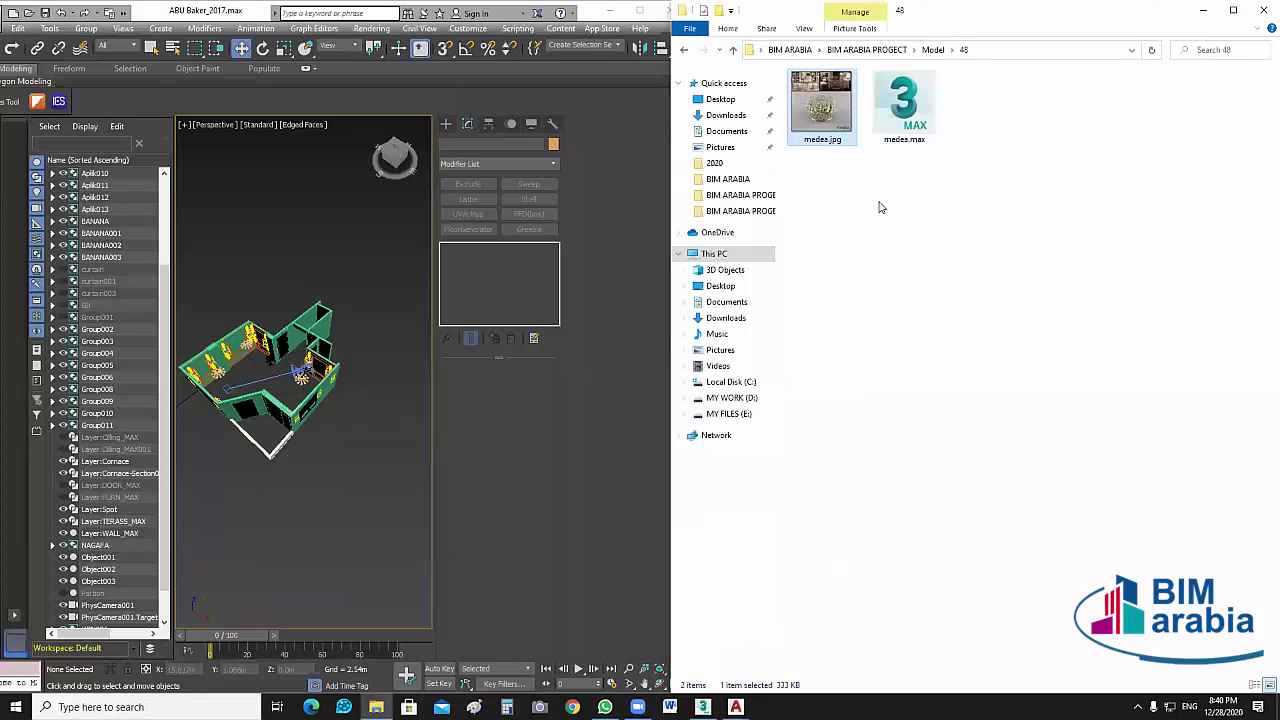
pyautogui.press('BackSpace')
# Preview the display cabinet image Ikea Liatorp showcases.jpg in the 235 Wardrobe & Display cabinets folder and return to the Model folder.
pyautogui.doubleClick(855, 204)
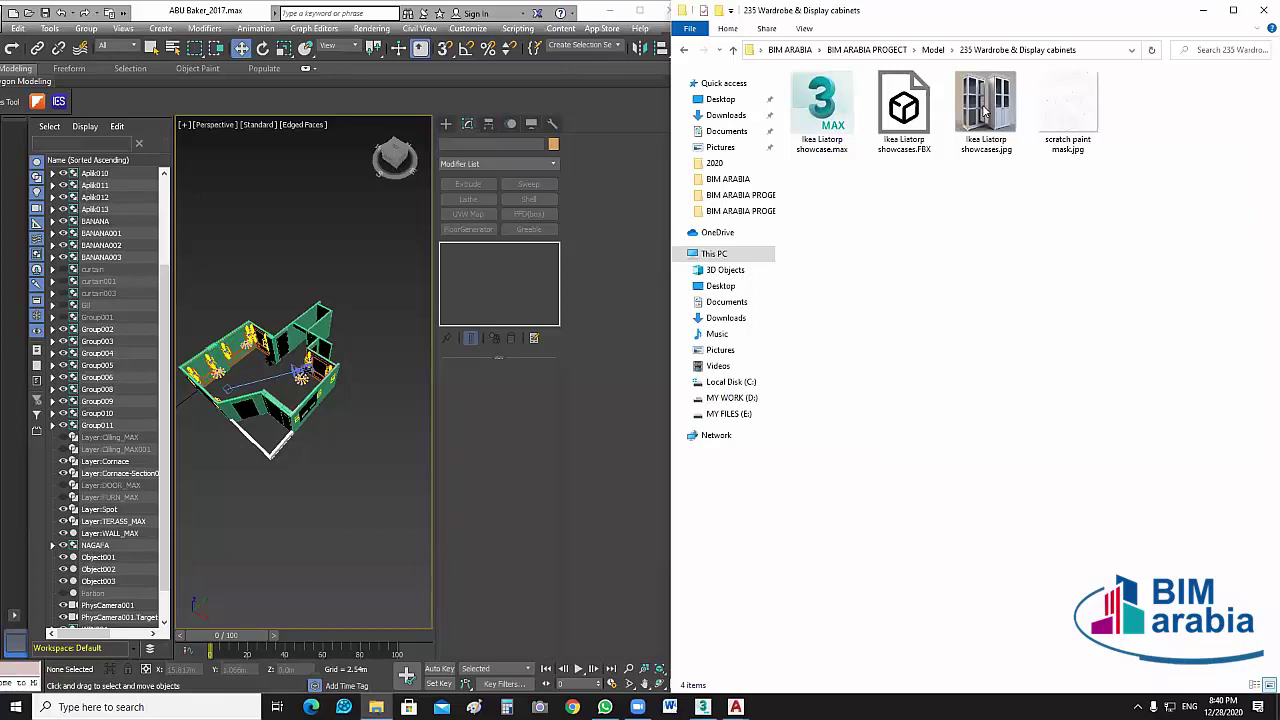
pyautogui.click(985, 110)
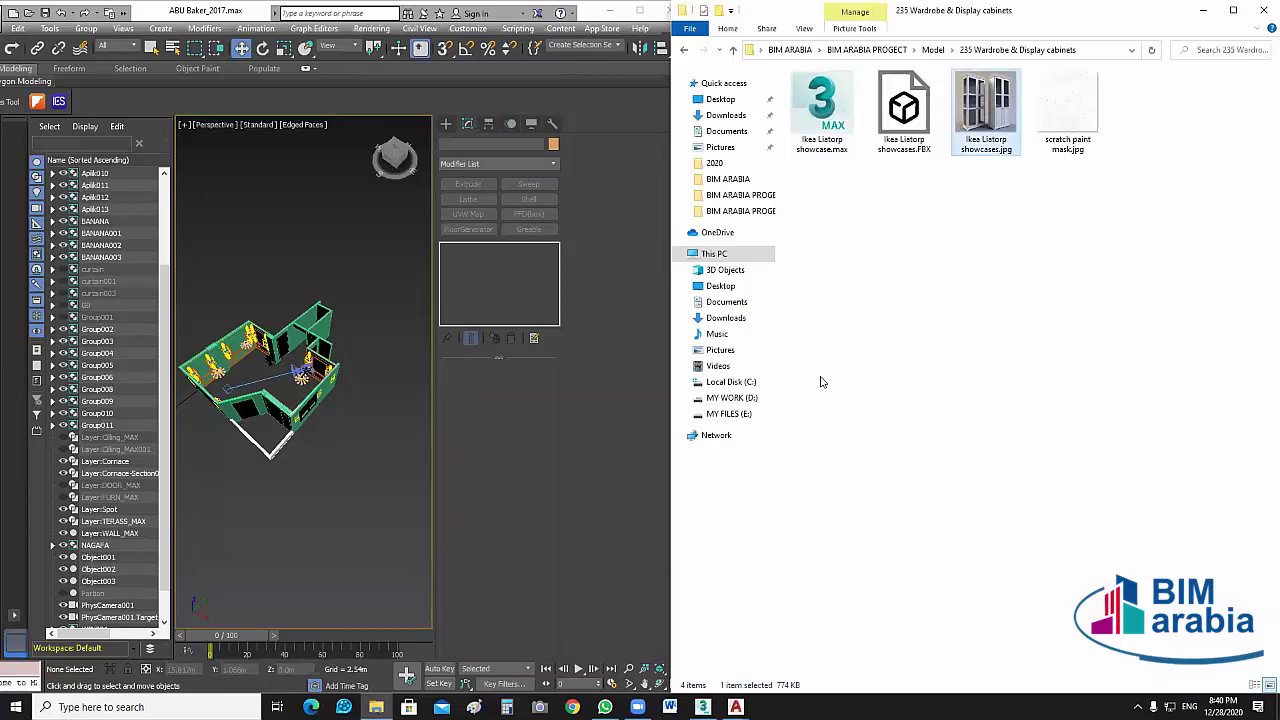
pyautogui.press('Return')
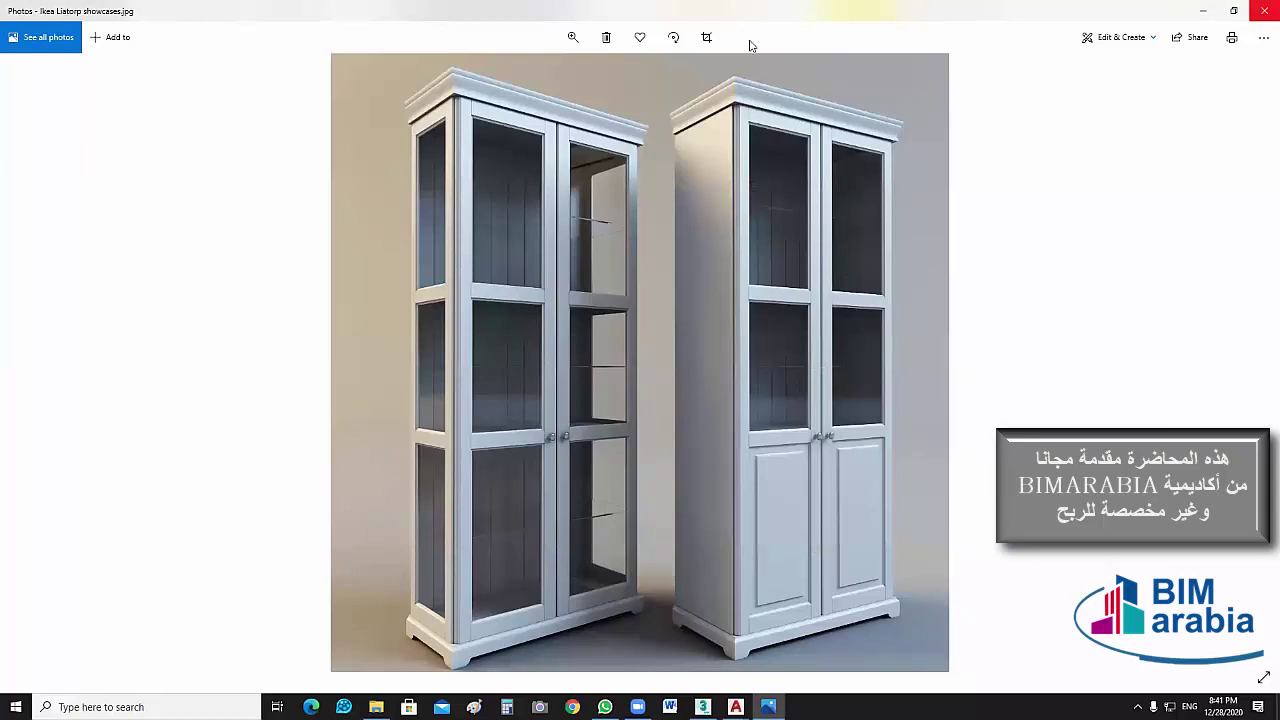
pyautogui.hotkey('alt', 'F4')
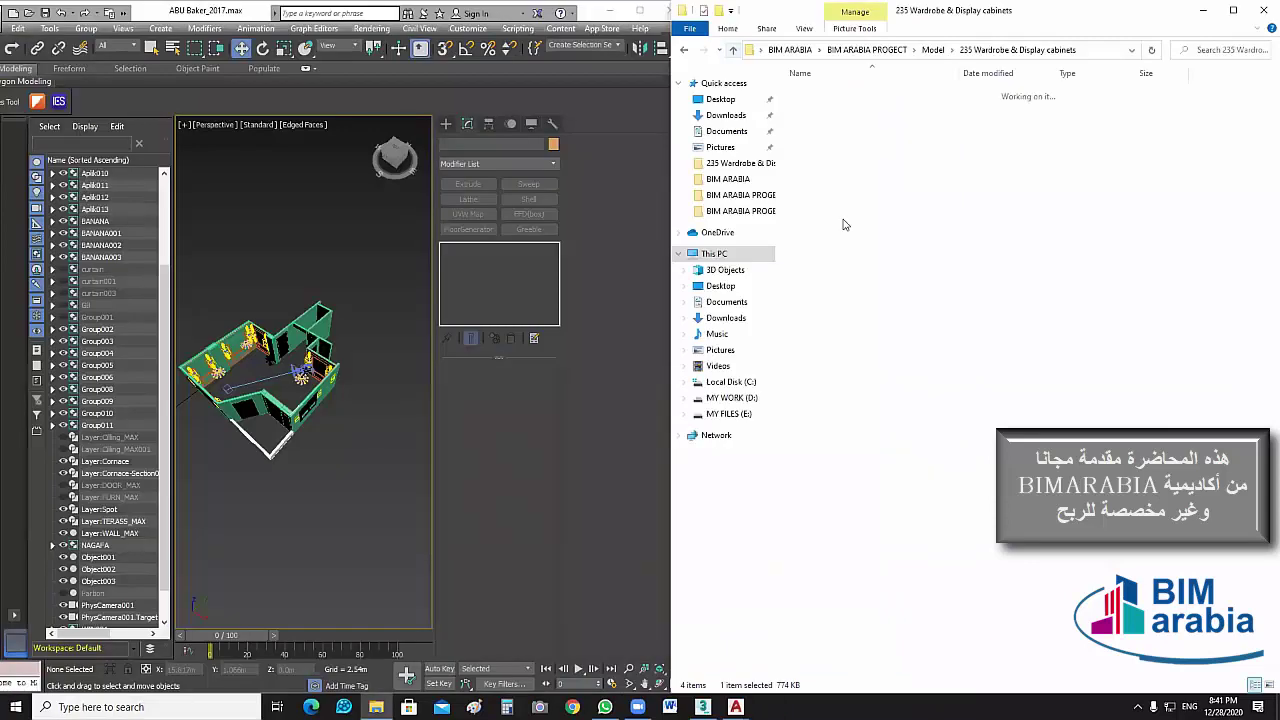
pyautogui.press('BackSpace')
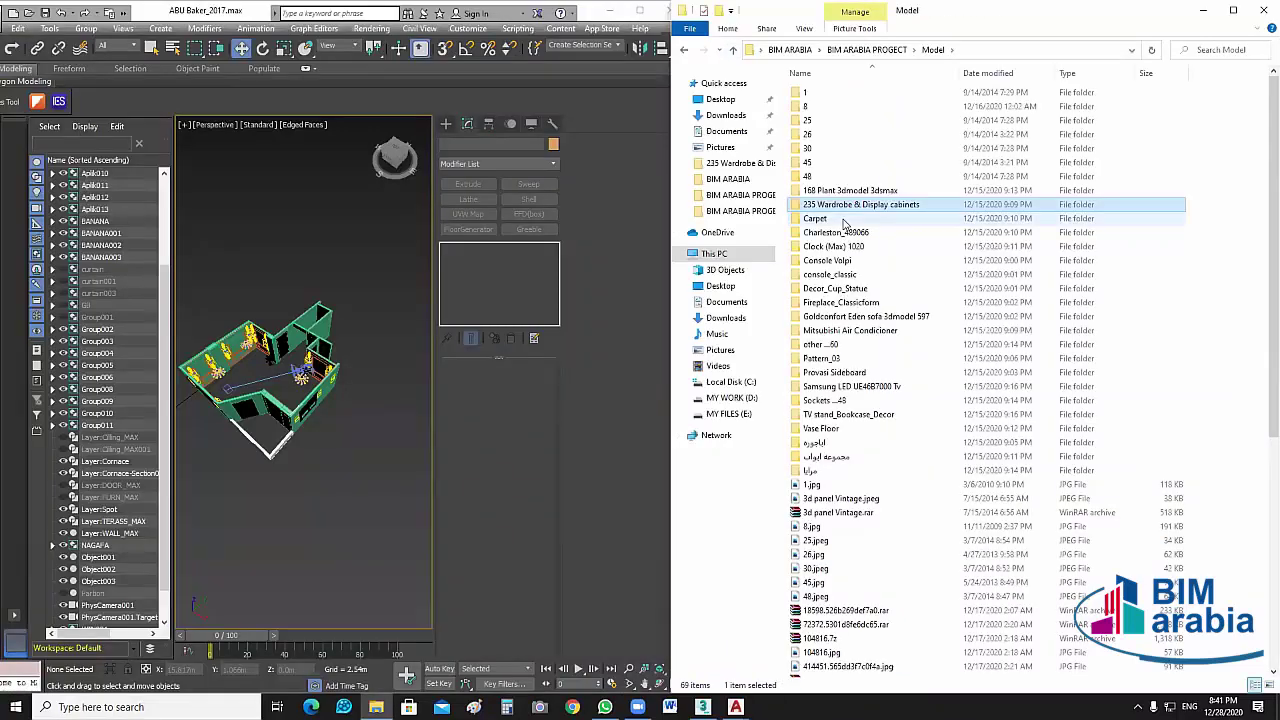
# Check the contents of the Carpet and Charleston_489066 folders and return to the Model folder.
pyautogui.click(731, 51)
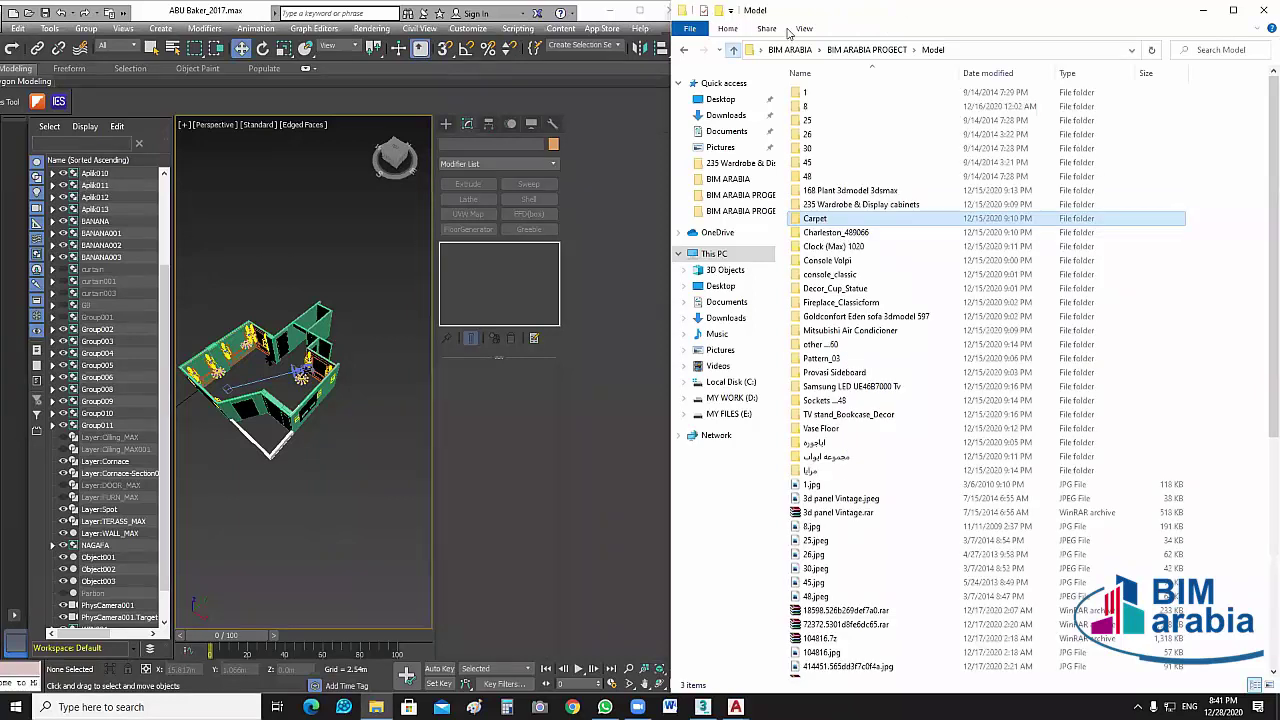
pyautogui.doubleClick(836, 232)
pyautogui.keyDown('ctrl'); pyautogui.scroll(4, 817, 111); pyautogui.keyUp('ctrl')
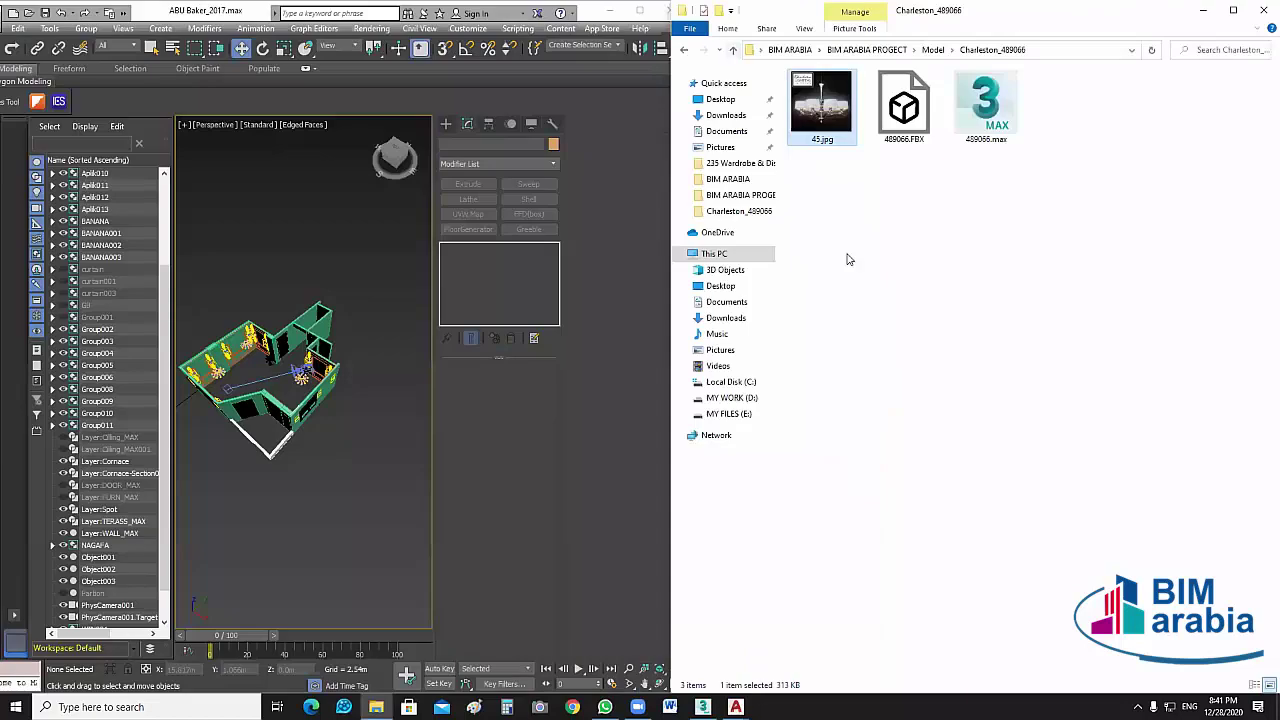
pyautogui.press('BackSpace')
# Preview the wall clock image Clock (Max) 1020.jpg in the Clock (Max) 1020 folder and return to the Model folder.
pyautogui.doubleClick(843, 247)
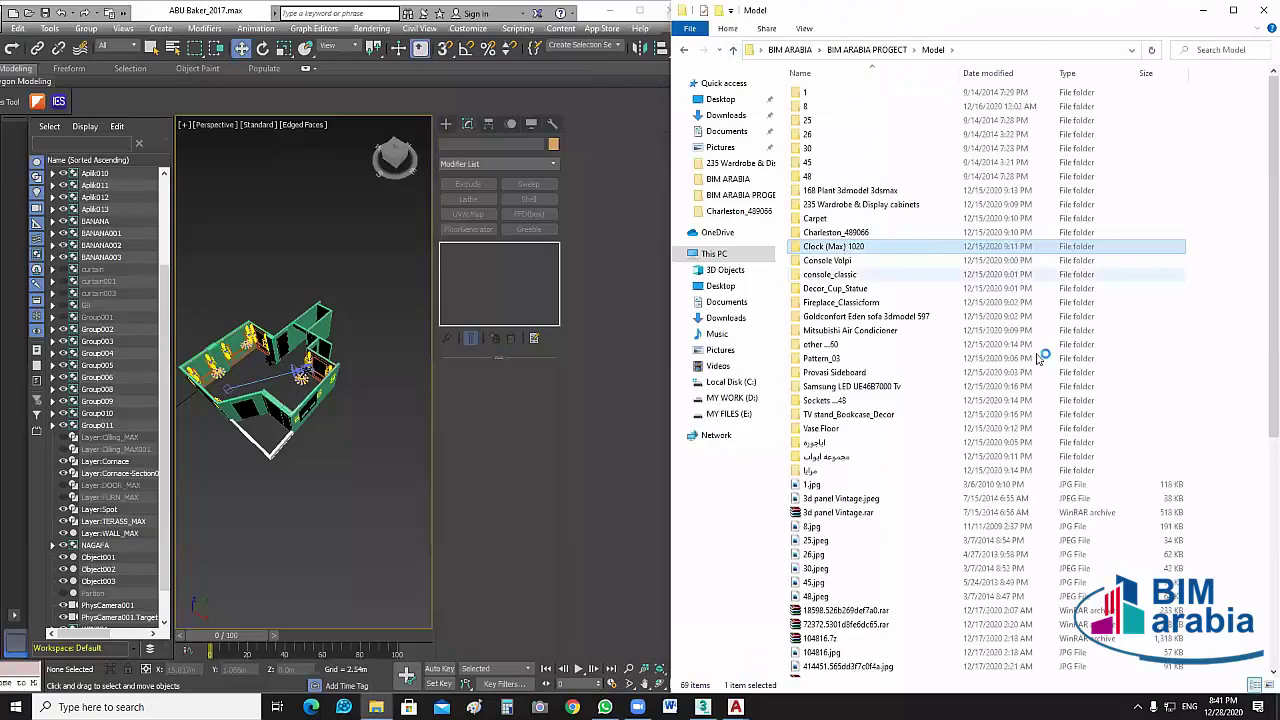
pyautogui.press('Return')
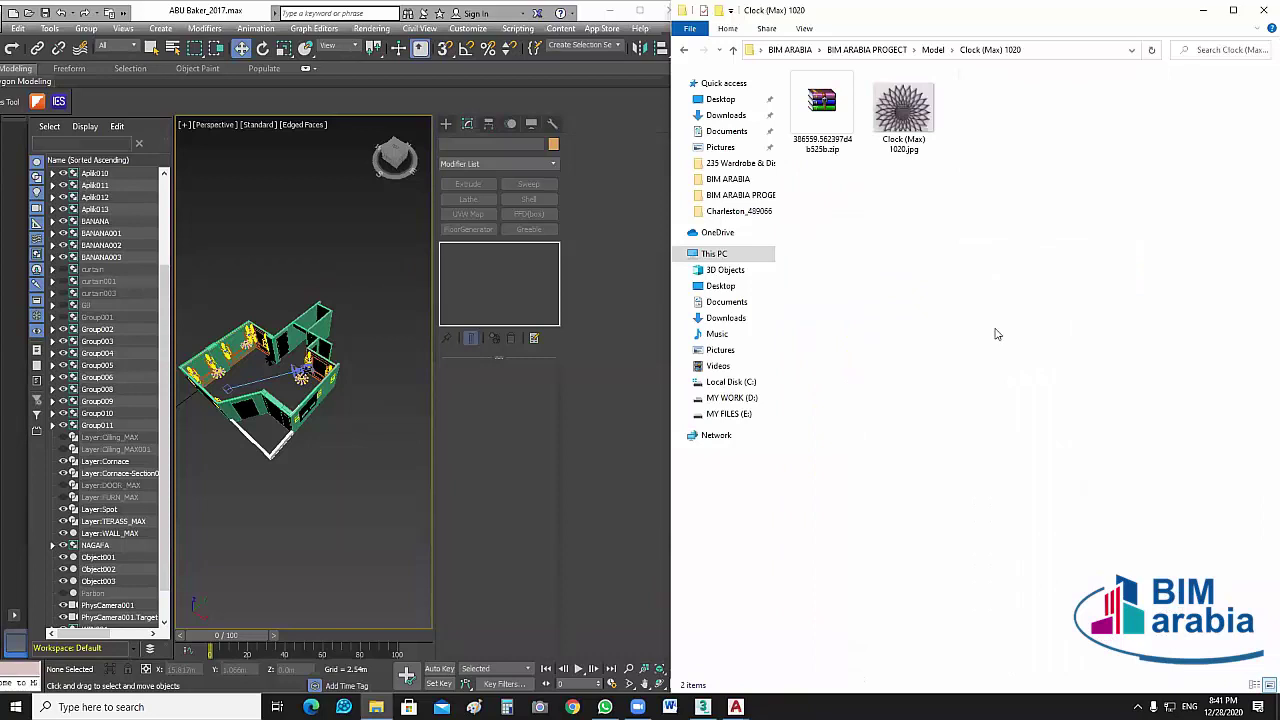
pyautogui.press('Right')
pyautogui.press('Return')
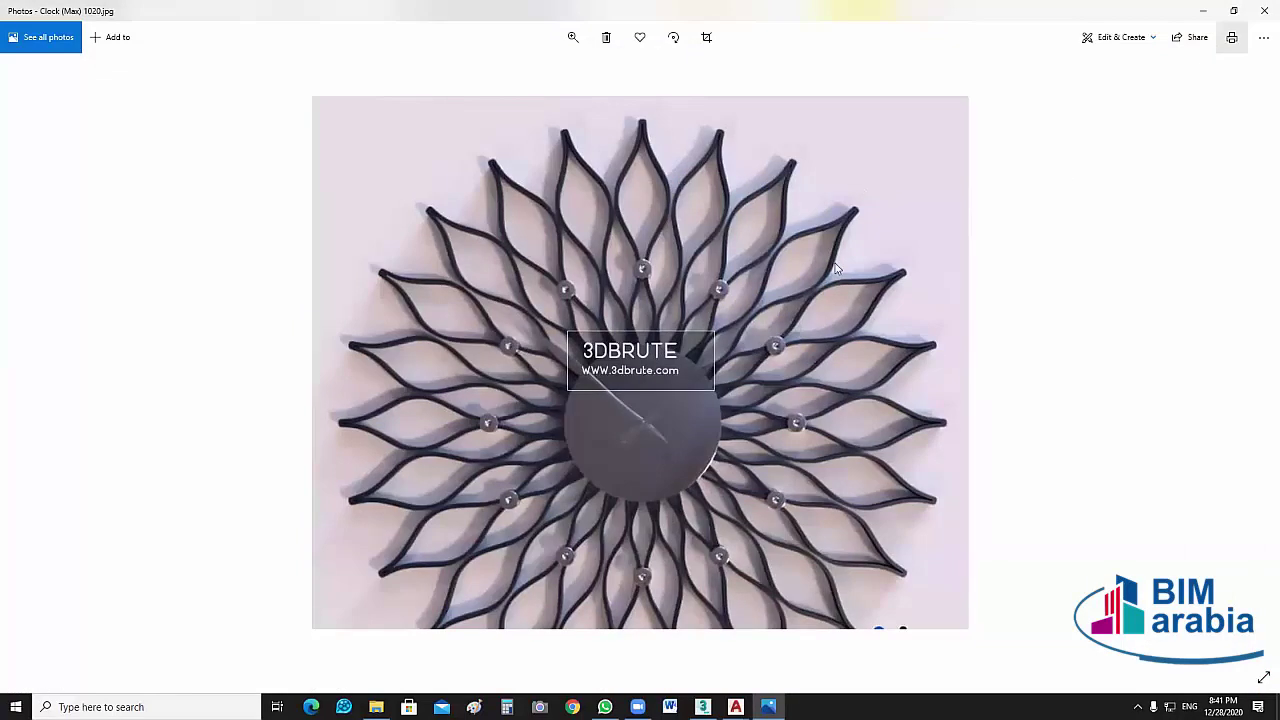
pyautogui.hotkey('alt', 'F4')
pyautogui.hotkey('alt', 'Up')
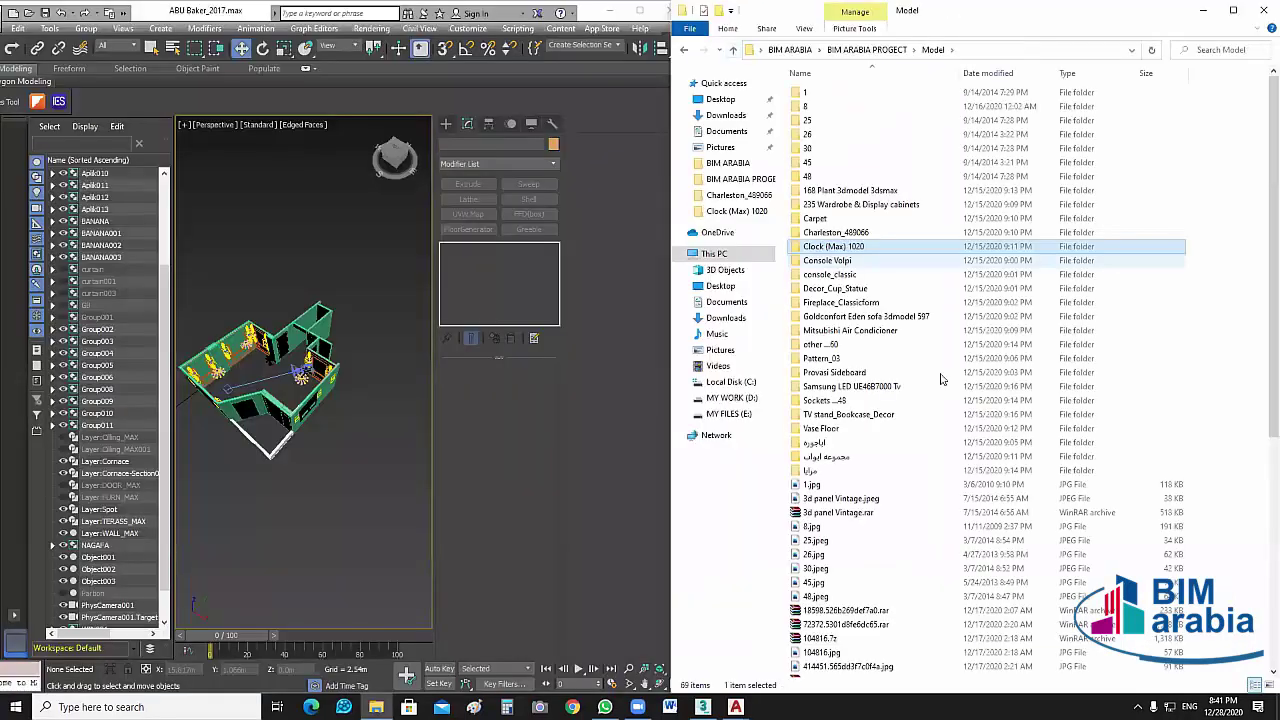
# Check the Console Volpi folder and preview the image in the console_classic folder, returning to the Model folder.
pyautogui.press('Down')
pyautogui.press('Return')
pyautogui.click(804, 28)
pyautogui.click(821, 47)
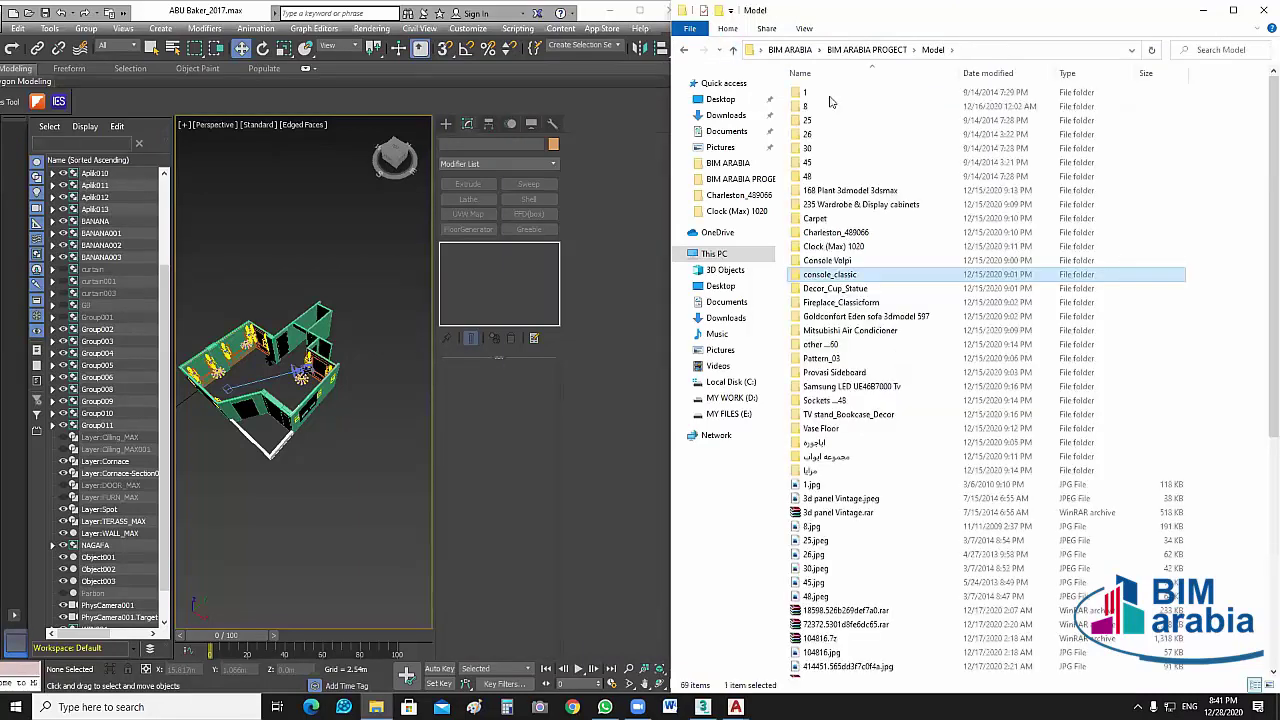
pyautogui.press('Return')
pyautogui.press('Return')
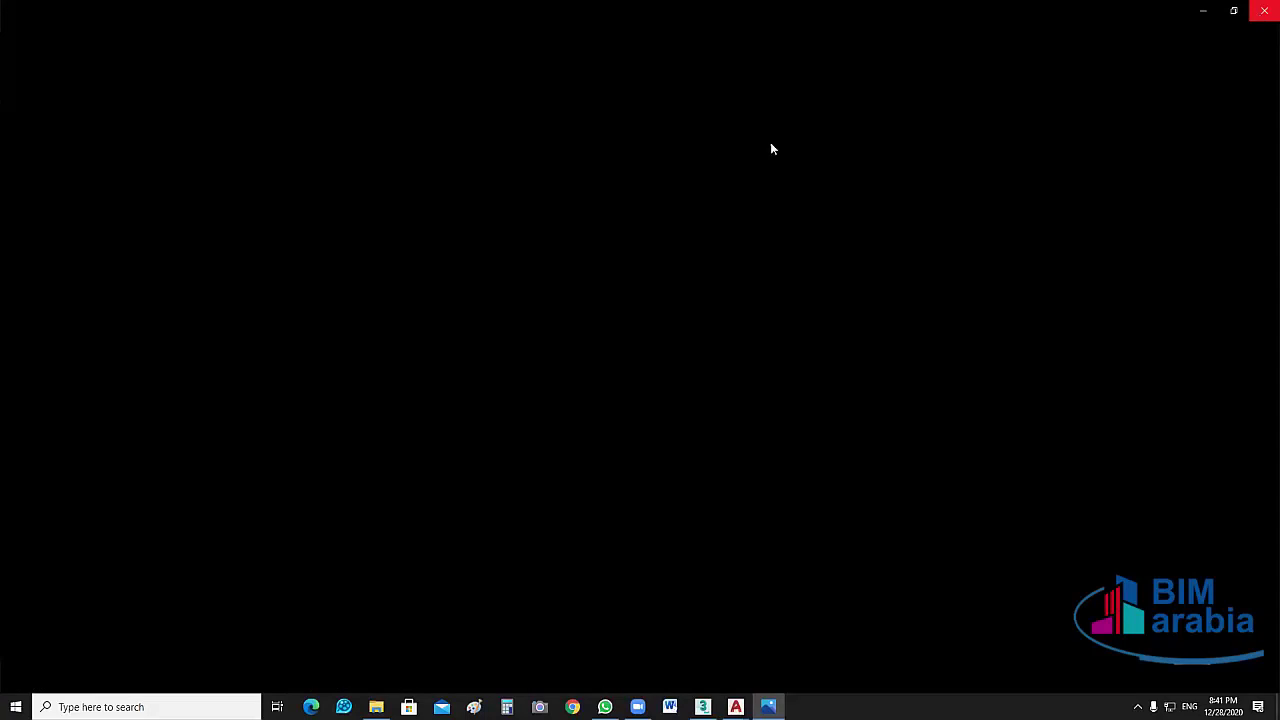
pyautogui.hotkey('alt', 'F4')
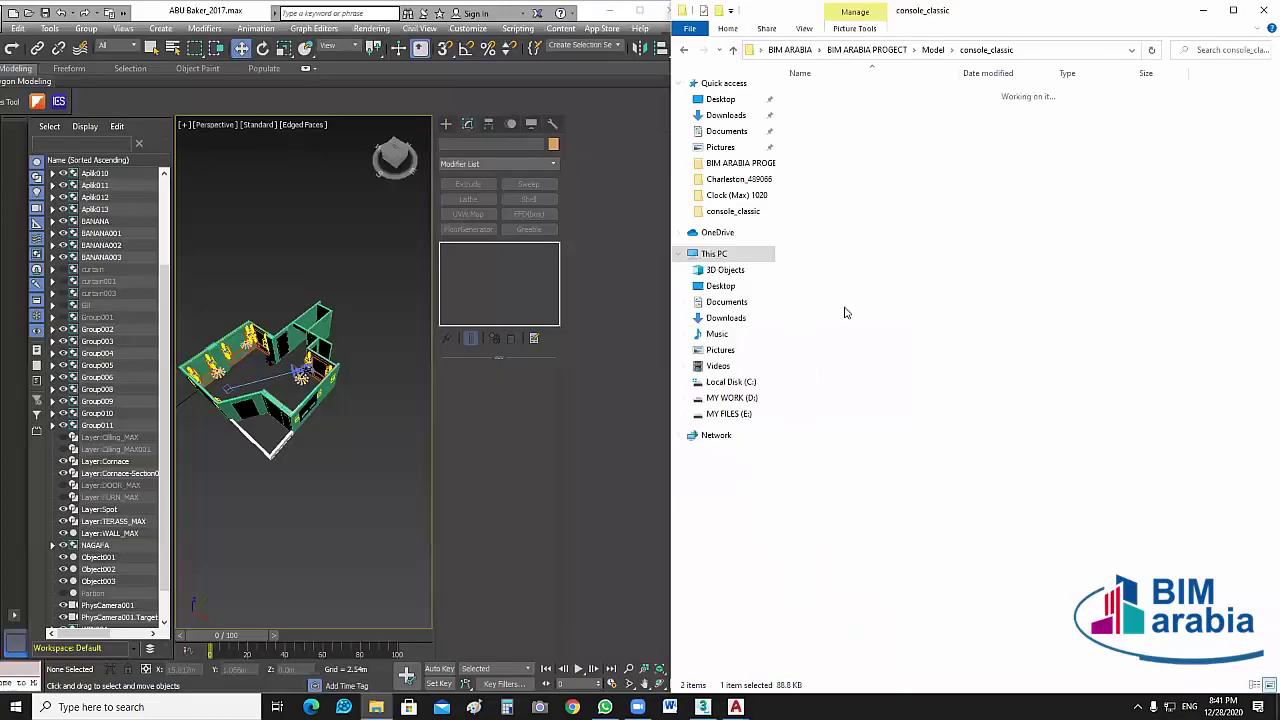
pyautogui.press('BackSpace')
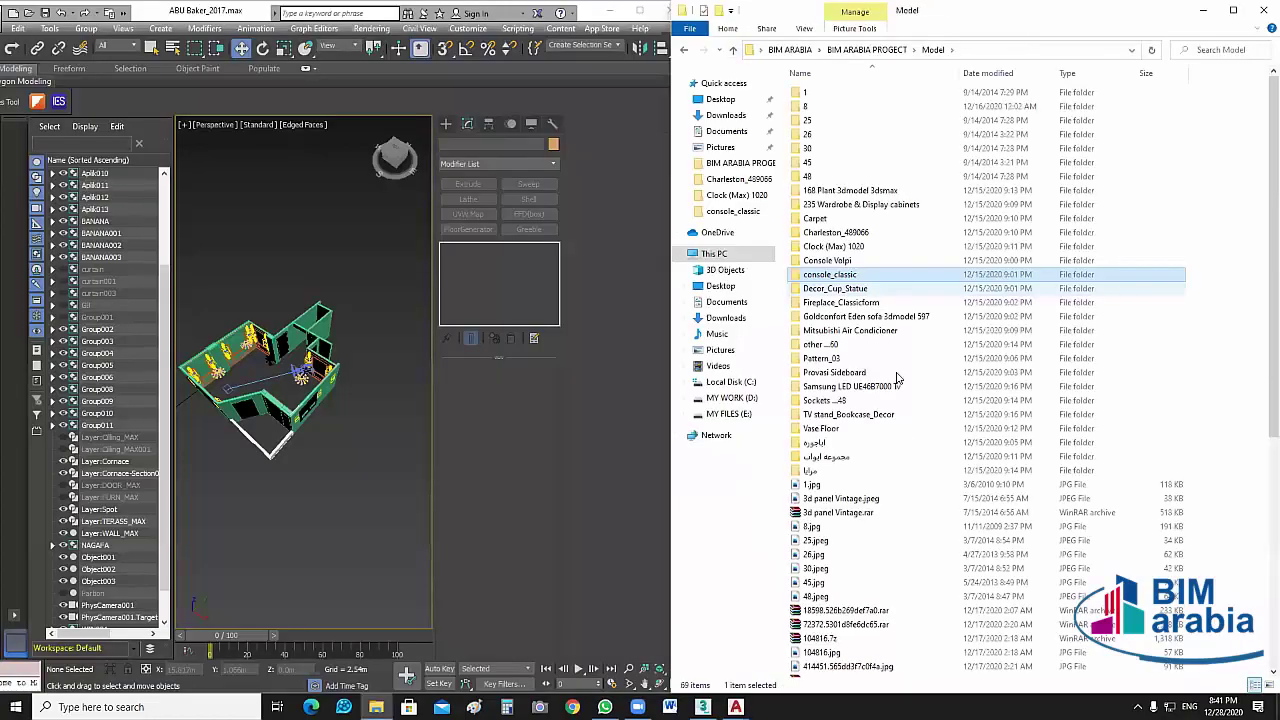
# Check the Decor_Cup_Statue subfolder, preview its SY079.JPG texture image, and return to the Model folder.
pyautogui.press('Down')
pyautogui.press('Return')
pyautogui.press('Down')
pyautogui.press('Return')
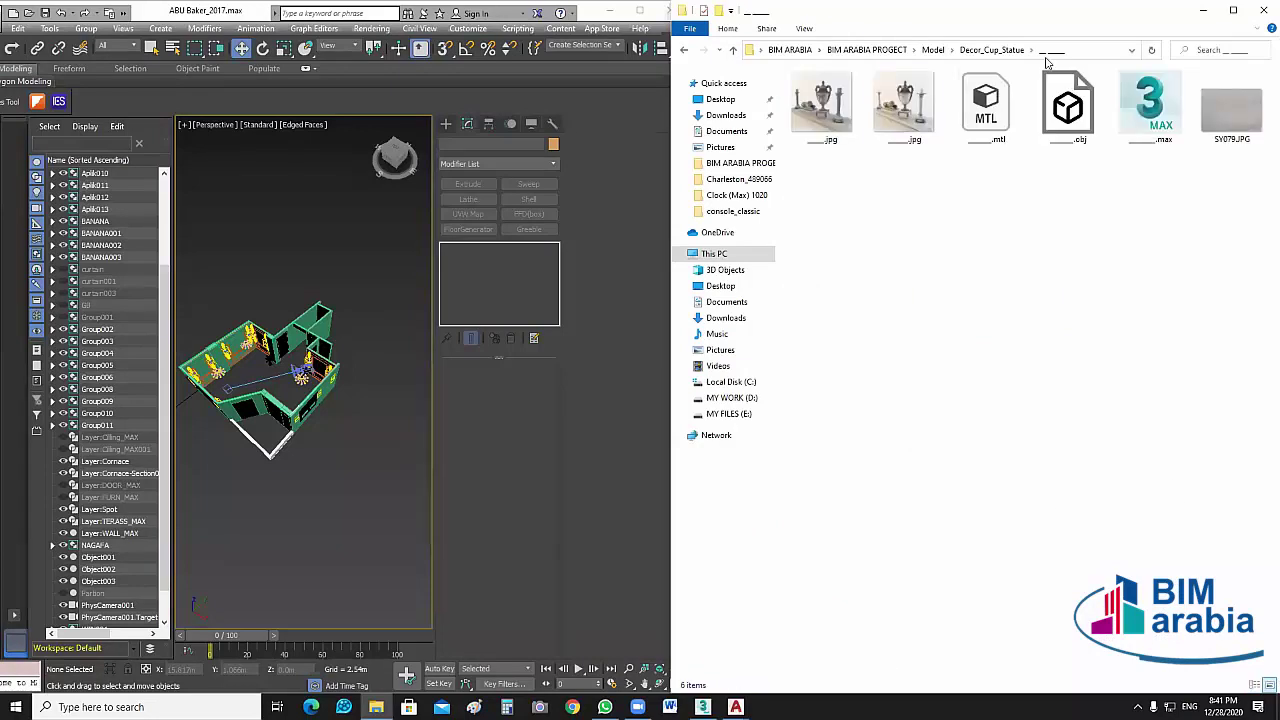
pyautogui.click(733, 50)
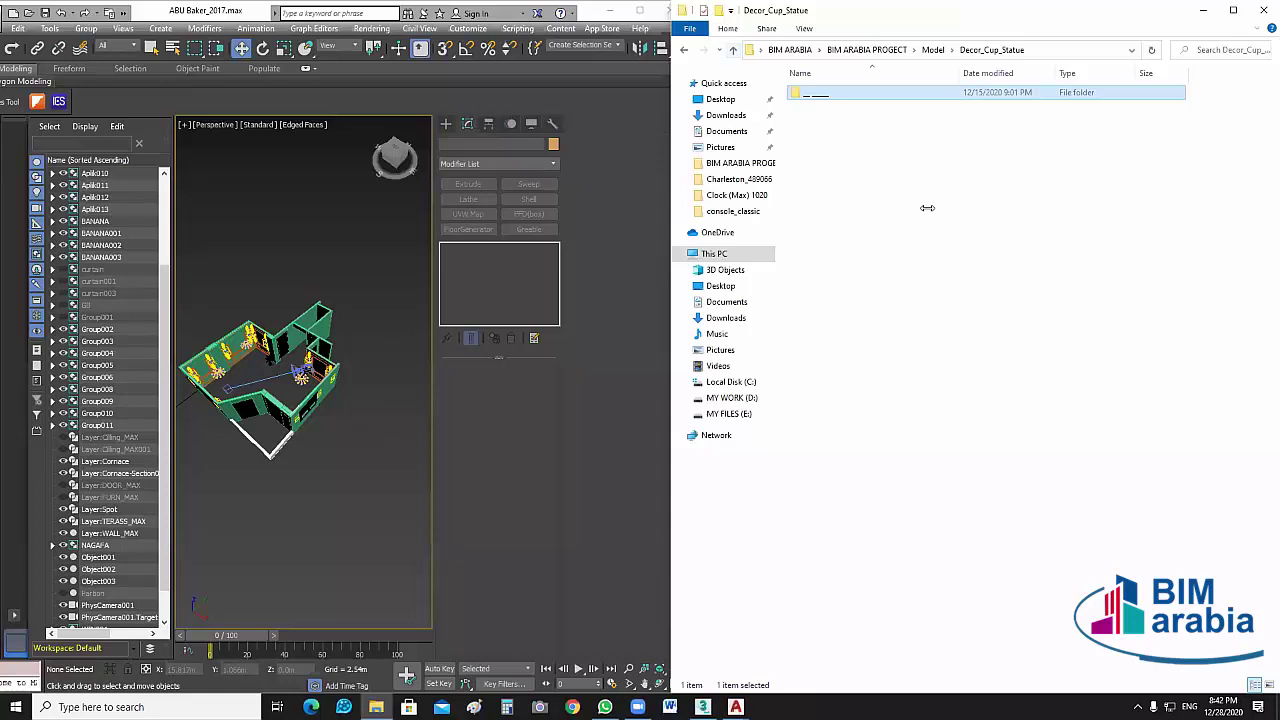
pyautogui.press('Return')
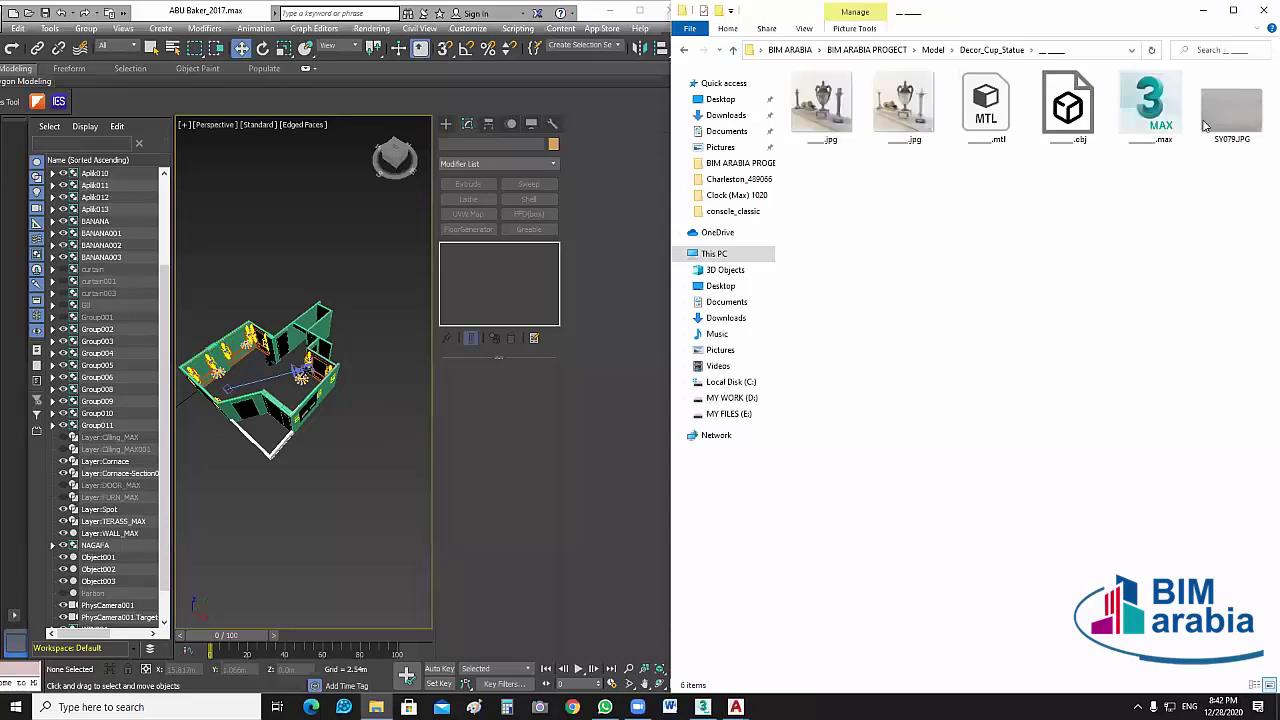
pyautogui.press('End')
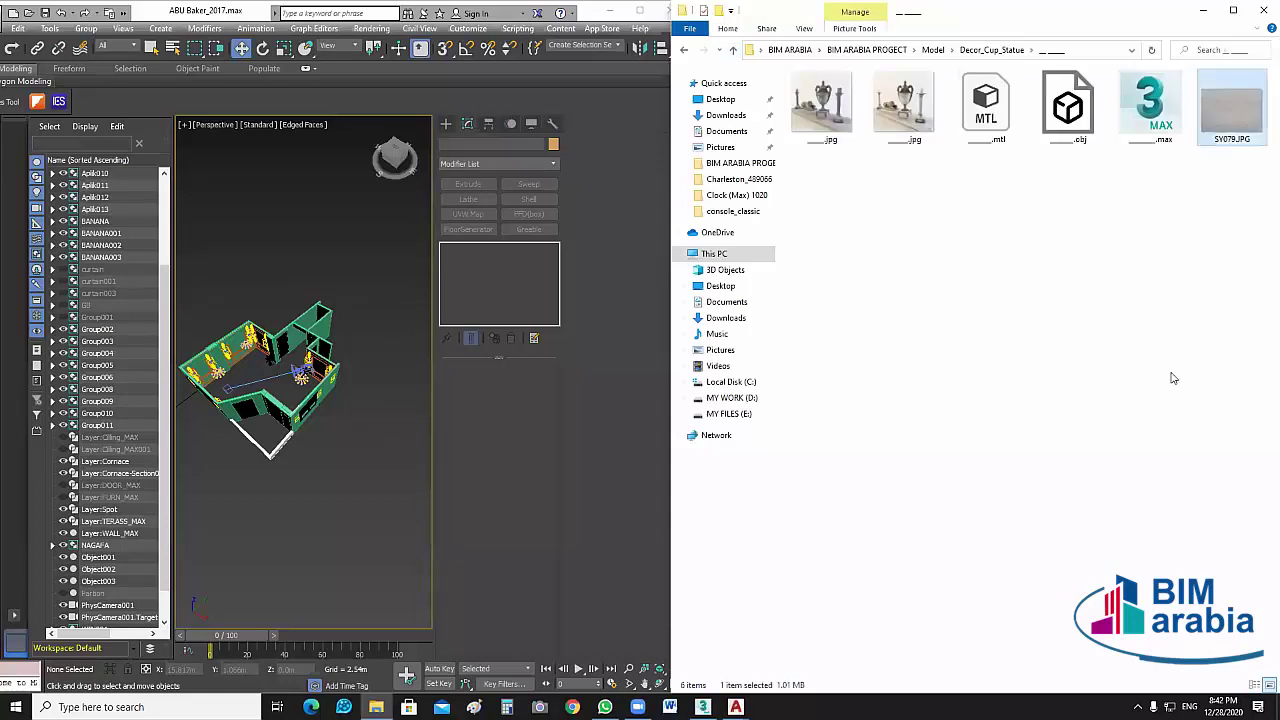
pyautogui.press('Return')
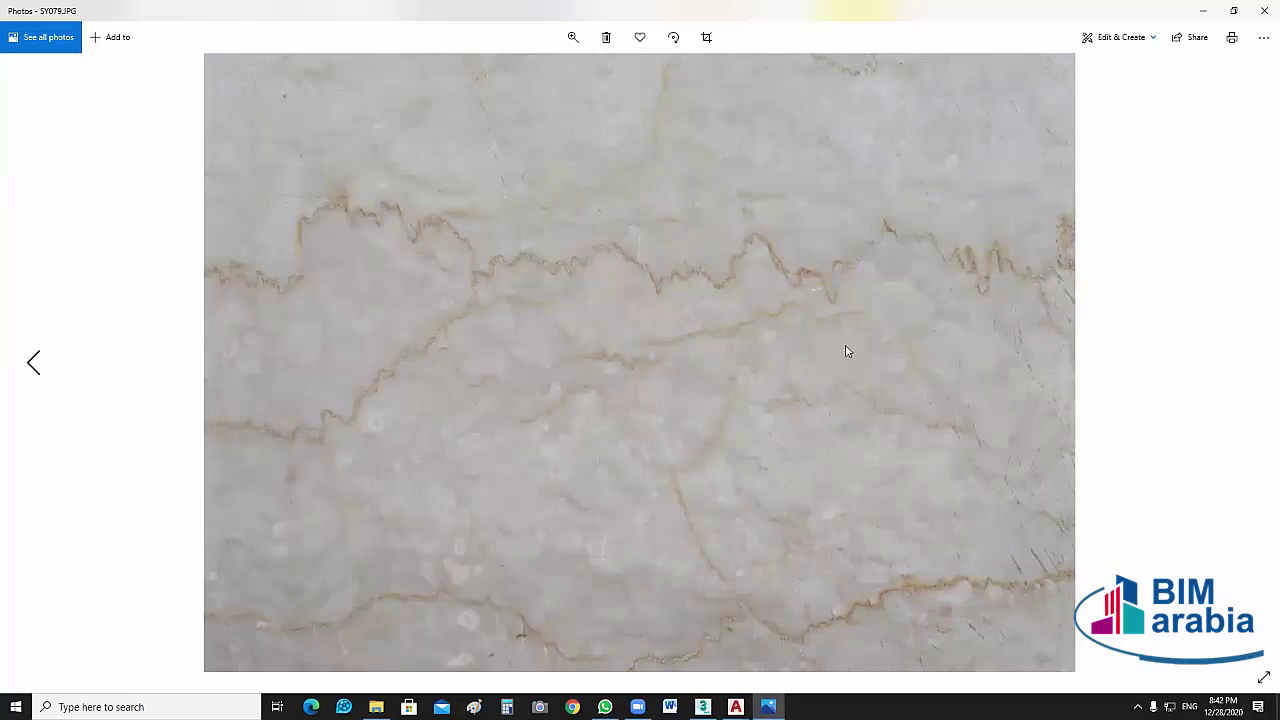
pyautogui.hotkey('alt', 'F4')
pyautogui.press('BackSpace')
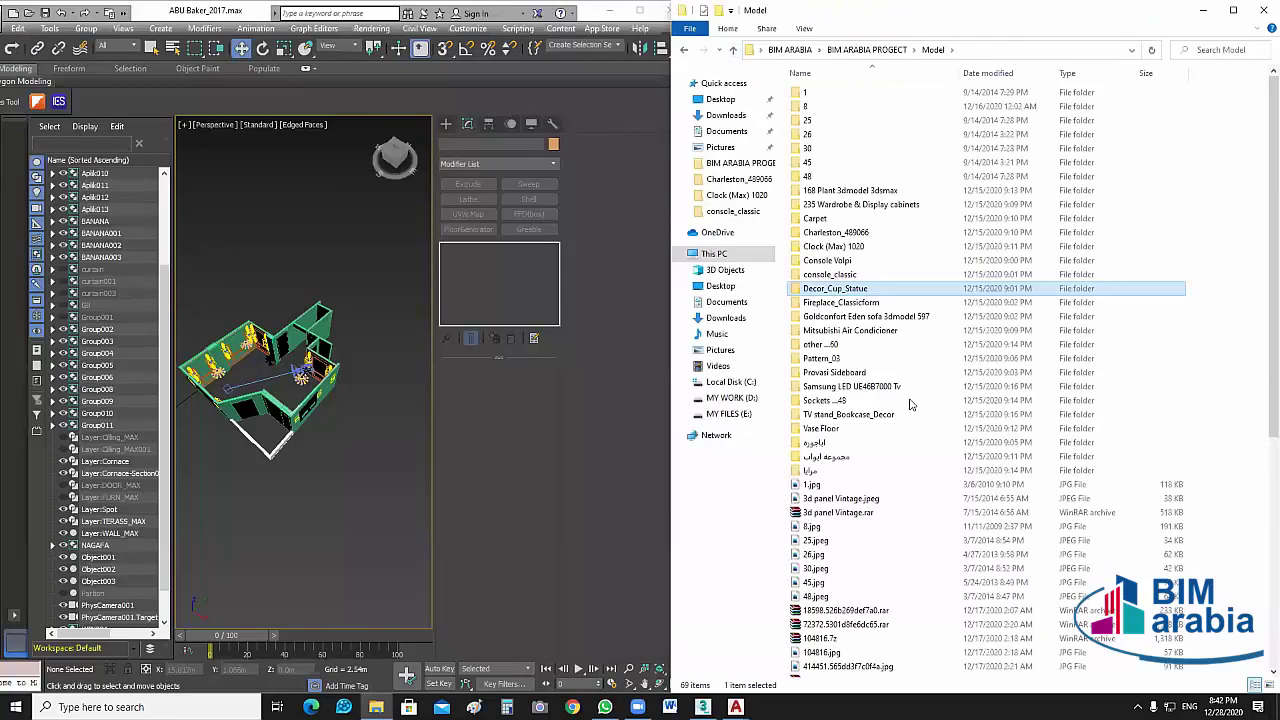
# Check the contents of the fair subfolder inside Fireplace_Classicform and return to the Model folder.
pyautogui.doubleClick(880, 302)
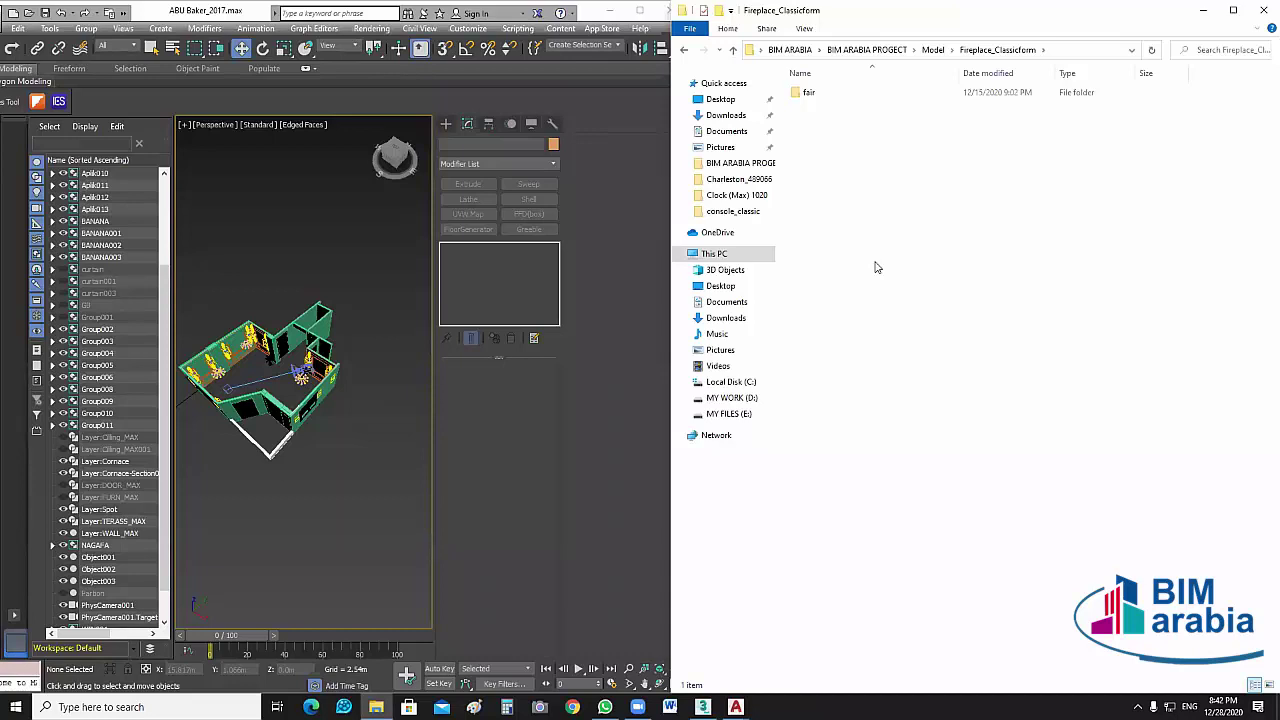
pyautogui.press('Down')
pyautogui.press('Return')
pyautogui.click(686, 51)
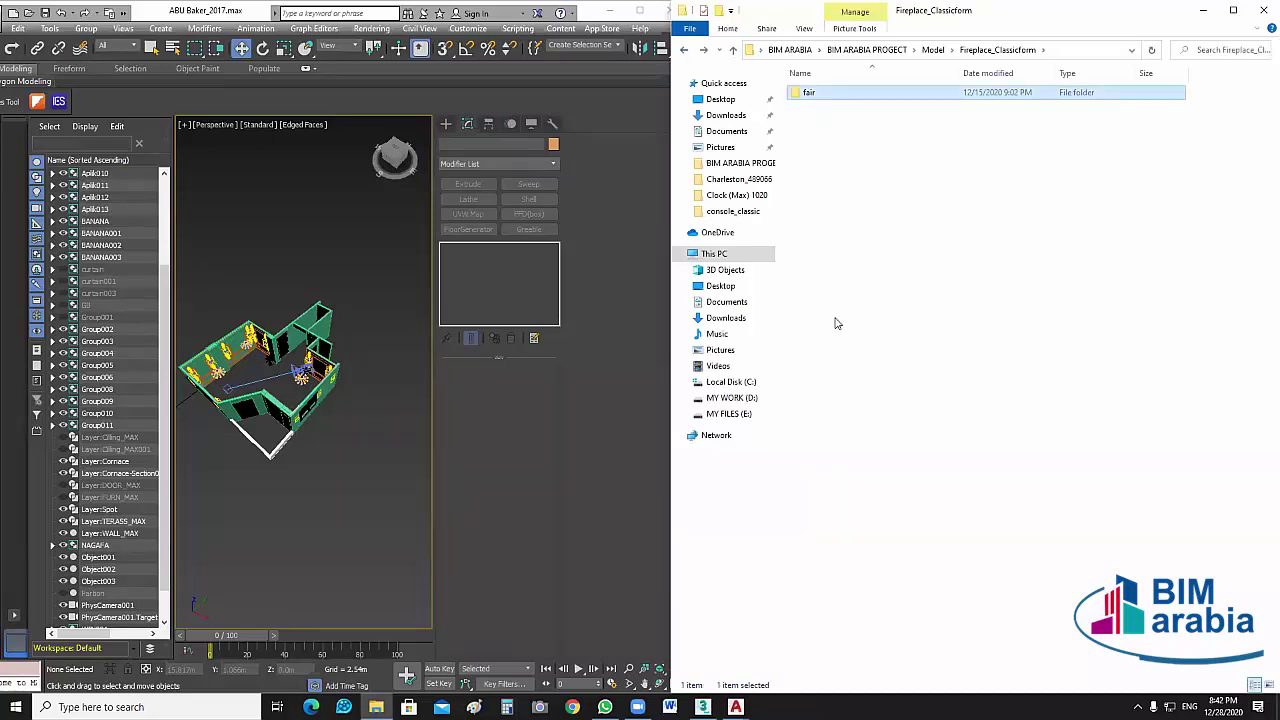
pyautogui.click(685, 51)
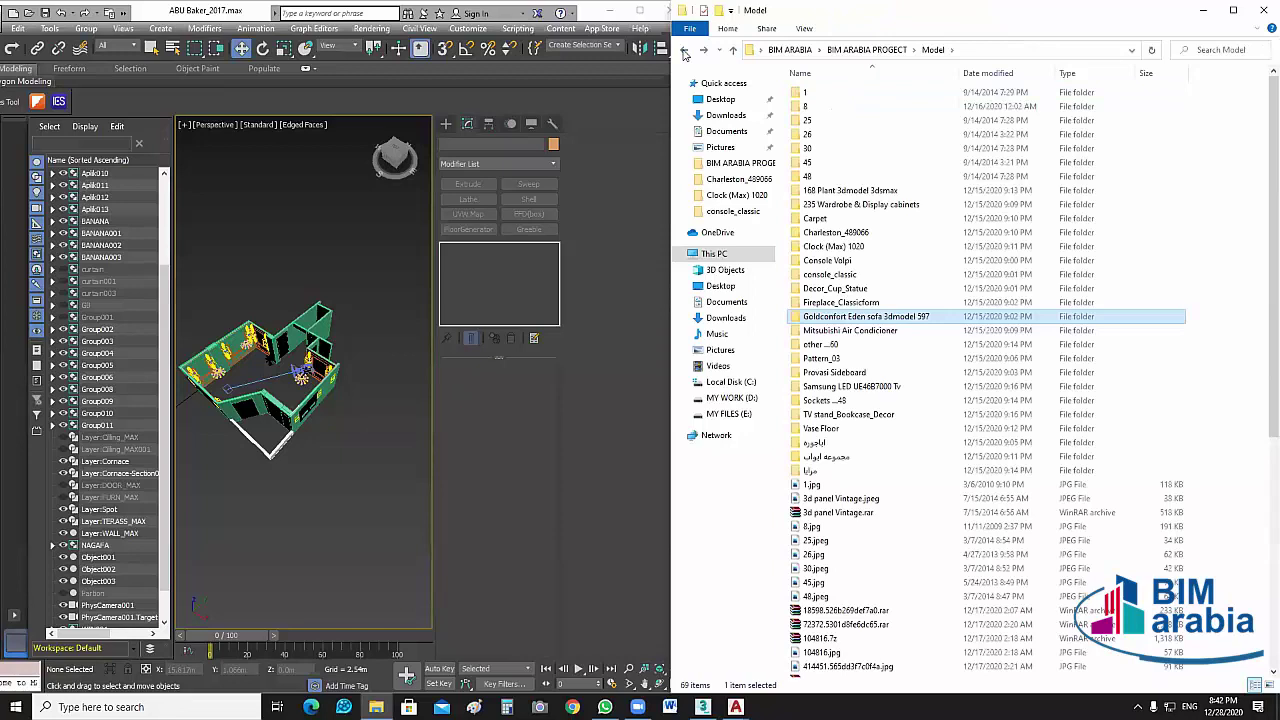
# Preview the sofa and armchair image Goldconfort Eden sofa 3dmodel 597.webp in its model folder.
pyautogui.press('Return')
pyautogui.press('Right')
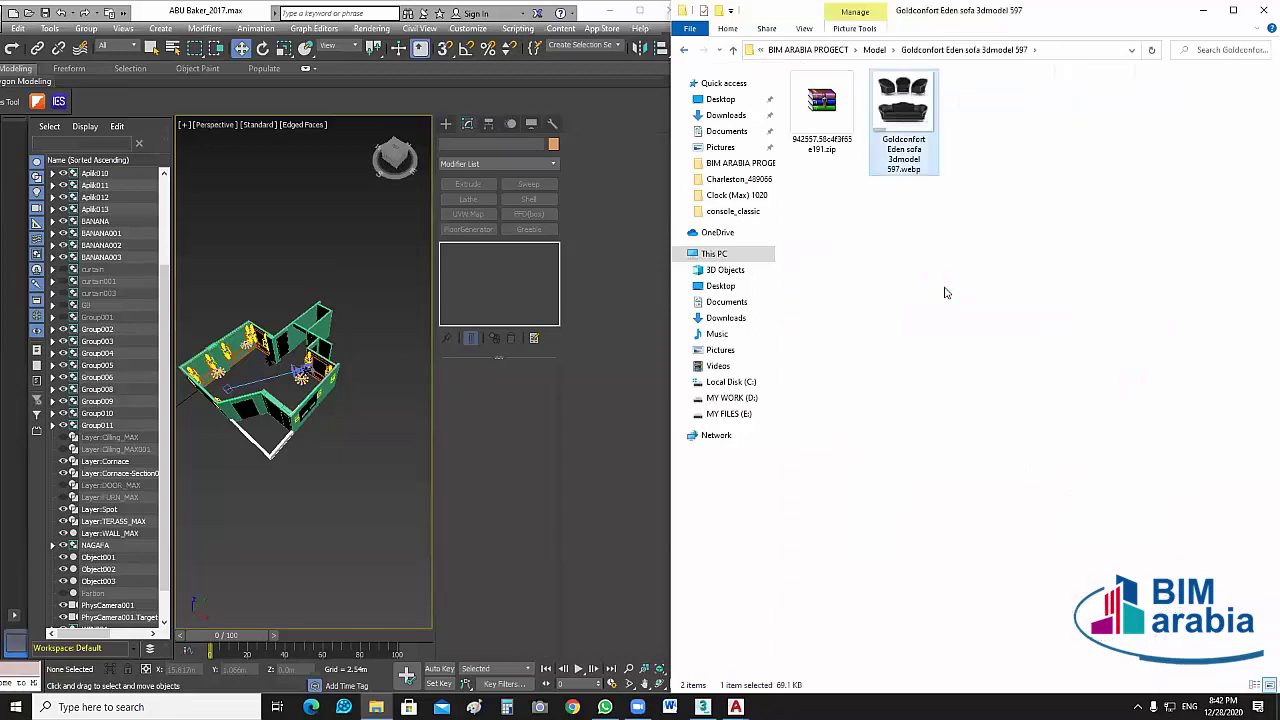
pyautogui.press('Return')
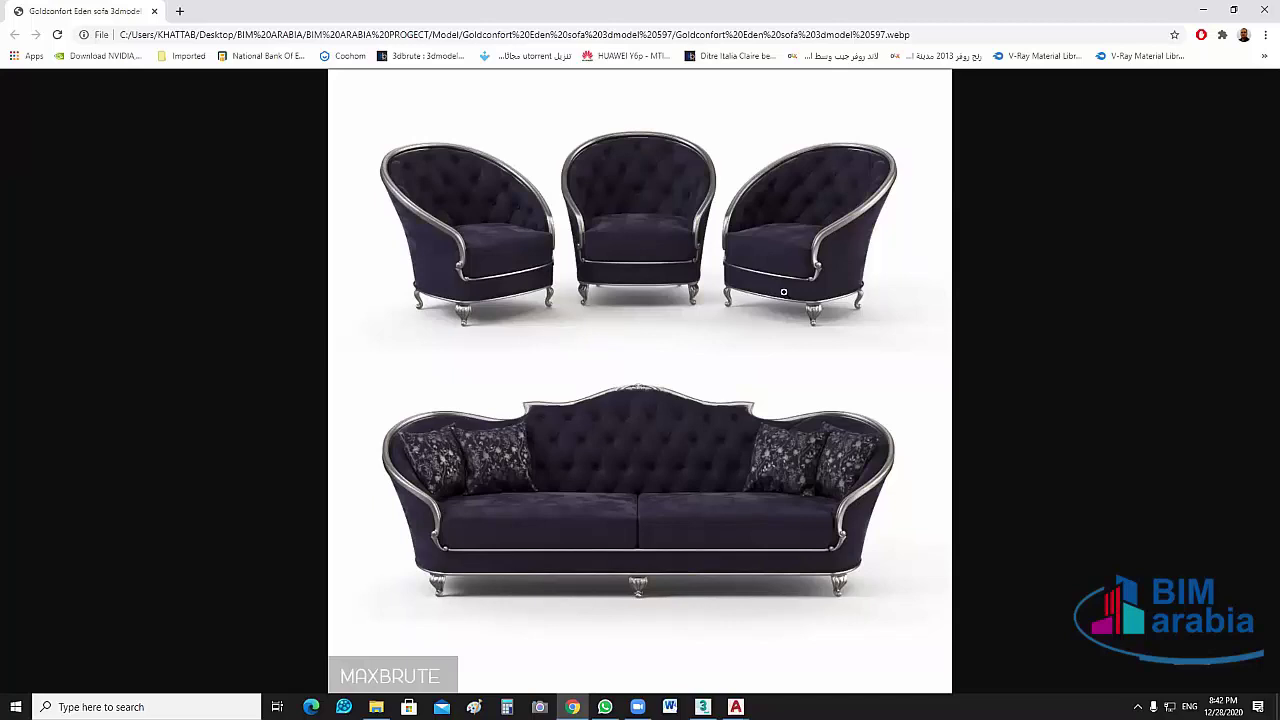
pyautogui.click(1260, 12)
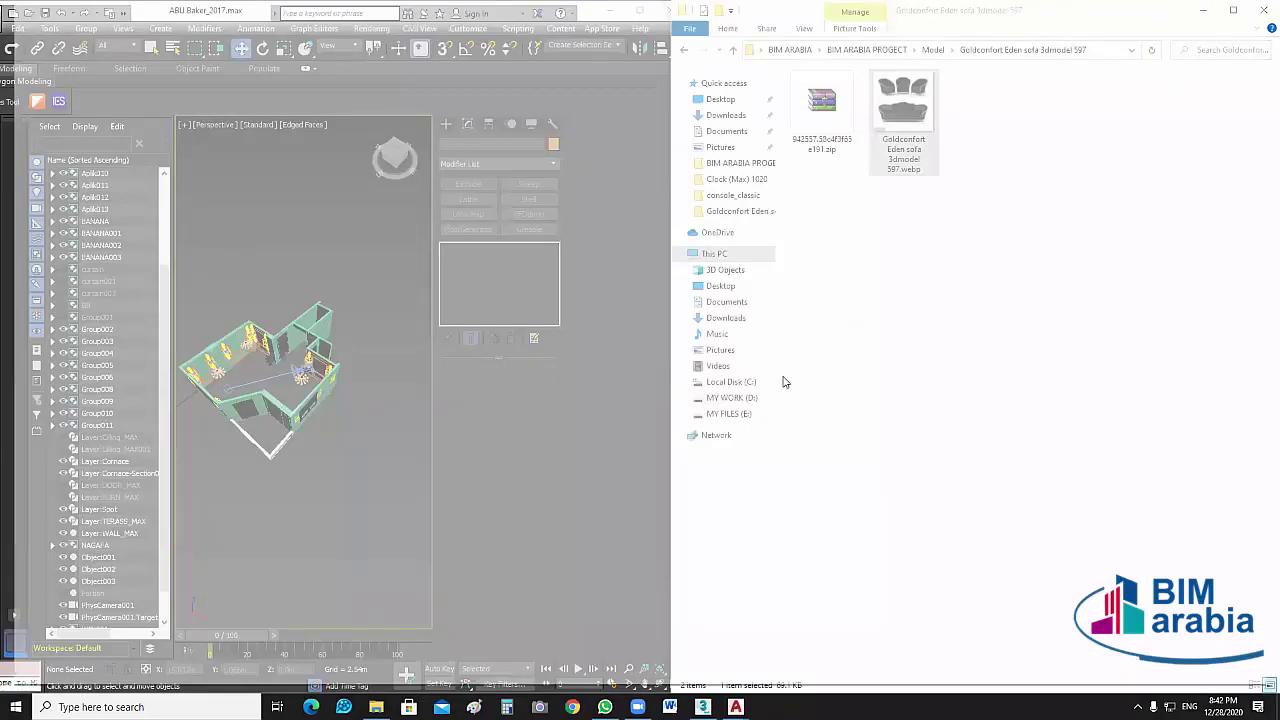
# Extract the archive 942557.58c4f3f65e191.zip into its own subfolder of the Goldconfort Eden sofa 3dmodel 597 folder.
pyautogui.press('Left')
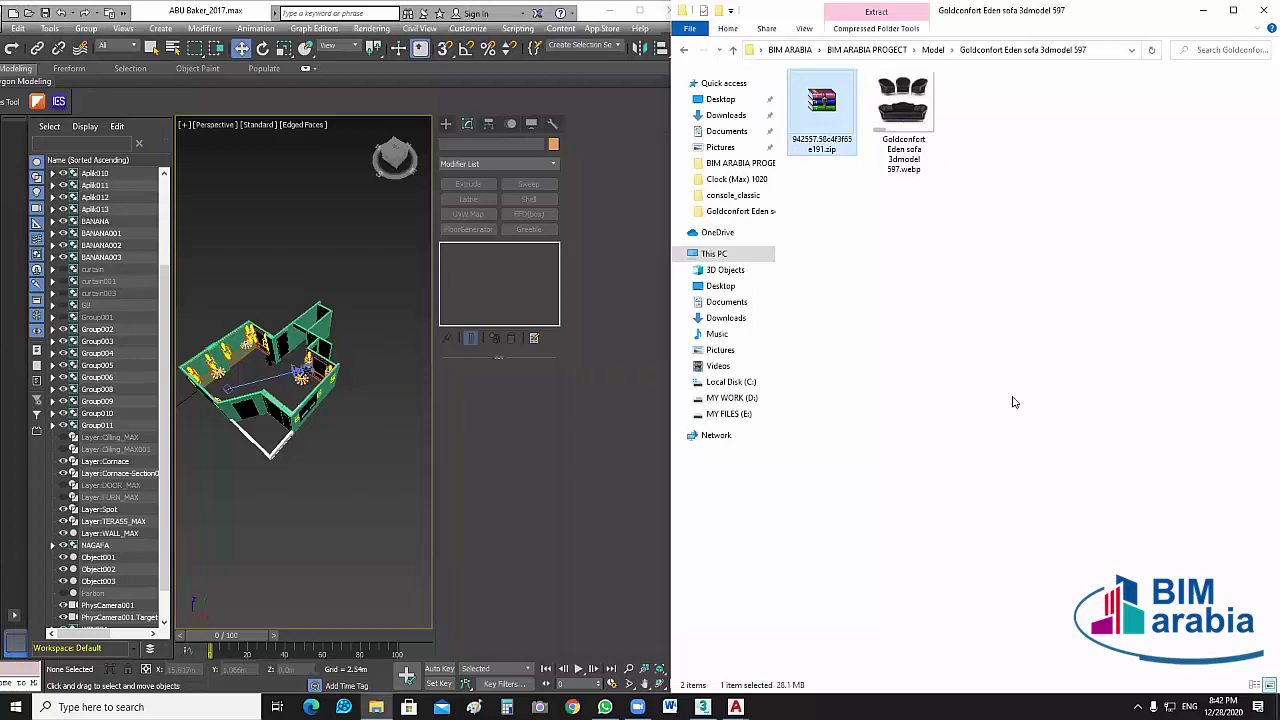
pyautogui.press('Return')
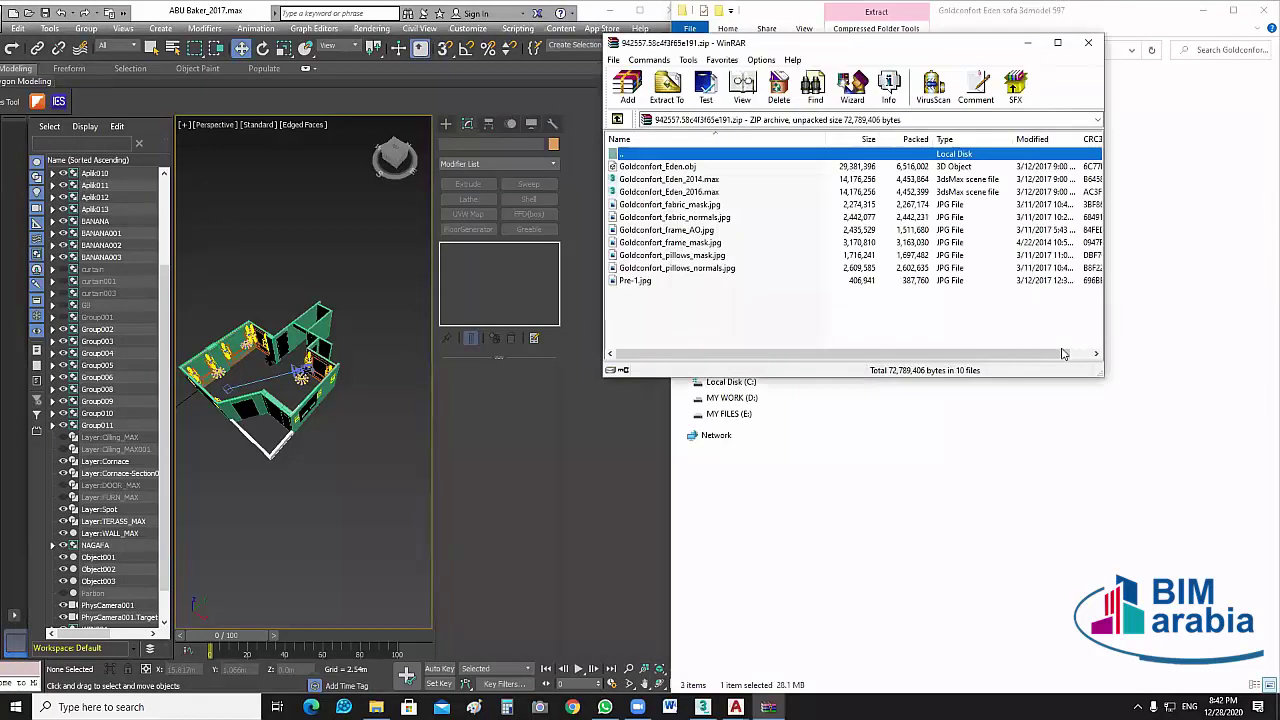
pyautogui.press('Escape')
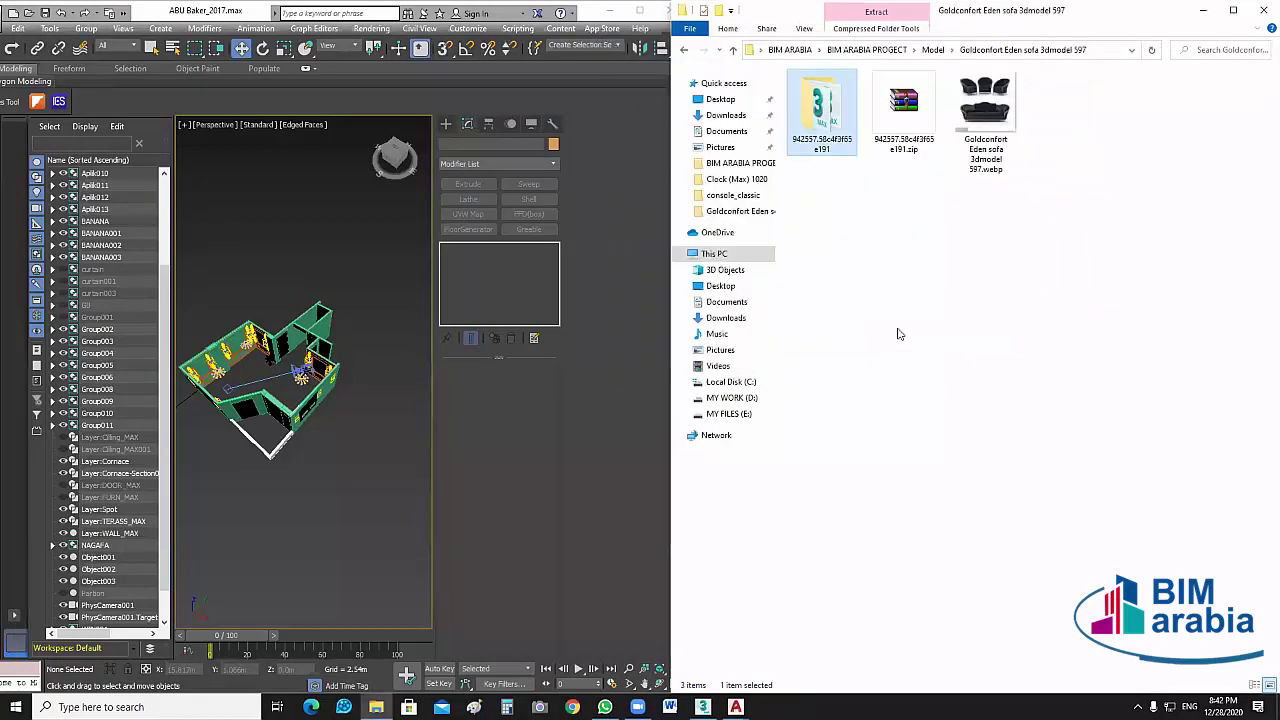
# Import Goldconfort_Eden.obj from the extracted 942557.58c4f3f65e191 folder into the room scene and frame the imported model.
pyautogui.press('Return')
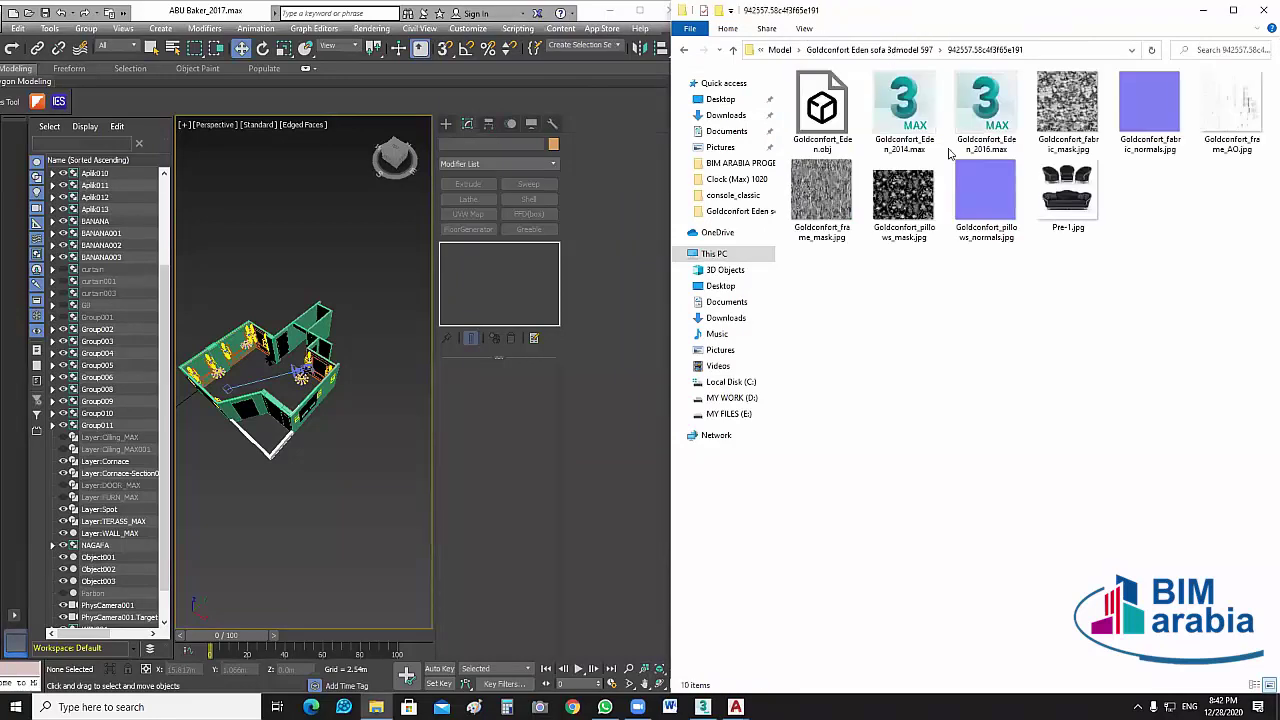
pyautogui.click(912, 118)
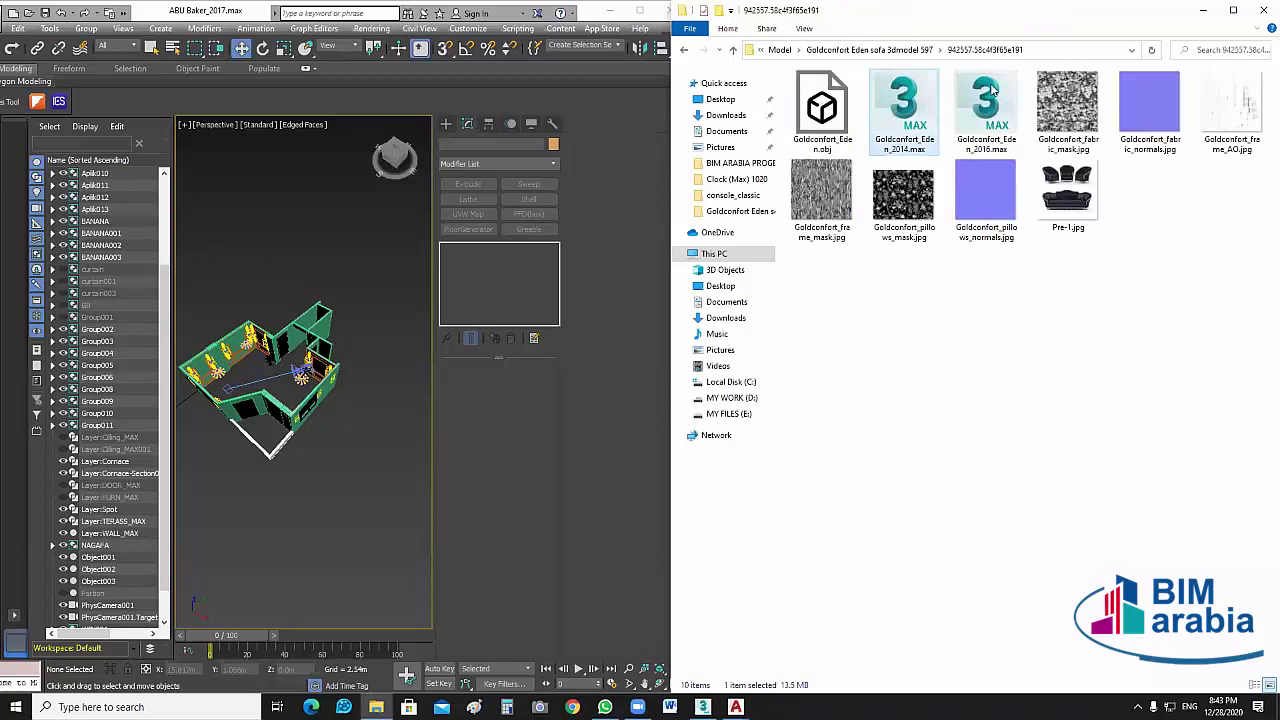
pyautogui.click(993, 92)
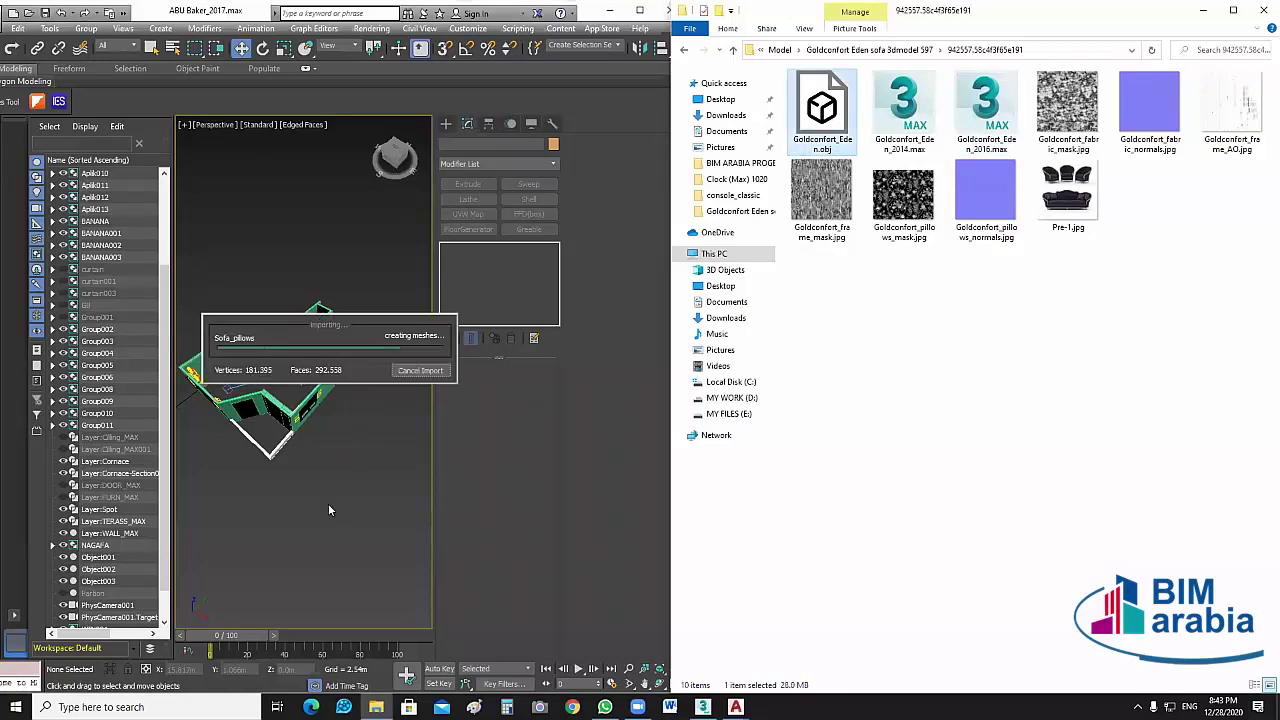
pyautogui.press('z')
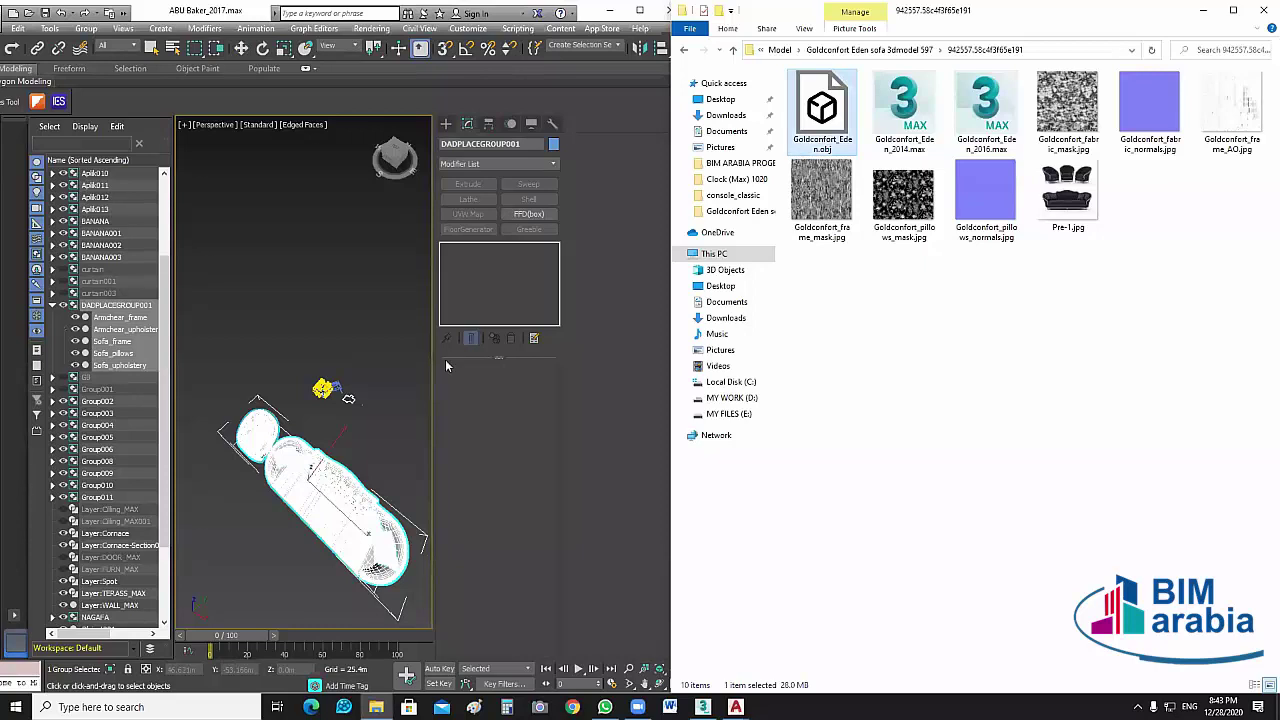
# Ungroup the imported sofa and armchair set, enlarge the 3ds Max window to full screen and clear the selection.
pyautogui.click(308, 470)
pyautogui.scroll(3, 310, 468)
pyautogui.scroll(-4, 324, 438)
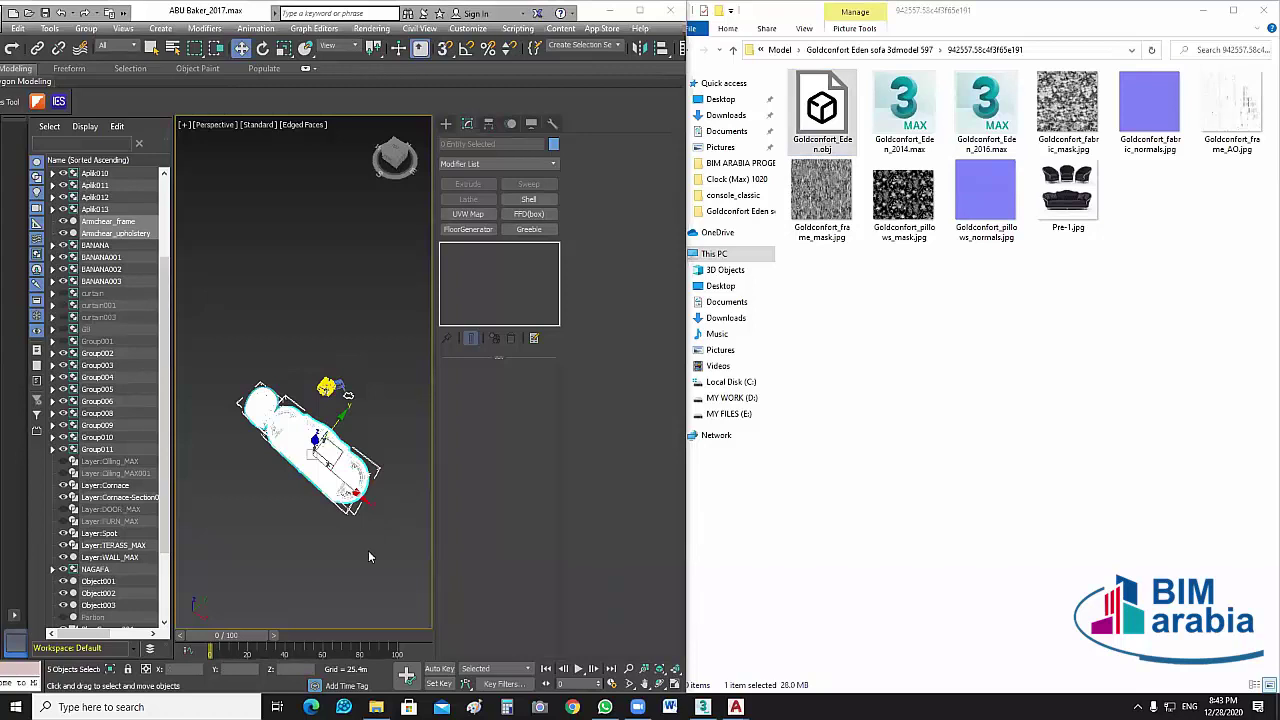
pyautogui.doubleClick(214, 12)
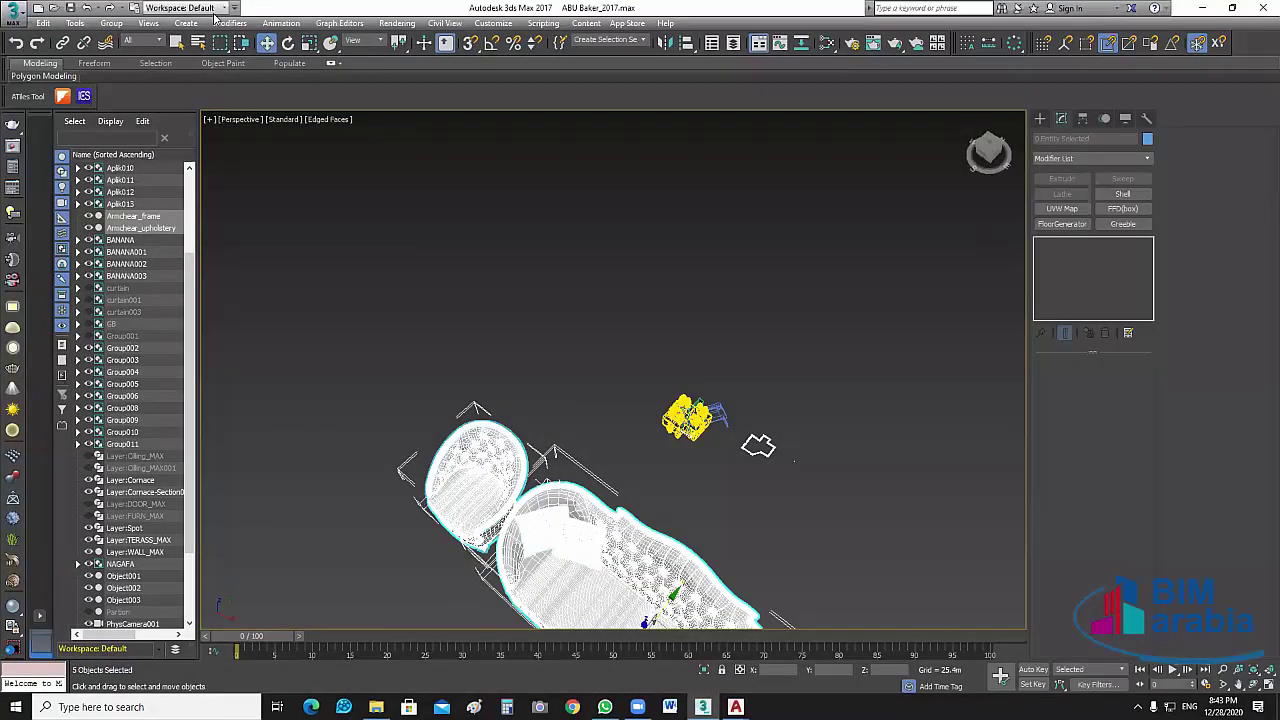
pyautogui.click(854, 530)
pyautogui.scroll(-2, 854, 530)
pyautogui.scroll(2, 994, 550)
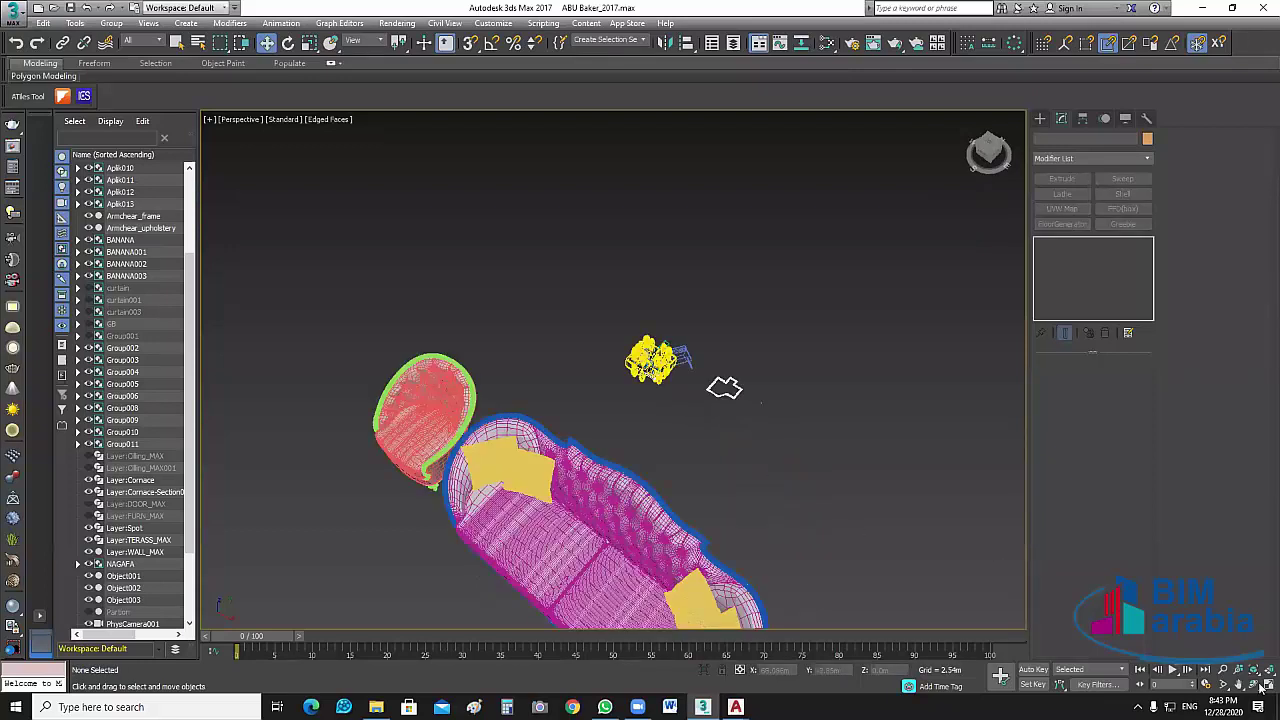
# Select all sofa and armchair parts in the Top view and measure their overall dimensions.
pyautogui.scroll(2, 773, 408)
pyautogui.hotkey('alt', 'w')
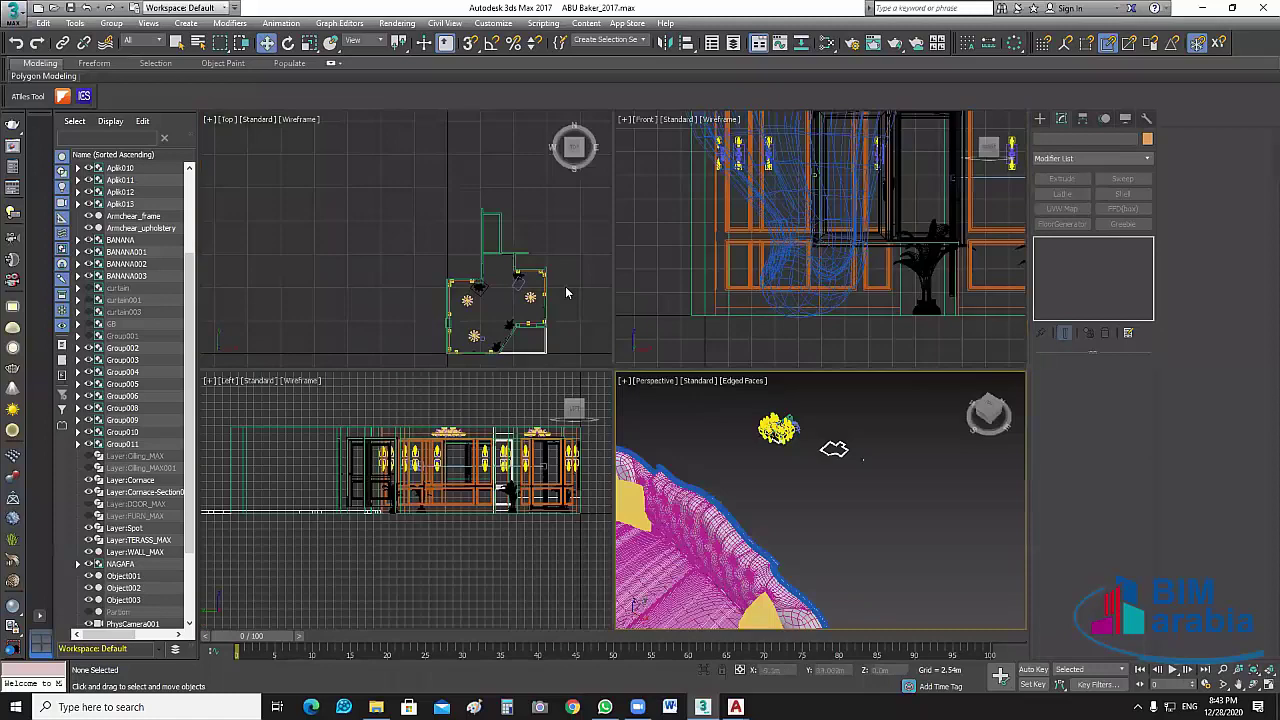
pyautogui.moveTo(553, 276); pyautogui.dragTo(398, 160, button='middle')
pyautogui.scroll(-2, 545, 270)
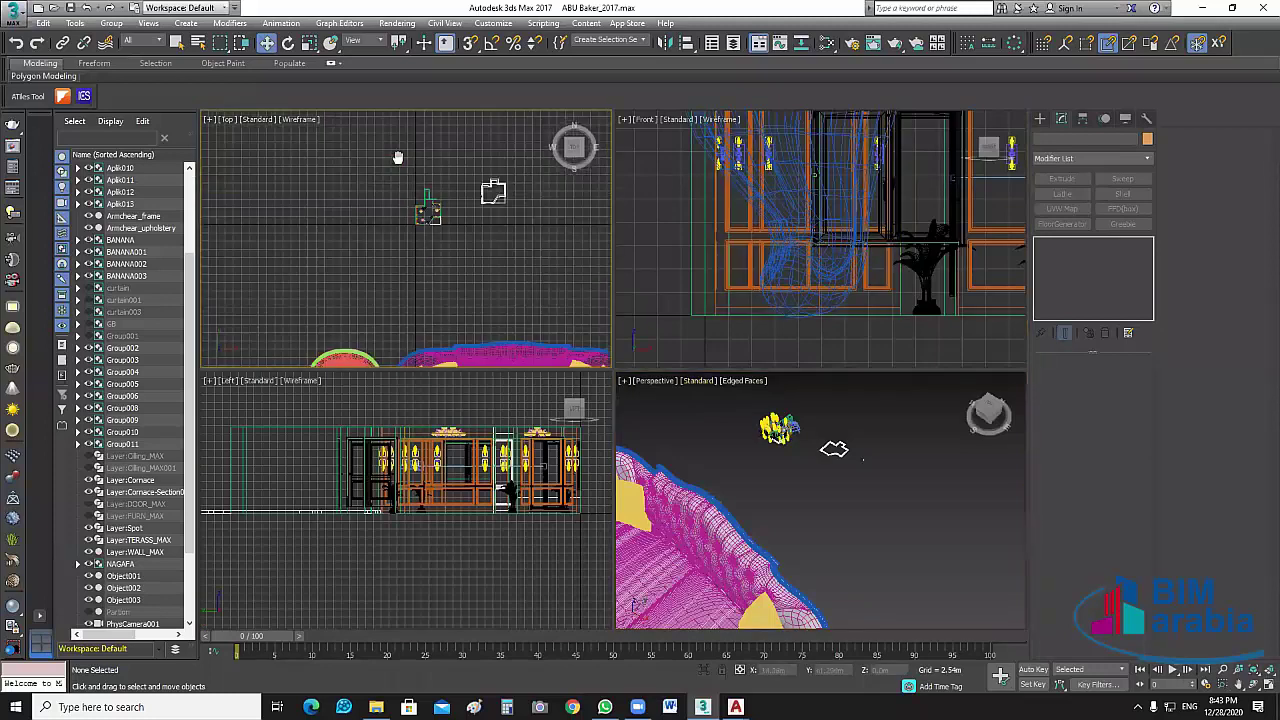
pyautogui.scroll(-3, 457, 300)
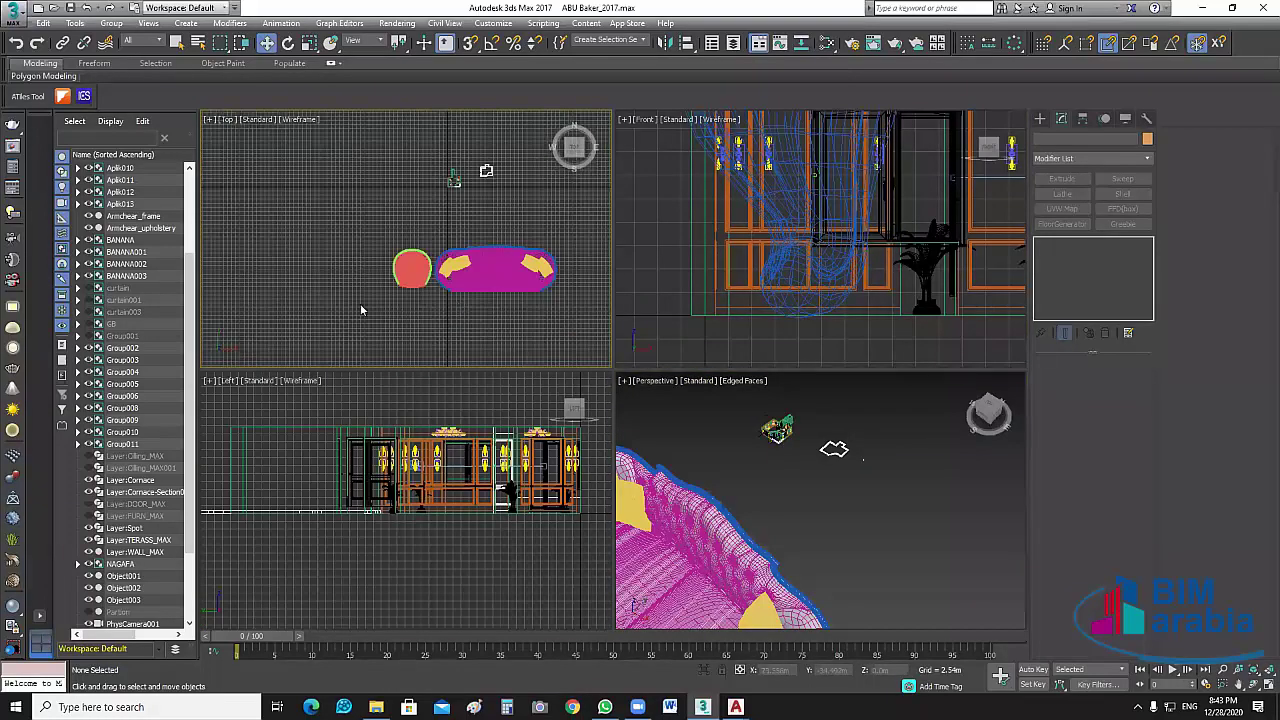
pyautogui.moveTo(360, 304); pyautogui.dragTo(569, 222)
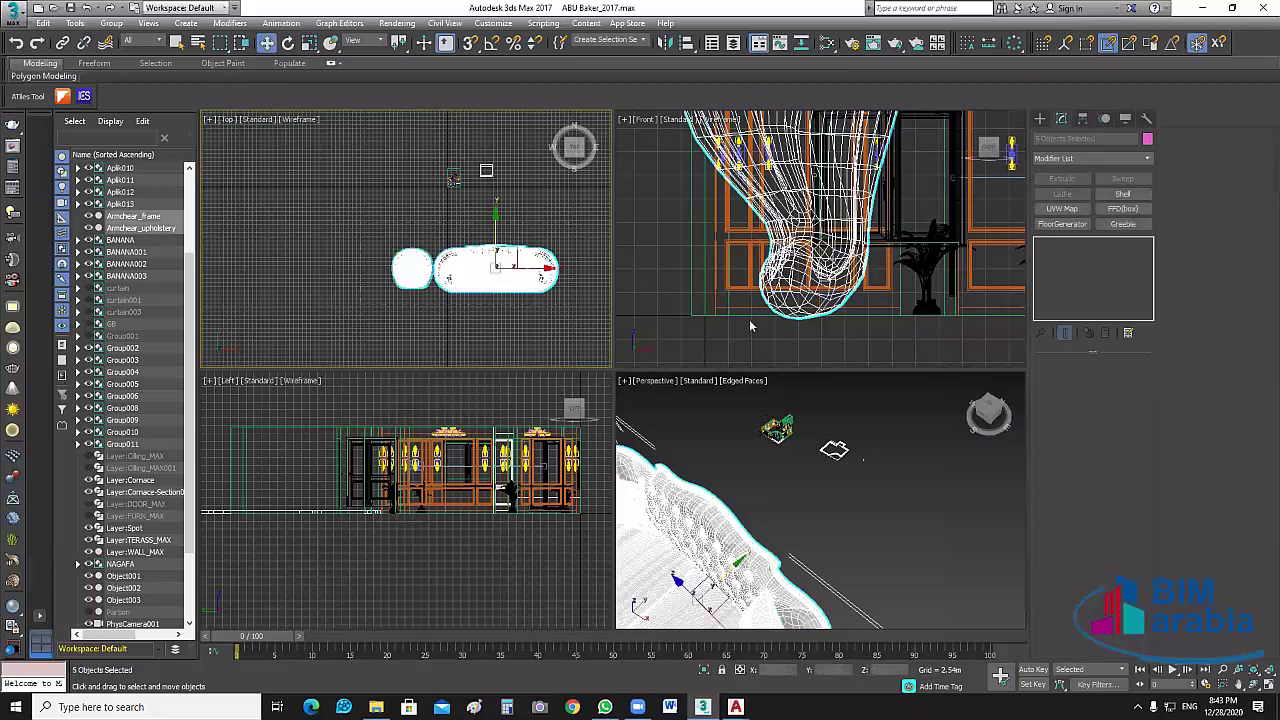
pyautogui.click(1146, 118)
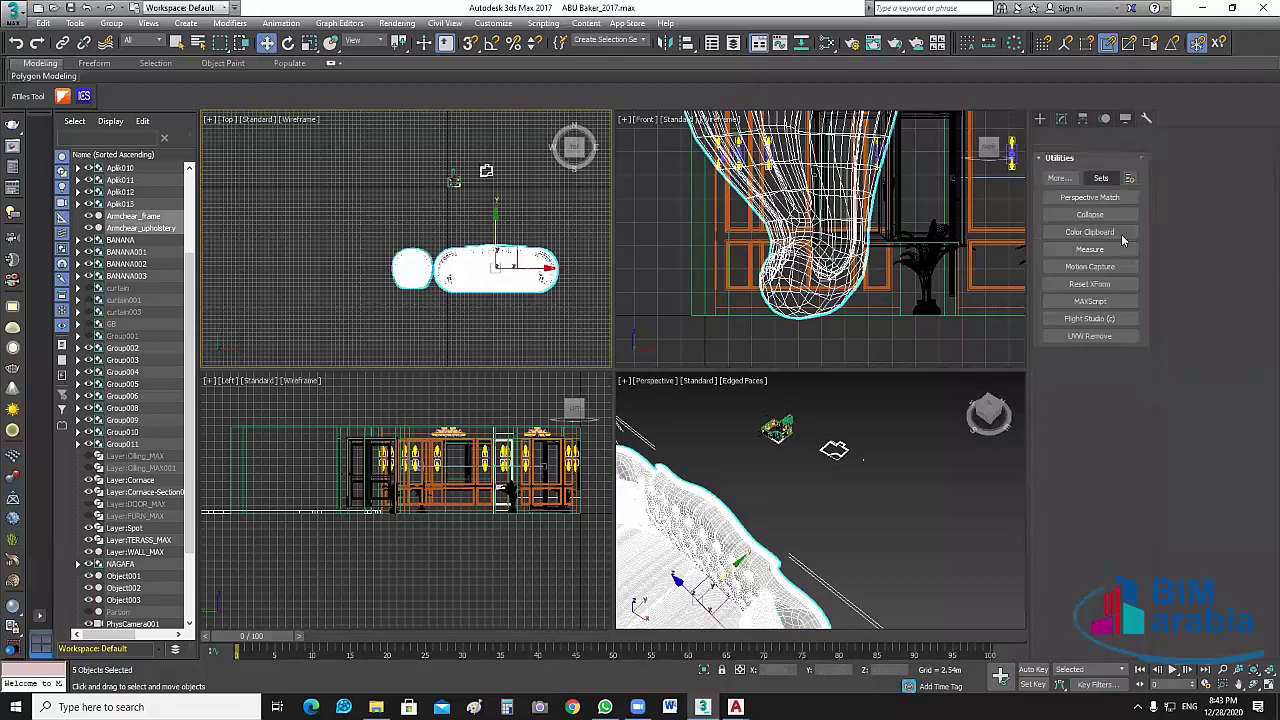
pyautogui.click(1112, 251)
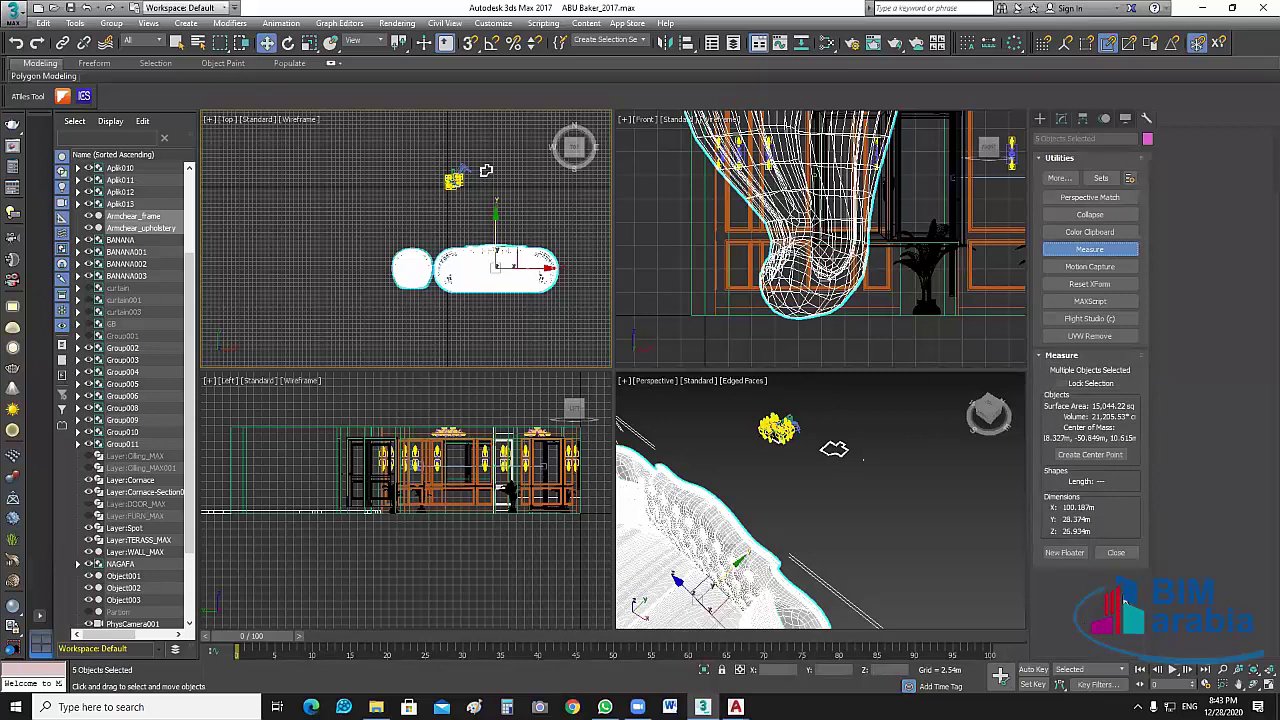
# Activate uniform scaling and turn on percent snap with an increment of 50%.
pyautogui.click(309, 45)
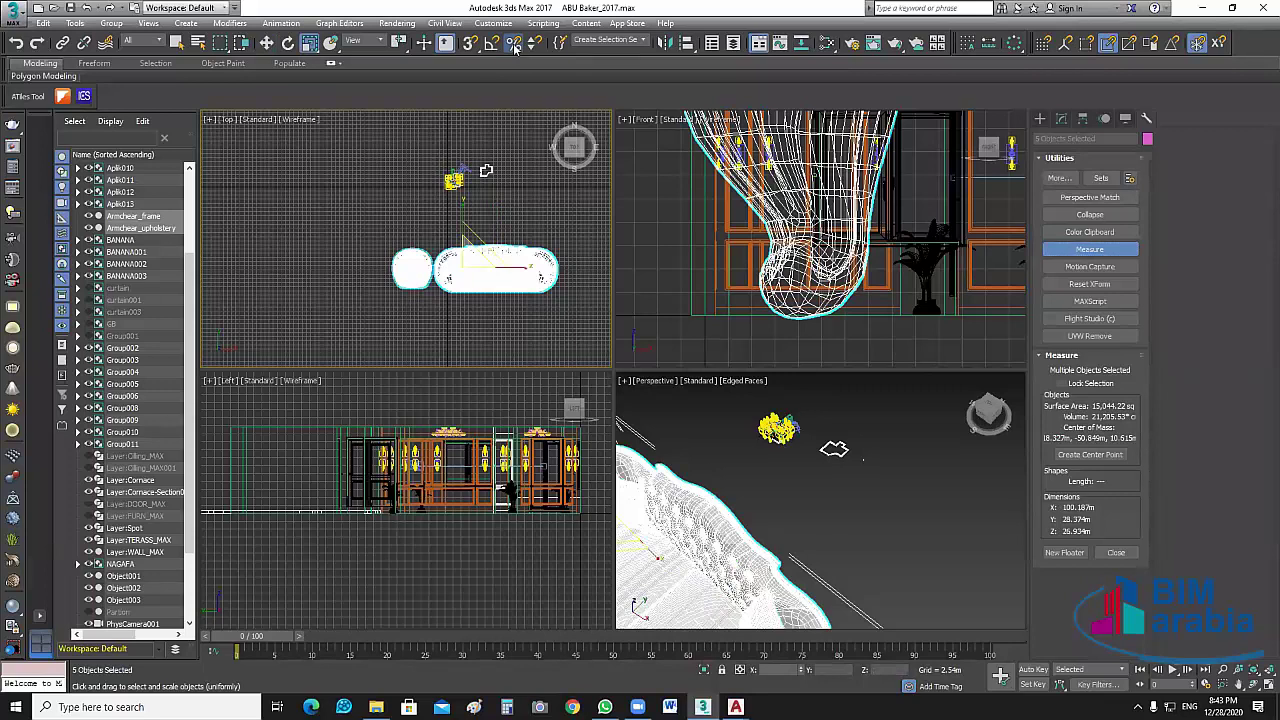
pyautogui.rightClick(513, 44)
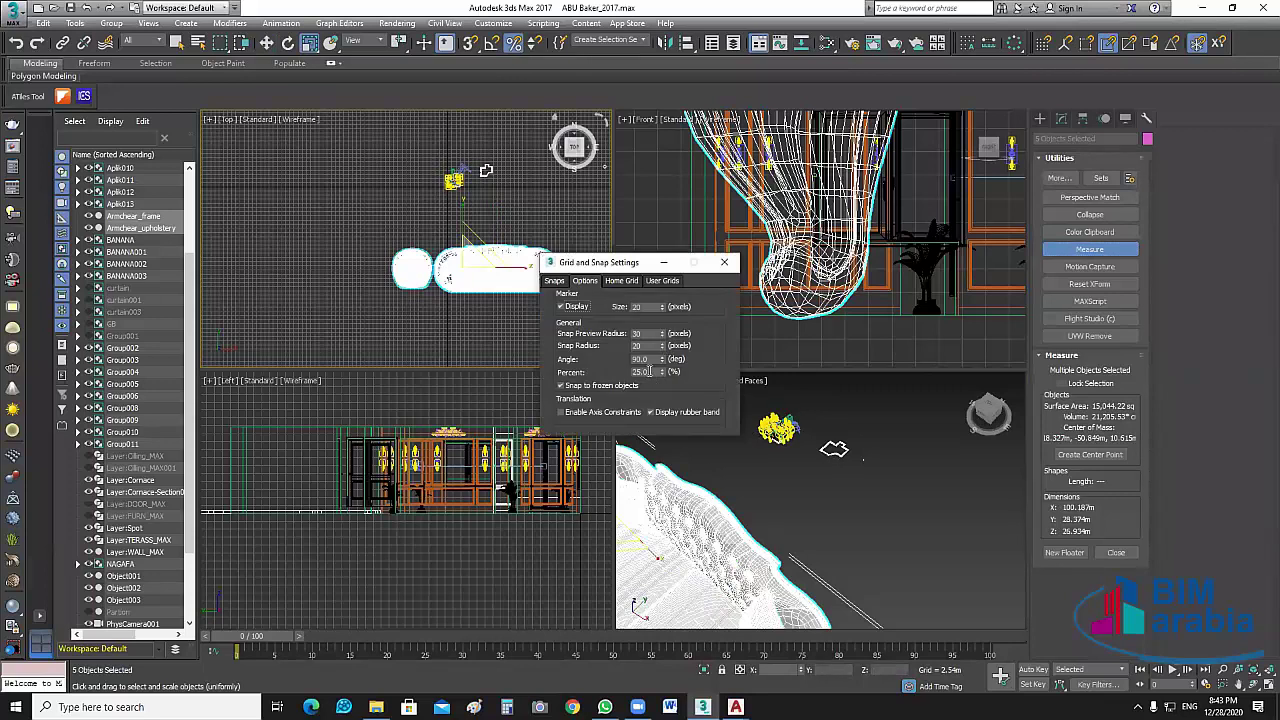
pyautogui.click(648, 371)
pyautogui.write('50')
pyautogui.press('Return')
pyautogui.click(725, 264)
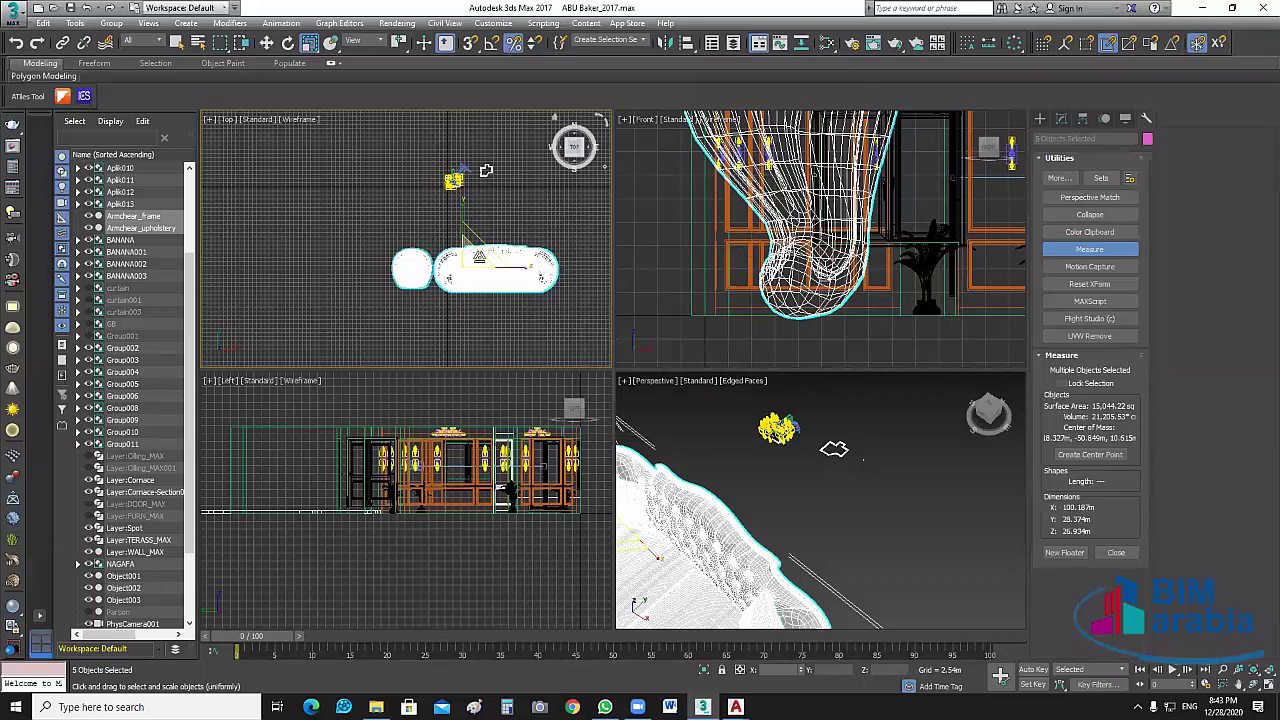
# Scale the whole sofa and armchair set uniformly to 50% three times in succession.
pyautogui.moveTo(527, 300); pyautogui.dragTo(608, 357)
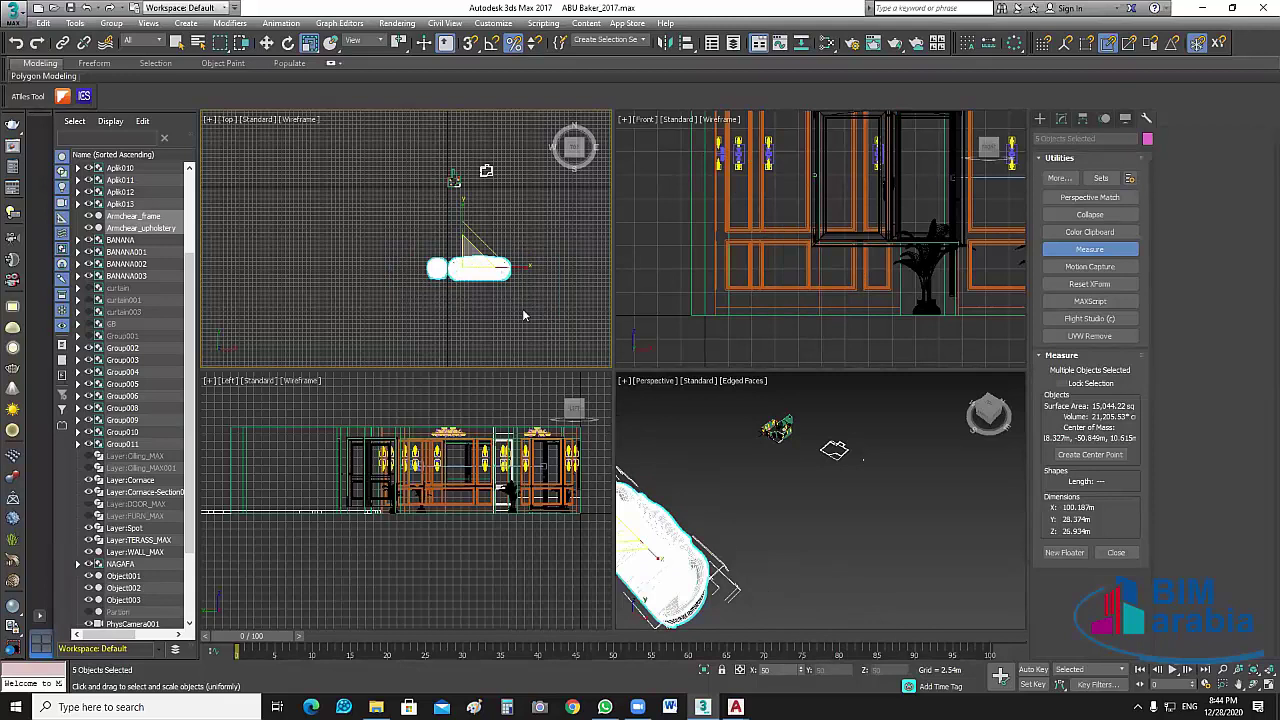
pyautogui.moveTo(555, 240); pyautogui.dragTo(400, 303)
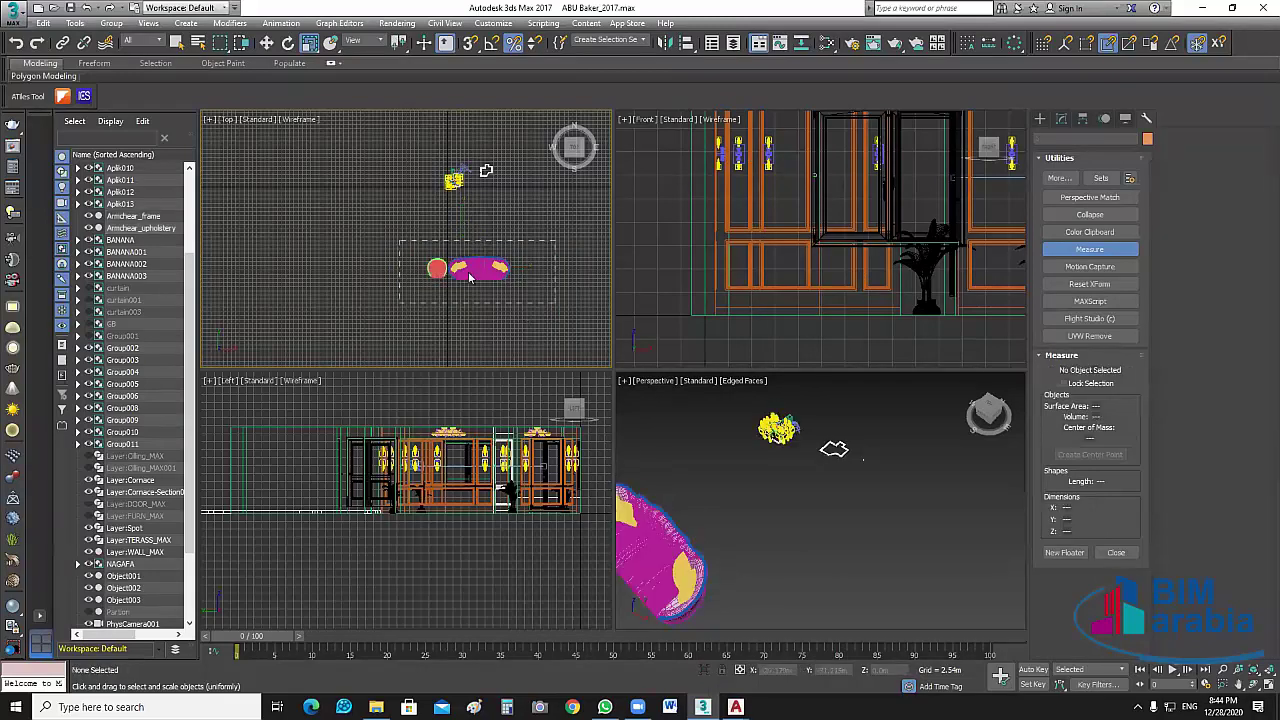
pyautogui.moveTo(469, 278); pyautogui.dragTo(519, 311)
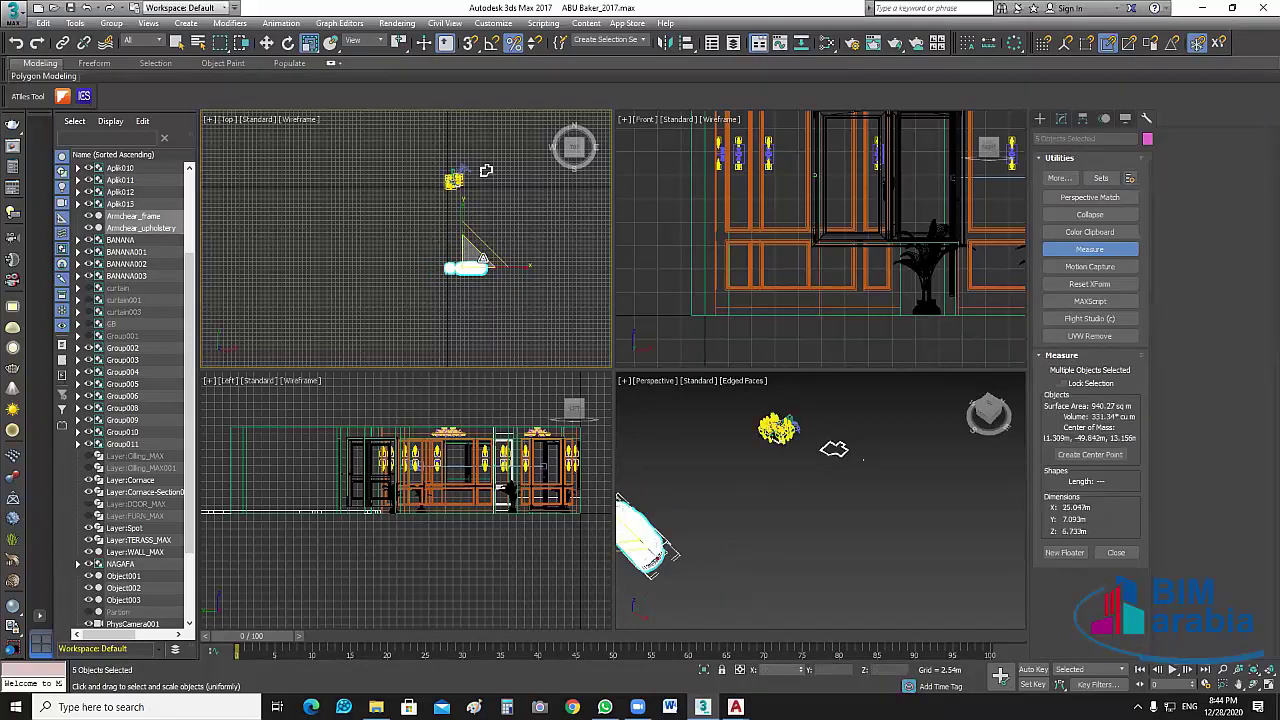
pyautogui.moveTo(483, 258); pyautogui.dragTo(524, 330)
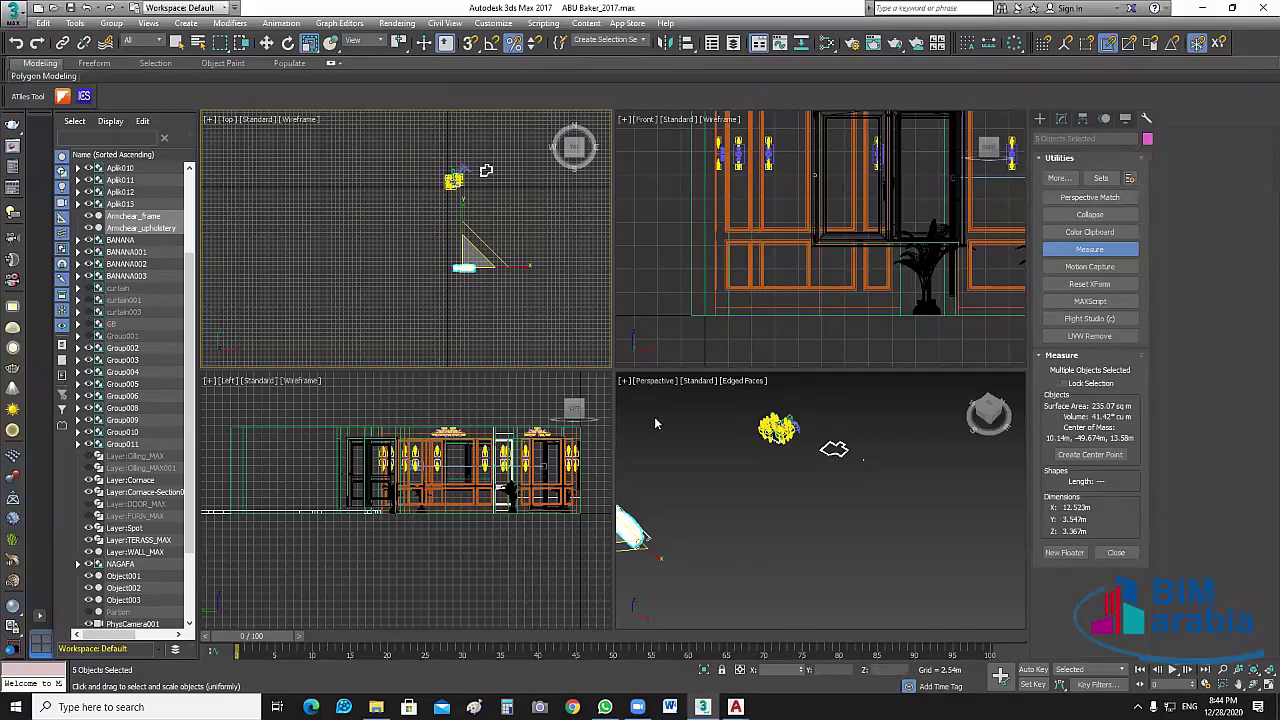
# Move the reduced sofa and armchair set along the Y axis towards the room in the Top view.
pyautogui.click(266, 43)
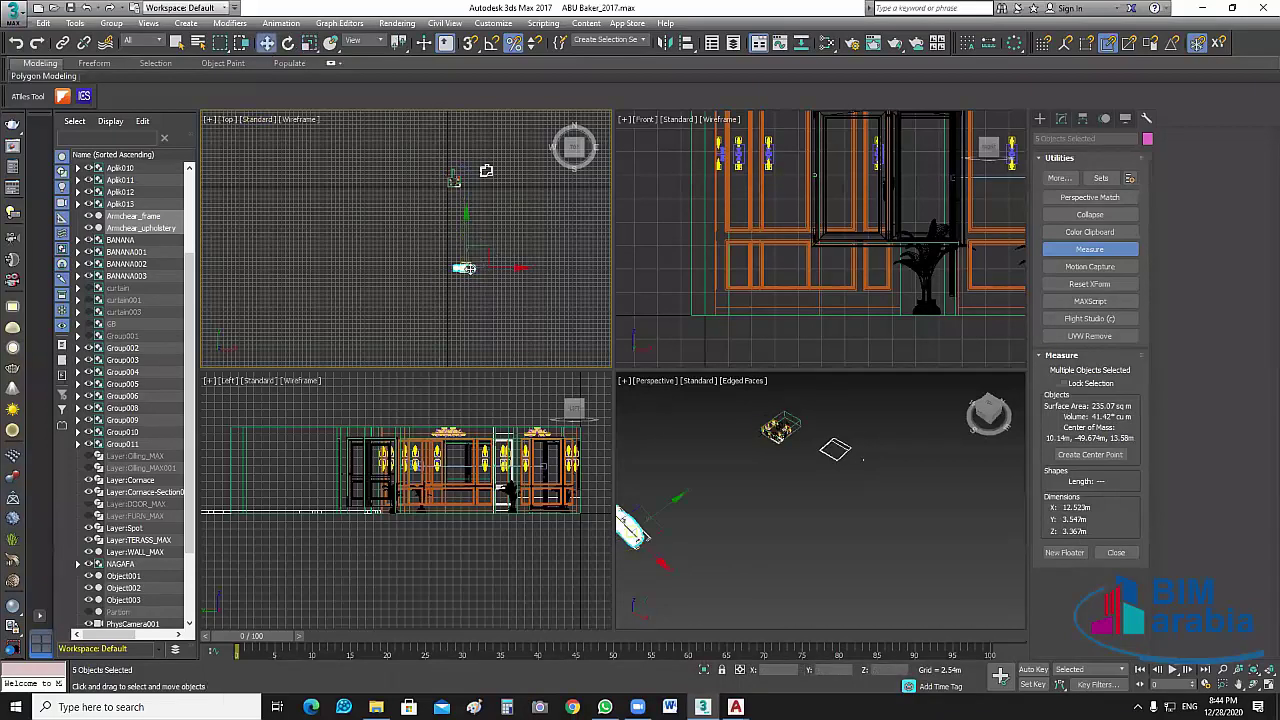
pyautogui.moveTo(457, 272); pyautogui.dragTo(458, 189)
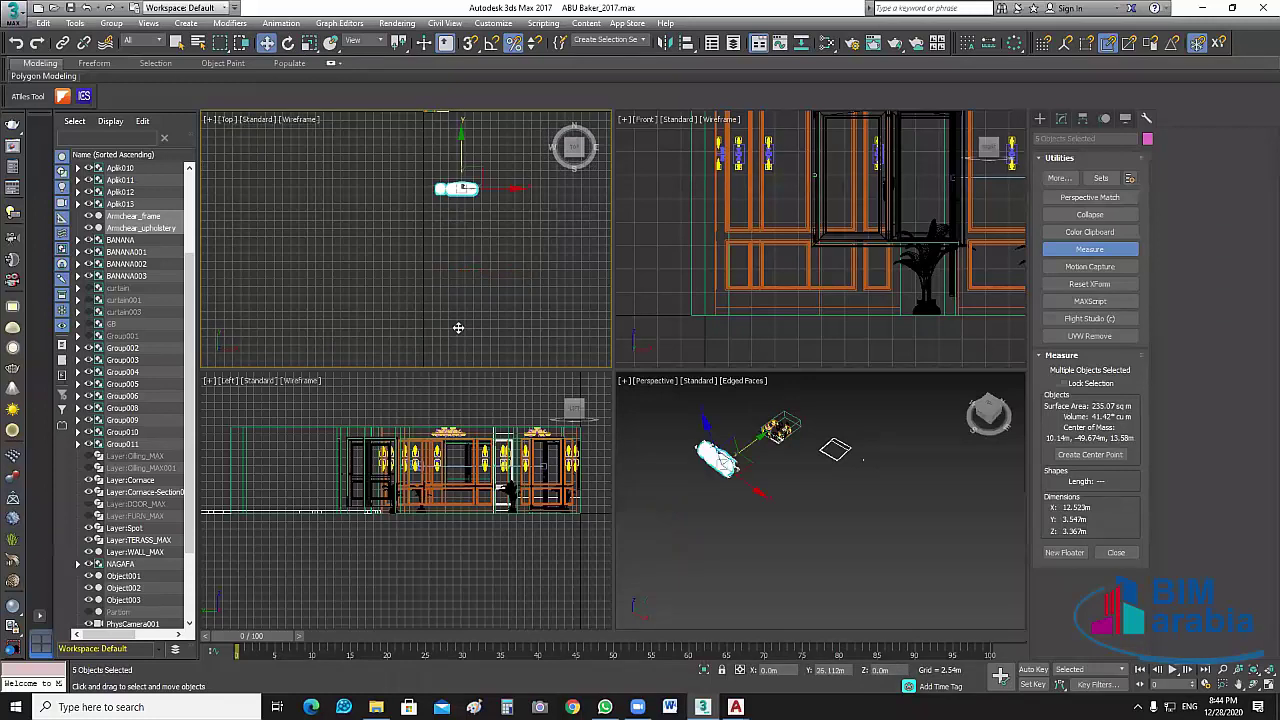
pyautogui.scroll(5, 474, 209)
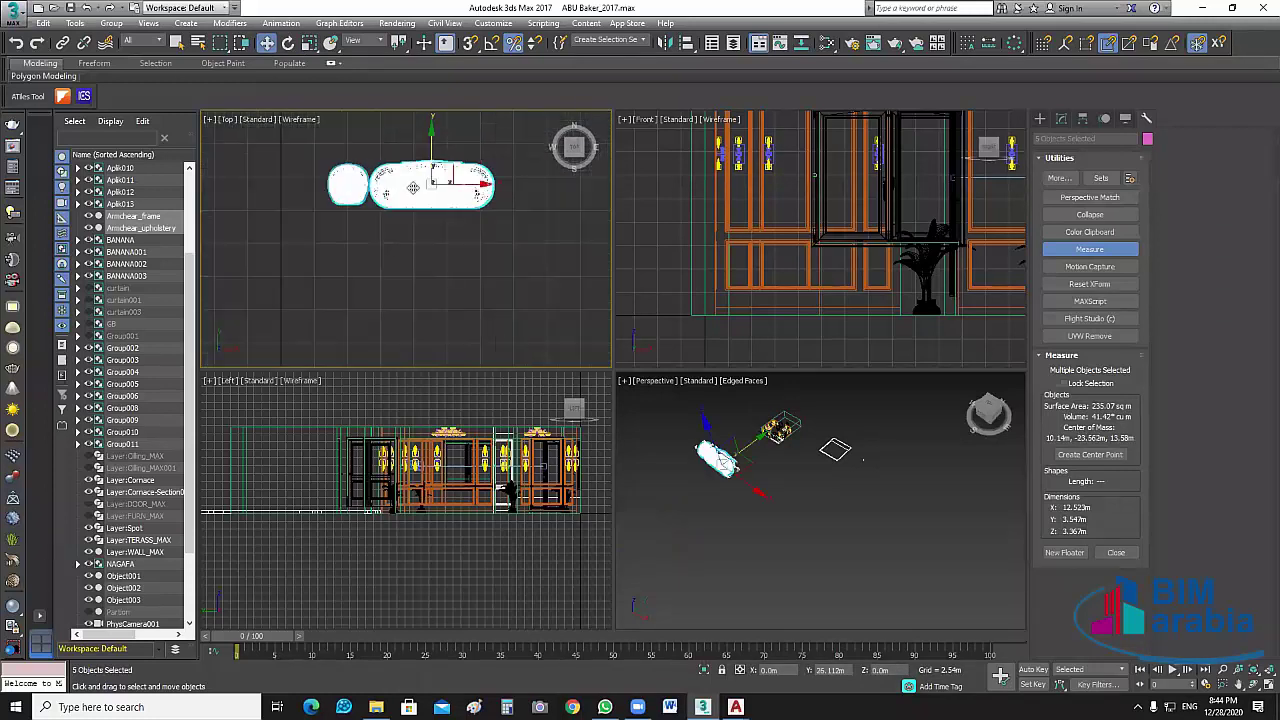
pyautogui.moveTo(434, 161); pyautogui.dragTo(434, 128)
pyautogui.scroll(2, 434, 128)
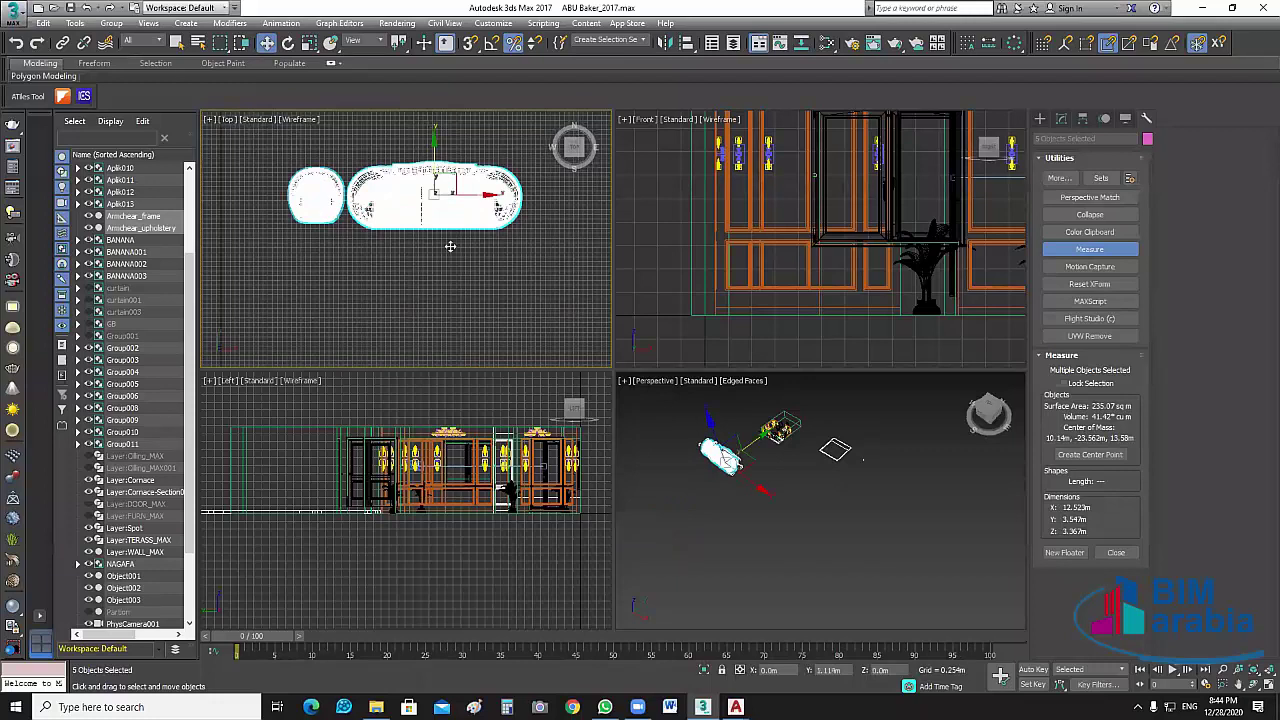
pyautogui.scroll(-3, 440, 306)
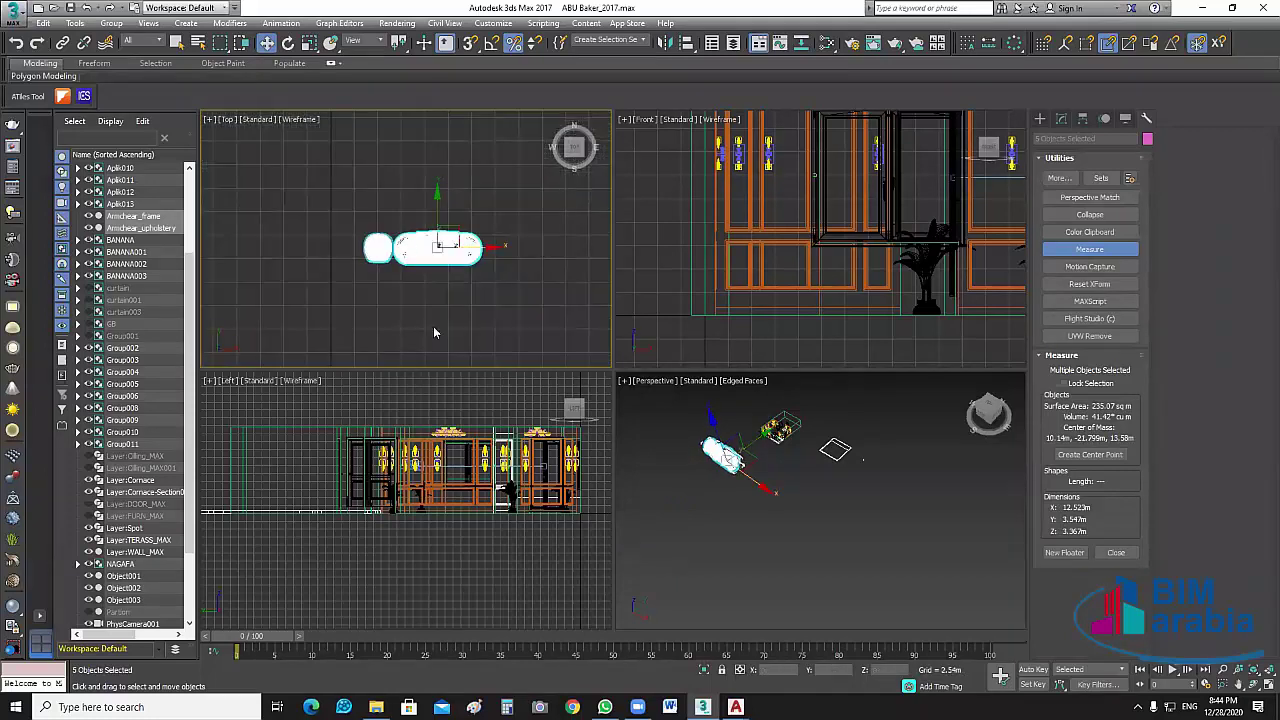
pyautogui.moveTo(432, 309); pyautogui.dragTo(449, 334, button='middle')
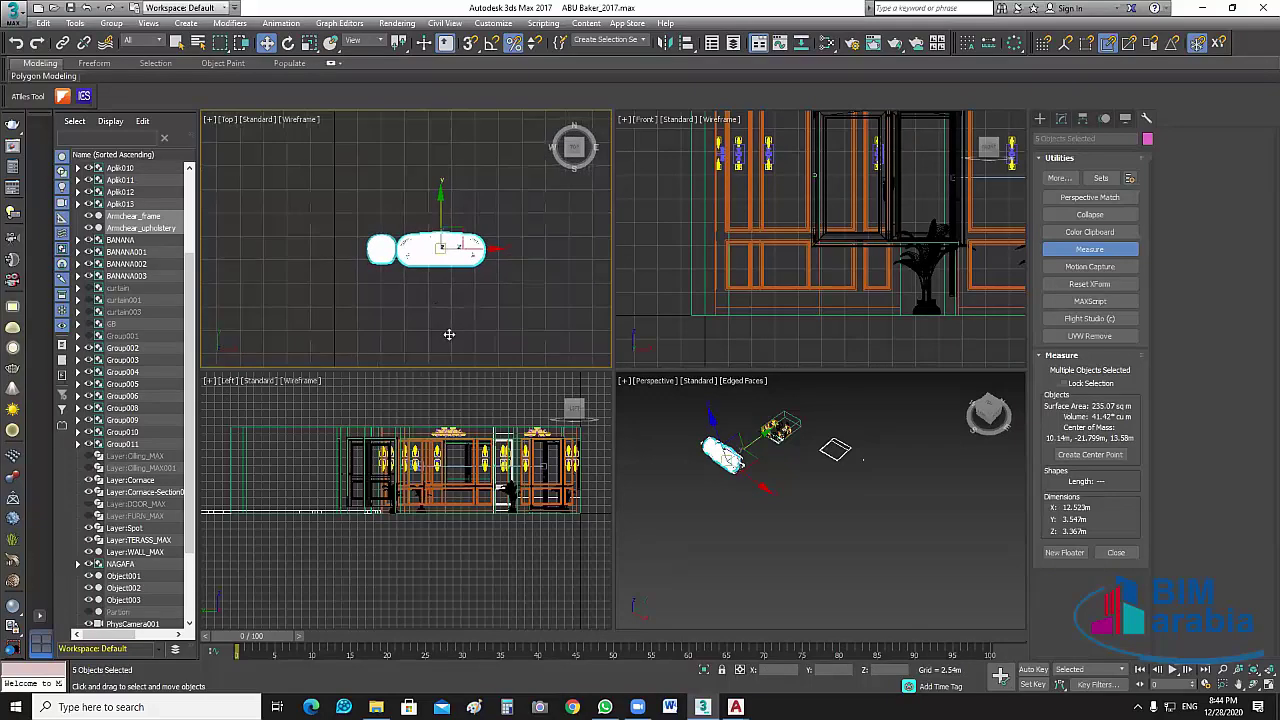
pyautogui.scroll(2, 465, 282)
# Change the percent snap increment and scale the sofa and armchair set uniformly to 60%.
pyautogui.rightClick(513, 45)
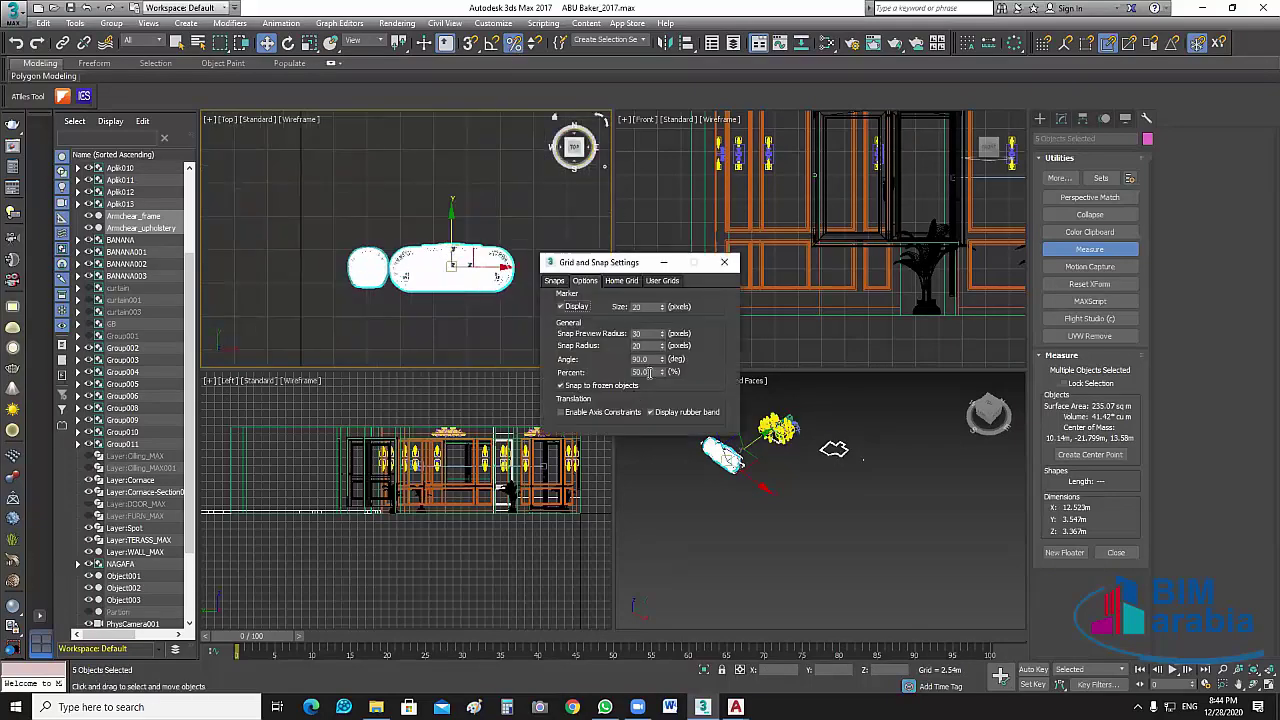
pyautogui.doubleClick(646, 372)
pyautogui.click(724, 262)
pyautogui.click(309, 42)
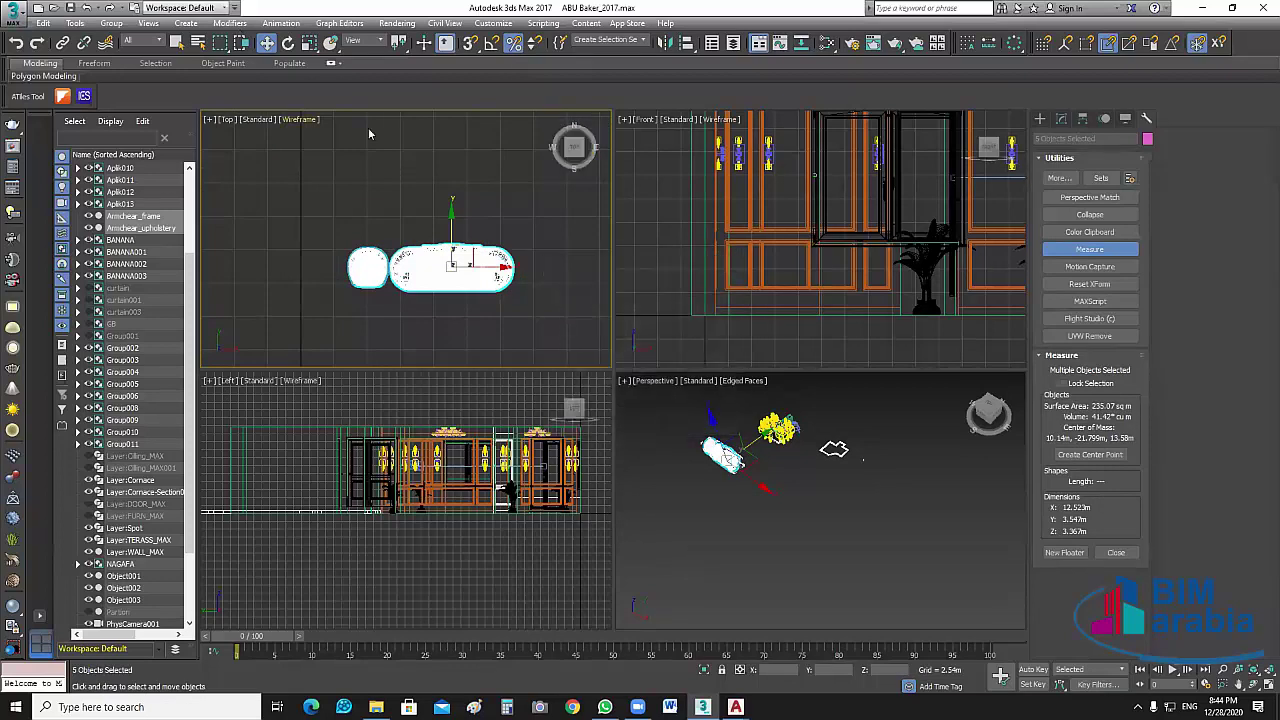
pyautogui.moveTo(429, 270); pyautogui.dragTo(489, 286)
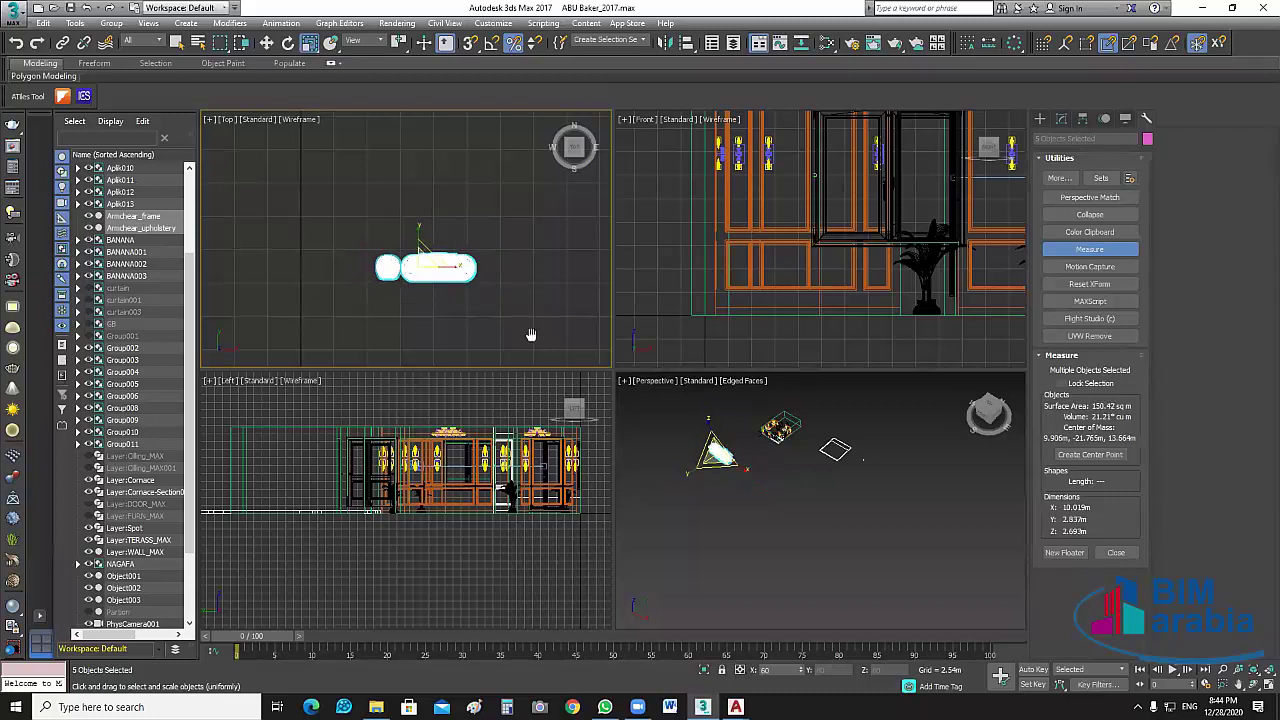
pyautogui.scroll(-2, 531, 334)
pyautogui.scroll(-2, 409, 151)
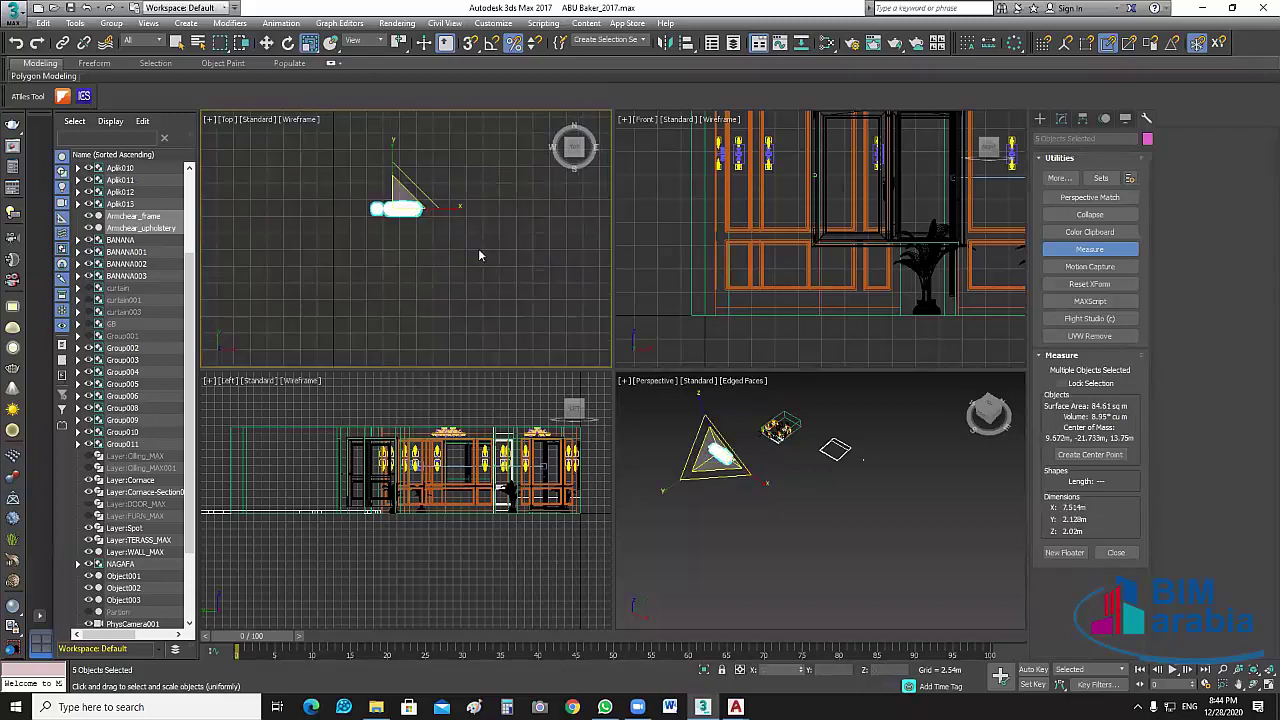
# Move the sofa and armchair set to just below the room's lower wall and maximize the Top view.
pyautogui.press('w')
pyautogui.moveTo(396, 162); pyautogui.dragTo(430, 244, button='middle')
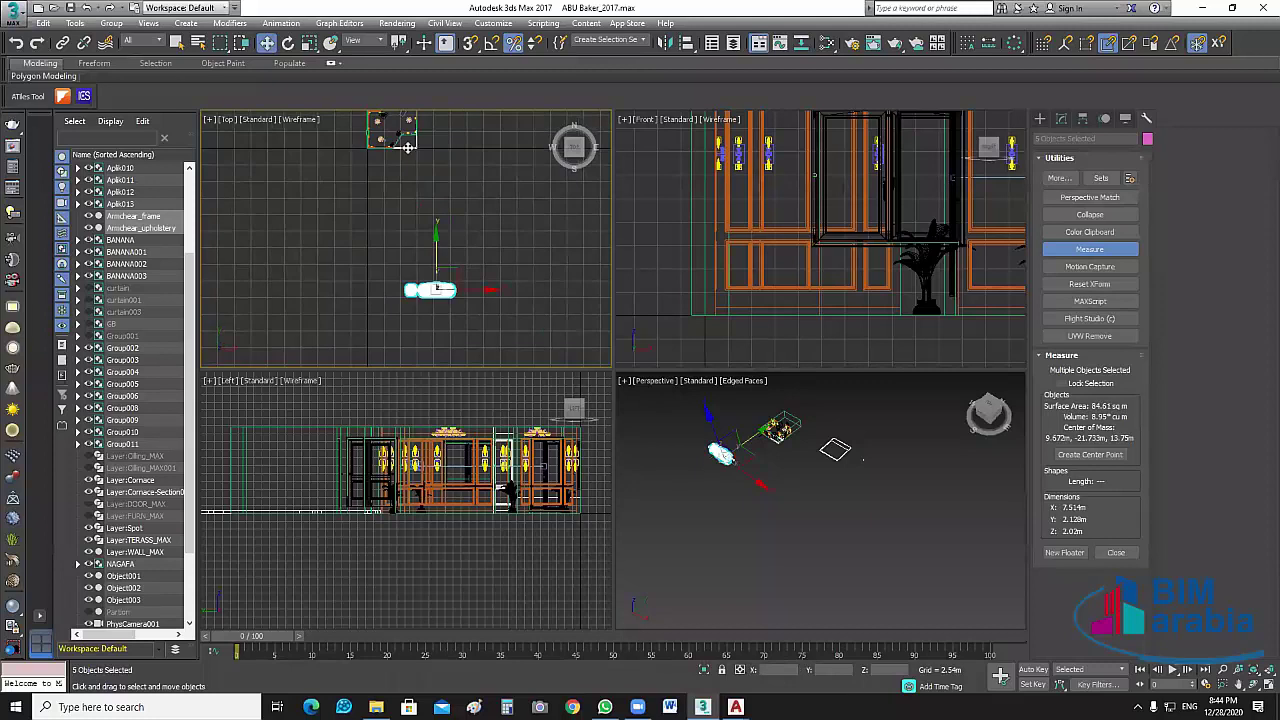
pyautogui.moveTo(434, 268); pyautogui.dragTo(434, 160)
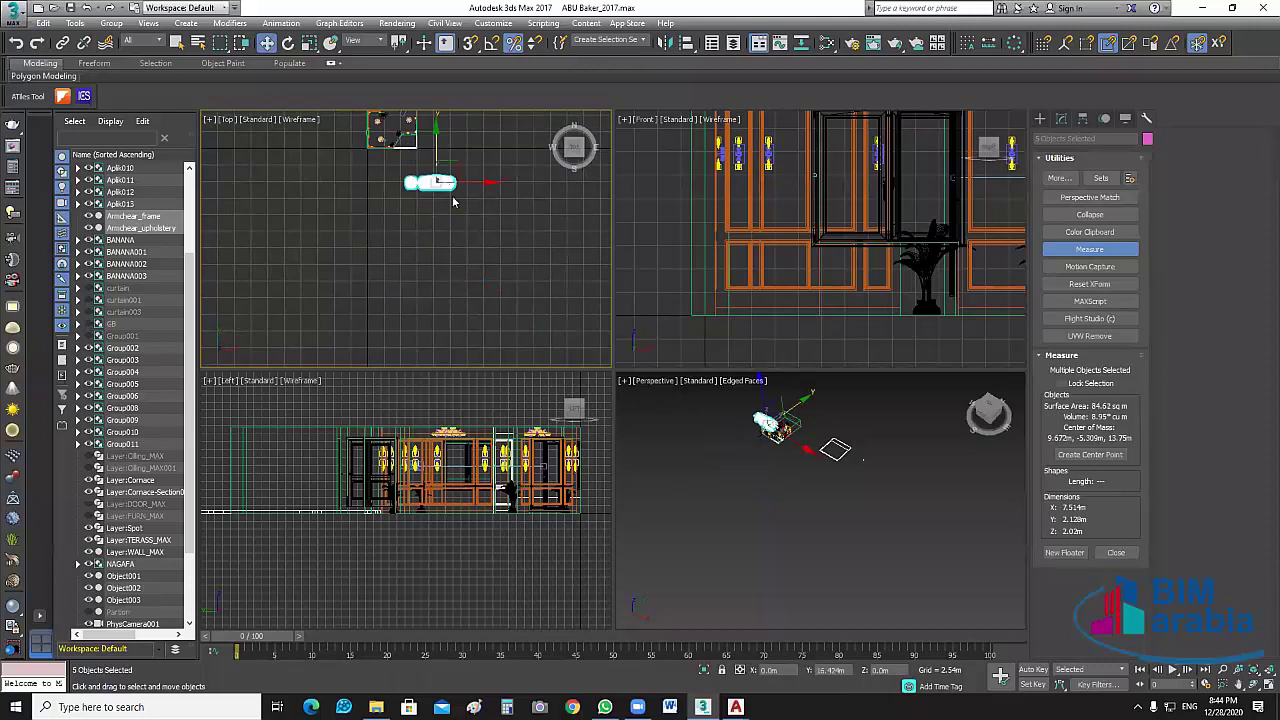
pyautogui.scroll(3, 458, 218)
pyautogui.moveTo(466, 194); pyautogui.dragTo(532, 284, button='middle')
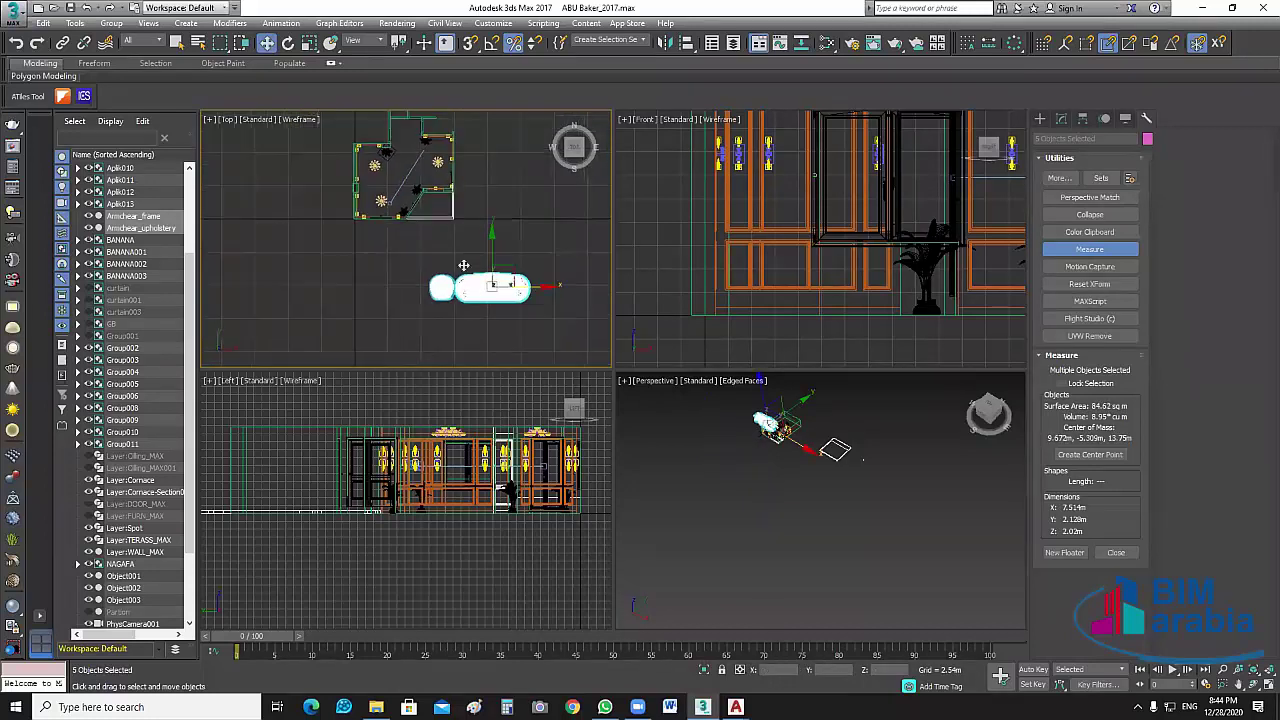
pyautogui.moveTo(511, 284); pyautogui.dragTo(389, 224)
pyautogui.scroll(2, 467, 264)
pyautogui.moveTo(467, 264); pyautogui.dragTo(520, 300, button='middle')
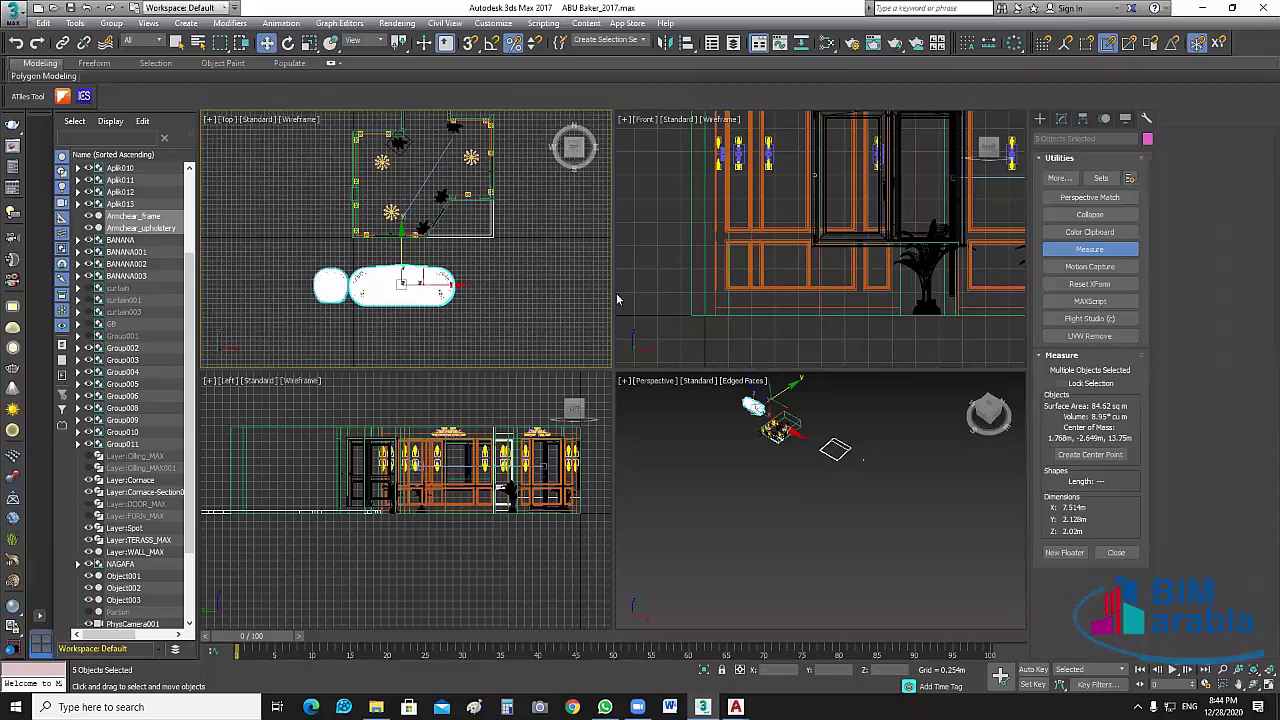
pyautogui.hotkey('alt', 'w')
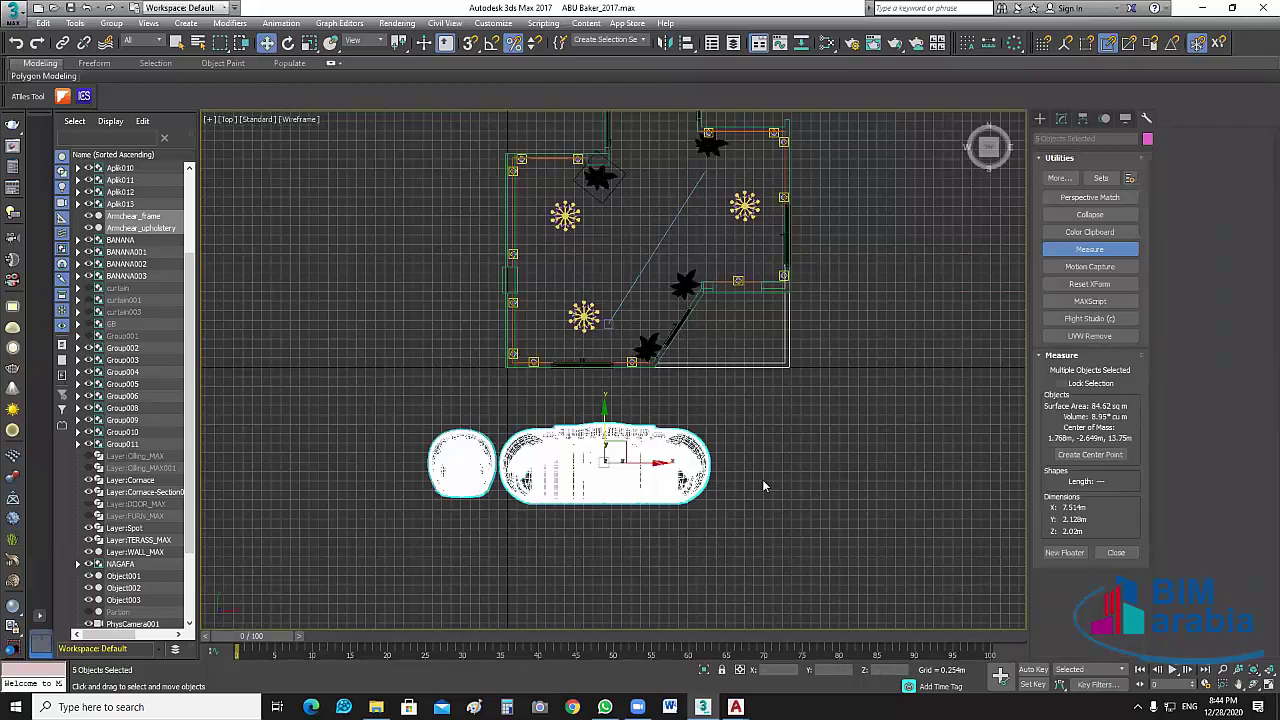
# Scale the selected sofa and armchair set uniformly to 70% below the room in the Top view.
pyautogui.moveTo(762, 479); pyautogui.dragTo(774, 451, button='middle')
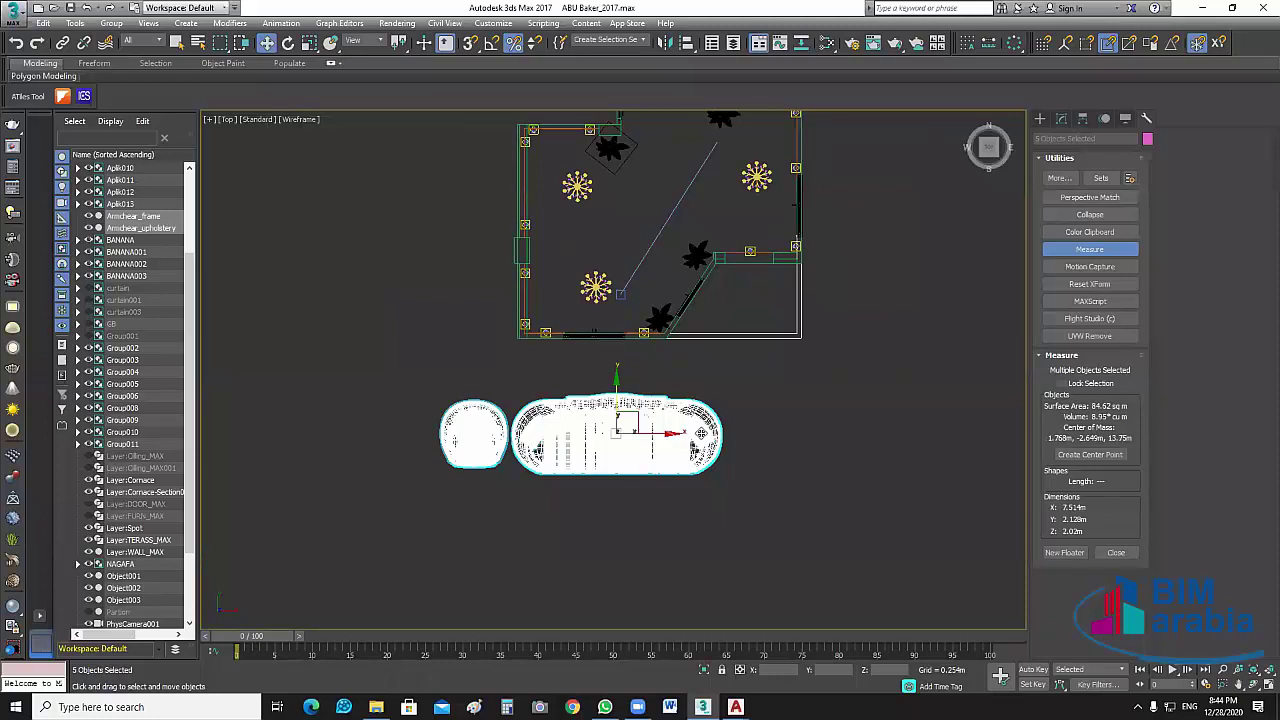
pyautogui.scroll(2, 680, 500)
pyautogui.click(310, 43)
pyautogui.moveTo(526, 394); pyautogui.dragTo(581, 379, button='middle')
pyautogui.moveTo(581, 379); pyautogui.dragTo(740, 442)
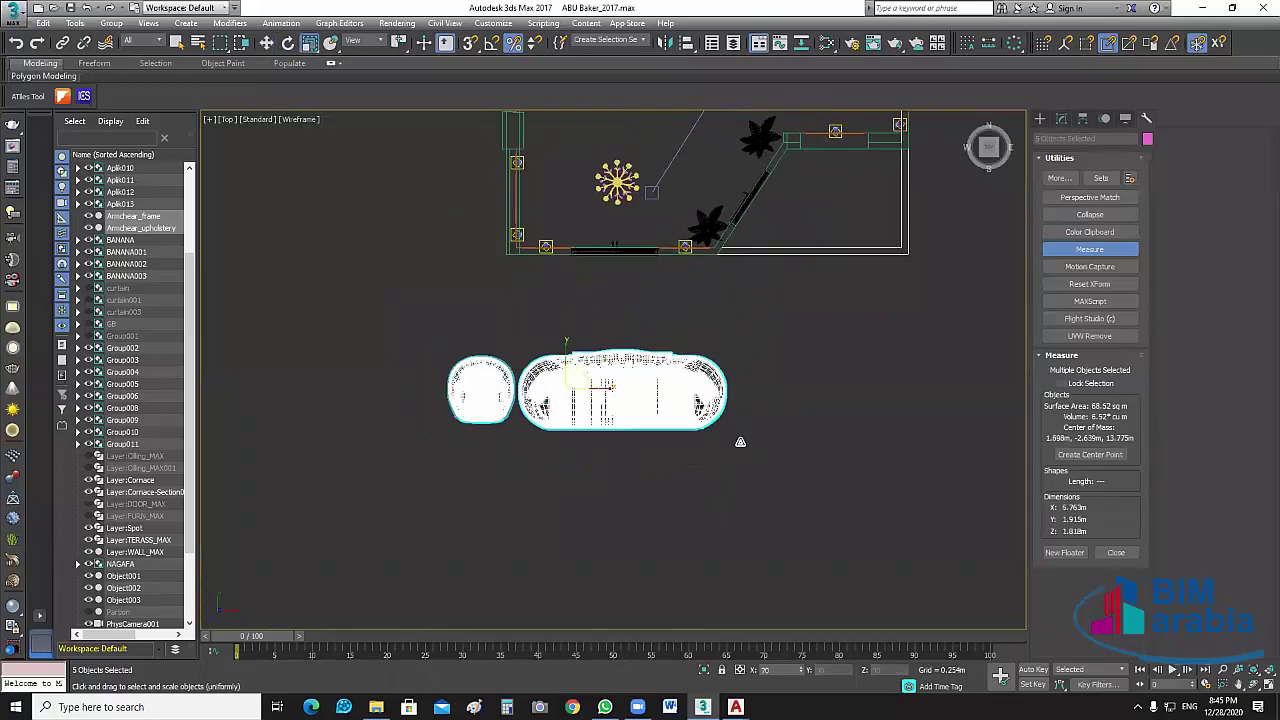
# Group the armchair's frame and upholstery on their own, accepting the default group name.
pyautogui.click(648, 228)
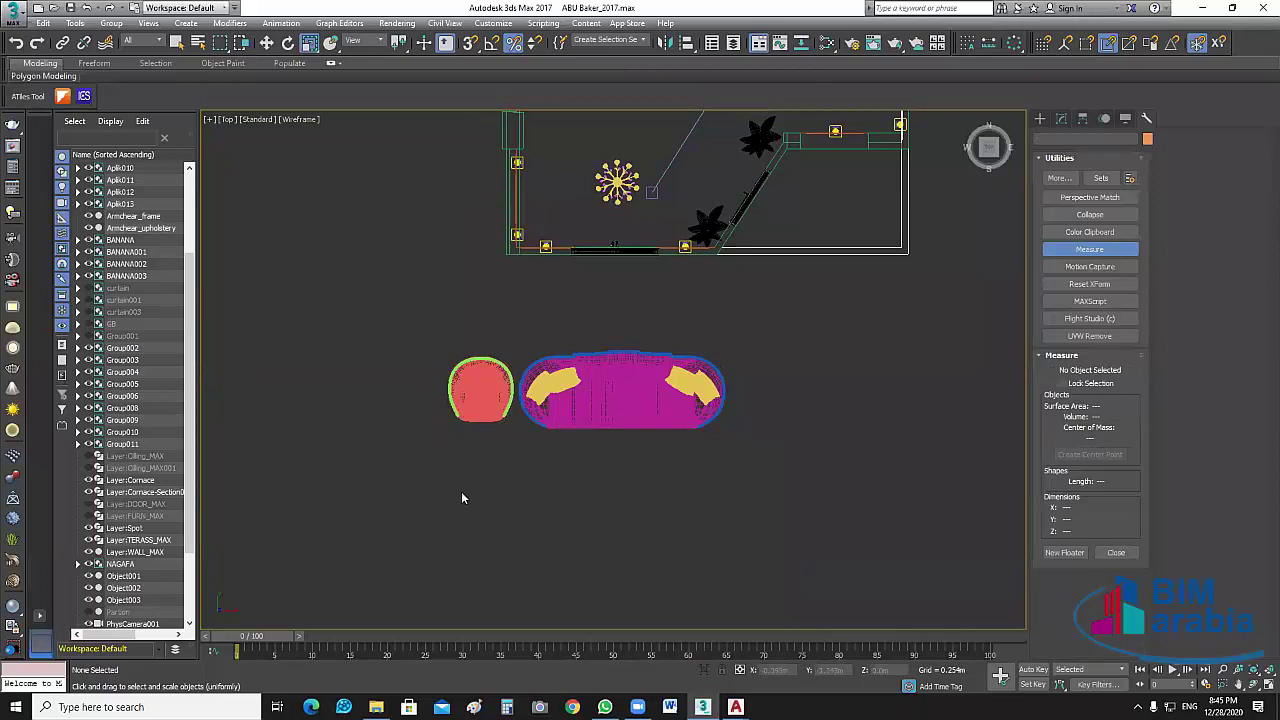
pyautogui.hotkey('ctrl', 'z')
pyautogui.scroll(2, 547, 484)
pyautogui.moveTo(547, 484); pyautogui.dragTo(568, 490, button='middle')
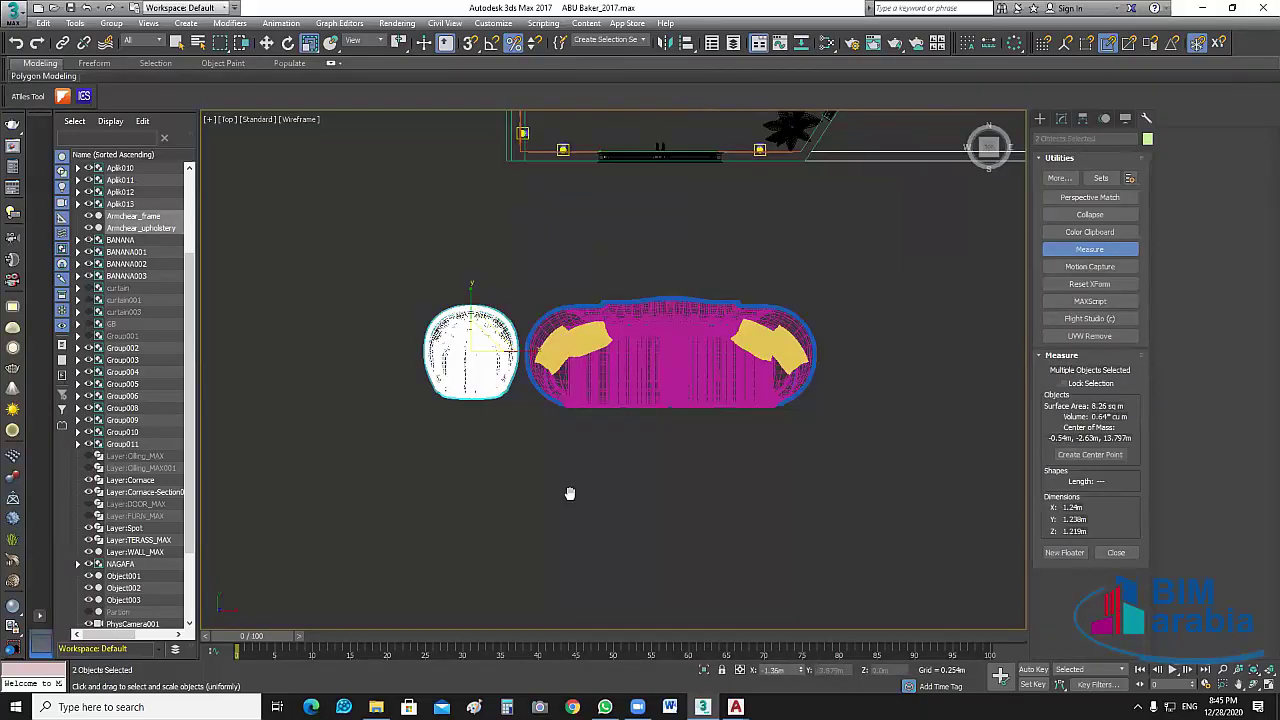
pyautogui.scroll(2, 417, 449)
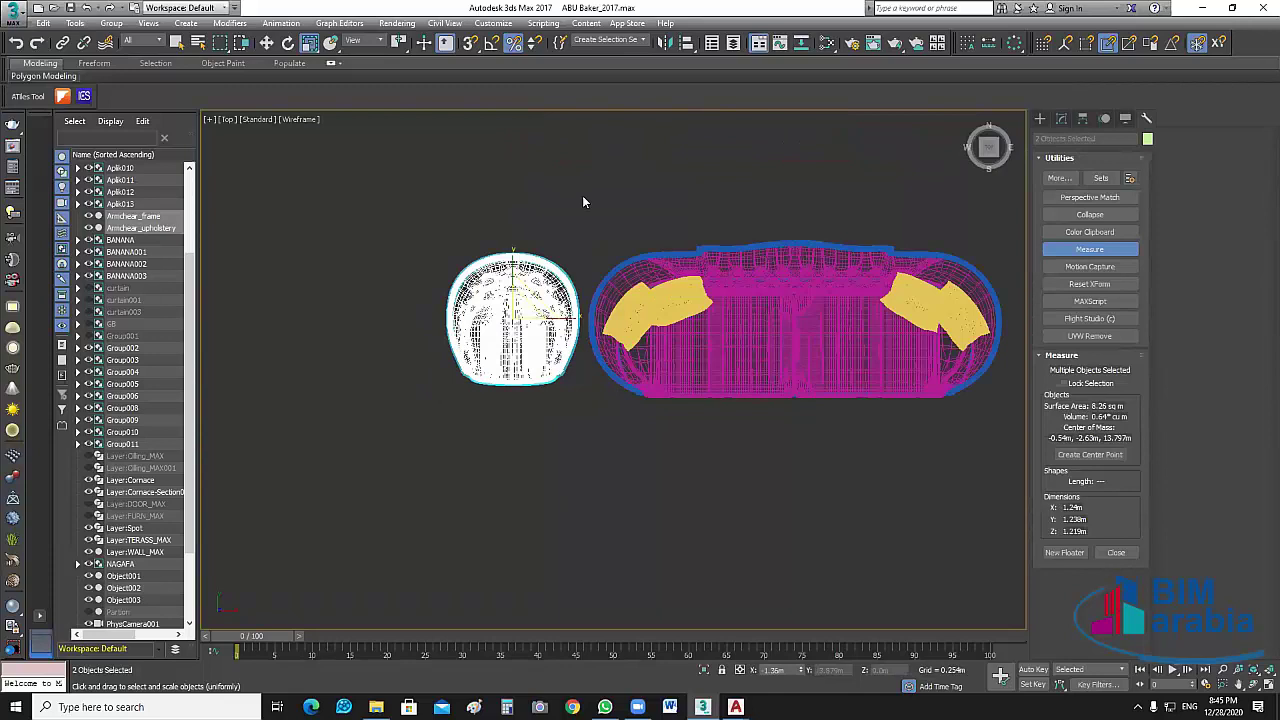
pyautogui.moveTo(590, 193); pyautogui.dragTo(426, 472)
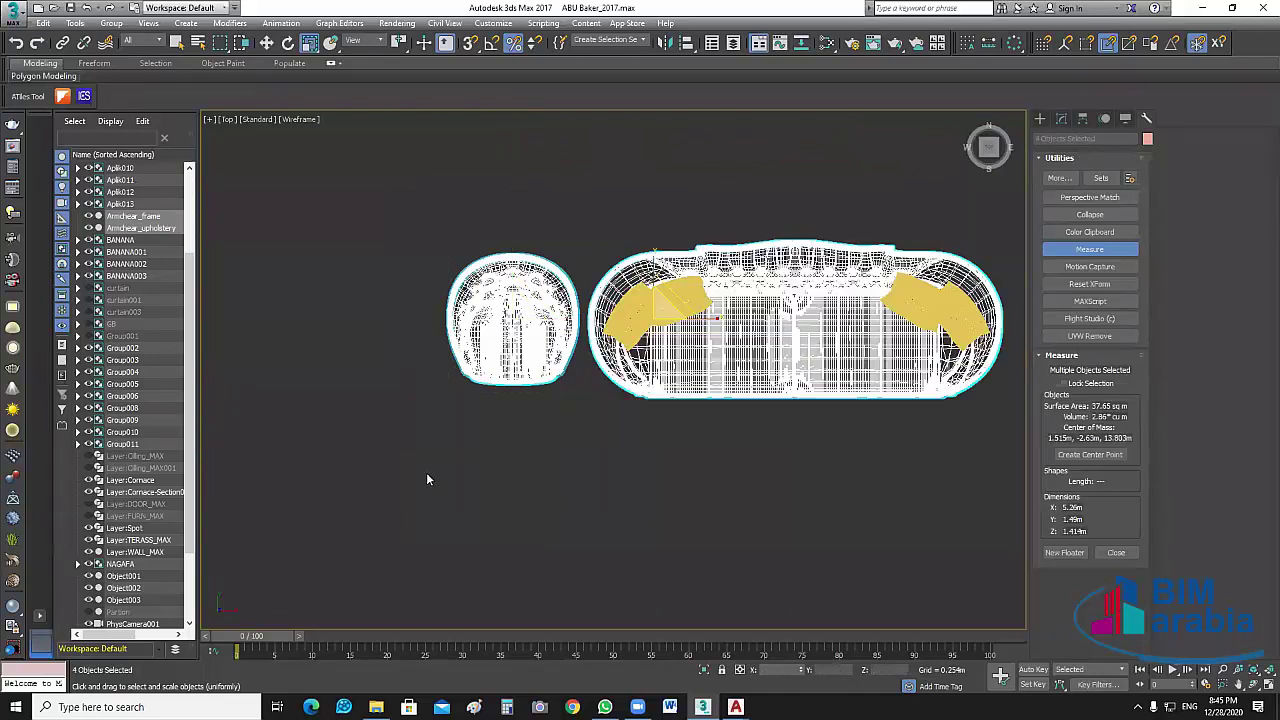
pyautogui.click(441, 241)
pyautogui.moveTo(399, 206); pyautogui.dragTo(556, 431)
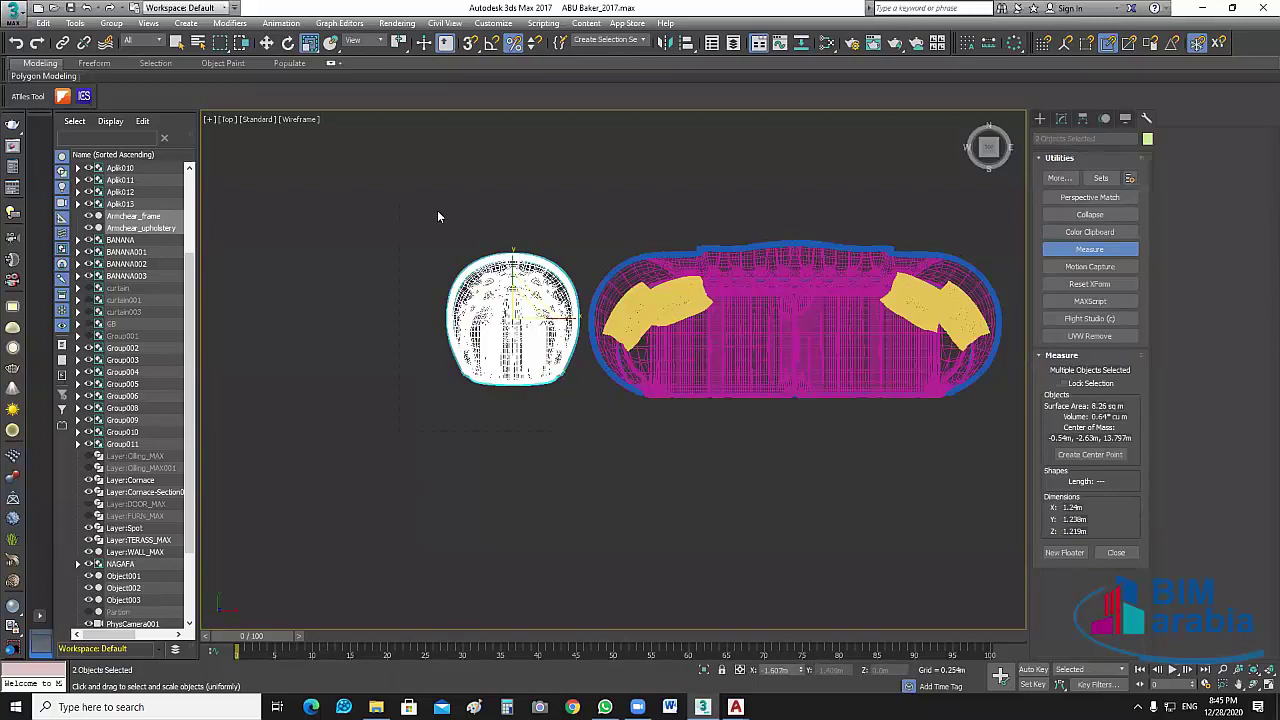
pyautogui.click(111, 23)
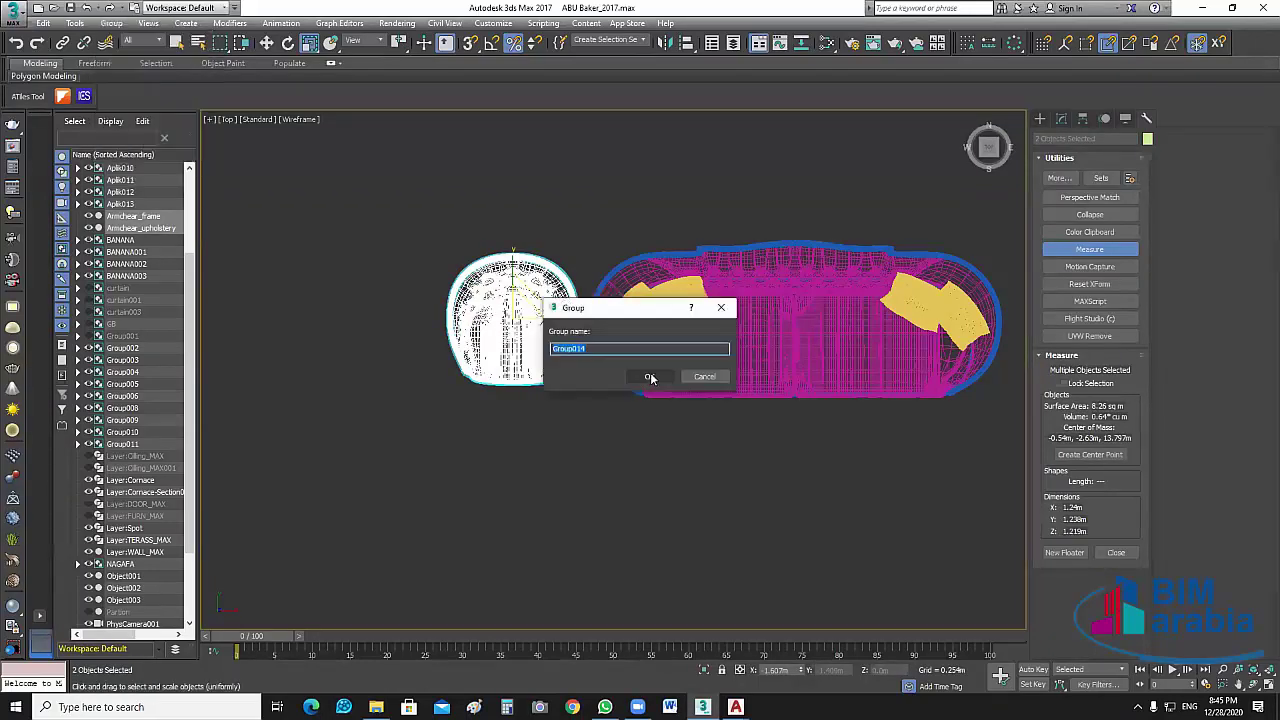
pyautogui.click(650, 374)
# Group the sofa's frame, pillows and upholstery, accepting the default group name.
pyautogui.moveTo(847, 482); pyautogui.dragTo(691, 493, button='middle')
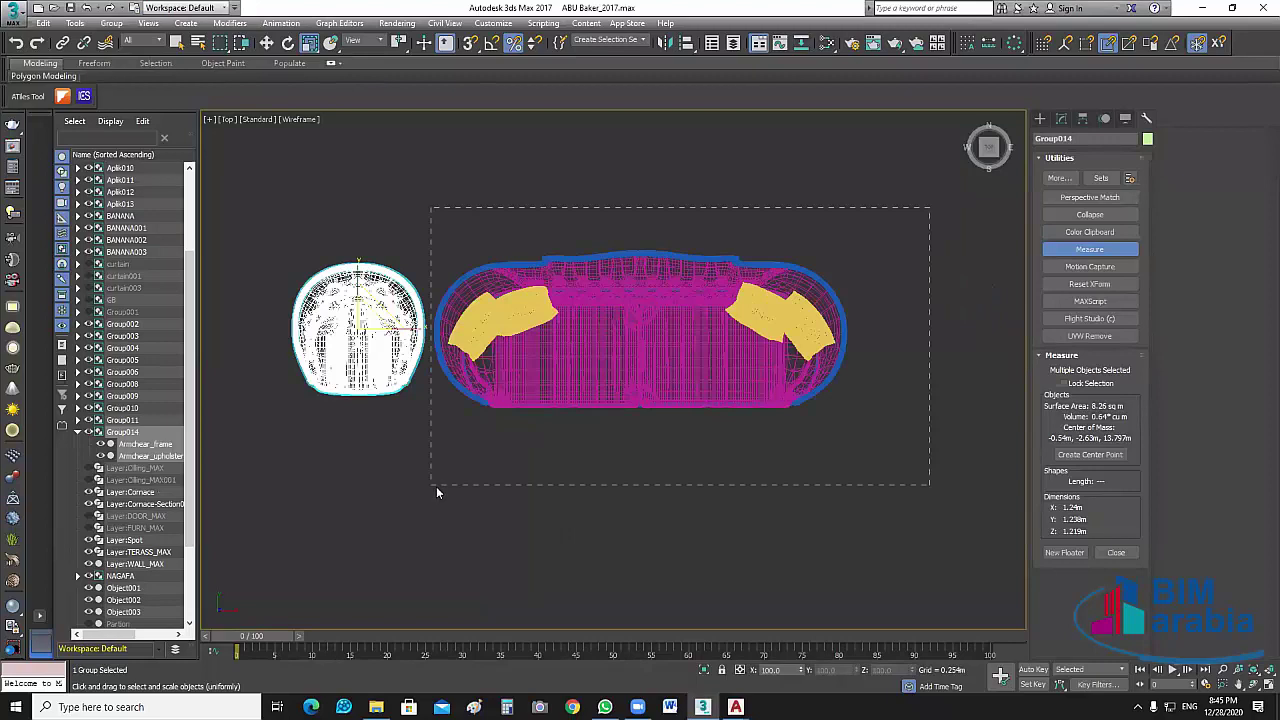
pyautogui.moveTo(436, 486); pyautogui.dragTo(446, 492)
pyautogui.click(111, 22)
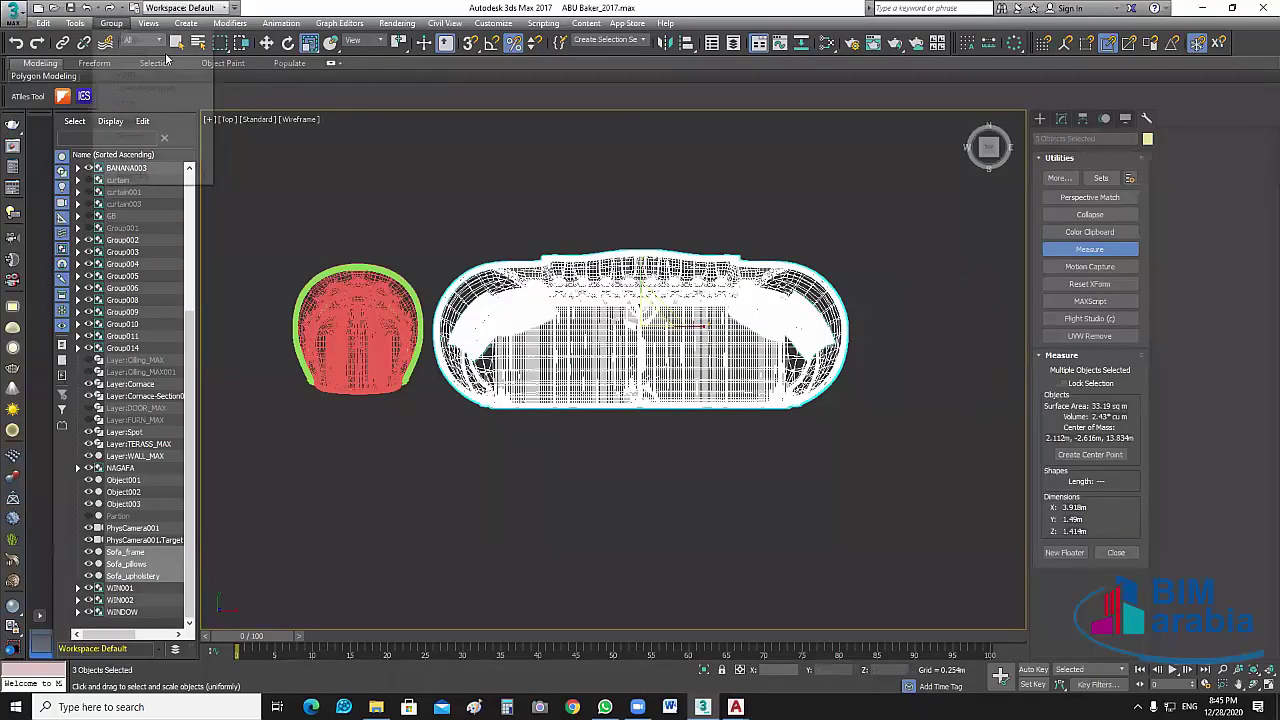
pyautogui.click(115, 37)
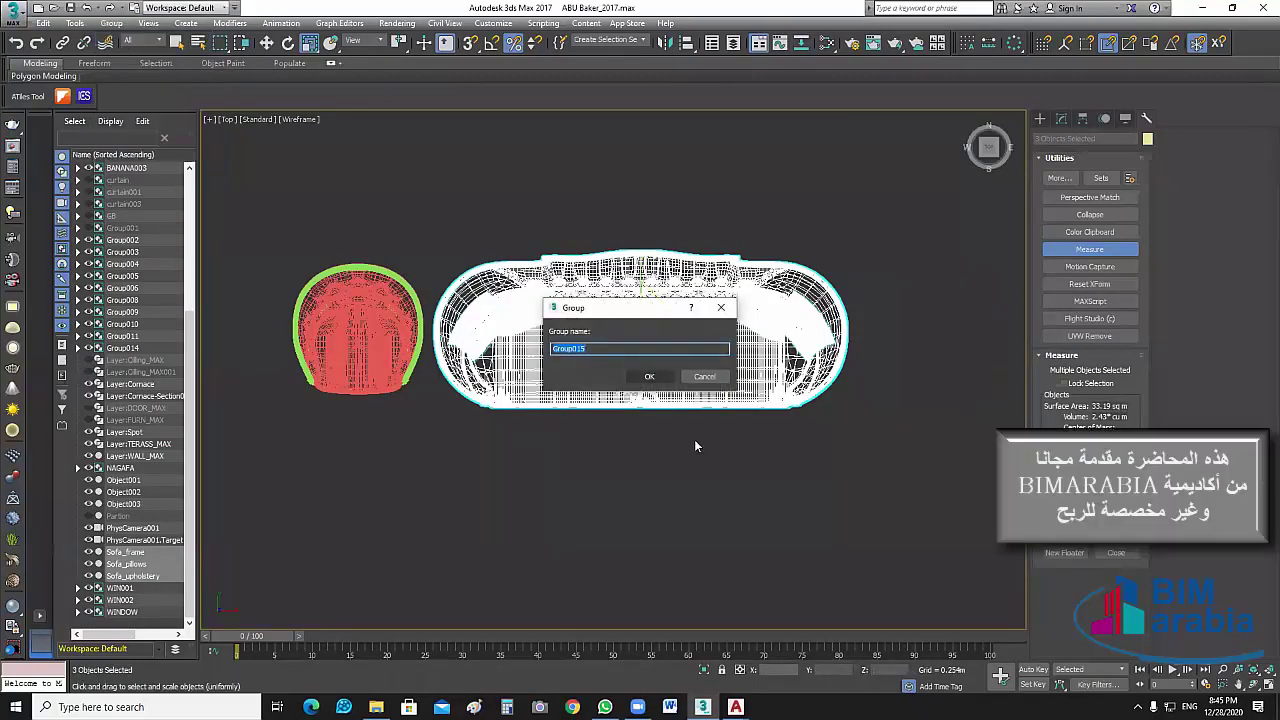
pyautogui.press('Return')
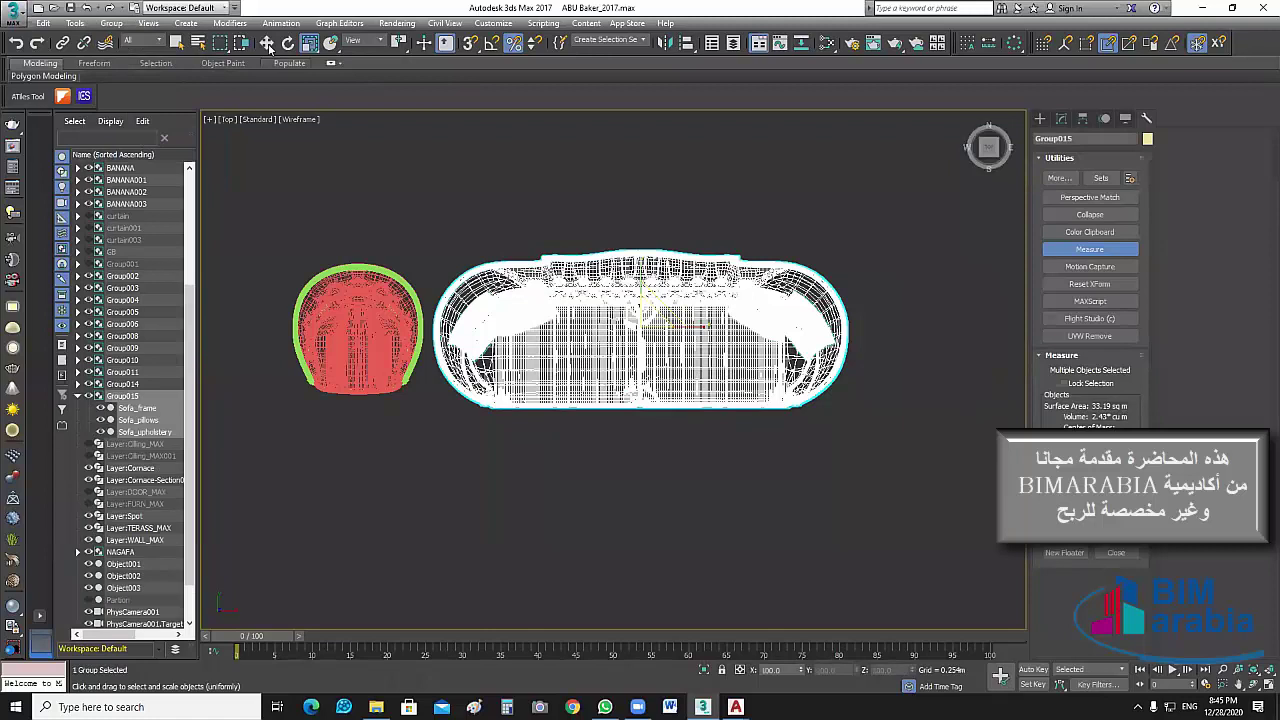
# Select the sofa and armchair groups together, rotate them half a turn in plan with angle snap on, and clear the selection.
pyautogui.click(267, 43)
pyautogui.scroll(-3, 628, 410)
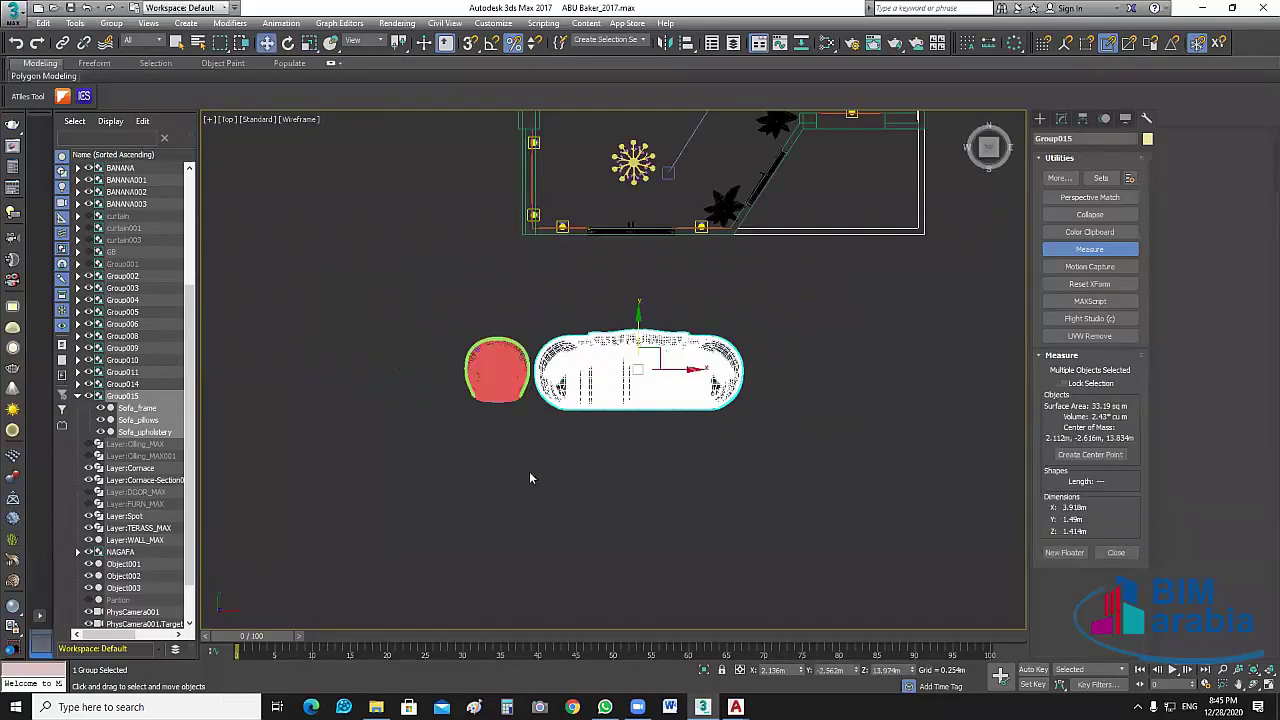
pyautogui.keyDown('ctrl'); pyautogui.click(510, 365); pyautogui.keyUp('ctrl')
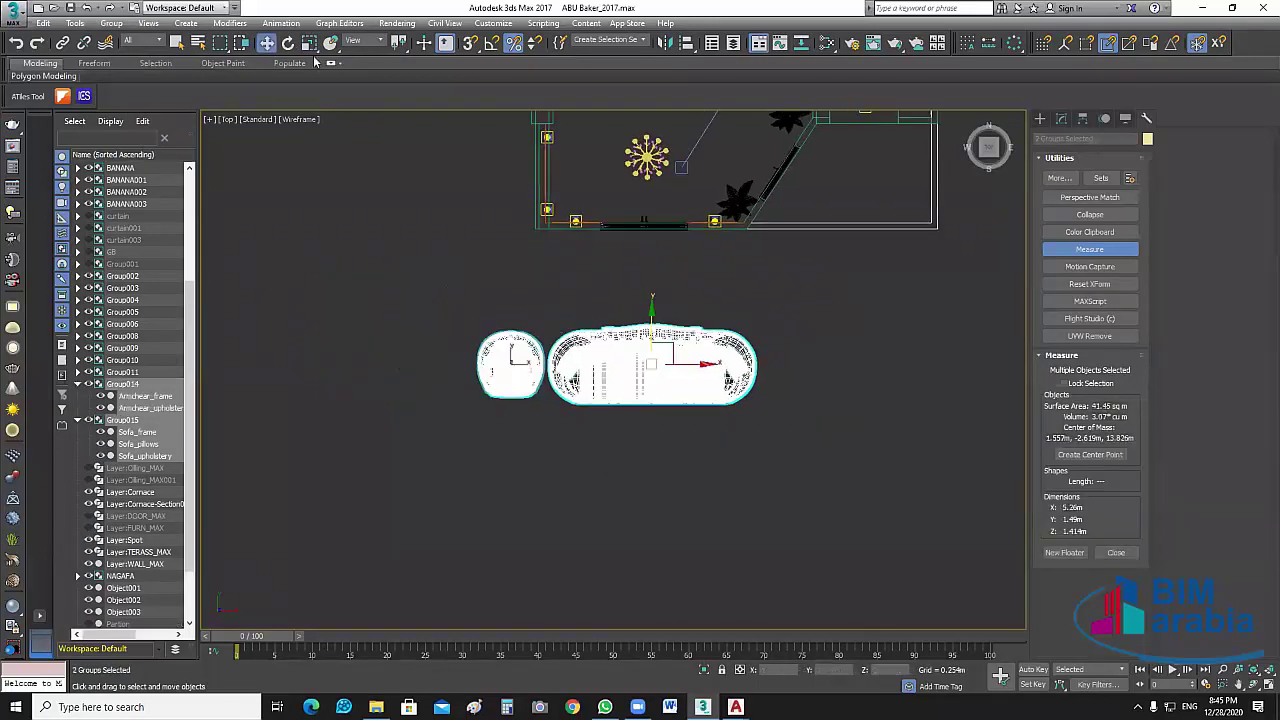
pyautogui.press('e')
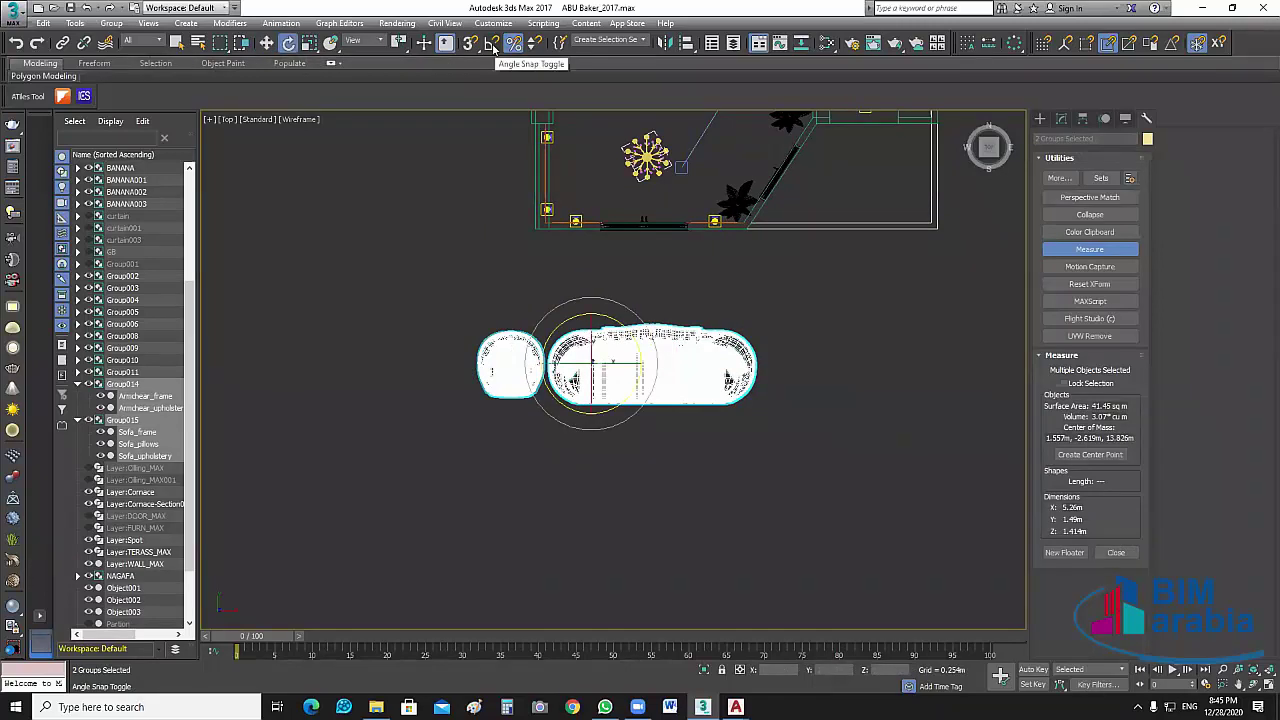
pyautogui.click(492, 45)
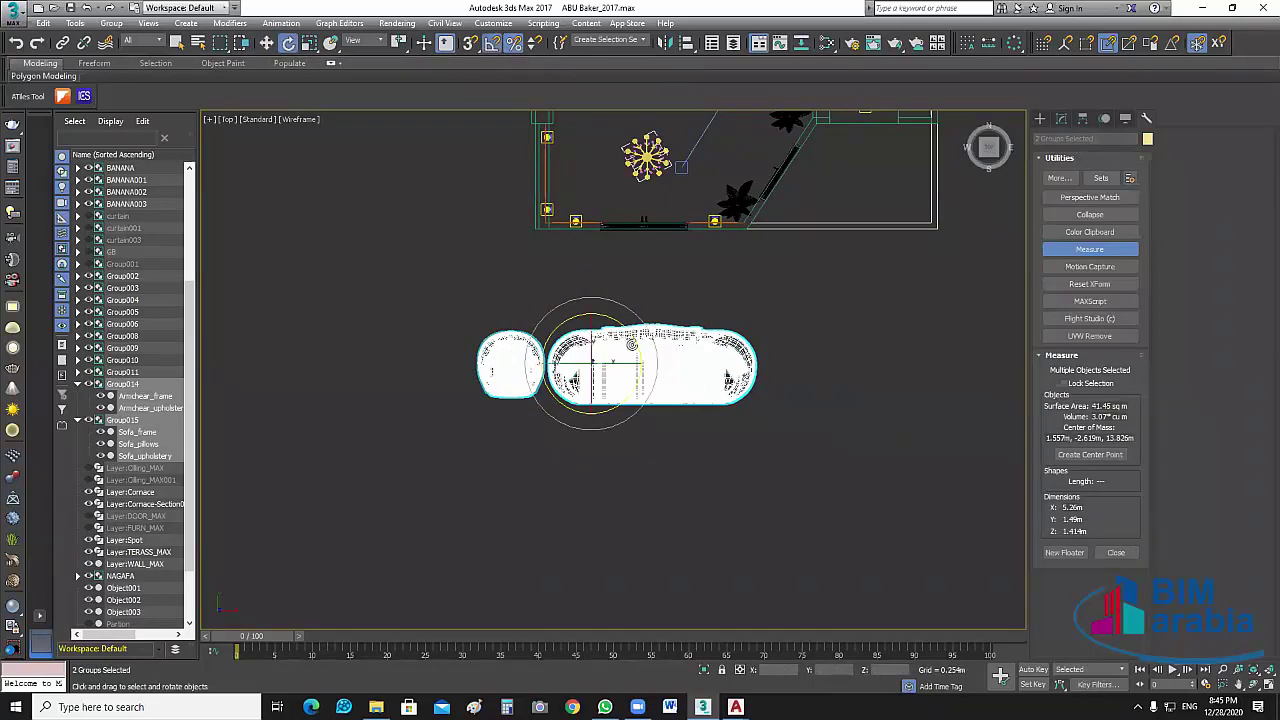
pyautogui.moveTo(631, 341); pyautogui.dragTo(632, 343)
pyautogui.hotkey('ctrl', 'd')
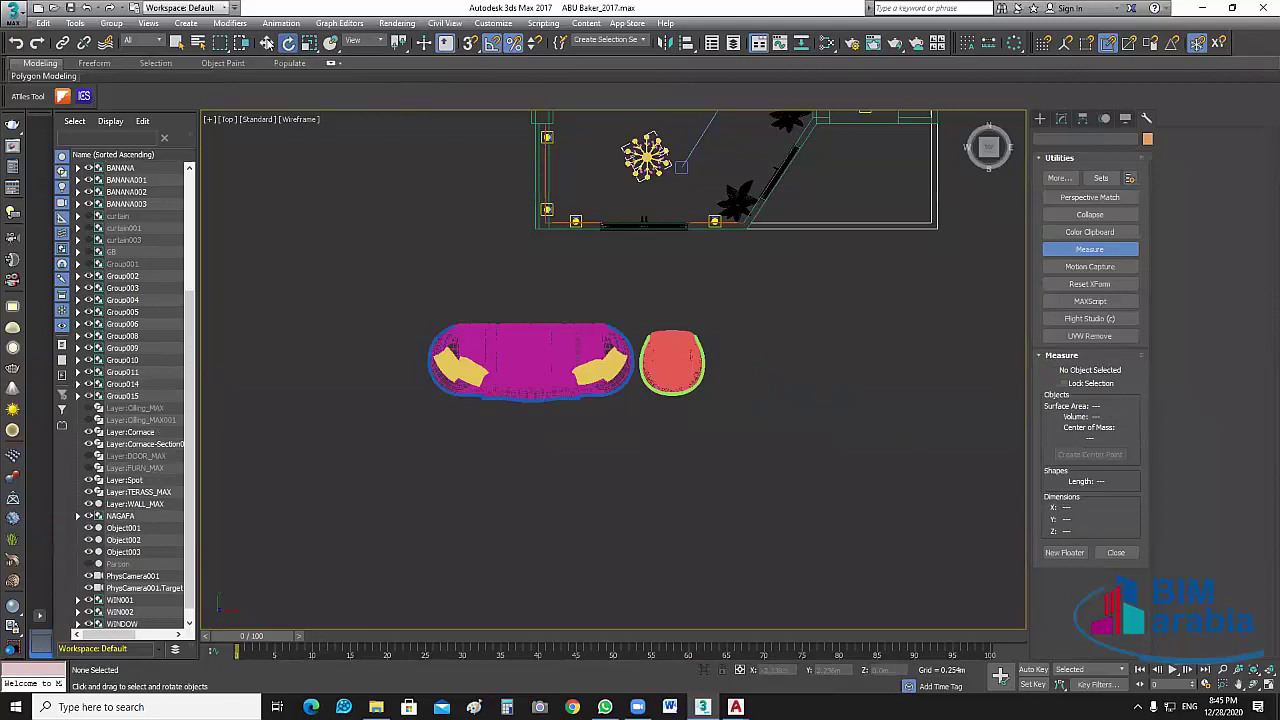
# Move the sofa group into the room, inside the lower wall between the side wall and the slanted wall.
pyautogui.click(266, 42)
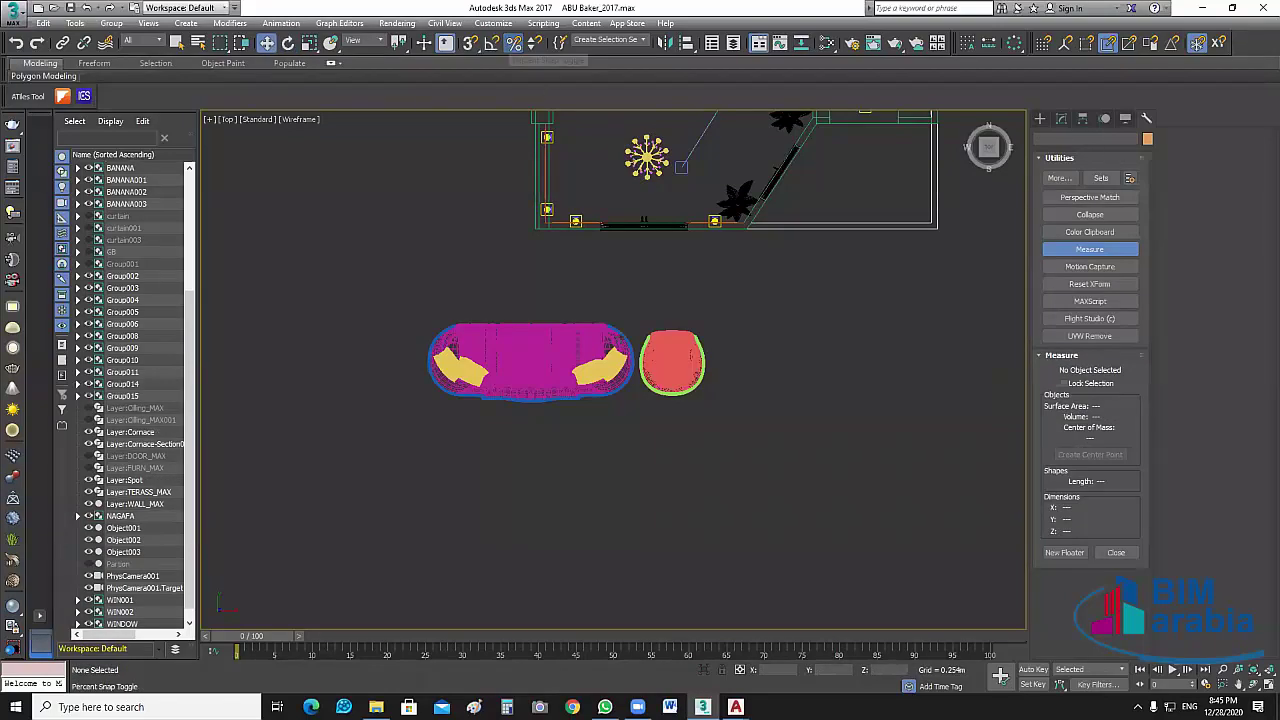
pyautogui.click(587, 339)
pyautogui.moveTo(549, 333); pyautogui.dragTo(553, 163)
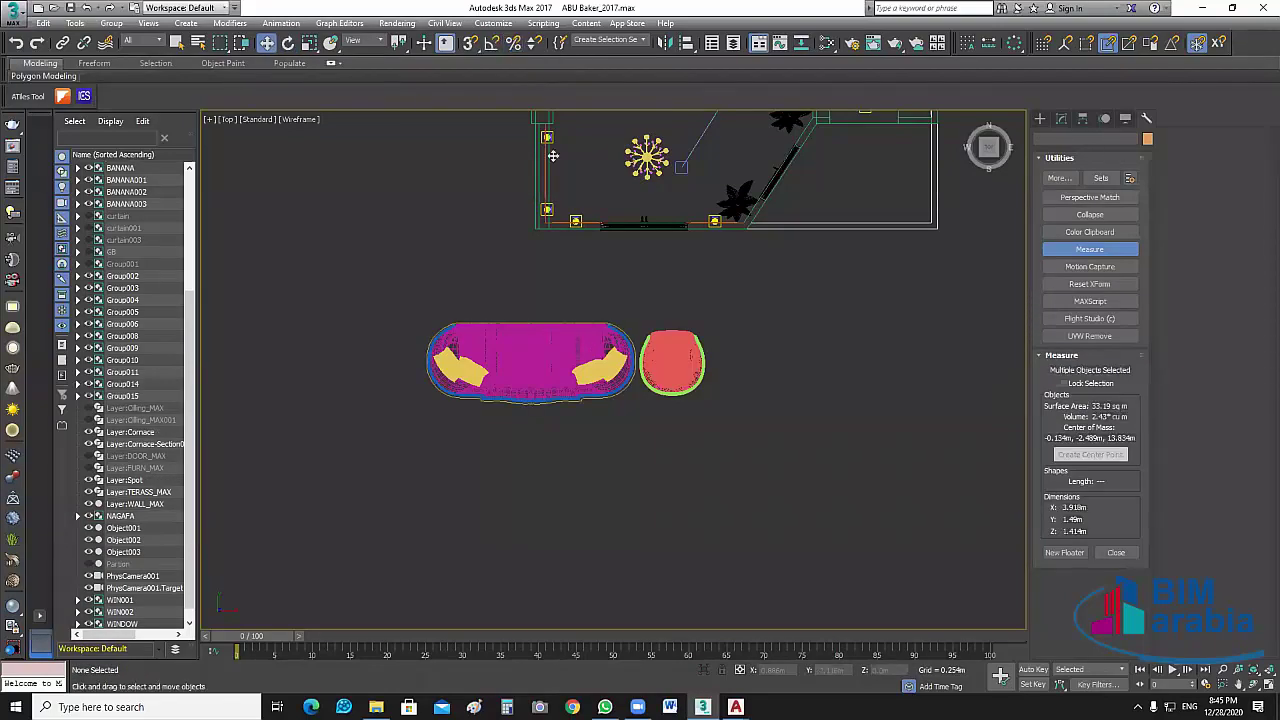
pyautogui.moveTo(706, 378); pyautogui.dragTo(706, 384, button='middle')
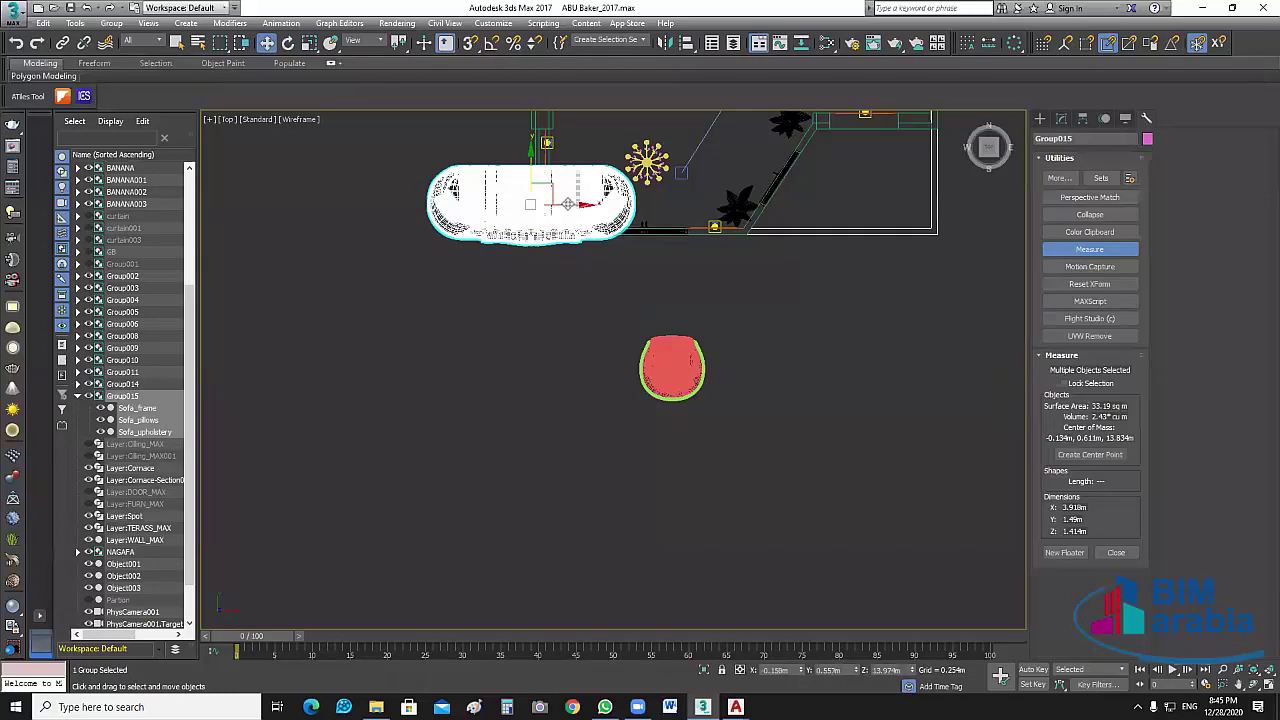
pyautogui.moveTo(648, 201); pyautogui.dragTo(647, 131)
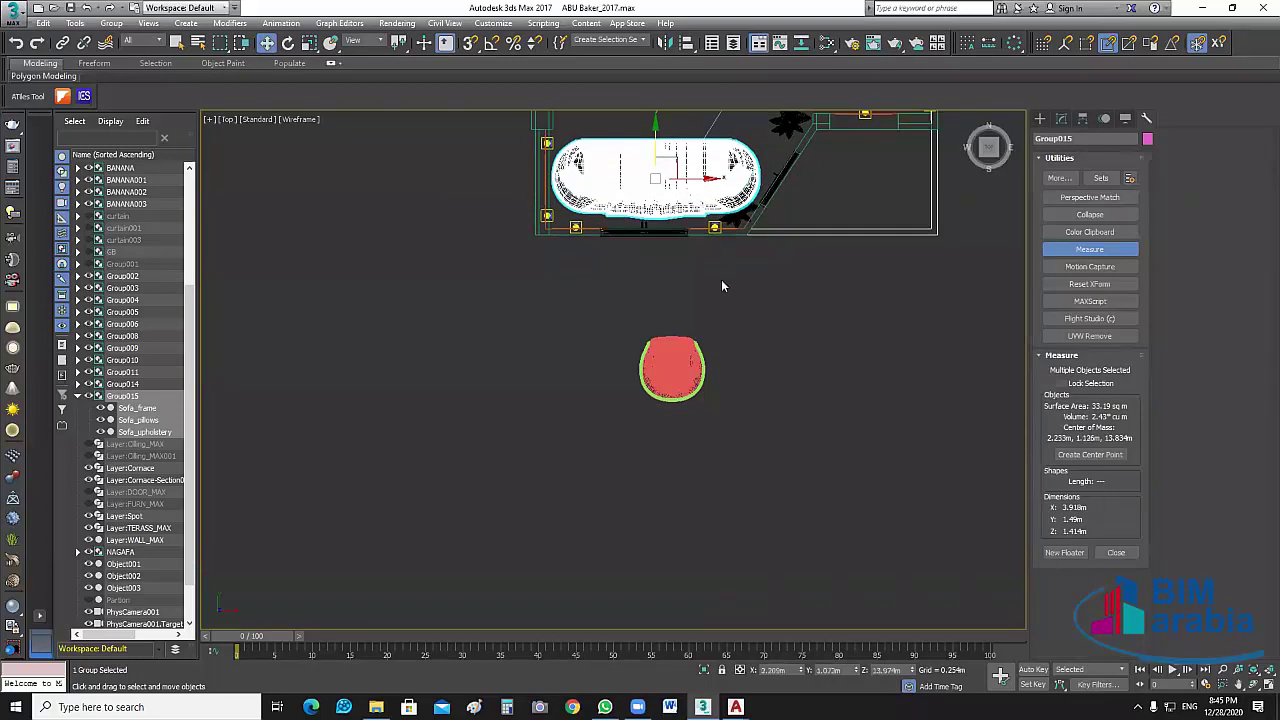
# Scale the sofa group uniformly to 80% with percent snap on.
pyautogui.scroll(2, 721, 279)
pyautogui.press('z')
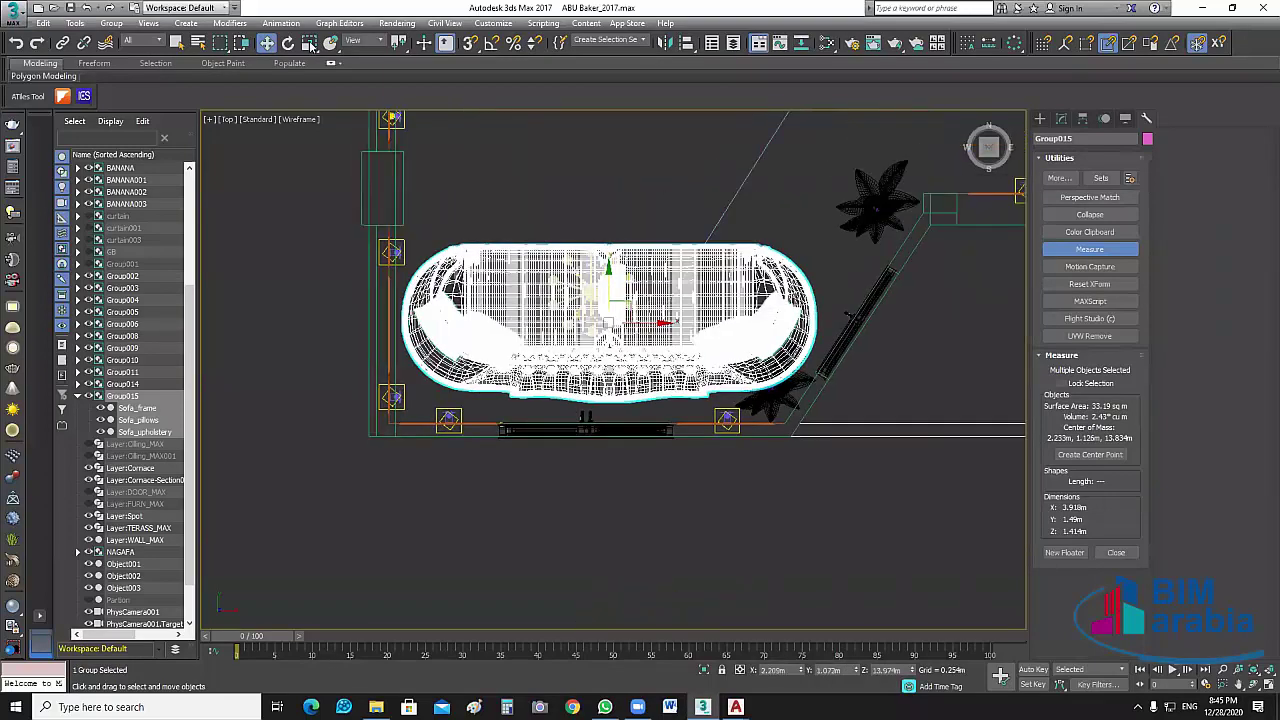
pyautogui.press('r')
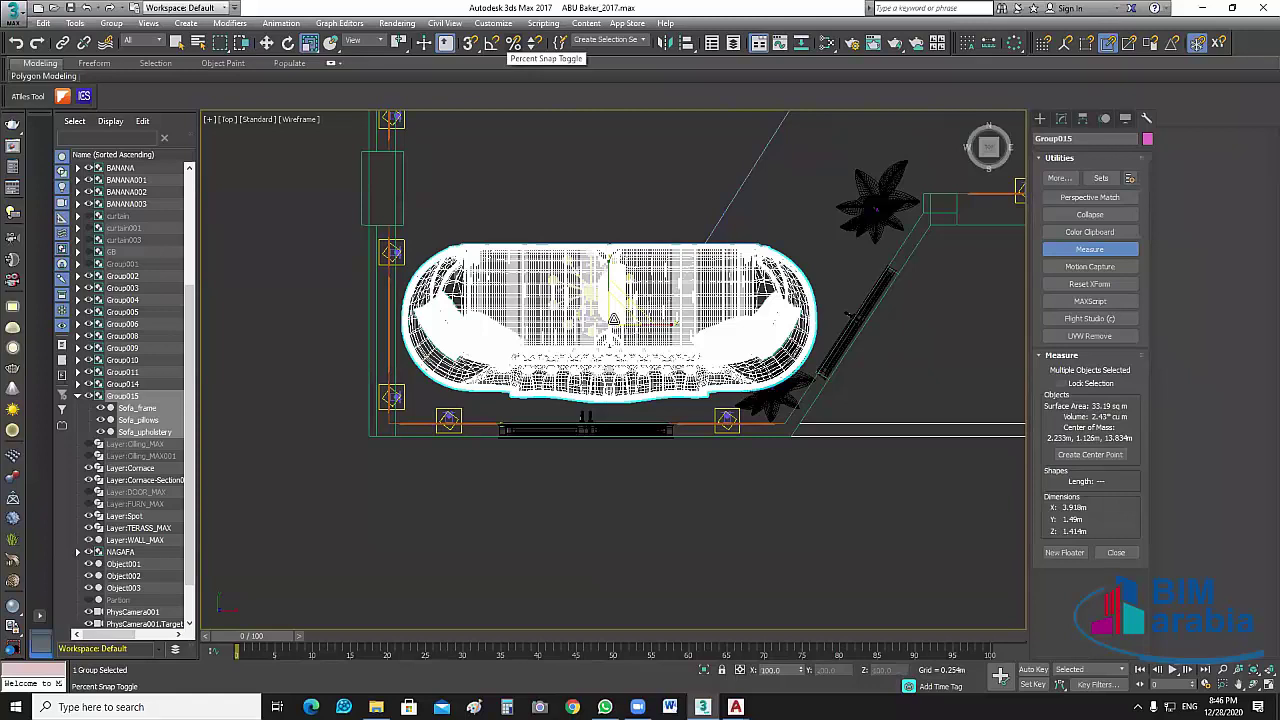
pyautogui.click(513, 43)
pyautogui.moveTo(614, 318); pyautogui.dragTo(638, 345)
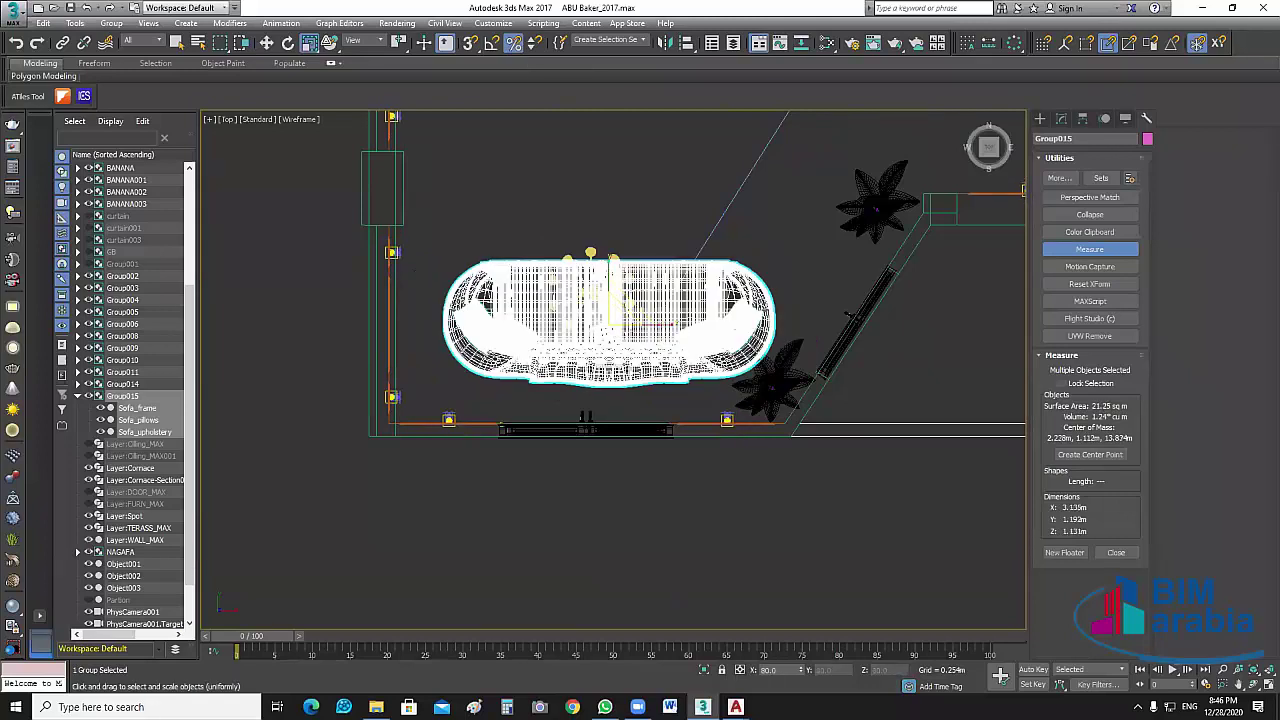
# Position the sofa close to the lower wall, centred in front of the window, and deselect it.
pyautogui.click(266, 42)
pyautogui.moveTo(622, 324); pyautogui.dragTo(592, 300)
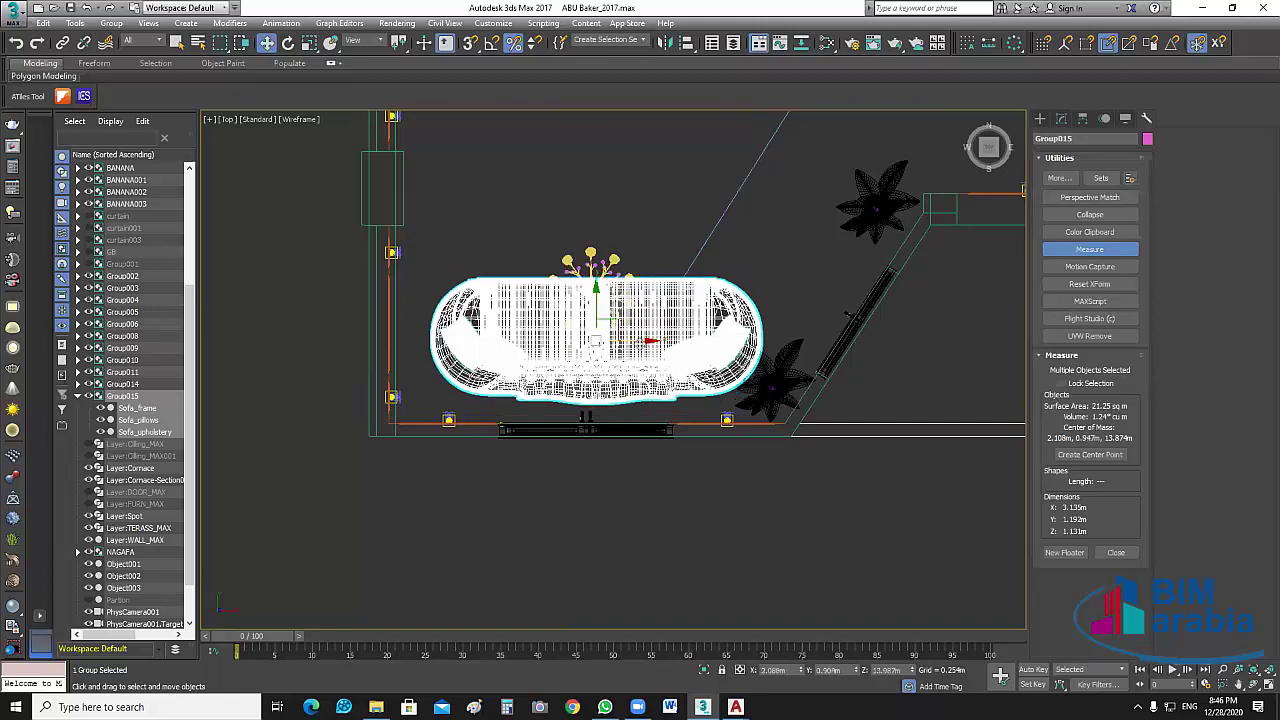
pyautogui.moveTo(624, 342); pyautogui.dragTo(610, 342)
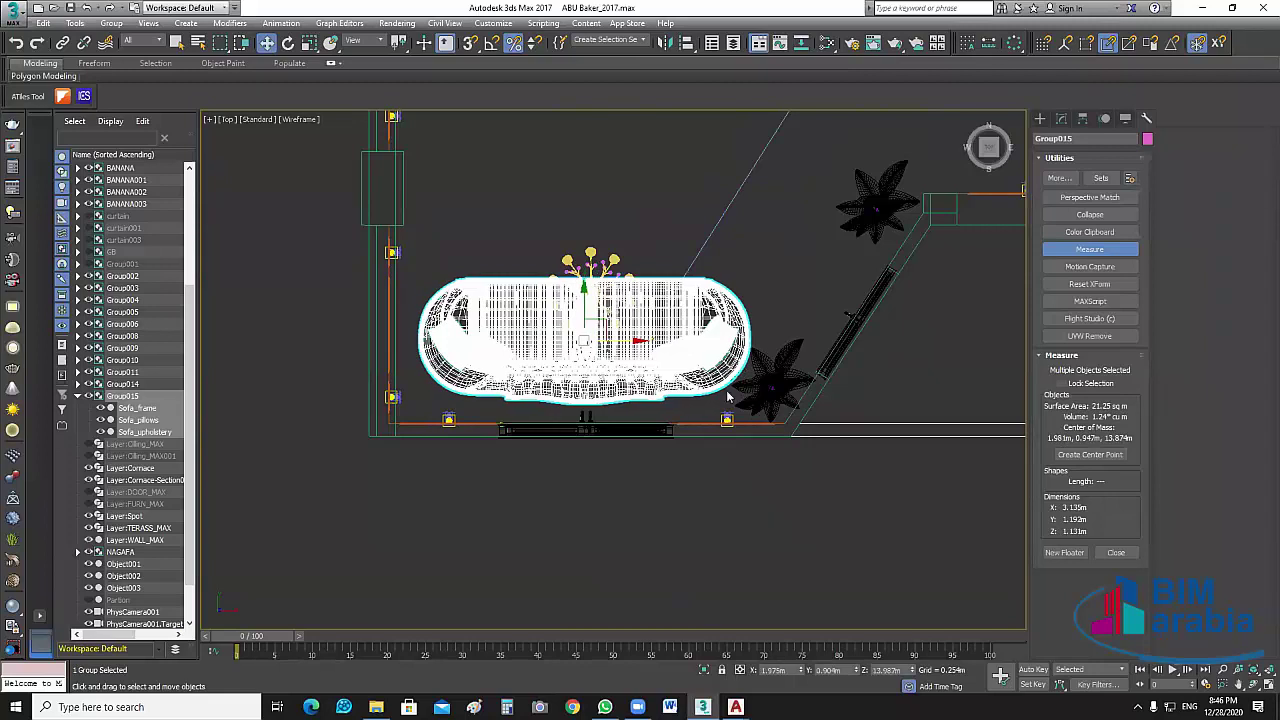
pyautogui.click(731, 396)
# Scale the armchair group below the room uniformly to 80%.
pyautogui.scroll(-2, 731, 396)
pyautogui.moveTo(705, 608); pyautogui.dragTo(692, 516, button='middle')
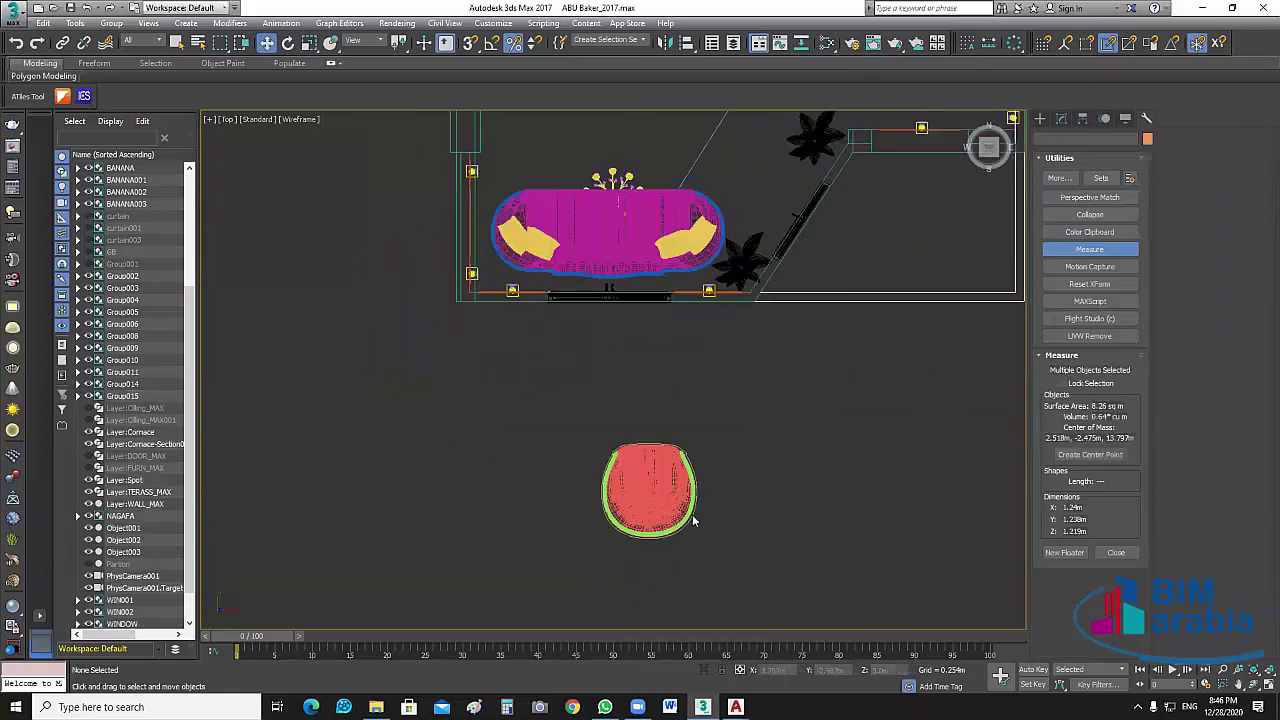
pyautogui.click(645, 505)
pyautogui.press('r')
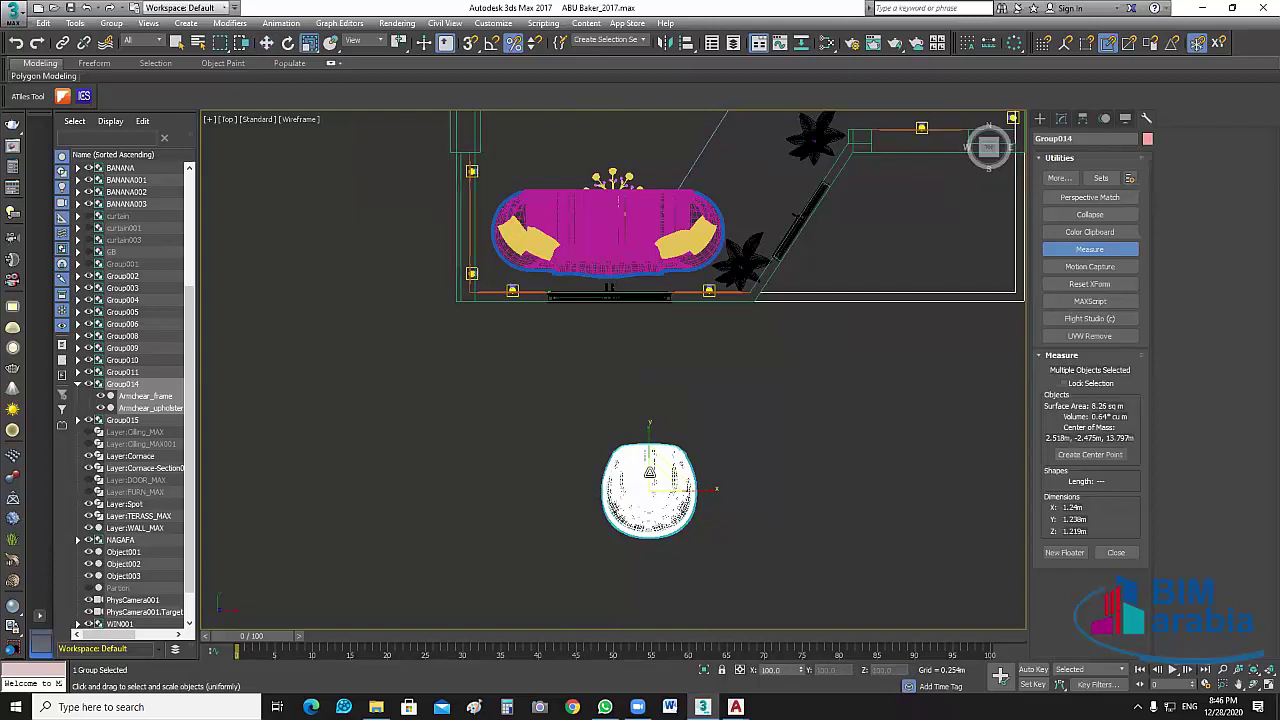
pyautogui.moveTo(655, 478); pyautogui.dragTo(662, 487)
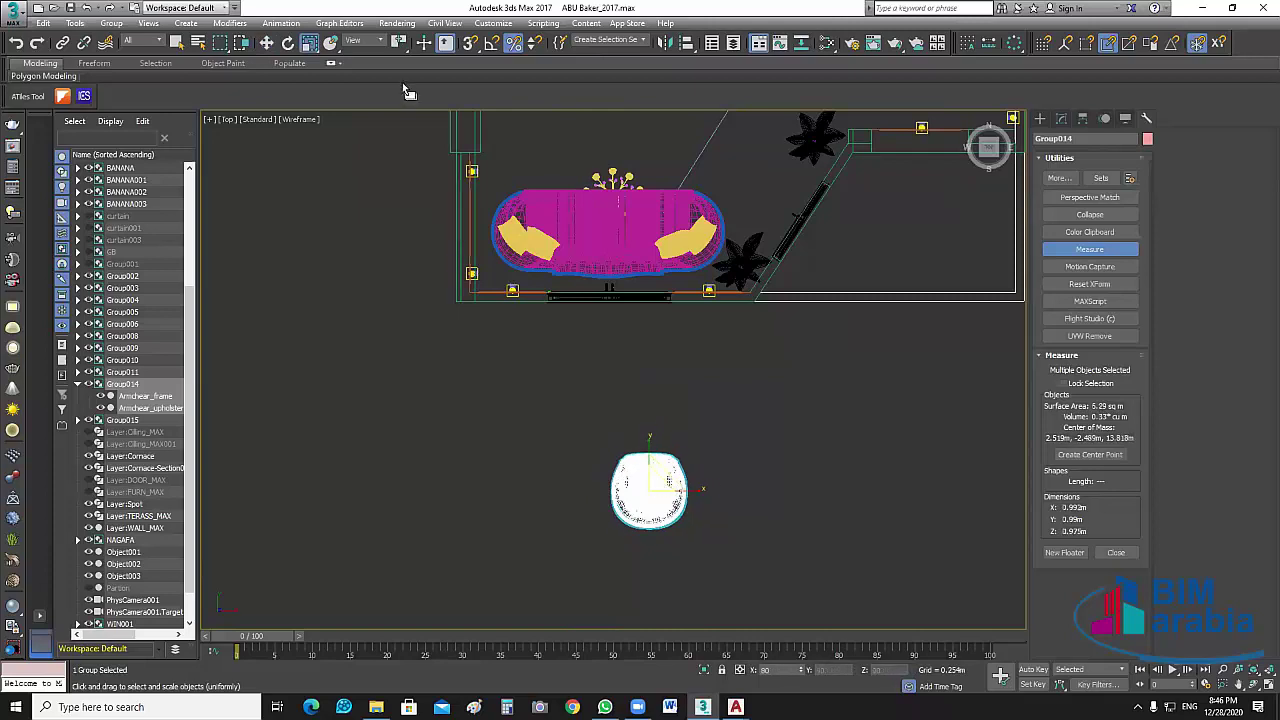
# Move the armchair along the Y axis into the room, to the open area in front of the sofa.
pyautogui.press('w')
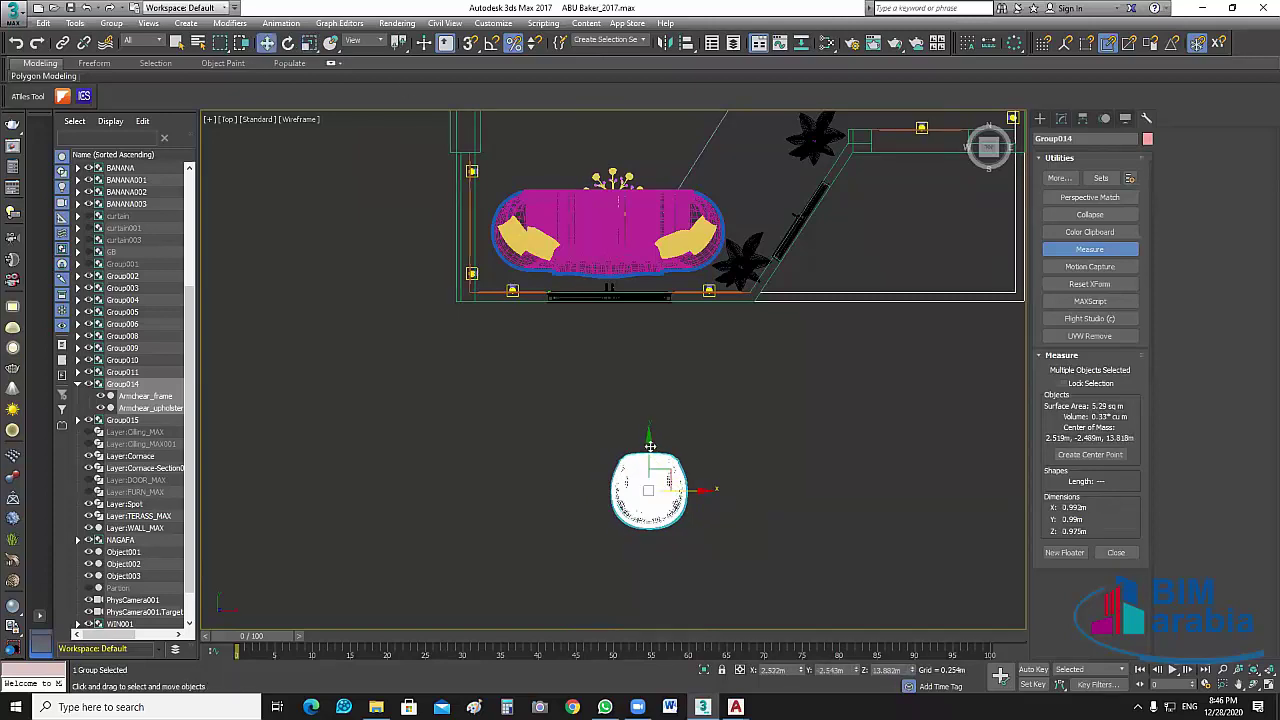
pyautogui.moveTo(650, 446); pyautogui.dragTo(650, 136)
pyautogui.moveTo(666, 292); pyautogui.dragTo(671, 320, button='middle')
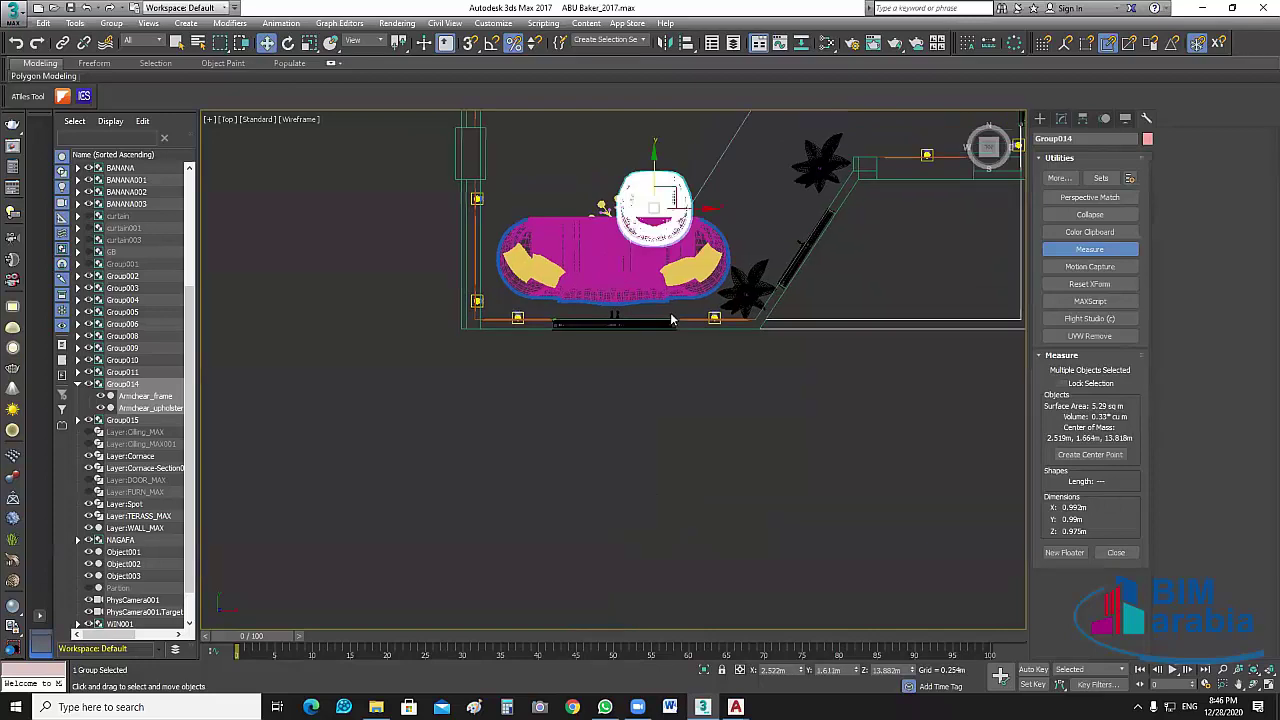
pyautogui.moveTo(671, 326); pyautogui.dragTo(717, 259)
# Rotate the armchair in plan with angle snap on until its open side faces the positive X direction.
pyautogui.click(287, 44)
pyautogui.click(490, 42)
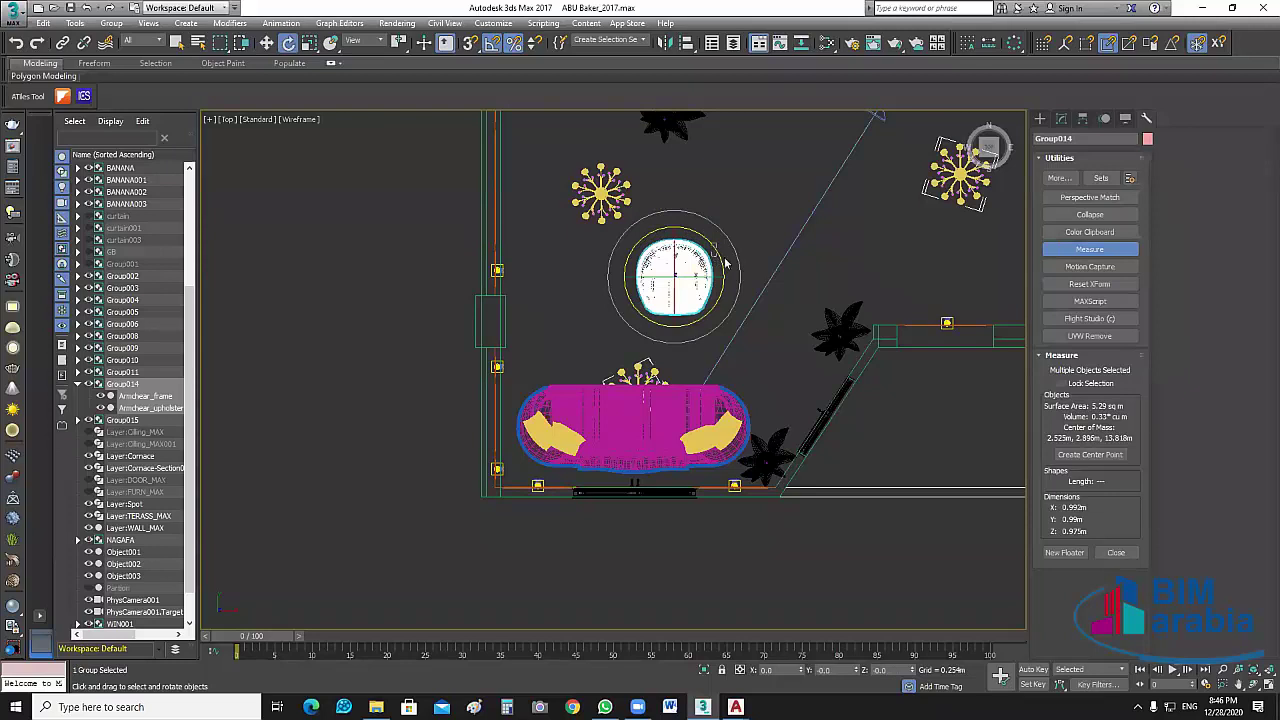
pyautogui.click(727, 263)
pyautogui.click(698, 259)
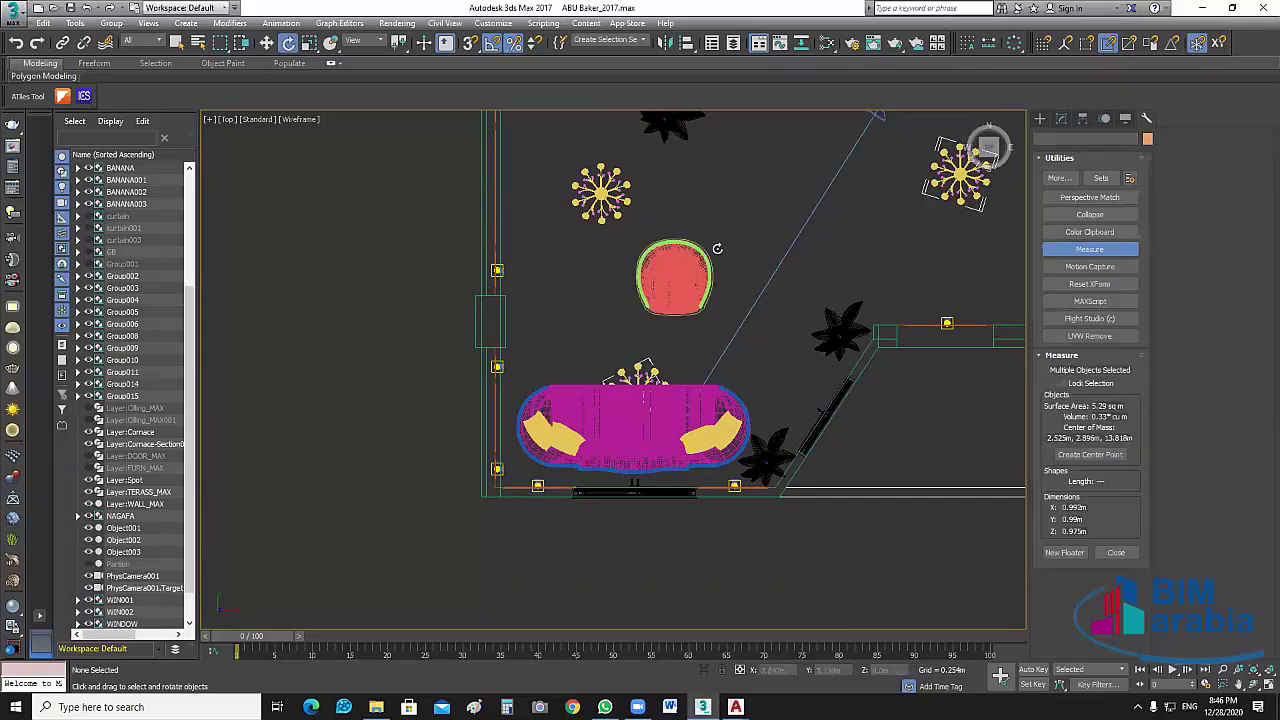
pyautogui.click(700, 256)
# Move the armchair beside the left wall in front of the sofa, and clone it as an instance about 2.1 m along X.
pyautogui.press('w')
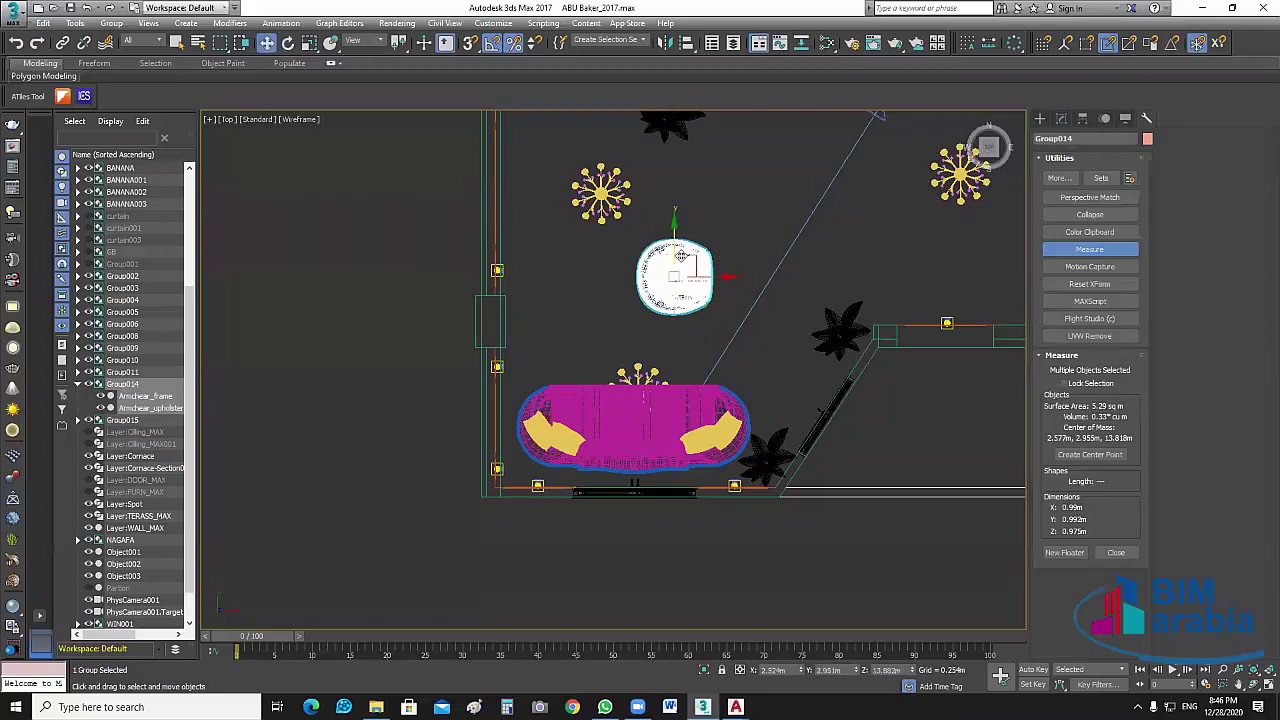
pyautogui.moveTo(680, 256)
pyautogui.mouseDown()
pyautogui.moveTo(576, 310)
pyautogui.moveTo(592, 310)
pyautogui.moveTo(556, 277)
pyautogui.moveTo(630, 308)
pyautogui.moveTo(614, 299)
pyautogui.moveTo(754, 300)
pyautogui.moveTo(716, 297)
pyautogui.mouseUp()
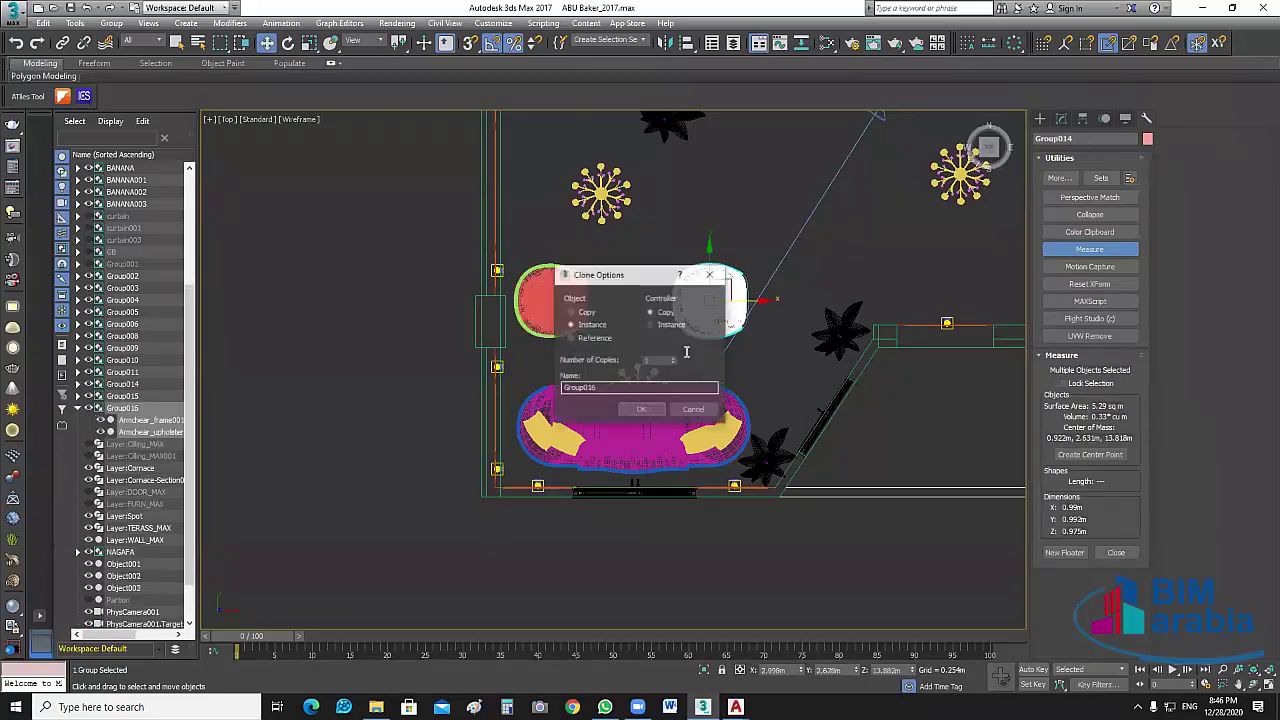
pyautogui.press('Return')
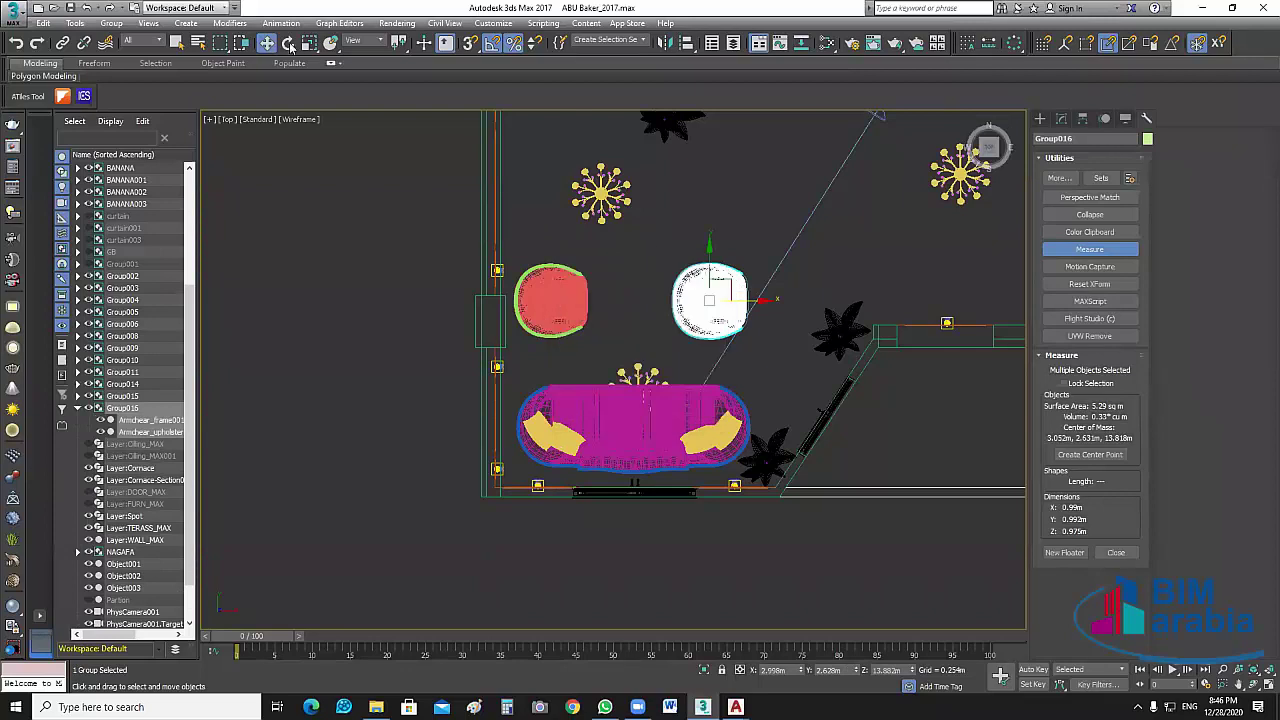
# Rotate the cloned armchair to face the first one, place it opposite near the sofa's right end, and deselect it.
pyautogui.click(289, 44)
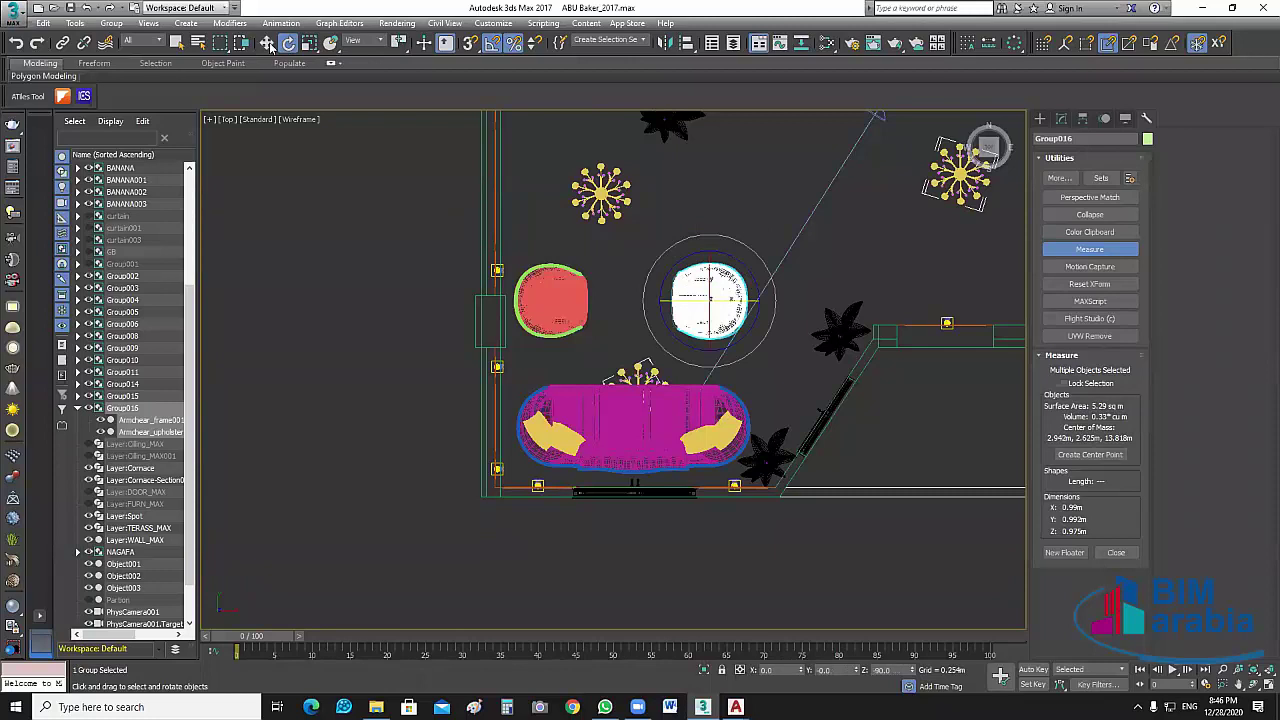
pyautogui.click(268, 44)
pyautogui.moveTo(711, 260); pyautogui.dragTo(755, 260)
pyautogui.moveTo(805, 304); pyautogui.dragTo(805, 306)
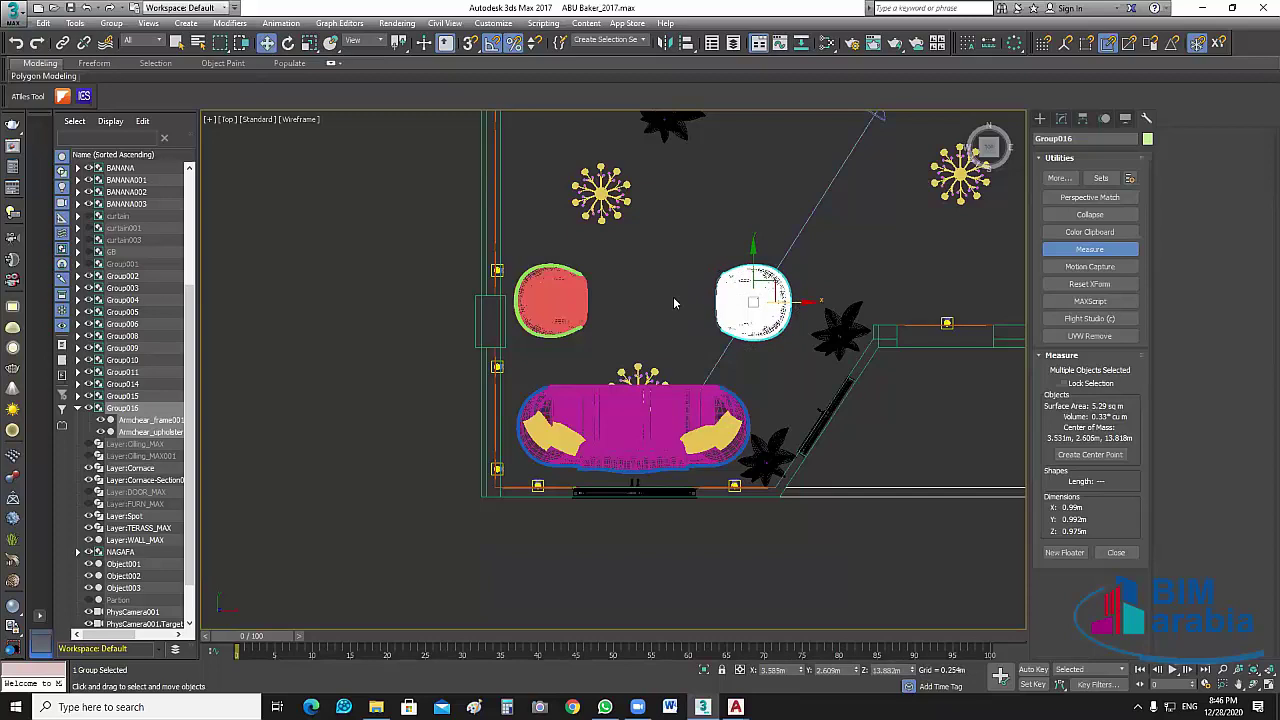
pyautogui.click(642, 357)
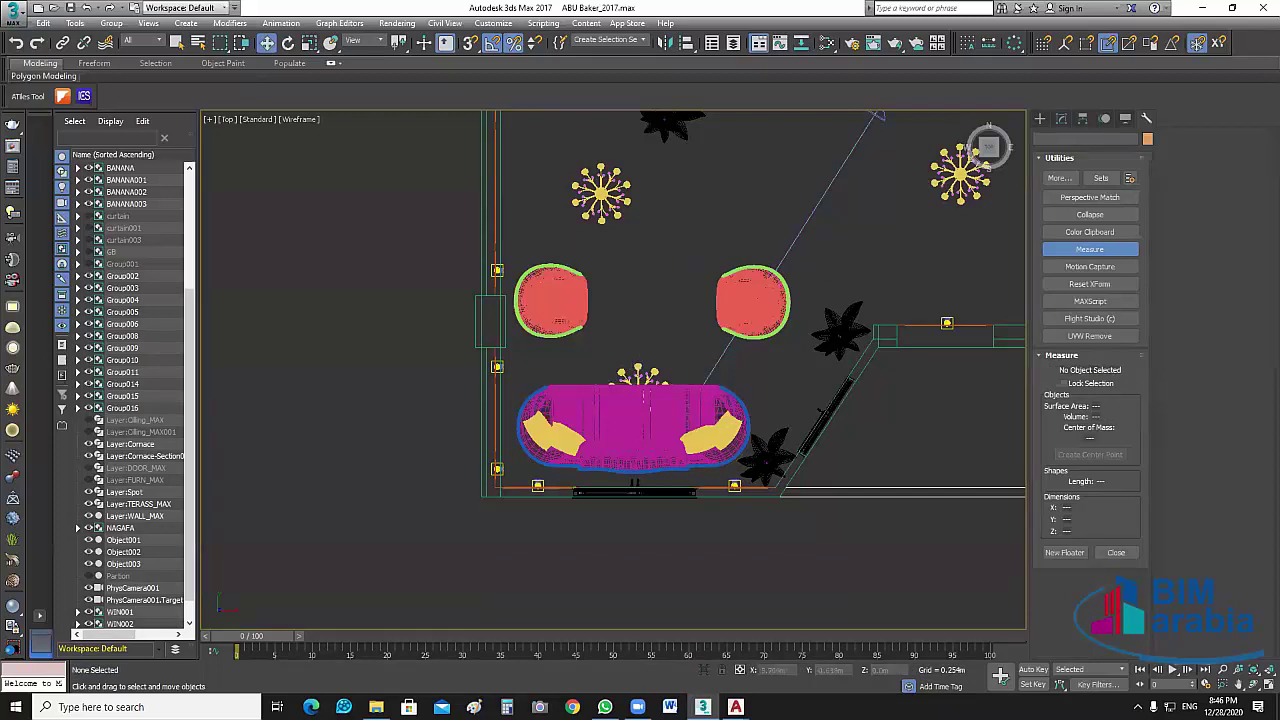
# Select the sofa and both armchairs in the Front view and lower them vertically to just above the room's floor.
pyautogui.hotkey('alt', 'w')
pyautogui.click(861, 526)
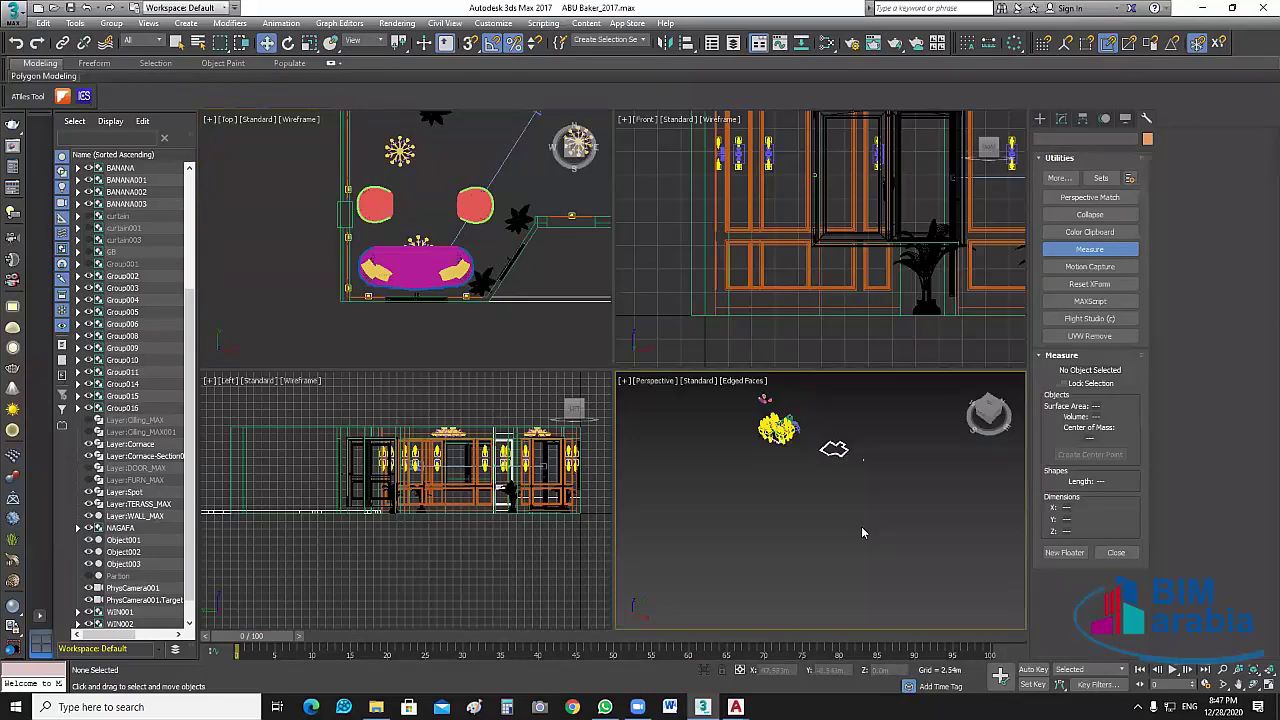
pyautogui.click(691, 298)
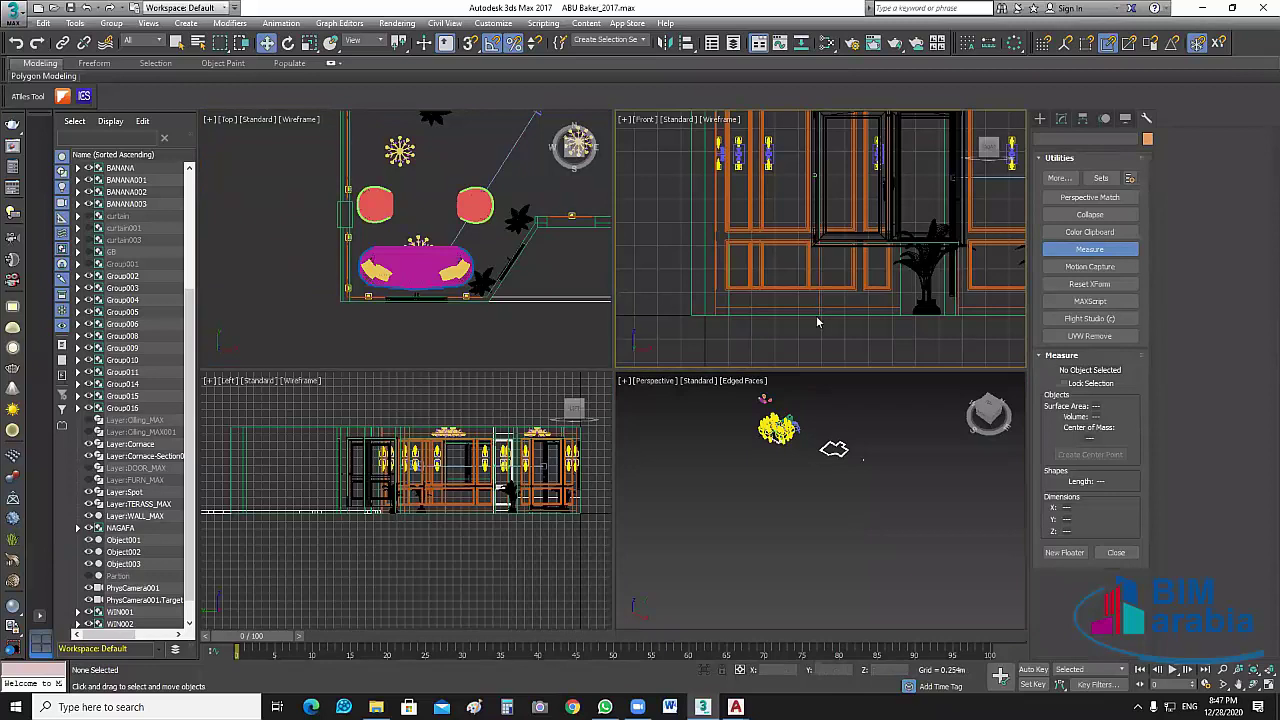
pyautogui.scroll(-3, 813, 190)
pyautogui.scroll(-3, 829, 179)
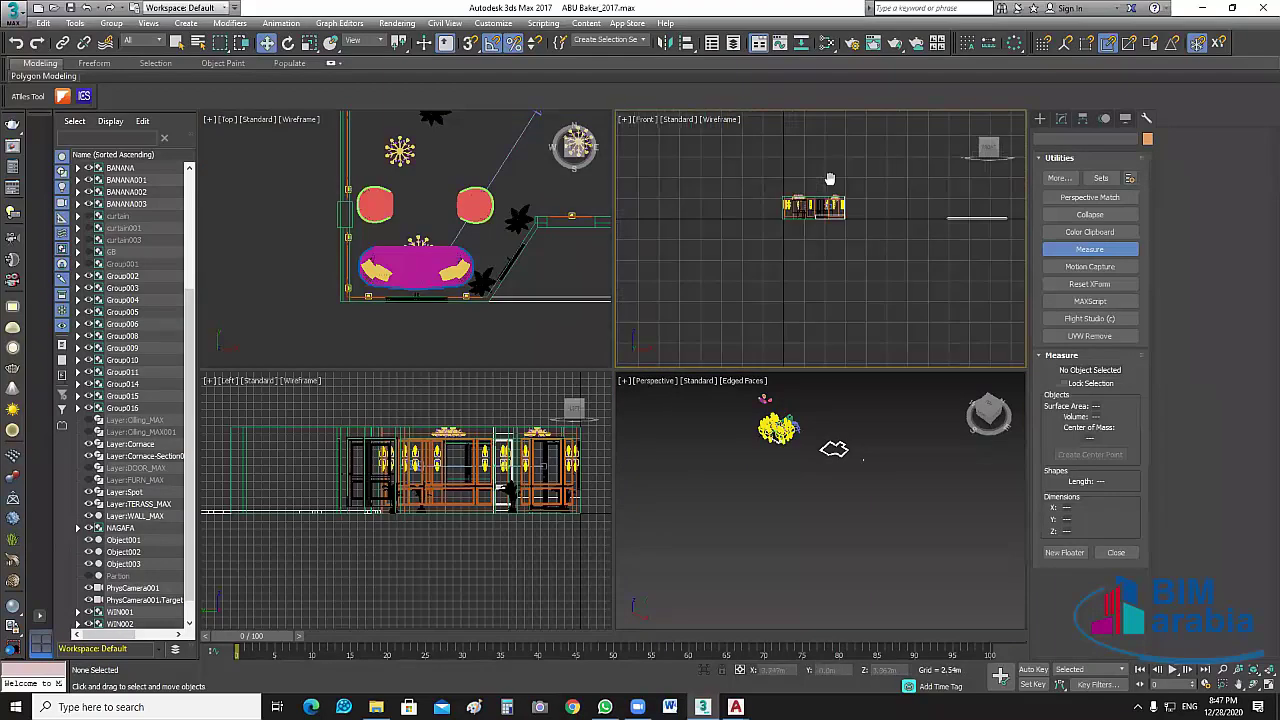
pyautogui.moveTo(830, 179); pyautogui.dragTo(827, 265, button='middle')
pyautogui.scroll(-2, 827, 265)
pyautogui.moveTo(905, 188); pyautogui.dragTo(743, 251)
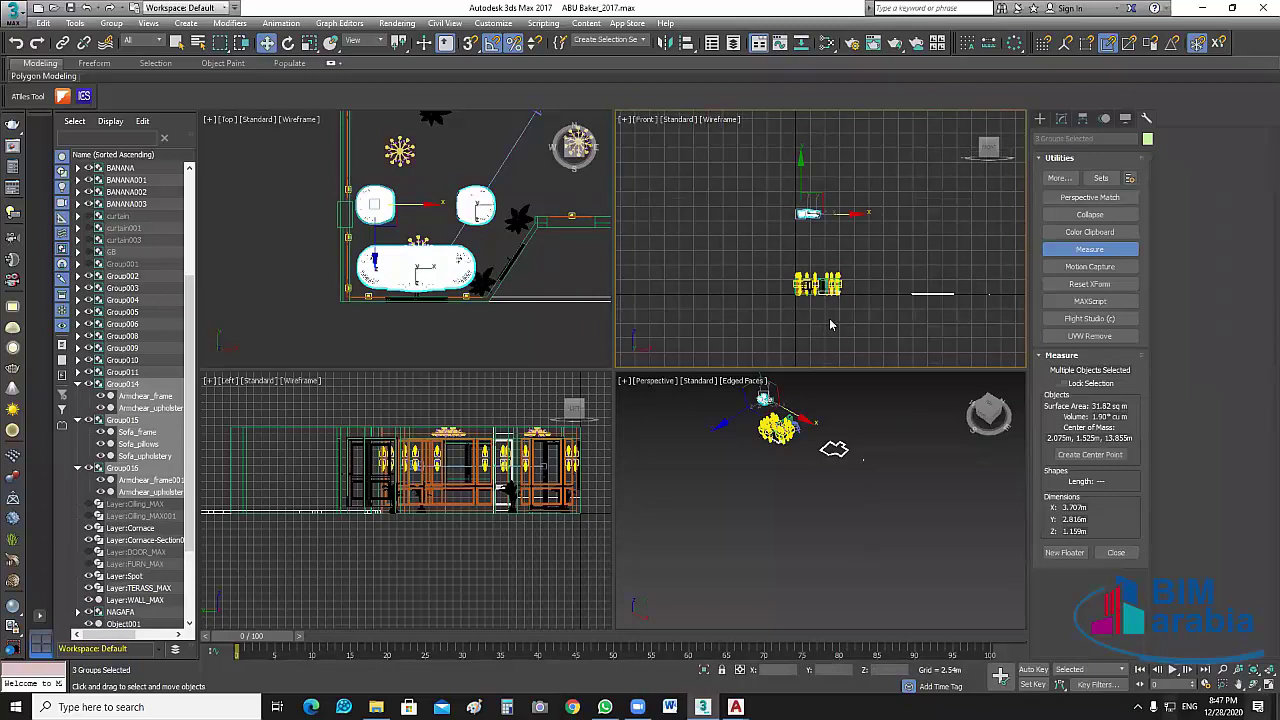
pyautogui.hotkey('alt', 'w')
pyautogui.moveTo(585, 270); pyautogui.dragTo(640, 392)
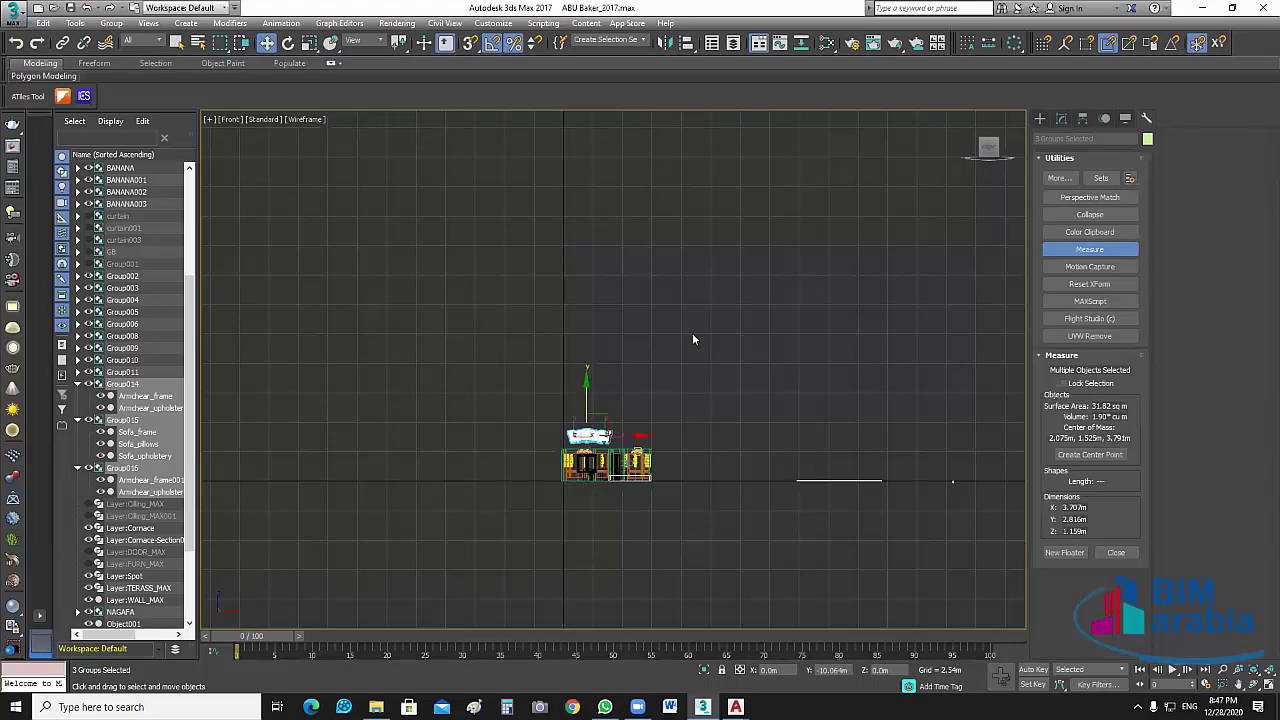
pyautogui.scroll(2, 612, 420)
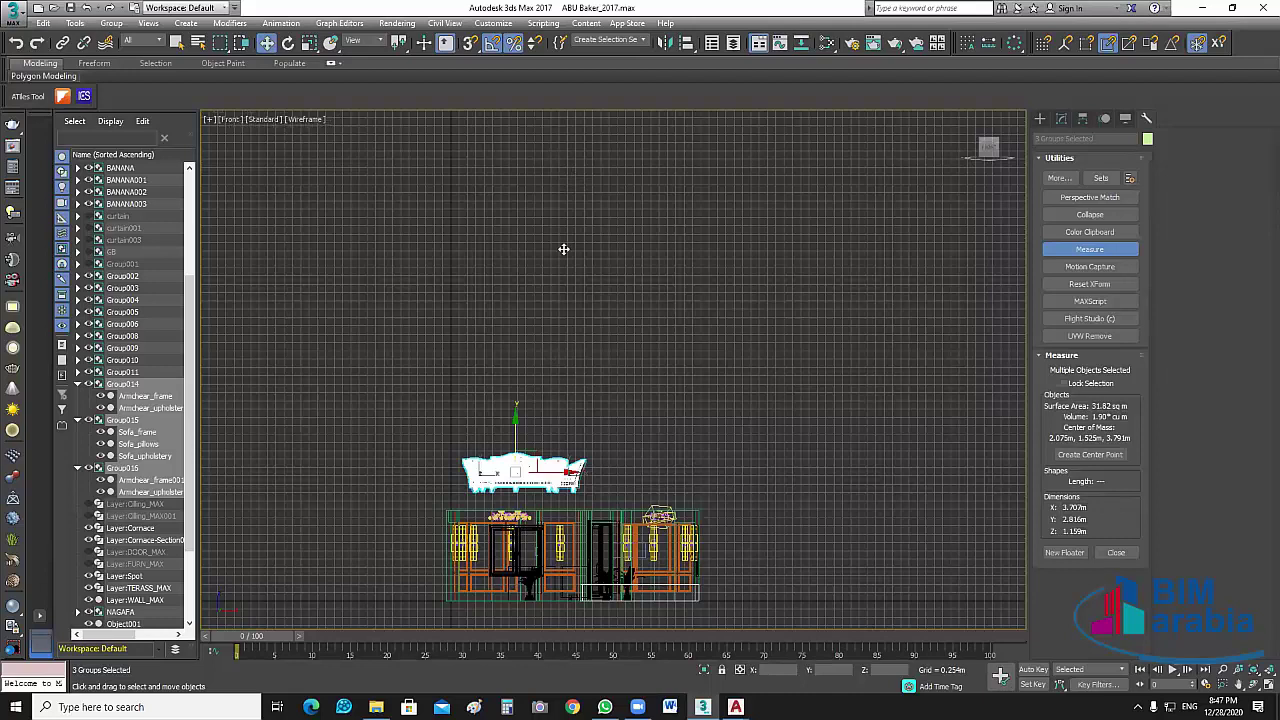
pyautogui.press('z')
pyautogui.moveTo(567, 347); pyautogui.dragTo(573, 390)
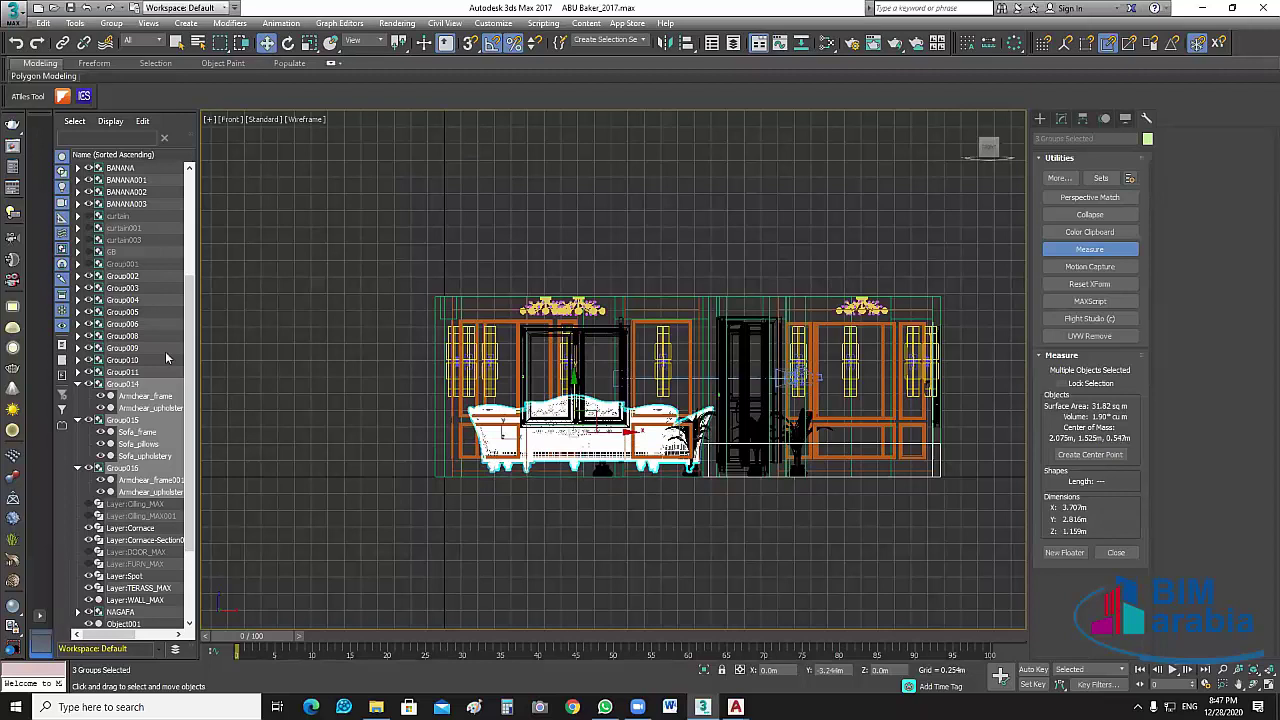
pyautogui.scroll(3, 303, 512)
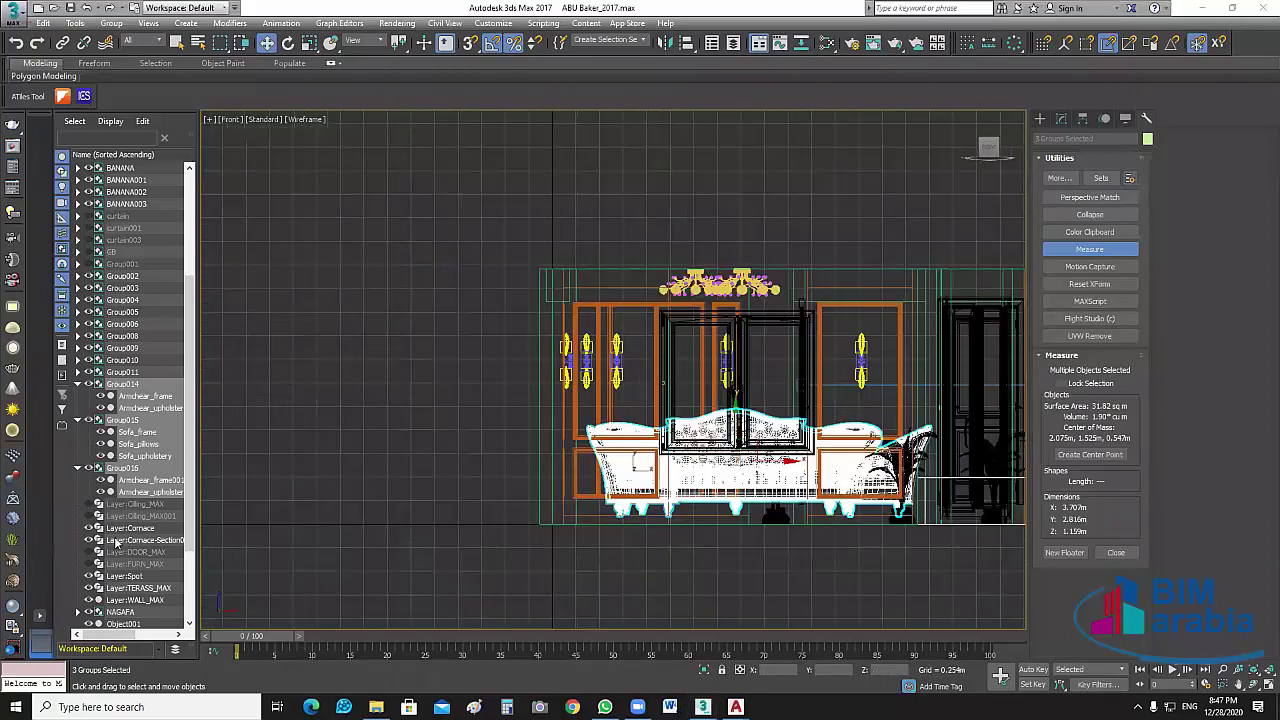
# Unhide the floor slab Layer:Ciling_MAX and isolate it together with the sofa and both armchairs.
pyautogui.click(88, 516)
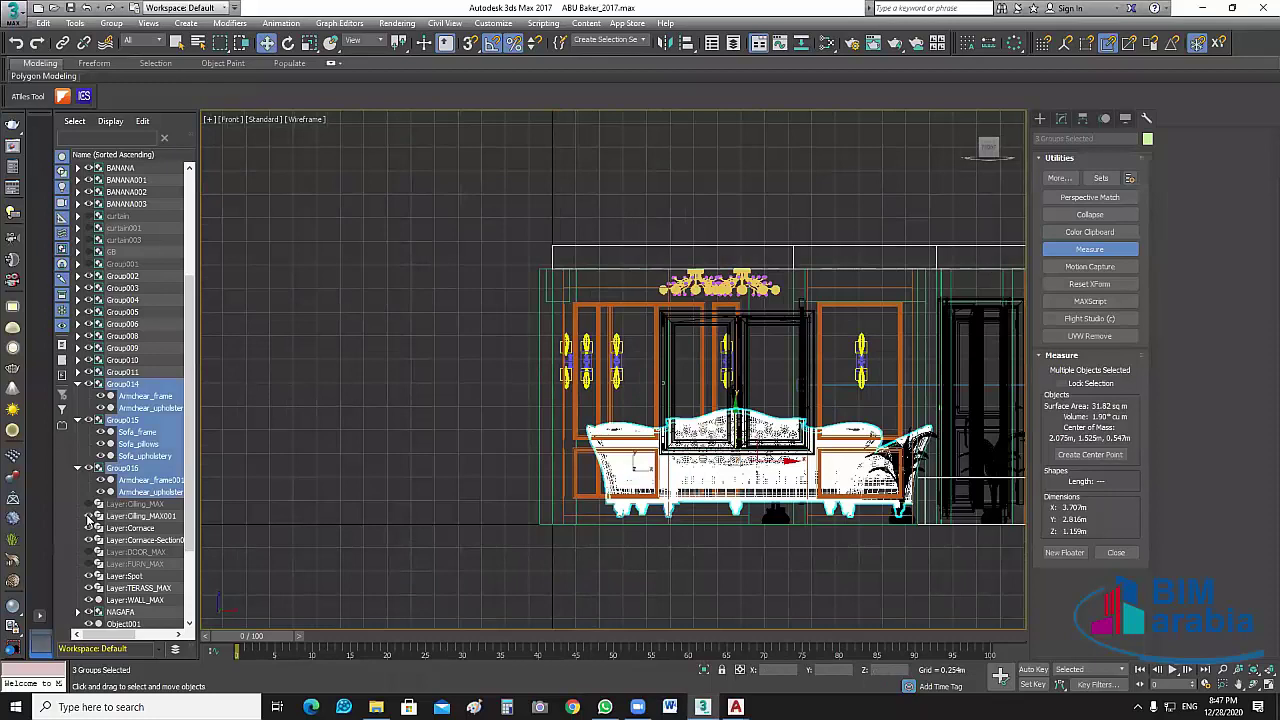
pyautogui.click(88, 516)
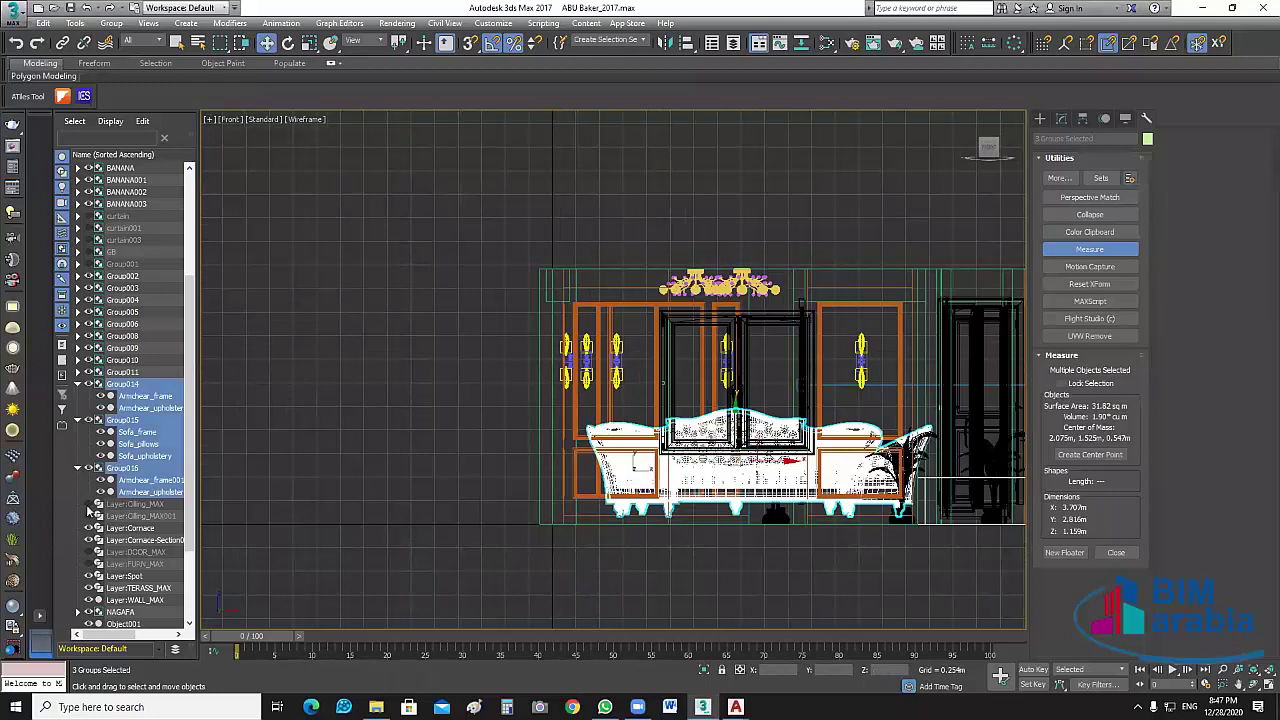
pyautogui.click(88, 504)
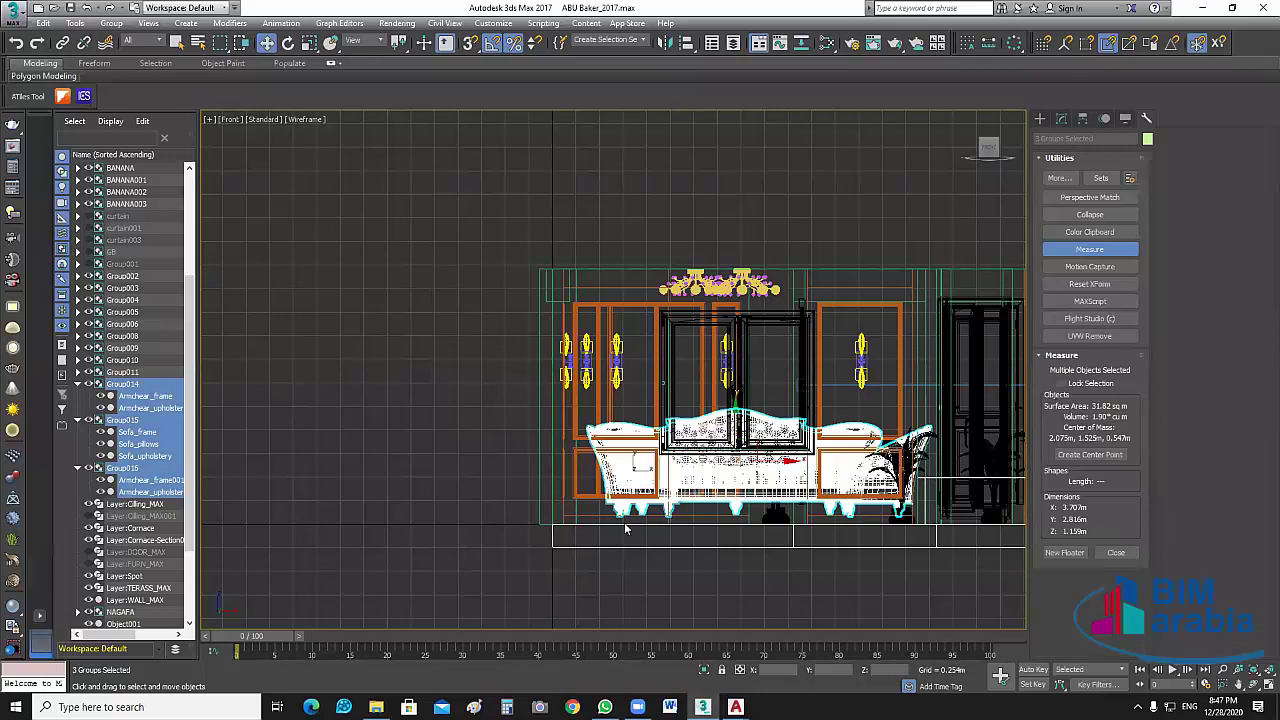
pyautogui.scroll(2, 626, 530)
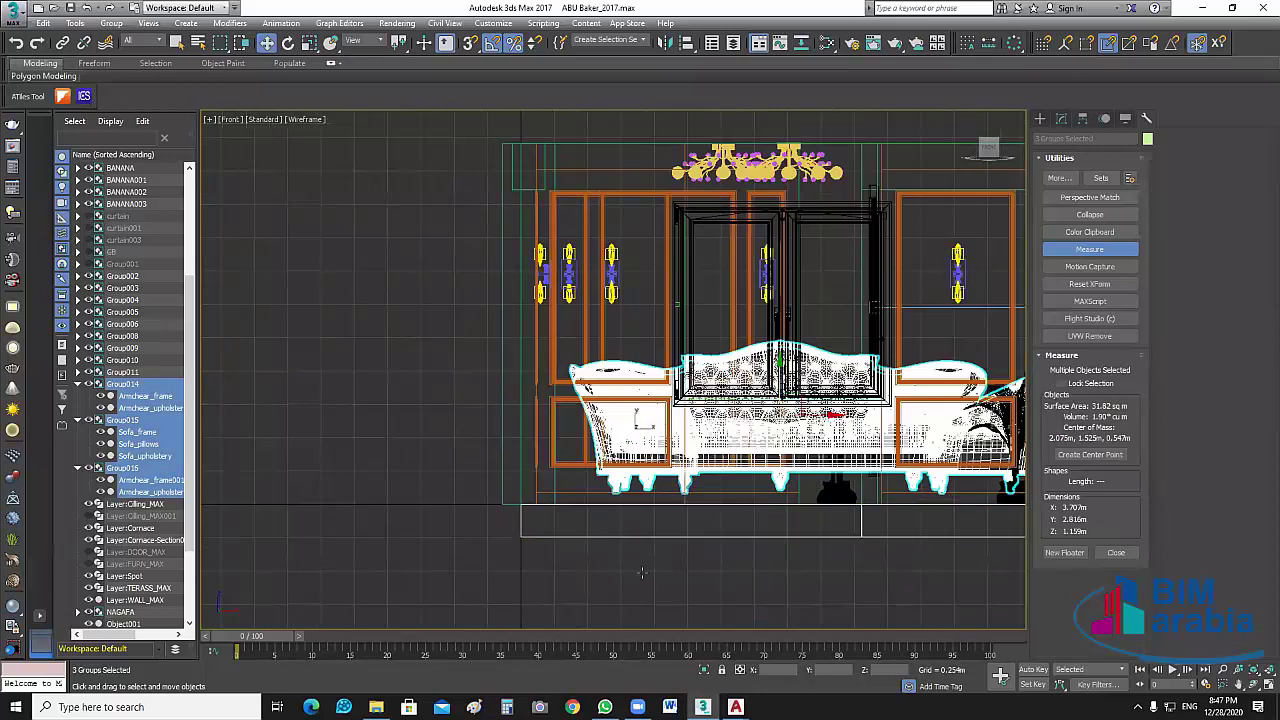
pyautogui.click(705, 670)
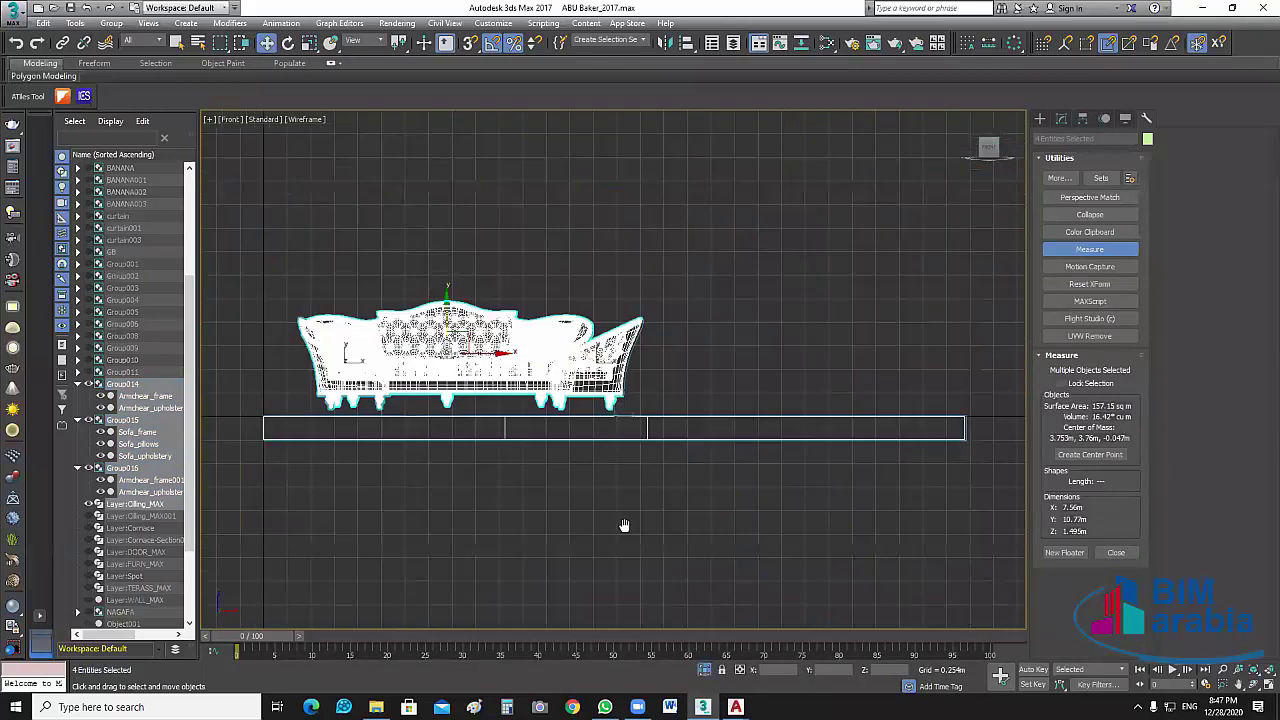
pyautogui.moveTo(624, 525); pyautogui.dragTo(842, 528, button='middle')
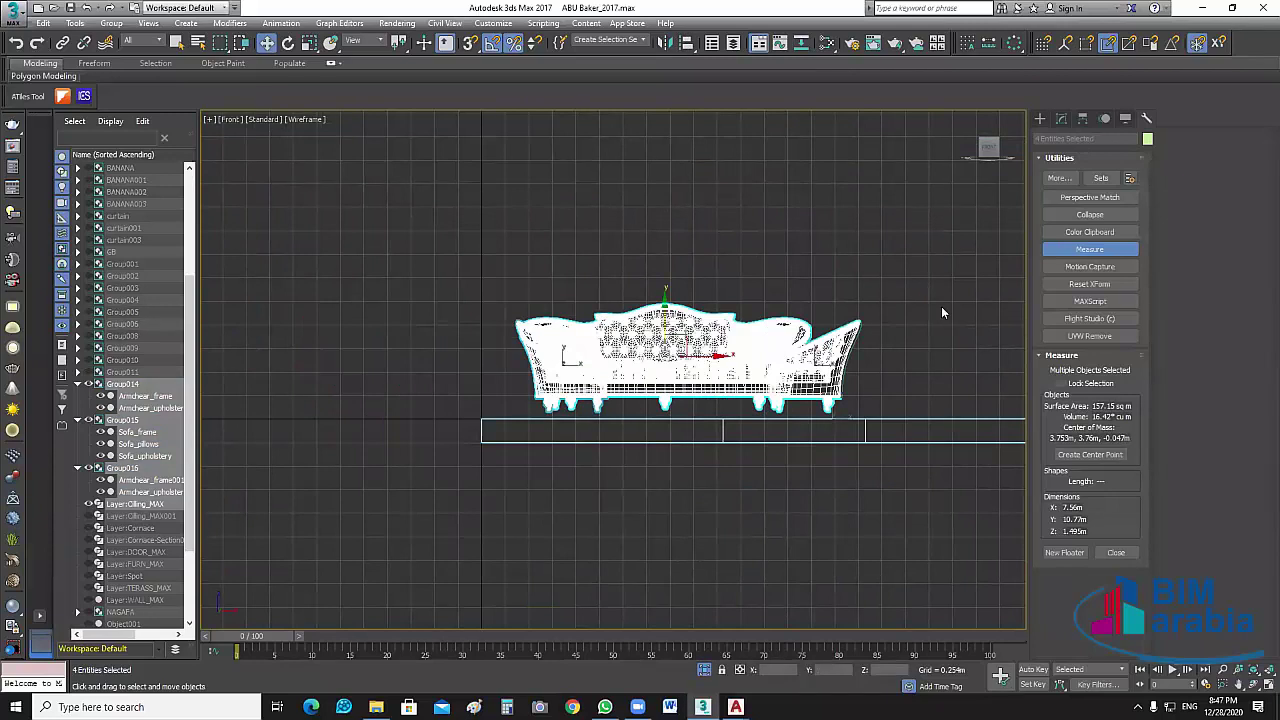
# Align the sofa and both armchairs to the floor slab in Y Position, current object Minimum to target object Maximum.
pyautogui.moveTo(958, 266)
pyautogui.mouseDown()
pyautogui.moveTo(963, 297)
pyautogui.moveTo(493, 404)
pyautogui.mouseUp()
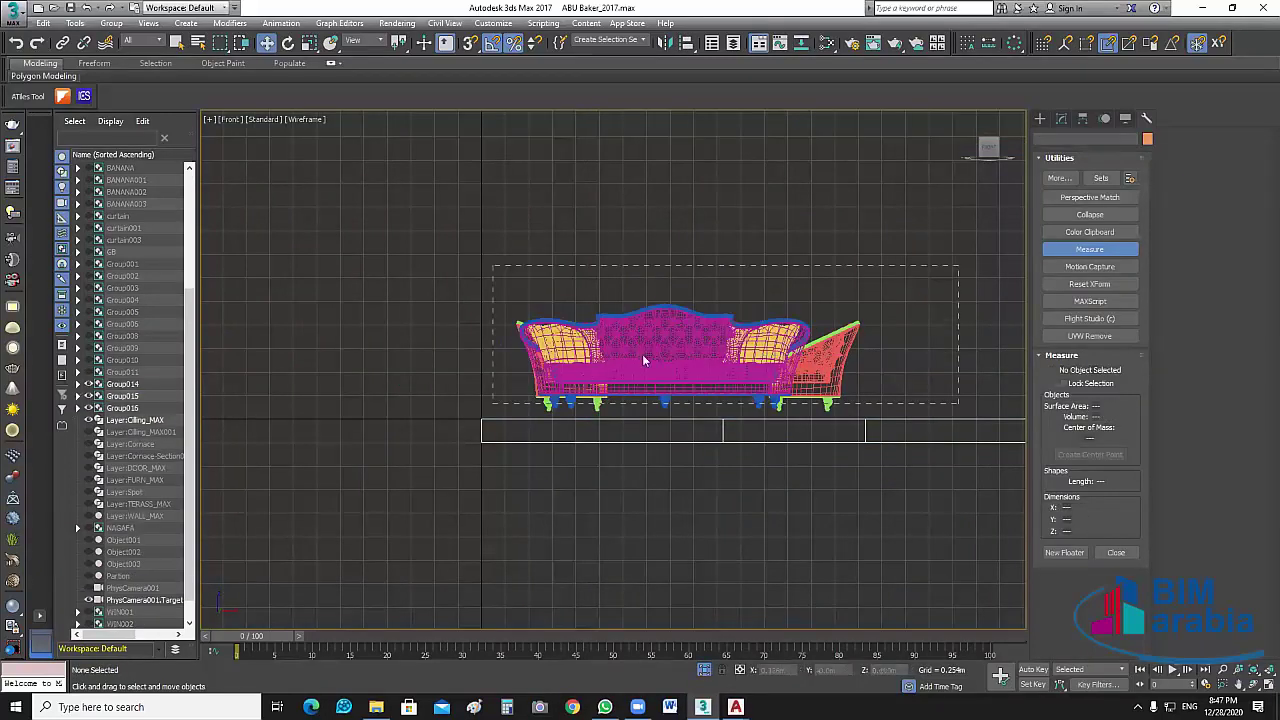
pyautogui.click(688, 43)
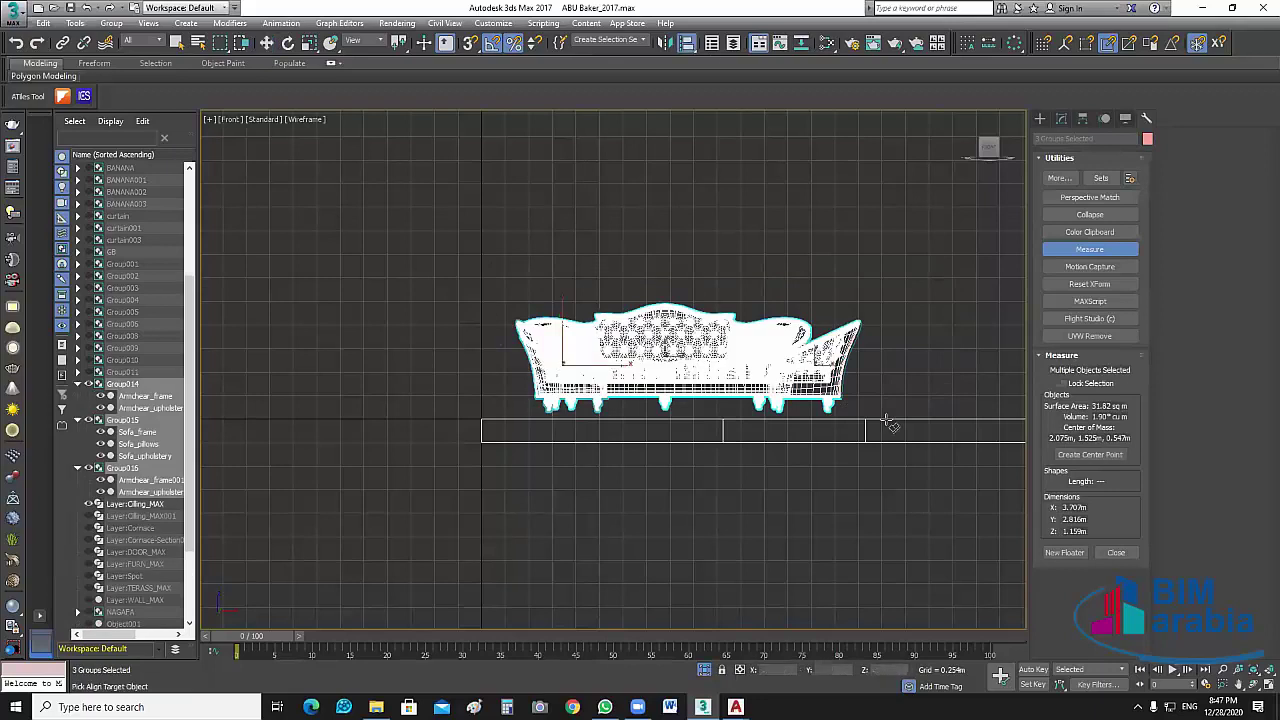
pyautogui.click(865, 433)
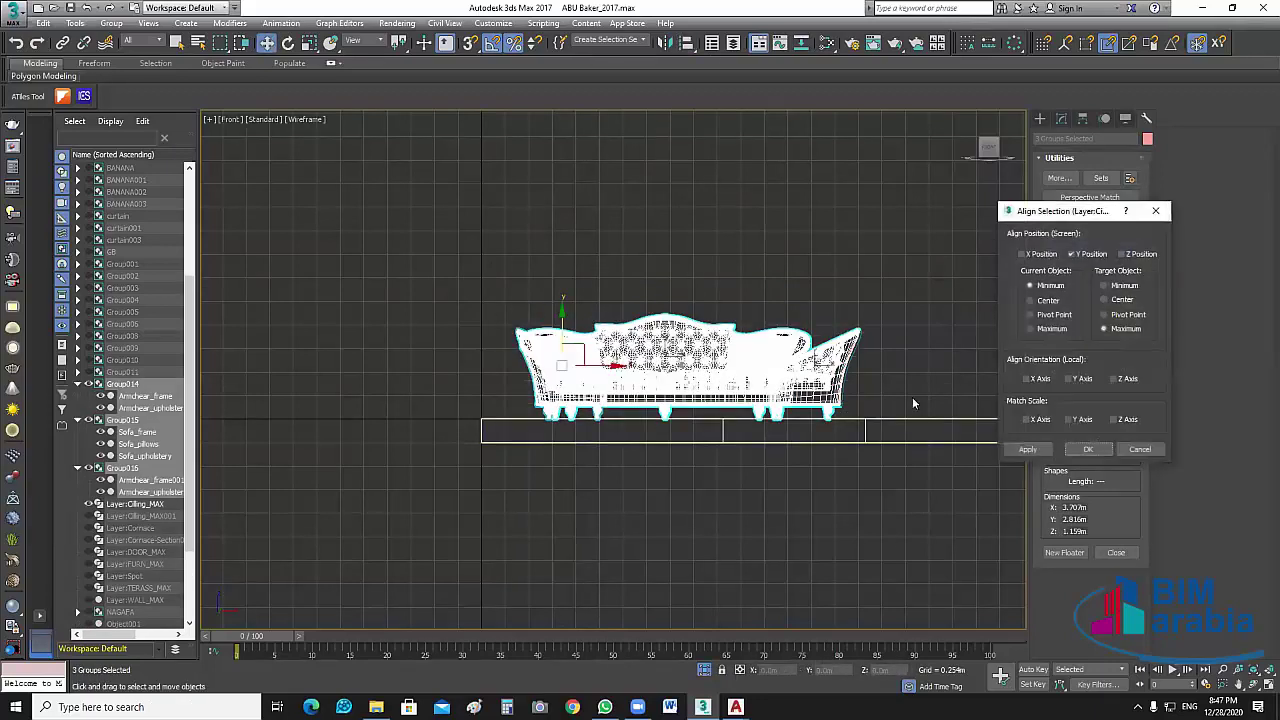
pyautogui.click(1089, 449)
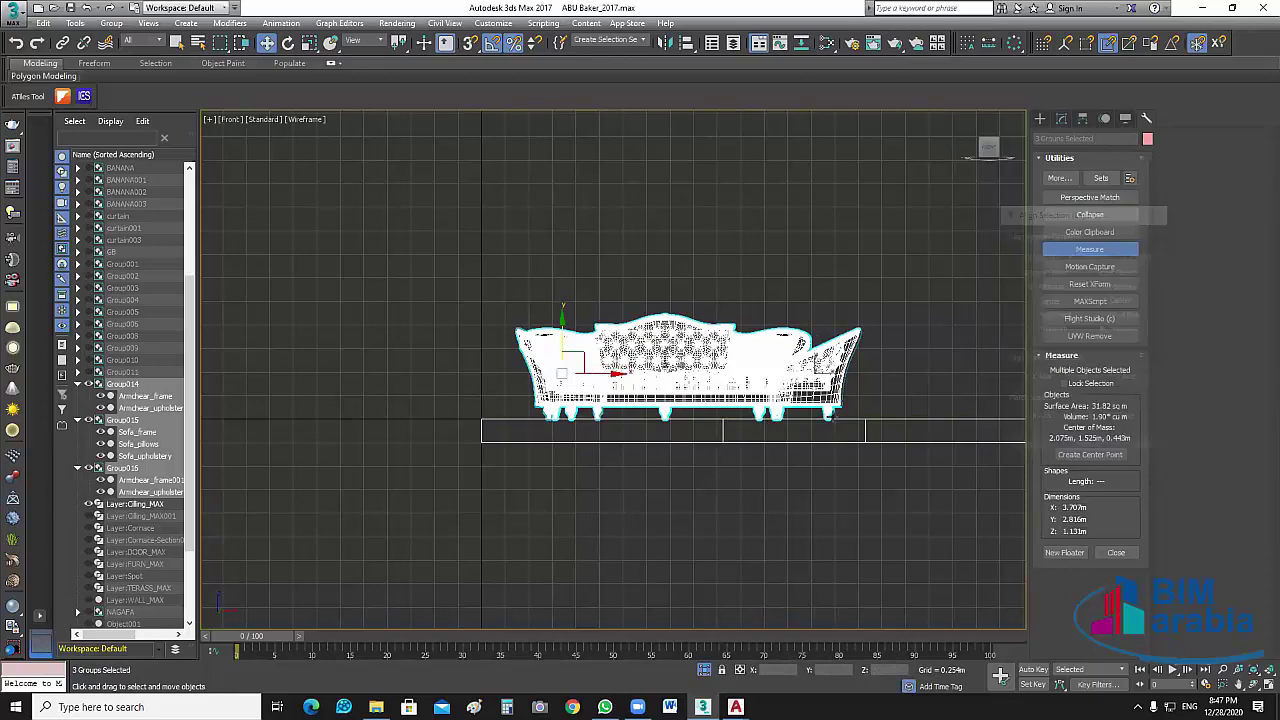
pyautogui.click(816, 454)
# Check the furniture legs against the slab's top edge, then end the isolation and return to the four-viewport layout.
pyautogui.scroll(5, 822, 480)
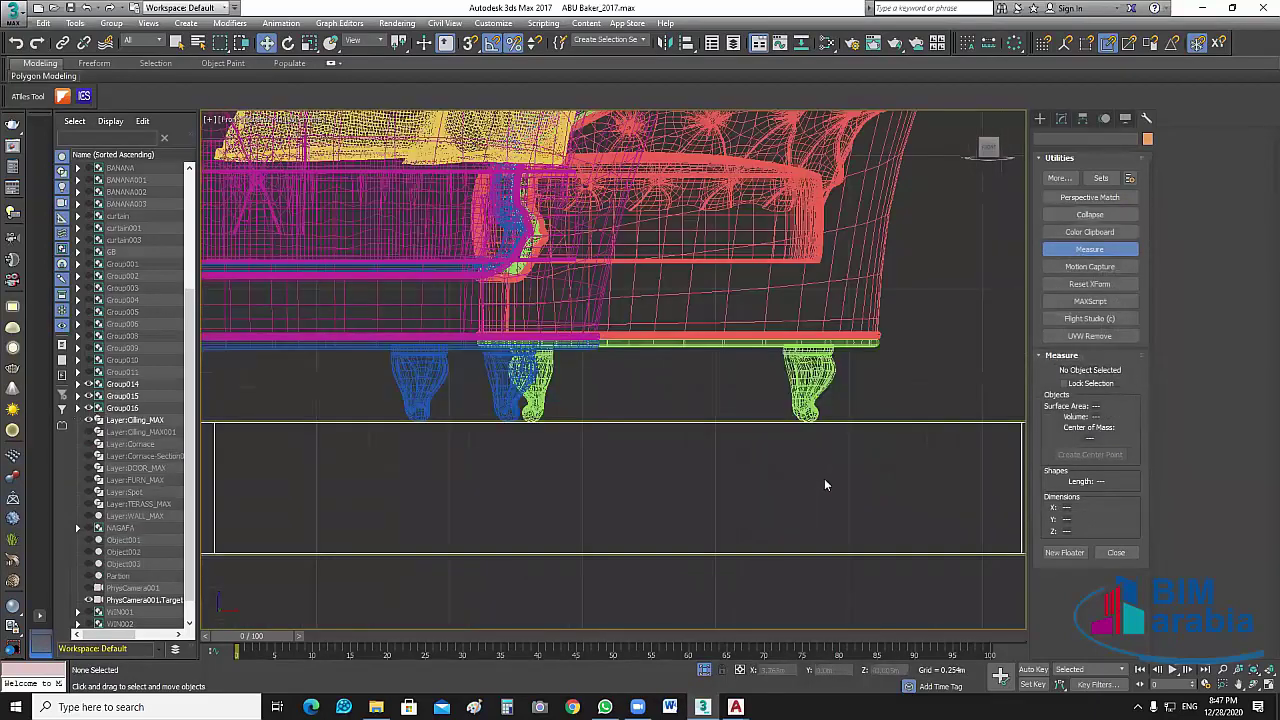
pyautogui.scroll(4, 824, 478)
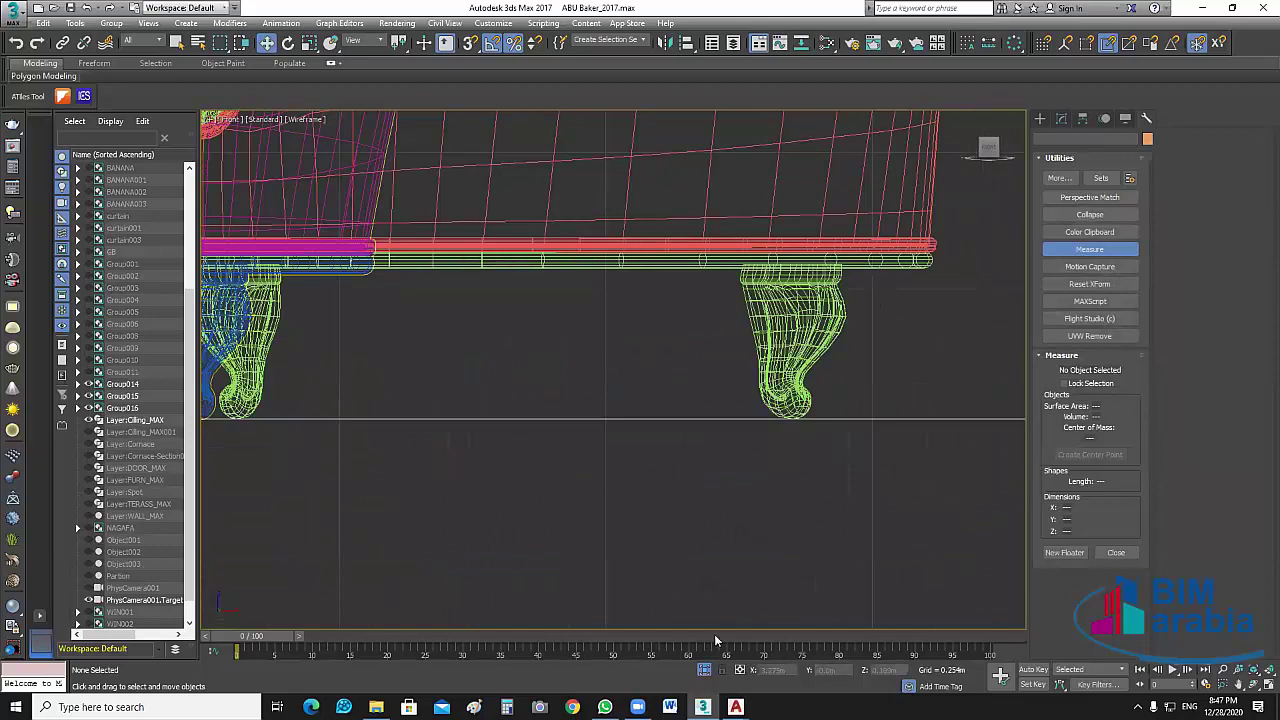
pyautogui.click(705, 670)
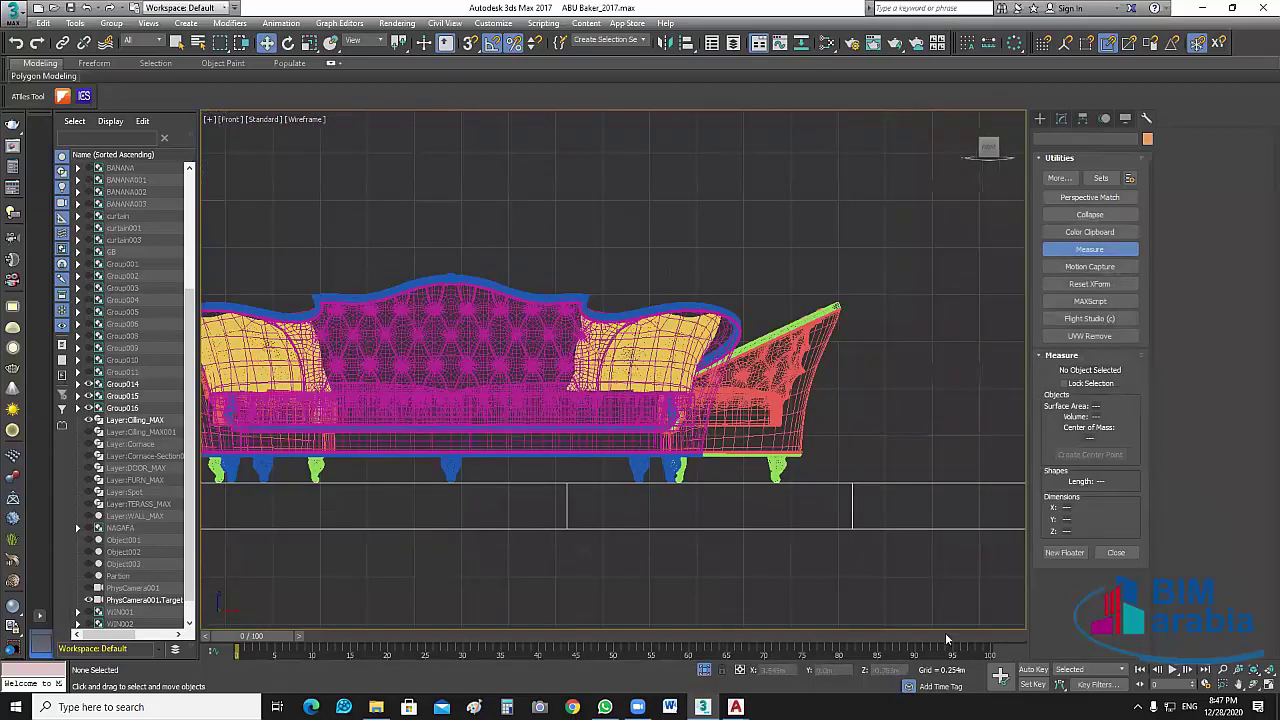
pyautogui.hotkey('shift', 'z')
pyautogui.hotkey('alt', 'w')
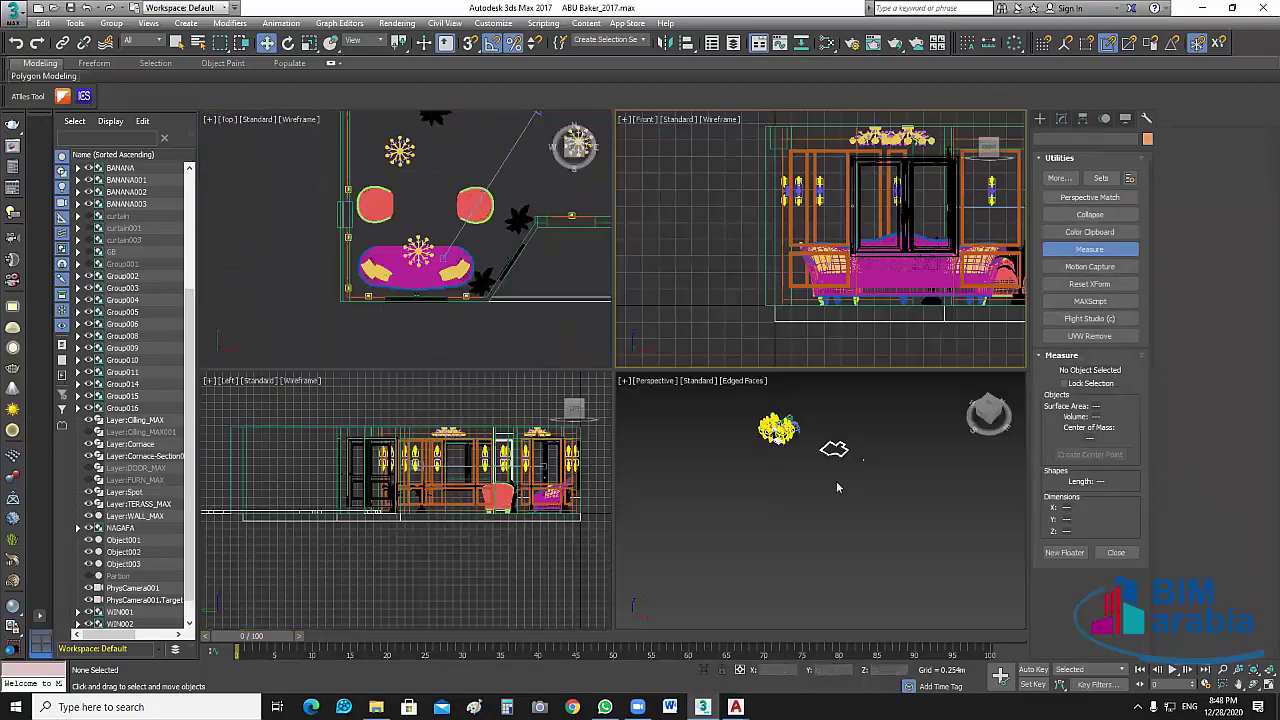
# View the furnished room through PhysCamera001 in the perspective viewport, keeping the four-viewport layout.
pyautogui.click(836, 481)
pyautogui.press('c')
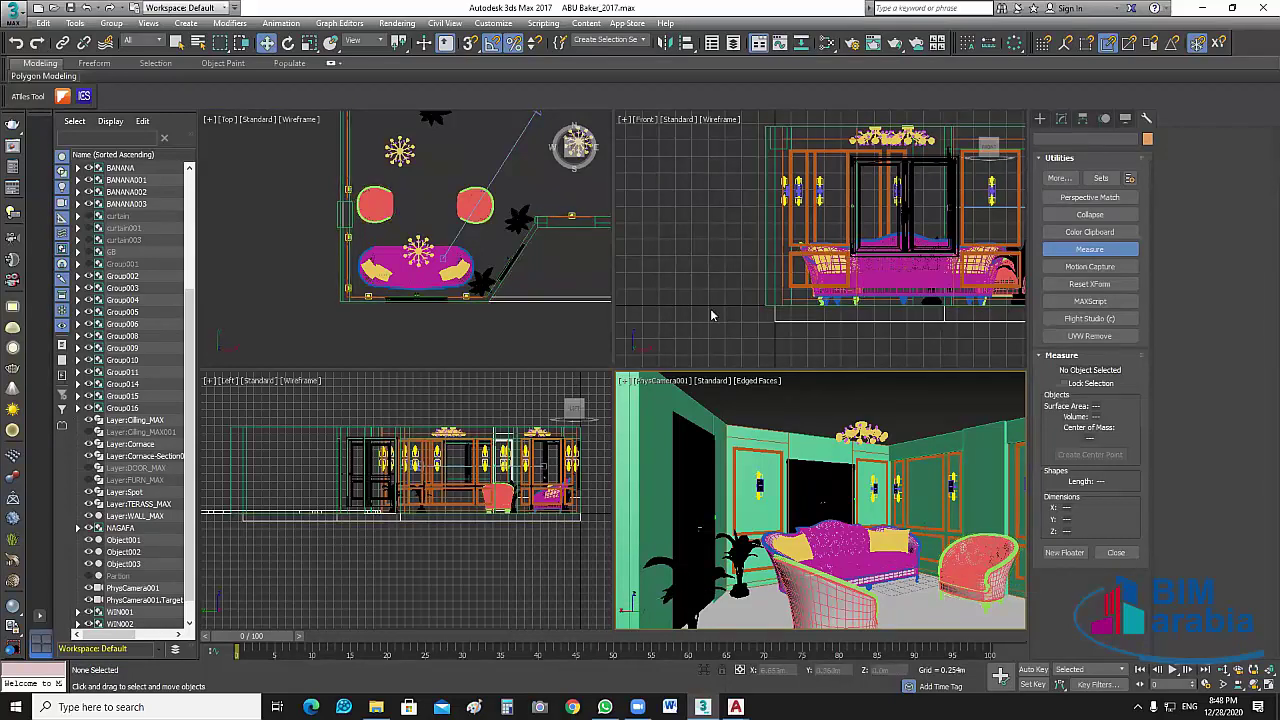
pyautogui.click(493, 330)
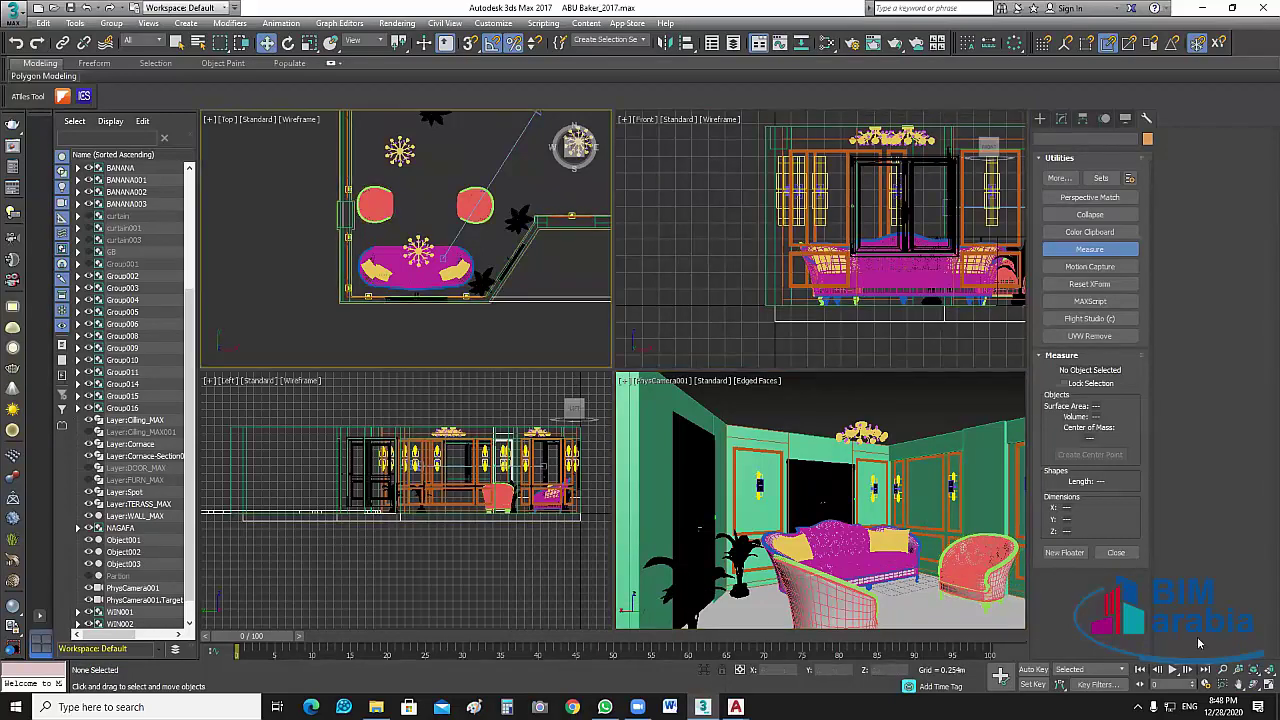
pyautogui.click(1262, 693)
pyautogui.hotkey('alt', 'w')
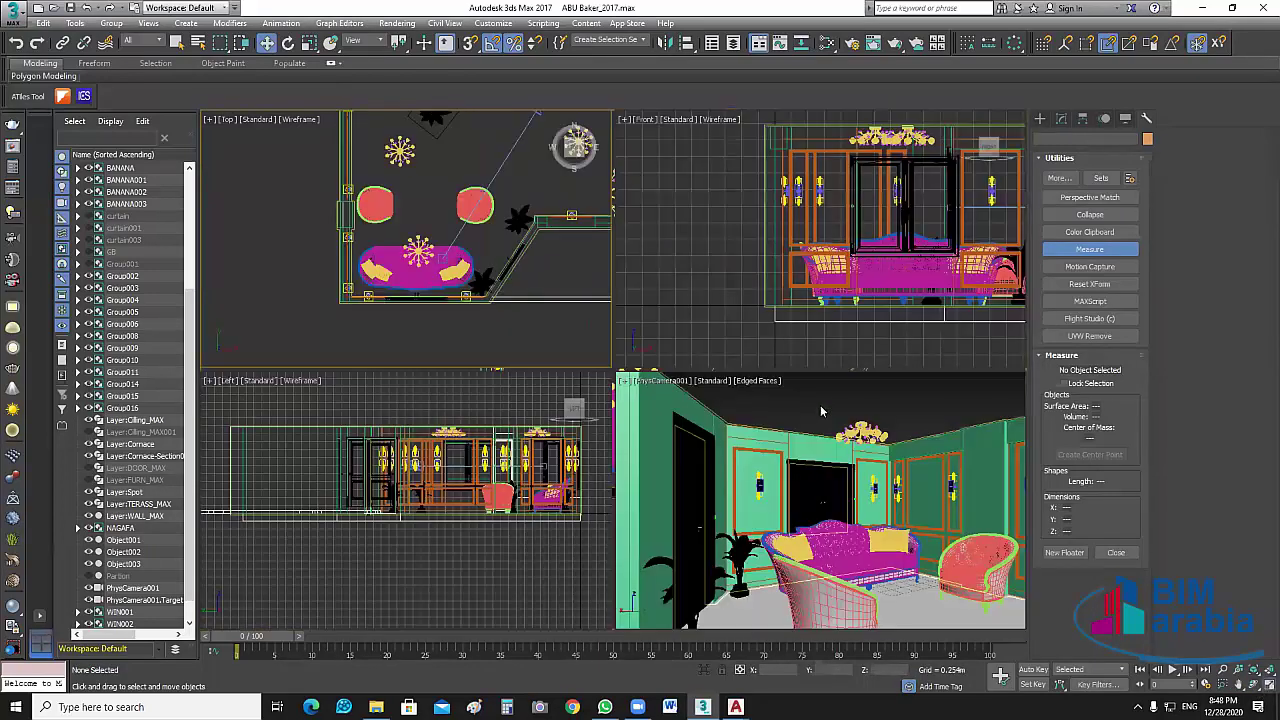
# Switch the camera viewport to a maximized Perspective view and show the whole building from outside.
pyautogui.click(820, 410)
pyautogui.press('p')
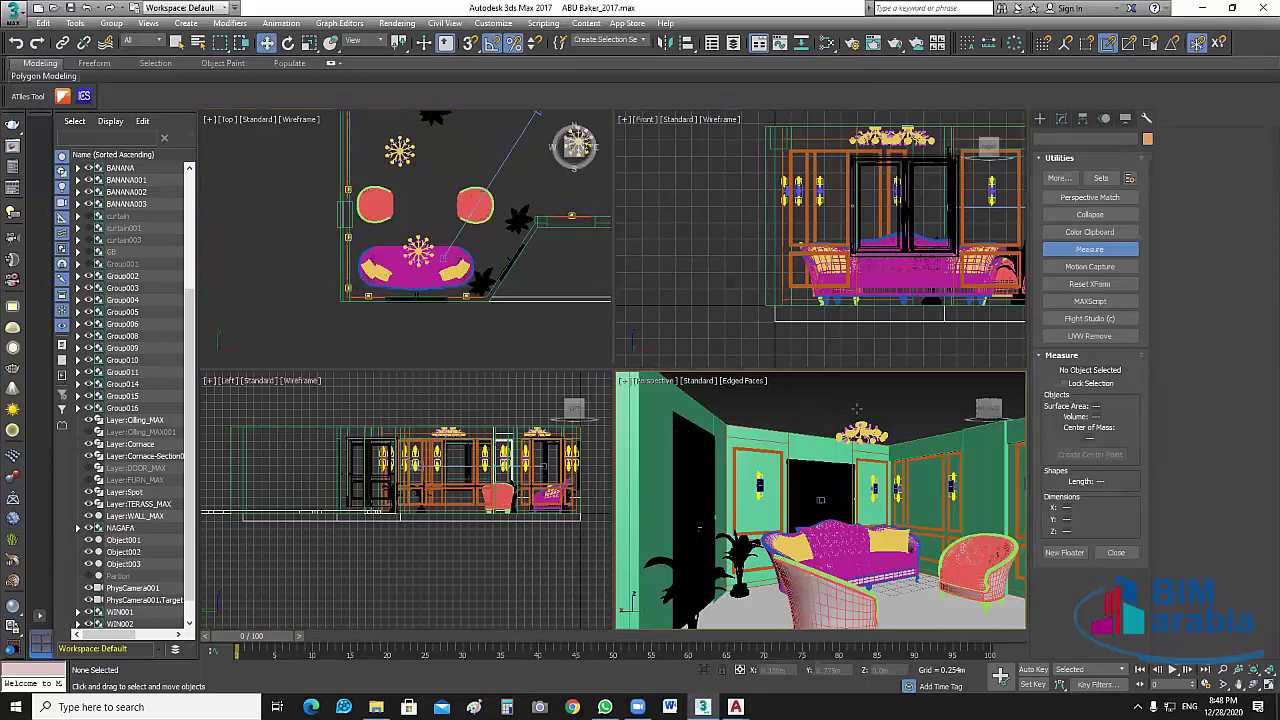
pyautogui.press('F3')
pyautogui.press('F3')
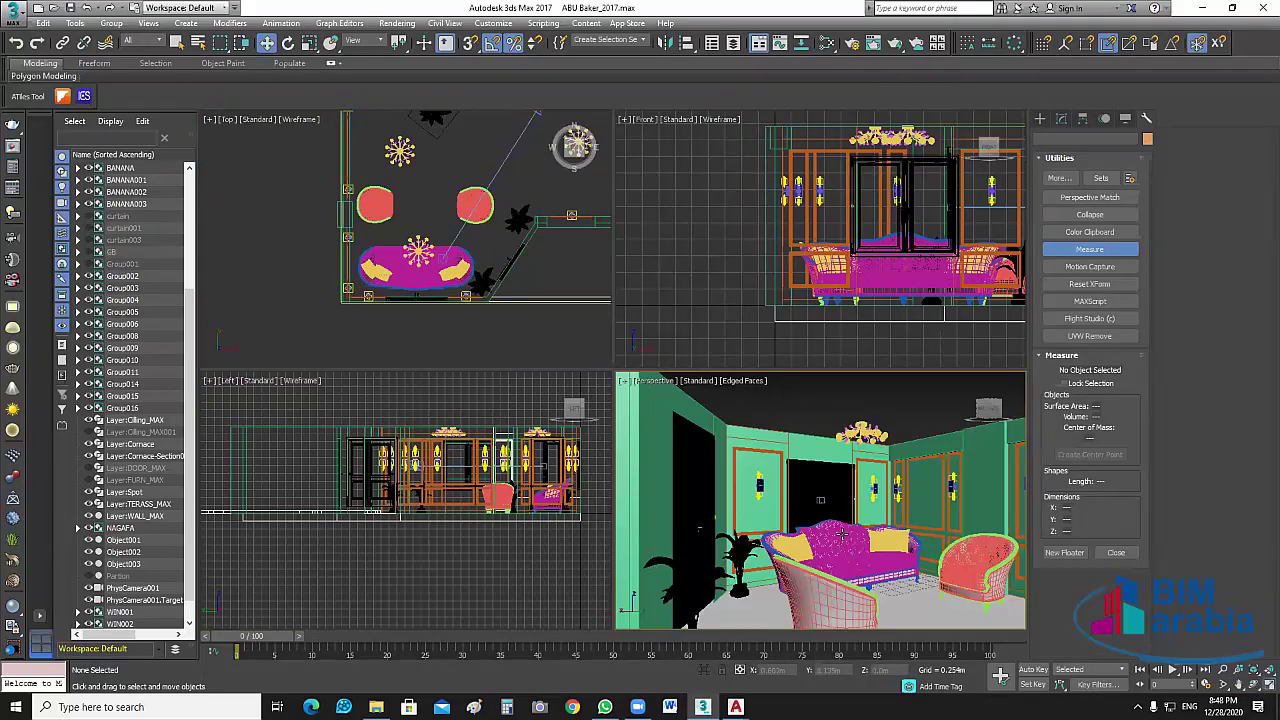
pyautogui.hotkey('alt', 'w')
pyautogui.scroll(-10, 627, 391)
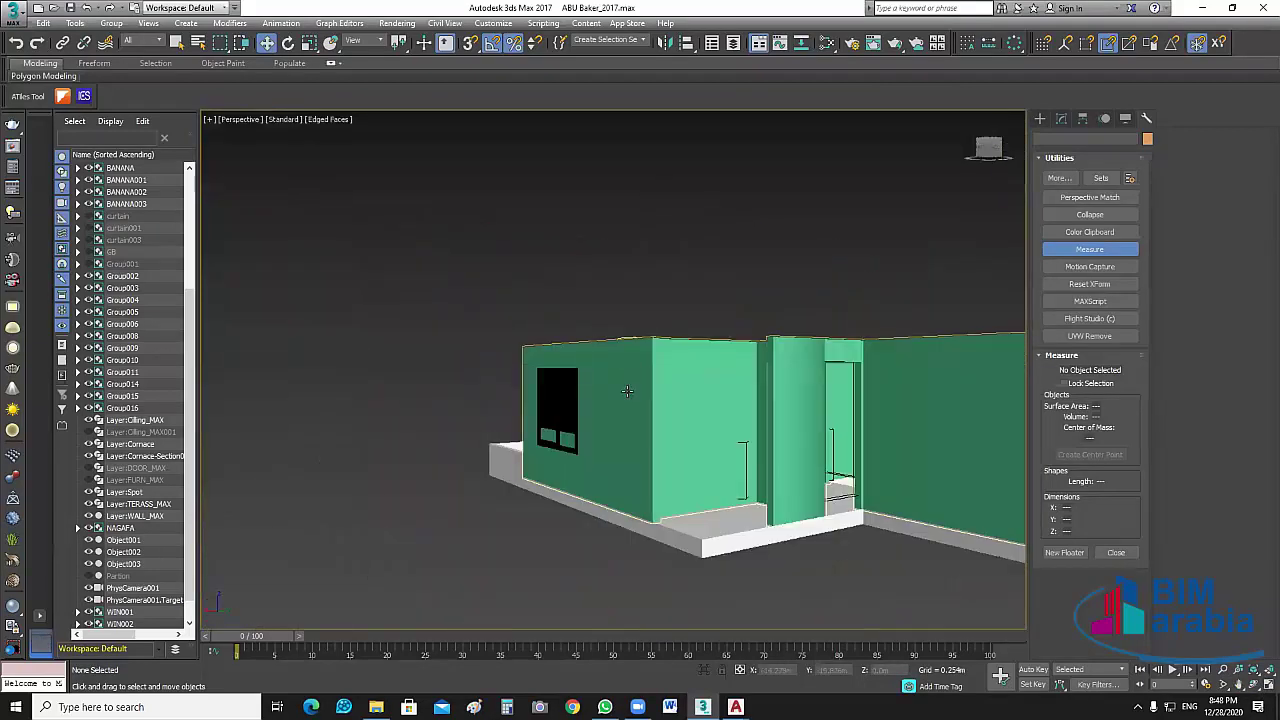
pyautogui.scroll(-4, 627, 391)
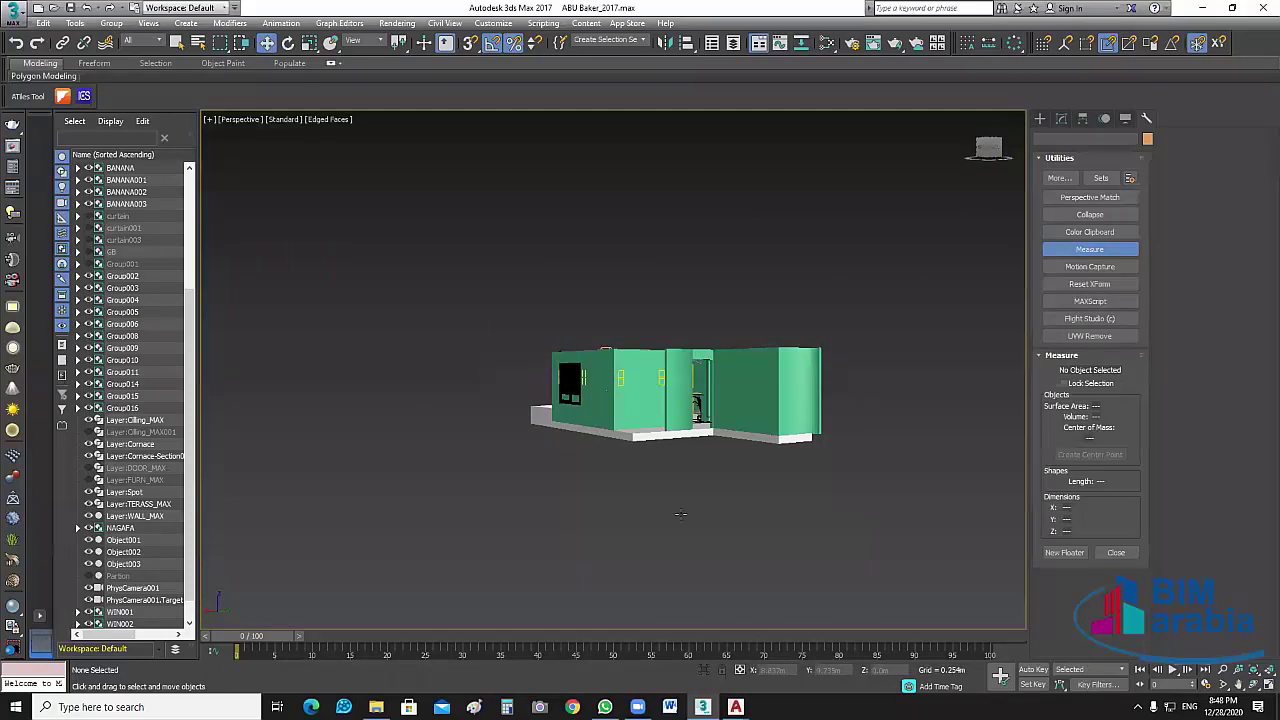
# Examine the size and placement of the sofa and armchairs in the room from above.
pyautogui.keyDown('alt'); pyautogui.moveTo(681, 514); pyautogui.dragTo(759, 527, button='middle'); pyautogui.keyUp('alt')
pyautogui.press('z')
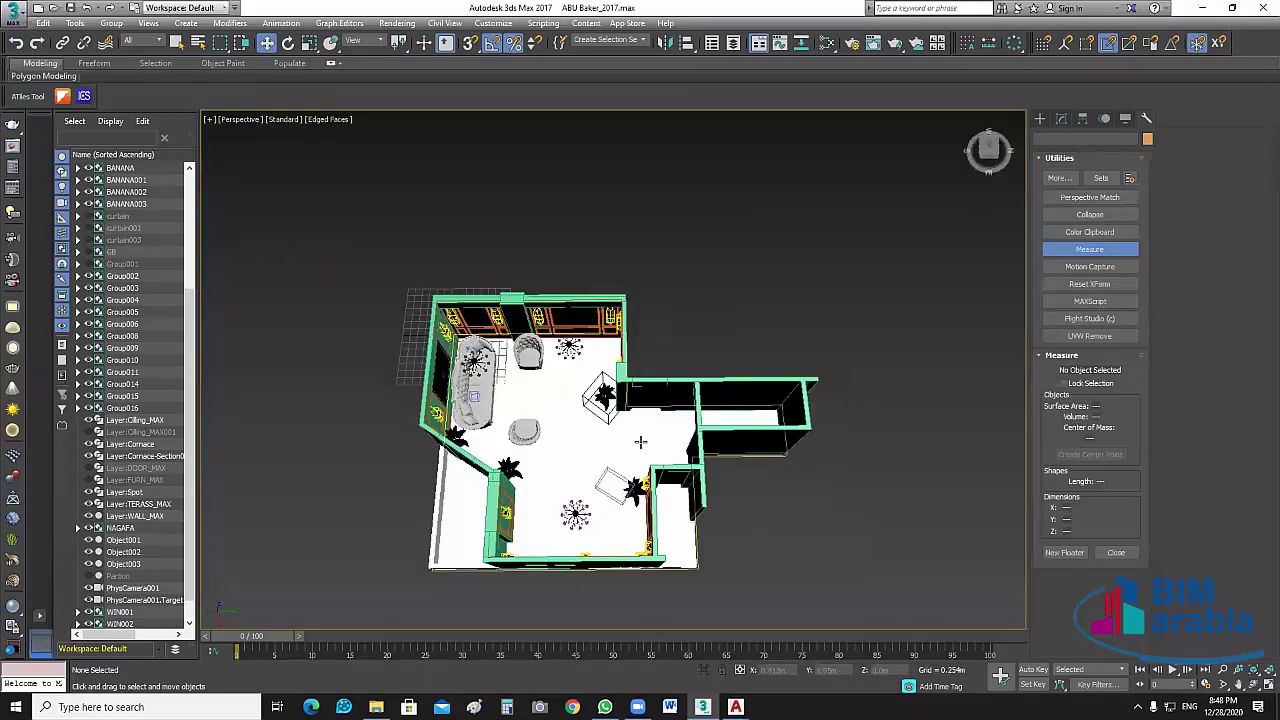
pyautogui.scroll(5, 640, 442)
pyautogui.moveTo(430, 474); pyautogui.dragTo(472, 449, button='middle')
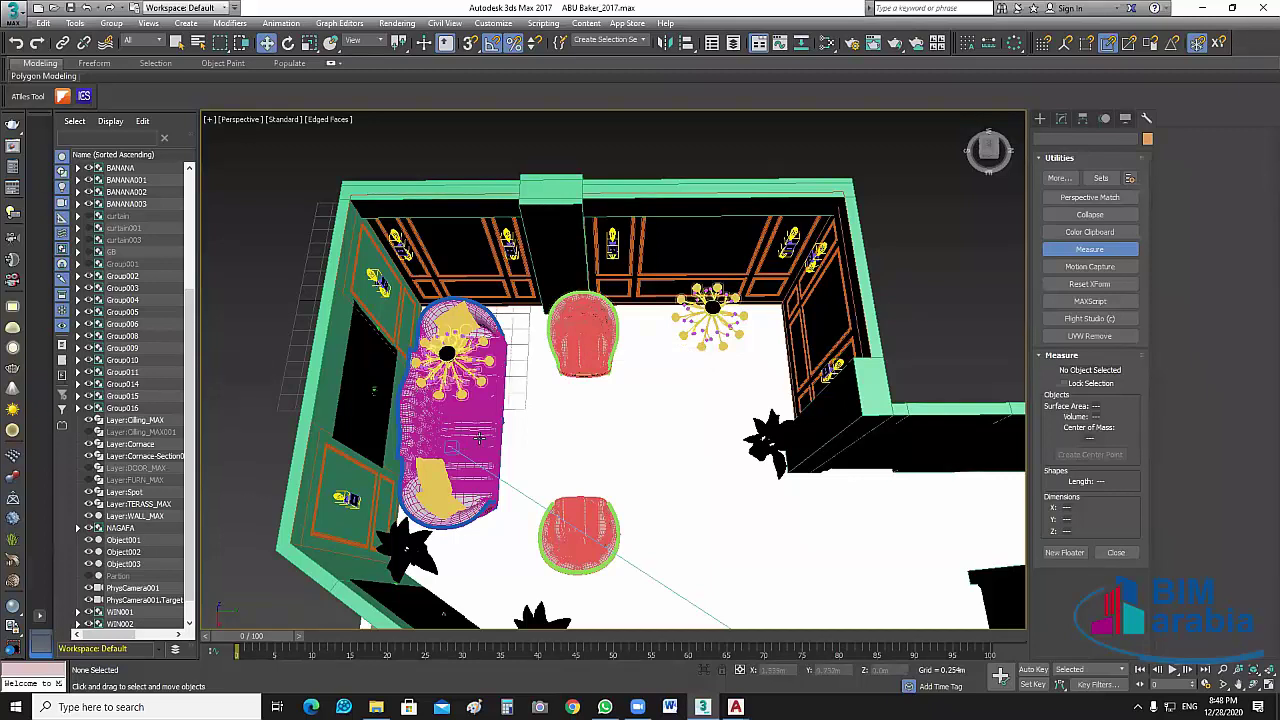
pyautogui.click(769, 345)
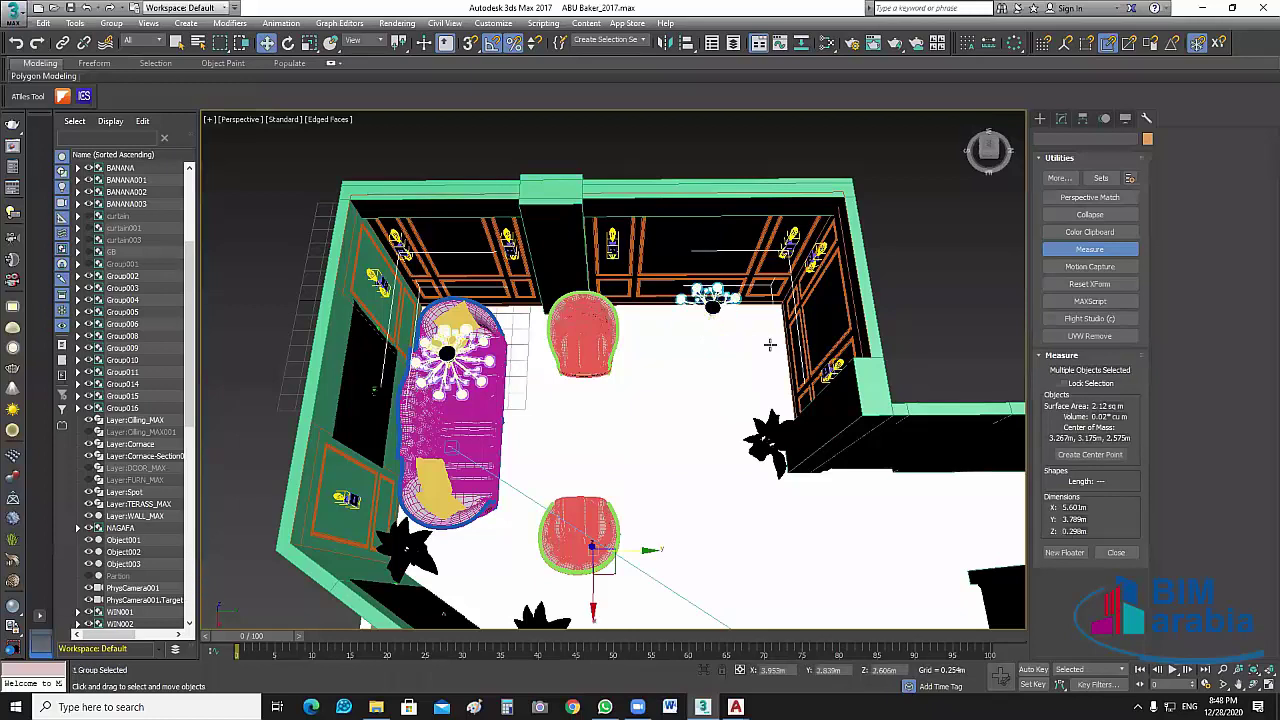
pyautogui.click(480, 430)
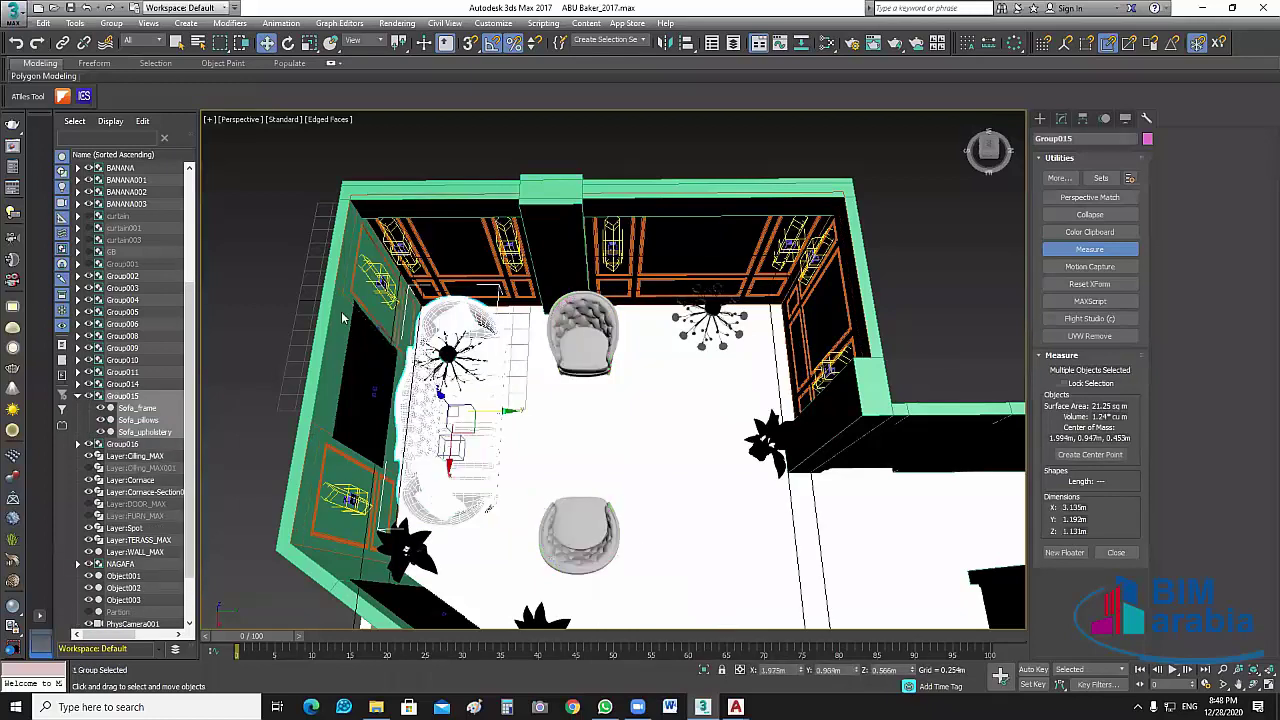
pyautogui.click(472, 309)
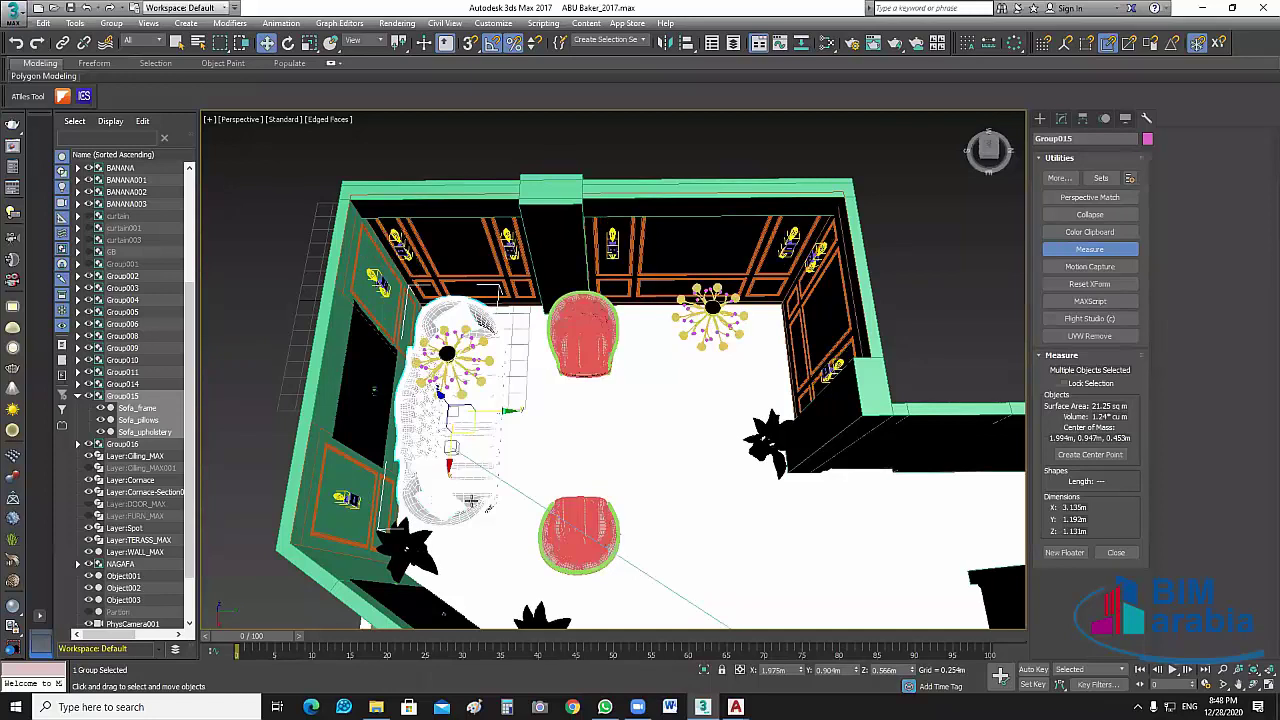
pyautogui.click(658, 345)
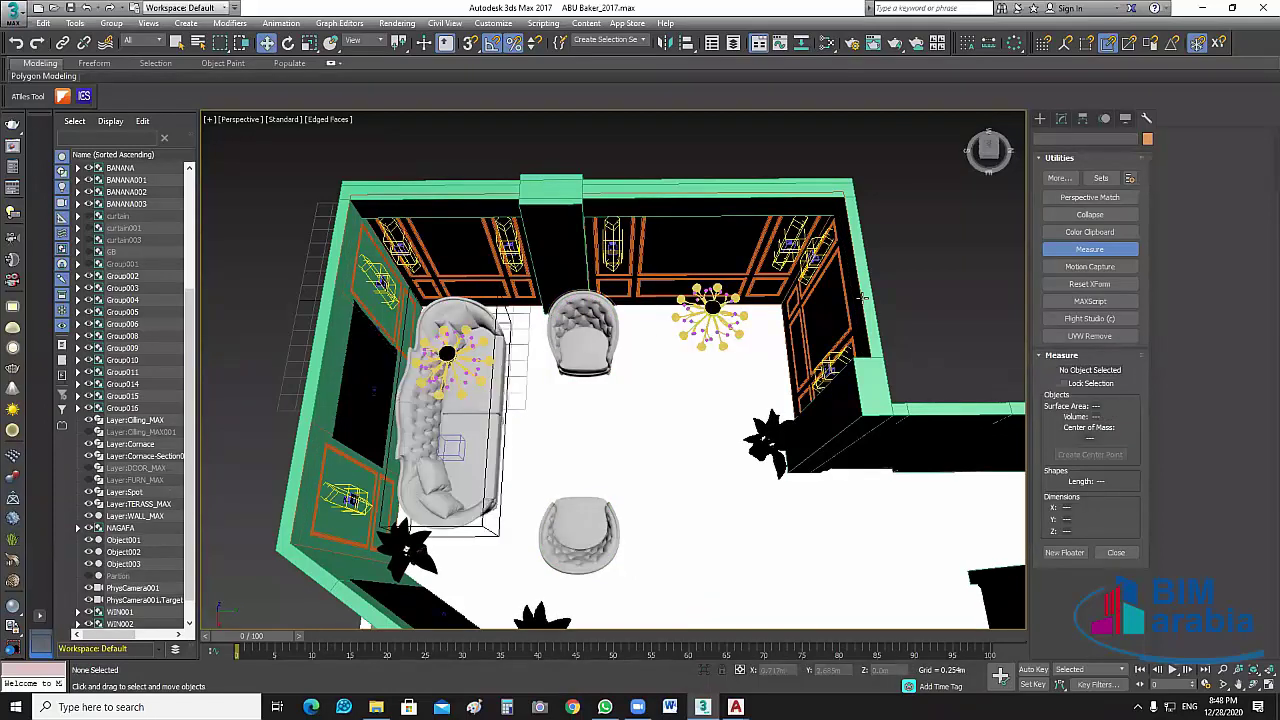
pyautogui.moveTo(425, 408); pyautogui.dragTo(502, 338, button='middle')
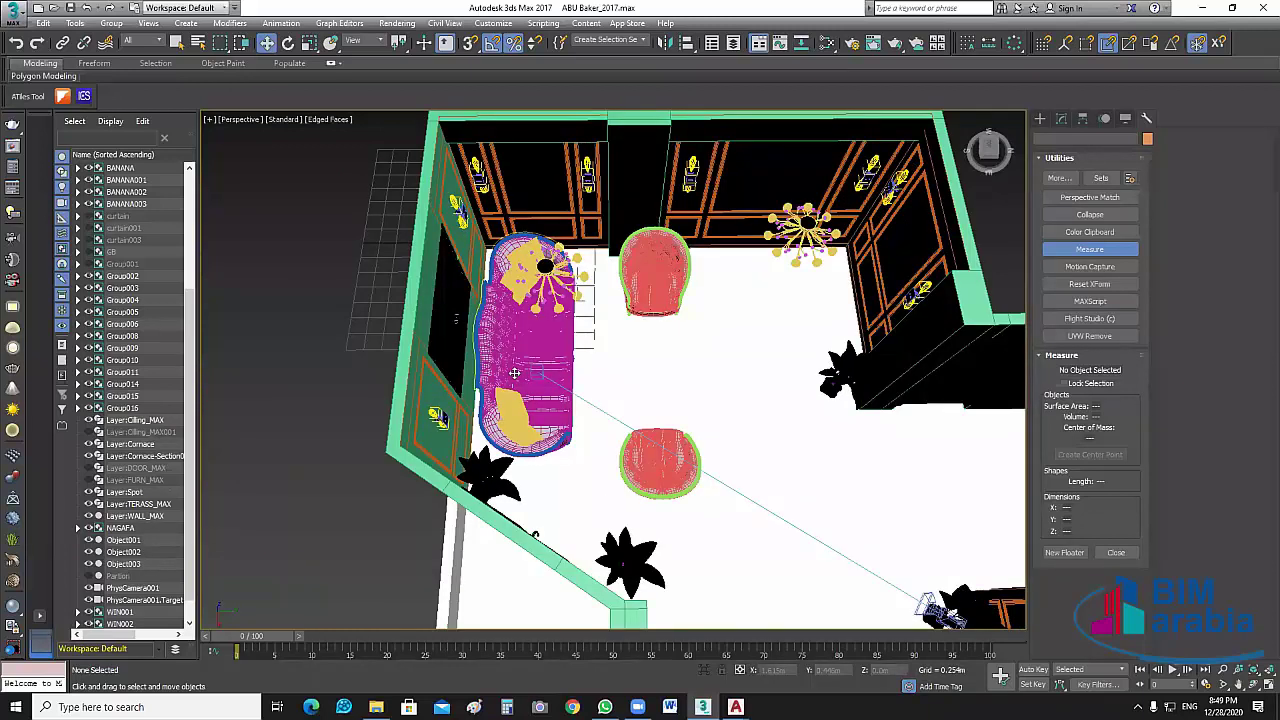
pyautogui.click(514, 373)
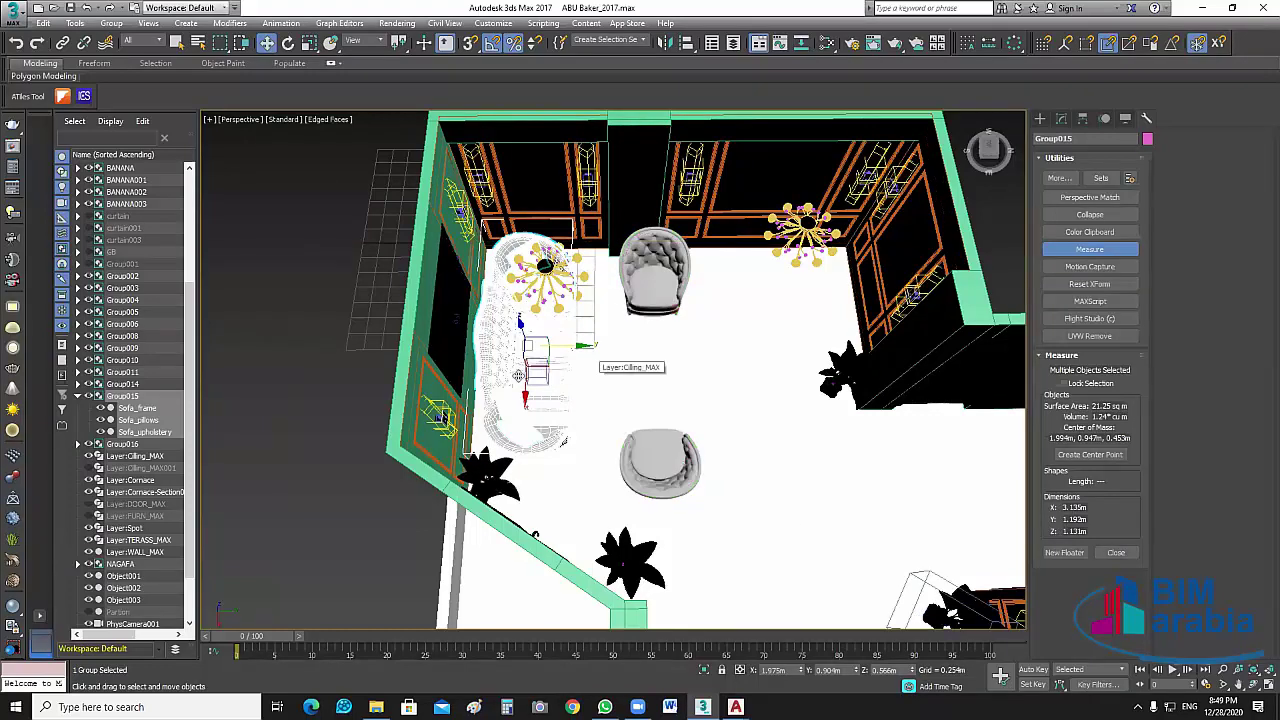
pyautogui.click(350, 290)
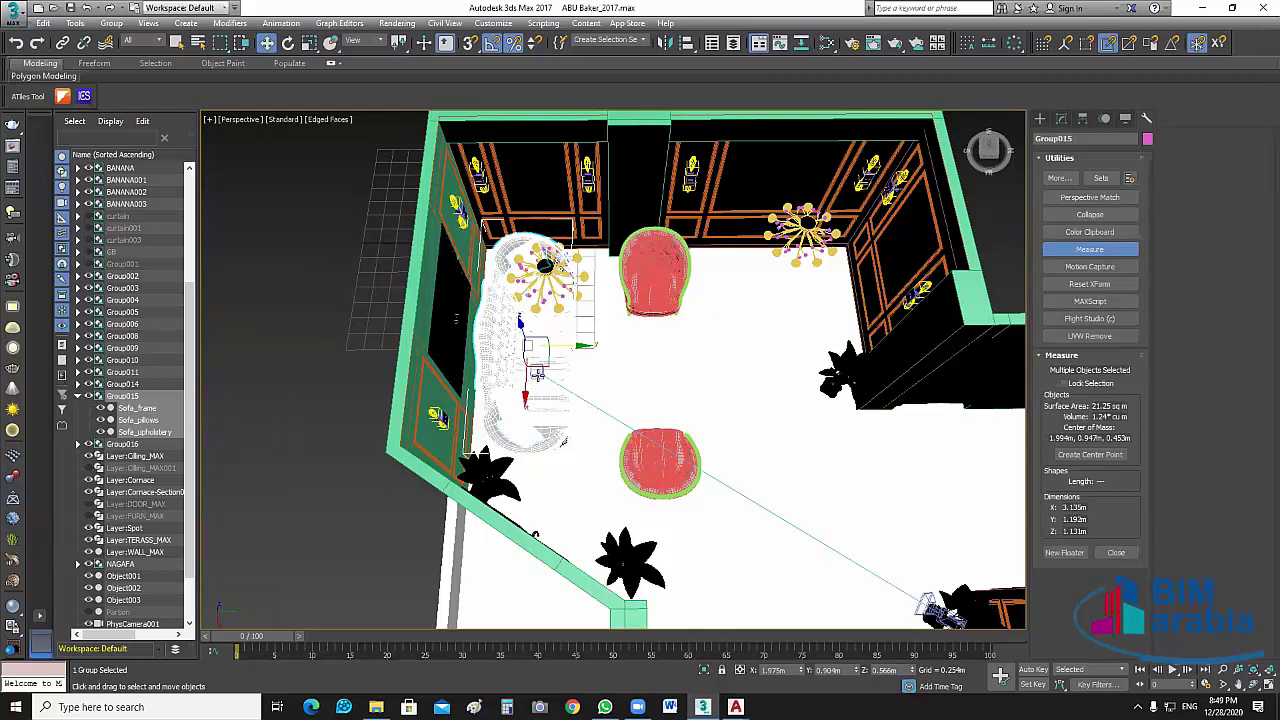
pyautogui.click(553, 340)
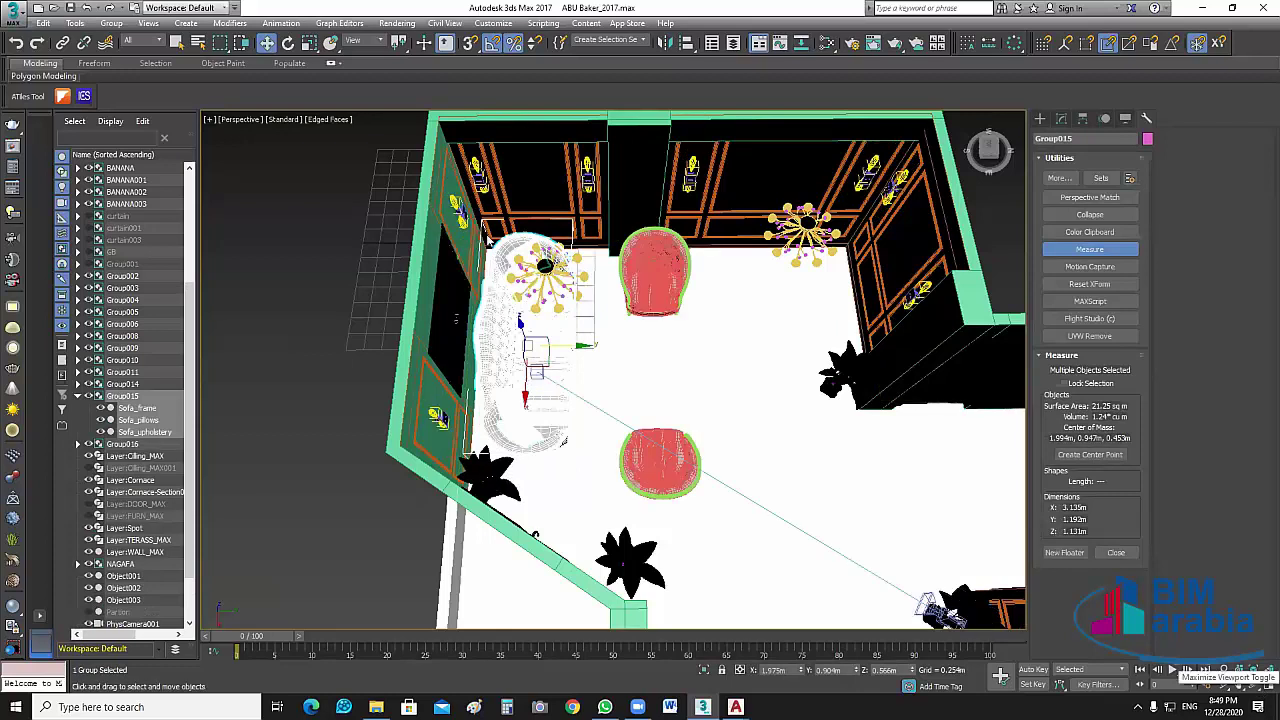
# Return to the four-viewport layout and scale the sofa non-uniformly in the Top view to 72% in X and 56% in Y.
pyautogui.hotkey('alt', 'w')
pyautogui.click(418, 283)
pyautogui.scroll(3, 418, 283)
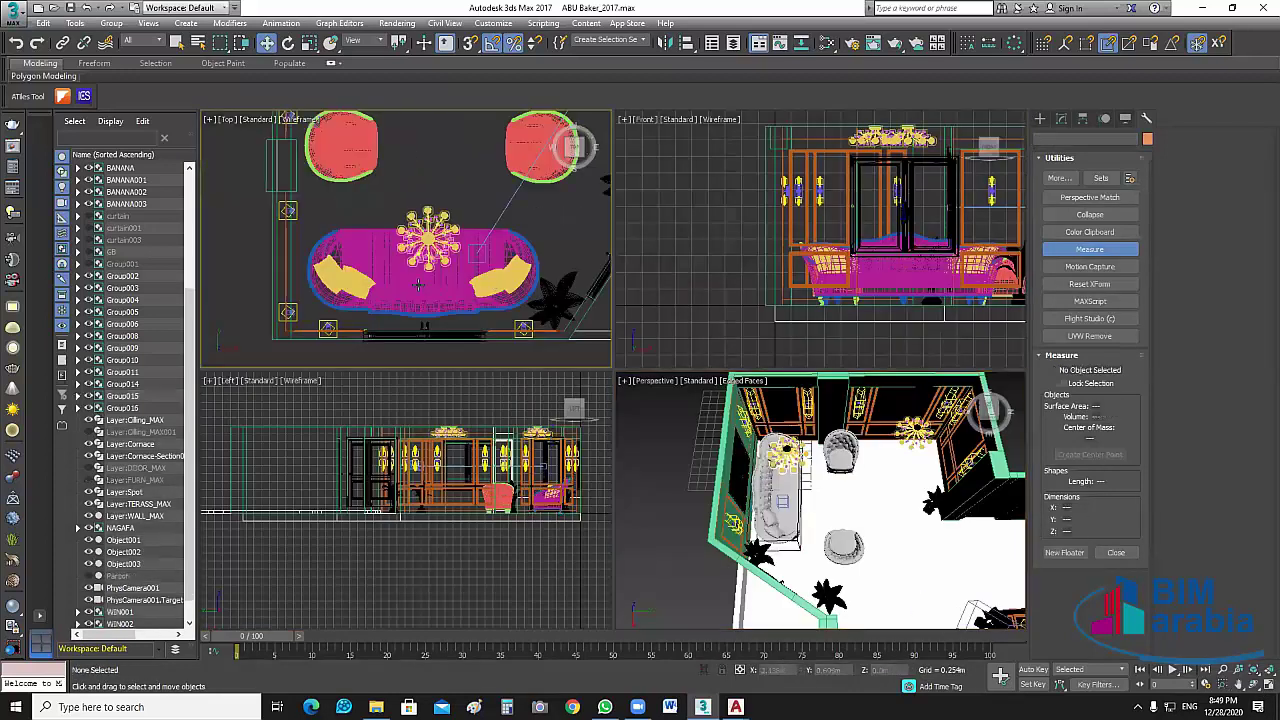
pyautogui.press('r')
pyautogui.click(500, 270)
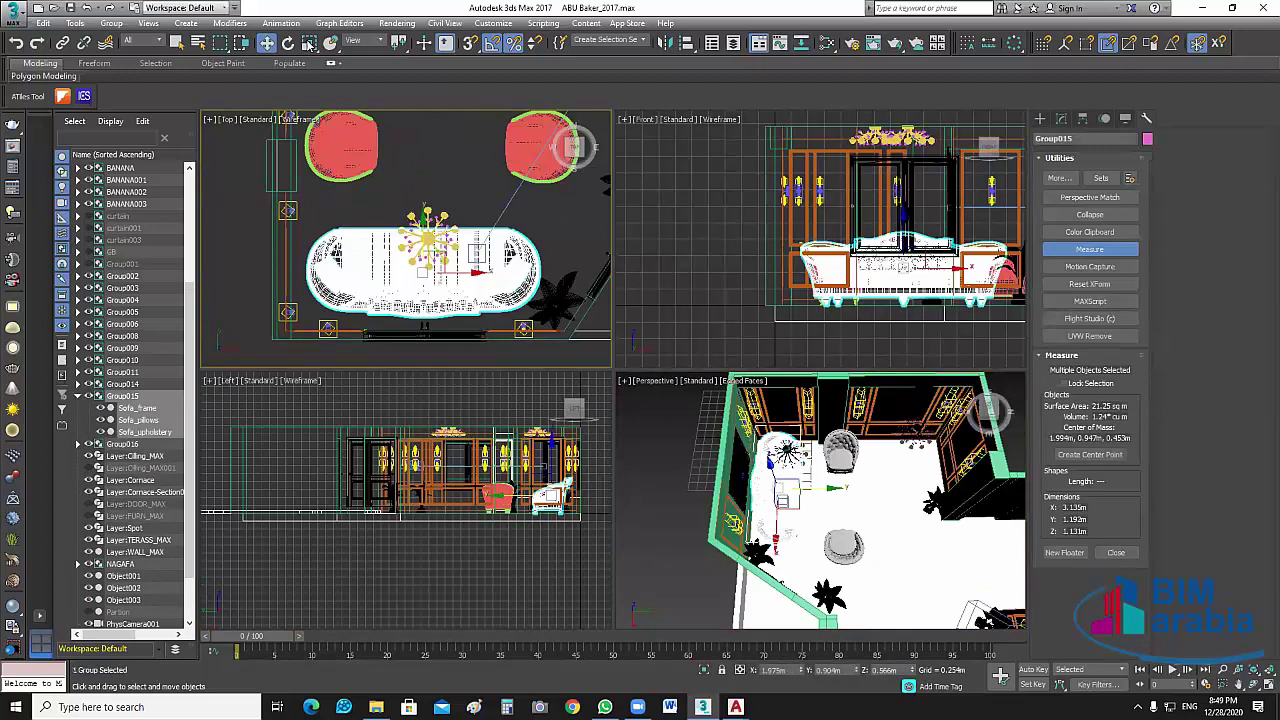
pyautogui.press('r')
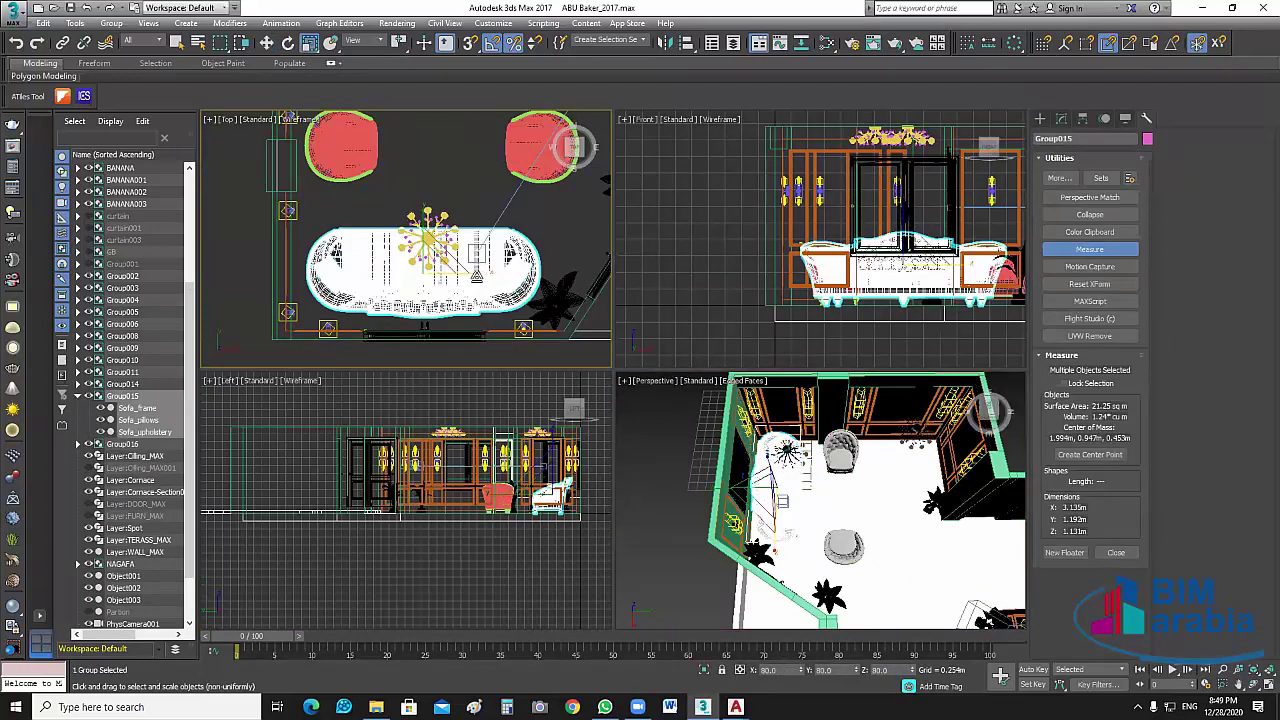
pyautogui.moveTo(431, 202); pyautogui.dragTo(428, 236)
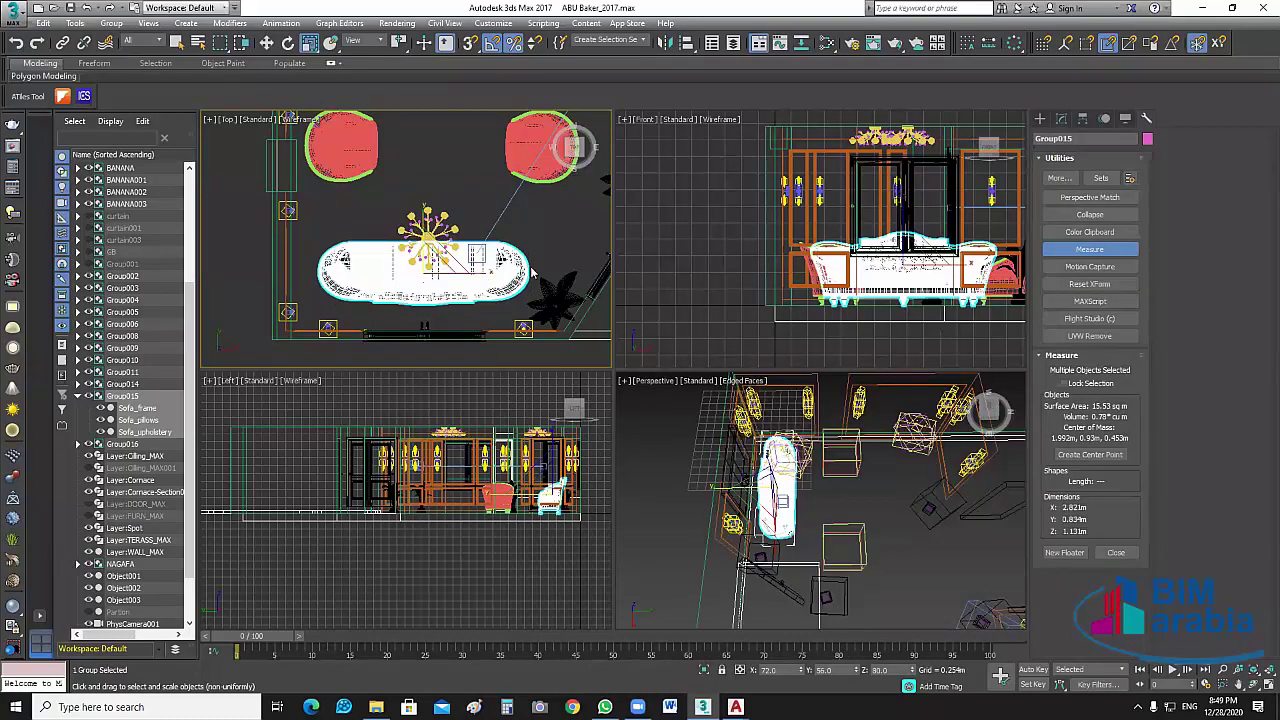
# Move the sofa in the Top view closer to the wall behind it, to about Y 0.713 m.
pyautogui.click(552, 243)
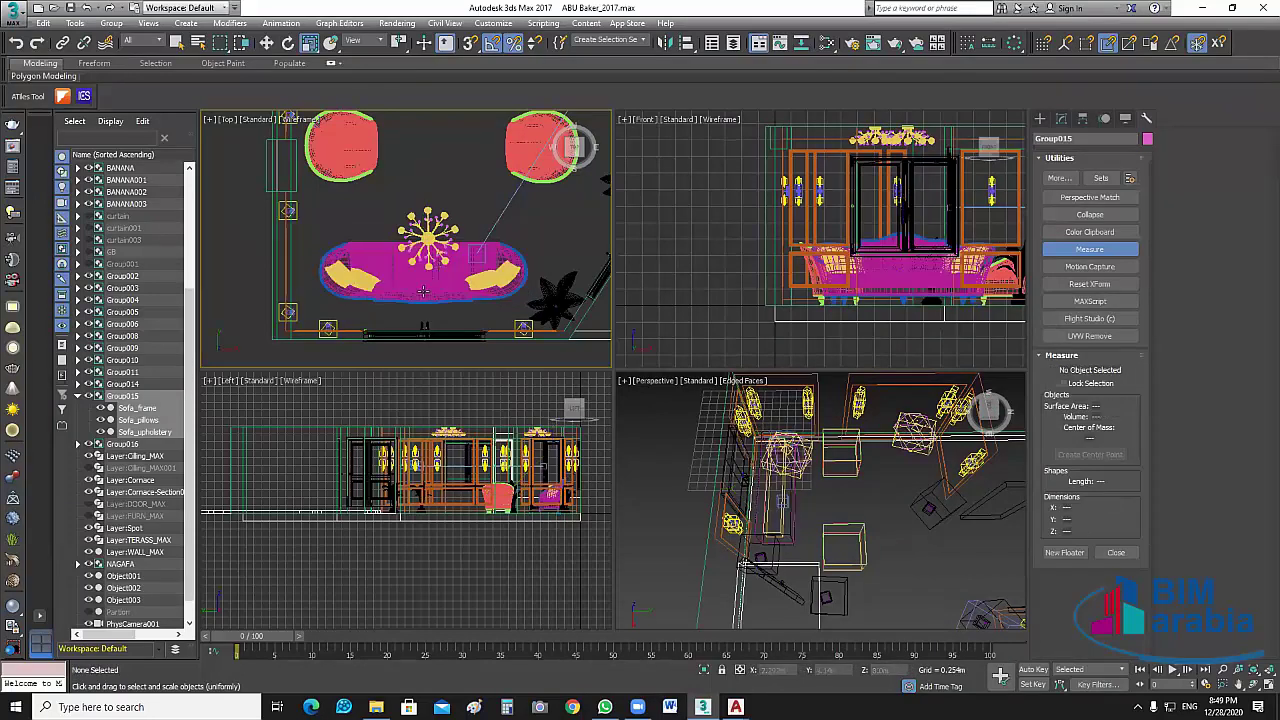
pyautogui.scroll(4, 423, 291)
pyautogui.click(495, 294)
pyautogui.scroll(-4, 495, 294)
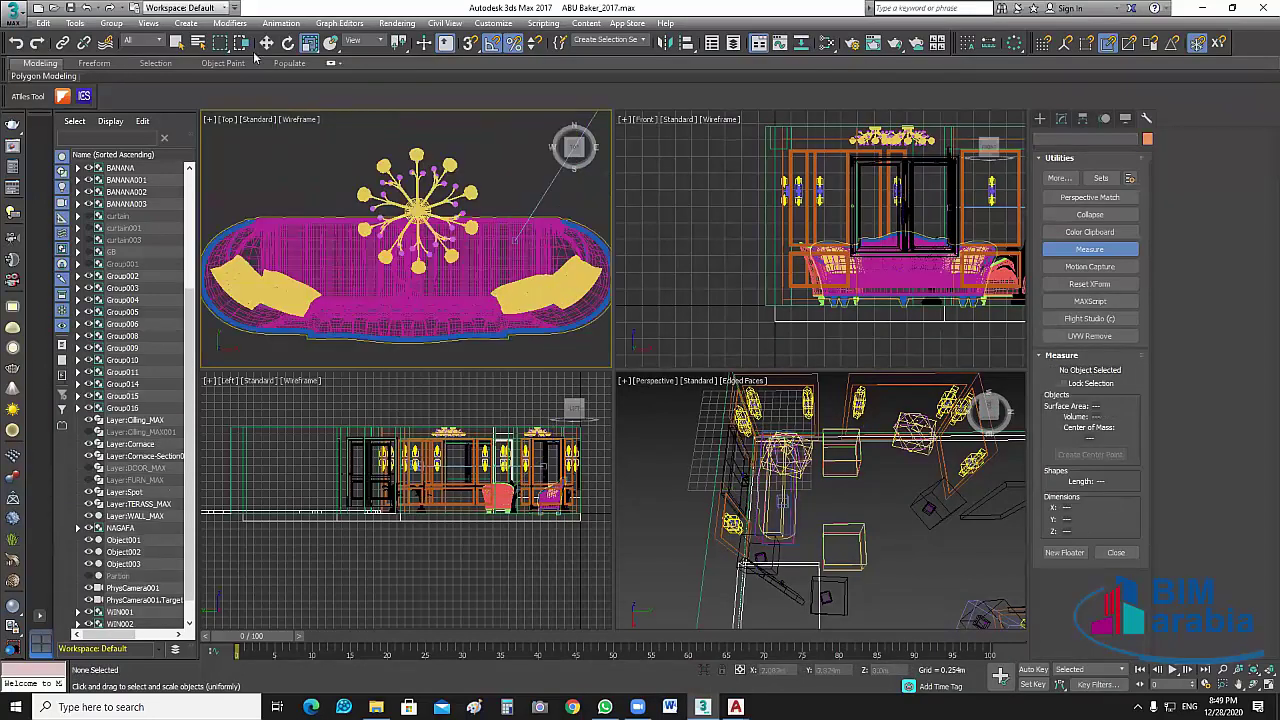
pyautogui.click(267, 44)
pyautogui.moveTo(448, 248); pyautogui.dragTo(448, 262)
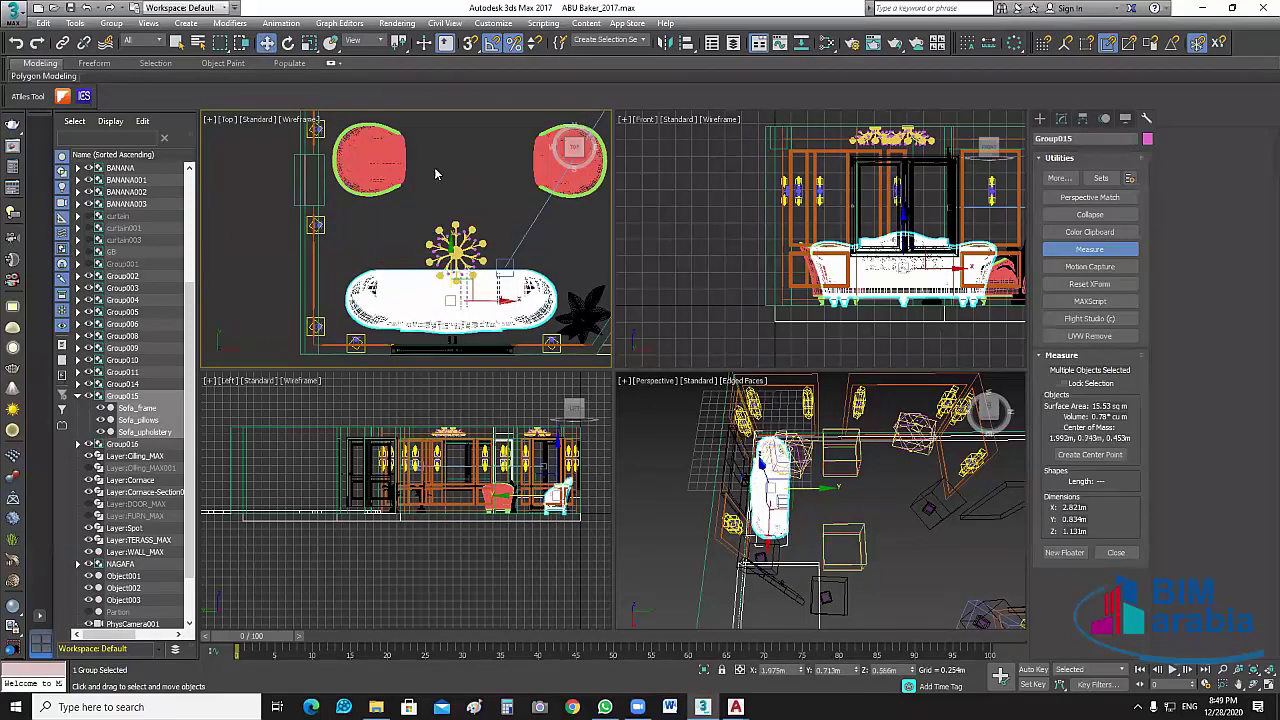
# Scale the armchair beside the side wall uniformly down to 72%.
pyautogui.click(363, 157)
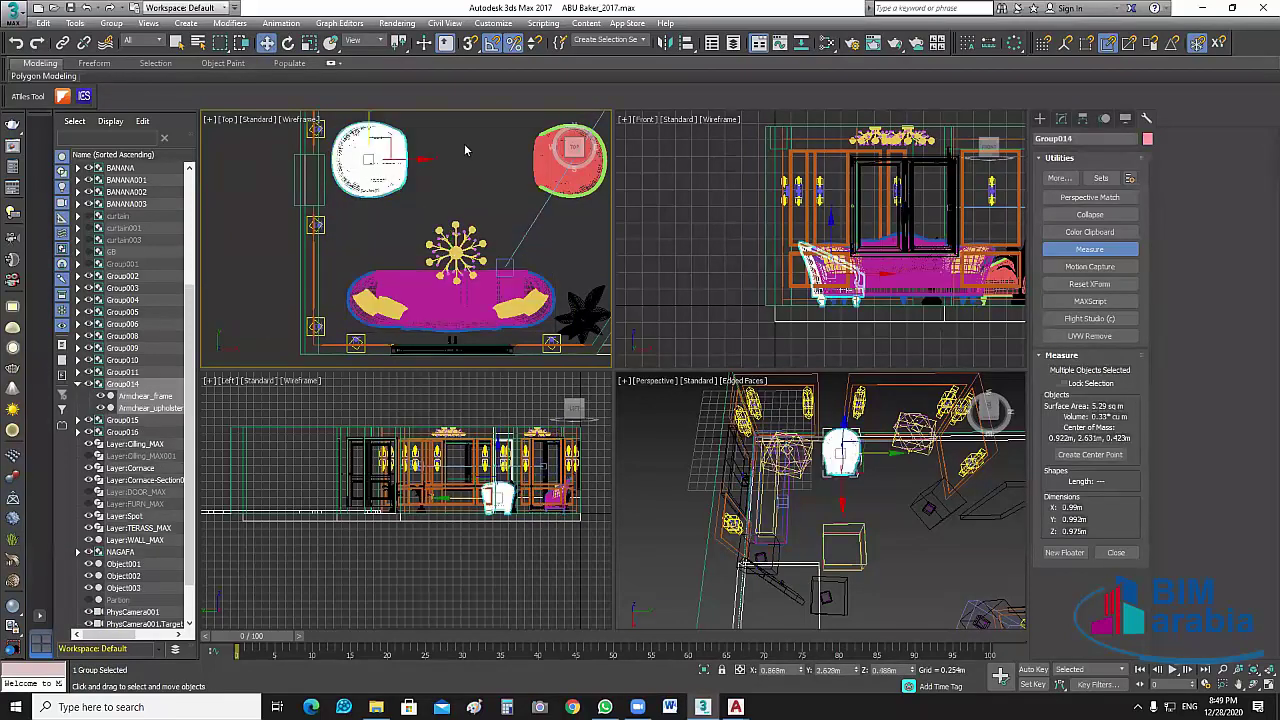
pyautogui.scroll(3, 457, 144)
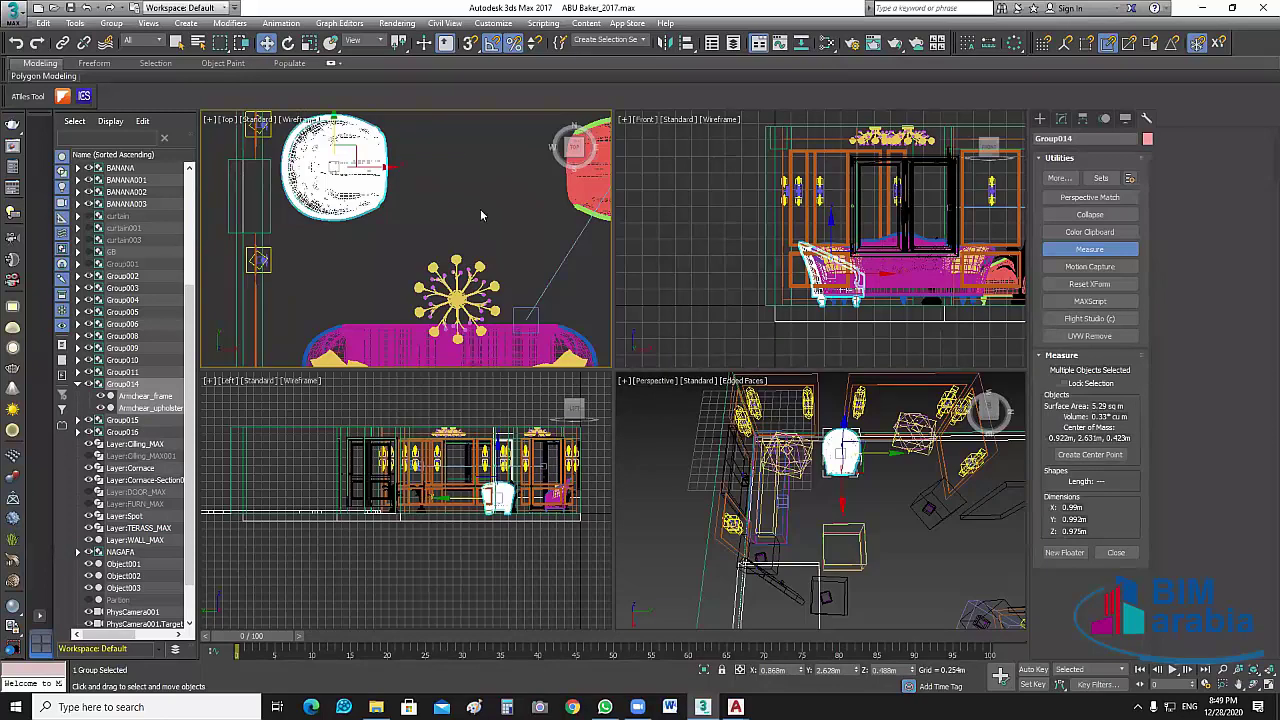
pyautogui.moveTo(527, 245); pyautogui.dragTo(612, 290, button='middle')
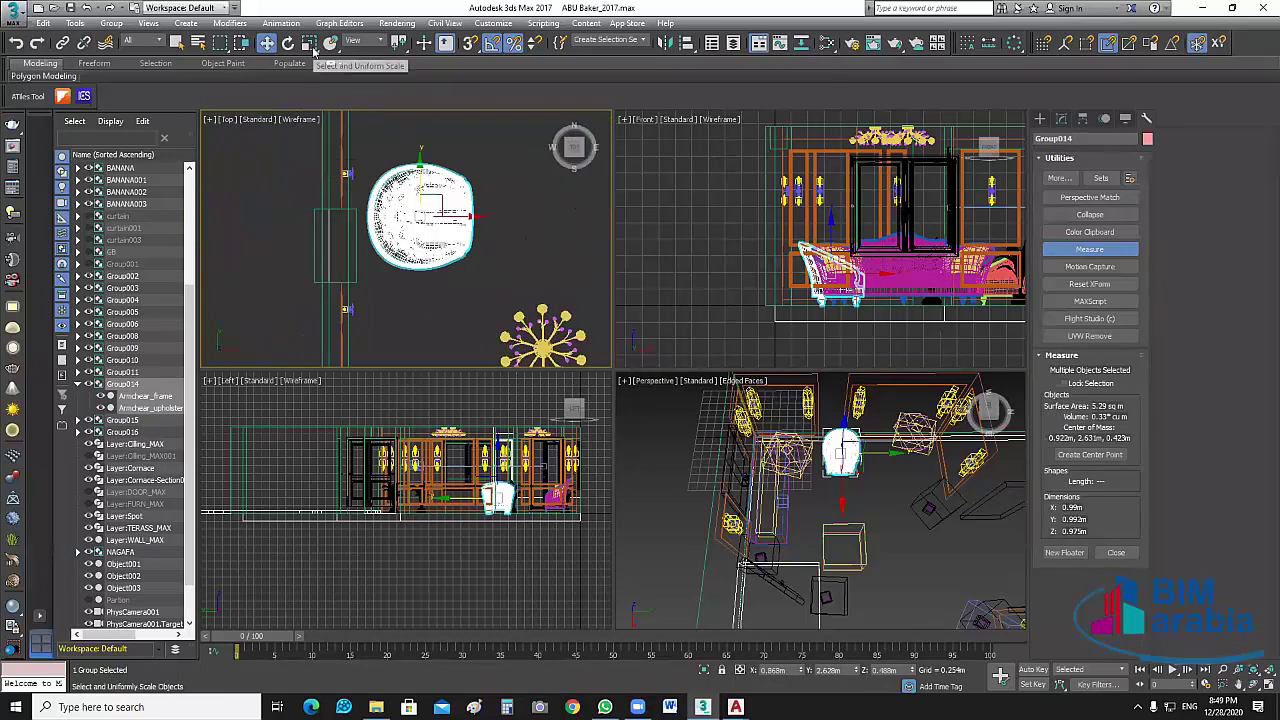
pyautogui.press('r')
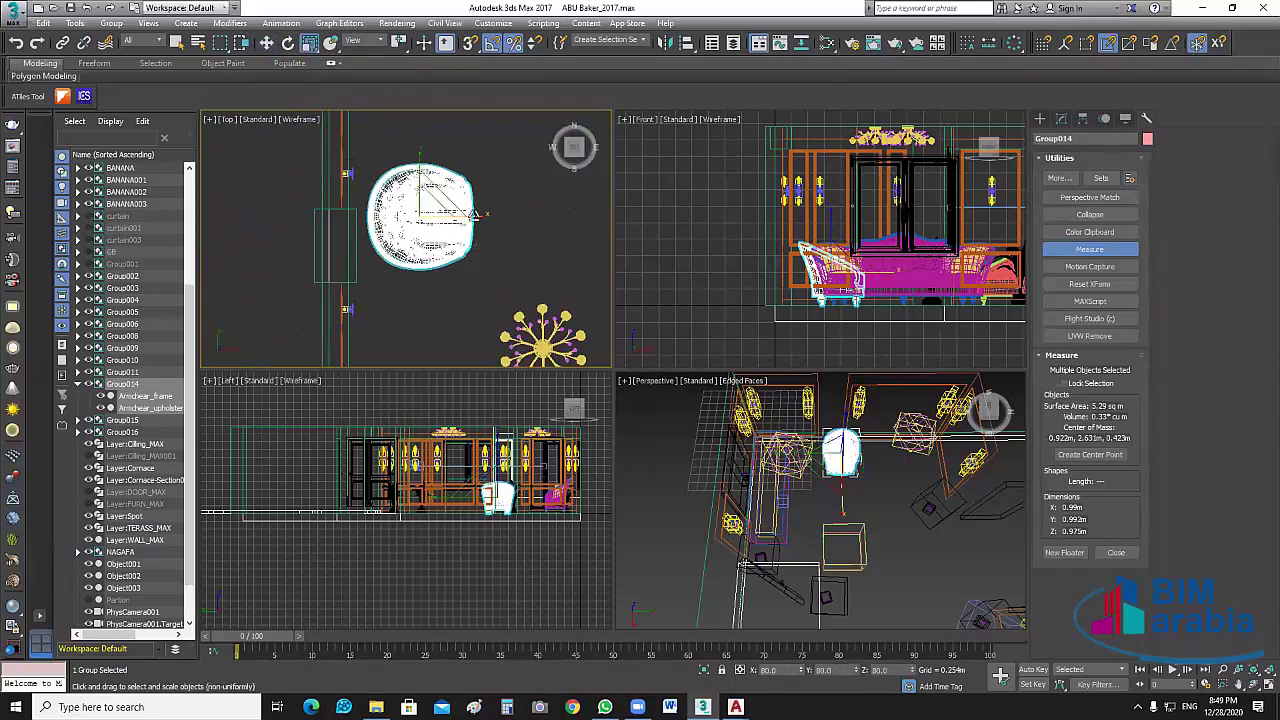
pyautogui.moveTo(473, 215); pyautogui.dragTo(473, 215)
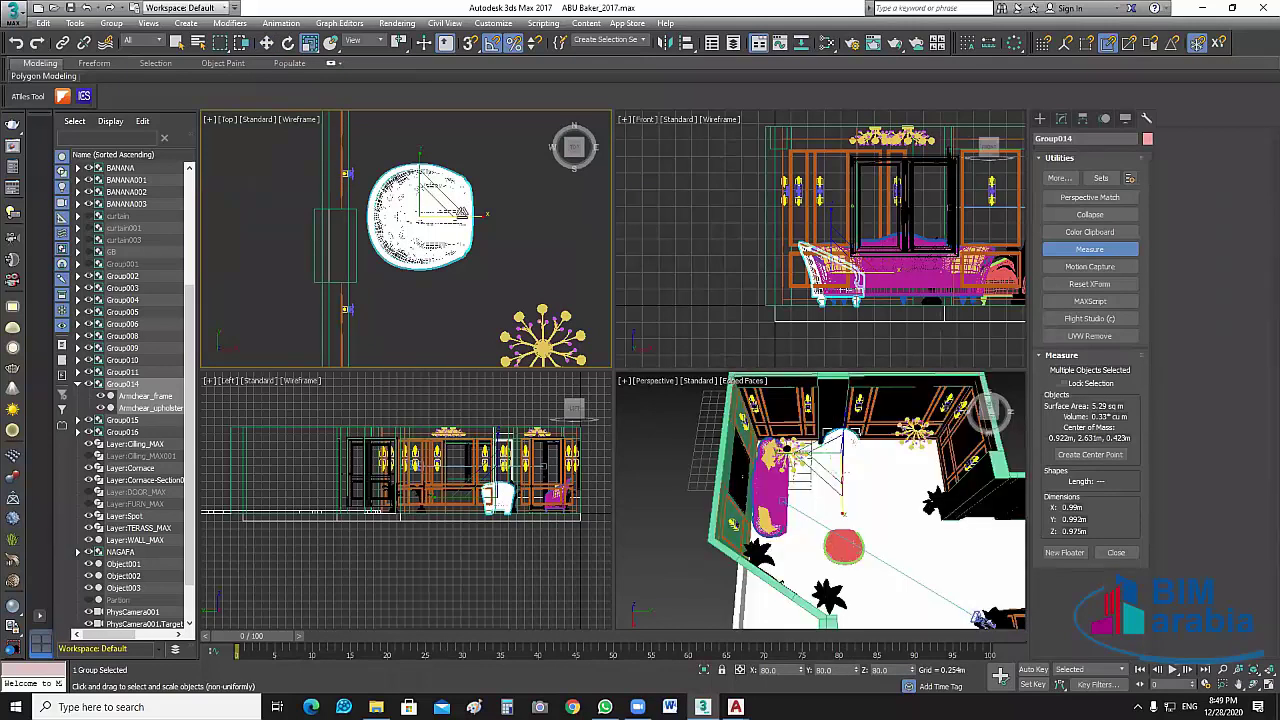
pyautogui.moveTo(479, 227); pyautogui.dragTo(429, 208)
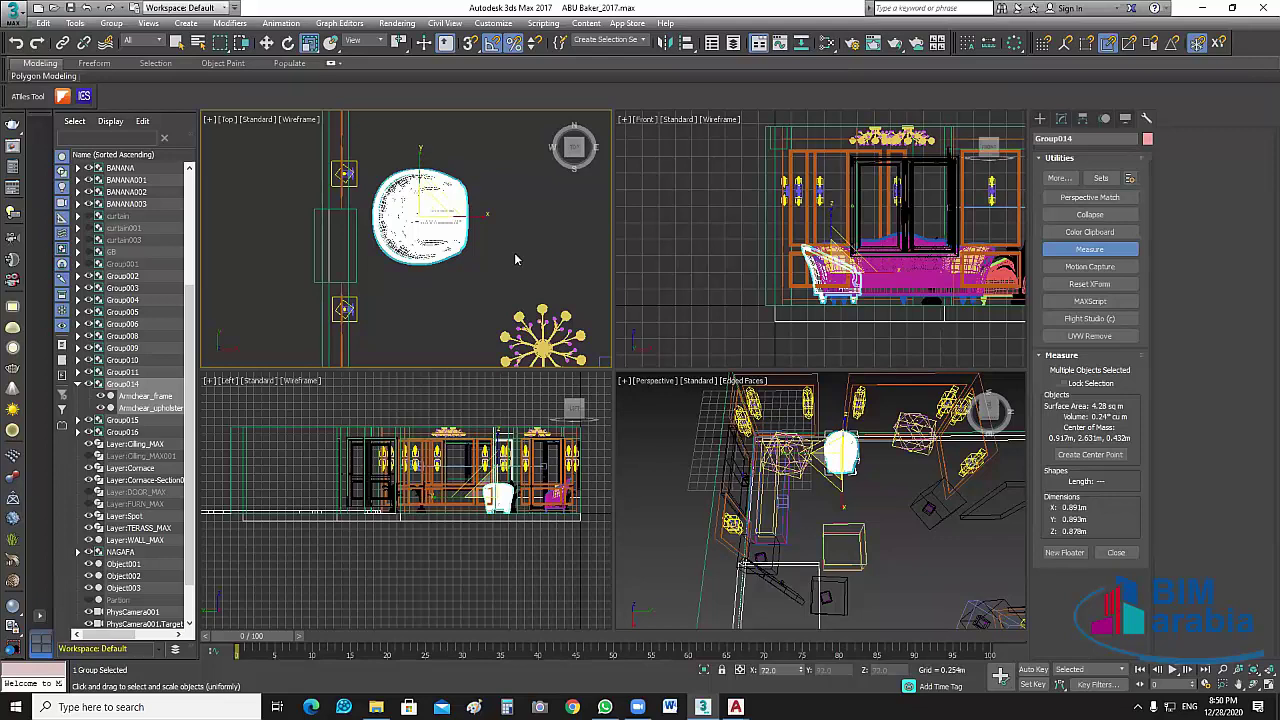
pyautogui.click(515, 254)
# Scale the second armchair uniformly by a further 90% and check the matching scale on the armchair beside the side wall.
pyautogui.scroll(-5, 515, 254)
pyautogui.moveTo(568, 254); pyautogui.dragTo(446, 246, button='middle')
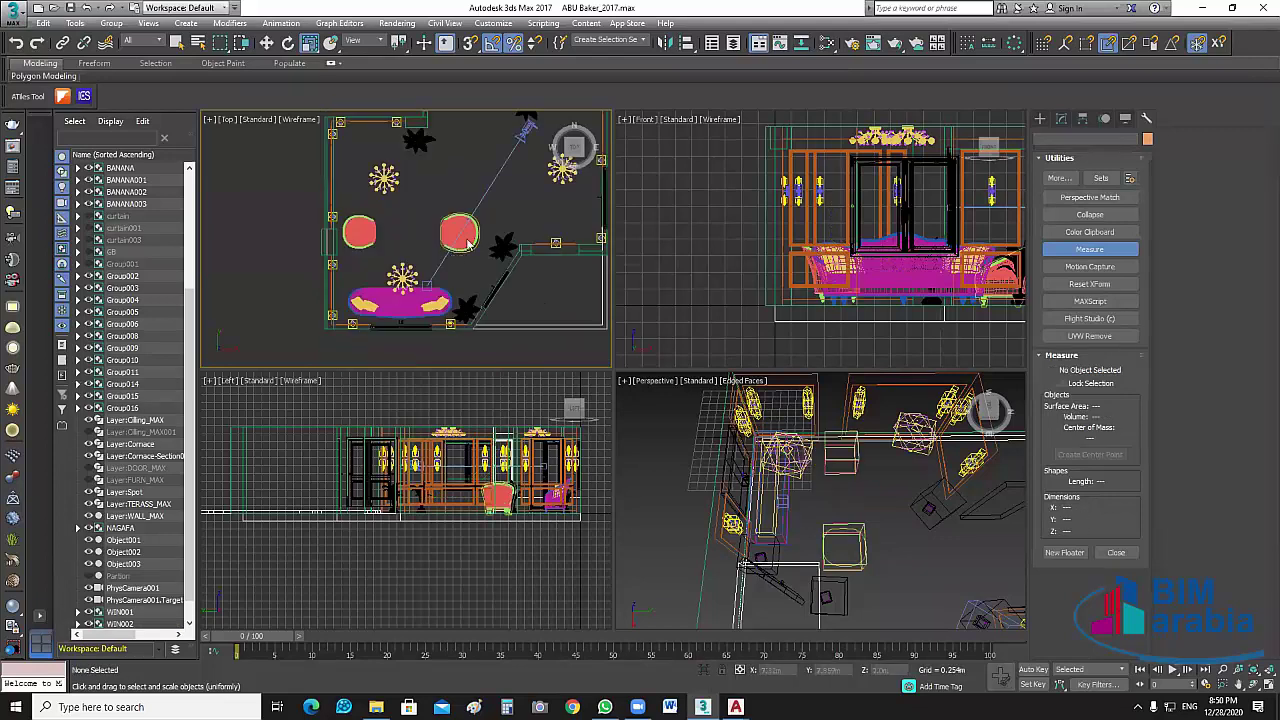
pyautogui.click(466, 240)
pyautogui.moveTo(466, 220); pyautogui.dragTo(467, 230)
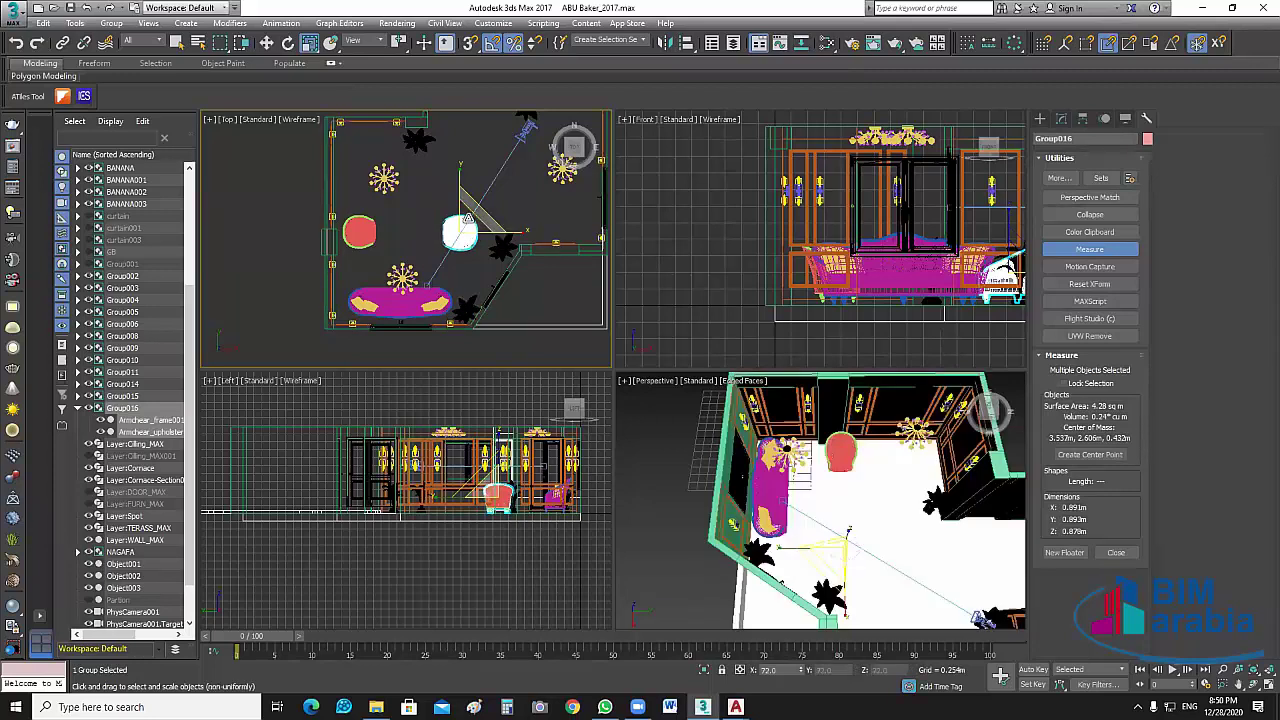
pyautogui.click(468, 228)
pyautogui.moveTo(472, 226); pyautogui.dragTo(471, 236)
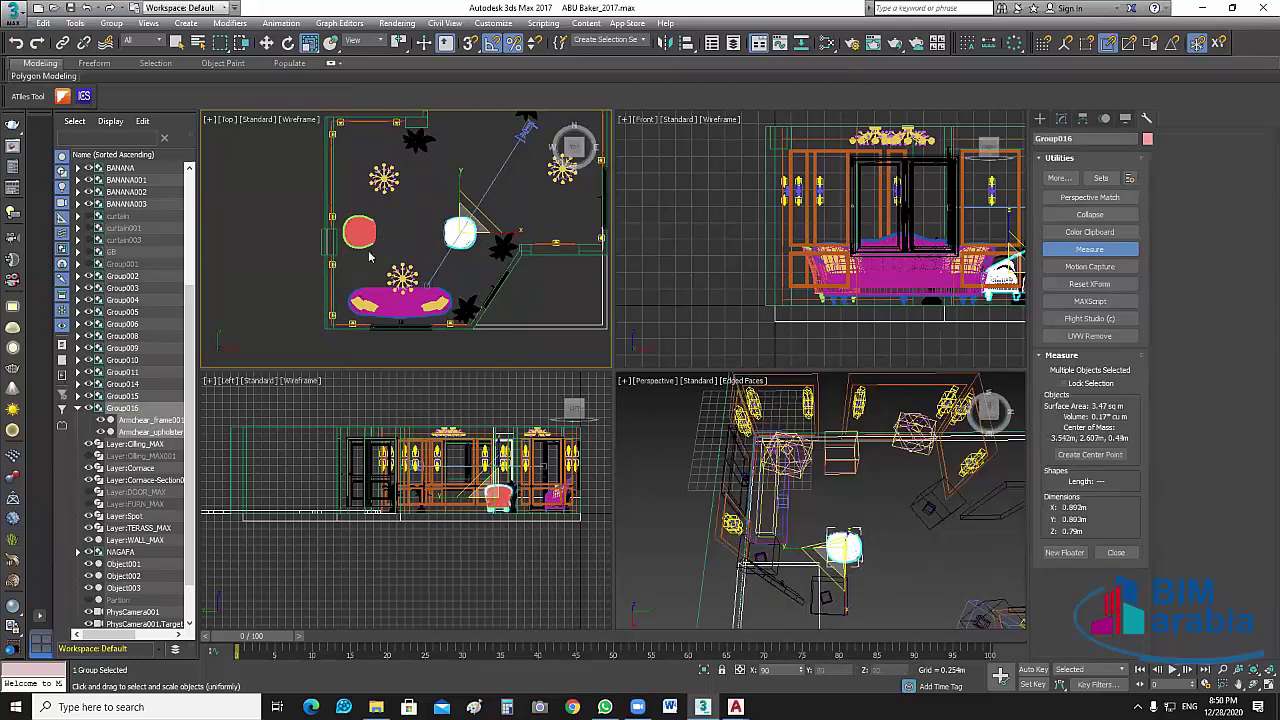
pyautogui.click(363, 230)
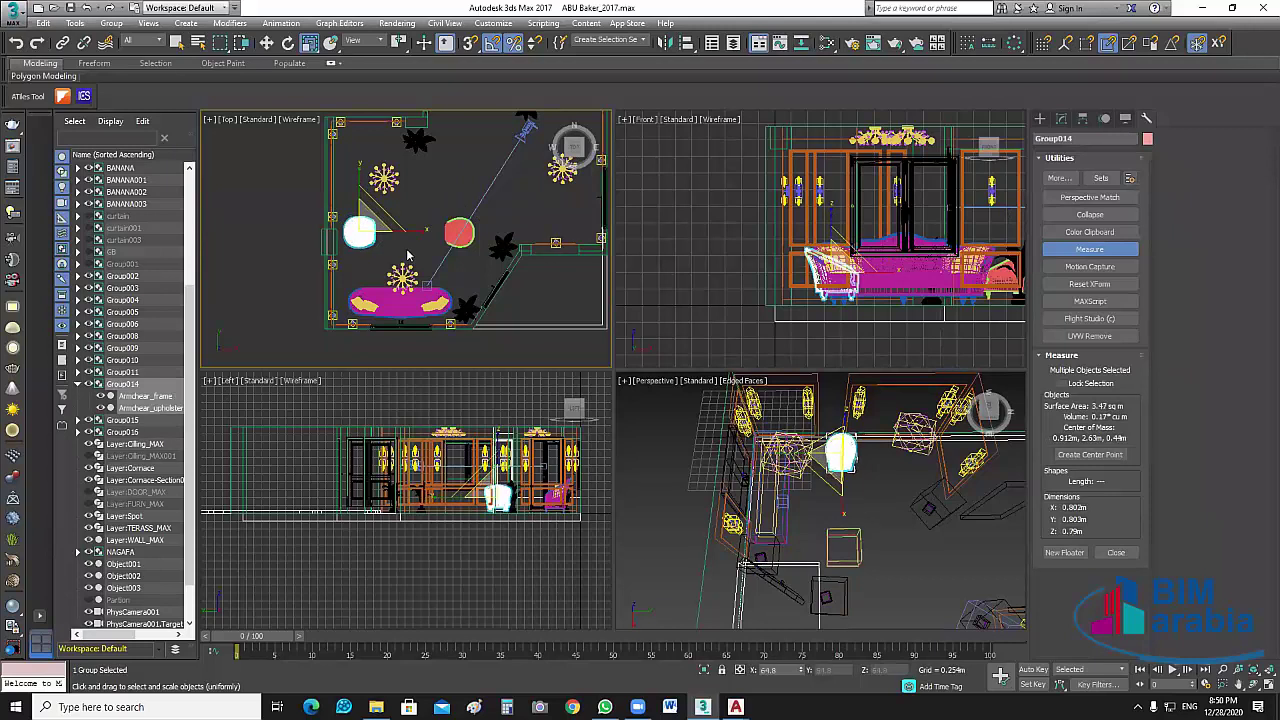
pyautogui.click(405, 250)
pyautogui.scroll(2, 372, 237)
pyautogui.scroll(3, 372, 237)
pyautogui.click(372, 237)
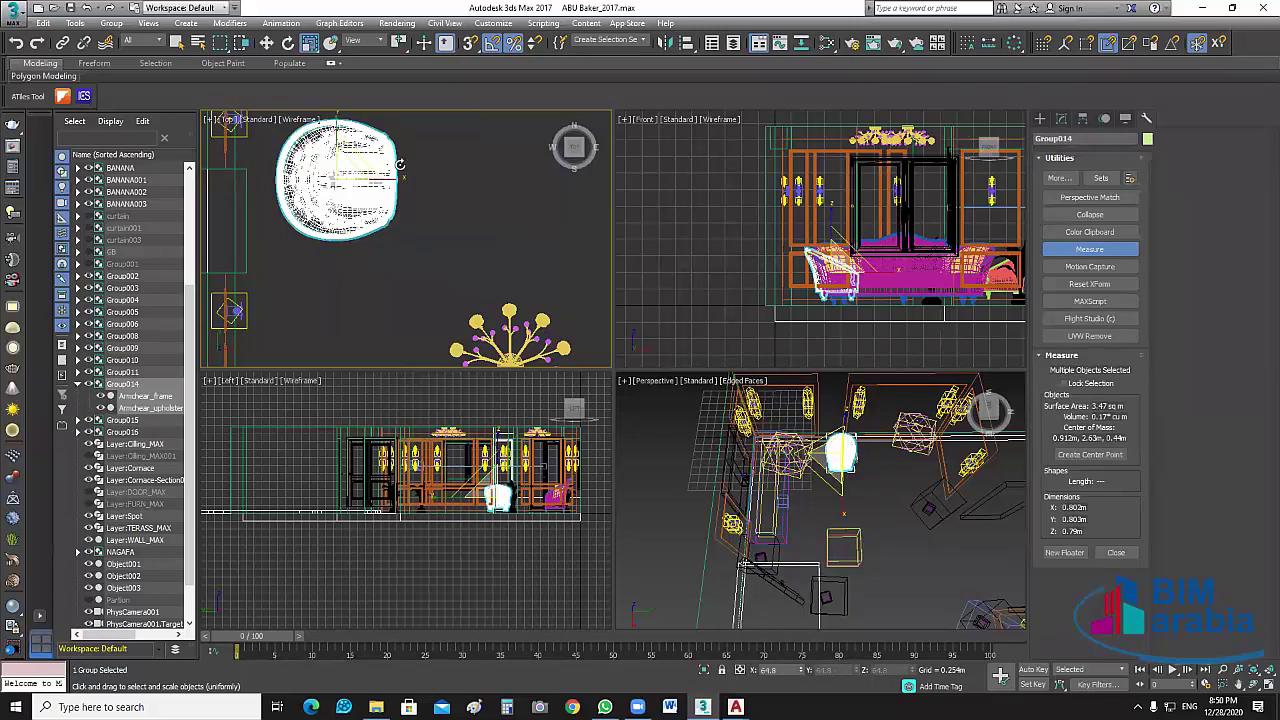
pyautogui.scroll(-1, 430, 252)
pyautogui.press('e')
pyautogui.moveTo(399, 165)
pyautogui.mouseDown()
pyautogui.moveTo(408, 178)
pyautogui.moveTo(401, 170)
pyautogui.mouseUp()
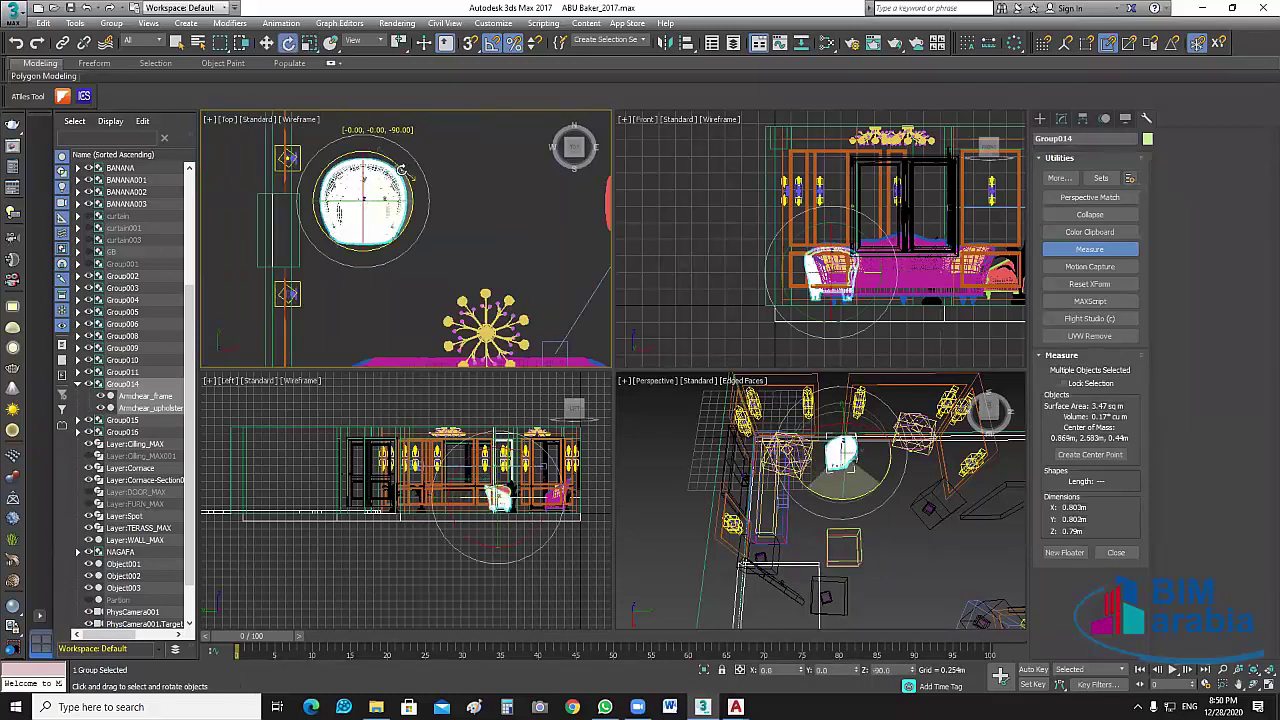
pyautogui.click(481, 210)
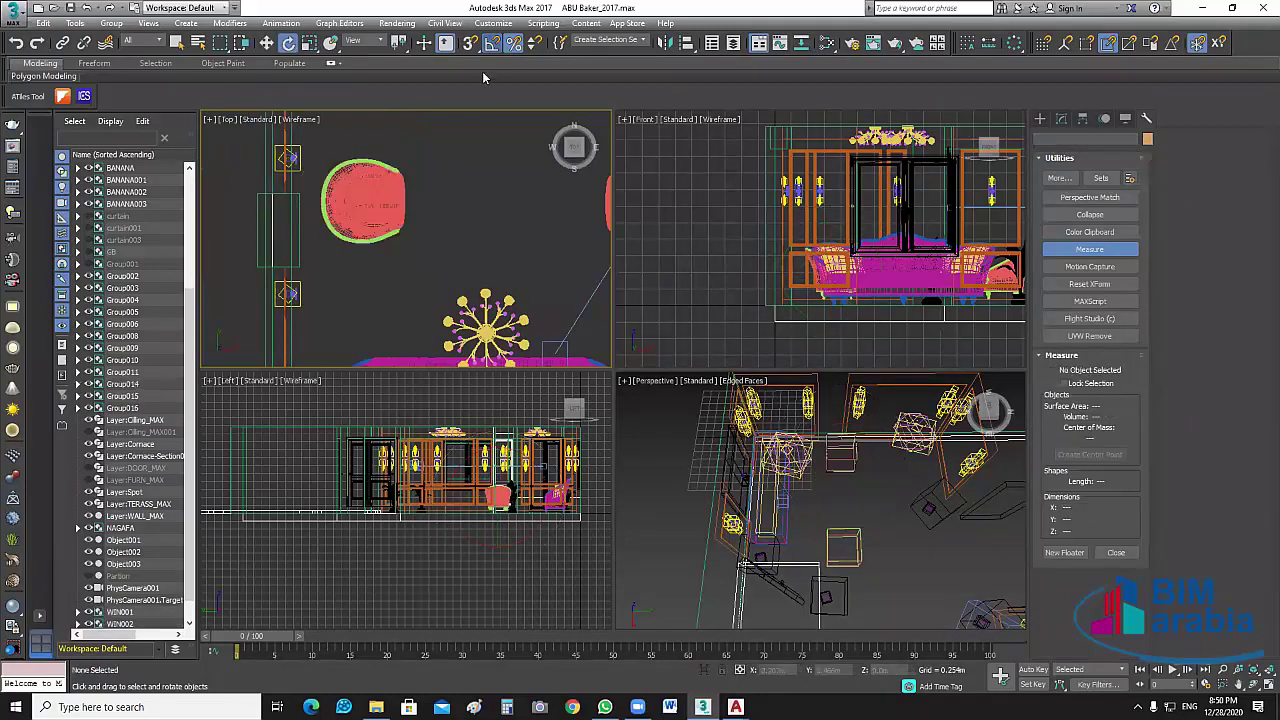
# Turn off angle snap, rotate the armchair beside the side wall diagonally, and move it nearer the sofa and about 0.09 m toward the wall.
pyautogui.click(372, 186)
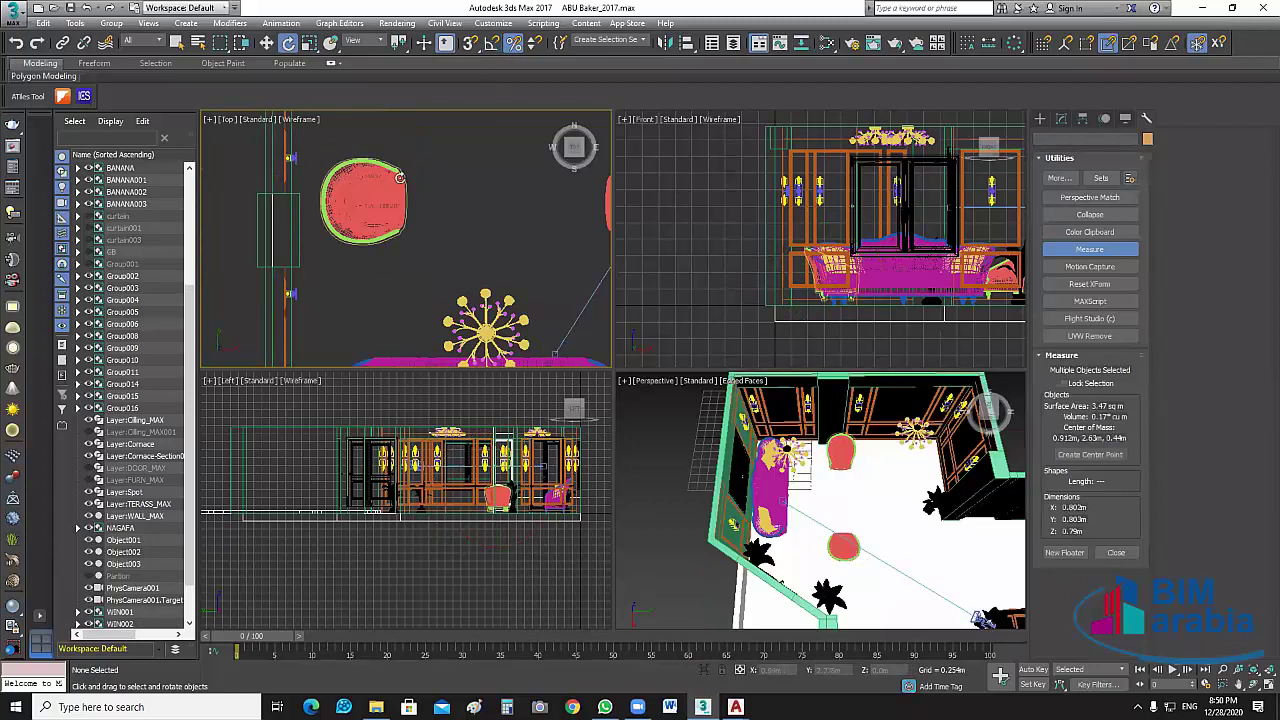
pyautogui.moveTo(400, 185); pyautogui.dragTo(411, 249)
pyautogui.press('w')
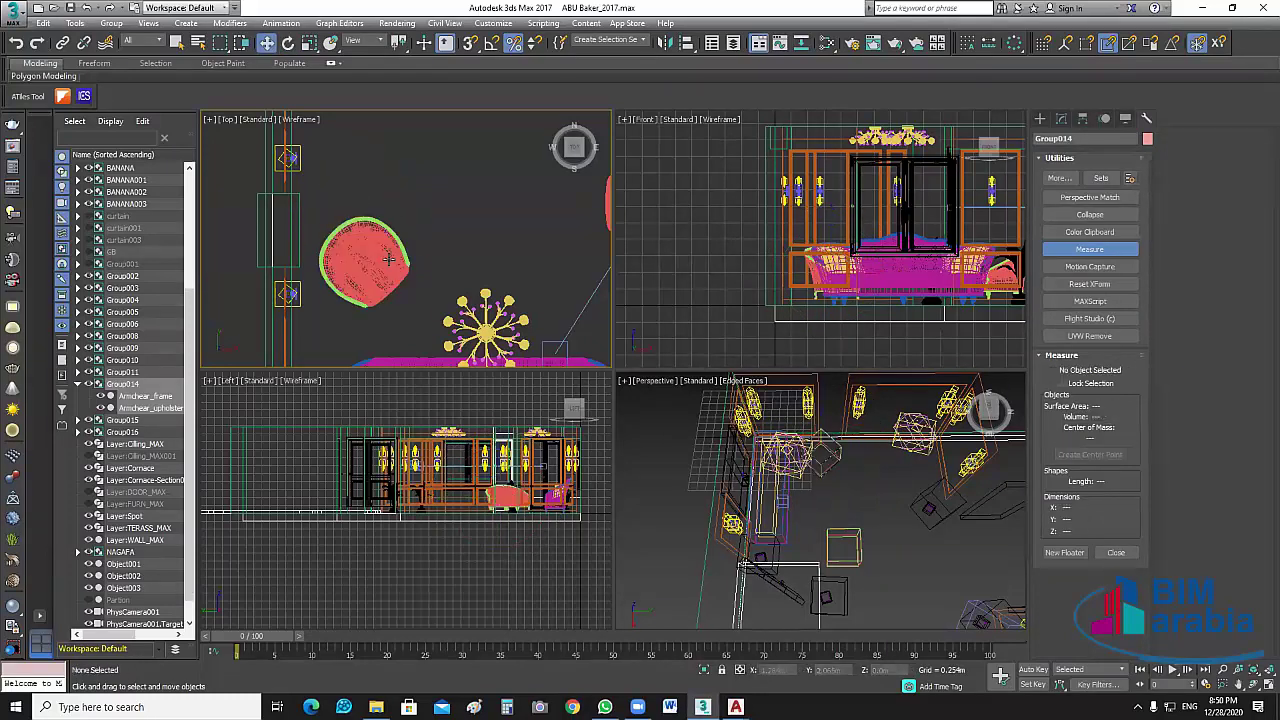
pyautogui.click(402, 261)
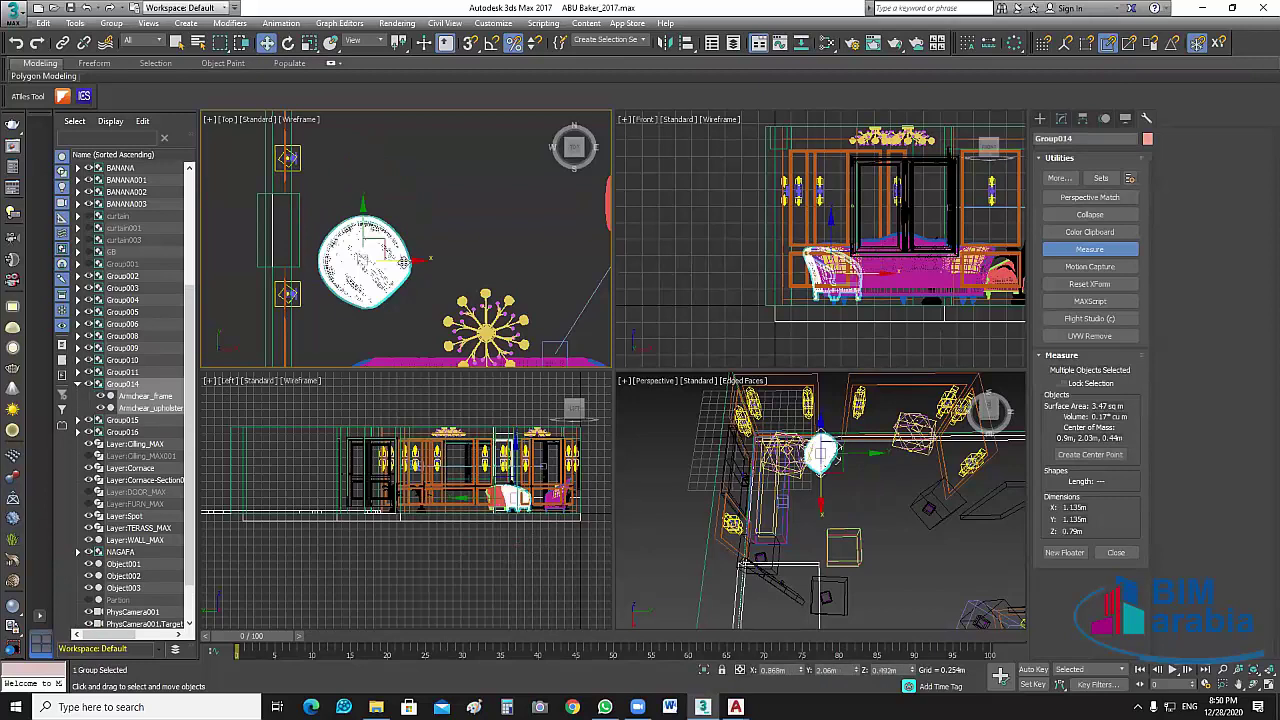
pyautogui.moveTo(402, 261); pyautogui.dragTo(398, 260)
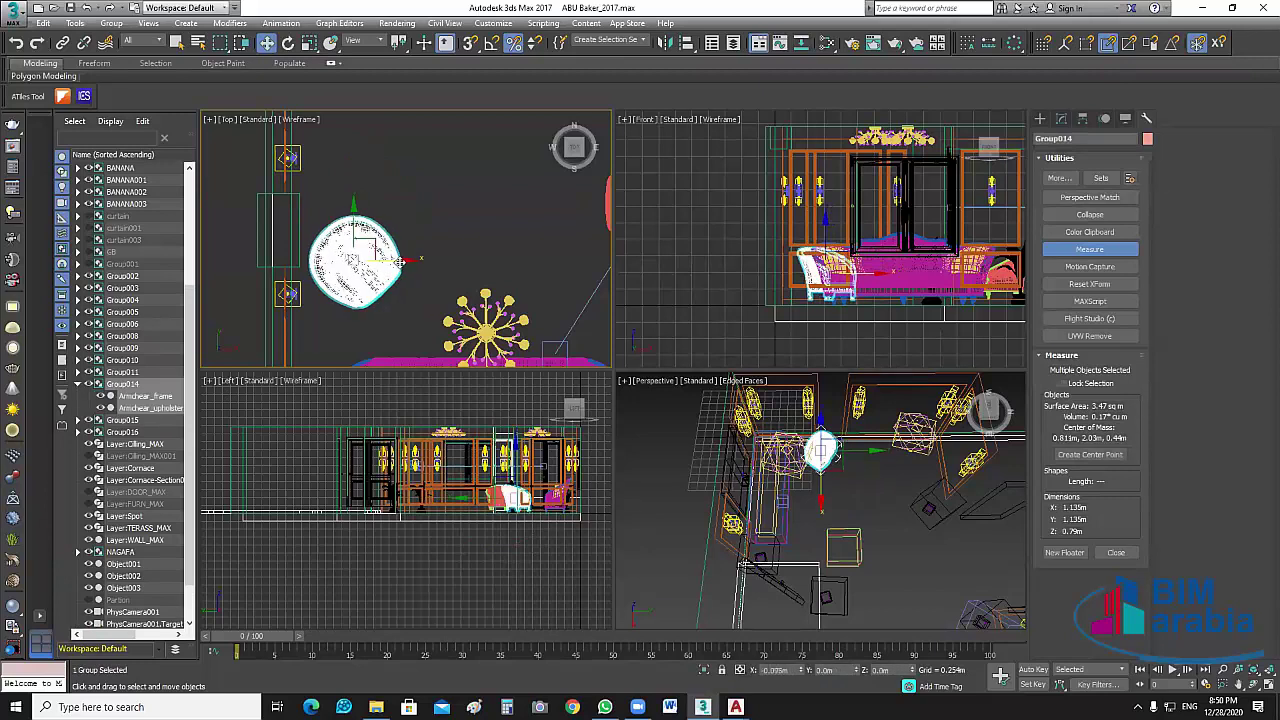
pyautogui.click(477, 240)
pyautogui.scroll(-3, 477, 240)
pyautogui.scroll(2, 461, 239)
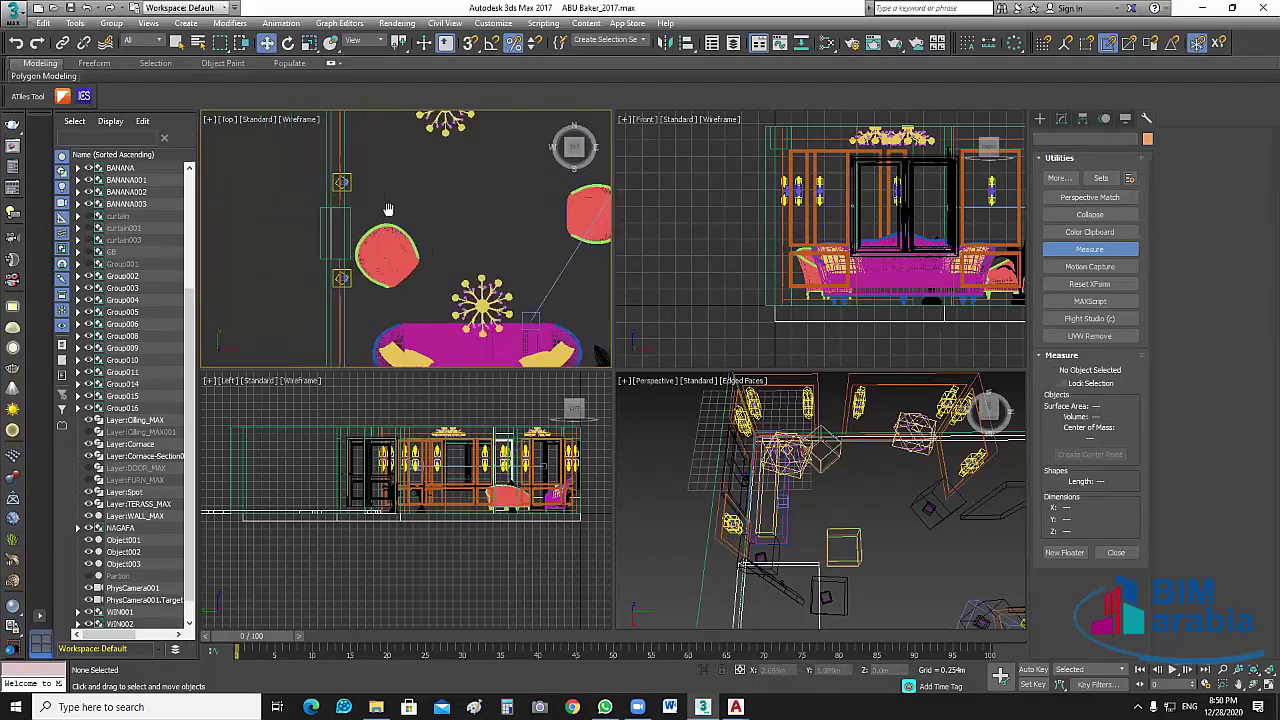
# Rotate the second armchair diagonally to mirror the one beside the side wall, and move it closer to the sofa, to about Y 2.093 m.
pyautogui.moveTo(549, 235); pyautogui.dragTo(489, 202, button='middle')
pyautogui.click(550, 180)
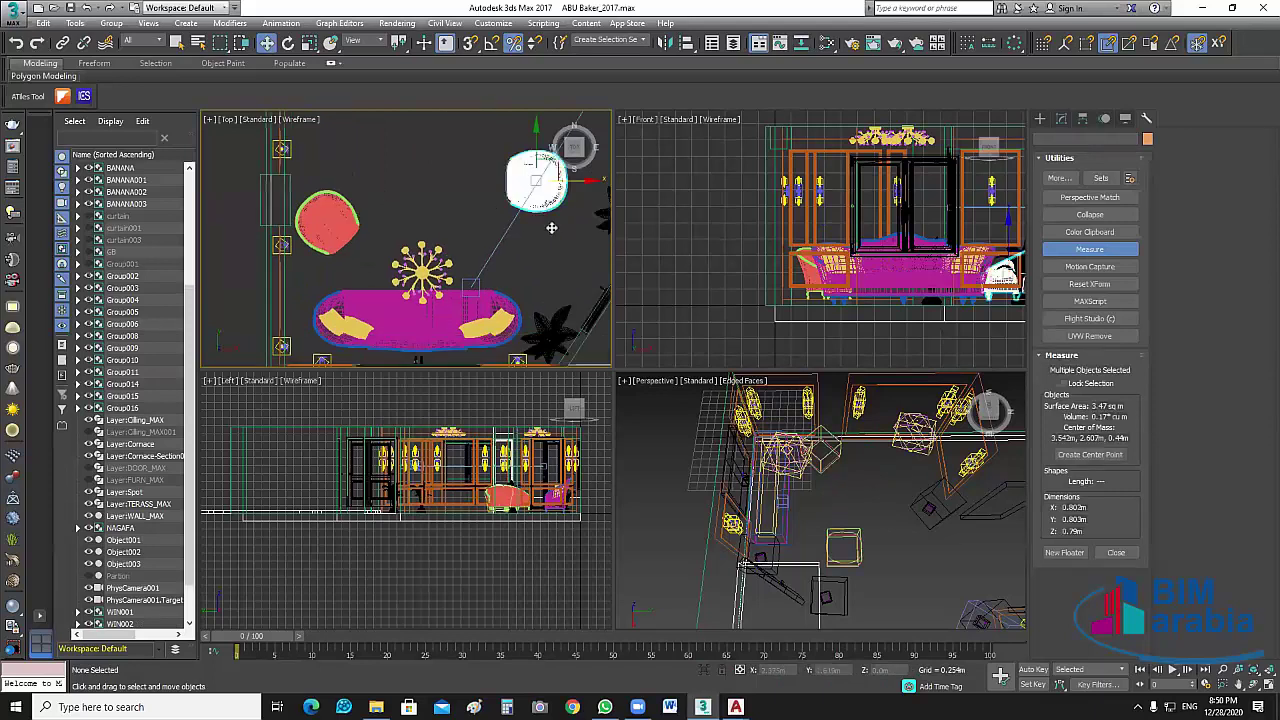
pyautogui.press('e')
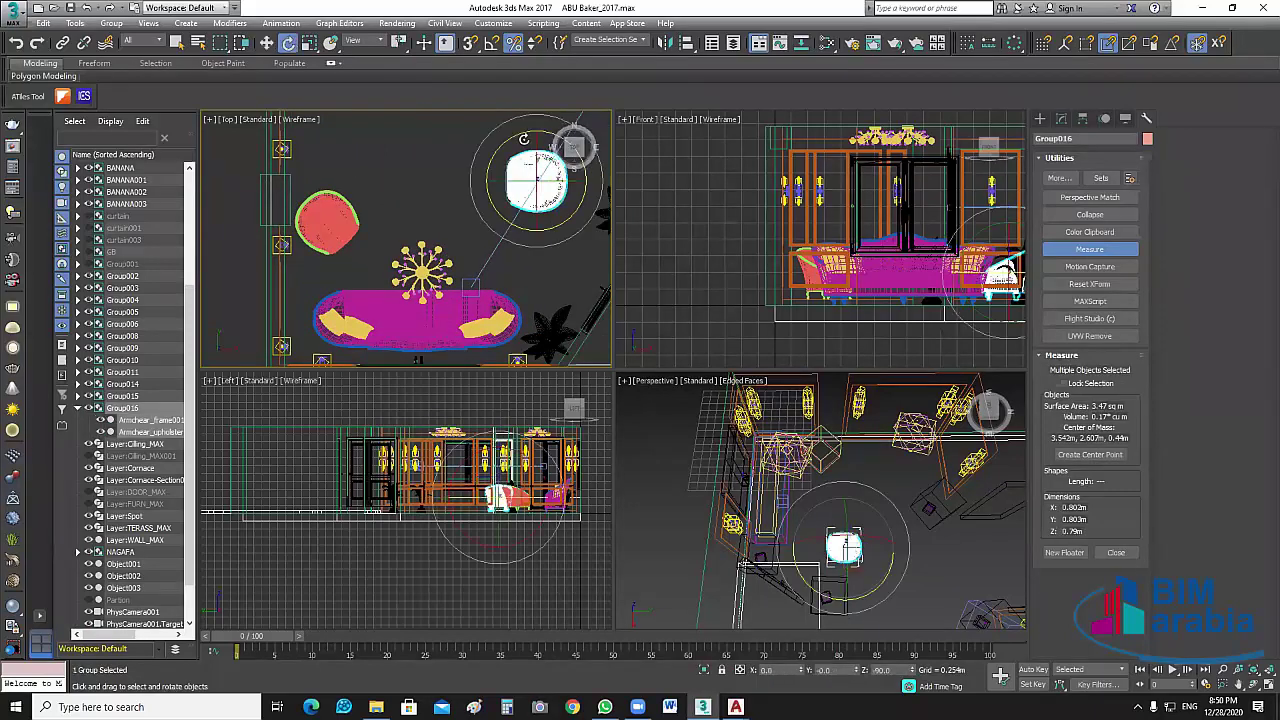
pyautogui.moveTo(504, 146); pyautogui.dragTo(544, 224)
pyautogui.press('w')
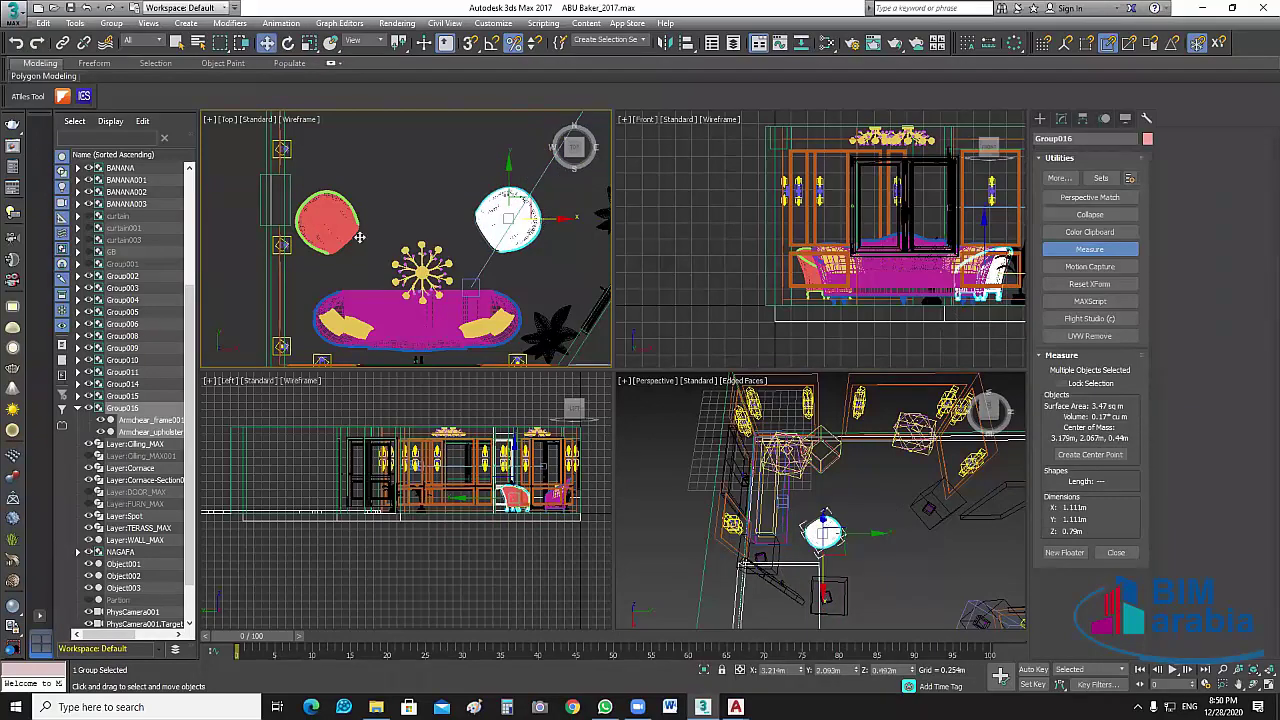
# Move the armchair beside the side wall slightly along X away from the wall, then clear the selection.
pyautogui.click(355, 223)
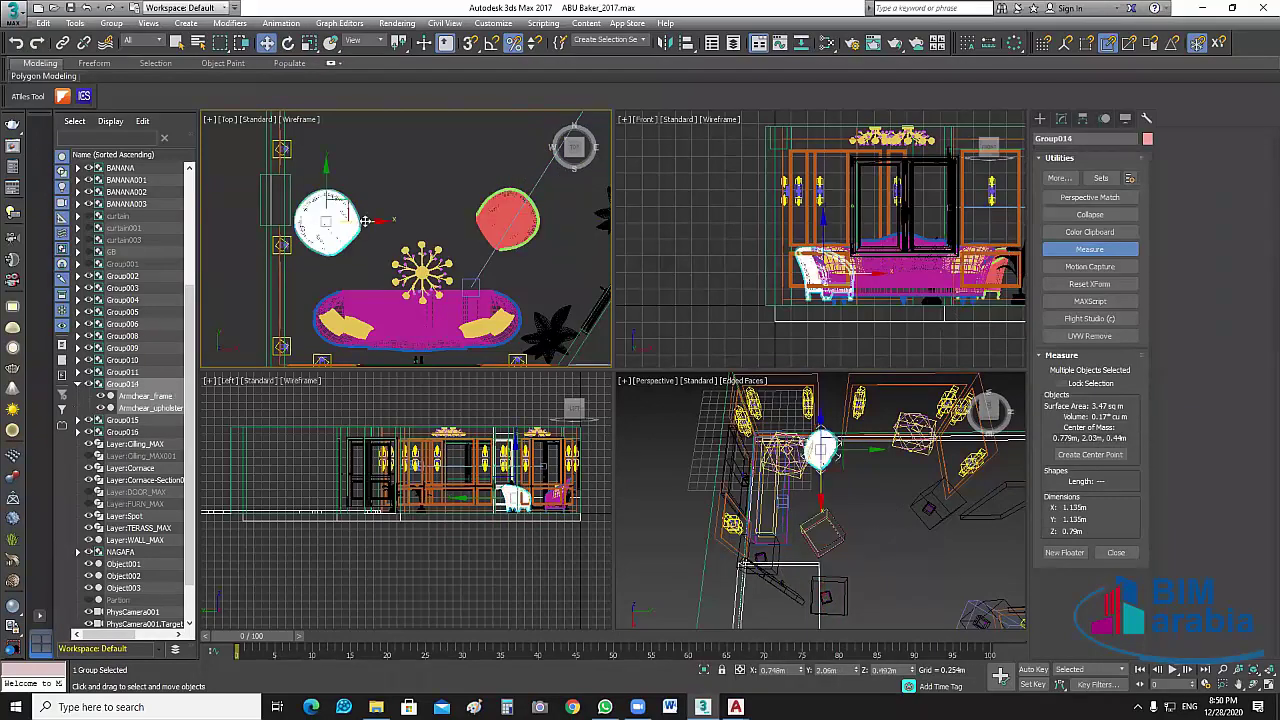
pyautogui.moveTo(366, 221); pyautogui.dragTo(376, 221)
pyautogui.click(432, 225)
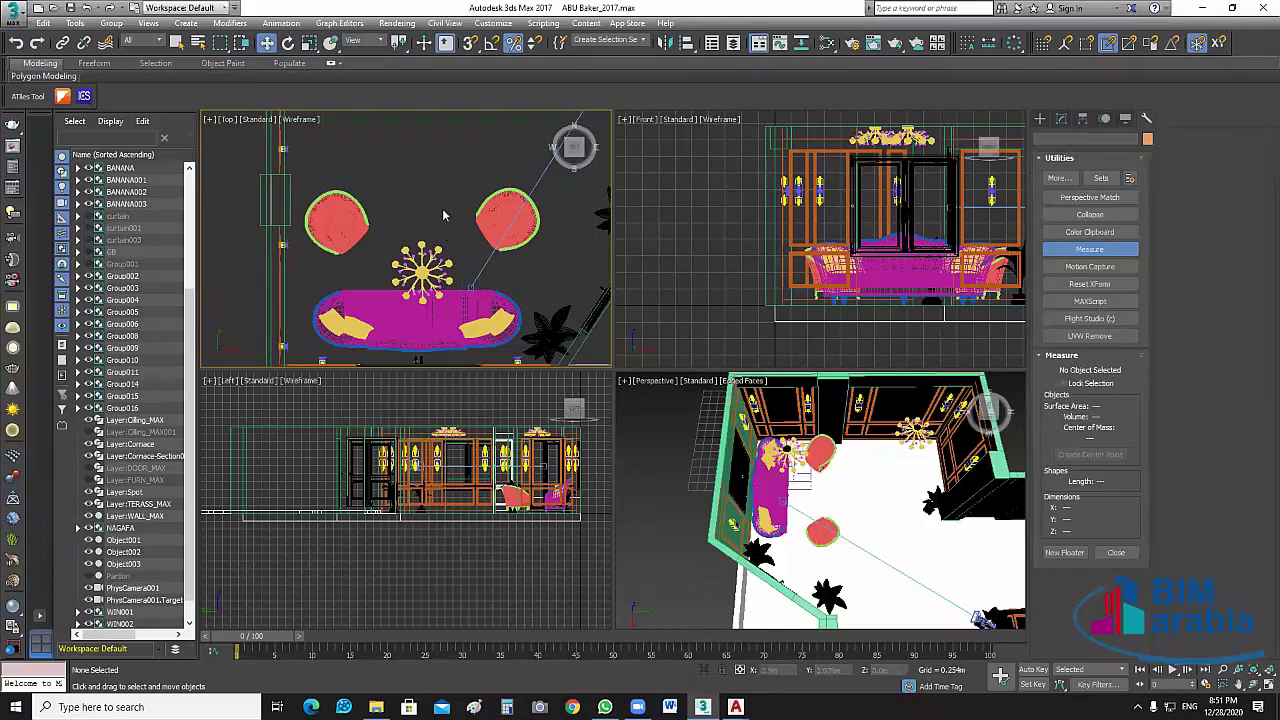
# Scale the sofa non-uniformly along Y to a depth of about 0.918 m and reposition it before the back wall at about Y 0.727 m.
pyautogui.scroll(-3, 445, 214)
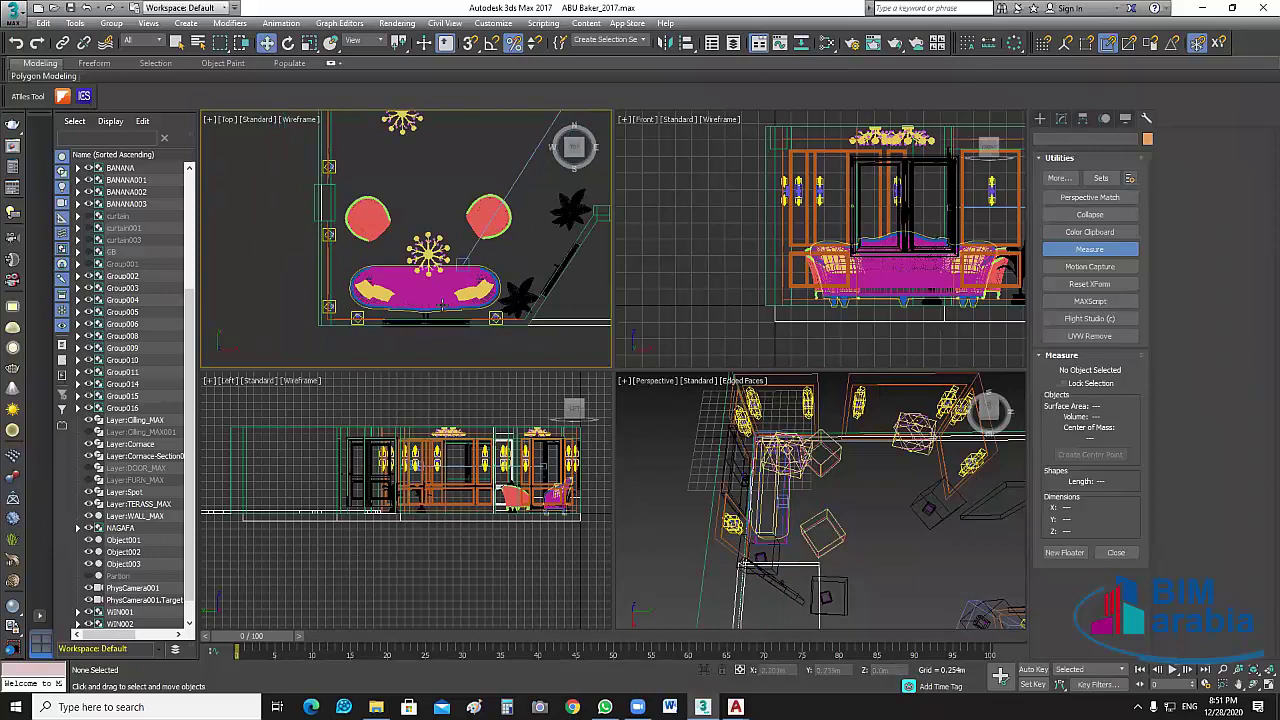
pyautogui.click(433, 284)
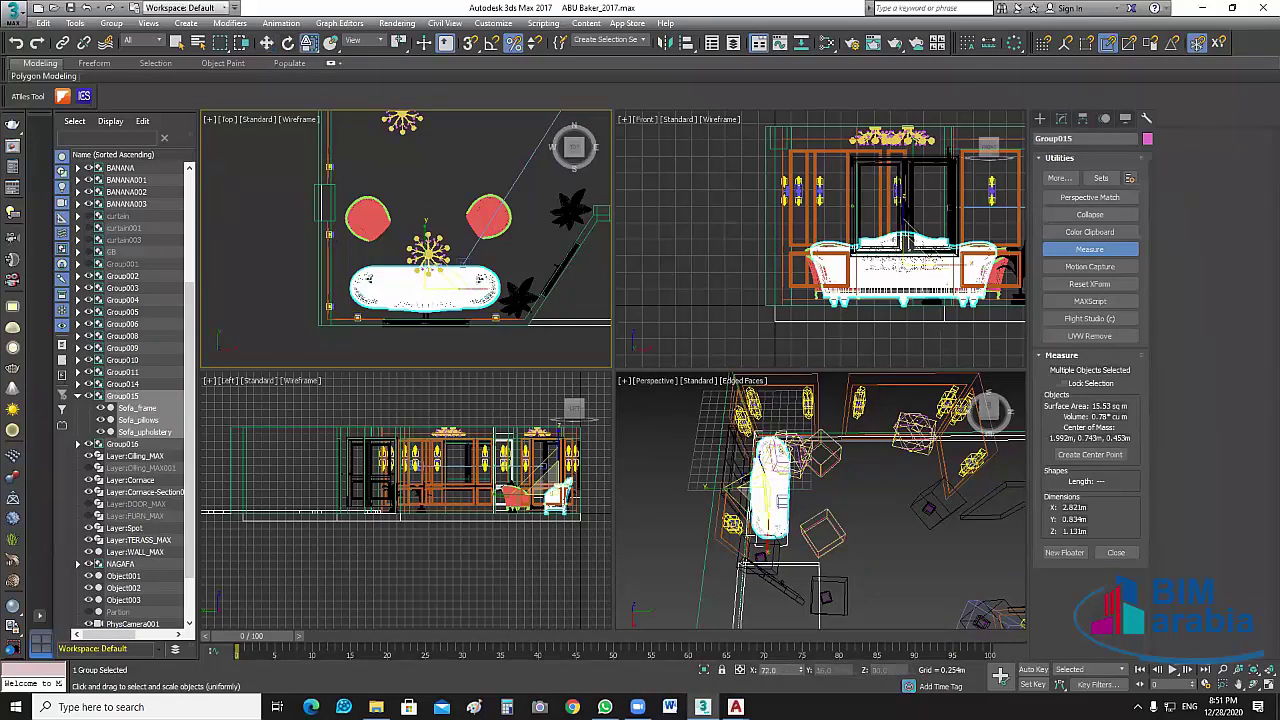
pyautogui.click(309, 43)
pyautogui.press('z')
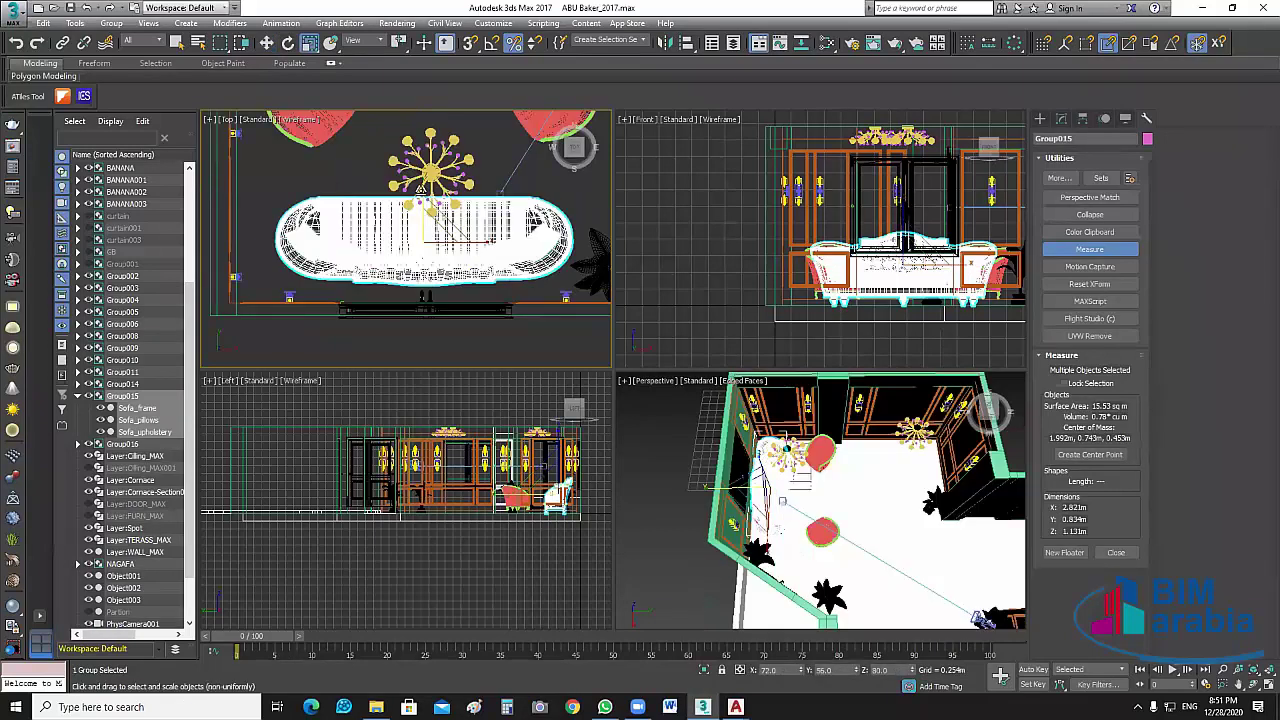
pyautogui.moveTo(421, 190); pyautogui.dragTo(421, 182)
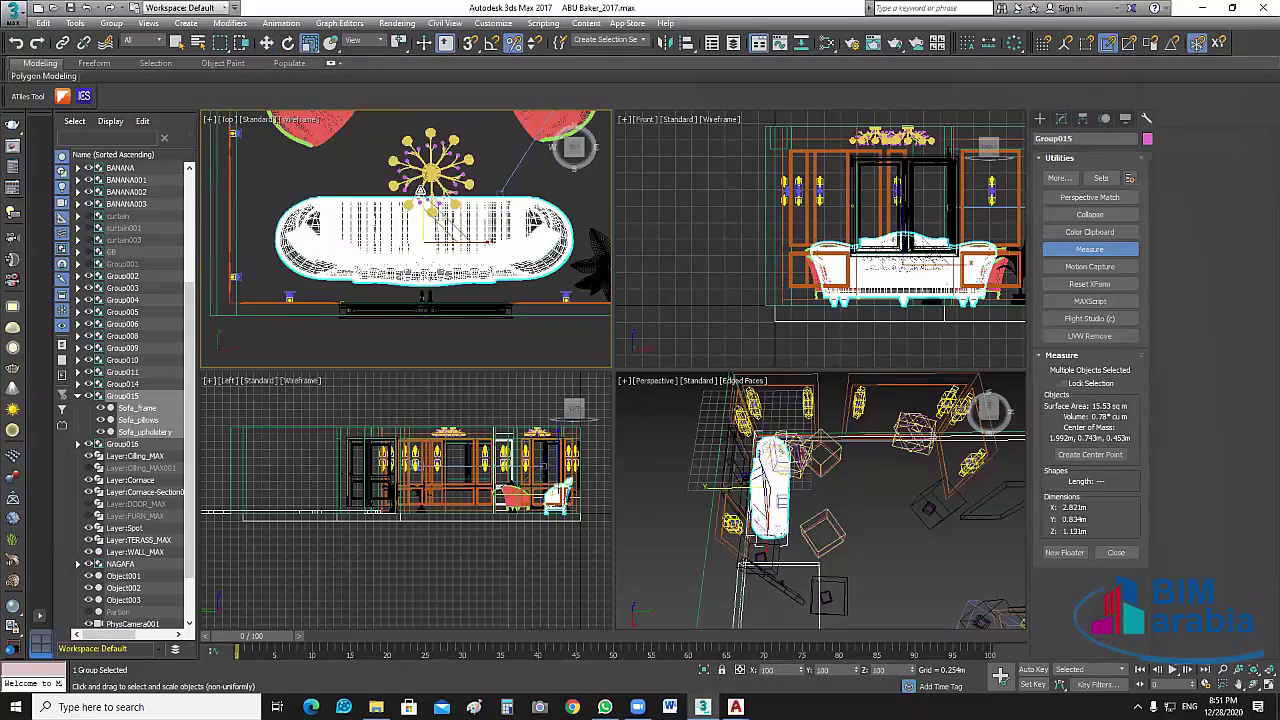
pyautogui.press('w')
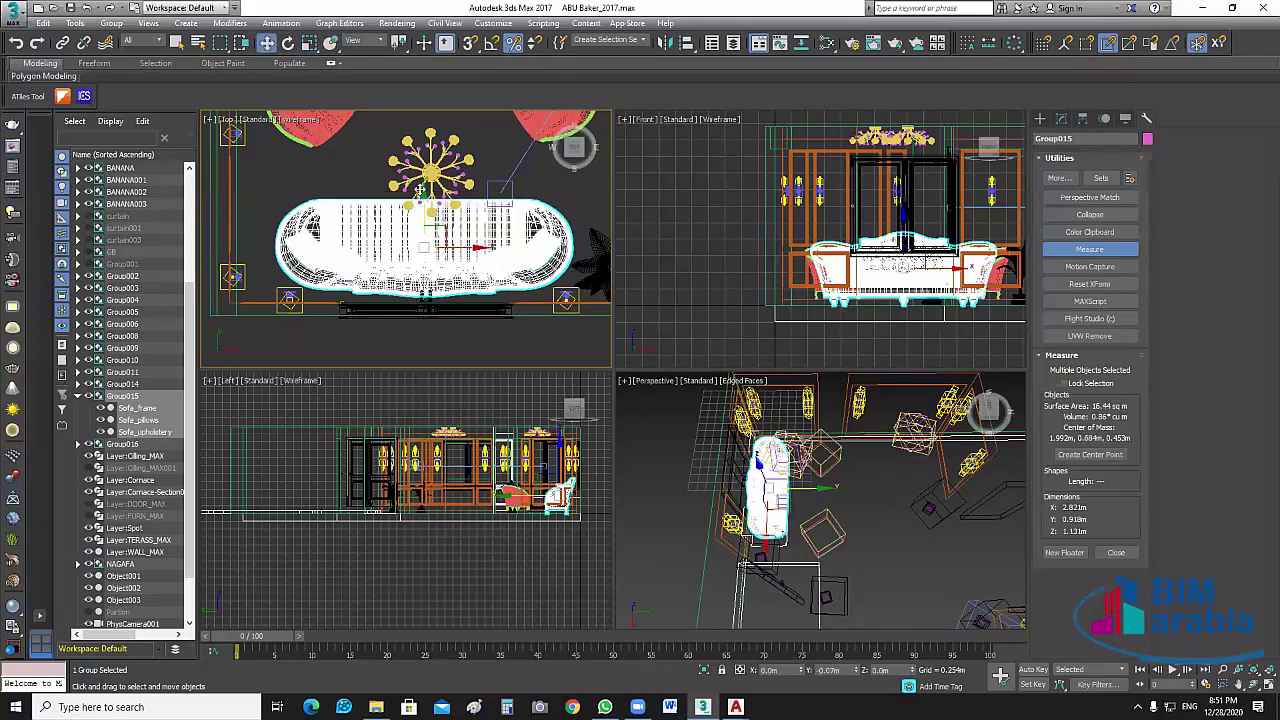
pyautogui.moveTo(421, 197); pyautogui.dragTo(336, 177)
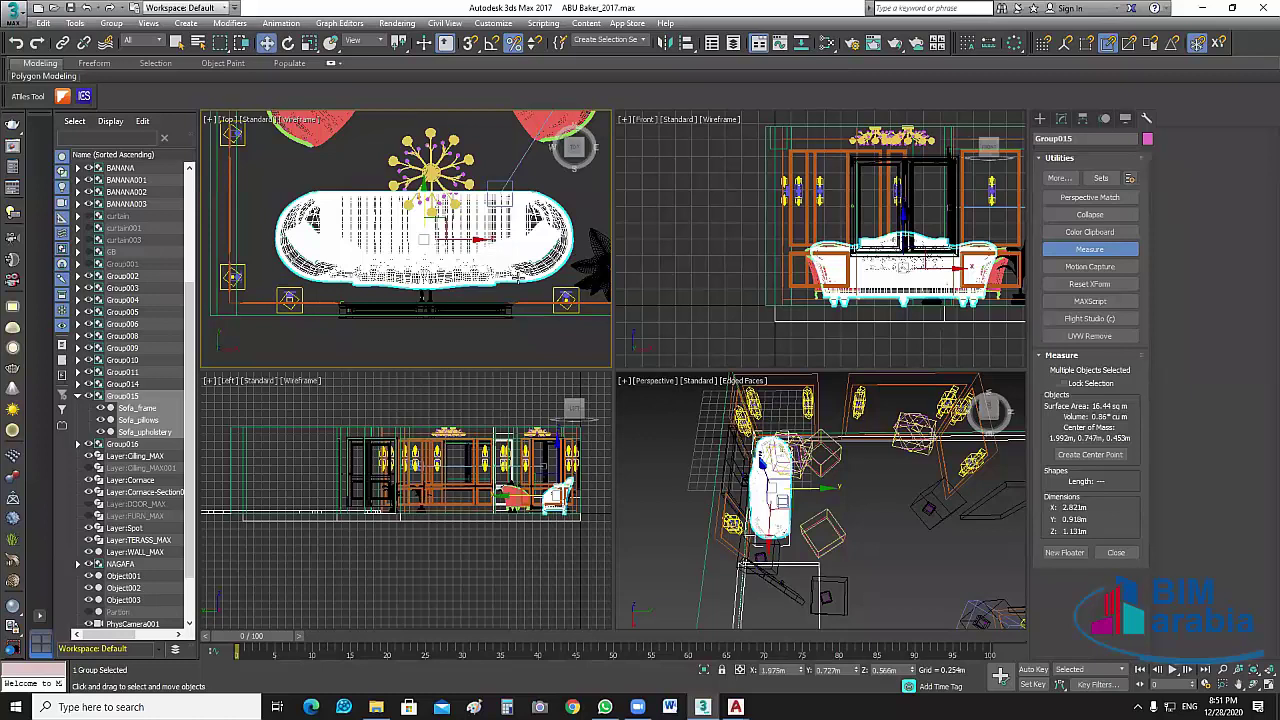
# In the Perspective view, shift the two armchairs away from the sofa along Y, the upper by about 0.35 m and the other by about 0.33 m.
pyautogui.click(529, 308)
pyautogui.scroll(-5, 529, 308)
pyautogui.moveTo(536, 320); pyautogui.dragTo(395, 335, button='middle')
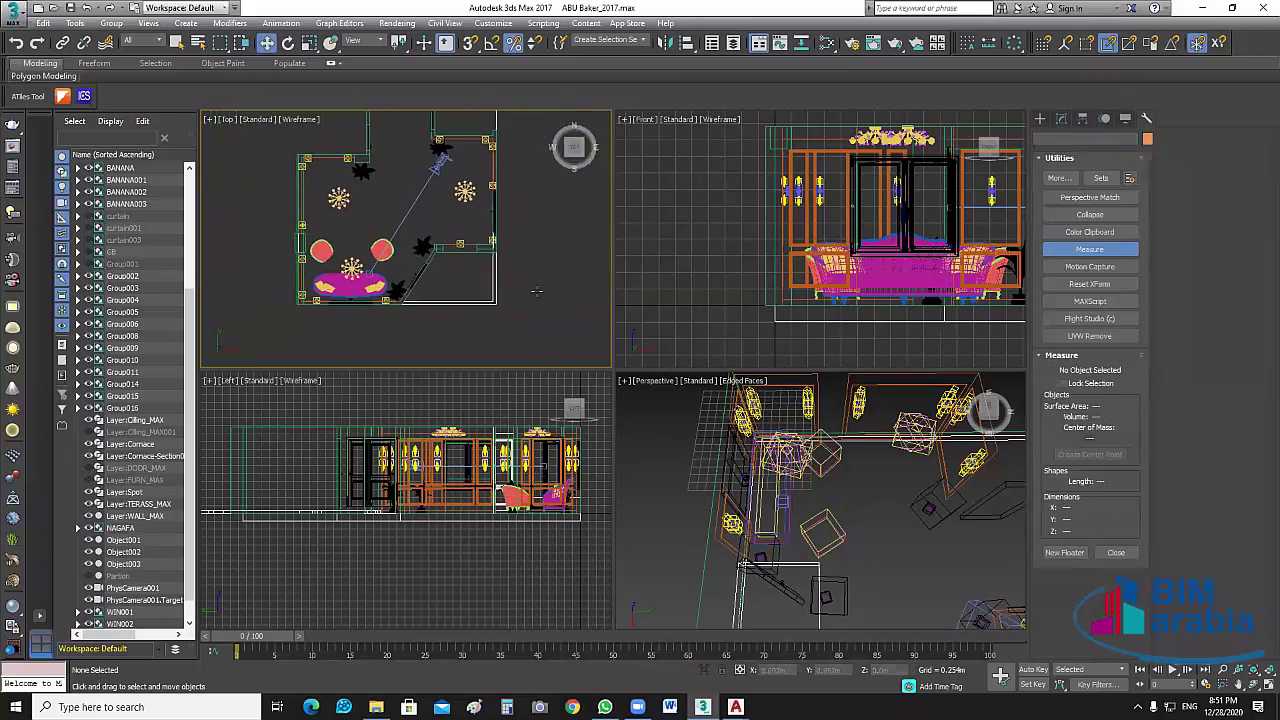
pyautogui.click(969, 591)
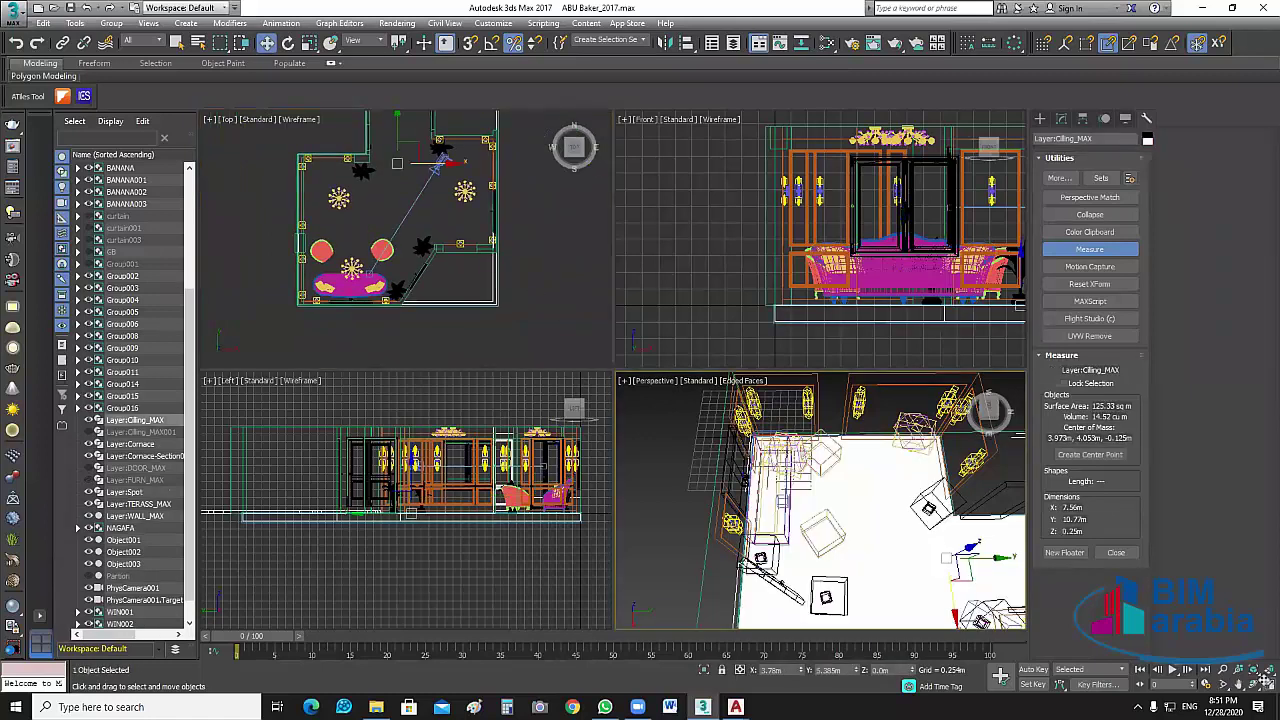
pyautogui.hotkey('alt', 'w')
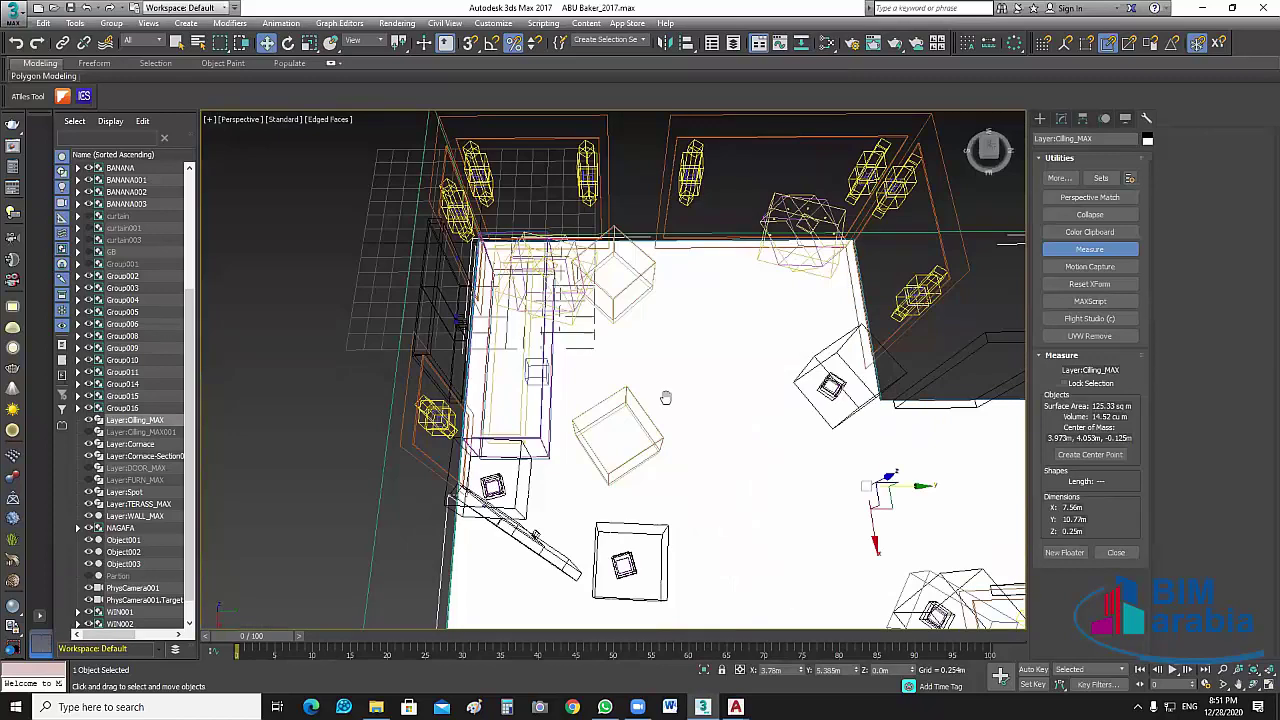
pyautogui.scroll(-4, 665, 399)
pyautogui.scroll(3, 549, 343)
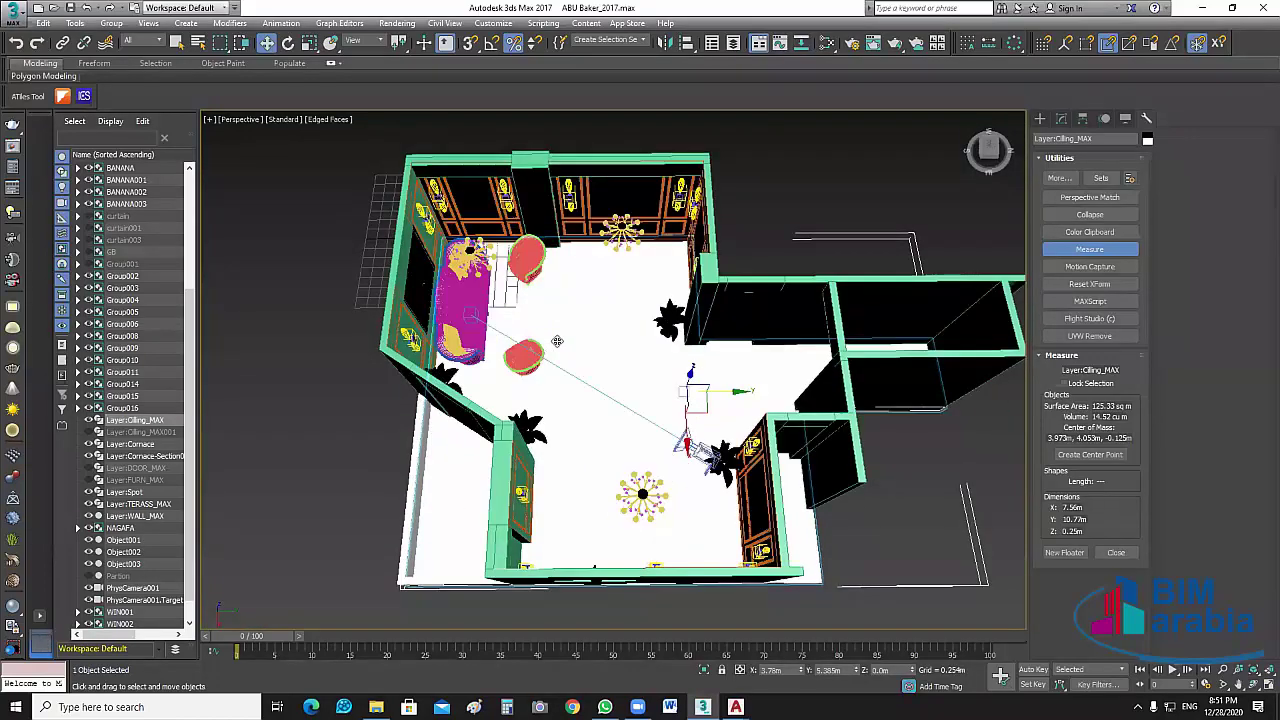
pyautogui.click(521, 261)
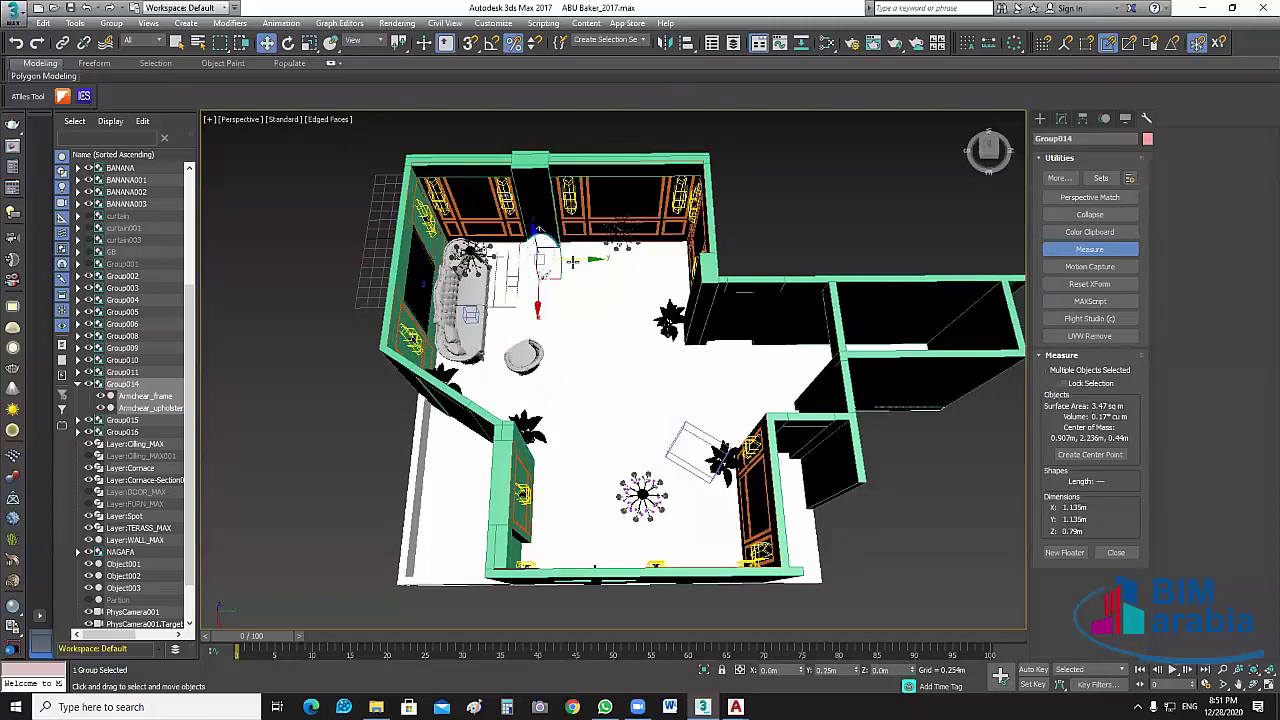
pyautogui.click(552, 361)
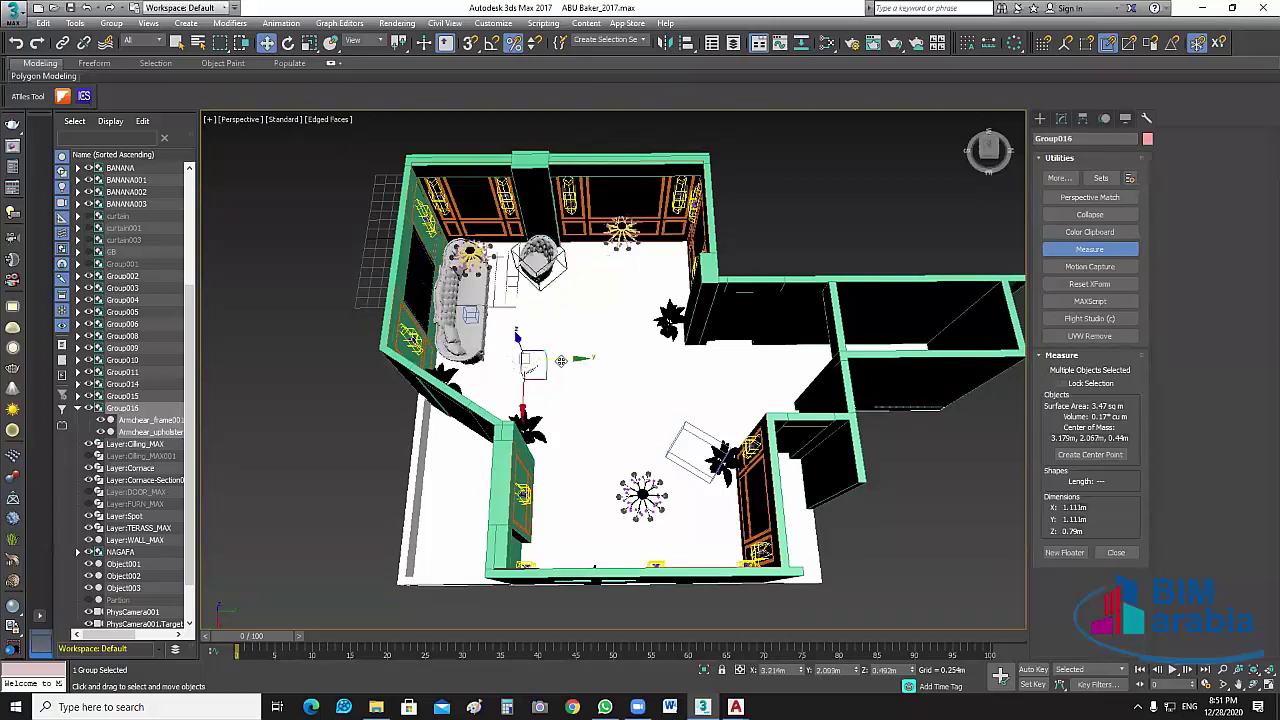
pyautogui.moveTo(561, 361)
pyautogui.mouseDown()
pyautogui.moveTo(513, 298)
pyautogui.moveTo(575, 357)
pyautogui.mouseUp()
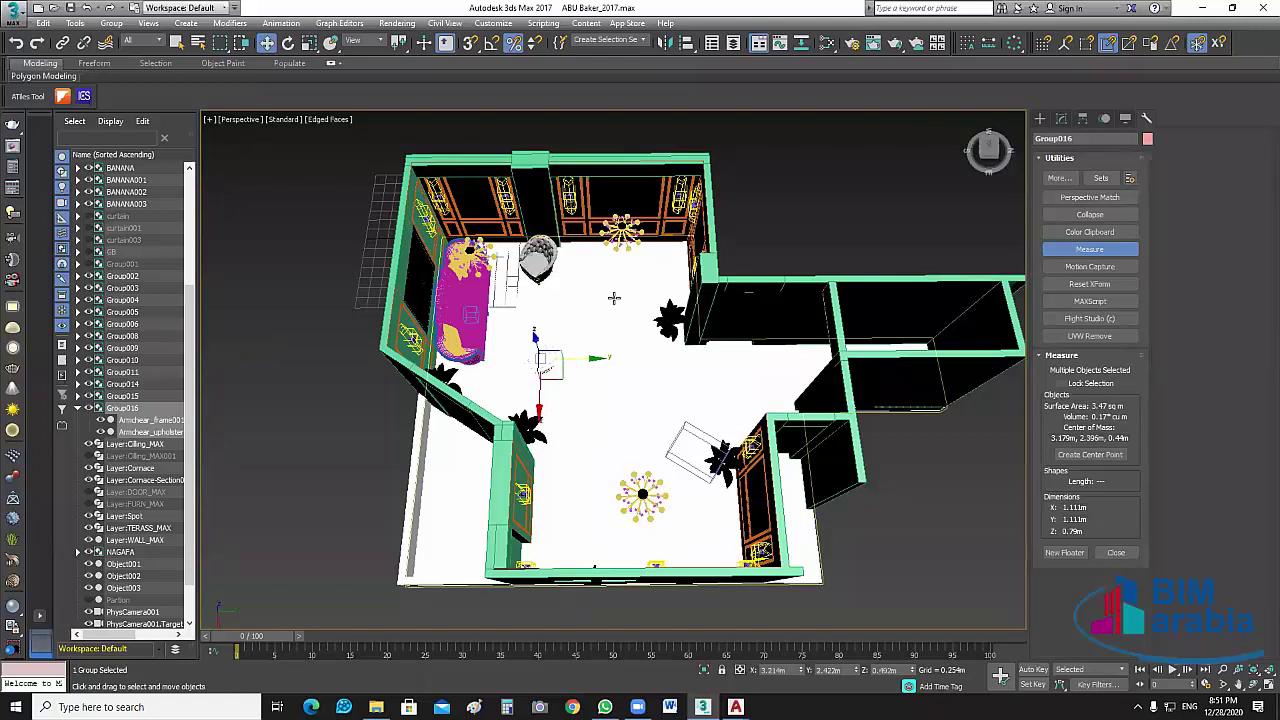
pyautogui.click(714, 401)
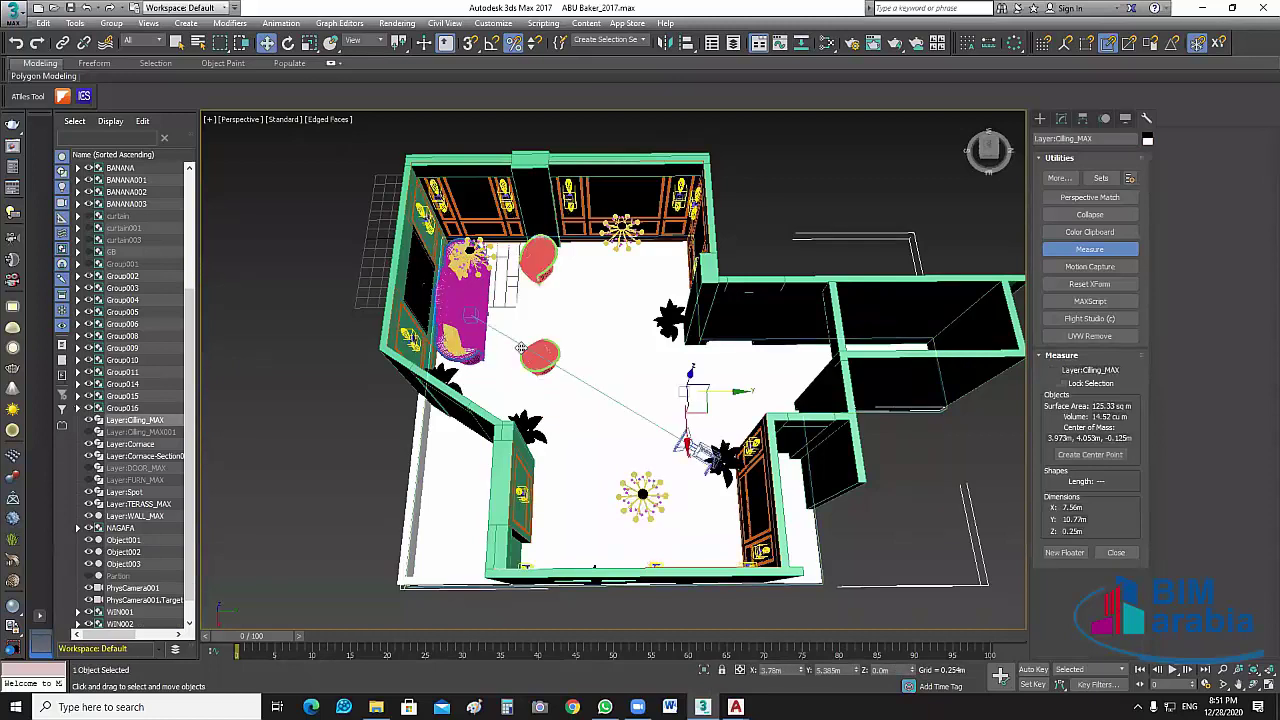
pyautogui.click(533, 277)
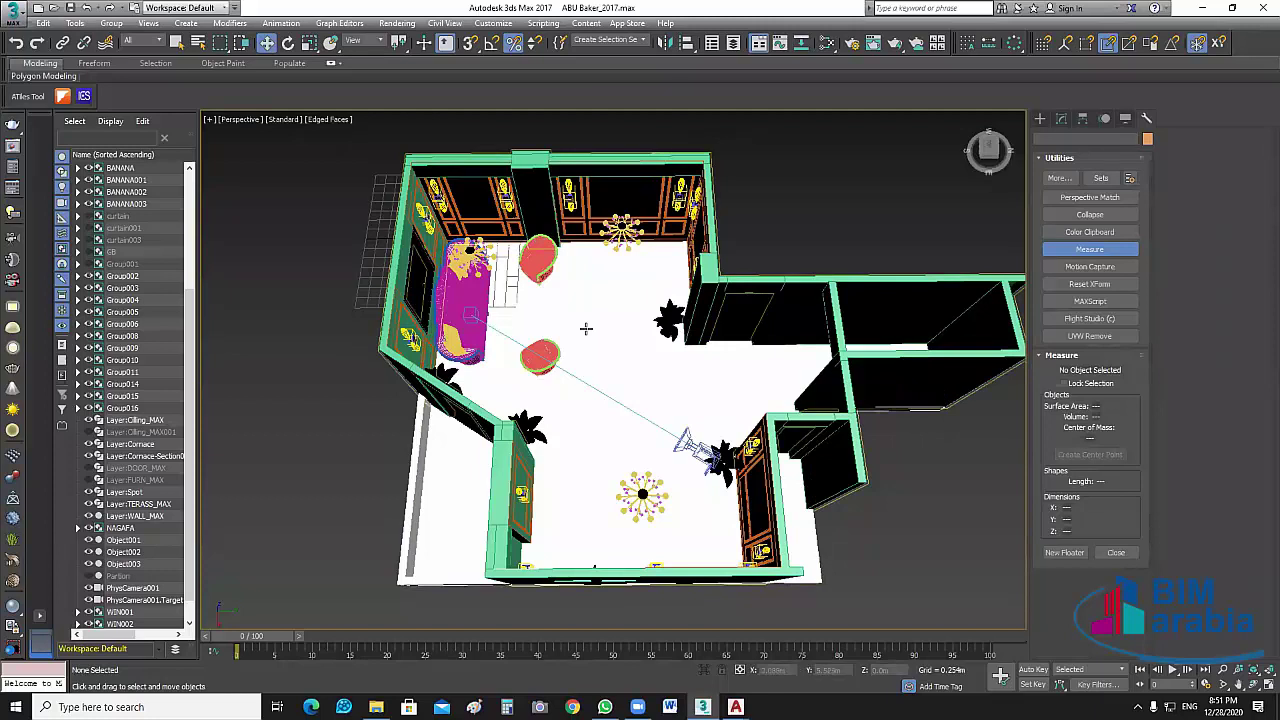
# Restore the multi-viewport layout and shrink the 3ds Max window so the file browser is accessible beside it.
pyautogui.moveTo(877, 448); pyautogui.dragTo(875, 447, button='middle')
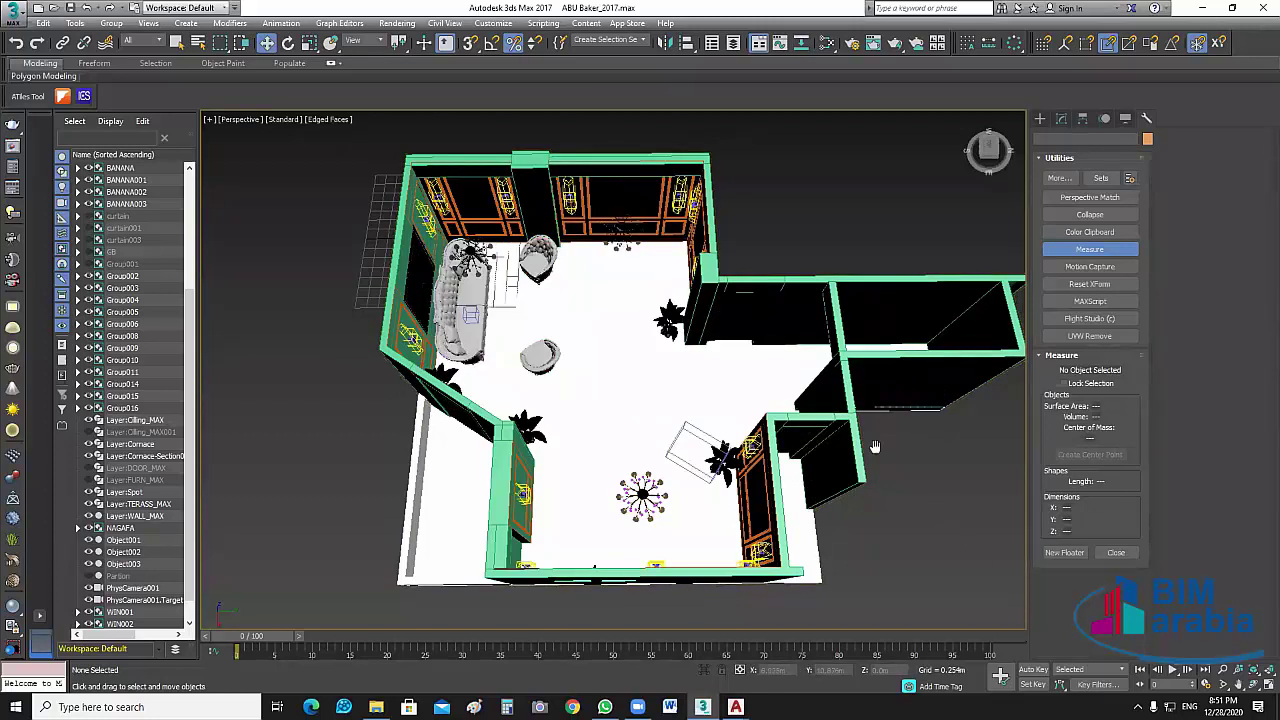
pyautogui.scroll(-5, 876, 447)
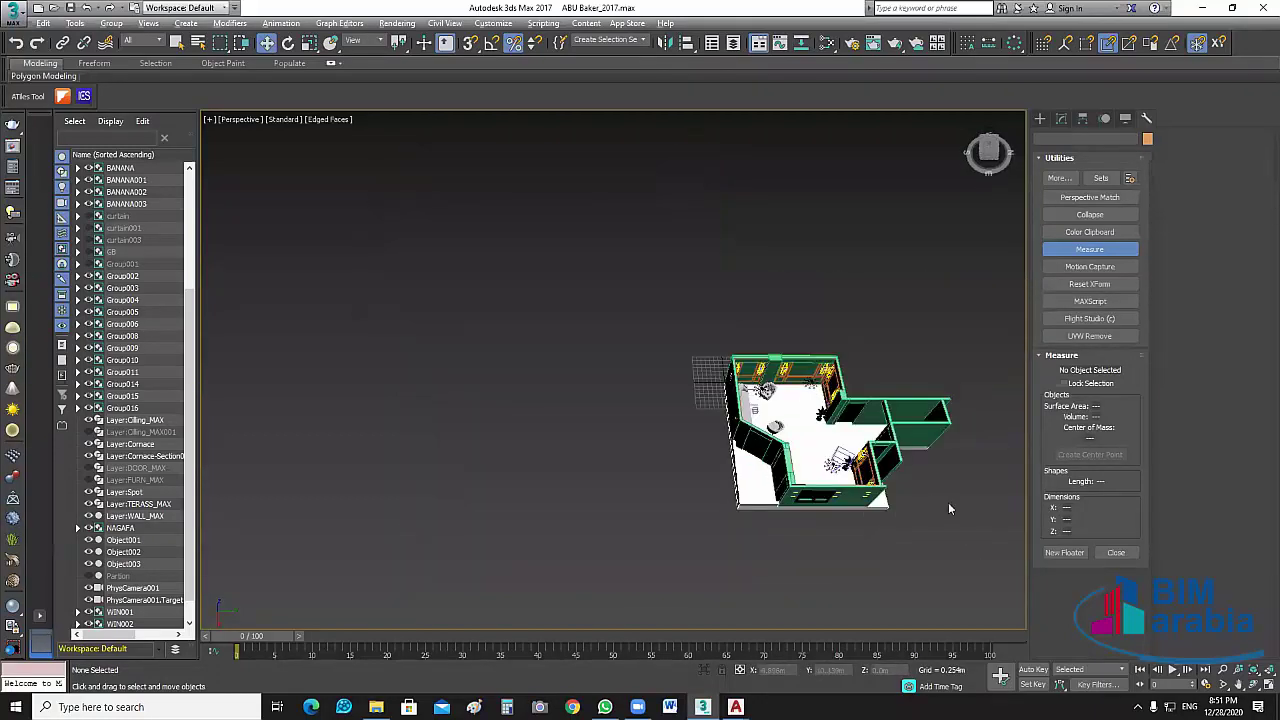
pyautogui.keyDown('alt'); pyautogui.moveTo(949, 503); pyautogui.dragTo(178, 400, button='middle'); pyautogui.keyUp('alt')
pyautogui.click(1264, 686)
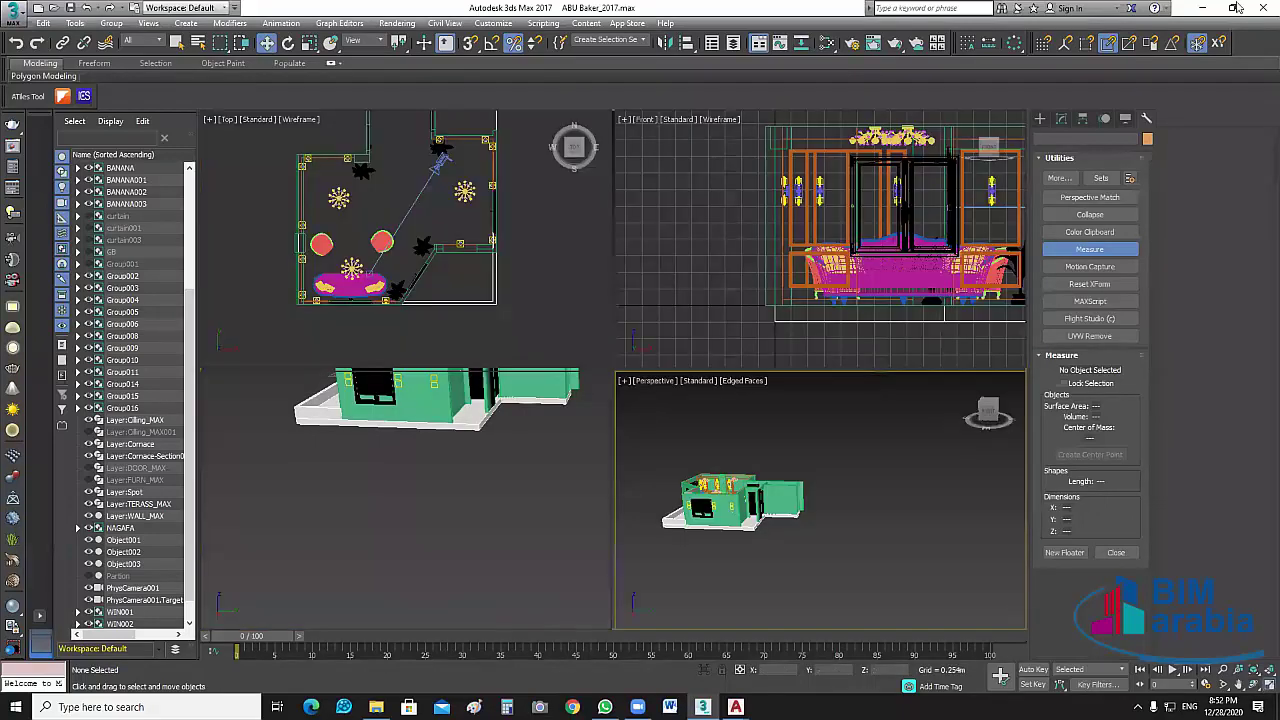
pyautogui.press('super+Down')
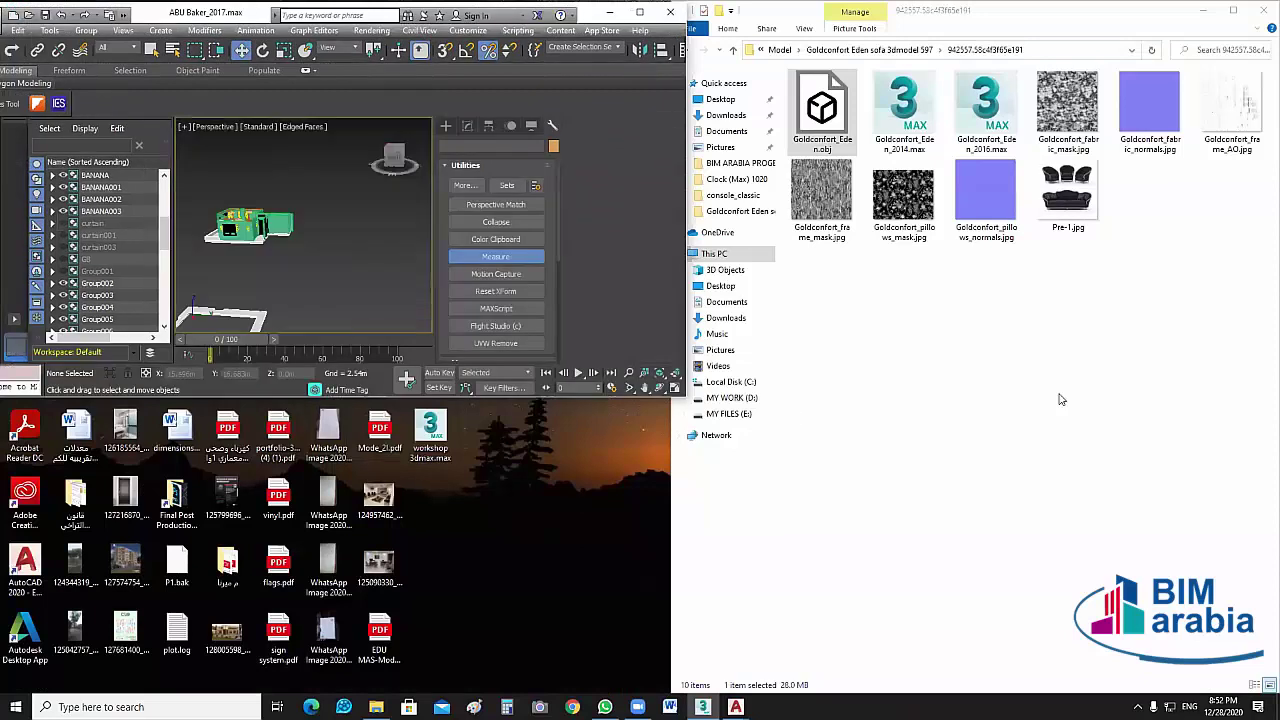
# Browse from the sofa folder back to the Model folder and open Mitsubishi Air Condicioner, then its Conditioner Mitsubishi subfolder.
pyautogui.click(732, 51)
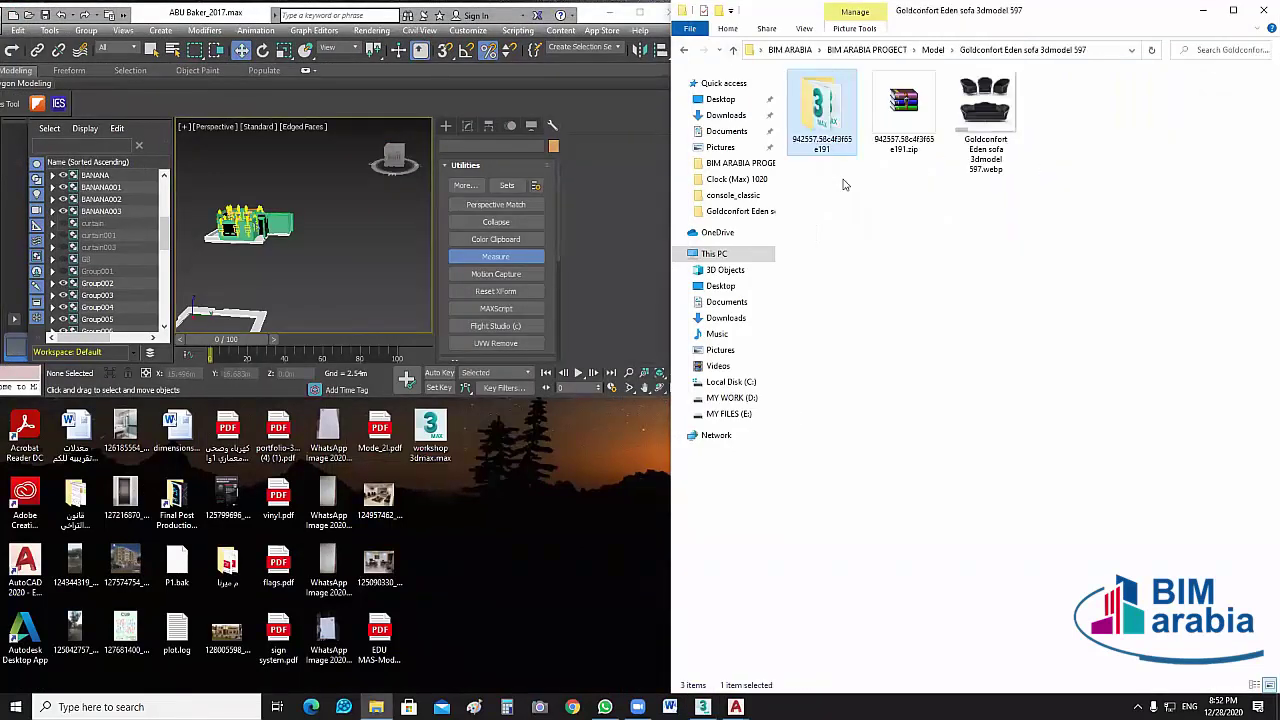
pyautogui.click(736, 50)
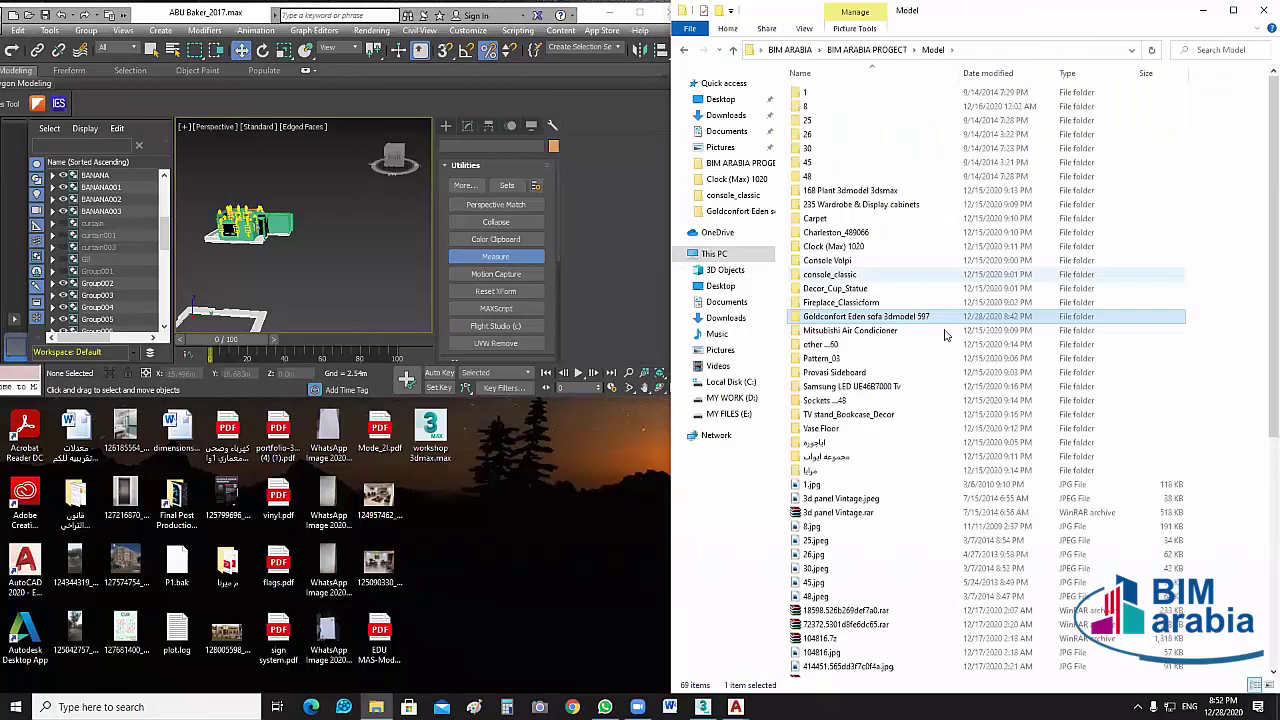
pyautogui.click(866, 333)
pyautogui.doubleClick(866, 336)
pyautogui.doubleClick(834, 94)
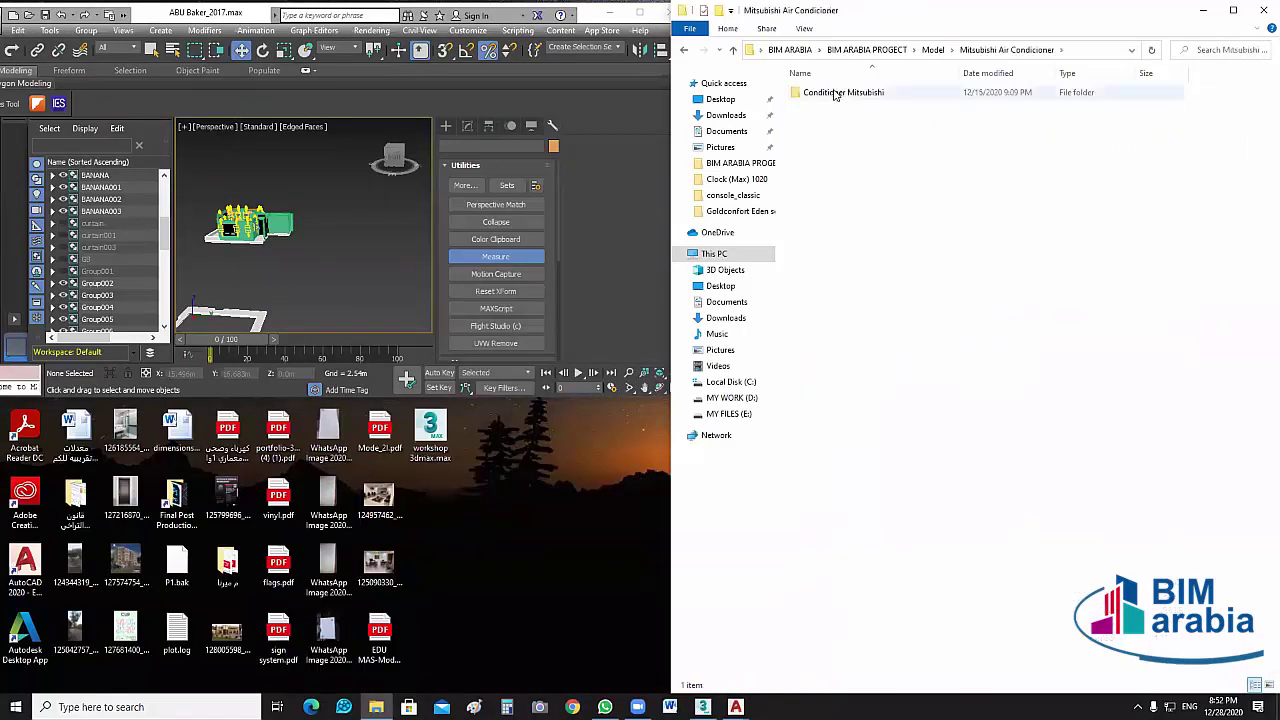
pyautogui.click(812, 93)
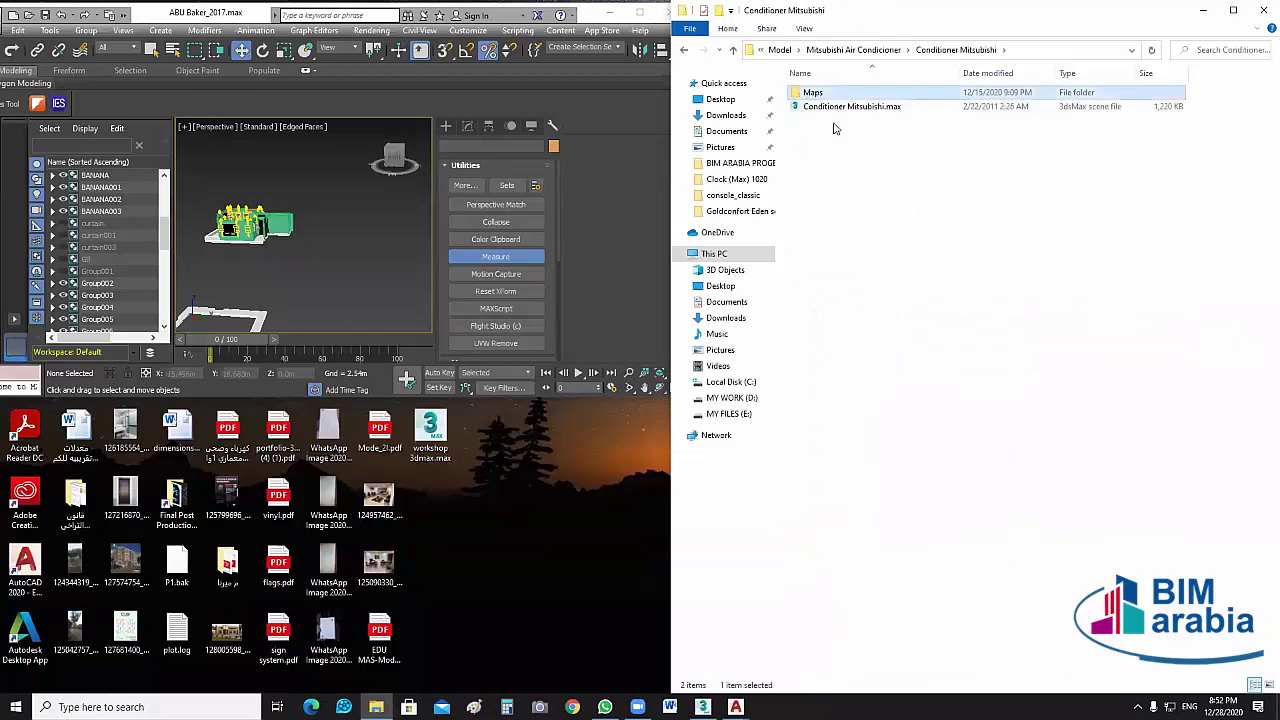
# Merge Conditioner Mitsubishi.max into the scene and place it in the empty area outside the building.
pyautogui.moveTo(838, 110); pyautogui.dragTo(302, 262)
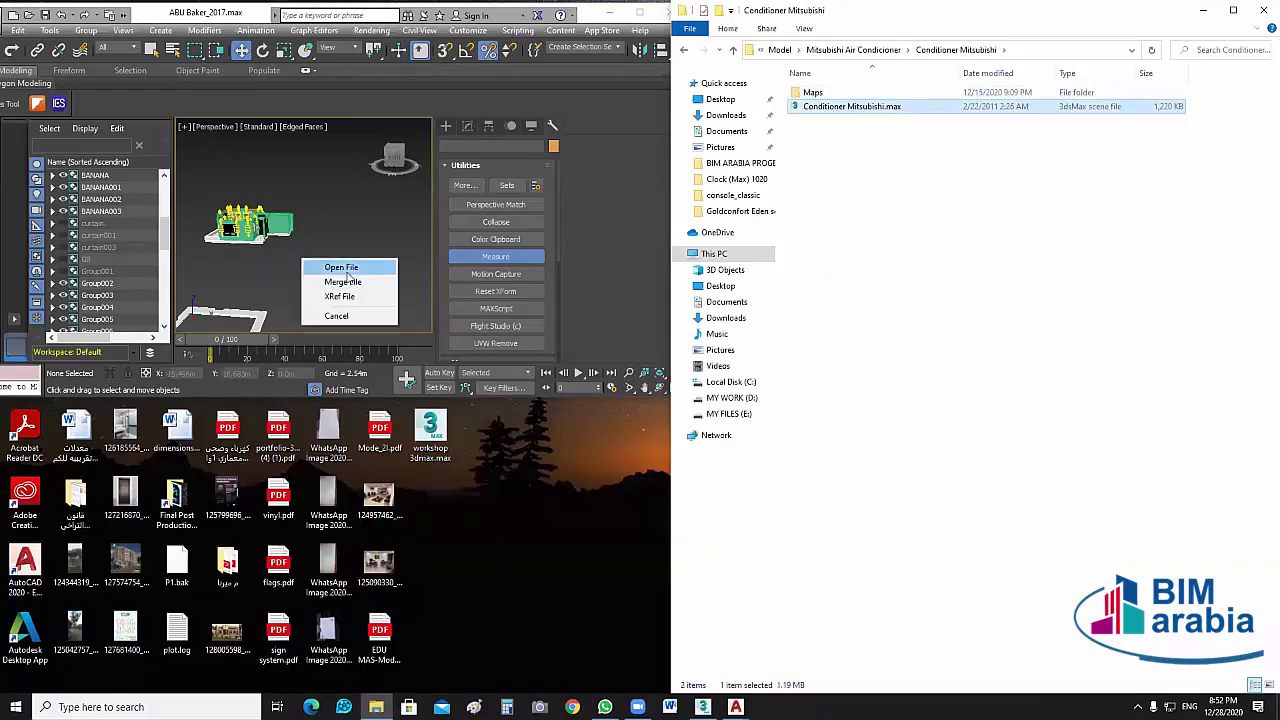
pyautogui.click(343, 282)
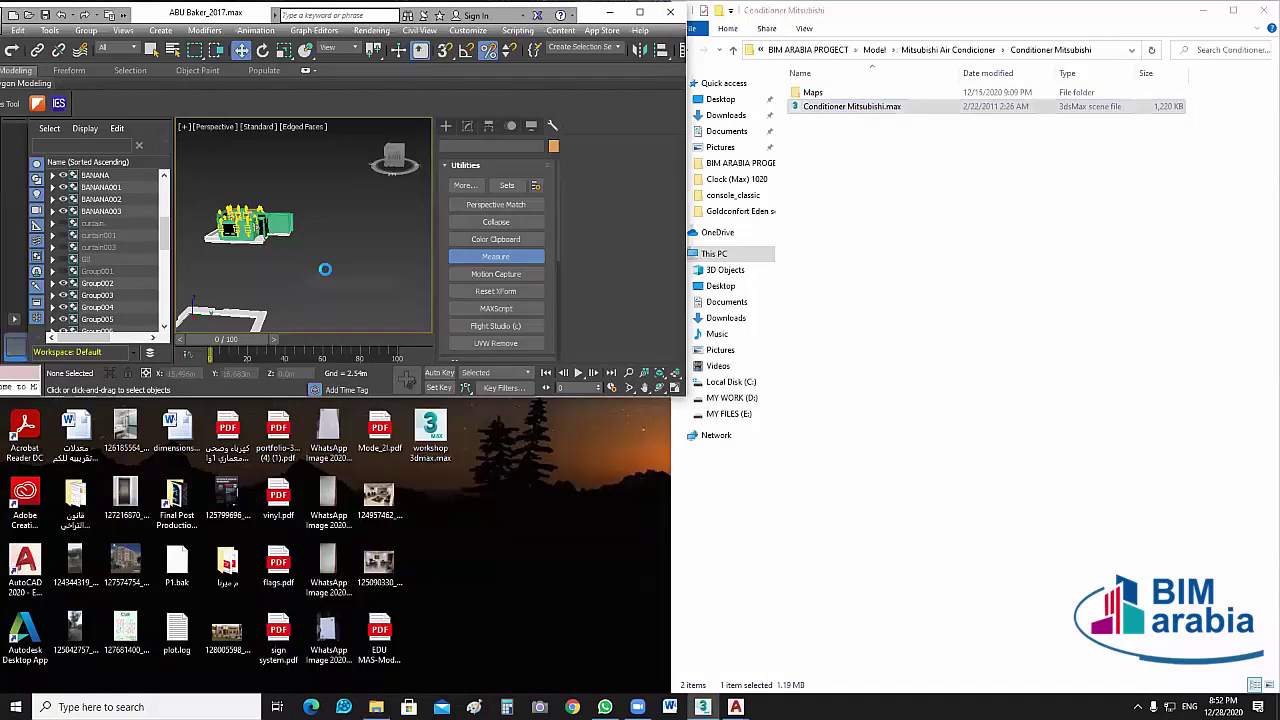
pyautogui.click(286, 258)
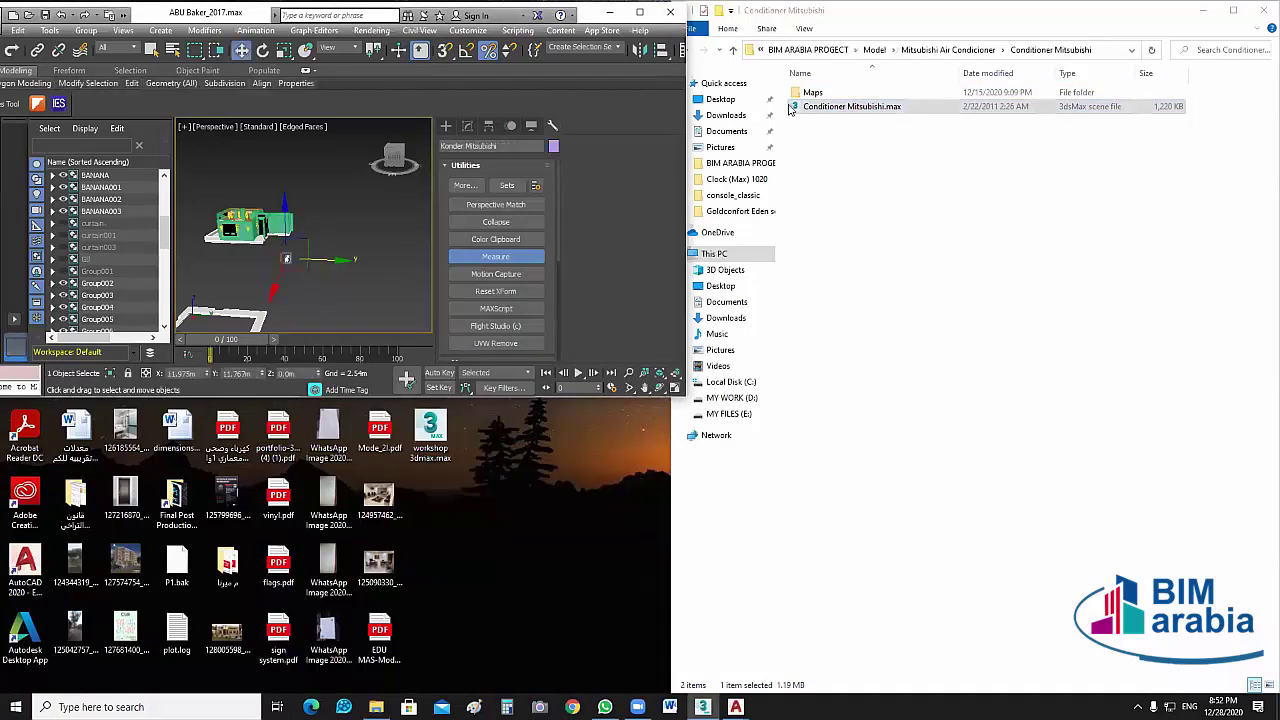
# Open the "other ...60" folder in the Model folder and preview its JPG image.
pyautogui.click(733, 51)
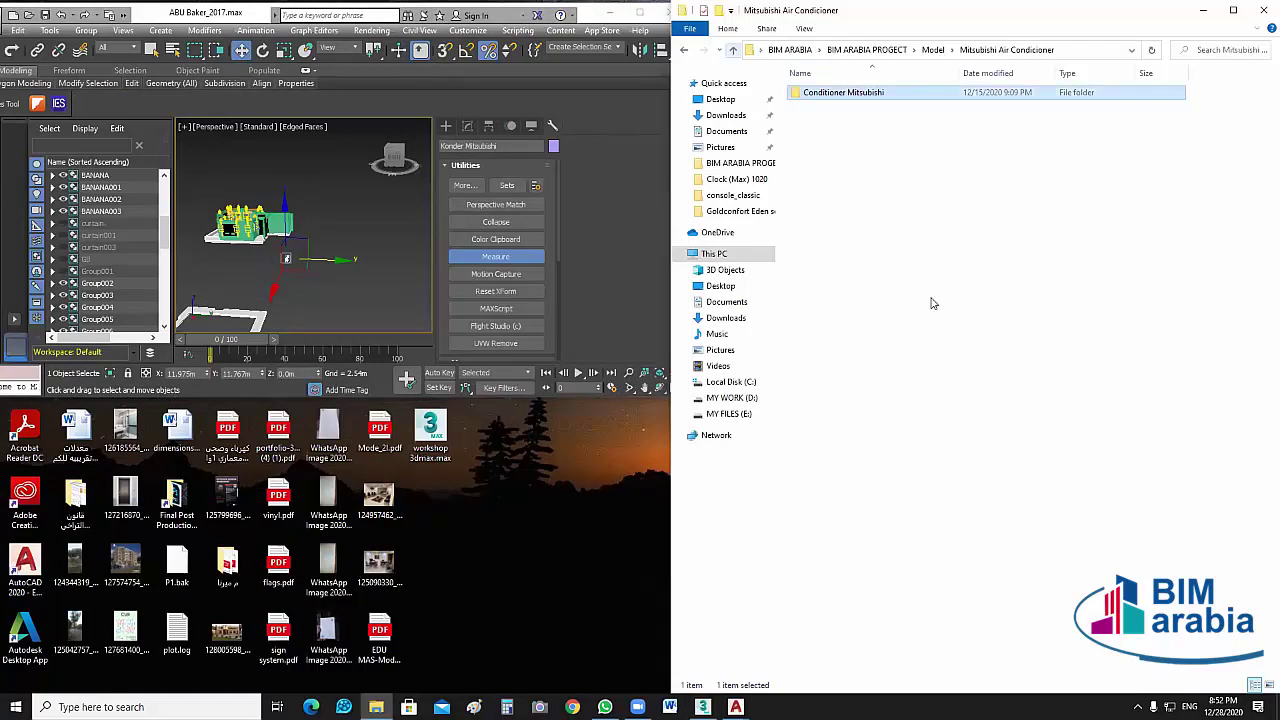
pyautogui.doubleClick(838, 348)
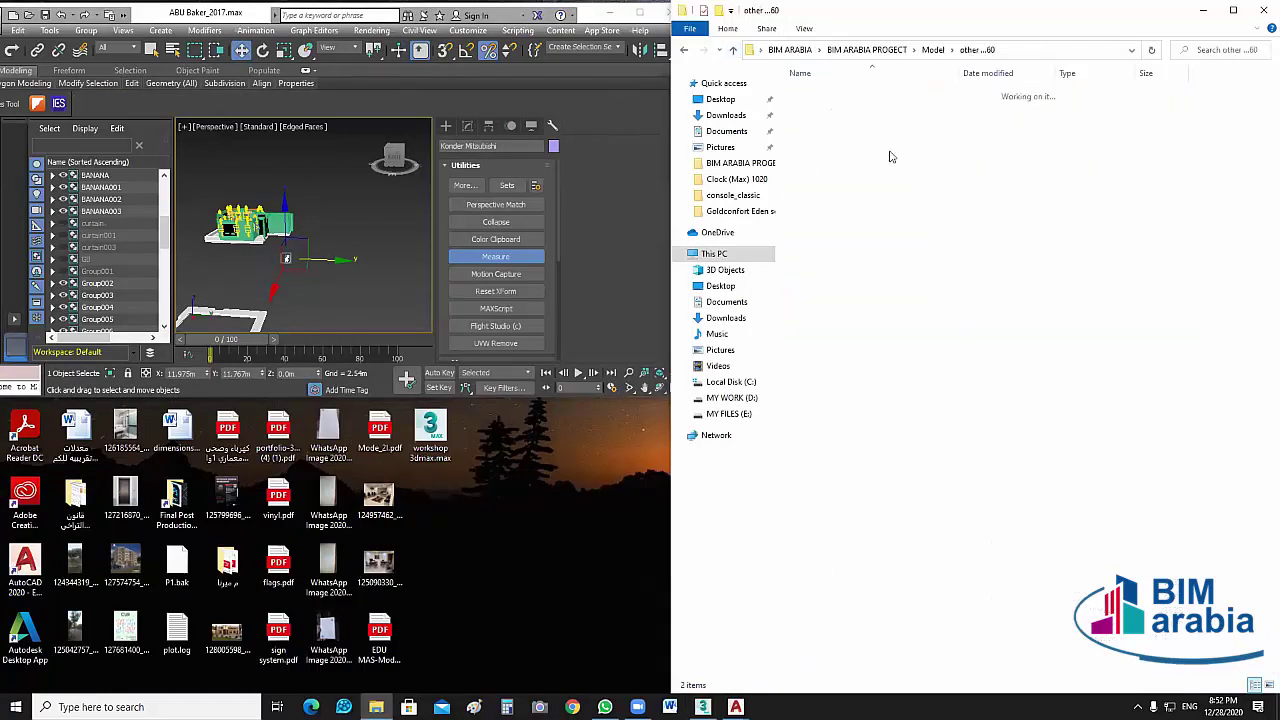
pyautogui.doubleClick(906, 116)
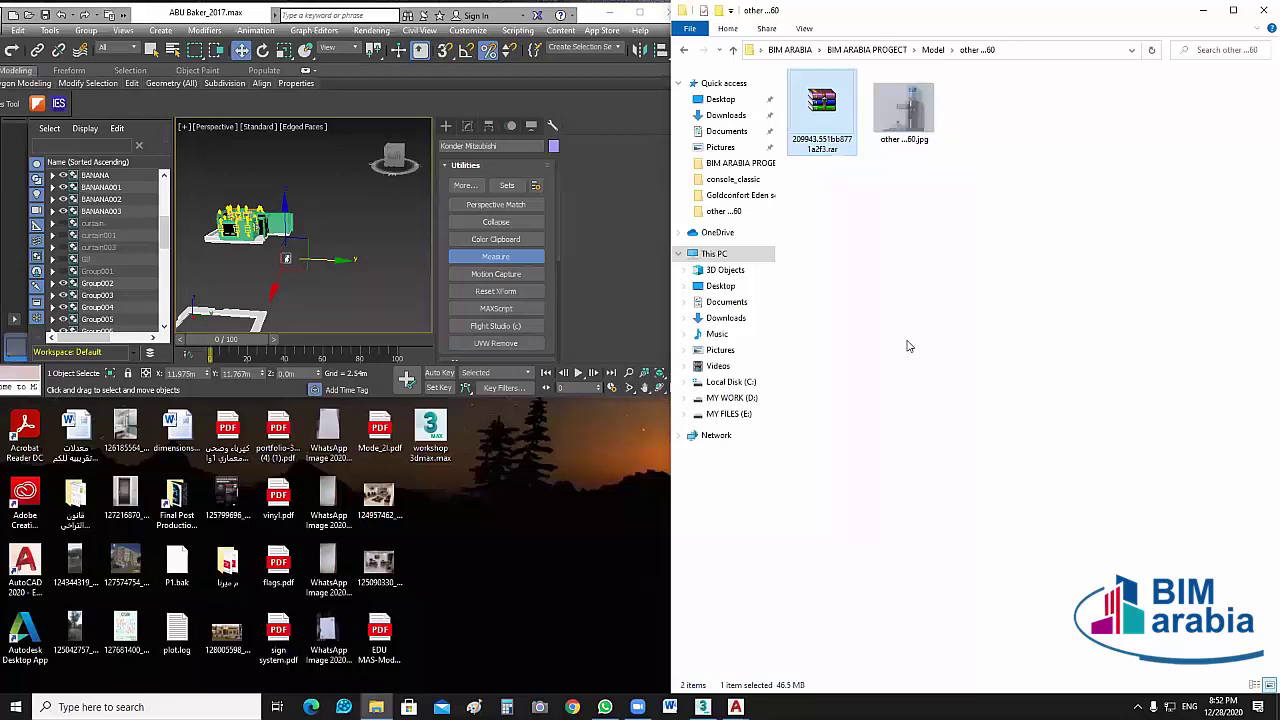
# Extract the archive 209943.551bb8771a2f3.rar into its own subfolder and close the archive program.
pyautogui.press('Return')
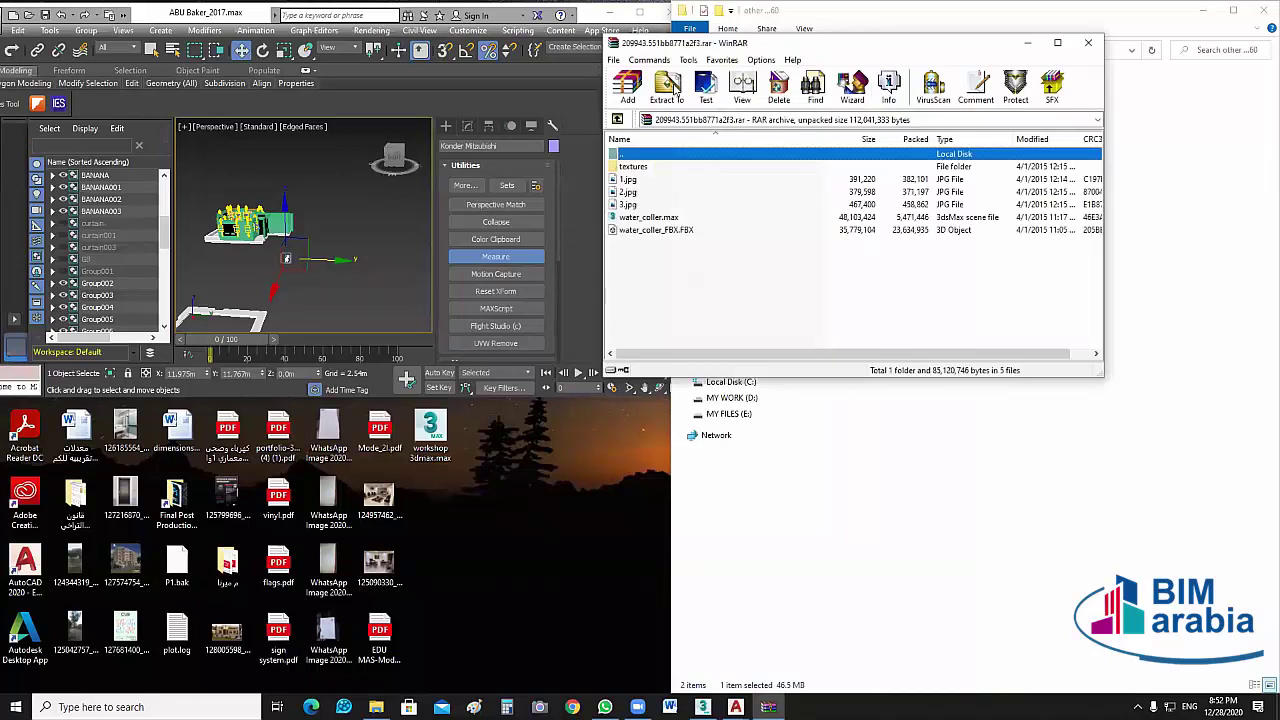
pyautogui.click(677, 90)
pyautogui.press('Return')
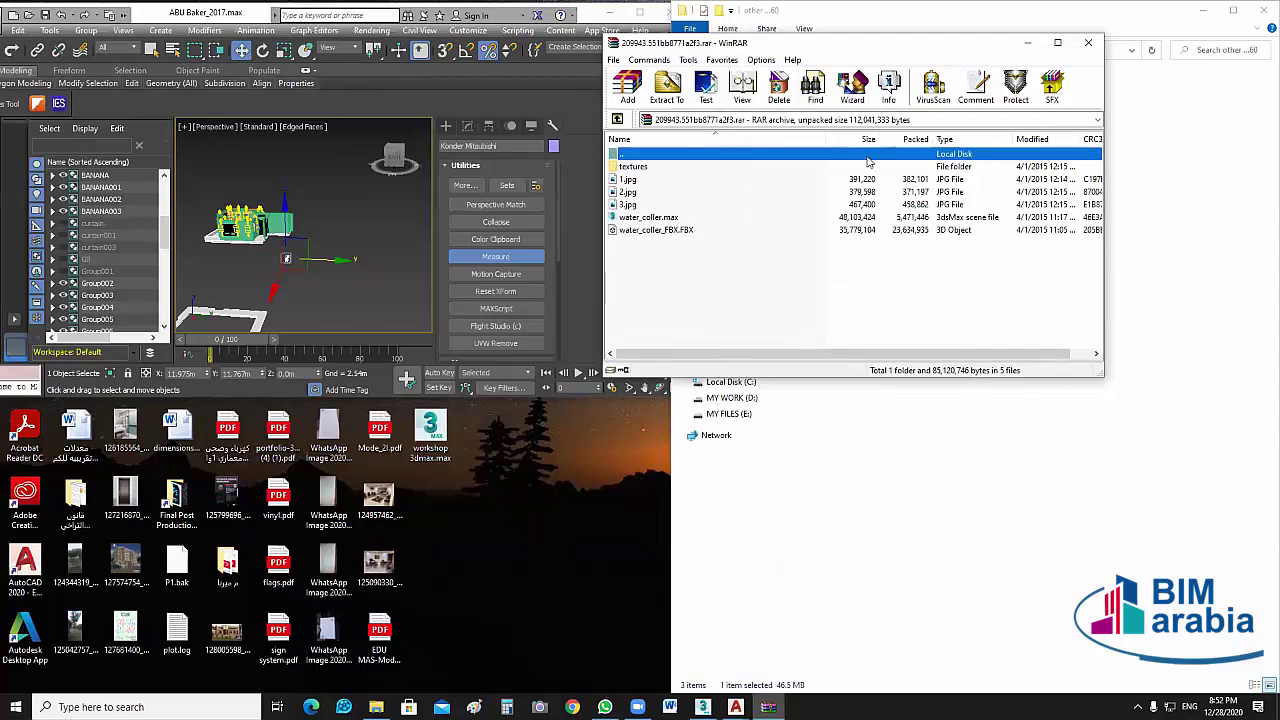
pyautogui.hotkey('alt', 'F4')
# Open the extracted 209943.551bb8771a2f3 folder and import water_coller_FBX.FBX into the 3ds Max scene.
pyautogui.press('Return')
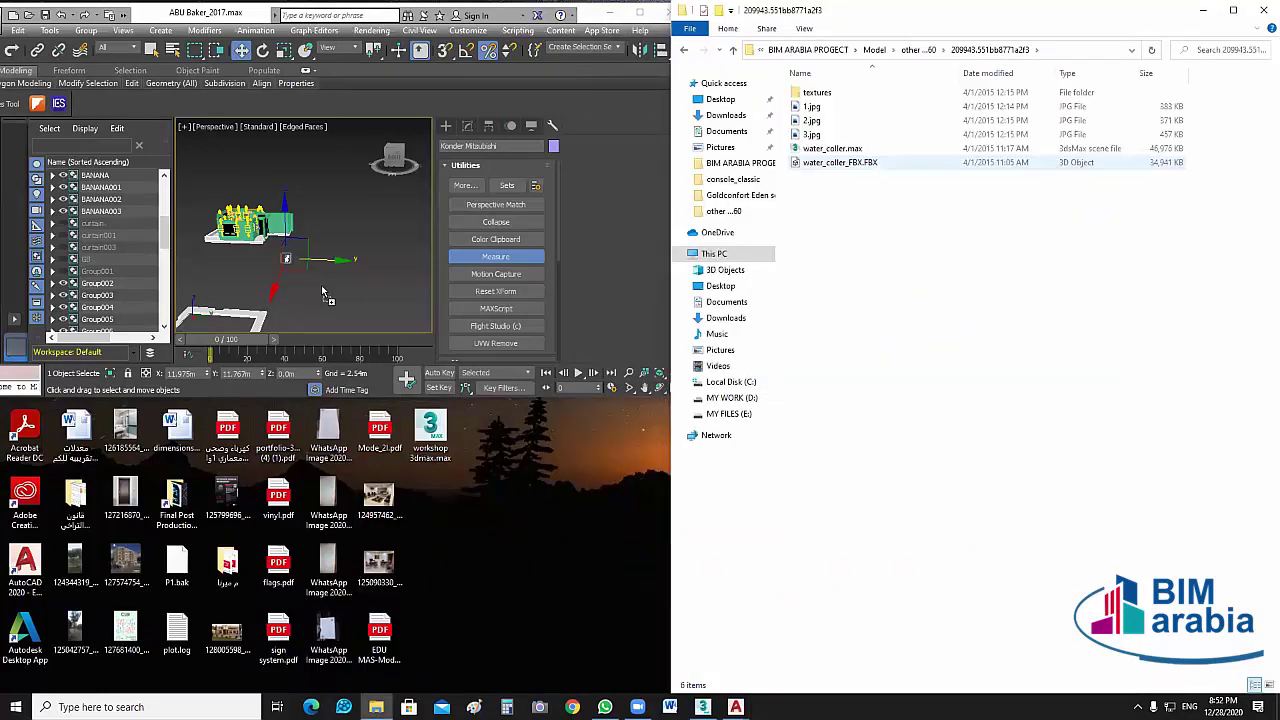
pyautogui.moveTo(322, 293); pyautogui.dragTo(323, 279)
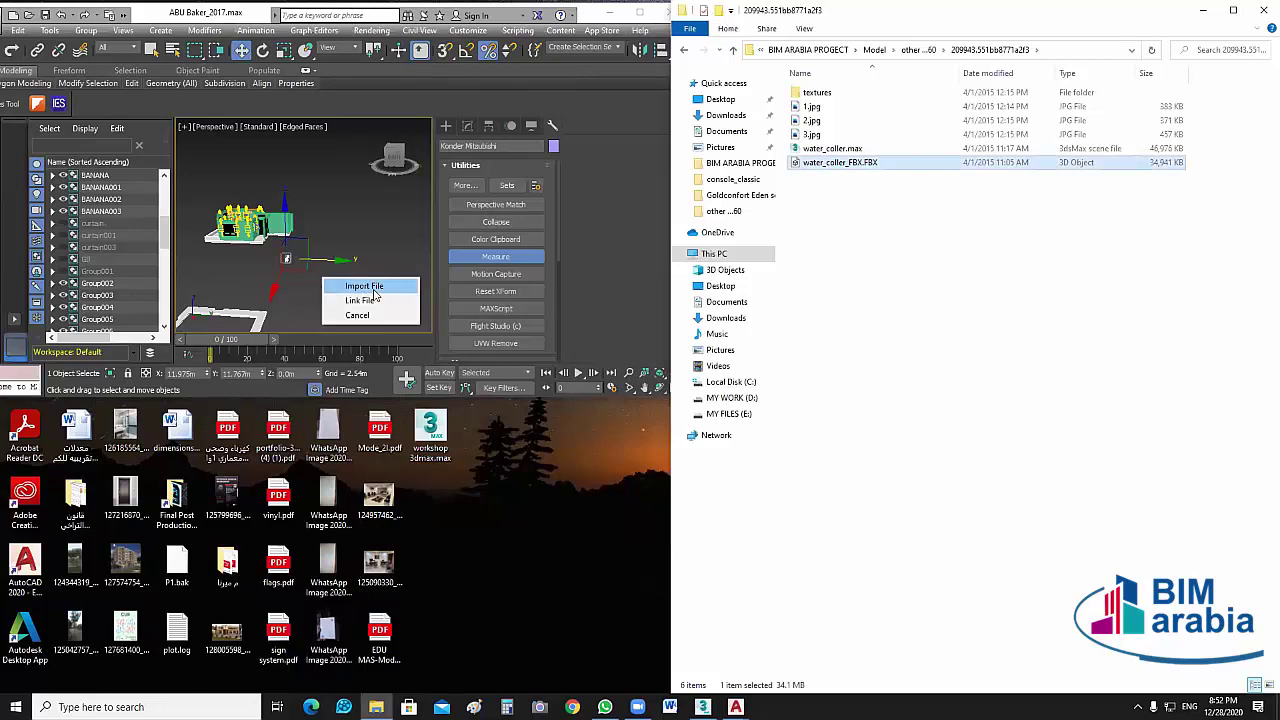
pyautogui.click(364, 287)
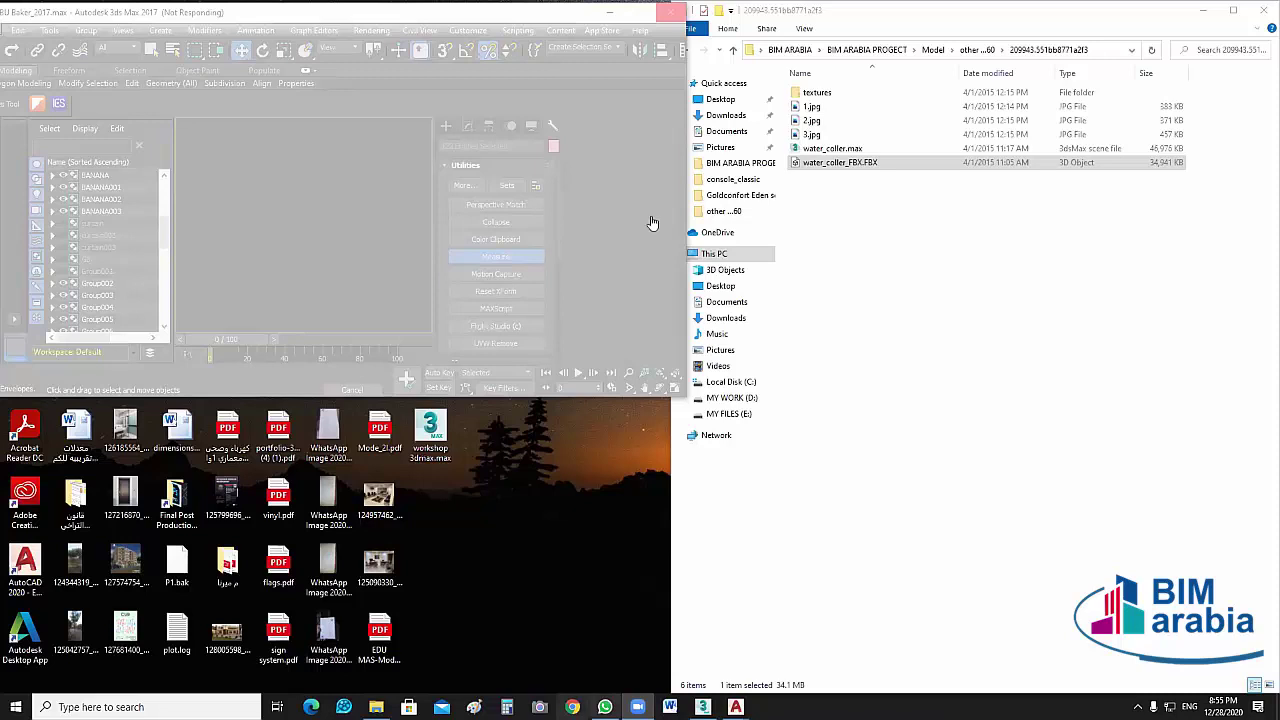
# Switch to WhatsApp, save the شقة.pdf attachment from the group chat to the Desktop, and minimize the chat window.
pyautogui.hotkey('alt', 'Tab')
pyautogui.scroll(-5, 676, 343)
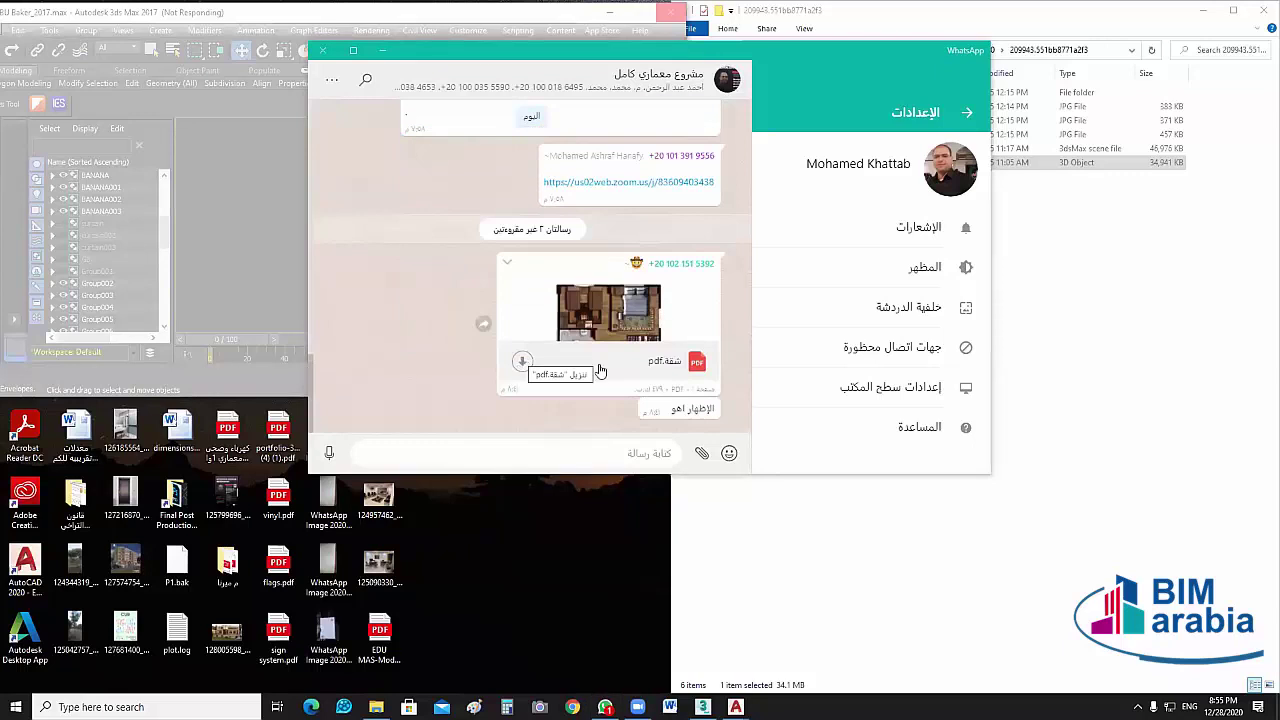
pyautogui.click(523, 361)
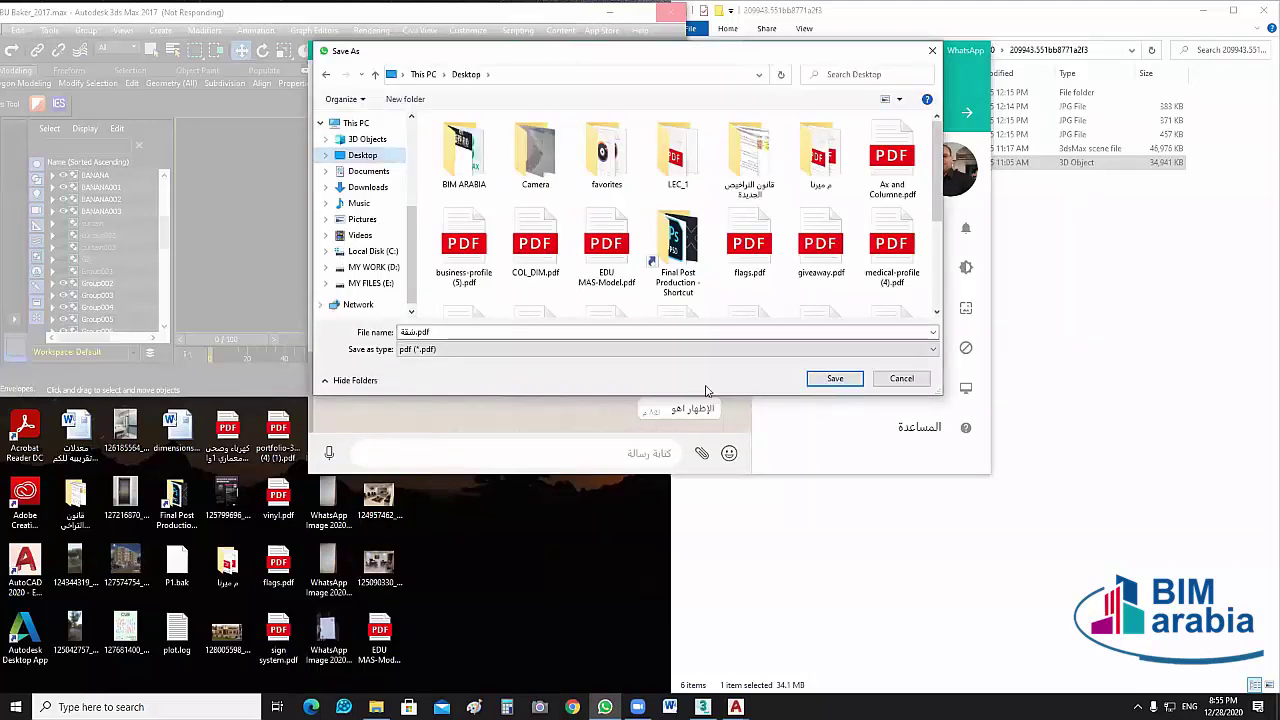
pyautogui.press('Return')
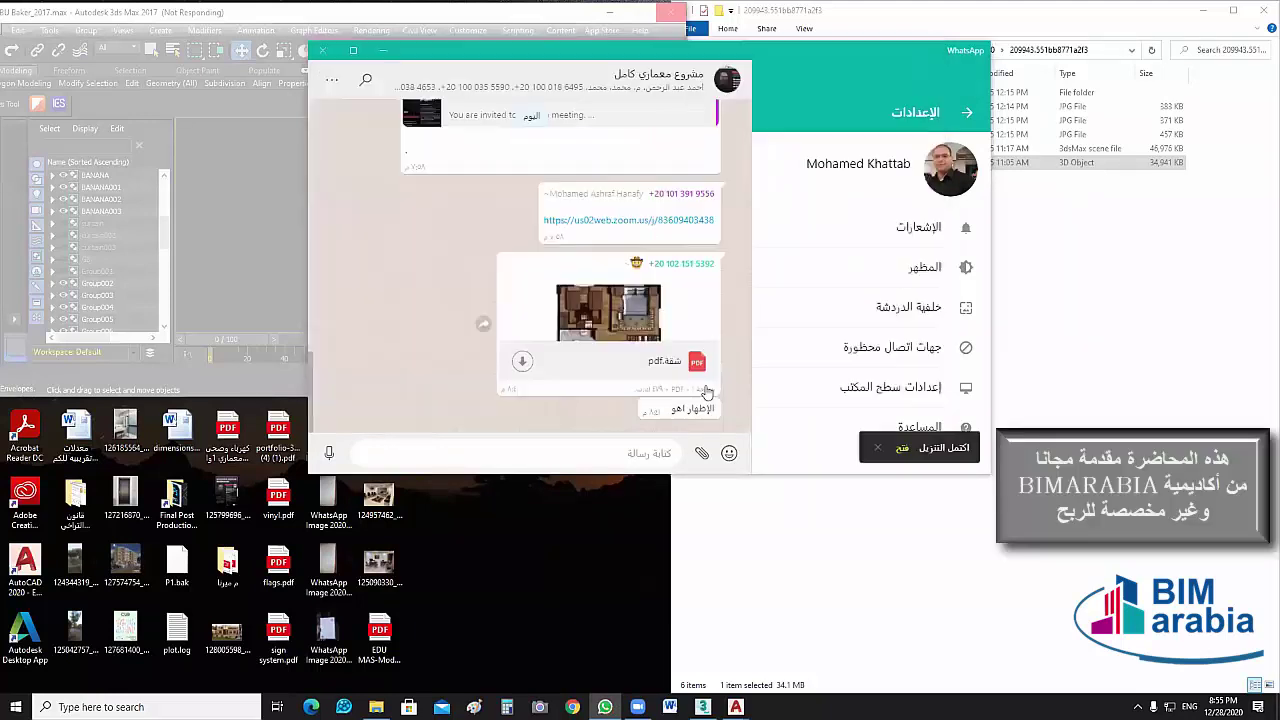
pyautogui.click(383, 50)
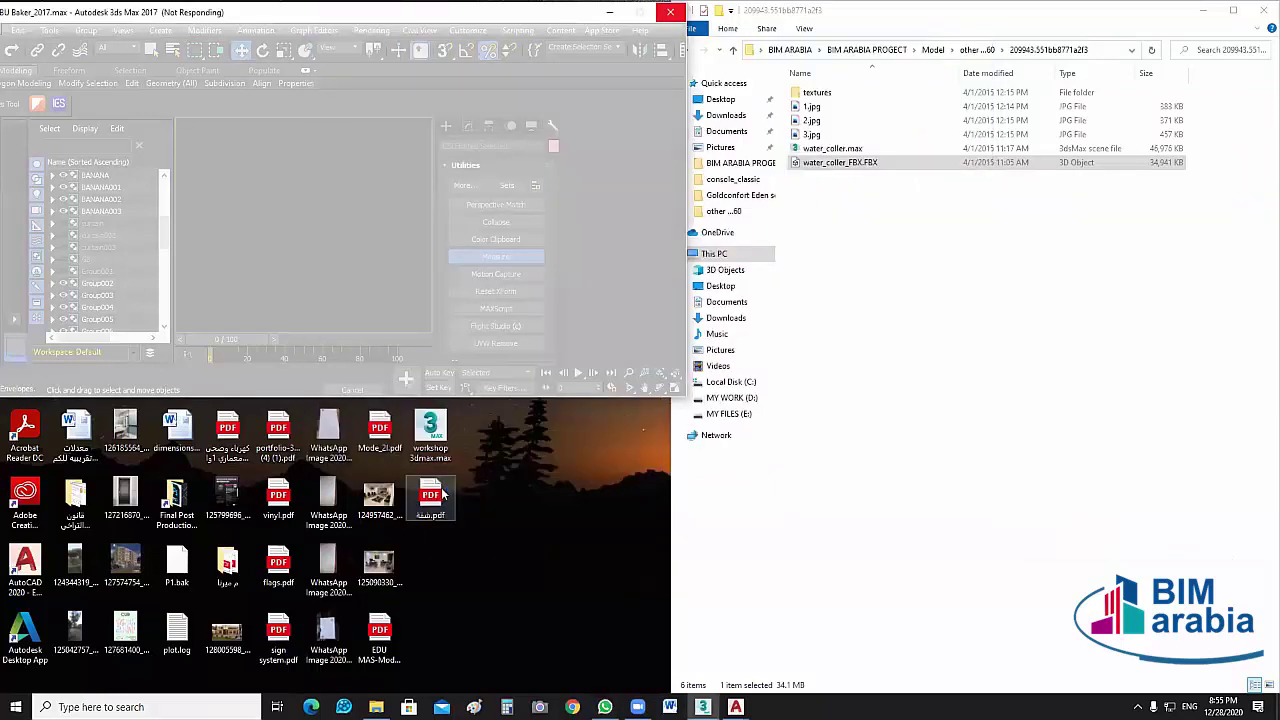
# Open شقة.pdf from the Desktop and examine the plan's dining, living and reception areas up close.
pyautogui.doubleClick(443, 494)
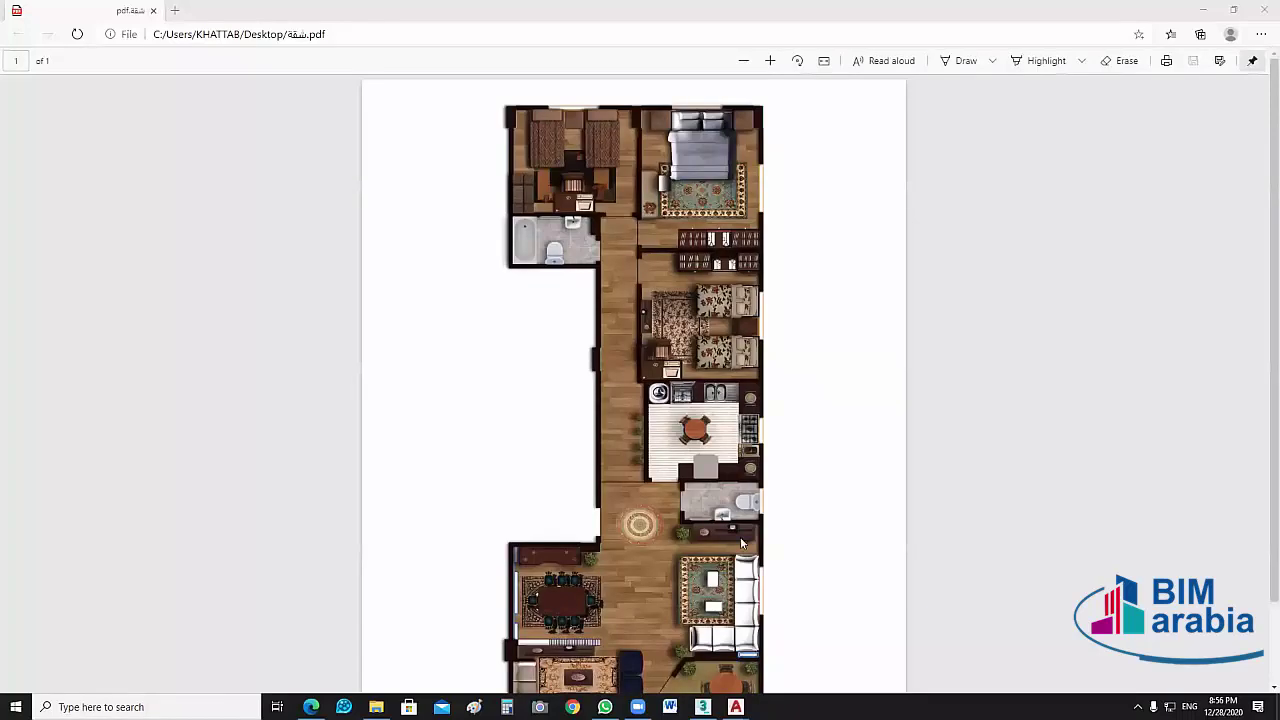
pyautogui.scroll(-1, 597, 591)
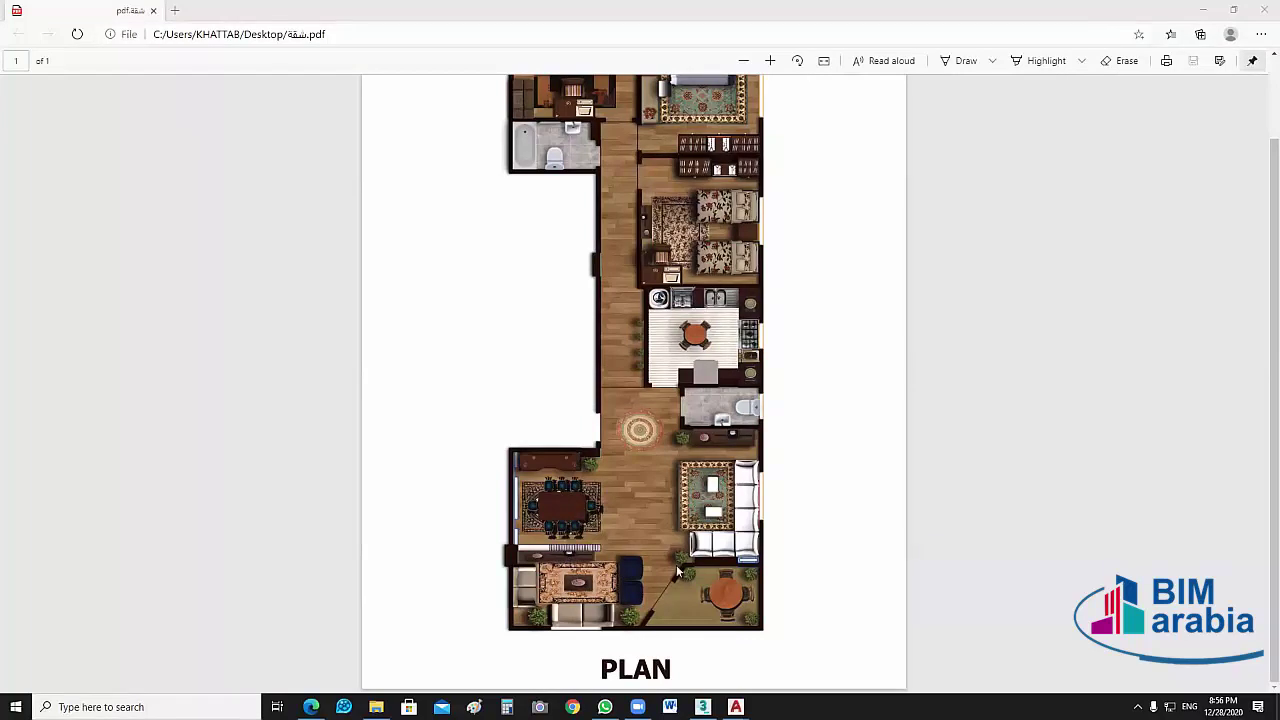
pyautogui.keyDown('ctrl'); pyautogui.scroll(4, 678, 571); pyautogui.keyUp('ctrl')
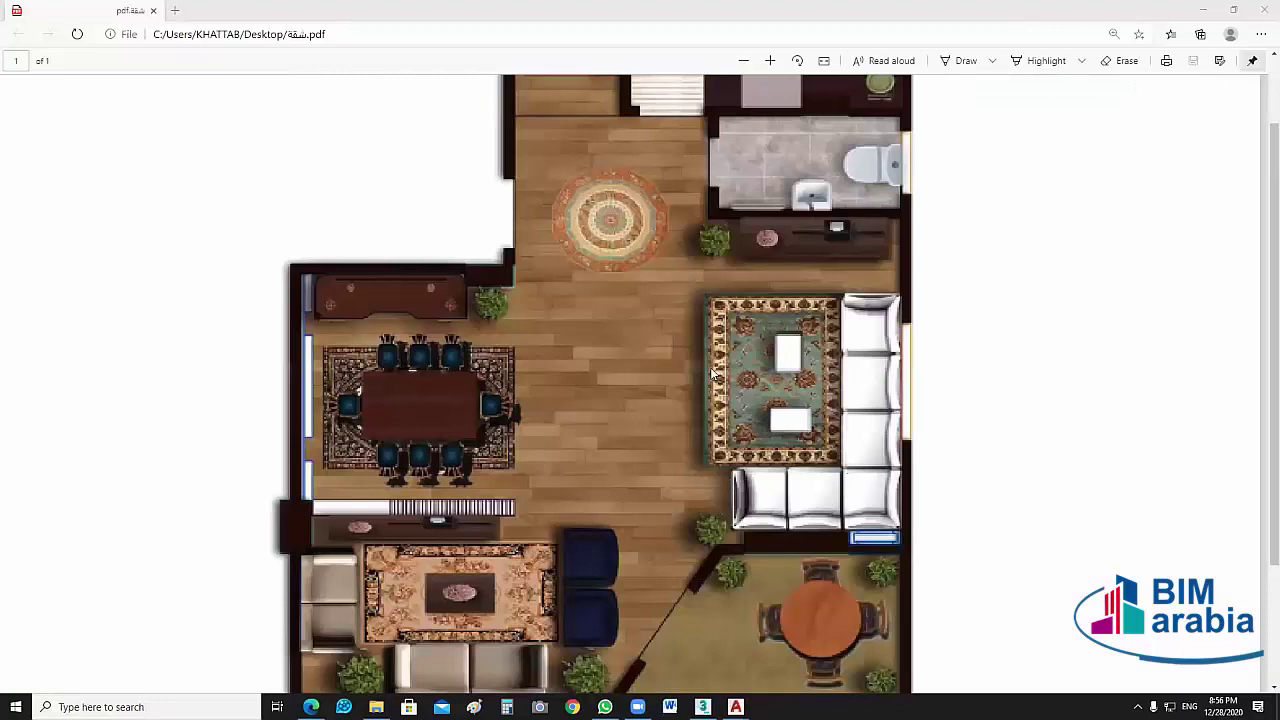
# Examine the kitchen, bathrooms, bedrooms and corridor of the floor plan in شقة.pdf, then return to the reception area.
pyautogui.scroll(-2, 648, 467)
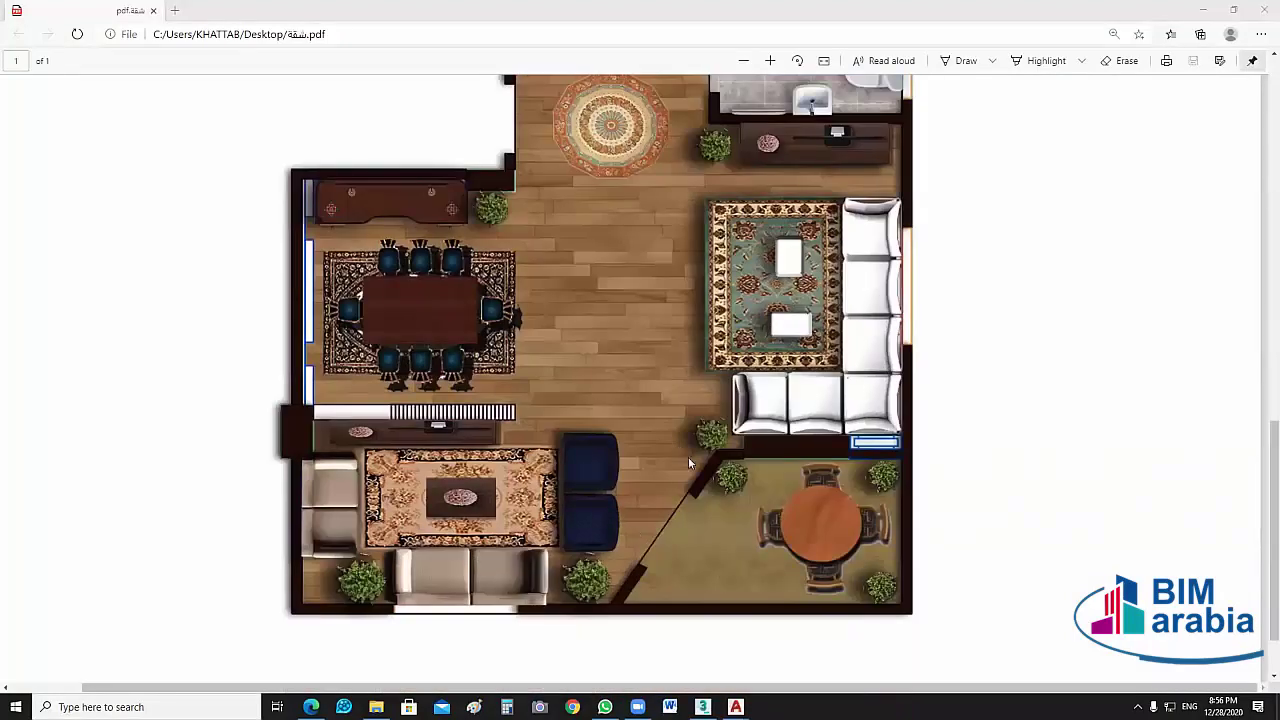
pyautogui.scroll(10, 686, 452)
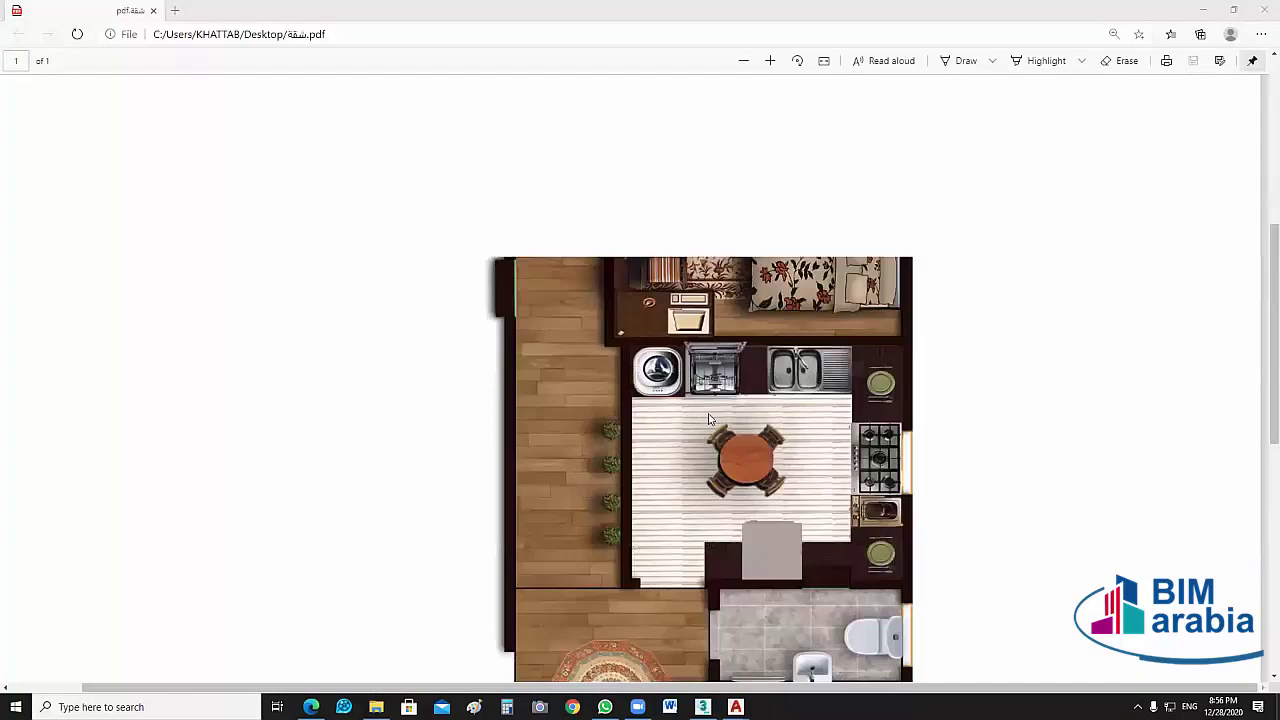
pyautogui.scroll(-5, 715, 360)
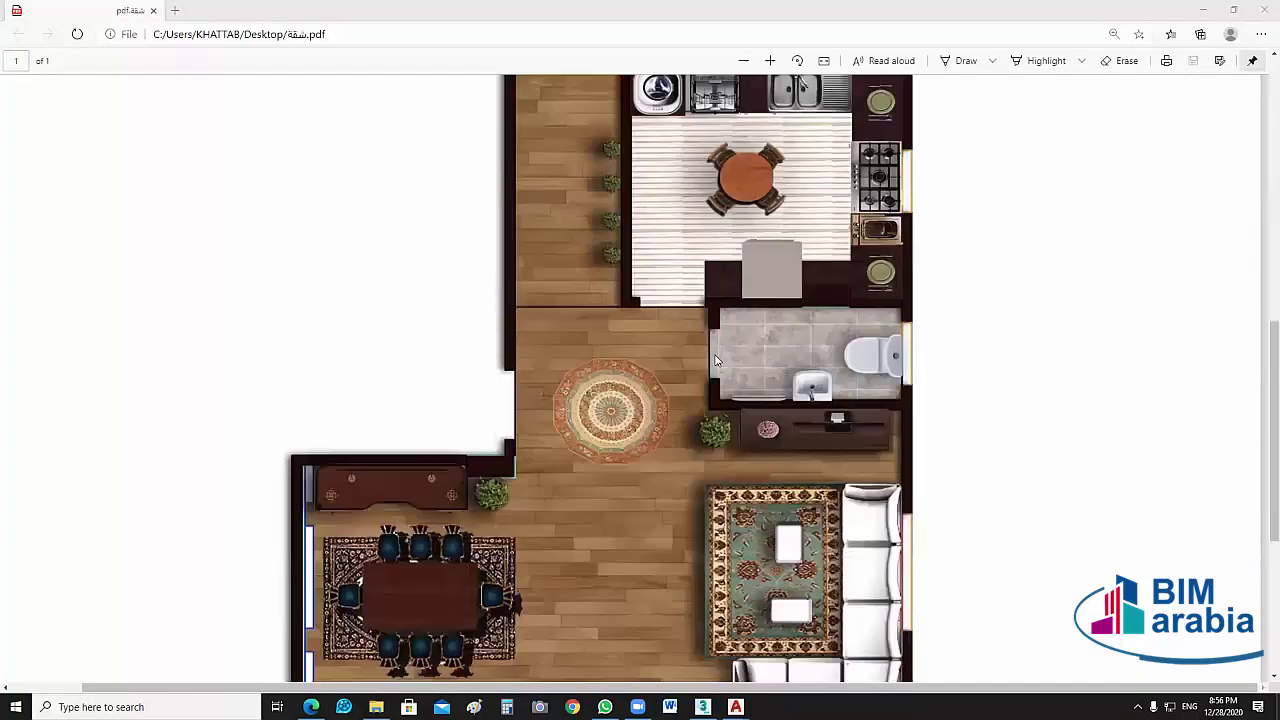
pyautogui.click(910, 573)
pyautogui.scroll(2, 745, 390)
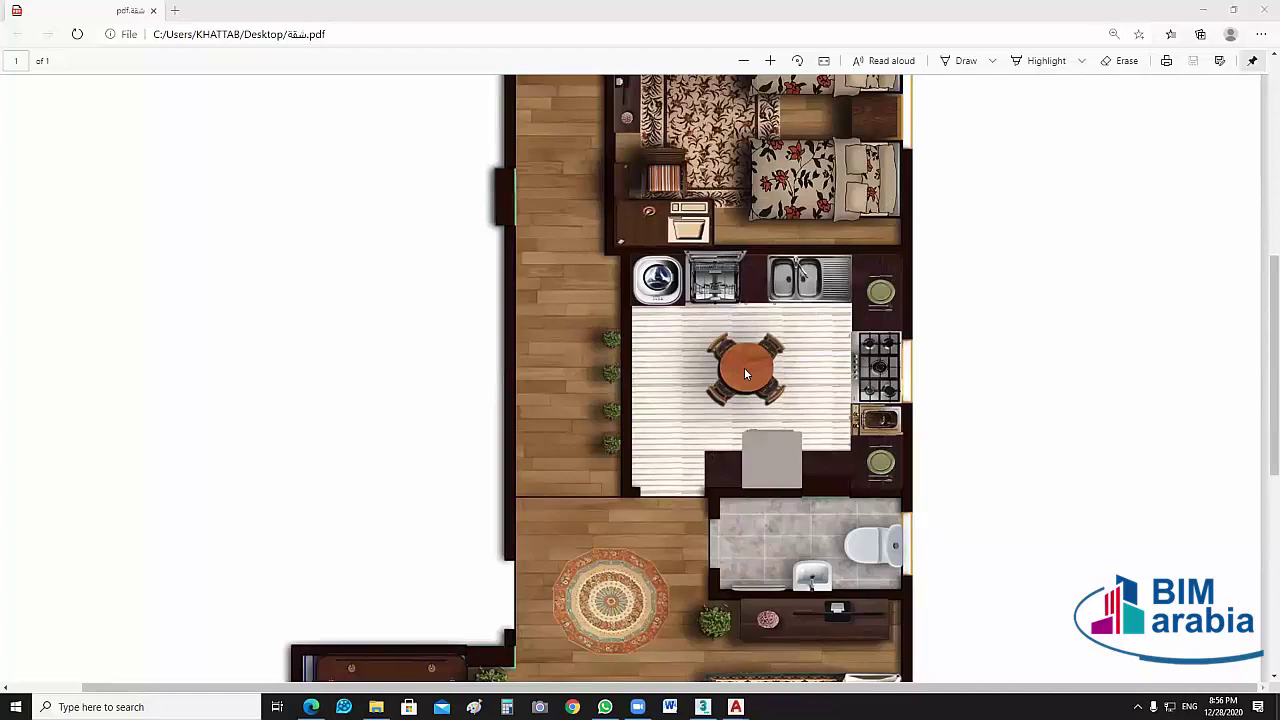
pyautogui.scroll(3, 802, 376)
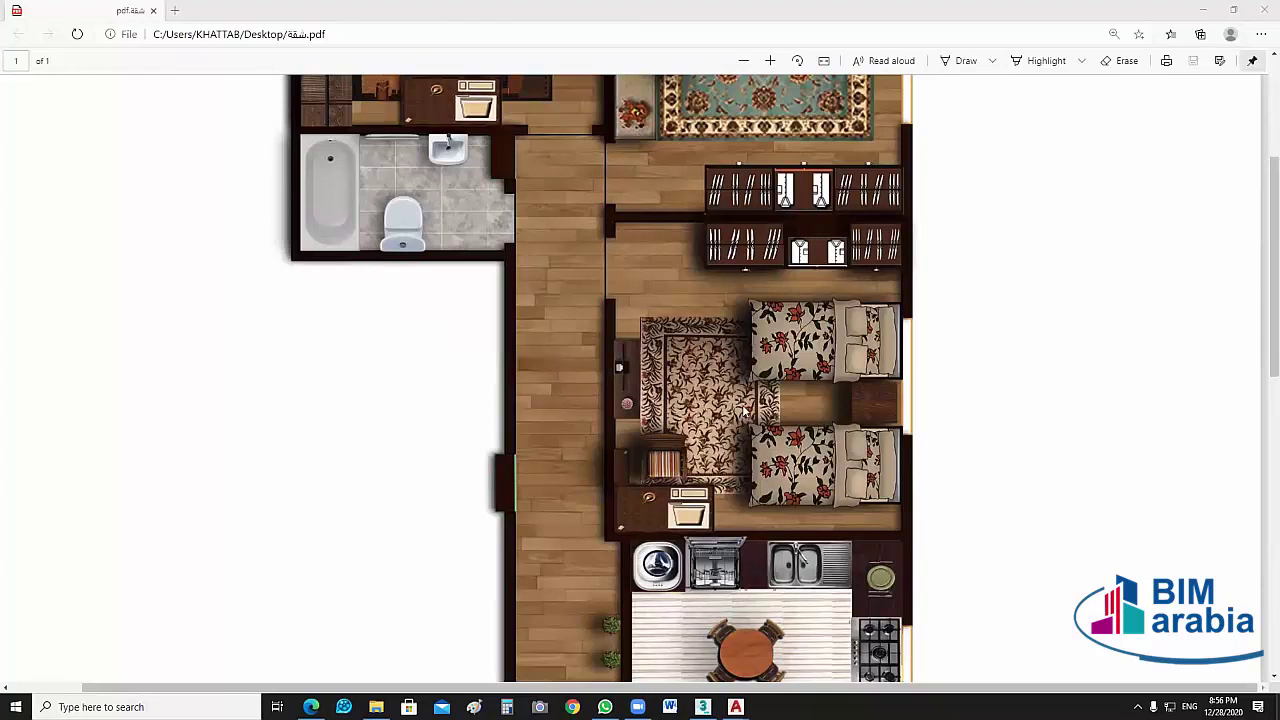
pyautogui.scroll(2, 730, 450)
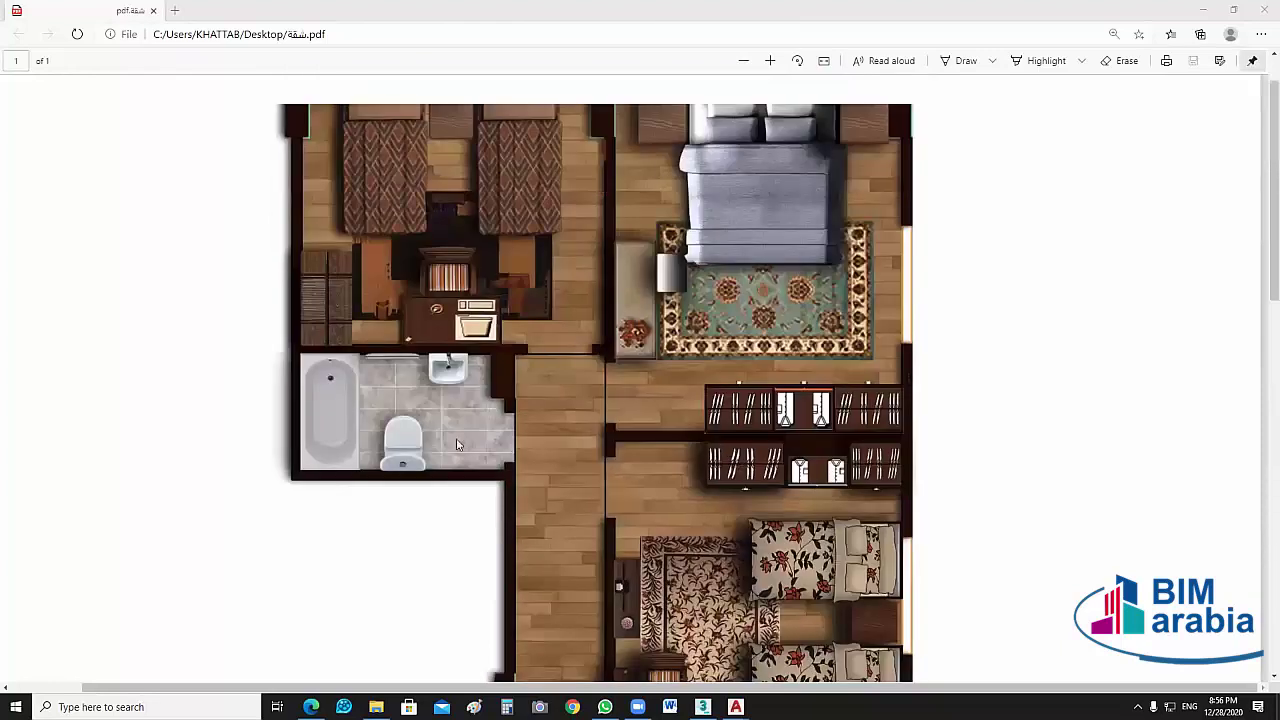
pyautogui.scroll(1, 341, 499)
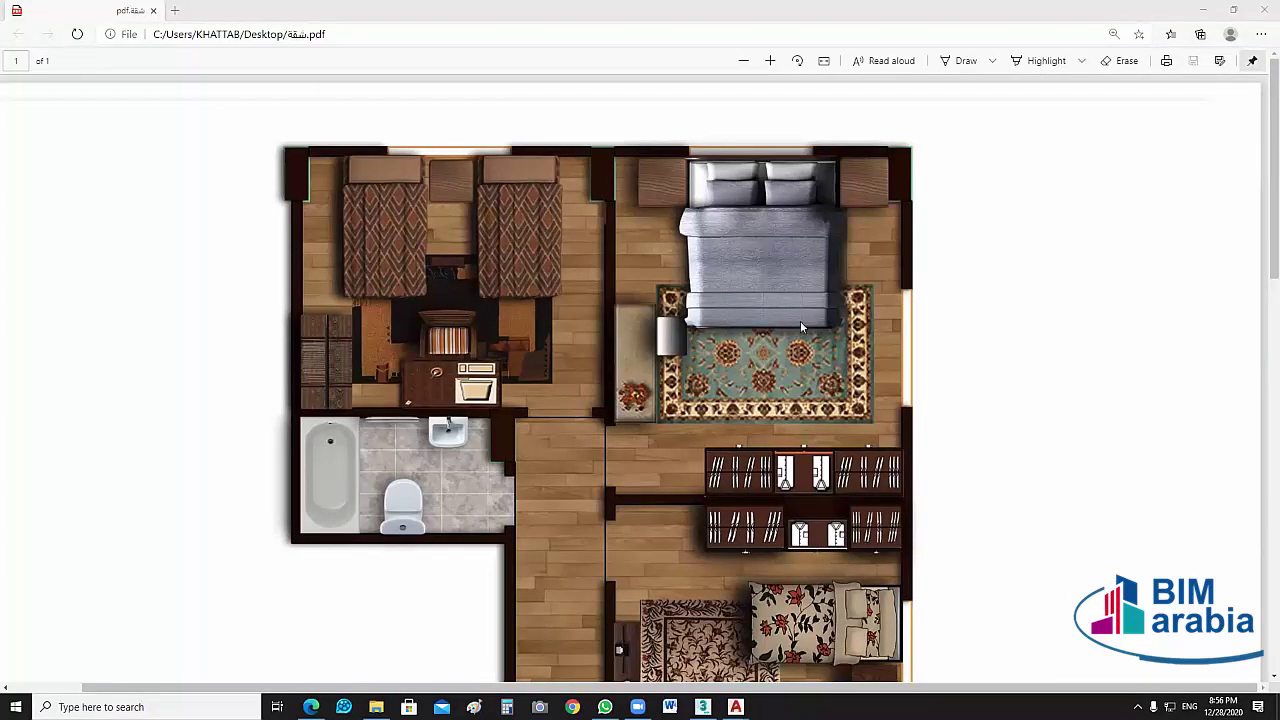
pyautogui.scroll(-5, 800, 321)
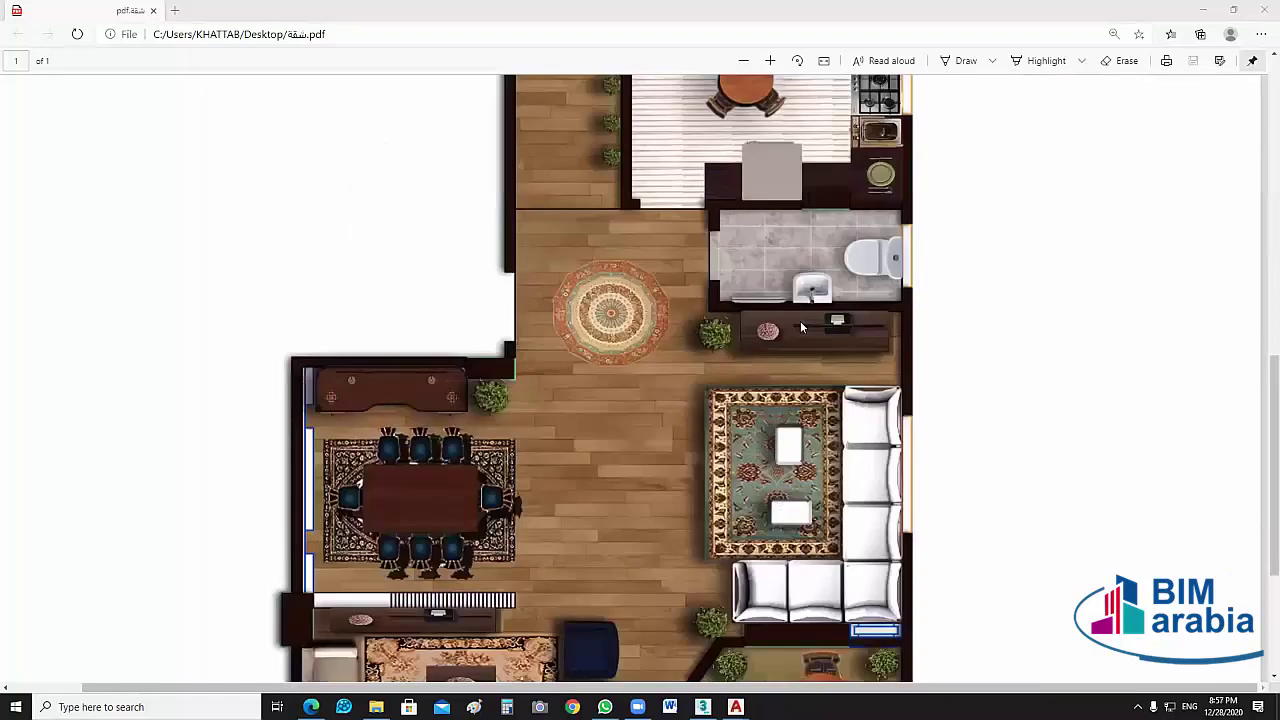
pyautogui.scroll(-4, 837, 410)
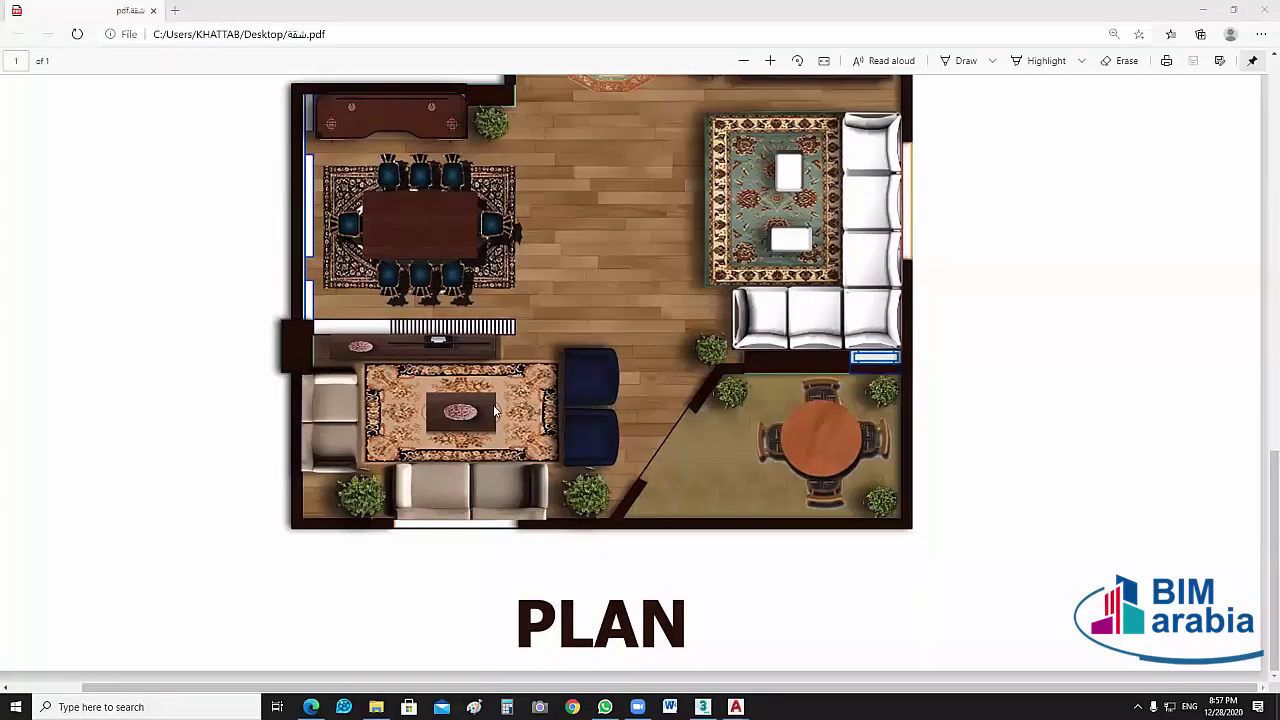
# Inspect the reception area's coffee table and seating up close, view the plan at a smaller scale, and close the PDF.
pyautogui.keyDown('ctrl'); pyautogui.scroll(2, 493, 410); pyautogui.keyUp('ctrl')
pyautogui.keyDown('ctrl'); pyautogui.scroll(1, 493, 410); pyautogui.keyUp('ctrl')
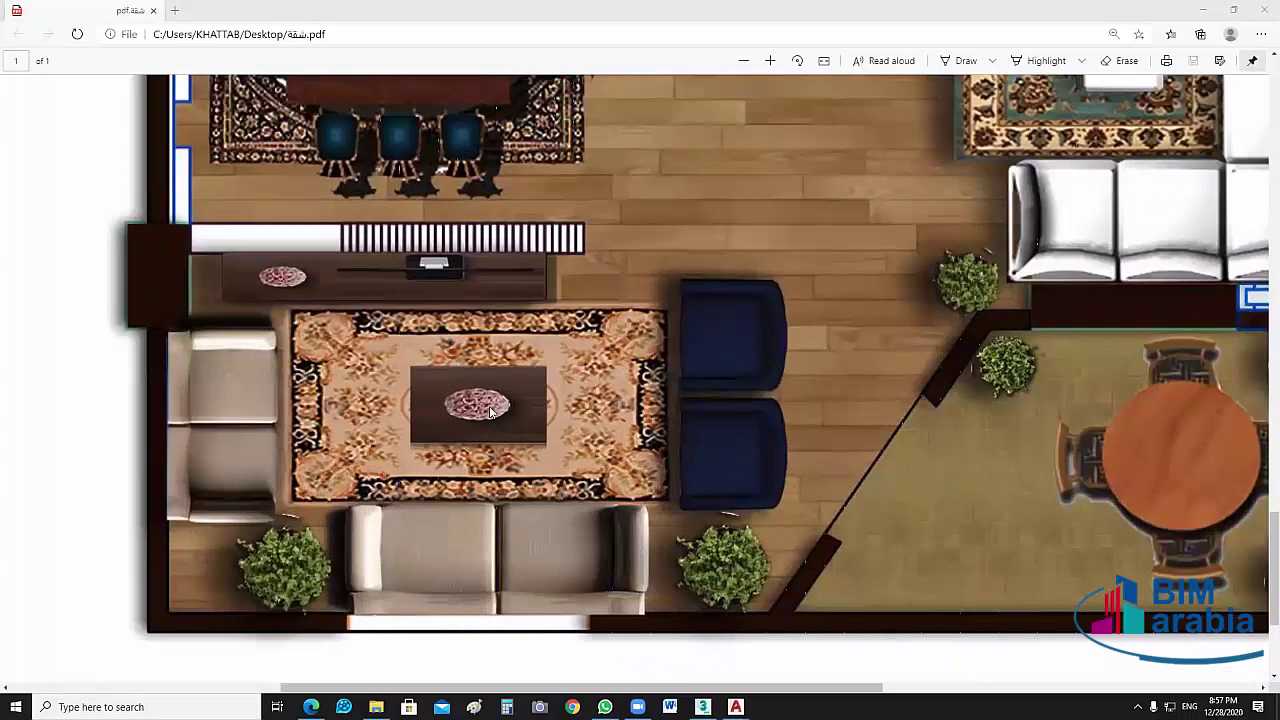
pyautogui.click(491, 408)
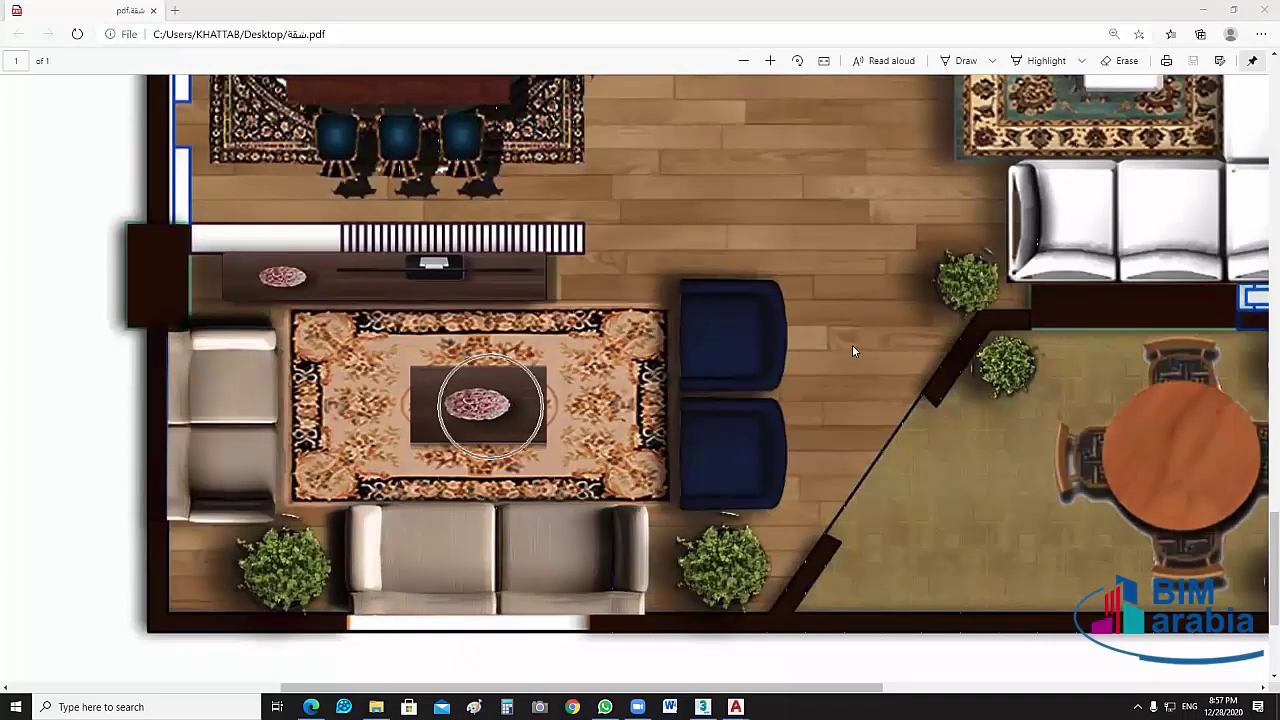
pyautogui.keyDown('ctrl'); pyautogui.scroll(-5, 776, 450); pyautogui.keyUp('ctrl')
pyautogui.keyDown('ctrl'); pyautogui.scroll(2, 692, 390); pyautogui.keyUp('ctrl')
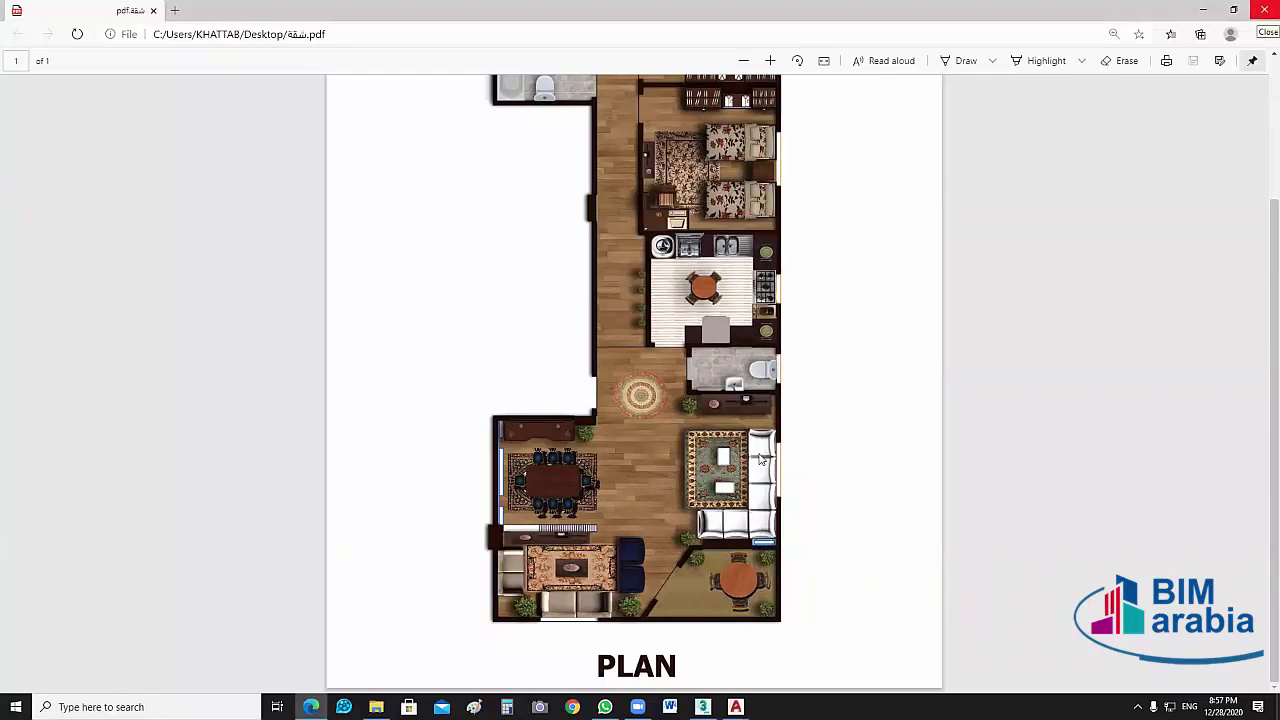
pyautogui.hotkey('alt', 'F4')
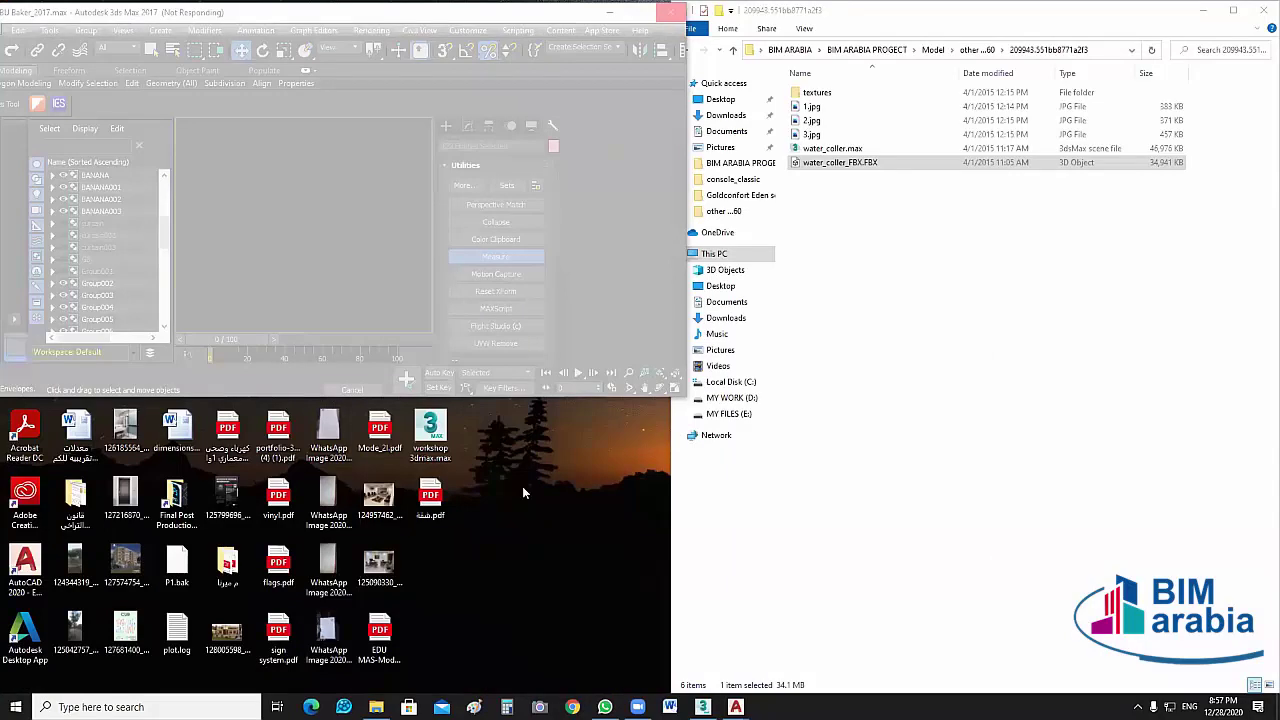
# Uncover the desktop and open the folder MY WORK (D:) > My Cources > Post Production > Png Pic.
pyautogui.moveTo(376, 707)
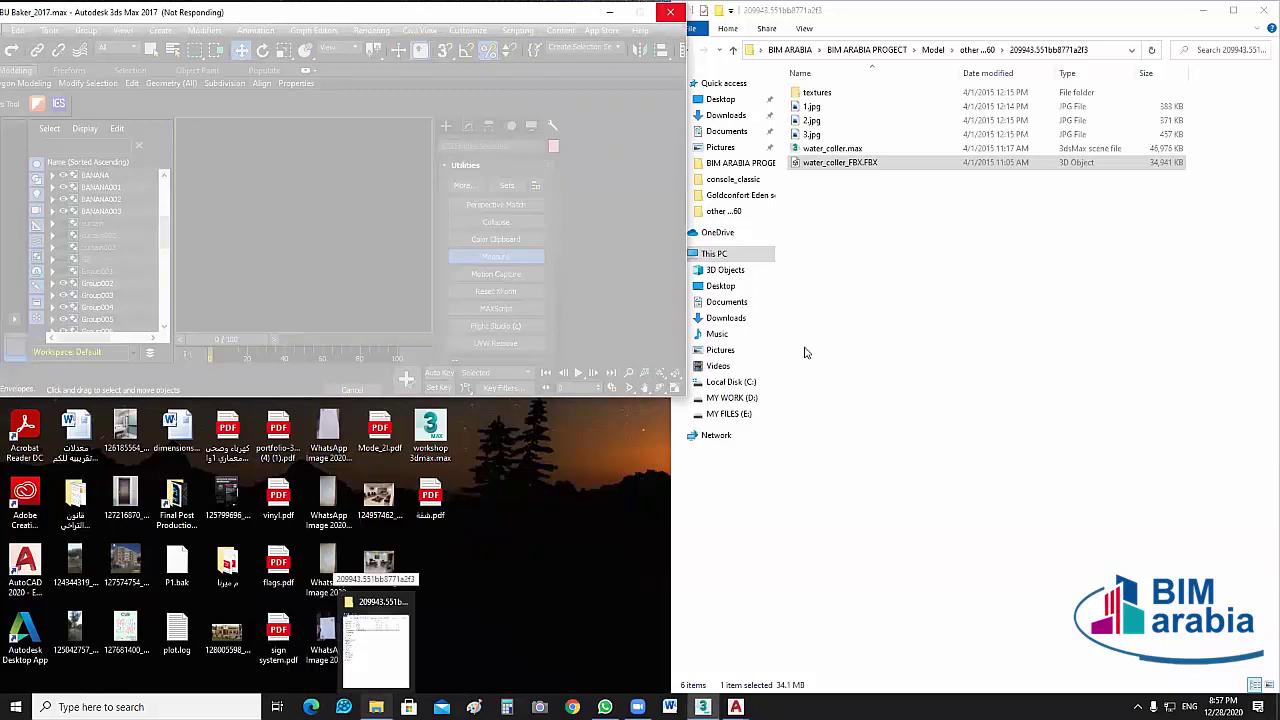
pyautogui.click(754, 57)
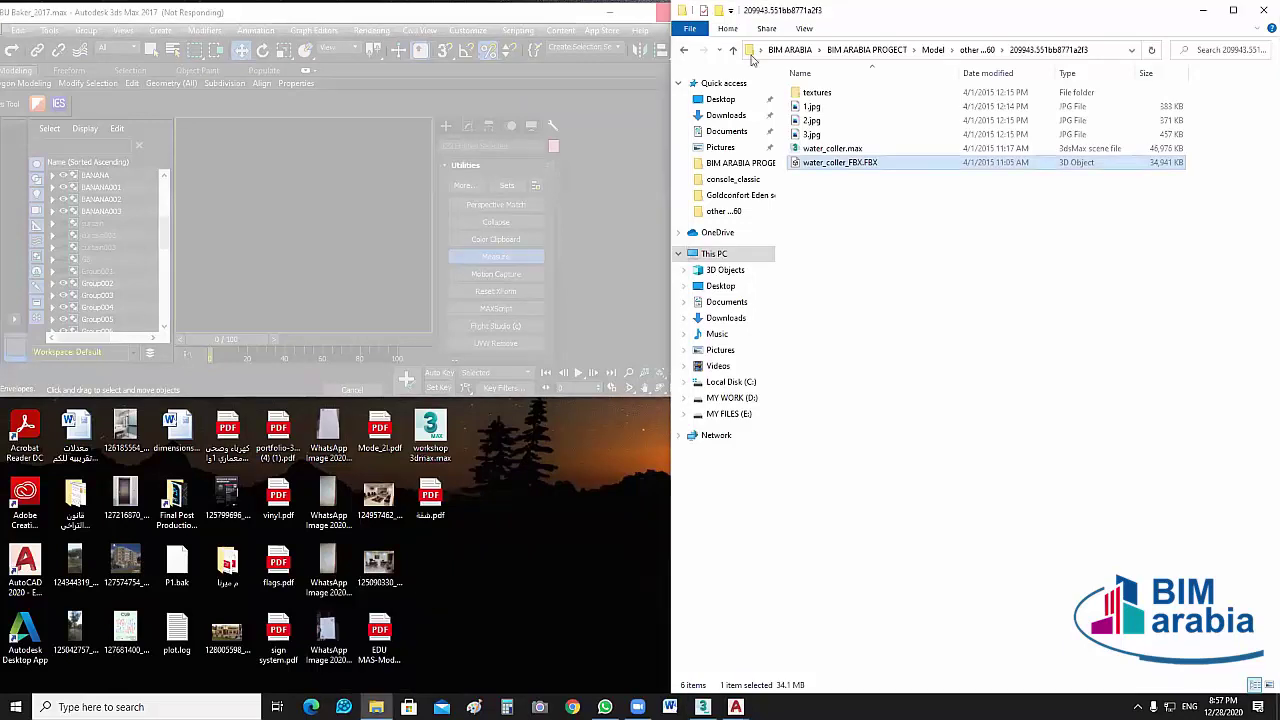
pyautogui.click(370, 47)
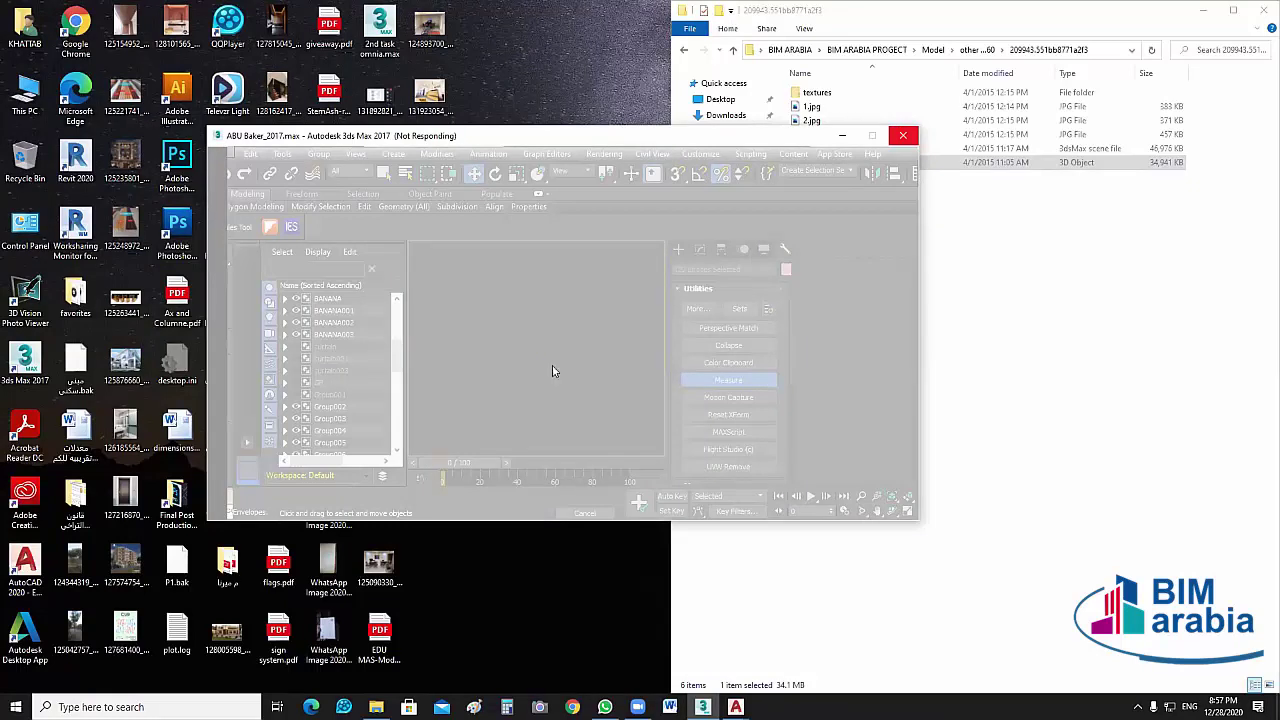
pyautogui.click(40, 97)
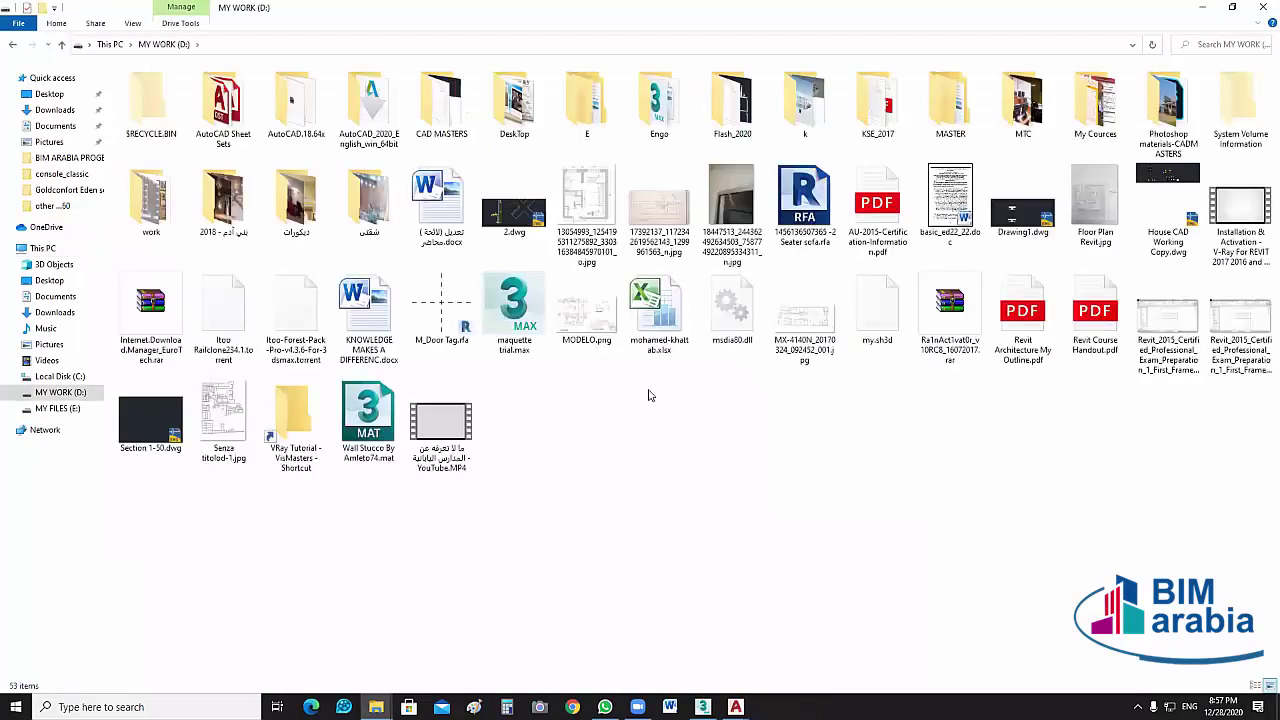
pyautogui.click(1078, 112)
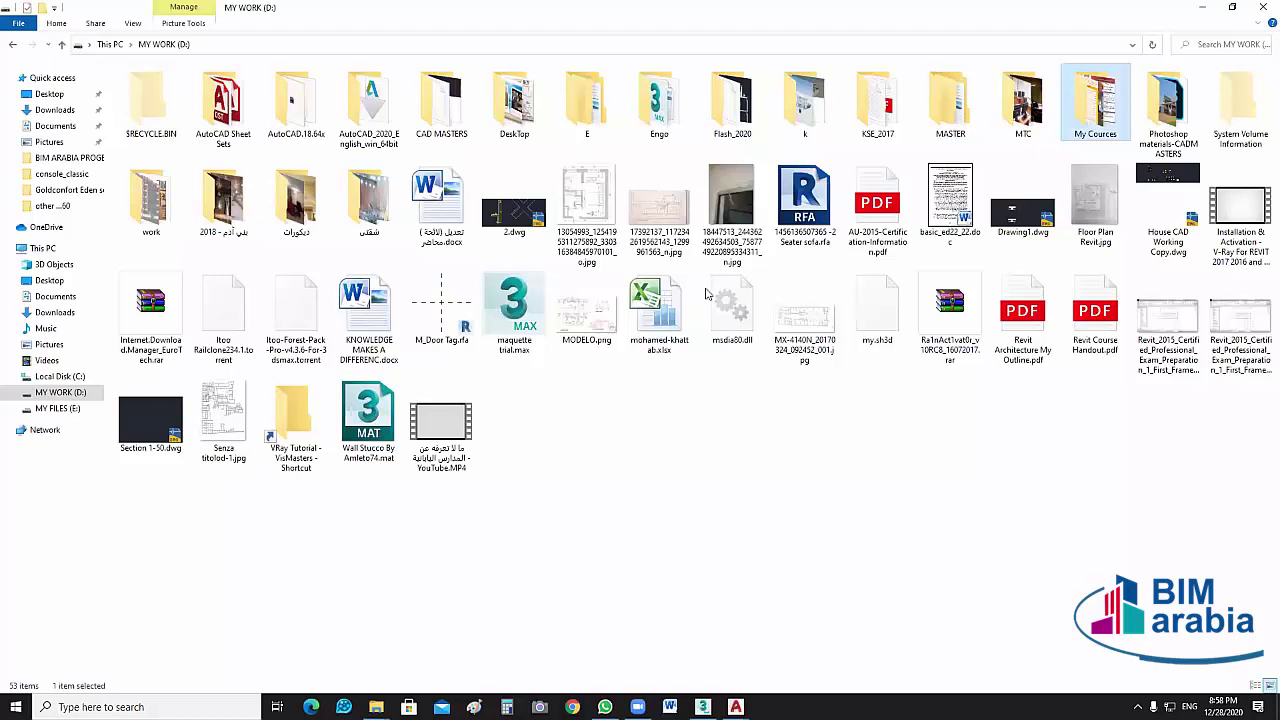
pyautogui.press('Return')
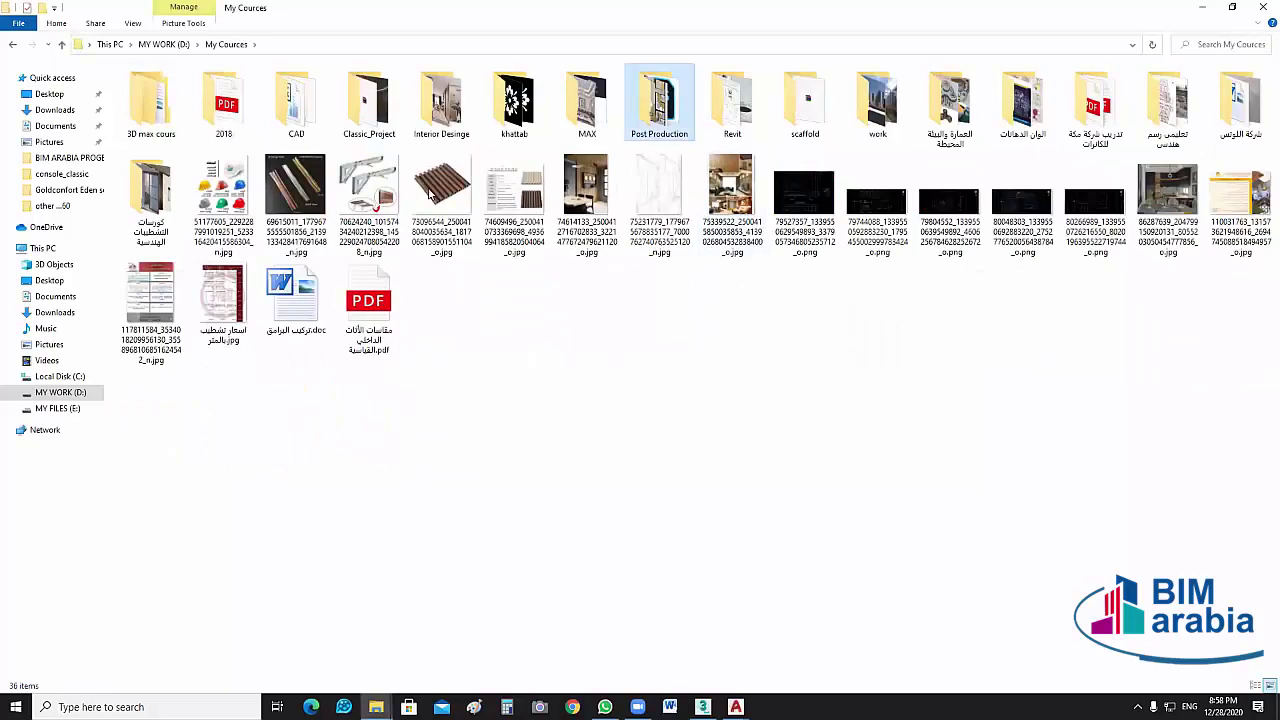
pyautogui.press('Return')
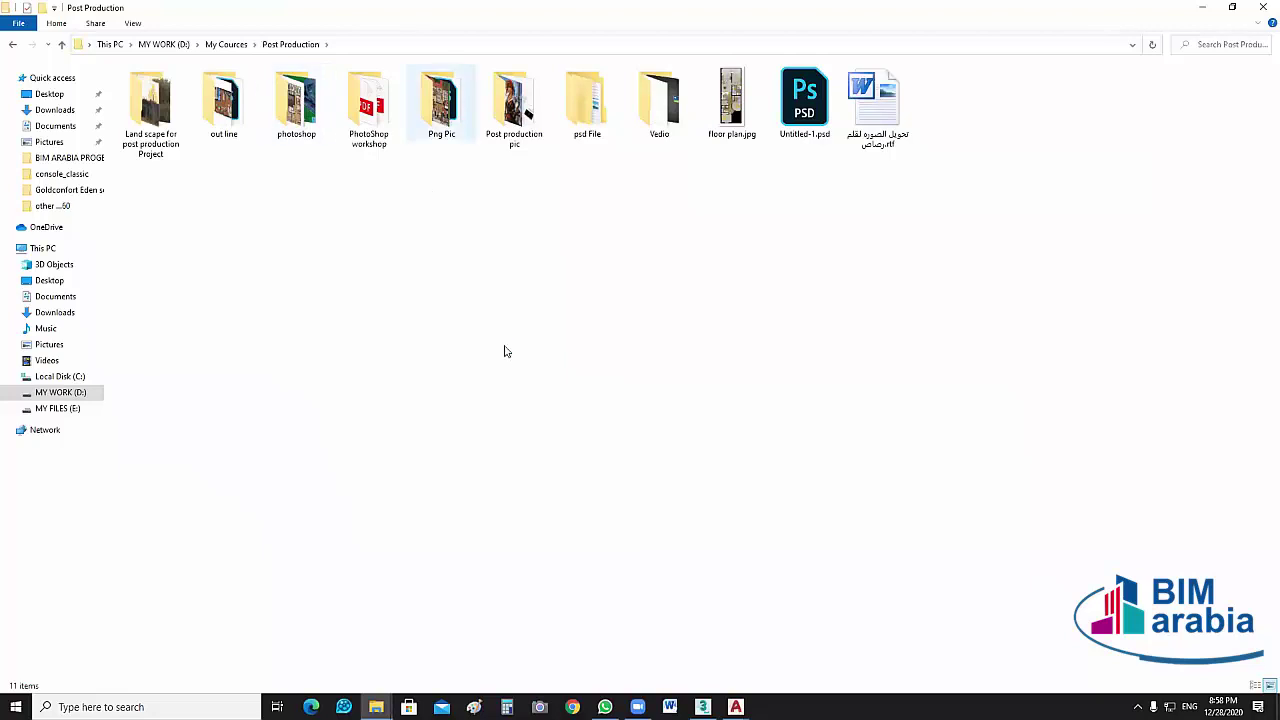
pyautogui.press('Return')
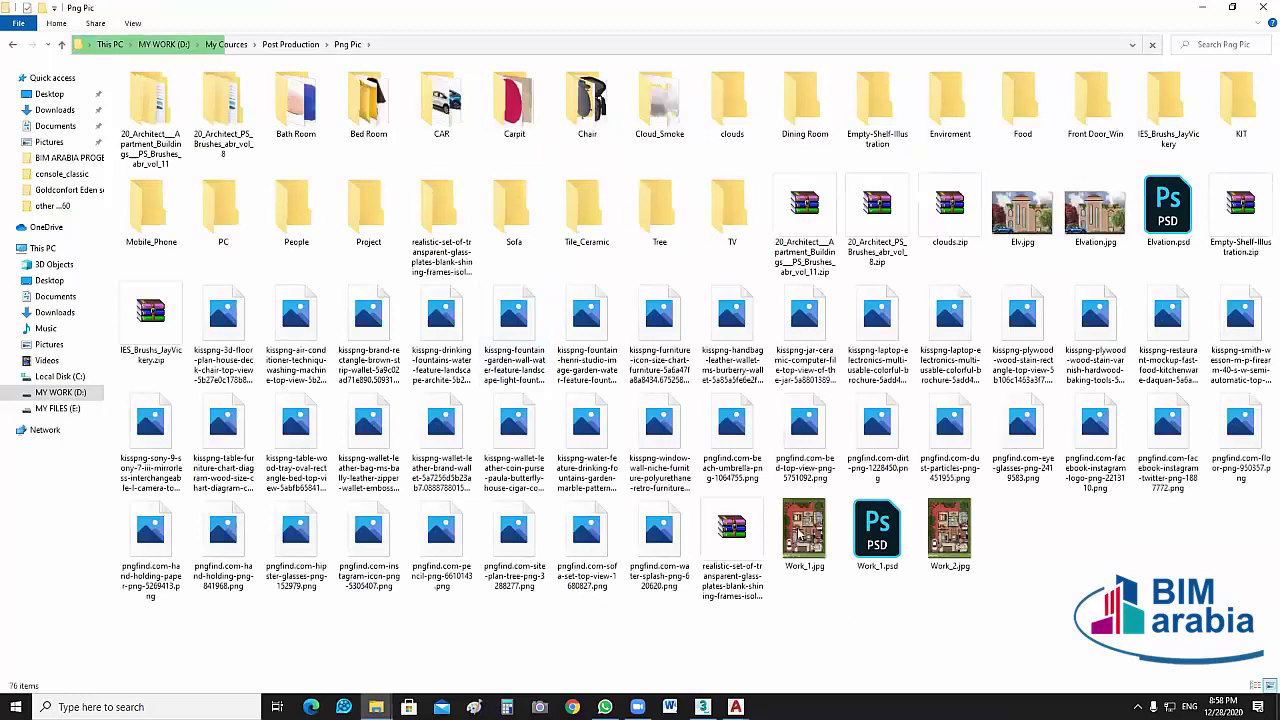
# Open Work_2.jpg from the Png Pic folder and examine the corner sitting room with the light sofas up close.
pyautogui.click(946, 568)
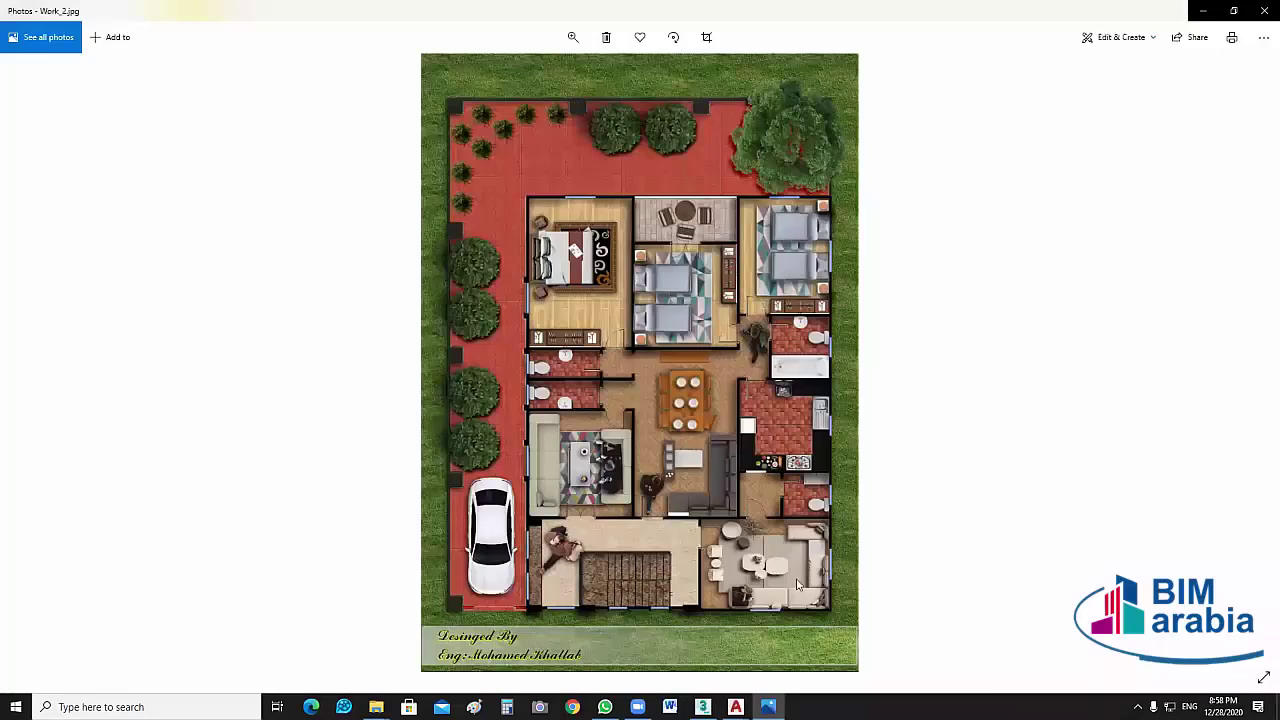
pyautogui.keyDown('ctrl'); pyautogui.scroll(2, 714, 502); pyautogui.keyUp('ctrl')
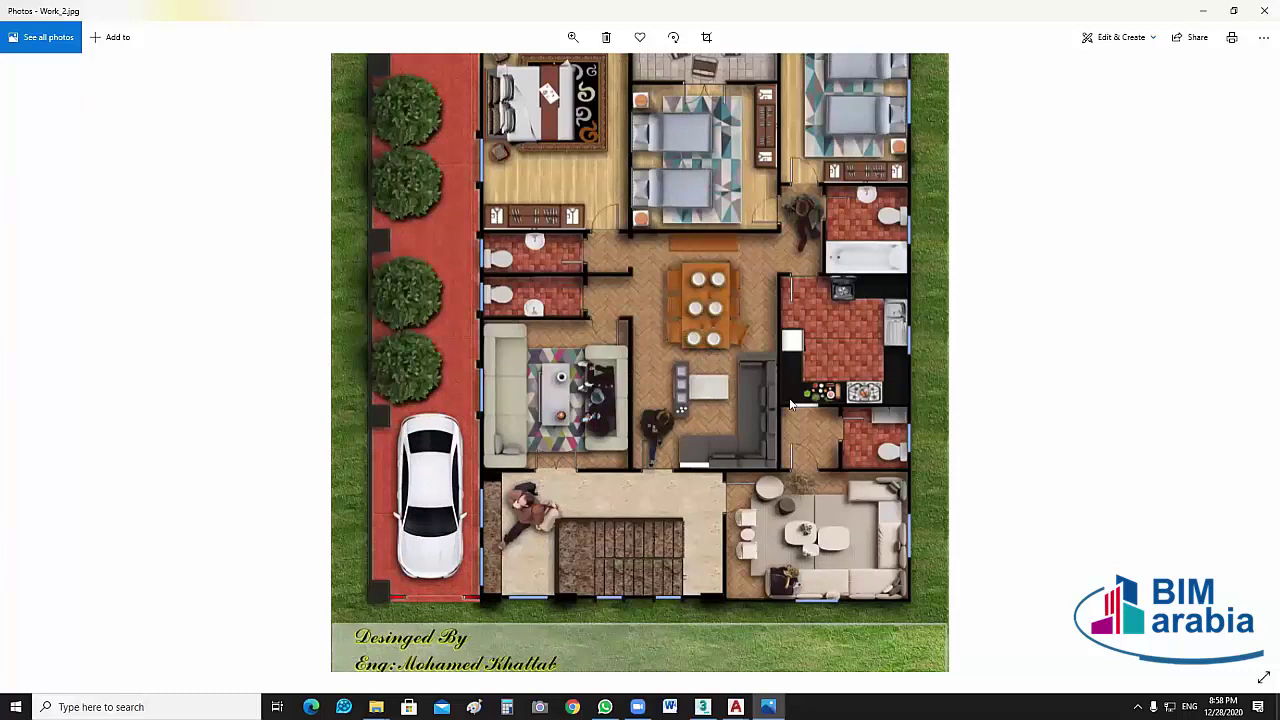
pyautogui.keyDown('ctrl'); pyautogui.scroll(3, 790, 404); pyautogui.keyUp('ctrl')
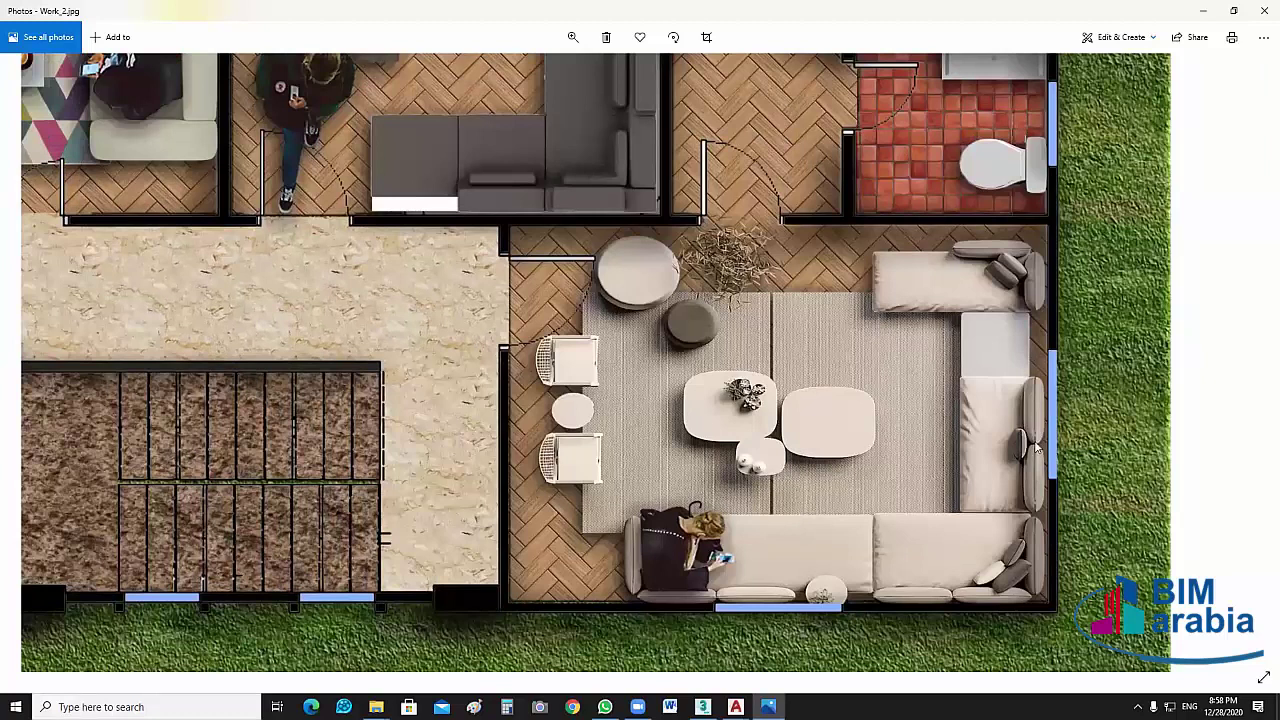
pyautogui.hscroll(-2, 707, 334)
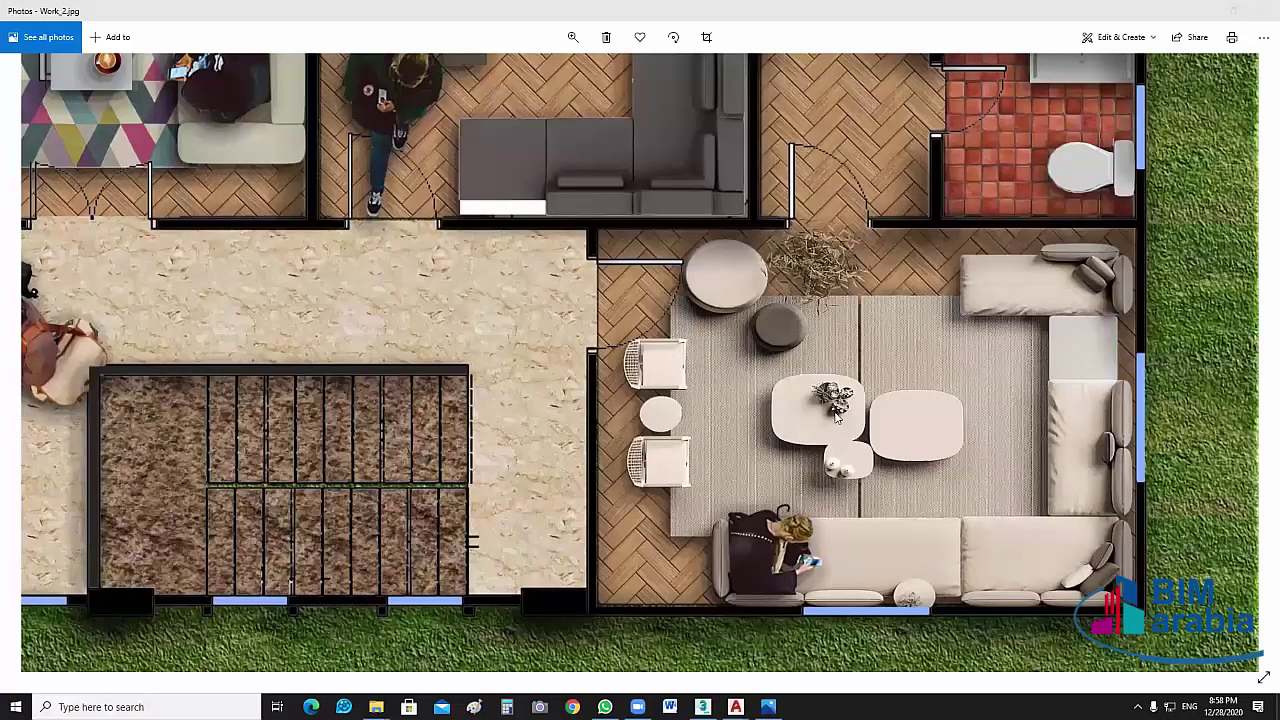
# Examine the living and dining area, kitchen, bedrooms, terrace and garden of Work_2.jpg, and close the image.
pyautogui.scroll(2, 908, 430)
pyautogui.scroll(2, 922, 430)
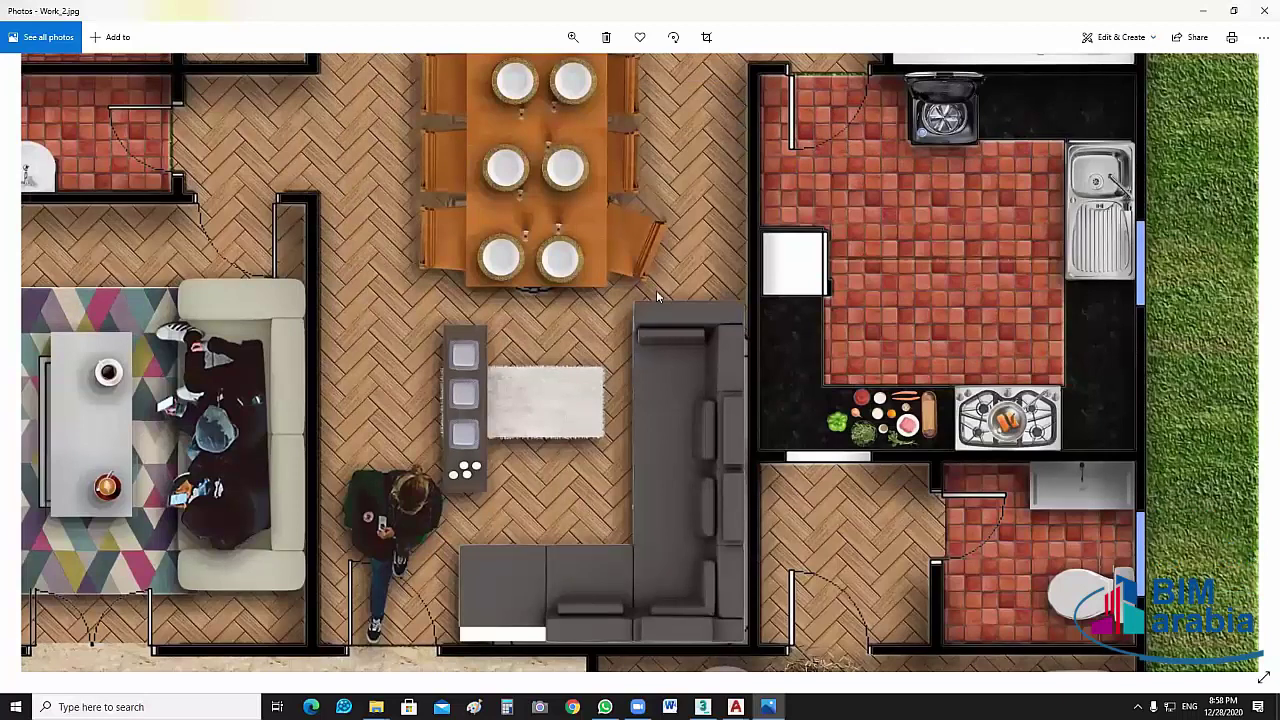
pyautogui.scroll(1, 596, 394)
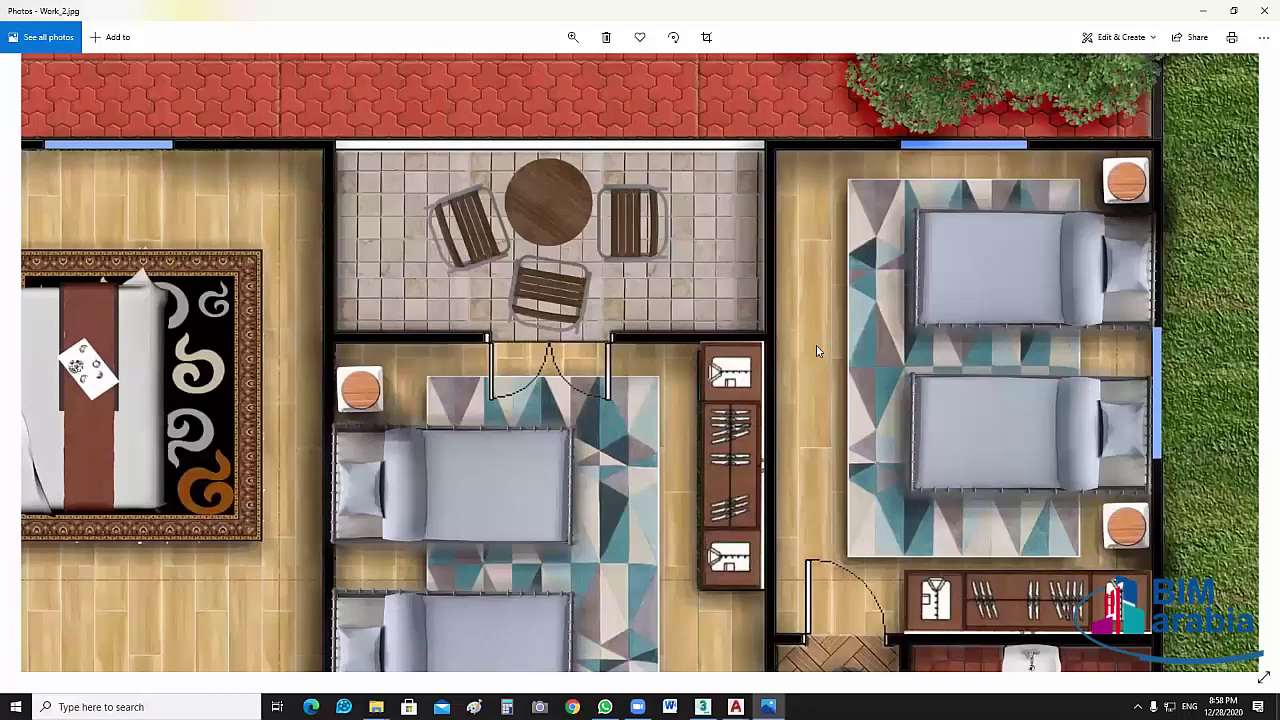
pyautogui.scroll(1, 816, 345)
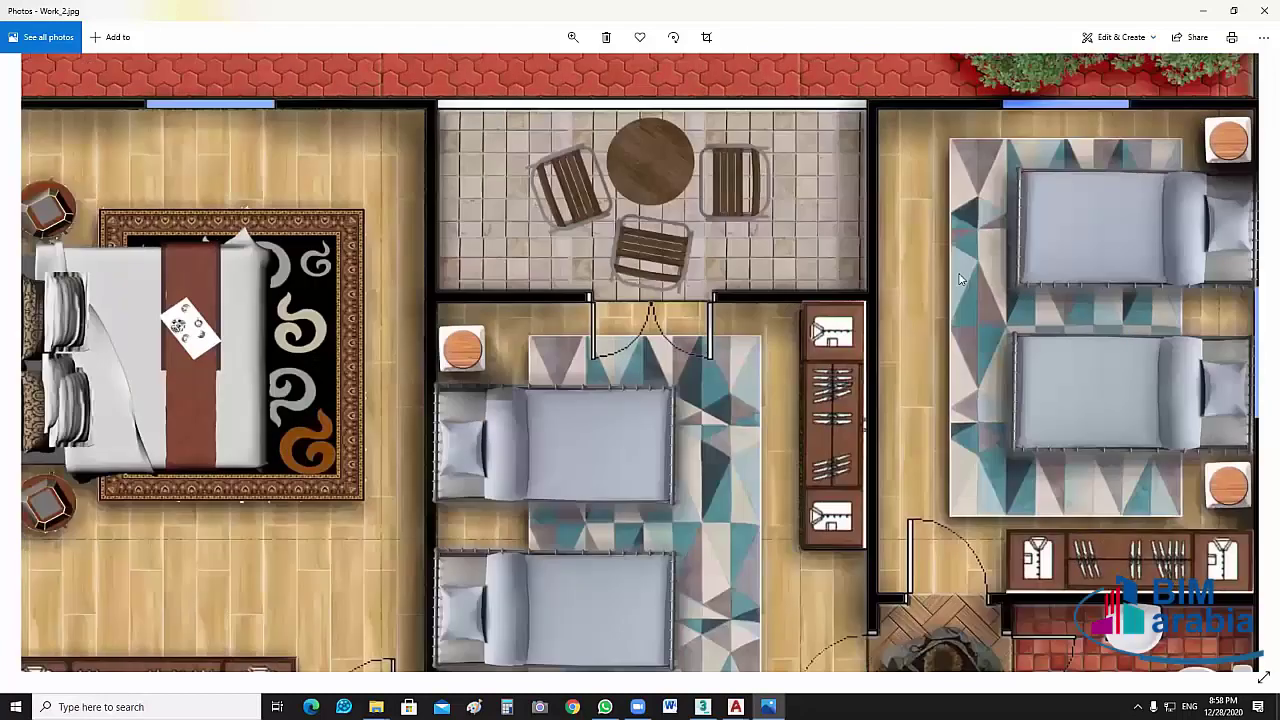
pyautogui.moveTo(959, 279); pyautogui.dragTo(898, 279)
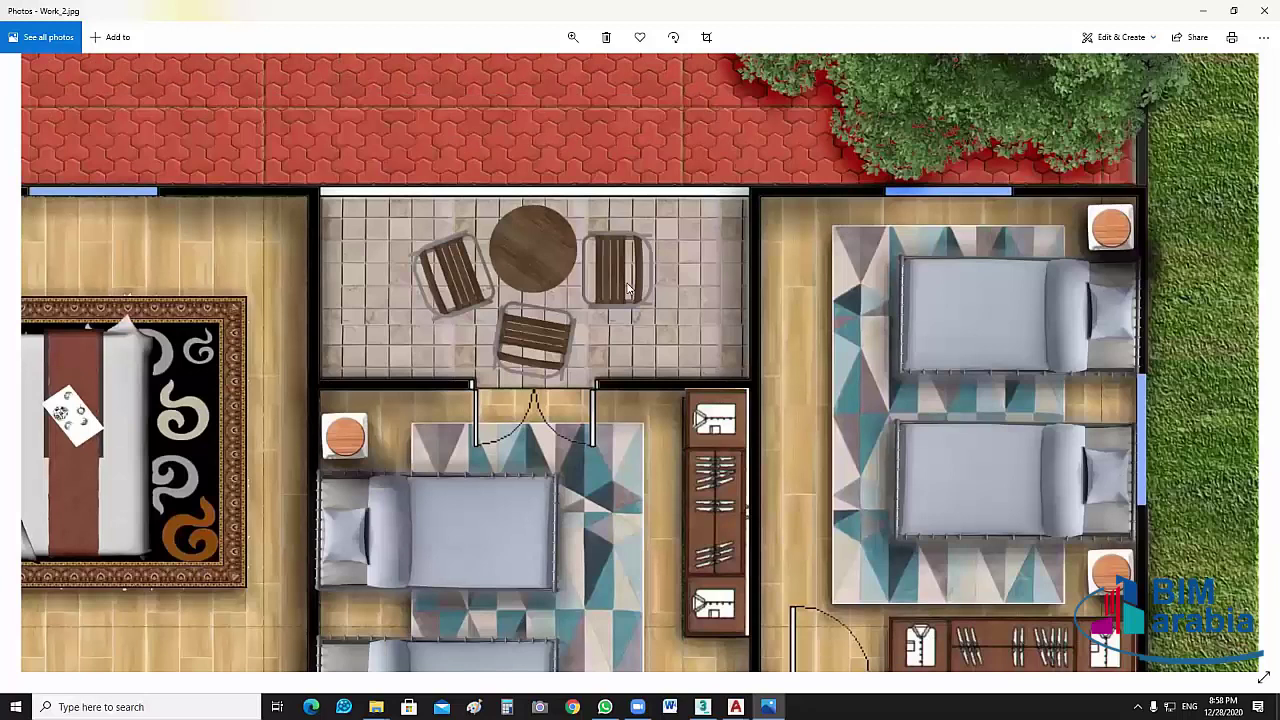
pyautogui.scroll(-1, 926, 229)
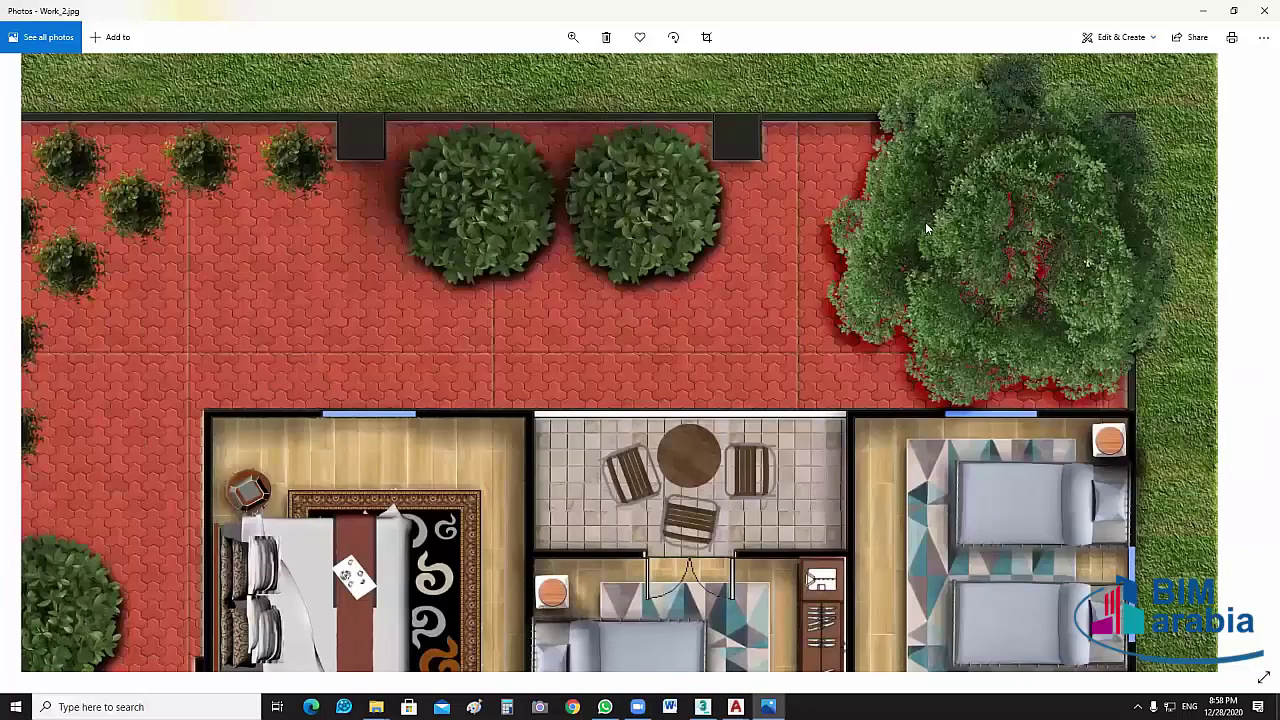
pyautogui.scroll(-3, 926, 229)
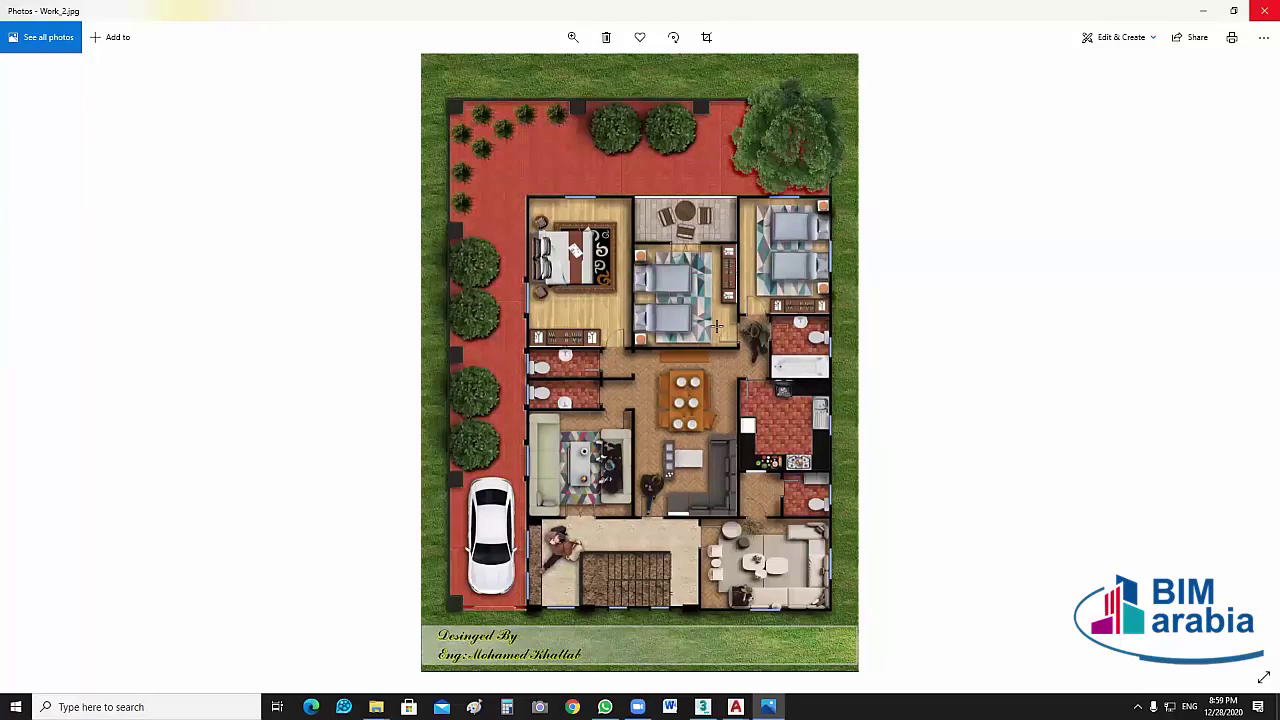
pyautogui.hotkey('alt', 'F4')
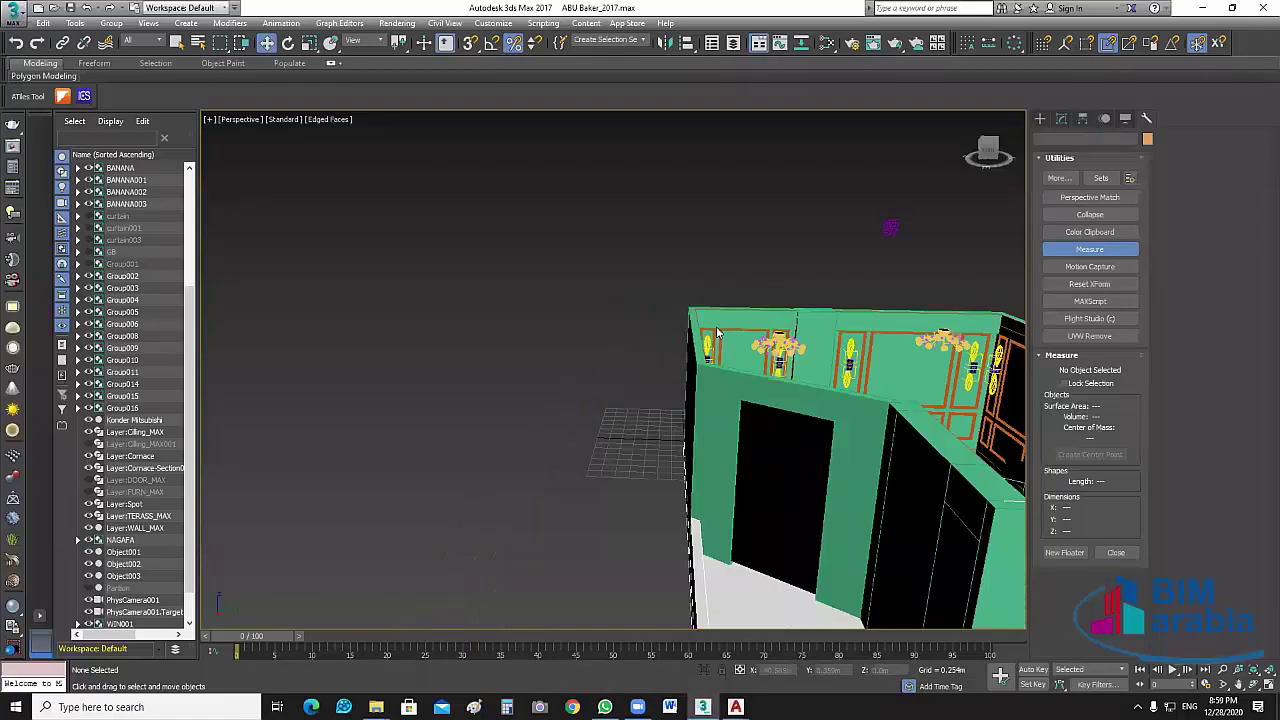
# Select the Konder Mitsubishi air conditioner lying outside the apartment and view it together with the building.
pyautogui.press('z')
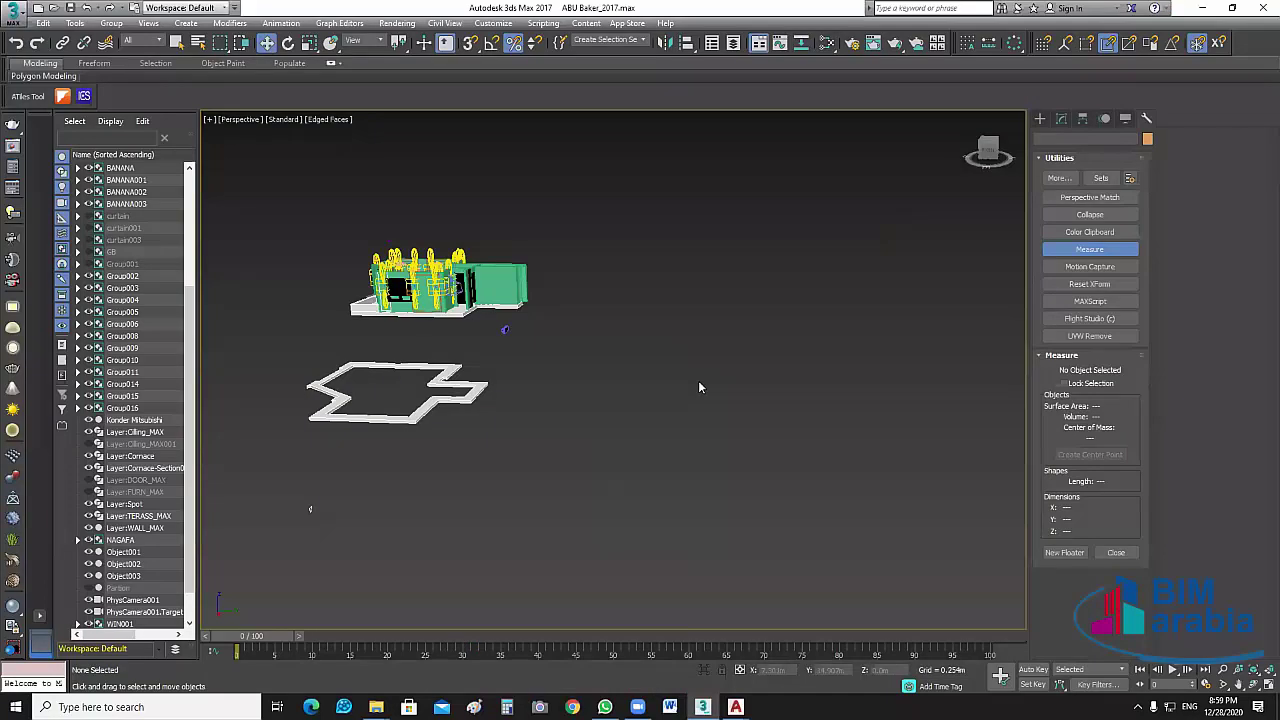
pyautogui.moveTo(800, 328); pyautogui.dragTo(880, 364, button='middle')
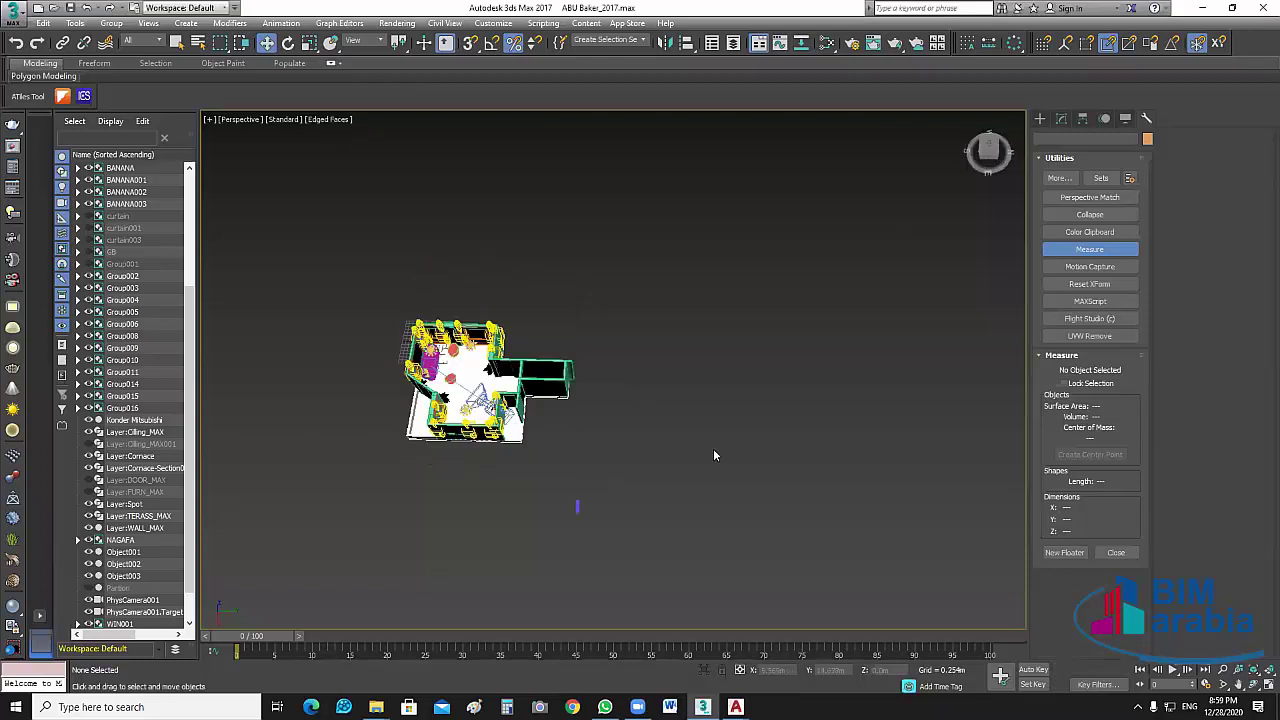
pyautogui.scroll(-2, 617, 355)
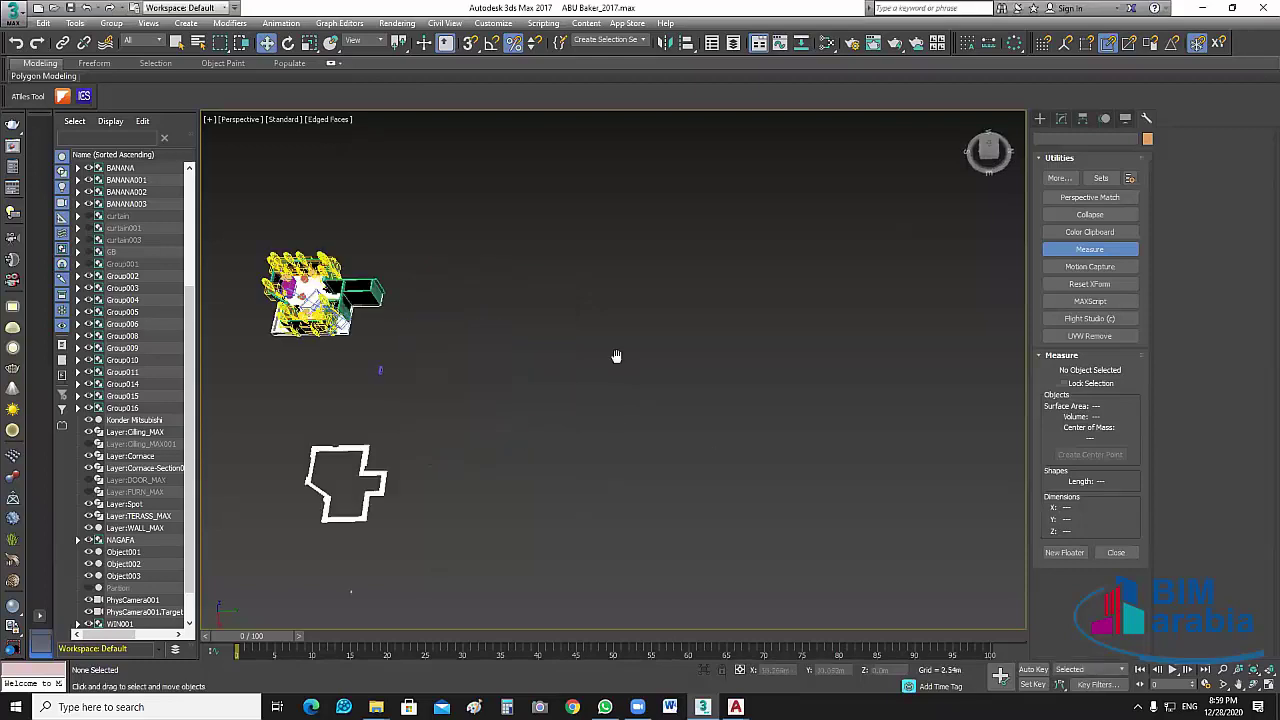
pyautogui.scroll(-6, 617, 355)
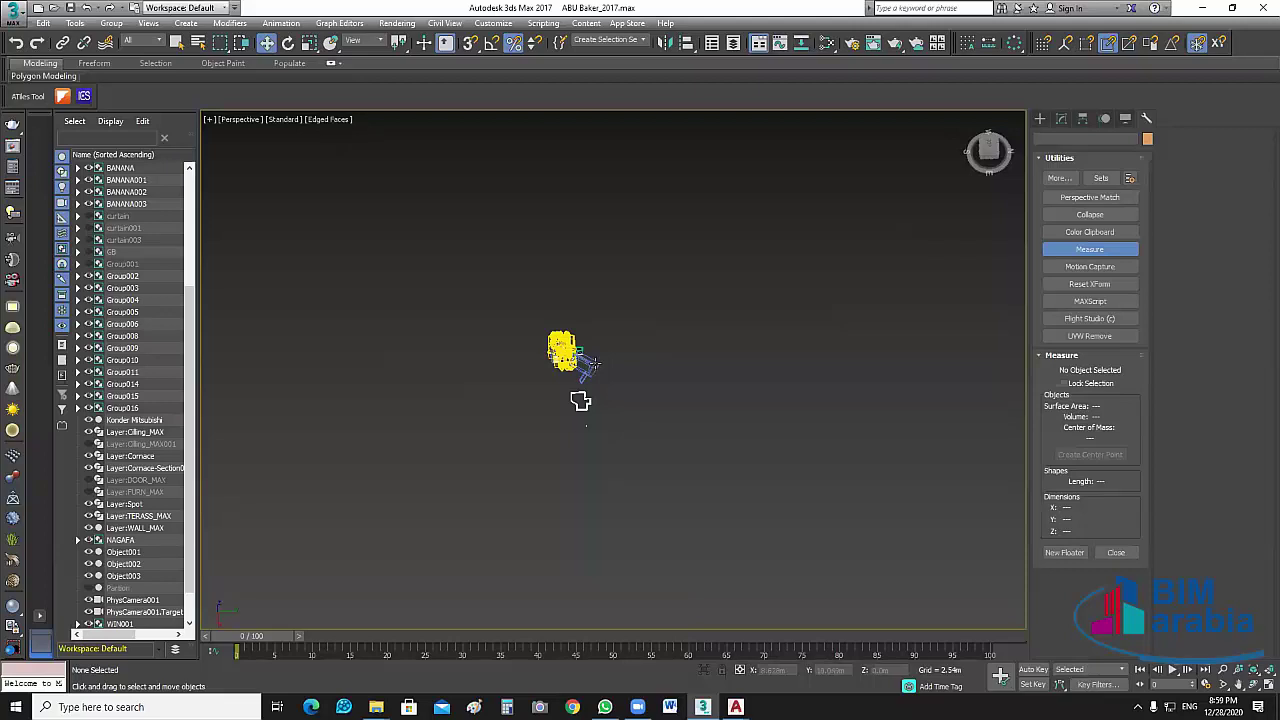
pyautogui.scroll(10, 580, 400)
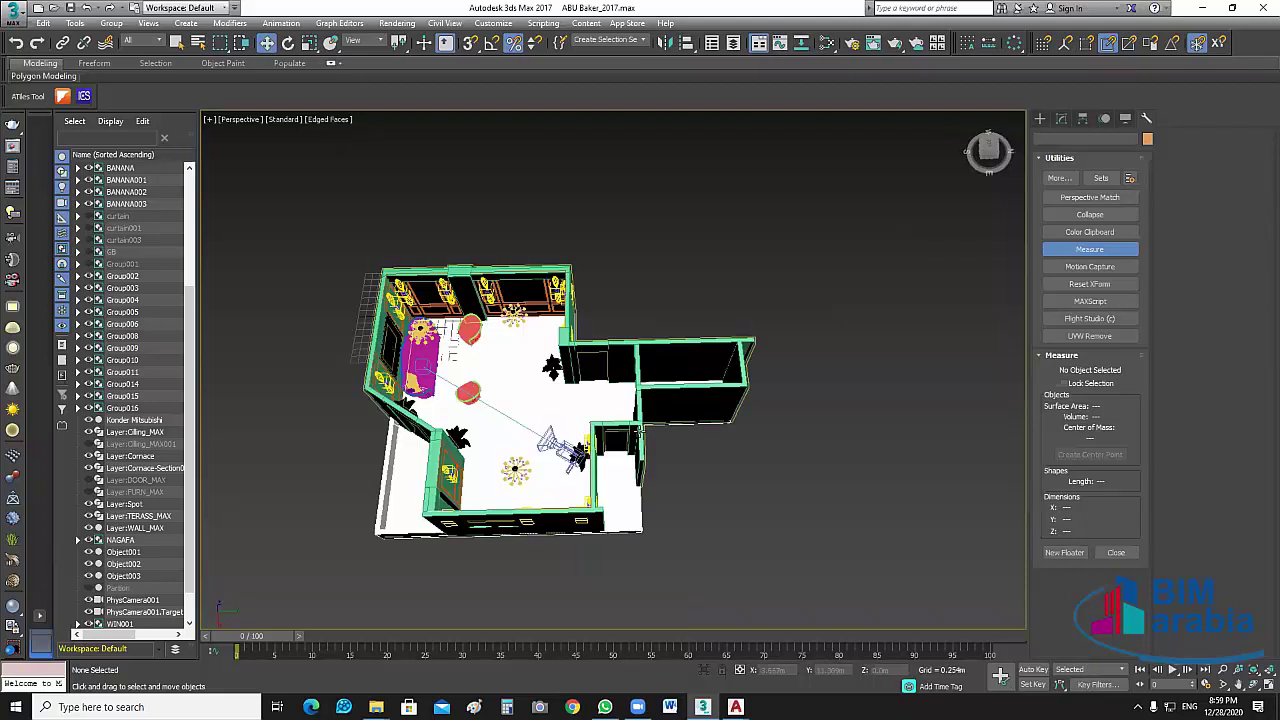
pyautogui.keyDown('alt'); pyautogui.moveTo(640, 430); pyautogui.dragTo(808, 588, button='middle'); pyautogui.keyUp('alt')
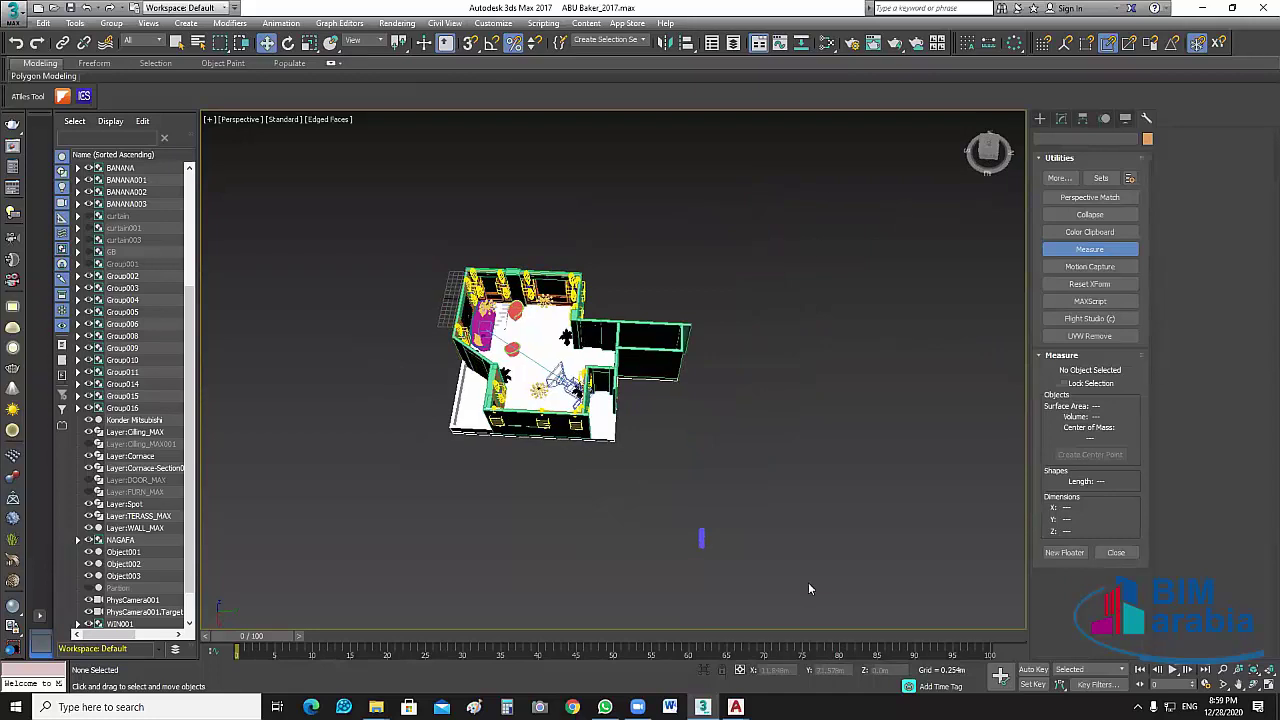
pyautogui.scroll(5, 712, 545)
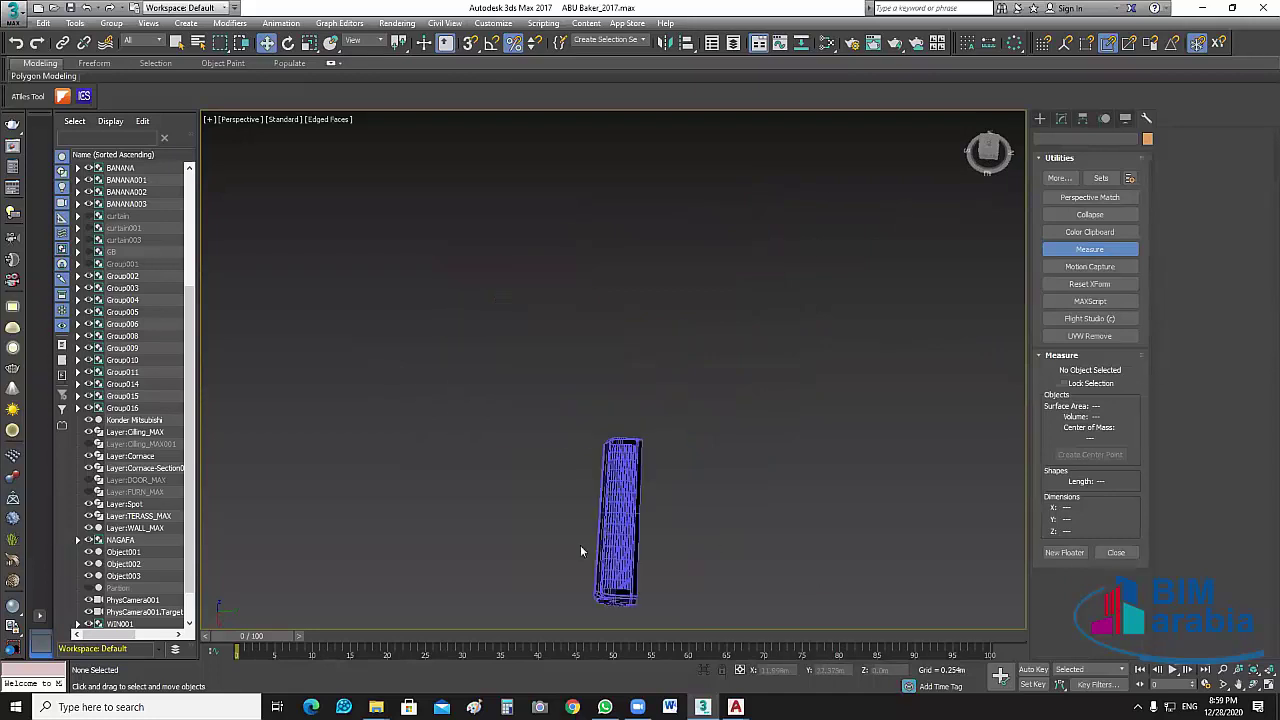
pyautogui.click(598, 551)
pyautogui.scroll(-5, 722, 468)
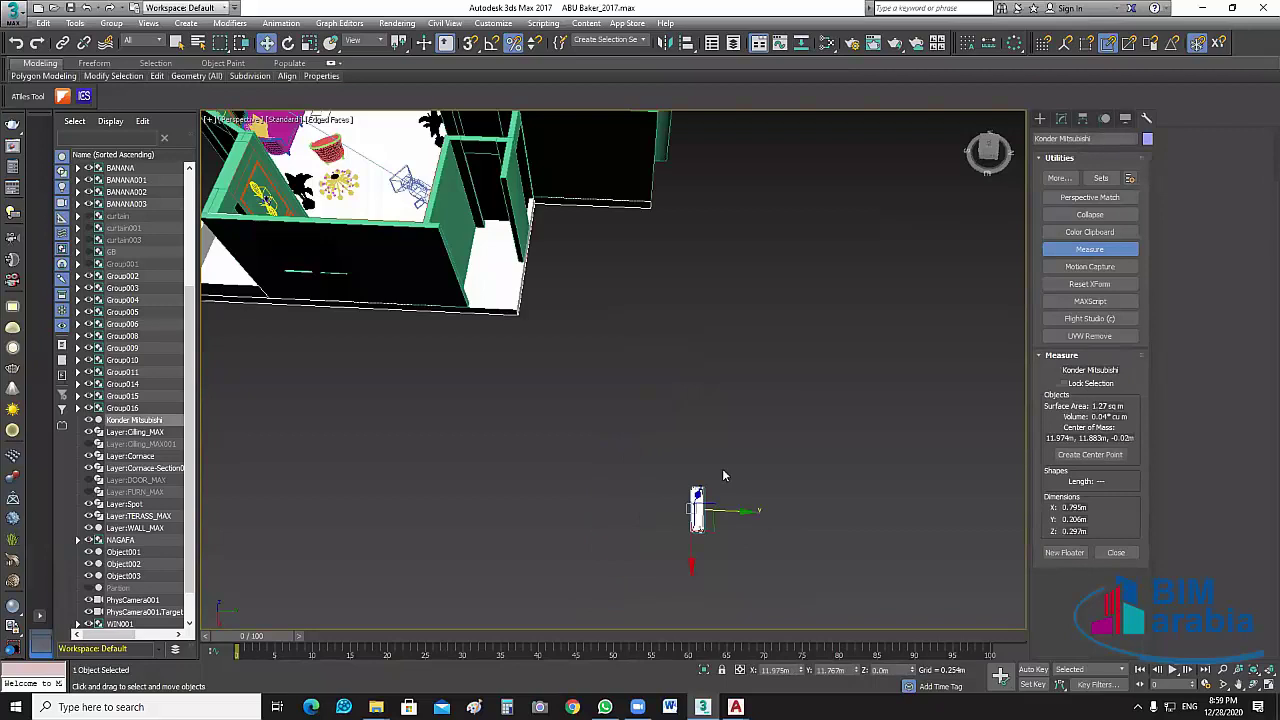
pyautogui.keyDown('alt'); pyautogui.moveTo(730, 422); pyautogui.dragTo(733, 371, button='middle'); pyautogui.keyUp('alt')
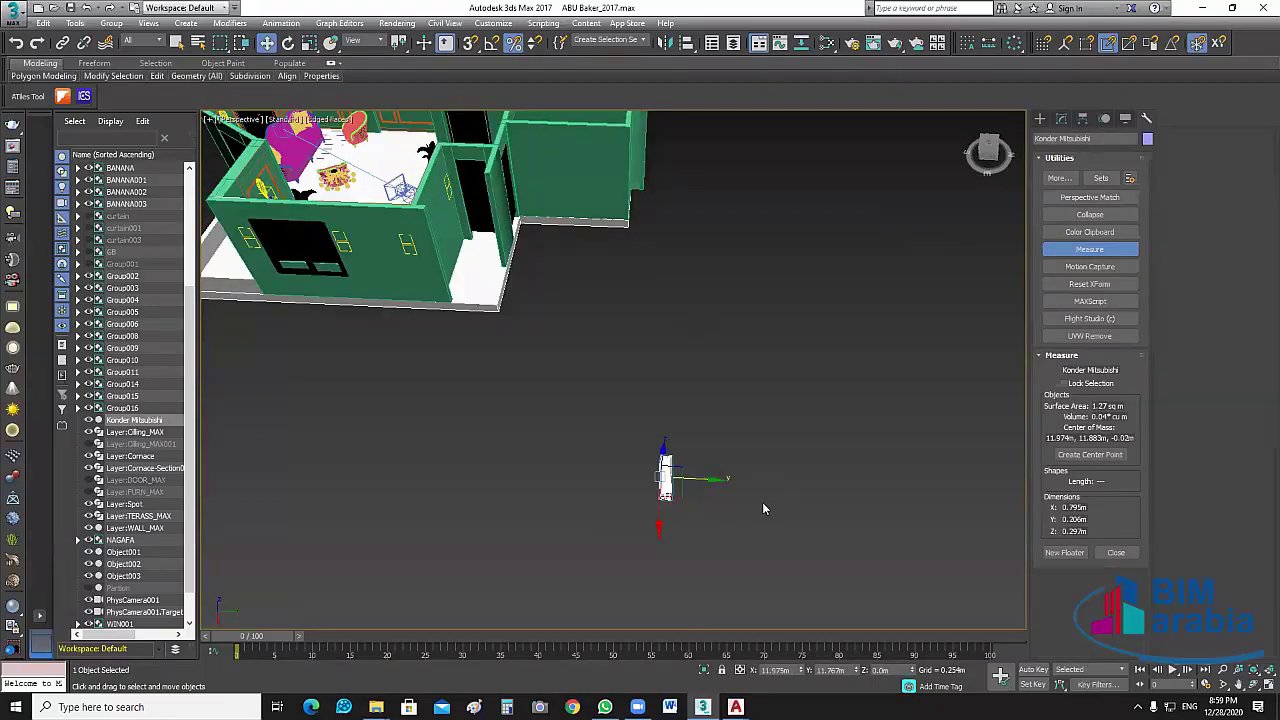
pyautogui.scroll(-3, 762, 505)
pyautogui.keyDown('alt'); pyautogui.moveTo(762, 505); pyautogui.dragTo(723, 531, button='middle'); pyautogui.keyUp('alt')
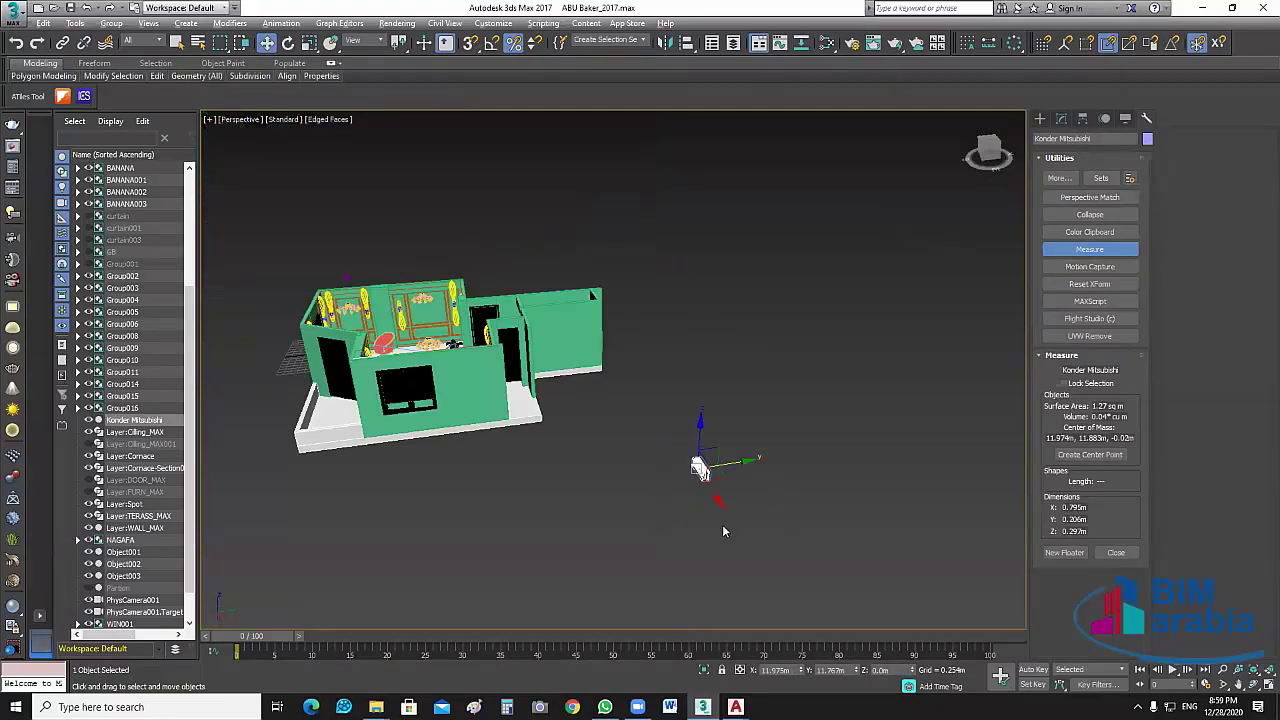
# Restore the 3ds Max window to a smaller size and fit it beside the model library's File Explorer window.
pyautogui.click(1233, 8)
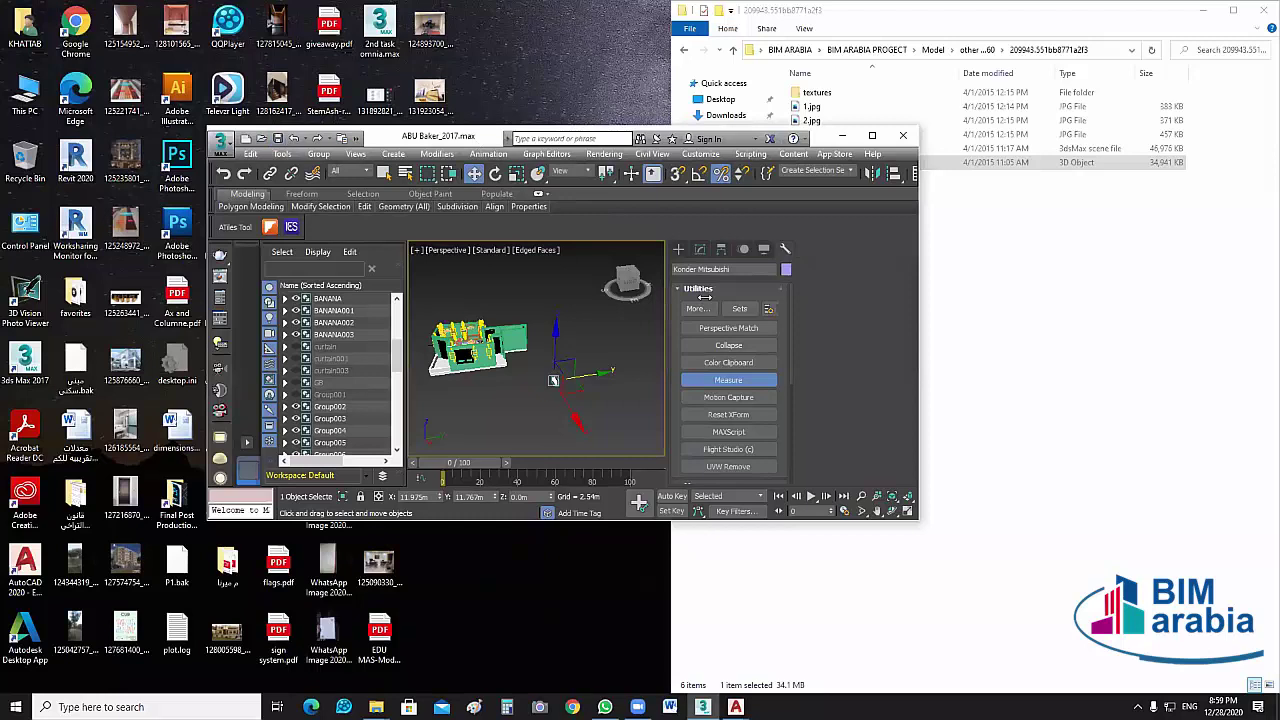
pyautogui.moveTo(378, 128); pyautogui.dragTo(165, 15)
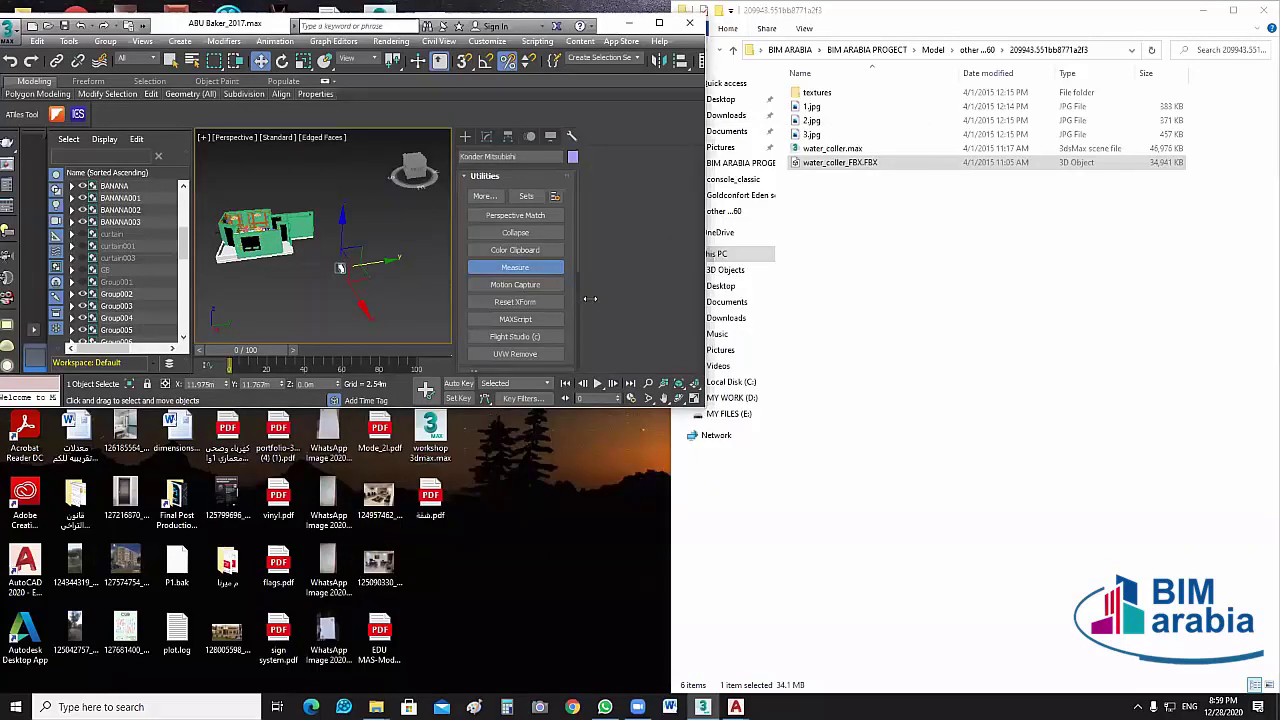
pyautogui.moveTo(590, 299); pyautogui.dragTo(626, 344)
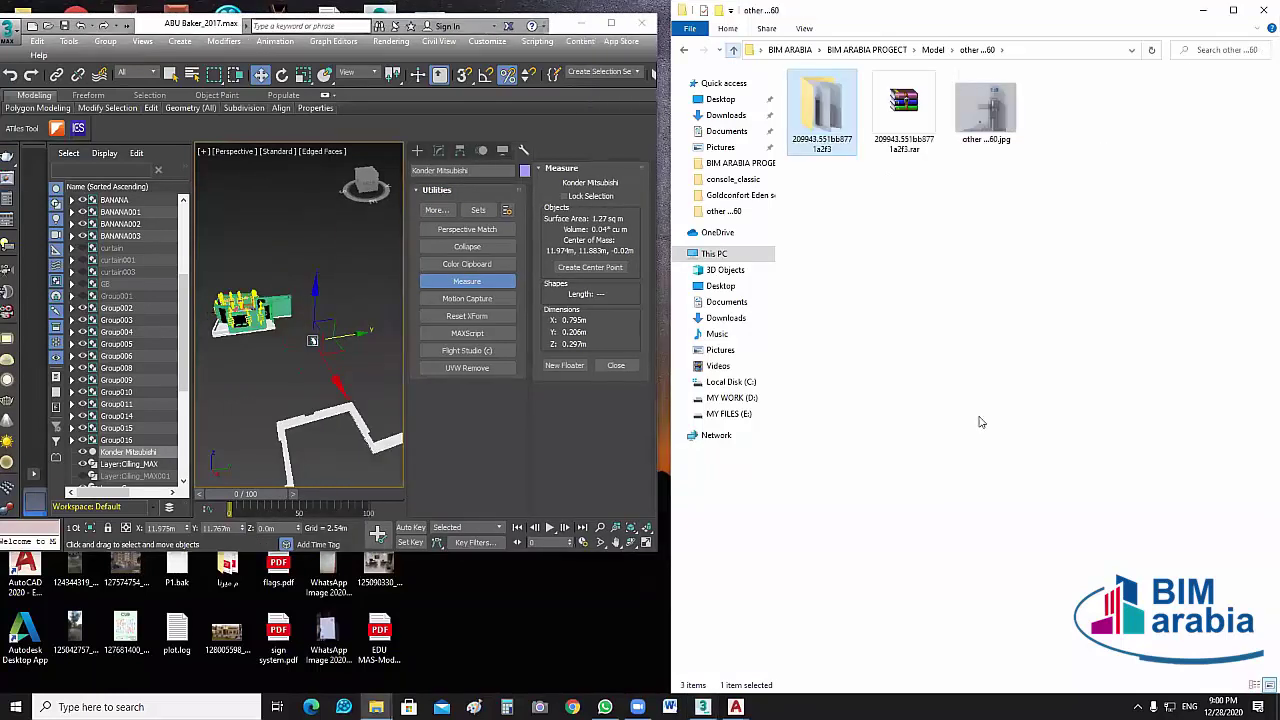
# Go back up to the Model folder and view the preview images 002.jpg of Pattern_03 and Provasi-Sideboard.jpg.
pyautogui.press('BackSpace')
pyautogui.press('BackSpace')
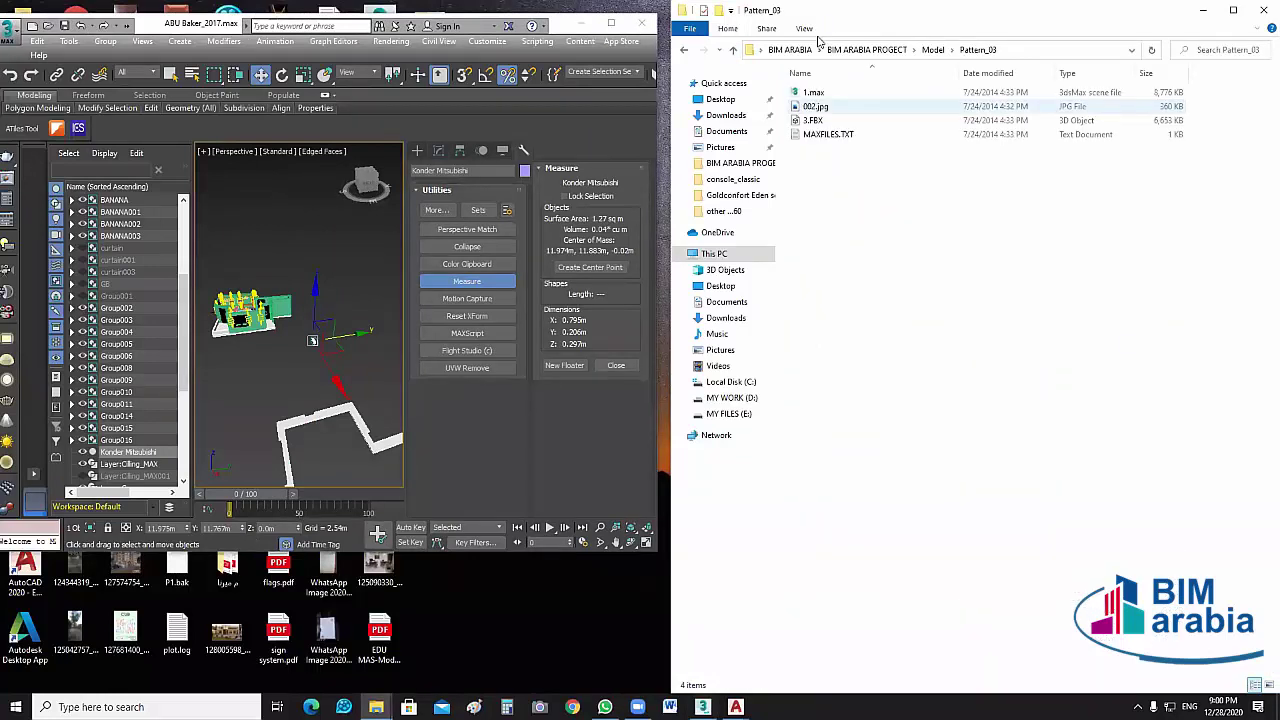
pyautogui.keyDown('ctrl'); pyautogui.scroll(5, 1145, 147); pyautogui.keyUp('ctrl')
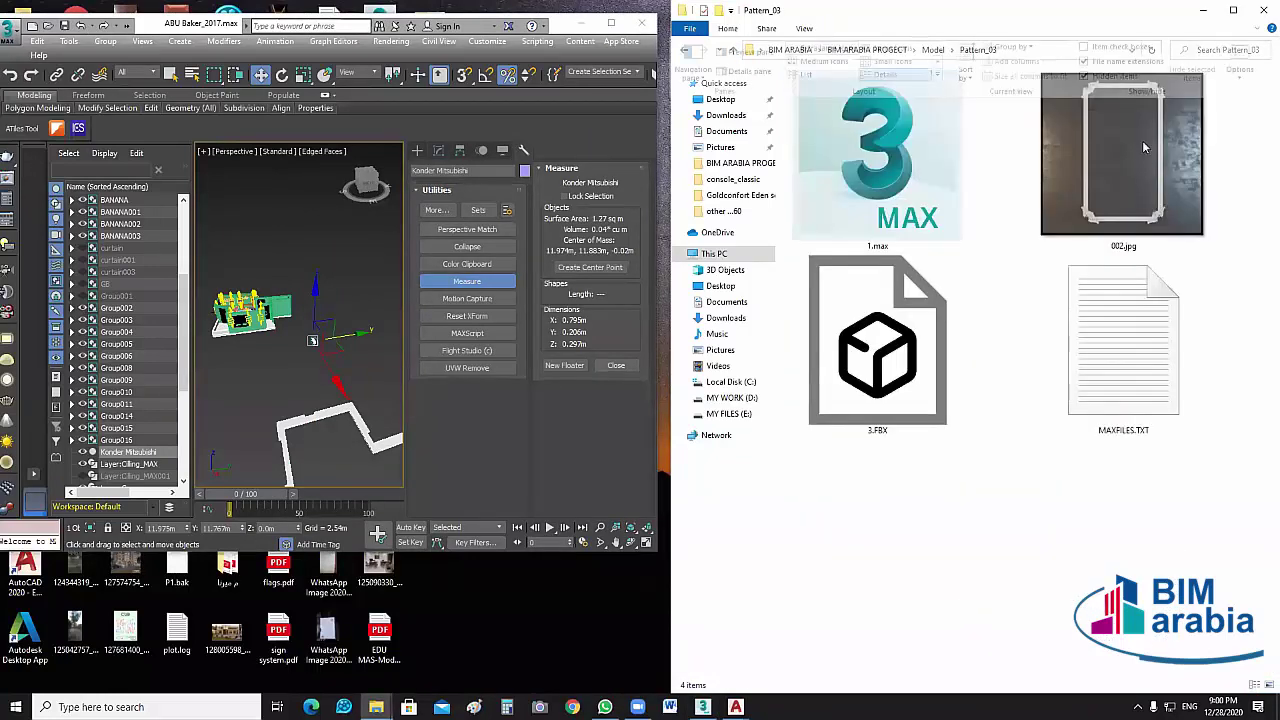
pyautogui.click(1145, 147)
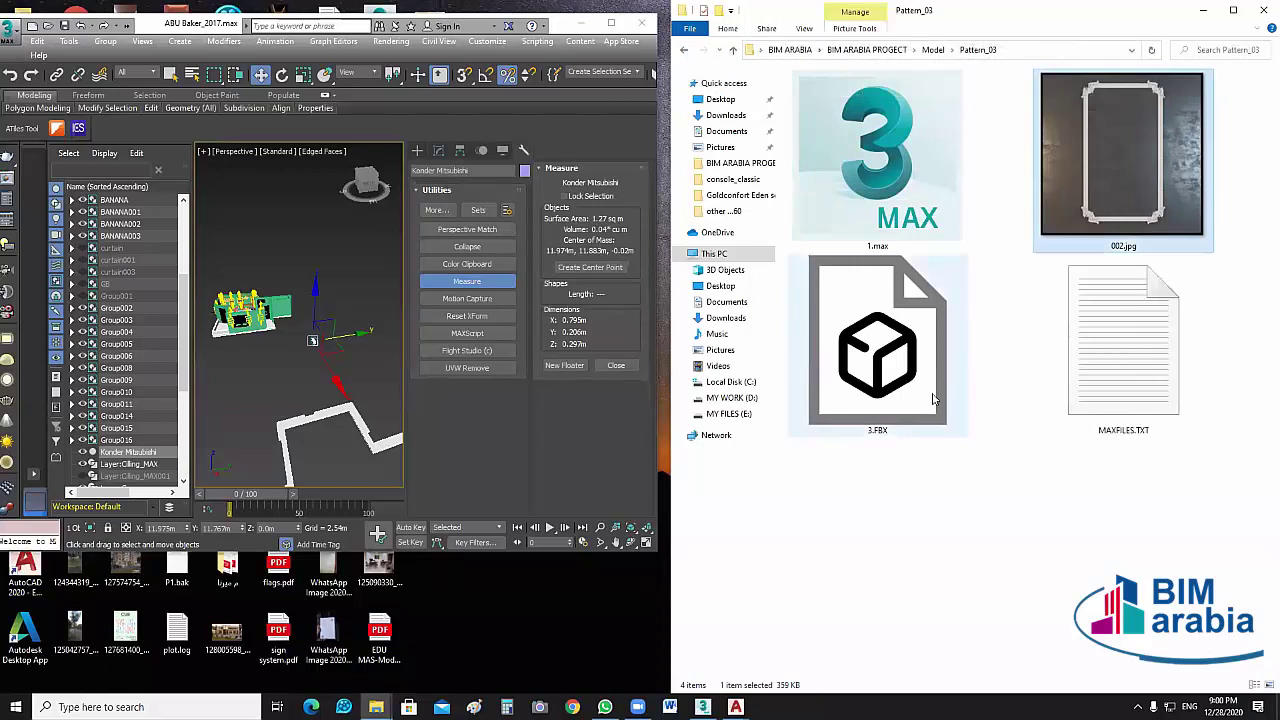
pyautogui.doubleClick(933, 398)
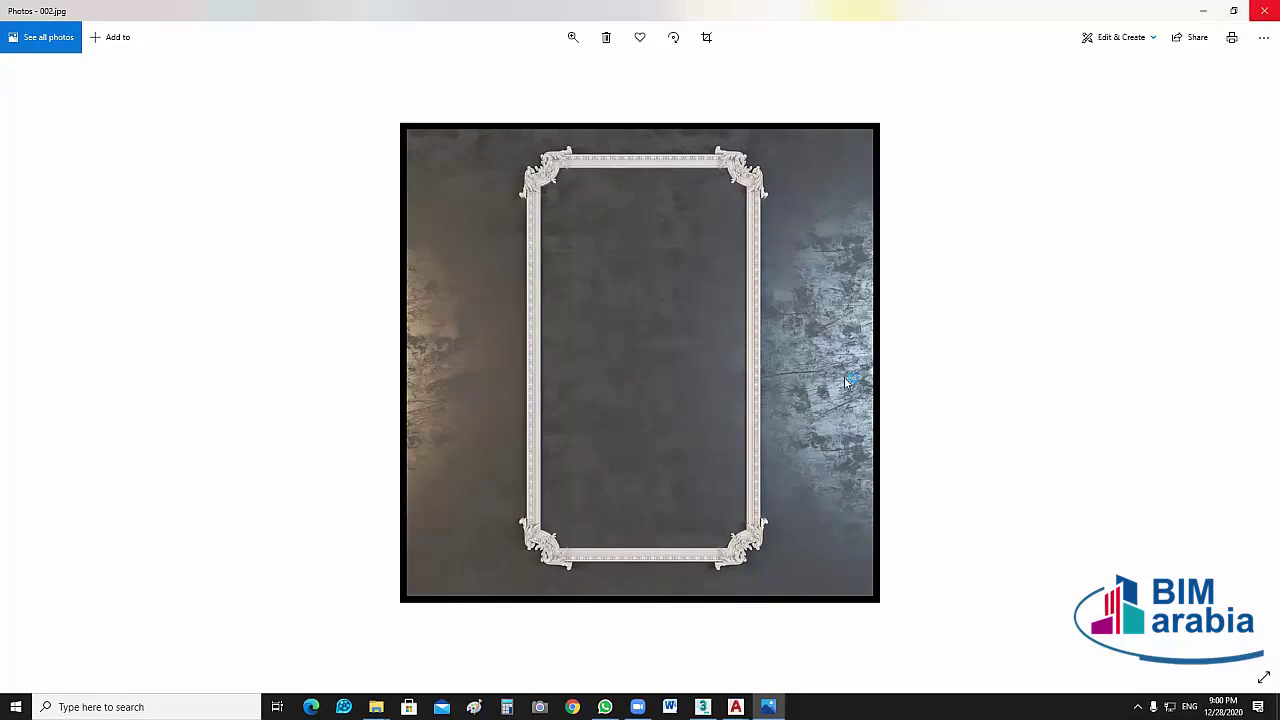
pyautogui.hotkey('alt', 'F4')
pyautogui.doubleClick(893, 405)
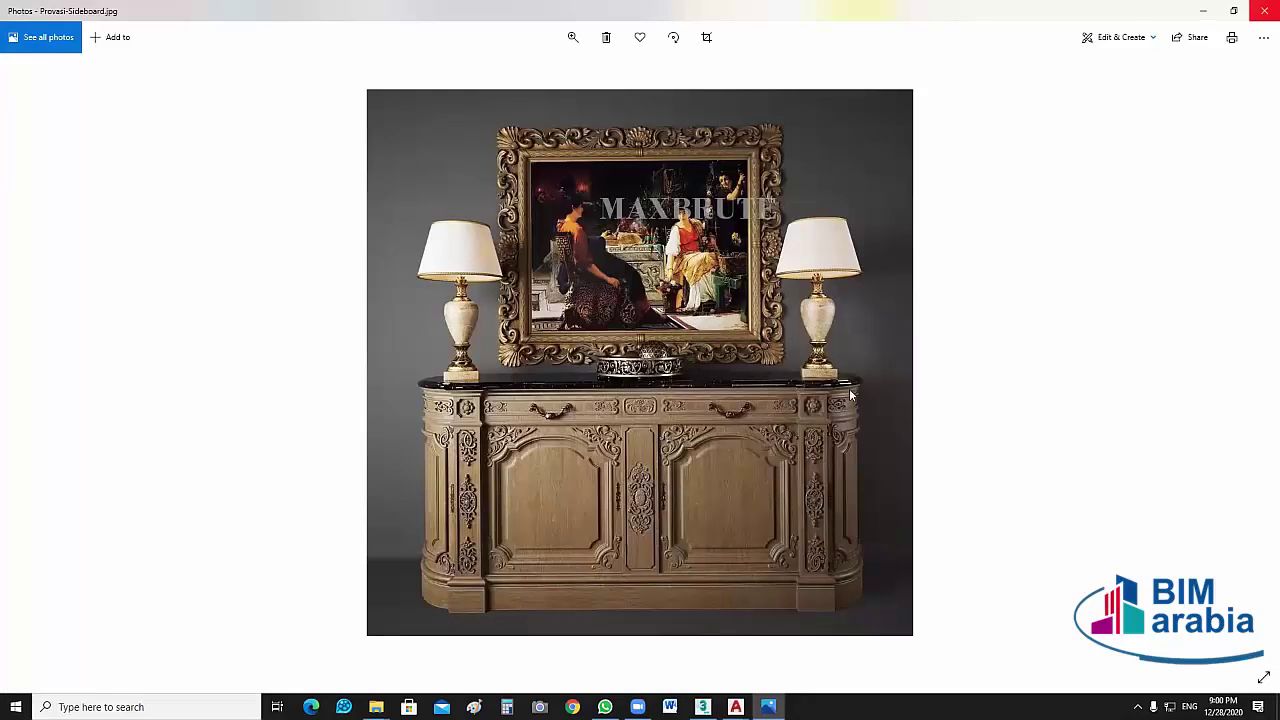
pyautogui.hotkey('alt', 'F4')
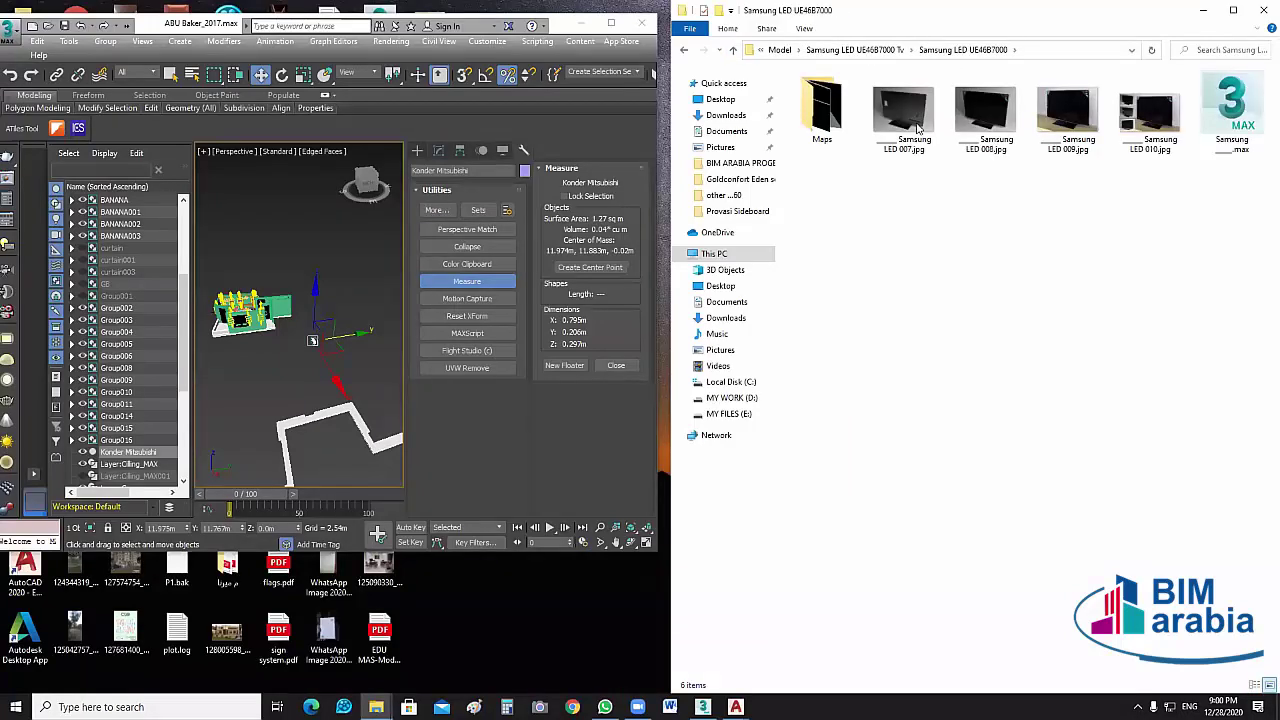
# View the preview images of the Samsung LED UE46B7000 TV model from Samsung LED 007.jpg on, and return to the Model folder.
pyautogui.click(918, 127)
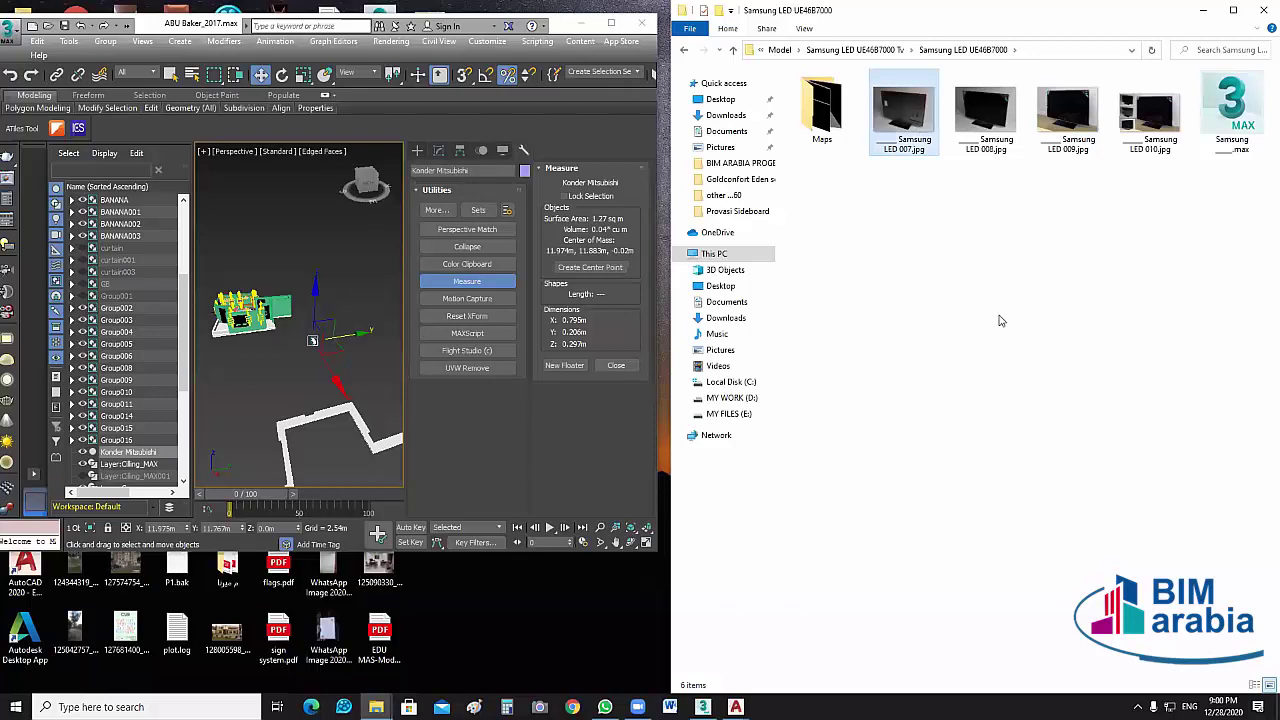
pyautogui.press('Return')
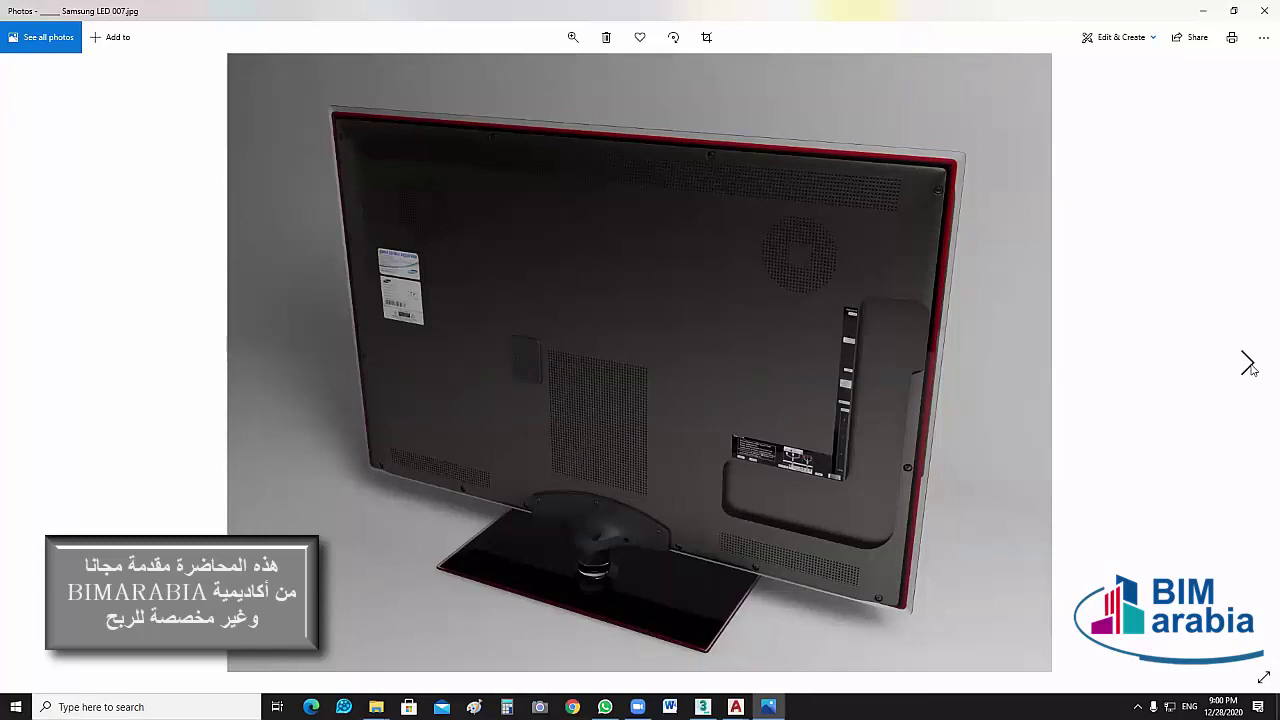
pyautogui.click(1248, 364)
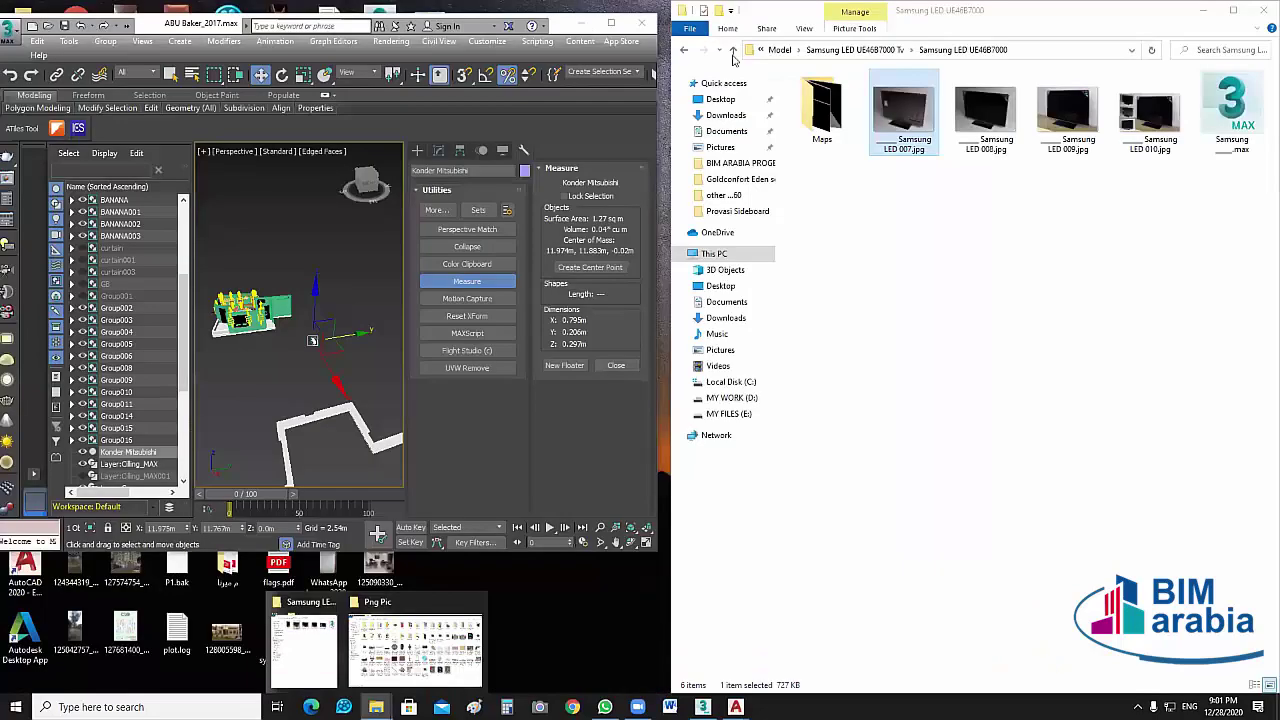
pyautogui.click(733, 51)
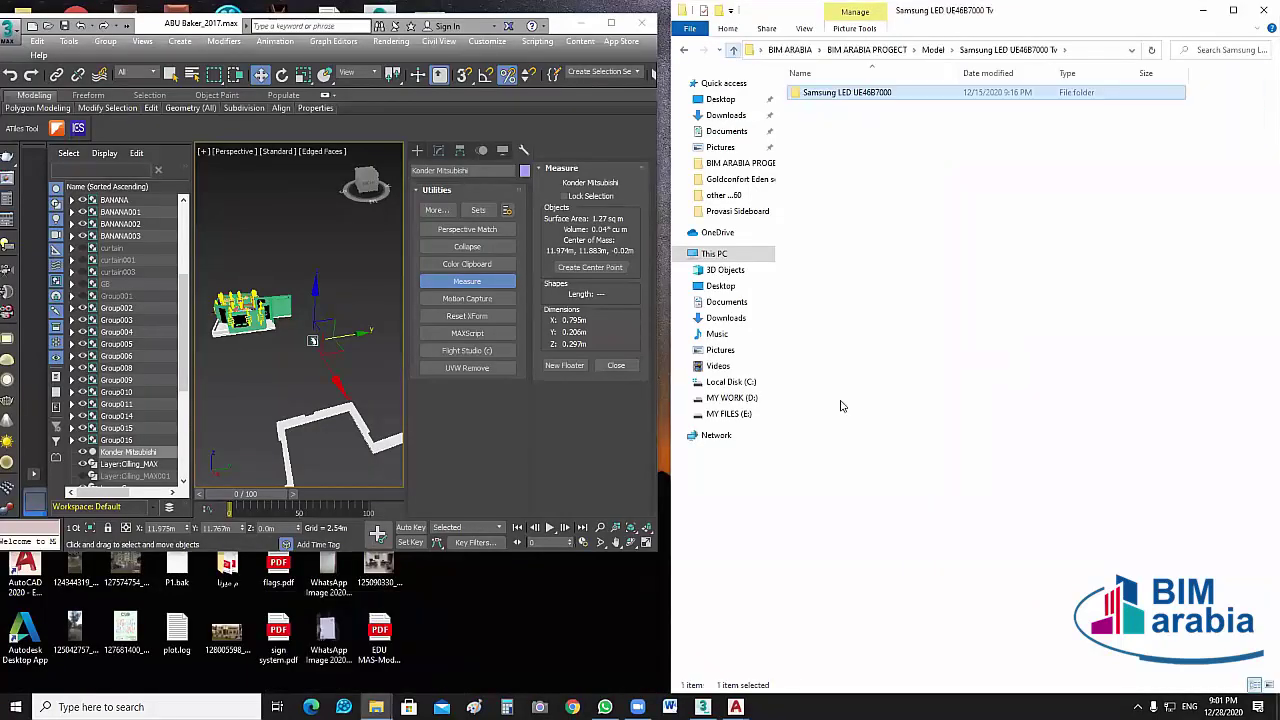
pyautogui.hotkey('alt', 'Up')
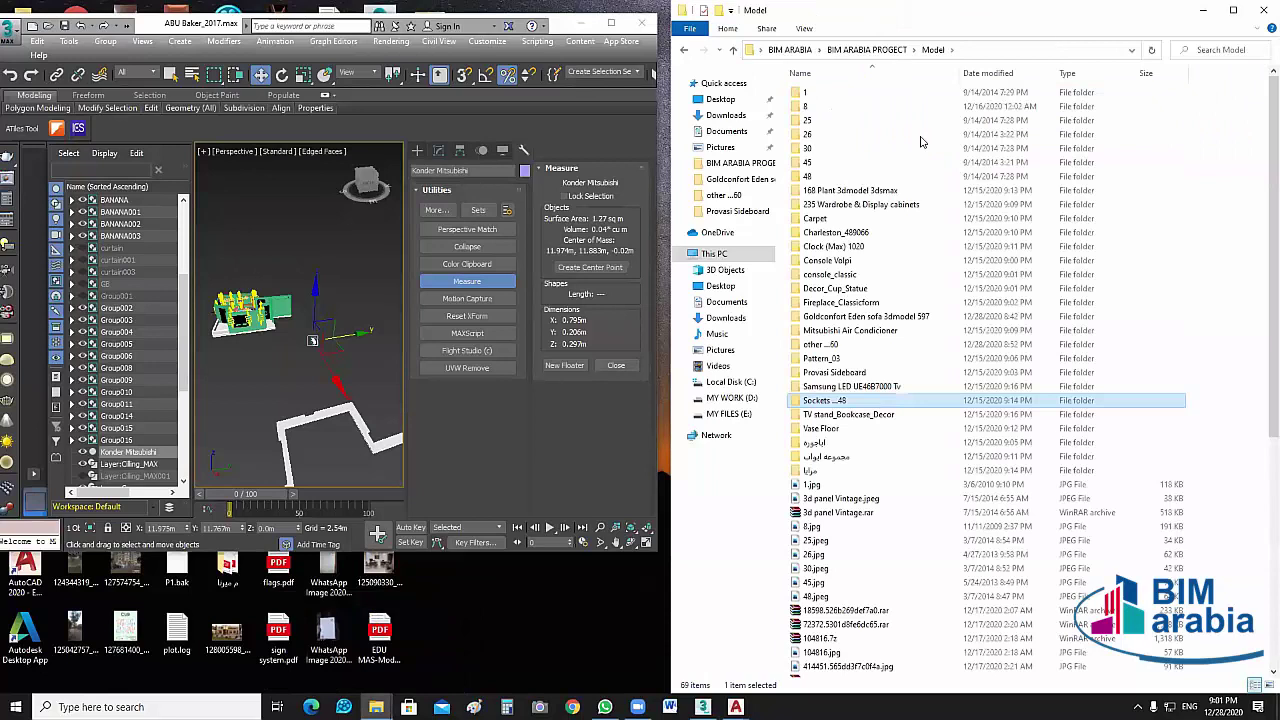
# View the preview image in the Sockets ...48 folder, close it, and return to the Model folder.
pyautogui.press('Return')
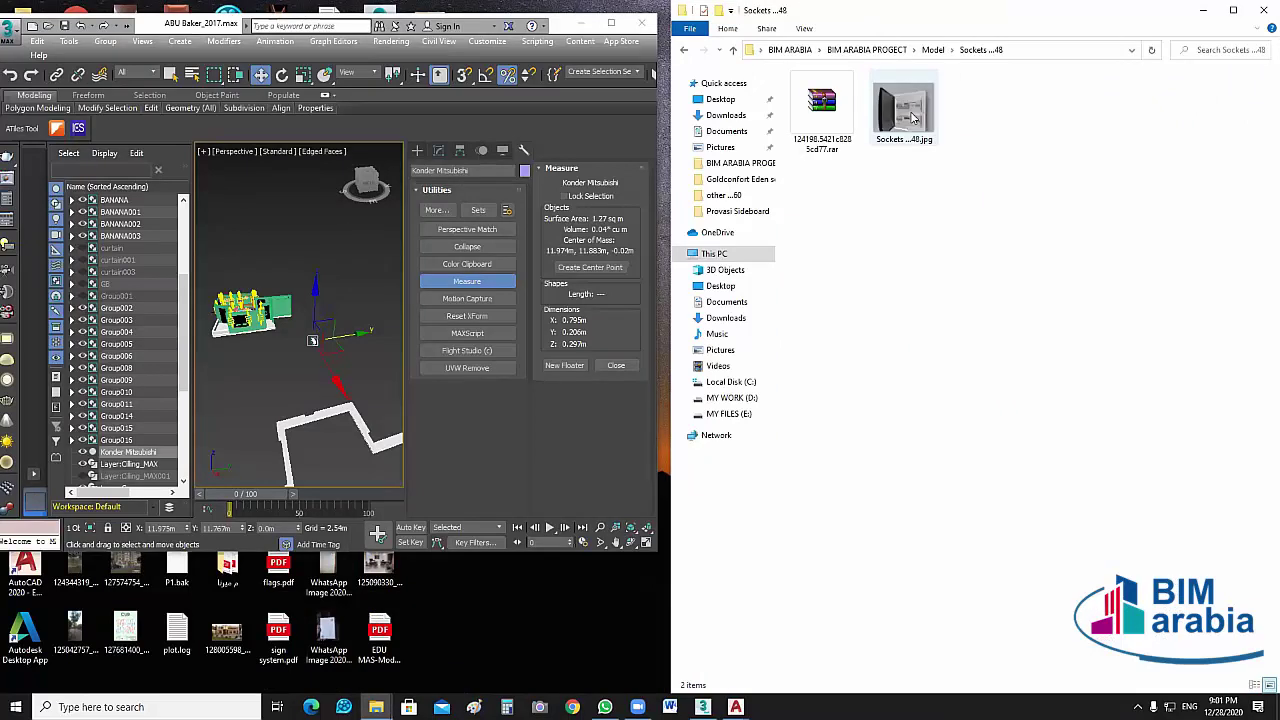
pyautogui.click(912, 118)
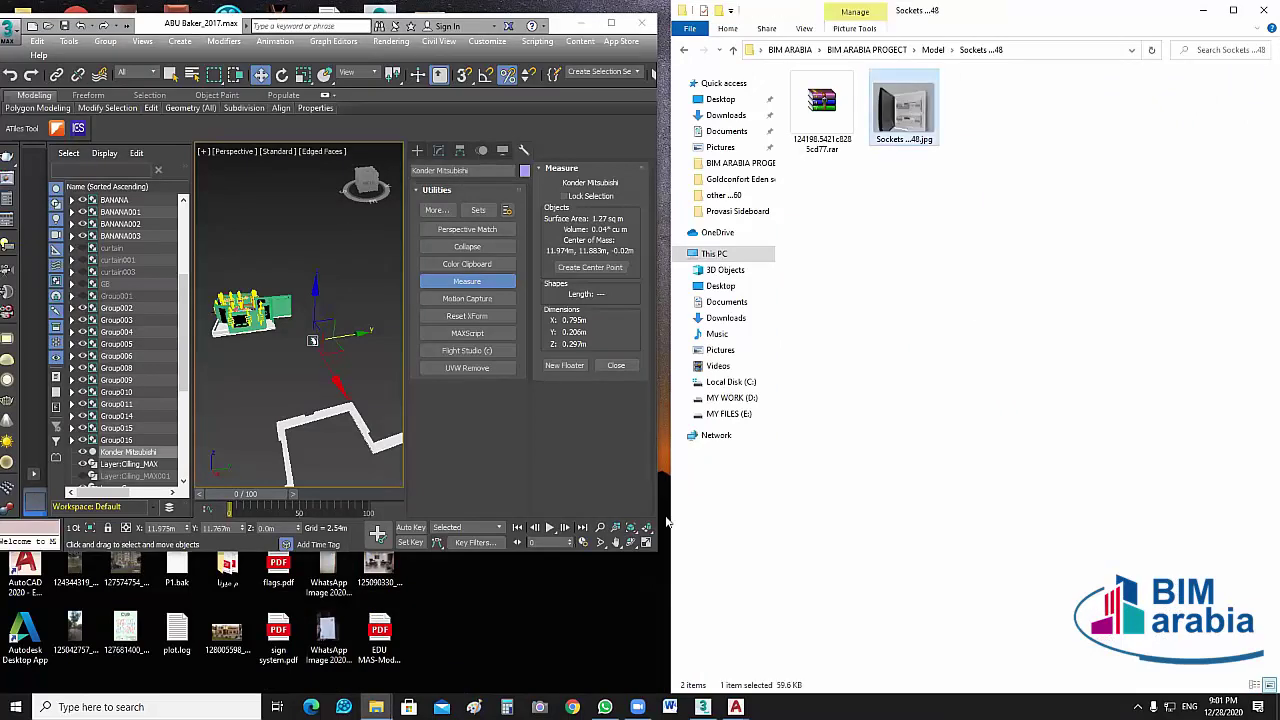
pyautogui.press('Return')
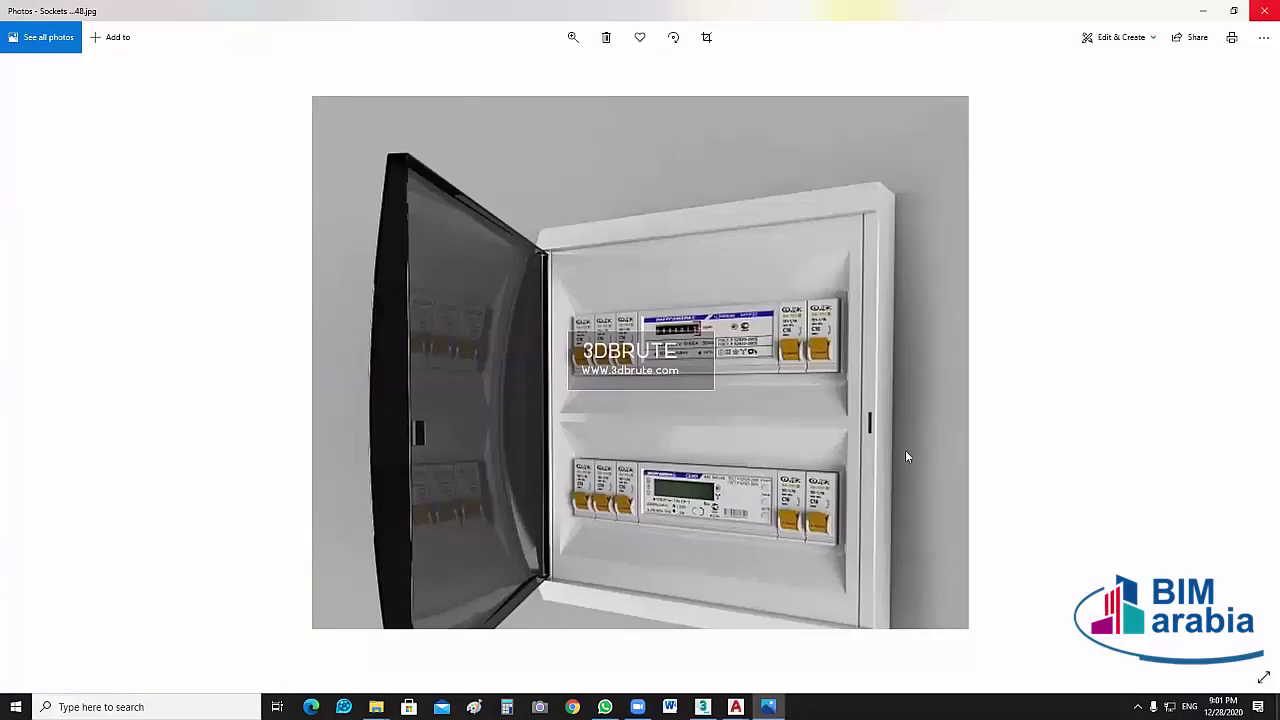
pyautogui.hotkey('alt', 'F4')
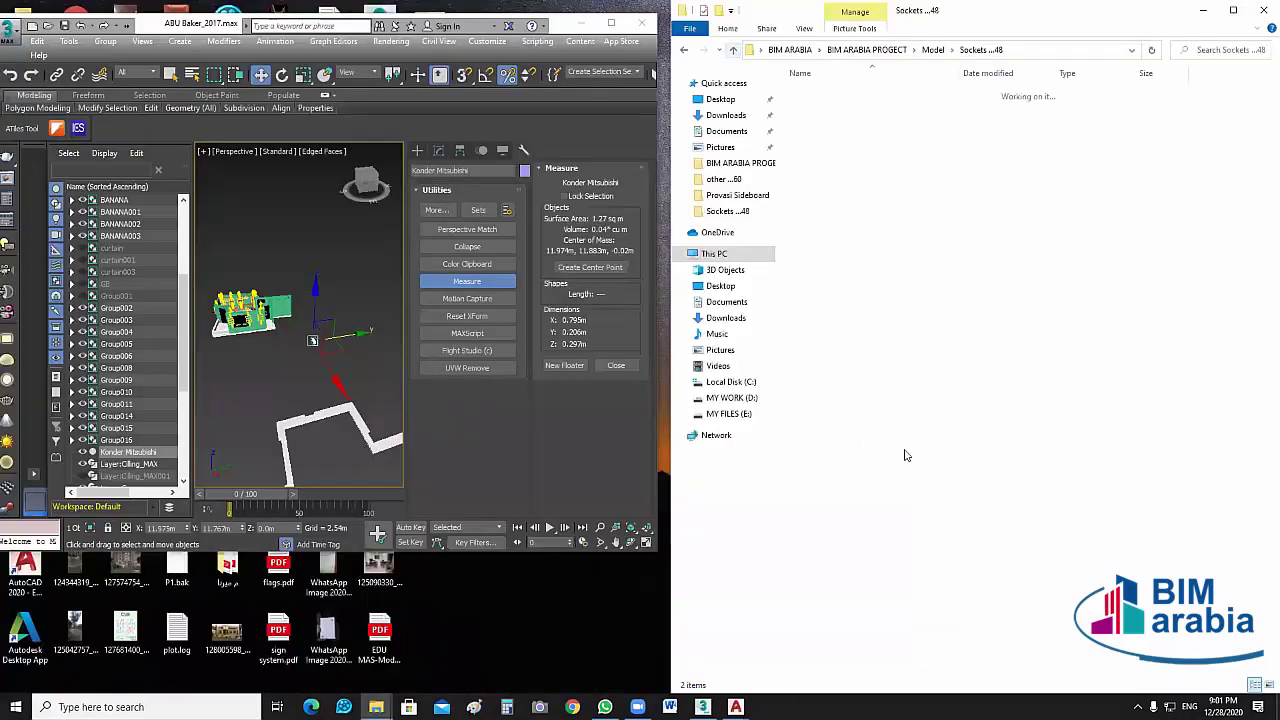
pyautogui.hotkey('alt', 'Up')
# View 1.jpg in TV stand_Bookcase_Decor > Stellaj Besana, close it, and return to the Model folder.
pyautogui.press('Down')
pyautogui.press('Return')
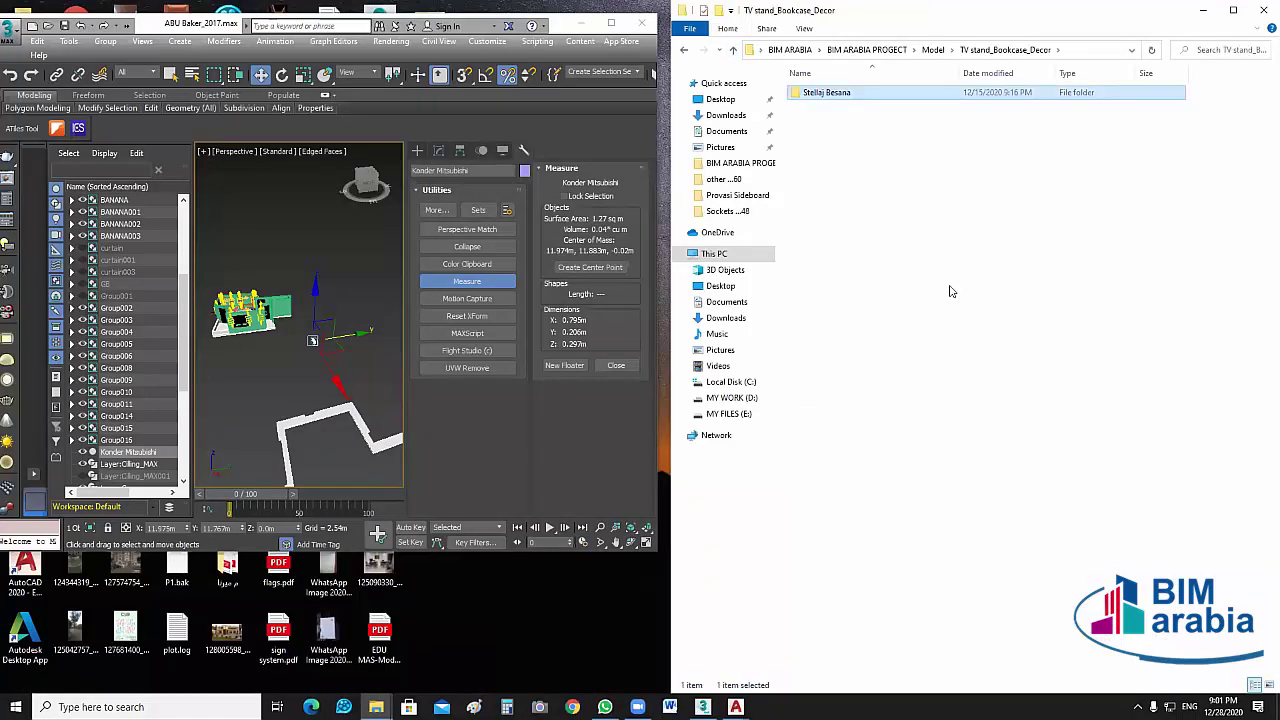
pyautogui.press('Return')
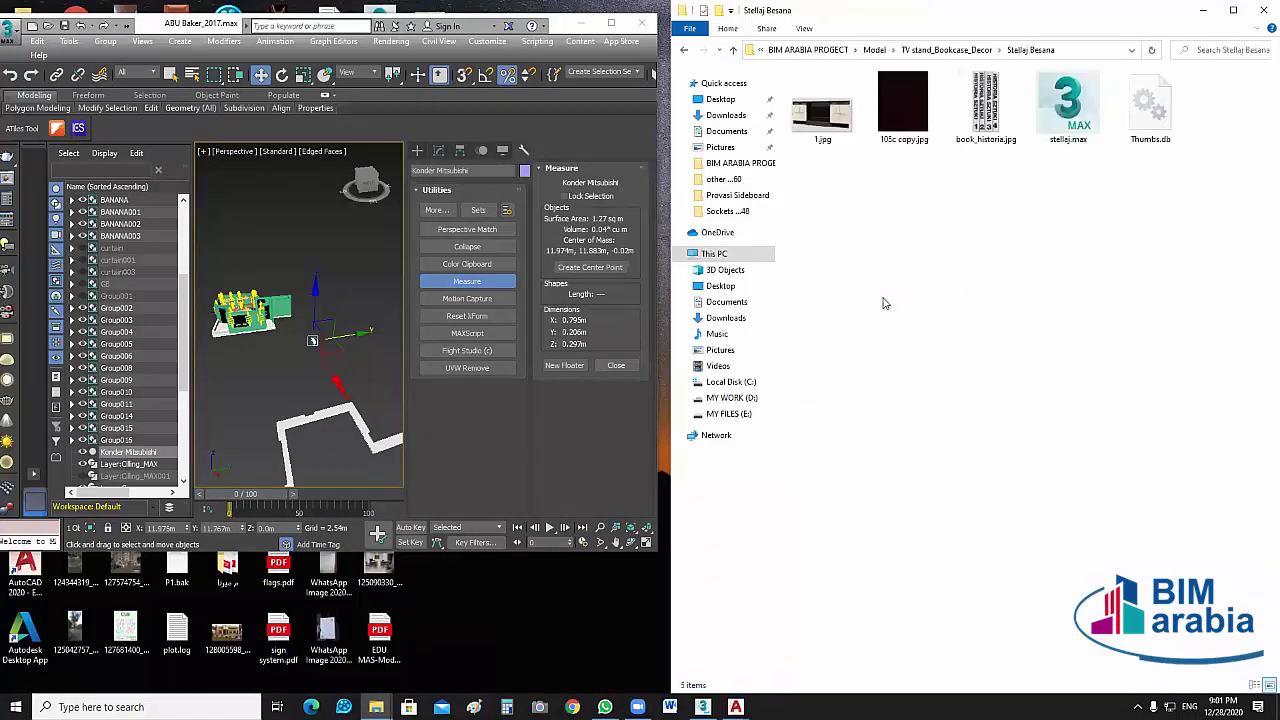
pyautogui.press('Down')
pyautogui.press('Return')
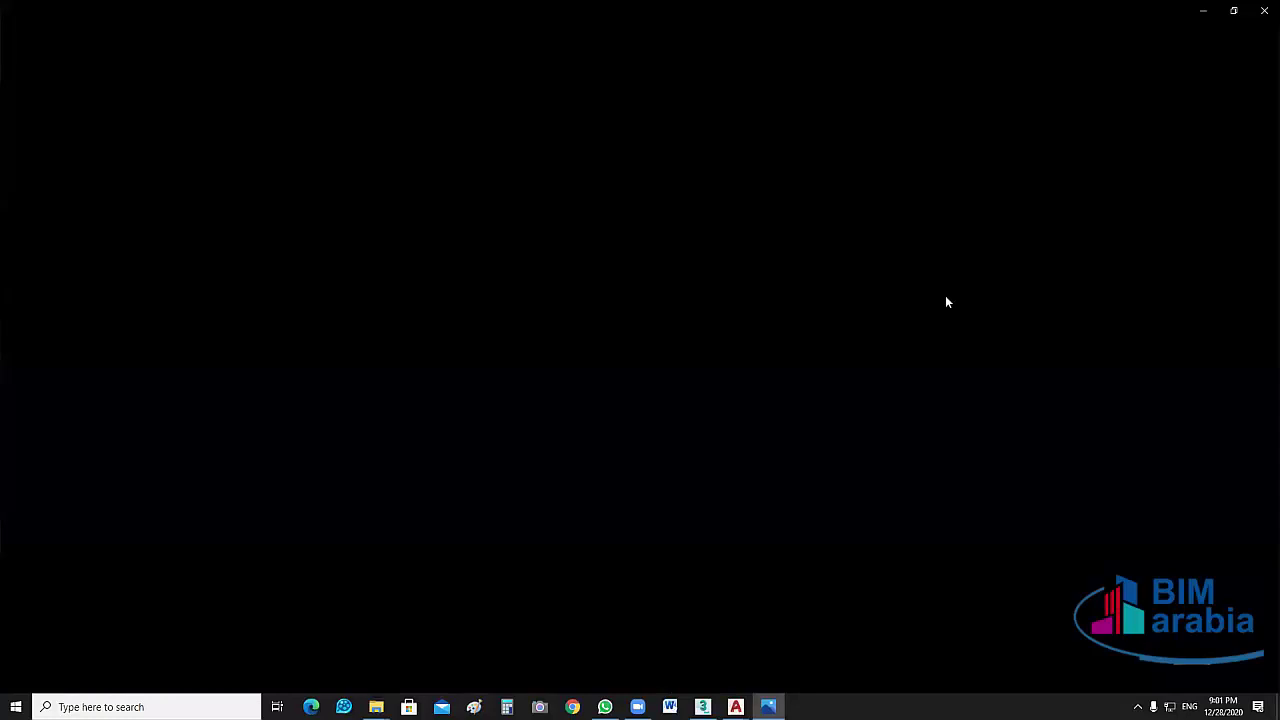
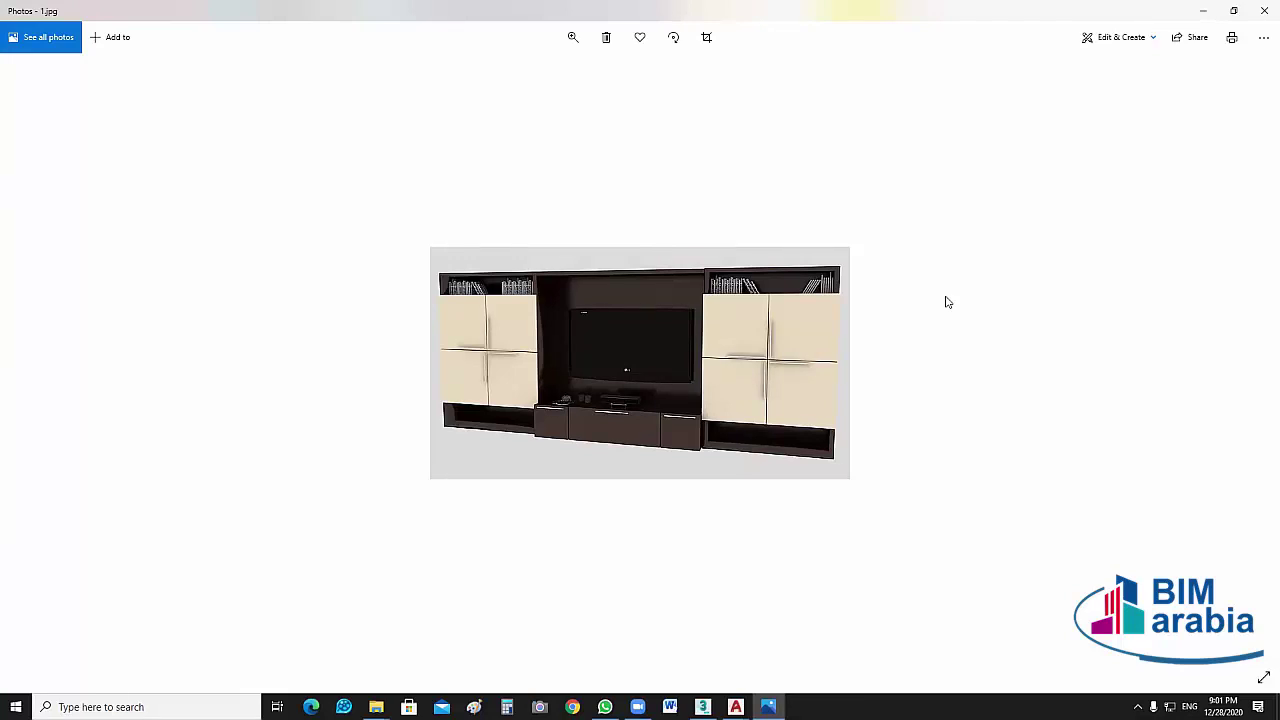
pyautogui.click(1262, 13)
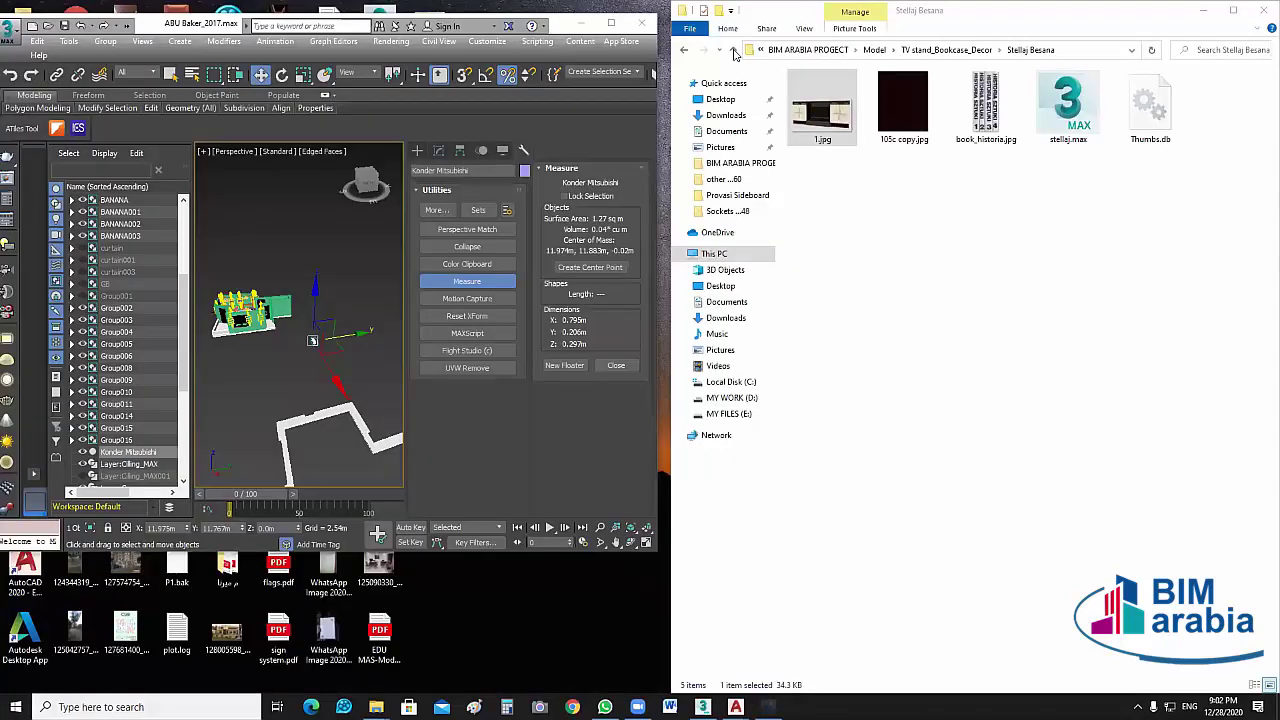
pyautogui.click(734, 52)
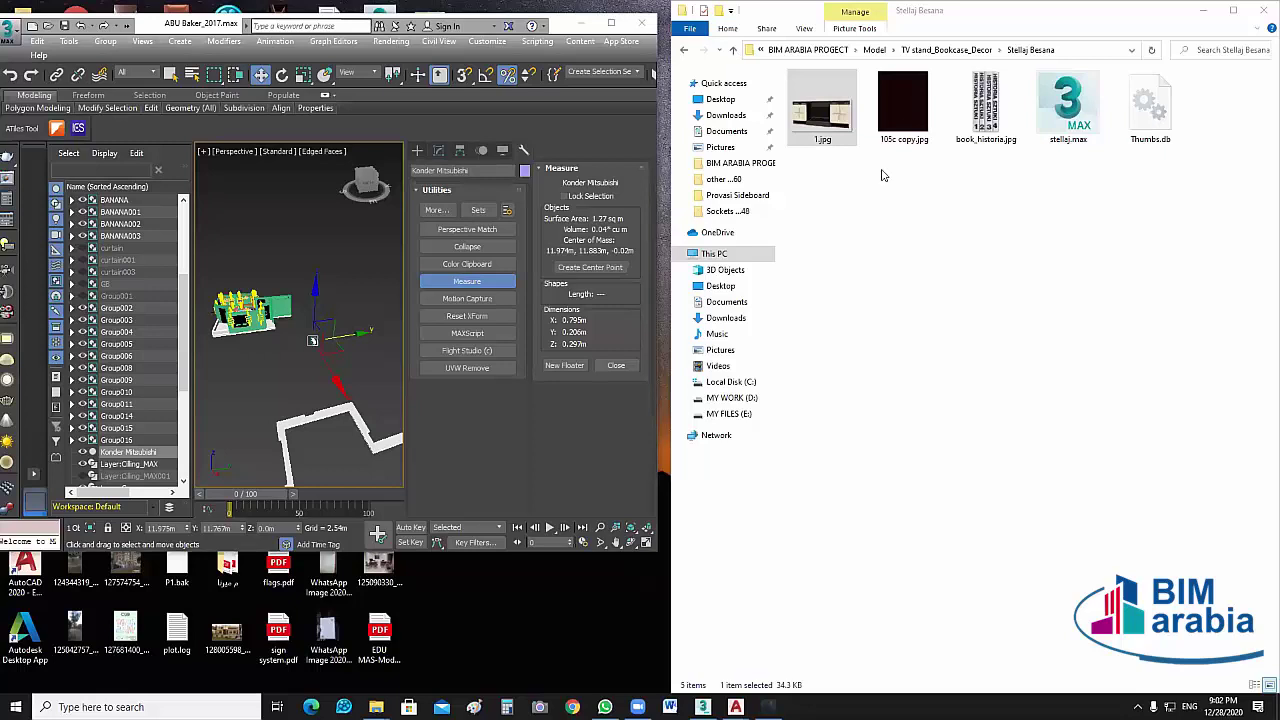
pyautogui.click(731, 52)
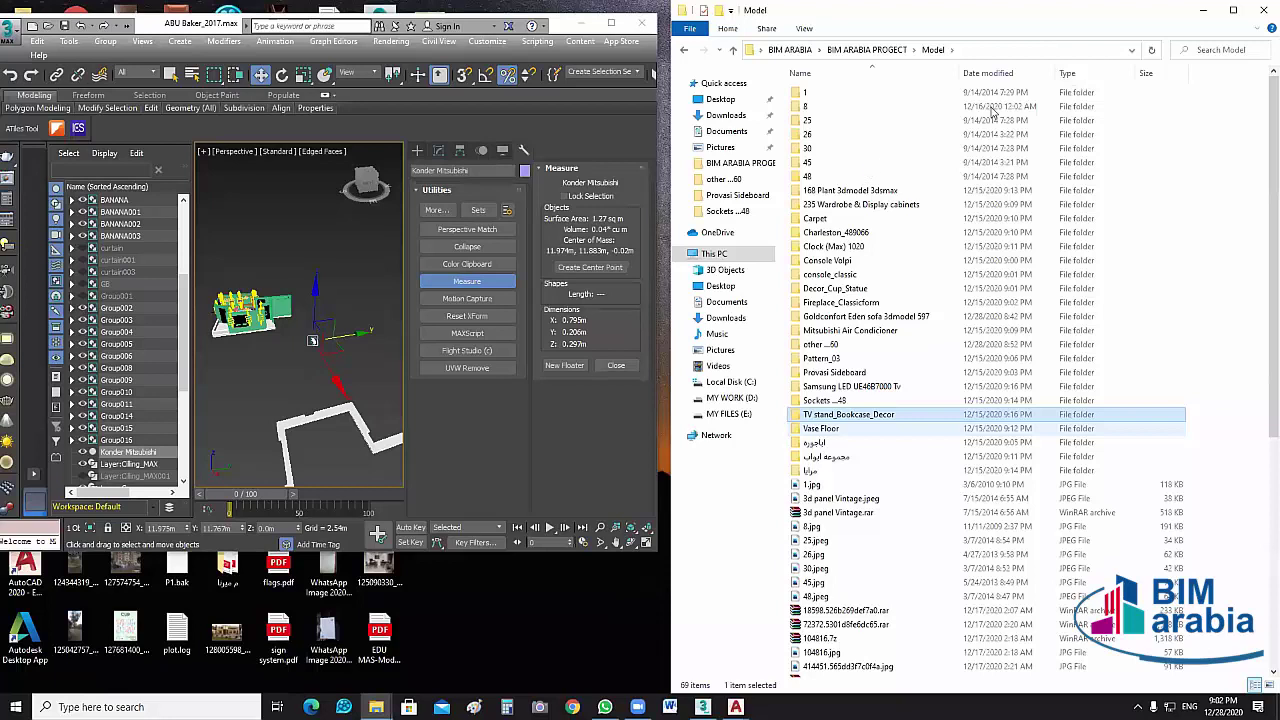
# Look through the model files in the Vase Floor folder's subfolder, and return to the Model folder.
pyautogui.press('Down')
pyautogui.press('Return')
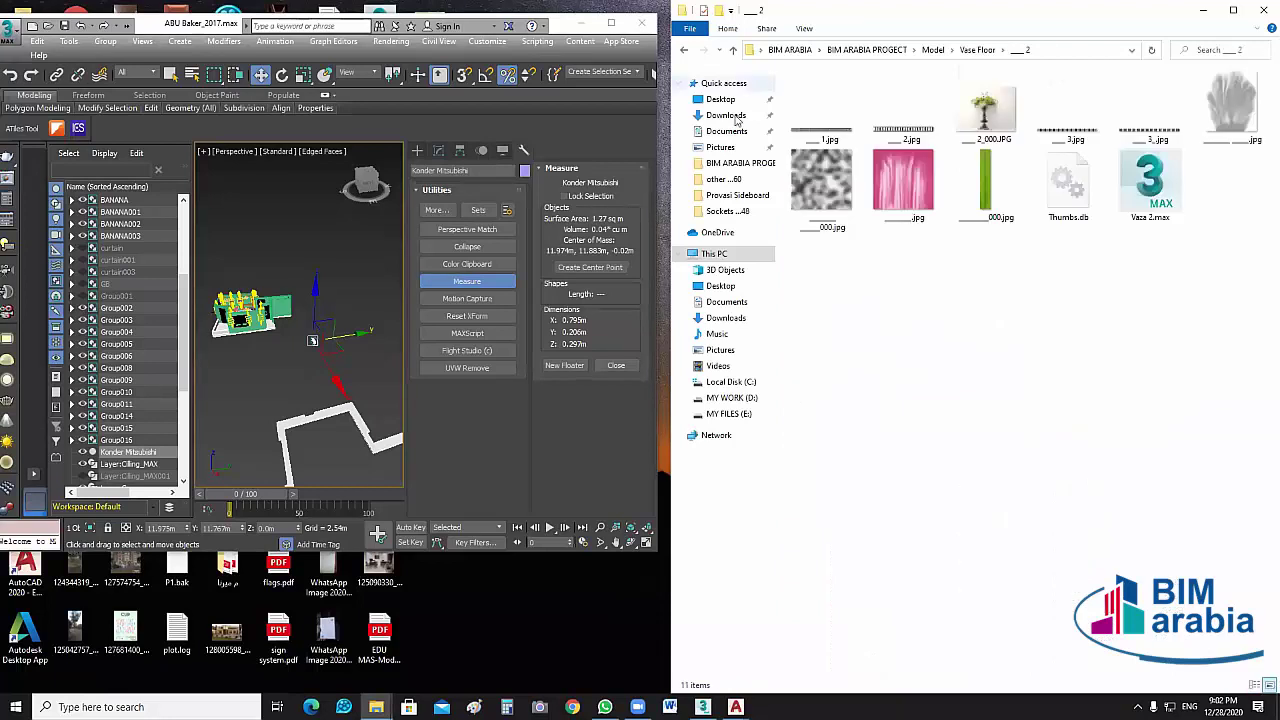
pyautogui.hotkey('alt', 'Up')
pyautogui.hotkey('alt', 'Up')
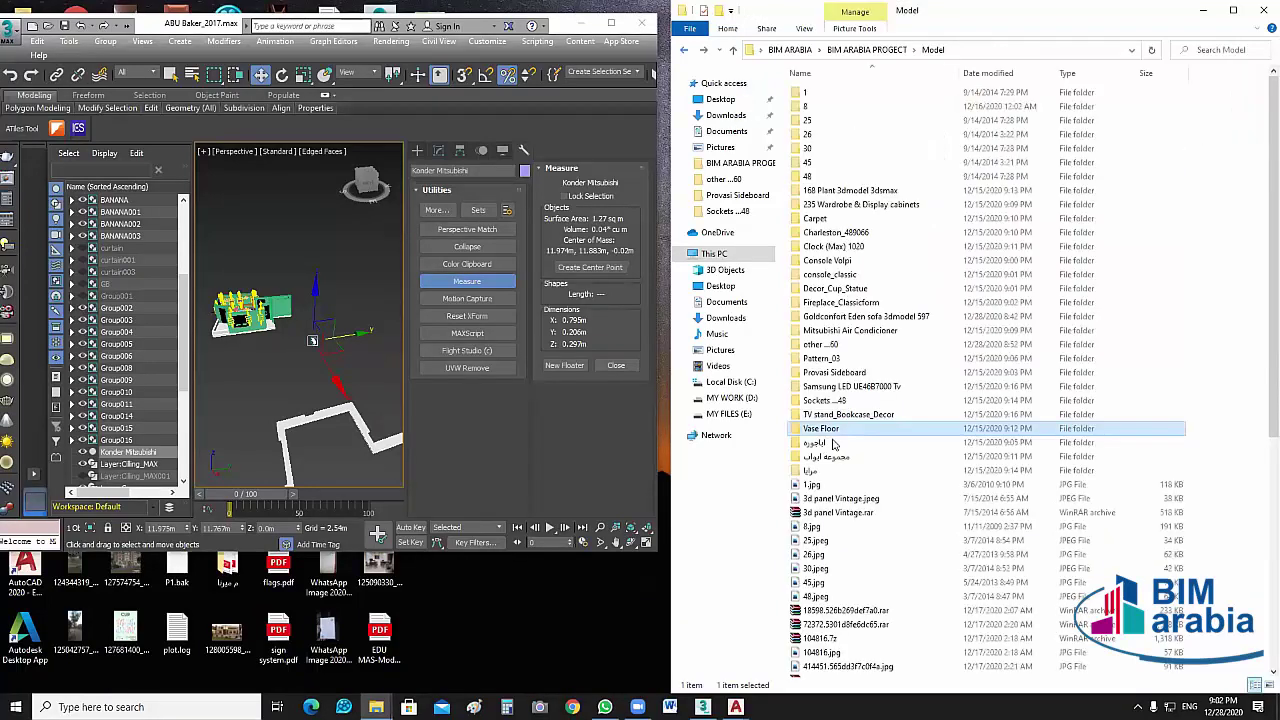
# Open the اباجوره folder, enlarge its contents to extra large icons, and go into lamp > lamp.
pyautogui.press('Down')
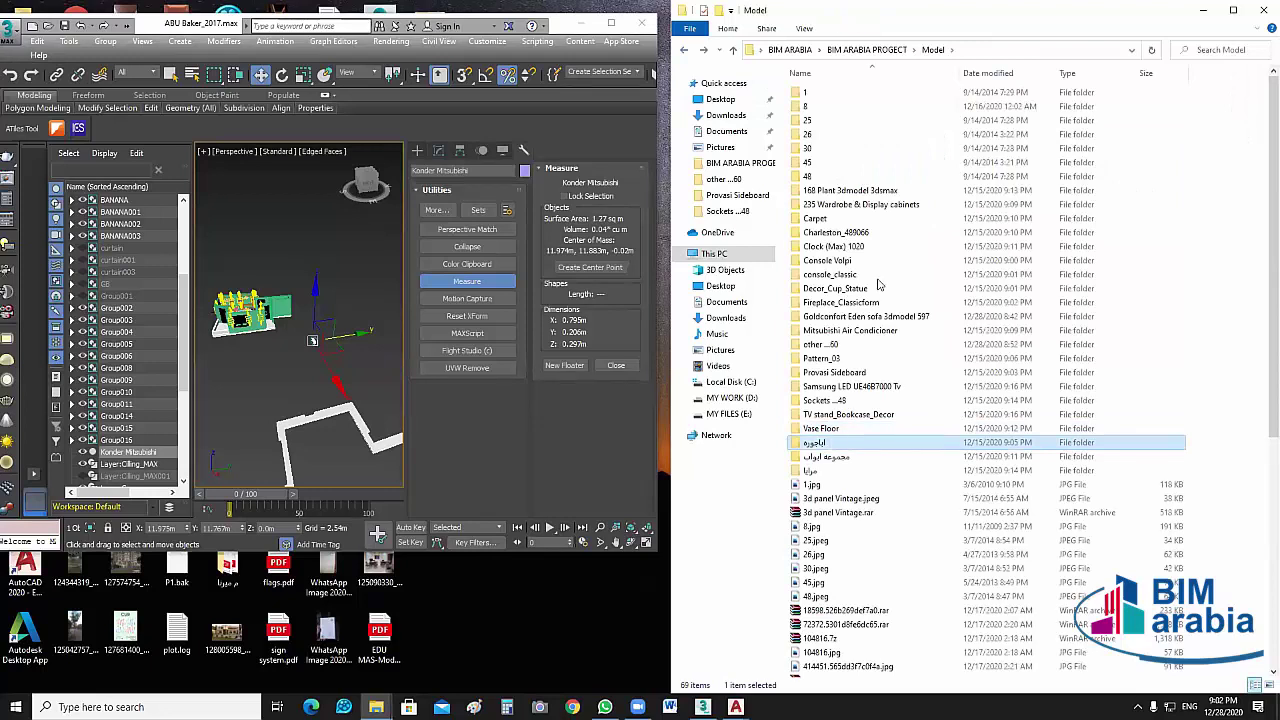
pyautogui.press('Return')
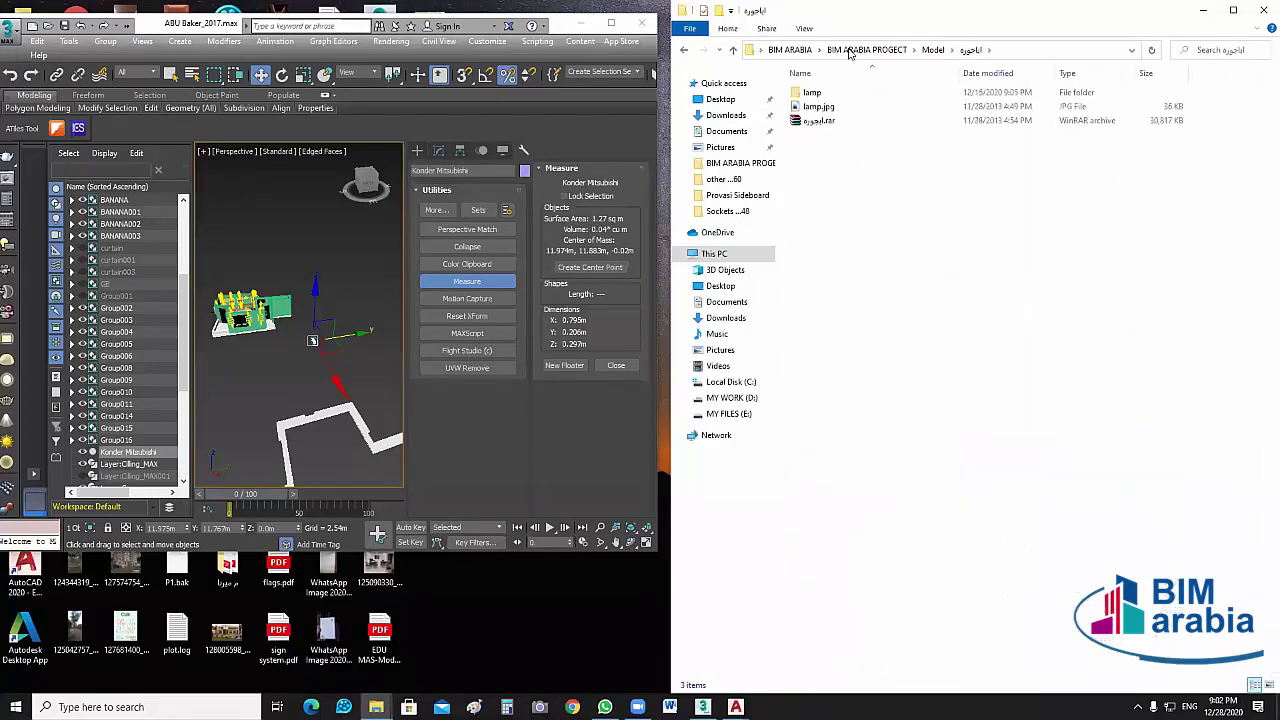
pyautogui.click(804, 28)
pyautogui.click(892, 48)
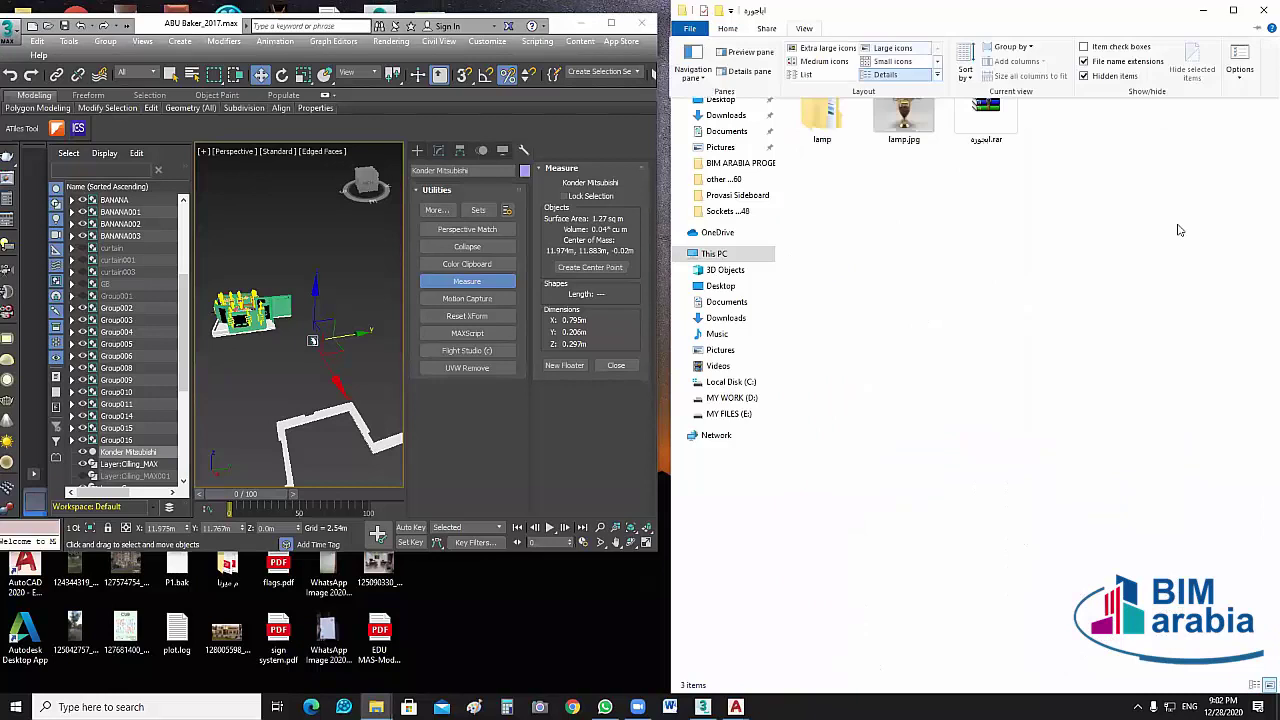
pyautogui.keyDown('ctrl'); pyautogui.scroll(3, 1180, 230); pyautogui.keyUp('ctrl')
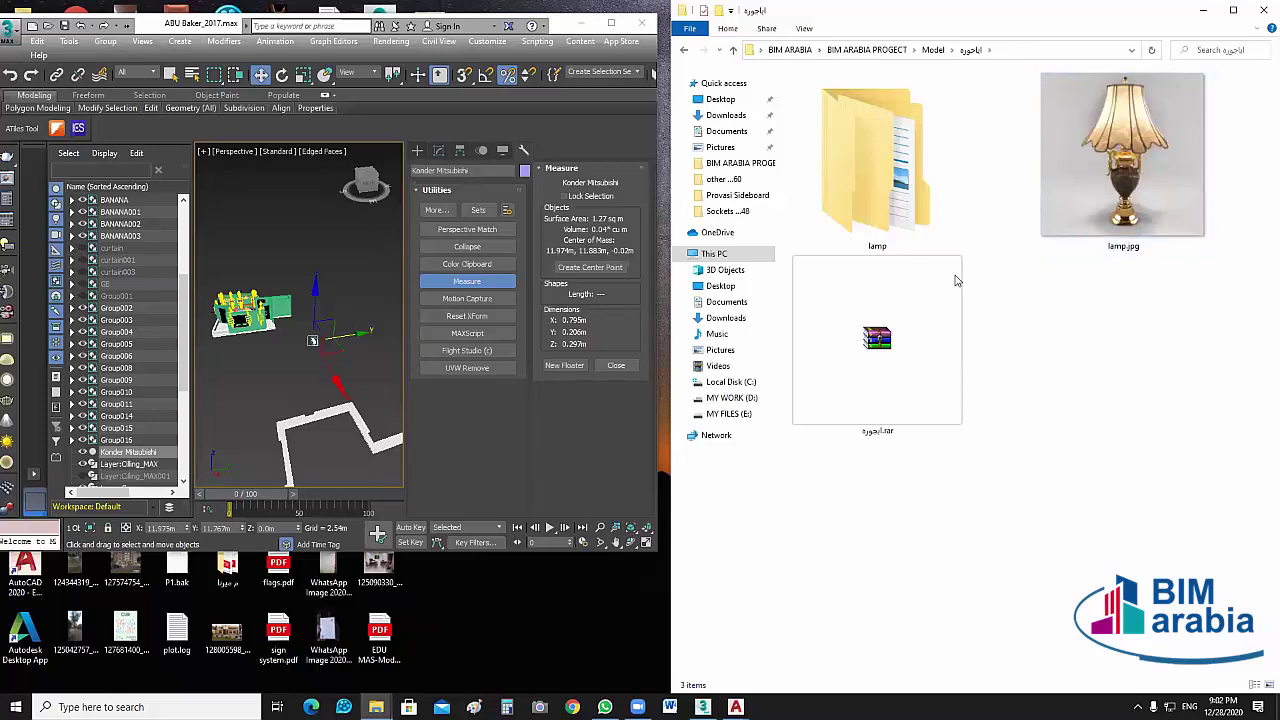
pyautogui.press('Return')
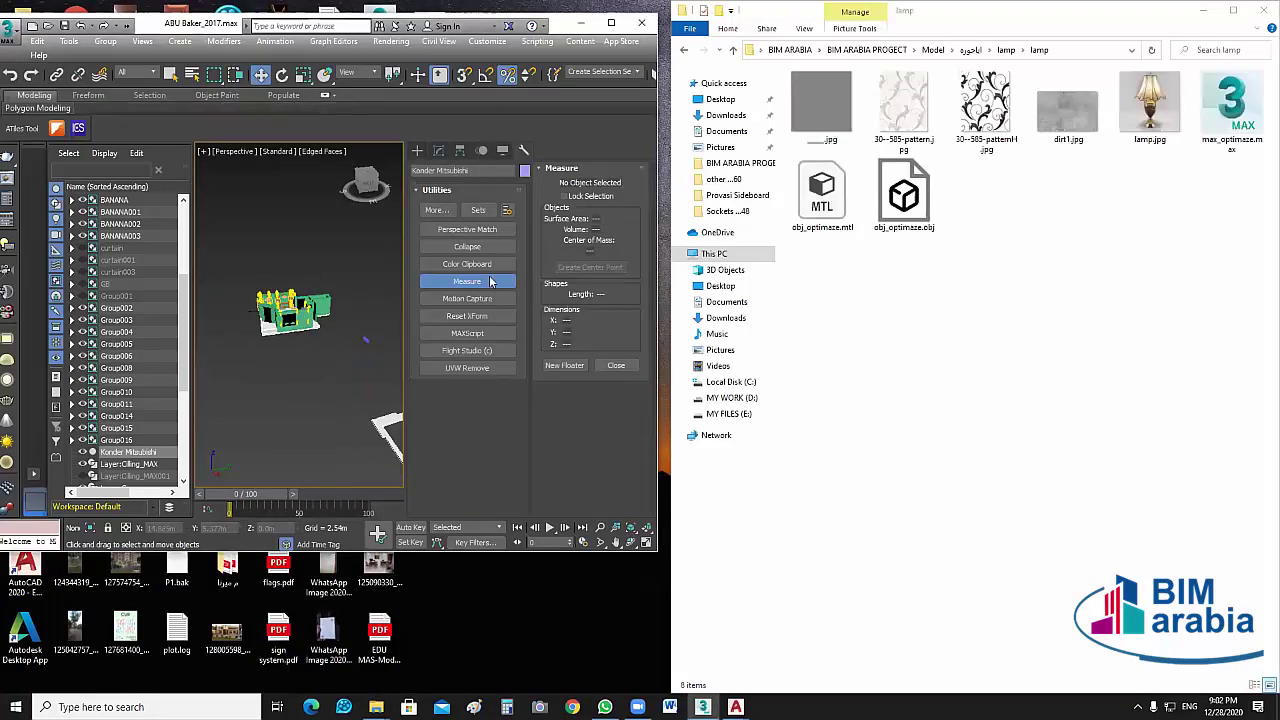
# Close the Measure utility and widen the Perspective viewport in 3ds Max around the apartment model.
pyautogui.click(488, 283)
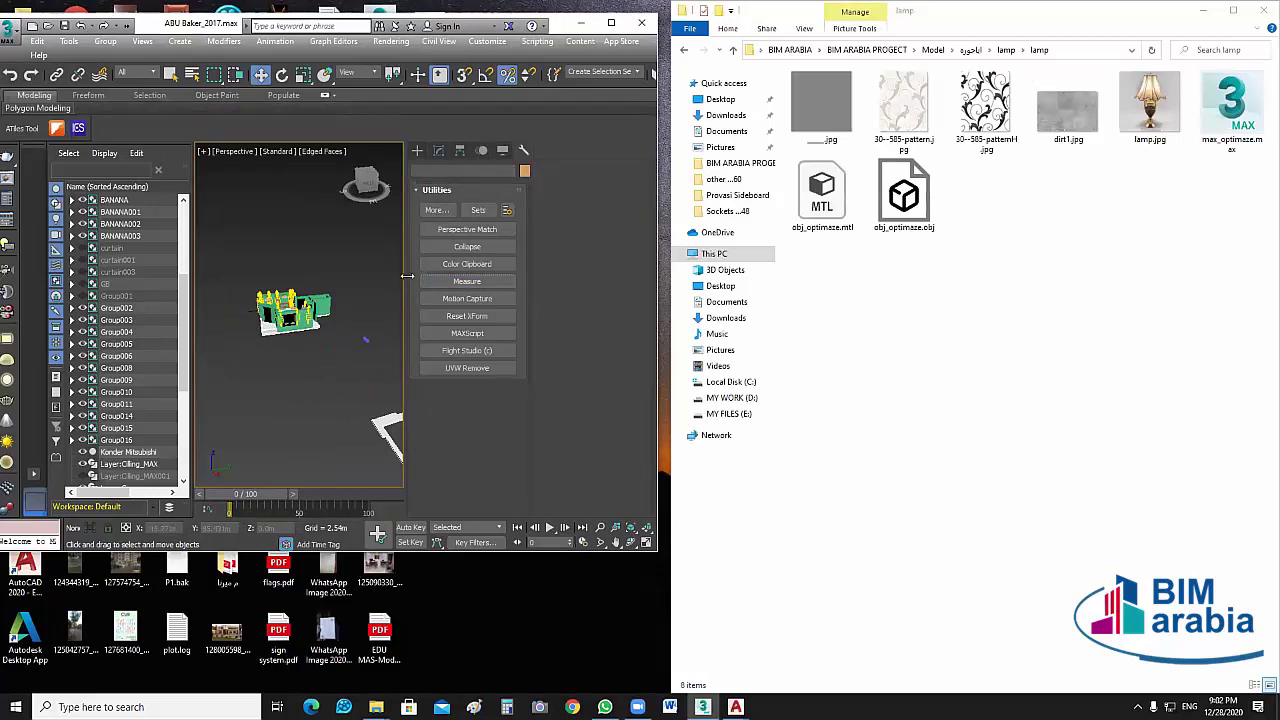
pyautogui.moveTo(408, 276); pyautogui.dragTo(522, 276)
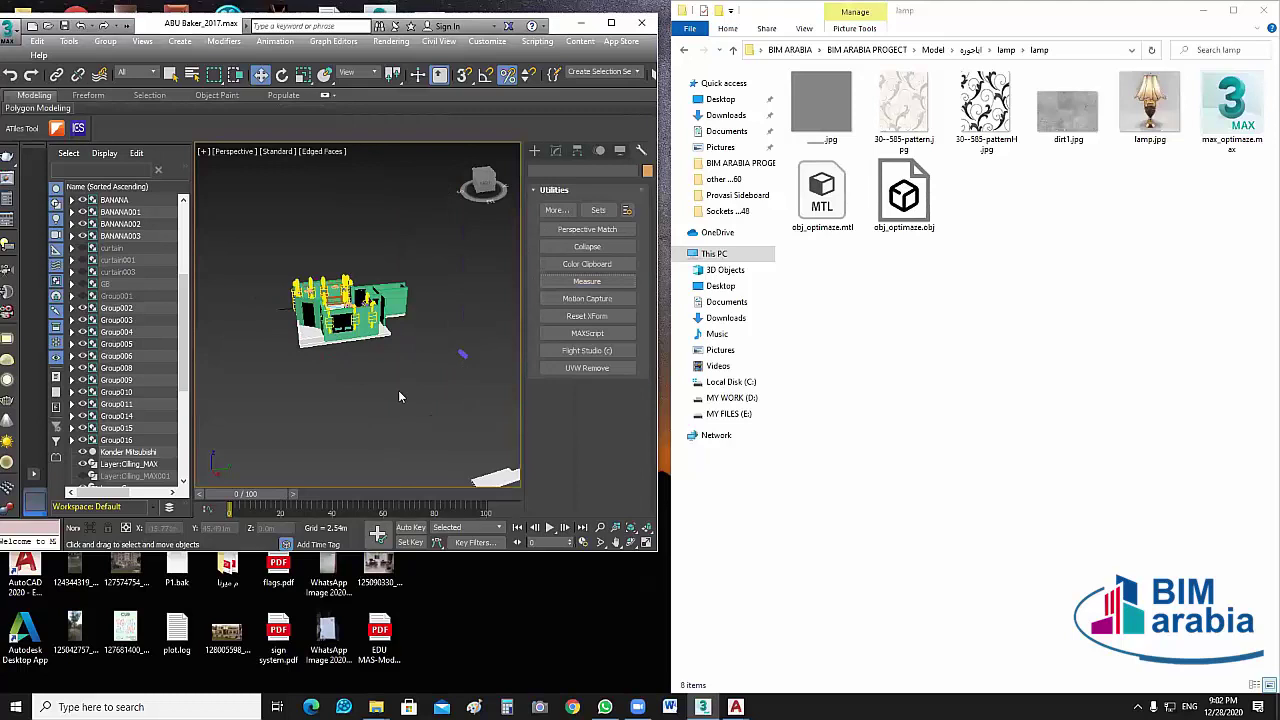
pyautogui.scroll(5, 398, 397)
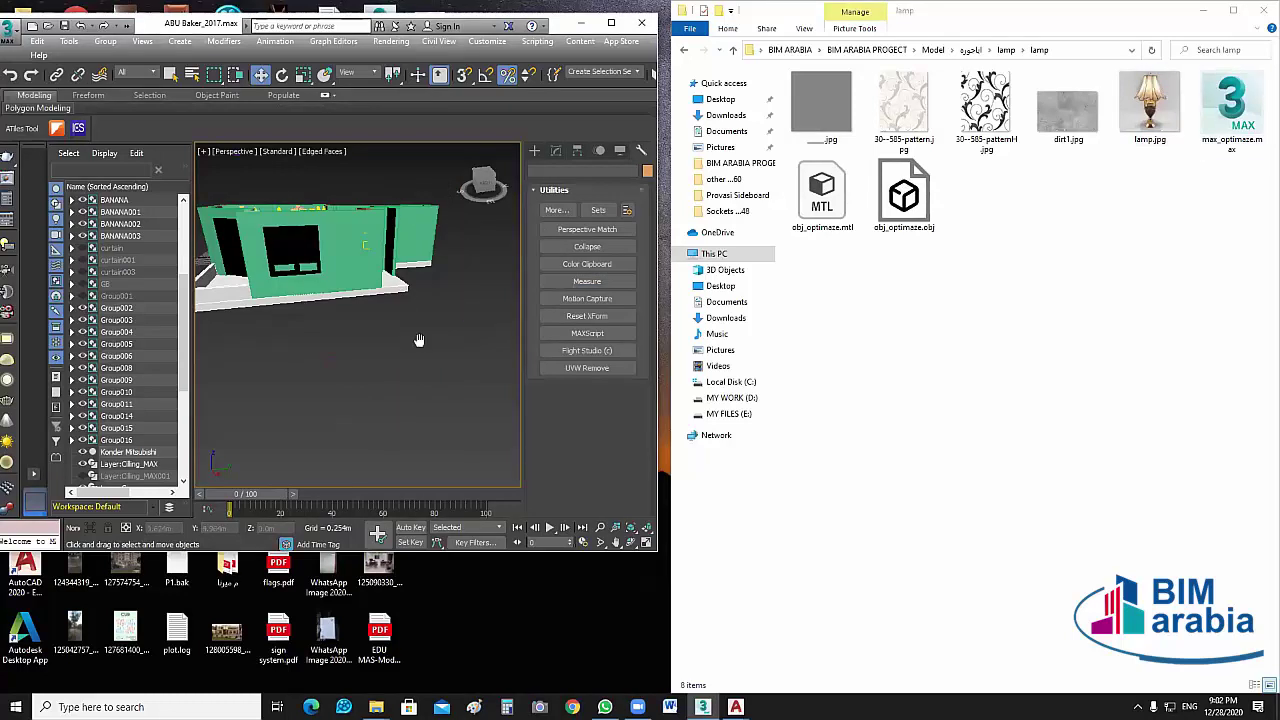
pyautogui.moveTo(419, 340); pyautogui.dragTo(432, 344, button='middle')
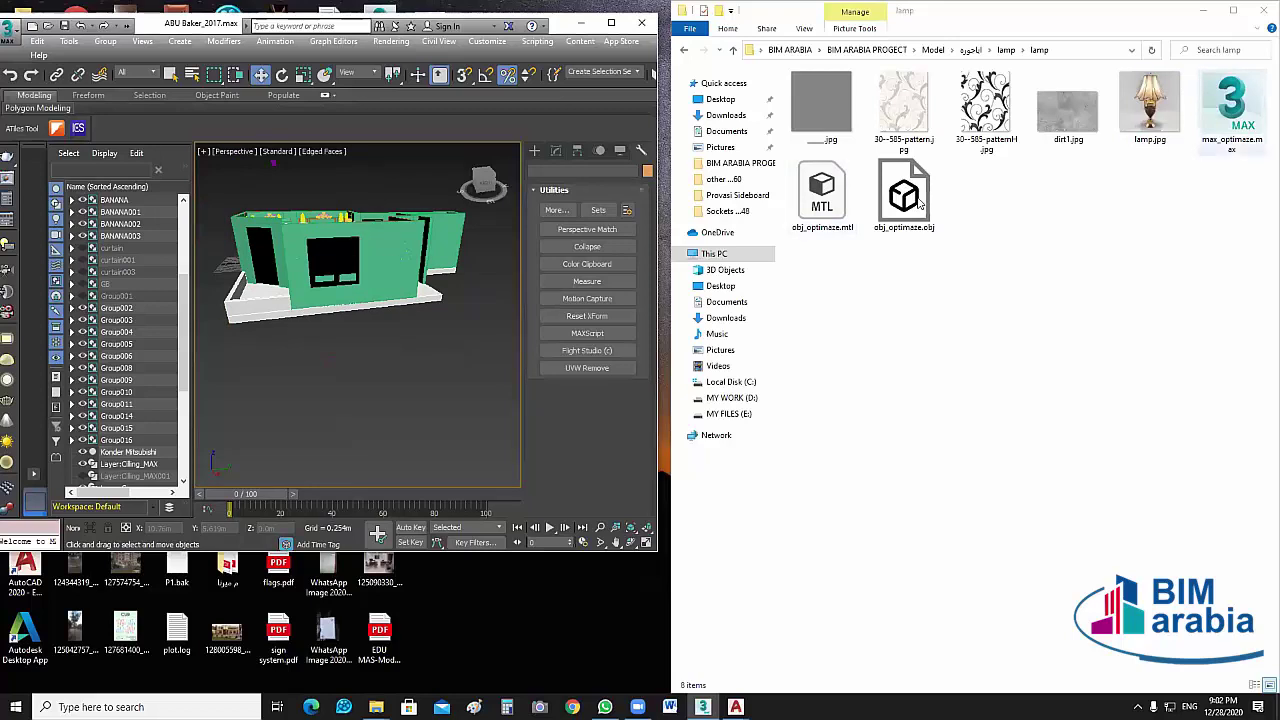
# Import obj_optimaze.obj into the Perspective viewport, renaming the conflicting Line004 object as 011, and place the lamp beside the apartment.
pyautogui.moveTo(920, 203); pyautogui.dragTo(449, 397)
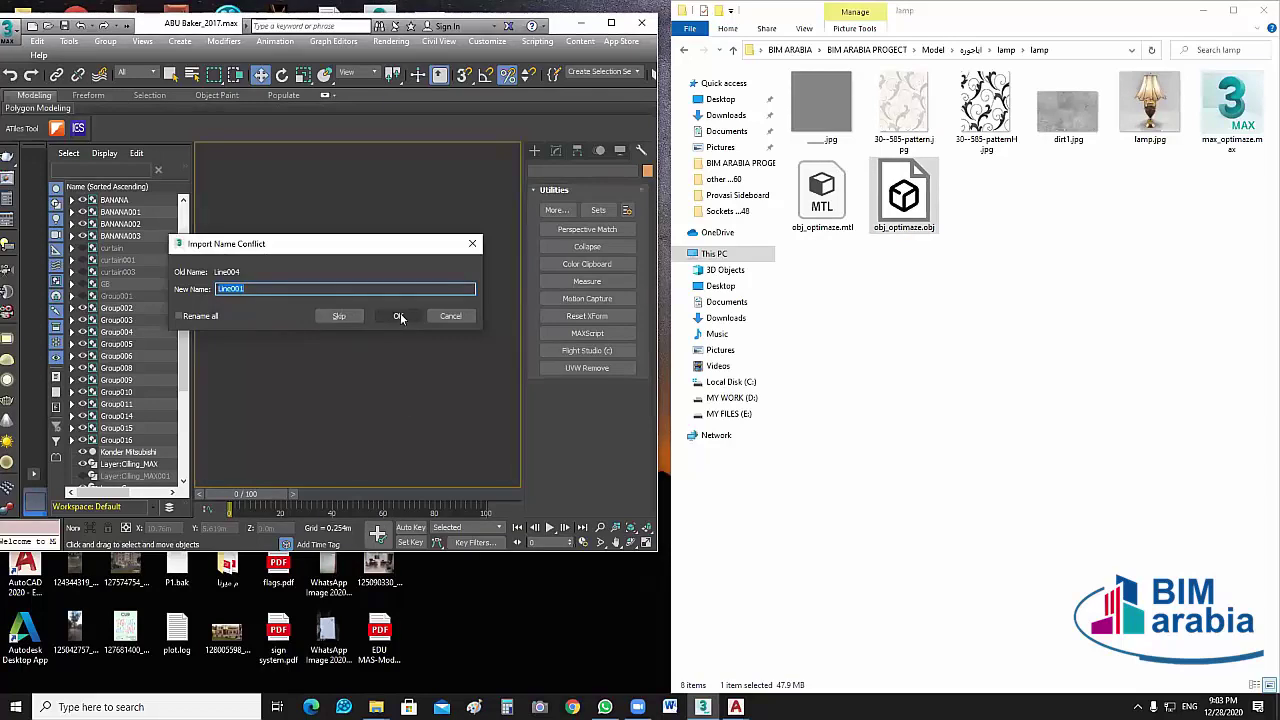
pyautogui.click(398, 316)
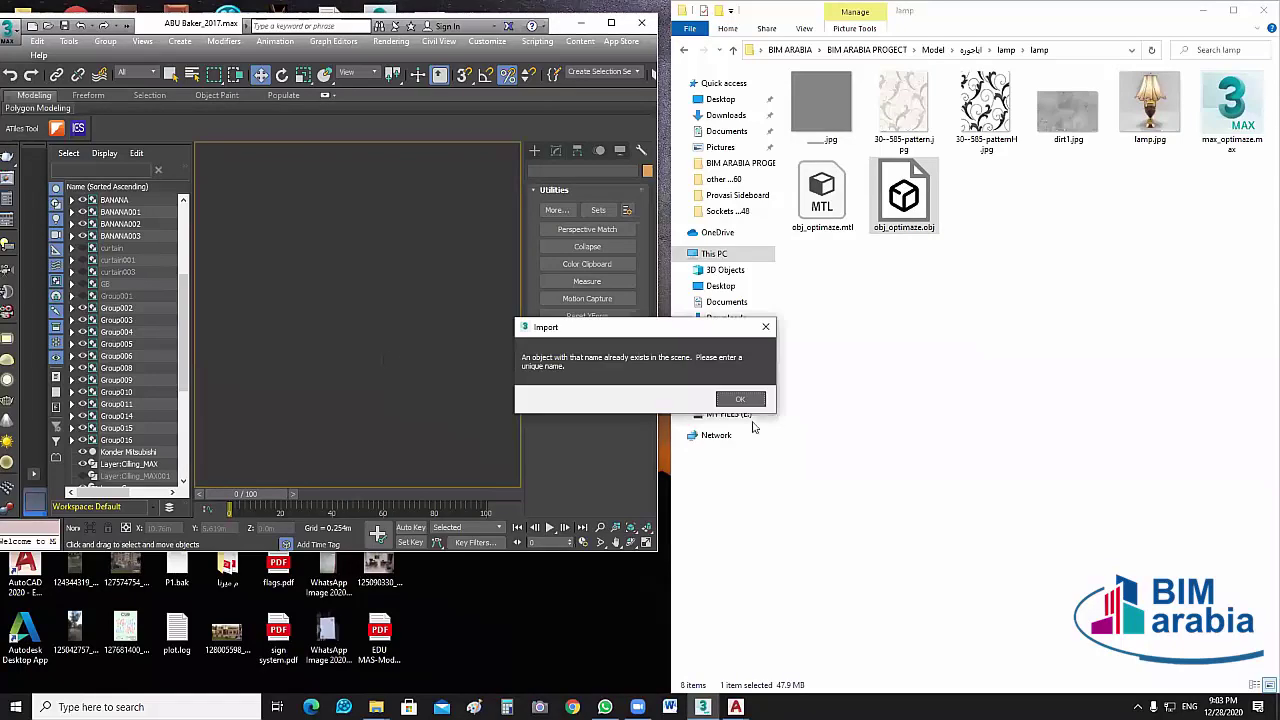
pyautogui.press('Return')
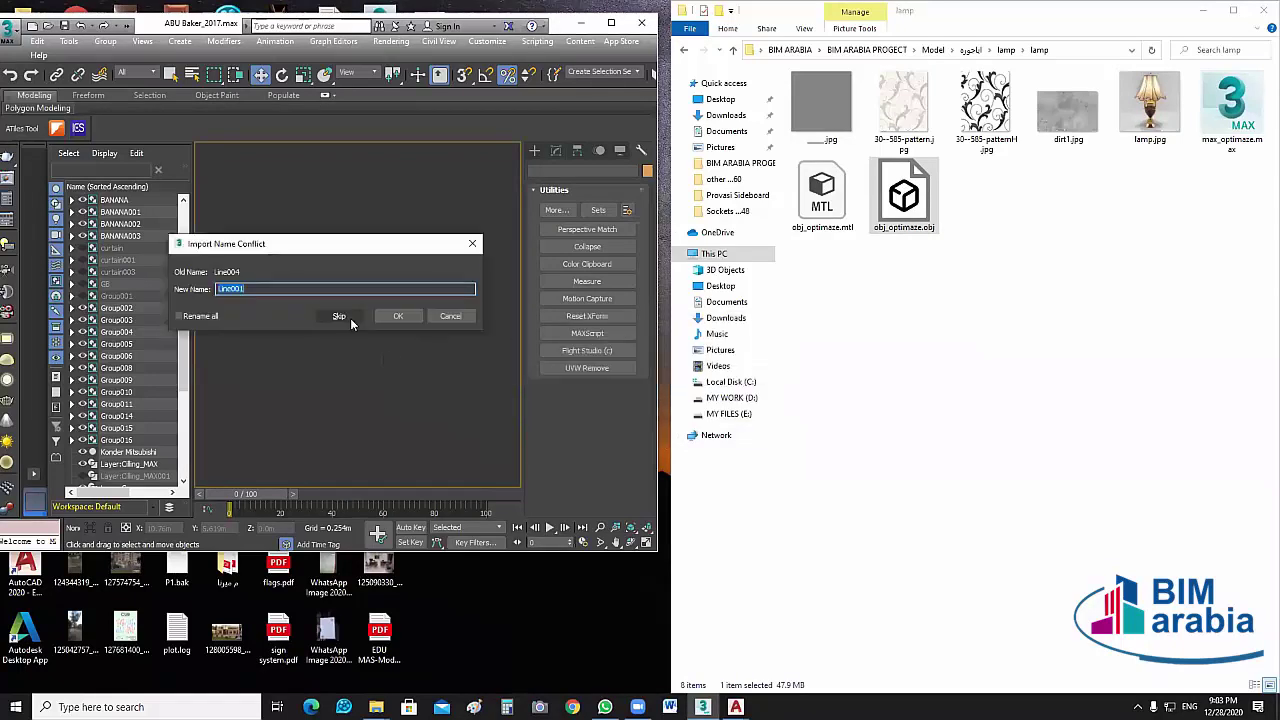
pyautogui.write('011')
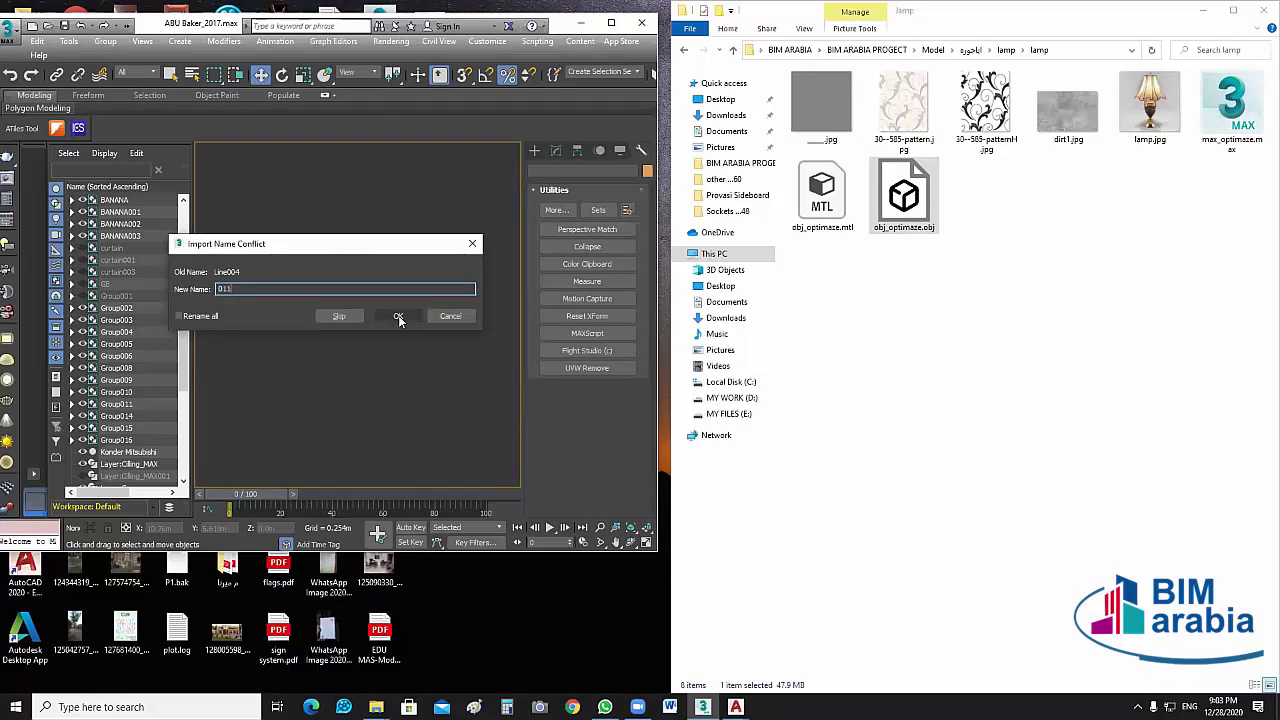
pyautogui.click(399, 316)
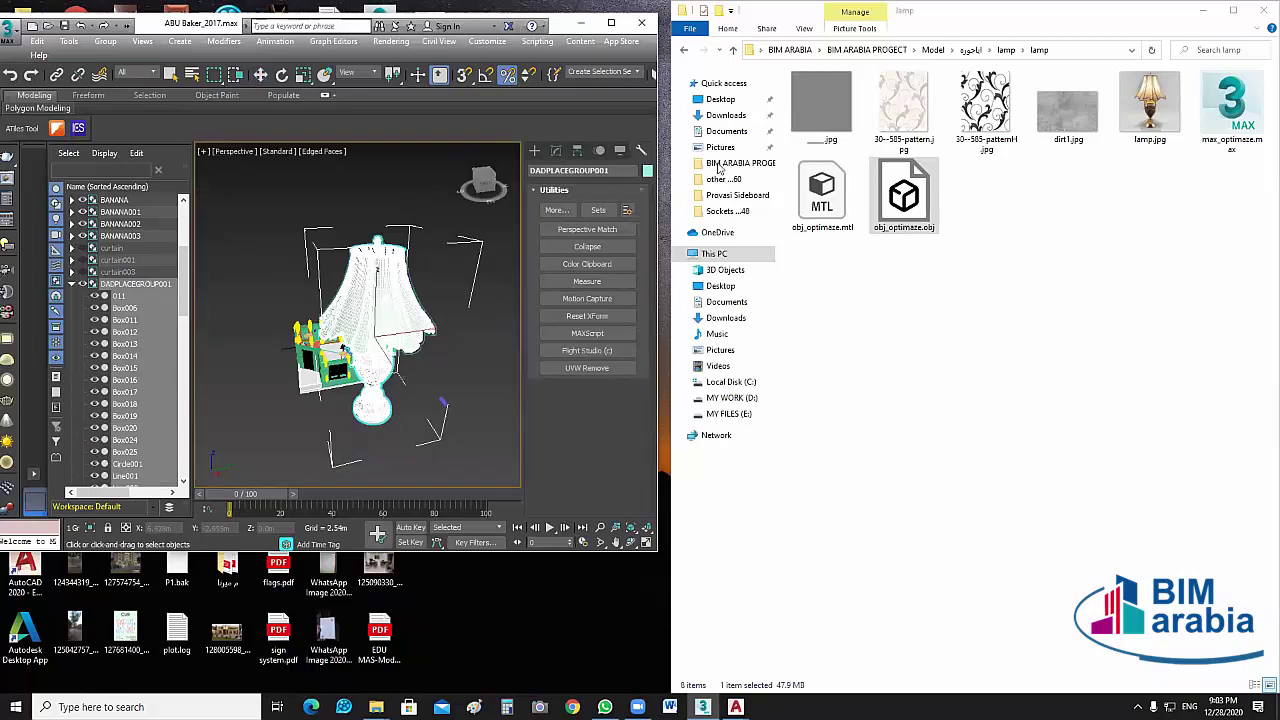
# Go back up to the Model folder in File Explorer and open مرايا > mirror_Unico.
pyautogui.click(758, 143)
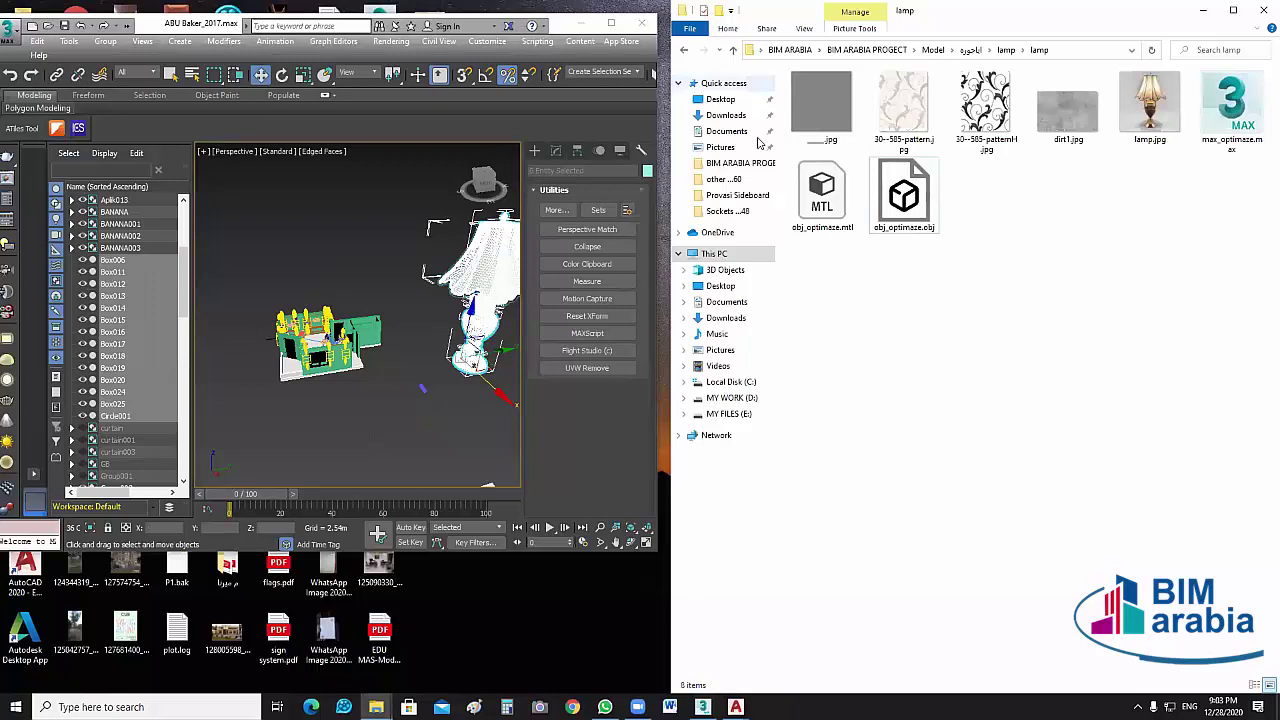
pyautogui.press('BackSpace')
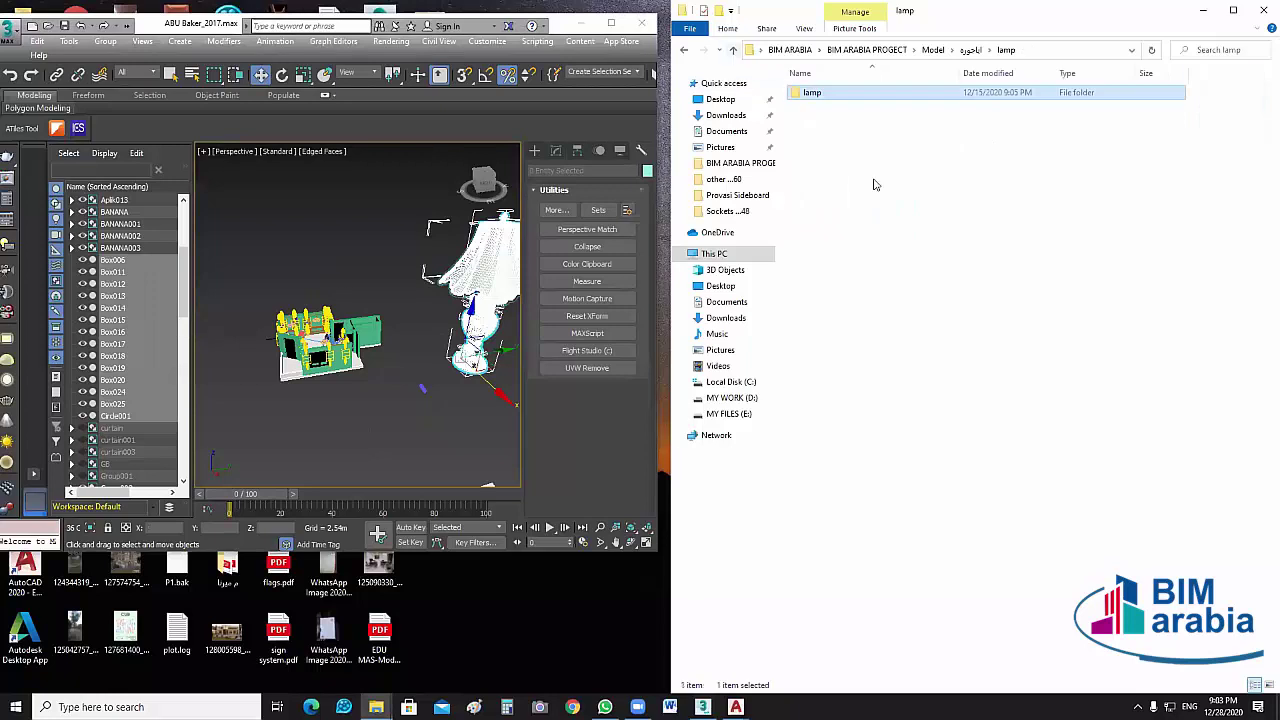
pyautogui.press('BackSpace')
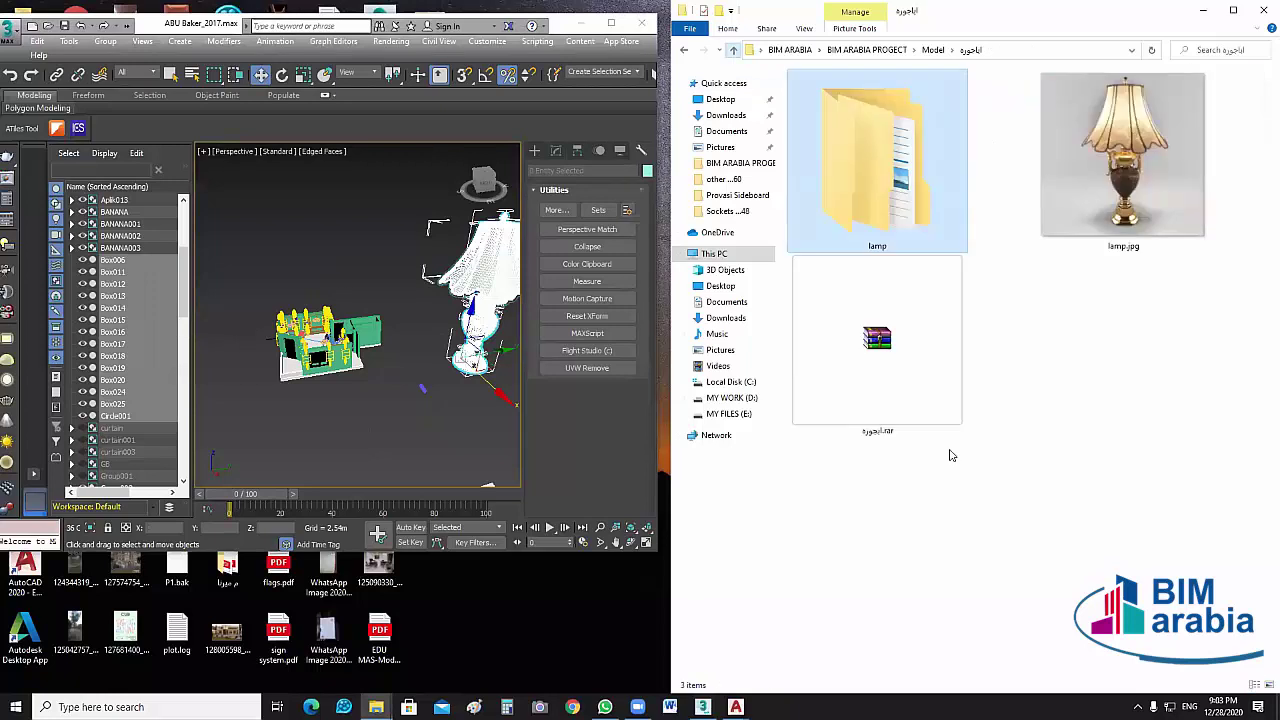
pyautogui.press('BackSpace')
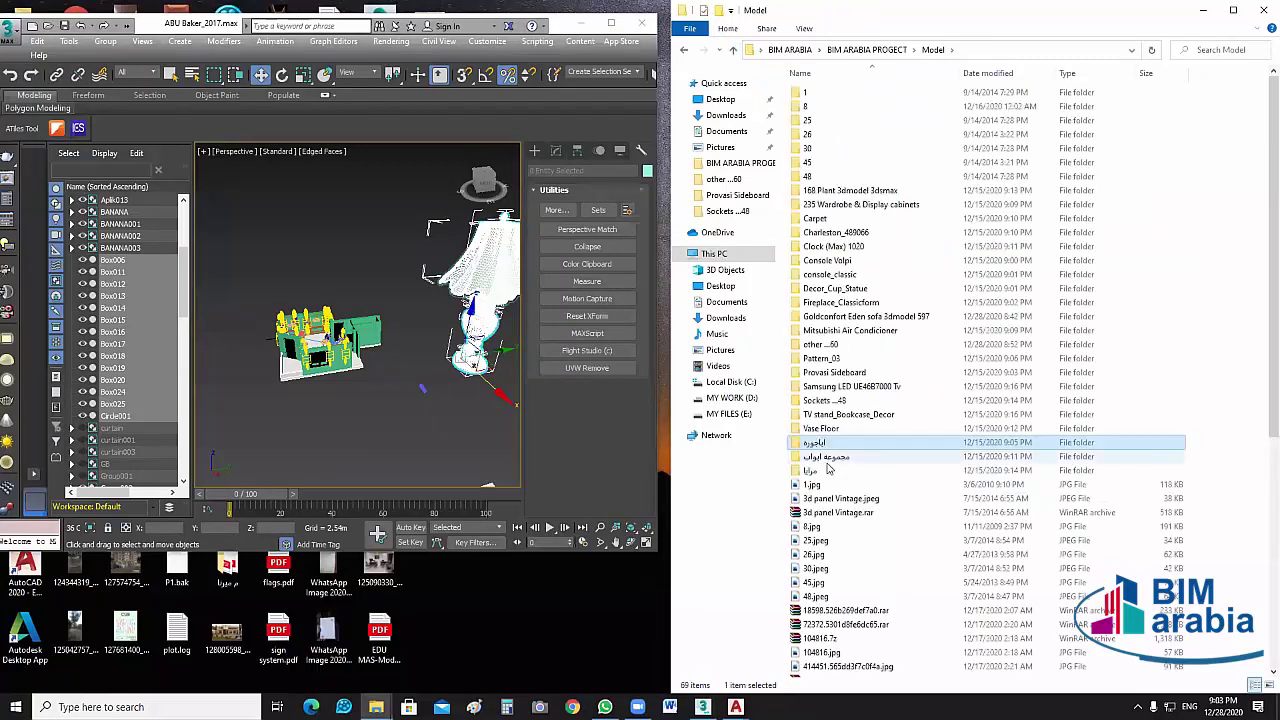
pyautogui.click(814, 471)
pyautogui.press('Return')
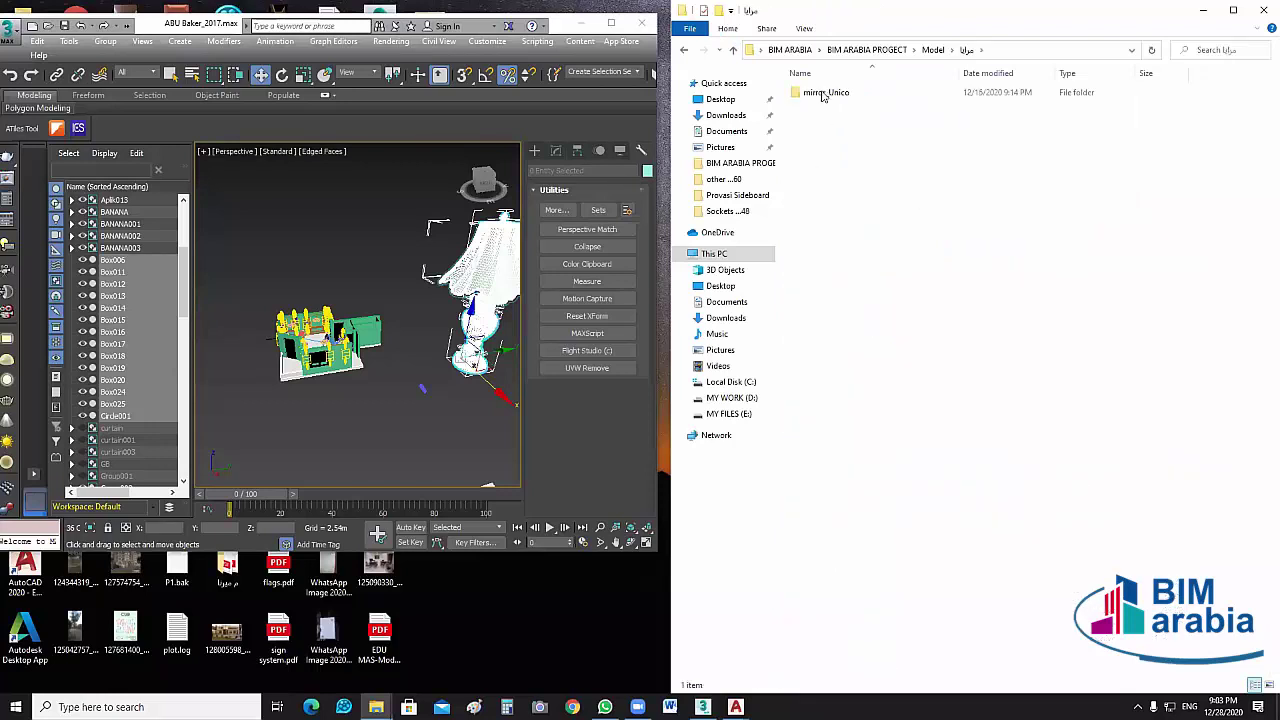
pyautogui.press('Return')
# Show the mirror_Unico folder as large icons, view mirror_Unico.jpg, and close the image.
pyautogui.click(806, 29)
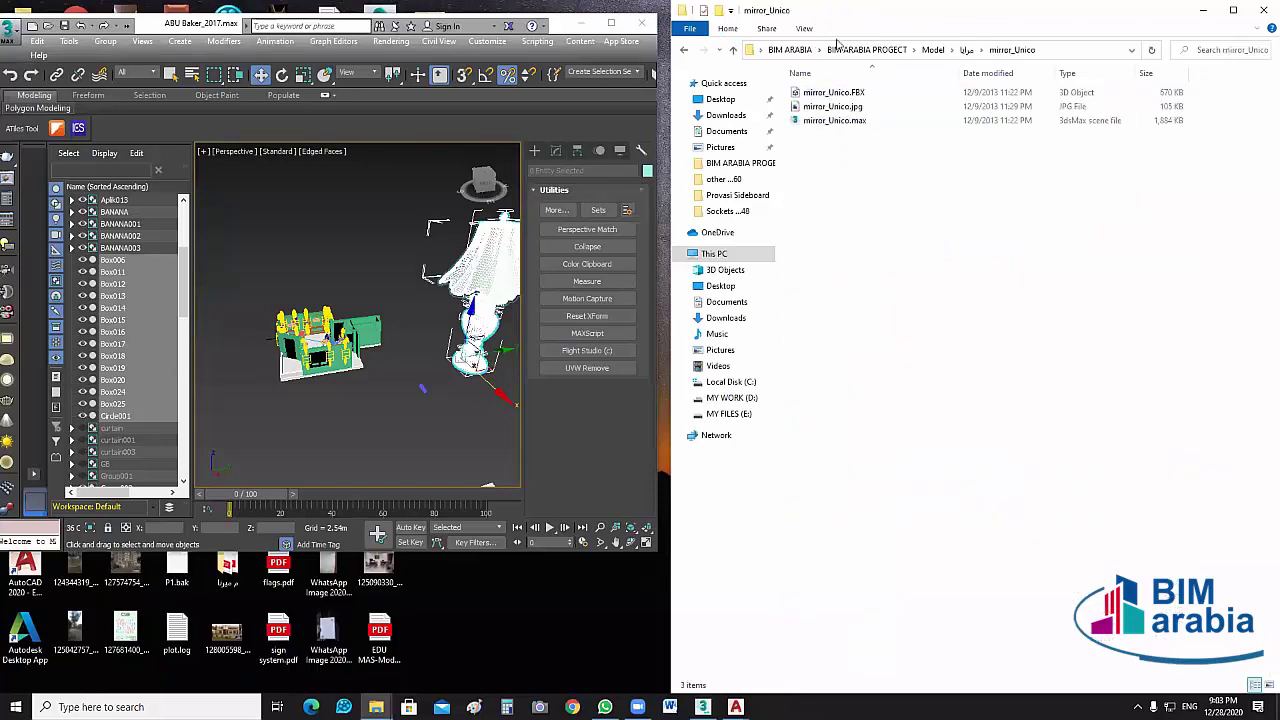
pyautogui.click(878, 50)
pyautogui.click(914, 120)
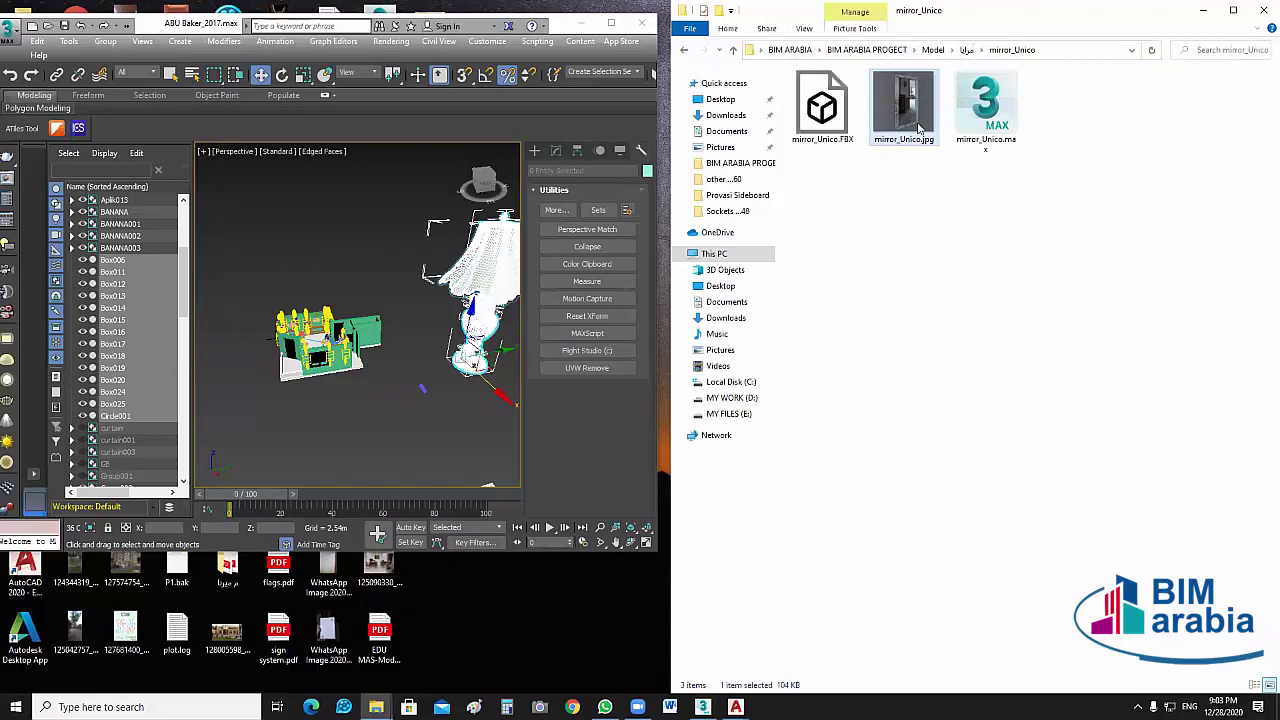
pyautogui.doubleClick(918, 125)
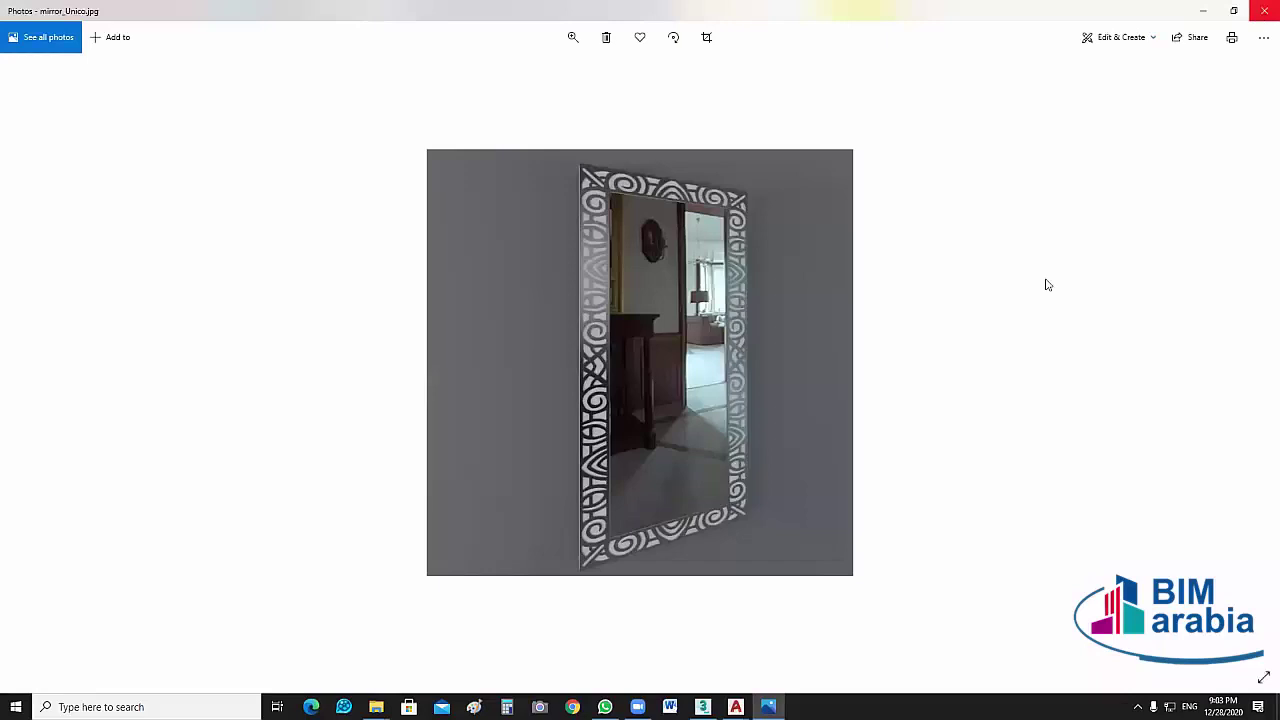
pyautogui.hotkey('alt', 'F4')
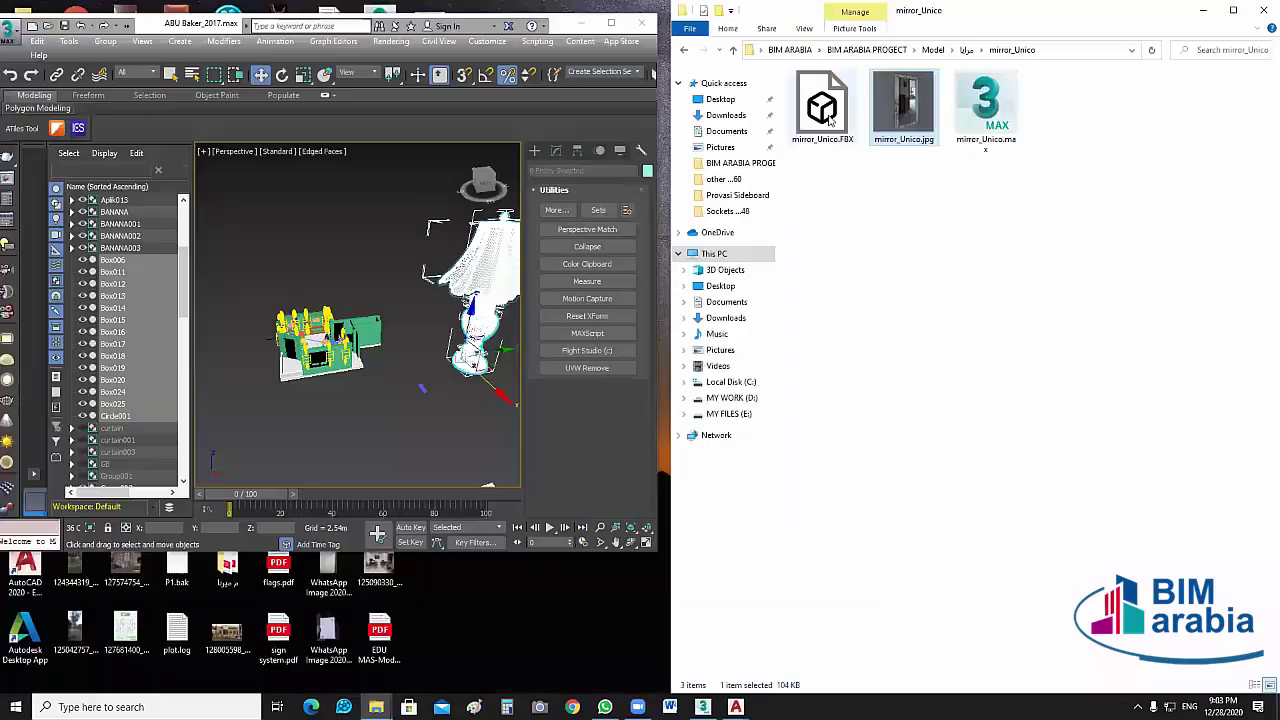
# Import mirror_Unico.FBX into the Perspective viewport and place the mirror outside the apartment.
pyautogui.press('Left')
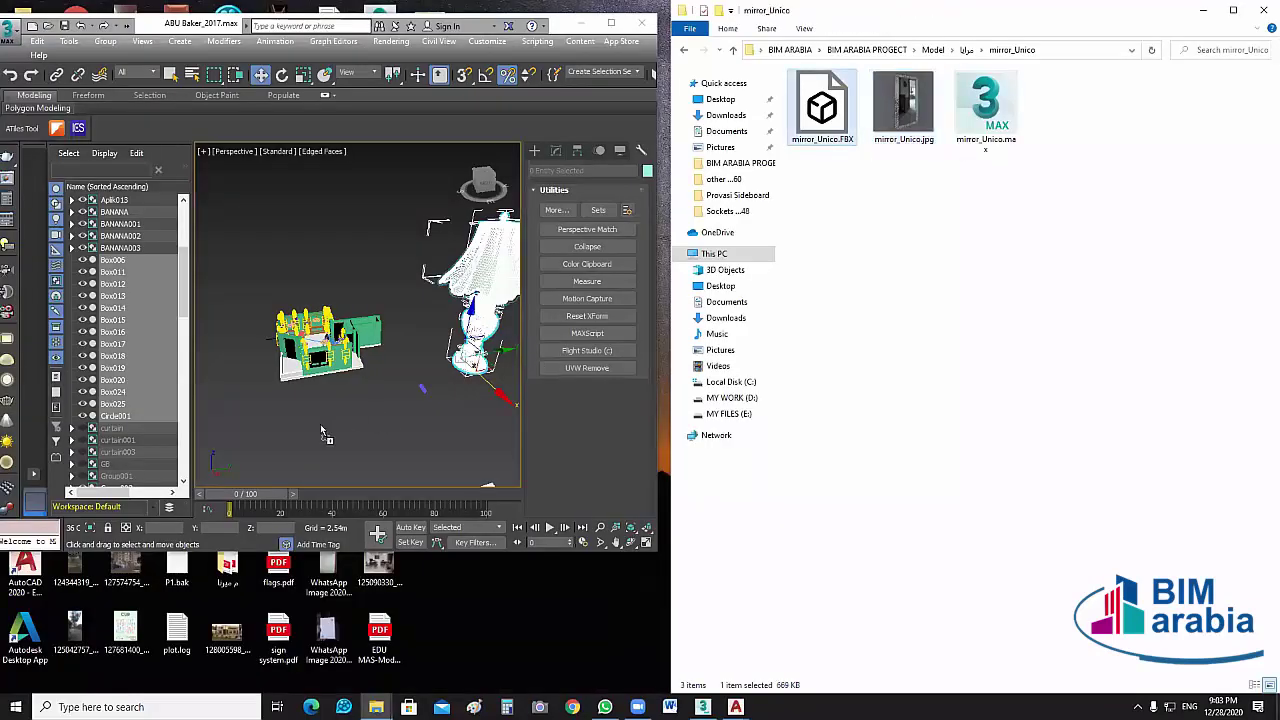
pyautogui.moveTo(321, 432); pyautogui.dragTo(322, 432)
pyautogui.click(353, 437)
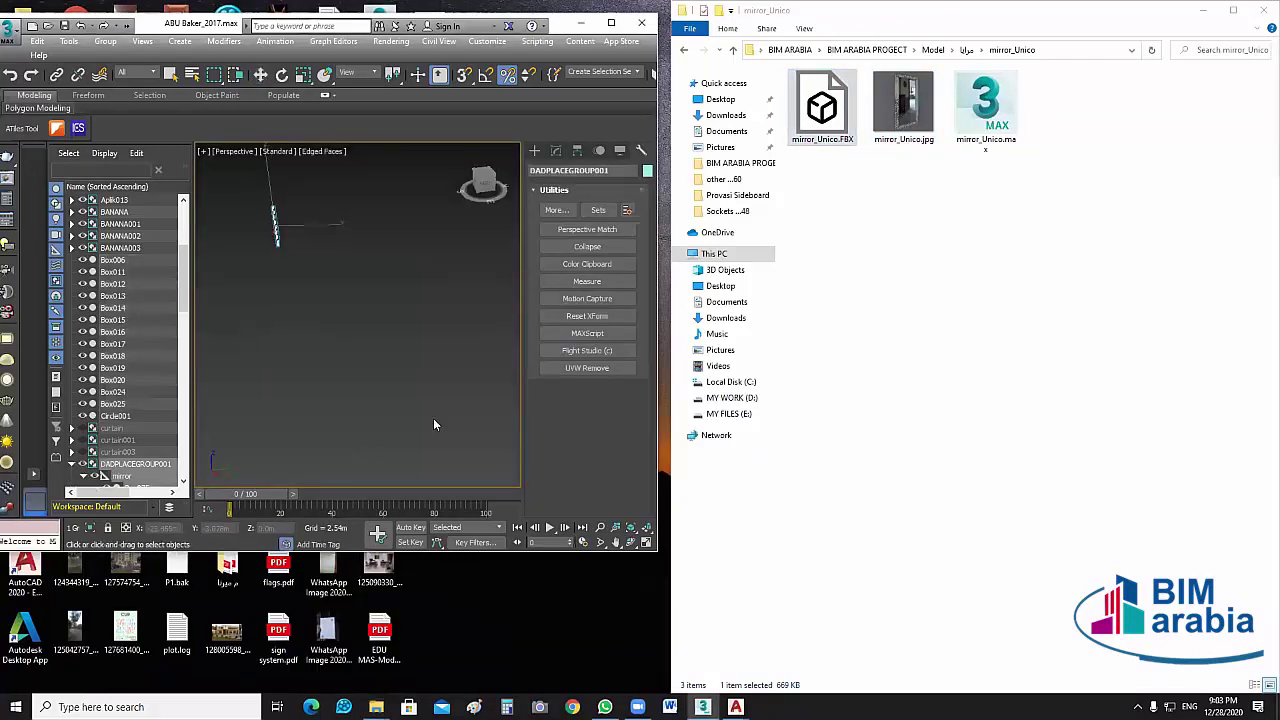
pyautogui.scroll(-5, 440, 430)
pyautogui.scroll(-2, 418, 419)
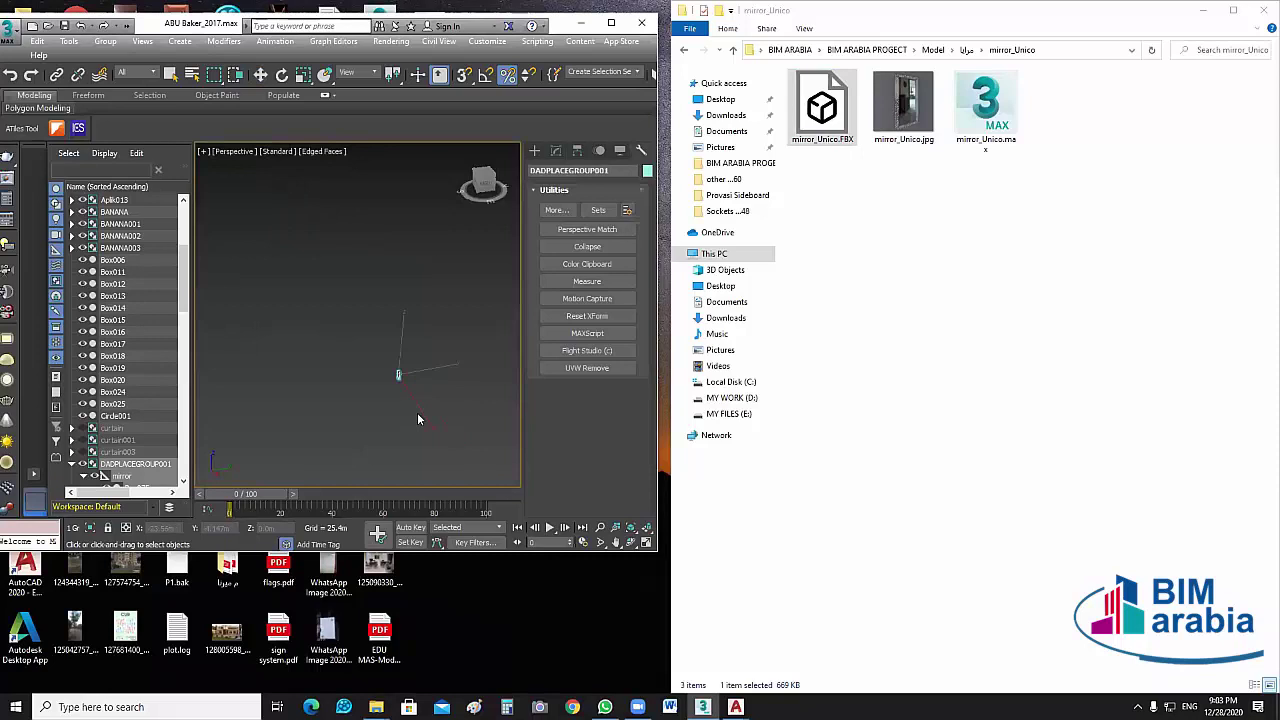
pyautogui.scroll(-3, 418, 414)
pyautogui.click(410, 452)
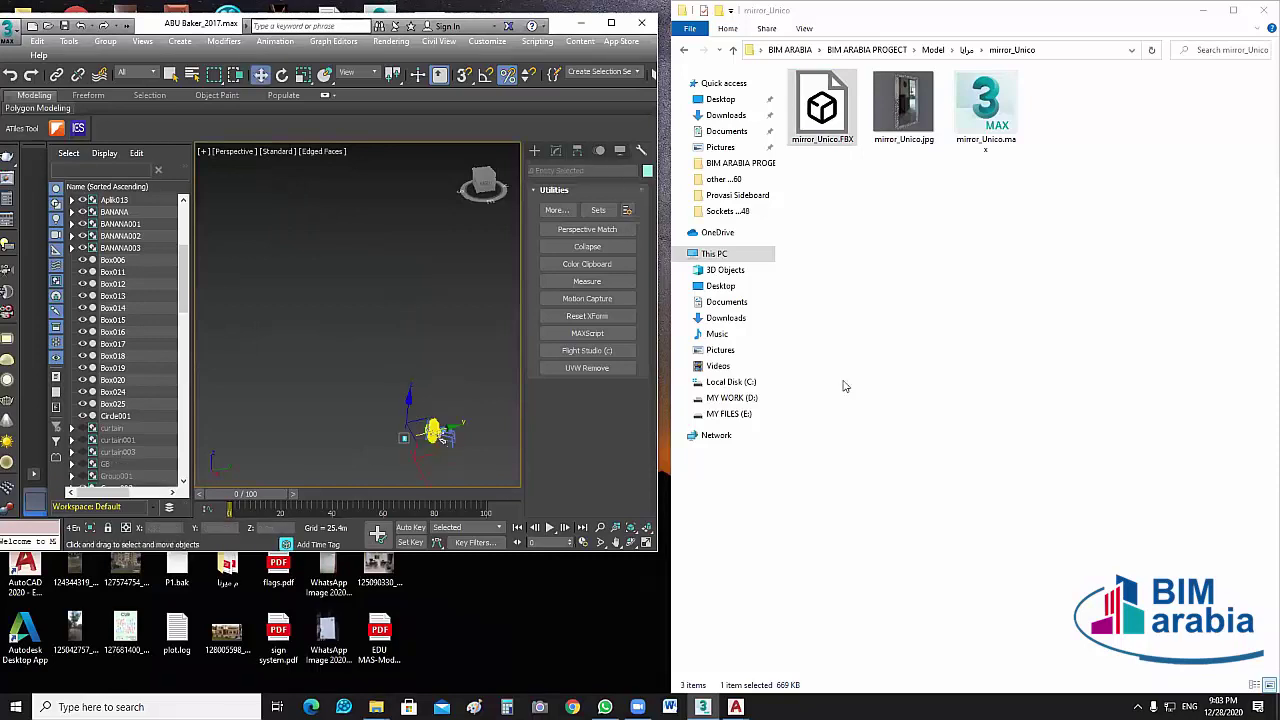
# Return to the Model folder, show it as extra large icons, and browse the furniture preview images.
pyautogui.click(733, 52)
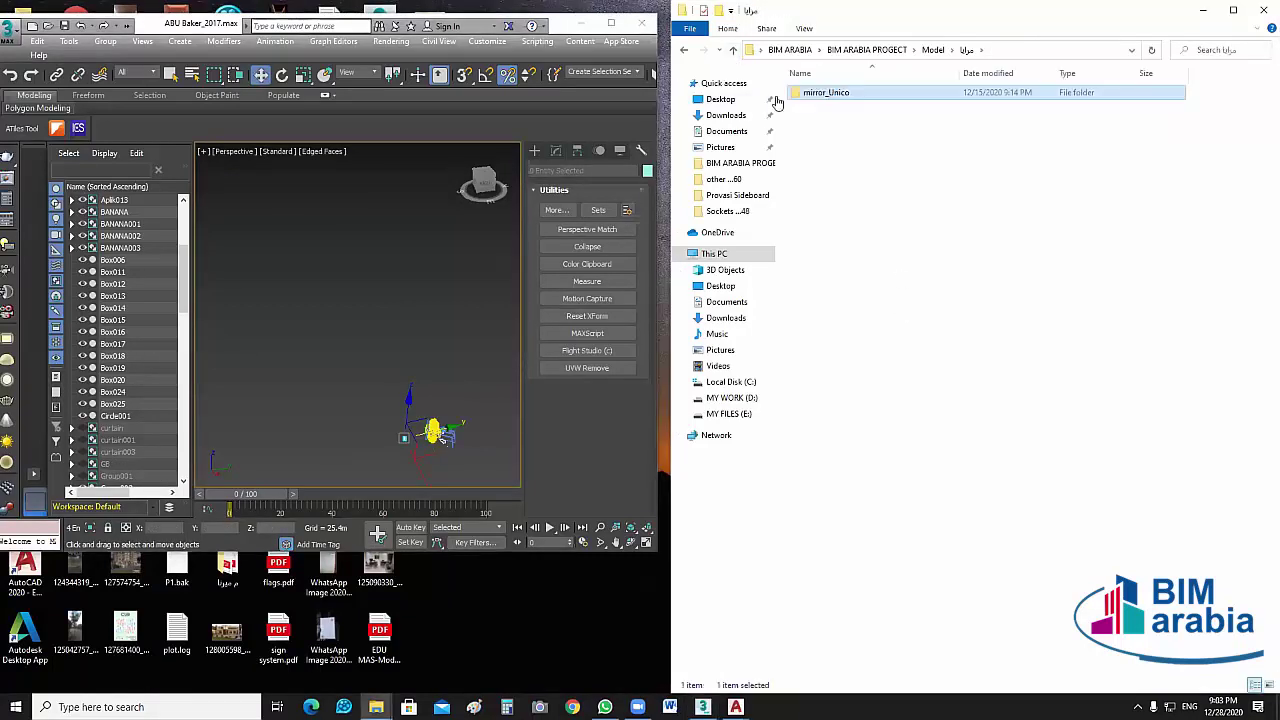
pyautogui.click(733, 50)
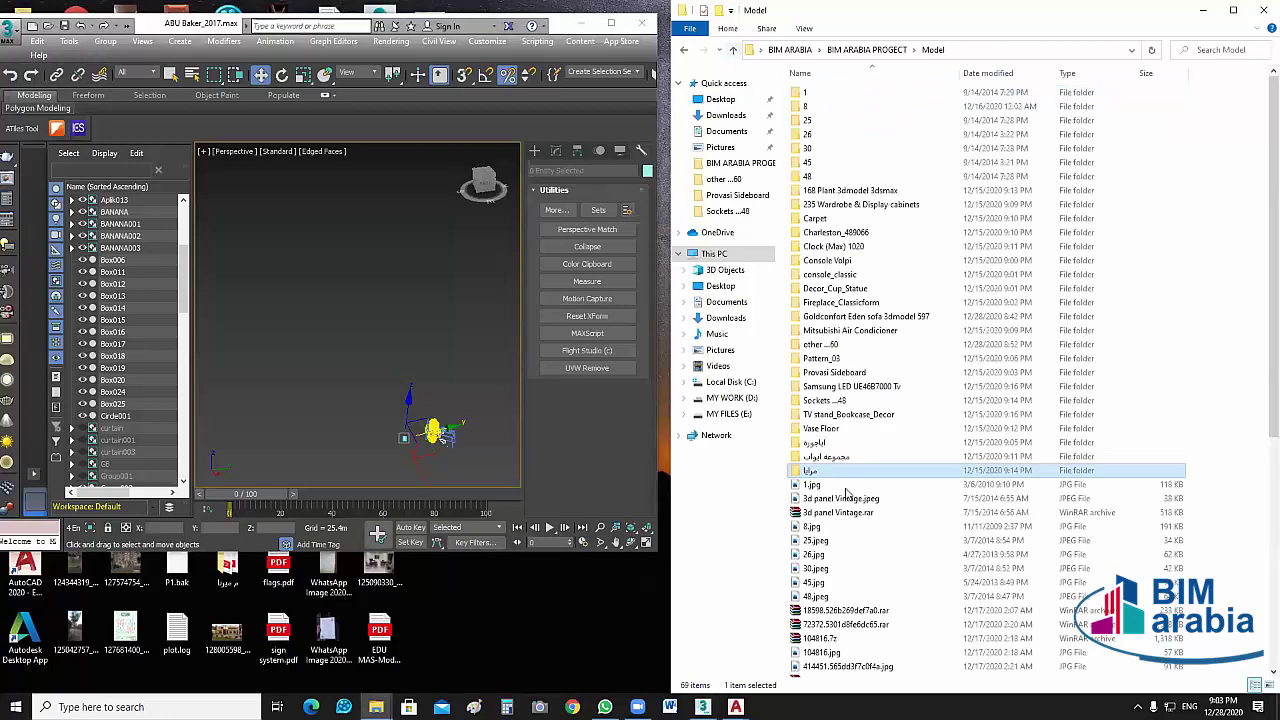
pyautogui.scroll(-1, 1025, 497)
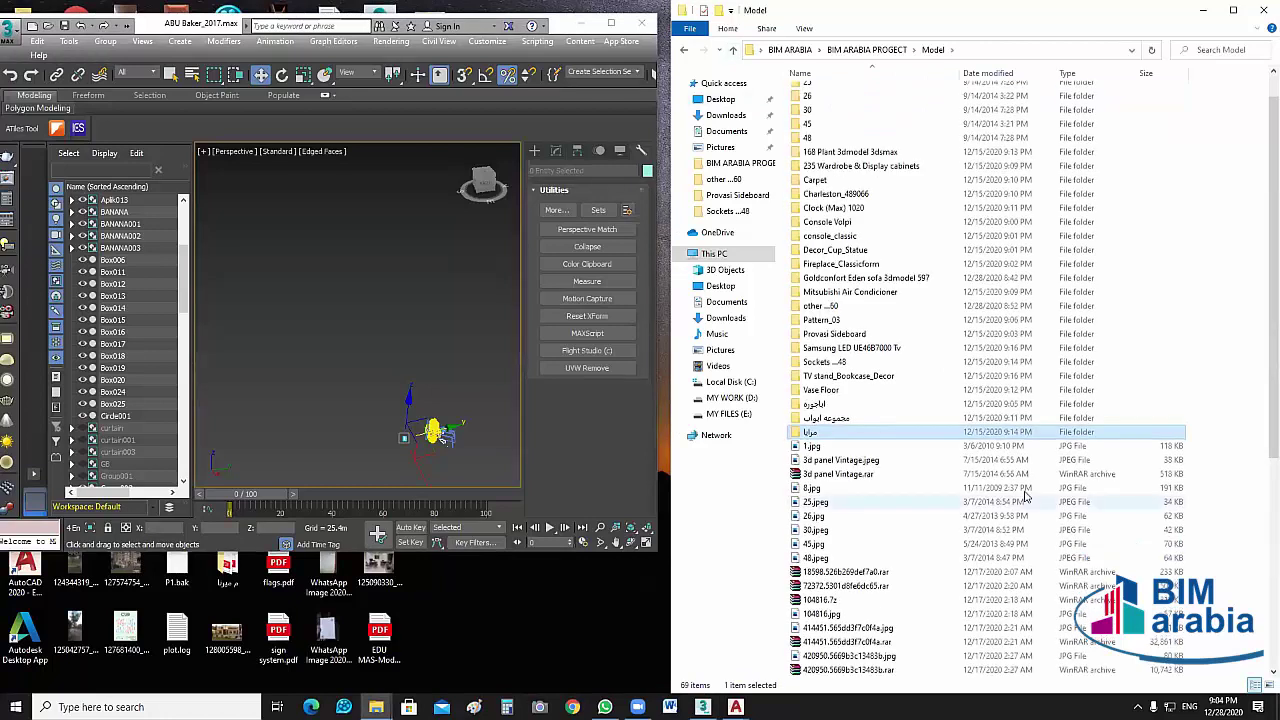
pyautogui.click(808, 29)
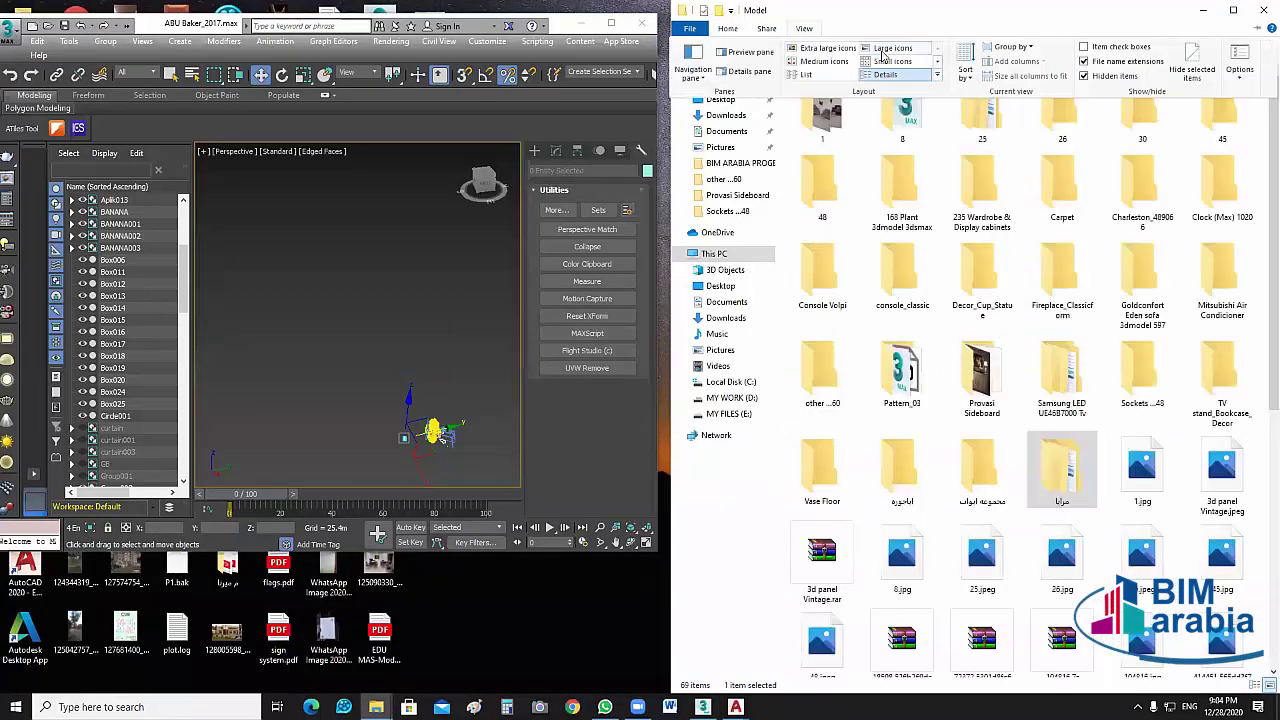
pyautogui.click(822, 49)
pyautogui.scroll(-15, 1170, 290)
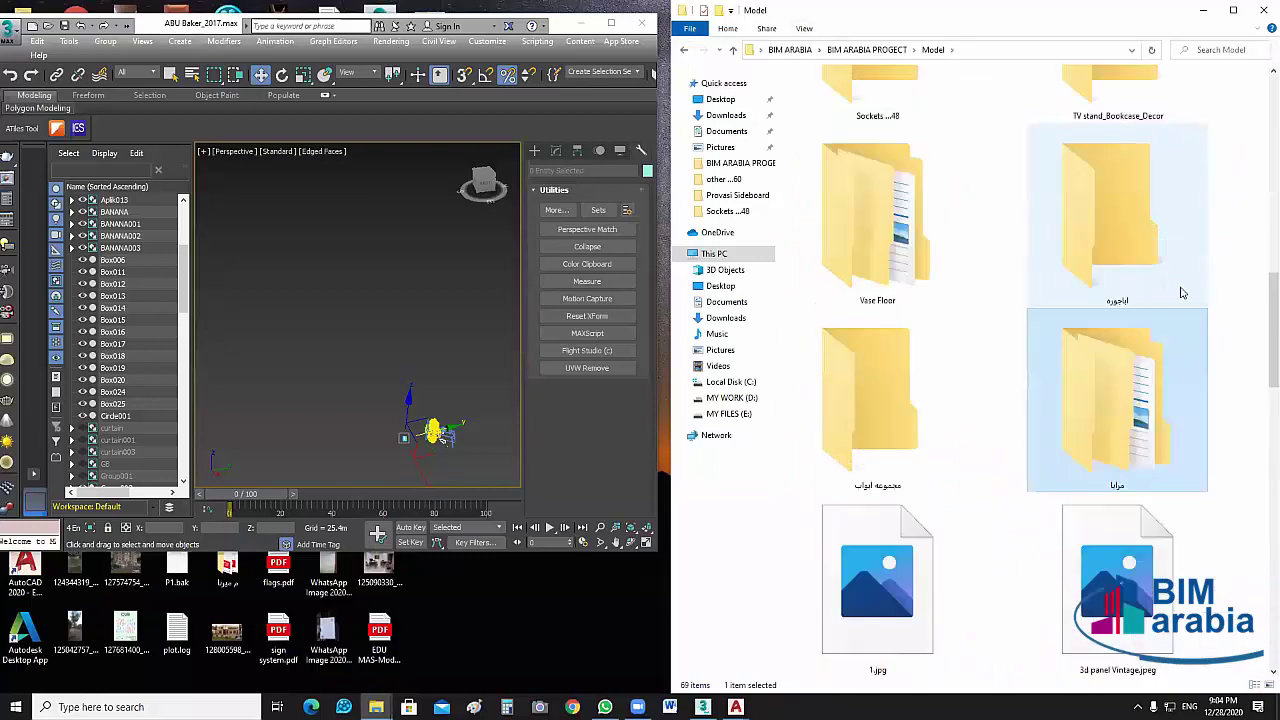
pyautogui.scroll(-1, 1253, 475)
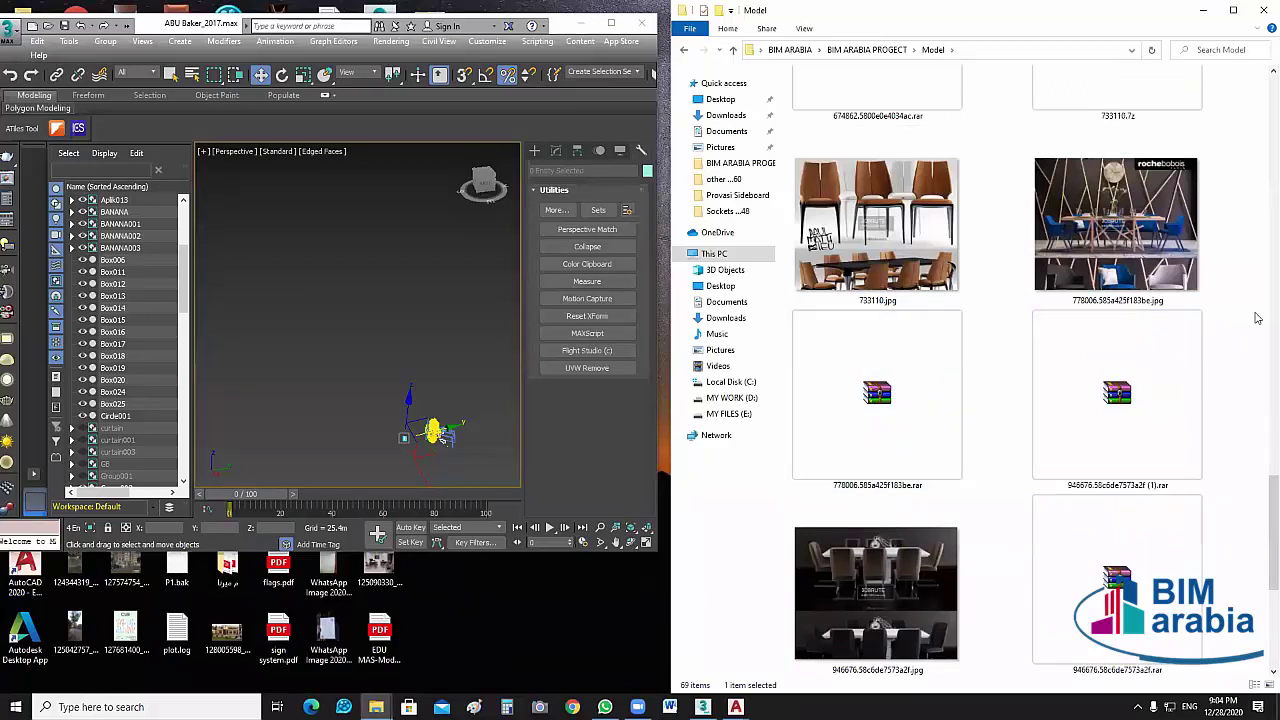
# Browse the Model folder in a maximized window, comparing the JOHN RICHARD COLLECTION Sideboard 210 image and archive with the existing model folders.
pyautogui.scroll(-3, 1259, 319)
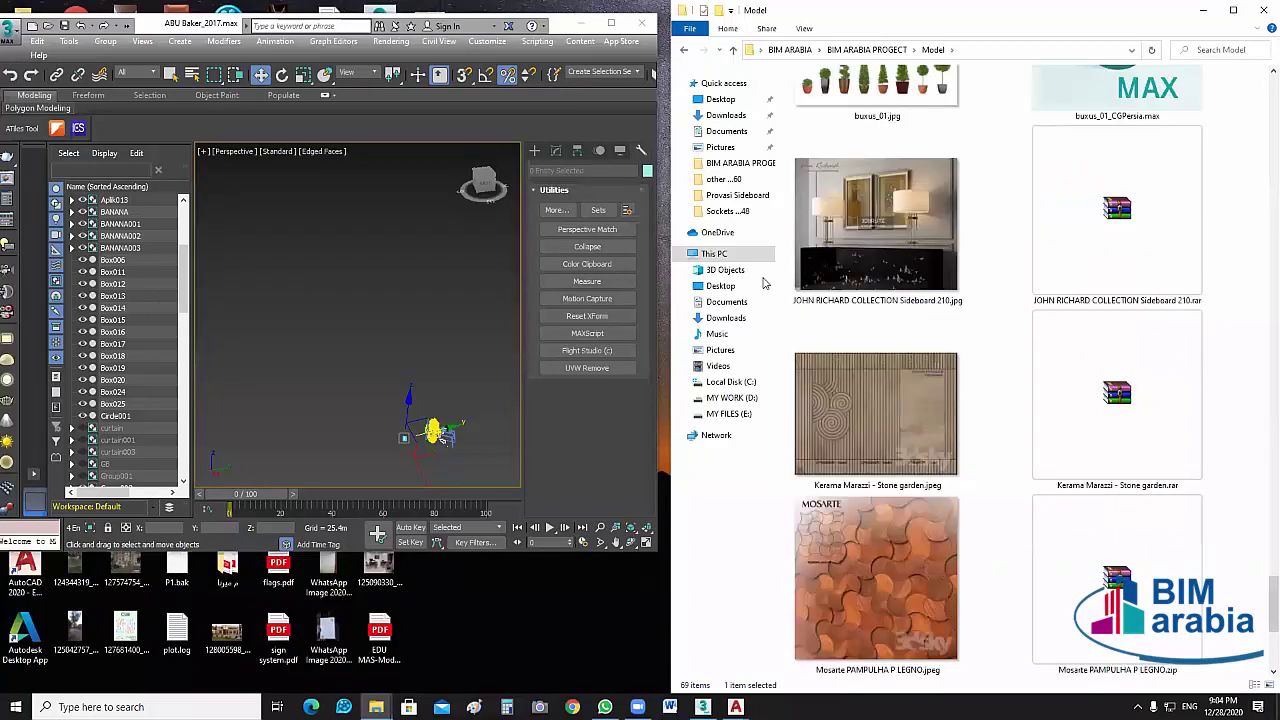
pyautogui.press('super+Up')
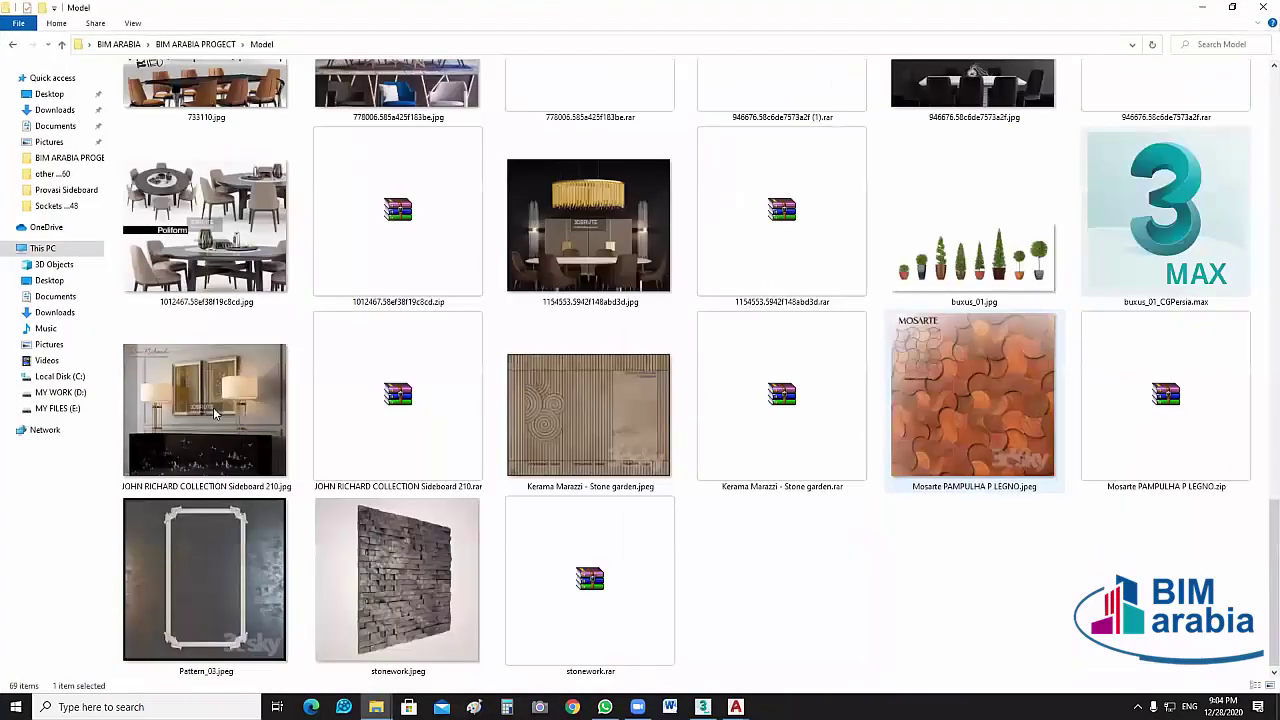
pyautogui.click(214, 414)
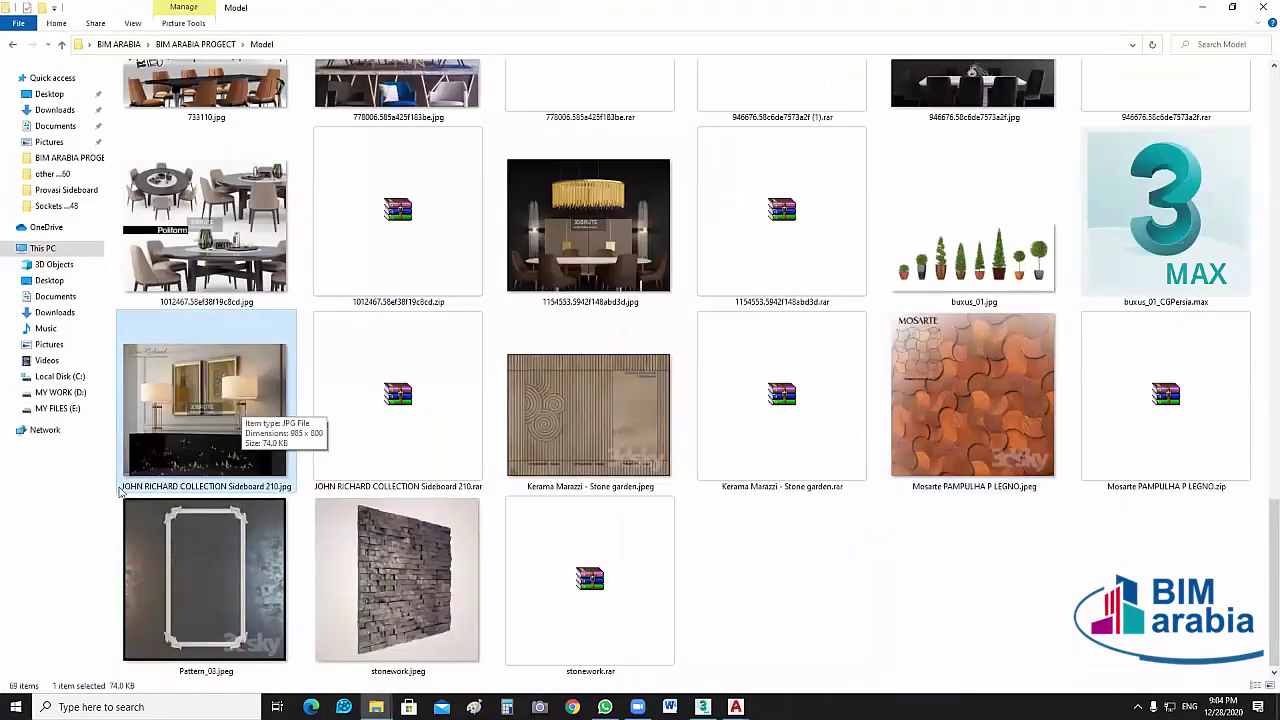
pyautogui.click(465, 470)
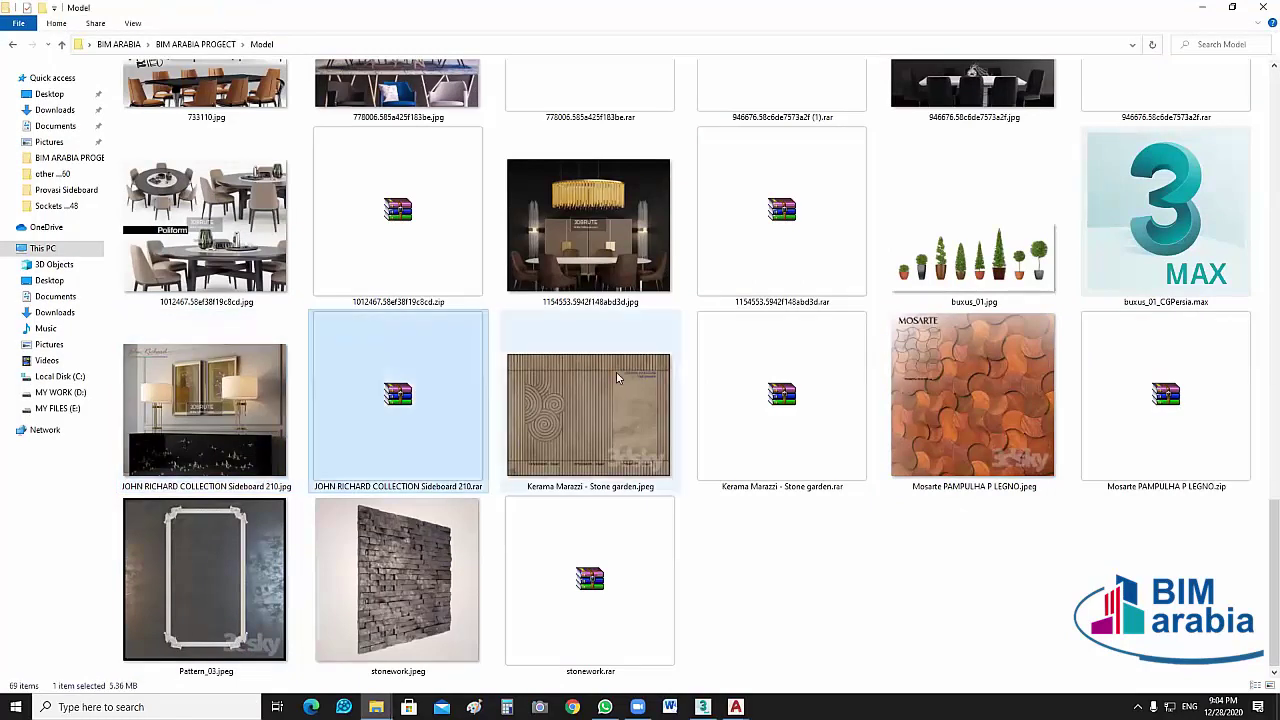
pyautogui.scroll(5, 616, 372)
pyautogui.scroll(-2, 658, 414)
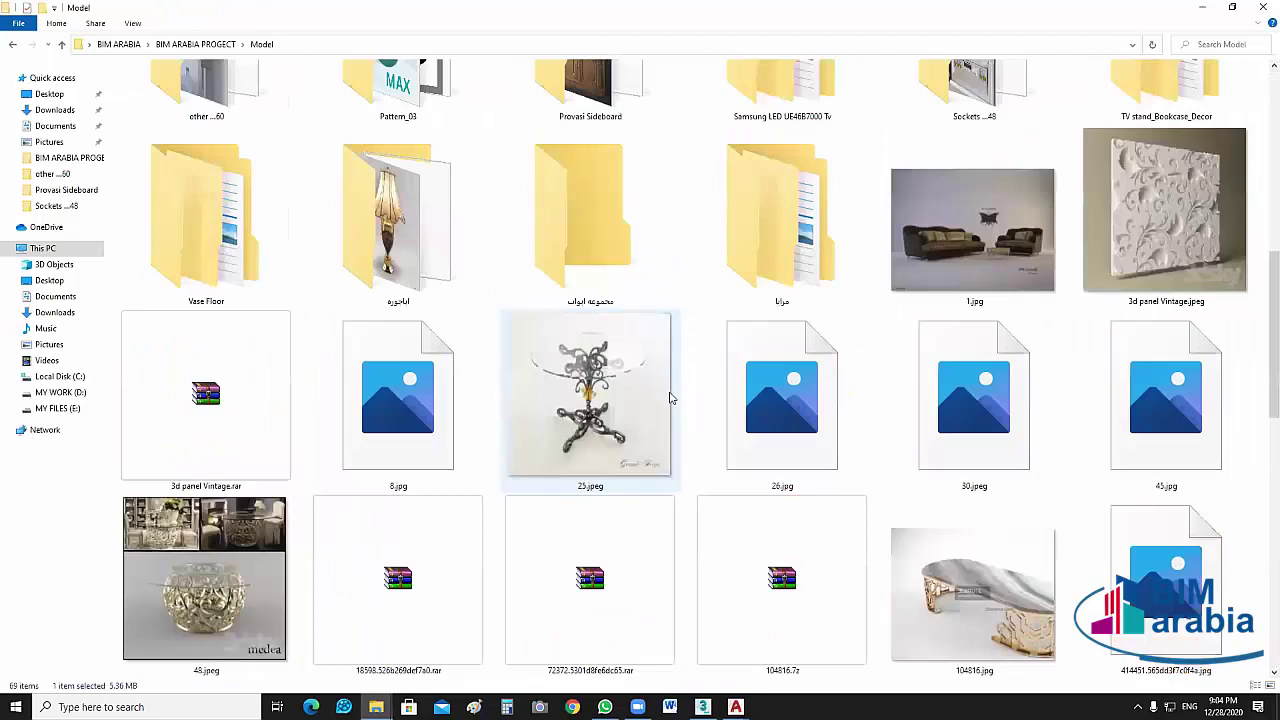
pyautogui.scroll(1, 669, 394)
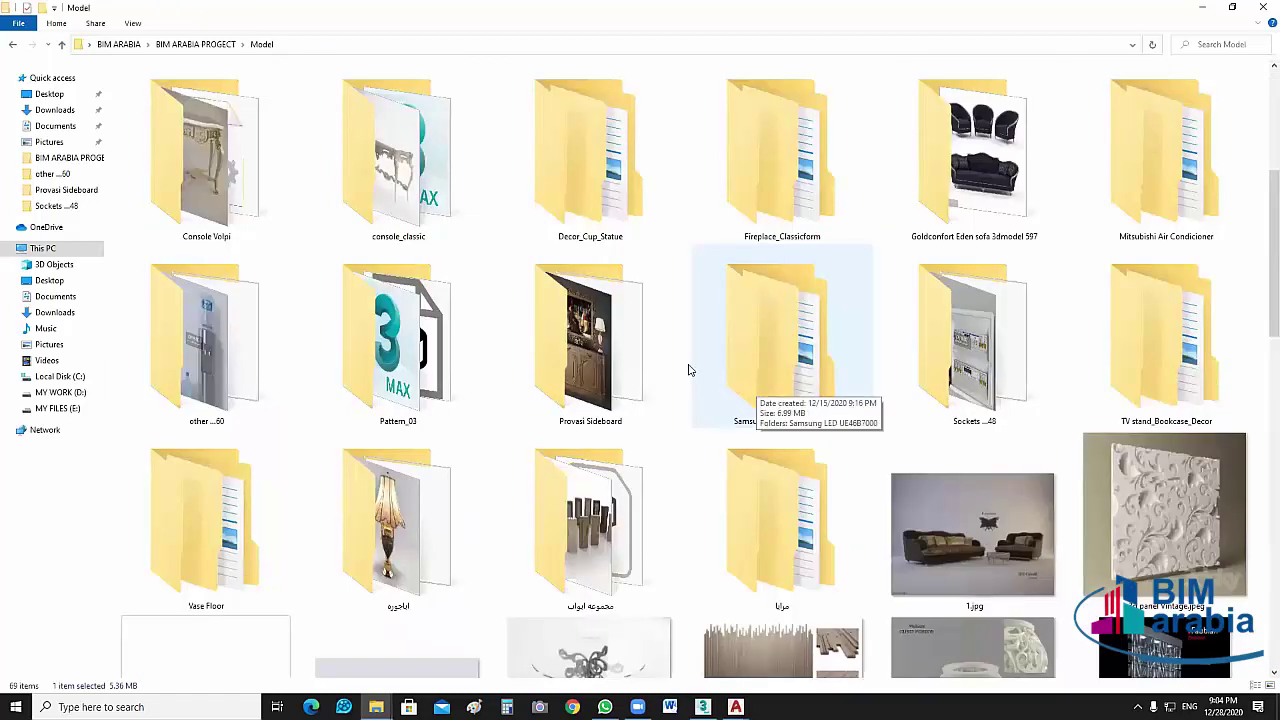
pyautogui.scroll(3, 688, 370)
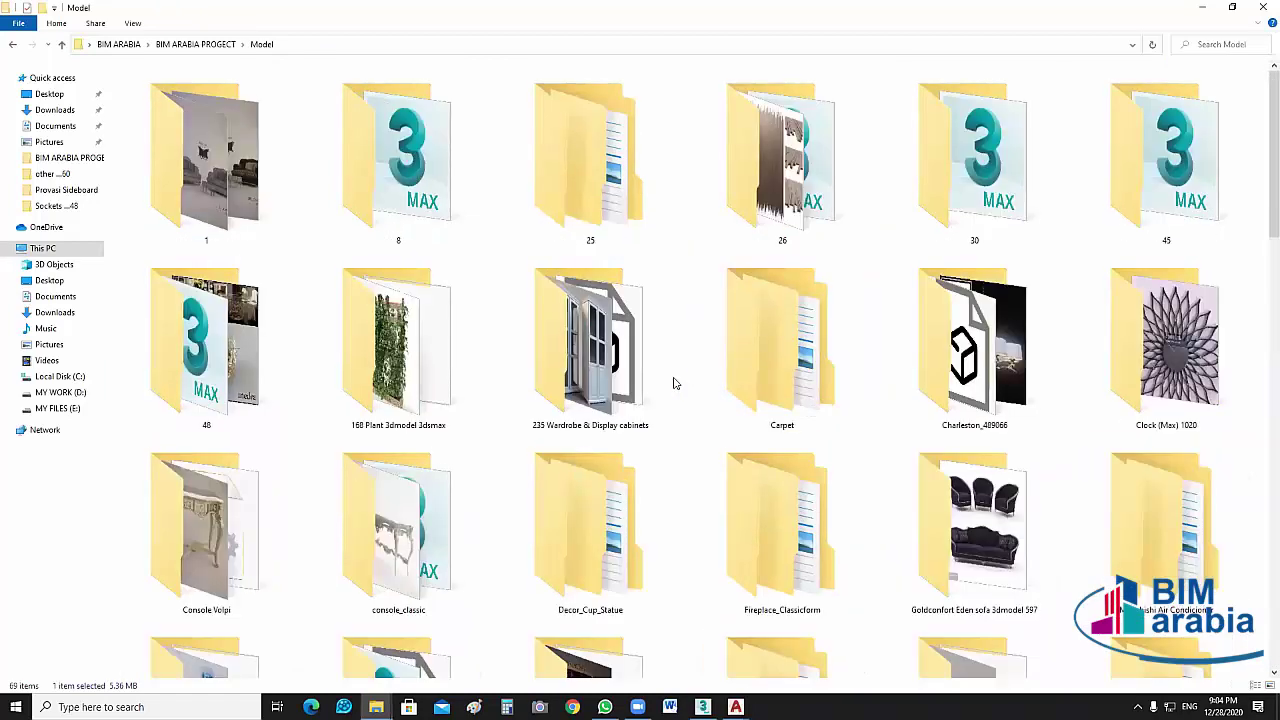
pyautogui.scroll(-10, 337, 515)
# Extract JOHN RICHARD COLLECTION Sideboard 210.rar into its own folder inside Model and close the archive window.
pyautogui.doubleClick(430, 436)
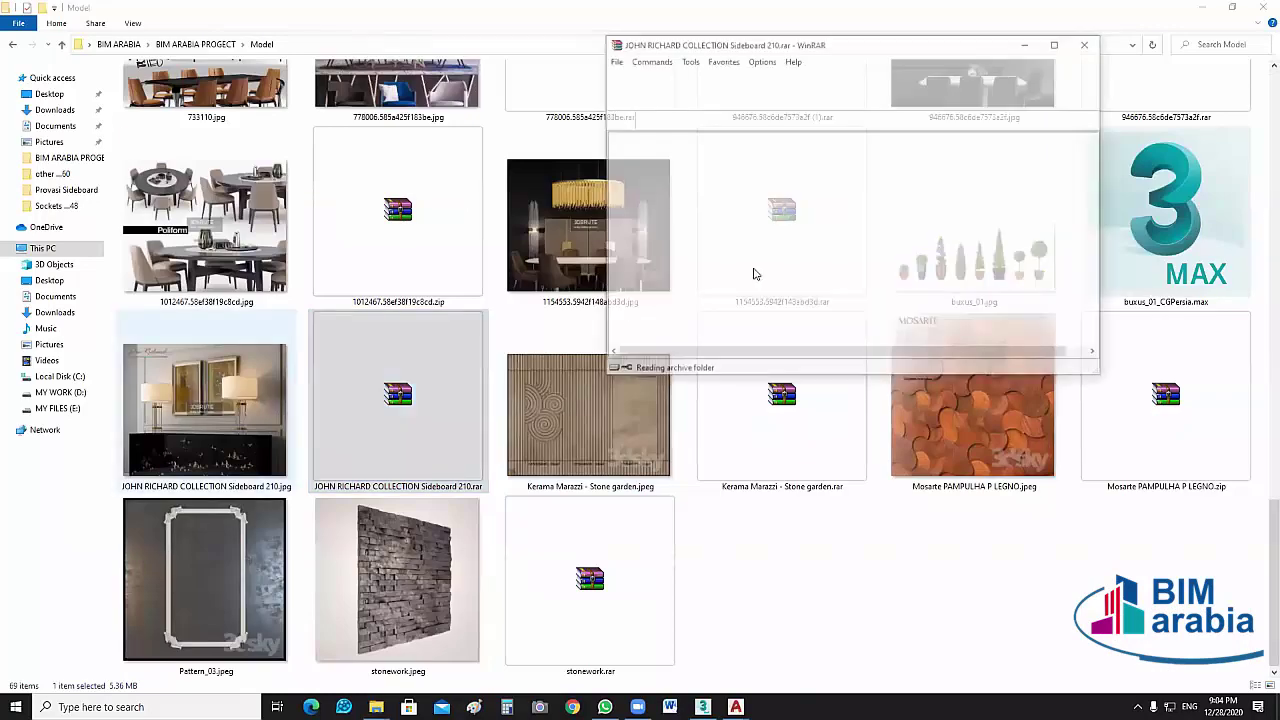
pyautogui.click(900, 347)
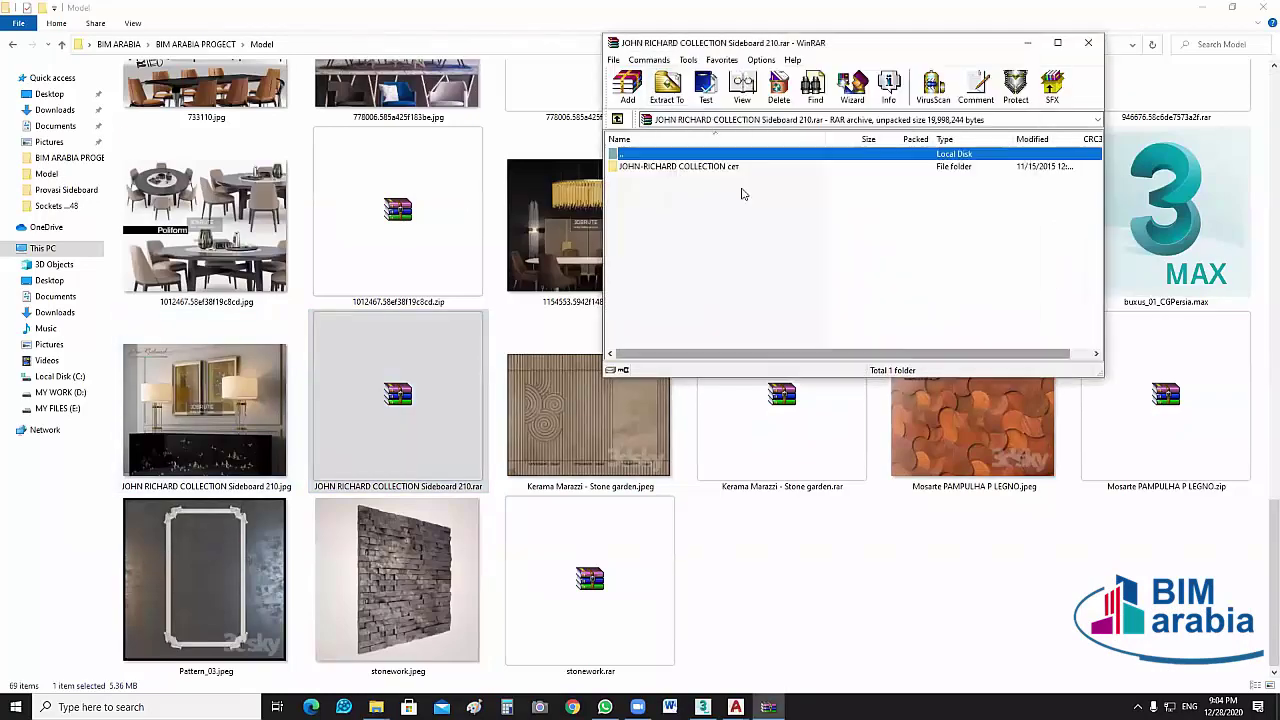
pyautogui.click(1085, 46)
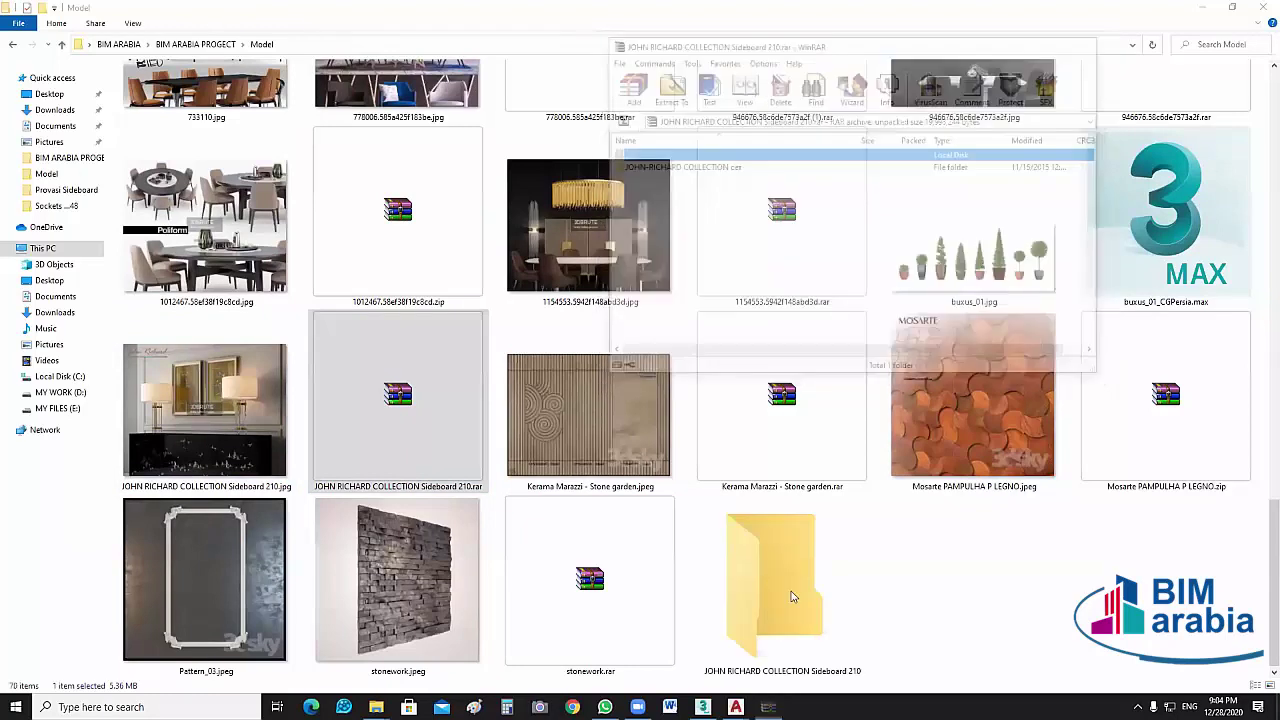
pyautogui.click(790, 595)
pyautogui.click(1083, 524)
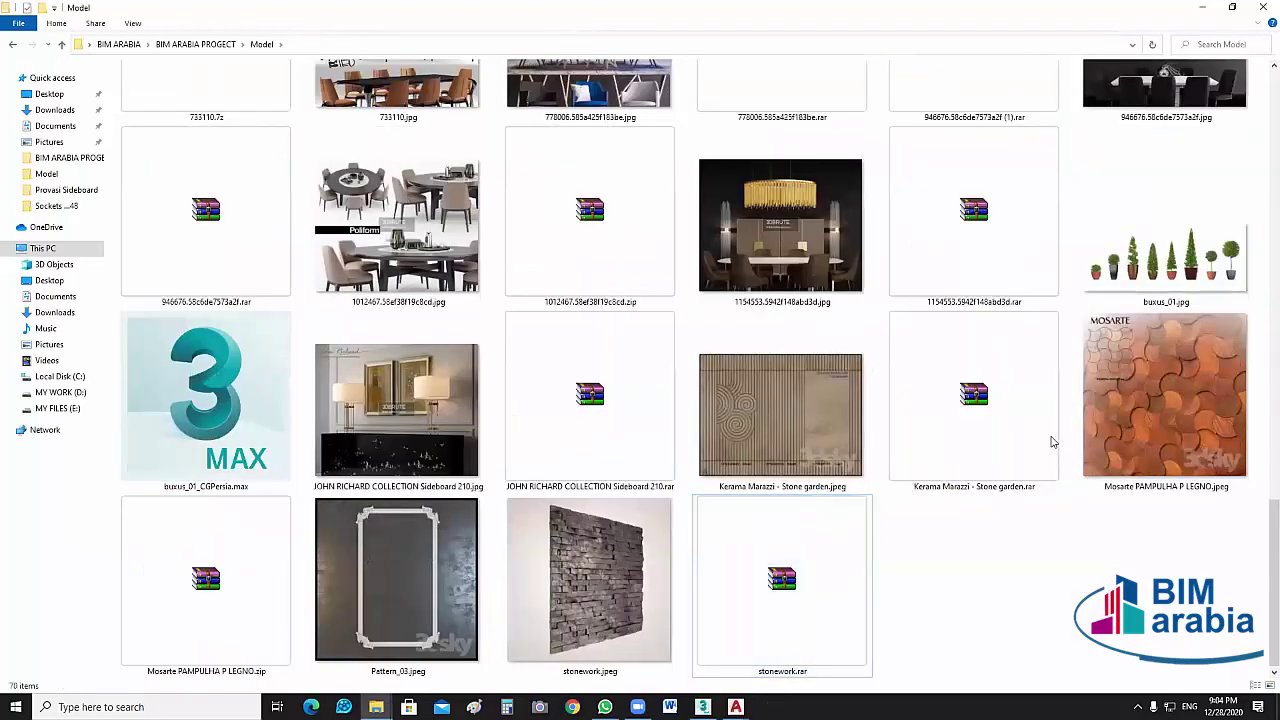
# Open the extracted JOHN RICHARD COLLECTION Sideboard 210 > JOHN-RICHARD COLLECTION cer folder, with File Explorer restored beside 3ds Max.
pyautogui.scroll(15, 1052, 441)
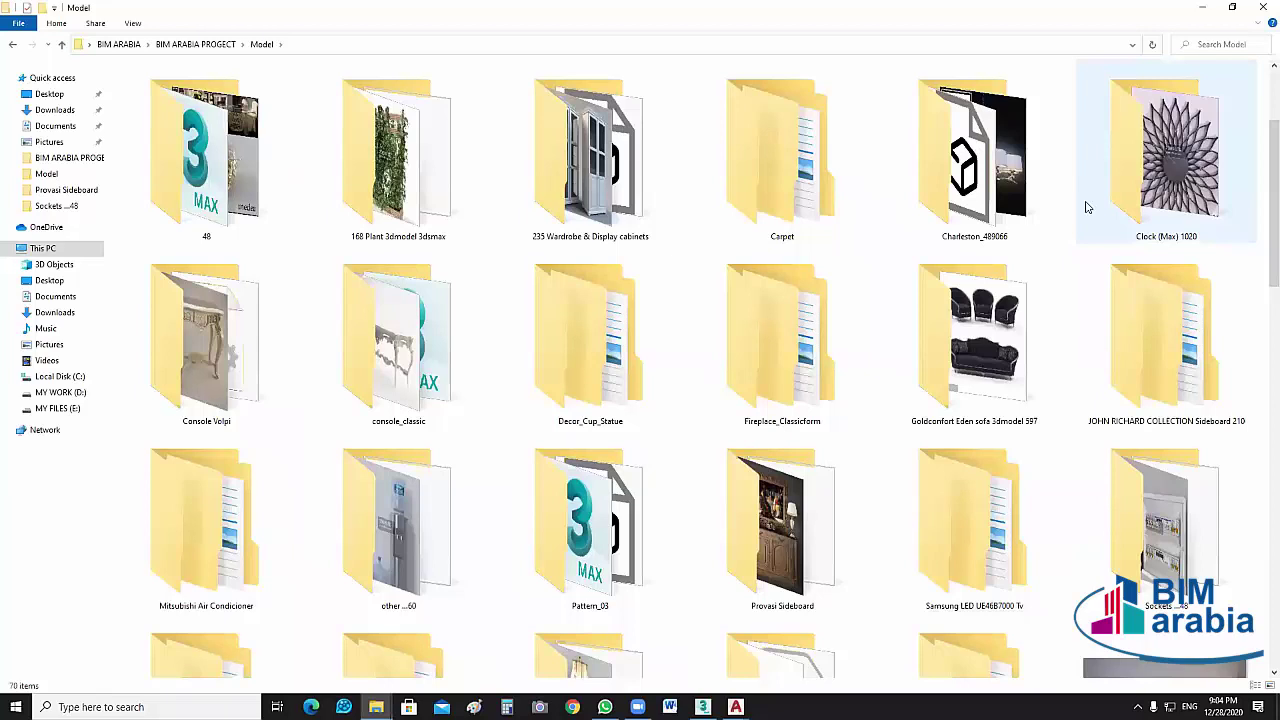
pyautogui.scroll(2, 1088, 207)
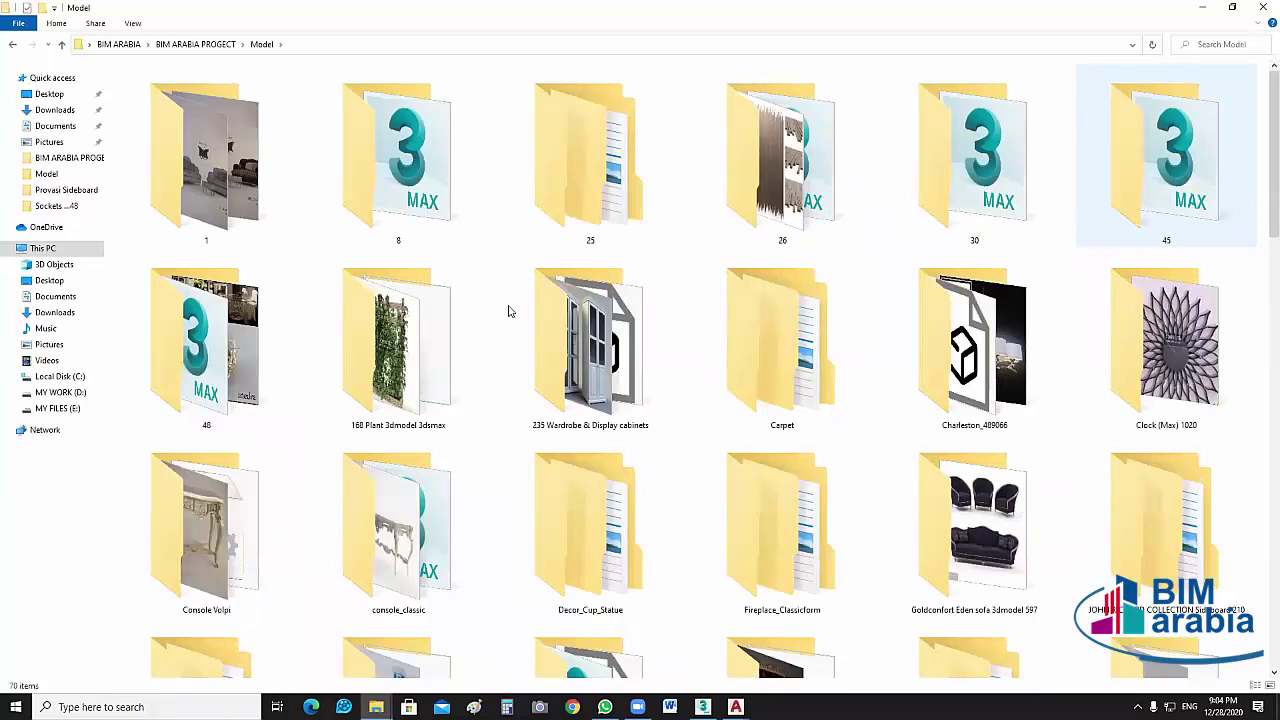
pyautogui.scroll(-5, 511, 309)
pyautogui.click(694, 260)
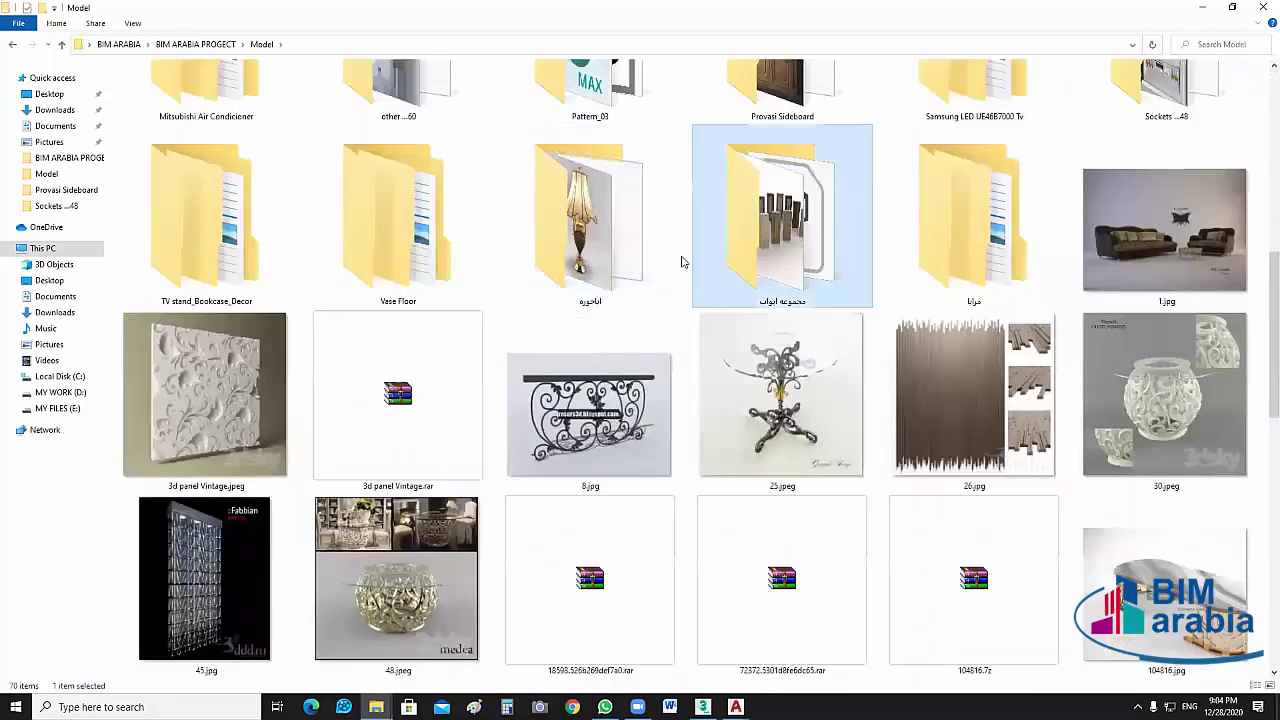
pyautogui.scroll(3, 697, 350)
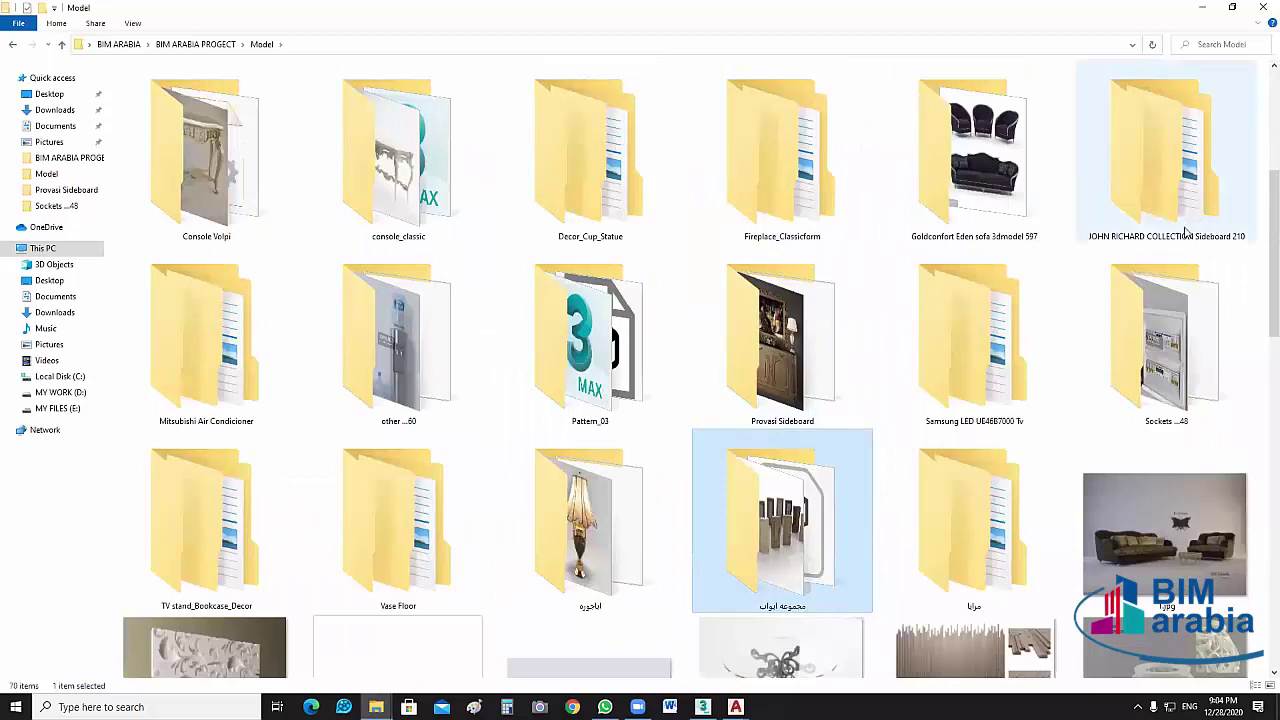
pyautogui.click(1187, 180)
pyautogui.doubleClick(1187, 180)
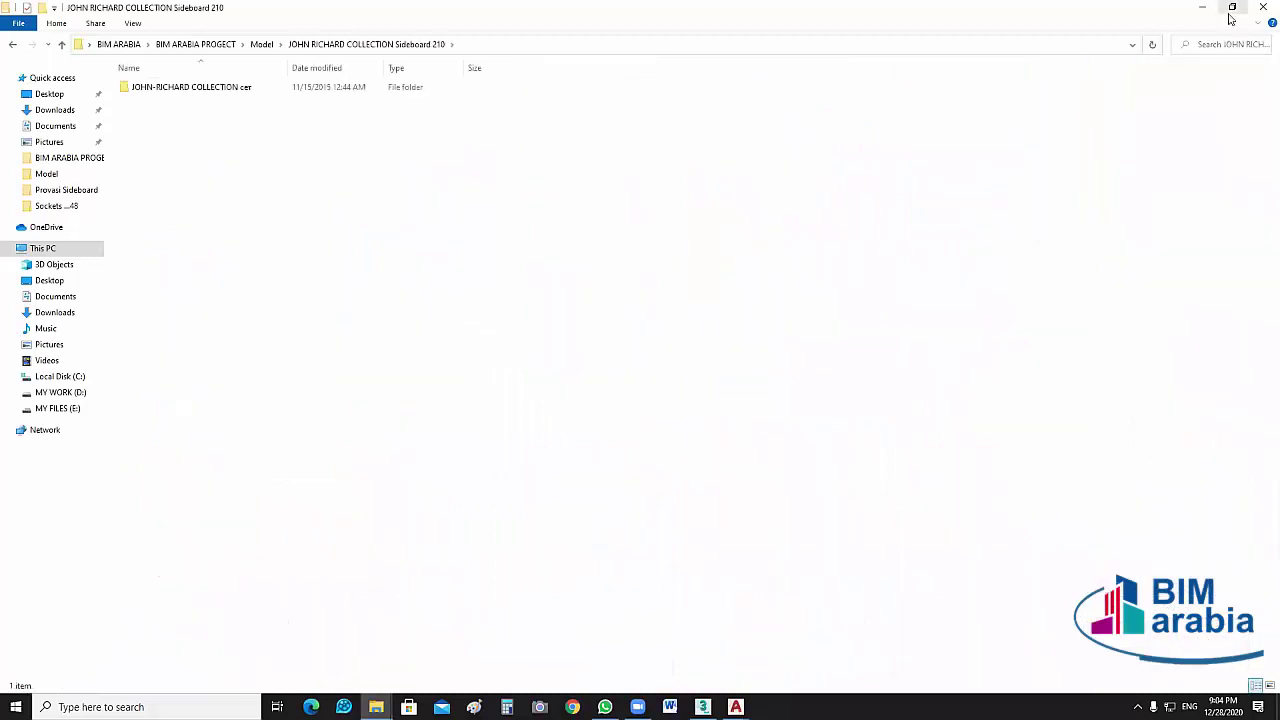
pyautogui.click(835, 125)
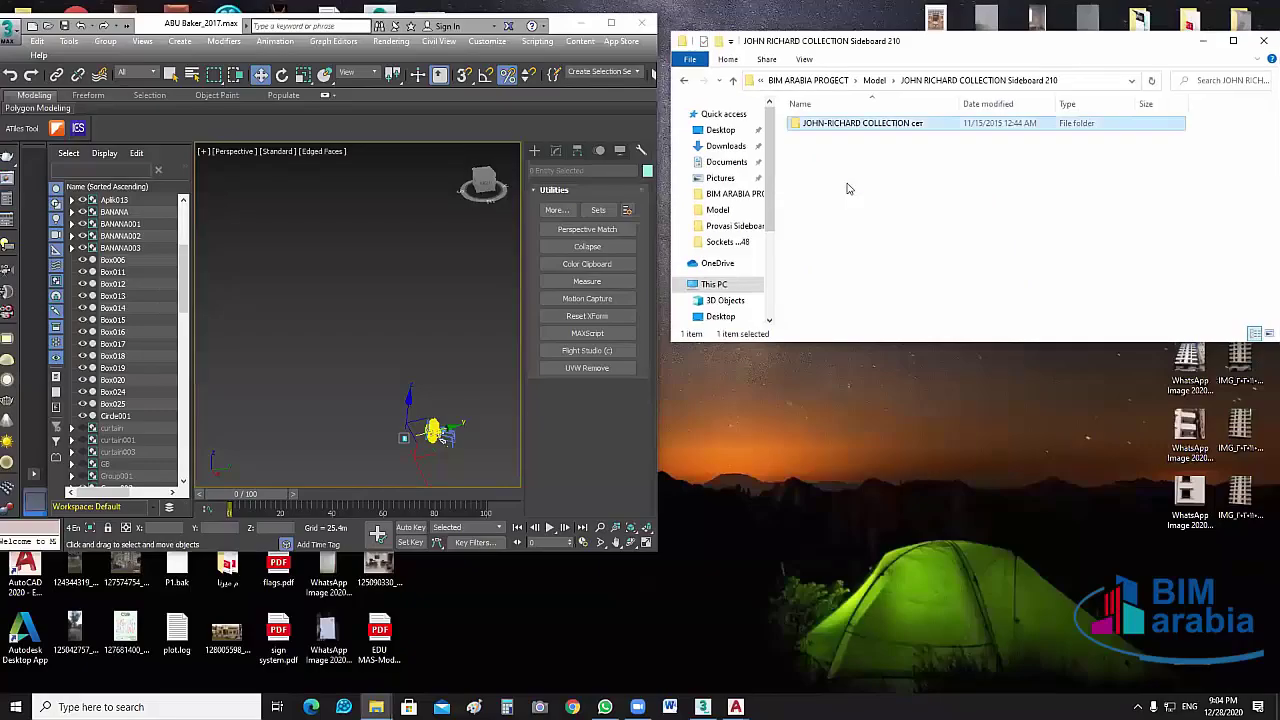
pyautogui.press('Return')
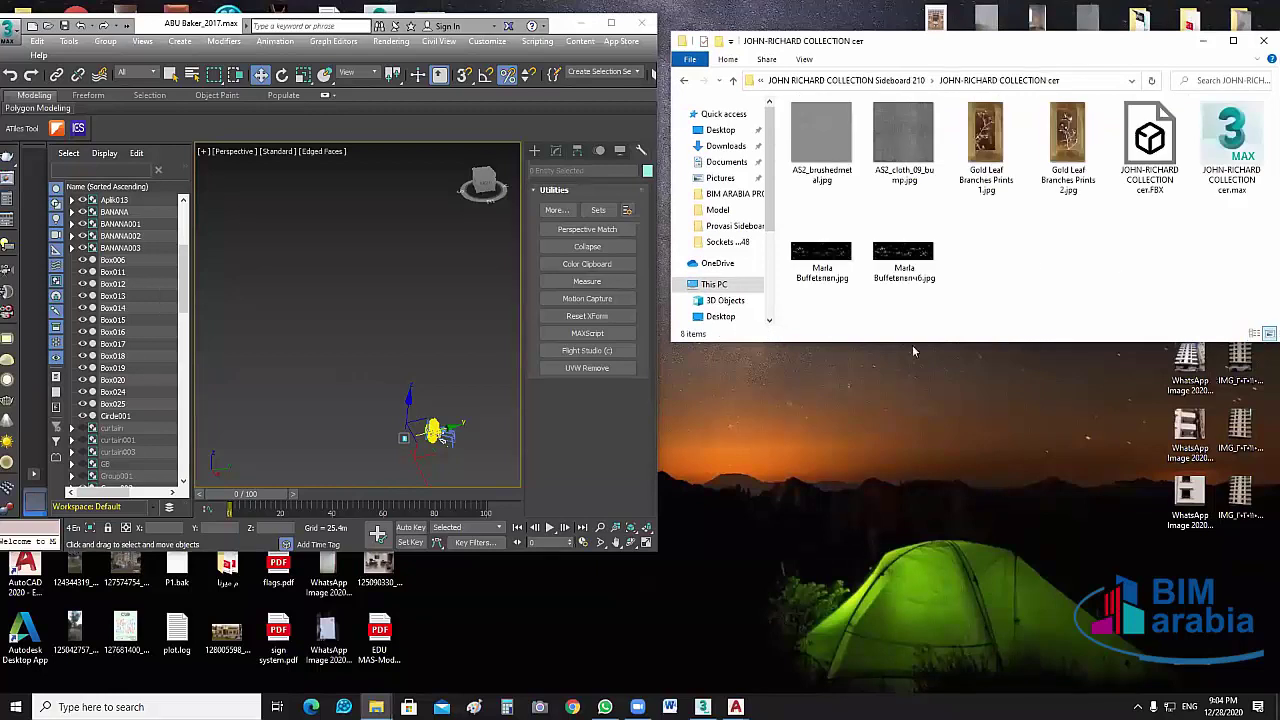
# Import JOHN-RICHARD COLLECTION cer.FBX into the Perspective viewport and place the sideboard outside the apartment.
pyautogui.moveTo(440, 445); pyautogui.dragTo(345, 395)
pyautogui.scroll(3, 343, 392)
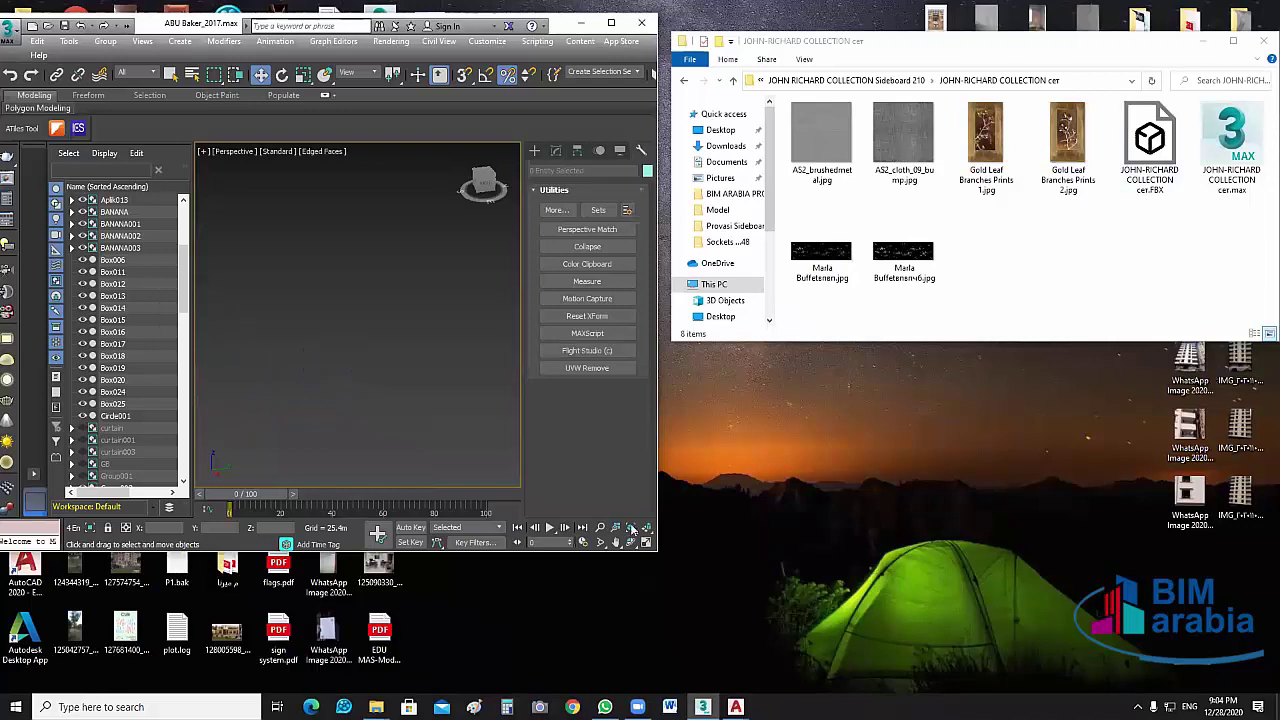
pyautogui.click(630, 527)
pyautogui.scroll(-4, 455, 405)
pyautogui.scroll(-4, 342, 386)
pyautogui.moveTo(482, 400); pyautogui.dragTo(390, 386, button='middle')
pyautogui.moveTo(1156, 152); pyautogui.dragTo(378, 381)
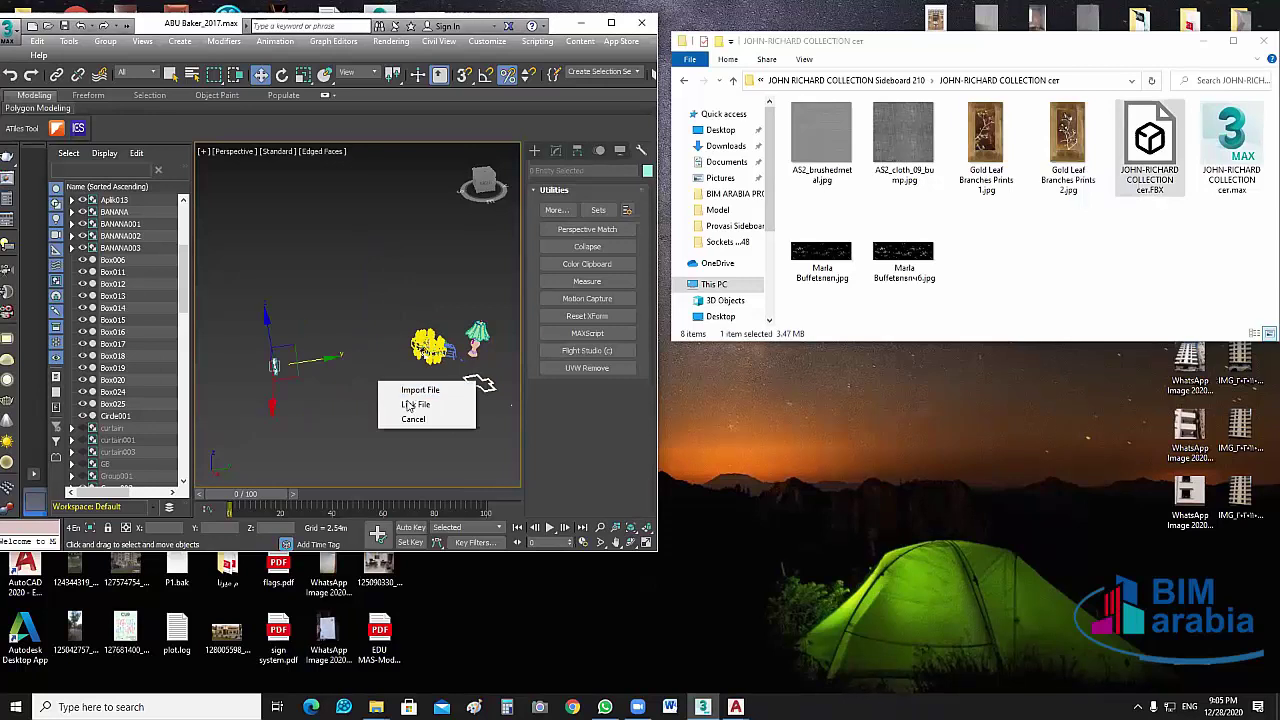
pyautogui.click(420, 391)
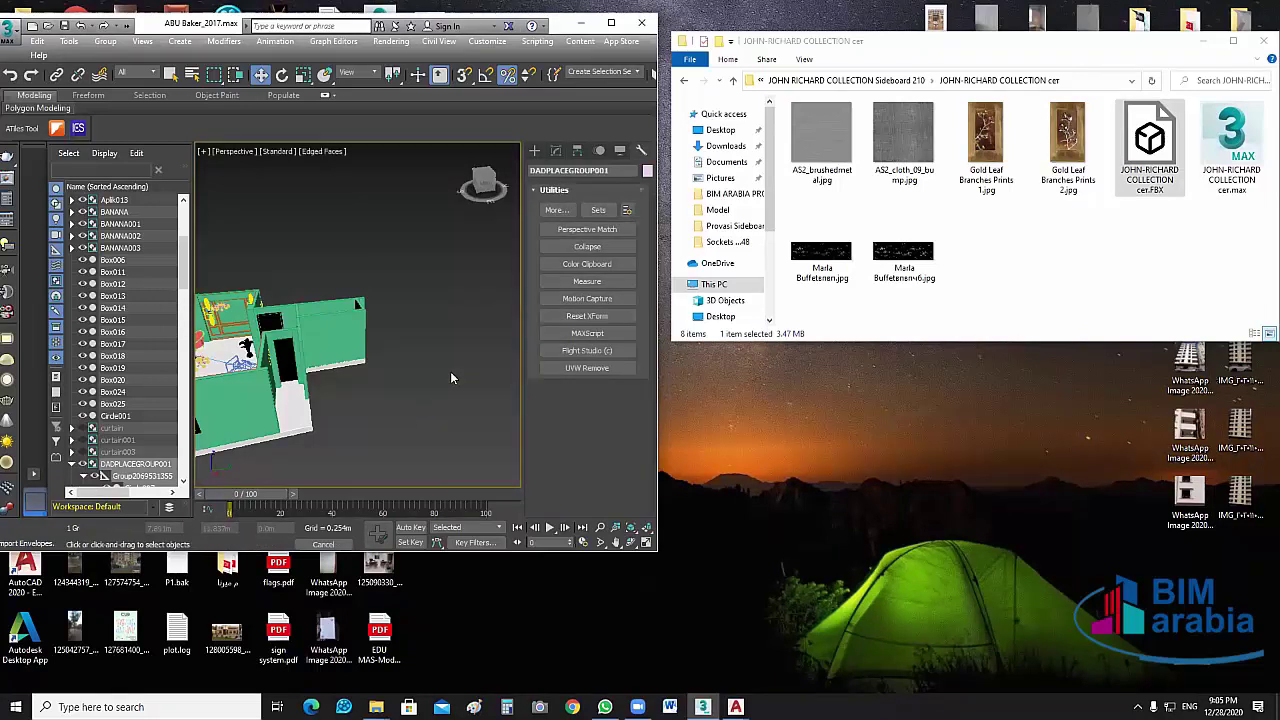
pyautogui.scroll(-4, 450, 378)
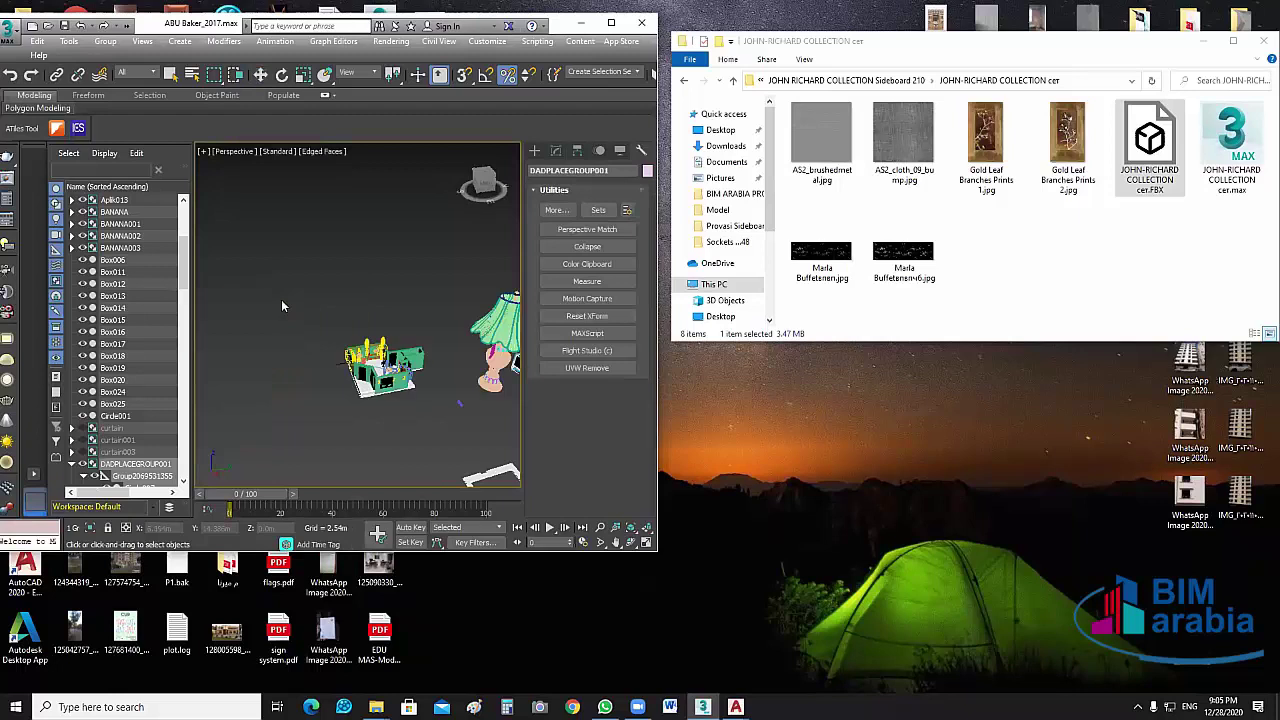
# Go back up to the Model folder in a maximized File Explorer window and bring up the dining set previews.
pyautogui.click(1063, 277)
pyautogui.click(735, 81)
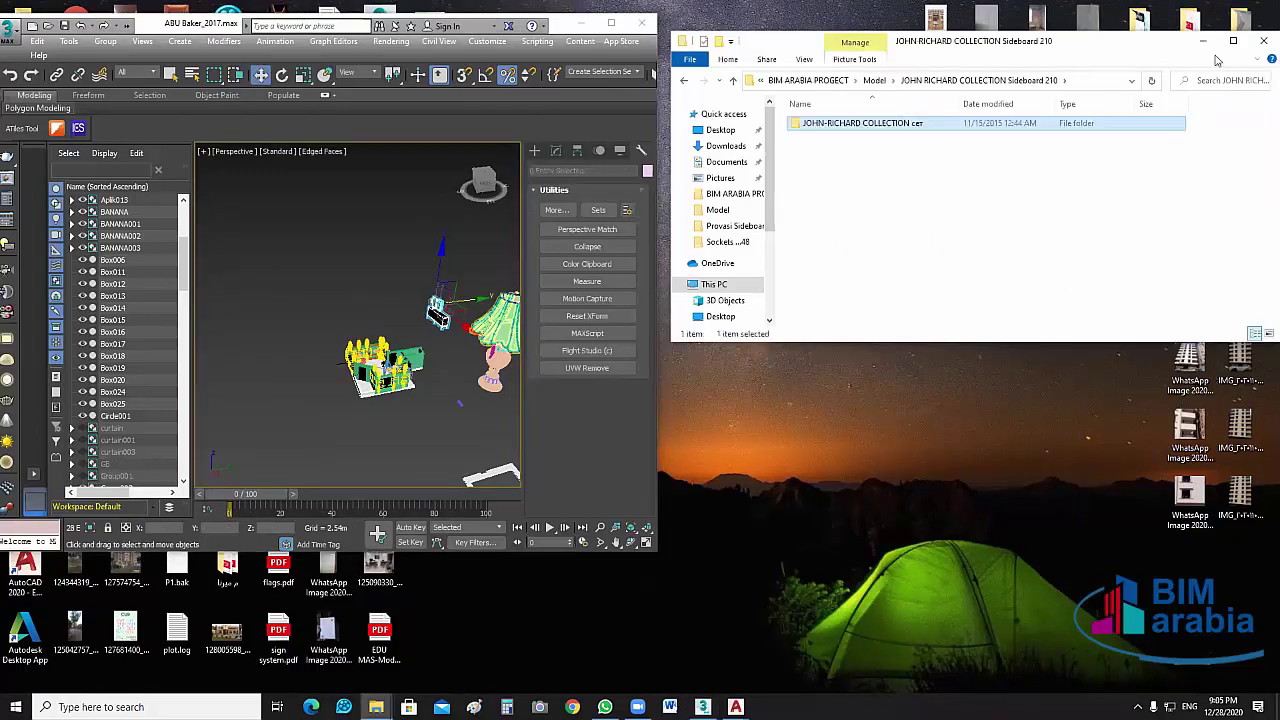
pyautogui.press('super+Up')
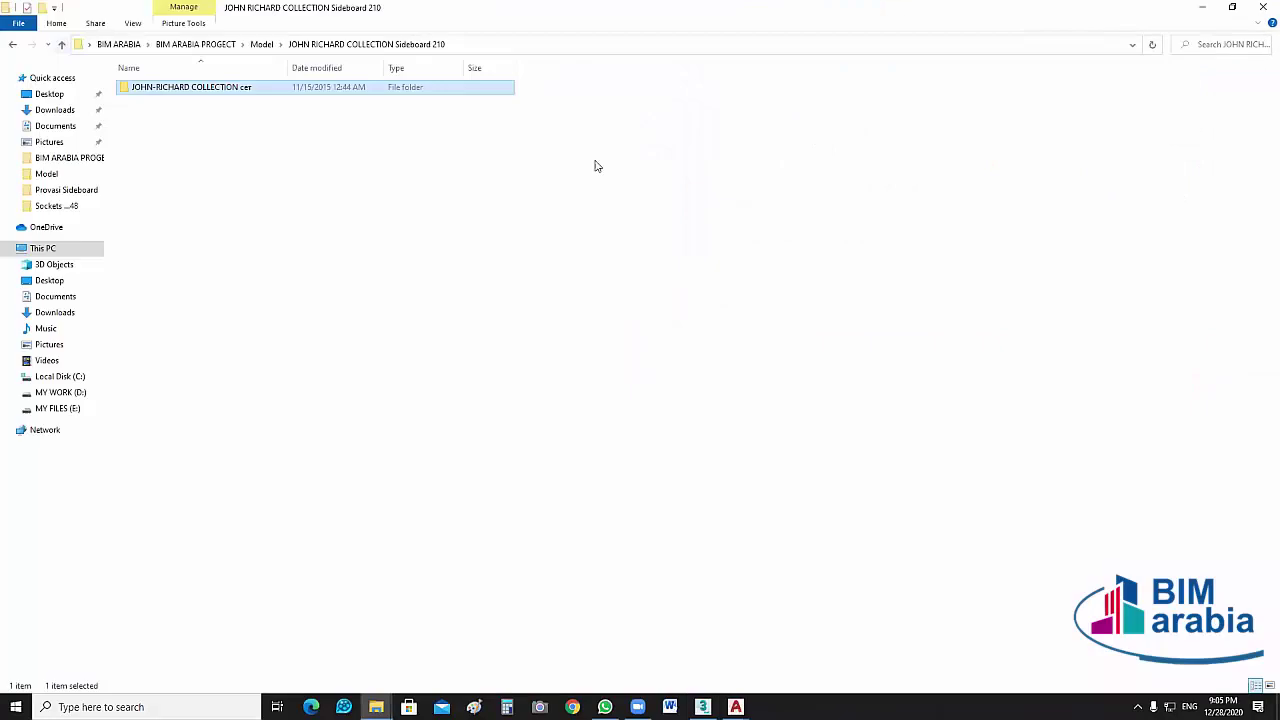
pyautogui.hotkey('alt', 'Up')
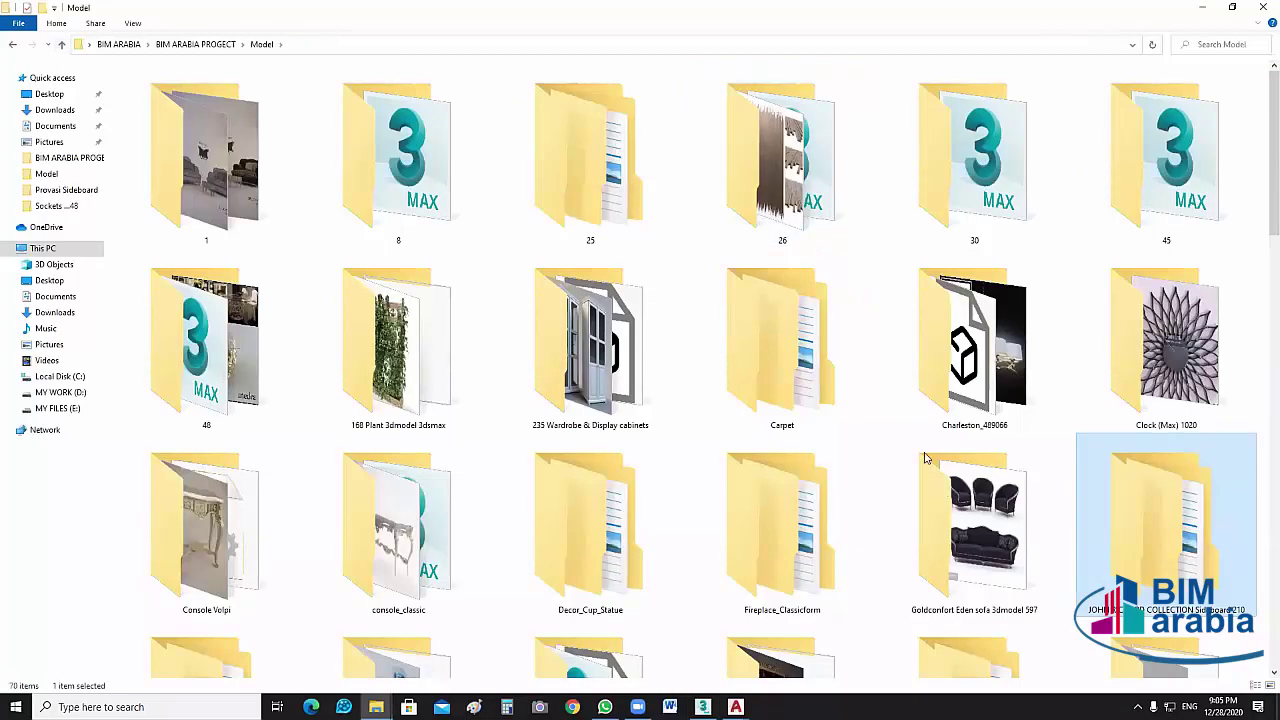
pyautogui.scroll(-15, 943, 463)
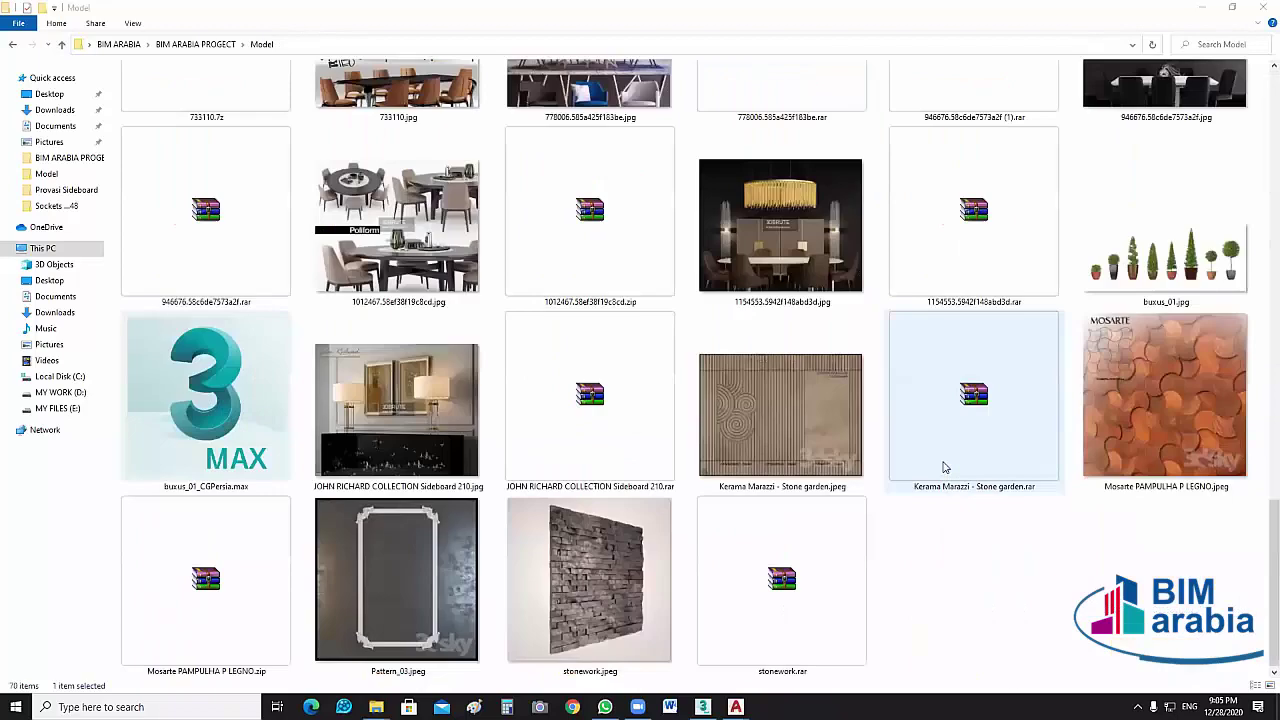
# Check the Poliform dining set preview, view 1154553.5942f148abd3d.jpg at full size, and close the image.
pyautogui.click(441, 245)
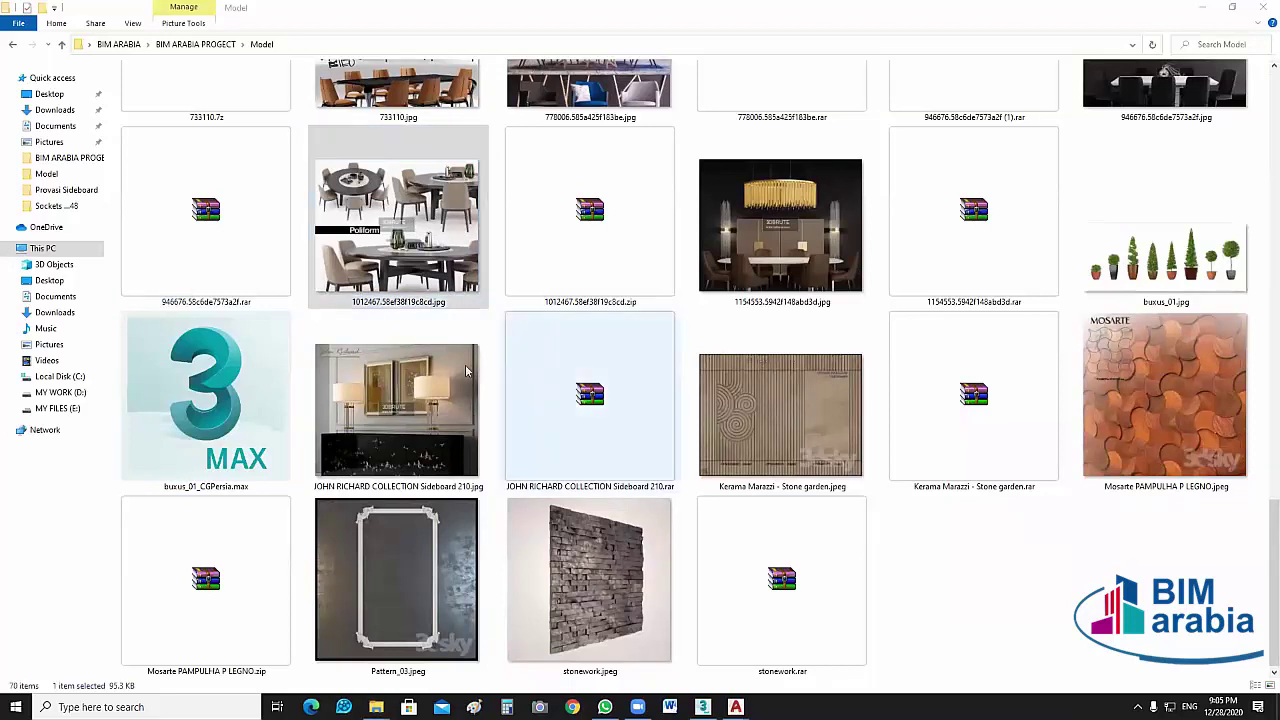
pyautogui.doubleClick(760, 416)
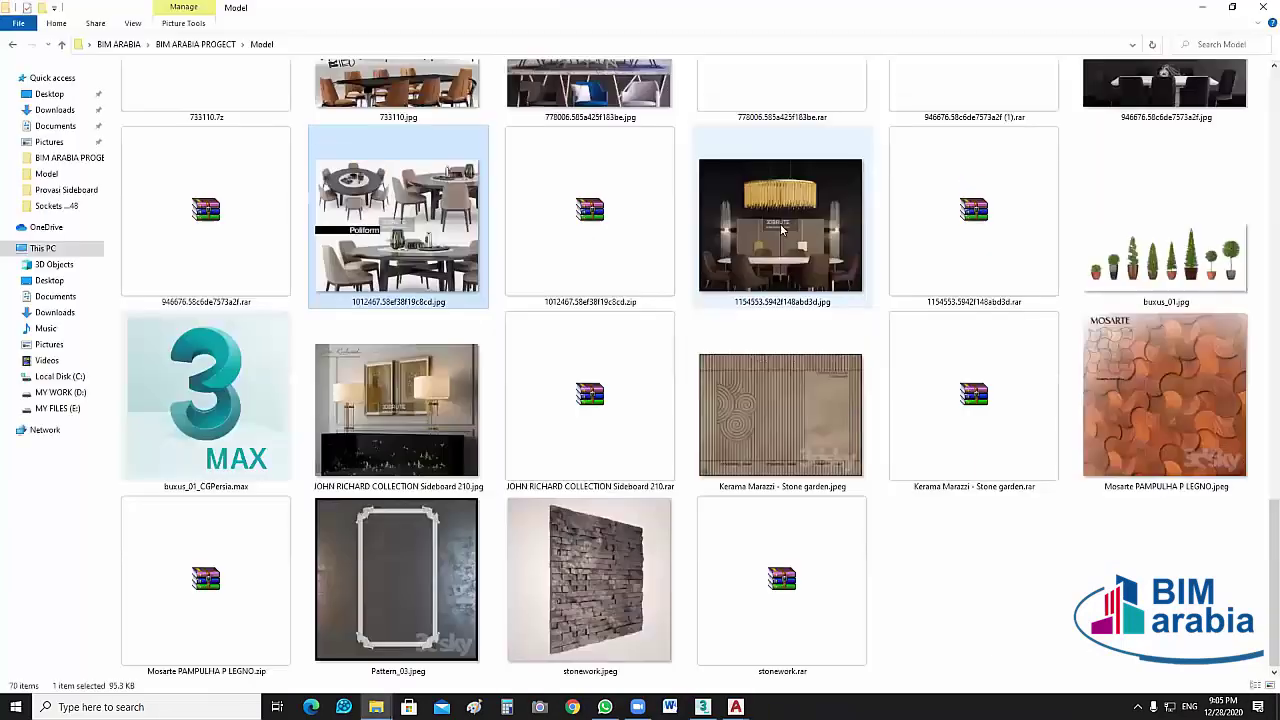
pyautogui.doubleClick(781, 226)
pyautogui.press('Return')
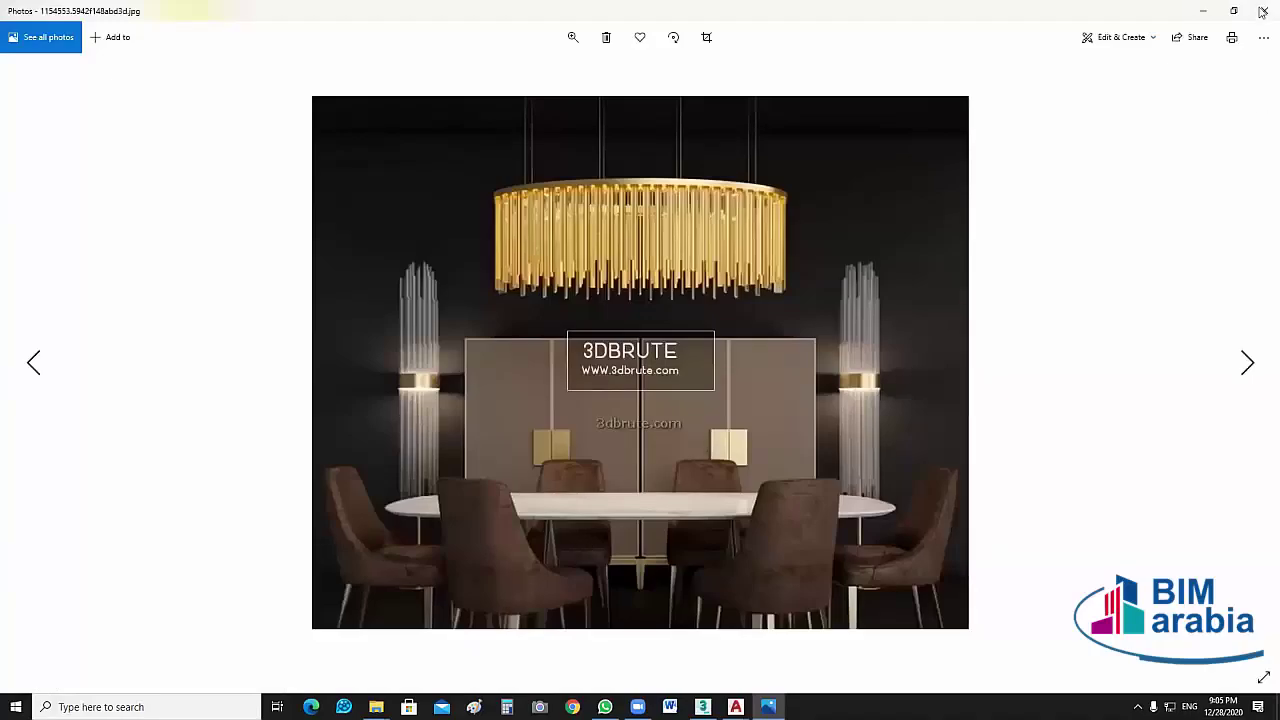
pyautogui.hotkey('alt', 'F4')
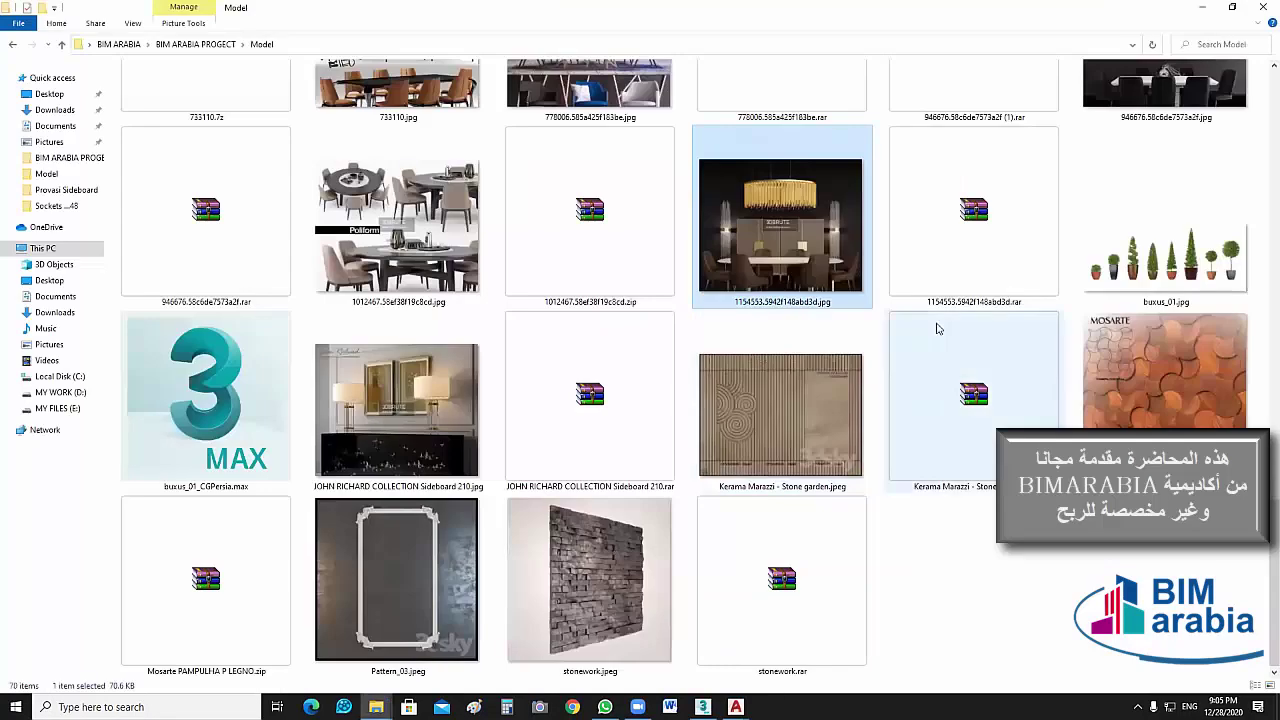
# View the Roche Bobois dining set image 778006.585a425f183be.jpg, close it, and select the matching 778006.585a425f183be.rar archive.
pyautogui.scroll(3, 579, 362)
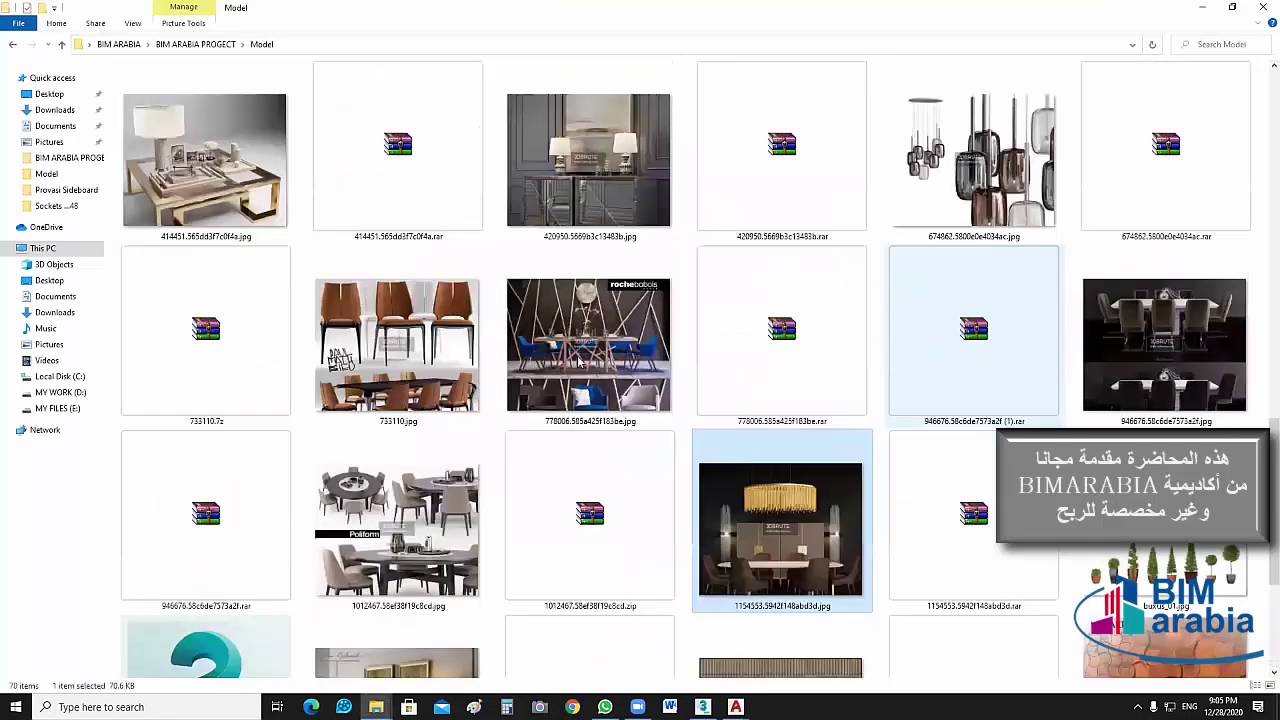
pyautogui.click(579, 362)
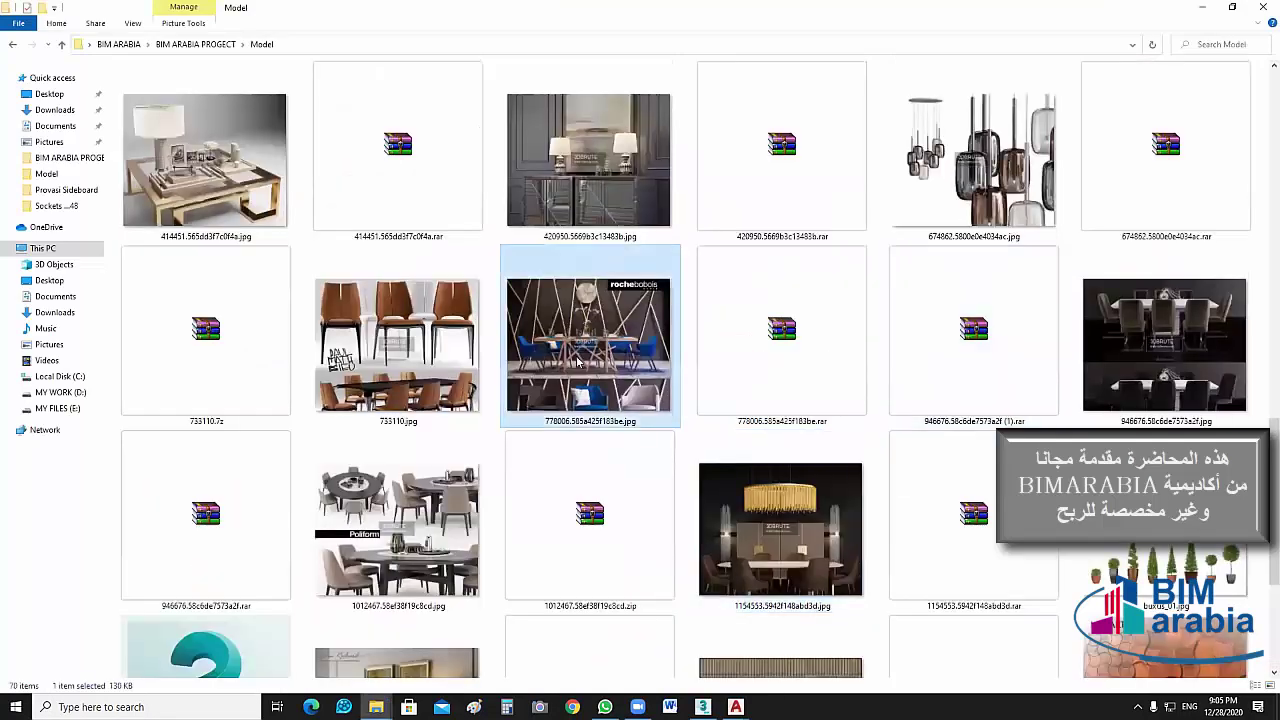
pyautogui.doubleClick(754, 500)
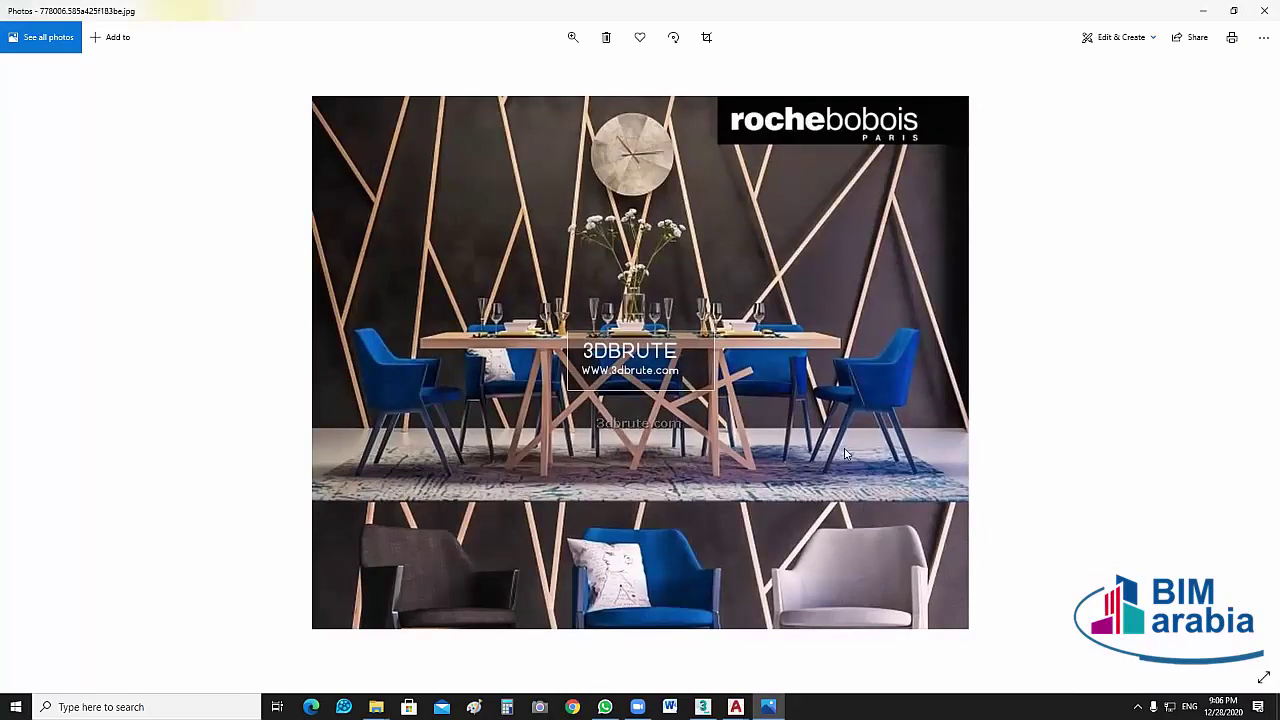
pyautogui.click(1261, 14)
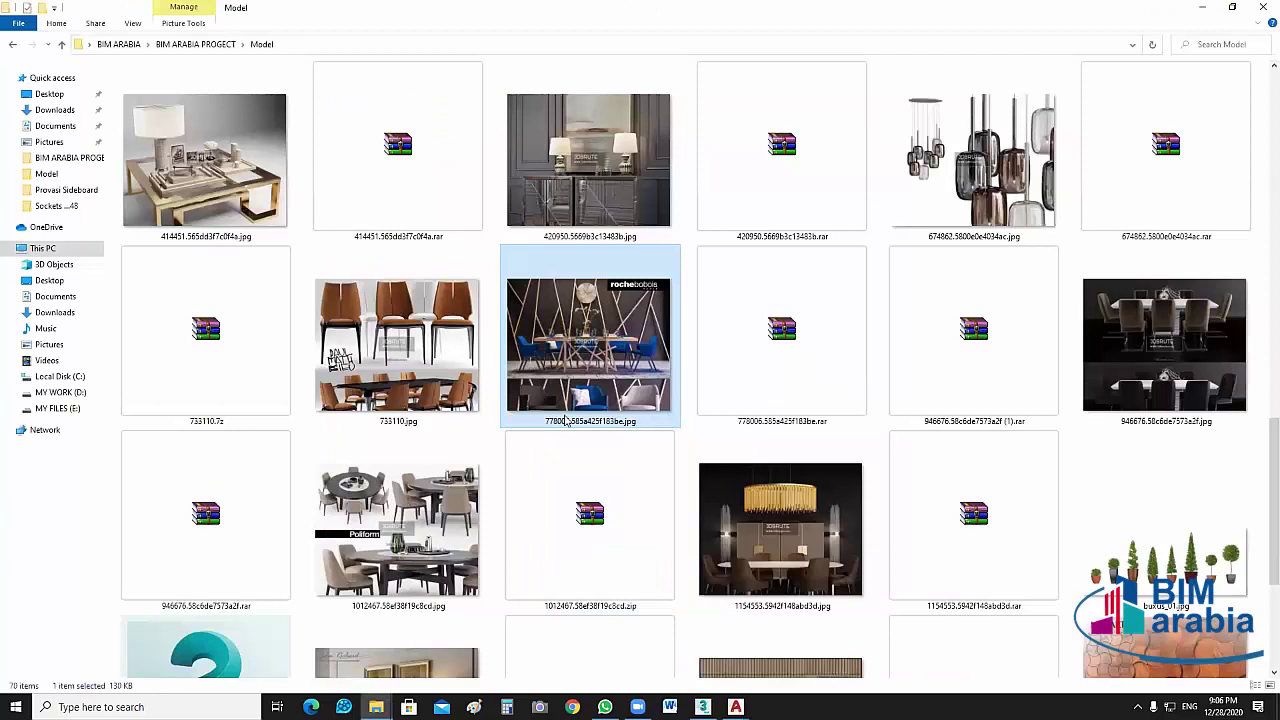
pyautogui.click(858, 416)
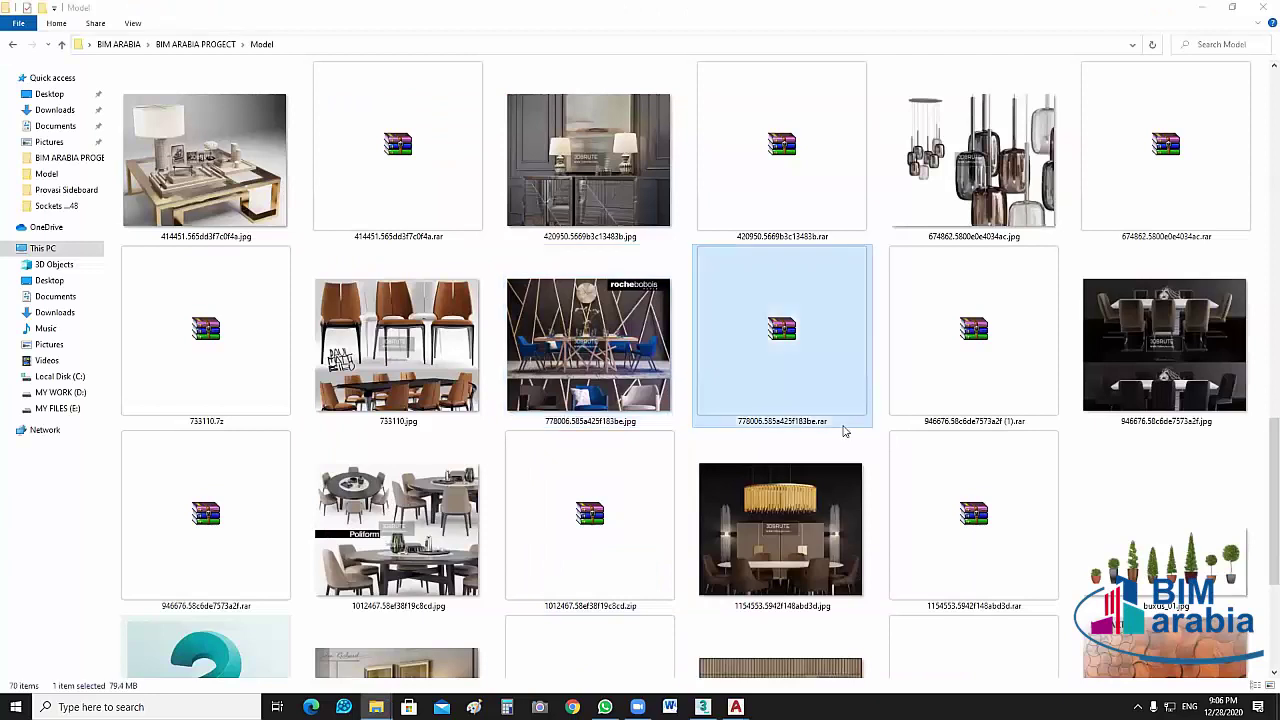
# Extract the 778006.585a425f183be.rar archive into its own folder inside the Model folder and close the archive window.
pyautogui.doubleClick(846, 426)
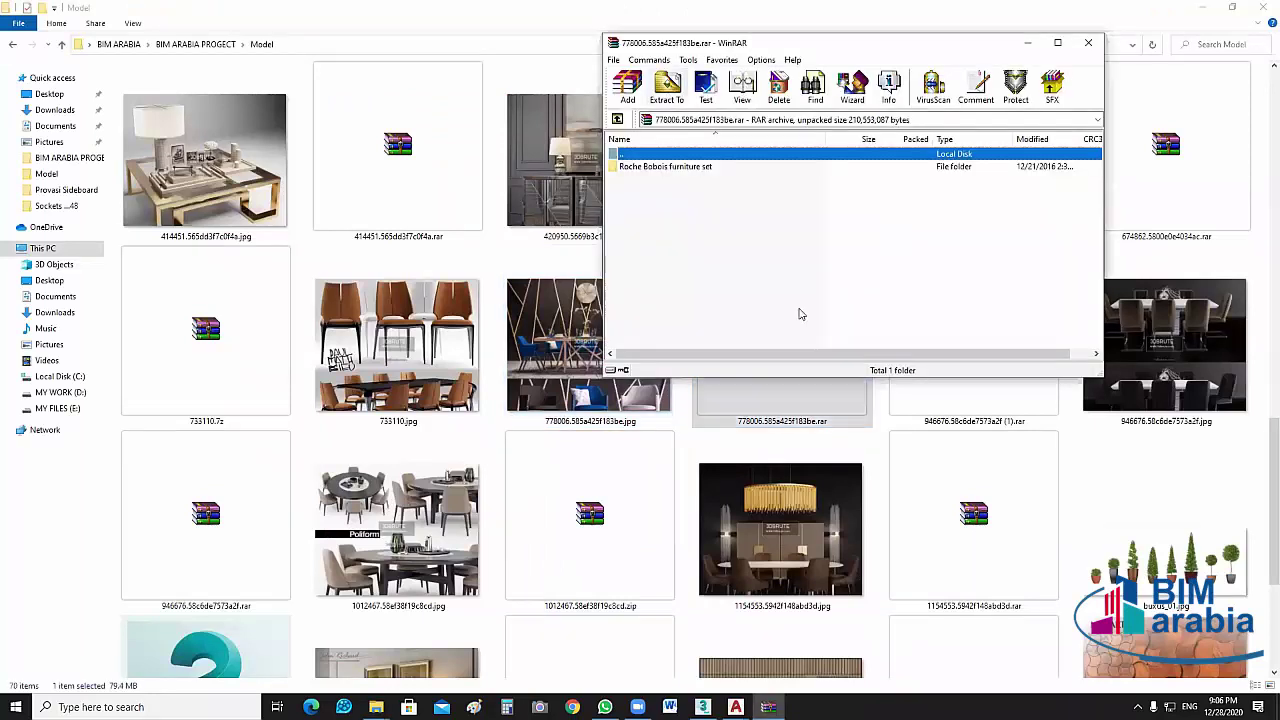
pyautogui.hotkey('alt', 'e')
pyautogui.press('Return')
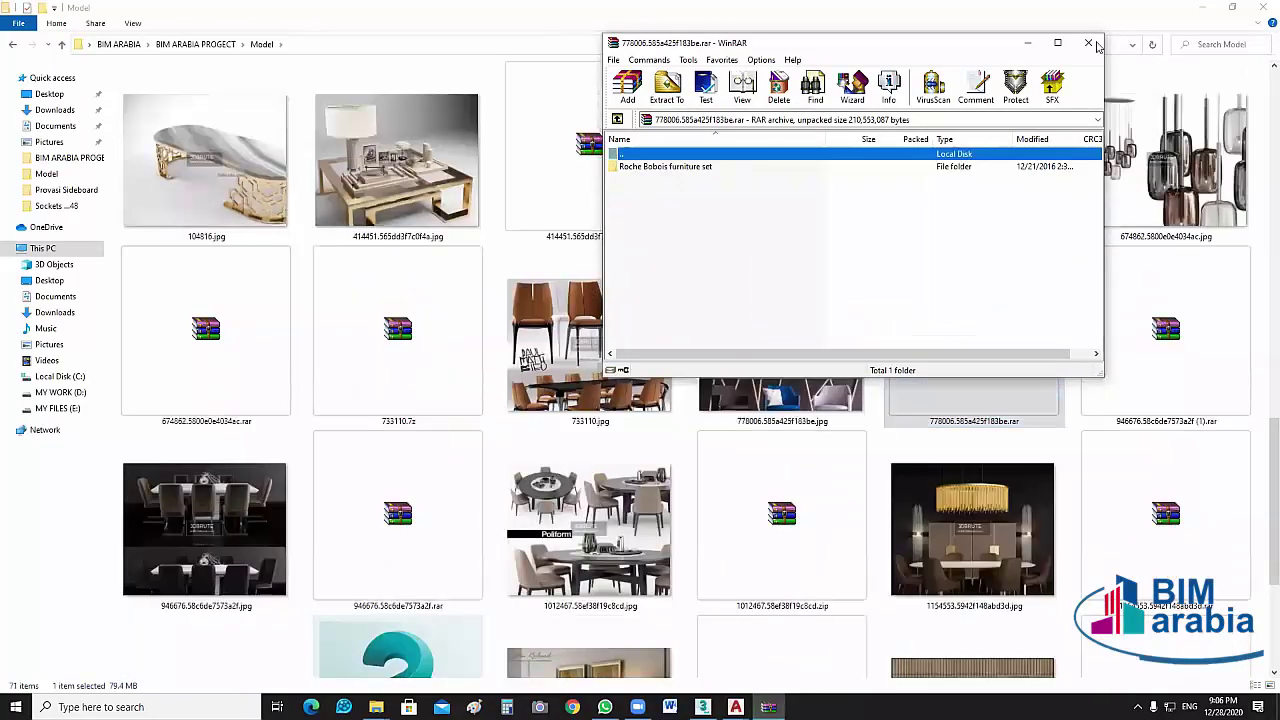
pyautogui.click(1096, 45)
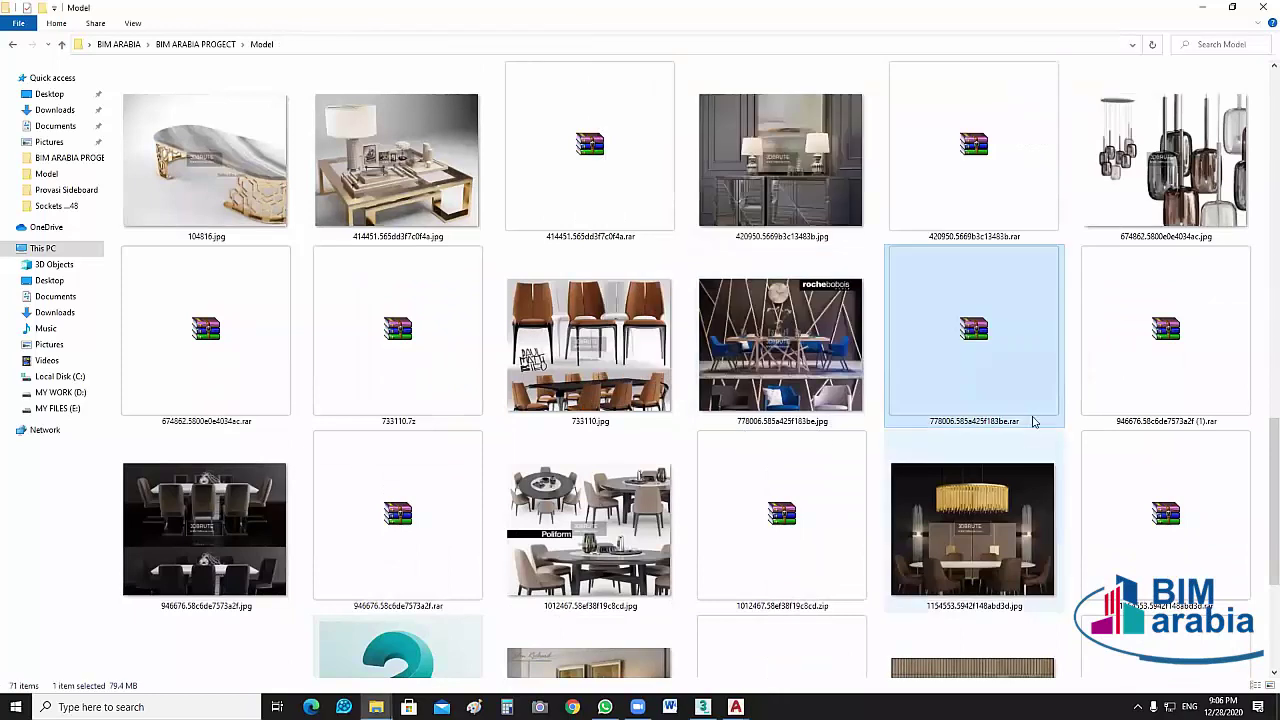
# Find the extracted 778006.585a425f183be folder among the Model folders and open its Roche Bobois furniture set subfolder.
pyautogui.scroll(-3, 858, 411)
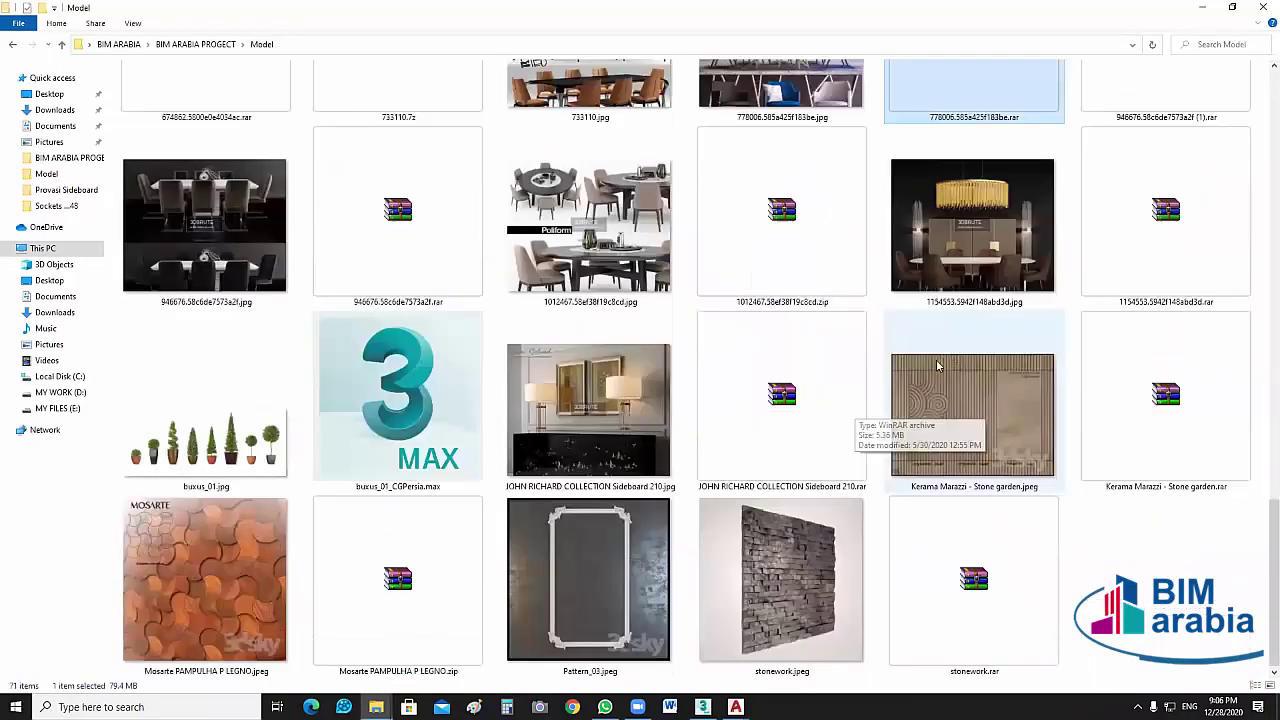
pyautogui.scroll(15, 936, 359)
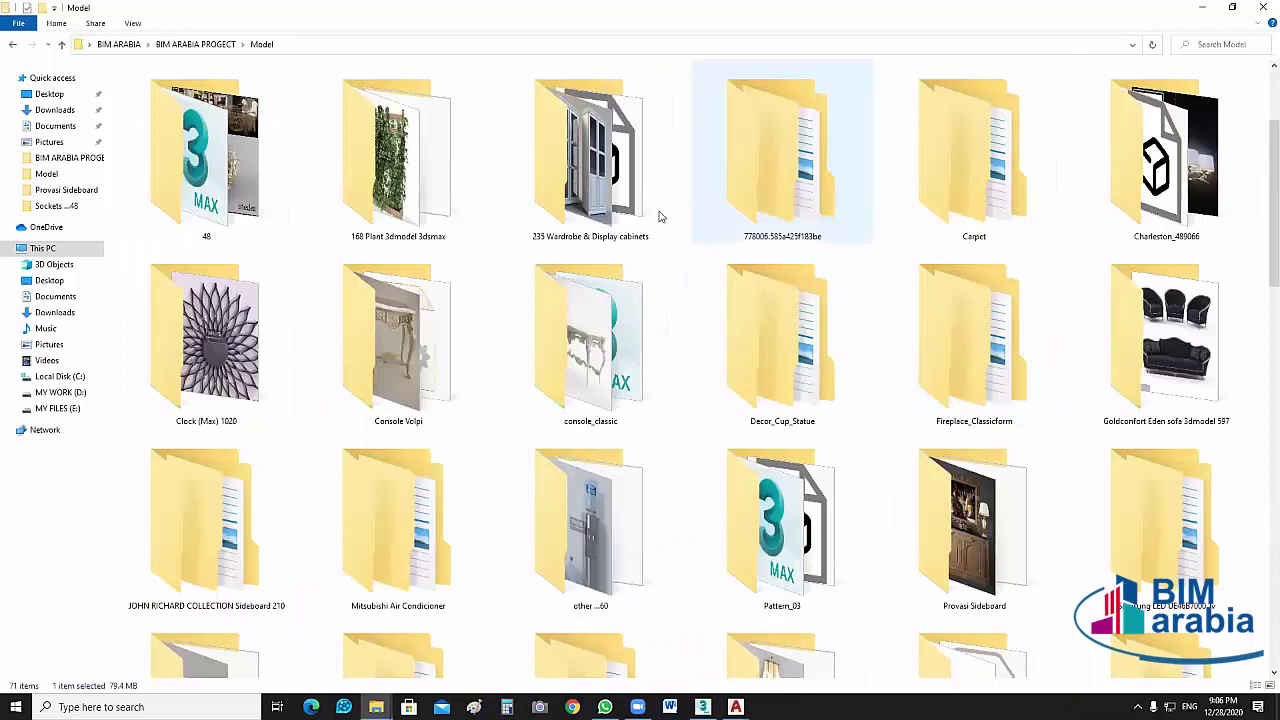
pyautogui.scroll(2, 930, 175)
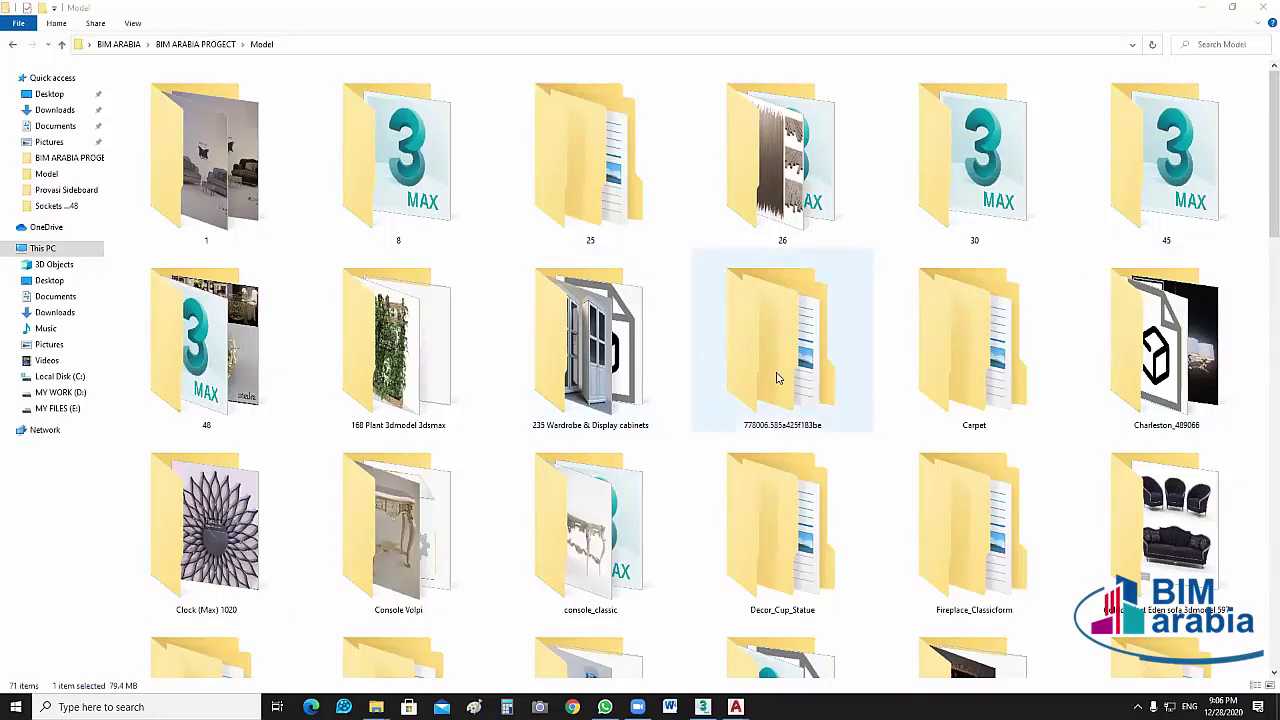
pyautogui.scroll(-3, 836, 346)
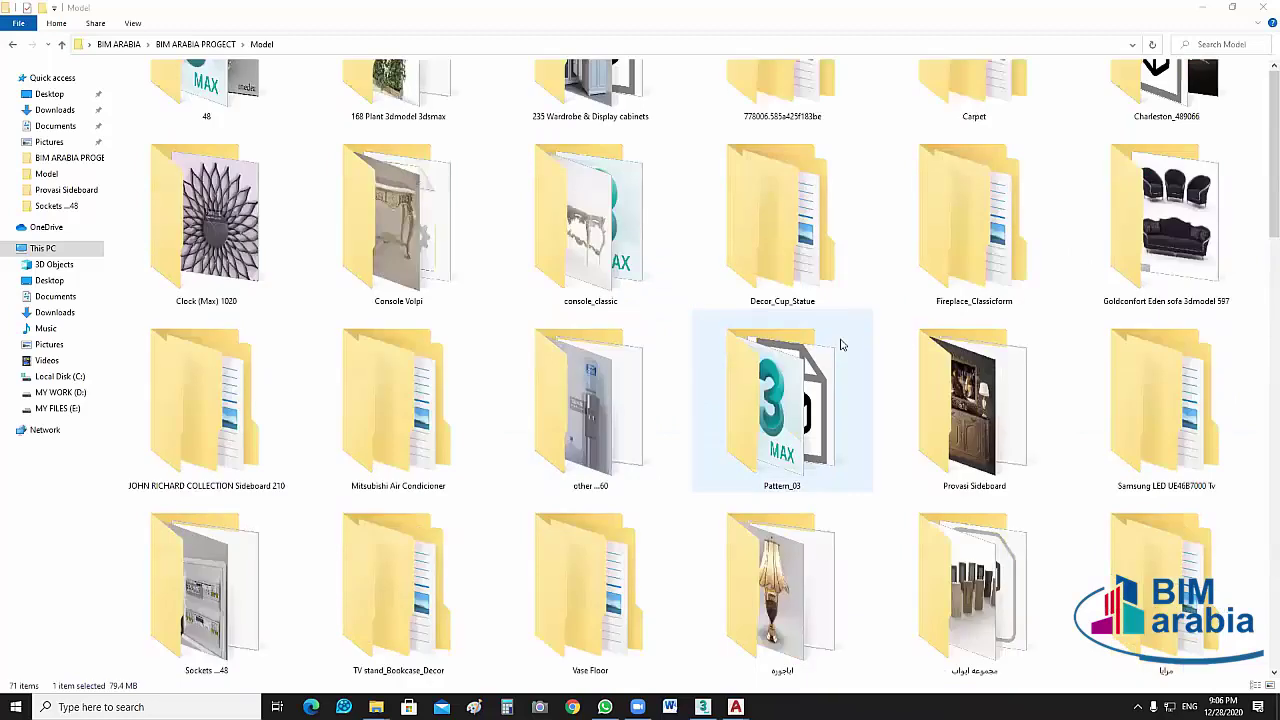
pyautogui.scroll(-8, 840, 345)
pyautogui.scroll(3, 808, 351)
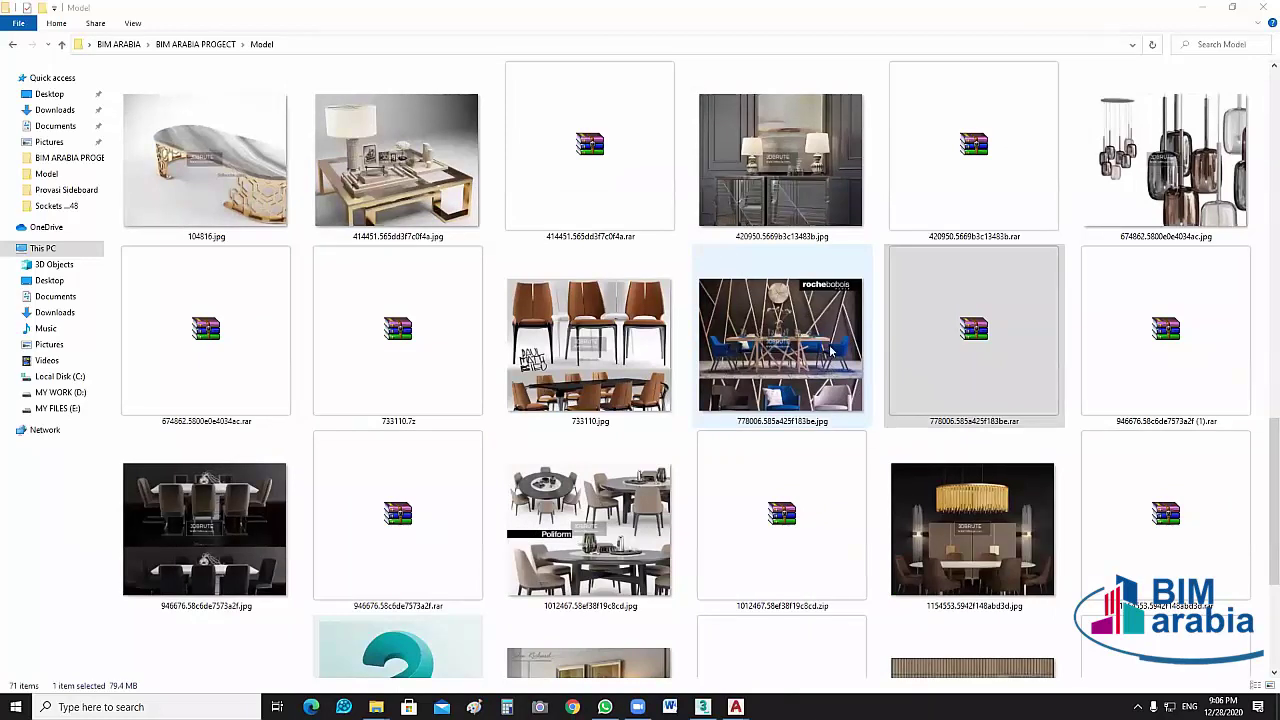
pyautogui.scroll(5, 880, 357)
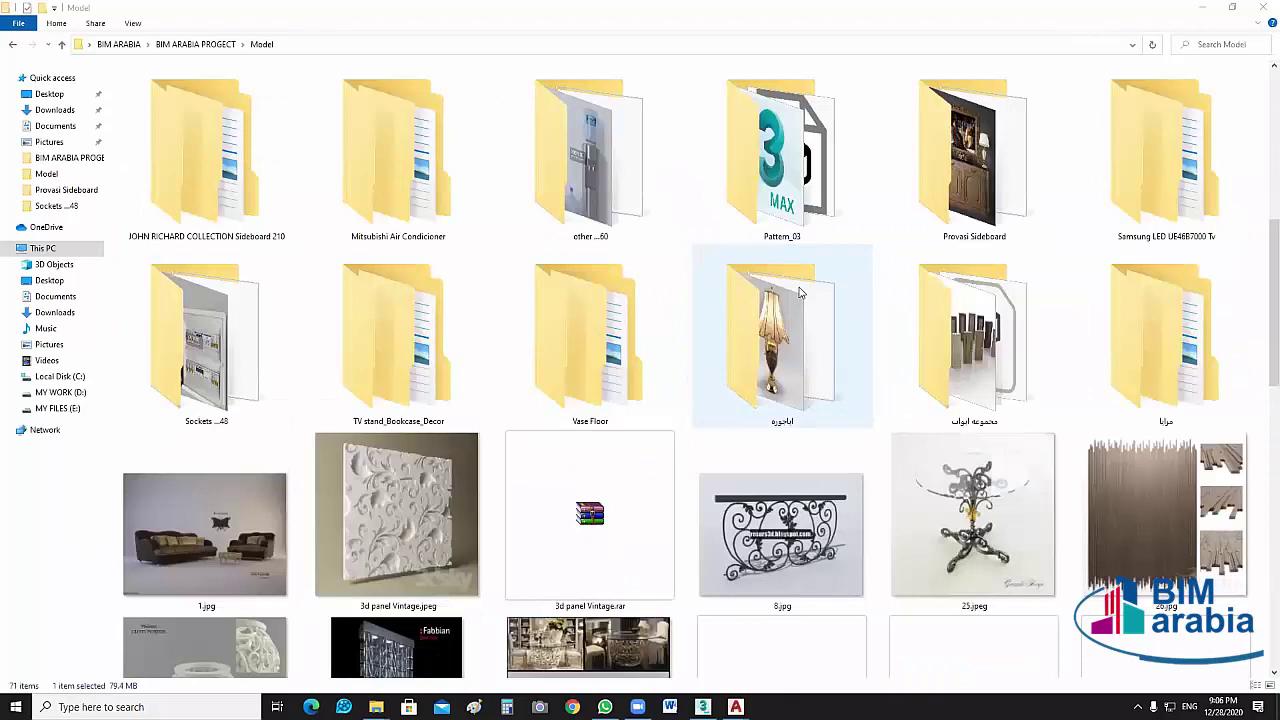
pyautogui.scroll(3, 840, 335)
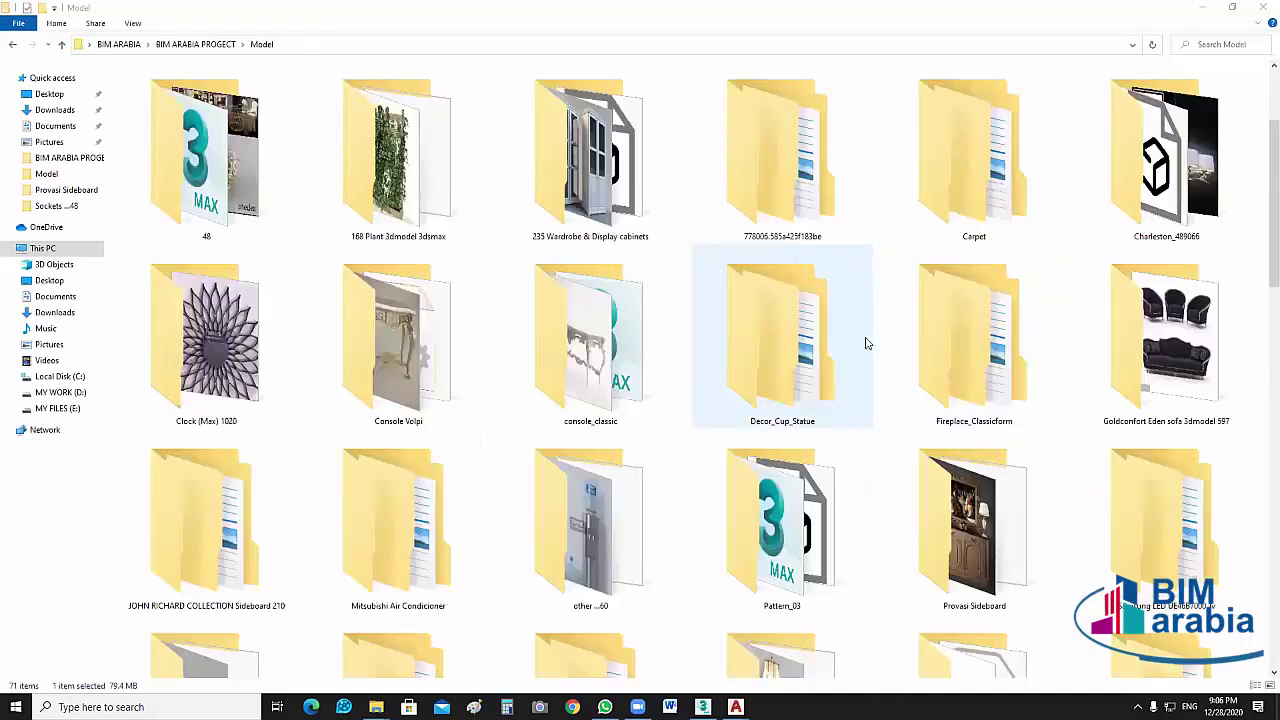
pyautogui.click(799, 205)
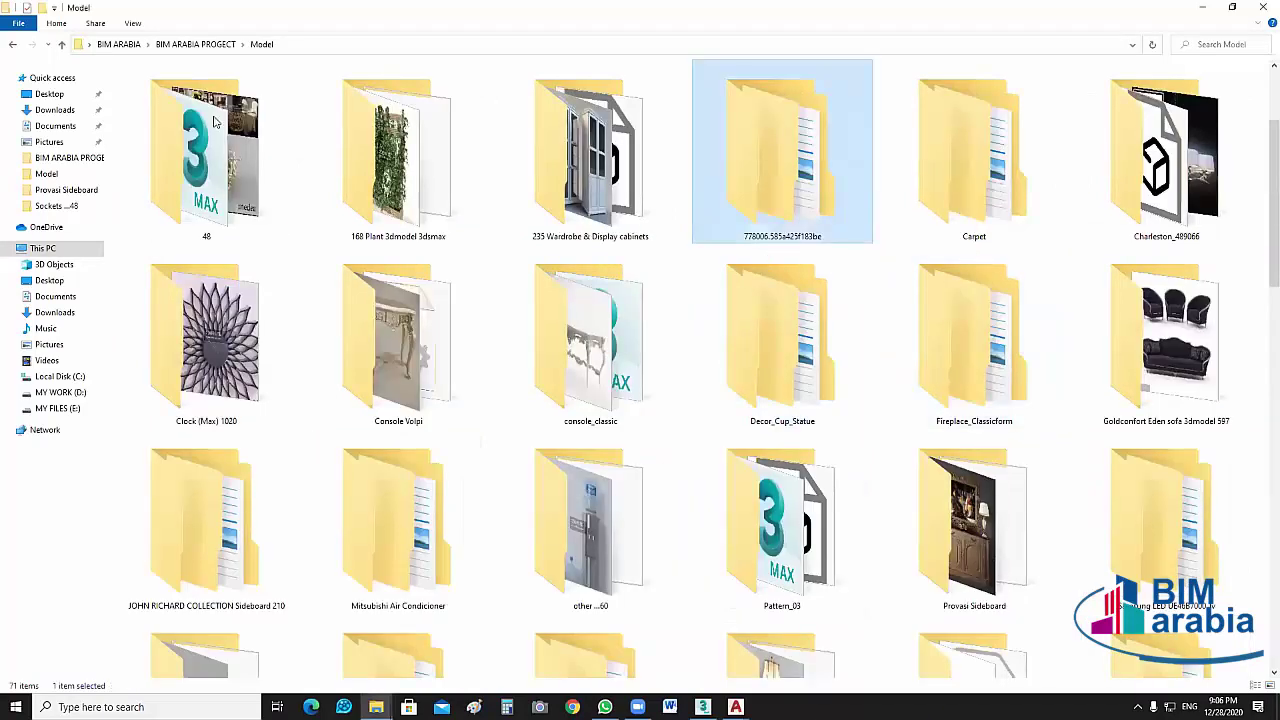
pyautogui.press('Return')
pyautogui.doubleClick(190, 90)
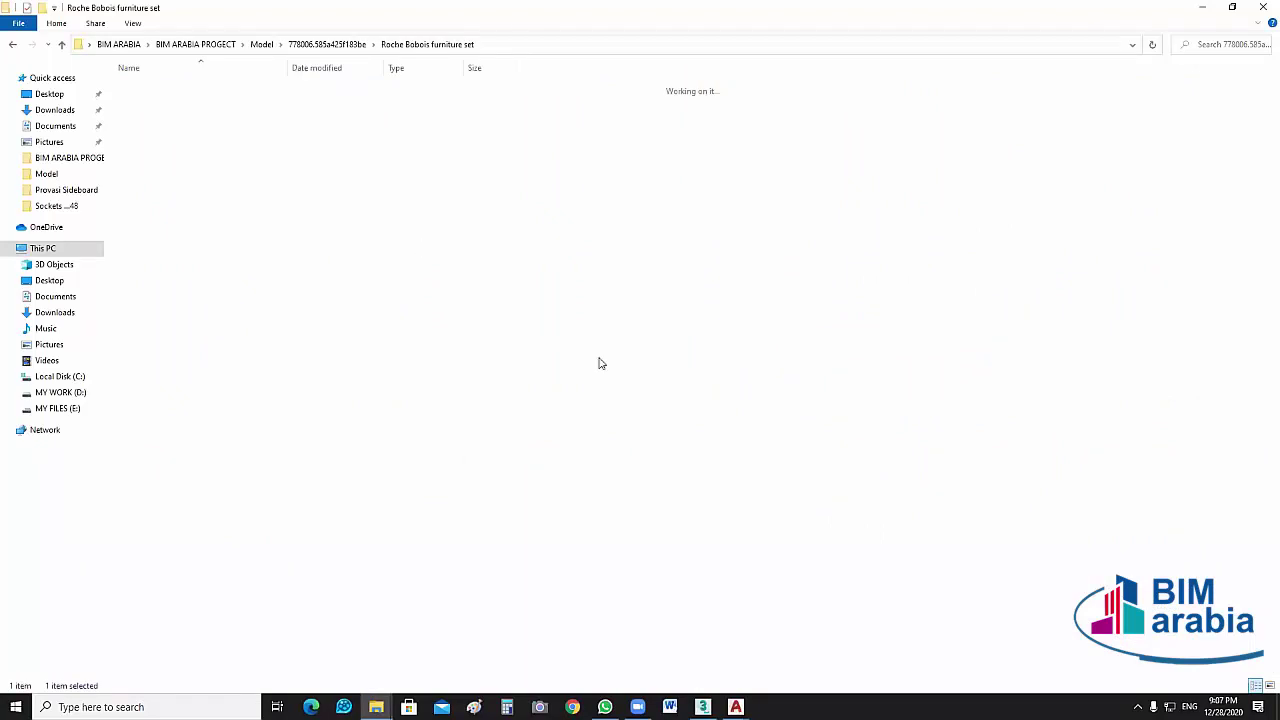
# Show the Roche Bobois furniture set files as large thumbnails and reduce the File Explorer window to sit beside 3ds Max.
pyautogui.click(133, 23)
pyautogui.click(178, 46)
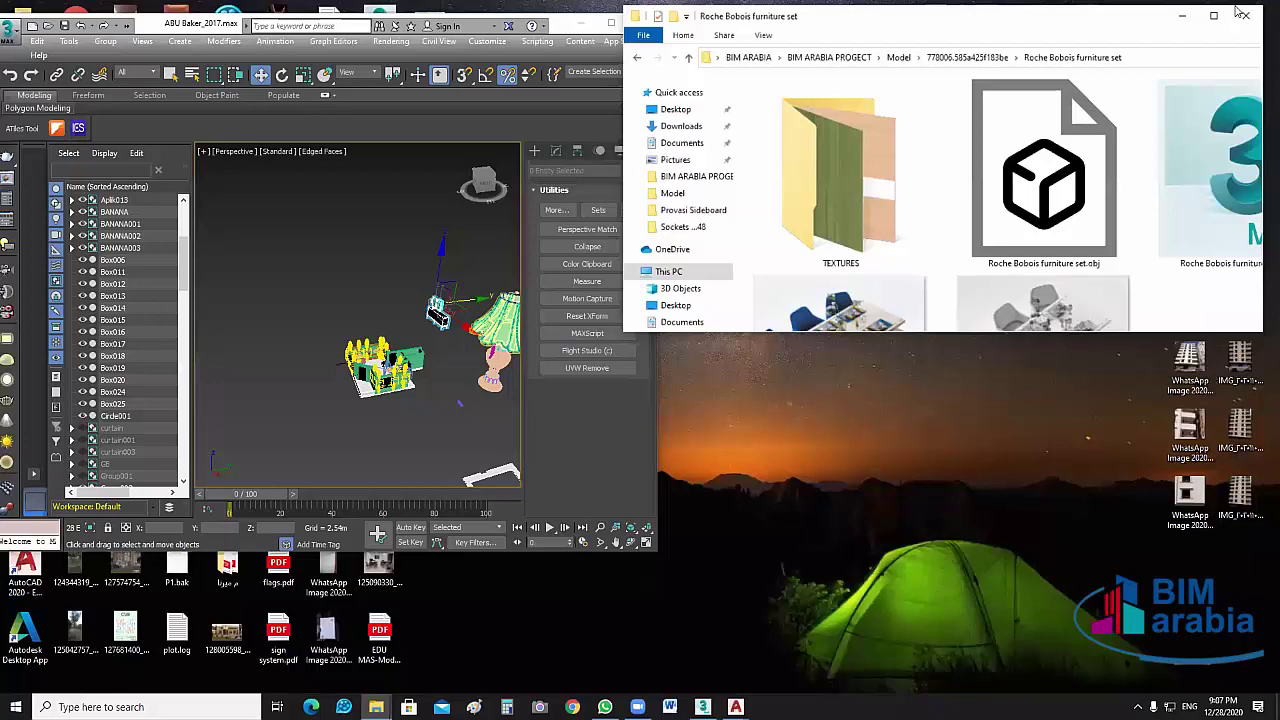
pyautogui.click(1240, 12)
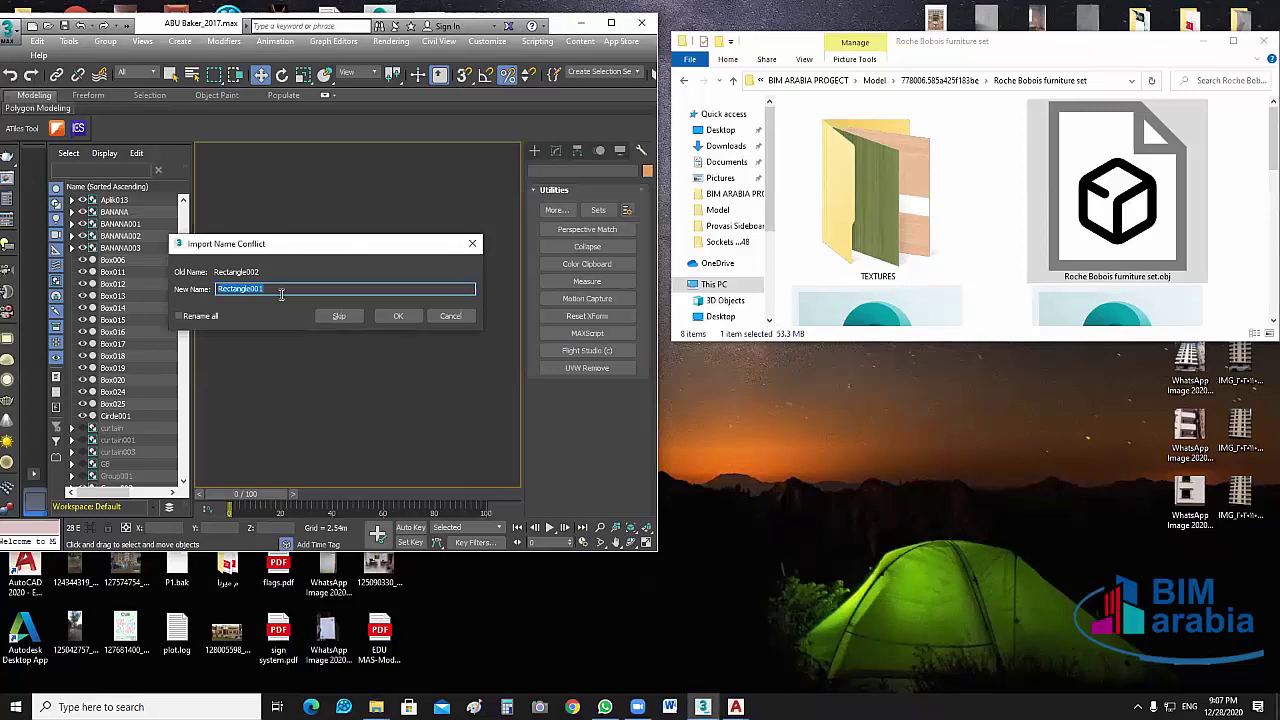
pyautogui.write('Sofra')
pyautogui.click(398, 316)
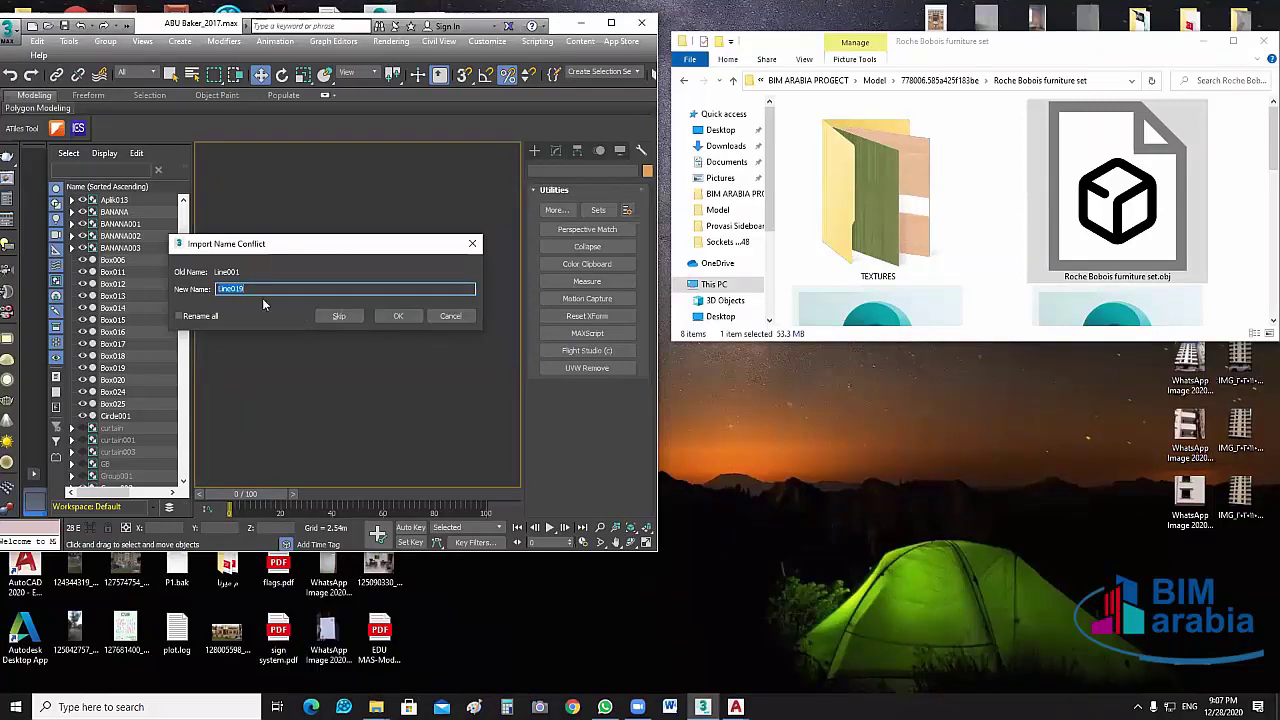
pyautogui.write('D112')
pyautogui.press('Return')
pyautogui.write('0025')
pyautogui.click(398, 316)
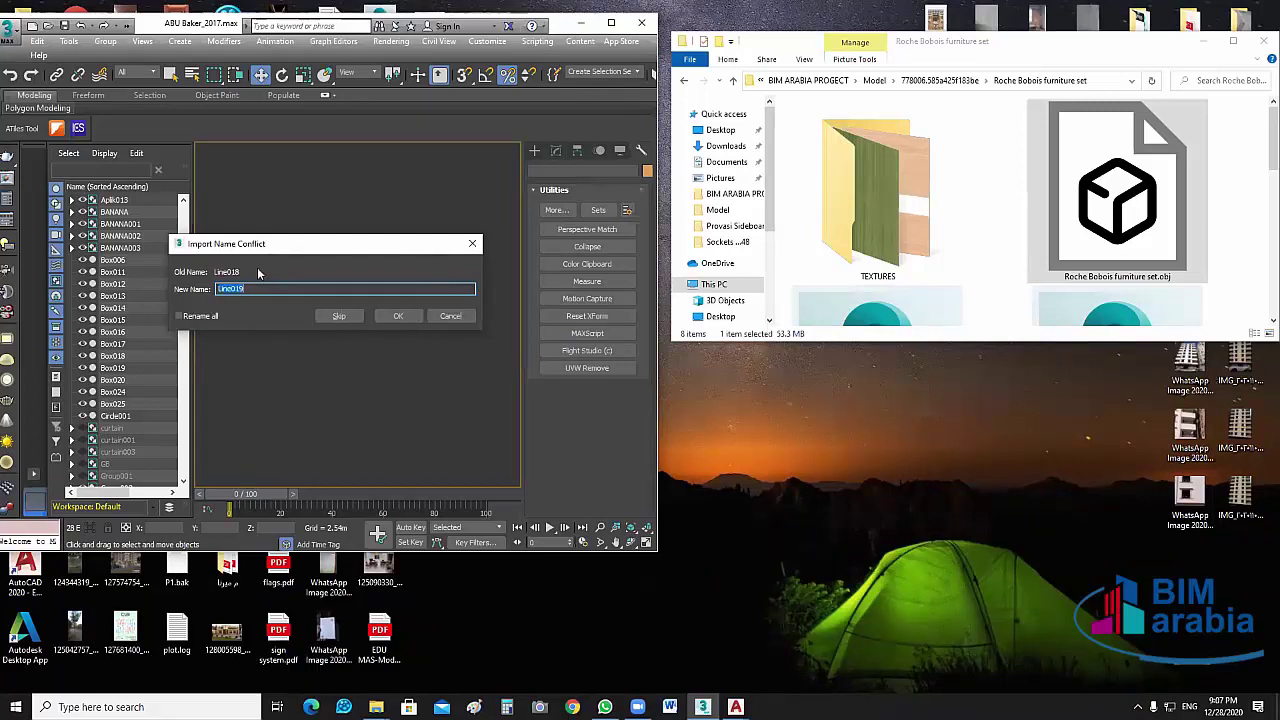
pyautogui.click(398, 316)
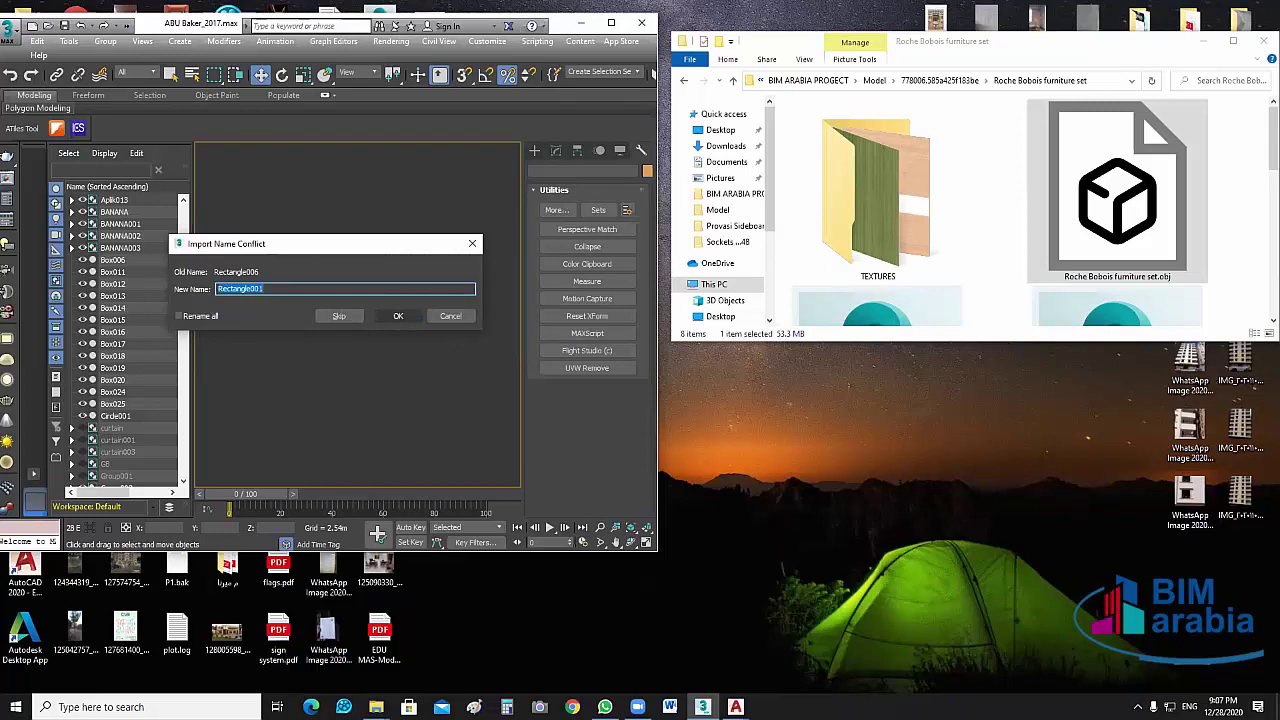
pyautogui.write('002')
pyautogui.click(178, 316)
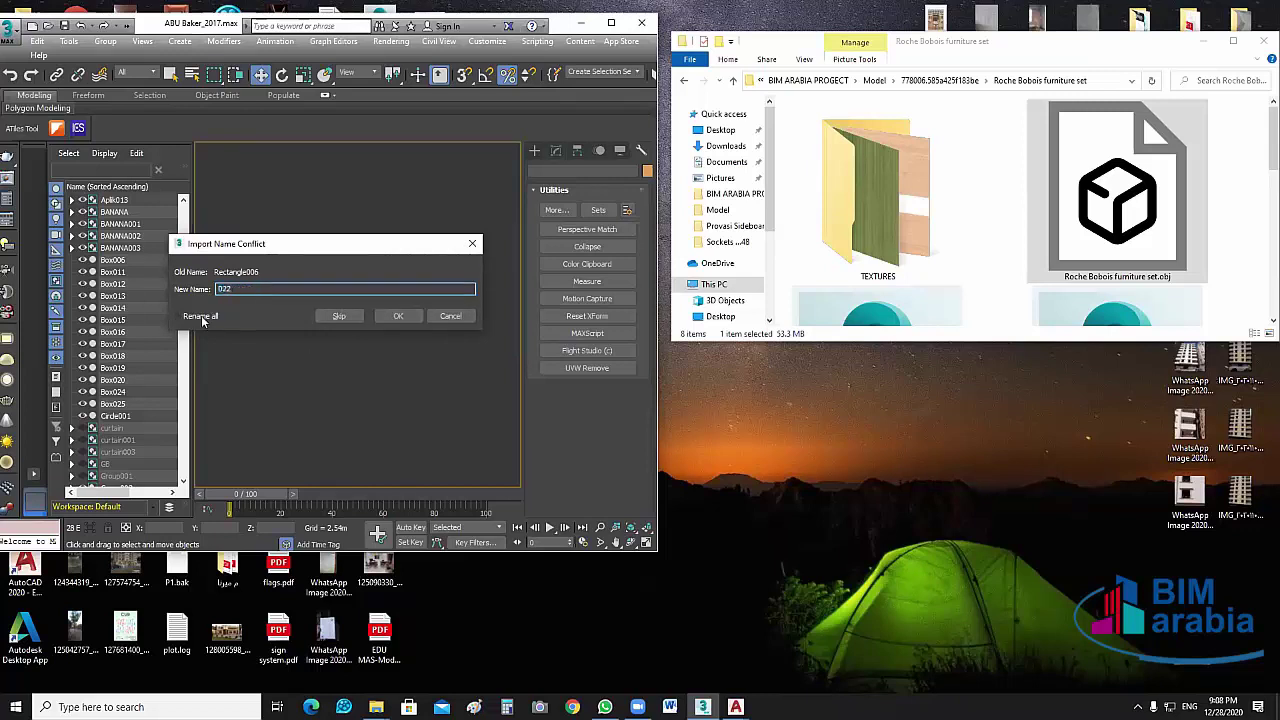
pyautogui.doubleClick(253, 294)
pyautogui.write('5')
pyautogui.write('ofa')
pyautogui.click(391, 316)
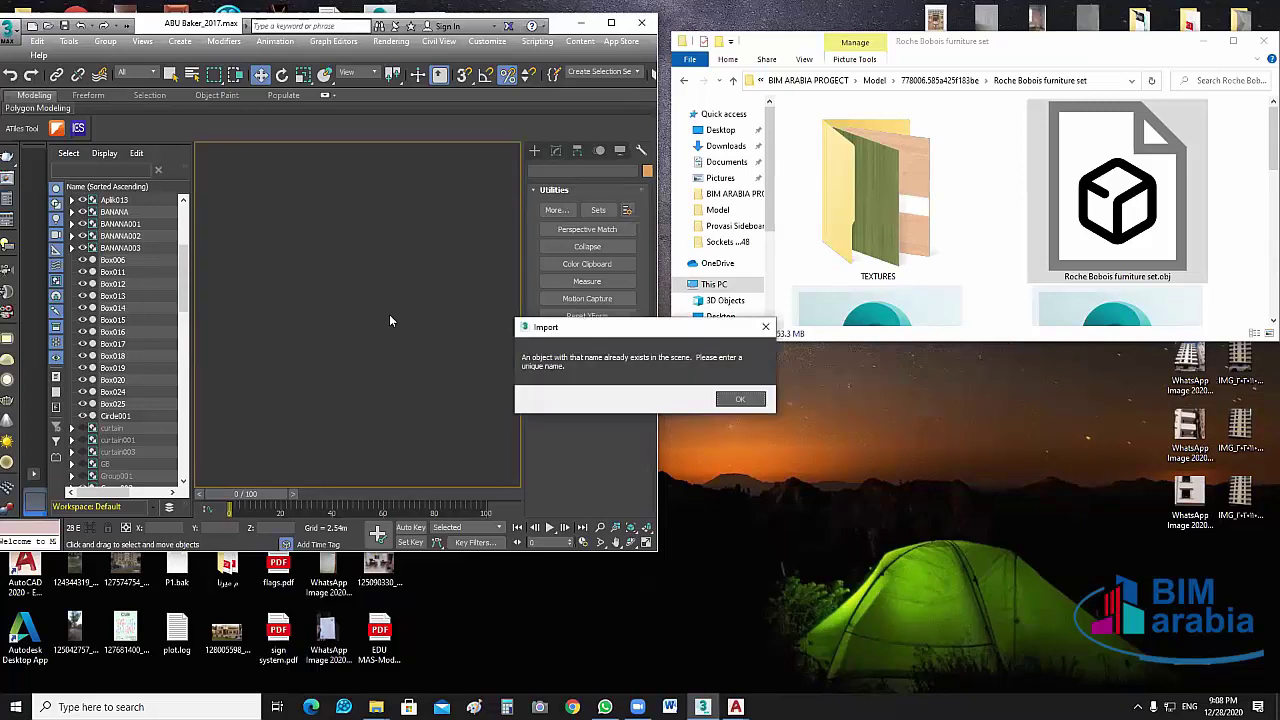
pyautogui.click(736, 399)
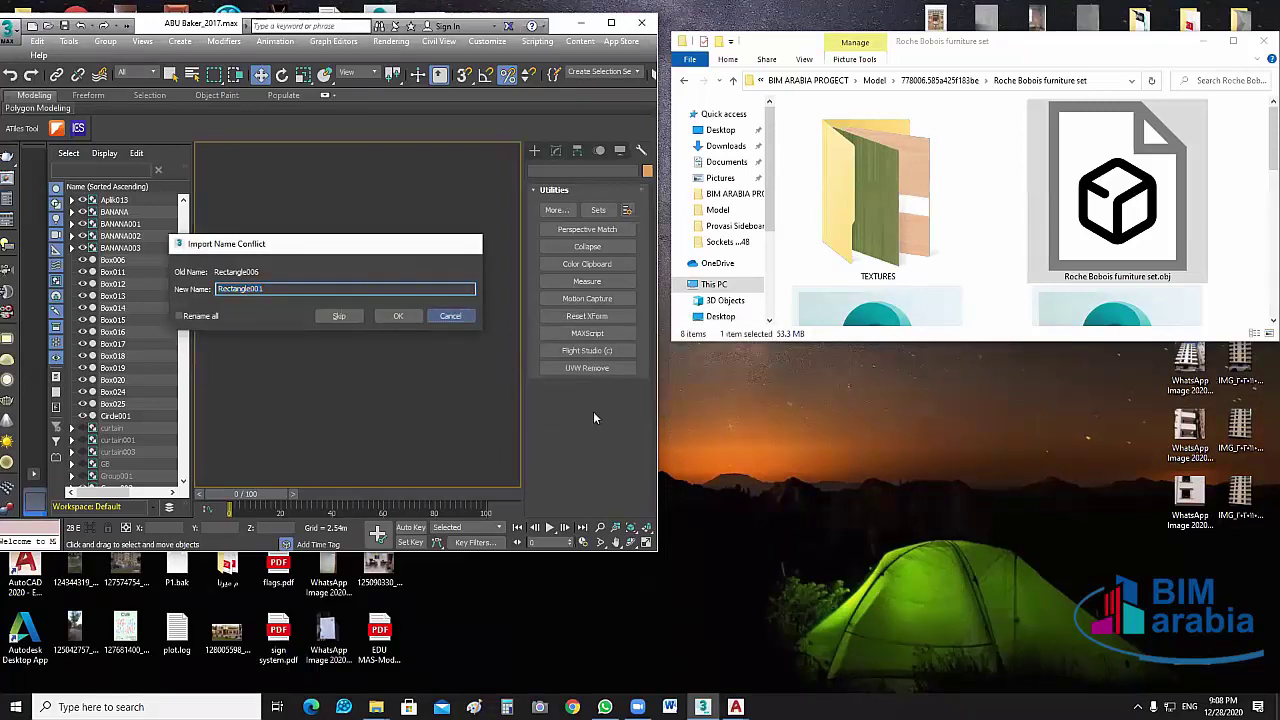
pyautogui.click(450, 316)
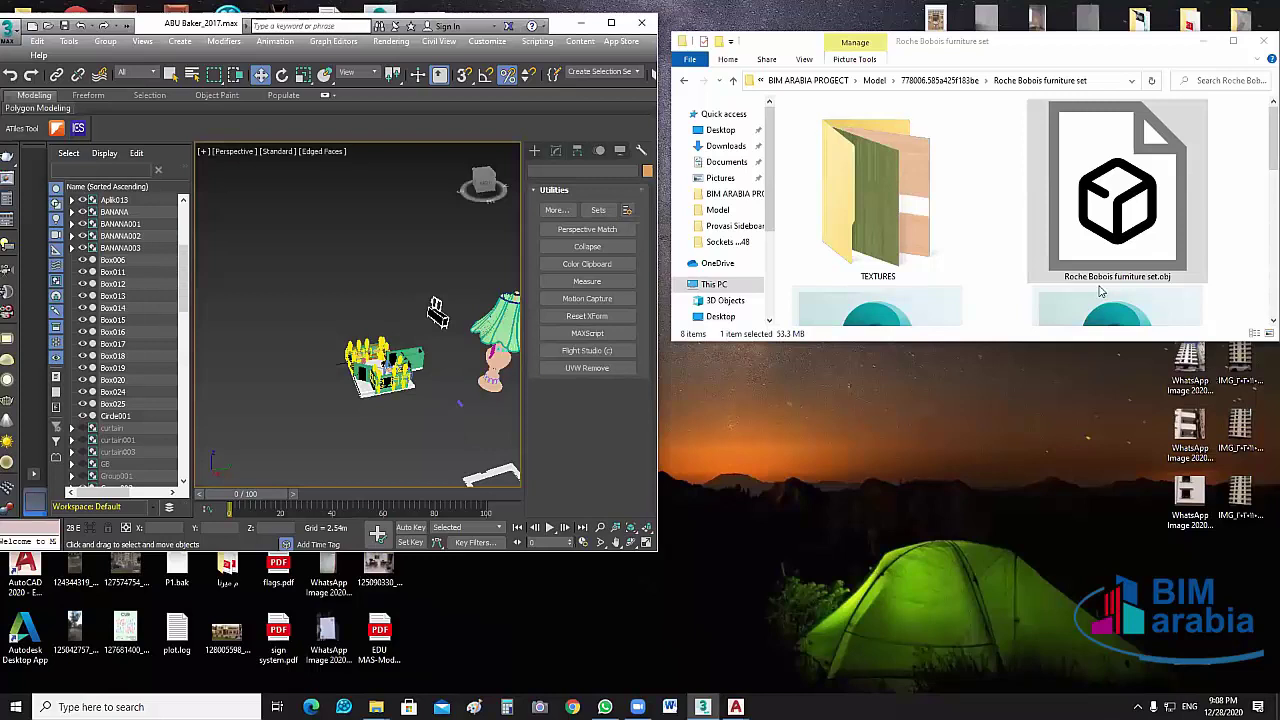
# Merge Roche Bobois furniture set_2014.max into the scene, using the merged material for Material #97, and place the set outside the apartment.
pyautogui.click(1135, 253)
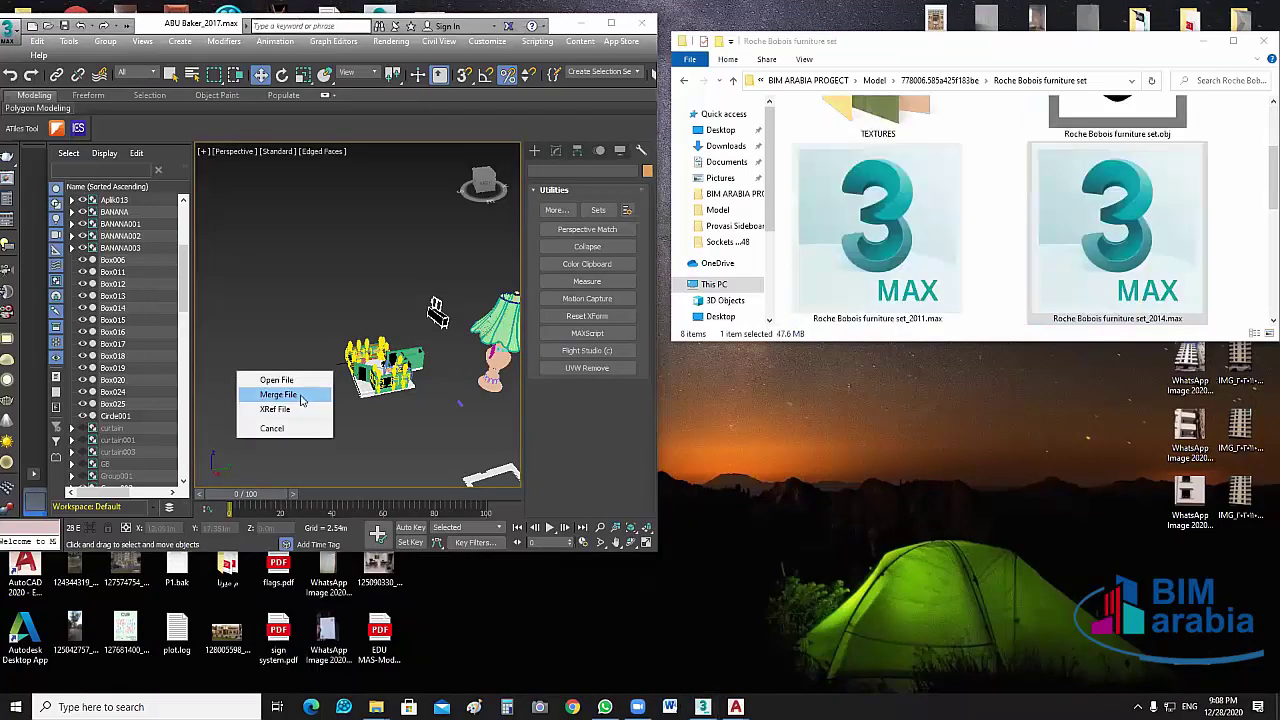
pyautogui.click(301, 396)
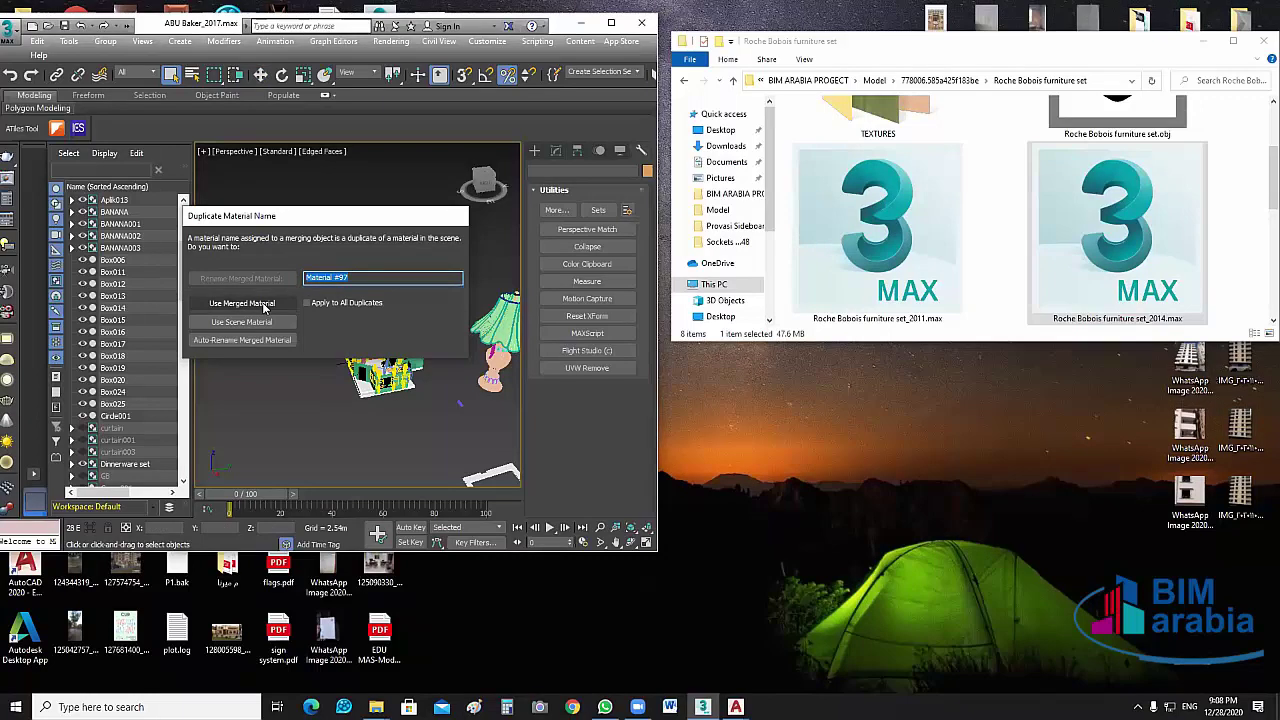
pyautogui.click(242, 303)
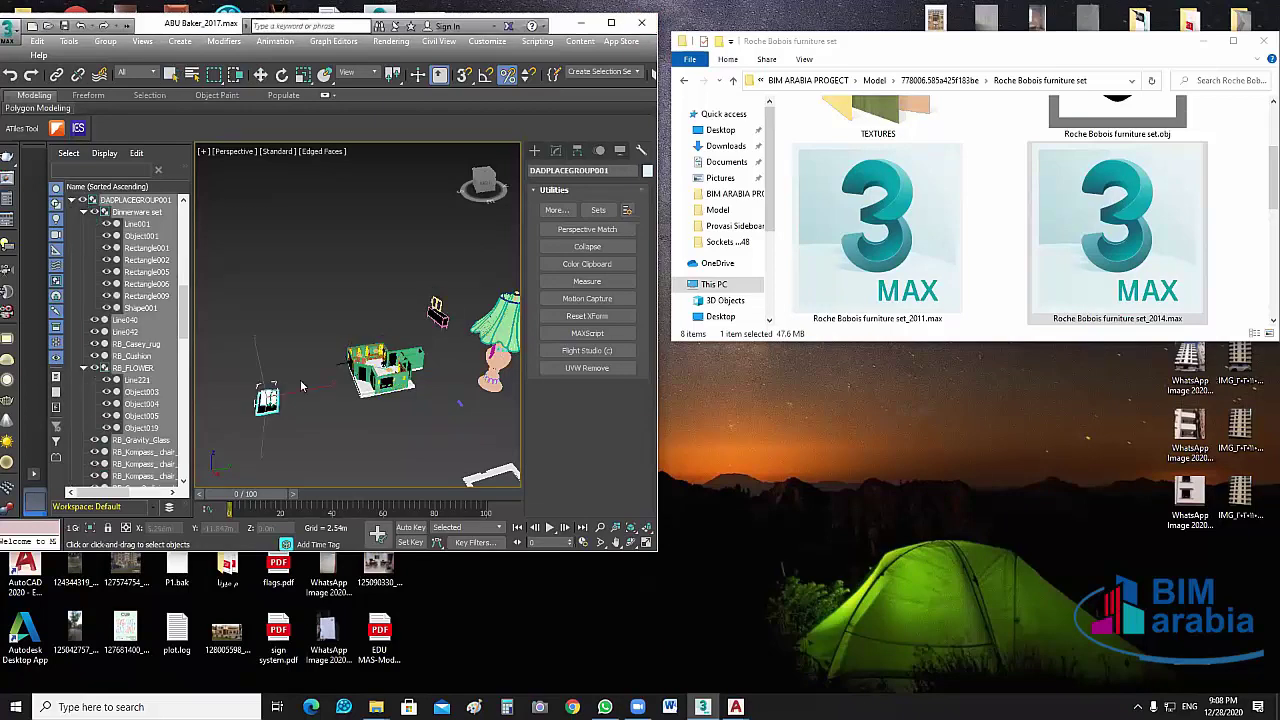
pyautogui.click(301, 385)
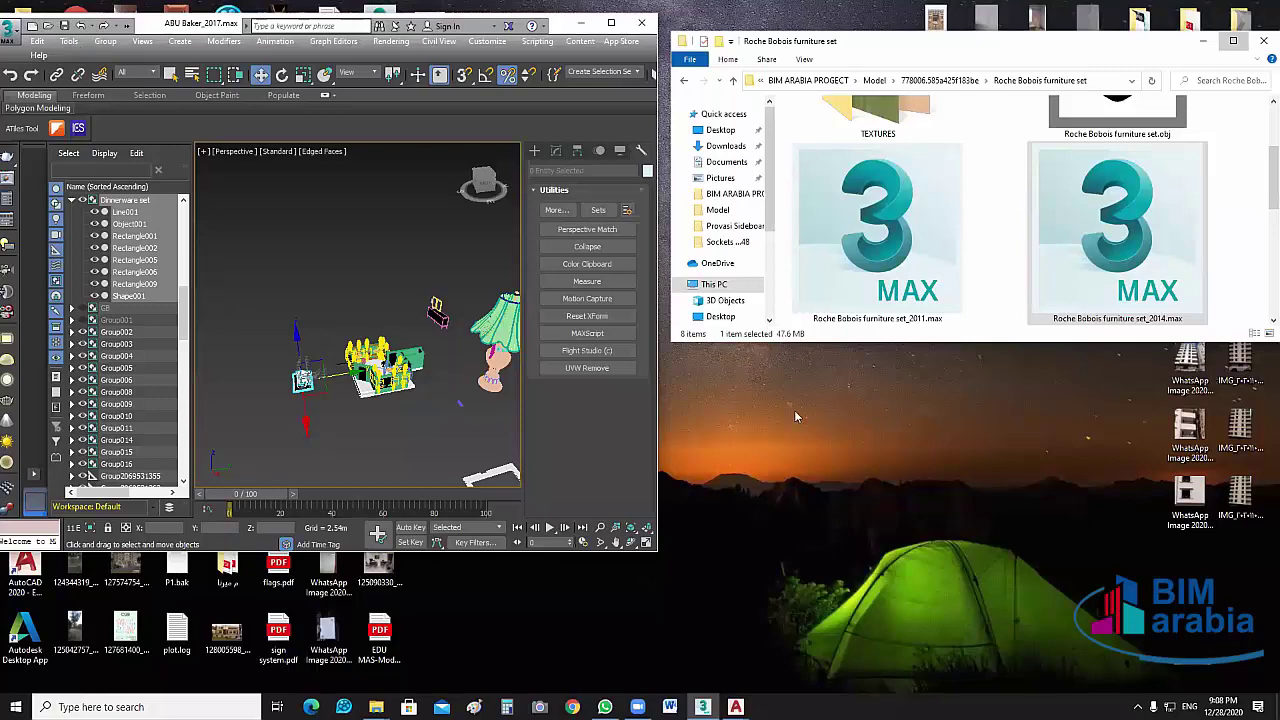
# Return to the Model folder in a maximized File Explorer window, view the sideboard image 420950.5669b3c13483b.jpg, and close it.
pyautogui.press('super+Up')
pyautogui.hotkey('alt', 'Up')
pyautogui.scroll(-5, 617, 362)
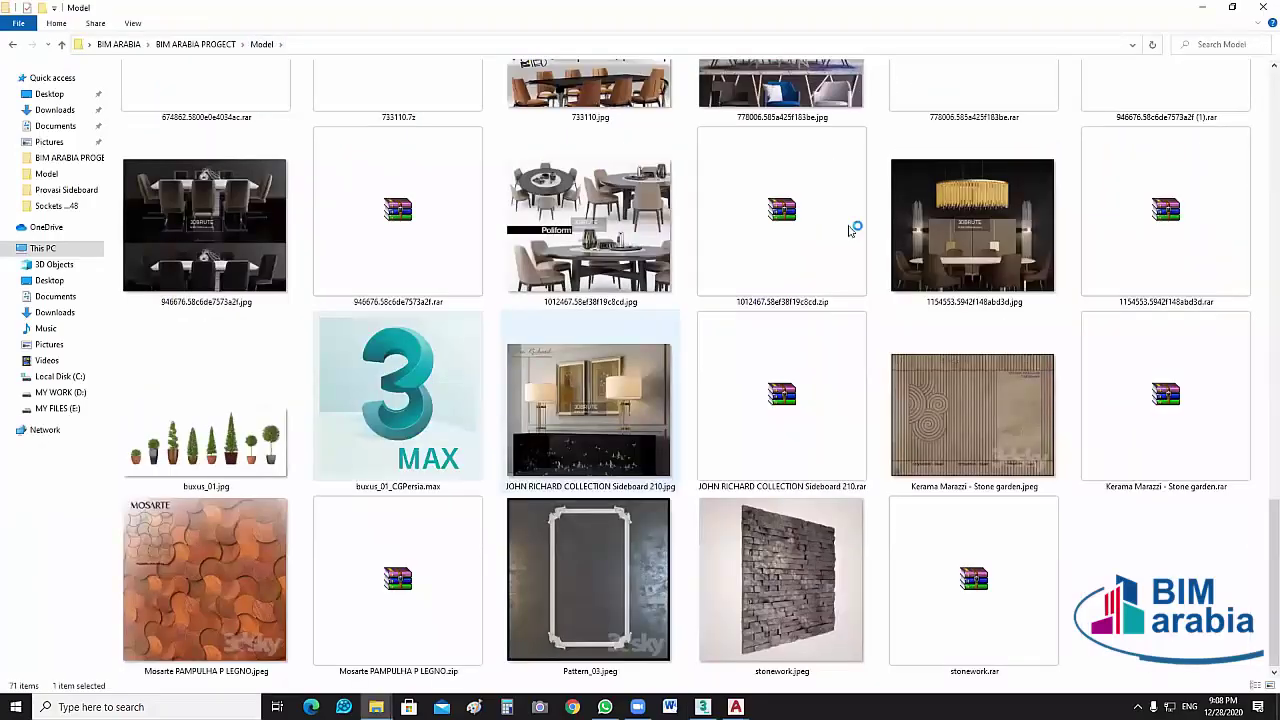
pyautogui.scroll(3, 940, 372)
pyautogui.doubleClick(781, 160)
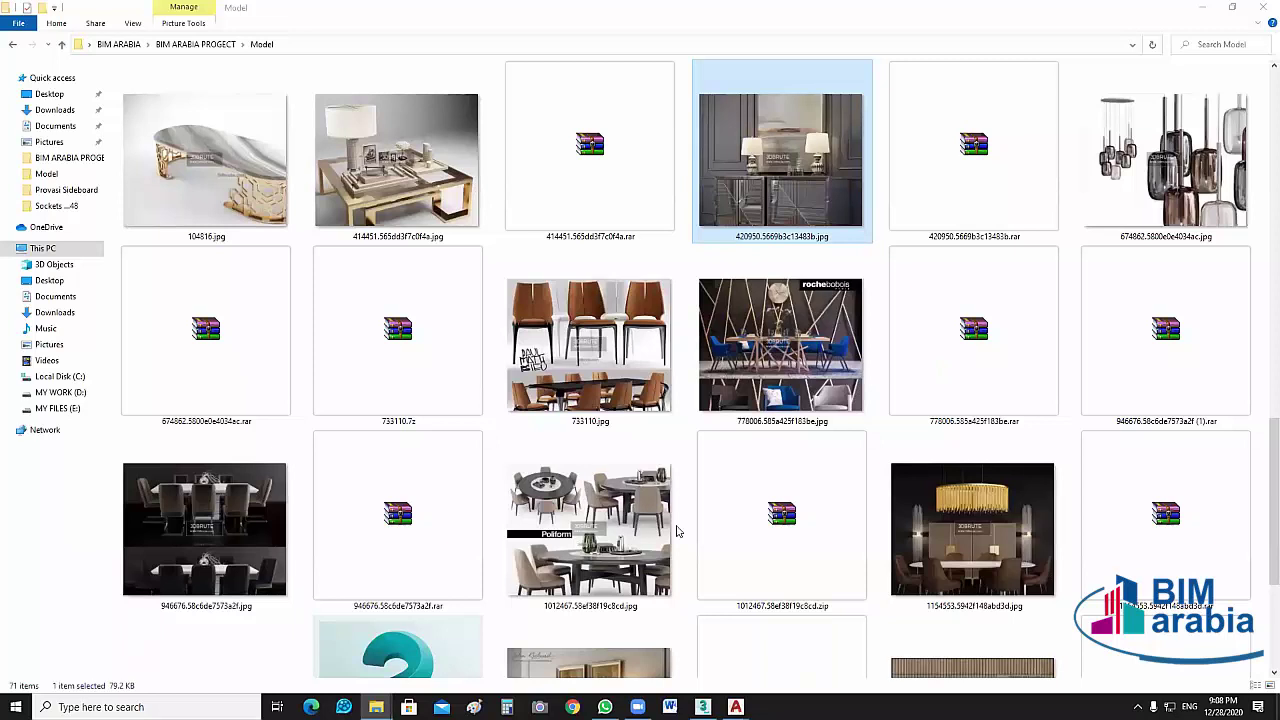
pyautogui.press('Return')
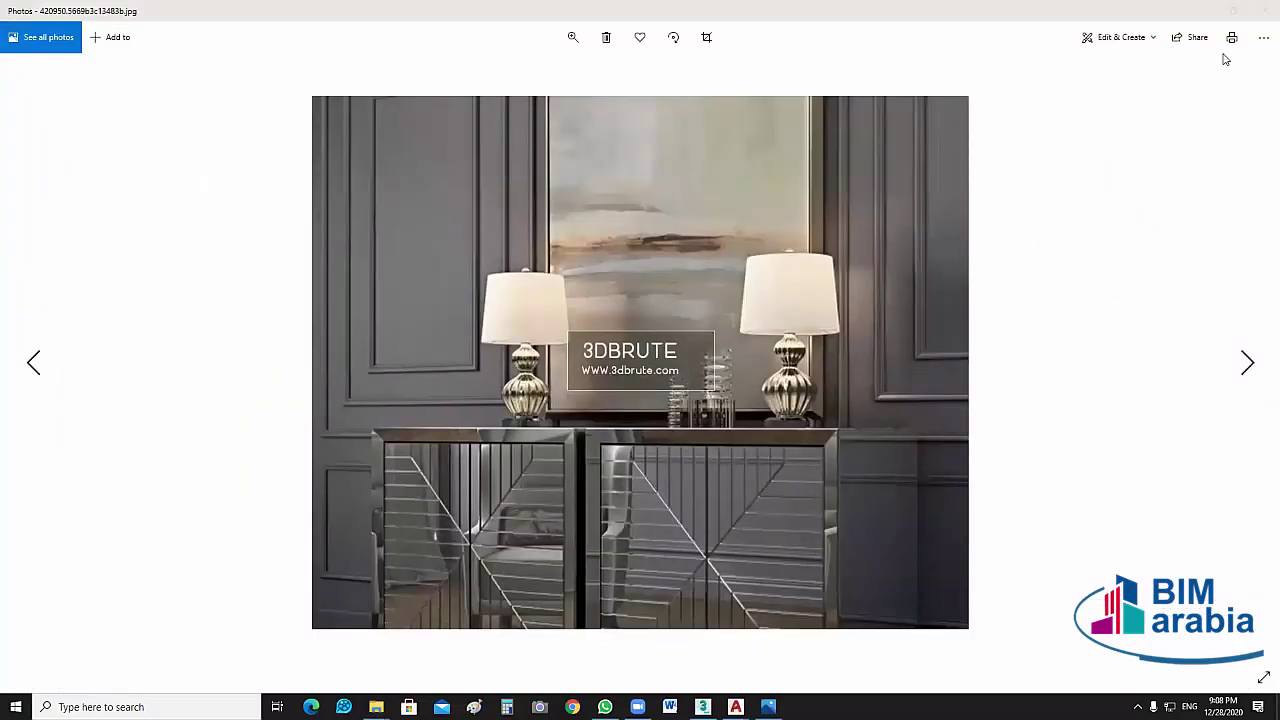
pyautogui.hotkey('alt', 'F4')
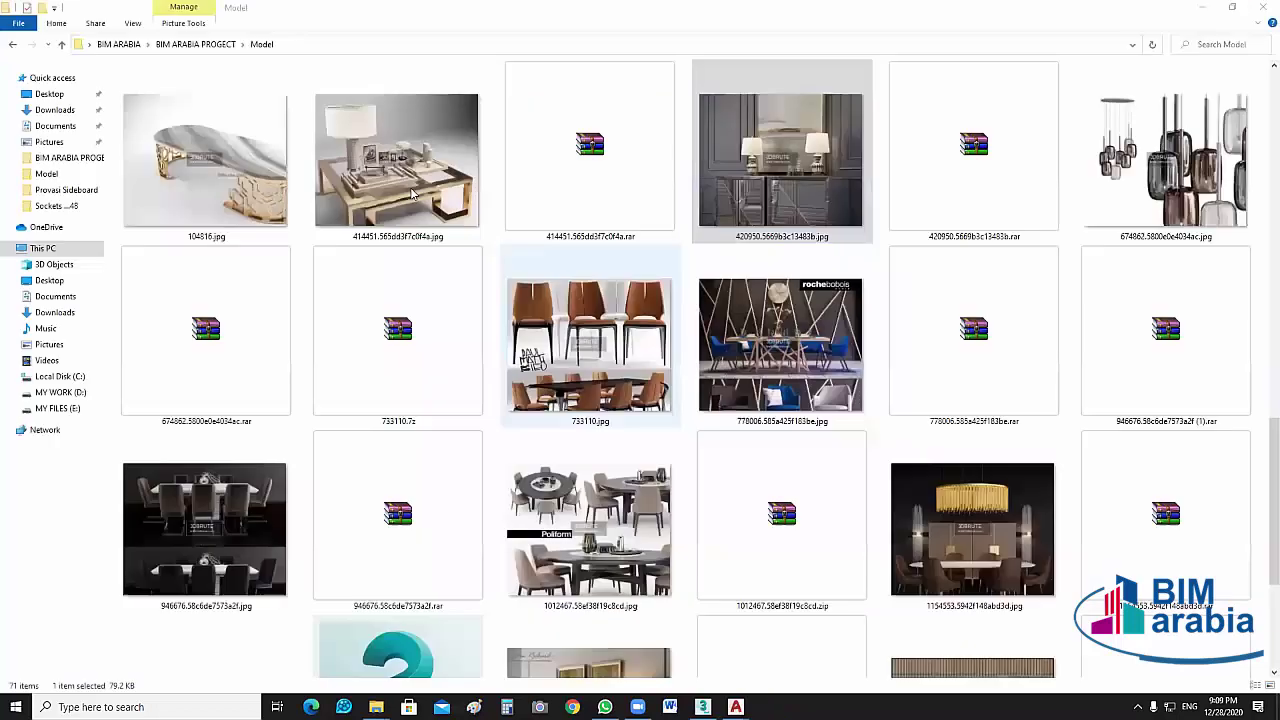
# Extract the coffee table archive 414451.565dd3f7c0f4a.rar into its own folder inside the Model folder and close the archive window.
pyautogui.click(430, 186)
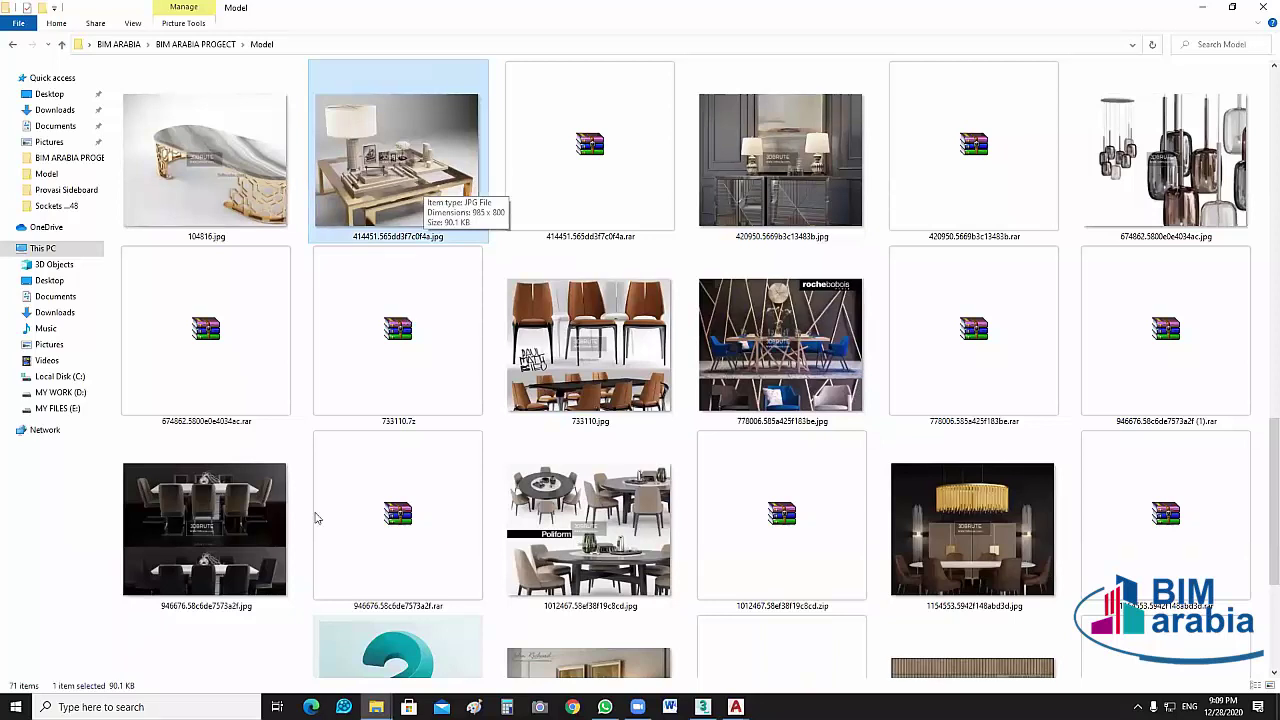
pyautogui.scroll(3, 397, 514)
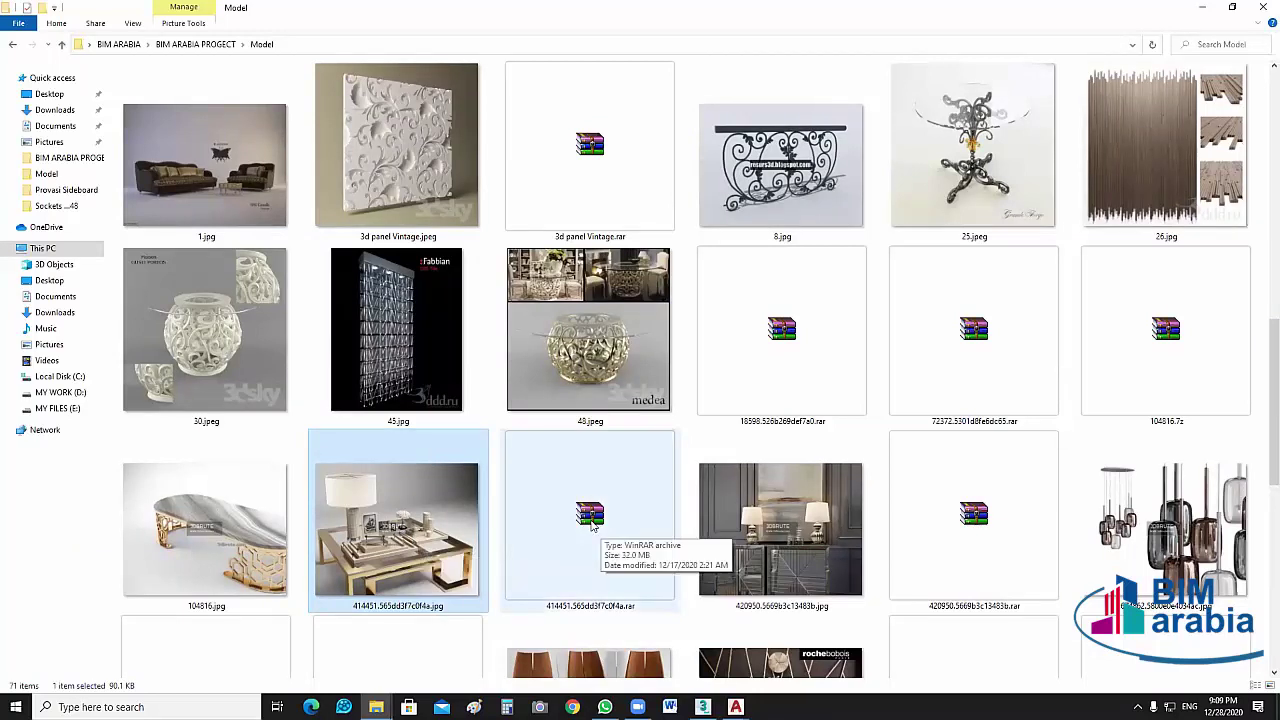
pyautogui.doubleClick(592, 524)
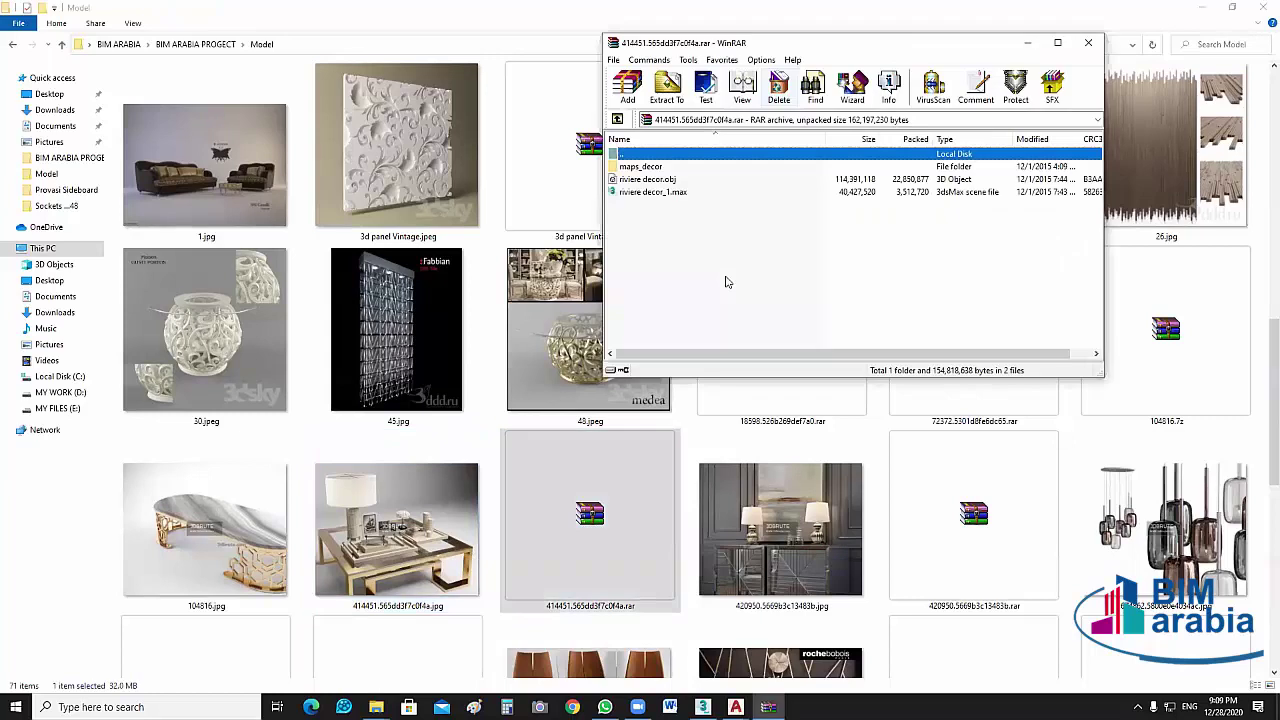
pyautogui.hotkey('alt', 'e')
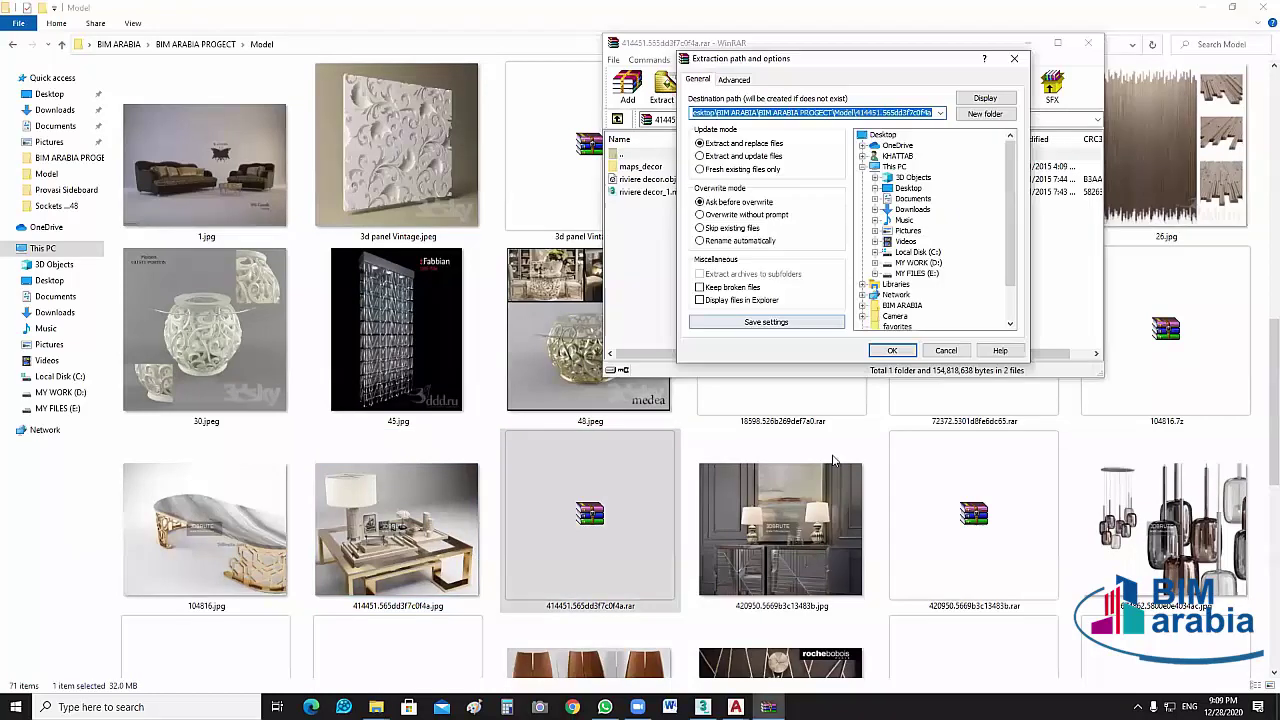
pyautogui.press('Return')
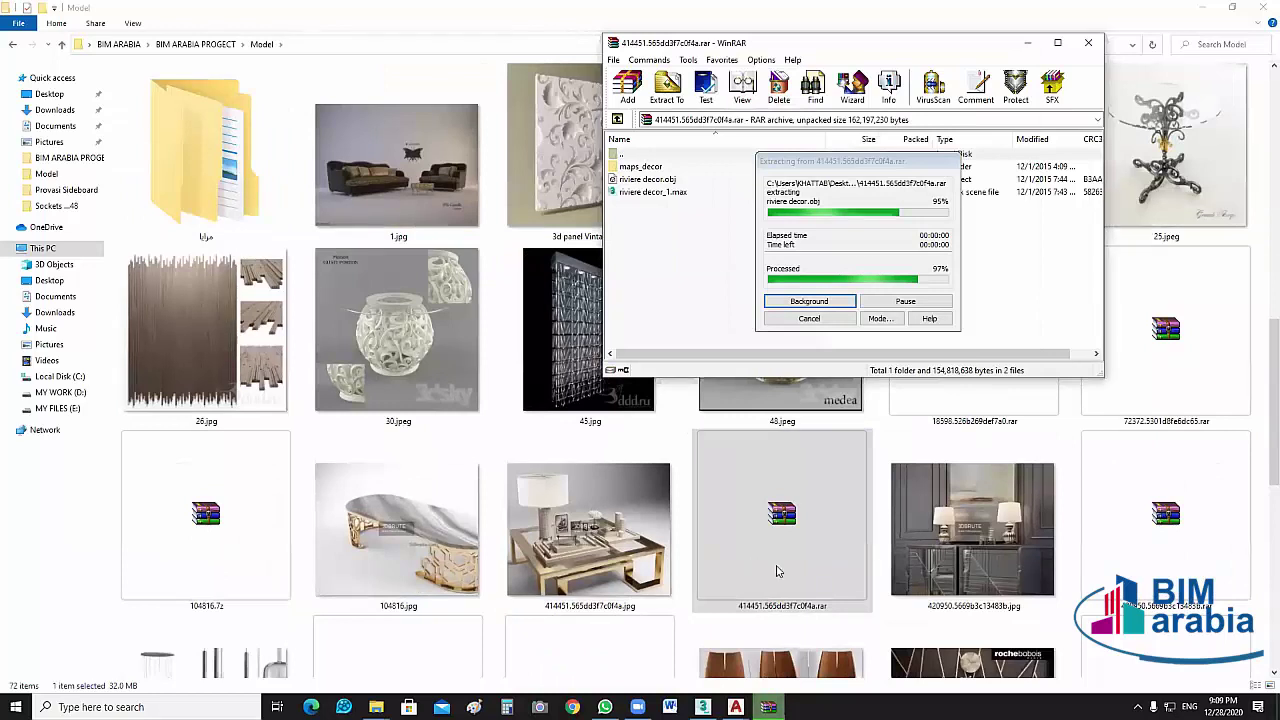
pyautogui.press('Escape')
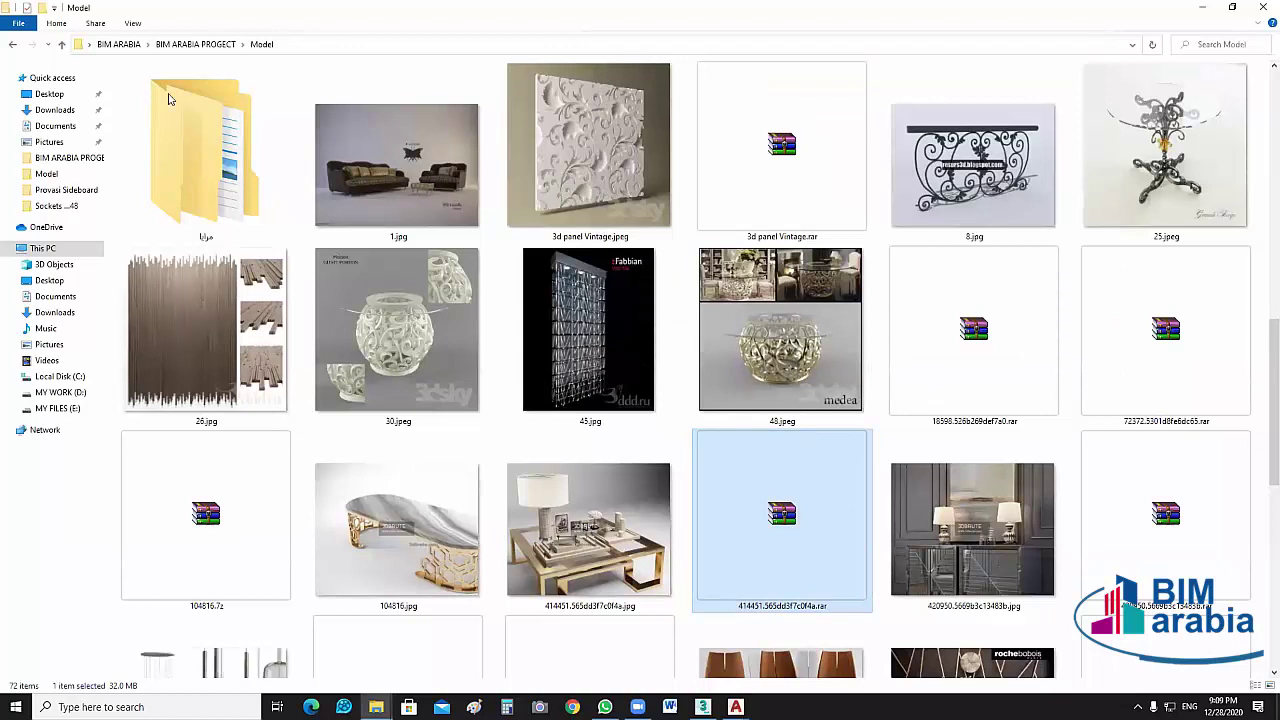
# Merge riviere decor_1.max from the extracted 414451.565dd3f7c0f4a folder into the apartment scene.
pyautogui.scroll(10, 170, 97)
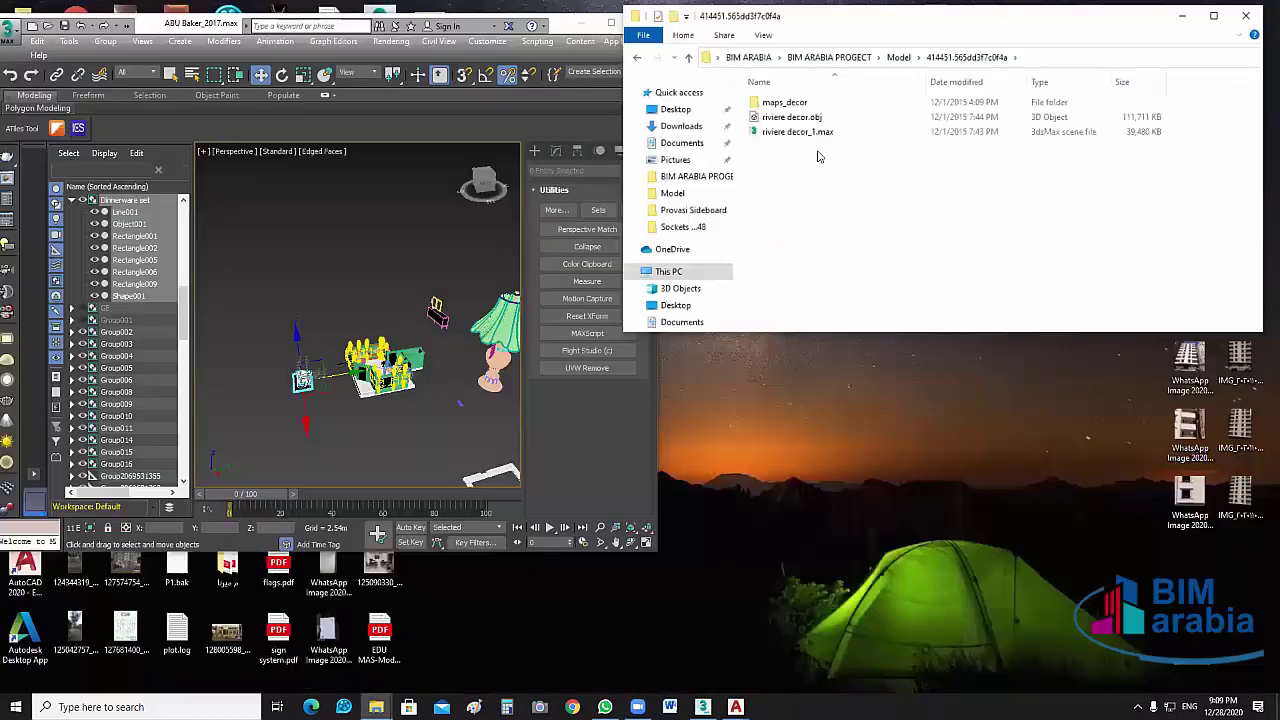
pyautogui.moveTo(822, 151); pyautogui.dragTo(377, 436)
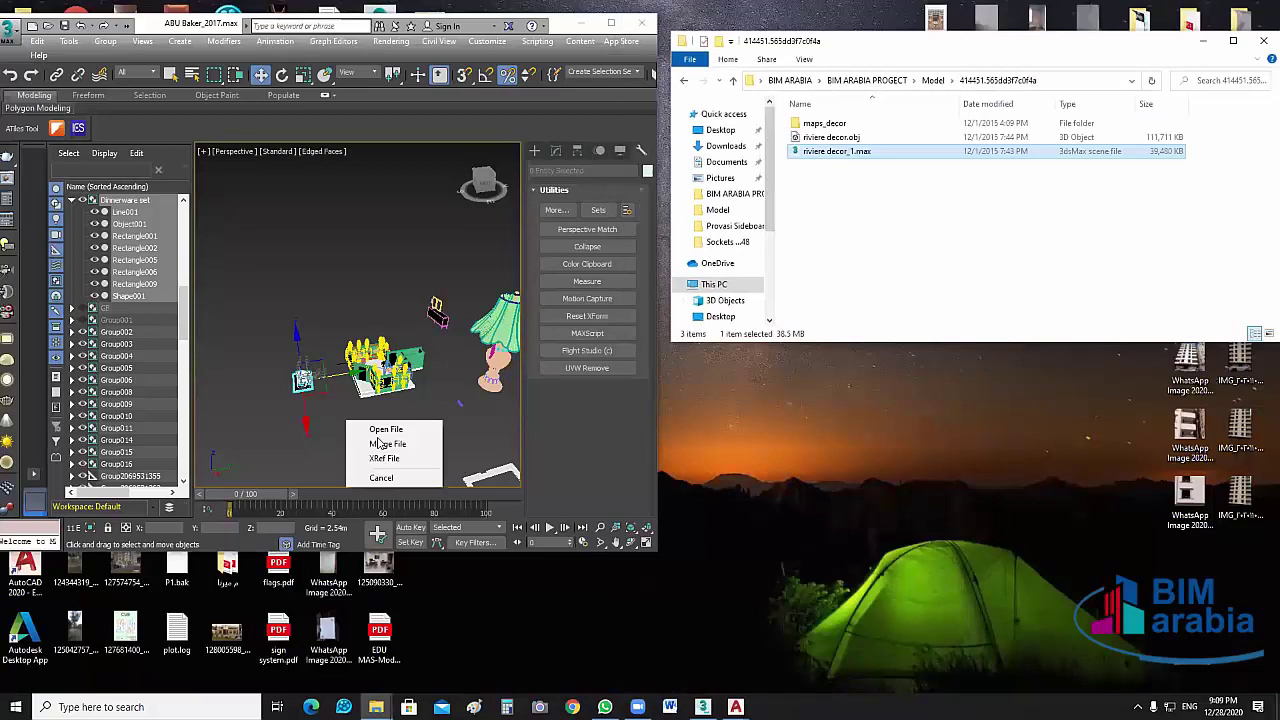
pyautogui.click(380, 443)
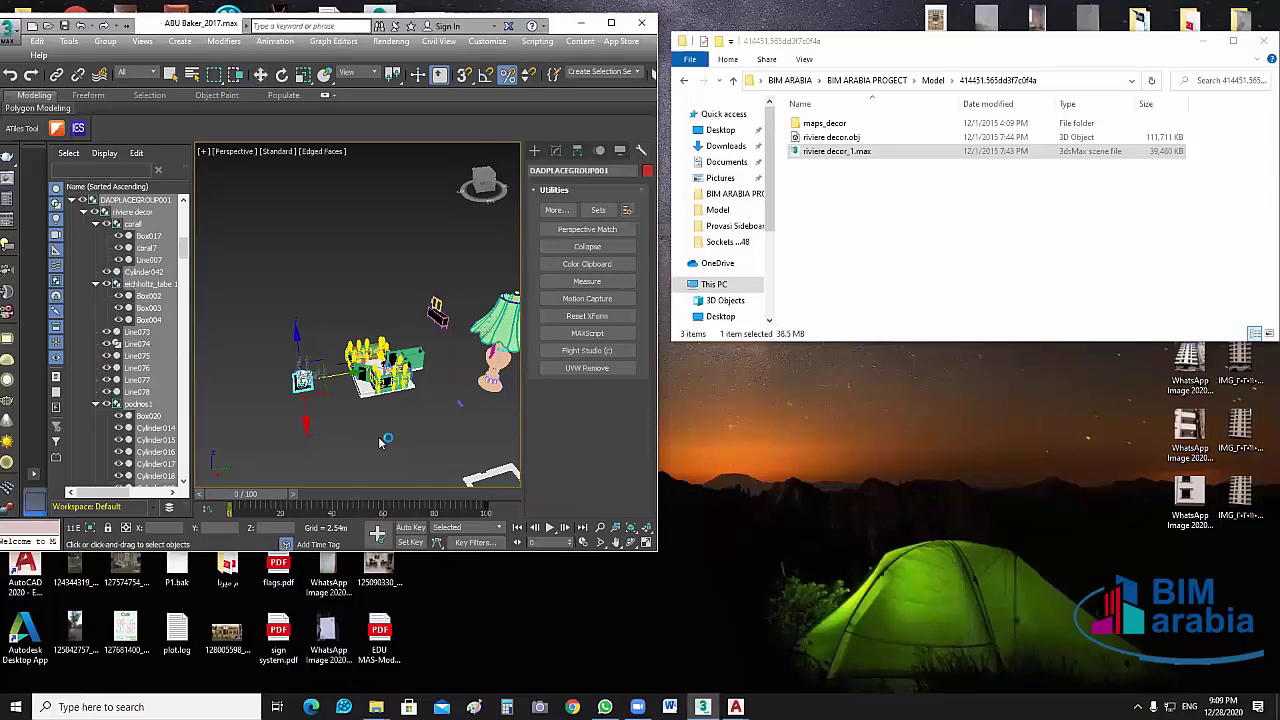
pyautogui.click(338, 427)
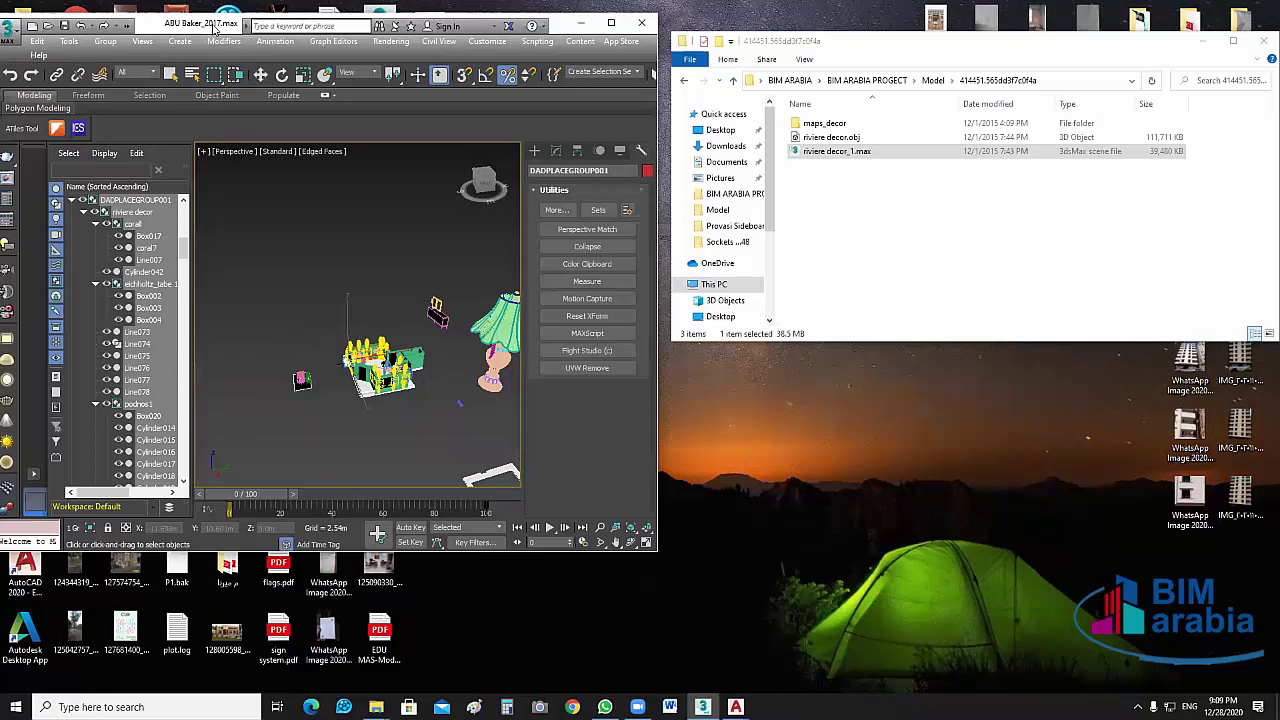
# Move the merged riviere decor coffee table away from the wall to a free spot outside the apartment.
pyautogui.scroll(8, 325, 348)
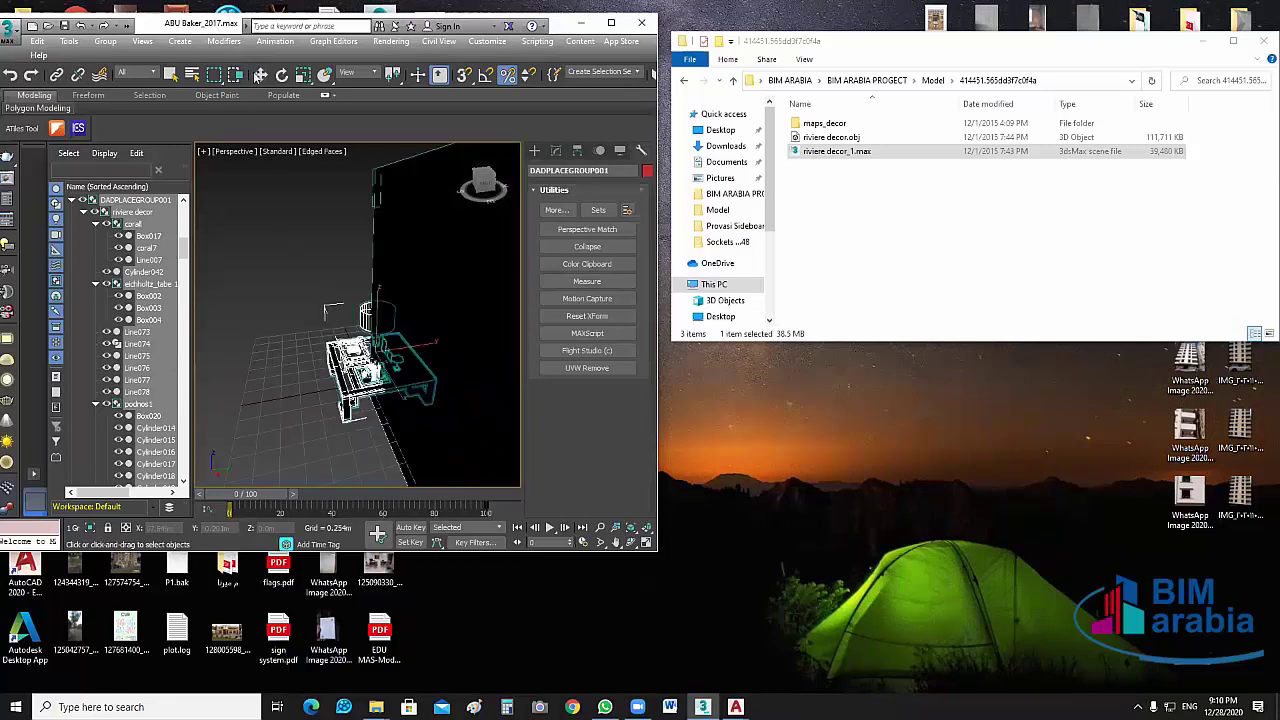
pyautogui.click(260, 75)
pyautogui.click(355, 335)
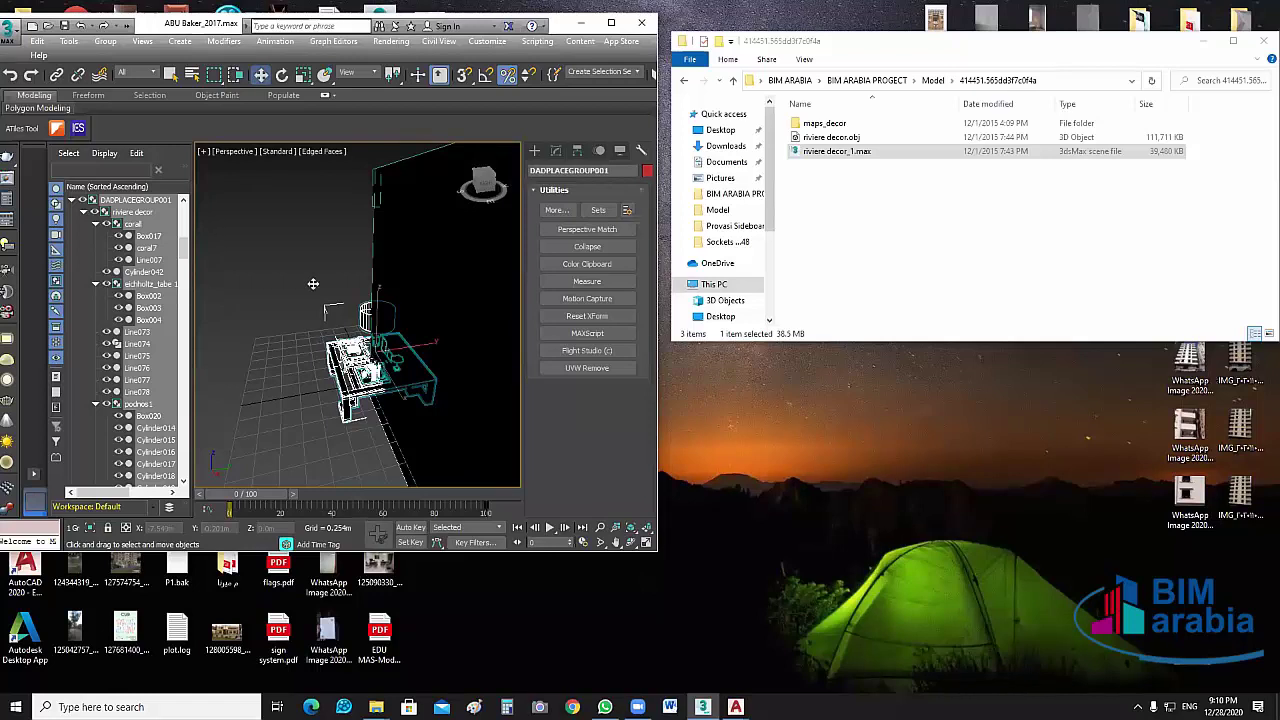
pyautogui.moveTo(368, 345); pyautogui.dragTo(434, 368)
pyautogui.press('Delete')
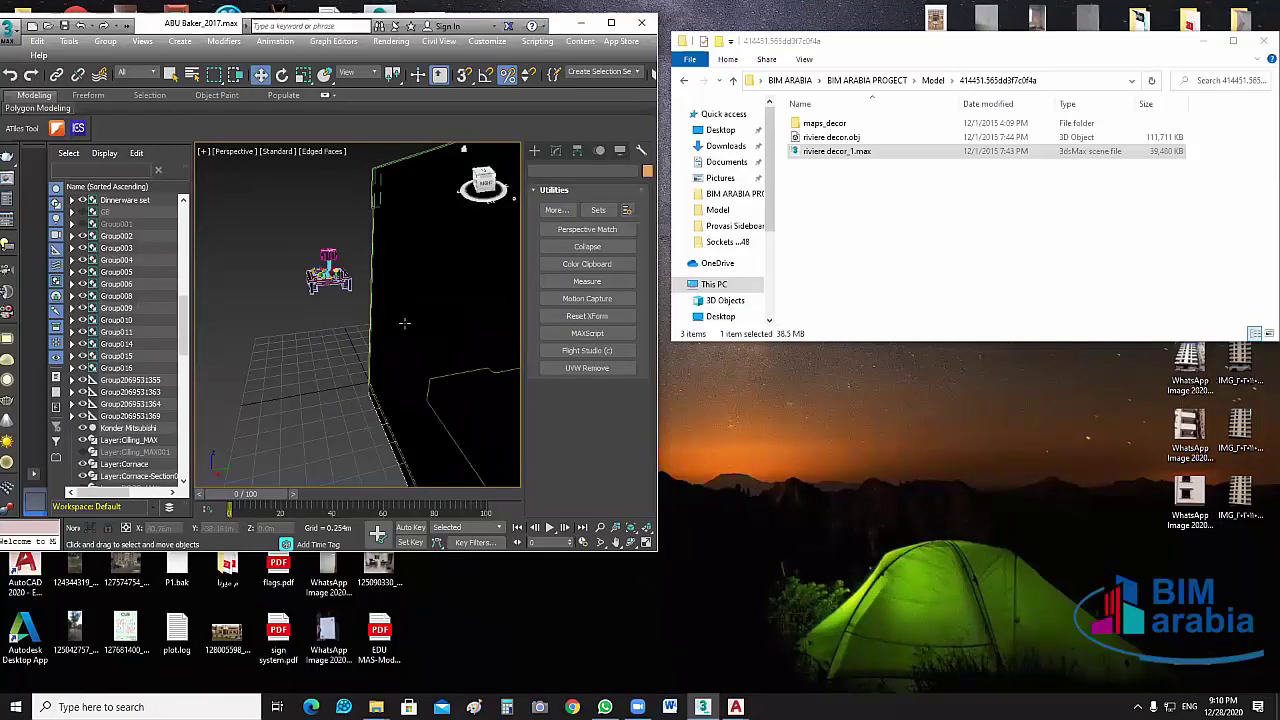
pyautogui.scroll(-1, 451, 255)
pyautogui.scroll(-6, 406, 429)
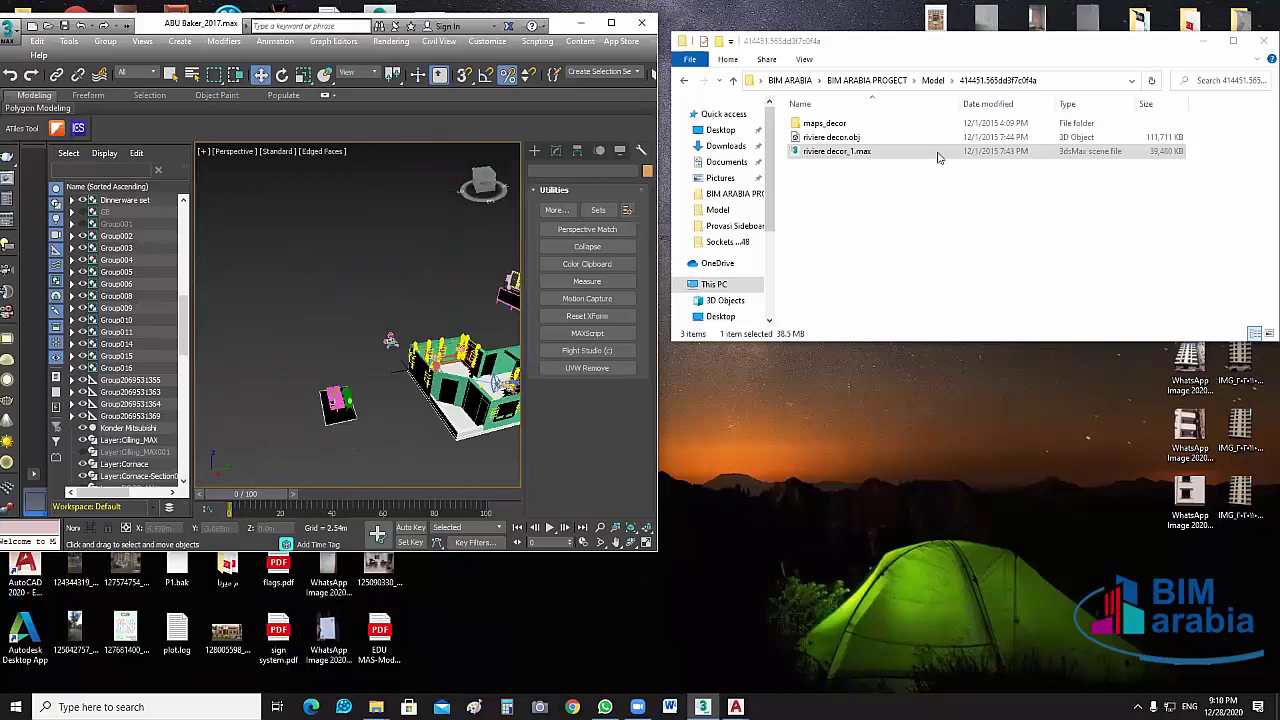
# Return to the Model folder in a maximized File Explorer window, view the image 45.jpg, and close it.
pyautogui.click(1234, 42)
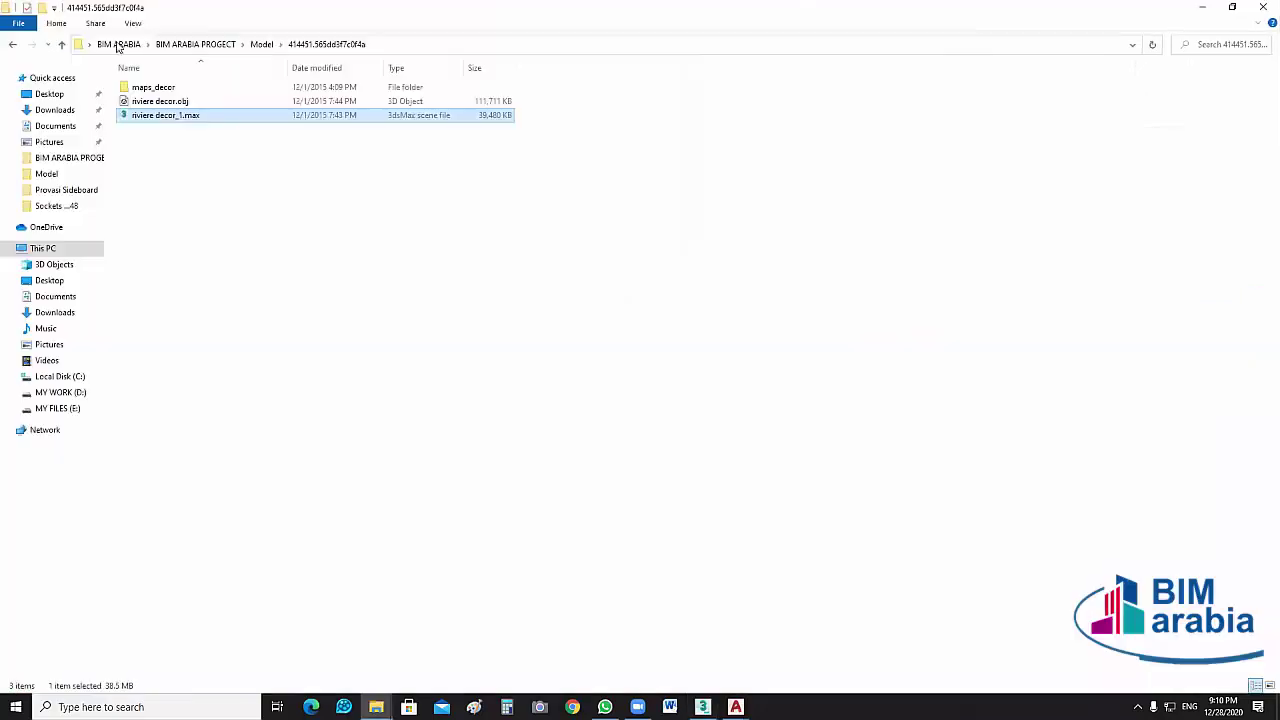
pyautogui.click(260, 45)
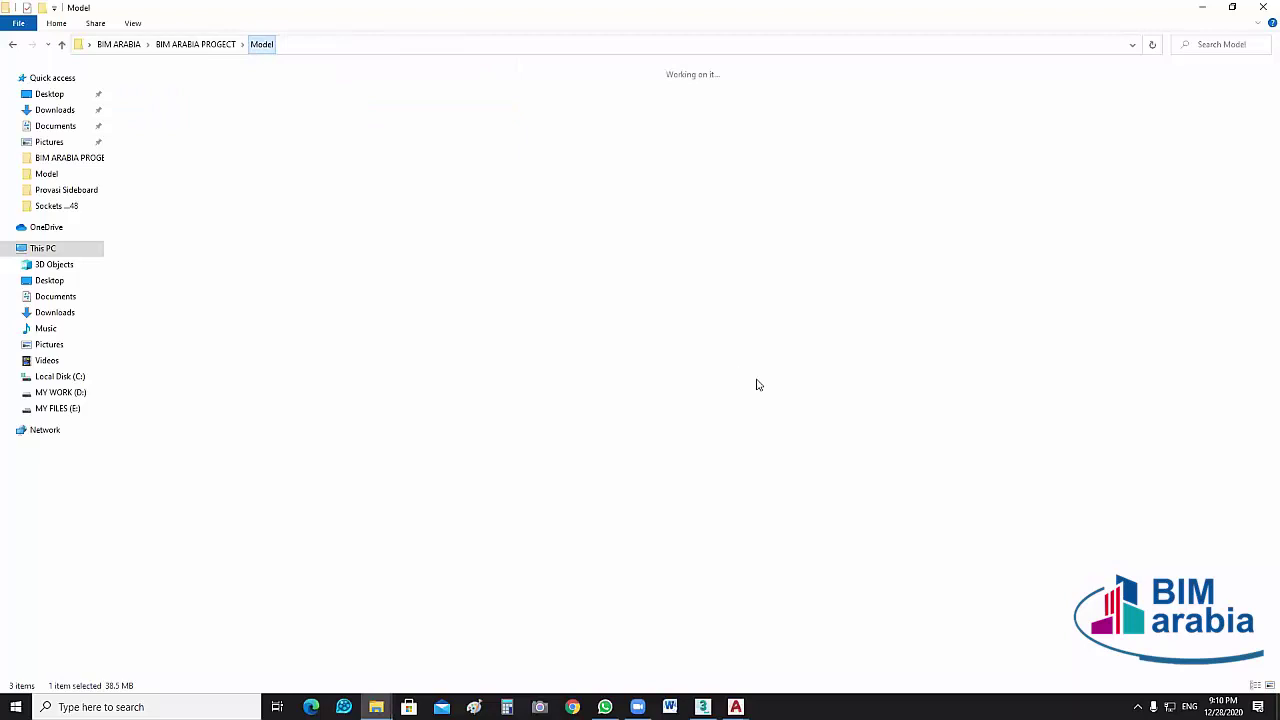
pyautogui.scroll(-3, 810, 498)
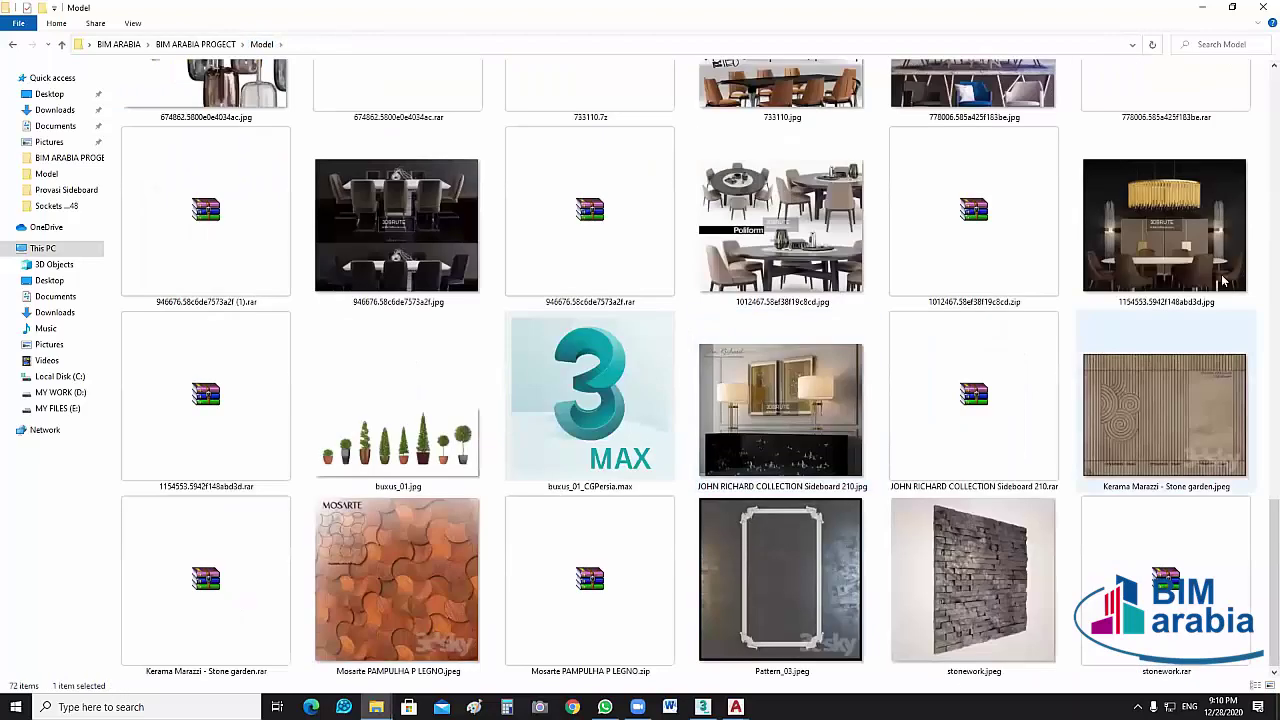
pyautogui.scroll(5, 840, 381)
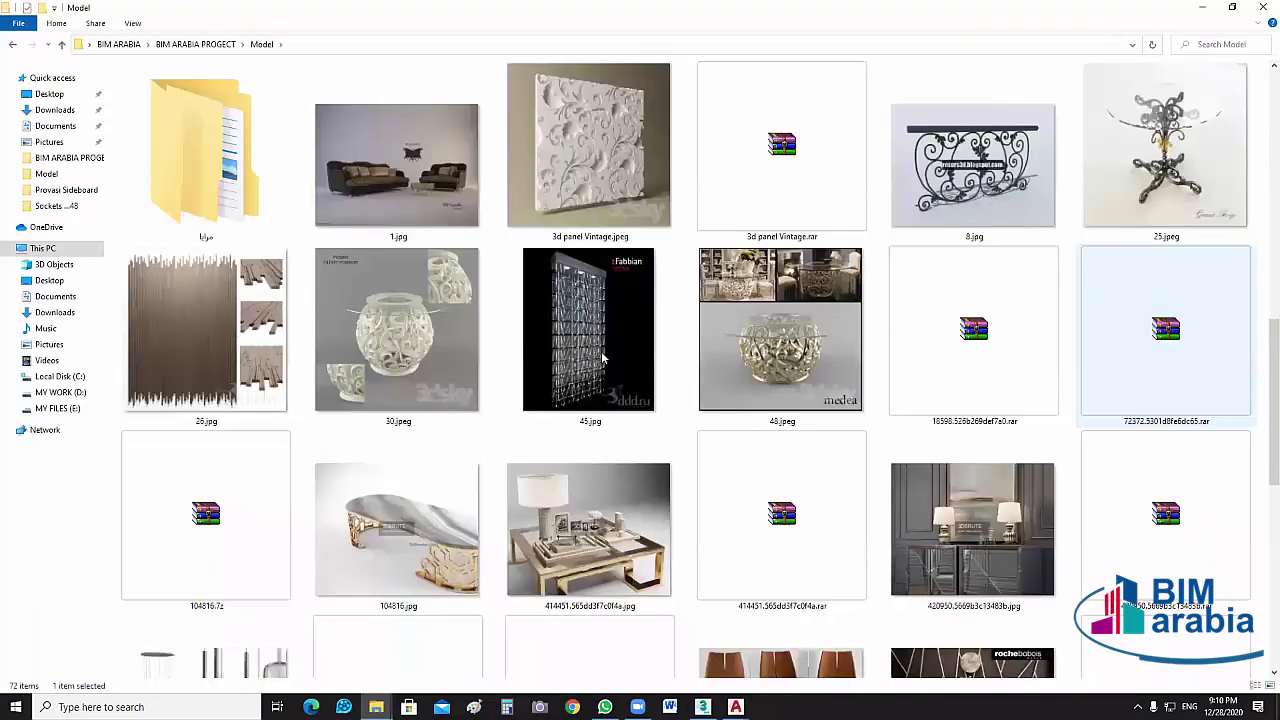
pyautogui.click(612, 343)
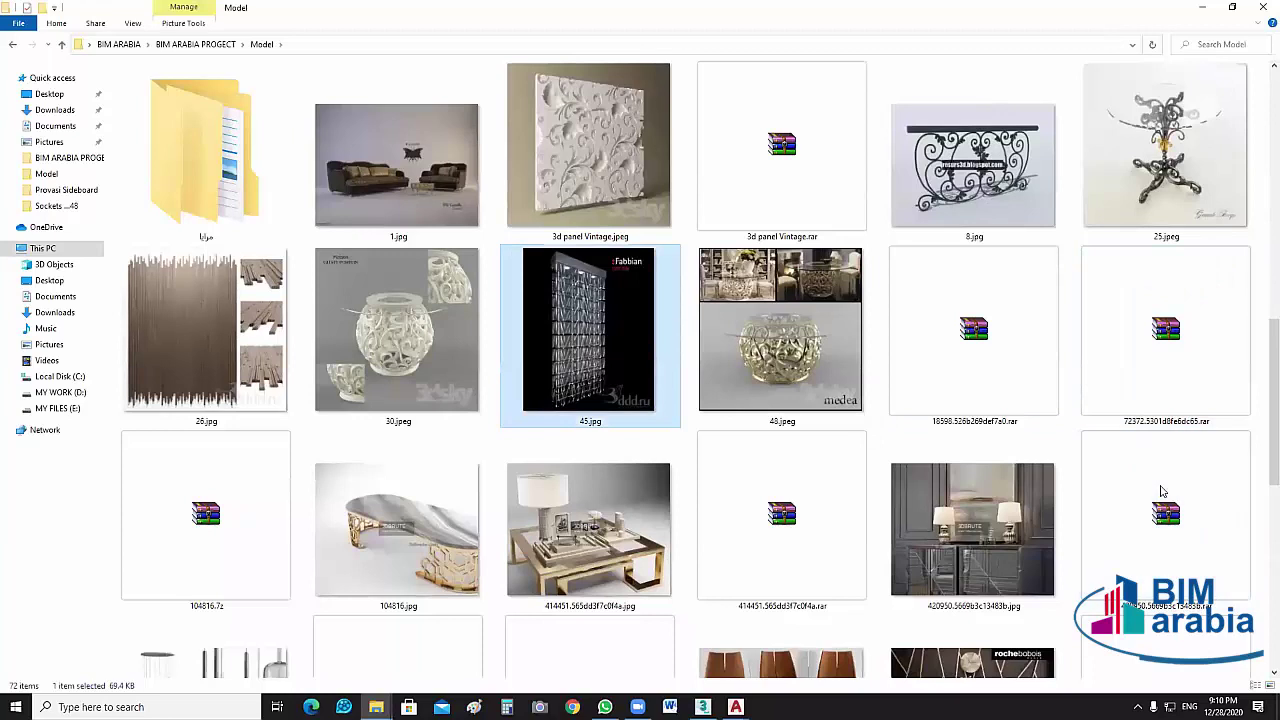
pyautogui.doubleClick(614, 348)
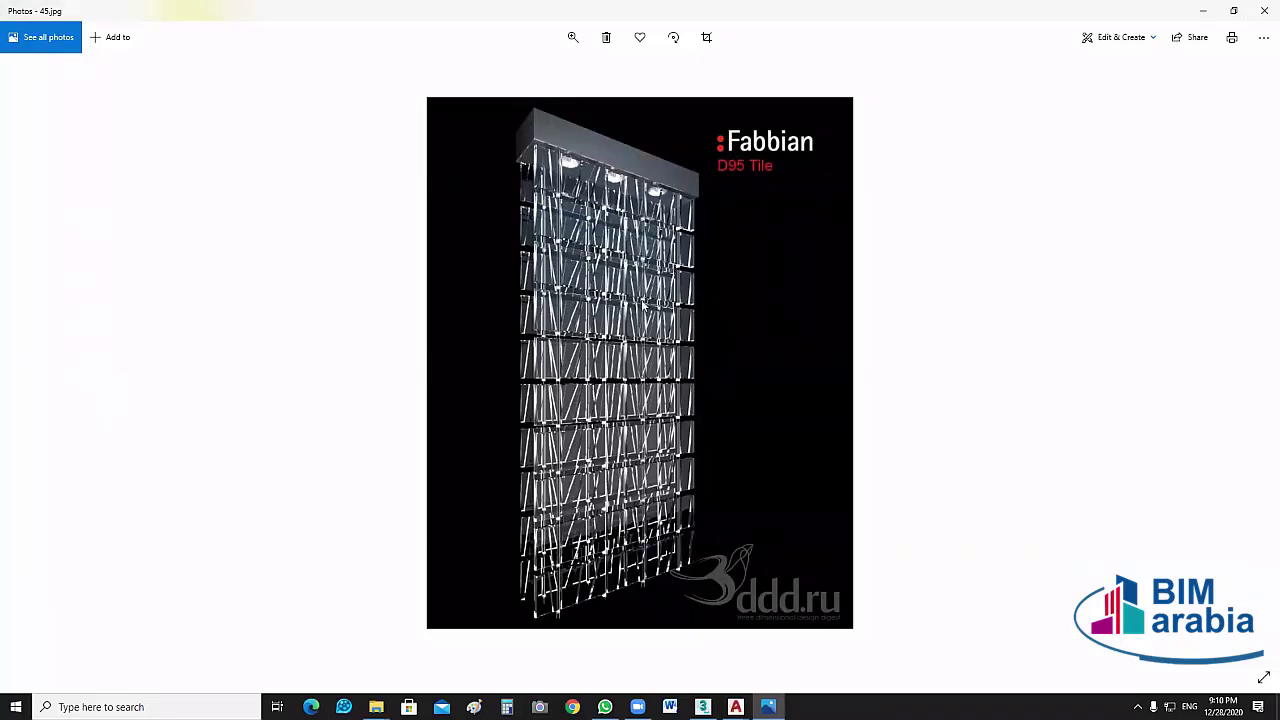
pyautogui.click(1264, 10)
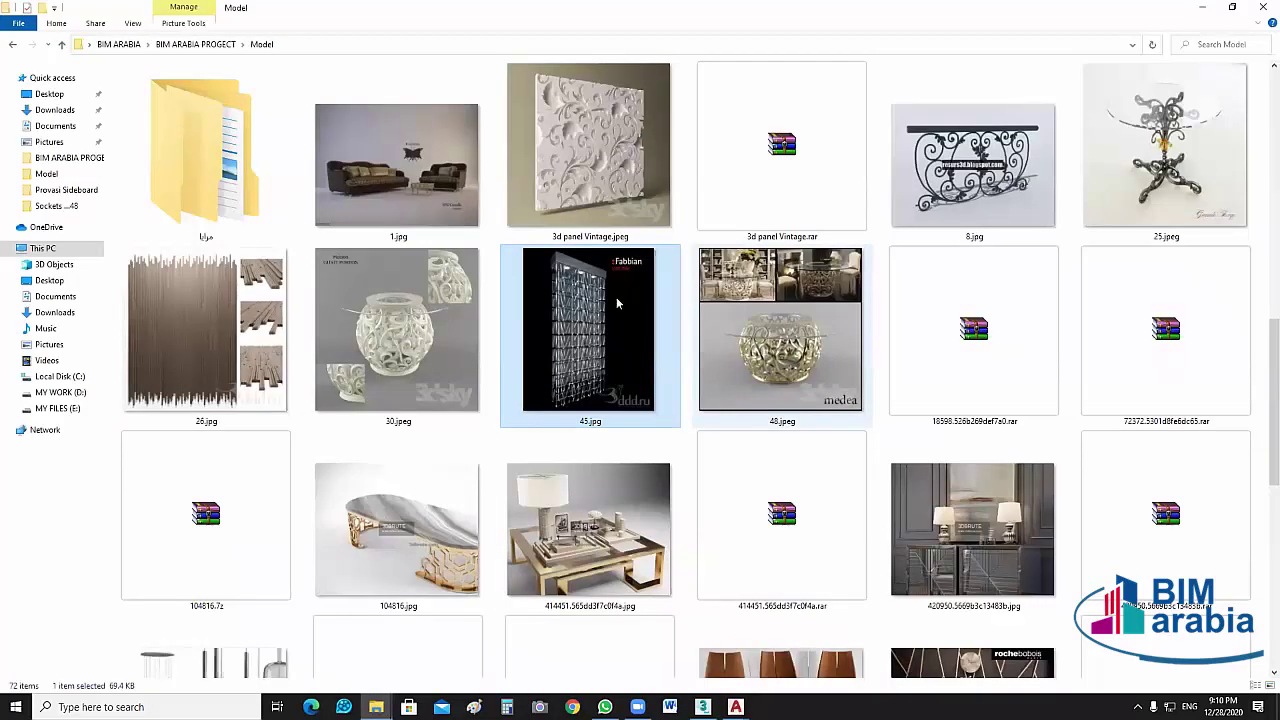
# Open the GF stol subfolder of model folder 25 and merge gf st.max into the 3ds Max scene.
pyautogui.press('Right')
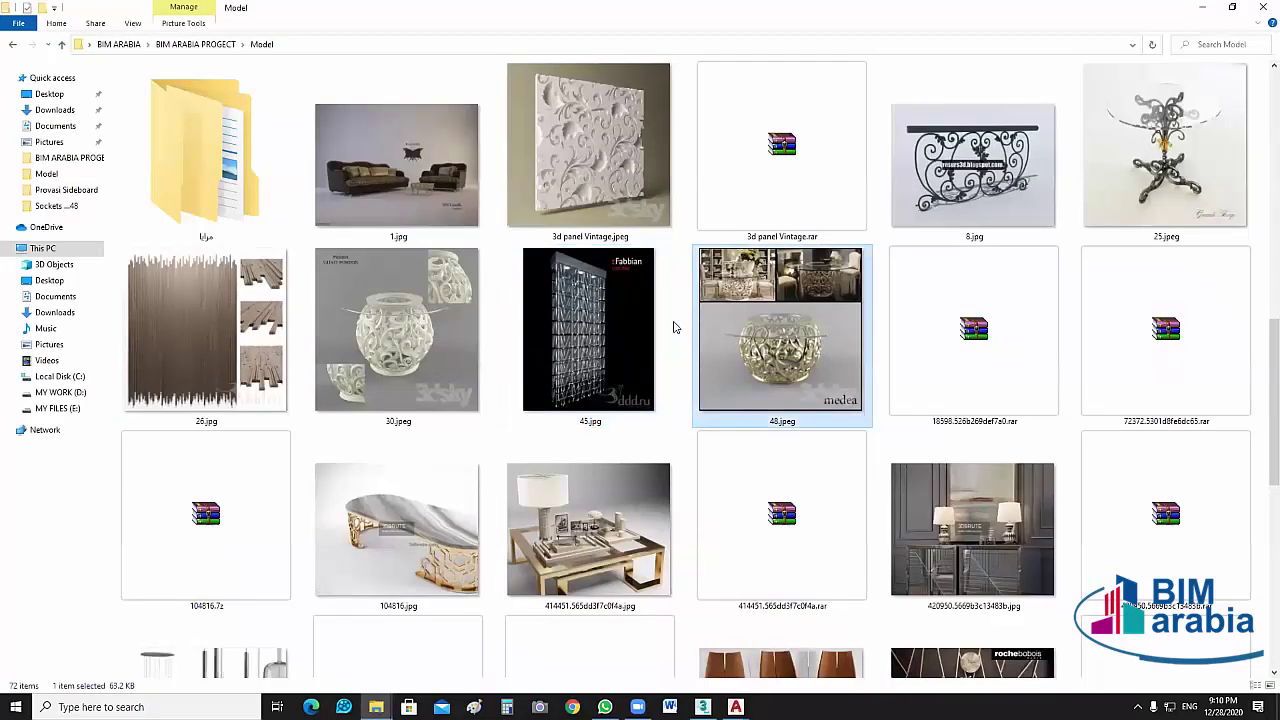
pyautogui.click(1165, 166)
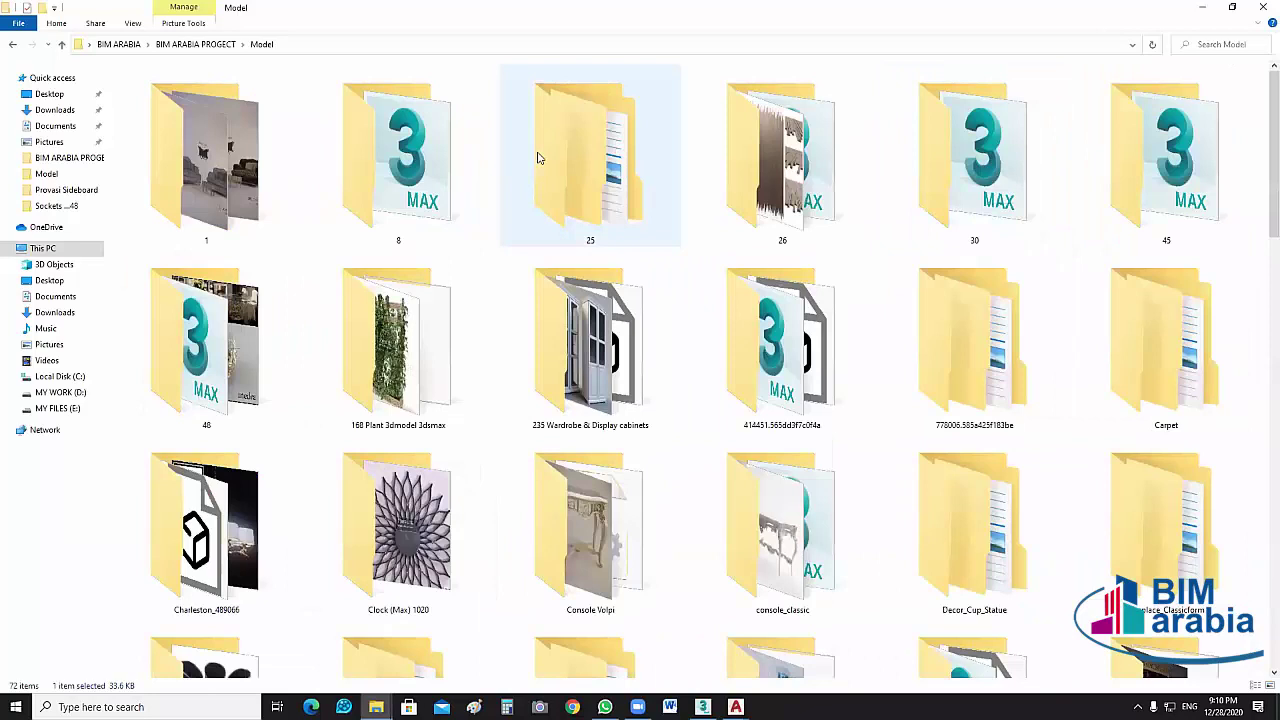
pyautogui.doubleClick(545, 163)
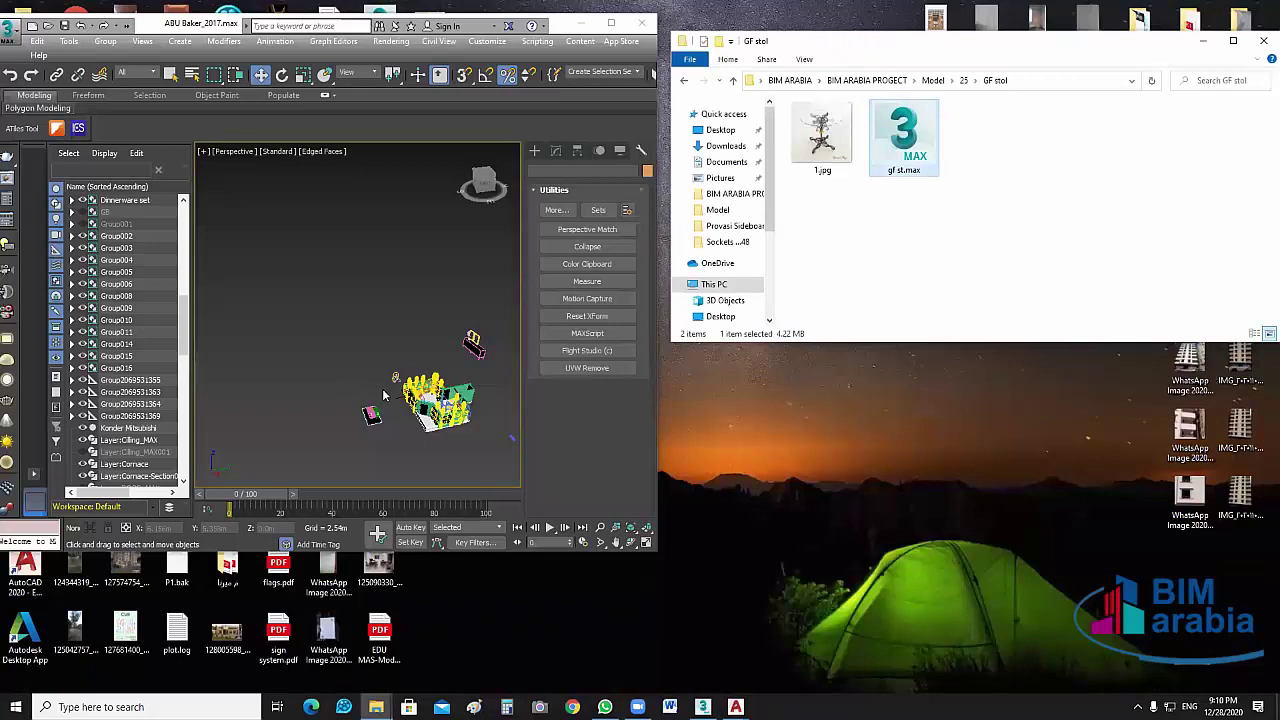
pyautogui.click(369, 391)
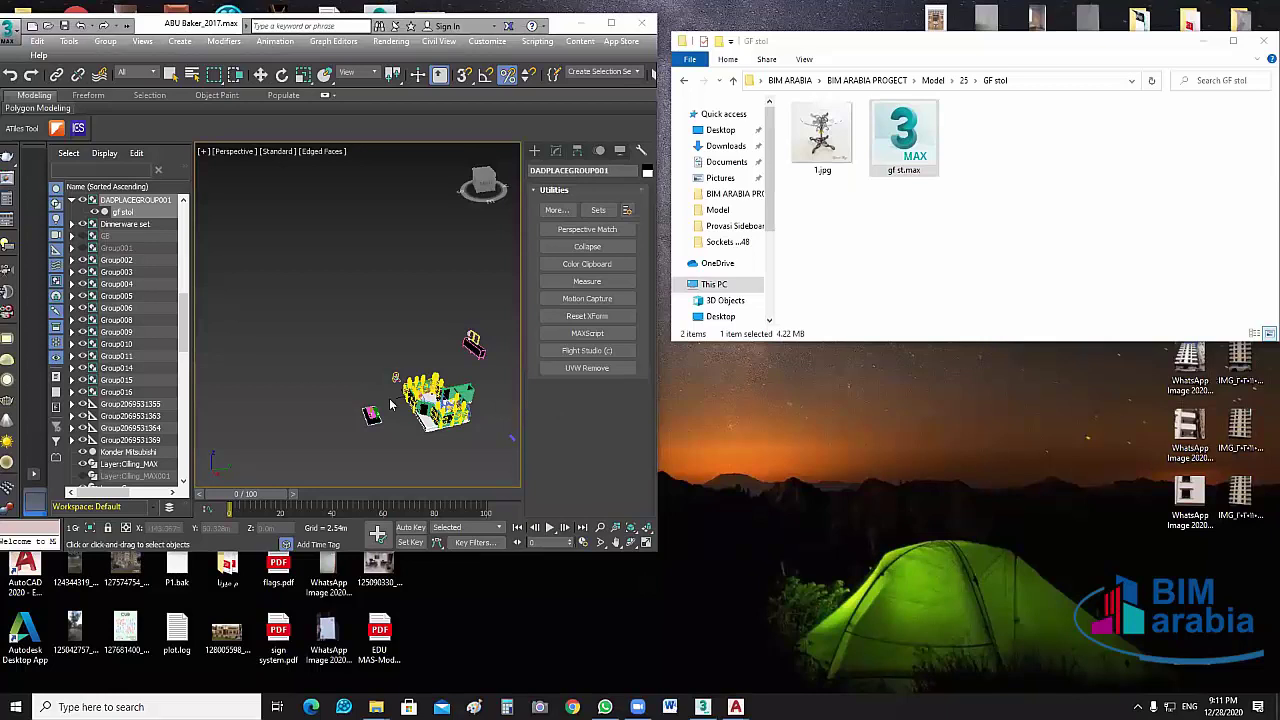
# Look around the scene for the merged gf stol table and maximize the 3ds Max window.
pyautogui.moveTo(380, 355); pyautogui.dragTo(380, 355, button='middle')
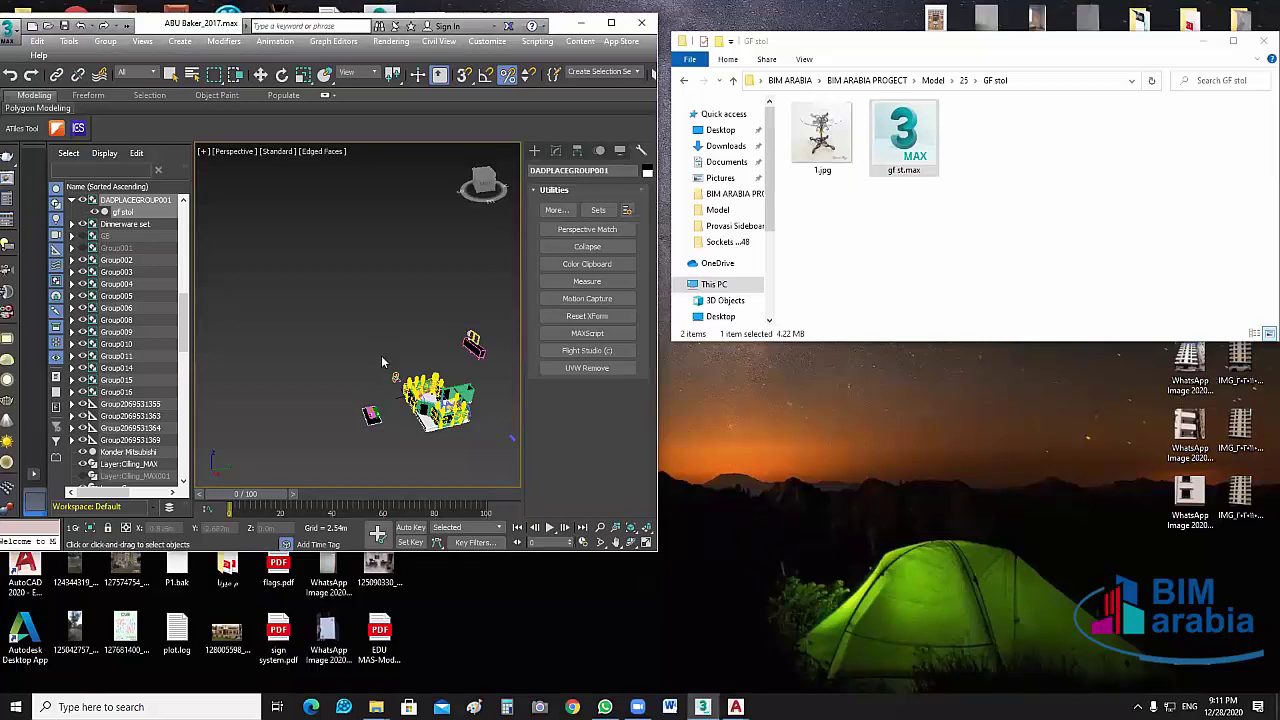
pyautogui.scroll(5, 388, 360)
pyautogui.scroll(-5, 397, 365)
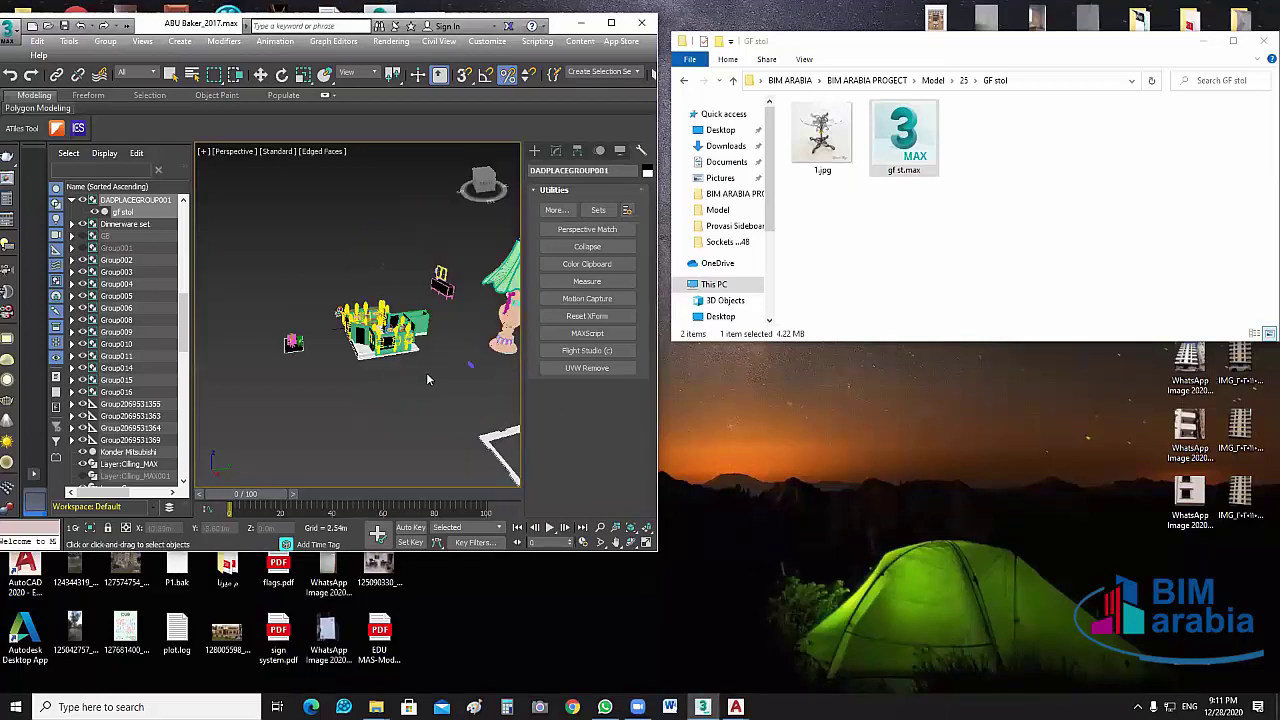
pyautogui.moveTo(427, 373); pyautogui.dragTo(485, 380, button='middle')
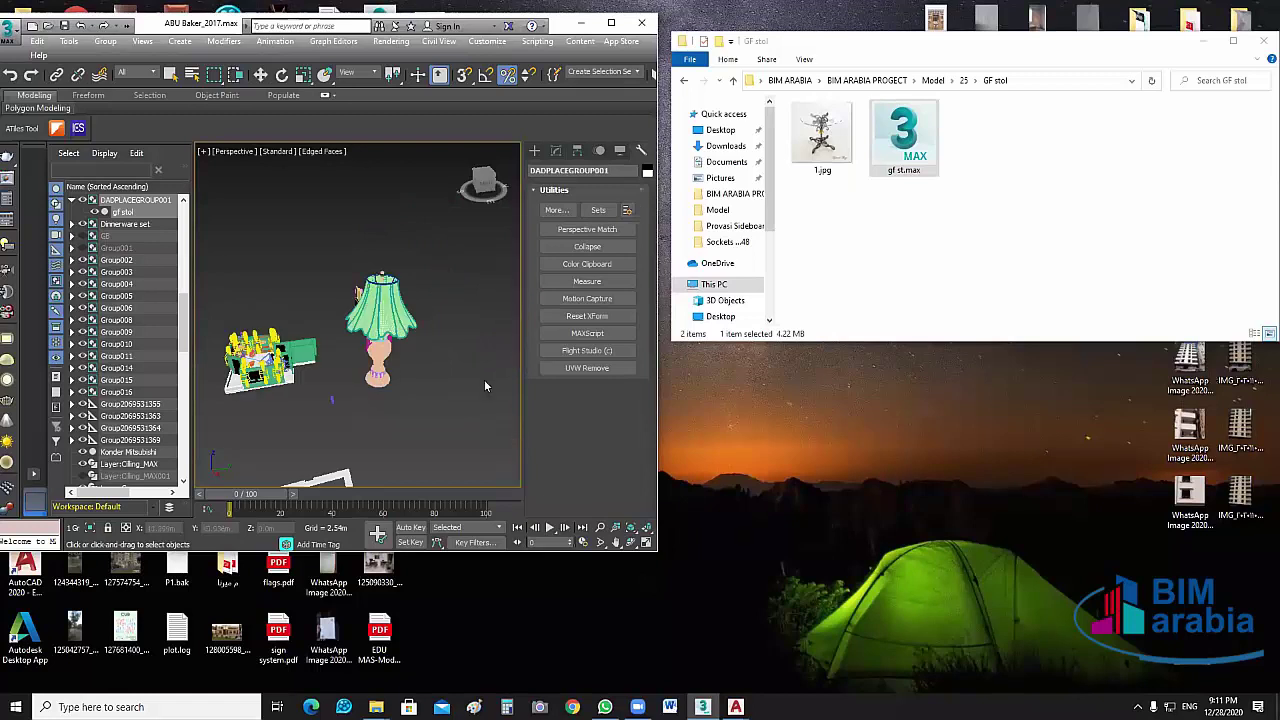
pyautogui.scroll(2, 417, 331)
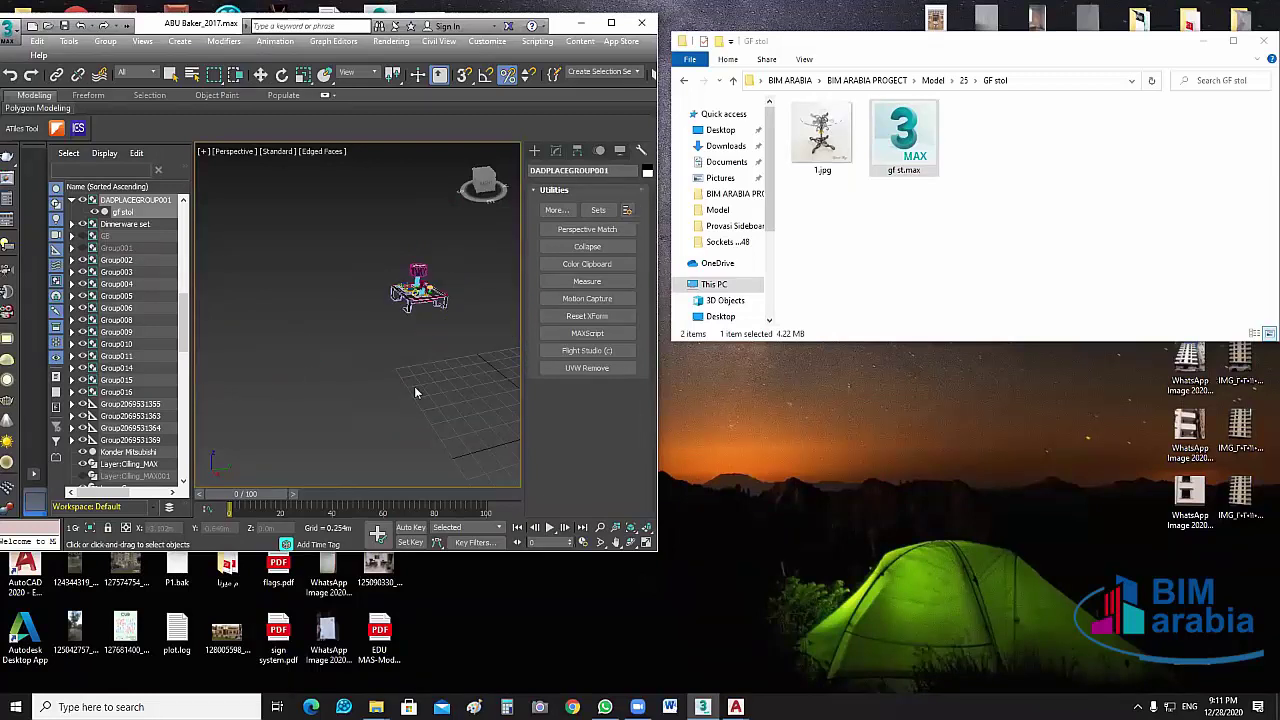
pyautogui.moveTo(298, 420); pyautogui.dragTo(374, 368, button='middle')
pyautogui.moveTo(474, 382); pyautogui.dragTo(443, 424, button='middle')
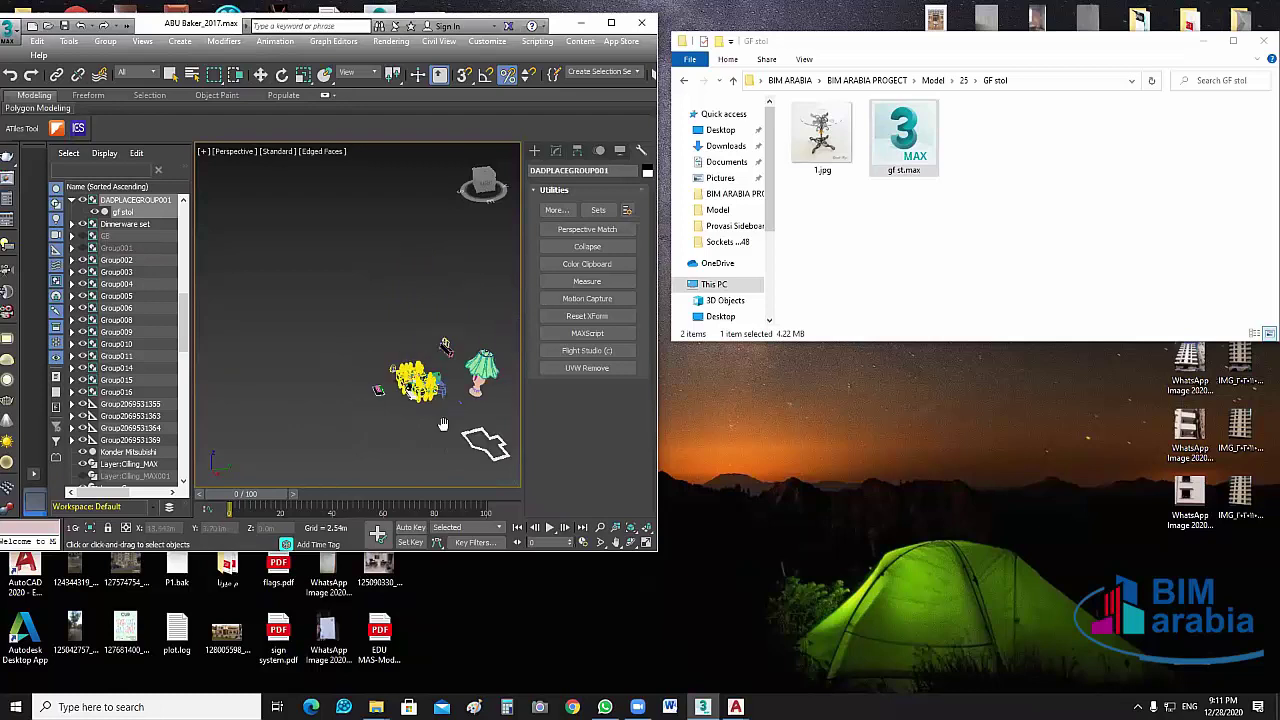
pyautogui.scroll(3, 443, 424)
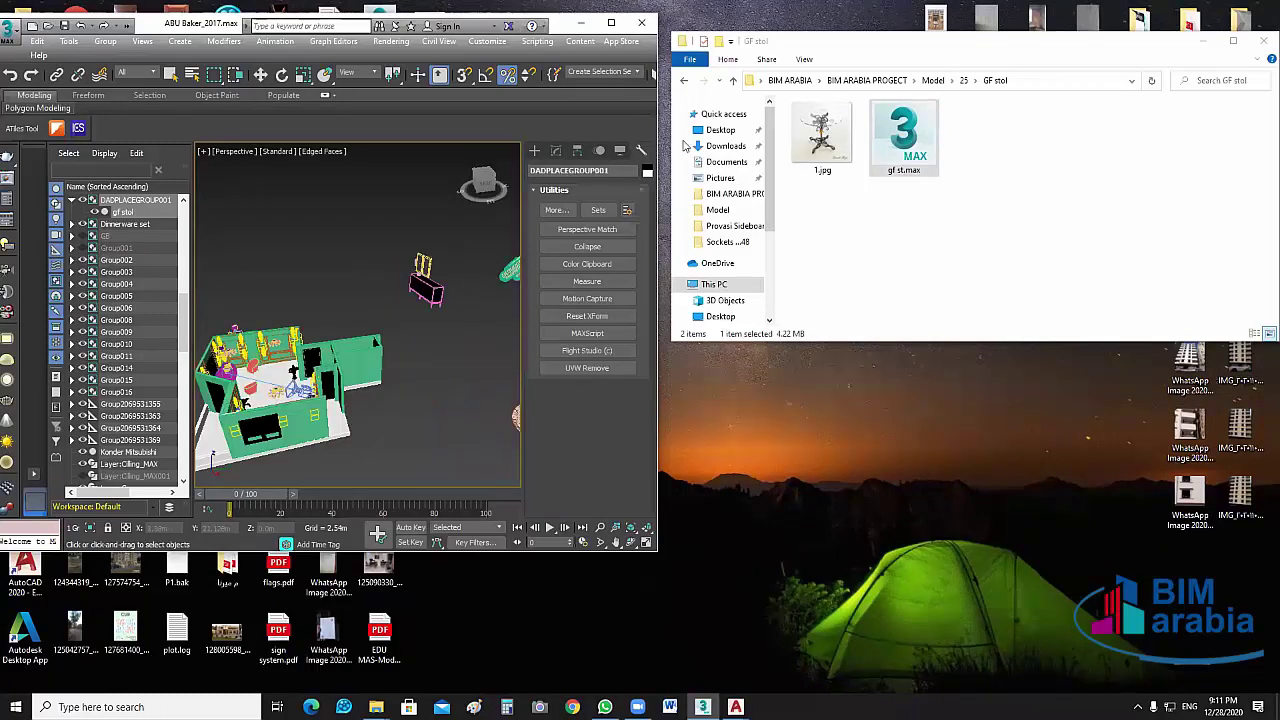
pyautogui.click(612, 24)
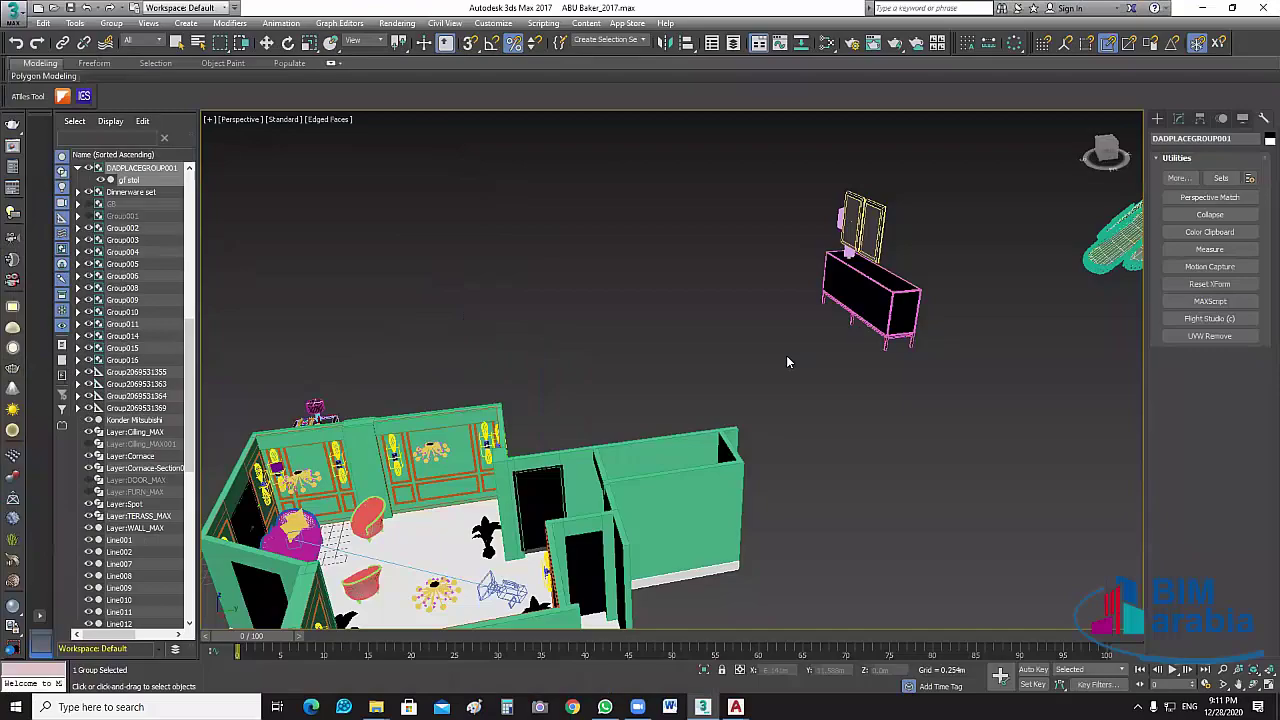
pyautogui.press('z')
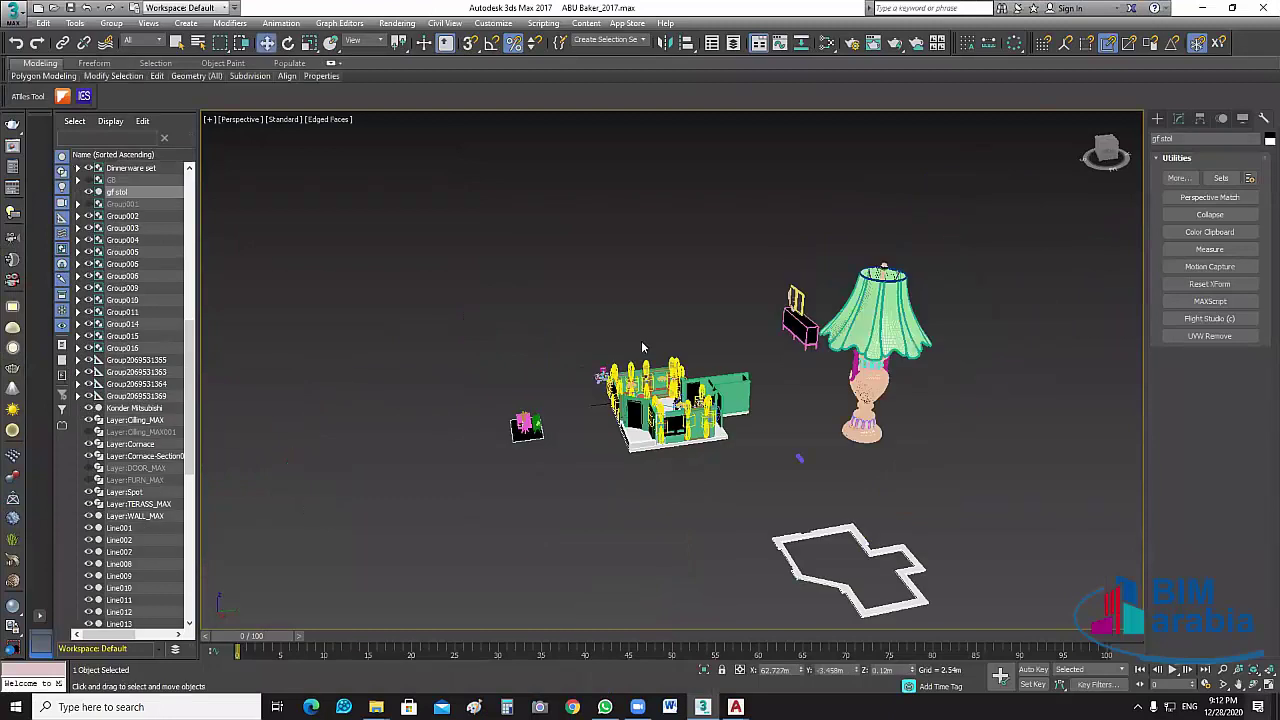
# Switch from the Perspective view to a maximized Top viewport showing the coffee table and the living room.
pyautogui.hotkey('alt', 'w')
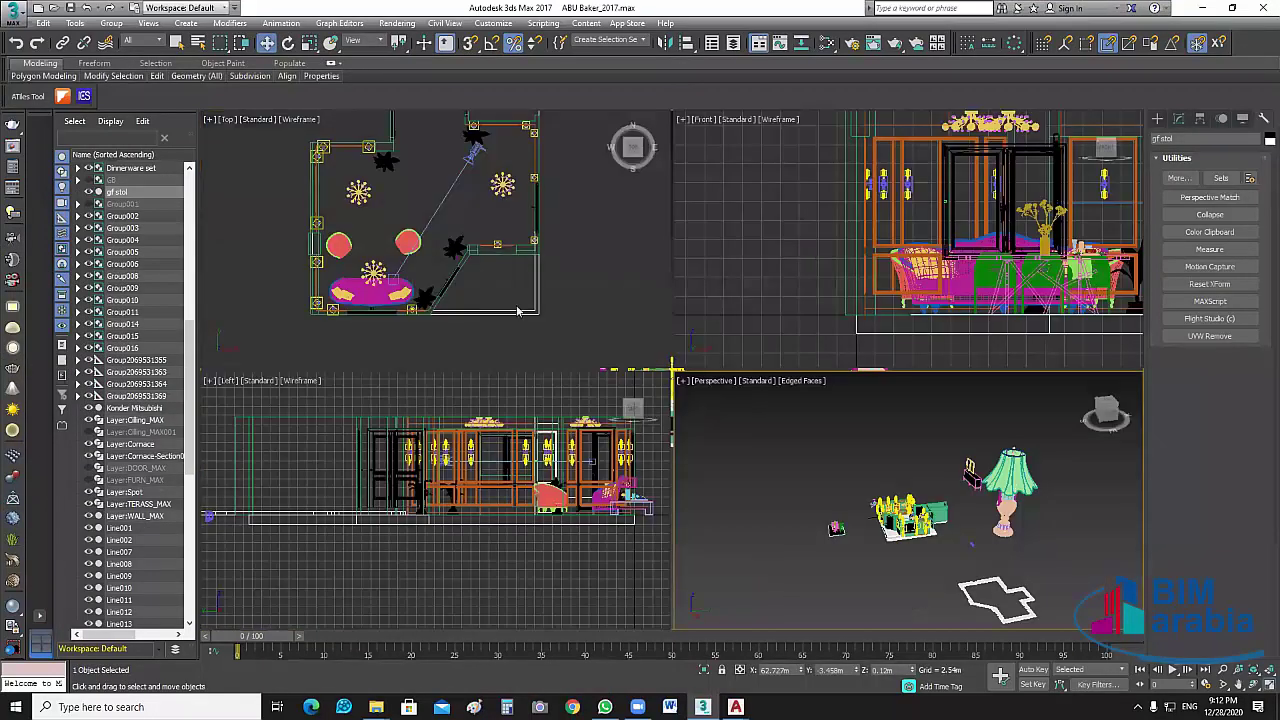
pyautogui.moveTo(520, 313); pyautogui.dragTo(546, 266, button='middle')
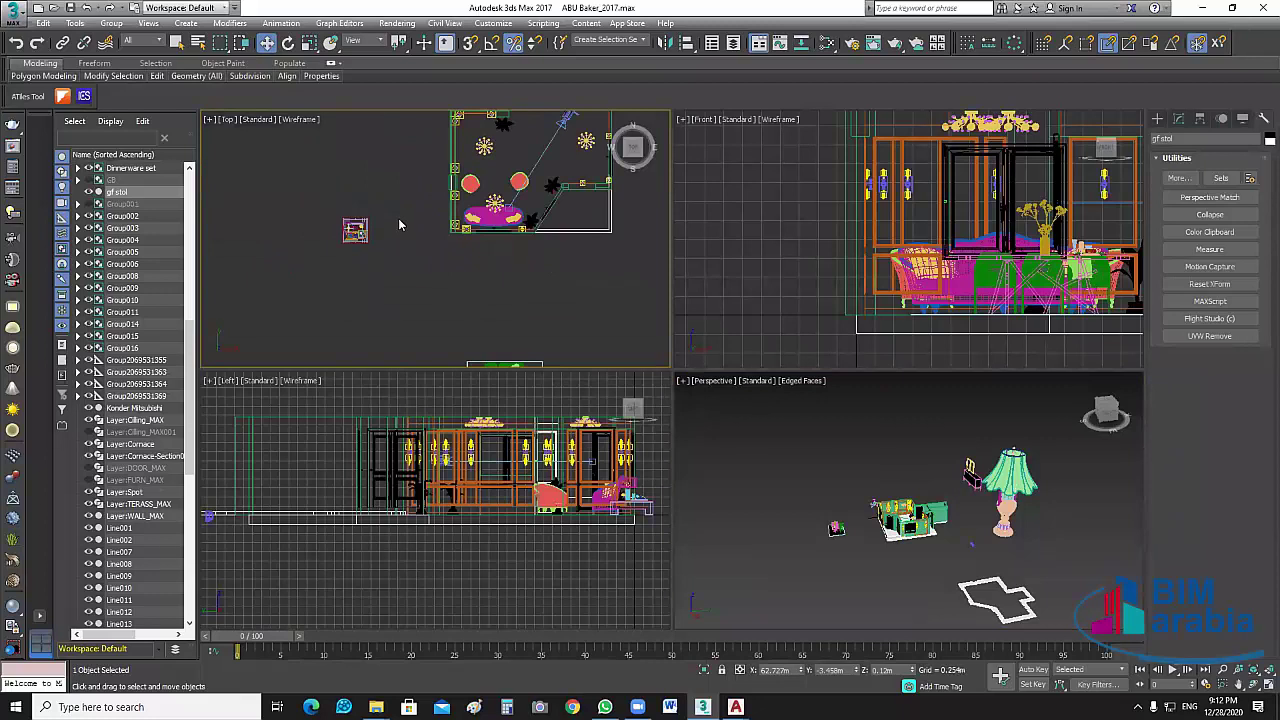
pyautogui.scroll(3, 398, 224)
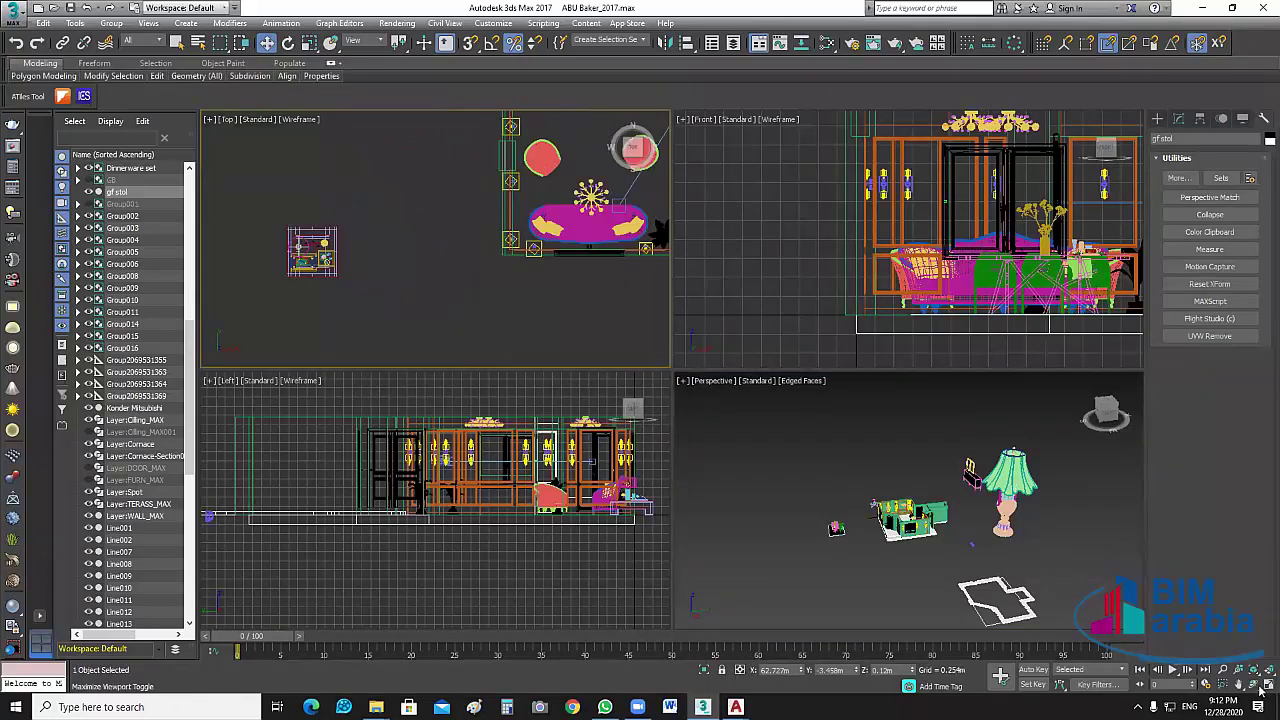
pyautogui.hotkey('alt', 'w')
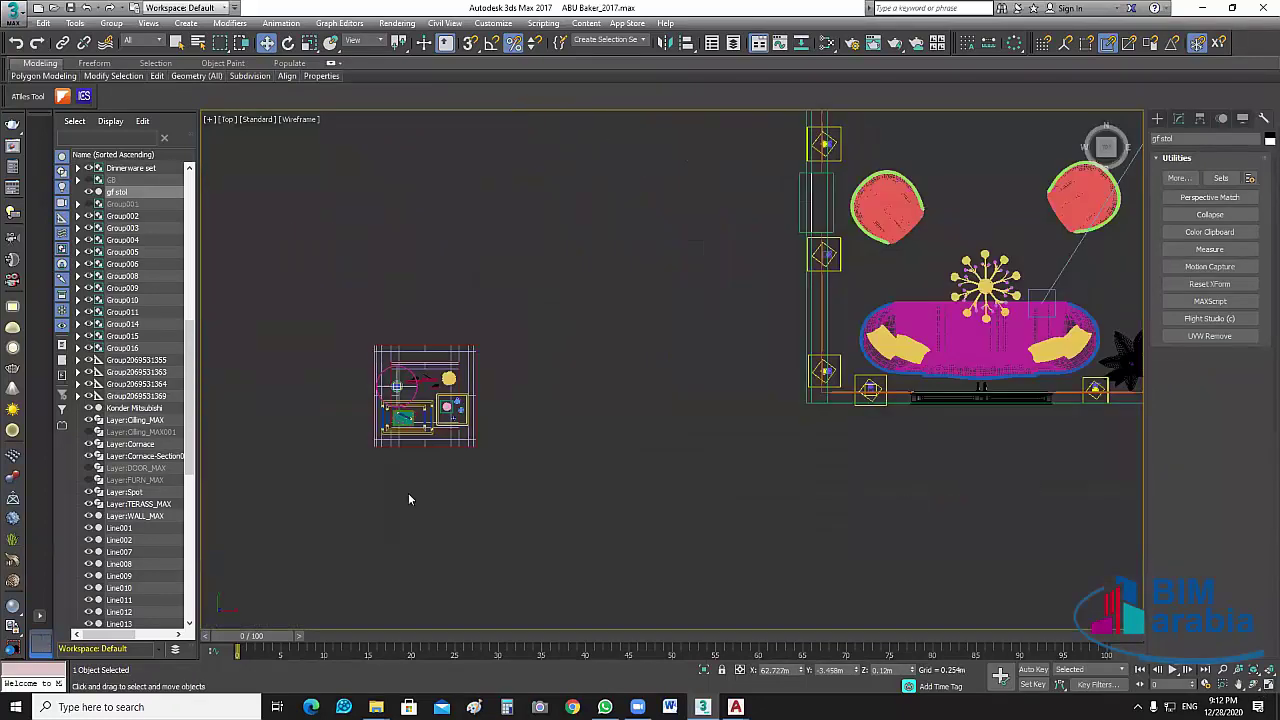
pyautogui.moveTo(408, 498); pyautogui.dragTo(422, 482, button='middle')
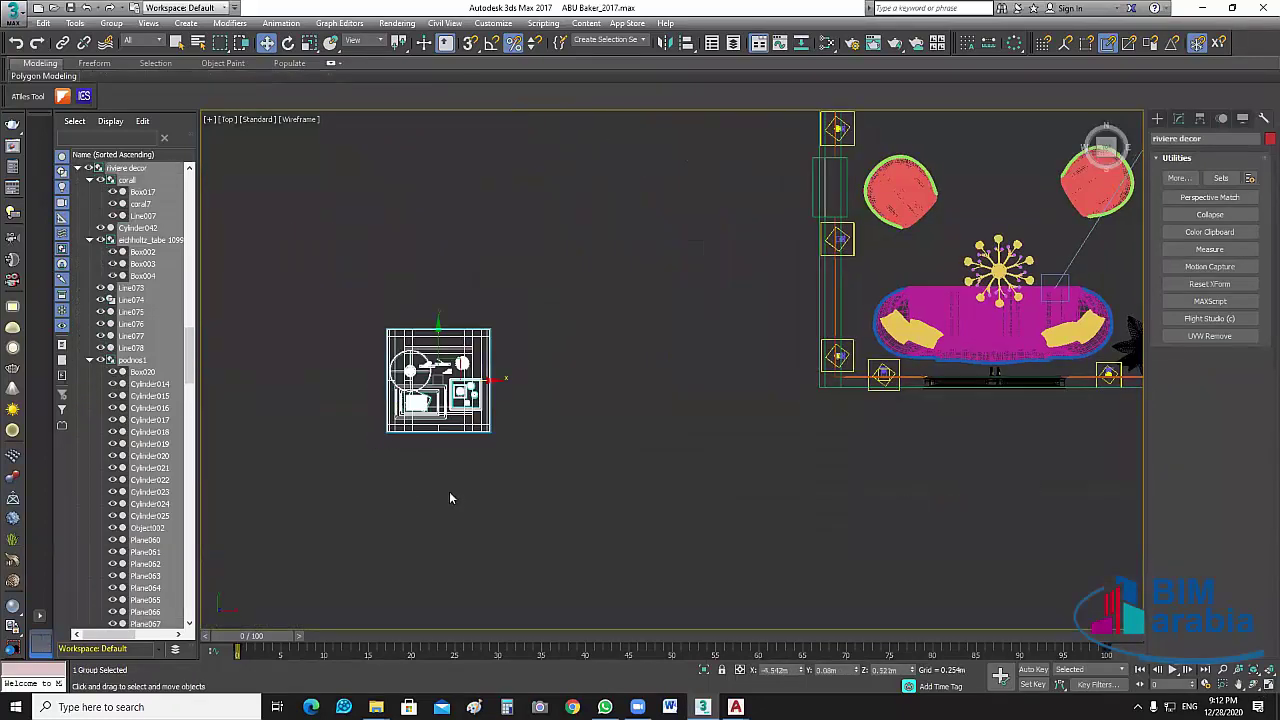
# Move the riviere decor coffee table group into the living room, in front of the sofa between the two armchairs.
pyautogui.click(481, 392)
pyautogui.click(486, 398)
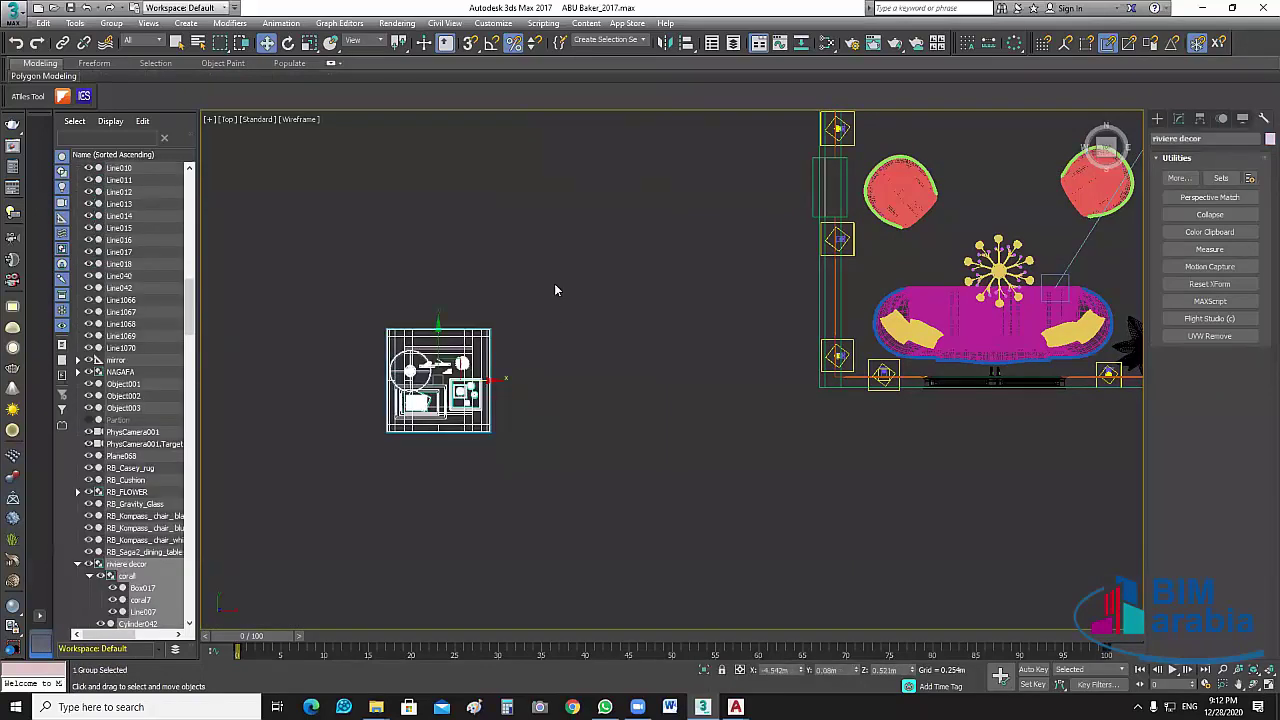
pyautogui.click(606, 341)
pyautogui.click(461, 360)
pyautogui.scroll(-4, 500, 449)
pyautogui.moveTo(500, 449); pyautogui.dragTo(482, 451, button='middle')
pyautogui.moveTo(482, 451); pyautogui.dragTo(734, 362)
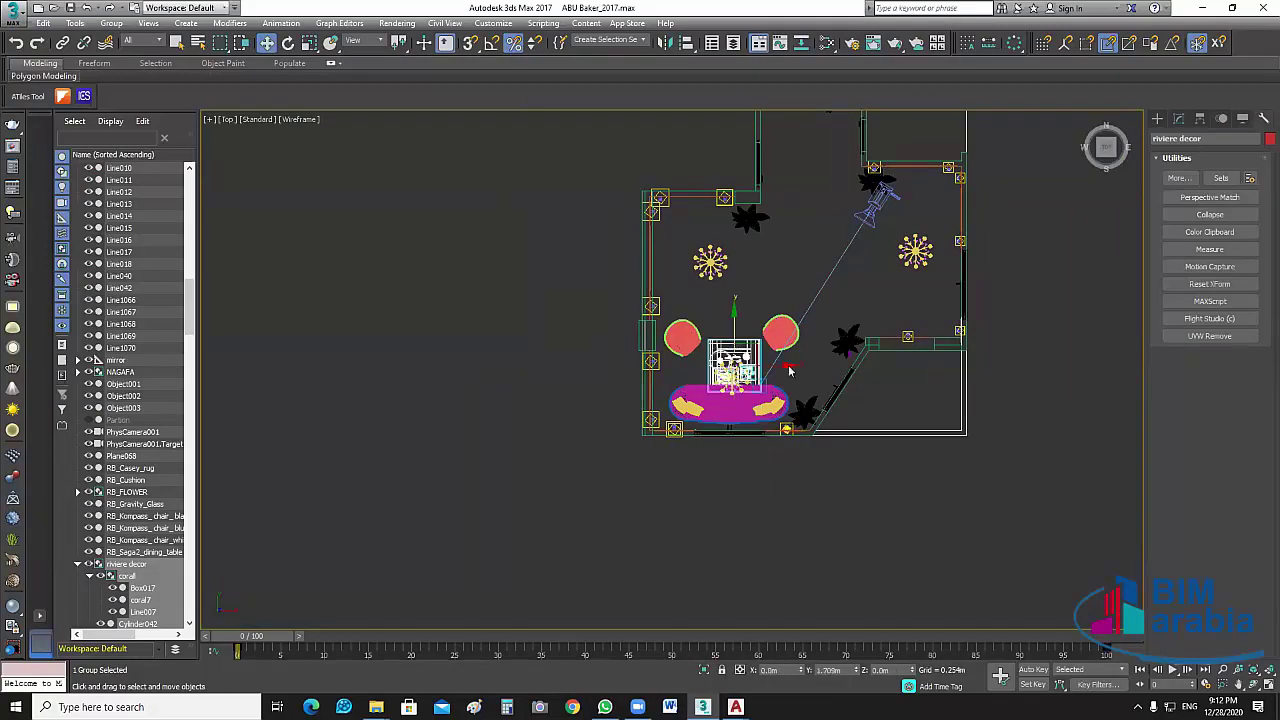
pyautogui.scroll(2, 765, 375)
pyautogui.scroll(3, 782, 364)
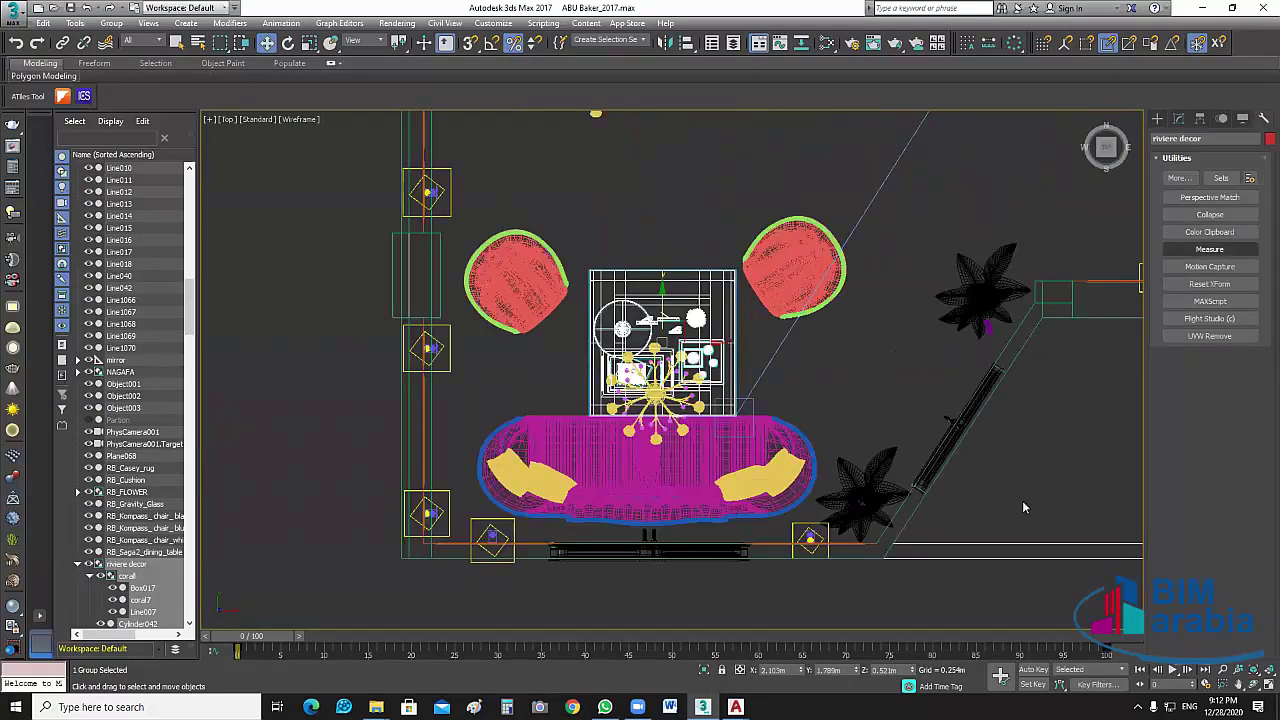
# Scale the riviere decor coffee table group uniformly to 50 percent, checking its size with the Measure utility.
pyautogui.click(1210, 249)
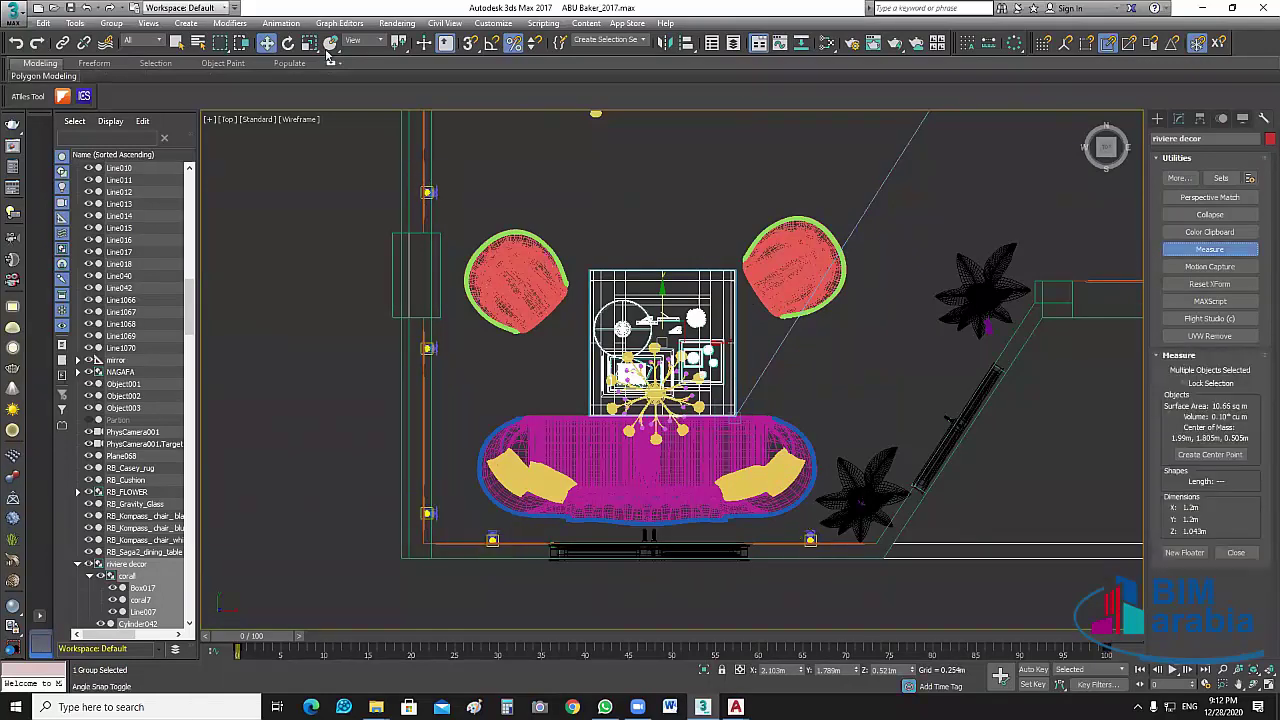
pyautogui.press('r')
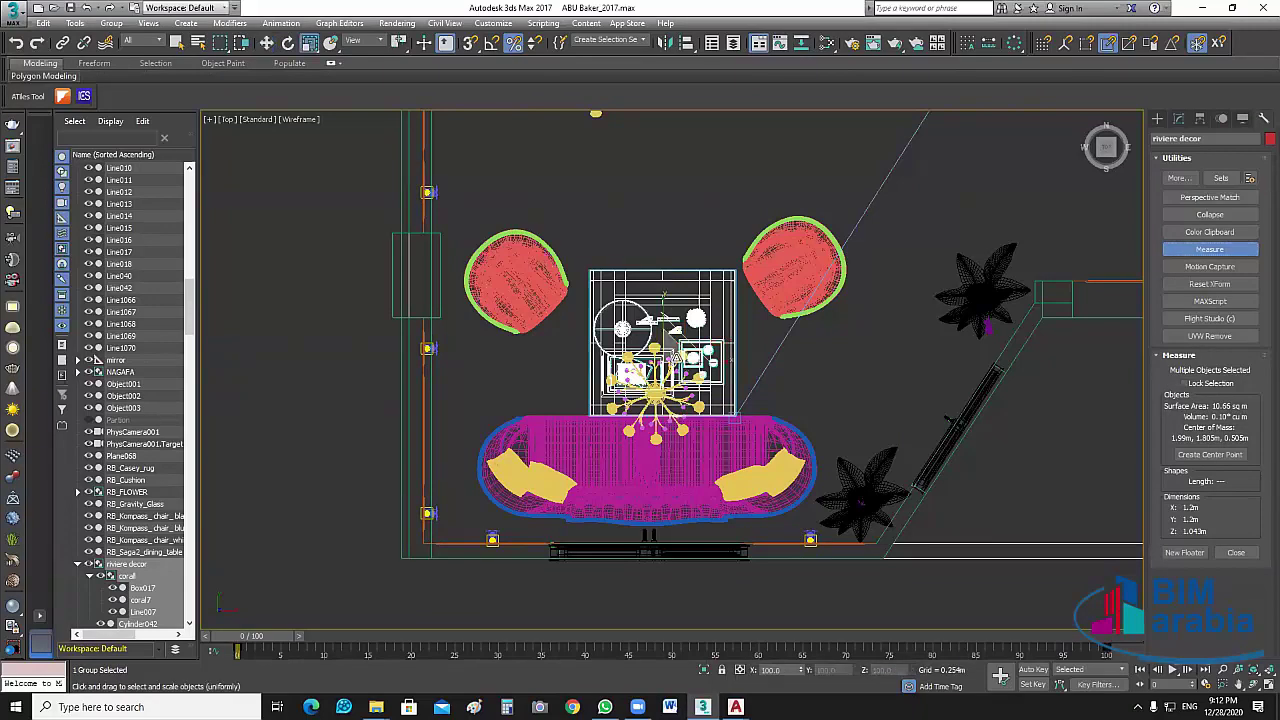
pyautogui.moveTo(676, 358); pyautogui.dragTo(725, 428)
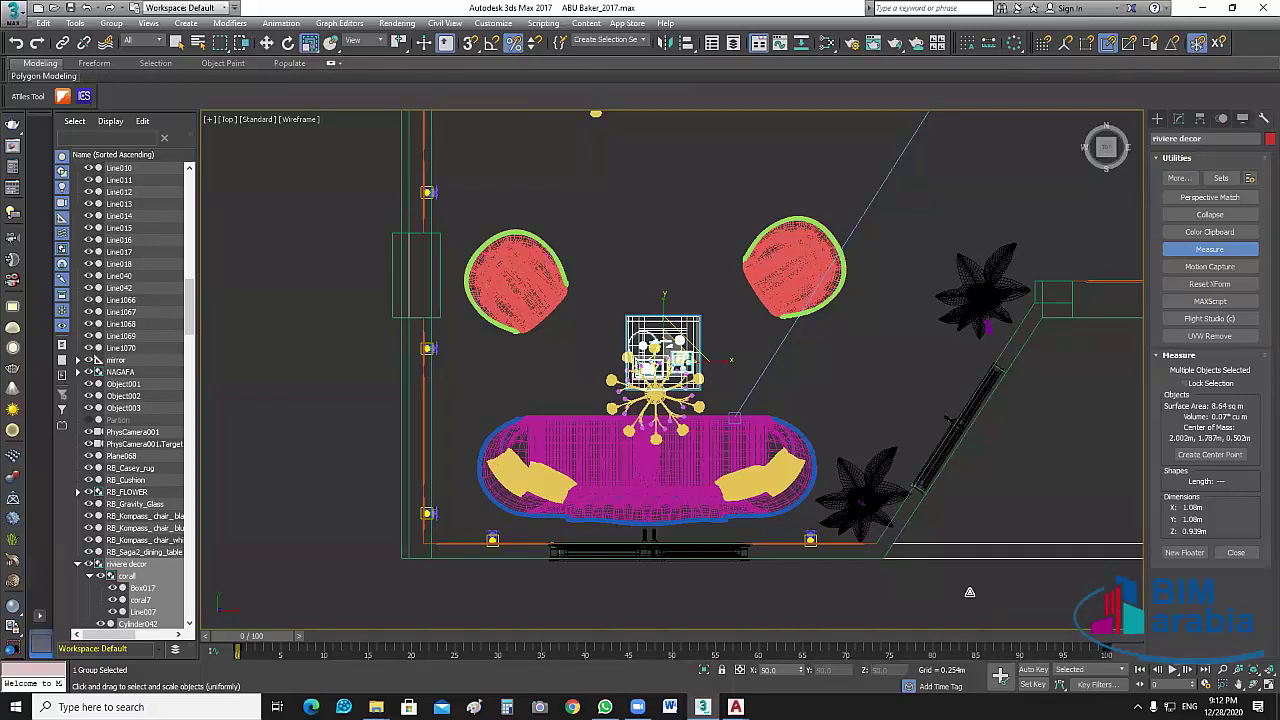
pyautogui.moveTo(899, 545); pyautogui.dragTo(836, 503, button='middle')
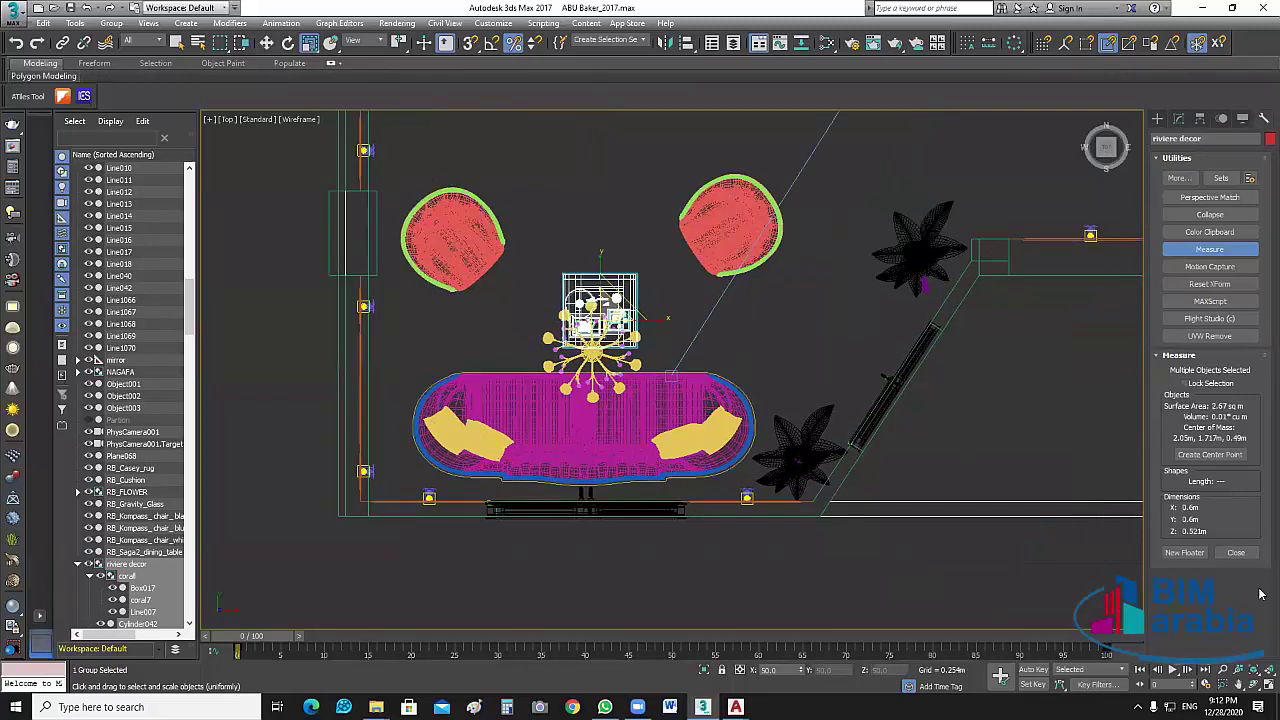
pyautogui.scroll(2, 602, 304)
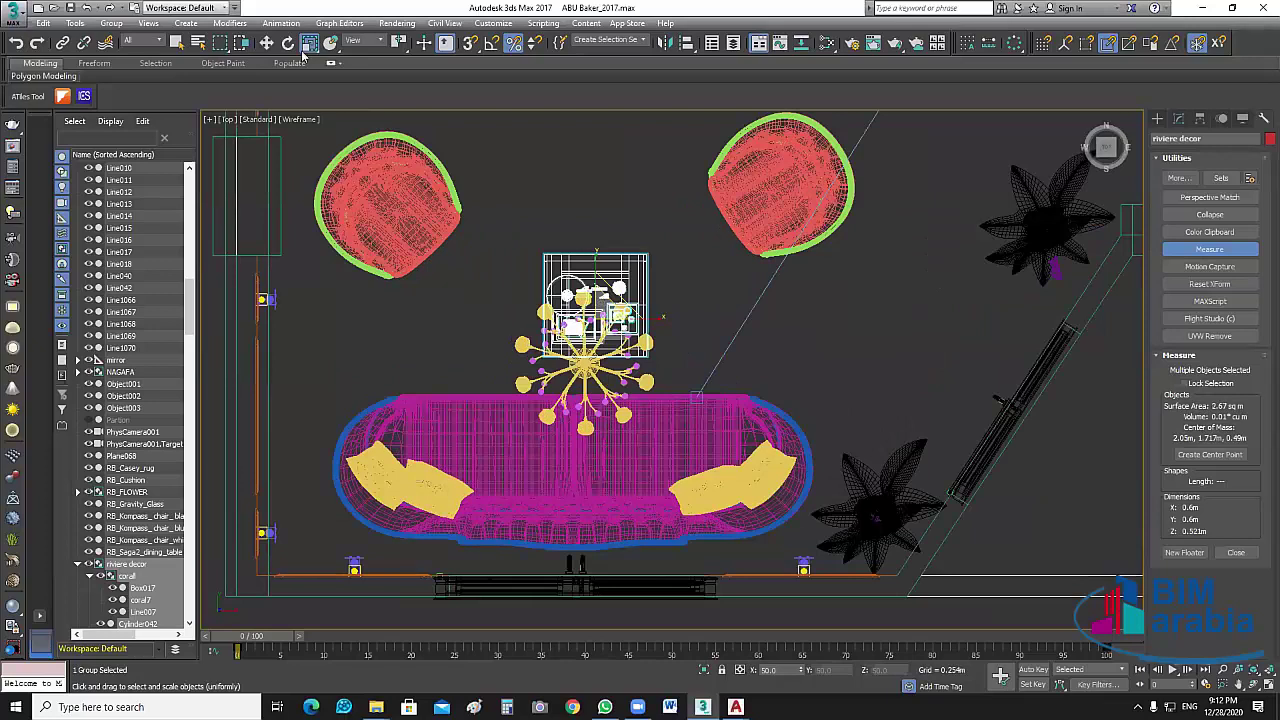
# Move the coffee table about 0.11 m away from the sofa and shift it slightly sideways to centre it on the sofa.
pyautogui.click(268, 42)
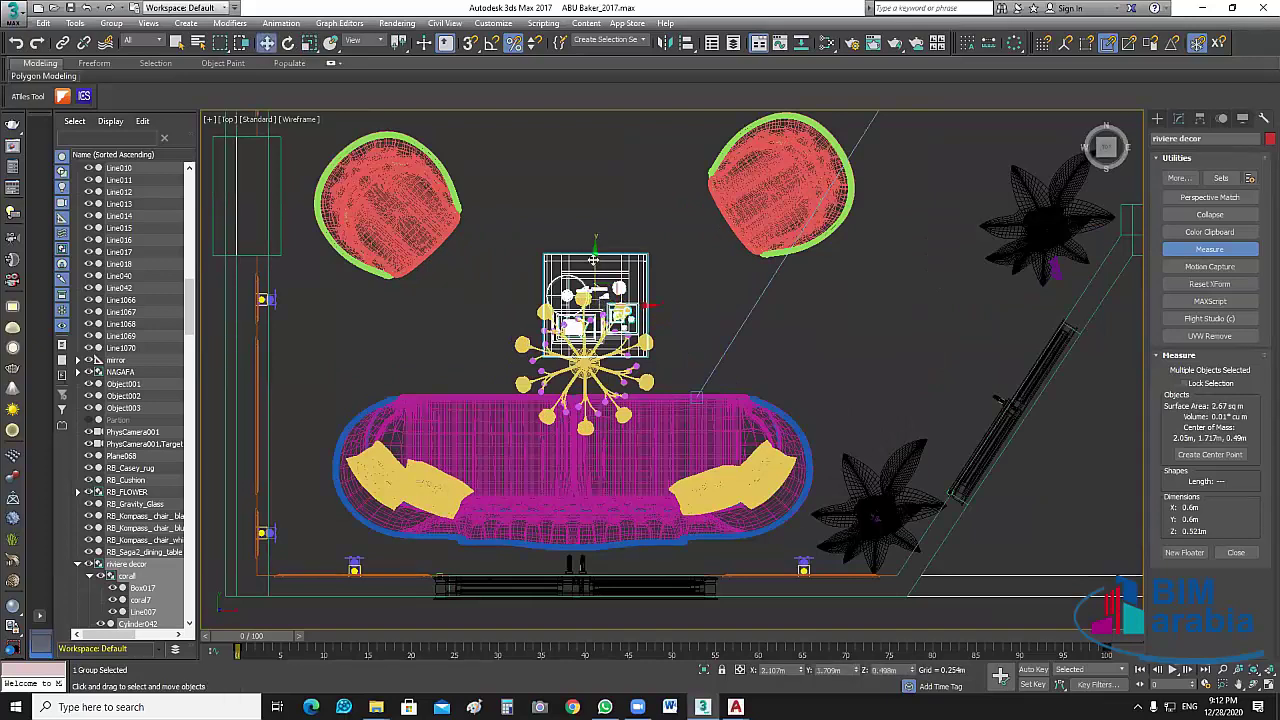
pyautogui.moveTo(594, 260); pyautogui.dragTo(595, 240)
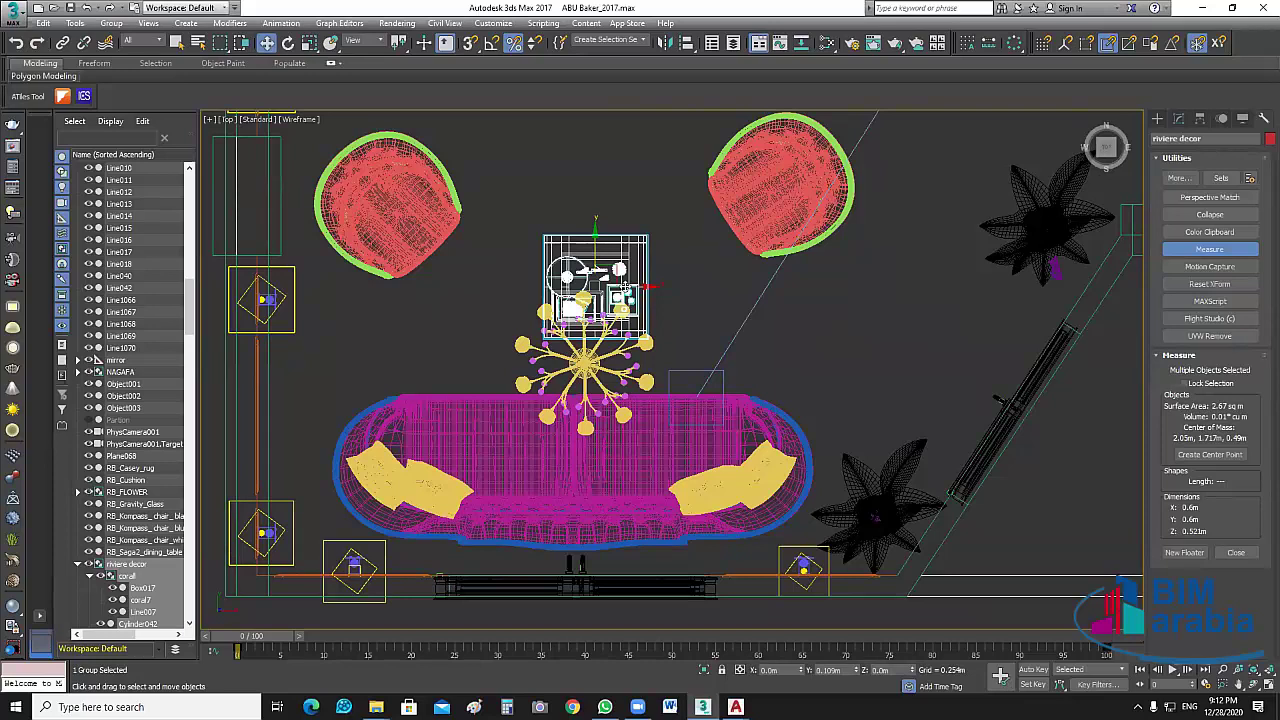
pyautogui.moveTo(625, 288); pyautogui.dragTo(615, 288)
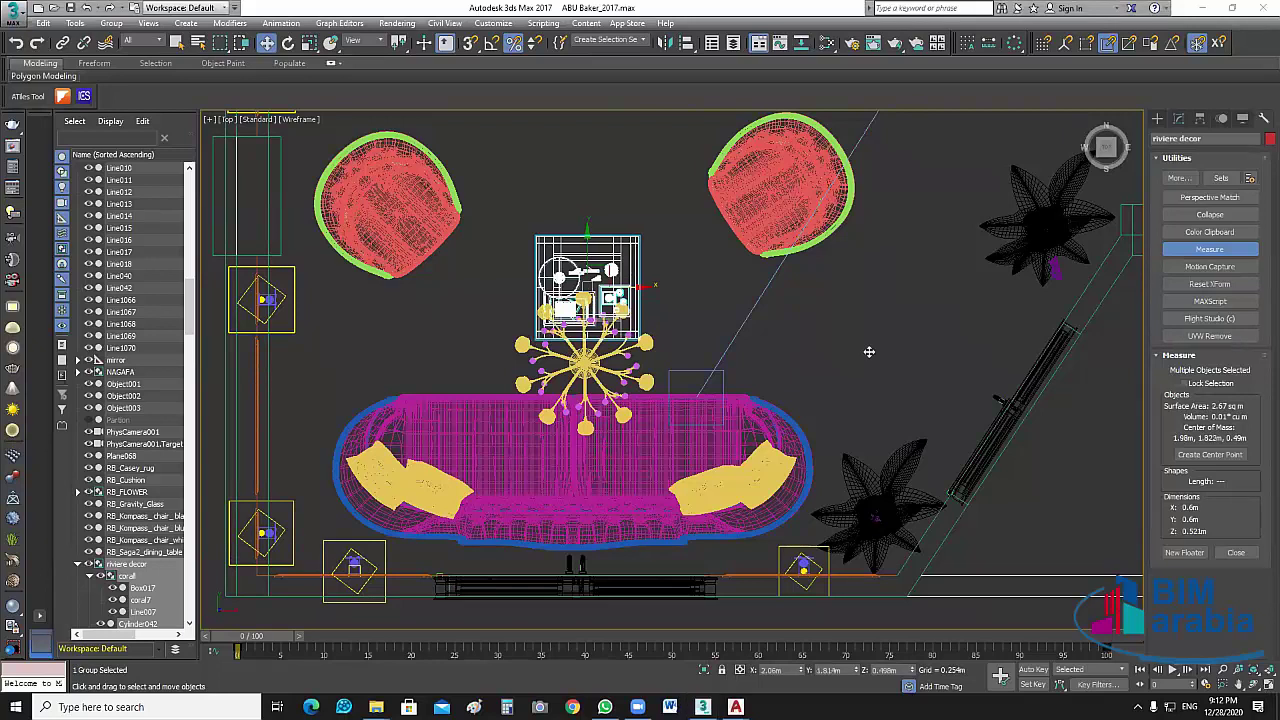
pyautogui.click(900, 367)
# Locate the merged dining set outside the apartment and check the dimensions of the whole set and of the dining table.
pyautogui.scroll(-5, 904, 369)
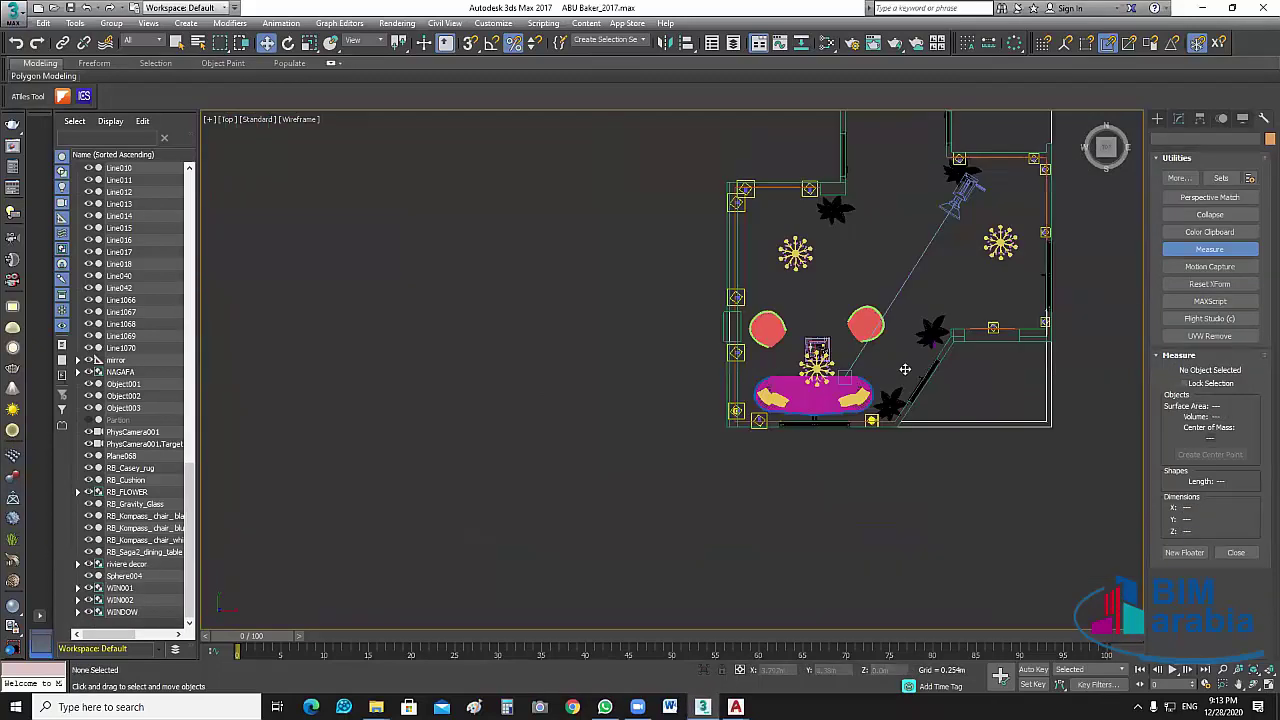
pyautogui.scroll(-3, 904, 369)
pyautogui.scroll(2, 900, 450)
pyautogui.scroll(2, 849, 479)
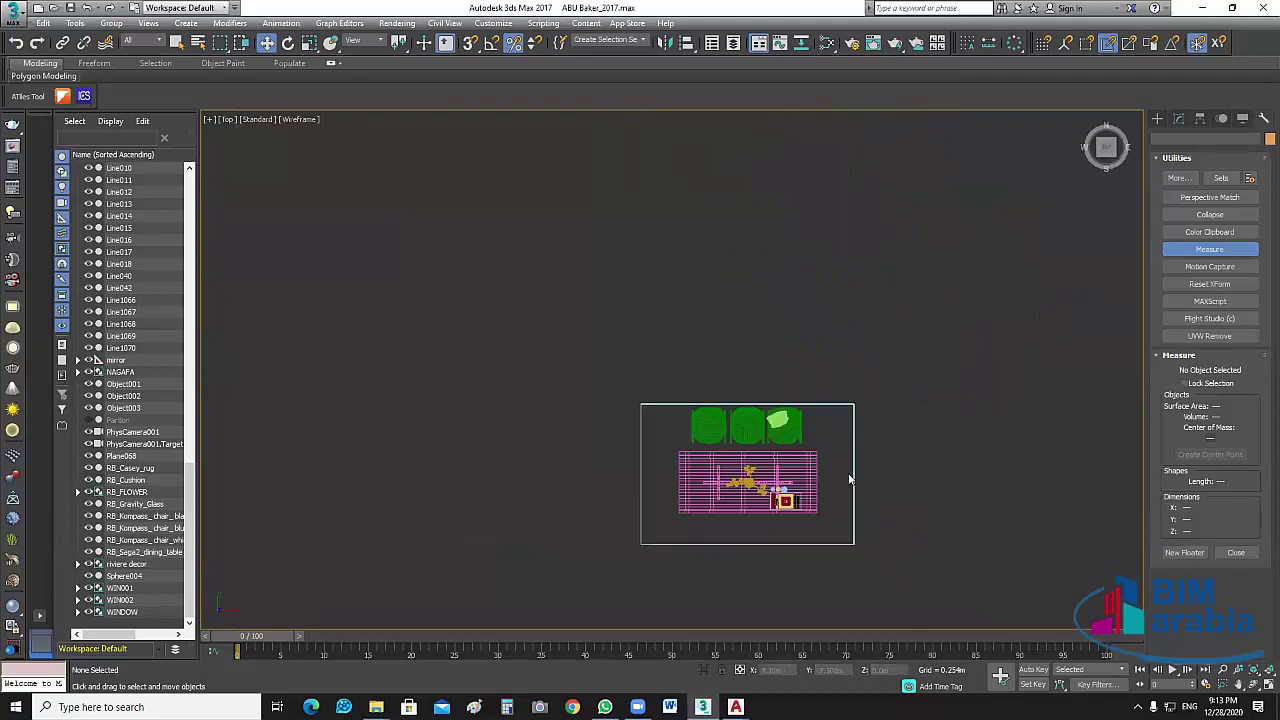
pyautogui.scroll(2, 849, 479)
pyautogui.moveTo(903, 454); pyautogui.dragTo(917, 394, button='middle')
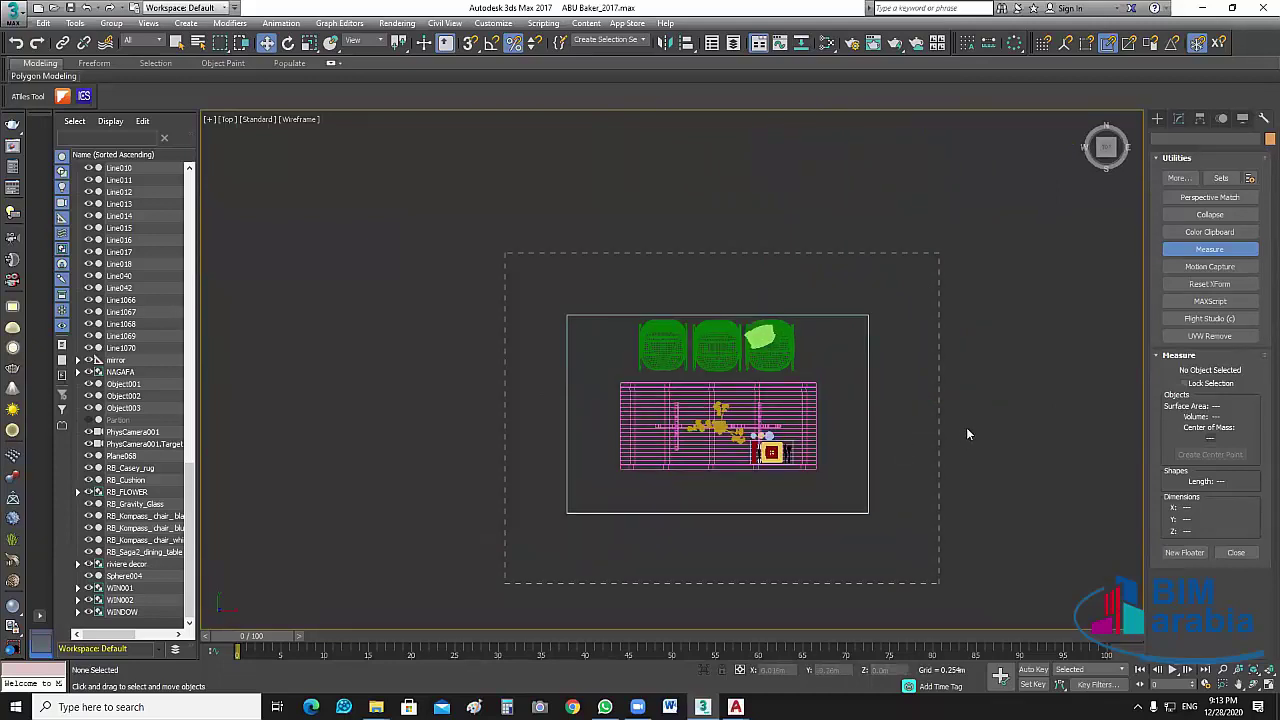
pyautogui.hotkey('ctrl', 'a')
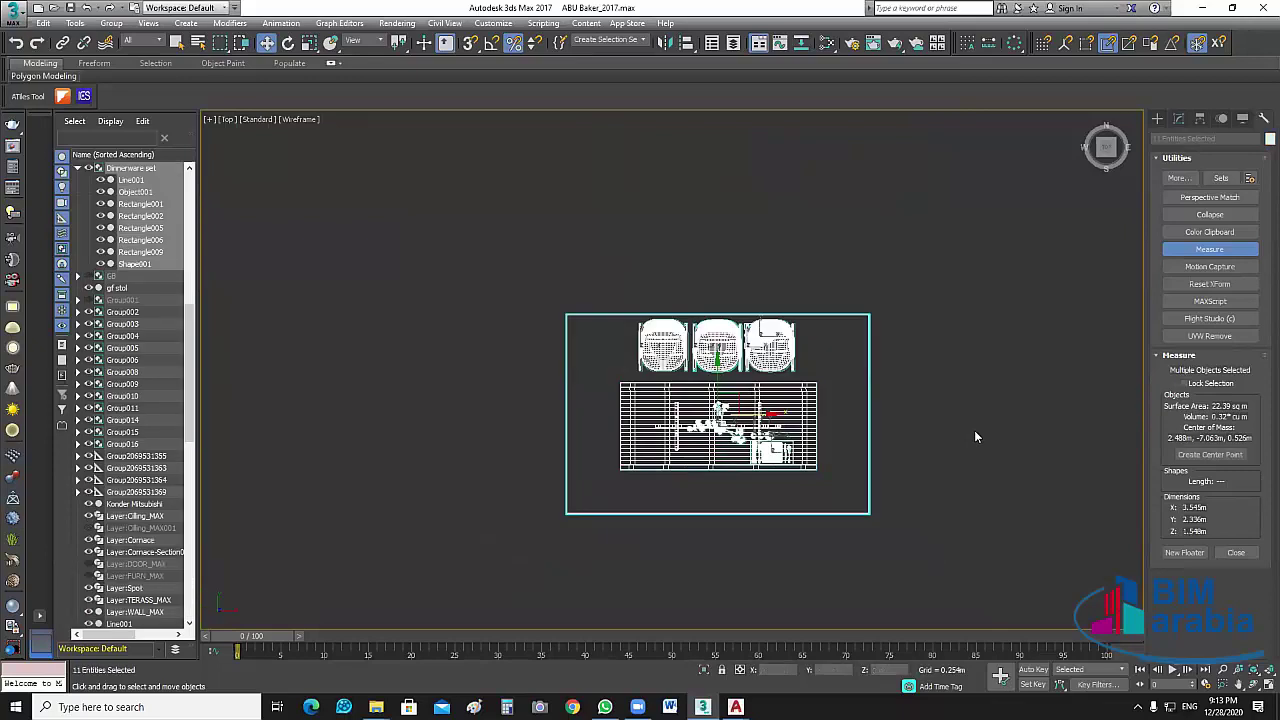
pyautogui.click(841, 446)
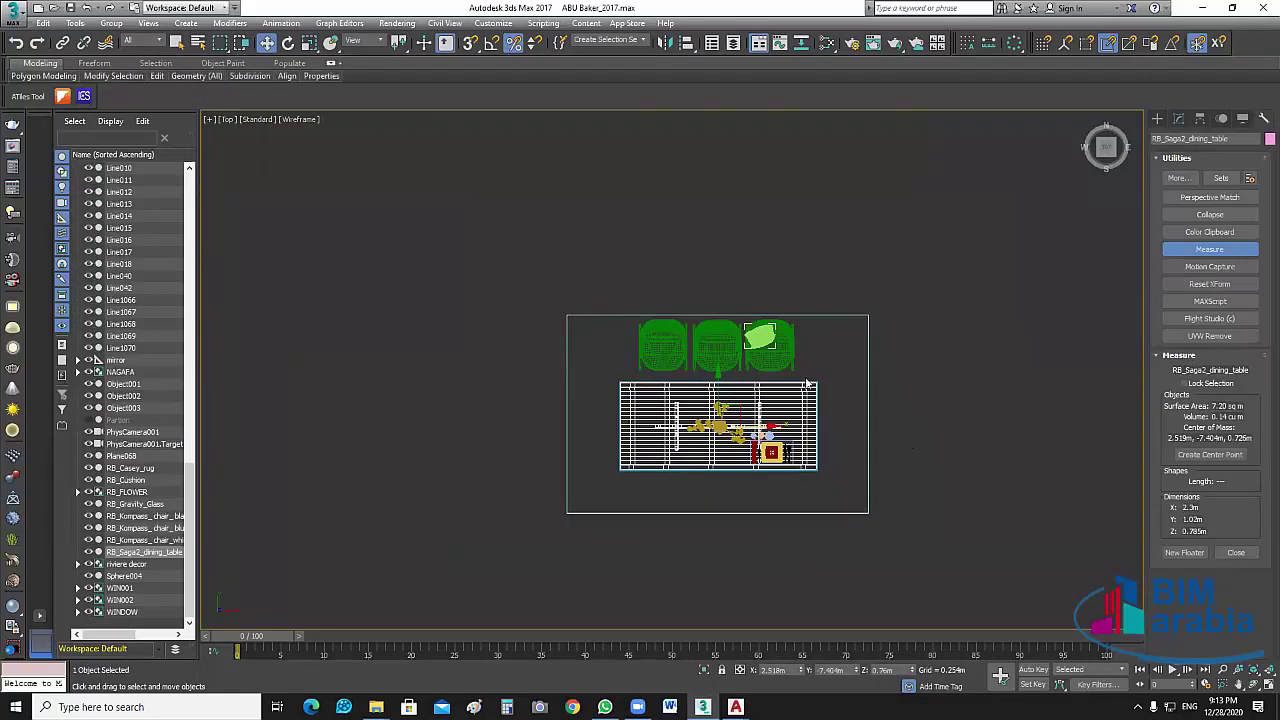
pyautogui.click(766, 367)
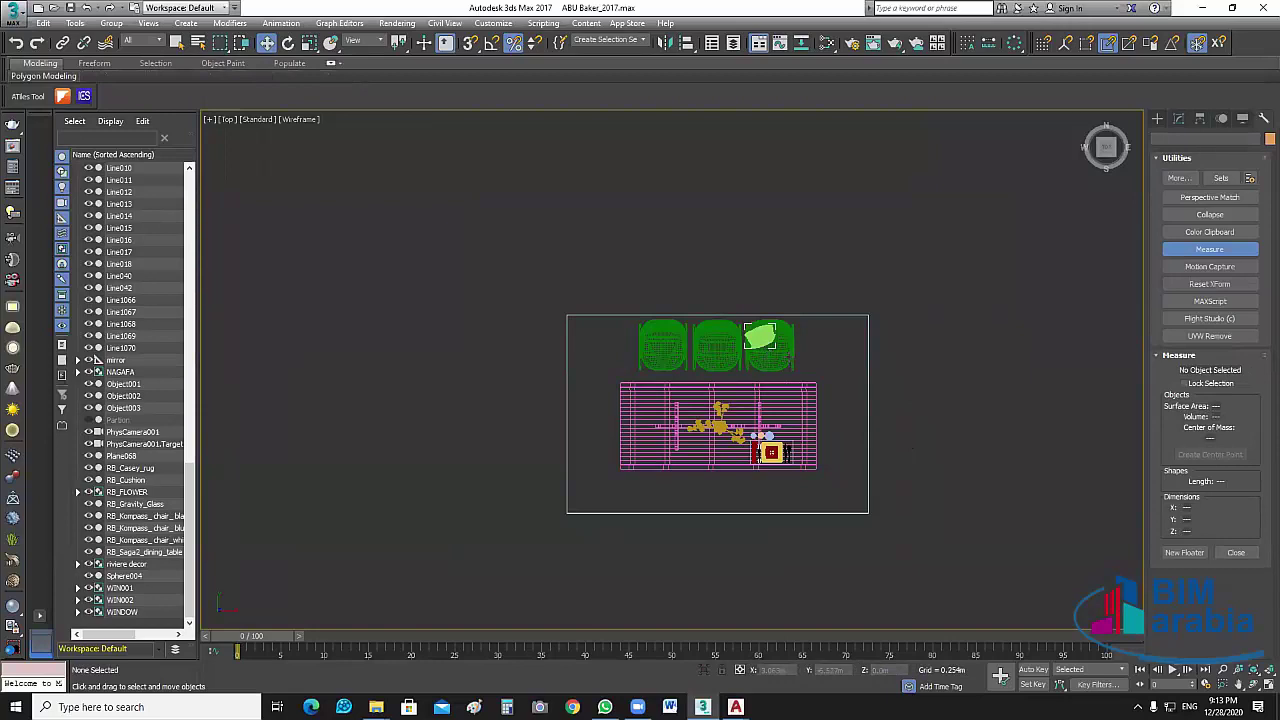
# Clone the three dining chairs and their cushion as a single instance on the opposite long side of the dining table.
pyautogui.scroll(3, 766, 351)
pyautogui.scroll(-2, 755, 300)
pyautogui.scroll(1, 745, 300)
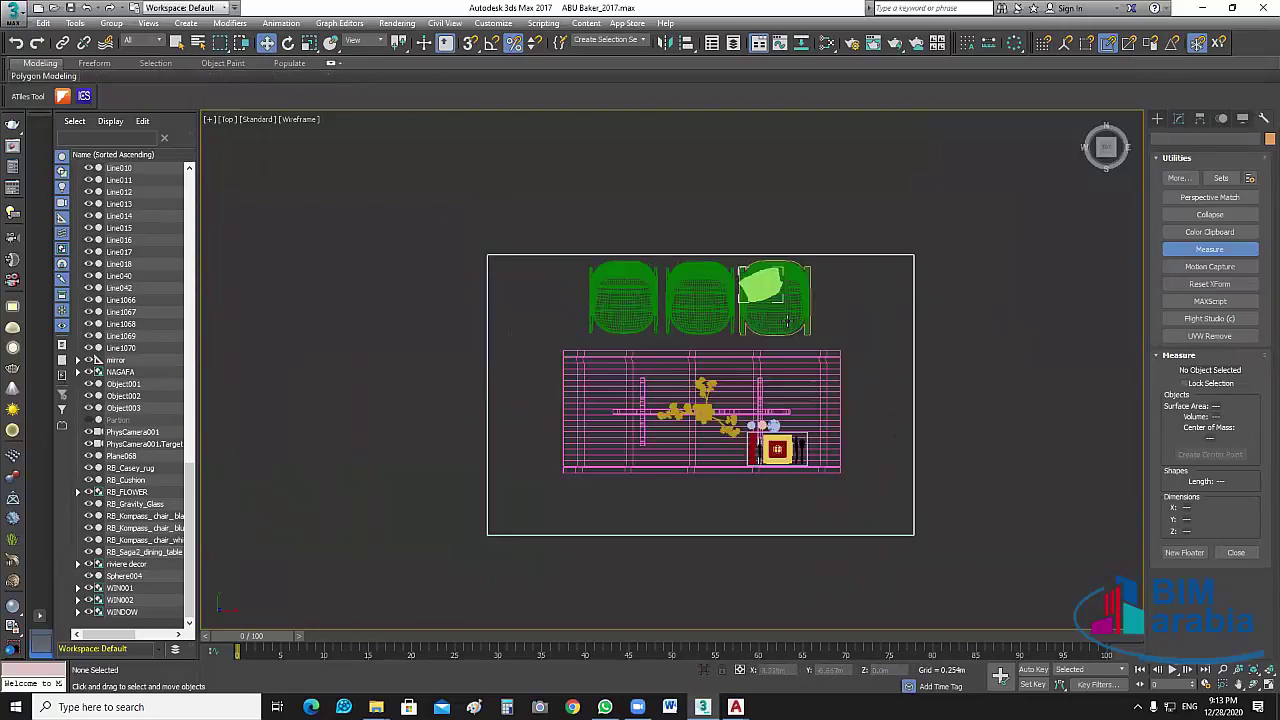
pyautogui.click(770, 300)
pyautogui.keyDown('ctrl'); pyautogui.click(716, 315); pyautogui.keyUp('ctrl')
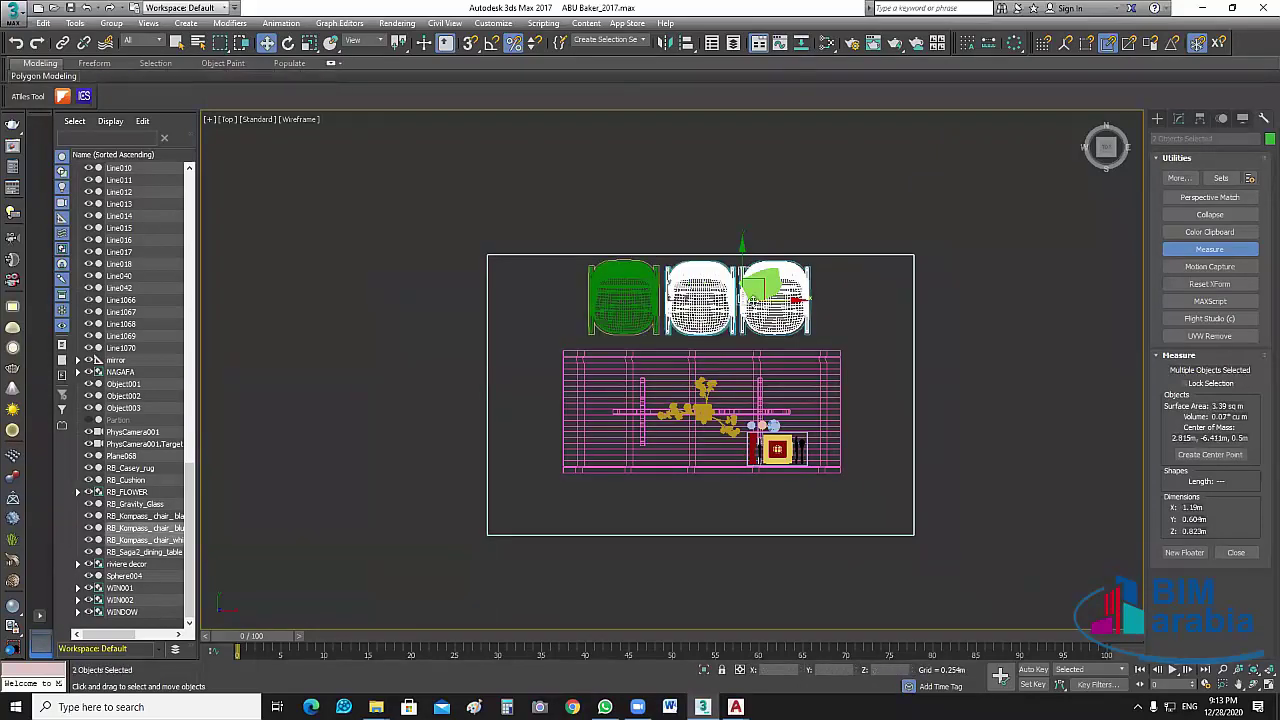
pyautogui.keyDown('ctrl'); pyautogui.click(616, 300); pyautogui.keyUp('ctrl')
pyautogui.keyDown('ctrl'); pyautogui.click(768, 283); pyautogui.keyUp('ctrl')
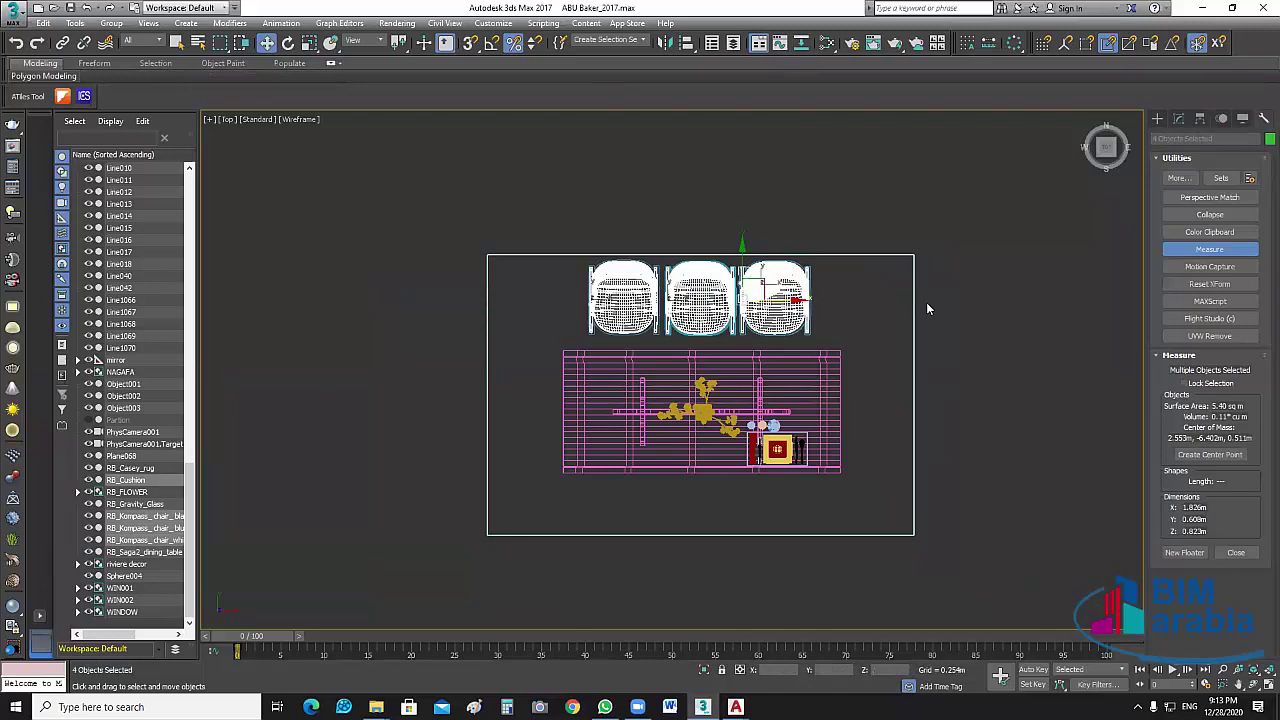
pyautogui.moveTo(926, 304); pyautogui.dragTo(853, 271, button='middle')
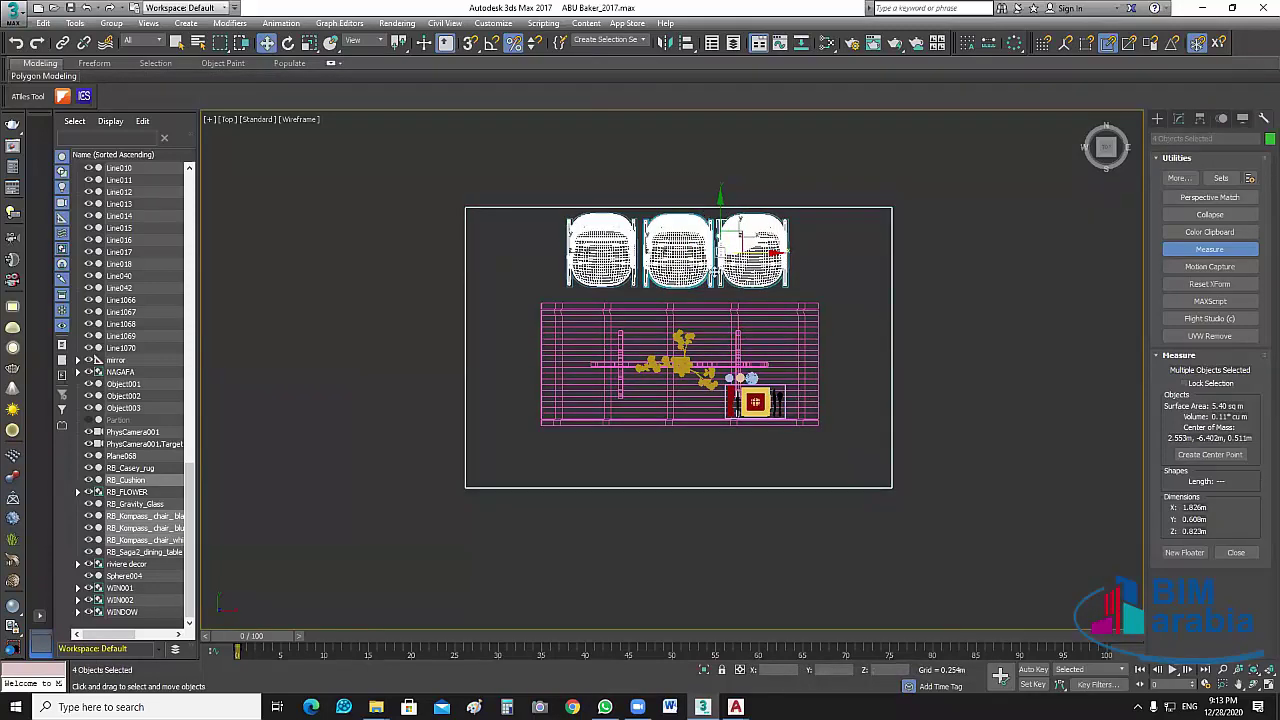
pyautogui.keyDown('shift'); pyautogui.moveTo(714, 272); pyautogui.dragTo(700, 447); pyautogui.keyUp('shift')
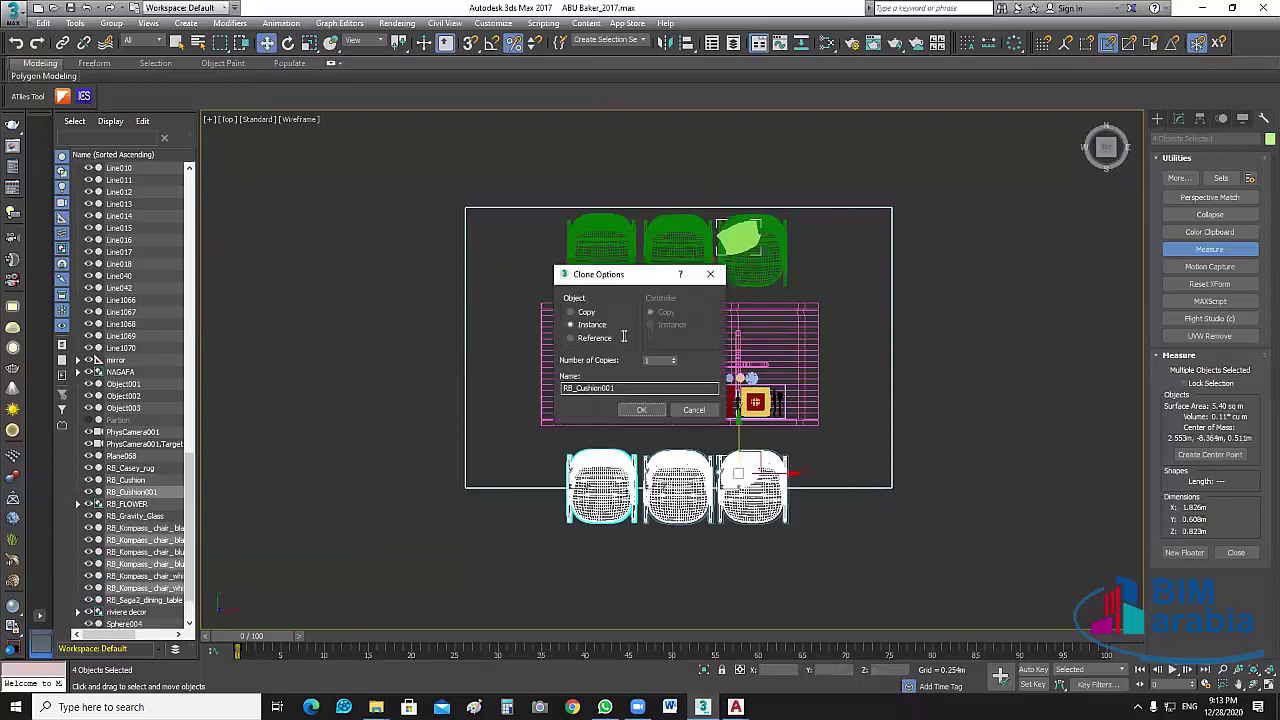
pyautogui.click(645, 411)
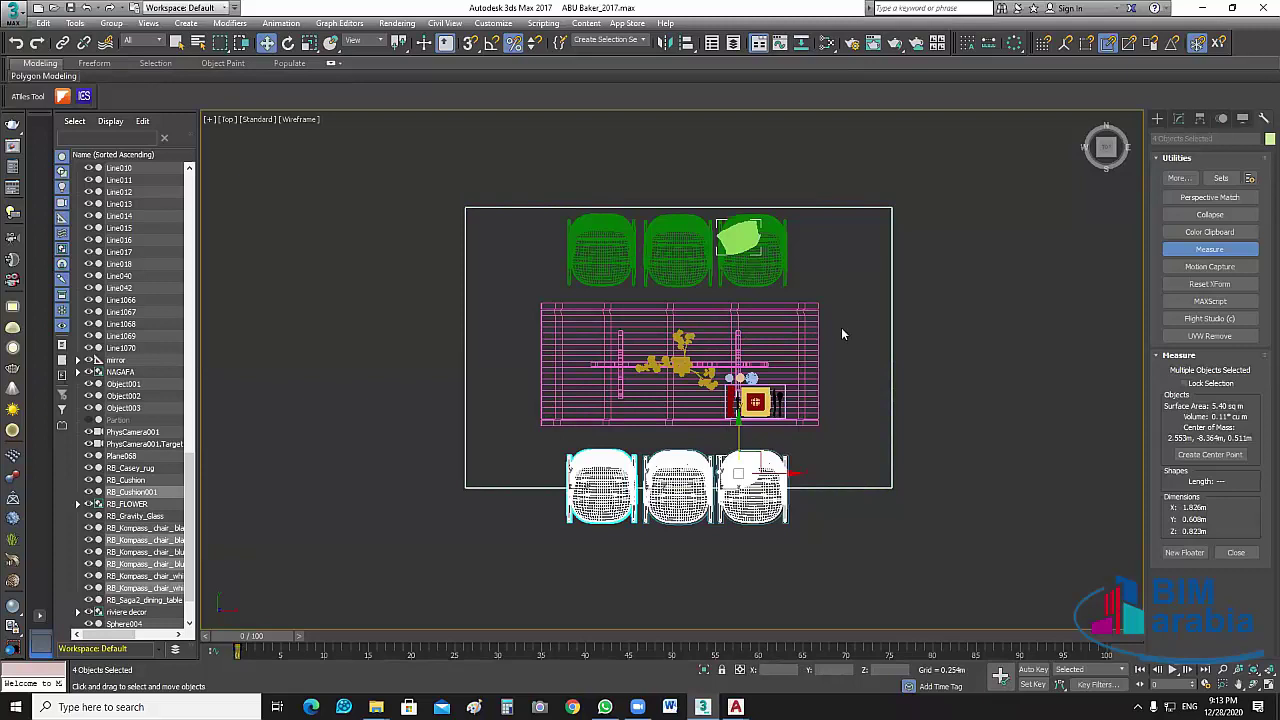
# Mirror the cloned chairs and cushion about the Y axis with No Clone, and move them closer to the dining table.
pyautogui.click(663, 43)
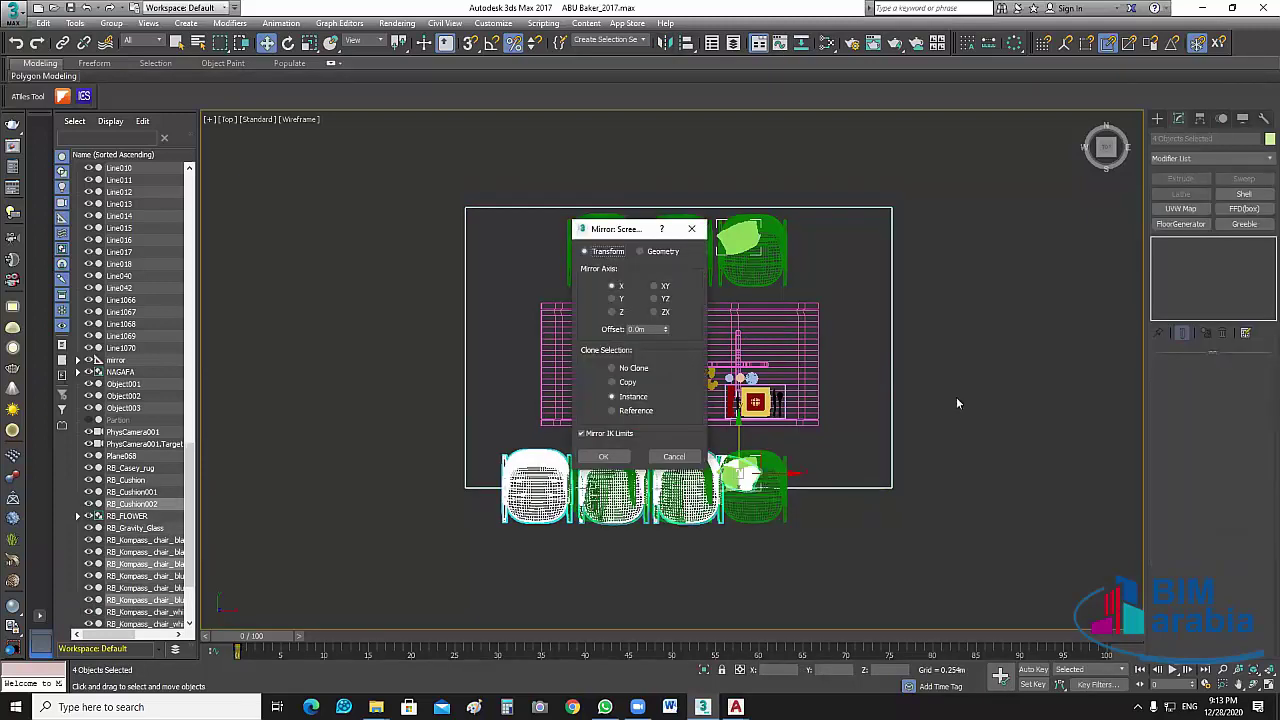
pyautogui.moveTo(616, 229); pyautogui.dragTo(932, 236)
pyautogui.click(928, 374)
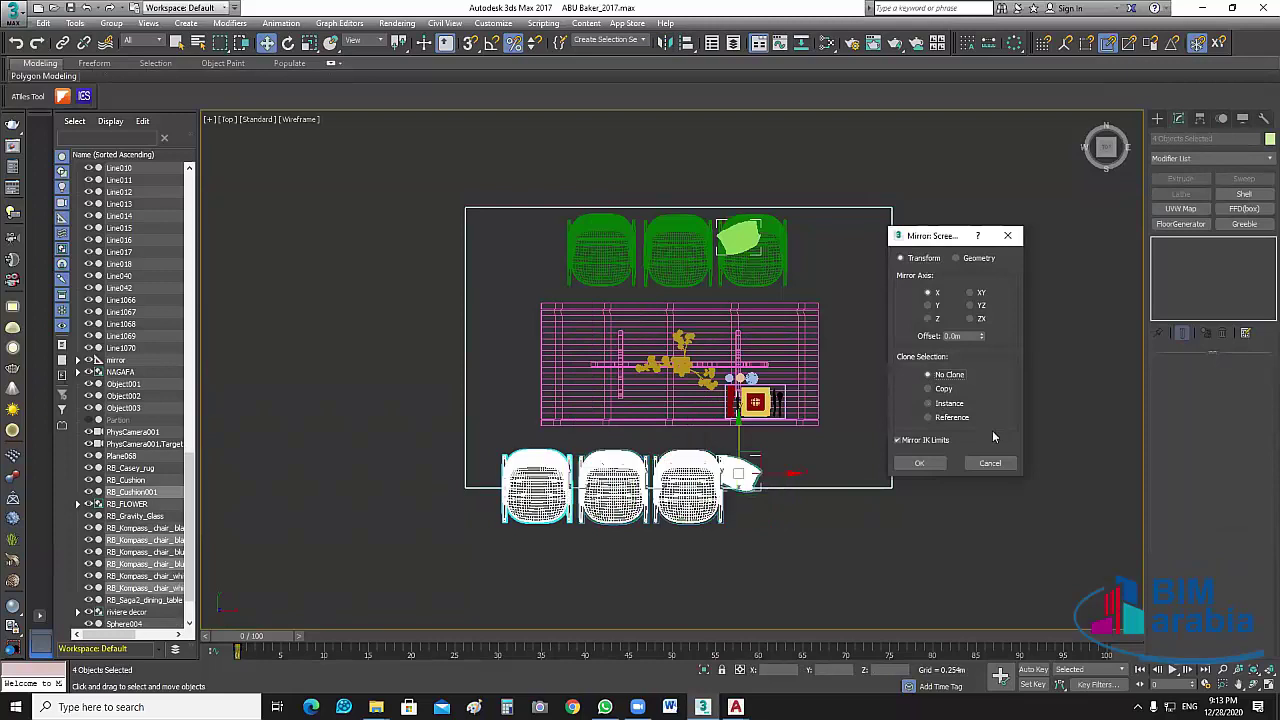
pyautogui.click(928, 305)
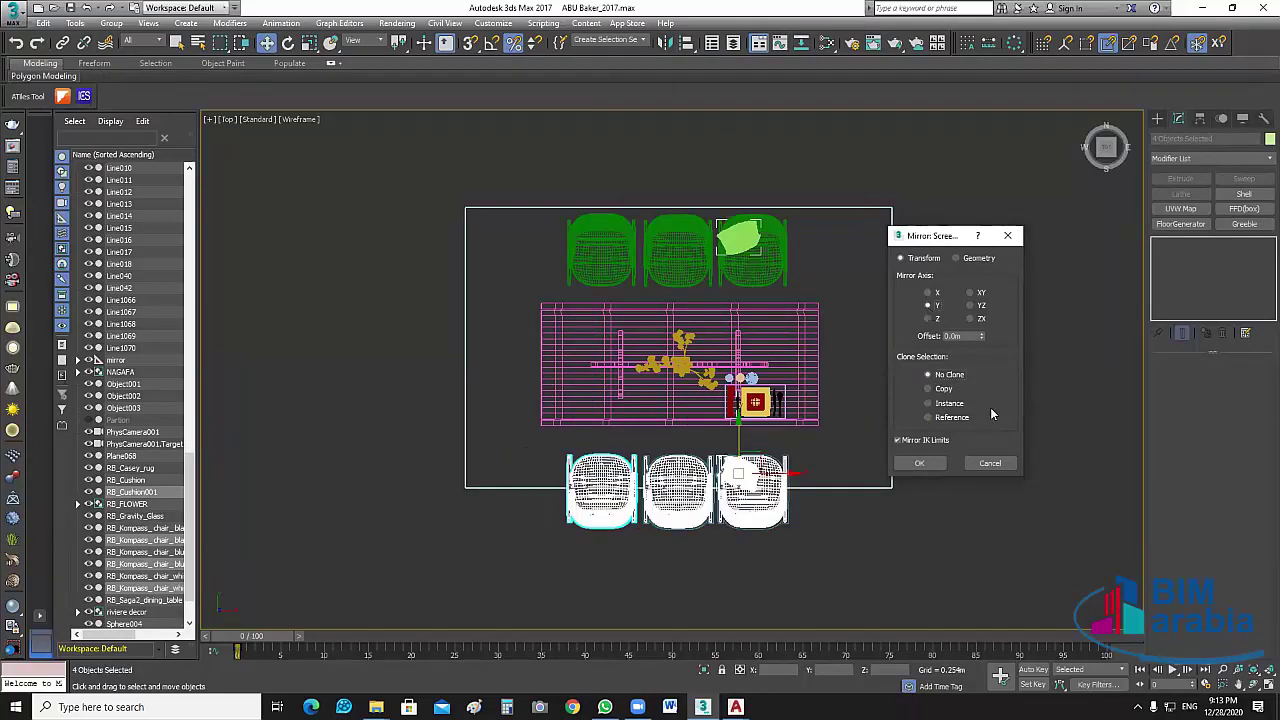
pyautogui.click(920, 464)
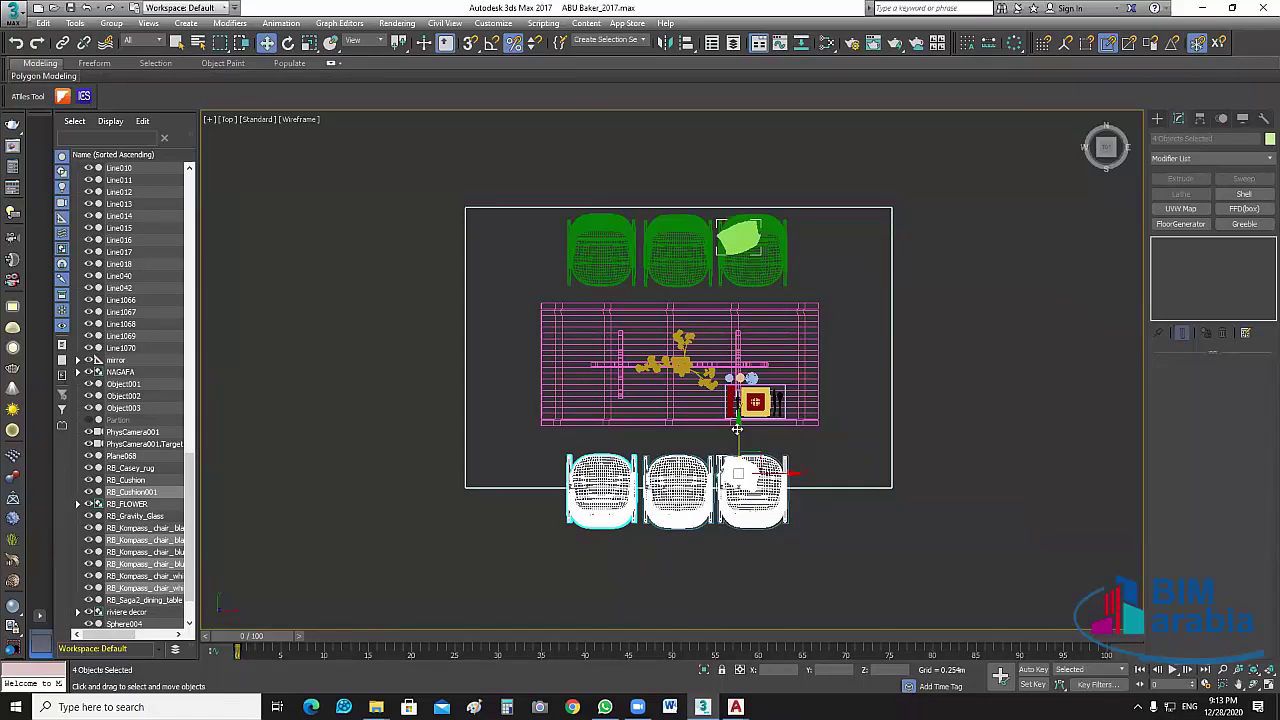
pyautogui.moveTo(736, 428); pyautogui.dragTo(736, 408)
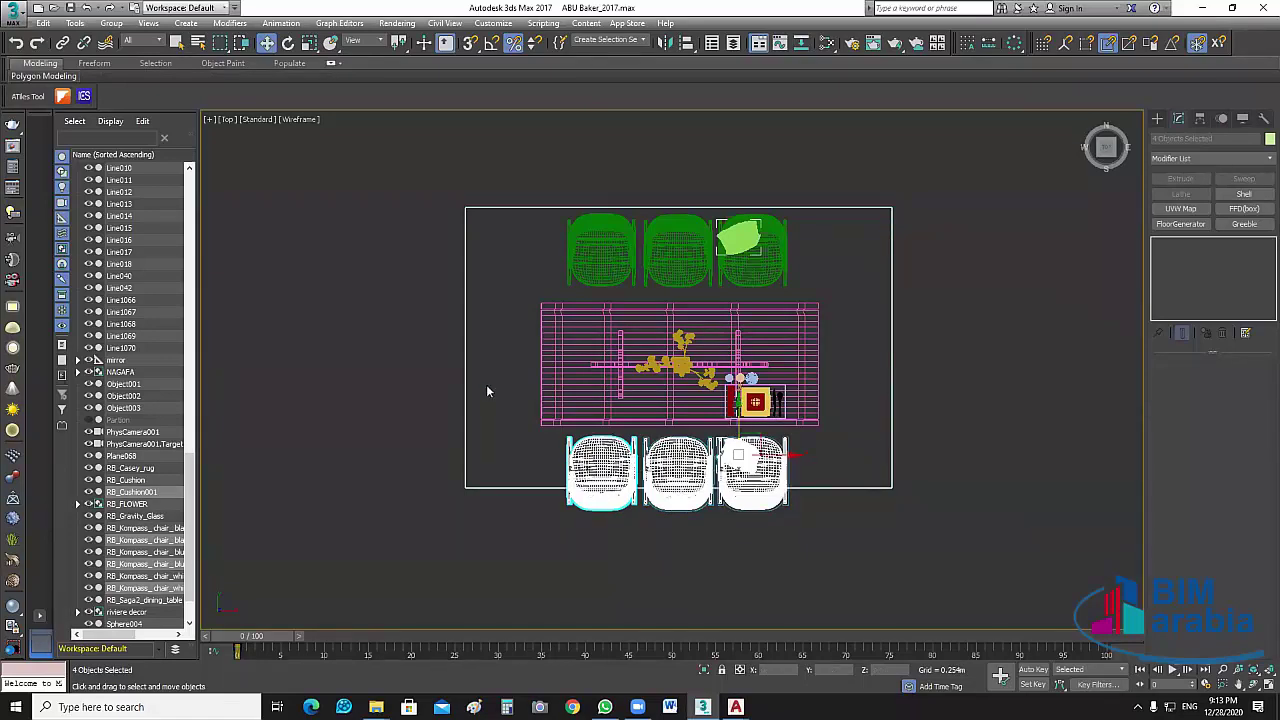
pyautogui.click(990, 431)
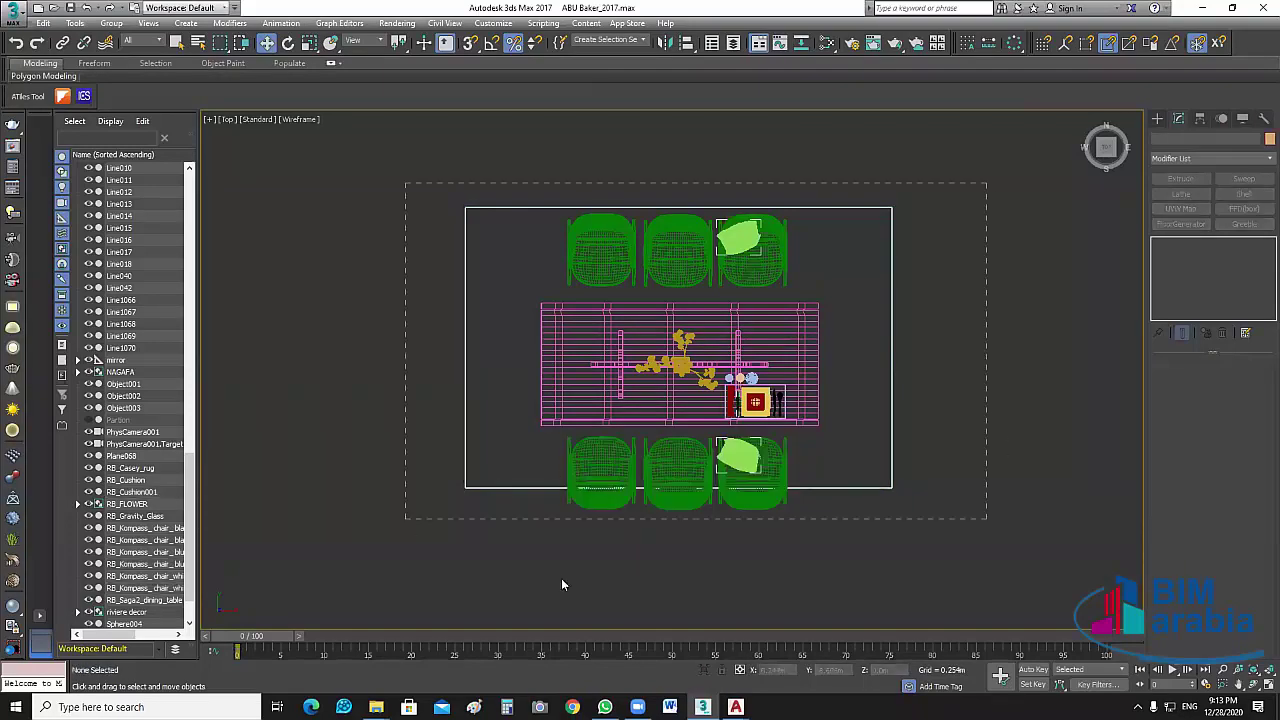
# Group the complete dining set, including rug, table, tableware, chairs and cushions, under the name Sofra.
pyautogui.hotkey('ctrl', 'a')
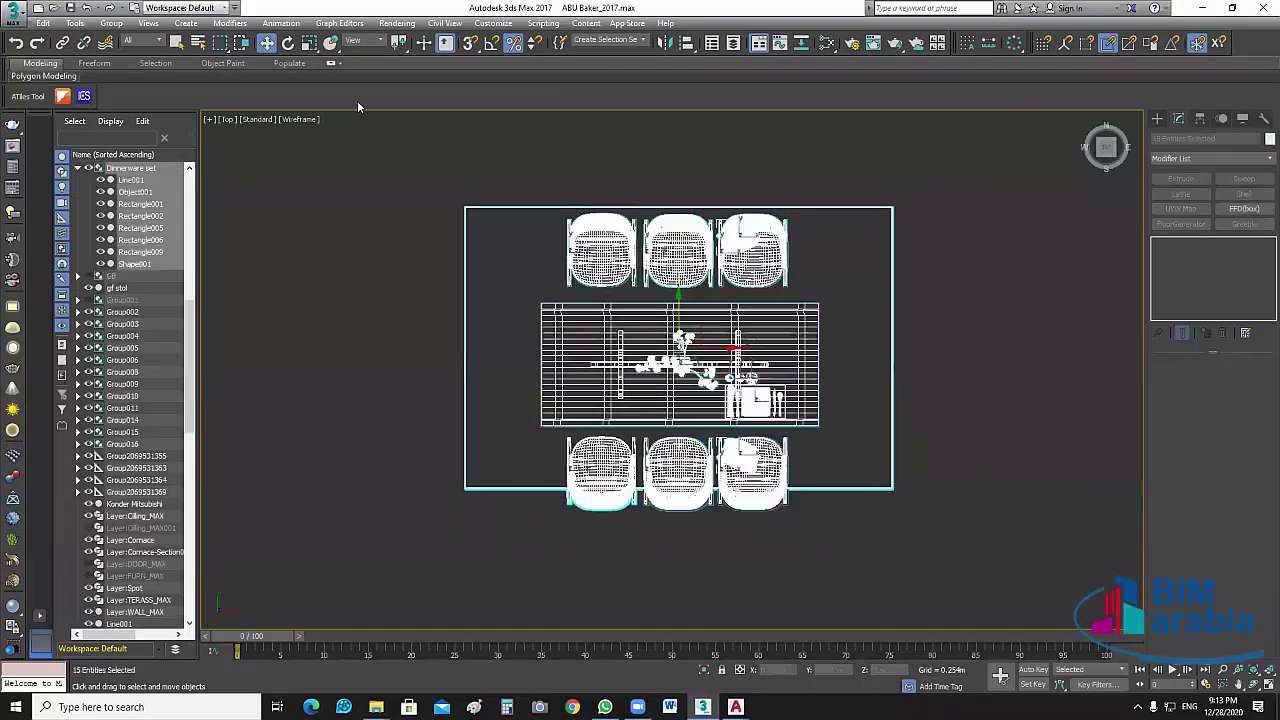
pyautogui.click(113, 23)
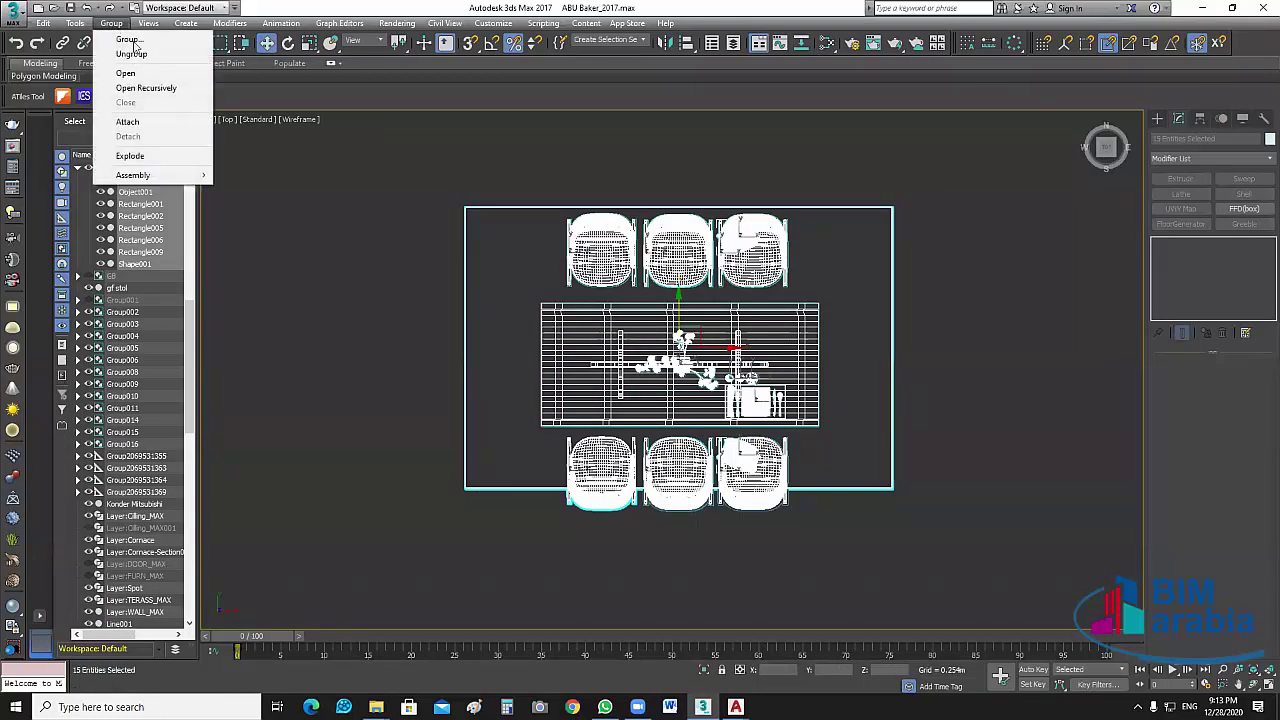
pyautogui.click(130, 40)
pyautogui.write('Sofra')
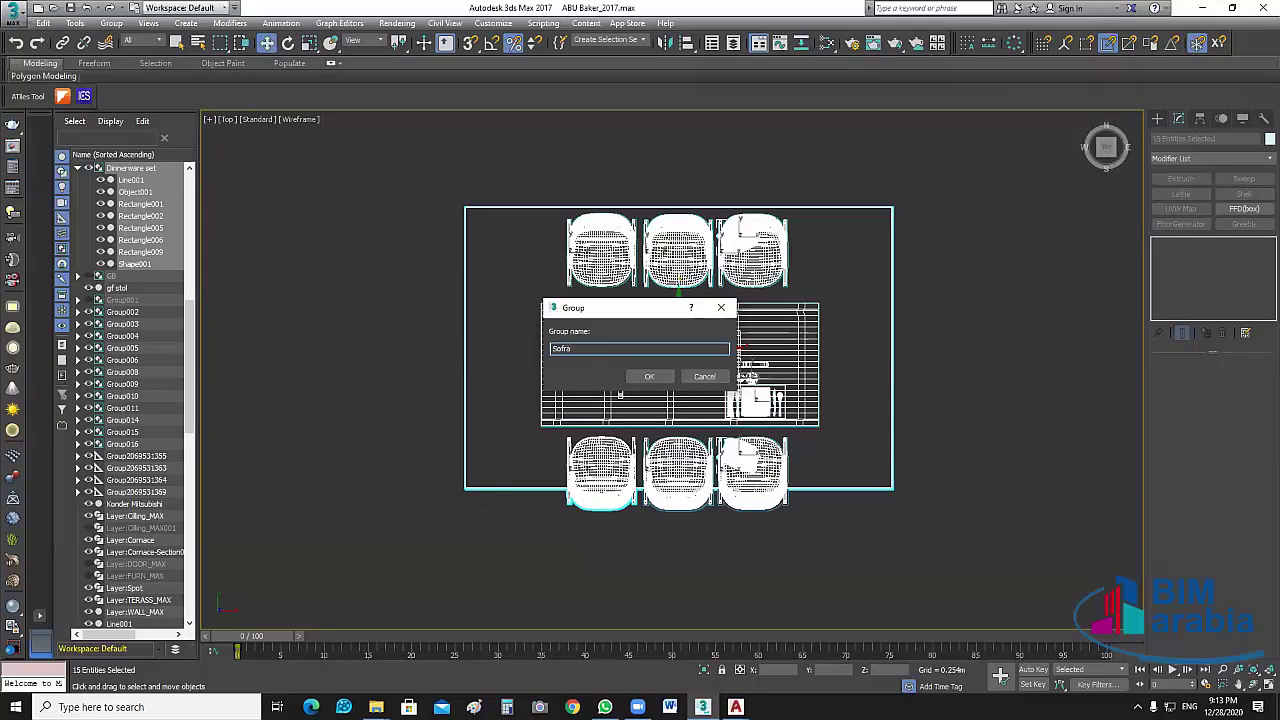
pyautogui.press('Return')
pyautogui.click(975, 416)
# Move the Sofra dining group into the apartment, in the open area behind the two armchairs.
pyautogui.scroll(-2, 985, 419)
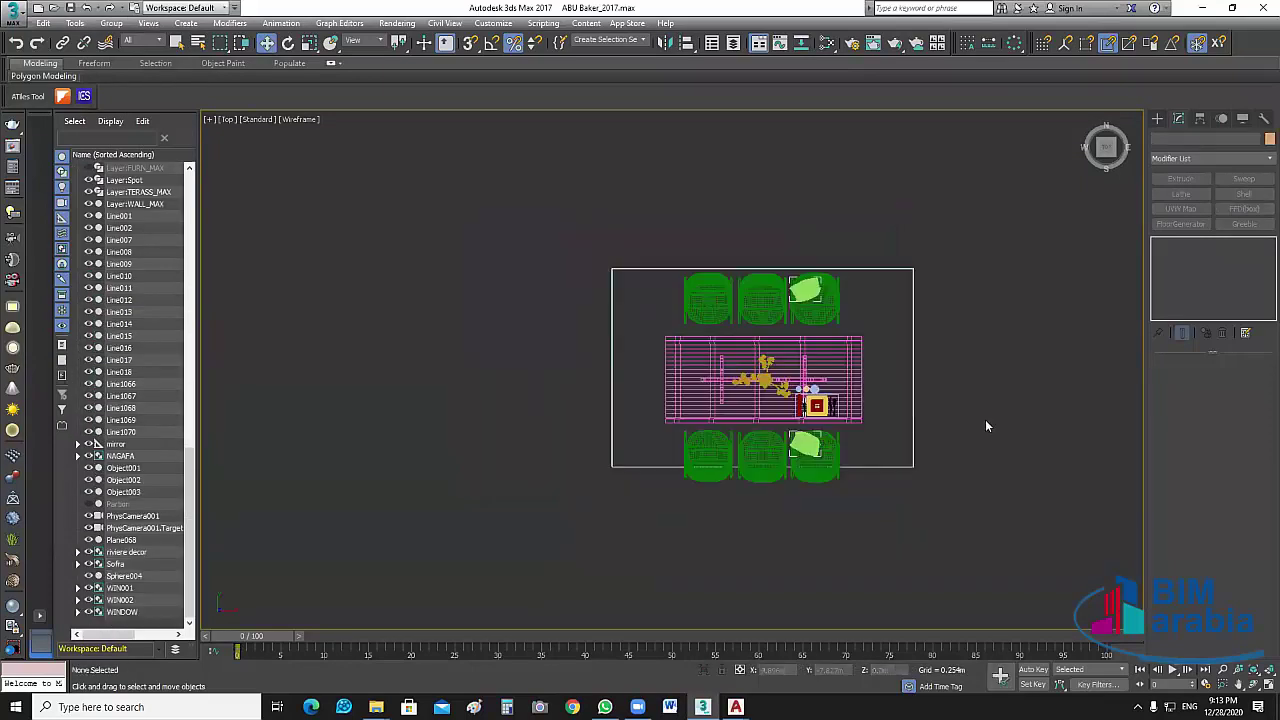
pyautogui.scroll(-2, 849, 457)
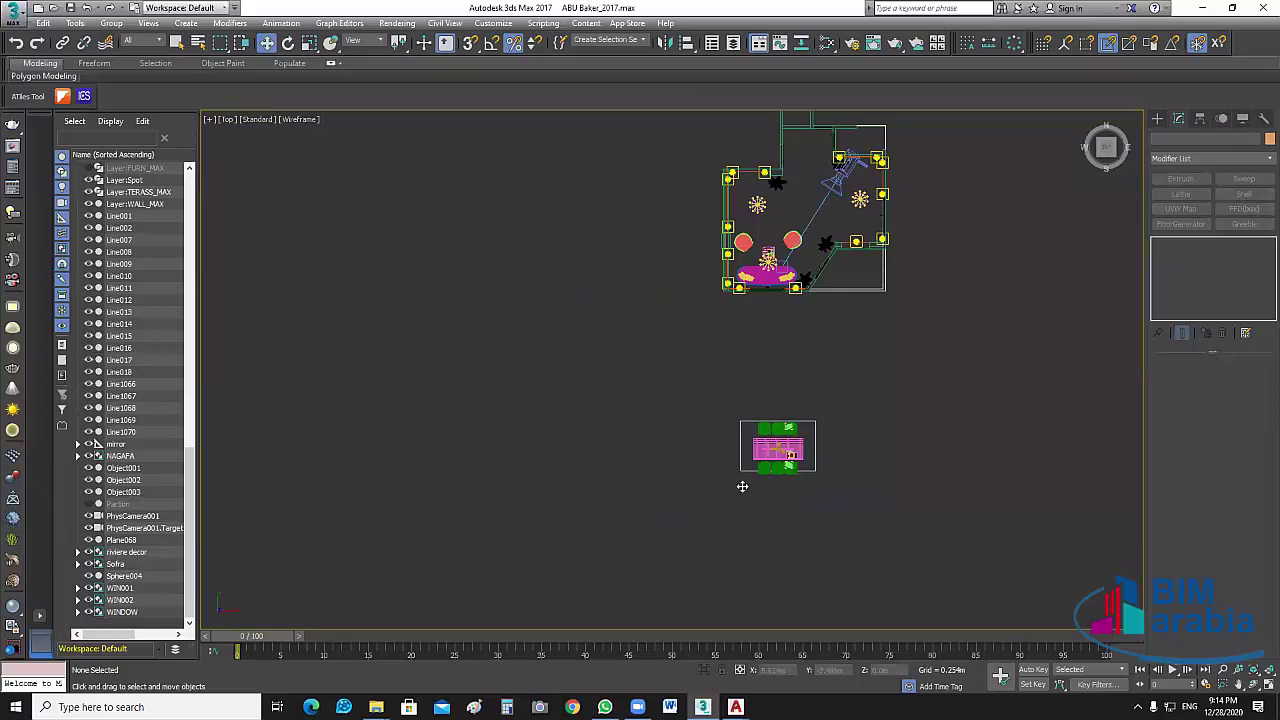
pyautogui.scroll(-2, 742, 486)
pyautogui.click(800, 445)
pyautogui.moveTo(815, 455); pyautogui.dragTo(820, 285)
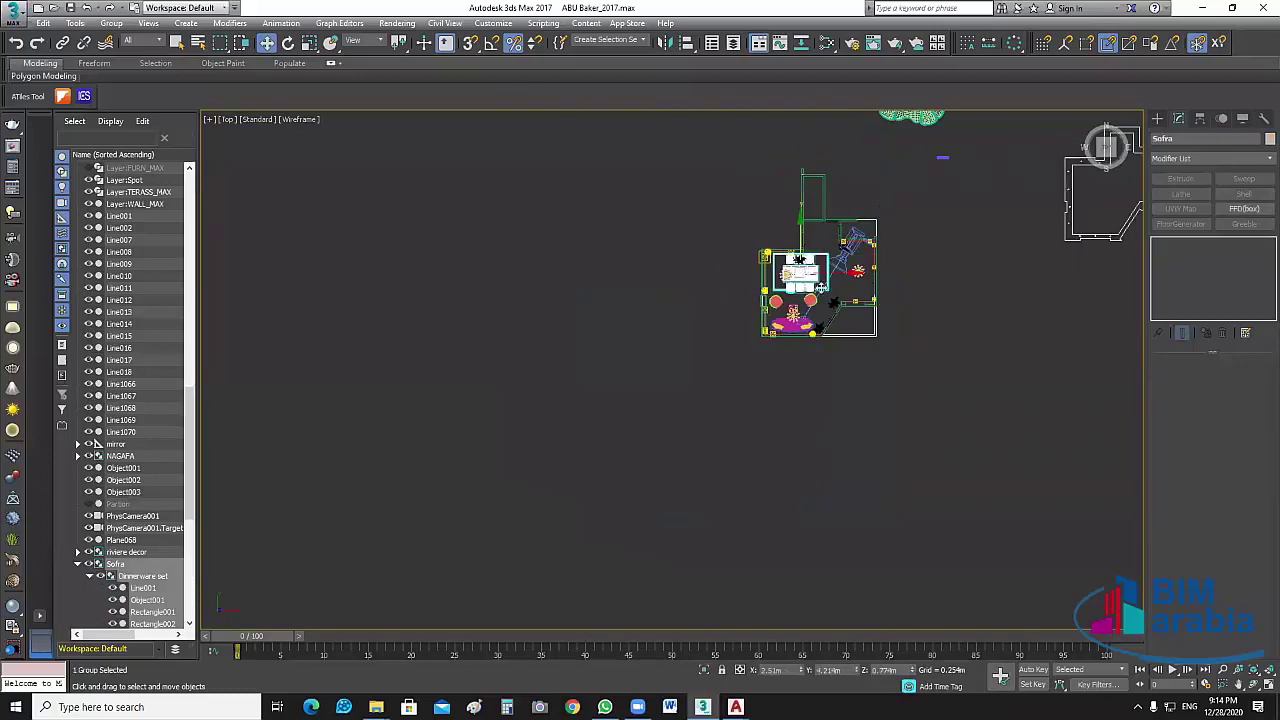
pyautogui.scroll(3, 822, 290)
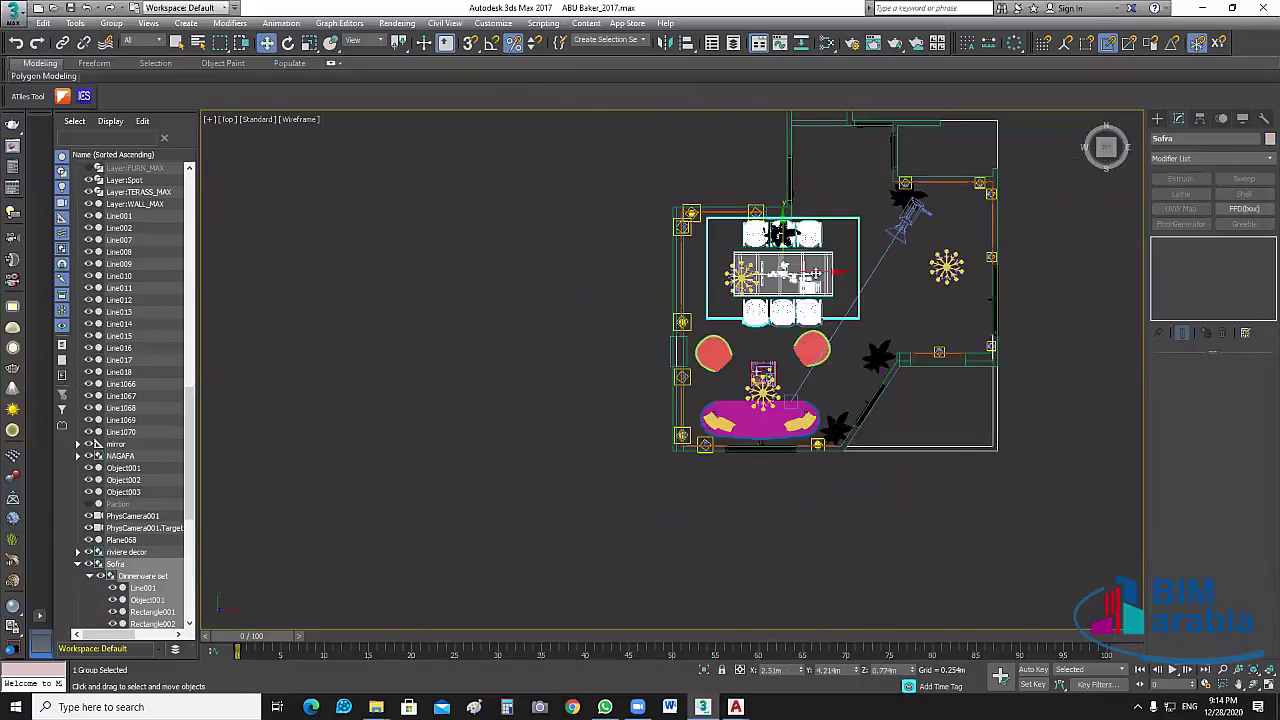
pyautogui.scroll(3, 836, 298)
pyautogui.moveTo(747, 234); pyautogui.dragTo(736, 305, button='middle')
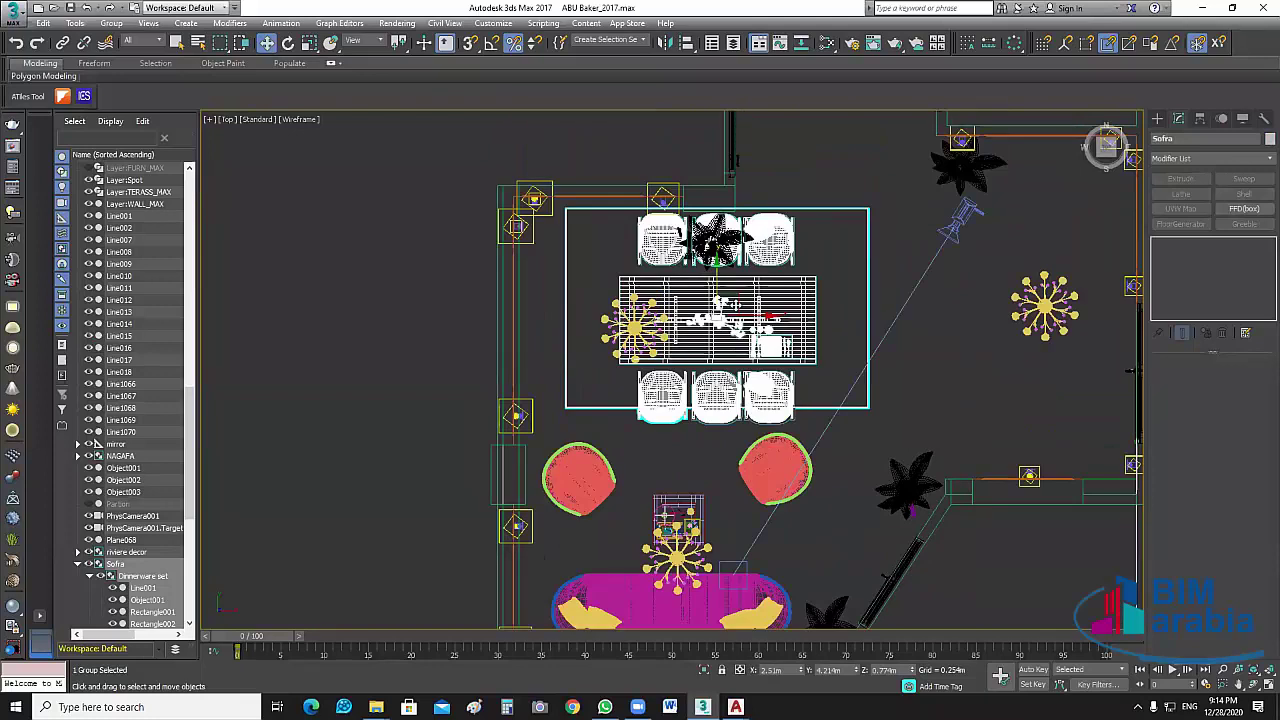
pyautogui.scroll(1, 698, 300)
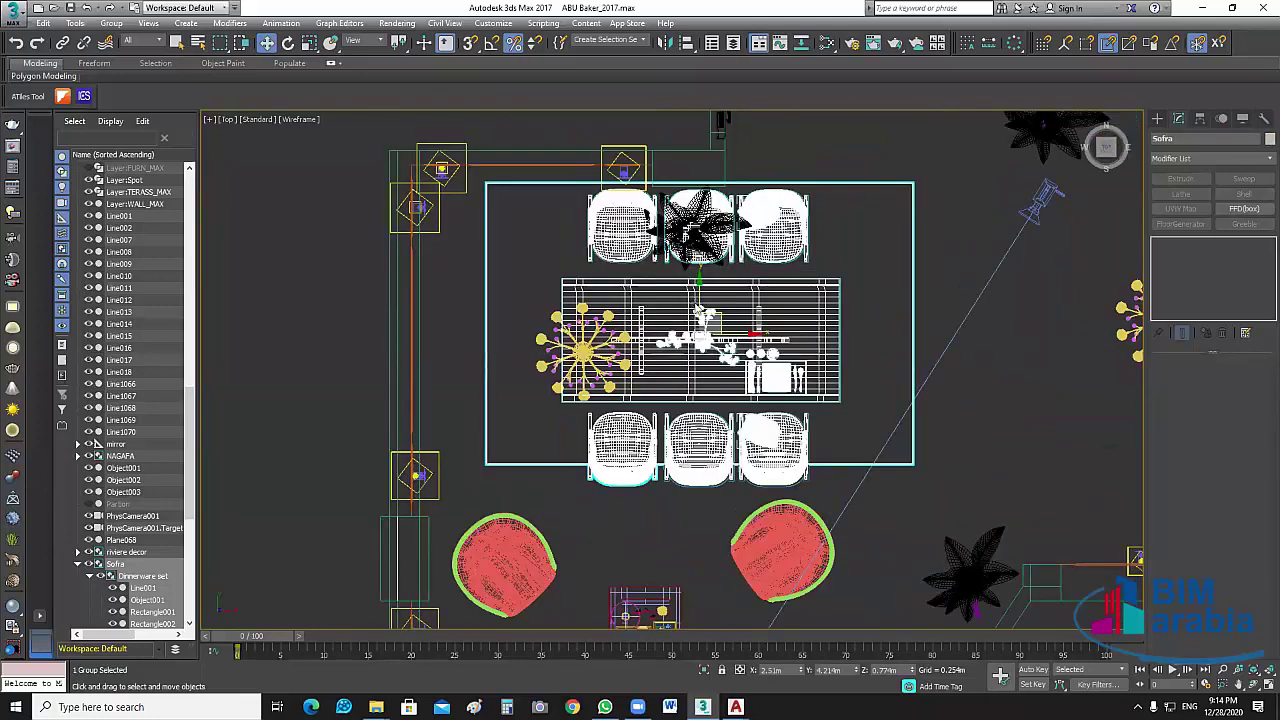
# Move the Sofra dining group so its table sits under the nearby chandelier, and scale the group uniformly to 80%.
pyautogui.moveTo(698, 306); pyautogui.dragTo(582, 310)
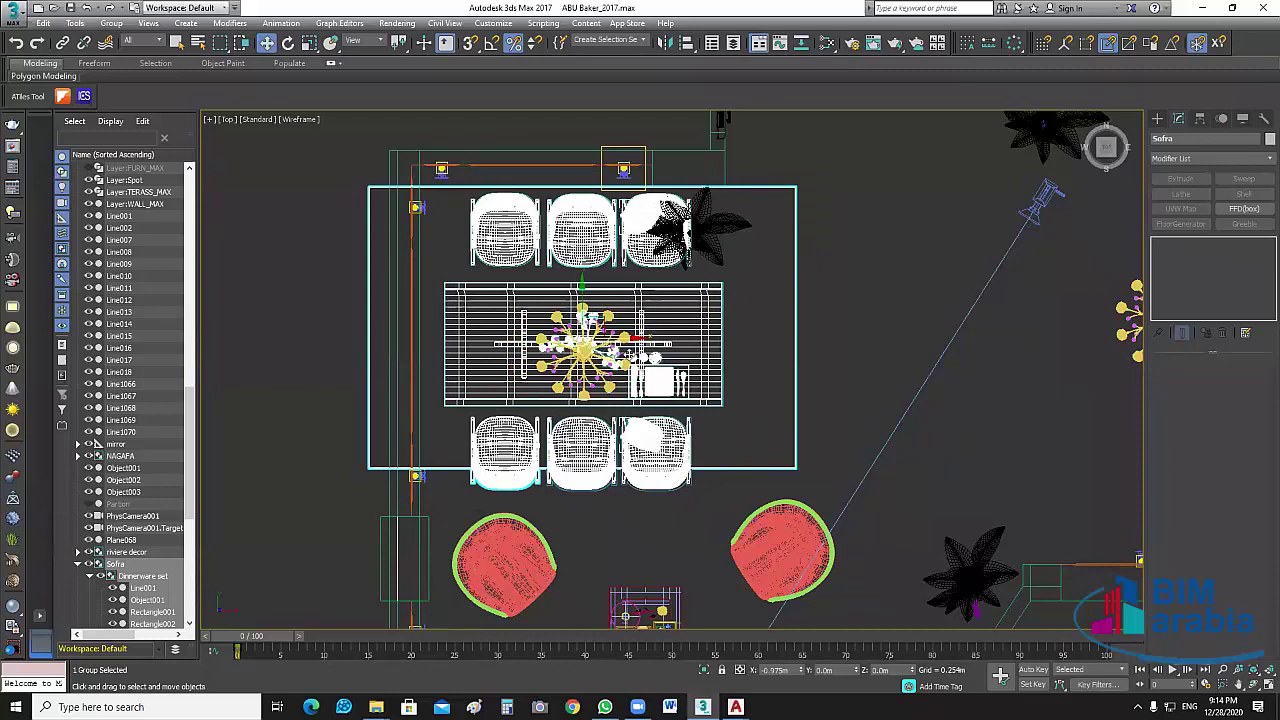
pyautogui.click(1263, 118)
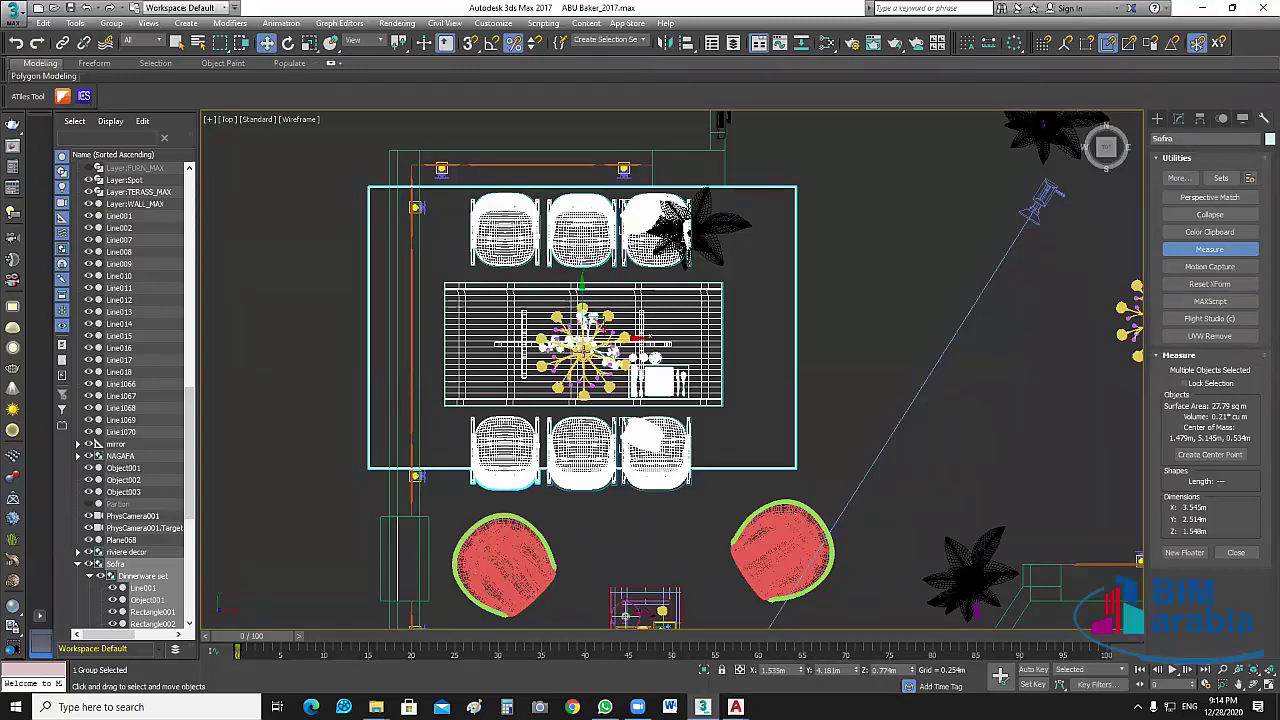
pyautogui.press('r')
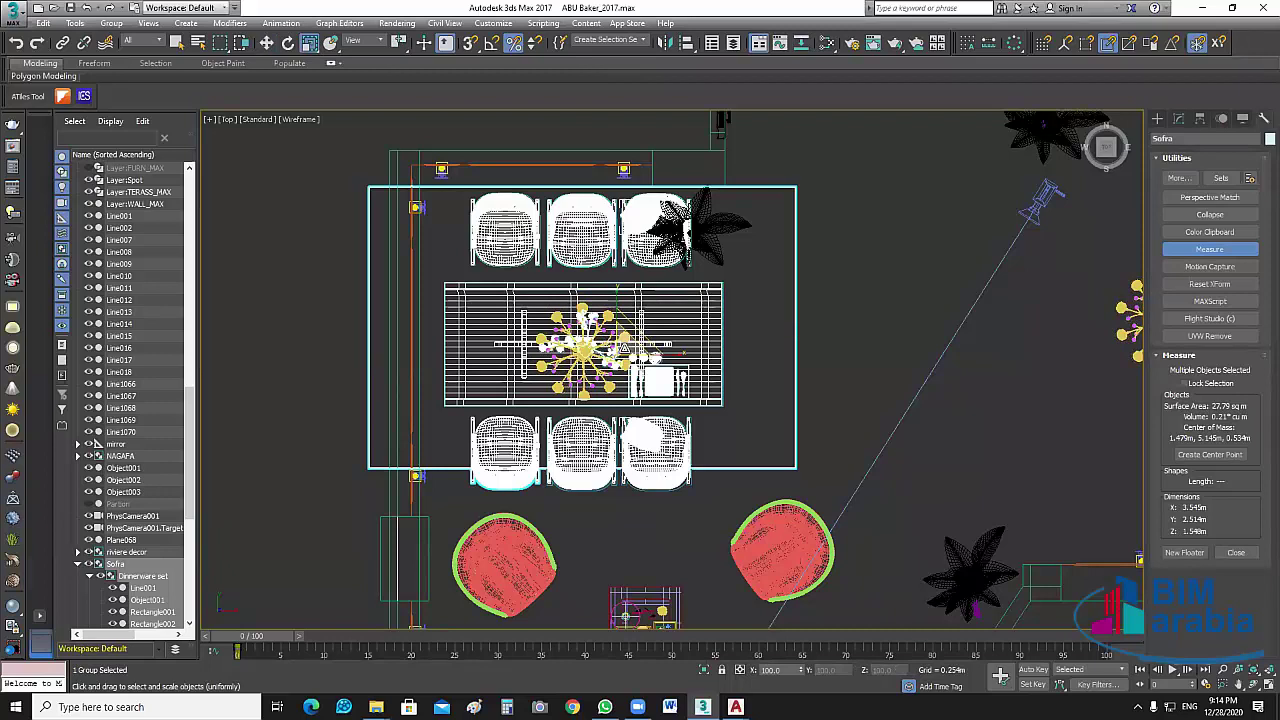
pyautogui.moveTo(624, 348); pyautogui.dragTo(754, 367)
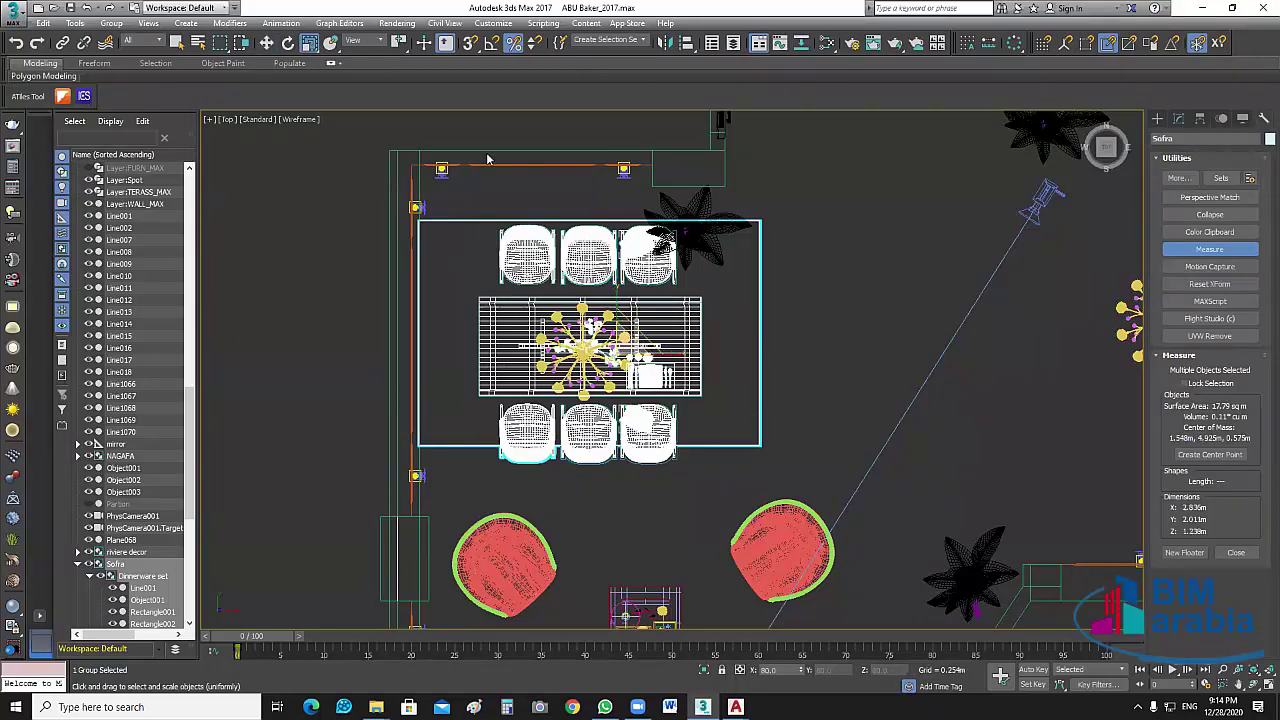
pyautogui.press('w')
pyautogui.click(766, 323)
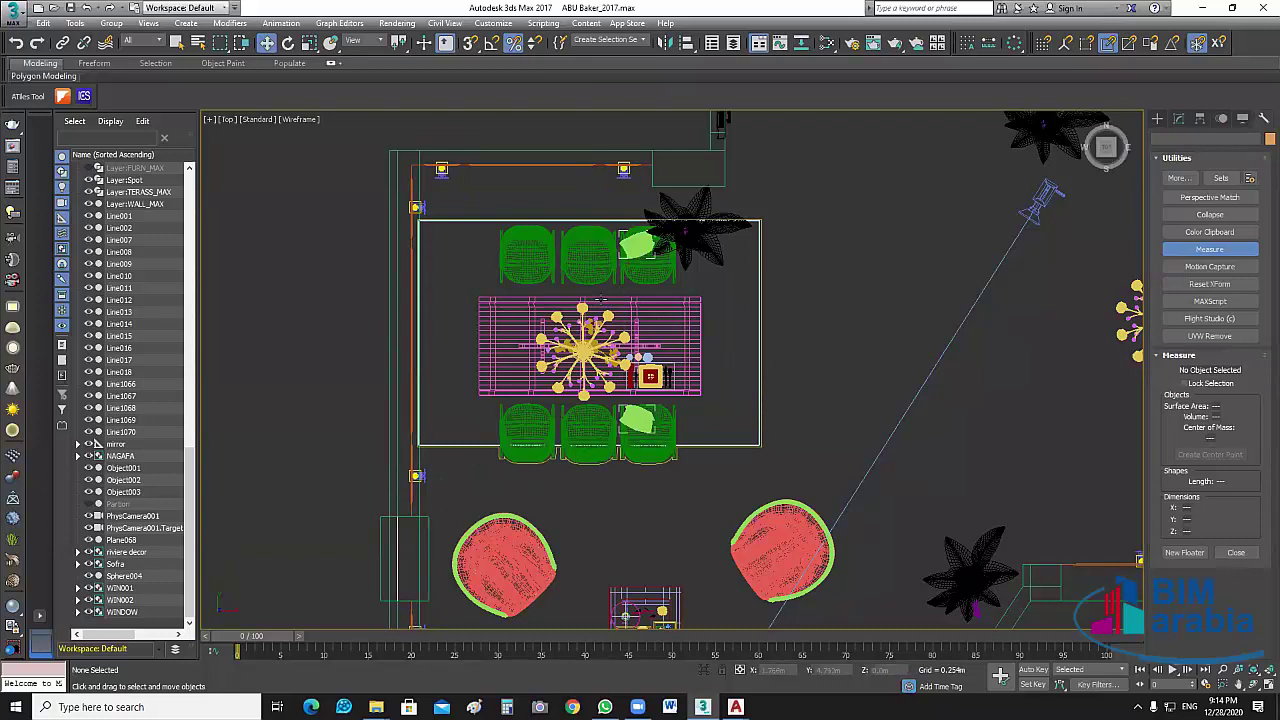
# Rotate the Sofra dining group 90 degrees in plan and shift it closer to the long panelled side wall.
pyautogui.click(605, 306)
pyautogui.click(612, 307)
pyautogui.click(430, 366)
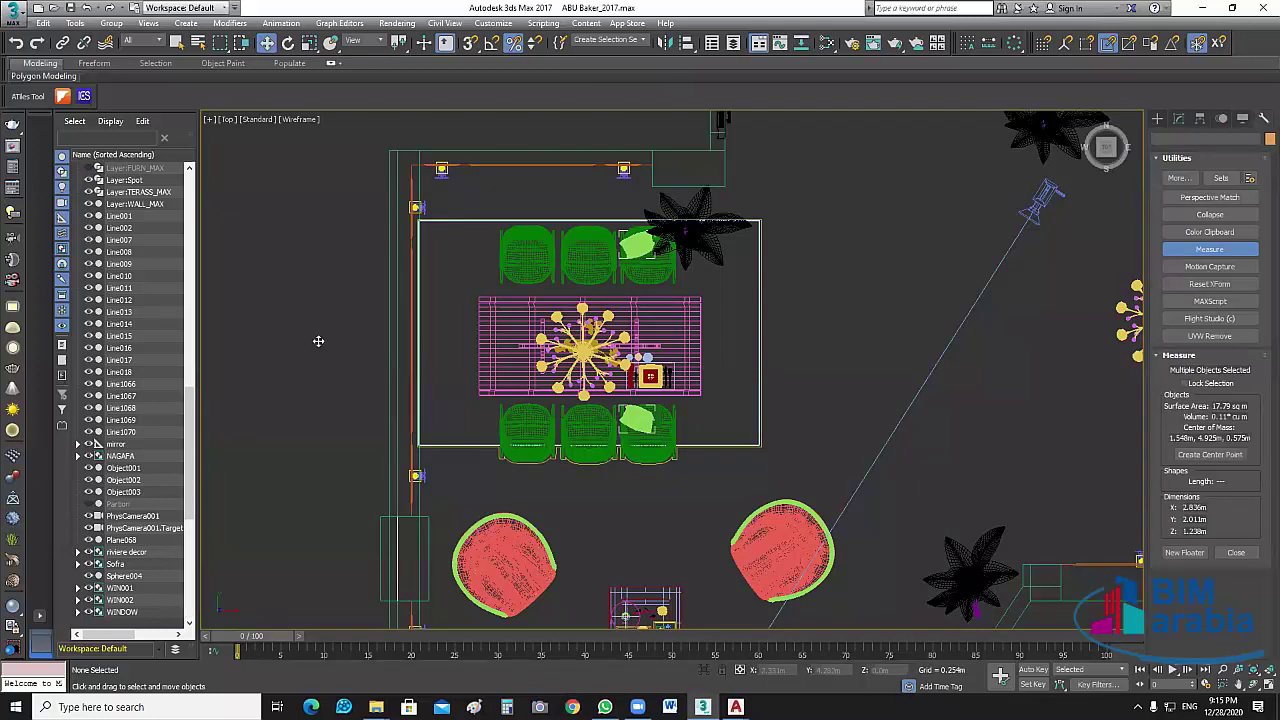
pyautogui.scroll(-2, 318, 341)
pyautogui.click(575, 365)
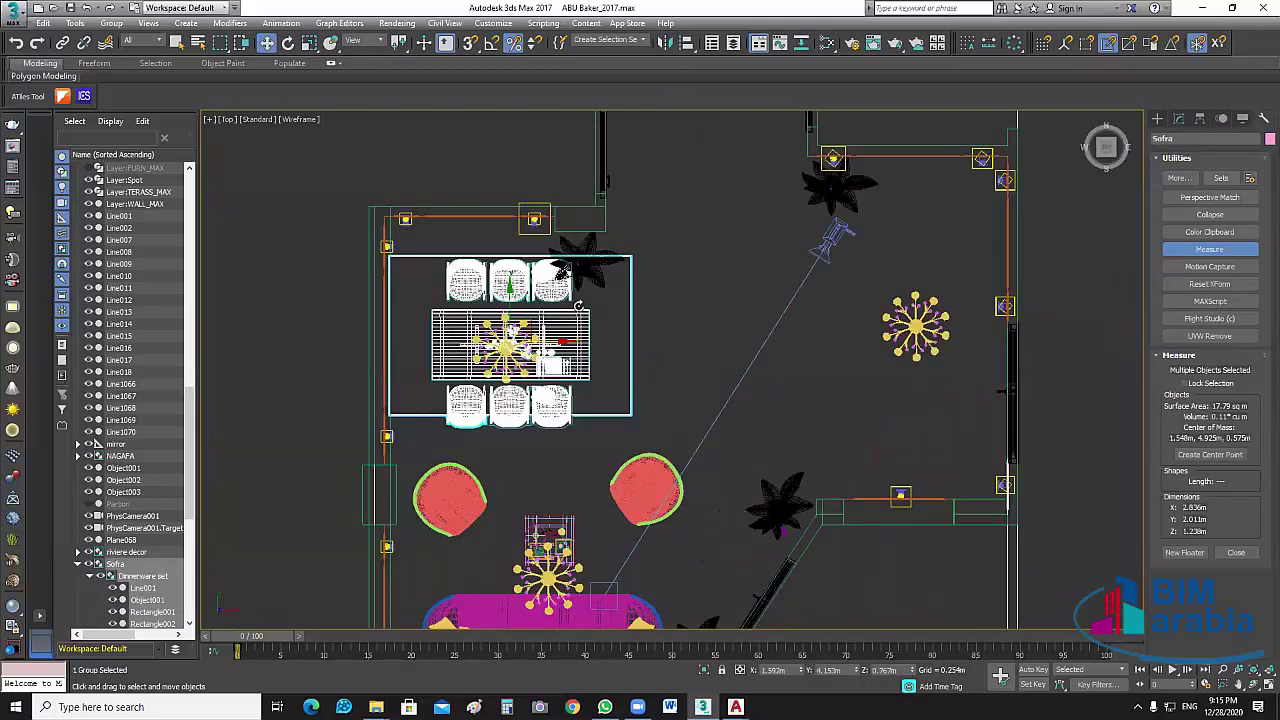
pyautogui.press('e')
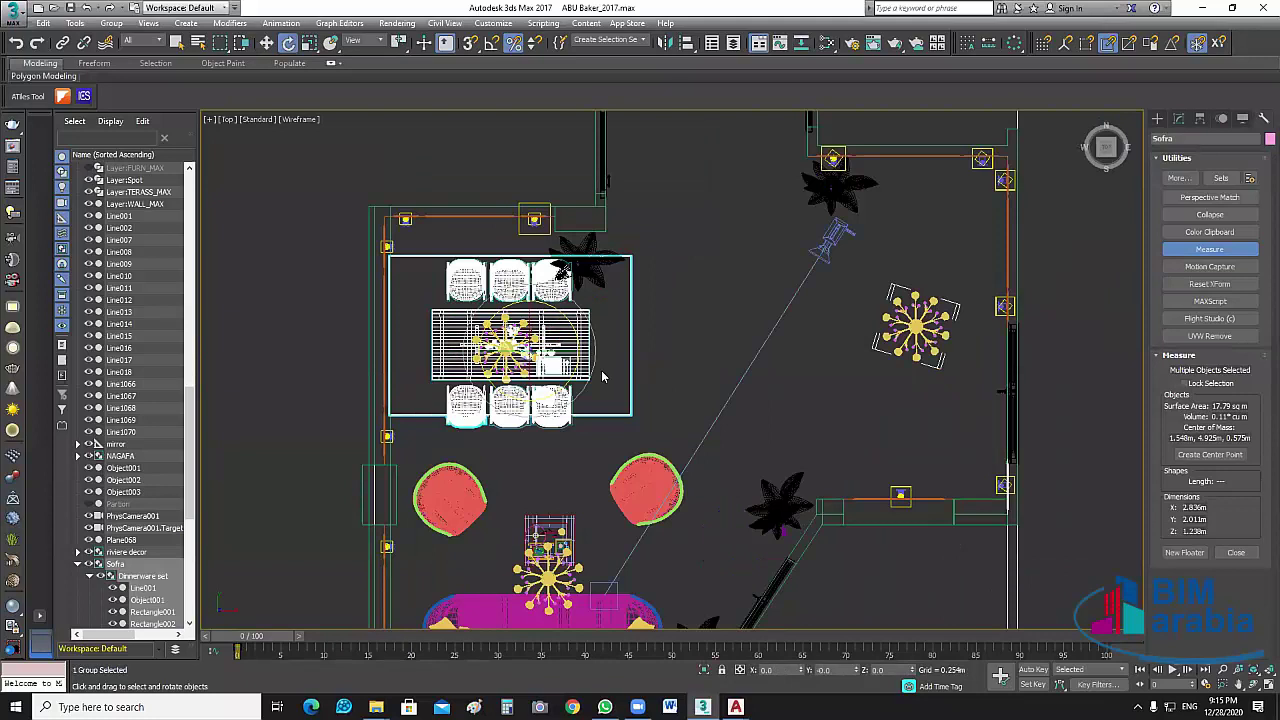
pyautogui.moveTo(603, 376); pyautogui.dragTo(587, 364)
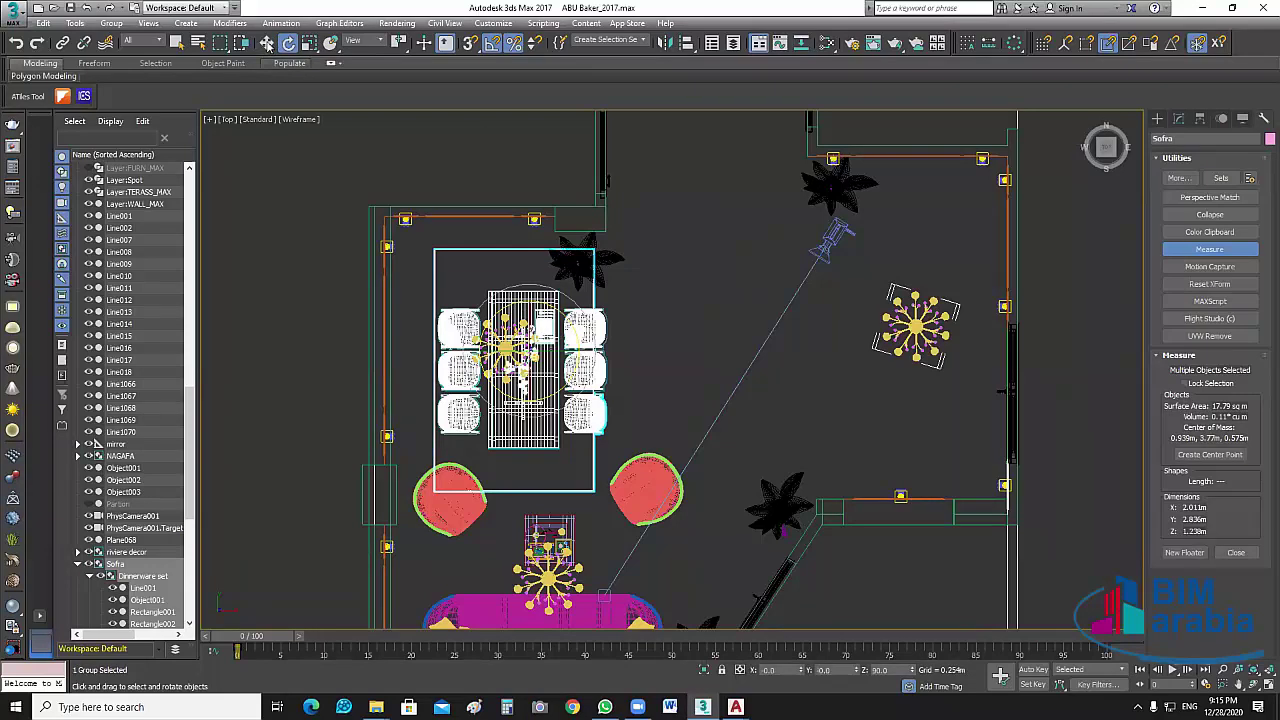
pyautogui.click(267, 43)
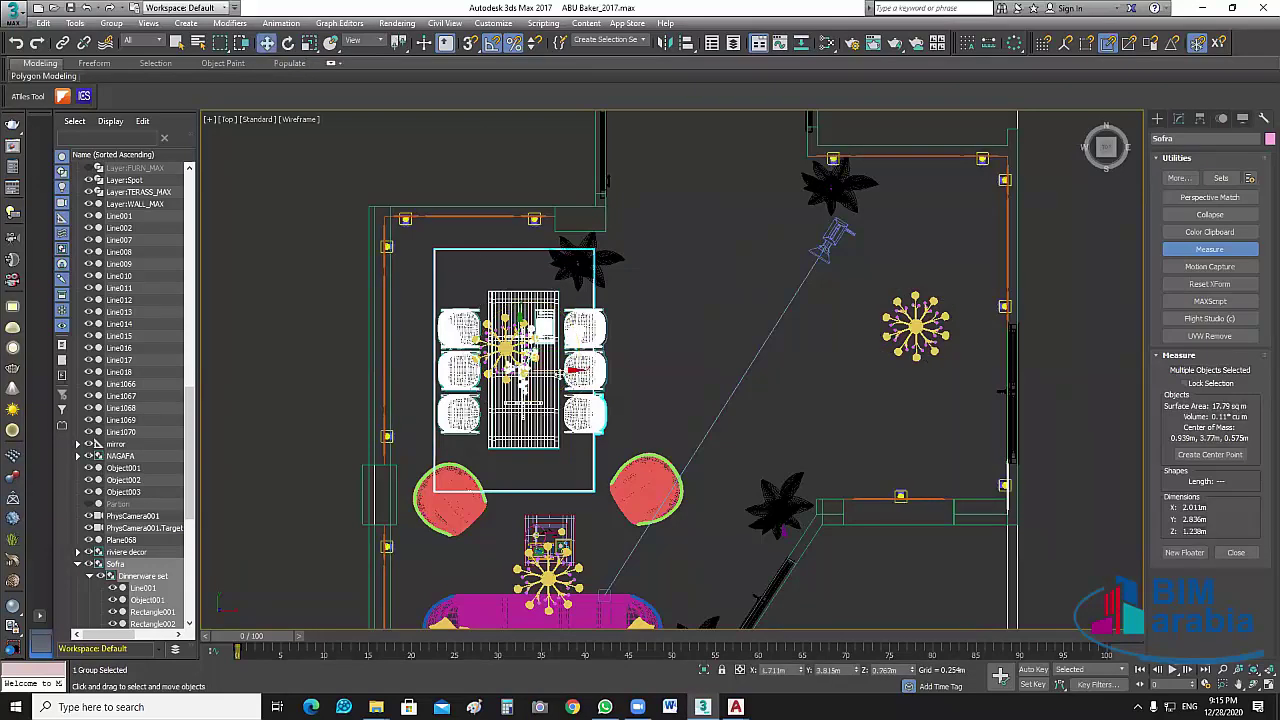
pyautogui.scroll(2, 560, 372)
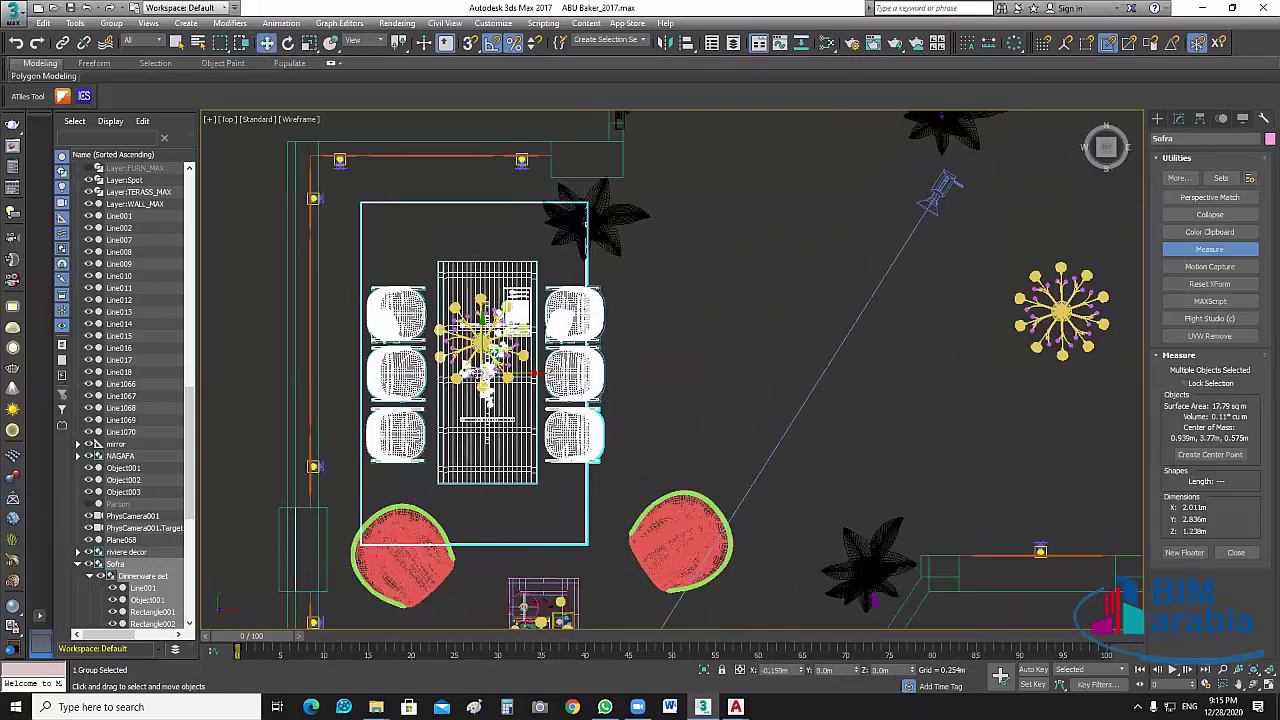
pyautogui.moveTo(476, 373); pyautogui.dragTo(508, 373)
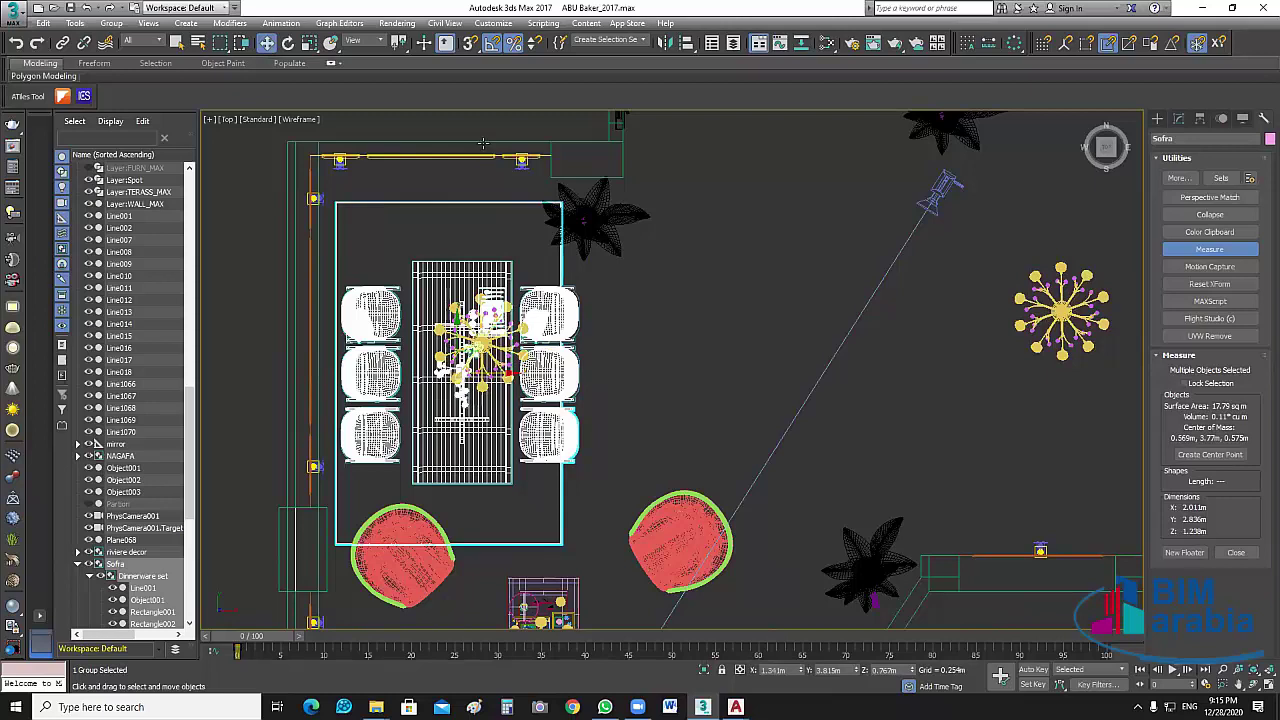
# Isolate the Sofra group together with Layer:WALL_MAX and the two adjacent wall moulding groups, Group002 and Group003.
pyautogui.keyDown('ctrl'); pyautogui.click(543, 142); pyautogui.keyUp('ctrl')
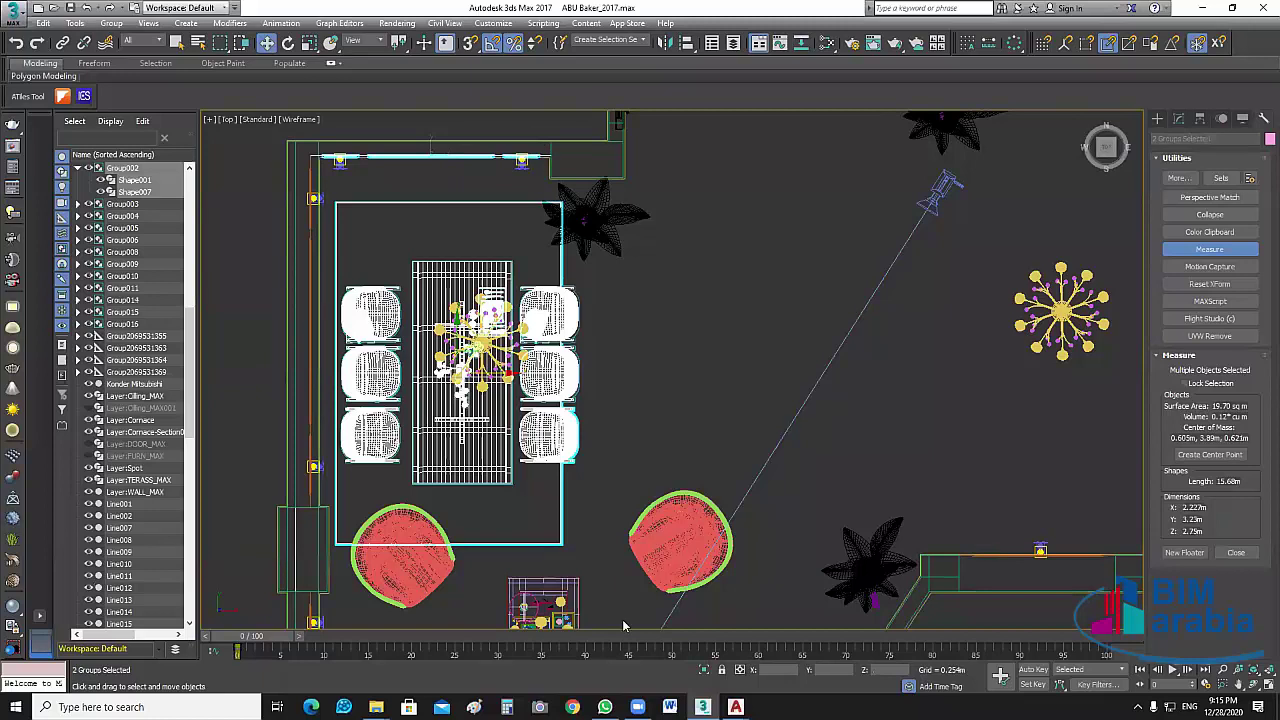
pyautogui.keyDown('ctrl'); pyautogui.click(316, 374); pyautogui.keyUp('ctrl')
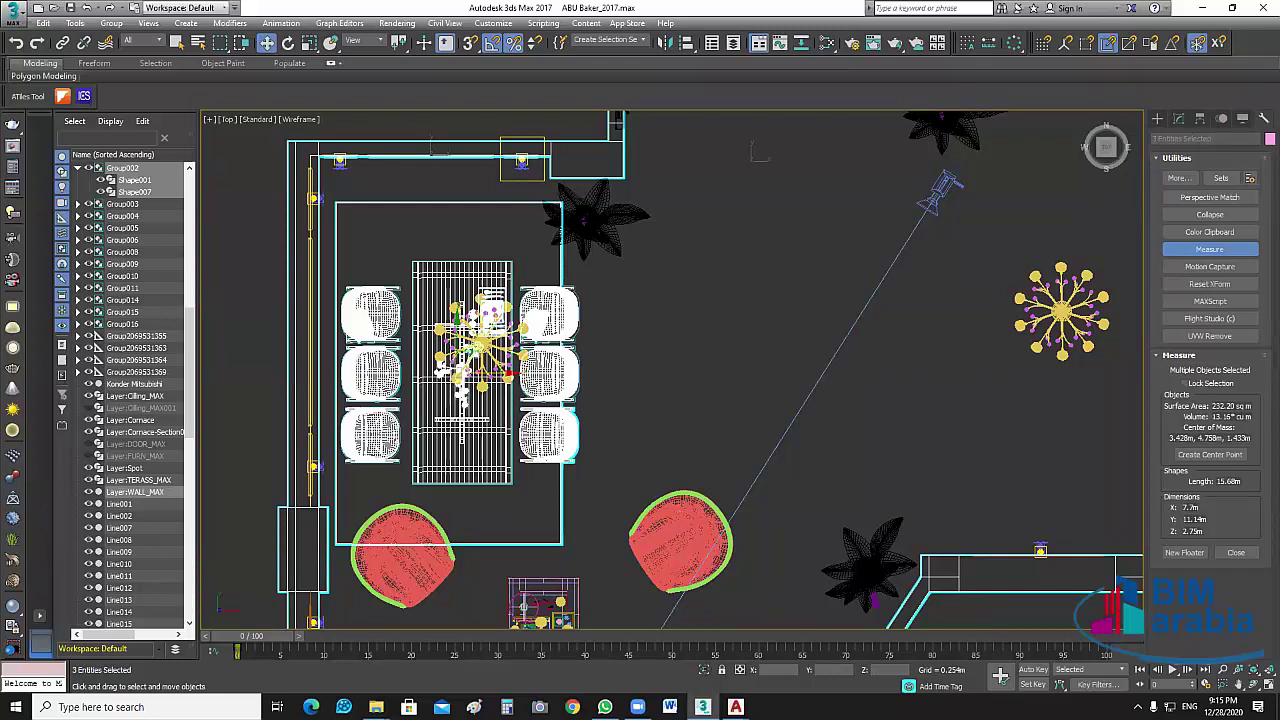
pyautogui.keyDown('ctrl'); pyautogui.click(312, 430); pyautogui.keyUp('ctrl')
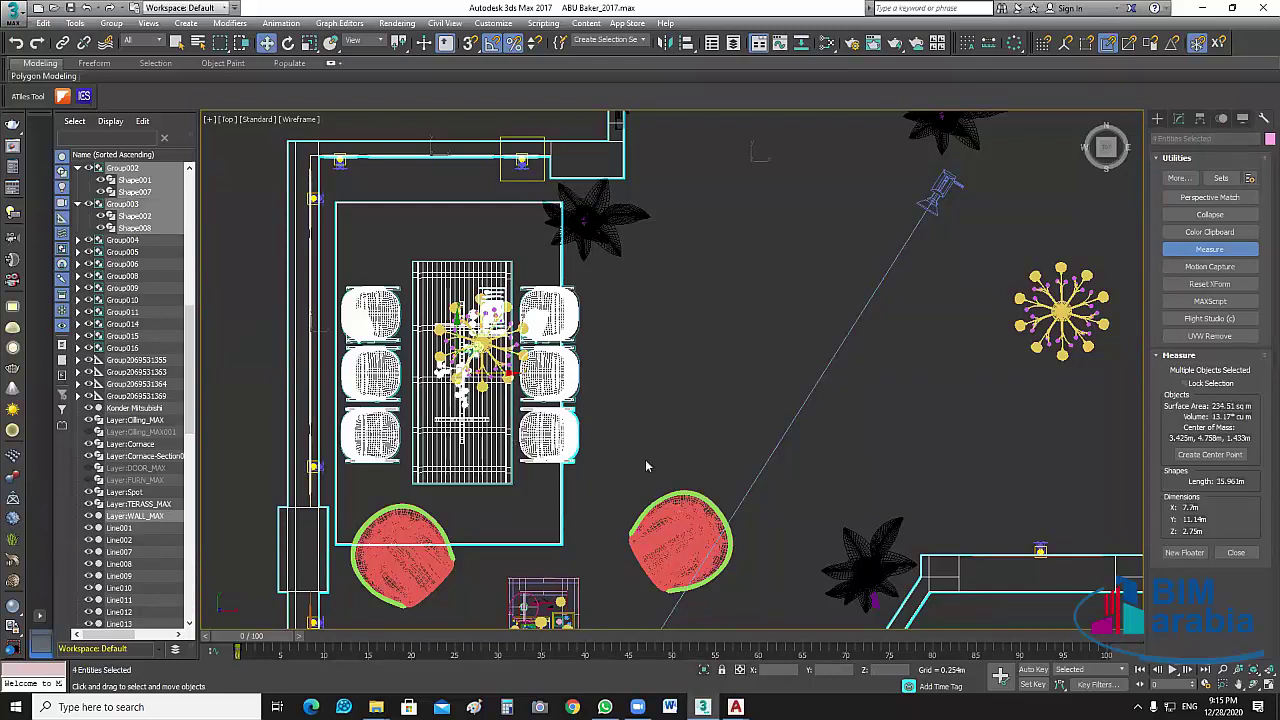
pyautogui.hotkey('alt', 'q')
pyautogui.hotkey('ctrl', 'd')
pyautogui.scroll(5, 582, 444)
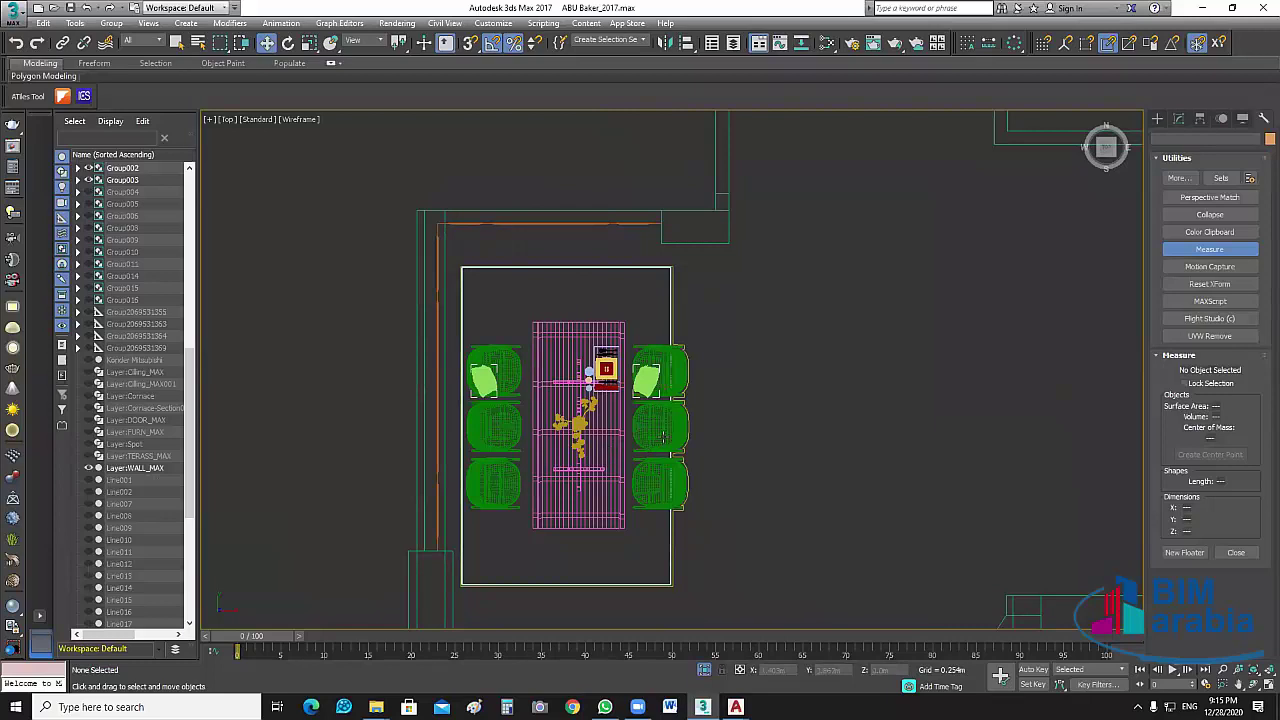
# Move the Sofra dining group into the room corner, aligning the rug's edges with the mouldings of both panelled walls.
pyautogui.click(663, 438)
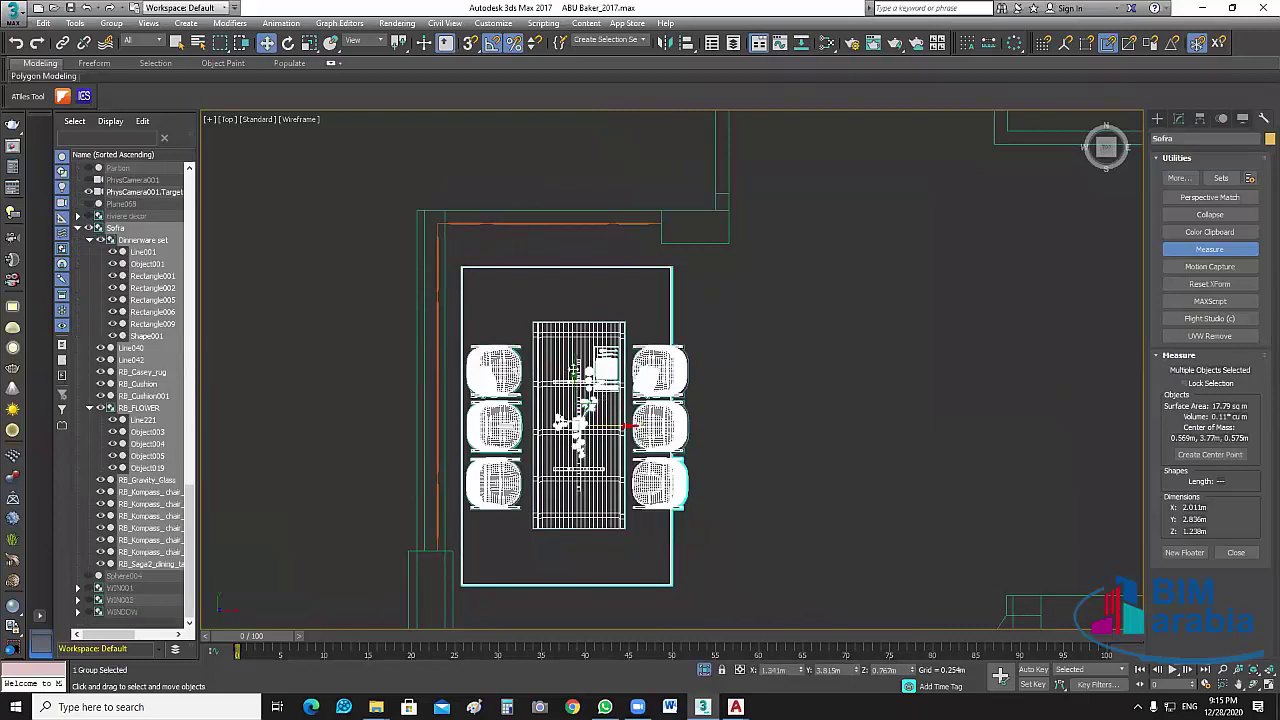
pyautogui.moveTo(574, 359); pyautogui.dragTo(575, 329)
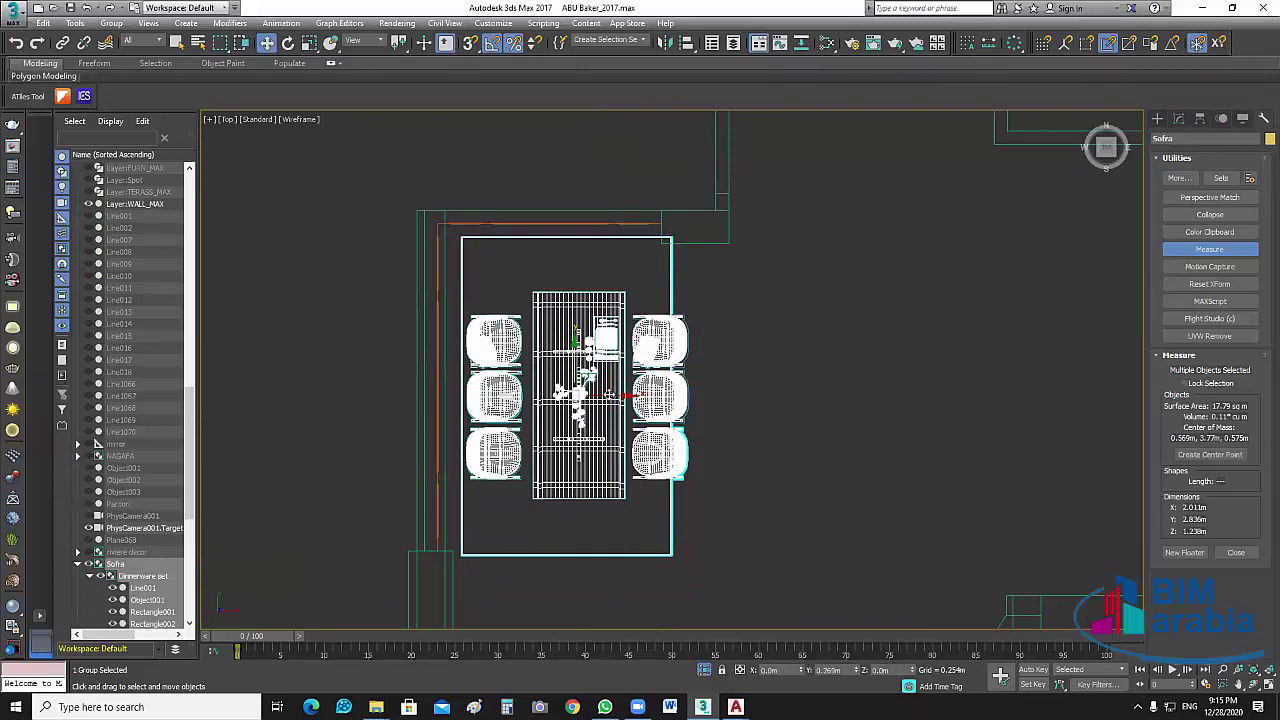
pyautogui.moveTo(608, 395); pyautogui.dragTo(598, 395)
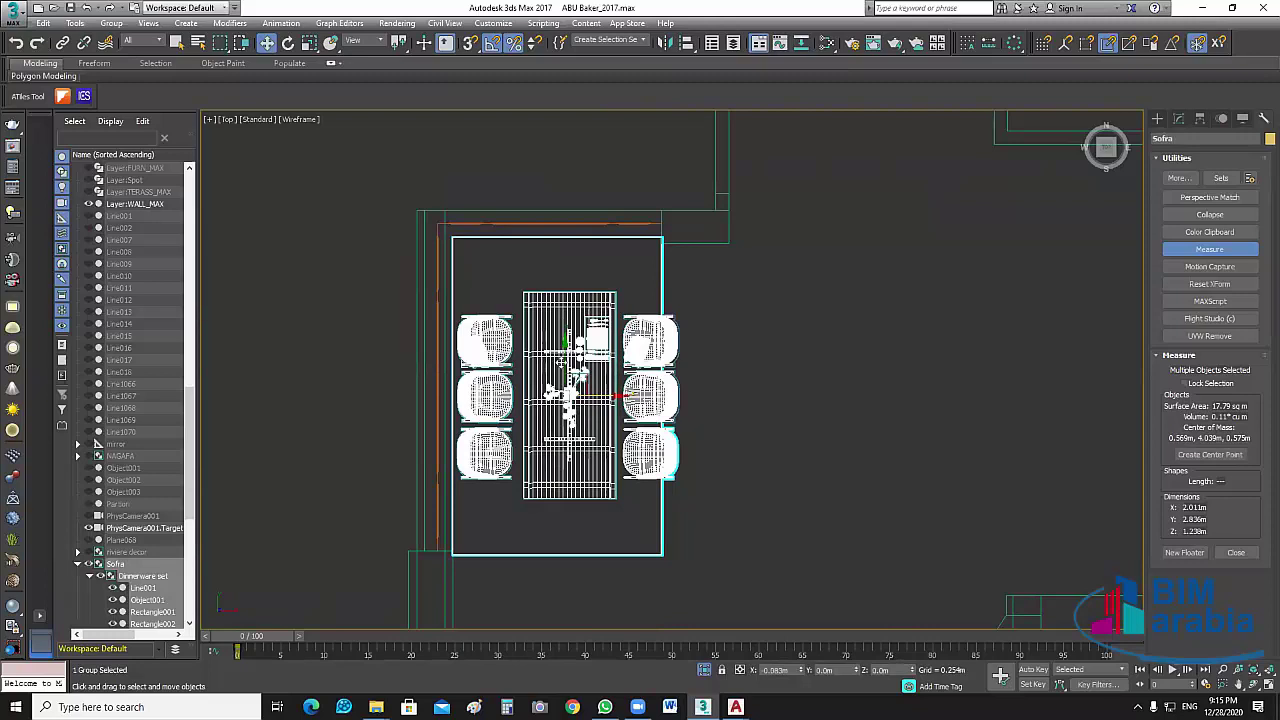
pyautogui.moveTo(558, 362); pyautogui.dragTo(554, 362)
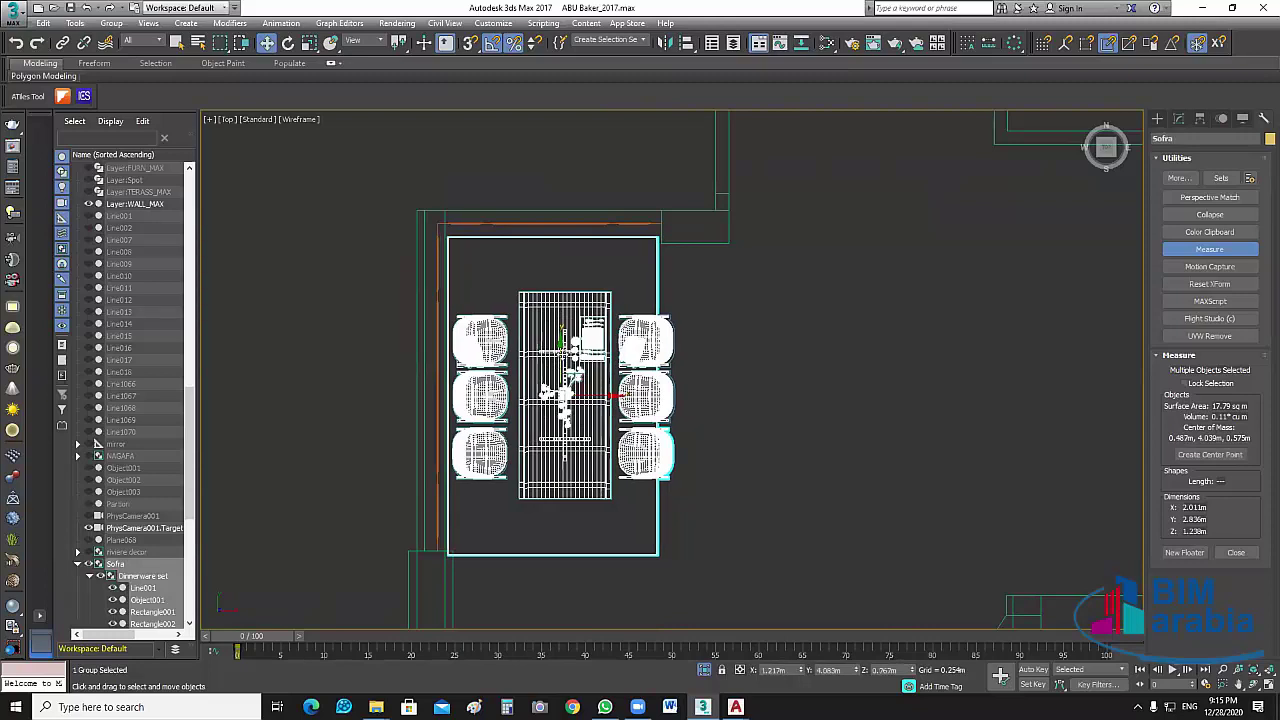
pyautogui.moveTo(563, 345); pyautogui.dragTo(563, 338)
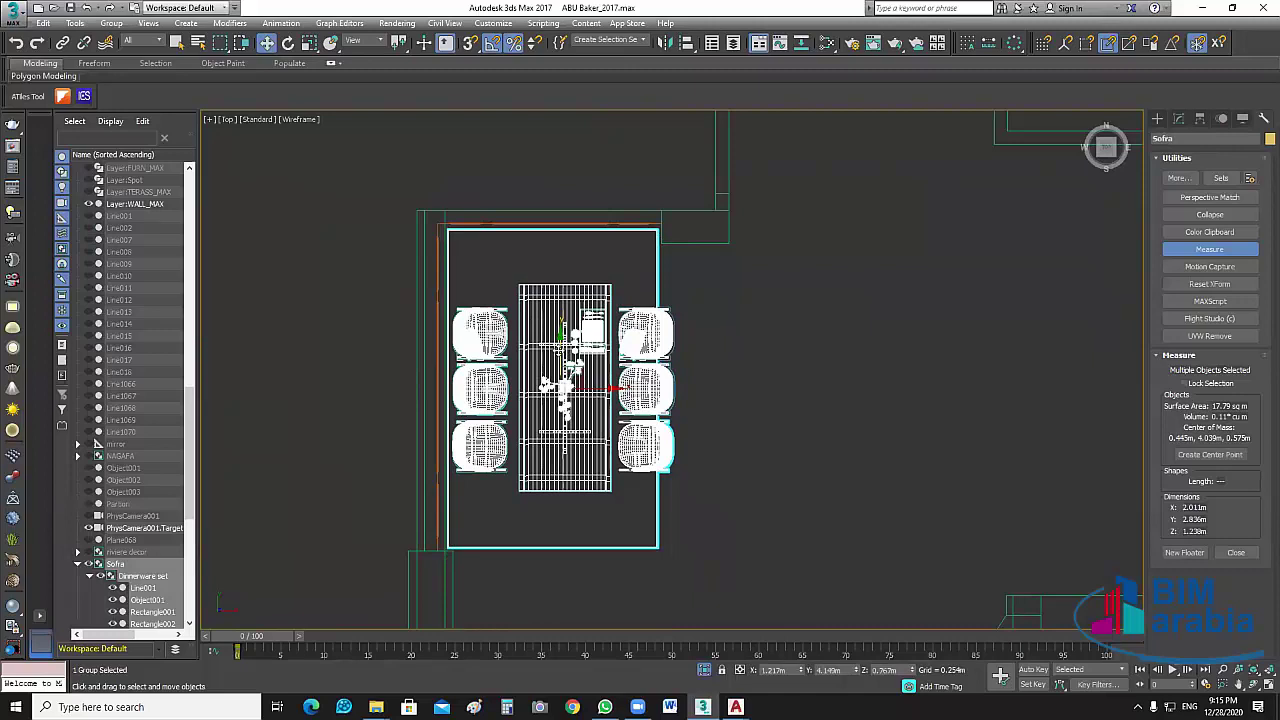
pyautogui.moveTo(563, 345); pyautogui.dragTo(563, 340)
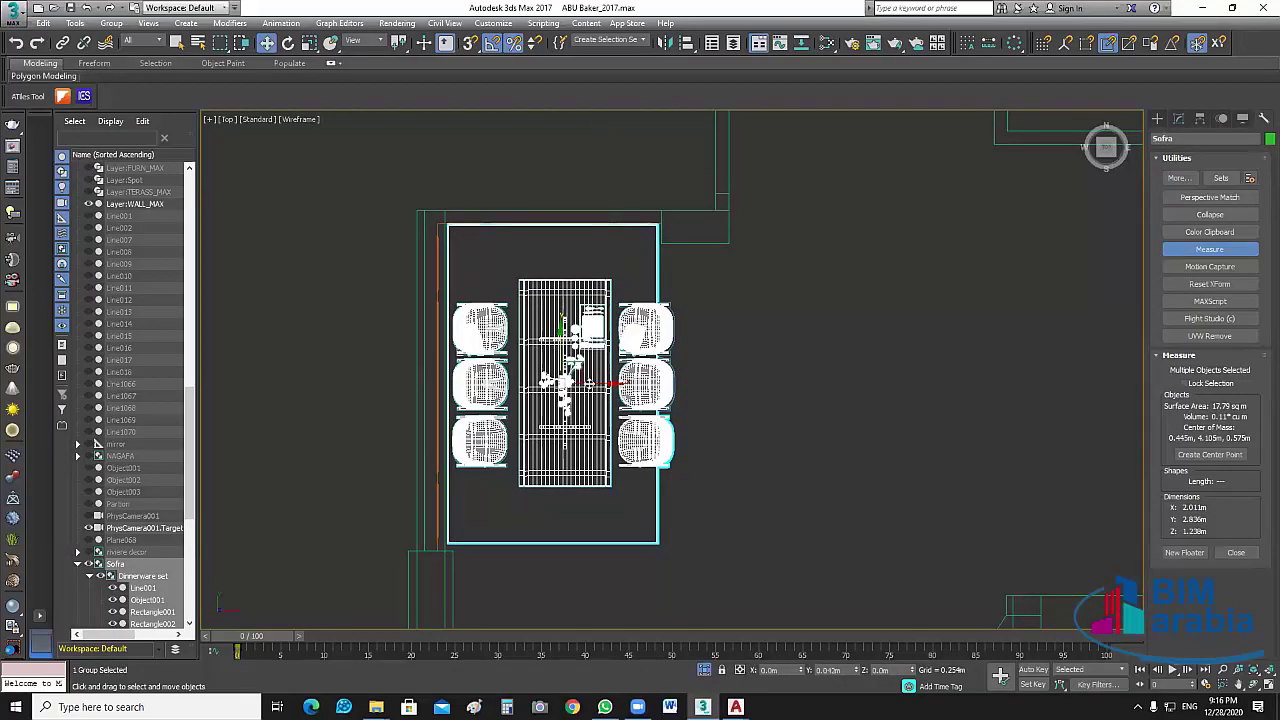
pyautogui.moveTo(590, 384)
pyautogui.mouseDown()
pyautogui.moveTo(577, 384)
pyautogui.moveTo(602, 384)
pyautogui.mouseUp()
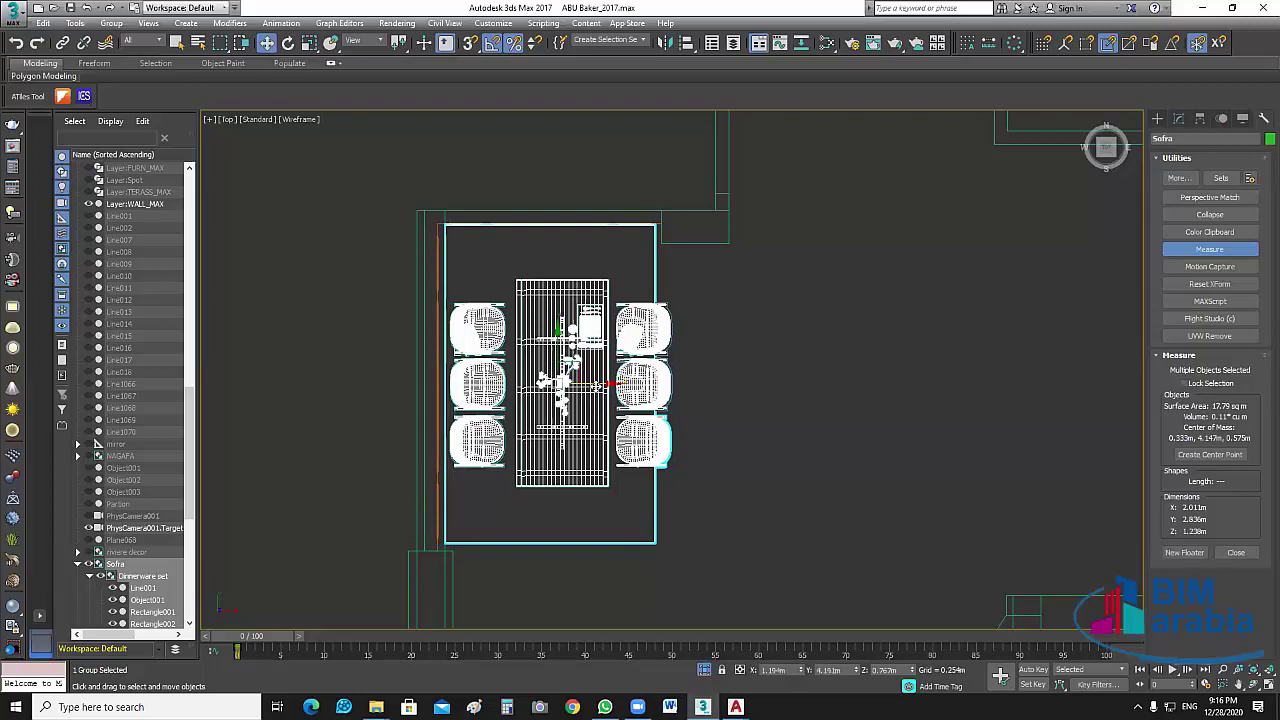
pyautogui.moveTo(602, 384); pyautogui.dragTo(598, 384)
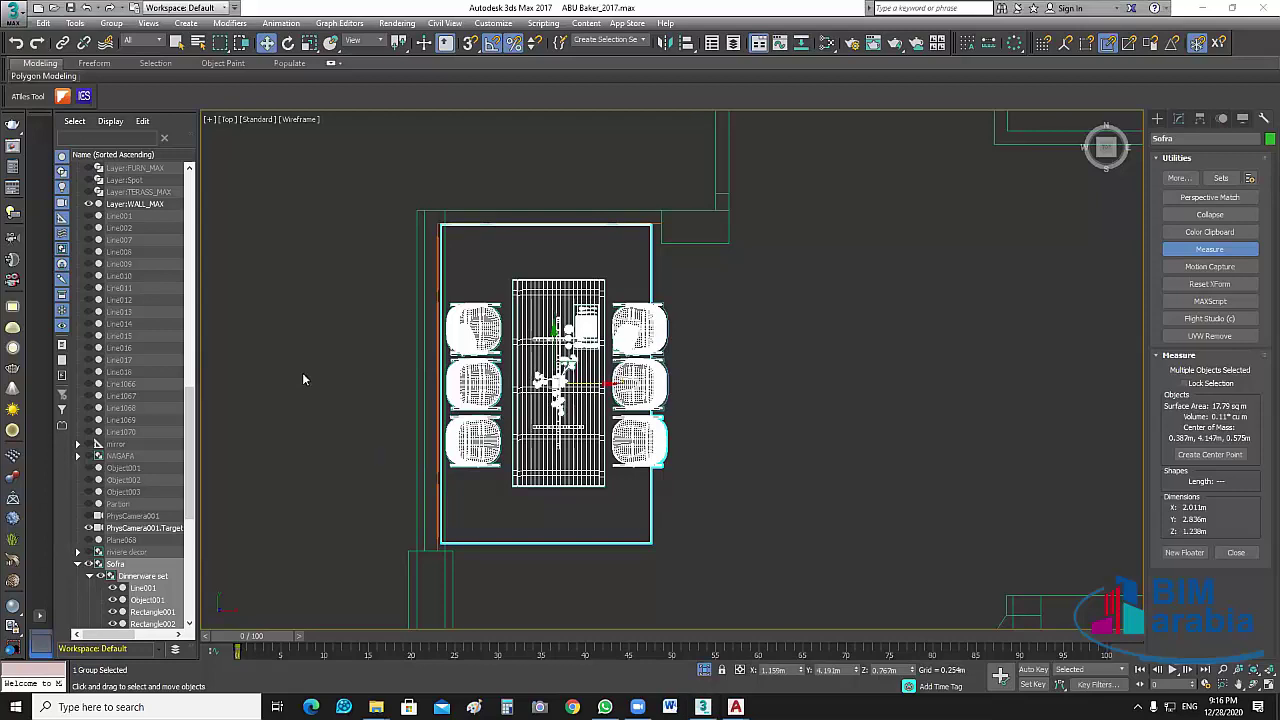
pyautogui.click(341, 424)
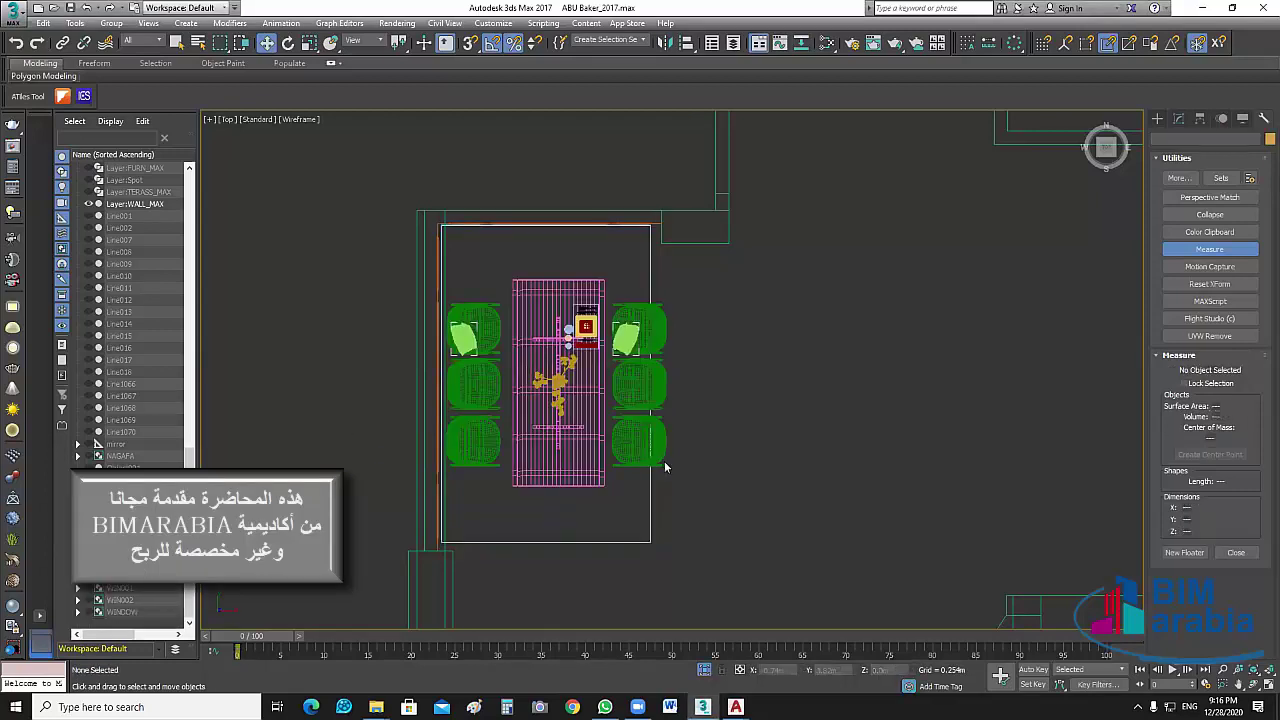
# Examine the dining set's placement against the panelled walls in the four-viewport layout, framing the Sofra group in the views.
pyautogui.click(1261, 685)
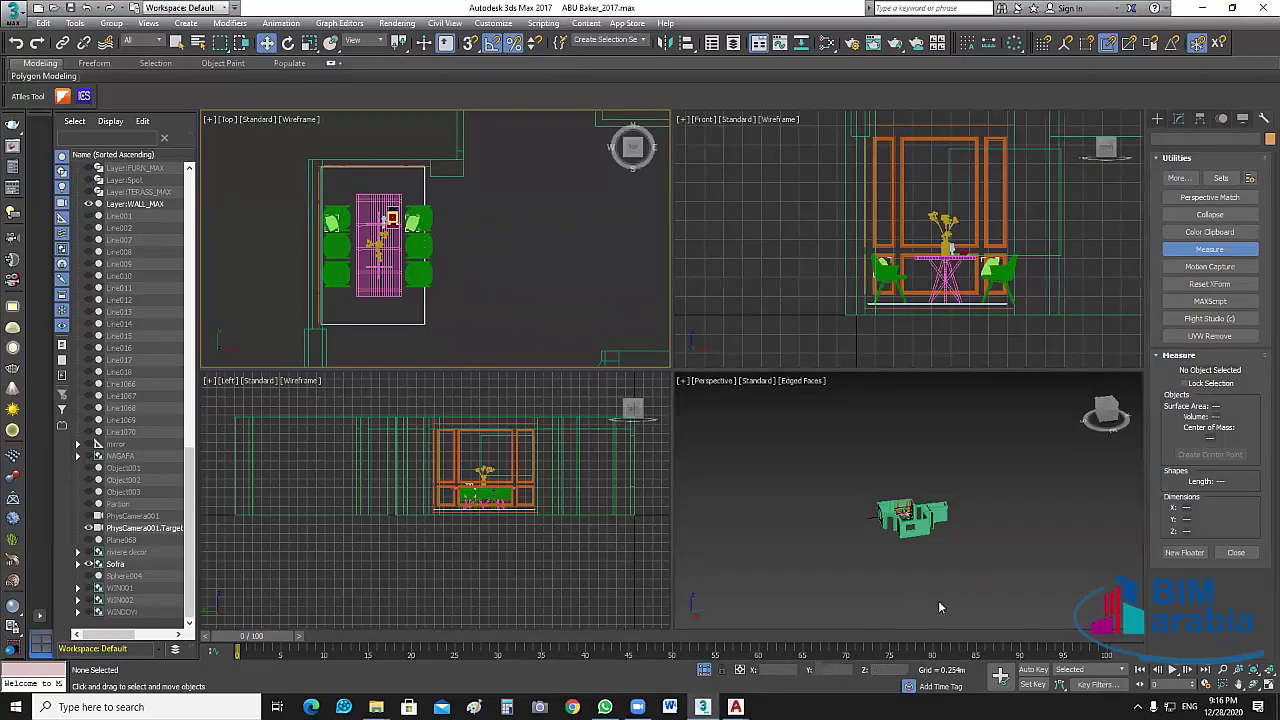
pyautogui.moveTo(914, 560); pyautogui.dragTo(886, 581, button='middle')
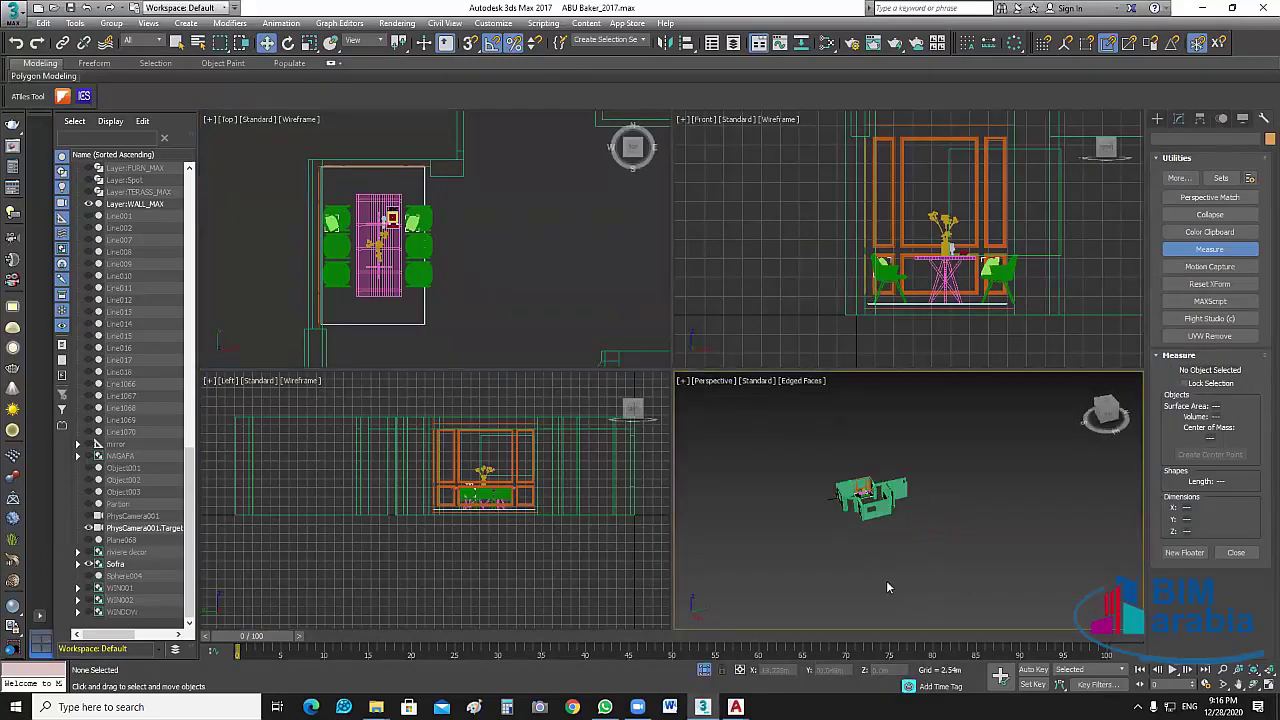
pyautogui.scroll(10, 850, 486)
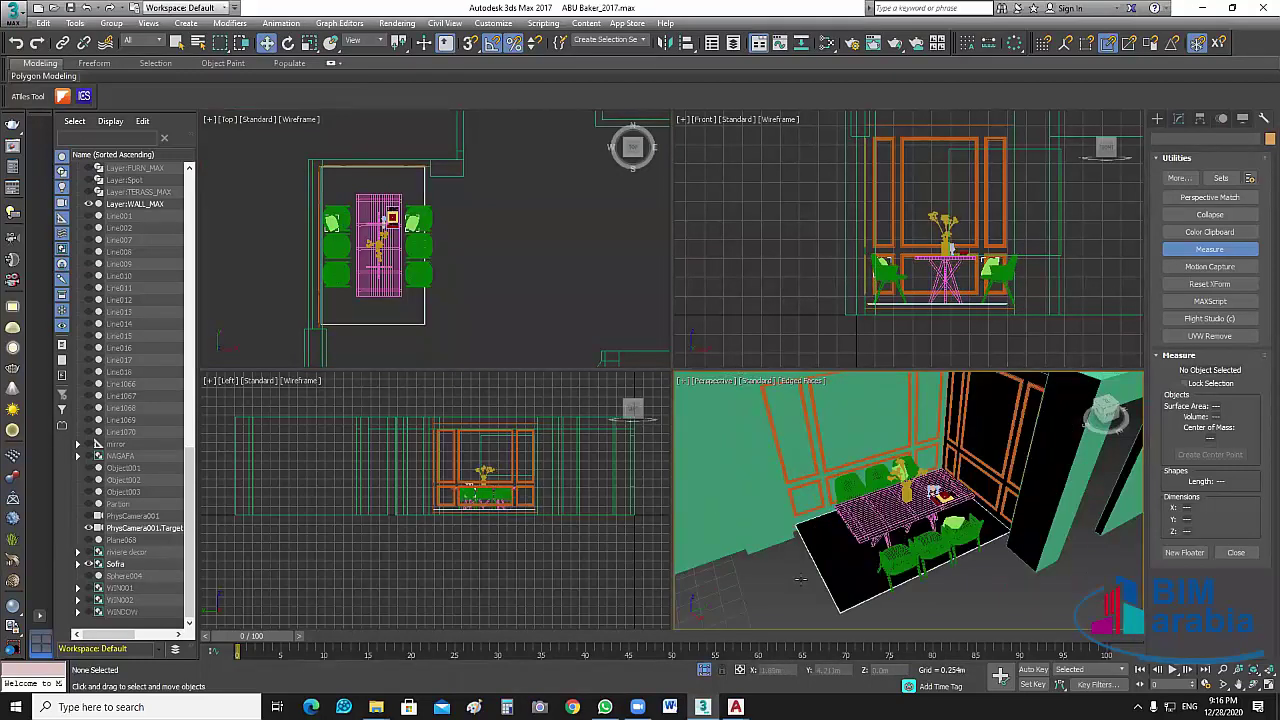
pyautogui.scroll(2, 800, 580)
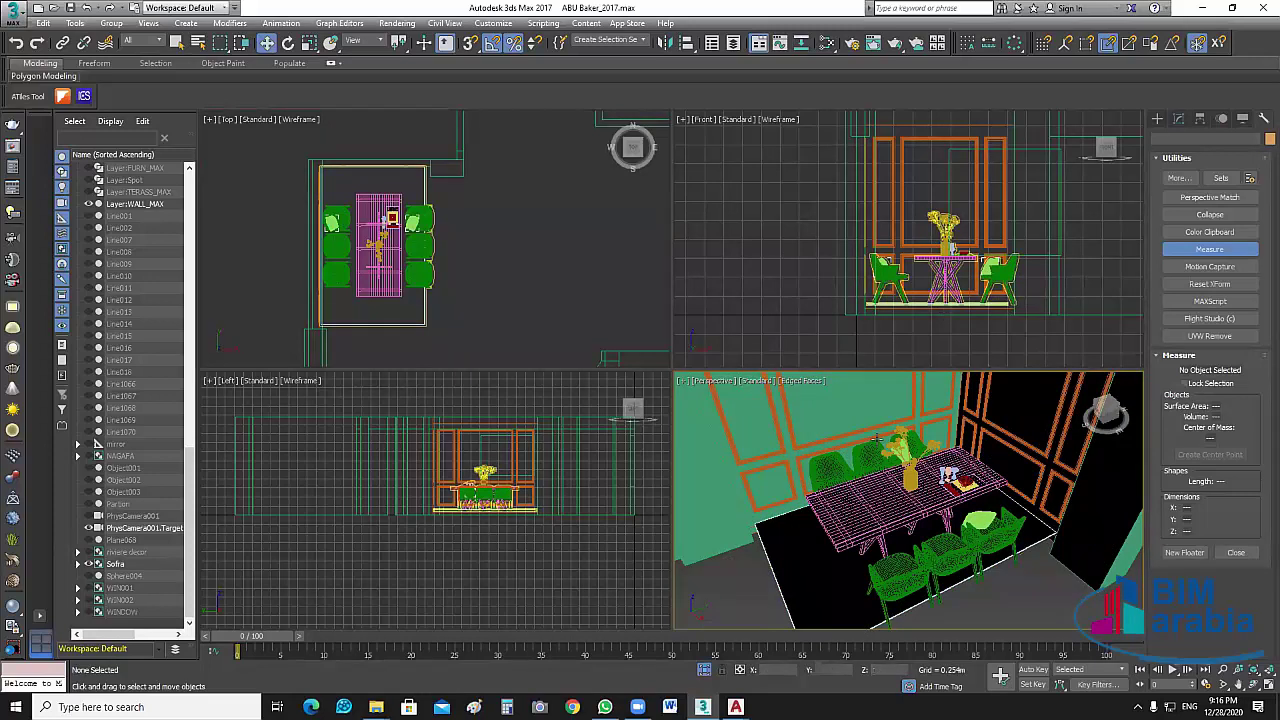
pyautogui.moveTo(943, 315); pyautogui.dragTo(911, 315, button='middle')
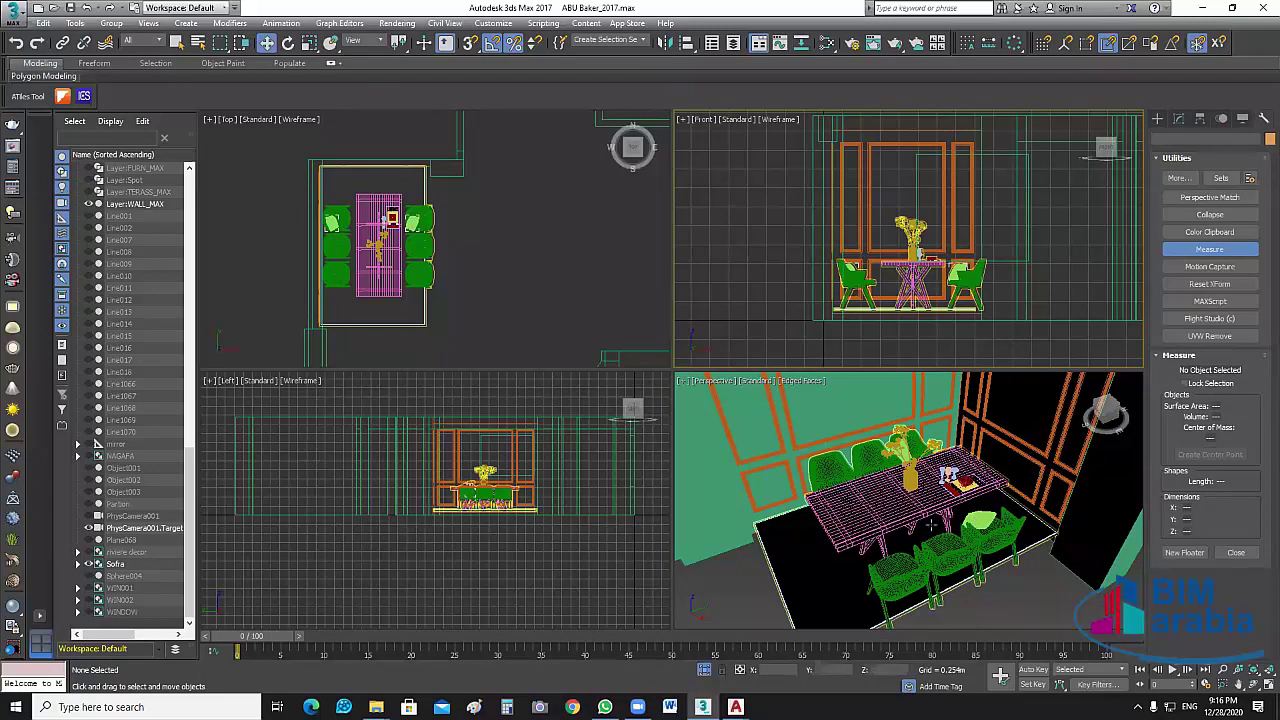
pyautogui.middleClick(497, 276)
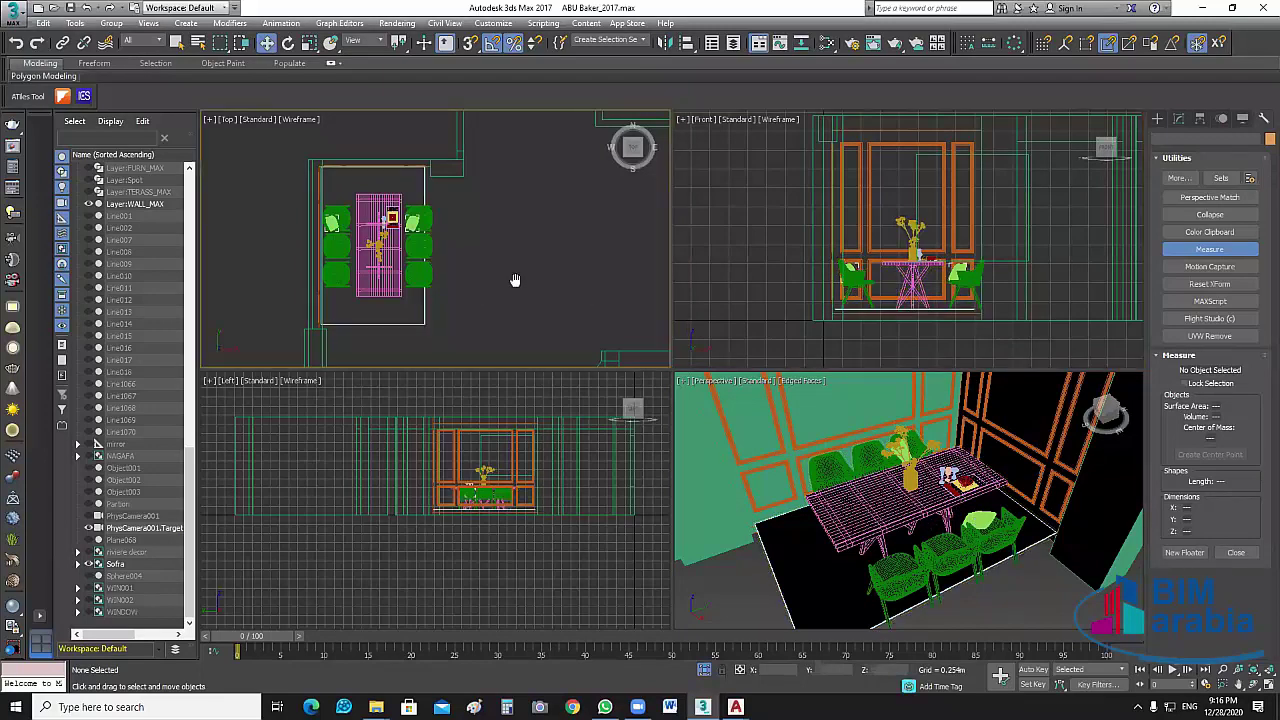
pyautogui.moveTo(515, 280); pyautogui.dragTo(543, 283, button='middle')
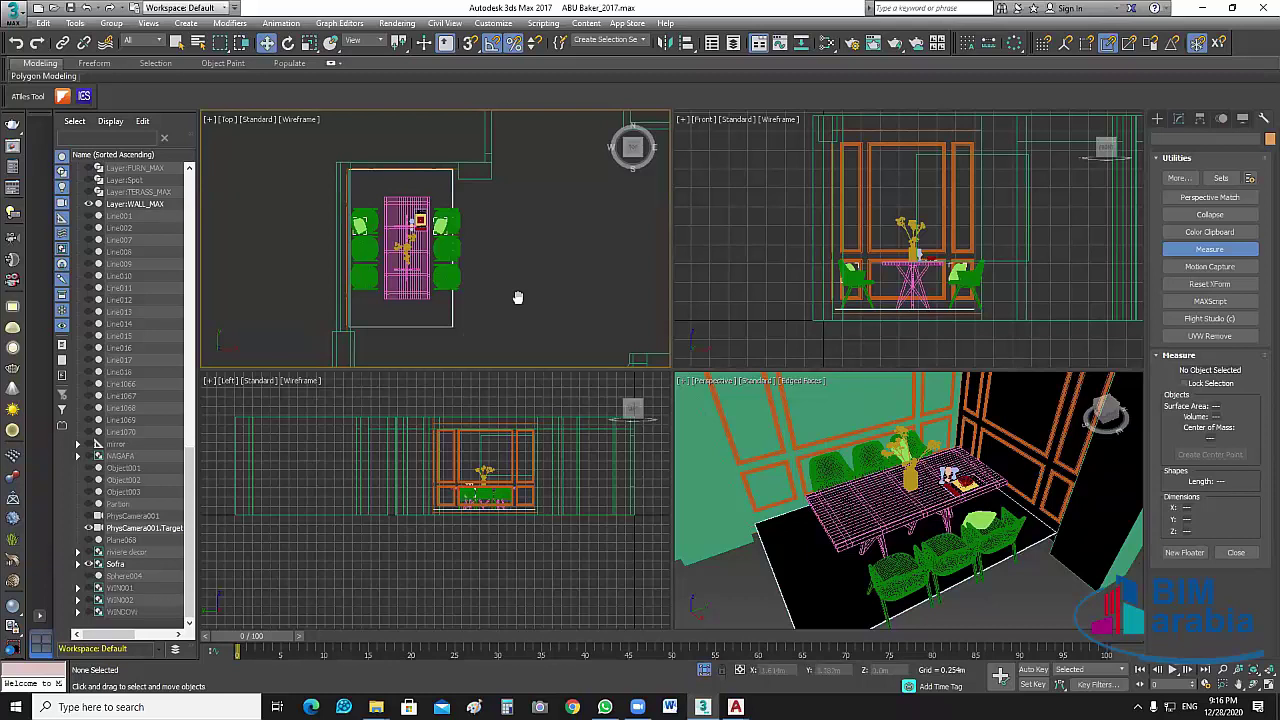
pyautogui.scroll(3, 432, 282)
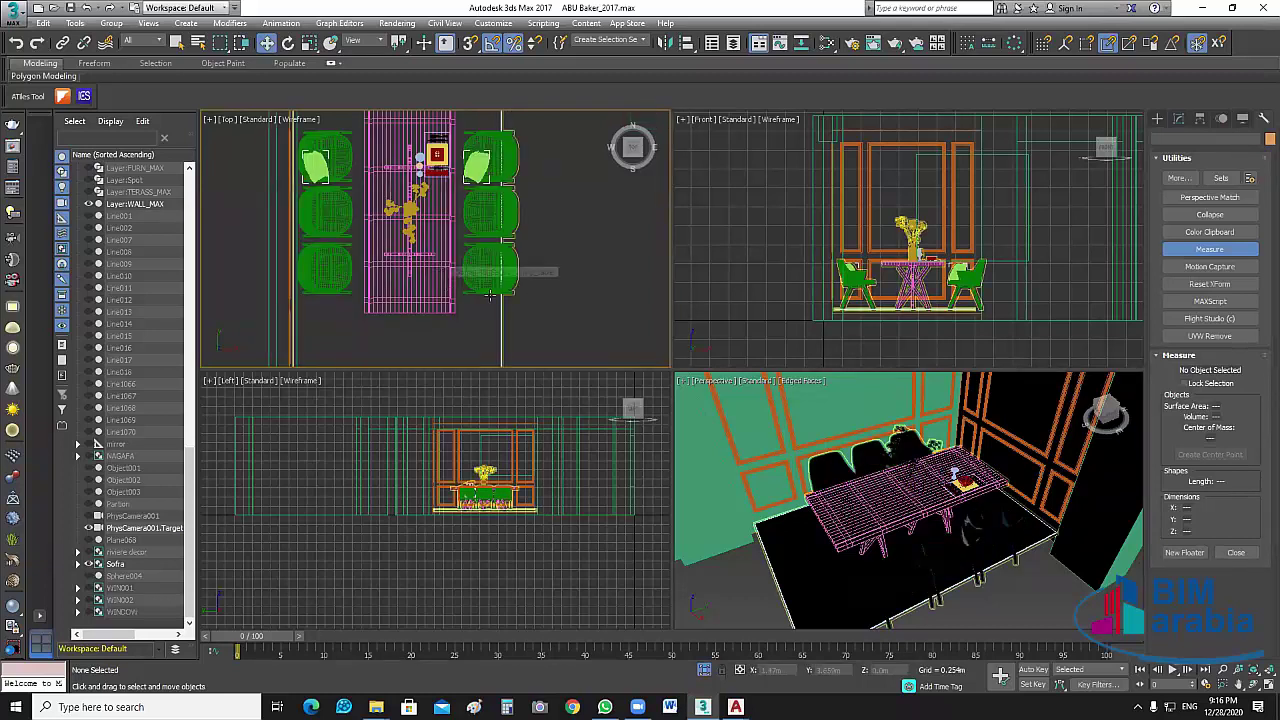
pyautogui.click(566, 268)
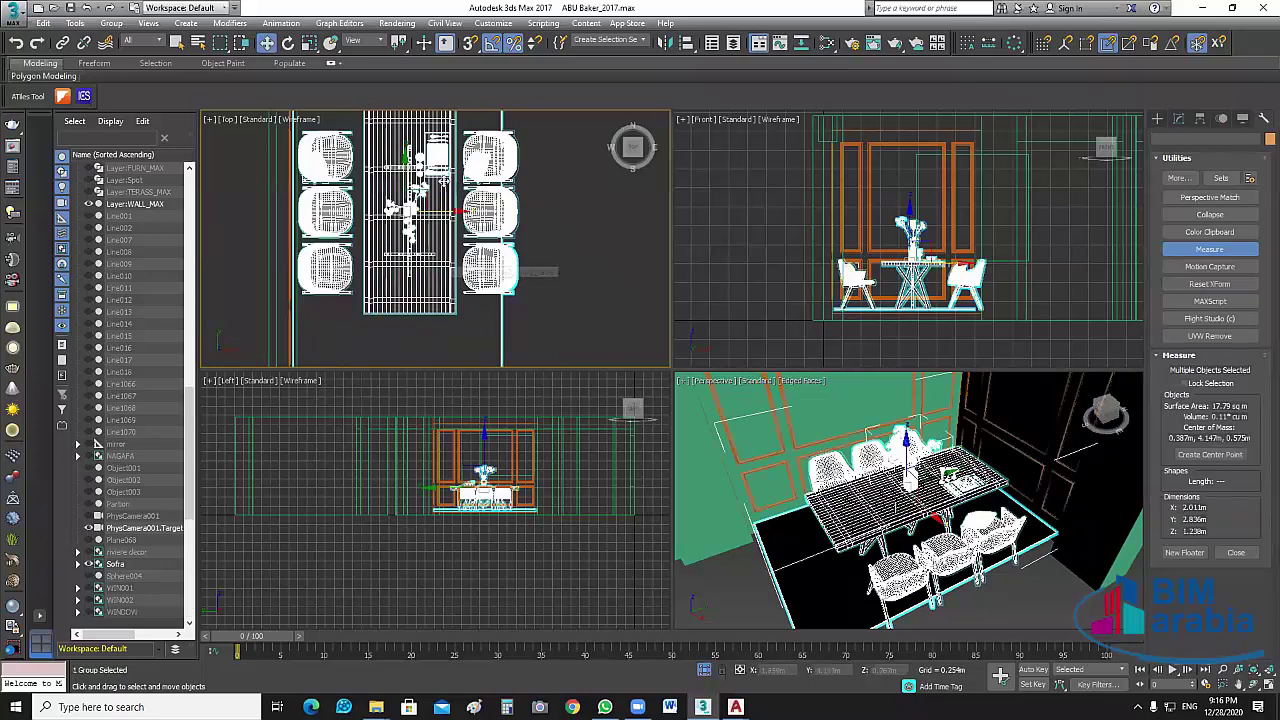
pyautogui.press('z')
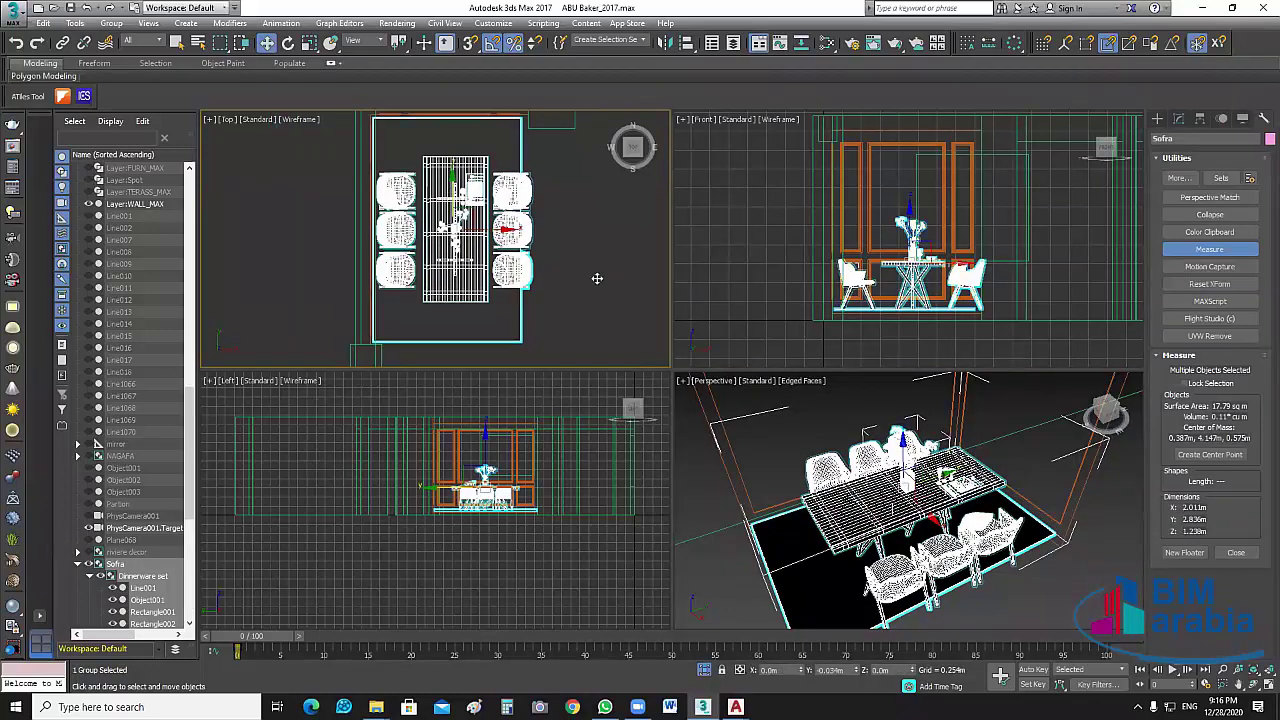
# Lower the Sofra dining group about 0.12 m in the Front view so the rug sits just above the floor line.
pyautogui.click(963, 353)
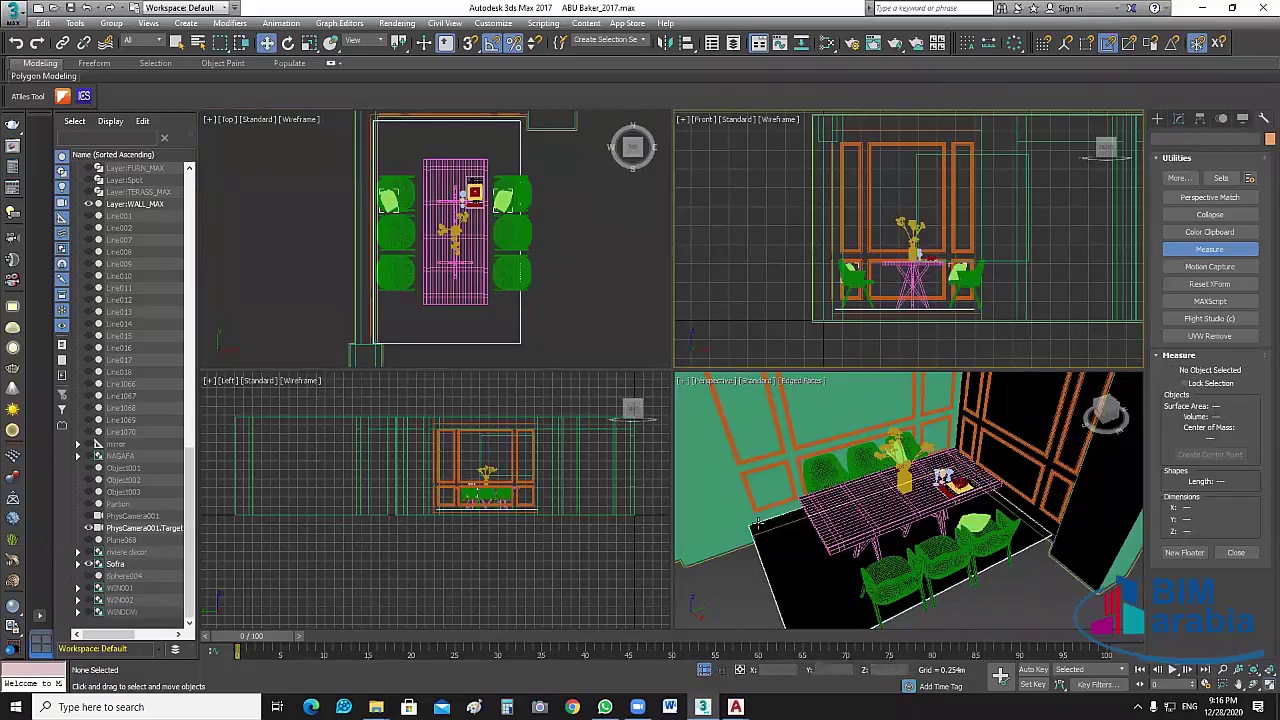
pyautogui.hotkey('alt', 'w')
pyautogui.scroll(4, 575, 452)
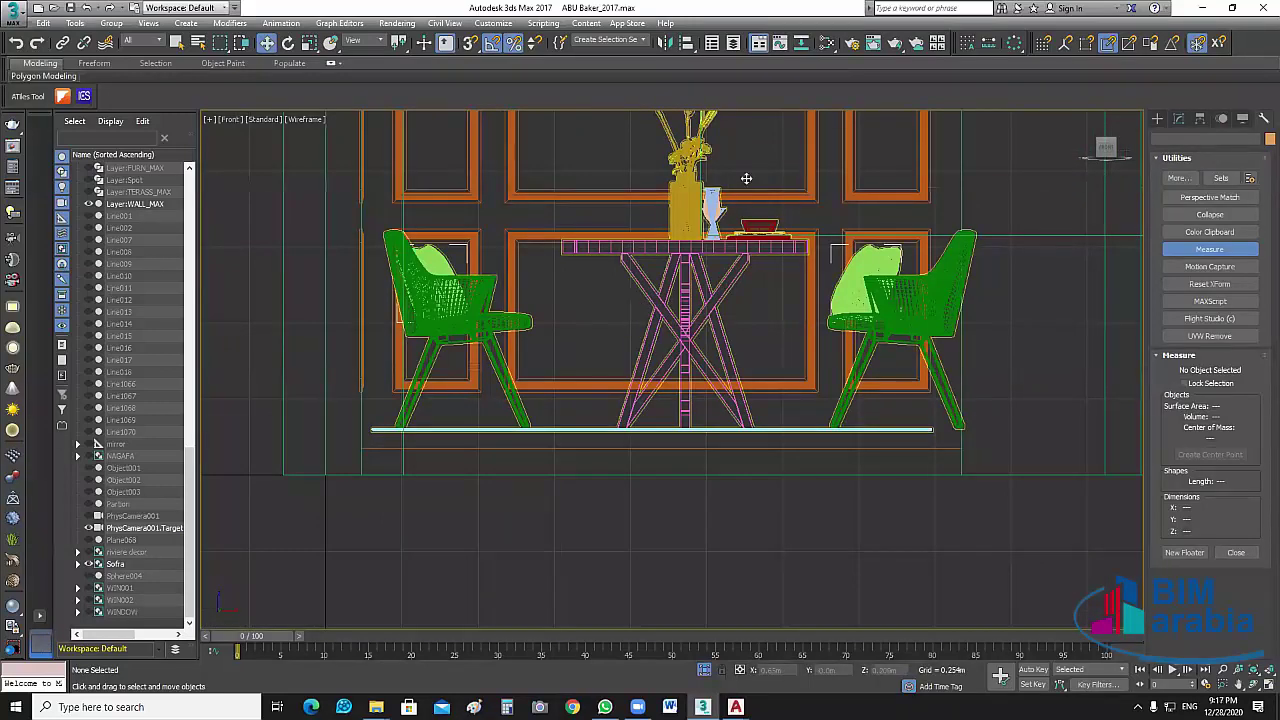
pyautogui.click(677, 199)
pyautogui.rightClick(677, 199)
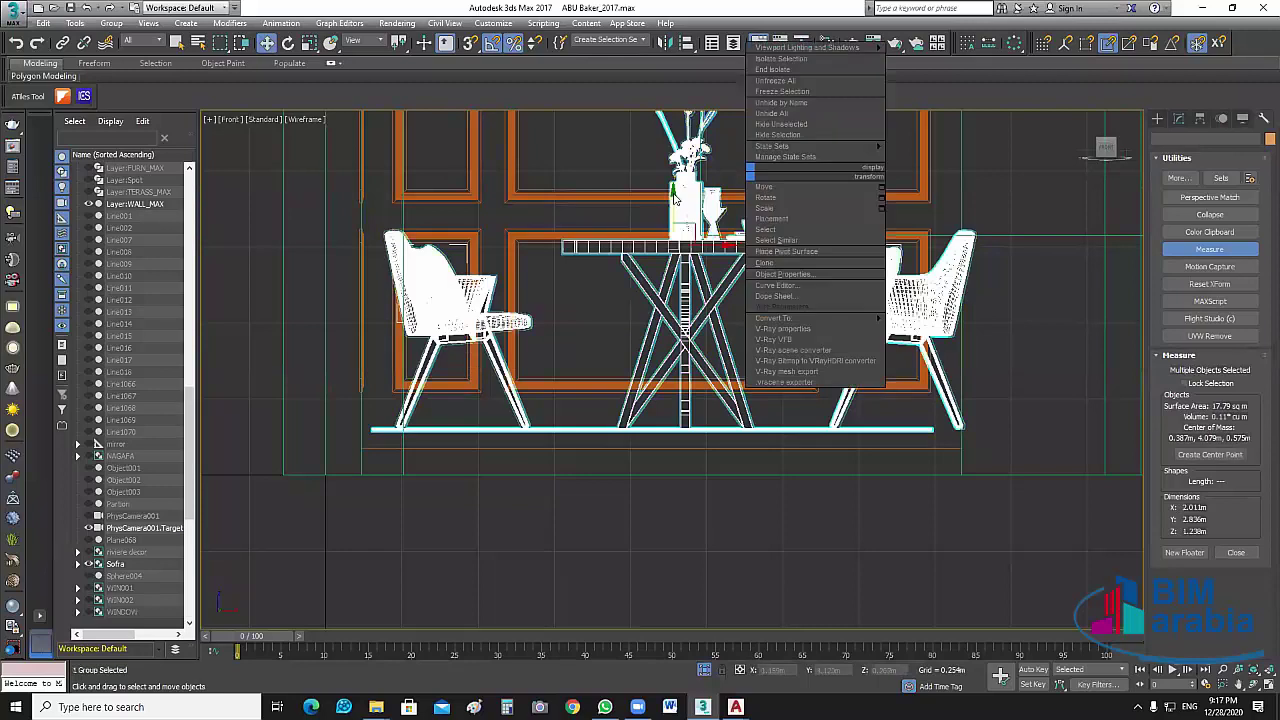
pyautogui.click(669, 198)
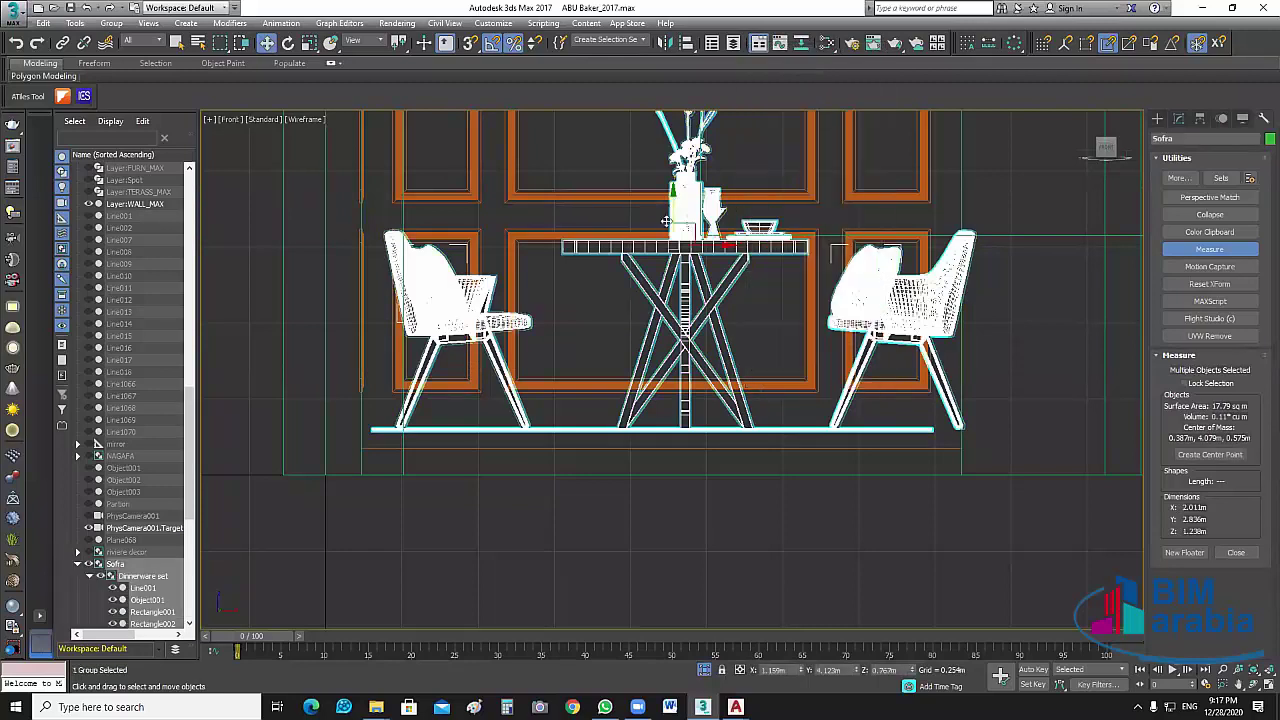
pyautogui.moveTo(666, 220); pyautogui.dragTo(663, 231)
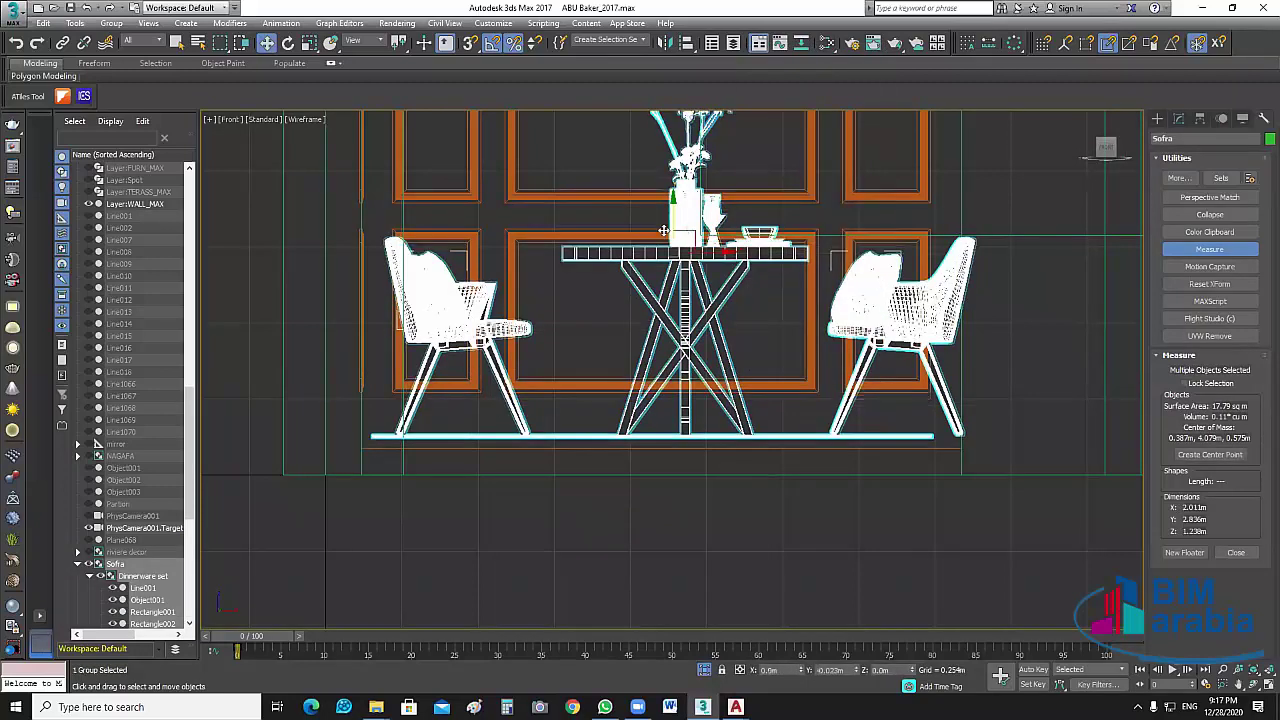
pyautogui.moveTo(663, 231); pyautogui.dragTo(664, 266)
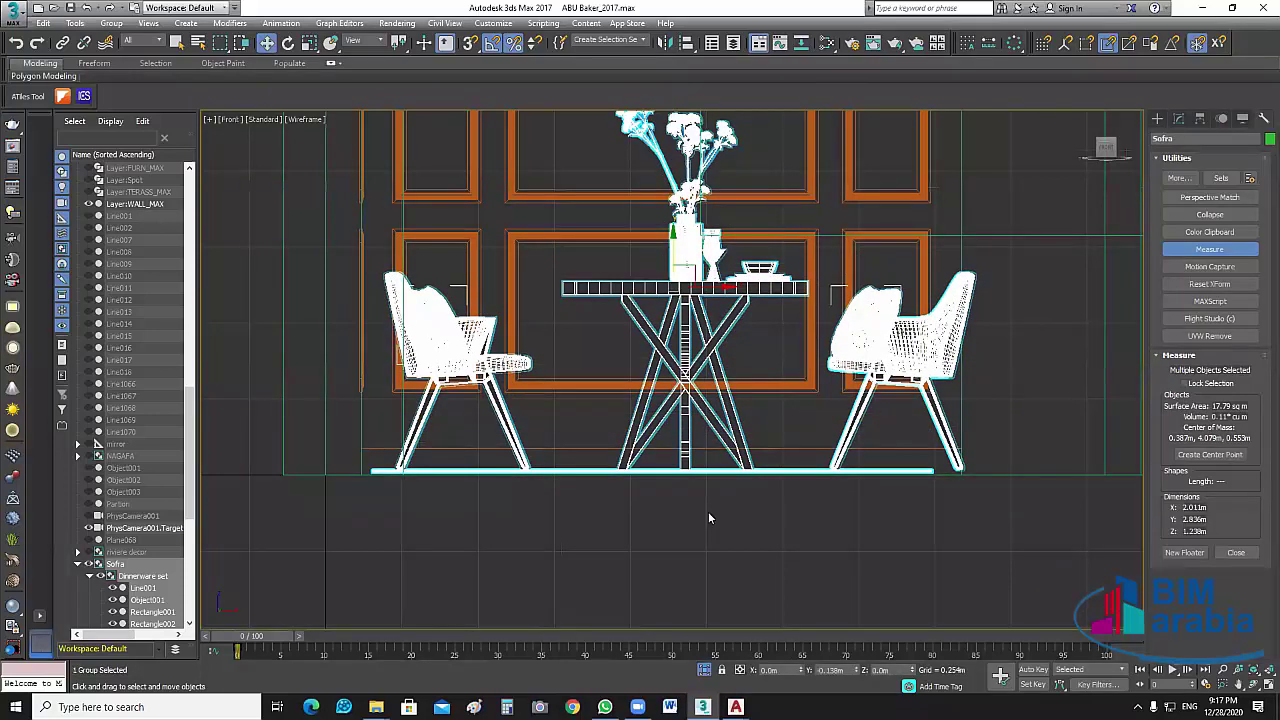
pyautogui.click(791, 510)
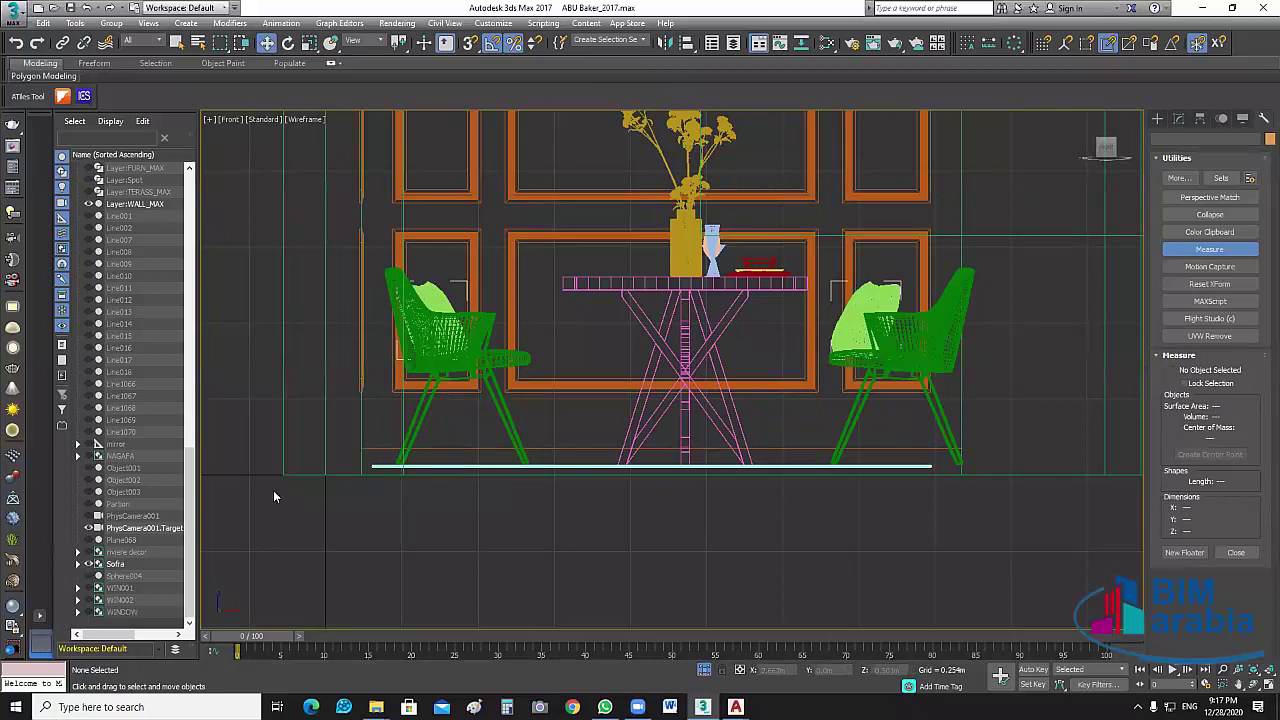
pyautogui.scroll(2, 273, 490)
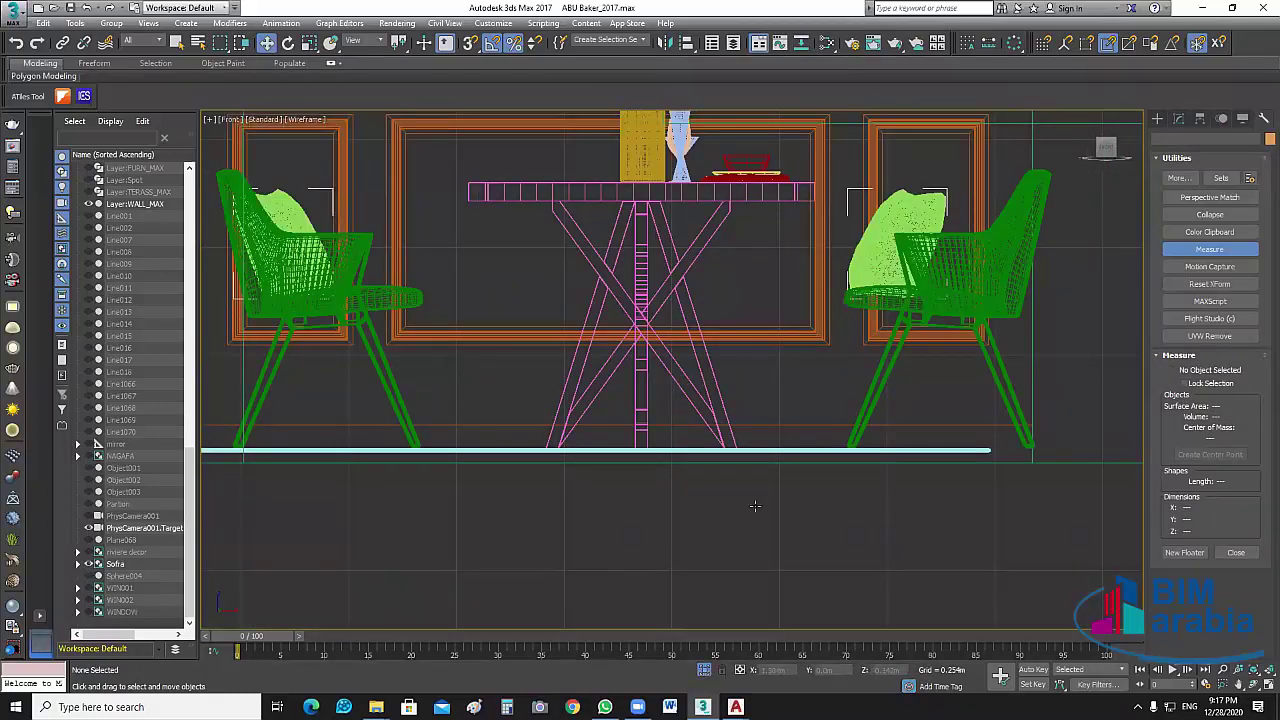
# End the current isolation and isolate the Sofra group together with the floor slab beneath it.
pyautogui.hotkey('alt', 'q')
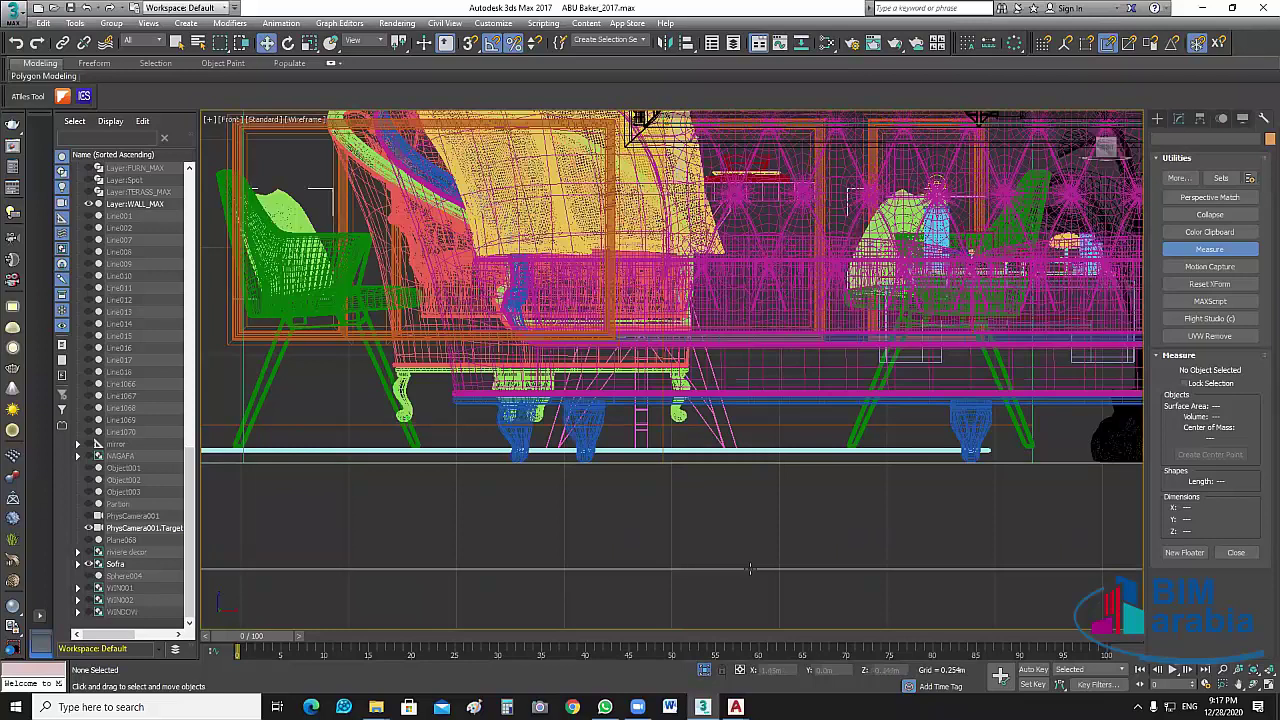
pyautogui.click(705, 669)
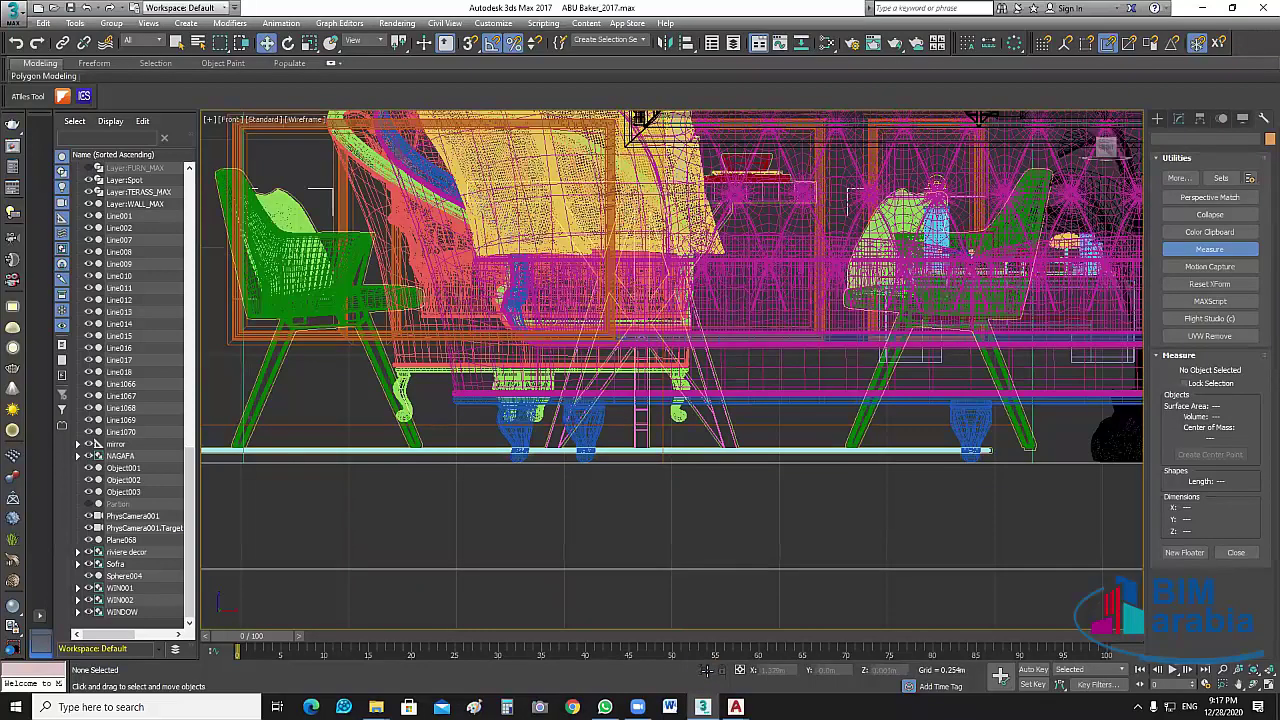
pyautogui.hotkey('ctrl', 'a')
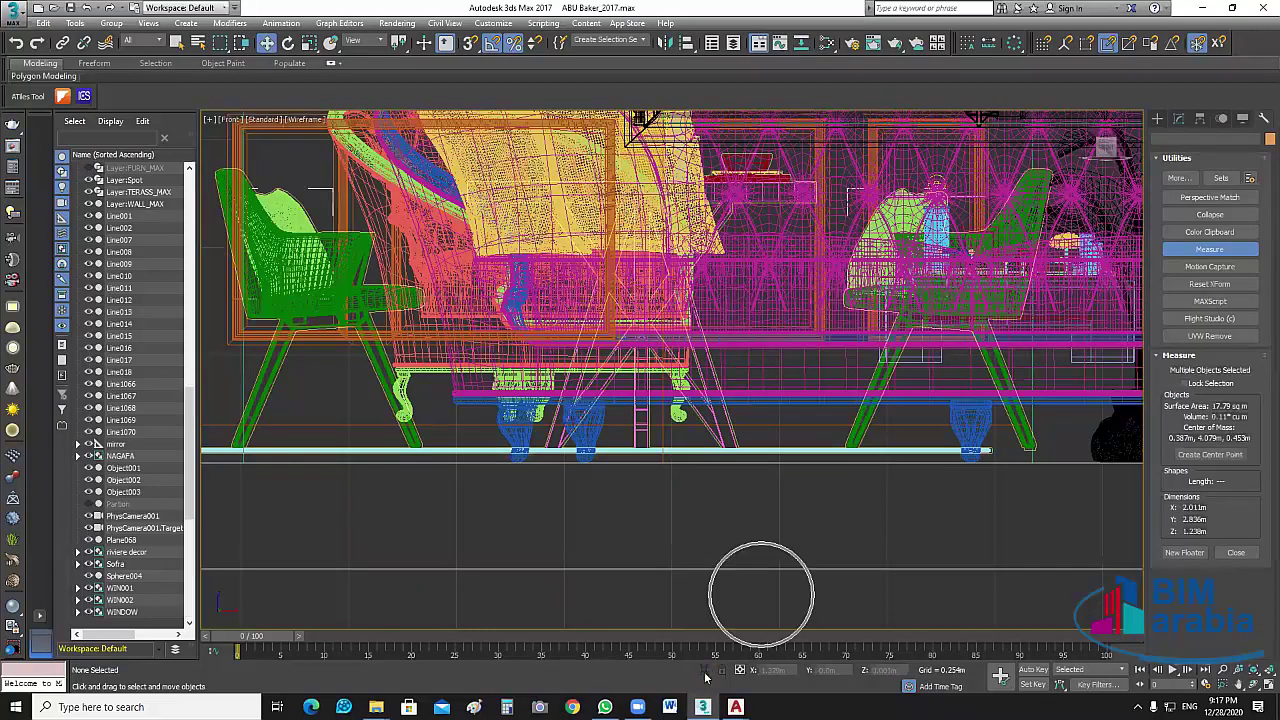
pyautogui.click(444, 400)
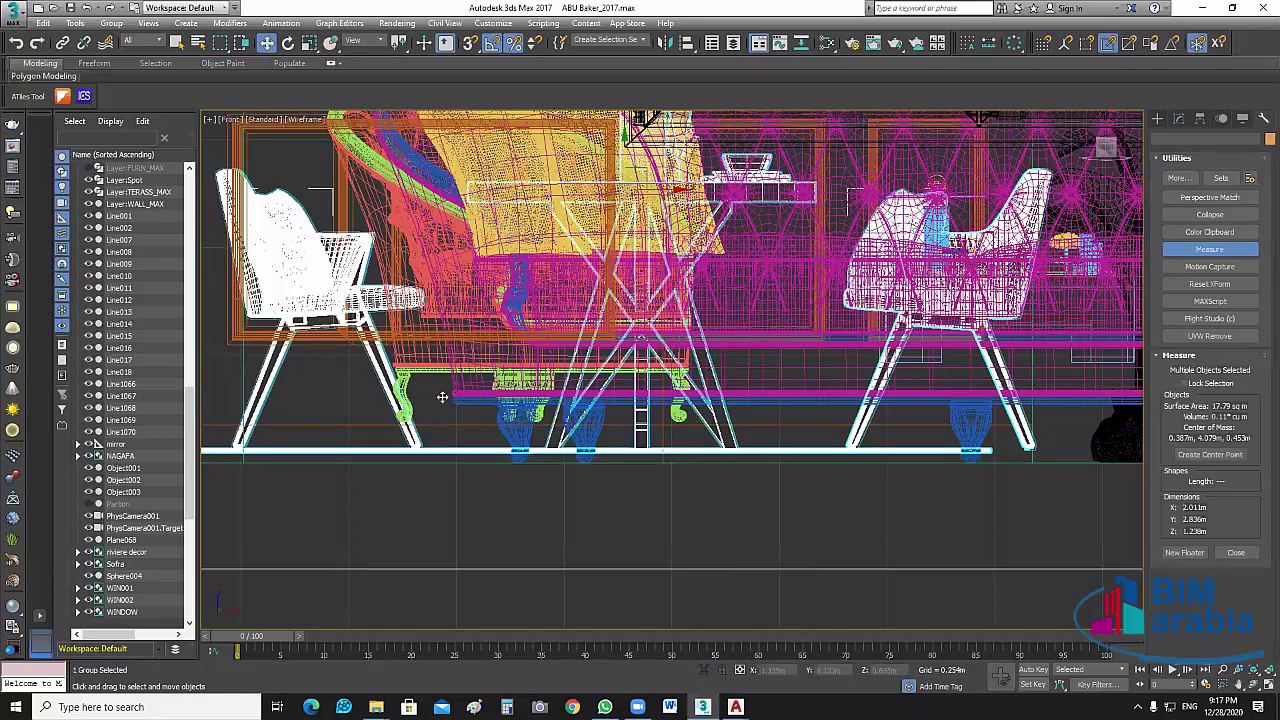
pyautogui.keyDown('ctrl'); pyautogui.click(545, 374); pyautogui.keyUp('ctrl')
pyautogui.hotkey('alt', 'q')
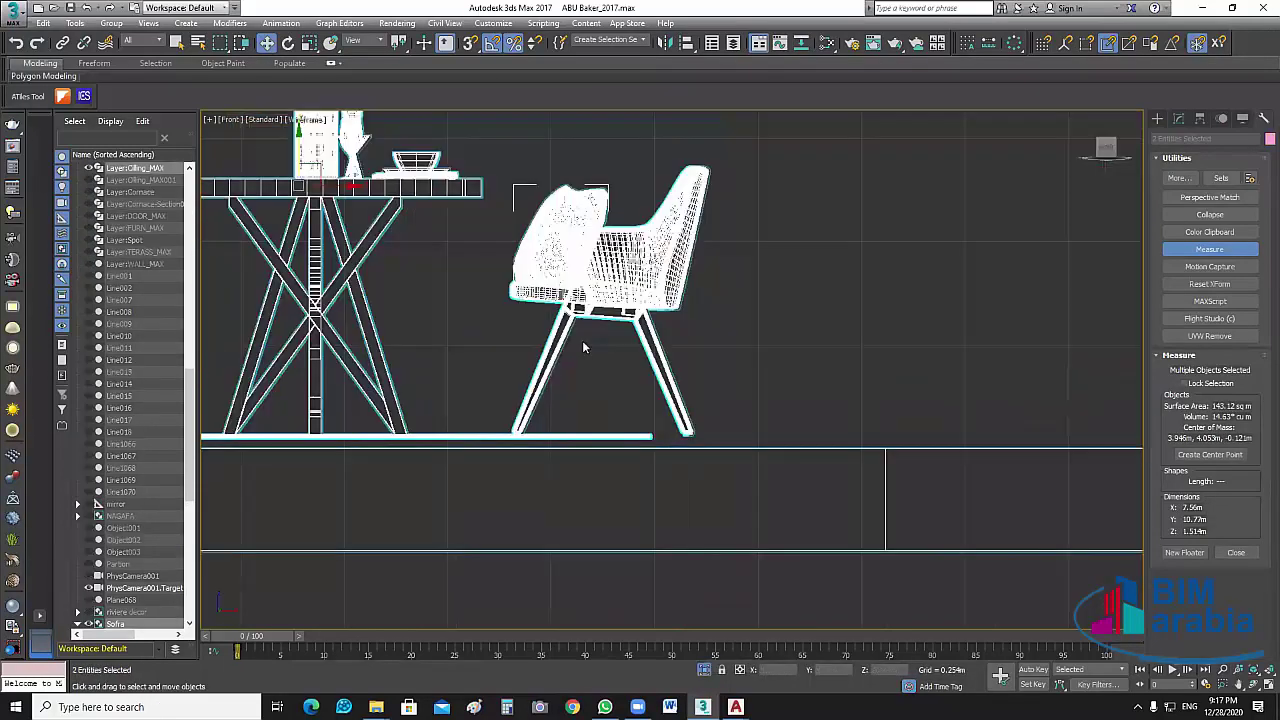
# Align the Sofra group to the floor slab in Y position only, matching its minimum to the slab's maximum.
pyautogui.click(584, 344)
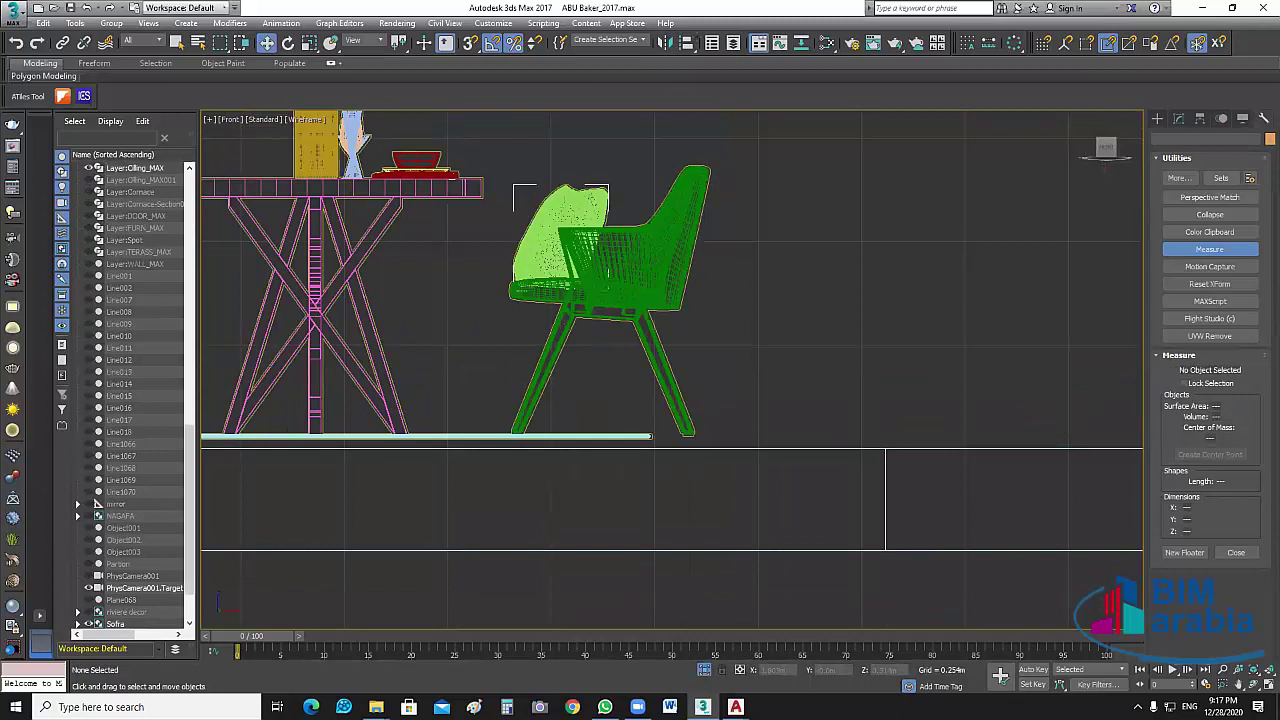
pyautogui.hotkey('ctrl', 'a')
pyautogui.click(688, 46)
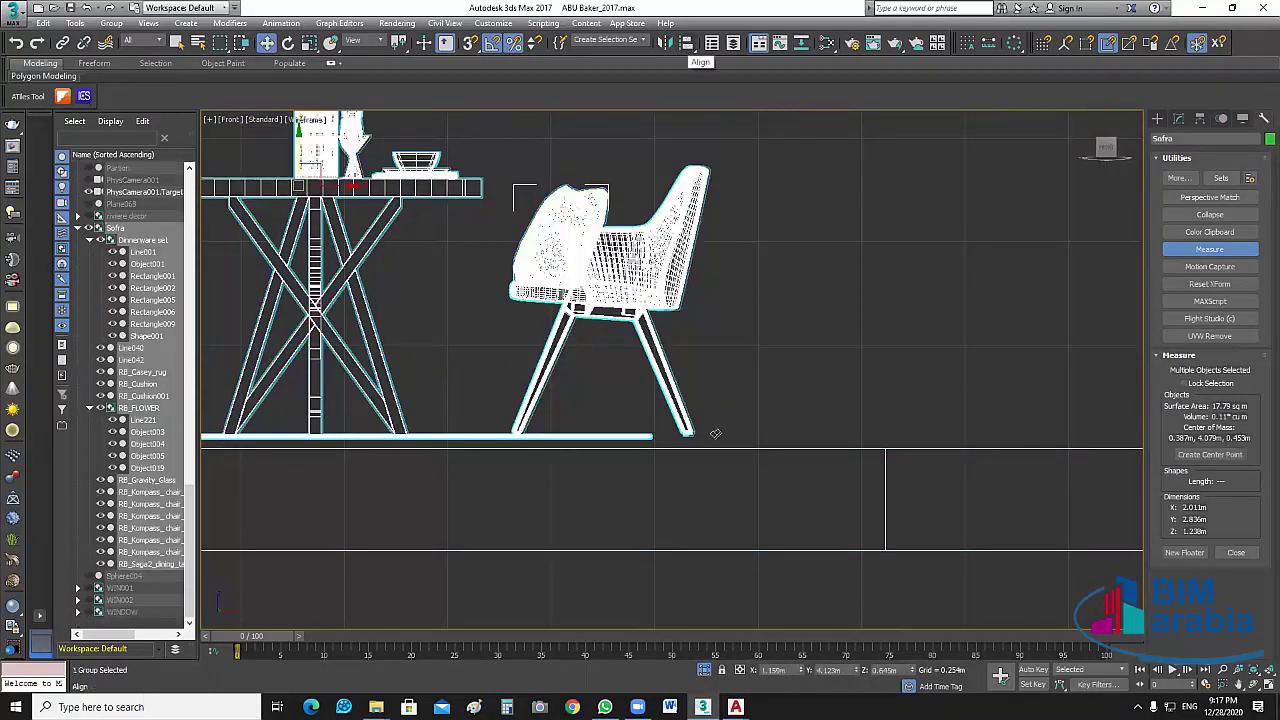
pyautogui.click(718, 460)
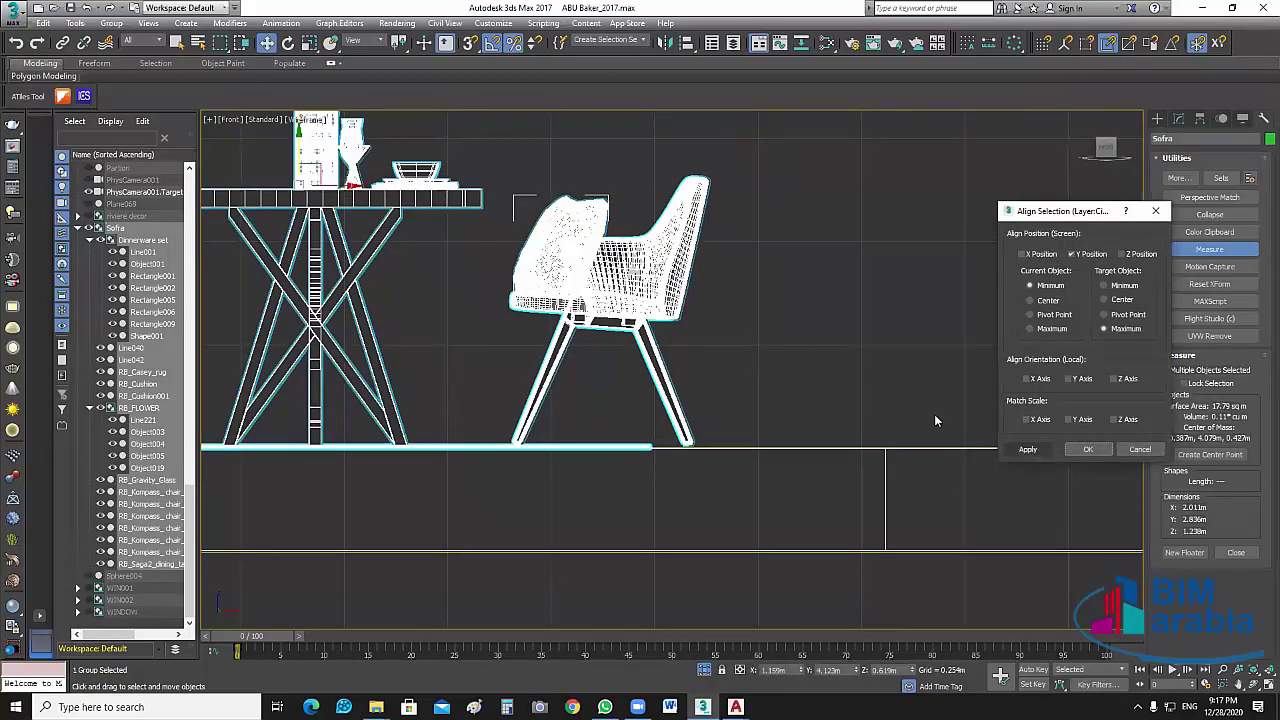
pyautogui.press('Return')
pyautogui.click(886, 344)
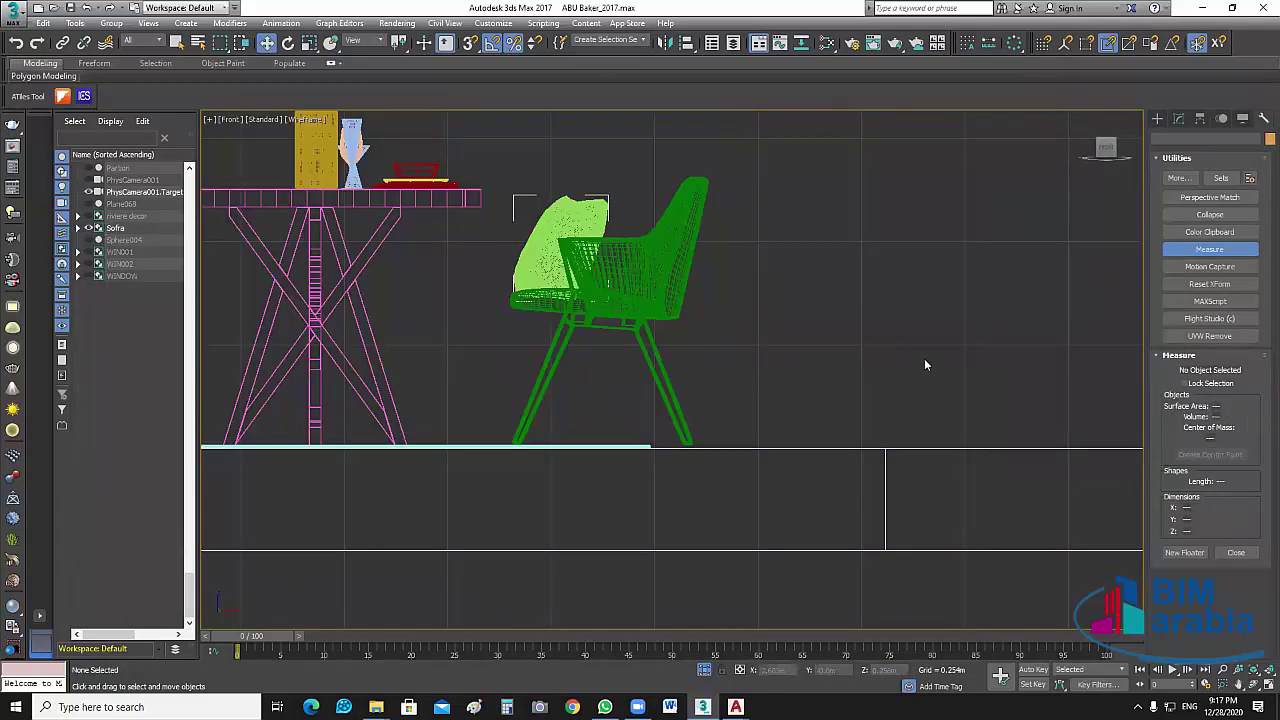
# Open the Sofra group and move the Front view's left row of chairs with its cushion 0.136 m toward the table.
pyautogui.scroll(-3, 924, 362)
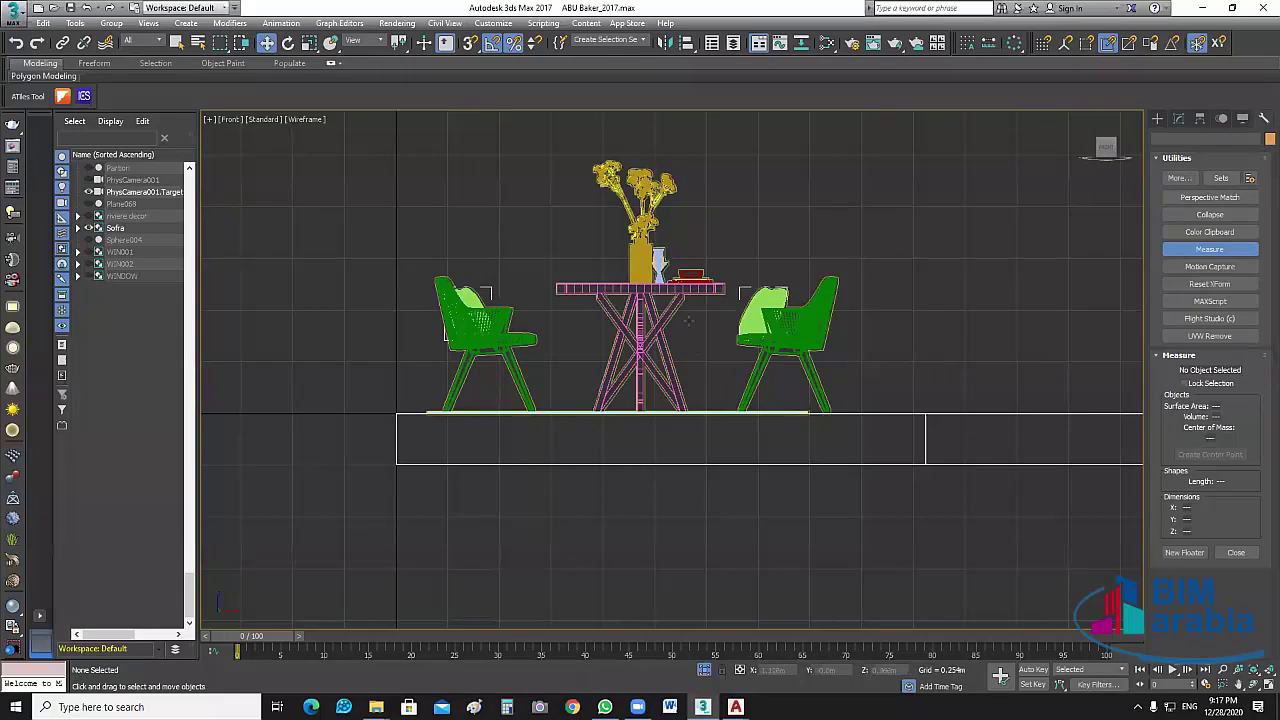
pyautogui.scroll(4, 741, 338)
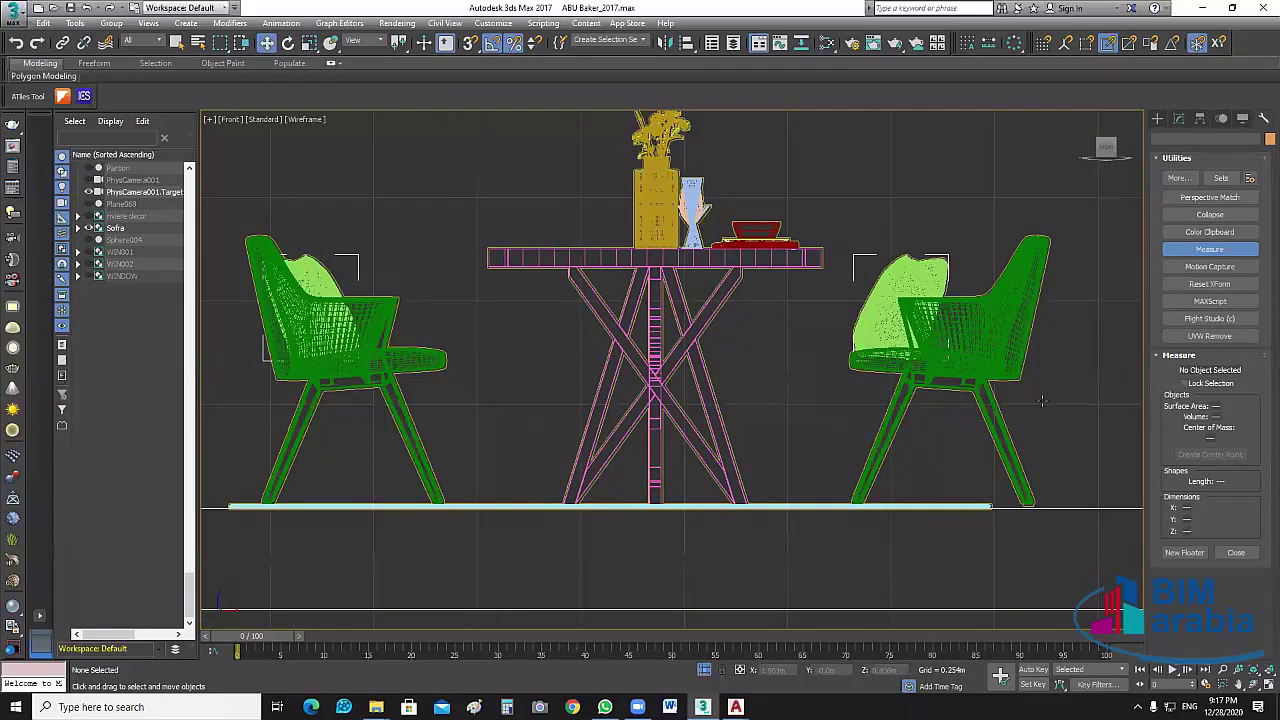
pyautogui.click(1042, 400)
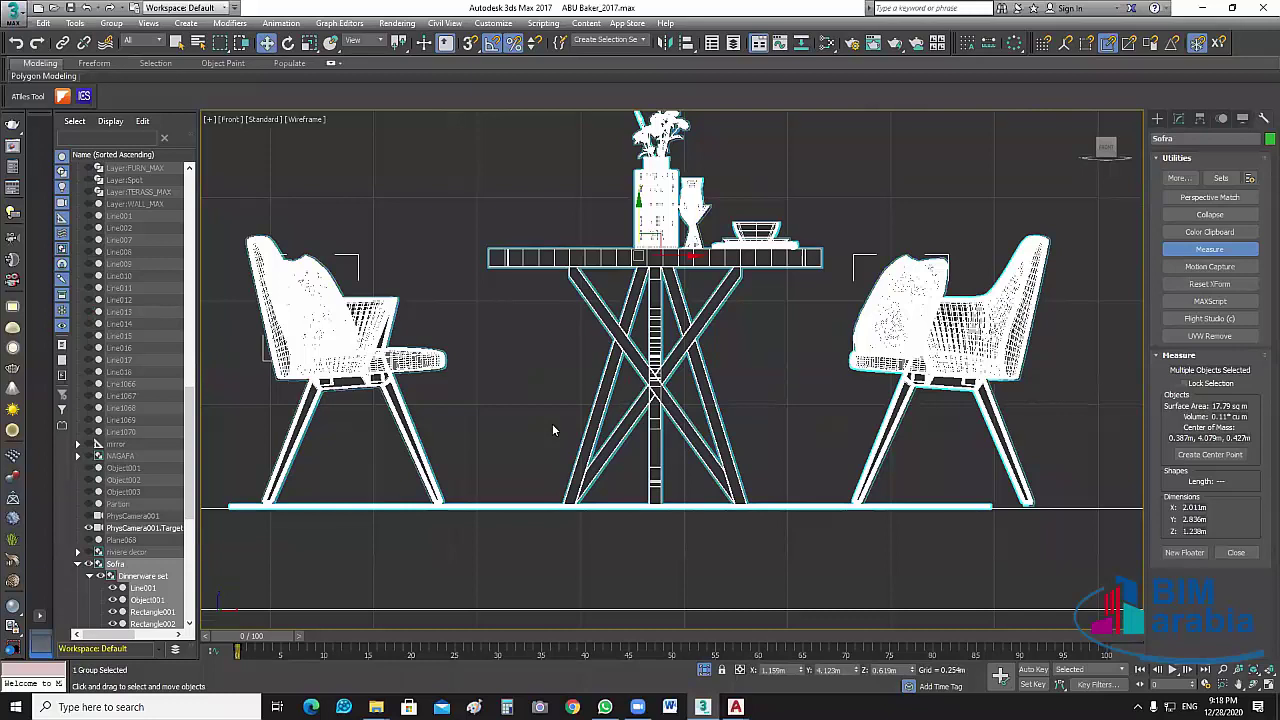
pyautogui.click(111, 22)
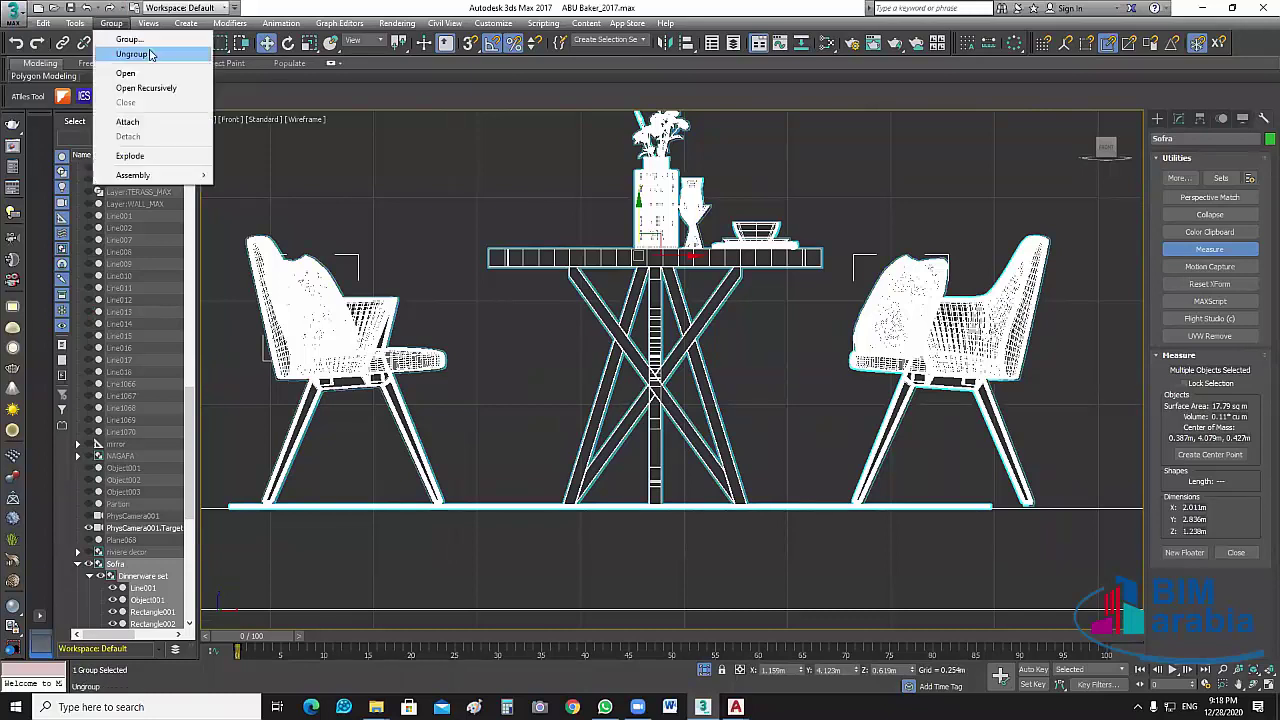
pyautogui.click(160, 78)
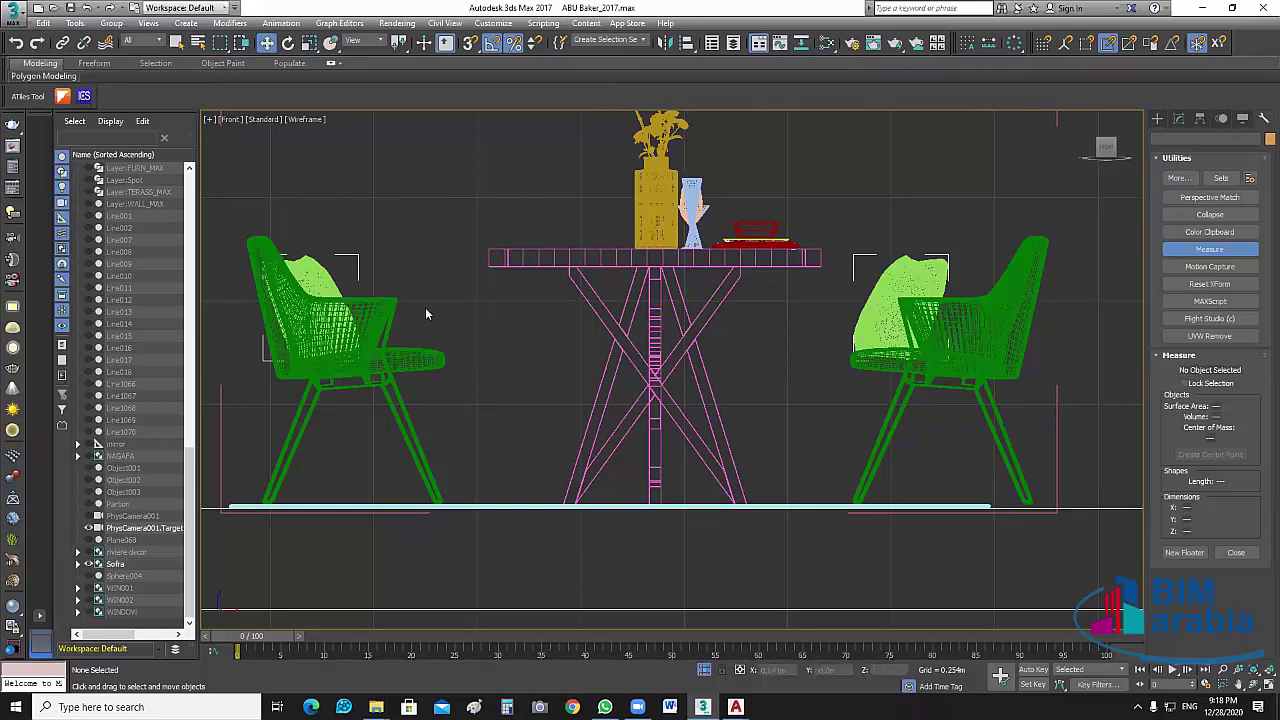
pyautogui.moveTo(455, 210); pyautogui.dragTo(318, 430)
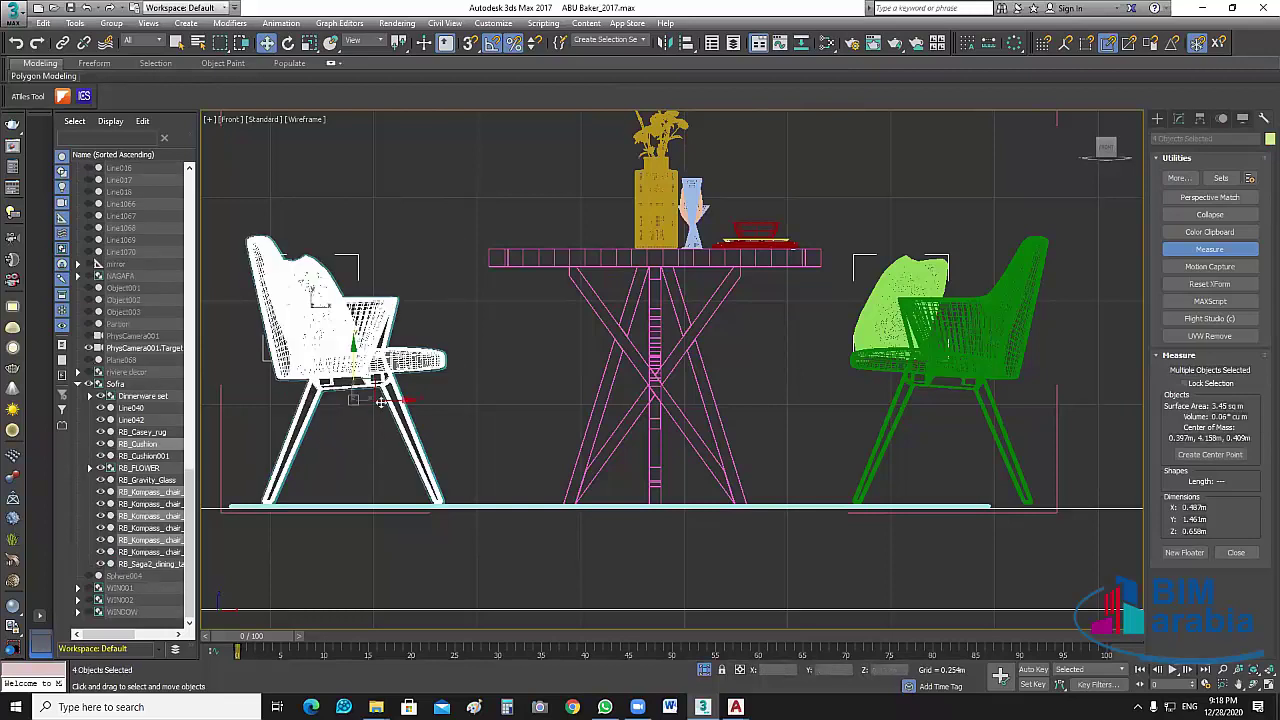
pyautogui.moveTo(380, 400); pyautogui.dragTo(436, 400)
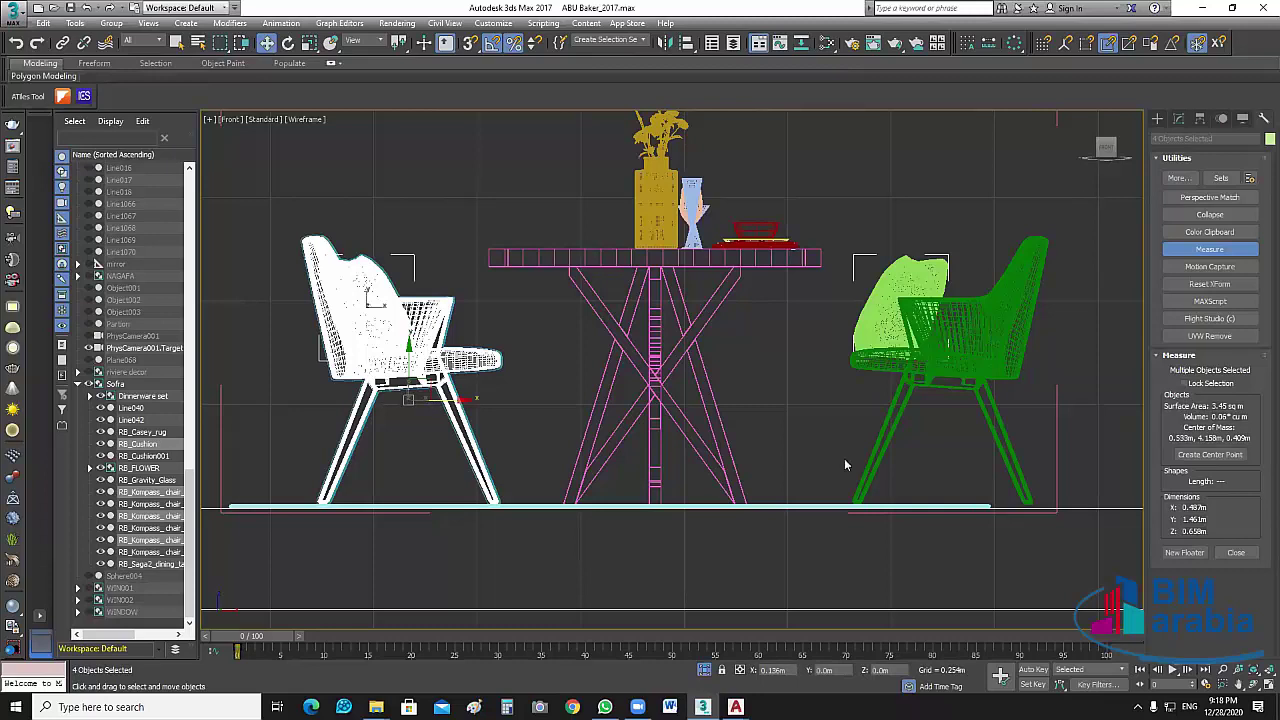
# Try to move the Front view's right row of chairs with its cushion closer to the table.
pyautogui.moveTo(1071, 194); pyautogui.dragTo(843, 429)
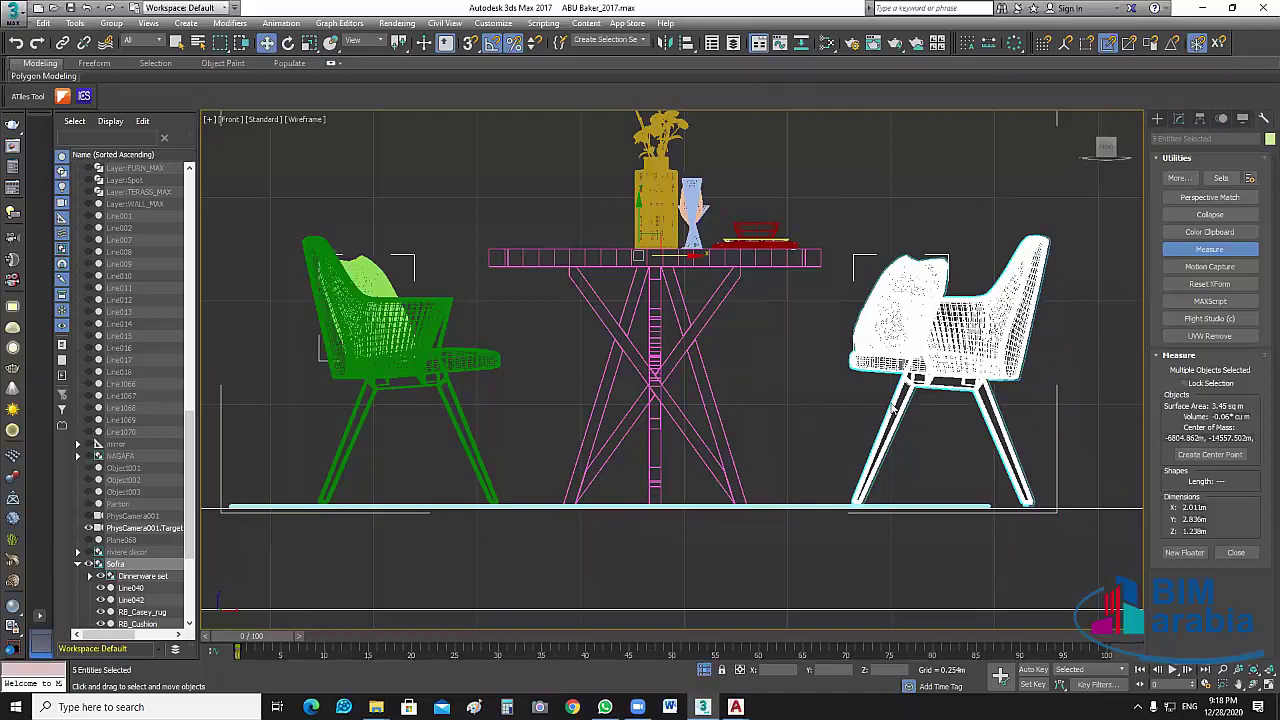
pyautogui.scroll(-2, 981, 362)
pyautogui.click(920, 315)
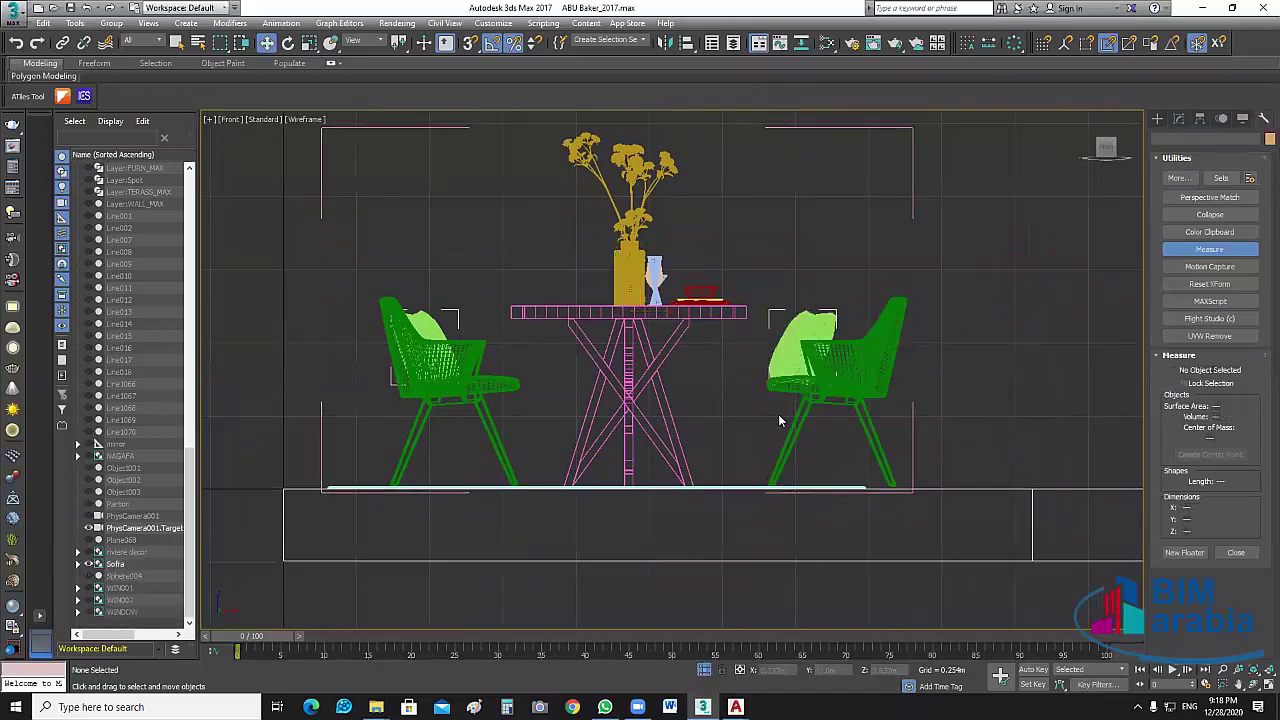
pyautogui.click(766, 445)
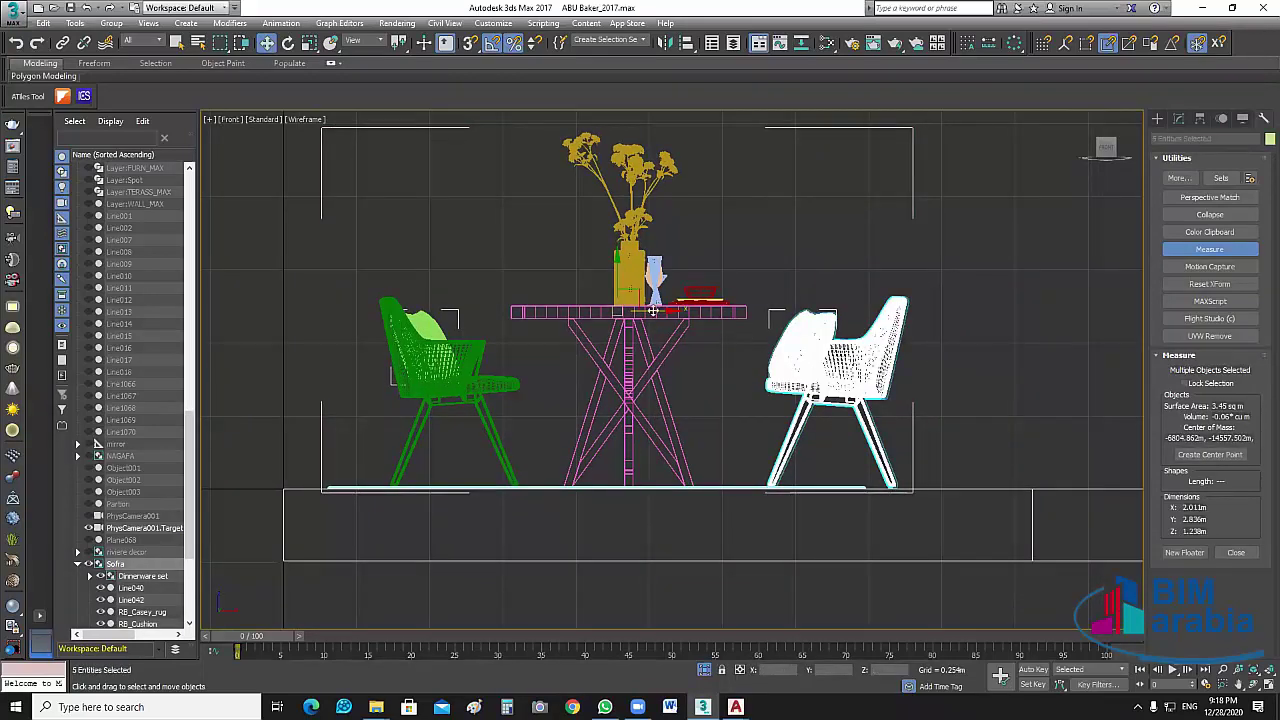
pyautogui.moveTo(643, 311); pyautogui.dragTo(625, 311)
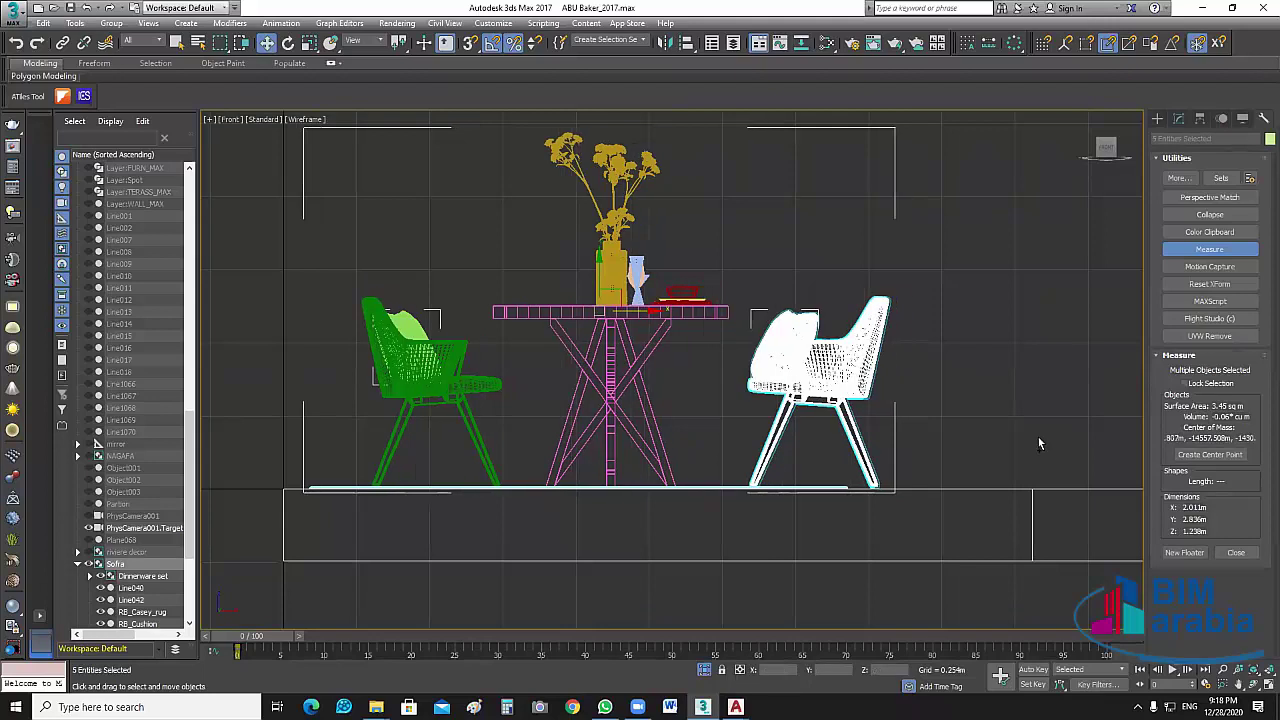
pyautogui.hotkey('ctrl', 'z')
# Move only the right row of chairs and its cushion 0.074 m toward the table in the Front view.
pyautogui.click(773, 434)
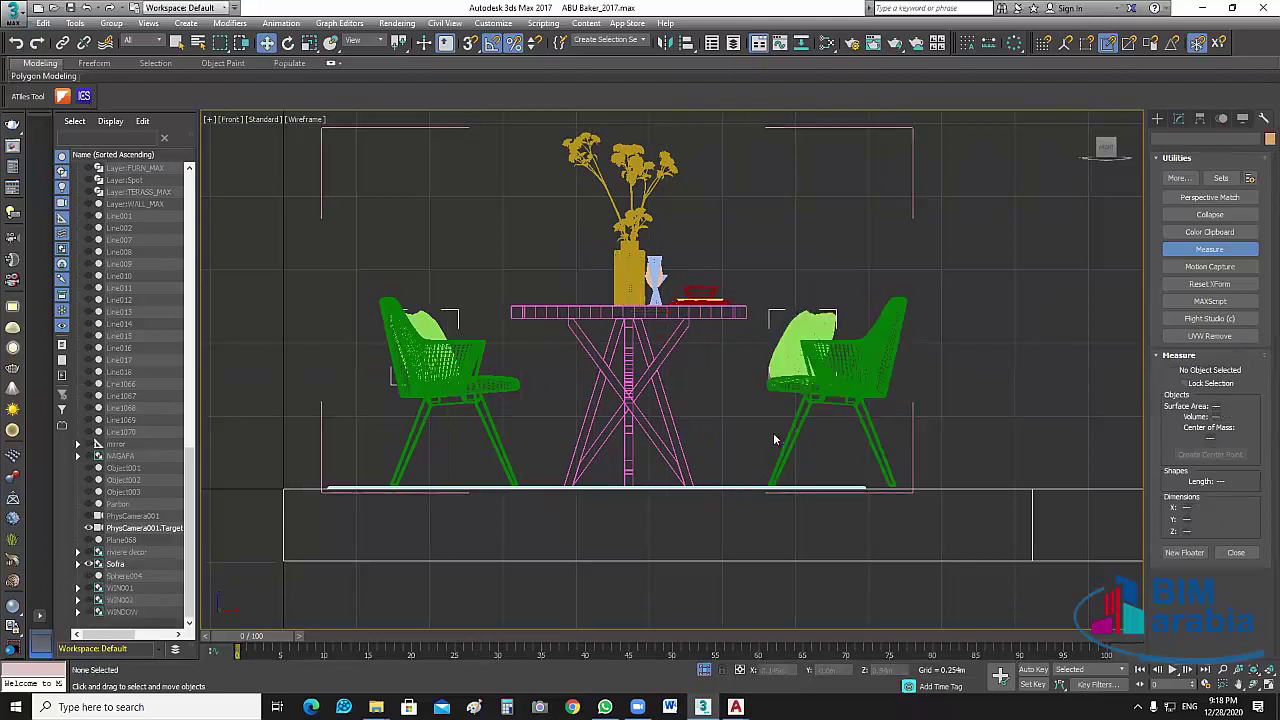
pyautogui.moveTo(773, 434); pyautogui.dragTo(900, 239)
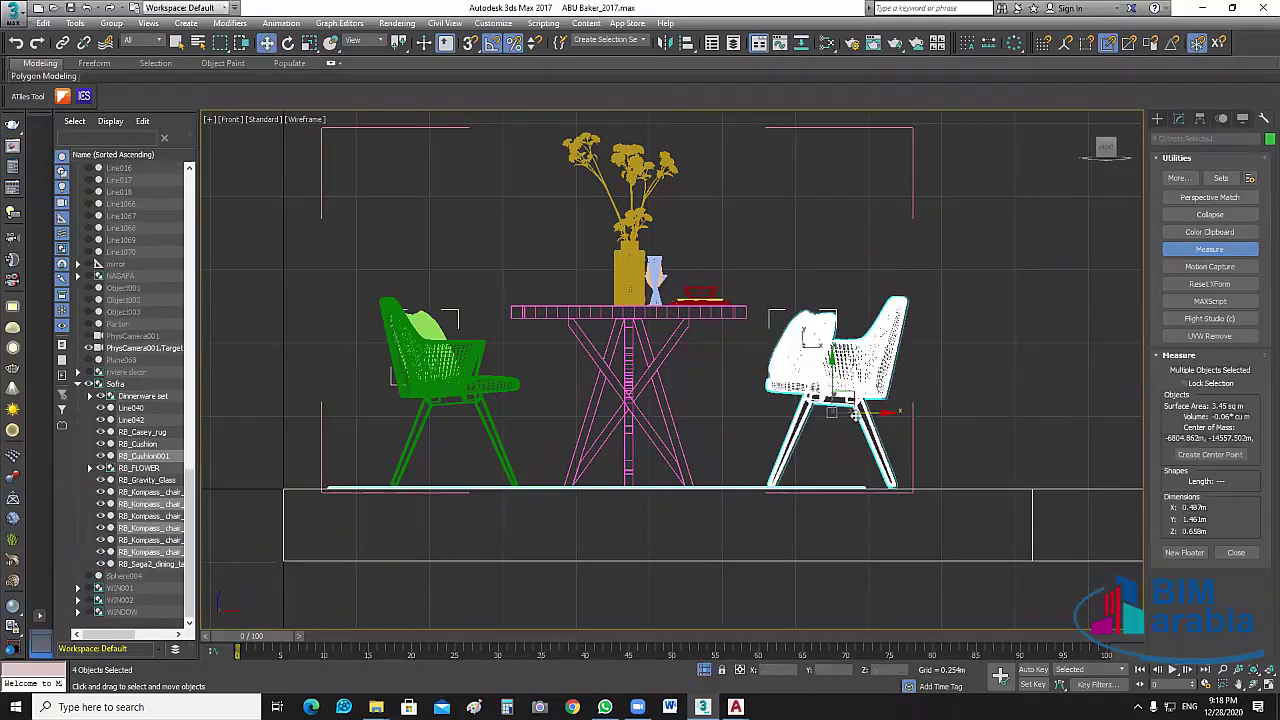
pyautogui.moveTo(850, 409); pyautogui.dragTo(829, 409)
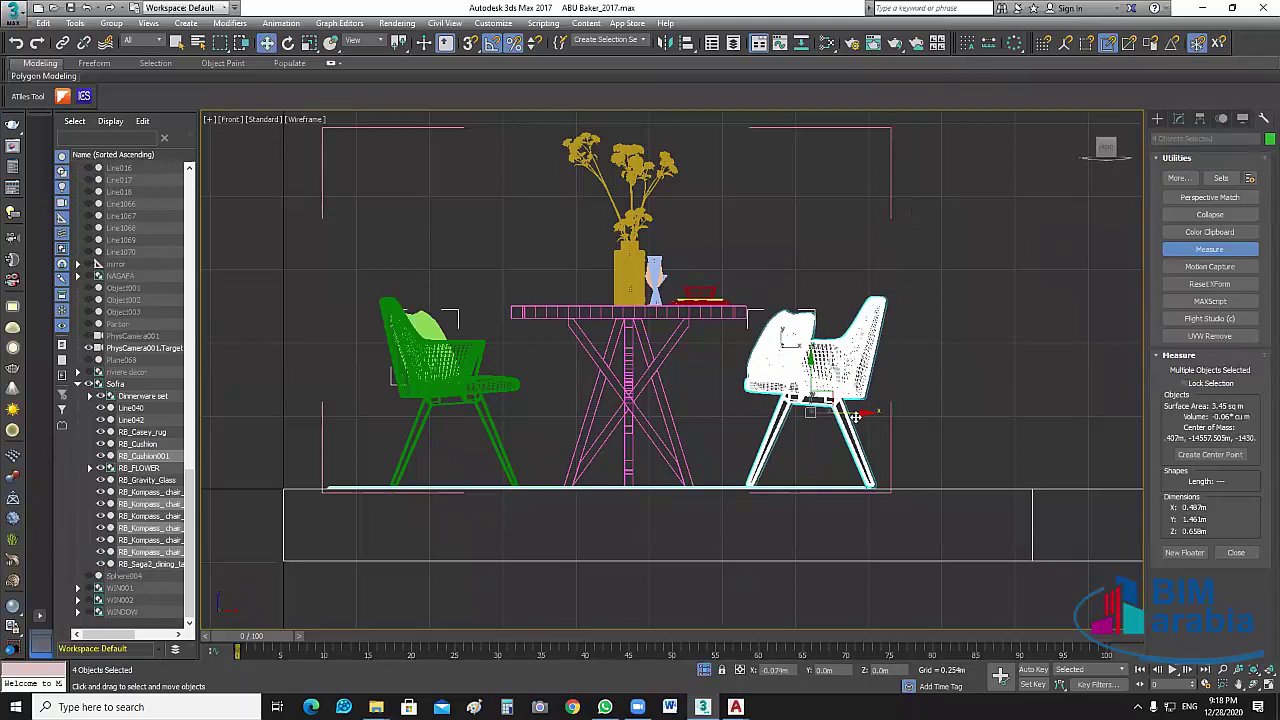
pyautogui.click(947, 356)
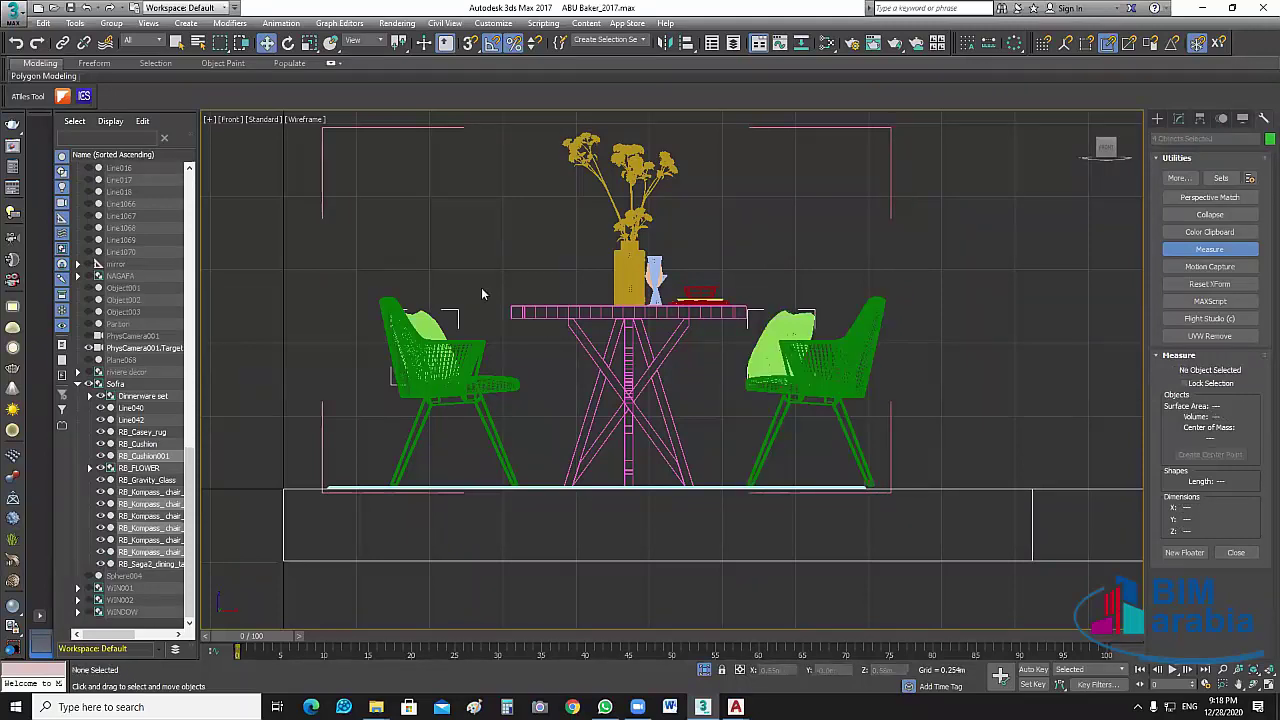
# Move the left row of chairs and its cushion another 0.045 m toward the table in the Front view.
pyautogui.moveTo(390, 458); pyautogui.dragTo(486, 280)
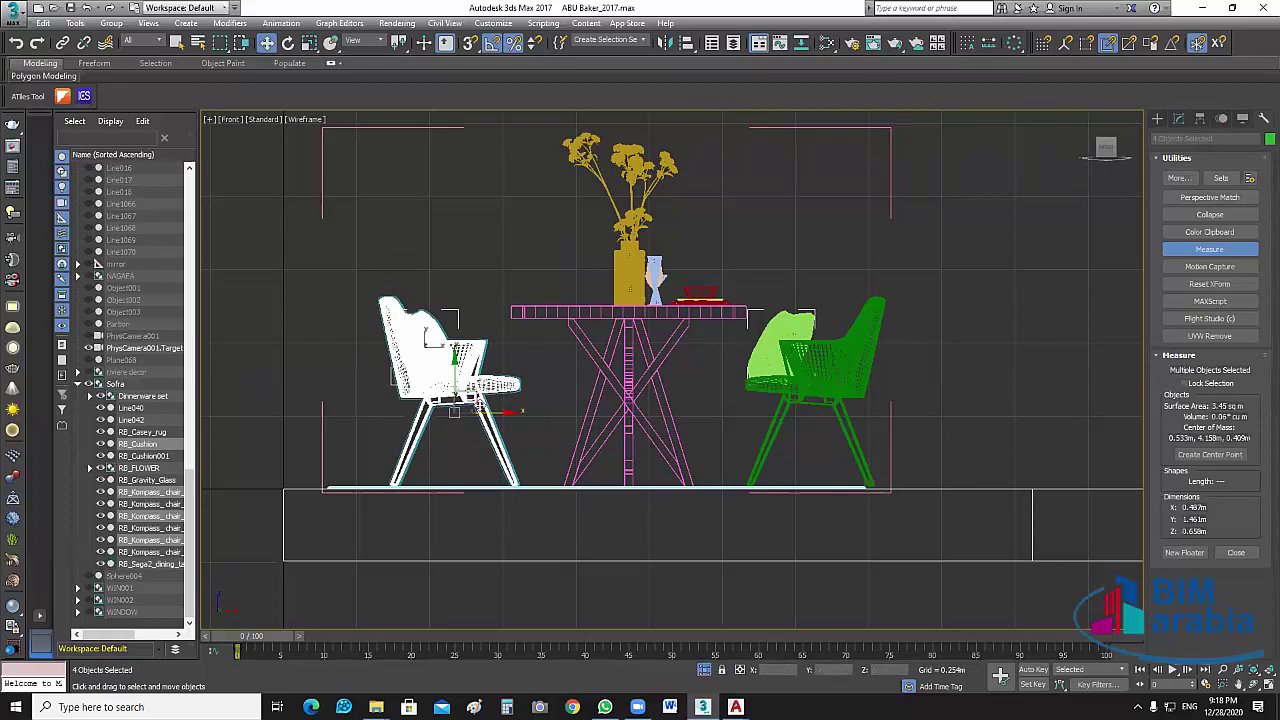
pyautogui.moveTo(500, 411); pyautogui.dragTo(513, 411)
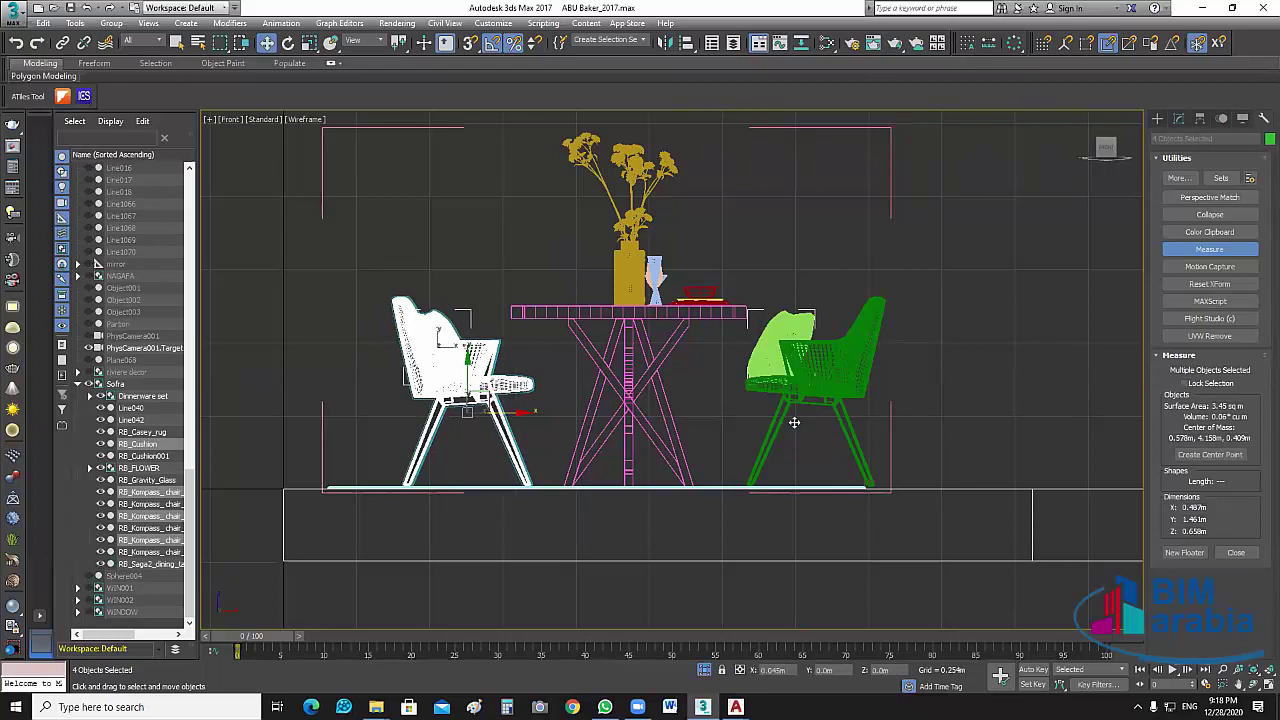
pyautogui.click(995, 403)
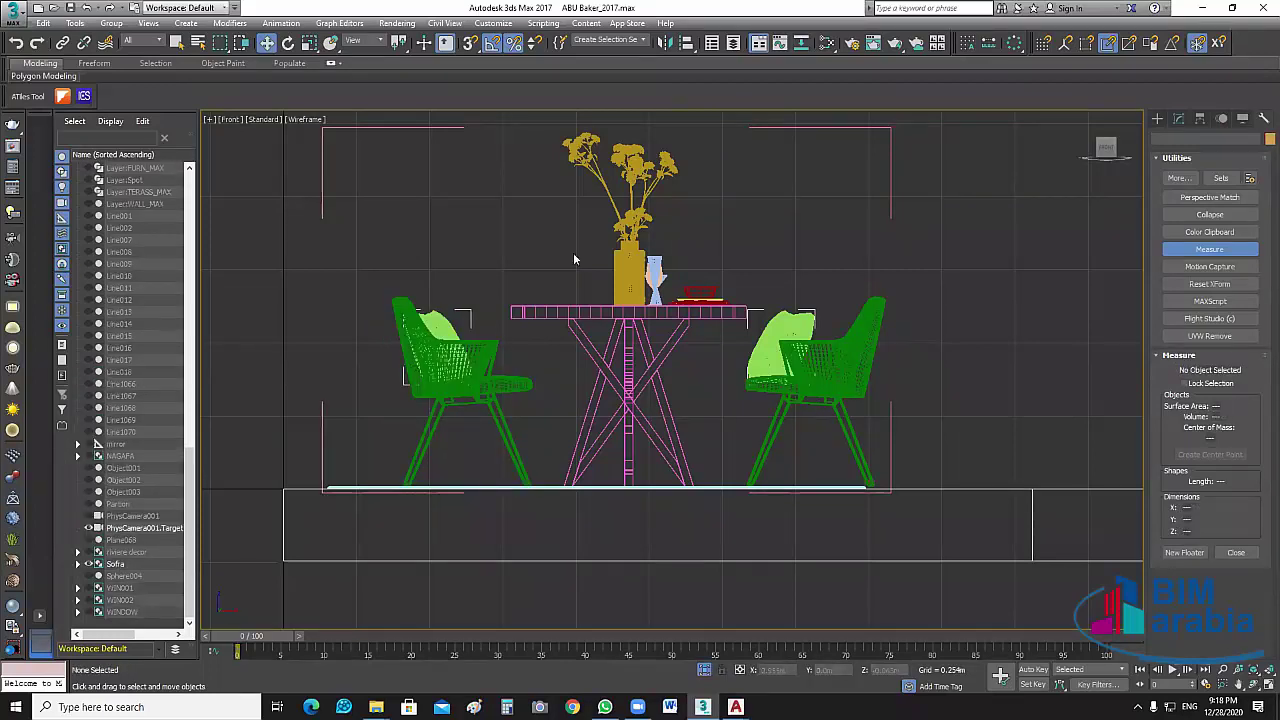
# Move the table, all six chairs, cushions and tableware together in the Top view so the set sits centred within the rectangular rug outline.
pyautogui.hotkey('alt', 'w')
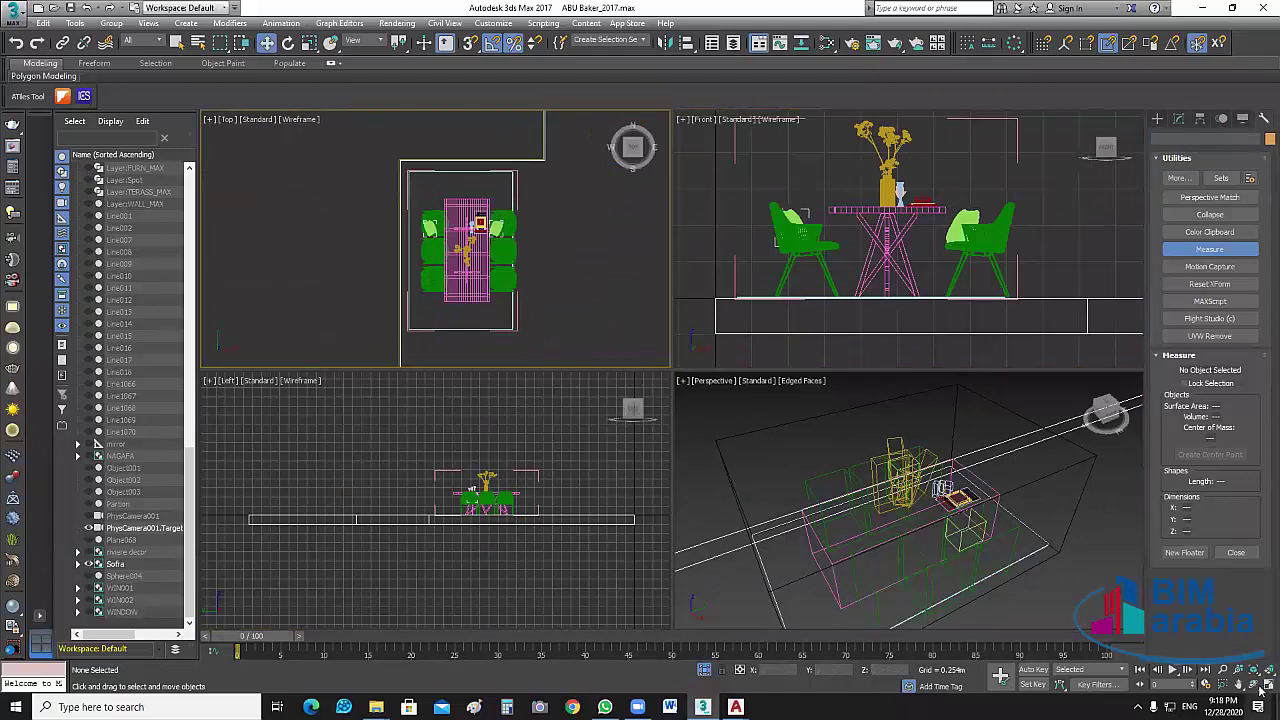
pyautogui.hotkey('alt', 'w')
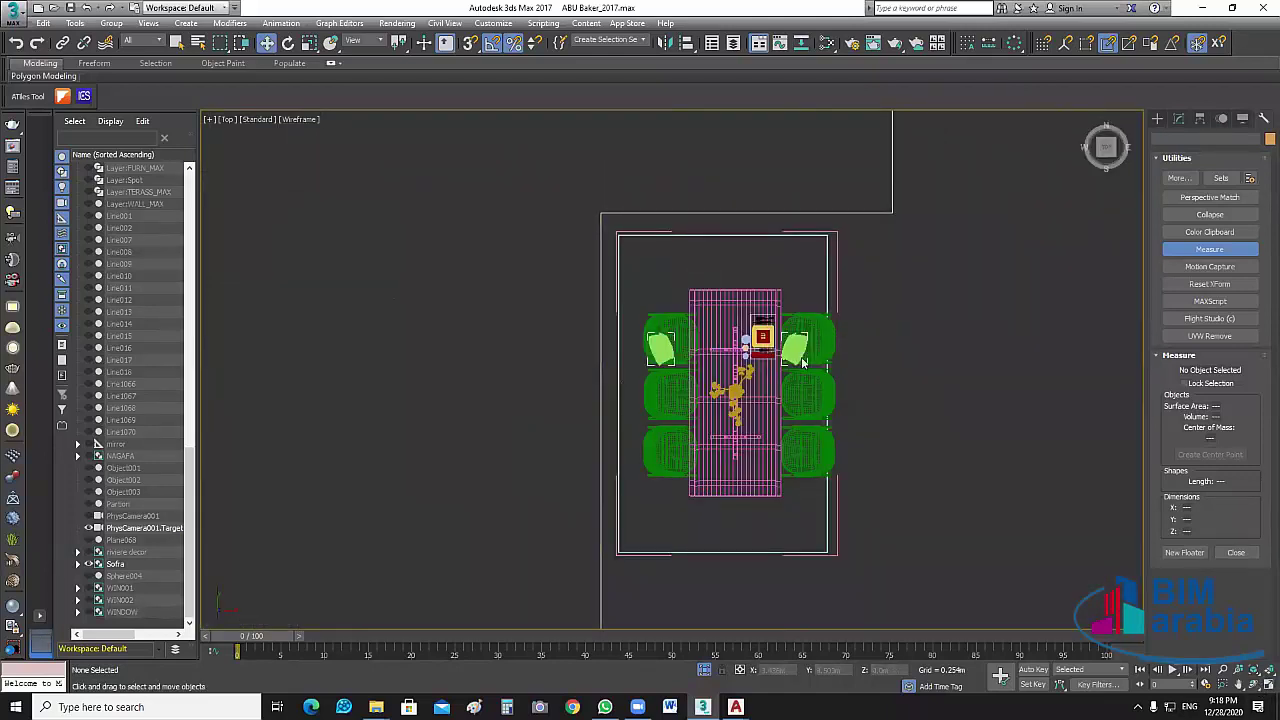
pyautogui.moveTo(802, 362); pyautogui.dragTo(678, 297, button='middle')
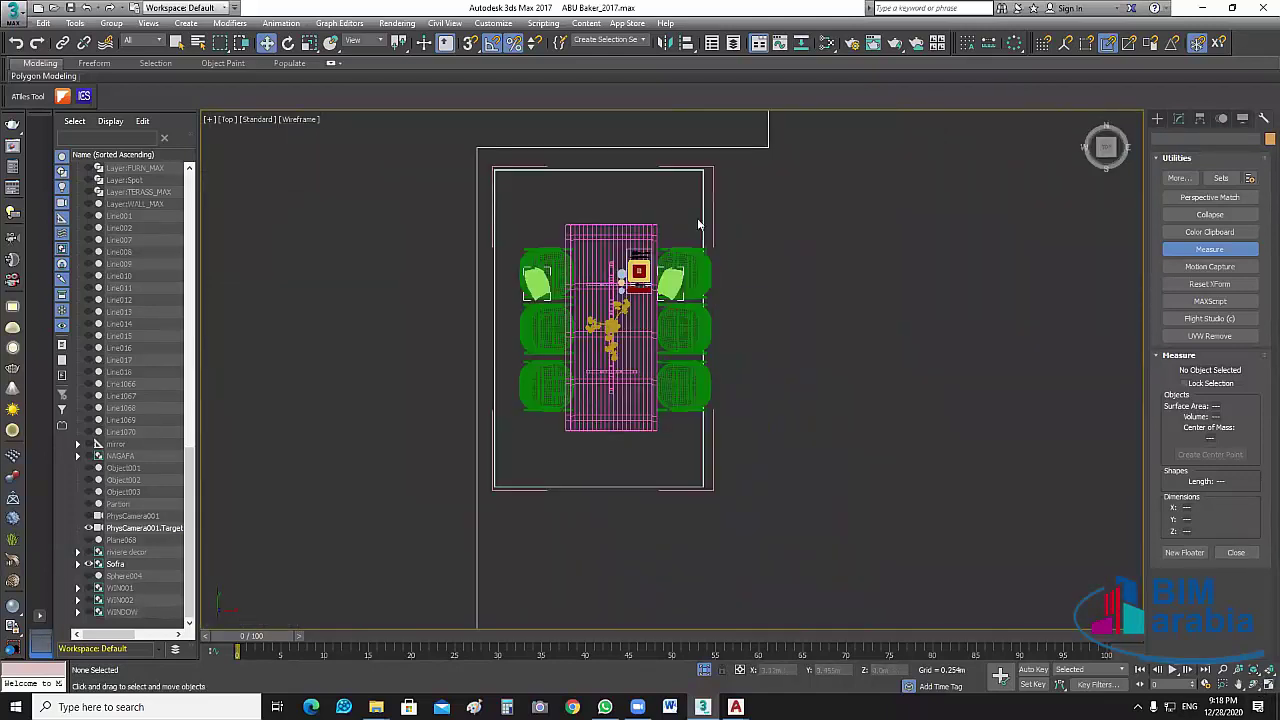
pyautogui.moveTo(692, 197); pyautogui.dragTo(516, 437)
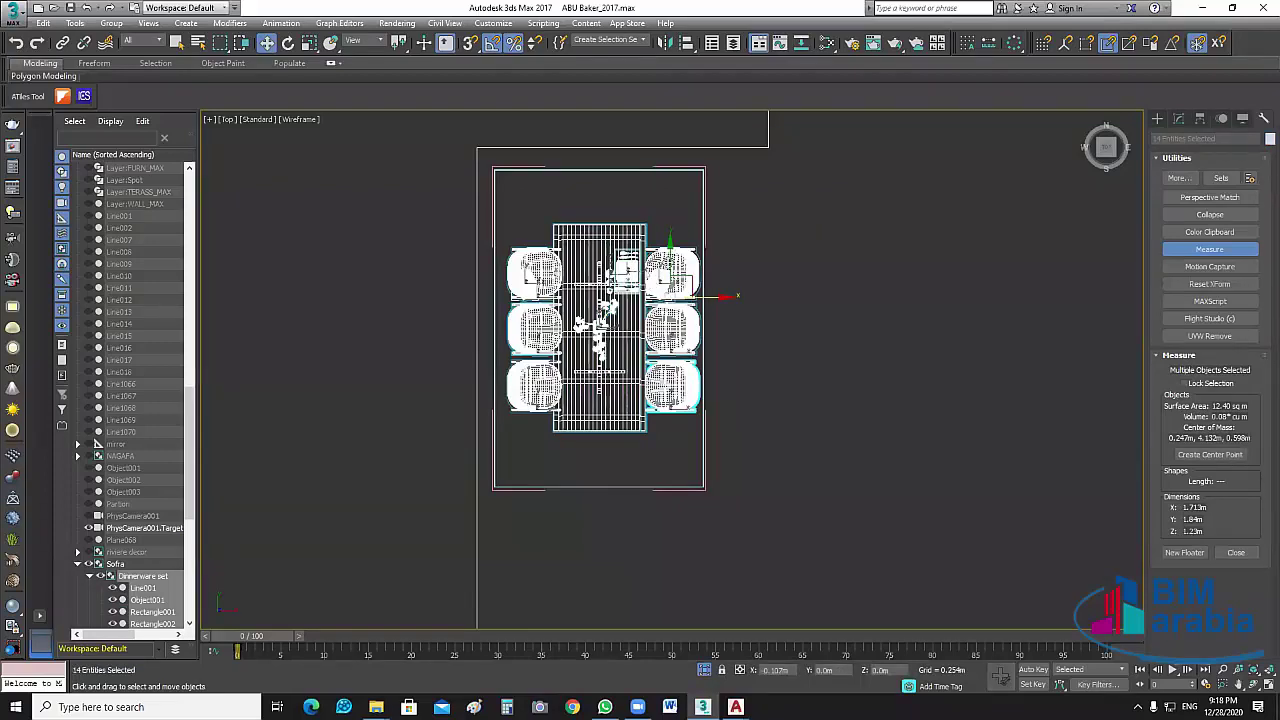
pyautogui.moveTo(663, 281); pyautogui.dragTo(660, 281)
pyautogui.moveTo(665, 243); pyautogui.dragTo(667, 272)
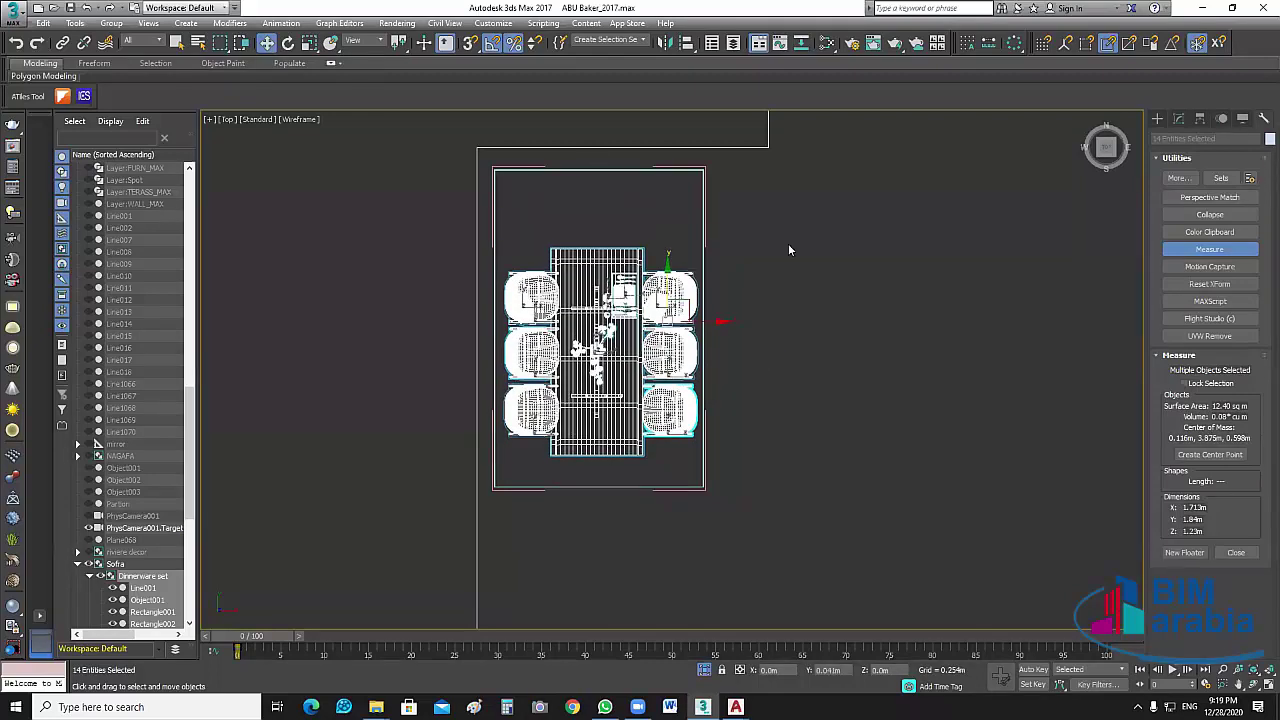
pyautogui.click(783, 371)
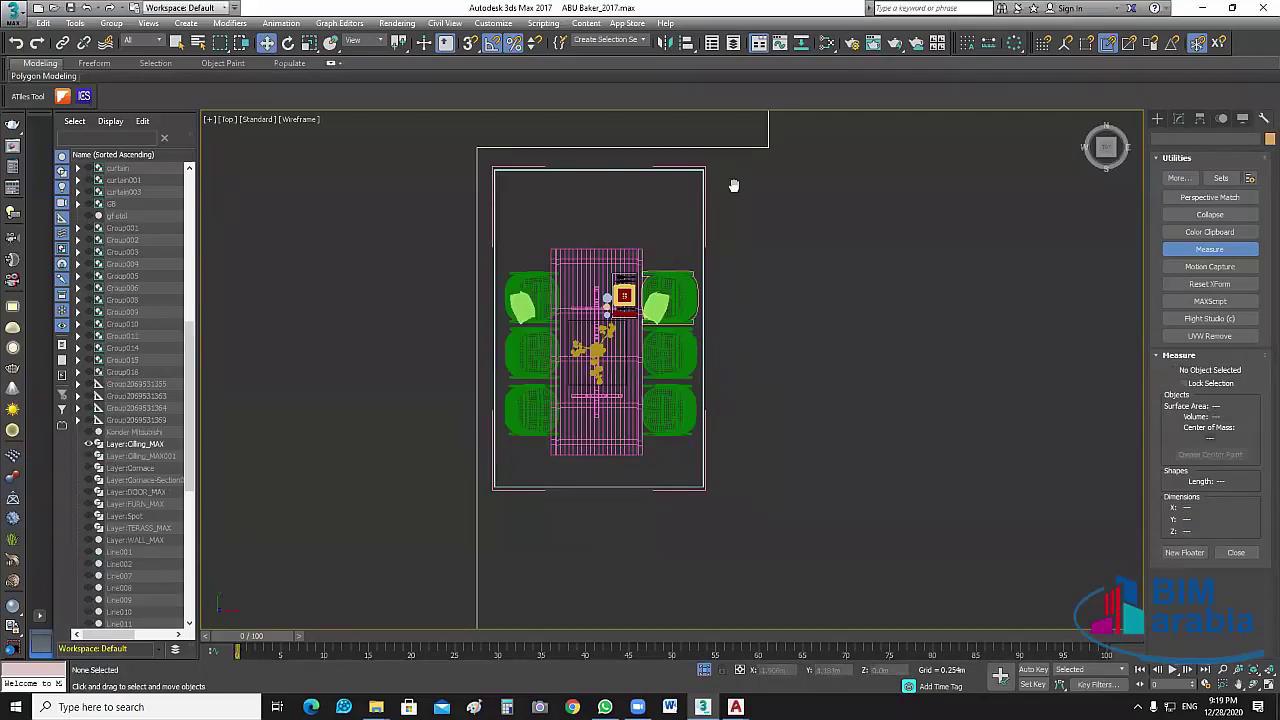
pyautogui.scroll(5, 733, 186)
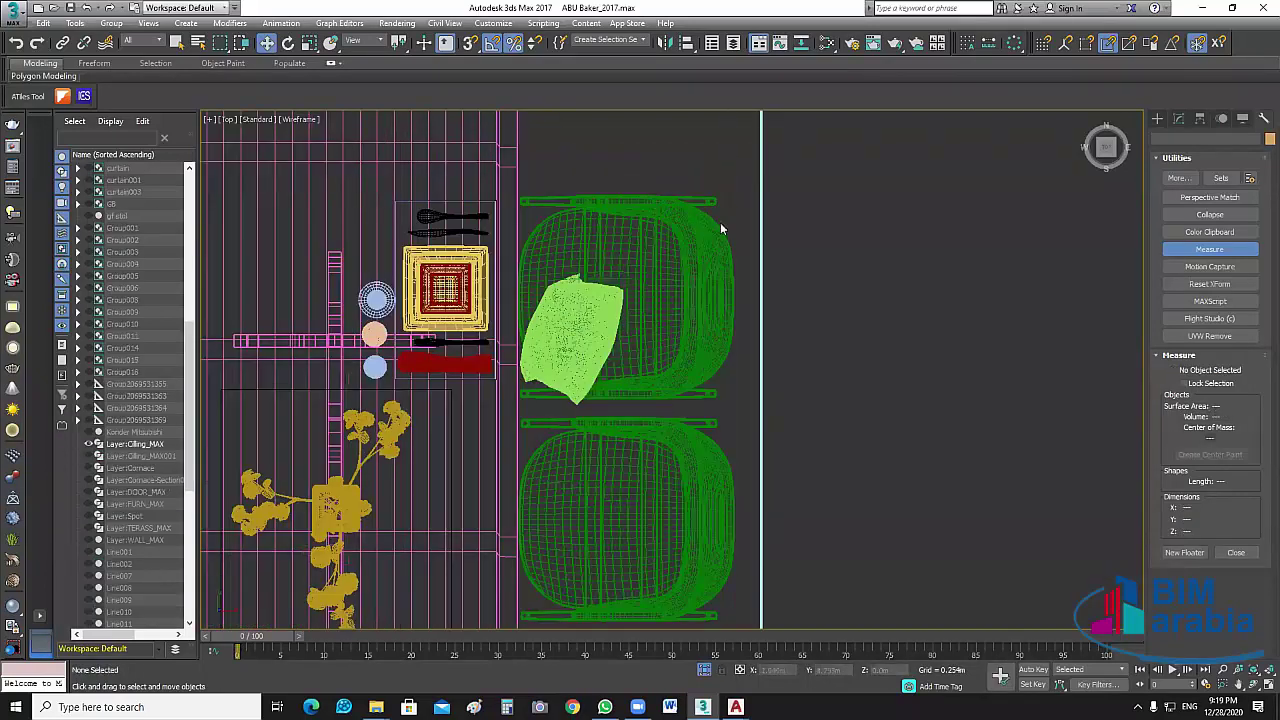
# Spread the right-hand dining chairs by moving the upper chair with its cushion up and the lower chair down.
pyautogui.scroll(-2, 670, 280)
pyautogui.moveTo(728, 150); pyautogui.dragTo(642, 288)
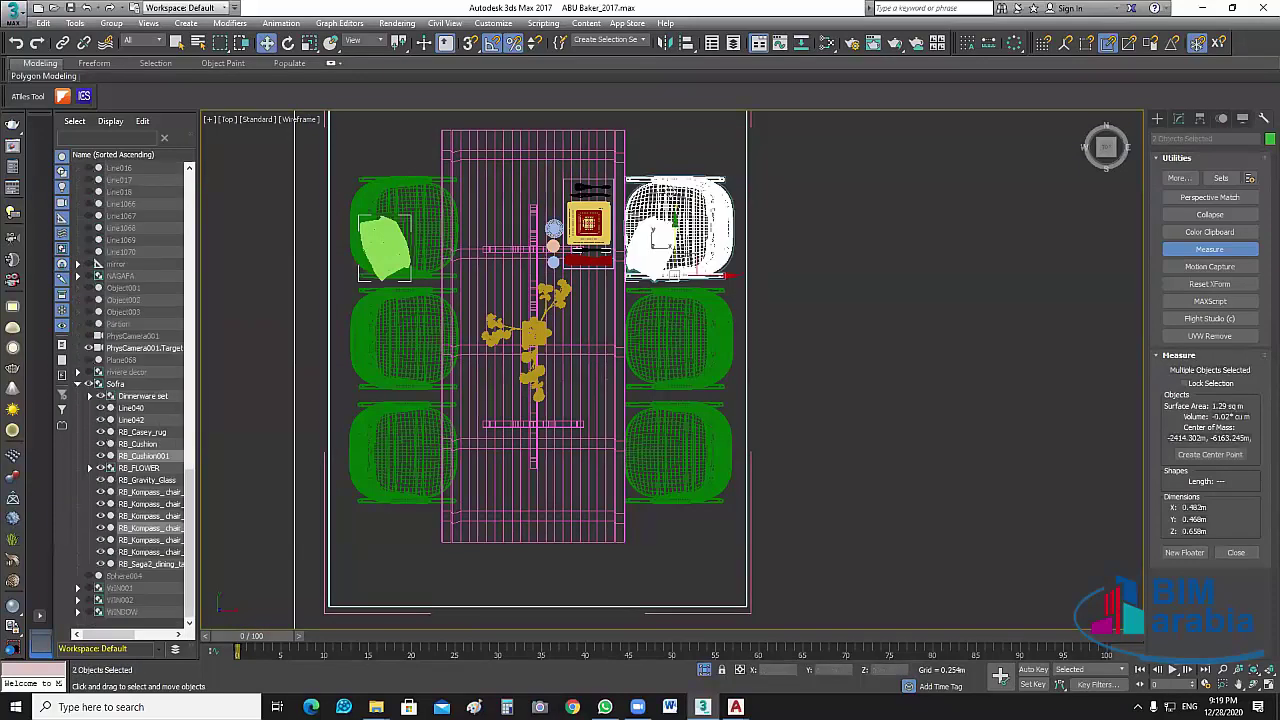
pyautogui.moveTo(710, 237); pyautogui.dragTo(710, 203)
pyautogui.moveTo(738, 410); pyautogui.dragTo(646, 540)
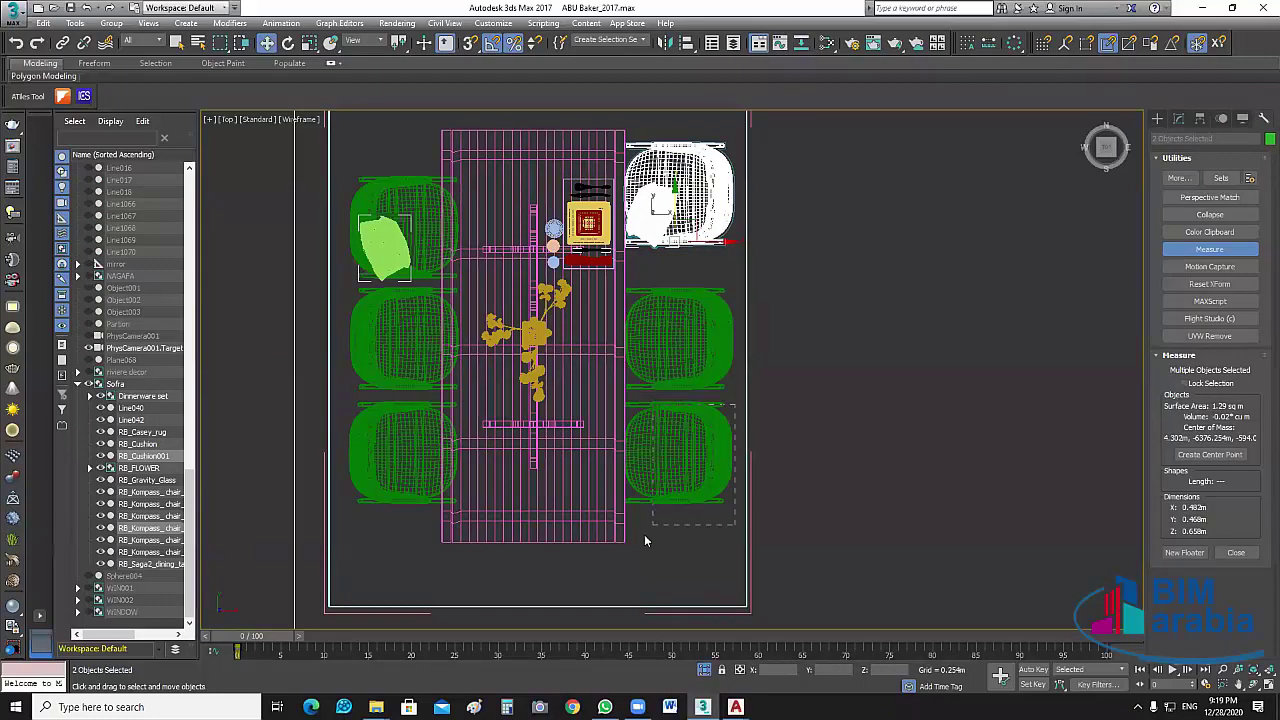
pyautogui.moveTo(675, 457); pyautogui.dragTo(675, 489)
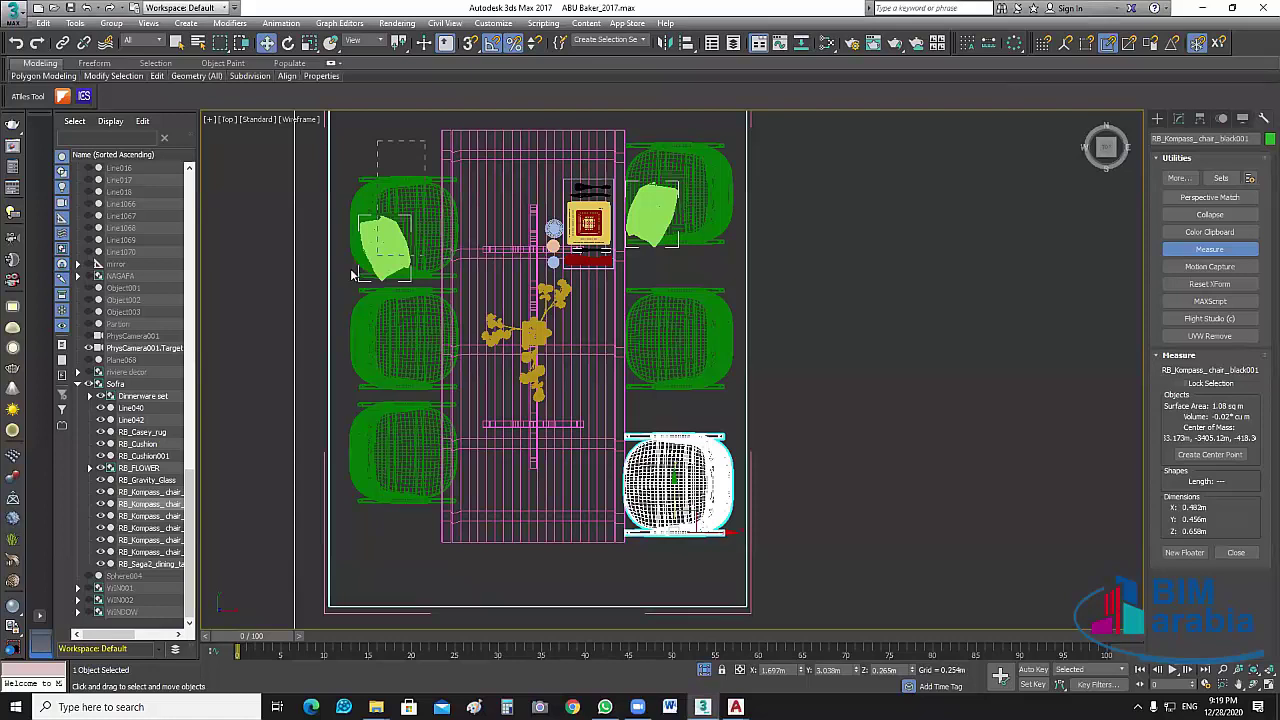
# Move the upper-left chair with its cushion up and the lower-left chair down to match the opposite row.
pyautogui.click(386, 255)
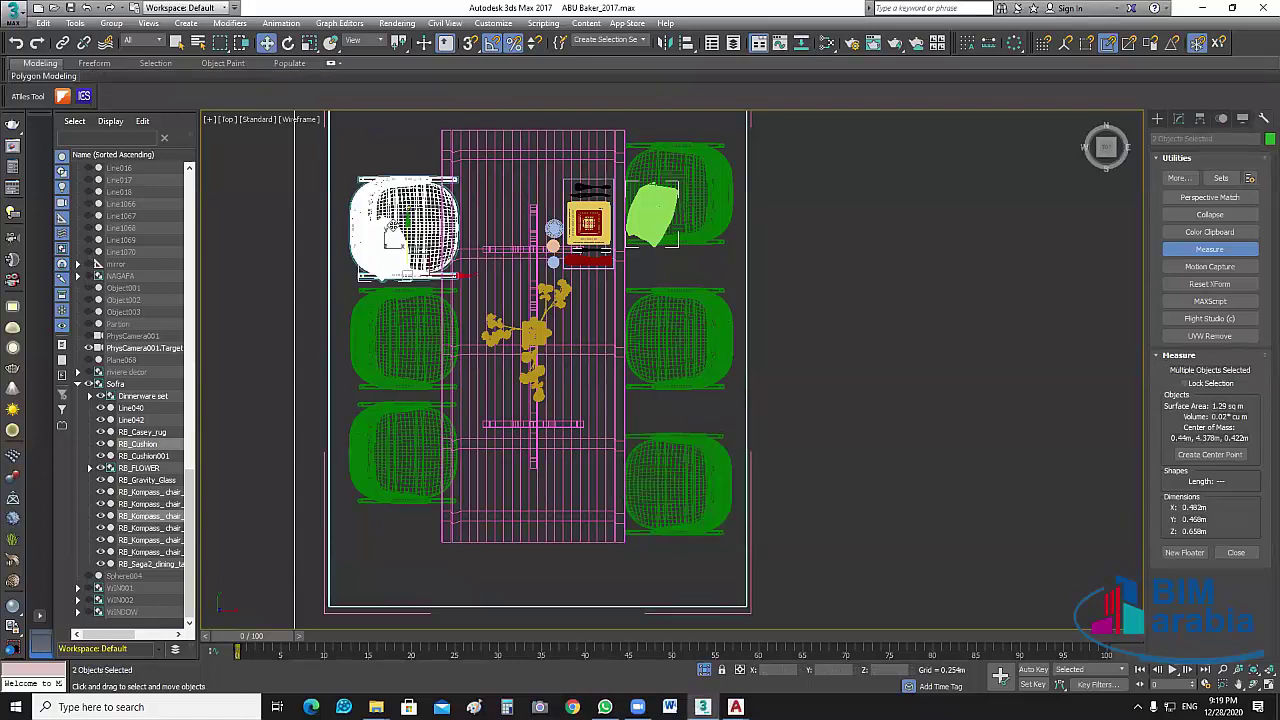
pyautogui.moveTo(395, 232); pyautogui.dragTo(395, 198)
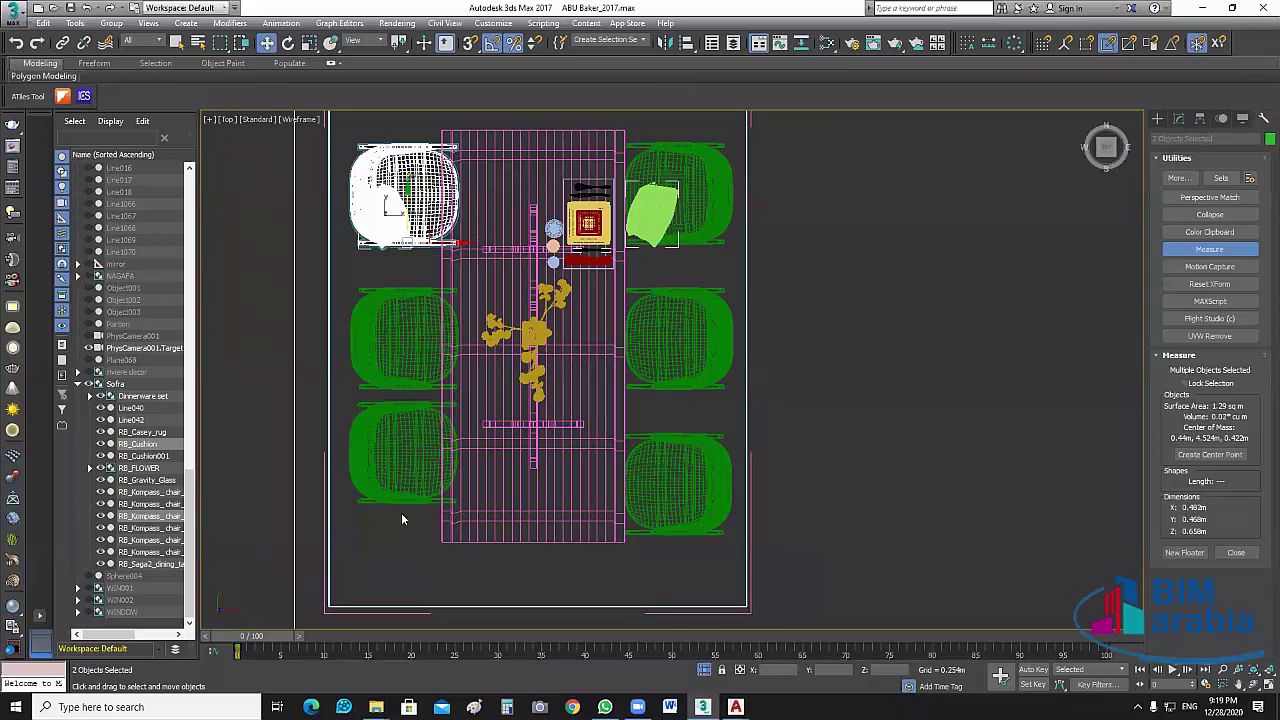
pyautogui.moveTo(404, 480); pyautogui.dragTo(404, 509)
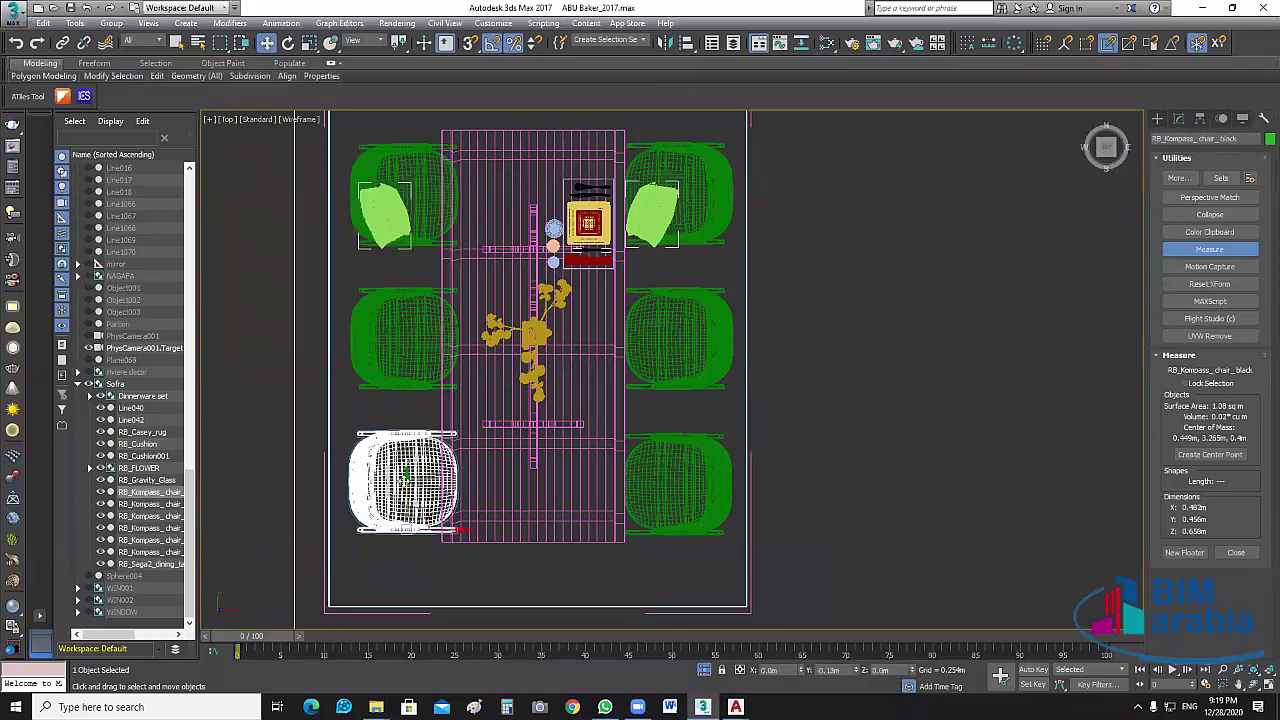
pyautogui.click(968, 477)
# Rotate the lower-right dining chair about 32 degrees clockwise around Z without angle snapping.
pyautogui.moveTo(735, 414); pyautogui.dragTo(663, 559)
pyautogui.click(710, 503)
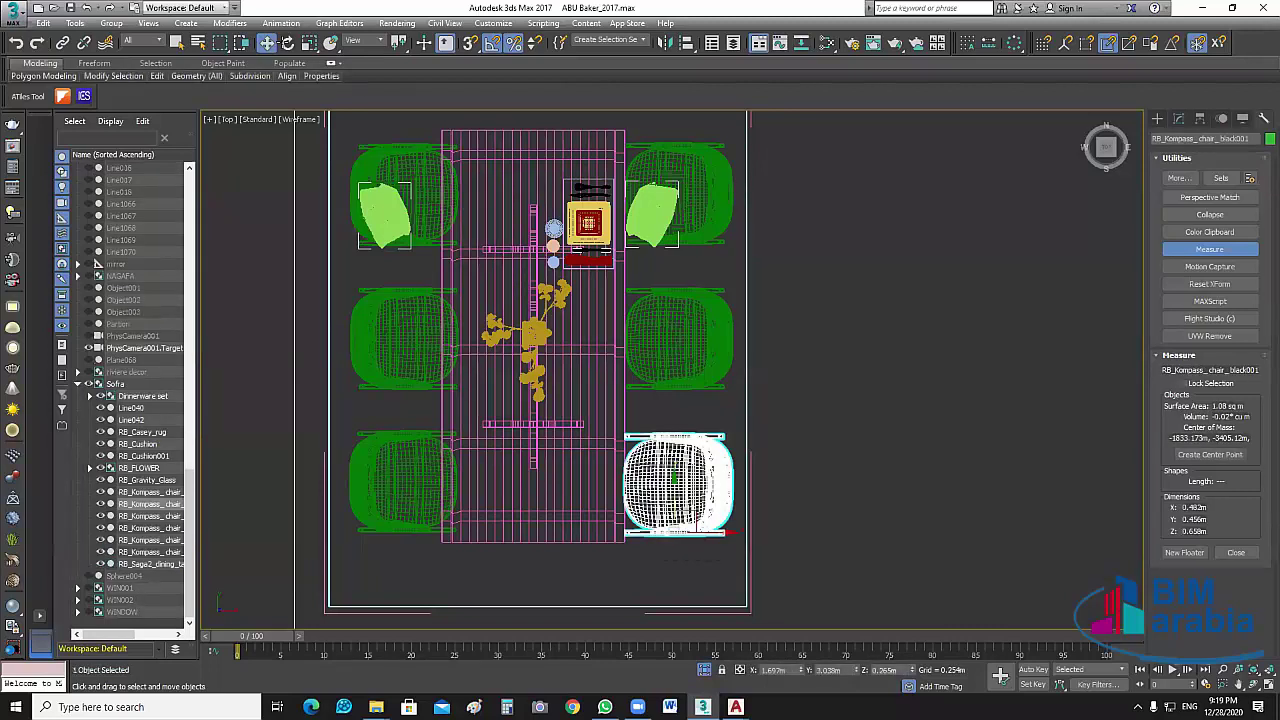
pyautogui.press('e')
pyautogui.moveTo(715, 506); pyautogui.dragTo(716, 508)
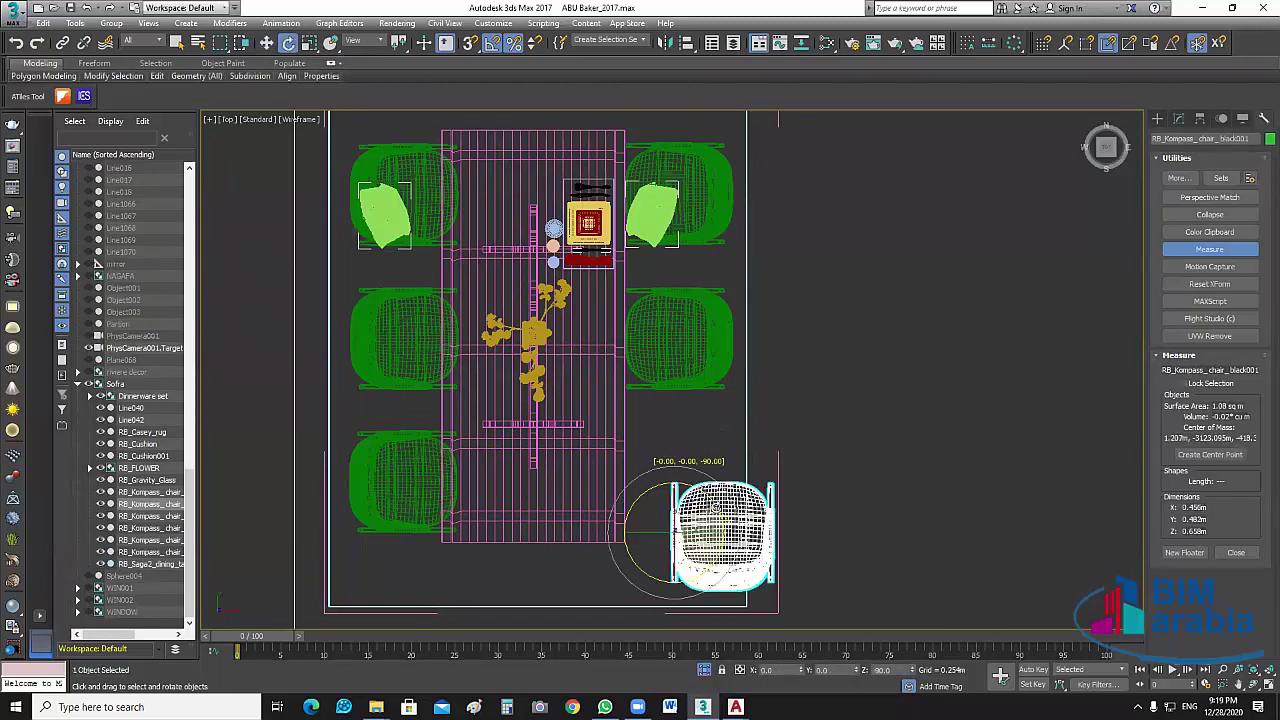
pyautogui.hotkey('ctrl', 'z')
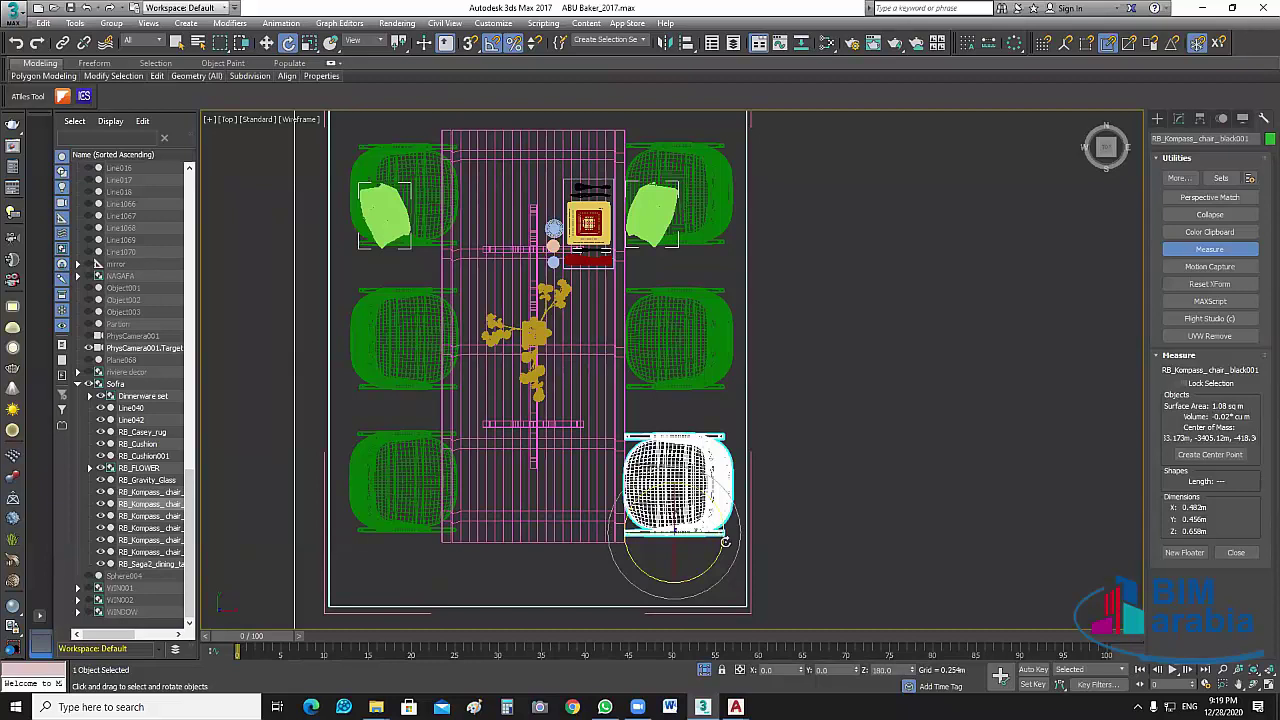
pyautogui.moveTo(722, 536); pyautogui.dragTo(727, 551)
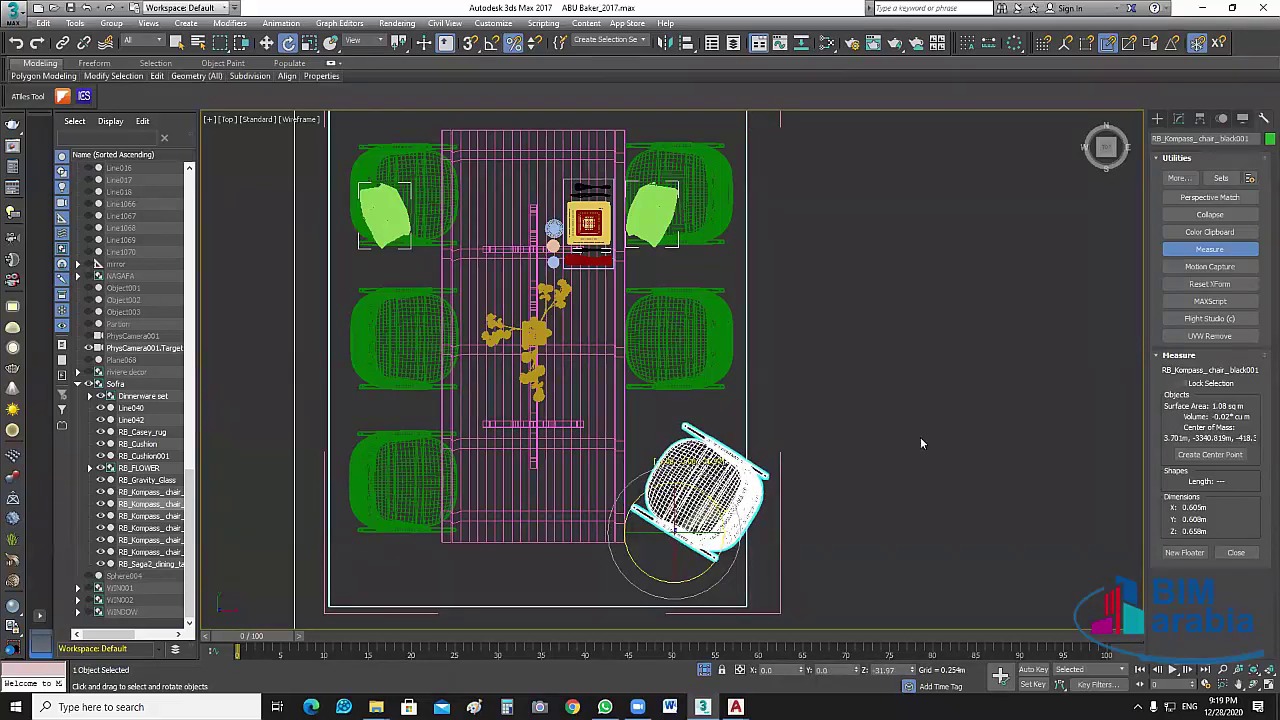
pyautogui.click(813, 383)
pyautogui.moveTo(798, 396)
pyautogui.mouseDown(button='middle')
pyautogui.moveTo(809, 438)
pyautogui.moveTo(815, 393)
pyautogui.mouseUp(button='middle')
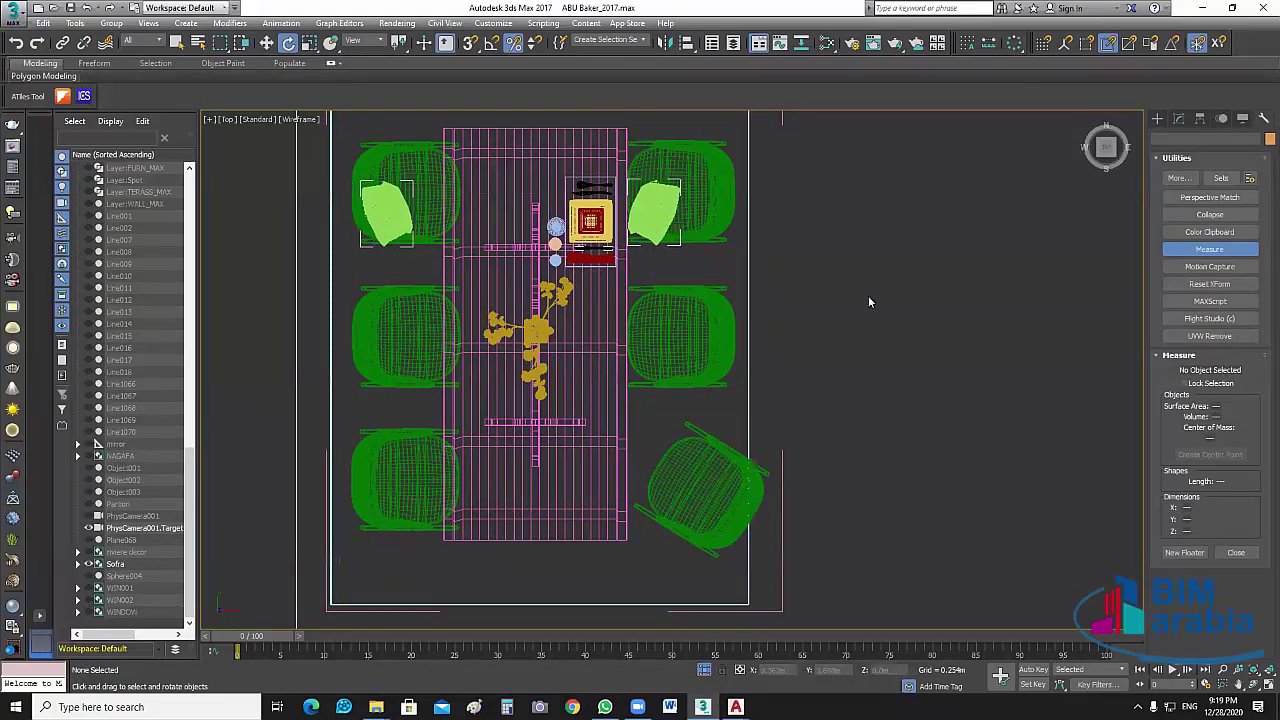
# Rotate the upper-right chair and its cushion at an angle to the table, and shift them about 0.024 m outward along X.
pyautogui.moveTo(708, 182); pyautogui.dragTo(694, 229, button='middle')
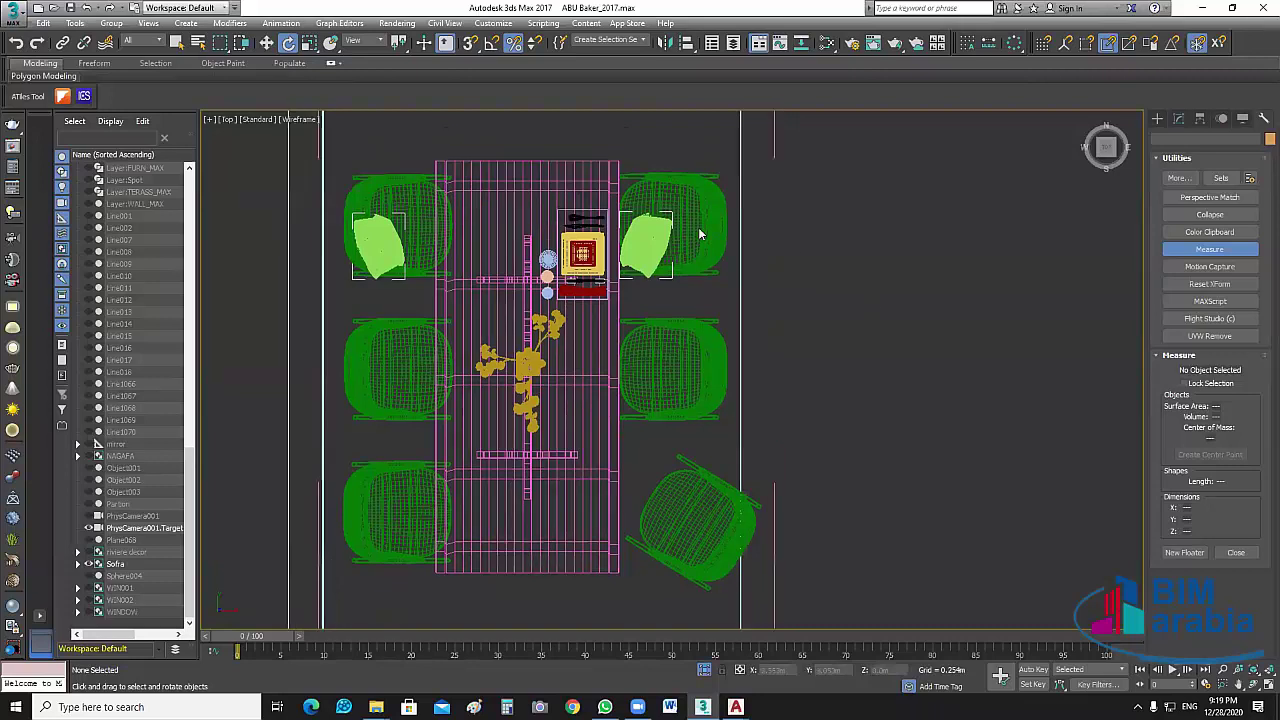
pyautogui.click(694, 229)
pyautogui.moveTo(694, 229); pyautogui.dragTo(679, 200)
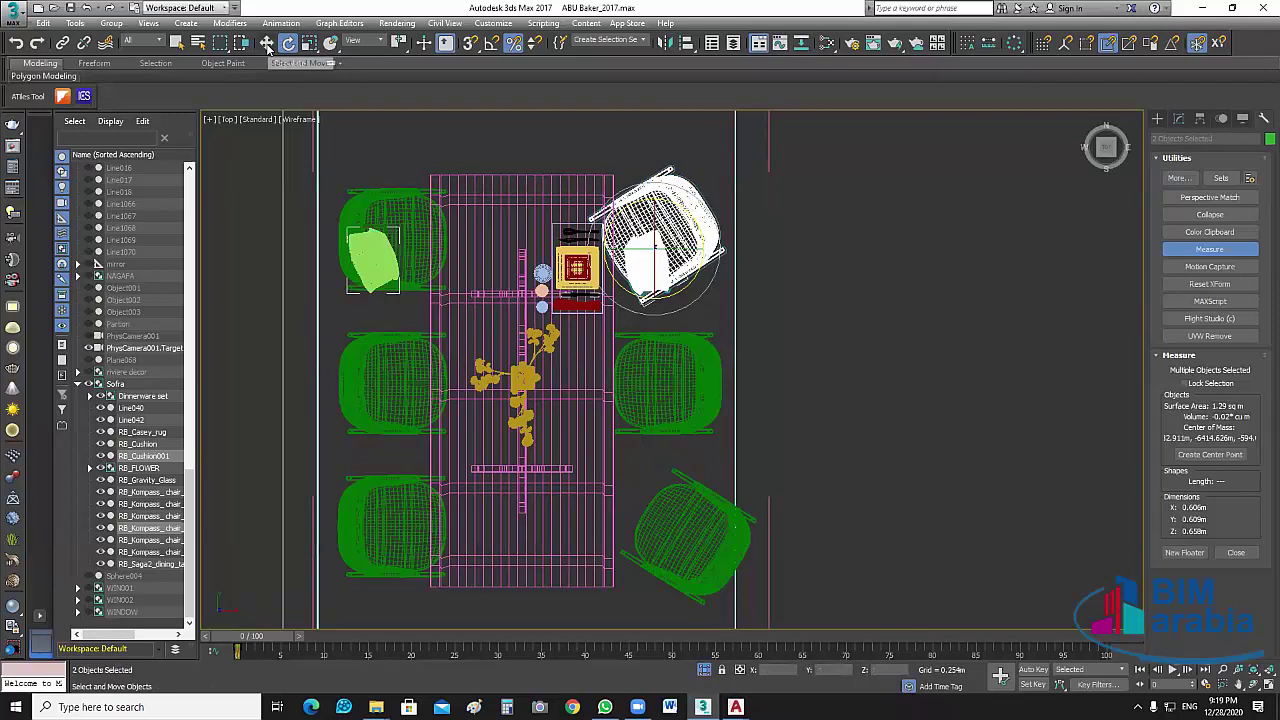
pyautogui.click(267, 43)
pyautogui.moveTo(728, 275); pyautogui.dragTo(745, 276)
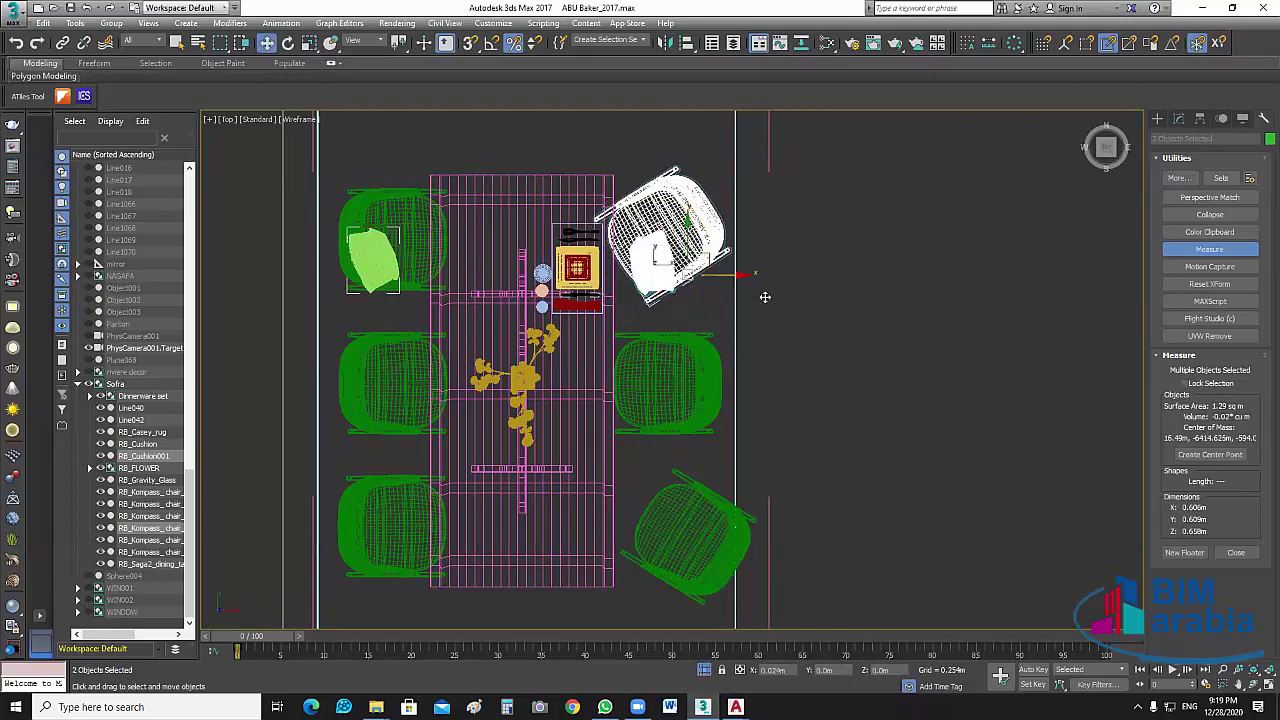
pyautogui.click(757, 418)
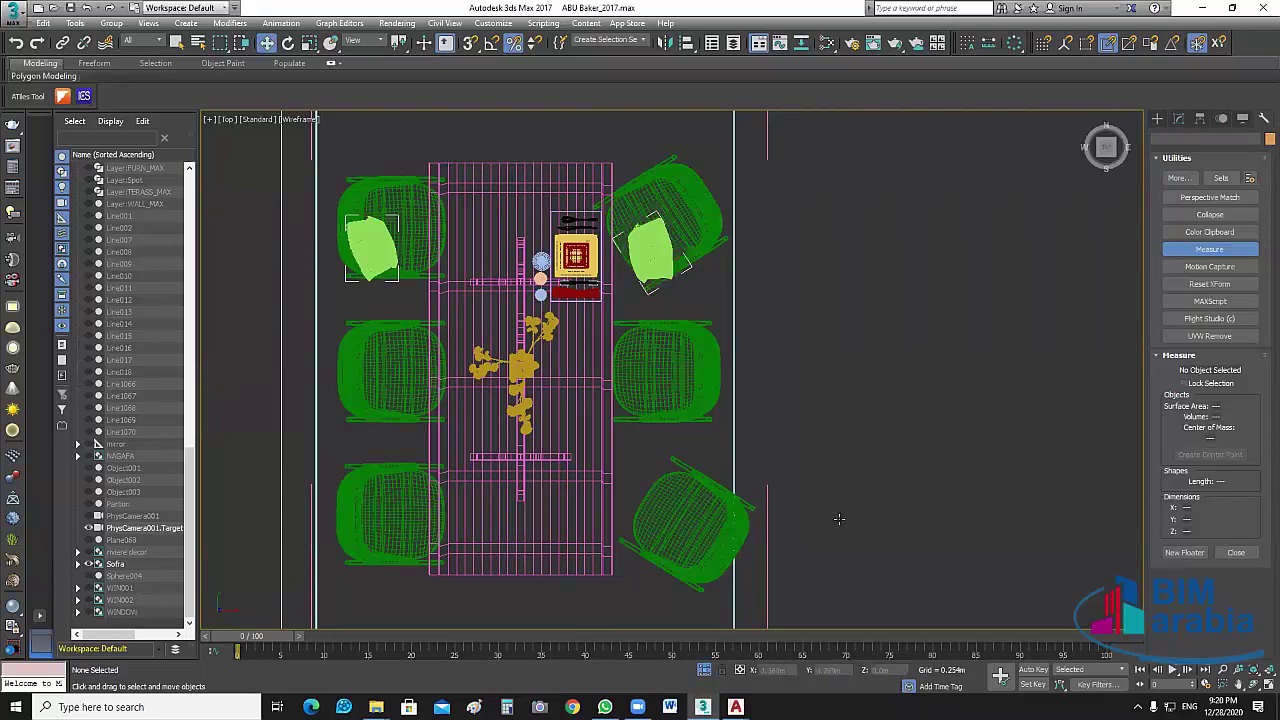
# Select the entire dining set and close its open Sofra group.
pyautogui.scroll(-3, 752, 396)
pyautogui.scroll(-2, 758, 386)
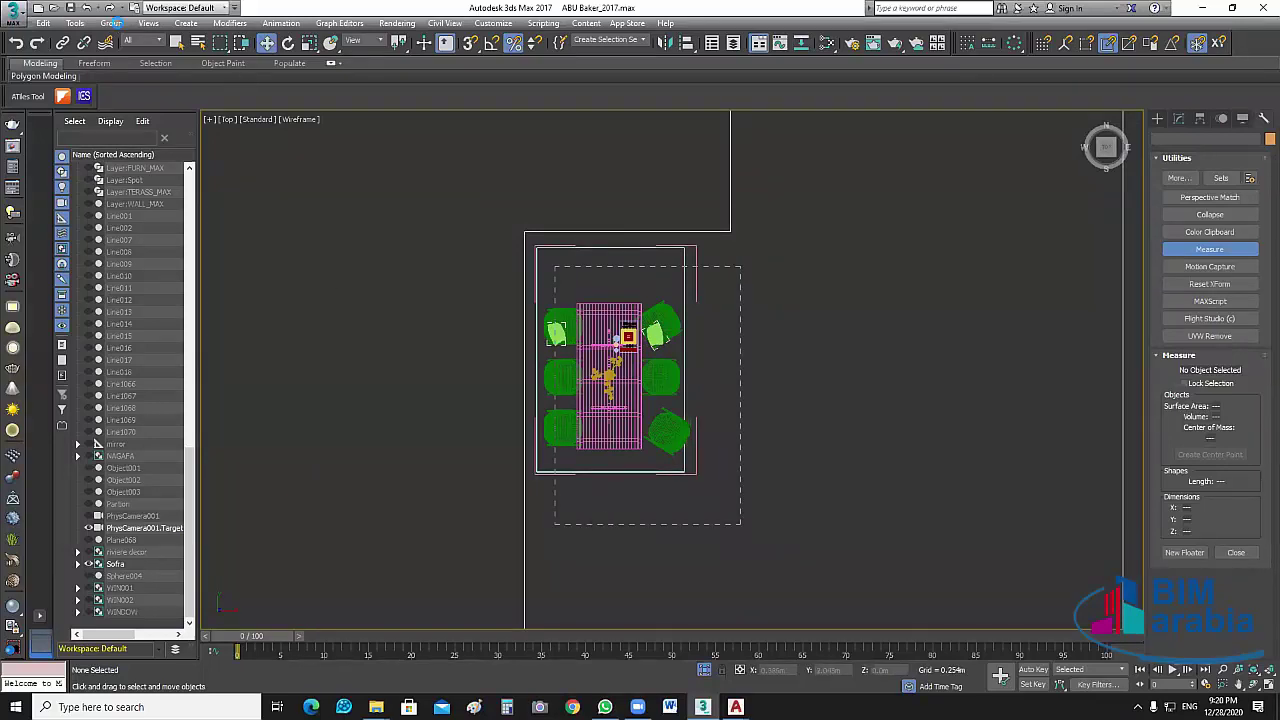
pyautogui.hotkey('ctrl', 'a')
pyautogui.click(114, 24)
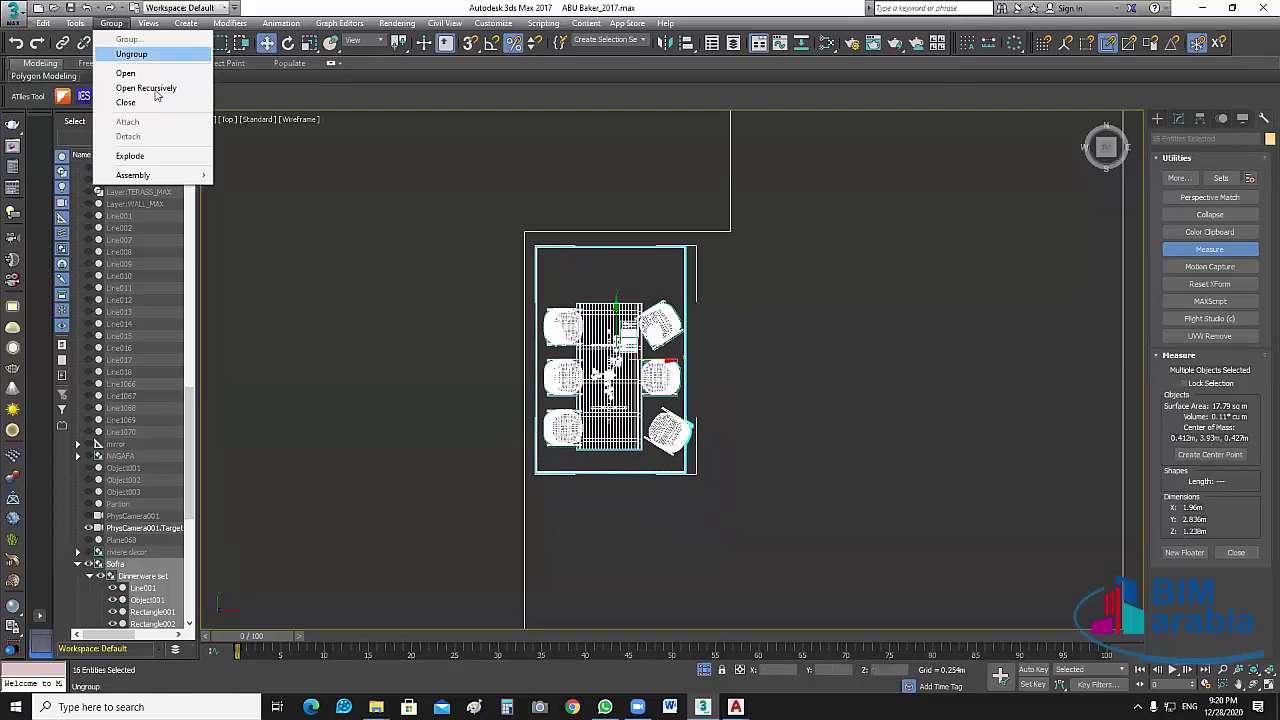
pyautogui.click(877, 422)
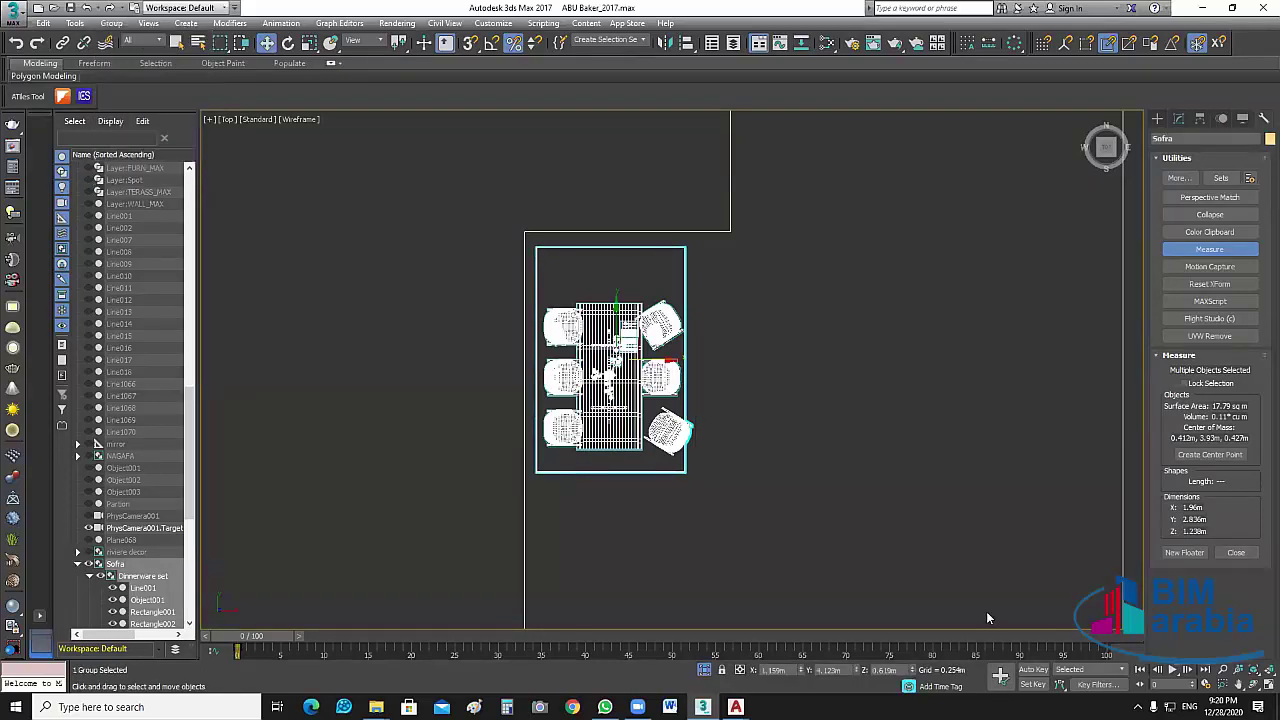
# Clear the selection, return to the four-viewport layout and save the scene.
pyautogui.click(986, 611)
pyautogui.click(1264, 688)
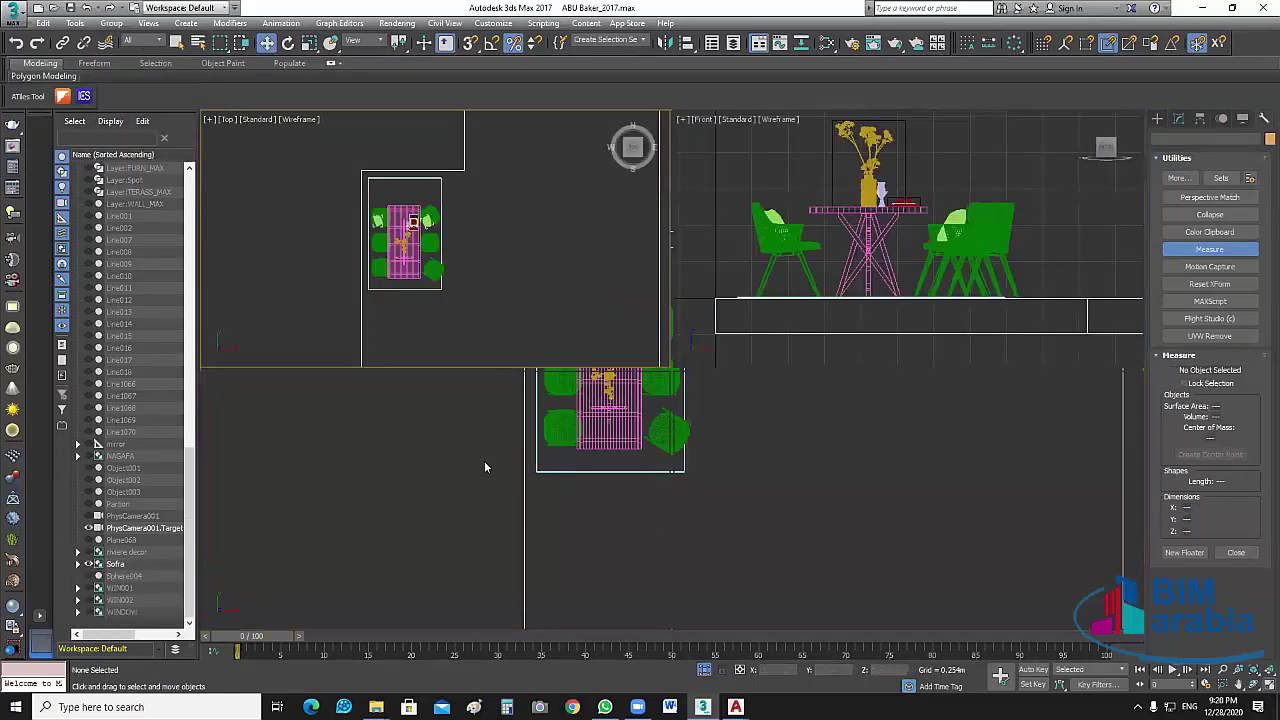
pyautogui.click(70, 8)
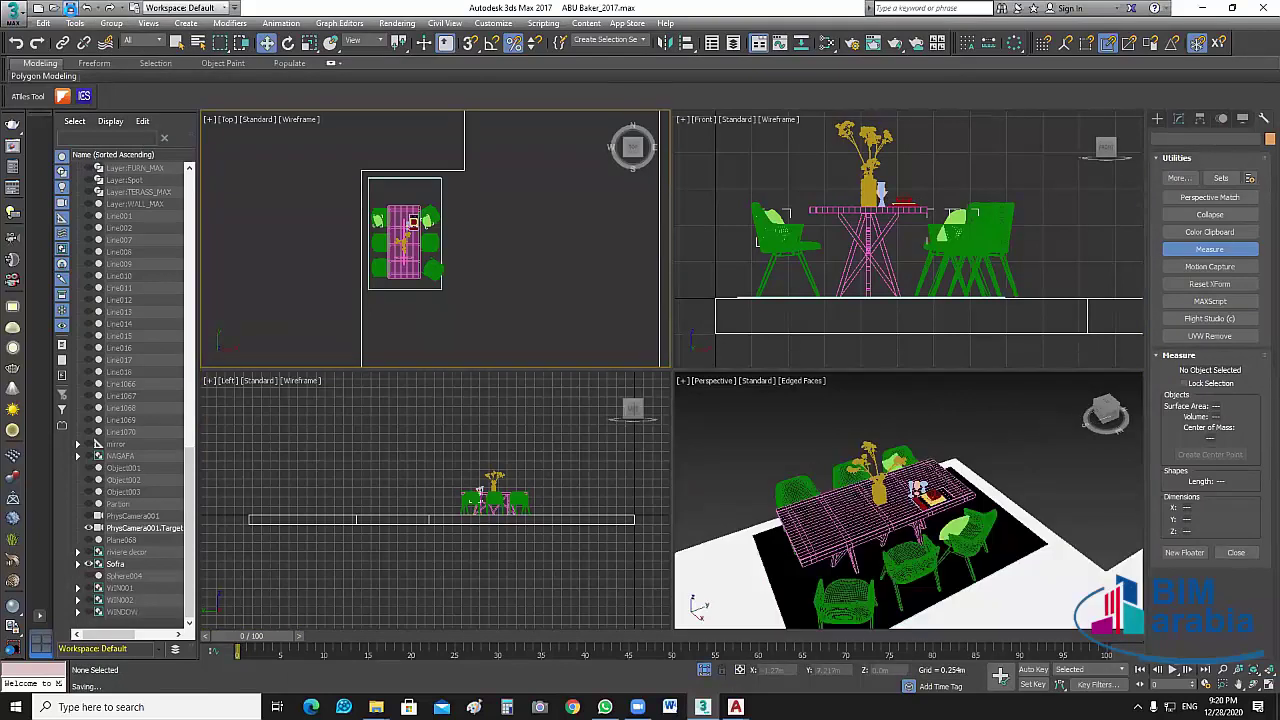
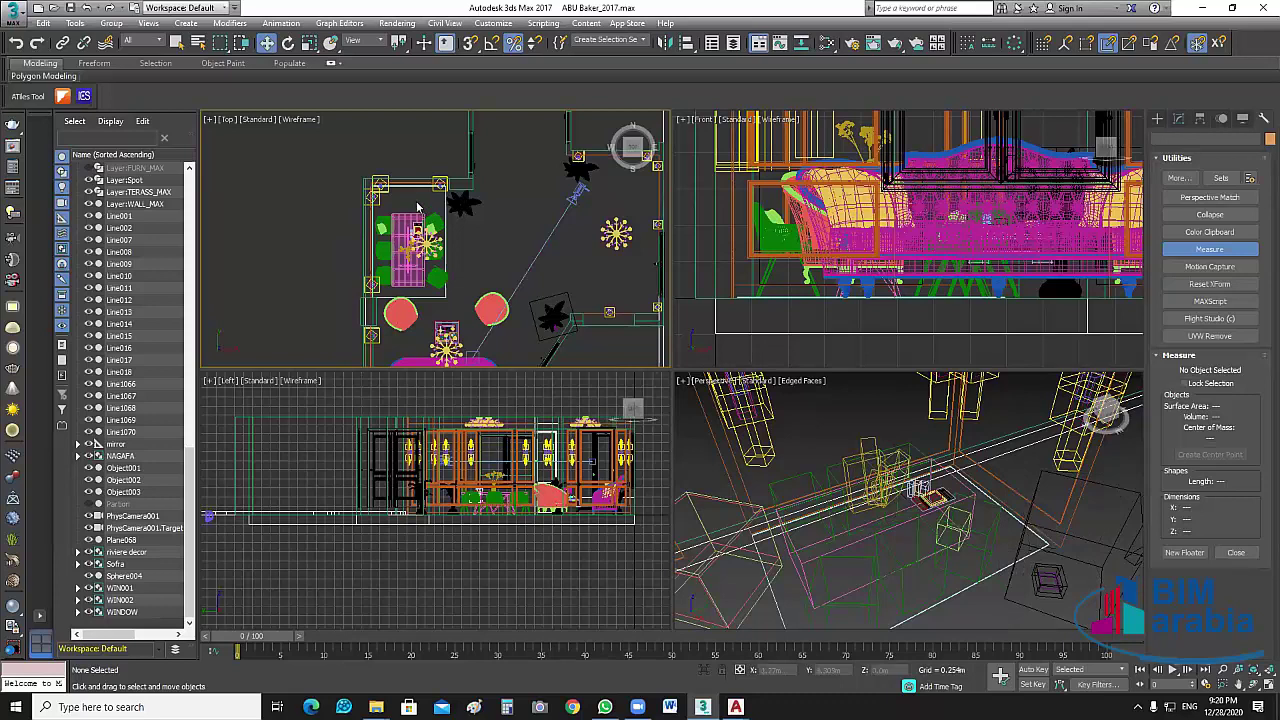
# Isolate the sideboard together with its table lamp and the two wall frames.
pyautogui.scroll(4, 416, 205)
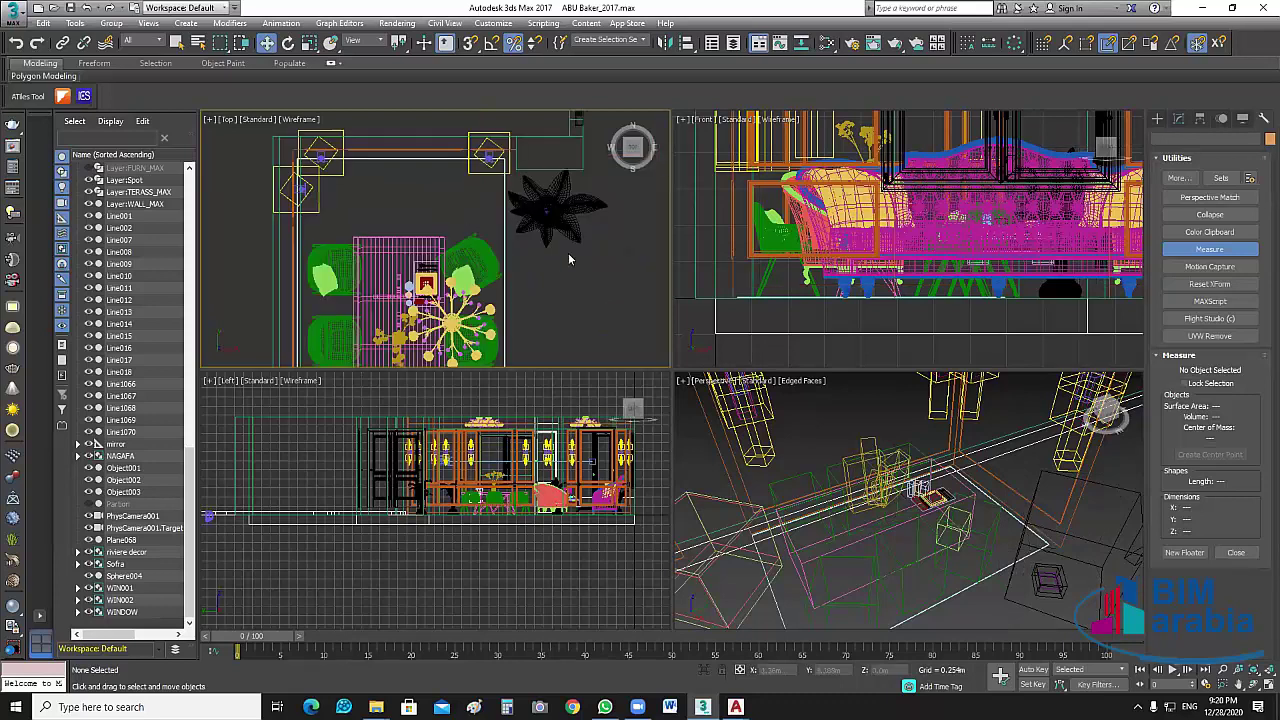
pyautogui.scroll(-4, 529, 291)
pyautogui.moveTo(491, 207); pyautogui.dragTo(551, 236, button='middle')
pyautogui.scroll(-2, 551, 236)
pyautogui.scroll(4, 487, 197)
pyautogui.moveTo(505, 139); pyautogui.dragTo(311, 249)
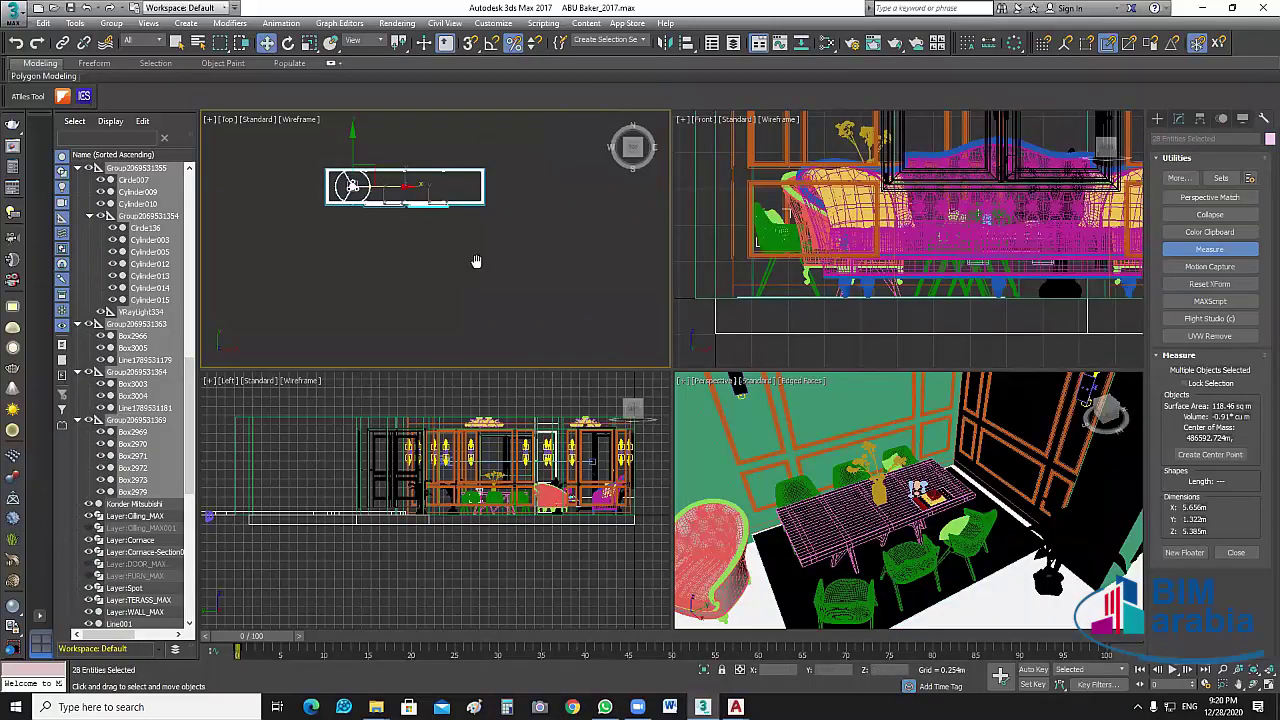
pyautogui.scroll(-6, 484, 243)
pyautogui.scroll(4, 484, 243)
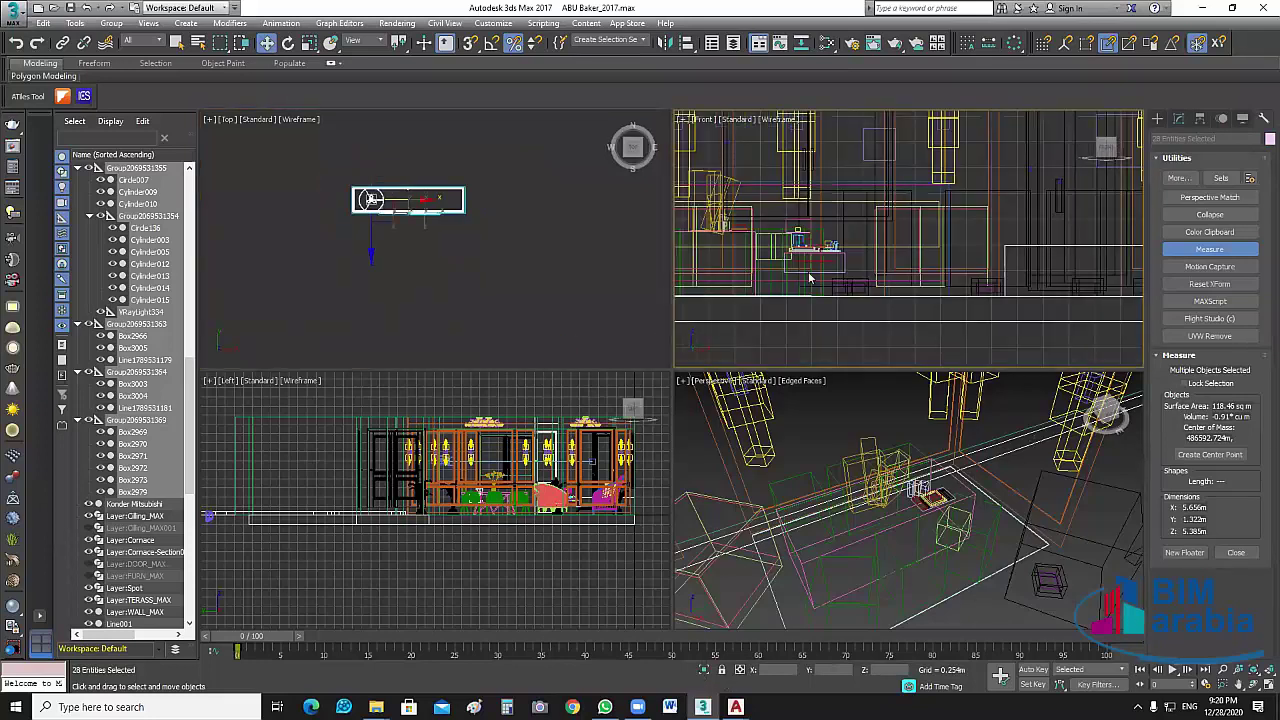
pyautogui.hotkey('alt', 'q')
pyautogui.click(1031, 251)
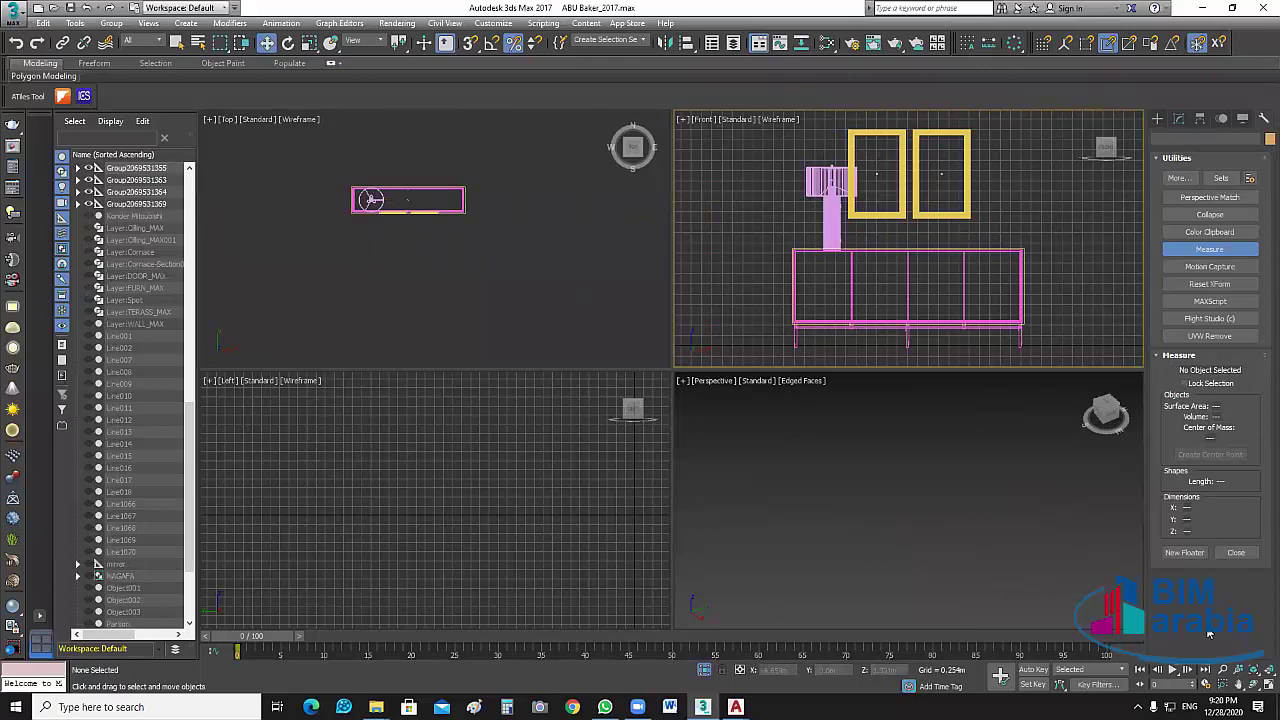
# Set up a mirror of the sideboard's table lamp in the maximized Front view, as an instance along the X axis.
pyautogui.hotkey('alt', 'w')
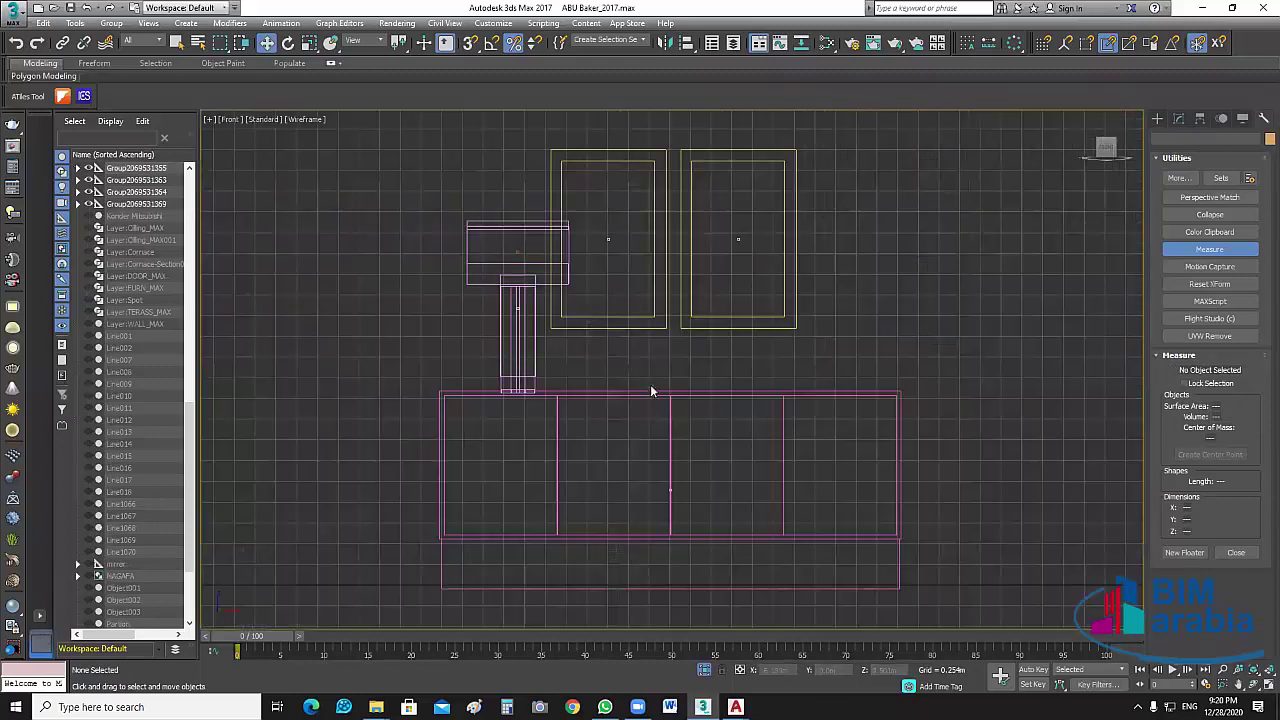
pyautogui.moveTo(833, 239); pyautogui.dragTo(893, 228, button='middle')
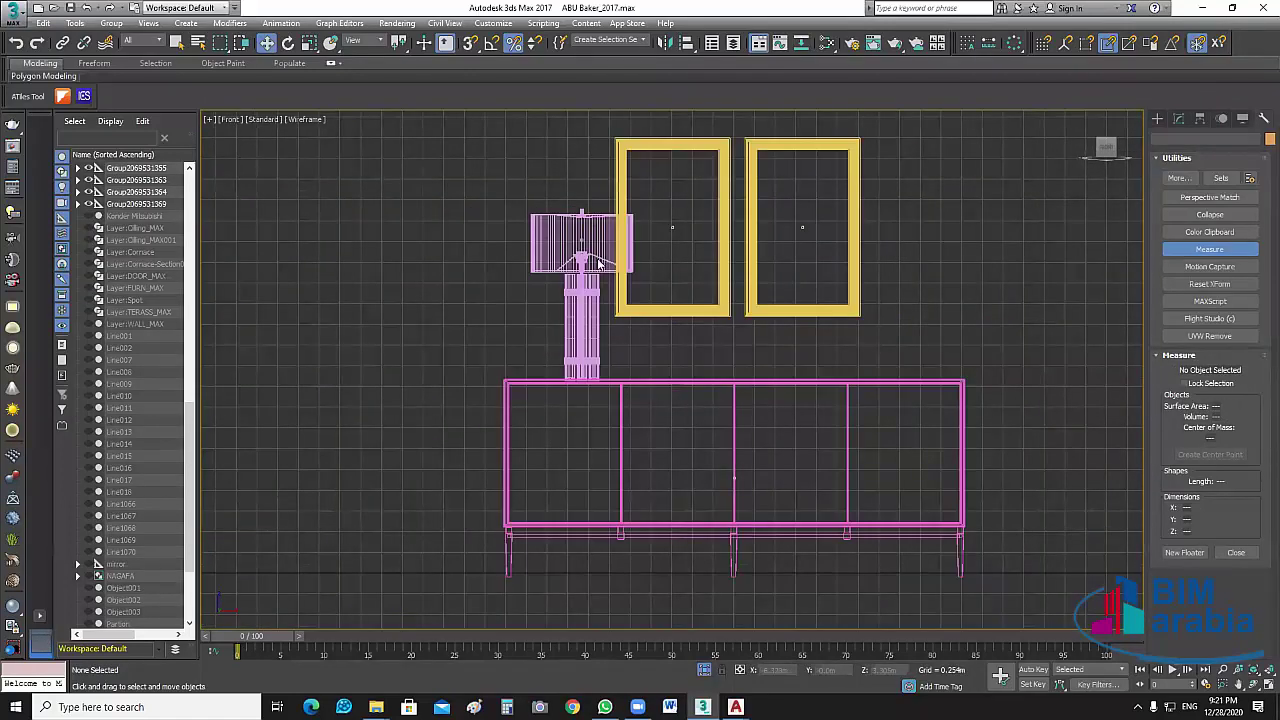
pyautogui.moveTo(527, 372); pyautogui.dragTo(606, 154)
pyautogui.moveTo(628, 376); pyautogui.dragTo(700, 340, button='middle')
pyautogui.moveTo(1009, 293); pyautogui.dragTo(996, 304, button='middle')
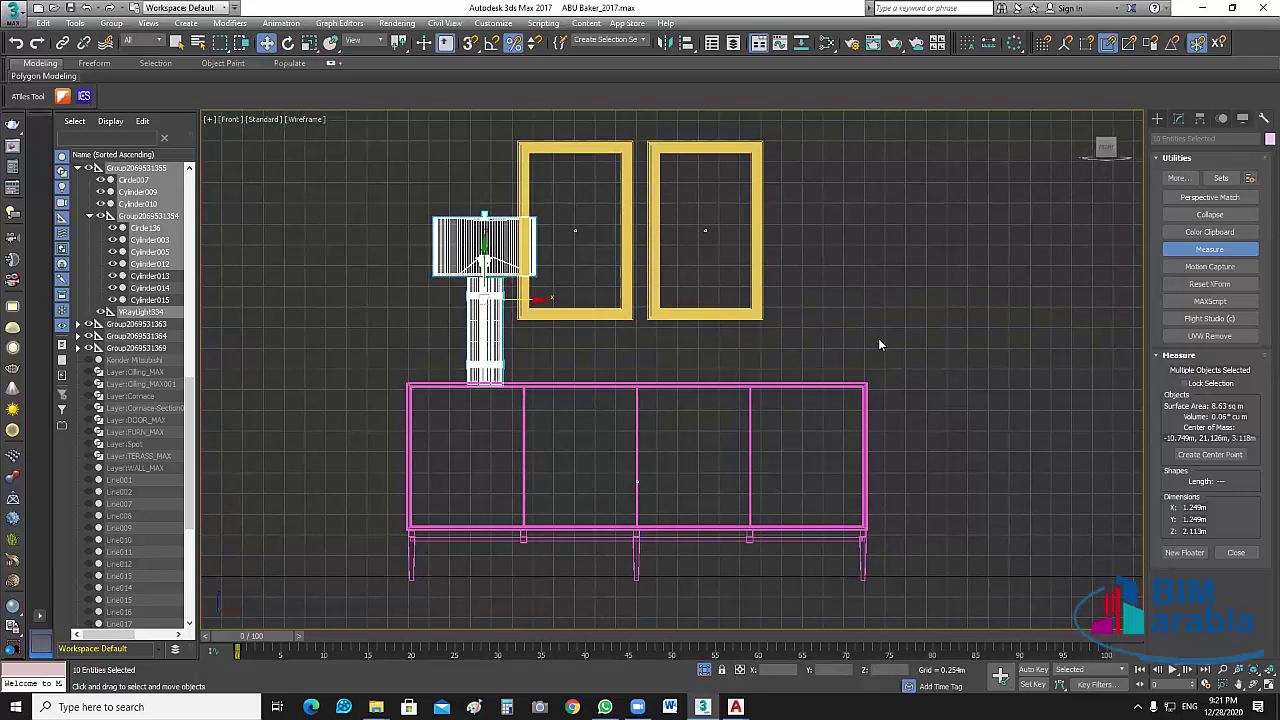
pyautogui.hotkey('alt', 'm')
pyautogui.click(626, 396)
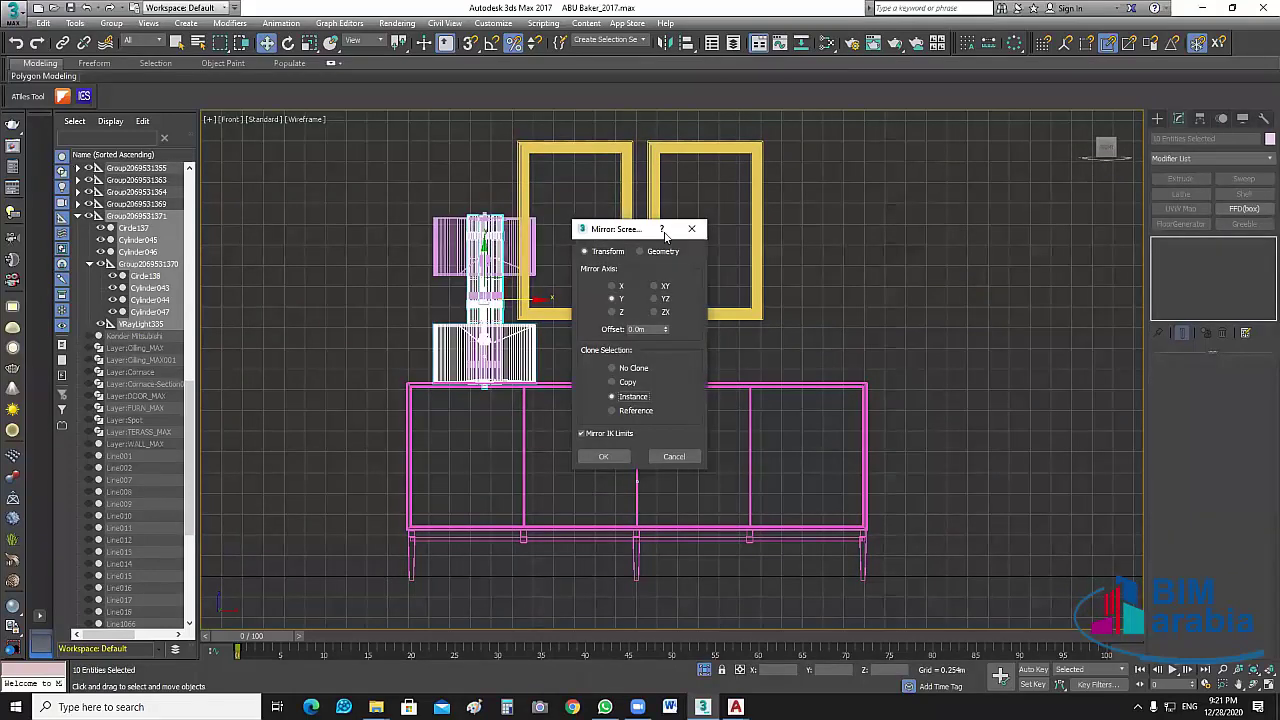
pyautogui.moveTo(665, 235); pyautogui.dragTo(999, 225)
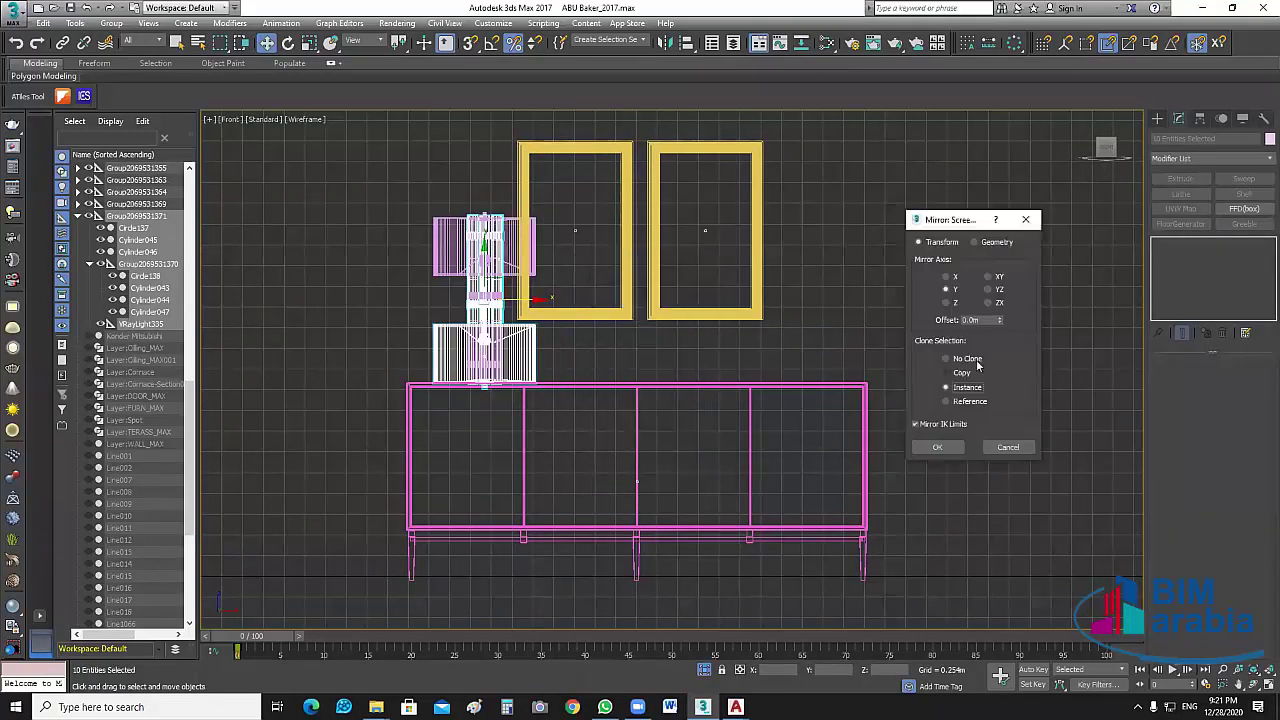
pyautogui.click(947, 276)
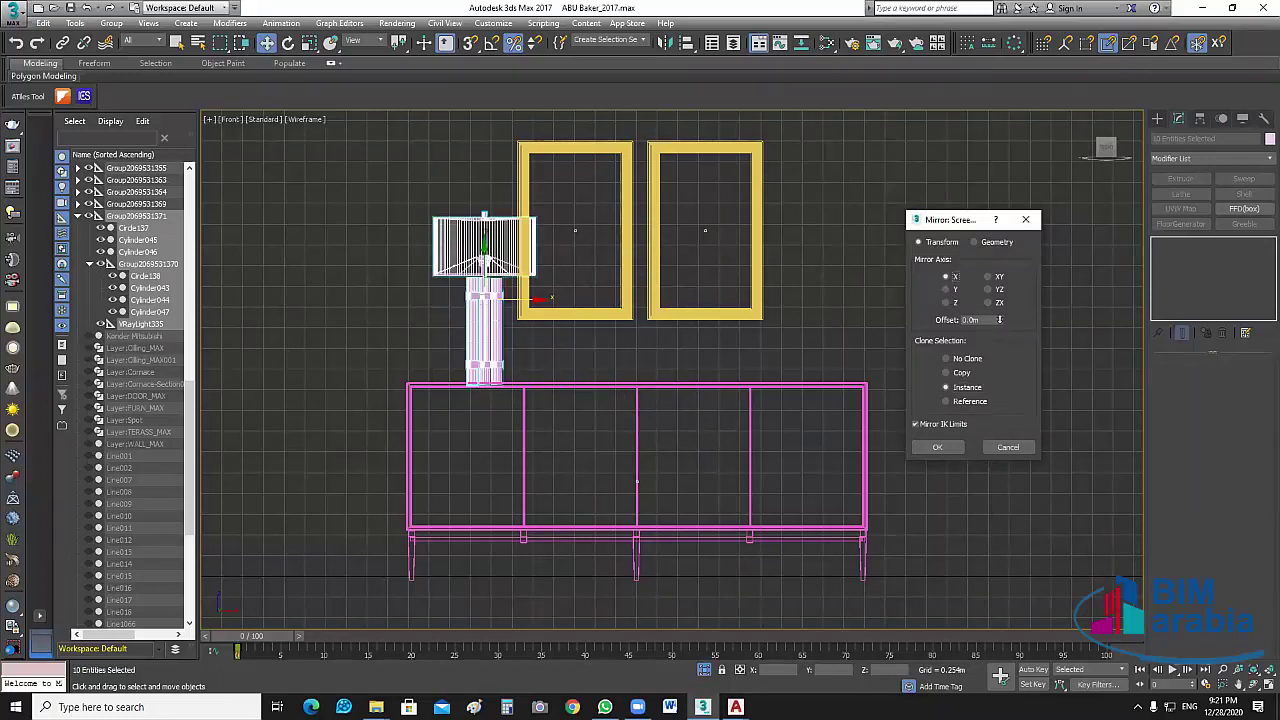
# Set the mirror offset to 3.785 m and create the second lamp at the sideboard's opposite end.
pyautogui.moveTo(1001, 322); pyautogui.dragTo(1043, 580)
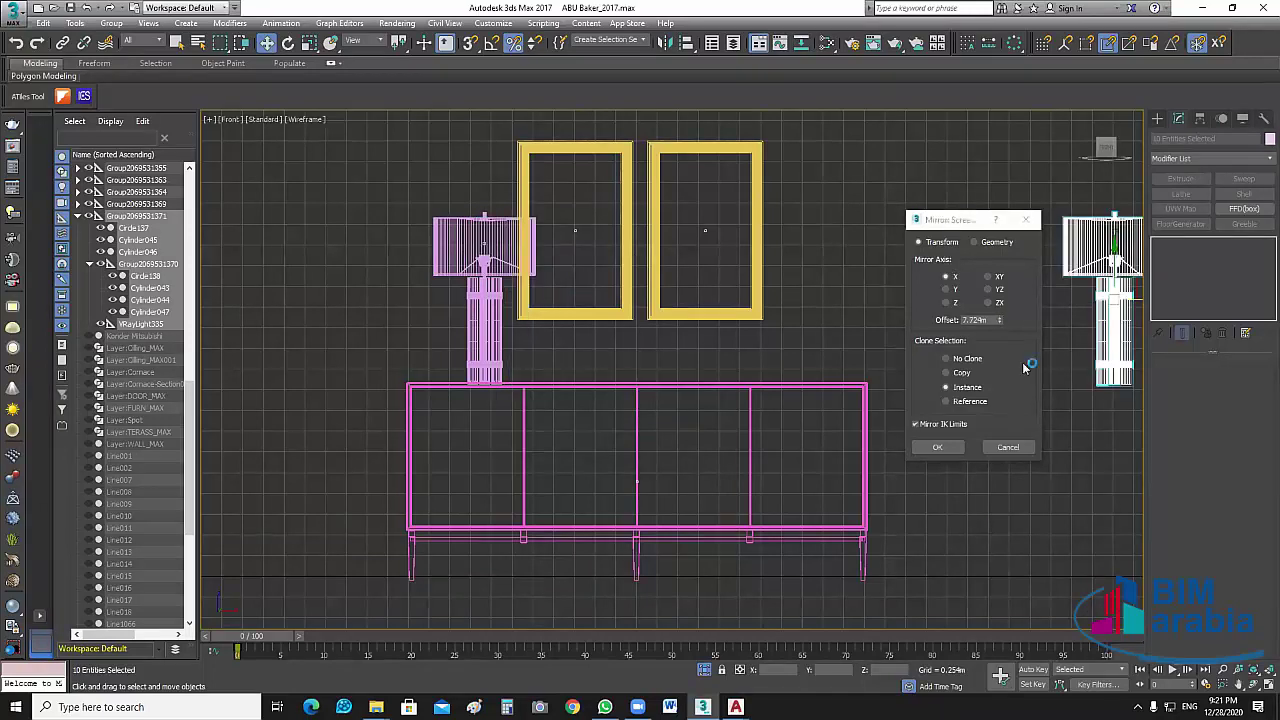
pyautogui.moveTo(999, 326); pyautogui.dragTo(1005, 355)
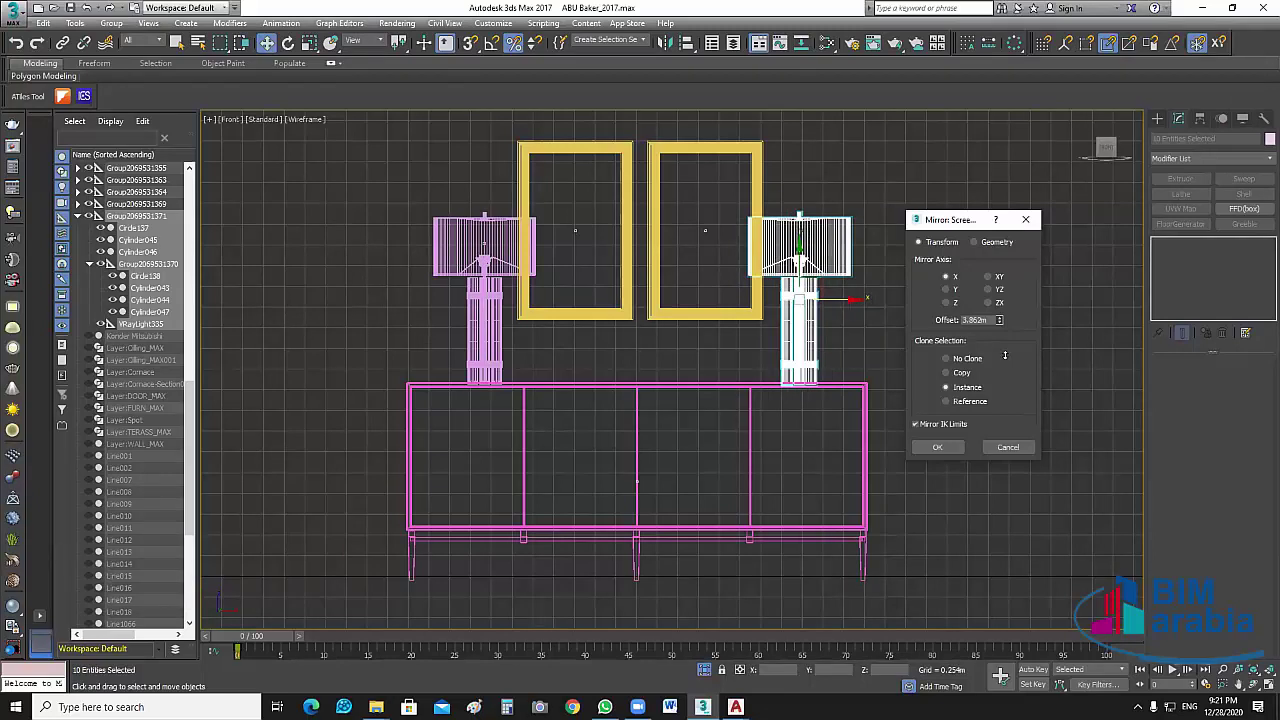
pyautogui.moveTo(1006, 355); pyautogui.dragTo(1006, 356)
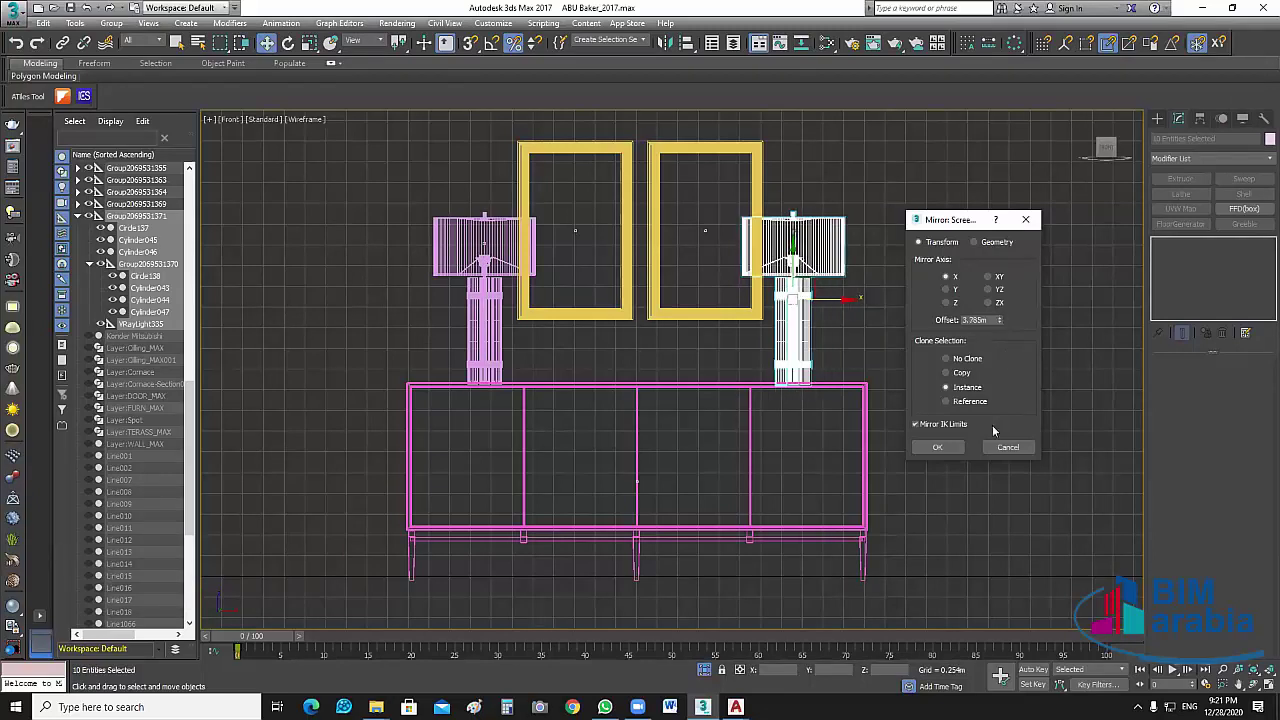
pyautogui.press('Return')
pyautogui.click(950, 494)
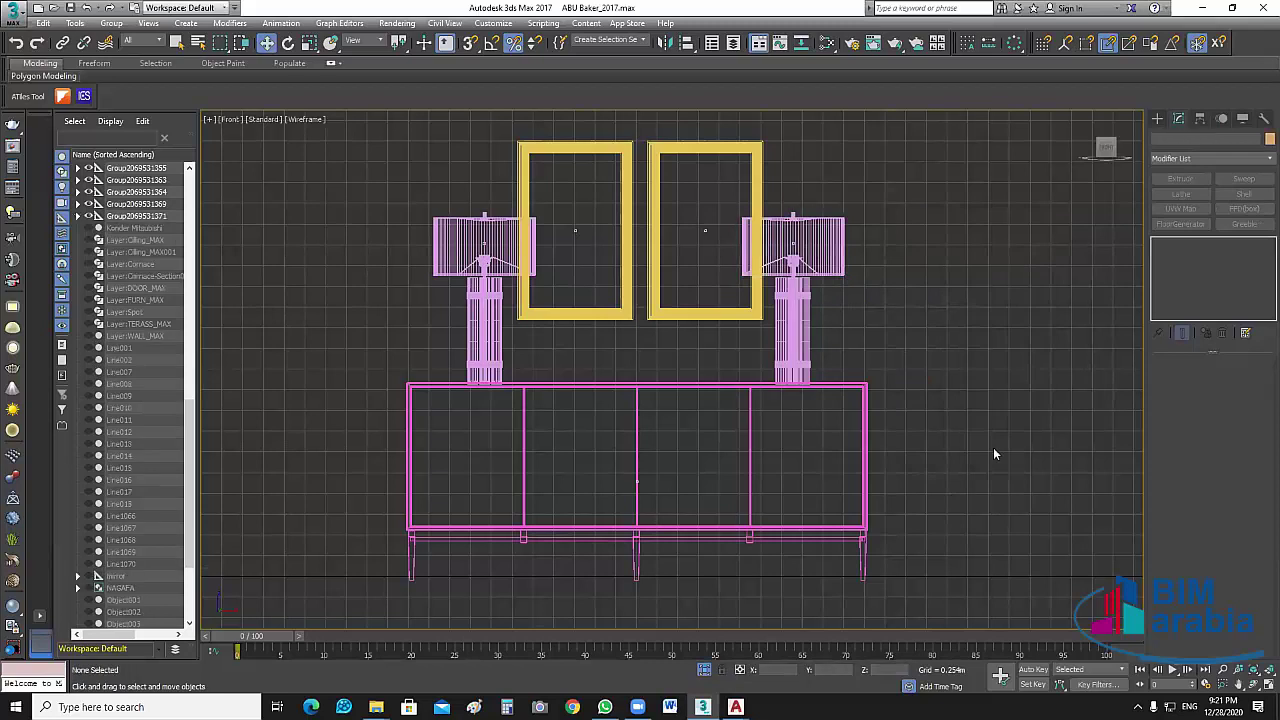
# Select the sideboard, both table lamps and both wall frames, and group them under the default name.
pyautogui.scroll(-5, 1035, 454)
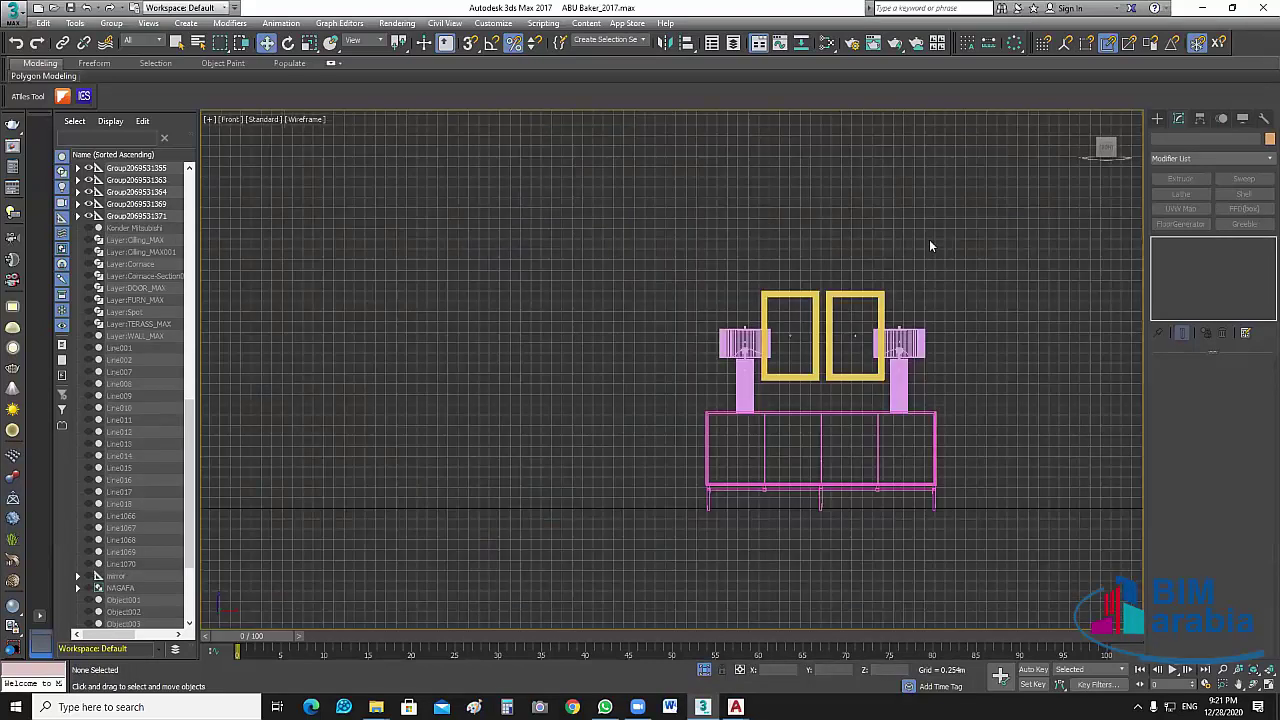
pyautogui.moveTo(583, 573); pyautogui.dragTo(519, 561, button='middle')
pyautogui.moveTo(928, 500); pyautogui.dragTo(654, 234)
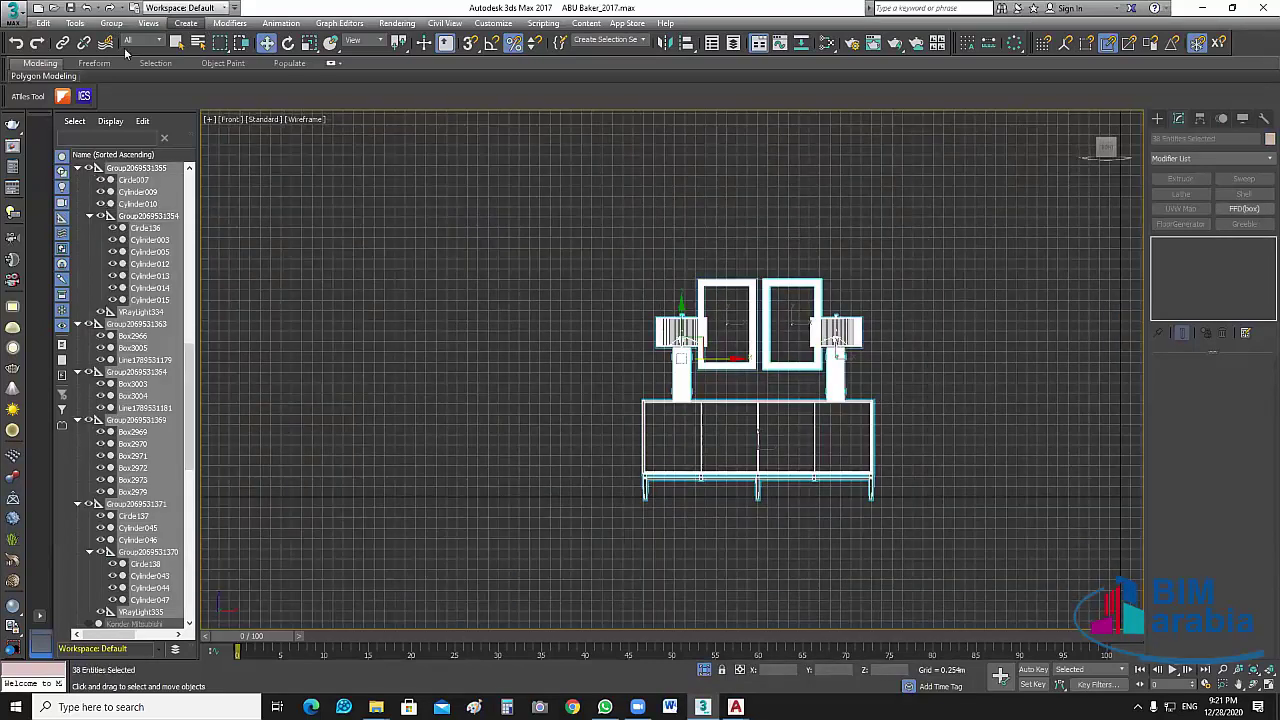
pyautogui.click(113, 23)
pyautogui.click(127, 40)
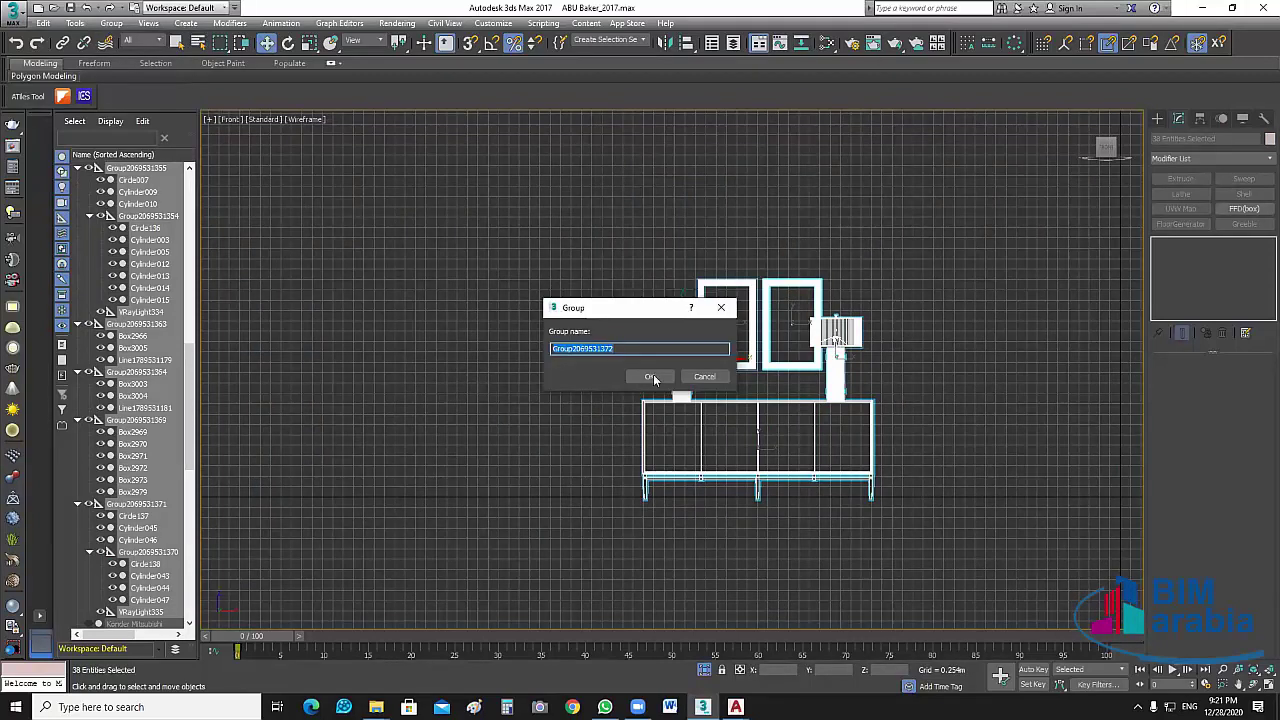
pyautogui.click(649, 376)
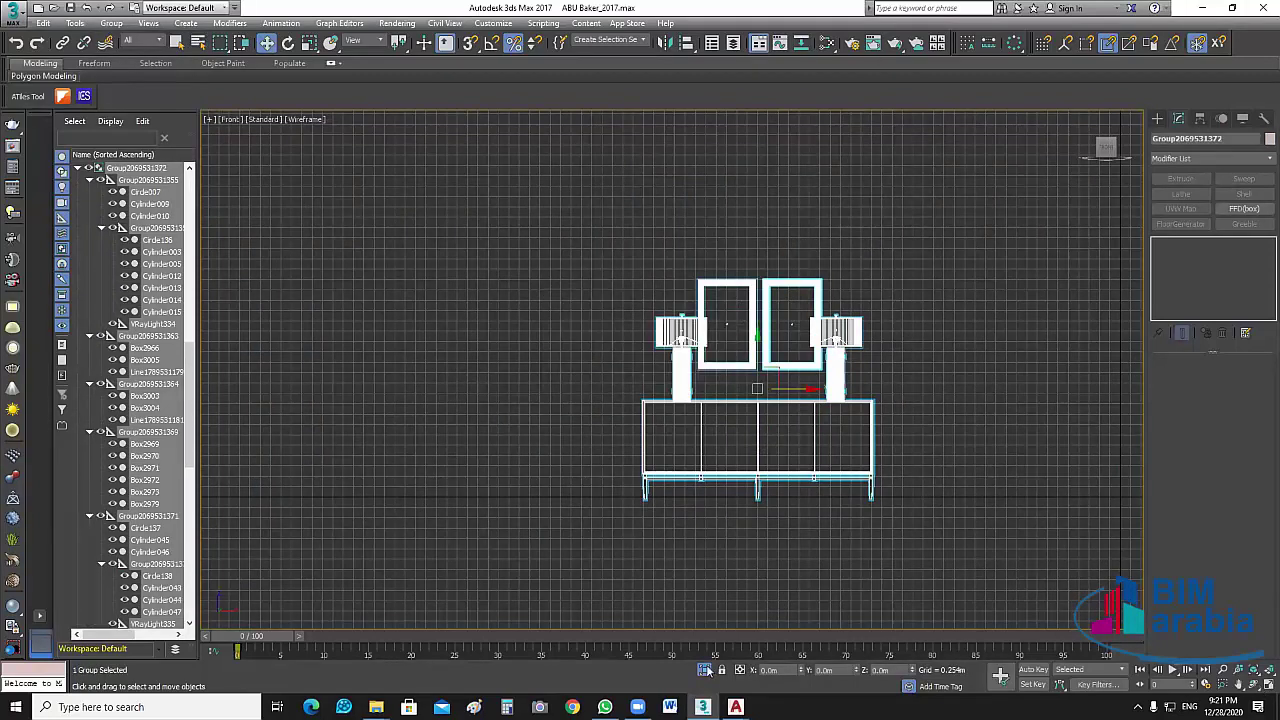
# End the isolation and, in the maximized Top view, move the sideboard group along the X axis toward the room plan.
pyautogui.hotkey('alt', 'q')
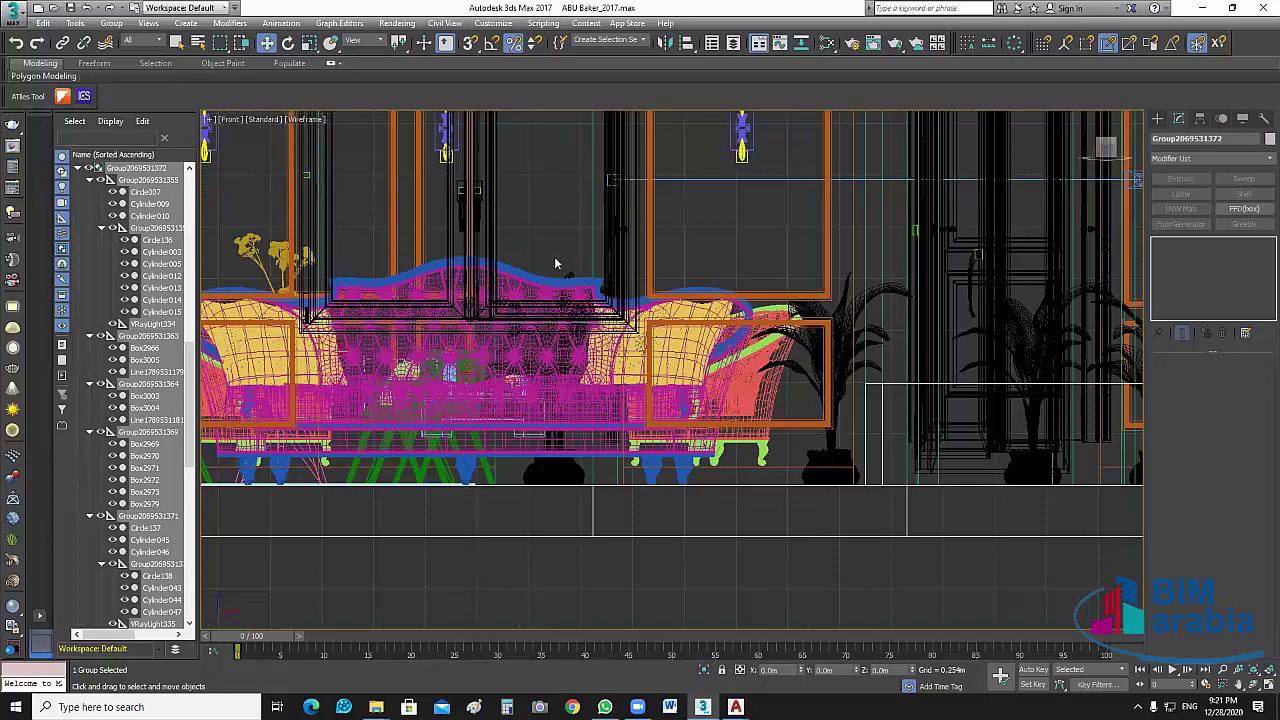
pyautogui.hotkey('alt', 'w')
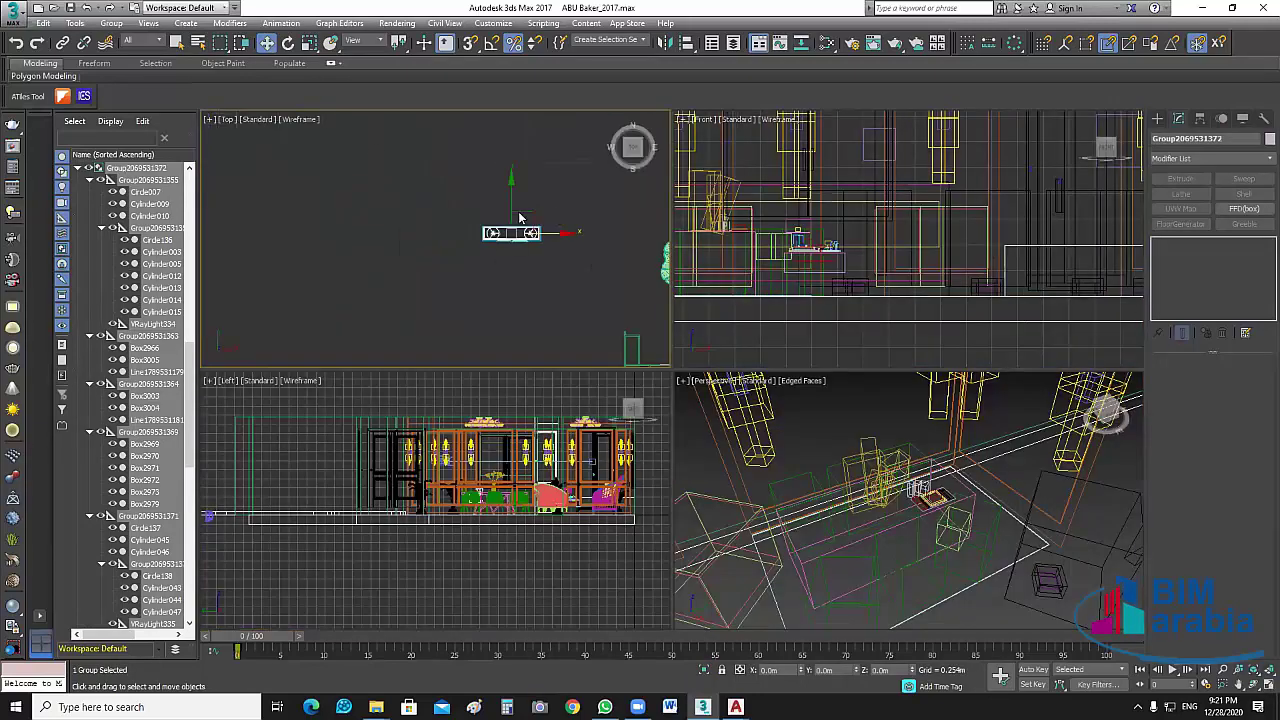
pyautogui.scroll(-3, 394, 255)
pyautogui.moveTo(394, 255); pyautogui.dragTo(466, 289, button='middle')
pyautogui.scroll(8, 562, 296)
pyautogui.moveTo(562, 296); pyautogui.dragTo(530, 286, button='middle')
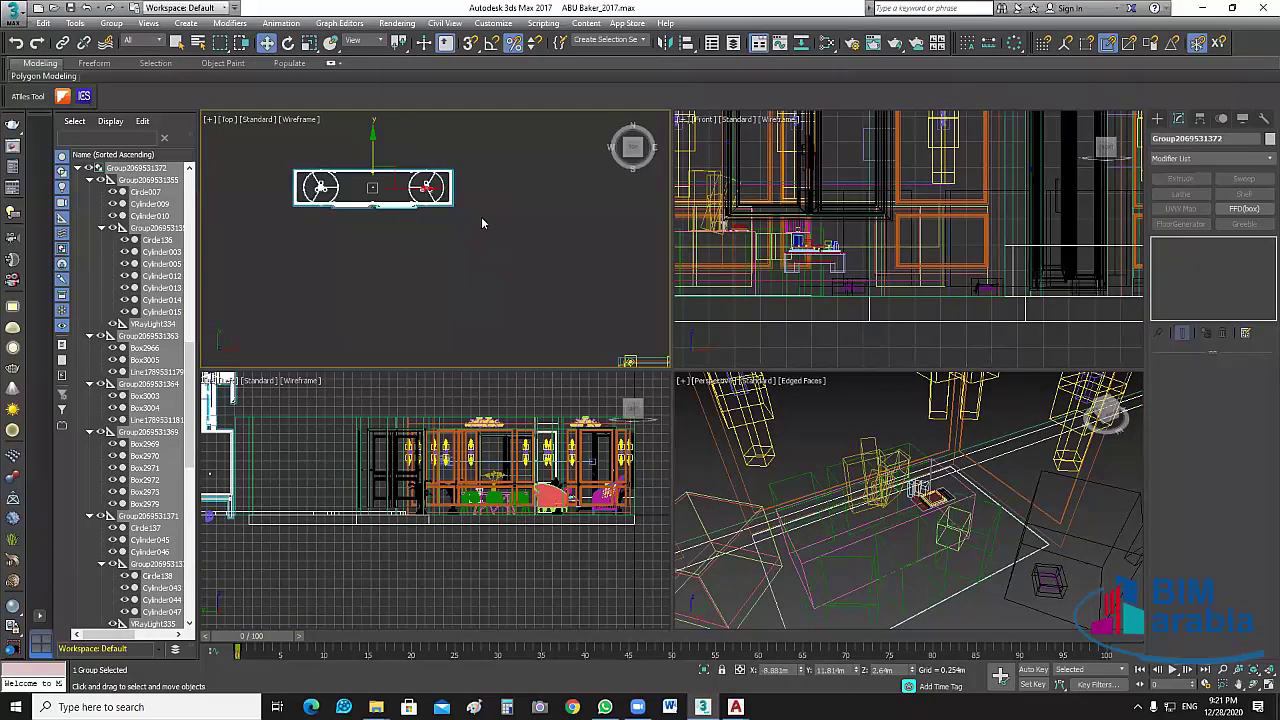
pyautogui.hotkey('alt', 'q')
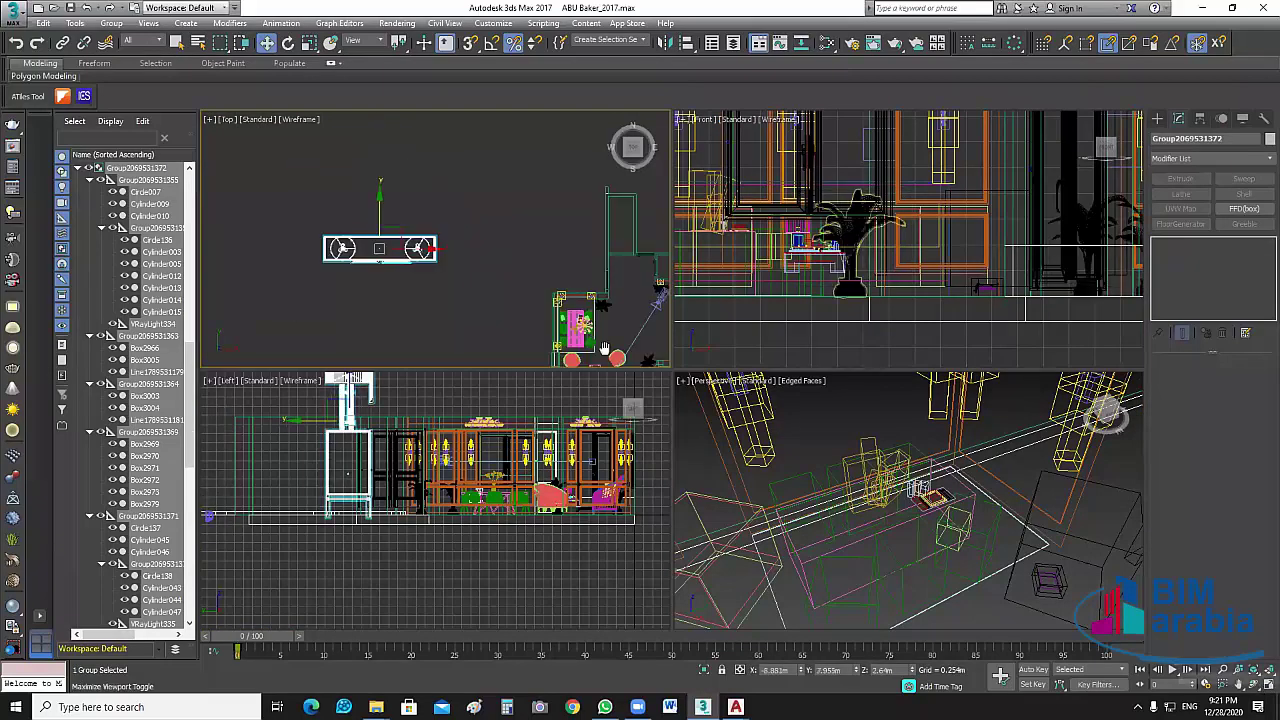
pyautogui.hotkey('alt', 'w')
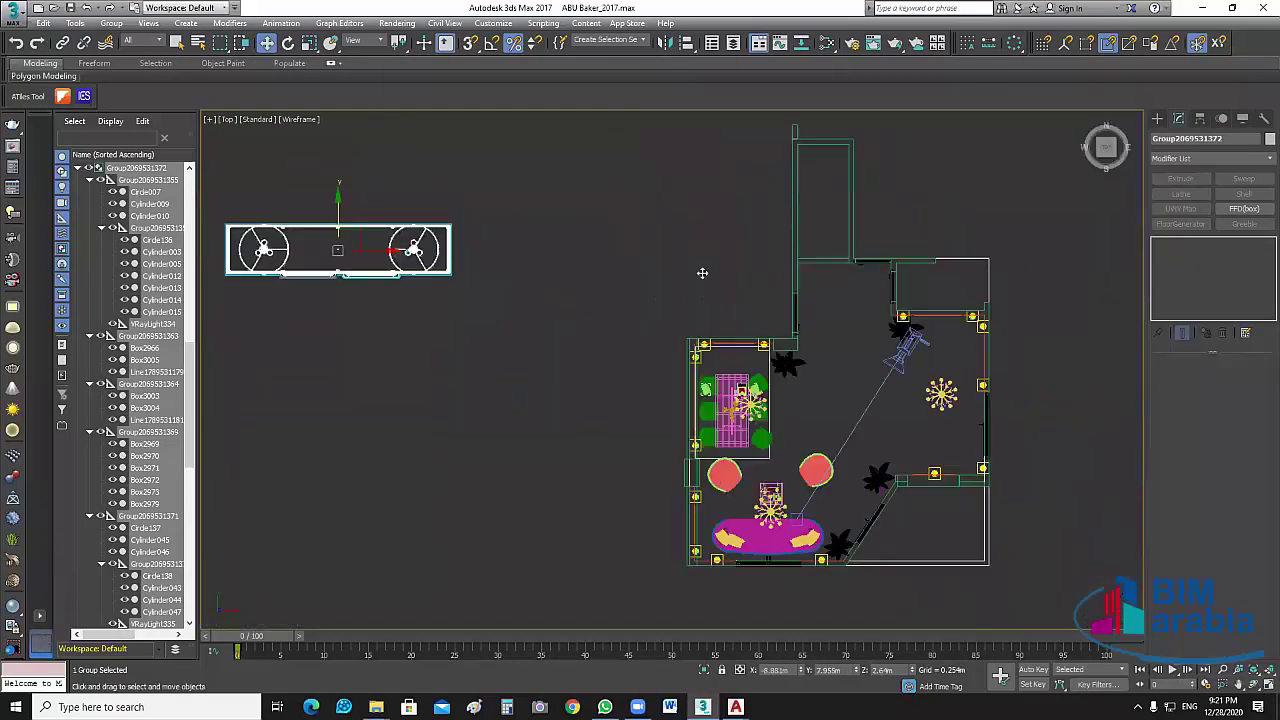
pyautogui.moveTo(370, 251); pyautogui.dragTo(696, 251)
# Measure the sideboard group's dimensions and scale it down uniformly to about 2.26 m long.
pyautogui.click(1262, 119)
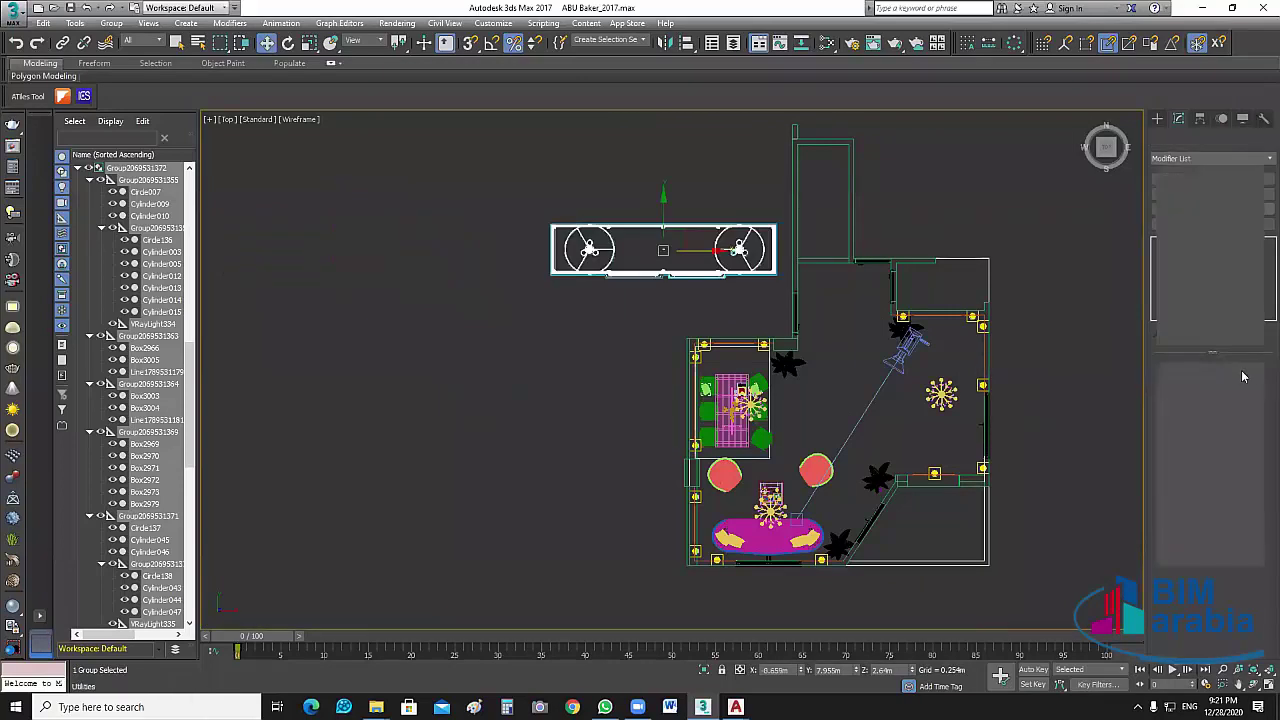
pyautogui.click(1210, 249)
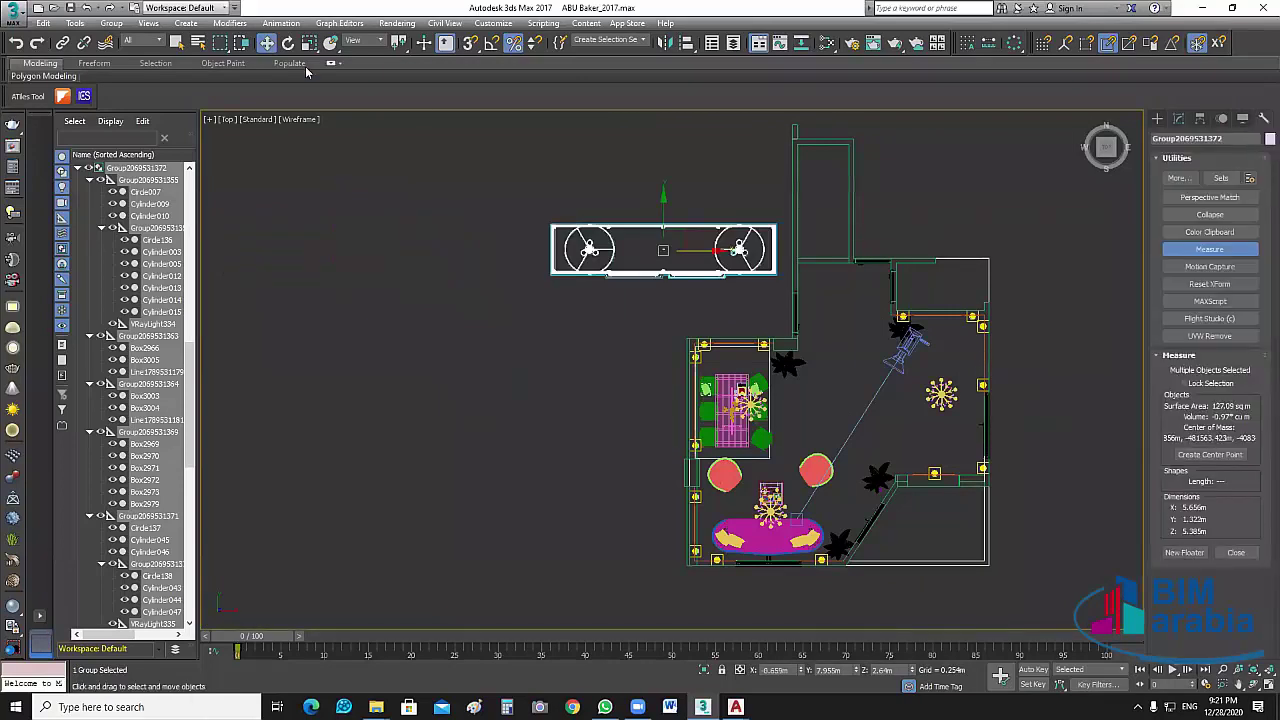
pyautogui.click(310, 44)
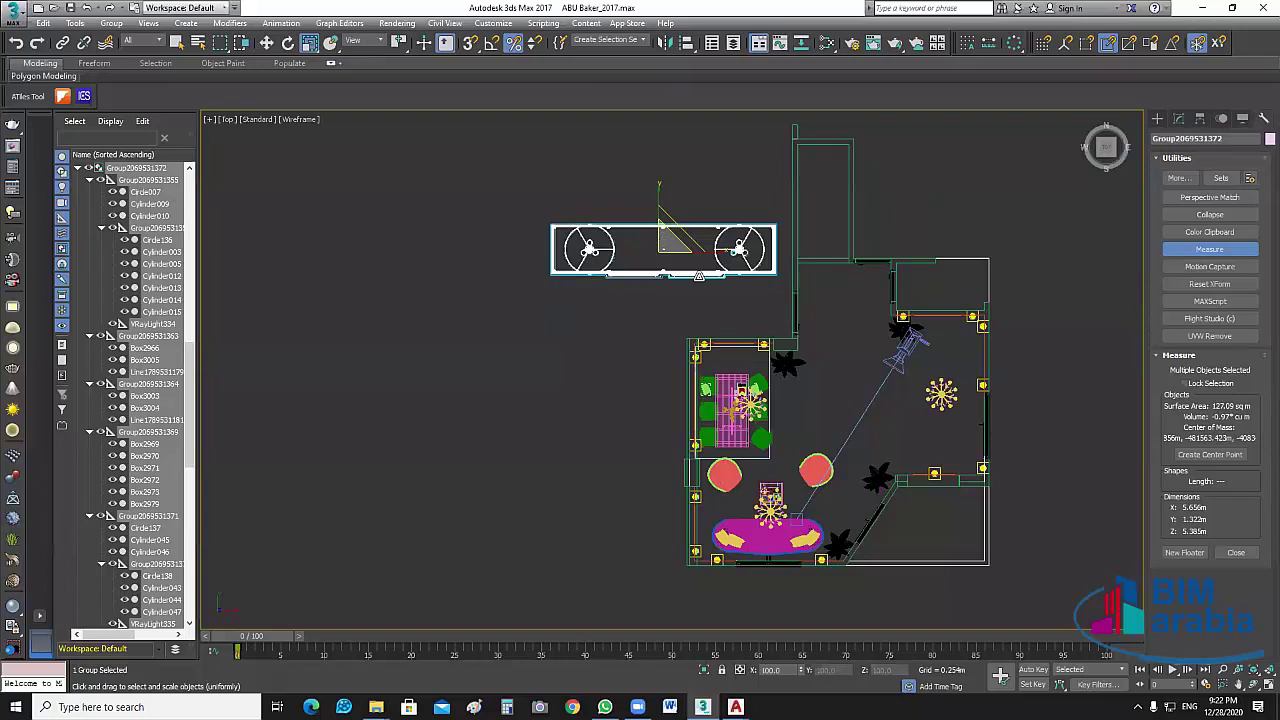
pyautogui.moveTo(699, 275); pyautogui.dragTo(780, 334)
pyautogui.press('w')
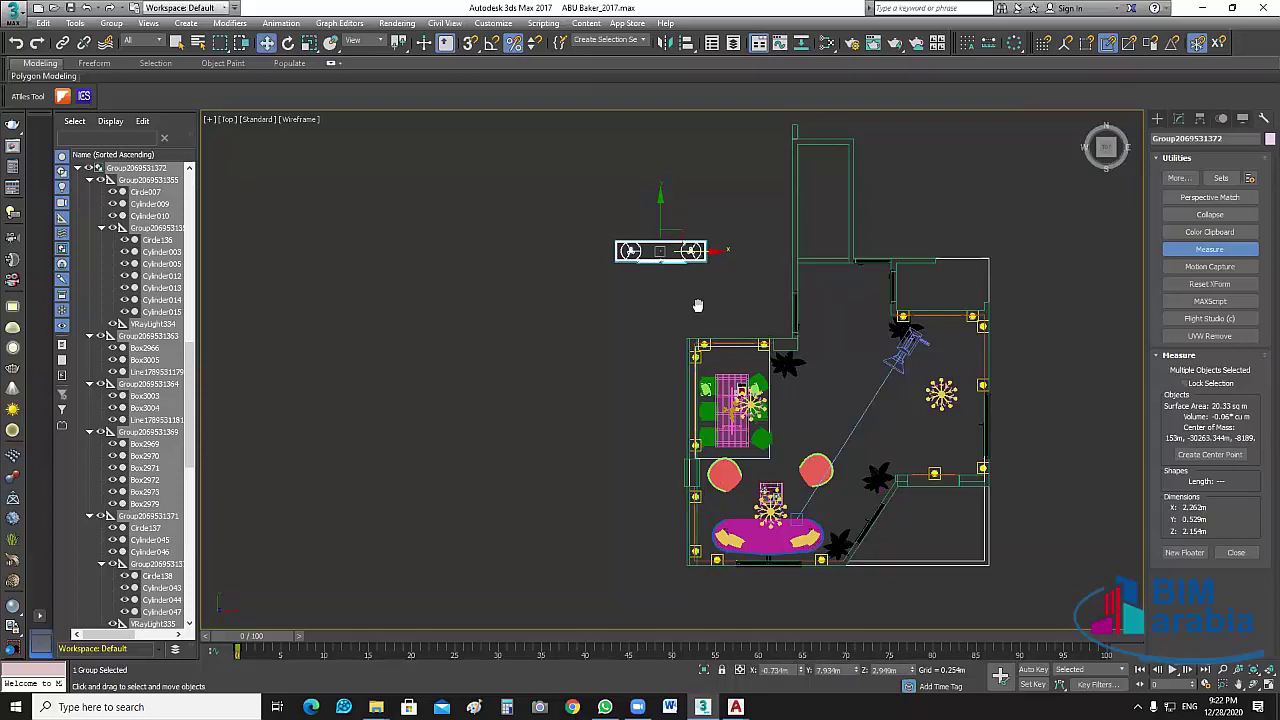
# Move the sideboard group into the dining area, between the end wall and the dining table.
pyautogui.scroll(3, 618, 331)
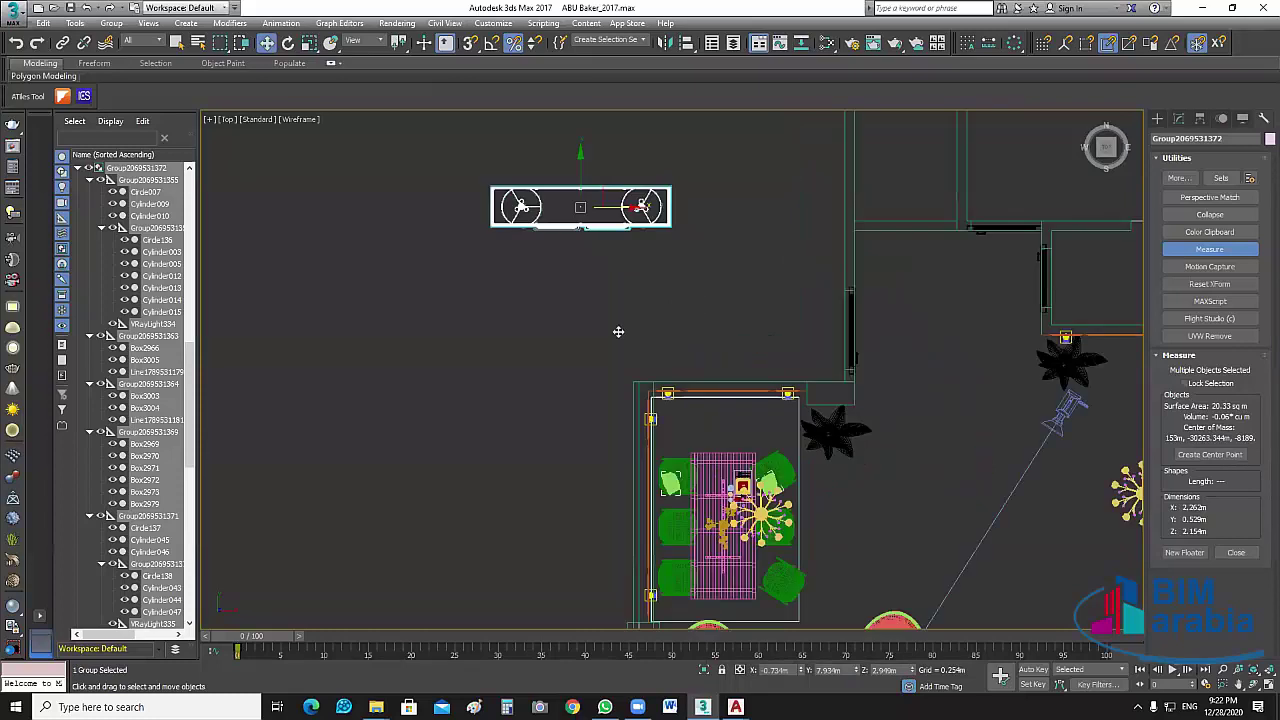
pyautogui.moveTo(618, 331); pyautogui.dragTo(750, 458)
pyautogui.scroll(2, 774, 426)
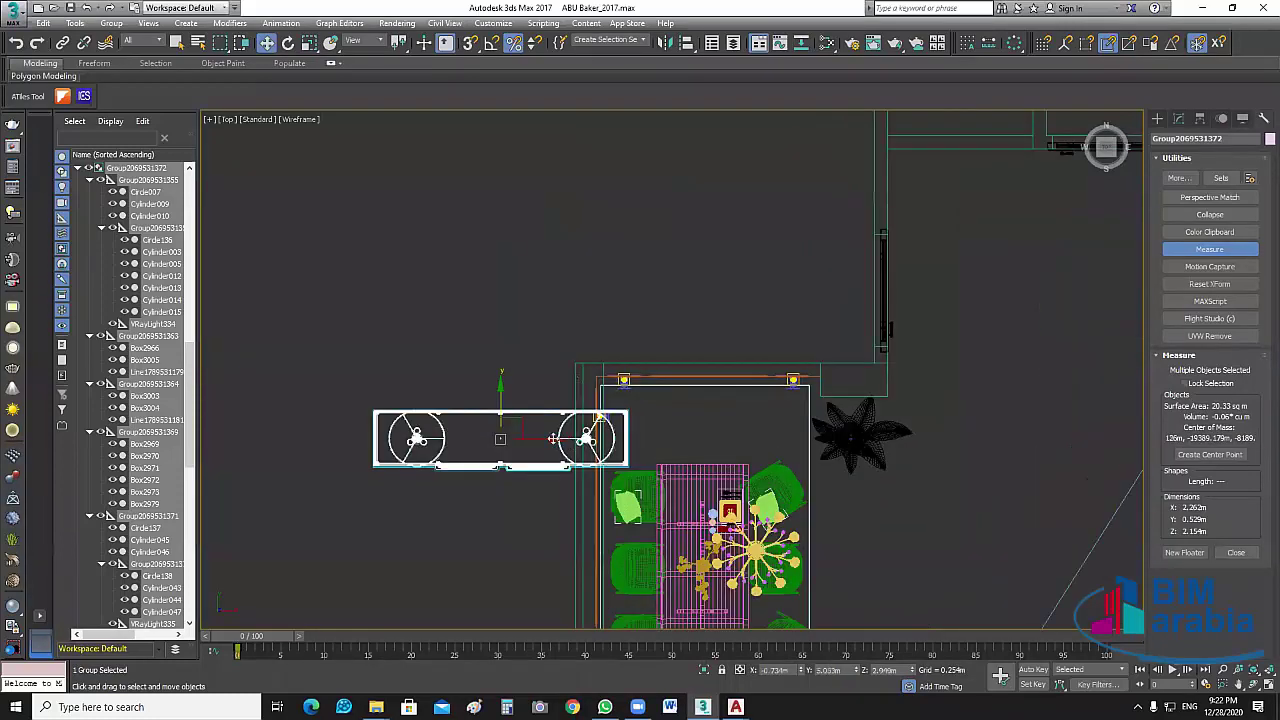
pyautogui.moveTo(553, 438); pyautogui.dragTo(748, 440)
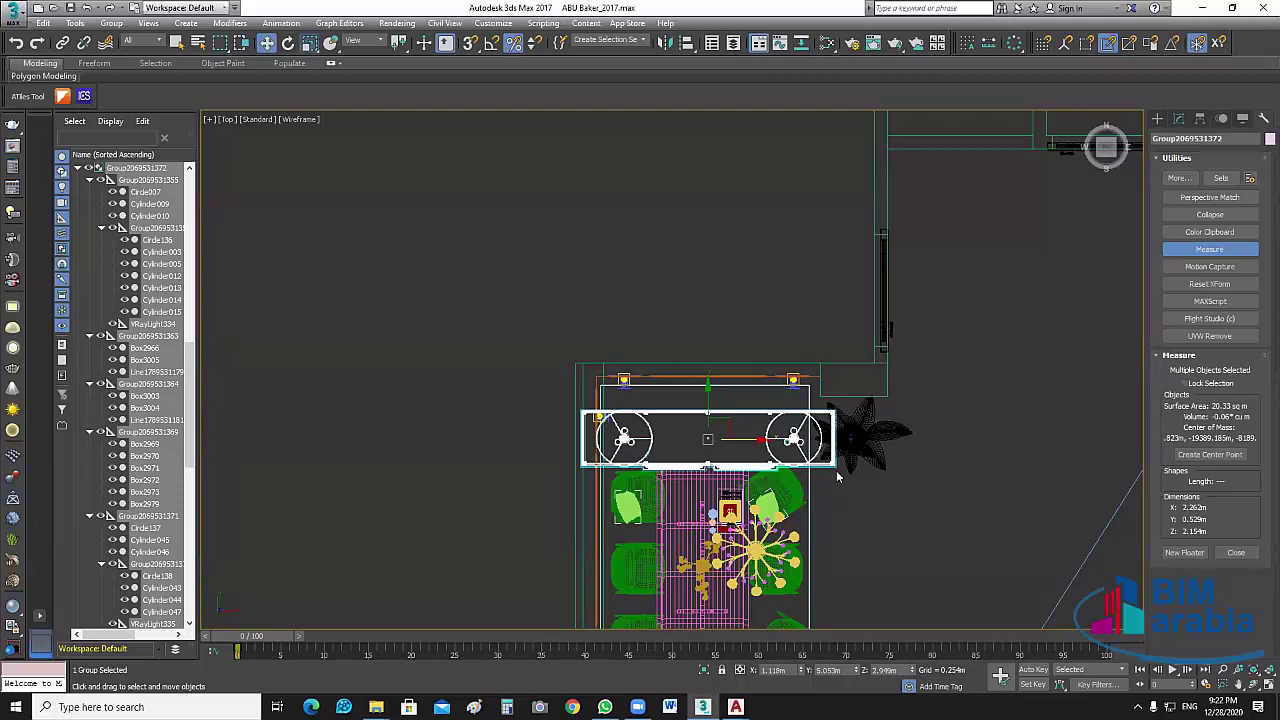
# Scale the sideboard group uniformly to 90 percent and move it about 0.37 m along Y toward the dining area's end wall.
pyautogui.press('r')
pyautogui.moveTo(712, 432); pyautogui.dragTo(564, 258)
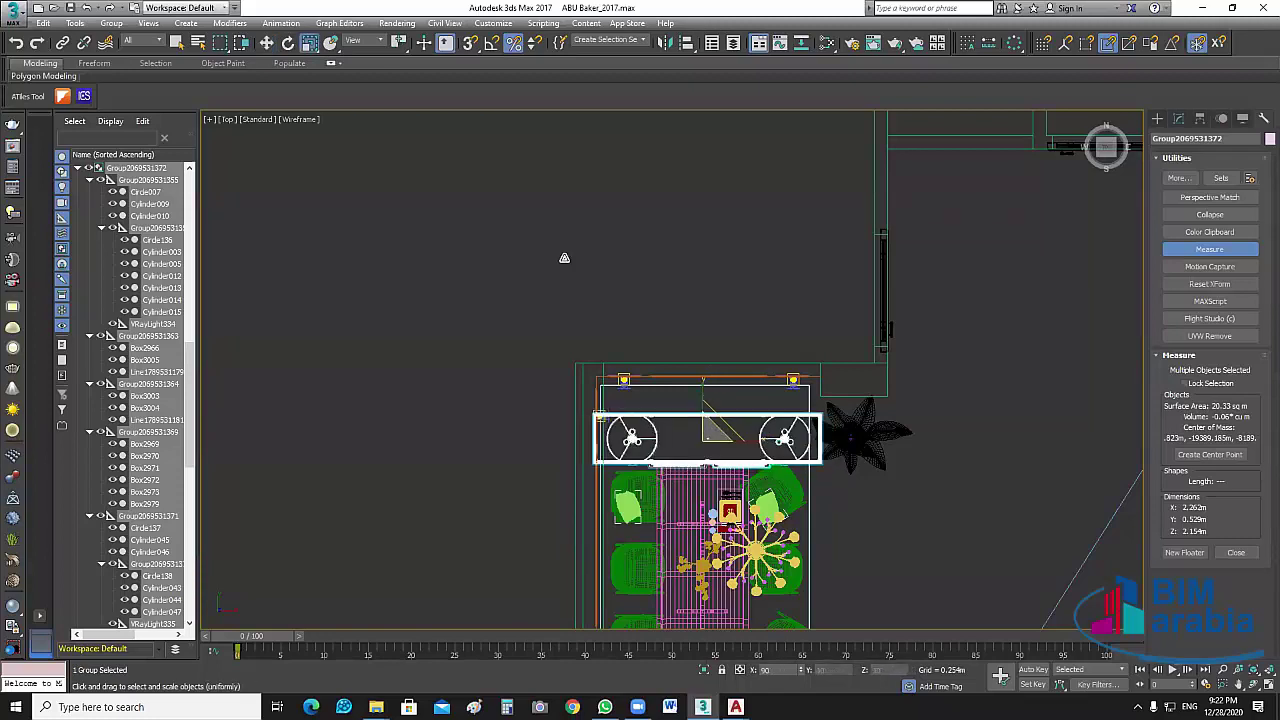
pyautogui.press('w')
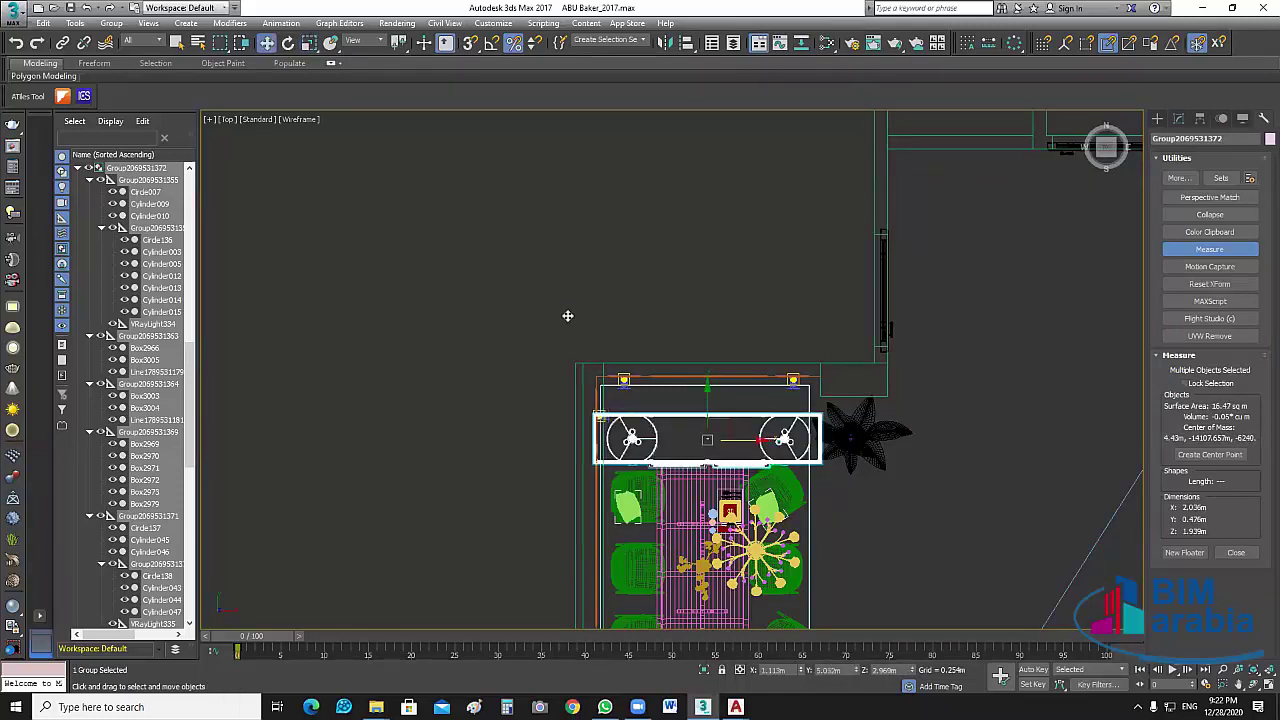
pyautogui.moveTo(717, 403); pyautogui.dragTo(717, 368)
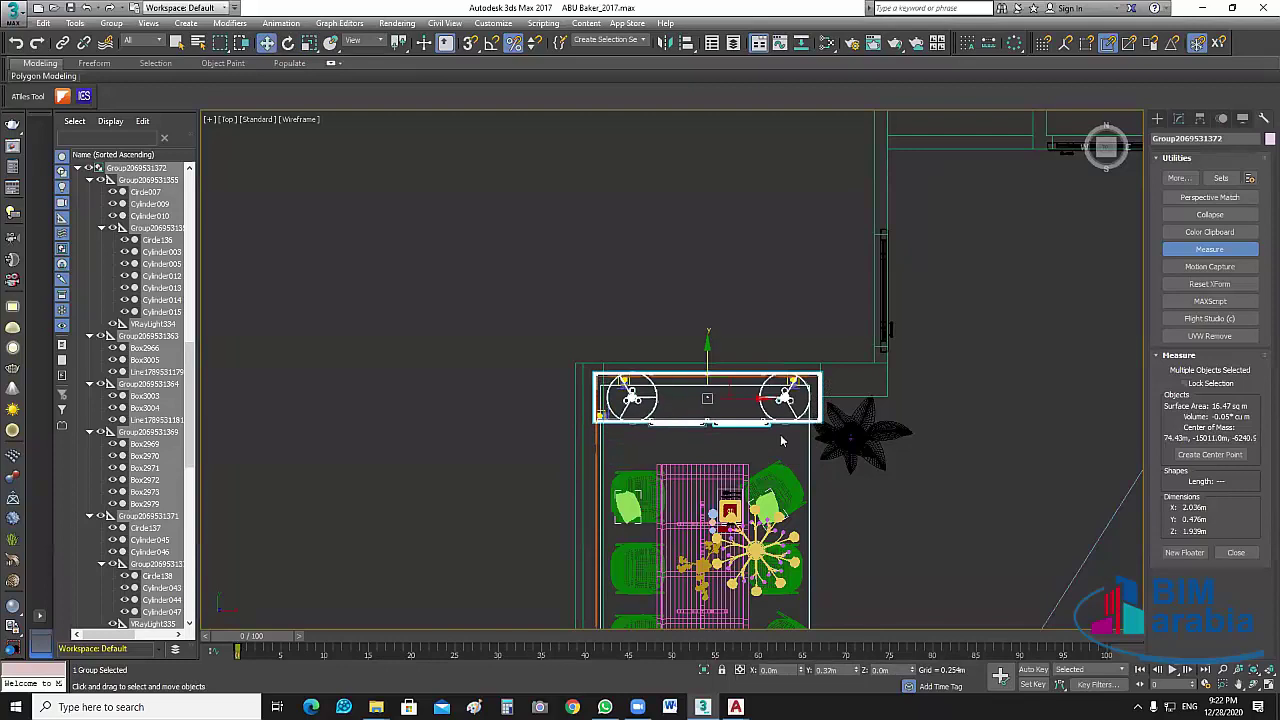
pyautogui.scroll(3, 781, 446)
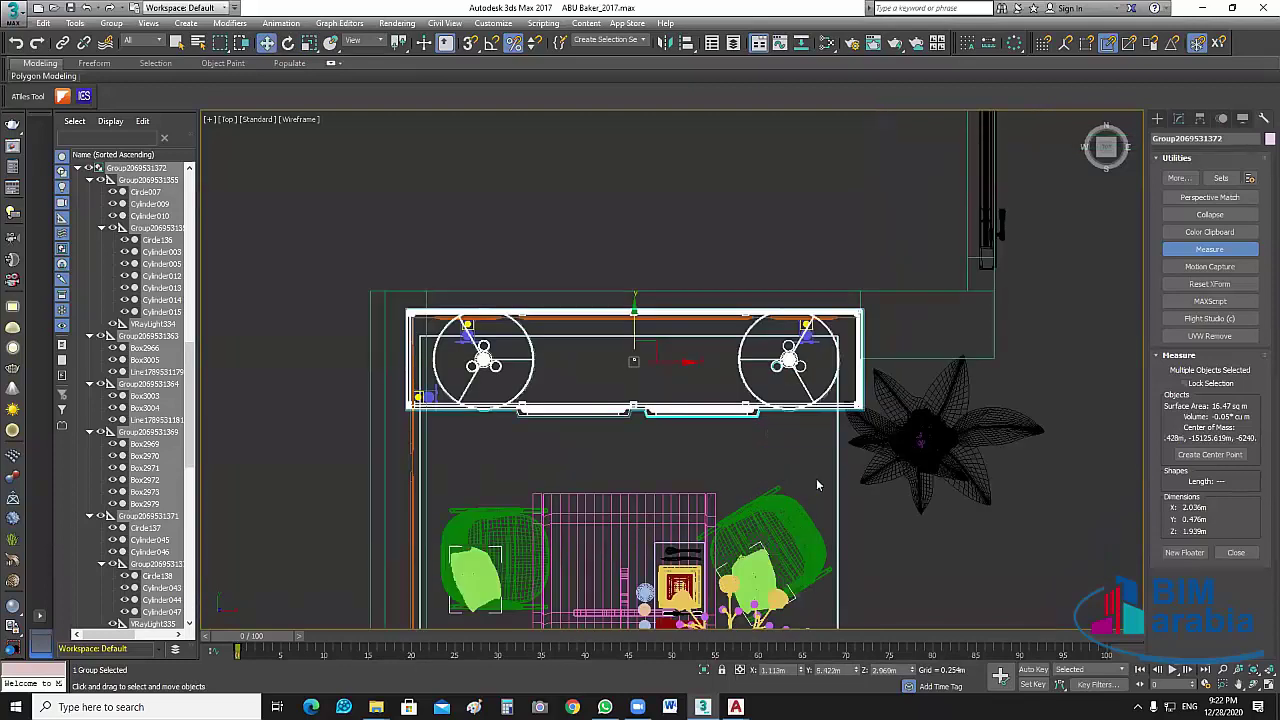
# Isolate the sideboard group together with the WALL_MAX walls, clear the selection and frame the sideboard's wall recess.
pyautogui.moveTo(884, 230); pyautogui.dragTo(864, 234, button='middle')
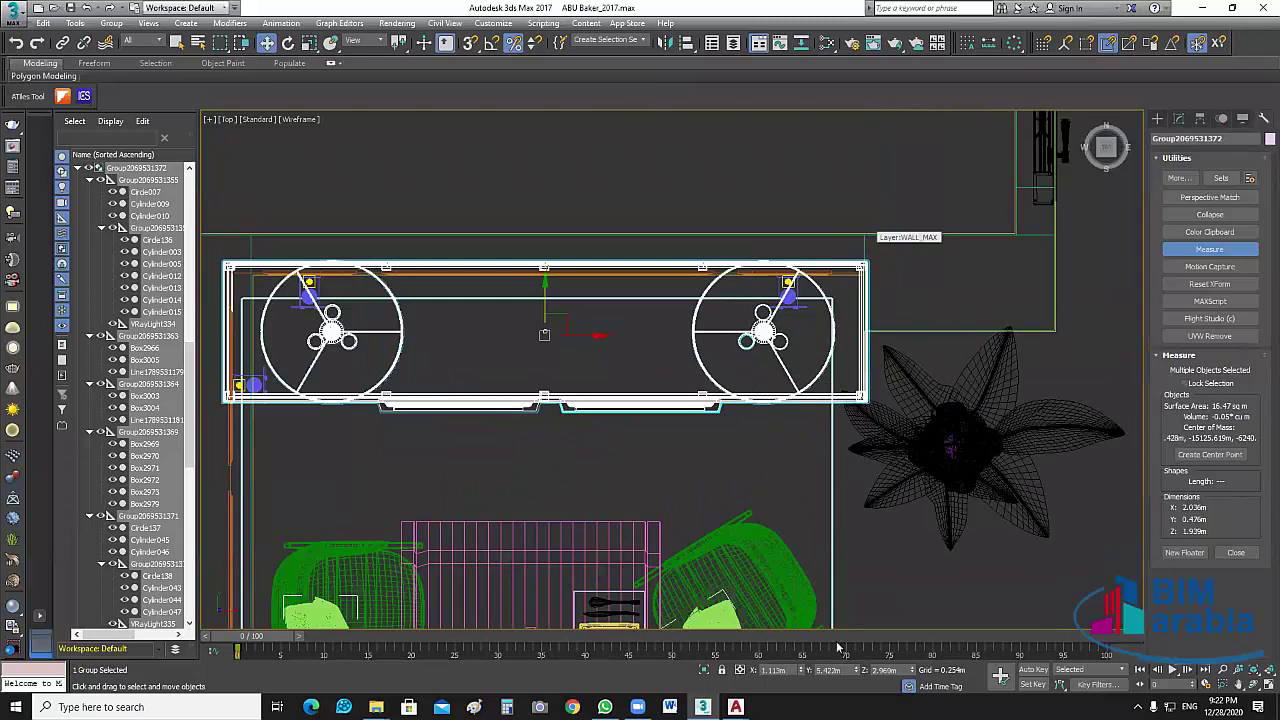
pyautogui.click(703, 669)
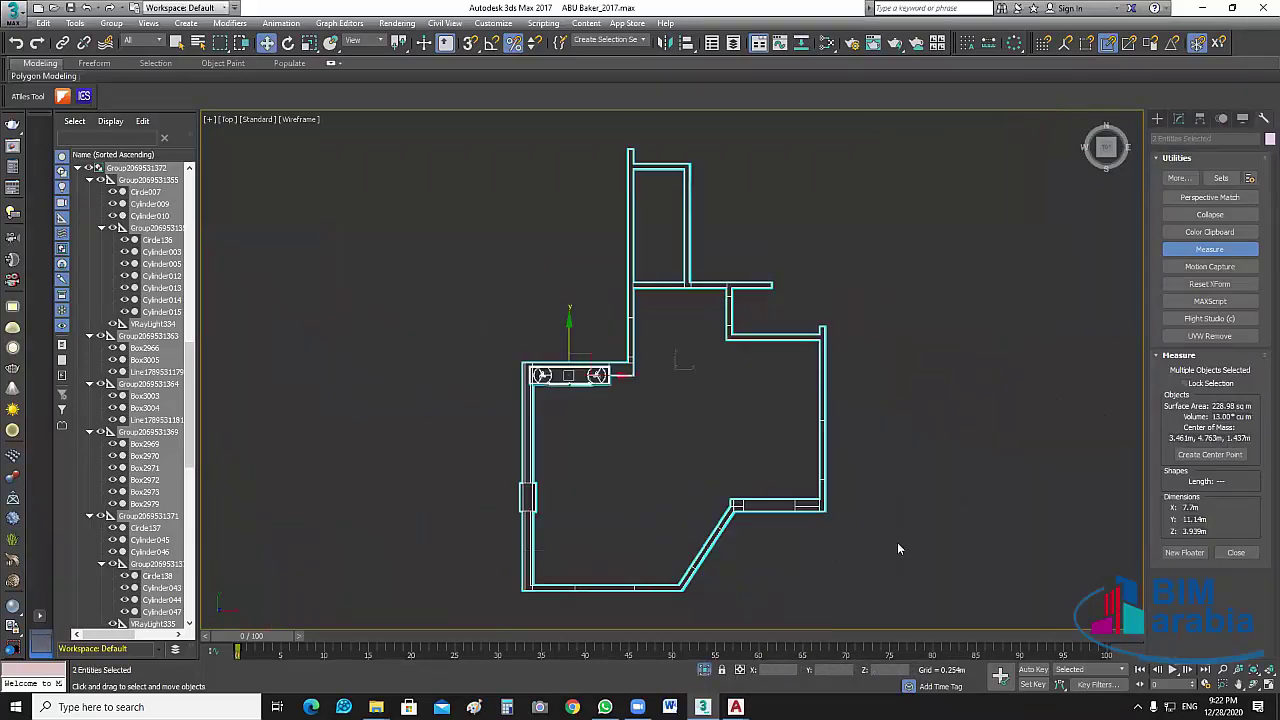
pyautogui.scroll(2, 576, 404)
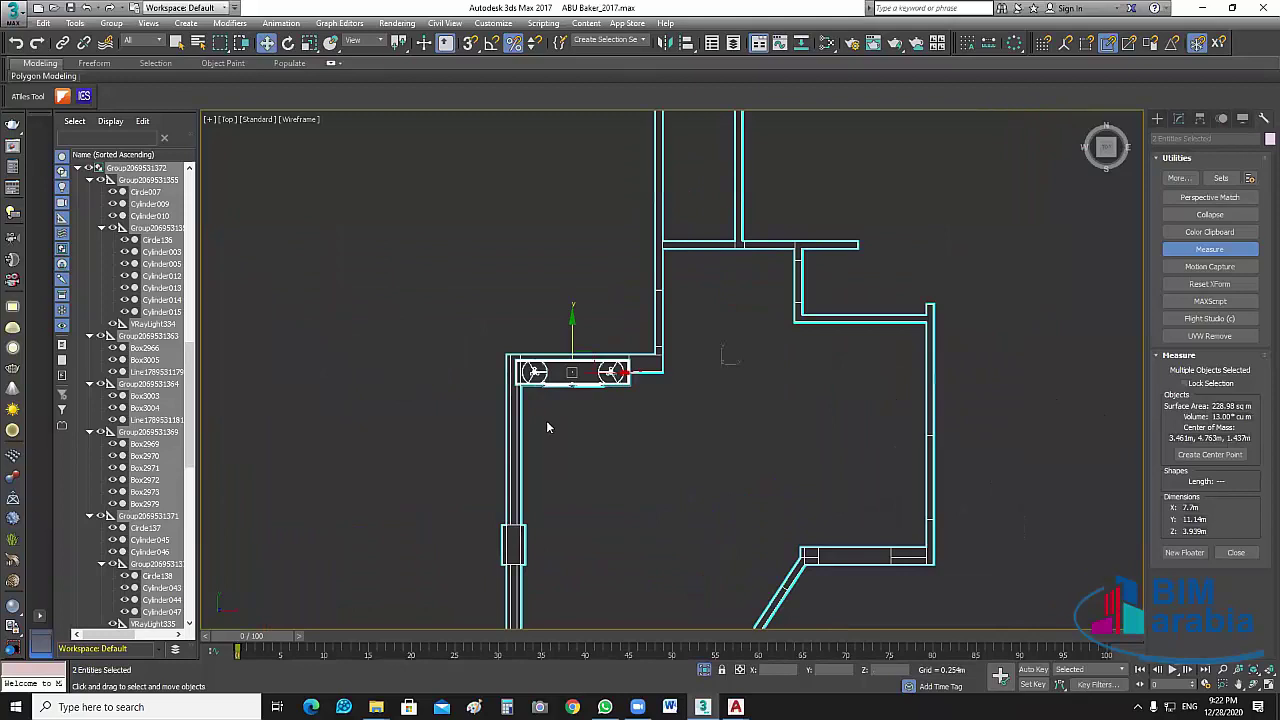
pyautogui.click(546, 427)
pyautogui.scroll(3, 550, 420)
pyautogui.scroll(2, 628, 449)
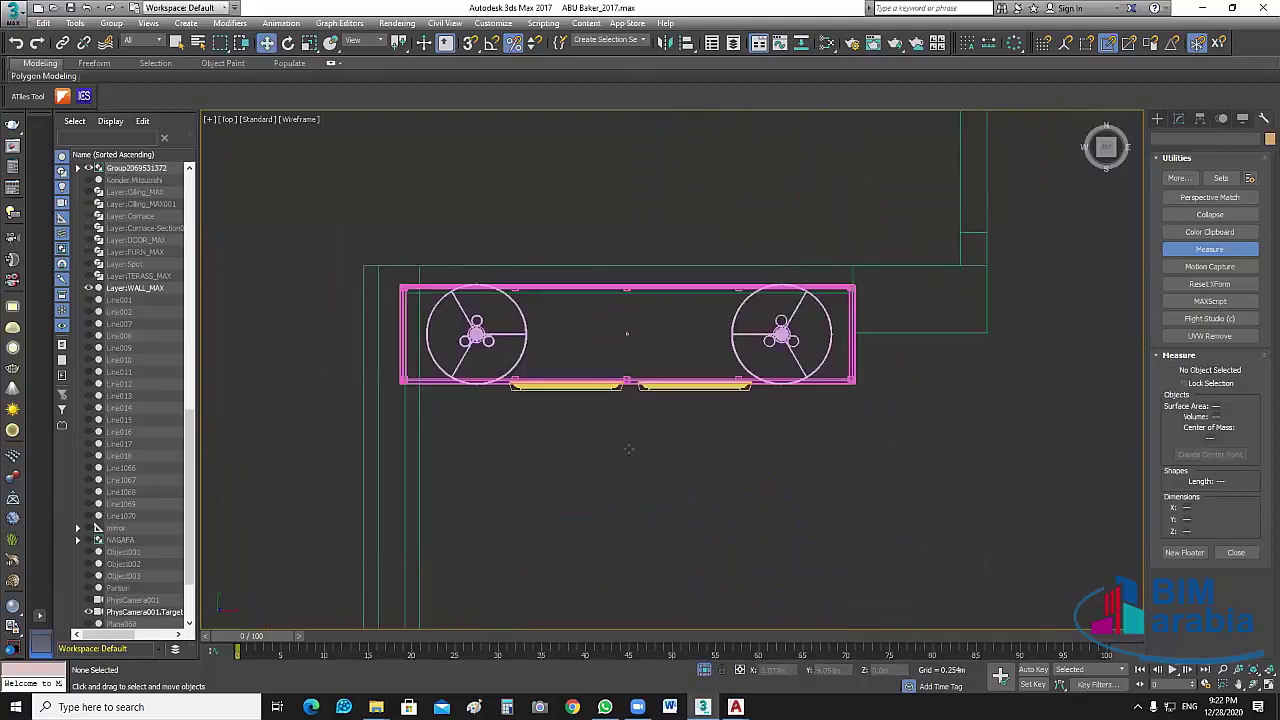
pyautogui.moveTo(751, 431); pyautogui.dragTo(759, 455, button='middle')
# Scale the sideboard group down uniformly to about 1.83 m long so it fits between the recess walls.
pyautogui.click(741, 414)
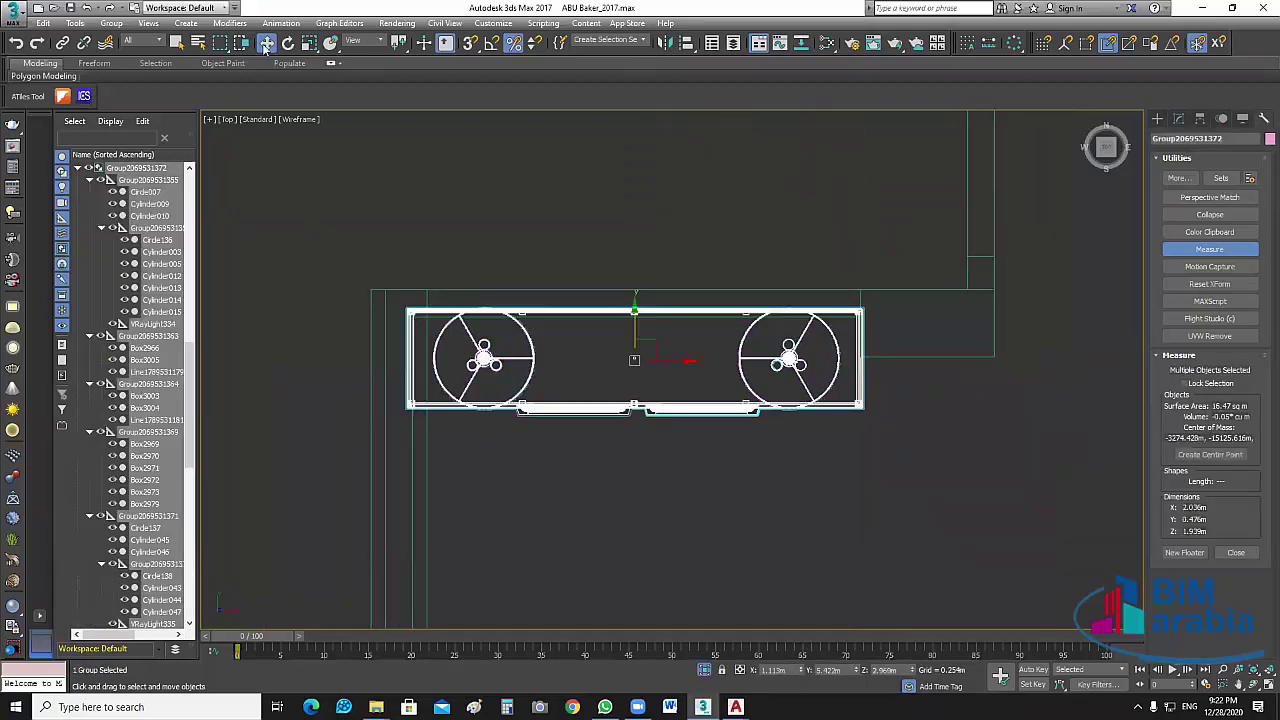
pyautogui.click(310, 44)
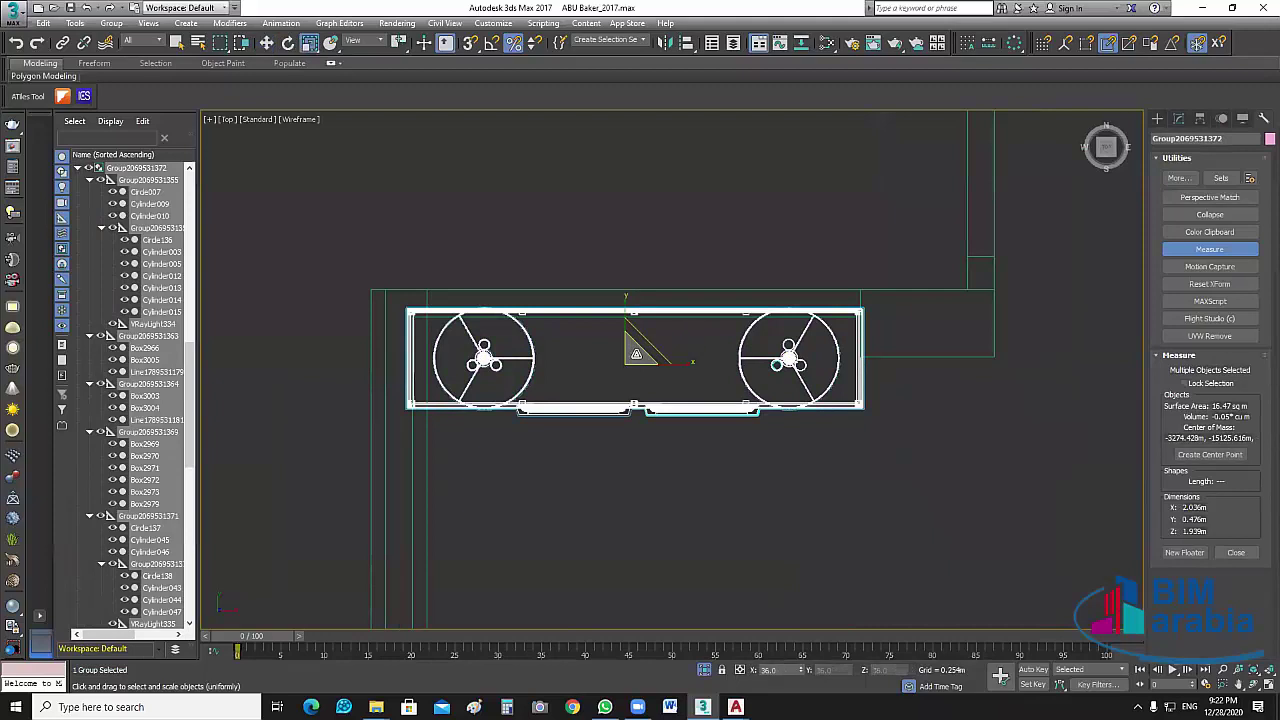
pyautogui.moveTo(636, 354); pyautogui.dragTo(637, 361)
pyautogui.click(648, 471)
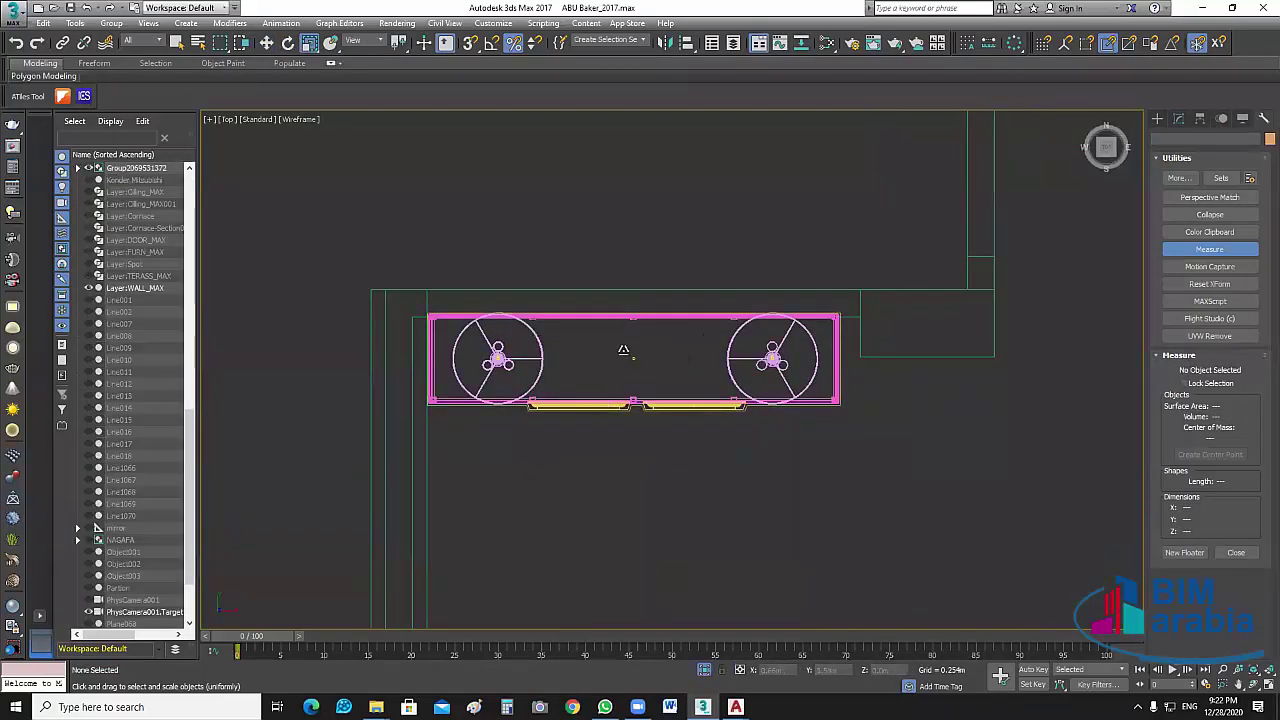
pyautogui.click(623, 350)
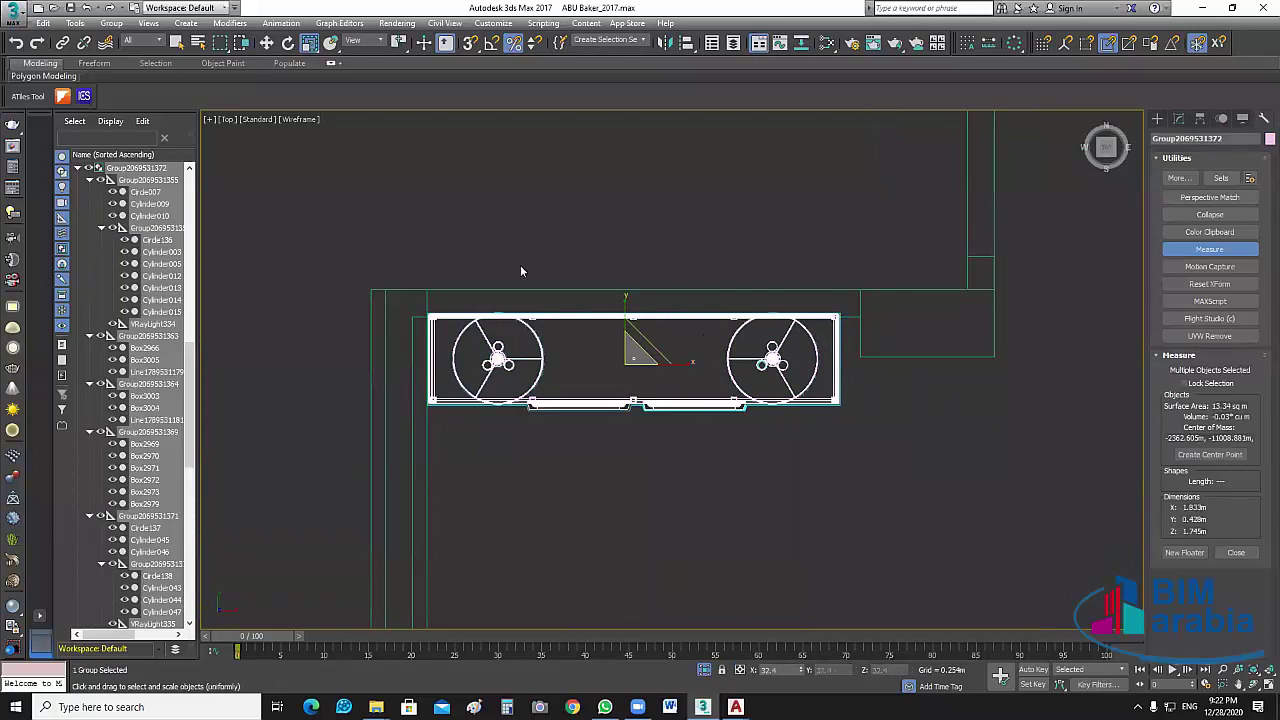
# Shift the sideboard group about 0.02 m along negative Y so its back lines up with the wall's inner face.
pyautogui.press('w')
pyautogui.press('z')
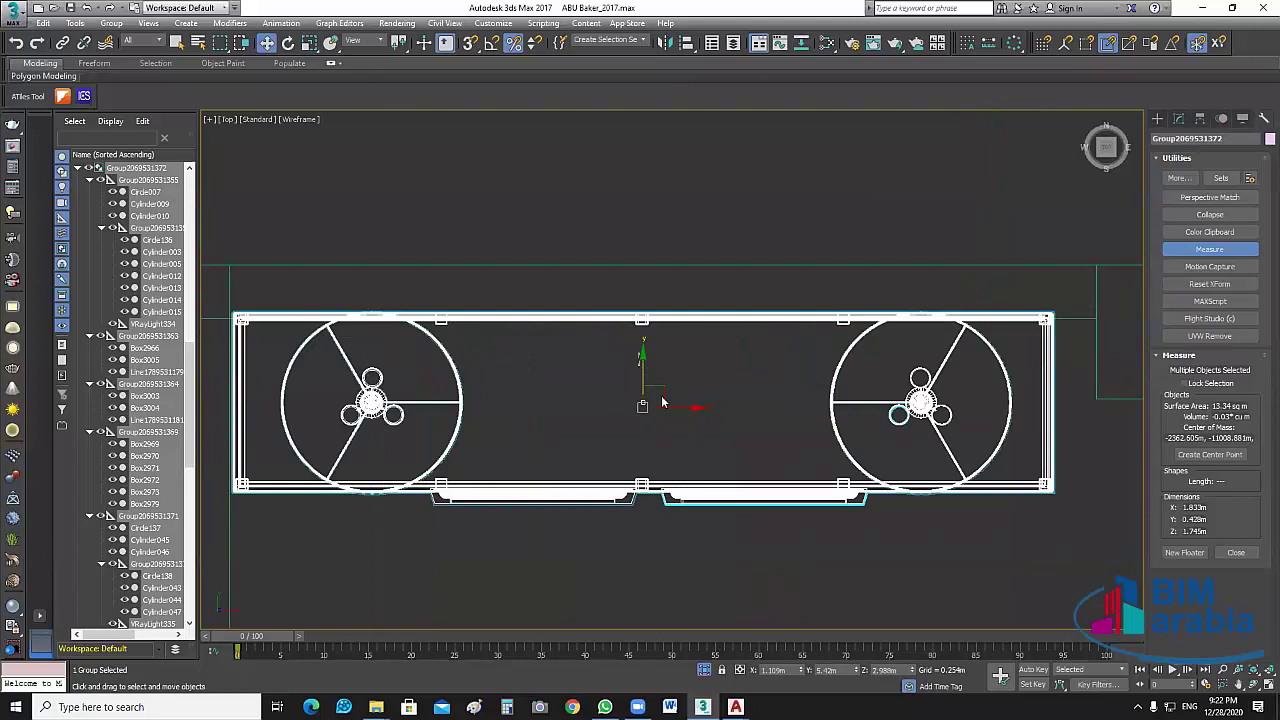
pyautogui.click(655, 335)
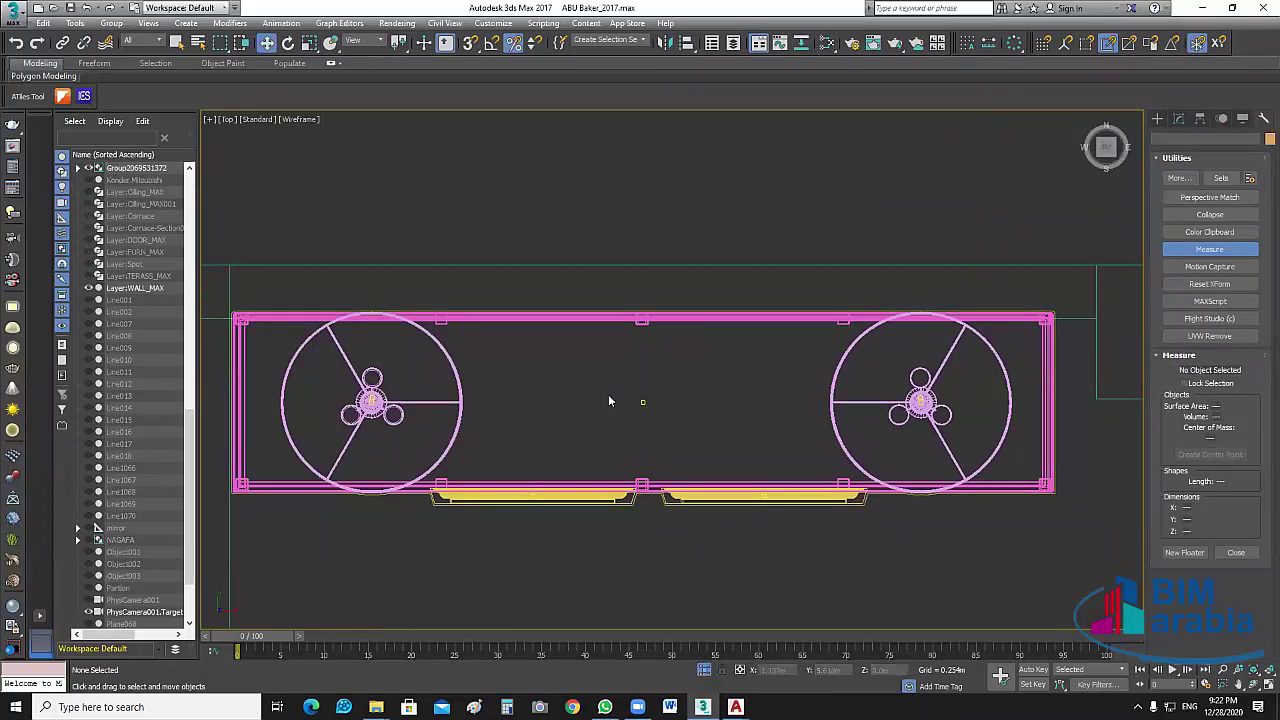
pyautogui.click(642, 402)
pyautogui.moveTo(643, 369); pyautogui.dragTo(647, 368)
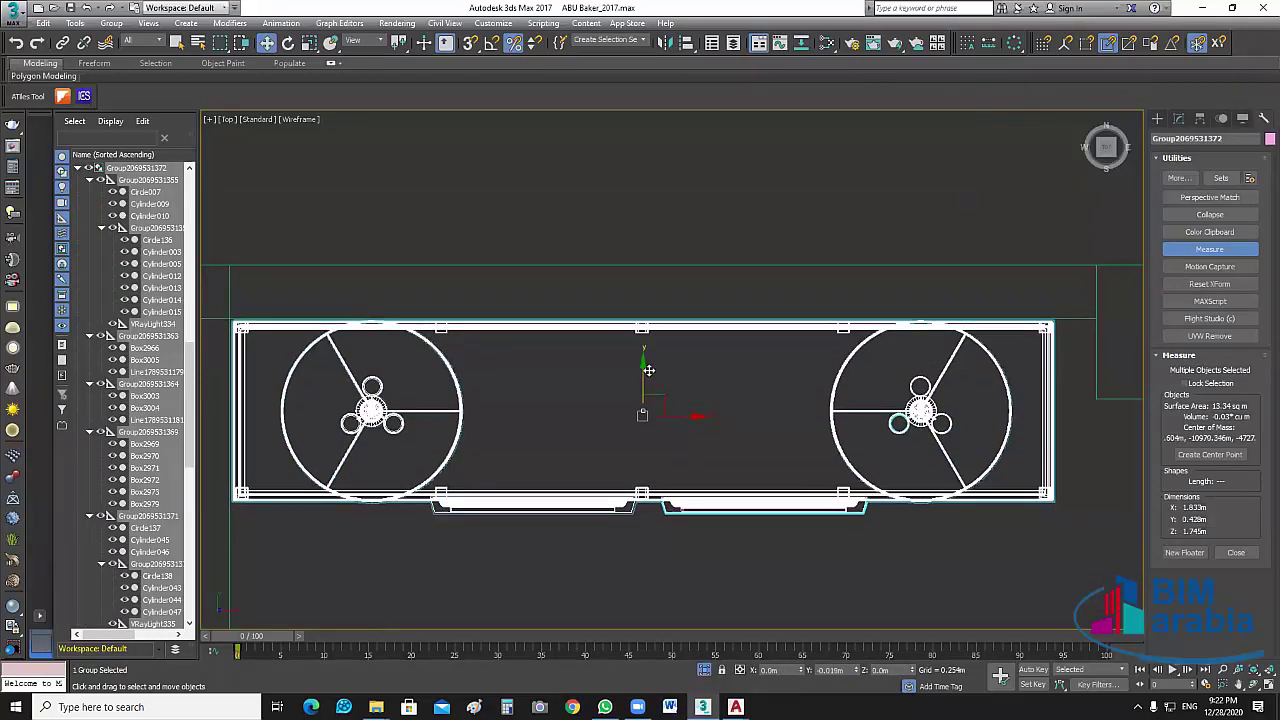
pyautogui.click(910, 479)
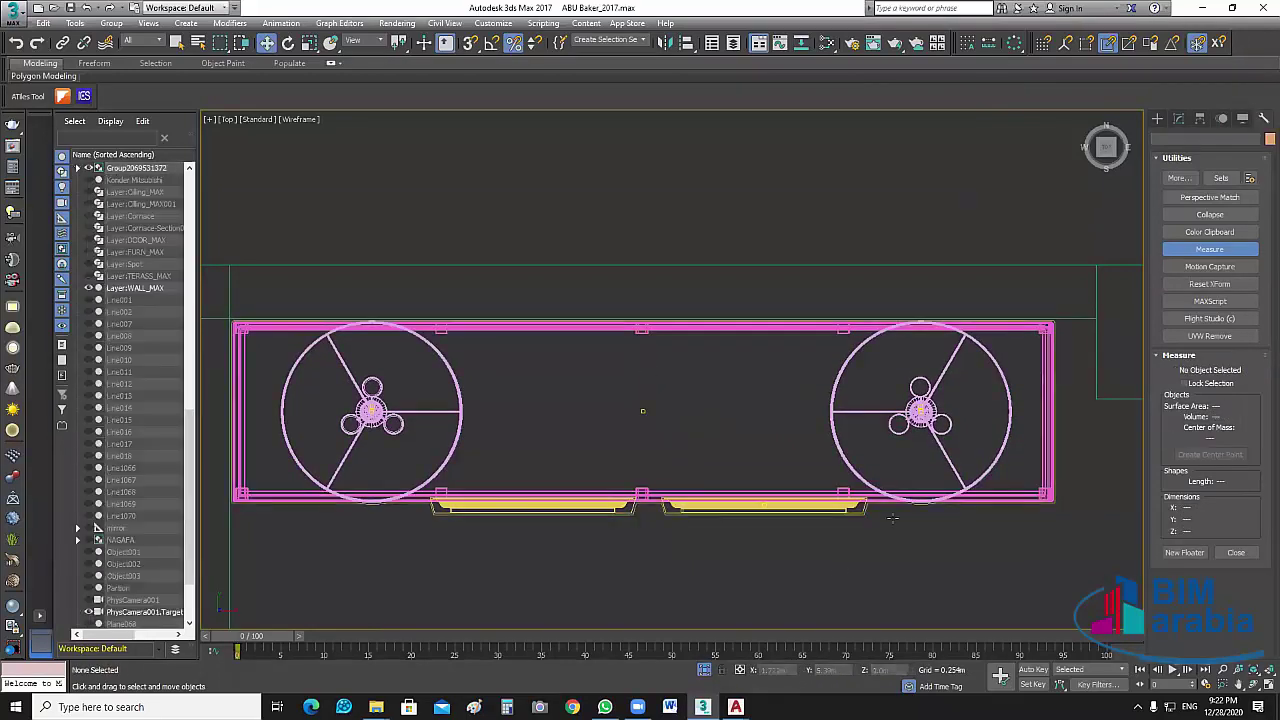
# Stretch the sideboard group along X to about 105 percent and shift it about 0.015 m along positive X within the recess.
pyautogui.click(899, 499)
pyautogui.scroll(-2, 898, 523)
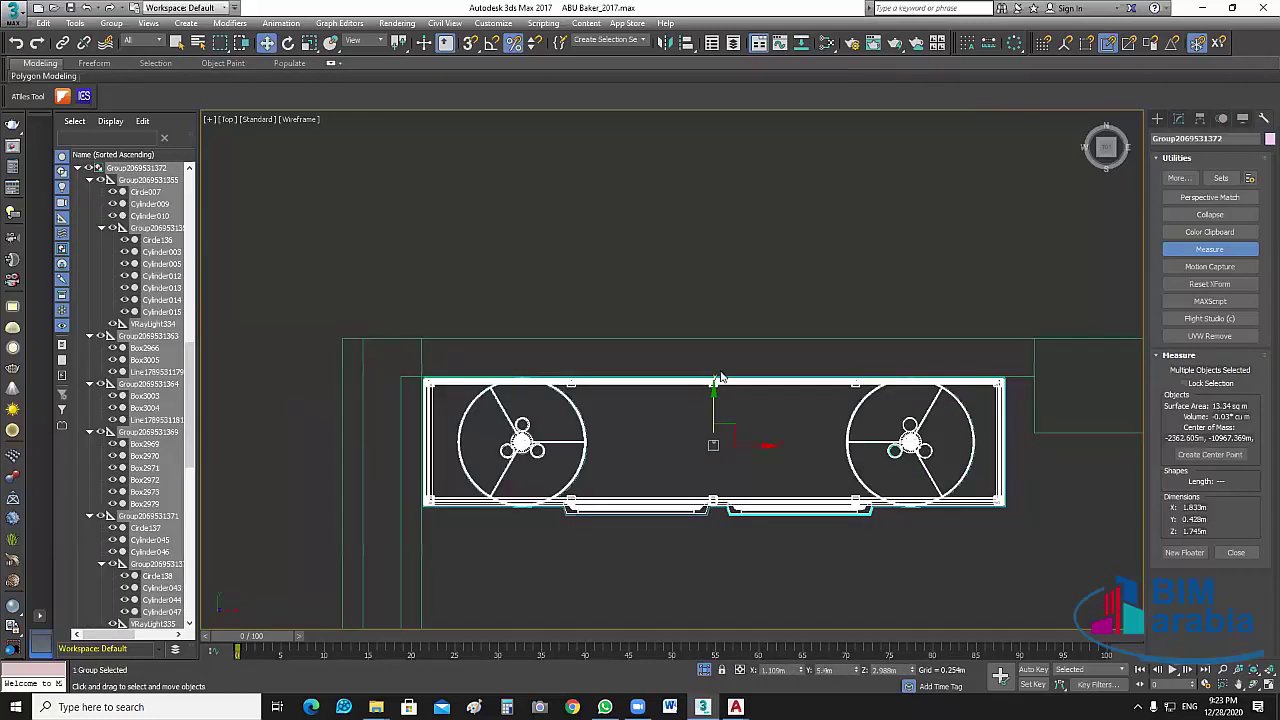
pyautogui.moveTo(721, 376); pyautogui.dragTo(693, 298, button='middle')
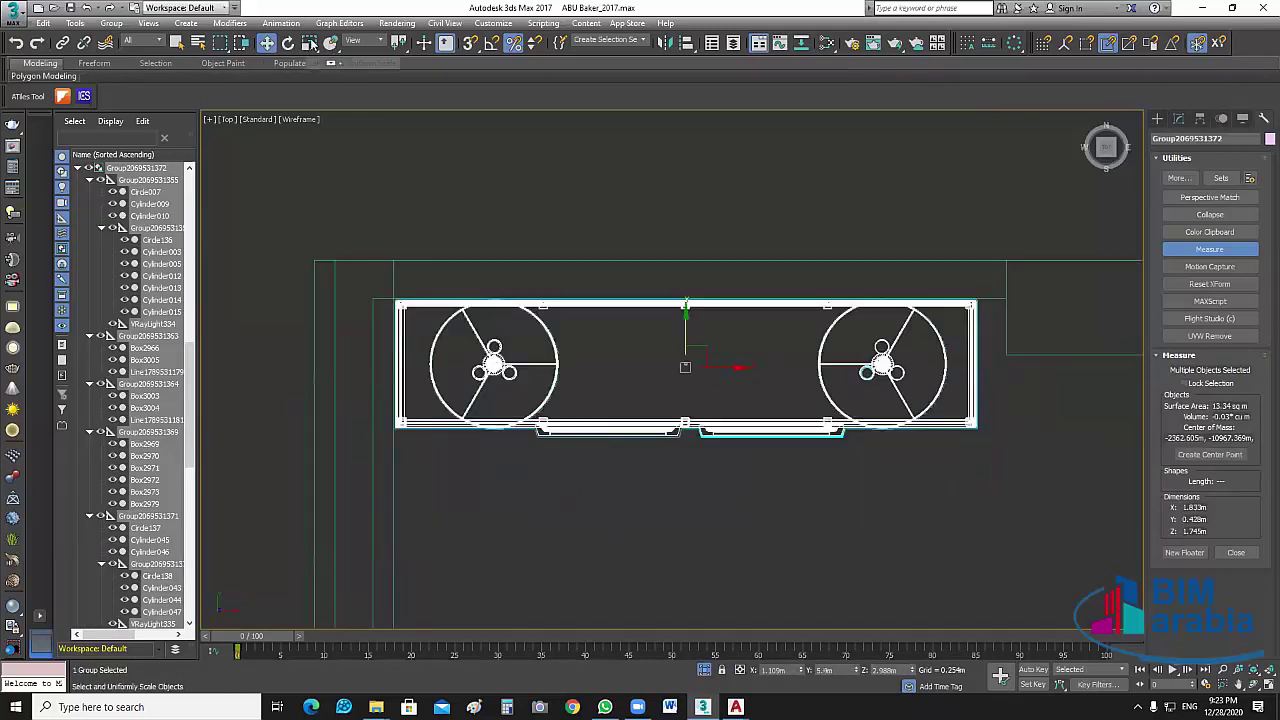
pyautogui.press('r')
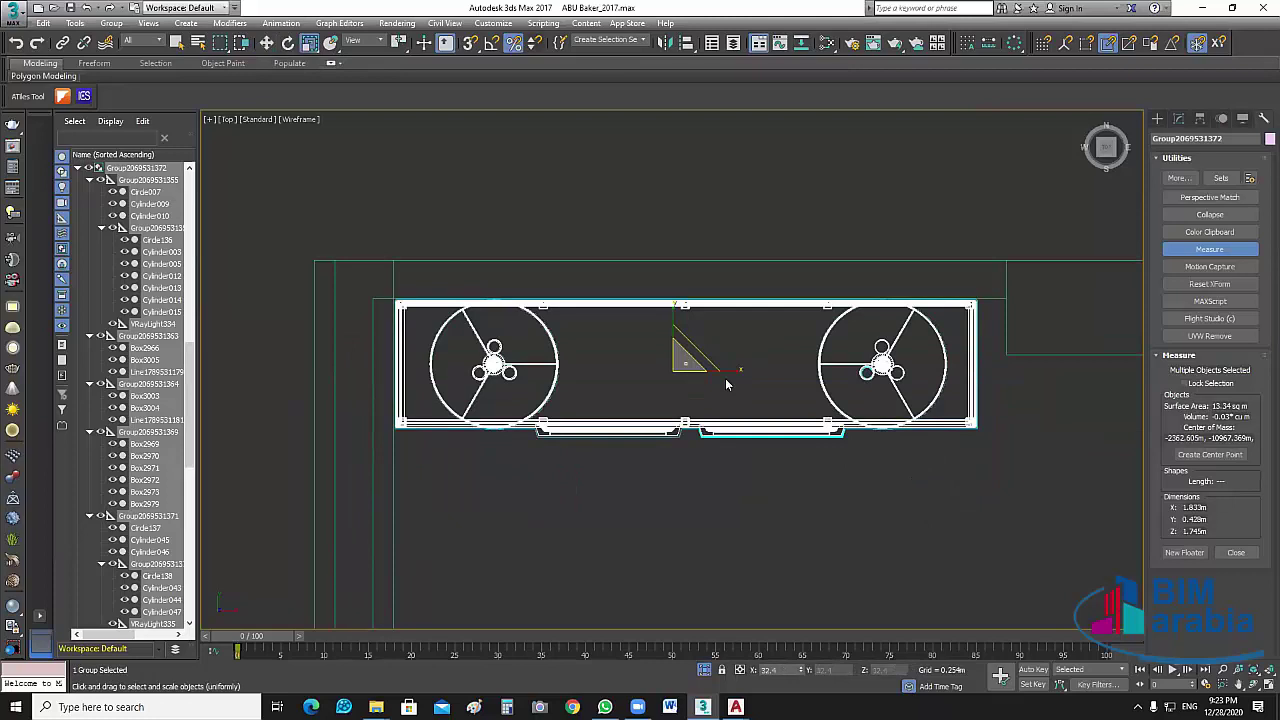
pyautogui.moveTo(729, 366)
pyautogui.mouseDown()
pyautogui.moveTo(745, 368)
pyautogui.moveTo(724, 368)
pyautogui.mouseUp()
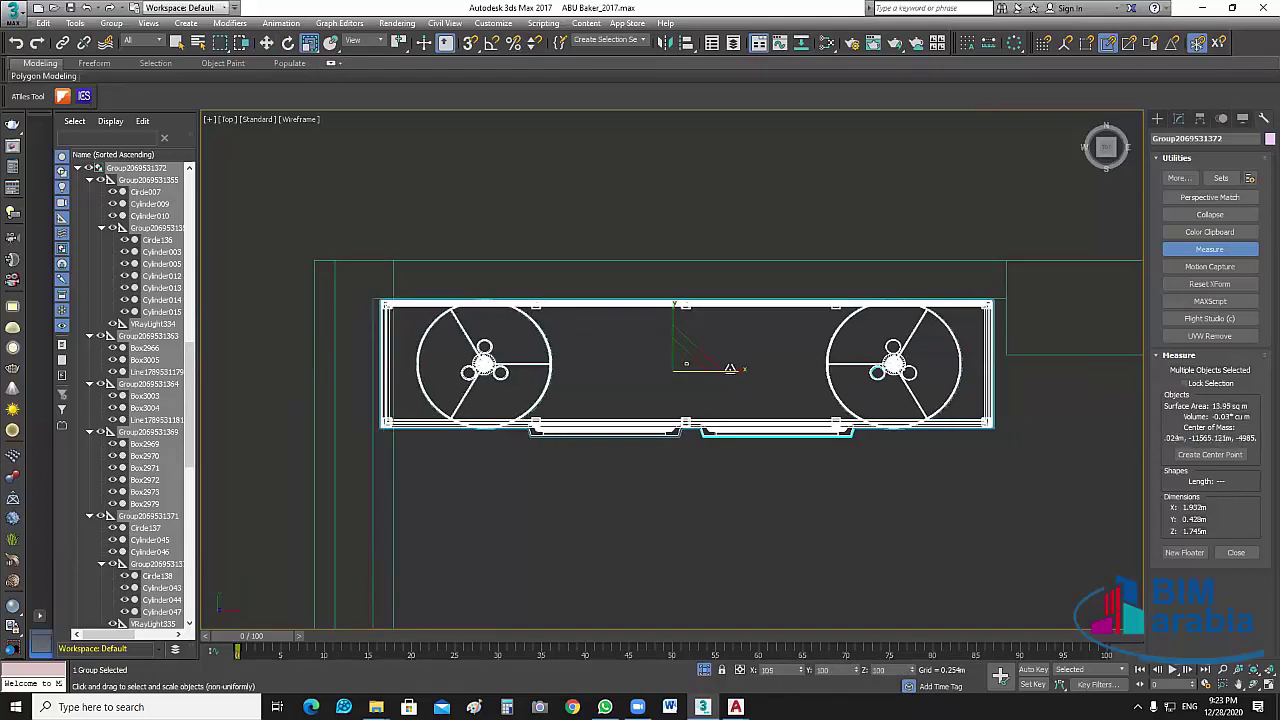
pyautogui.click(266, 42)
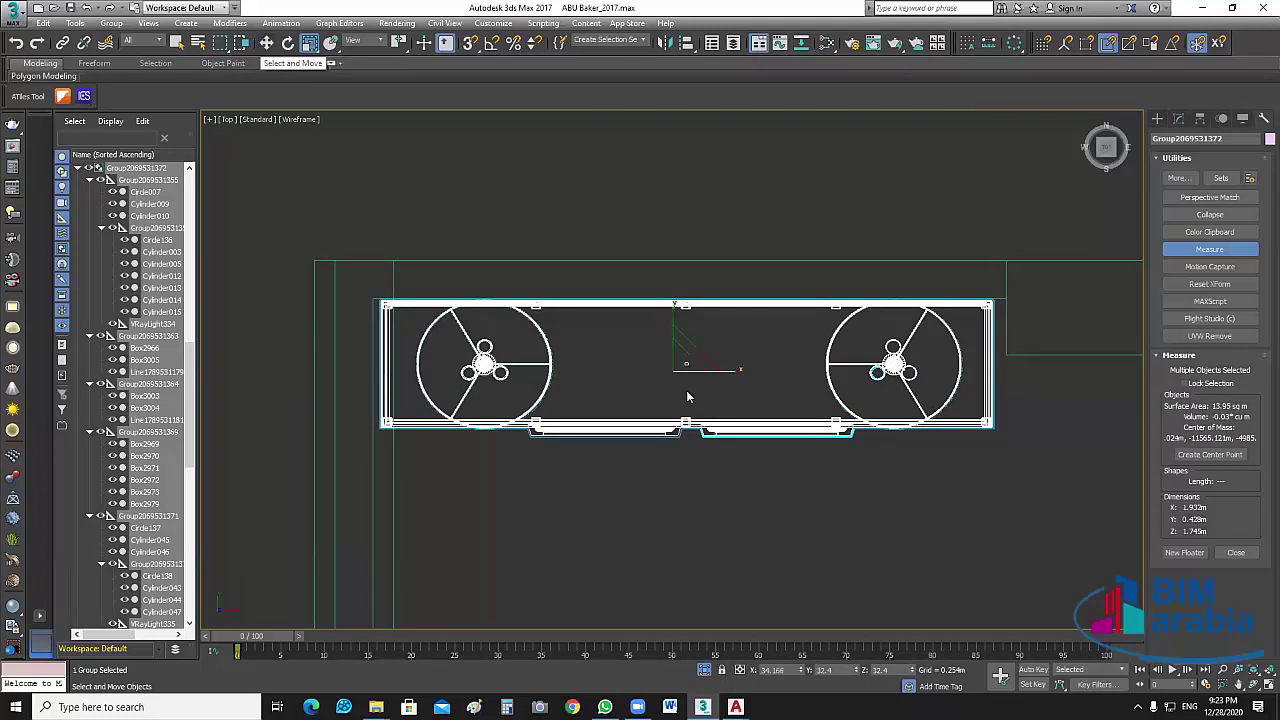
pyautogui.moveTo(718, 366); pyautogui.dragTo(722, 366)
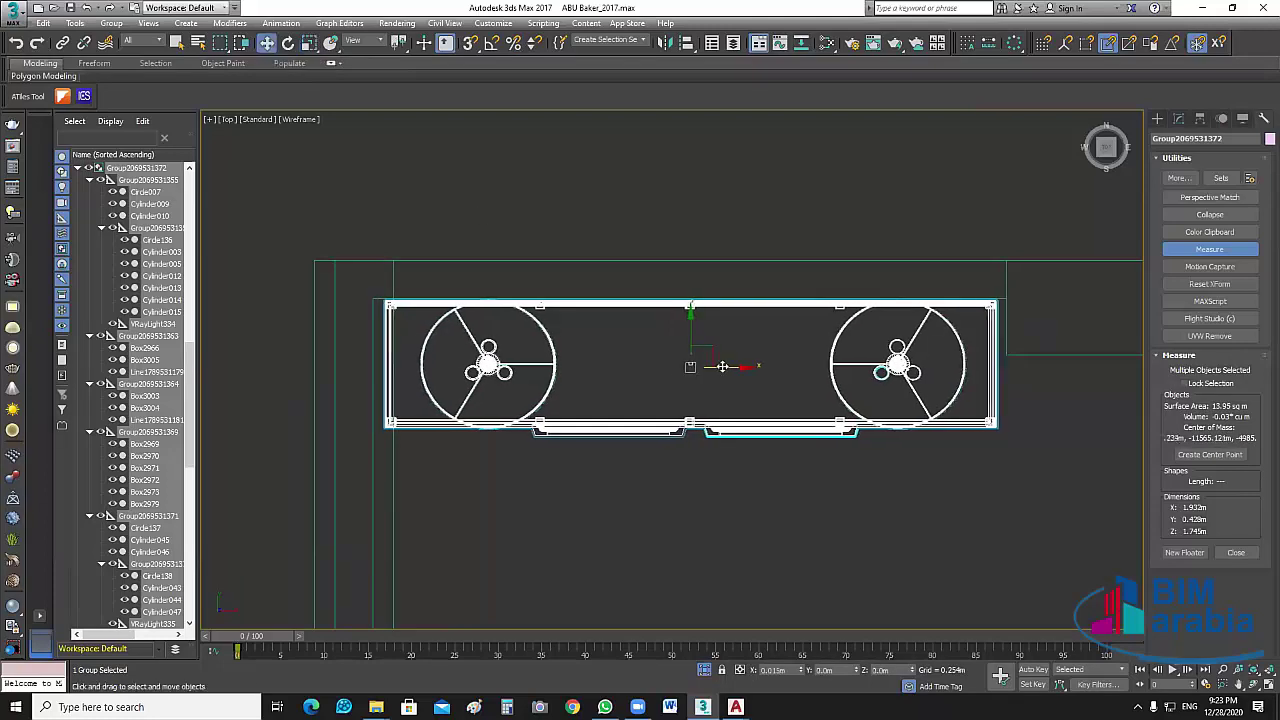
pyautogui.click(790, 498)
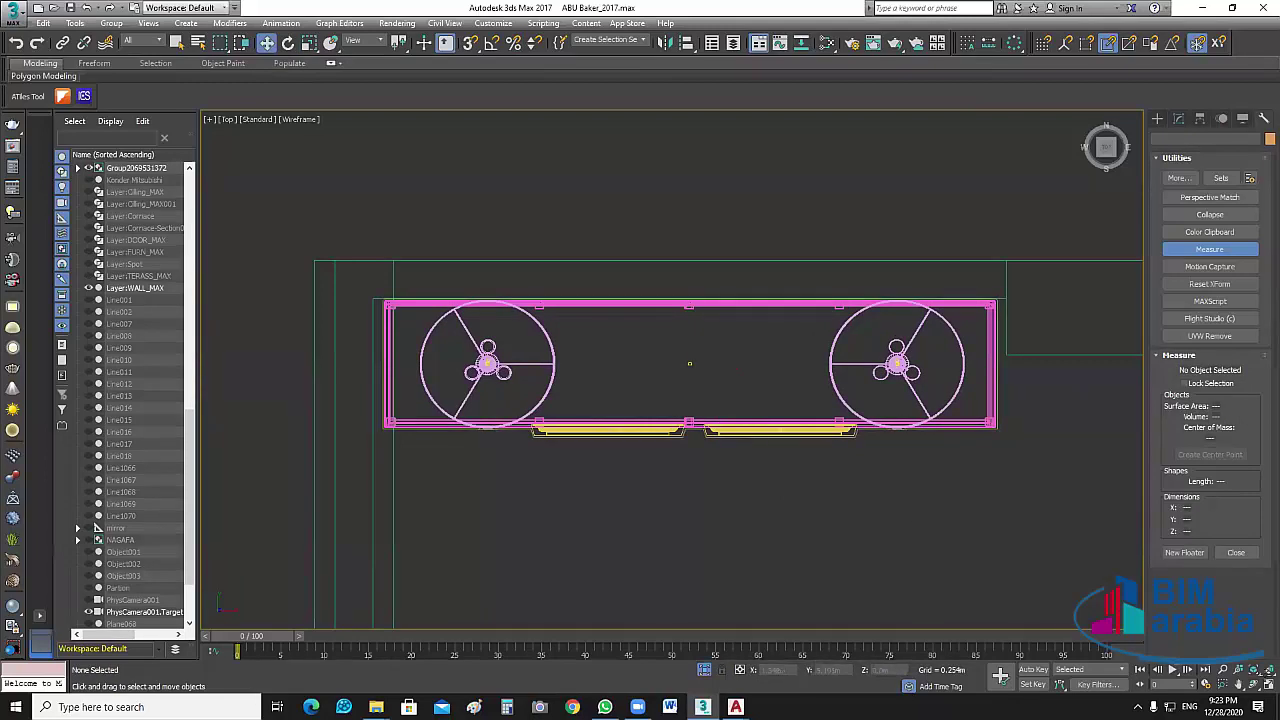
# Mirror the sideboard group about the Y axis without cloning, using the four-viewport layout with the group framed in perspective.
pyautogui.click(921, 424)
pyautogui.hotkey('alt', 'w')
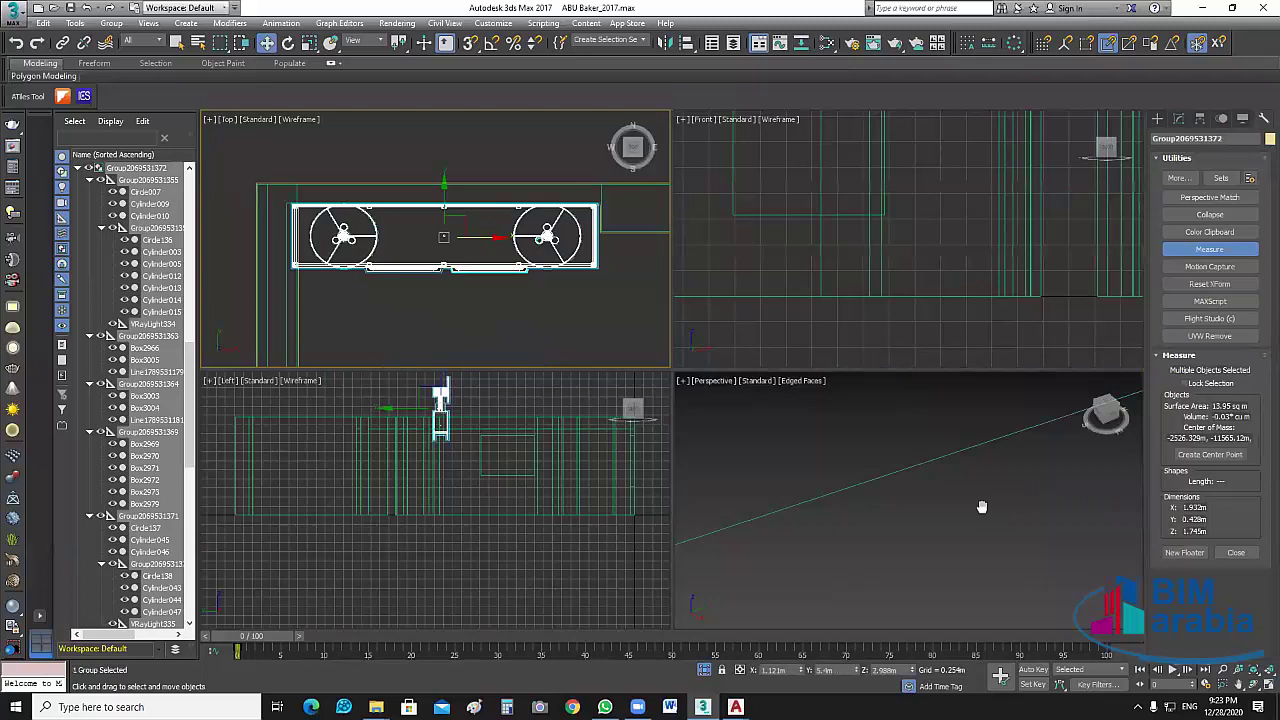
pyautogui.middleClick(981, 507)
pyautogui.press('z')
pyautogui.scroll(-5, 870, 516)
pyautogui.scroll(1, 927, 403)
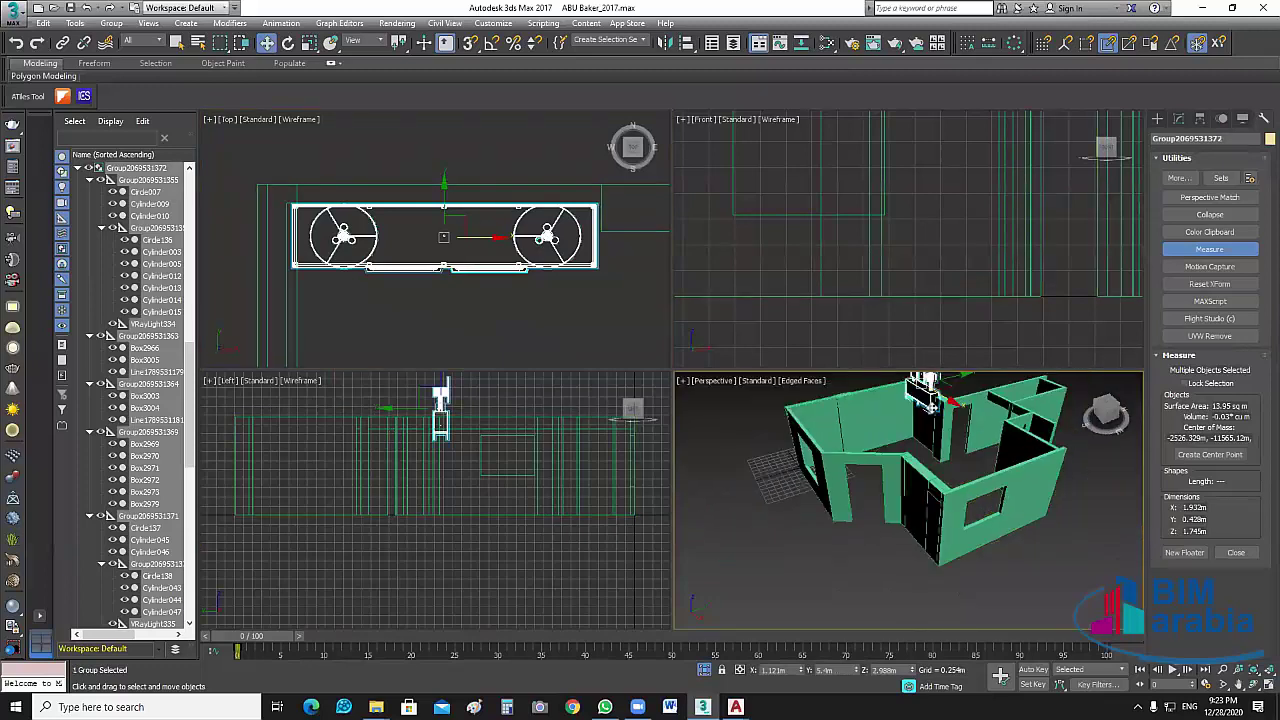
pyautogui.scroll(4, 938, 382)
pyautogui.scroll(-2, 970, 541)
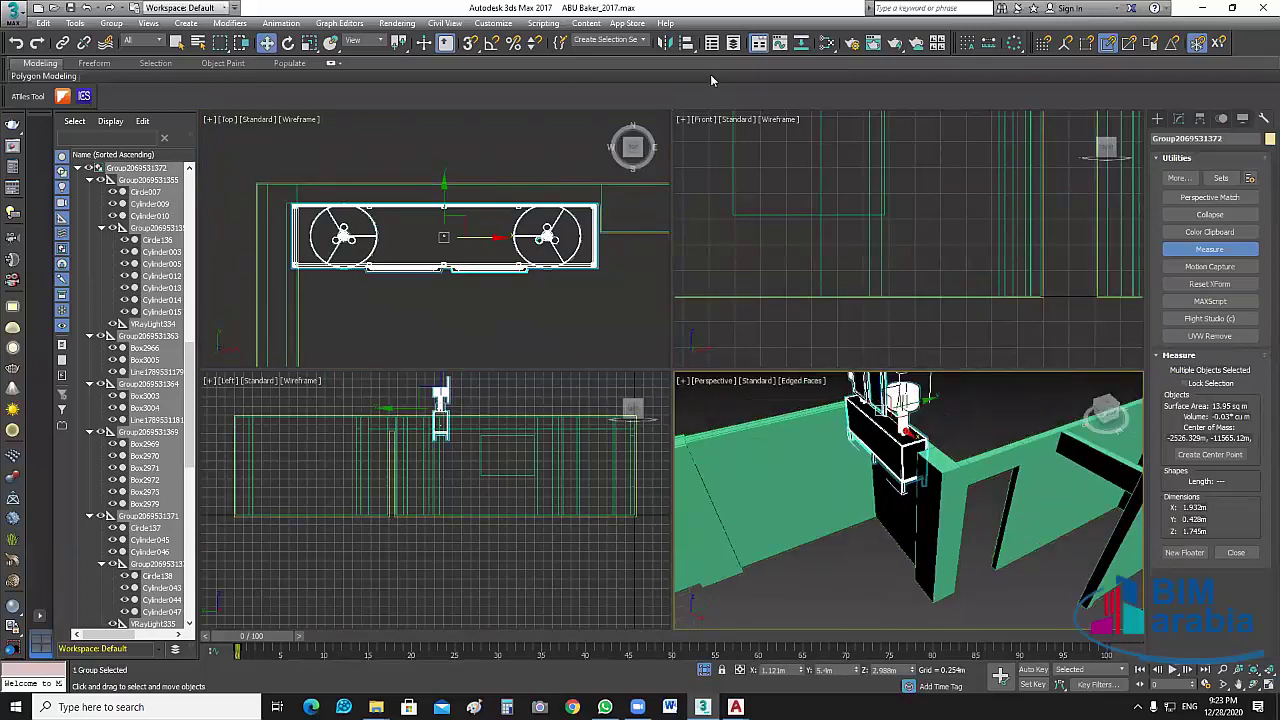
pyautogui.click(665, 43)
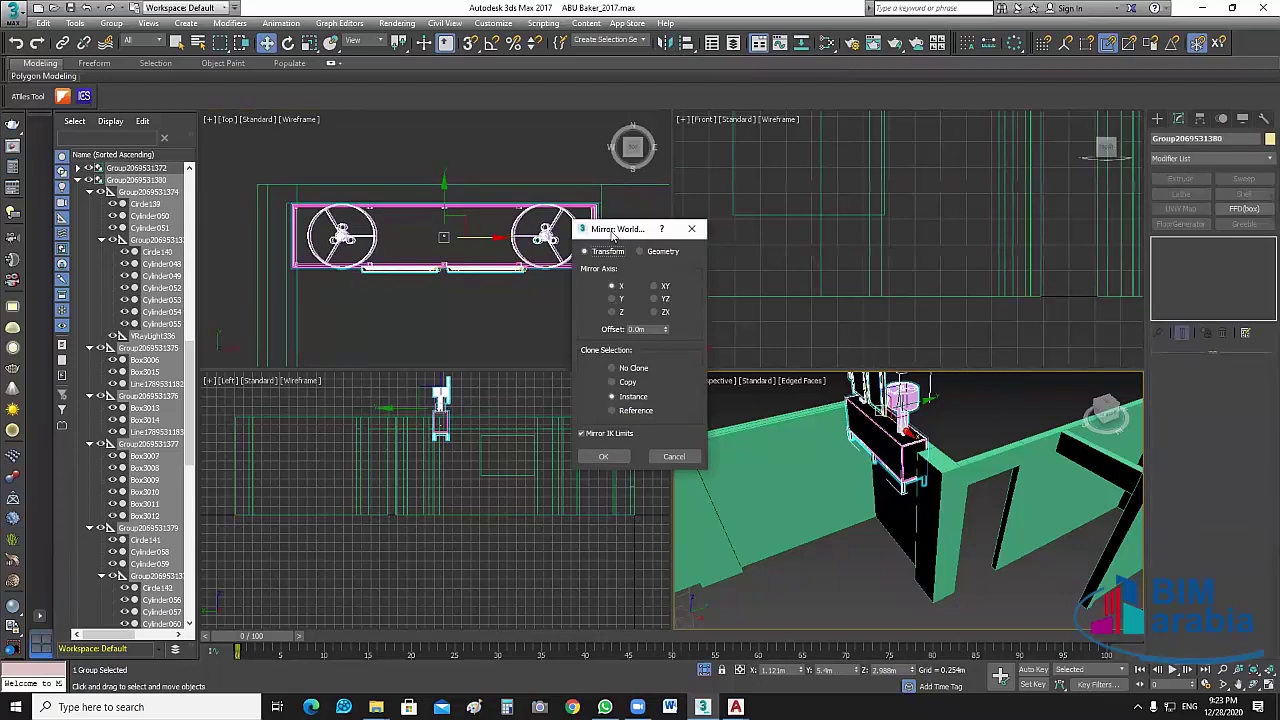
pyautogui.moveTo(612, 229); pyautogui.dragTo(708, 221)
pyautogui.click(708, 359)
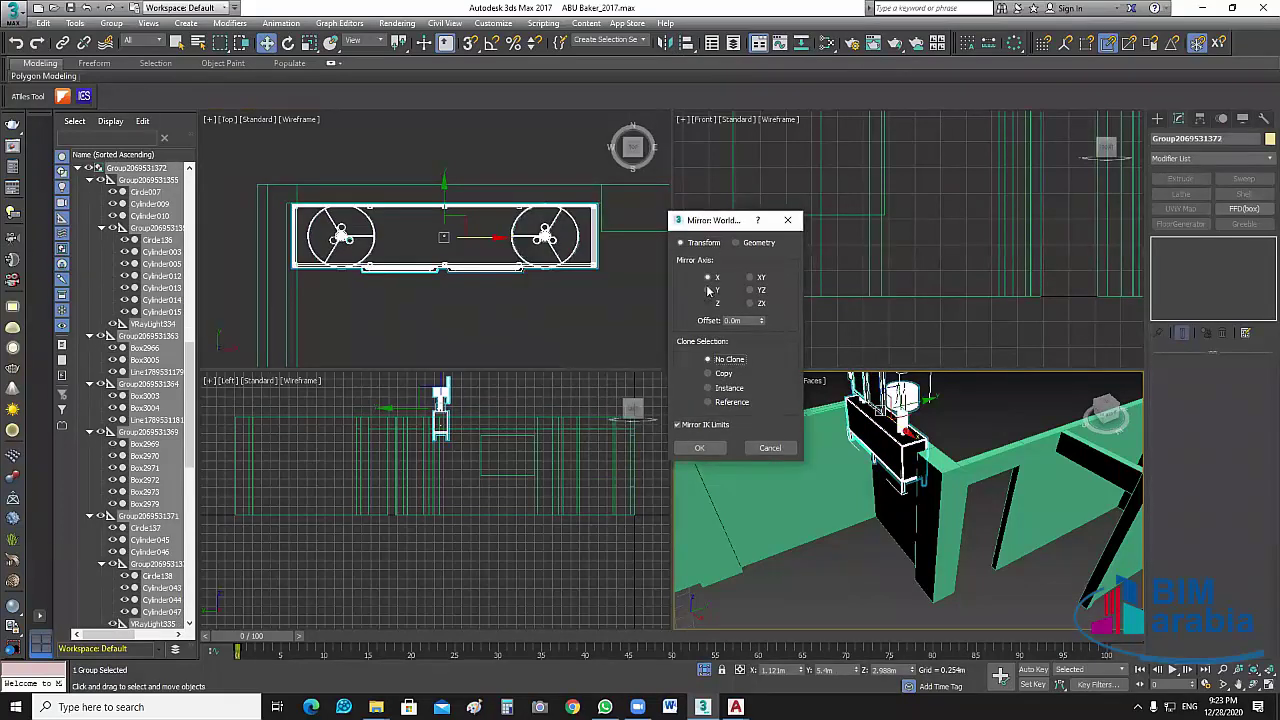
pyautogui.click(708, 290)
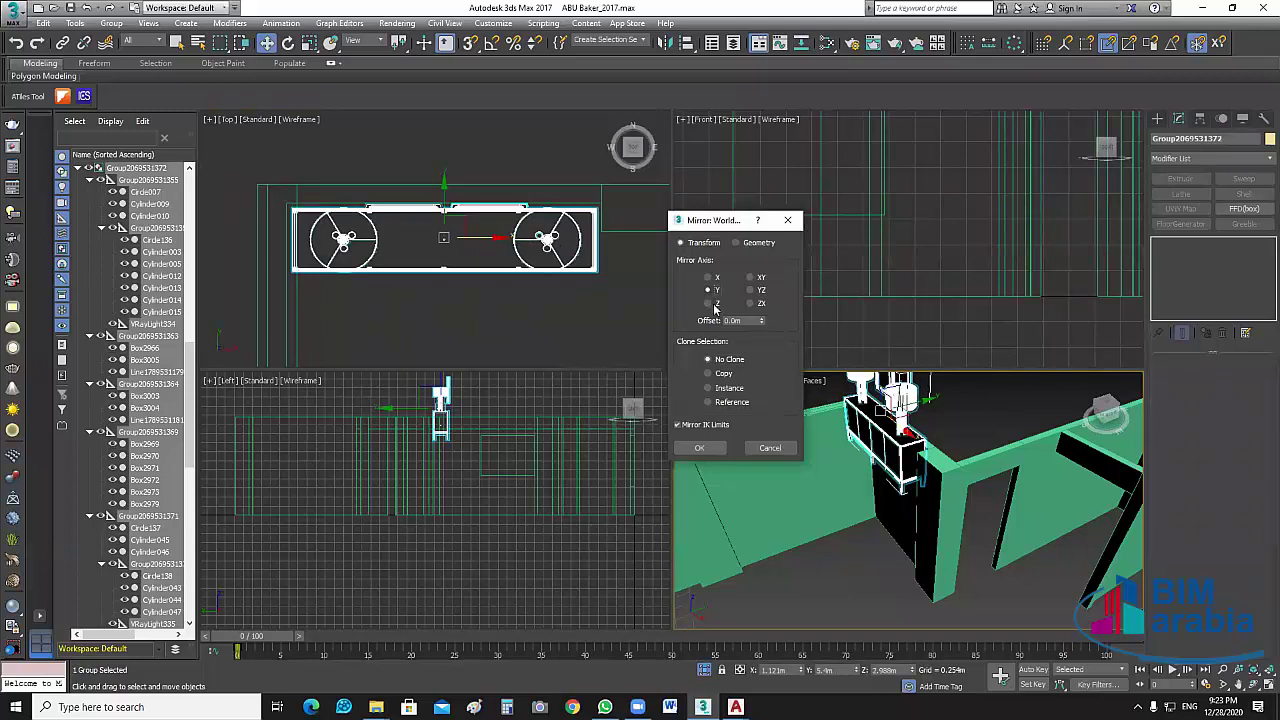
pyautogui.click(710, 450)
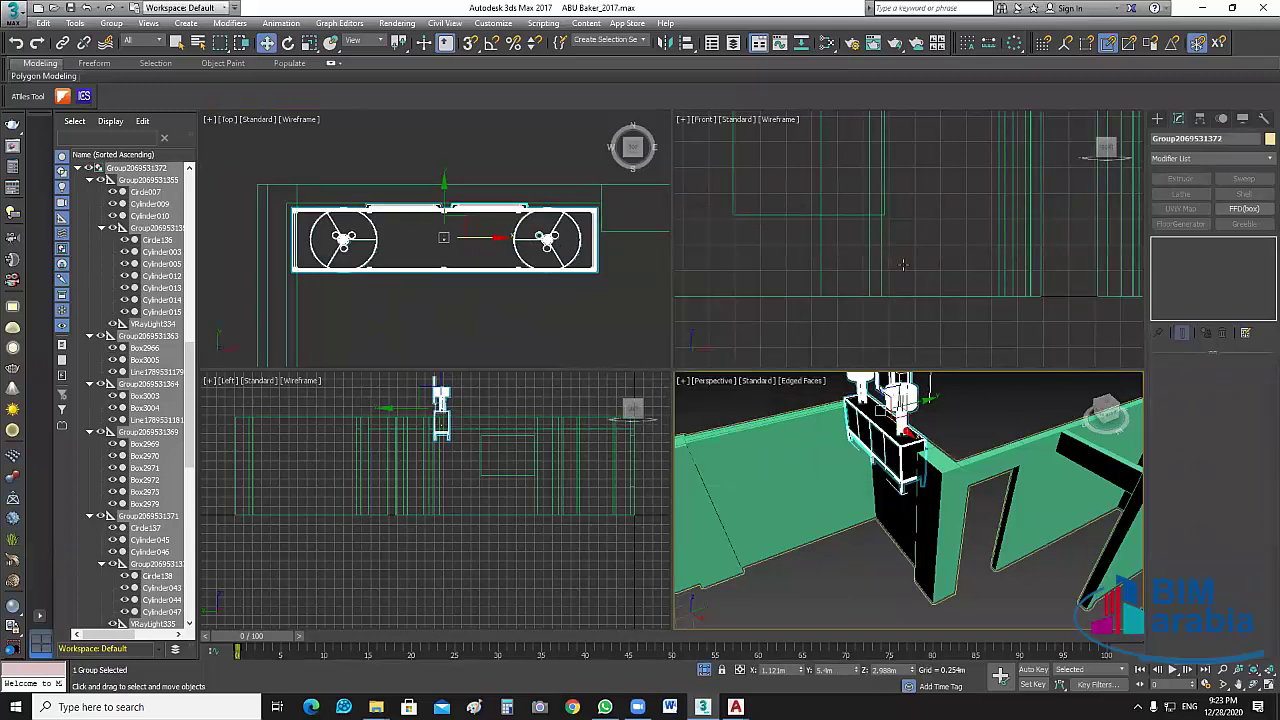
# Set the sideboard group's Z position to 0 to lower it from the top of the walls.
pyautogui.scroll(-4, 904, 265)
pyautogui.moveTo(904, 265); pyautogui.dragTo(917, 284, button='middle')
pyautogui.scroll(-2, 917, 284)
pyautogui.scroll(2, 883, 260)
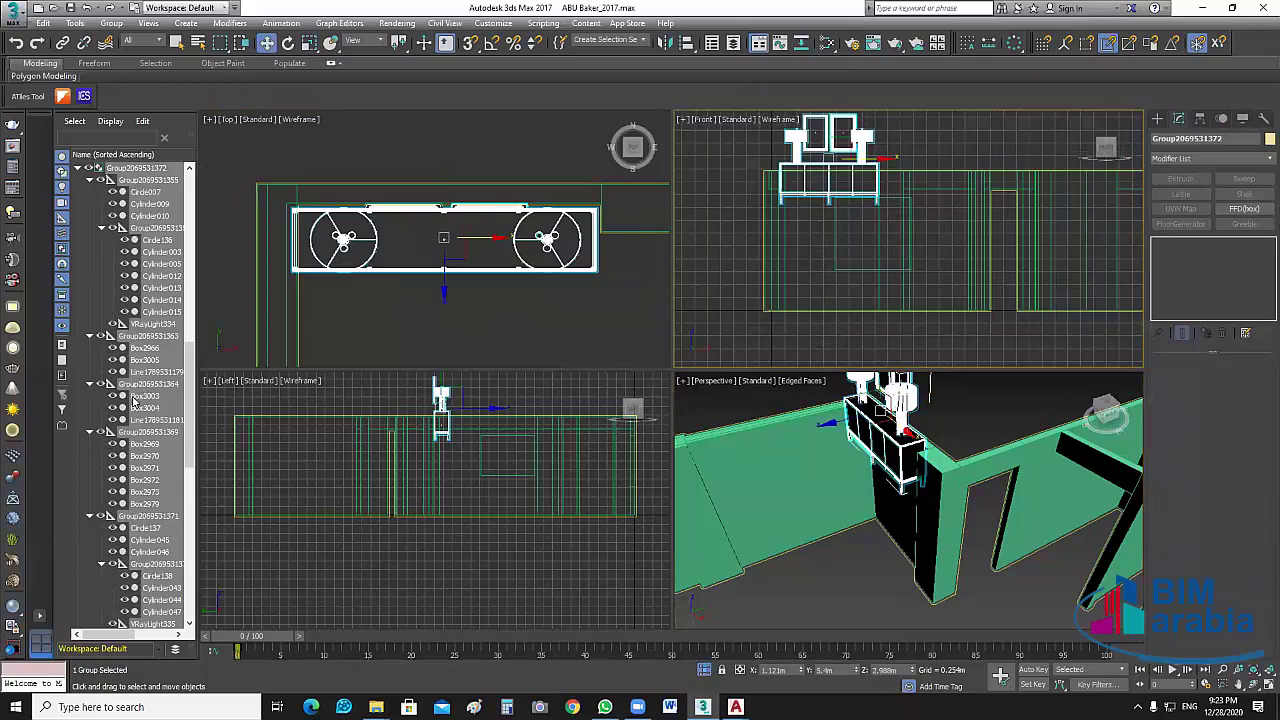
pyautogui.doubleClick(899, 669)
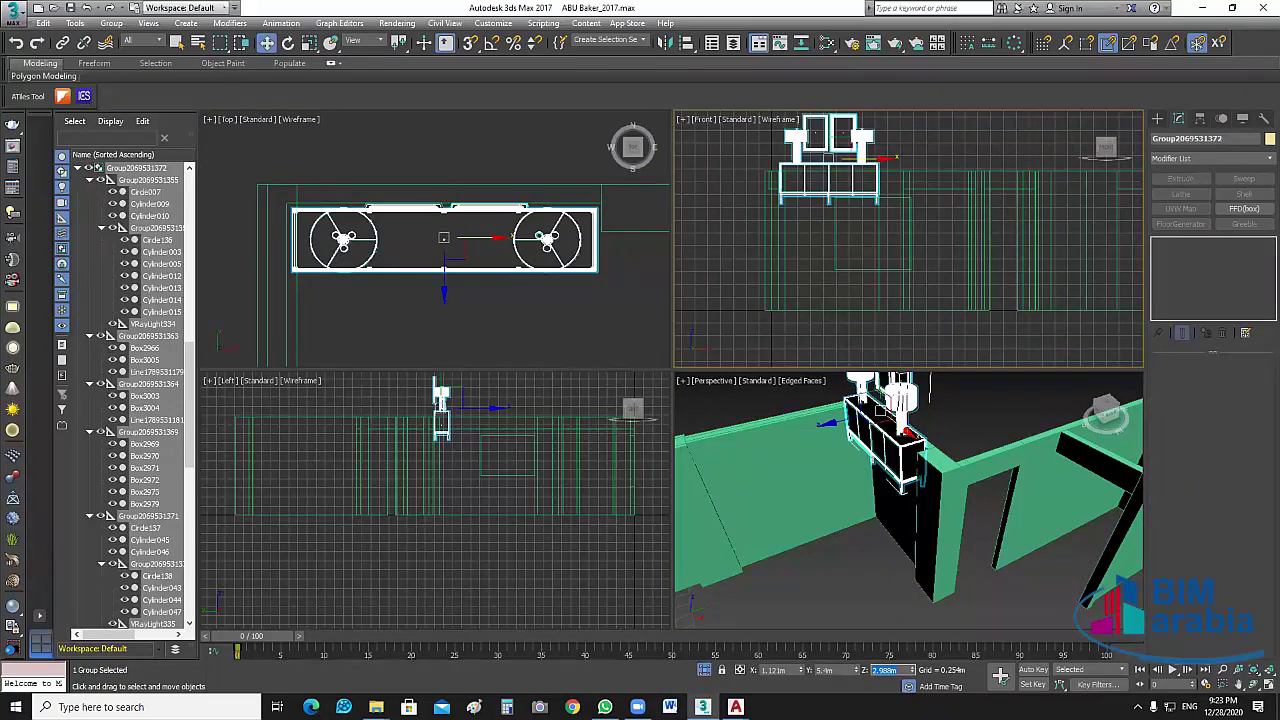
pyautogui.write('0')
pyautogui.press('Return')
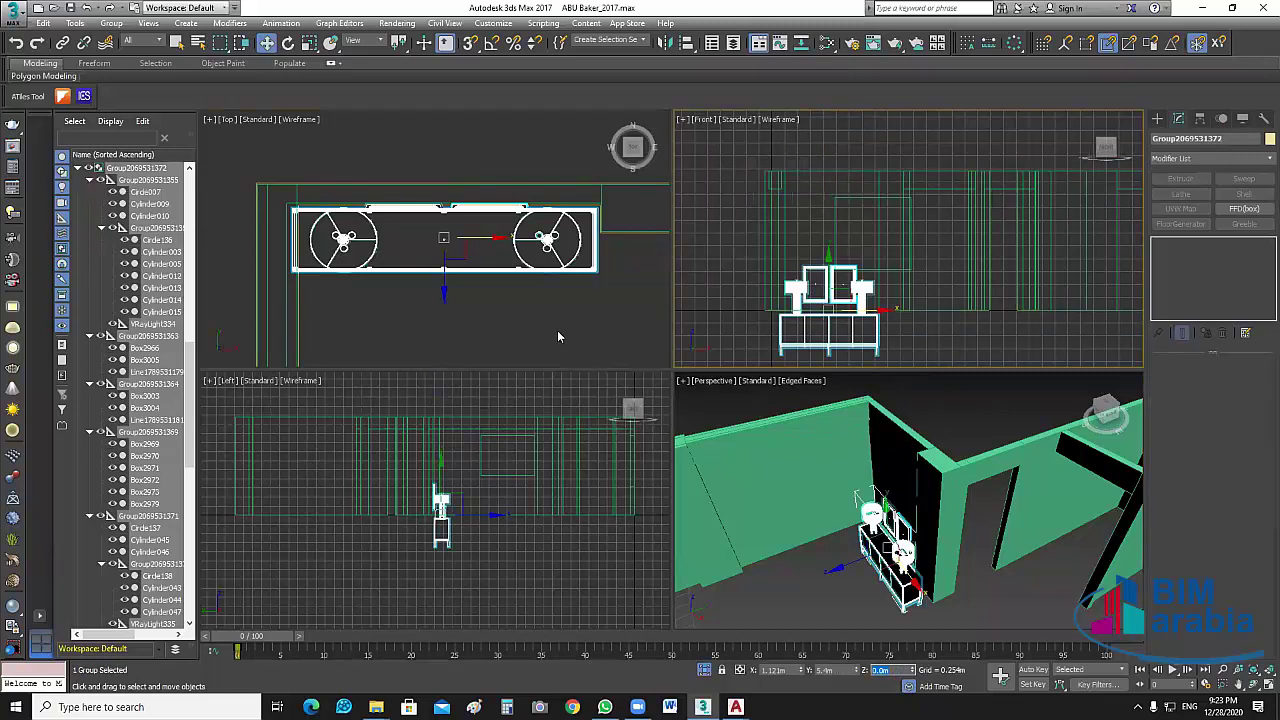
pyautogui.click(828, 344)
pyautogui.click(828, 344)
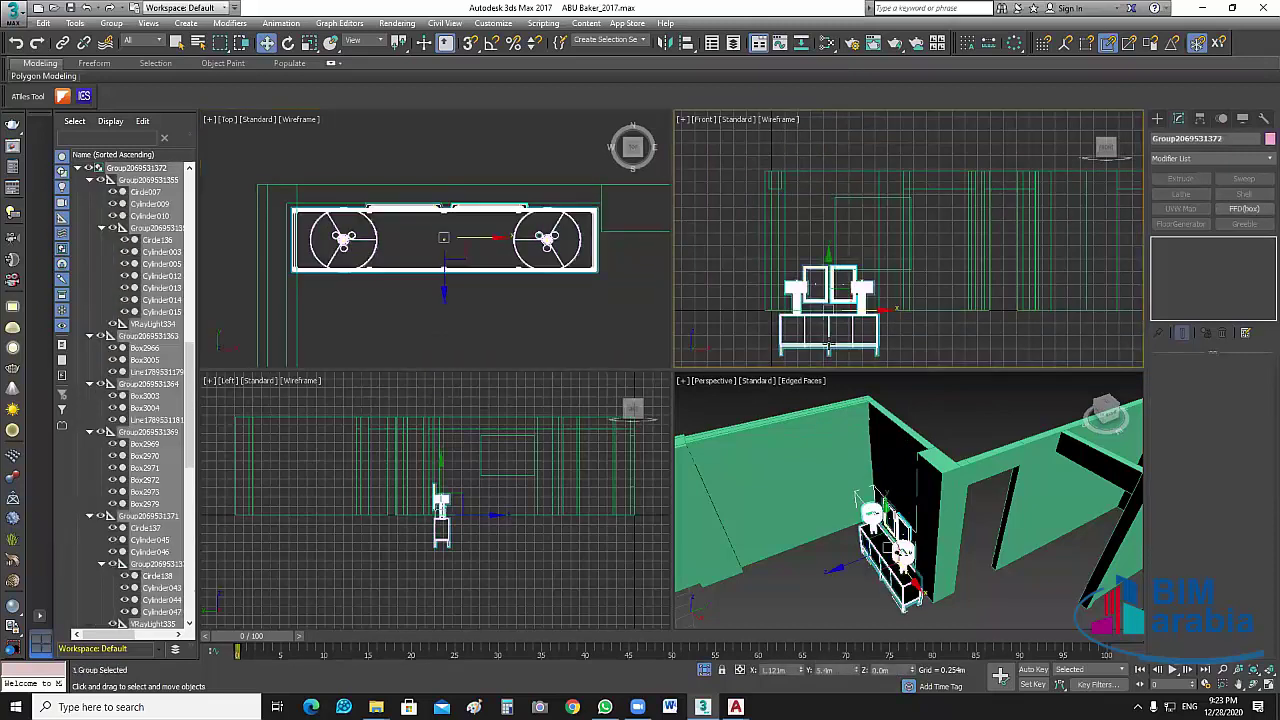
# Show the whole scene again, add the floor slab to the sideboard selection and isolate the two.
pyautogui.click(704, 669)
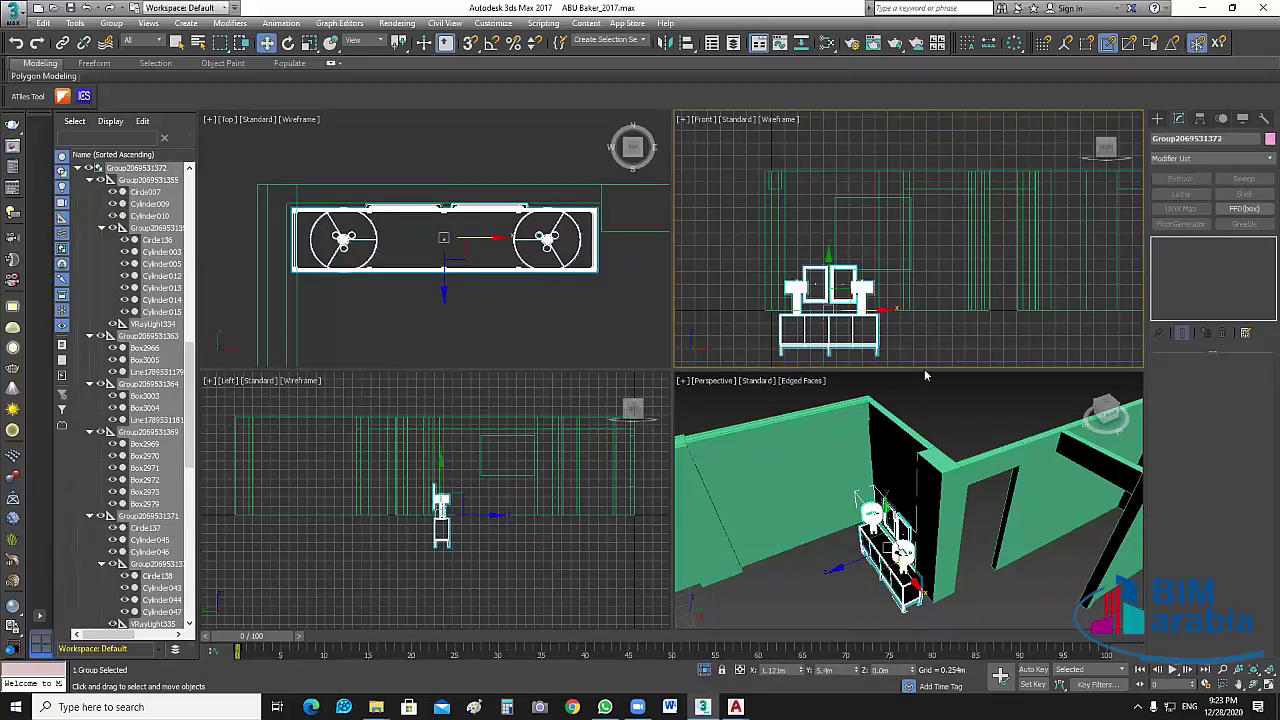
pyautogui.click(910, 318)
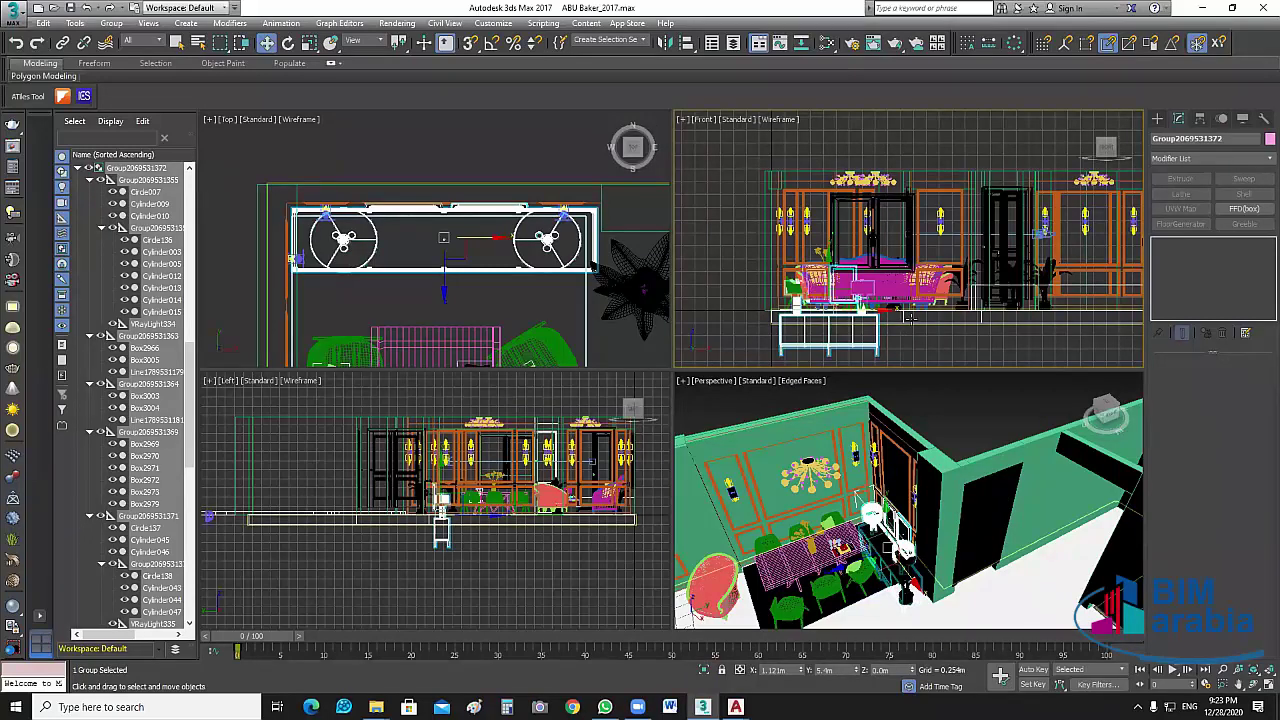
pyautogui.keyDown('ctrl'); pyautogui.click(910, 318); pyautogui.keyUp('ctrl')
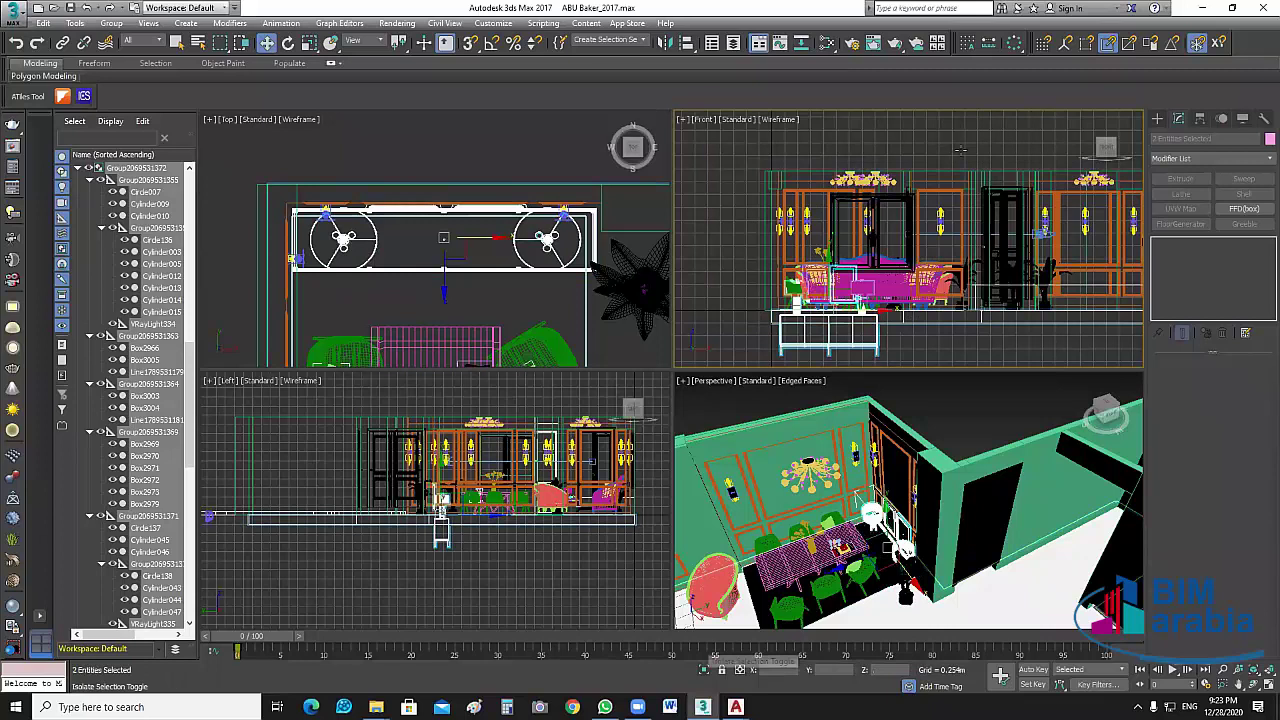
pyautogui.hotkey('alt', 'q')
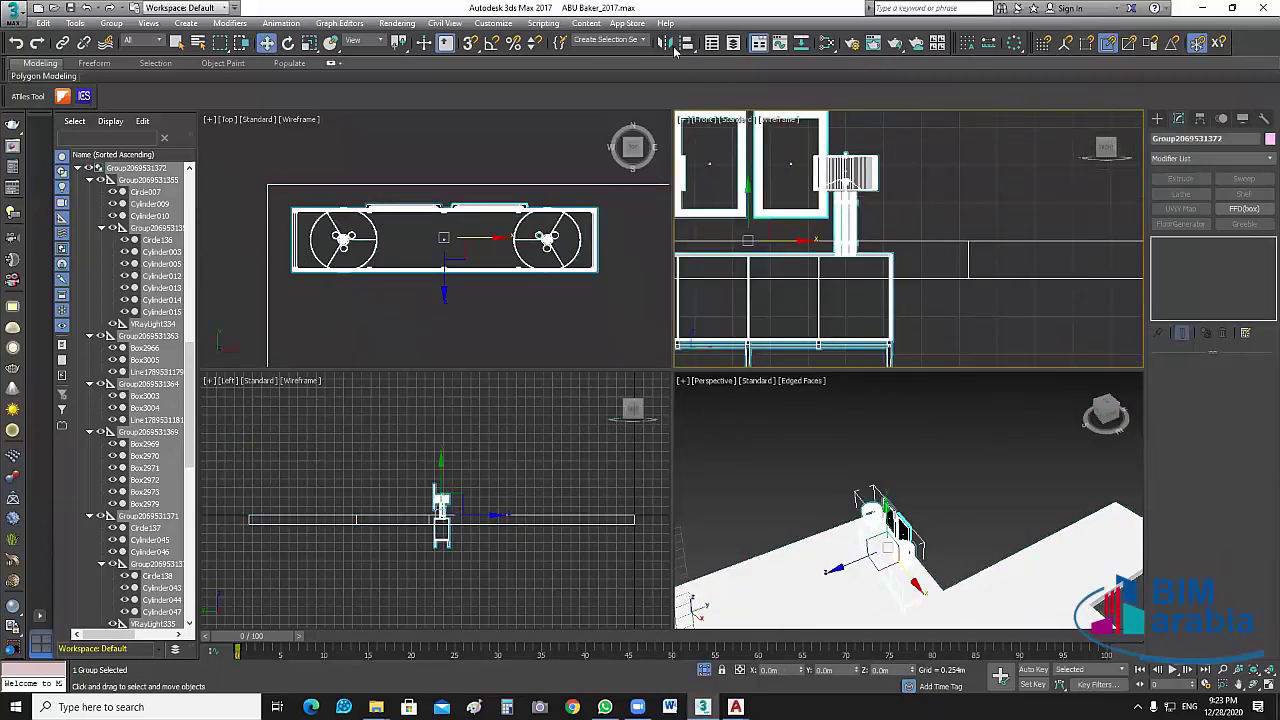
# Align the sideboard group's minimum to the floor slab's maximum on Y Position only, clear the selection and end the isolation.
pyautogui.click(685, 45)
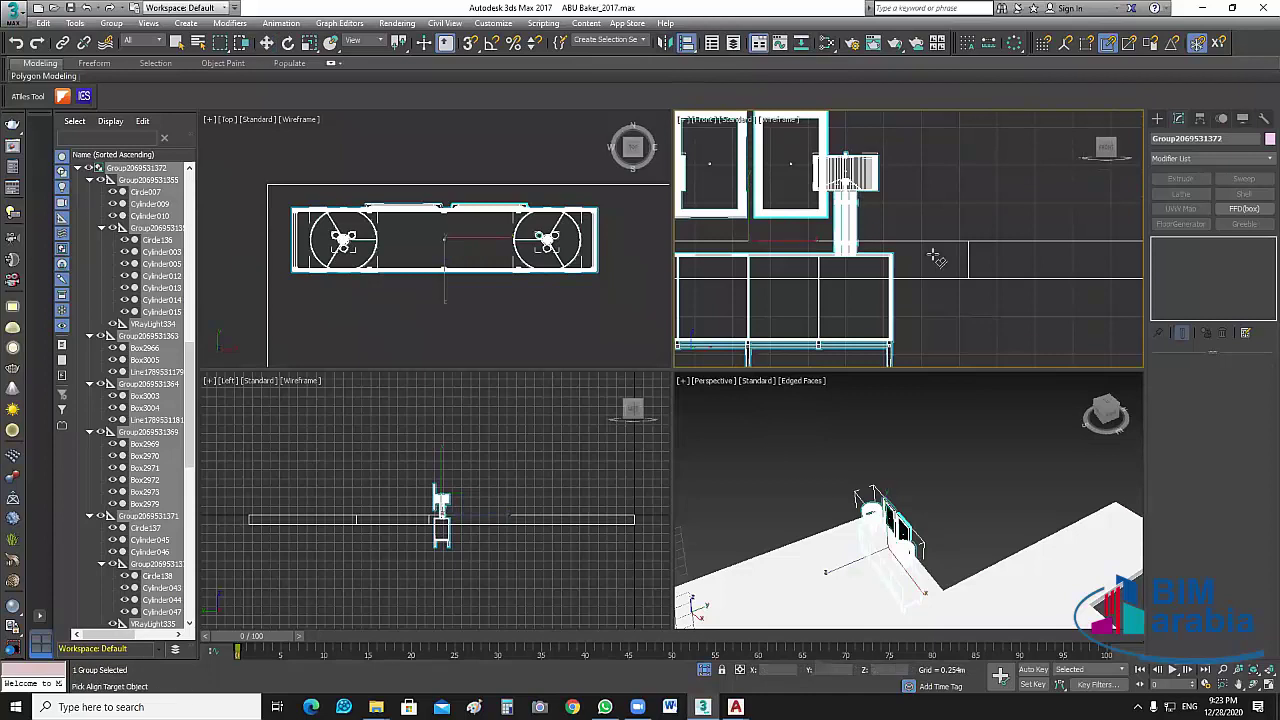
pyautogui.click(962, 276)
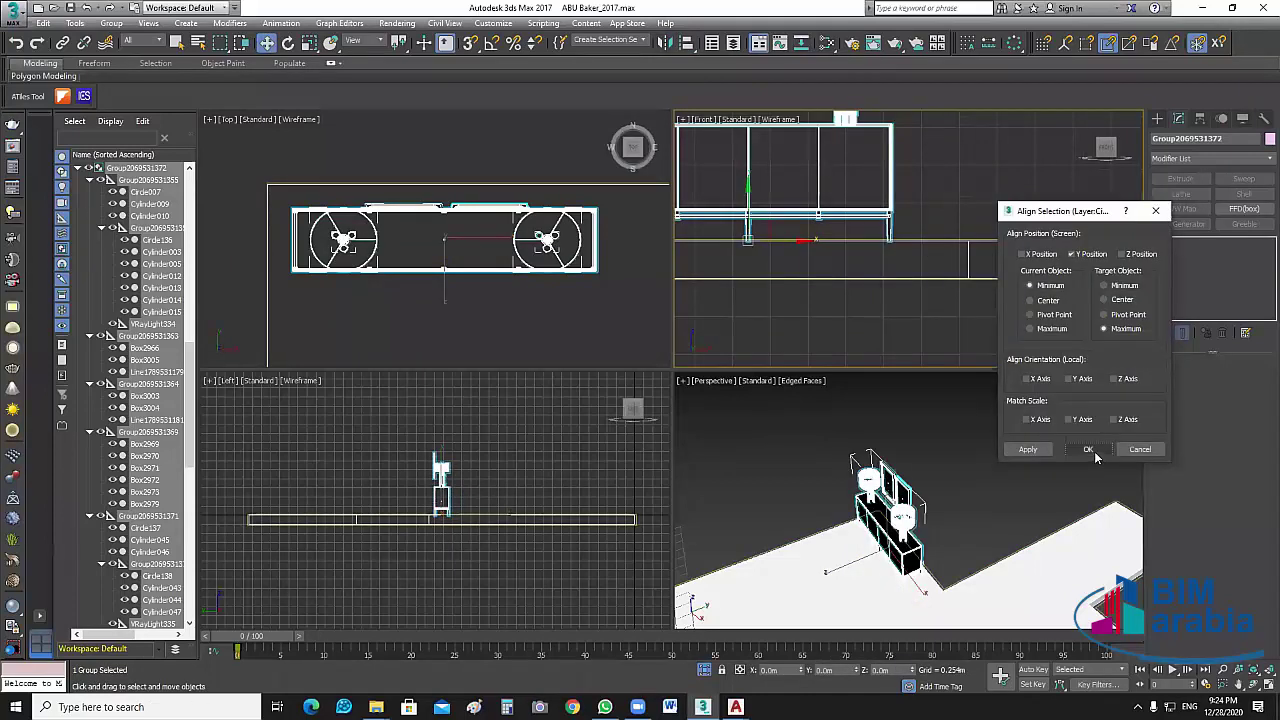
pyautogui.click(1089, 451)
pyautogui.click(906, 278)
pyautogui.scroll(-2, 907, 285)
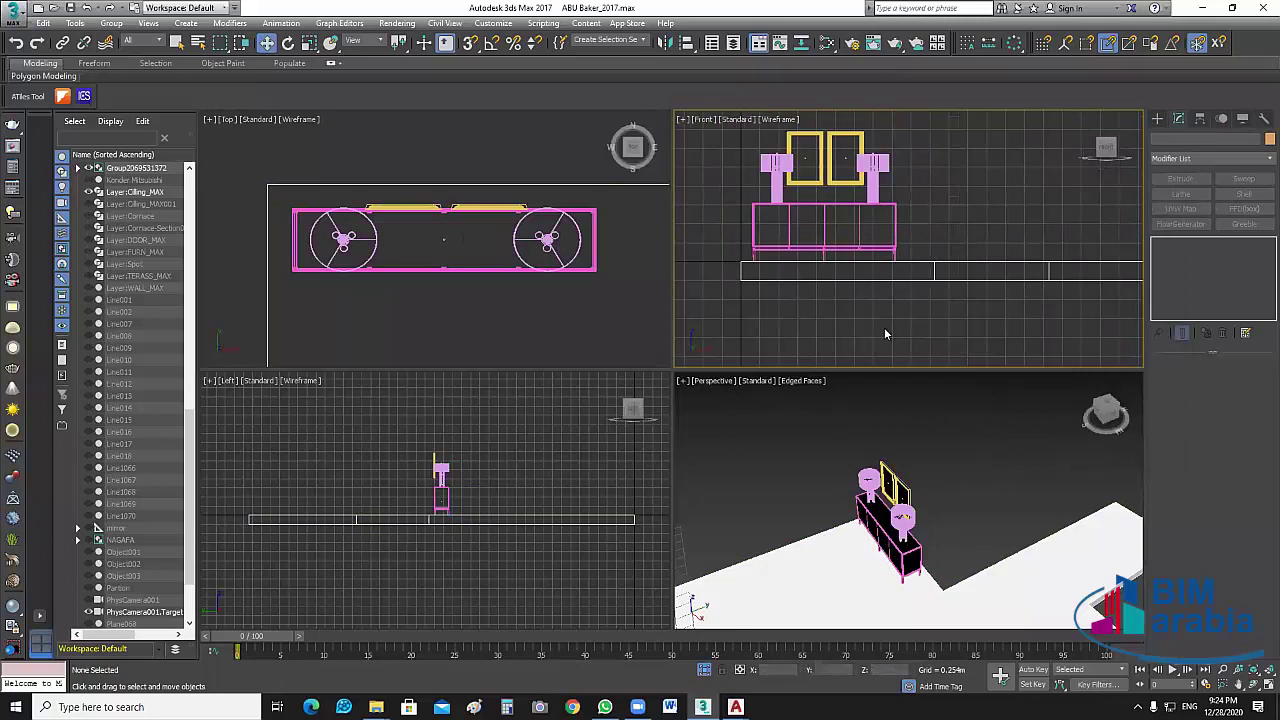
pyautogui.scroll(1, 884, 334)
pyautogui.scroll(2, 949, 199)
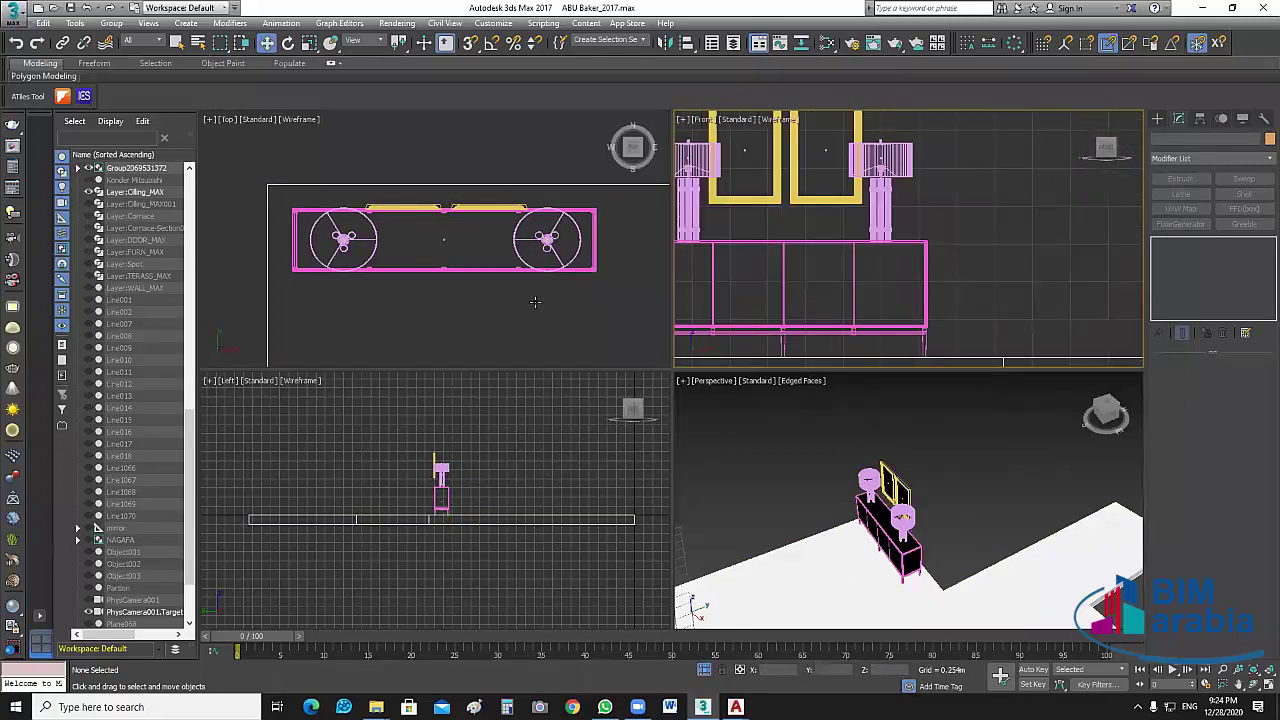
pyautogui.moveTo(535, 302); pyautogui.dragTo(539, 302, button='middle')
pyautogui.click(705, 669)
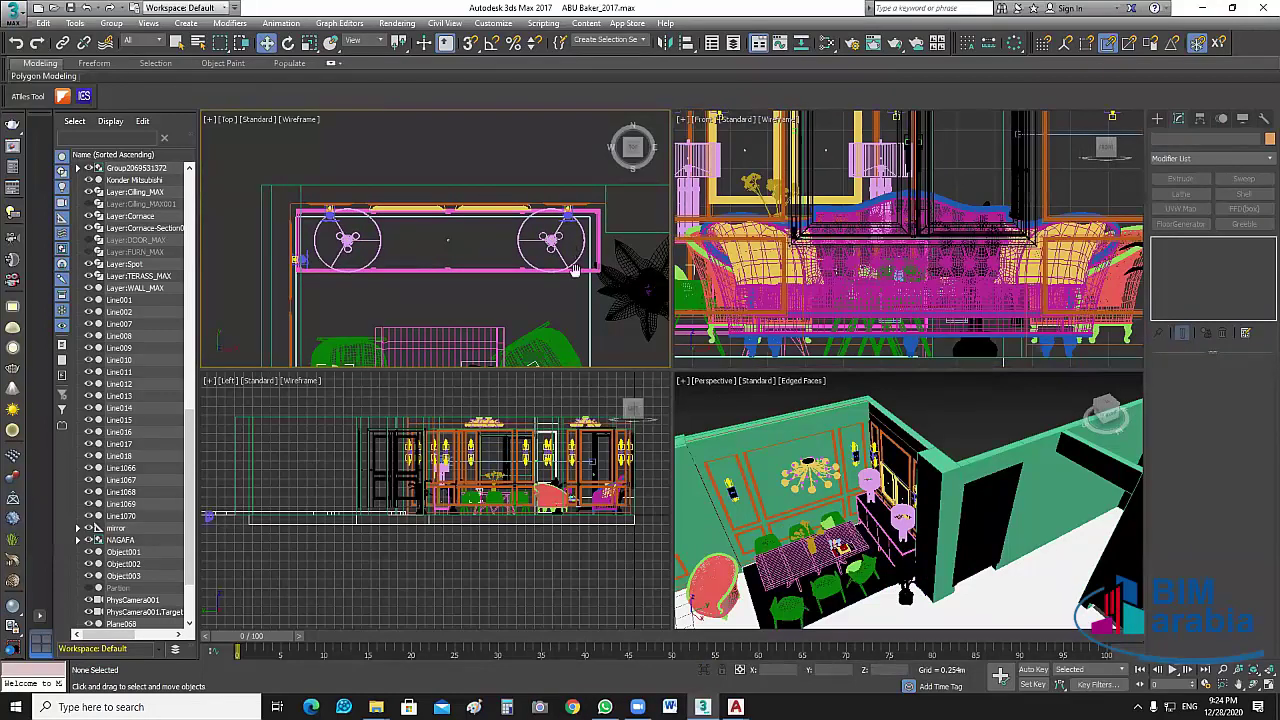
# Examine the sideboard's placement in the dining area and the surrounding room from the top and perspective views.
pyautogui.scroll(3, 572, 252)
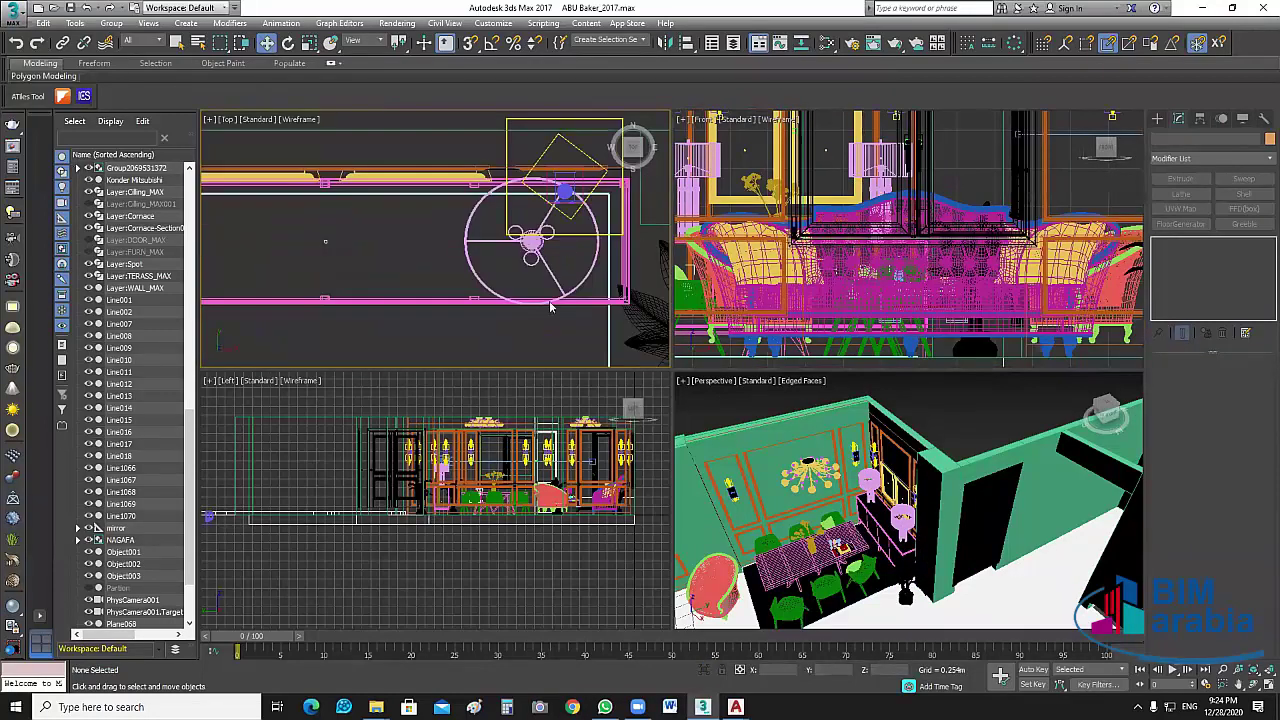
pyautogui.scroll(-4, 547, 191)
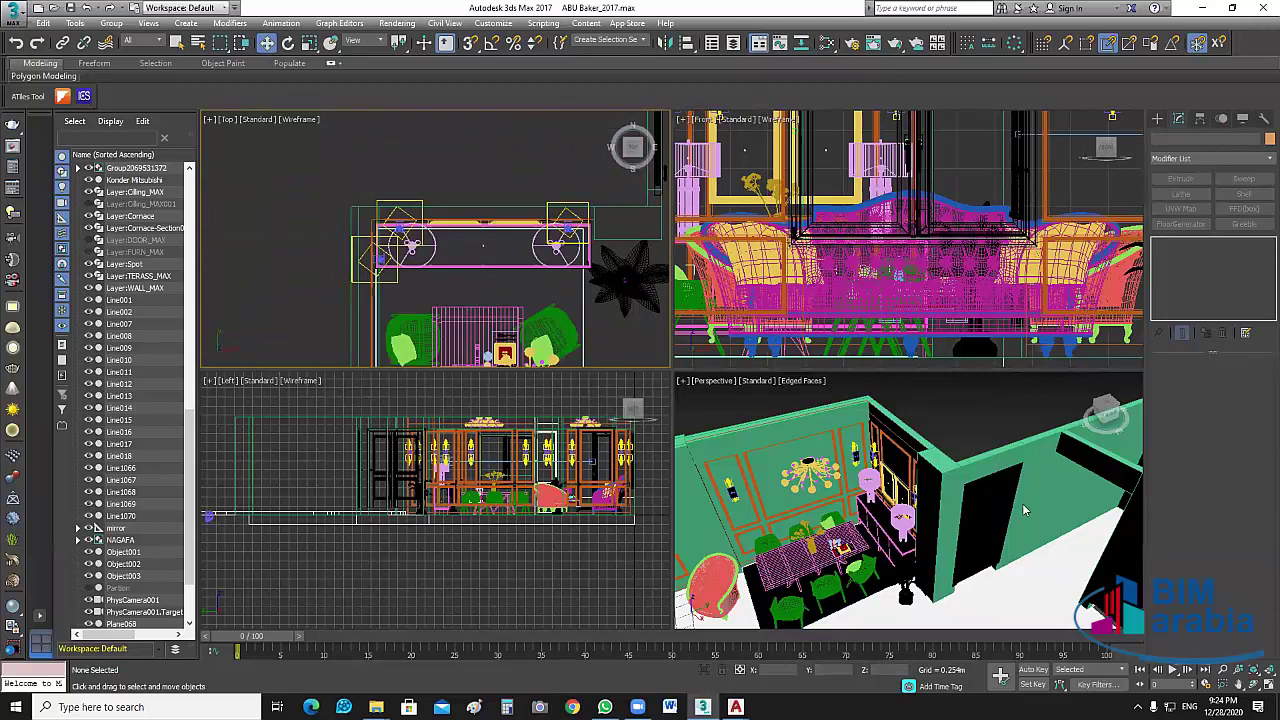
pyautogui.scroll(-2, 550, 221)
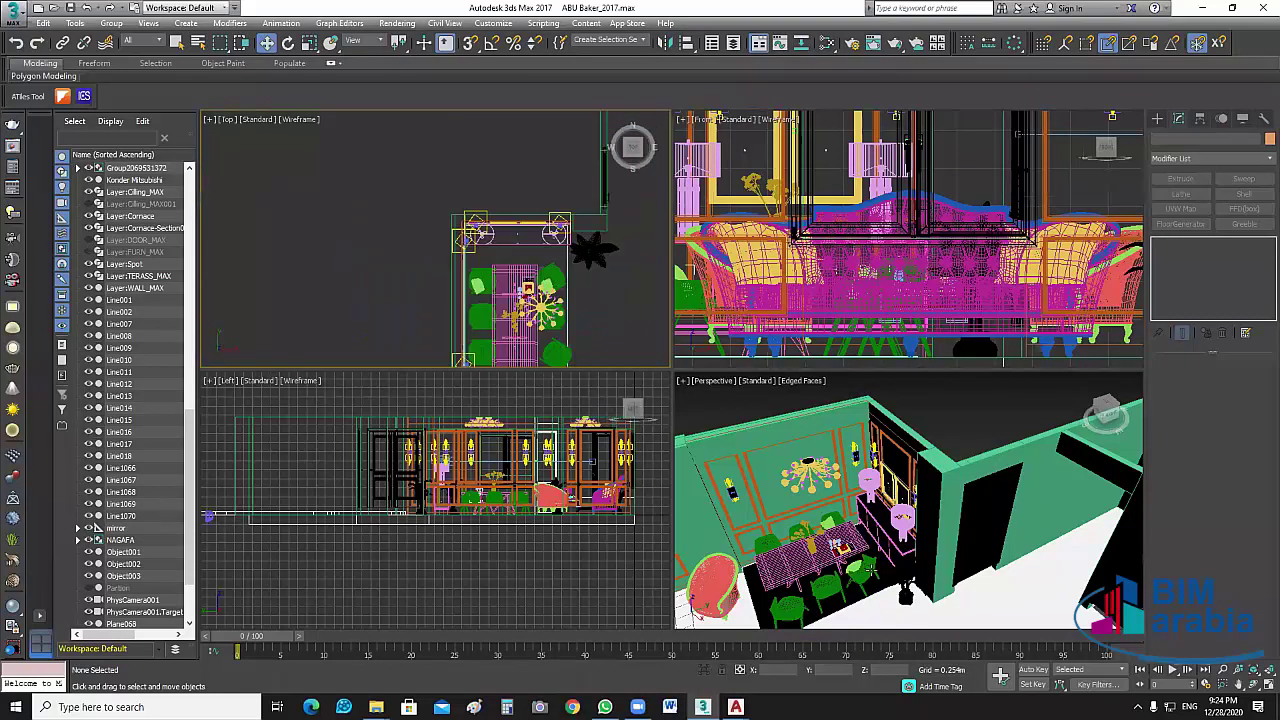
pyautogui.scroll(-3, 871, 570)
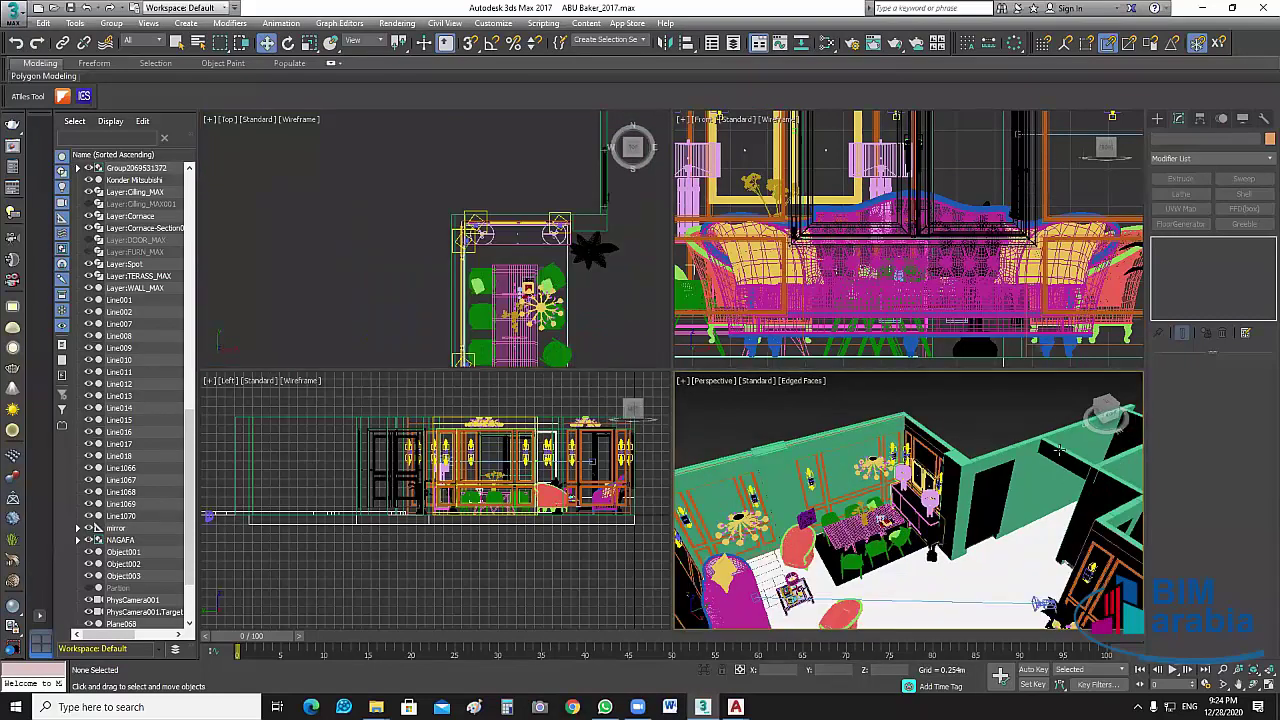
pyautogui.scroll(2, 831, 493)
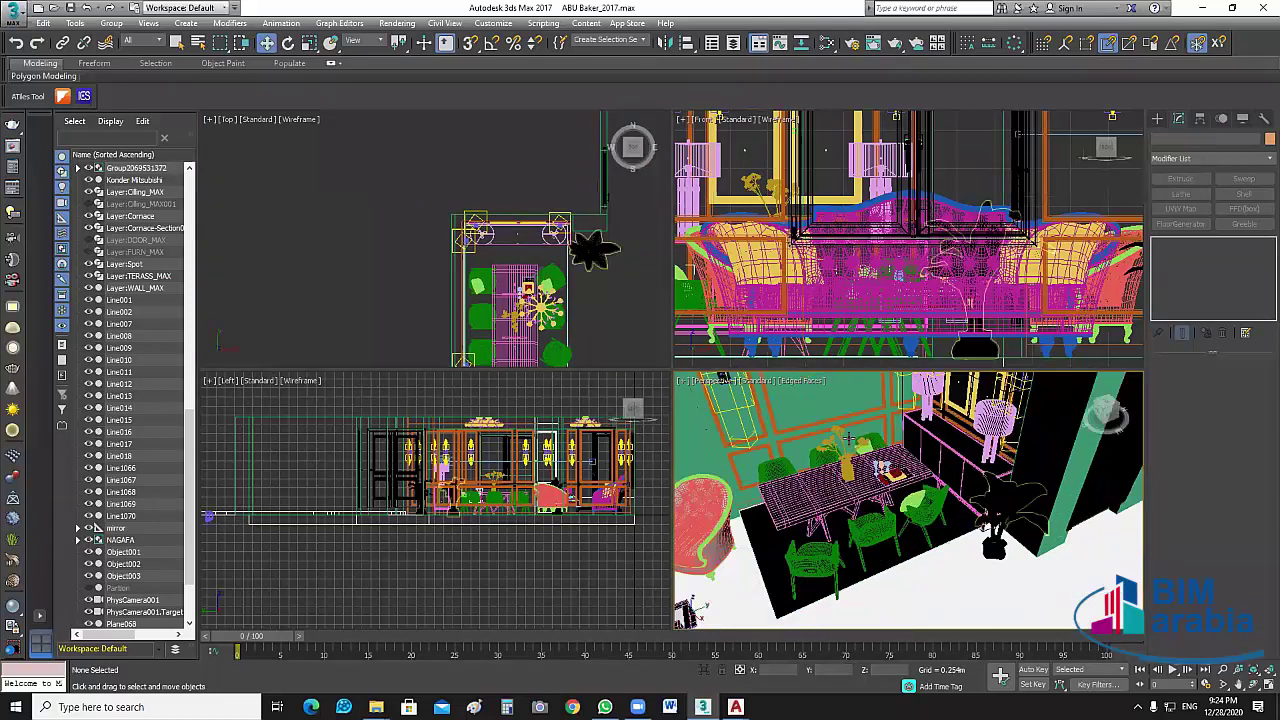
pyautogui.scroll(-1, 831, 493)
pyautogui.moveTo(850, 515); pyautogui.dragTo(920, 465, button='middle')
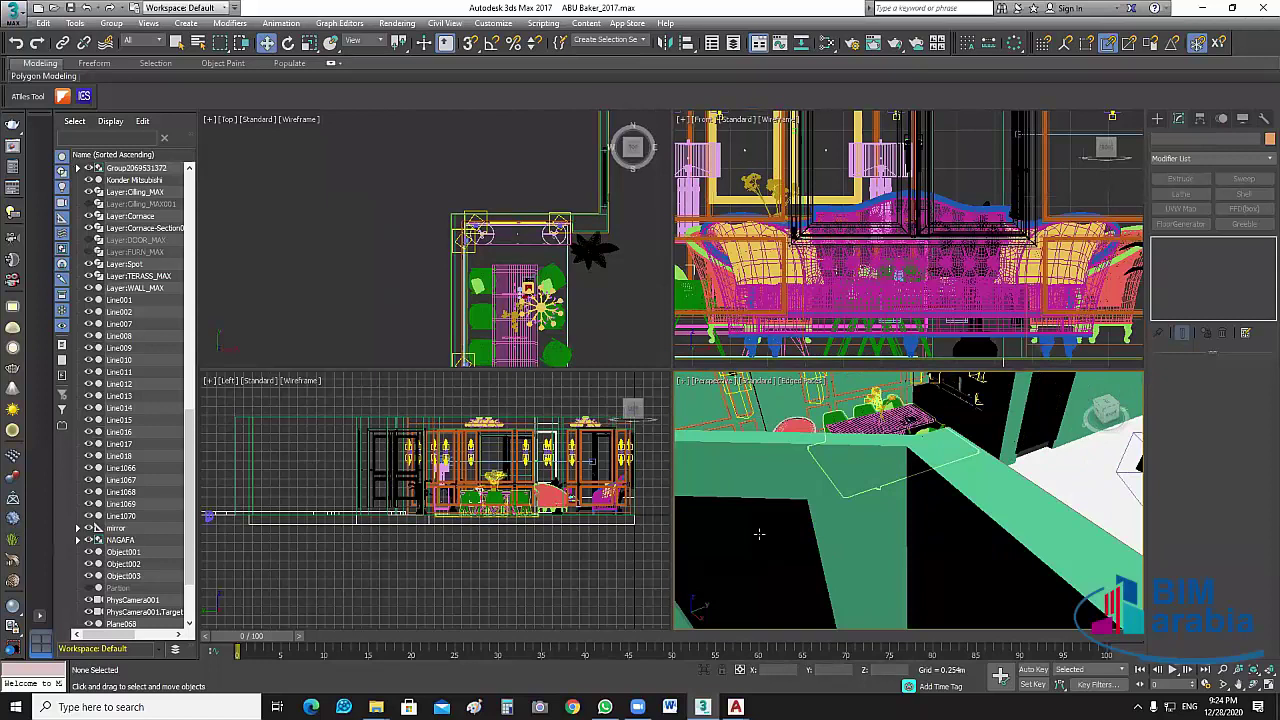
pyautogui.hotkey('shift', 'z')
pyautogui.hotkey('shift', 'z')
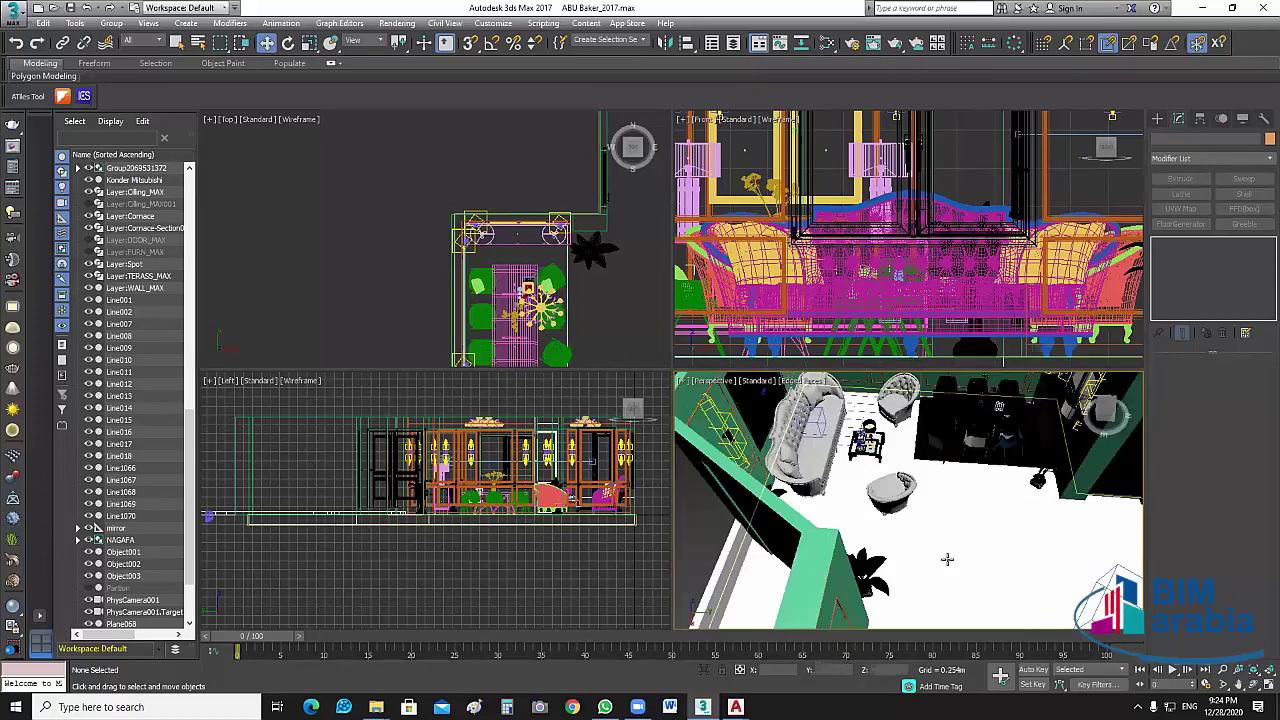
pyautogui.hotkey('shift', 'z')
pyautogui.hotkey('shift', 'z')
pyautogui.hotkey('shift', 'z')
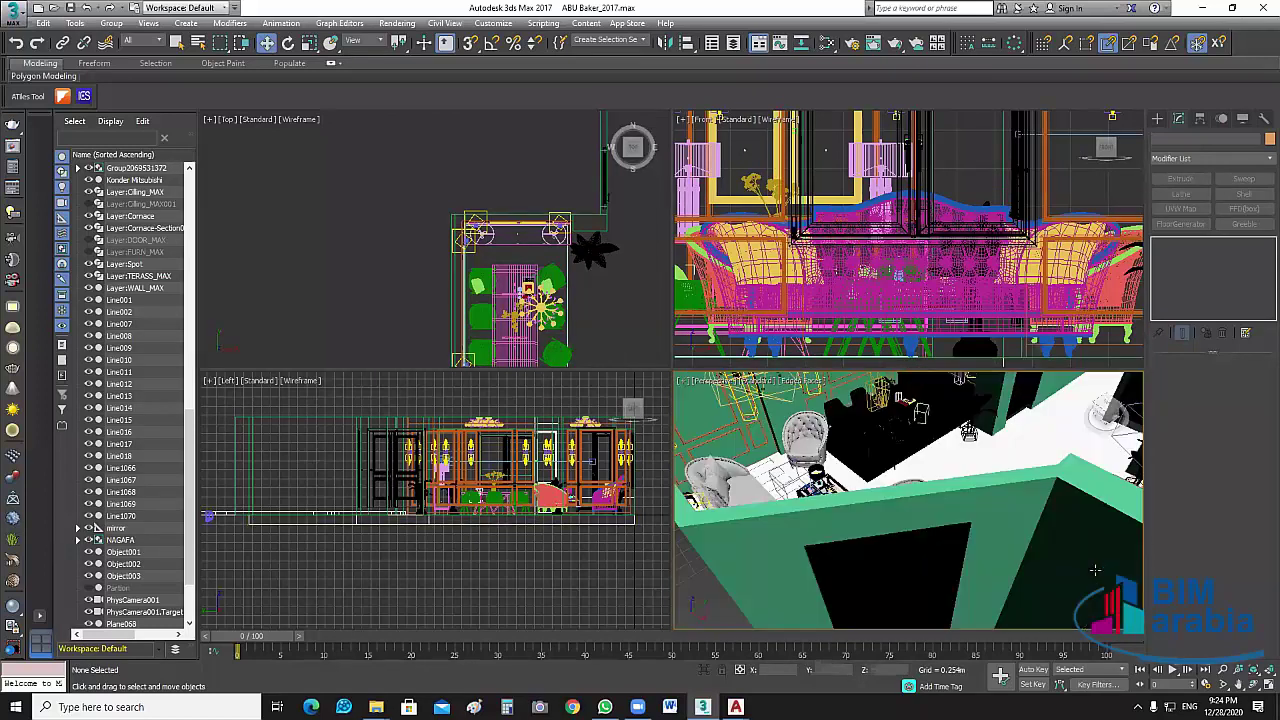
# Look over the whole room in the perspective and top views and locate the air-conditioning unit outside the floor plan.
pyautogui.keyDown('alt'); pyautogui.moveTo(1095, 570); pyautogui.dragTo(1075, 448, button='middle'); pyautogui.keyUp('alt')
pyautogui.keyDown('alt'); pyautogui.moveTo(903, 553); pyautogui.dragTo(999, 474, button='middle'); pyautogui.keyUp('alt')
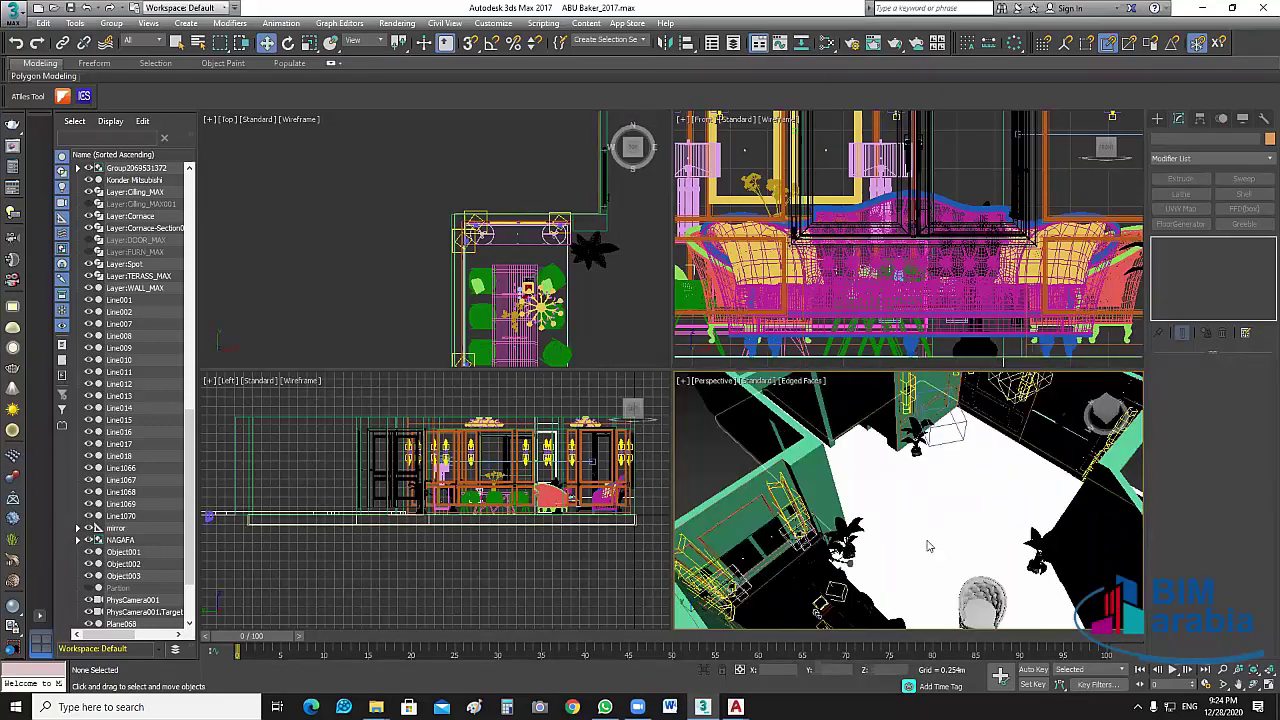
pyautogui.keyDown('alt'); pyautogui.moveTo(926, 543); pyautogui.dragTo(958, 473, button='middle'); pyautogui.keyUp('alt')
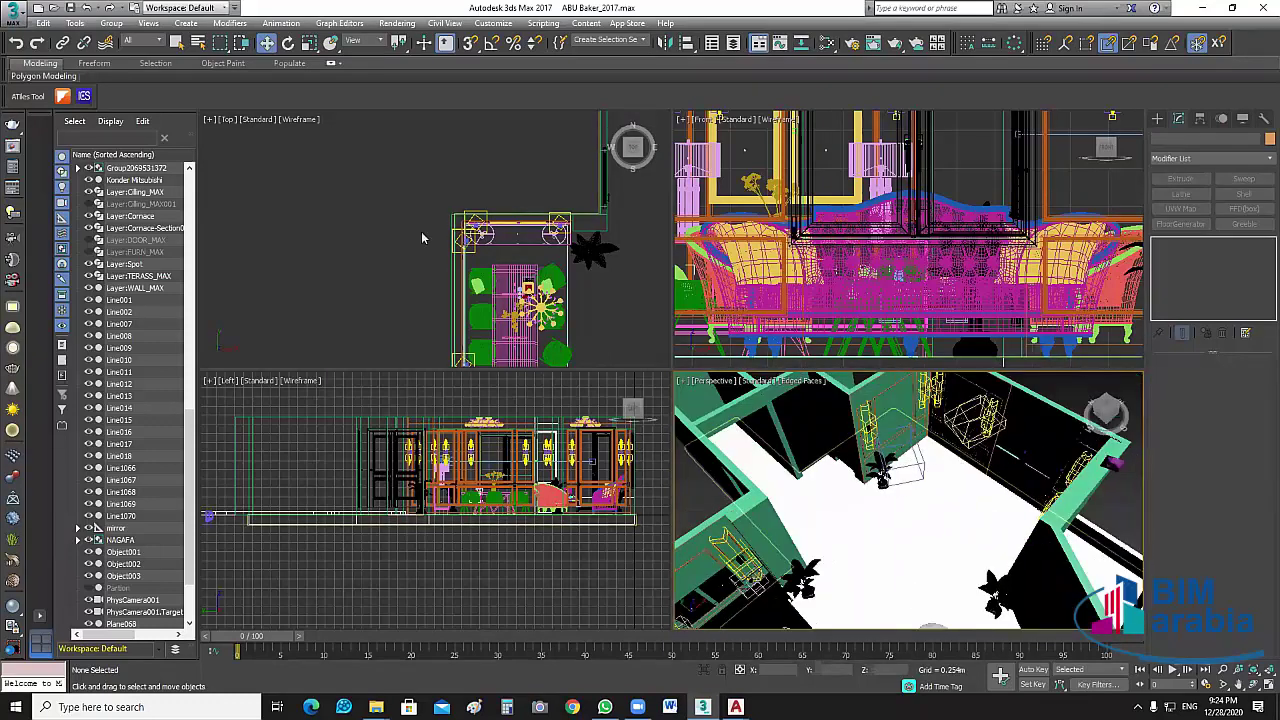
pyautogui.press('z')
pyautogui.scroll(-2, 478, 291)
pyautogui.scroll(-4, 590, 268)
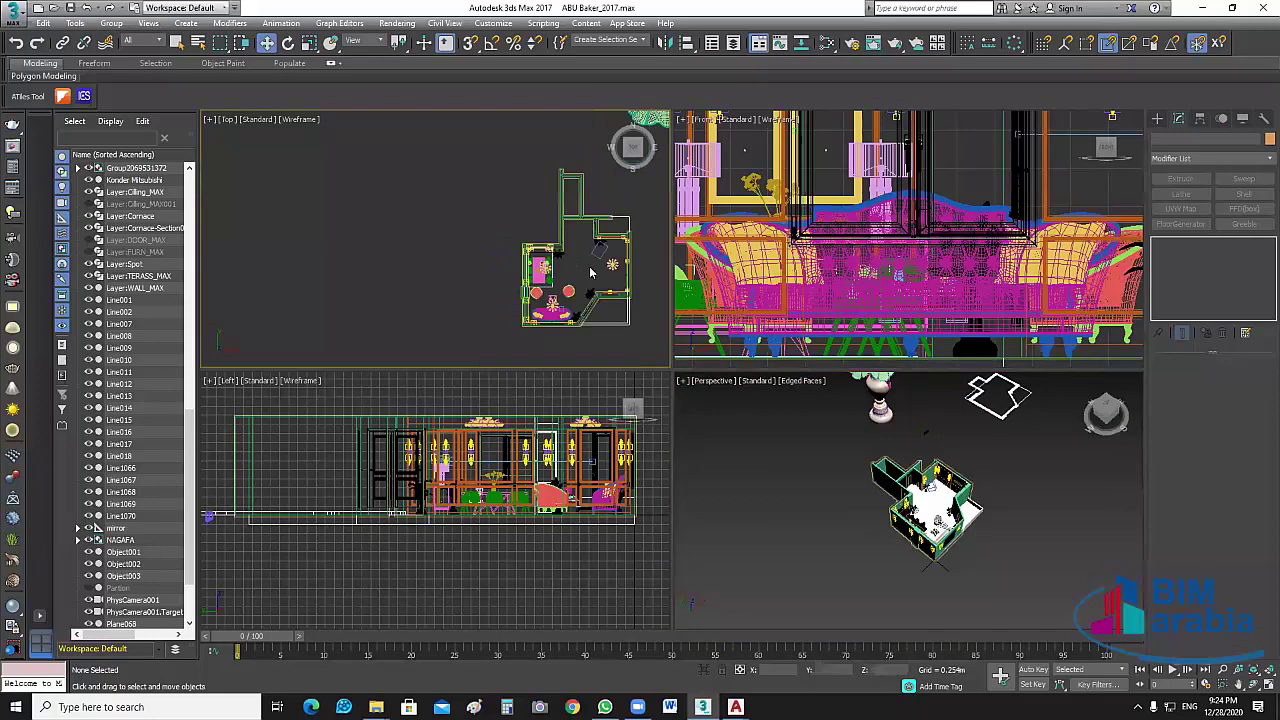
pyautogui.moveTo(590, 272); pyautogui.dragTo(570, 286, button='middle')
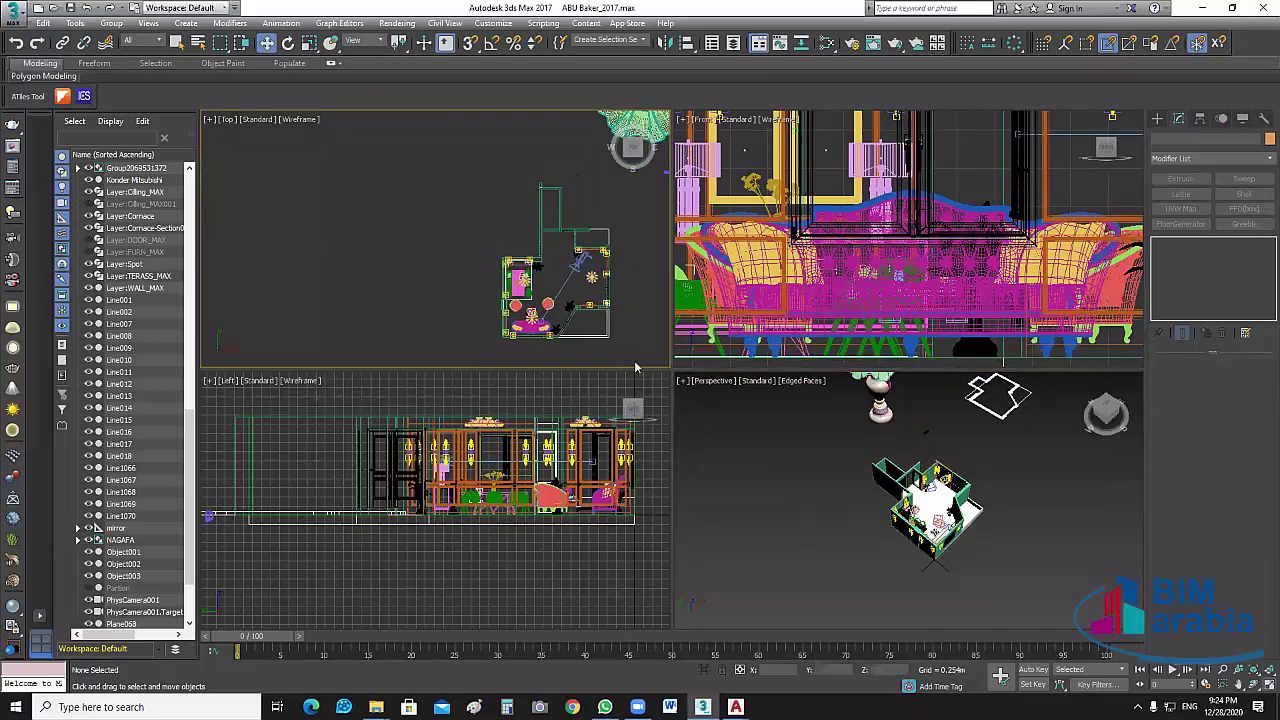
pyautogui.hotkey('alt', 'w')
pyautogui.scroll(-2, 1013, 378)
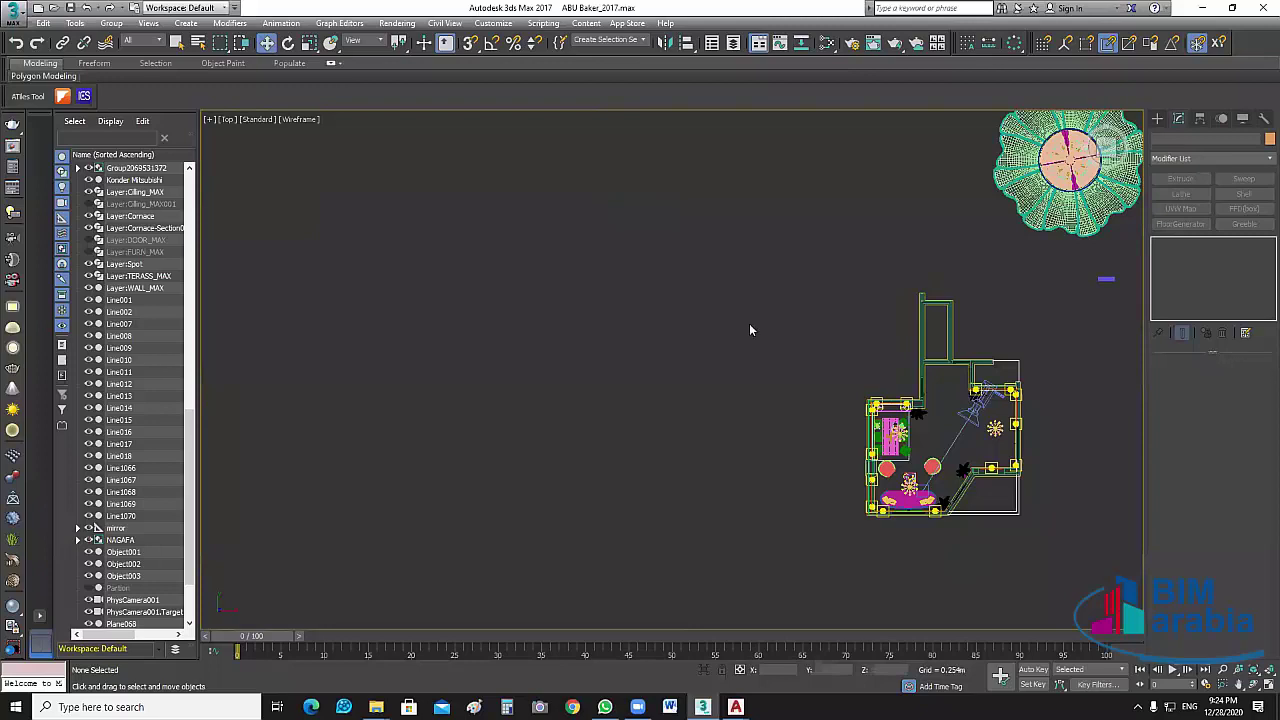
pyautogui.moveTo(1106, 278); pyautogui.dragTo(708, 323, button='middle')
pyautogui.scroll(10, 708, 323)
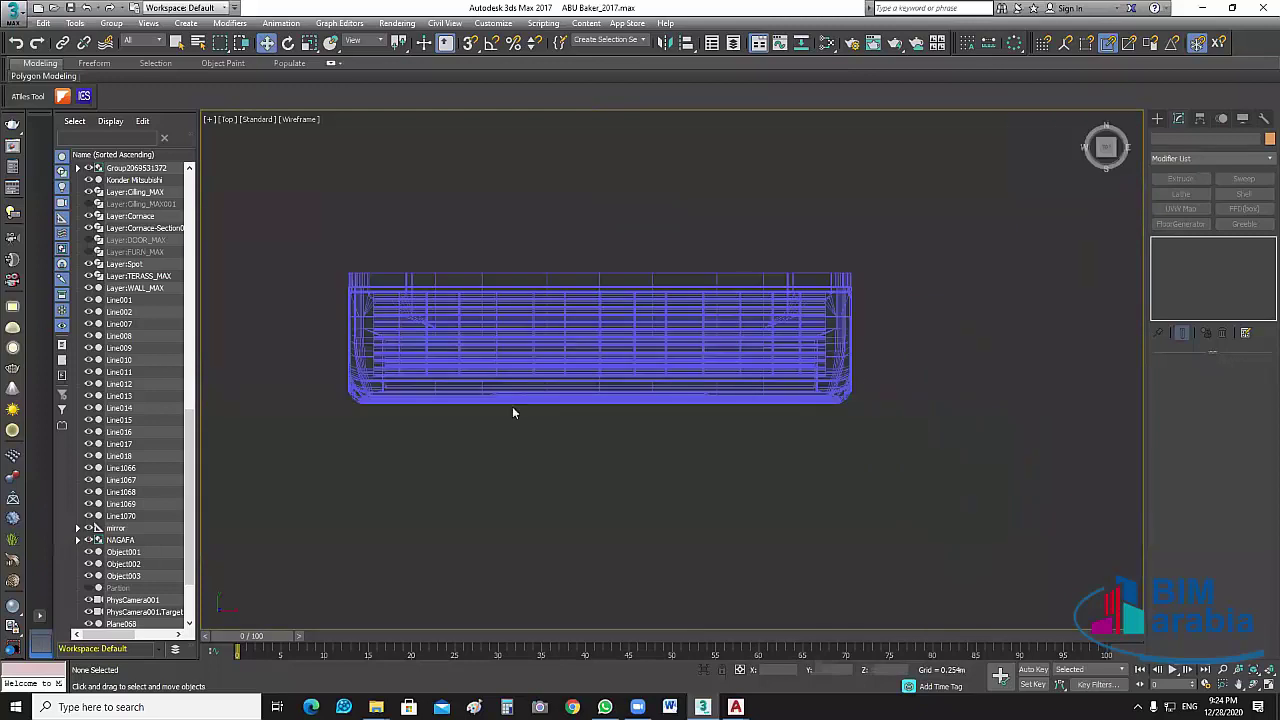
# Select the Konder Mitsubishi air conditioner and move it along Y only, to about Y 3.01 m, outside the room.
pyautogui.click(841, 270)
pyautogui.scroll(-4, 517, 475)
pyautogui.scroll(-3, 589, 497)
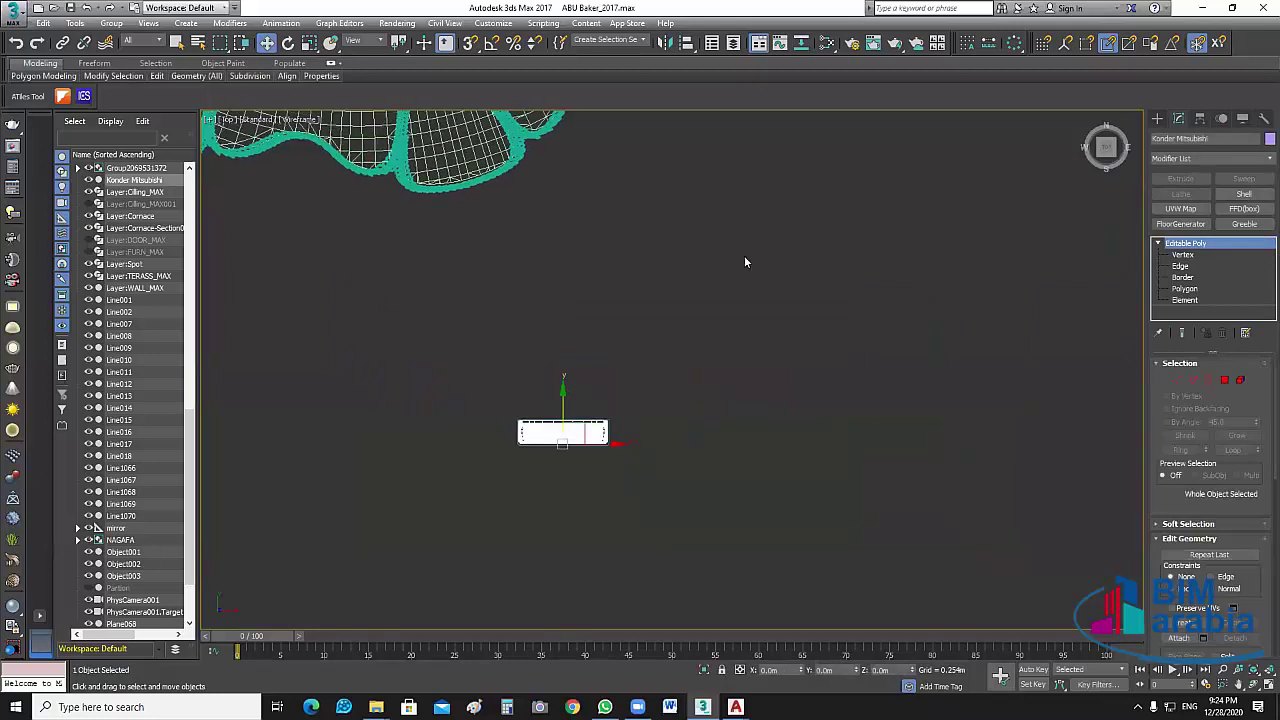
pyautogui.scroll(-3, 744, 257)
pyautogui.moveTo(600, 508); pyautogui.dragTo(757, 234, button='middle')
pyautogui.scroll(-1, 757, 503)
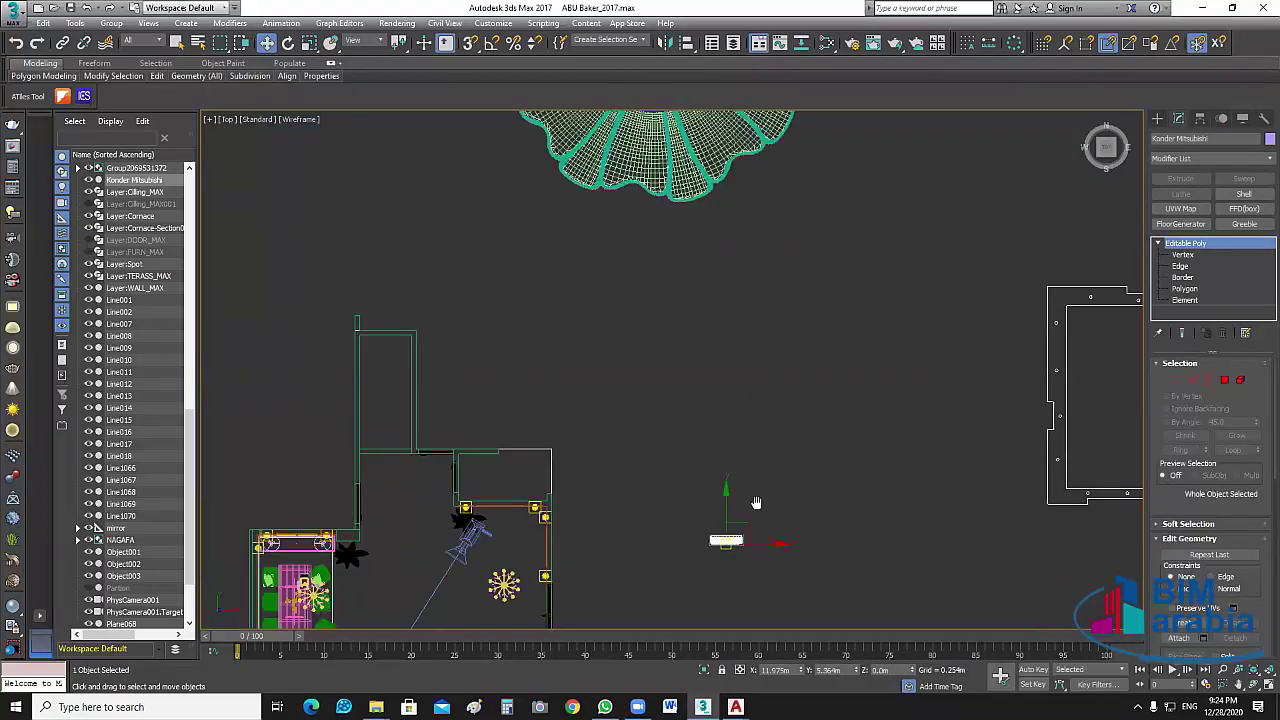
pyautogui.scroll(-2, 818, 322)
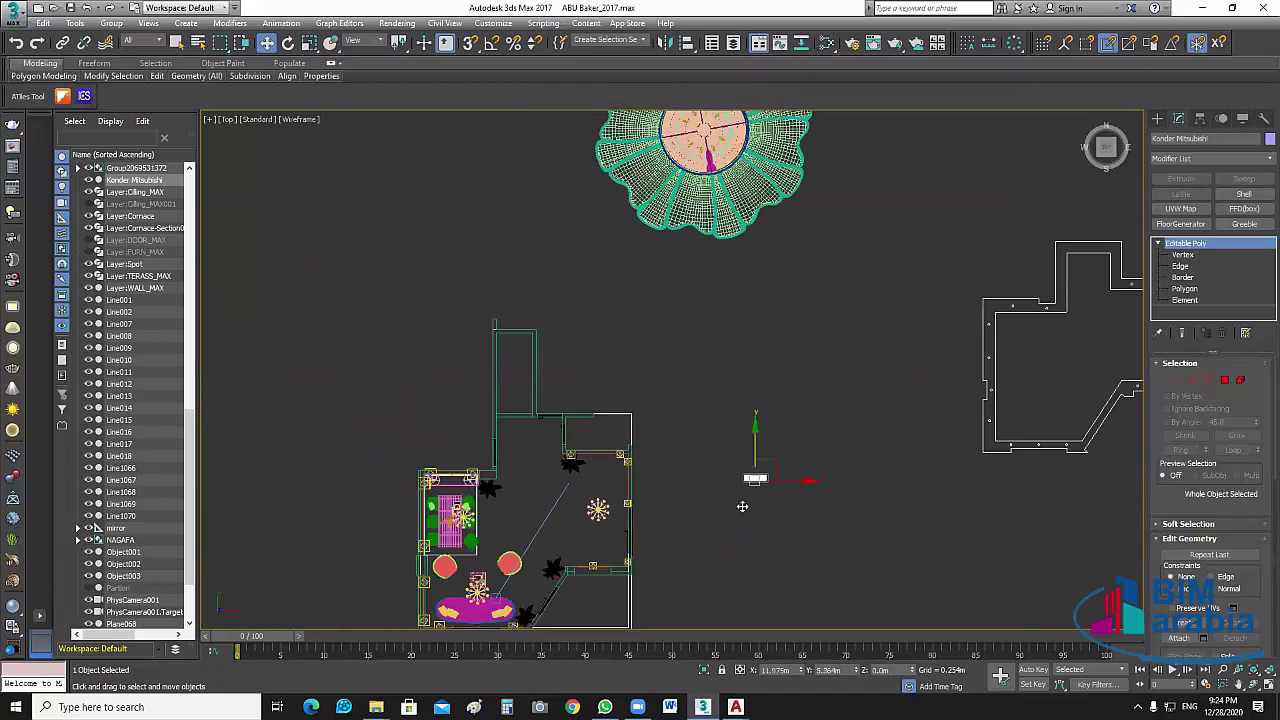
pyautogui.moveTo(754, 450); pyautogui.dragTo(754, 516)
pyautogui.scroll(3, 712, 585)
pyautogui.moveTo(712, 585); pyautogui.dragTo(654, 460, button='middle')
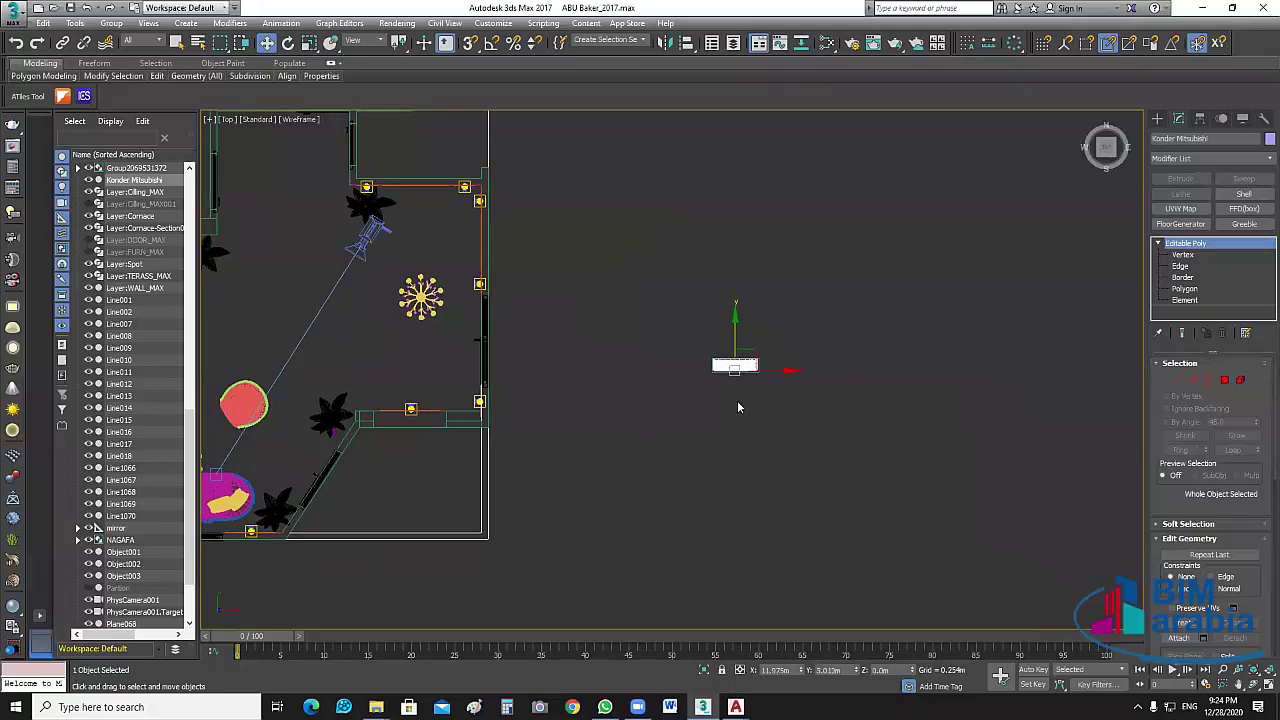
pyautogui.moveTo(738, 402); pyautogui.dragTo(876, 412, button='middle')
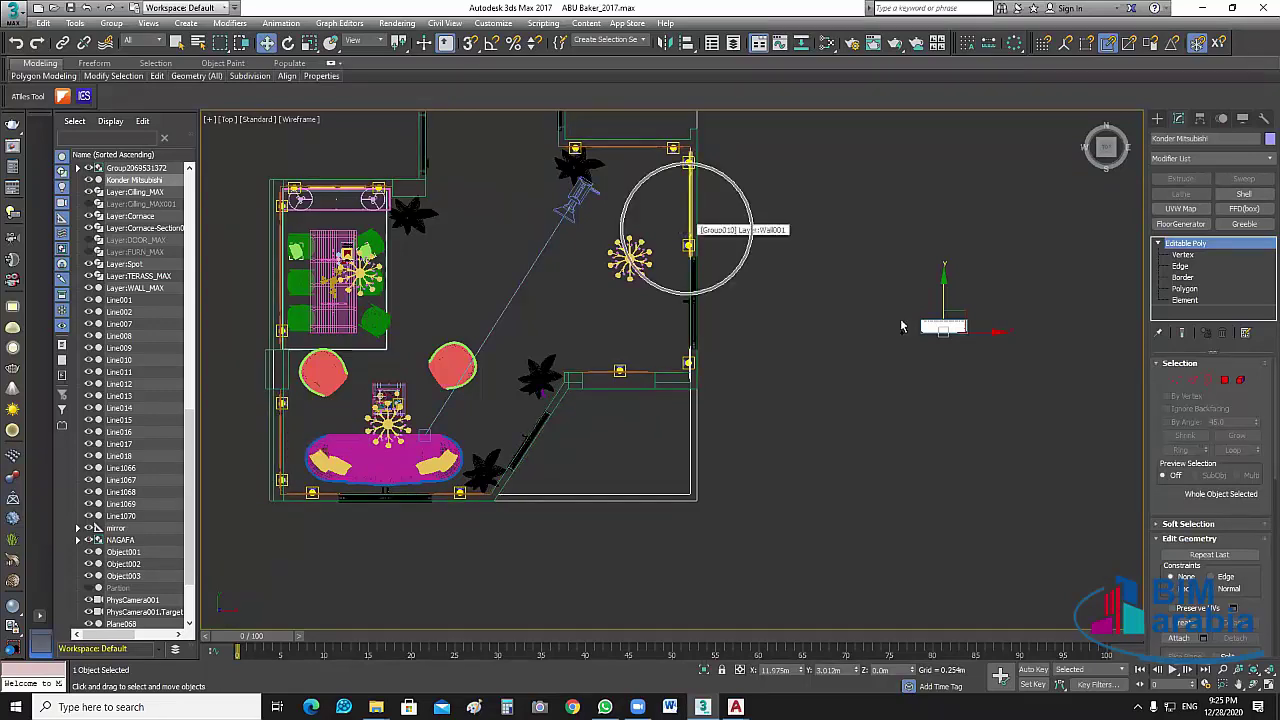
# Turn on angle snap and rotate the air conditioner 90 degrees in plan so its back faces the east wall.
pyautogui.scroll(2, 697, 229)
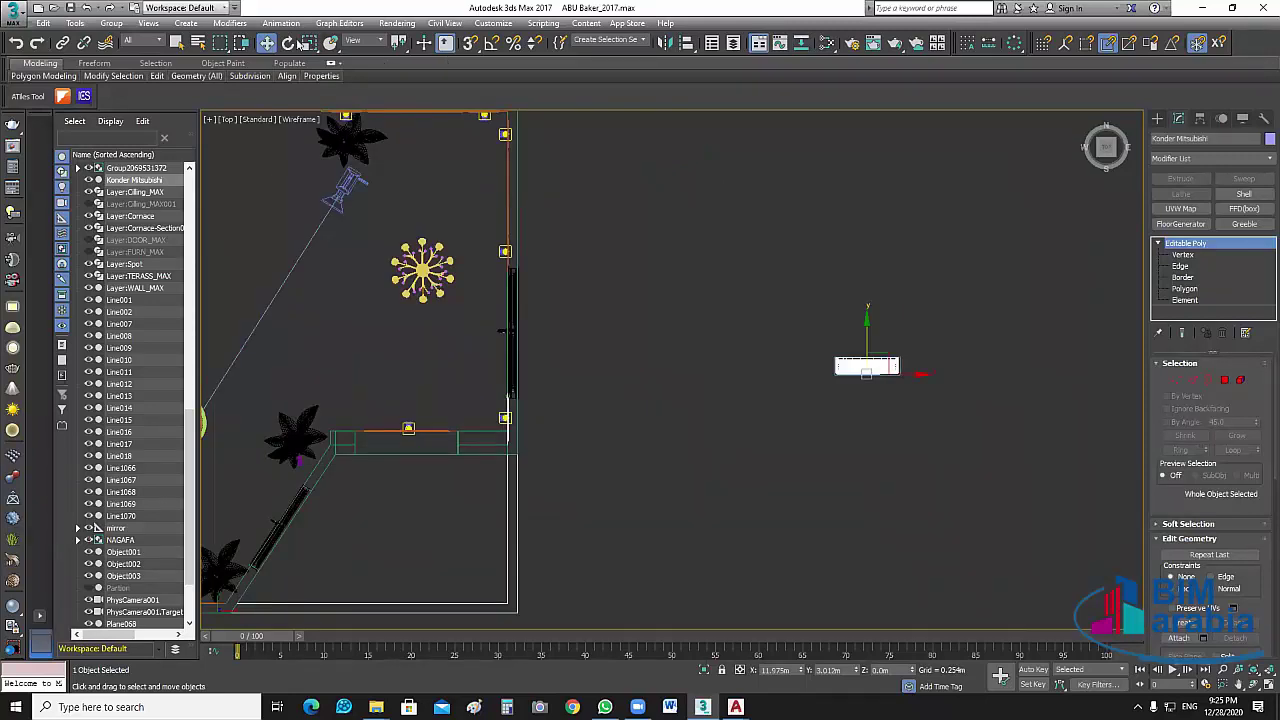
pyautogui.click(289, 43)
pyautogui.press('a')
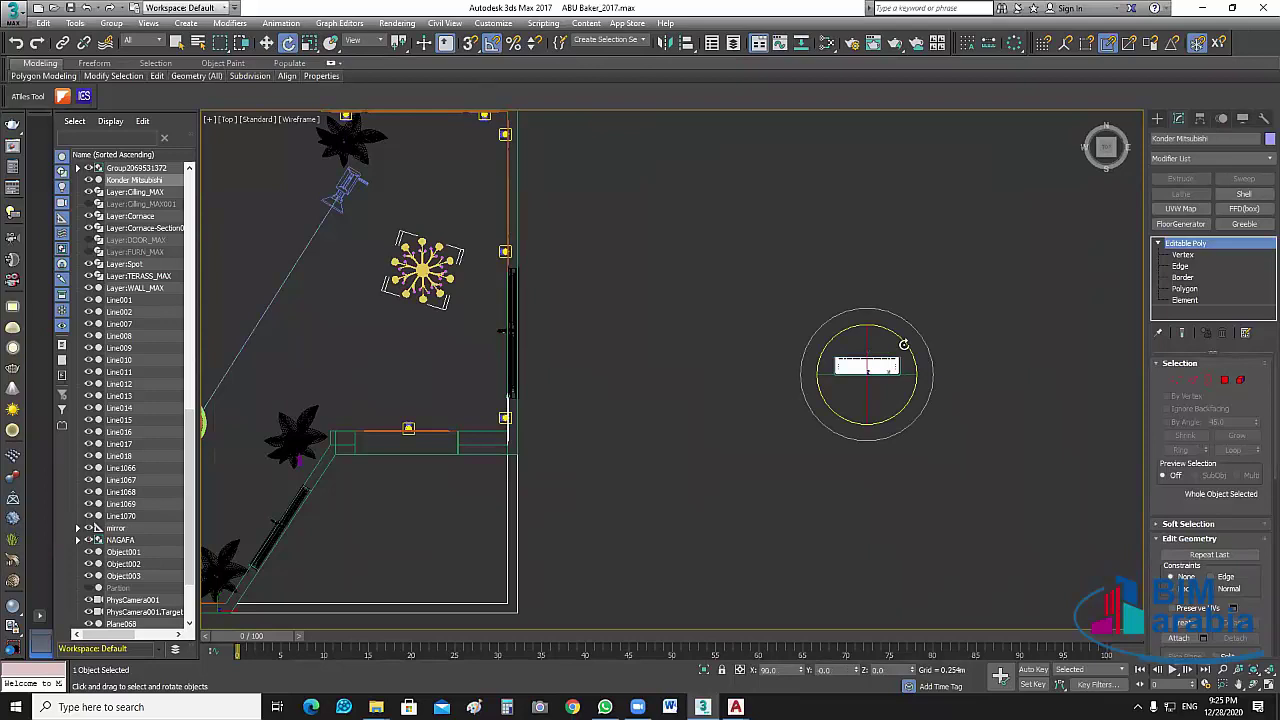
pyautogui.moveTo(903, 344); pyautogui.dragTo(830, 333)
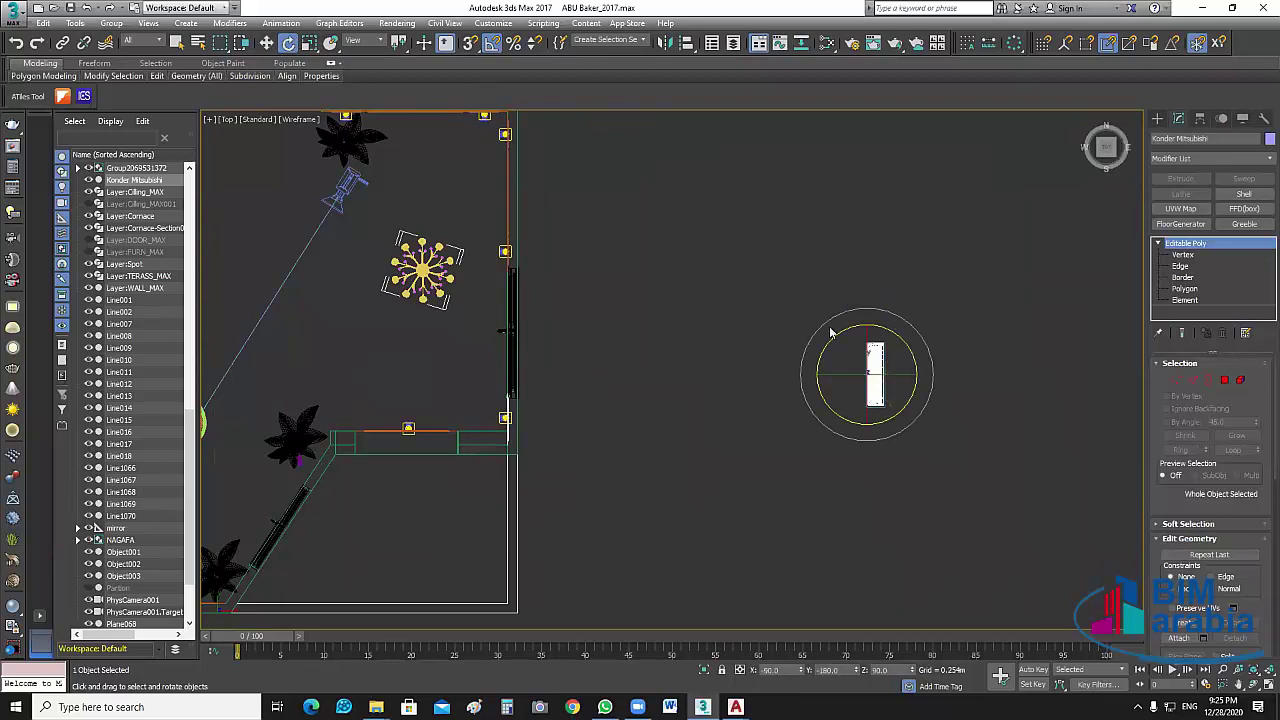
# Move the air conditioner against the east wall between two wall lights, at about X 7.246 m and Y 5.315 m, and measure its dimensions.
pyautogui.press('w')
pyautogui.moveTo(875, 370); pyautogui.dragTo(542, 183)
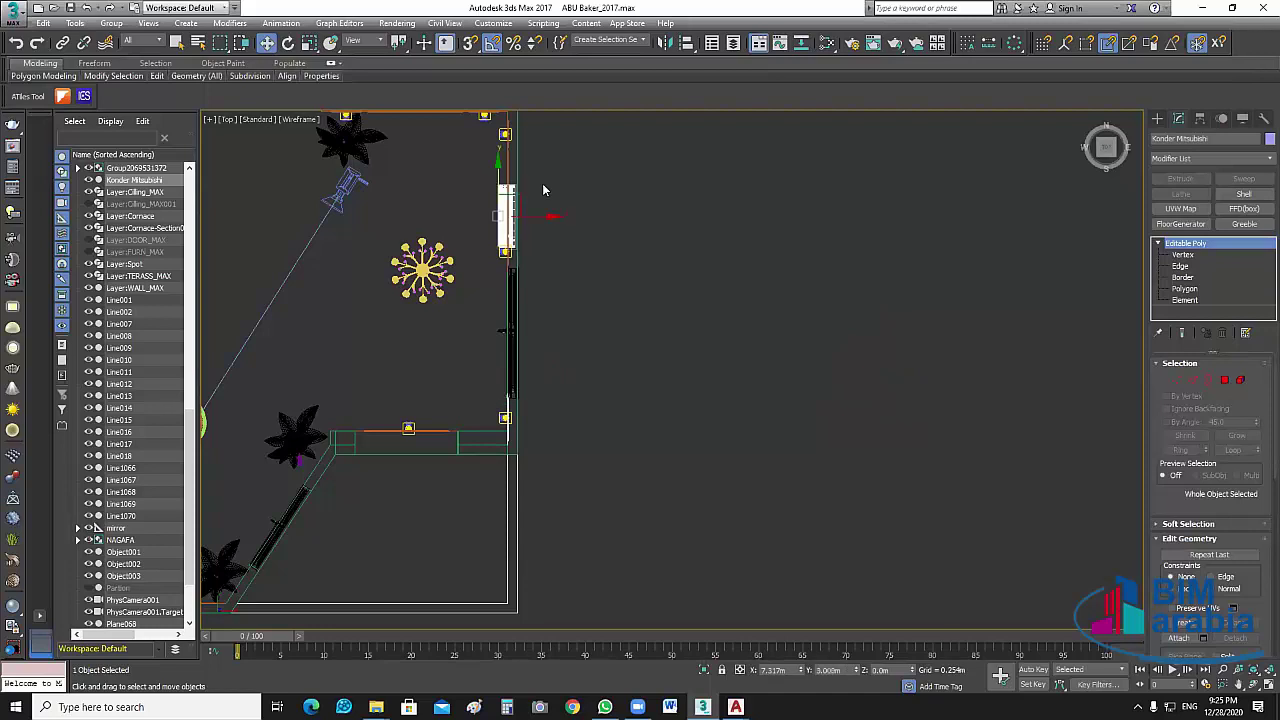
pyautogui.scroll(3, 542, 183)
pyautogui.moveTo(497, 257); pyautogui.dragTo(557, 347, button='middle')
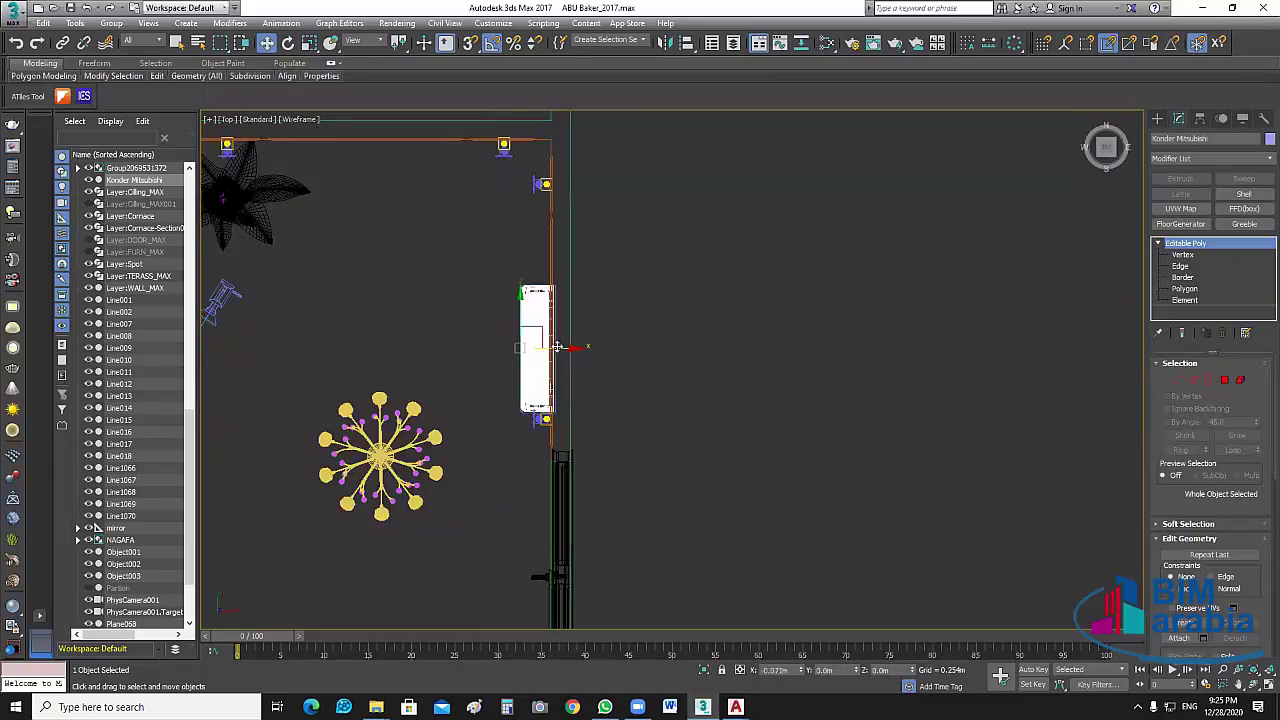
pyautogui.moveTo(527, 277); pyautogui.dragTo(527, 273)
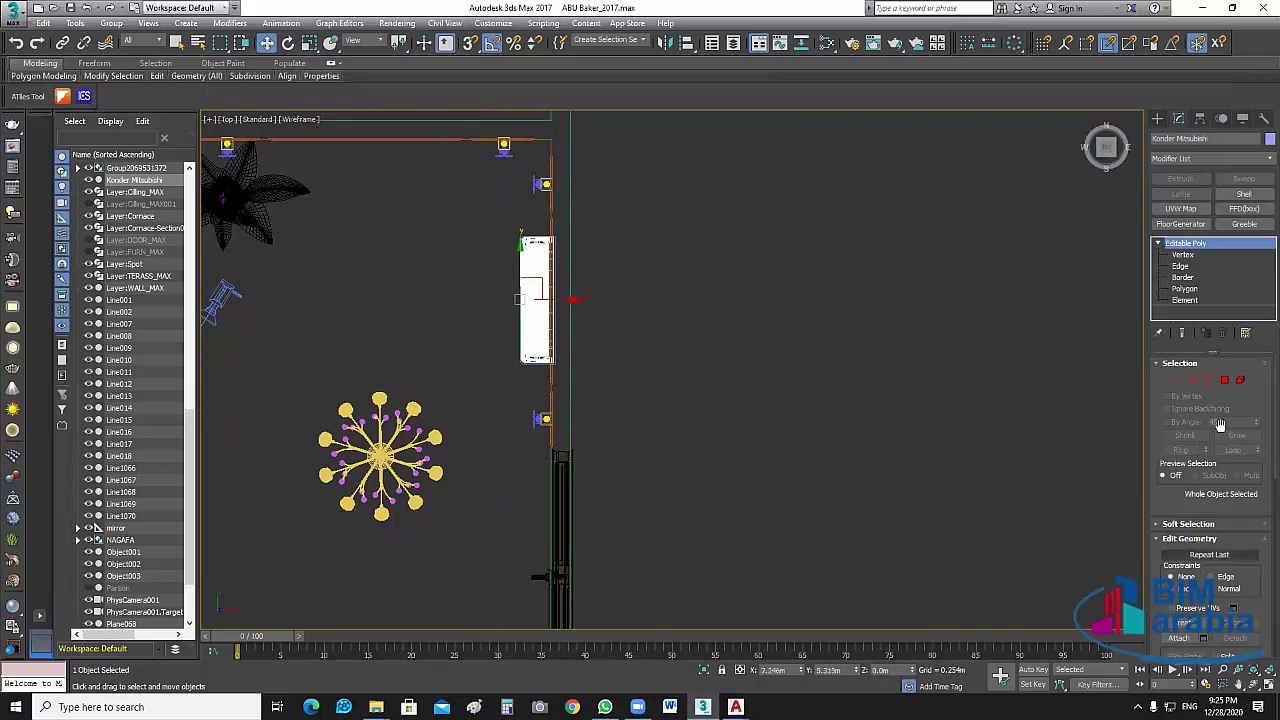
pyautogui.click(1263, 118)
pyautogui.click(1210, 249)
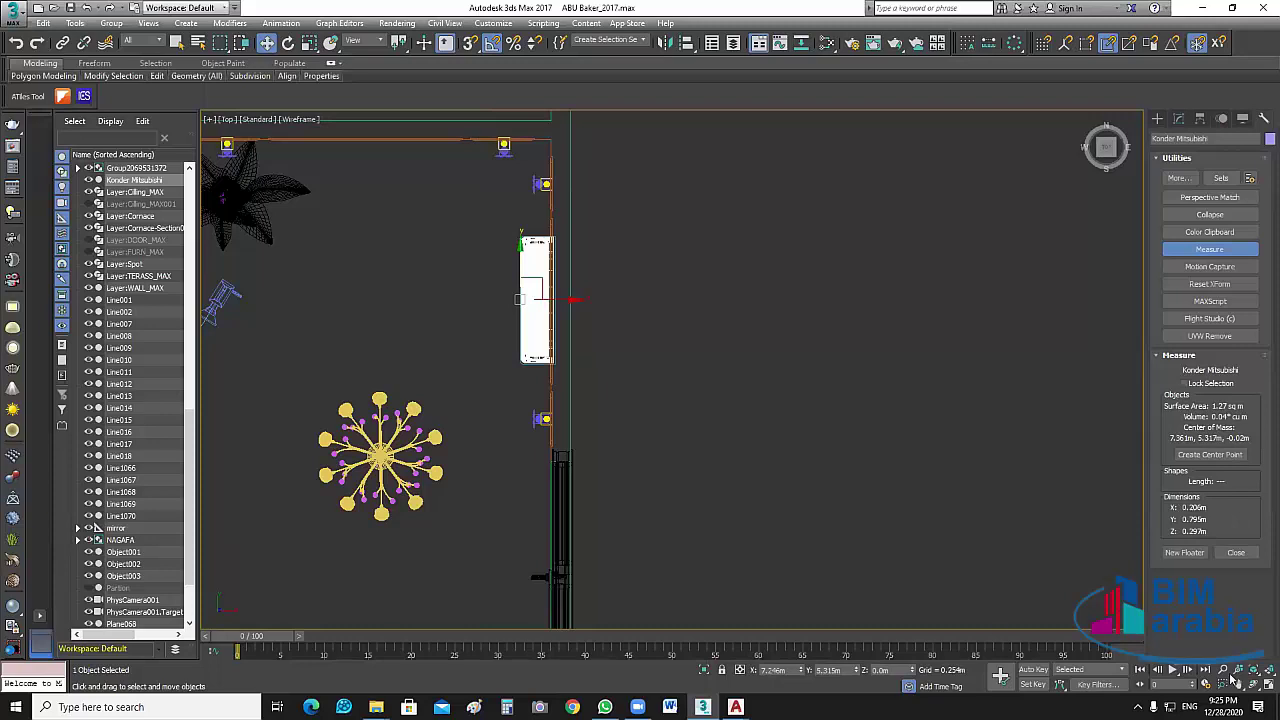
# Raise the air conditioner from floor level up the east wall to about Z 1.82 m.
pyautogui.hotkey('alt', 'w')
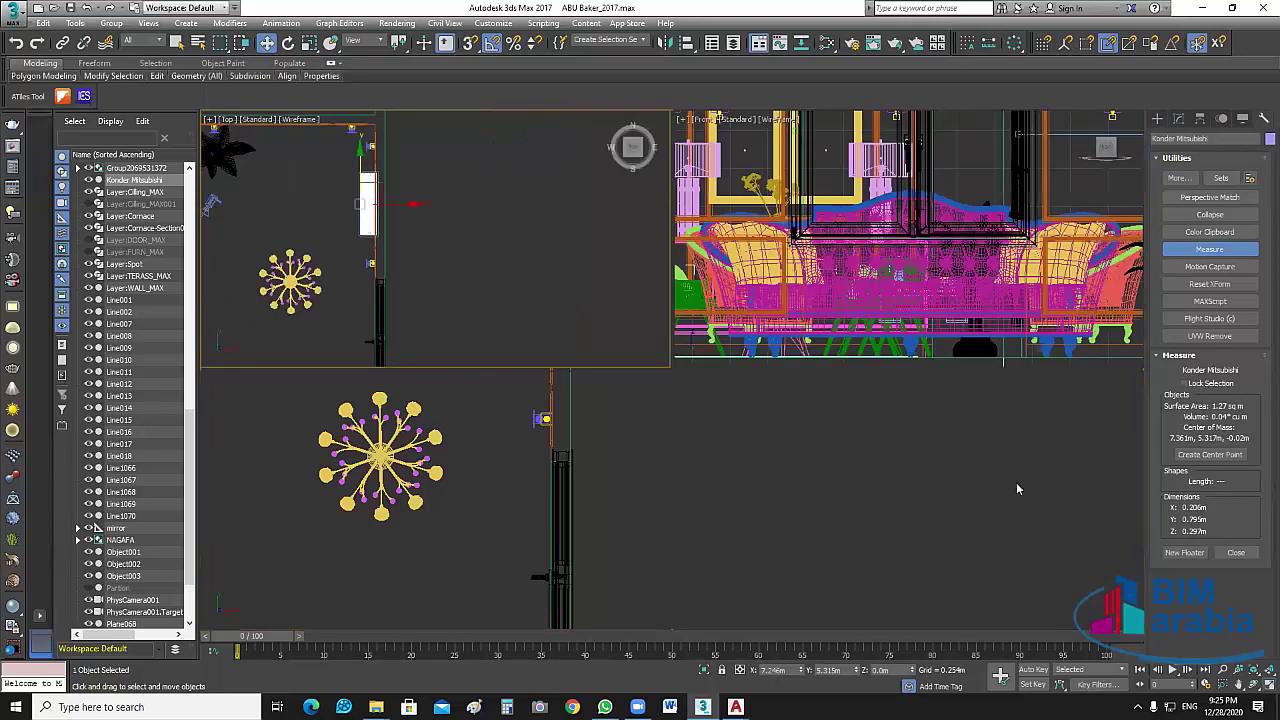
pyautogui.moveTo(1043, 557); pyautogui.dragTo(1000, 522, button='middle')
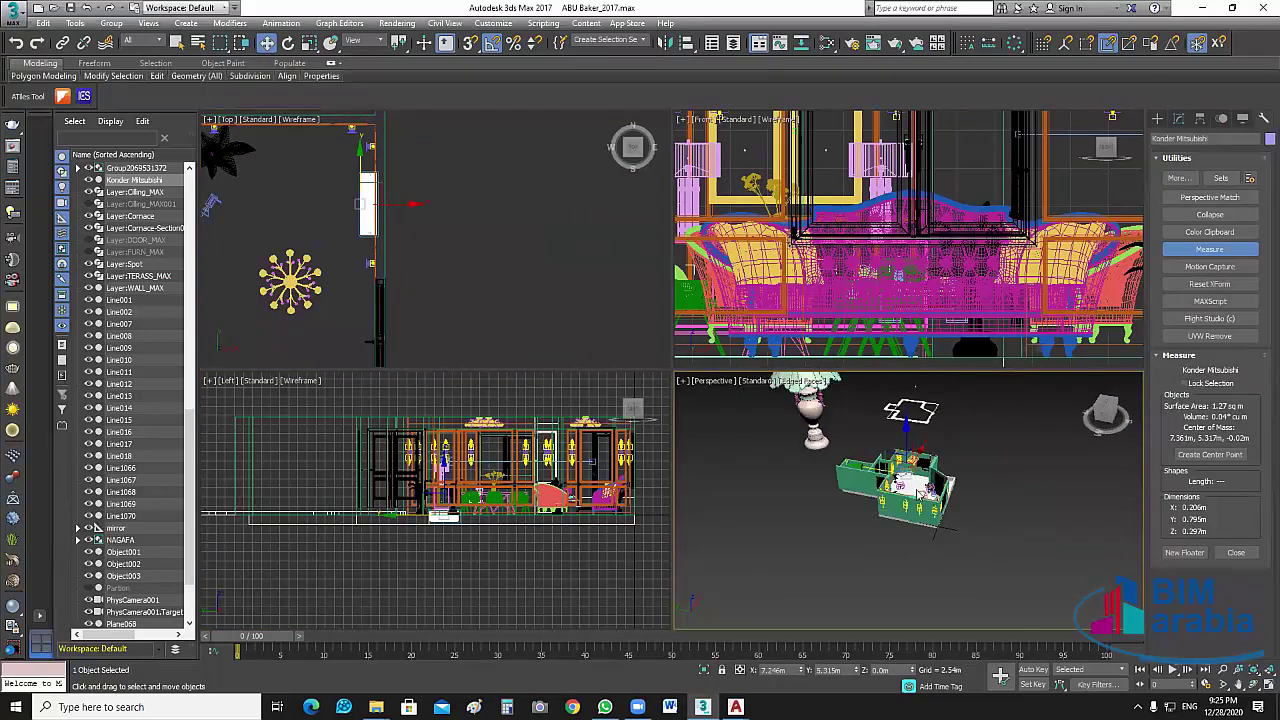
pyautogui.scroll(5, 915, 490)
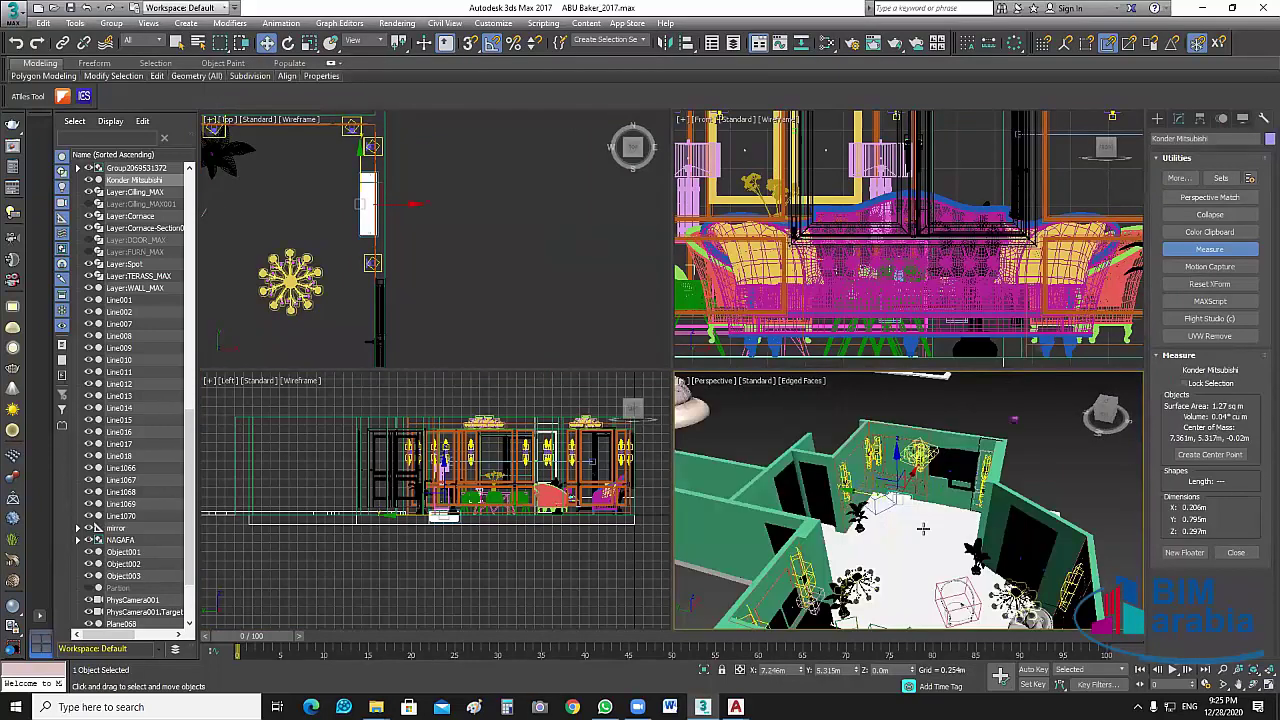
pyautogui.scroll(5, 923, 529)
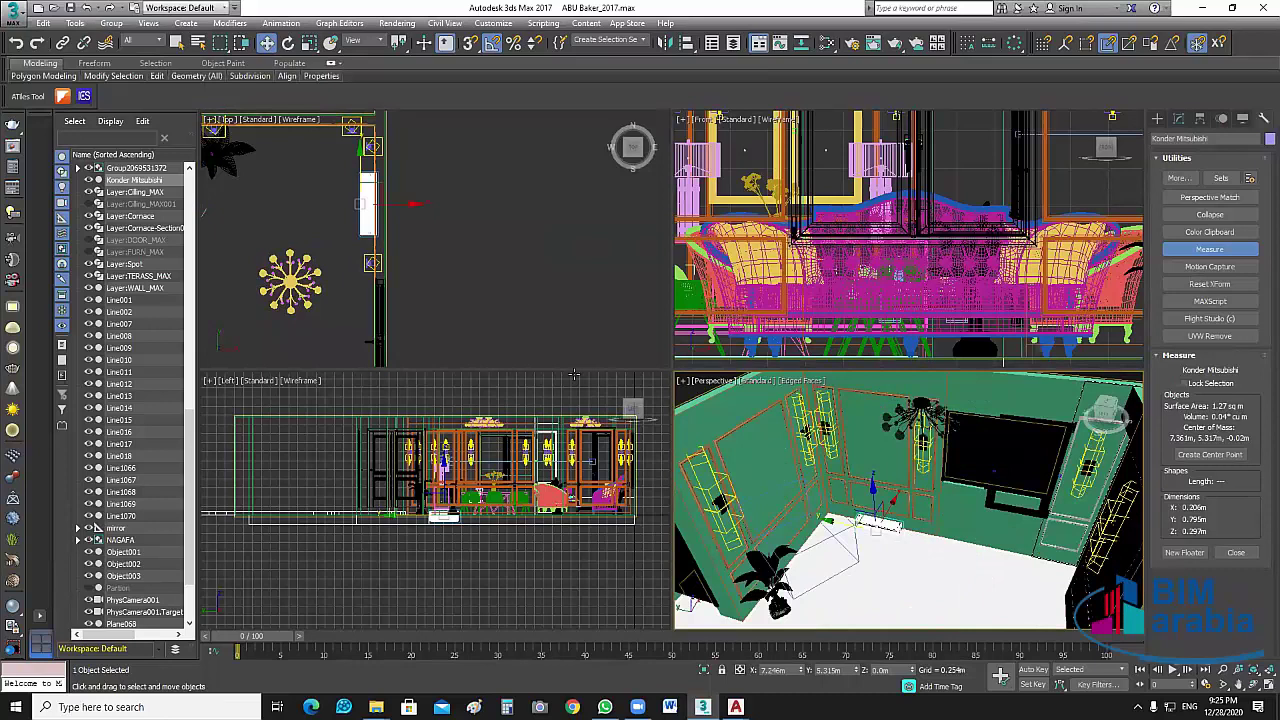
pyautogui.scroll(3, 900, 292)
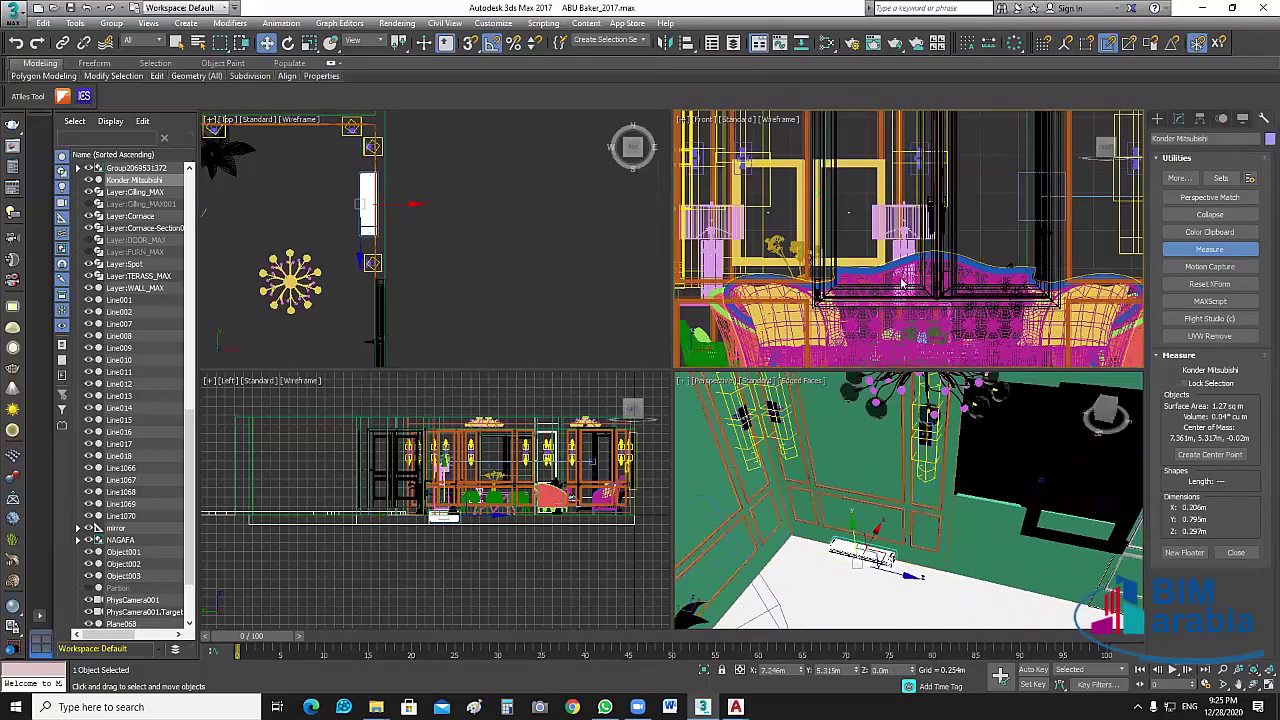
pyautogui.scroll(-4, 928, 336)
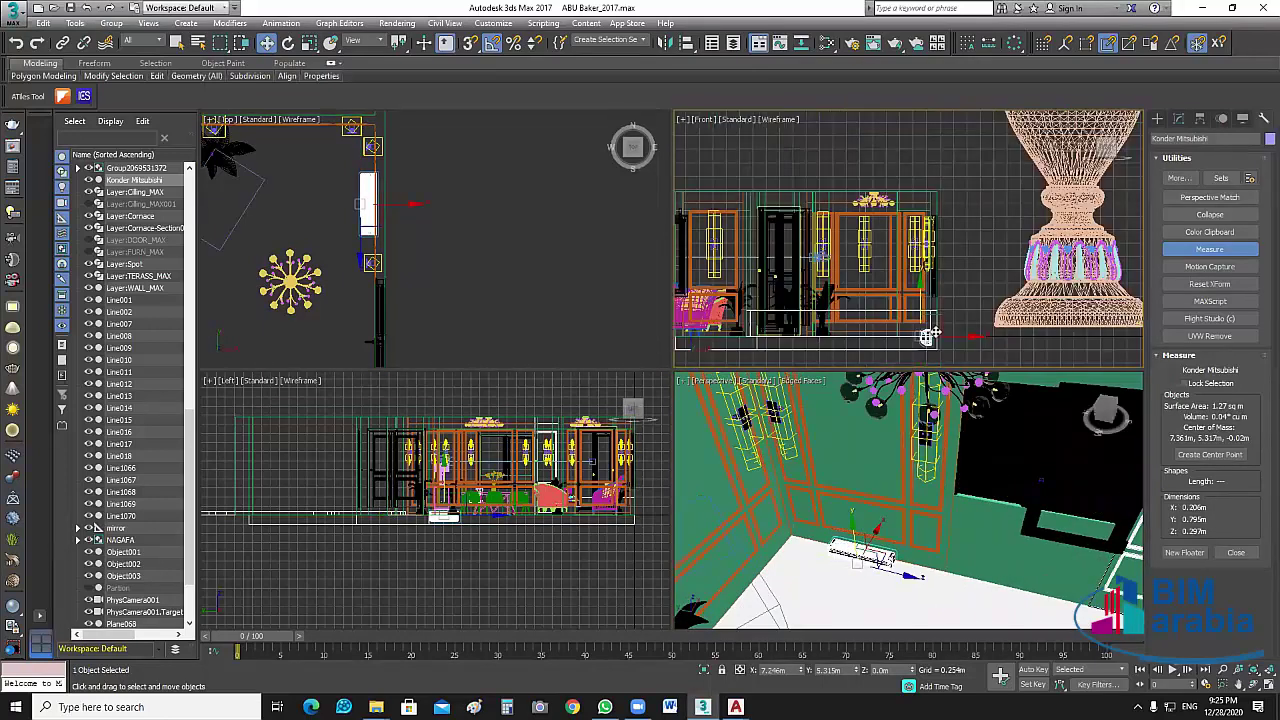
pyautogui.scroll(3, 928, 336)
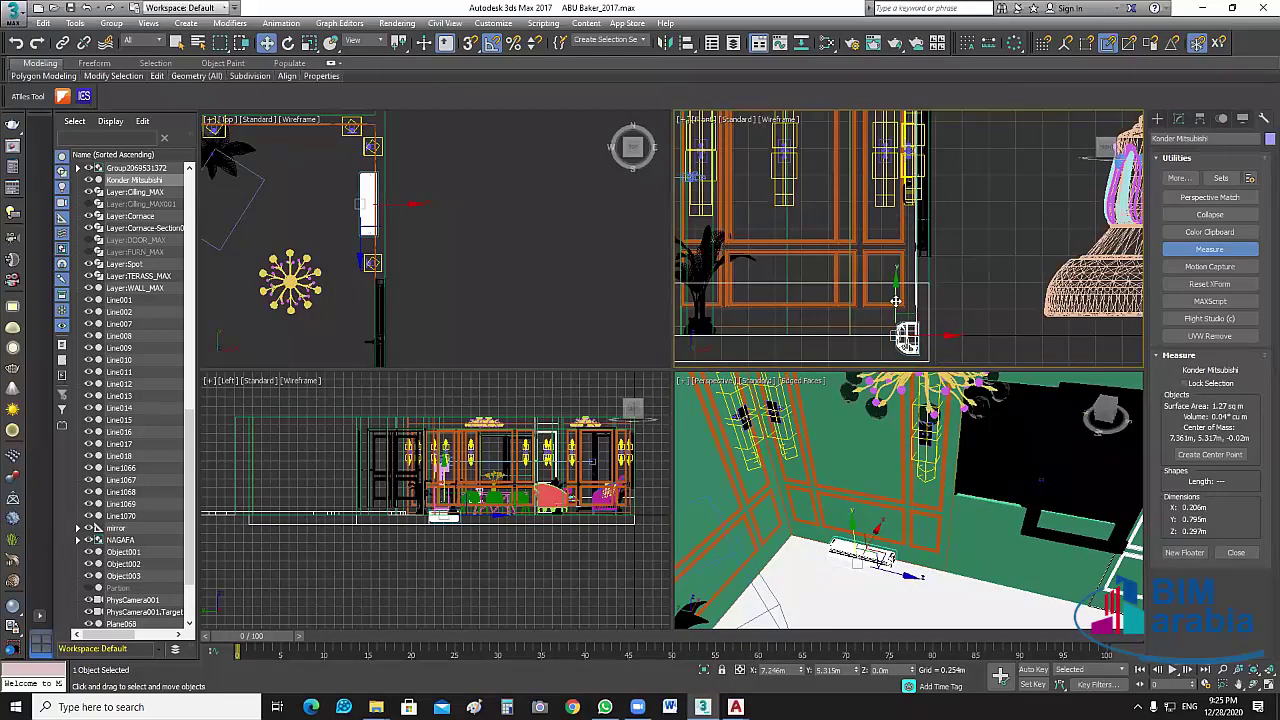
pyautogui.moveTo(896, 301); pyautogui.dragTo(896, 165)
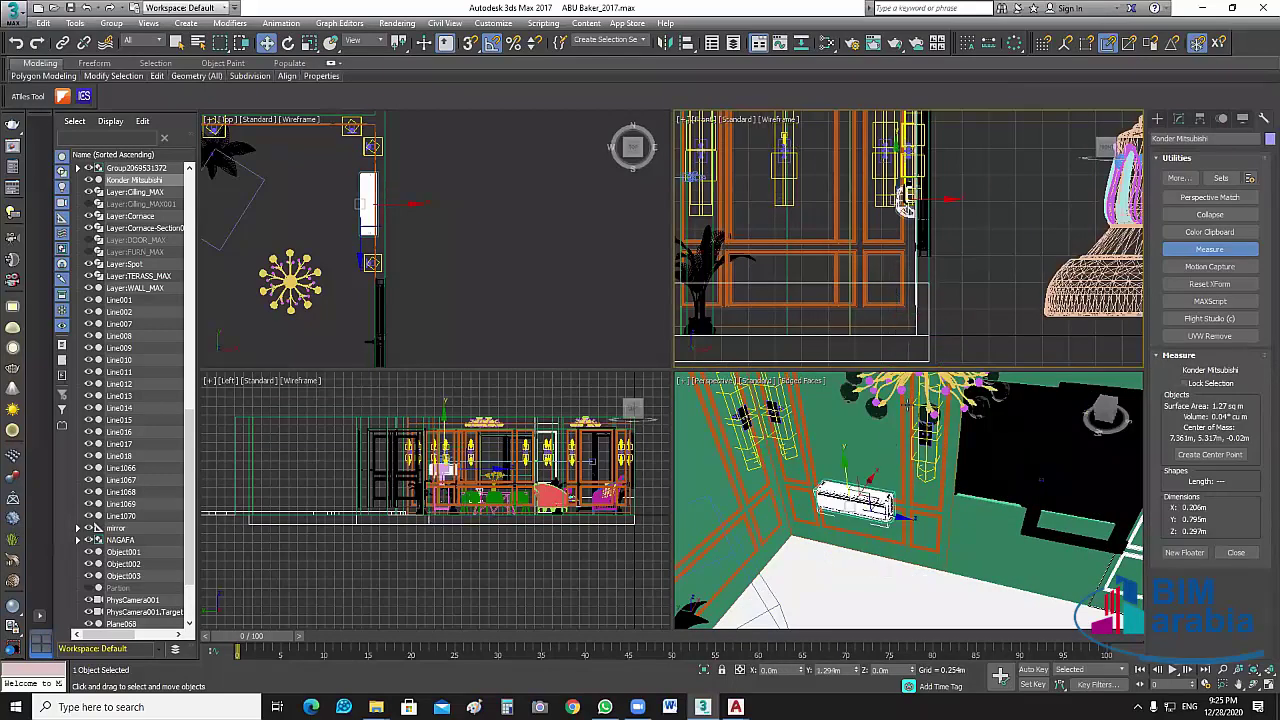
pyautogui.moveTo(908, 405)
pyautogui.keyDown('alt'); pyautogui.mouseDown(button='middle')
pyautogui.moveTo(891, 439)
pyautogui.moveTo(900, 403)
pyautogui.mouseUp(button='middle'); pyautogui.keyUp('alt')
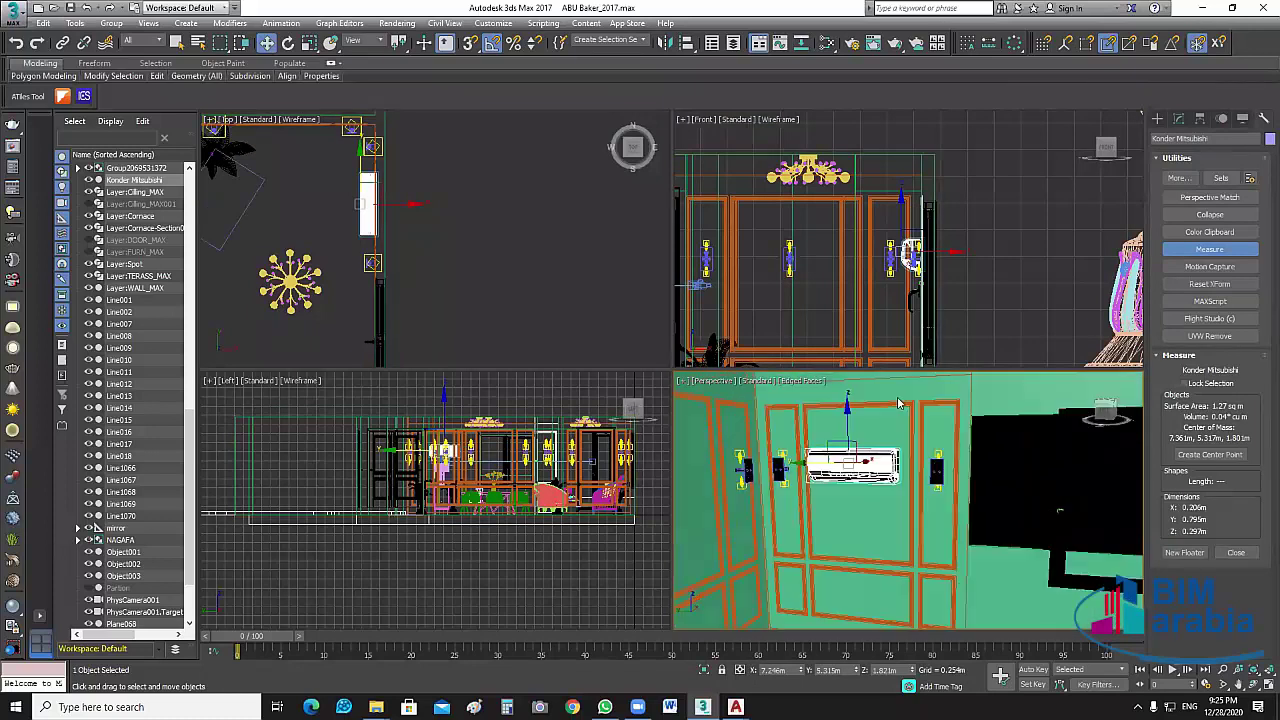
# Reselect the air conditioner and raise it to the upper edge of its wall panel, at about Z 2.14 m.
pyautogui.click(897, 214)
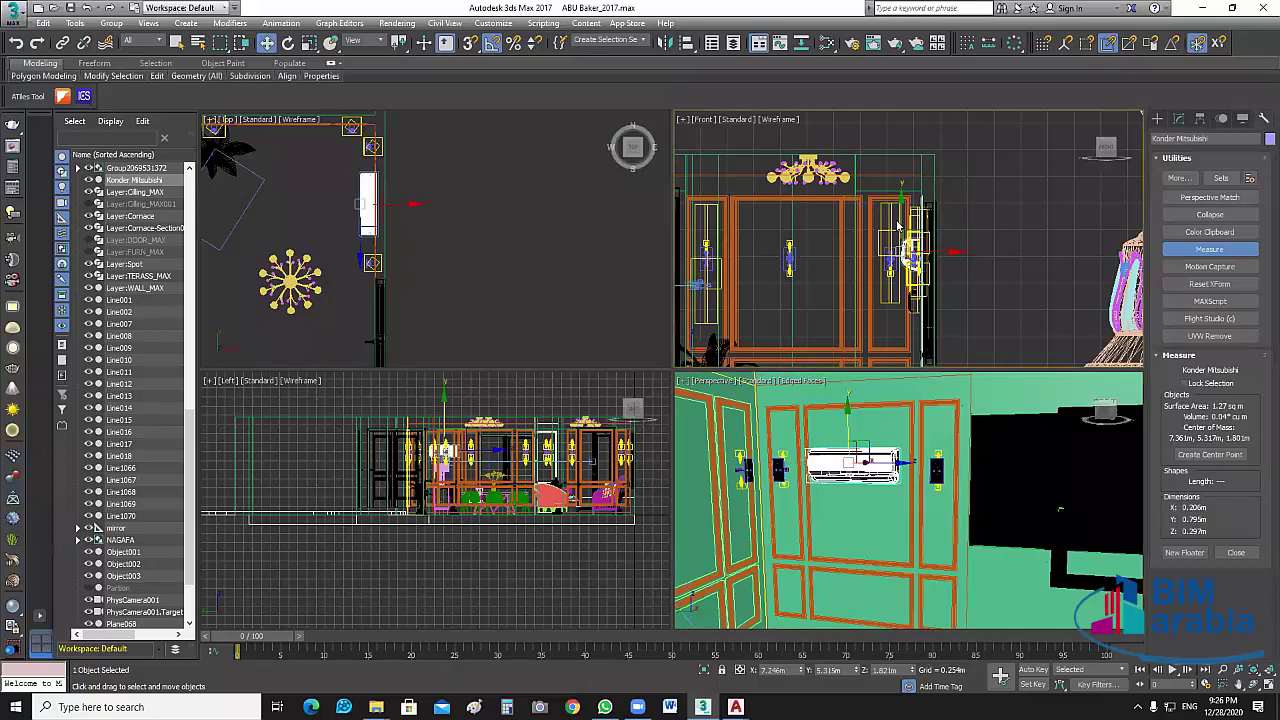
pyautogui.click(945, 278)
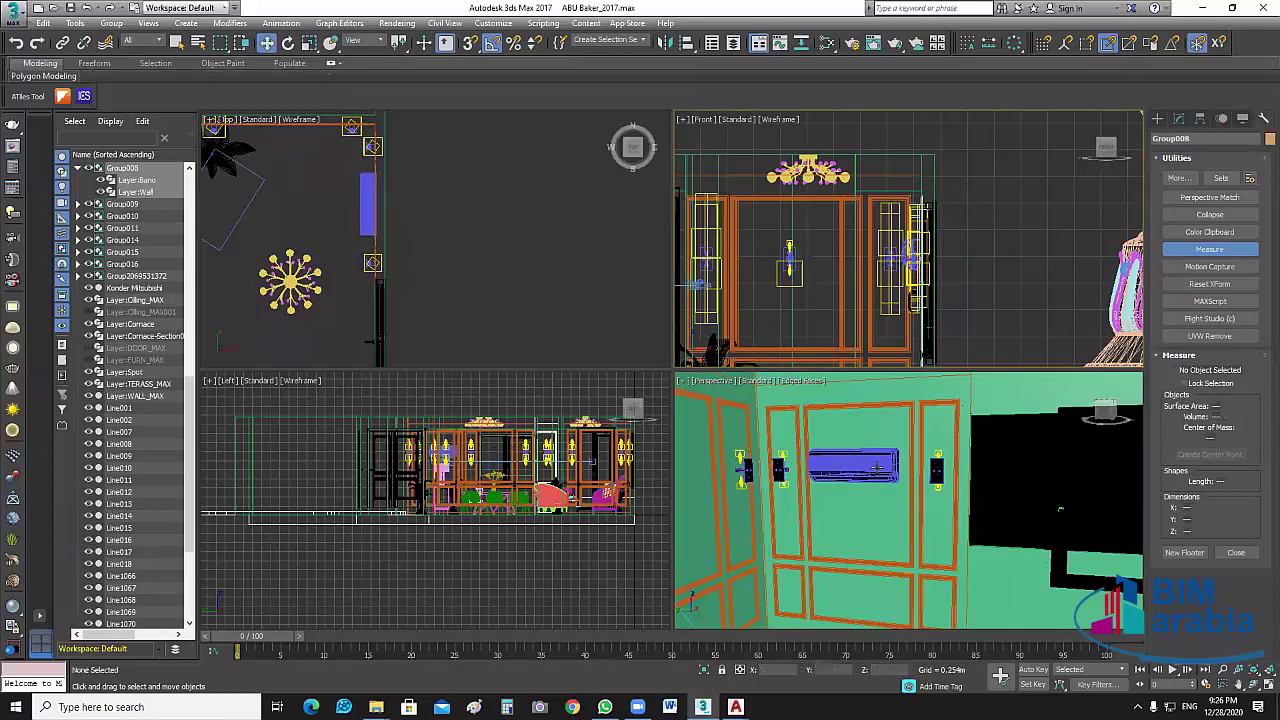
pyautogui.click(876, 468)
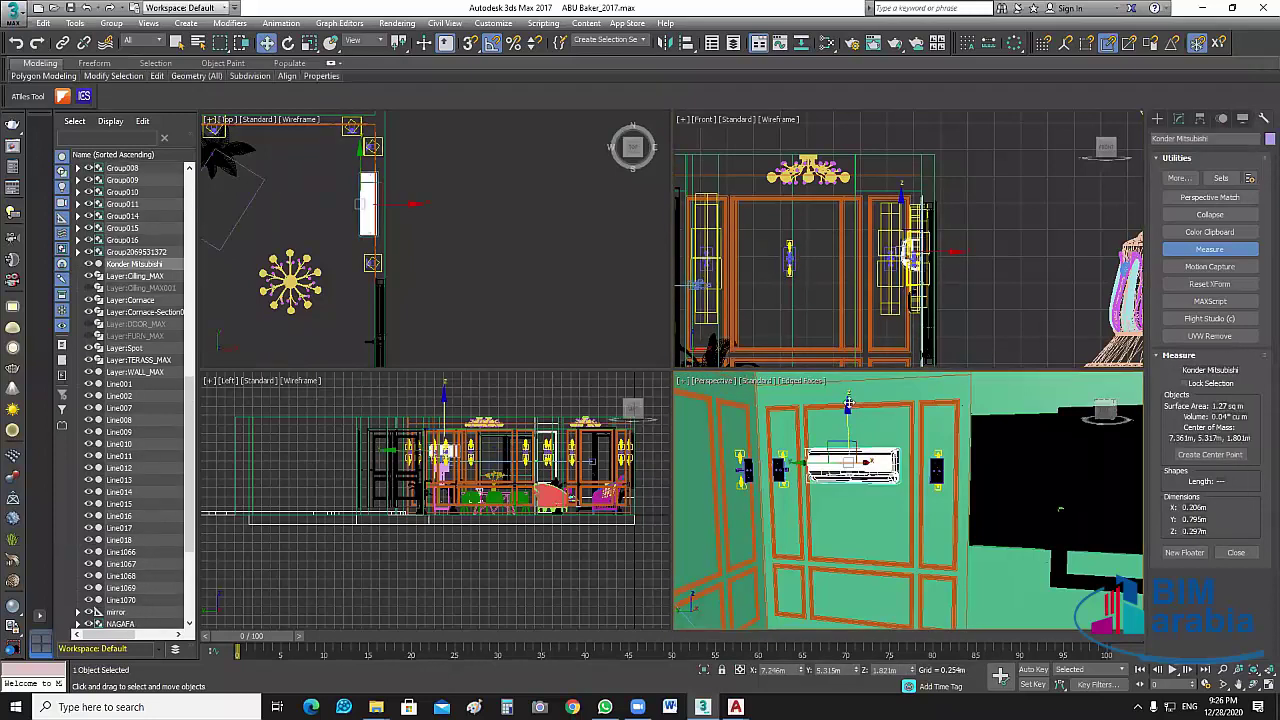
pyautogui.moveTo(849, 403); pyautogui.dragTo(852, 395)
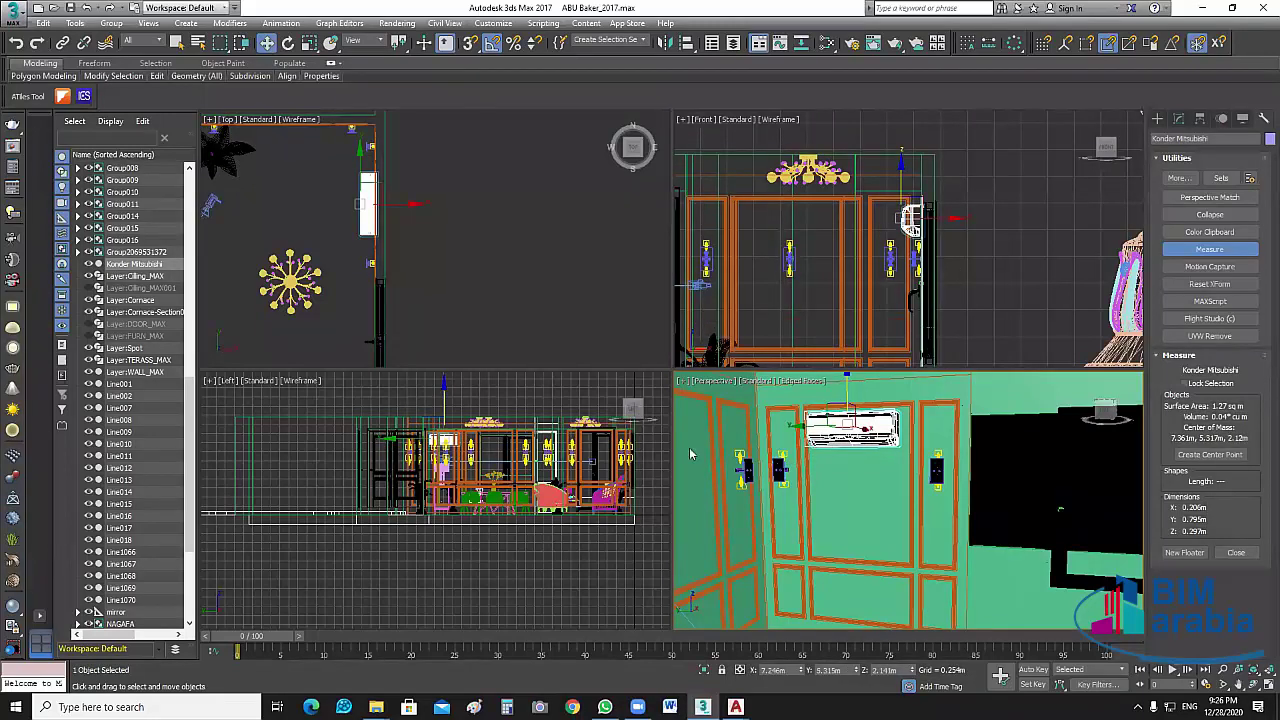
# Nudge the air conditioner sideways toward the middle of its wall panel, clear the selection and select the unit again in plan.
pyautogui.scroll(4, 450, 463)
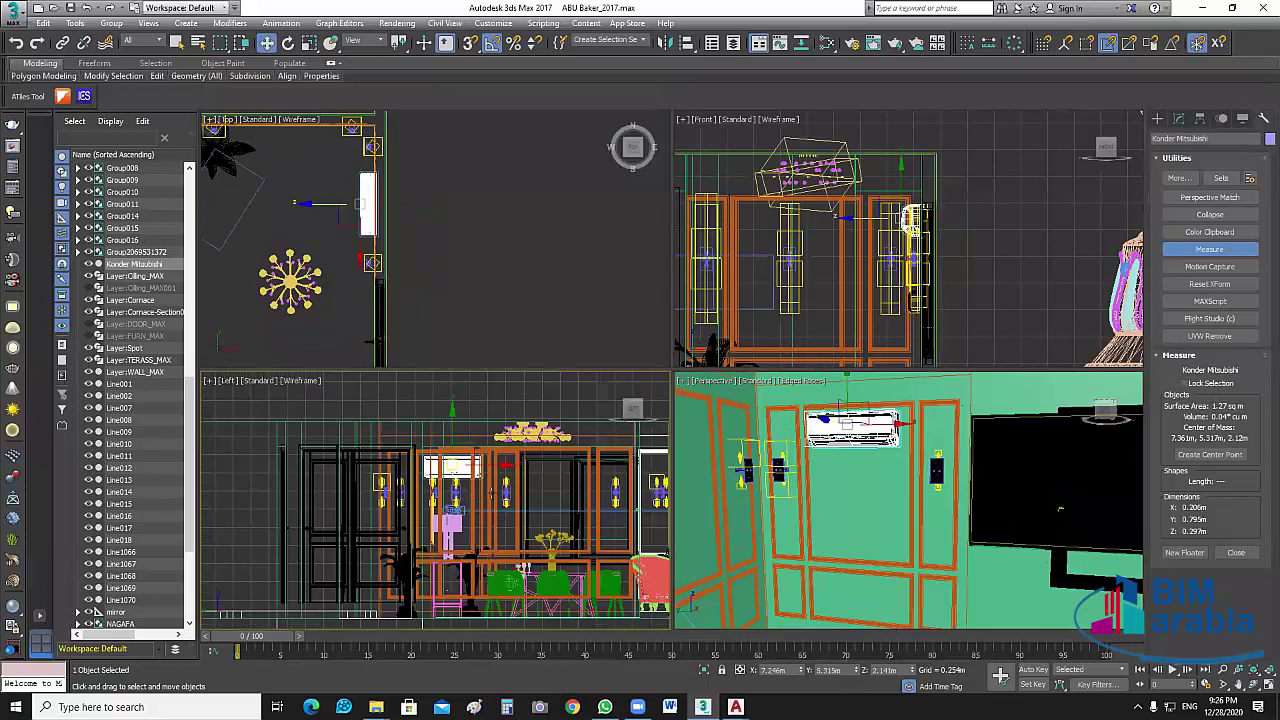
pyautogui.scroll(5, 470, 466)
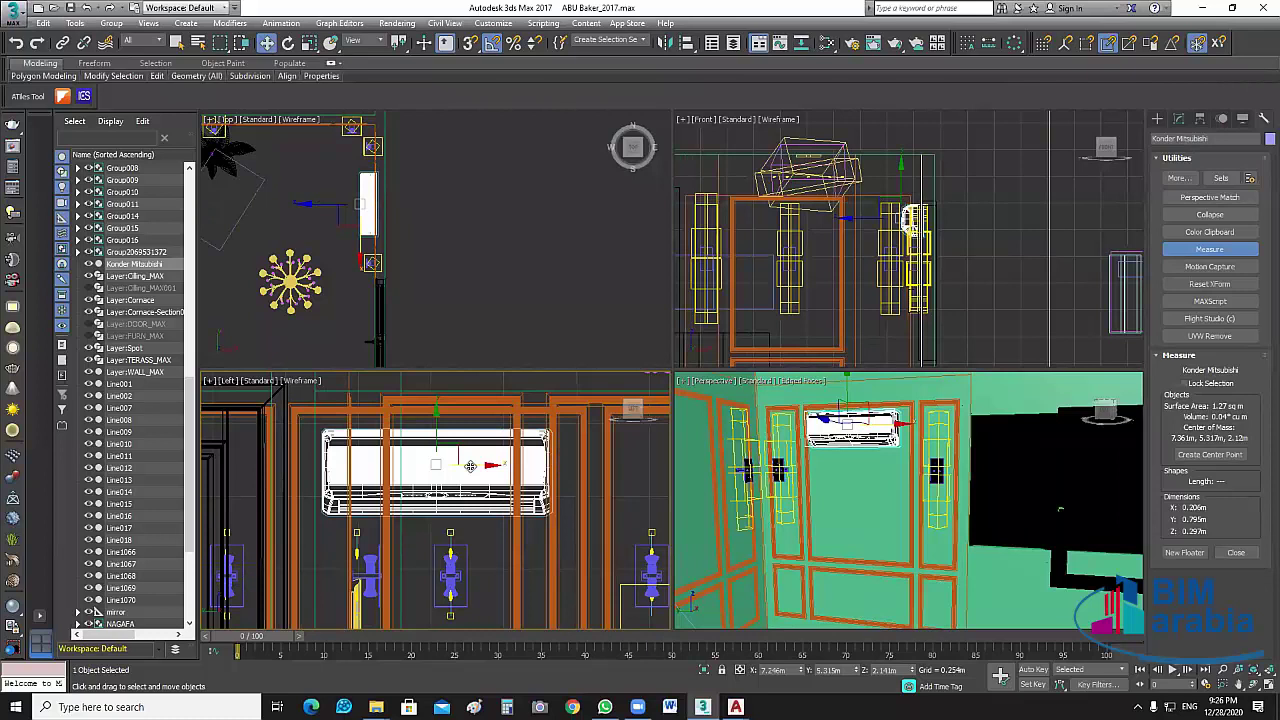
pyautogui.moveTo(470, 466); pyautogui.dragTo(478, 473)
pyautogui.click(474, 264)
pyautogui.scroll(-4, 474, 264)
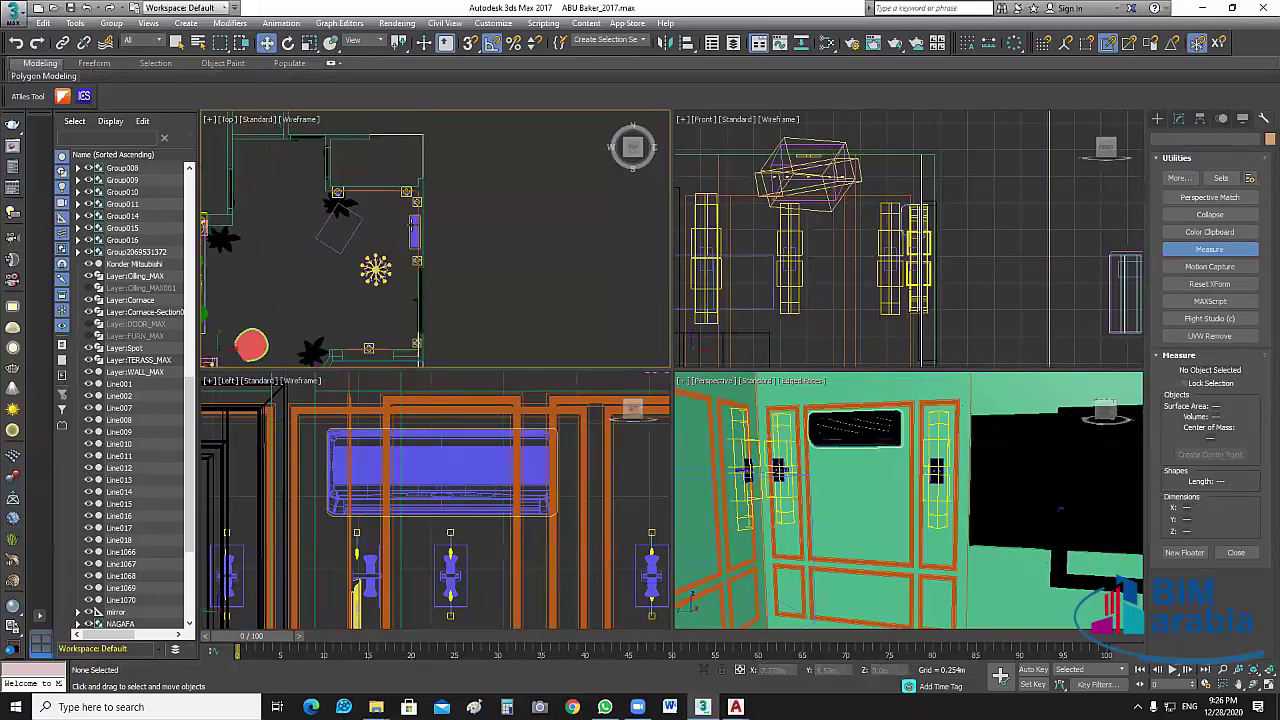
pyautogui.click(413, 232)
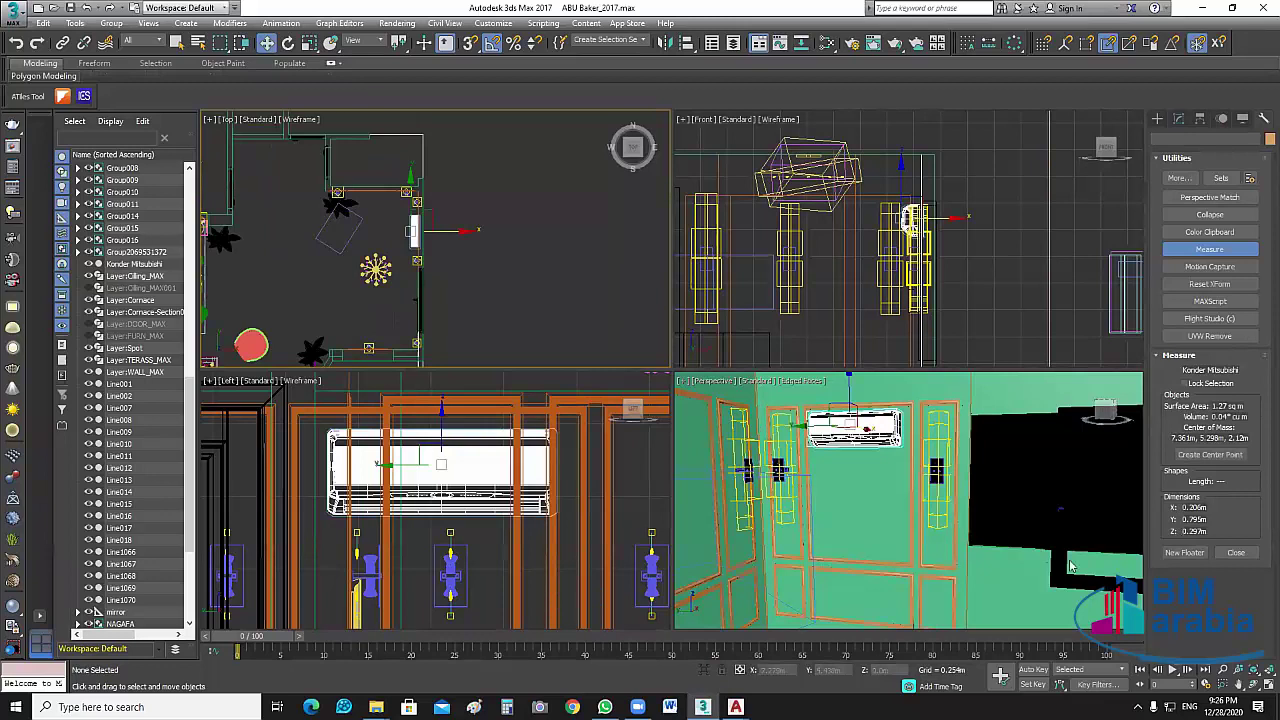
# Clone the air conditioner as a single instance, placed outside the west wall in plan at about X -1.97 m.
pyautogui.hotkey('alt', 'w')
pyautogui.scroll(-3, 870, 402)
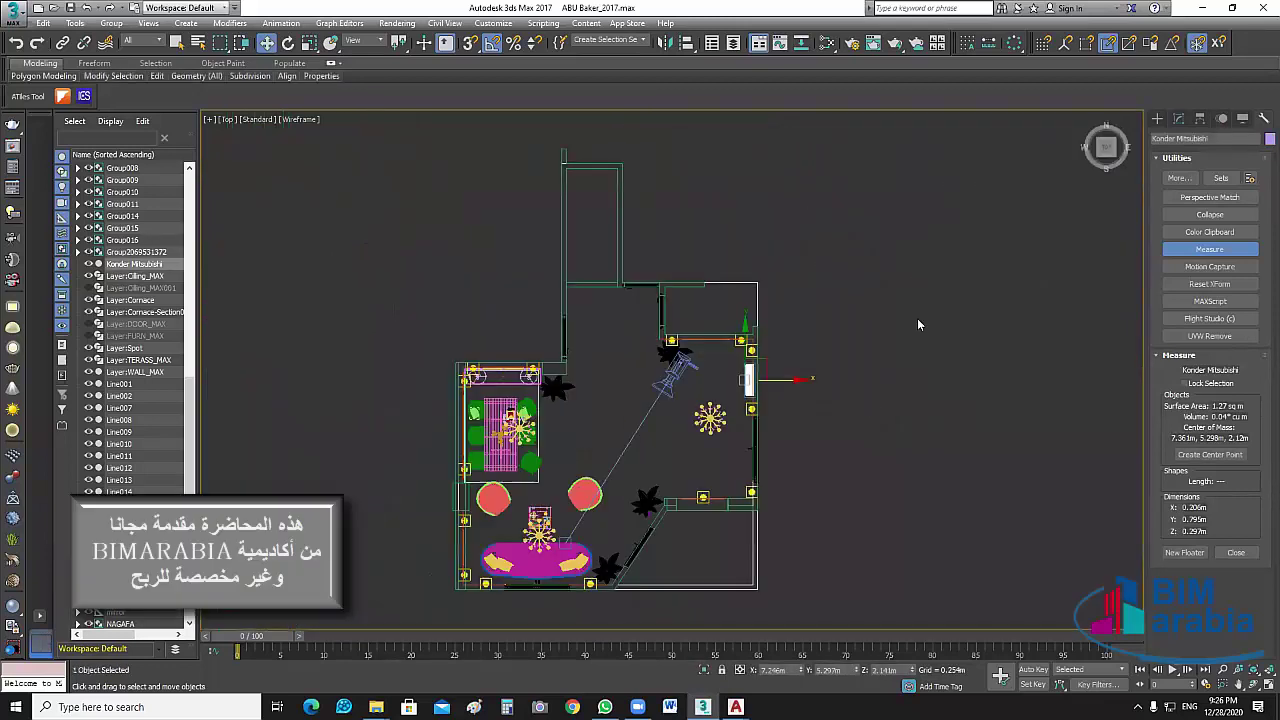
pyautogui.moveTo(801, 382); pyautogui.dragTo(917, 318, button='middle')
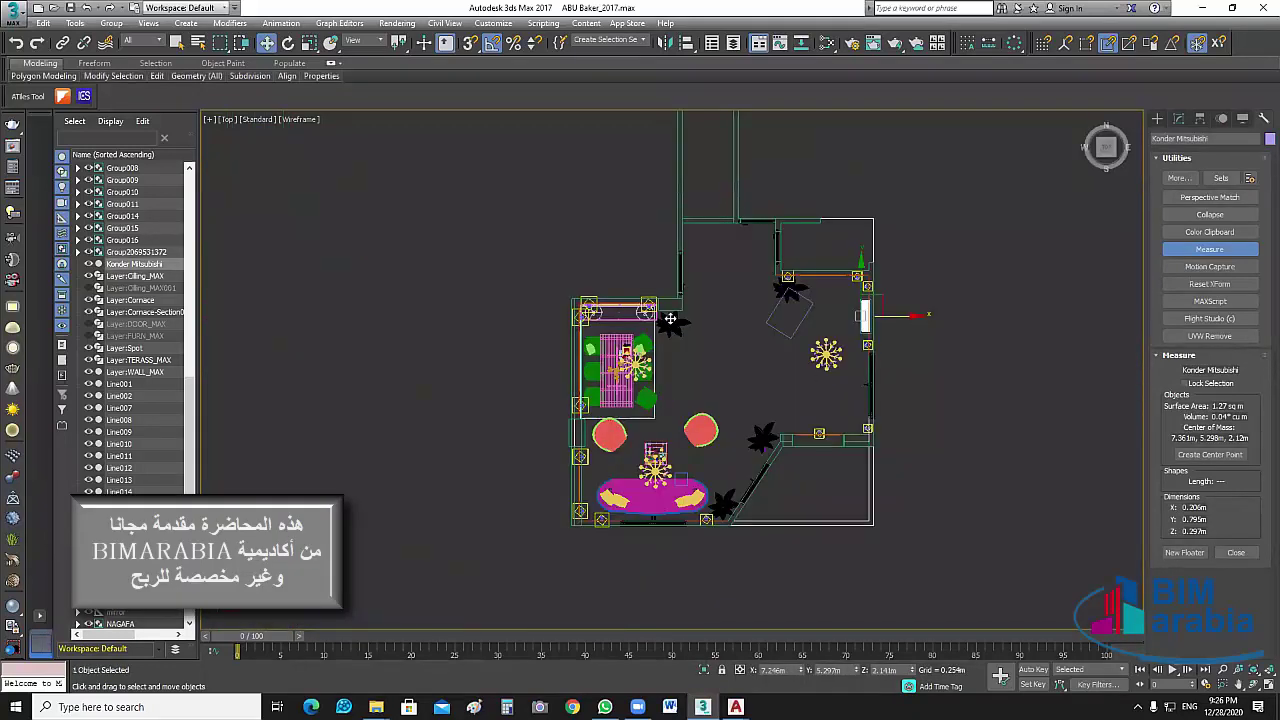
pyautogui.keyDown('shift'); pyautogui.moveTo(670, 318); pyautogui.dragTo(545, 318); pyautogui.keyUp('shift')
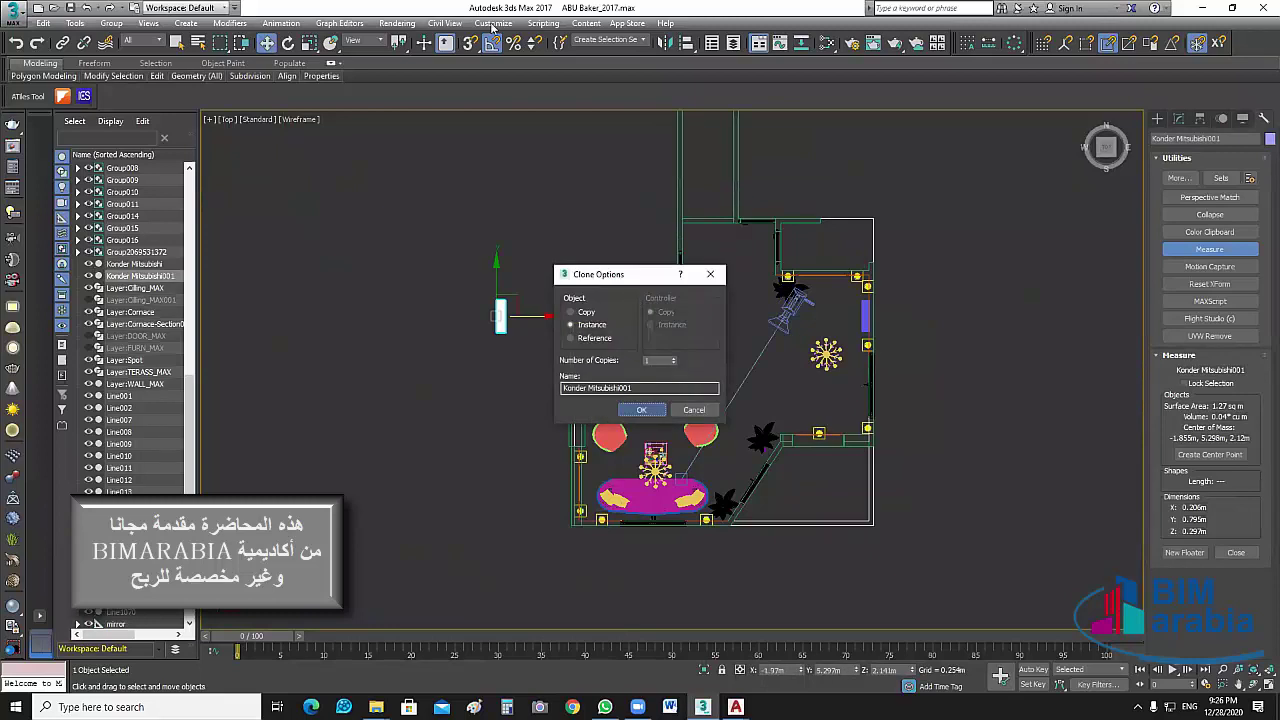
pyautogui.press('Return')
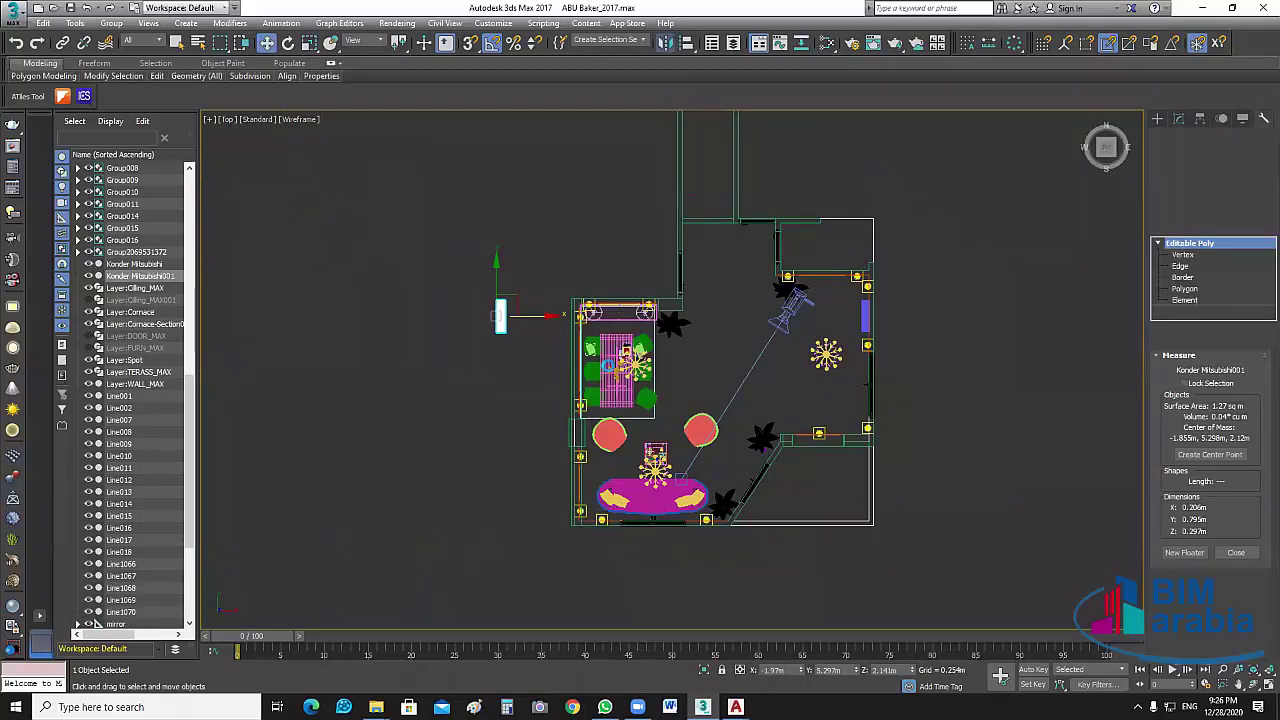
# Mirror the copied air conditioner about the X axis with No Clone so that it faces the opposite way.
pyautogui.click(673, 461)
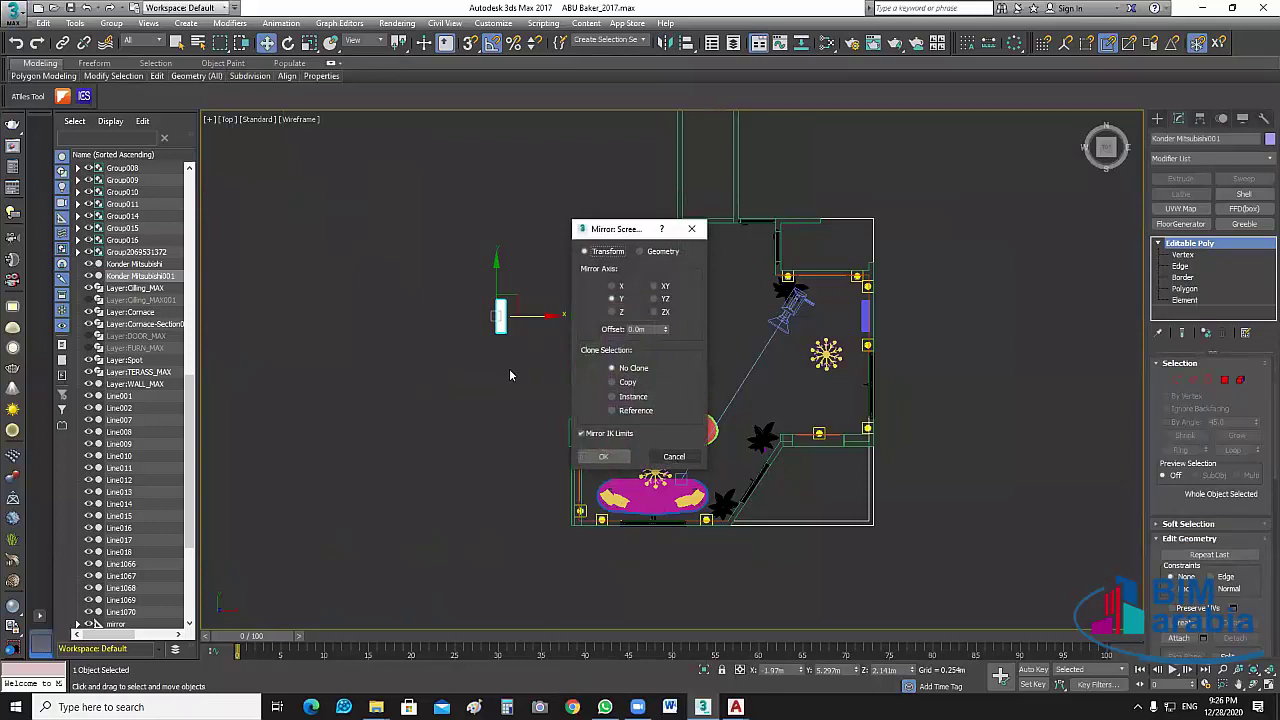
pyautogui.click(678, 460)
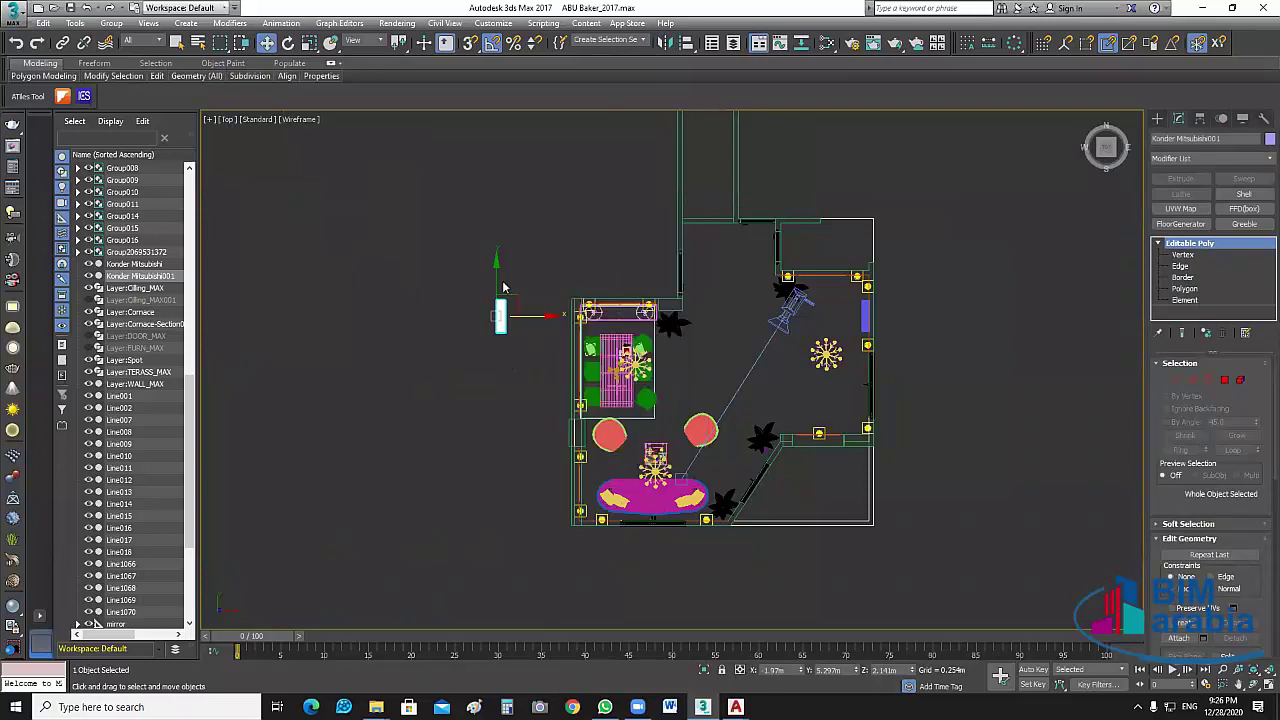
pyautogui.scroll(3, 503, 288)
pyautogui.scroll(8, 490, 275)
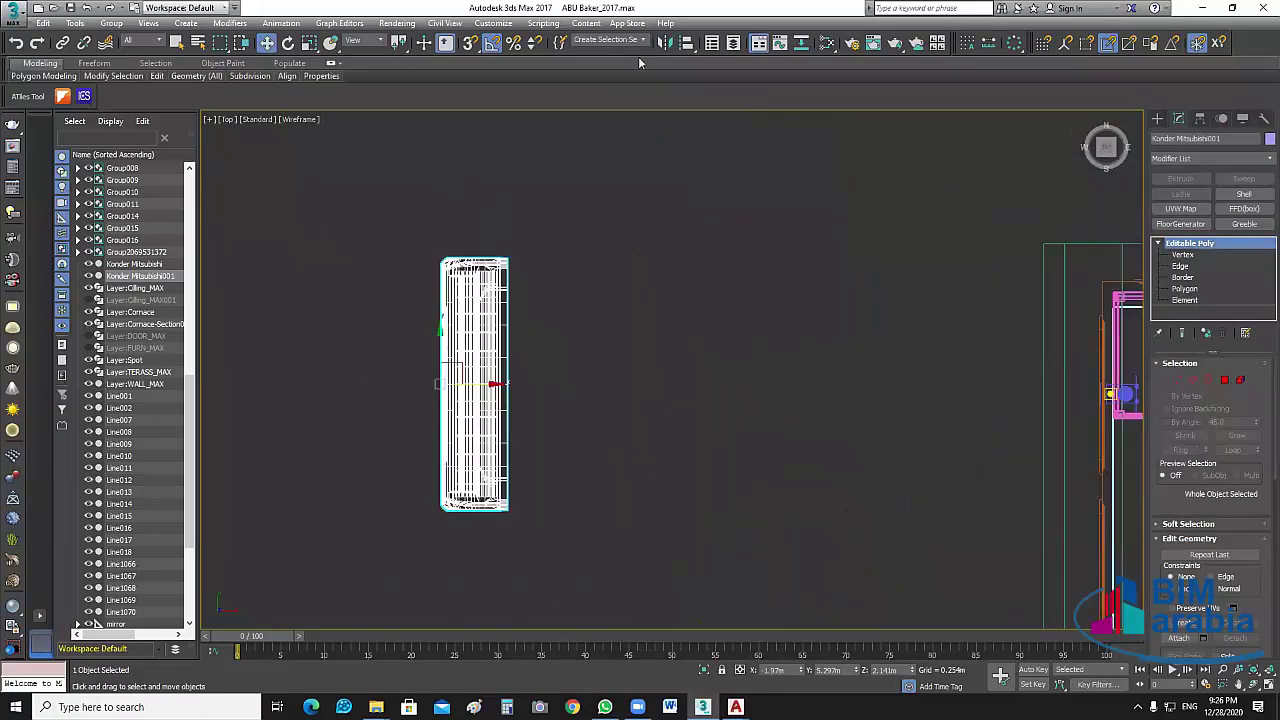
pyautogui.hotkey('alt', 'm')
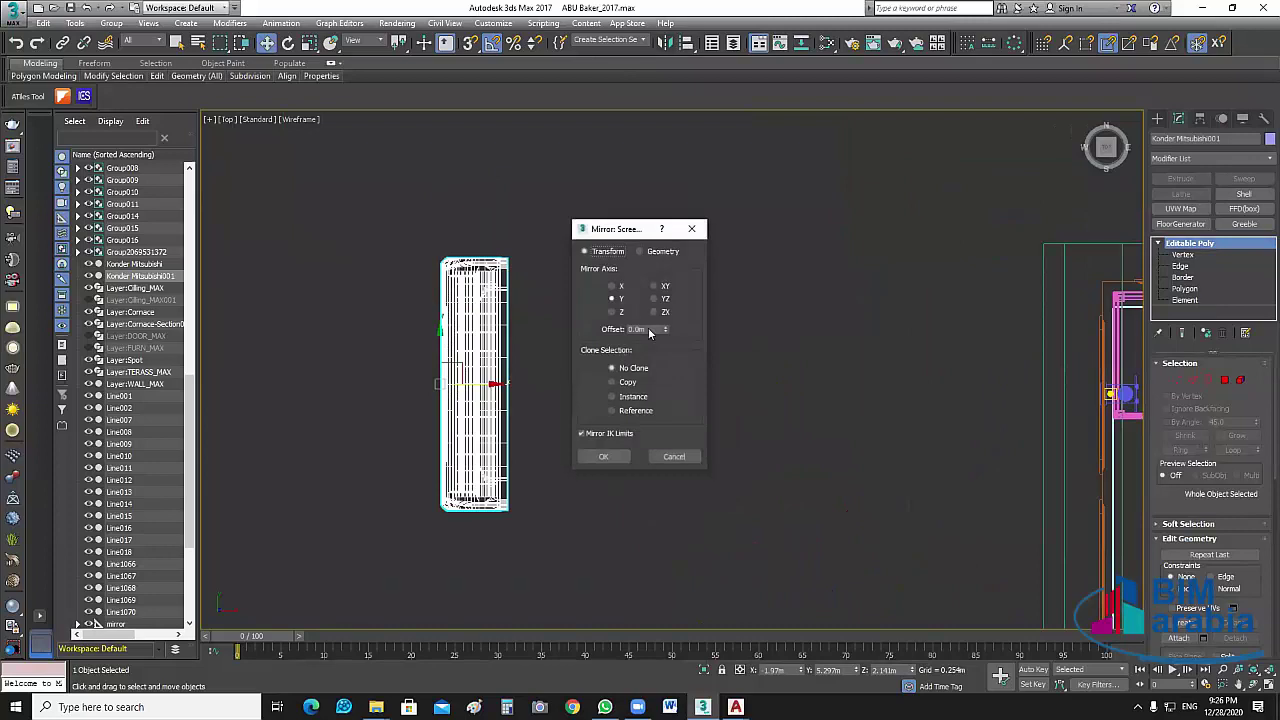
pyautogui.click(612, 286)
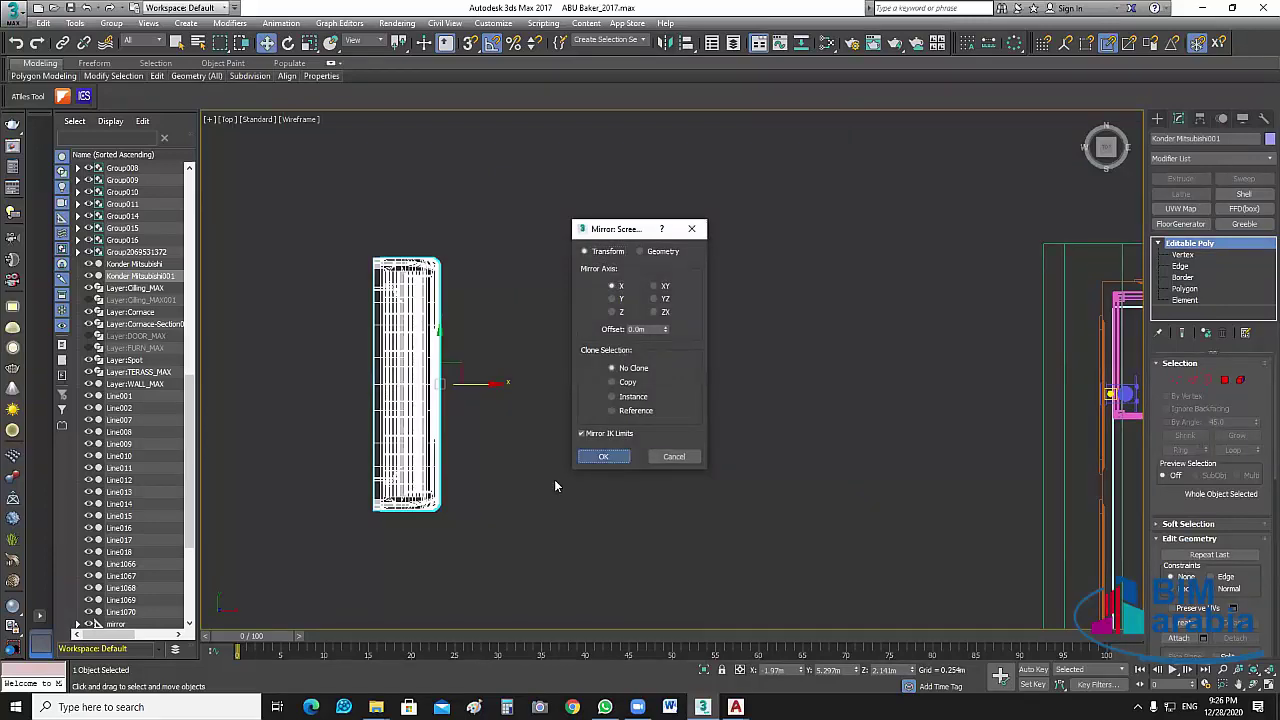
pyautogui.press('Return')
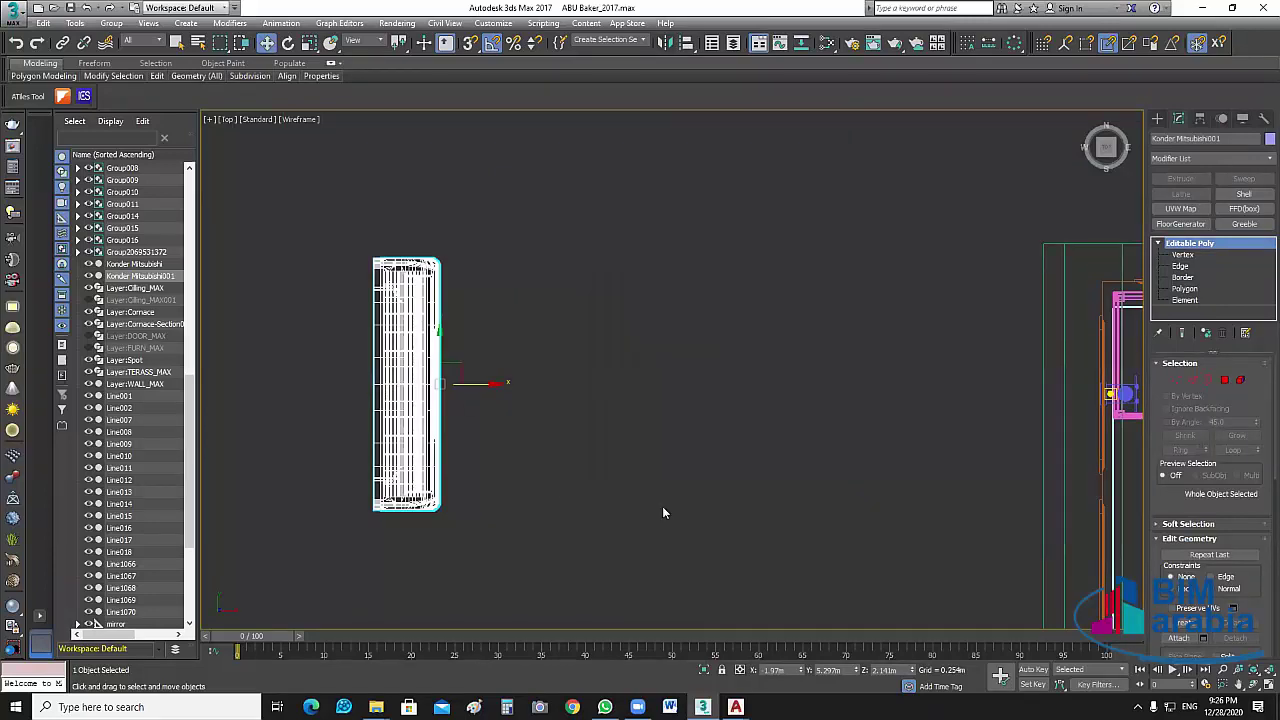
# Move the mirrored air conditioner against the west wall between two wall lights beside the sofa, at about X 0.356 m and Y 1.03 m.
pyautogui.scroll(-5, 662, 512)
pyautogui.moveTo(662, 512); pyautogui.dragTo(657, 255, button='middle')
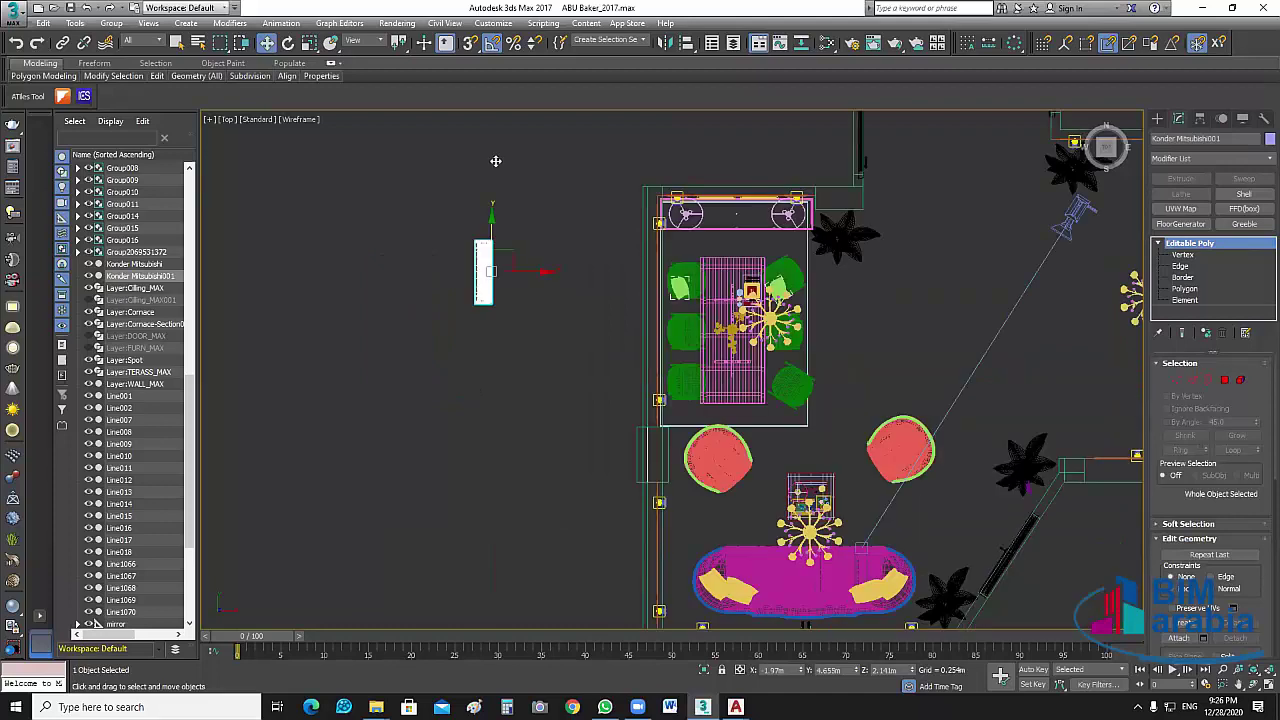
pyautogui.moveTo(564, 449); pyautogui.dragTo(560, 413, button='middle')
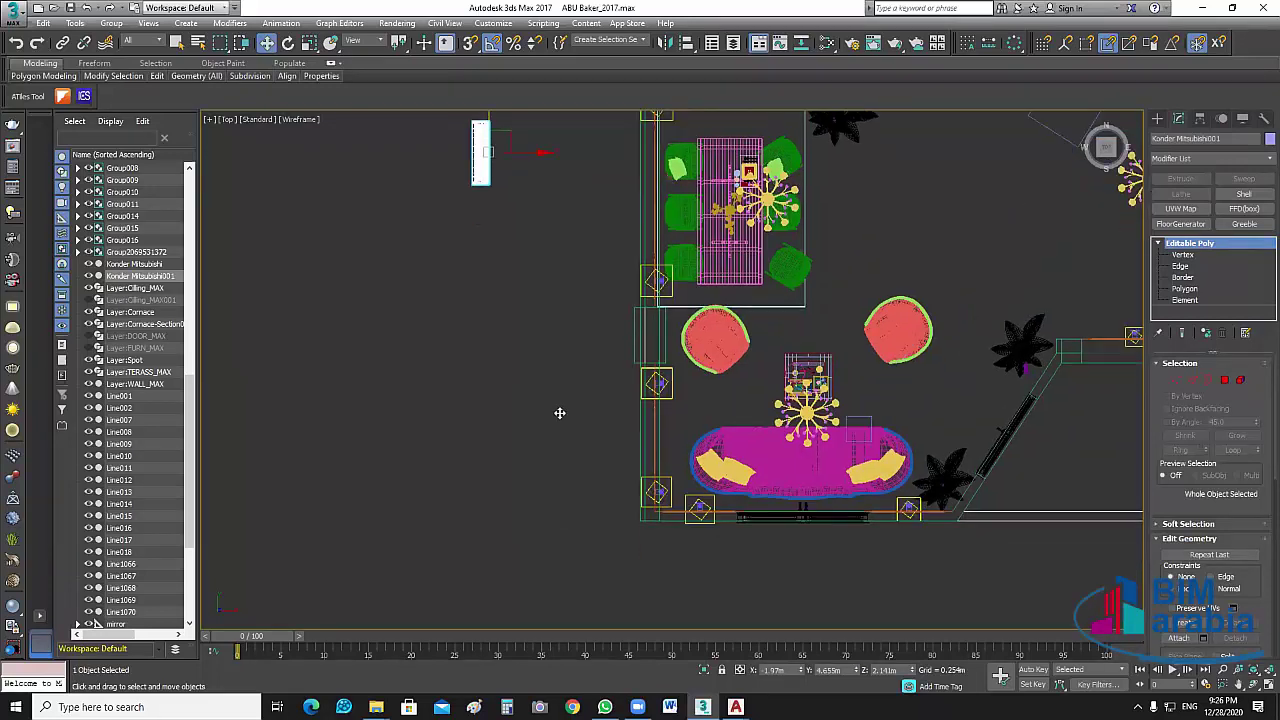
pyautogui.hotkey('ctrl', 'z')
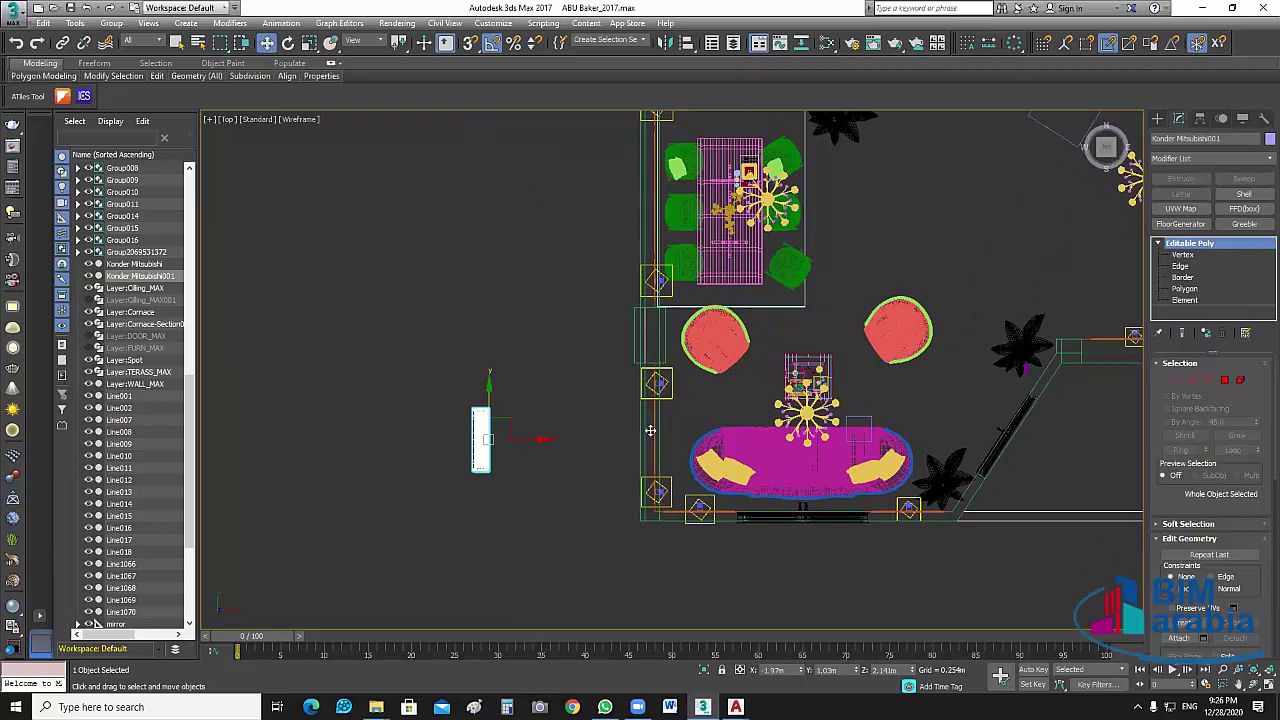
pyautogui.moveTo(650, 430); pyautogui.dragTo(706, 440)
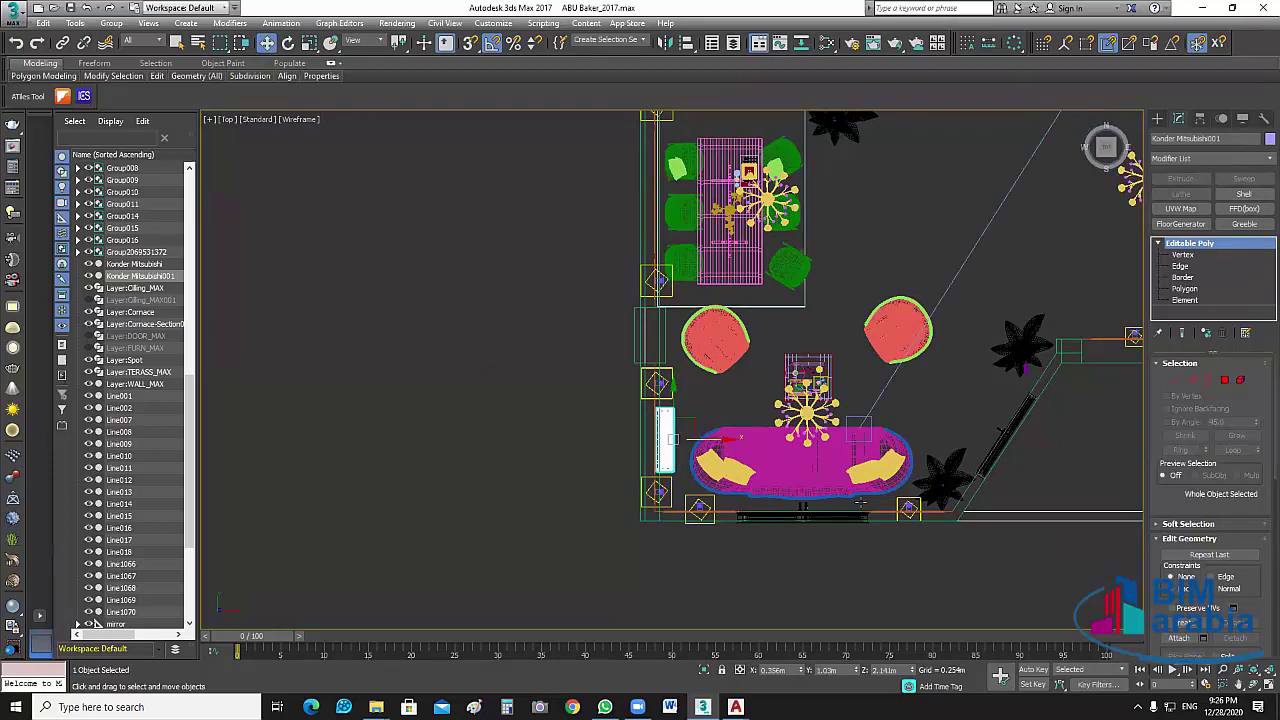
# Examine the mirrored air conditioner's placement on the west wall in perspective and elevation.
pyautogui.hotkey('alt', 'w')
pyautogui.scroll(-4, 930, 508)
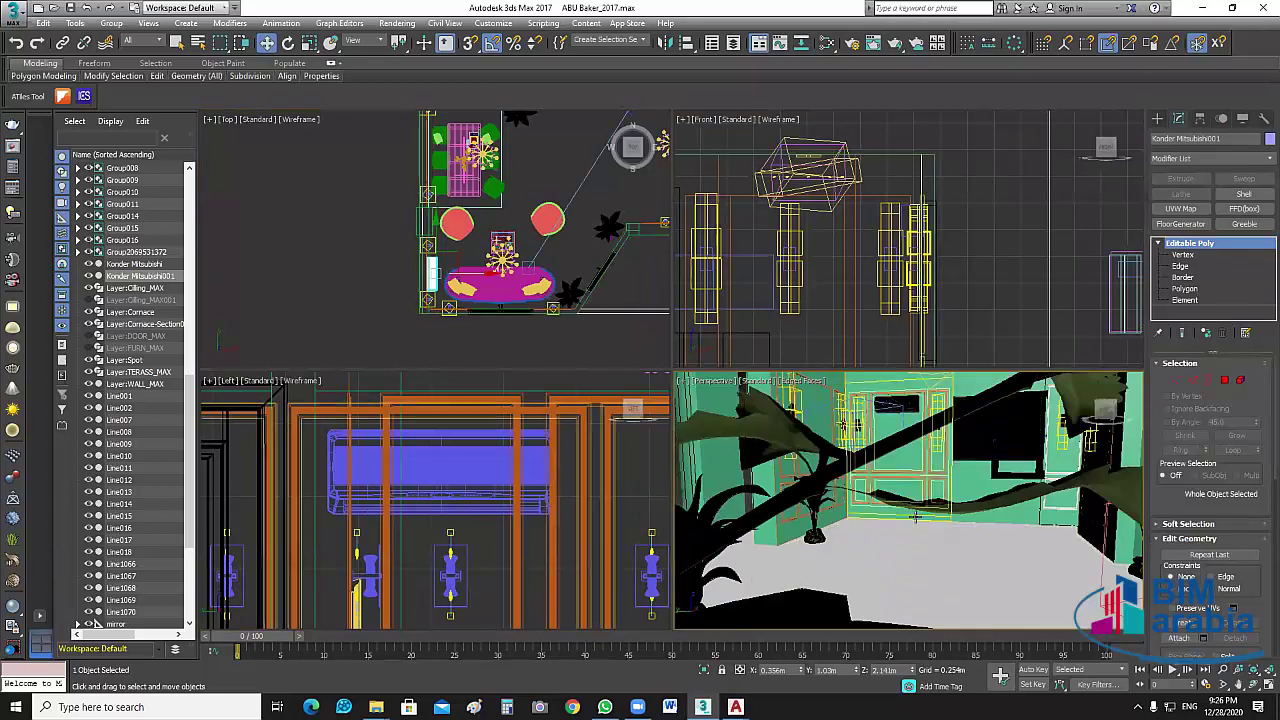
pyautogui.scroll(-1, 877, 526)
pyautogui.scroll(-1, 950, 549)
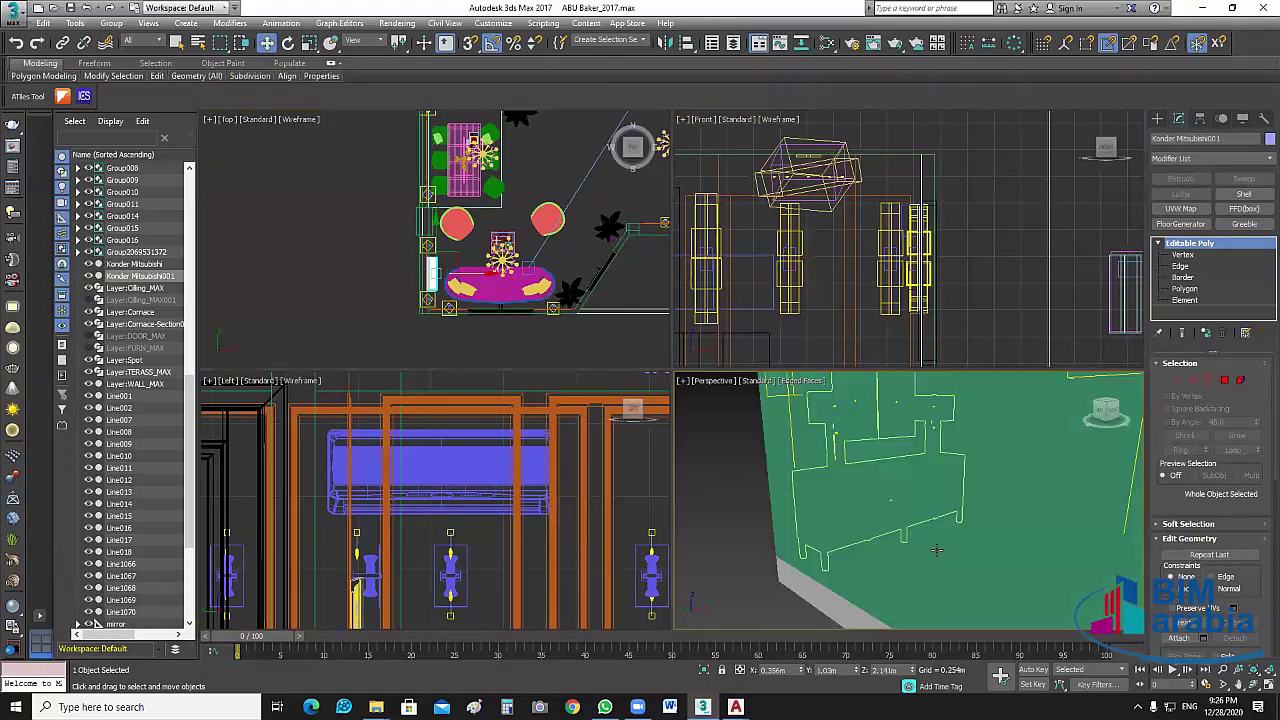
pyautogui.scroll(-2, 900, 556)
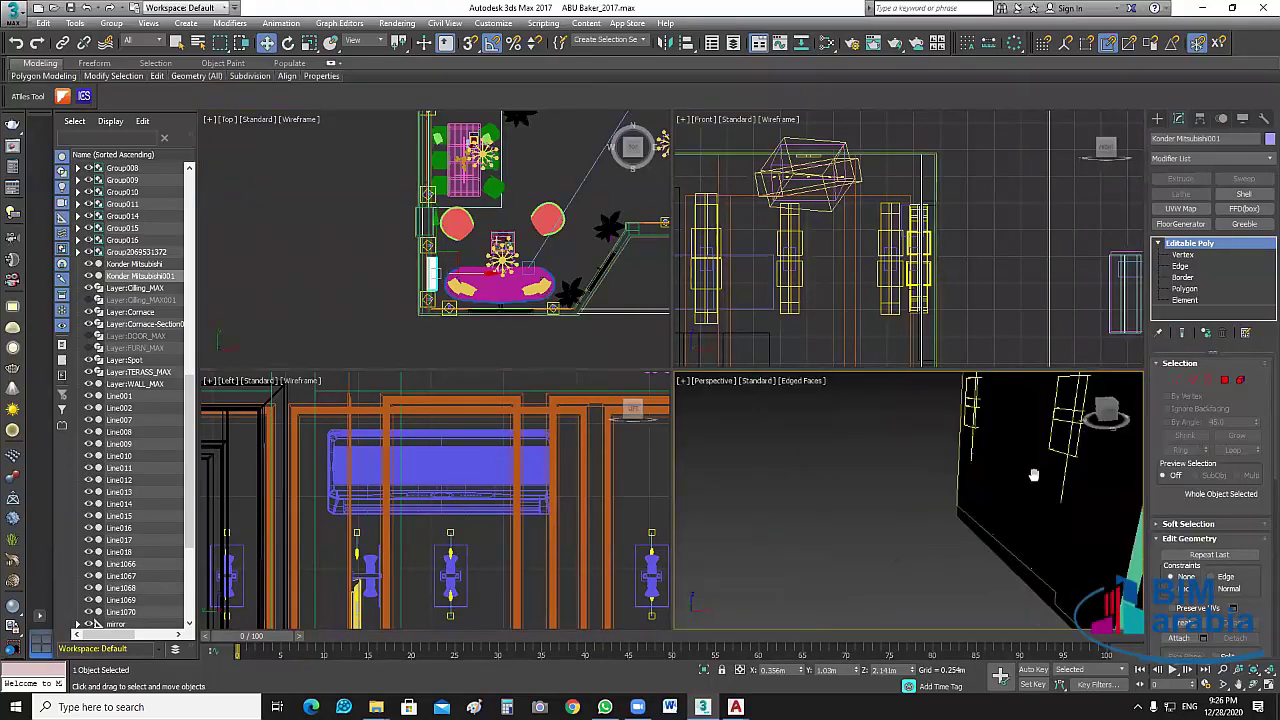
pyautogui.scroll(-4, 935, 516)
pyautogui.moveTo(935, 516); pyautogui.dragTo(926, 535, button='middle')
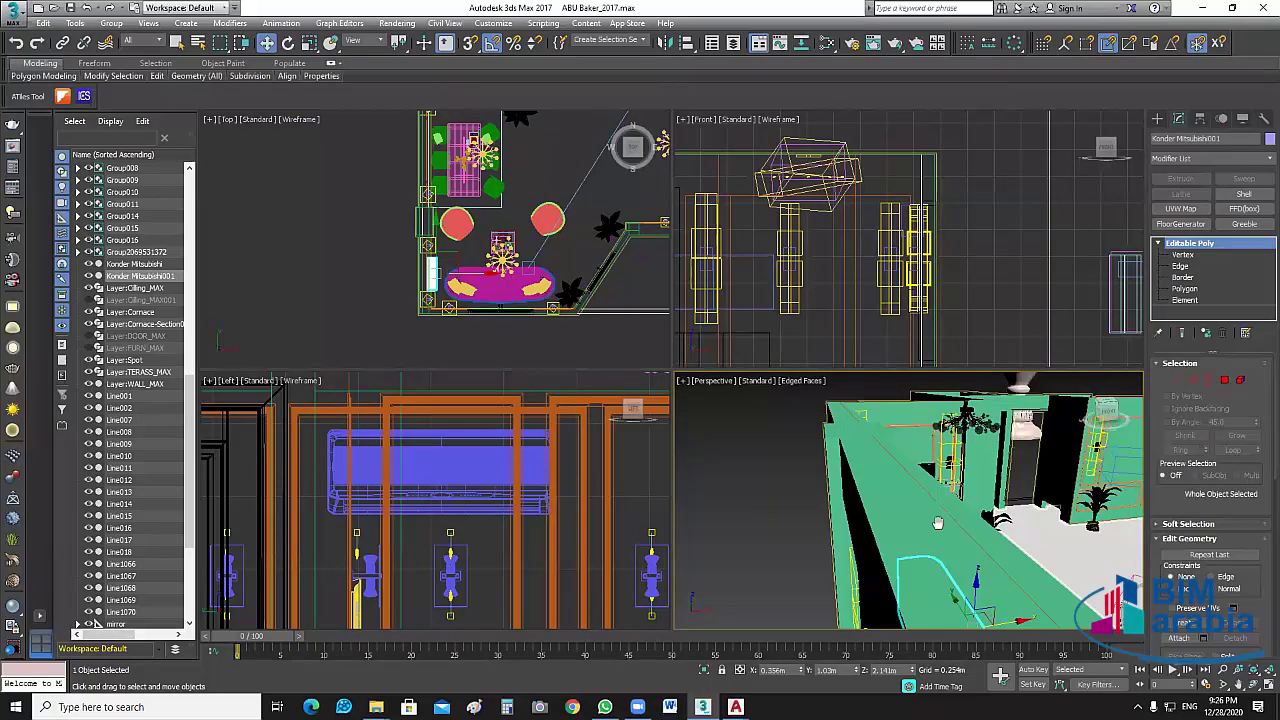
pyautogui.scroll(-4, 935, 525)
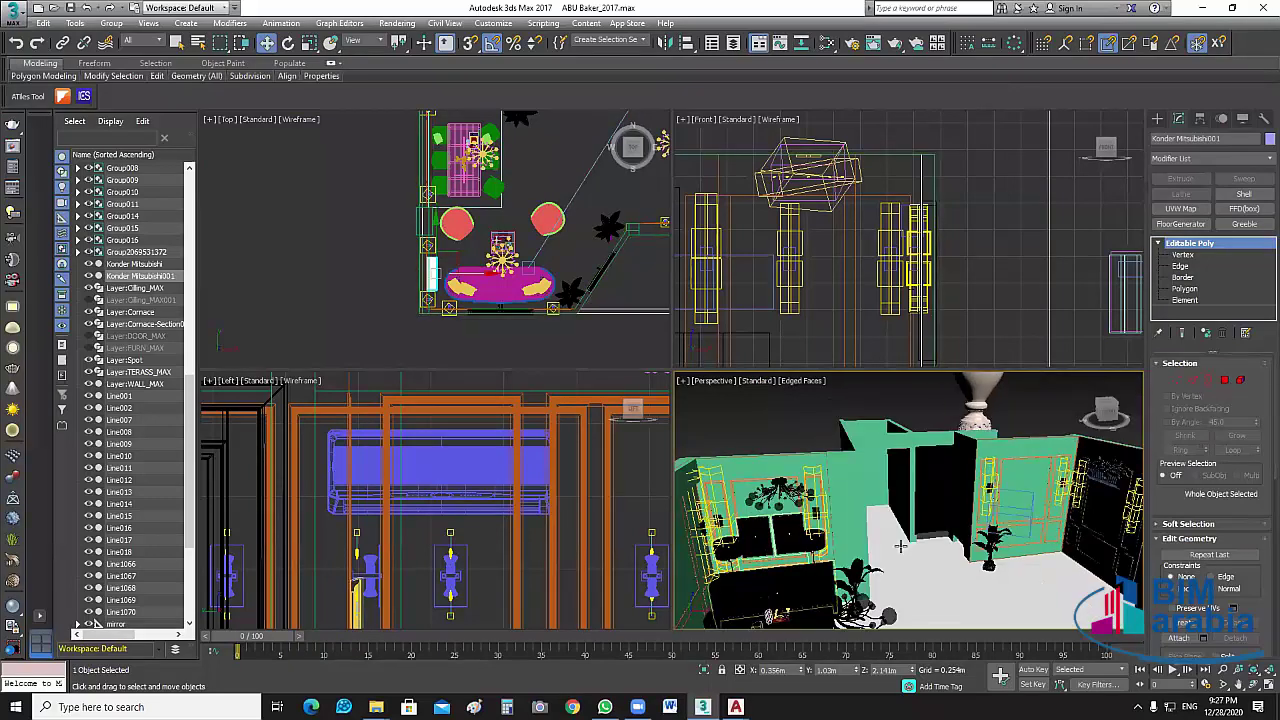
pyautogui.scroll(-3, 853, 520)
pyautogui.click(917, 594)
pyautogui.keyDown('alt'); pyautogui.moveTo(917, 594); pyautogui.dragTo(793, 610, button='middle'); pyautogui.keyUp('alt')
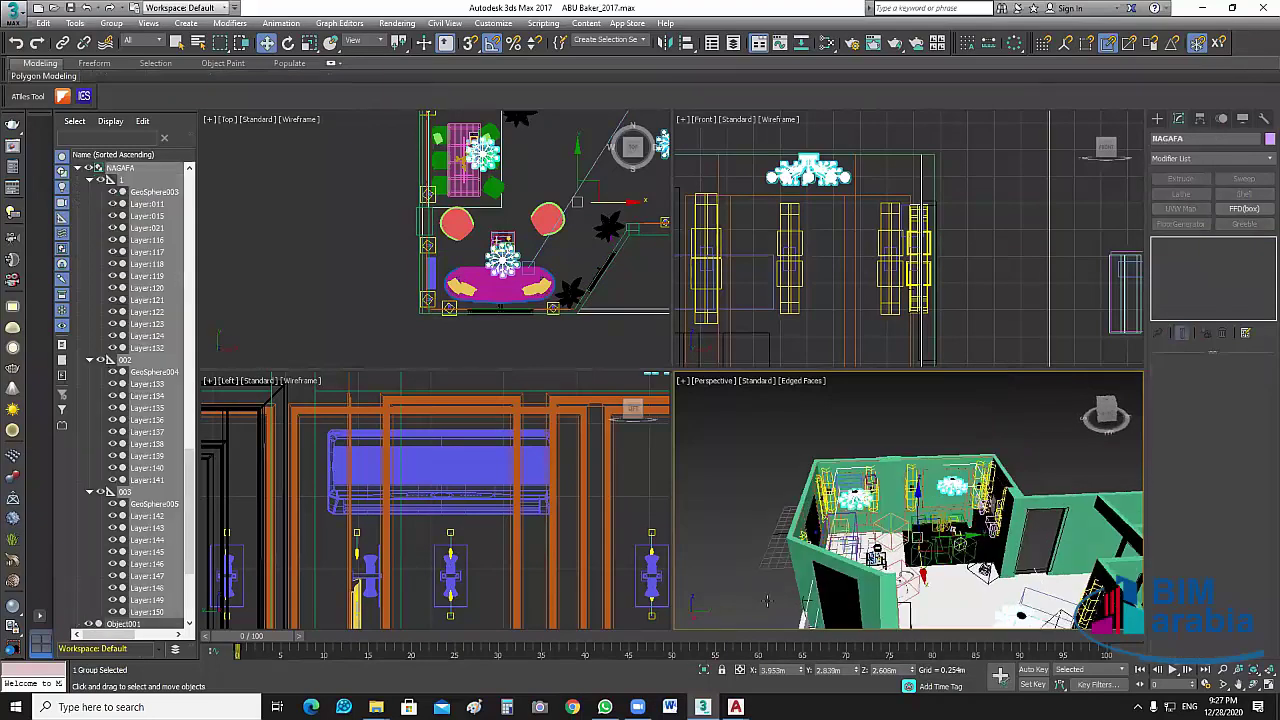
pyautogui.keyDown('alt'); pyautogui.moveTo(895, 463); pyautogui.dragTo(875, 484, button='middle'); pyautogui.keyUp('alt')
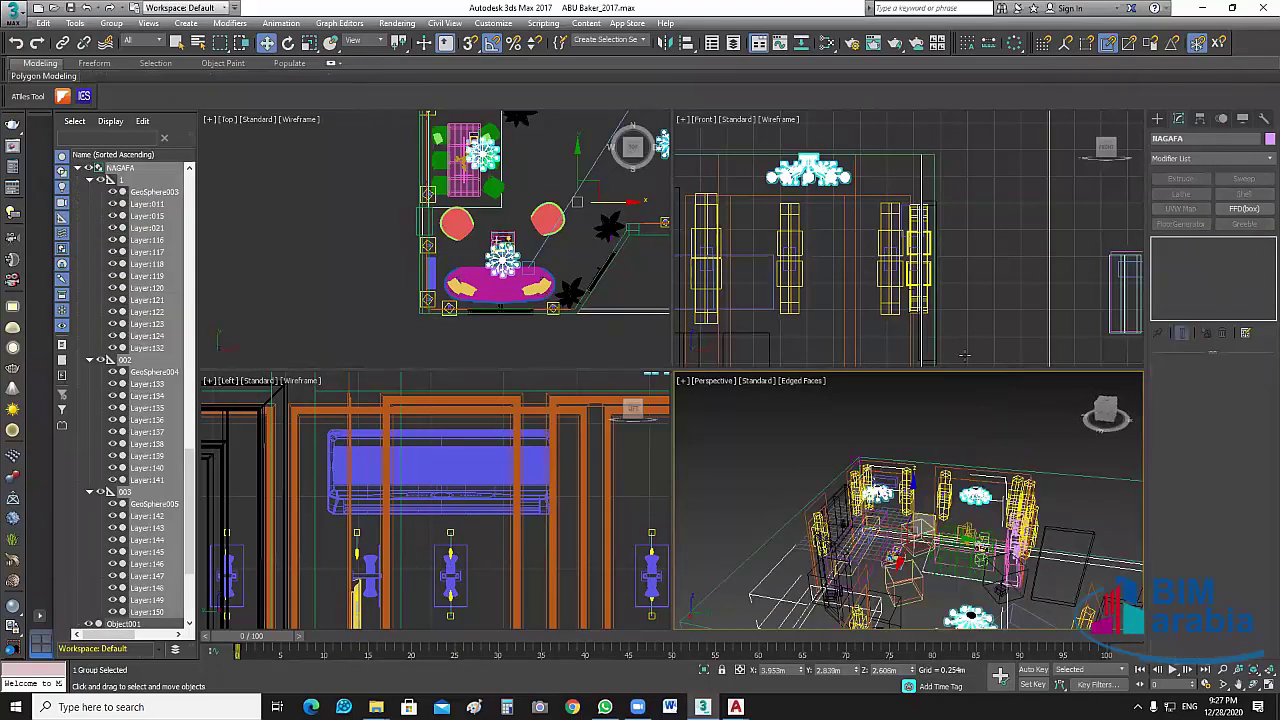
pyautogui.scroll(-4, 1060, 289)
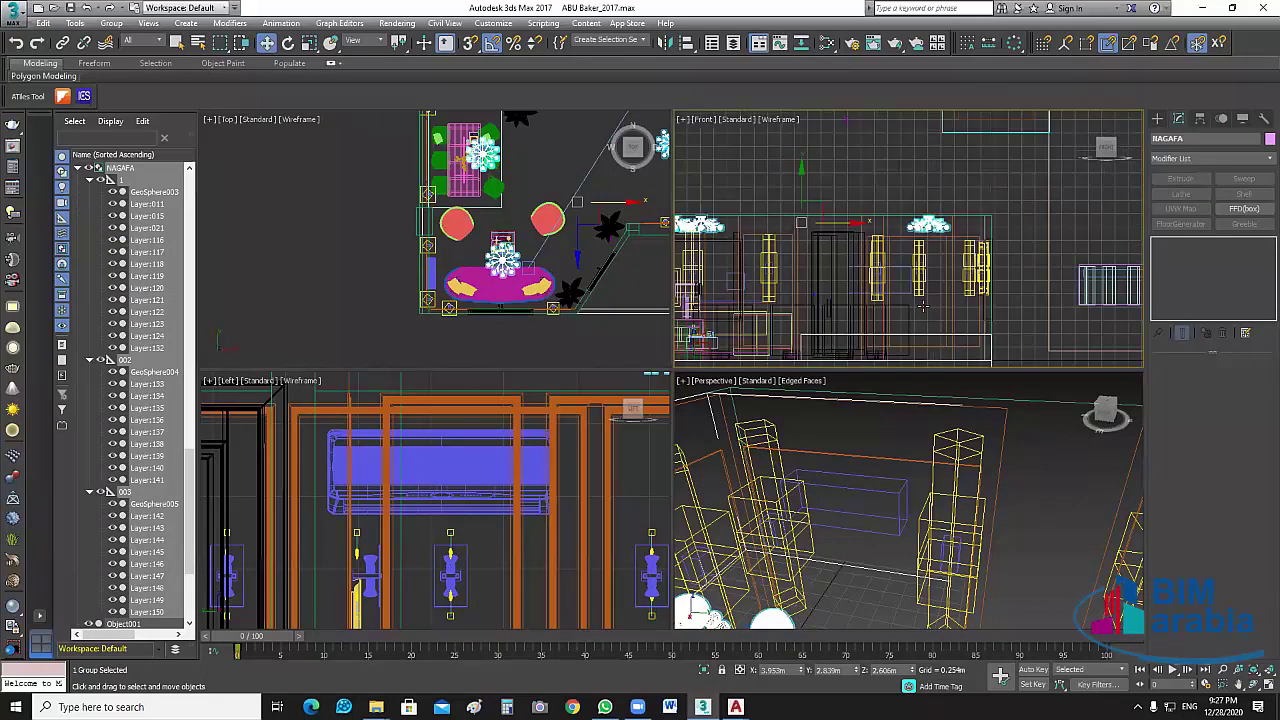
pyautogui.moveTo(922, 307); pyautogui.dragTo(956, 317, button='middle')
pyautogui.scroll(-3, 417, 537)
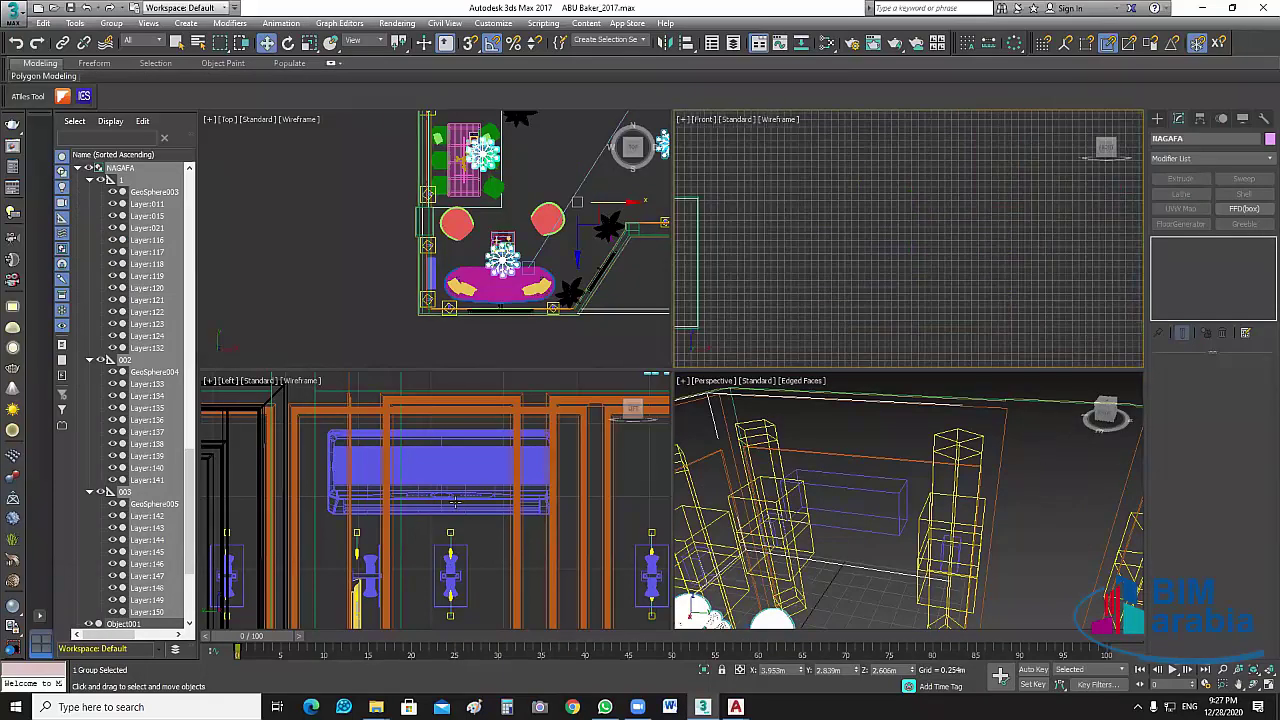
# Nudge the mirrored air conditioner sideways by about 0.039 m toward the middle of its wall panel and clear the selection.
pyautogui.scroll(-6, 380, 500)
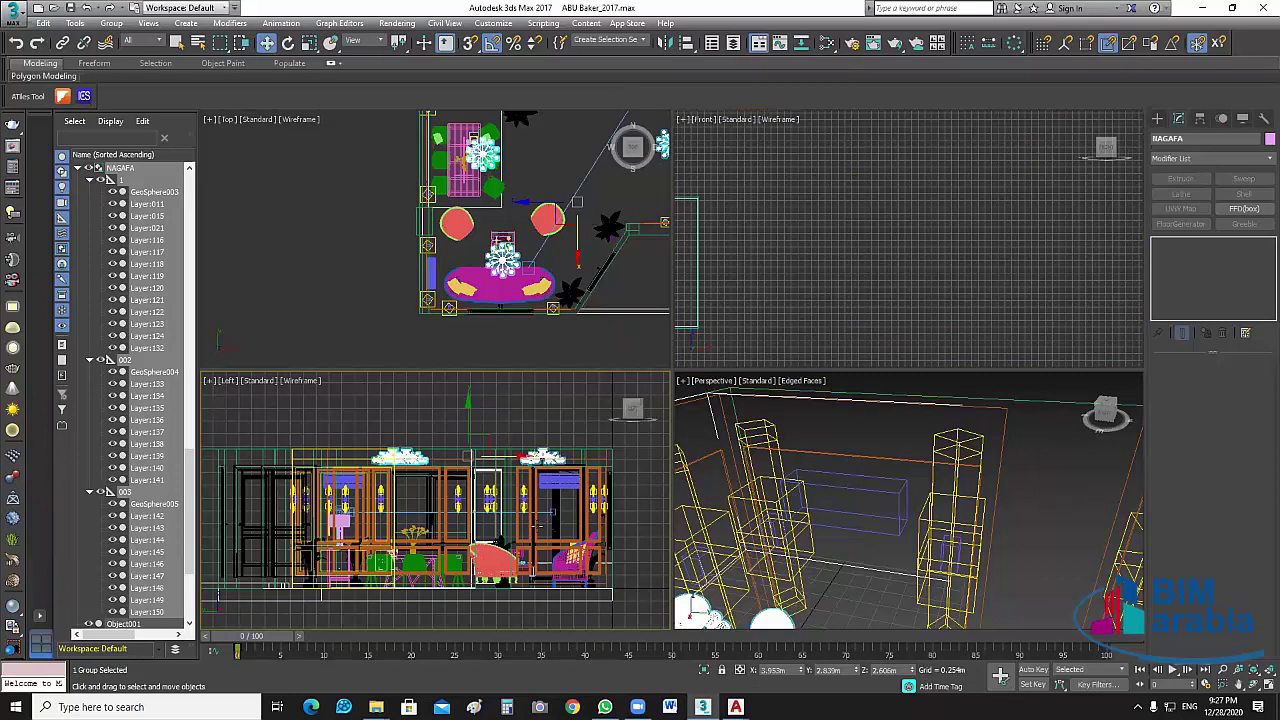
pyautogui.scroll(8, 560, 482)
pyautogui.moveTo(571, 471); pyautogui.dragTo(532, 475, button='middle')
pyautogui.click(533, 477)
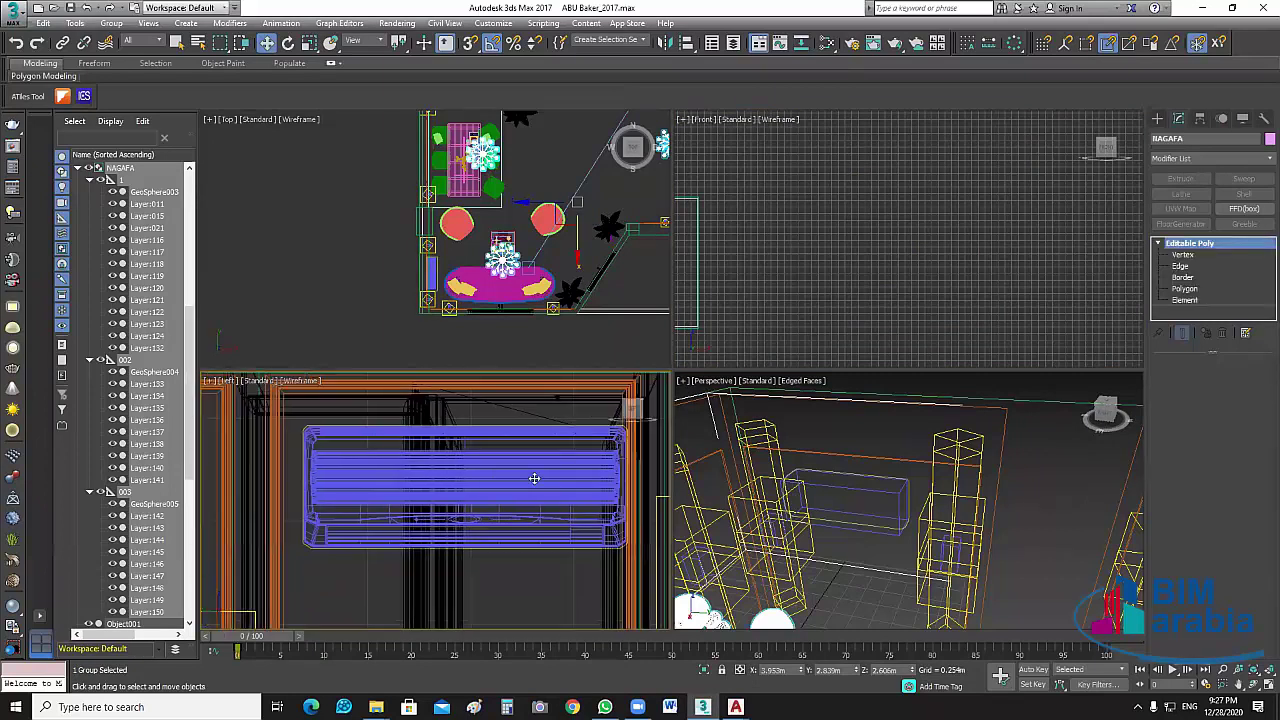
pyautogui.click(510, 476)
pyautogui.moveTo(502, 477)
pyautogui.mouseDown()
pyautogui.moveTo(491, 478)
pyautogui.moveTo(502, 478)
pyautogui.mouseUp()
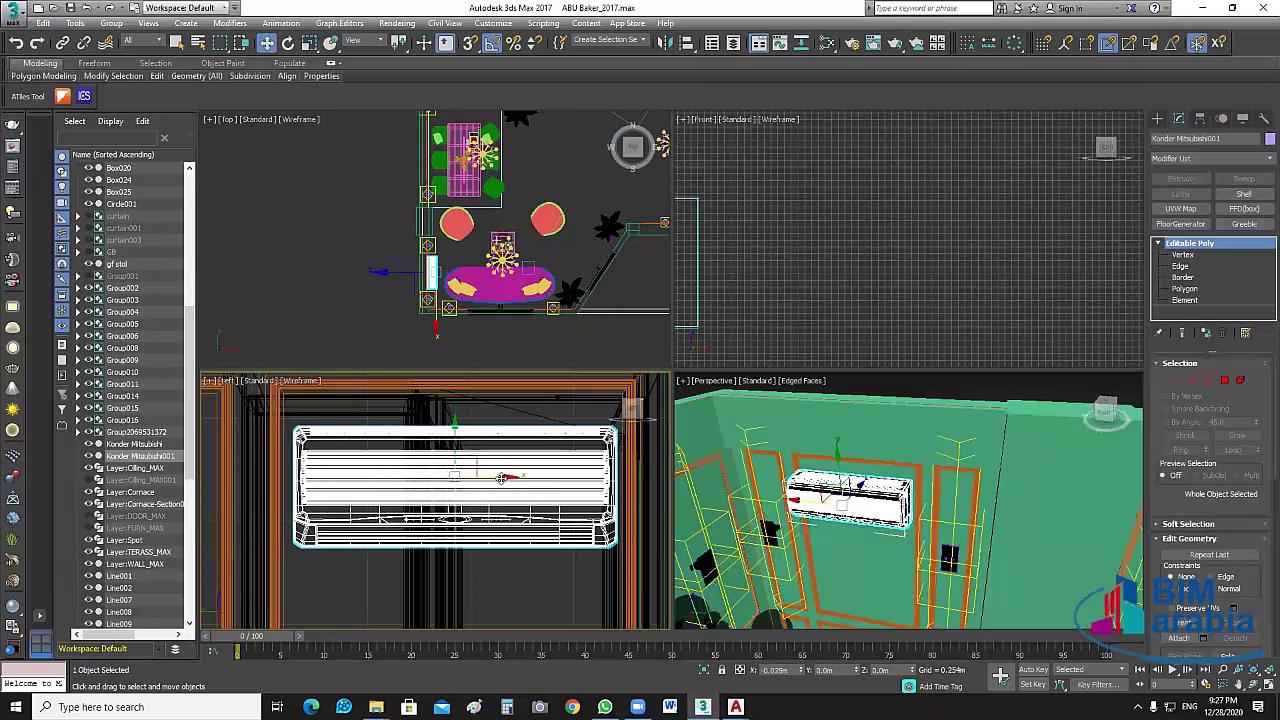
pyautogui.click(886, 297)
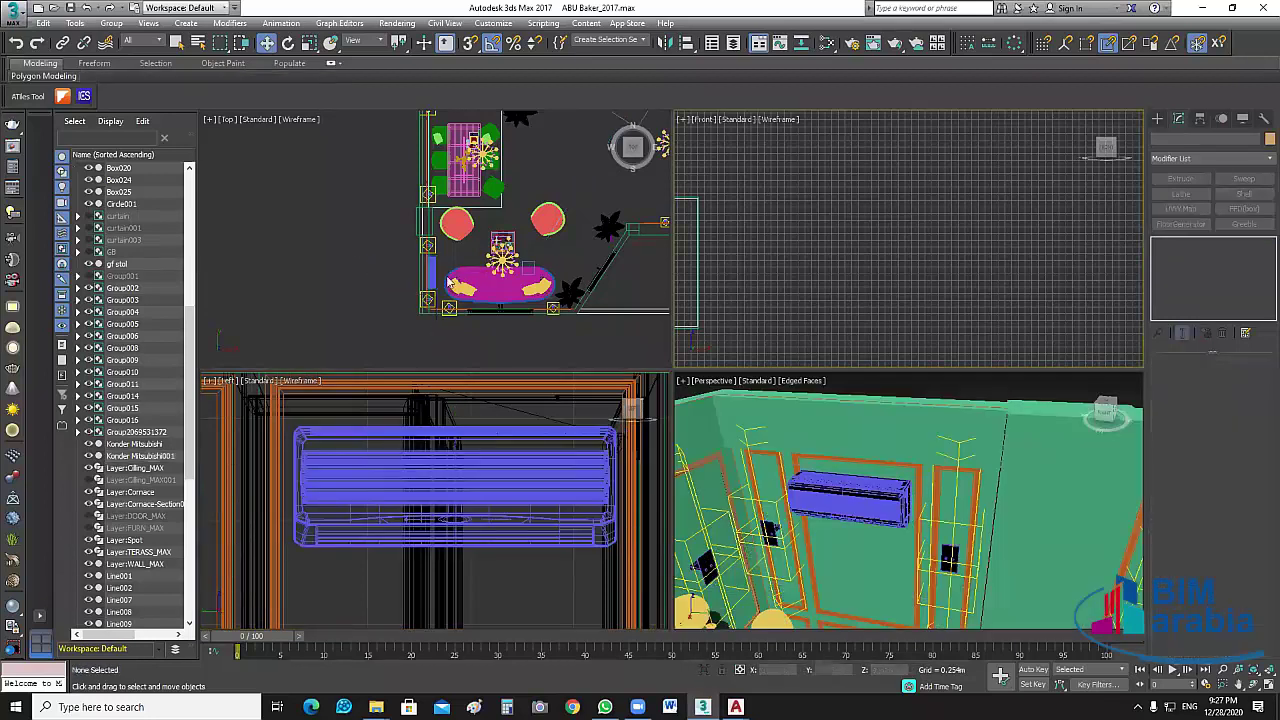
# Locate the small round table far outside the room in plan and select it.
pyautogui.scroll(-8, 540, 300)
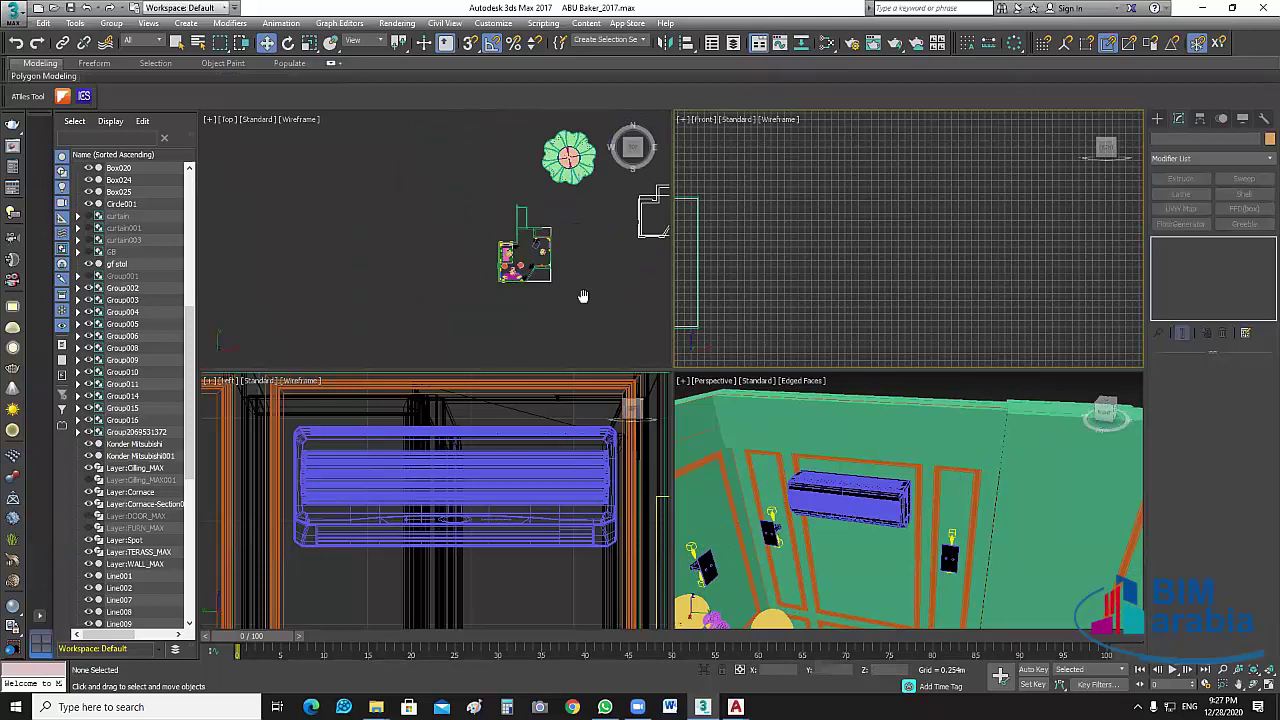
pyautogui.moveTo(583, 296); pyautogui.dragTo(542, 324, button='middle')
pyautogui.moveTo(545, 169); pyautogui.dragTo(469, 243)
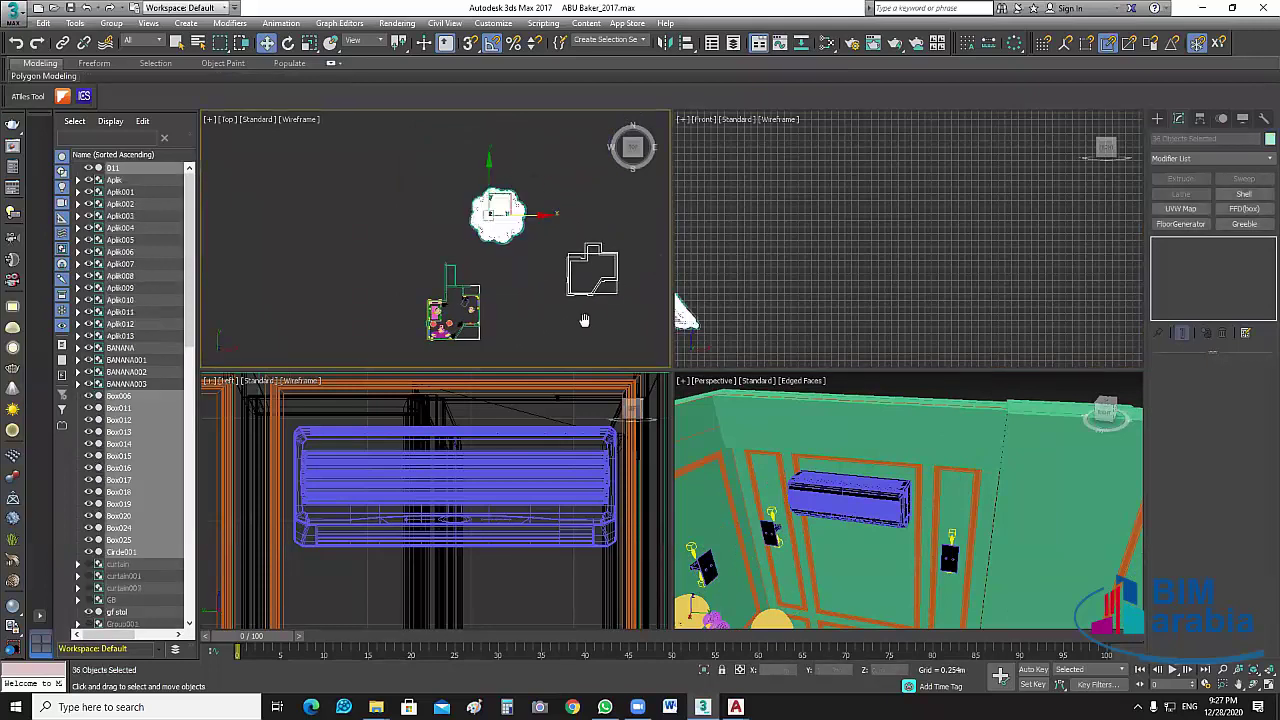
pyautogui.moveTo(585, 320); pyautogui.dragTo(446, 299, button='middle')
pyautogui.scroll(-4, 560, 321)
pyautogui.click(602, 274)
pyautogui.scroll(5, 591, 272)
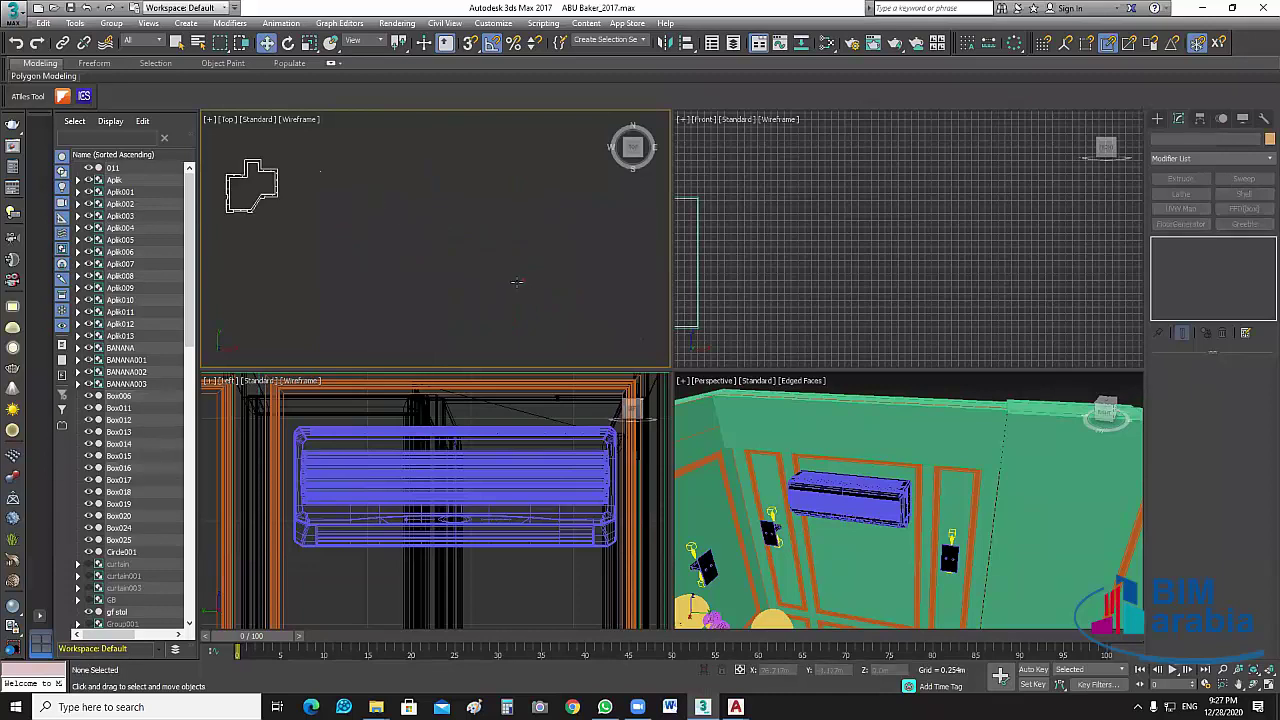
pyautogui.scroll(4, 517, 282)
pyautogui.moveTo(567, 214); pyautogui.dragTo(480, 281)
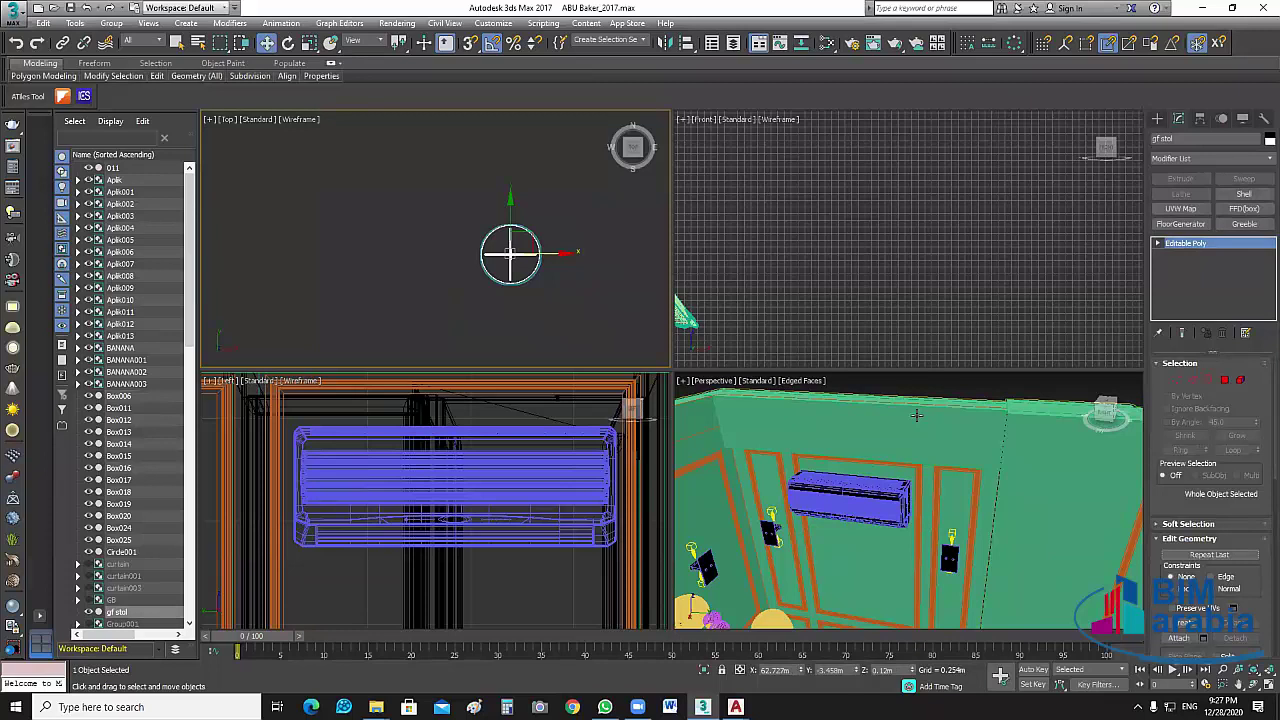
# Slide the small round table along X from far outside the scene back toward the room, to about X 2.785 m.
pyautogui.scroll(-3, 944, 449)
pyautogui.scroll(-3, 899, 478)
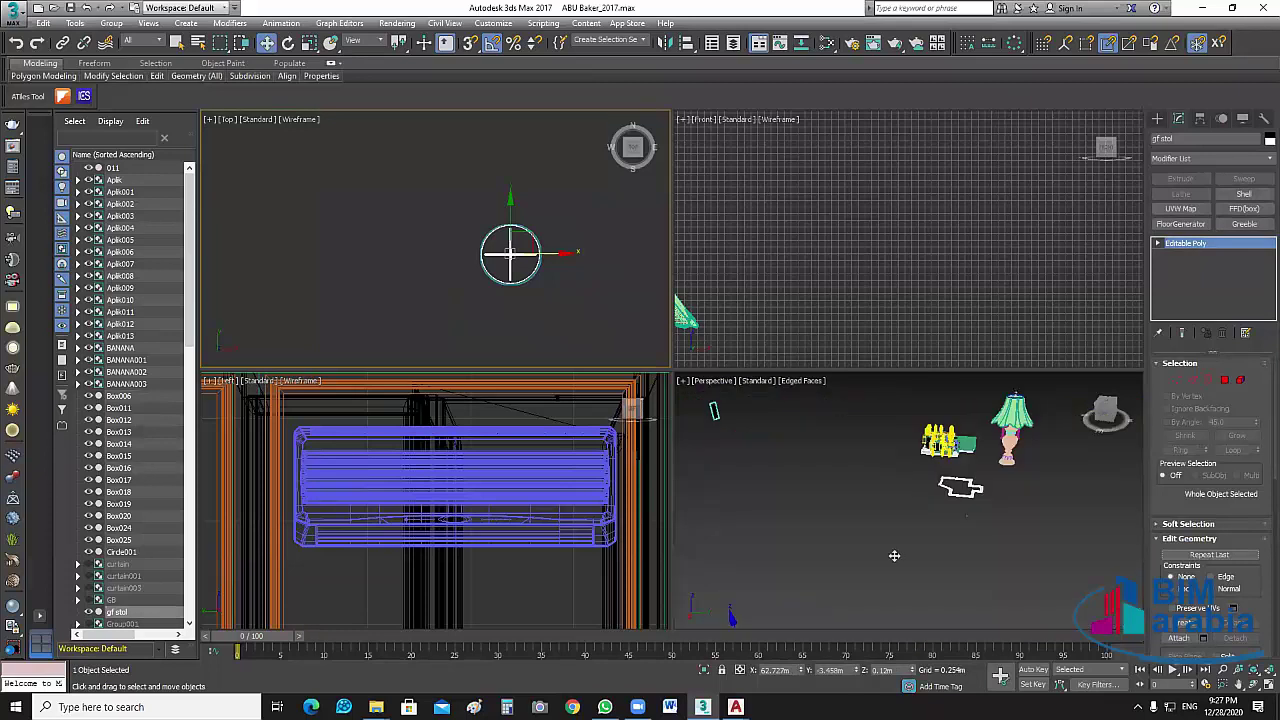
pyautogui.scroll(3, 905, 520)
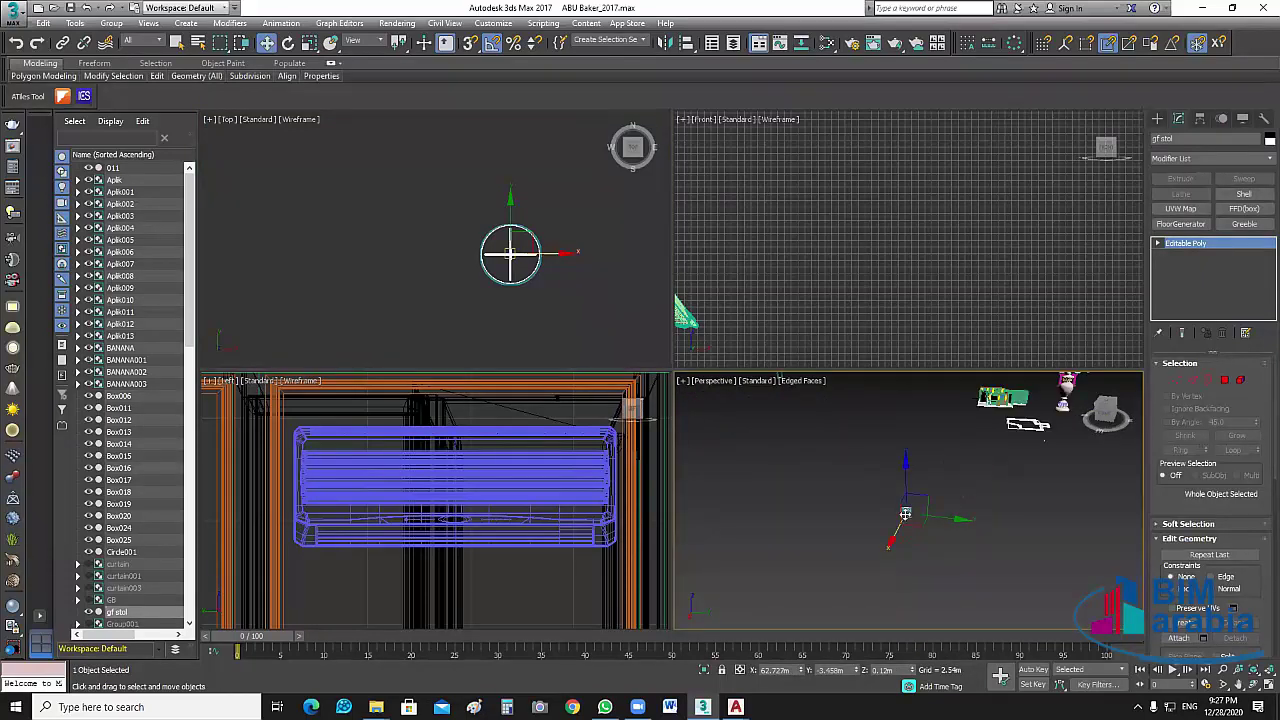
pyautogui.scroll(3, 905, 513)
pyautogui.scroll(-2, 604, 307)
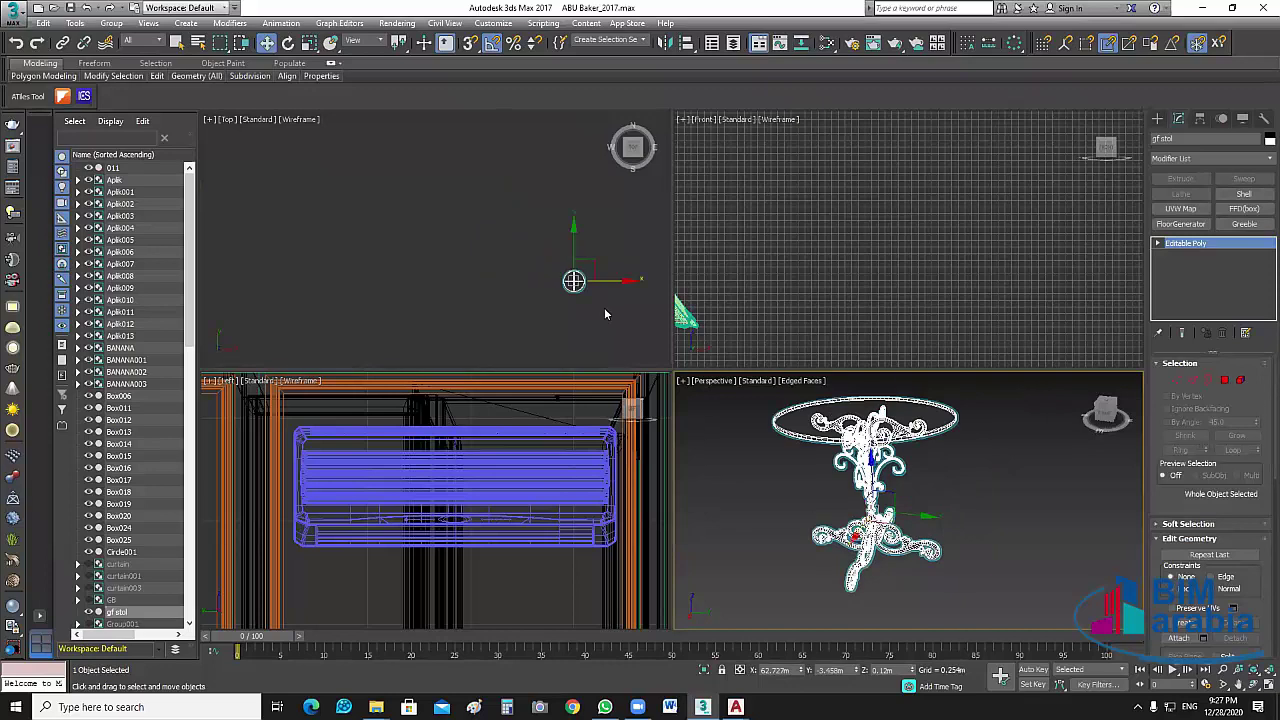
pyautogui.scroll(-3, 604, 309)
pyautogui.moveTo(558, 240); pyautogui.dragTo(472, 144, button='middle')
pyautogui.moveTo(566, 207); pyautogui.dragTo(398, 262)
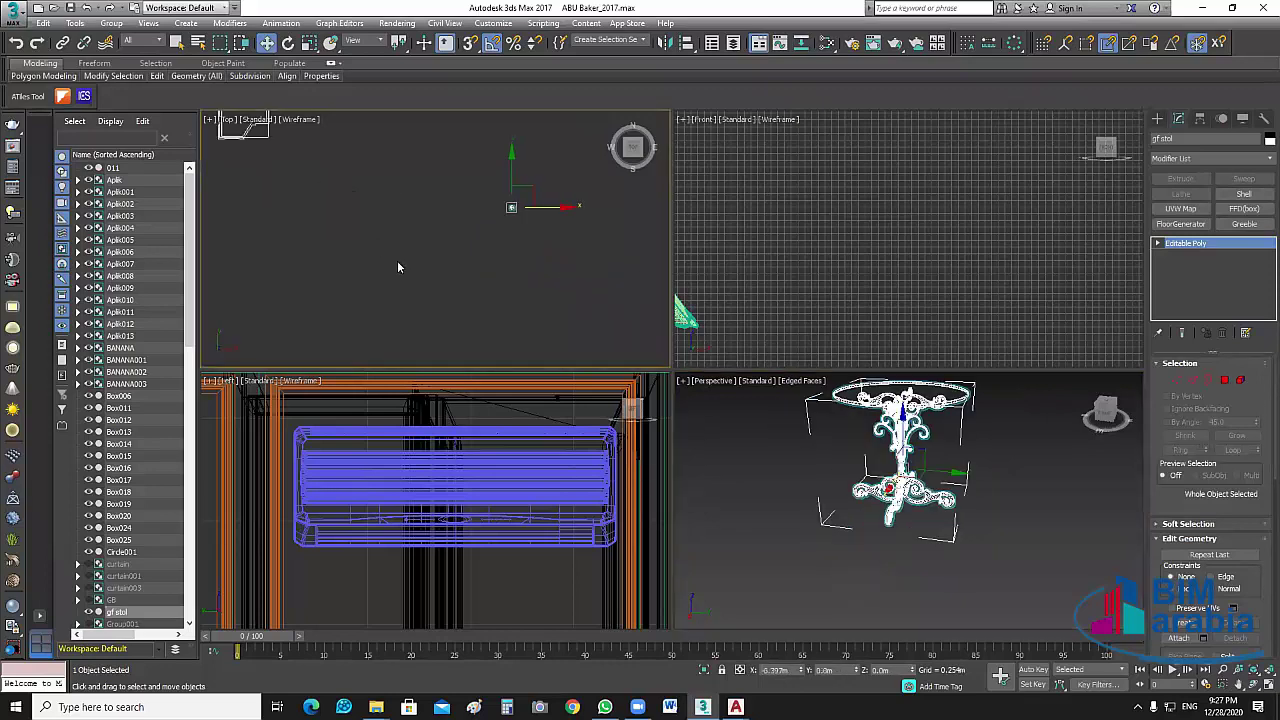
pyautogui.scroll(-3, 398, 262)
pyautogui.moveTo(398, 262); pyautogui.dragTo(574, 264, button='middle')
pyautogui.moveTo(571, 237); pyautogui.dragTo(424, 240)
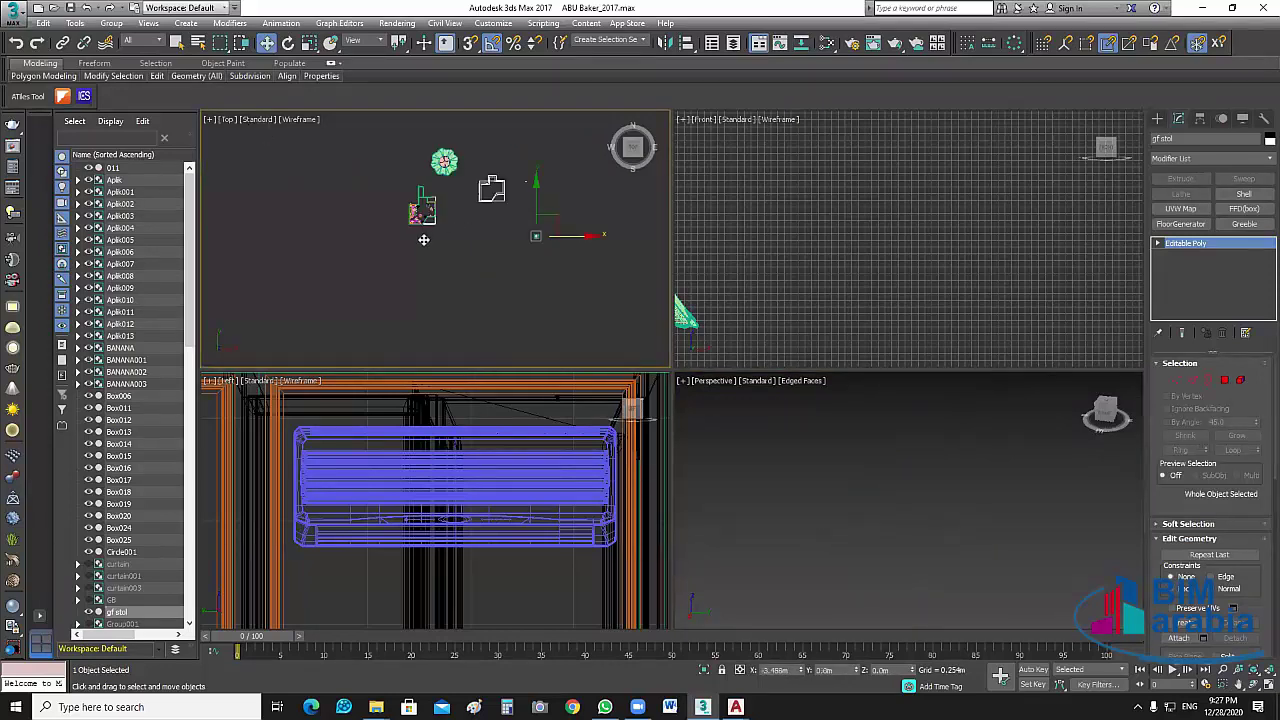
# Move the round table along Y in plan into the room, to about Y 1.436 m between the sofa and the armchairs.
pyautogui.scroll(6, 424, 240)
pyautogui.moveTo(417, 209); pyautogui.dragTo(471, 240, button='middle')
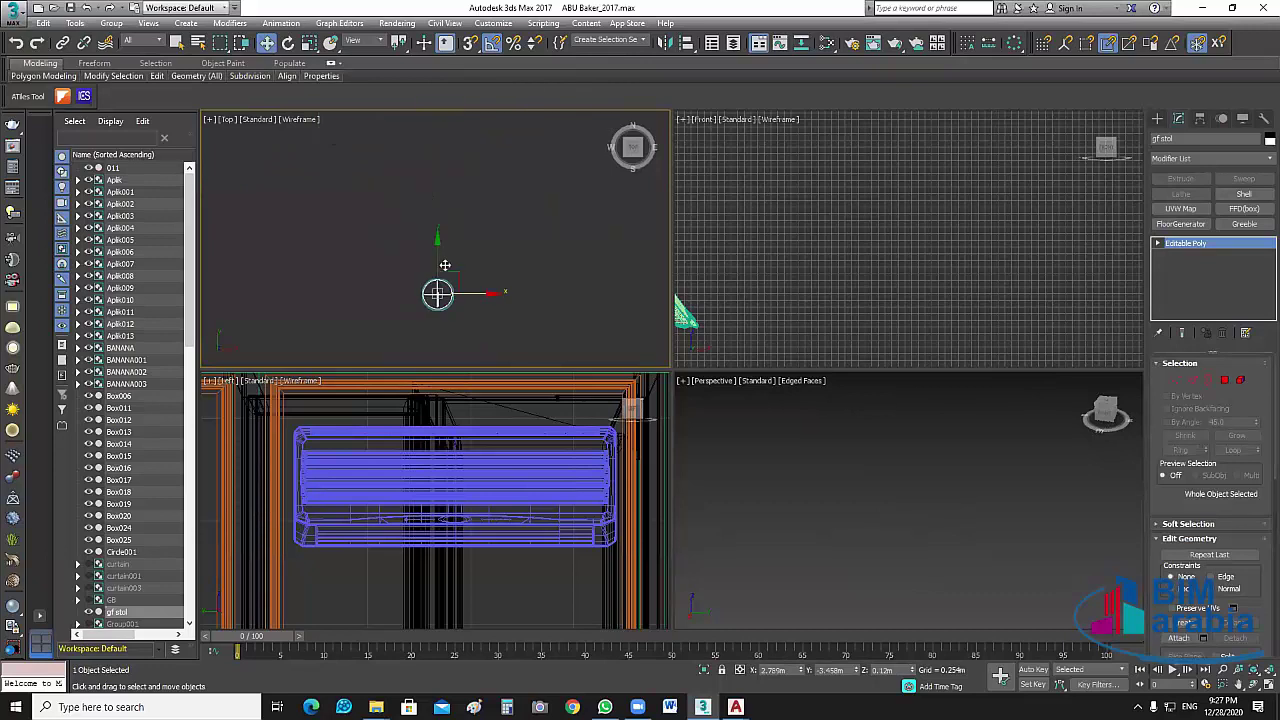
pyautogui.moveTo(445, 265); pyautogui.dragTo(446, 163)
pyautogui.moveTo(414, 215); pyautogui.dragTo(436, 310, button='middle')
pyautogui.scroll(-3, 436, 310)
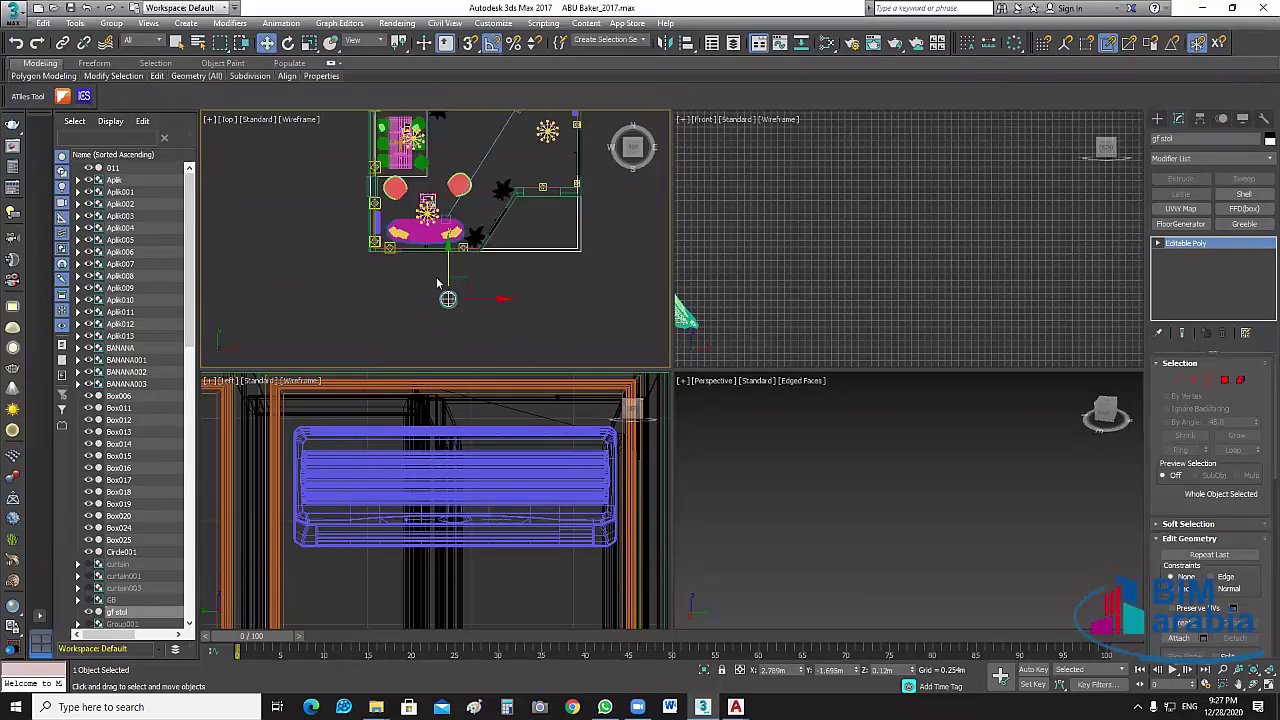
pyautogui.scroll(2, 436, 284)
pyautogui.moveTo(459, 282); pyautogui.dragTo(470, 115)
pyautogui.moveTo(463, 153); pyautogui.dragTo(526, 251, button='middle')
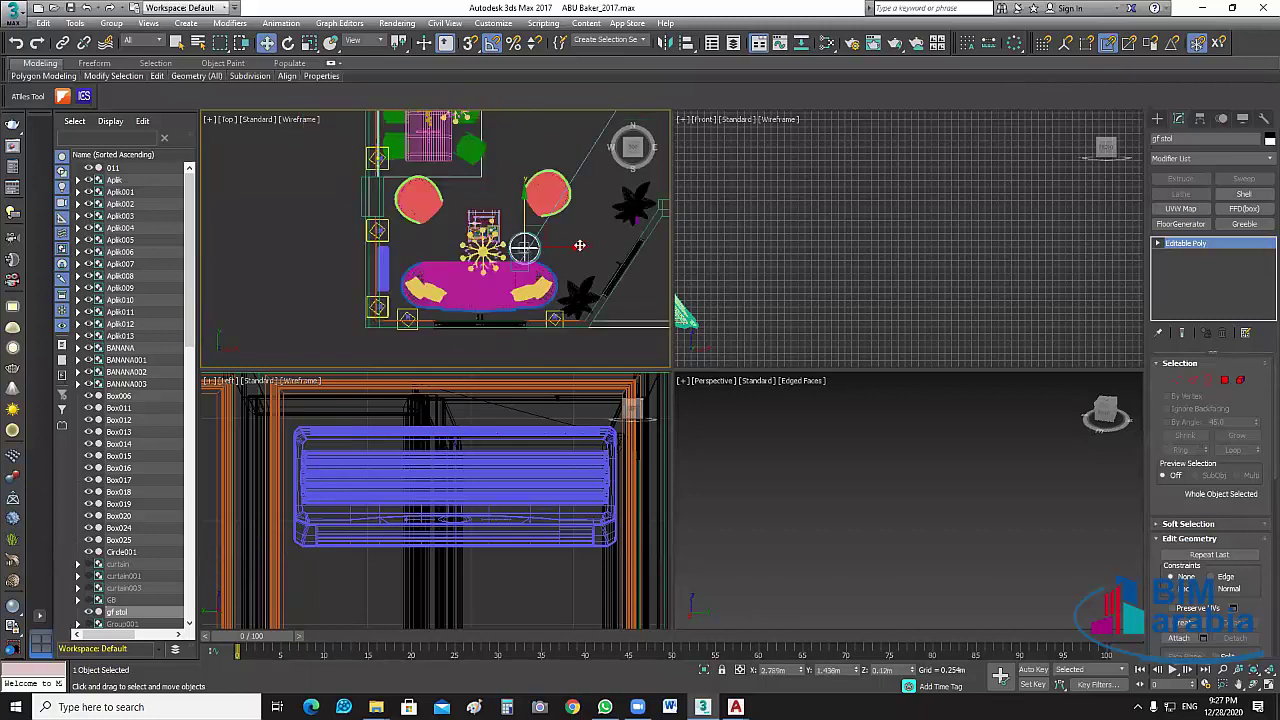
# Move the round table along X to about 0.46 m, into the corner between the sofa and the west wall.
pyautogui.scroll(3, 530, 252)
pyautogui.moveTo(522, 242); pyautogui.dragTo(289, 243)
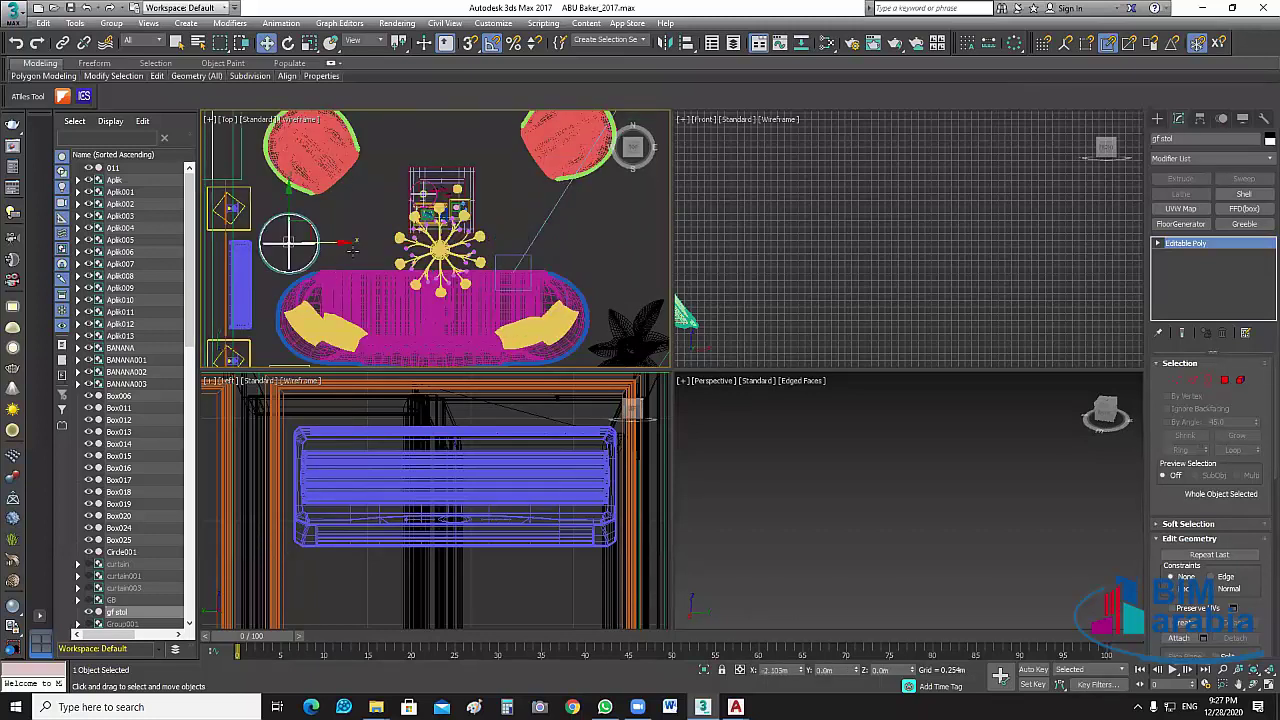
pyautogui.scroll(-4, 538, 272)
pyautogui.moveTo(538, 272); pyautogui.dragTo(490, 278, button='middle')
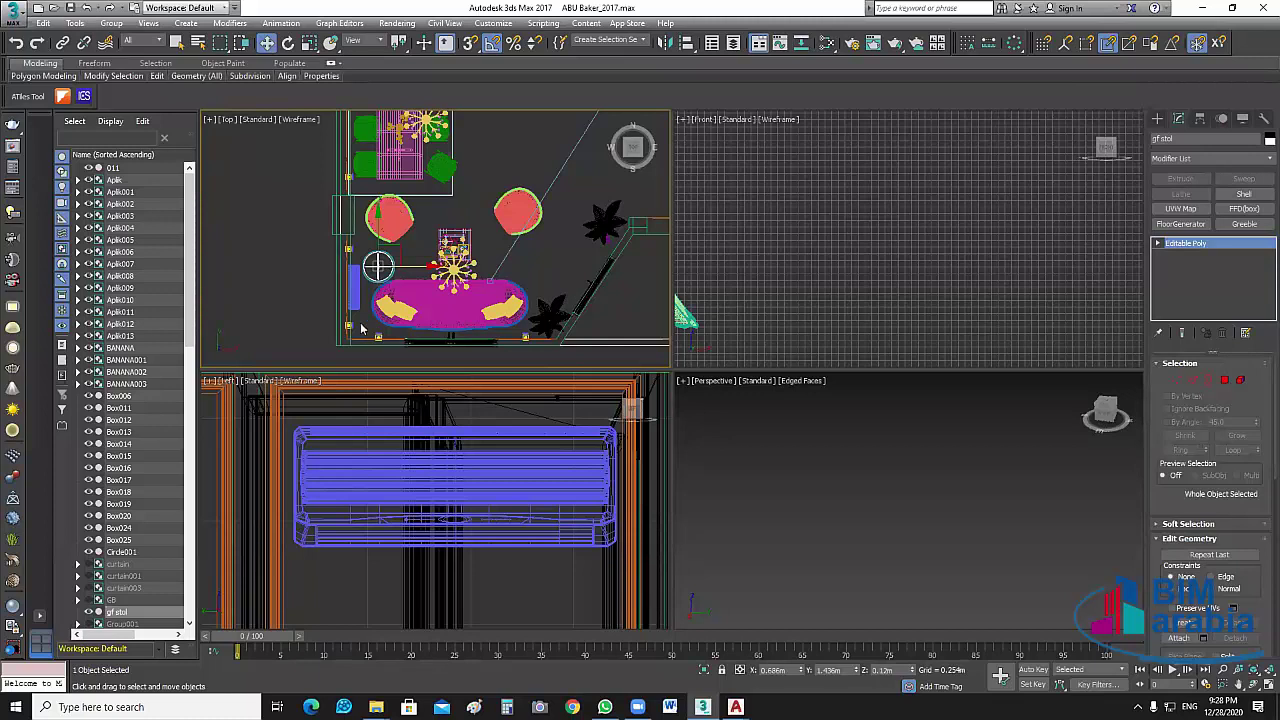
pyautogui.scroll(4, 395, 275)
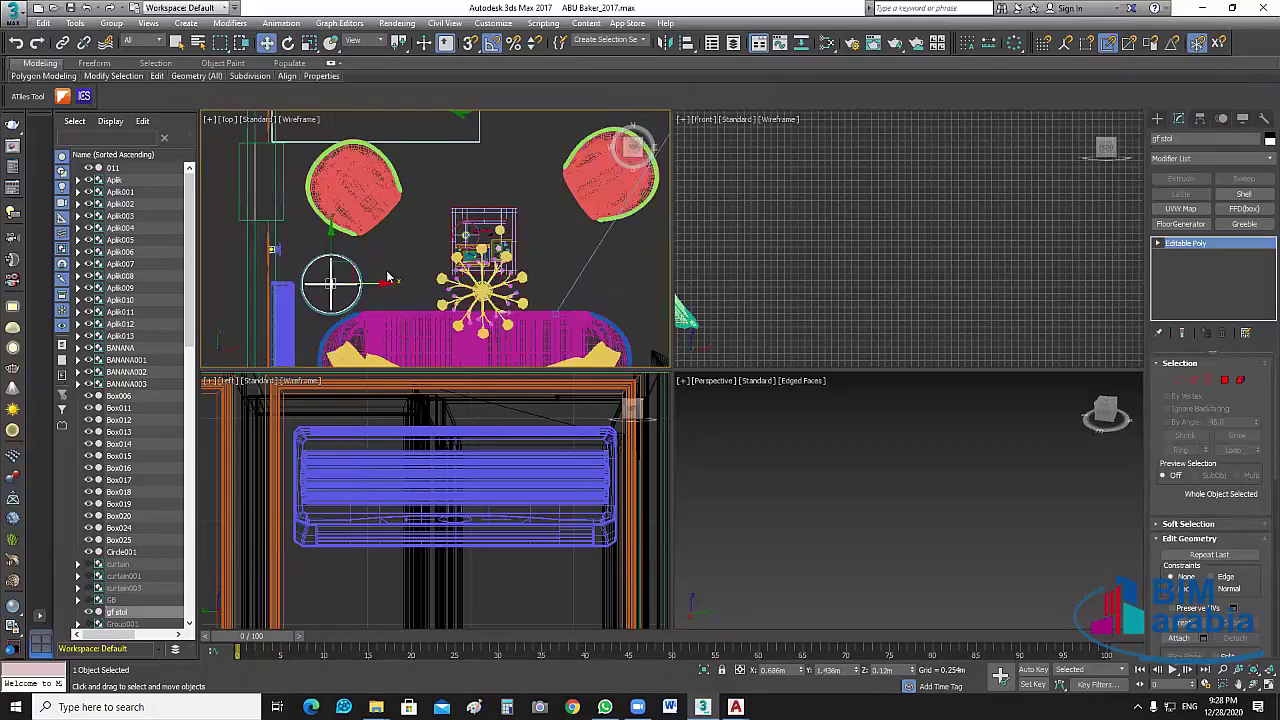
pyautogui.moveTo(363, 284); pyautogui.dragTo(336, 284)
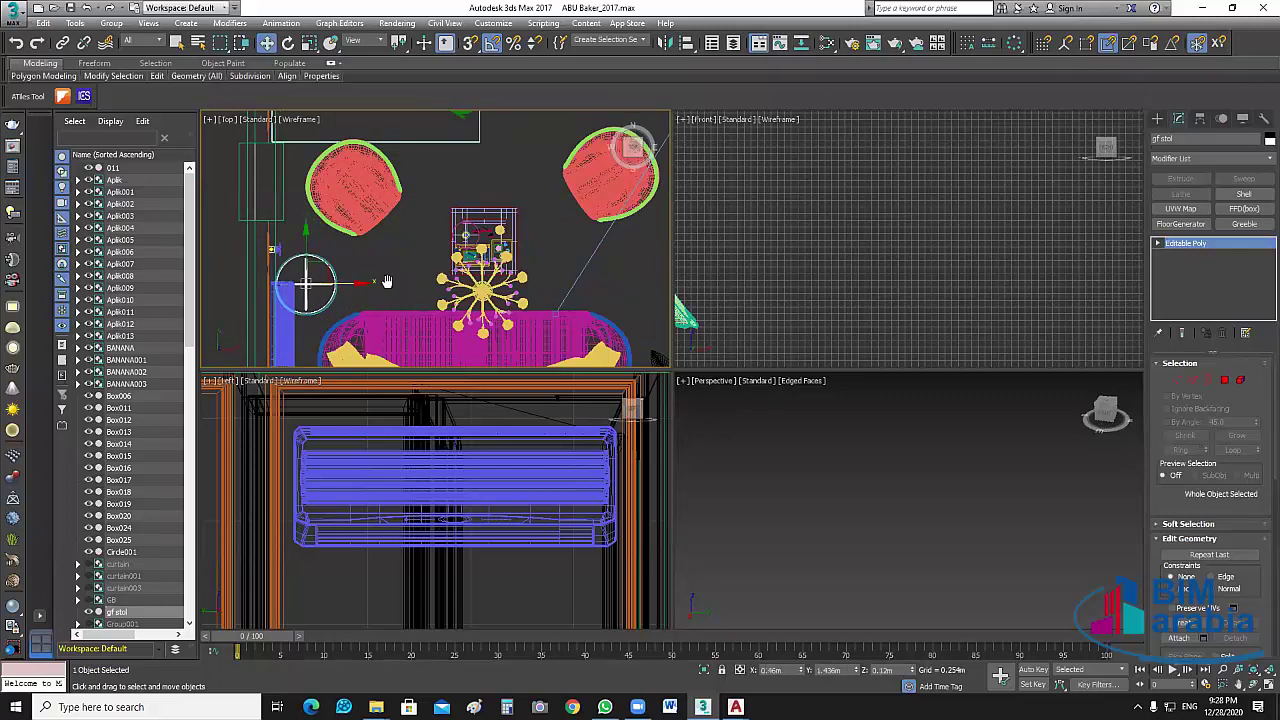
pyautogui.moveTo(631, 273); pyautogui.dragTo(599, 273, button='middle')
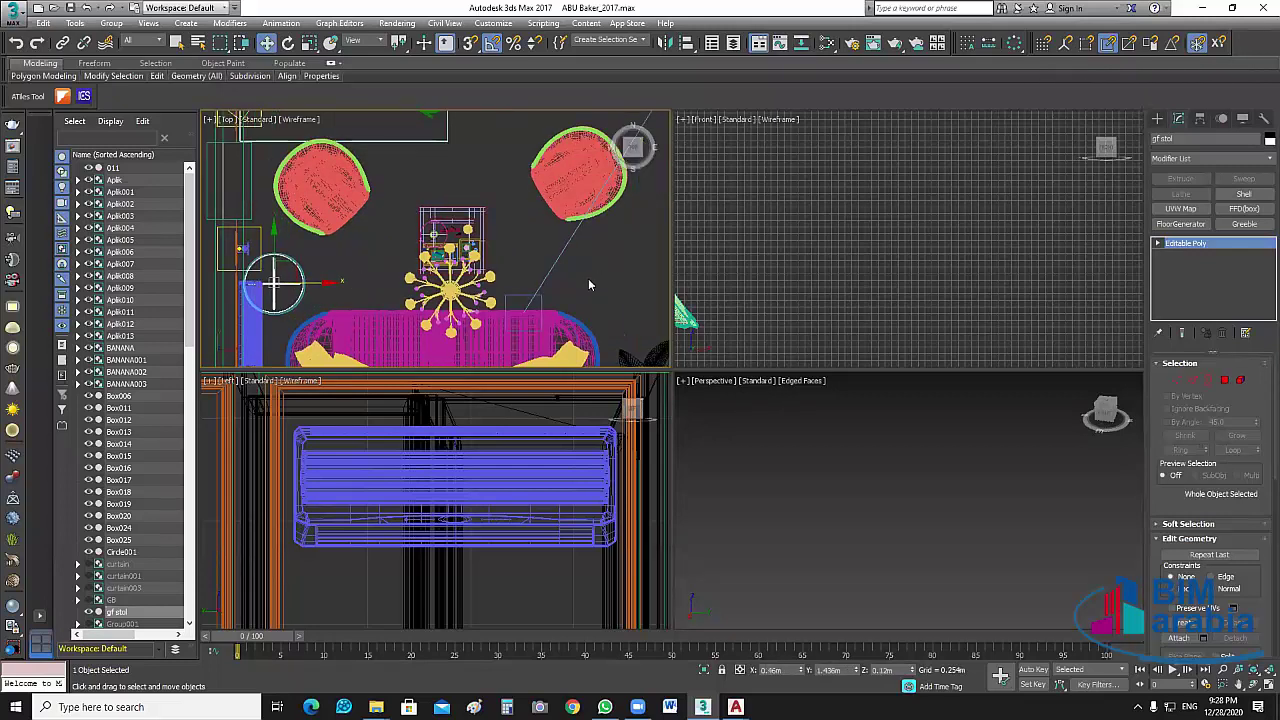
pyautogui.scroll(-2, 587, 283)
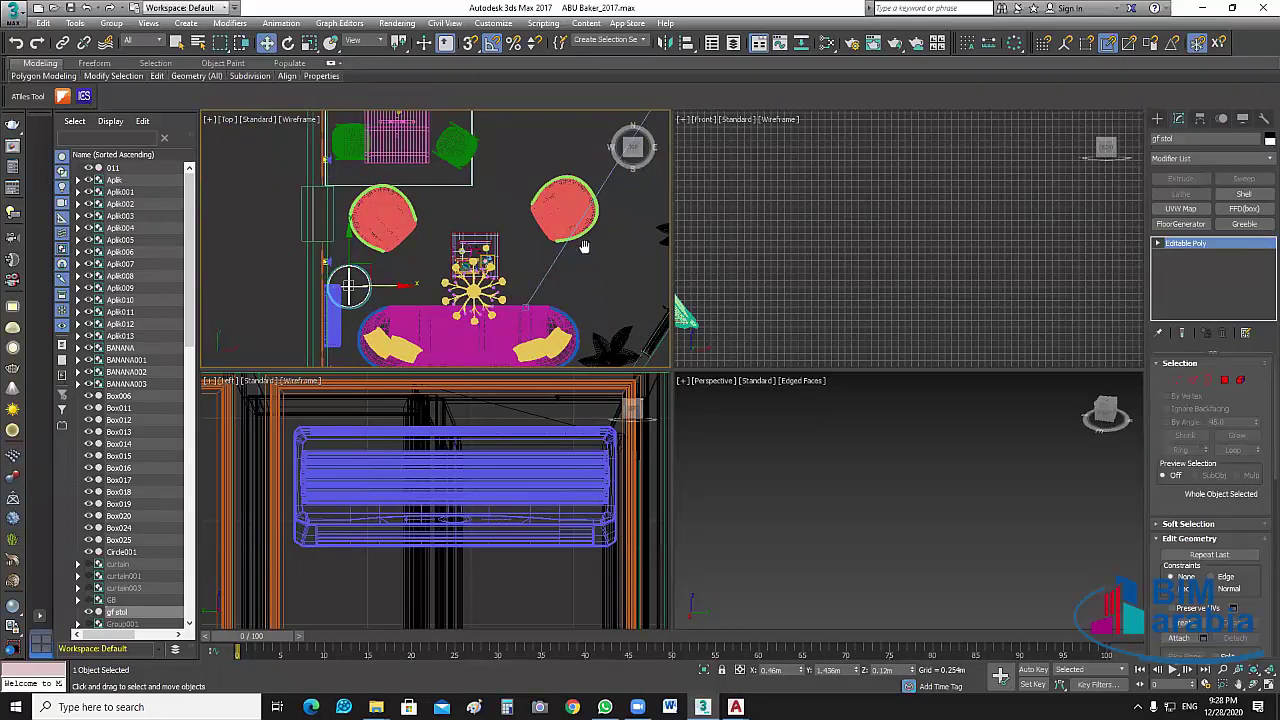
pyautogui.scroll(-2, 590, 275)
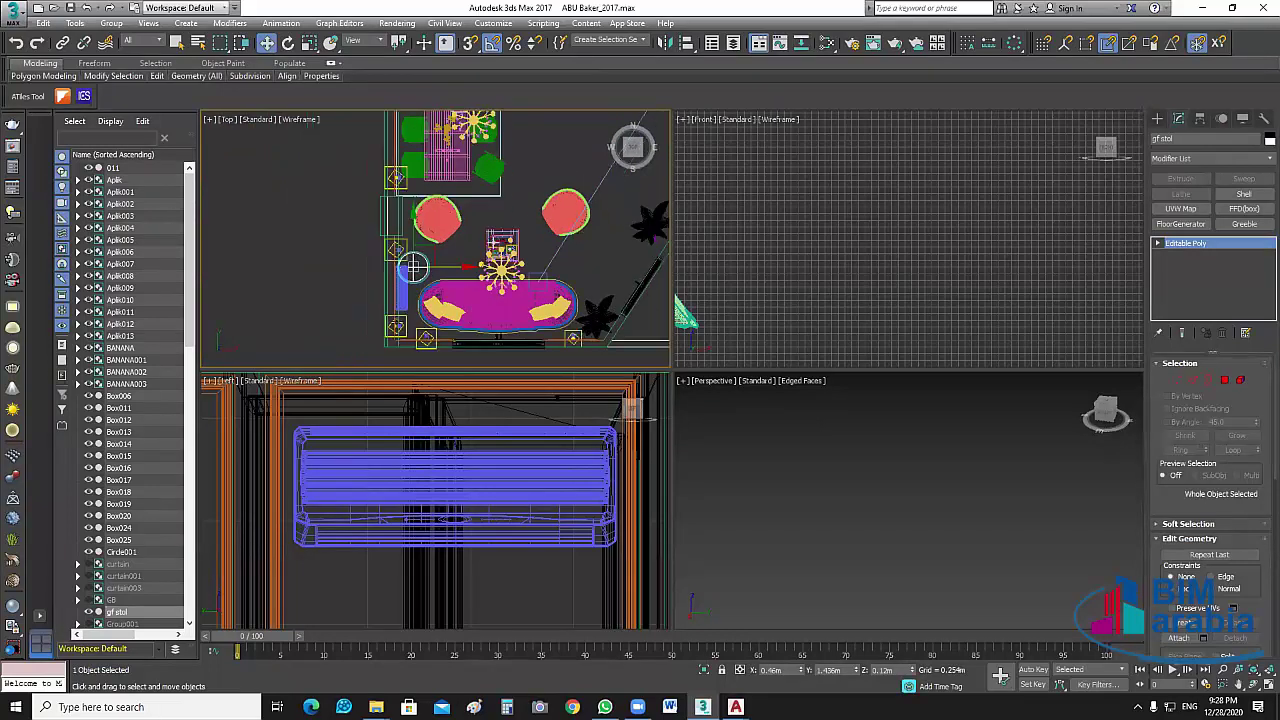
pyautogui.scroll(4, 477, 272)
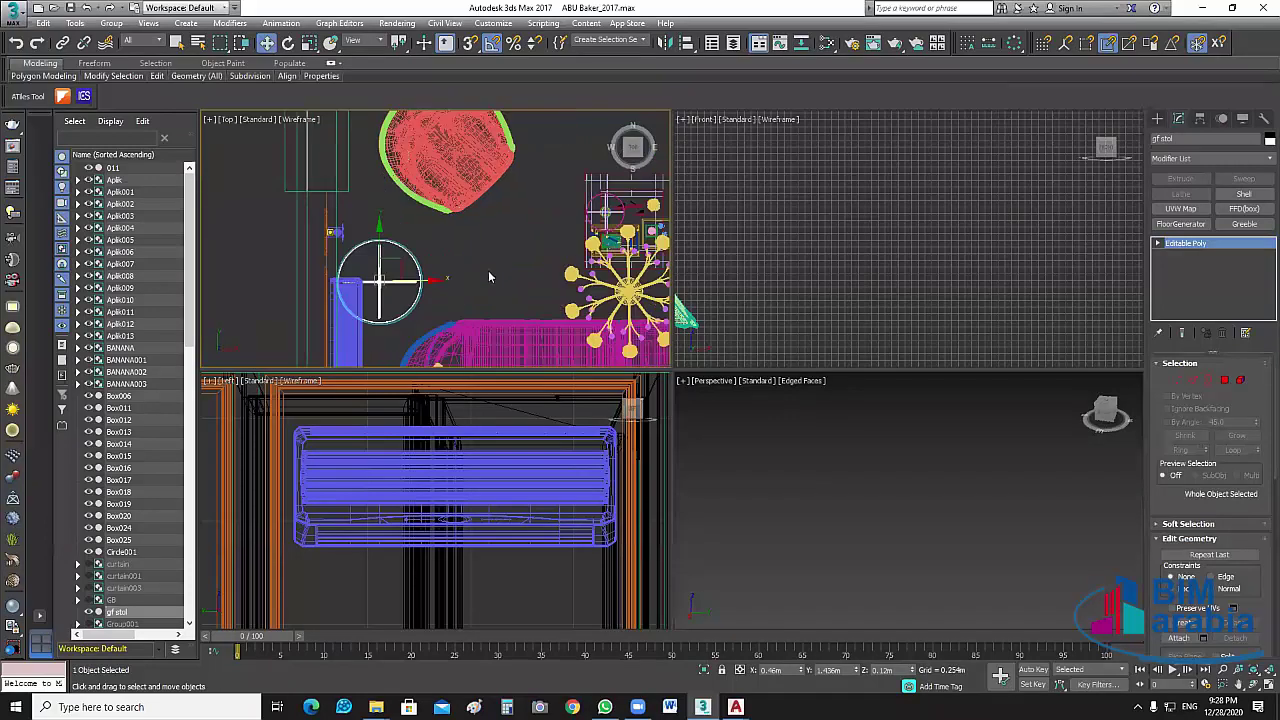
# Measure the round table's dimensions and examine its placement beside the sofa in perspective.
pyautogui.scroll(-8, 488, 272)
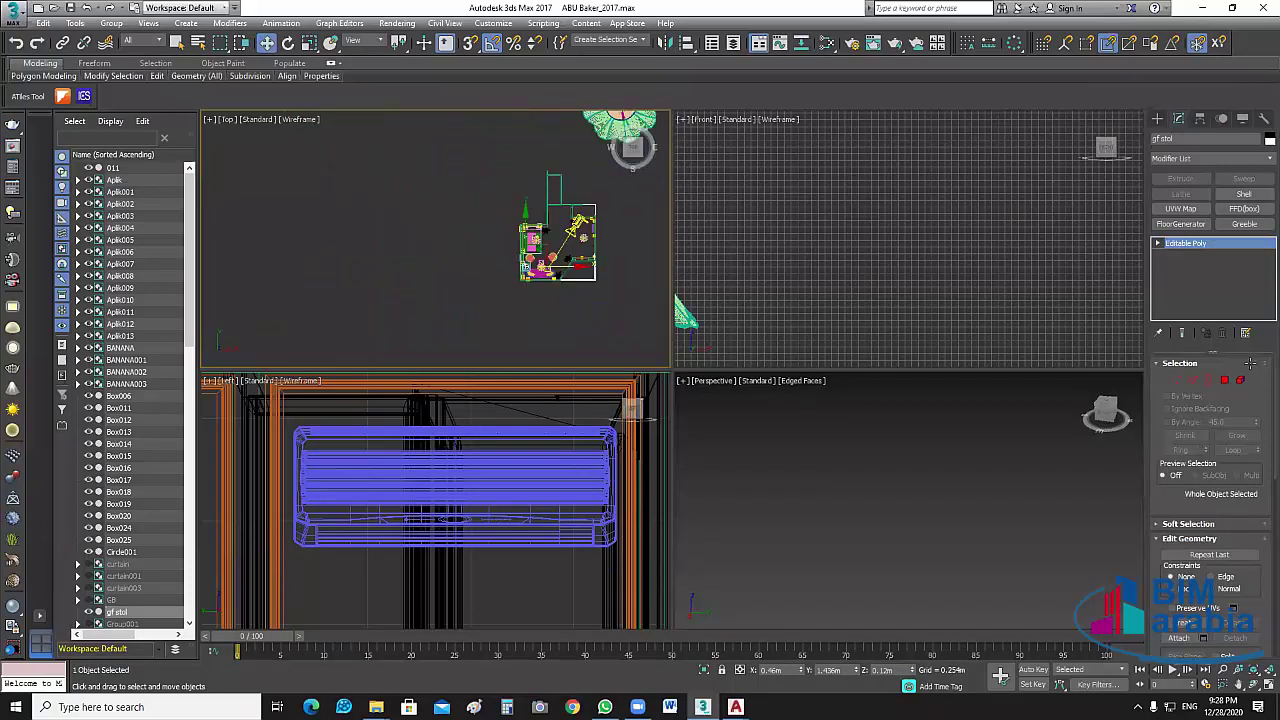
pyautogui.click(1263, 118)
pyautogui.click(1210, 249)
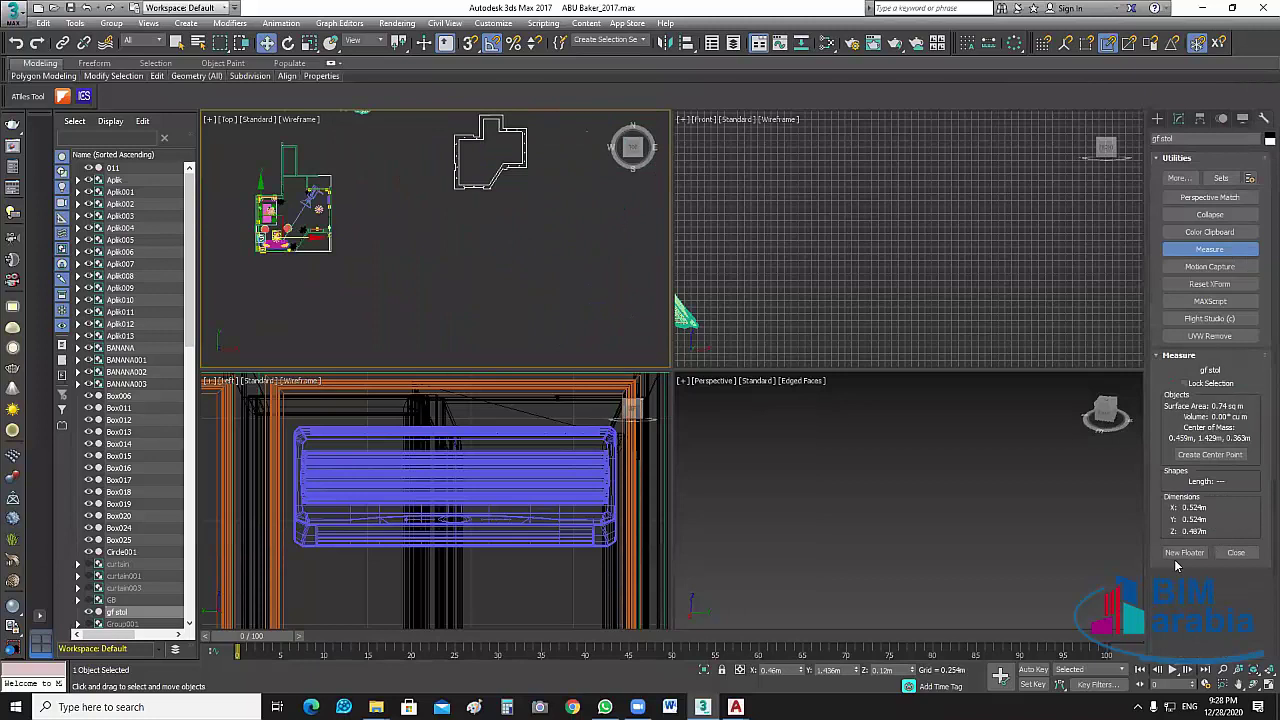
pyautogui.rightClick(906, 509)
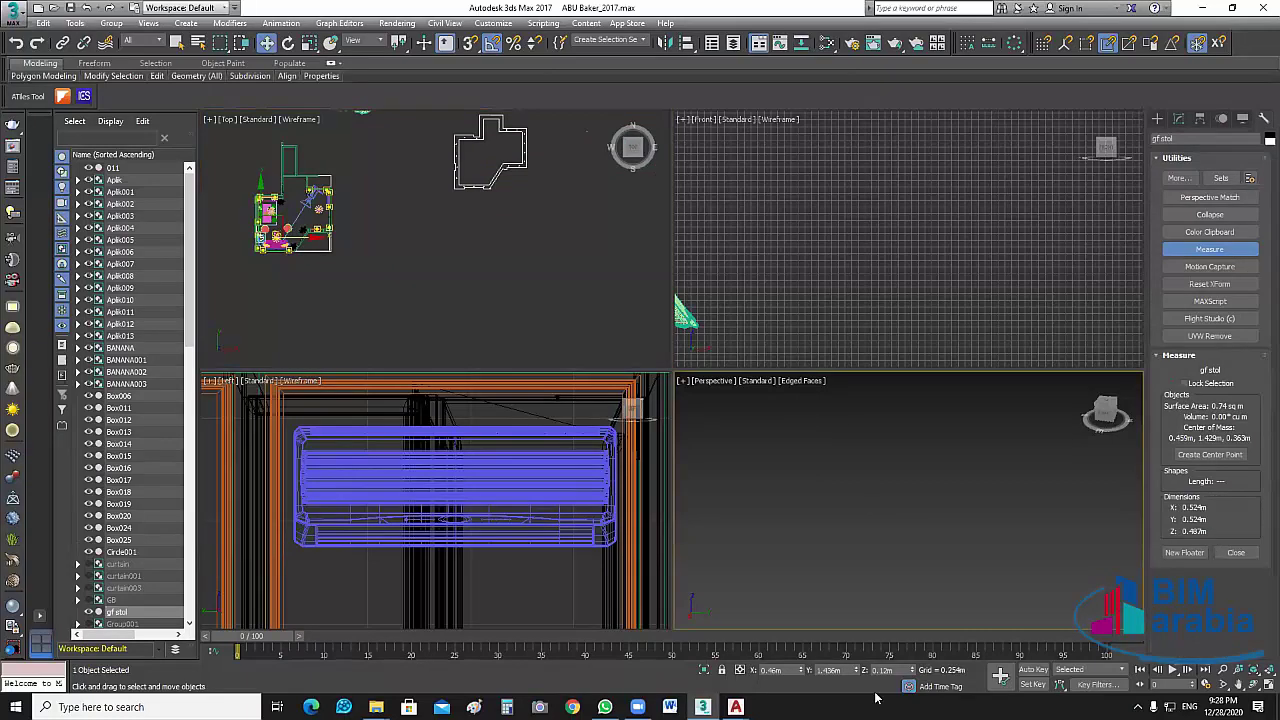
pyautogui.click(1255, 673)
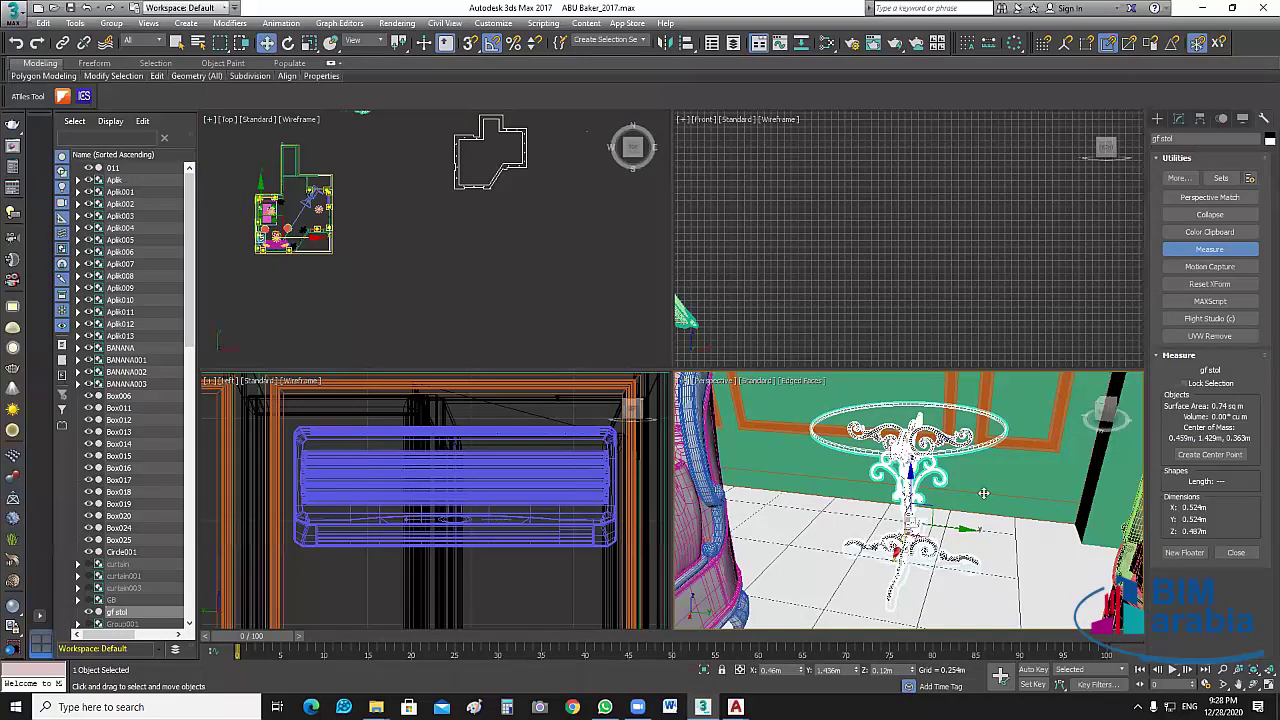
pyautogui.scroll(-6, 984, 493)
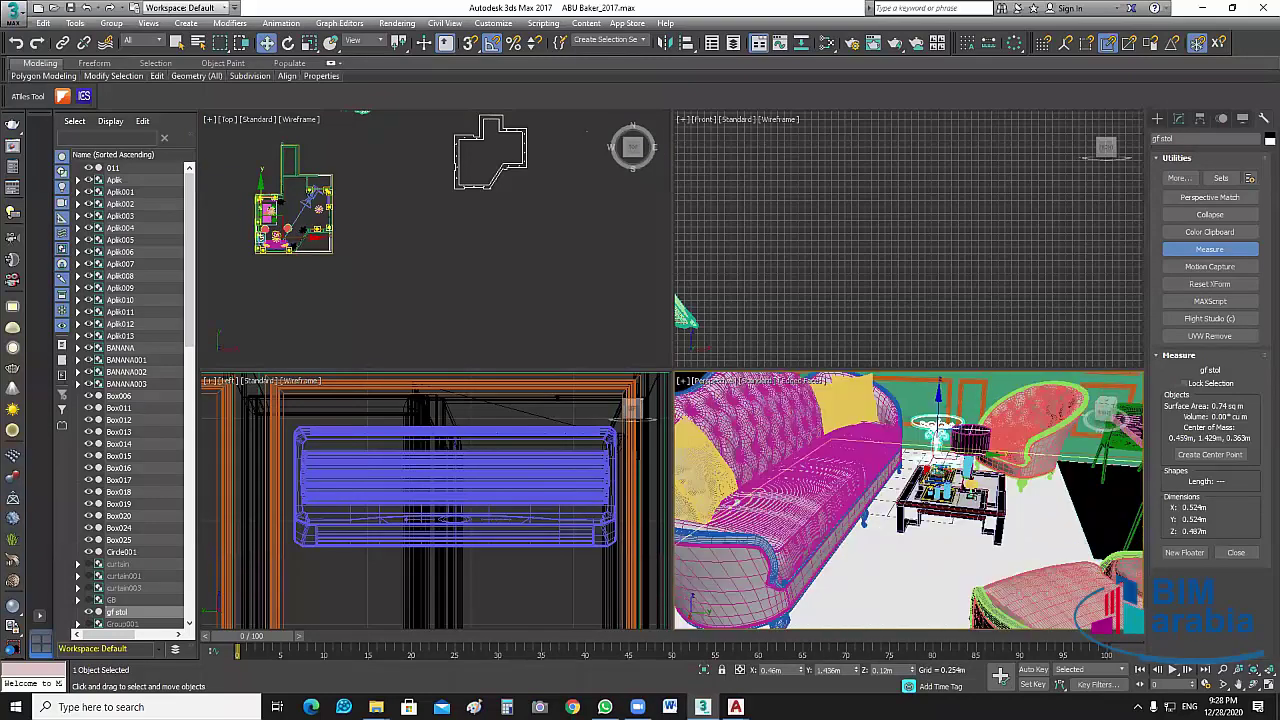
# Select all parts of the oversized table lamp outside the room and group them under the suggested name.
pyautogui.moveTo(474, 264); pyautogui.dragTo(523, 351, button='middle')
pyautogui.click(523, 351)
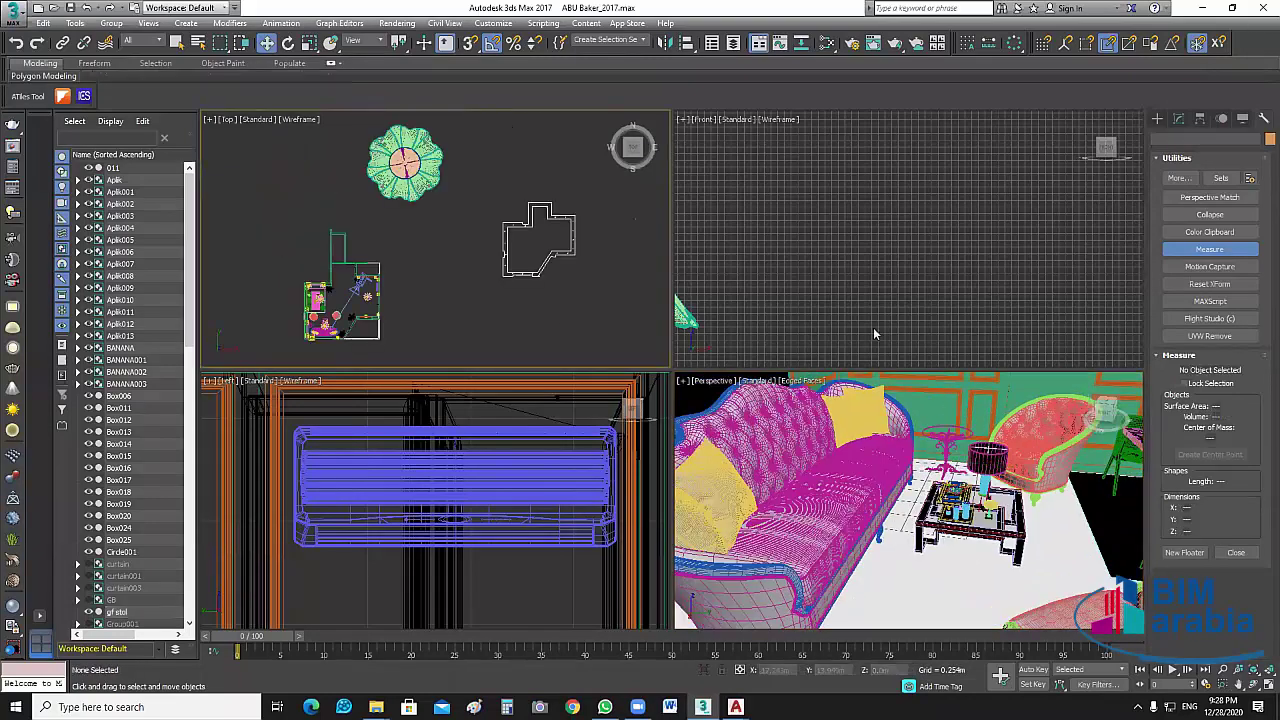
pyautogui.scroll(-4, 908, 257)
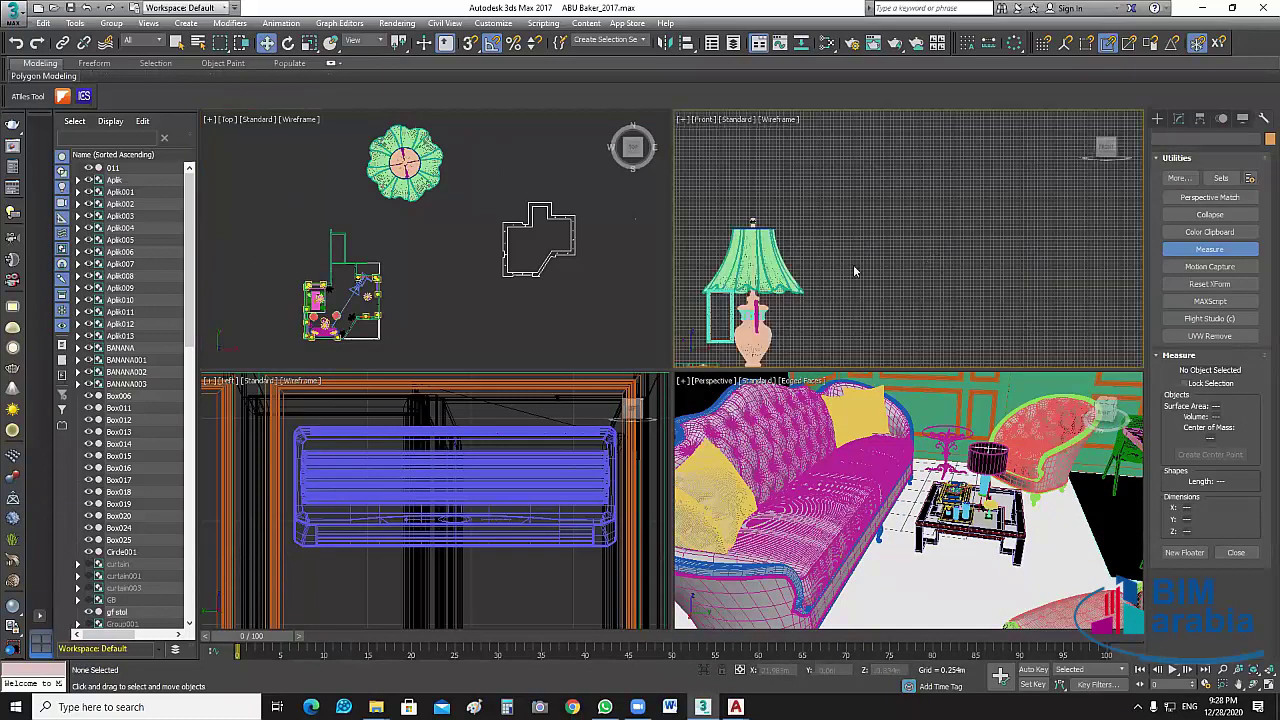
pyautogui.moveTo(842, 258); pyautogui.dragTo(953, 298, button='middle')
pyautogui.scroll(2, 953, 299)
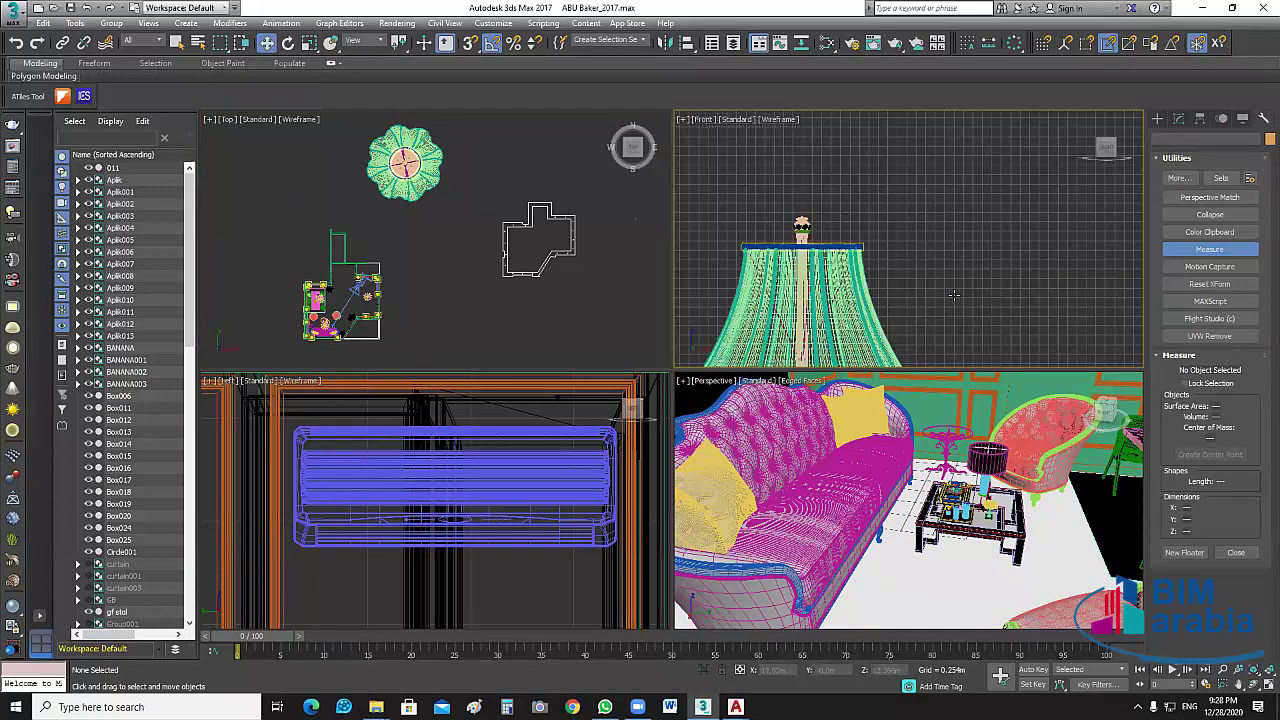
pyautogui.scroll(-3, 953, 299)
pyautogui.moveTo(337, 208); pyautogui.dragTo(464, 121)
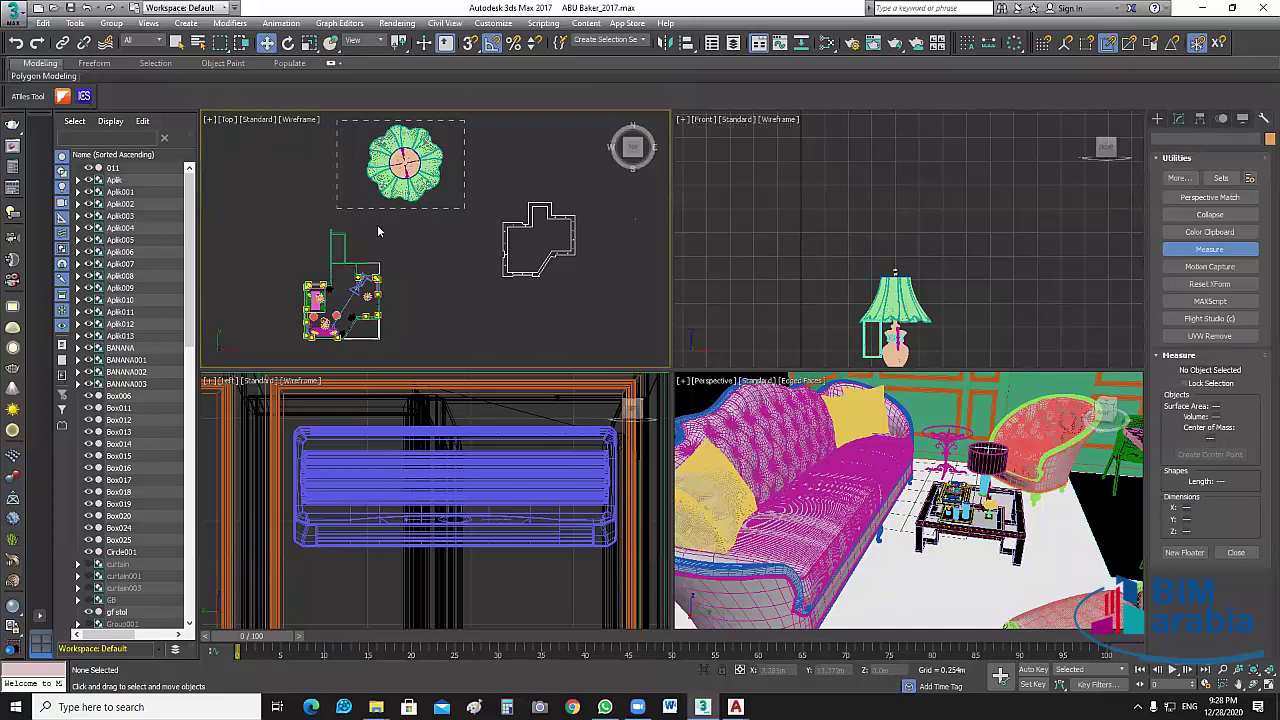
pyautogui.moveTo(377, 231); pyautogui.dragTo(428, 235)
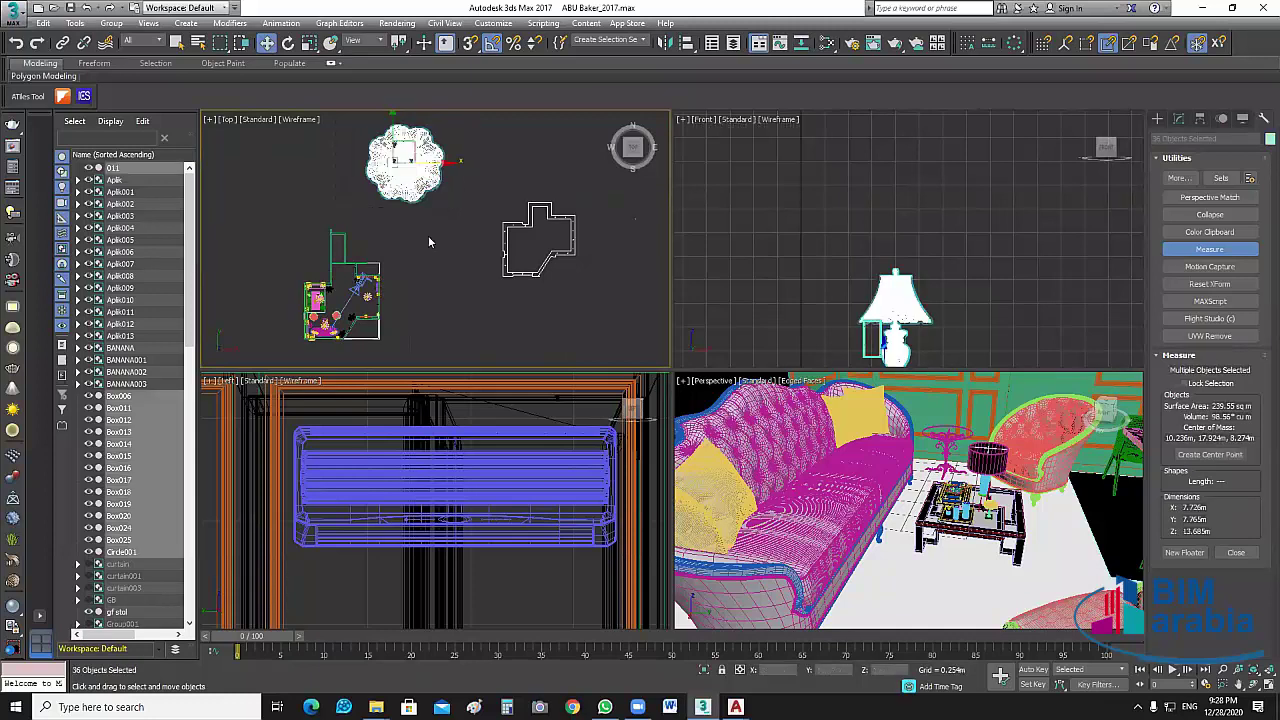
pyautogui.click(111, 23)
pyautogui.click(125, 40)
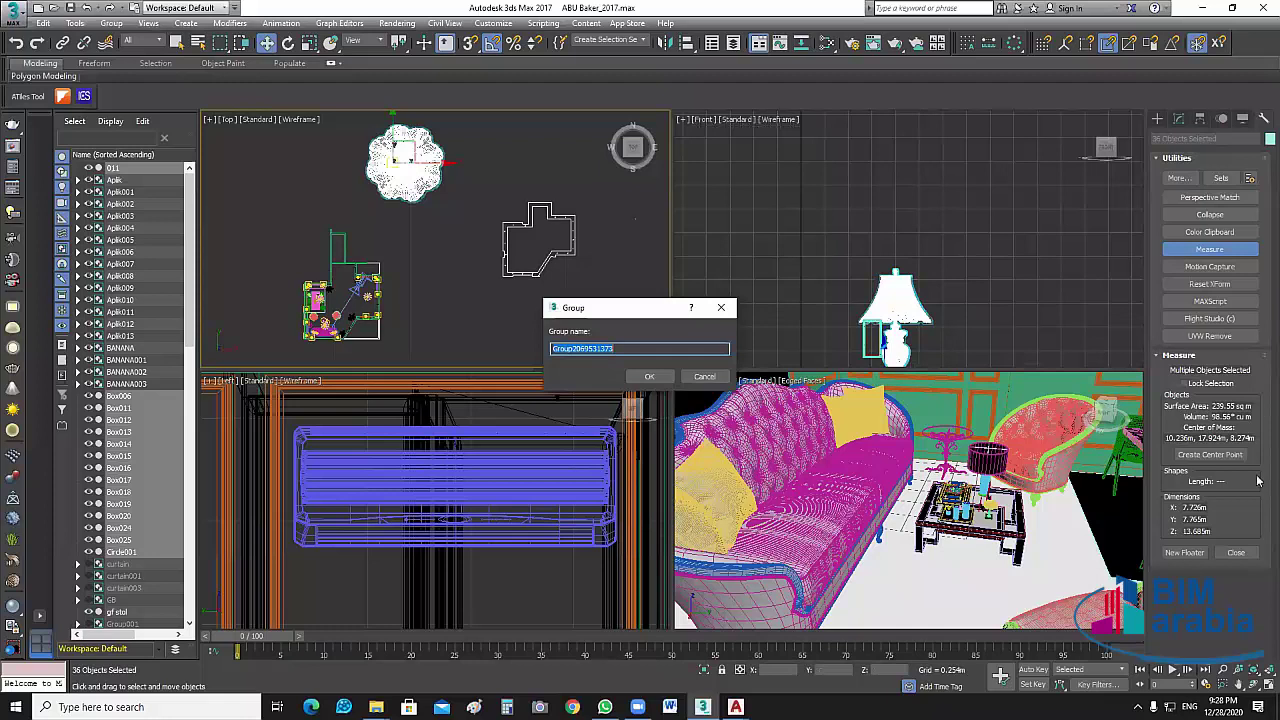
pyautogui.click(650, 377)
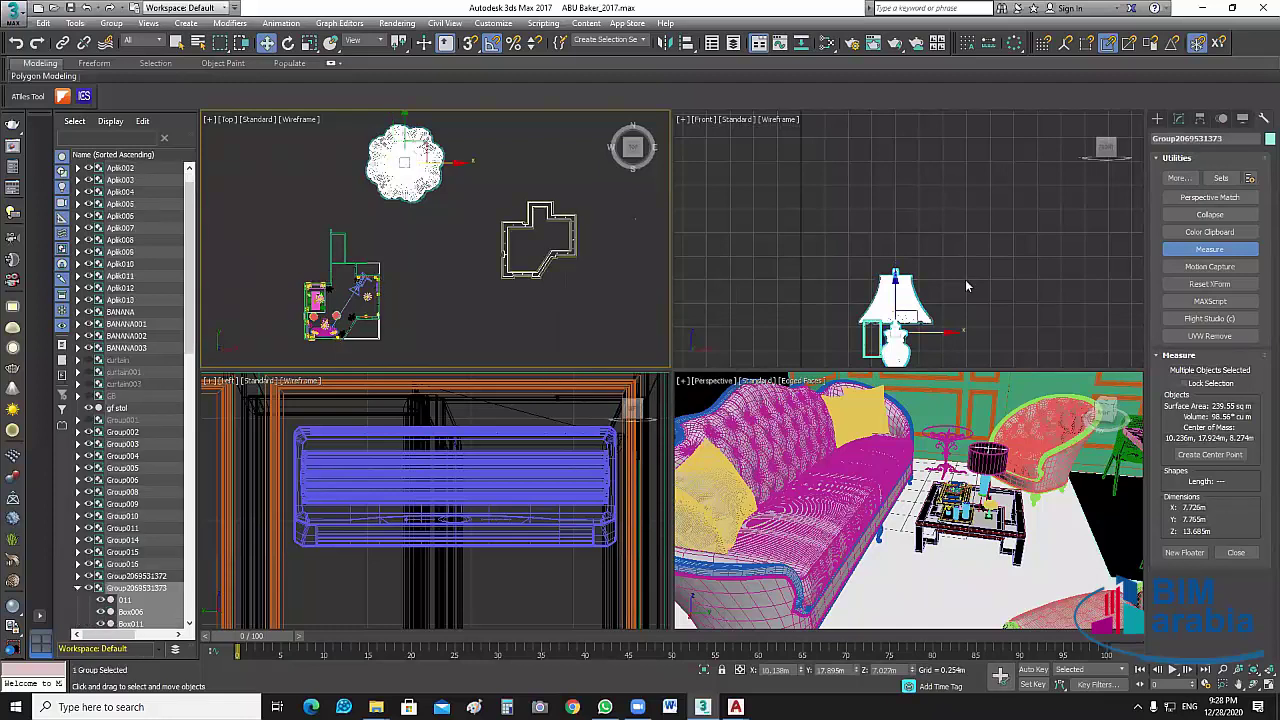
# Scale the lamp group down uniformly in the front view to about 13 percent of its original size.
pyautogui.scroll(-2, 965, 279)
pyautogui.scroll(-2, 932, 210)
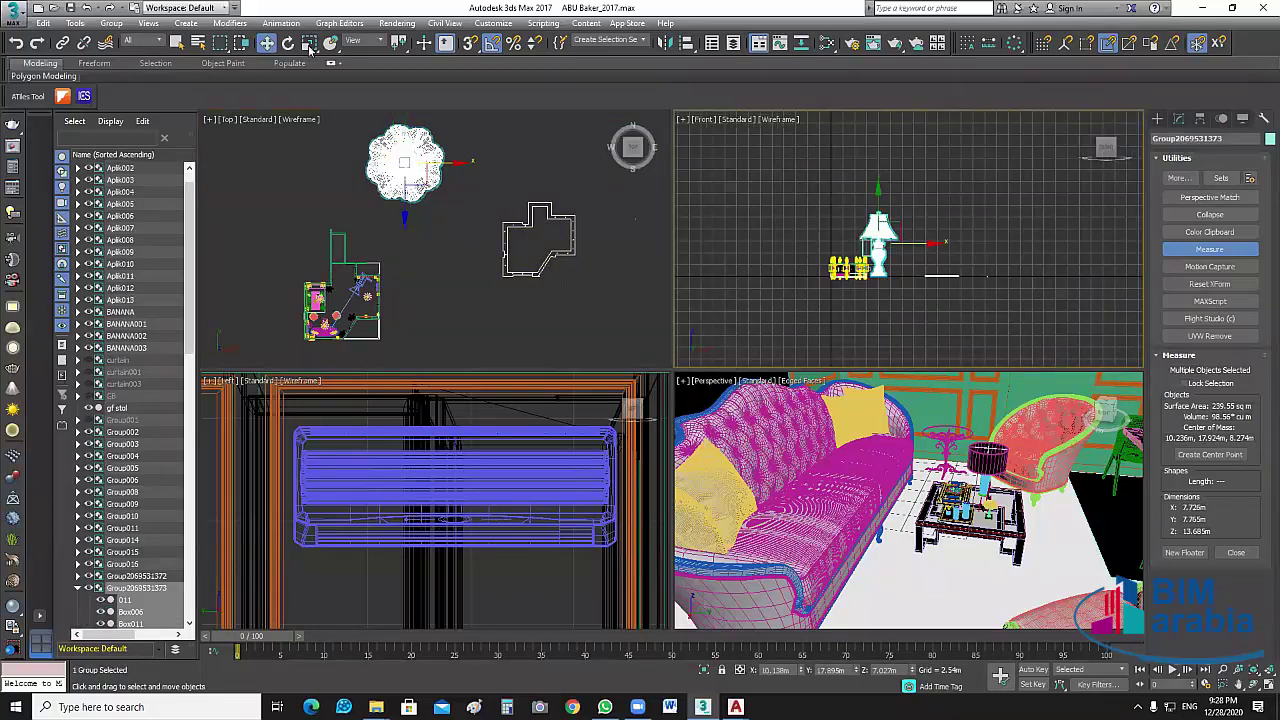
pyautogui.click(310, 45)
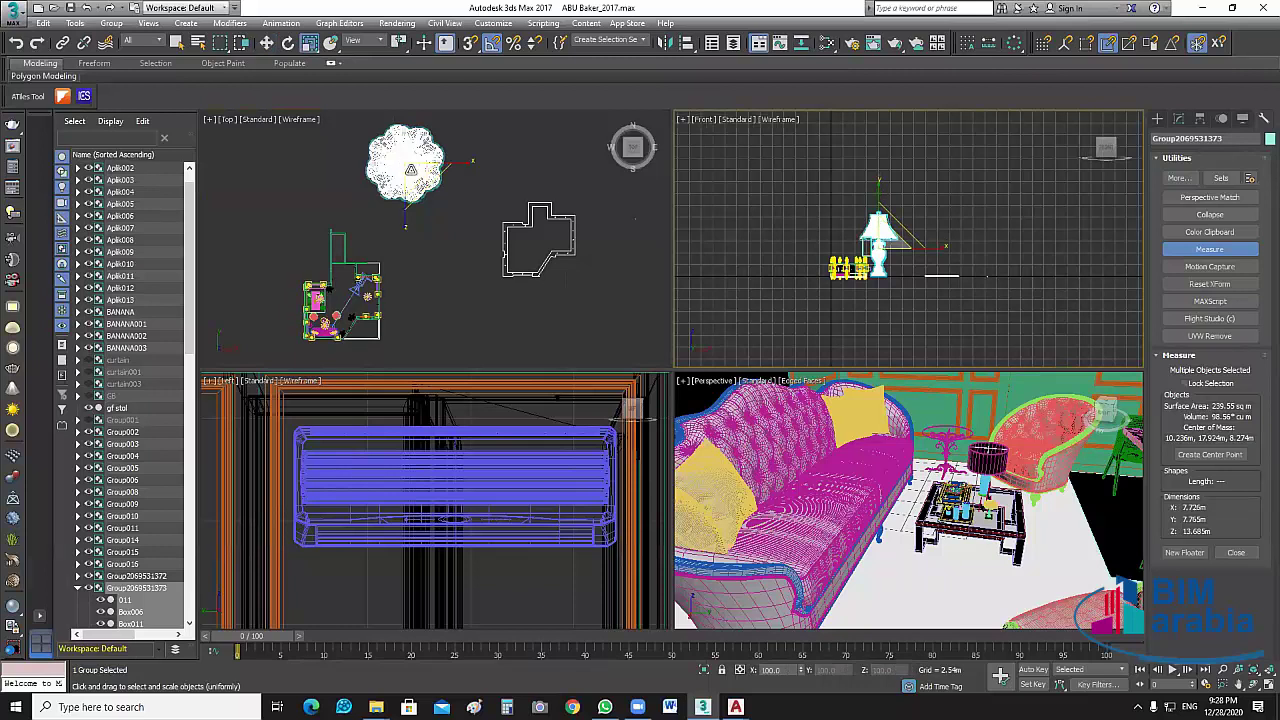
pyautogui.scroll(2, 857, 230)
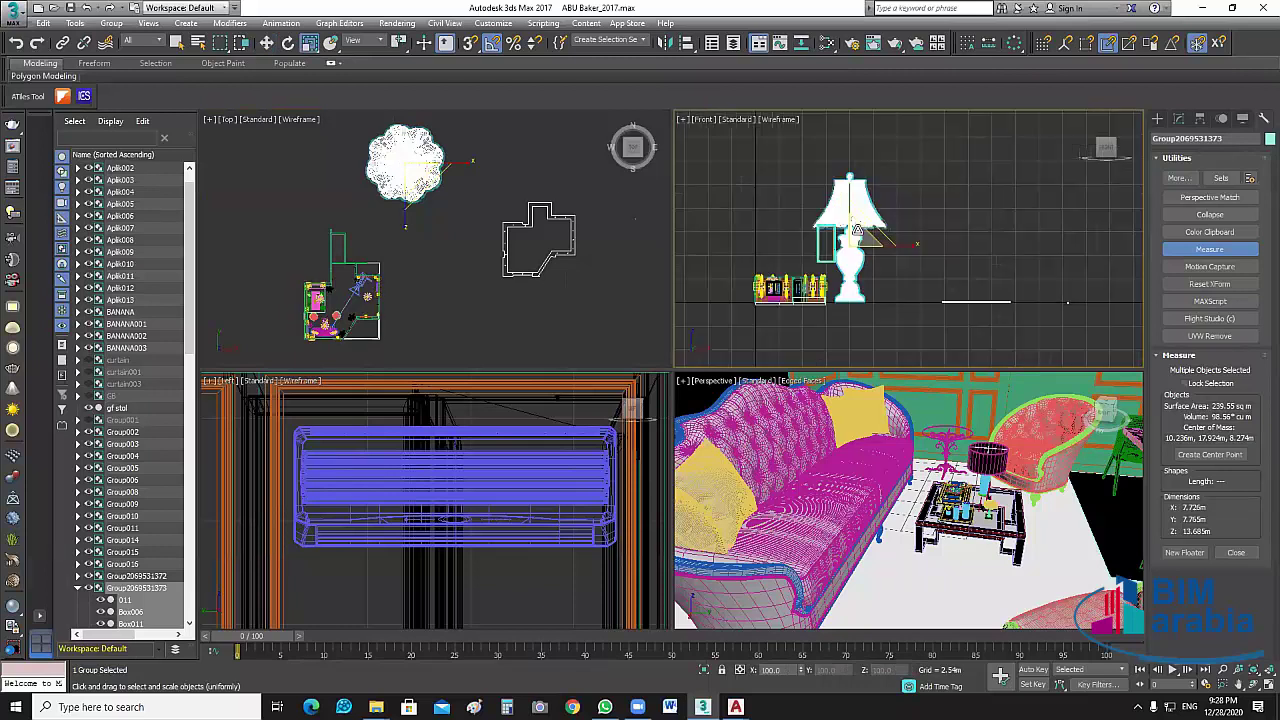
pyautogui.moveTo(857, 230); pyautogui.dragTo(914, 355)
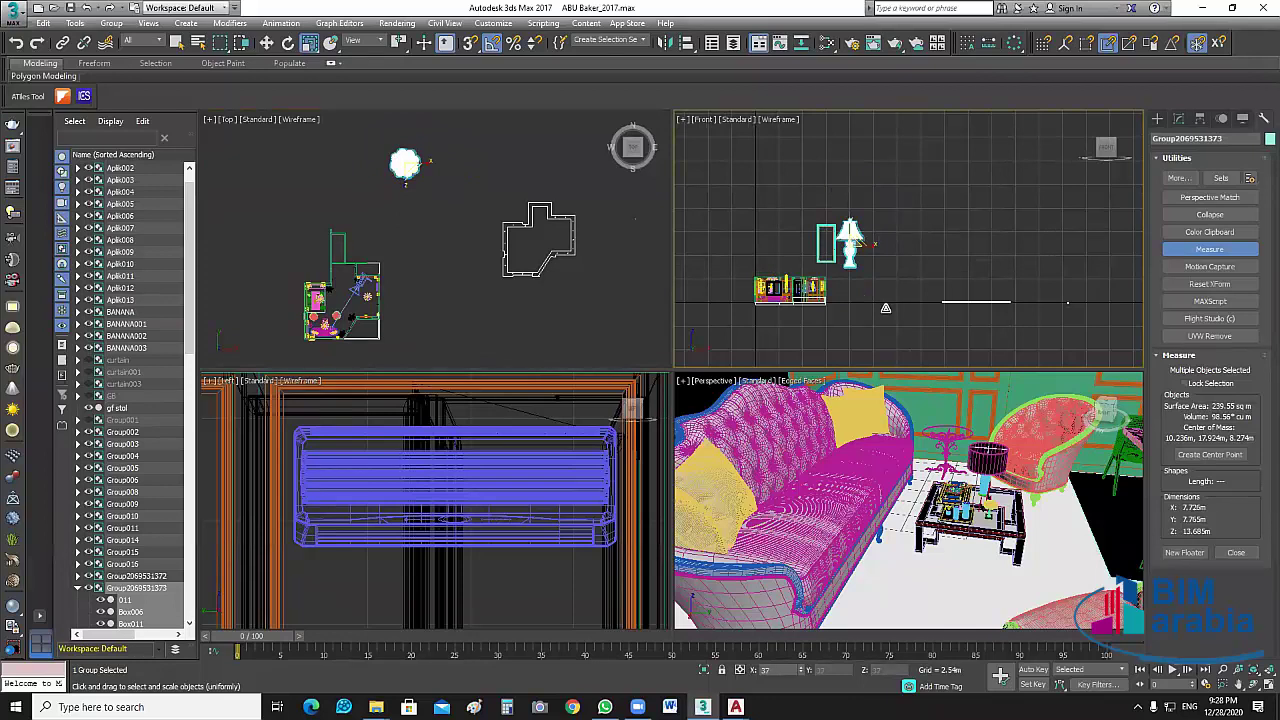
pyautogui.moveTo(885, 308); pyautogui.dragTo(886, 309)
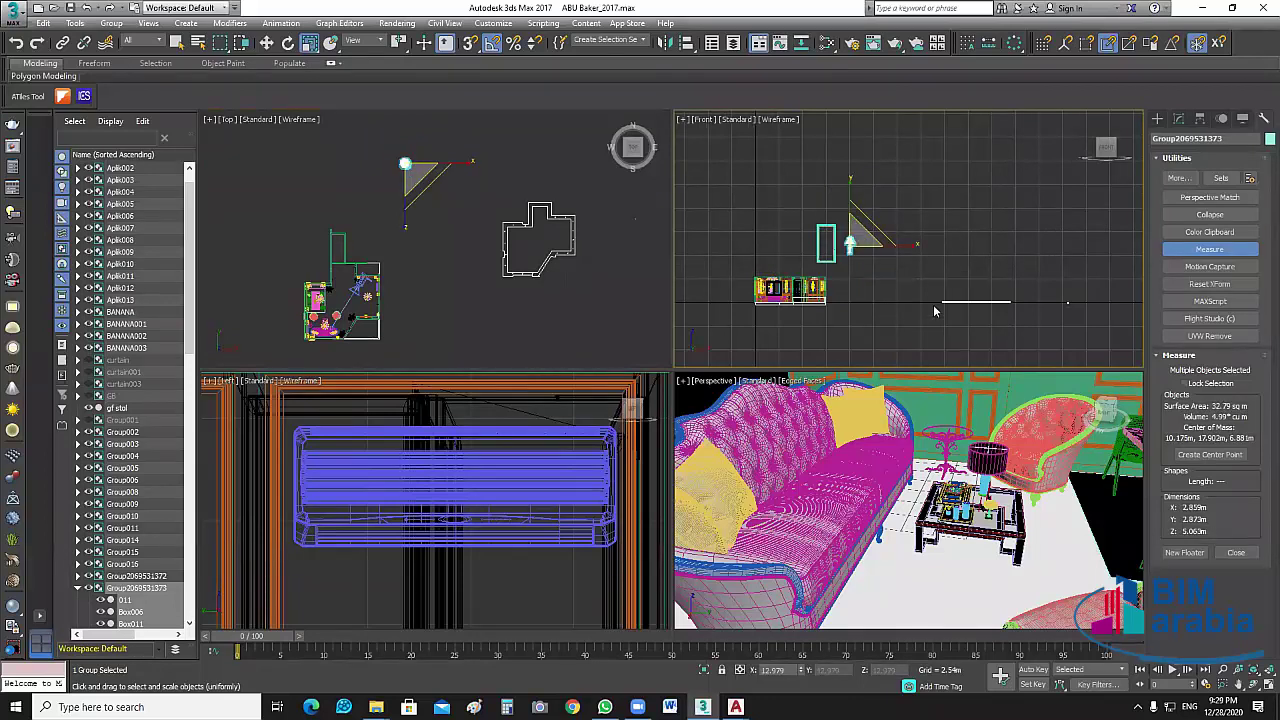
# Move the lamp group along Y in the top view to about 0.19 m, level with the room's south wall.
pyautogui.click(266, 43)
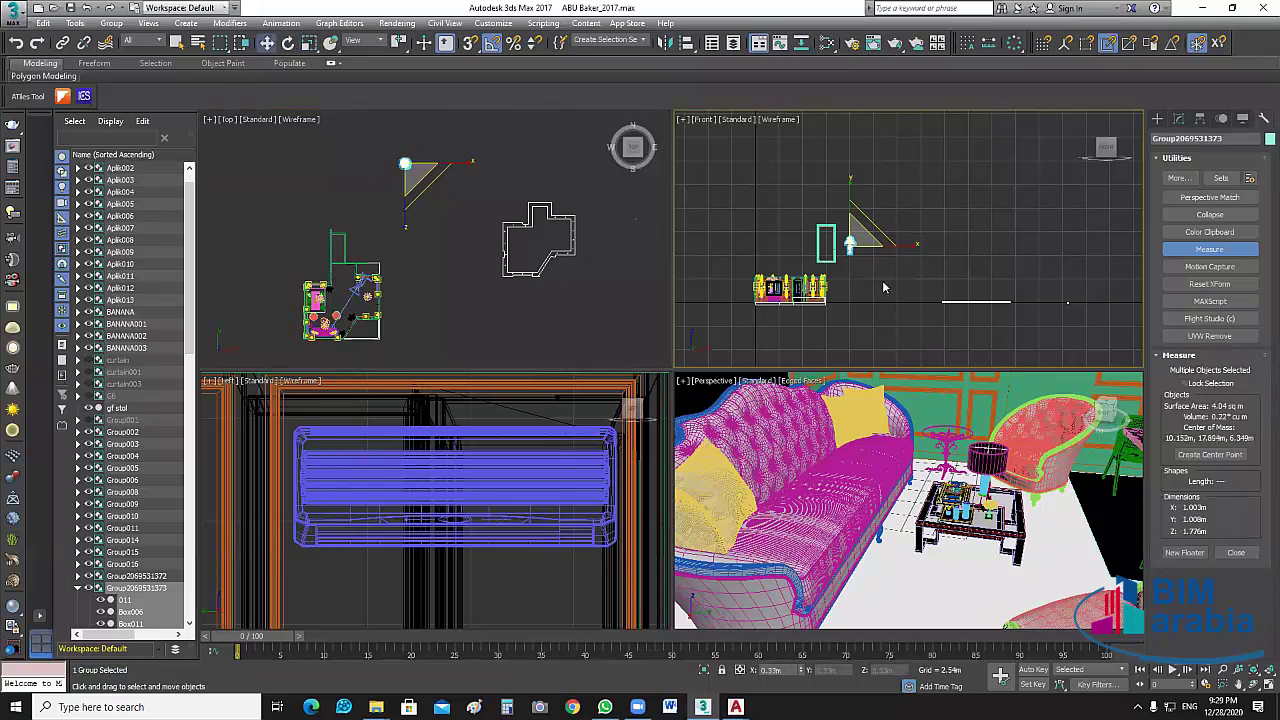
pyautogui.moveTo(893, 245); pyautogui.dragTo(874, 203, button='middle')
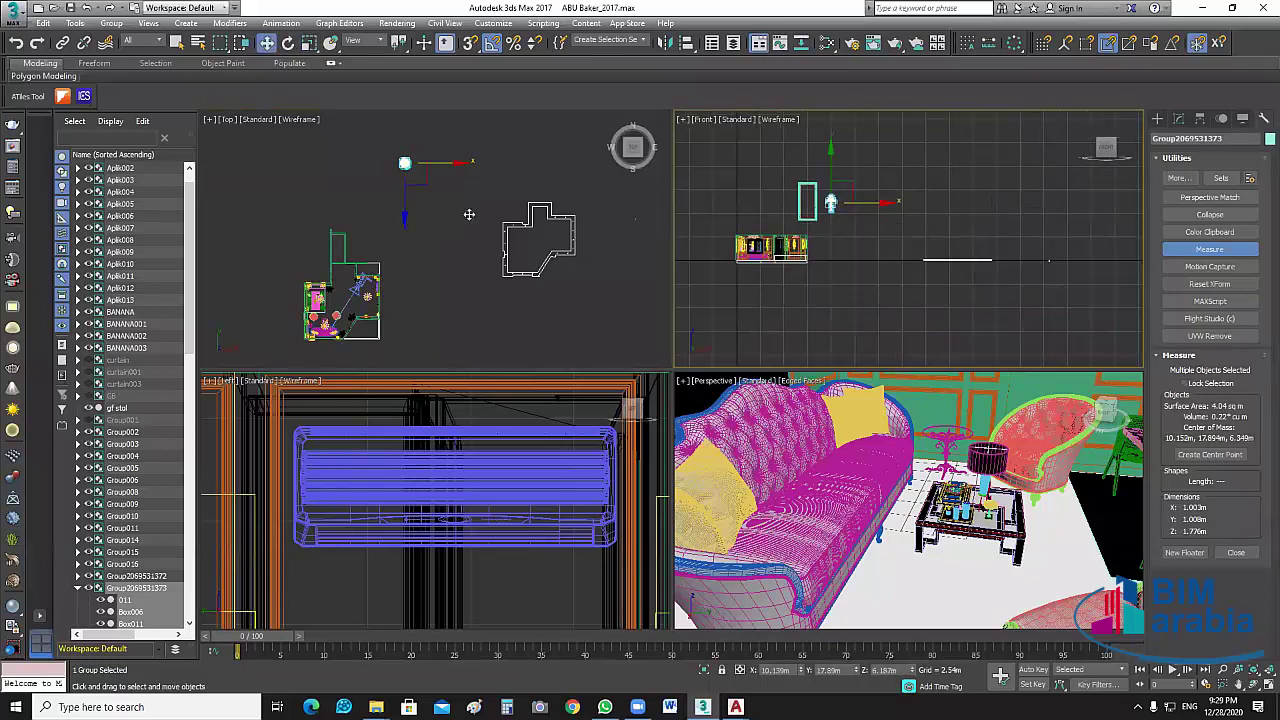
pyautogui.moveTo(469, 214); pyautogui.dragTo(496, 225, button='middle')
pyautogui.moveTo(422, 305); pyautogui.dragTo(482, 325)
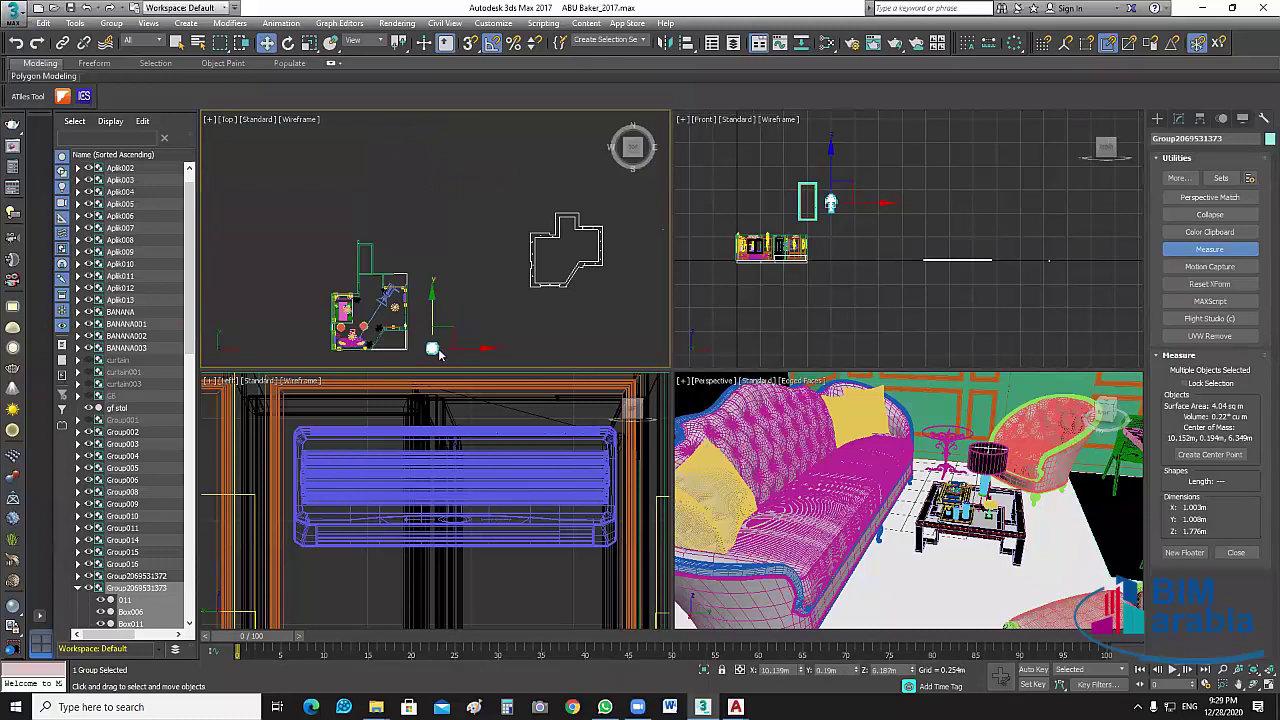
pyautogui.scroll(5, 482, 325)
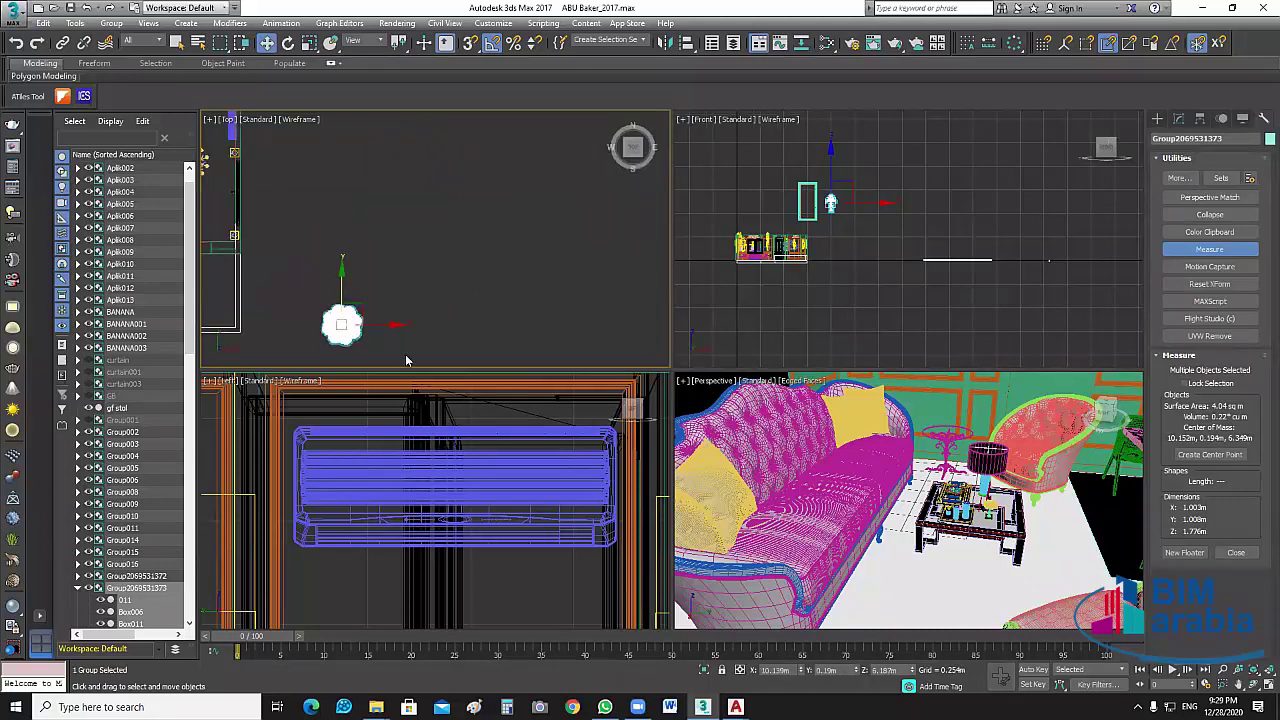
# Scale the lamp group down uniformly in the front view until it is about 0.70 m tall.
pyautogui.click(850, 240)
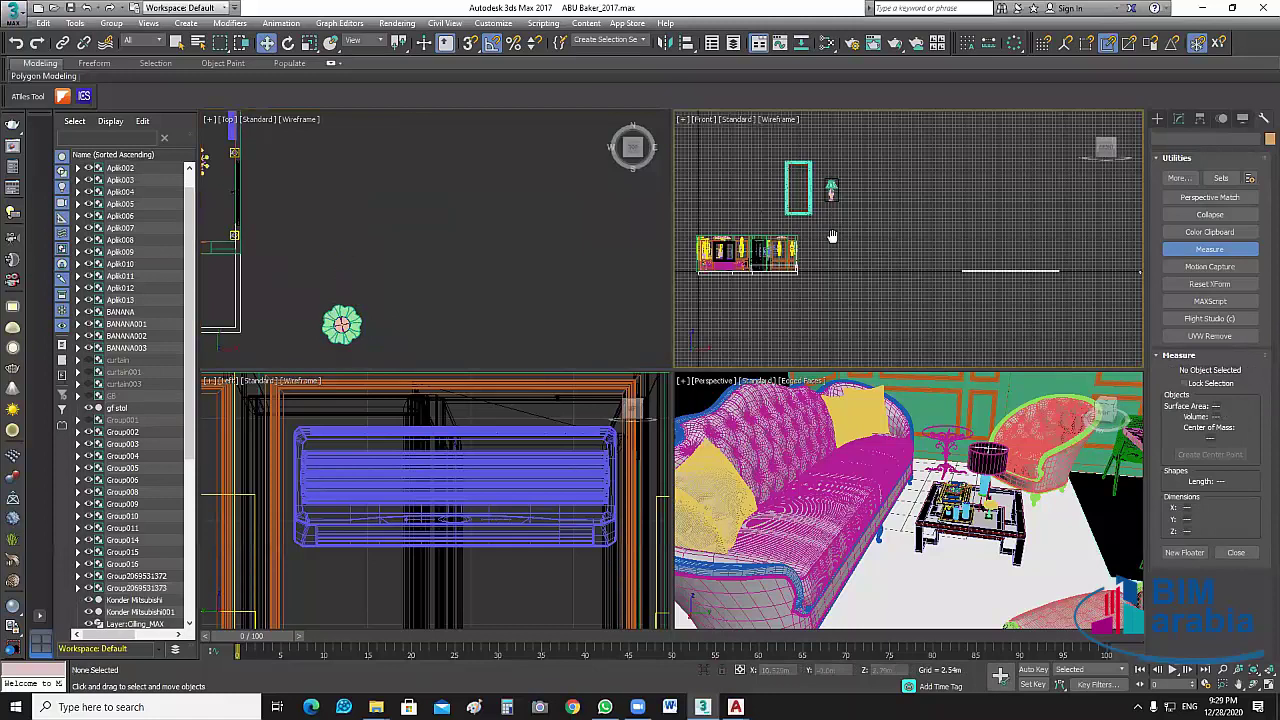
pyautogui.scroll(2, 800, 318)
pyautogui.scroll(3, 800, 318)
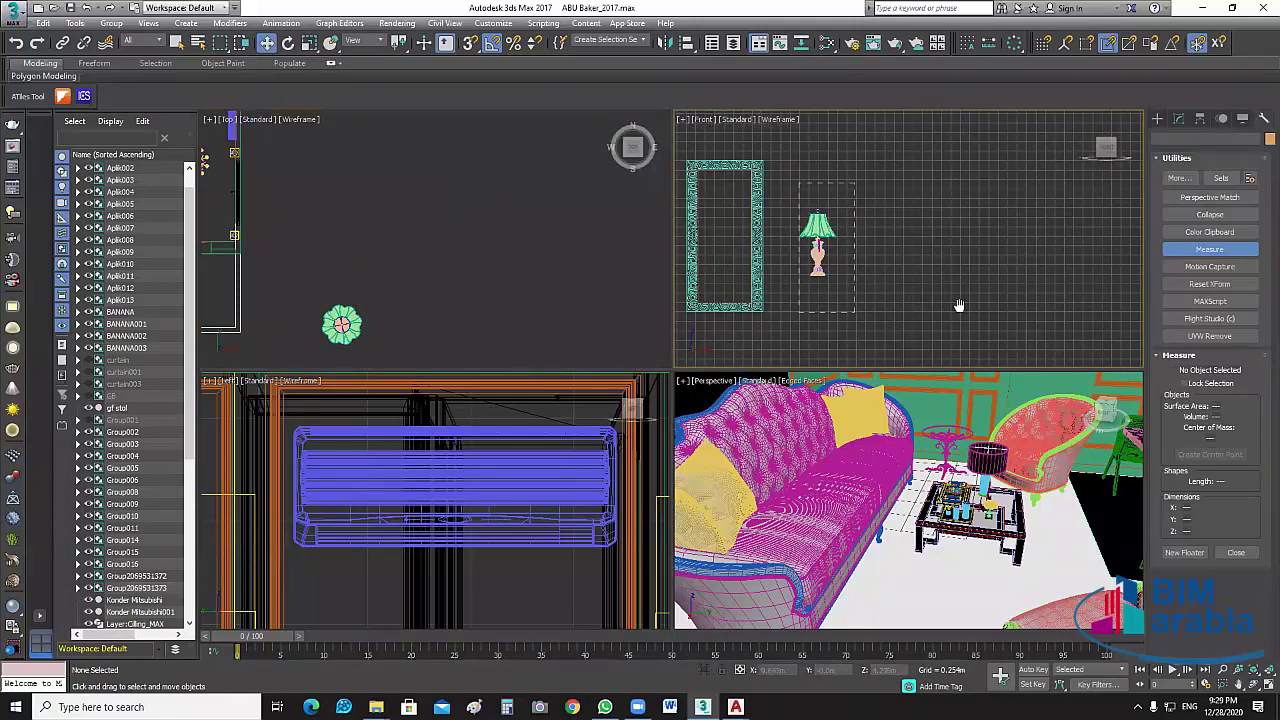
pyautogui.click(818, 240)
pyautogui.scroll(3, 920, 284)
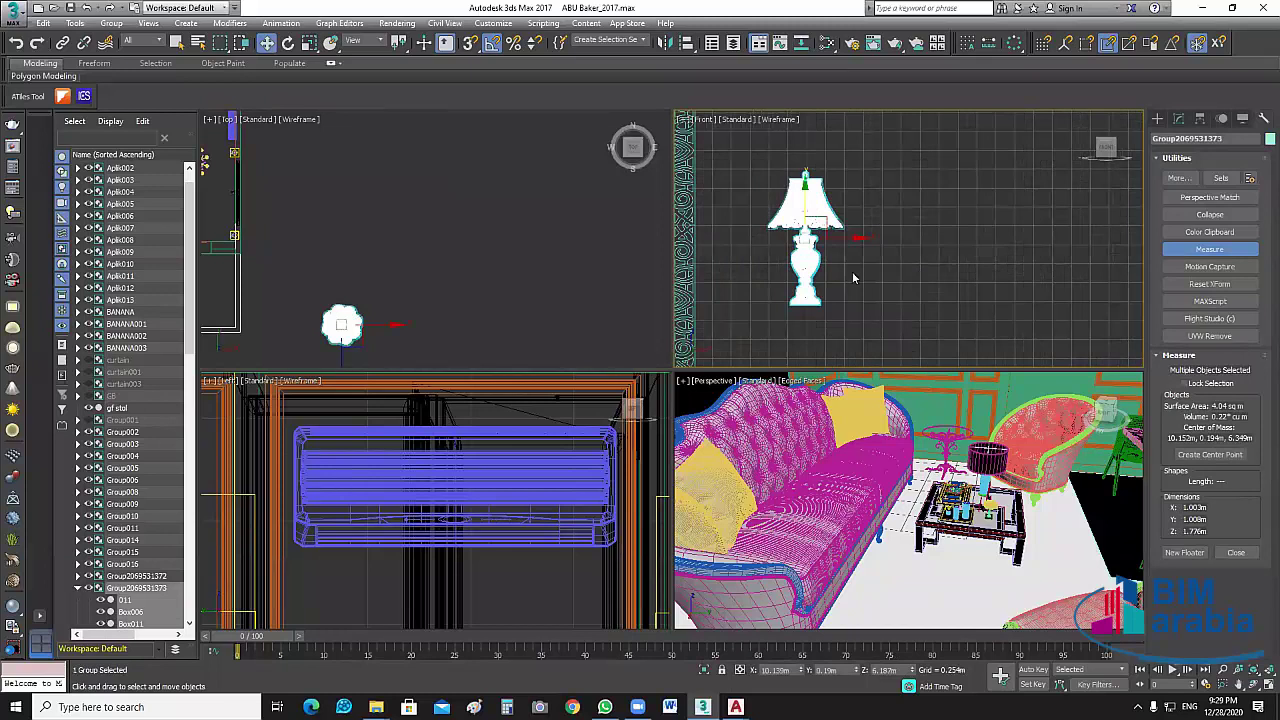
pyautogui.press('r')
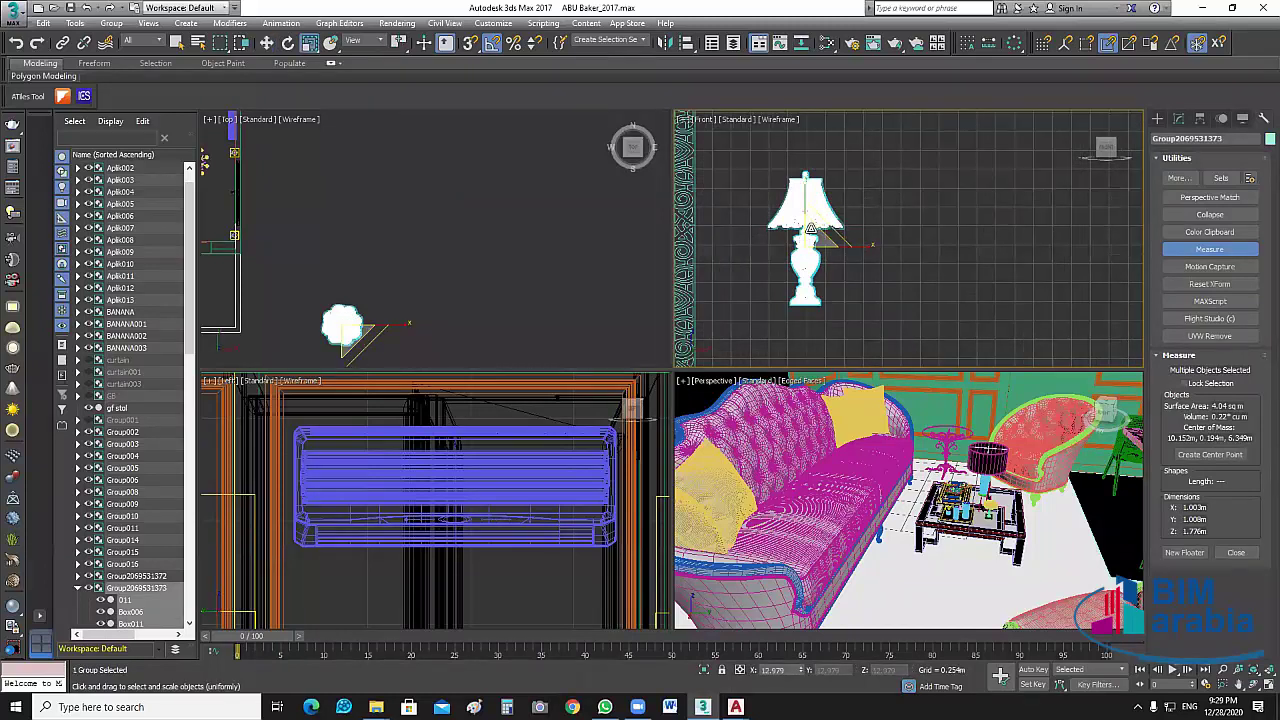
pyautogui.moveTo(811, 229); pyautogui.dragTo(907, 315)
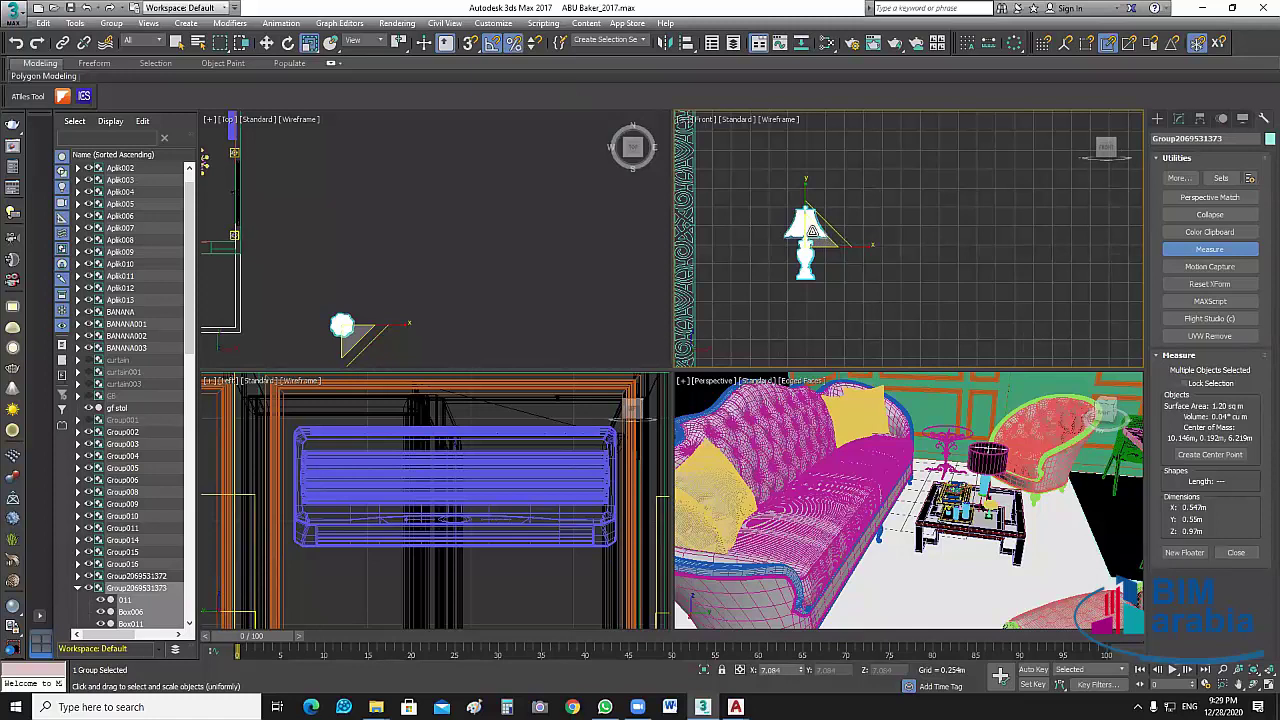
pyautogui.moveTo(812, 231); pyautogui.dragTo(844, 328)
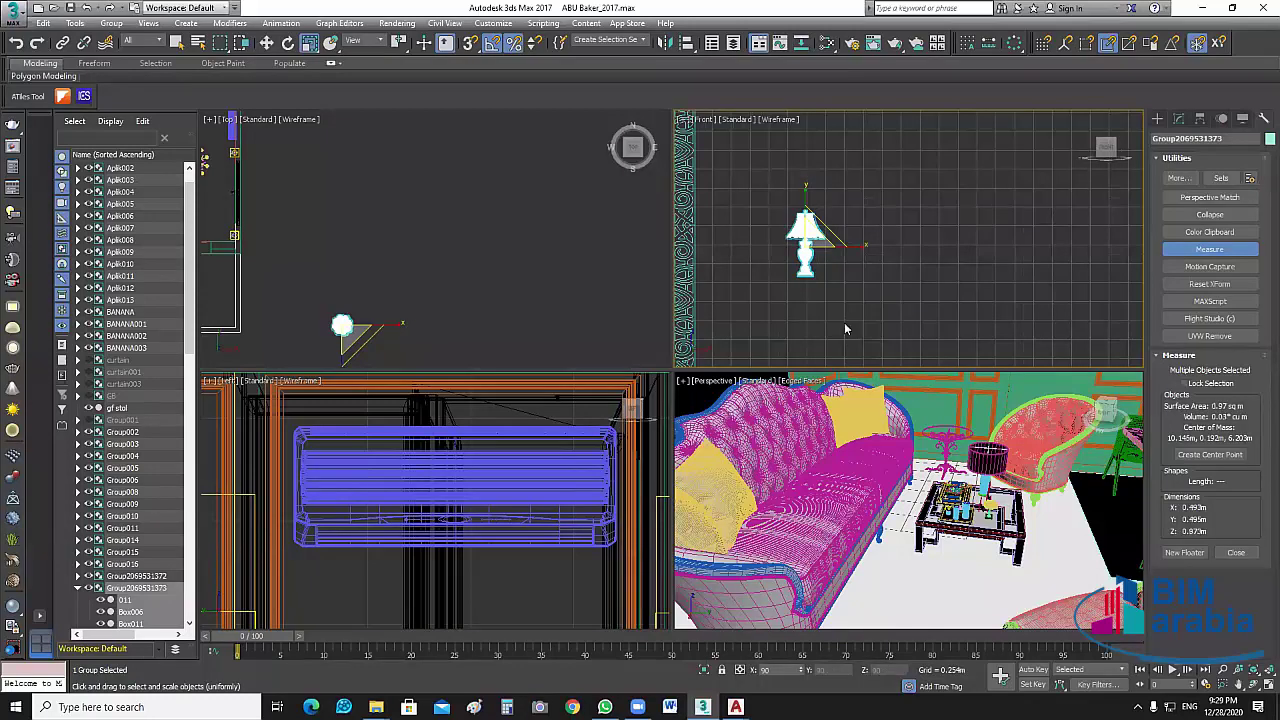
pyautogui.click(854, 272)
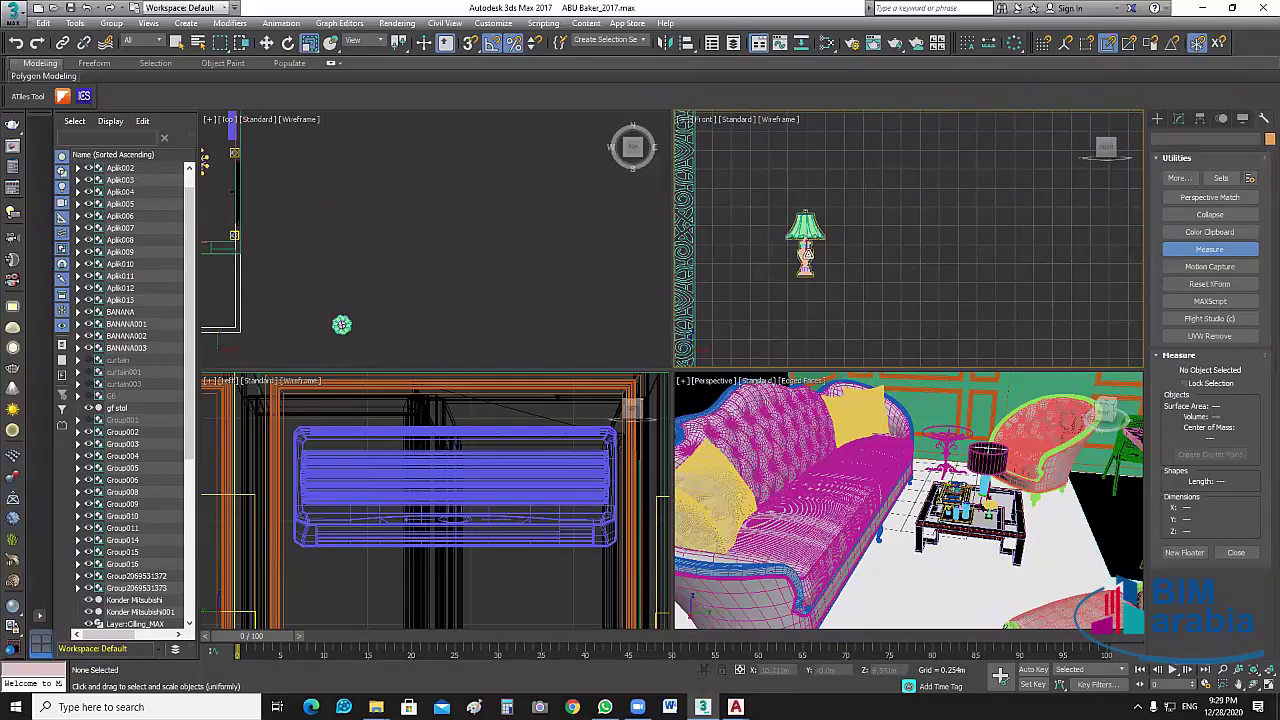
pyautogui.click(818, 250)
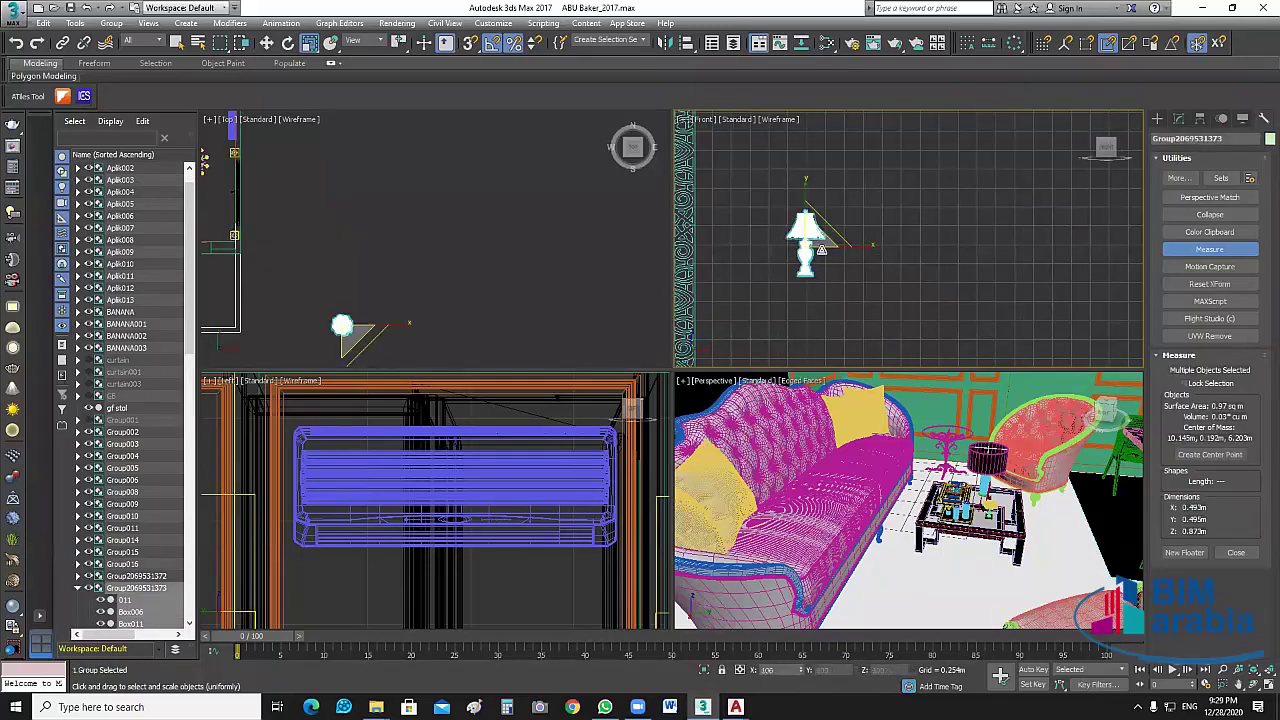
pyautogui.moveTo(821, 250); pyautogui.dragTo(904, 304)
pyautogui.click(922, 340)
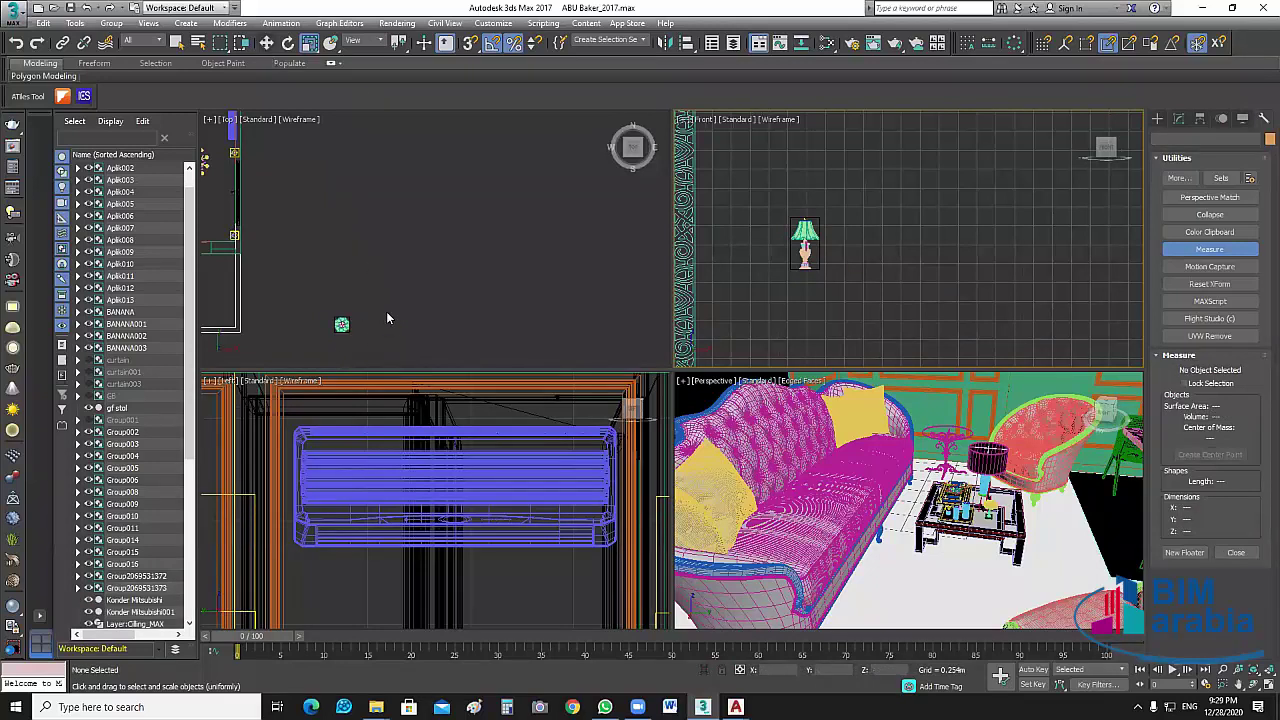
# Move the lamp group along X in the top view to about 0.38 m, inside the room by the west wall.
pyautogui.press('w')
pyautogui.moveTo(326, 257); pyautogui.dragTo(380, 357)
pyautogui.scroll(-2, 469, 289)
pyautogui.moveTo(469, 289); pyautogui.dragTo(578, 267, button='middle')
pyautogui.scroll(2, 578, 267)
pyautogui.moveTo(540, 340); pyautogui.dragTo(610, 331, button='middle')
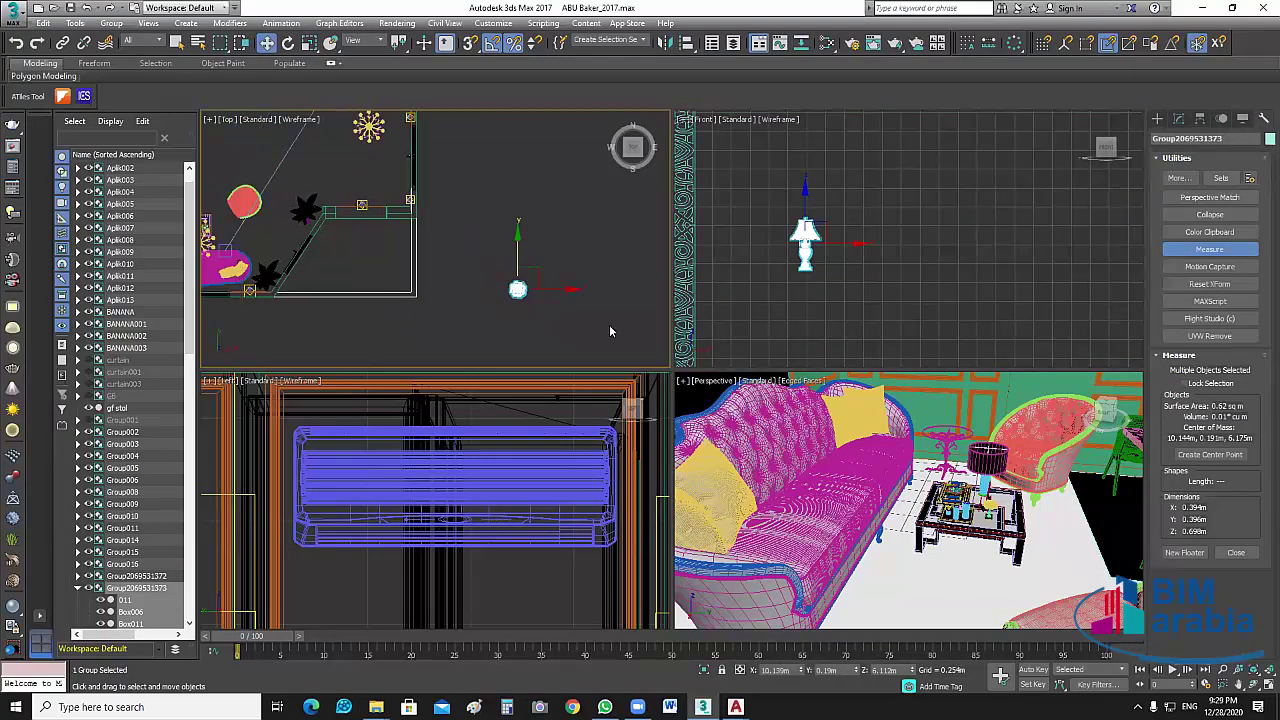
pyautogui.moveTo(550, 290); pyautogui.dragTo(355, 291)
pyautogui.moveTo(375, 334); pyautogui.dragTo(629, 336, button='middle')
pyautogui.scroll(2, 458, 315)
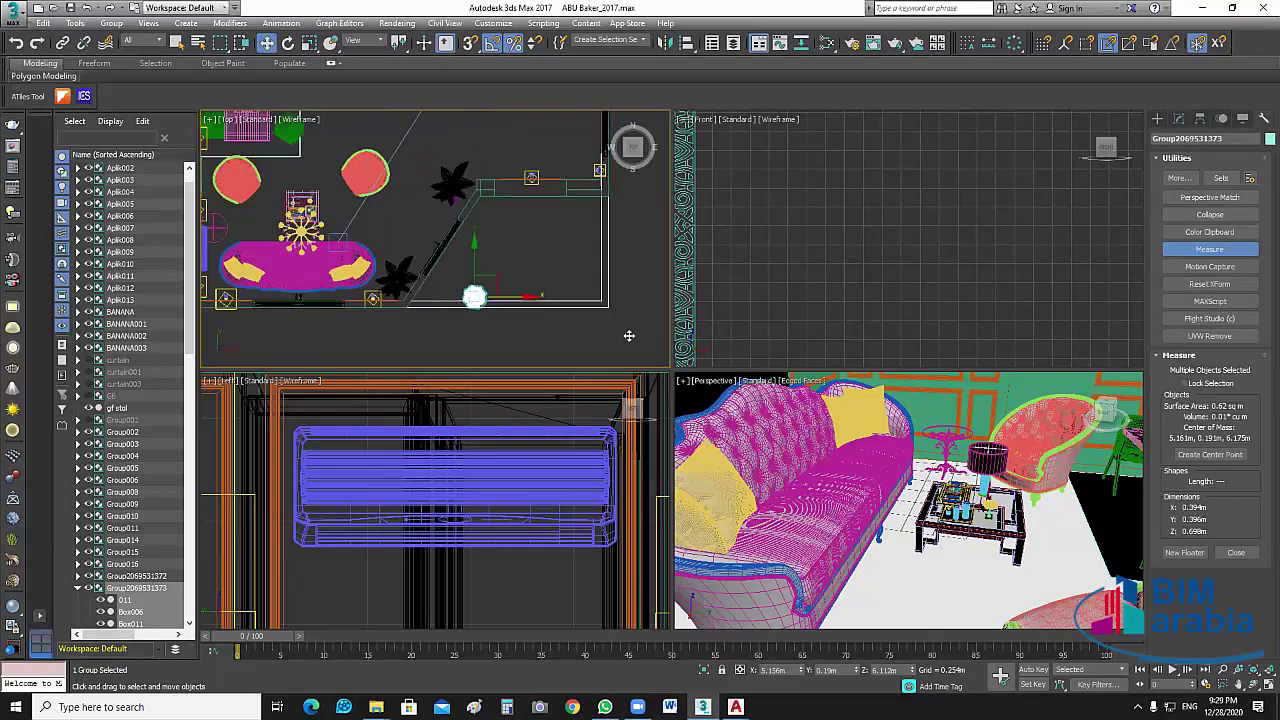
pyautogui.moveTo(490, 297); pyautogui.dragTo(340, 297)
pyautogui.moveTo(326, 310); pyautogui.dragTo(503, 316, button='middle')
pyautogui.moveTo(503, 303); pyautogui.dragTo(387, 290)
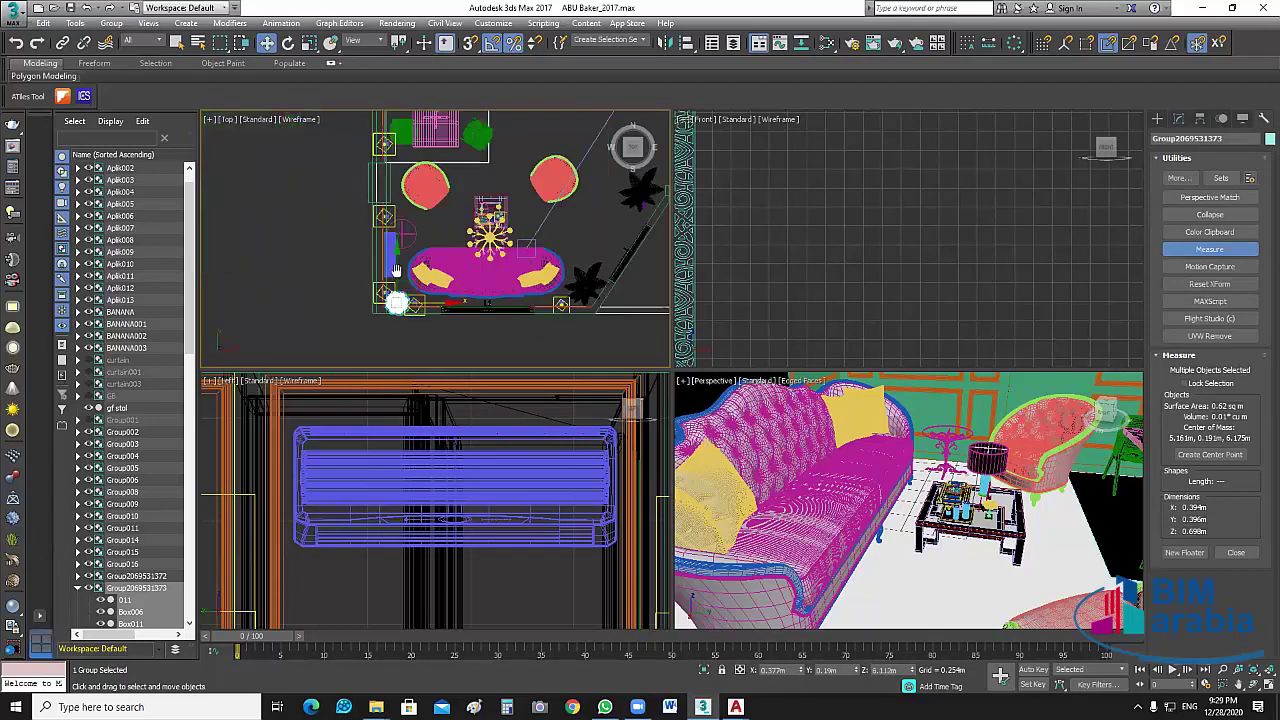
# Move the lamp group along Y to about 1.45 m, over the round table beside the sofa.
pyautogui.scroll(3, 396, 290)
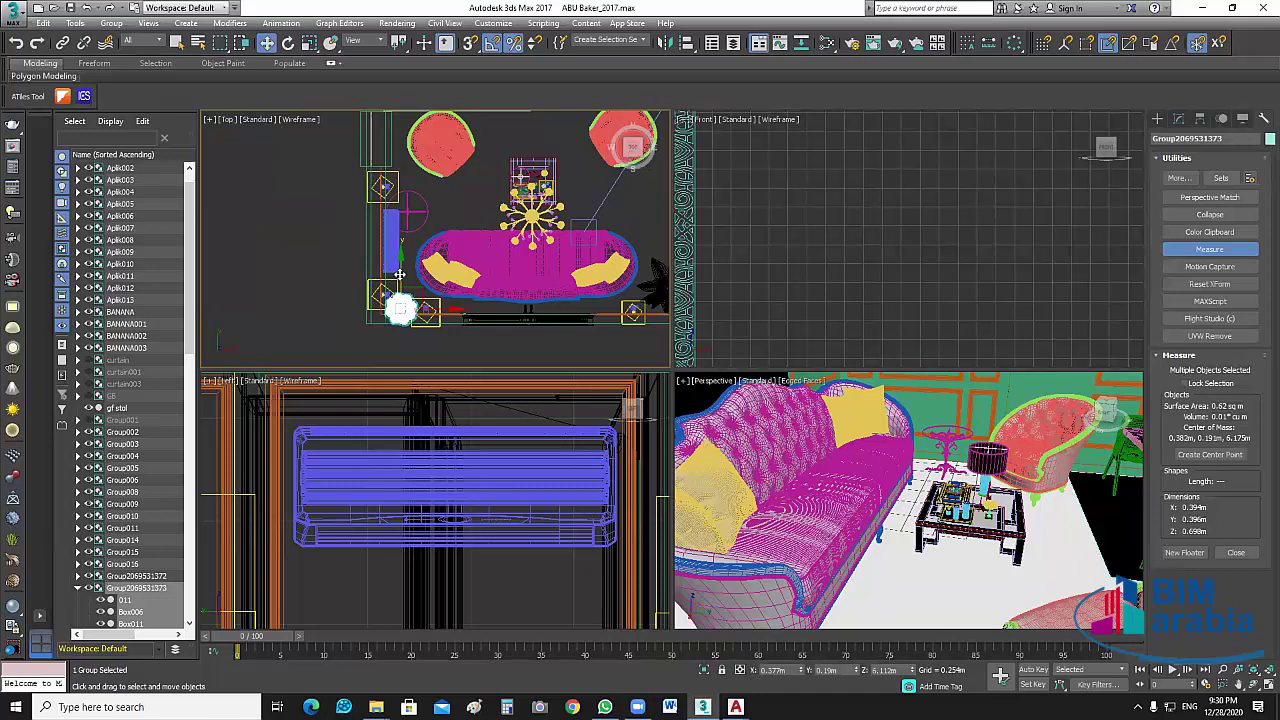
pyautogui.moveTo(414, 180); pyautogui.dragTo(427, 222)
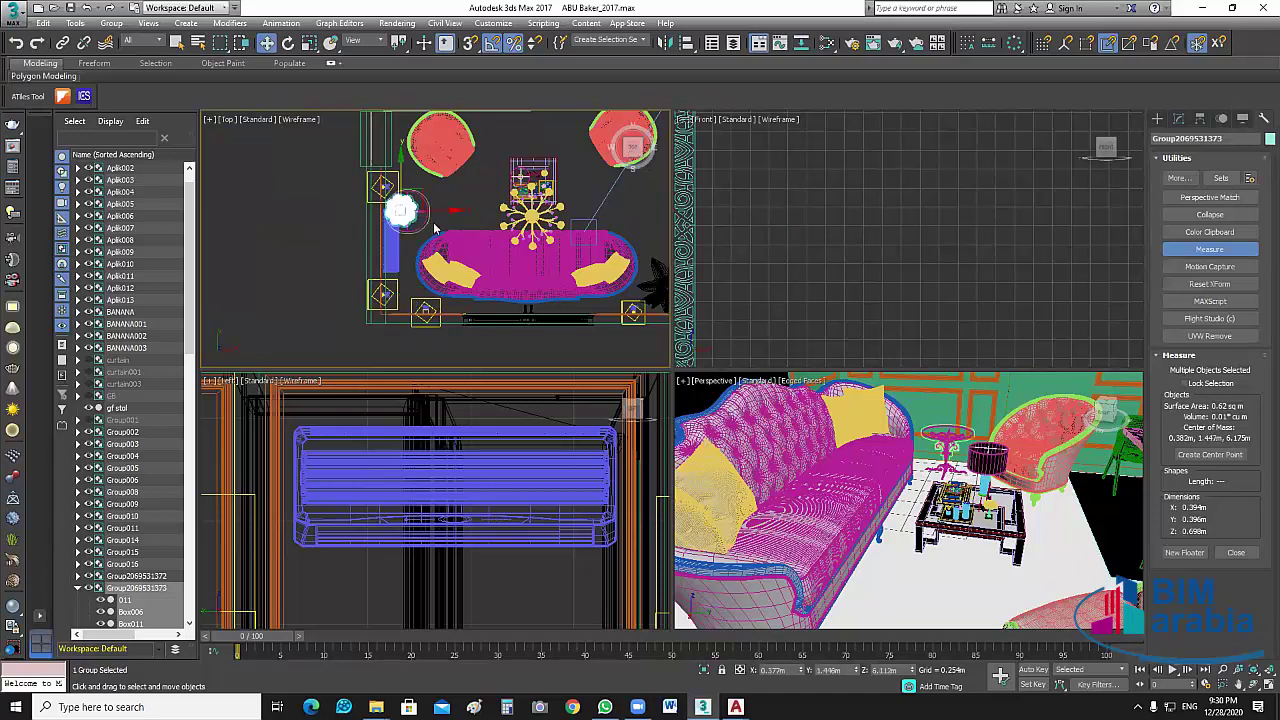
pyautogui.scroll(5, 432, 226)
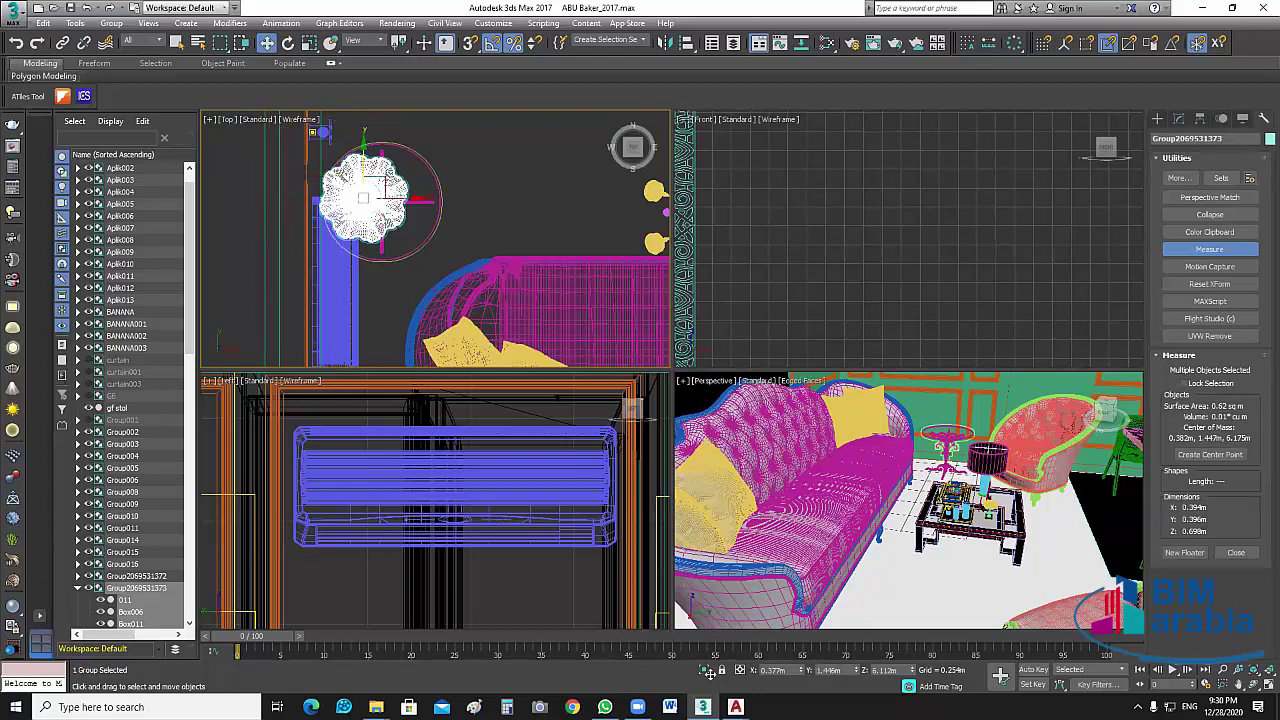
# Isolate the lamp group together with the round table and bring both into the front view.
pyautogui.hotkey('ctrl', 'z')
pyautogui.hotkey('alt', 'q')
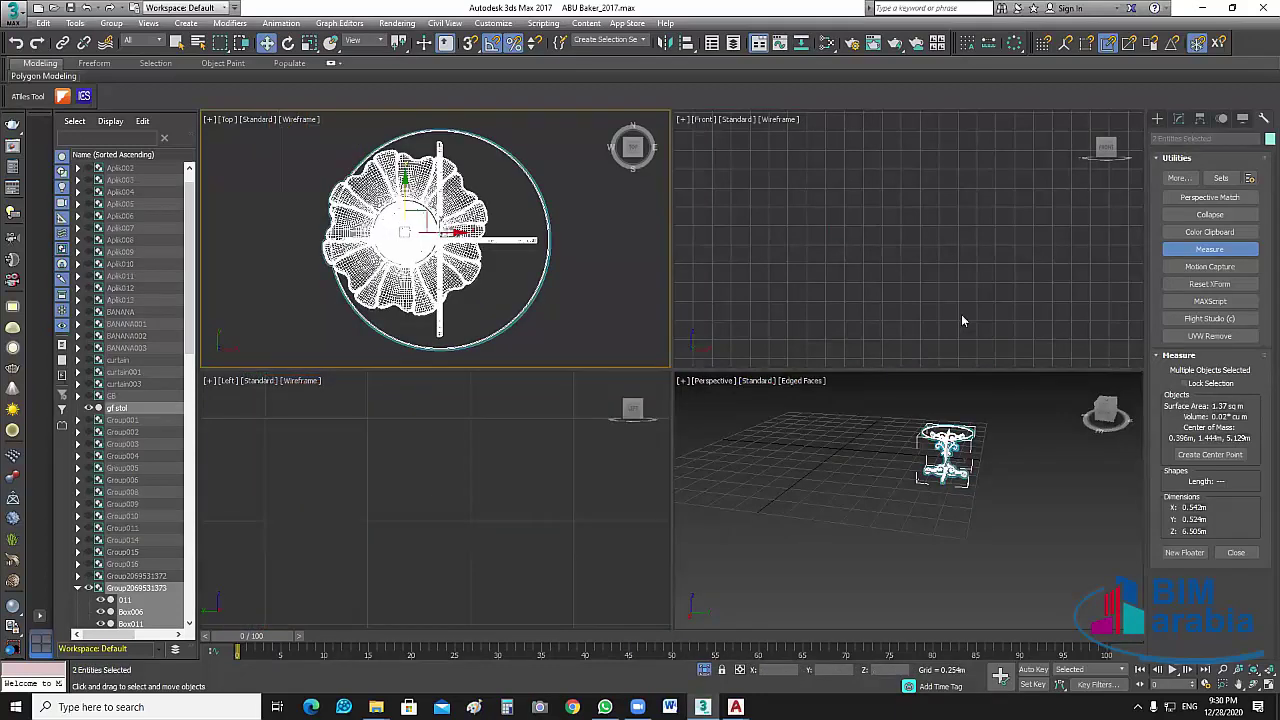
pyautogui.scroll(-2, 873, 265)
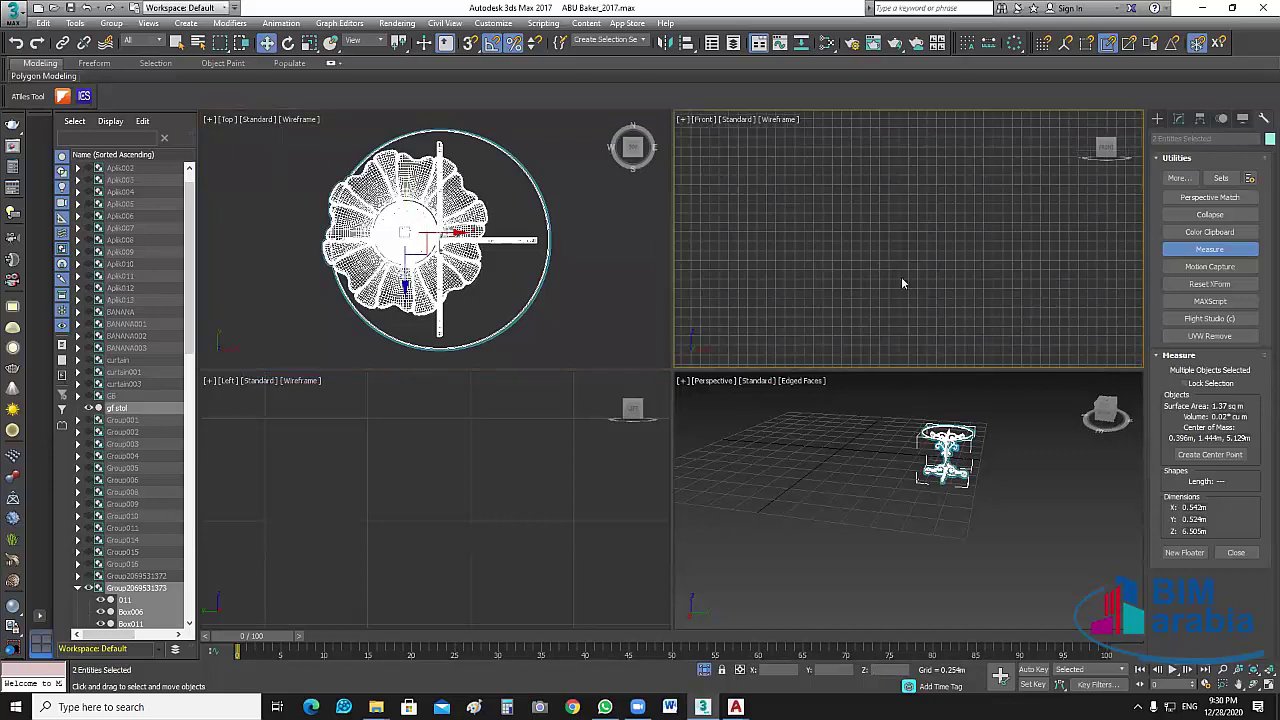
pyautogui.scroll(-6, 902, 283)
pyautogui.scroll(6, 860, 298)
pyautogui.moveTo(866, 301); pyautogui.dragTo(932, 335, button='middle')
pyautogui.scroll(-2, 790, 158)
# Align the lamp group to the round table in Y Position, with the lamp's Minimum on the table's Maximum.
pyautogui.click(790, 158)
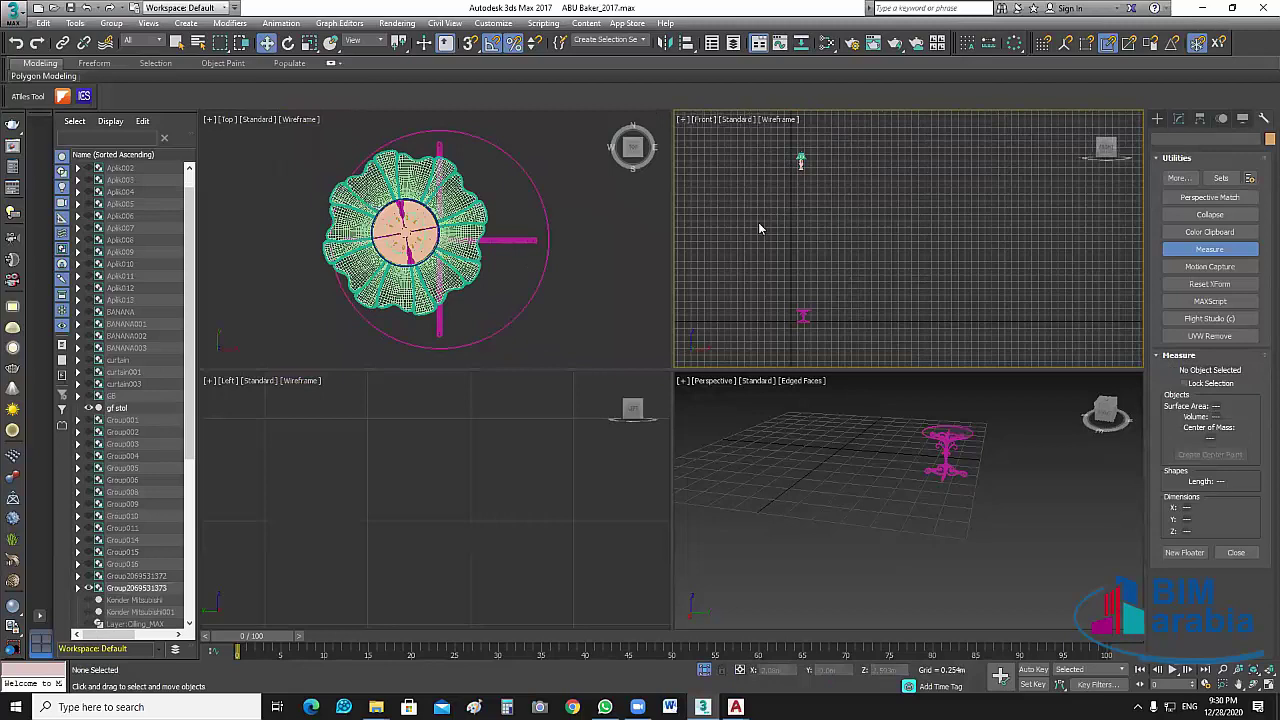
pyautogui.moveTo(724, 137); pyautogui.dragTo(823, 199)
pyautogui.moveTo(719, 62); pyautogui.dragTo(689, 52)
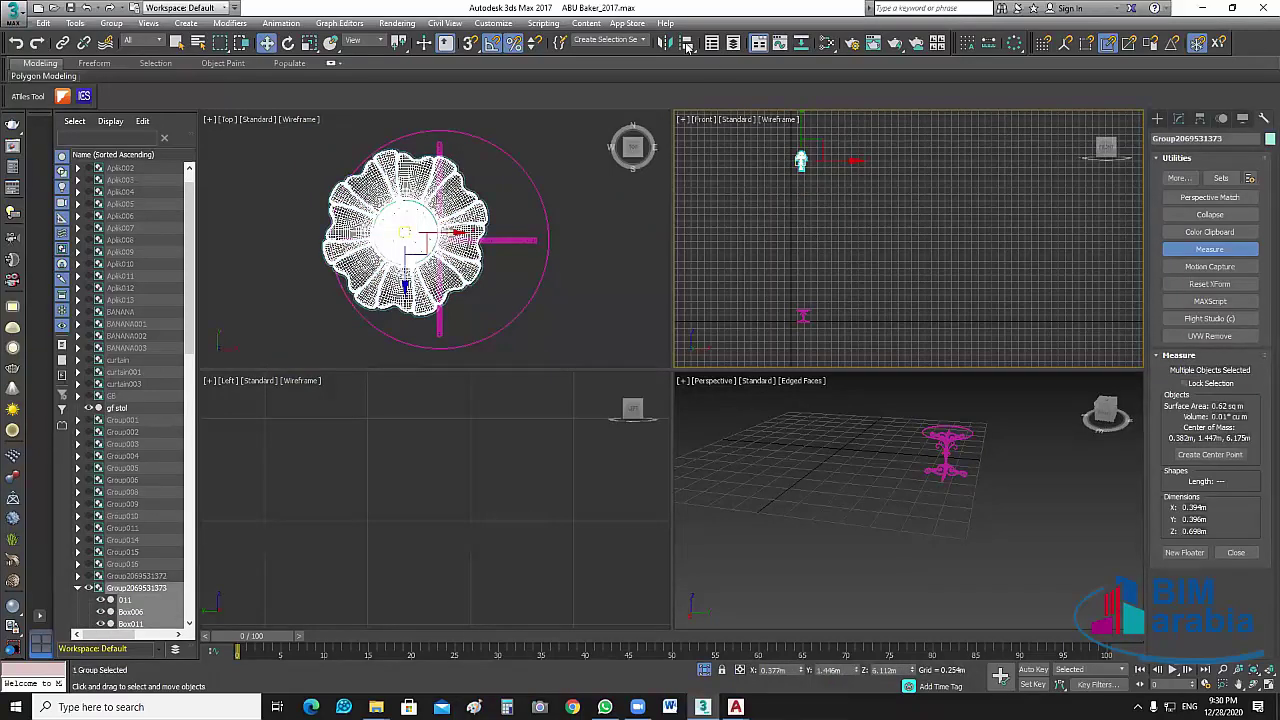
pyautogui.click(686, 43)
pyautogui.click(803, 316)
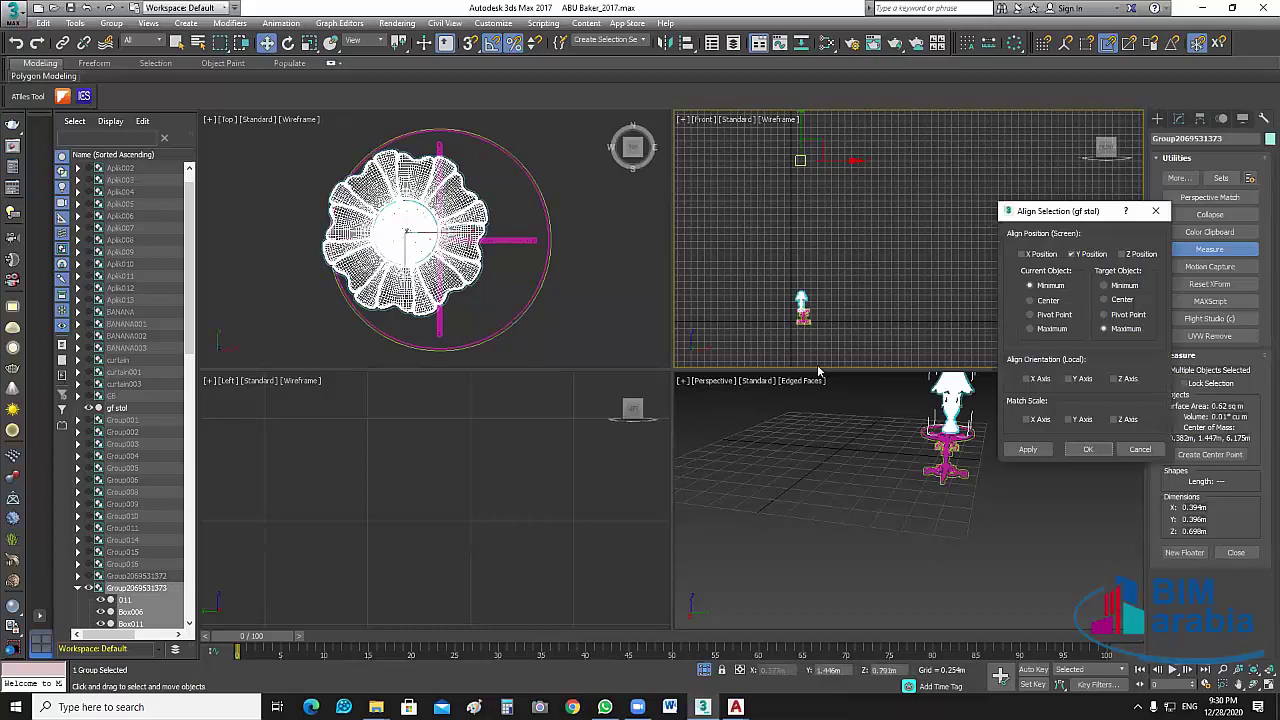
pyautogui.click(1088, 449)
# Move the lamp group along X and Y in the top view to centre it on the round tabletop.
pyautogui.scroll(7, 805, 314)
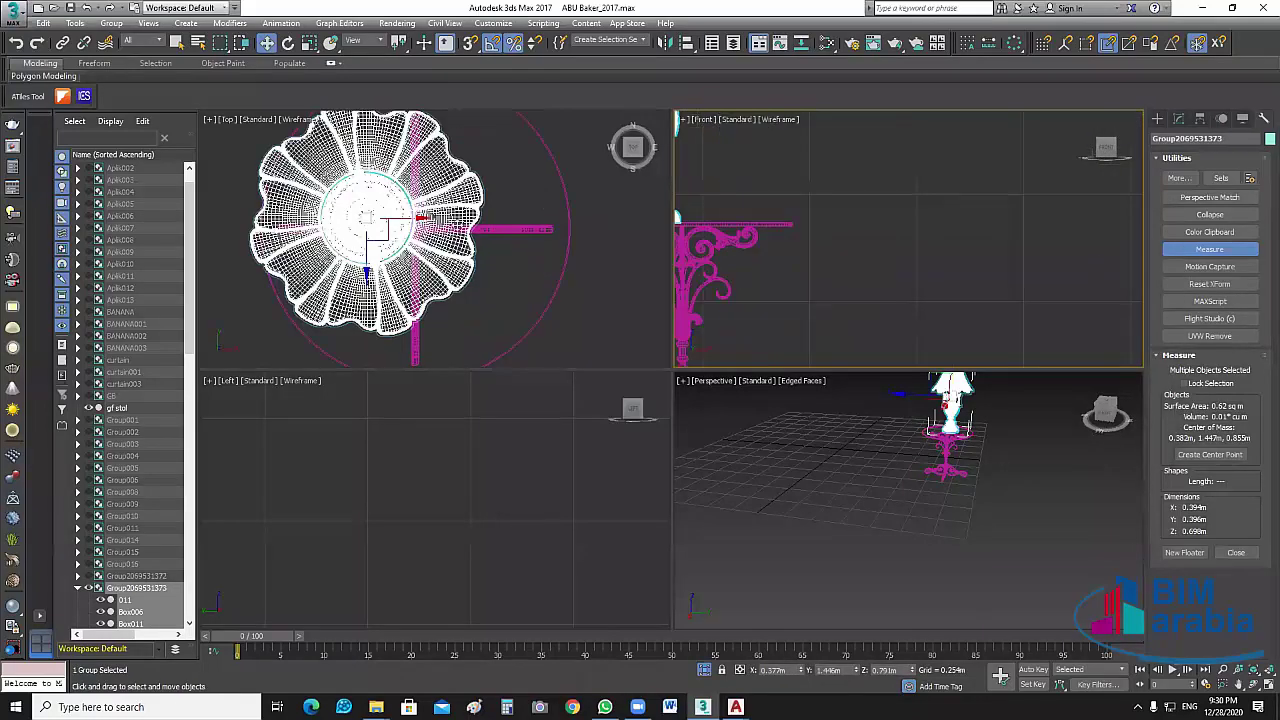
pyautogui.moveTo(393, 219); pyautogui.dragTo(455, 231)
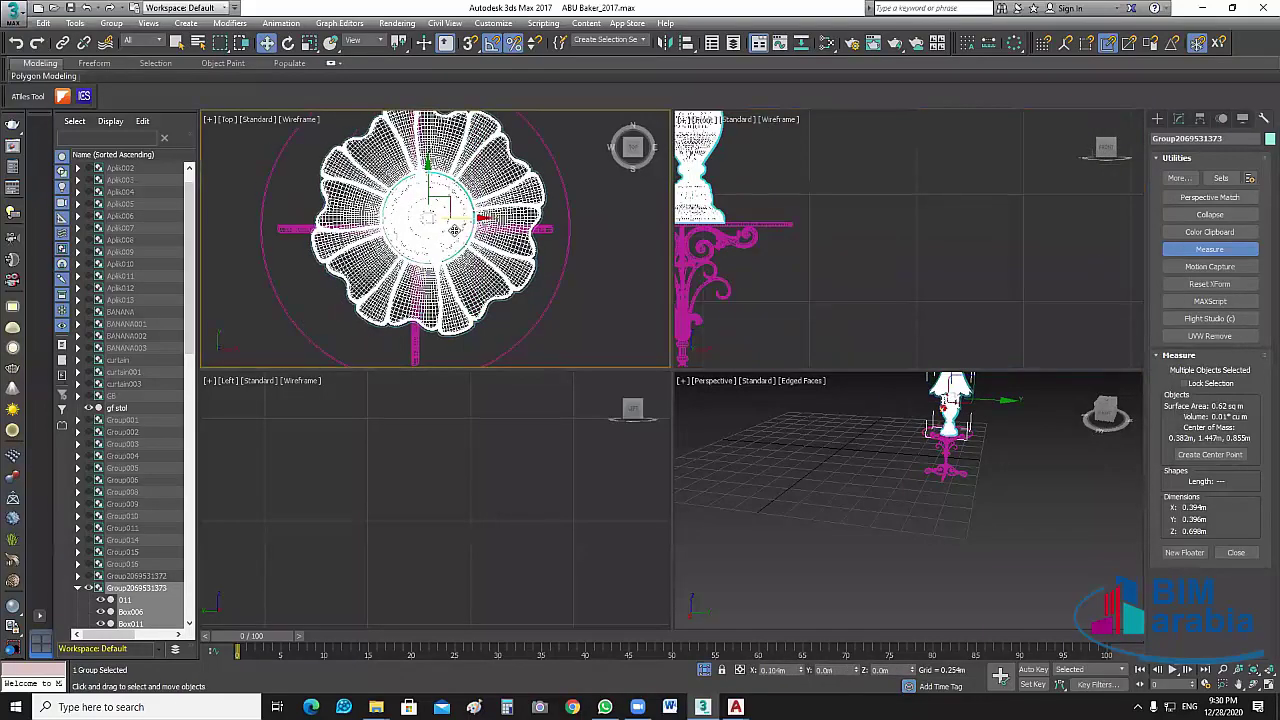
pyautogui.scroll(-3, 600, 251)
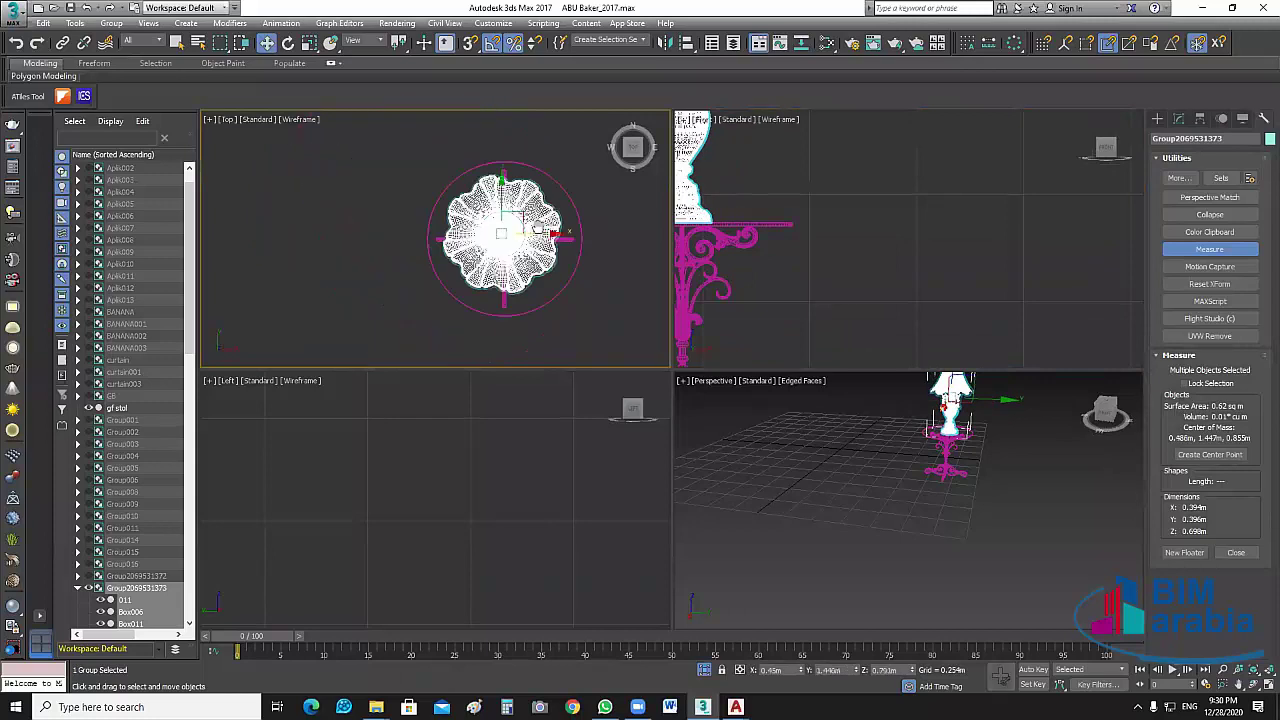
pyautogui.click(612, 245)
pyautogui.moveTo(511, 215); pyautogui.dragTo(489, 206, button='middle')
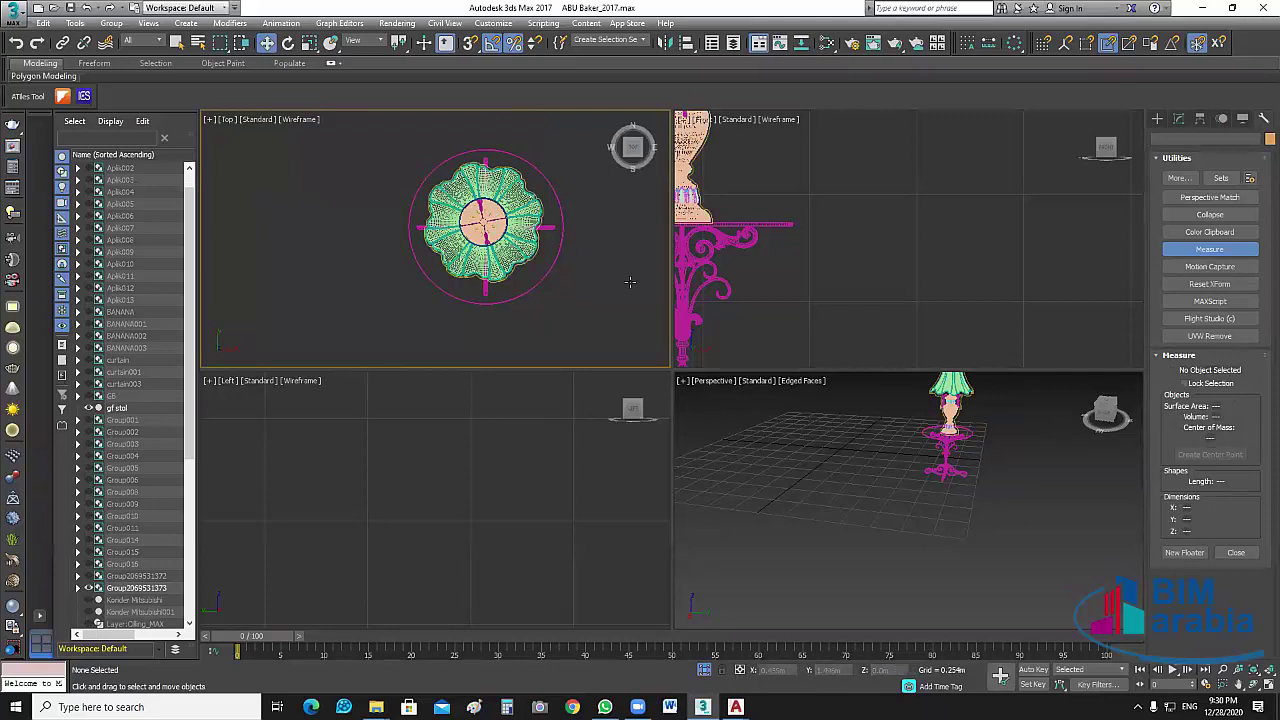
pyautogui.click(484, 200)
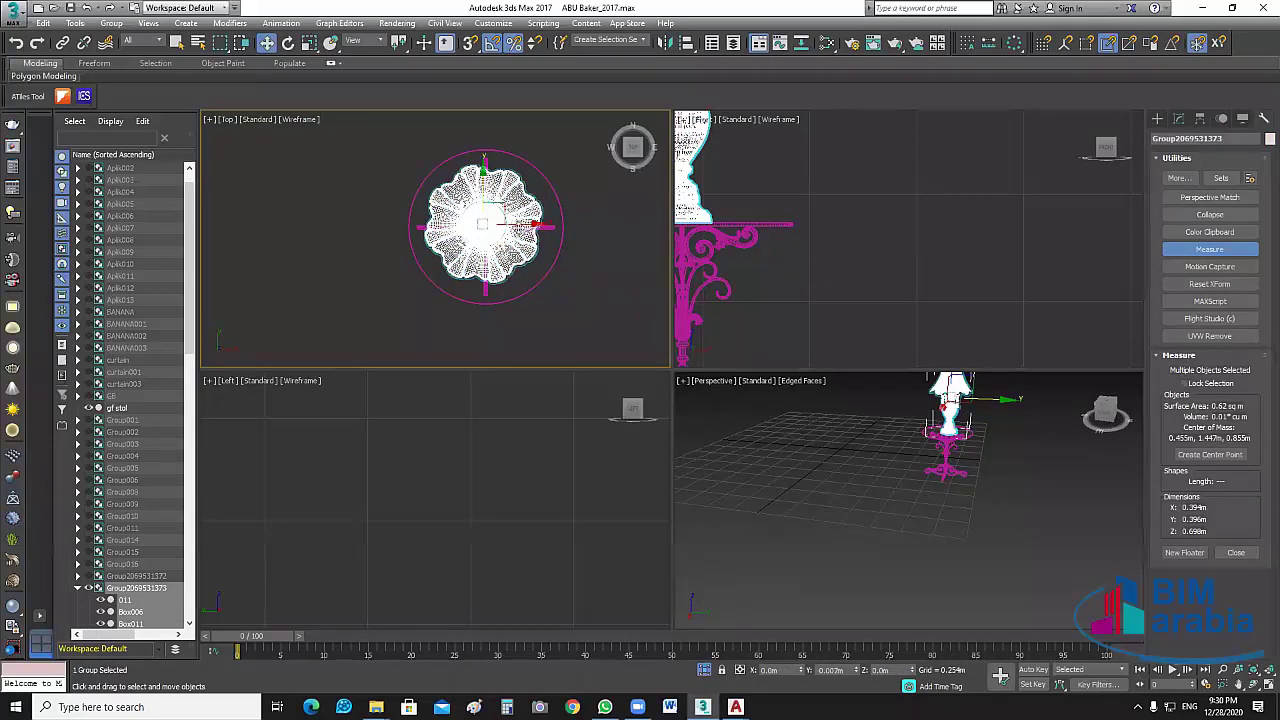
pyautogui.moveTo(520, 227); pyautogui.dragTo(520, 226)
pyautogui.moveTo(518, 226); pyautogui.dragTo(512, 228)
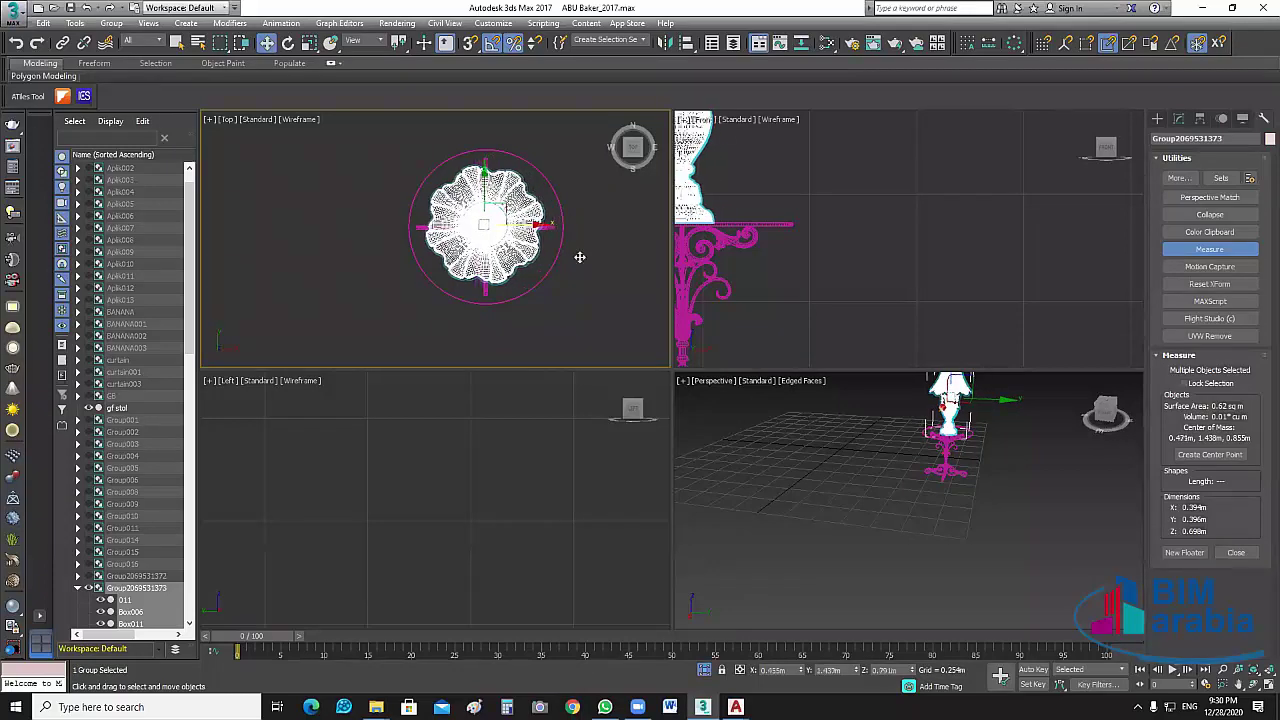
pyautogui.click(825, 278)
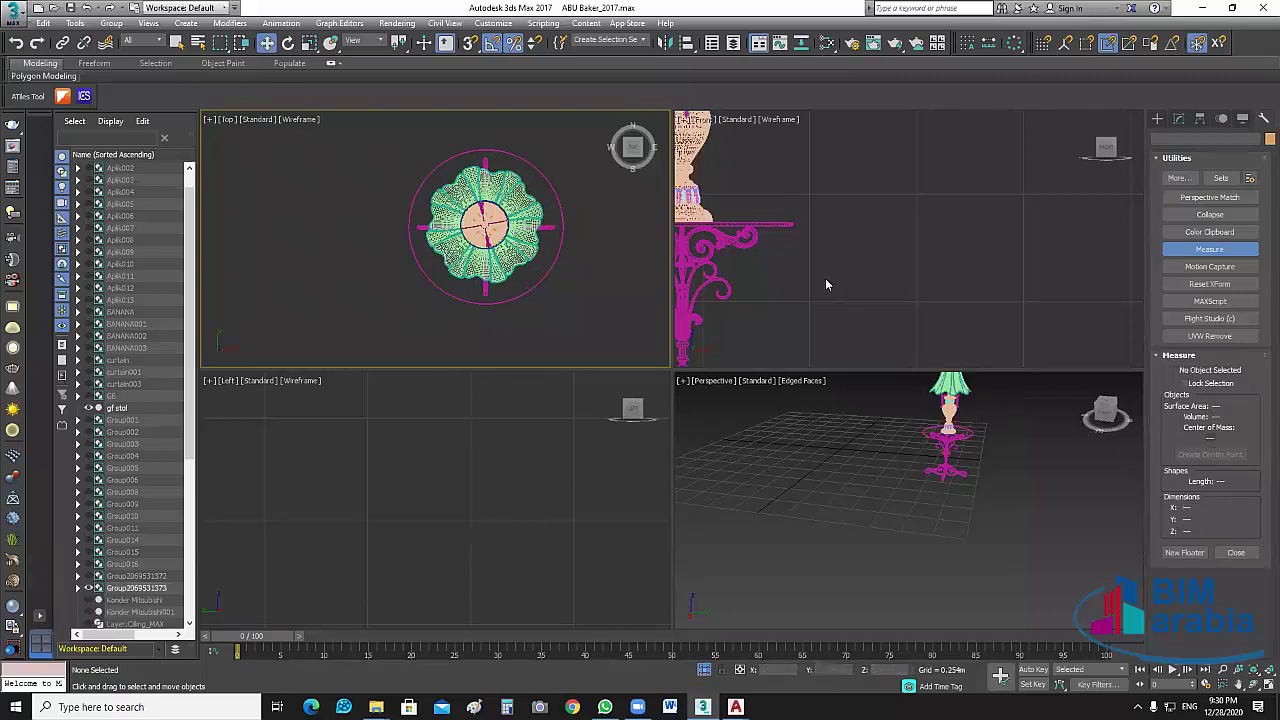
# End the isolation to show the whole scene again and save the scene file.
pyautogui.click(942, 497)
pyautogui.scroll(-2, 980, 514)
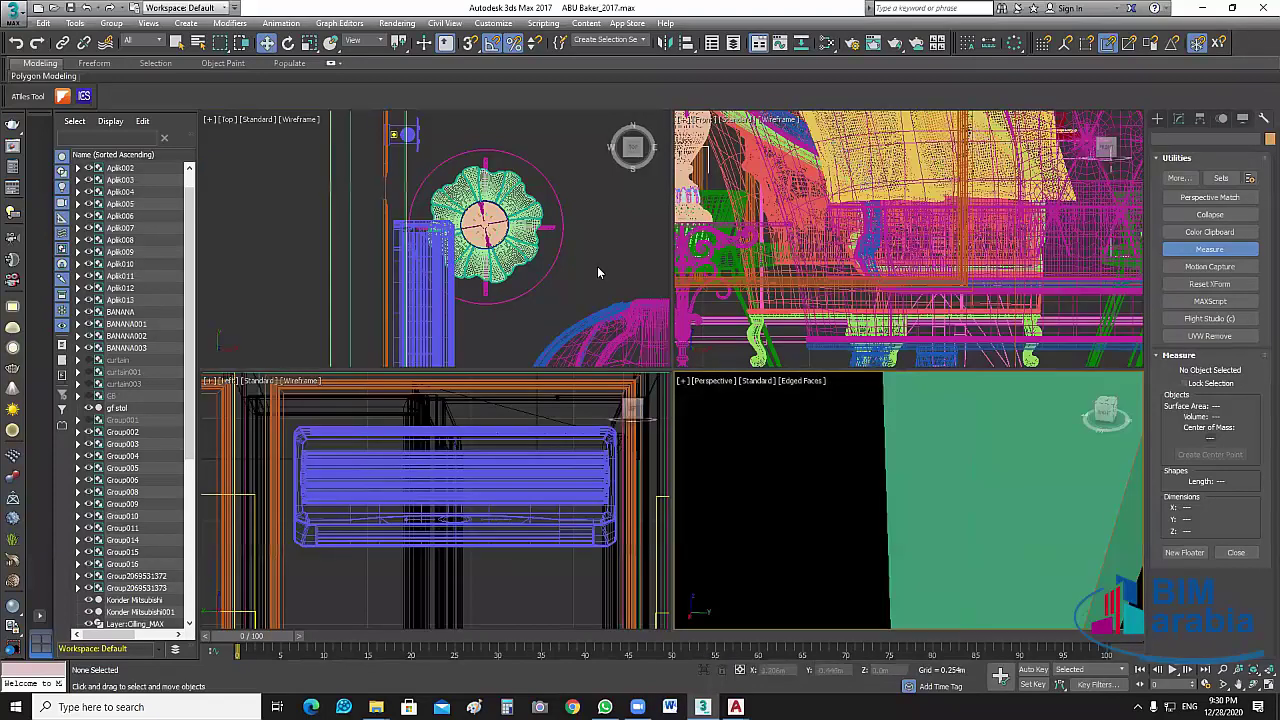
pyautogui.scroll(-6, 557, 254)
pyautogui.moveTo(522, 240)
pyautogui.mouseDown(button='middle')
pyautogui.moveTo(558, 250)
pyautogui.moveTo(533, 256)
pyautogui.mouseUp(button='middle')
pyautogui.scroll(-3, 533, 256)
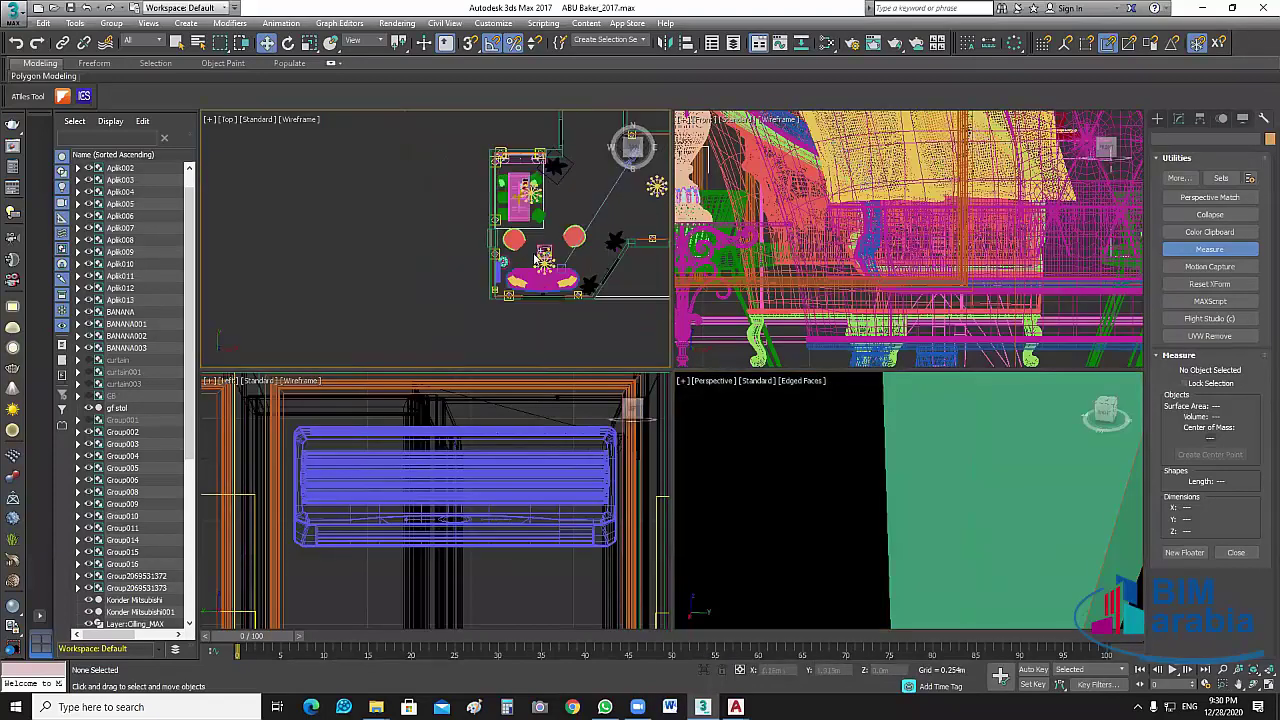
pyautogui.click(71, 8)
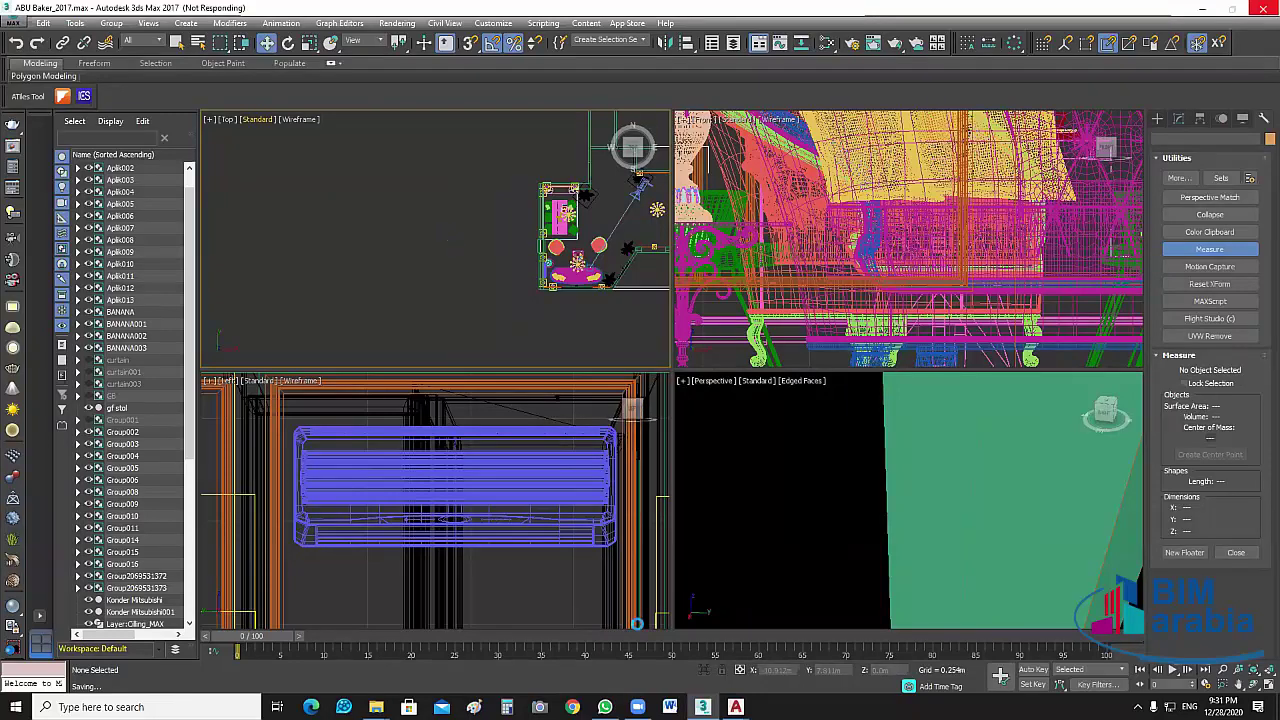
pyautogui.moveTo(376, 707)
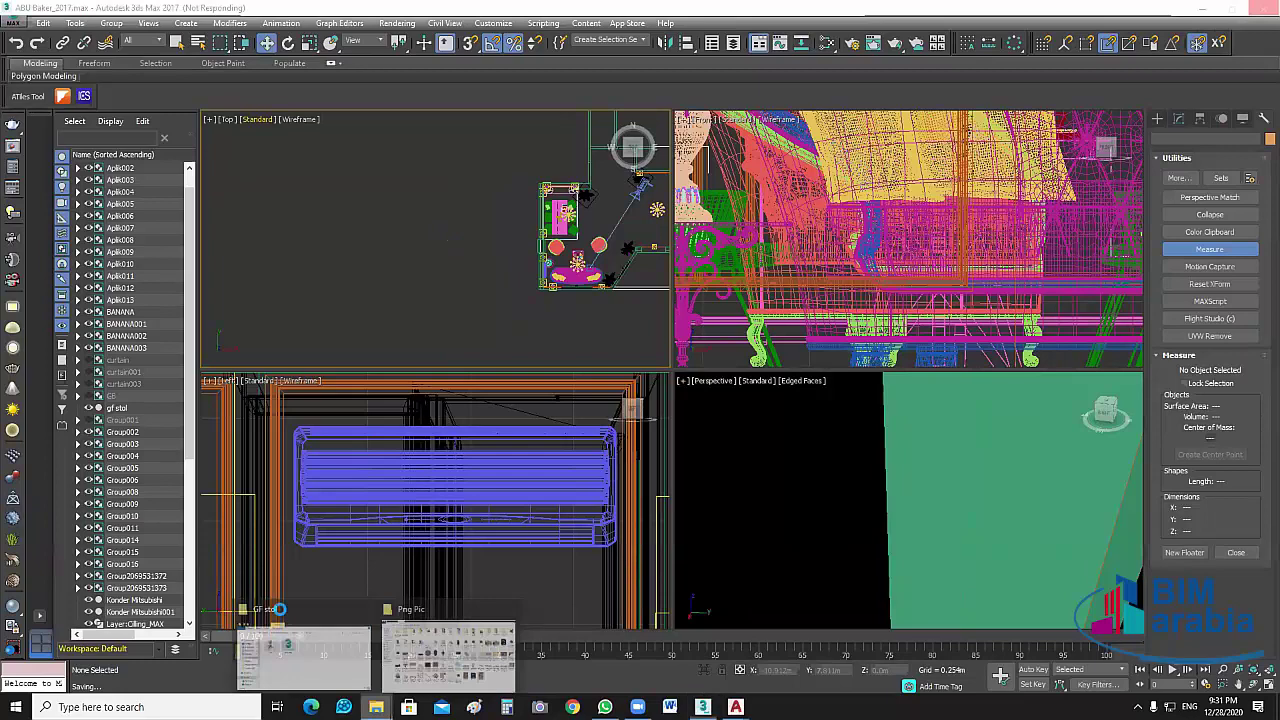
pyautogui.click(732, 79)
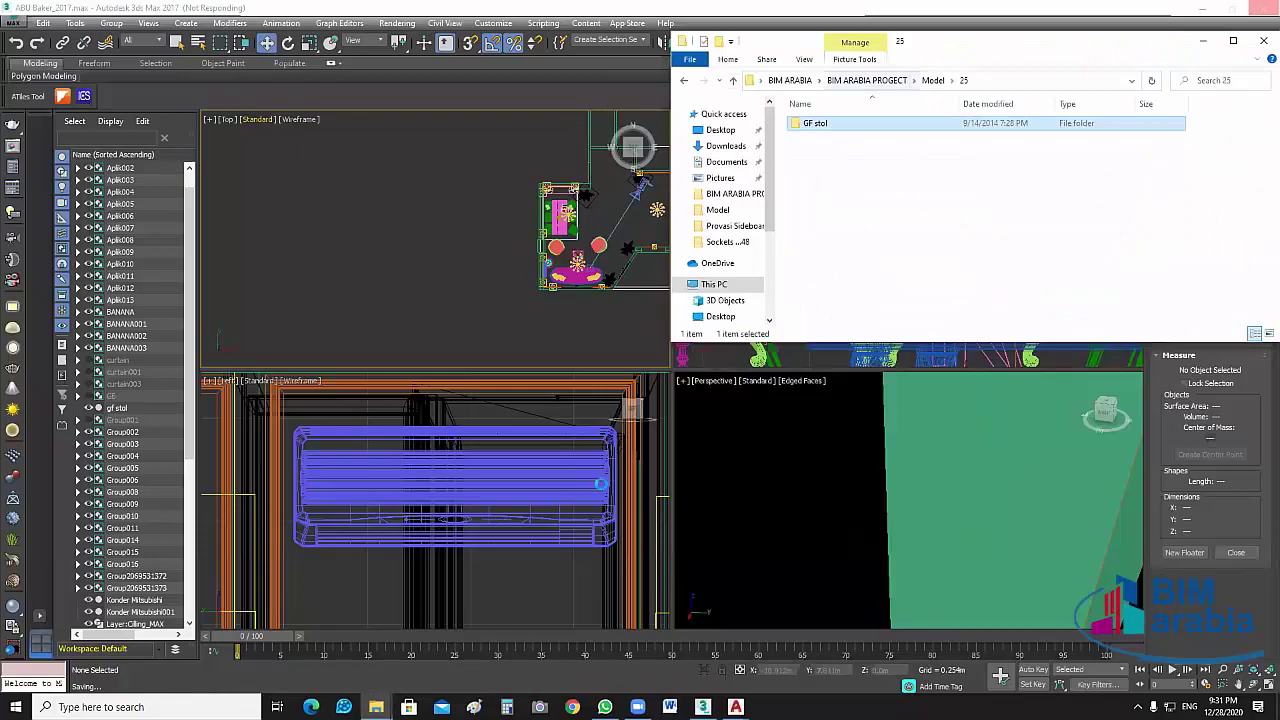
pyautogui.click(538, 293)
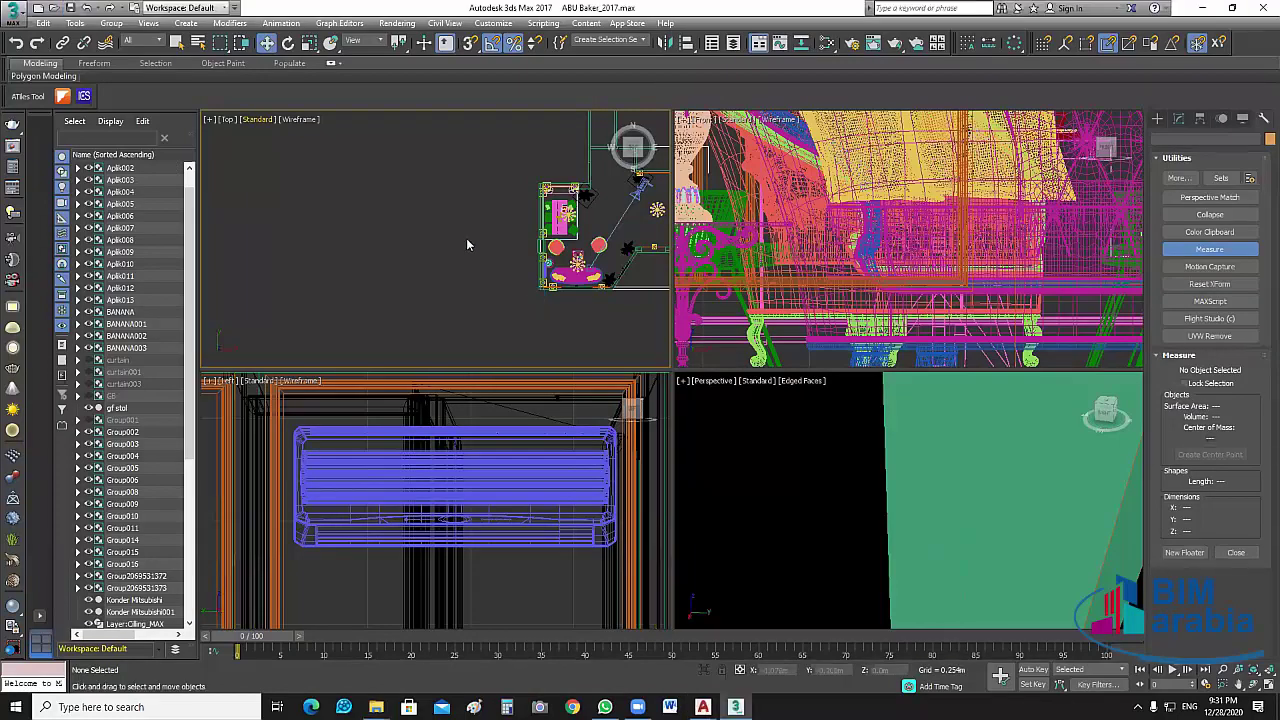
# Examine the furnished room plan and the separate room outline beside it in the top view.
pyautogui.scroll(-3, 519, 273)
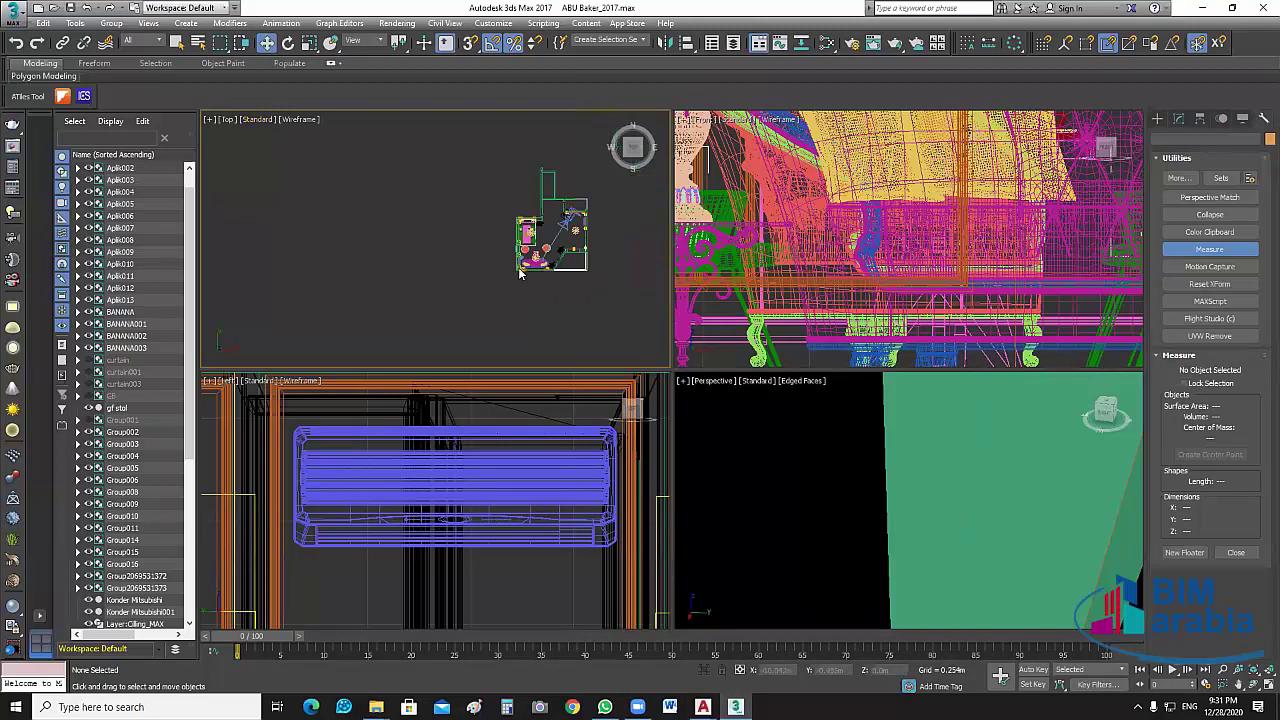
pyautogui.scroll(4, 519, 273)
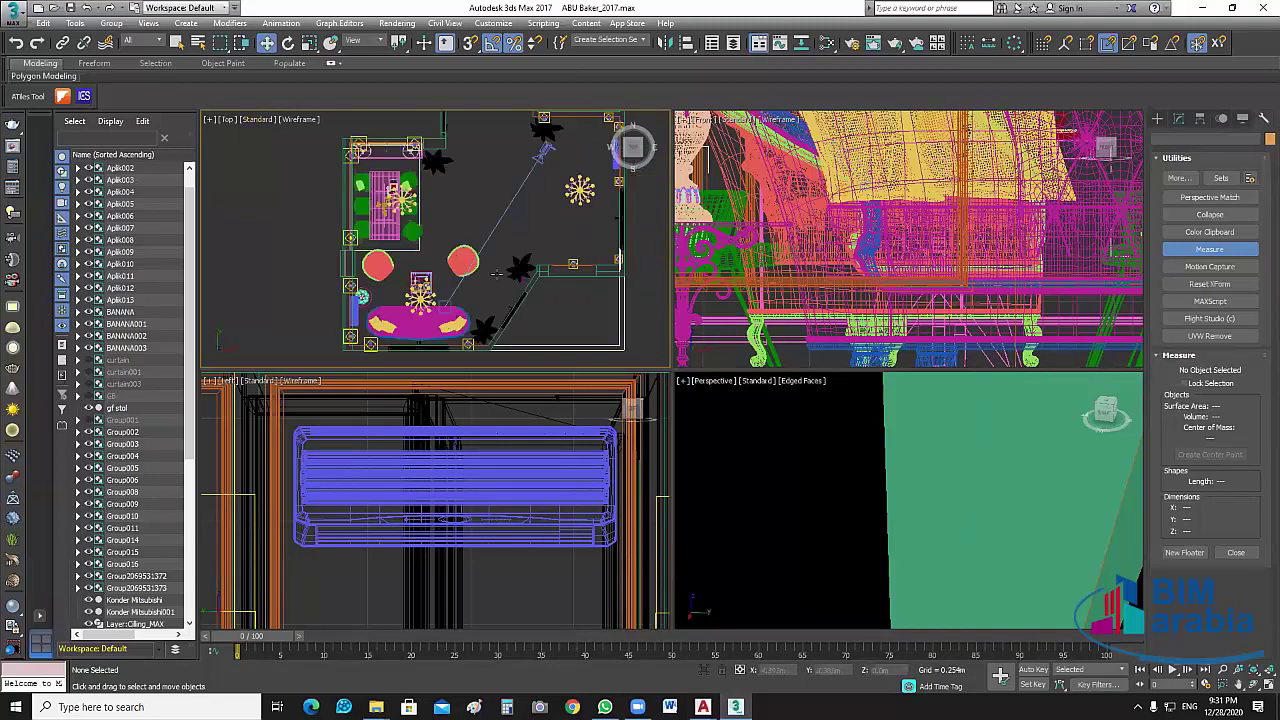
pyautogui.moveTo(496, 273); pyautogui.dragTo(492, 230, button='middle')
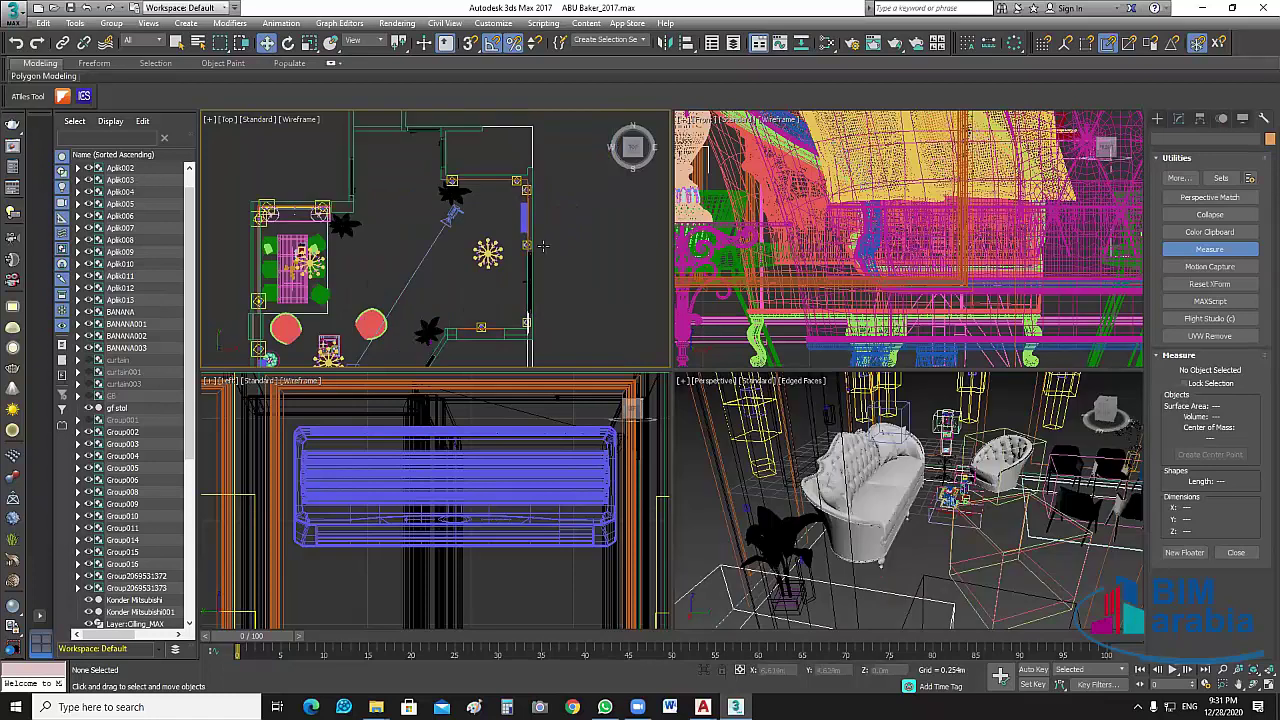
pyautogui.moveTo(551, 279); pyautogui.dragTo(517, 264, button='middle')
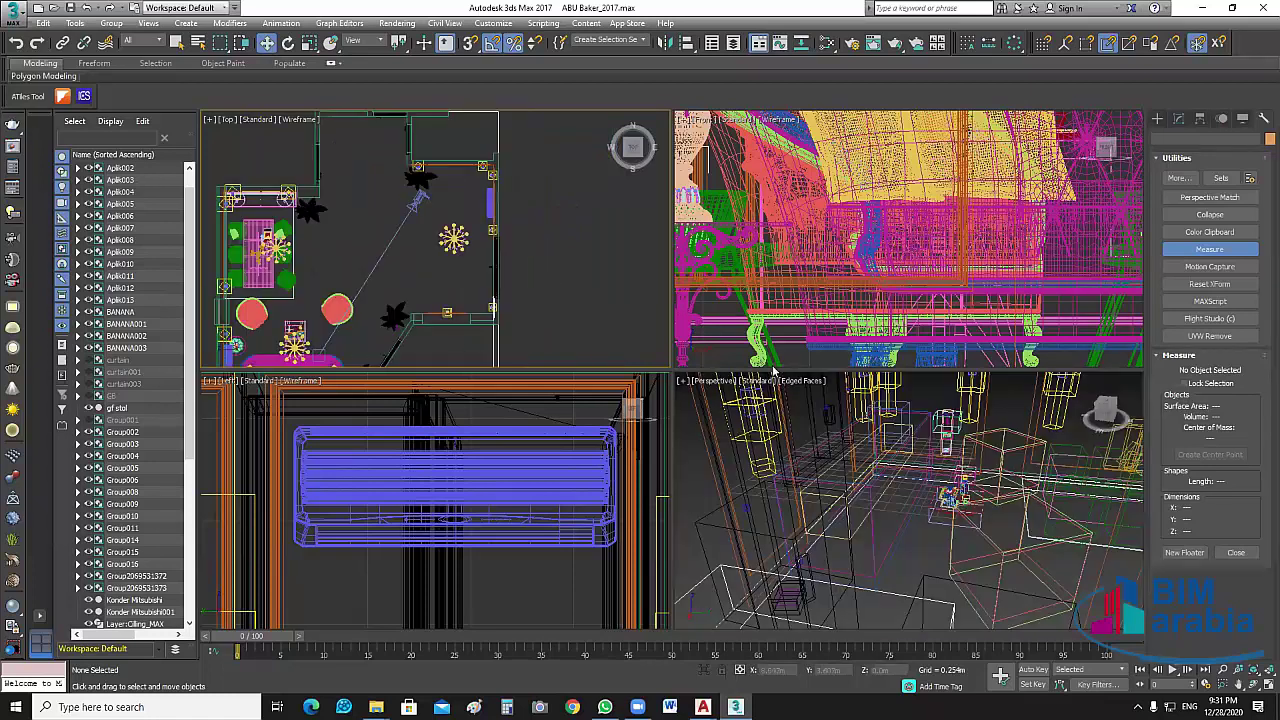
pyautogui.scroll(-7, 585, 246)
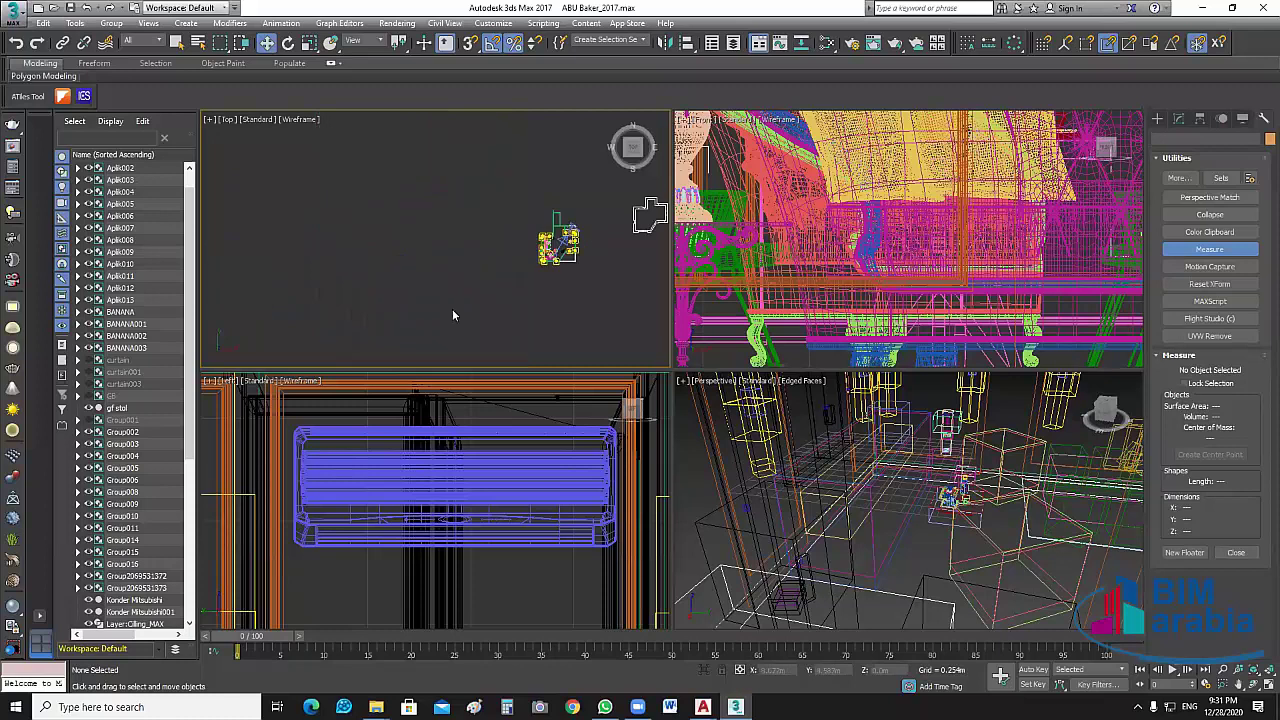
pyautogui.scroll(-1, 362, 348)
pyautogui.scroll(4, 607, 263)
pyautogui.scroll(6, 604, 220)
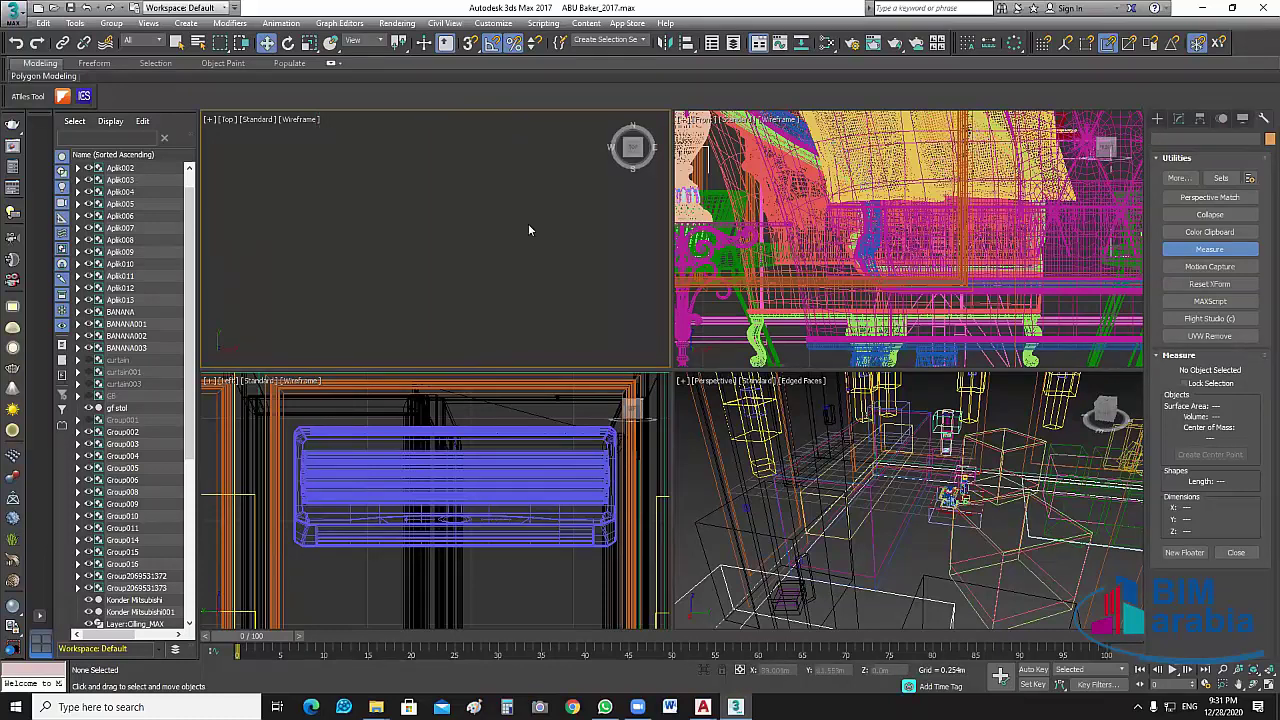
pyautogui.click(565, 211)
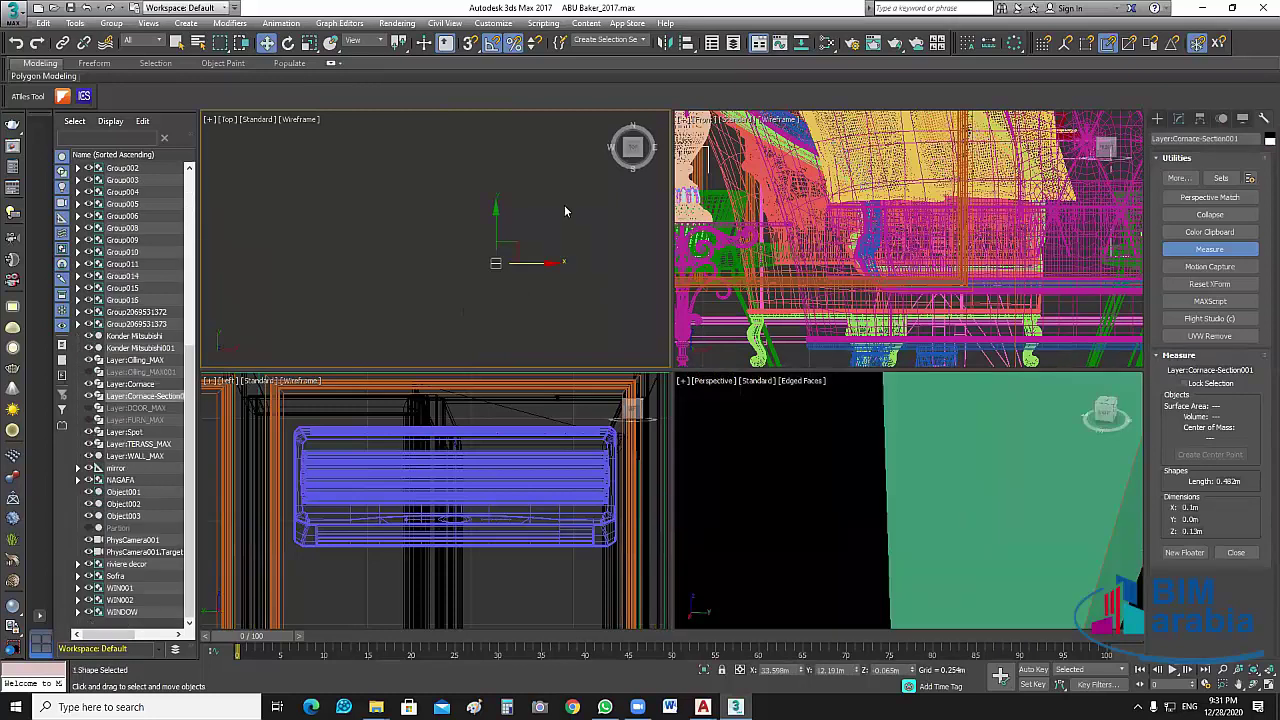
pyautogui.click(356, 291)
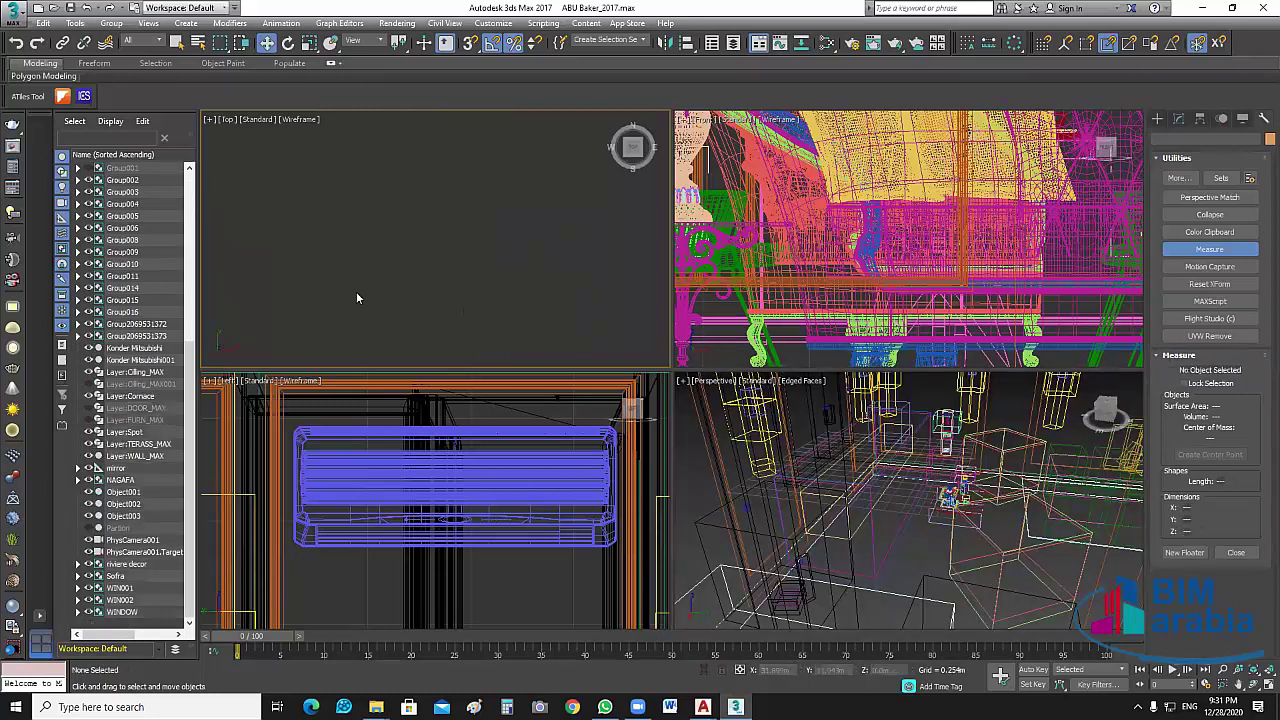
pyautogui.moveTo(440, 258); pyautogui.dragTo(594, 189, button='middle')
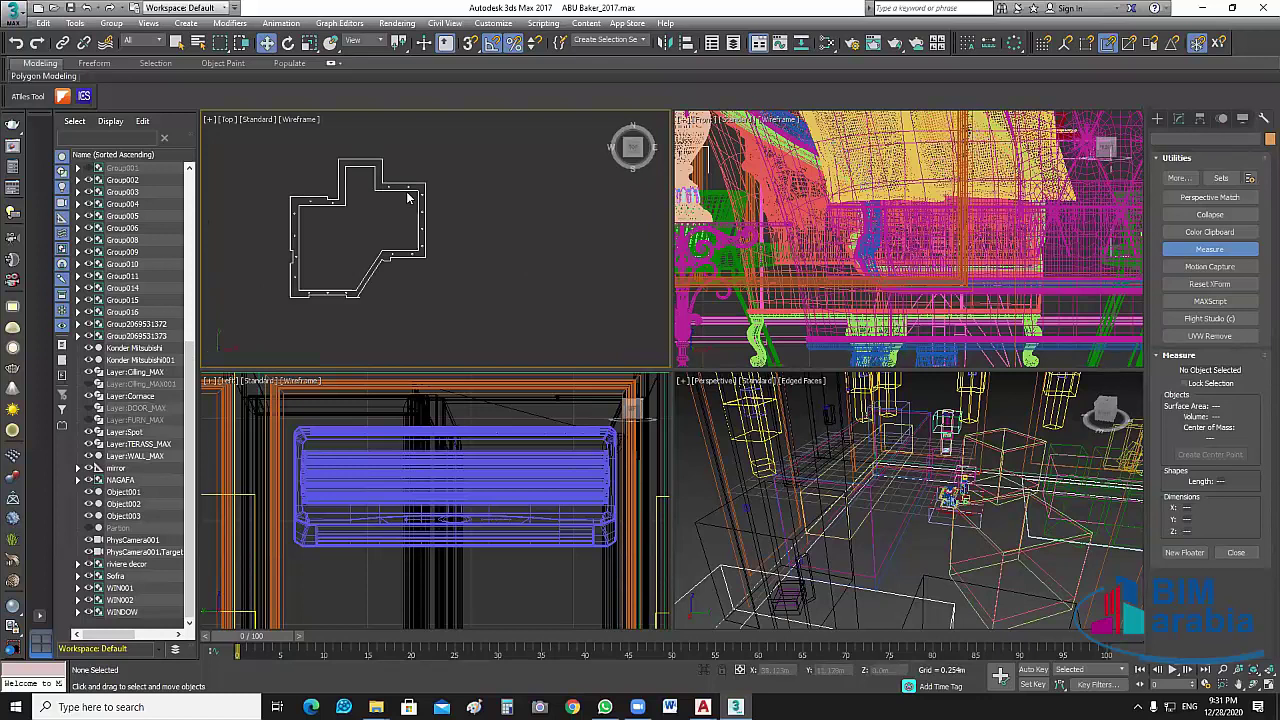
pyautogui.scroll(4, 411, 198)
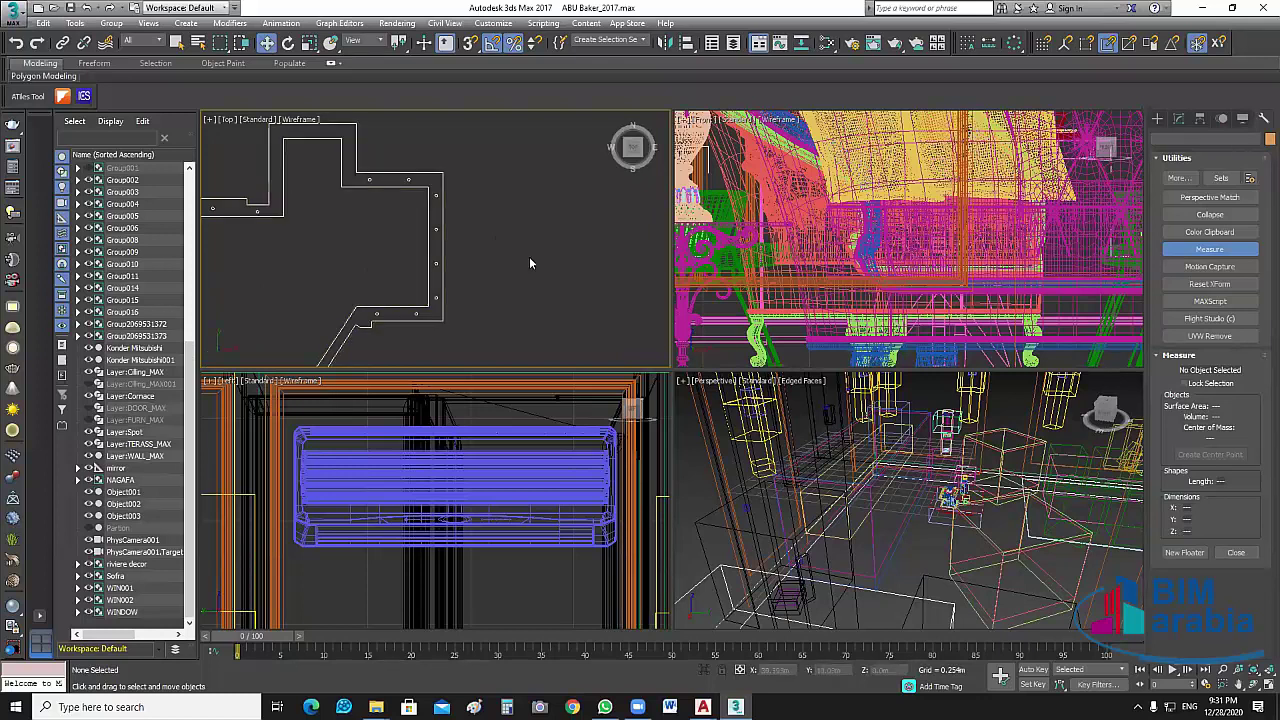
pyautogui.moveTo(525, 230); pyautogui.dragTo(508, 249, button='middle')
pyautogui.scroll(-4, 540, 250)
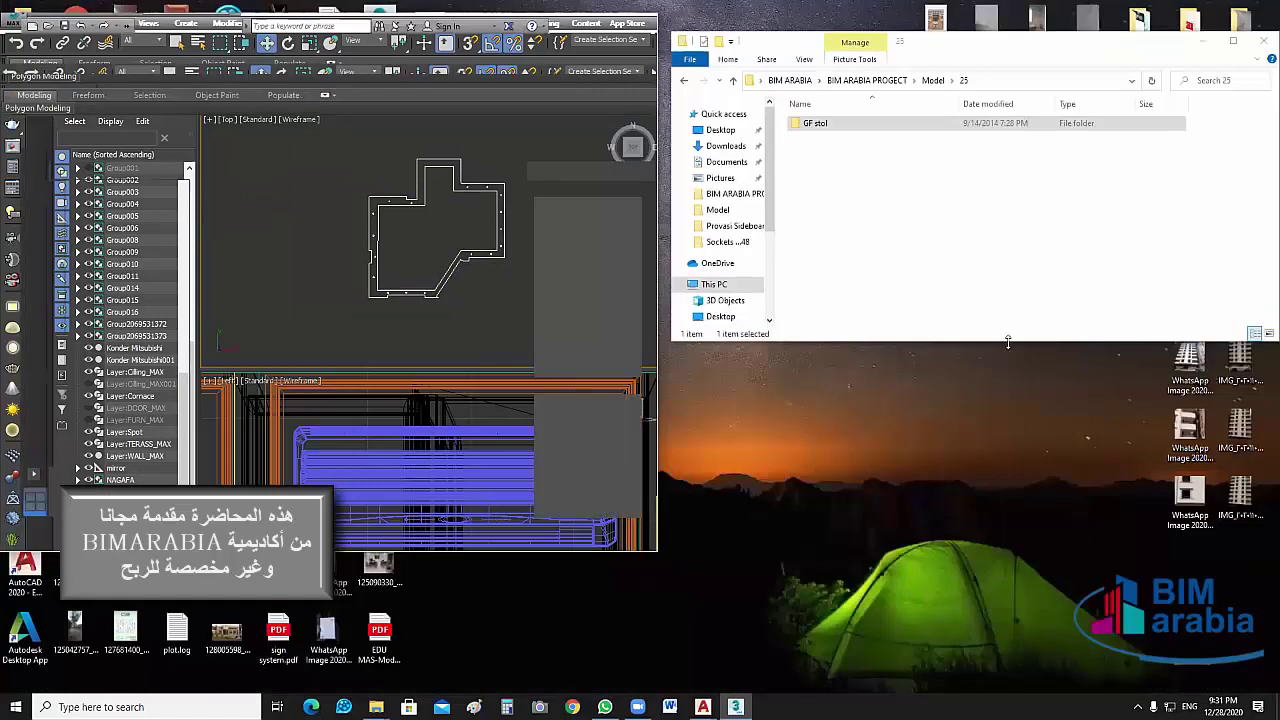
# Go up from folder 25 to the Model folder in File Explorer and browse its files in a maximized window.
pyautogui.doubleClick(1008, 342)
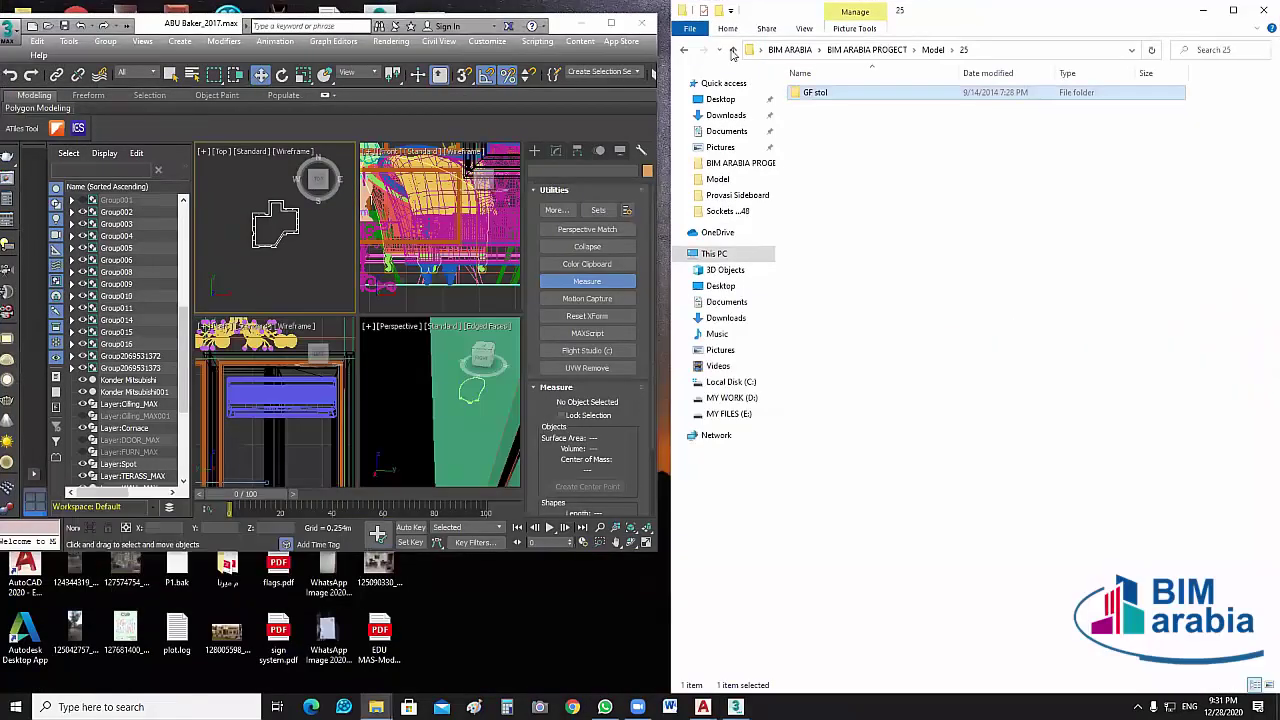
pyautogui.click(733, 50)
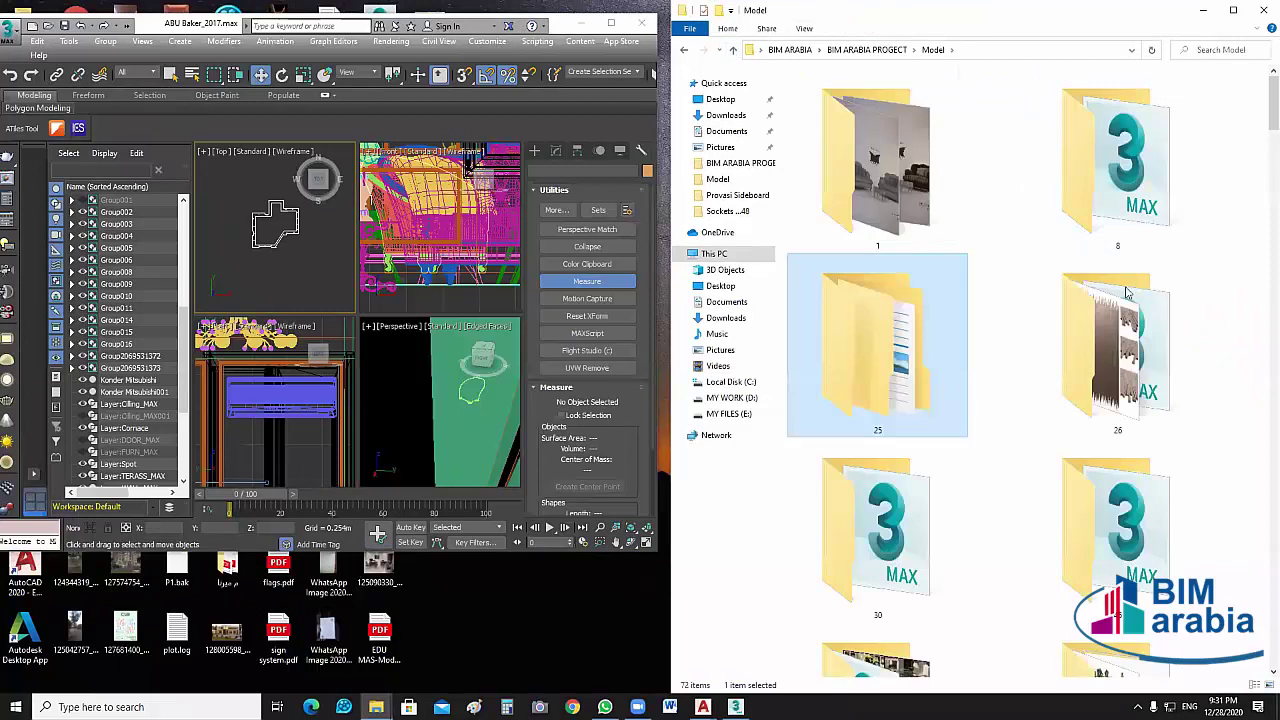
pyautogui.scroll(-5, 1210, 290)
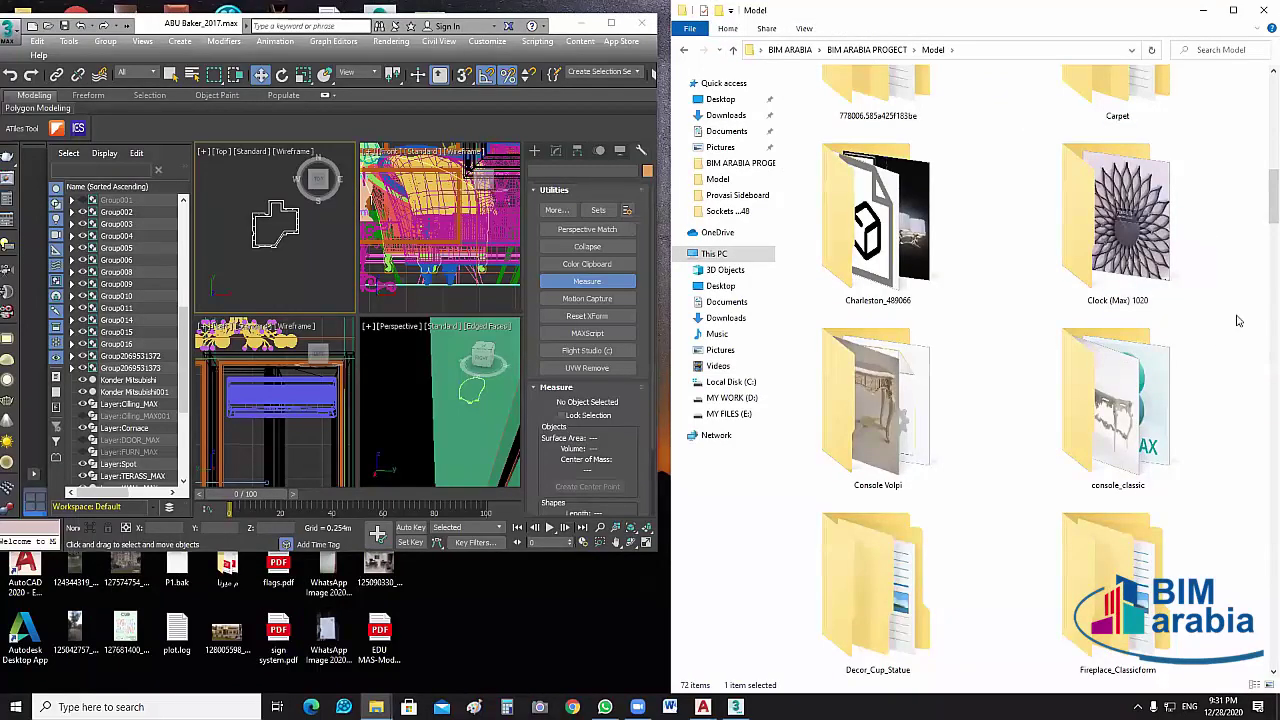
pyautogui.scroll(-10, 1237, 320)
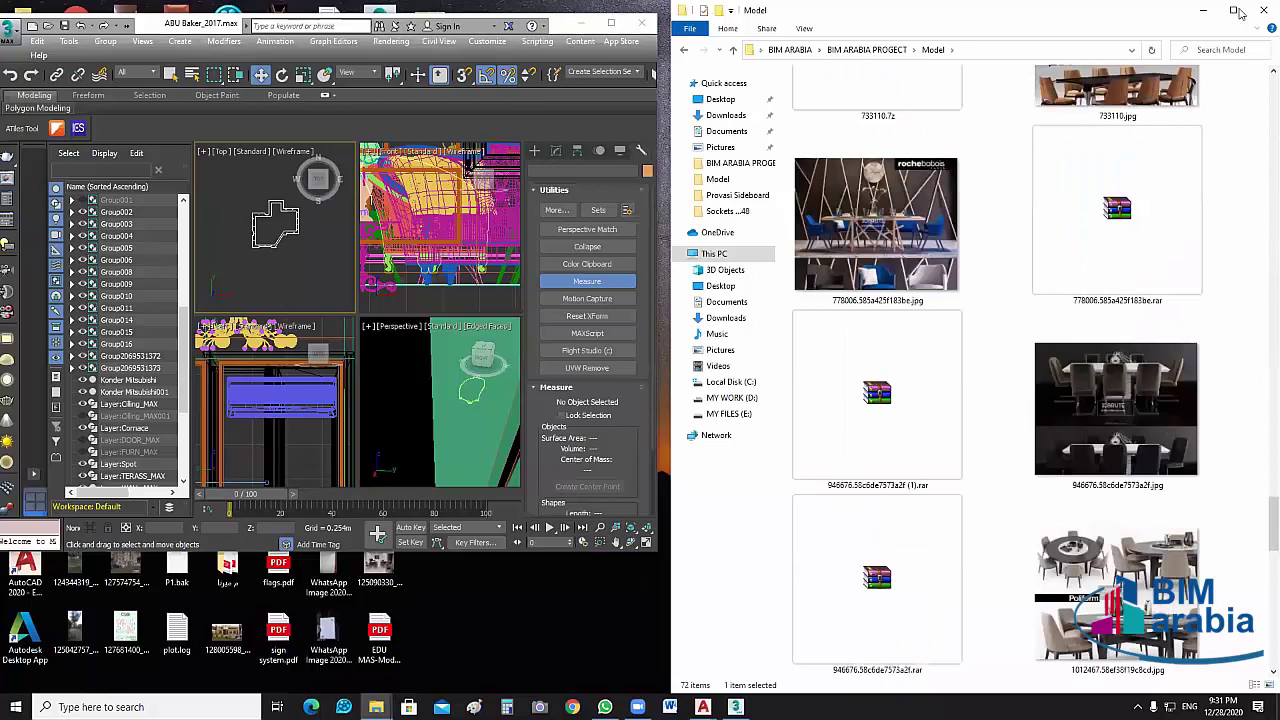
pyautogui.press('super+Up')
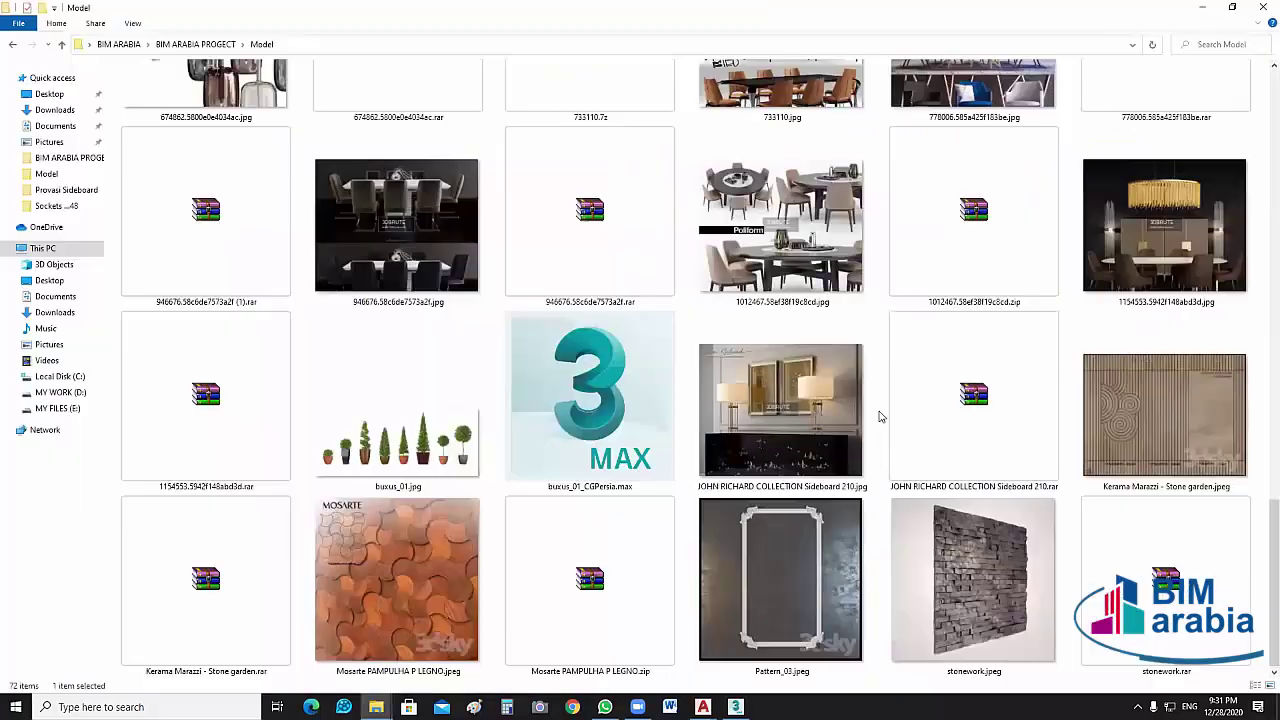
pyautogui.scroll(3, 880, 418)
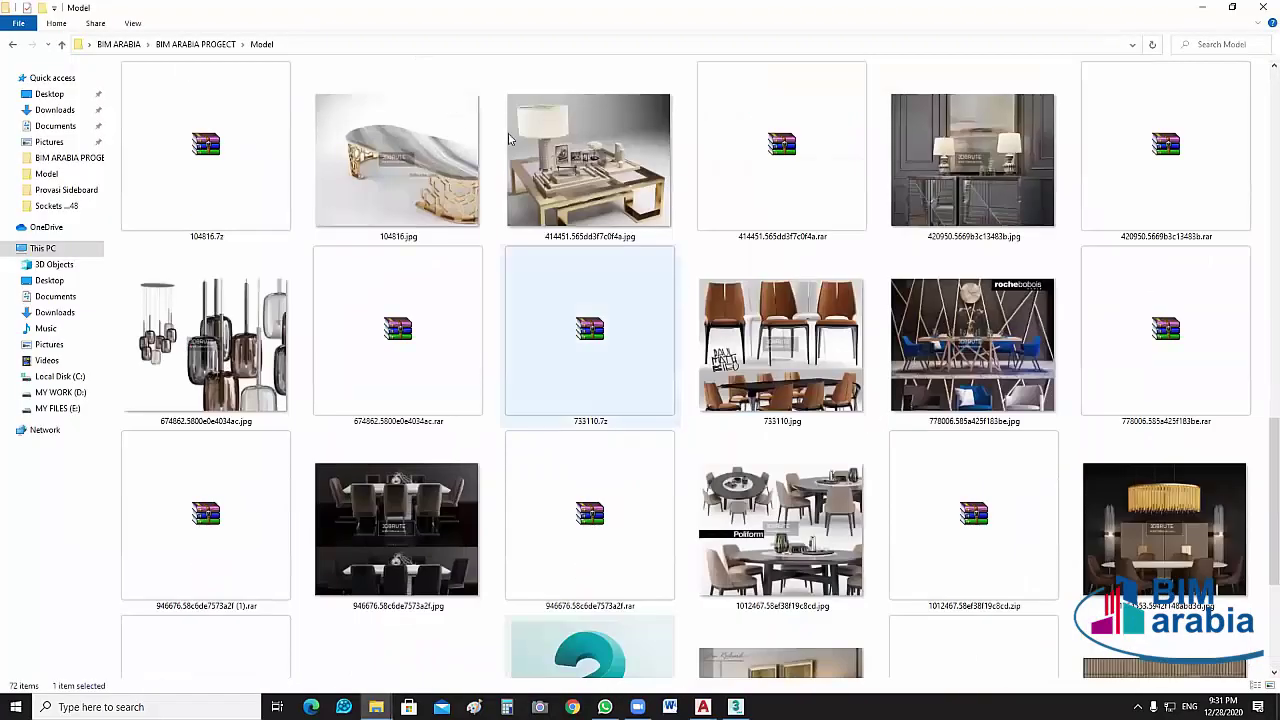
# Preview the marble-topped coffee table image 104816.jpg, and close it to return to the Model folder.
pyautogui.click(395, 188)
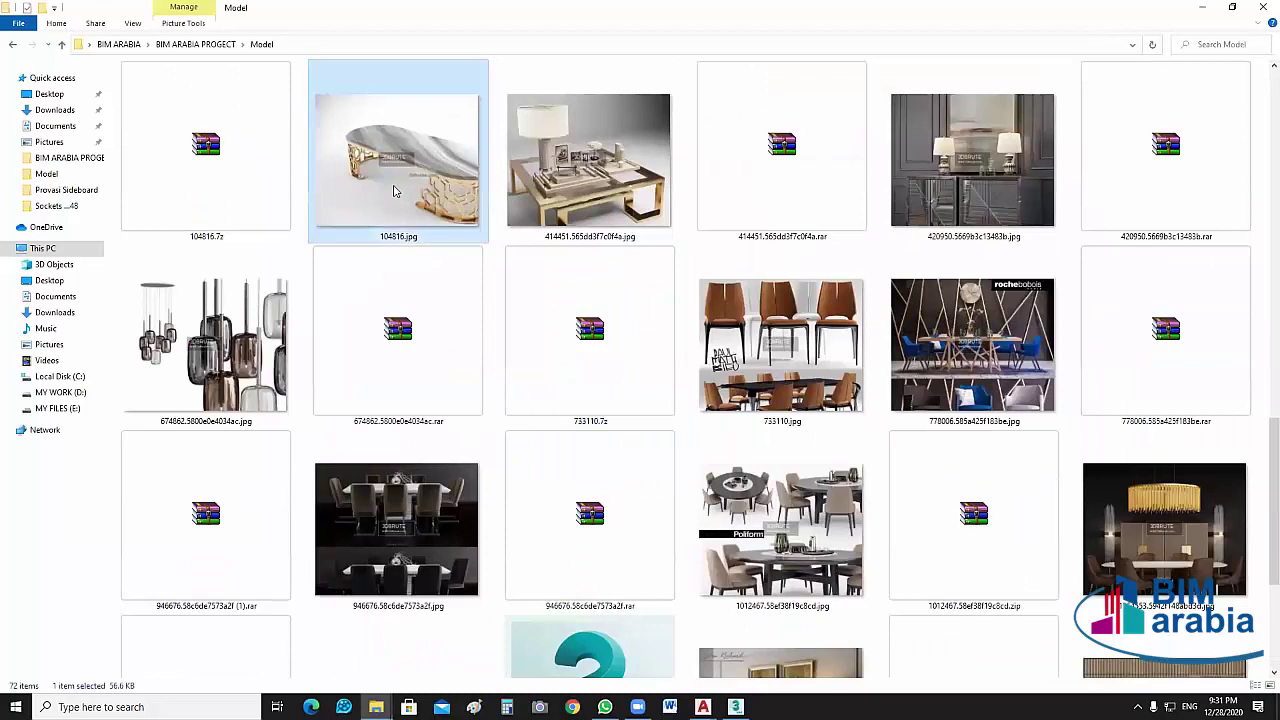
pyautogui.doubleClick(394, 191)
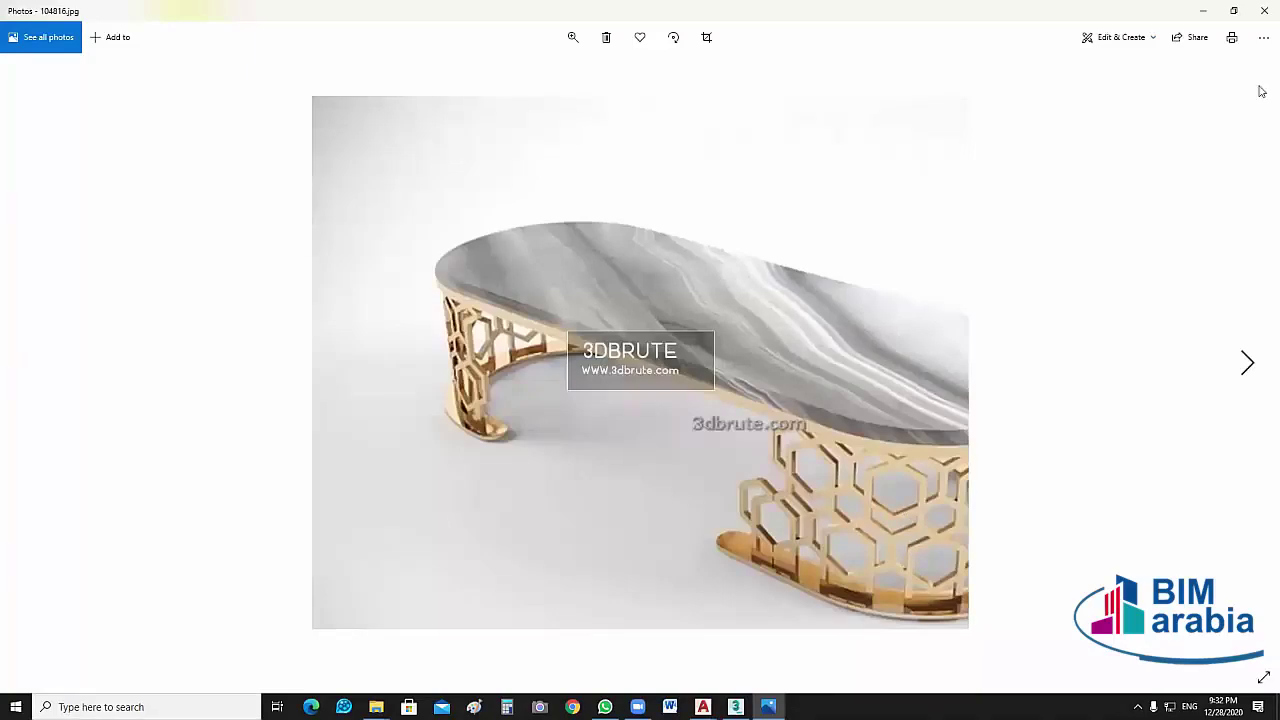
pyautogui.click(1262, 16)
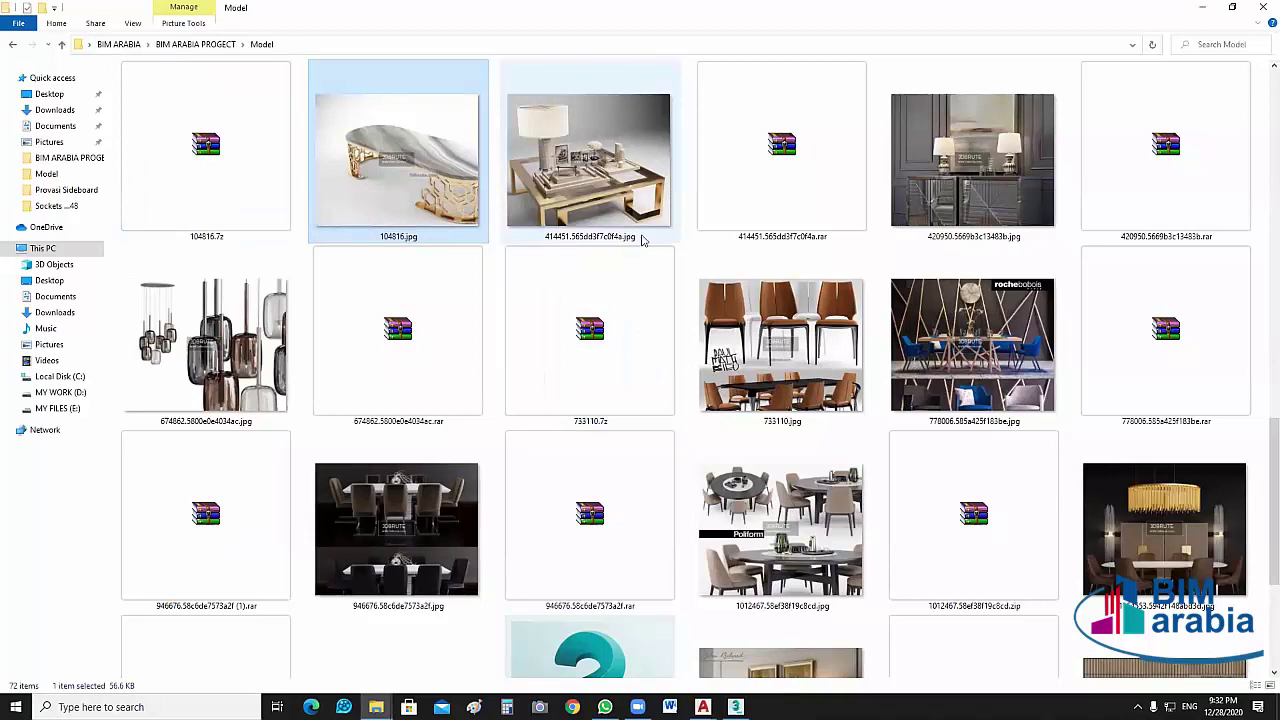
# Look through the Model folder's subfolders and preview images for further furnishing models.
pyautogui.scroll(3, 643, 240)
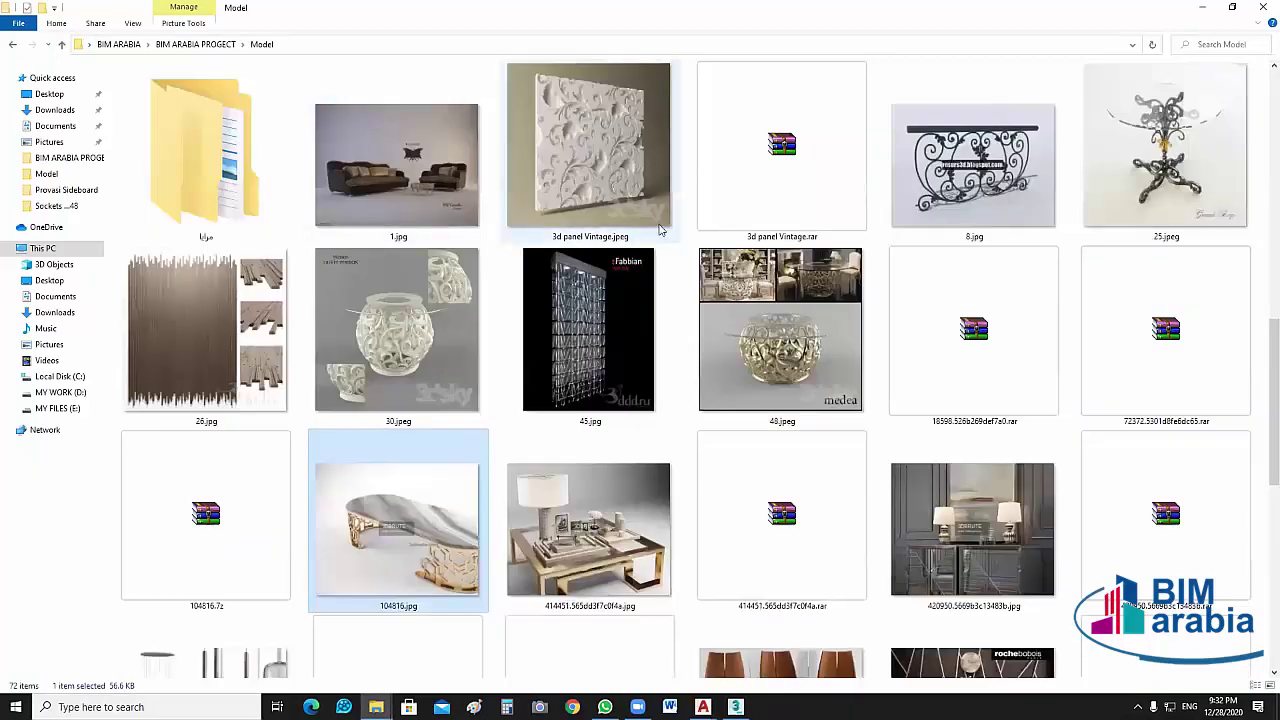
pyautogui.scroll(3, 512, 400)
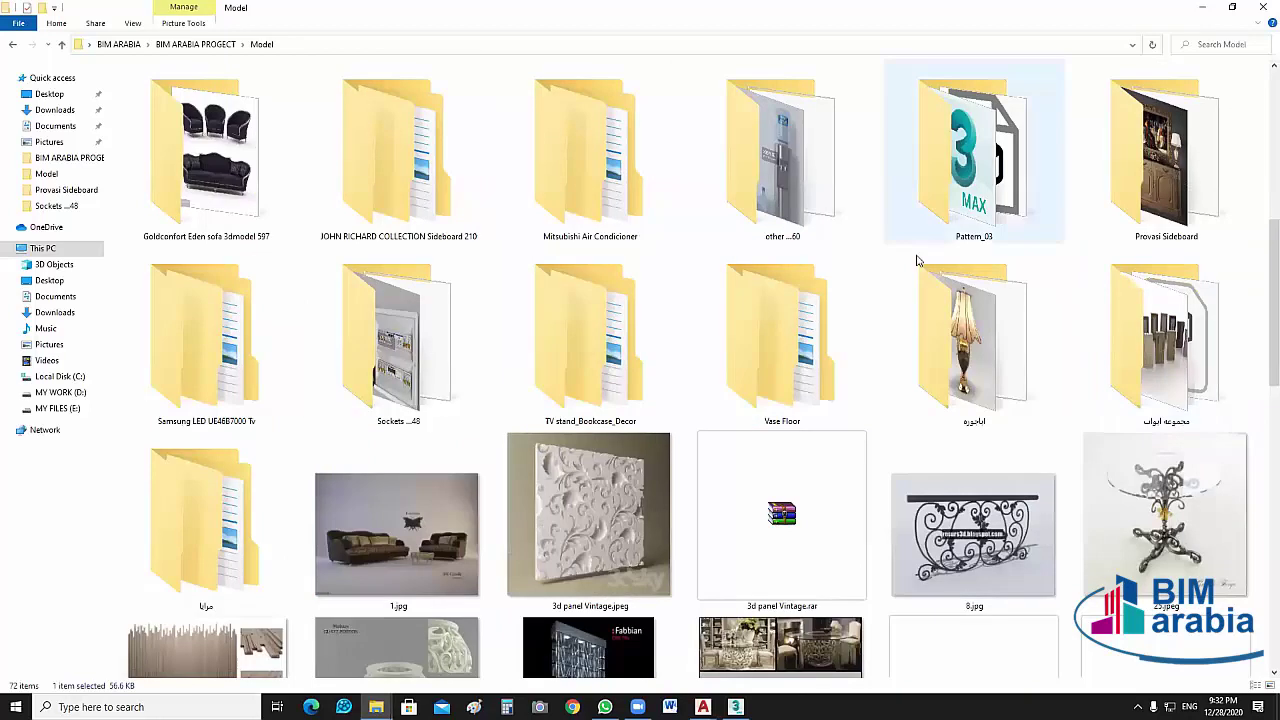
pyautogui.click(615, 208)
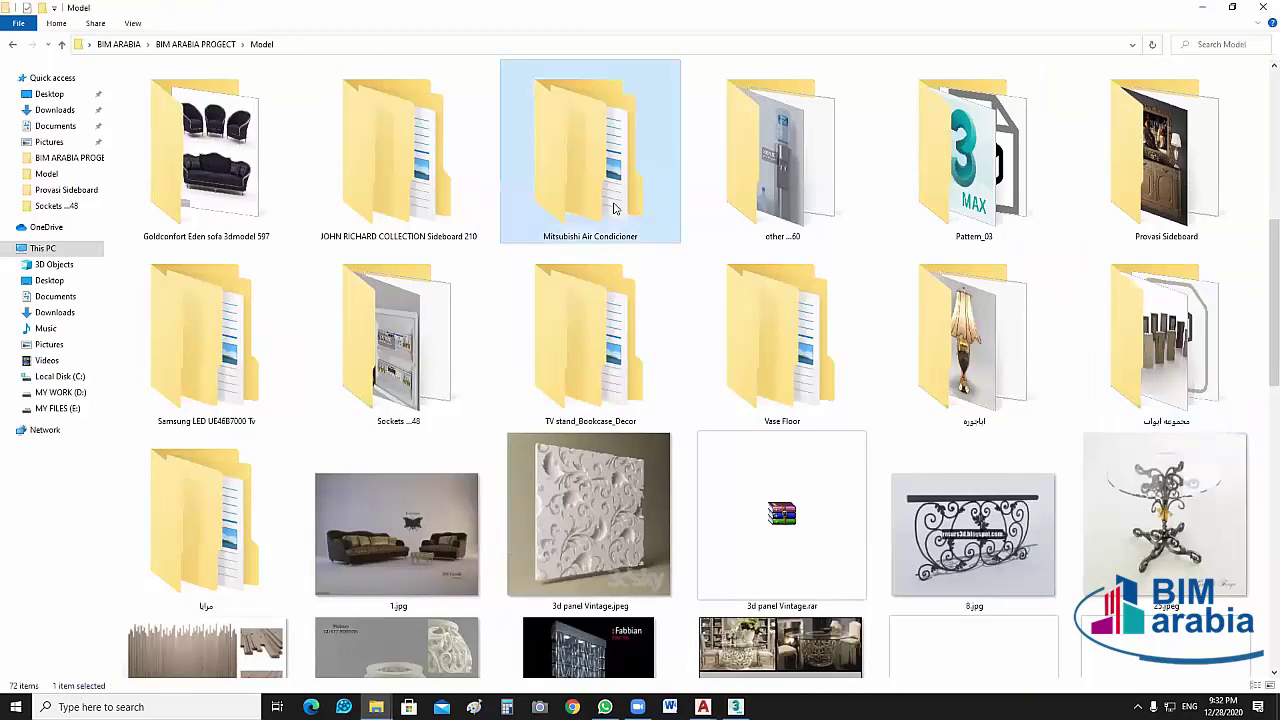
pyautogui.scroll(3, 750, 282)
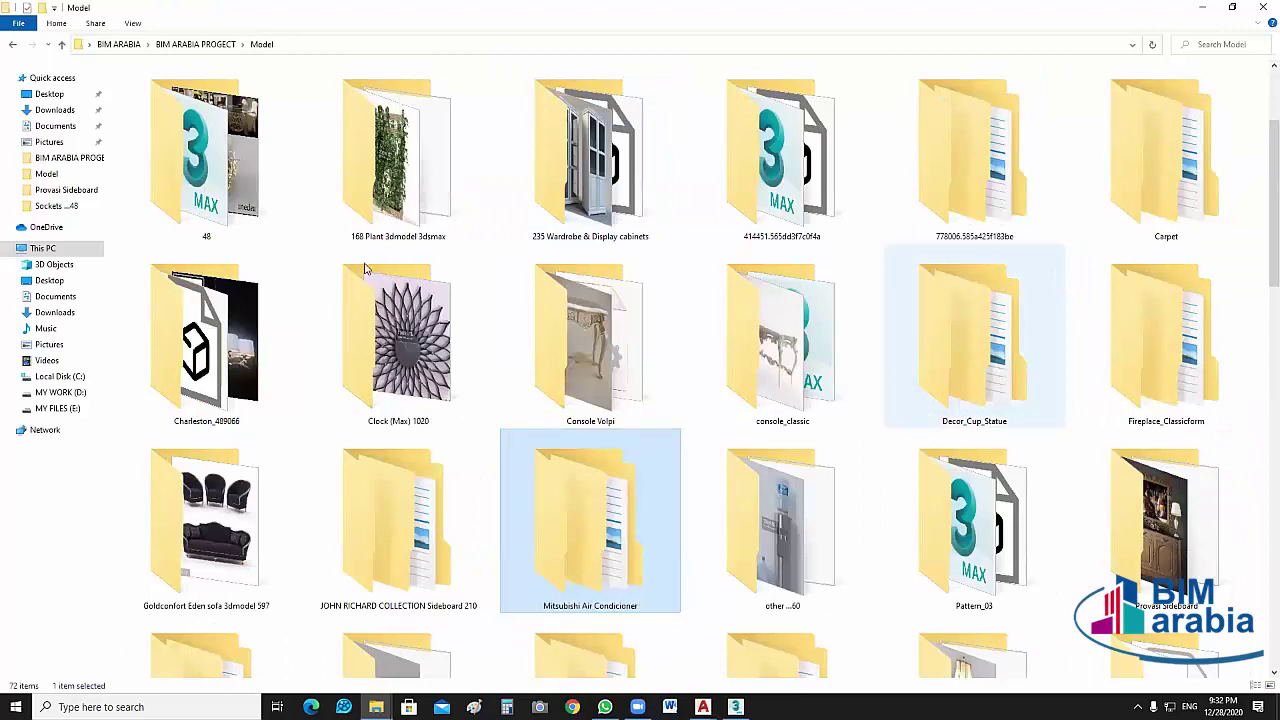
pyautogui.scroll(2, 728, 352)
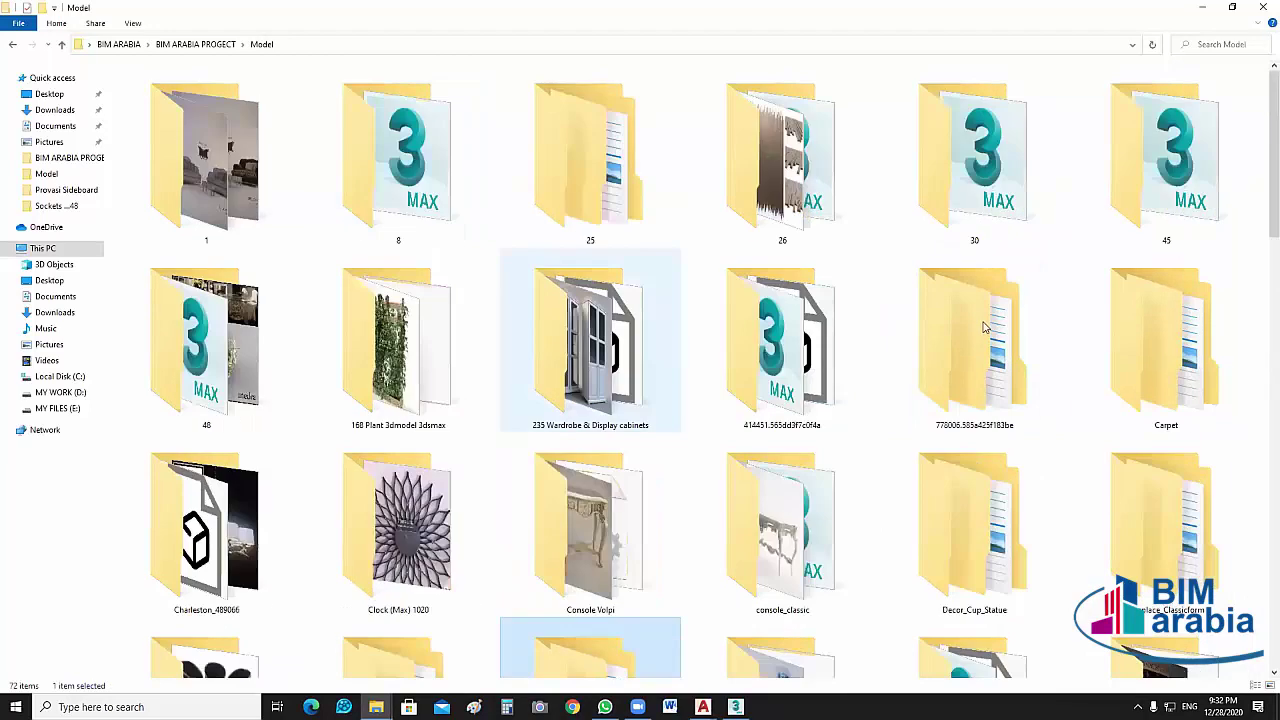
pyautogui.scroll(-3, 882, 398)
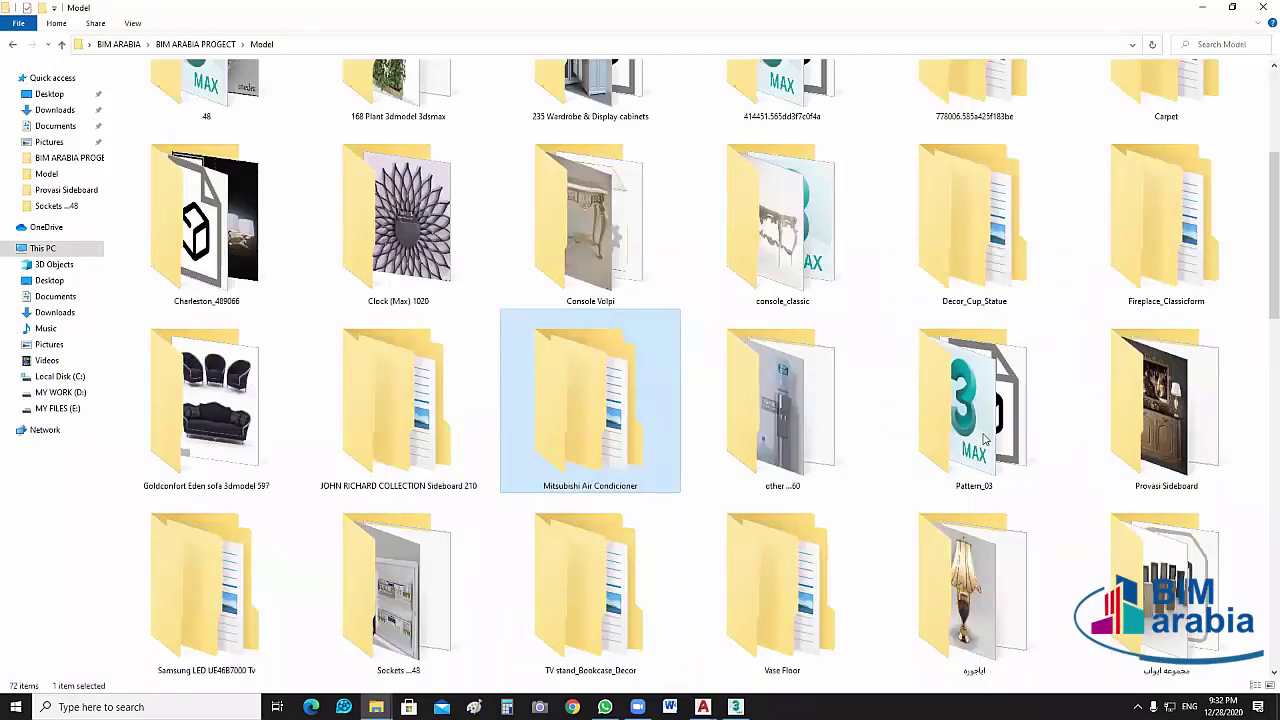
pyautogui.scroll(-3, 987, 437)
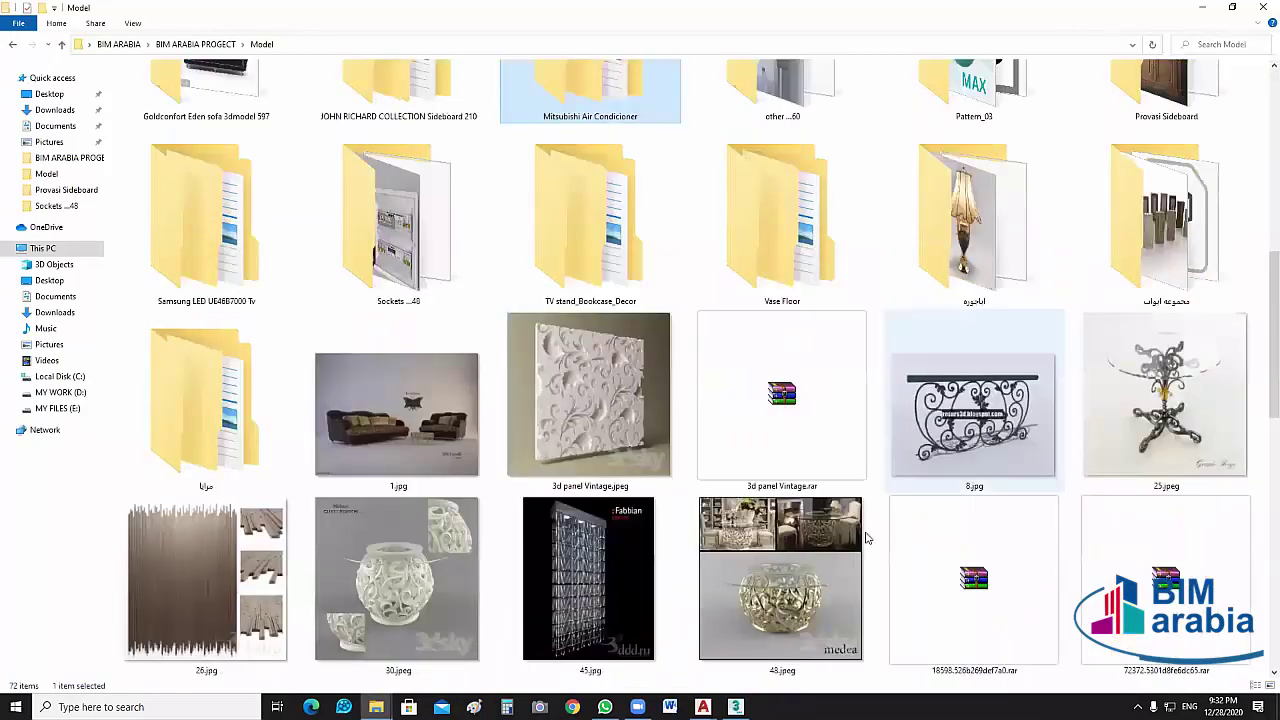
pyautogui.scroll(-3, 880, 500)
pyautogui.scroll(-3, 880, 480)
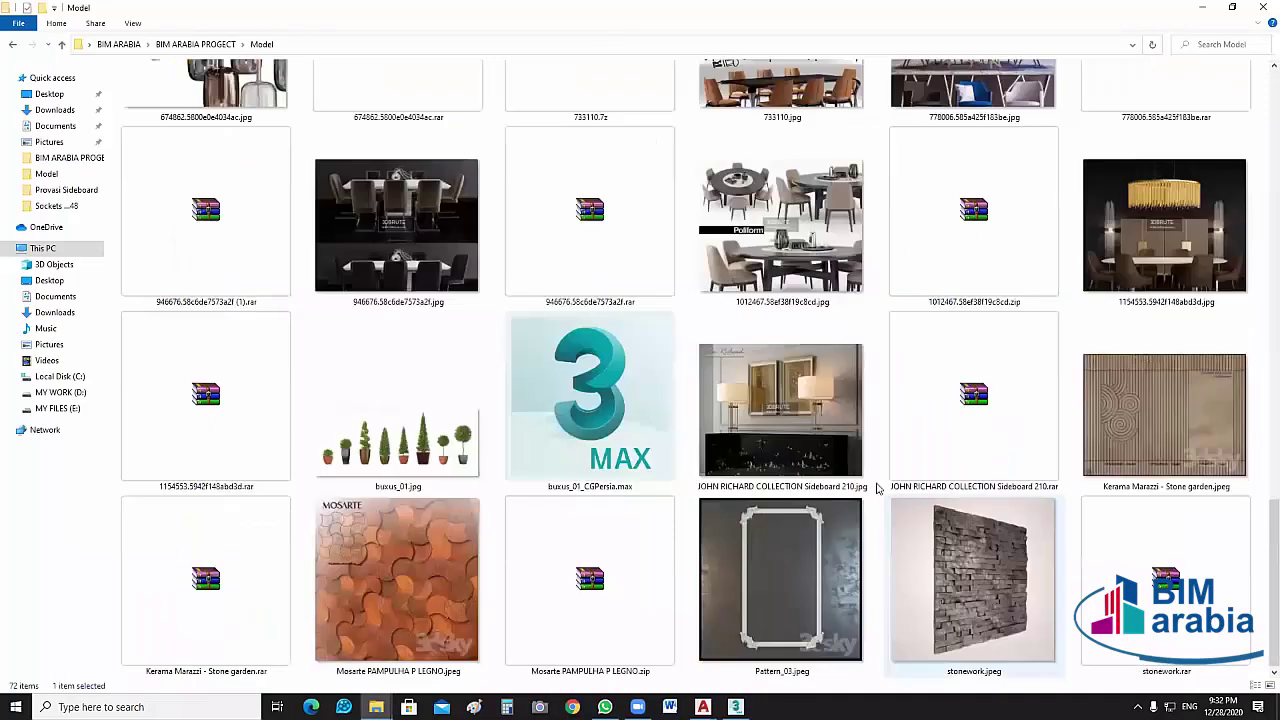
pyautogui.scroll(8, 214, 49)
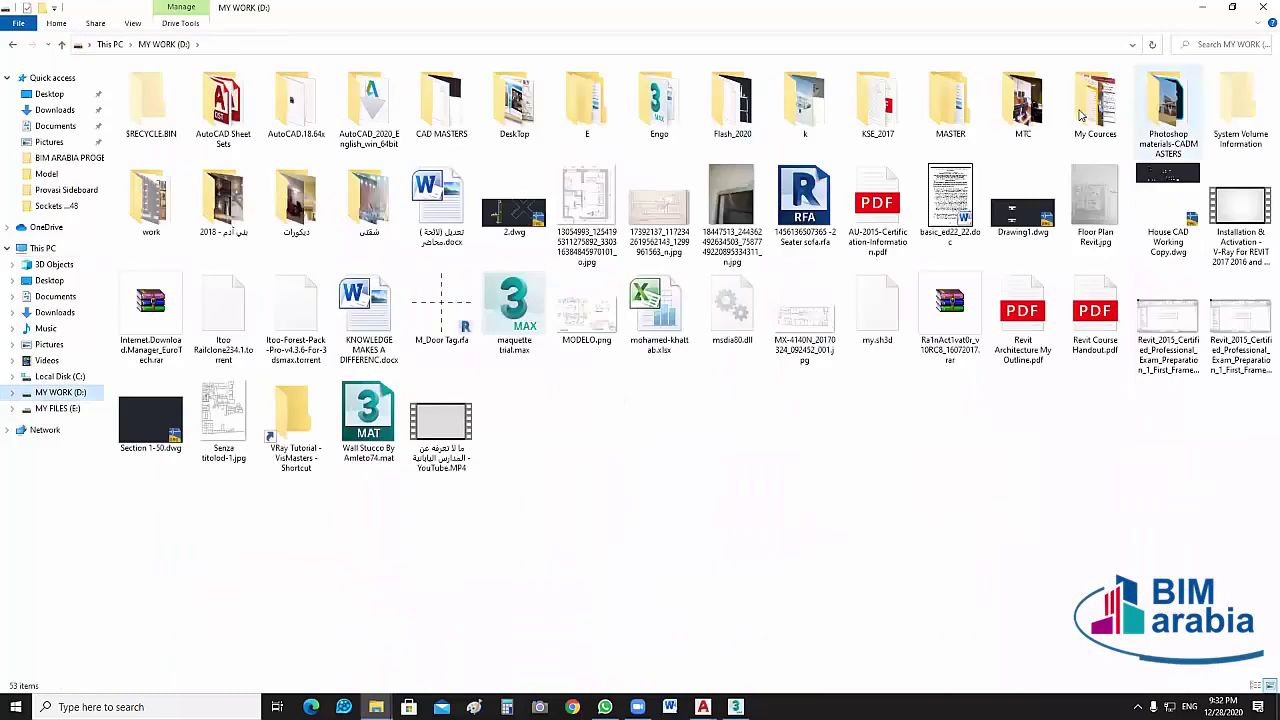
# Open the MODEL folder inside My Cources and MAX on the MY WORK (D:) drive.
pyautogui.doubleClick(811, 376)
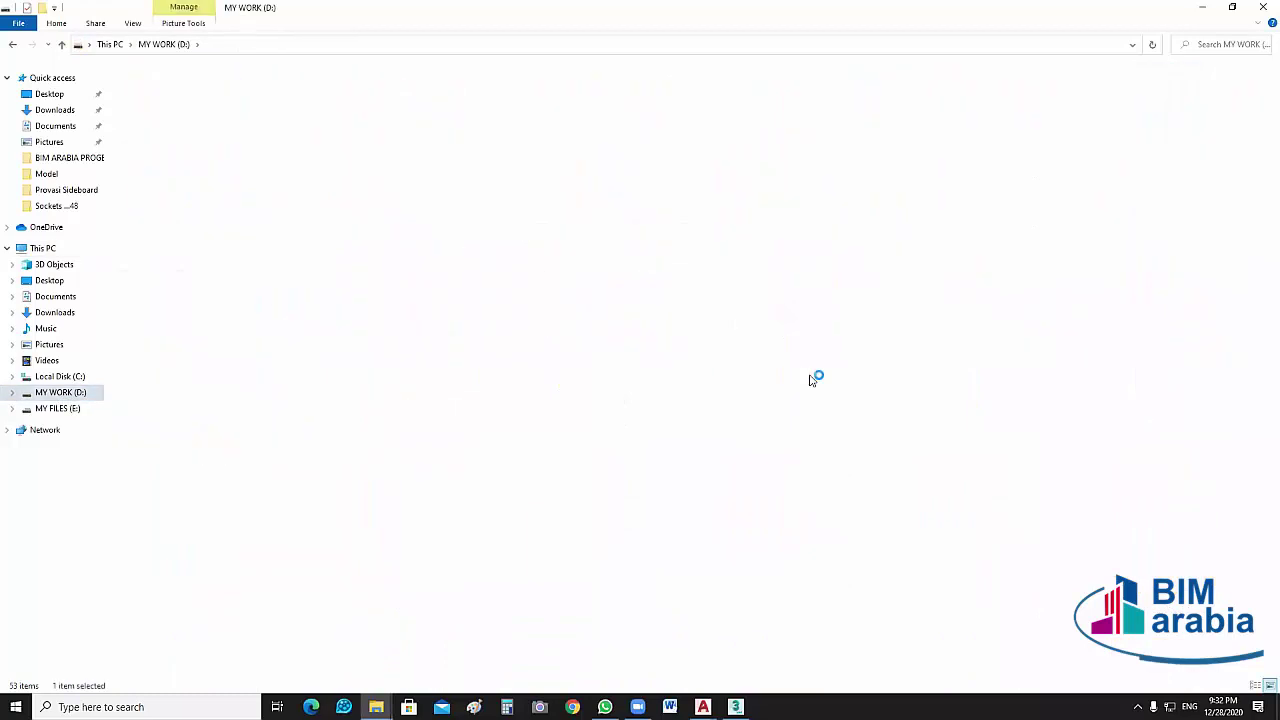
pyautogui.doubleClick(1003, 194)
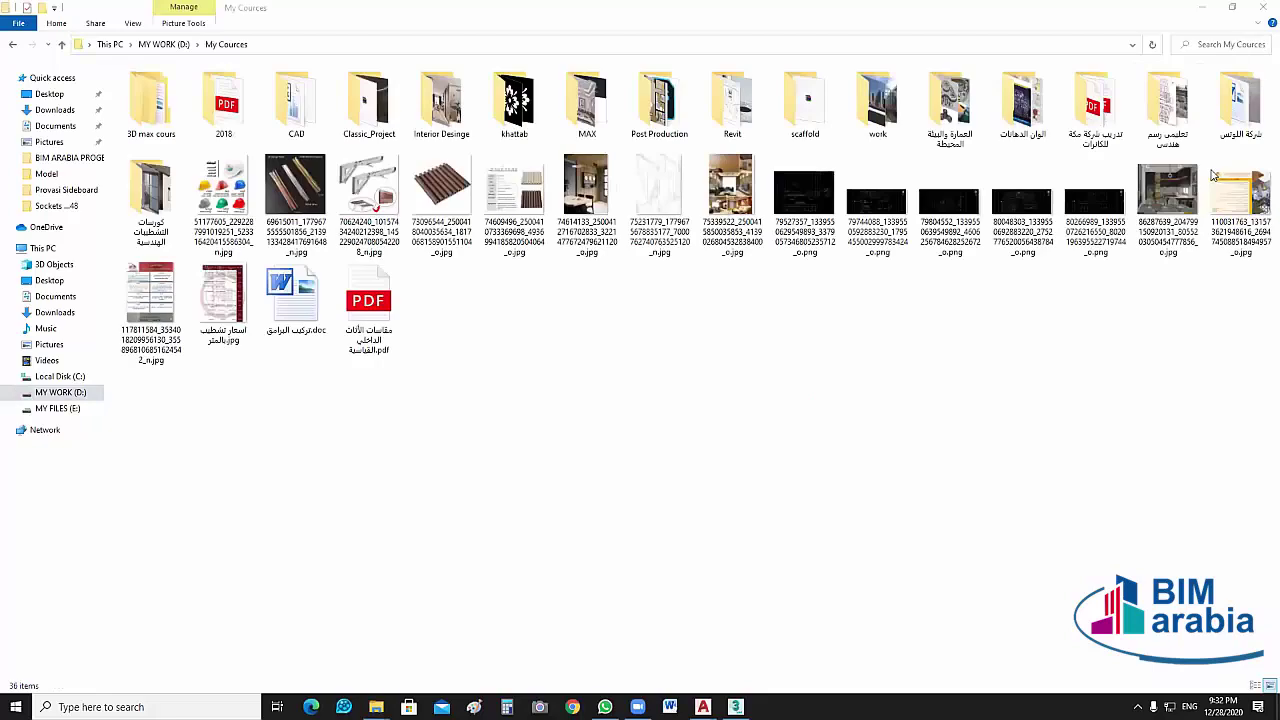
pyautogui.click(590, 100)
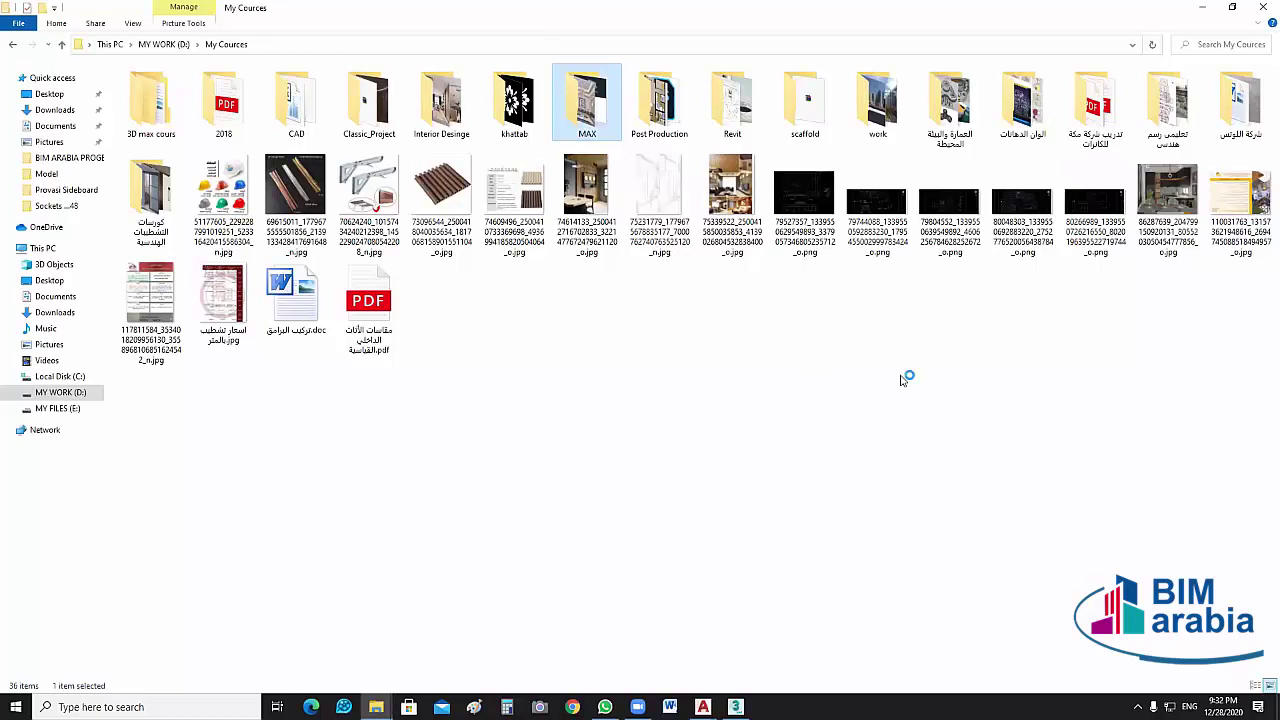
pyautogui.press('Return')
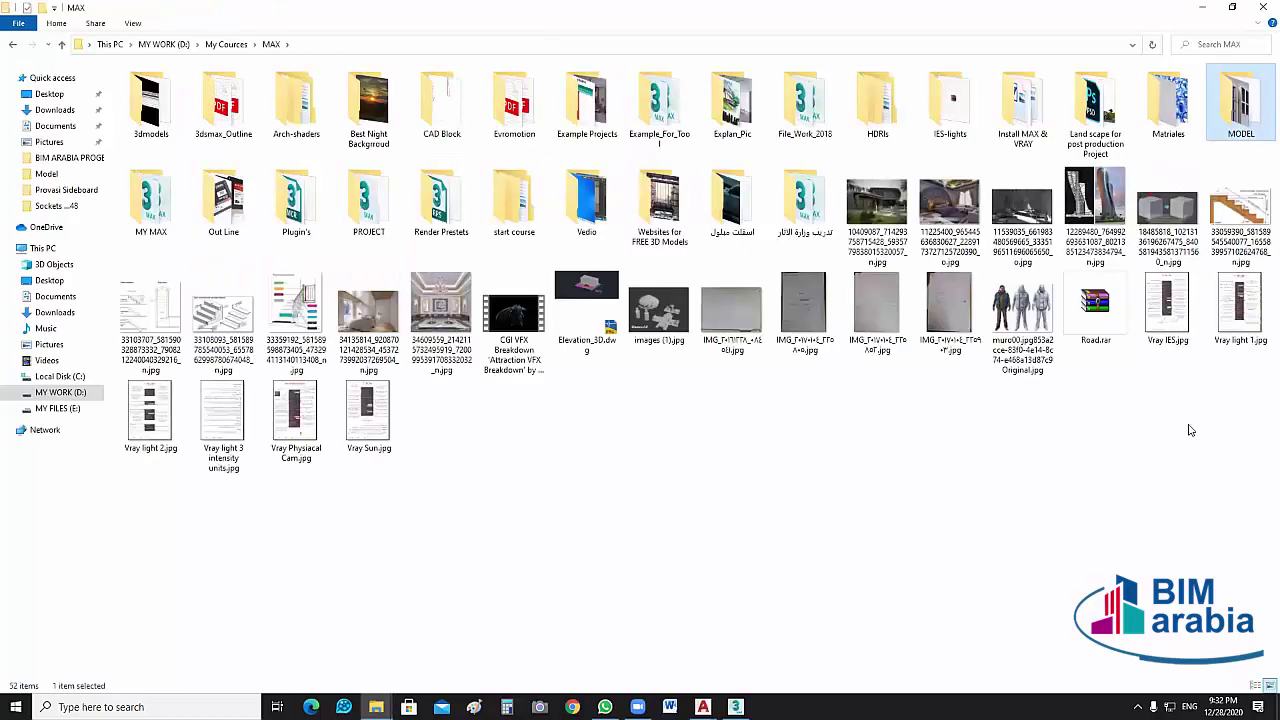
pyautogui.press('Return')
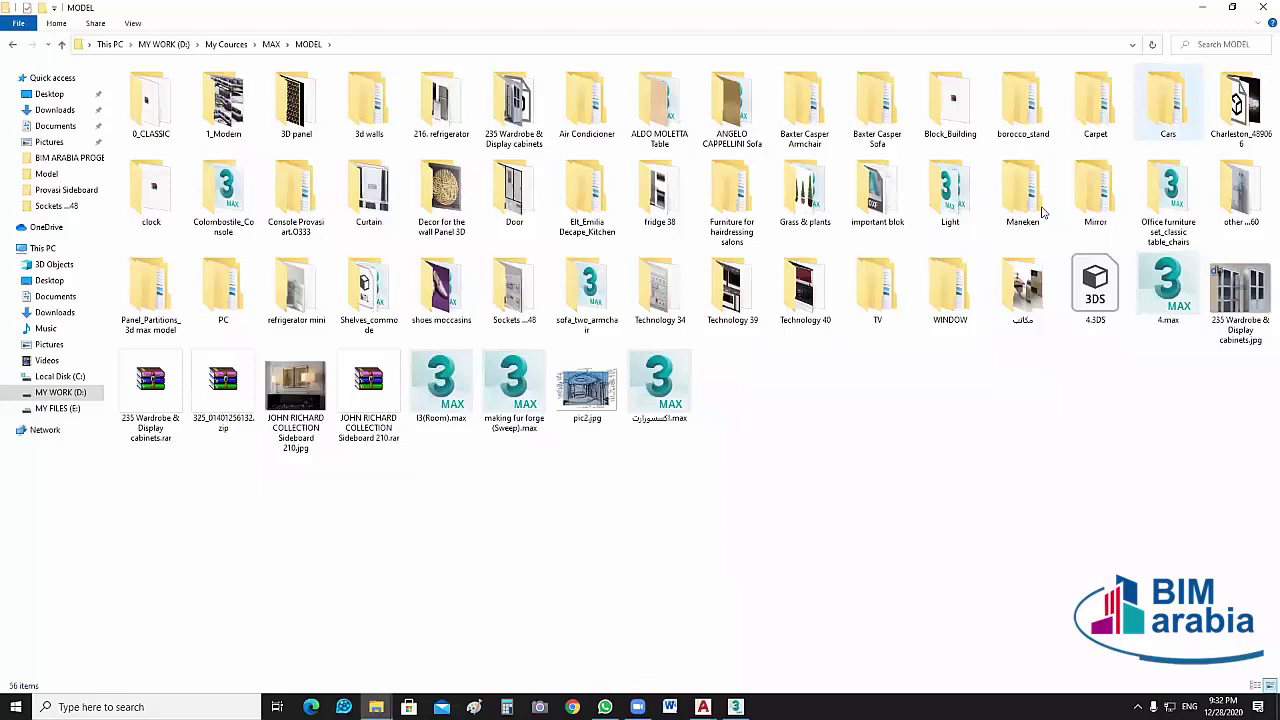
# Look through the Light folder's lamp models and preview images, including the contents of its spot subfolder.
pyautogui.click(954, 210)
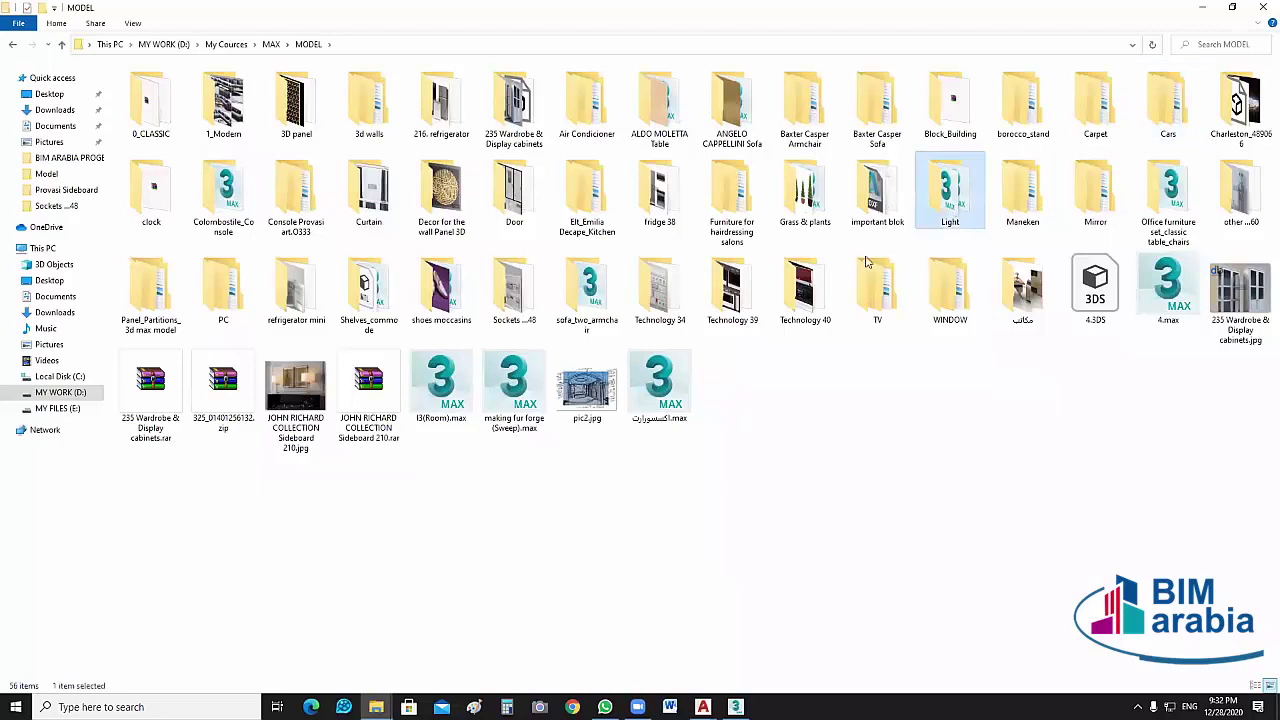
pyautogui.press('Return')
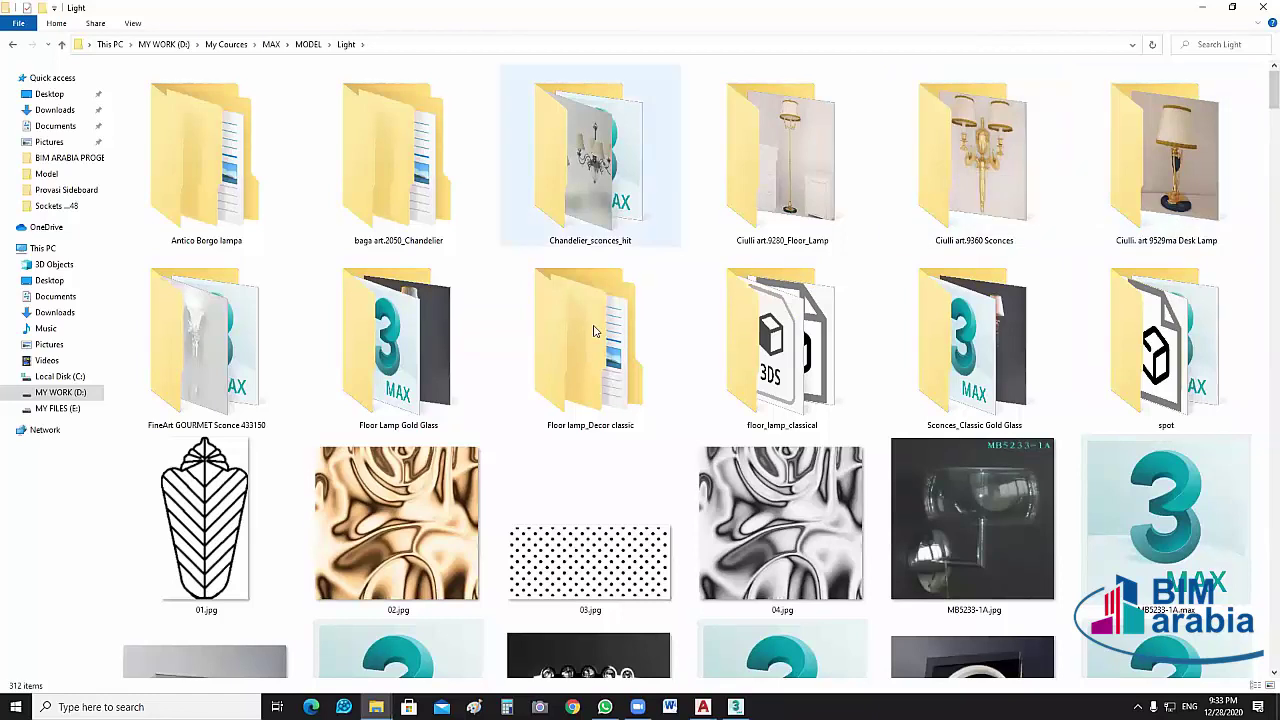
pyautogui.doubleClick(1122, 368)
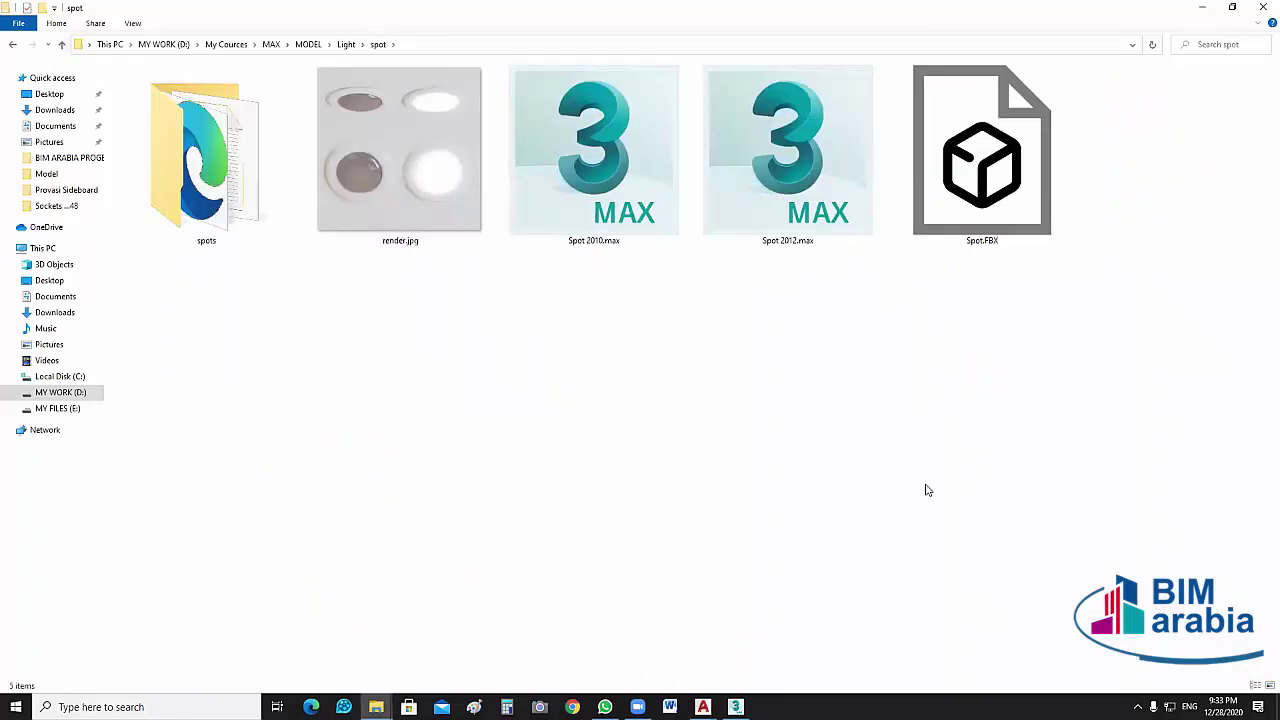
pyautogui.hotkey('alt', 'Left')
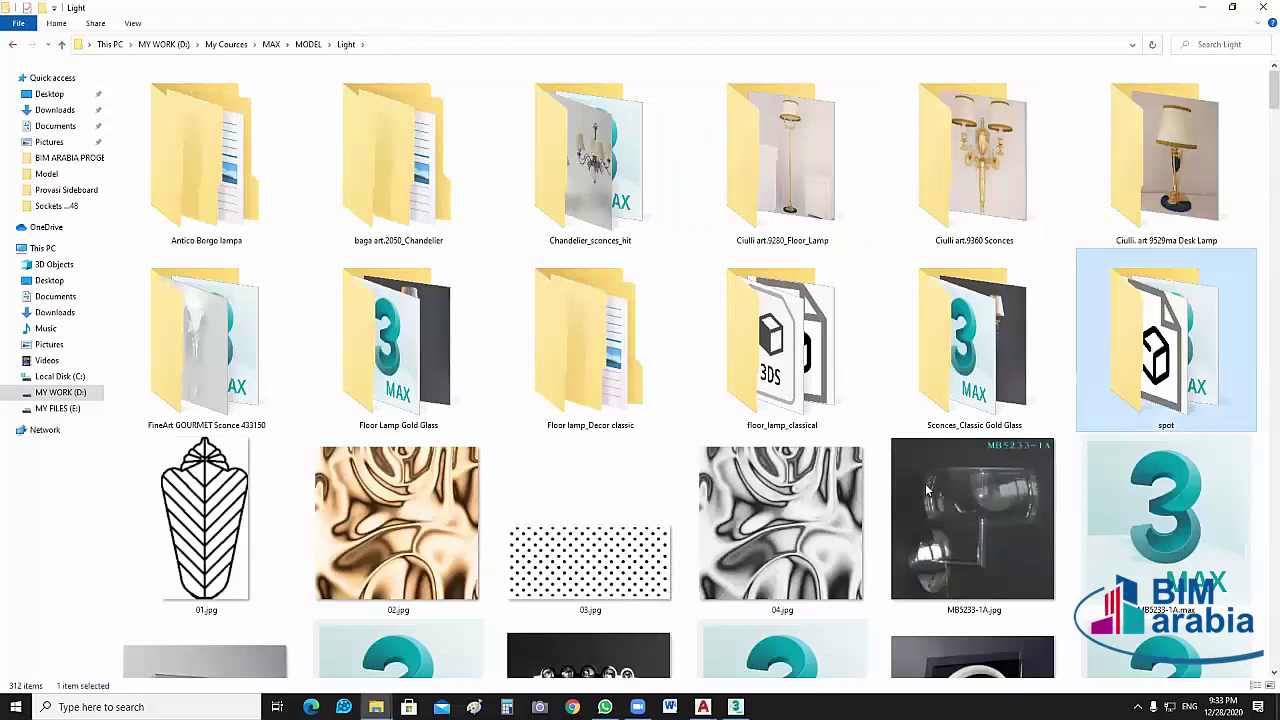
pyautogui.click(567, 365)
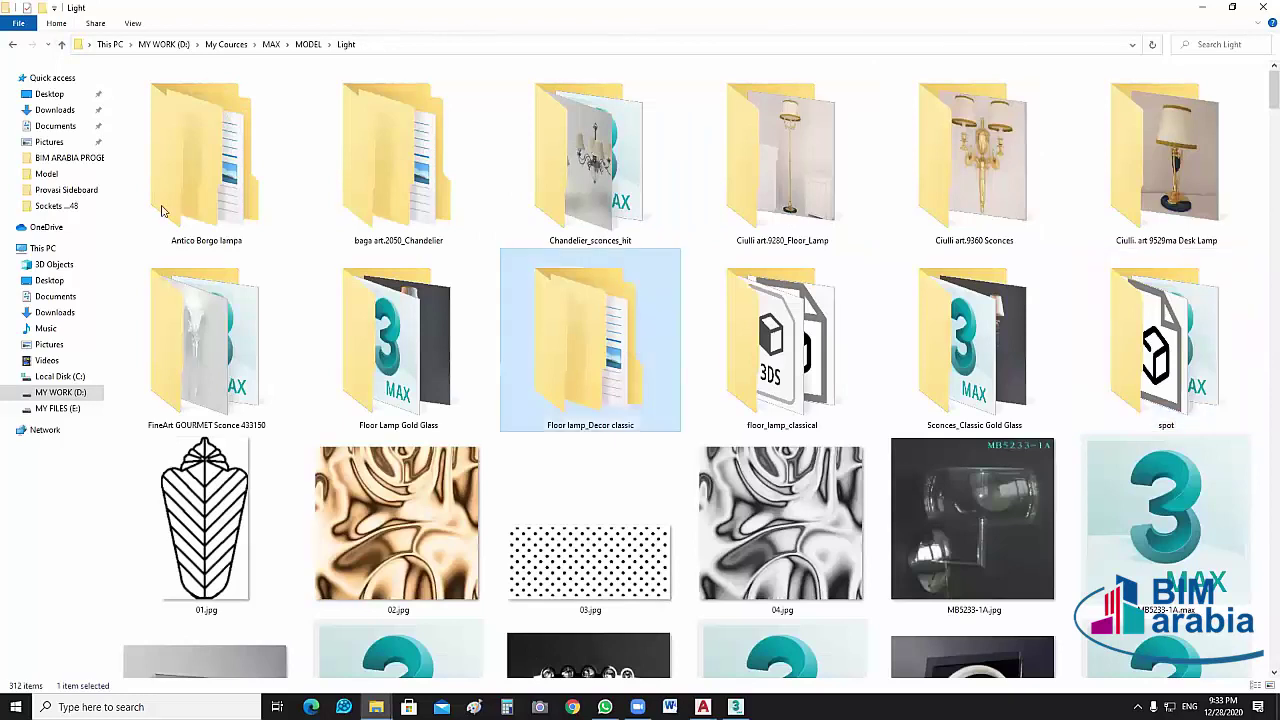
pyautogui.press('Home')
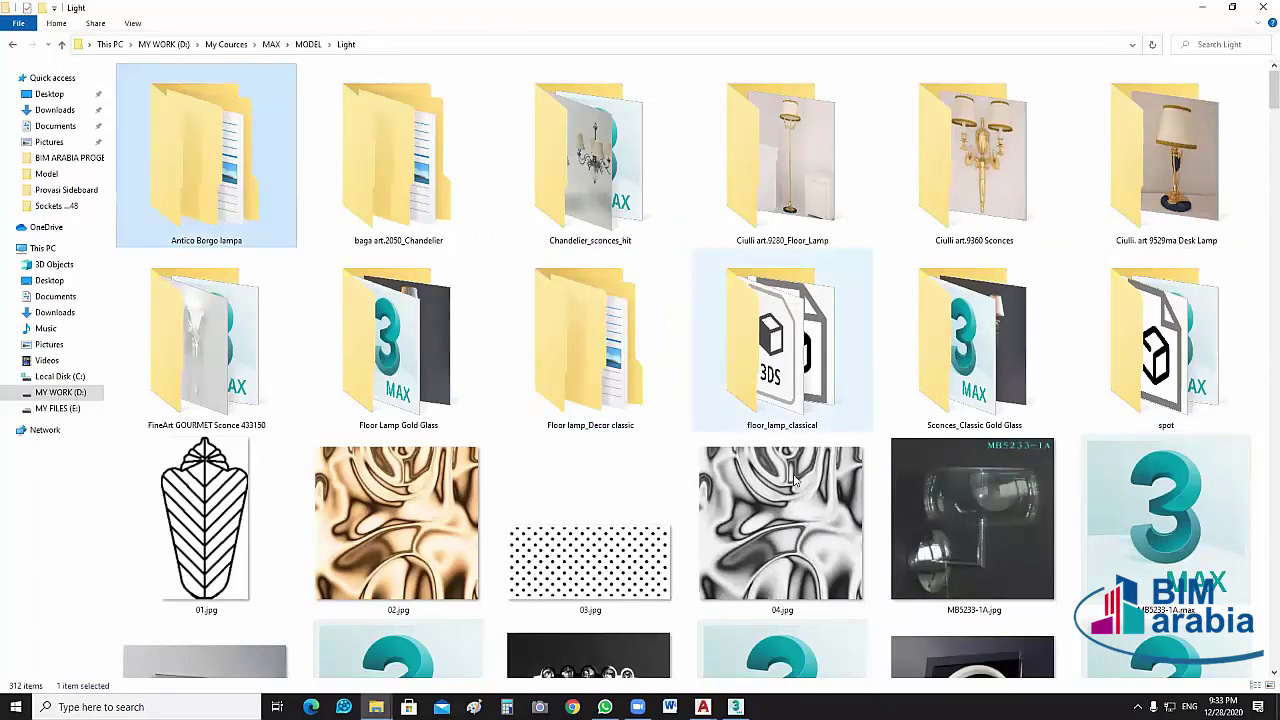
pyautogui.scroll(-5, 797, 480)
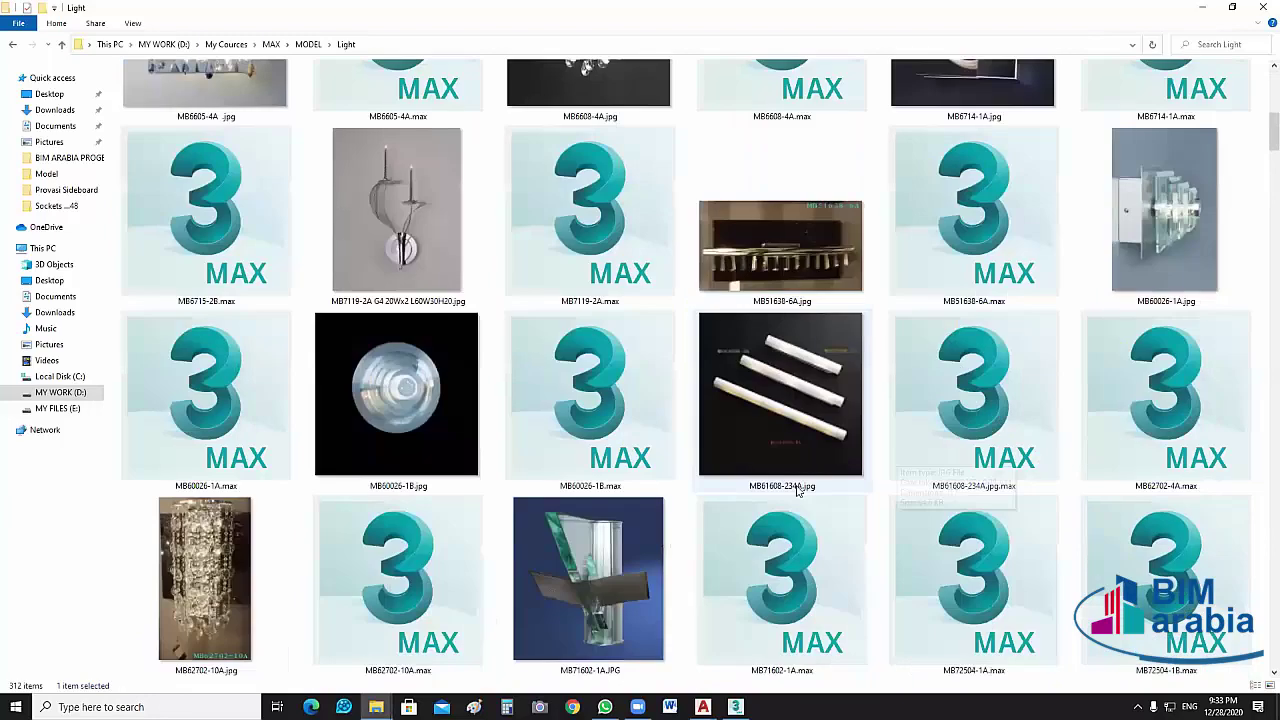
pyautogui.scroll(-5, 797, 489)
pyautogui.scroll(10, 797, 489)
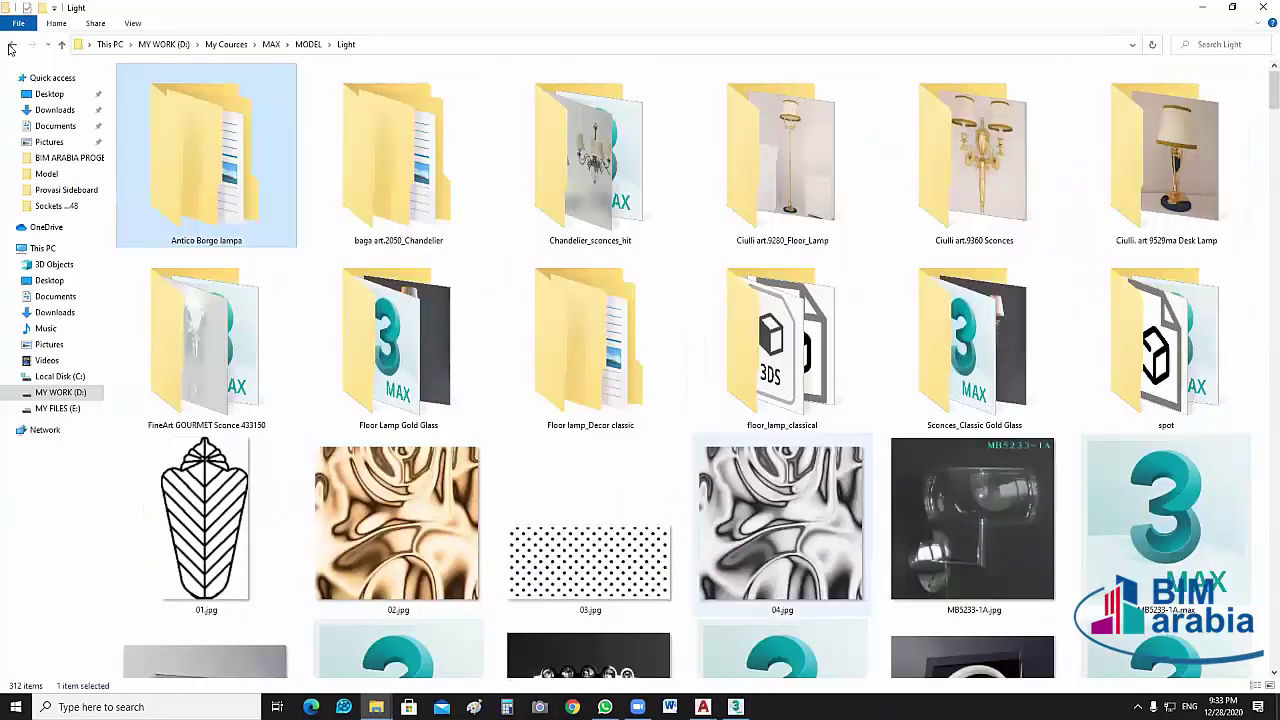
pyautogui.doubleClick(1166, 345)
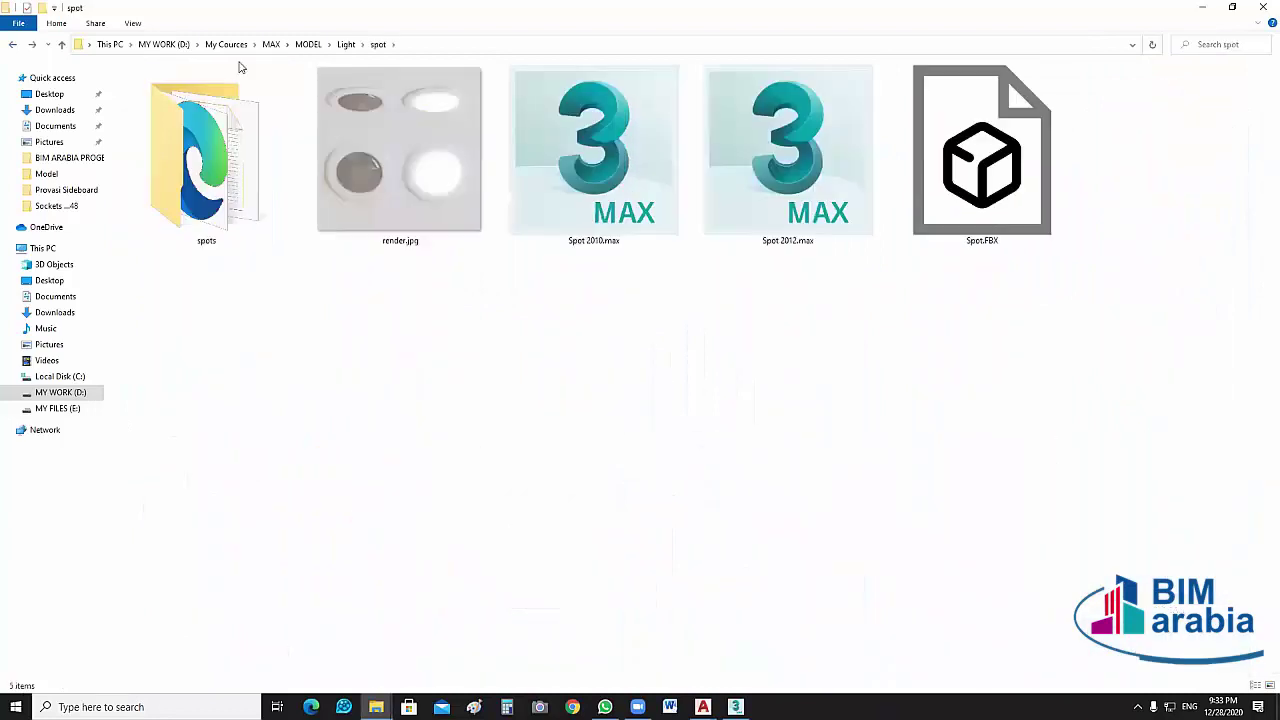
# Go to MODEL's 1_Modern folder, preview the 252. B&B italya Sofa image, and return to 1_Modern.
pyautogui.click(309, 44)
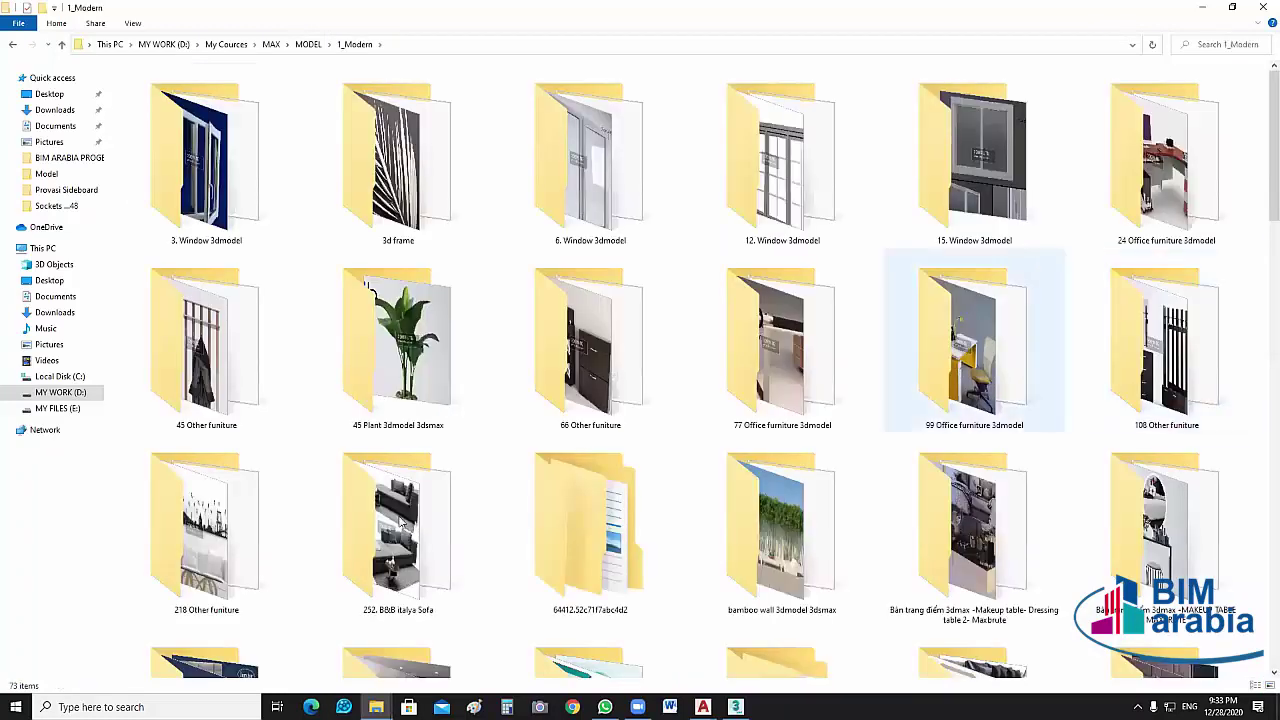
pyautogui.click(420, 535)
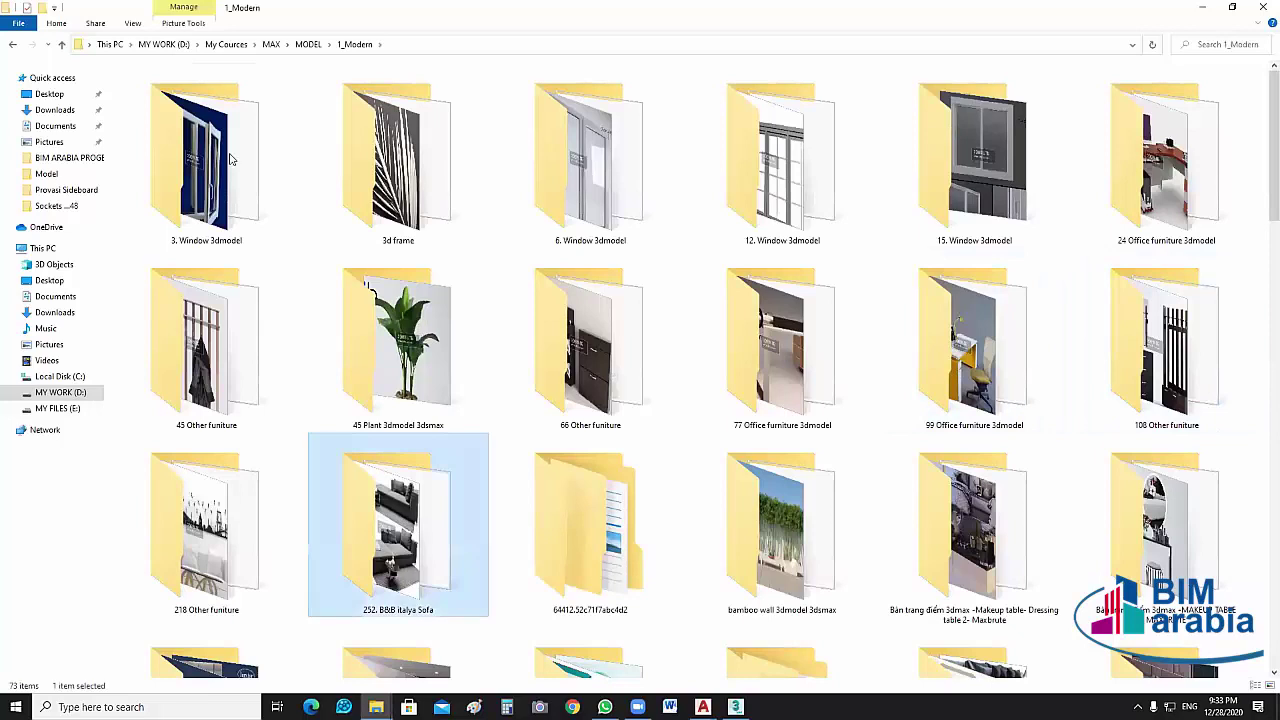
pyautogui.press('Return')
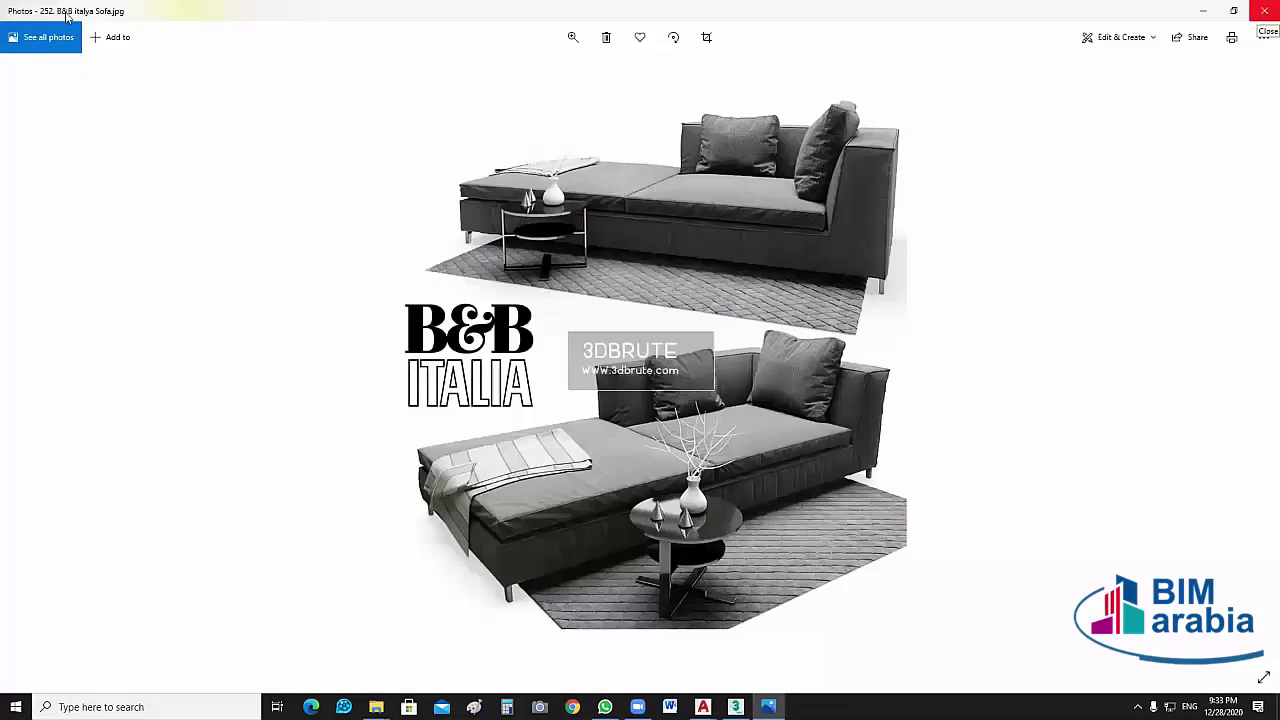
pyautogui.click(1263, 12)
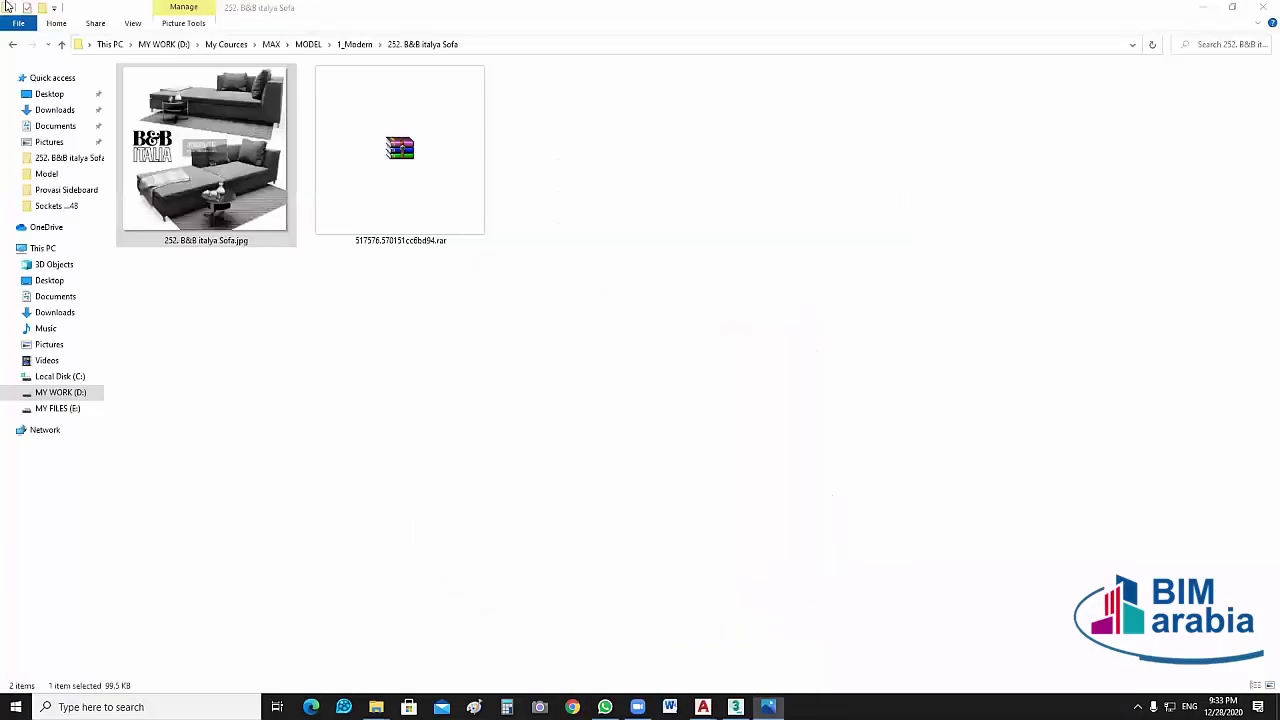
pyautogui.click(11, 45)
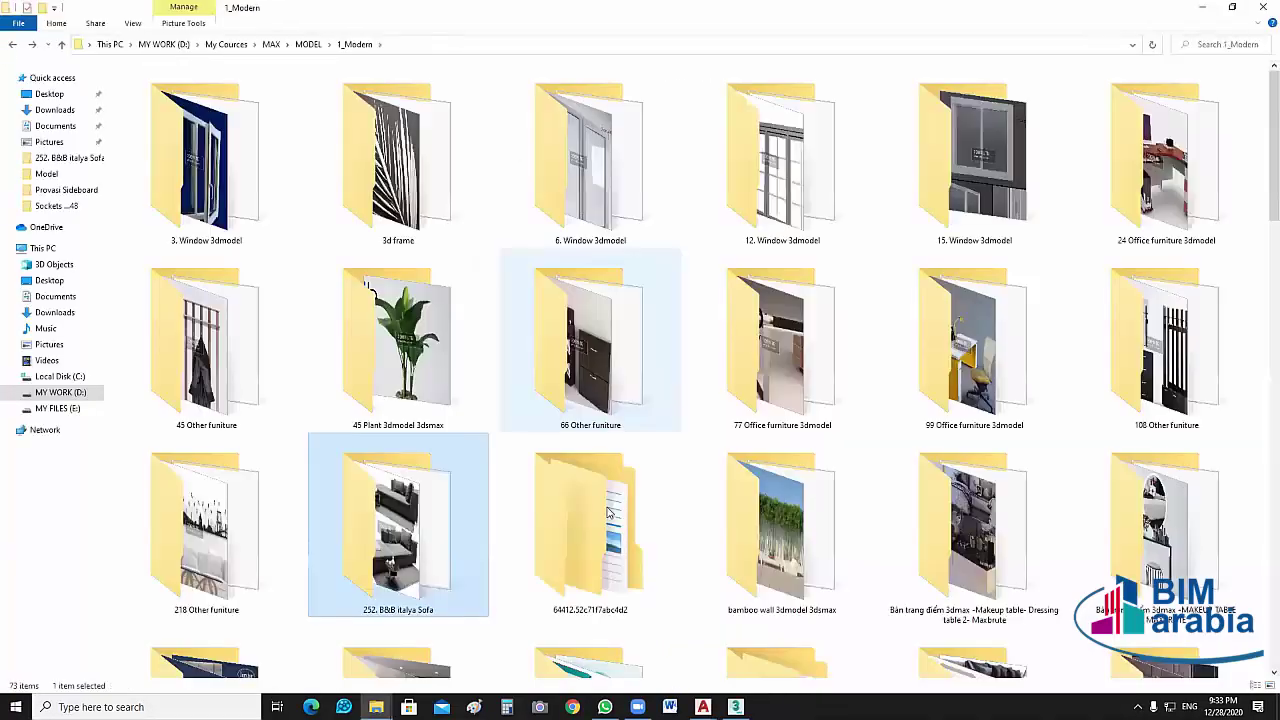
# Check the contents of the Makeup table - Dressing table 2 - Maxbrute folder, and return to 1_Modern.
pyautogui.click(609, 512)
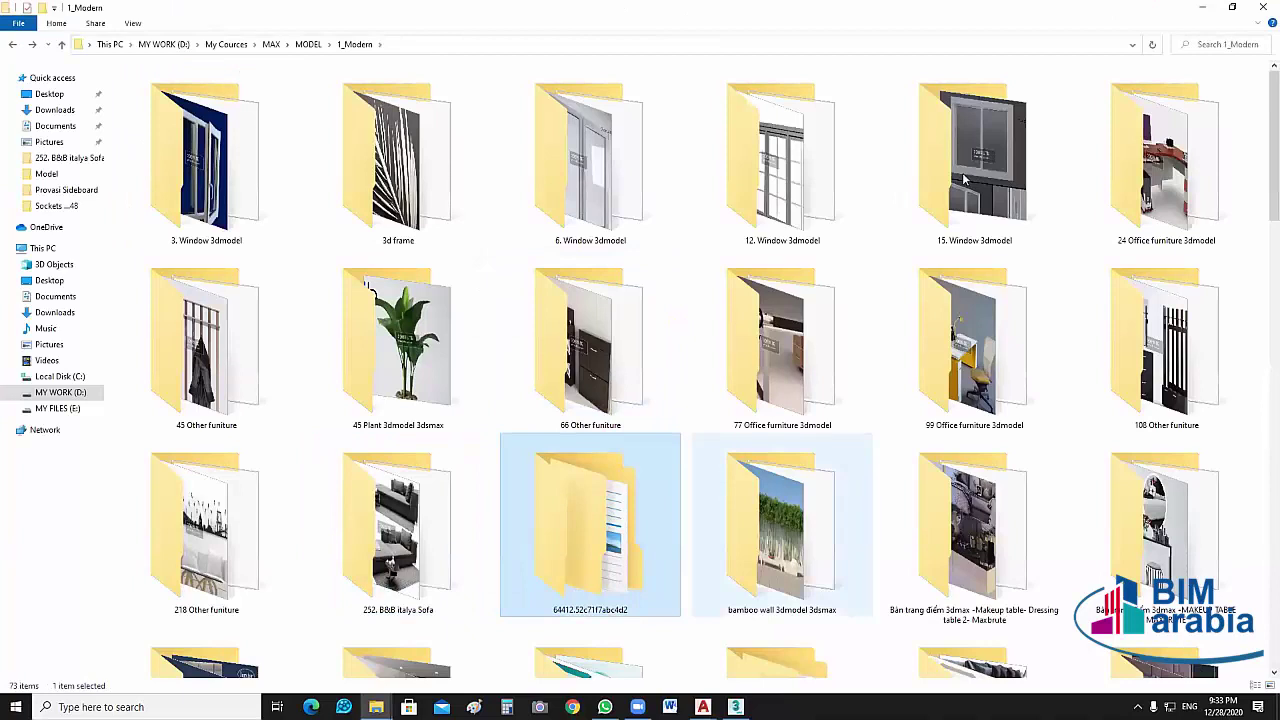
pyautogui.scroll(-3, 1010, 199)
pyautogui.doubleClick(1010, 199)
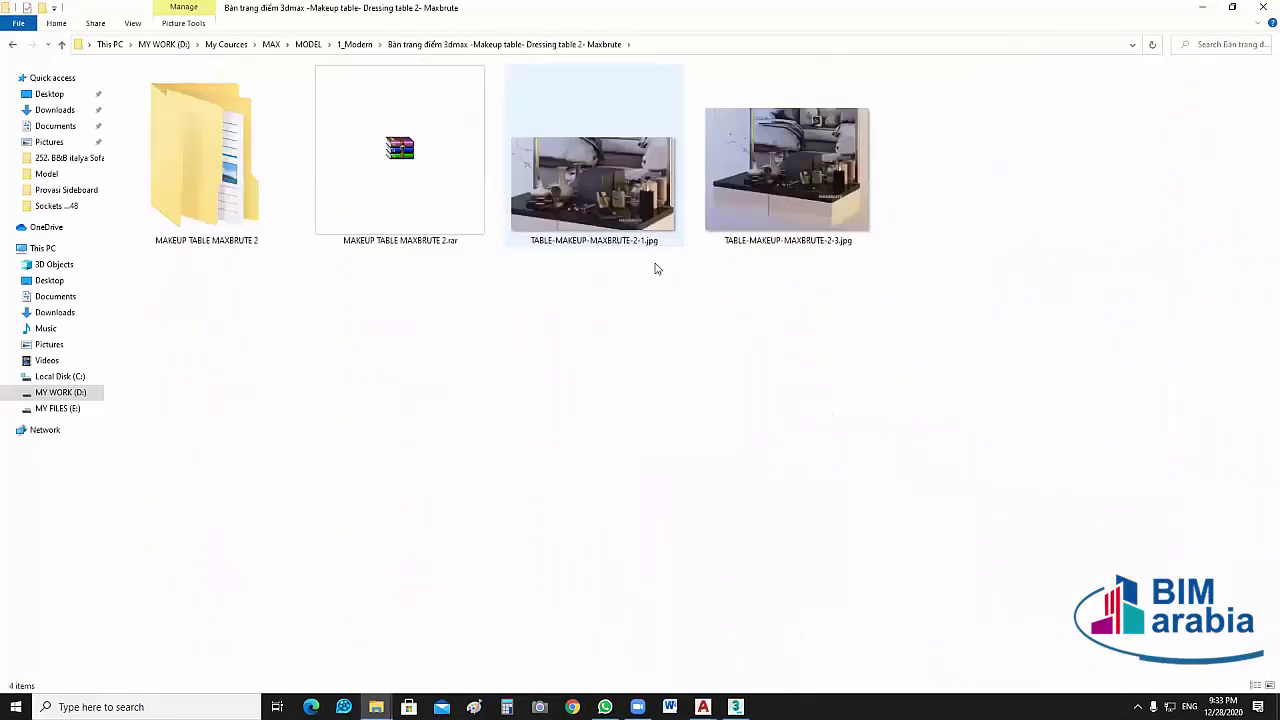
pyautogui.click(18, 45)
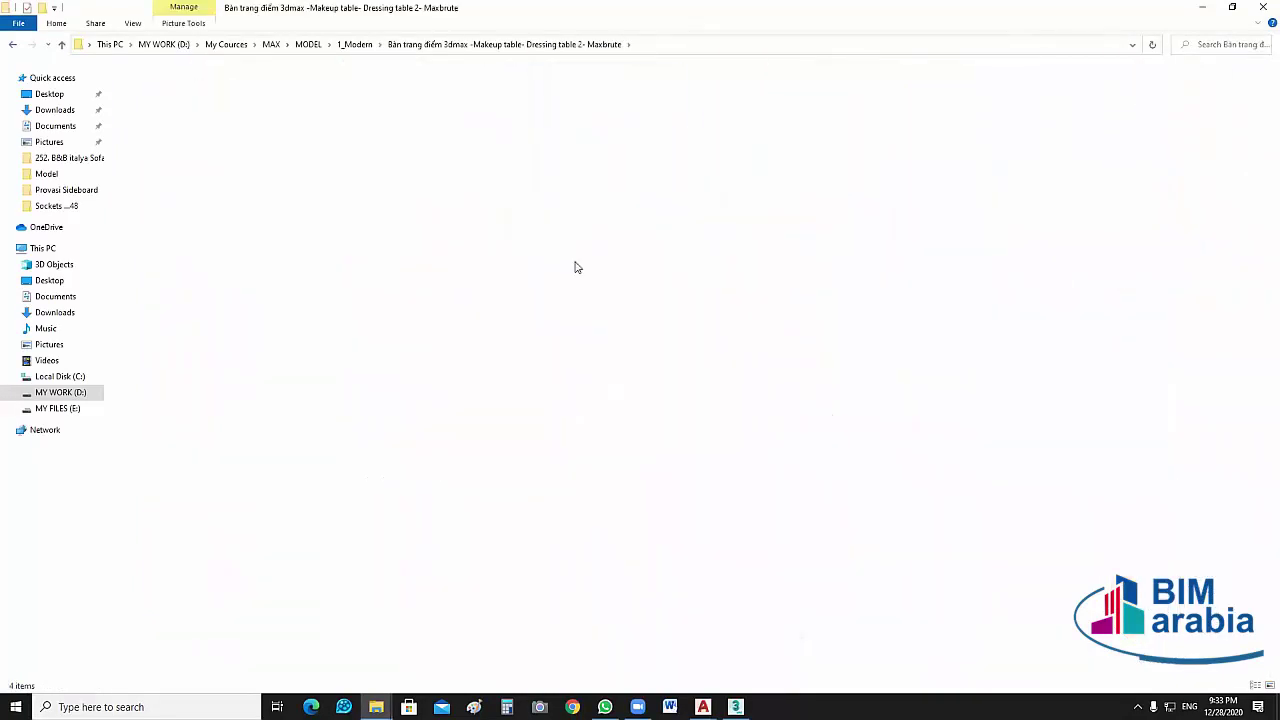
pyautogui.hotkey('alt', 'Left')
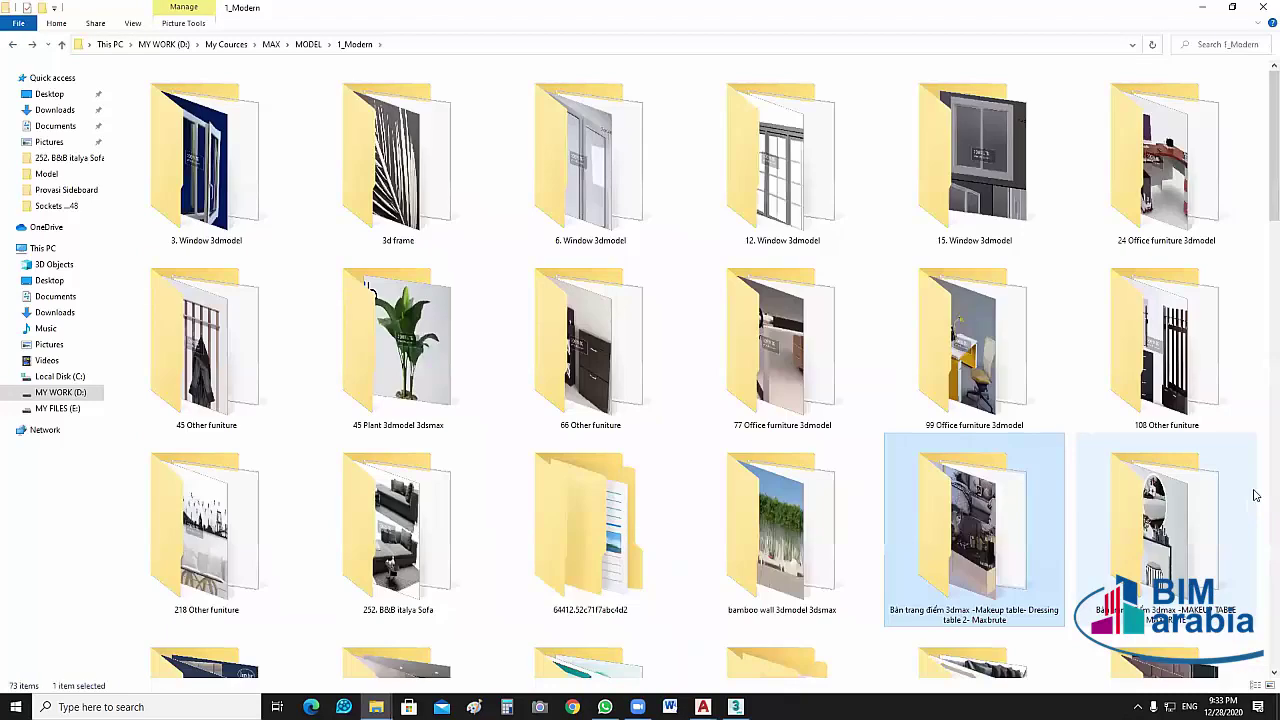
# Preview the sectional sofa image in the Bolton Poliform sofa 598 folder, close it, and return to 1_Modern.
pyautogui.scroll(-3, 1248, 402)
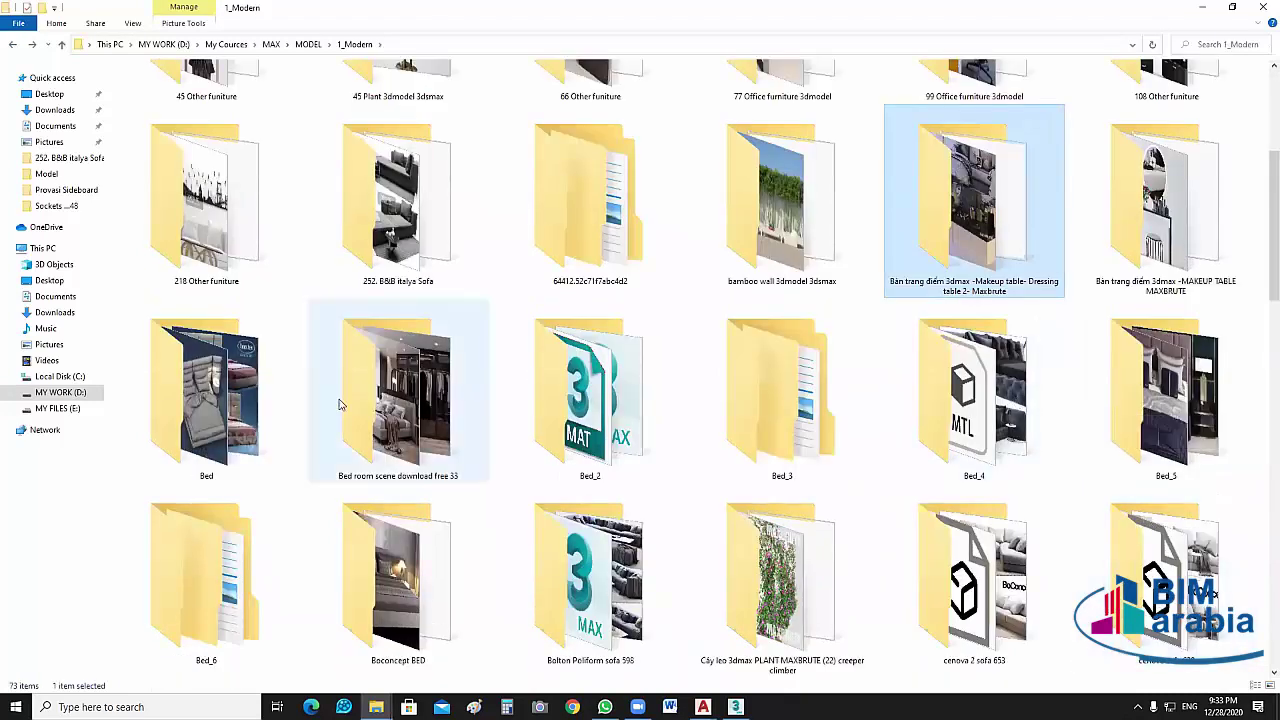
pyautogui.click(236, 390)
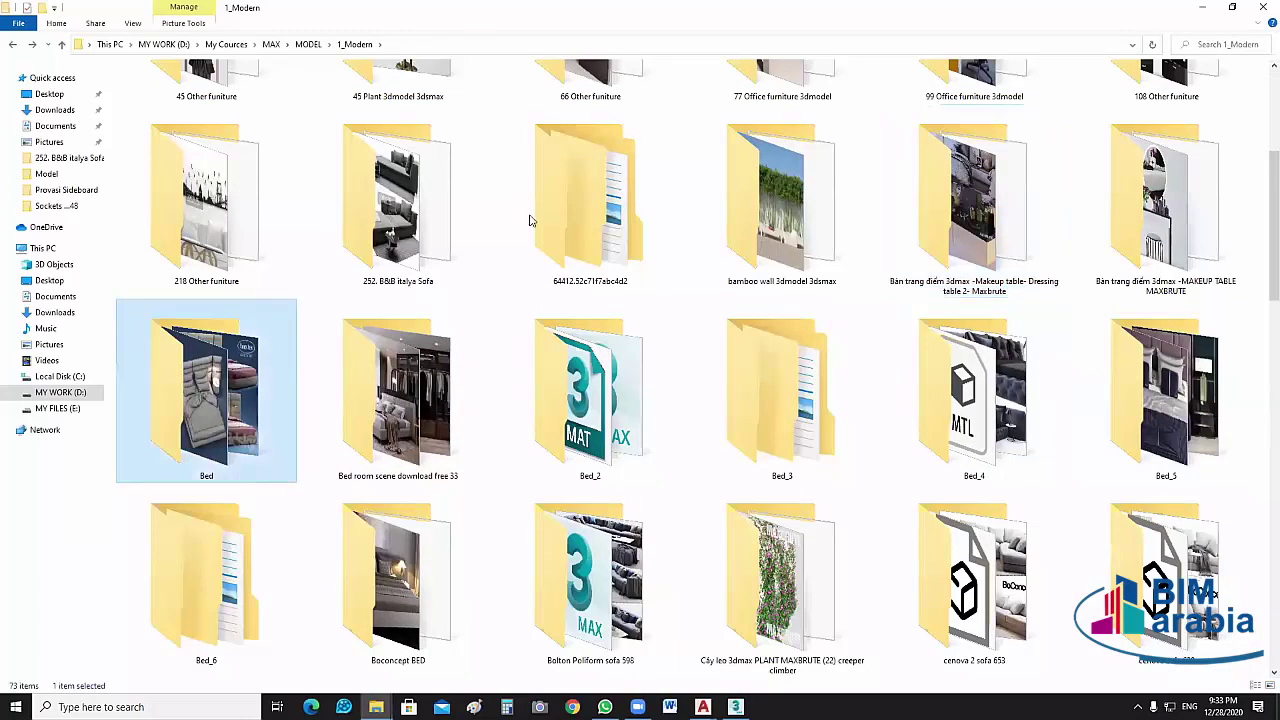
pyautogui.scroll(-3, 531, 220)
pyautogui.click(677, 217)
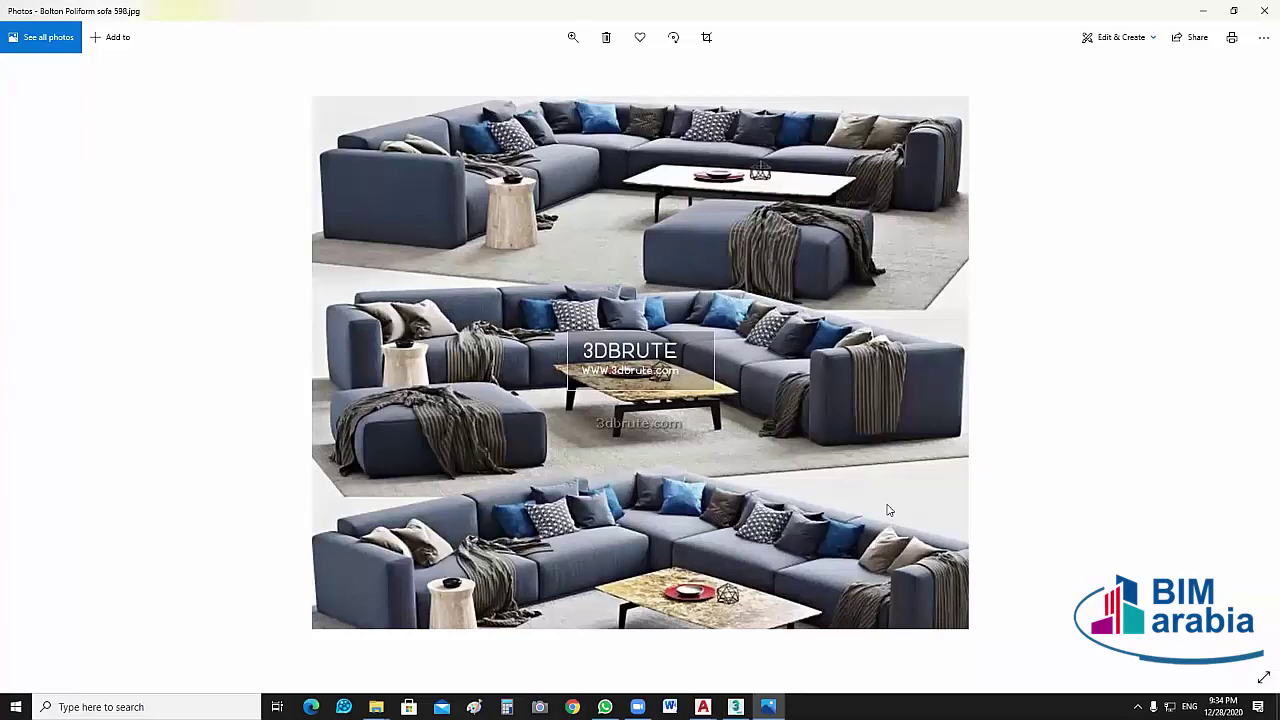
pyautogui.click(1262, 12)
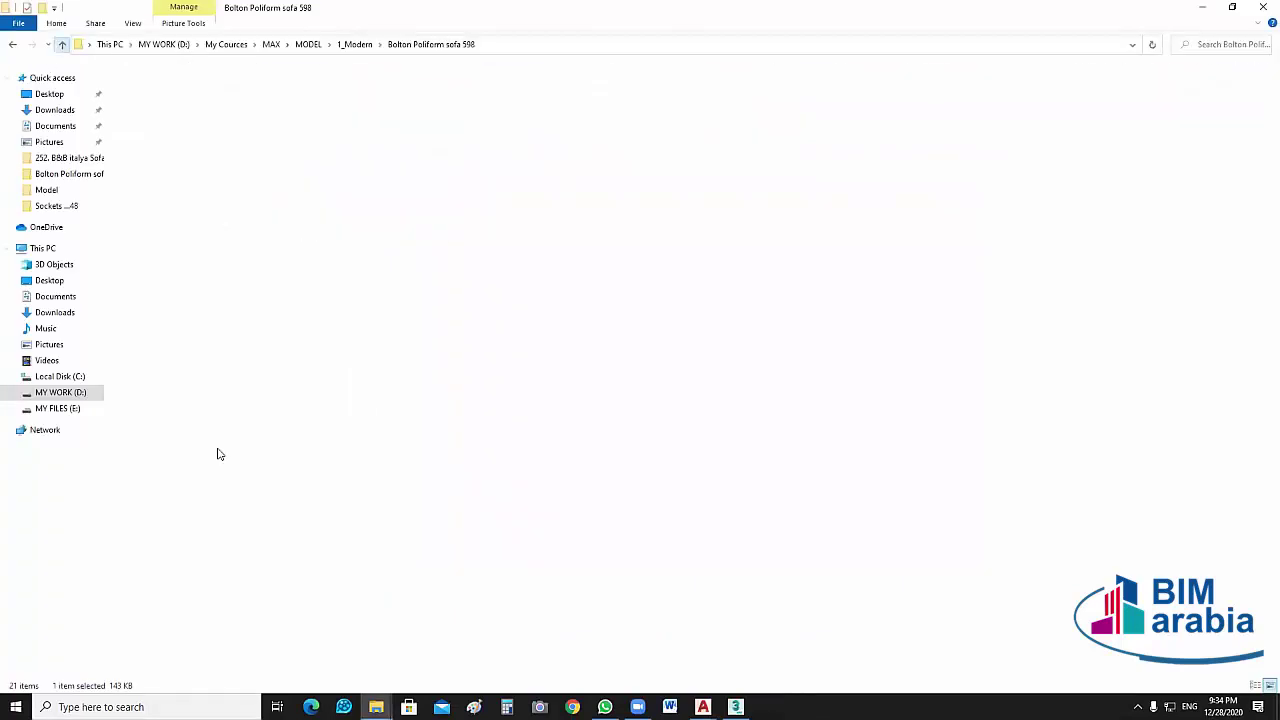
pyautogui.press('BackSpace')
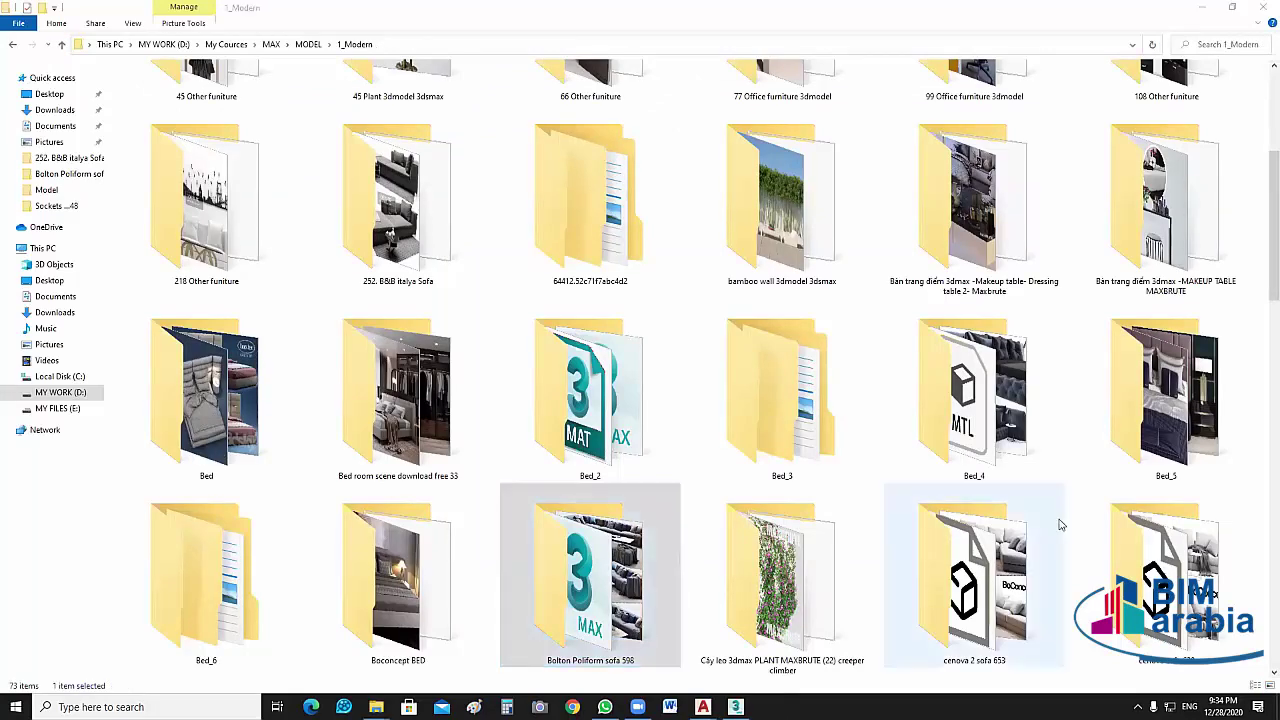
# Check the files in the Bed_4 folder, and return to the sofa folders in 1_Modern.
pyautogui.doubleClick(1011, 470)
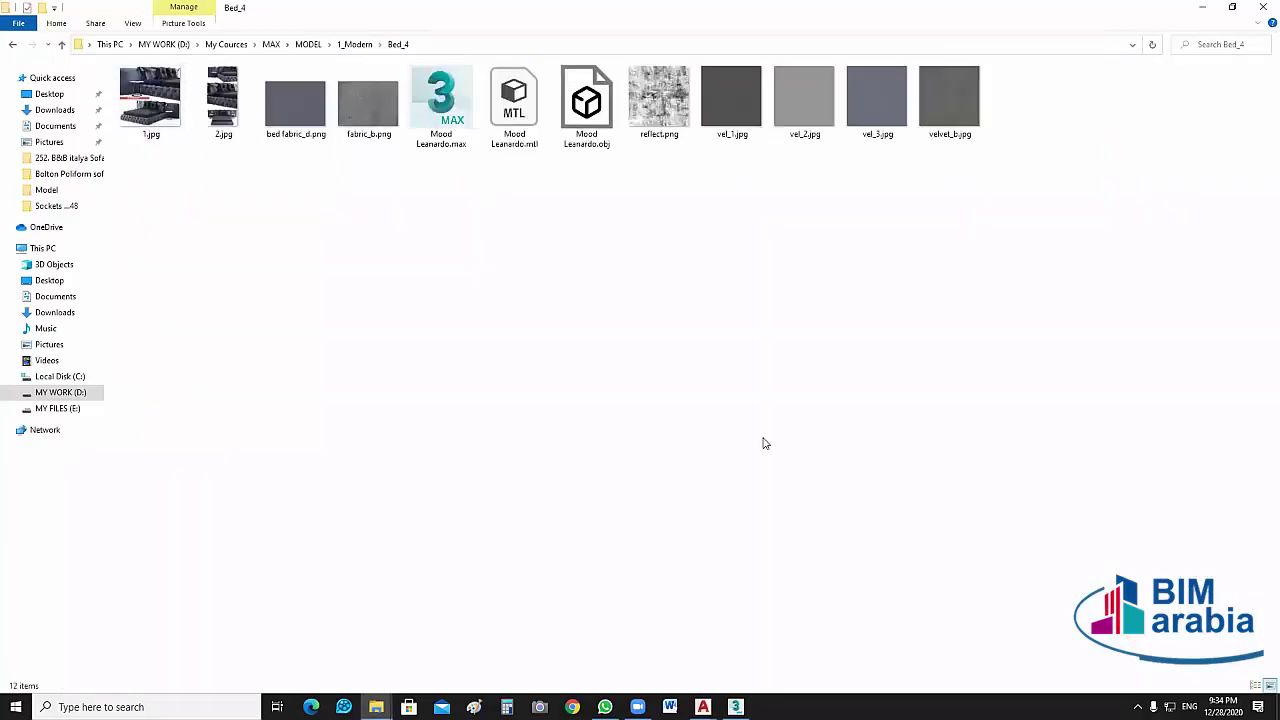
pyautogui.press('BackSpace')
pyautogui.scroll(-4, 934, 528)
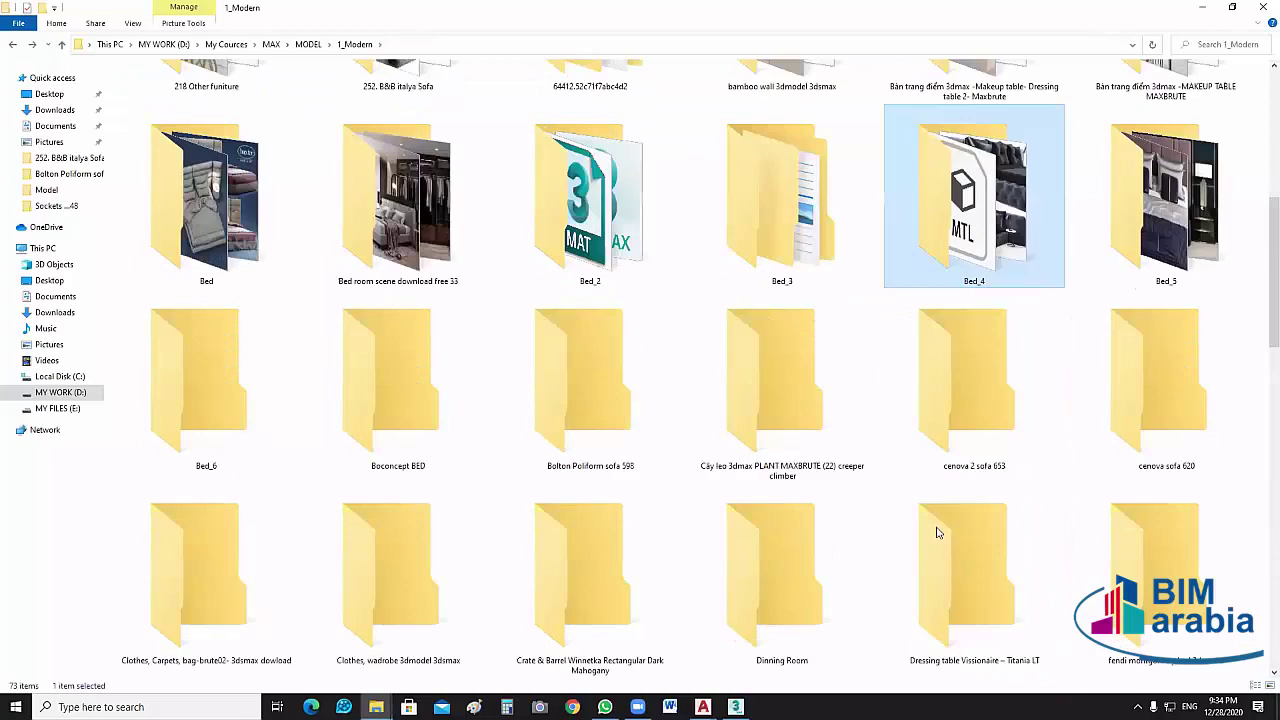
pyautogui.click(530, 405)
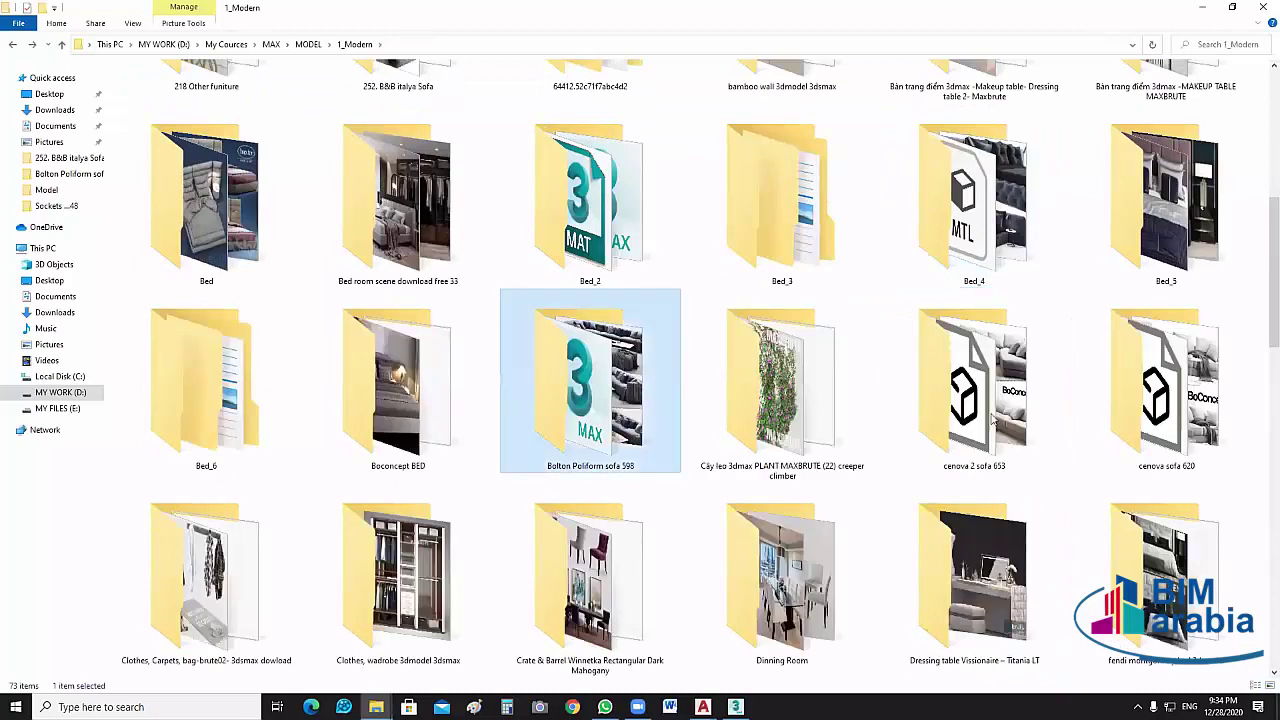
# Inspect the cenova 2 sofa 653 folder and its preview image, and go back to 1_Modern.
pyautogui.click(1030, 430)
pyautogui.doubleClick(1030, 430)
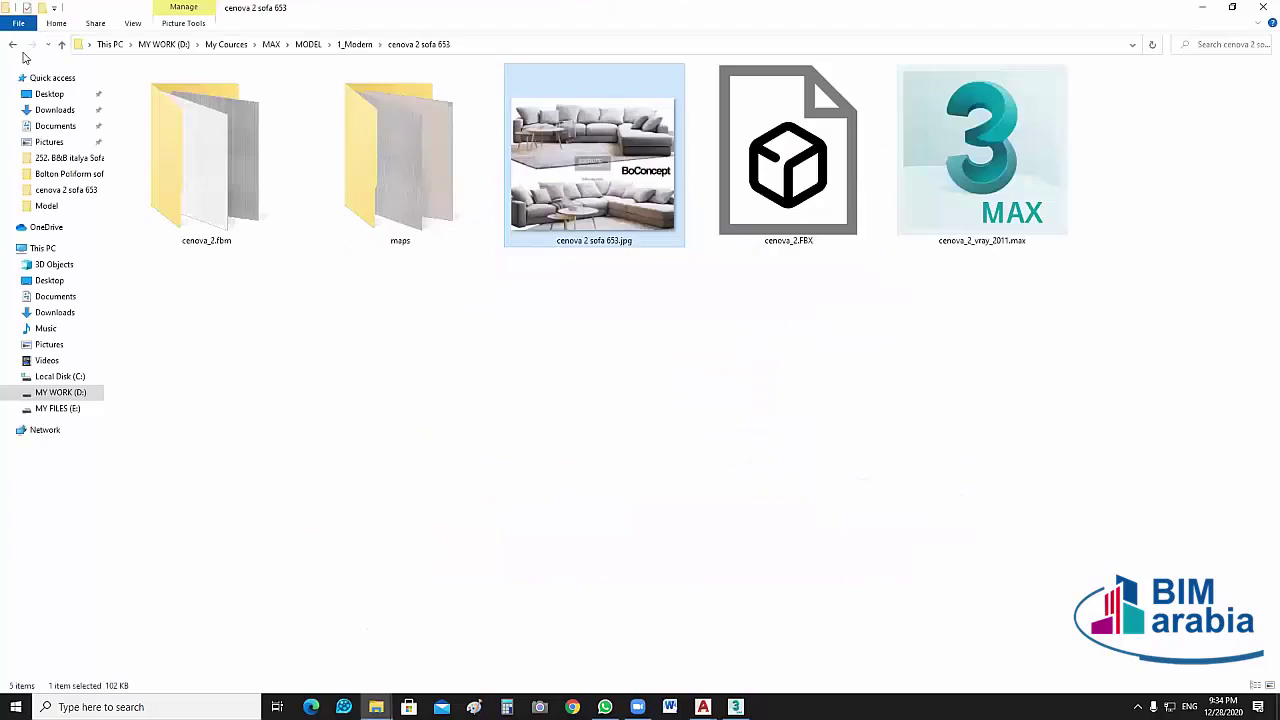
pyautogui.click(15, 46)
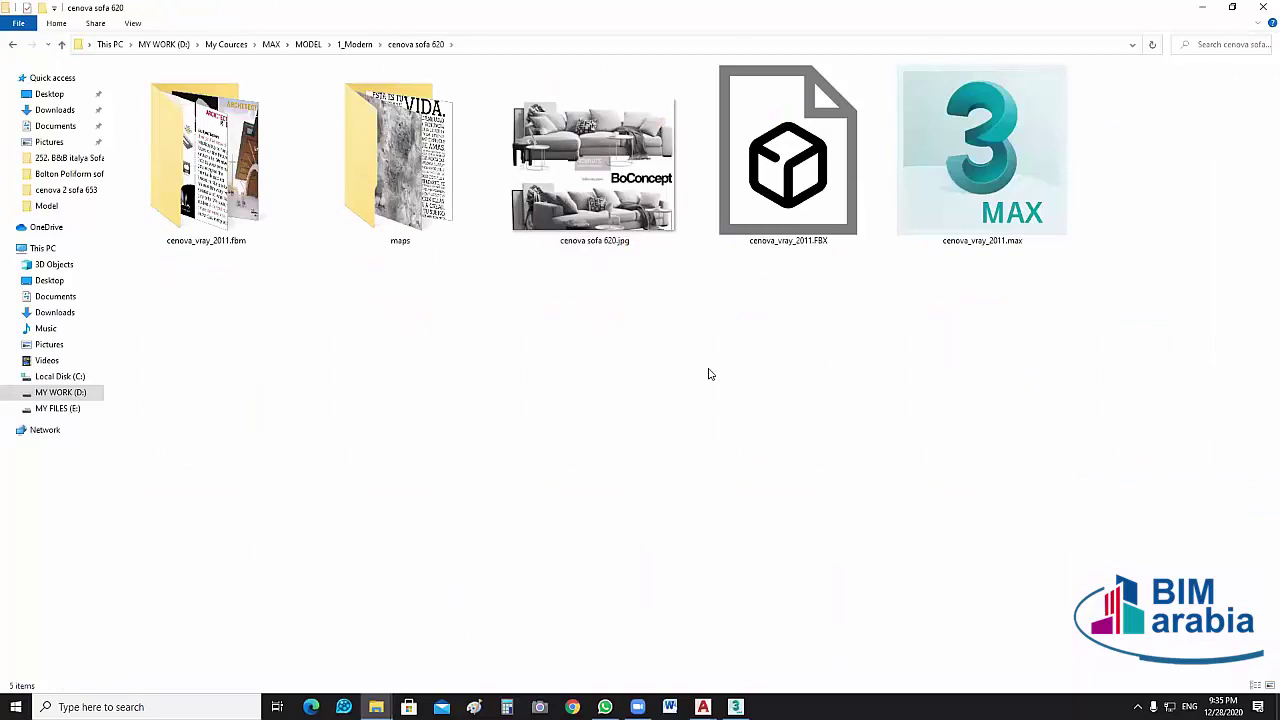
# Preview the image cenova sofa 620.jpg in the cenova sofa 620 folder, and close it.
pyautogui.press('space')
pyautogui.press('Return')
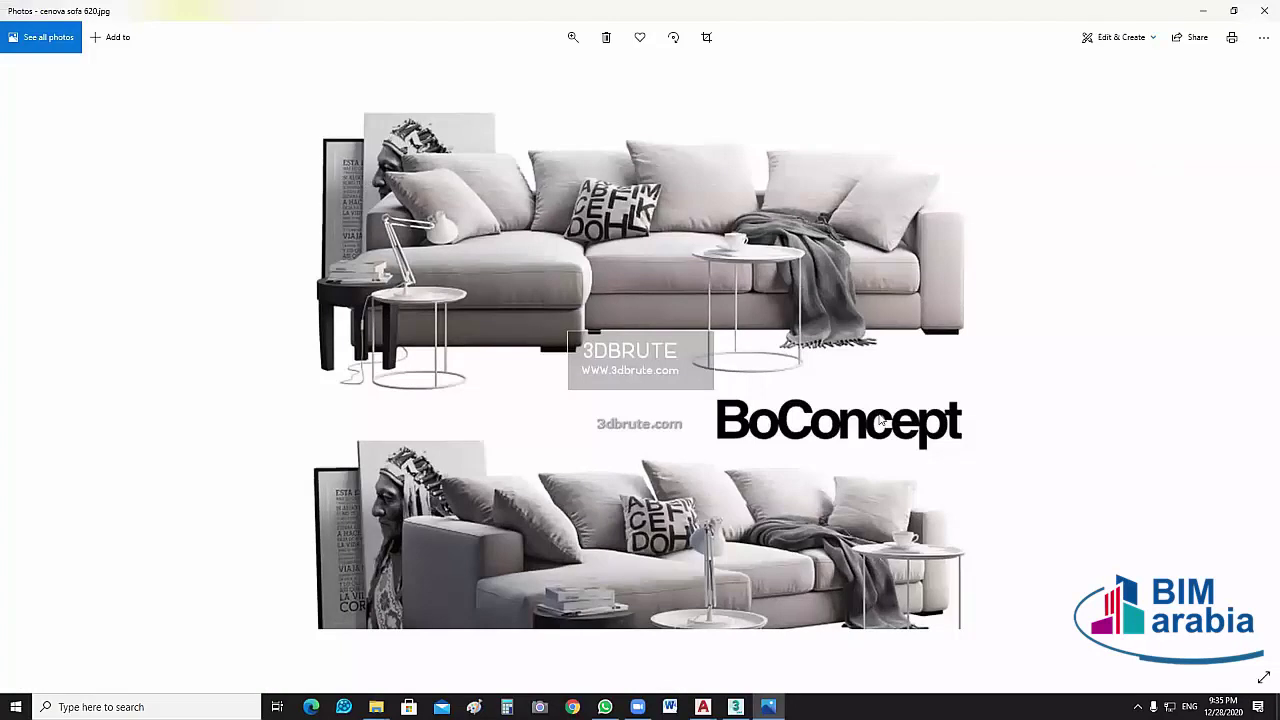
pyautogui.hotkey('alt', 'F4')
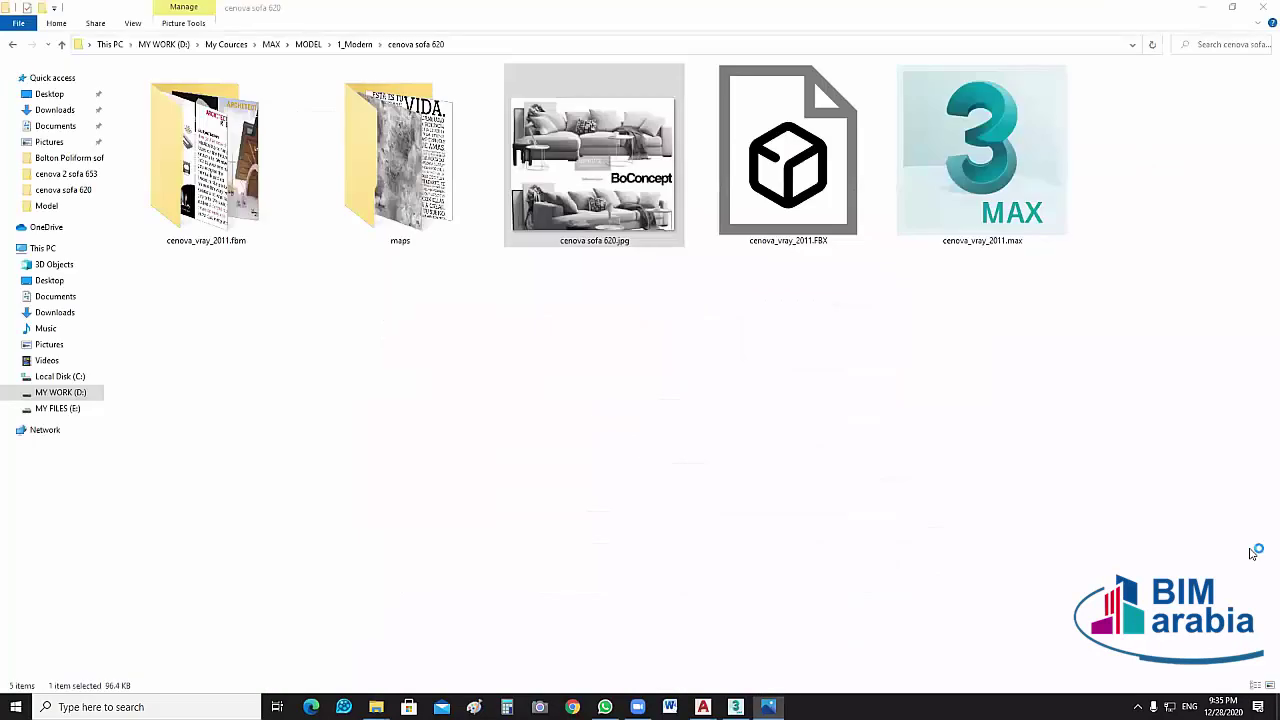
# Return to 1_Modern, open the Luxury dining table and chairs 23 folder and preview table-and-chair-23-Maxbrute-3.jpg.
pyautogui.press('BackSpace')
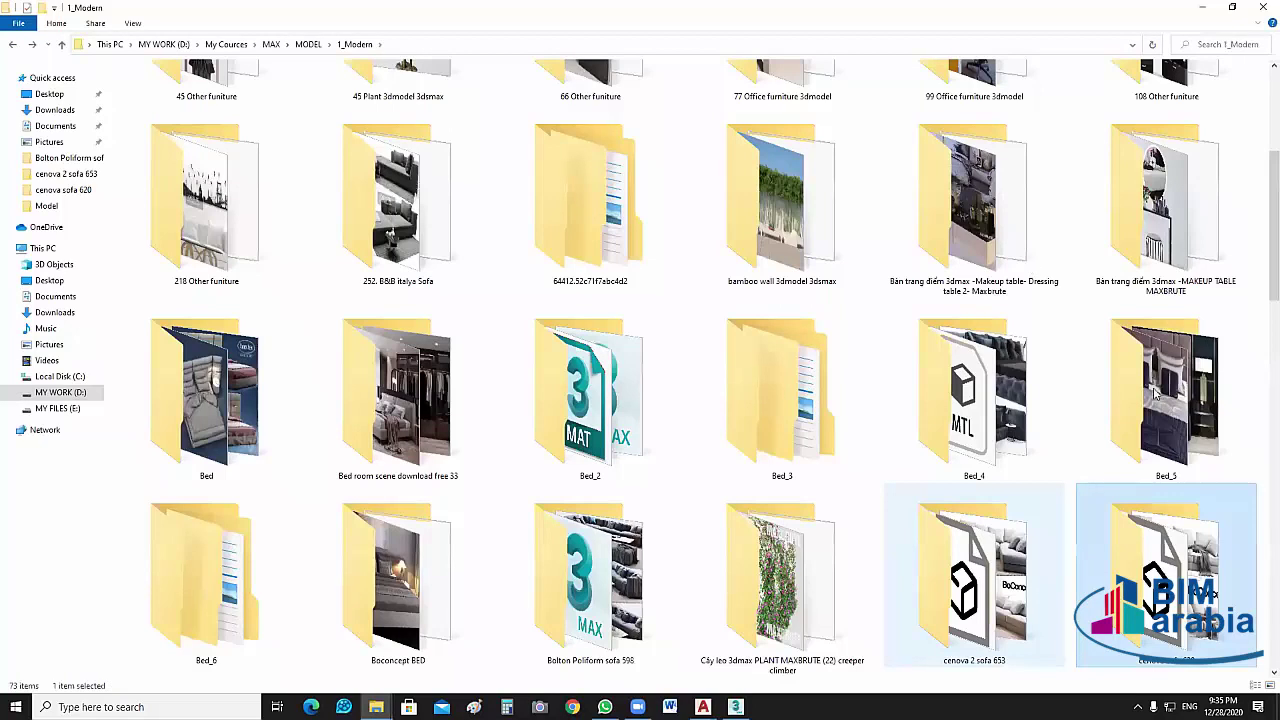
pyautogui.scroll(-2, 1031, 268)
pyautogui.click(1031, 268)
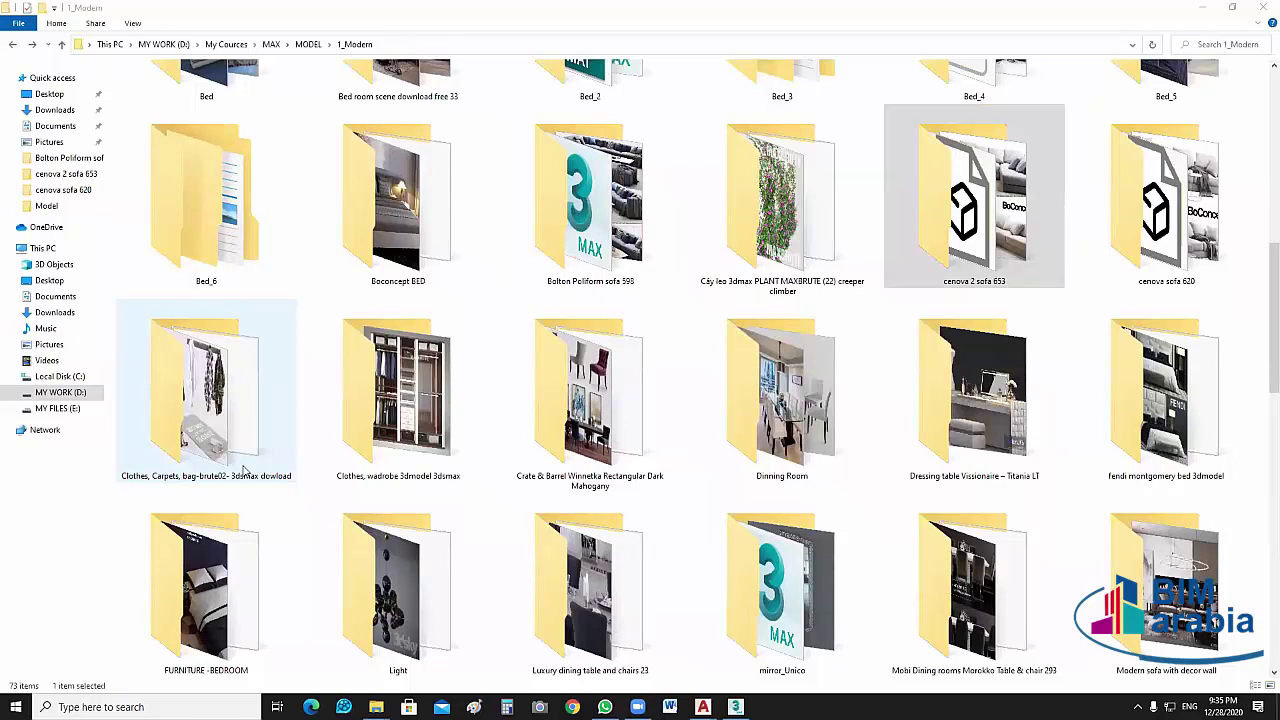
pyautogui.click(452, 577)
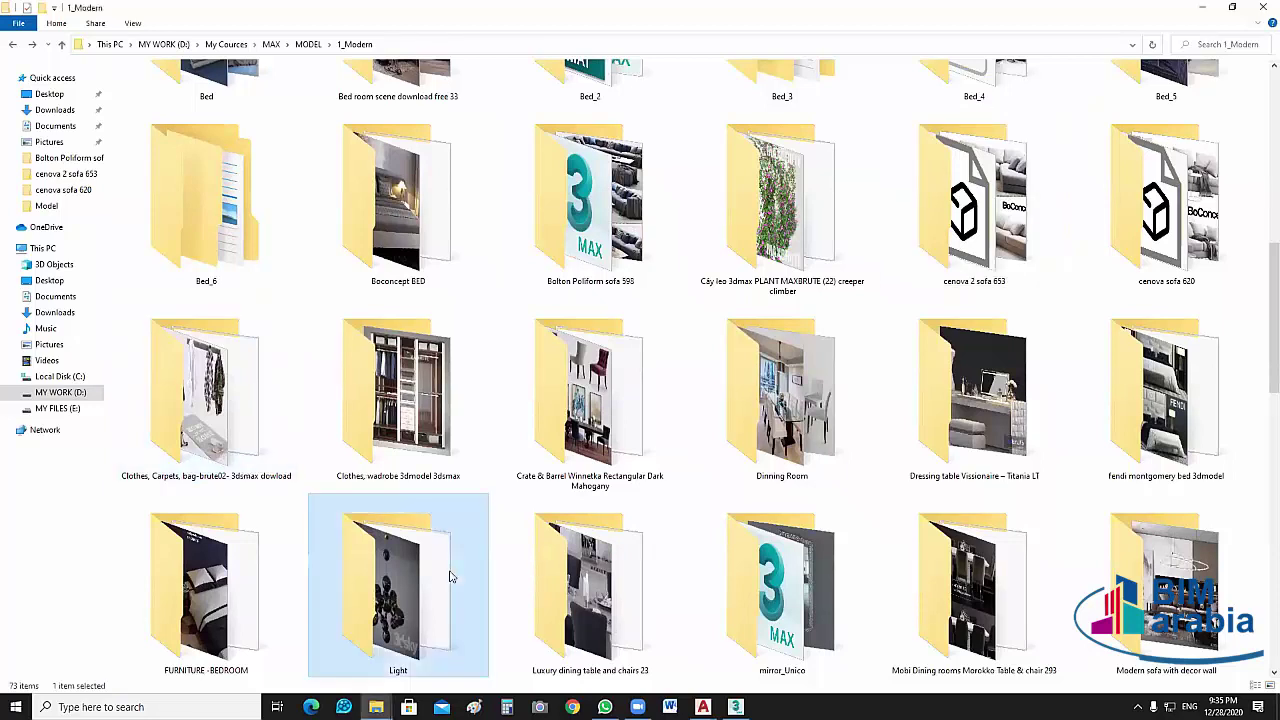
pyautogui.doubleClick(610, 572)
pyautogui.doubleClick(277, 103)
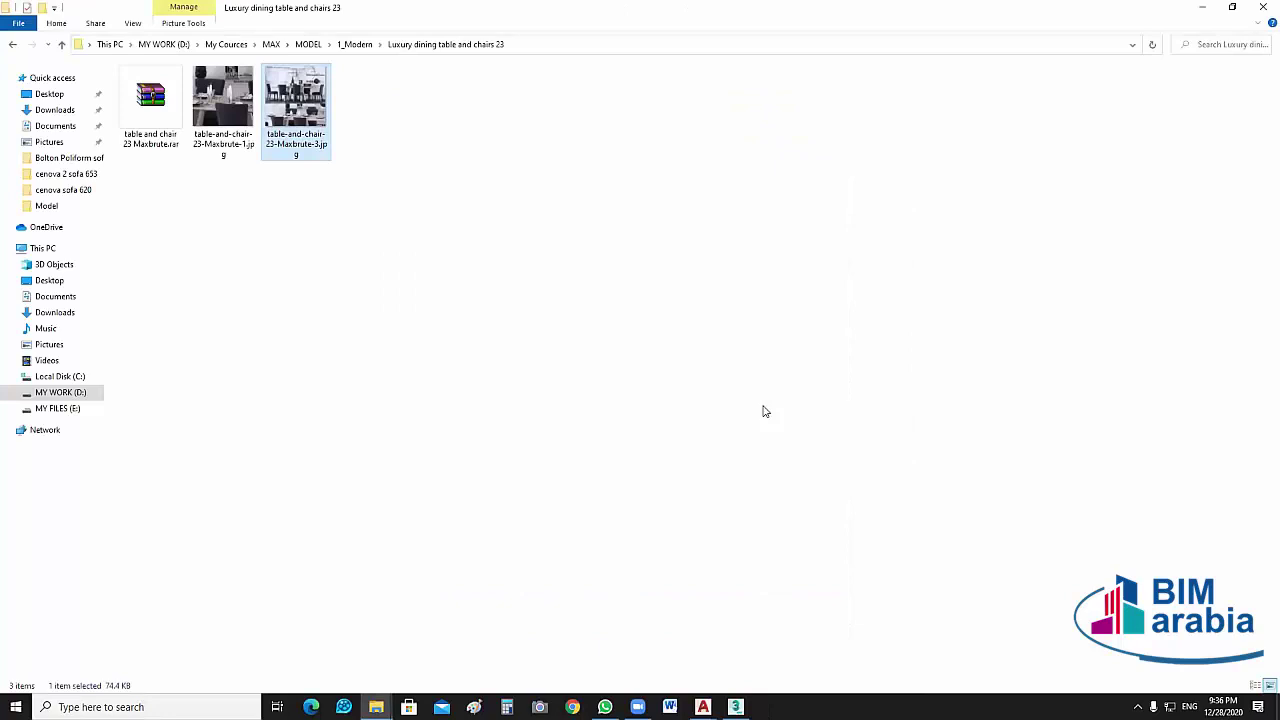
# Extract table and chair 23 Maxbrute.rar into a folder of the same name, and open the extracted folder.
pyautogui.doubleClick(150, 105)
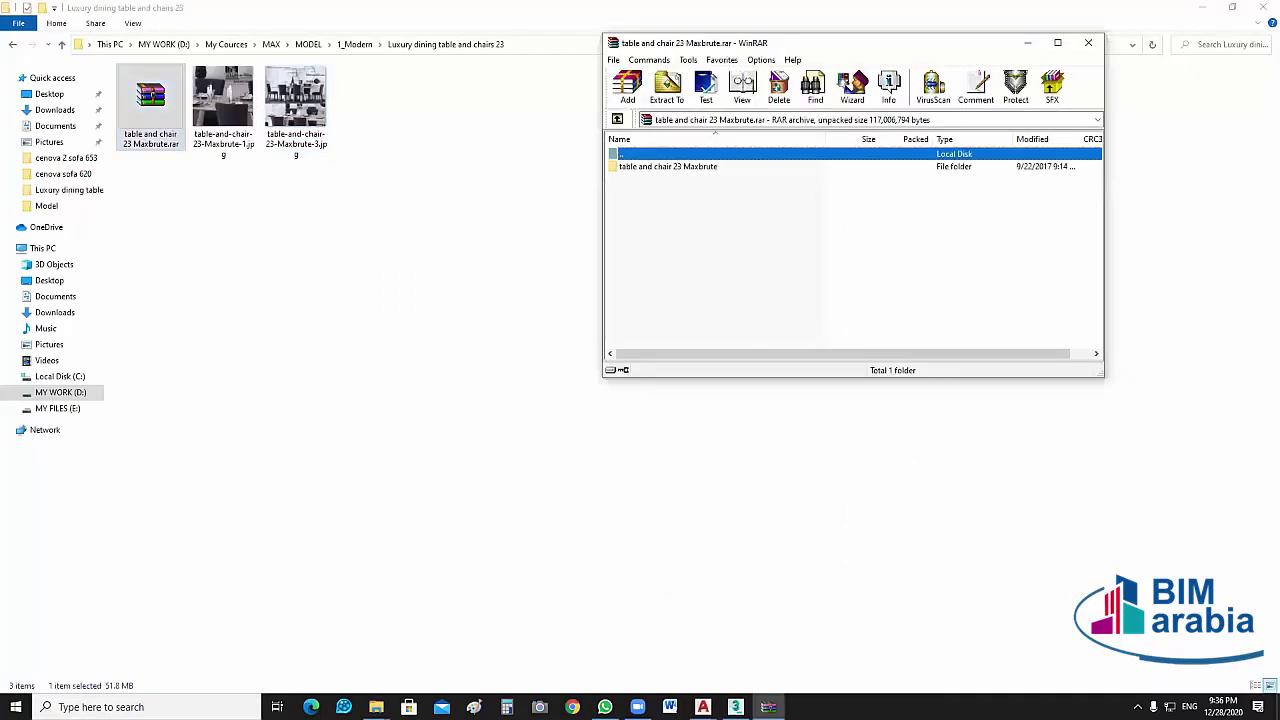
pyautogui.hotkey('alt', 'e')
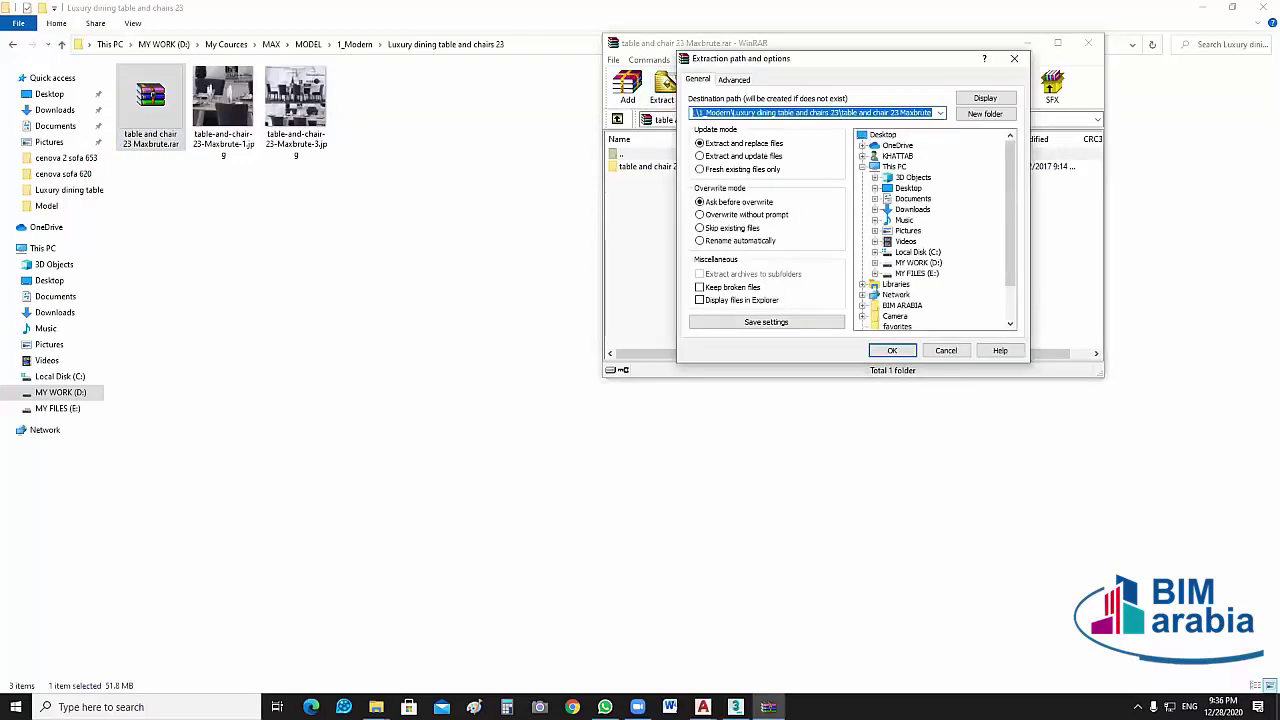
pyautogui.press('Return')
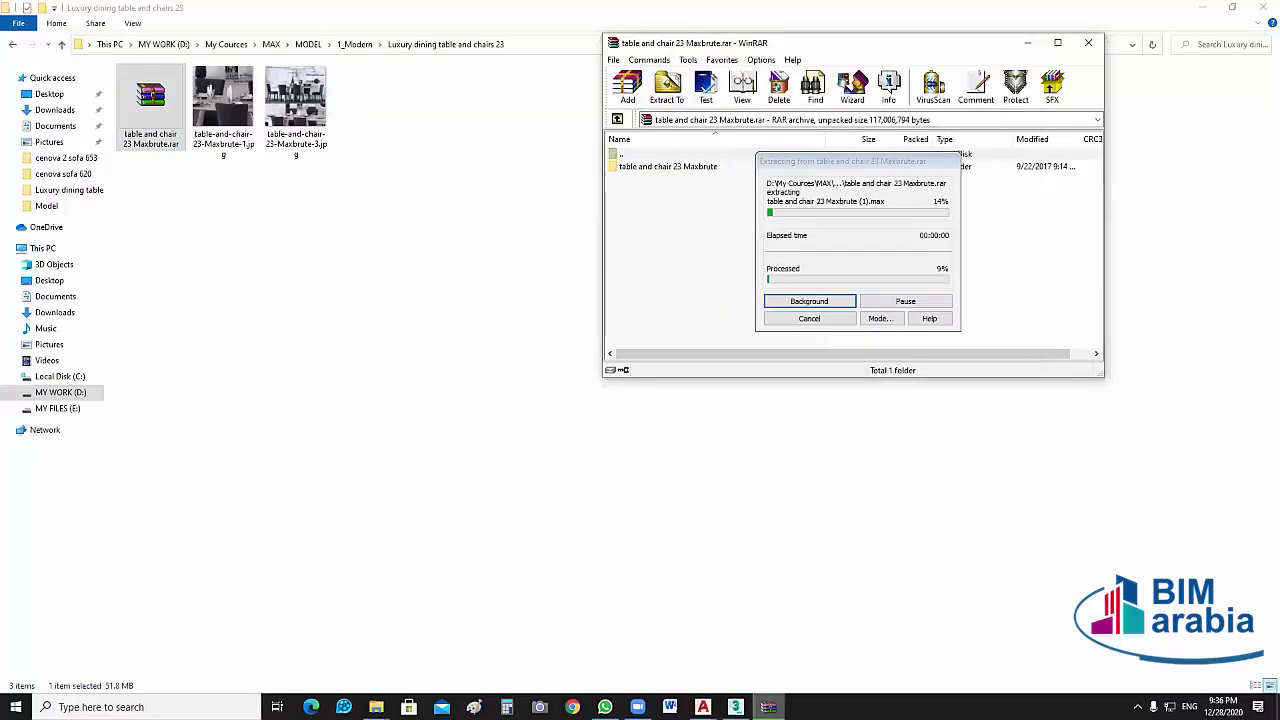
pyautogui.click(1089, 43)
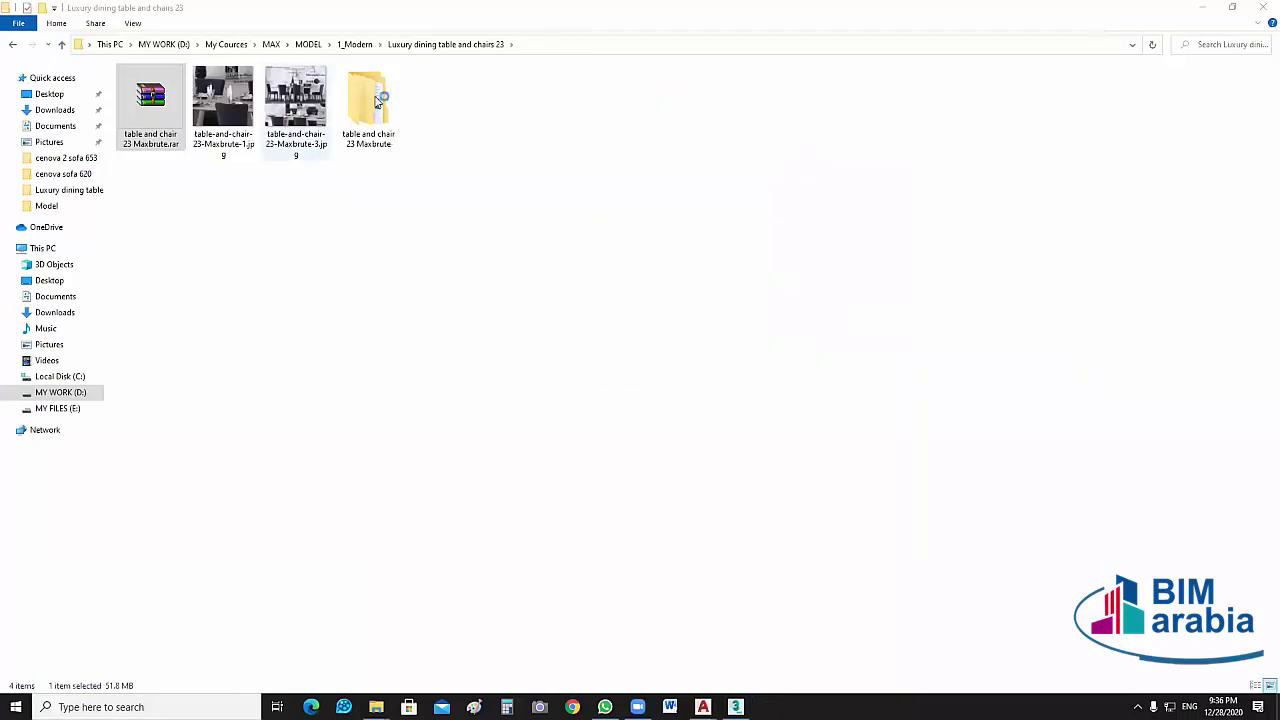
pyautogui.doubleClick(592, 247)
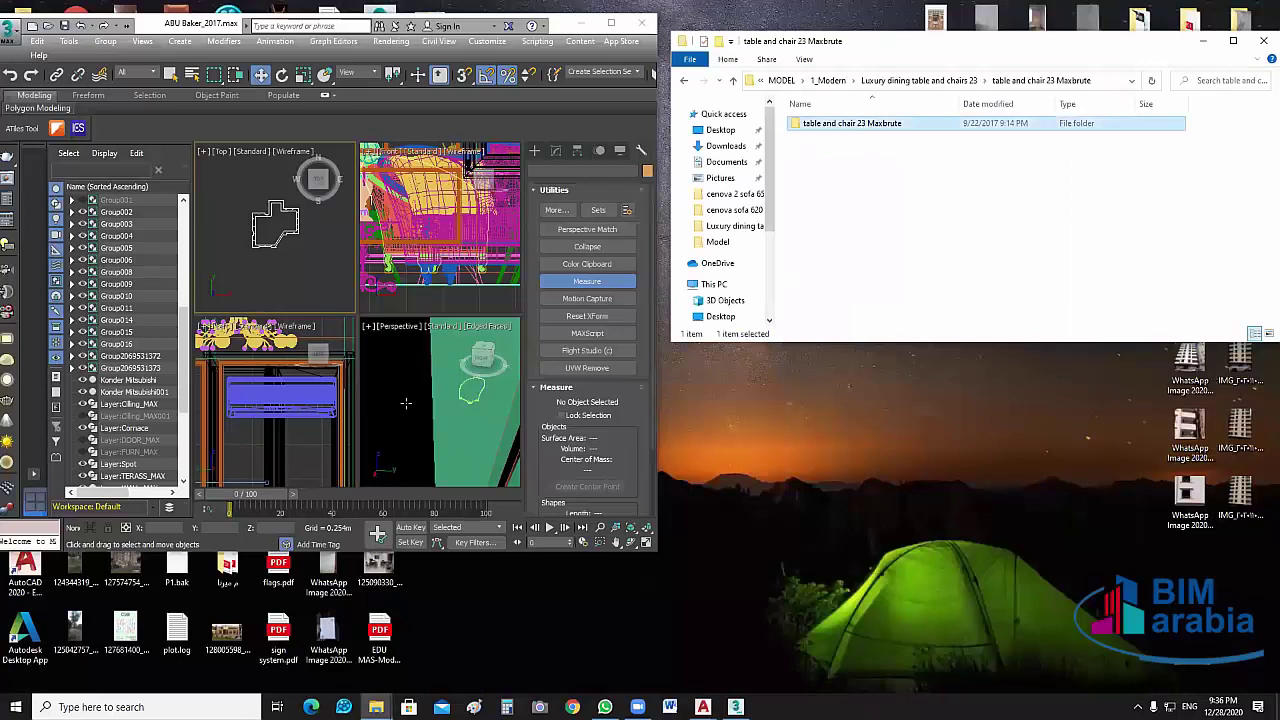
# Merge table and chair 23 Maxbrute (1).max into the ABU Baker_2017 scene, placing the dining set beside the building.
pyautogui.click(423, 400)
pyautogui.click(646, 543)
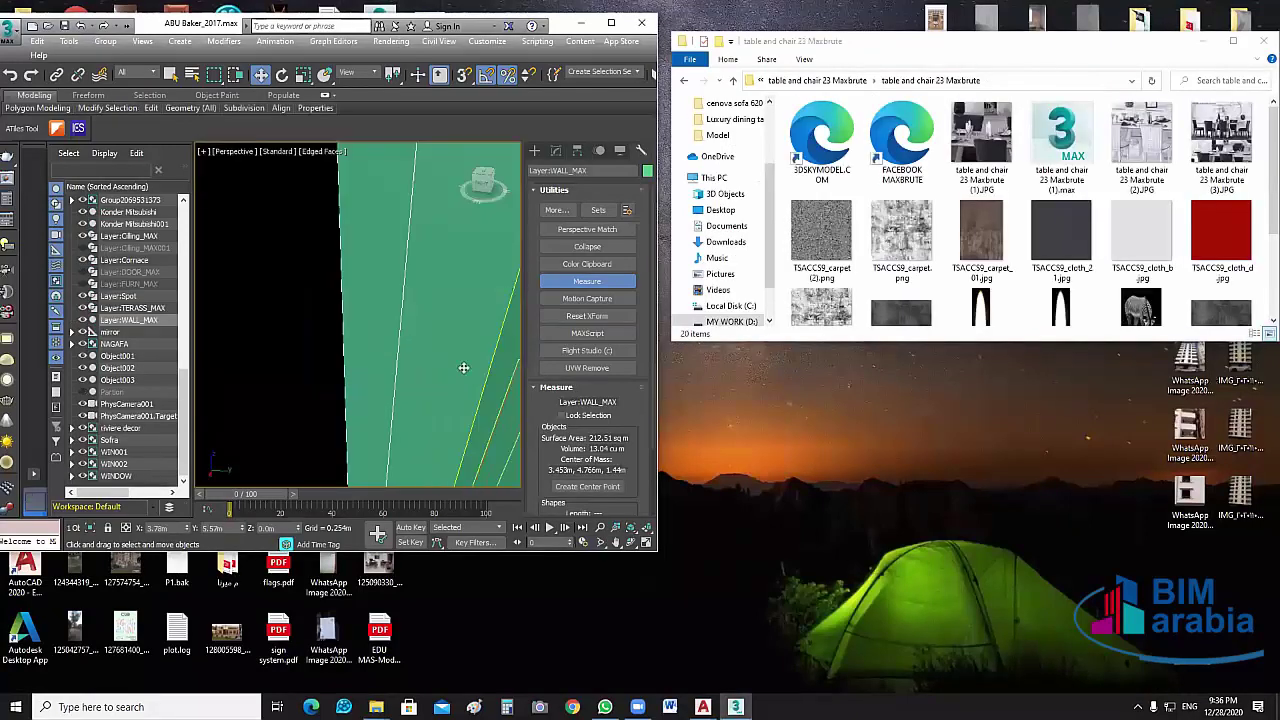
pyautogui.keyDown('alt'); pyautogui.moveTo(428, 391); pyautogui.dragTo(352, 390, button='middle'); pyautogui.keyUp('alt')
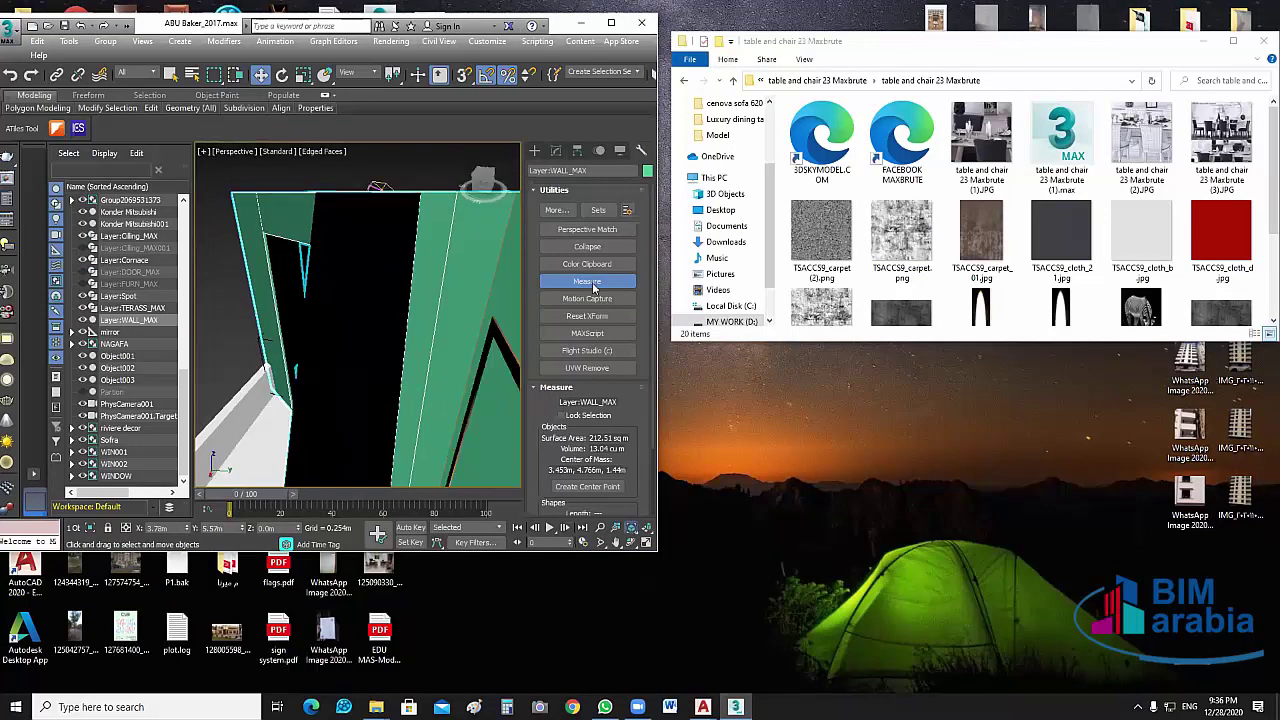
pyautogui.press('z')
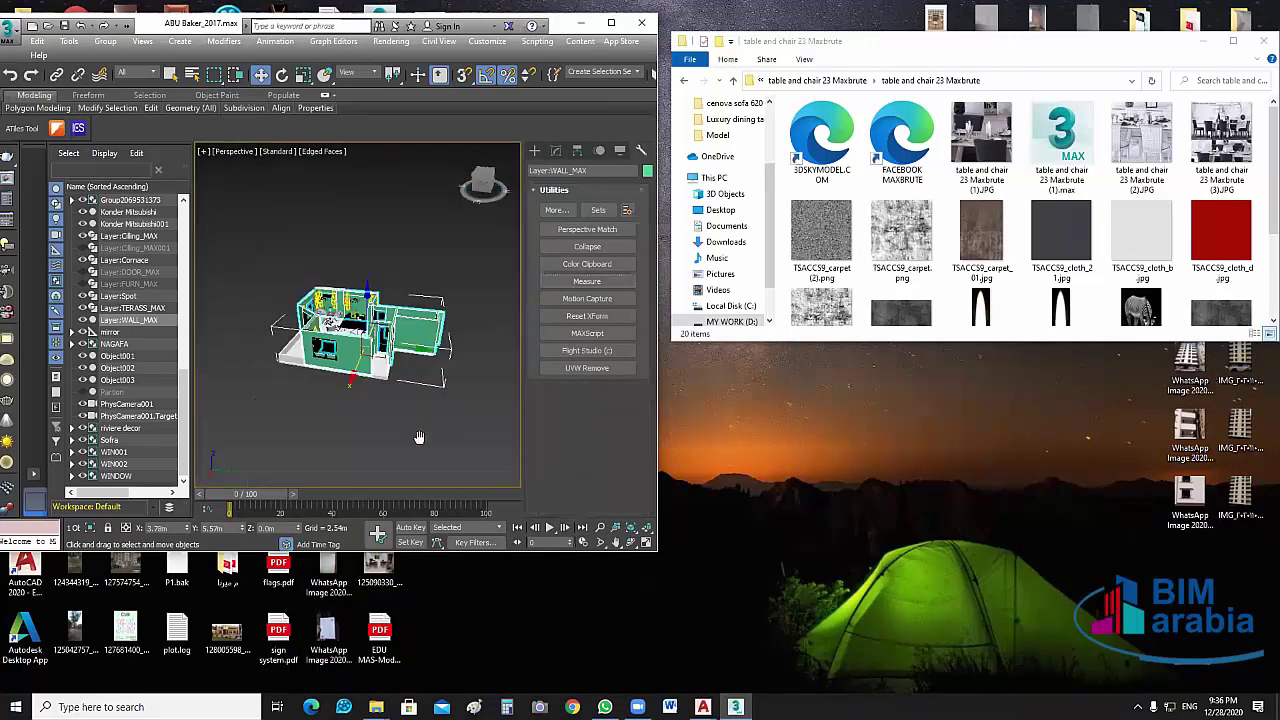
pyautogui.moveTo(417, 437); pyautogui.dragTo(352, 428, button='middle')
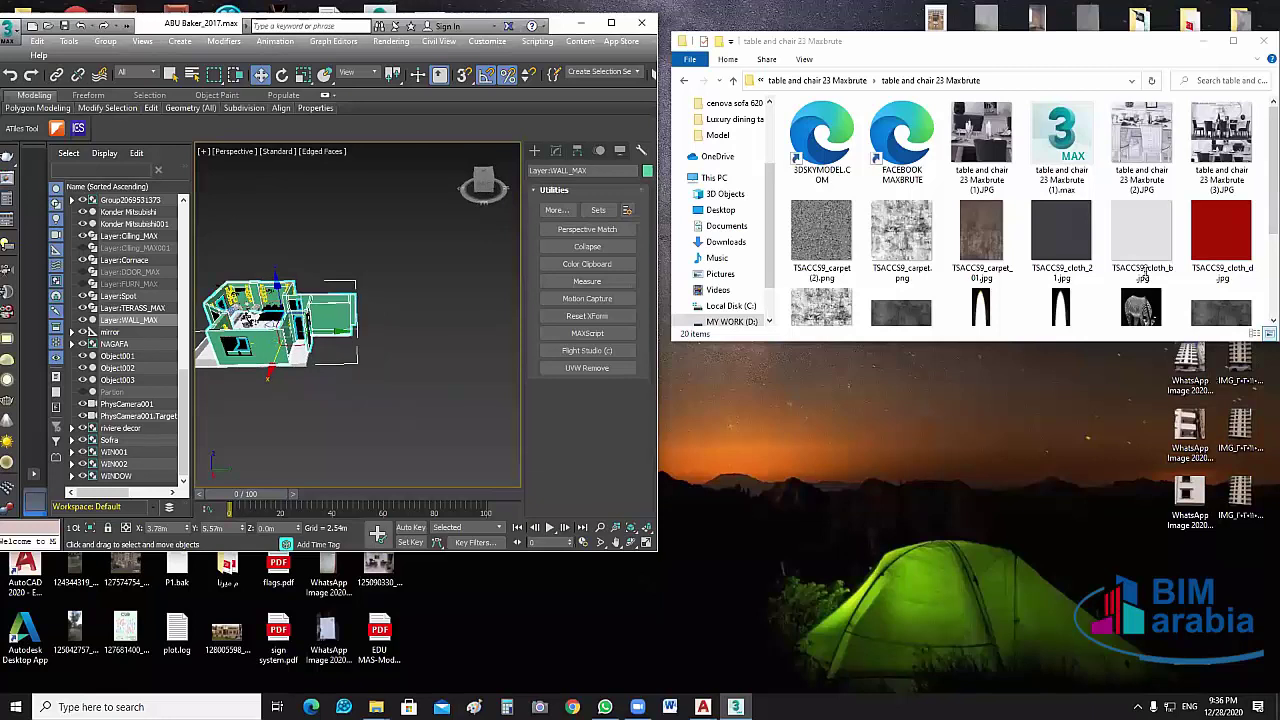
pyautogui.click(1143, 278)
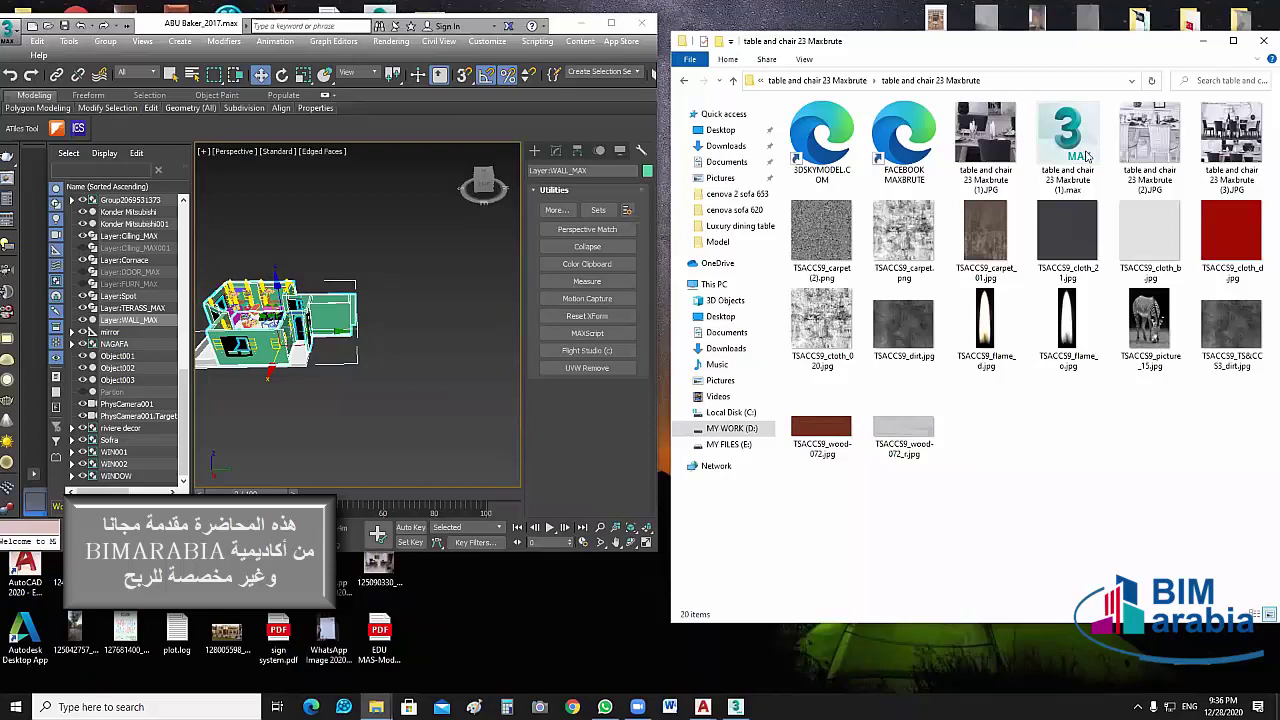
pyautogui.moveTo(1087, 156); pyautogui.dragTo(392, 407)
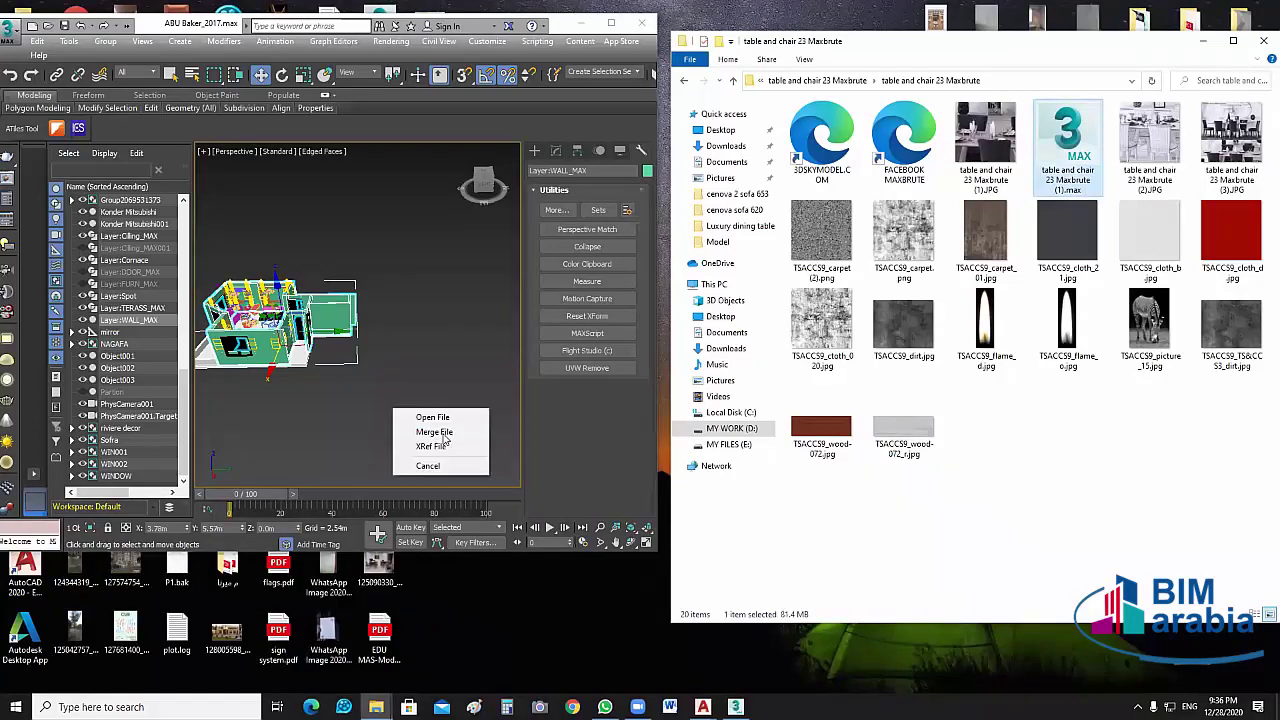
pyautogui.click(442, 431)
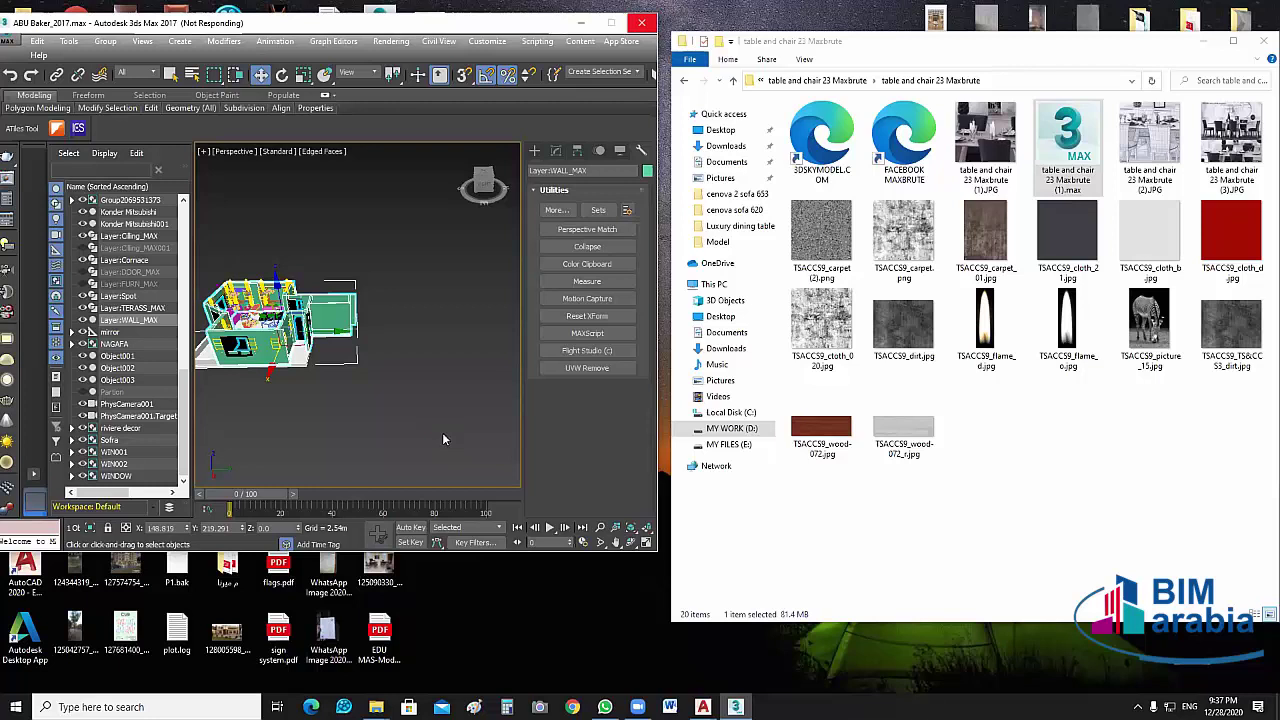
pyautogui.click(393, 391)
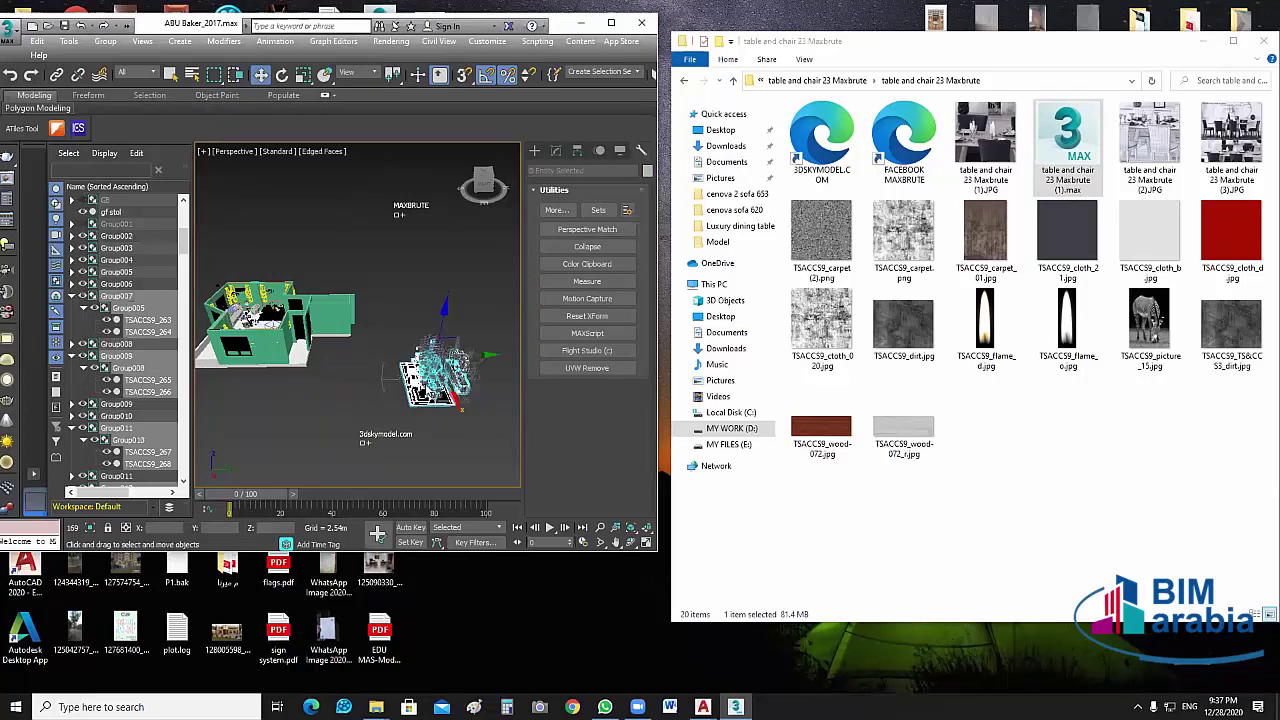
# Maximize the 3ds Max window and isolate the merged dining set in the four-viewport layout.
pyautogui.press('z')
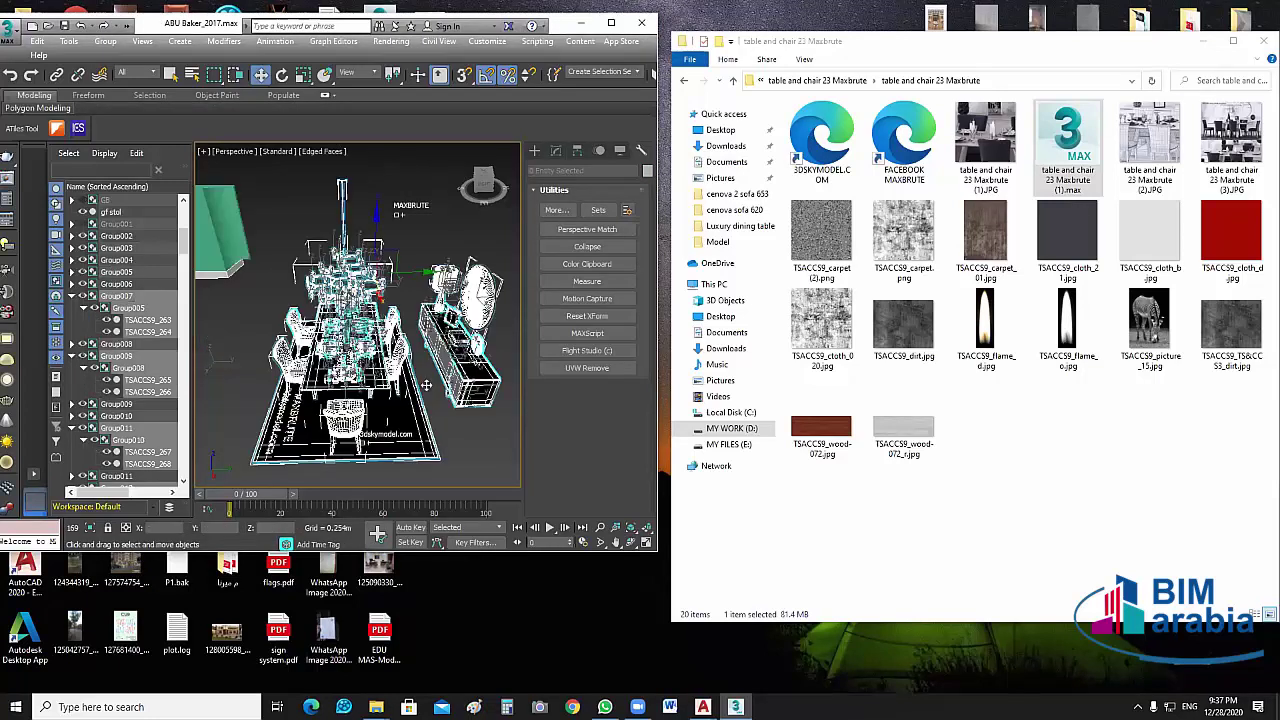
pyautogui.scroll(-4, 426, 385)
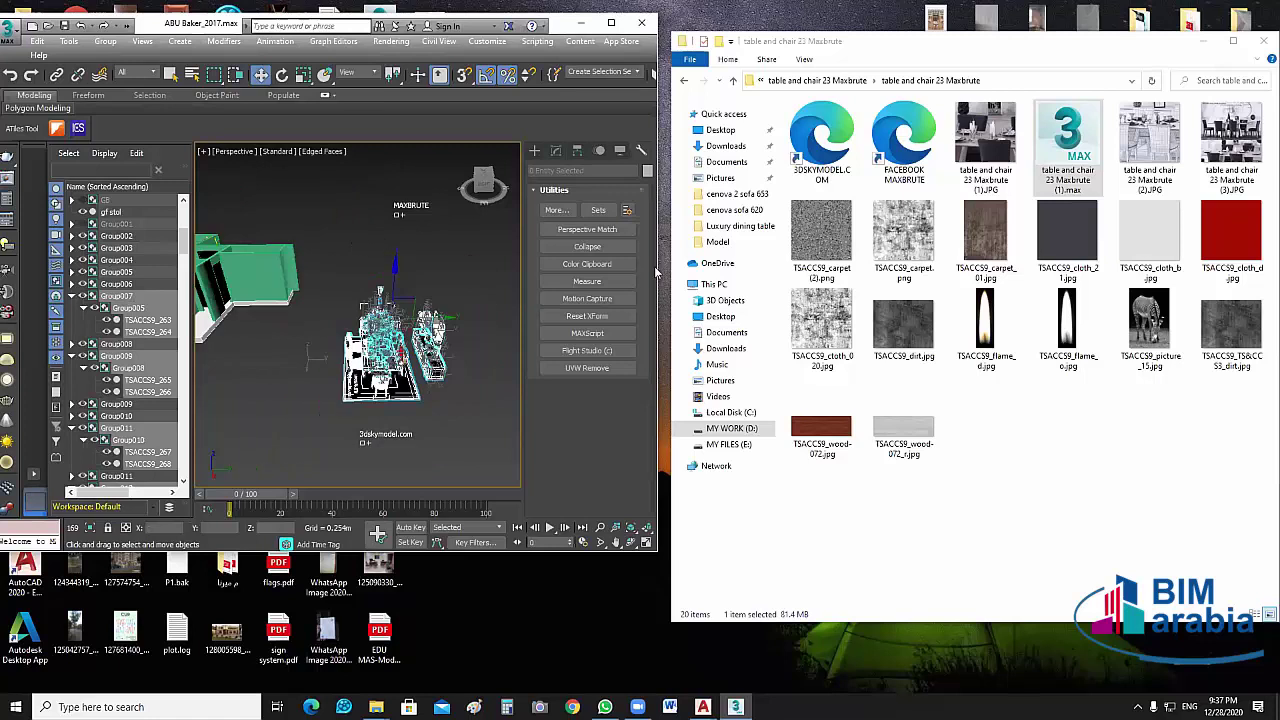
pyautogui.press('super+Up')
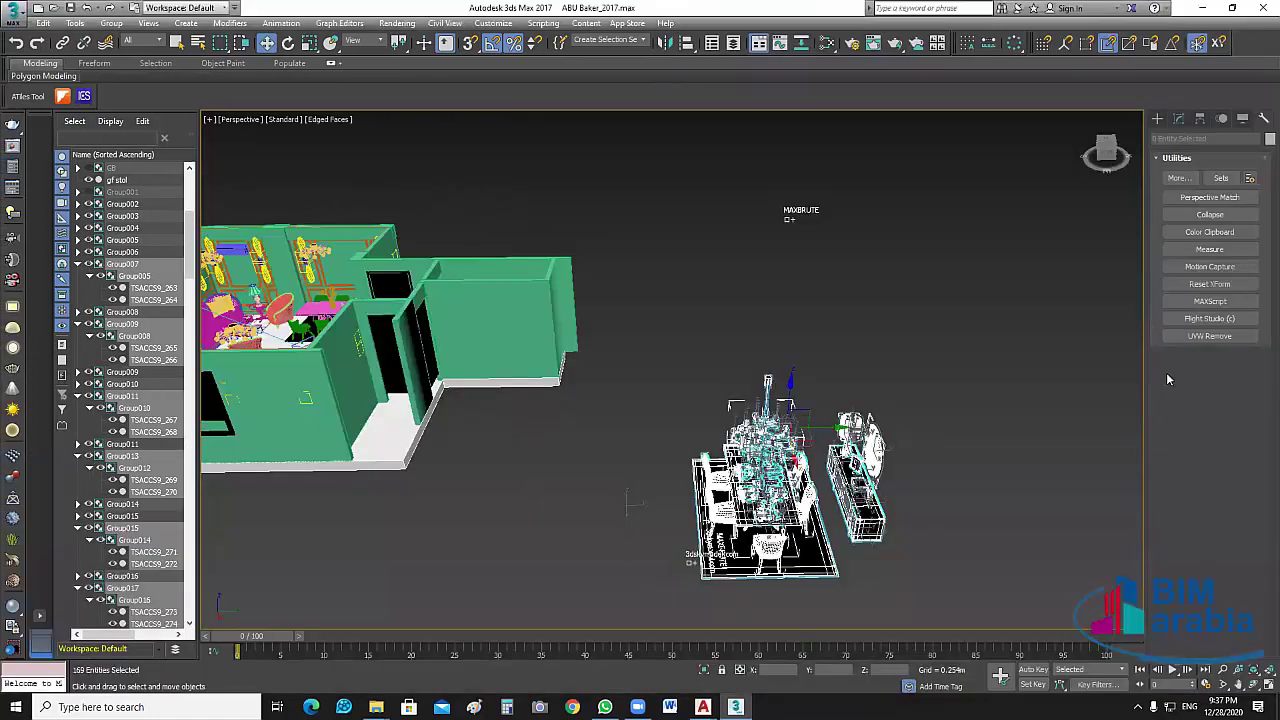
pyautogui.hotkey('alt', 'w')
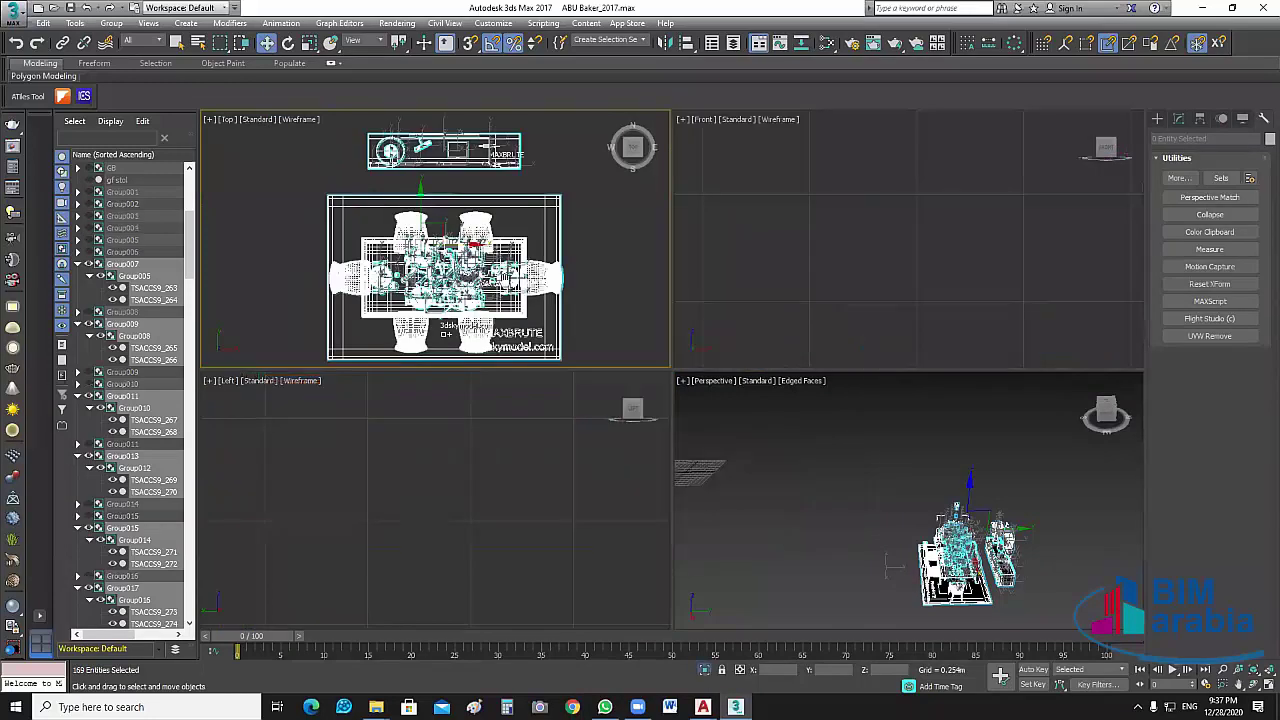
pyautogui.moveTo(531, 334); pyautogui.dragTo(517, 320, button='middle')
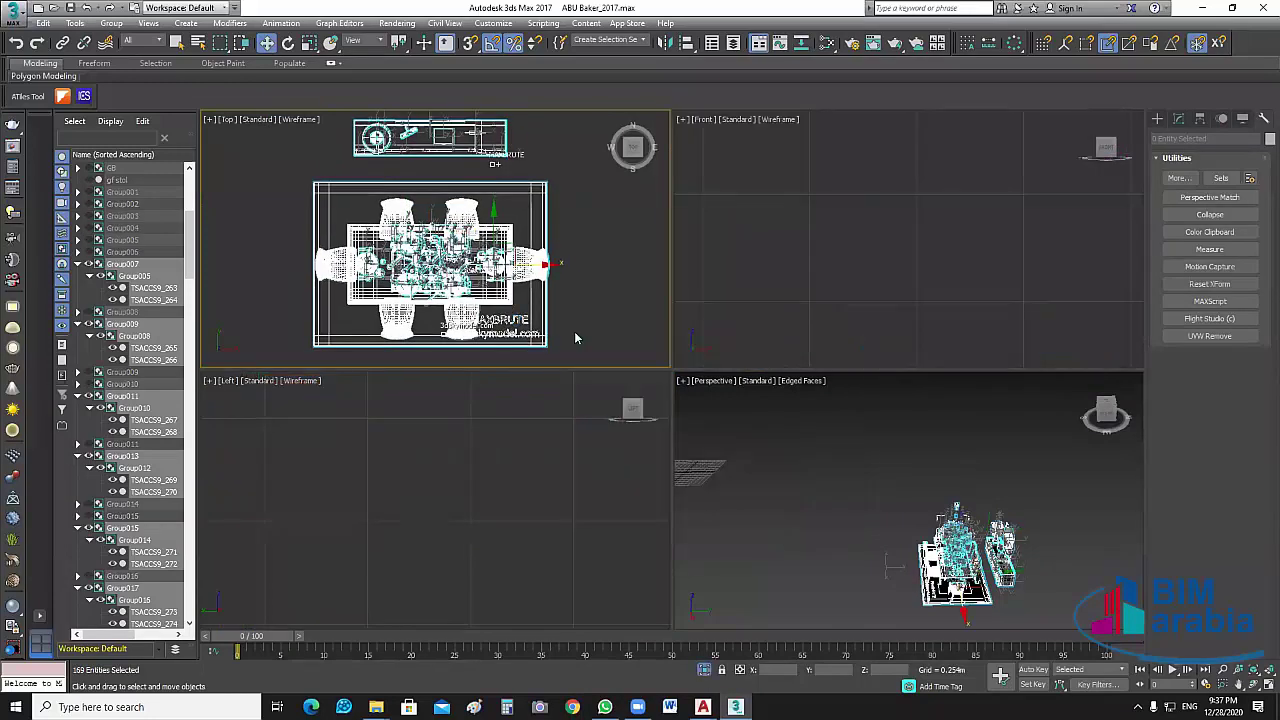
pyautogui.hotkey('ctrl', 'z')
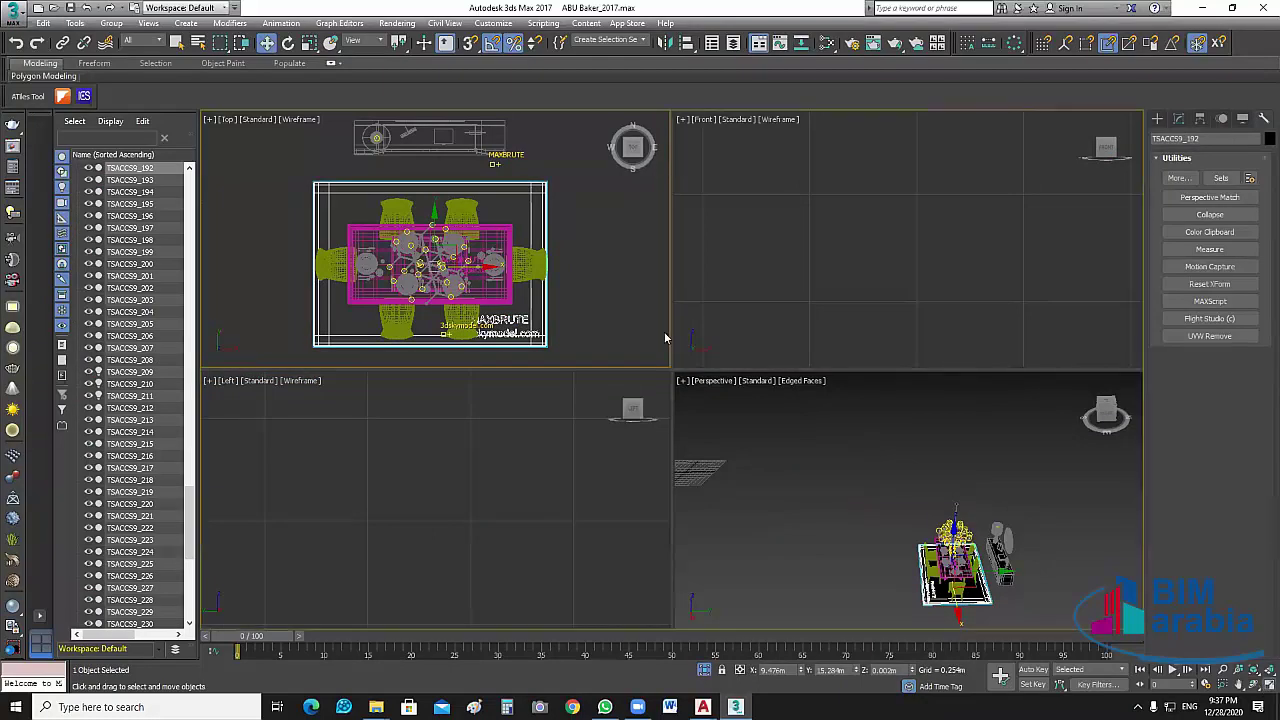
# Delete the MAXBRUTE slider helper below the sideboard in the Top view.
pyautogui.hotkey('alt', 'w')
pyautogui.click(810, 211)
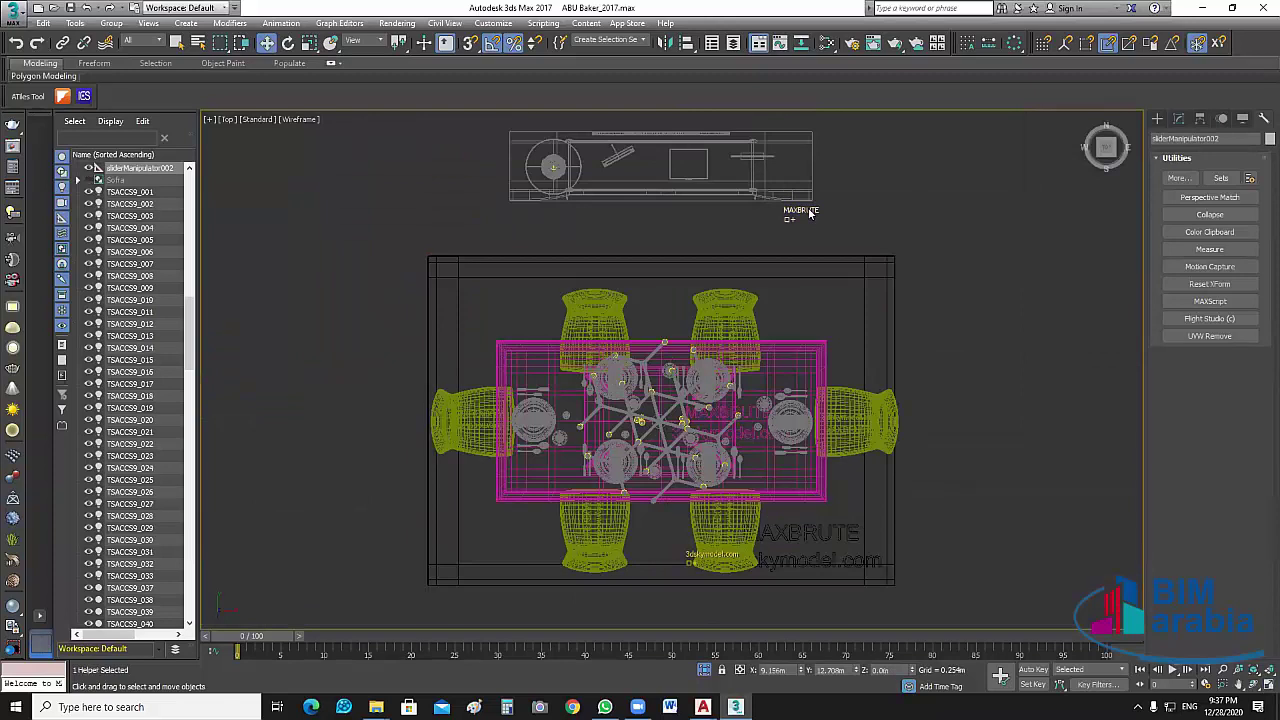
pyautogui.press('Delete')
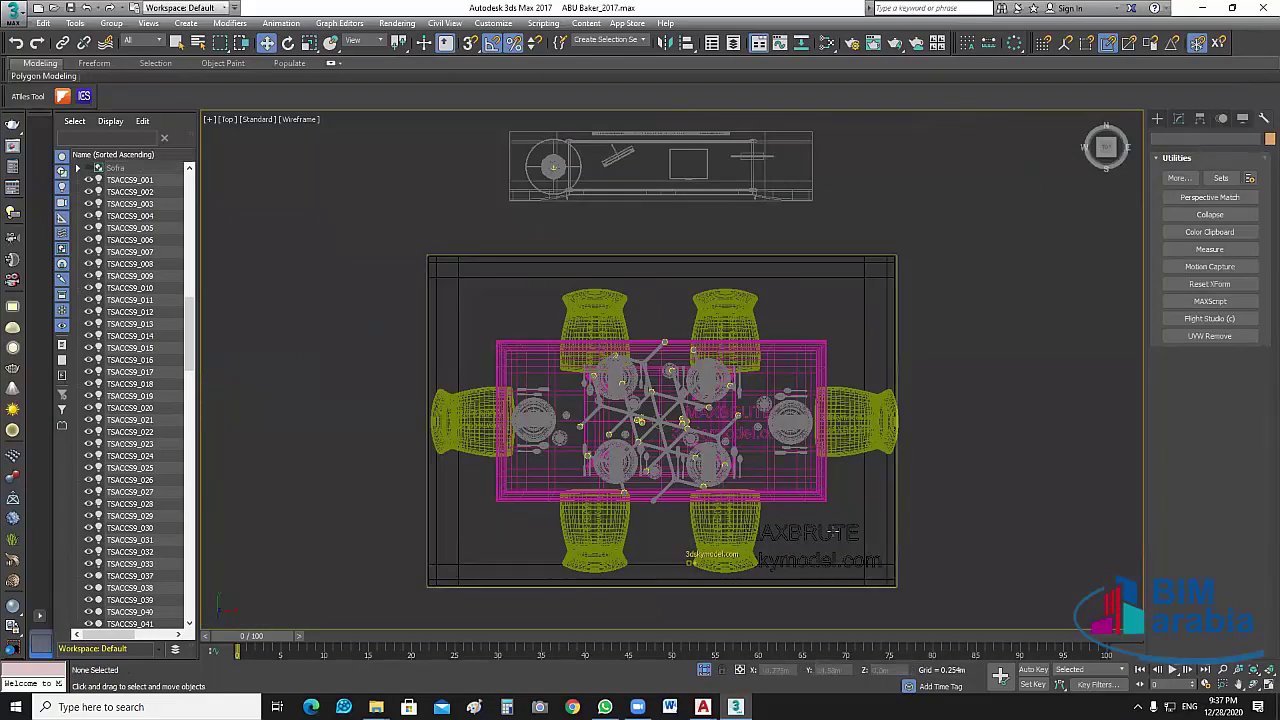
# Try deleting the carpet object that carries the MAXBRUTE lettering, and undo the deletion.
pyautogui.click(833, 531)
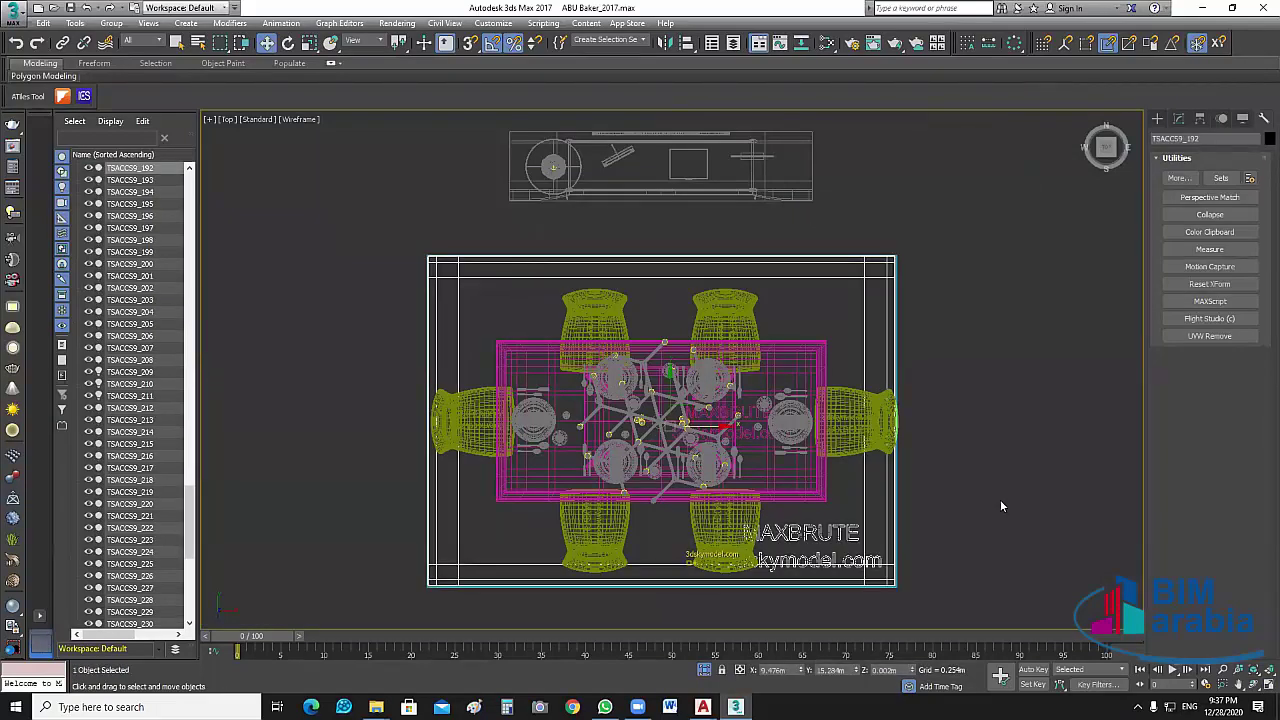
pyautogui.press('Delete')
pyautogui.hotkey('ctrl', 'z')
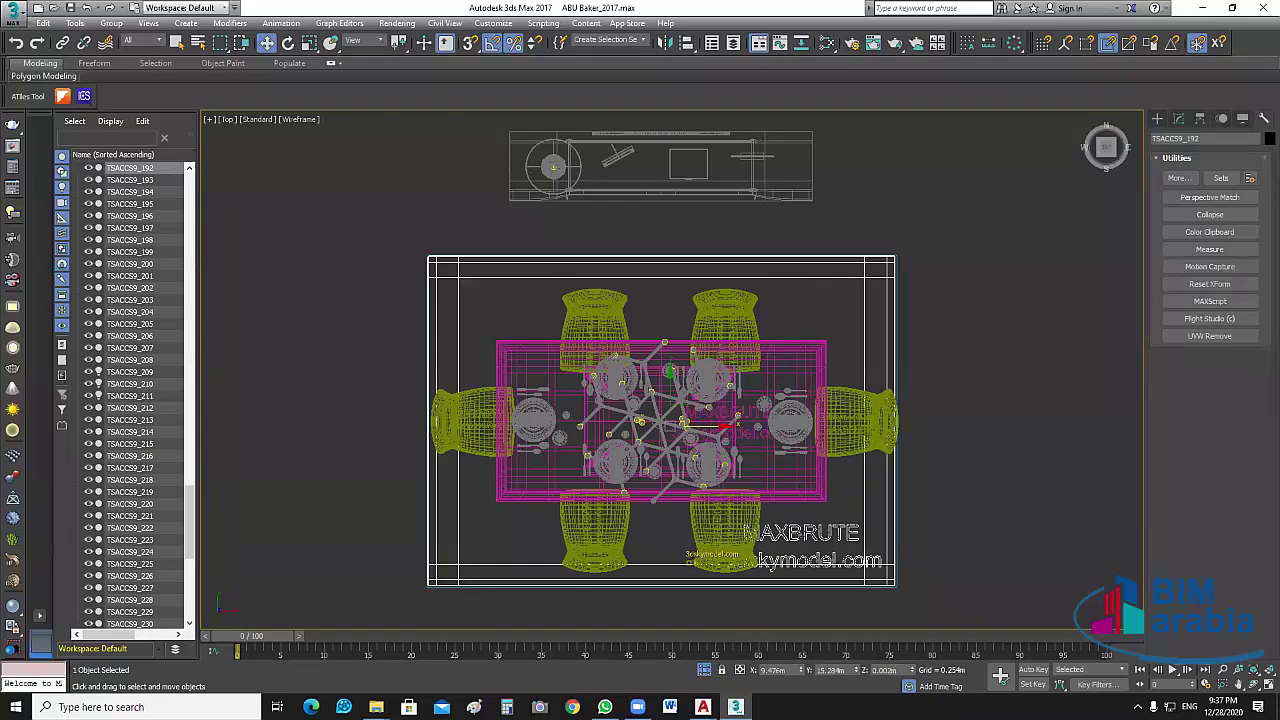
# Delete the 3dskymodel.com slider helper near the lower chair, and check whether the carpet's lettering is a separate object.
pyautogui.click(689, 552)
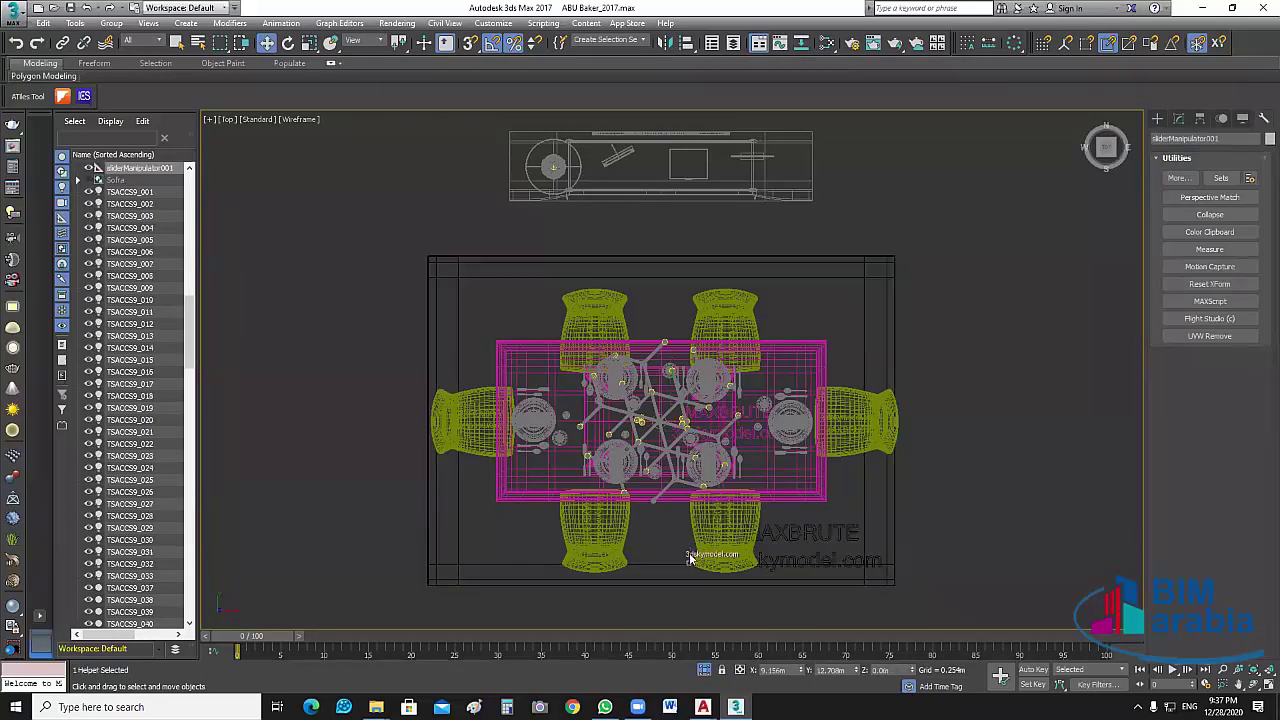
pyautogui.click(814, 557)
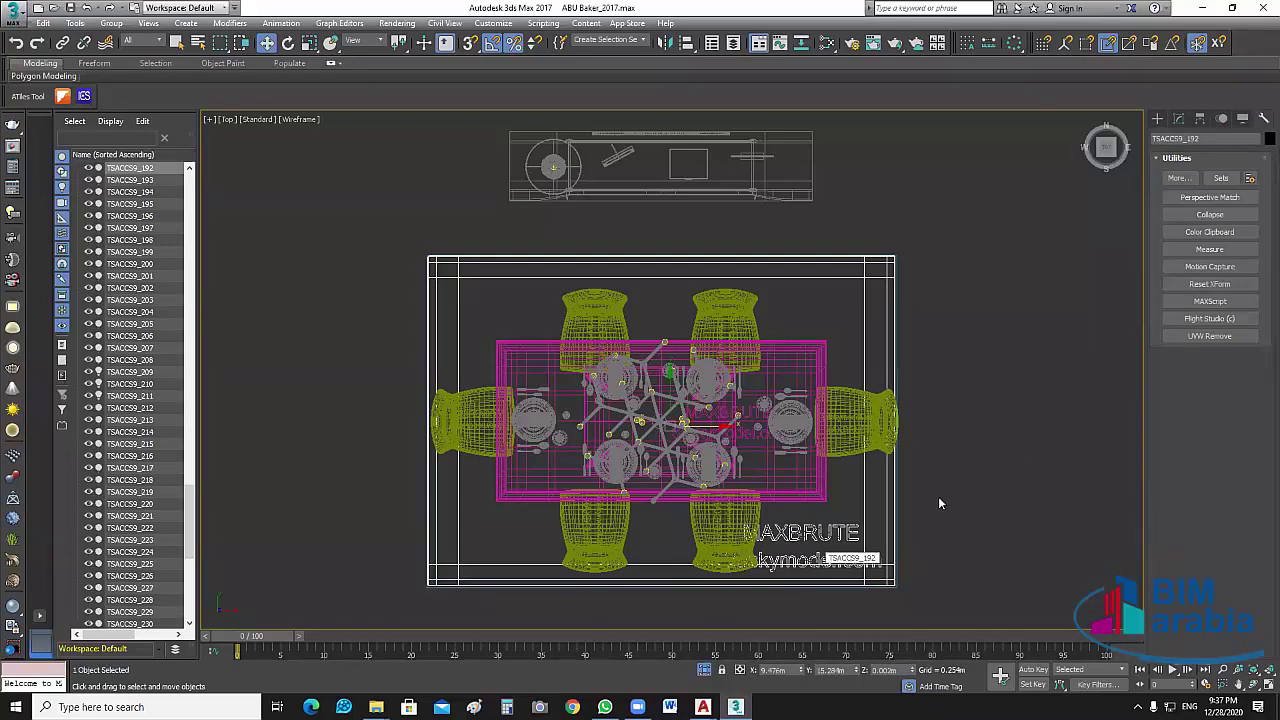
pyautogui.scroll(5, 834, 496)
pyautogui.click(834, 496)
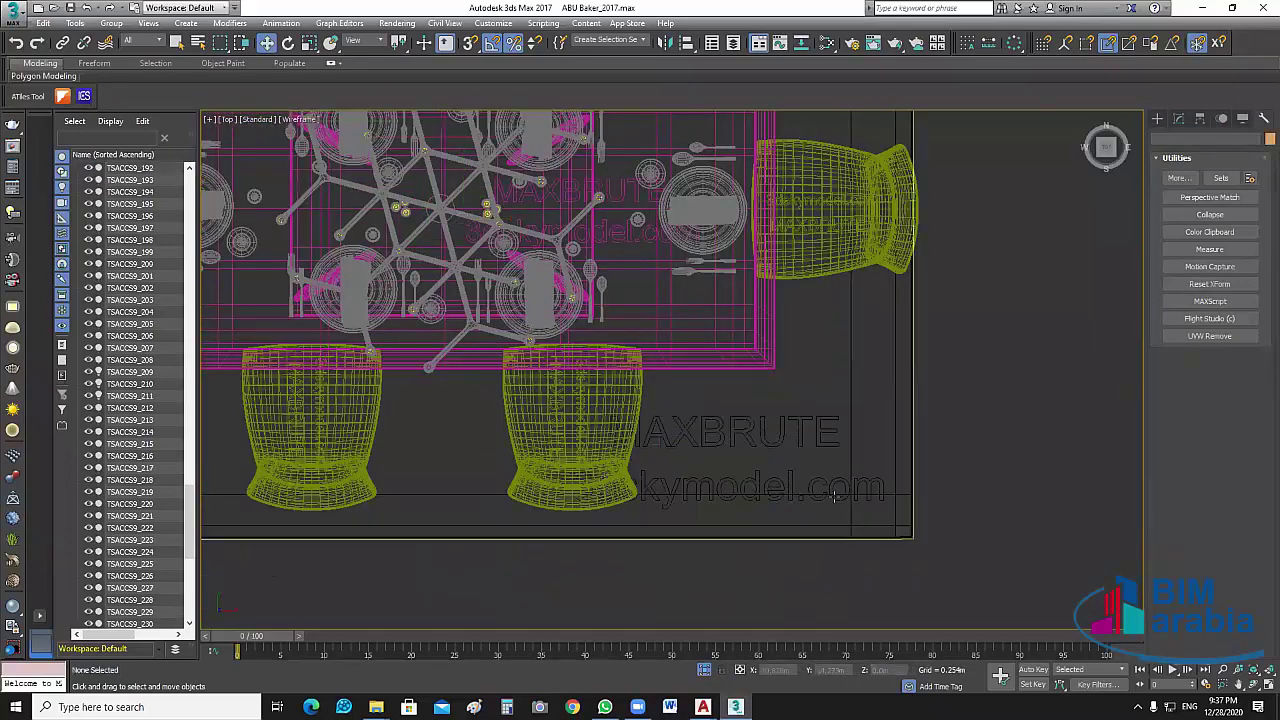
pyautogui.click(834, 496)
pyautogui.click(1091, 526)
pyautogui.scroll(-6, 980, 514)
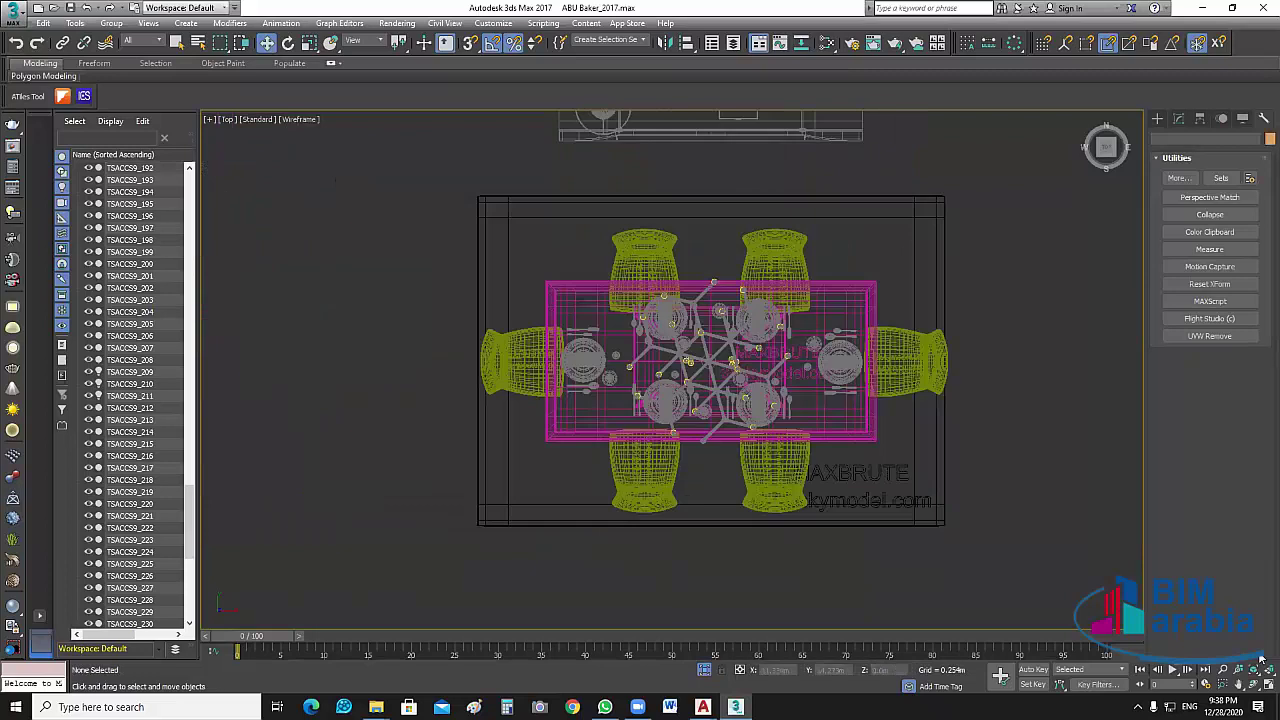
# Frame the isolated dining set in all four viewports and examine its table, chairs, chandelier and sideboard.
pyautogui.hotkey('alt', 'w')
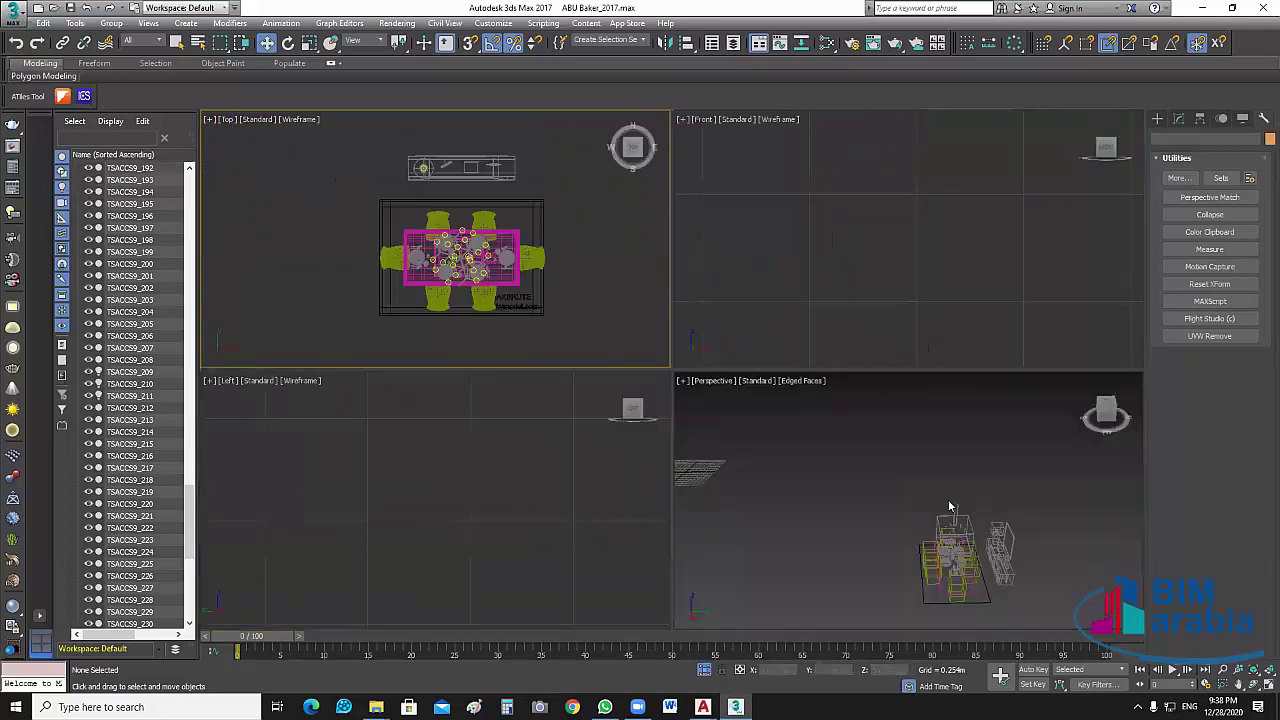
pyautogui.click(938, 270)
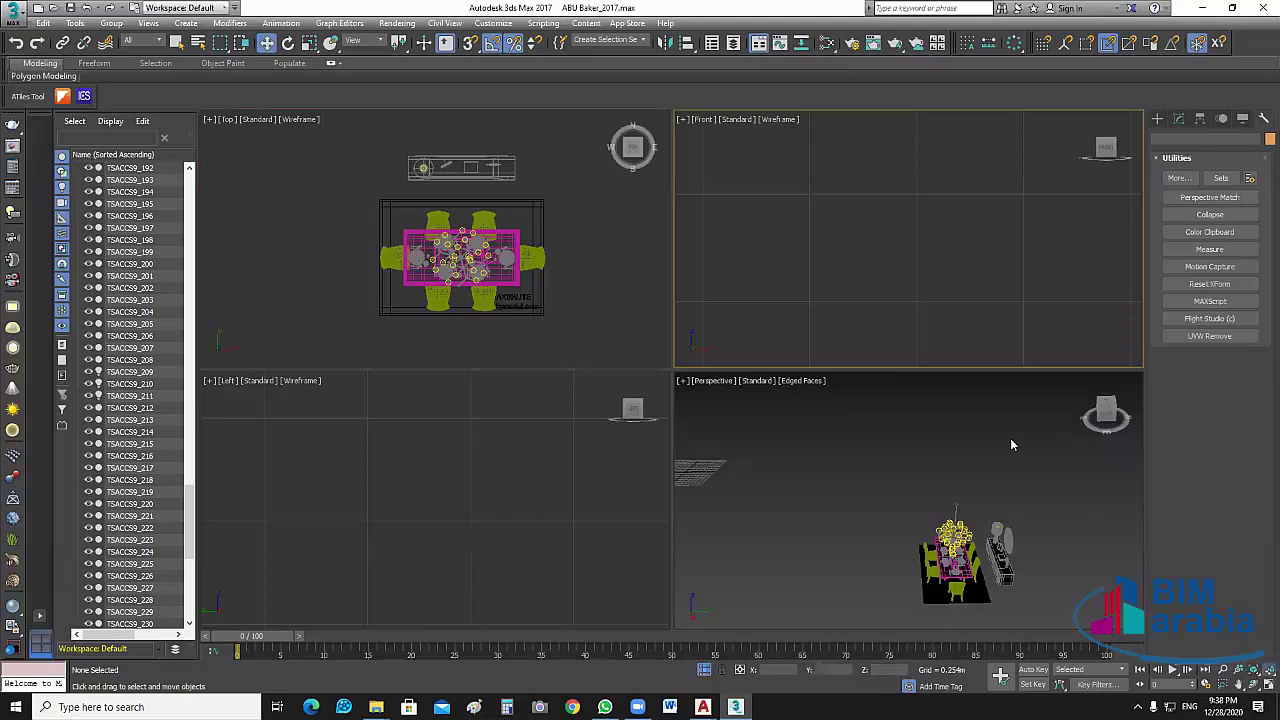
pyautogui.press('z')
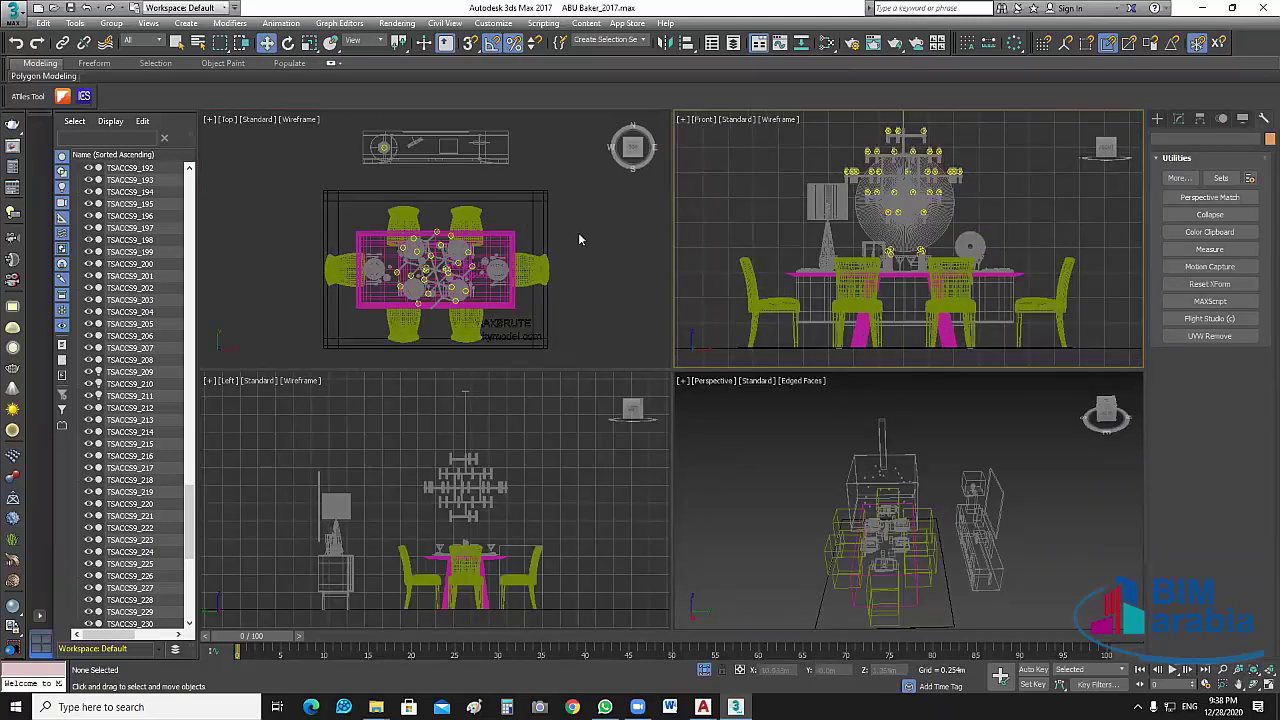
pyautogui.moveTo(580, 232); pyautogui.dragTo(551, 231, button='middle')
pyautogui.scroll(-2, 600, 251)
pyautogui.moveTo(1069, 569); pyautogui.dragTo(1047, 477, button='middle')
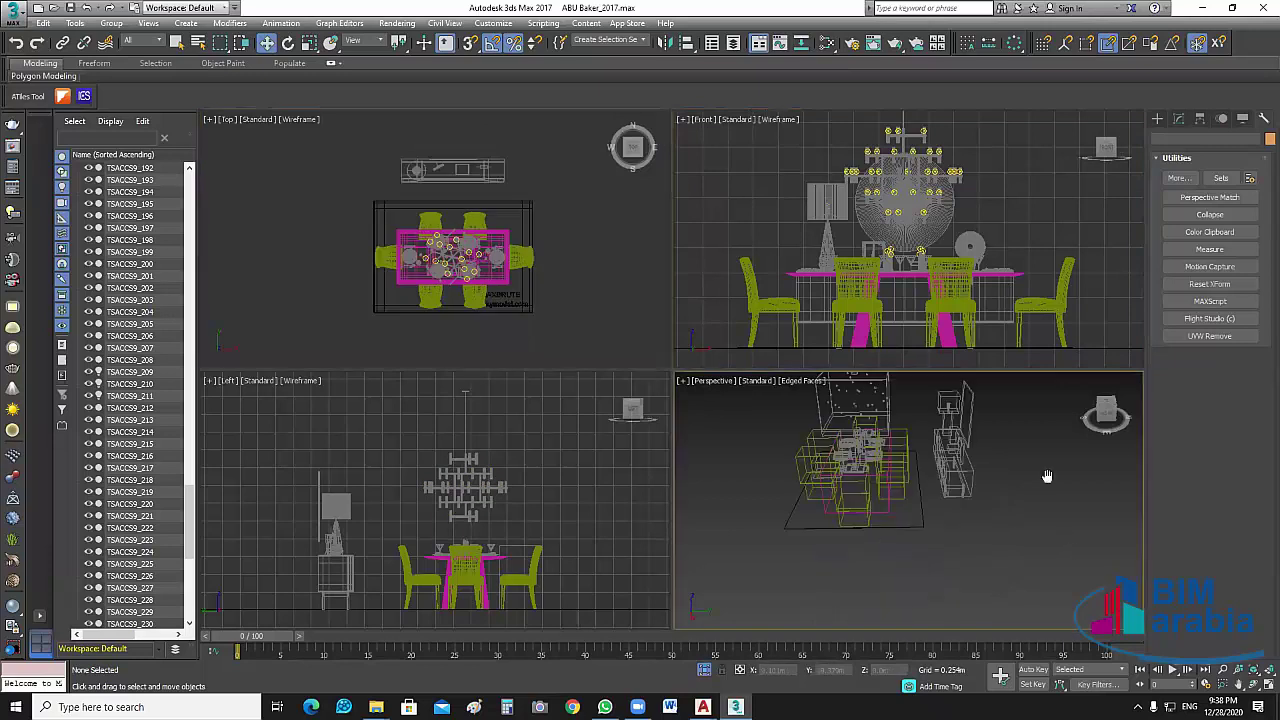
# Select the entire isolated dining set in the Top view and ungroup it one level.
pyautogui.moveTo(513, 227); pyautogui.dragTo(521, 245, button='middle')
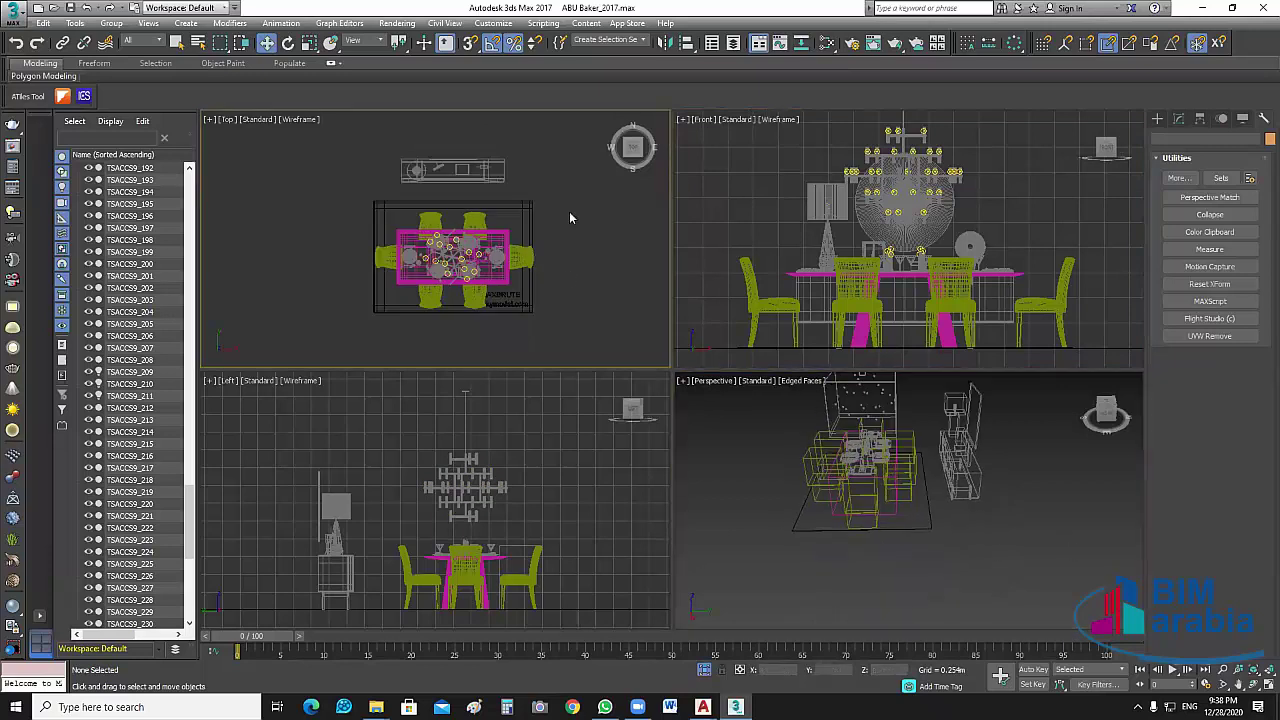
pyautogui.moveTo(562, 144); pyautogui.dragTo(308, 345)
pyautogui.hotkey('ctrl', 'a')
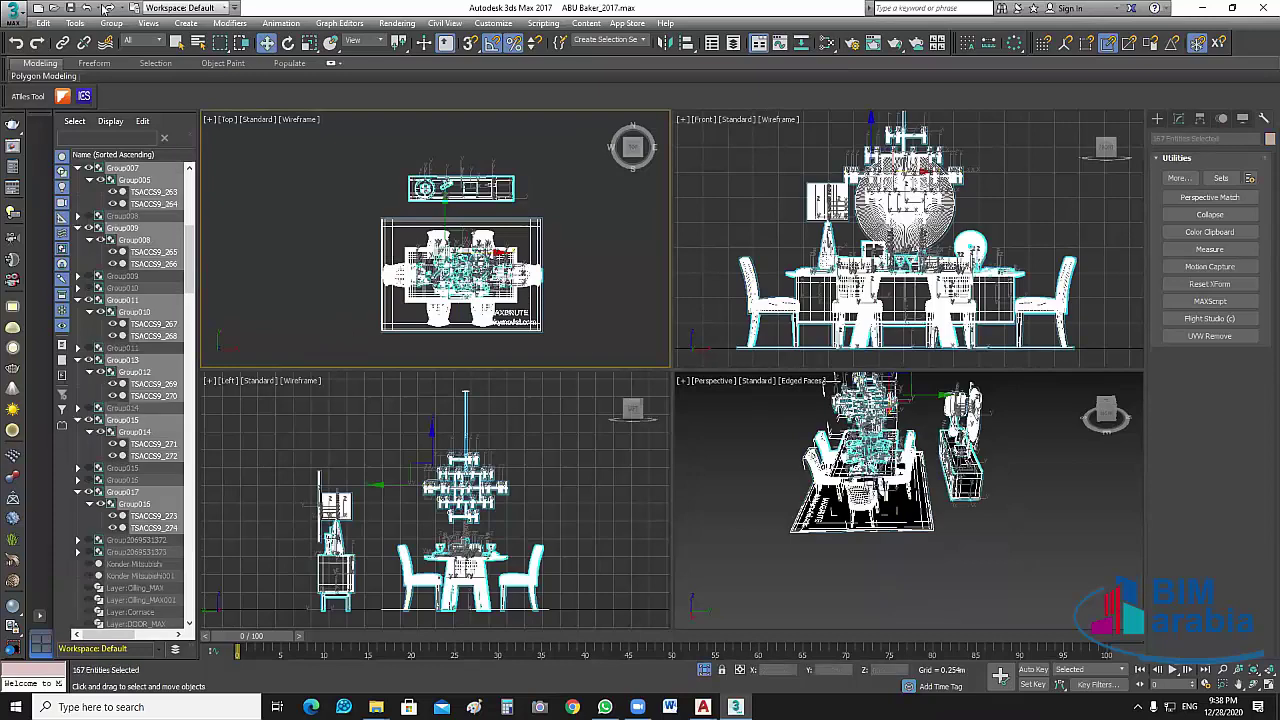
pyautogui.click(155, 41)
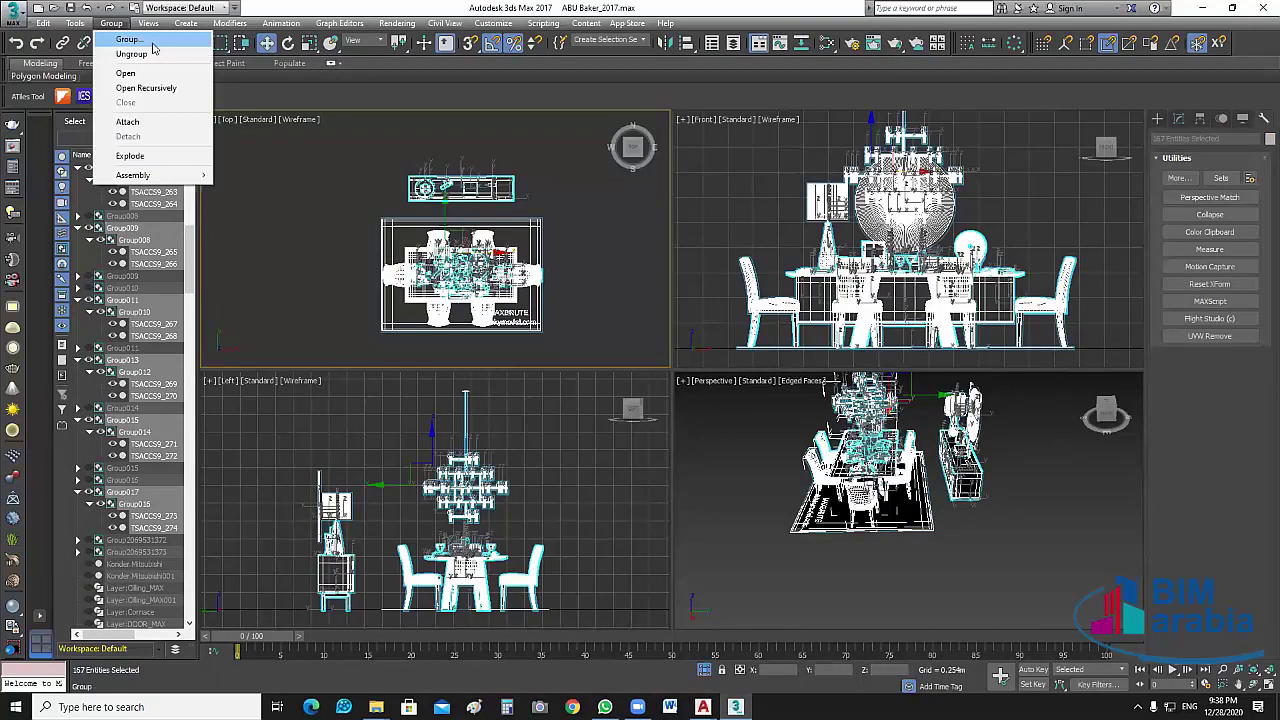
pyautogui.click(616, 274)
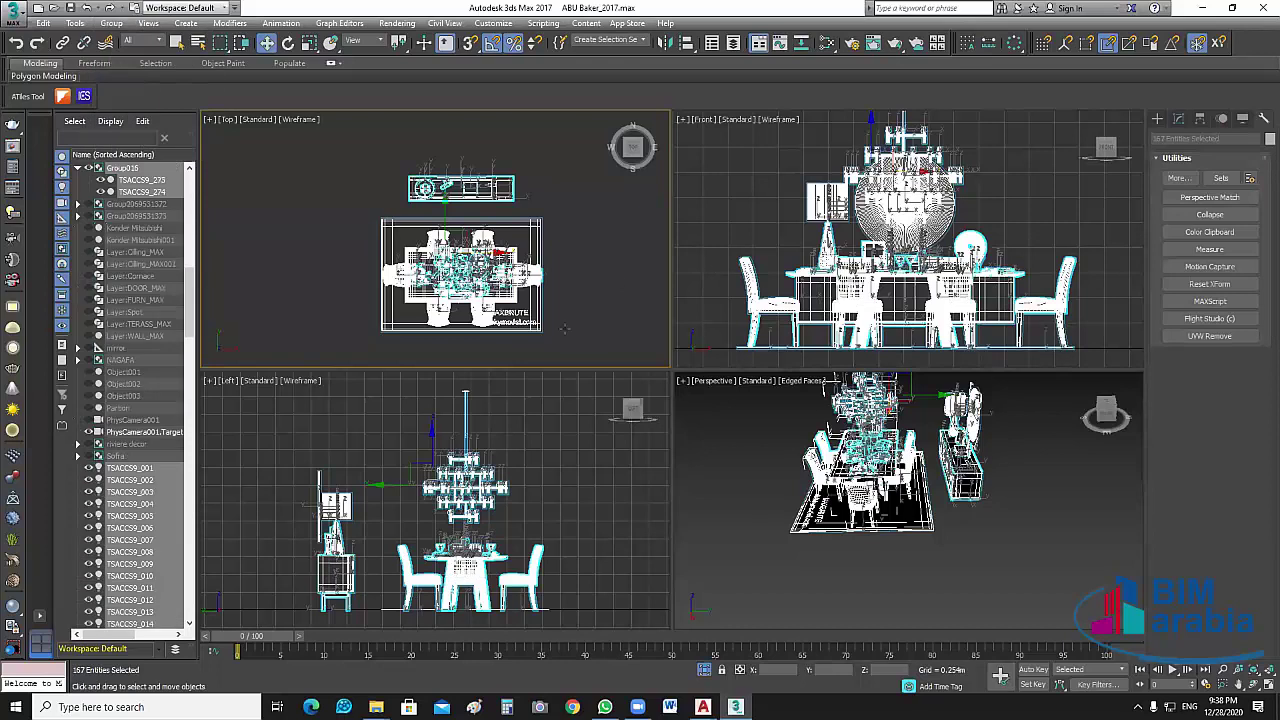
# Select the carpet carrying the MAXBRUTE lettering and check whether it can be ungrouped.
pyautogui.click(514, 312)
pyautogui.scroll(5, 554, 331)
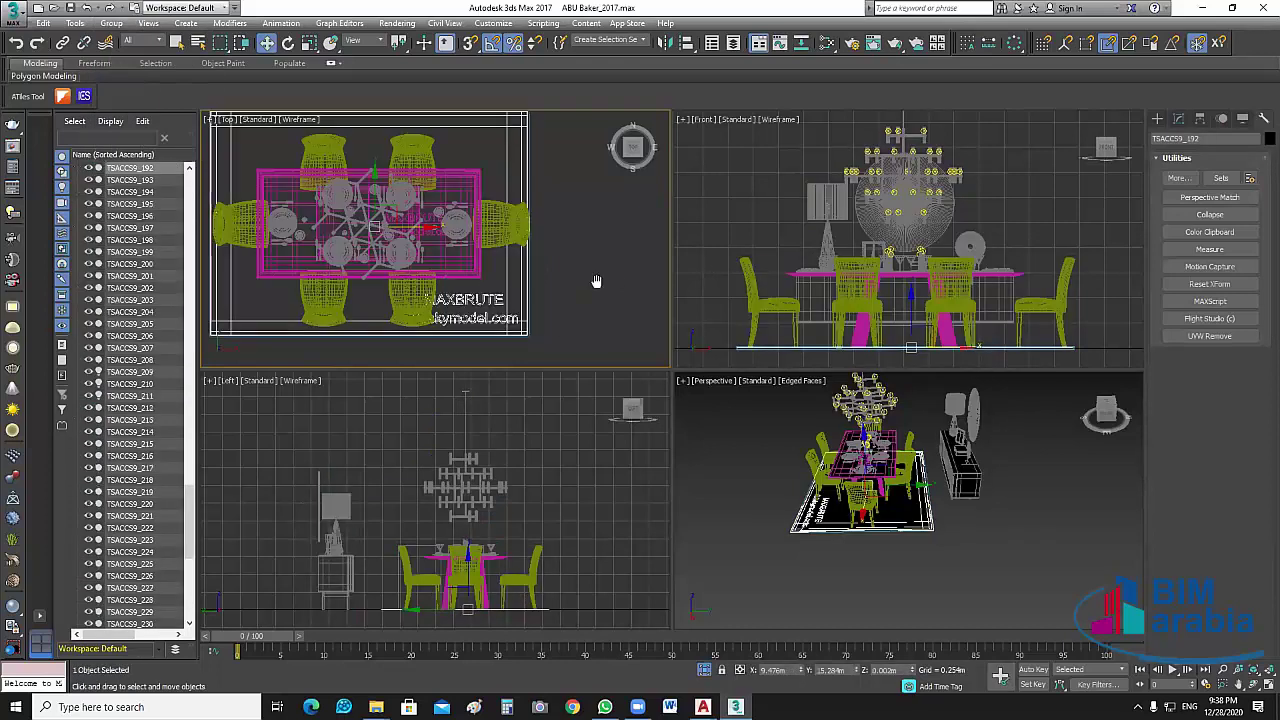
pyautogui.click(148, 23)
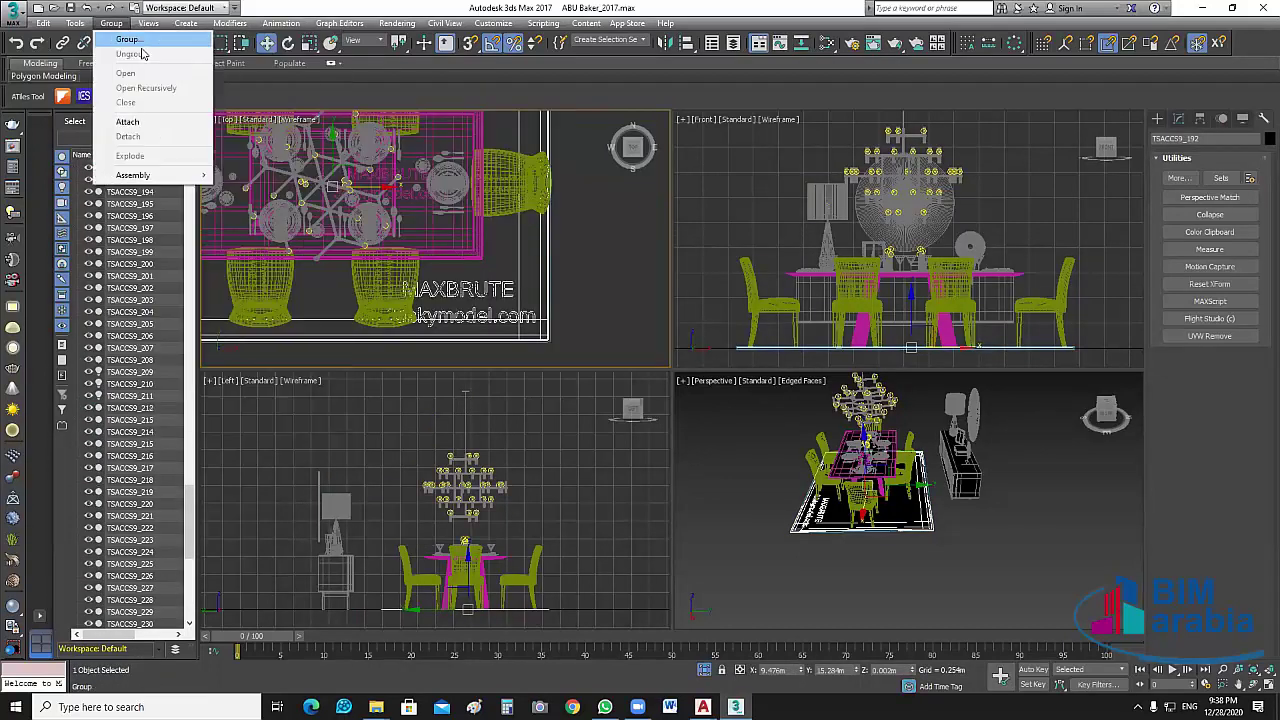
pyautogui.click(554, 326)
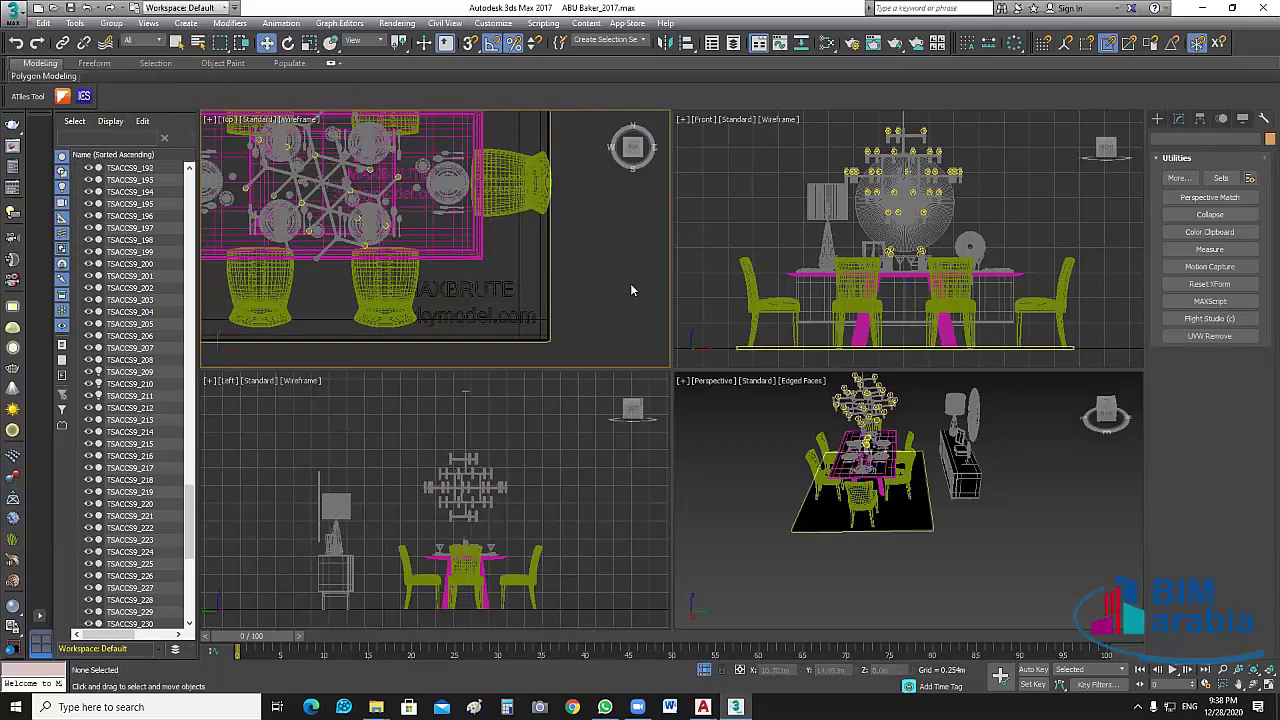
# Group the whole dining set, including table, chairs, carpet, chandelier and sideboard, under the name DINNING.
pyautogui.scroll(-6, 580, 237)
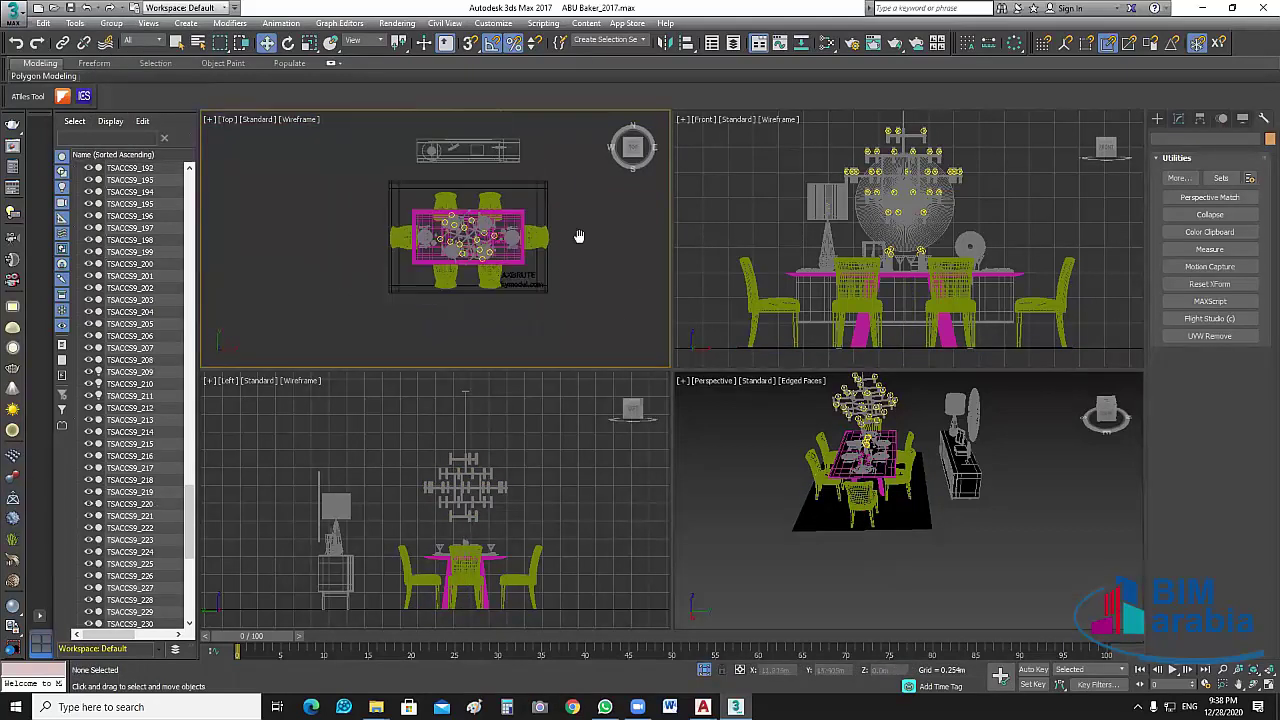
pyautogui.moveTo(580, 237); pyautogui.dragTo(562, 252, button='middle')
pyautogui.moveTo(568, 318); pyautogui.dragTo(292, 114)
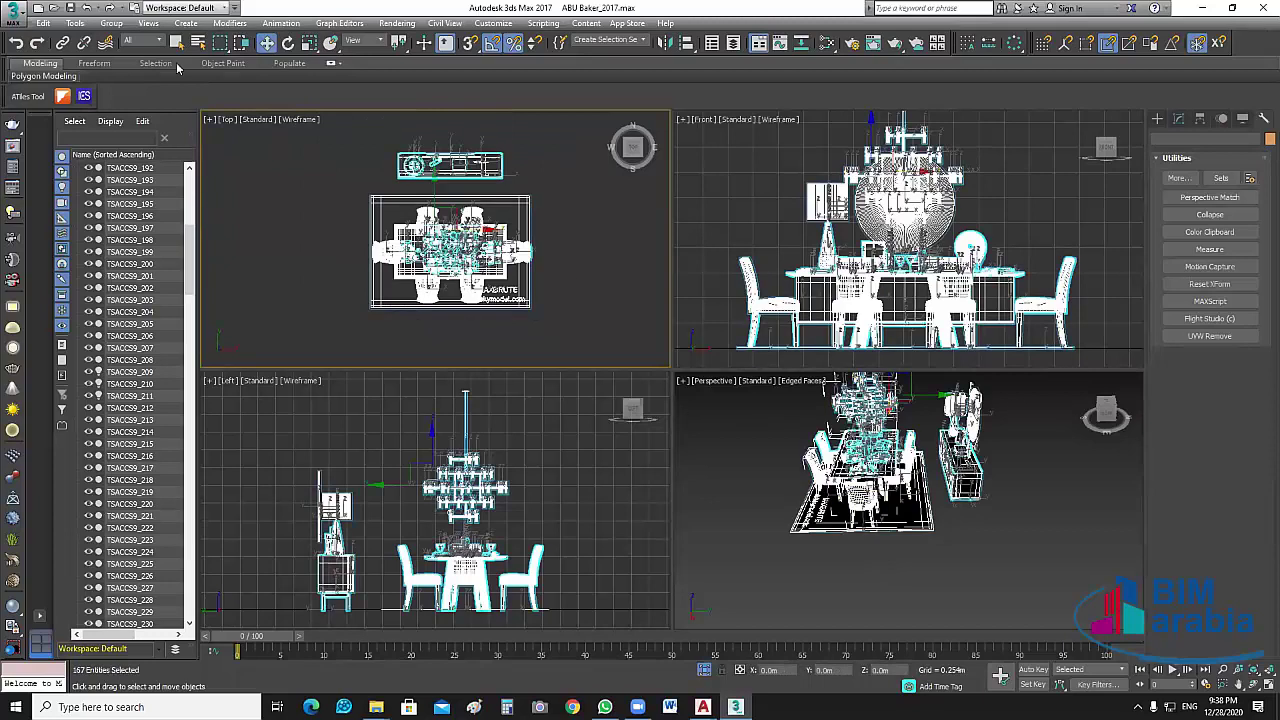
pyautogui.click(111, 22)
pyautogui.click(126, 48)
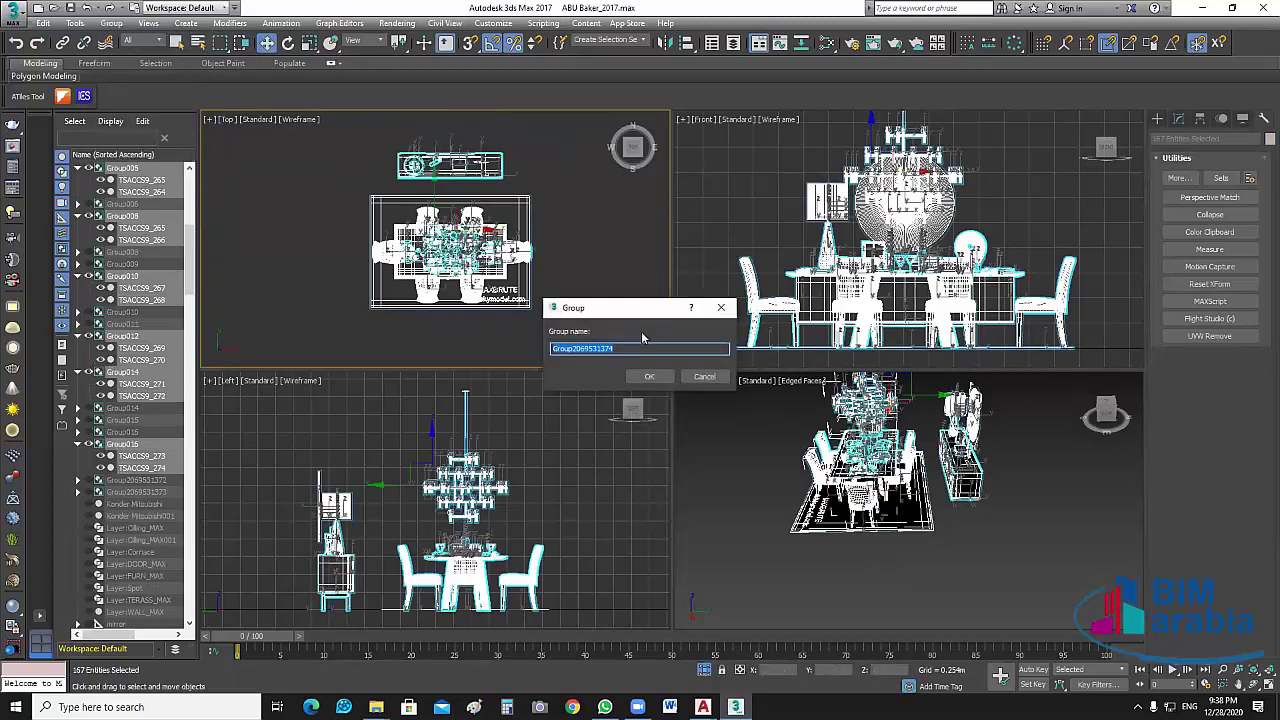
pyautogui.write('DIN')
pyautogui.write('ING')
pyautogui.click(660, 380)
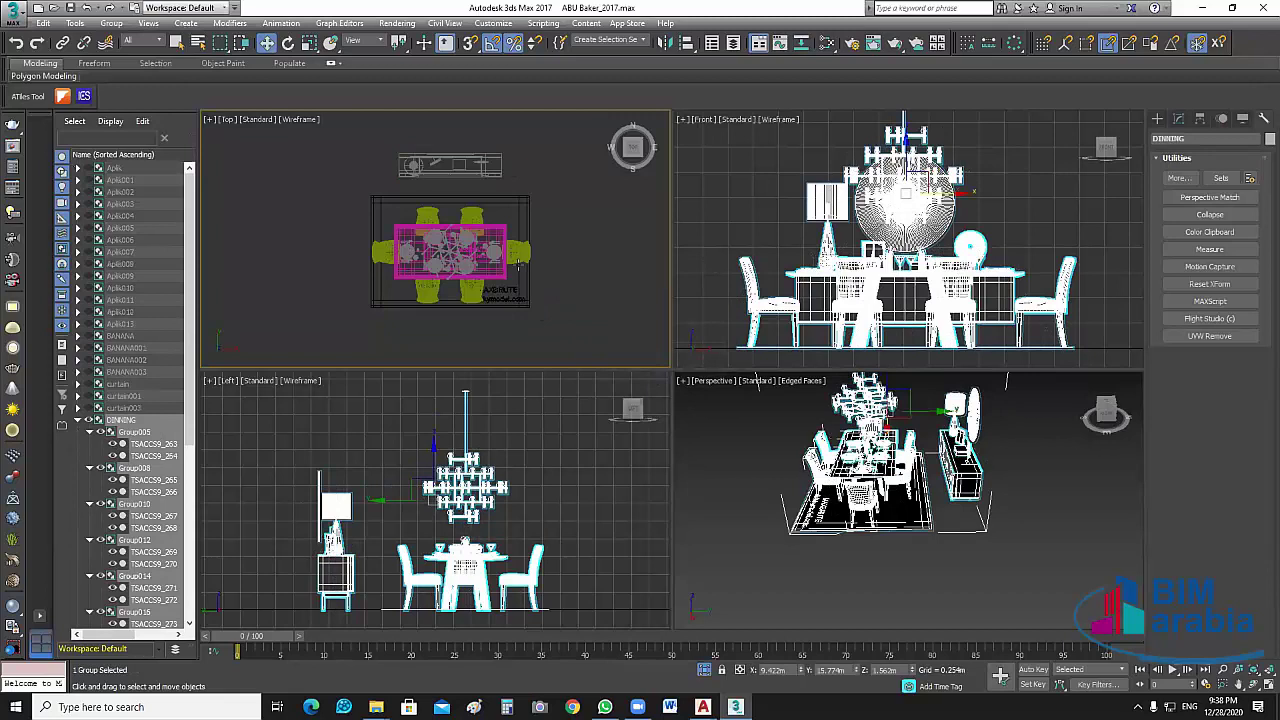
# Measure the DINNING group's overall dimensions with the Measure utility, and exit isolation to show the full scene.
pyautogui.click(594, 299)
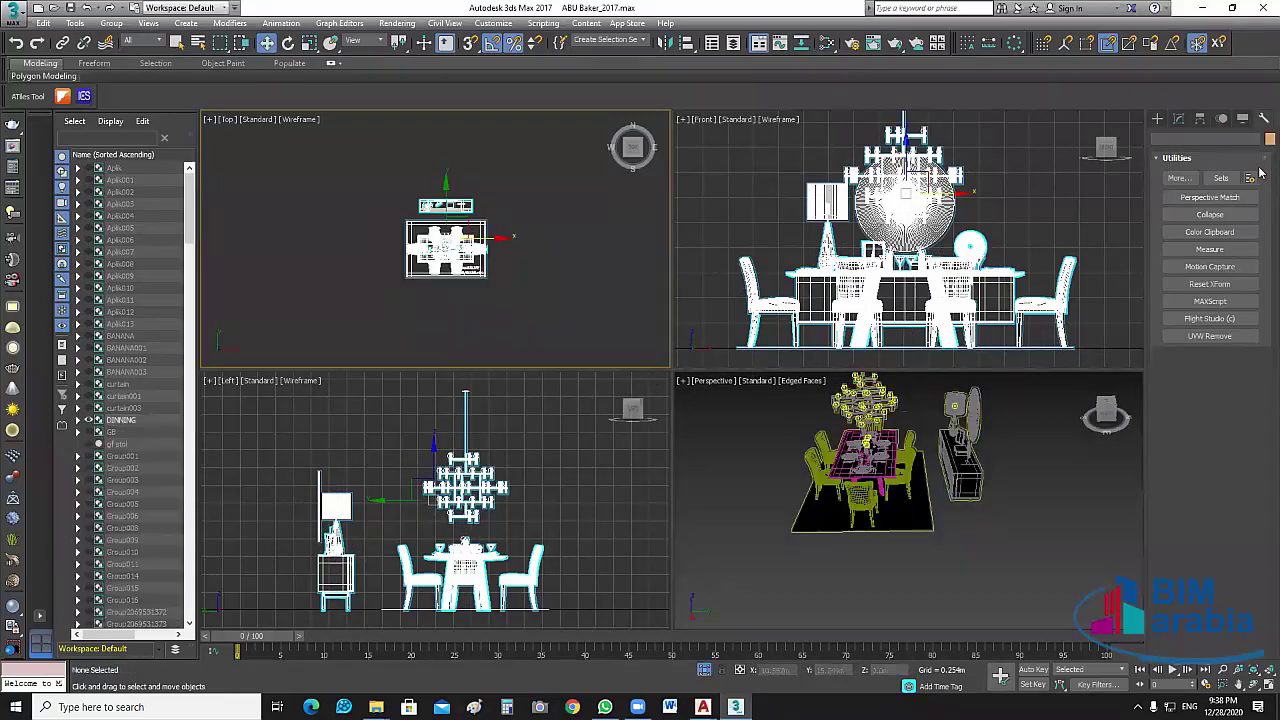
pyautogui.click(1210, 249)
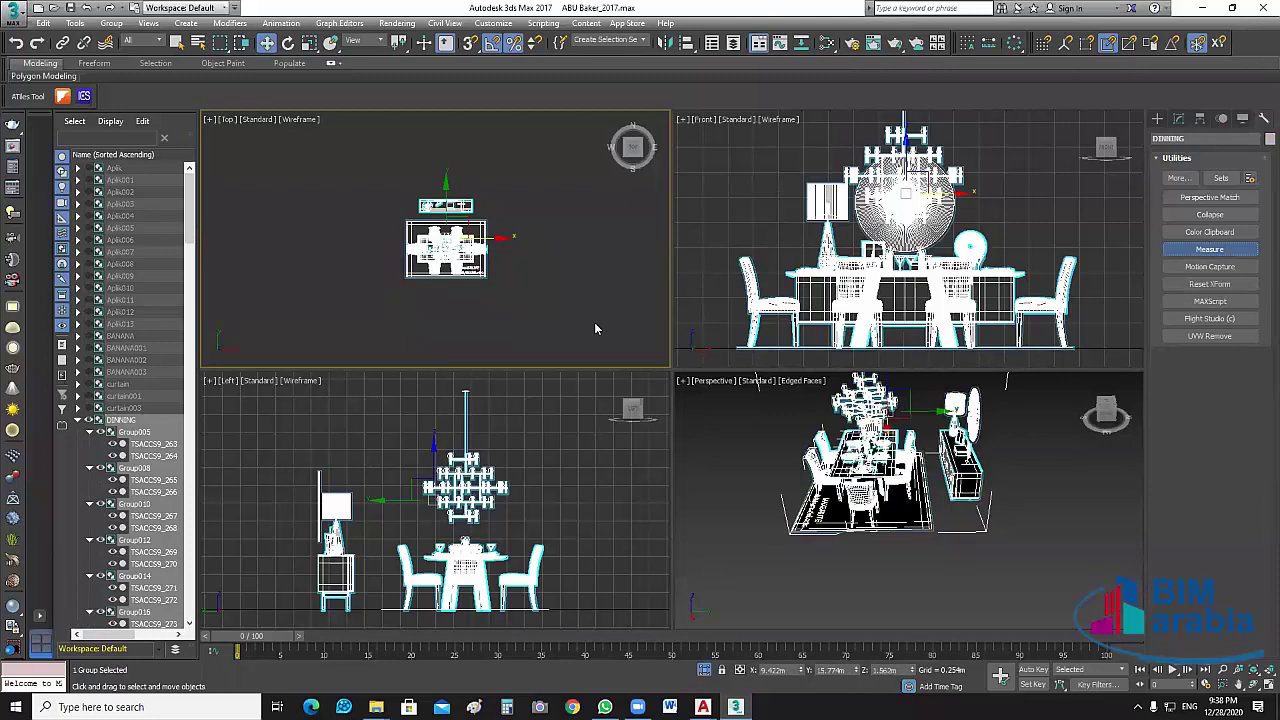
pyautogui.click(1219, 257)
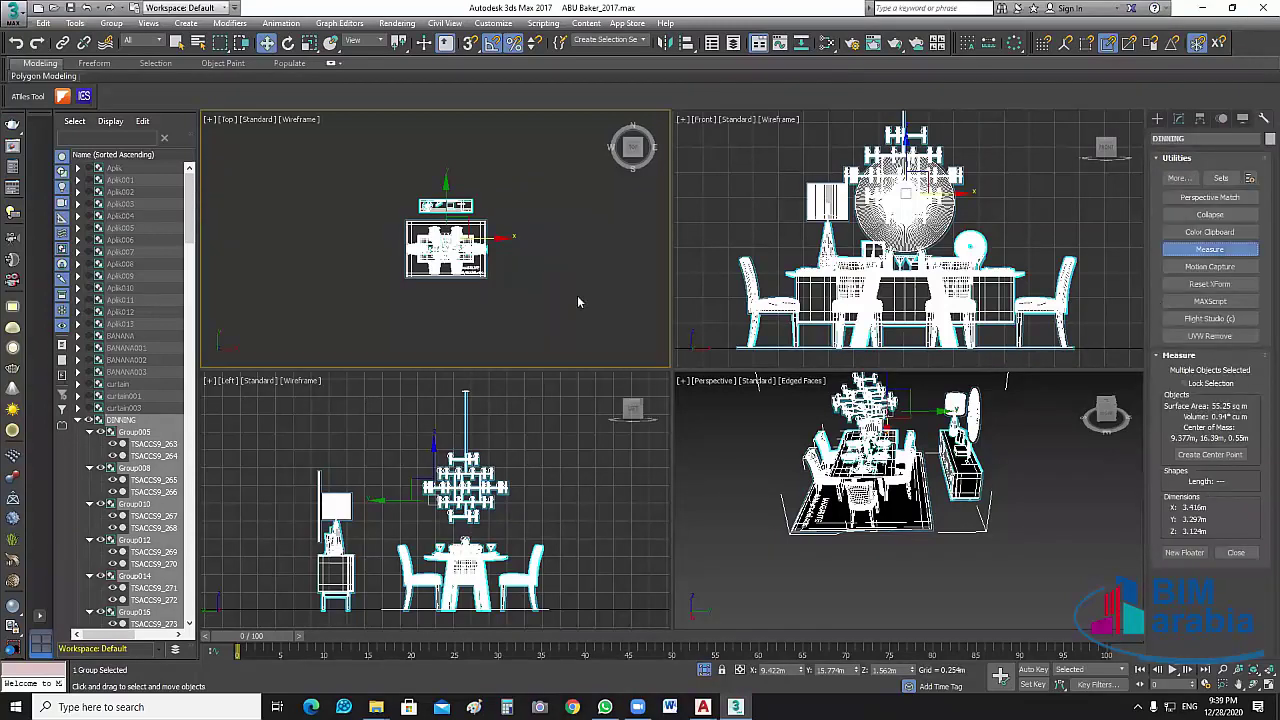
pyautogui.click(505, 236)
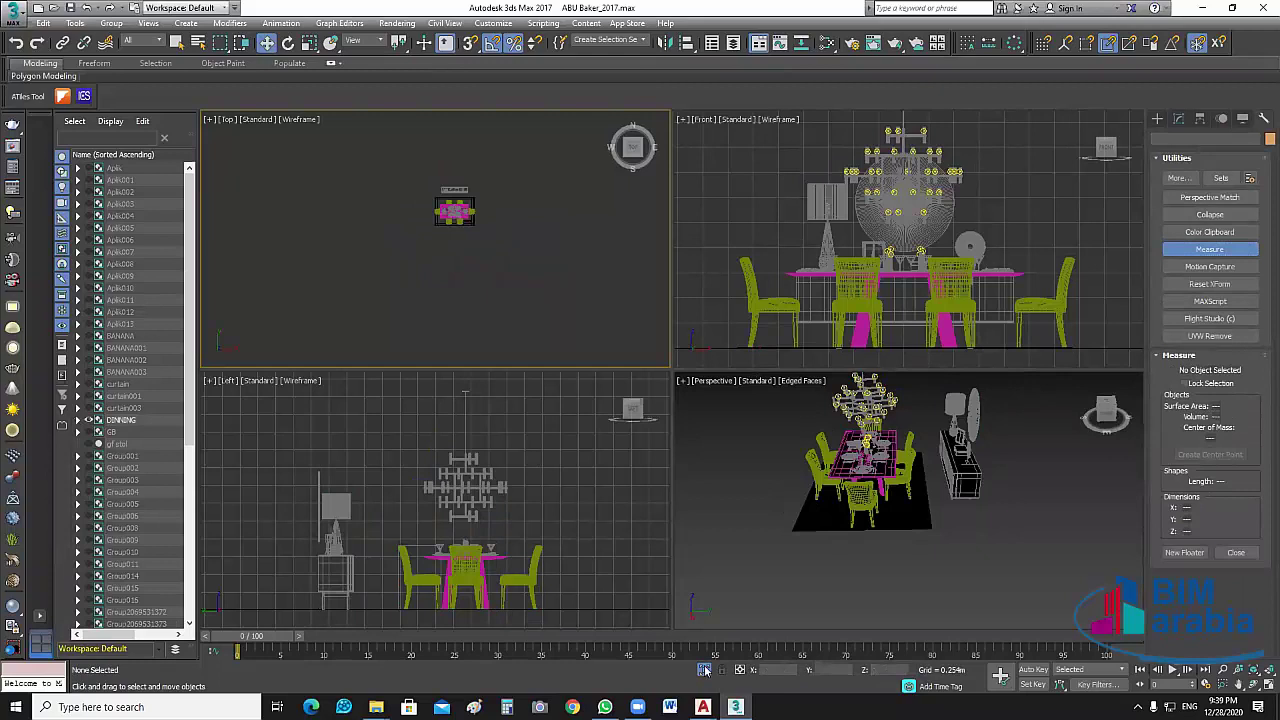
pyautogui.scroll(5, 328, 254)
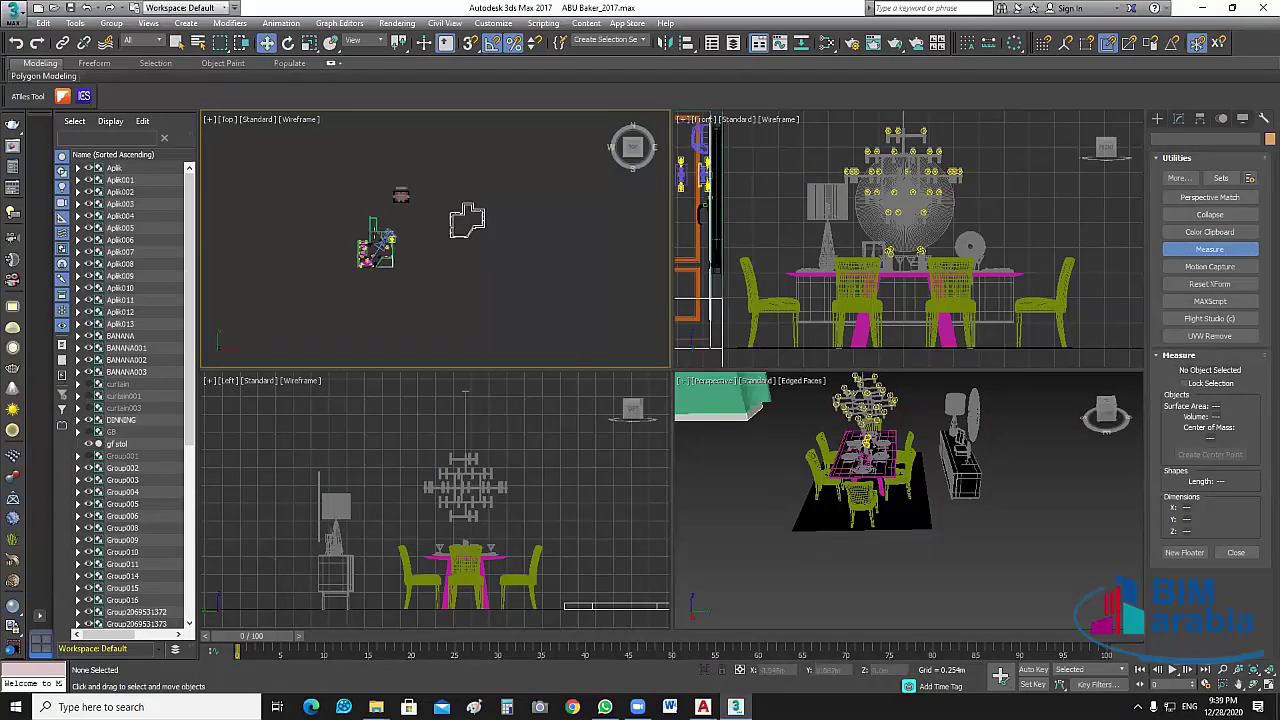
# Move the existing Sofra dining table group out of the room, past its west wall.
pyautogui.scroll(2, 328, 254)
pyautogui.moveTo(328, 256); pyautogui.dragTo(392, 260, button='middle')
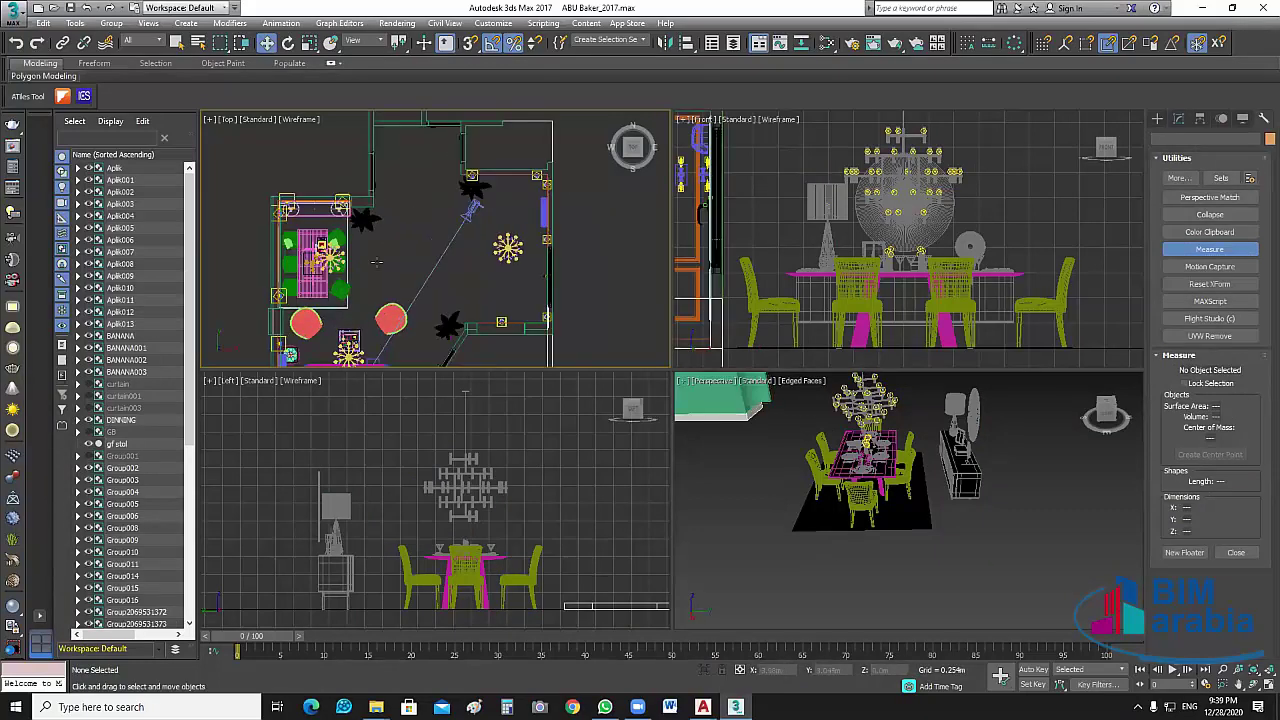
pyautogui.scroll(2, 376, 264)
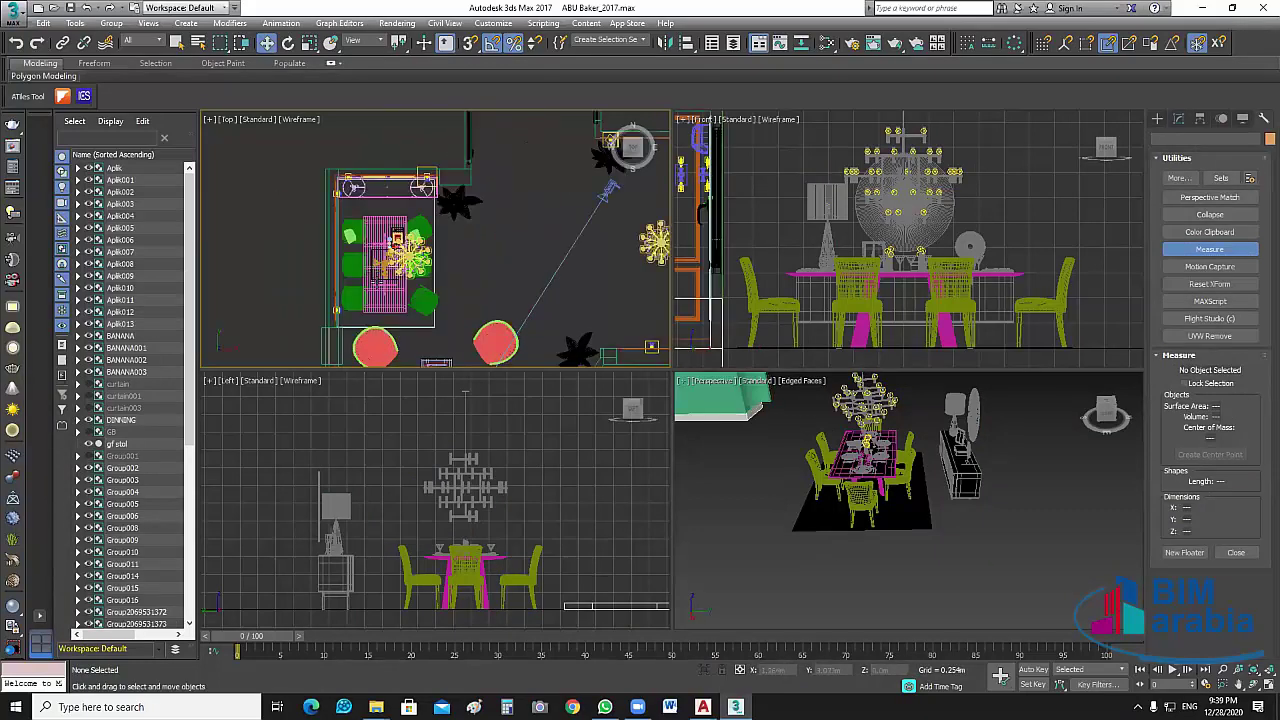
pyautogui.click(403, 282)
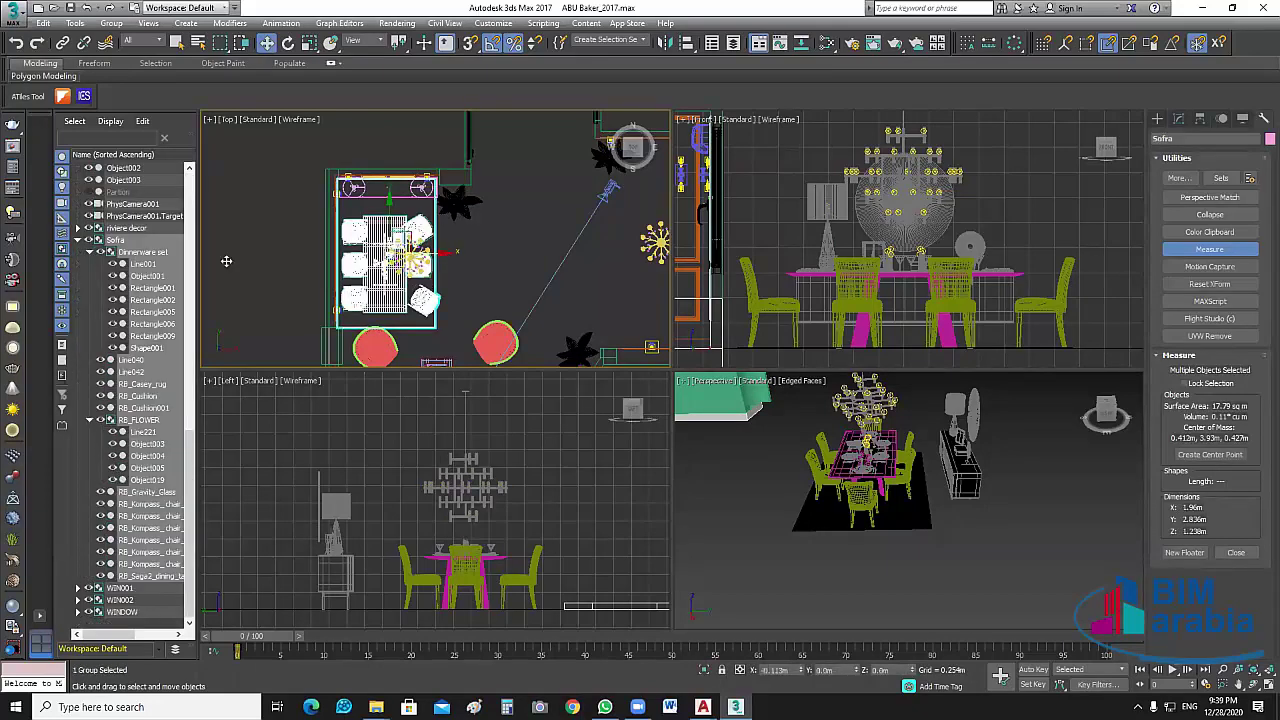
pyautogui.moveTo(226, 261); pyautogui.dragTo(214, 261)
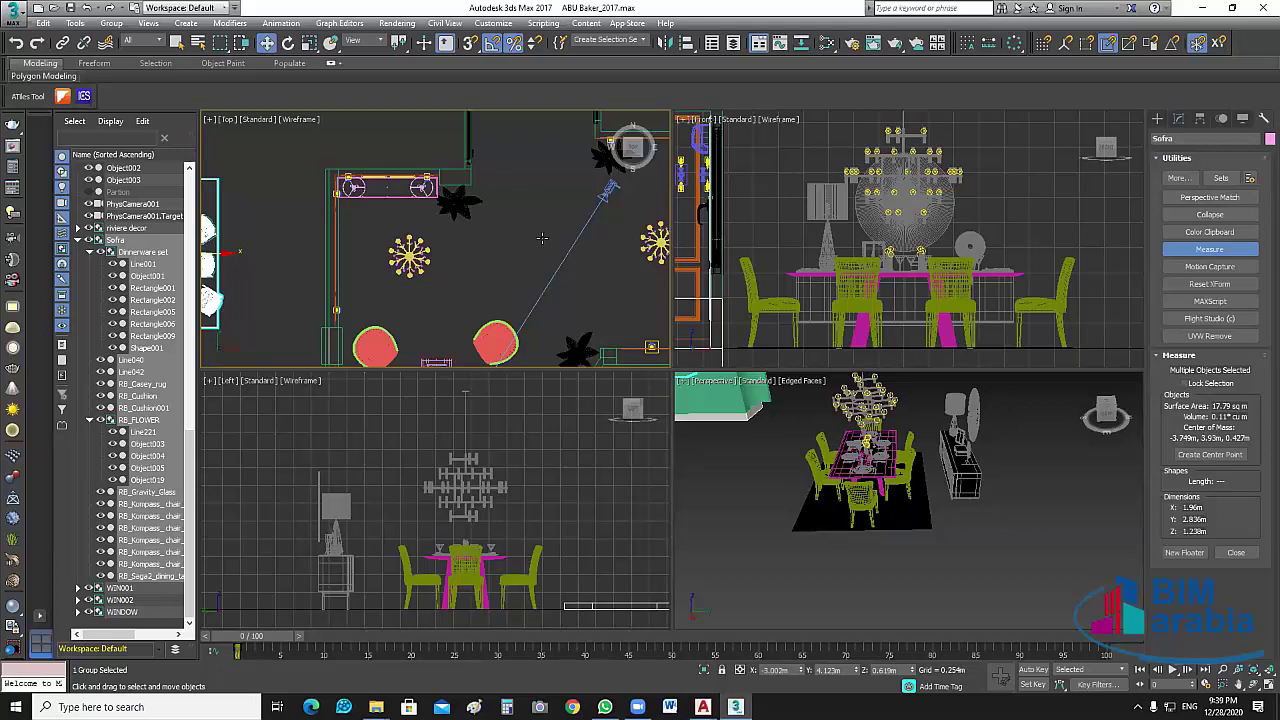
# Move the sideboard group out of the room to just north of the relocated Sofra dining set.
pyautogui.scroll(-3, 463, 240)
pyautogui.click(455, 201)
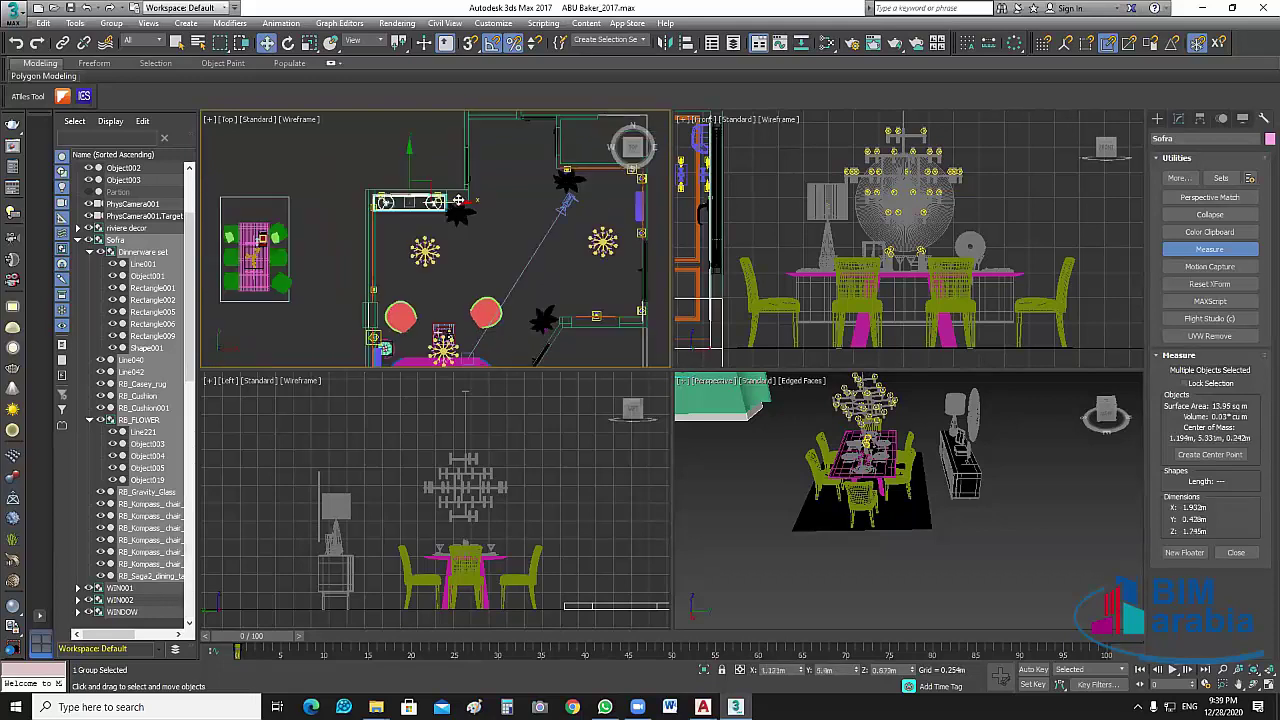
pyautogui.moveTo(457, 201); pyautogui.dragTo(305, 186)
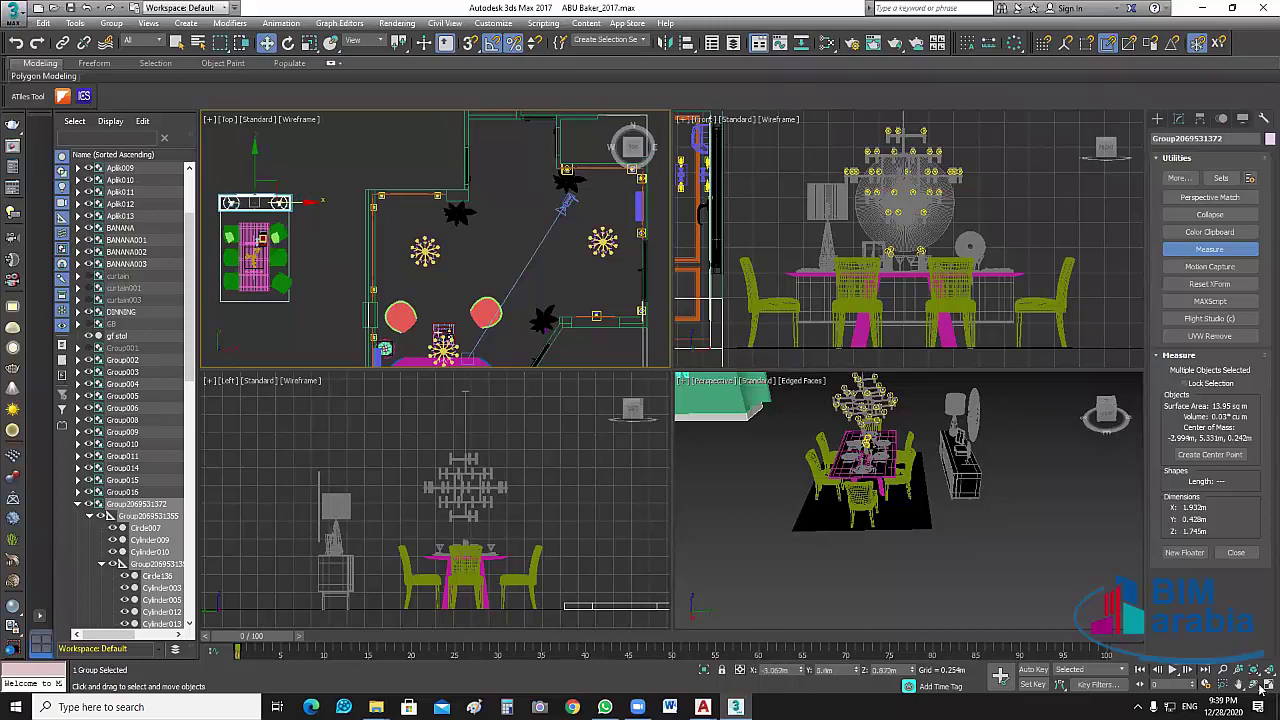
pyautogui.hotkey('ctrl', 'd')
# Isolate the DINNING group and the WALL_MAX walls in an enlarged Top view.
pyautogui.hotkey('alt', 'w')
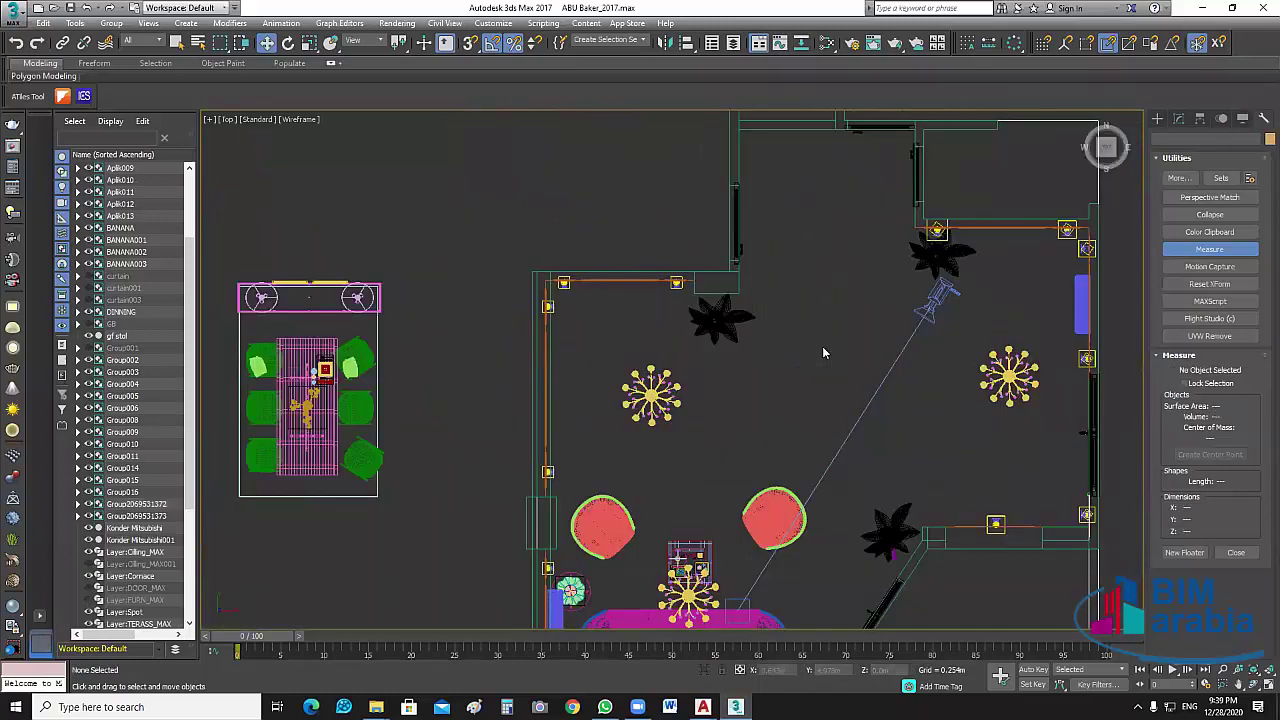
pyautogui.scroll(-4, 824, 215)
pyautogui.scroll(-2, 909, 191)
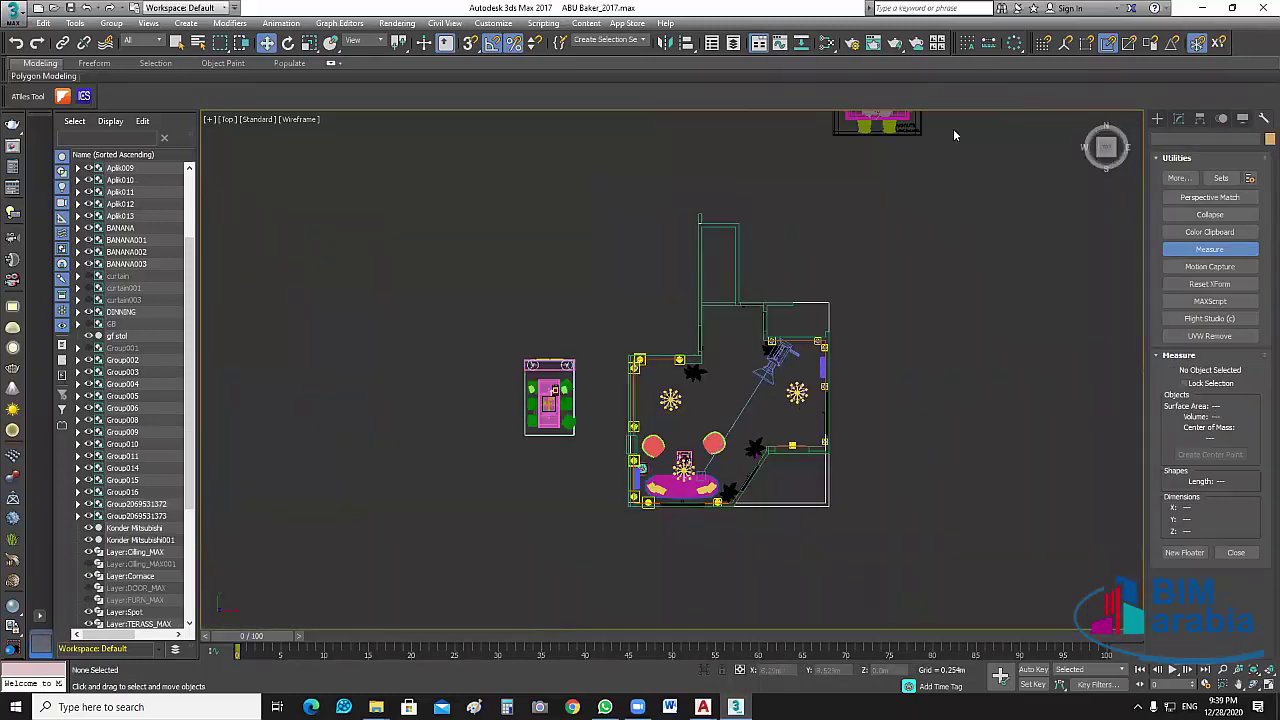
pyautogui.moveTo(953, 130)
pyautogui.mouseDown(button='middle')
pyautogui.moveTo(966, 146)
pyautogui.moveTo(912, 221)
pyautogui.mouseUp(button='middle')
pyautogui.moveTo(967, 136); pyautogui.dragTo(712, 280)
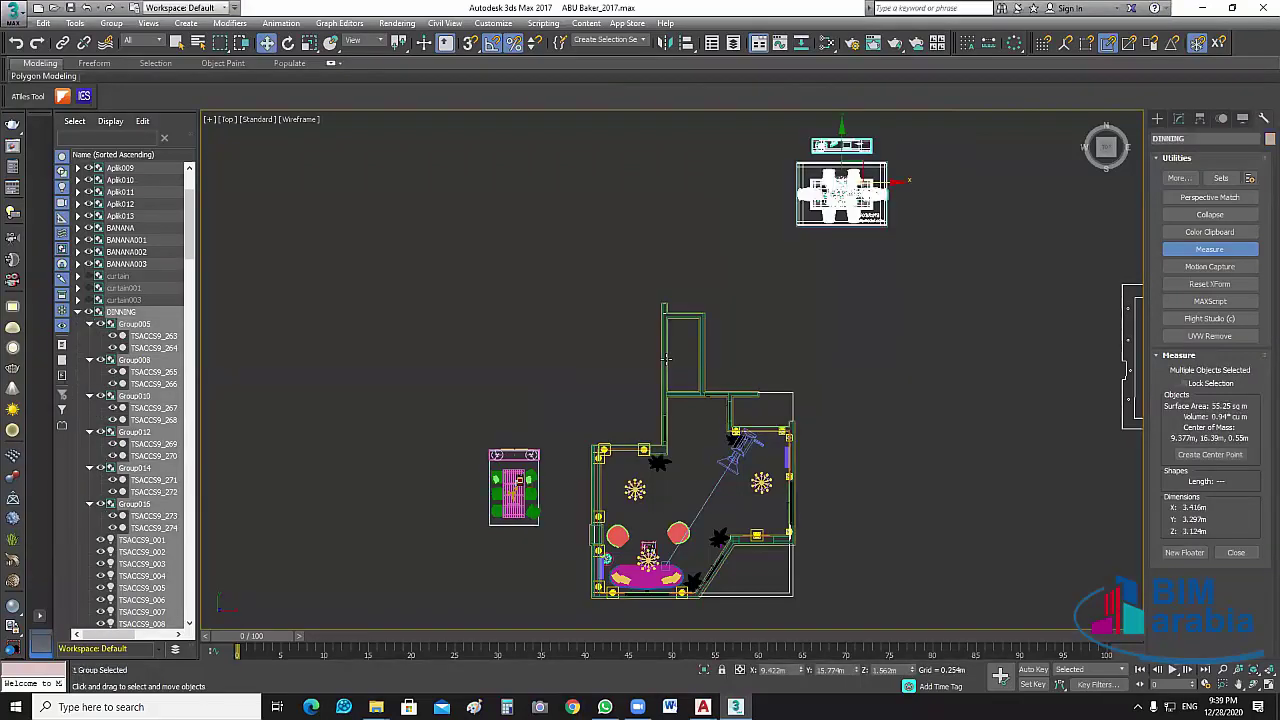
pyautogui.click(667, 358)
pyautogui.click(703, 336)
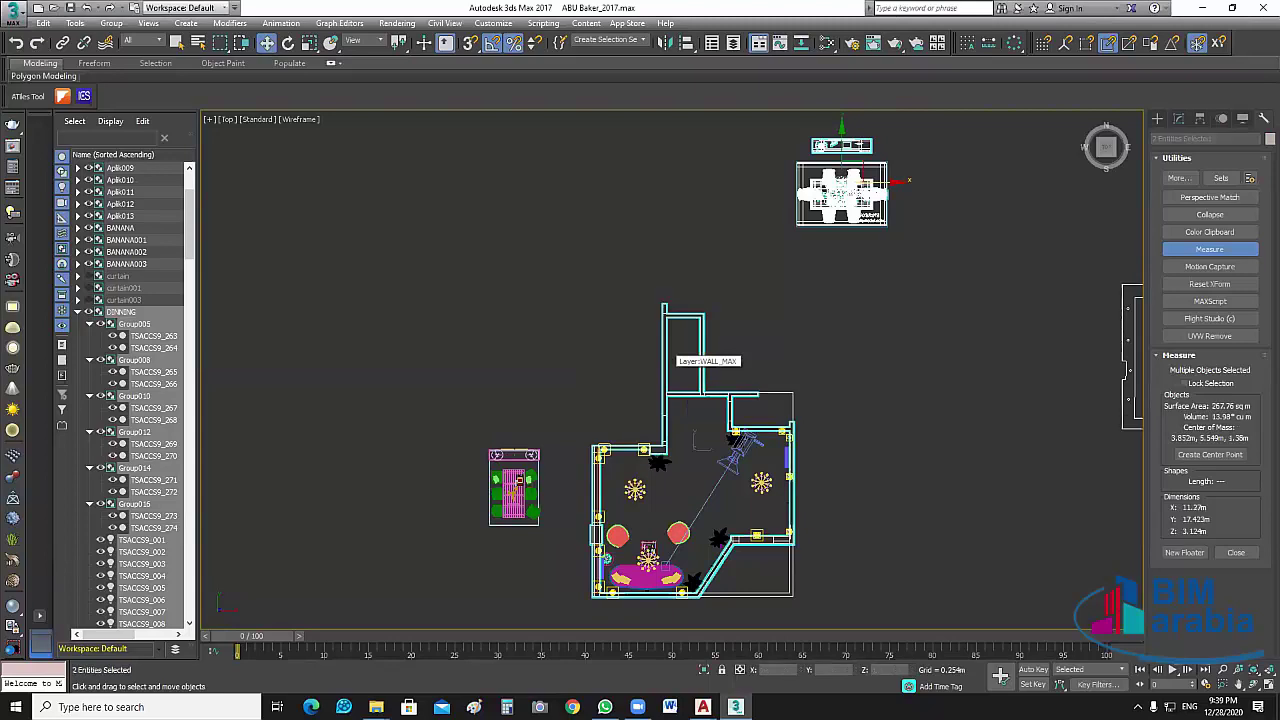
pyautogui.click(704, 669)
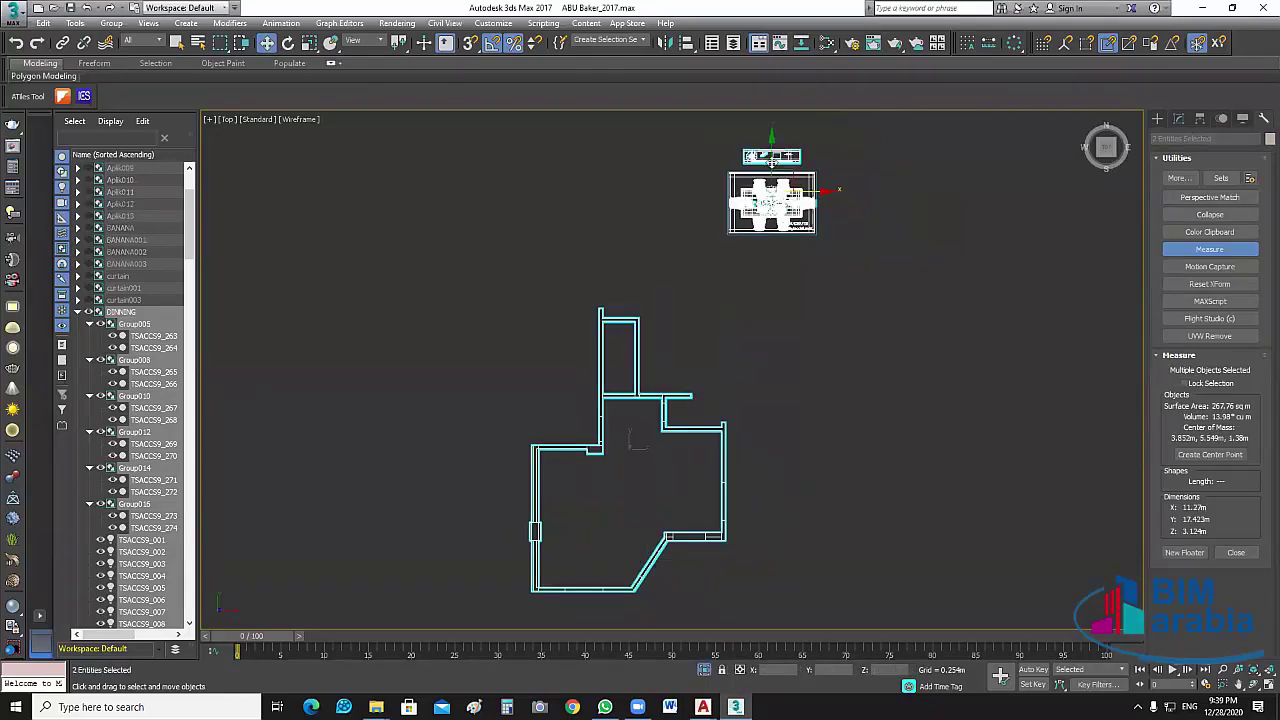
pyautogui.moveTo(717, 275); pyautogui.dragTo(717, 389, button='middle')
pyautogui.moveTo(729, 191); pyautogui.dragTo(729, 317, button='middle')
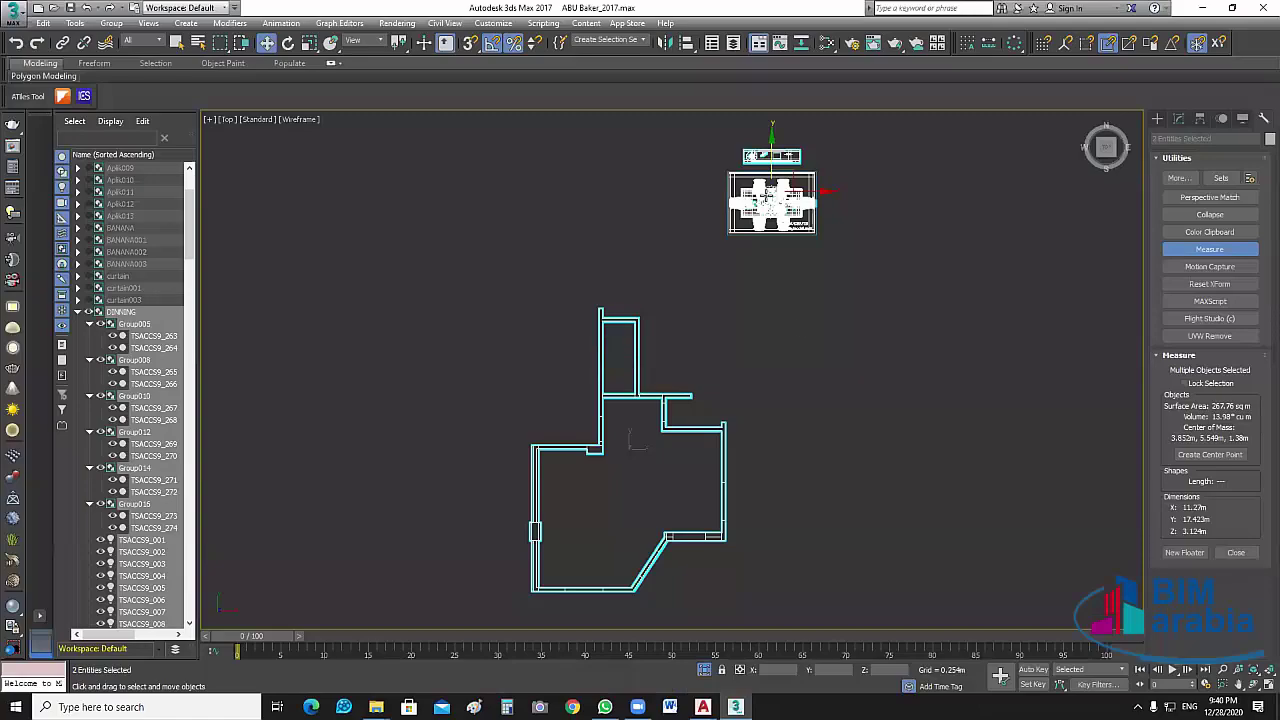
pyautogui.click(797, 326)
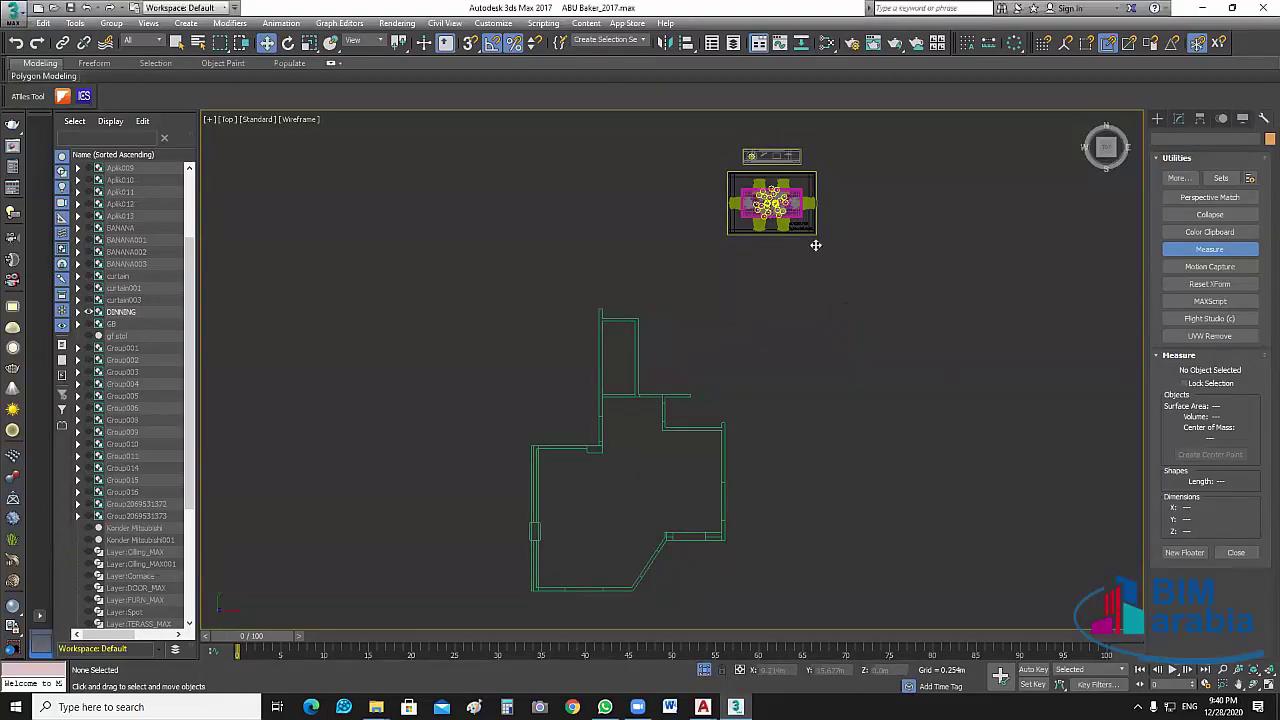
# Move the DINNING group south and west onto the floor plan, over the room's northwest corner.
pyautogui.click(775, 190)
pyautogui.moveTo(775, 190); pyautogui.dragTo(735, 457)
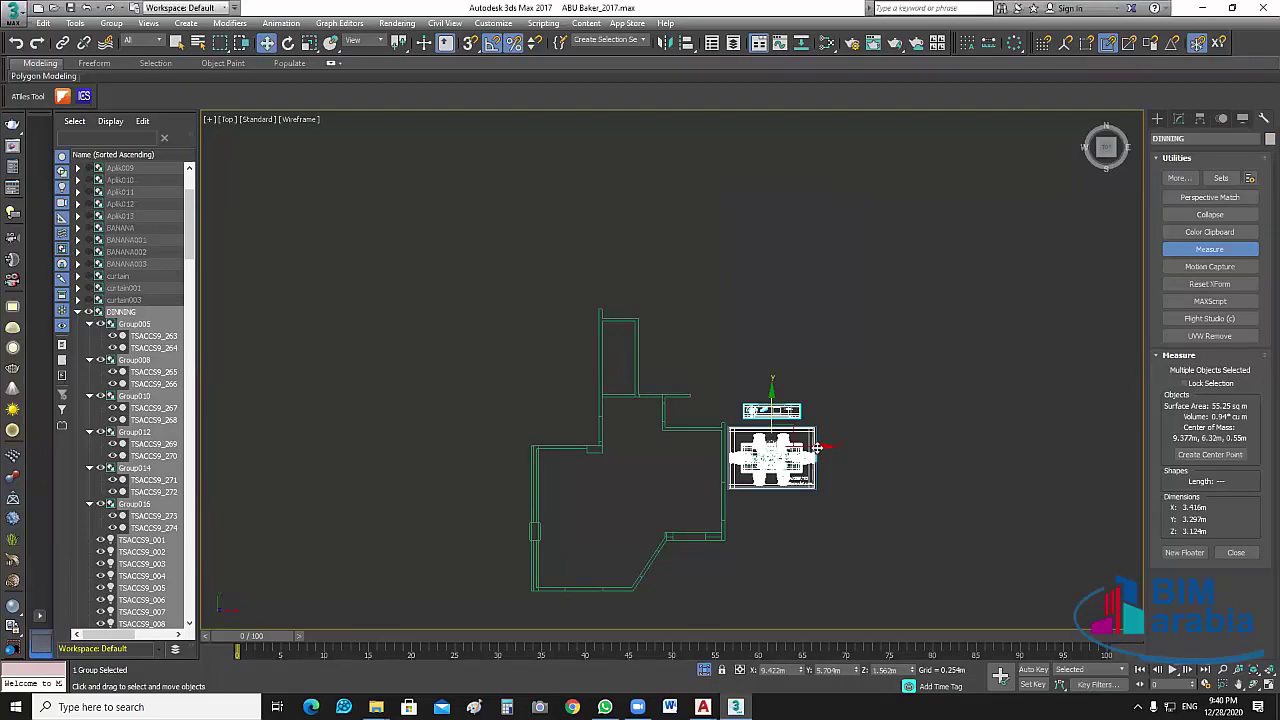
pyautogui.moveTo(694, 459); pyautogui.dragTo(640, 518)
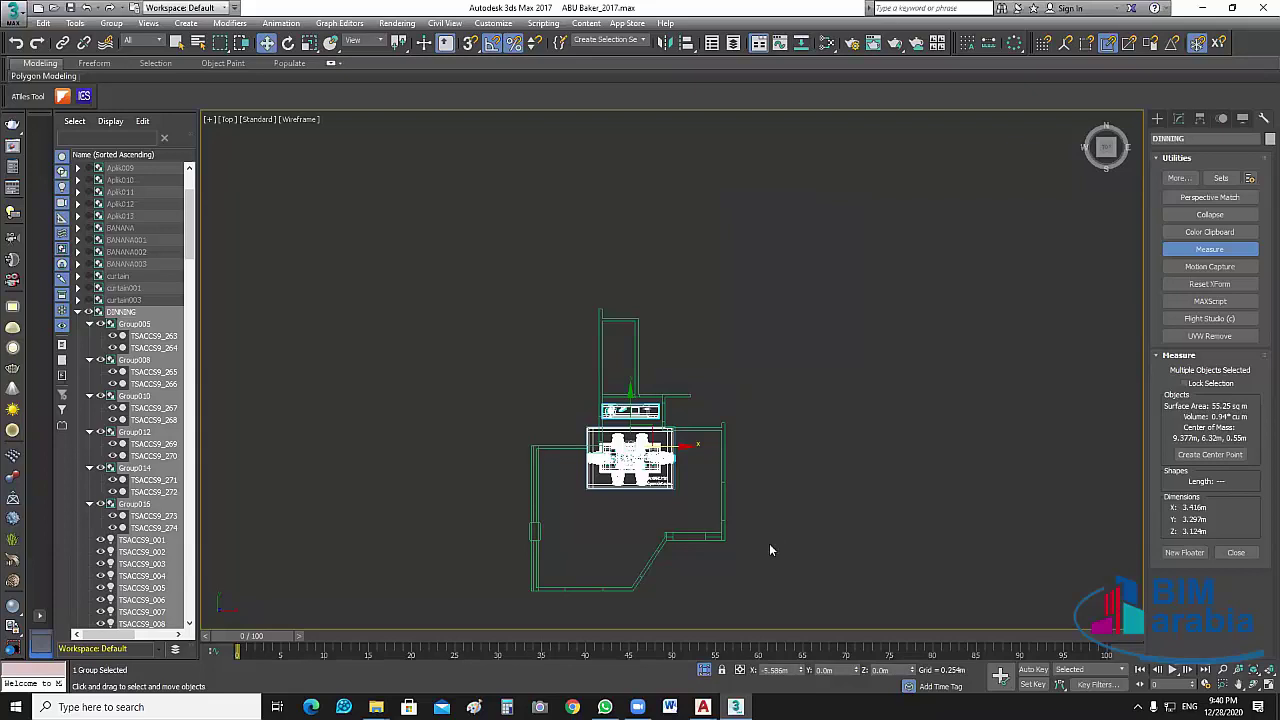
pyautogui.scroll(2, 770, 549)
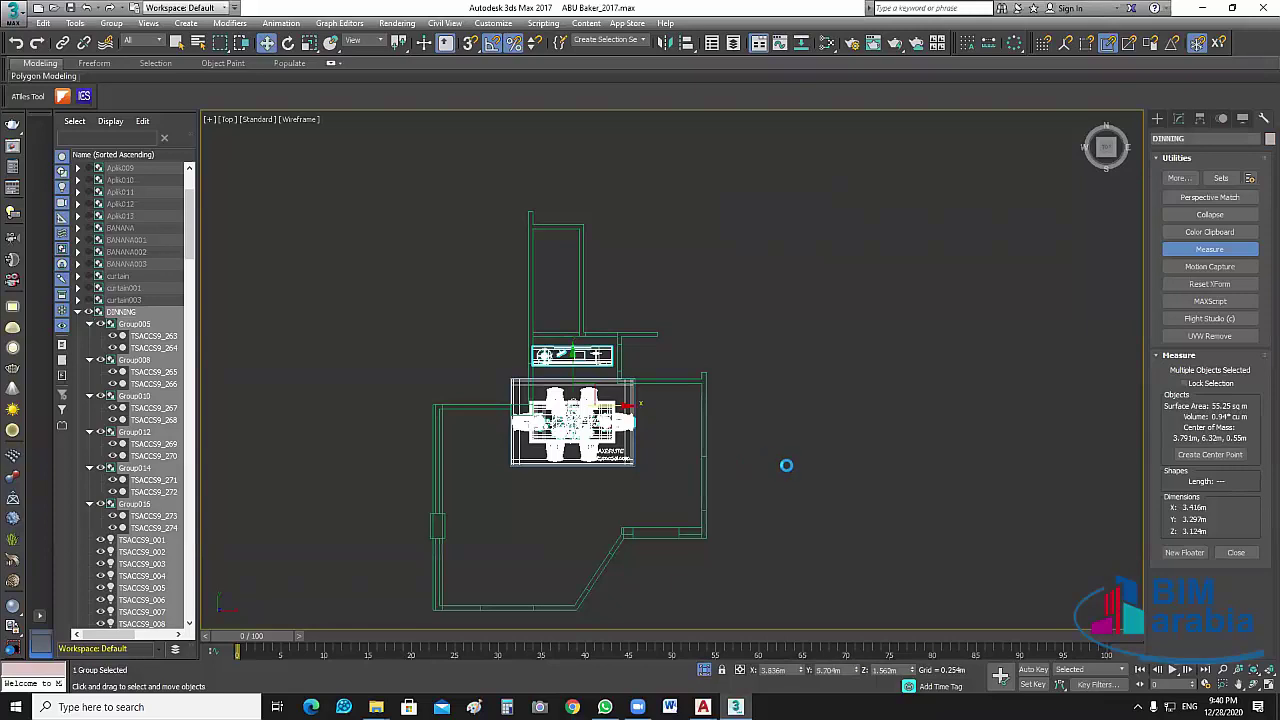
pyautogui.scroll(3, 787, 468)
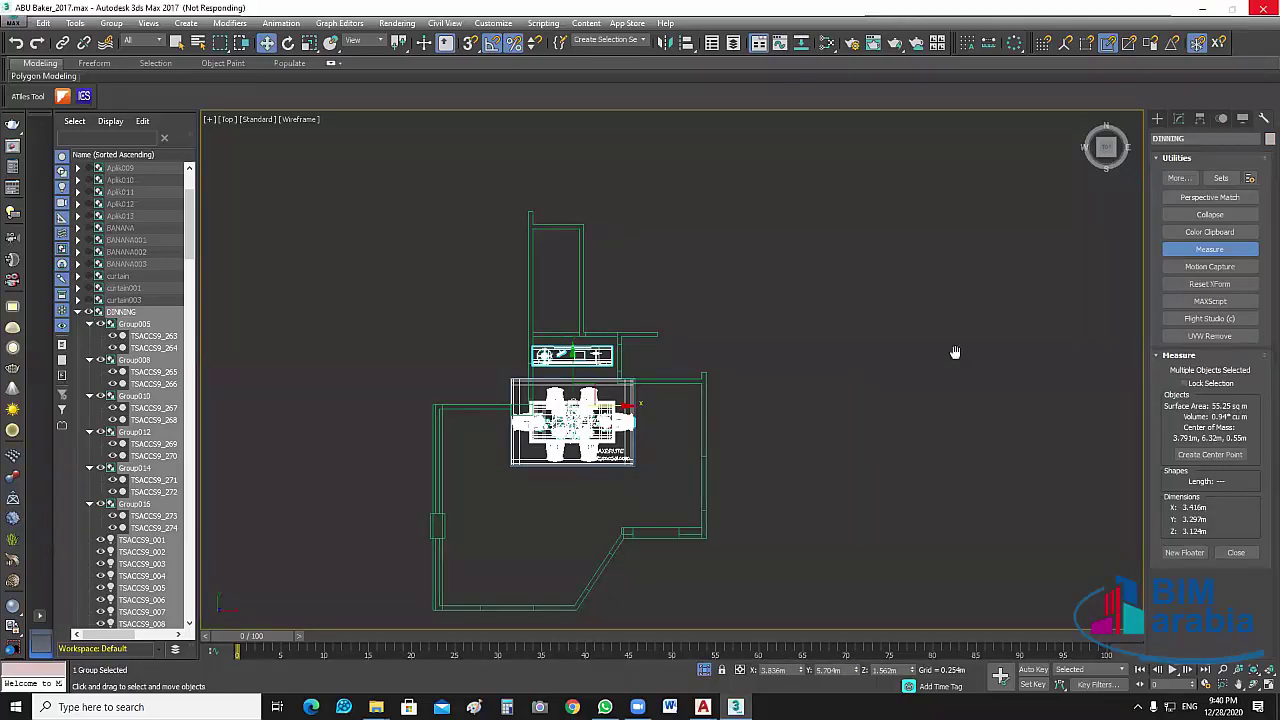
pyautogui.moveTo(731, 314); pyautogui.dragTo(934, 240, button='middle')
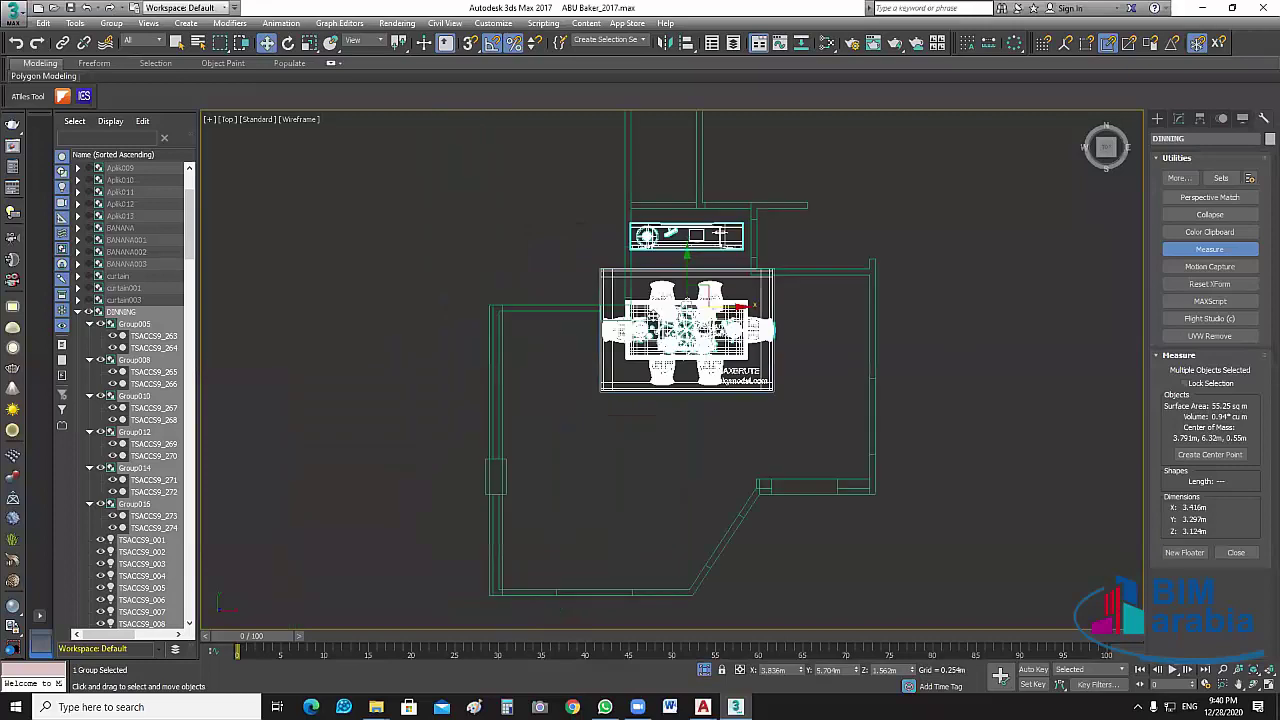
pyautogui.moveTo(689, 271); pyautogui.dragTo(583, 271)
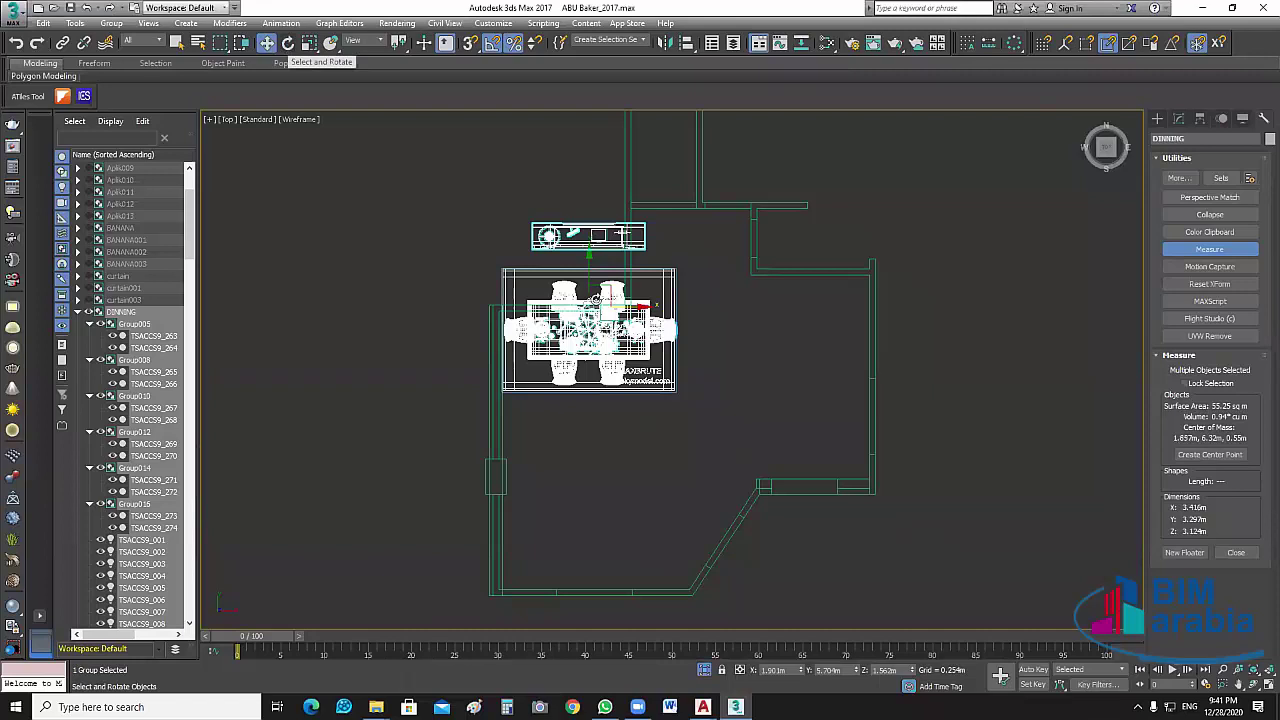
pyautogui.press('e')
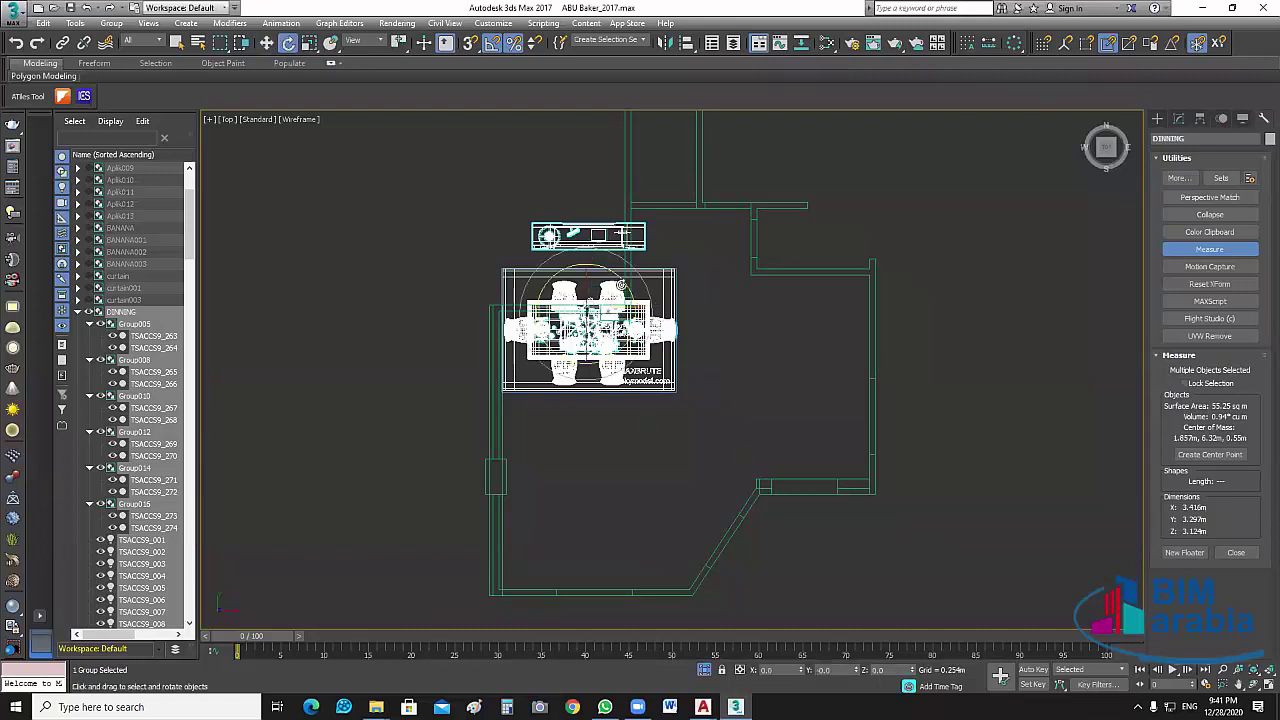
pyautogui.moveTo(621, 287); pyautogui.dragTo(622, 292)
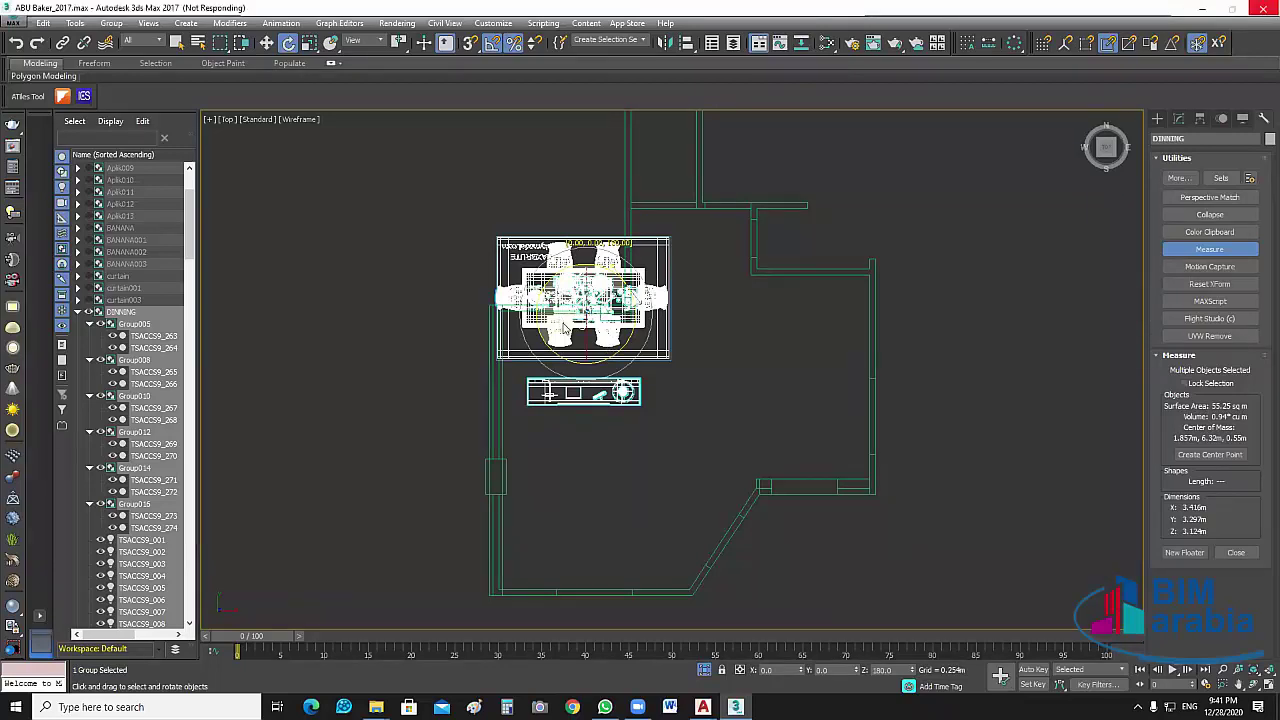
pyautogui.hotkey('ctrl', 'z')
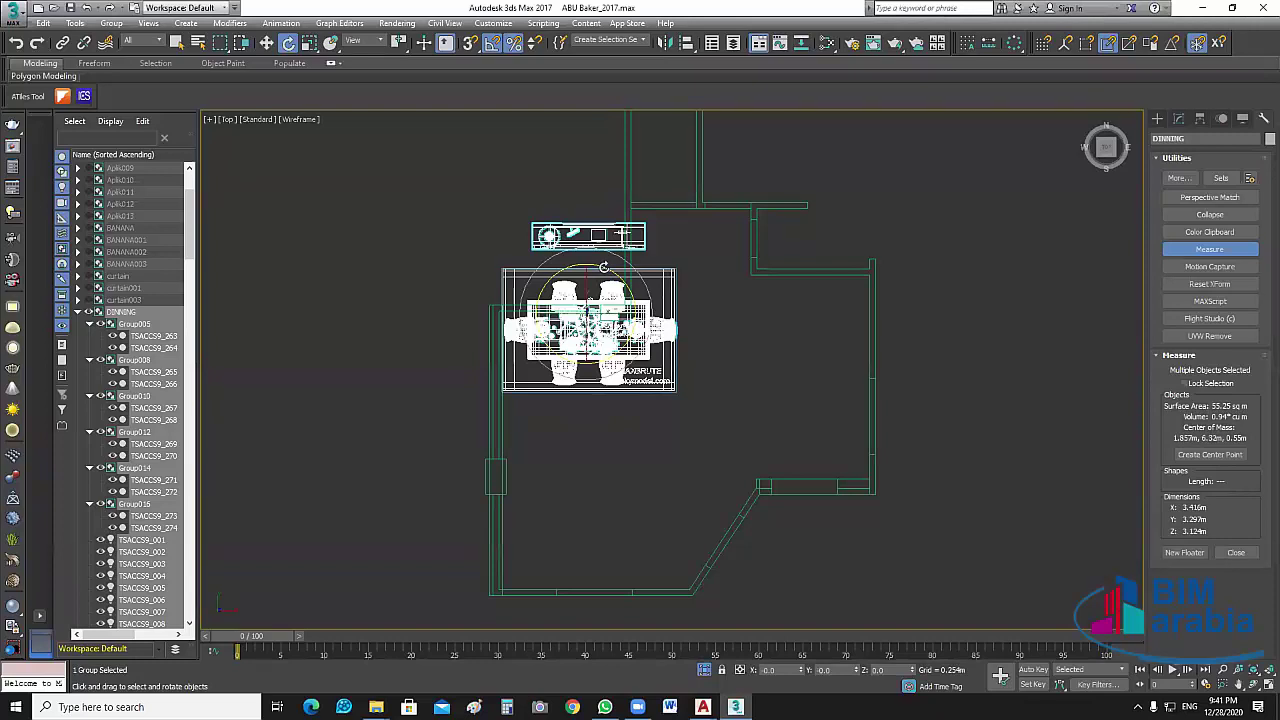
pyautogui.moveTo(594, 263); pyautogui.dragTo(624, 342)
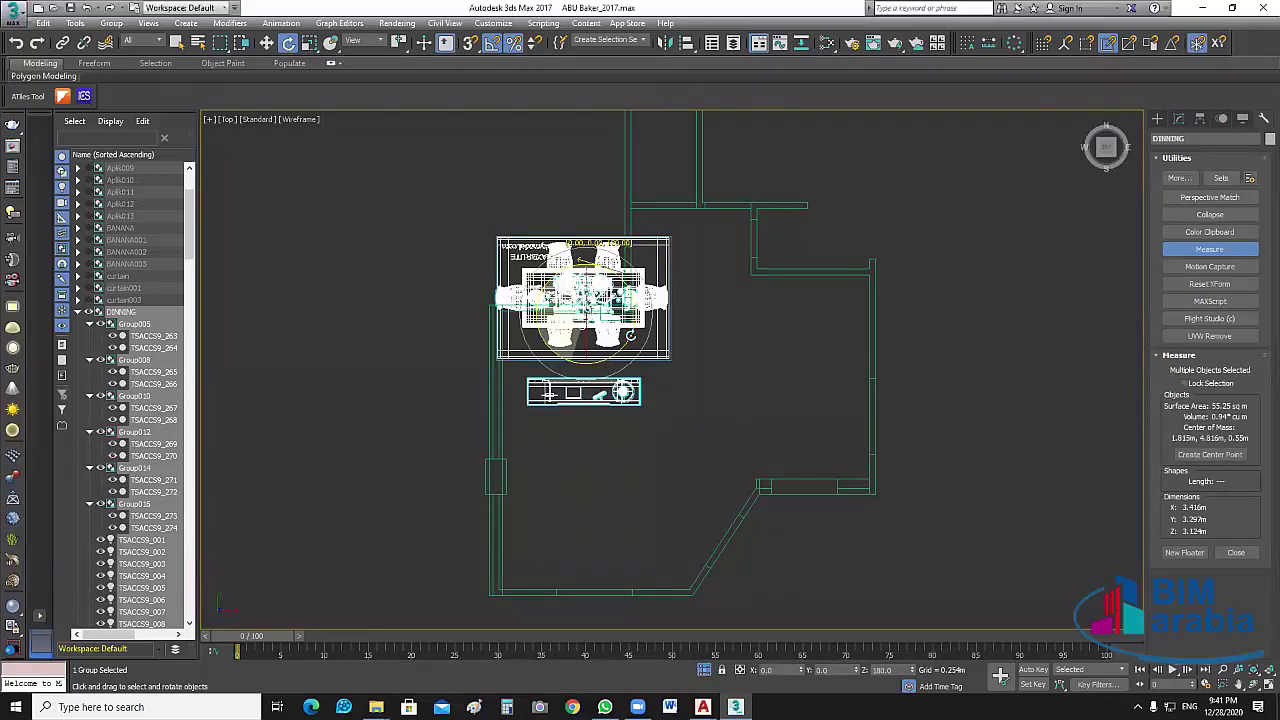
pyautogui.hotkey('ctrl', 'z')
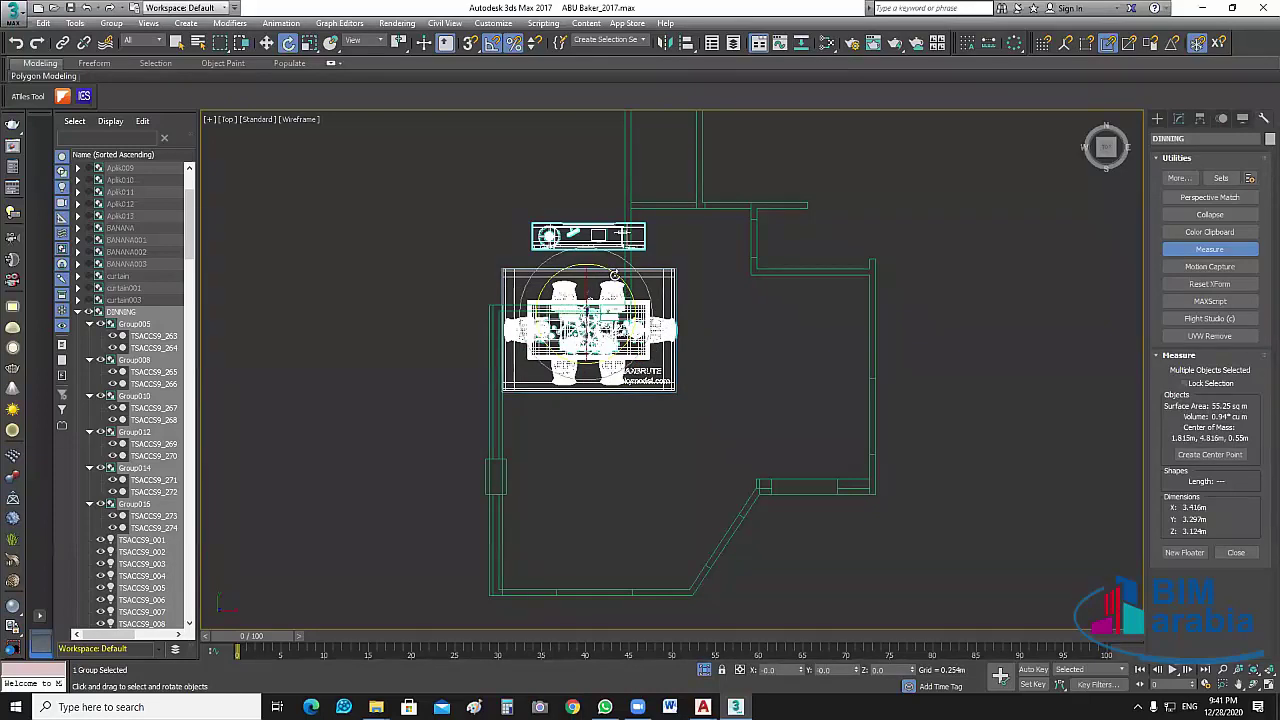
pyautogui.hotkey('ctrl', 'z')
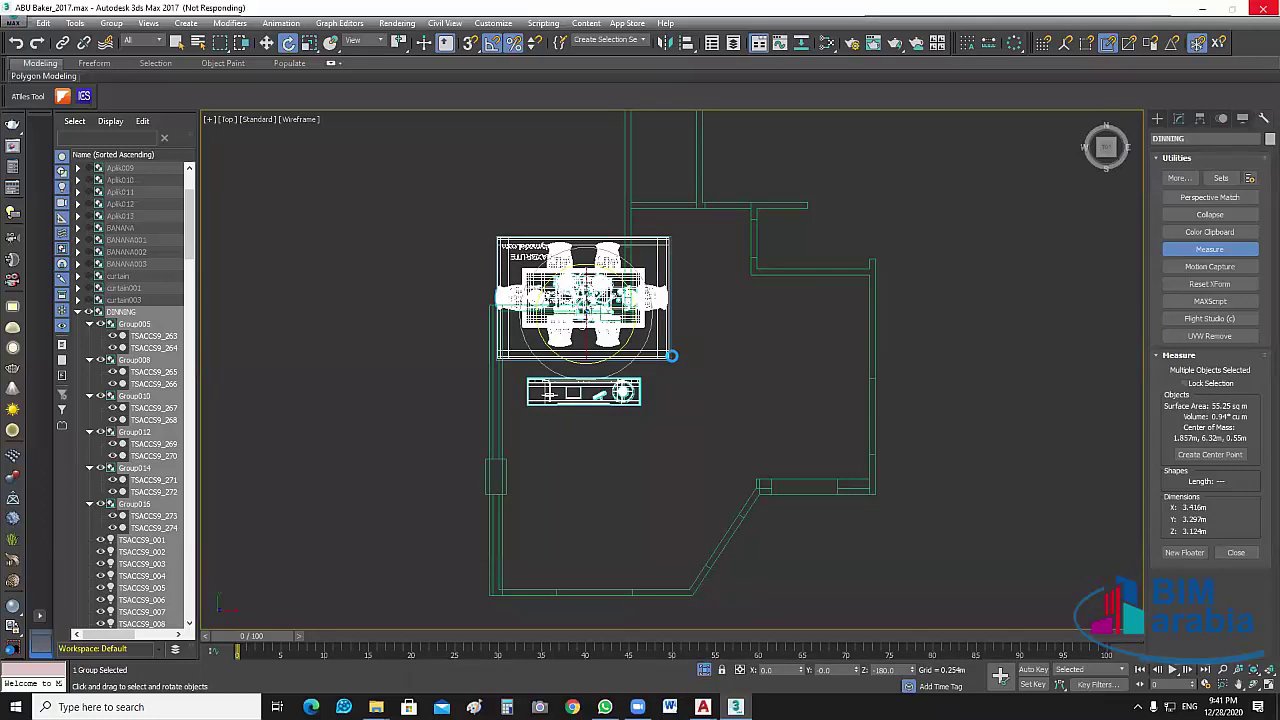
pyautogui.moveTo(671, 356); pyautogui.dragTo(610, 271)
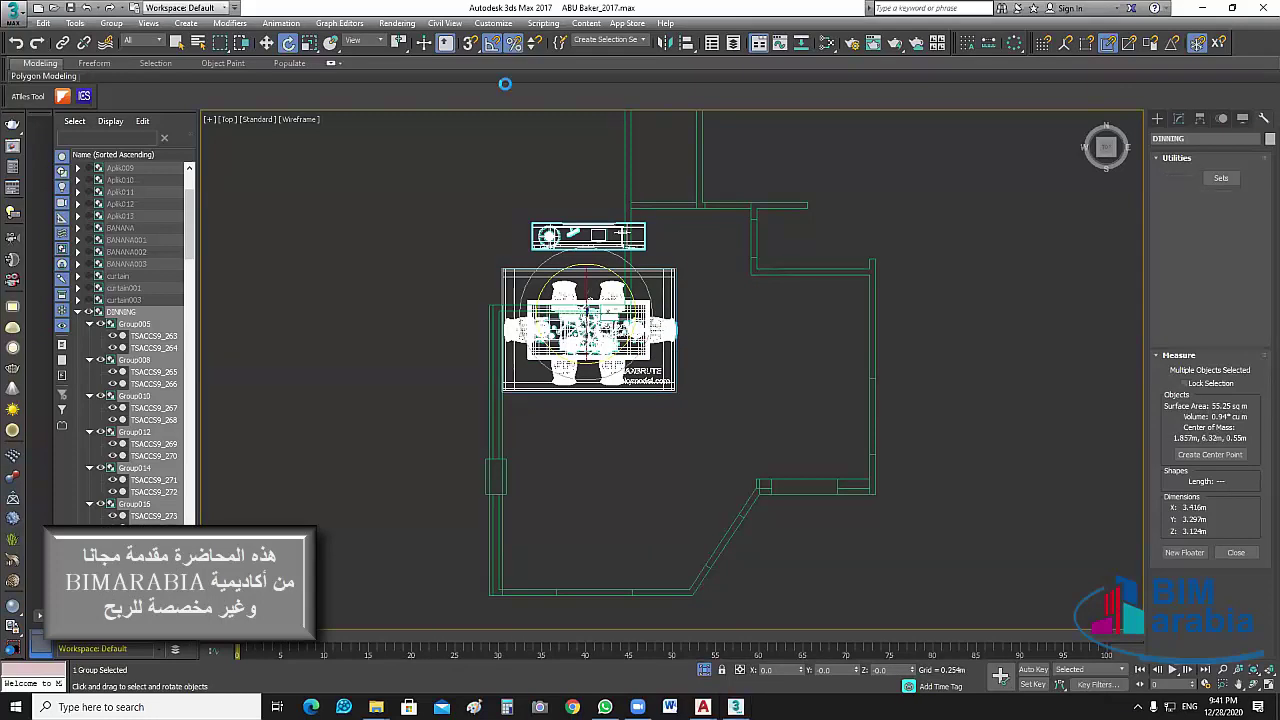
pyautogui.click(464, 207)
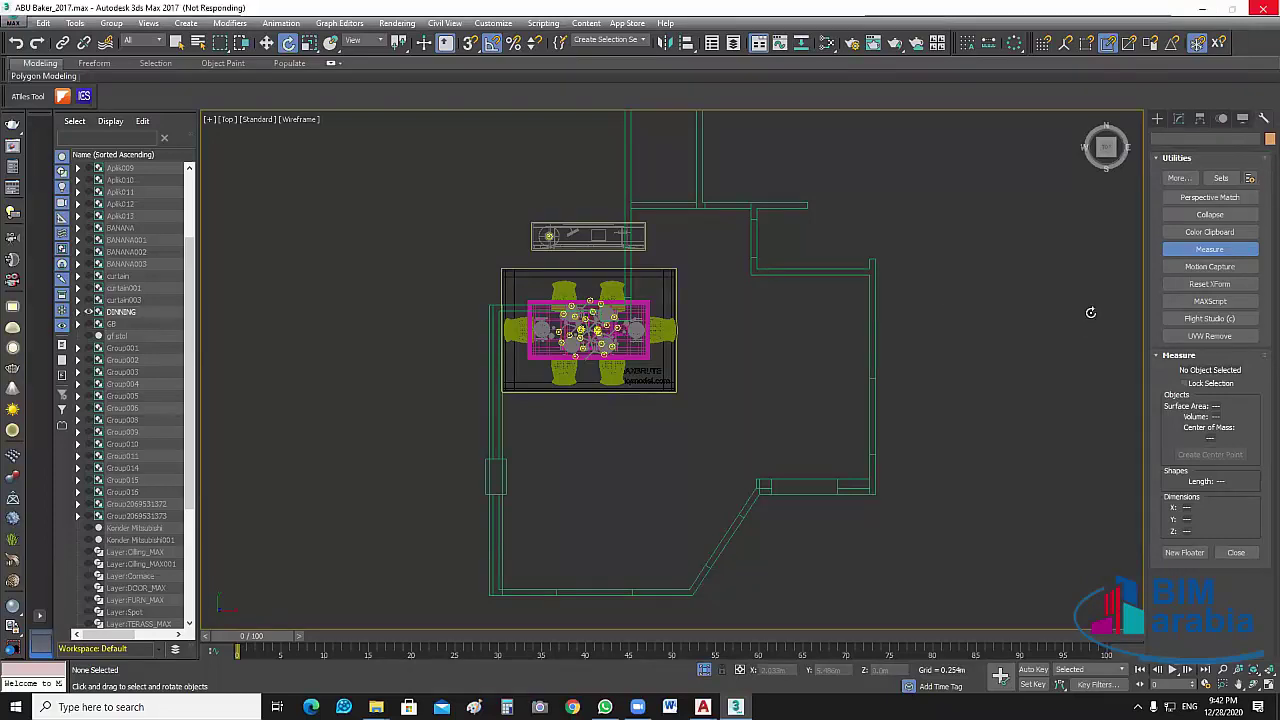
# Rotate the DINNING group 90 degrees about Z so its sideboard is on the west side.
pyautogui.click(622, 284)
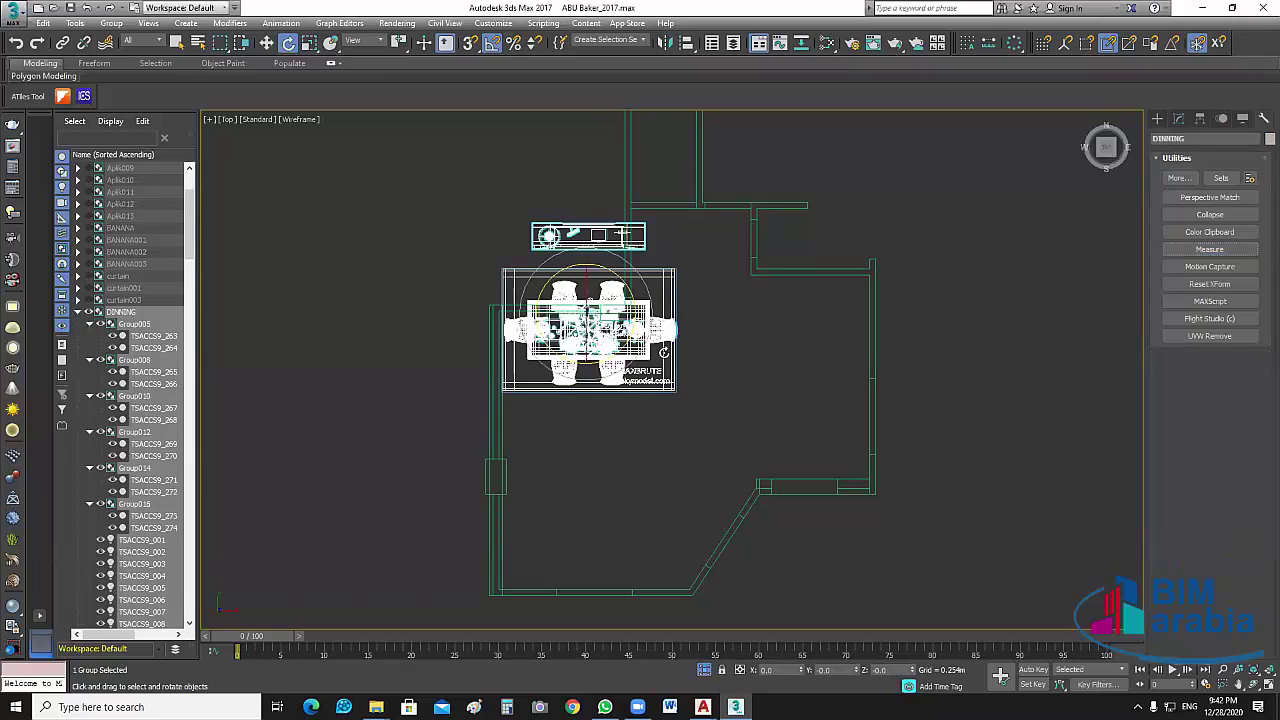
pyautogui.moveTo(663, 352); pyautogui.dragTo(624, 285)
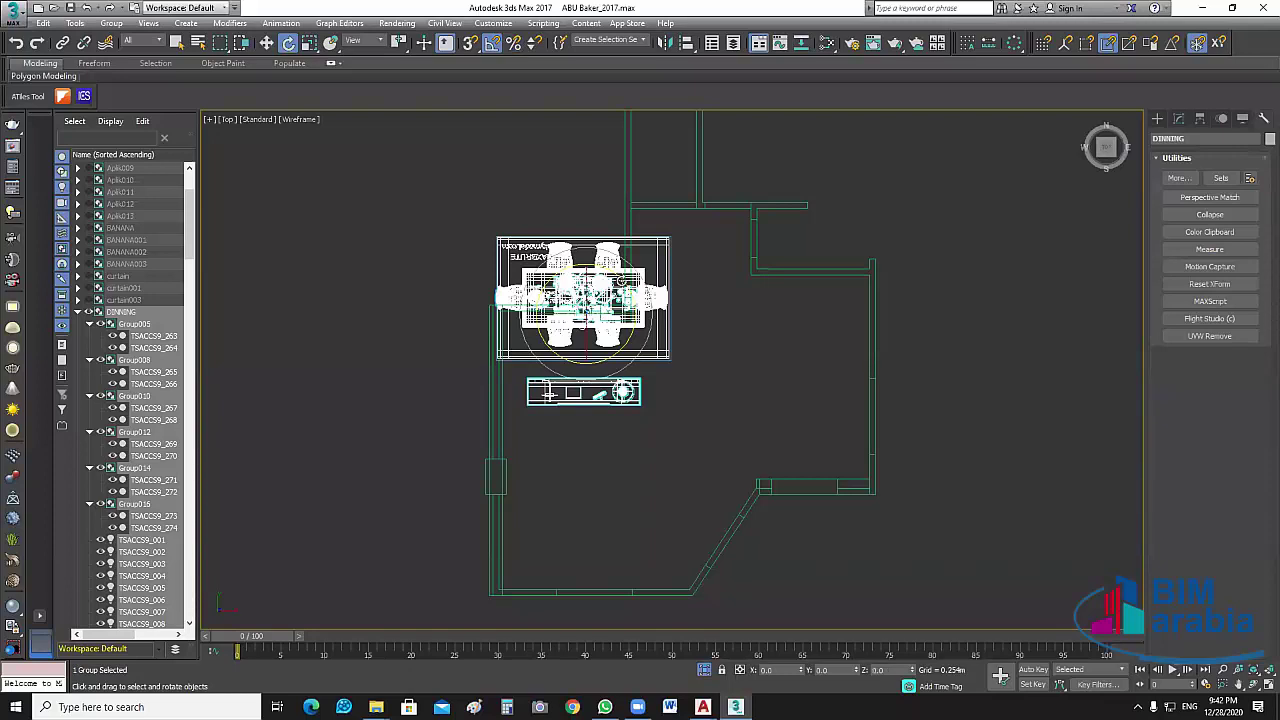
pyautogui.moveTo(584, 281); pyautogui.dragTo(572, 333)
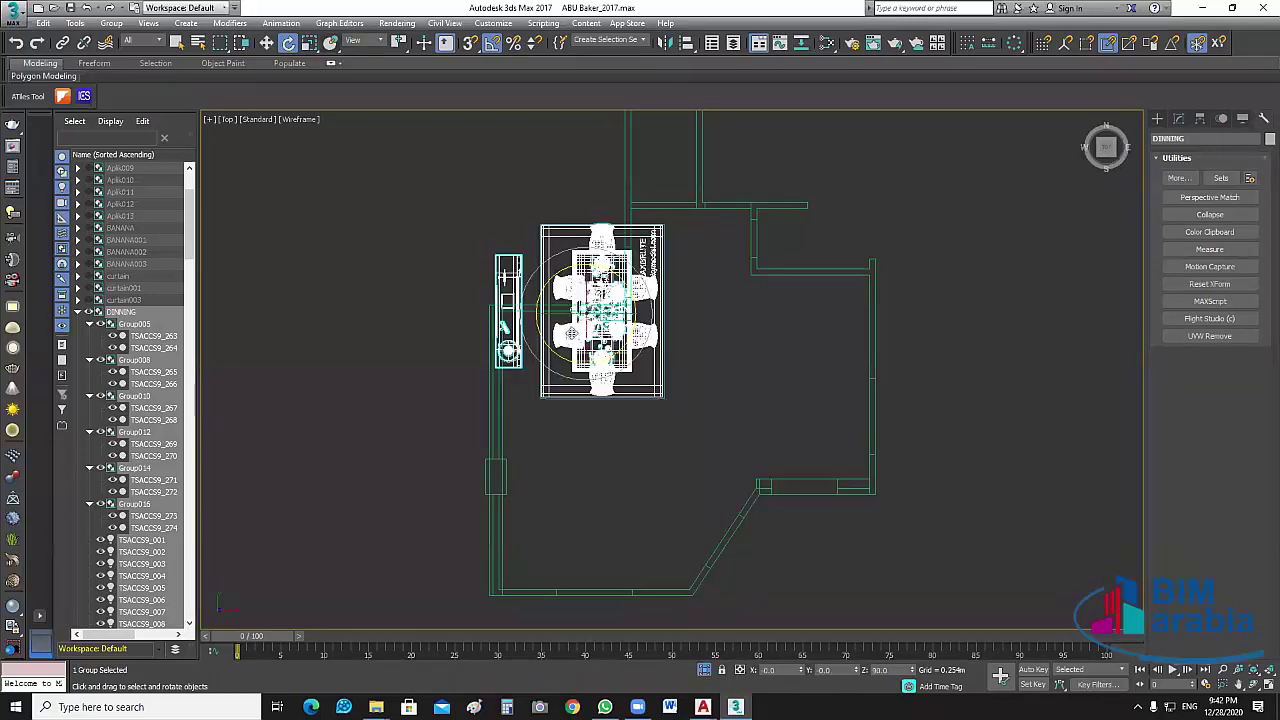
# Move the rotated DINNING group south into the room, with its sideboard along the west wall.
pyautogui.press('w')
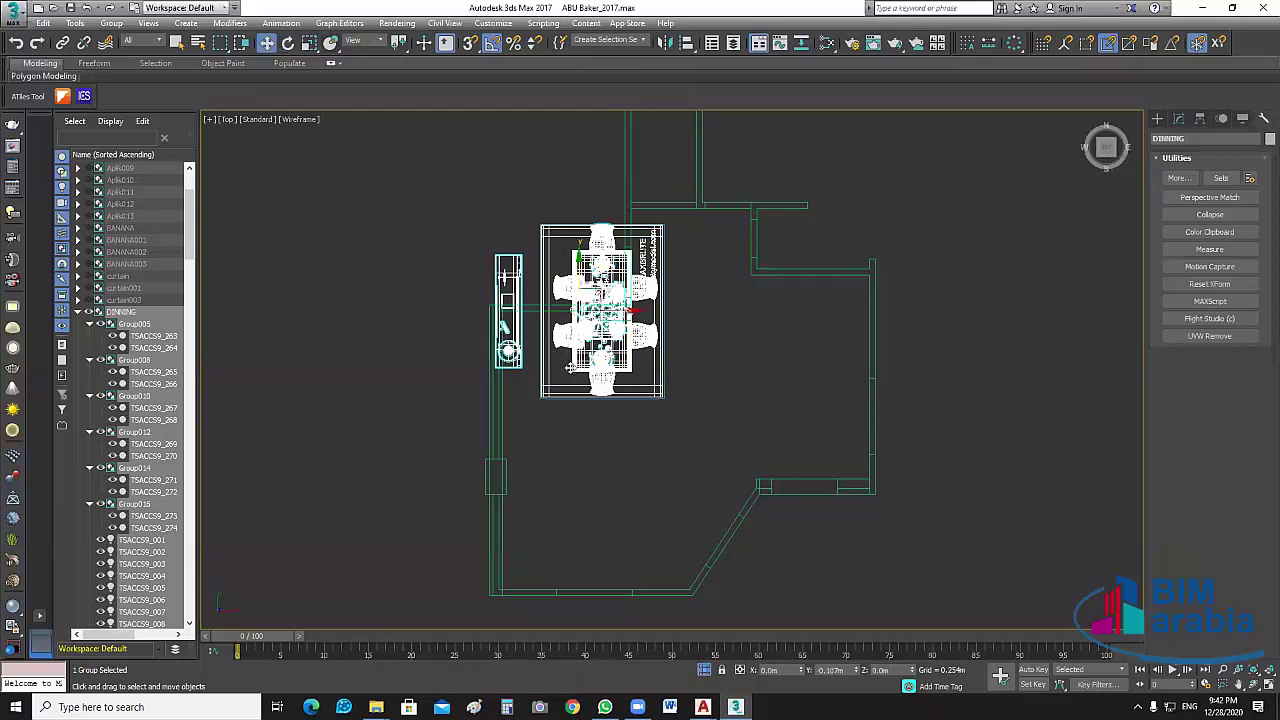
pyautogui.moveTo(577, 276); pyautogui.dragTo(574, 365)
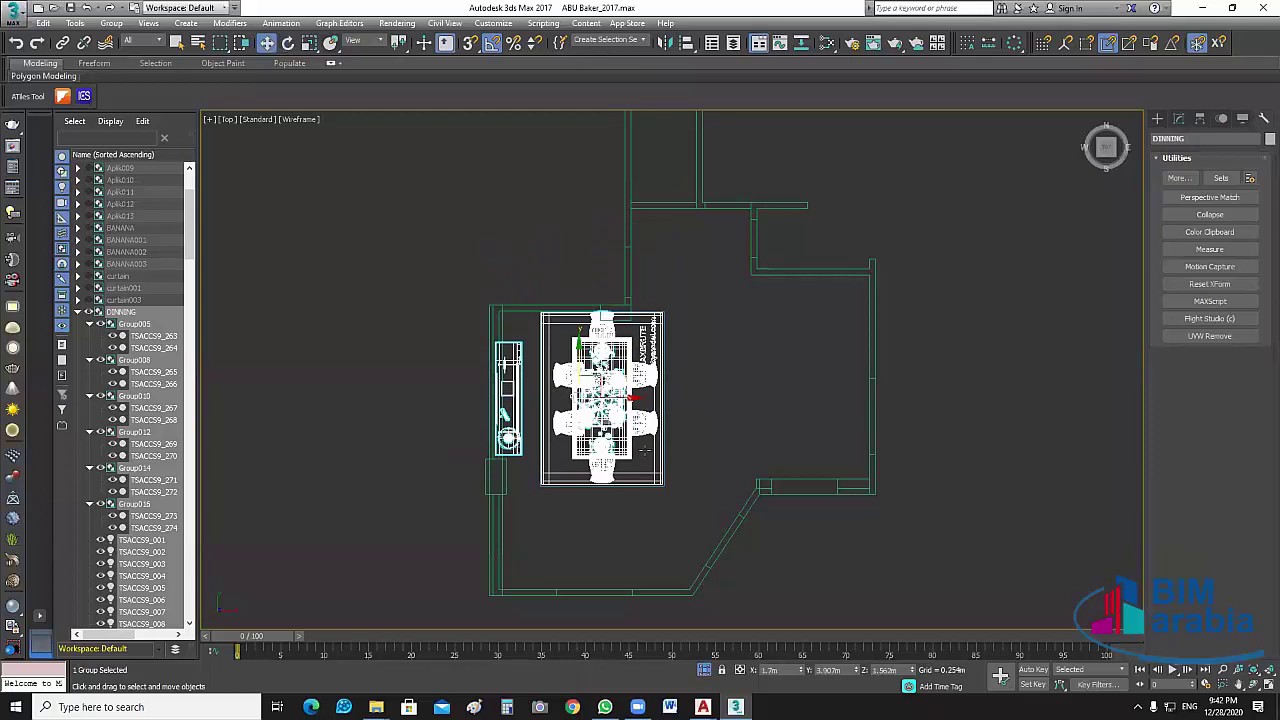
pyautogui.scroll(2, 643, 454)
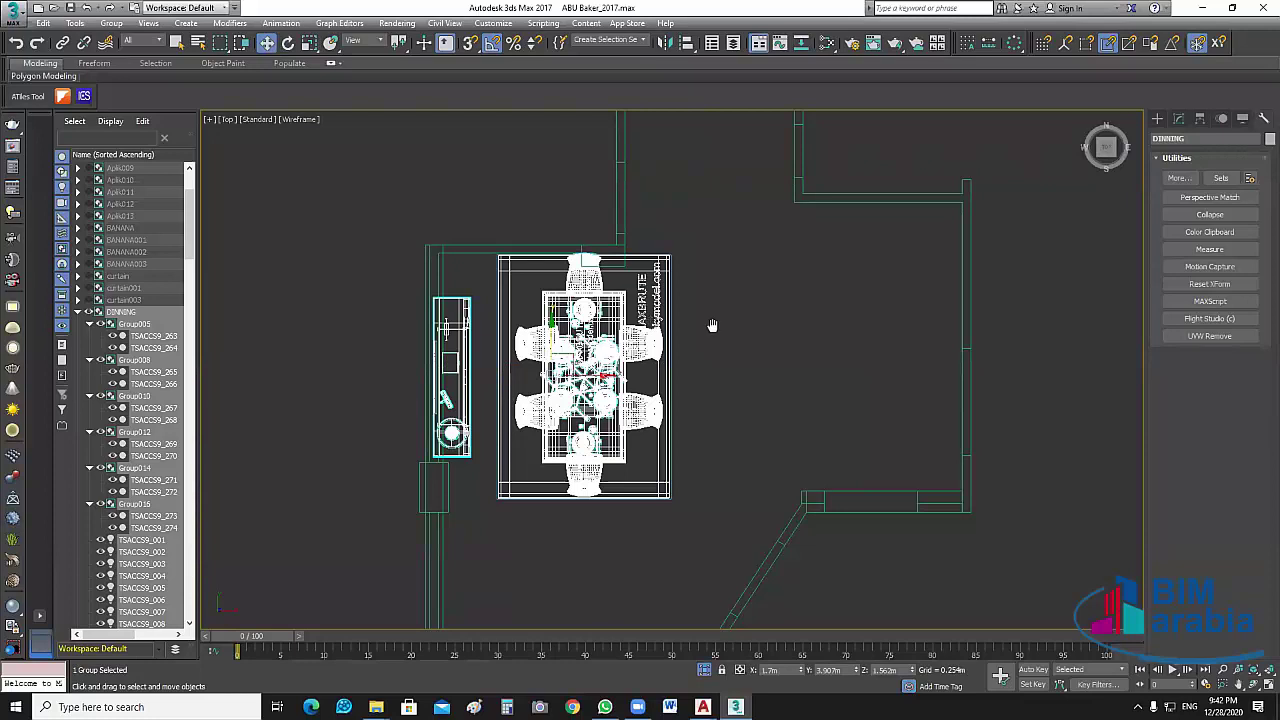
pyautogui.moveTo(712, 325); pyautogui.dragTo(767, 293, button='middle')
pyautogui.scroll(3, 734, 332)
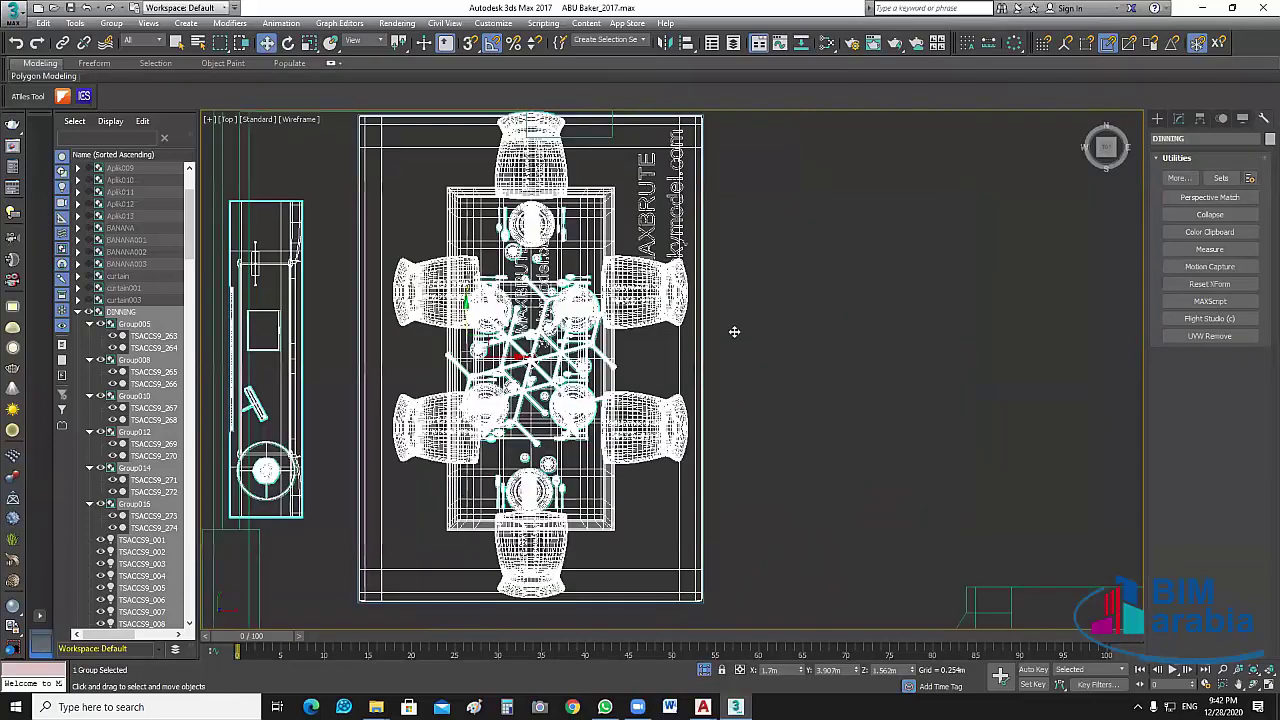
pyautogui.scroll(-2, 734, 331)
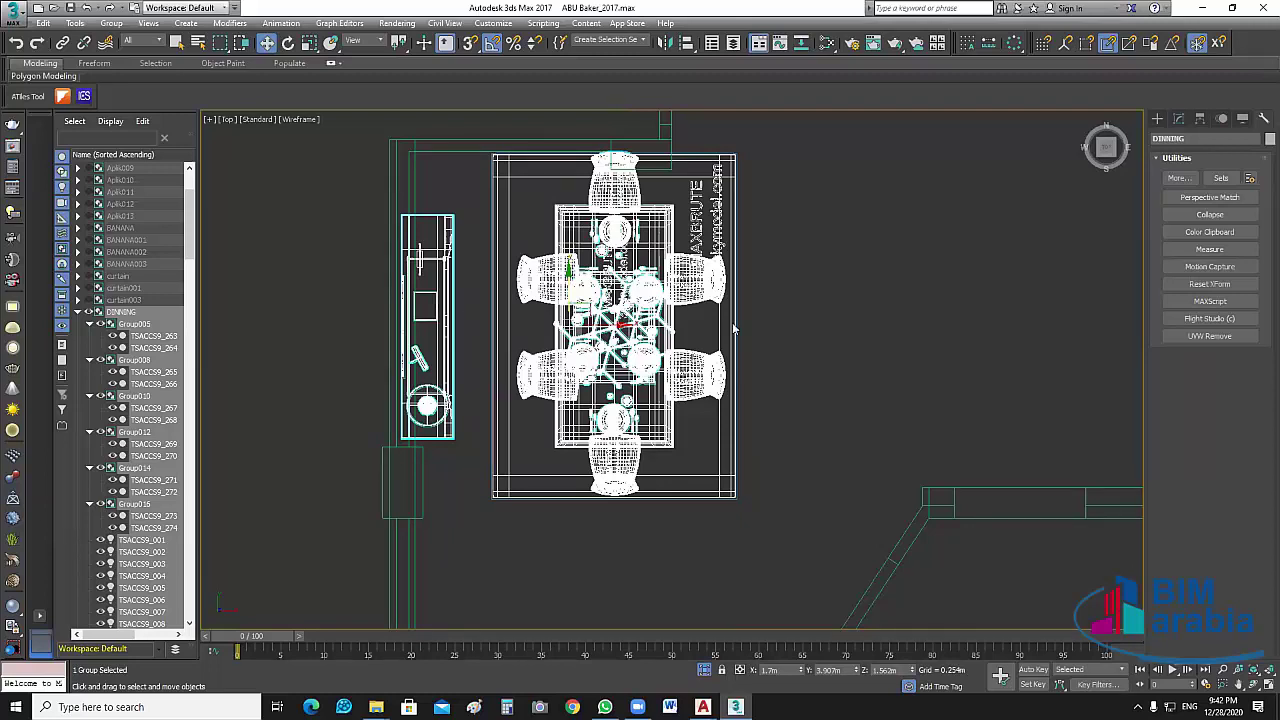
# Undo the last east-west move of the DINNING group so it sits outside the room's west wall.
pyautogui.moveTo(756, 303); pyautogui.dragTo(720, 306, button='middle')
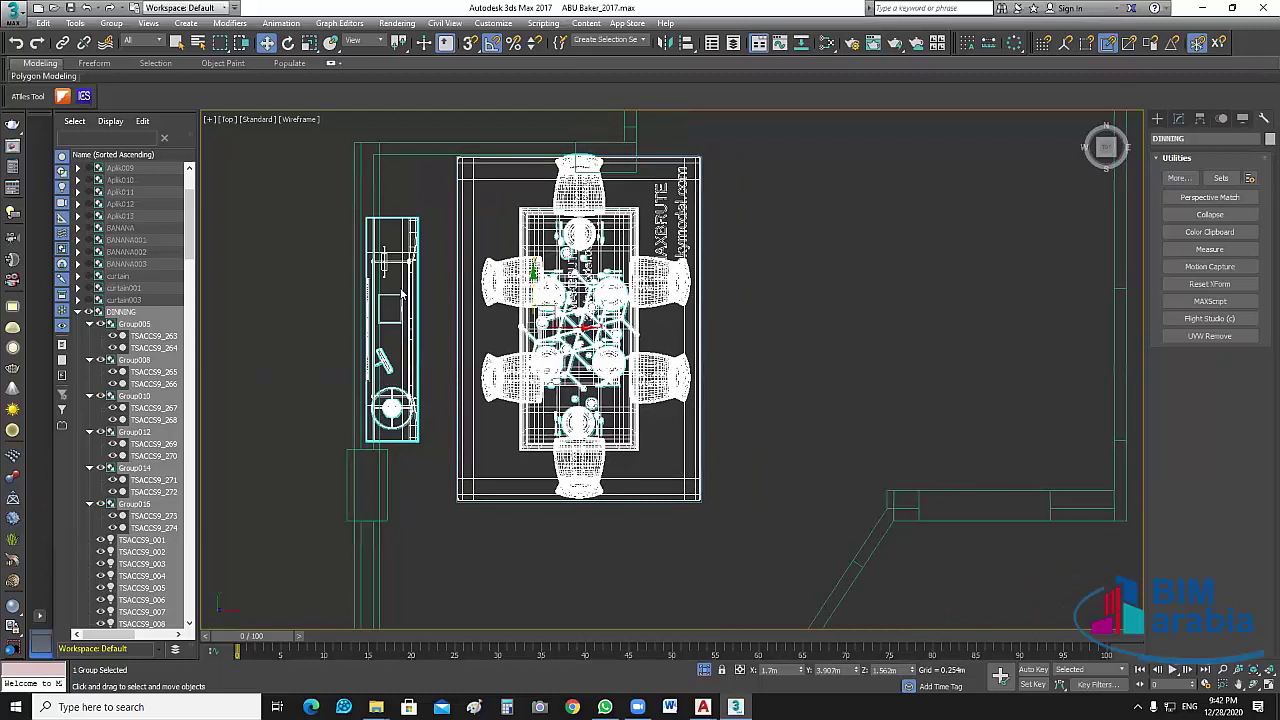
pyautogui.moveTo(806, 273); pyautogui.dragTo(795, 276, button='middle')
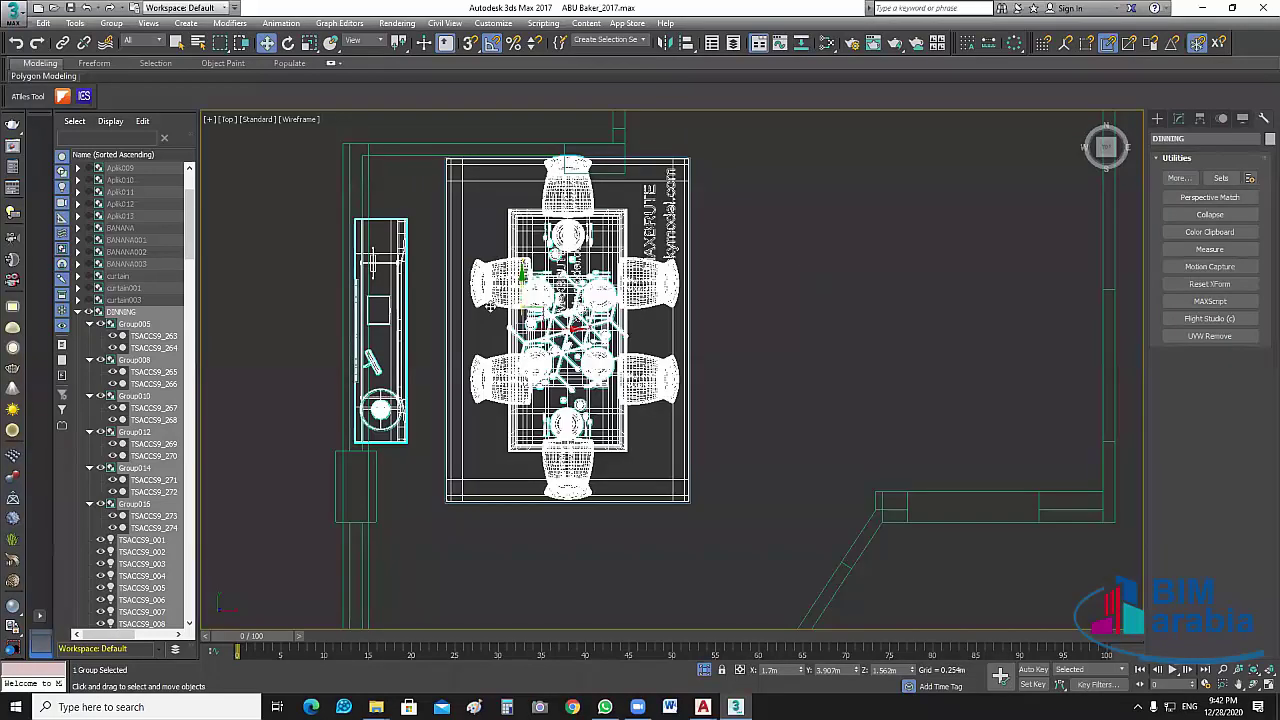
pyautogui.scroll(-3, 428, 313)
pyautogui.hotkey('ctrl', 'z')
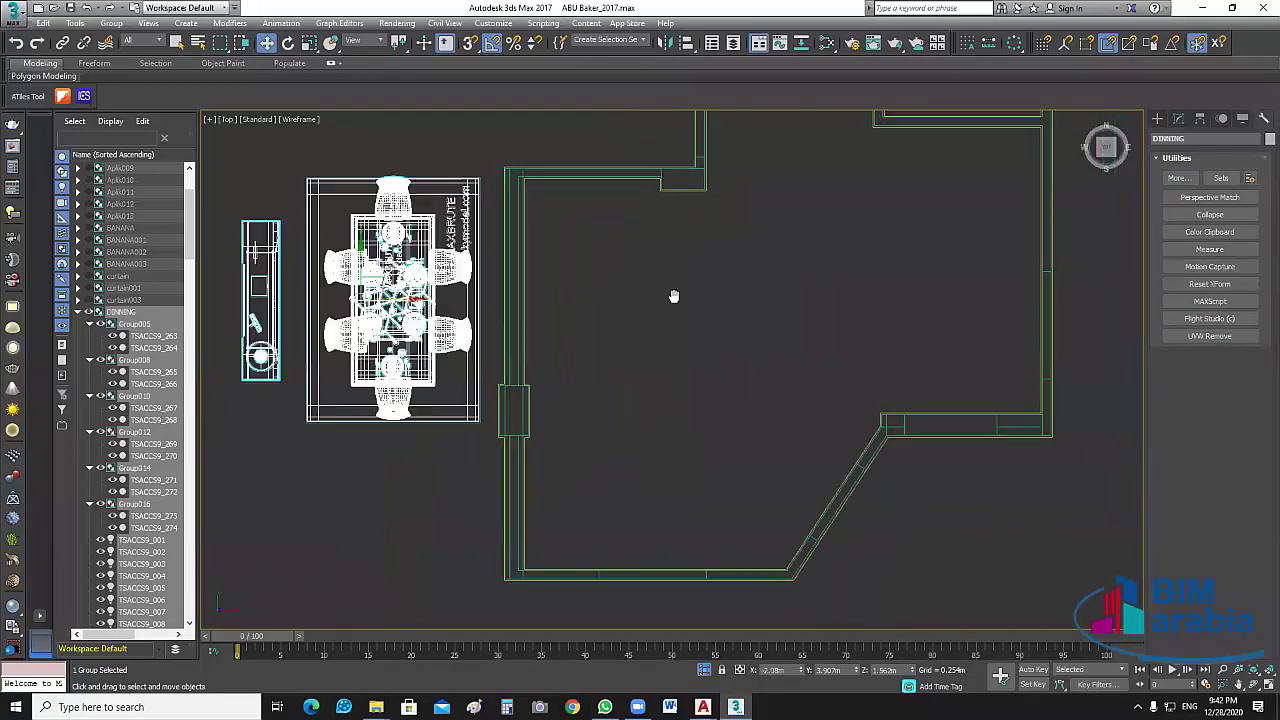
# Ungroup DINNING and regroup the table, chairs, rug and tableware without the sideboard, keeping the default group name.
pyautogui.click(111, 23)
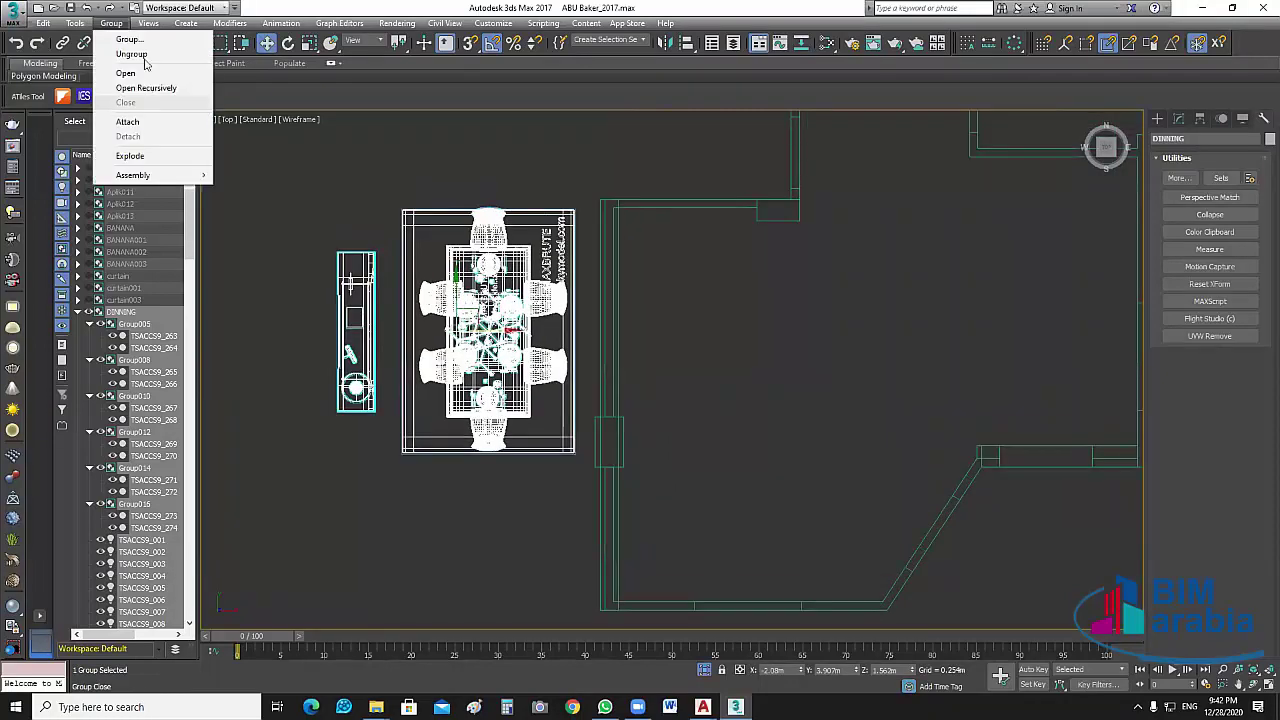
pyautogui.click(137, 54)
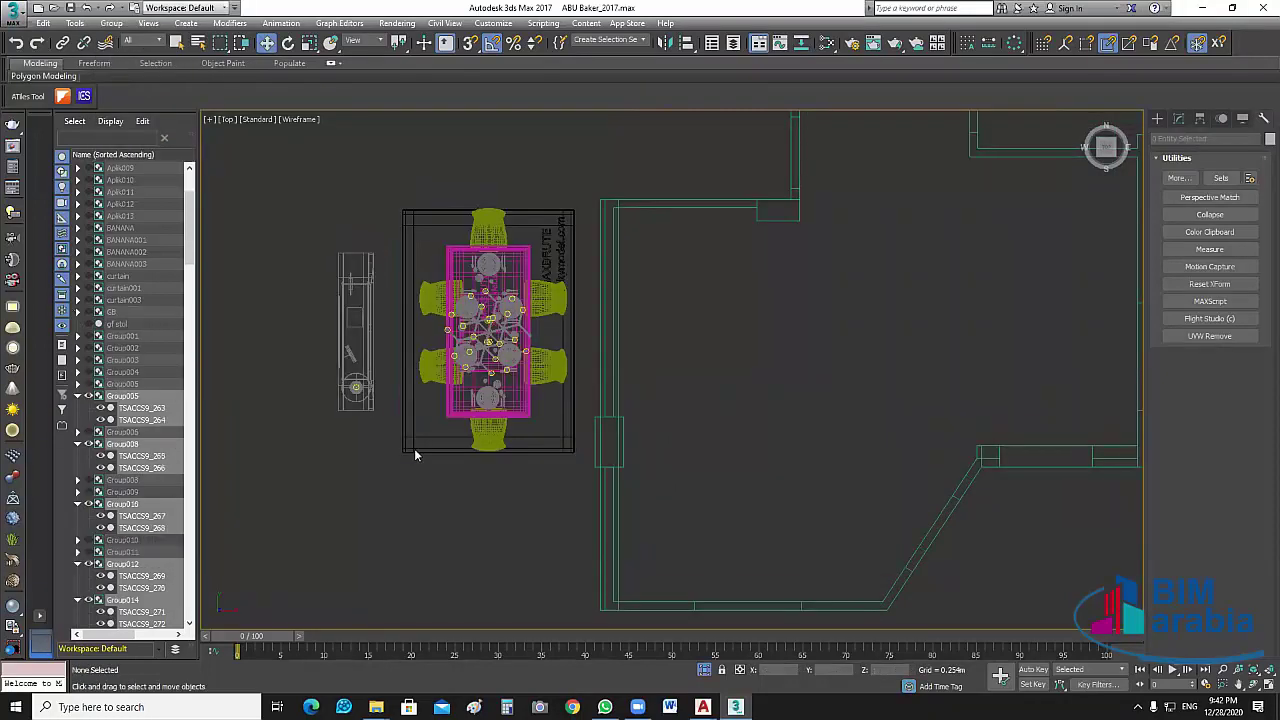
pyautogui.moveTo(389, 486); pyautogui.dragTo(590, 197)
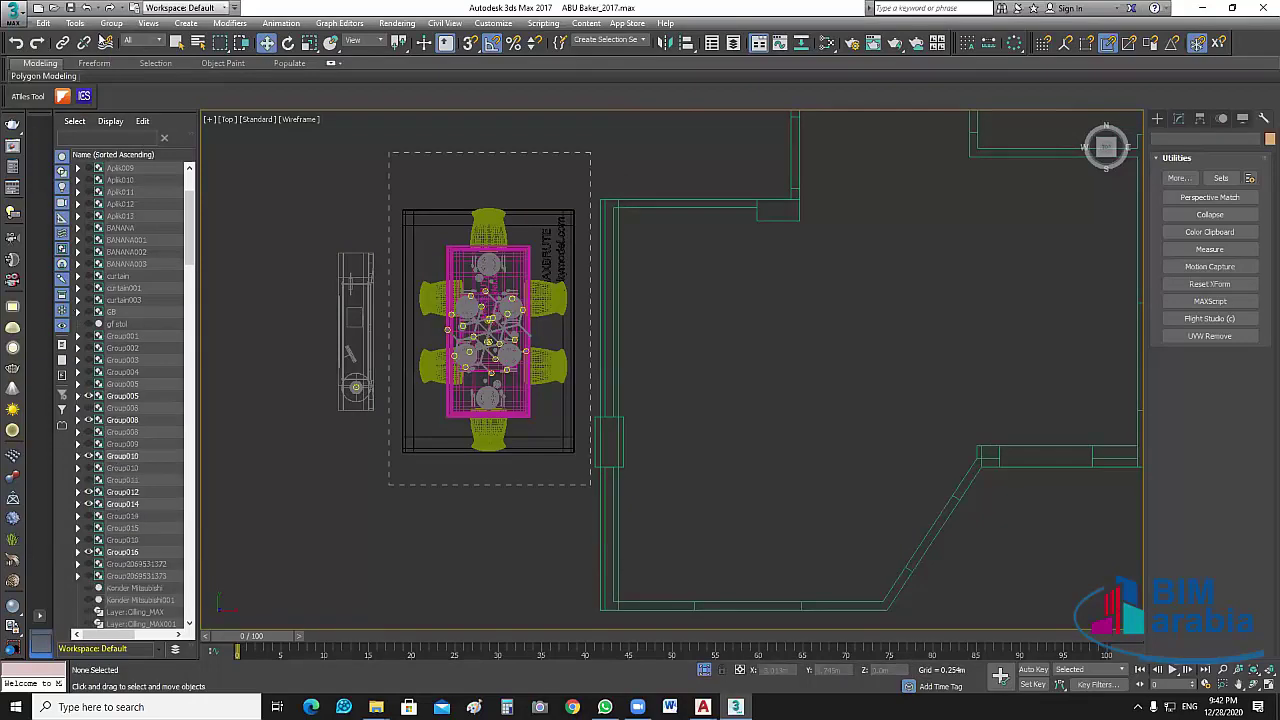
pyautogui.click(111, 23)
pyautogui.press('g')
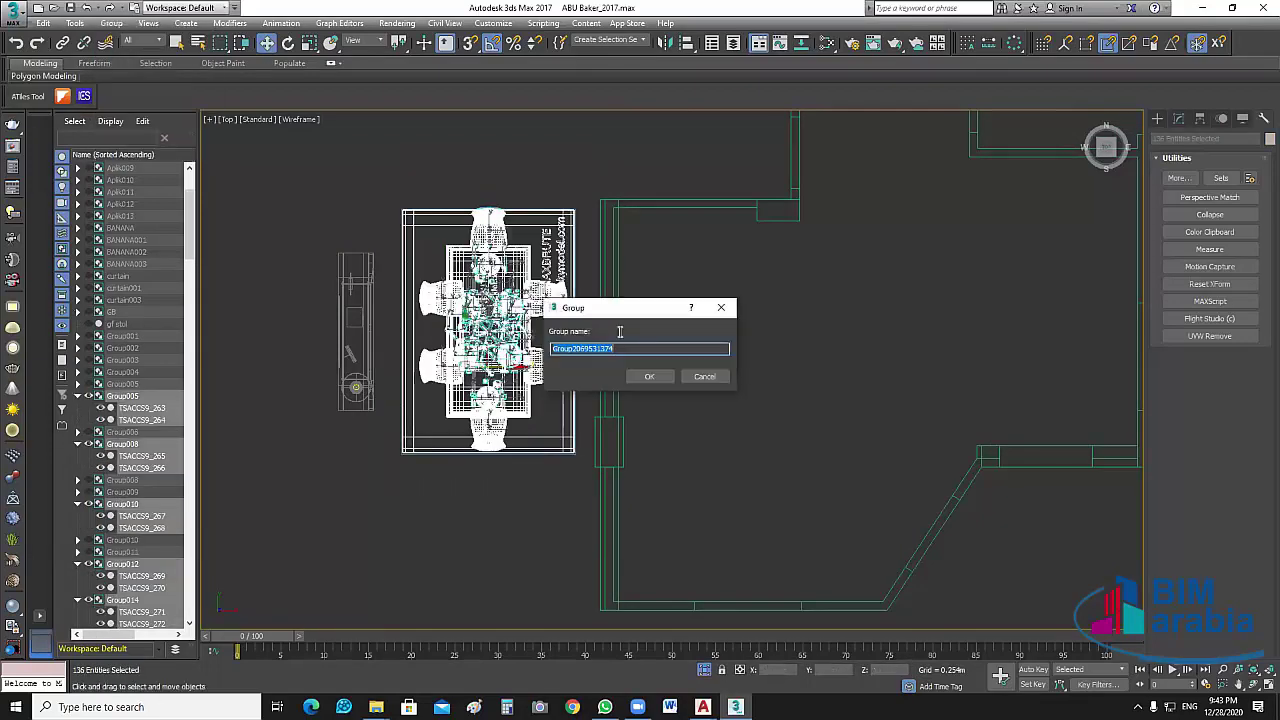
pyautogui.click(652, 377)
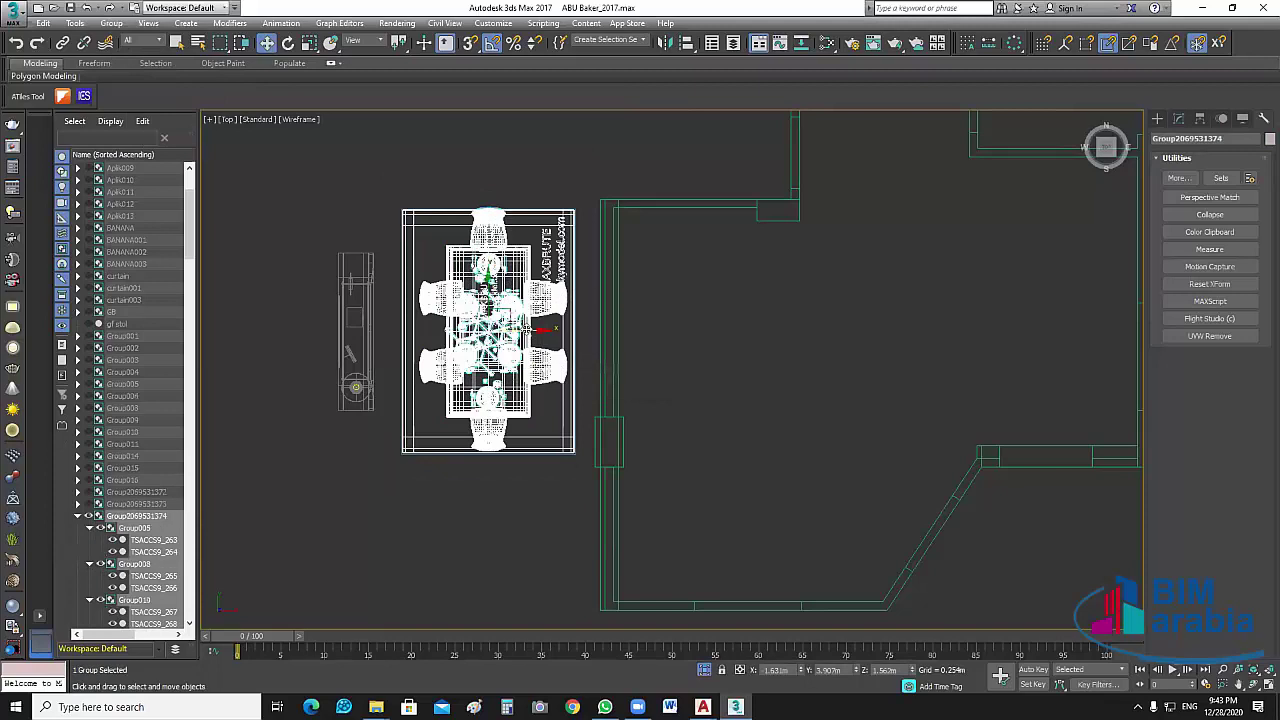
# Move the table group east into the room beside the west wall and scale it uniformly to 80%.
pyautogui.moveTo(528, 329); pyautogui.dragTo(769, 318)
pyautogui.scroll(2, 830, 314)
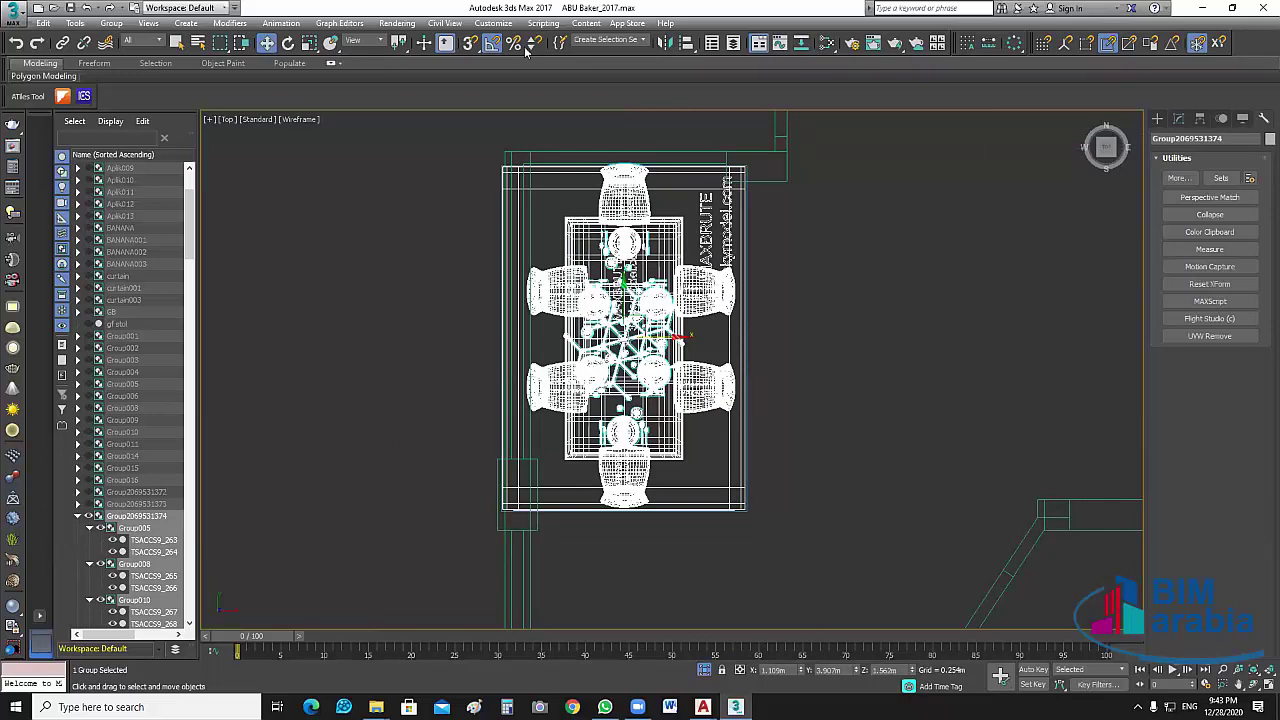
pyautogui.press('r')
pyautogui.press('r')
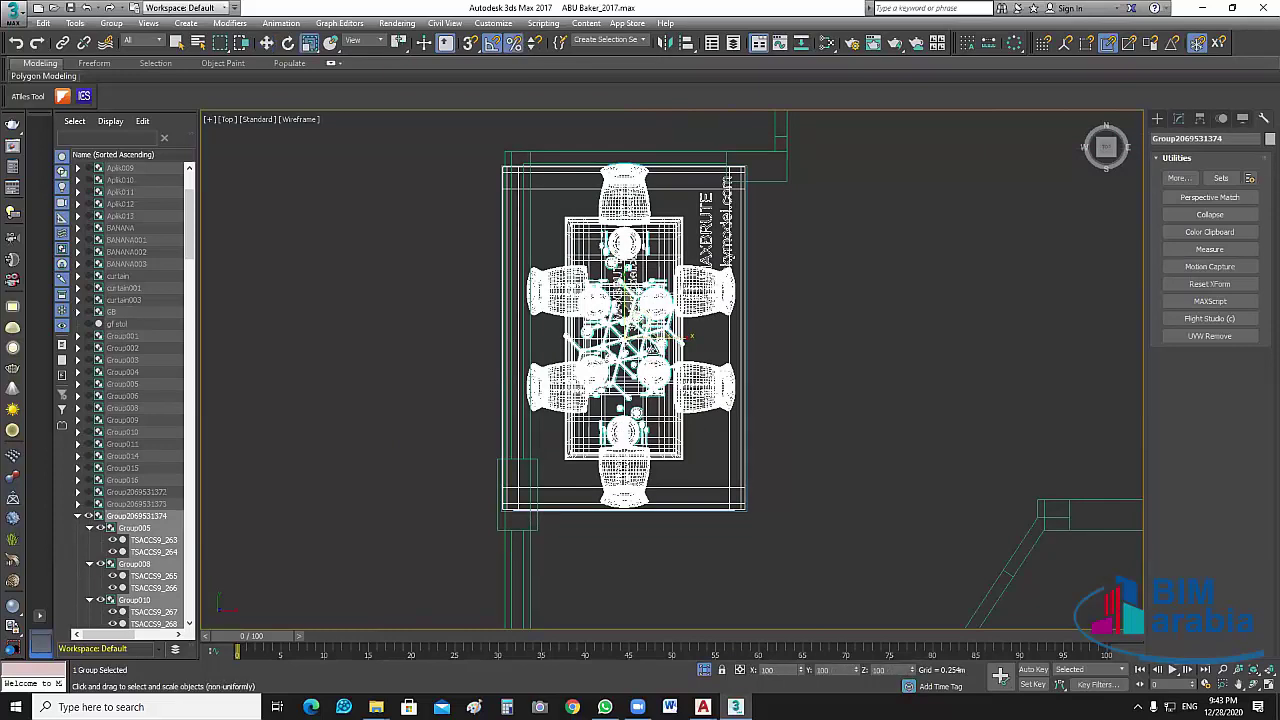
pyautogui.press('r')
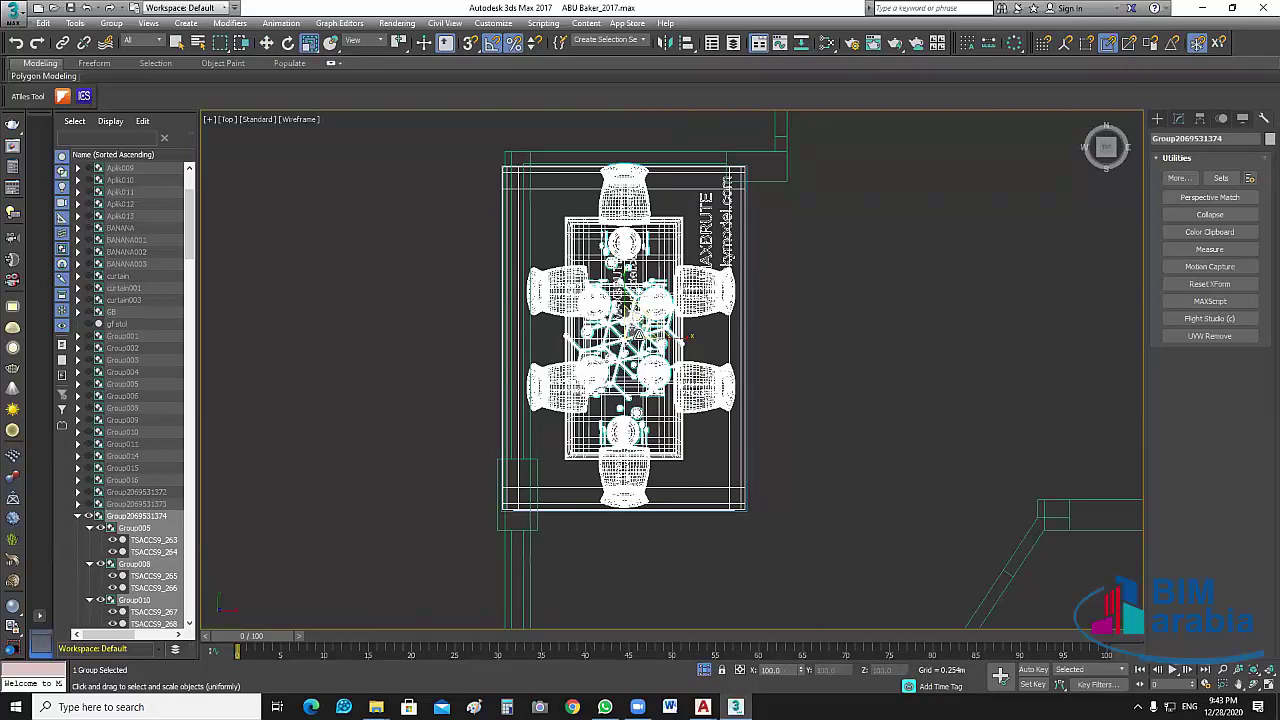
pyautogui.moveTo(638, 336); pyautogui.dragTo(647, 353)
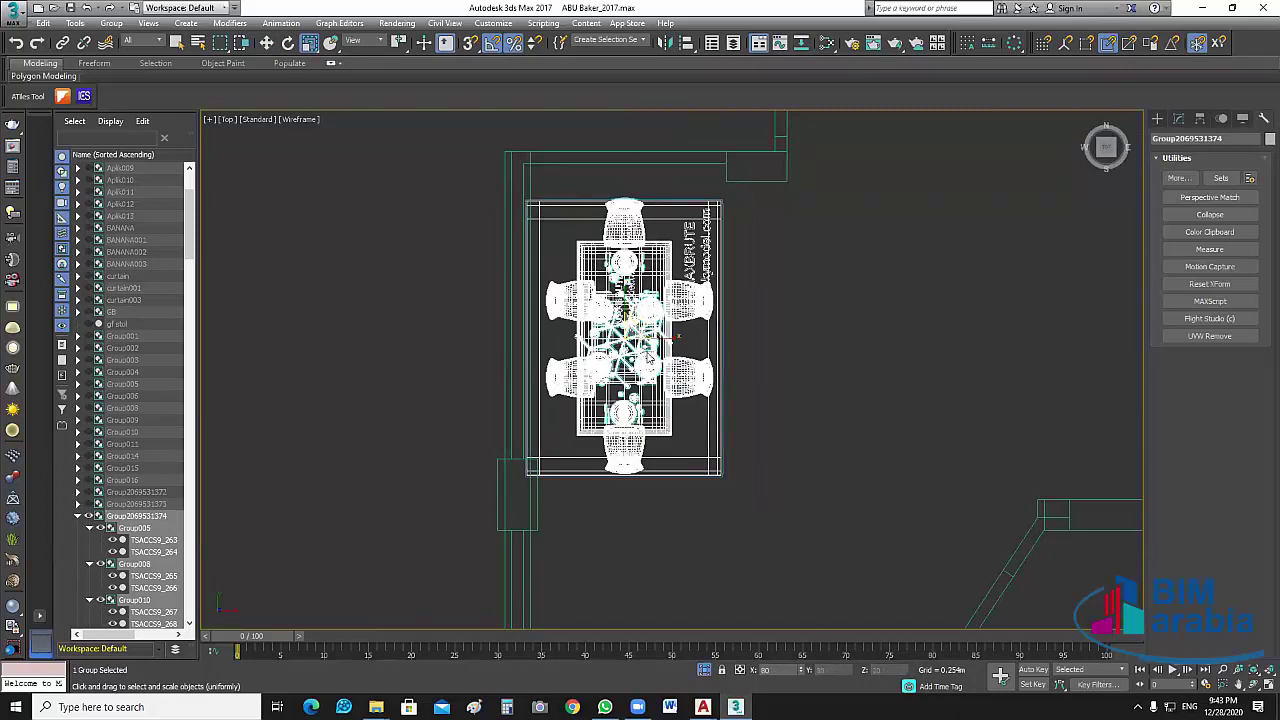
# Move the scaled table group north, close to the room's north wall, and clear the selection.
pyautogui.press('w')
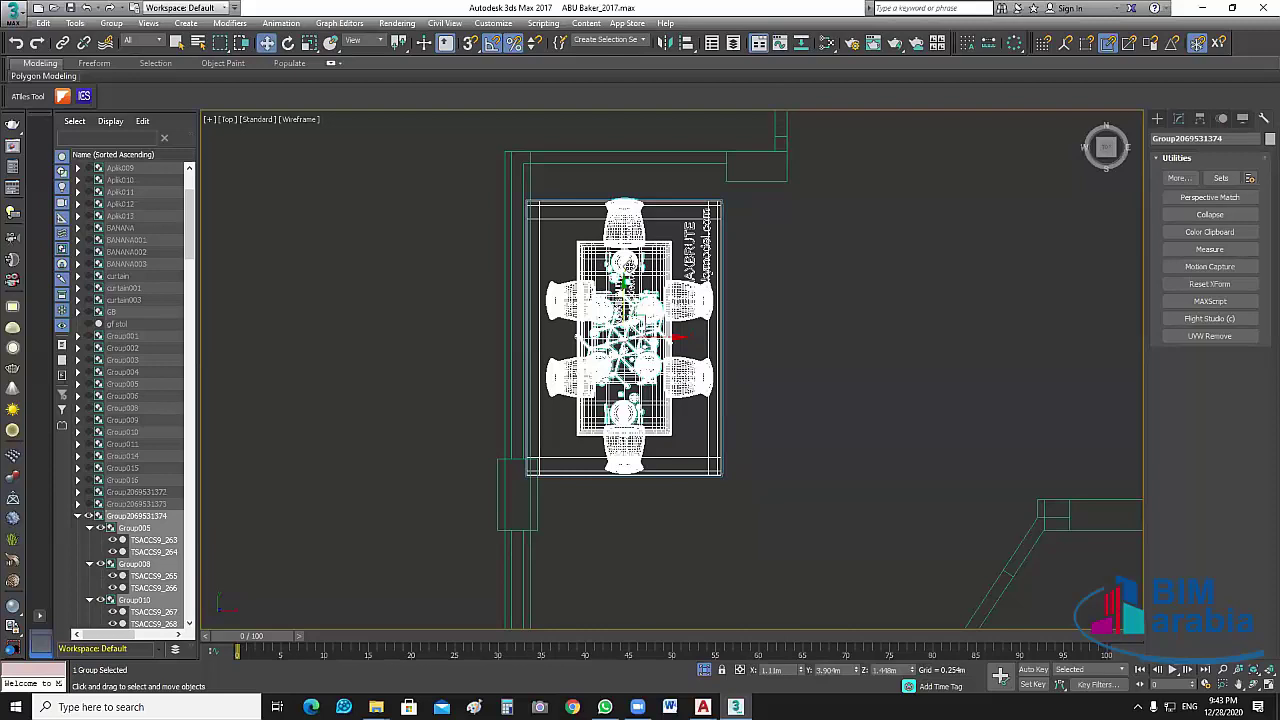
pyautogui.moveTo(627, 275)
pyautogui.mouseDown()
pyautogui.moveTo(628, 246)
pyautogui.moveTo(632, 272)
pyautogui.mouseUp()
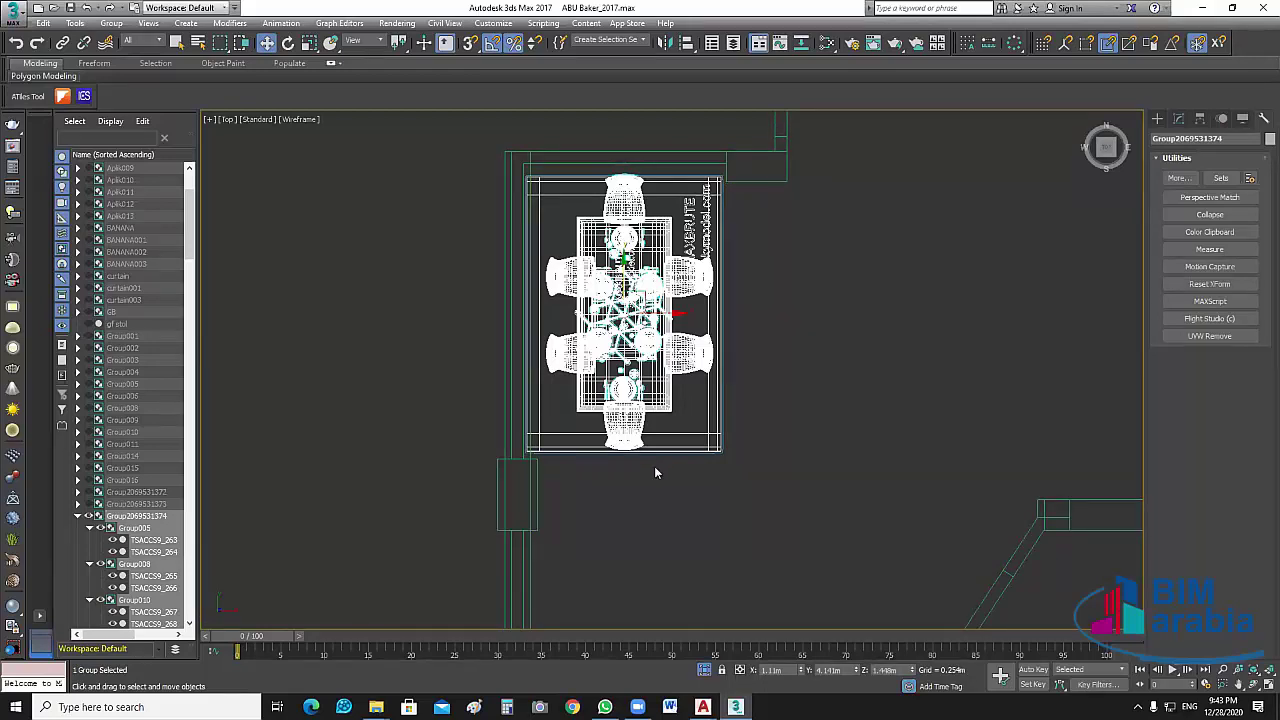
pyautogui.click(342, 408)
# Group the sideboard and its decorations west of the room under the default group name.
pyautogui.scroll(-2, 342, 408)
pyautogui.moveTo(240, 400); pyautogui.dragTo(422, 396, button='middle')
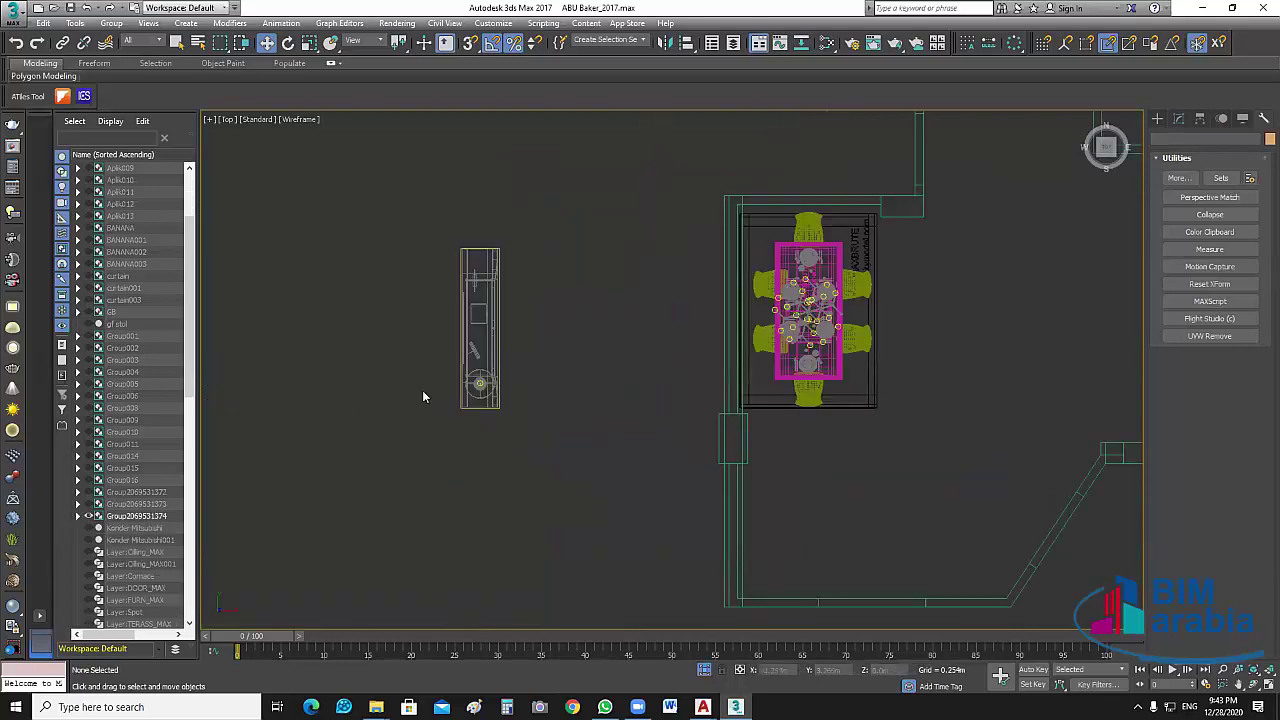
pyautogui.scroll(2, 468, 392)
pyautogui.moveTo(443, 189); pyautogui.dragTo(351, 506)
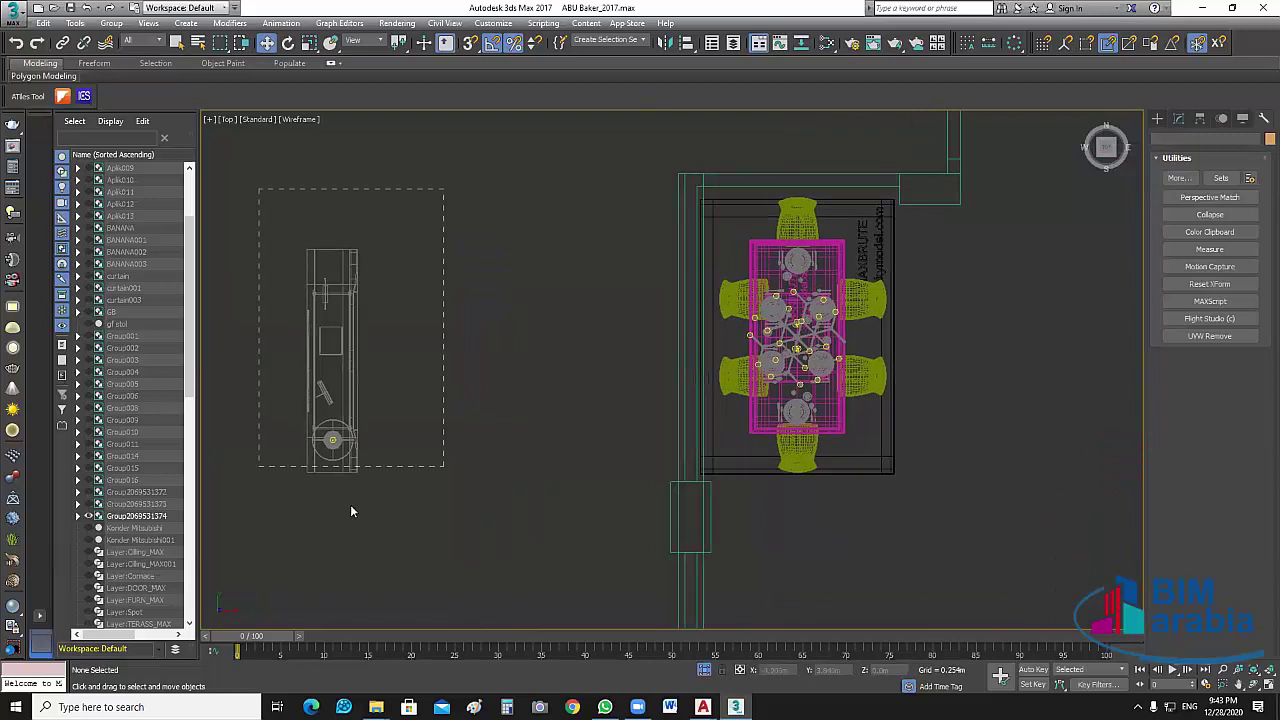
pyautogui.click(112, 23)
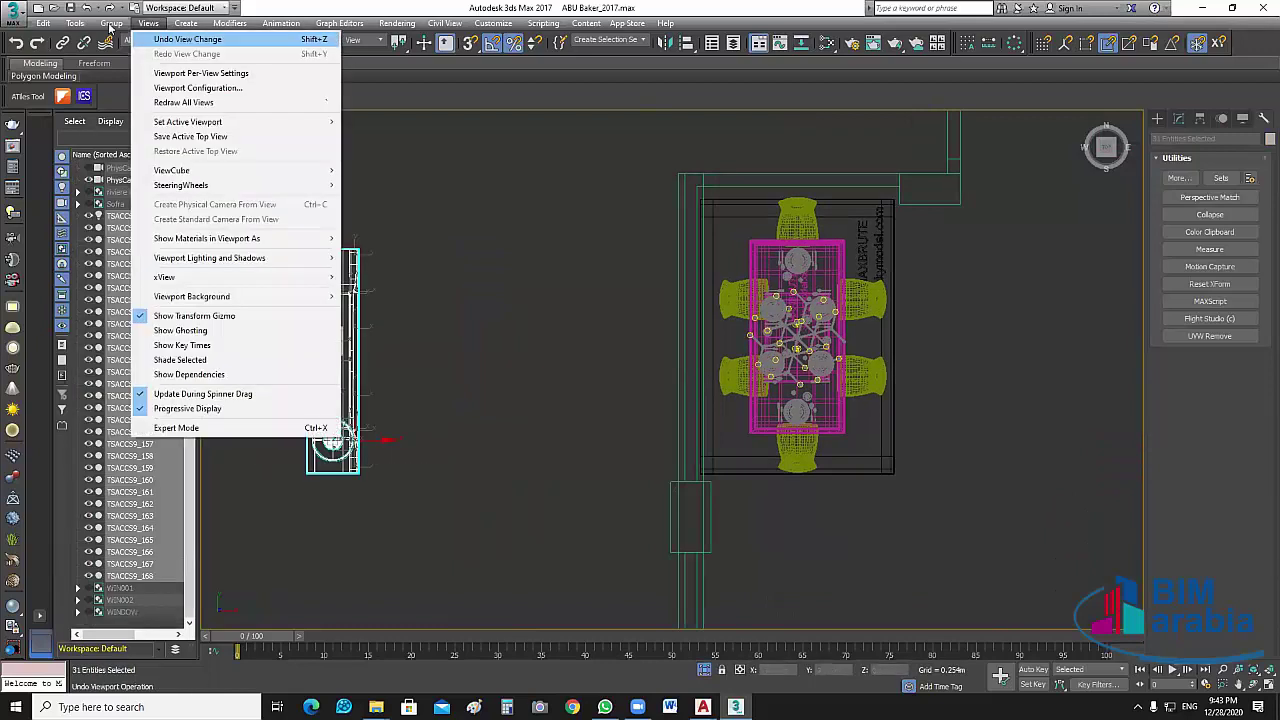
pyautogui.click(130, 40)
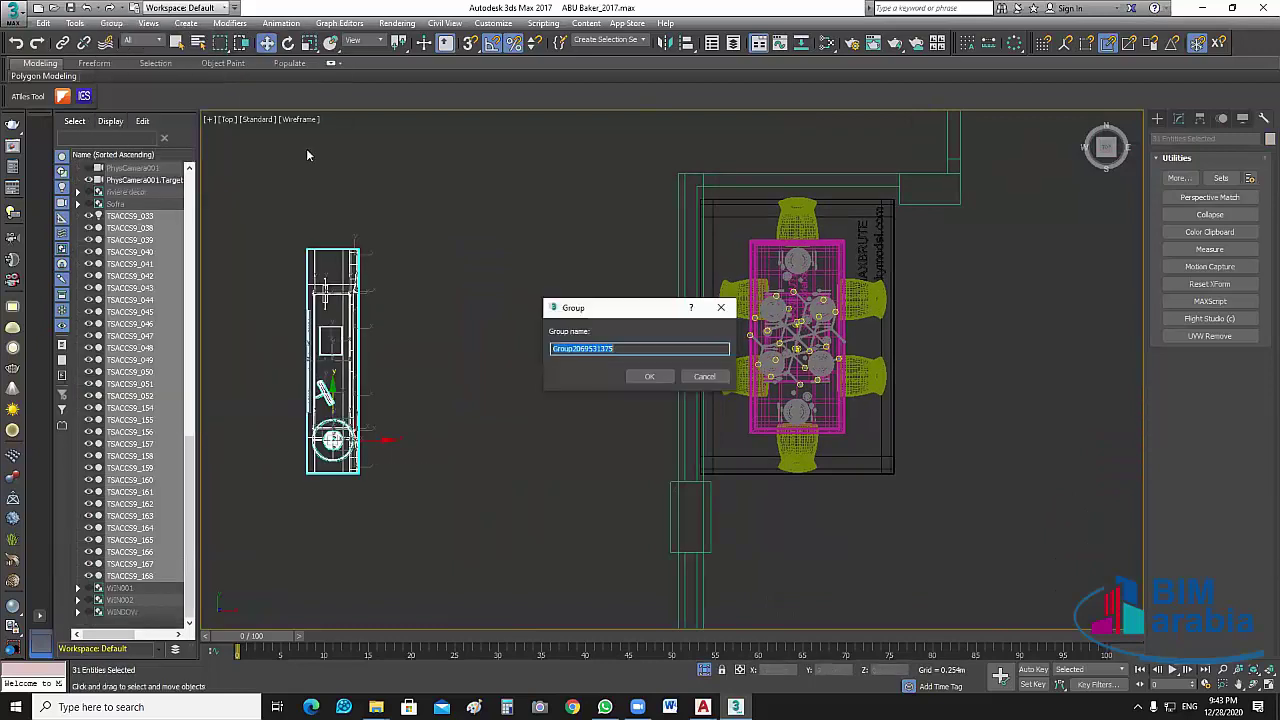
pyautogui.click(648, 376)
# Scale the sideboard group uniformly to 70% and move it against the west wall in the room's northwest corner.
pyautogui.click(308, 43)
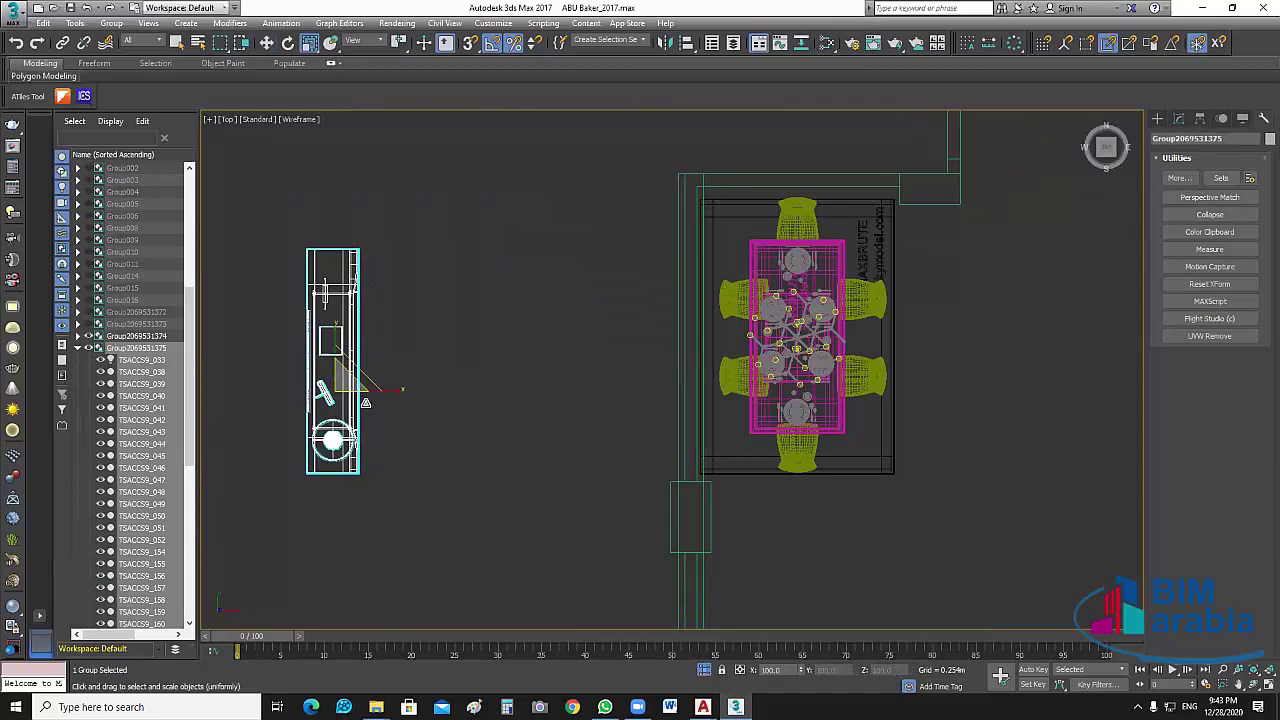
pyautogui.moveTo(366, 401); pyautogui.dragTo(366, 440)
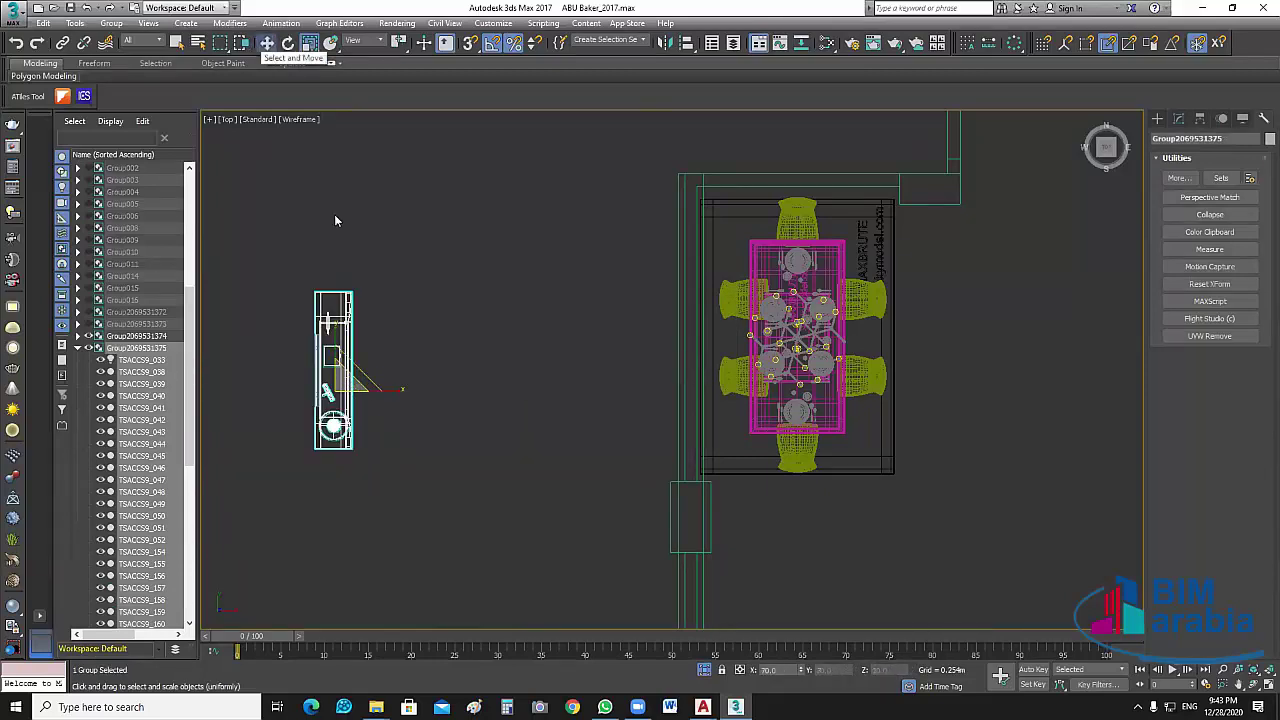
pyautogui.press('w')
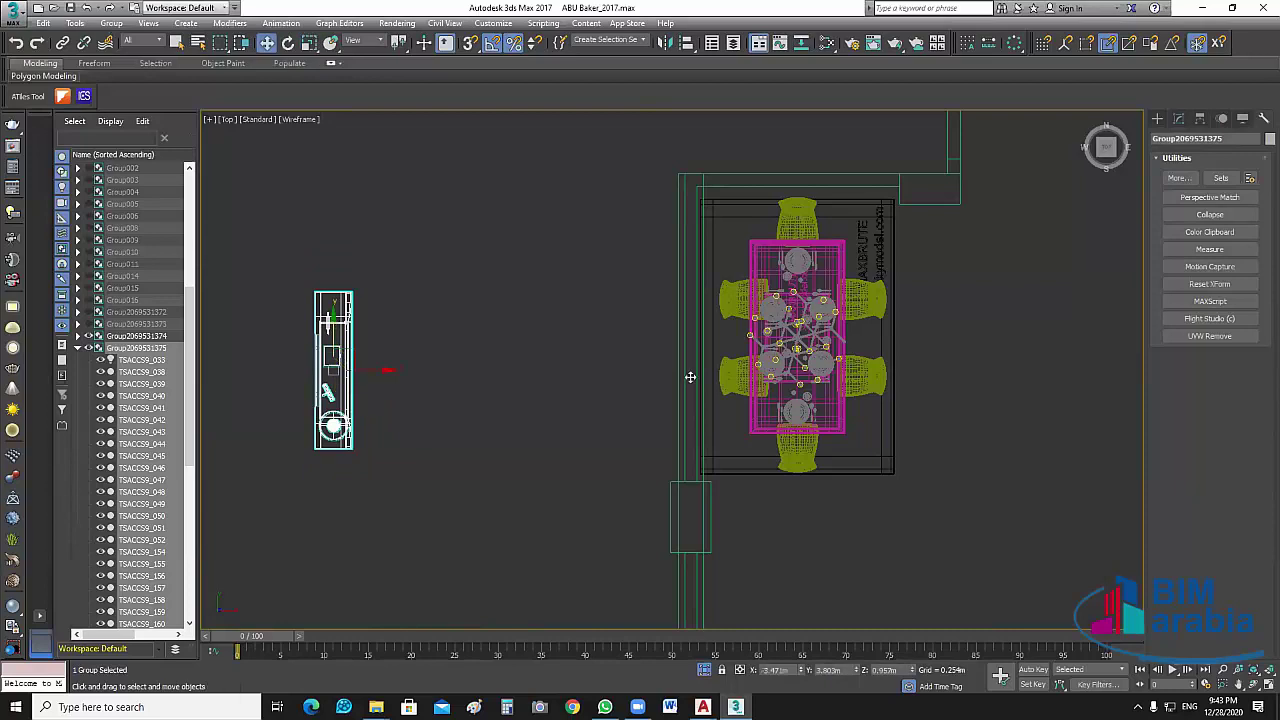
pyautogui.moveTo(690, 377); pyautogui.dragTo(768, 372)
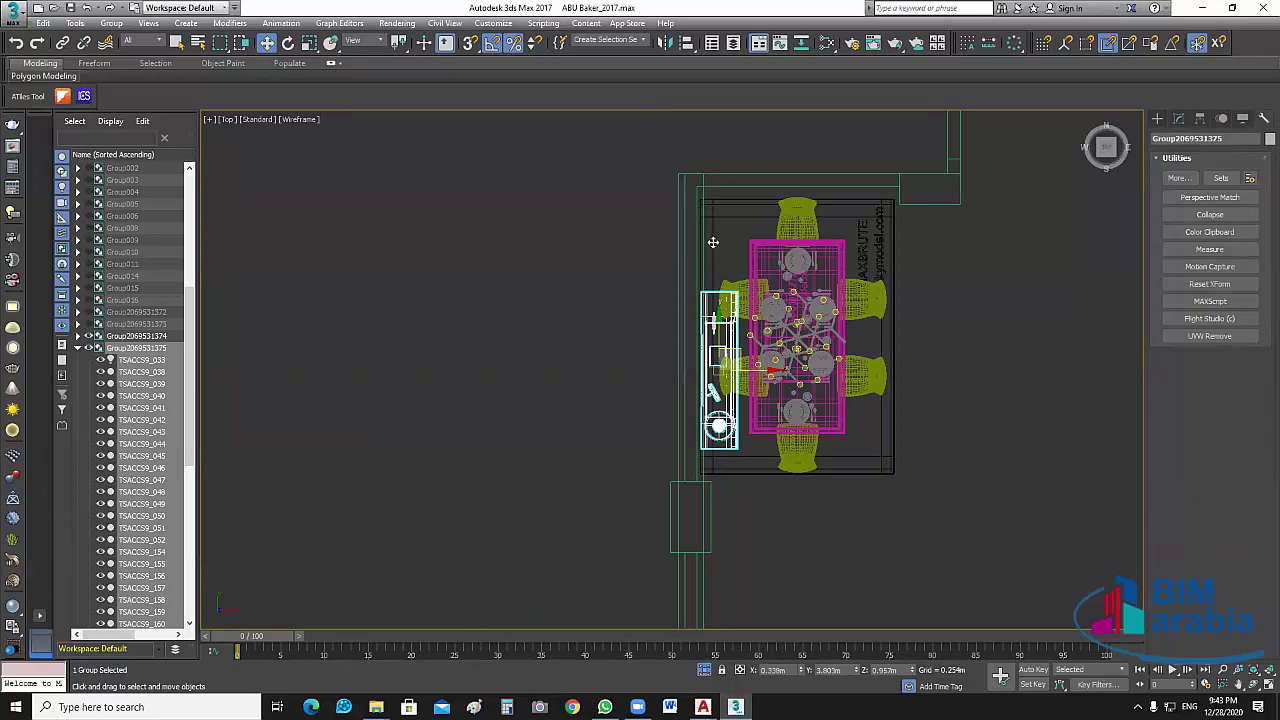
pyautogui.moveTo(718, 315); pyautogui.dragTo(718, 215)
# Move the table group slightly south, away from the room's north wall, and deselect it.
pyautogui.moveTo(936, 333); pyautogui.dragTo(833, 333, button='middle')
pyautogui.scroll(2, 832, 332)
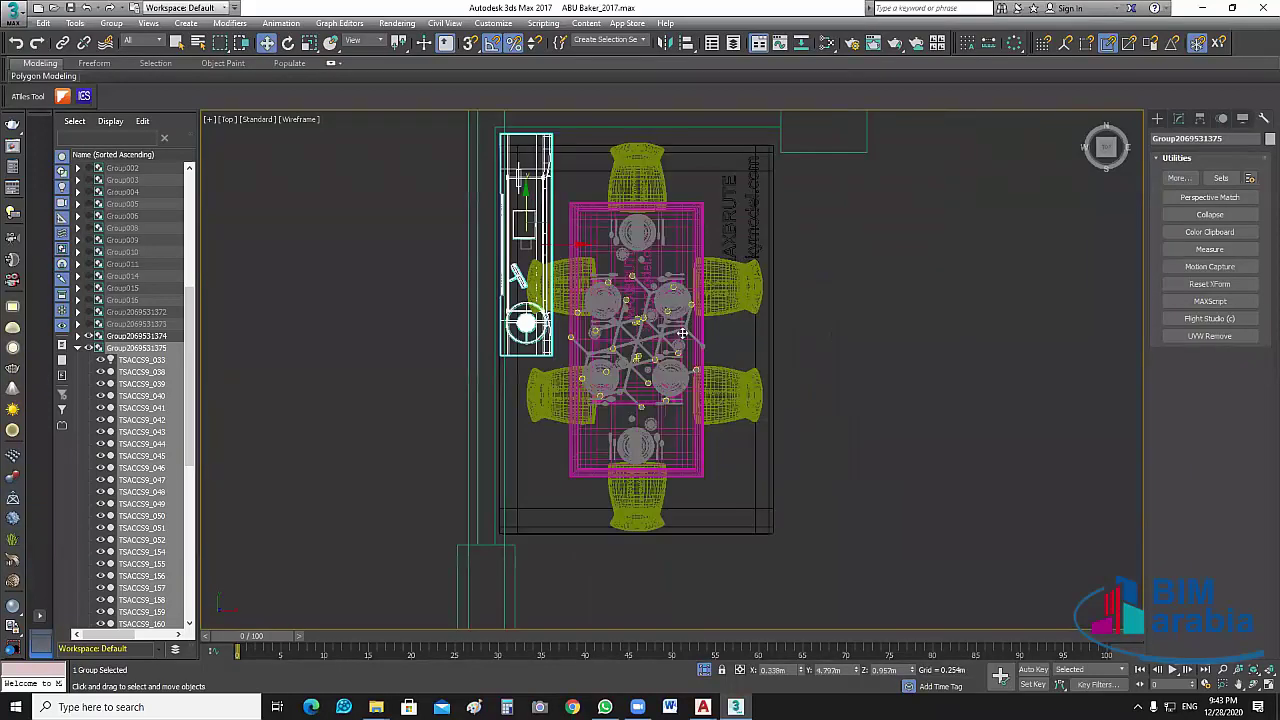
pyautogui.click(685, 336)
pyautogui.moveTo(852, 384); pyautogui.dragTo(849, 398, button='middle')
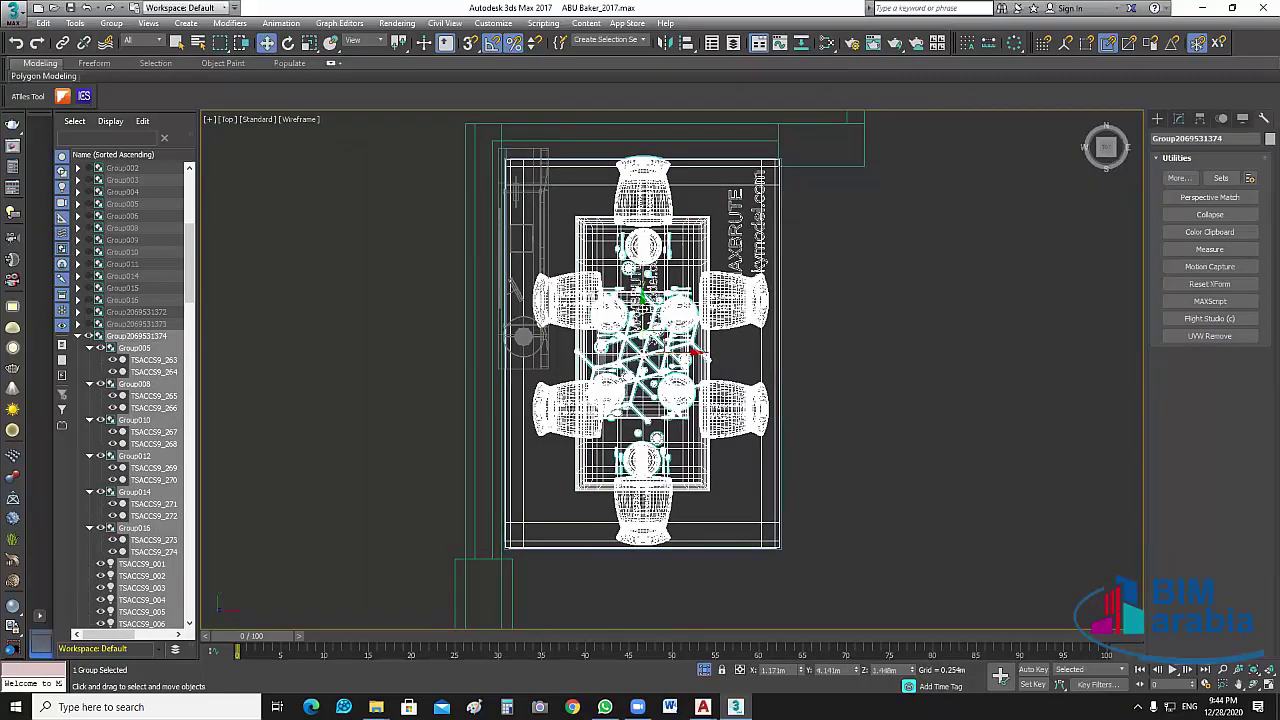
pyautogui.moveTo(644, 306); pyautogui.dragTo(644, 314)
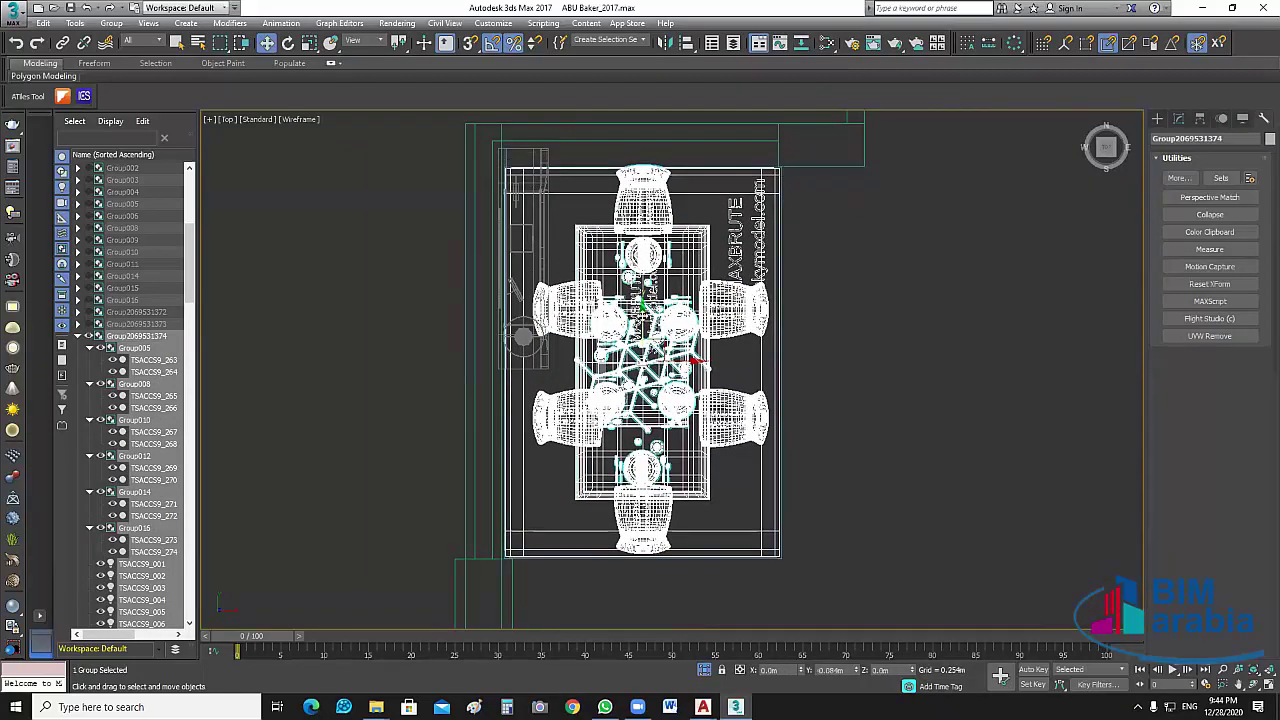
pyautogui.click(880, 338)
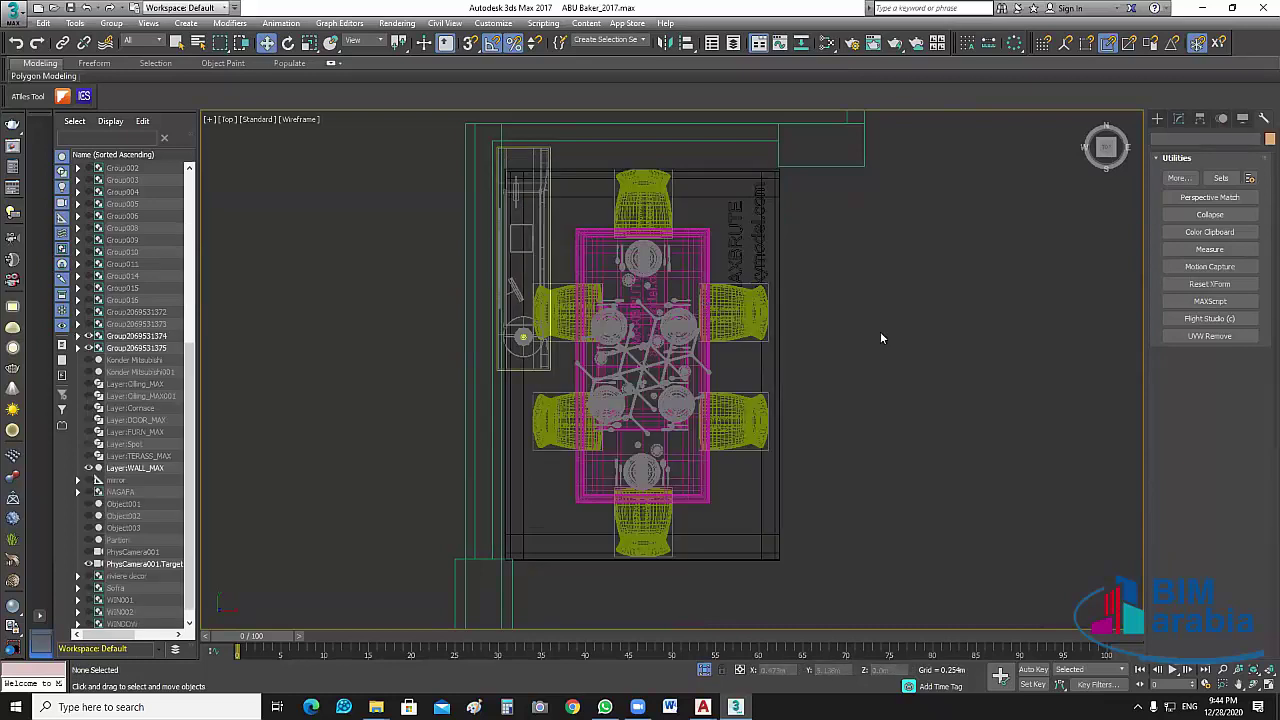
# Measure the overall dimensions of the table group with the Measure utility.
pyautogui.hotkey('ctrl', 'z')
pyautogui.moveTo(913, 291); pyautogui.dragTo(860, 364, button='middle')
pyautogui.scroll(-2, 868, 361)
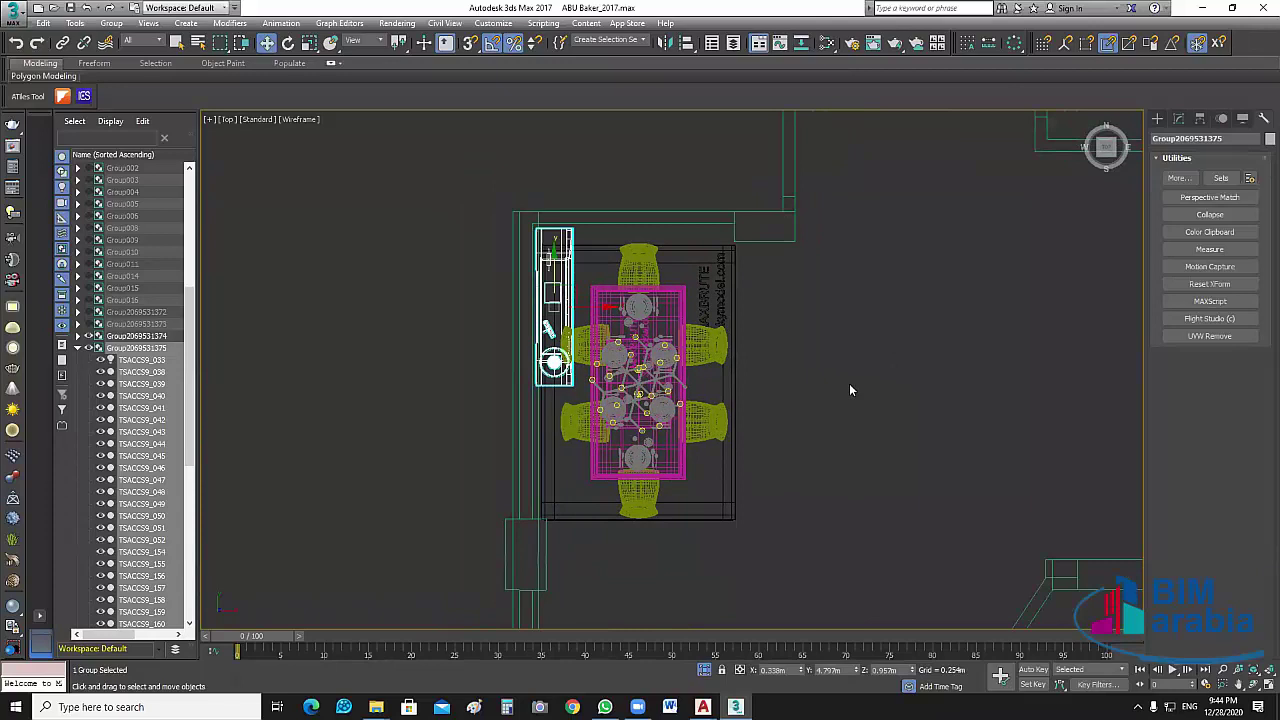
pyautogui.click(662, 314)
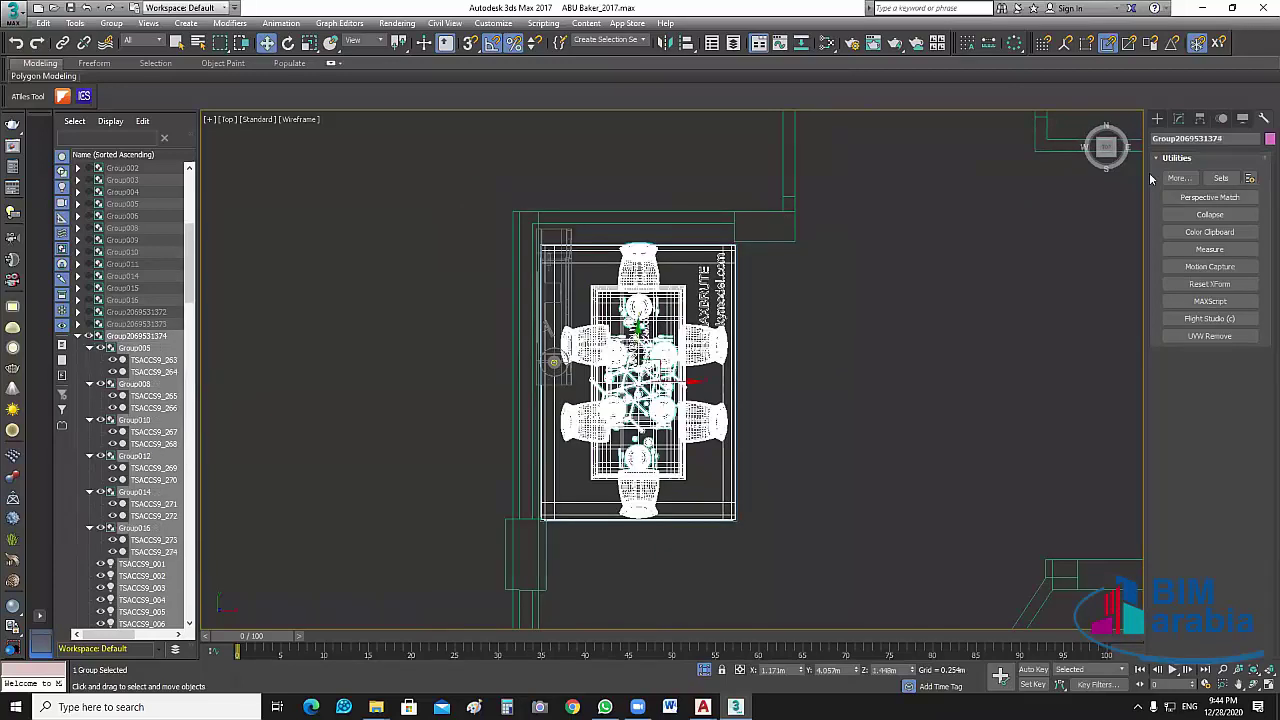
pyautogui.click(1210, 249)
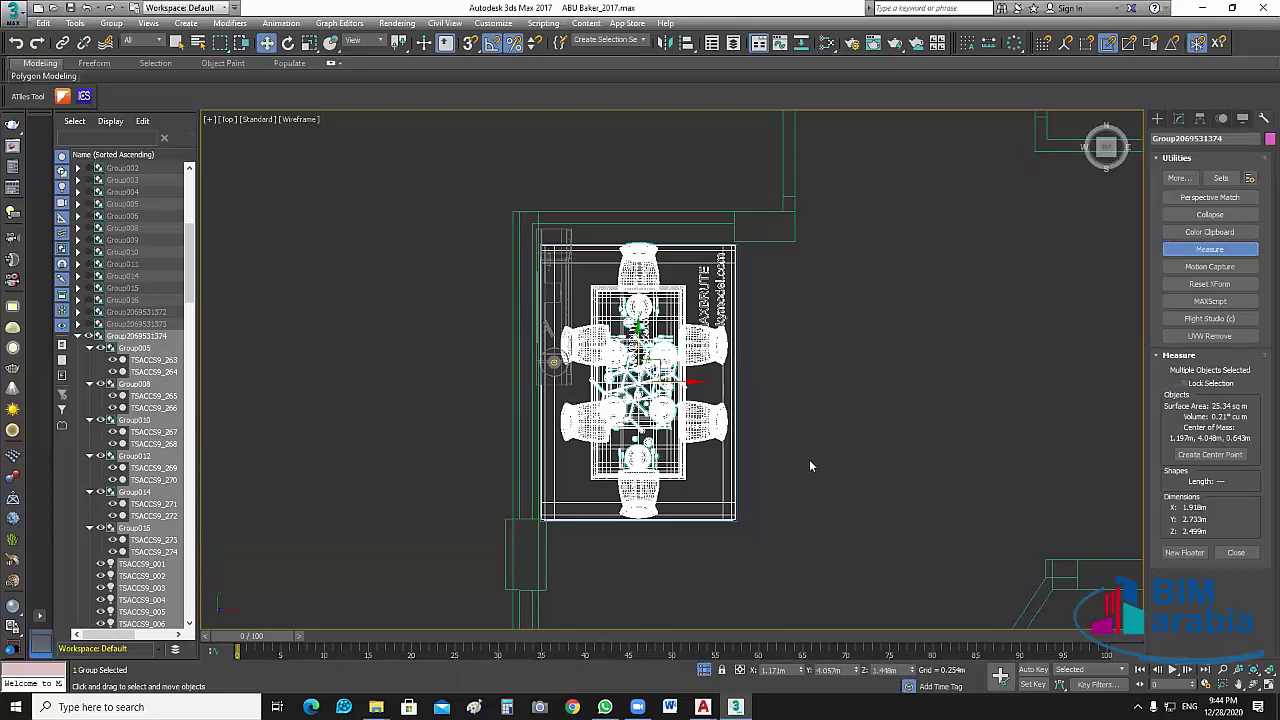
# Restore the four-viewport layout and examine the table group and sideboard against the walls in the Perspective view.
pyautogui.scroll(3, 790, 402)
pyautogui.hotkey('alt', 'w')
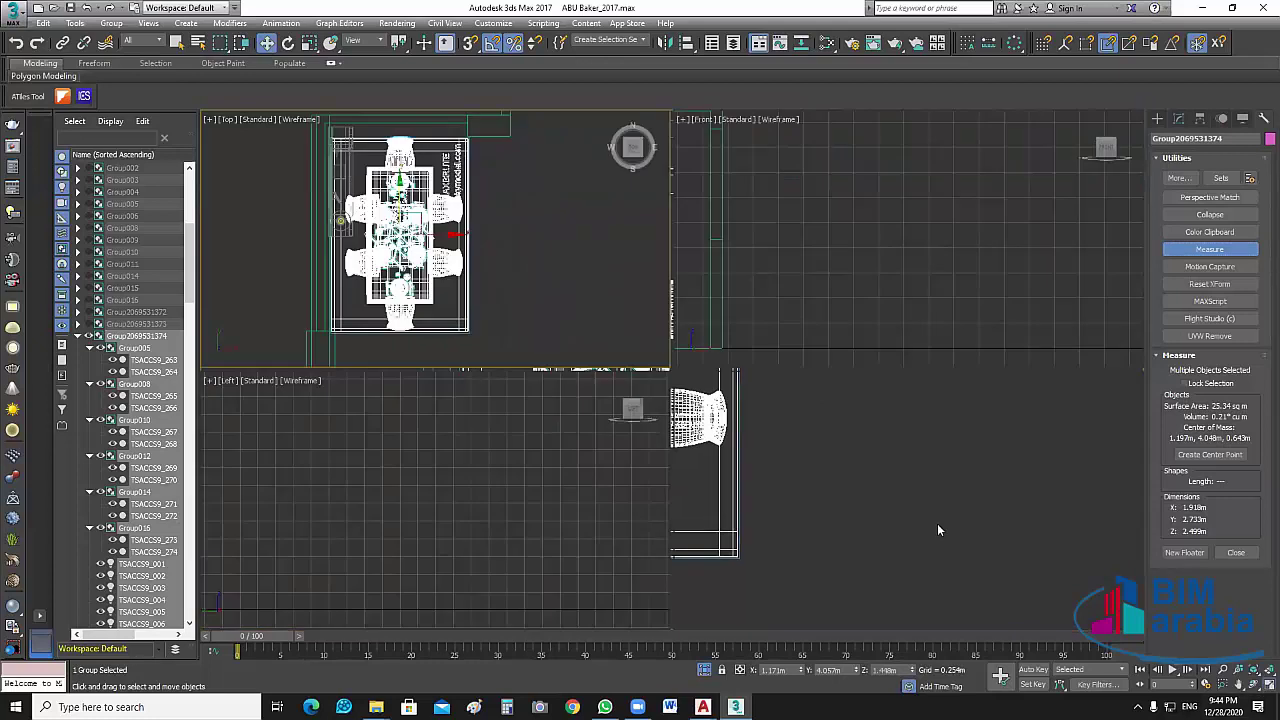
pyautogui.rightClick(928, 513)
pyautogui.moveTo(720, 420); pyautogui.dragTo(856, 528, button='middle')
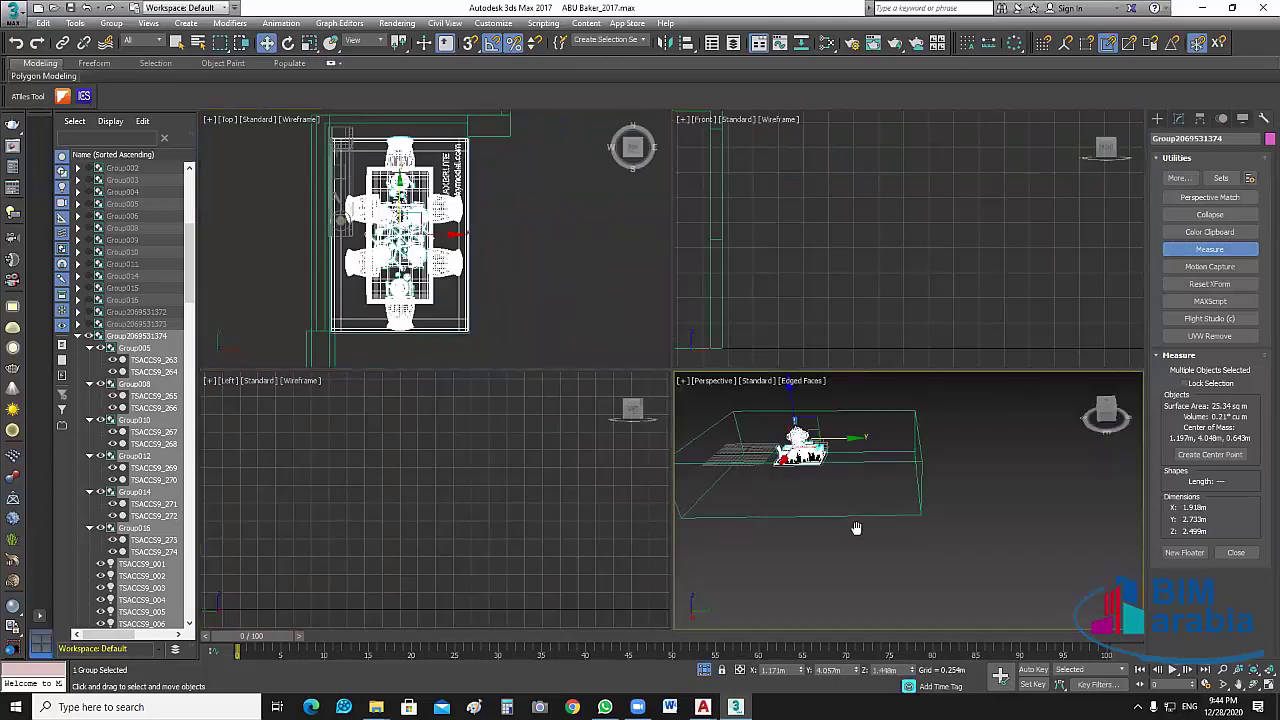
pyautogui.press('z')
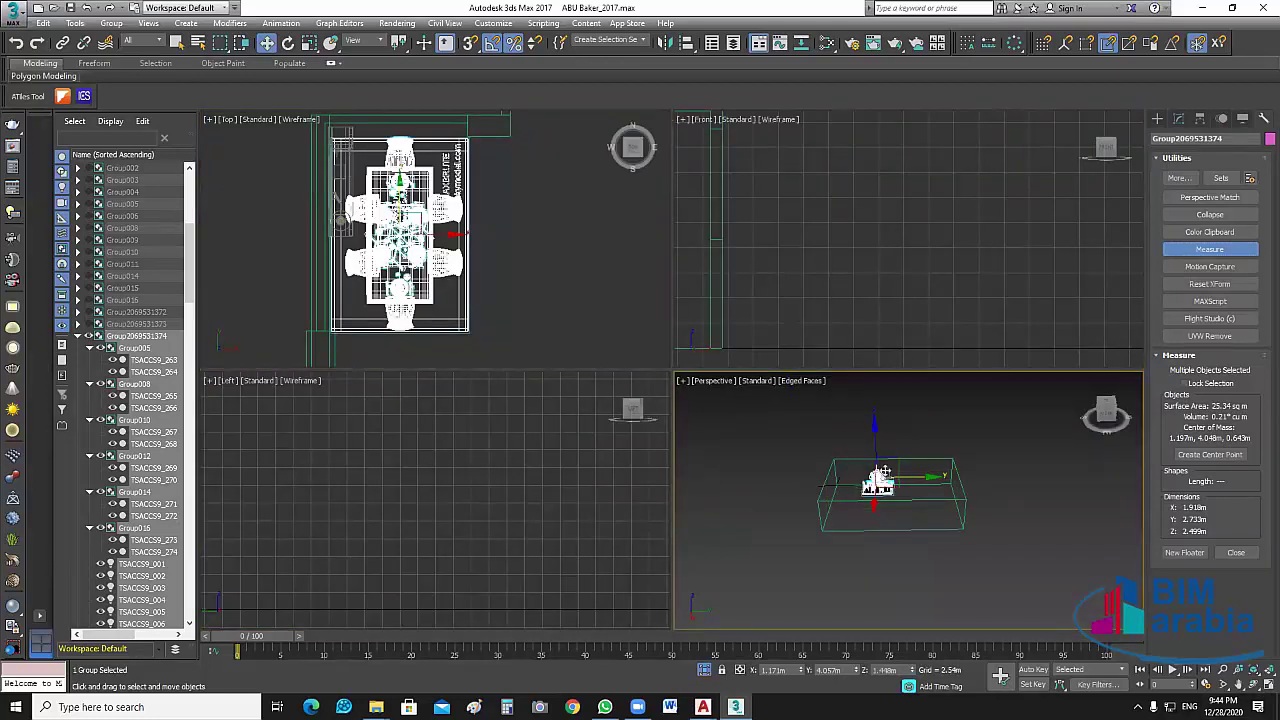
pyautogui.scroll(5, 880, 476)
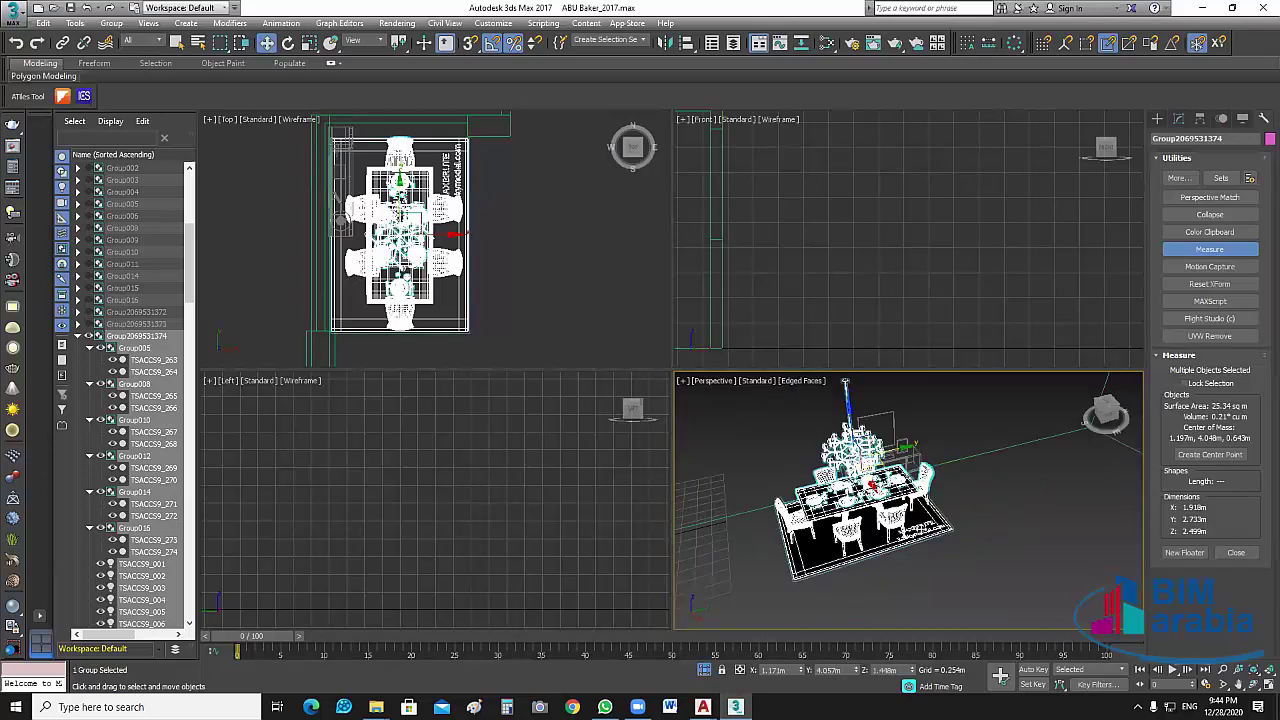
pyautogui.scroll(3, 886, 490)
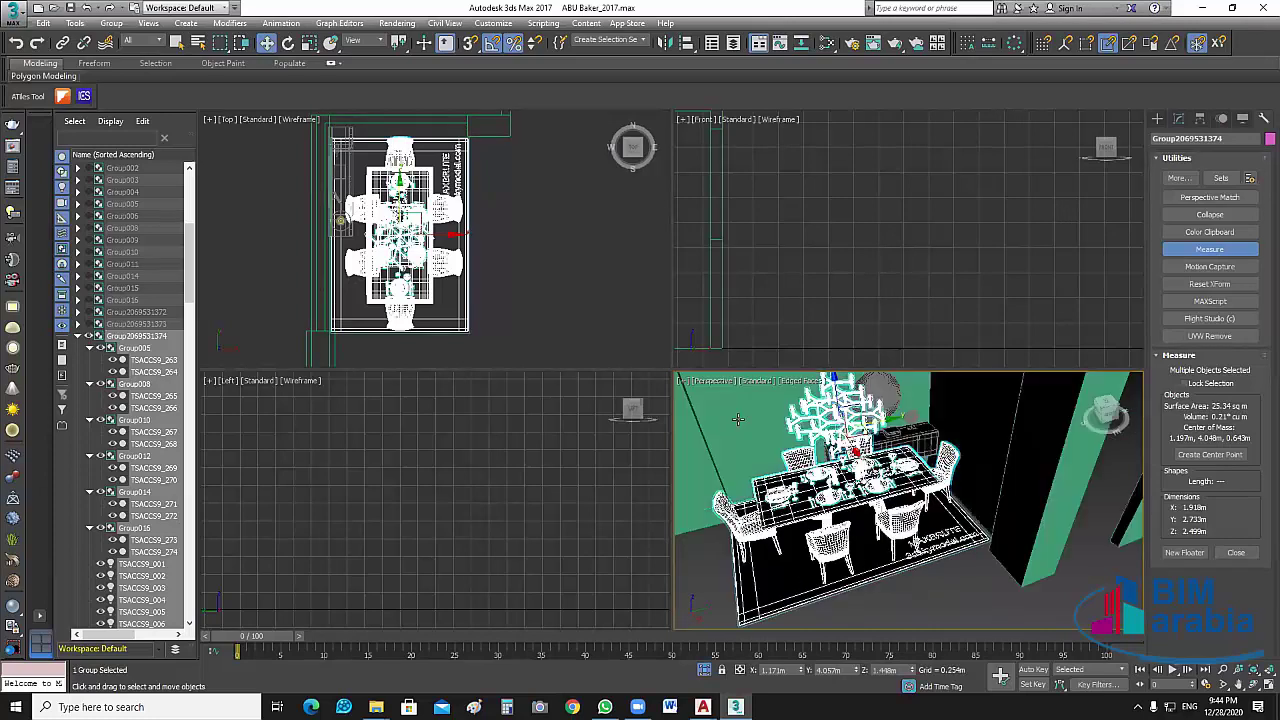
pyautogui.scroll(-4, 929, 557)
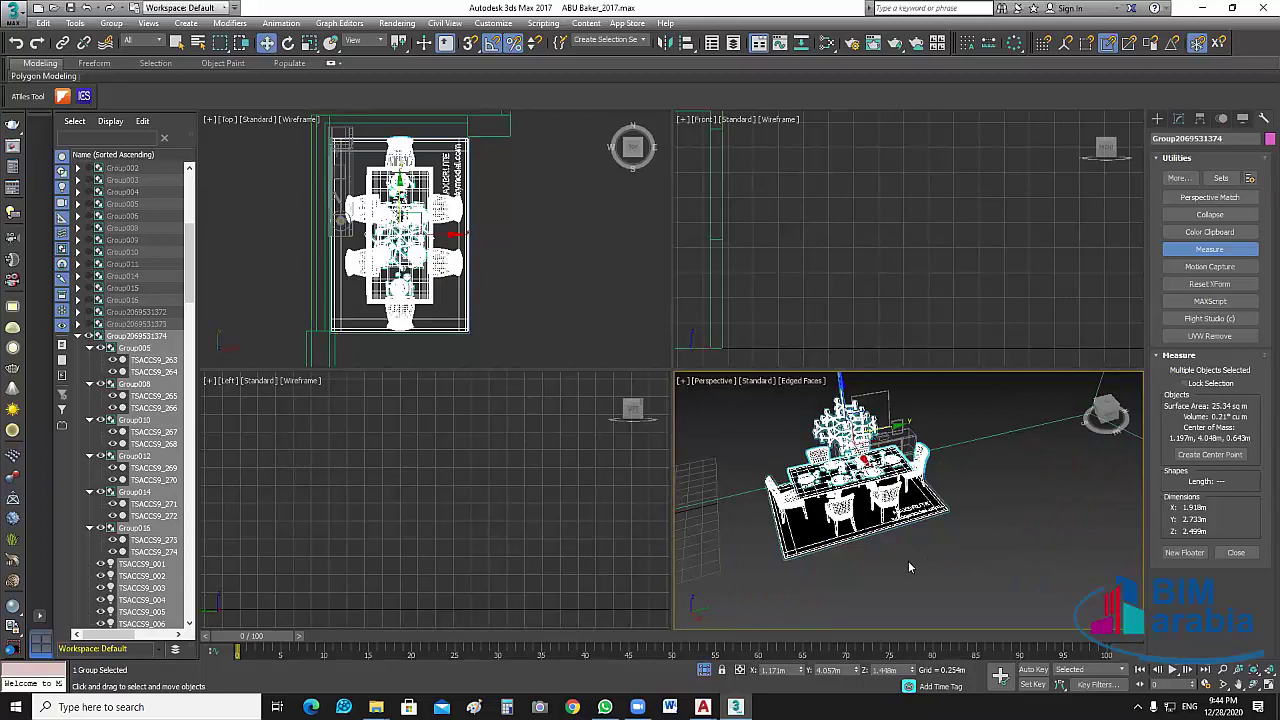
# Maximize the Top viewport and move the table group about 0.3 m south, away from the room's north wall.
pyautogui.moveTo(904, 559); pyautogui.dragTo(932, 579, button='middle')
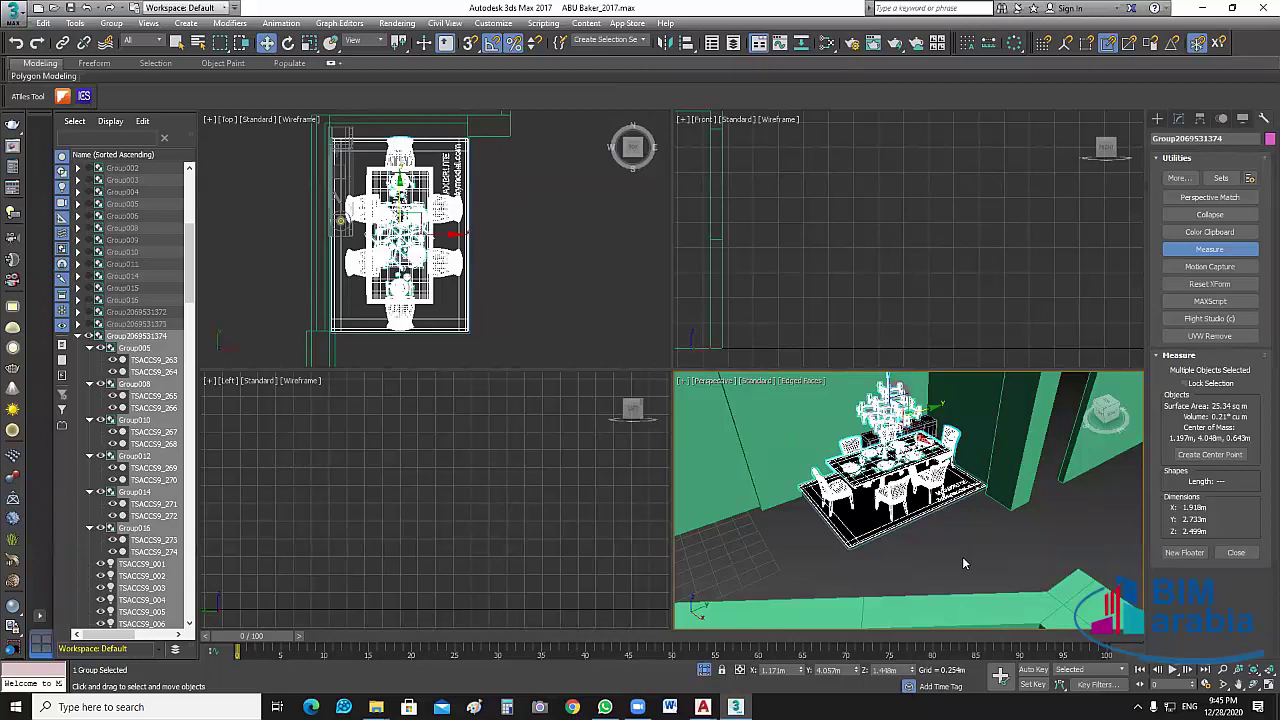
pyautogui.rightClick(543, 232)
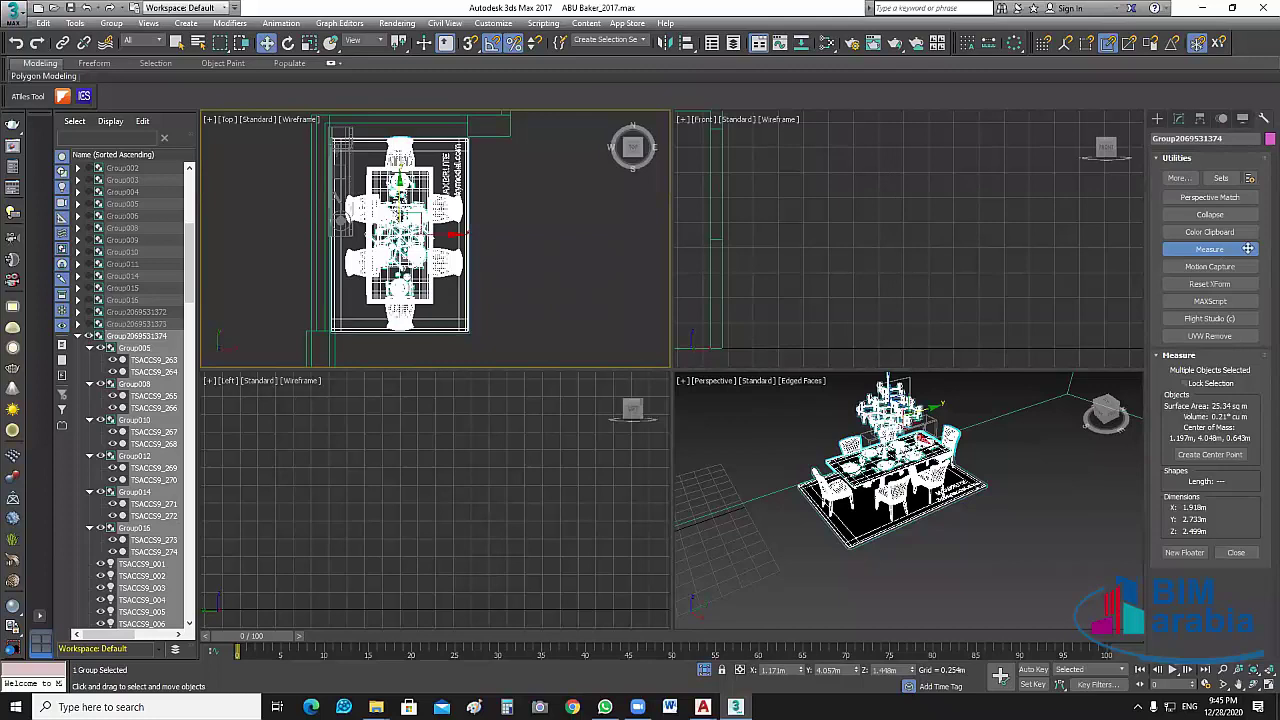
pyautogui.click(497, 270)
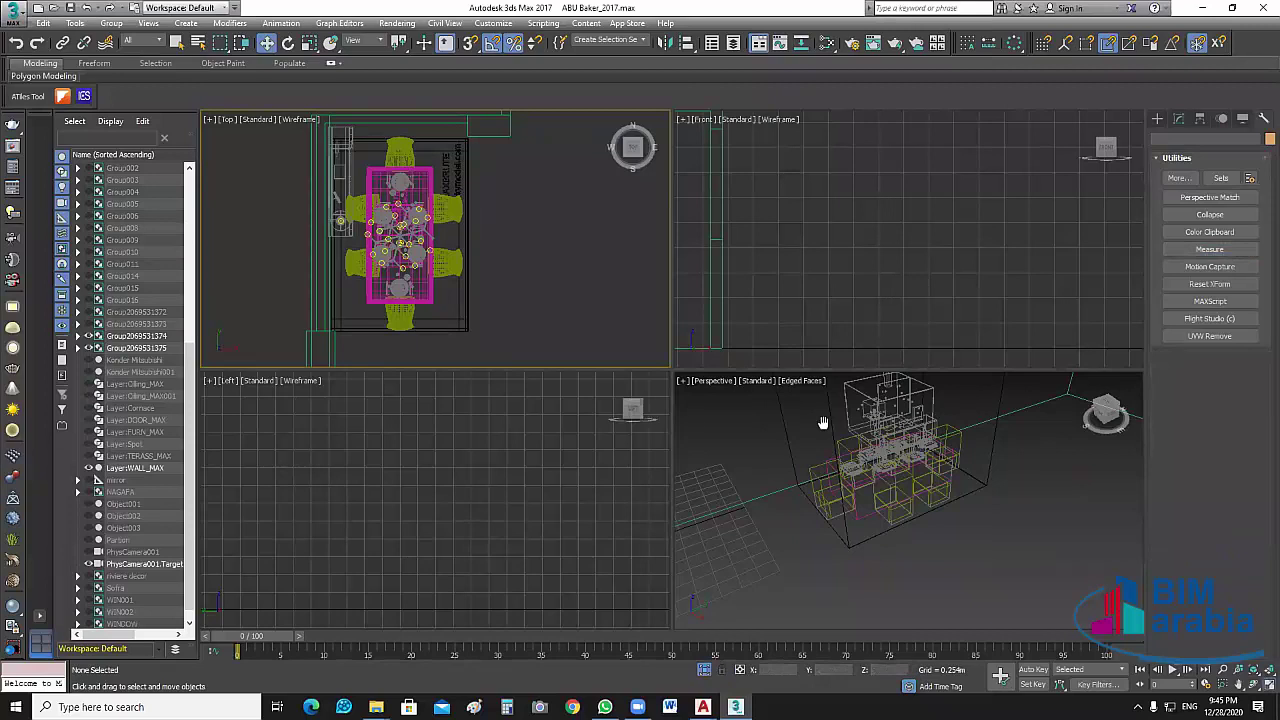
pyautogui.hotkey('alt', 'w')
pyautogui.click(600, 304)
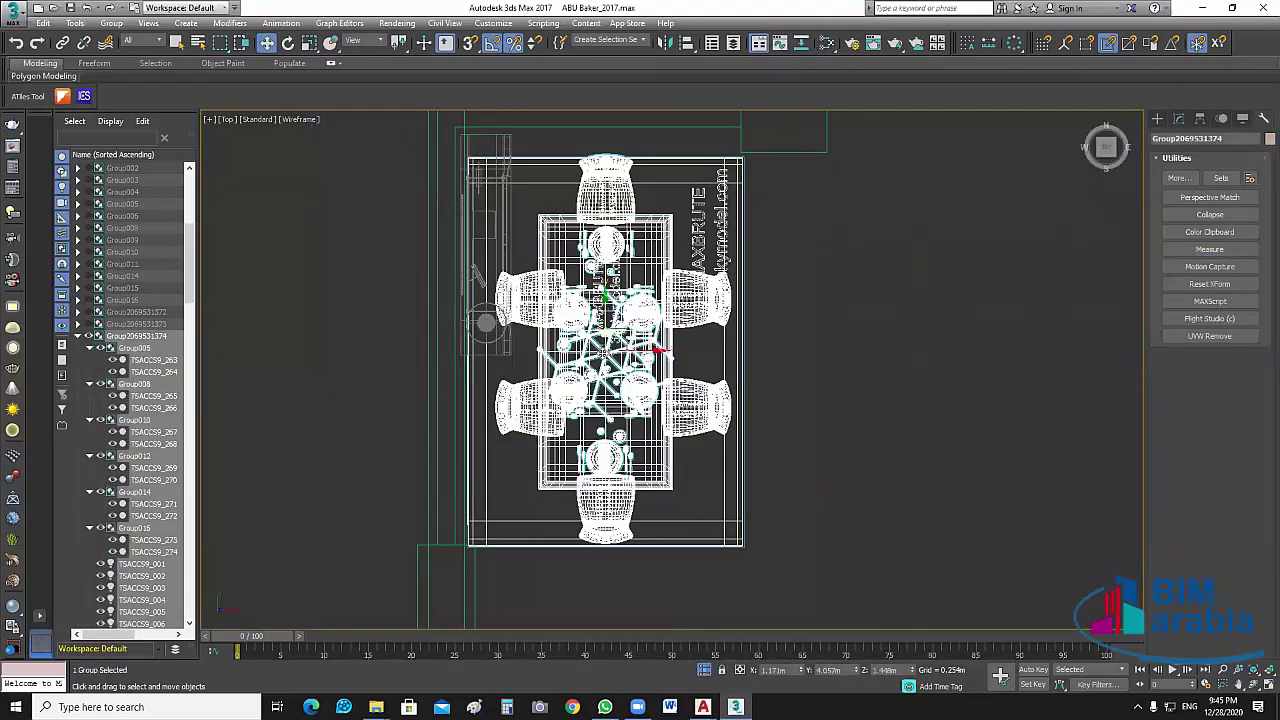
pyautogui.moveTo(603, 354); pyautogui.dragTo(829, 403)
pyautogui.moveTo(830, 403); pyautogui.dragTo(837, 450, button='middle')
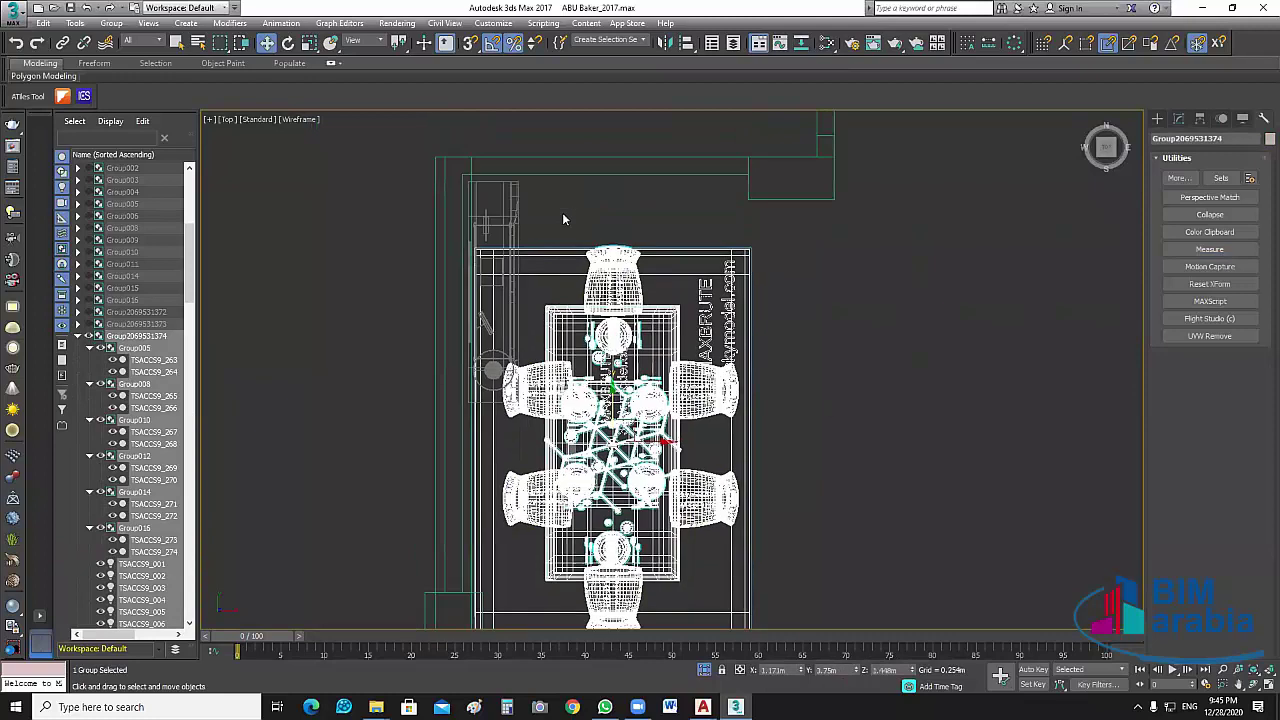
# Rotate the sideboard group -90° about Z, place it lengthwise against the north wall above the table, and deselect it.
pyautogui.click(512, 200)
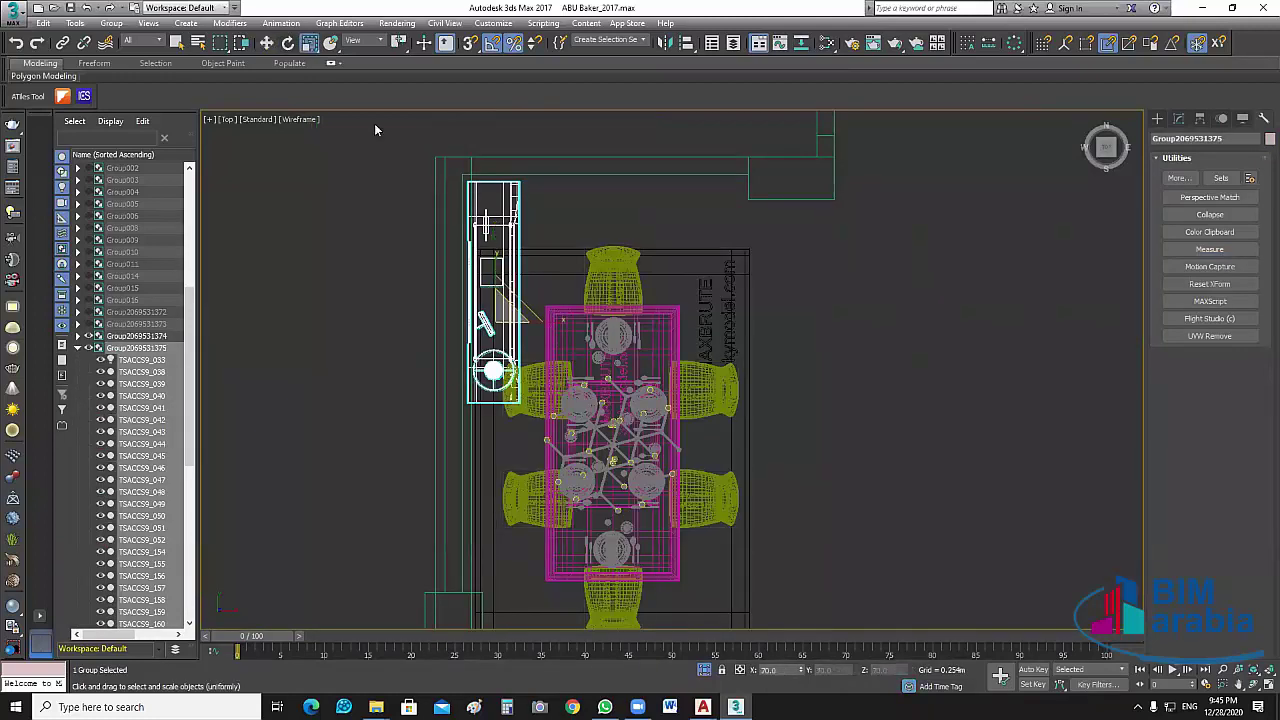
pyautogui.press('e')
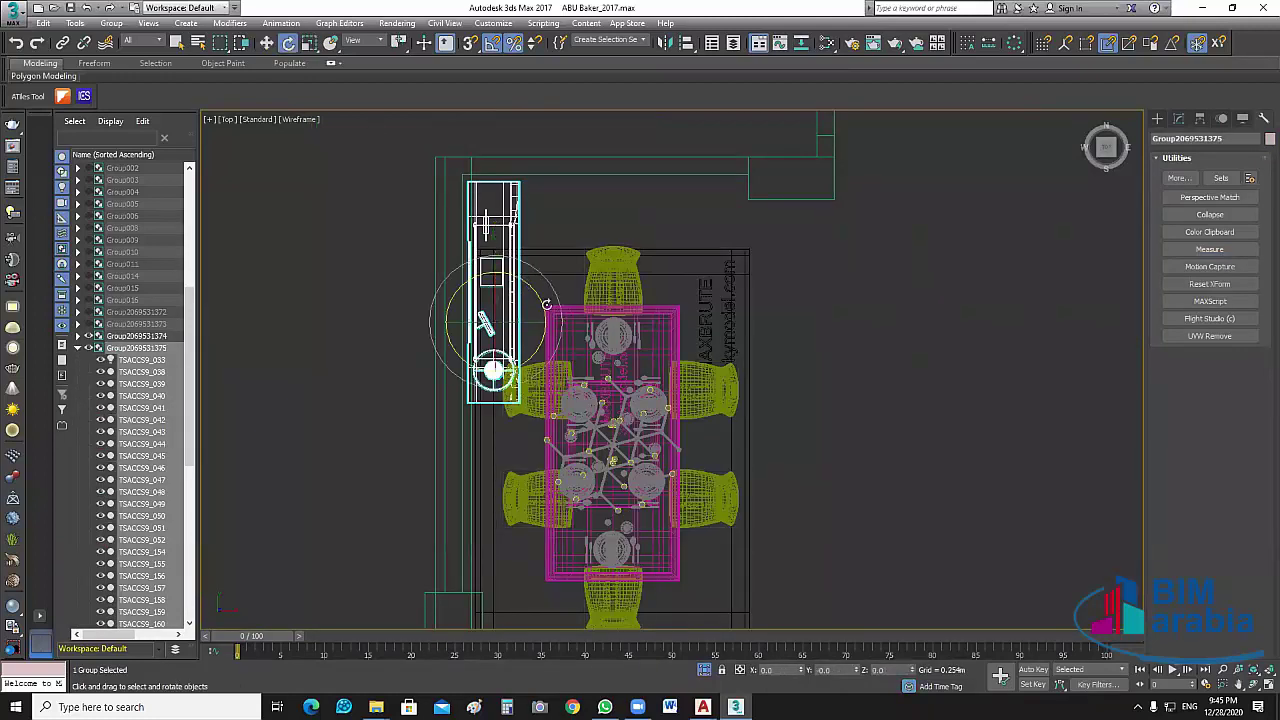
pyautogui.moveTo(547, 304); pyautogui.dragTo(520, 290)
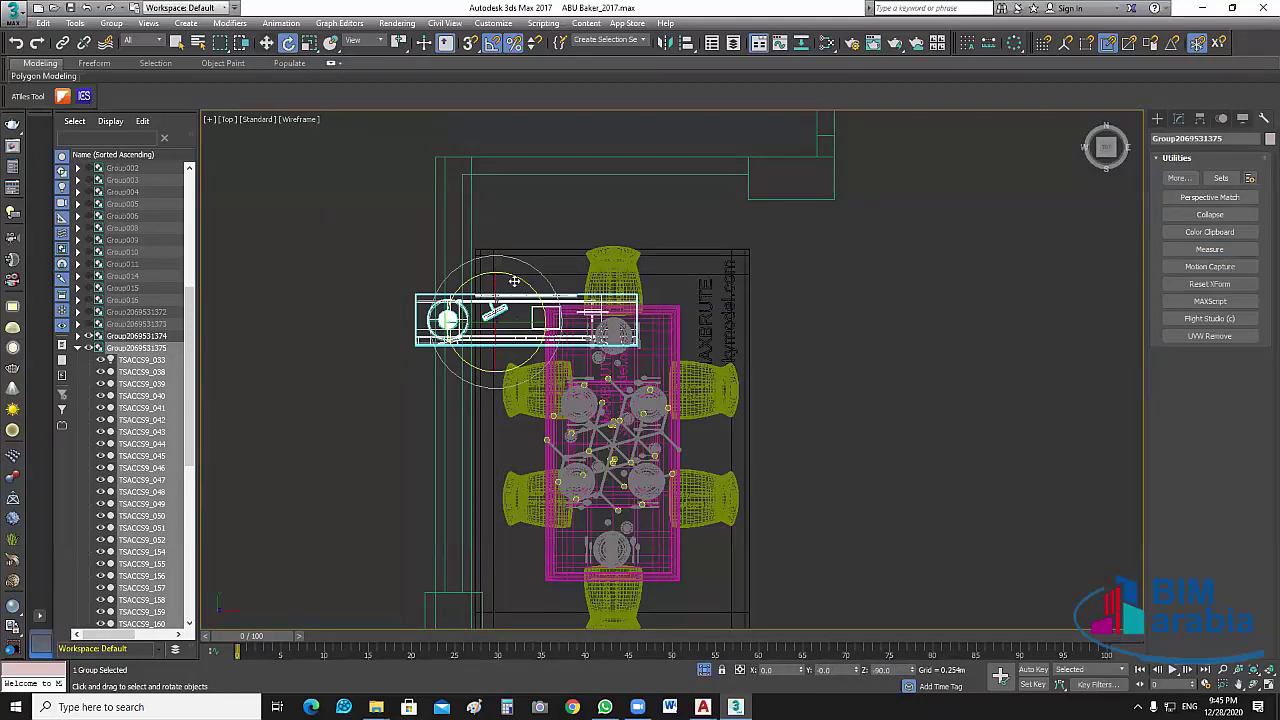
pyautogui.press('w')
pyautogui.moveTo(533, 237); pyautogui.dragTo(546, 163)
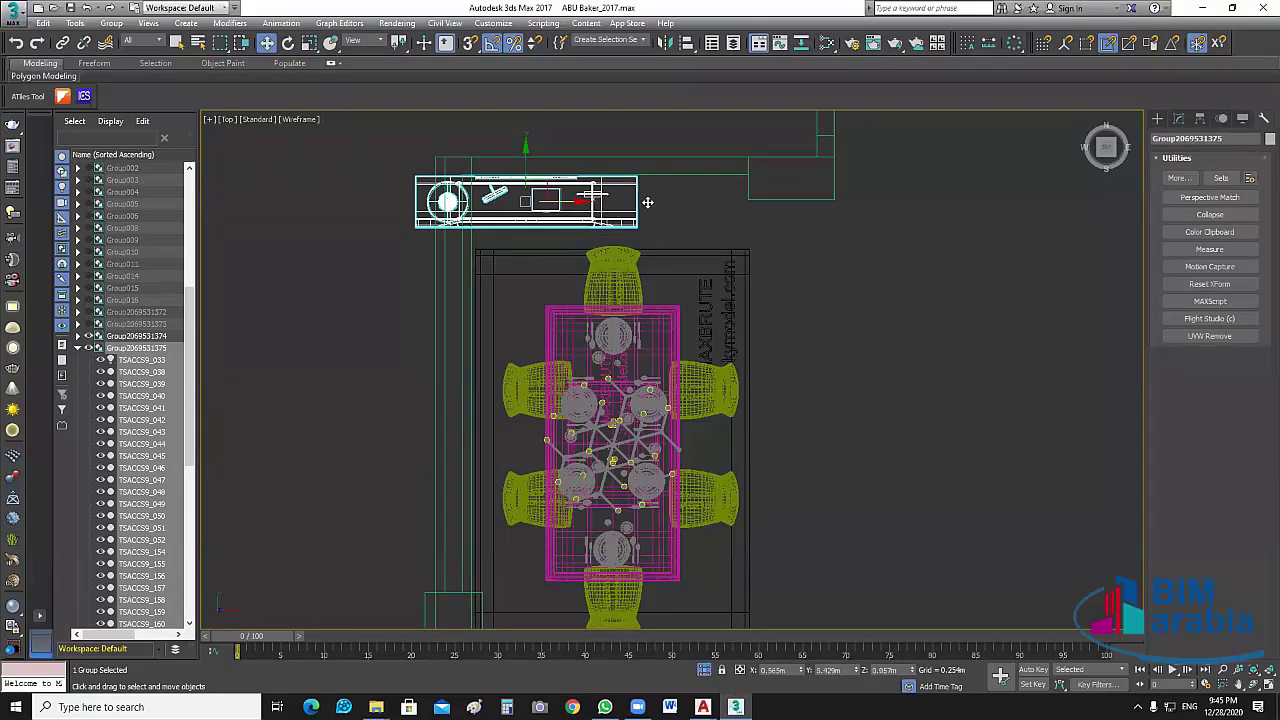
pyautogui.moveTo(643, 203); pyautogui.dragTo(647, 203)
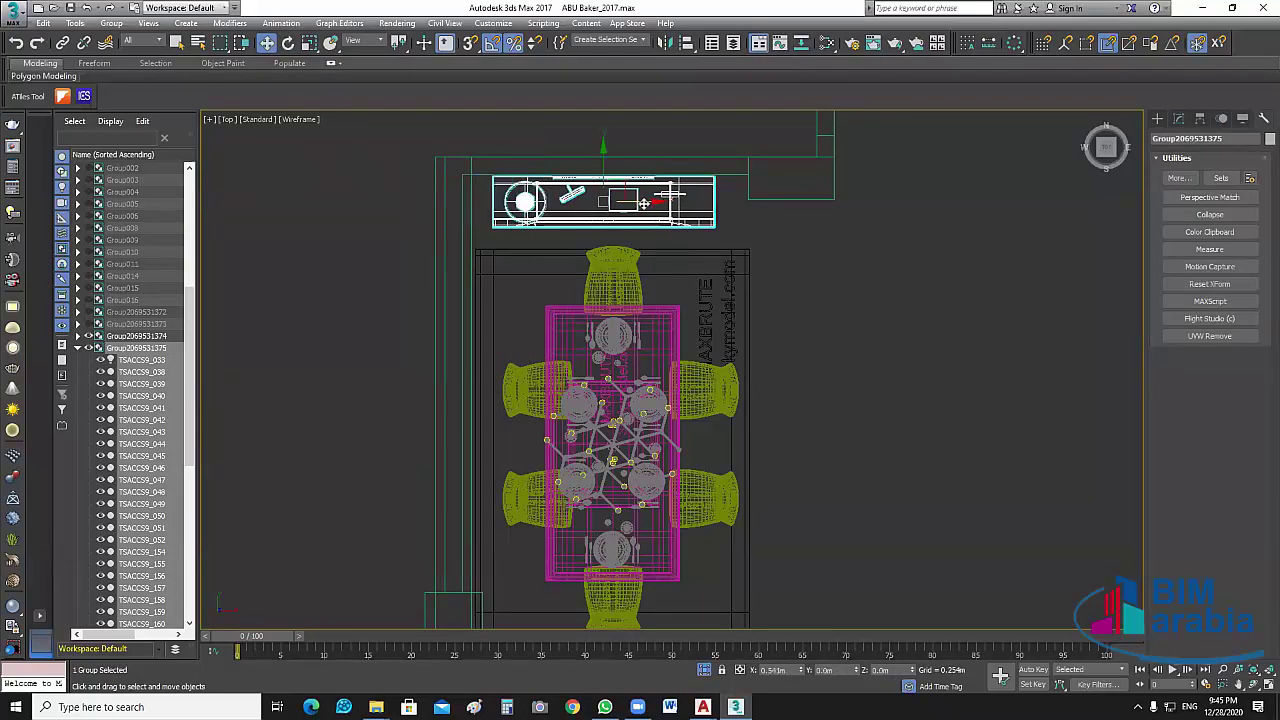
pyautogui.click(811, 291)
pyautogui.scroll(-2, 811, 291)
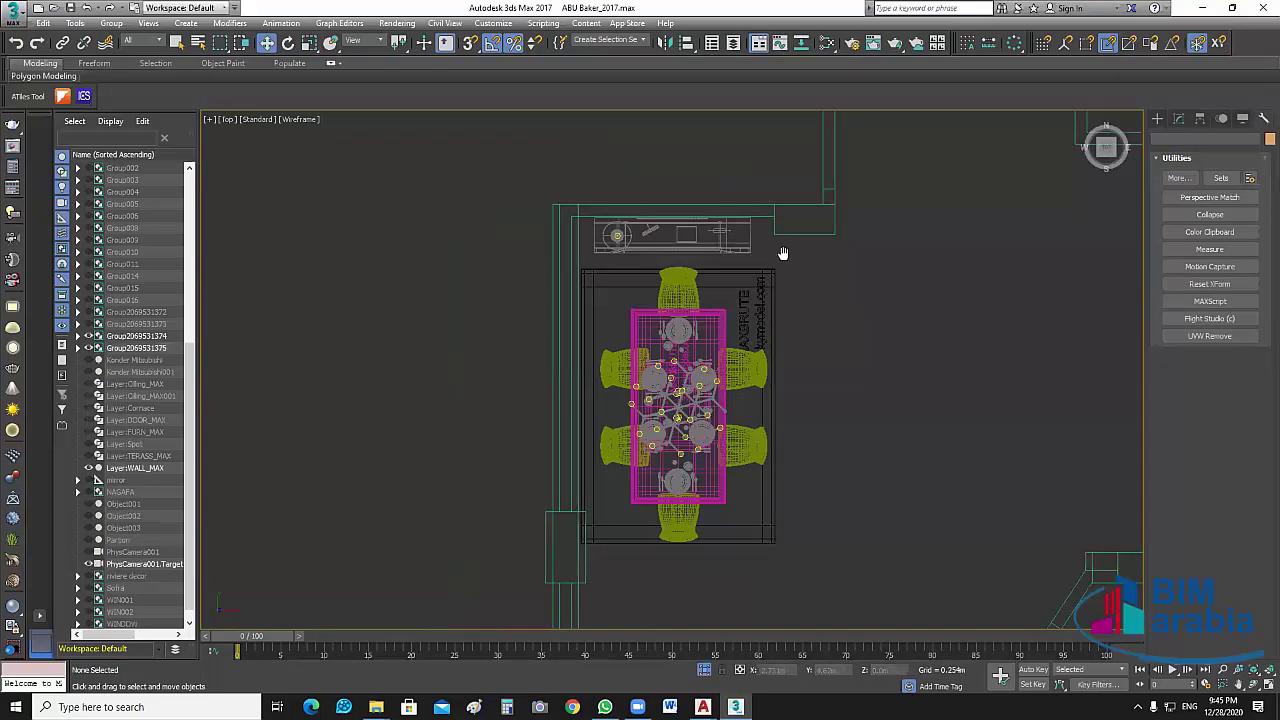
# Move the table group slightly southeast, away from the sideboard and the west wall, and deselect it.
pyautogui.moveTo(783, 253); pyautogui.dragTo(757, 190, button='middle')
pyautogui.scroll(-2, 757, 273)
pyautogui.click(675, 295)
pyautogui.scroll(2, 757, 273)
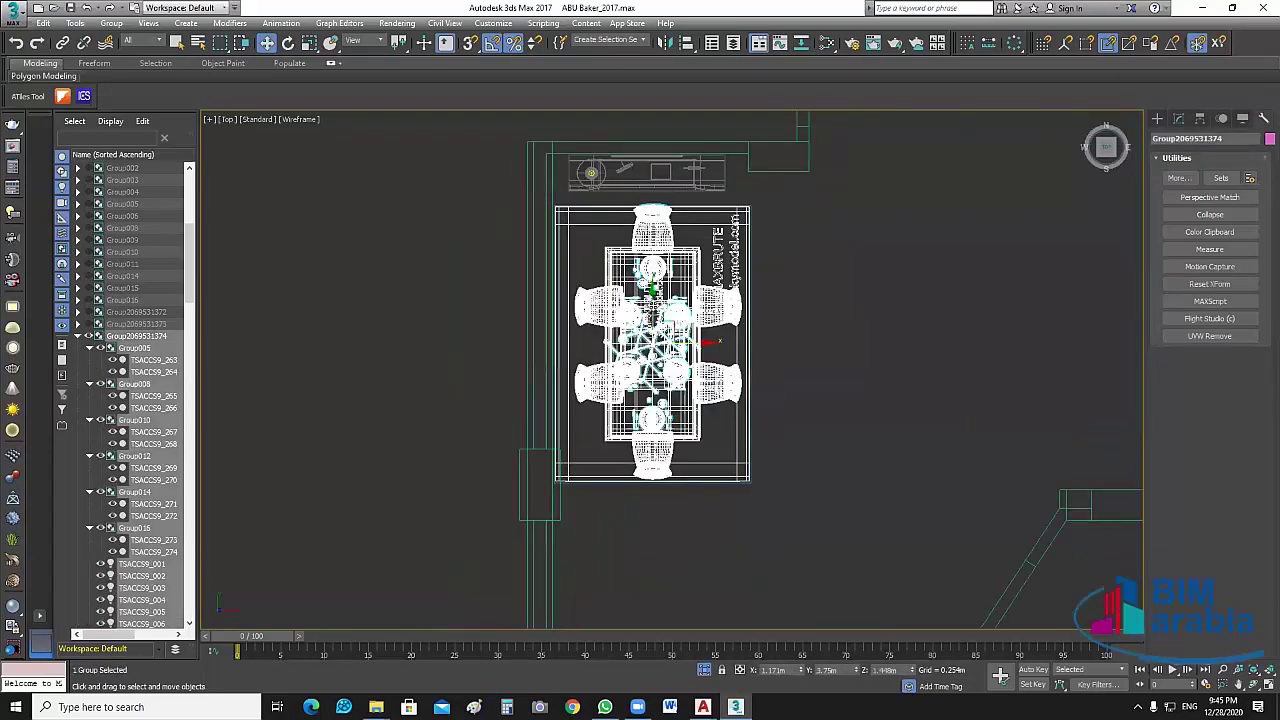
pyautogui.moveTo(653, 307); pyautogui.dragTo(700, 341)
pyautogui.click(866, 477)
pyautogui.moveTo(866, 477); pyautogui.dragTo(797, 357, button='middle')
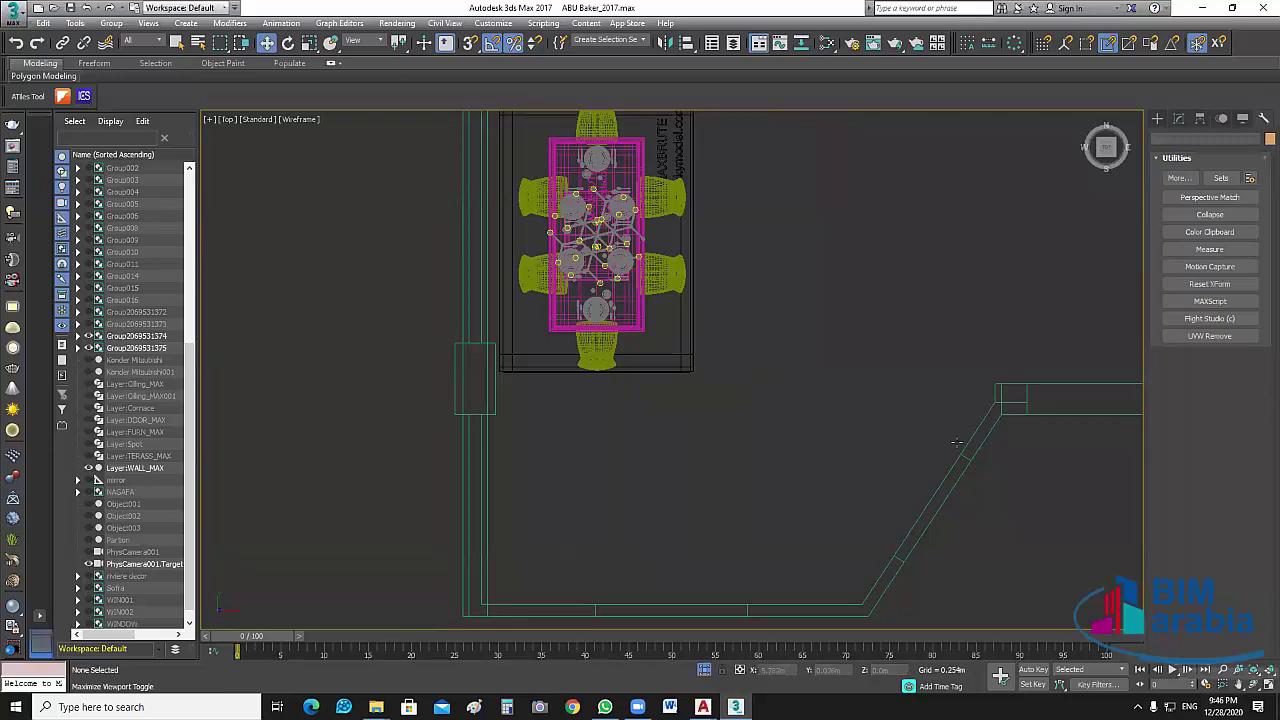
# Move the table group about 0.48 m east, leaving a wider gap along the west wall, and deselect it.
pyautogui.hotkey('alt', 'w')
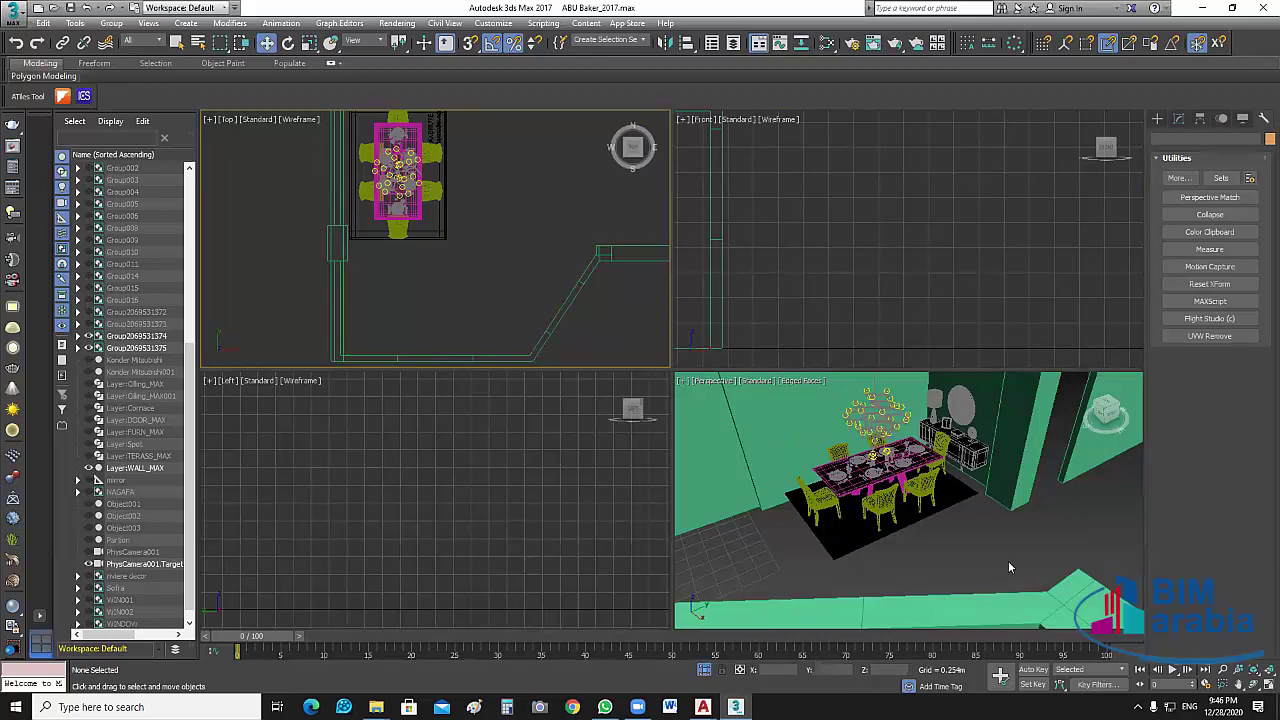
pyautogui.moveTo(571, 222); pyautogui.dragTo(605, 336, button='middle')
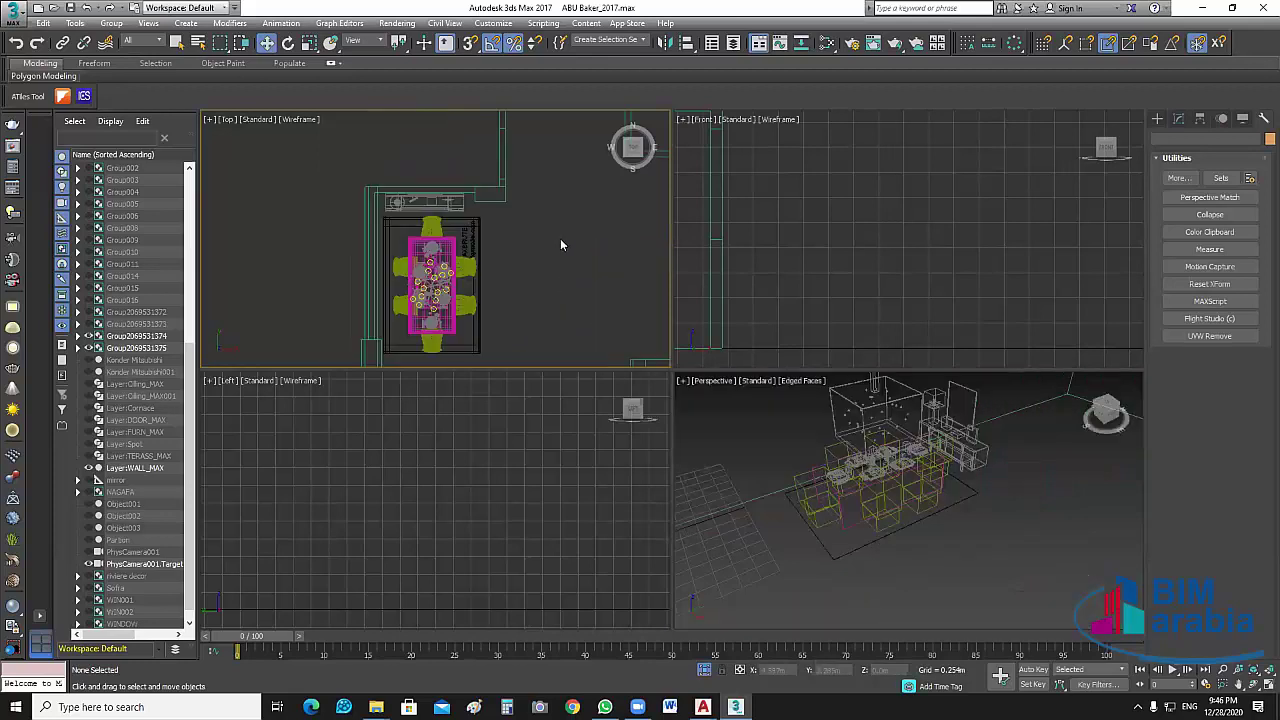
pyautogui.click(476, 264)
pyautogui.moveTo(500, 258); pyautogui.dragTo(522, 260)
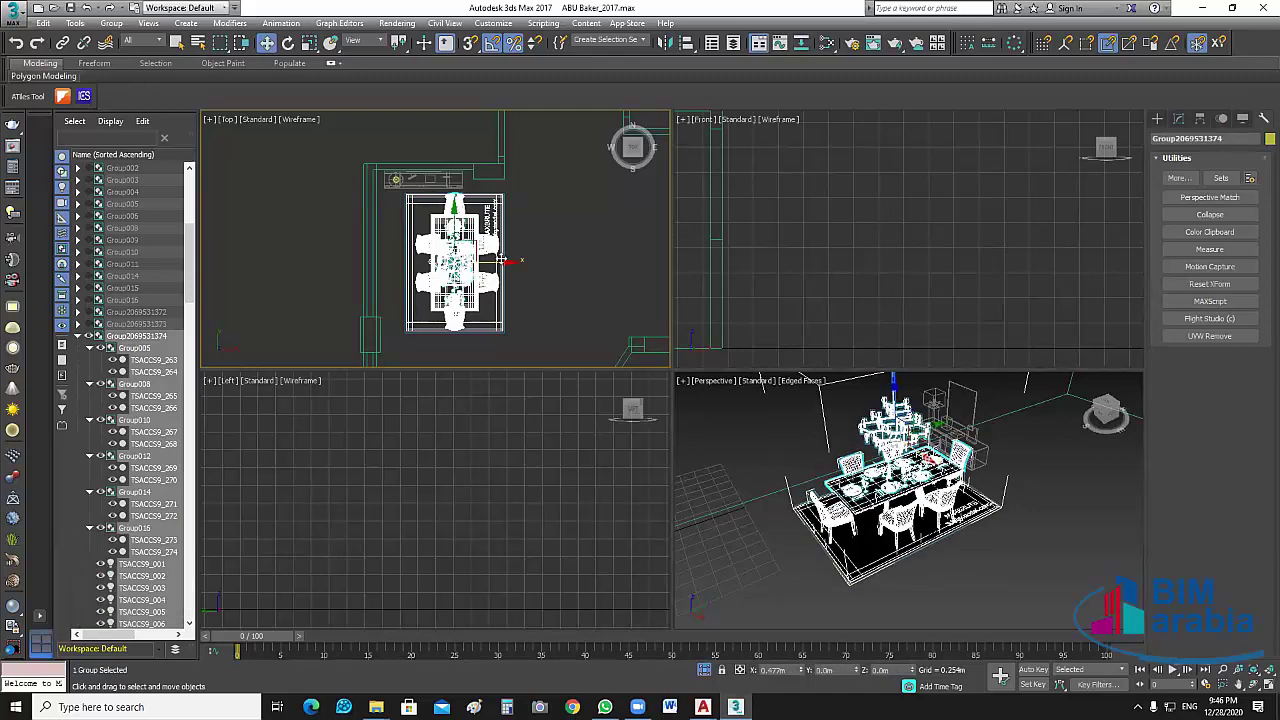
pyautogui.click(557, 247)
pyautogui.hotkey('alt', 'w')
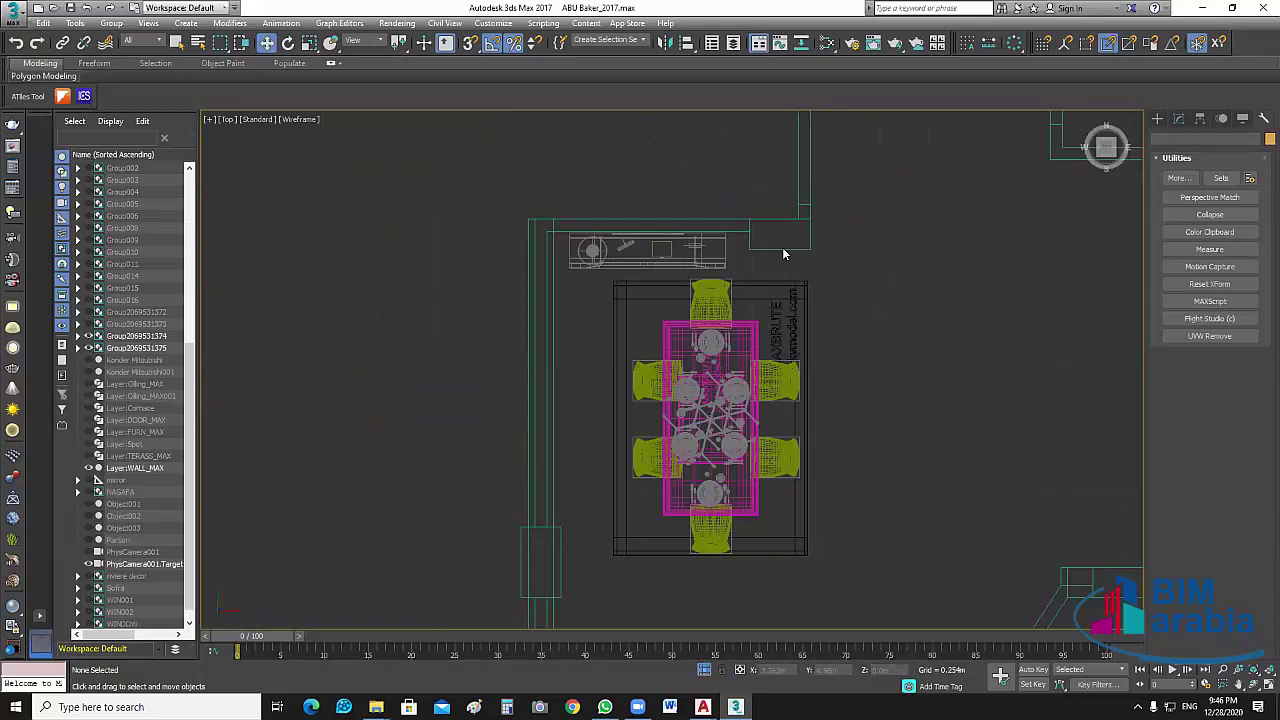
# Rotate the sideboard group 90° about Z and move it lengthwise against the west wall beside the table.
pyautogui.moveTo(932, 453); pyautogui.dragTo(860, 430, button='middle')
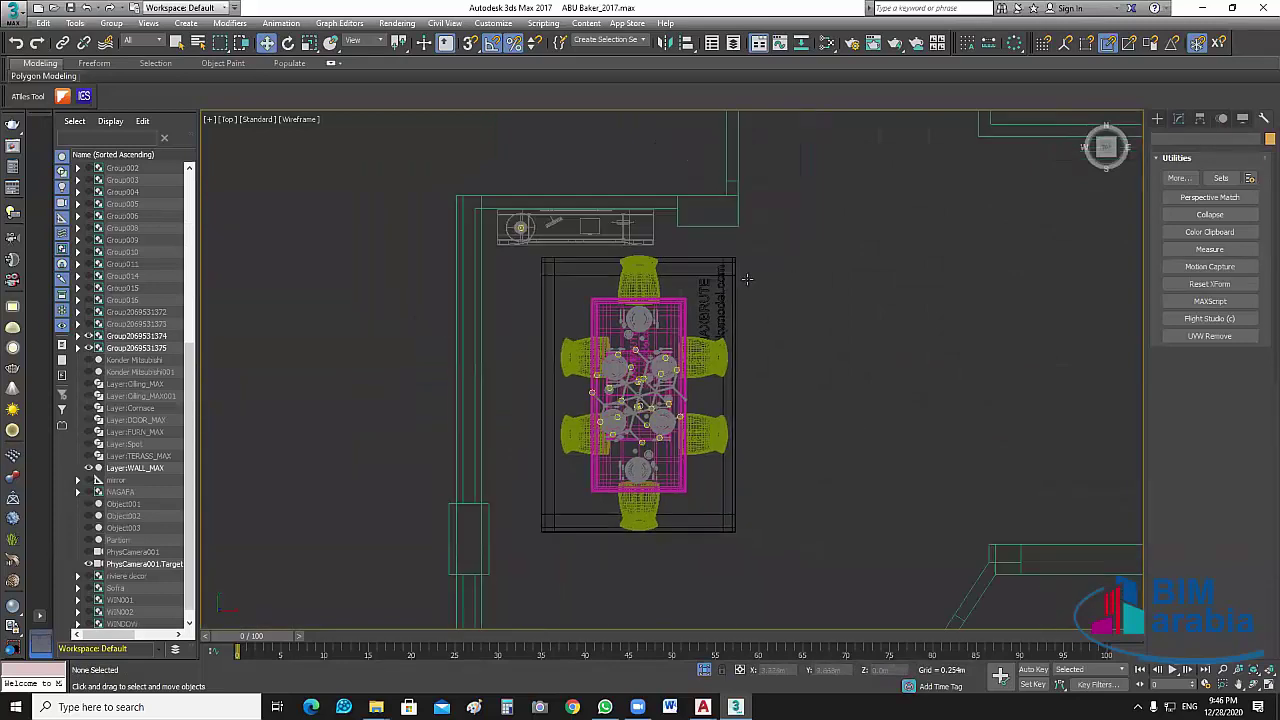
pyautogui.moveTo(746, 279); pyautogui.dragTo(742, 274, button='middle')
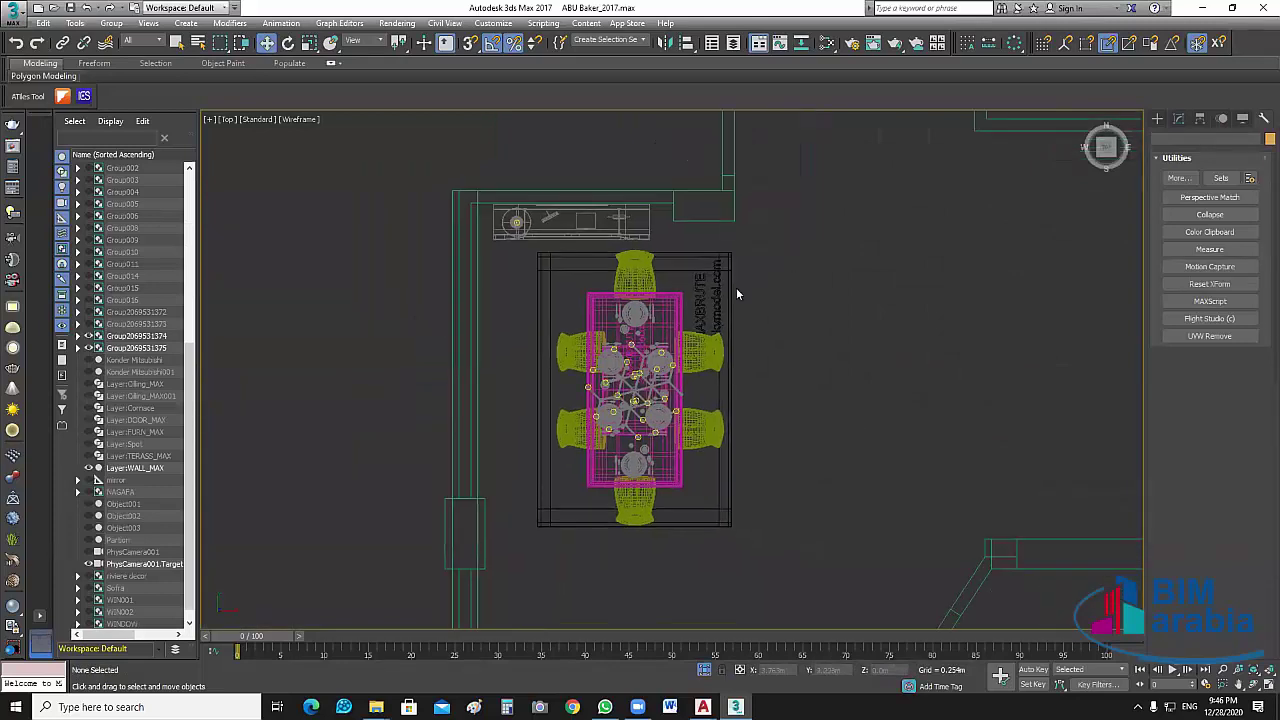
pyautogui.click(590, 222)
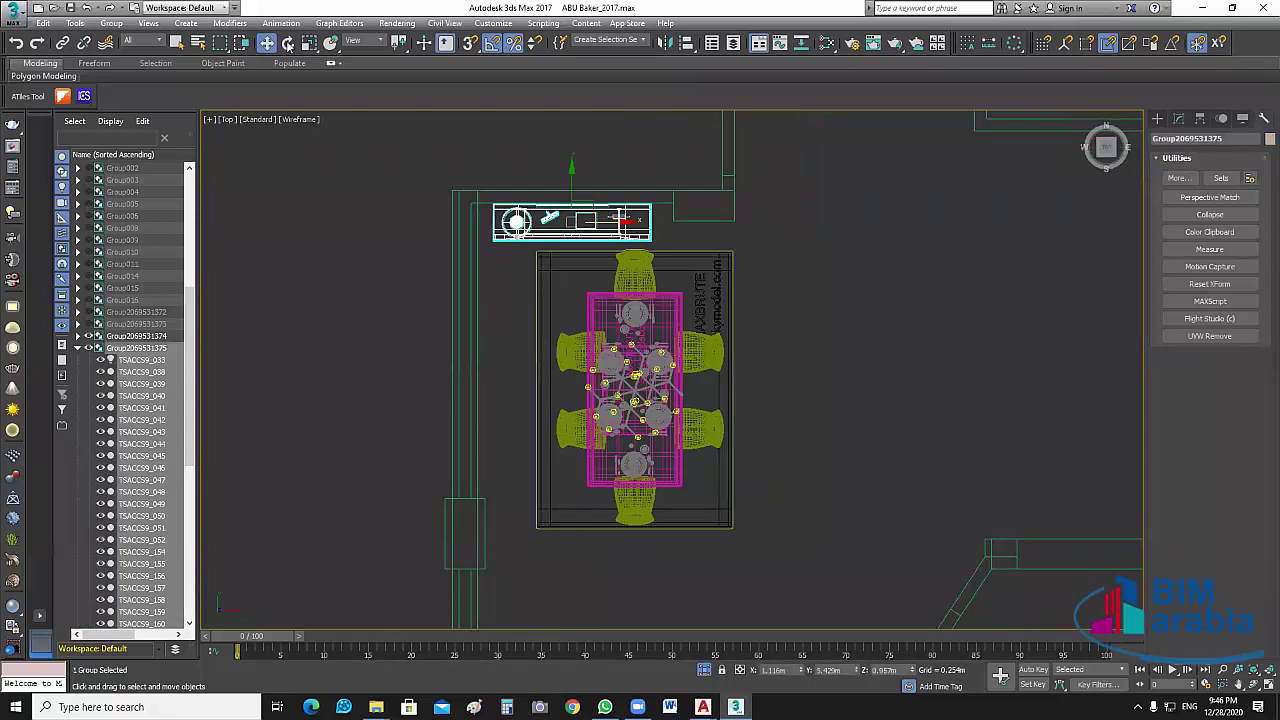
pyautogui.click(288, 44)
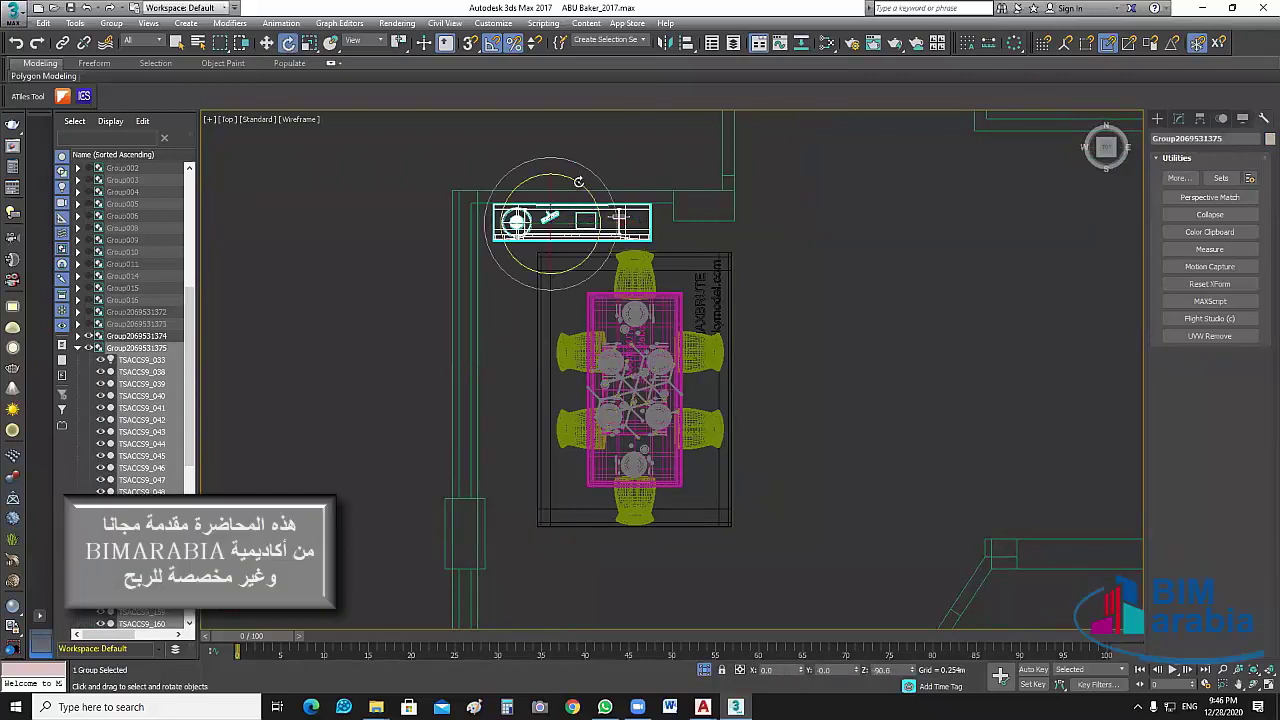
pyautogui.moveTo(589, 179); pyautogui.dragTo(564, 218)
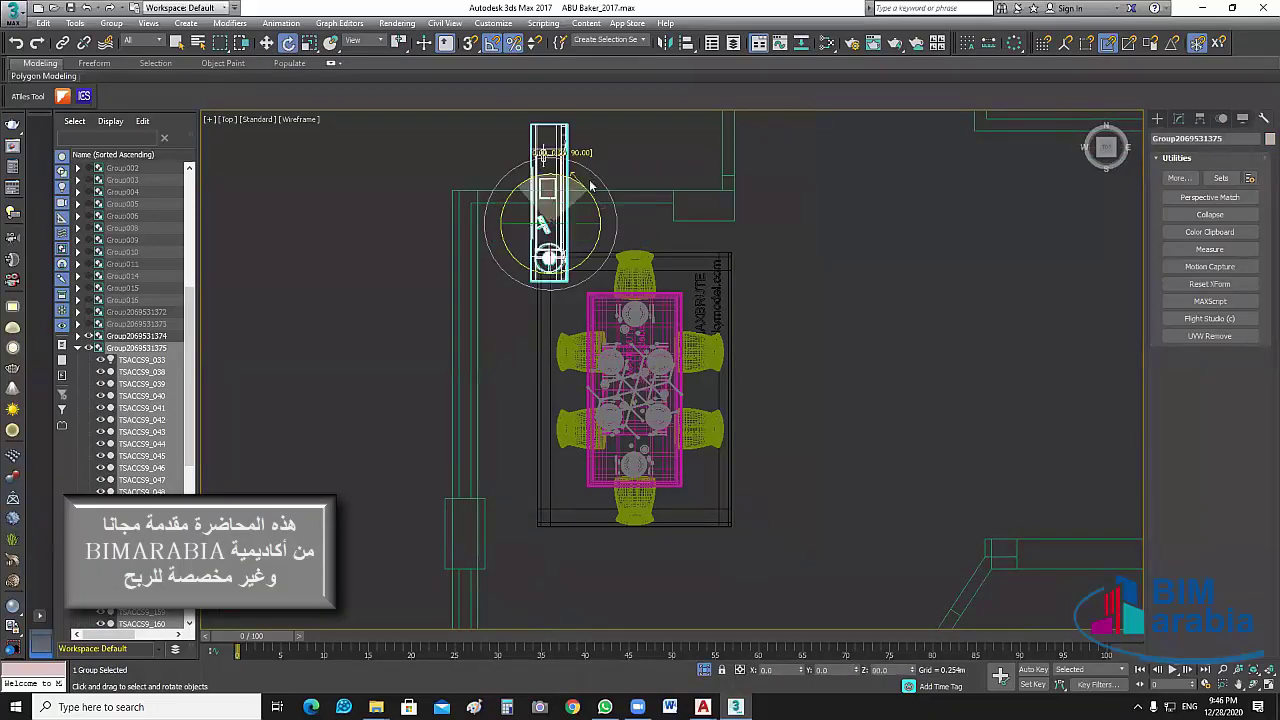
pyautogui.press('w')
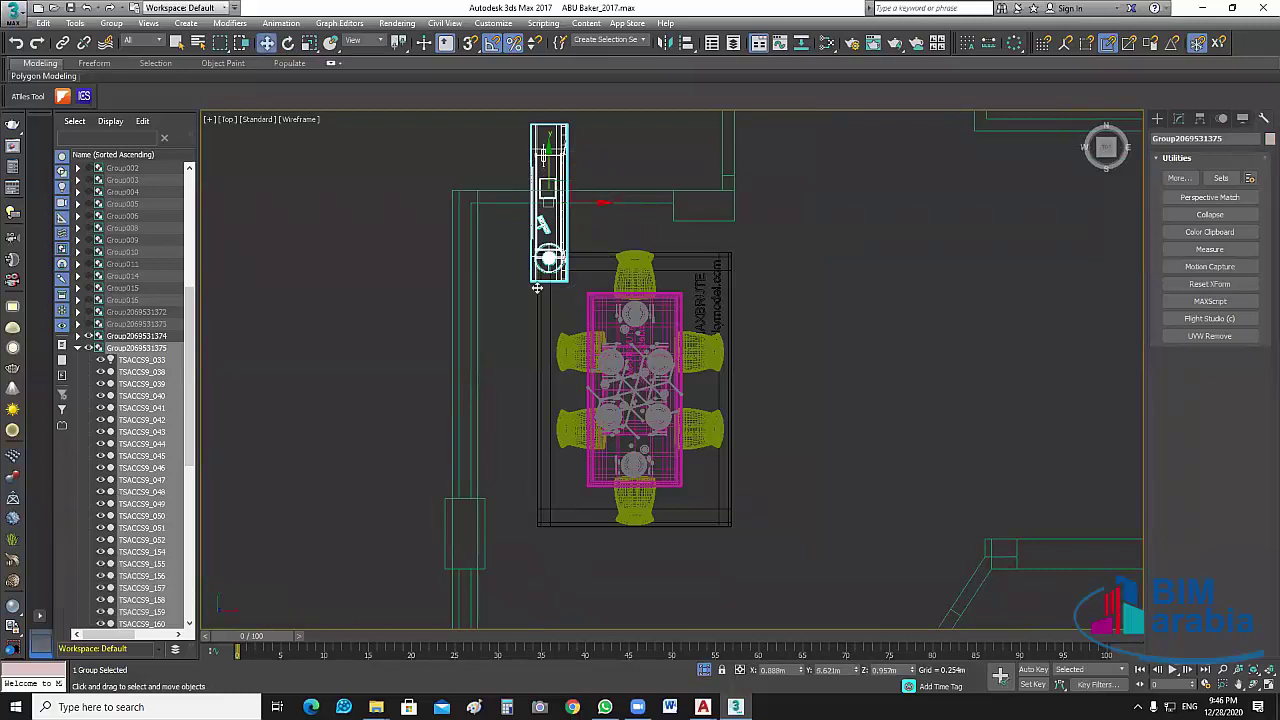
pyautogui.moveTo(549, 203); pyautogui.dragTo(495, 320)
# Scale the sideboard group uniformly to 77% and slide it south along the west wall until it sits beside the table.
pyautogui.press('r')
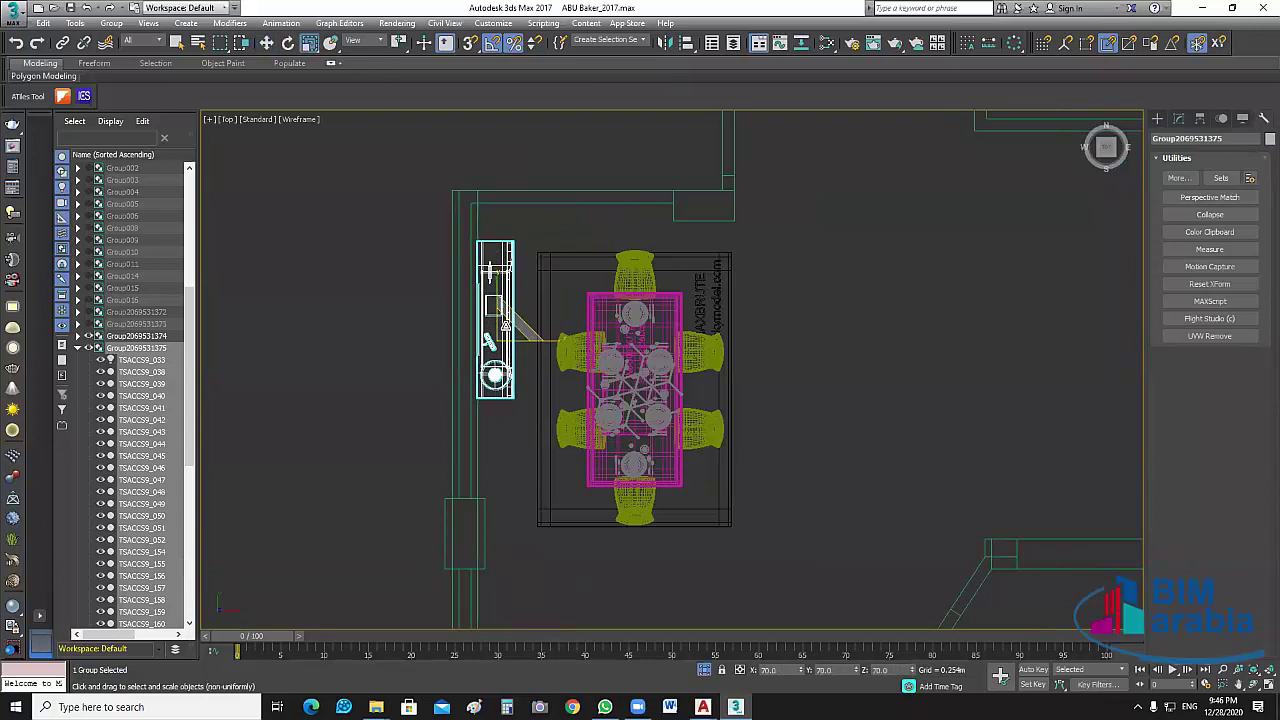
pyautogui.moveTo(506, 324); pyautogui.dragTo(499, 304)
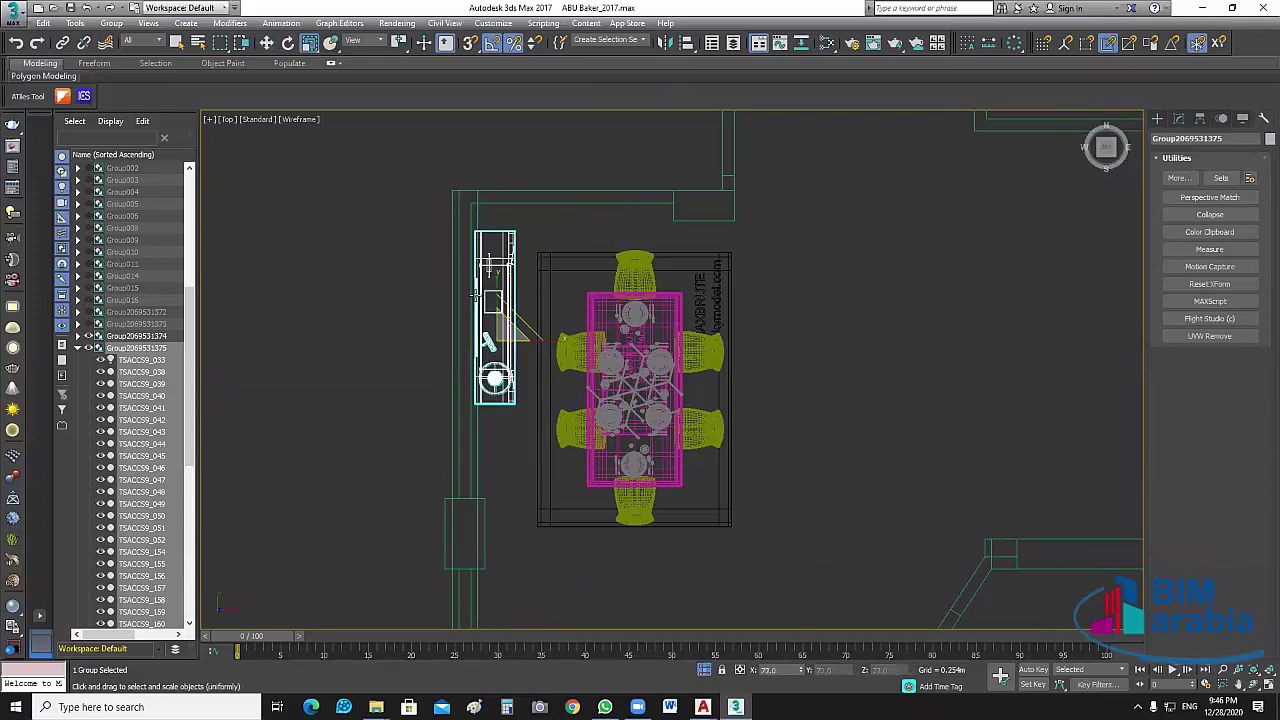
pyautogui.press('w')
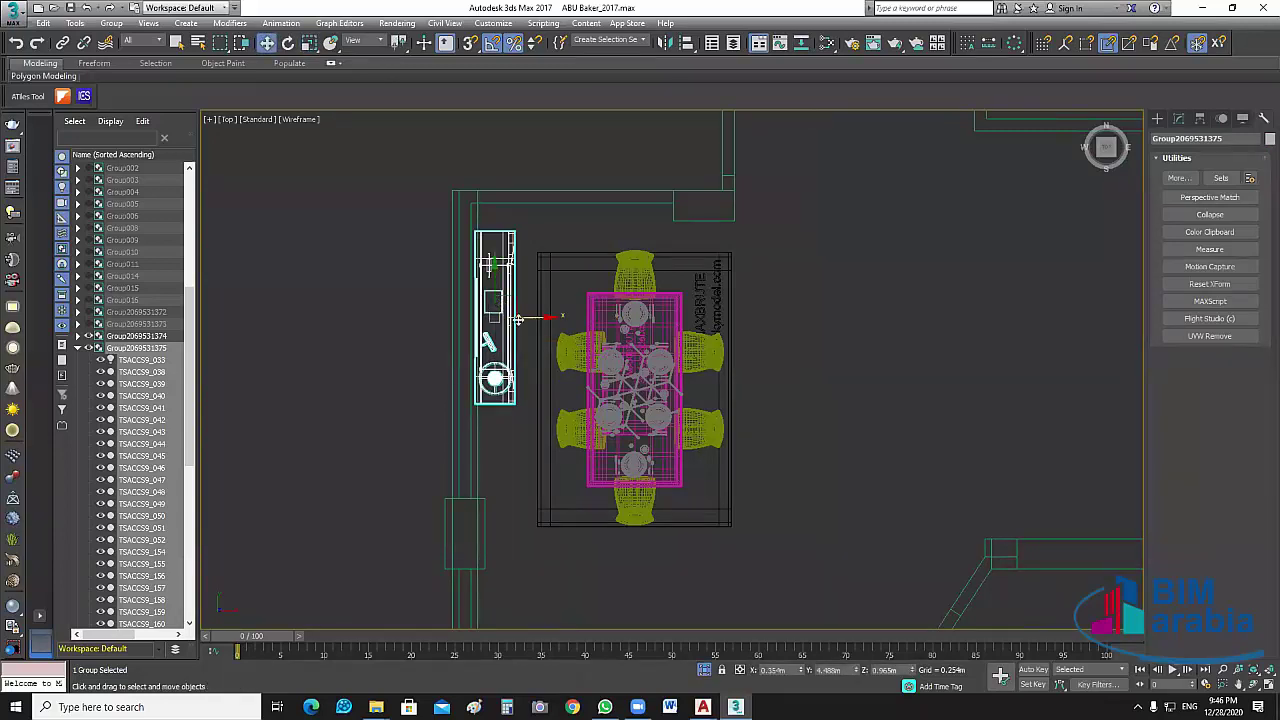
pyautogui.moveTo(493, 283); pyautogui.dragTo(493, 297)
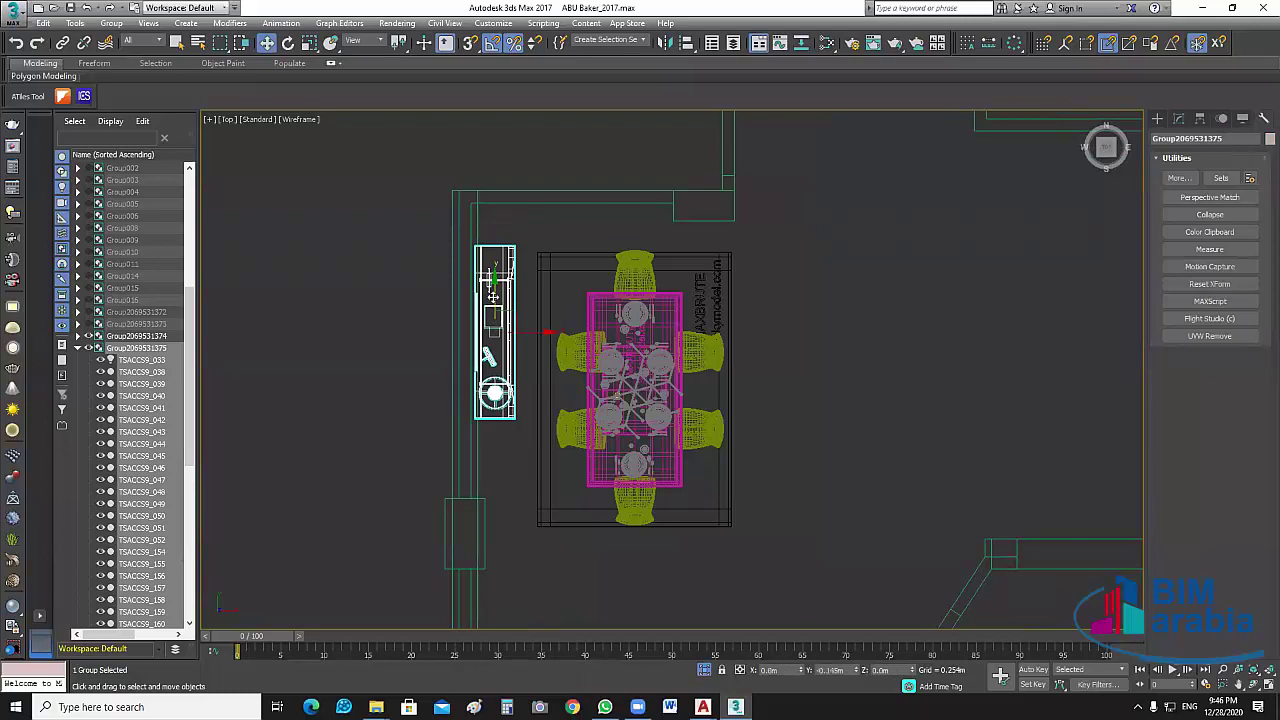
pyautogui.hotkey('ctrl', 'z')
pyautogui.moveTo(494, 302); pyautogui.dragTo(494, 322)
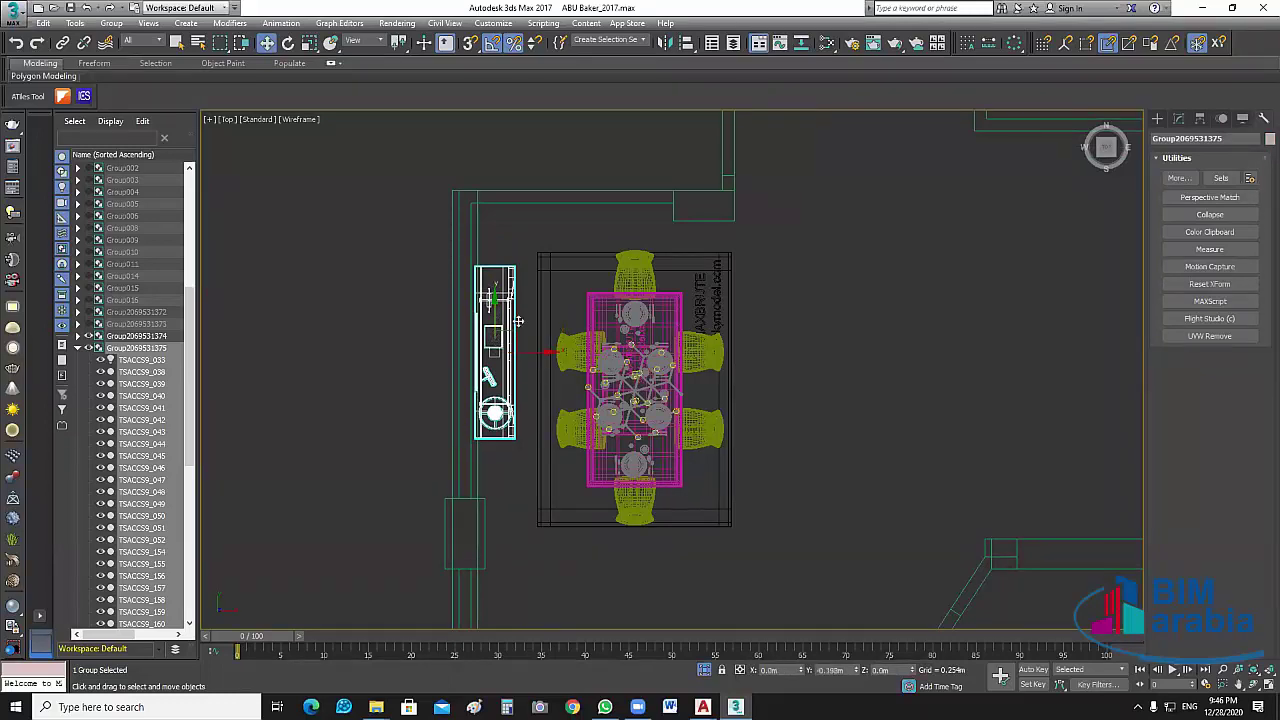
# Move the table group about 0.25 m north to align with the sideboard, and deselect it.
pyautogui.click(671, 326)
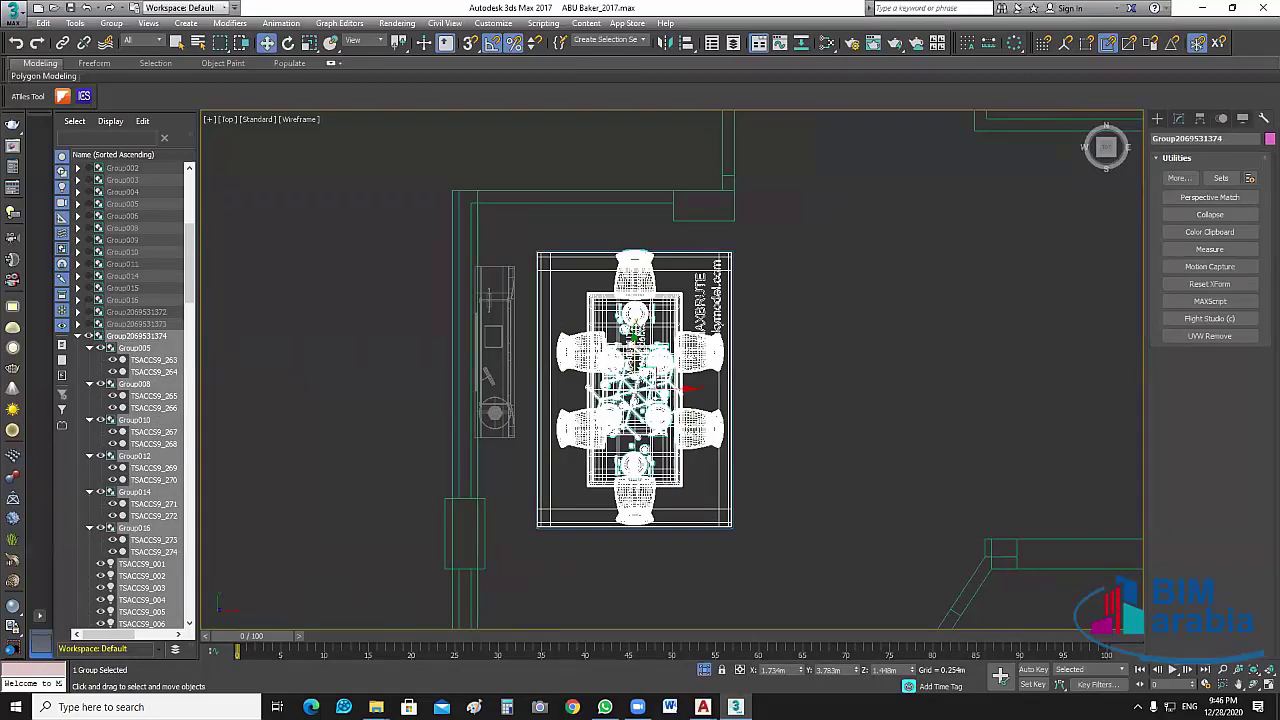
pyautogui.moveTo(634, 330); pyautogui.dragTo(634, 306)
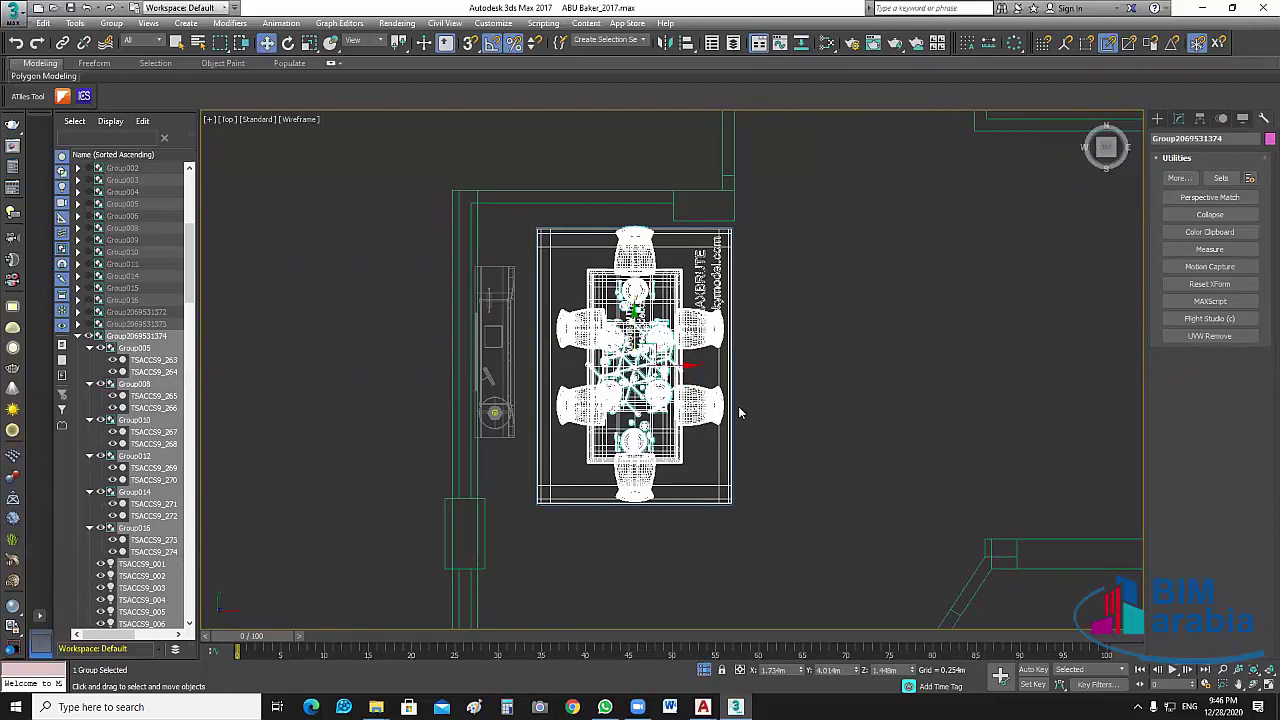
pyautogui.click(917, 354)
pyautogui.scroll(-3, 917, 354)
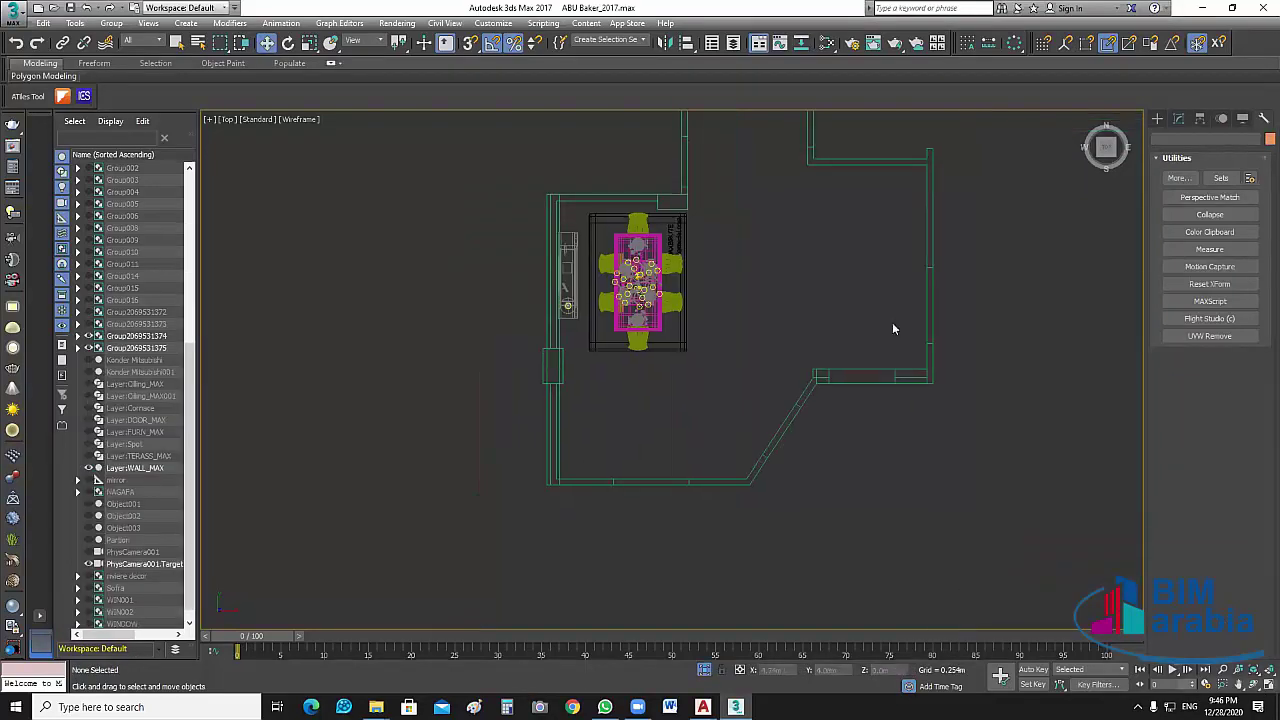
# Restore the four-viewport layout, check the dining arrangement in Perspective, and end isolation to show the rest of the apartment.
pyautogui.hotkey('alt', 'w')
pyautogui.click(1032, 522)
pyautogui.scroll(-4, 1032, 522)
pyautogui.moveTo(1032, 522)
pyautogui.mouseDown(button='middle')
pyautogui.moveTo(956, 541)
pyautogui.moveTo(1040, 521)
pyautogui.moveTo(995, 499)
pyautogui.mouseUp(button='middle')
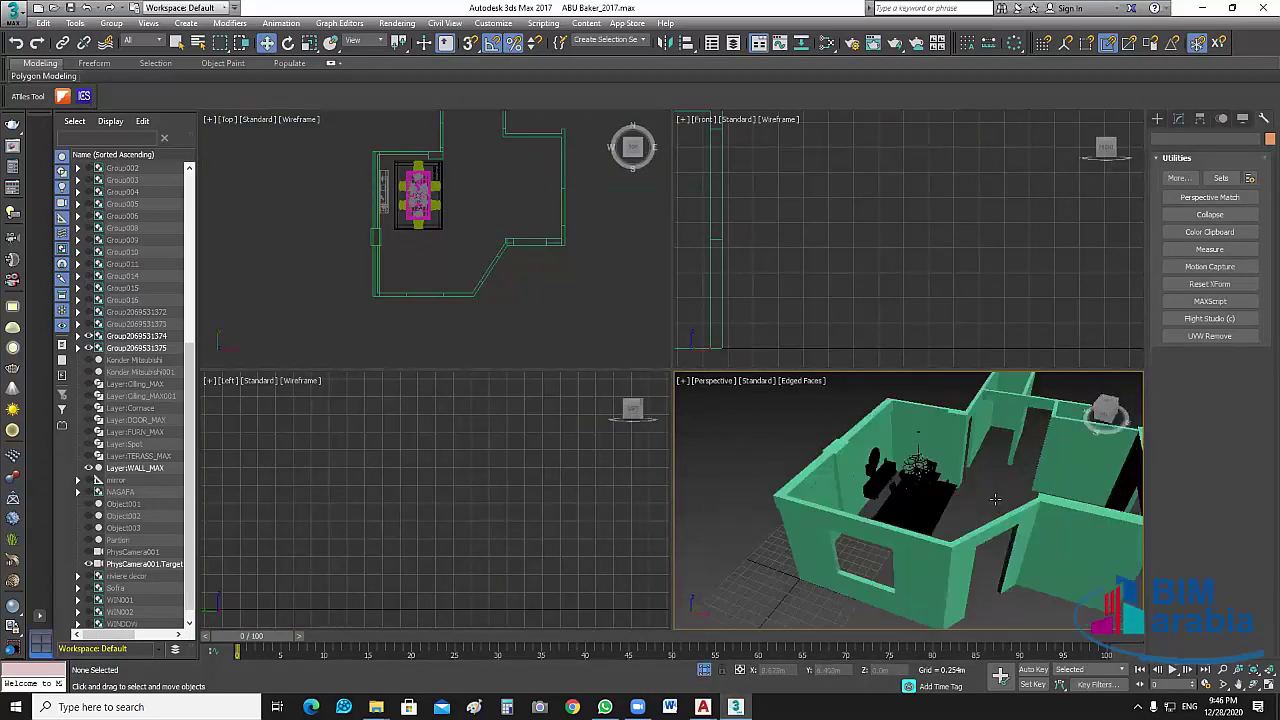
pyautogui.scroll(5, 903, 423)
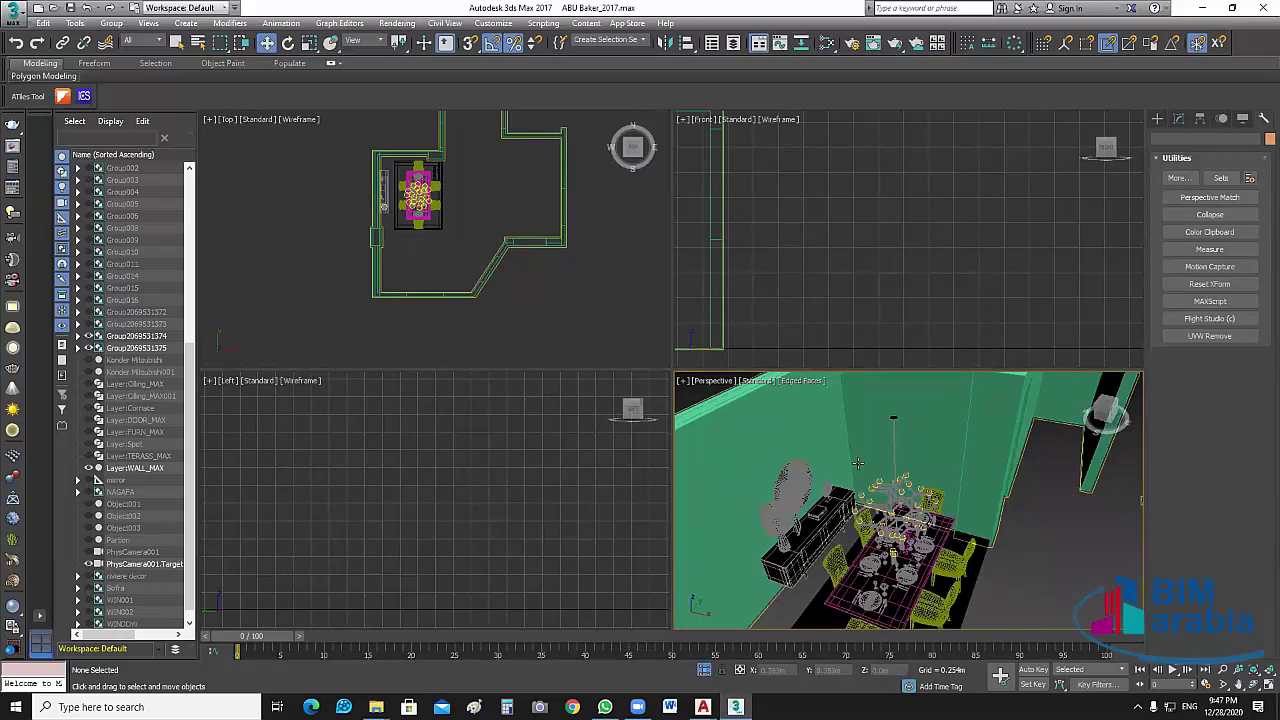
pyautogui.click(562, 295)
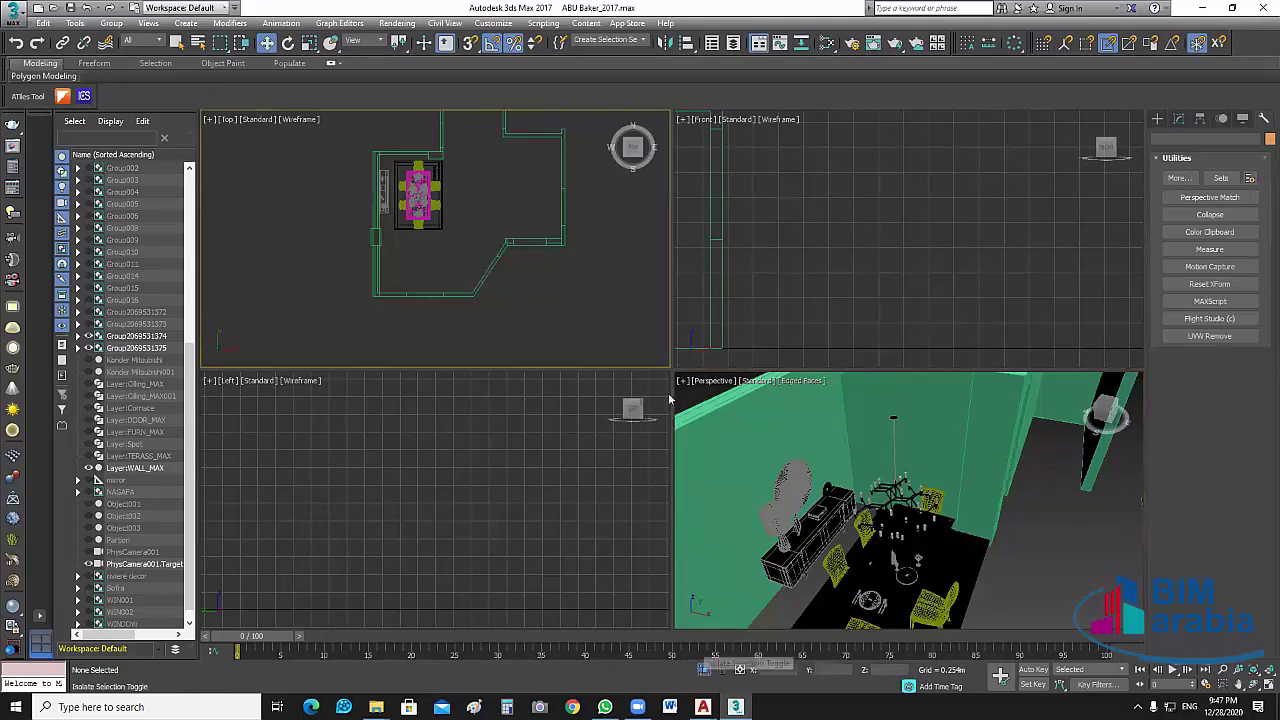
pyautogui.hotkey('alt', 'q')
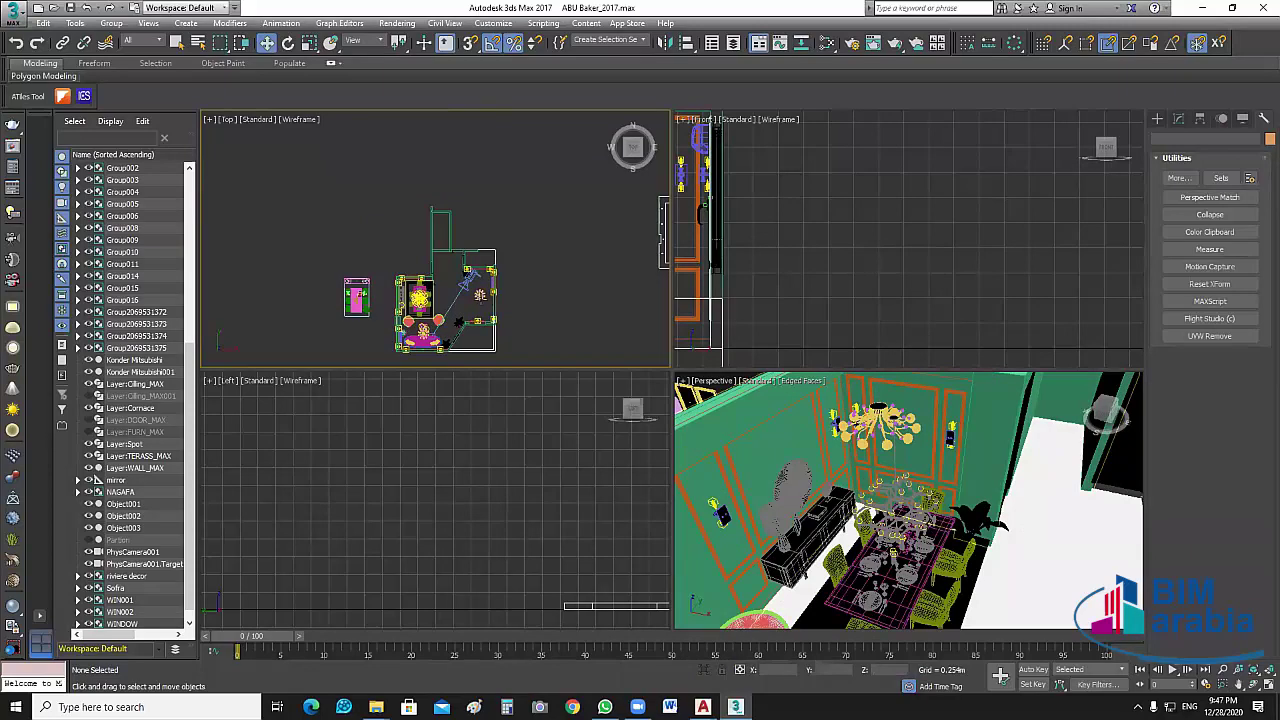
# Select the dining table group, the sideboard group and the floor slab, and isolate the three of them.
pyautogui.click(916, 274)
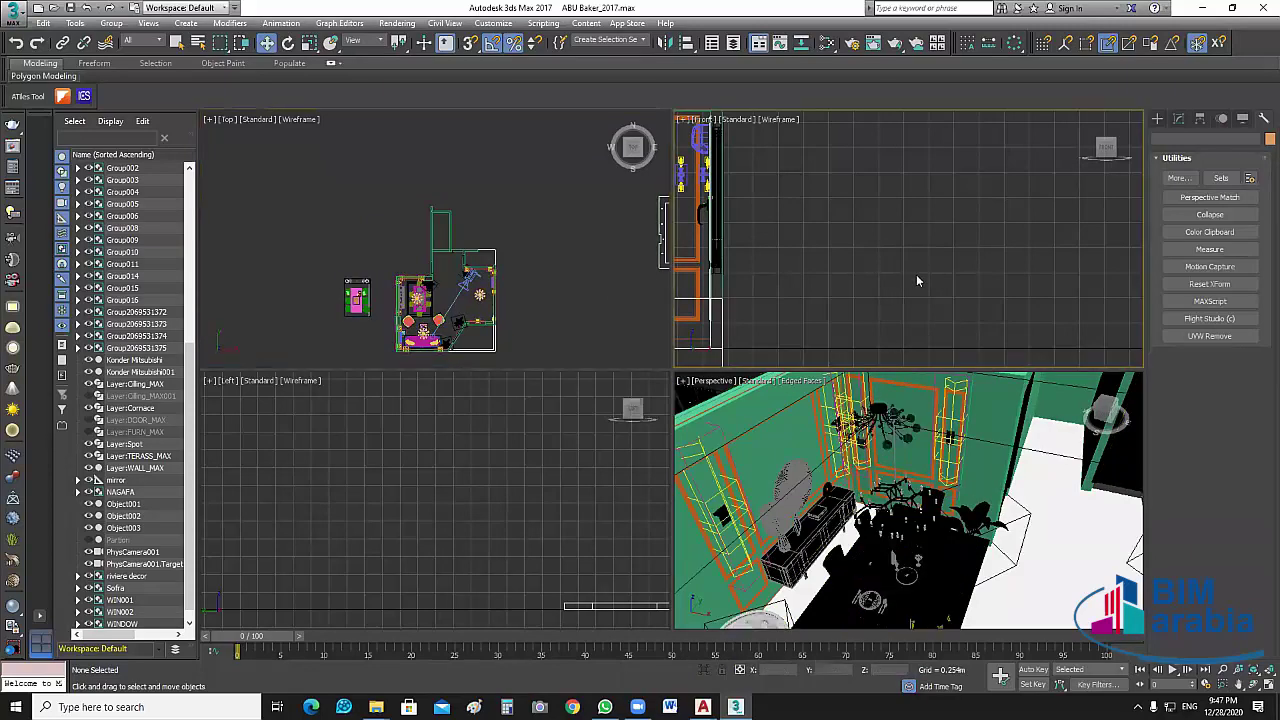
pyautogui.scroll(-3, 916, 280)
pyautogui.moveTo(916, 280); pyautogui.dragTo(772, 335, button='middle')
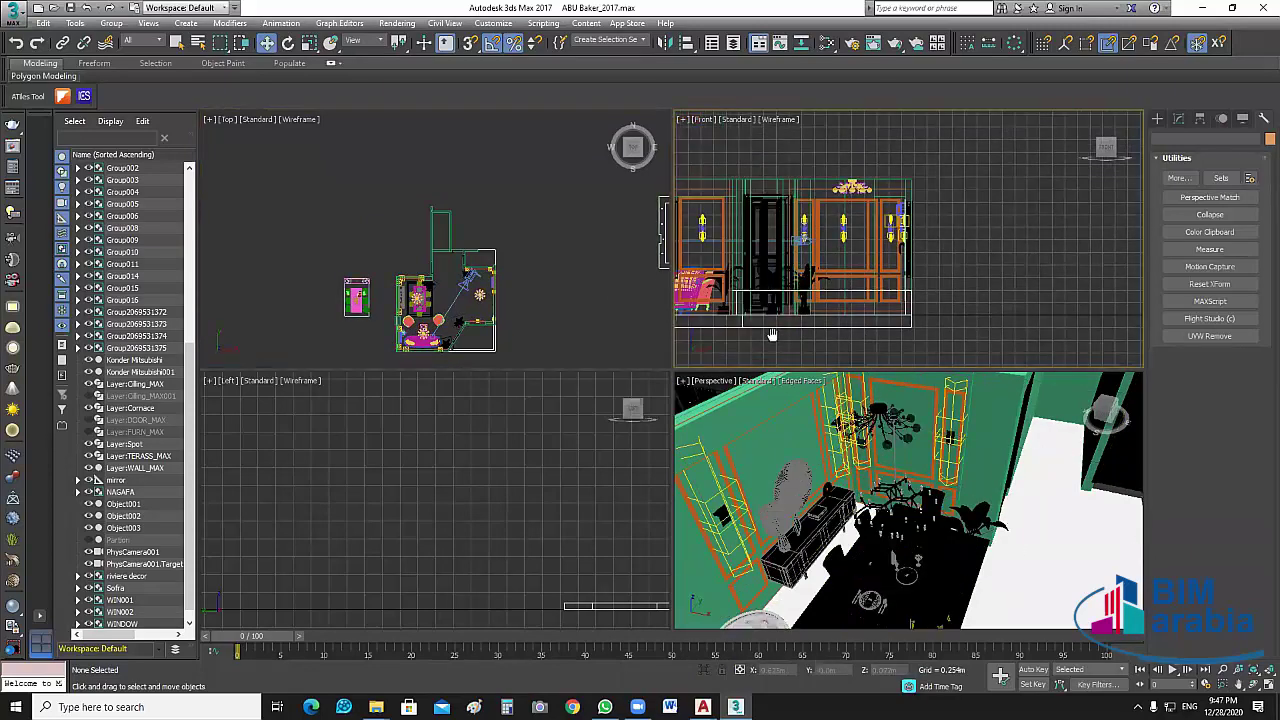
pyautogui.hotkey('shift', 'z')
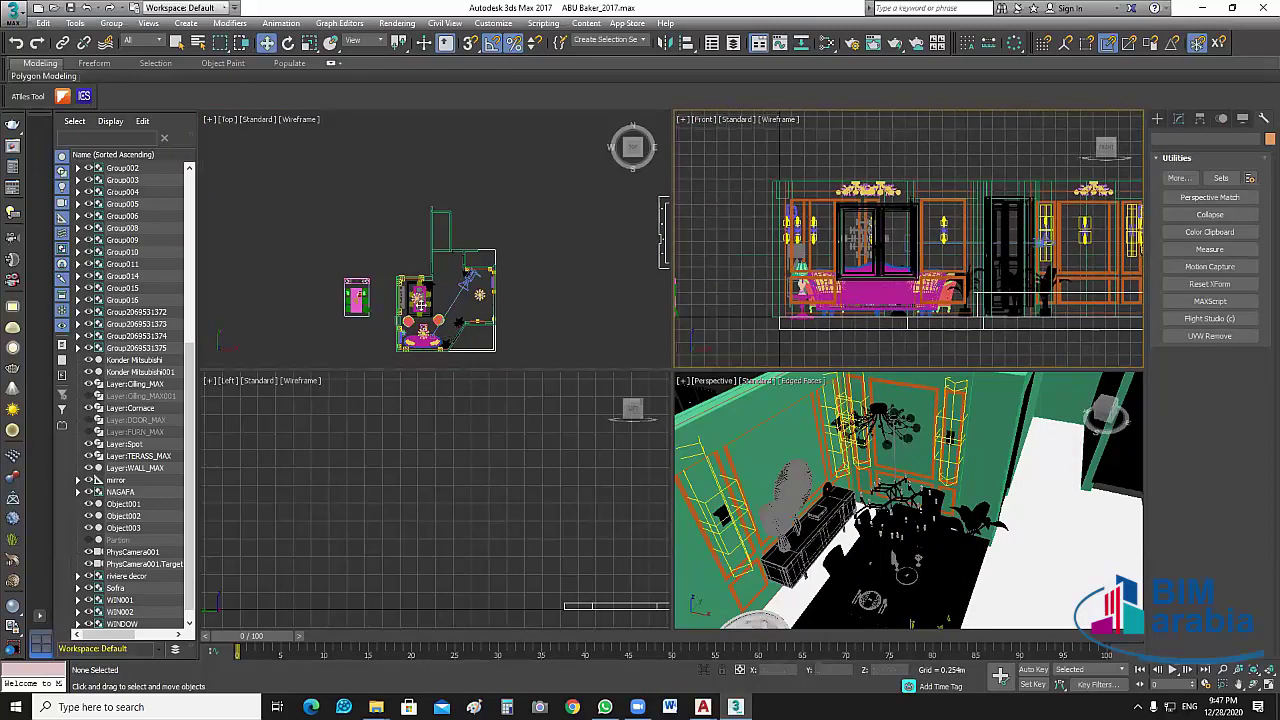
pyautogui.click(420, 303)
pyautogui.scroll(3, 432, 285)
pyautogui.click(430, 282)
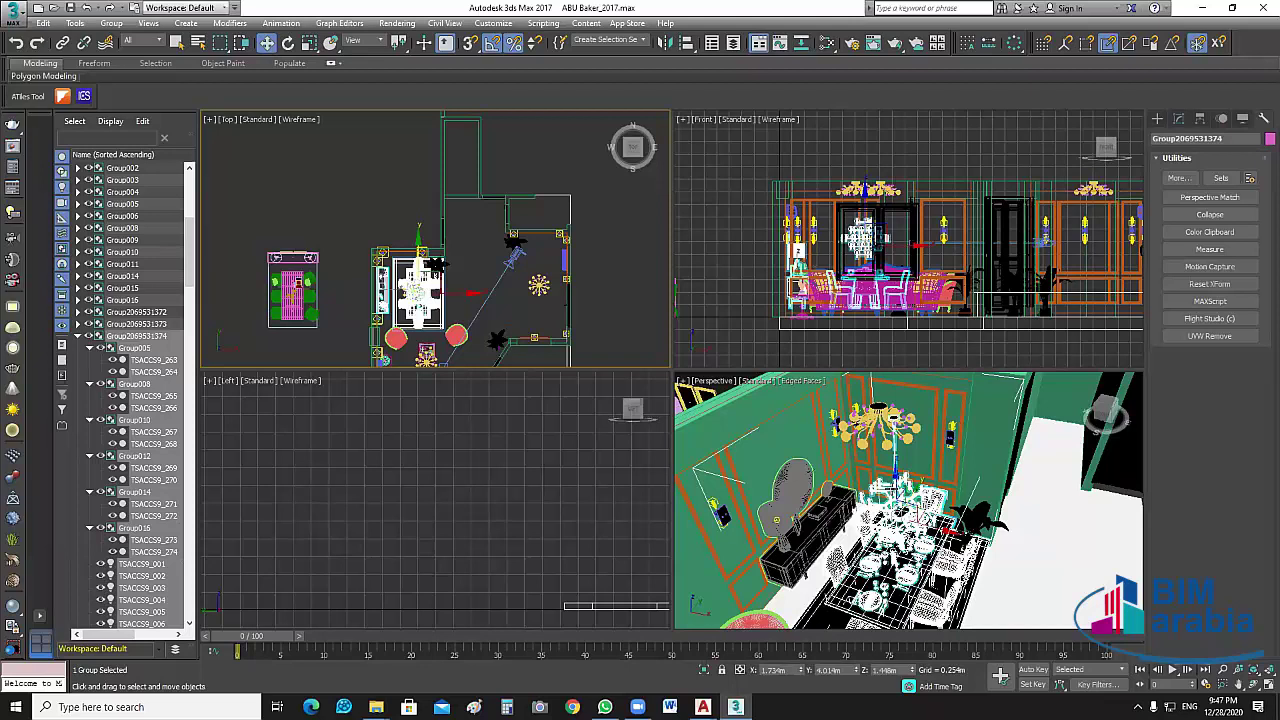
pyautogui.keyDown('ctrl'); pyautogui.click(885, 425); pyautogui.keyUp('ctrl')
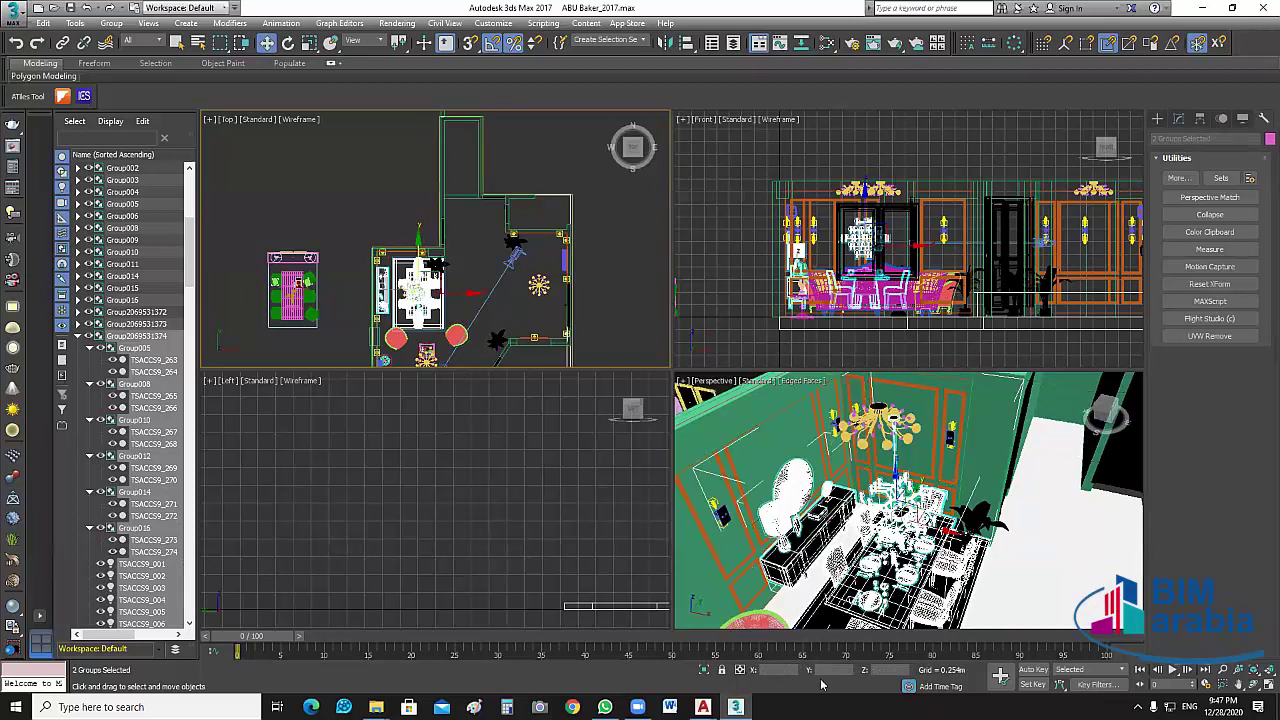
pyautogui.keyDown('ctrl'); pyautogui.click(878, 422); pyautogui.keyUp('ctrl')
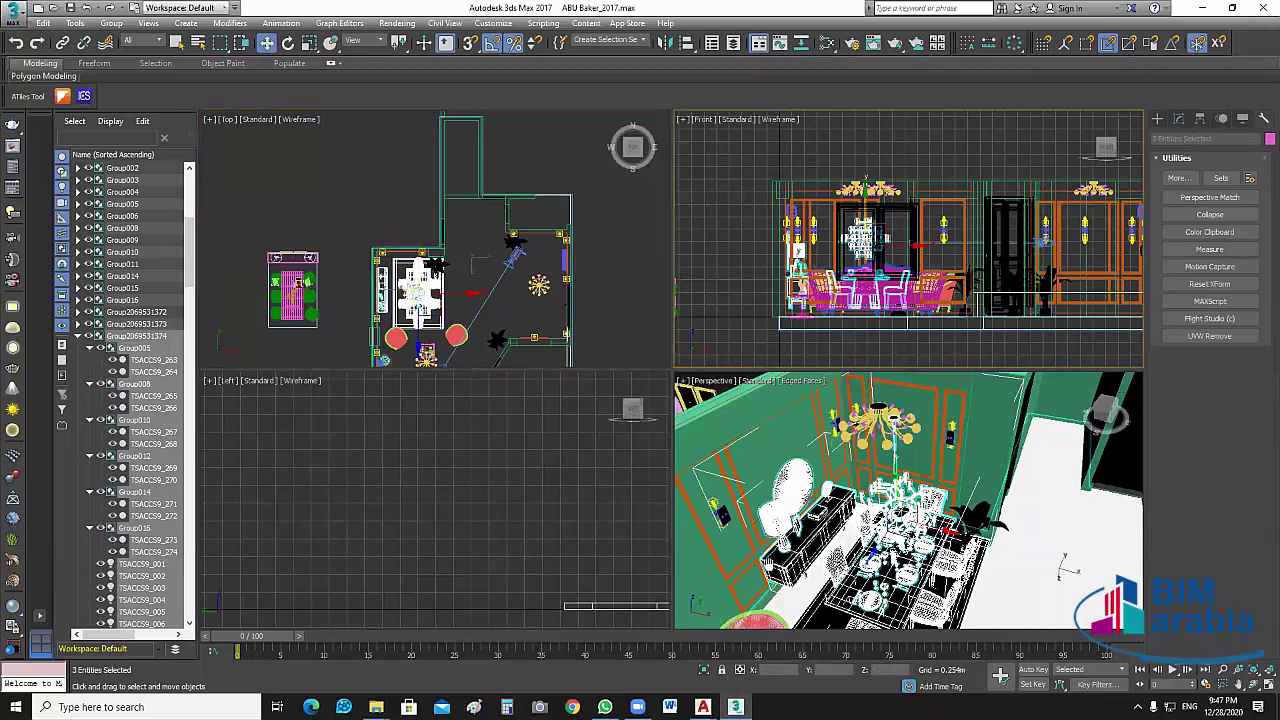
pyautogui.hotkey('alt', 'q')
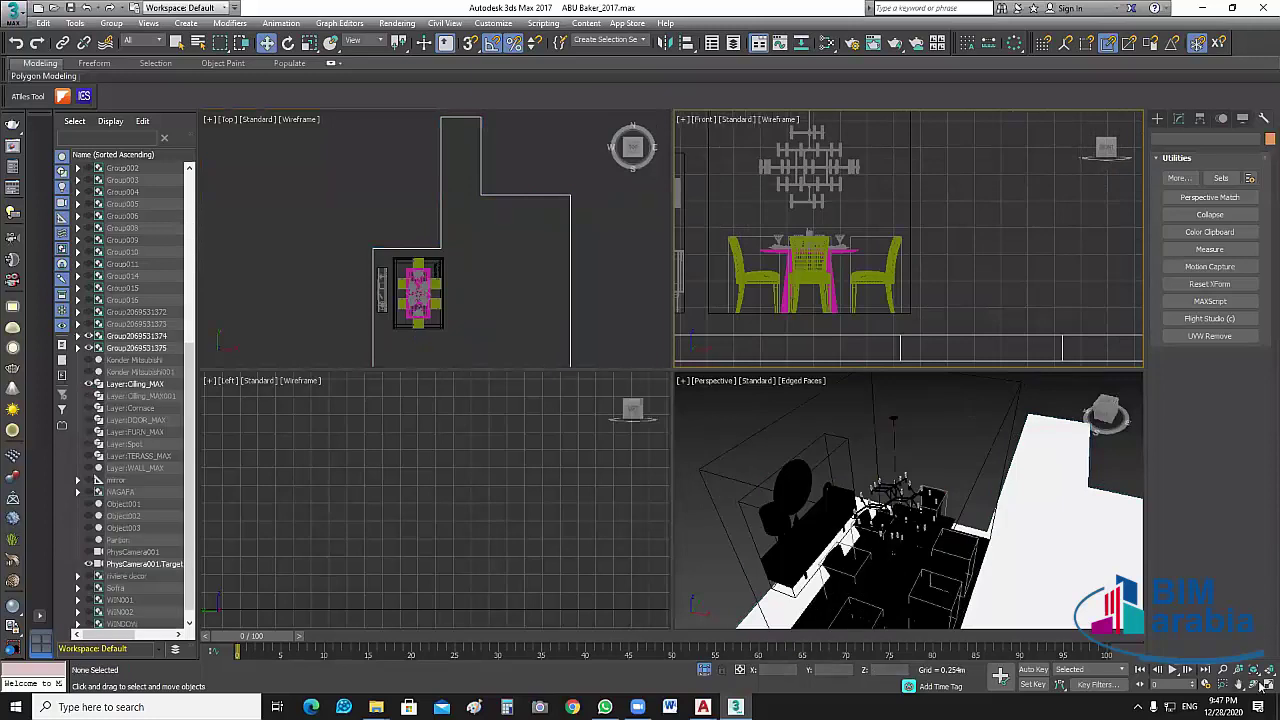
# Align the table and sideboard groups vertically in the Front view, matching their minimum to the floor slab's maximum Y position.
pyautogui.click(1266, 685)
pyautogui.moveTo(1040, 289); pyautogui.dragTo(1043, 298, button='middle')
pyautogui.scroll(-2, 1043, 298)
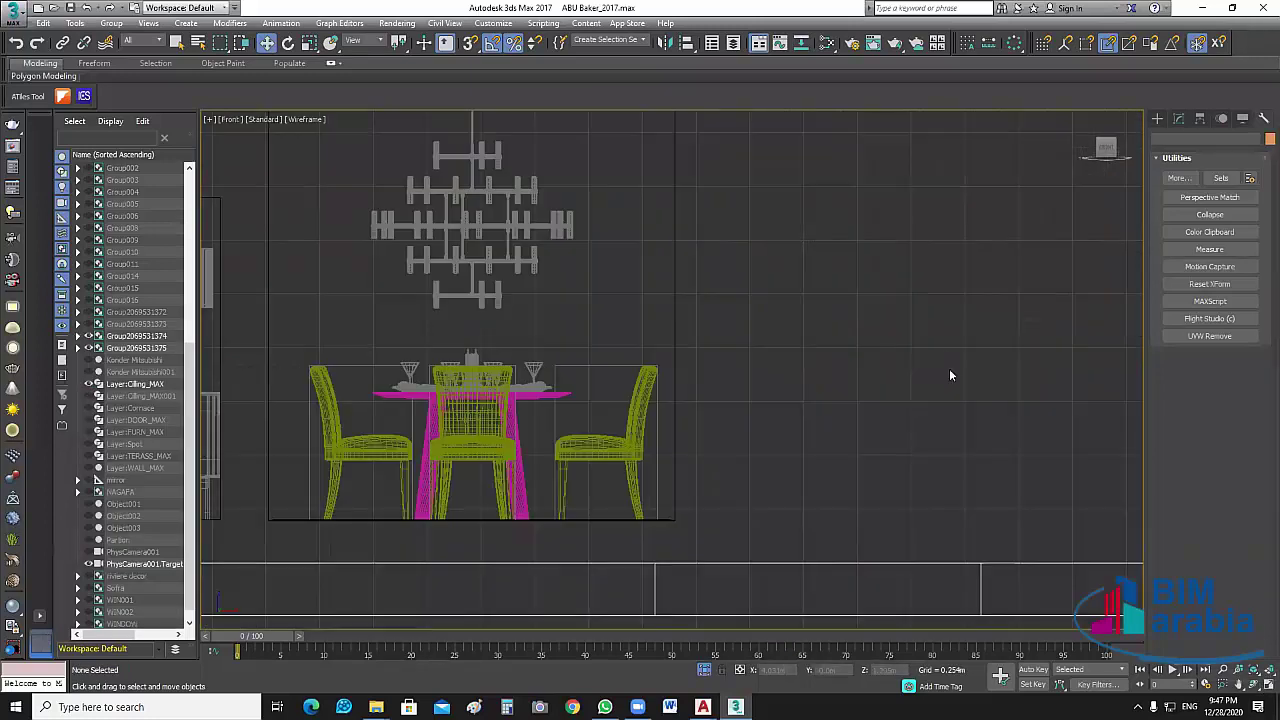
pyautogui.moveTo(954, 366); pyautogui.dragTo(476, 393)
pyautogui.hotkey('ctrl', 'z')
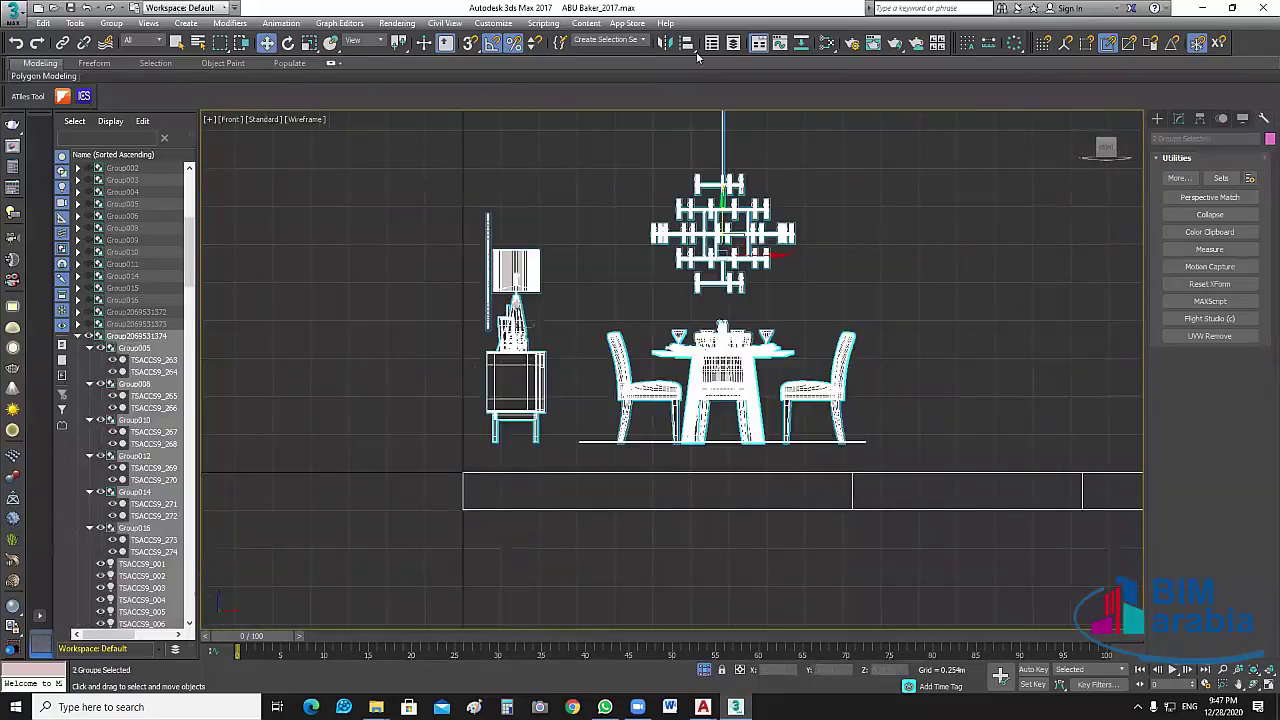
pyautogui.click(687, 43)
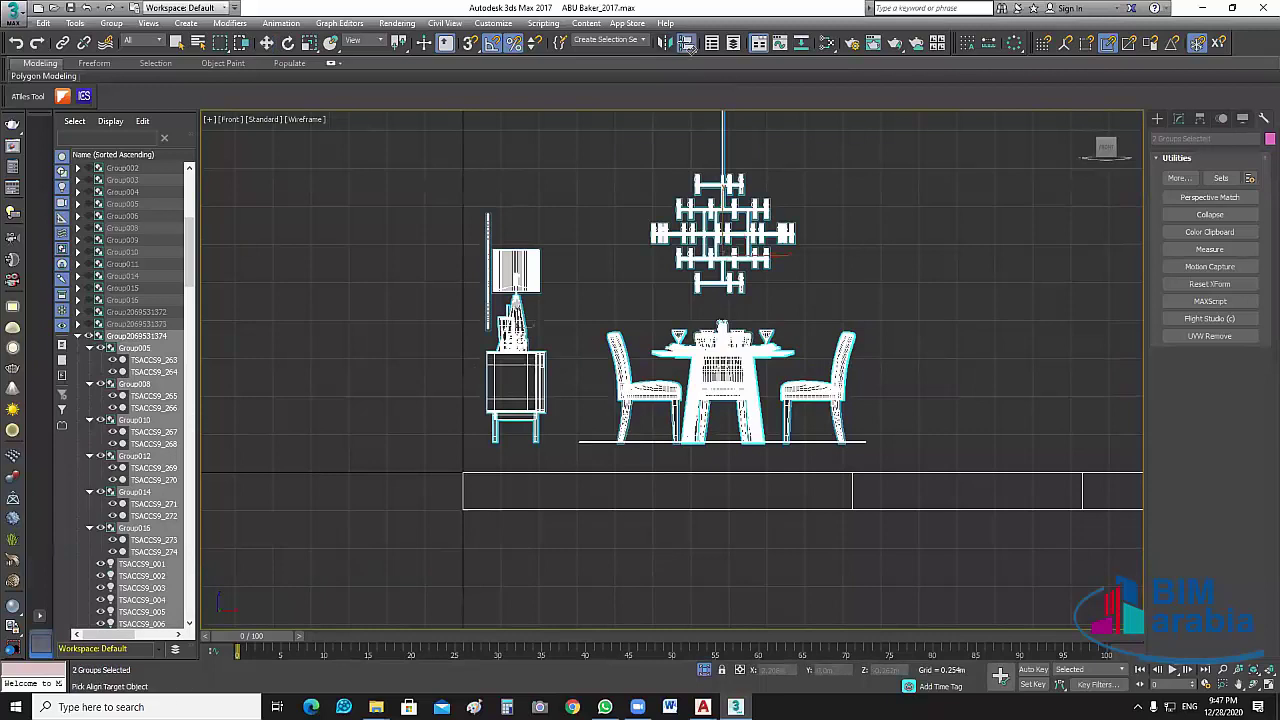
pyautogui.click(830, 498)
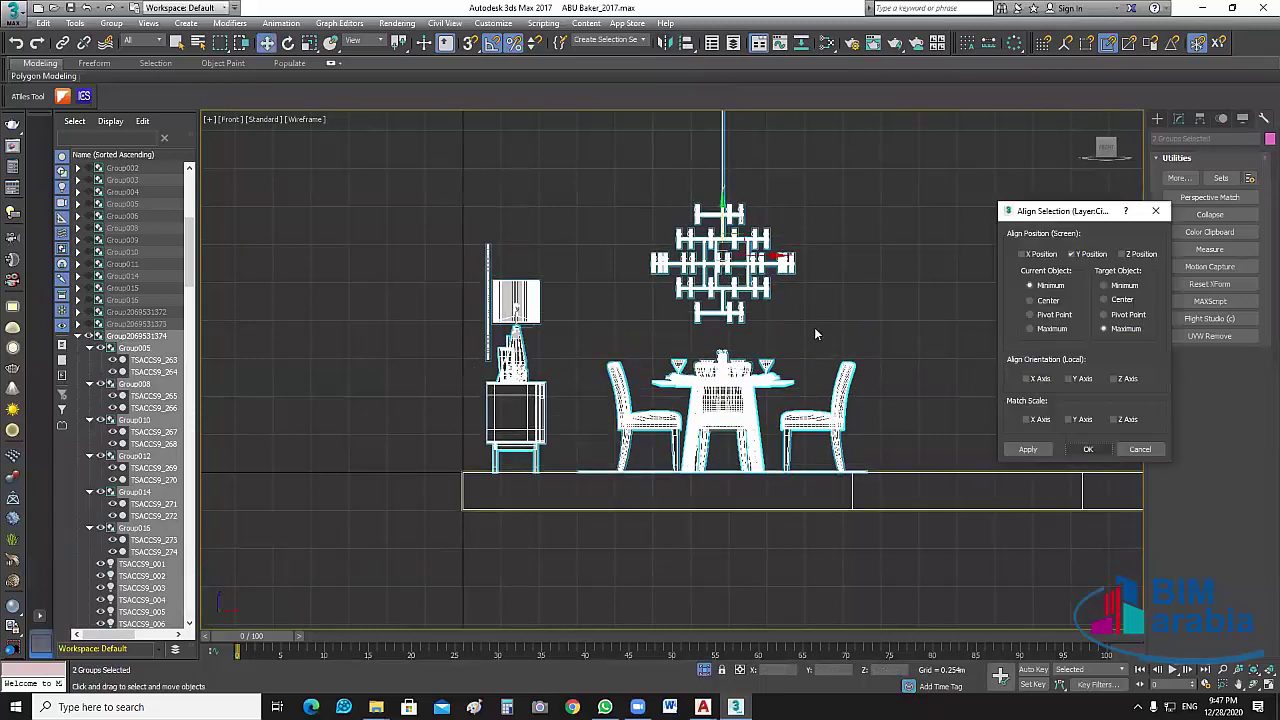
pyautogui.press('Return')
pyautogui.click(866, 243)
# Measure the sideboard group's overall dimensions and examine its proportions beside the table in the Front view.
pyautogui.moveTo(841, 254); pyautogui.dragTo(719, 397, button='middle')
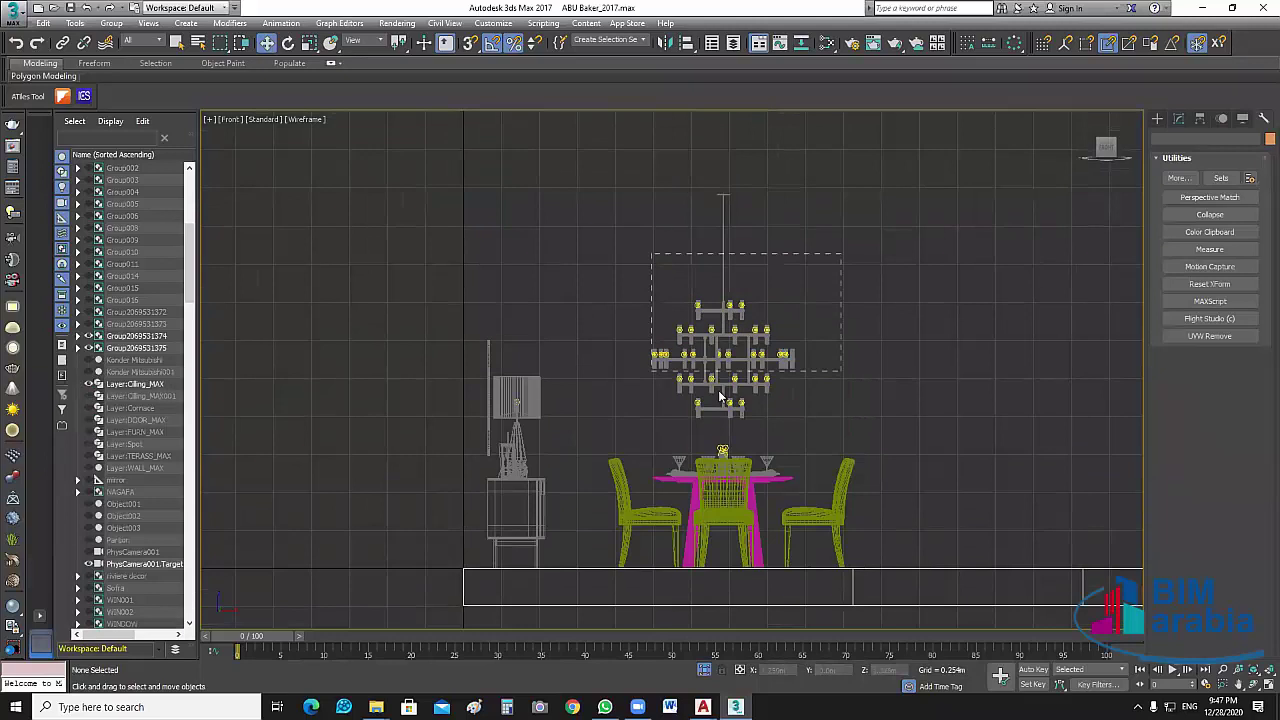
pyautogui.click(720, 397)
pyautogui.click(896, 337)
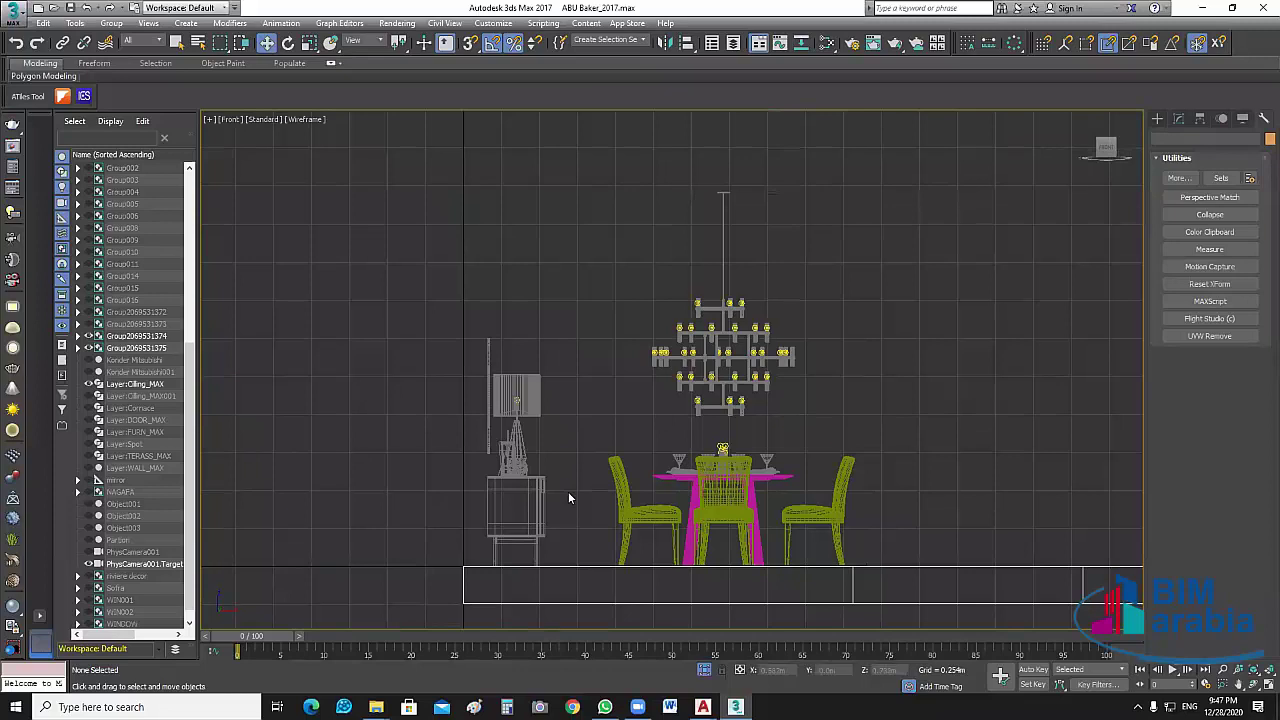
pyautogui.scroll(2, 556, 452)
pyautogui.scroll(2, 576, 427)
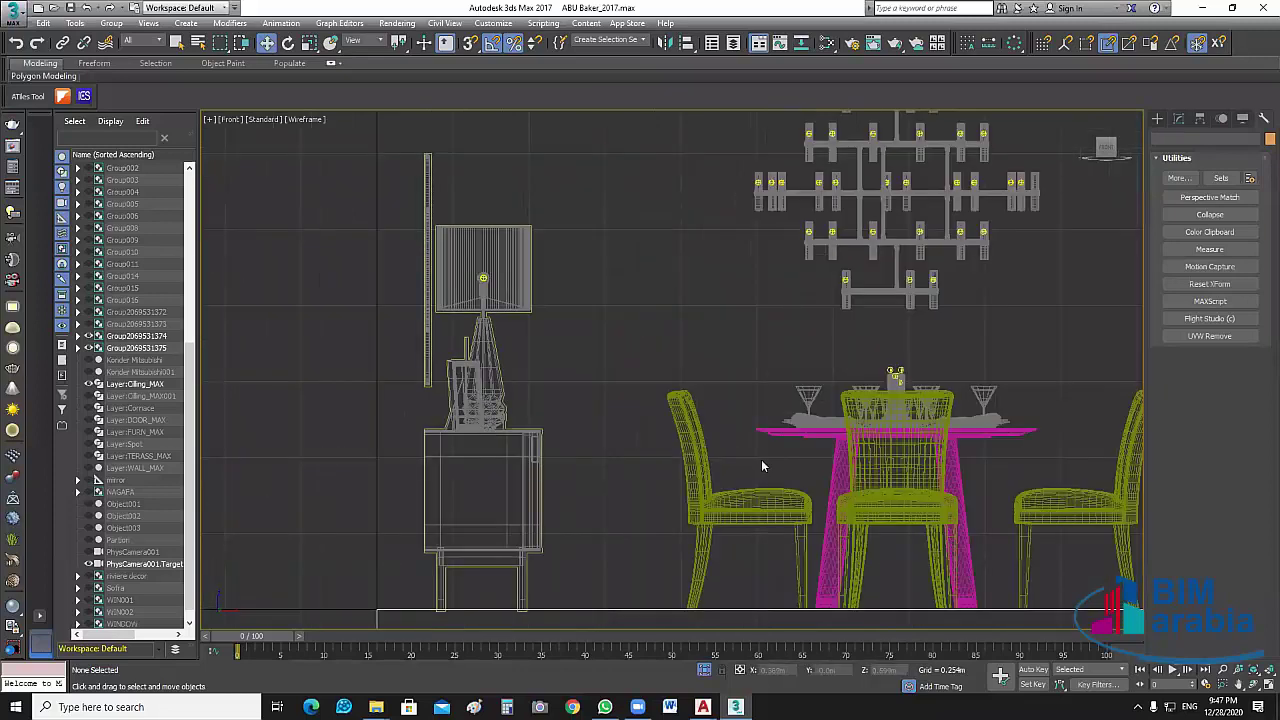
pyautogui.click(542, 485)
pyautogui.click(1210, 249)
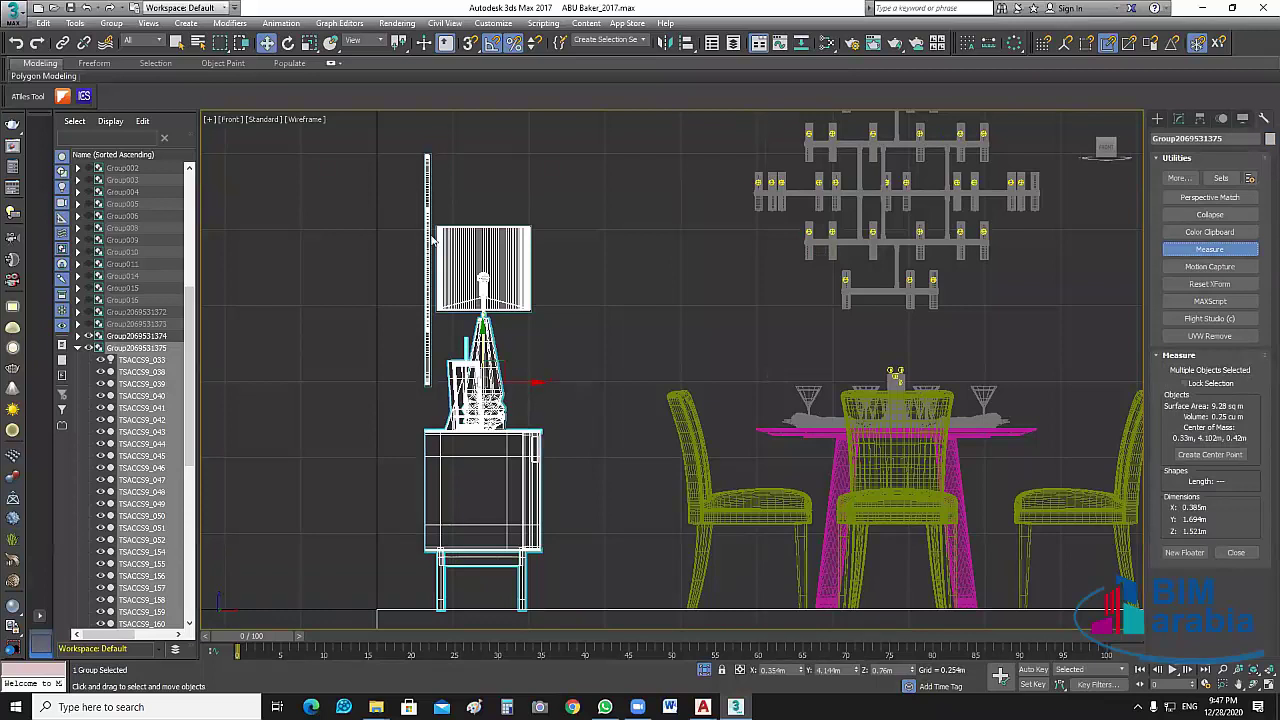
pyautogui.moveTo(671, 334); pyautogui.dragTo(673, 324, button='middle')
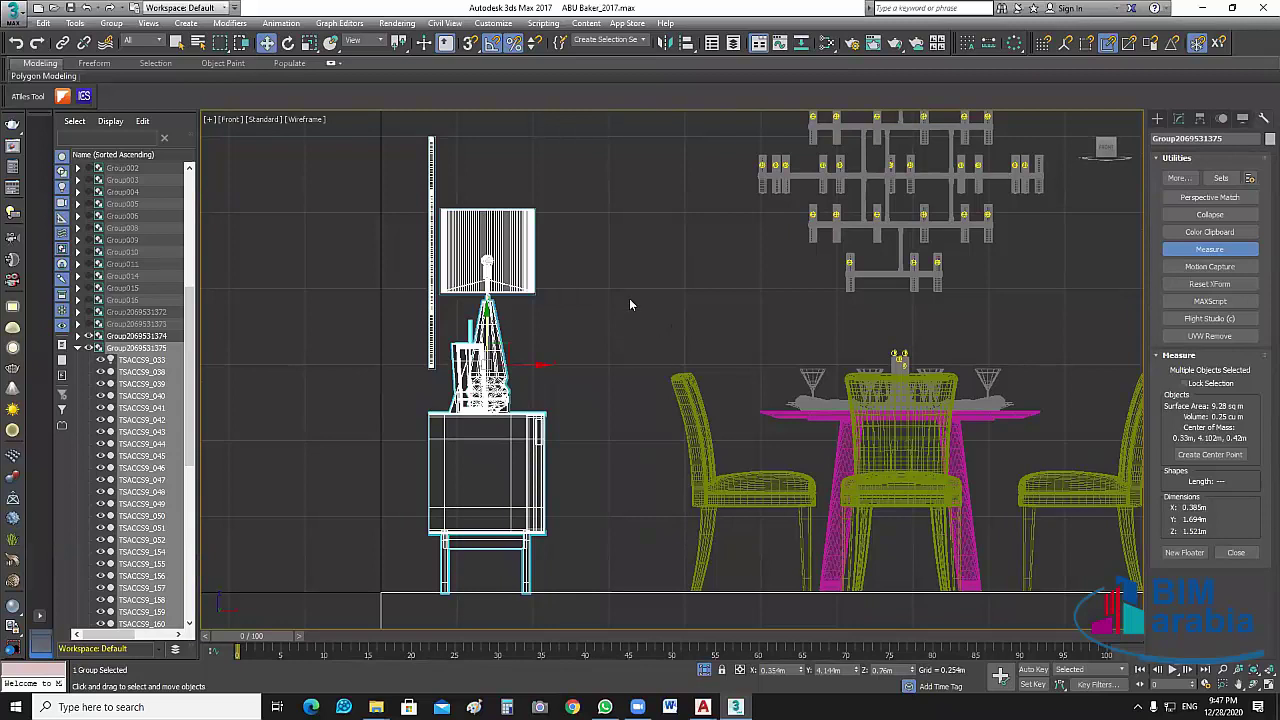
pyautogui.click(946, 354)
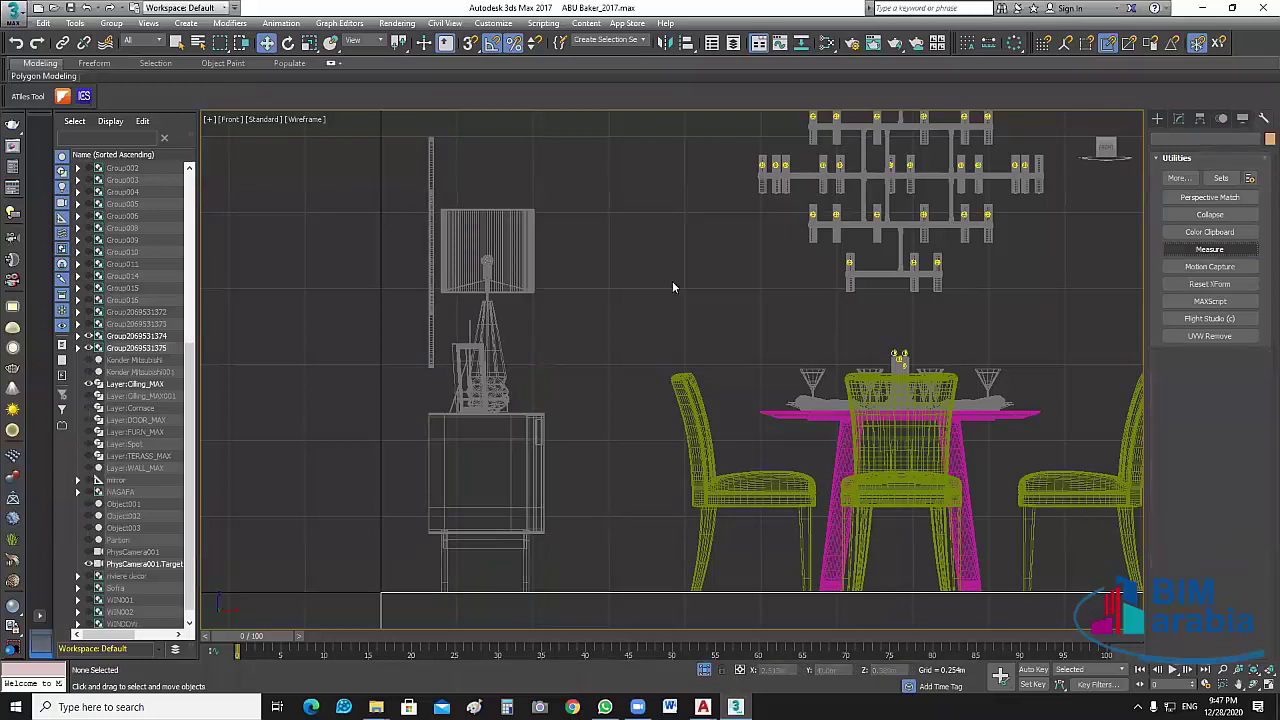
# Restore the four-viewport layout, unhide the Layer:Ciling_MAX001 slab, and select the table group to compare its chandelier with the ceiling.
pyautogui.hotkey('alt', 'w')
pyautogui.scroll(-1, 88, 390)
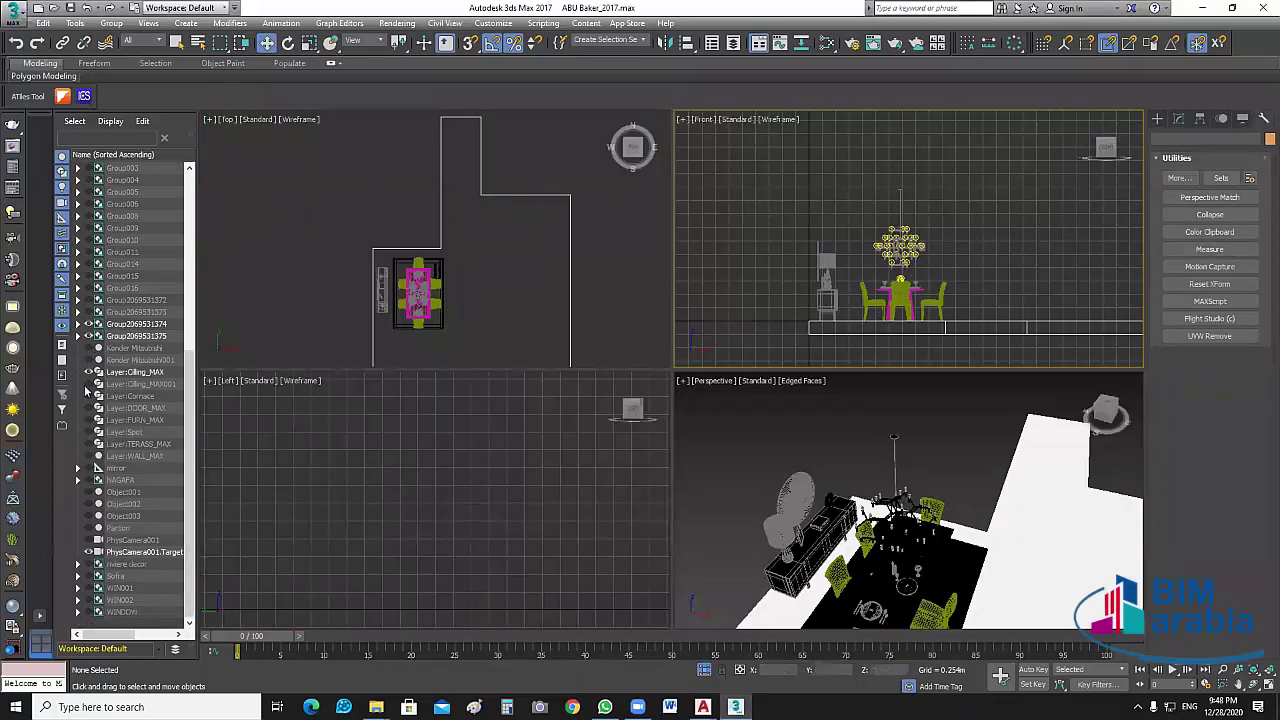
pyautogui.click(88, 384)
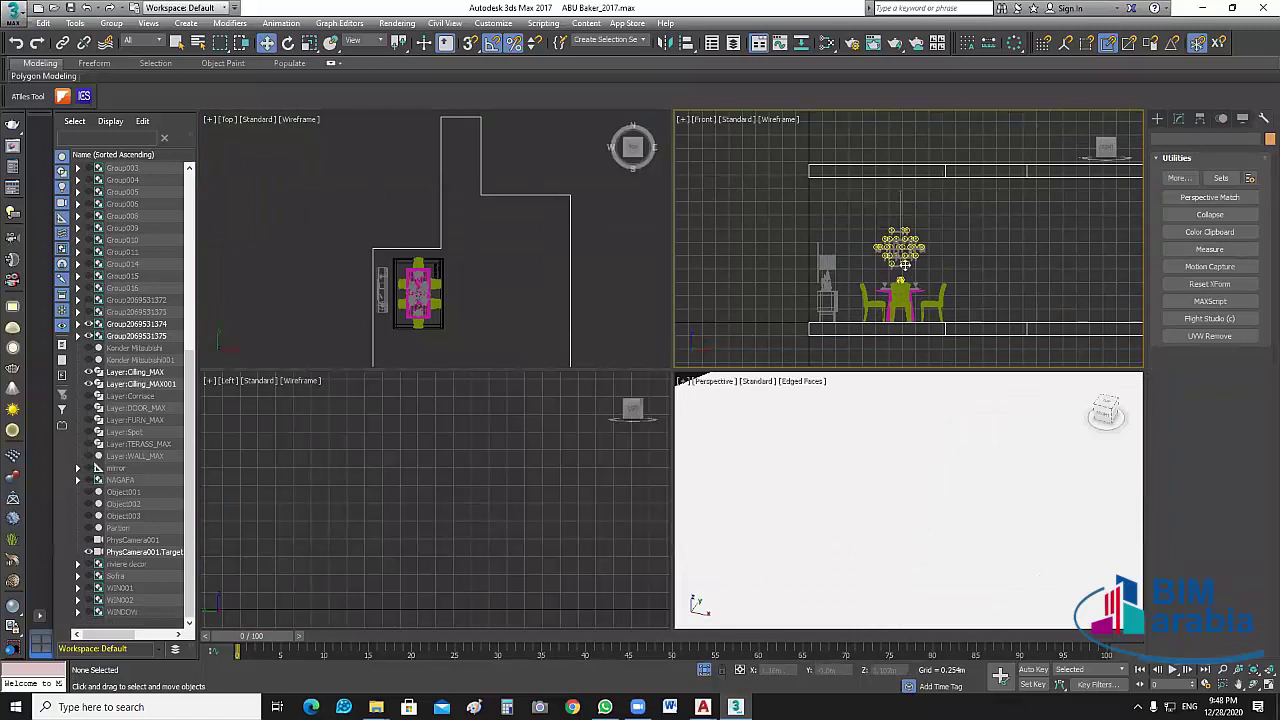
pyautogui.click(920, 266)
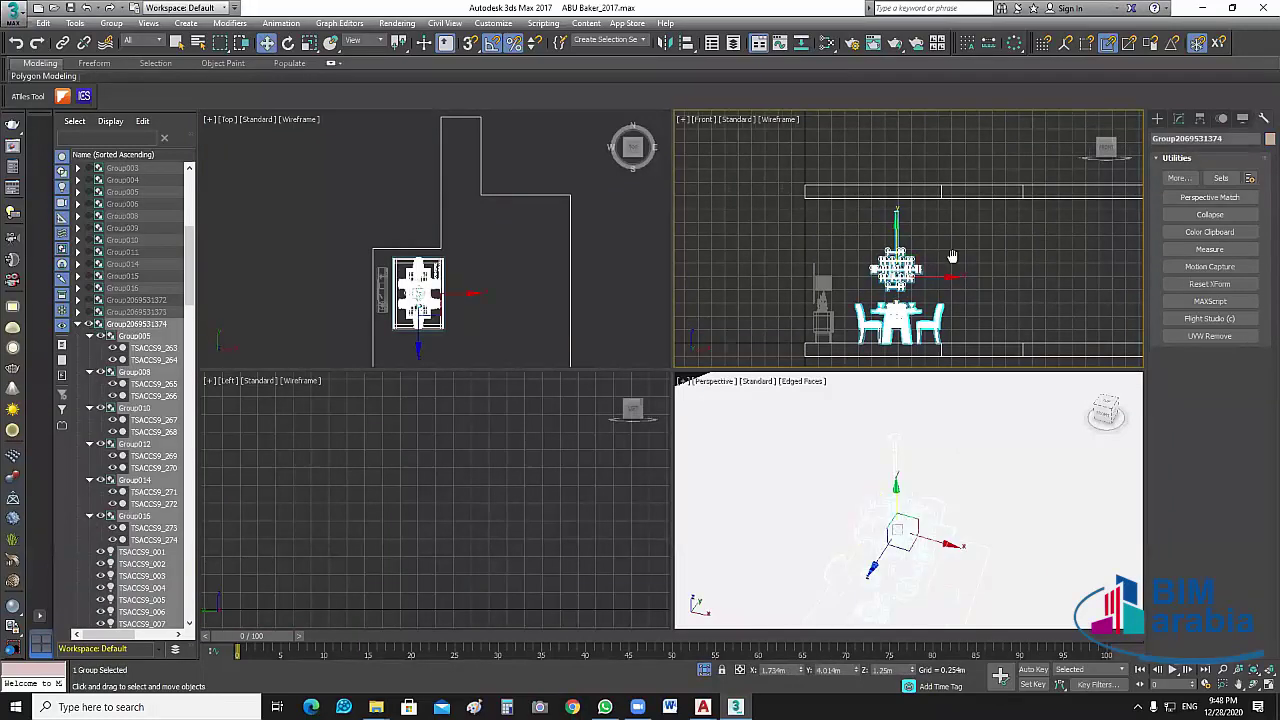
pyautogui.scroll(2, 952, 257)
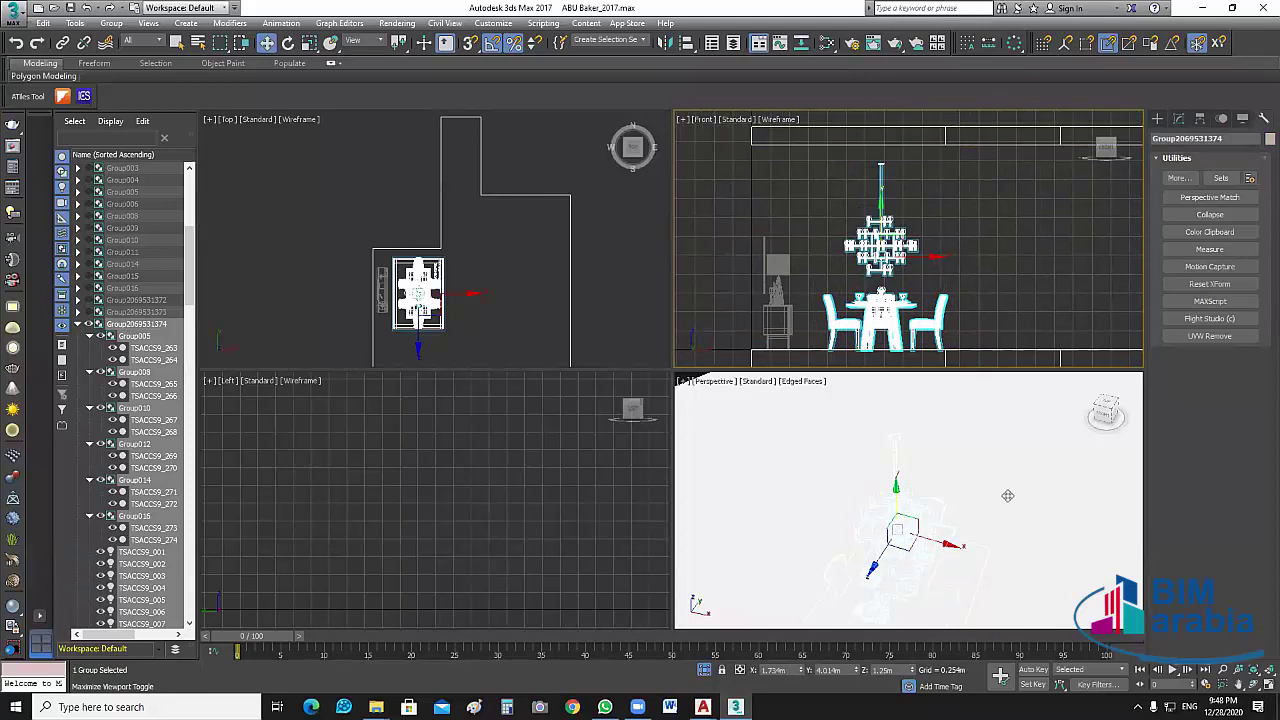
# Make the ceiling slab see-through and view the dining set beneath it in Perspective.
pyautogui.click(973, 561)
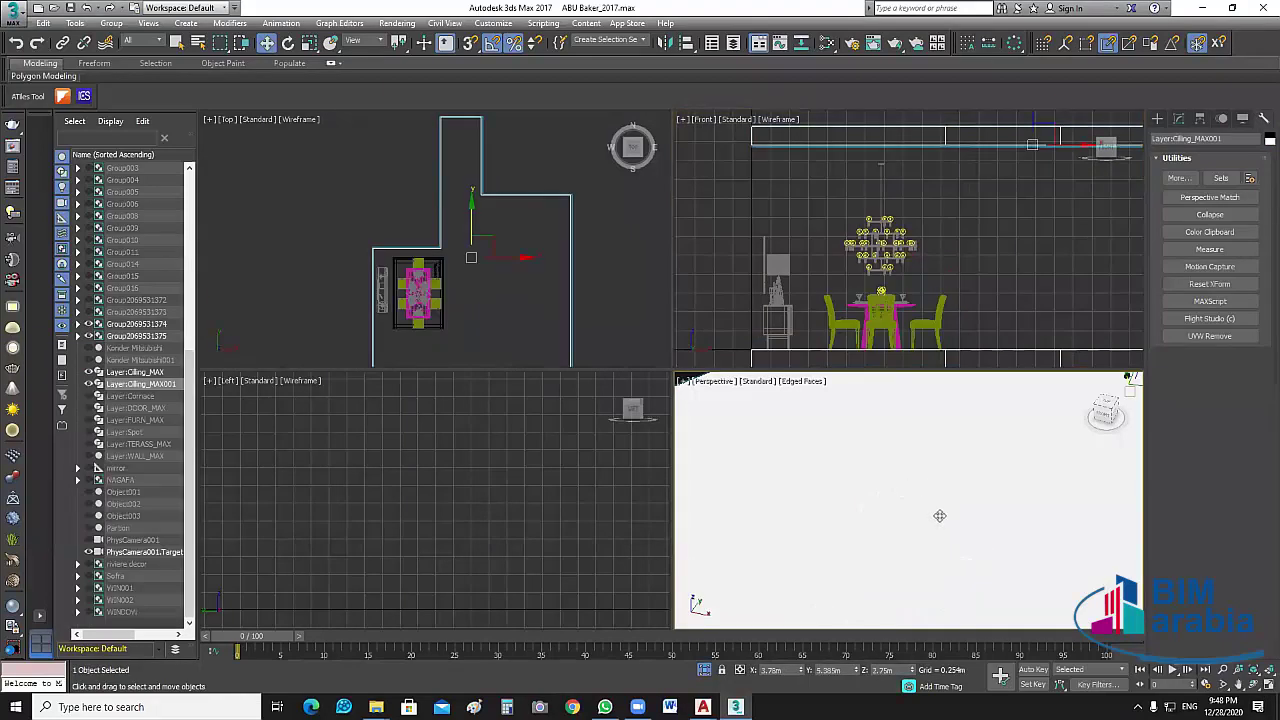
pyautogui.scroll(-3, 939, 516)
pyautogui.rightClick(961, 174)
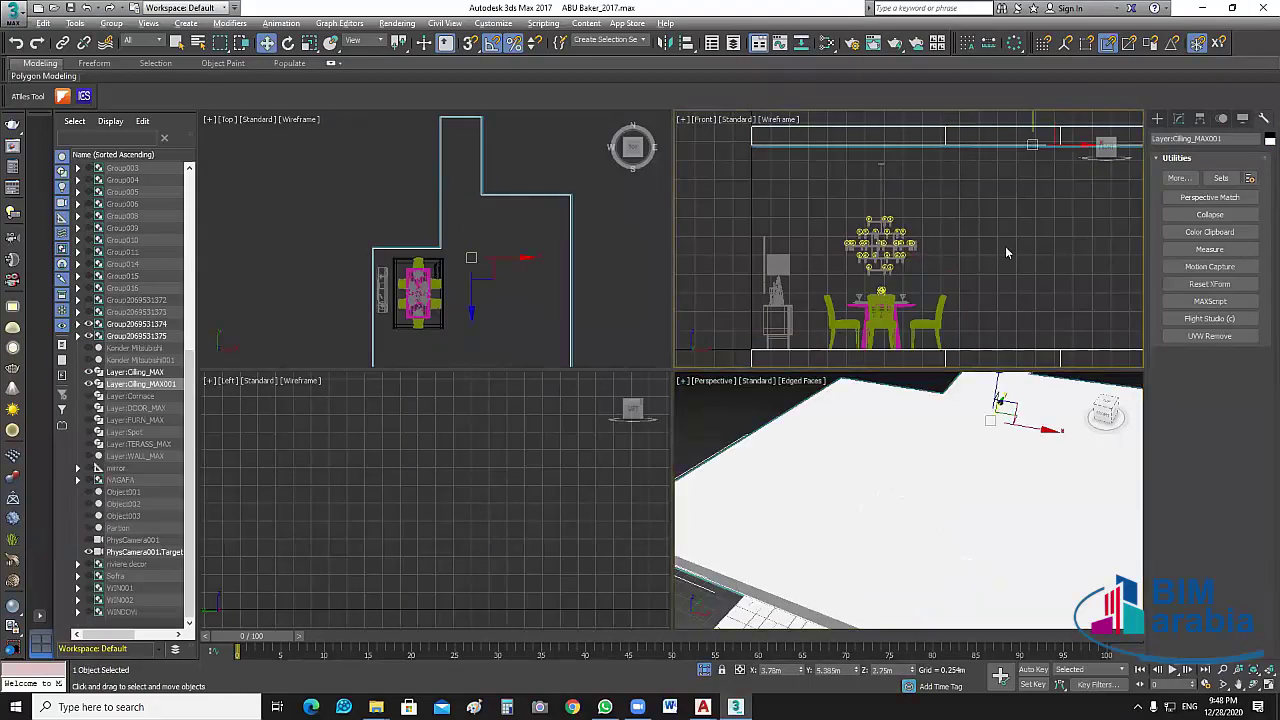
pyautogui.moveTo(1005, 246); pyautogui.dragTo(975, 233, button='middle')
pyautogui.hotkey('alt', 'x')
pyautogui.scroll(-2, 972, 235)
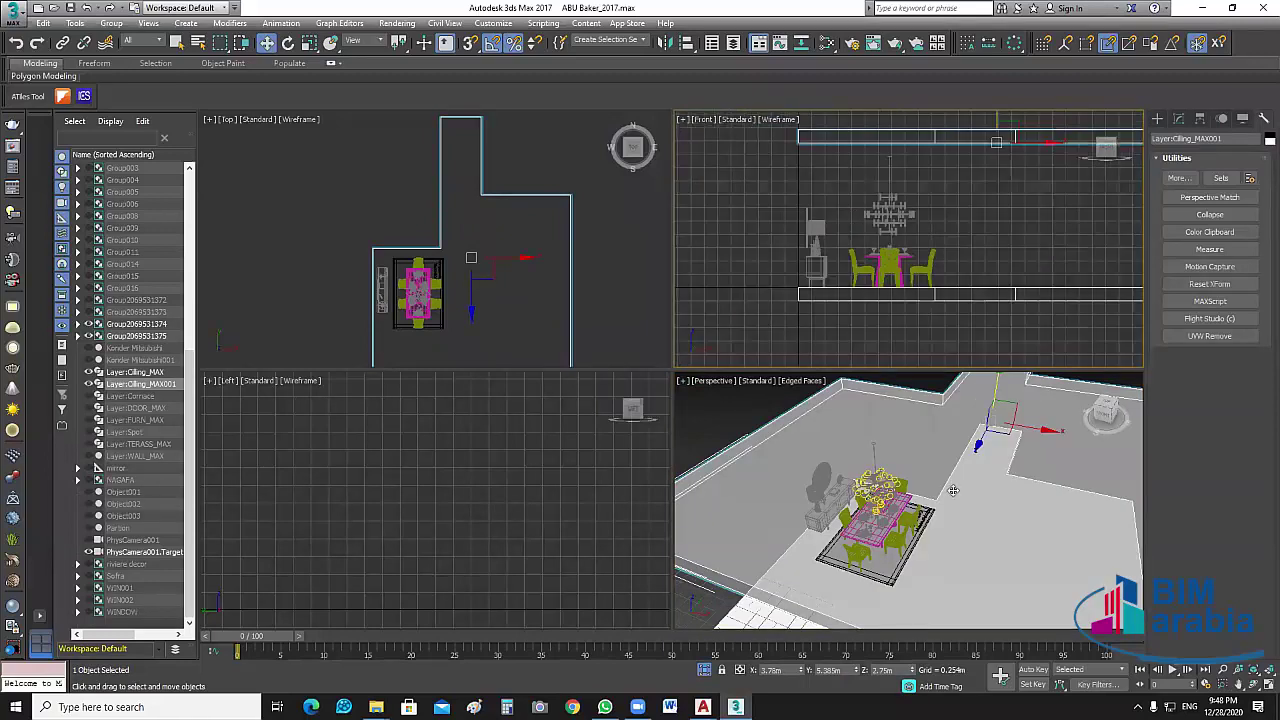
pyautogui.keyDown('alt'); pyautogui.moveTo(937, 463); pyautogui.dragTo(884, 464, button='middle'); pyautogui.keyUp('alt')
pyautogui.press('z')
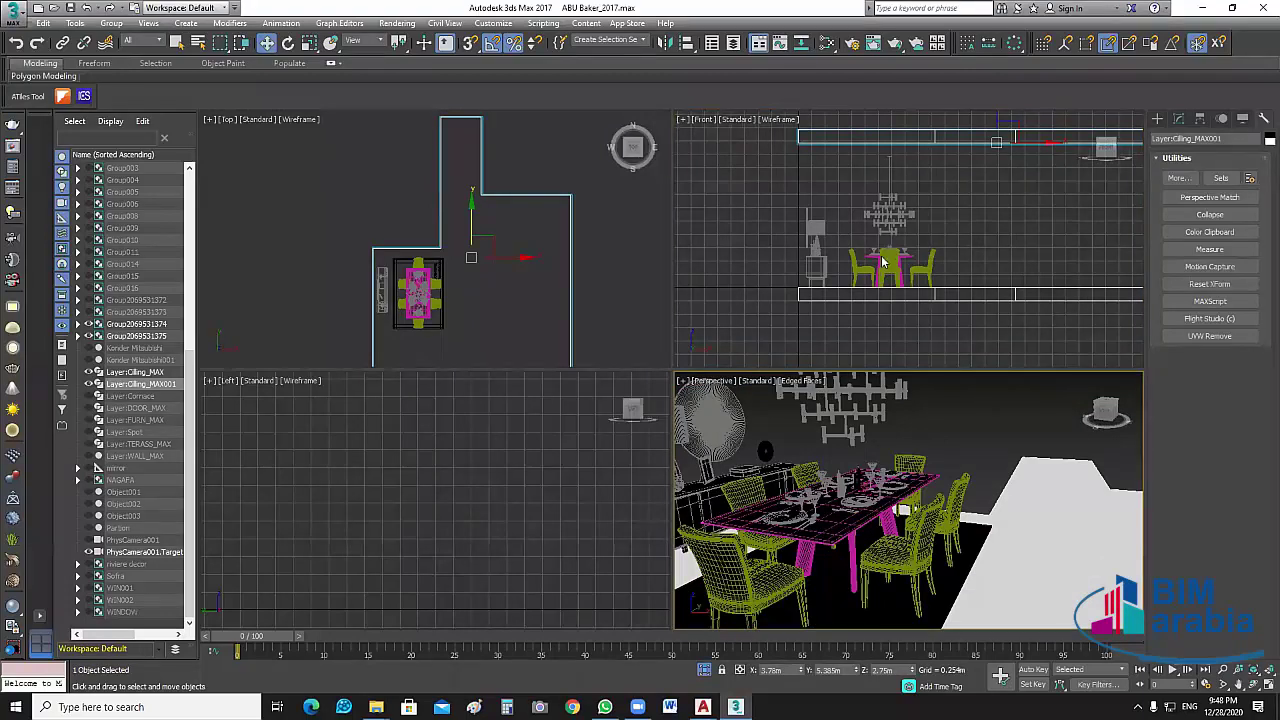
pyautogui.hotkey('shift', 'z')
# Scale the table and sideboard groups non-uniformly along the vertical axis until the chandelier rod nearly reaches the ceiling, and deselect them.
pyautogui.click(909, 234)
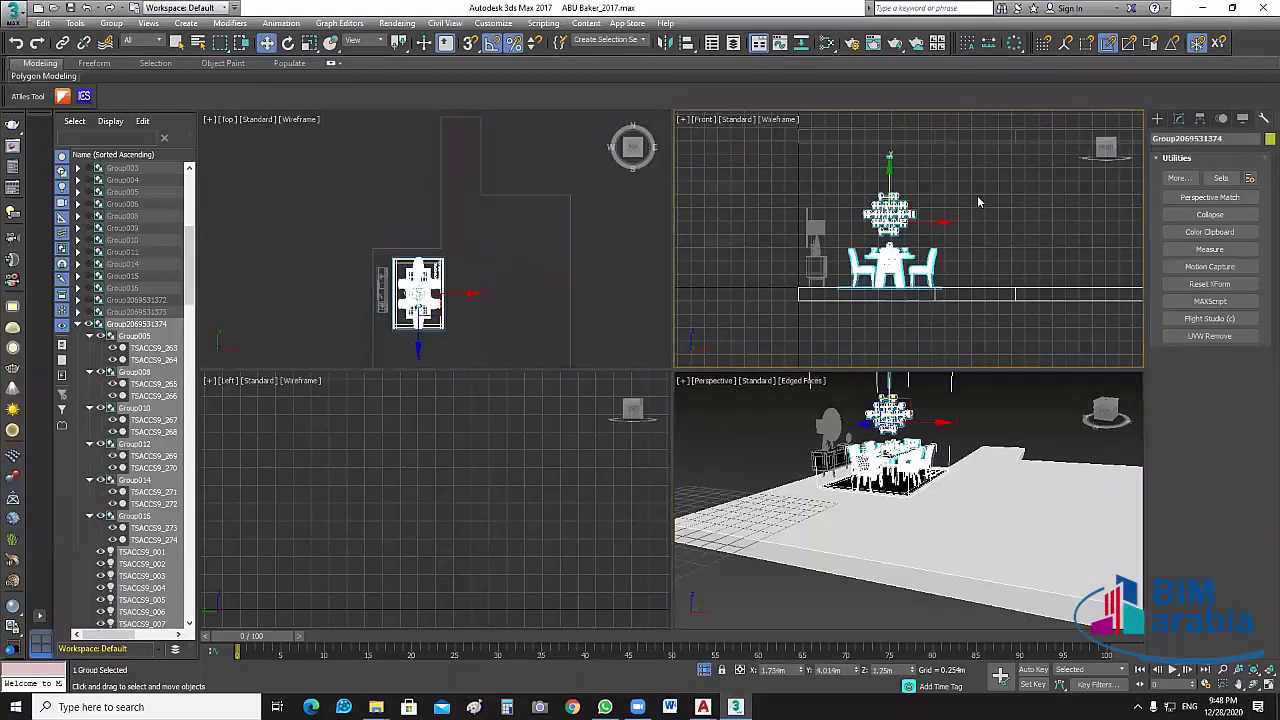
pyautogui.keyDown('ctrl'); pyautogui.click(817, 262); pyautogui.keyUp('ctrl')
pyautogui.scroll(2, 949, 188)
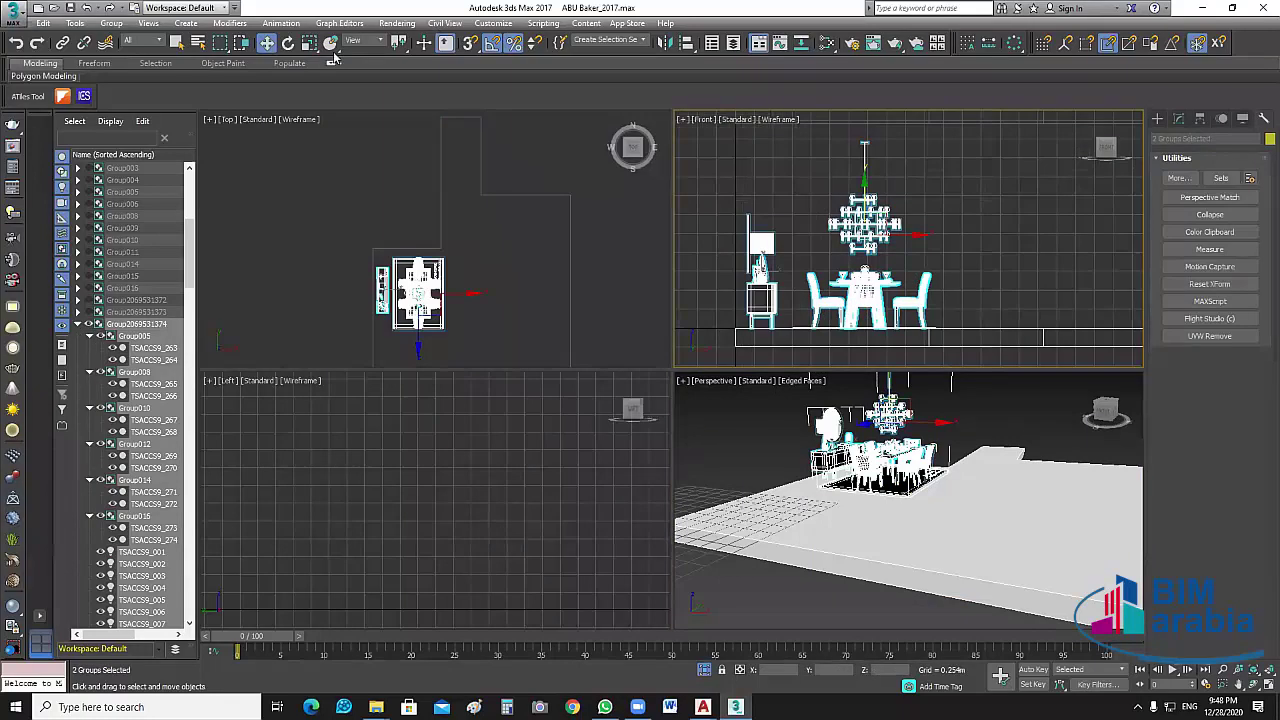
pyautogui.click(308, 43)
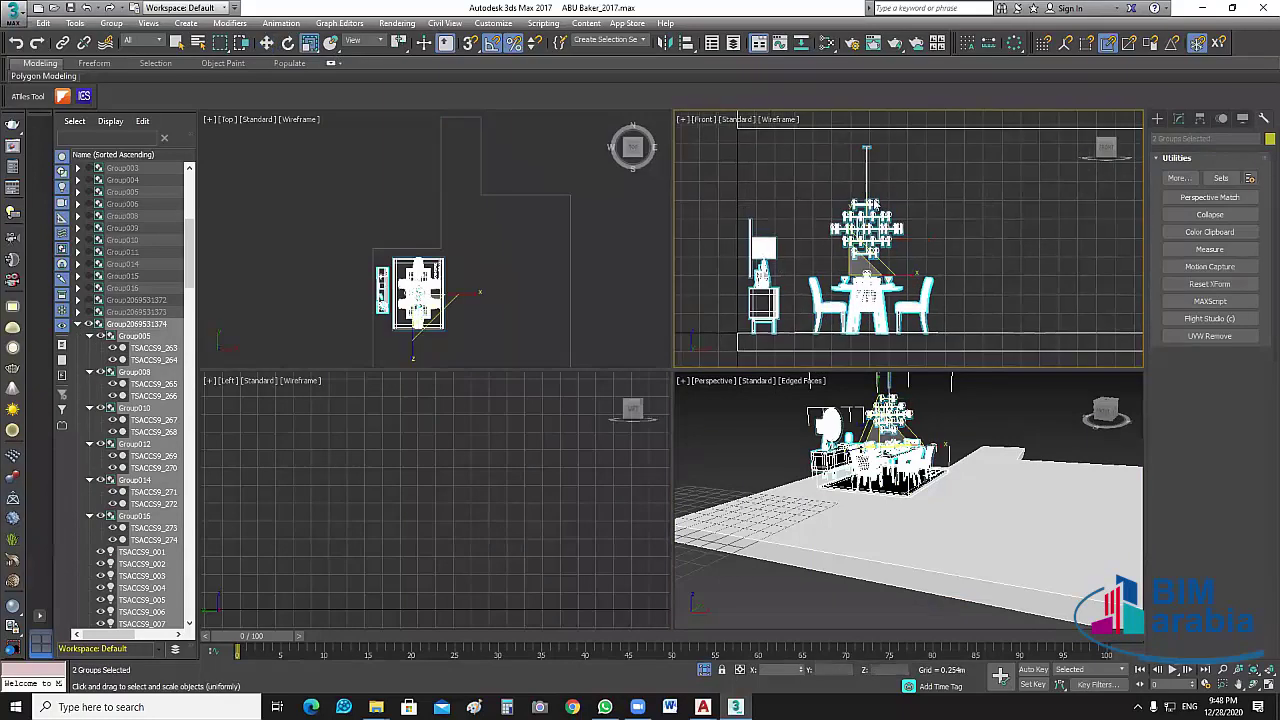
pyautogui.press('r')
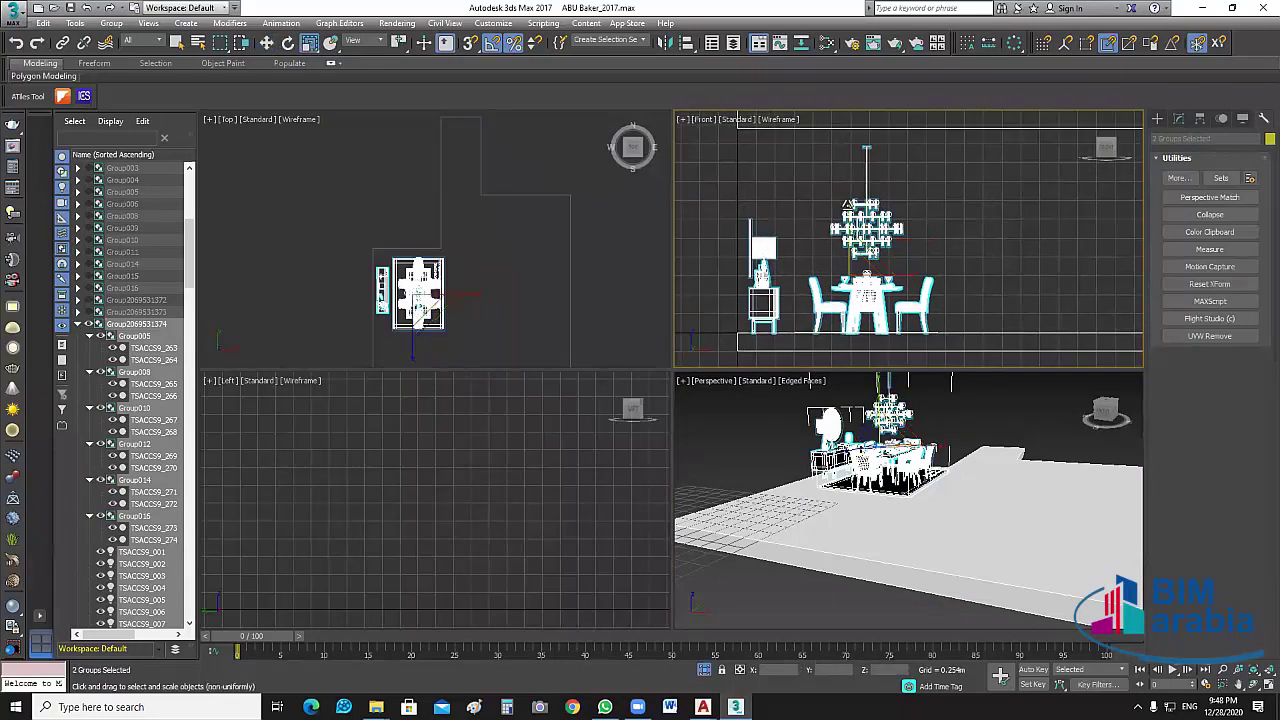
pyautogui.moveTo(848, 208); pyautogui.dragTo(846, 203)
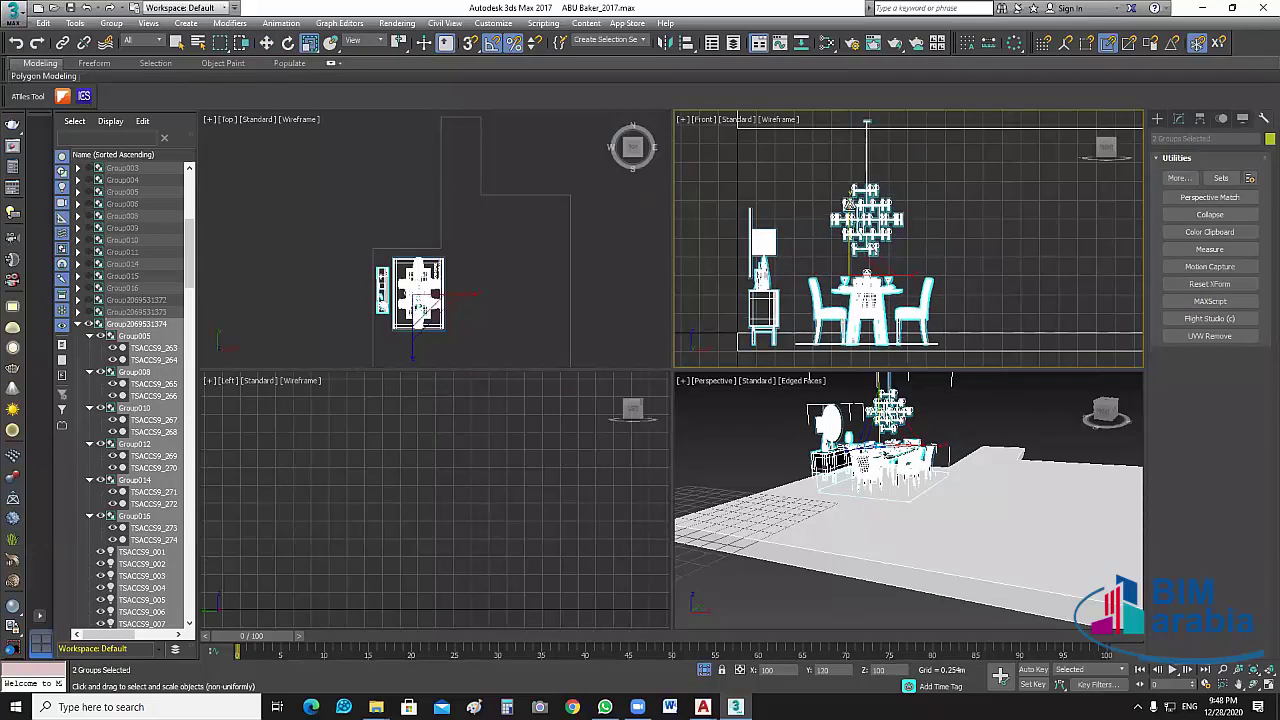
pyautogui.hotkey('ctrl', 'z')
pyautogui.hotkey('ctrl', 'z')
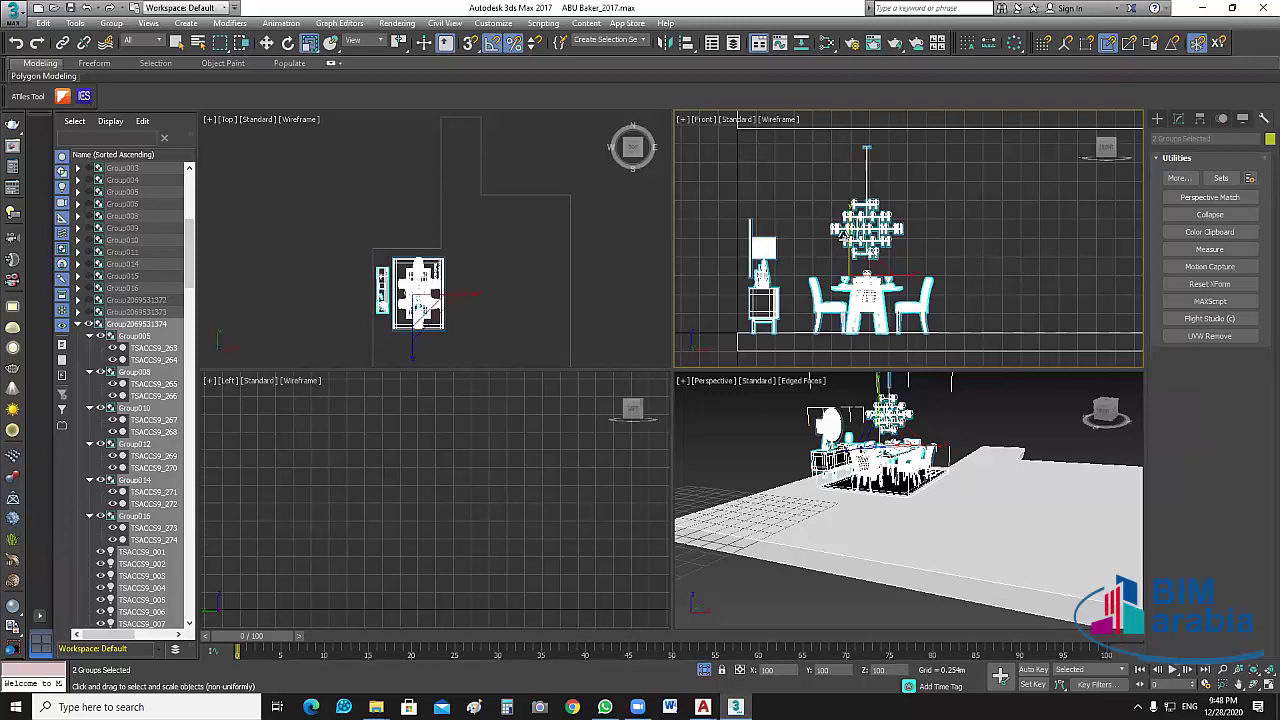
pyautogui.moveTo(849, 221); pyautogui.dragTo(848, 211)
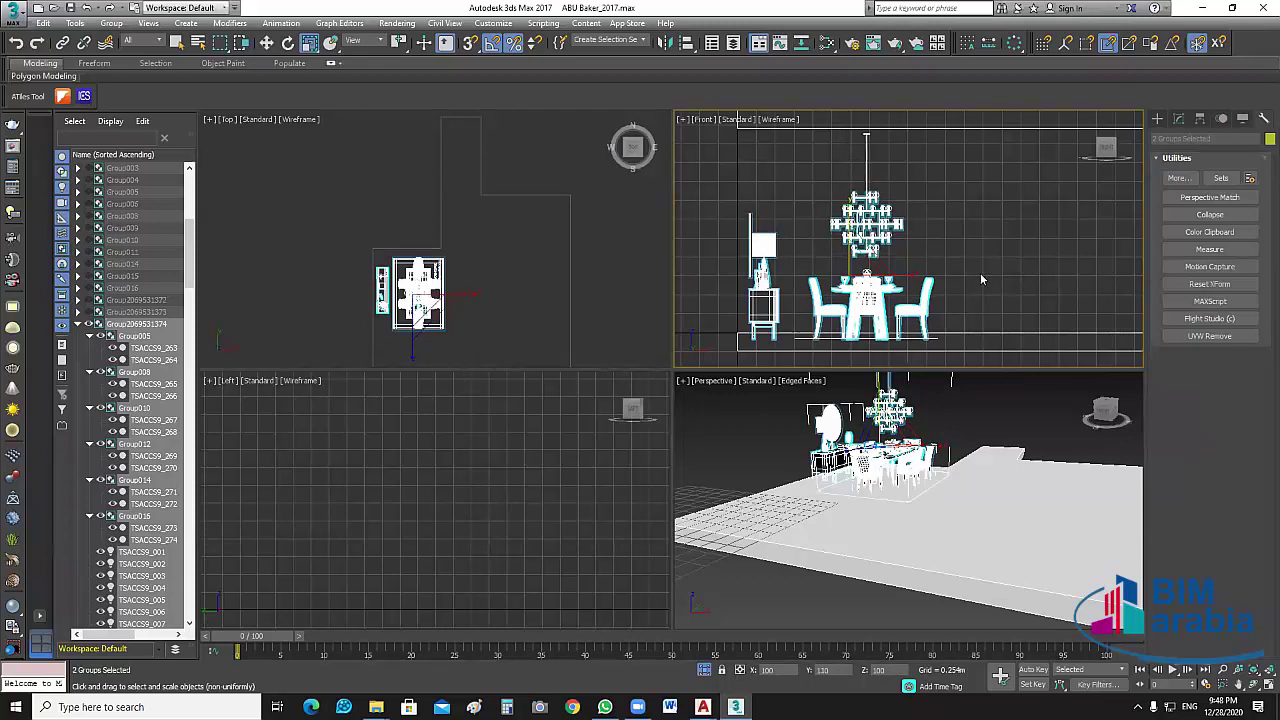
pyautogui.click(962, 280)
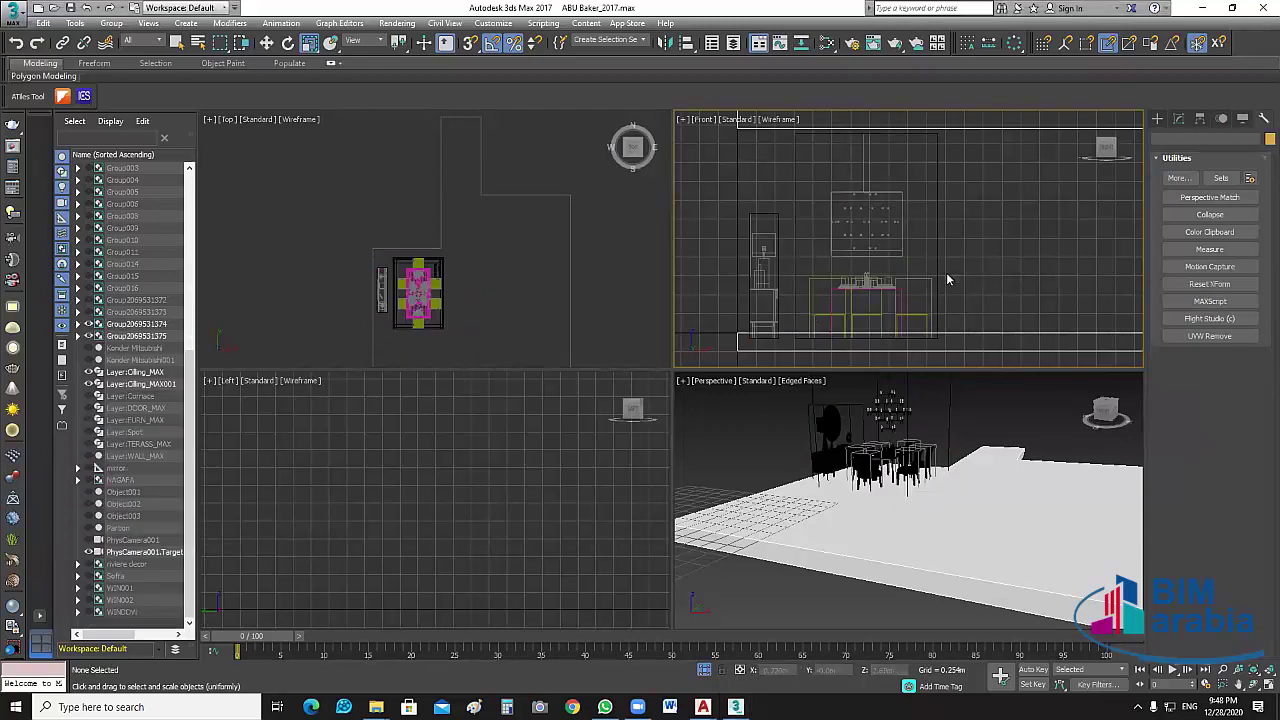
# Align the table and sideboard groups to the floor slab in the Front view, matching their minimum Y to the slab's maximum Y.
pyautogui.hotkey('alt', 'w')
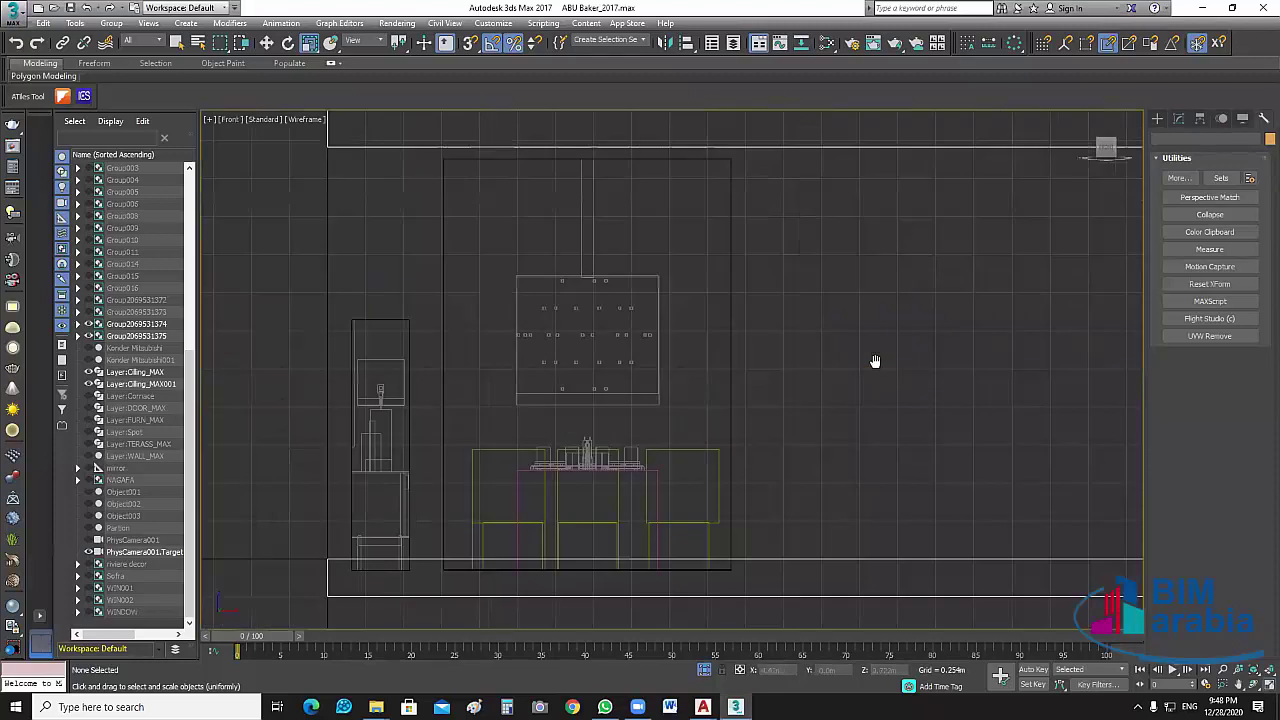
pyautogui.moveTo(745, 406); pyautogui.dragTo(874, 330, button='middle')
pyautogui.moveTo(390, 410); pyautogui.dragTo(997, 411)
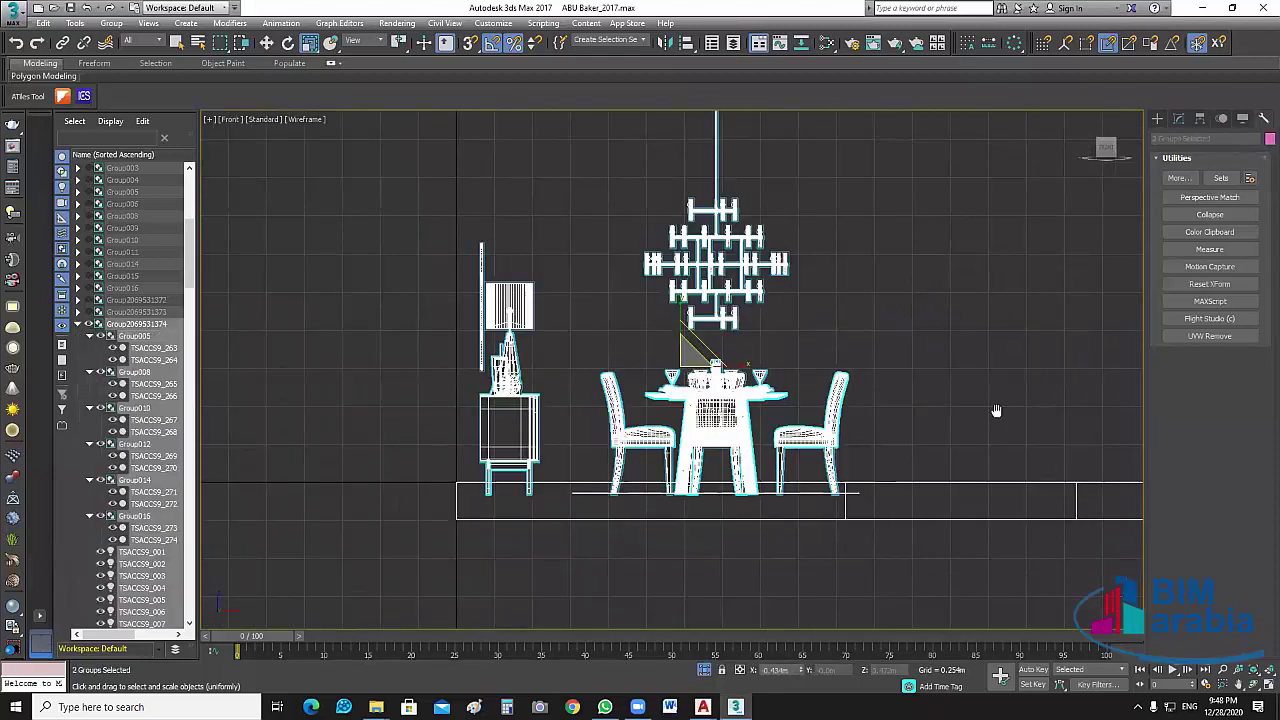
pyautogui.moveTo(749, 111); pyautogui.dragTo(738, 68, button='middle')
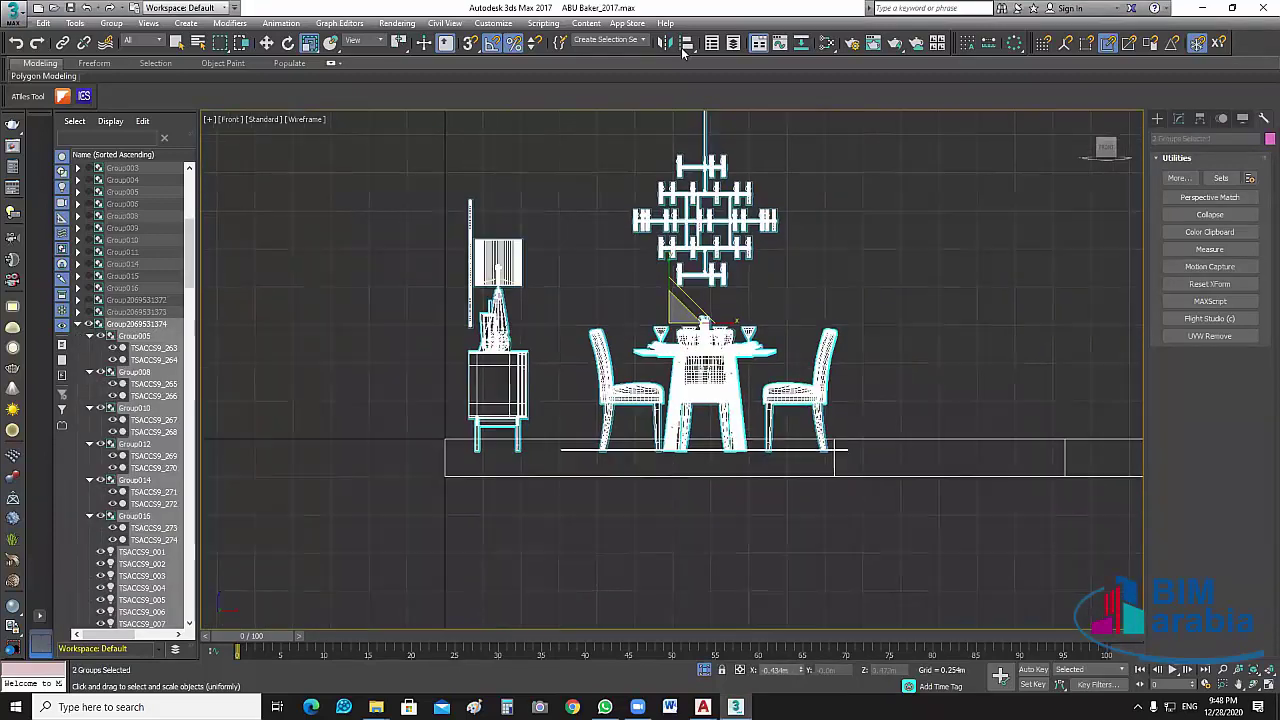
pyautogui.hotkey('alt', 'a')
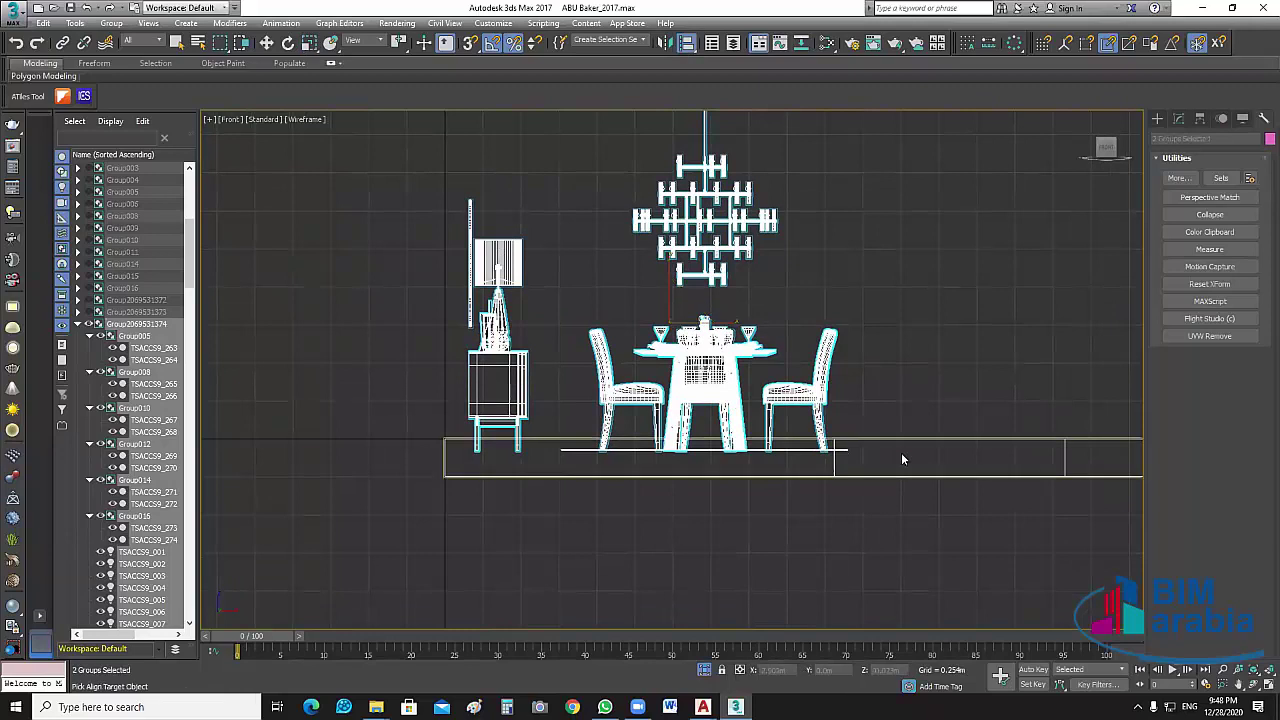
pyautogui.click(901, 459)
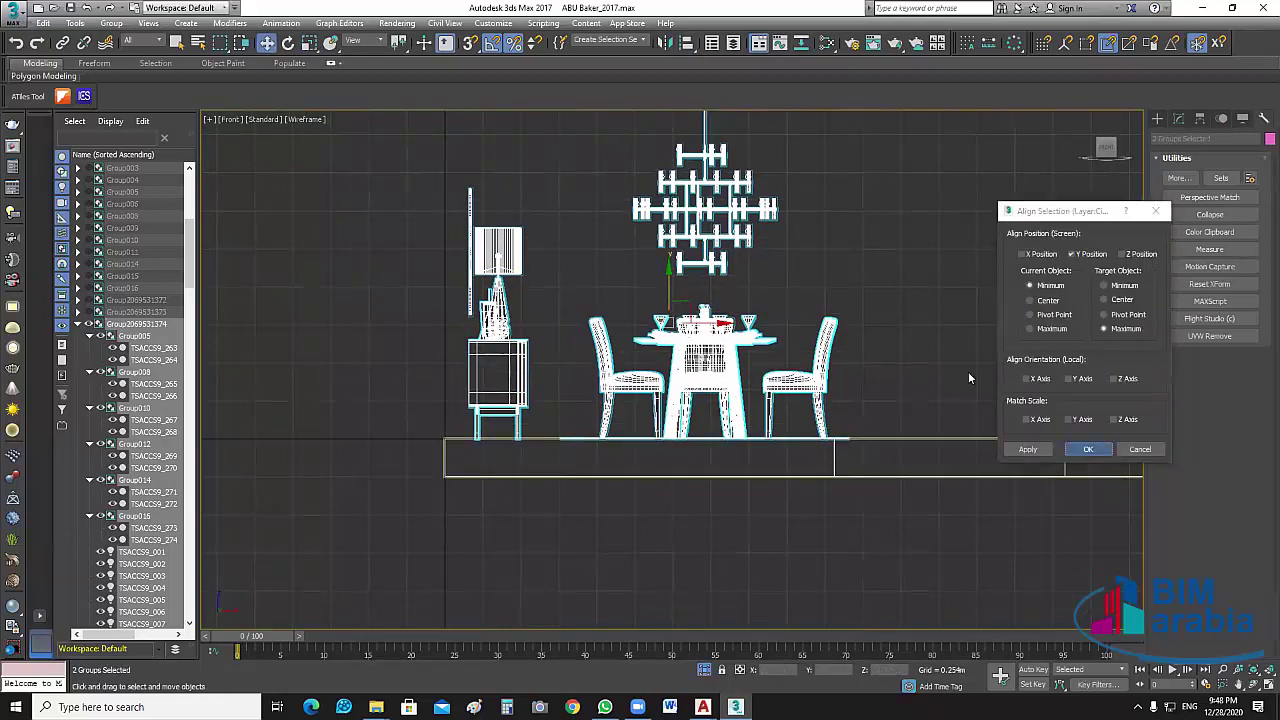
pyautogui.press('Return')
# Examine the chandelier rod against the ceiling and the dining set's height proportions in the Front and Perspective views.
pyautogui.scroll(-3, 801, 267)
pyautogui.scroll(3, 788, 253)
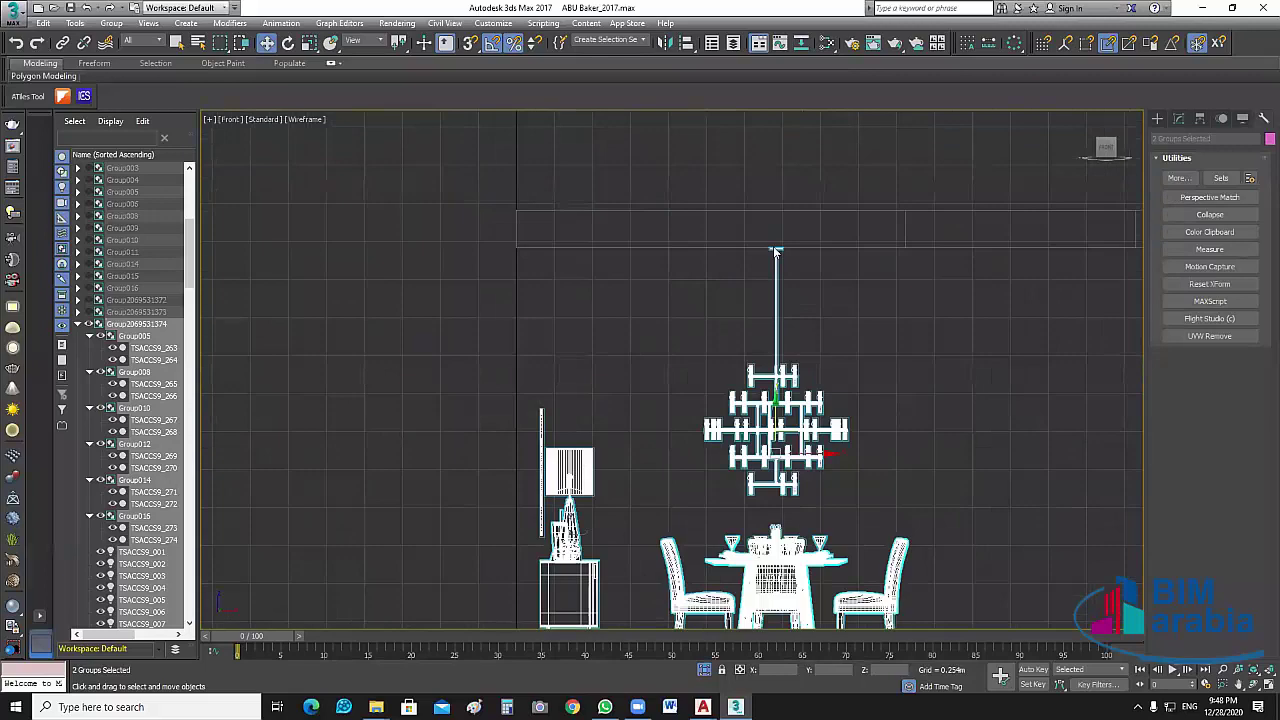
pyautogui.scroll(4, 775, 251)
pyautogui.scroll(-6, 913, 375)
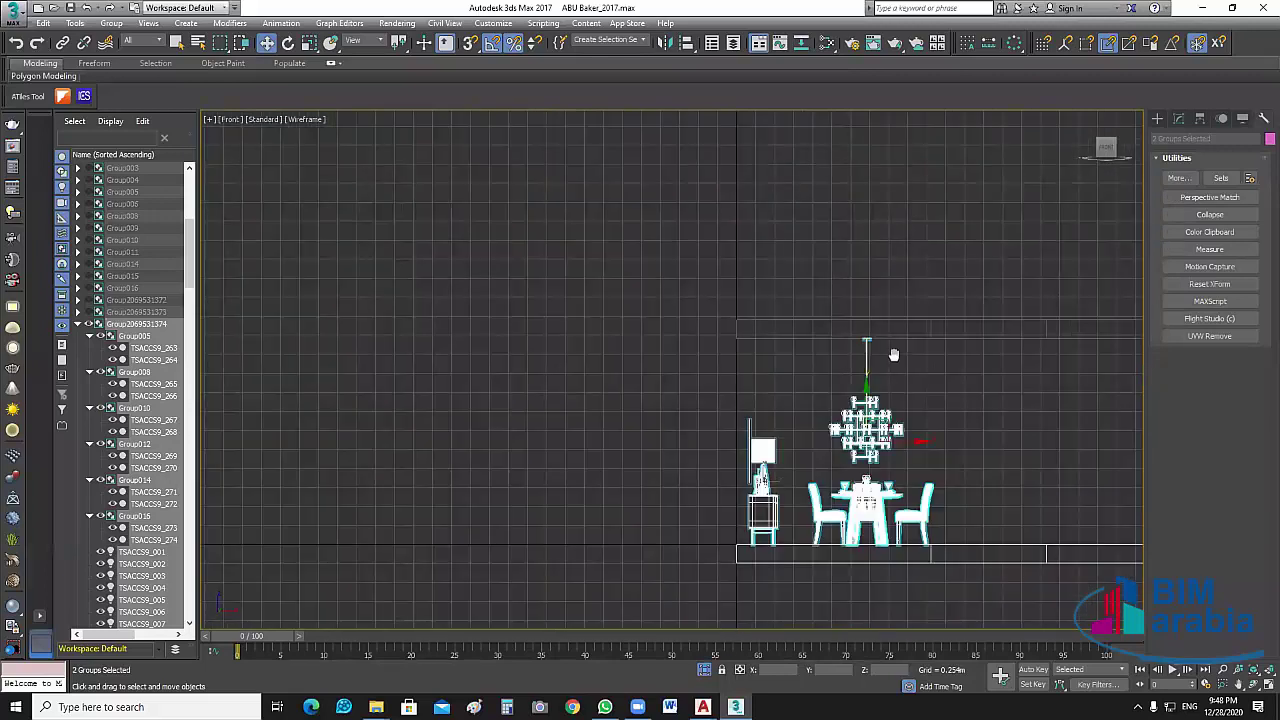
pyautogui.scroll(-2, 960, 390)
pyautogui.hotkey('alt', 'w')
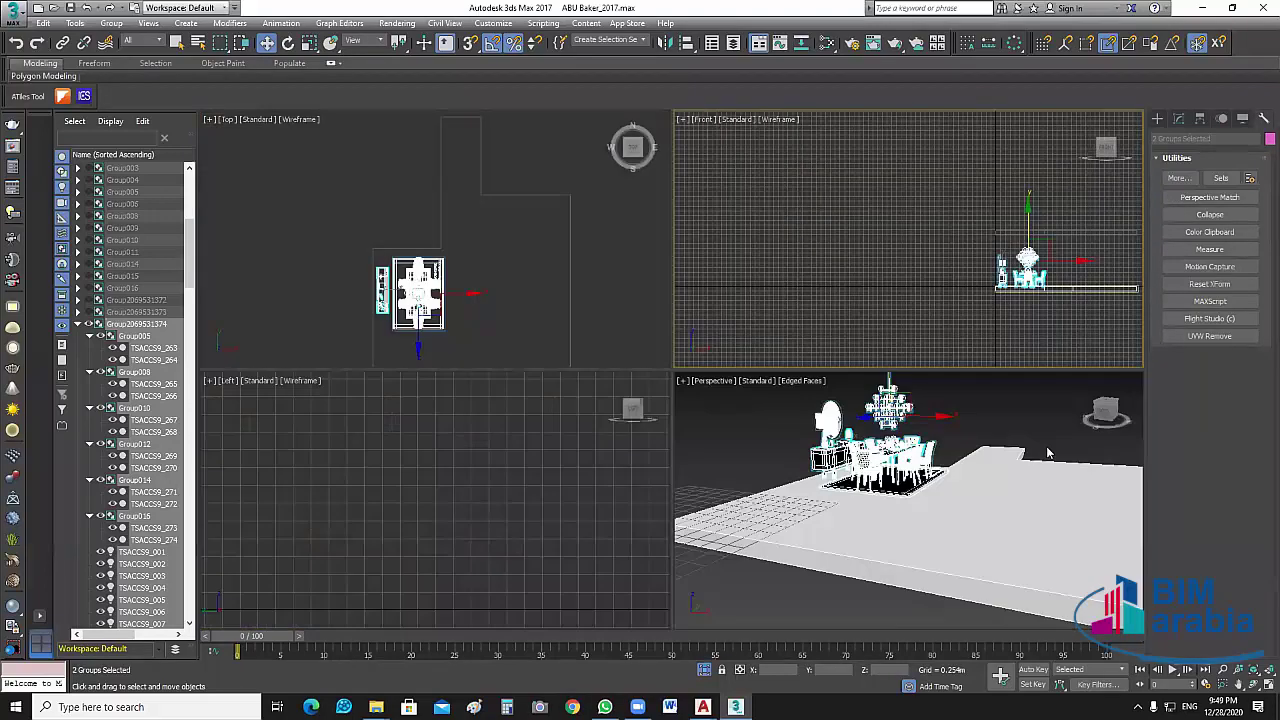
pyautogui.click(1058, 462)
pyautogui.hotkey('shift', 'z')
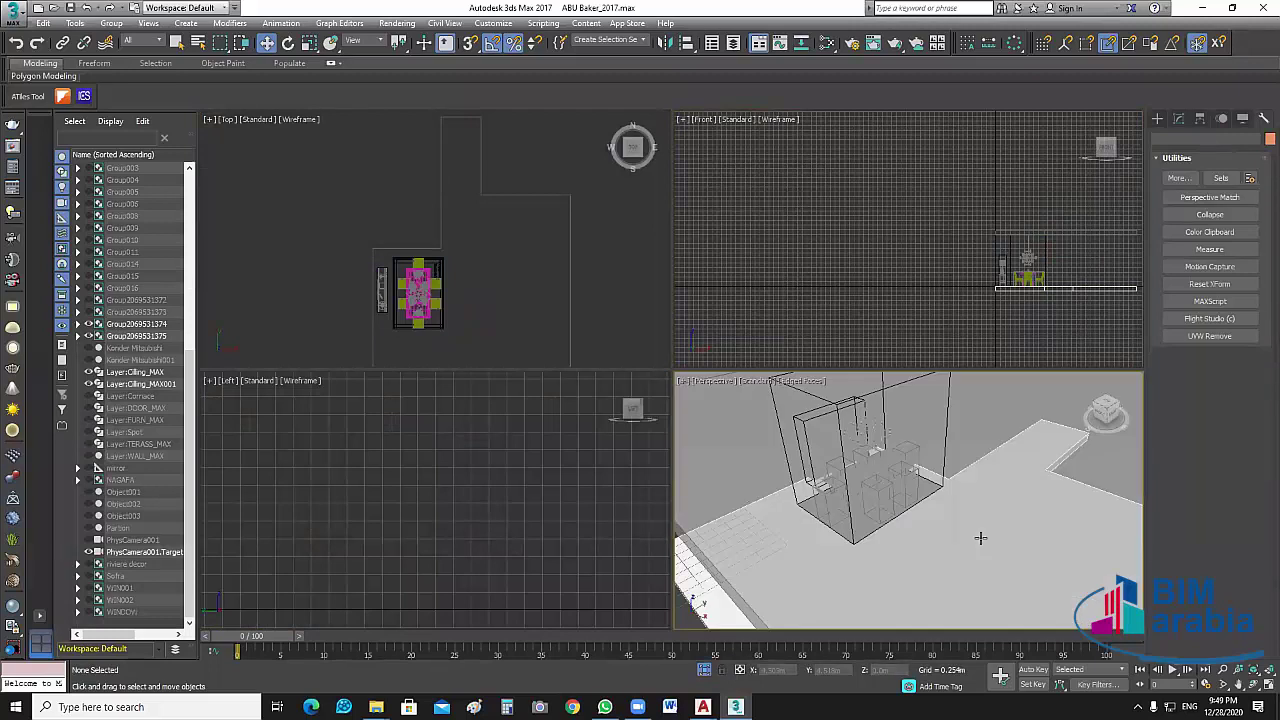
pyautogui.click(621, 301)
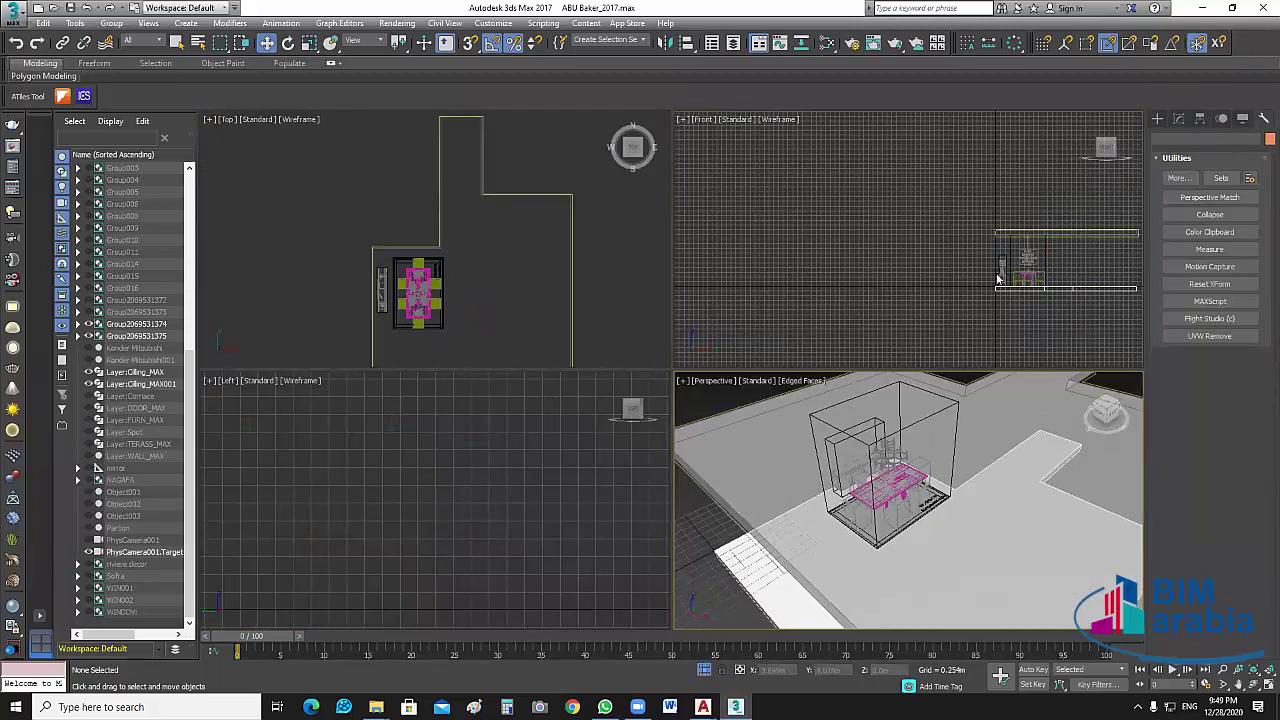
pyautogui.rightClick(1036, 277)
pyautogui.scroll(3, 1048, 263)
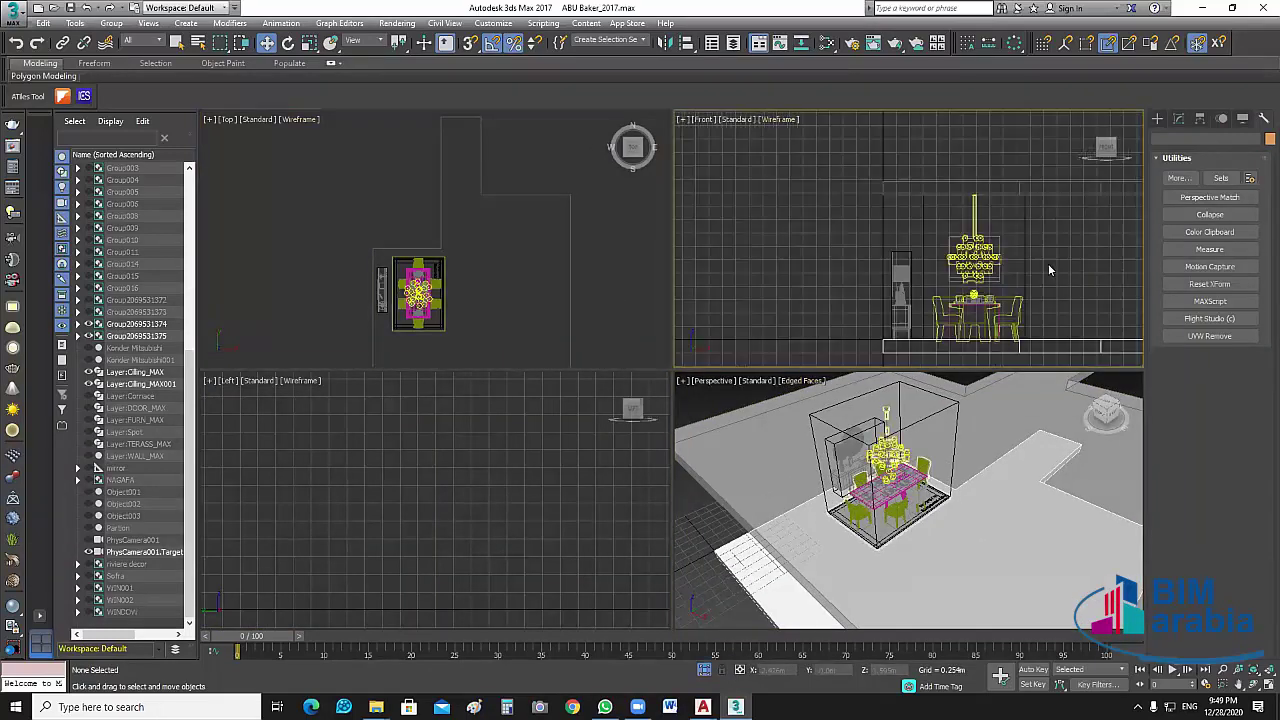
pyautogui.scroll(2, 1003, 281)
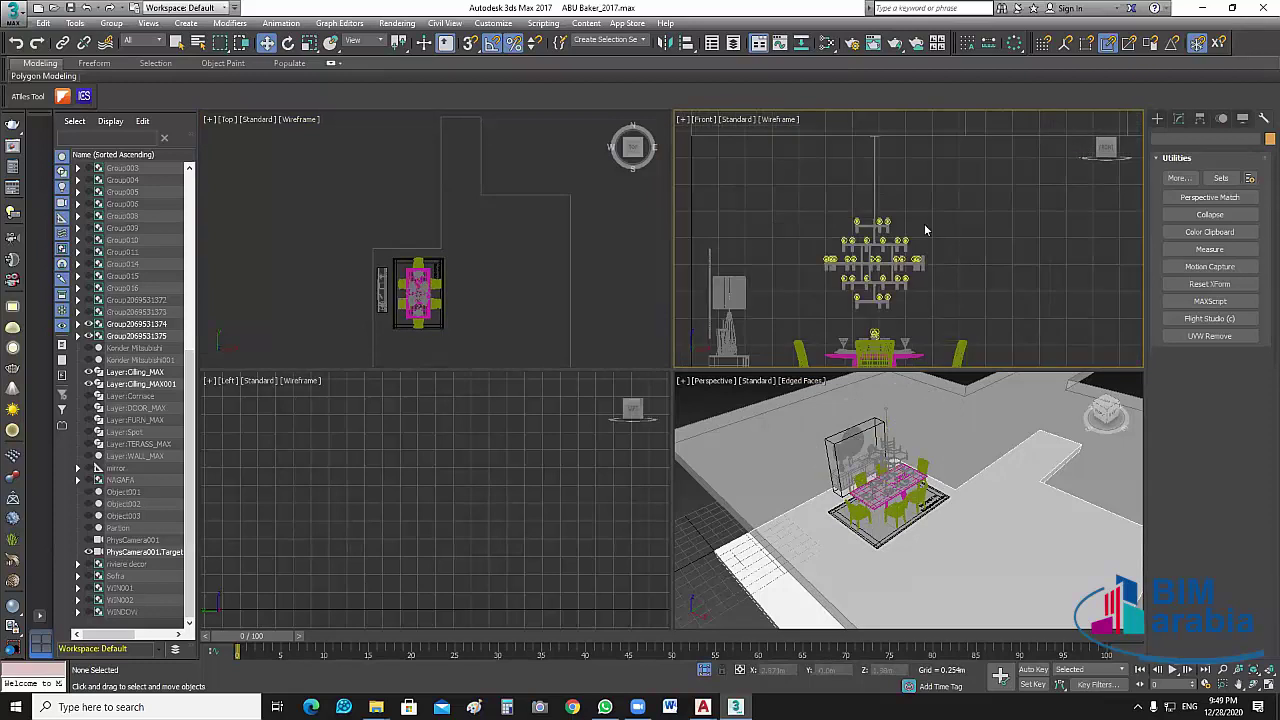
pyautogui.scroll(2, 997, 270)
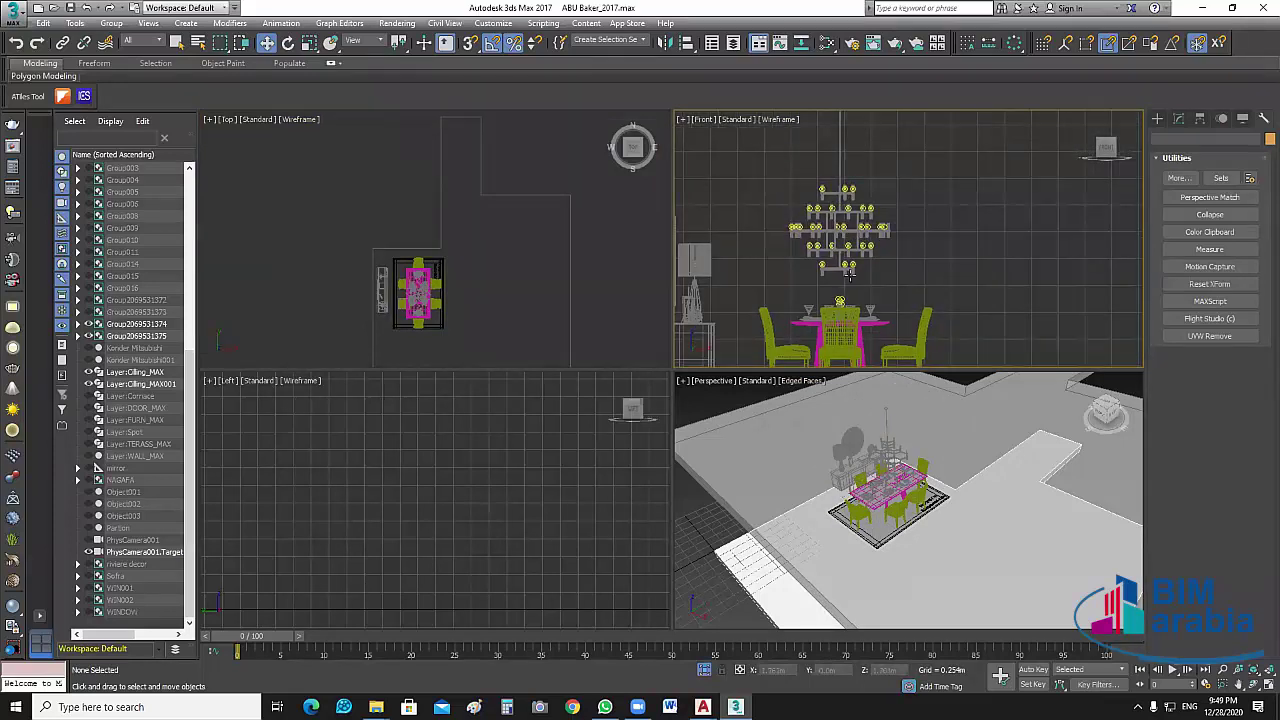
pyautogui.moveTo(883, 243); pyautogui.dragTo(926, 238, button='middle')
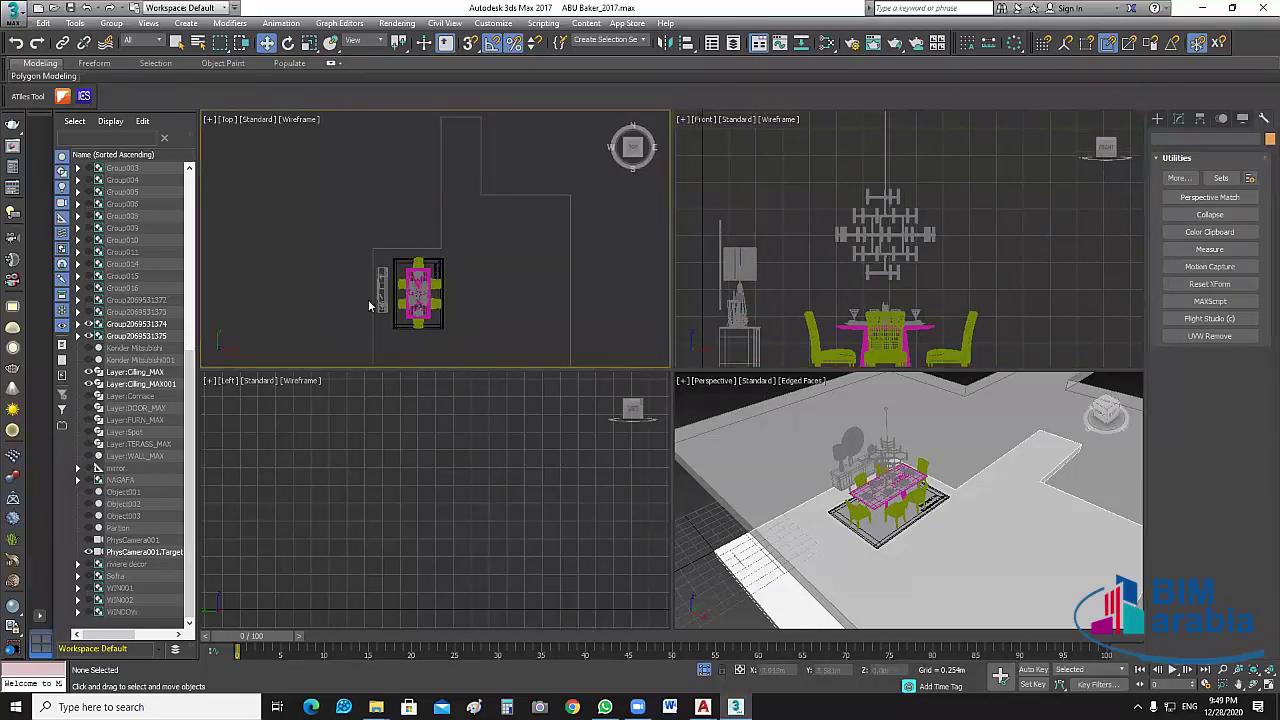
# Scale the sideboard group to 110% in length and 110% in depth in the Top view, and deselect it.
pyautogui.scroll(3, 400, 300)
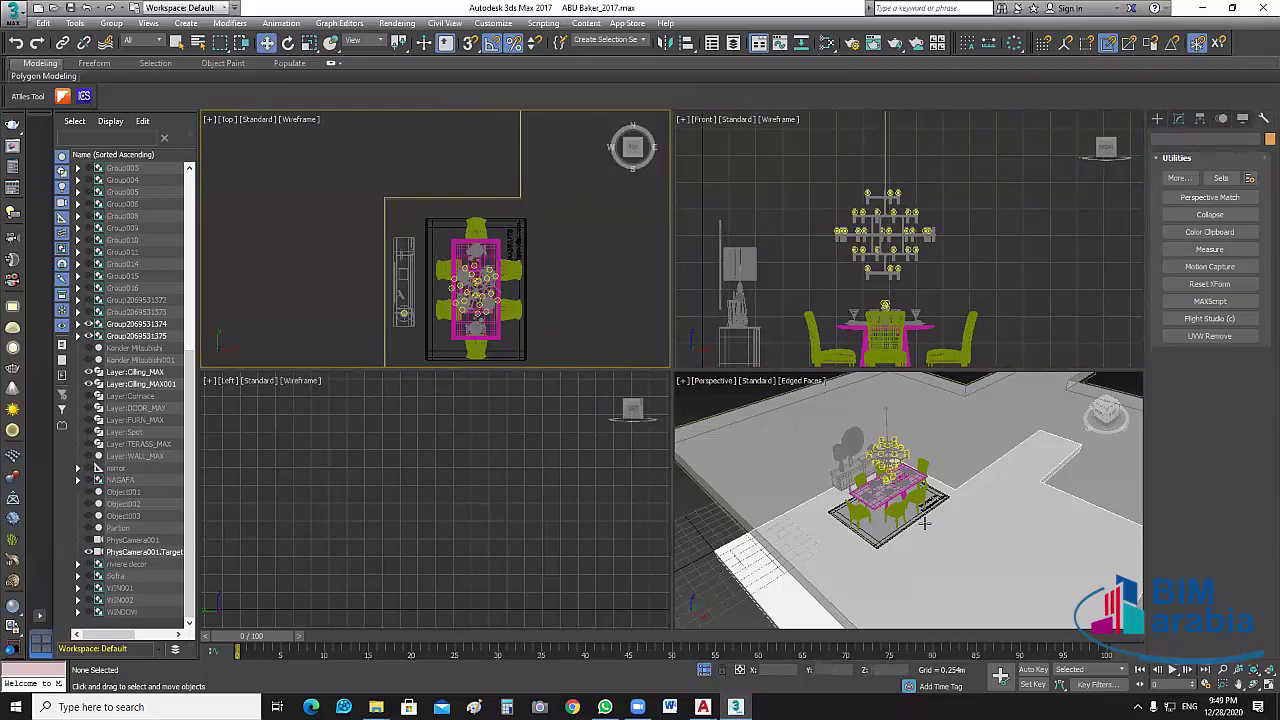
pyautogui.keyDown('alt'); pyautogui.moveTo(949, 570); pyautogui.dragTo(793, 499, button='middle'); pyautogui.keyUp('alt')
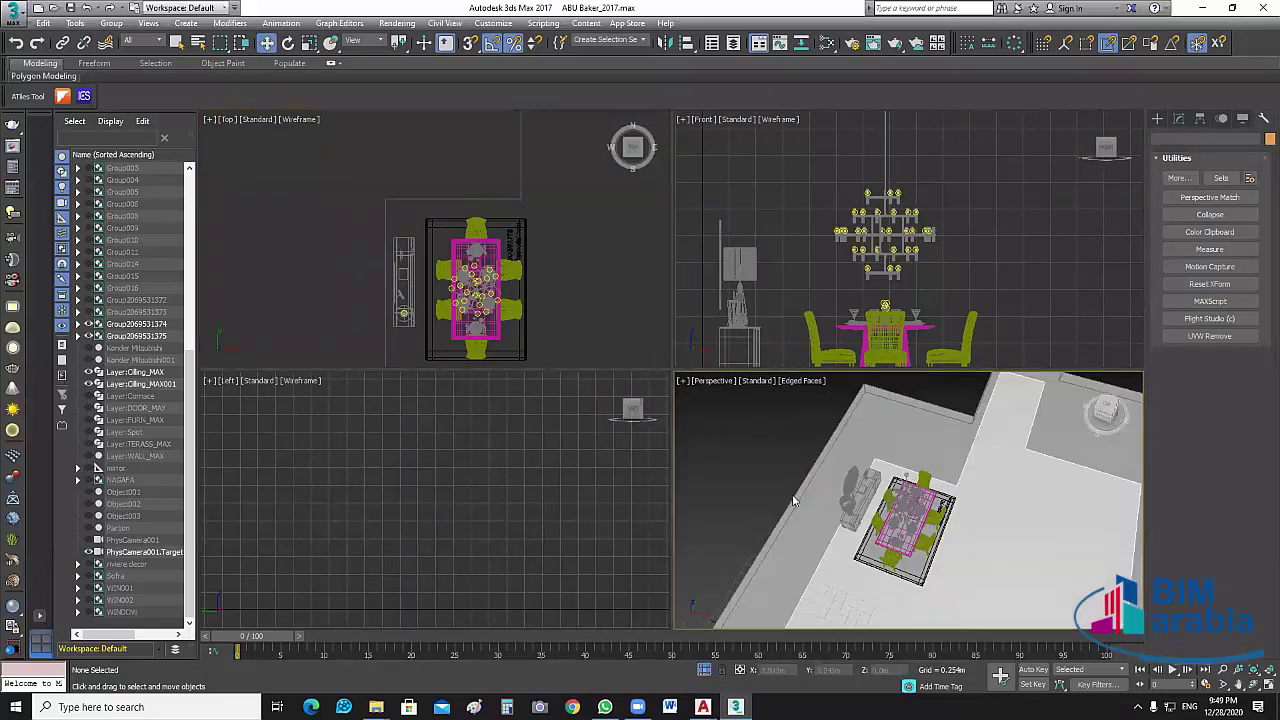
pyautogui.scroll(3, 591, 314)
pyautogui.click(293, 238)
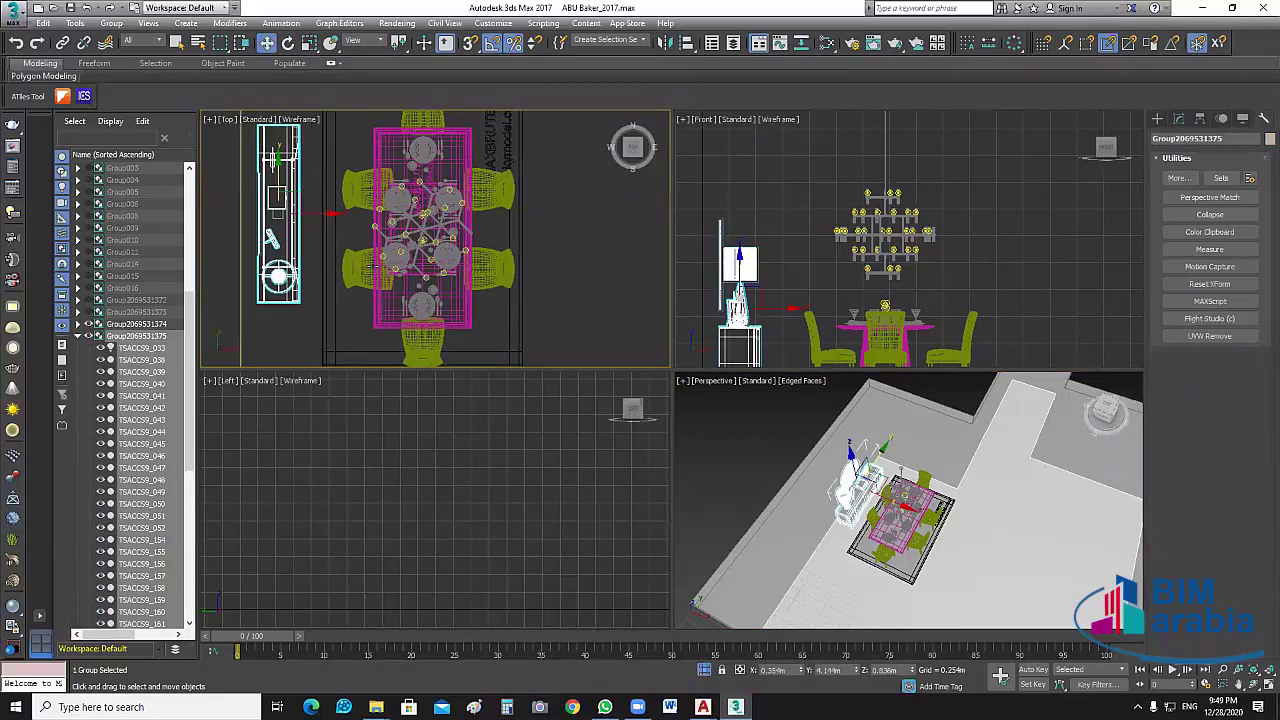
pyautogui.scroll(-2, 405, 268)
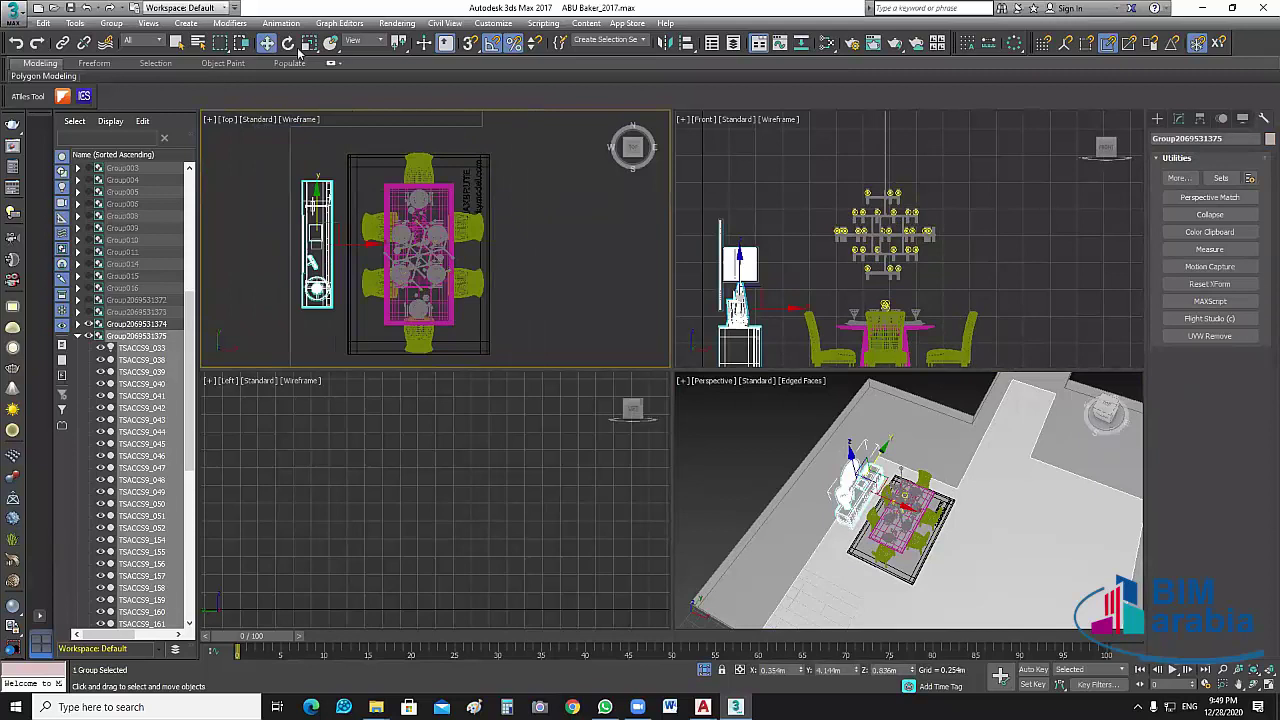
pyautogui.click(309, 43)
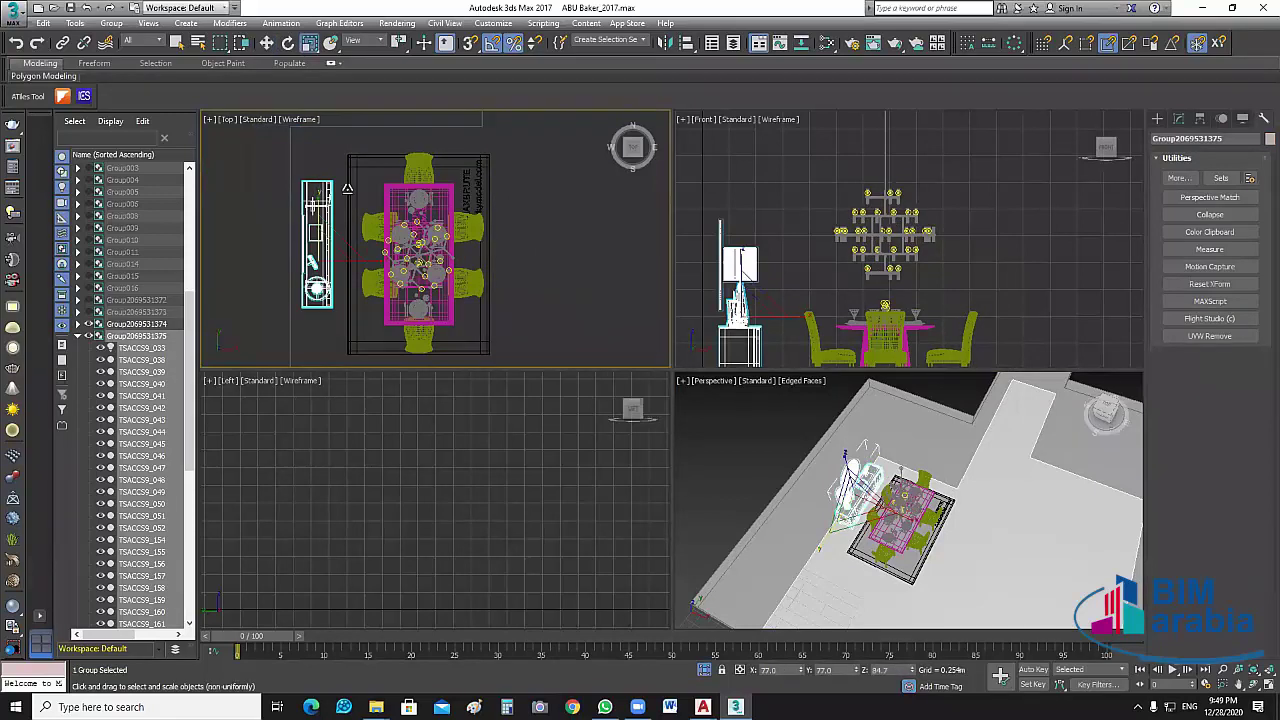
pyautogui.moveTo(318, 204); pyautogui.dragTo(318, 196)
pyautogui.click(378, 260)
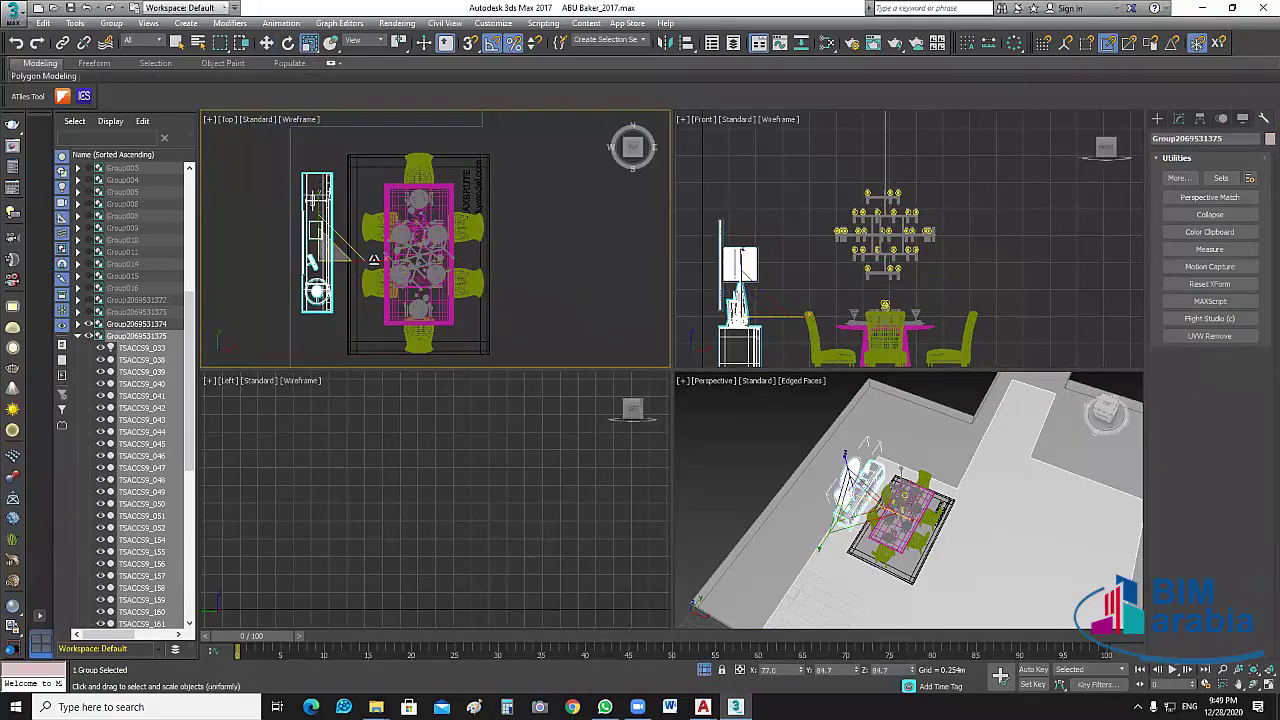
pyautogui.moveTo(378, 260); pyautogui.dragTo(388, 260)
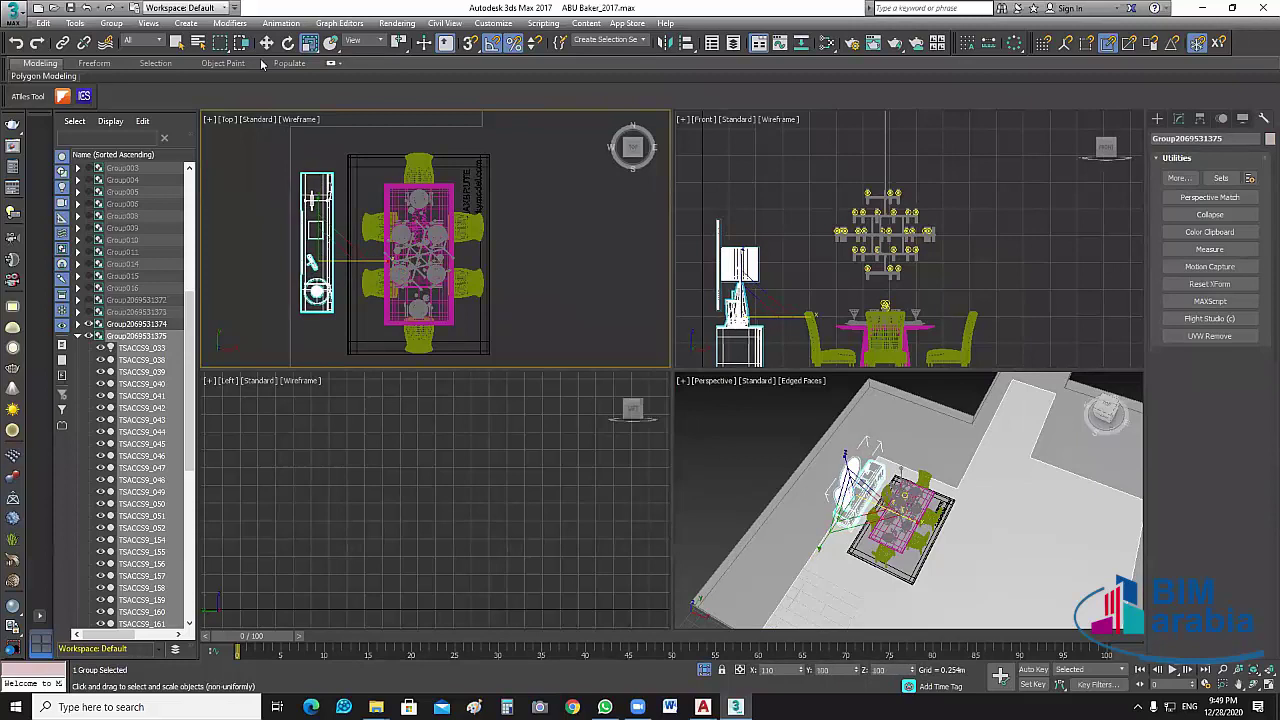
pyautogui.click(266, 42)
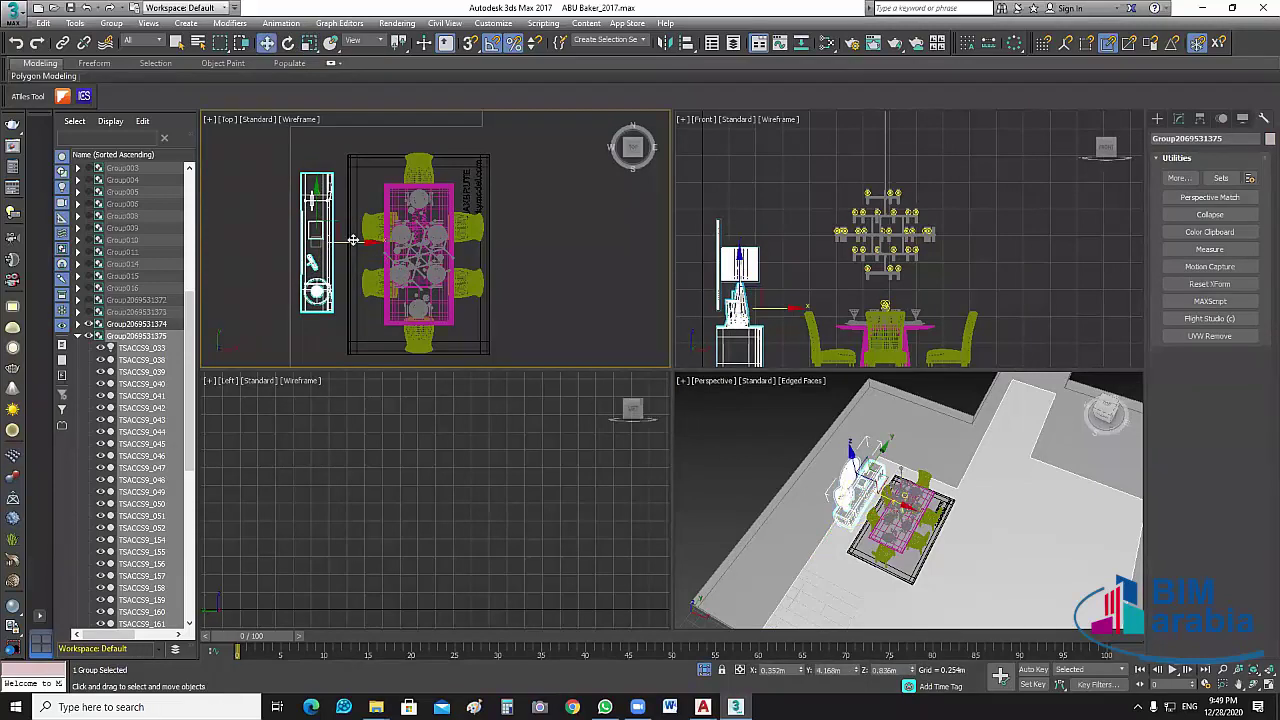
pyautogui.click(280, 226)
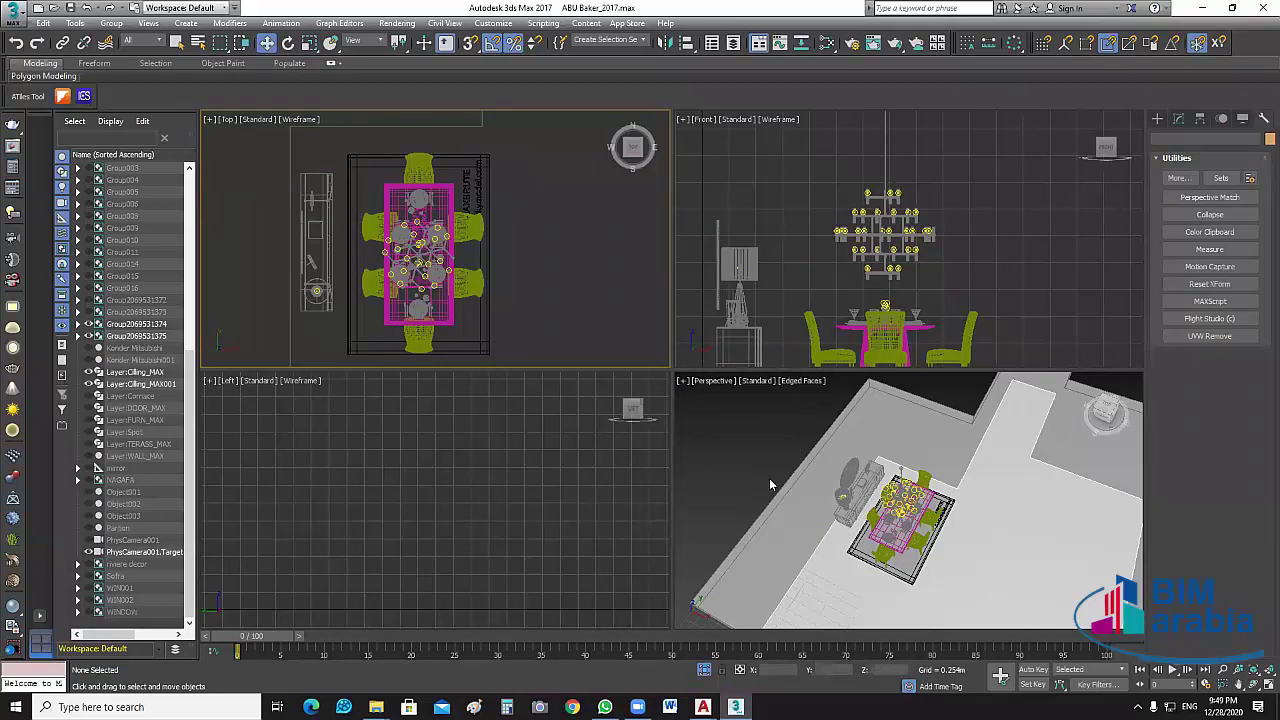
# Move the sideboard group along the wall in the Top view to Y 4.014 m, centring it on the dining table.
pyautogui.keyDown('alt'); pyautogui.moveTo(733, 468); pyautogui.dragTo(813, 412, button='middle'); pyautogui.keyUp('alt')
pyautogui.scroll(4, 898, 494)
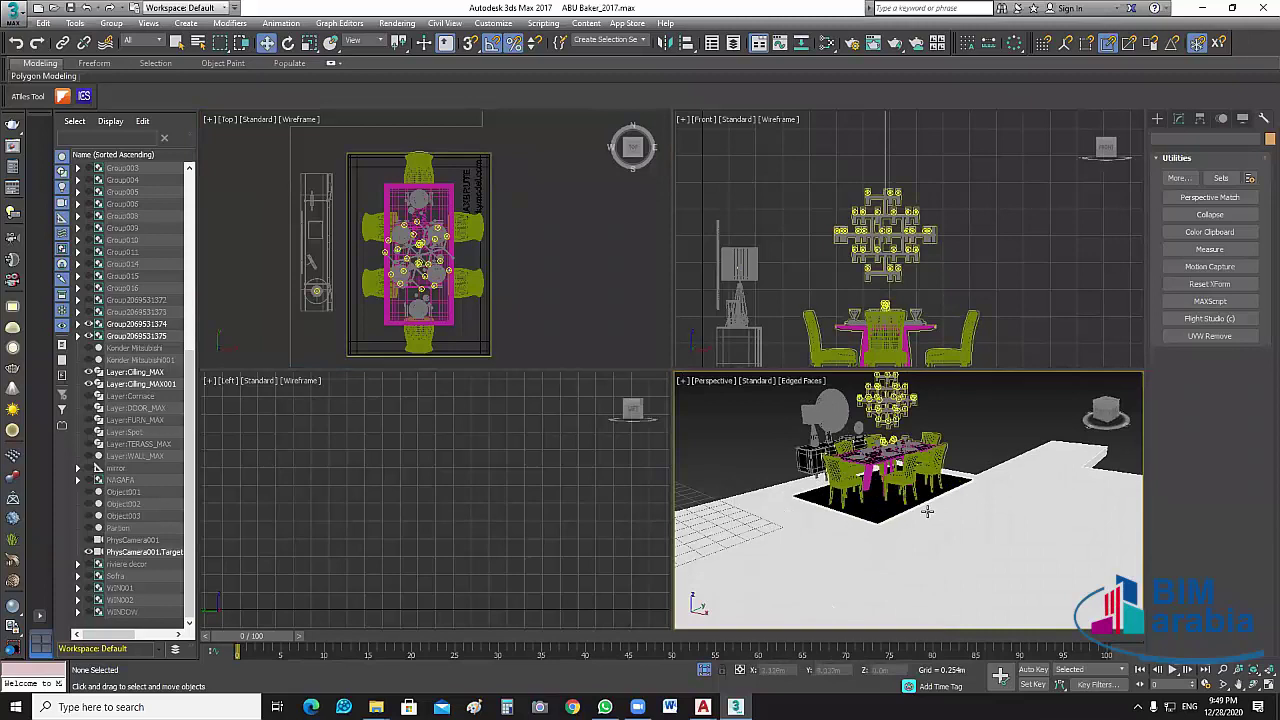
pyautogui.keyDown('alt'); pyautogui.moveTo(905, 517); pyautogui.dragTo(870, 510, button='middle'); pyautogui.keyUp('alt')
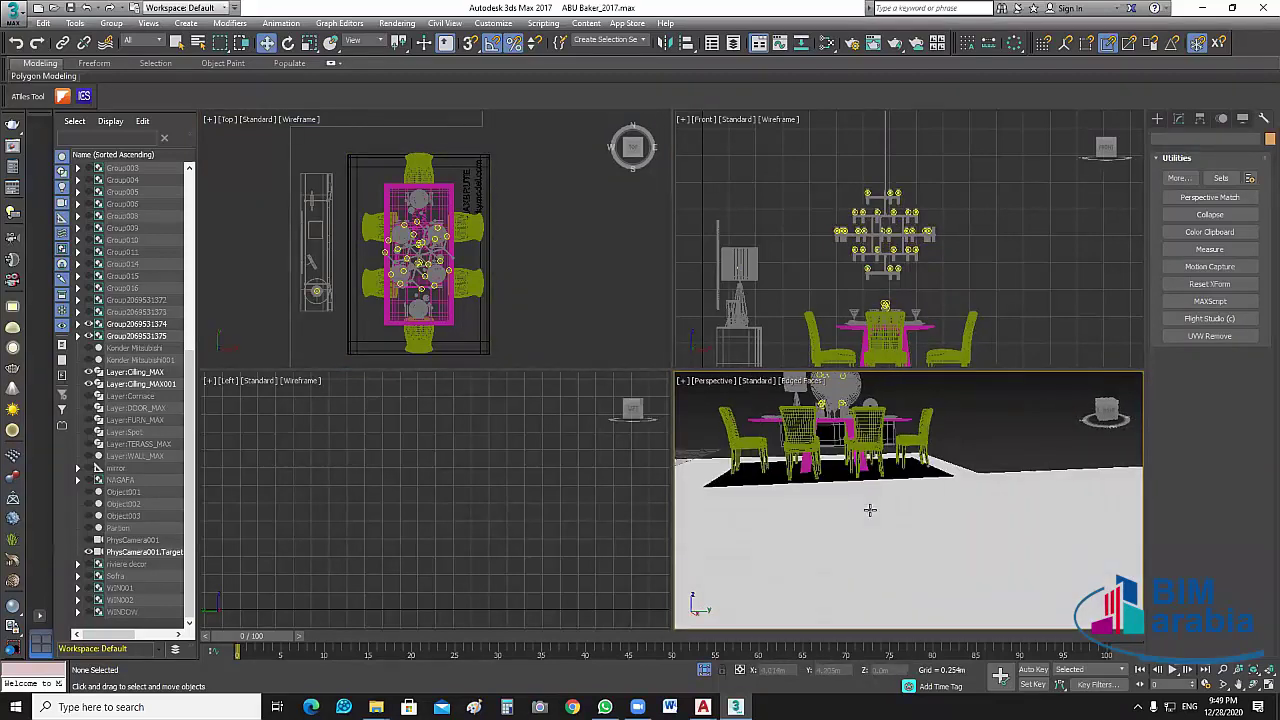
pyautogui.click(581, 298)
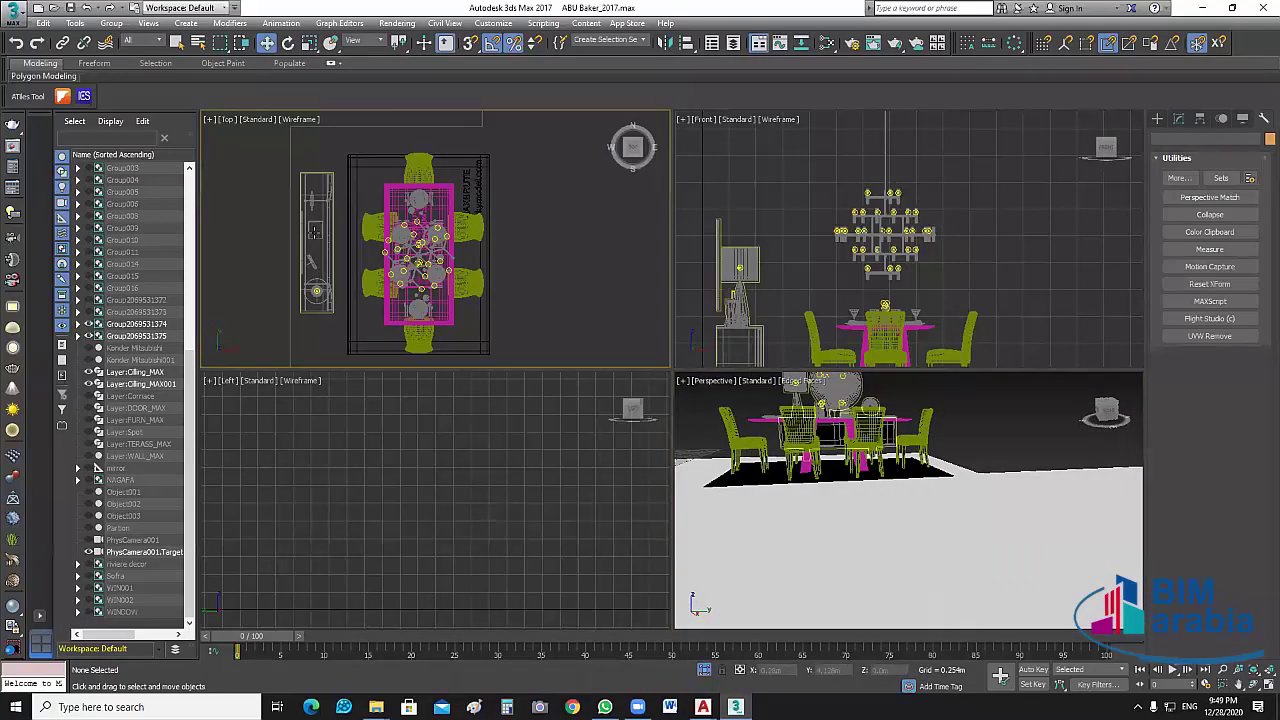
pyautogui.click(314, 231)
pyautogui.moveTo(559, 296); pyautogui.dragTo(563, 265, button='middle')
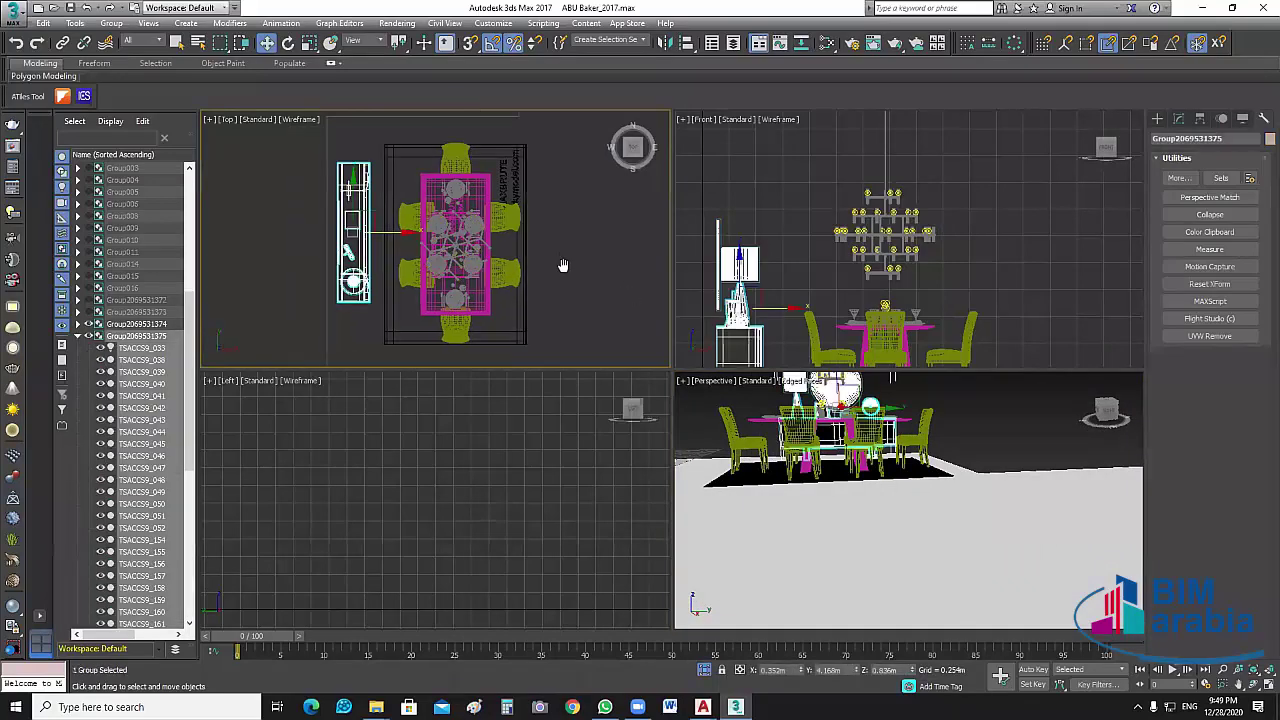
pyautogui.scroll(-2, 563, 265)
pyautogui.moveTo(393, 197); pyautogui.dragTo(393, 205)
pyautogui.moveTo(971, 440); pyautogui.dragTo(983, 478, button='middle')
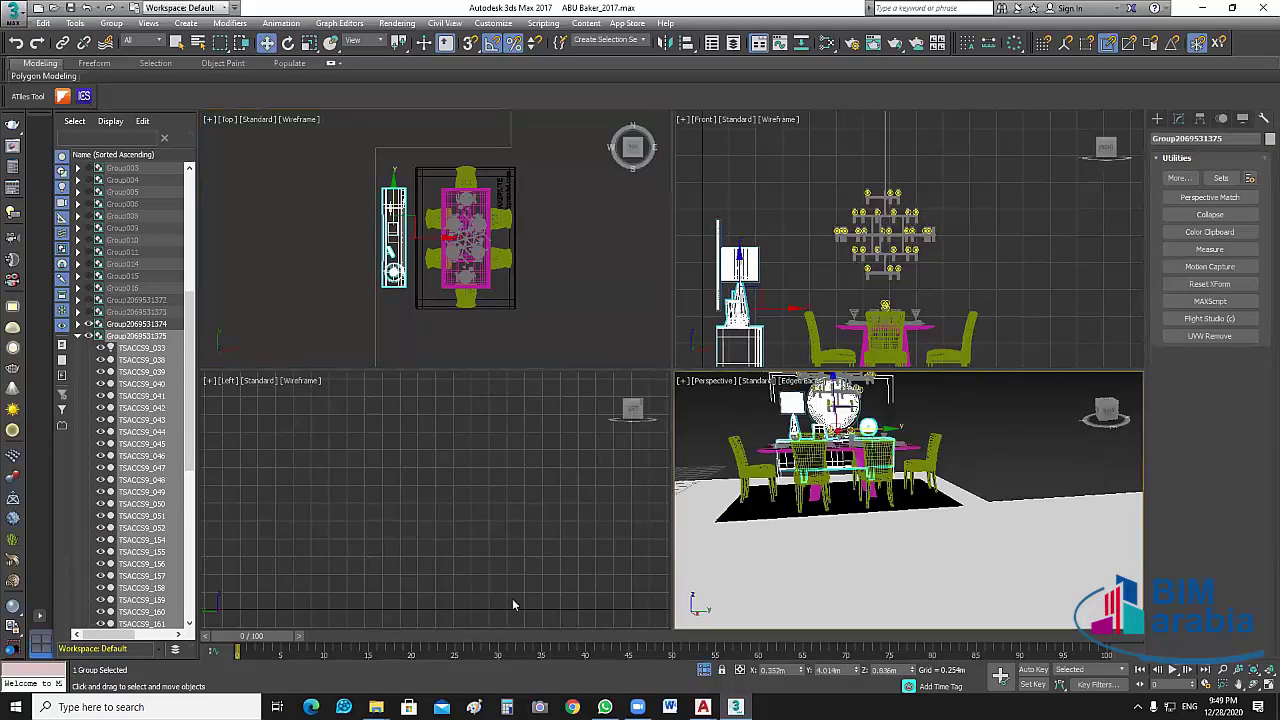
# Deselect the sideboard, frame the scene in the Left view, and examine how the sideboard lines up with the dining table.
pyautogui.click(582, 531)
pyautogui.scroll(-5, 582, 531)
pyautogui.click(1253, 672)
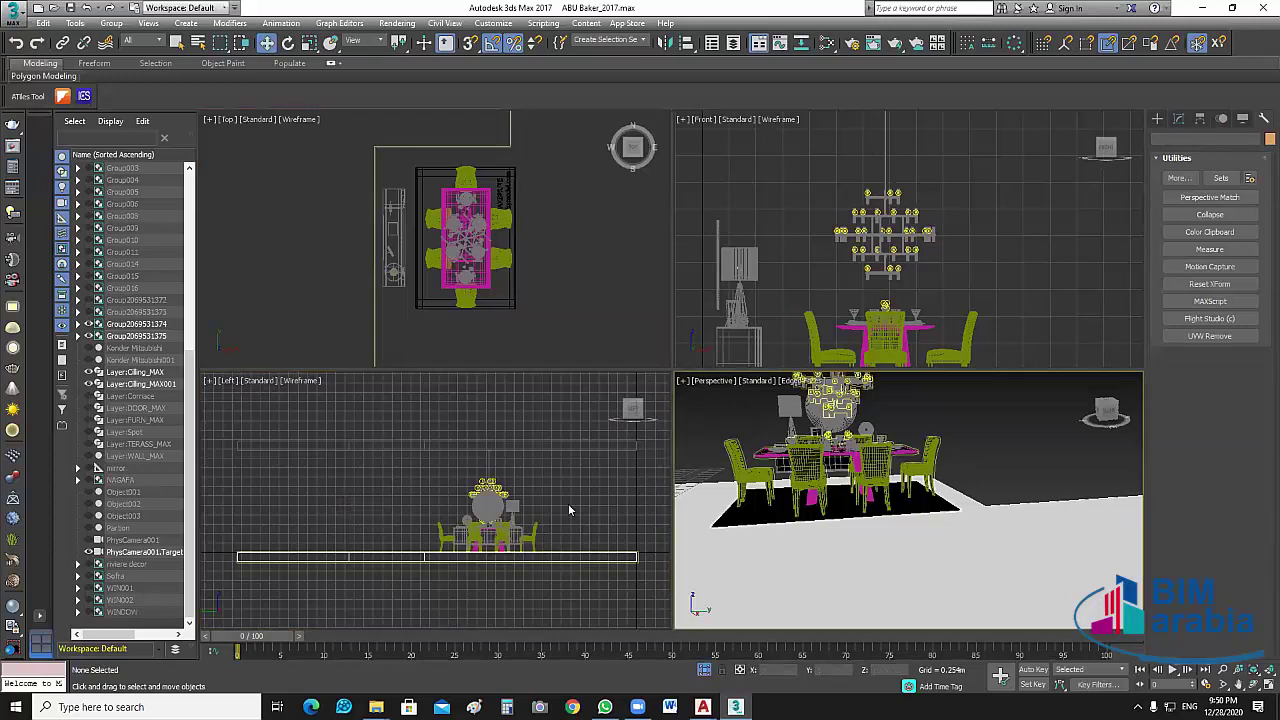
pyautogui.scroll(3, 512, 520)
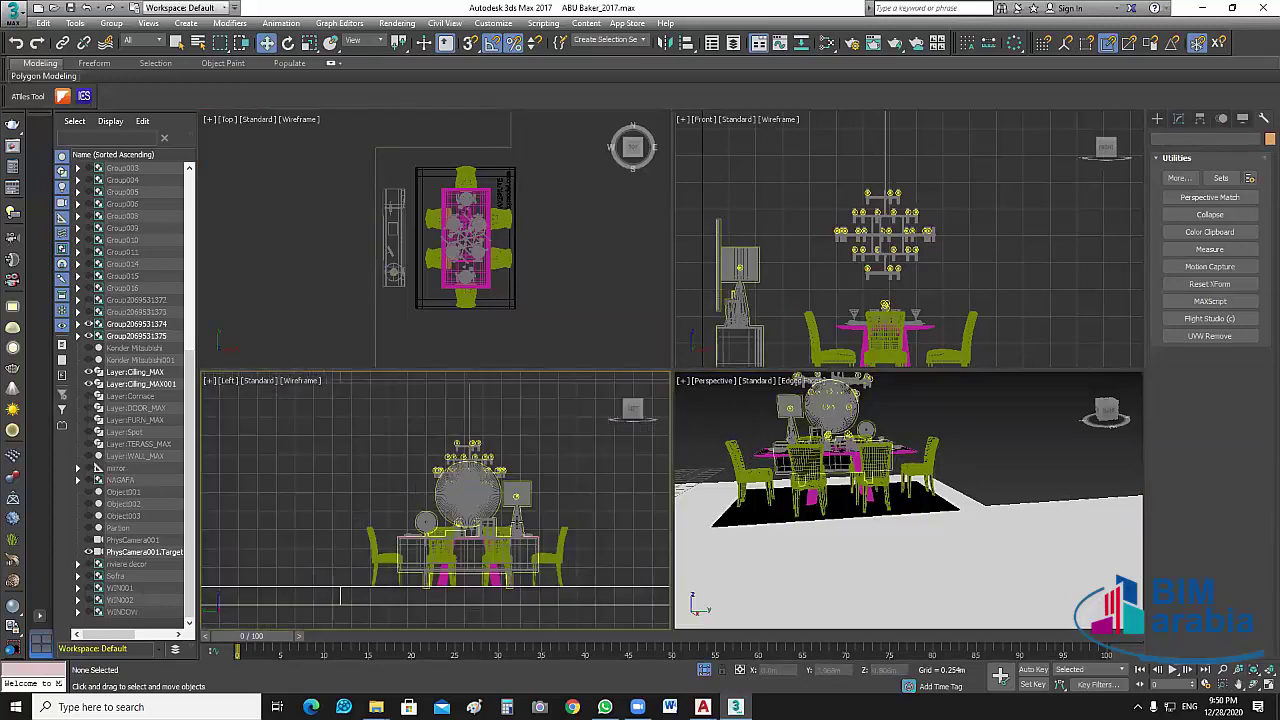
pyautogui.scroll(5, 518, 523)
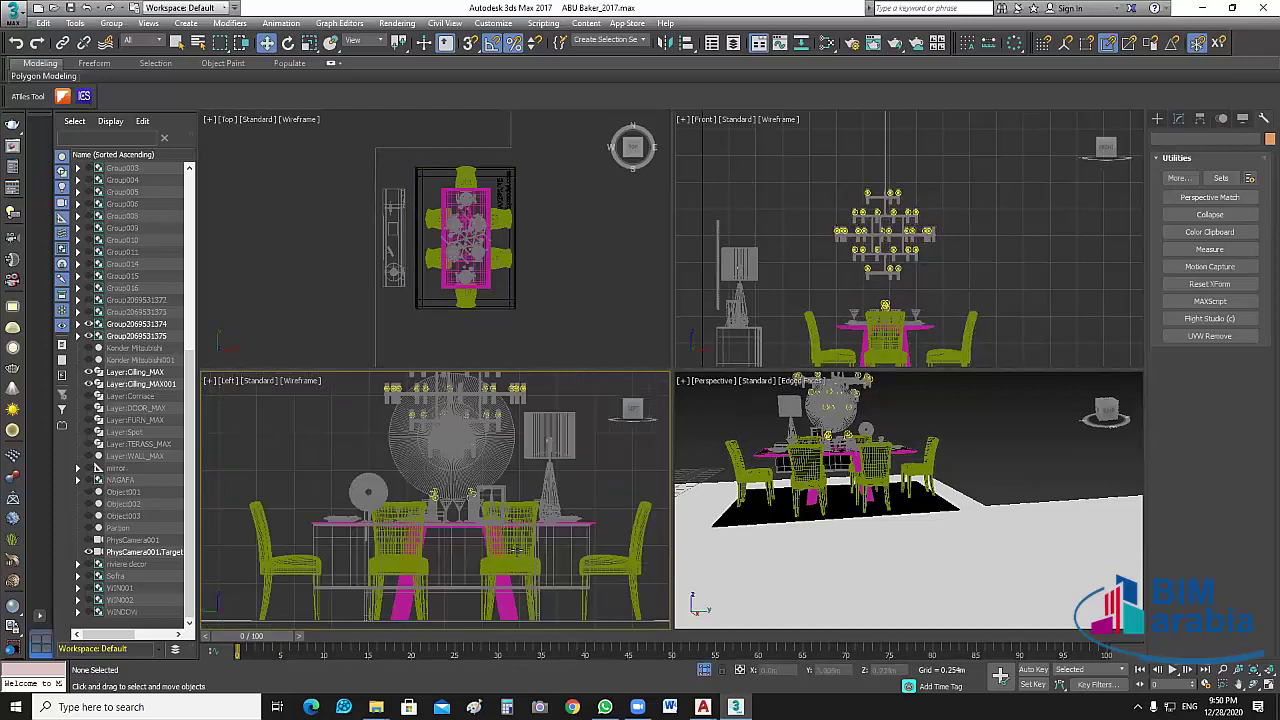
# Select the dining table and chandelier group in the Front view and open it for editing its parts.
pyautogui.click(592, 288)
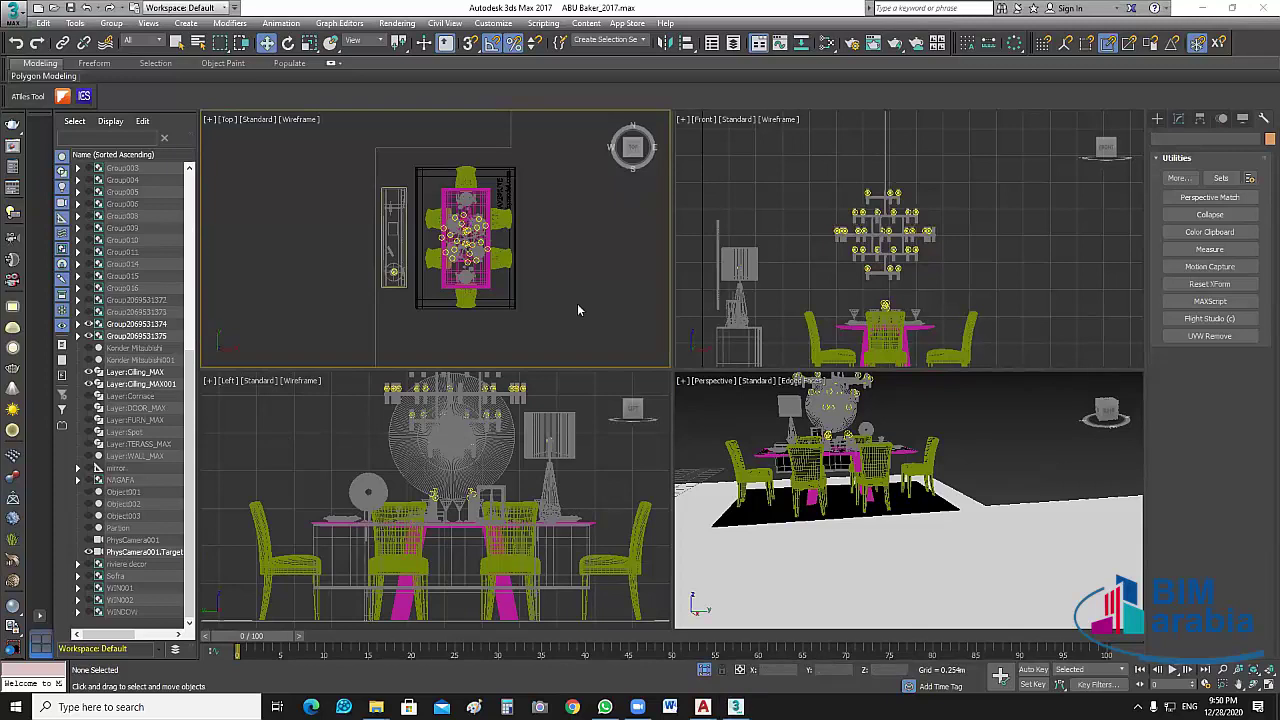
pyautogui.click(1000, 319)
pyautogui.scroll(-5, 1066, 276)
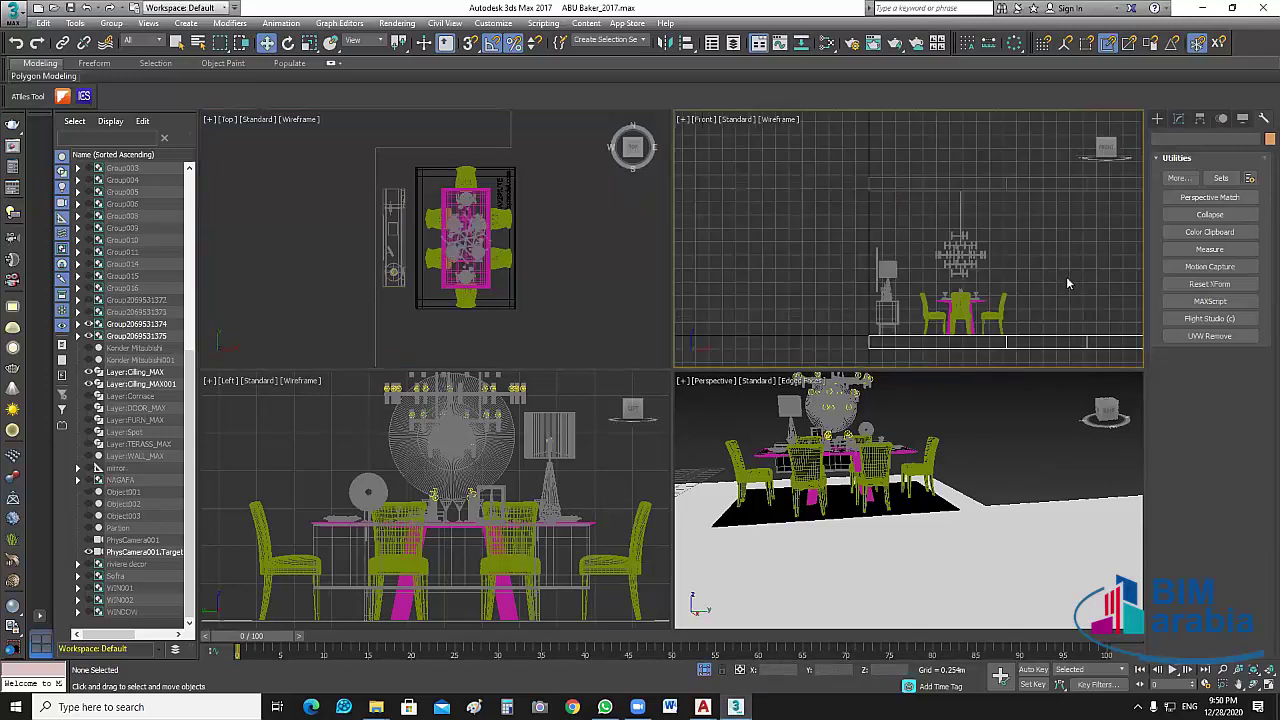
pyautogui.moveTo(1066, 276); pyautogui.dragTo(1015, 286, button='middle')
pyautogui.hotkey('ctrl', 'a')
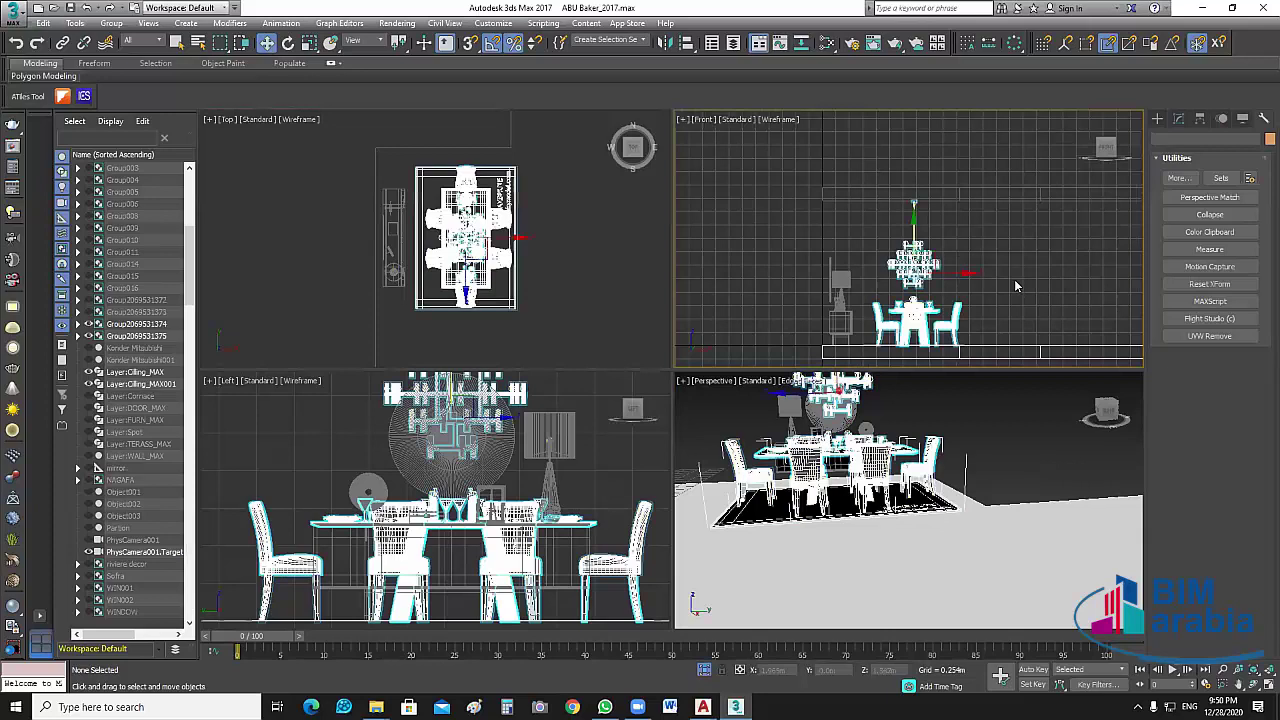
pyautogui.click(111, 22)
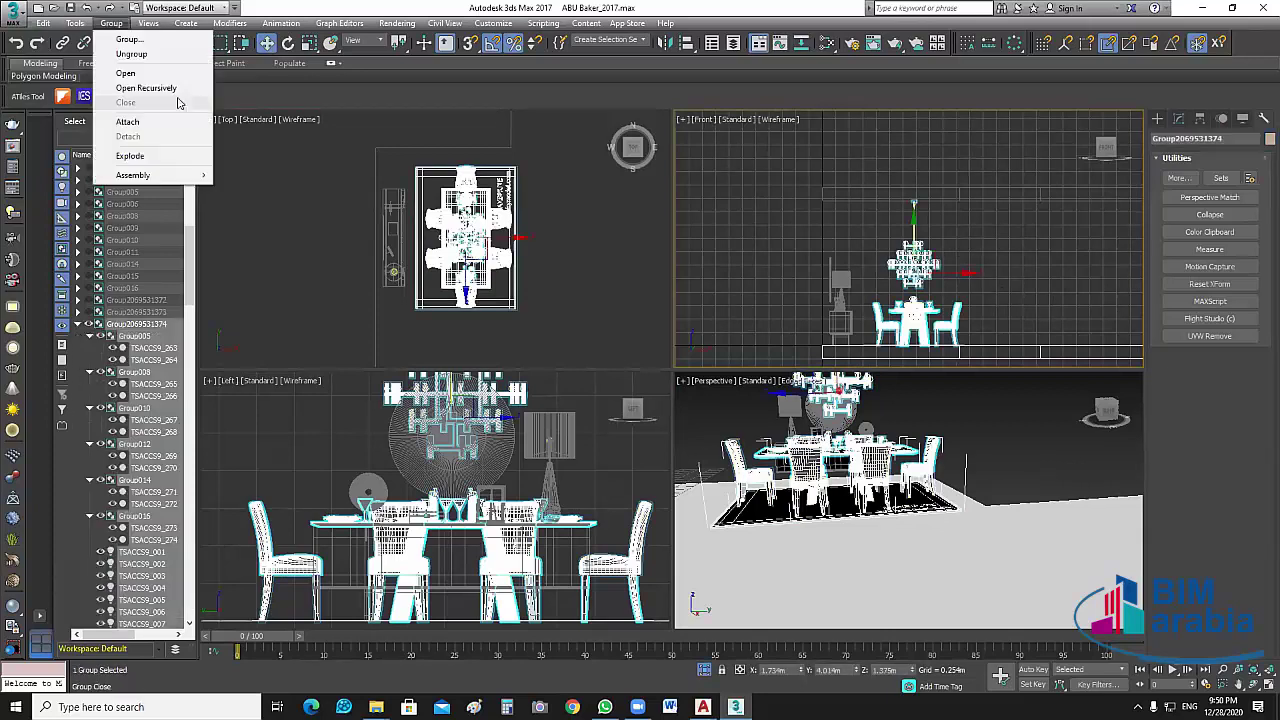
pyautogui.click(125, 73)
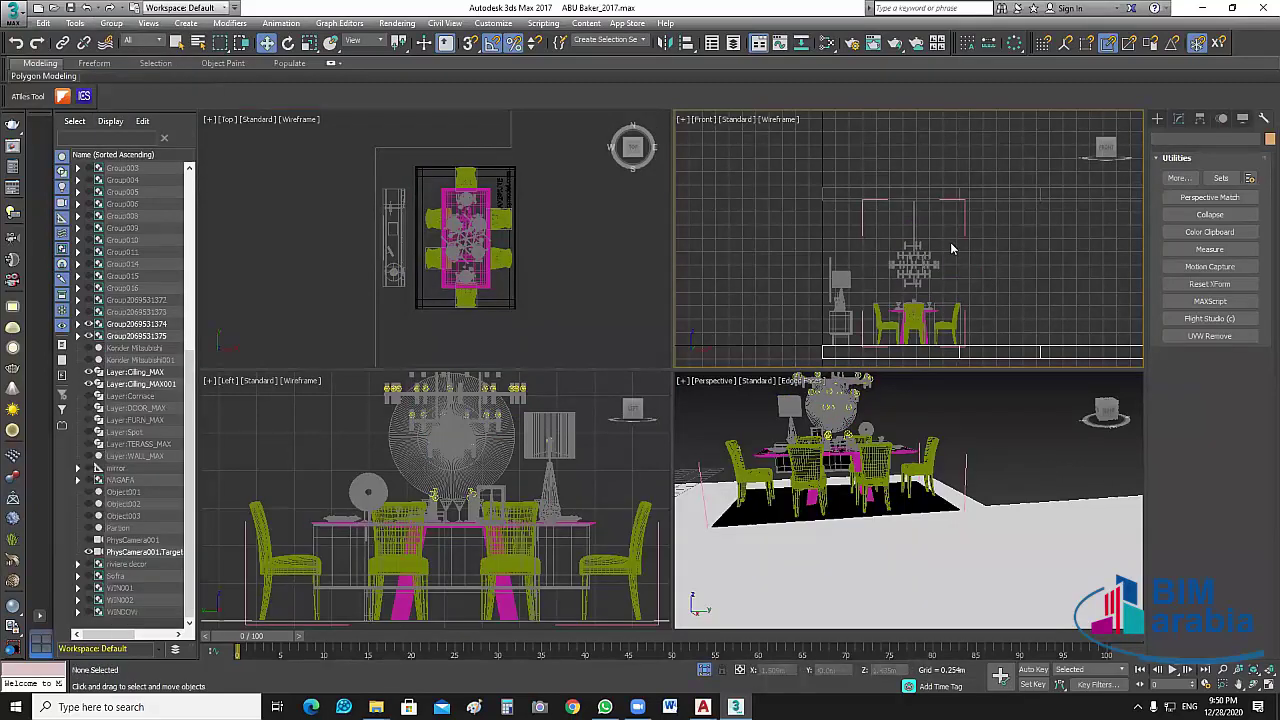
# Select all the chandelier parts inside the open group and raise them towards the ceiling in the Front view.
pyautogui.moveTo(947, 218); pyautogui.dragTo(886, 290)
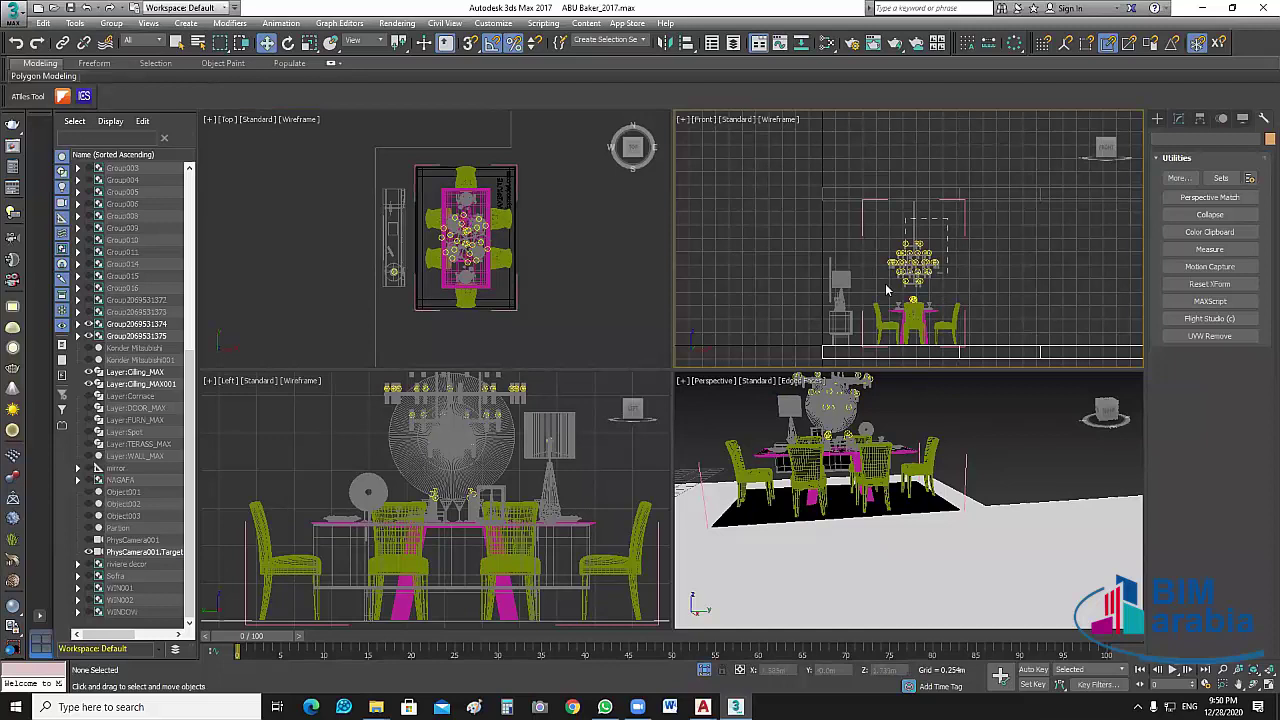
pyautogui.click(934, 244)
pyautogui.press('z')
pyautogui.scroll(2, 931, 240)
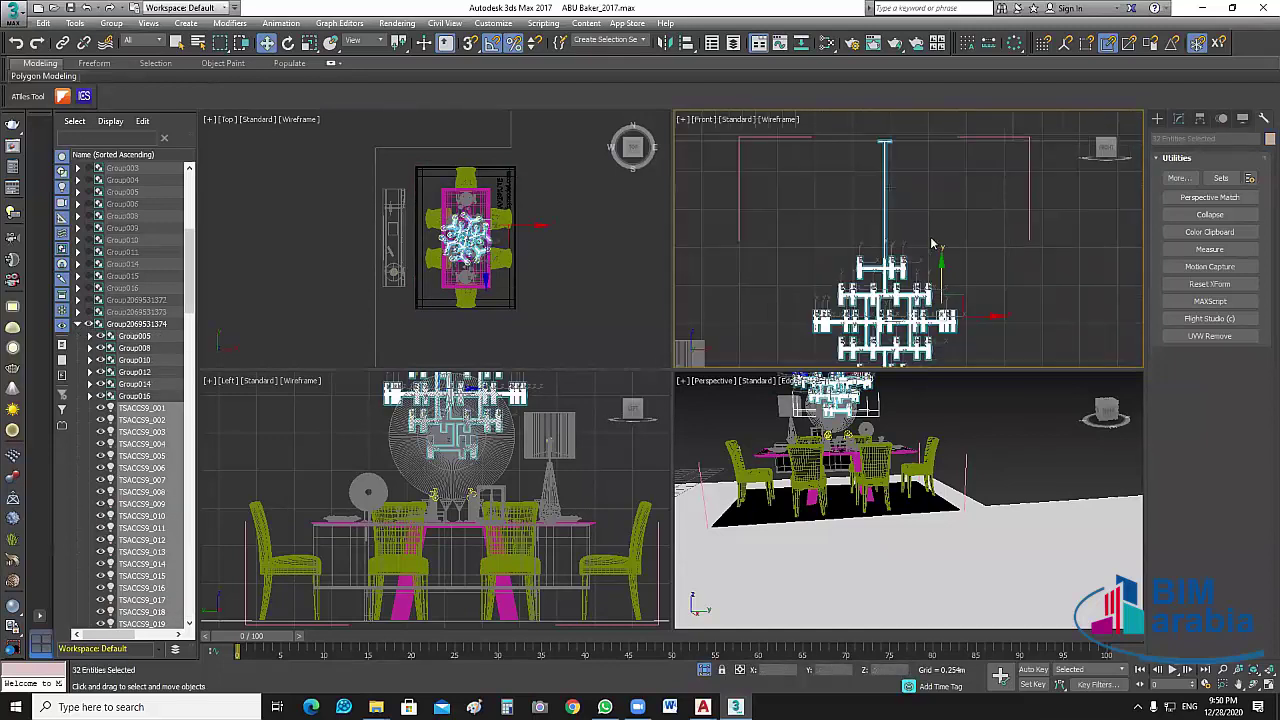
pyautogui.scroll(-2, 978, 238)
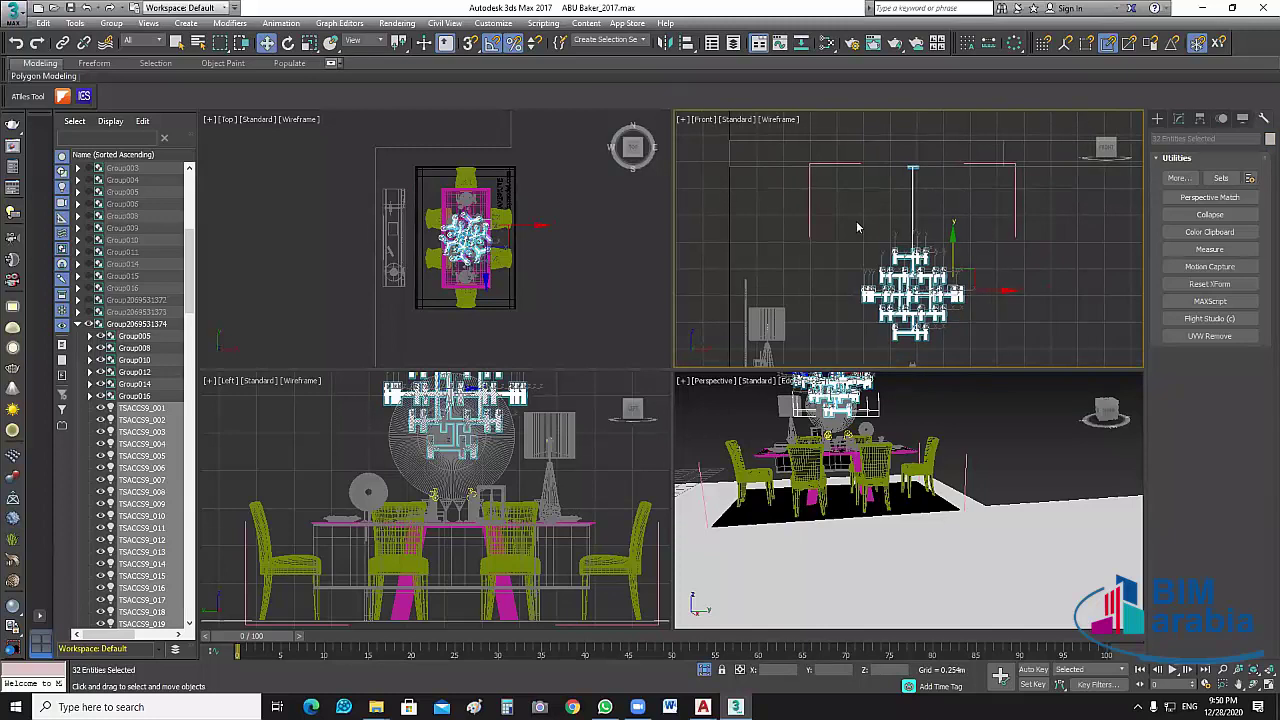
pyautogui.press('r')
pyautogui.moveTo(856, 221); pyautogui.dragTo(796, 221, button='middle')
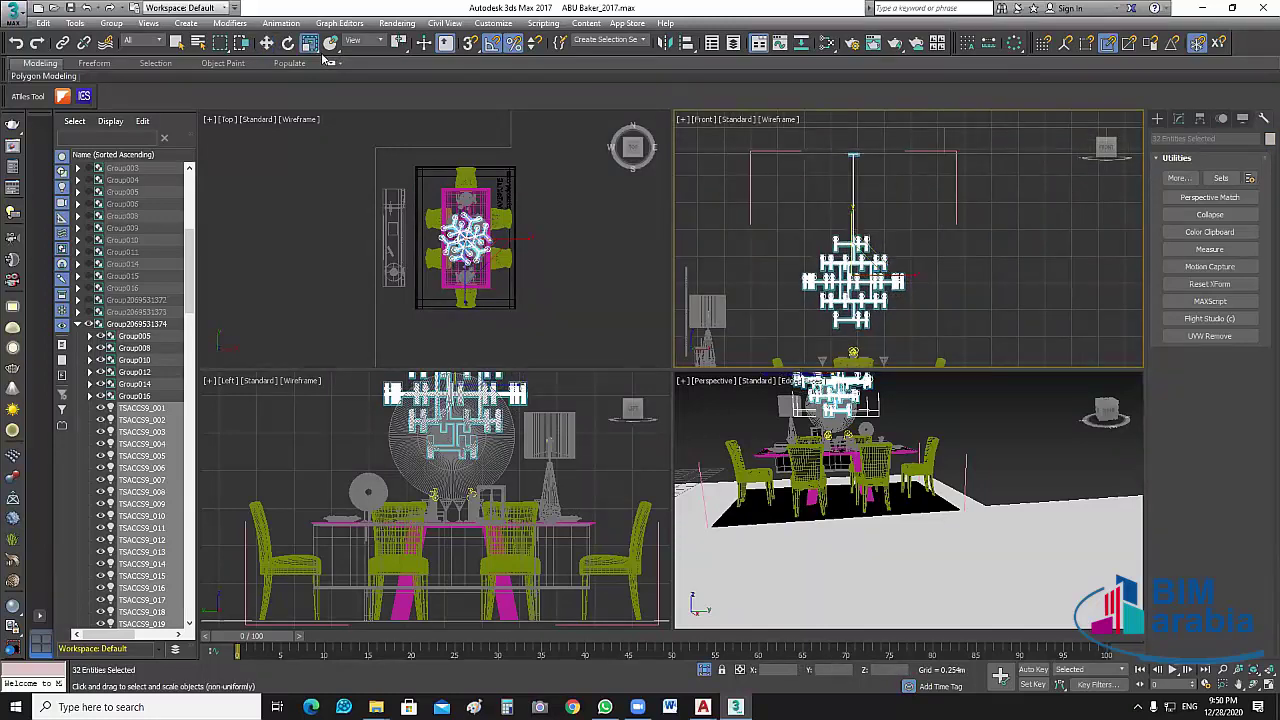
pyautogui.press('w')
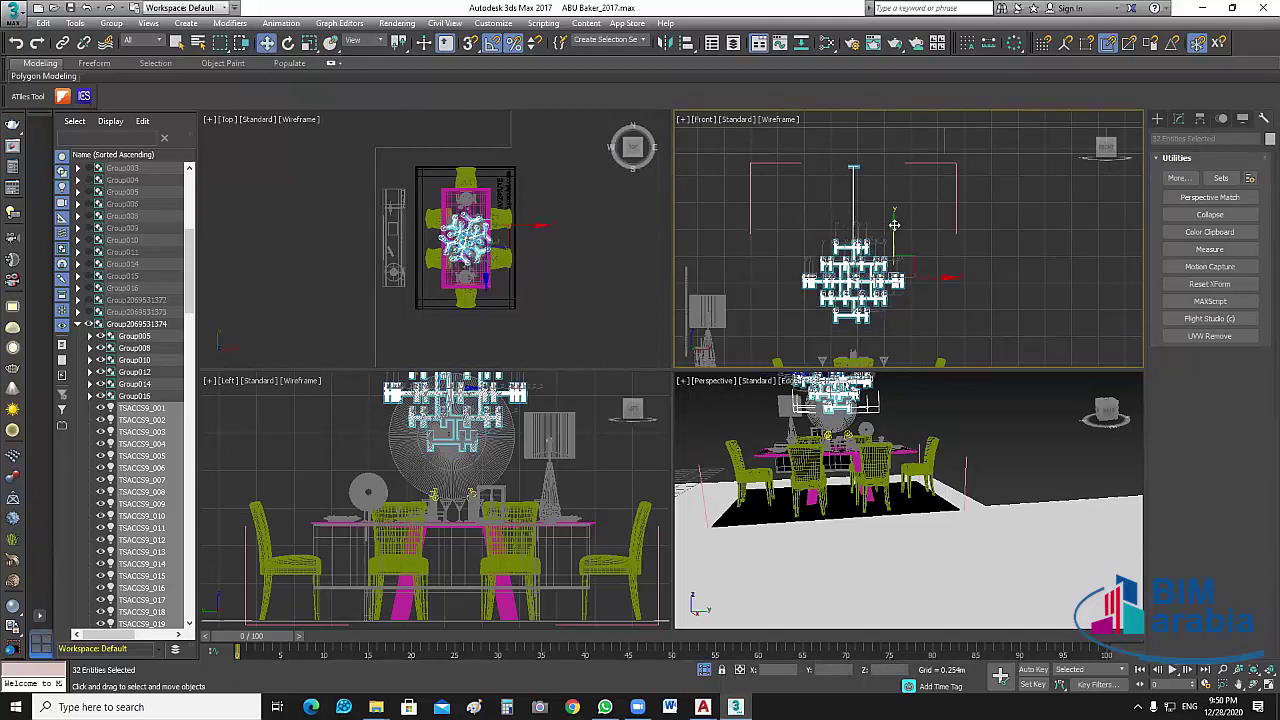
pyautogui.moveTo(894, 224); pyautogui.dragTo(897, 214)
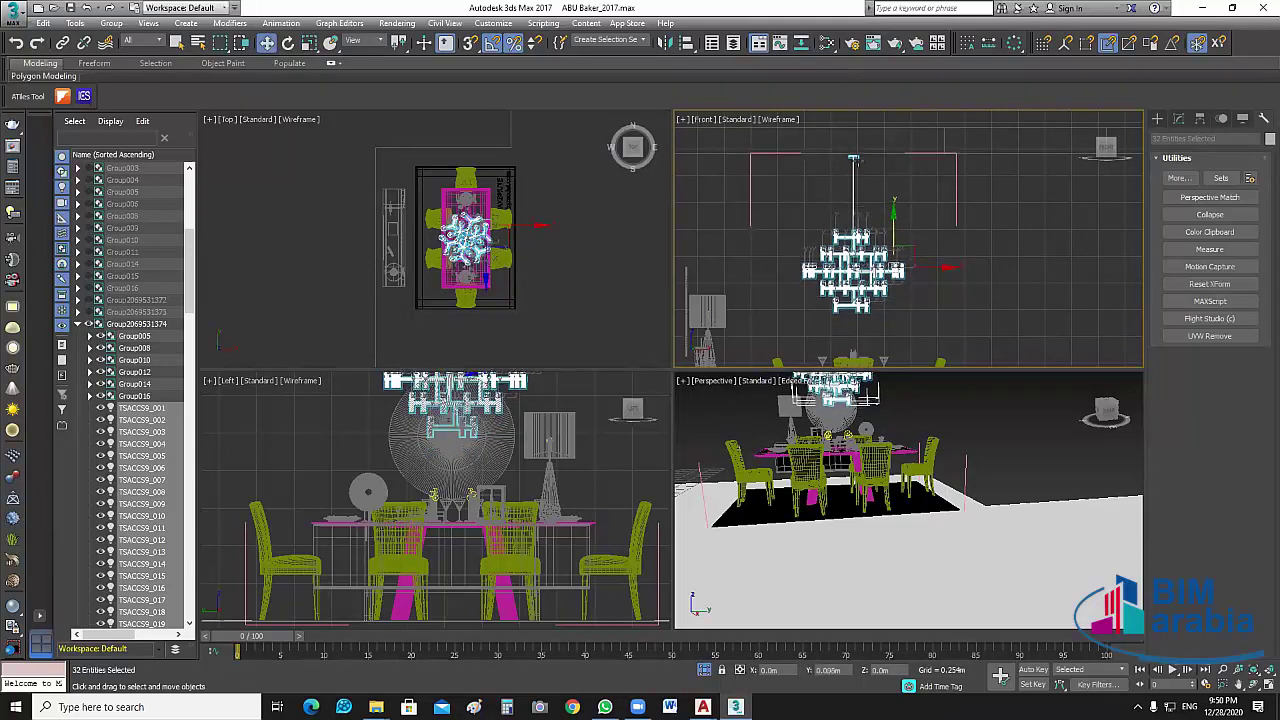
# Try to align the chandelier parts to the ceiling in Y position, matching their maximum to the ceiling's minimum.
pyautogui.scroll(5, 858, 160)
pyautogui.scroll(3, 893, 252)
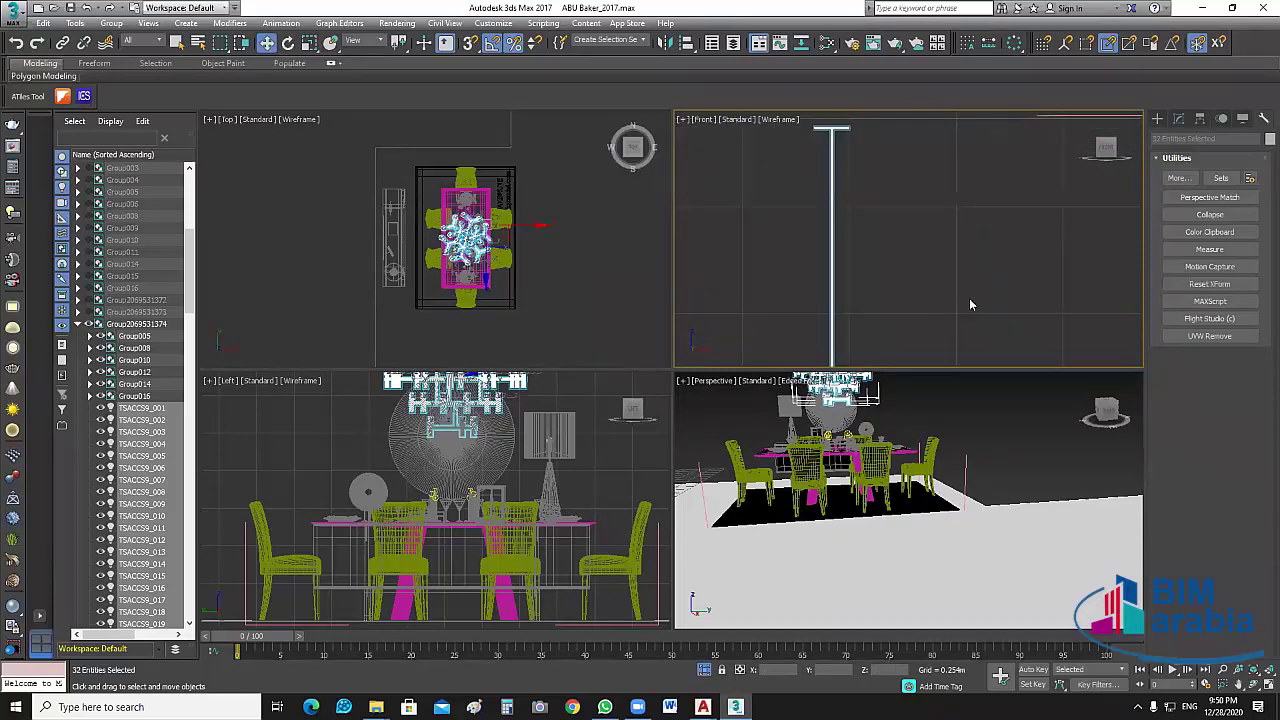
pyautogui.scroll(-4, 965, 300)
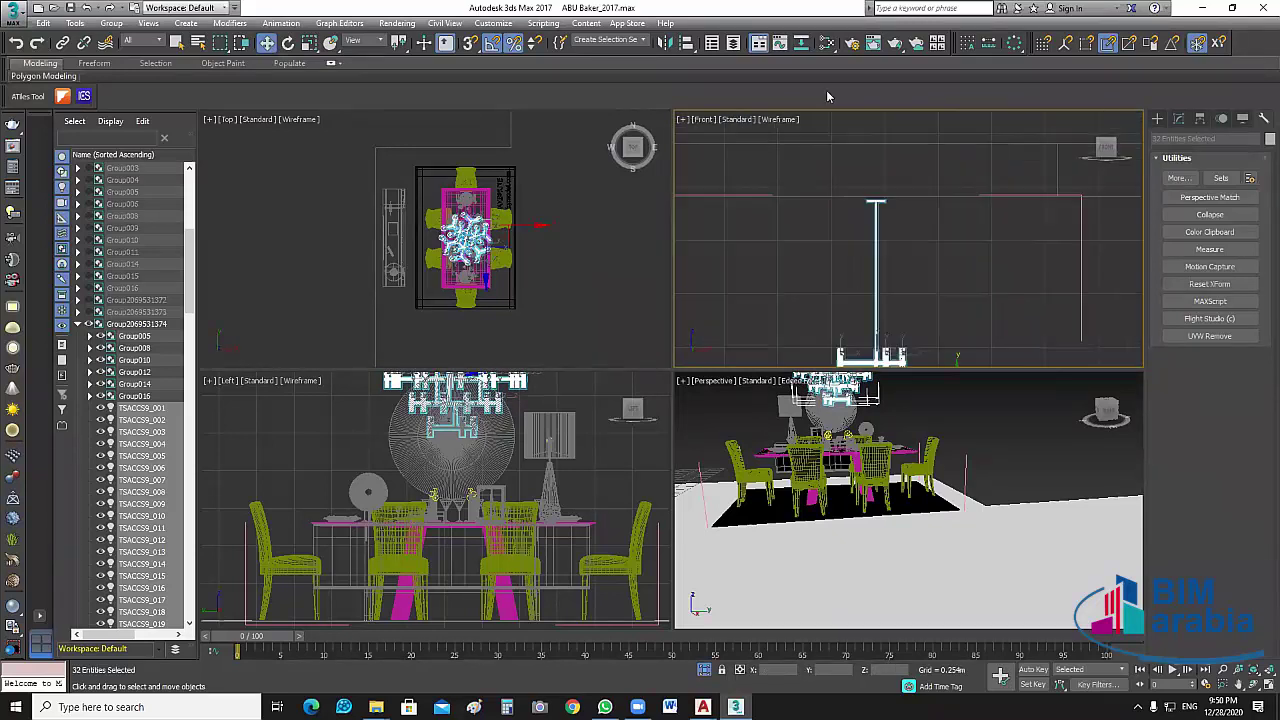
pyautogui.click(688, 42)
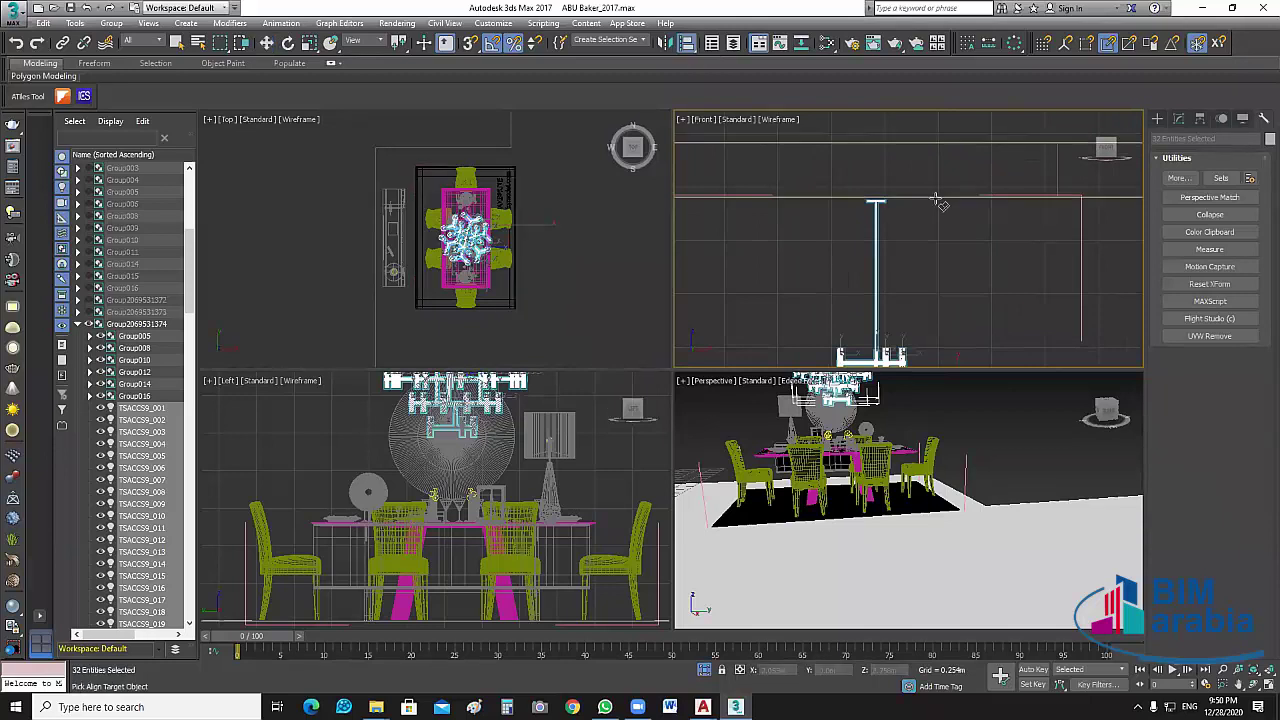
pyautogui.click(940, 200)
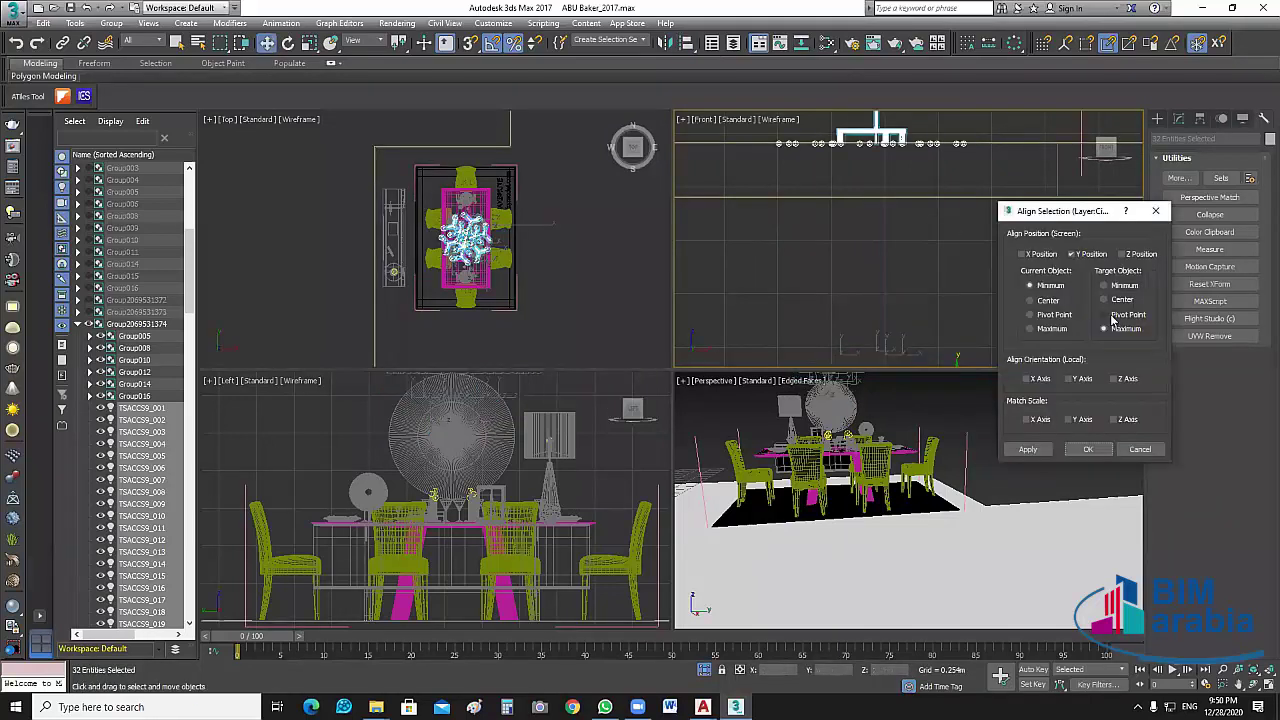
pyautogui.click(1104, 286)
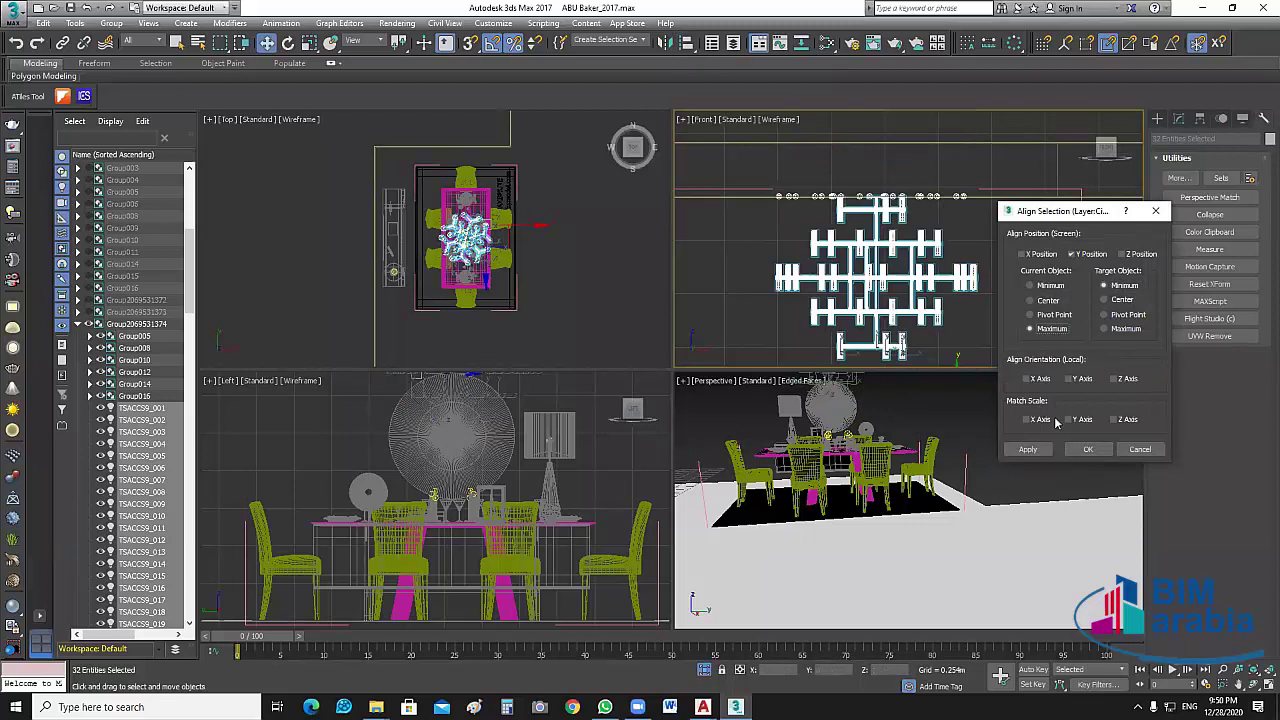
pyautogui.click(1030, 328)
pyautogui.press('Return')
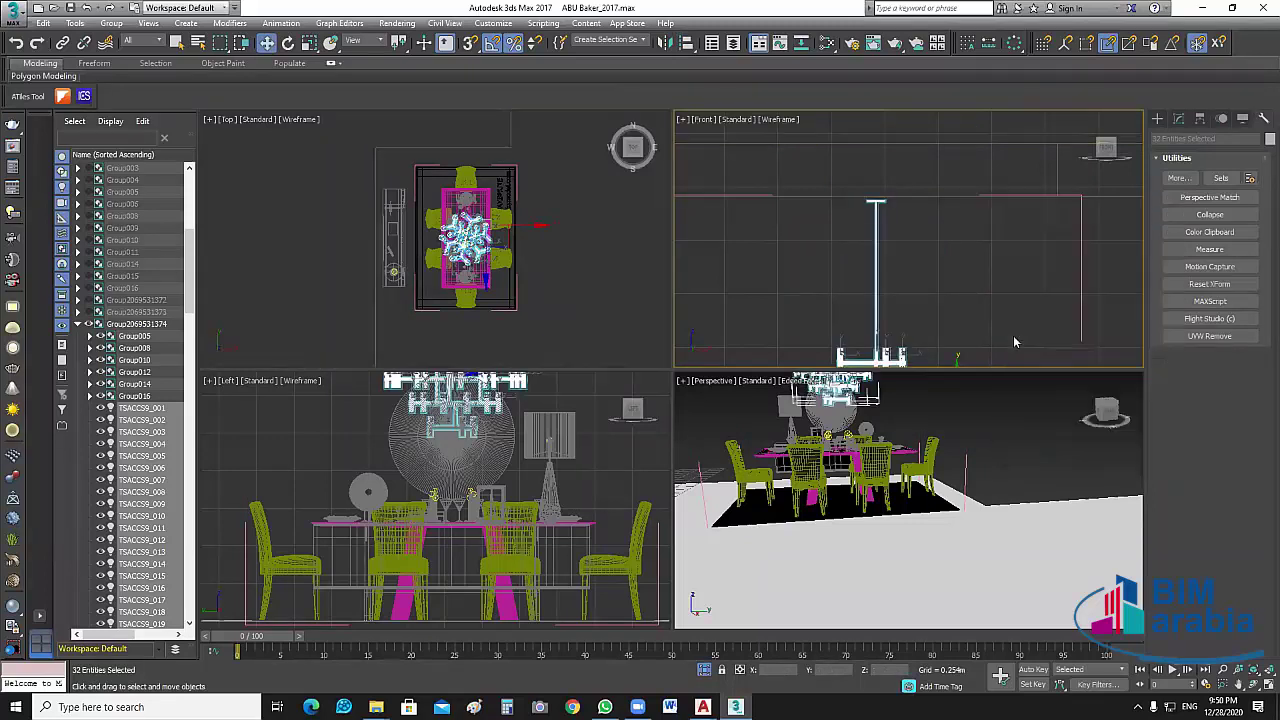
# Nudge the chandelier parts up in small vertical moves until the rod's top plate meets the ceiling line in the Front view.
pyautogui.moveTo(950, 253); pyautogui.dragTo(945, 230, button='middle')
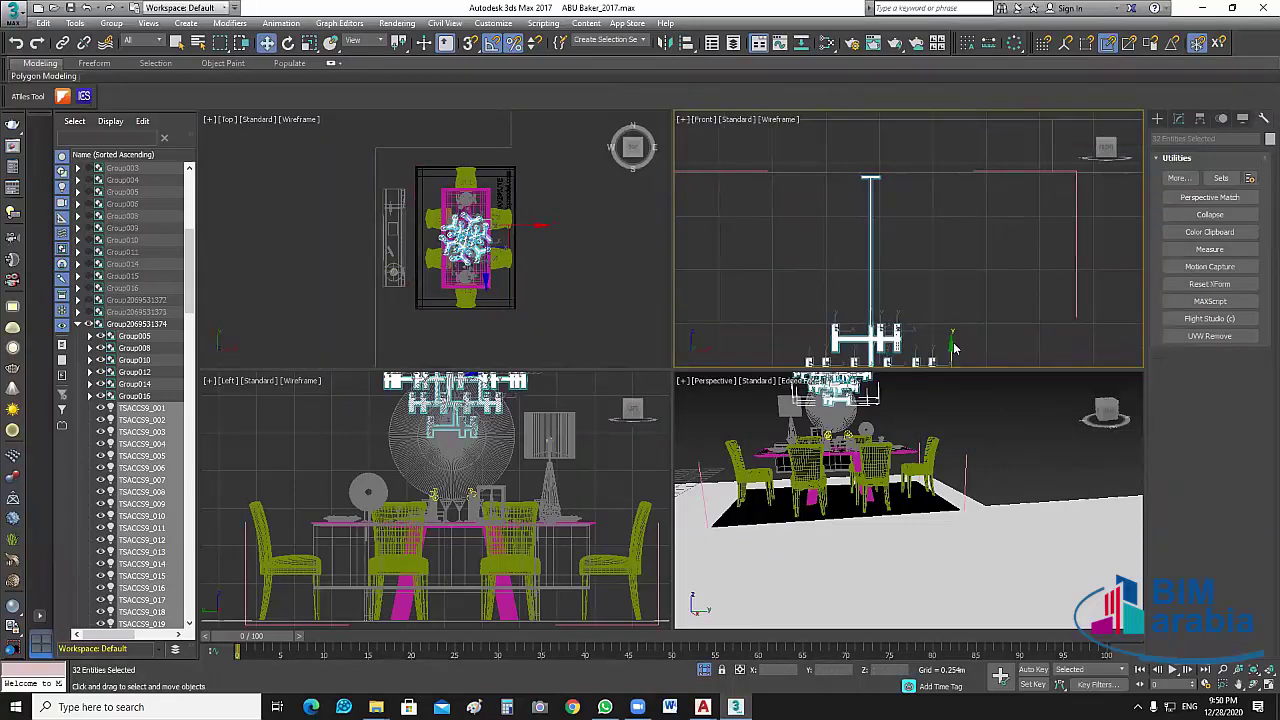
pyautogui.moveTo(949, 344); pyautogui.dragTo(953, 345)
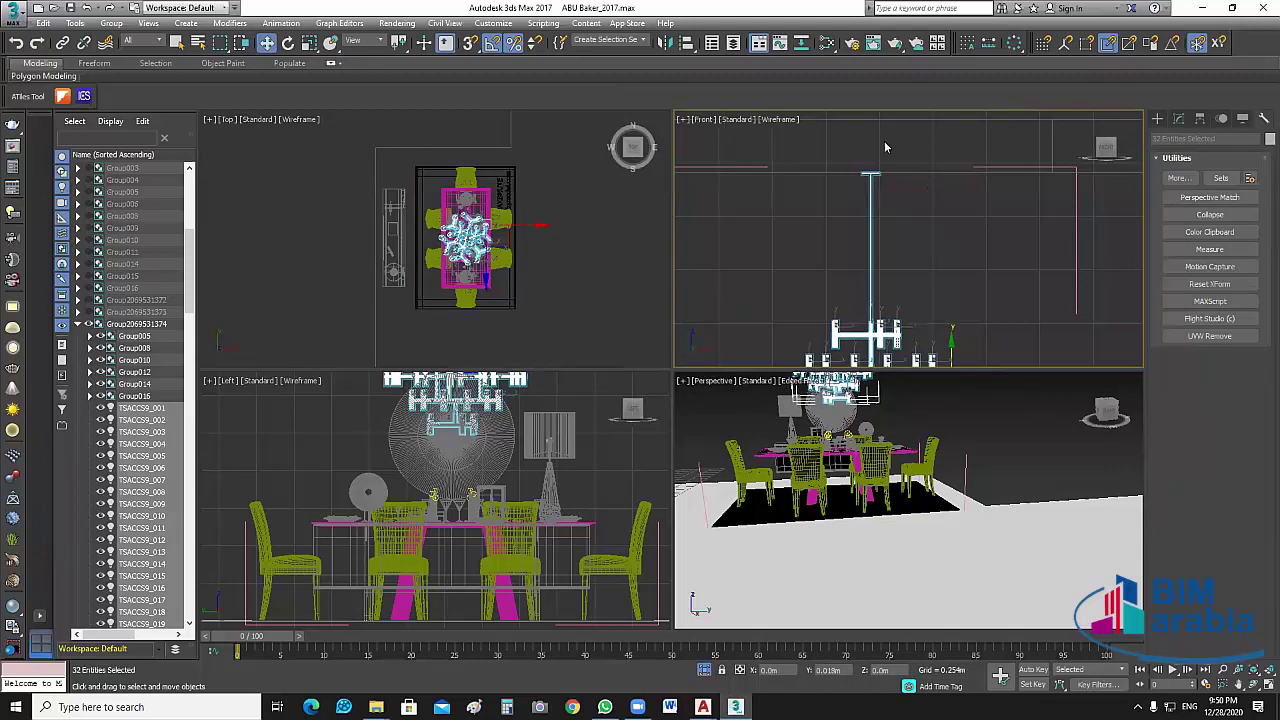
pyautogui.scroll(3, 876, 199)
pyautogui.scroll(2, 874, 197)
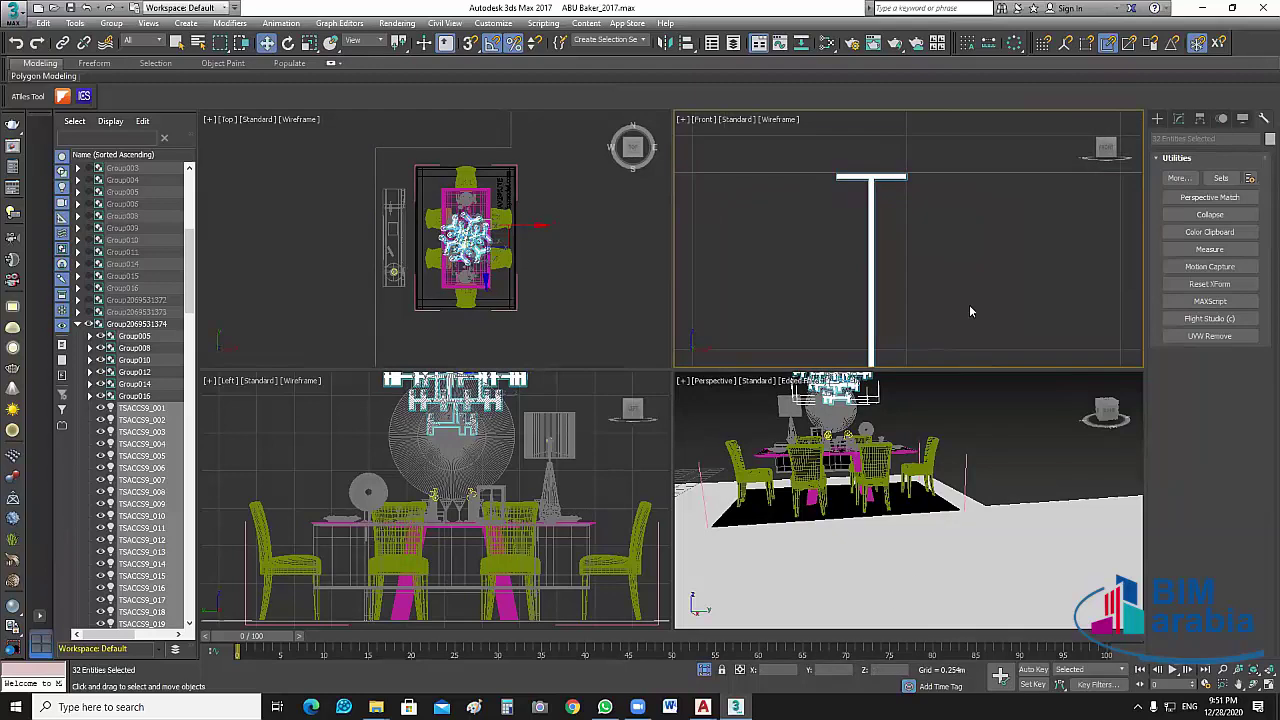
pyautogui.scroll(-3, 932, 236)
pyautogui.scroll(-3, 932, 236)
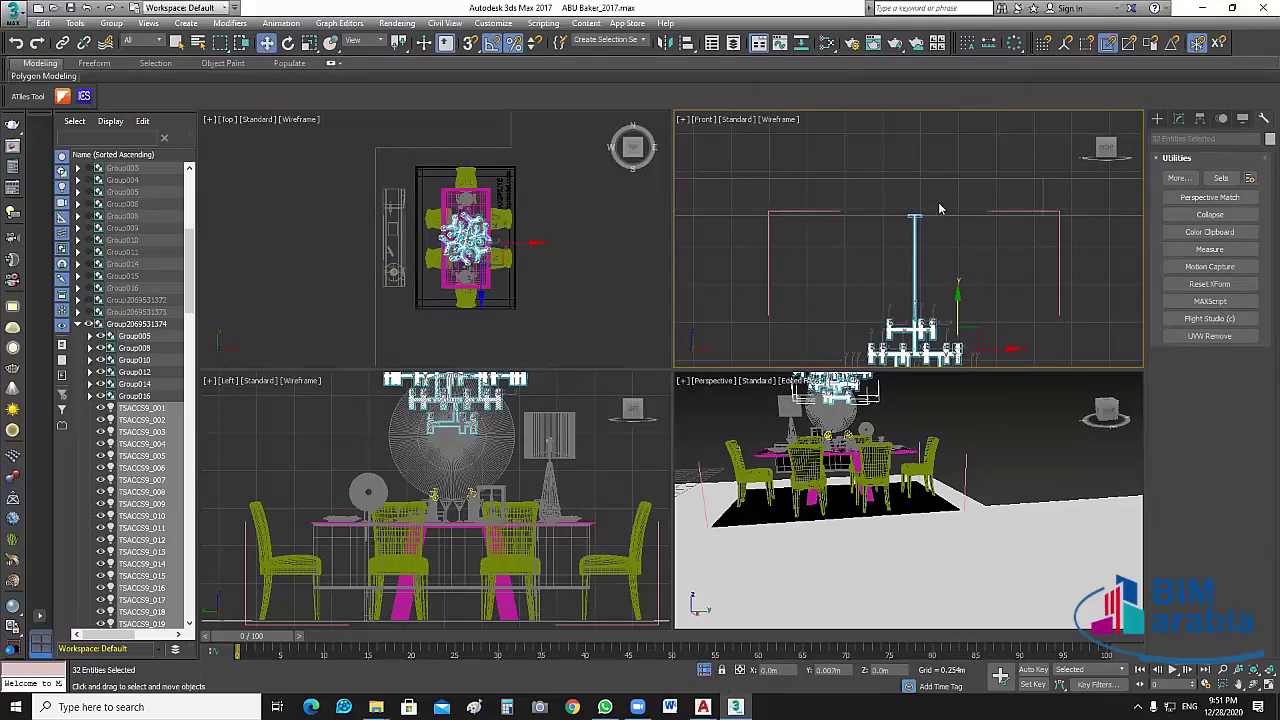
# Deselect the chandelier, examine its top plate against the ceiling in the Front view, and reselect the chandelier parts.
pyautogui.click(903, 216)
pyautogui.scroll(4, 903, 216)
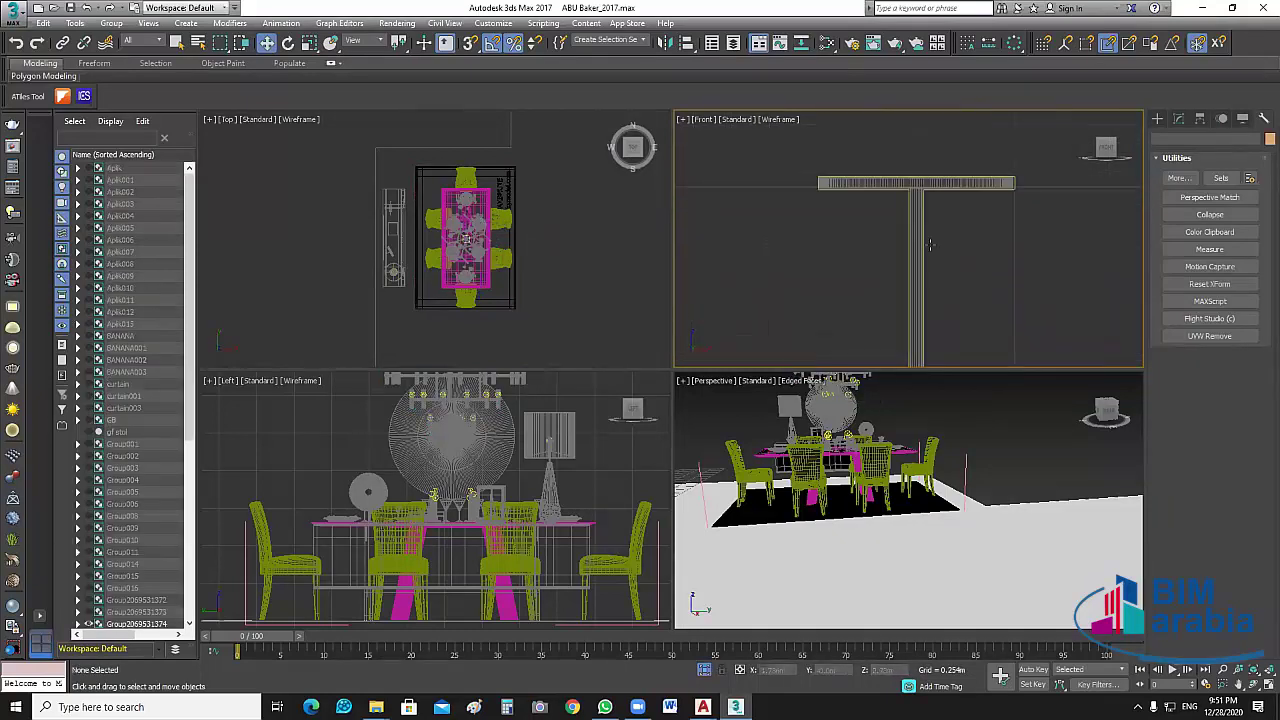
pyautogui.scroll(-6, 997, 278)
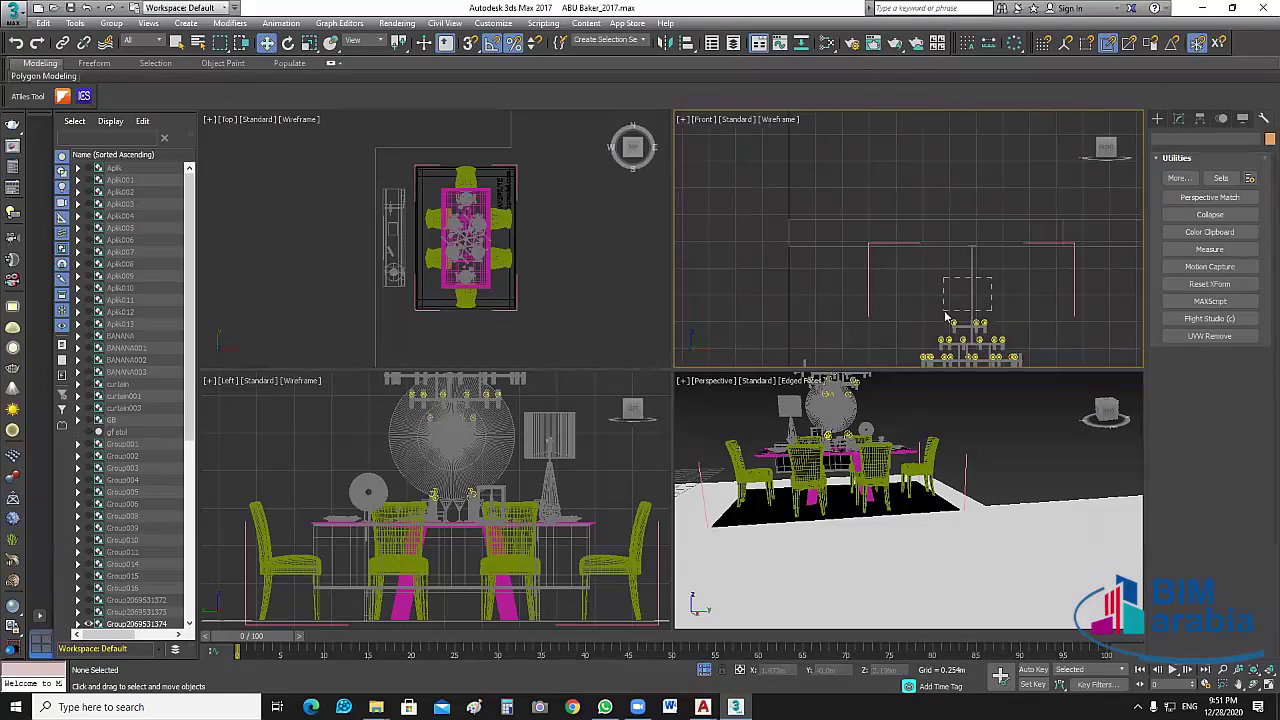
pyautogui.moveTo(943, 277); pyautogui.dragTo(1041, 329)
pyautogui.click(1044, 321)
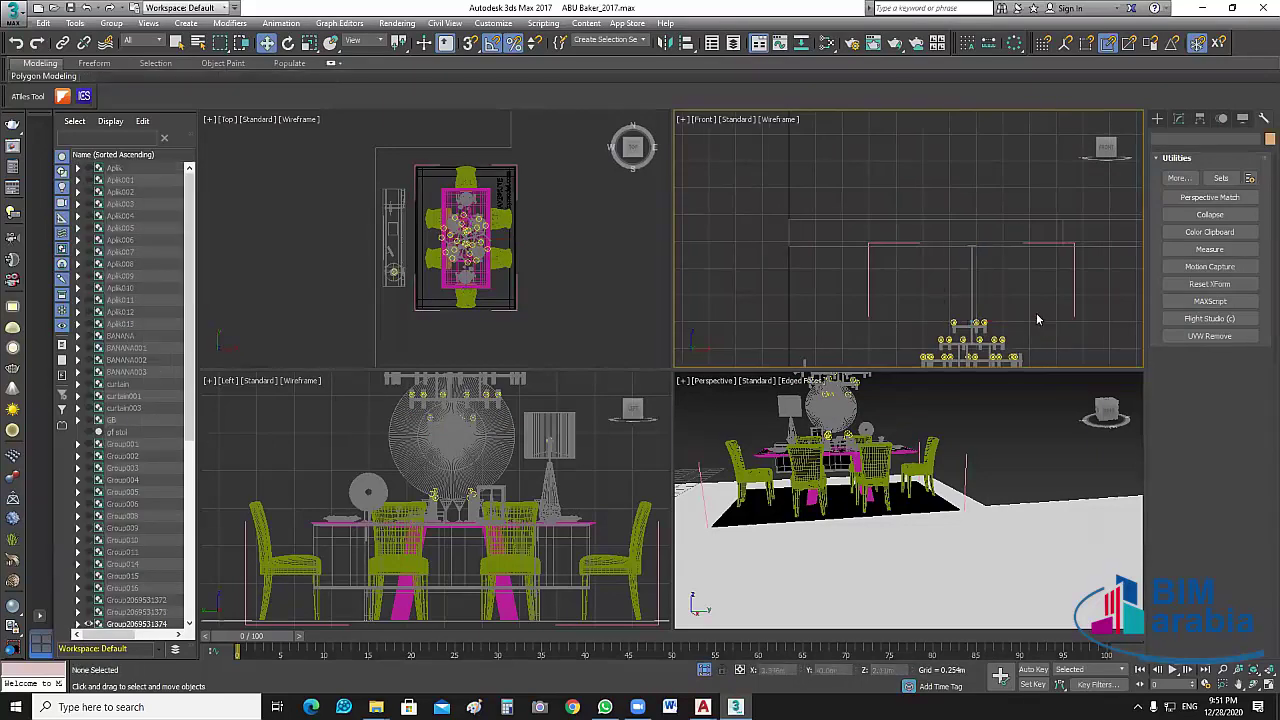
pyautogui.click(1037, 319)
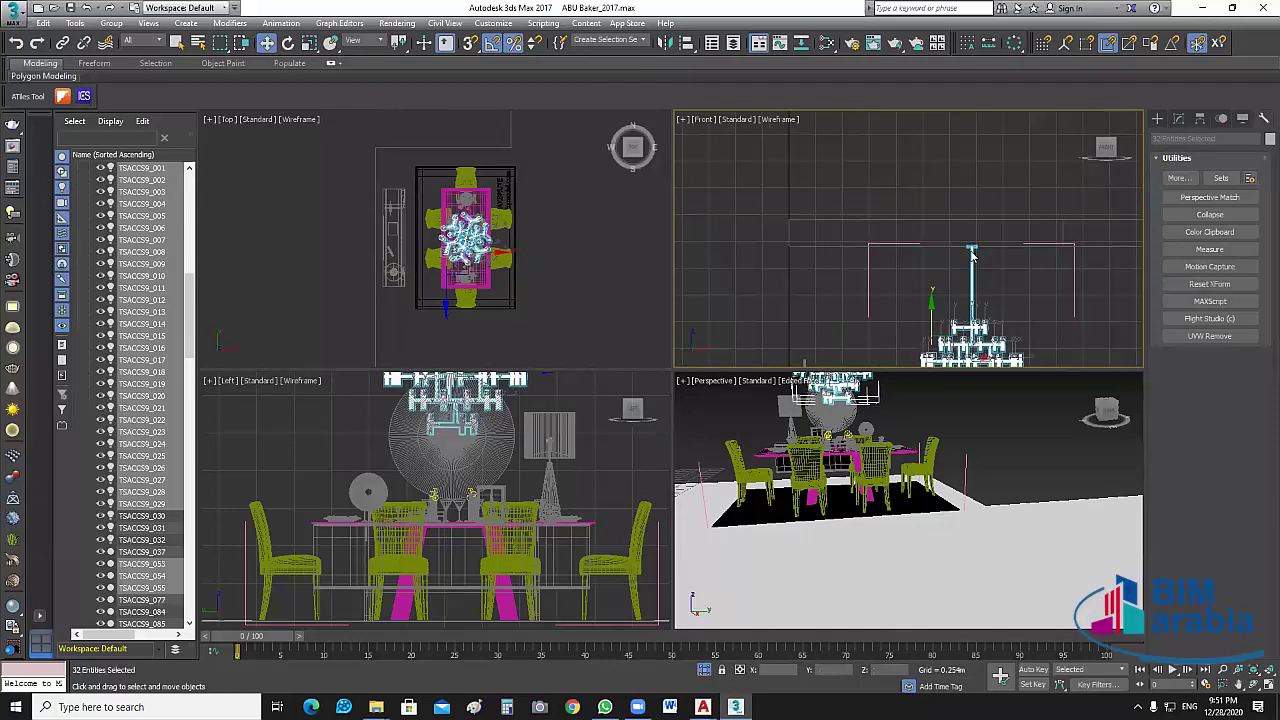
pyautogui.scroll(5, 987, 246)
pyautogui.scroll(5, 987, 246)
pyautogui.scroll(-5, 983, 282)
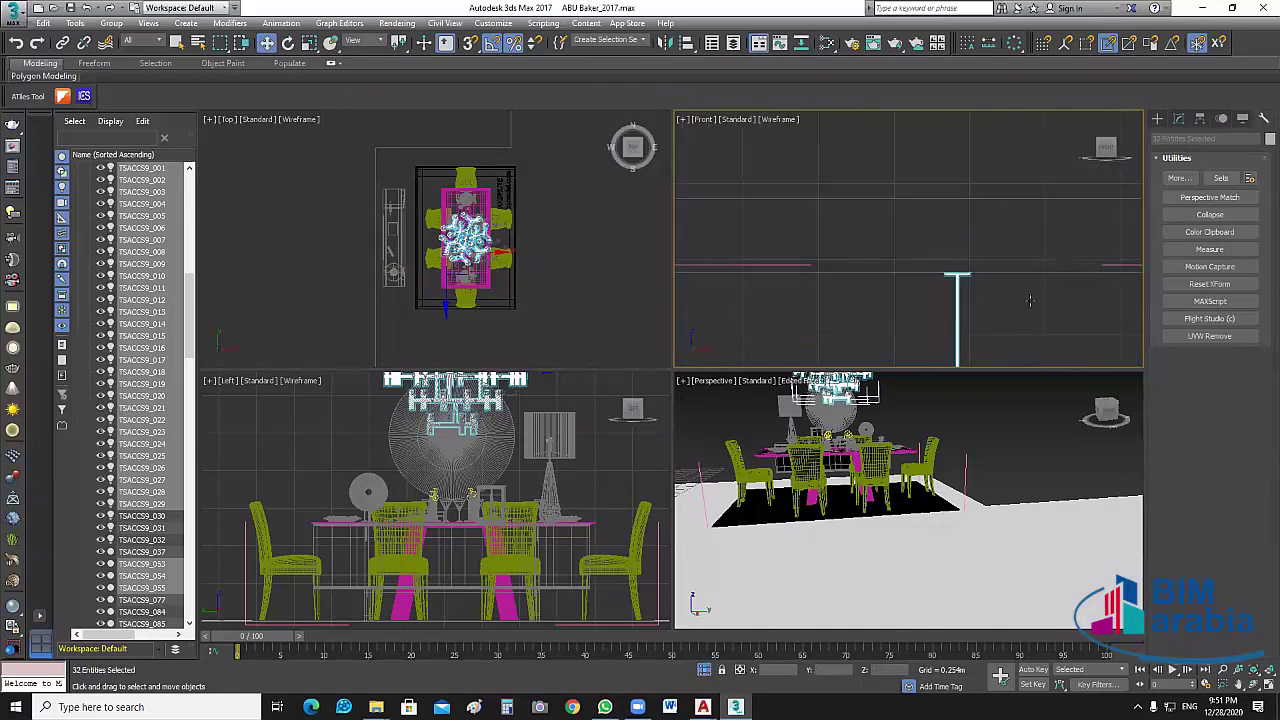
pyautogui.scroll(-4, 1026, 296)
pyautogui.scroll(-5, 938, 177)
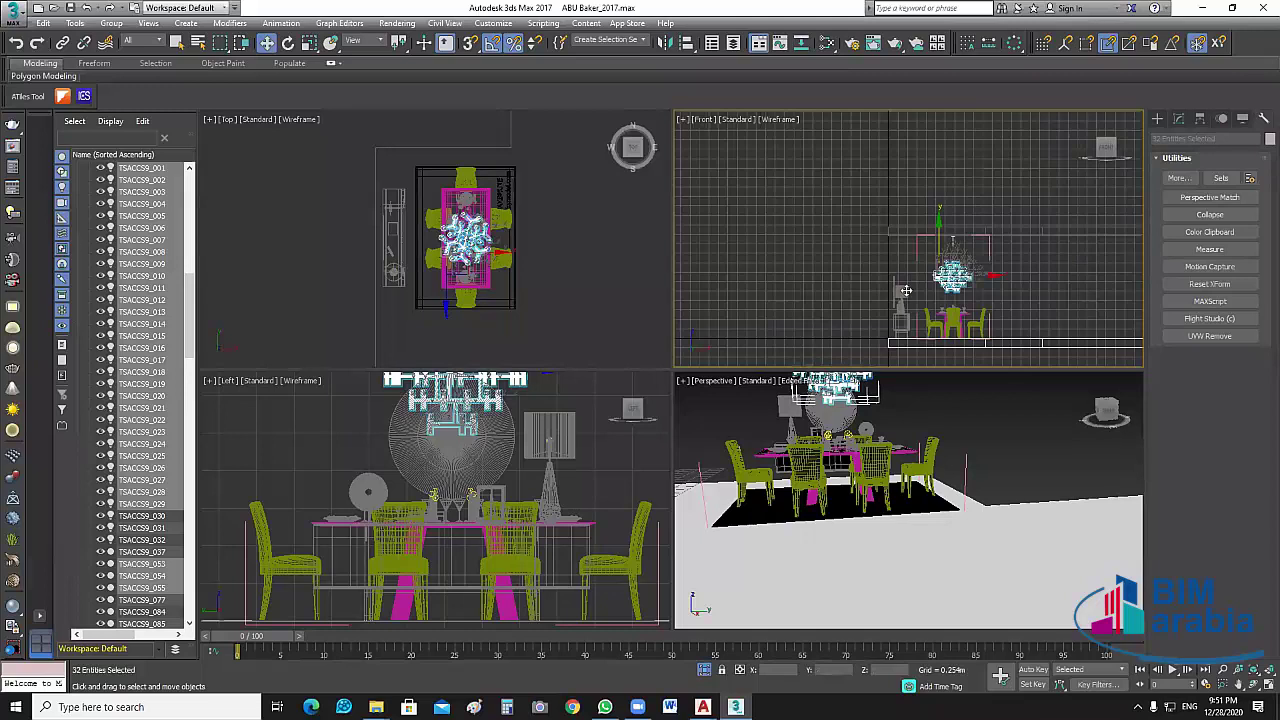
# Close the open dining group, deselect it, and save the scene.
pyautogui.click(113, 24)
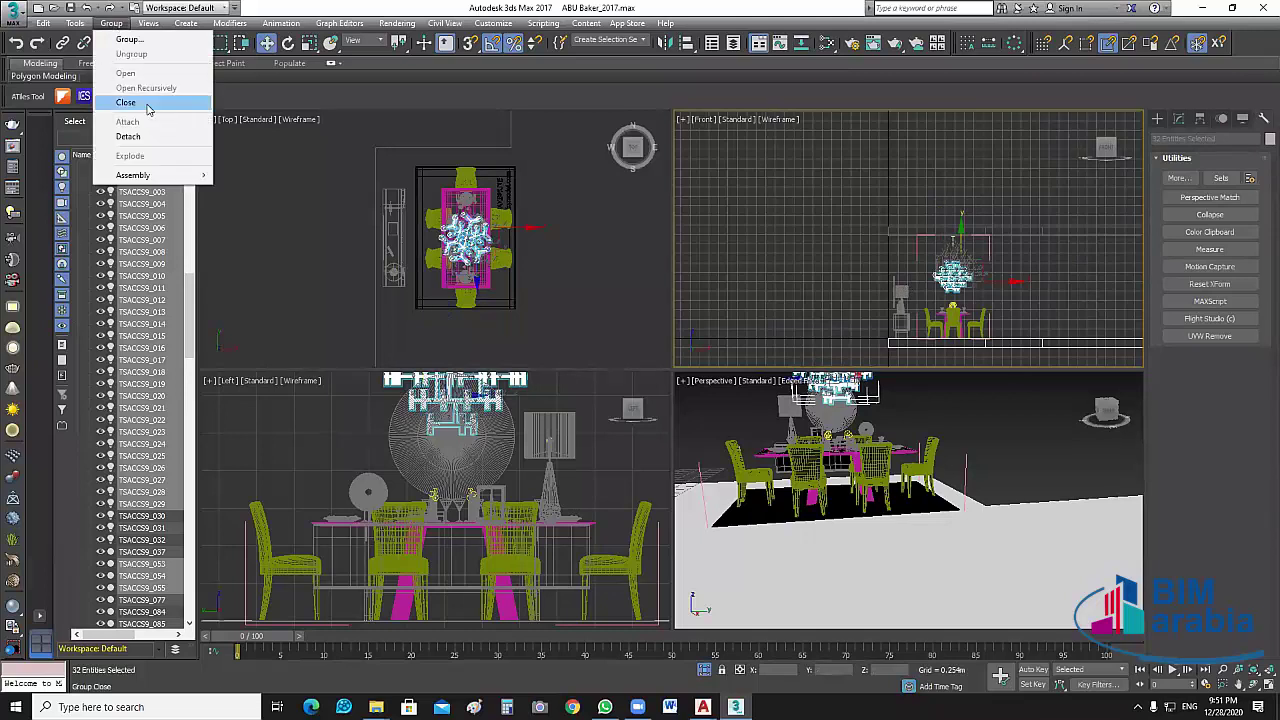
pyautogui.click(115, 103)
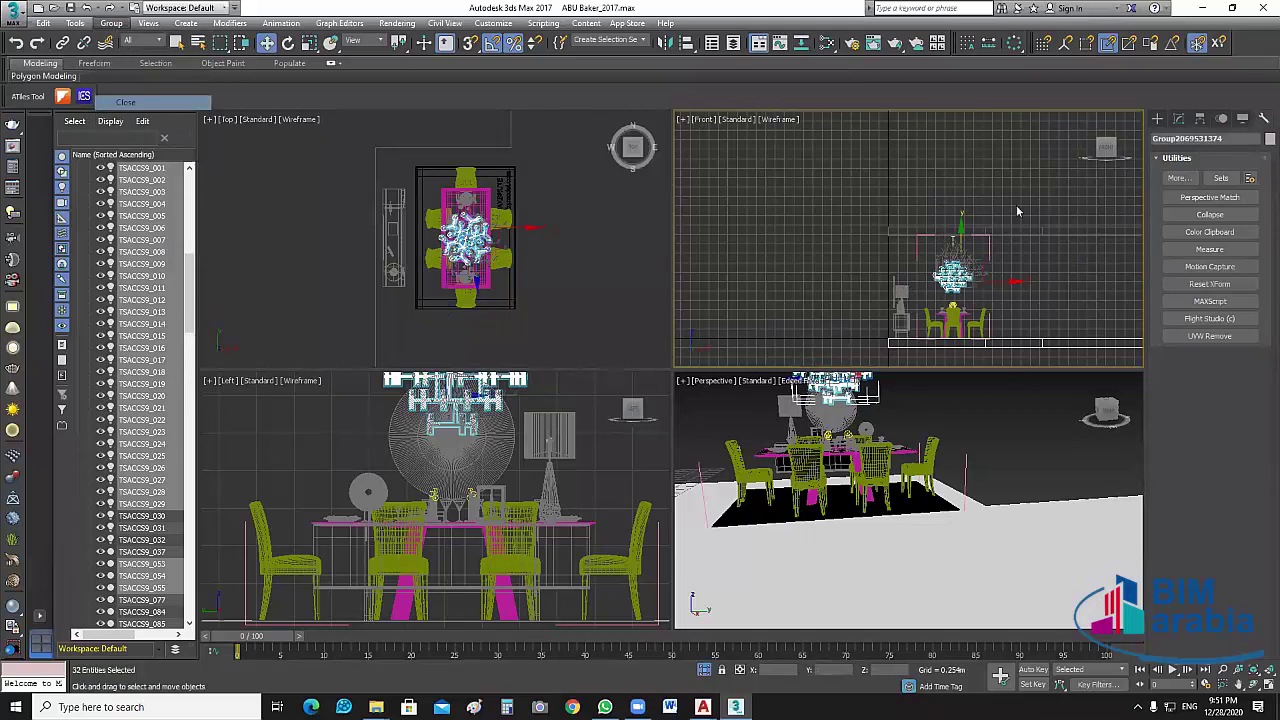
pyautogui.click(573, 234)
pyautogui.click(70, 8)
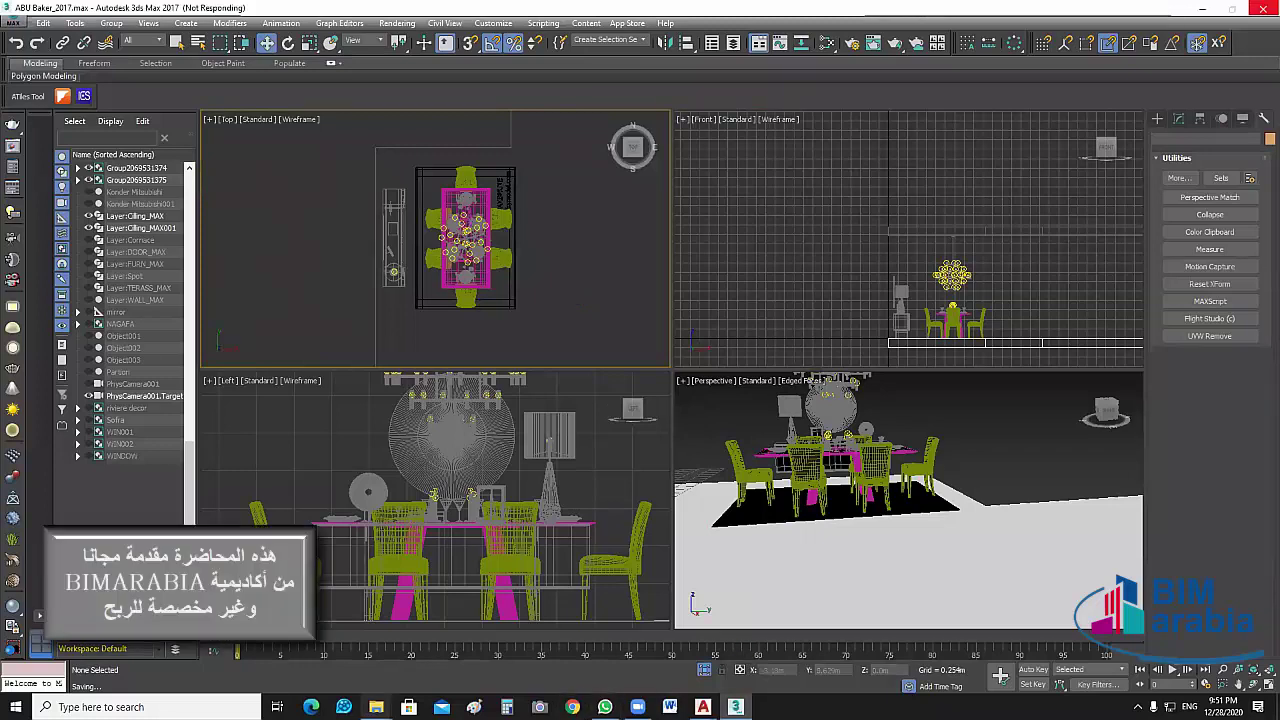
# Switch to File Explorer and go up from the table and chair 23 Maxbrute folder to the 1_Modern model library.
pyautogui.moveTo(376, 707)
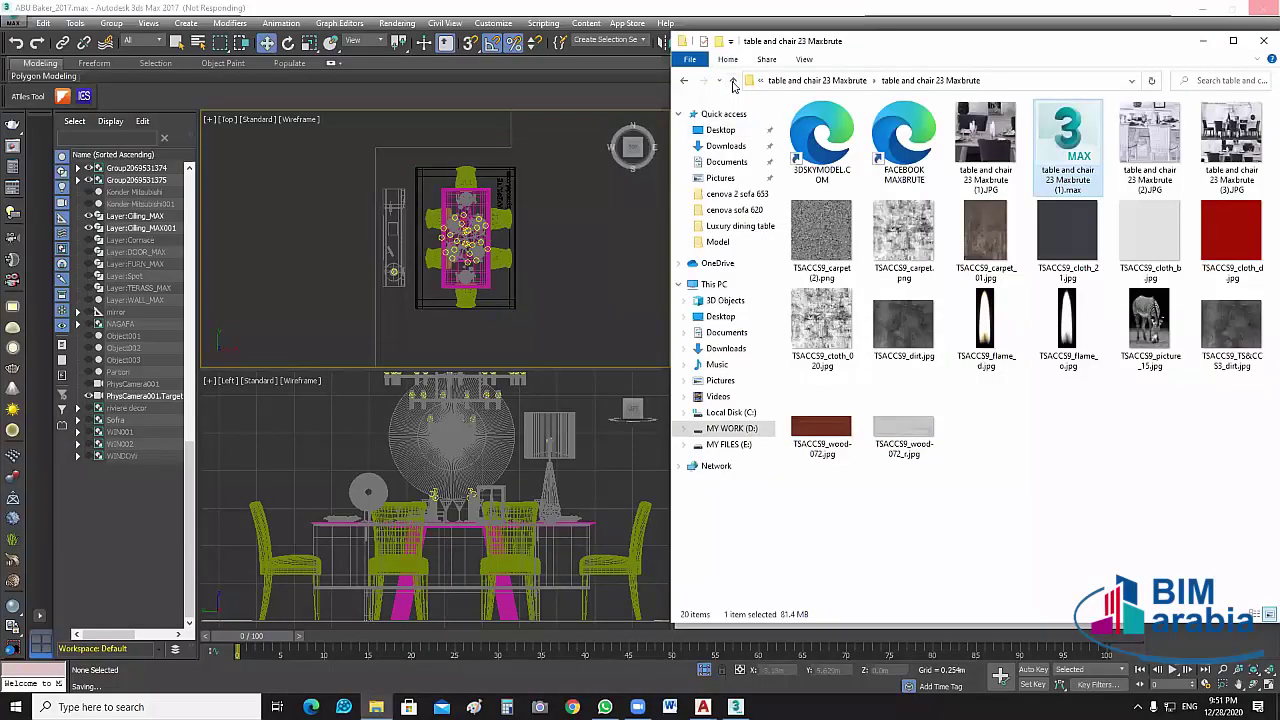
pyautogui.click(733, 82)
pyautogui.click(733, 82)
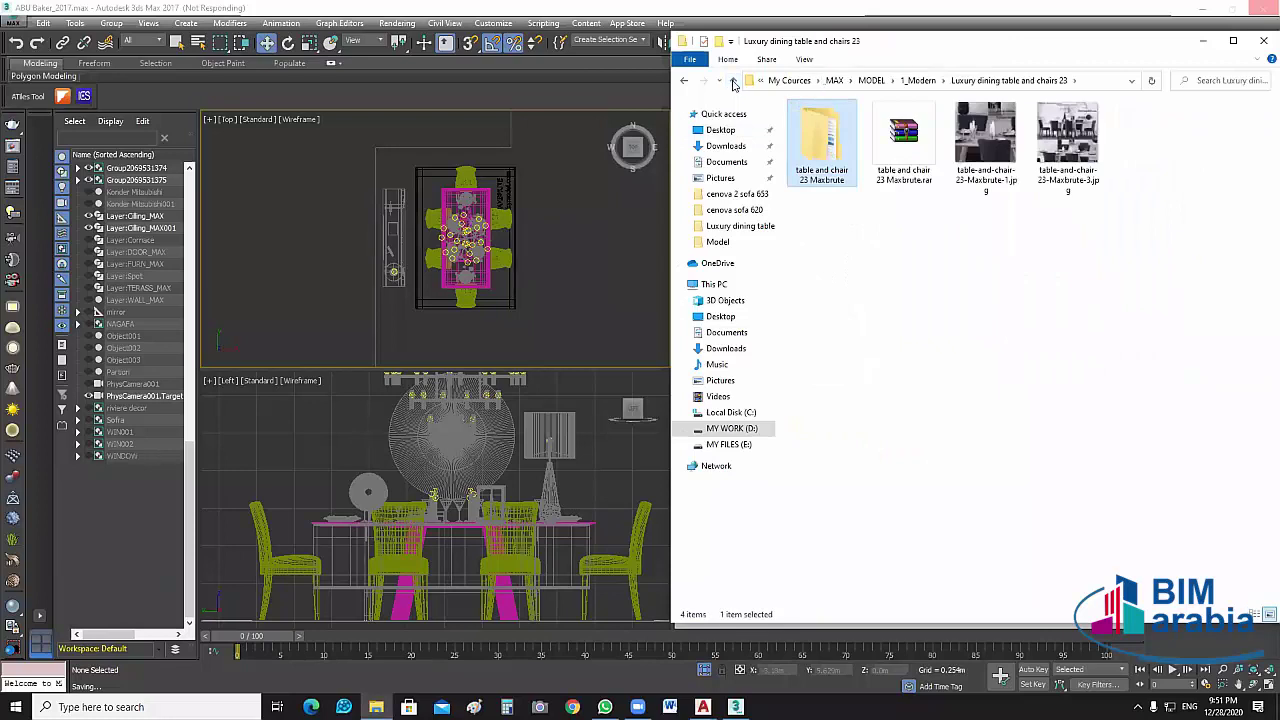
pyautogui.click(733, 82)
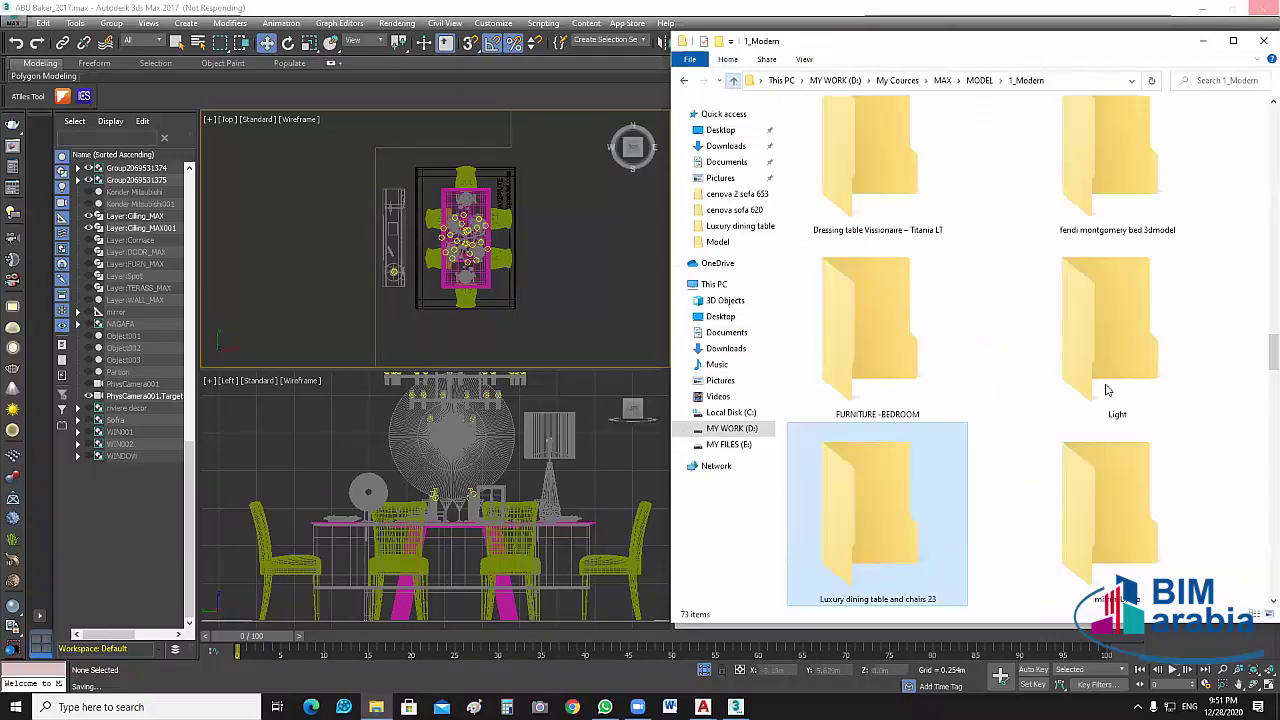
pyautogui.click(1203, 9)
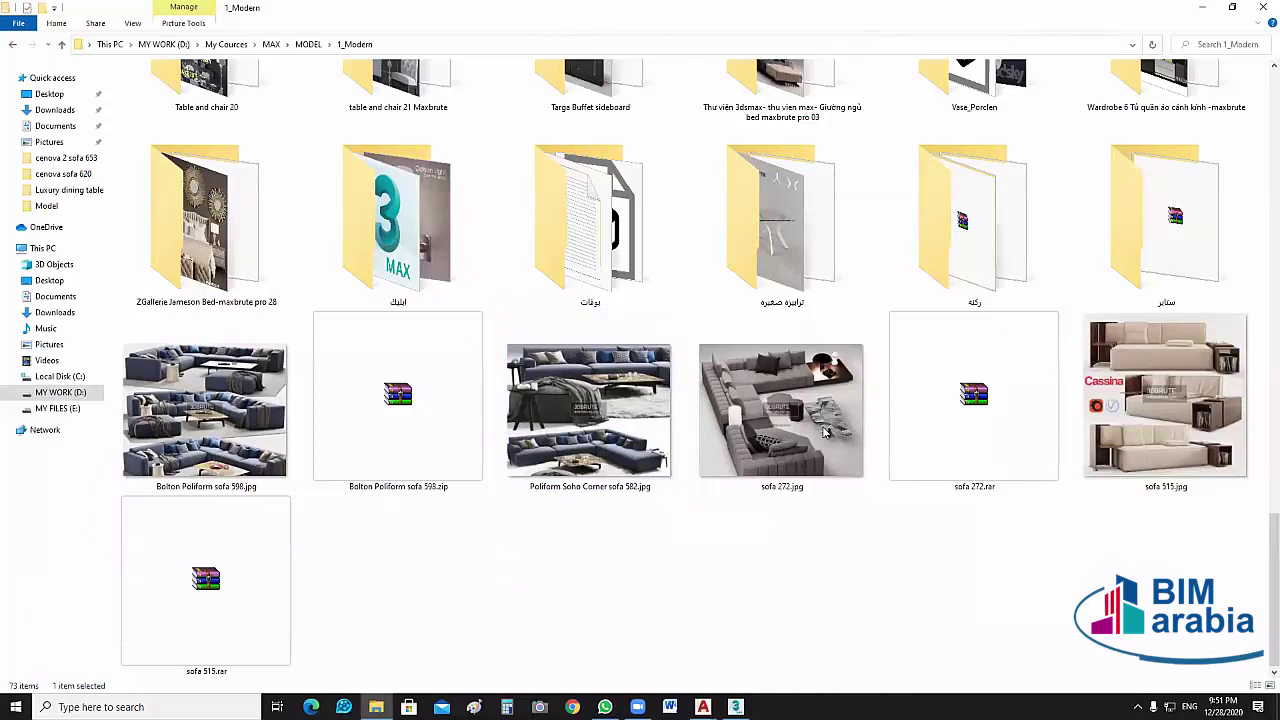
# Find the Modern sofa with decor wall folder in 1_Modern, view its preview image, and return to the library.
pyautogui.scroll(10, 825, 432)
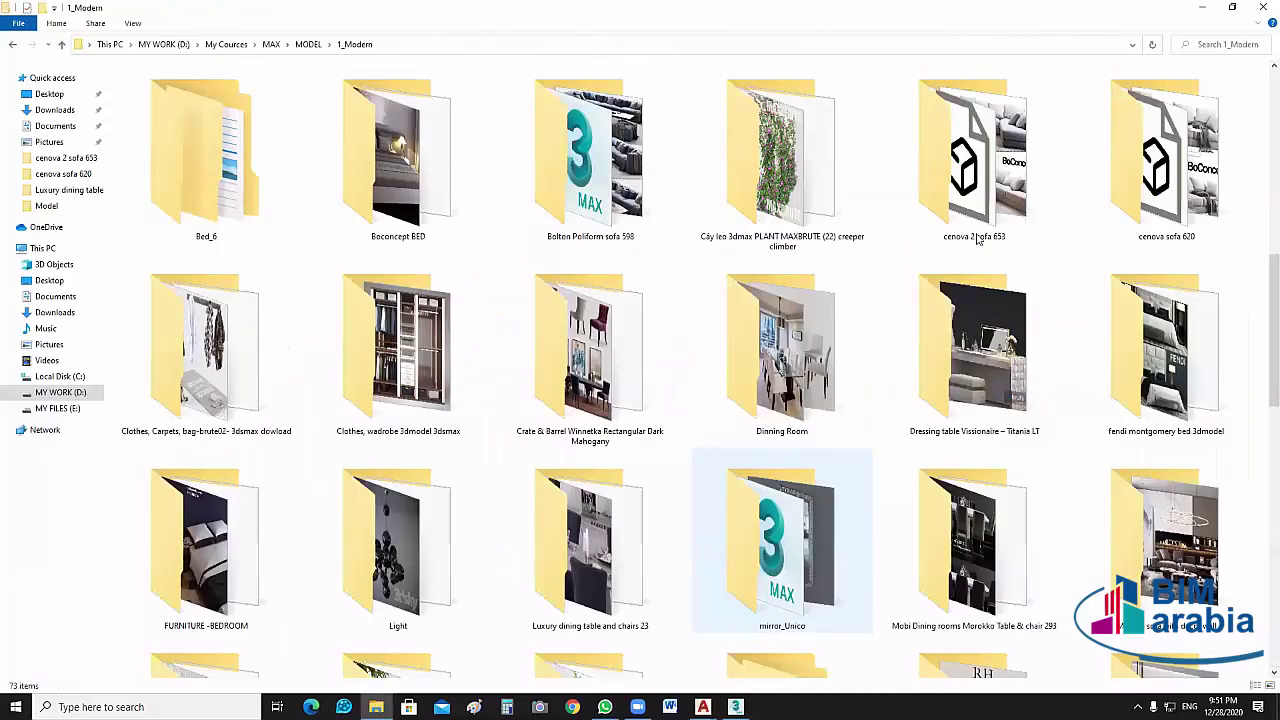
pyautogui.scroll(-3, 588, 250)
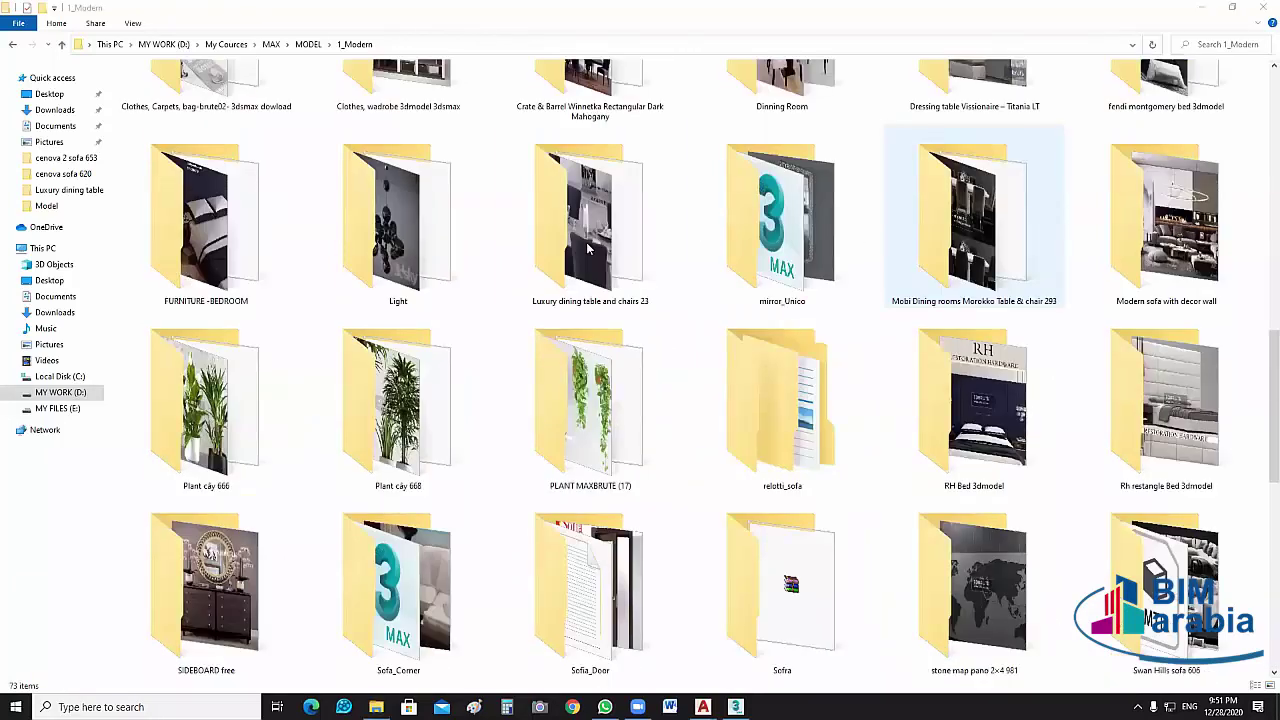
pyautogui.click(1186, 240)
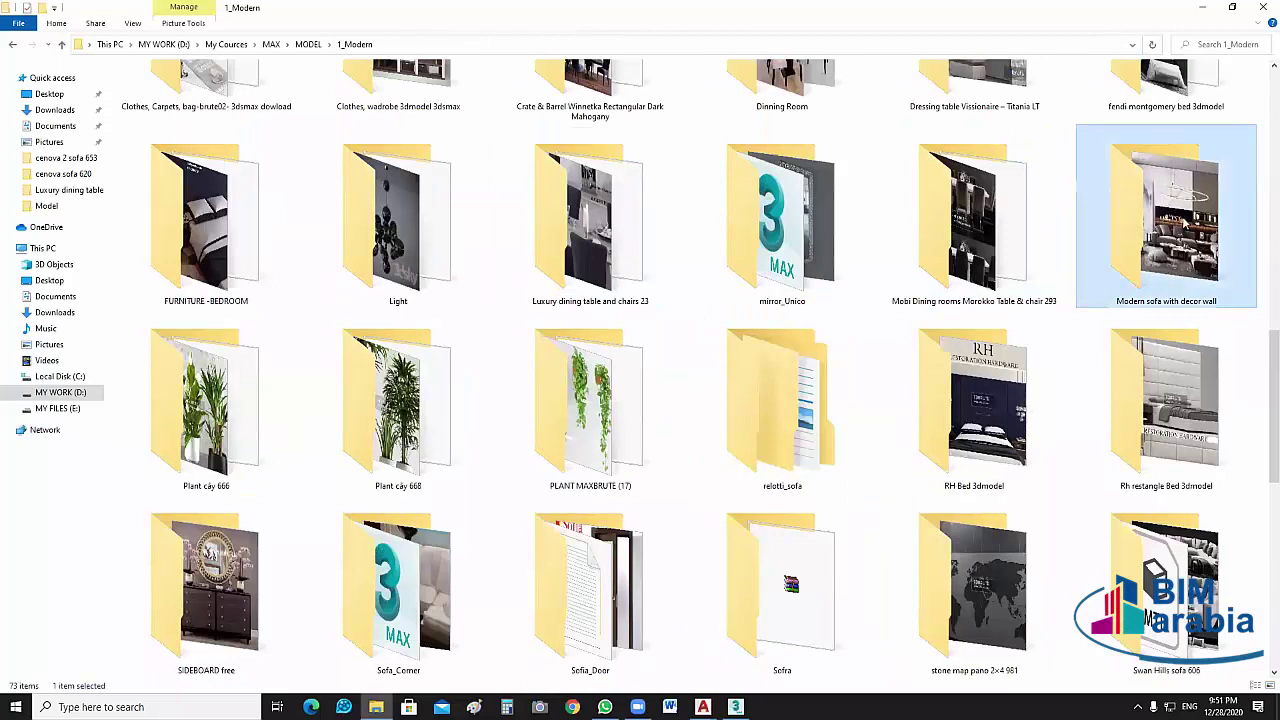
pyautogui.doubleClick(1188, 222)
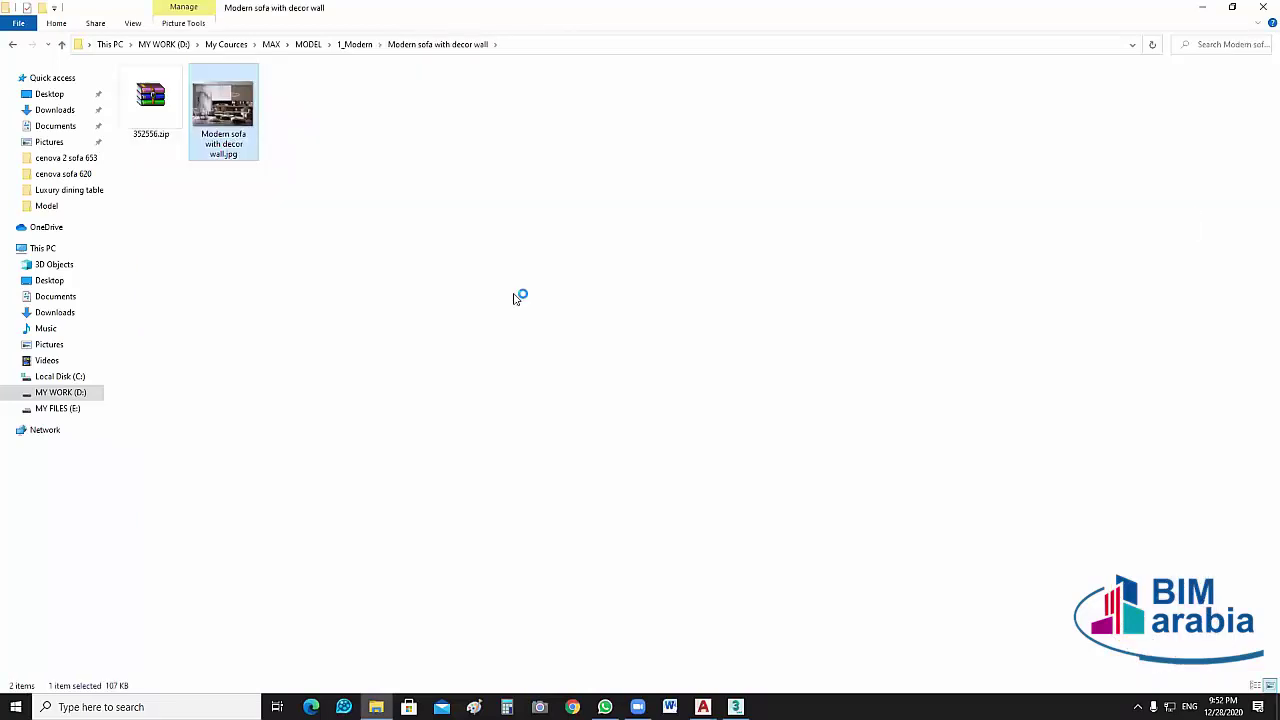
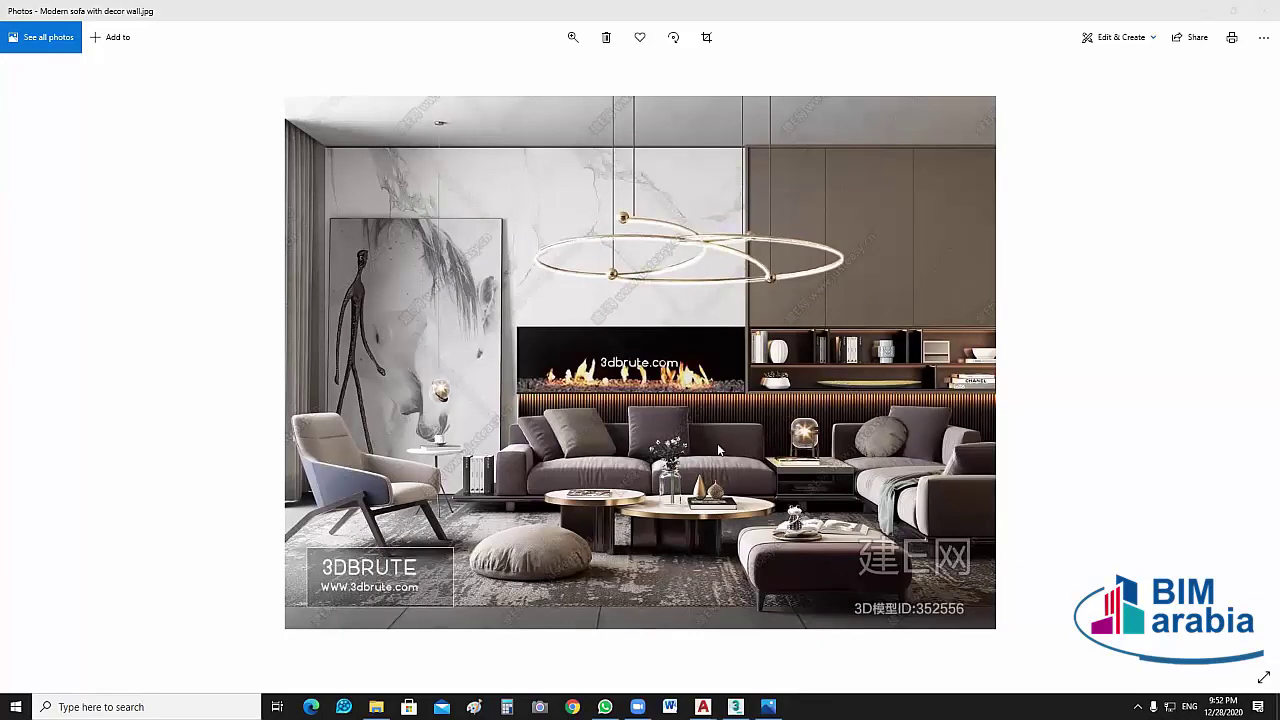
pyautogui.click(1262, 11)
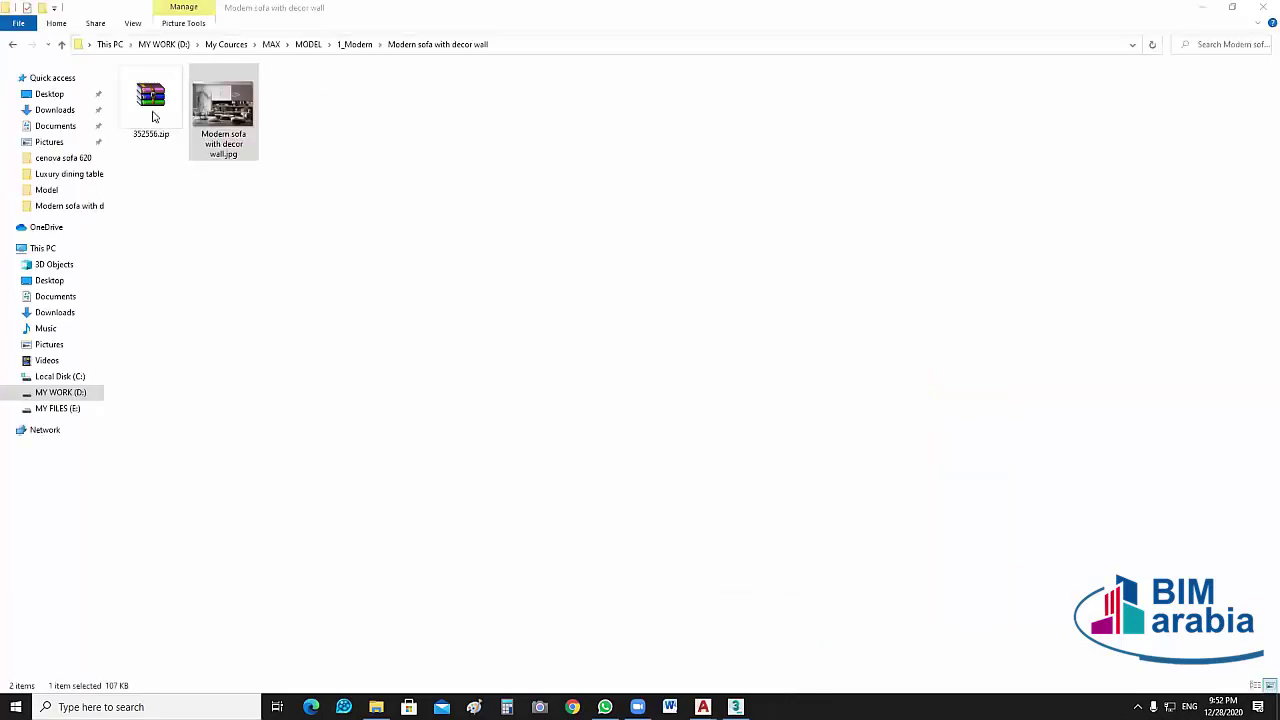
pyautogui.click(14, 45)
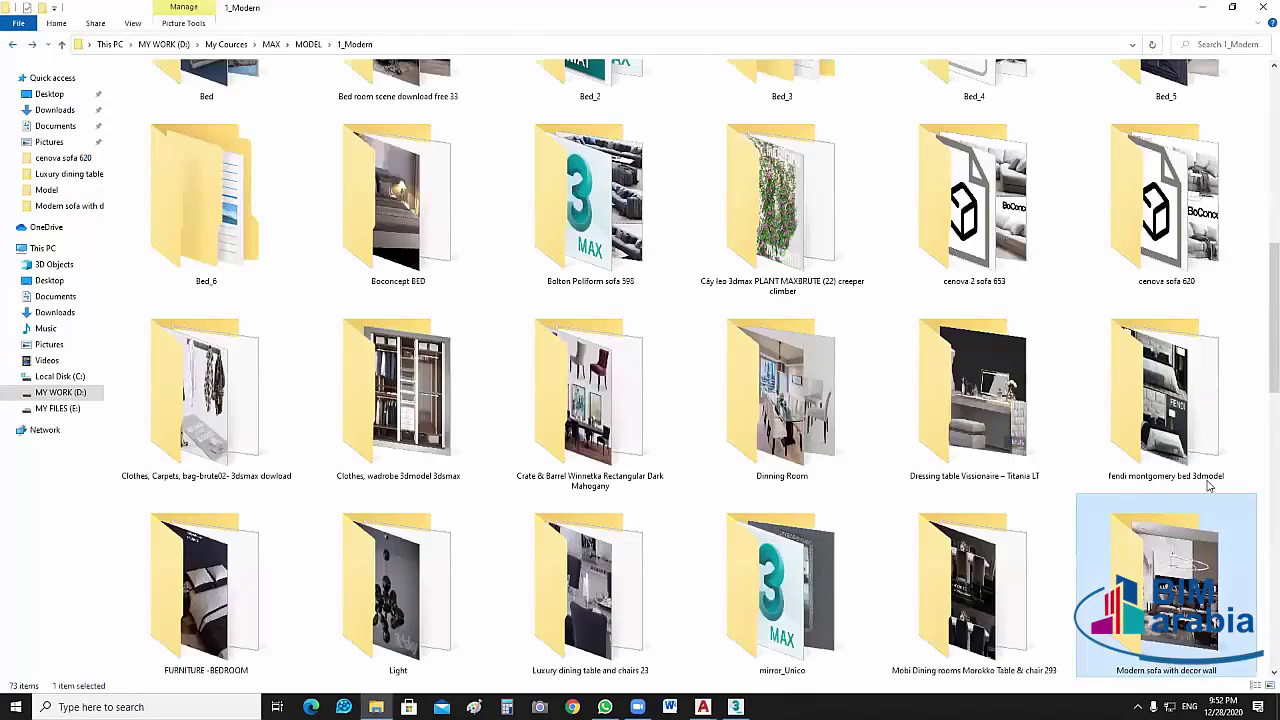
# Open the Sofa_Corner folder, enlarge its thumbnails, view SofaCorner.jpg, and return to the 1_Modern library.
pyautogui.scroll(-2, 321, 391)
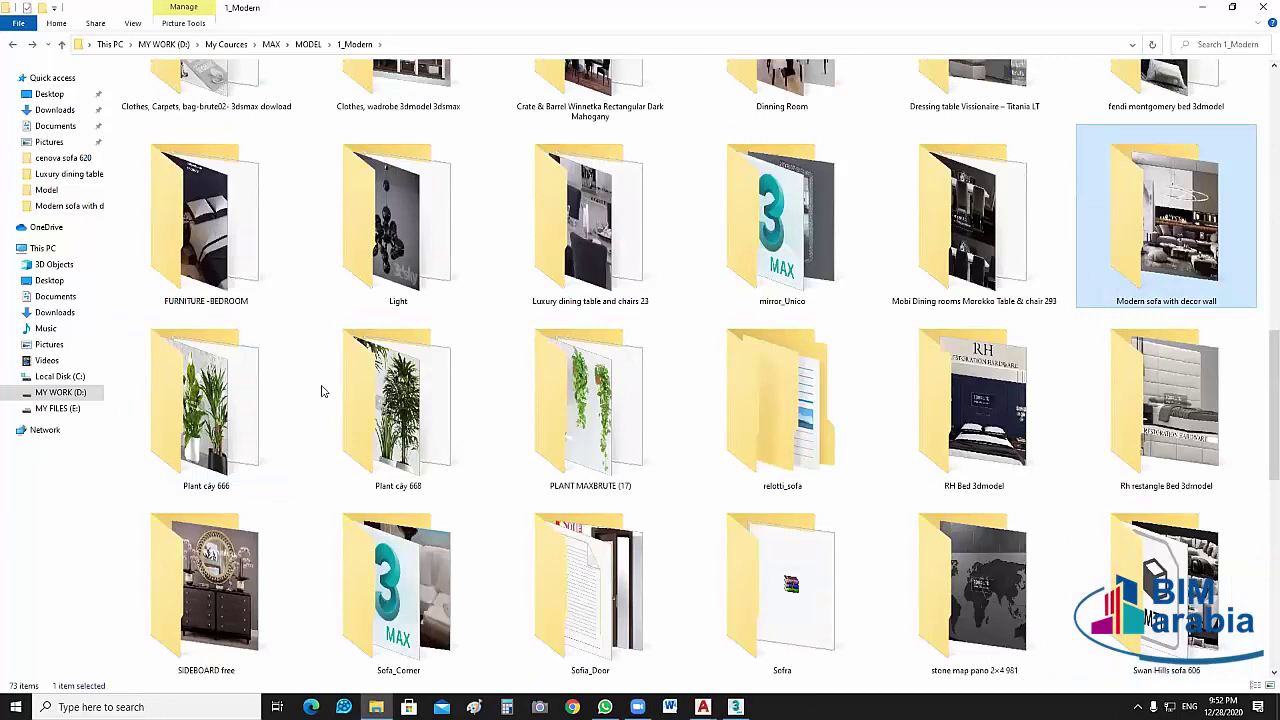
pyautogui.doubleClick(435, 591)
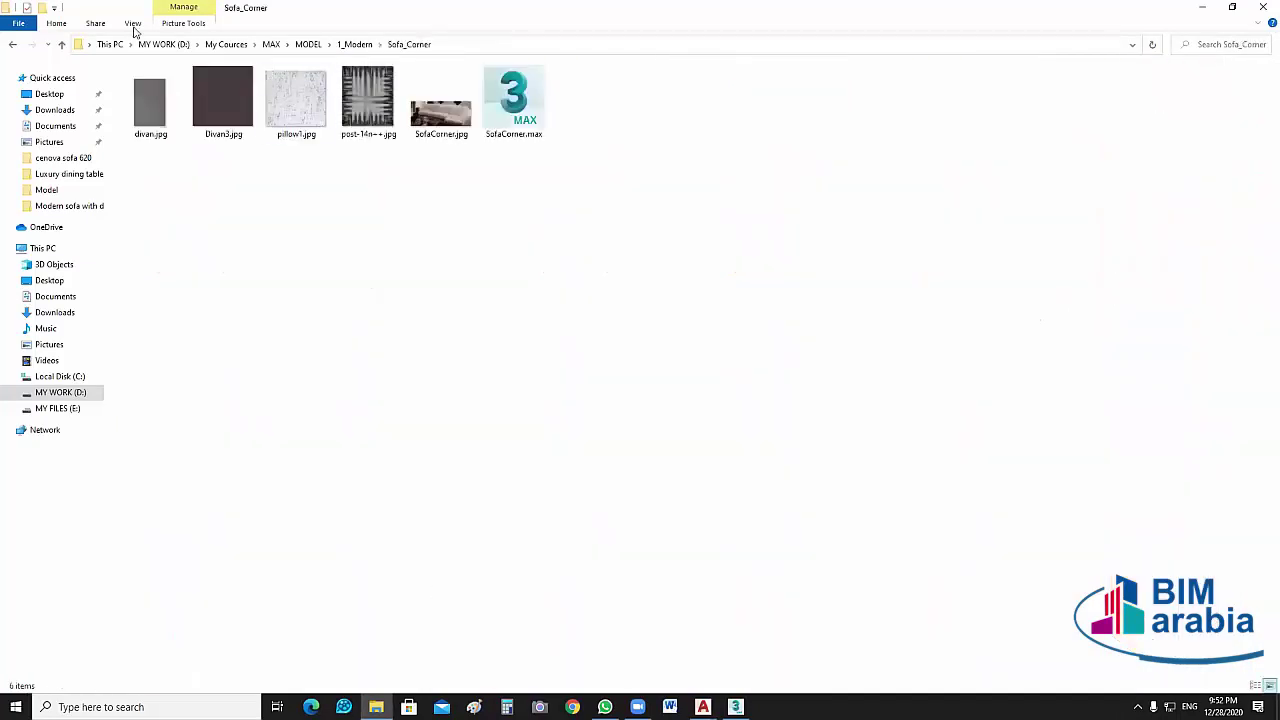
pyautogui.click(133, 23)
pyautogui.click(176, 46)
pyautogui.doubleClick(985, 215)
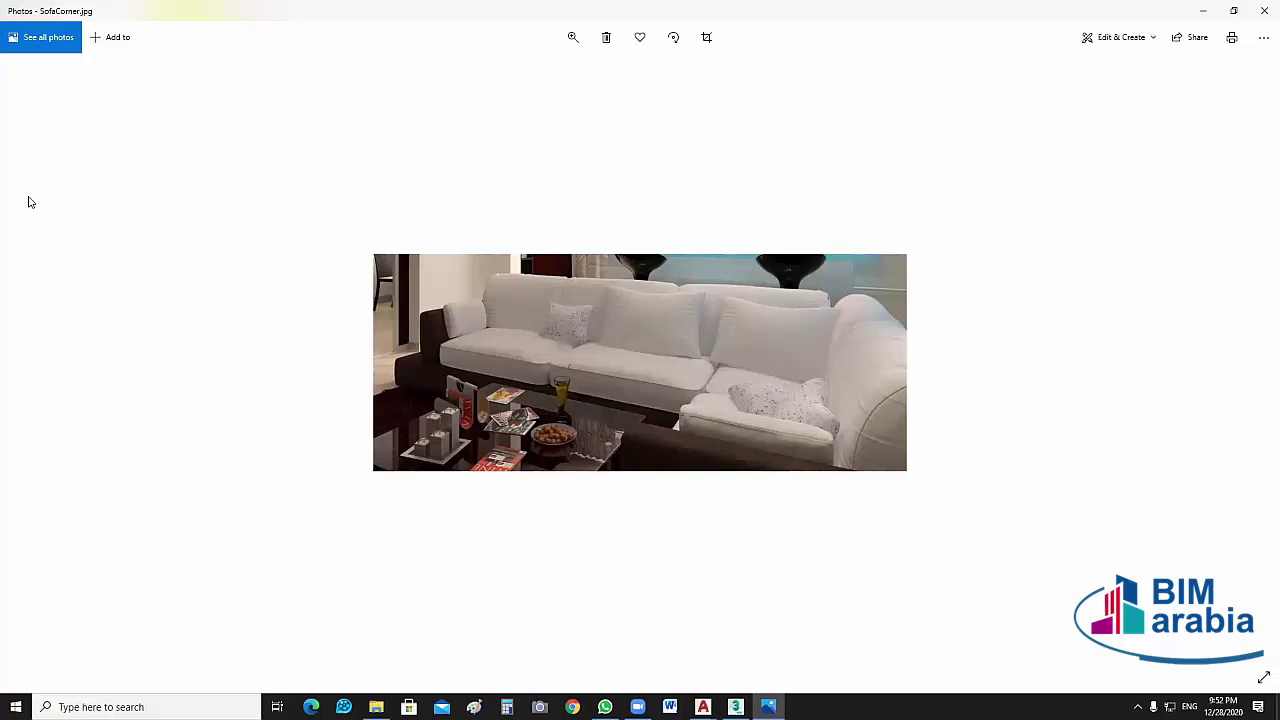
pyautogui.click(1264, 10)
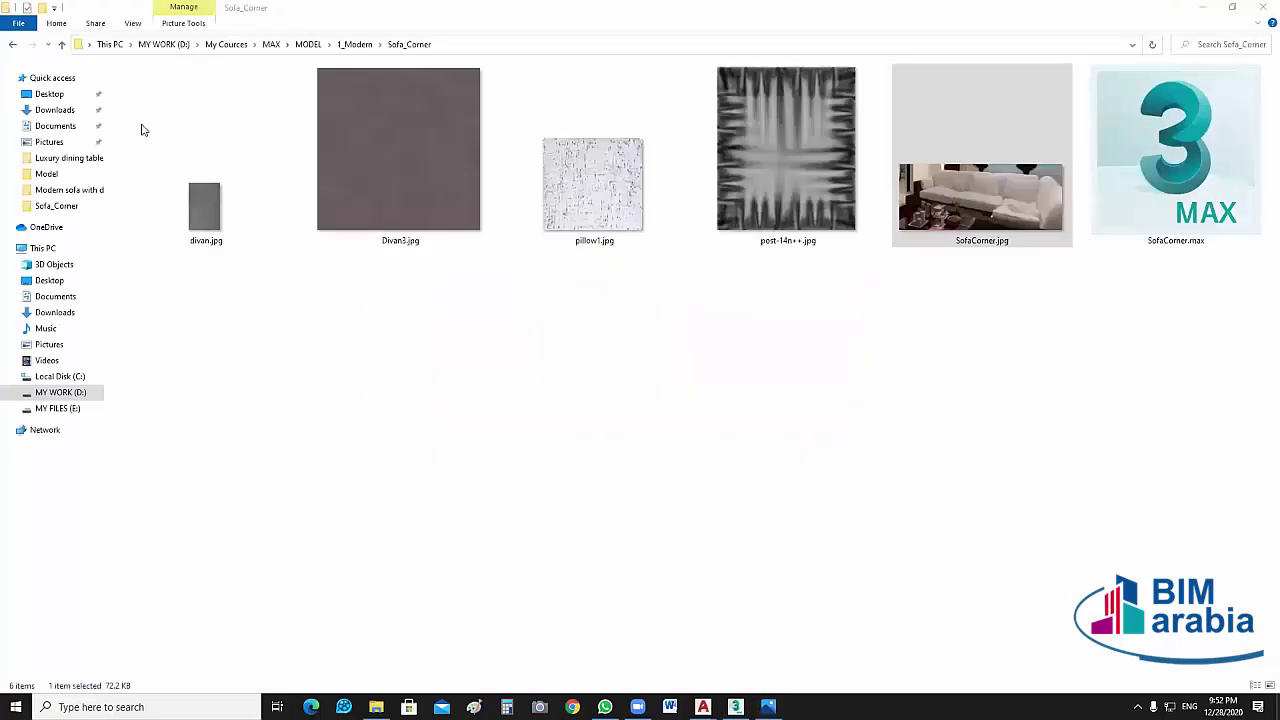
pyautogui.click(12, 44)
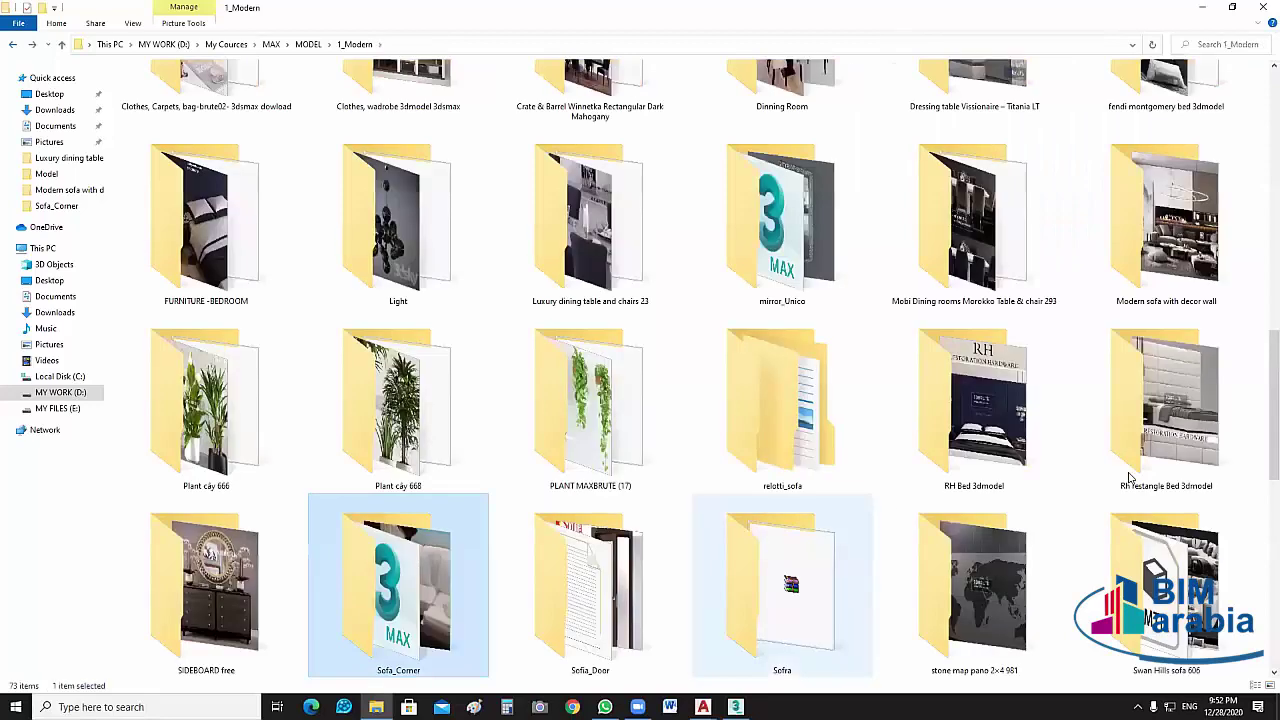
# Open the Swan Hills sofa 606 folder, view its preview image, and return to the 1_Modern library.
pyautogui.click(590, 593)
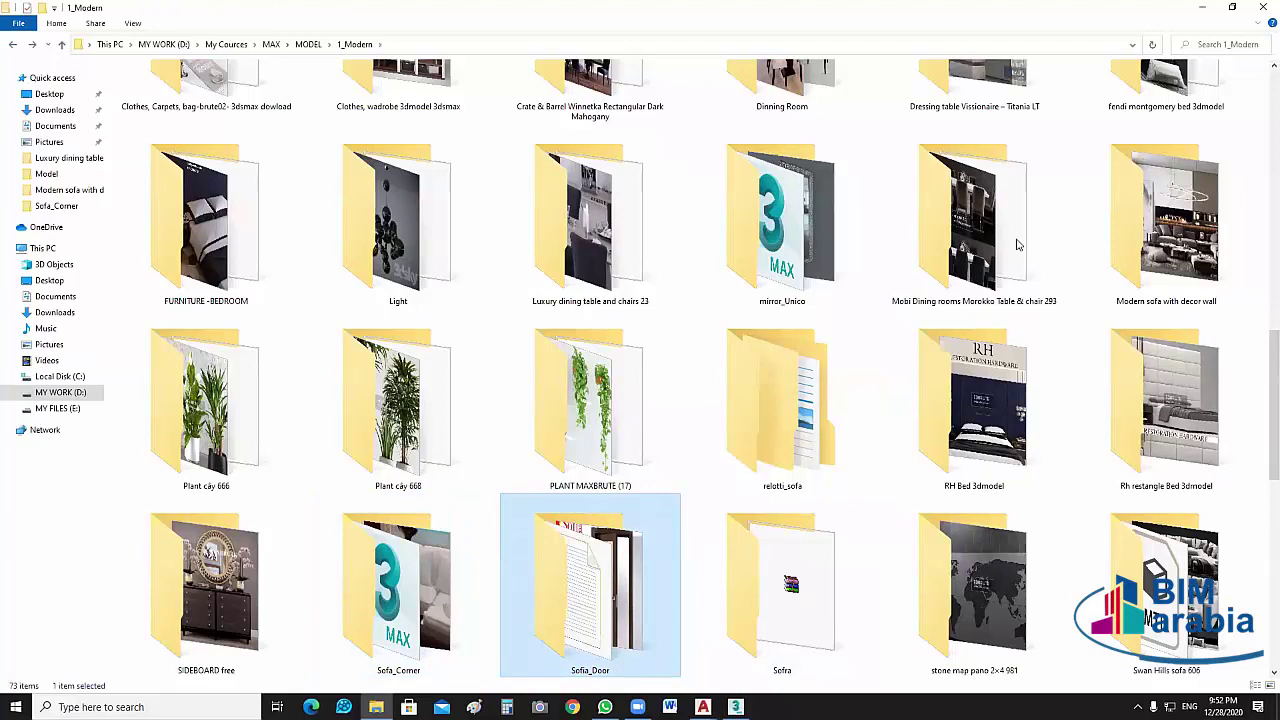
pyautogui.scroll(-3, 1195, 222)
pyautogui.click(1195, 222)
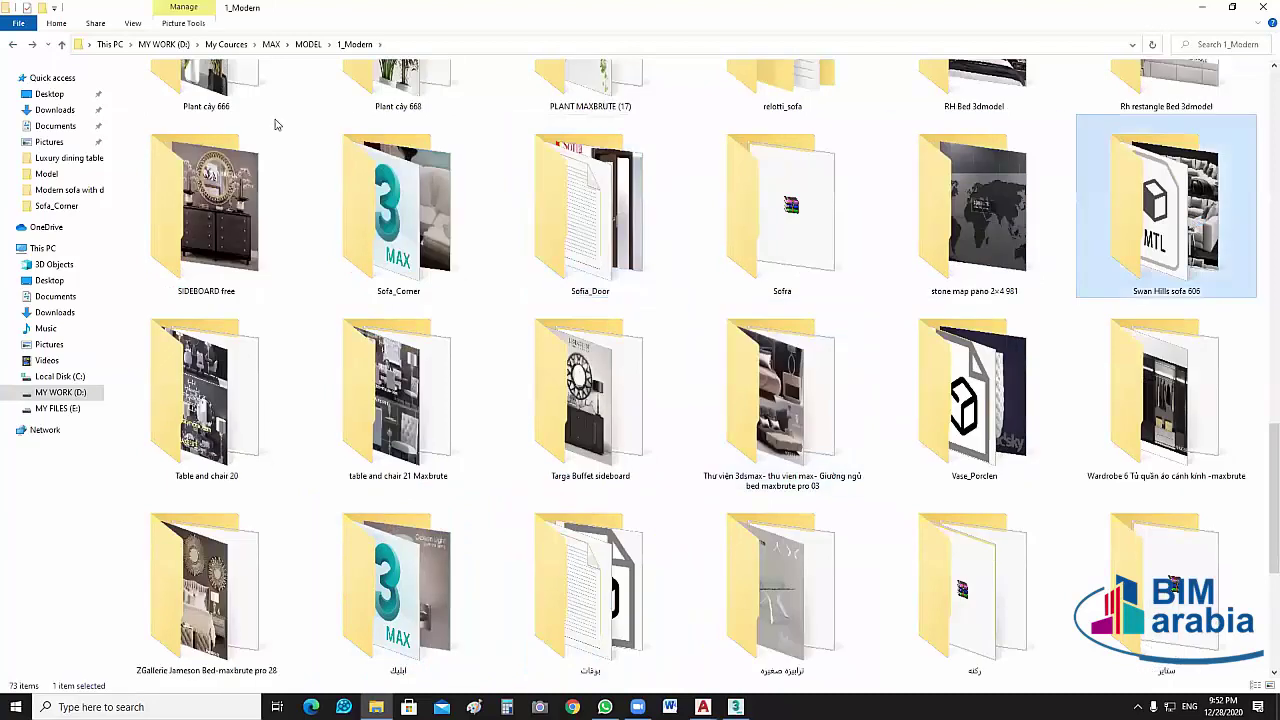
pyautogui.doubleClick(1155, 127)
pyautogui.doubleClick(949, 105)
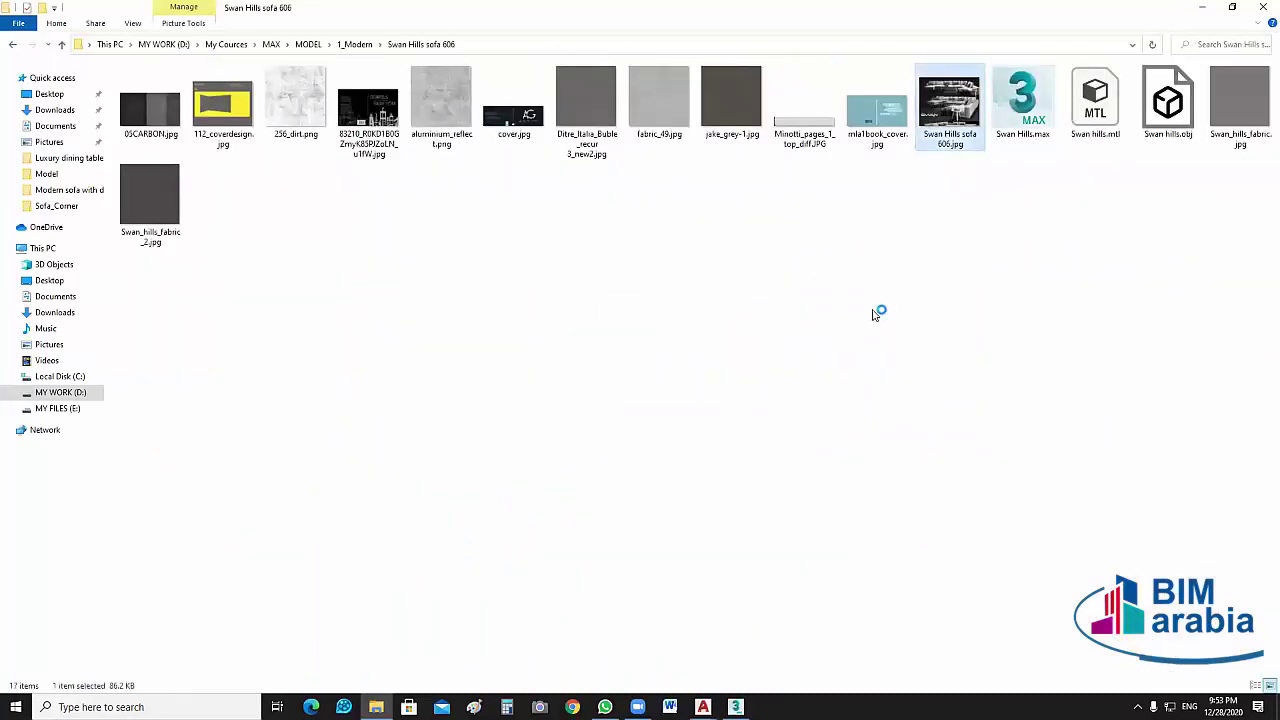
pyautogui.press('Return')
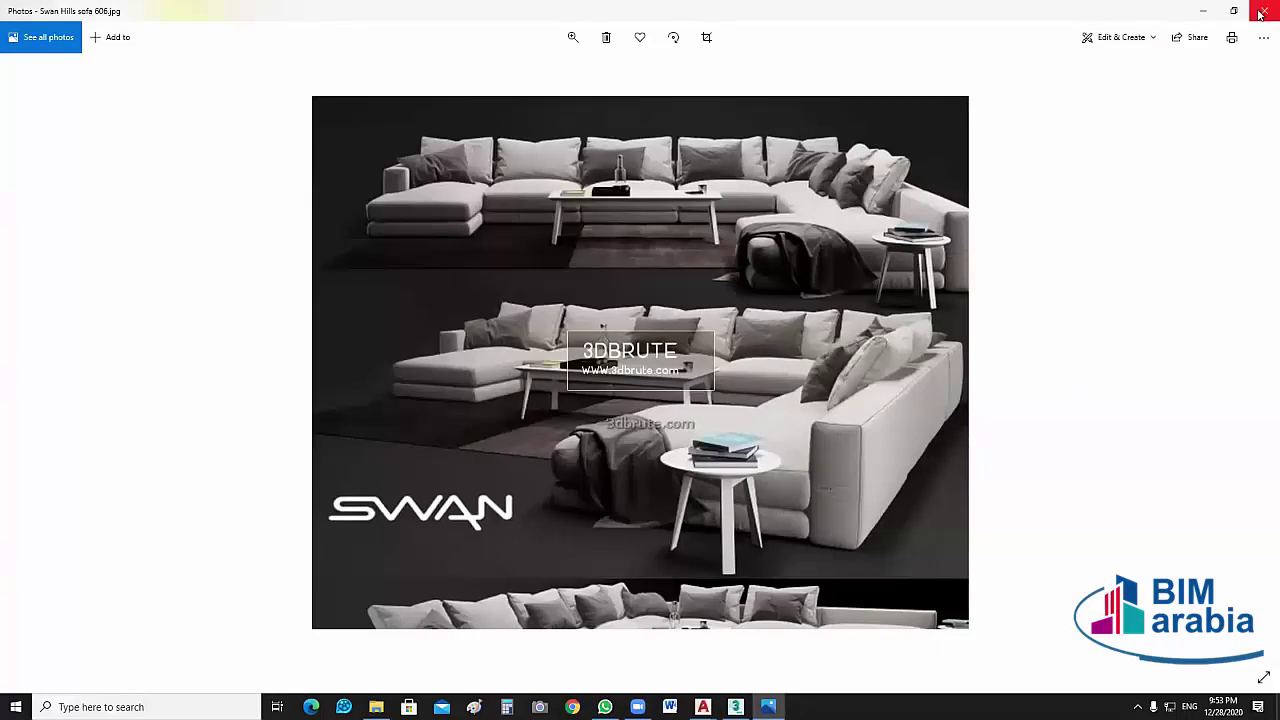
pyautogui.click(1260, 12)
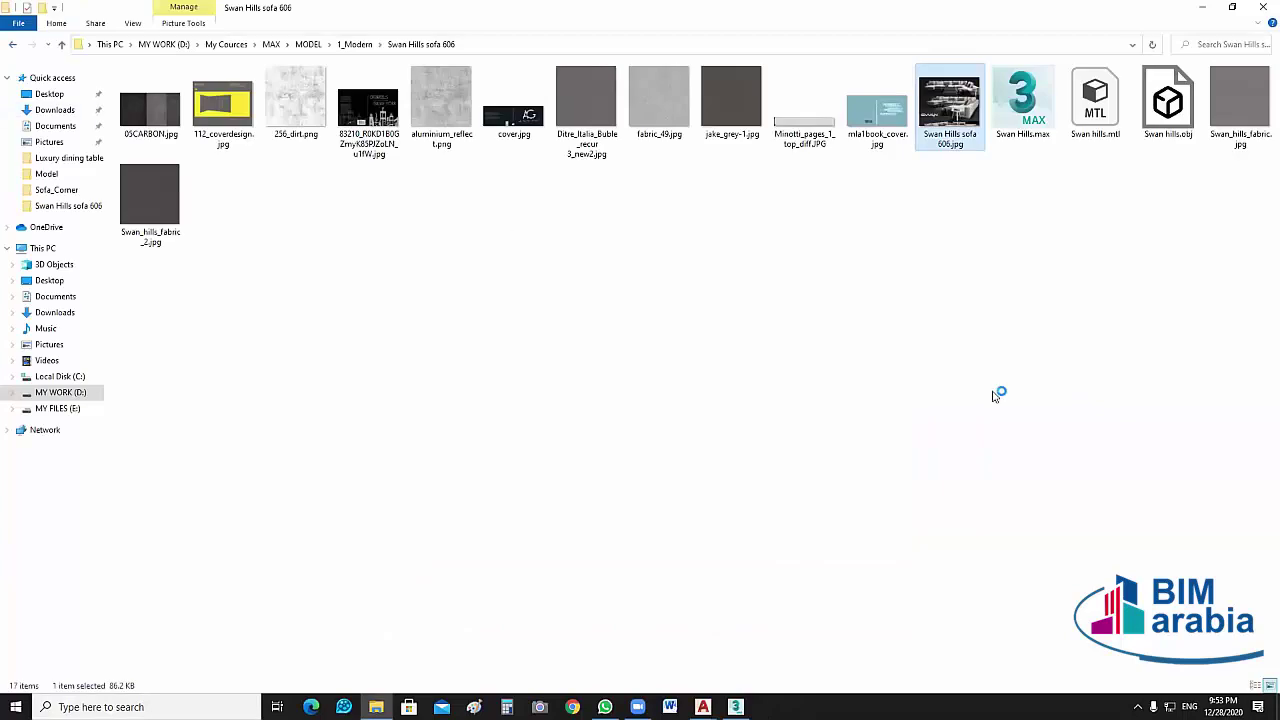
pyautogui.press('BackSpace')
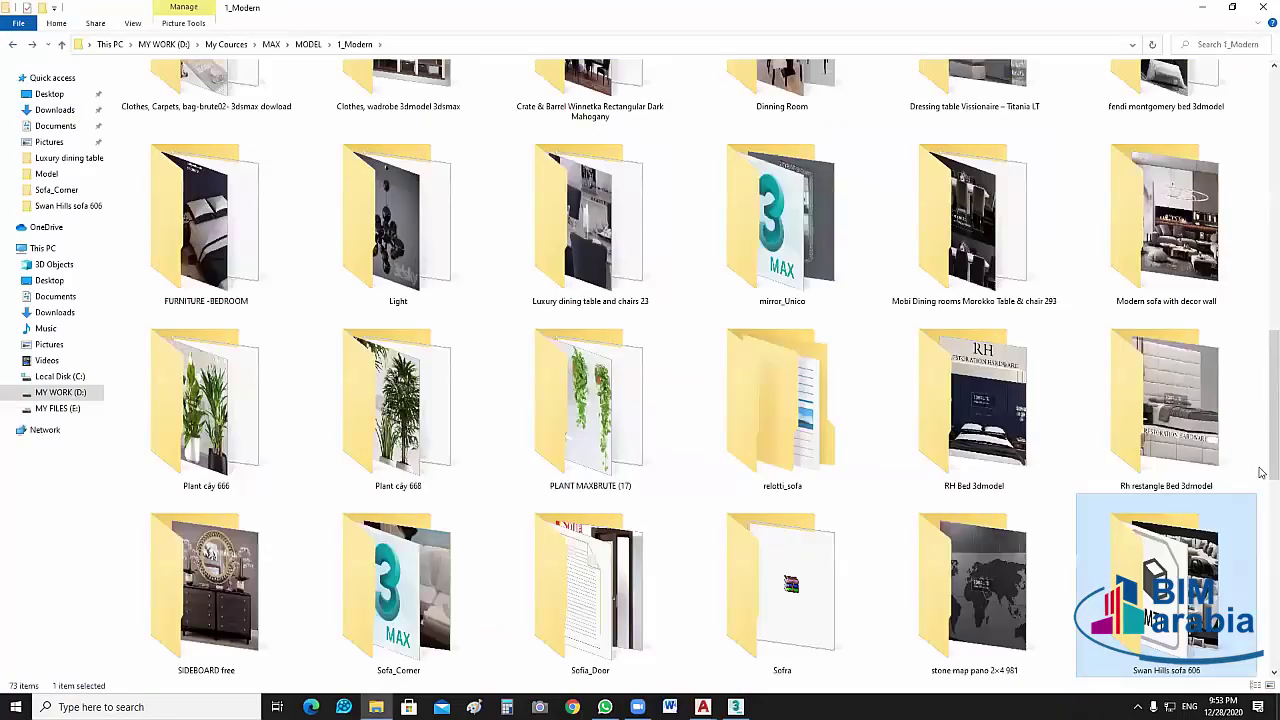
# Open the table and chair 21 Maxbrute folder, view its preview image, and return to the 1_Modern library.
pyautogui.scroll(-3, 640, 425)
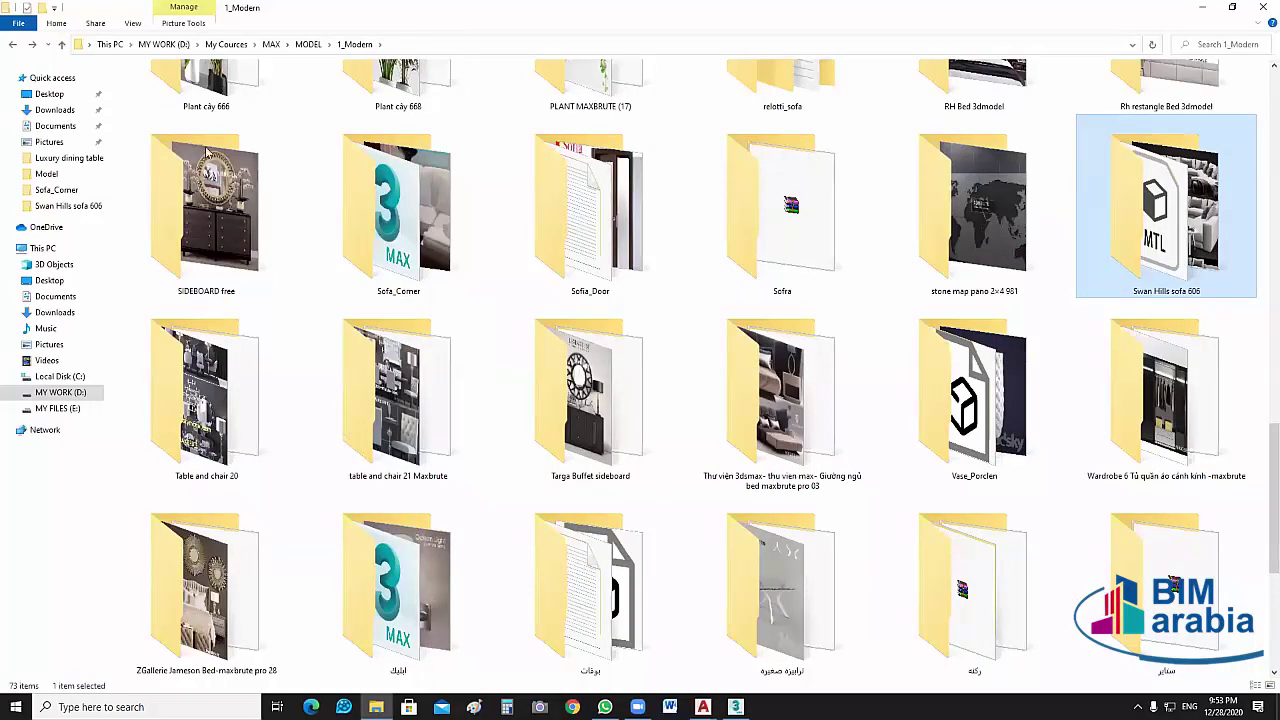
pyautogui.doubleClick(410, 316)
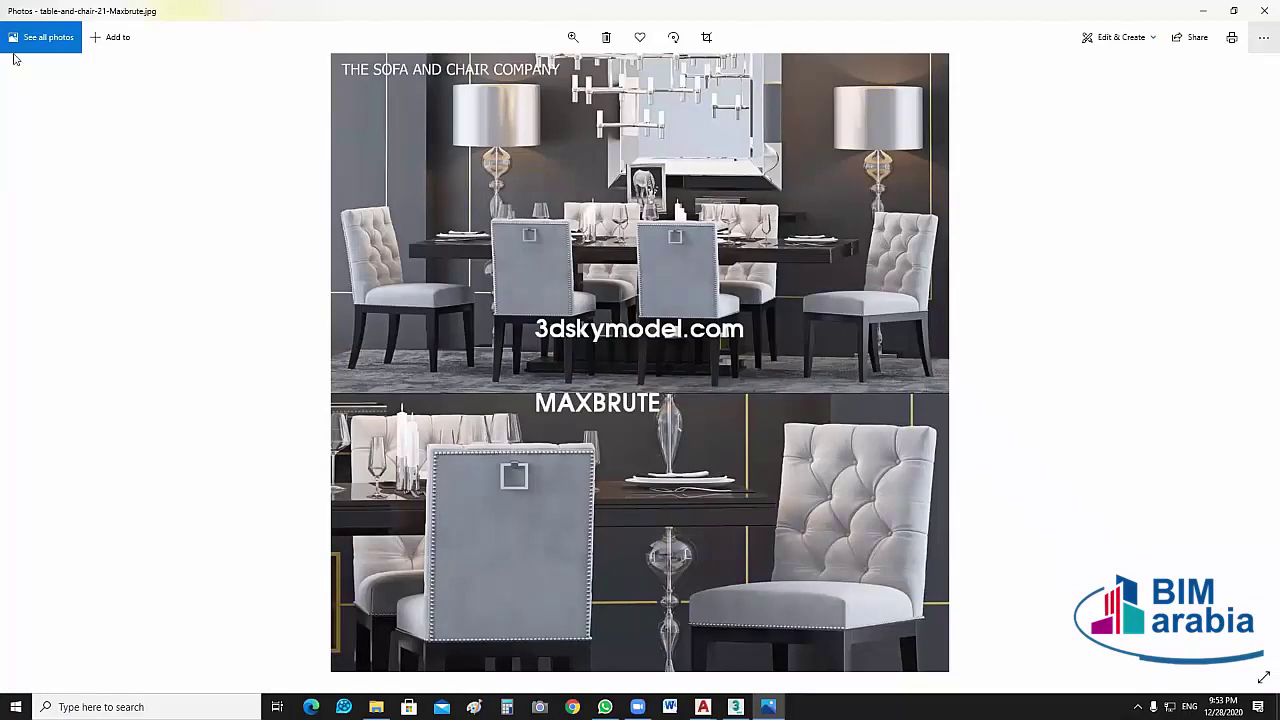
pyautogui.hotkey('alt', 'F4')
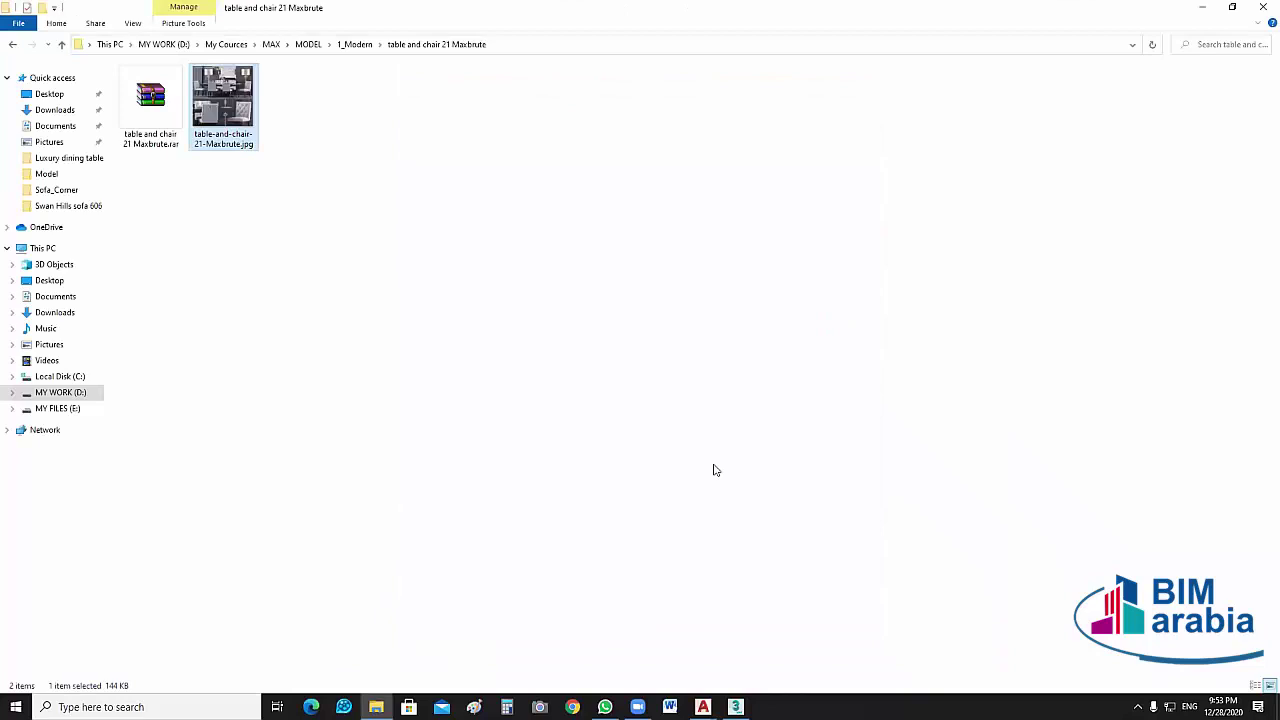
pyautogui.hotkey('alt', 'Up')
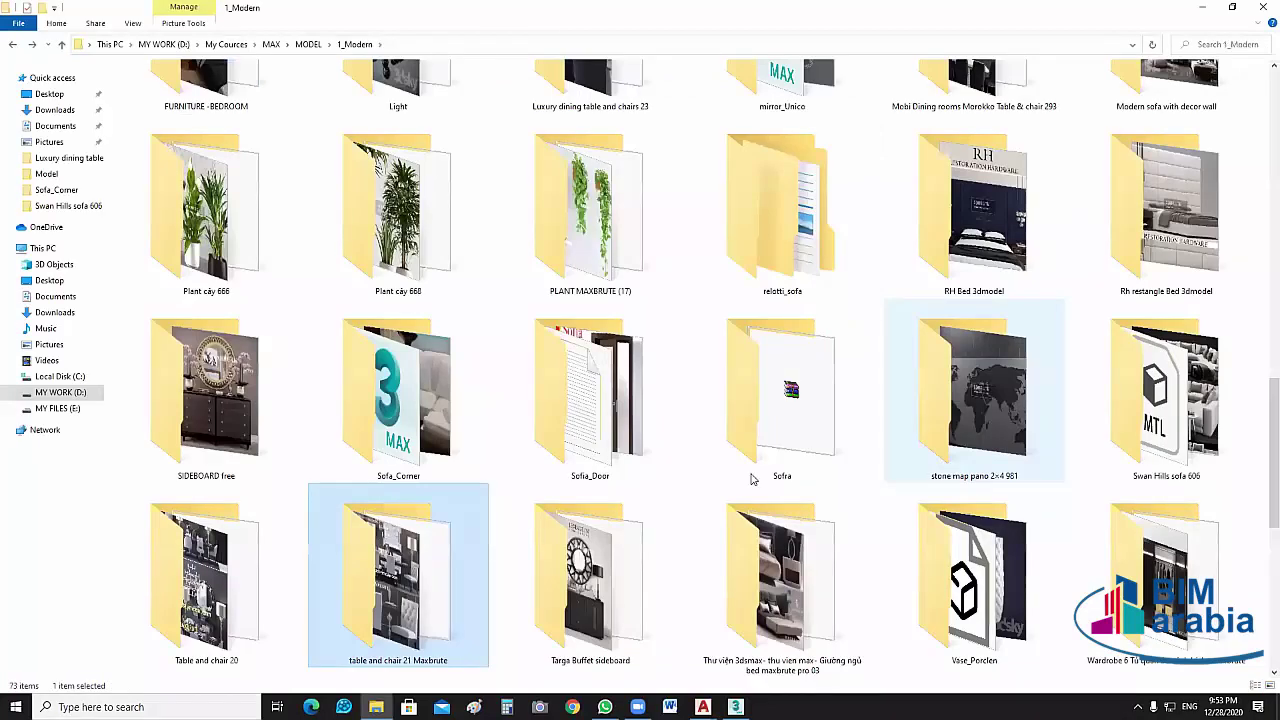
# Check the loose sofa images such as sofa 272.jpg, then revisit the Modern sofa with decor wall folder.
pyautogui.scroll(-2, 752, 479)
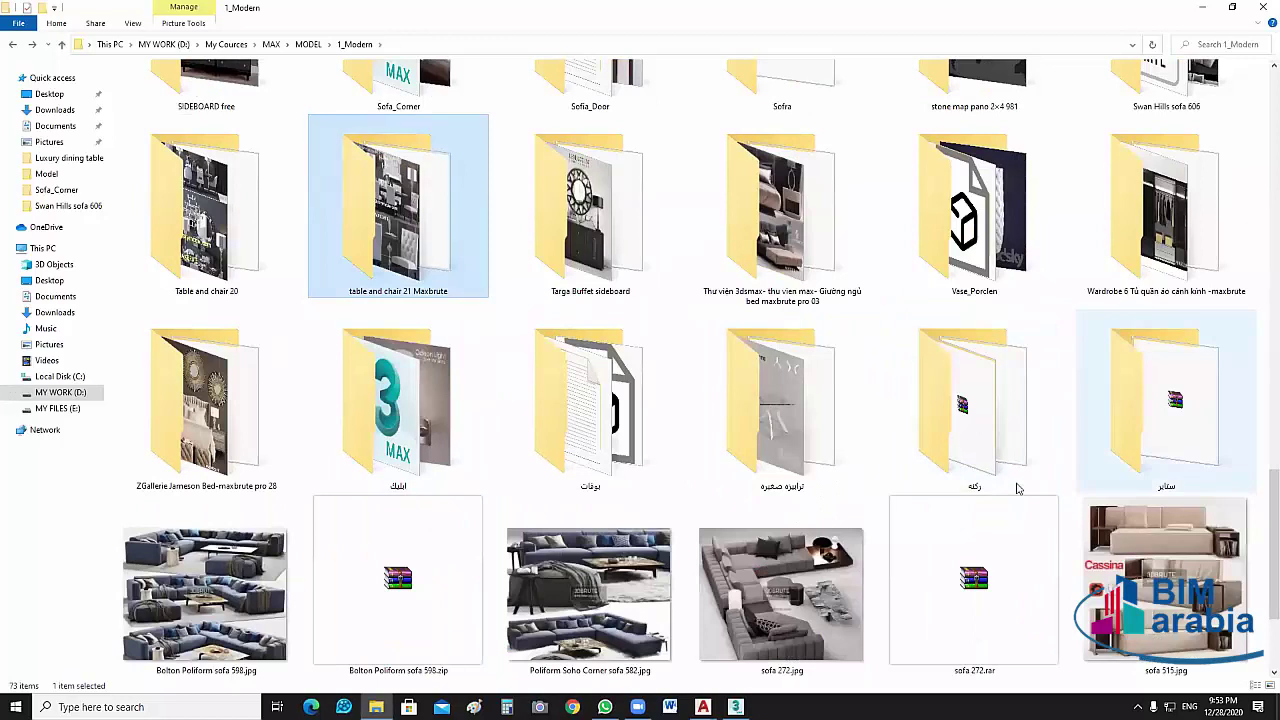
pyautogui.scroll(-2, 741, 563)
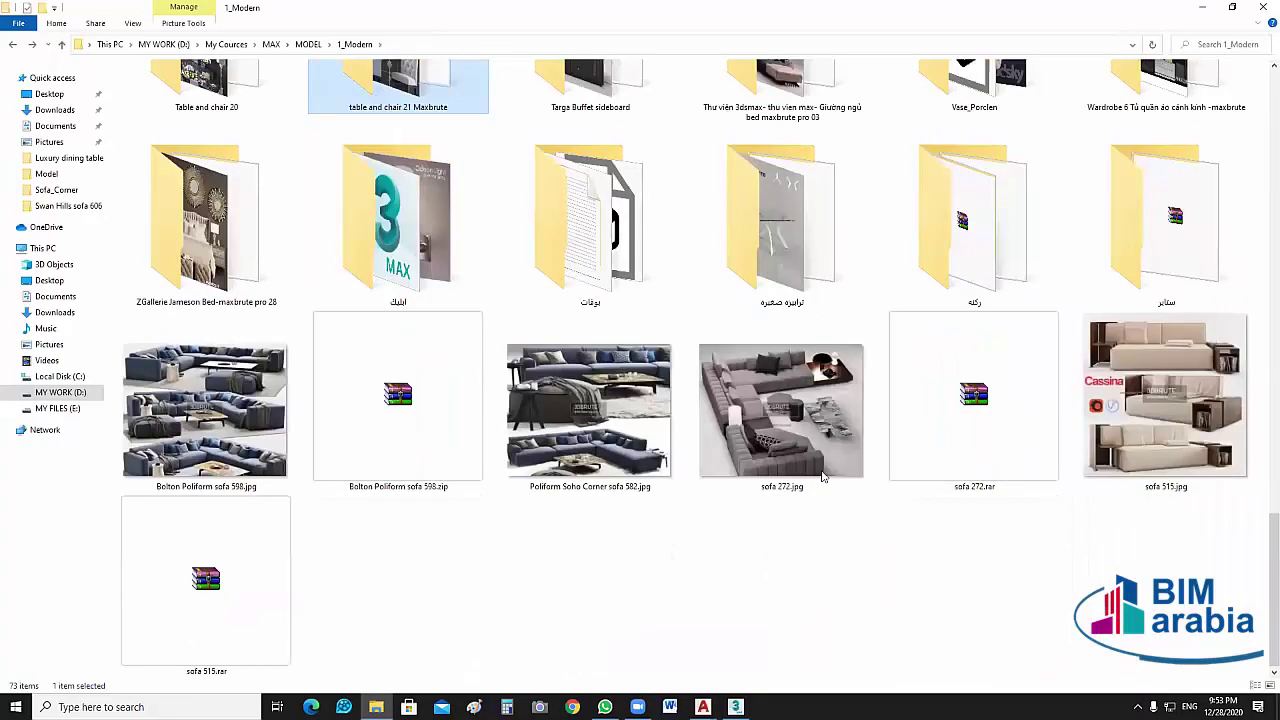
pyautogui.click(785, 426)
pyautogui.scroll(3, 1191, 256)
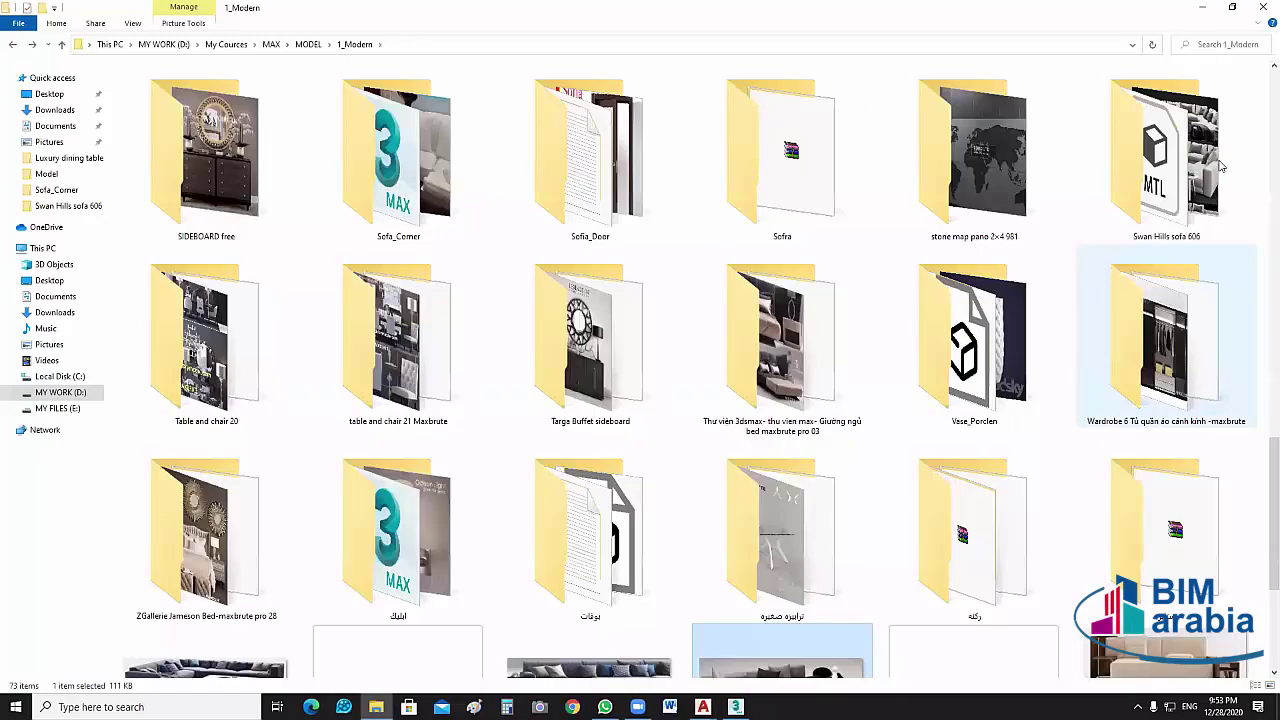
pyautogui.doubleClick(1221, 167)
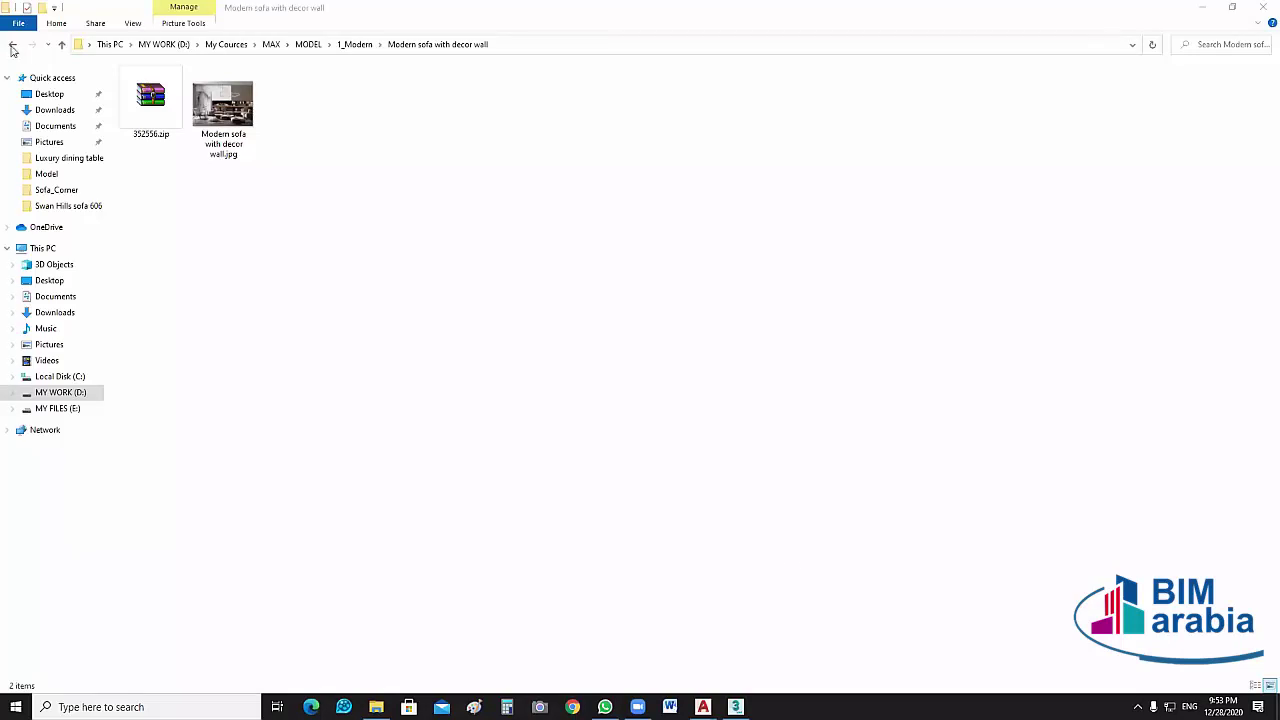
pyautogui.click(12, 46)
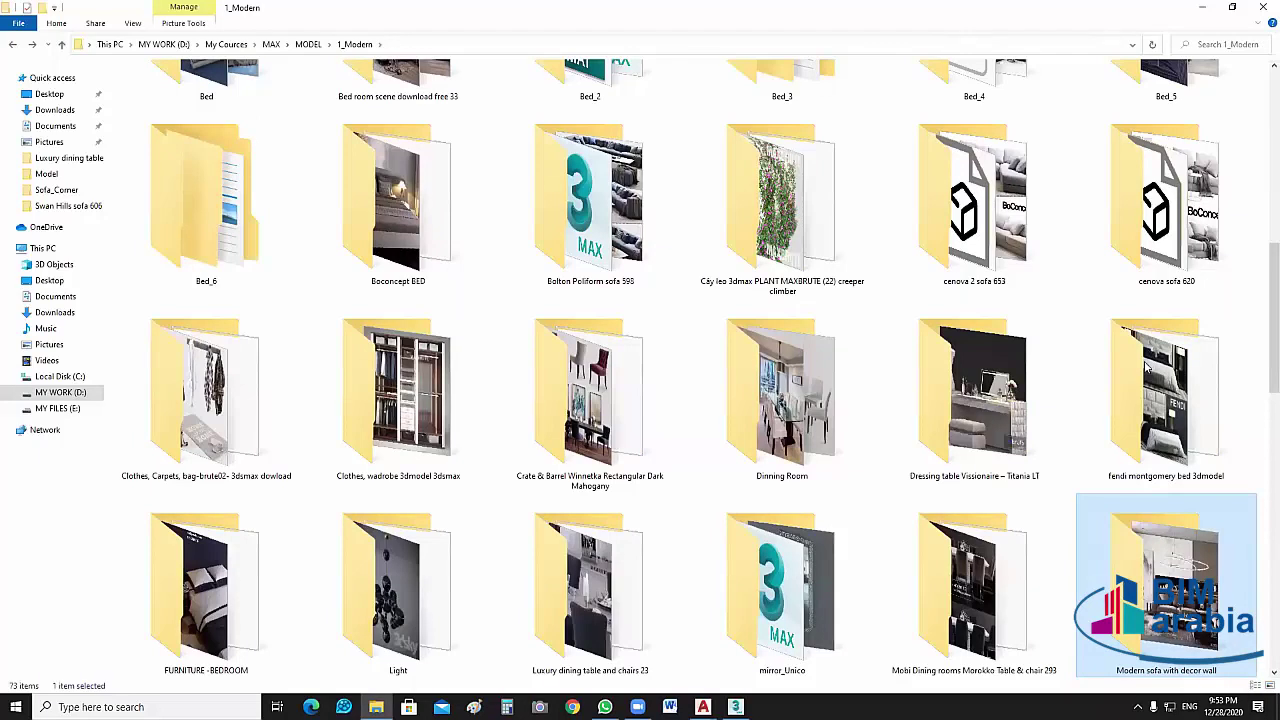
# Browse the 1_Modern library, open the cenova 2 sofa 653 folder, view its preview image, and return to the library.
pyautogui.click(822, 558)
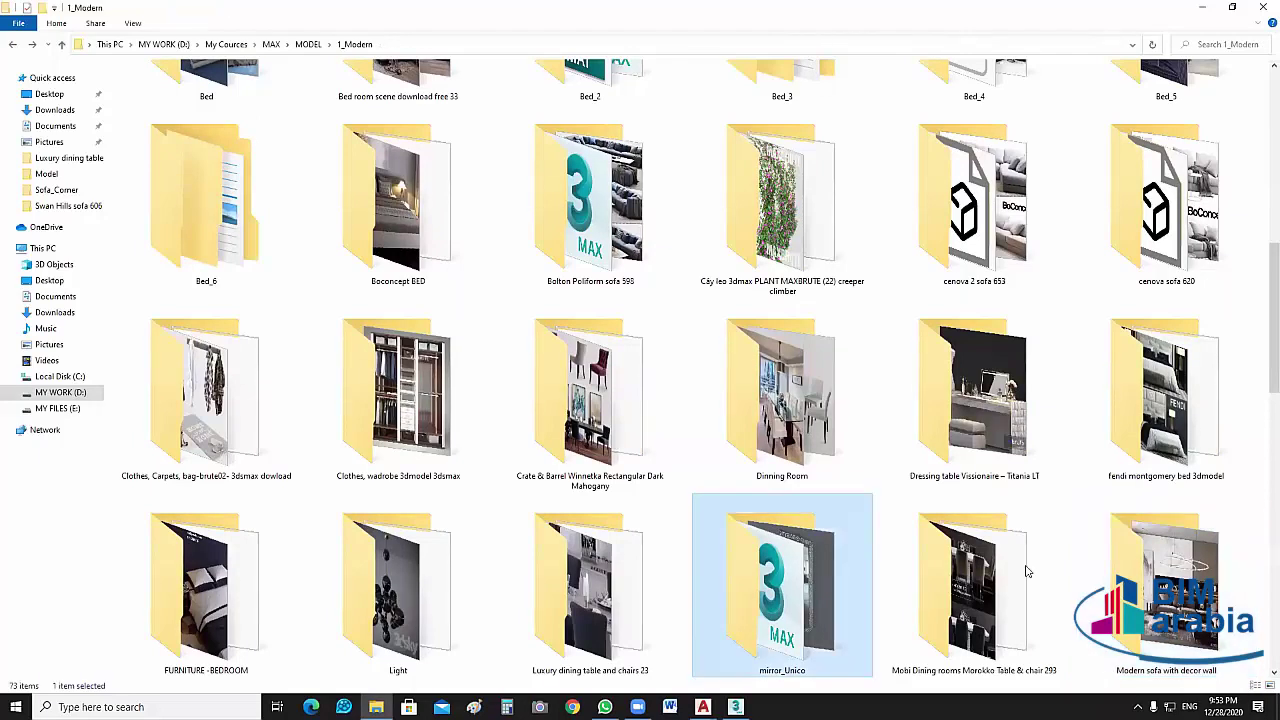
pyautogui.scroll(-10, 1026, 571)
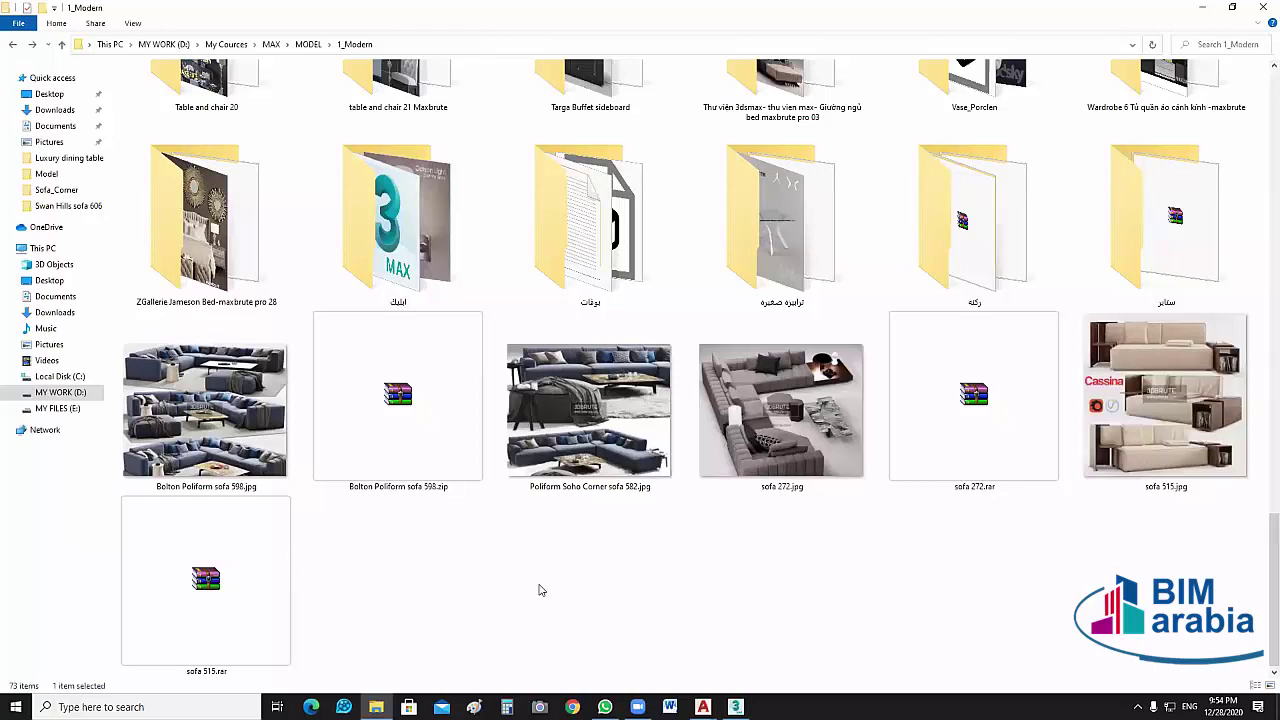
pyautogui.scroll(15, 556, 436)
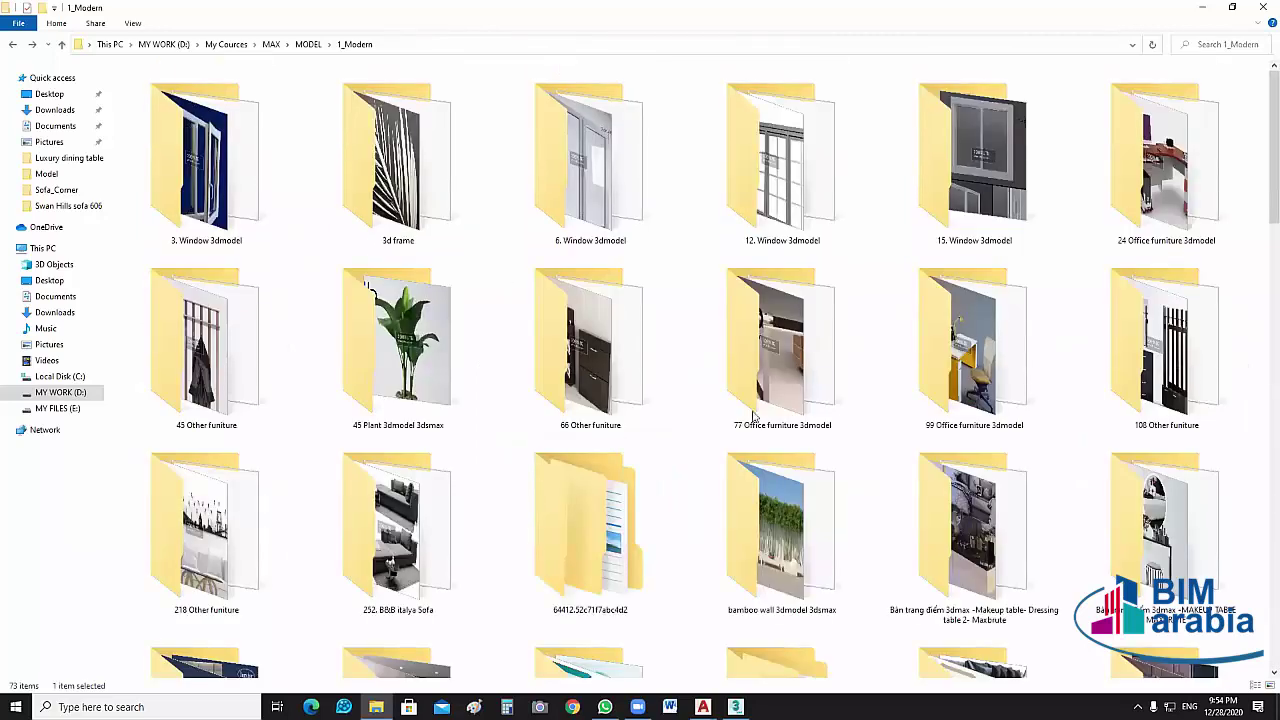
pyautogui.click(992, 533)
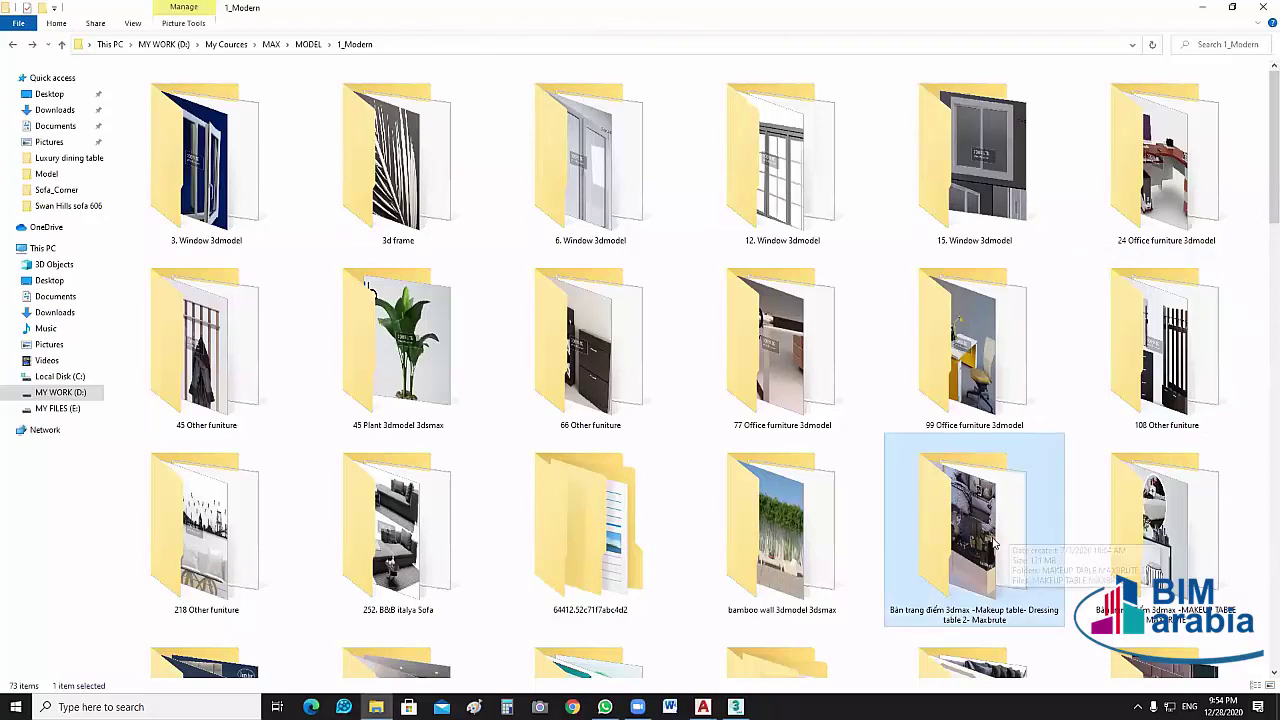
pyautogui.scroll(-3, 884, 537)
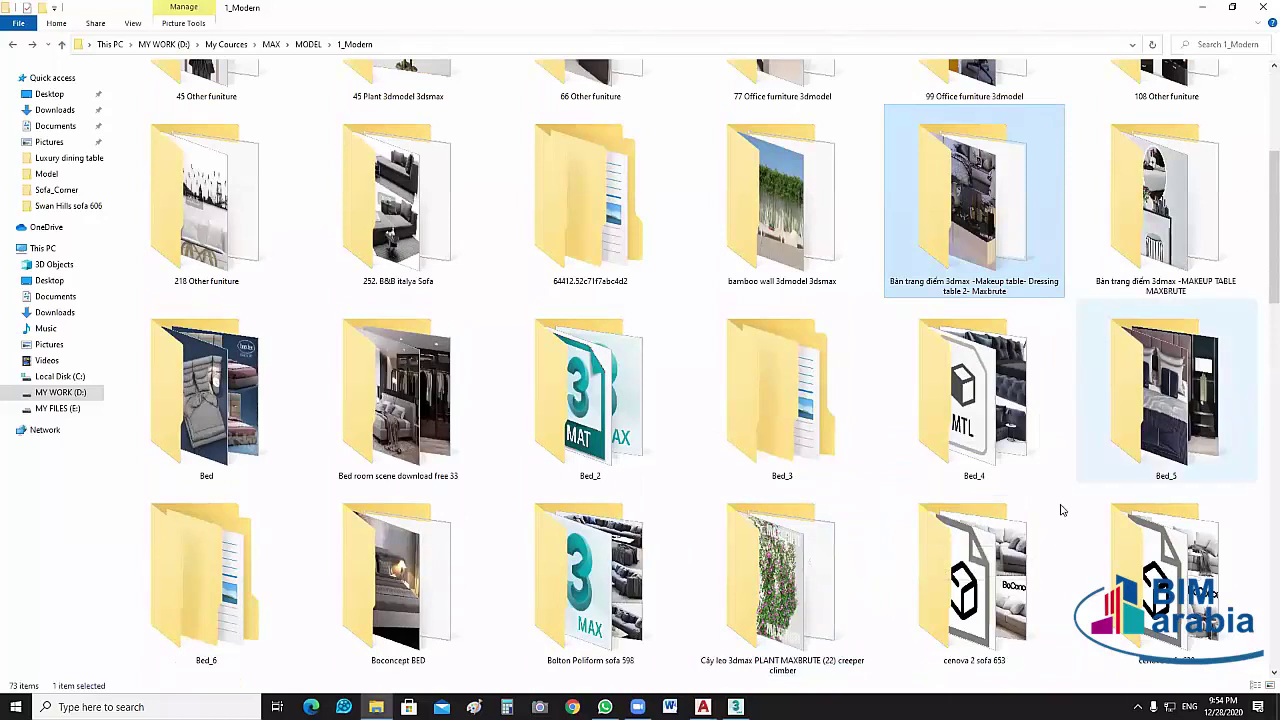
pyautogui.scroll(-3, 994, 216)
pyautogui.click(1005, 212)
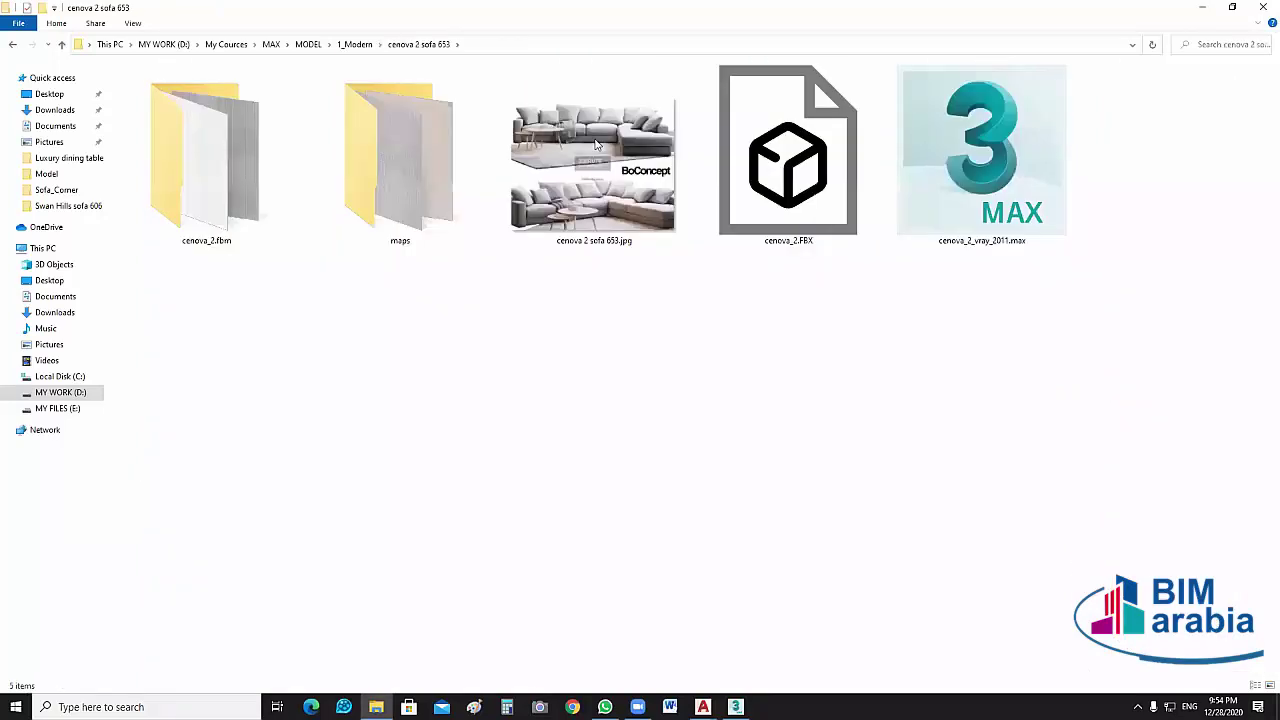
pyautogui.doubleClick(600, 140)
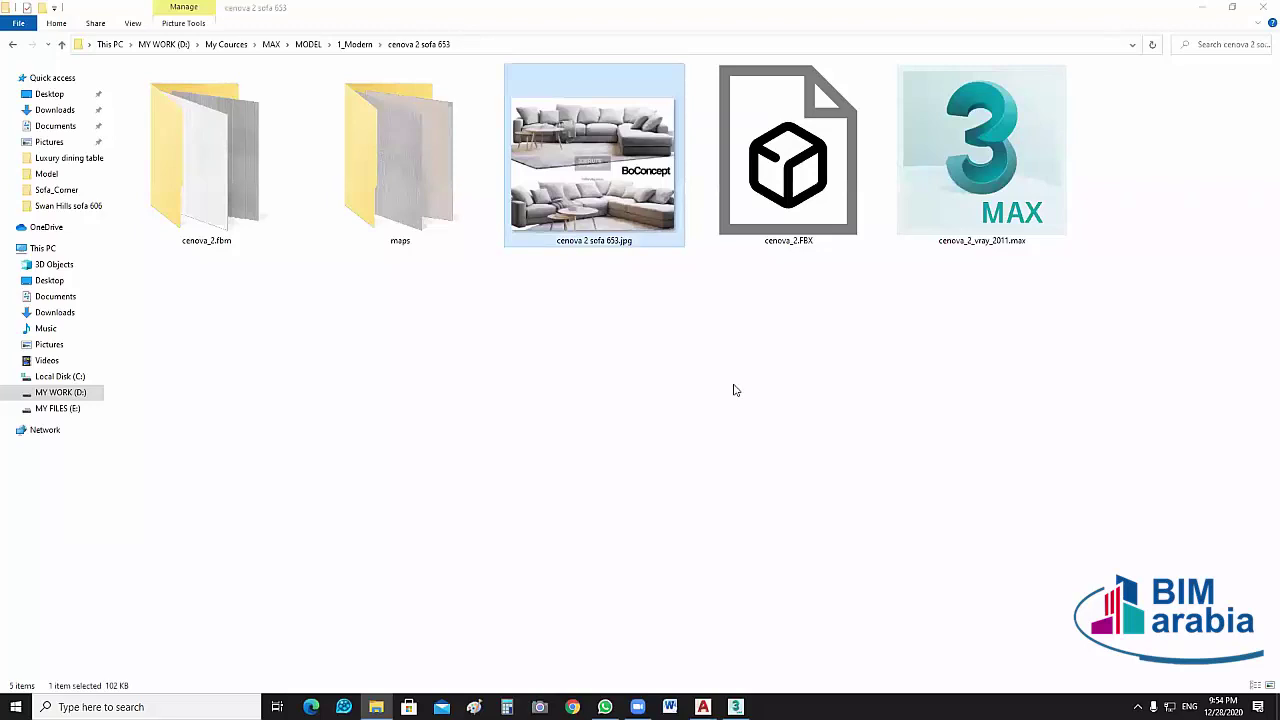
pyautogui.press('Return')
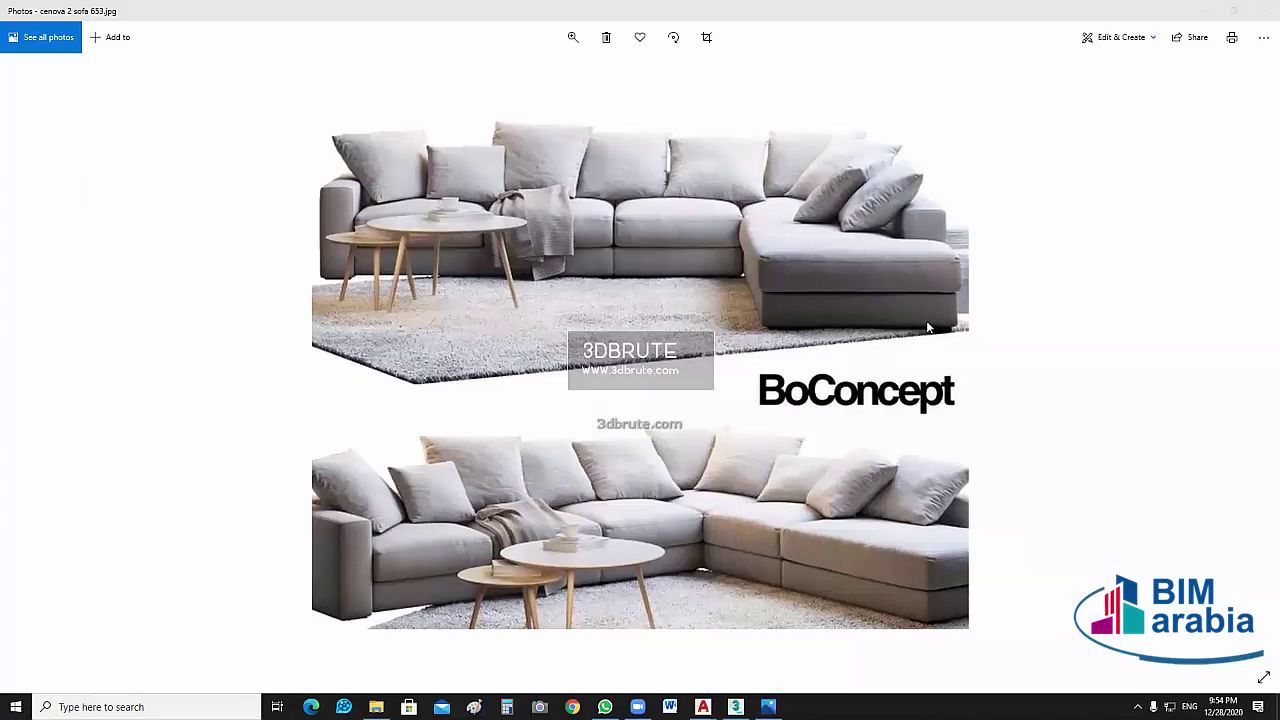
pyautogui.click(1262, 11)
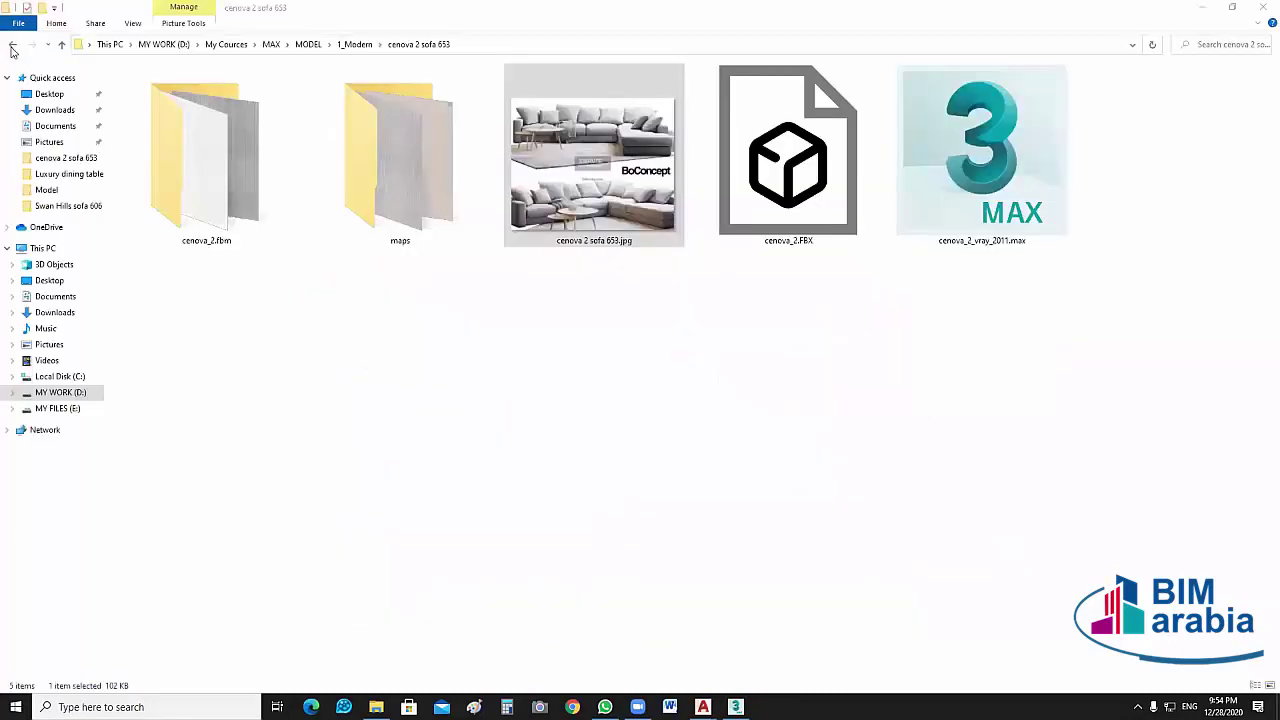
pyautogui.click(12, 45)
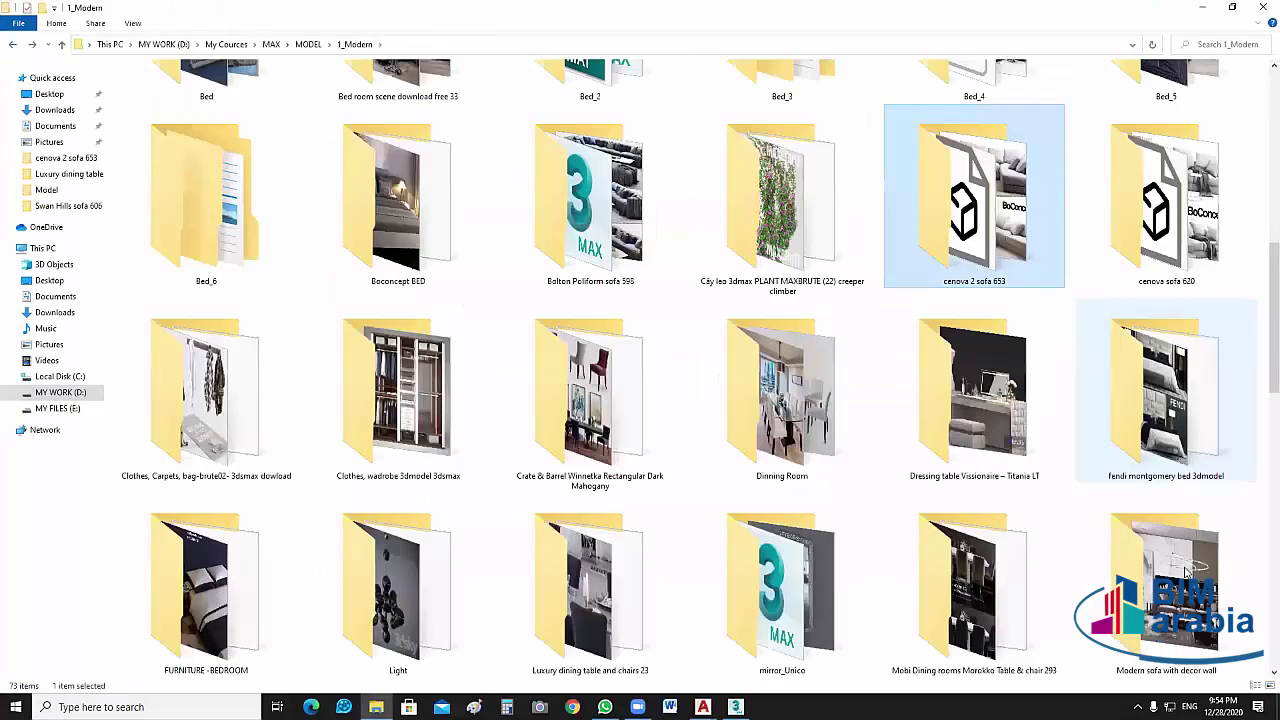
# Open the Modern sofa with decor wall folder, view its preview image, and close the image.
pyautogui.doubleClick(1185, 567)
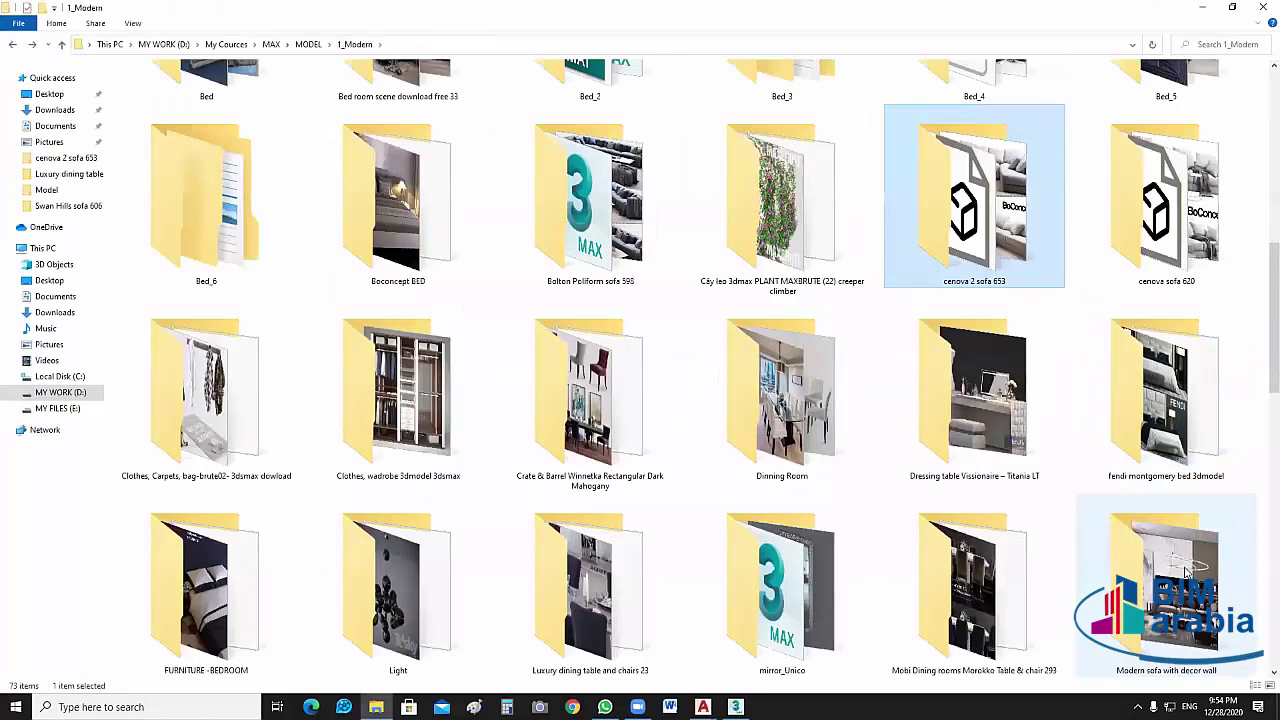
pyautogui.press('Return')
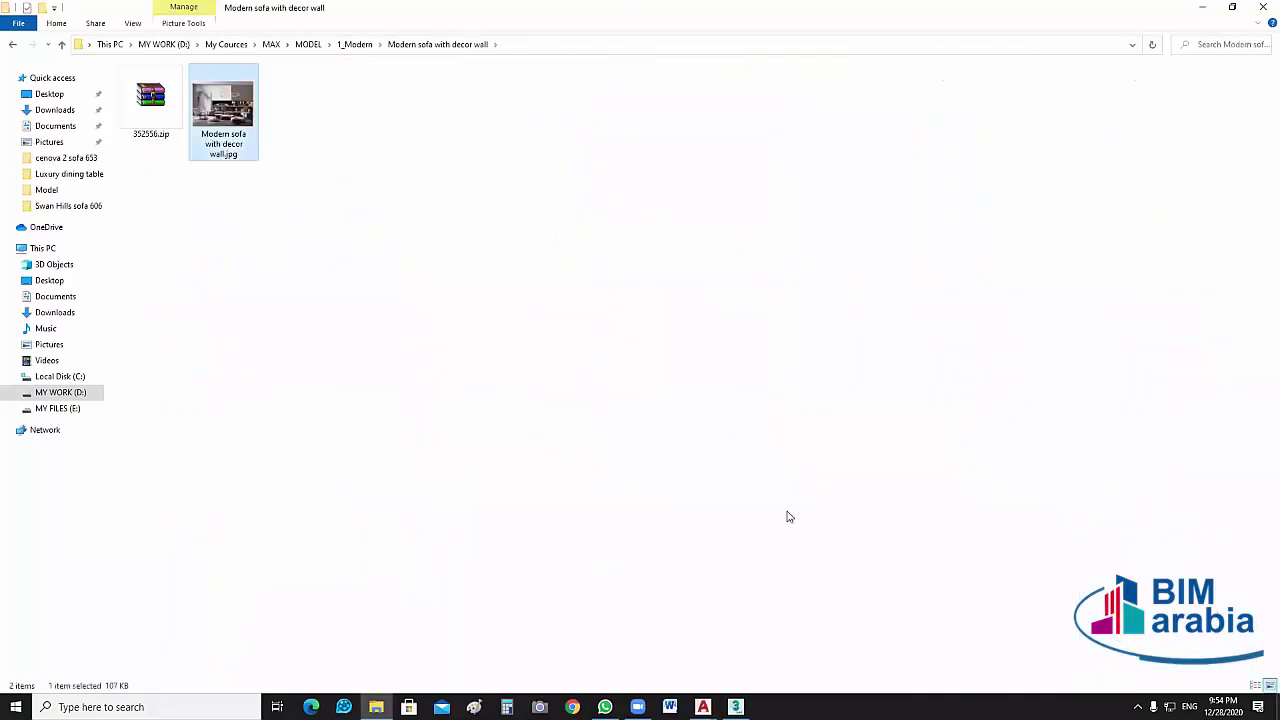
pyautogui.press('Return')
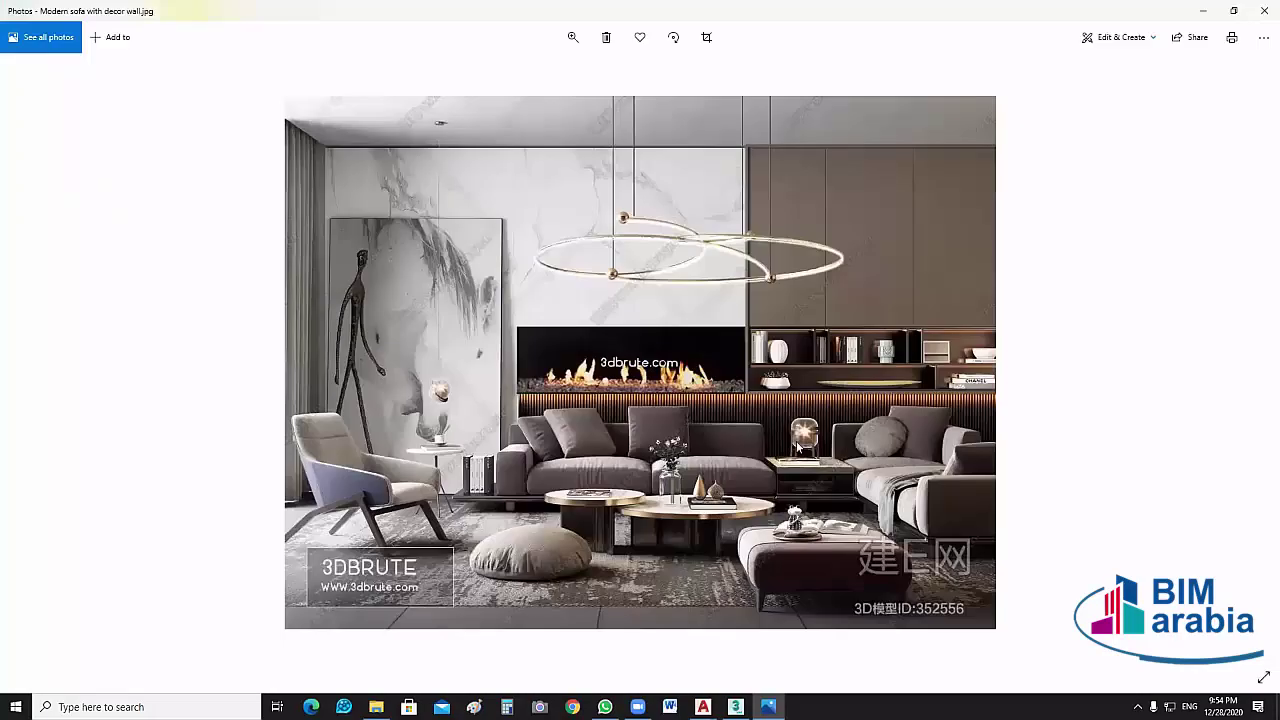
pyautogui.click(1262, 12)
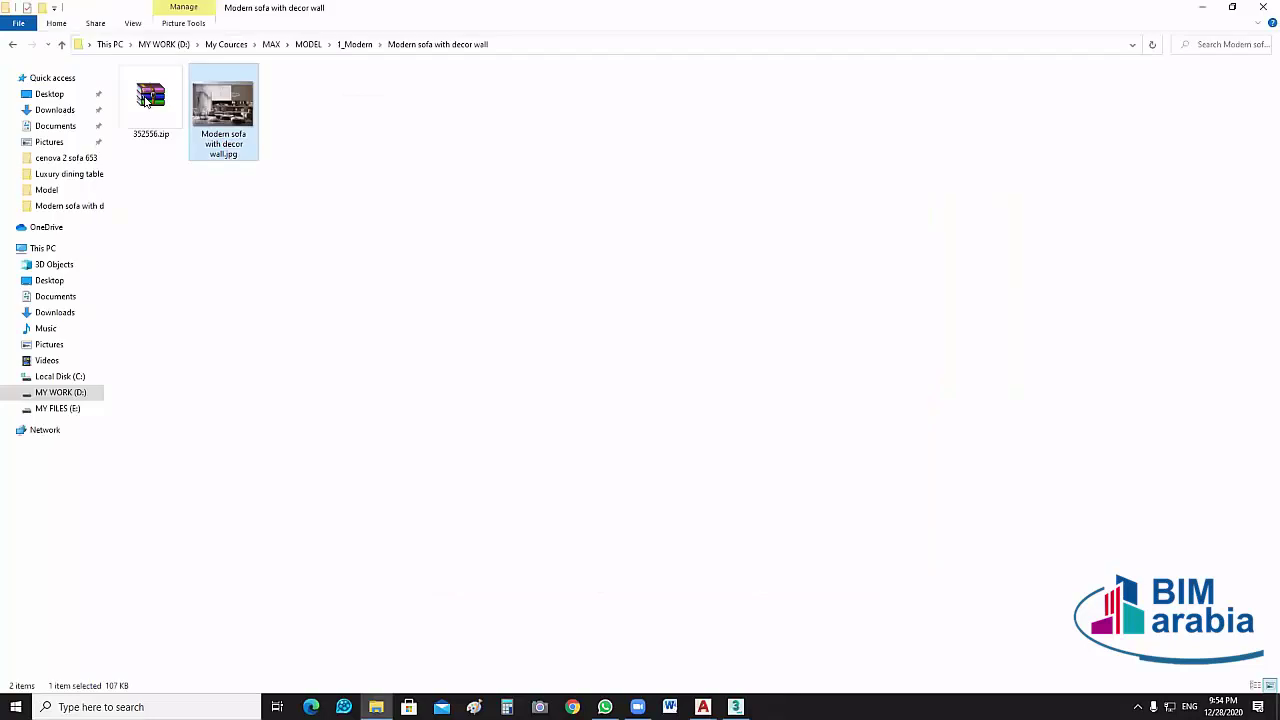
# Extract 352556.zip into its own folder inside Modern sofa with decor wall and close the archive.
pyautogui.click(151, 97)
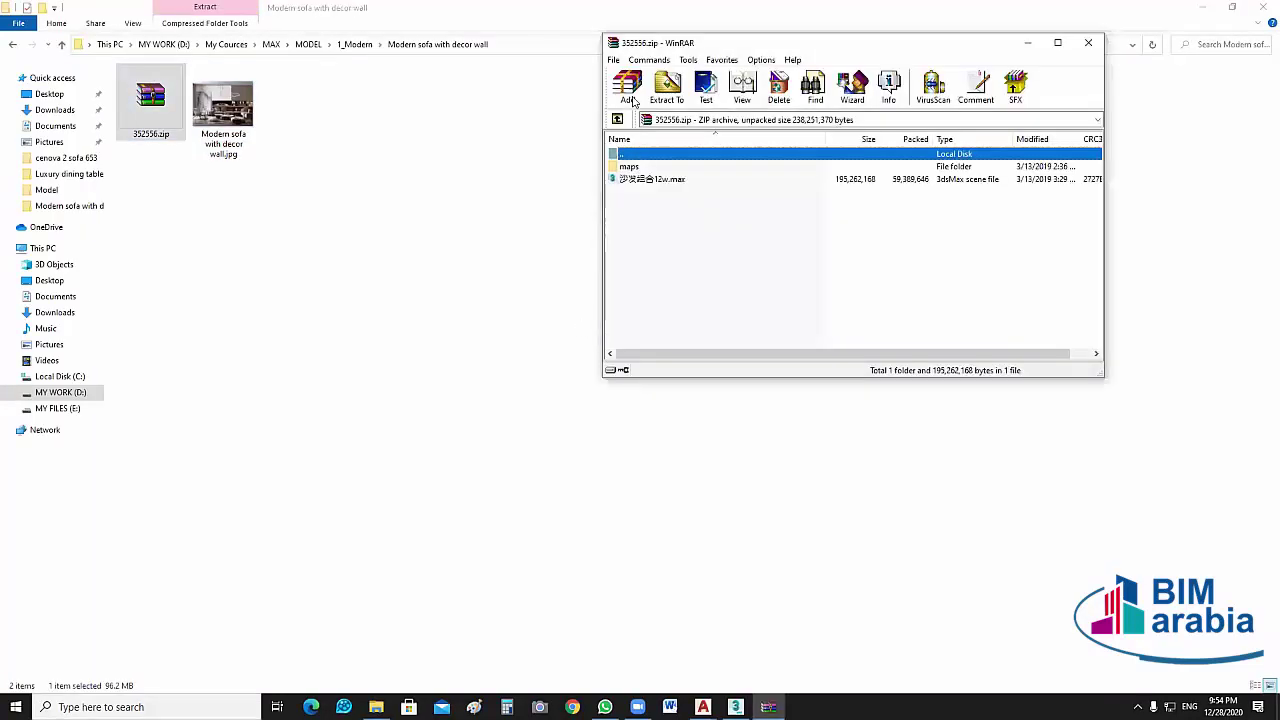
pyautogui.click(667, 88)
pyautogui.press('Return')
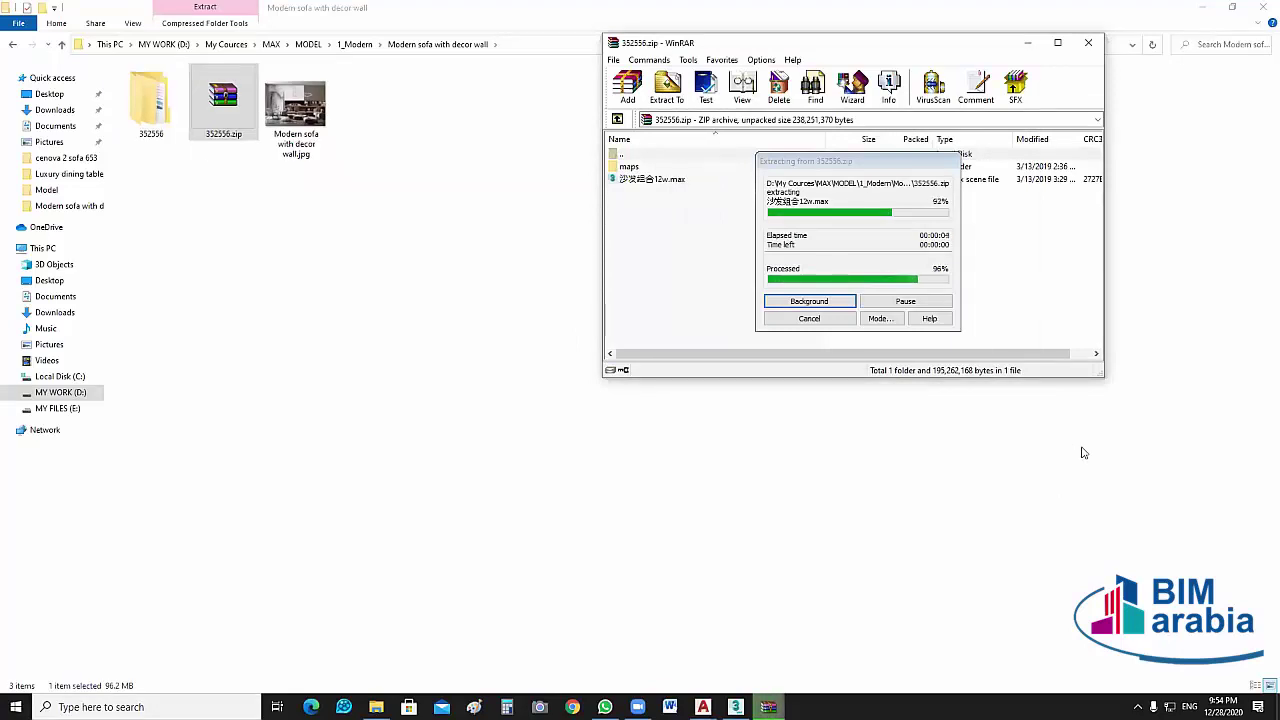
pyautogui.click(1088, 42)
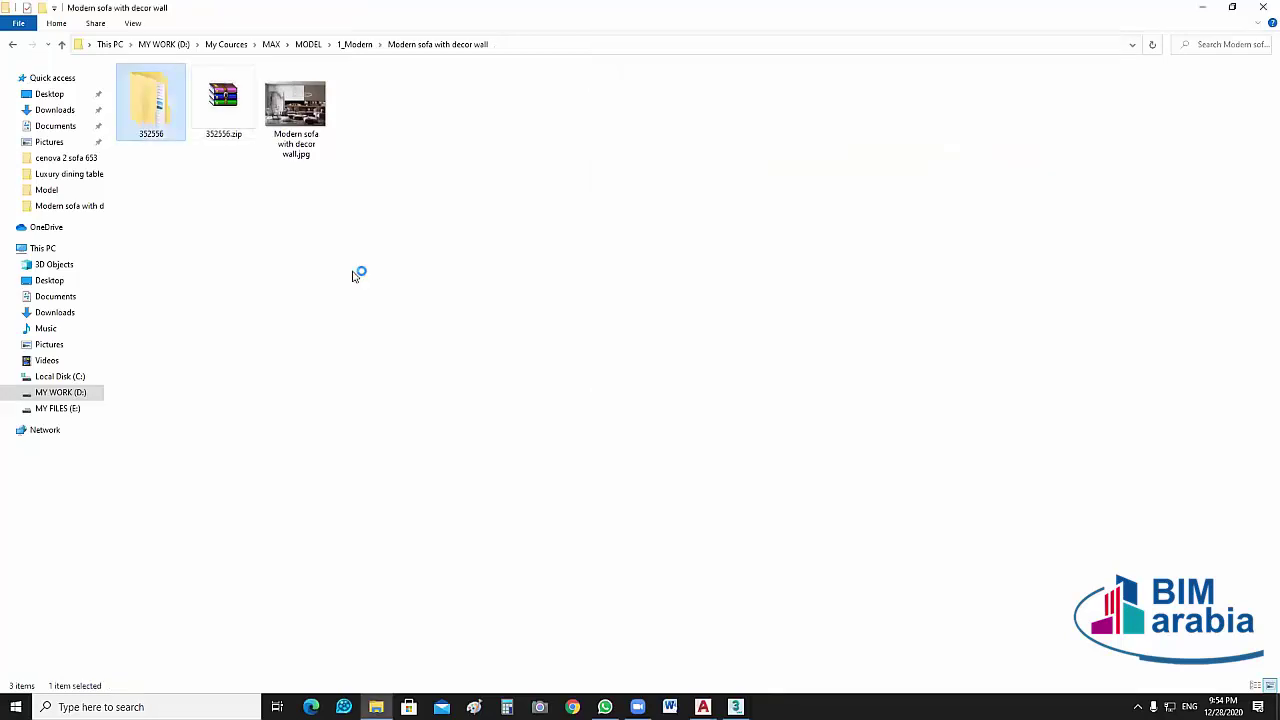
# Open the extracted 352556 folder, select its .max scene file, and arrange the folder window beside a reduced 3ds Max window.
pyautogui.press('Return')
pyautogui.click(138, 90)
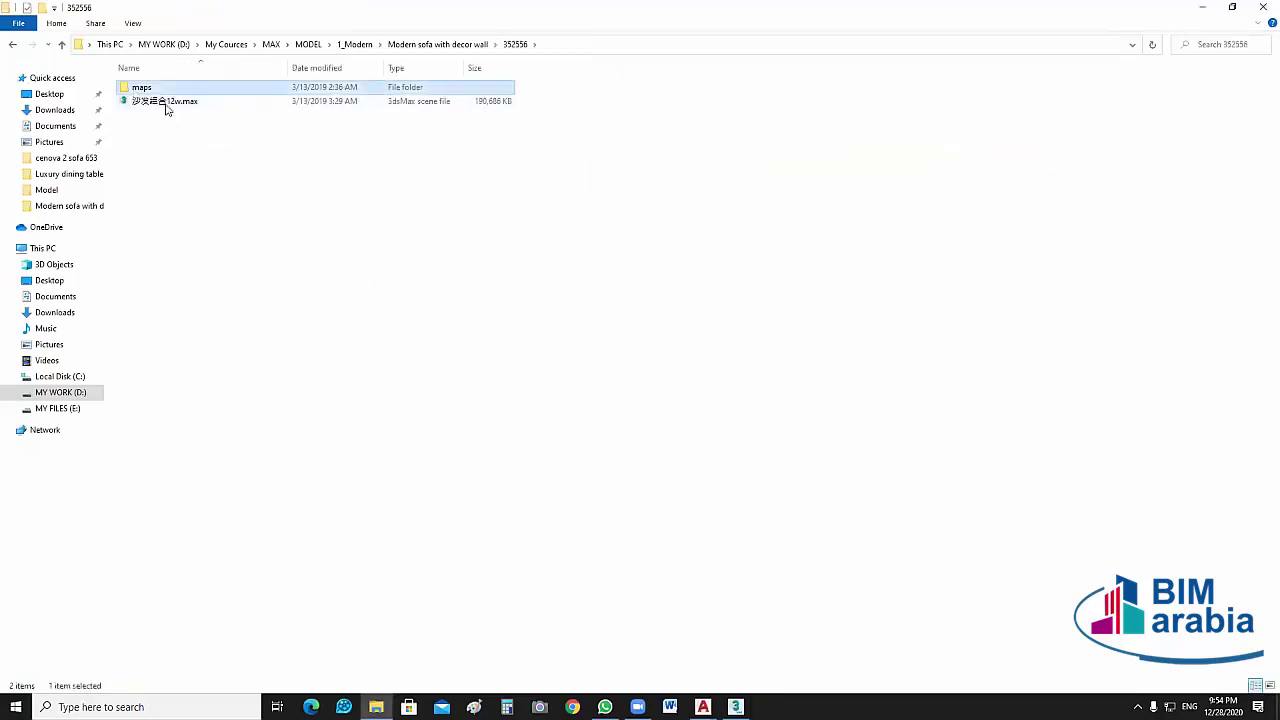
pyautogui.click(166, 103)
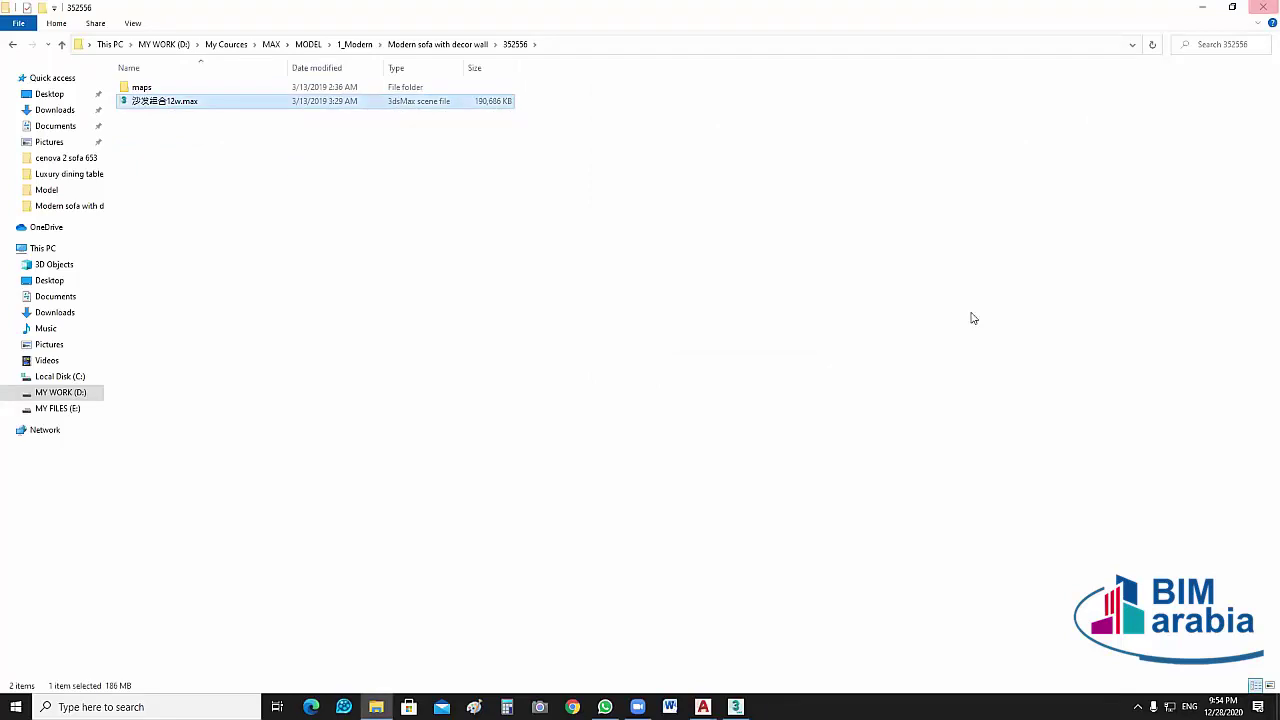
pyautogui.doubleClick(714, 8)
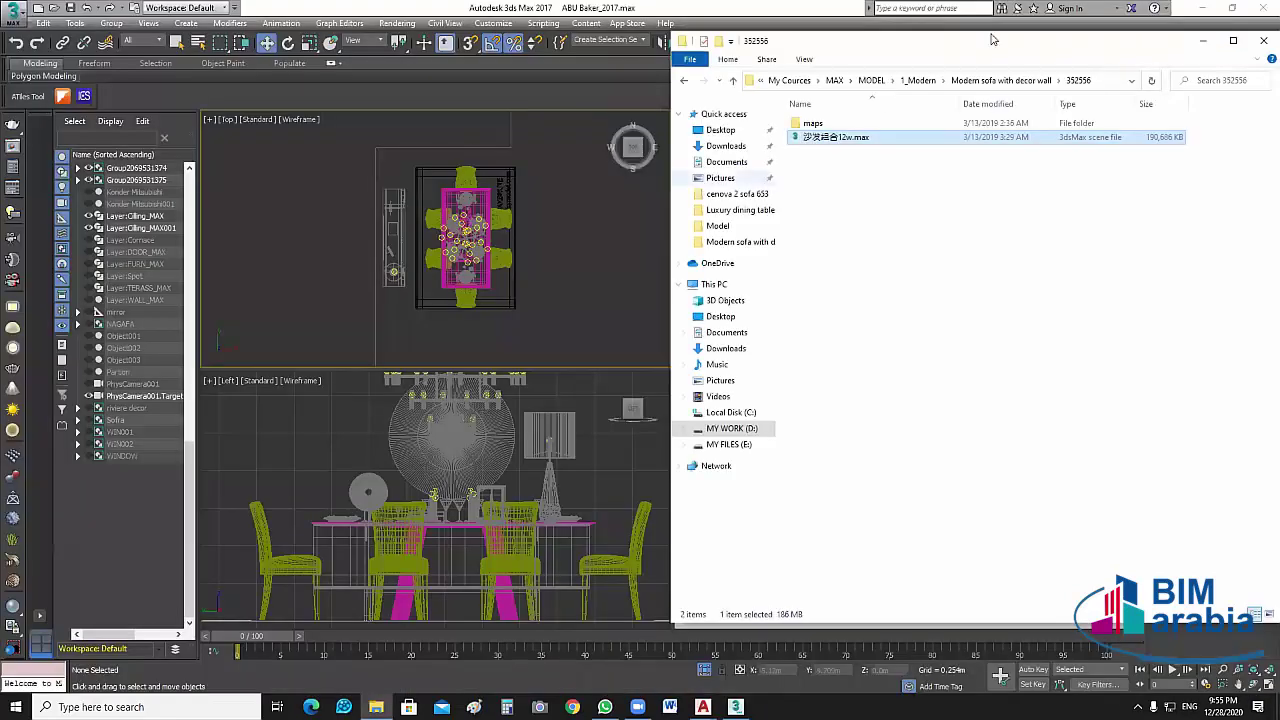
pyautogui.click(1232, 8)
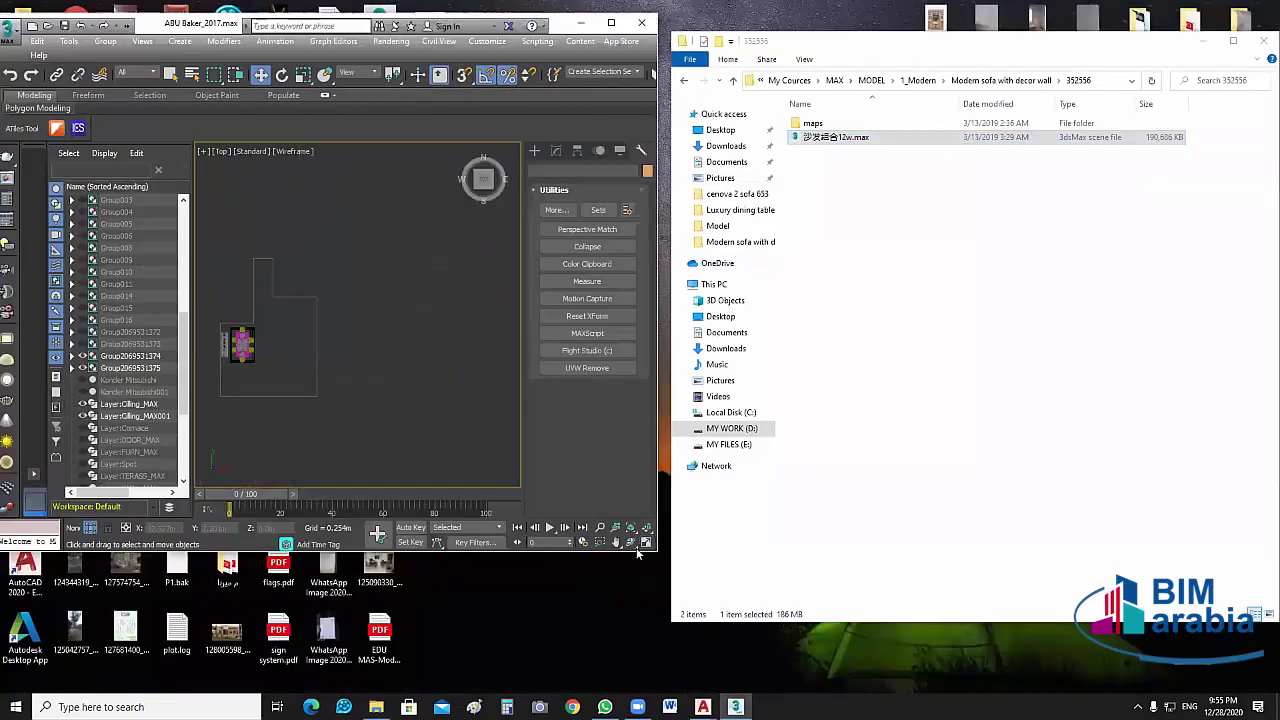
# Merge 沙发组合12w.max from the 352556 folder into the ABU Baker_2017 scene through the maximized Perspective view, resolving the duplicate material names.
pyautogui.click(500, 392)
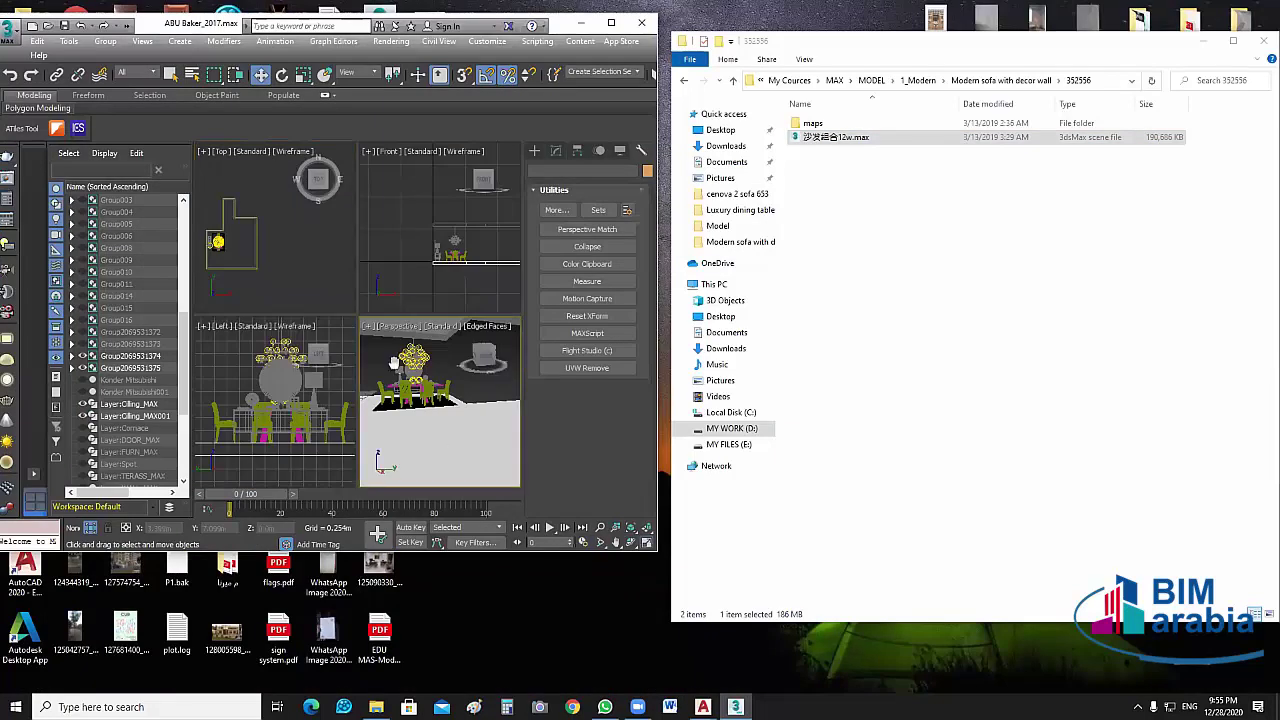
pyautogui.hotkey('alt', 'w')
pyautogui.keyDown('alt'); pyautogui.moveTo(394, 419); pyautogui.dragTo(392, 368, button='middle'); pyautogui.keyUp('alt')
pyautogui.moveTo(835, 138); pyautogui.dragTo(378, 400)
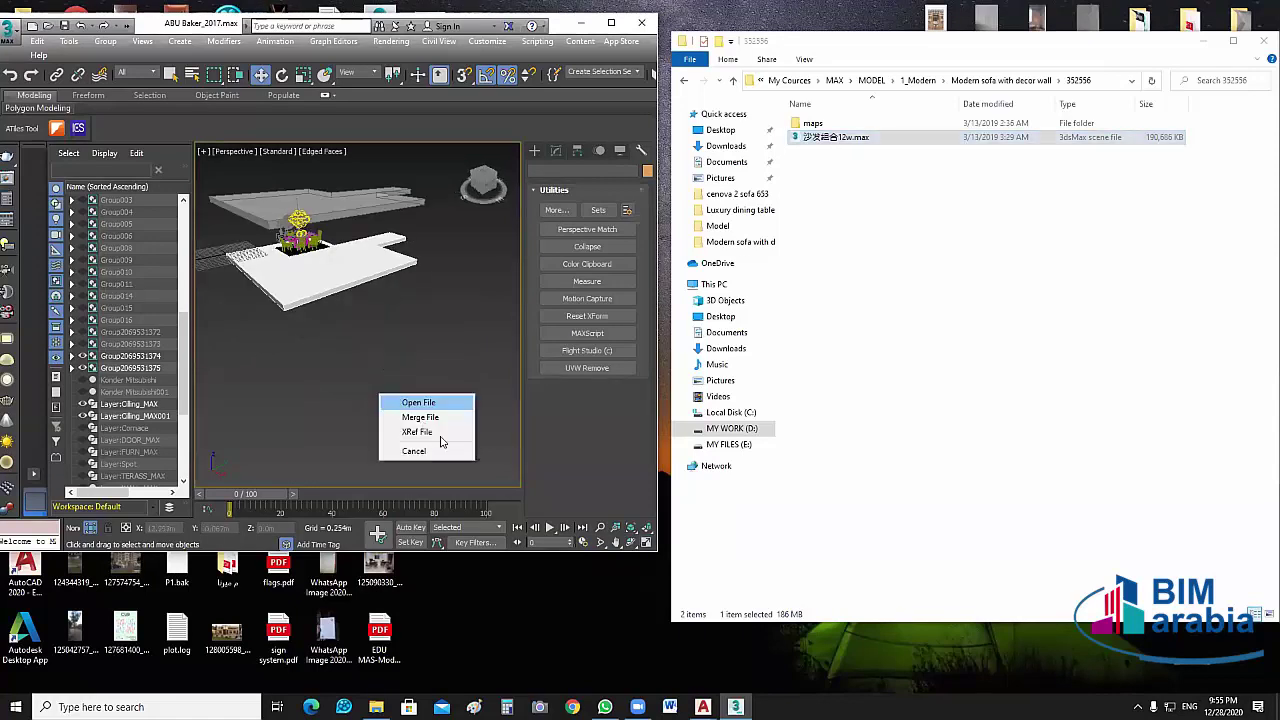
pyautogui.click(443, 446)
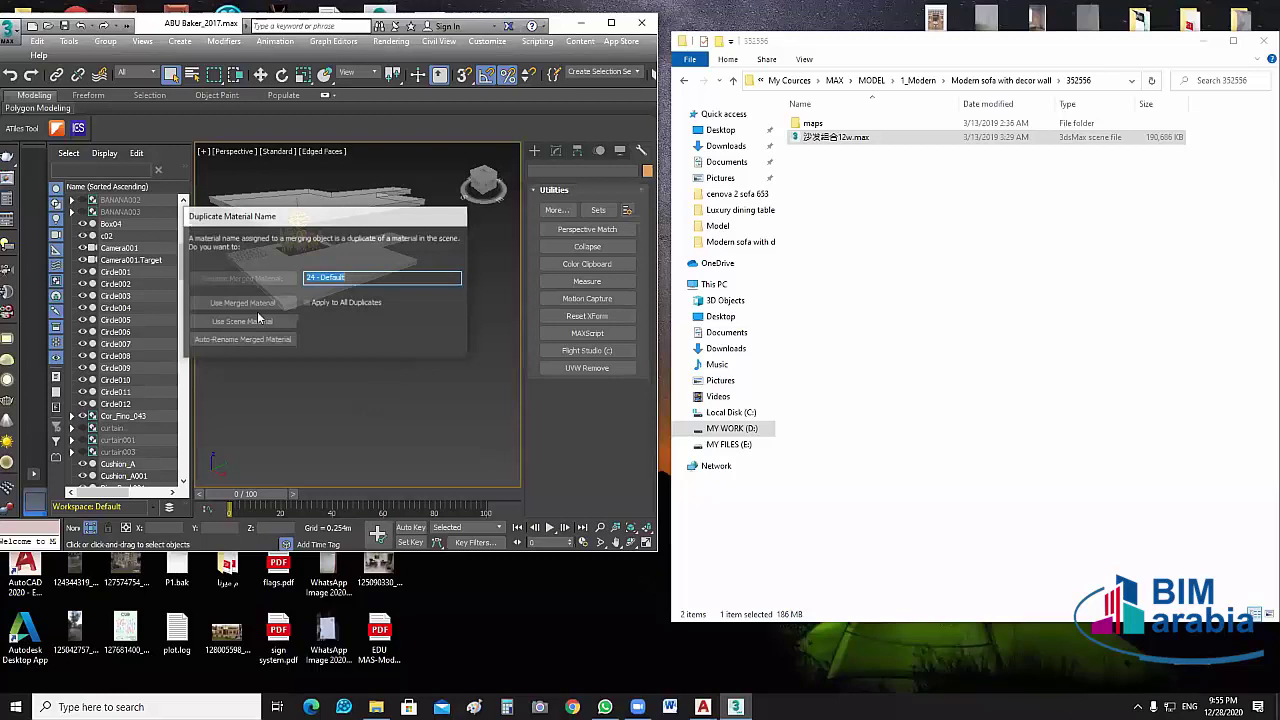
pyautogui.press('Return')
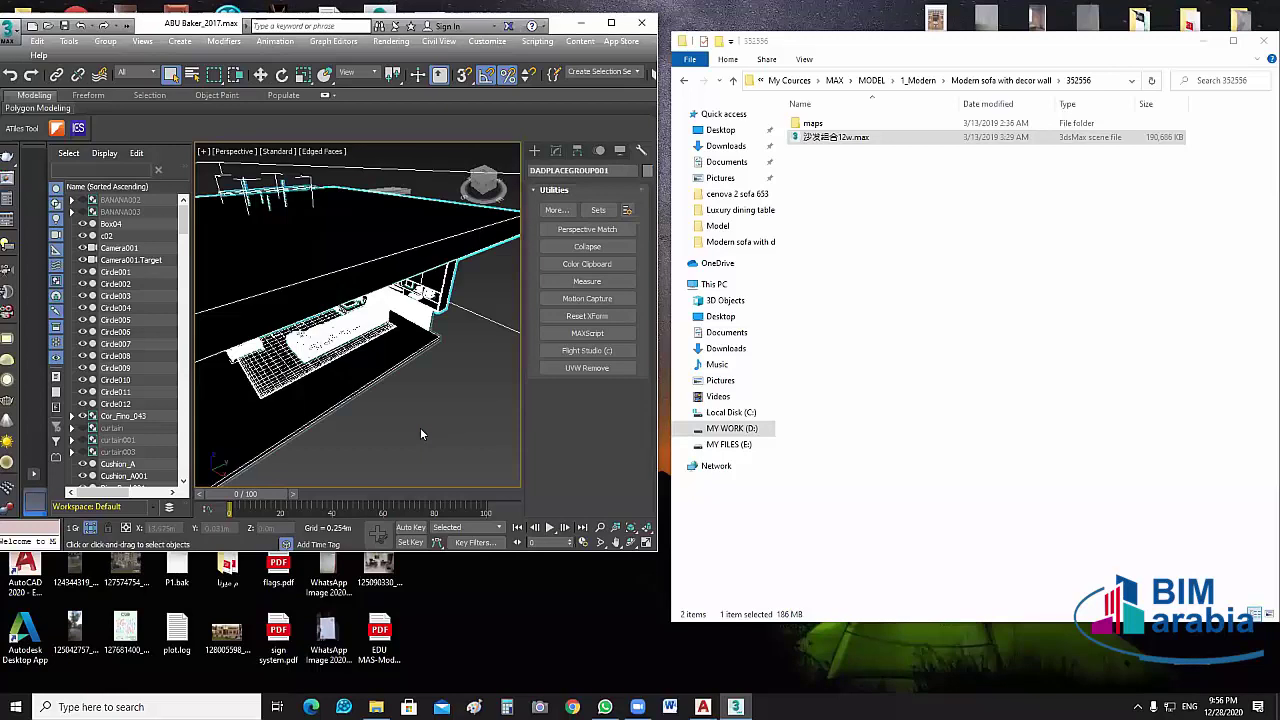
# Place the merged sofa set in the empty space outside the apartment floor slab.
pyautogui.scroll(-5, 426, 377)
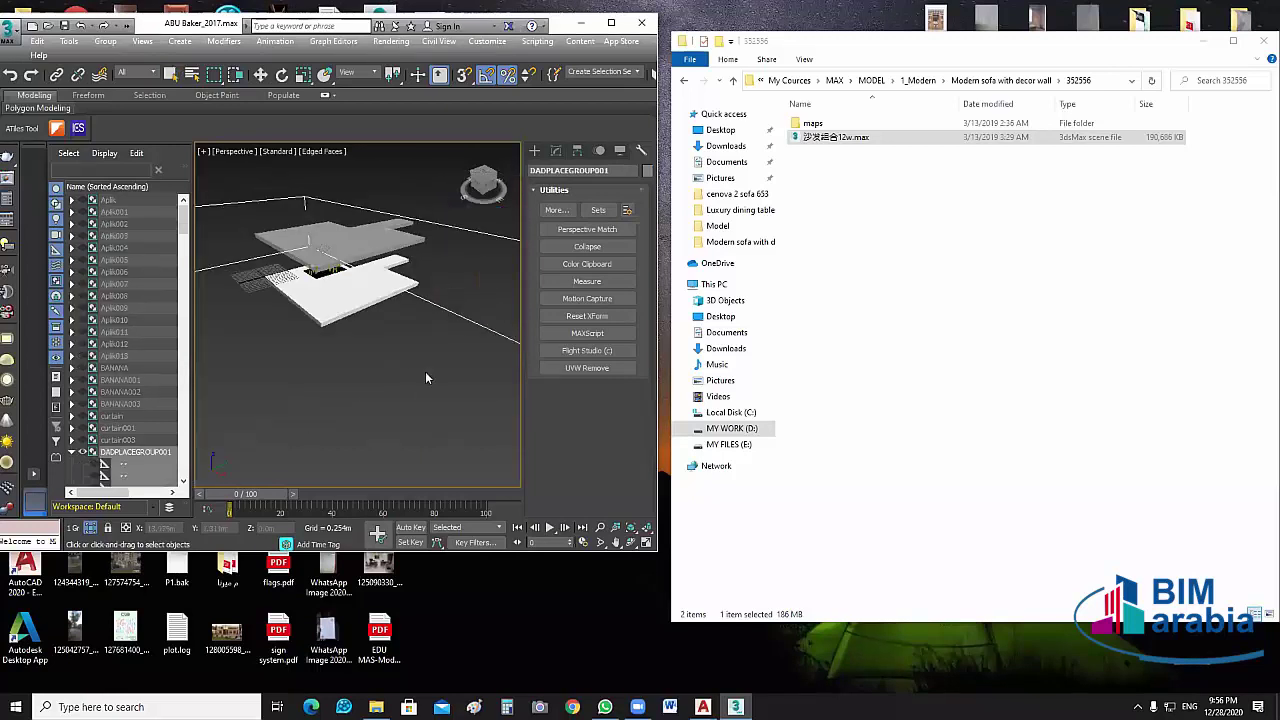
pyautogui.scroll(-2, 442, 375)
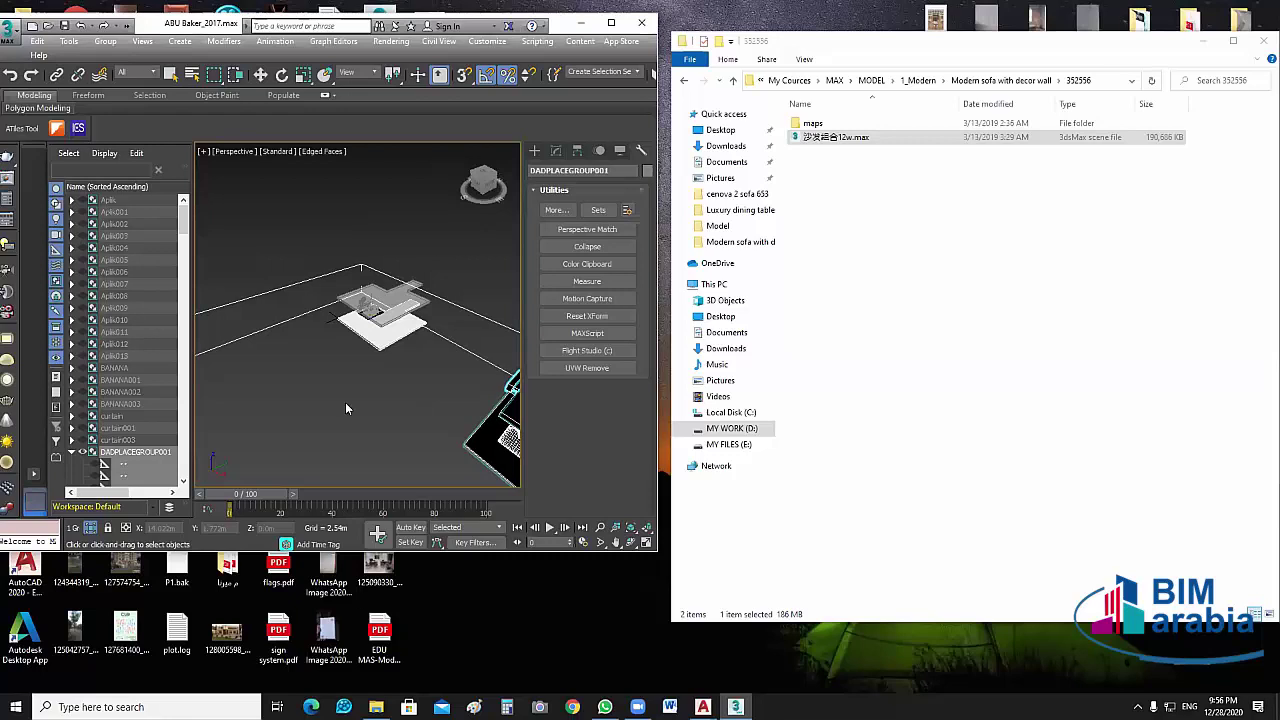
pyautogui.scroll(-3, 392, 413)
pyautogui.scroll(3, 400, 415)
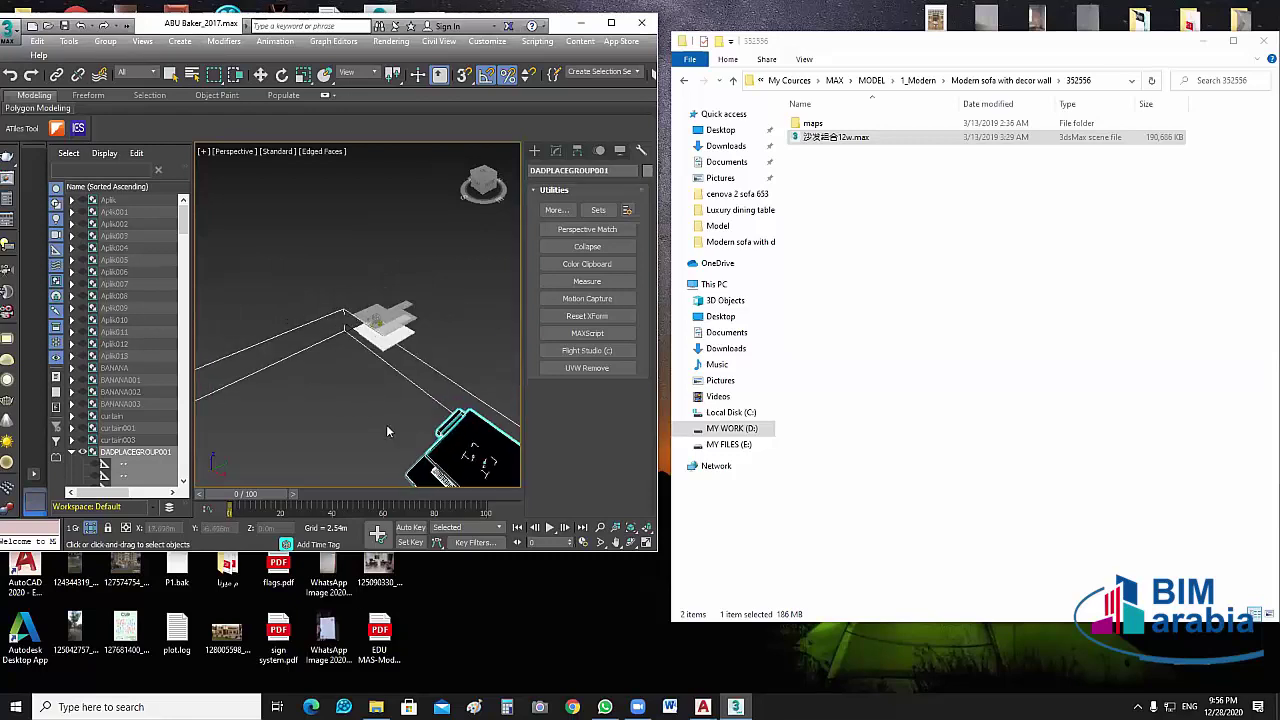
pyautogui.click(381, 432)
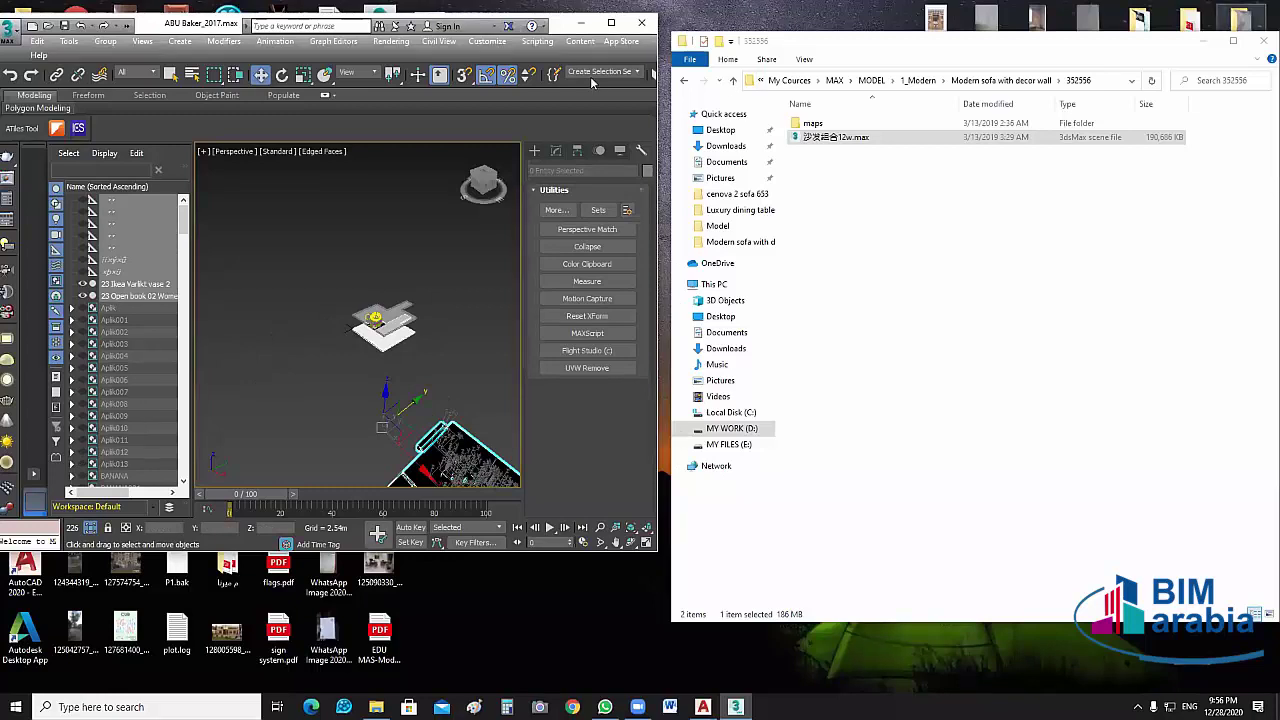
# Minimize the folder window, maximize 3ds Max with four viewports, and frame the merged sofa set in the Top view with nothing selected.
pyautogui.click(1203, 40)
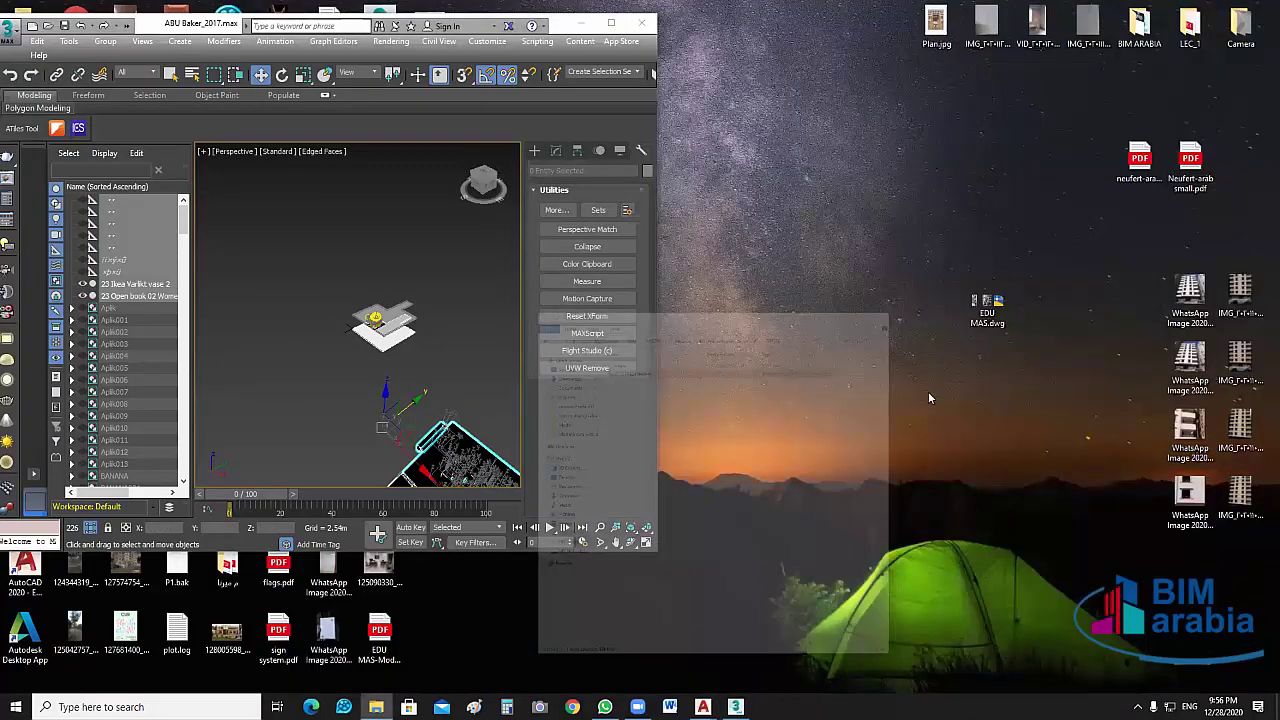
pyautogui.press('super+Up')
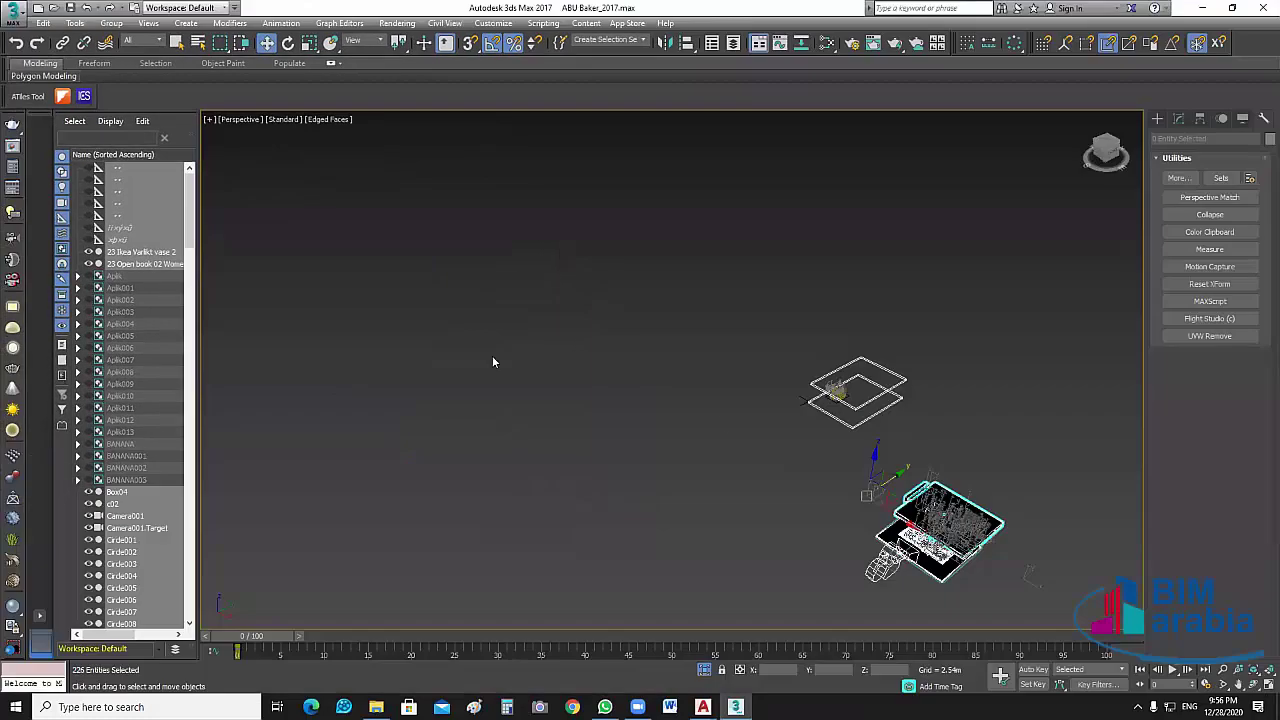
pyautogui.hotkey('alt', 'w')
pyautogui.scroll(1, 568, 242)
pyautogui.scroll(-4, 554, 266)
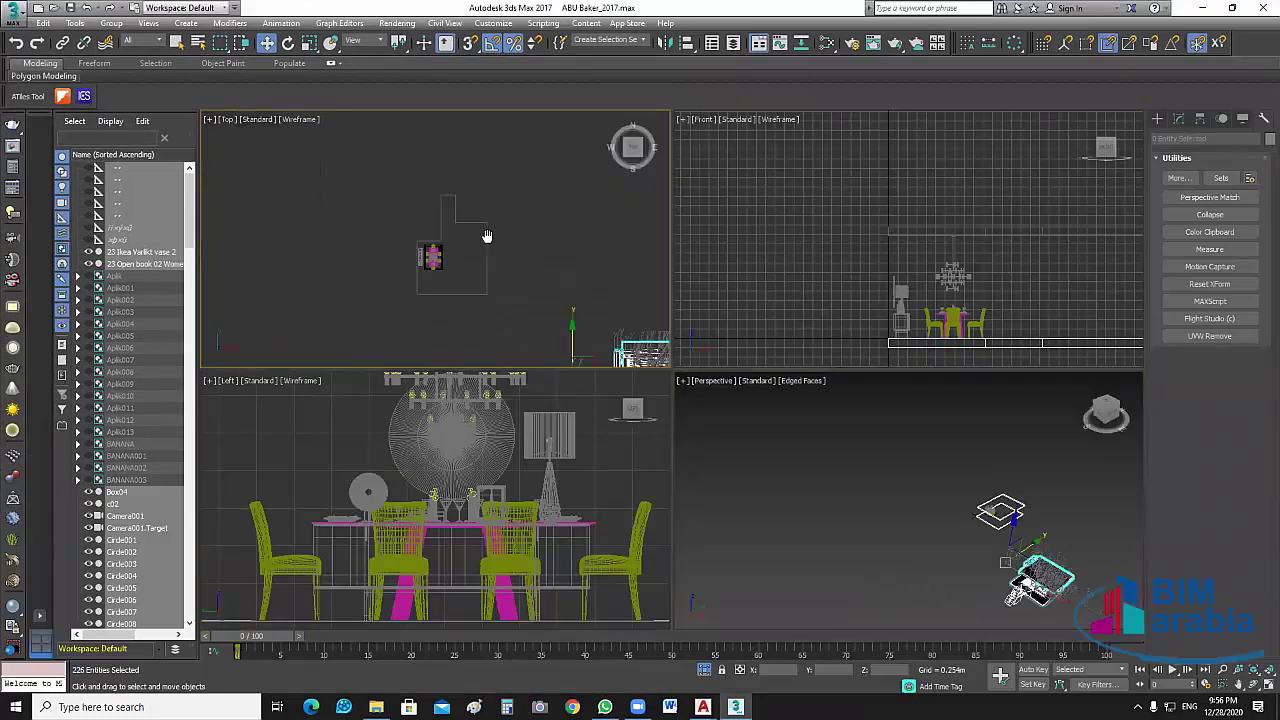
pyautogui.scroll(1, 605, 330)
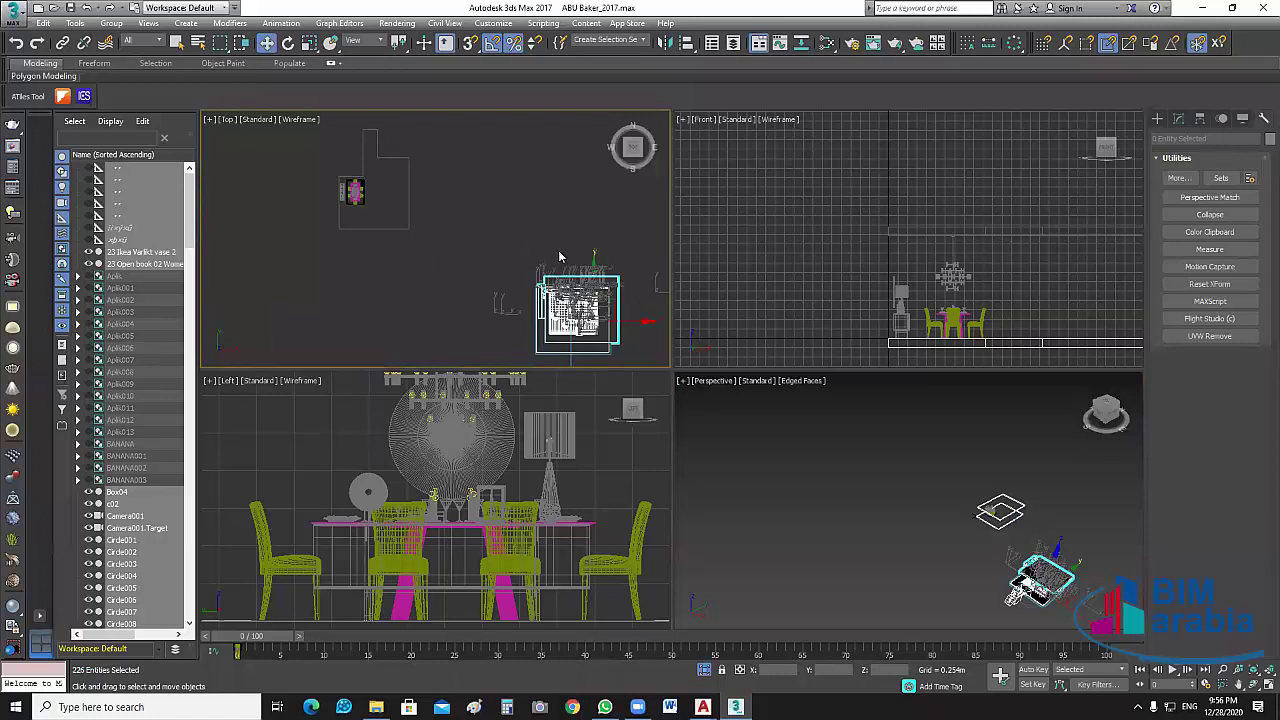
pyautogui.scroll(5, 634, 268)
pyautogui.scroll(-2, 633, 267)
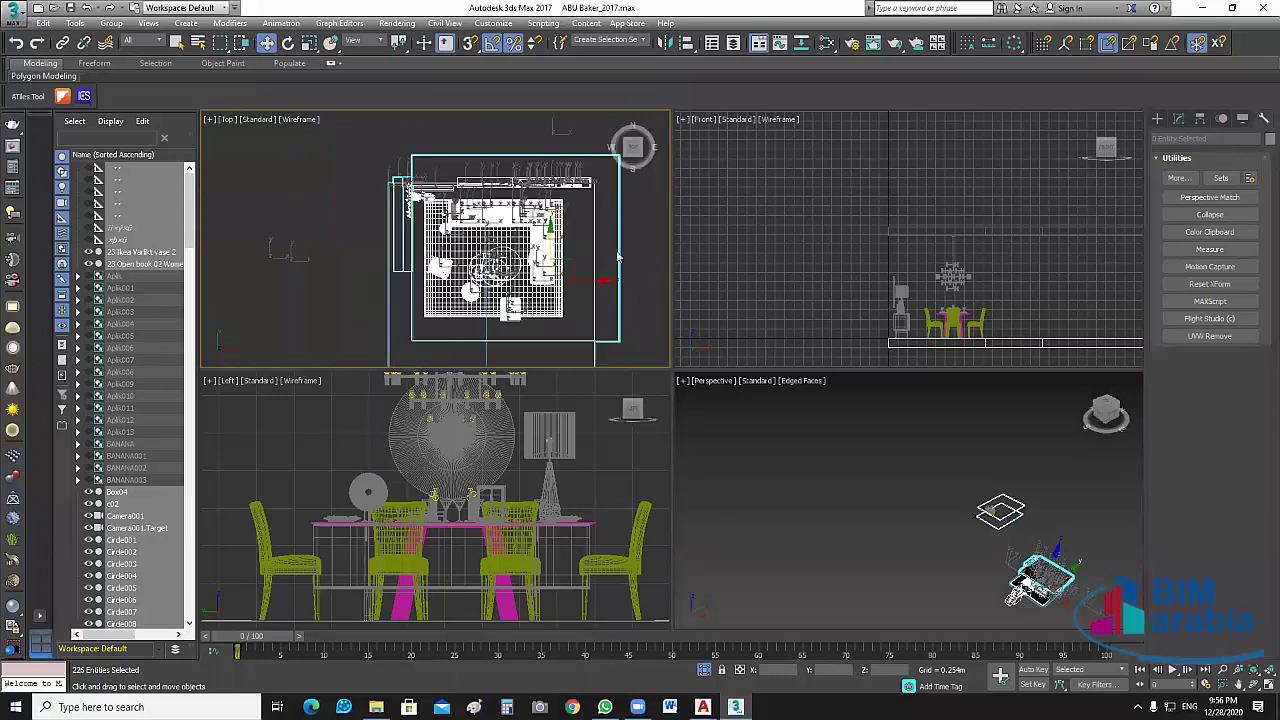
pyautogui.moveTo(648, 267); pyautogui.dragTo(628, 255, button='middle')
pyautogui.click(627, 252)
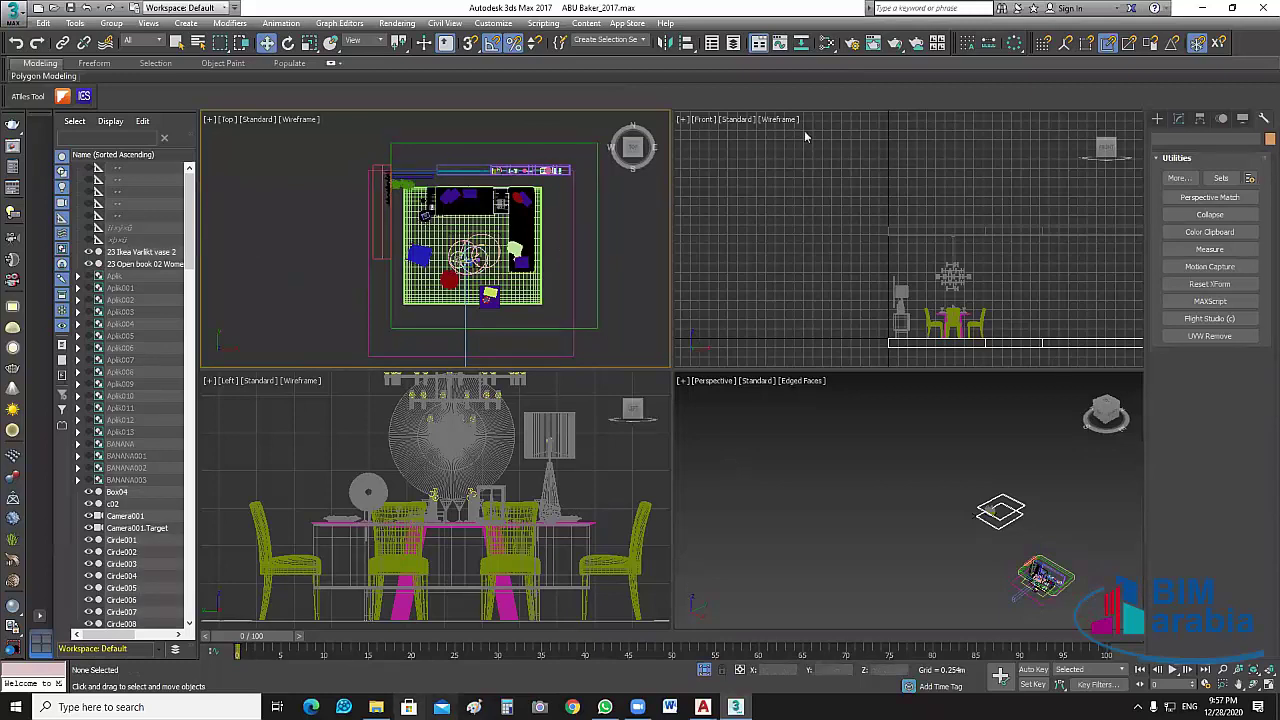
# Open the preview image in the Modern sofa with decor wall folder, study the furniture arrangement, and return to 3ds Max.
pyautogui.hotkey('alt', 'Tab')
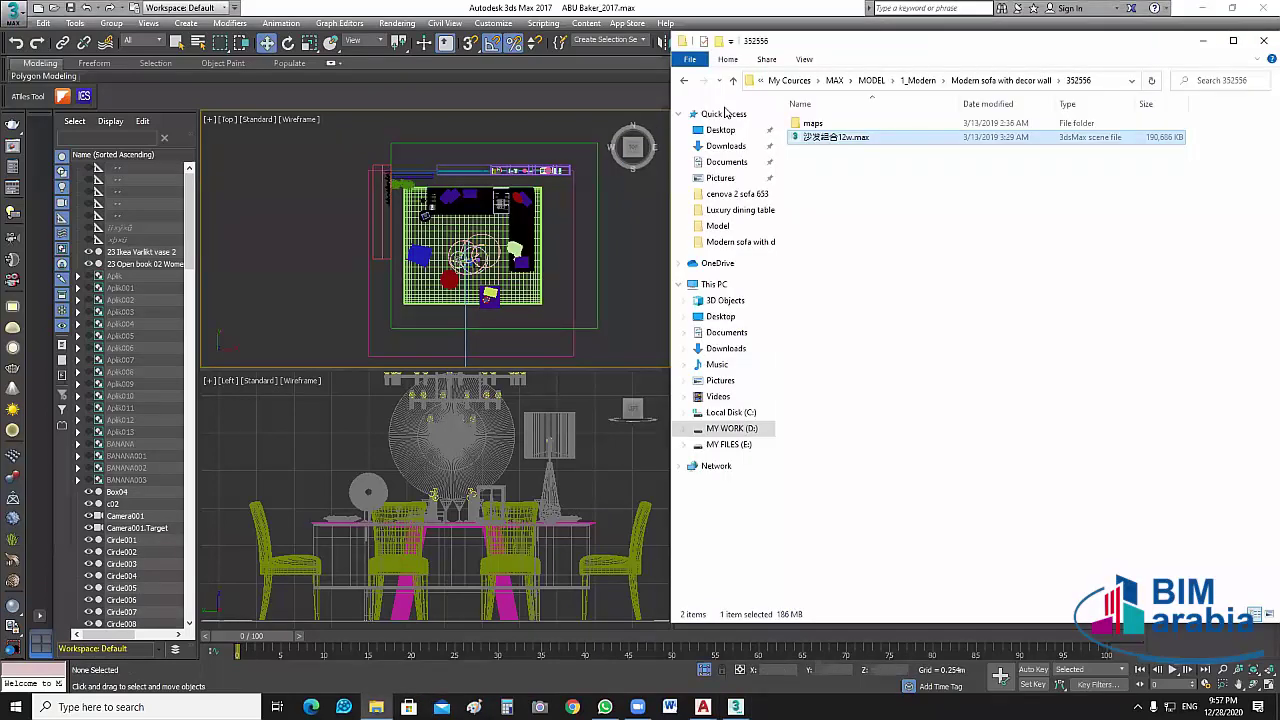
pyautogui.click(732, 81)
pyautogui.doubleClick(986, 142)
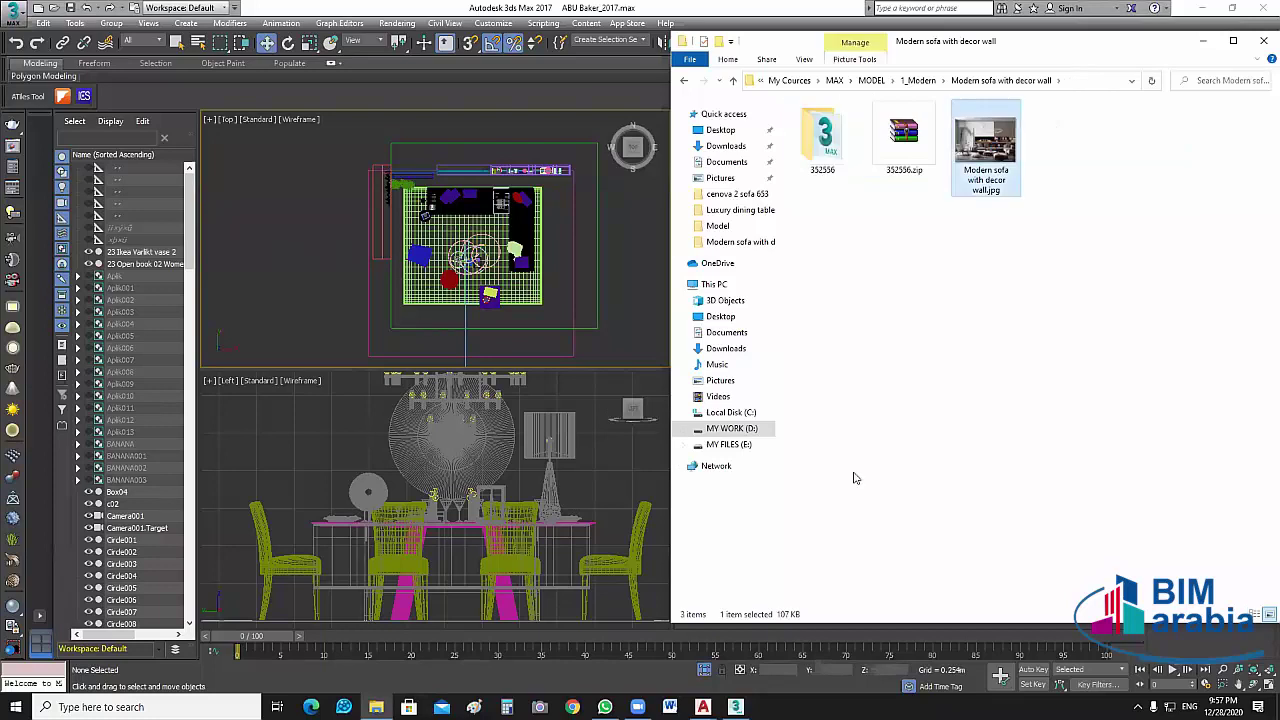
pyautogui.press('Return')
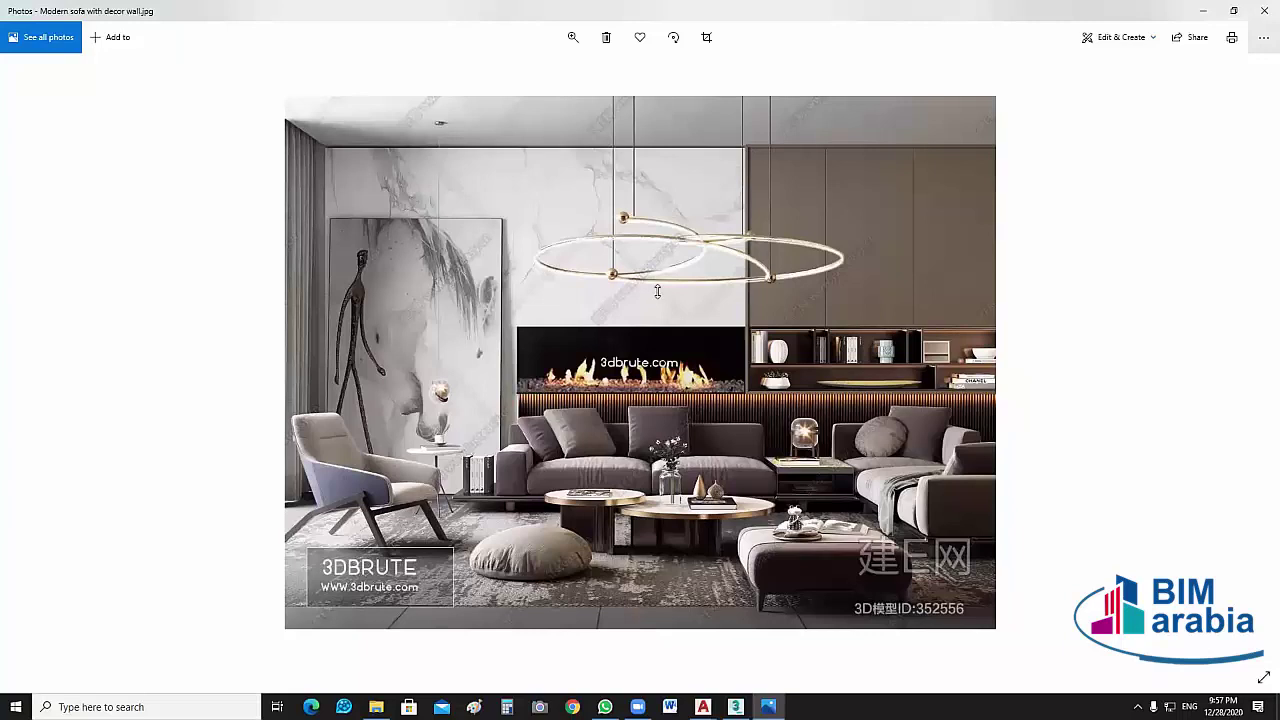
pyautogui.press('super+Down')
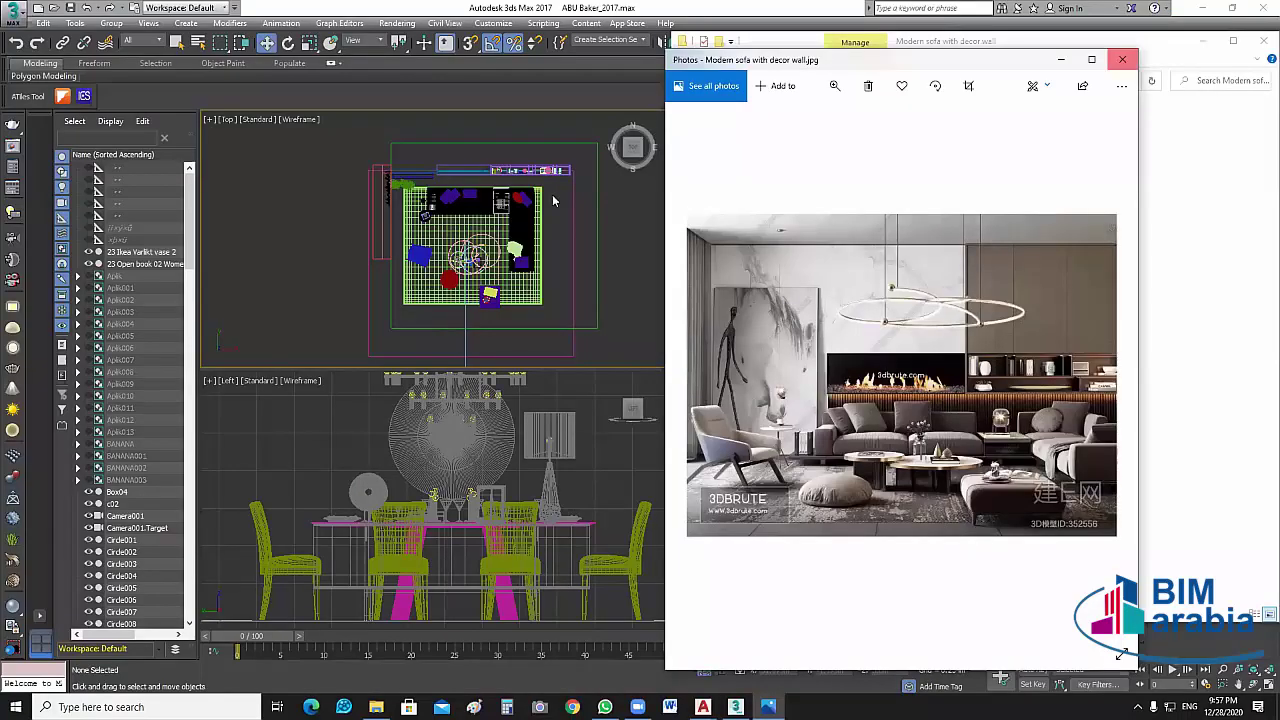
pyautogui.hotkey('alt', 'F4')
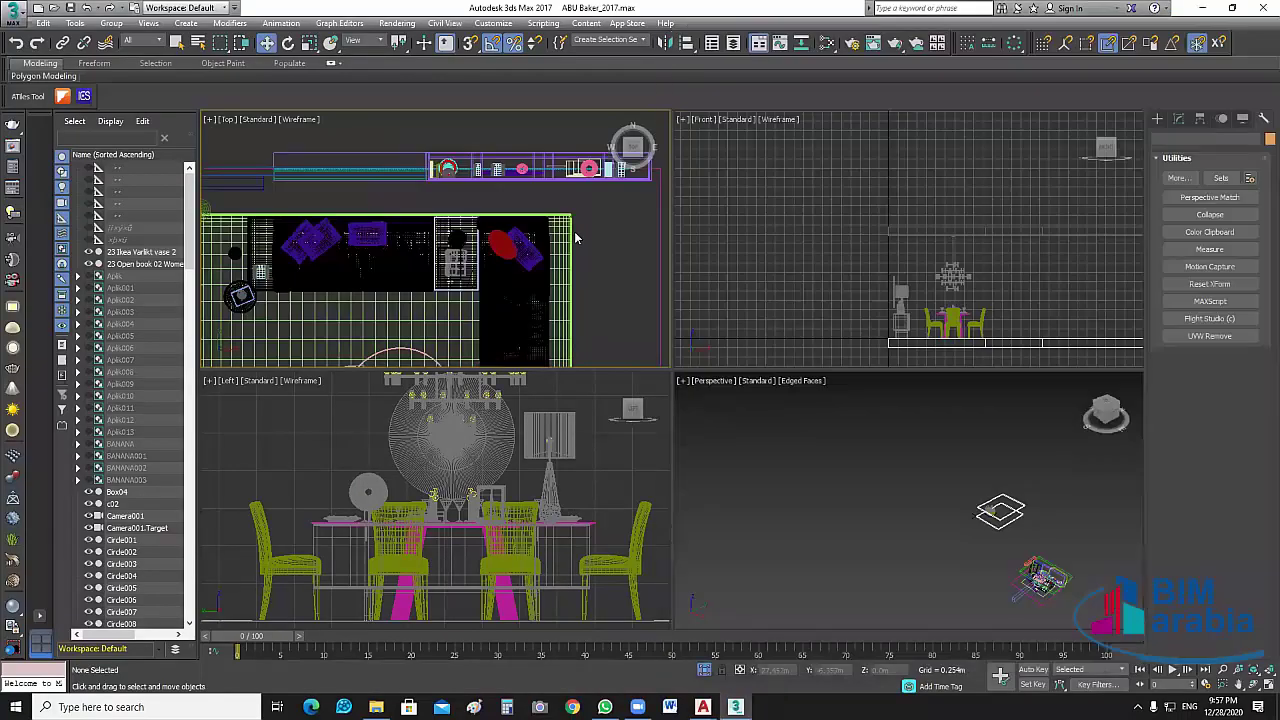
# Delete the large green rectangle enclosing the merged sofa set in the maximized Top view, checking the preview image before removing it.
pyautogui.press('z')
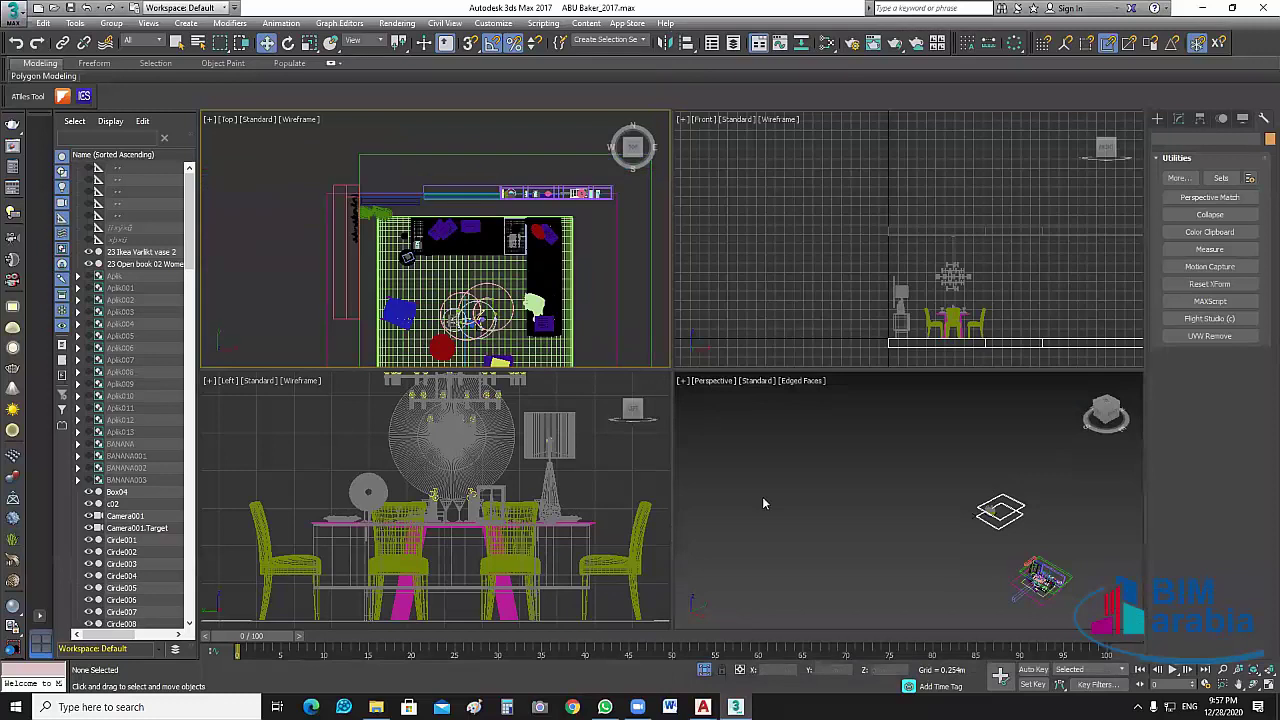
pyautogui.hotkey('alt', 'w')
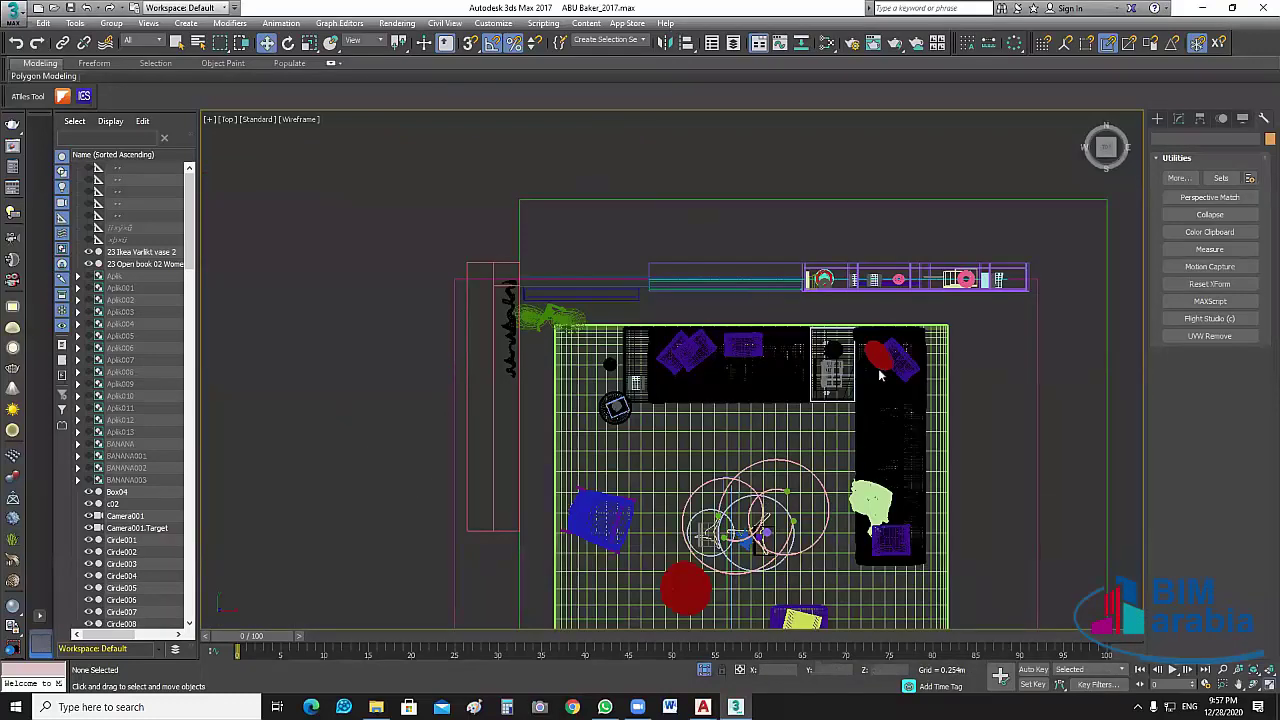
pyautogui.moveTo(880, 375); pyautogui.dragTo(820, 321, button='middle')
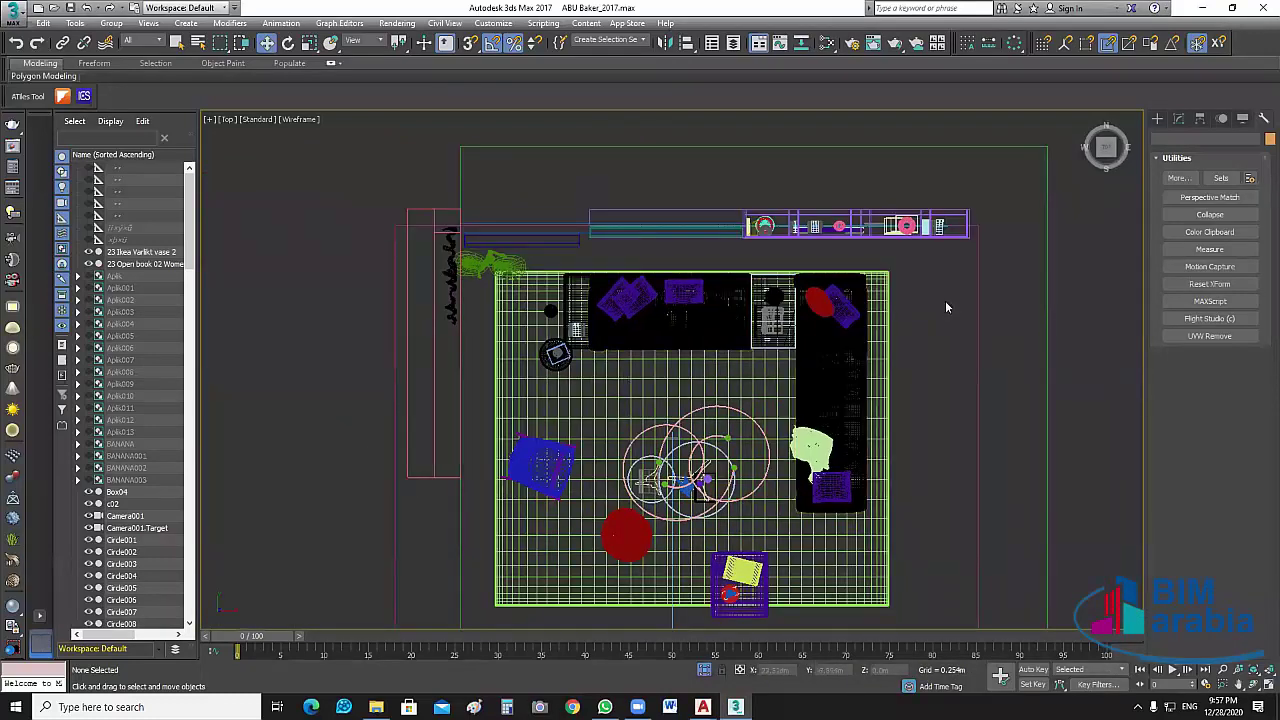
pyautogui.scroll(-2, 890, 367)
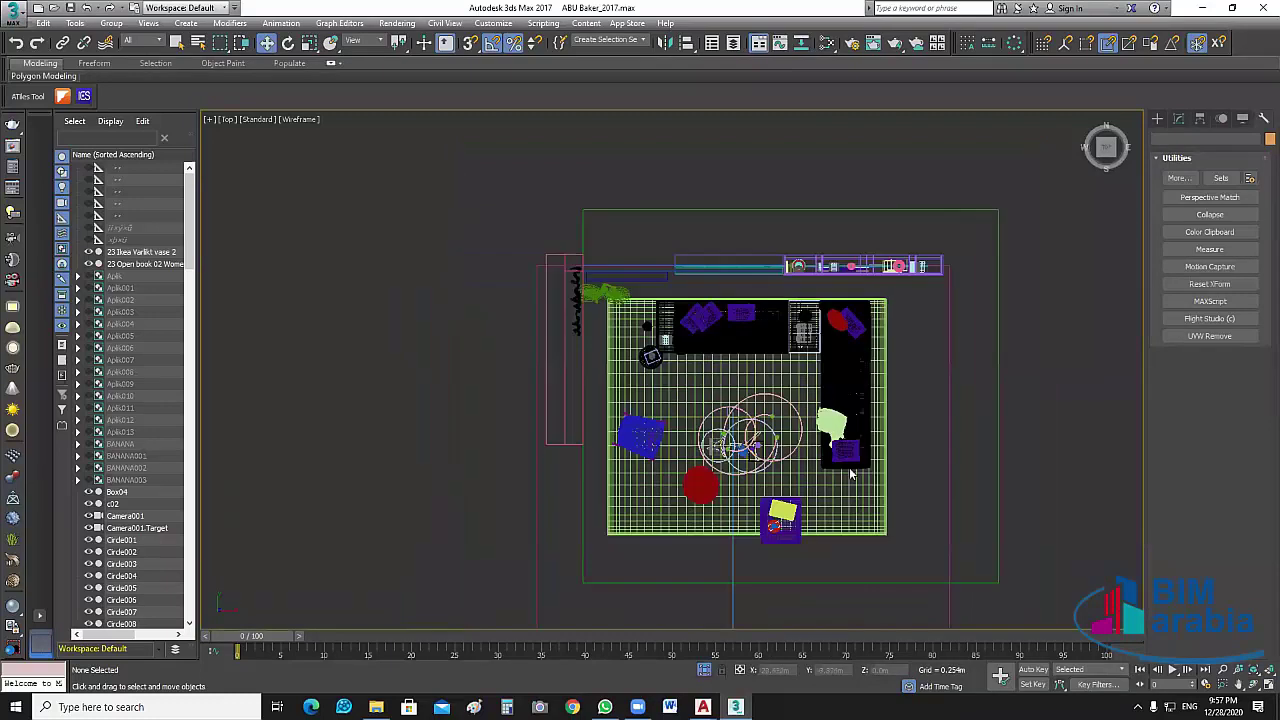
pyautogui.moveTo(860, 458); pyautogui.dragTo(822, 398, button='middle')
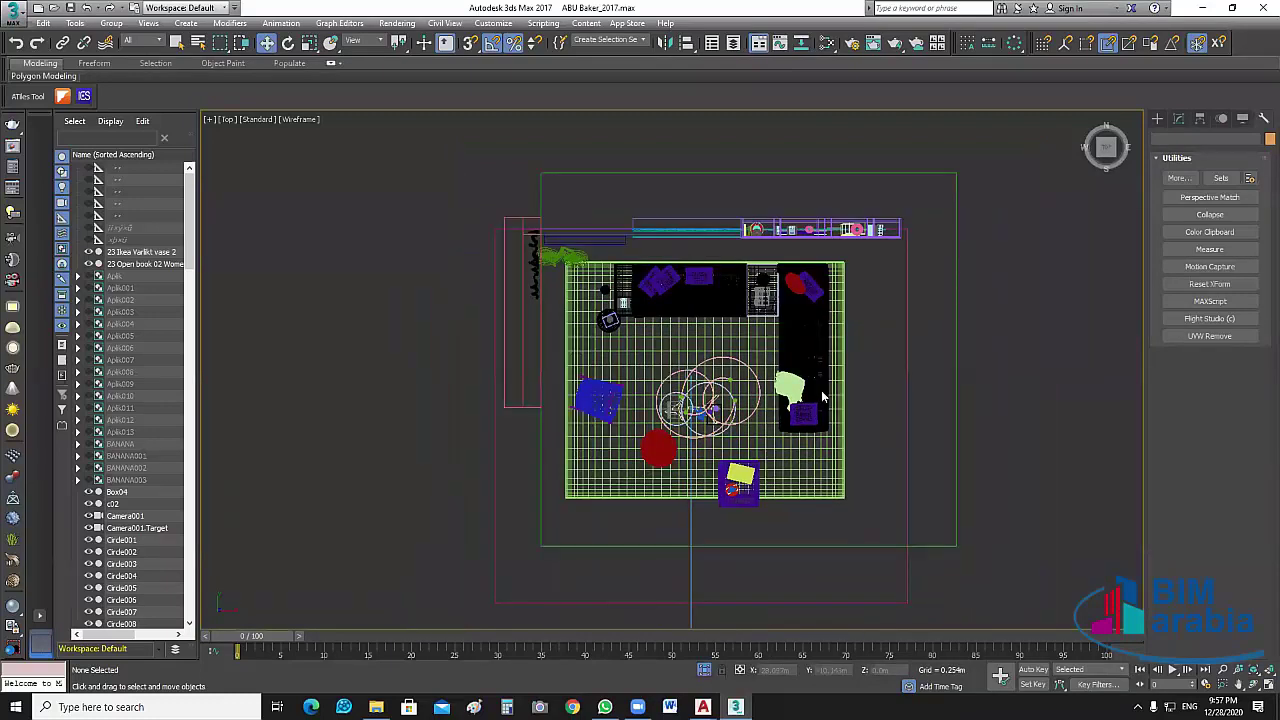
pyautogui.scroll(-3, 815, 410)
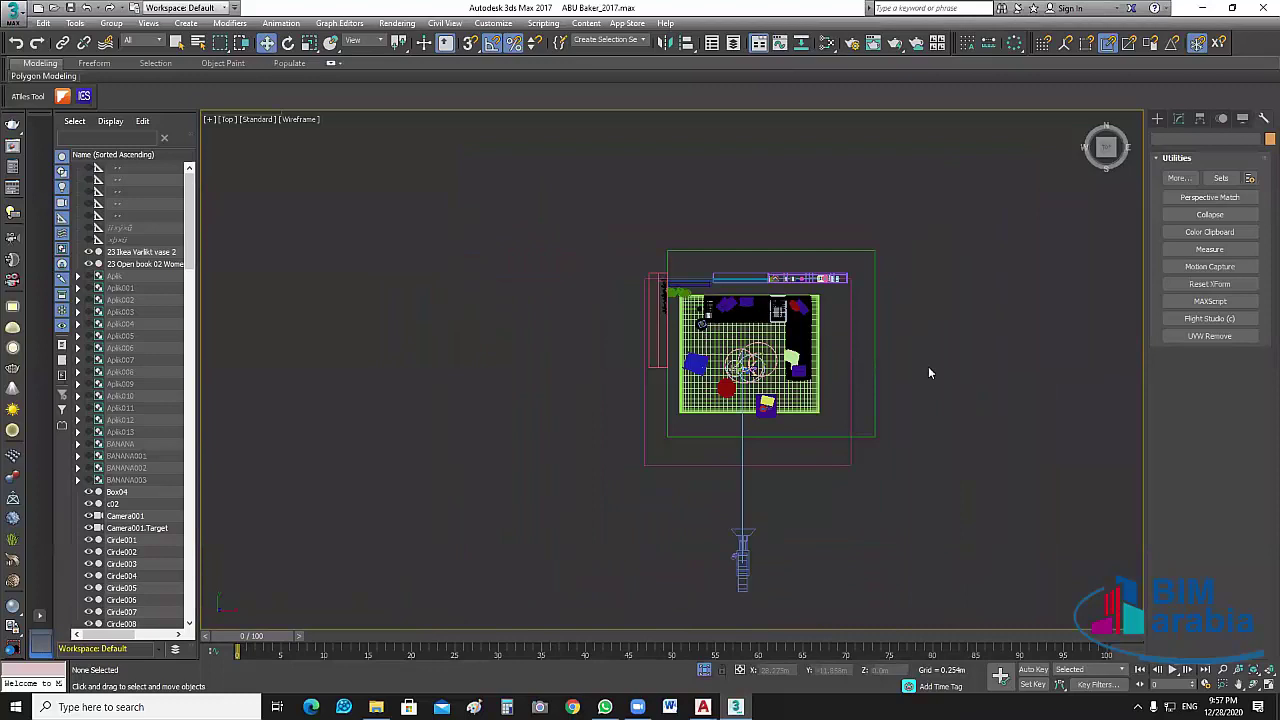
pyautogui.scroll(3, 928, 368)
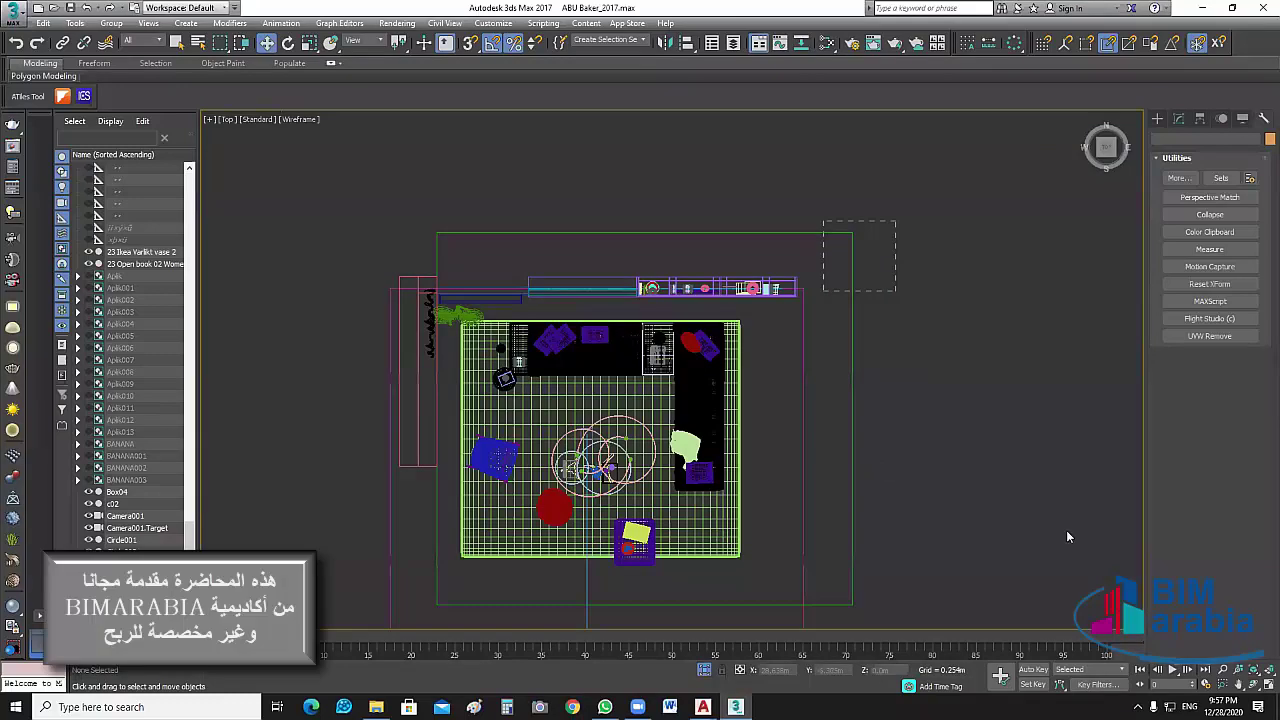
pyautogui.moveTo(895, 291); pyautogui.dragTo(895, 291)
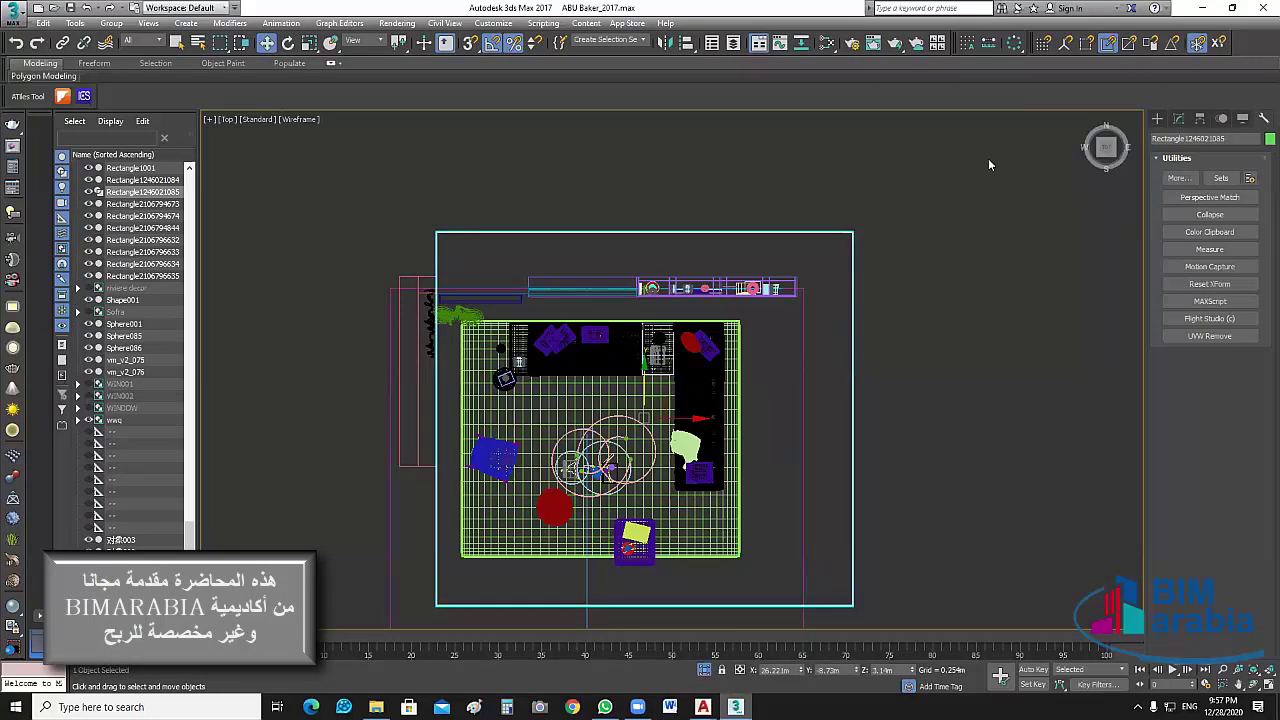
pyautogui.hotkey('alt', 'Tab')
pyautogui.press('Return')
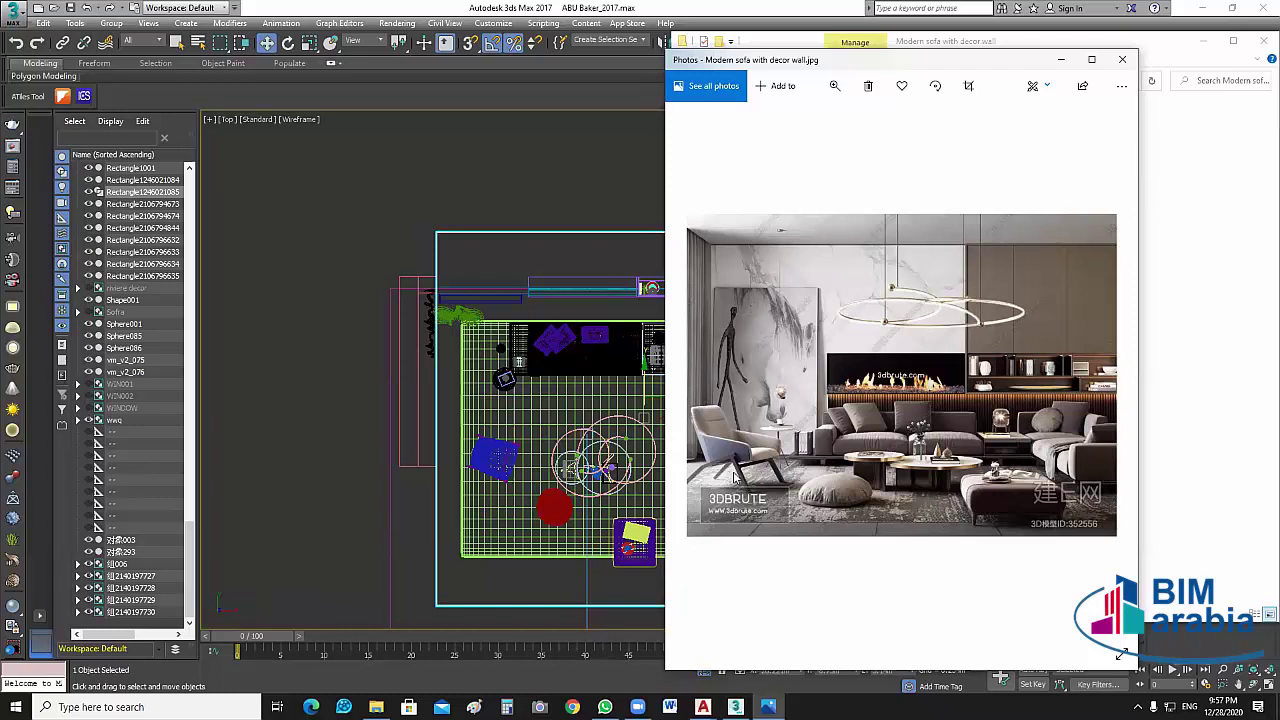
pyautogui.click(1121, 59)
pyautogui.hotkey('alt', 'F4')
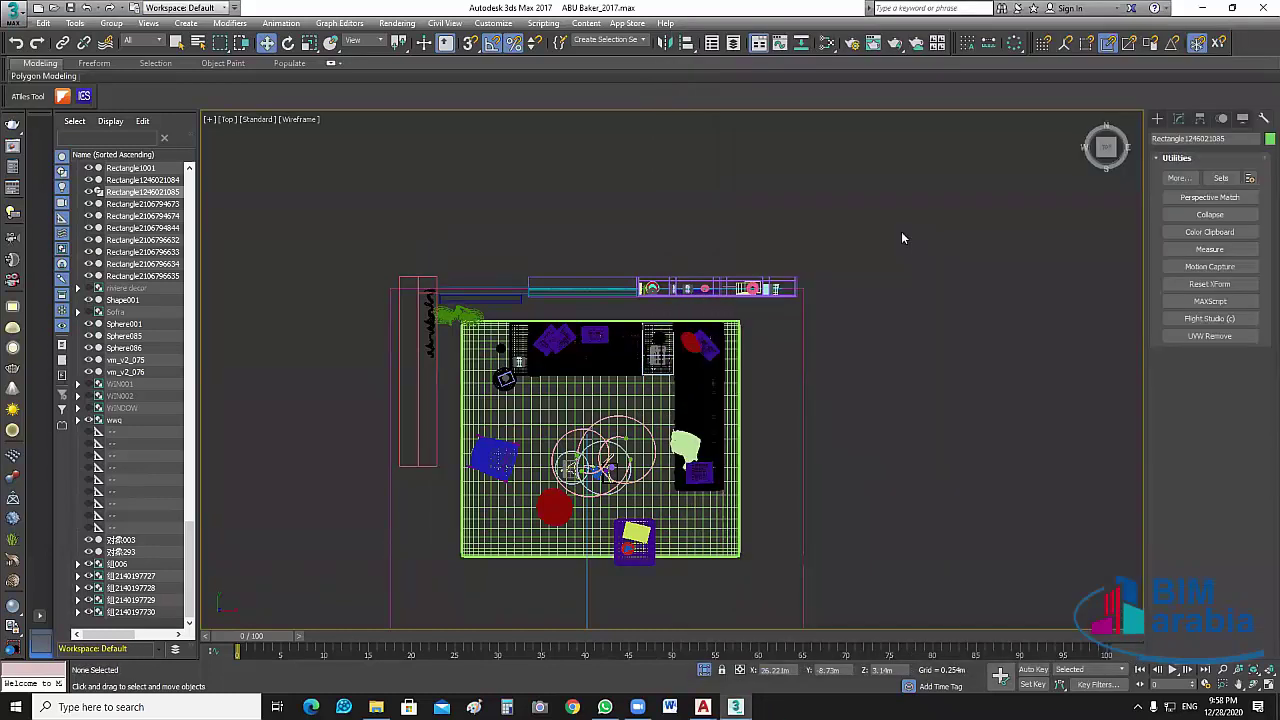
pyautogui.press('Delete')
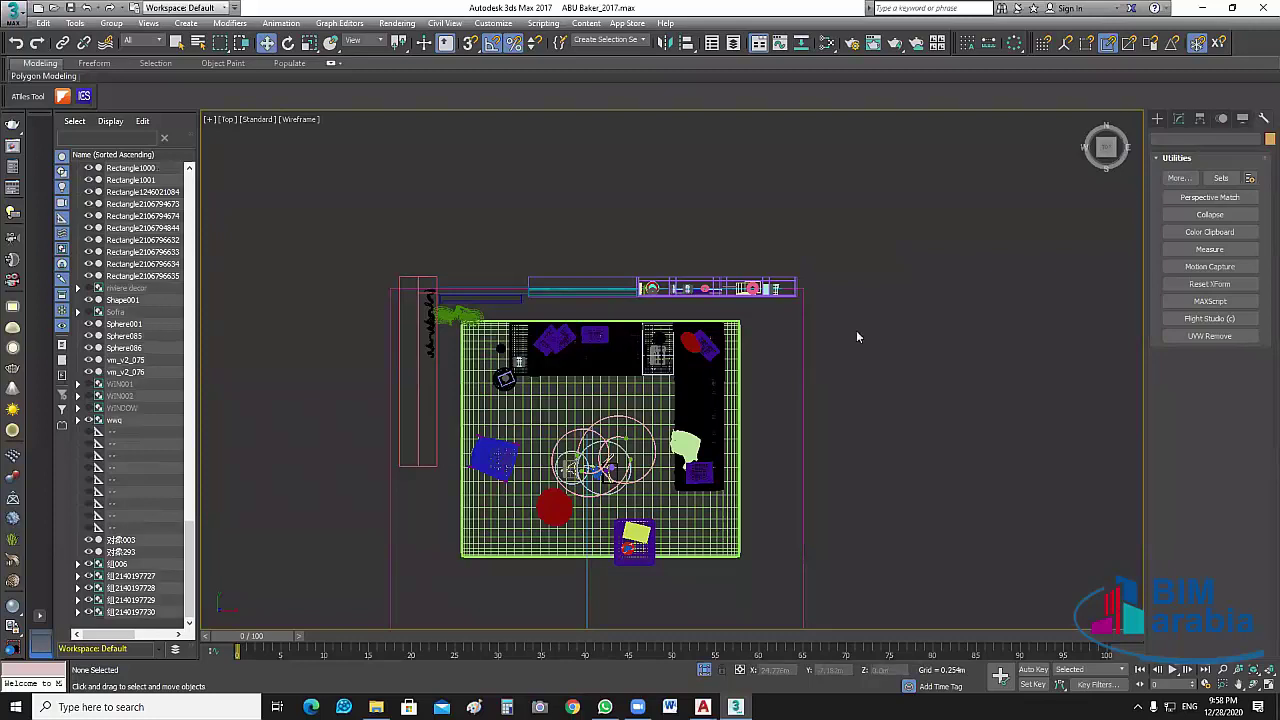
# Move the sofa furniture, rug and surrounding box along X, clear of the decor wall and curtain, and deselect them.
pyautogui.moveTo(855, 310); pyautogui.dragTo(599, 495)
pyautogui.moveTo(486, 597); pyautogui.dragTo(538, 600)
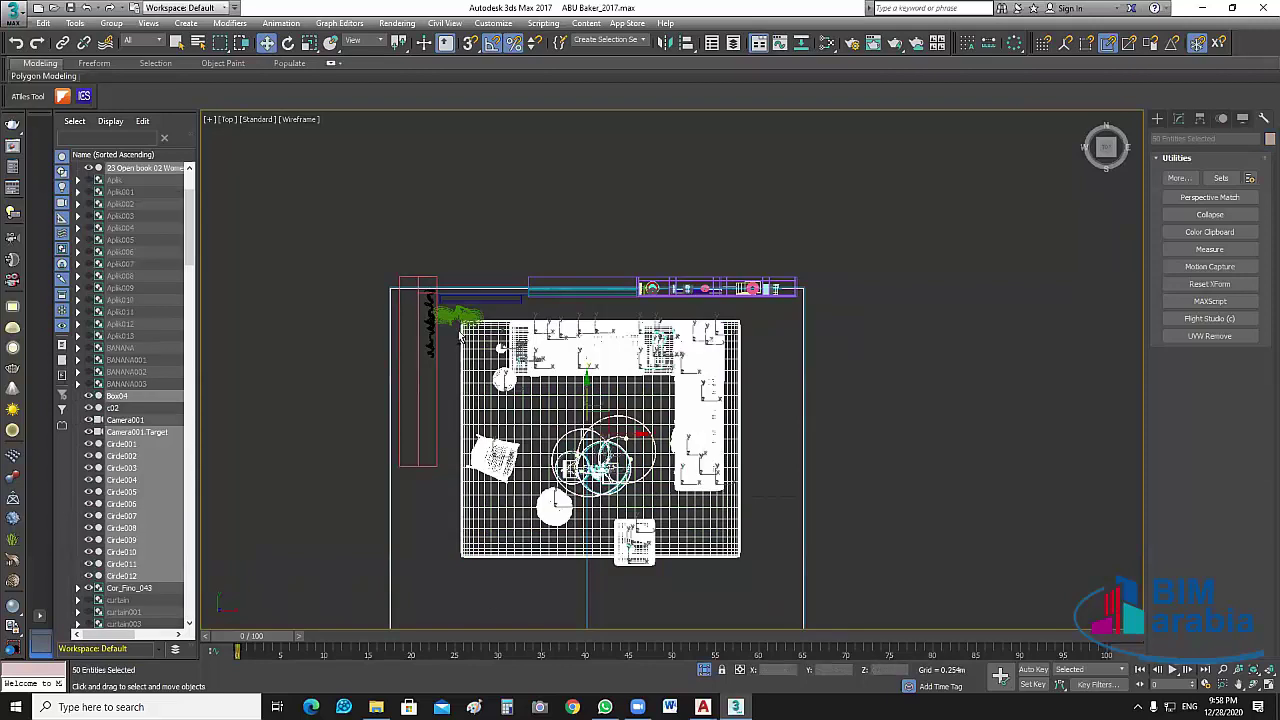
pyautogui.moveTo(702, 239); pyautogui.dragTo(702, 239, button='middle')
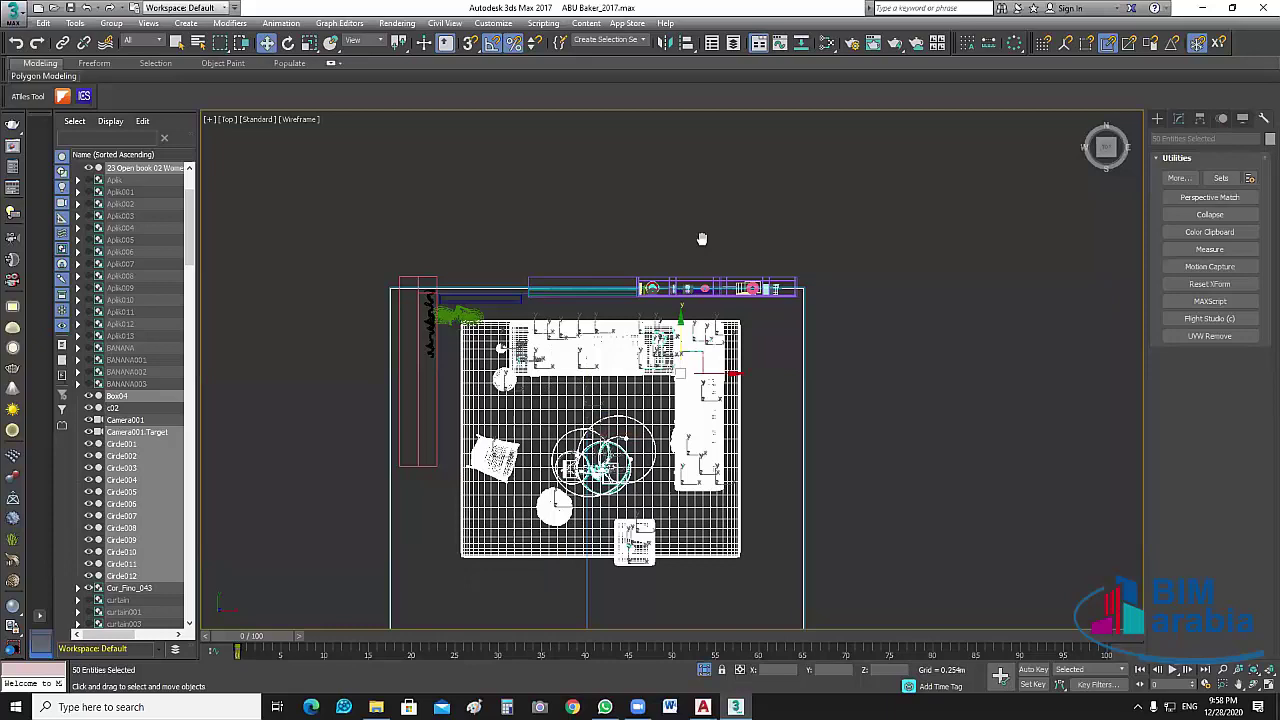
pyautogui.scroll(-3, 705, 243)
pyautogui.moveTo(693, 310); pyautogui.dragTo(601, 296, button='middle')
pyautogui.moveTo(676, 289); pyautogui.dragTo(924, 289)
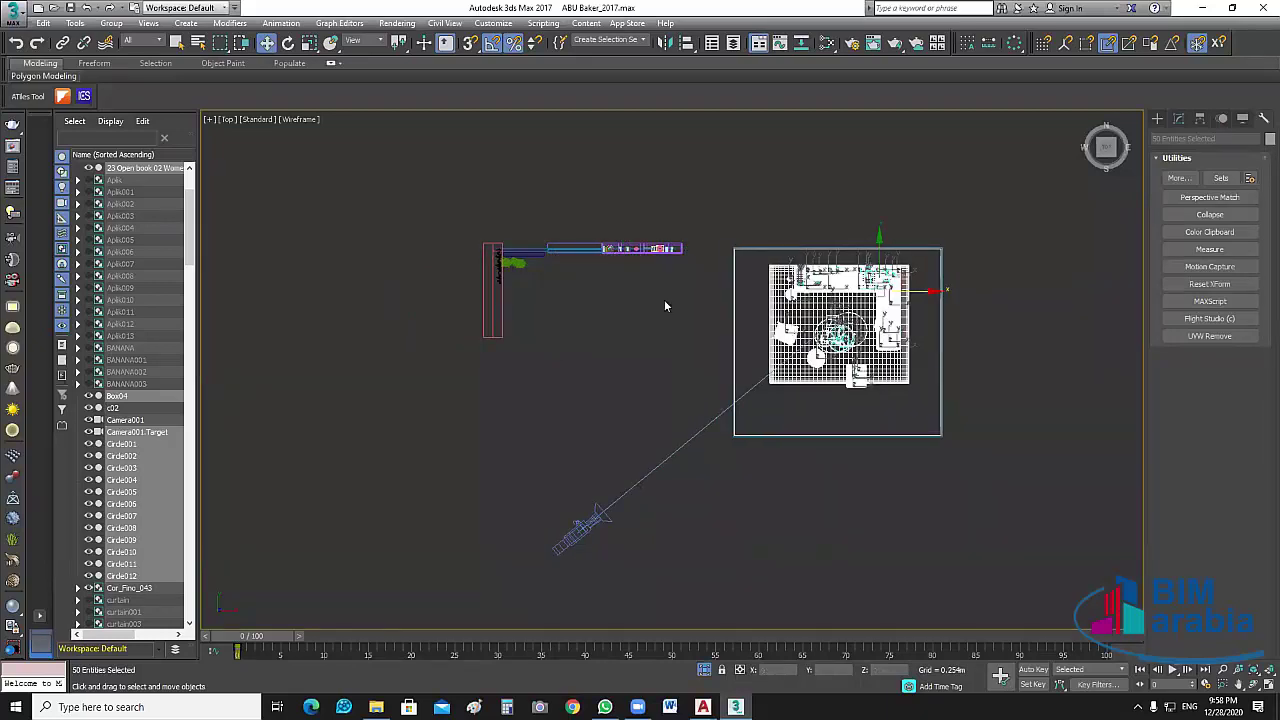
pyautogui.click(614, 341)
pyautogui.scroll(5, 614, 341)
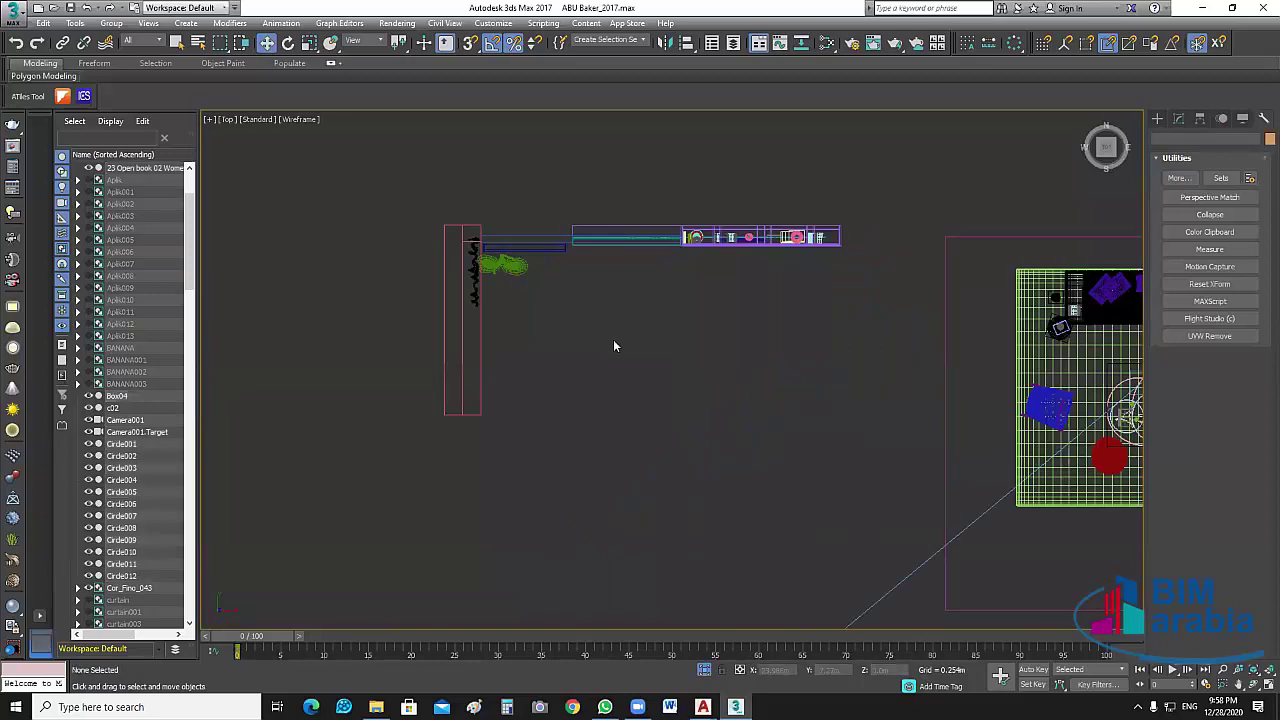
# Compare the preview image with the separated decor wall, examining its shelving unit in the Top and Perspective views.
pyautogui.click(376, 707)
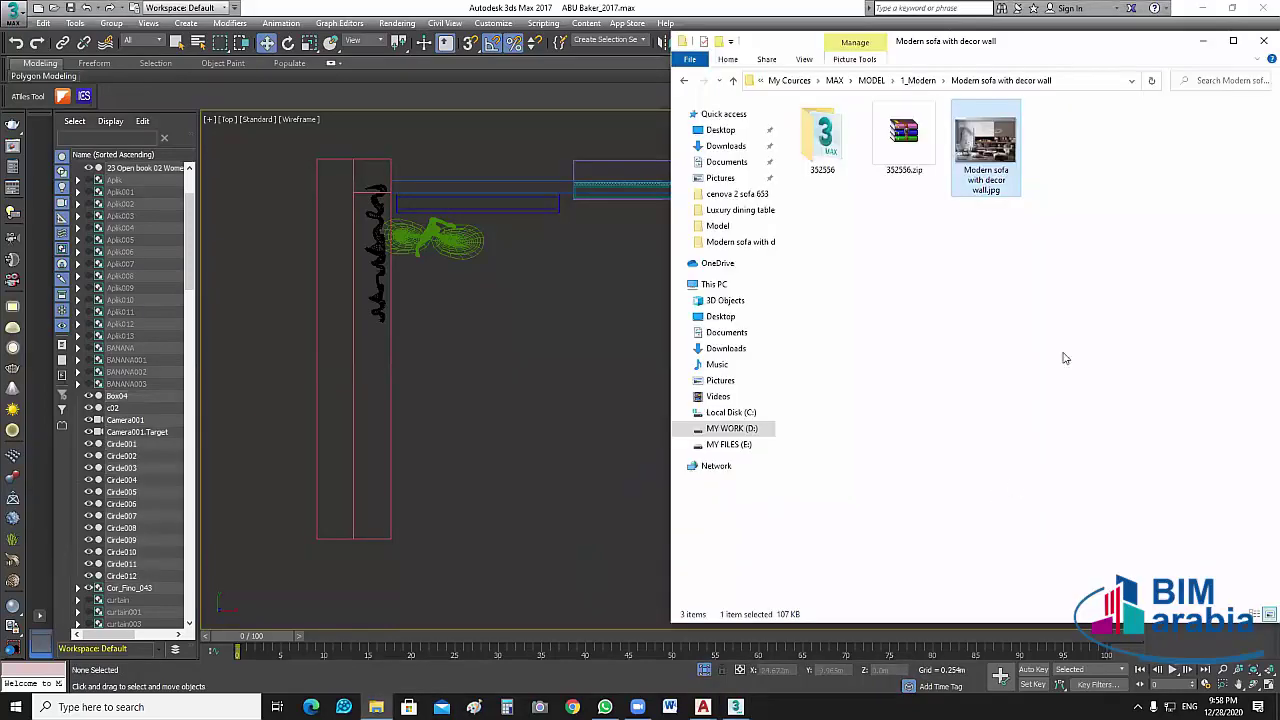
pyautogui.doubleClick(986, 145)
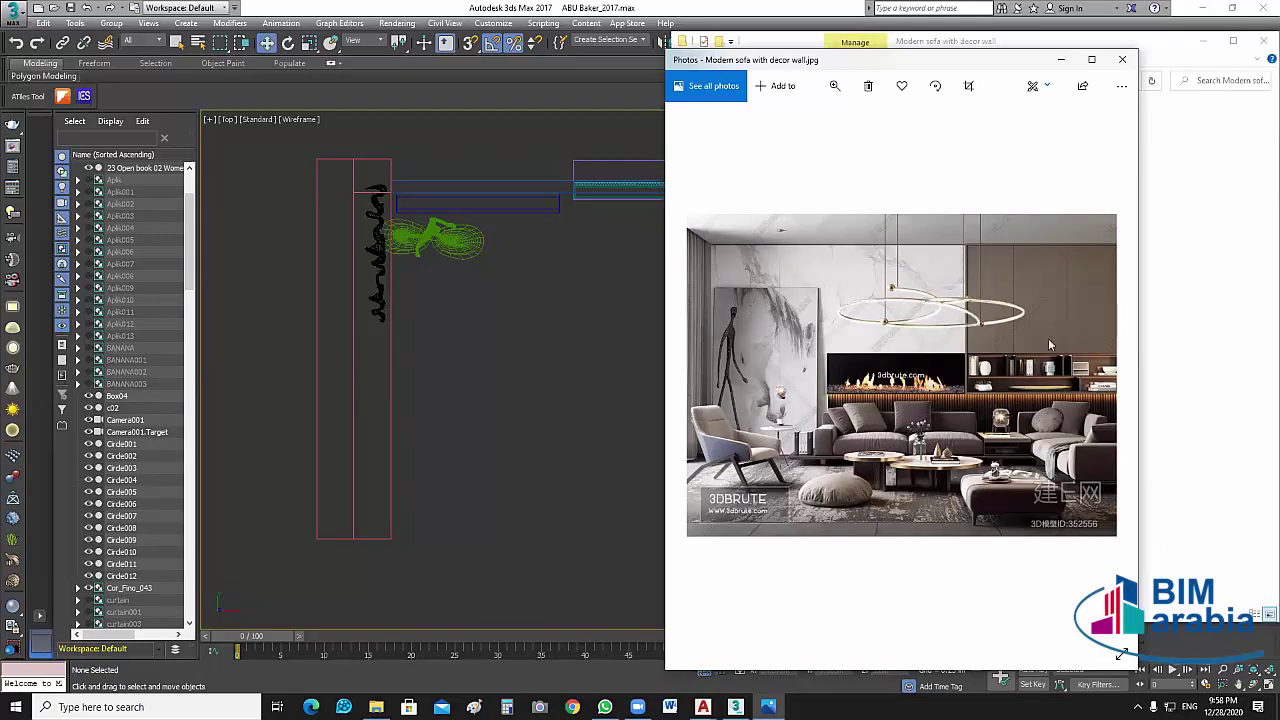
pyautogui.middleClick(592, 271)
pyautogui.moveTo(709, 296); pyautogui.dragTo(539, 331, button='middle')
pyautogui.click(929, 236)
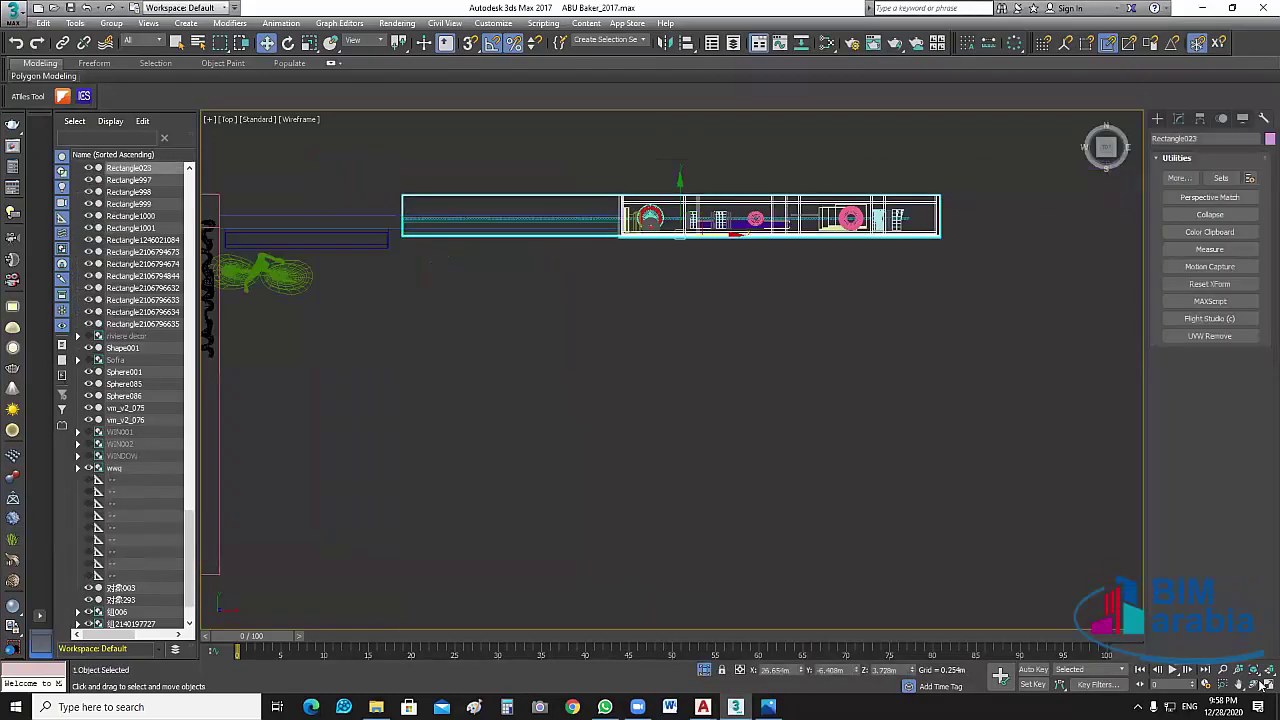
pyautogui.hotkey('alt', 'w')
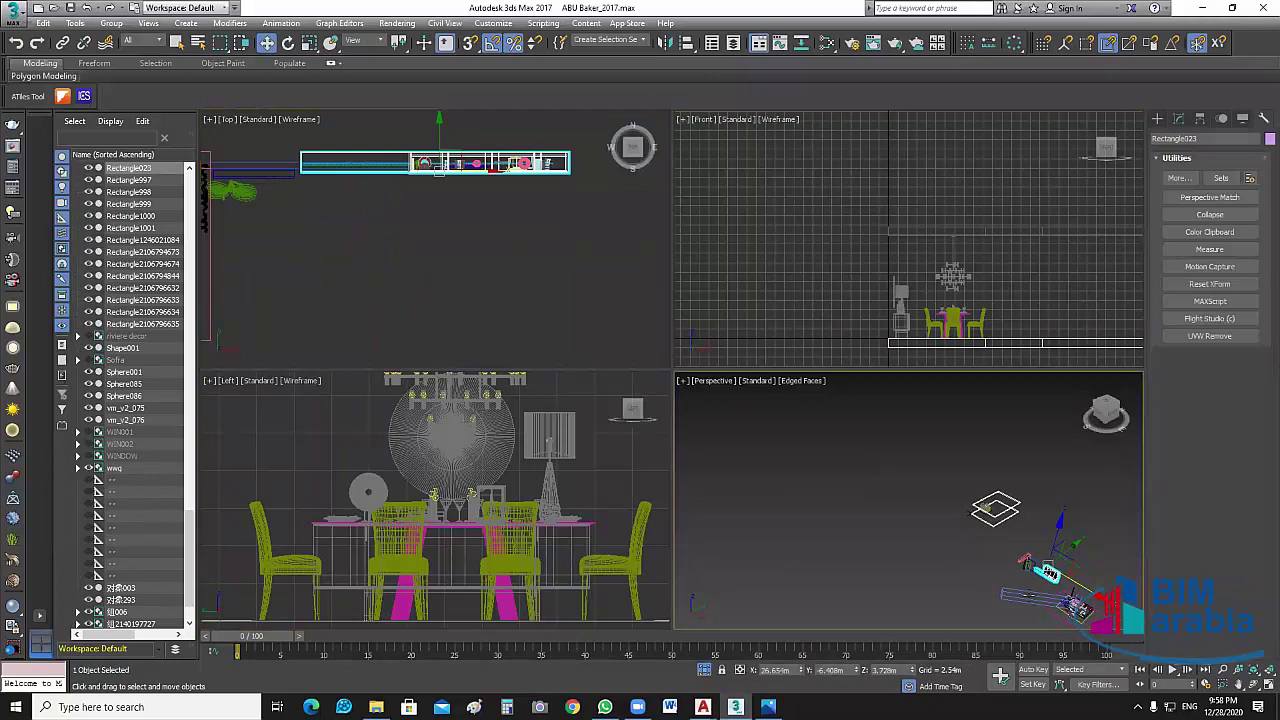
pyautogui.moveTo(1048, 588); pyautogui.dragTo(1096, 555, button='middle')
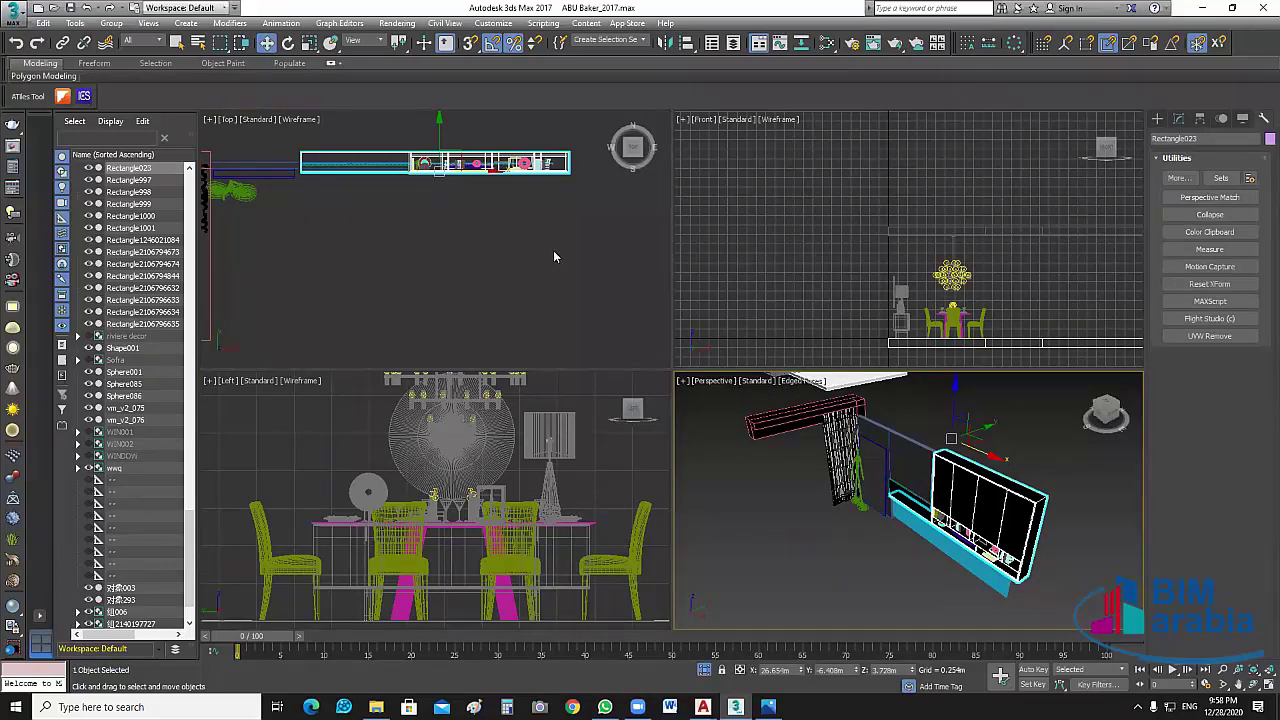
# Check the curtain in the Perspective view and delete the decor wall, shelving, curtain and standing figure left beside the sofa set.
pyautogui.scroll(-3, 553, 250)
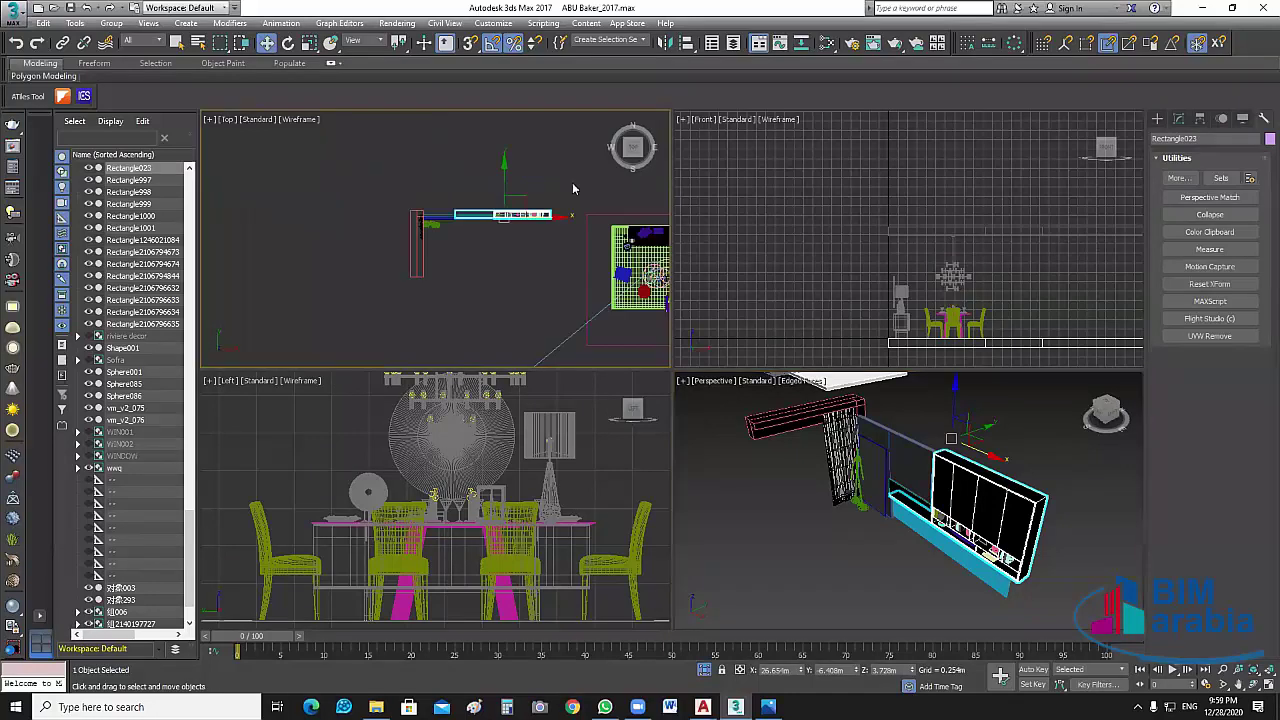
pyautogui.moveTo(315, 321); pyautogui.dragTo(311, 326)
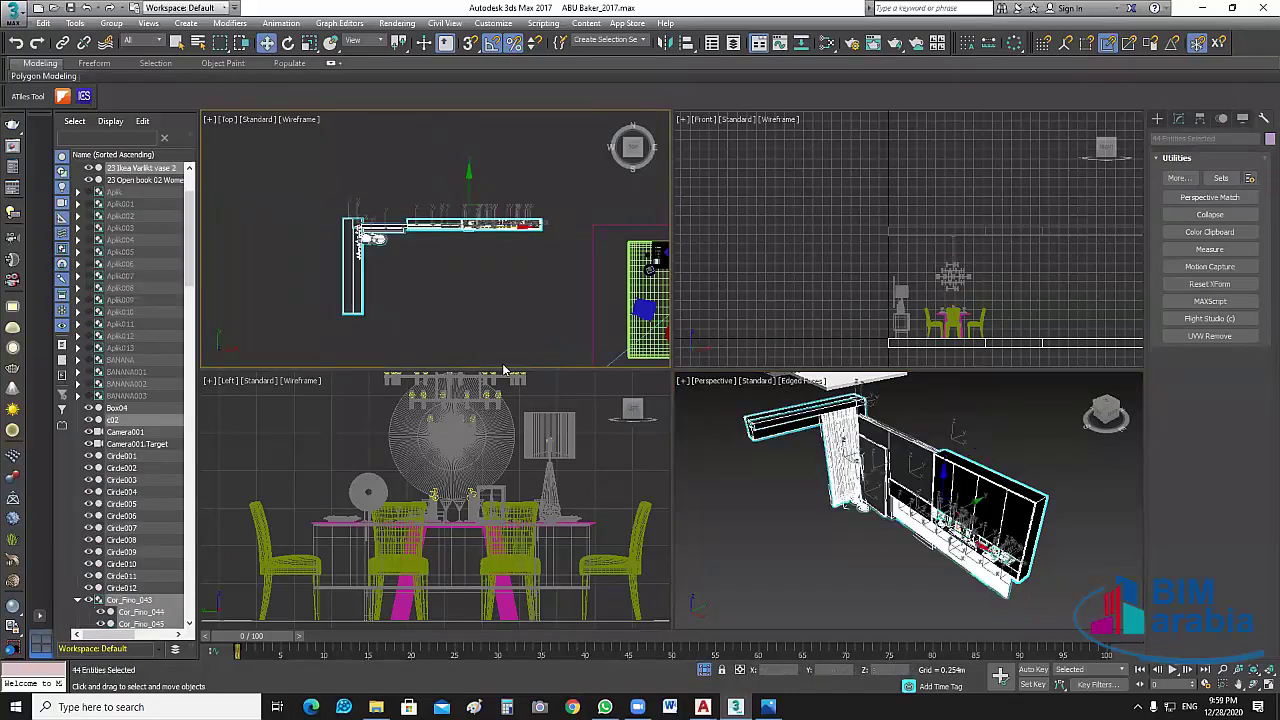
pyautogui.click(830, 559)
pyautogui.scroll(5, 825, 520)
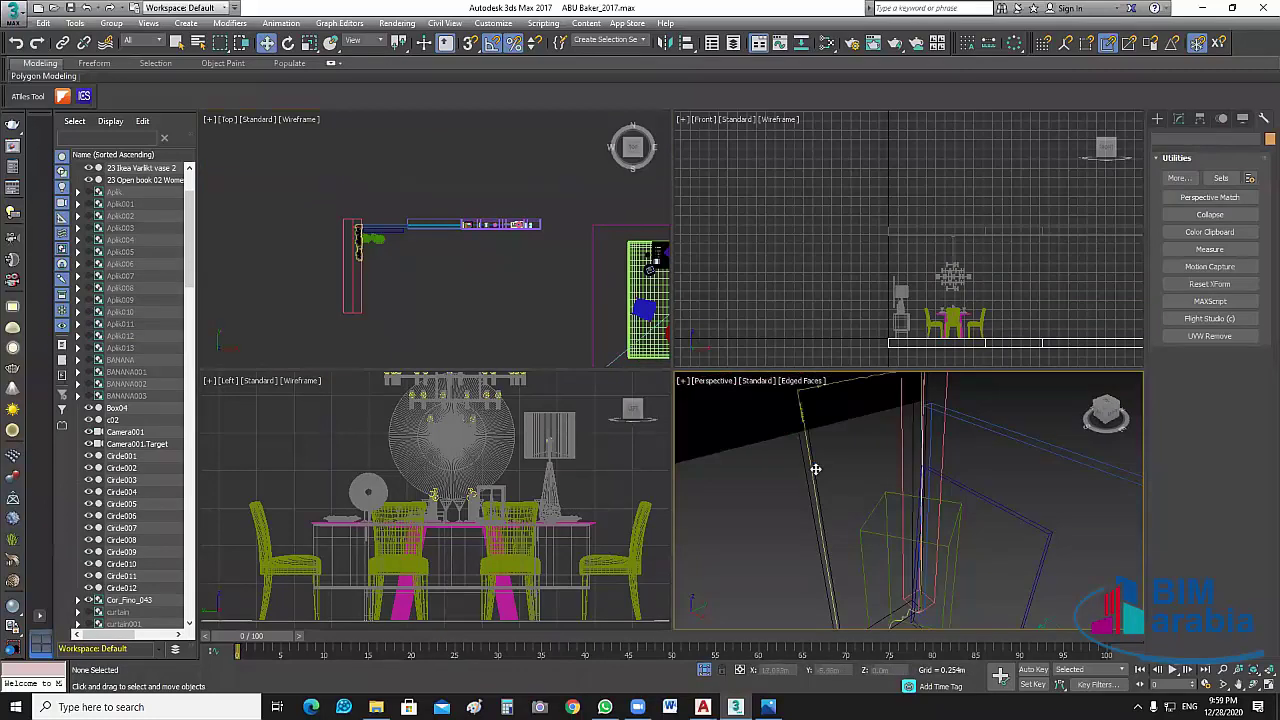
pyautogui.click(815, 476)
pyautogui.scroll(-5, 772, 507)
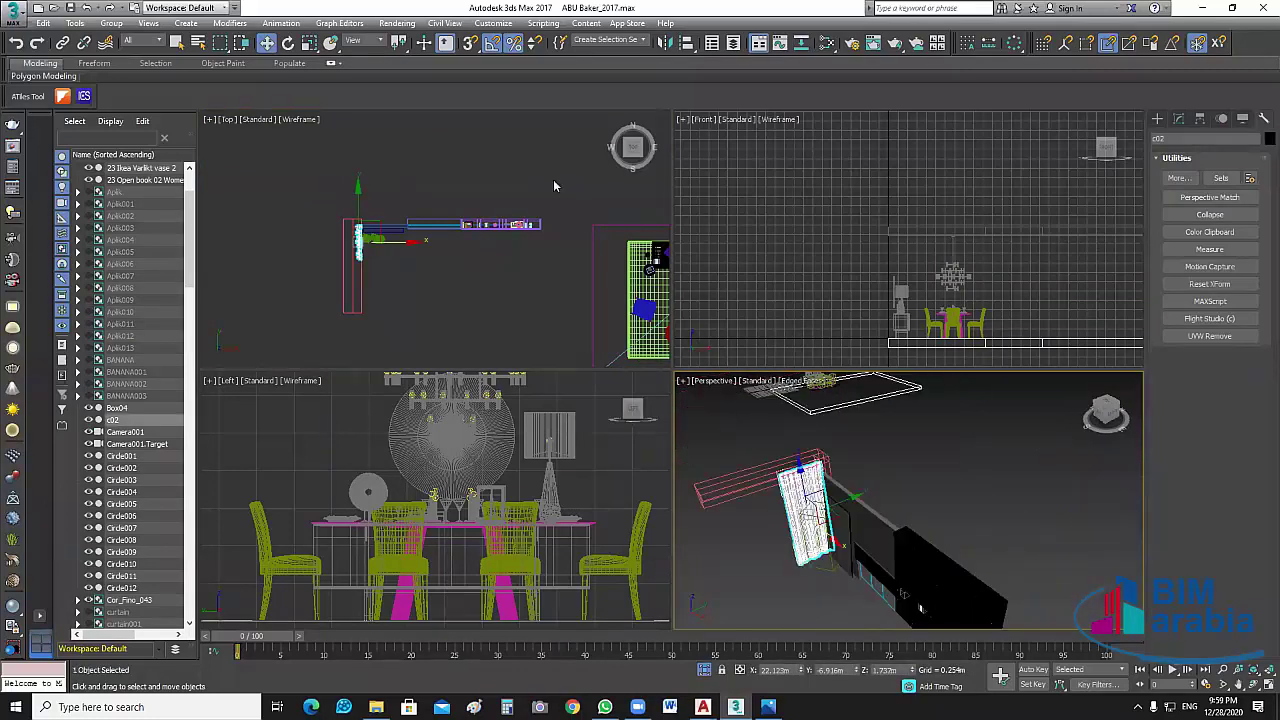
pyautogui.moveTo(563, 172); pyautogui.dragTo(292, 361)
pyautogui.press('Delete')
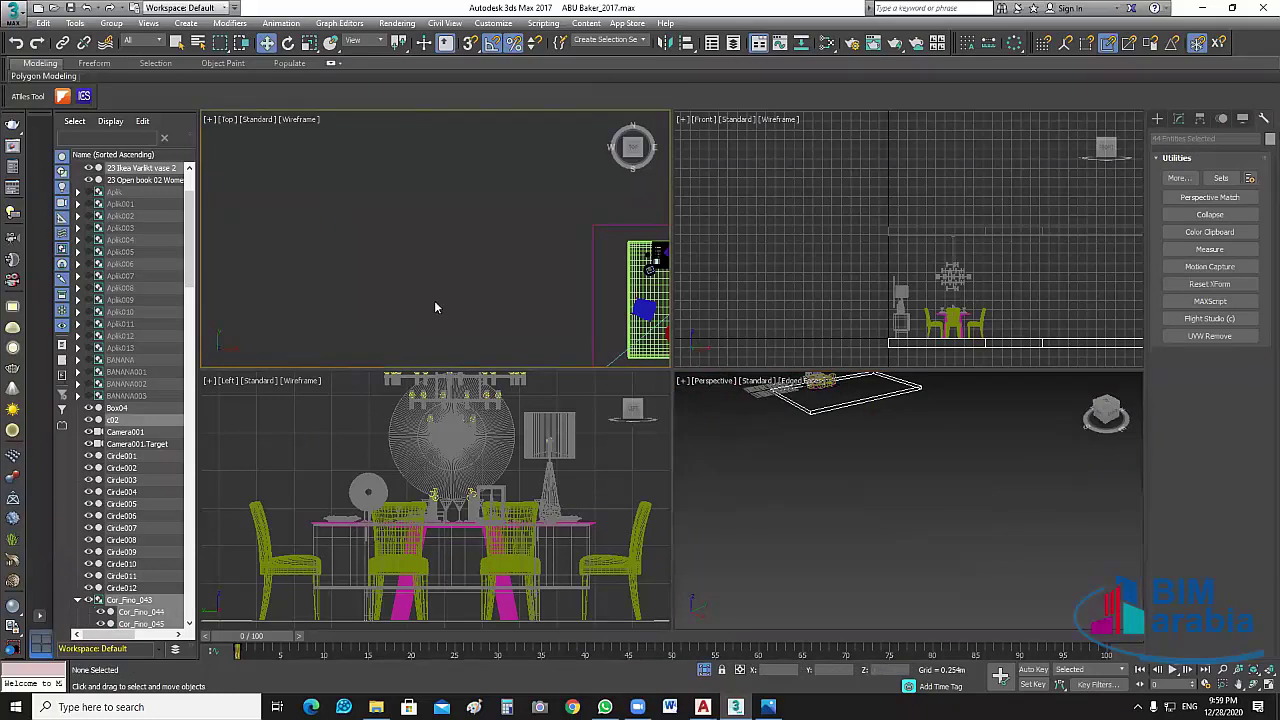
# Delete the merged scene's camera and its target from the Top view.
pyautogui.scroll(-3, 434, 290)
pyautogui.moveTo(515, 321); pyautogui.dragTo(490, 254, button='middle')
pyautogui.click(408, 326)
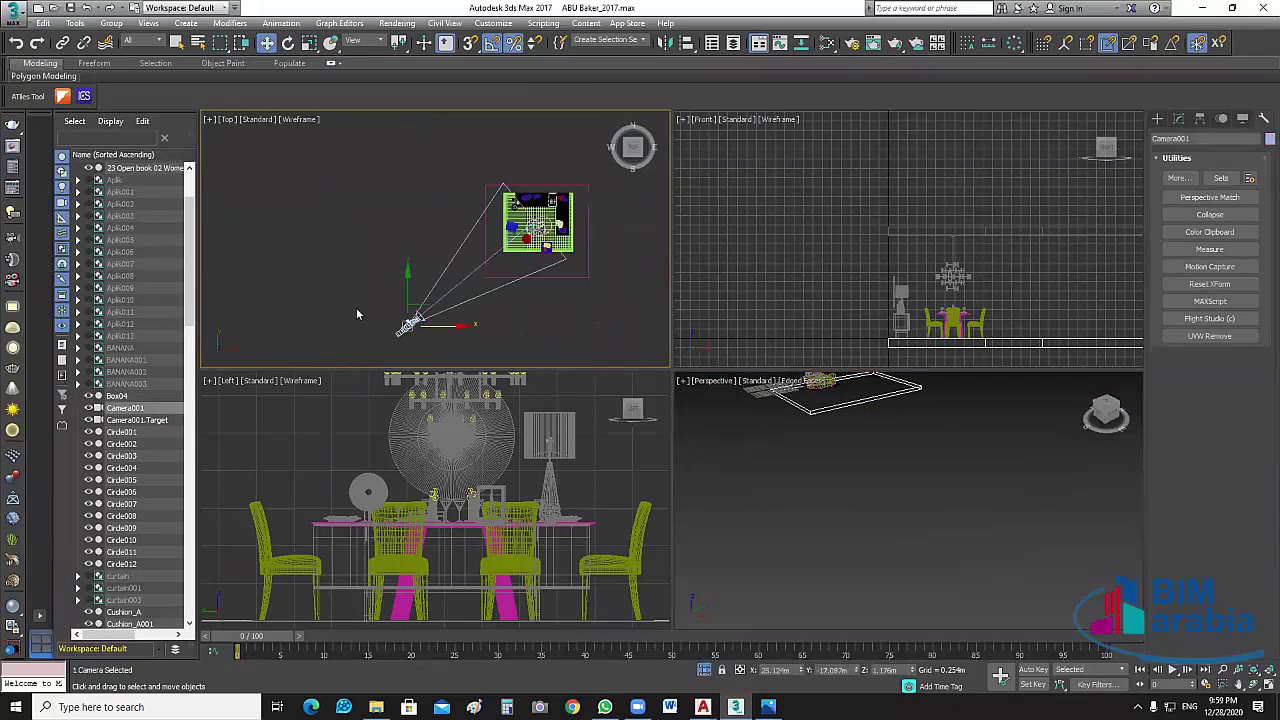
pyautogui.press('Delete')
pyautogui.press('Delete')
# Delete the magenta room box around the rug and frame the remaining sofa furniture in the Top view.
pyautogui.scroll(2, 615, 237)
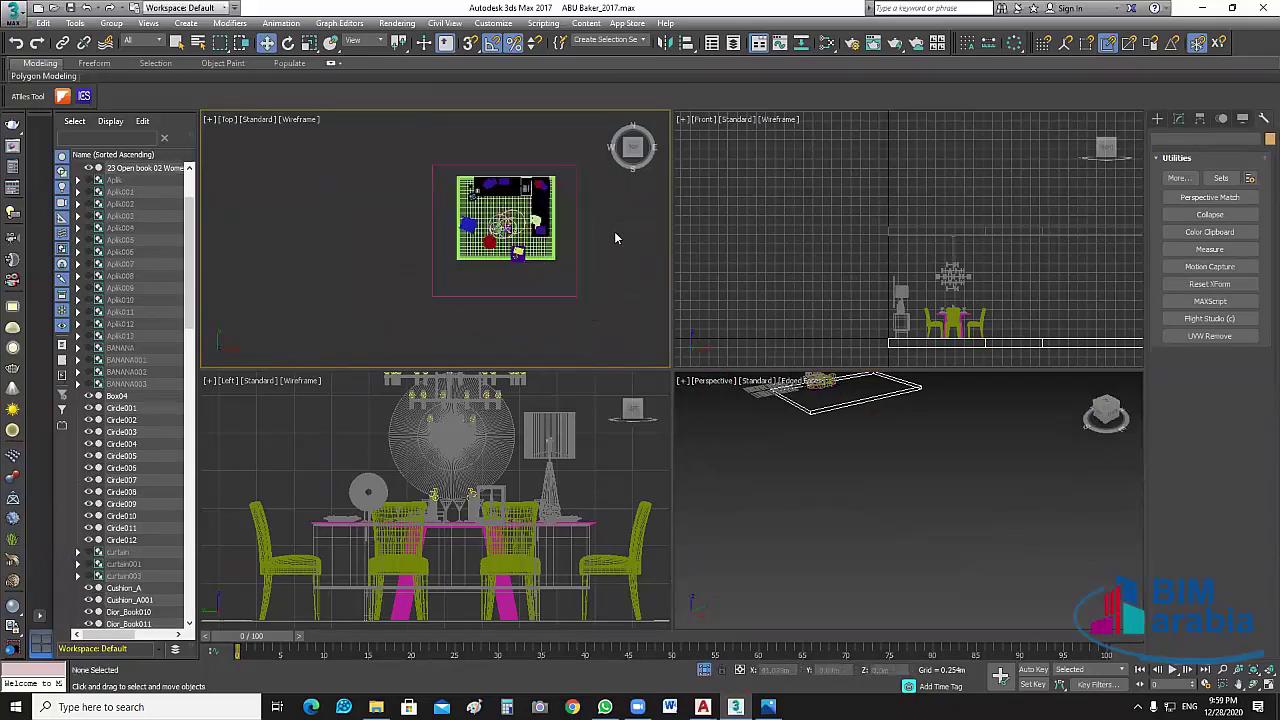
pyautogui.scroll(2, 613, 234)
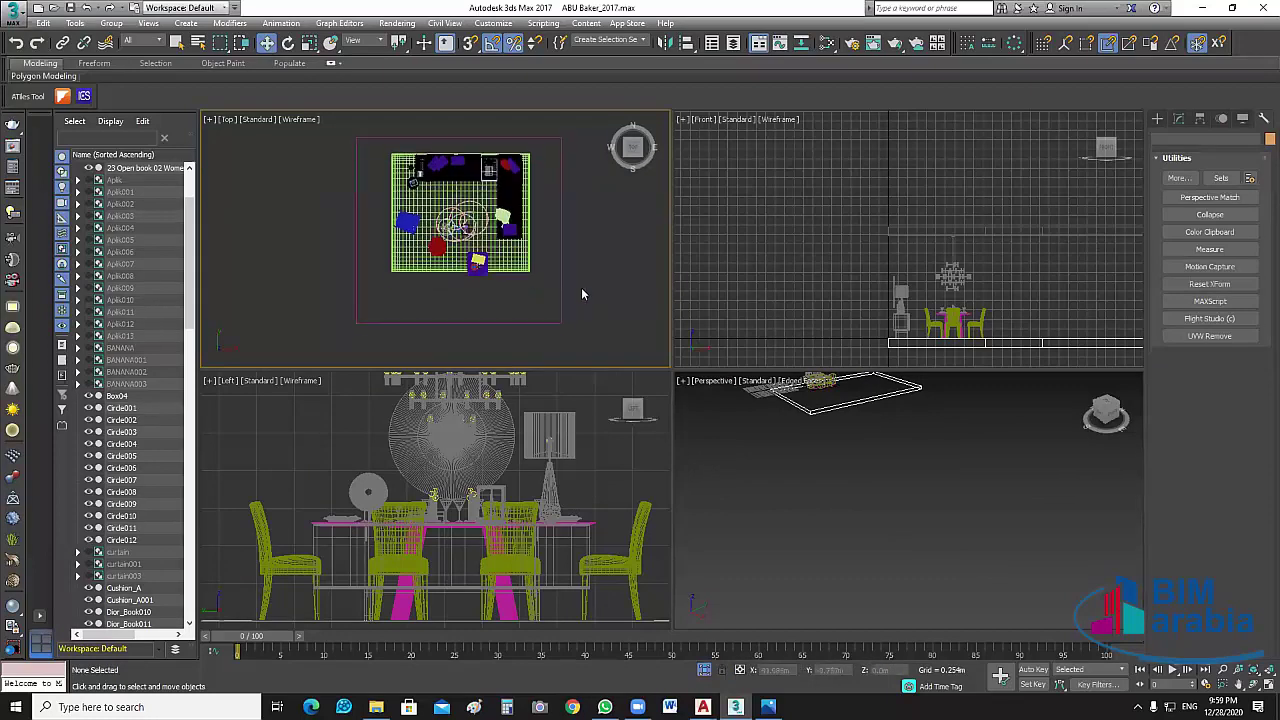
pyautogui.click(590, 340)
pyautogui.press('Delete')
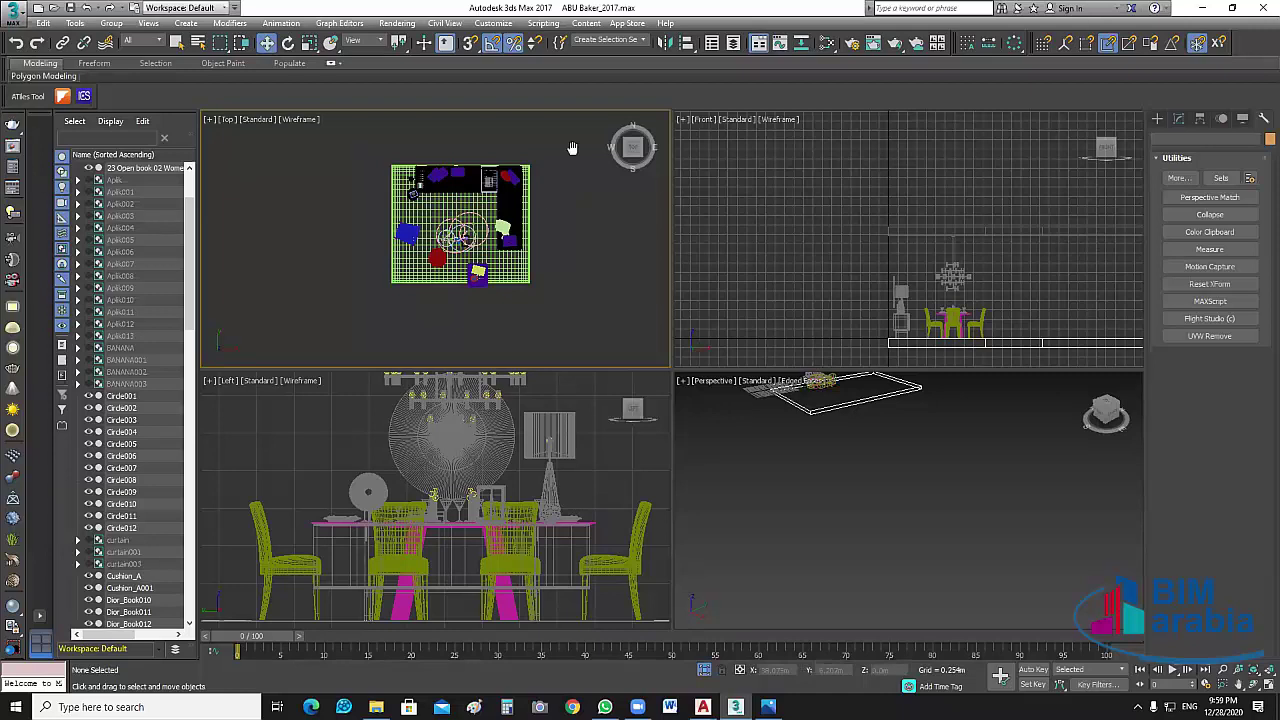
pyautogui.scroll(4, 553, 176)
pyautogui.scroll(-2, 553, 176)
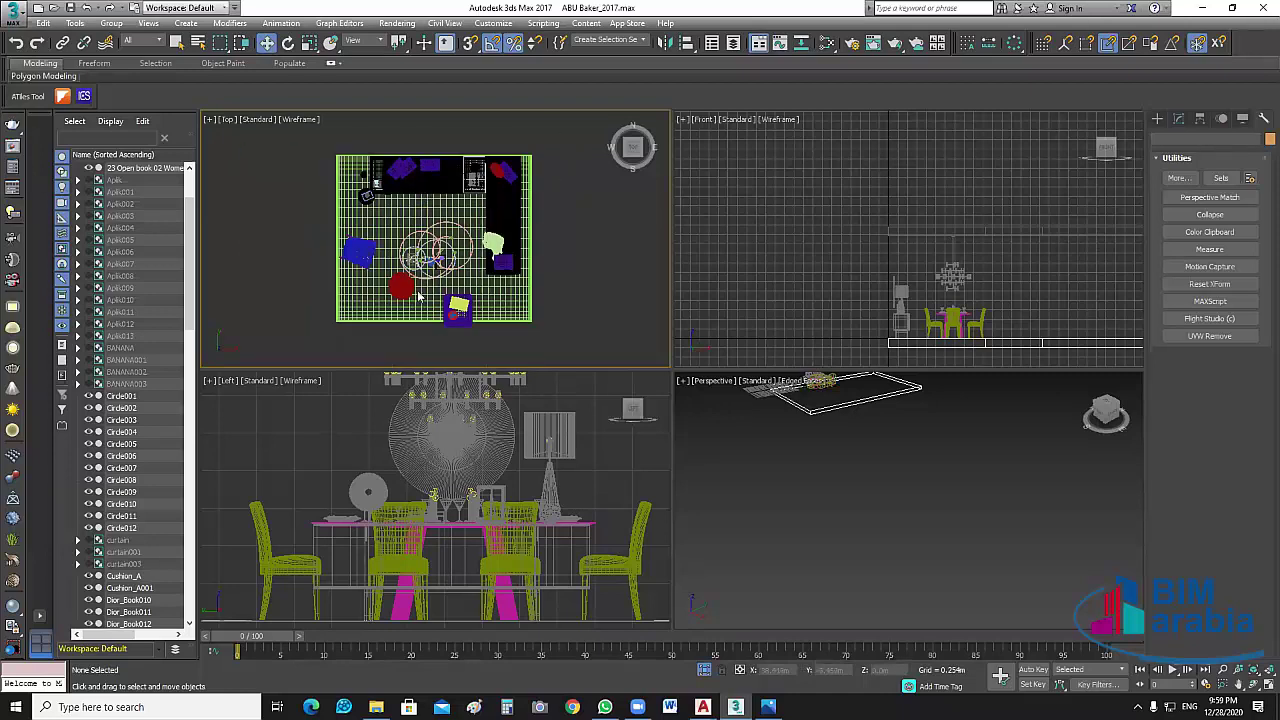
# Group all the remaining sofa furniture and rug in the Top view under the name Rokna.
pyautogui.moveTo(548, 127); pyautogui.dragTo(329, 341)
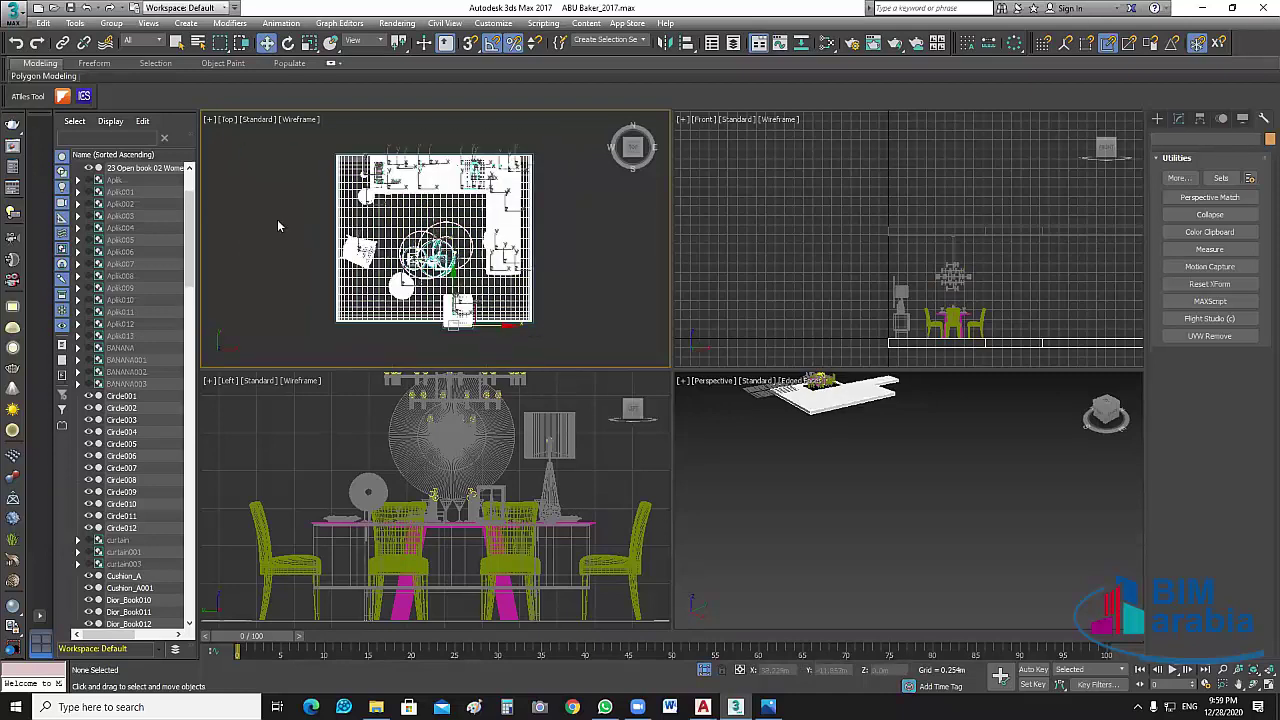
pyautogui.click(111, 23)
pyautogui.click(140, 41)
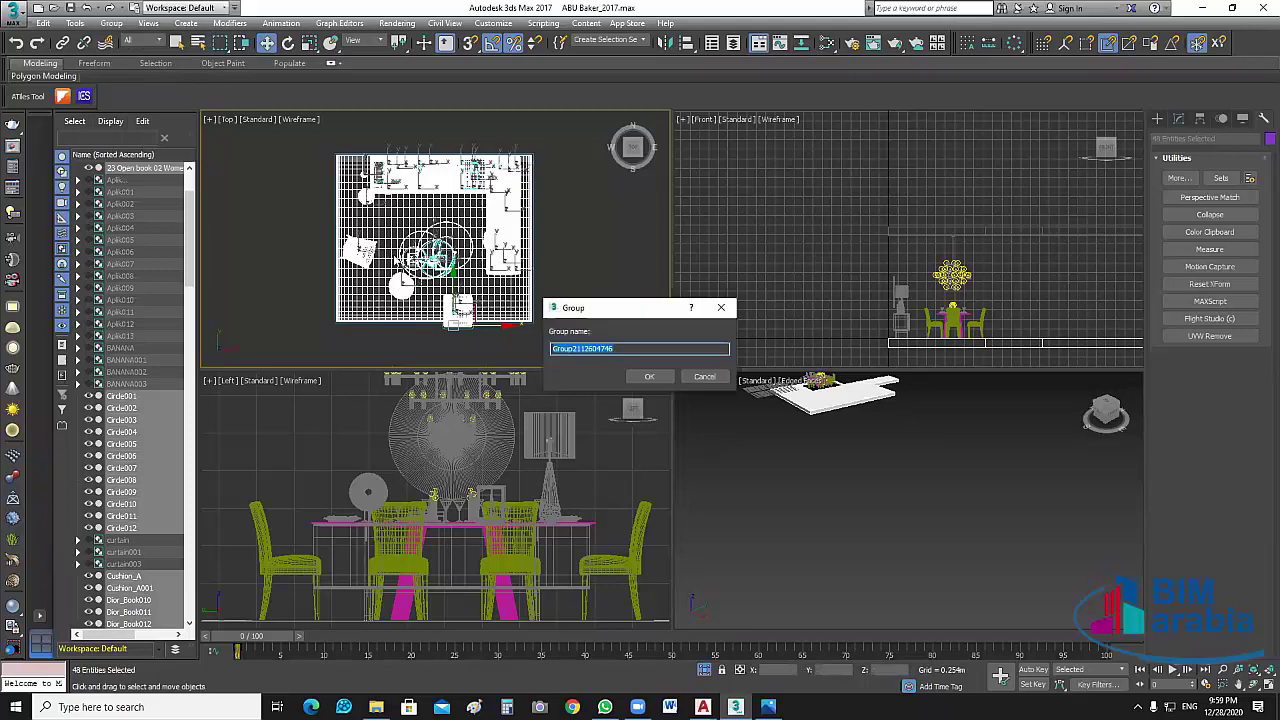
pyautogui.write('Rokna')
pyautogui.press('Return')
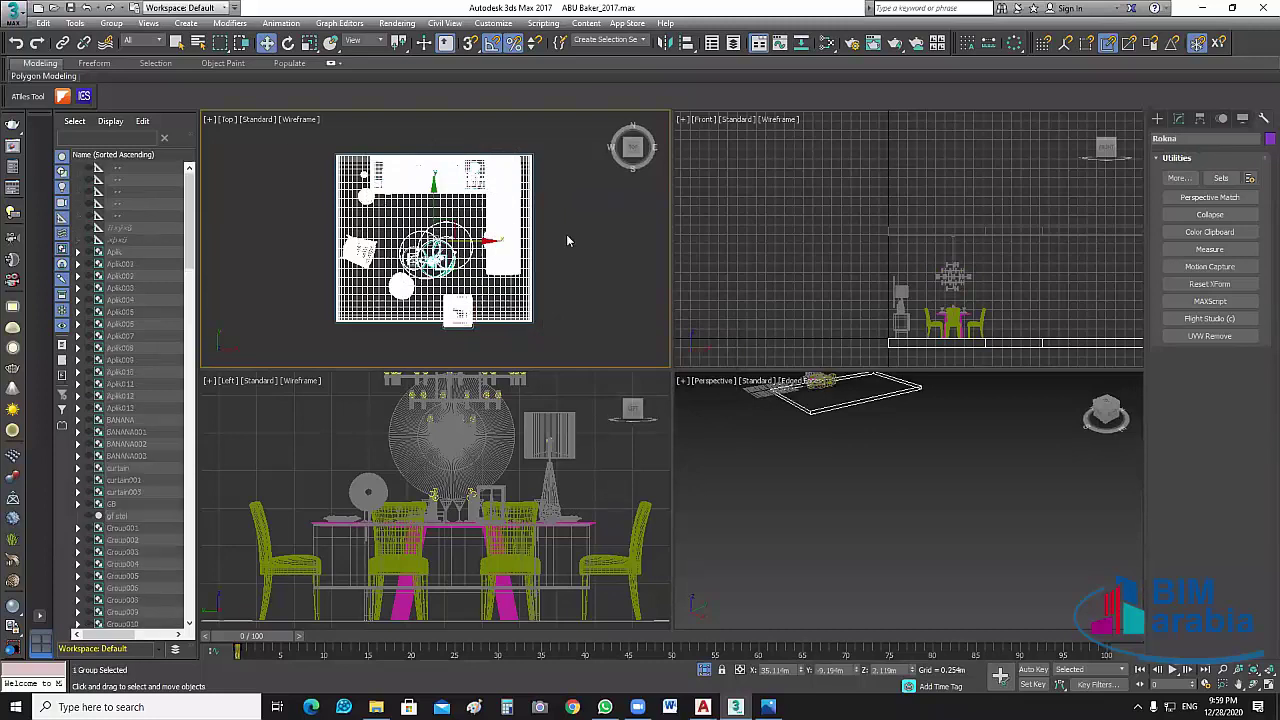
# Move the Rokna group in the Top view to just outside the apartment outline, on the side opposite the dining set.
pyautogui.scroll(-10, 566, 240)
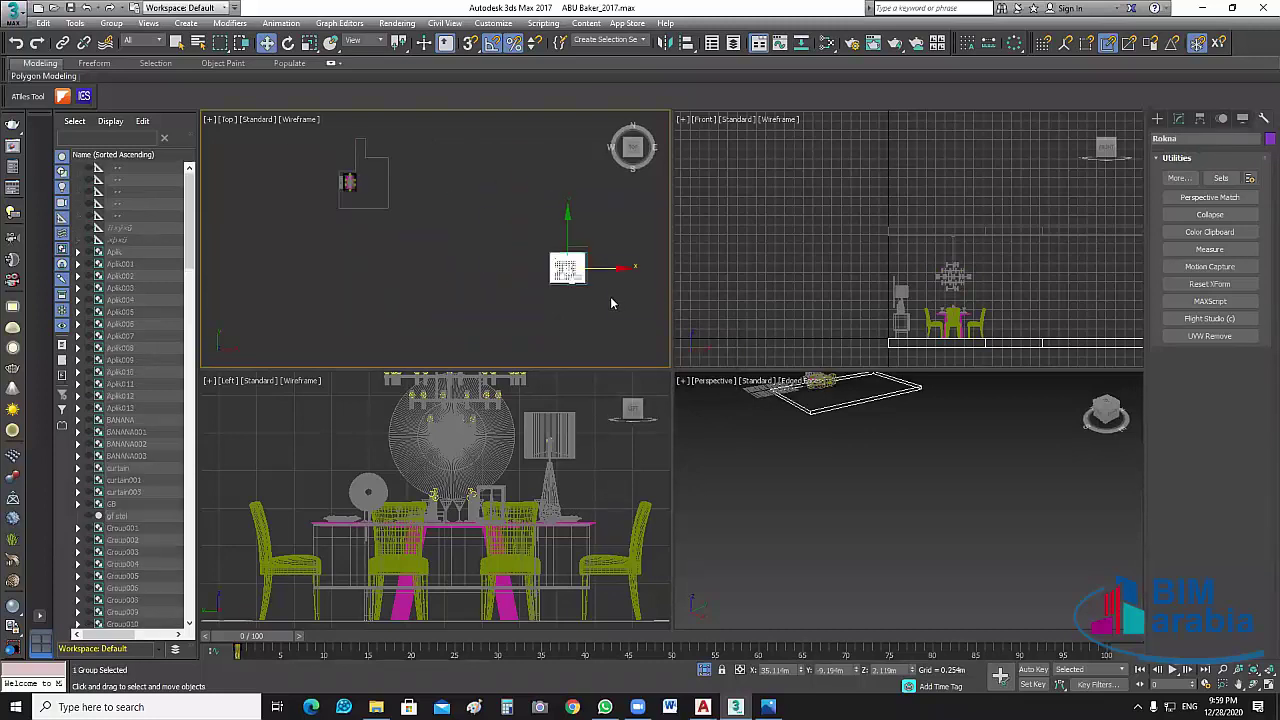
pyautogui.scroll(-5, 612, 300)
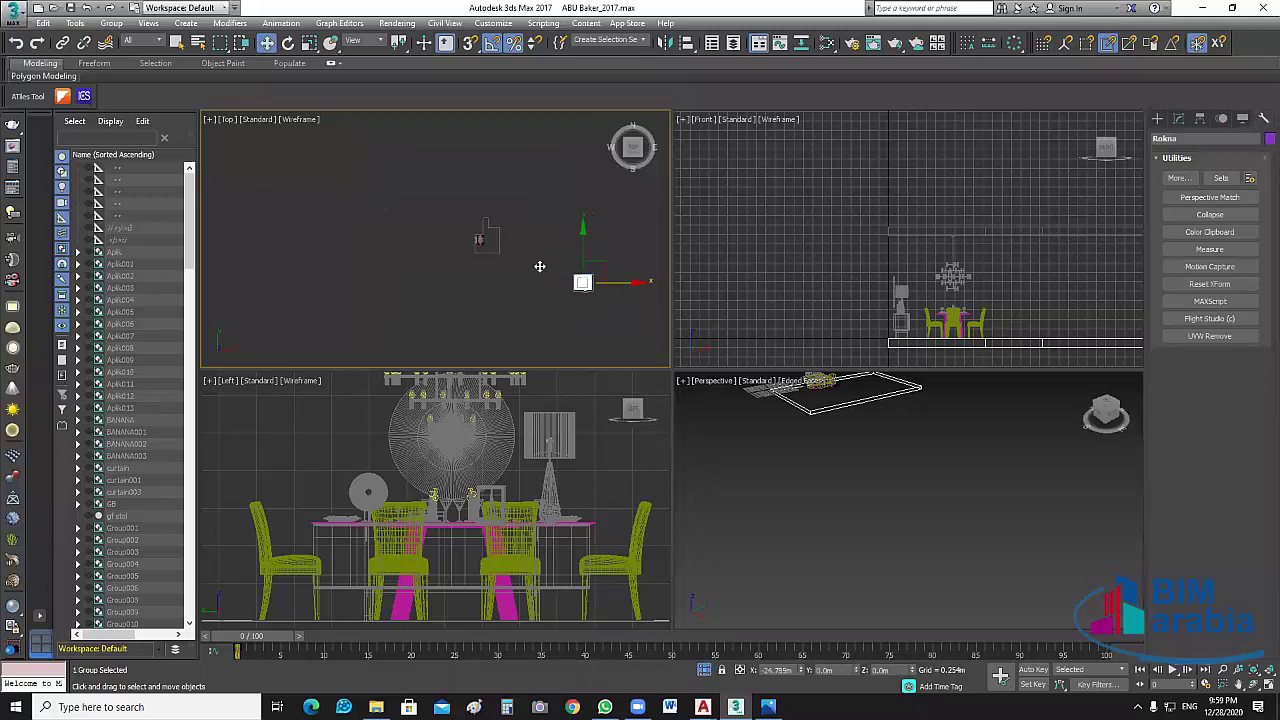
pyautogui.moveTo(540, 266); pyautogui.dragTo(509, 209)
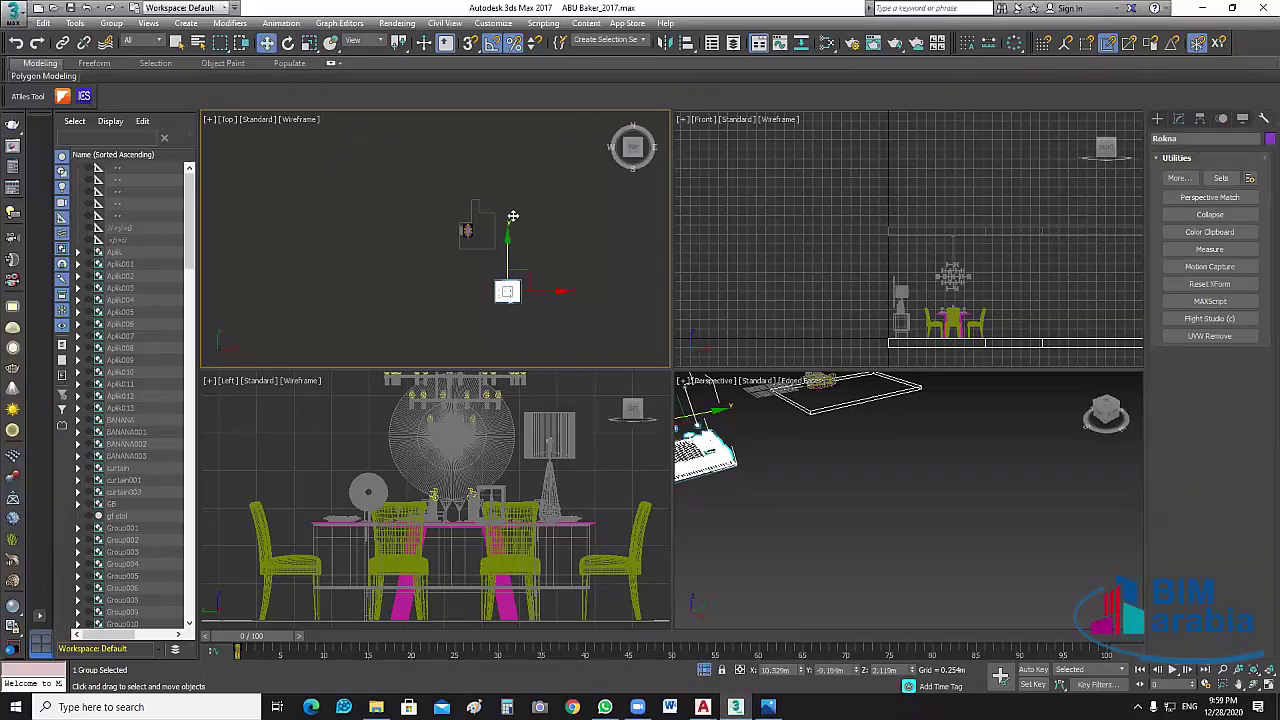
pyautogui.scroll(8, 556, 274)
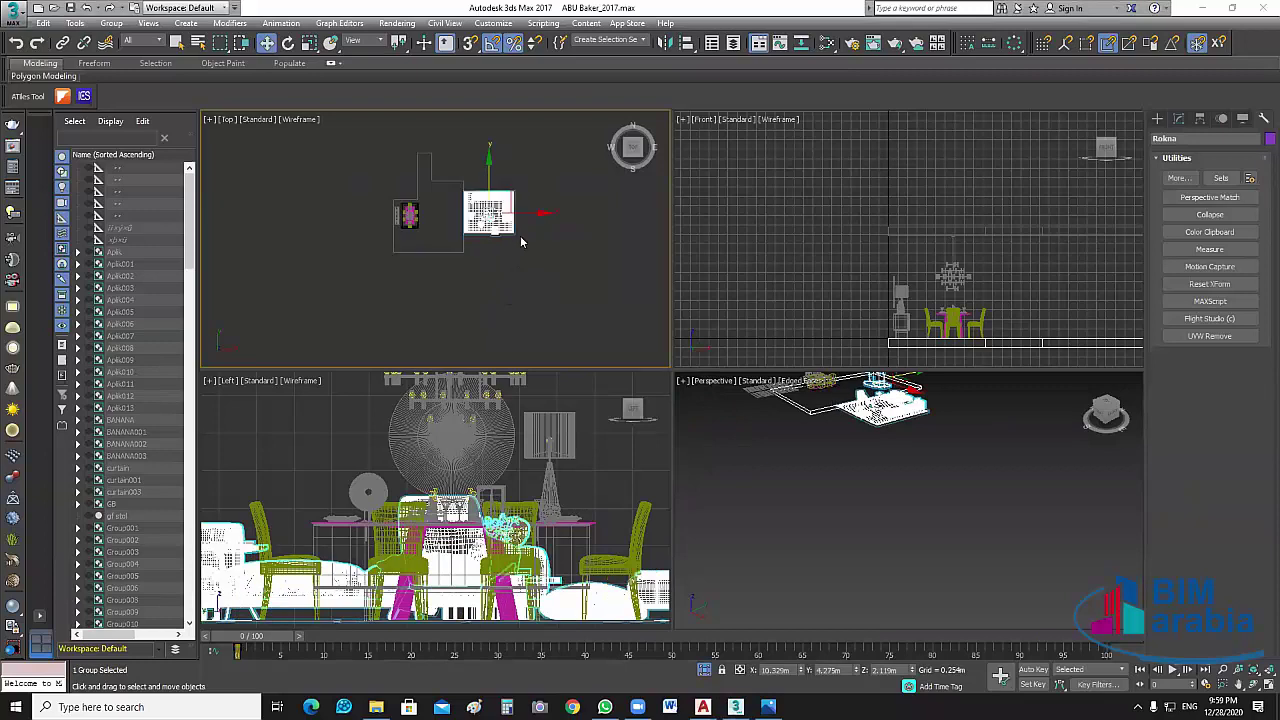
pyautogui.scroll(3, 527, 213)
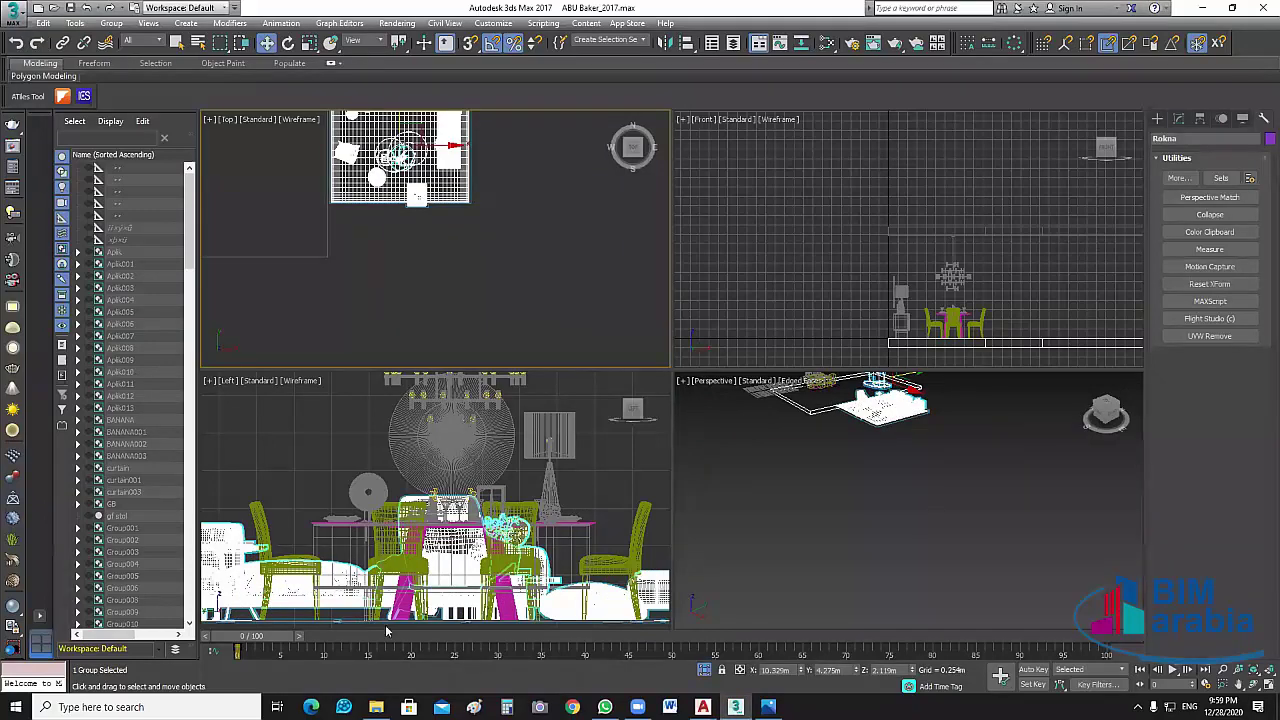
# Maximize the Top view and rotate the Rokna group -90 degrees about Z.
pyautogui.click(1265, 684)
pyautogui.moveTo(719, 441); pyautogui.dragTo(783, 489, button='middle')
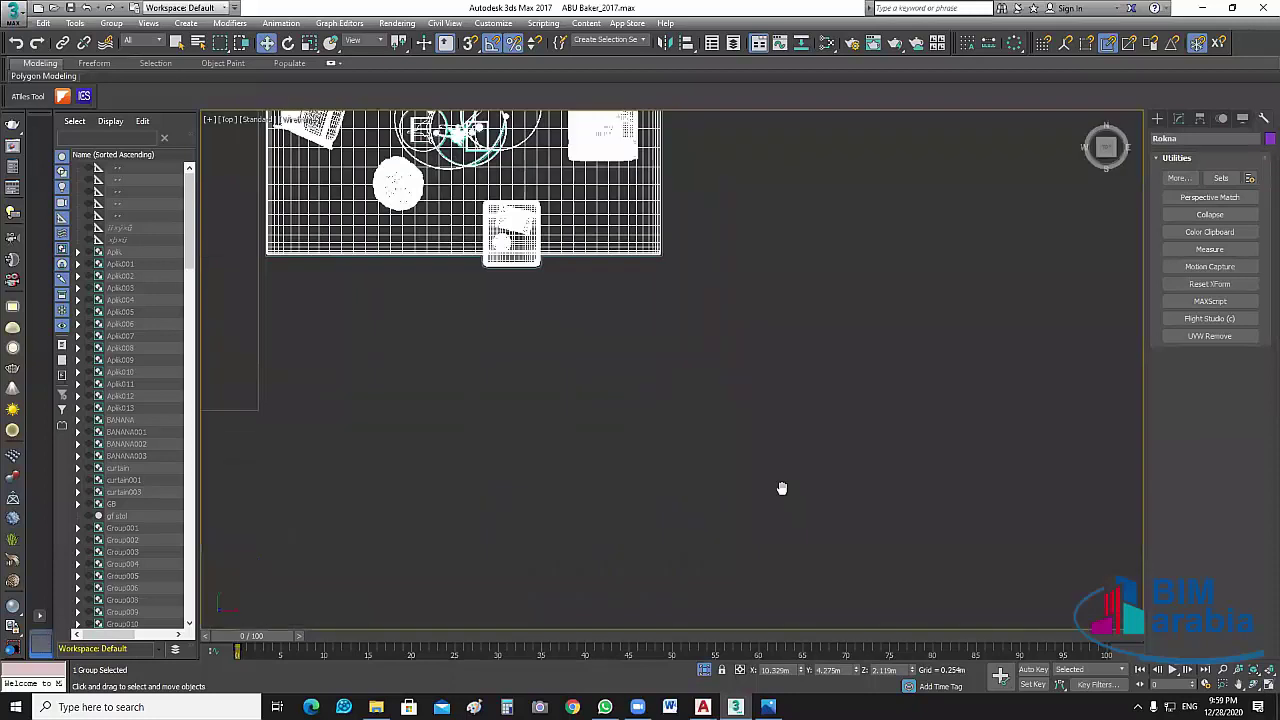
pyautogui.moveTo(904, 466); pyautogui.dragTo(923, 480, button='middle')
pyautogui.moveTo(814, 328); pyautogui.dragTo(916, 419, button='middle')
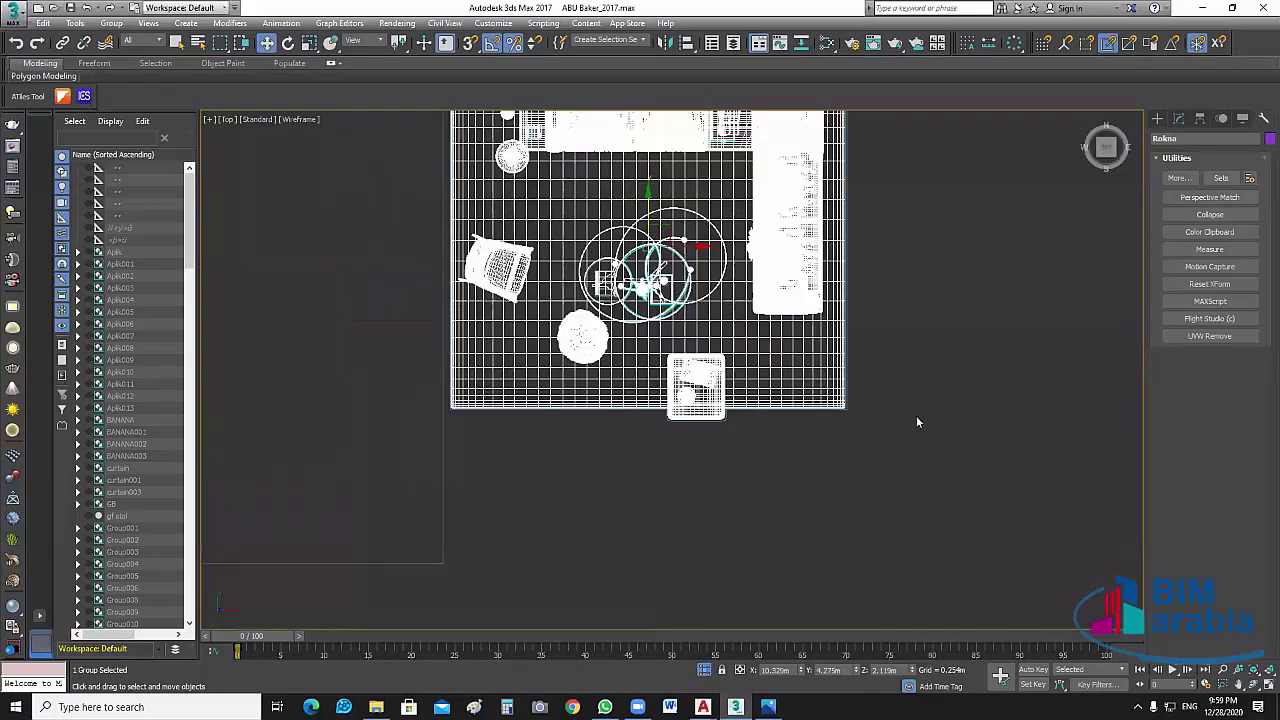
pyautogui.scroll(-2, 936, 408)
pyautogui.scroll(-1, 936, 407)
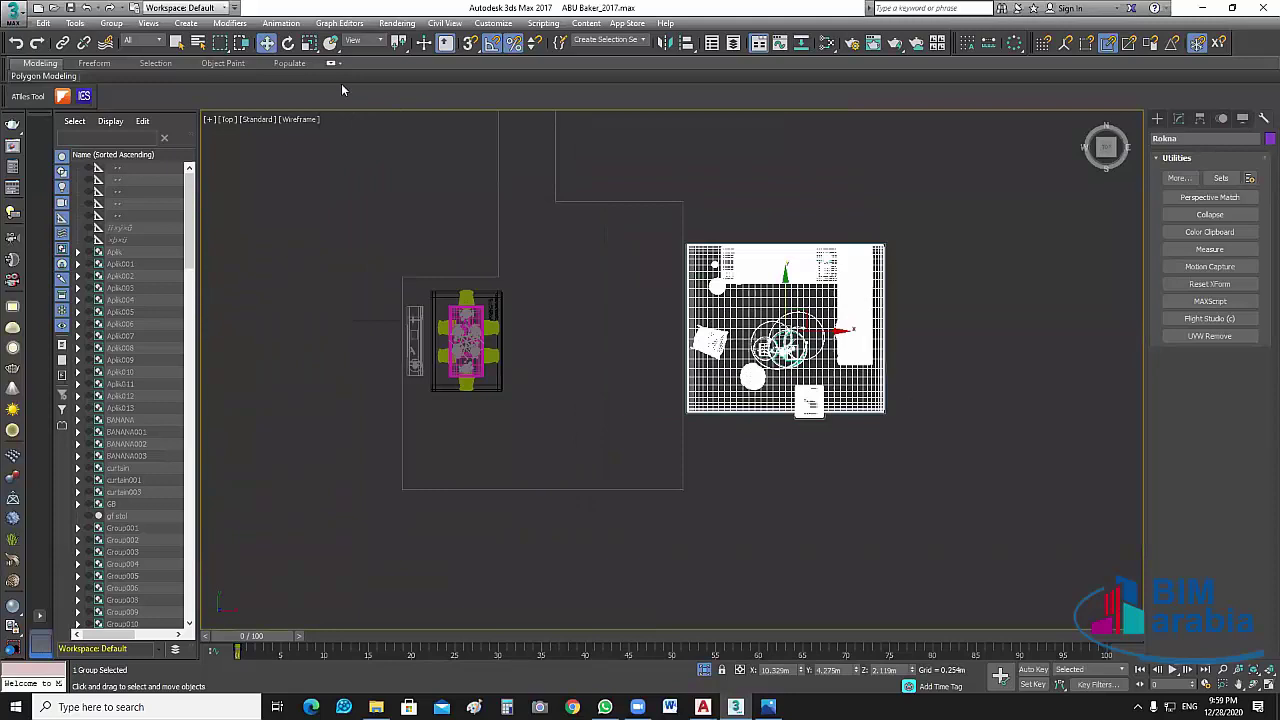
pyautogui.press('e')
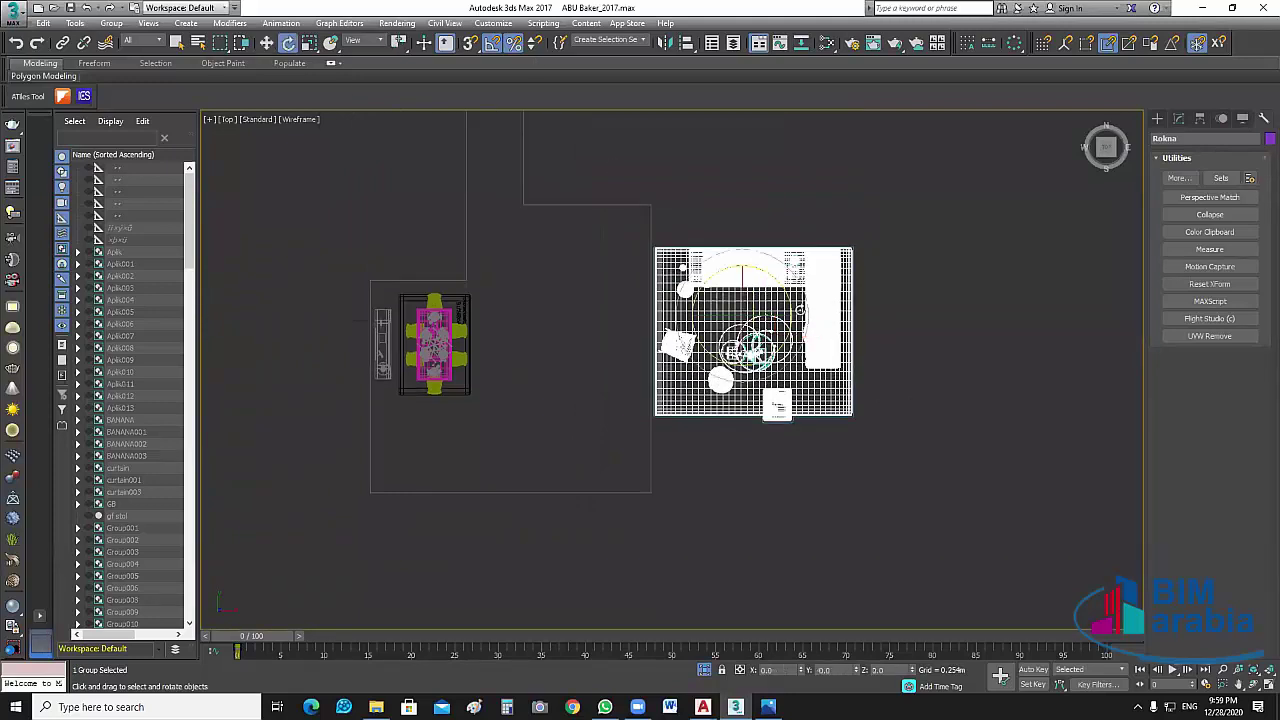
pyautogui.moveTo(786, 301); pyautogui.dragTo(922, 339)
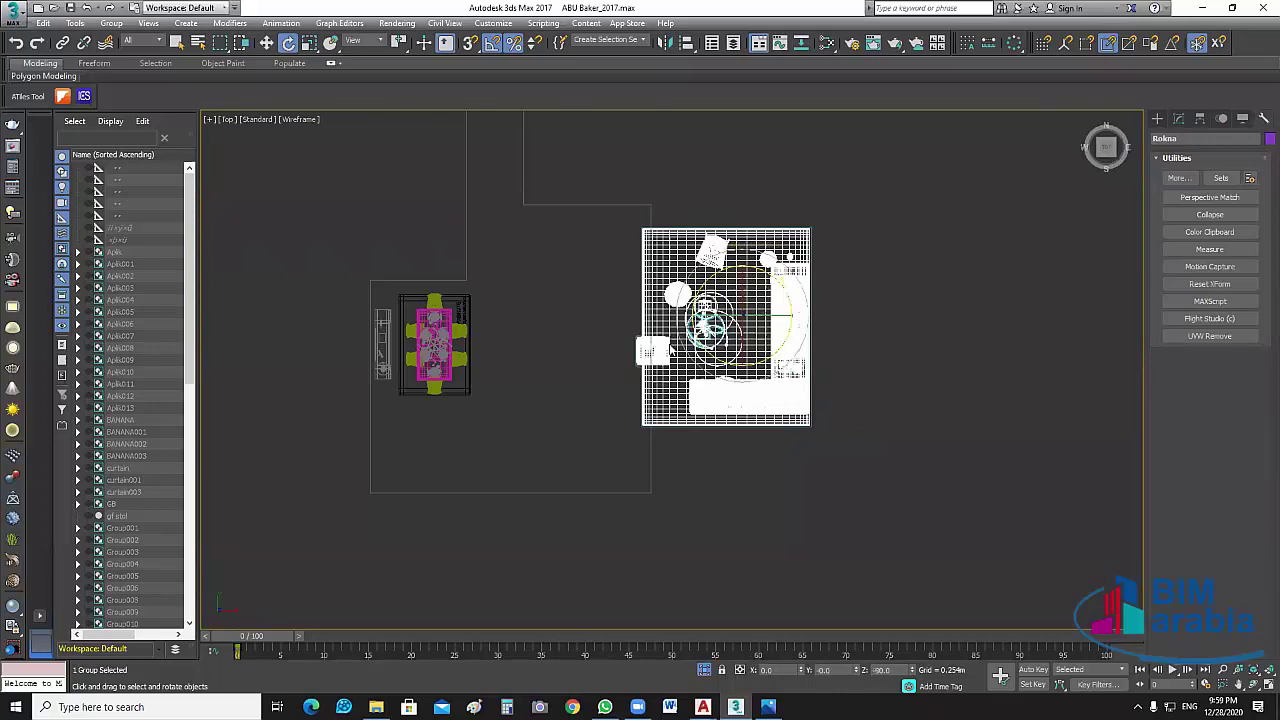
pyautogui.click(922, 339)
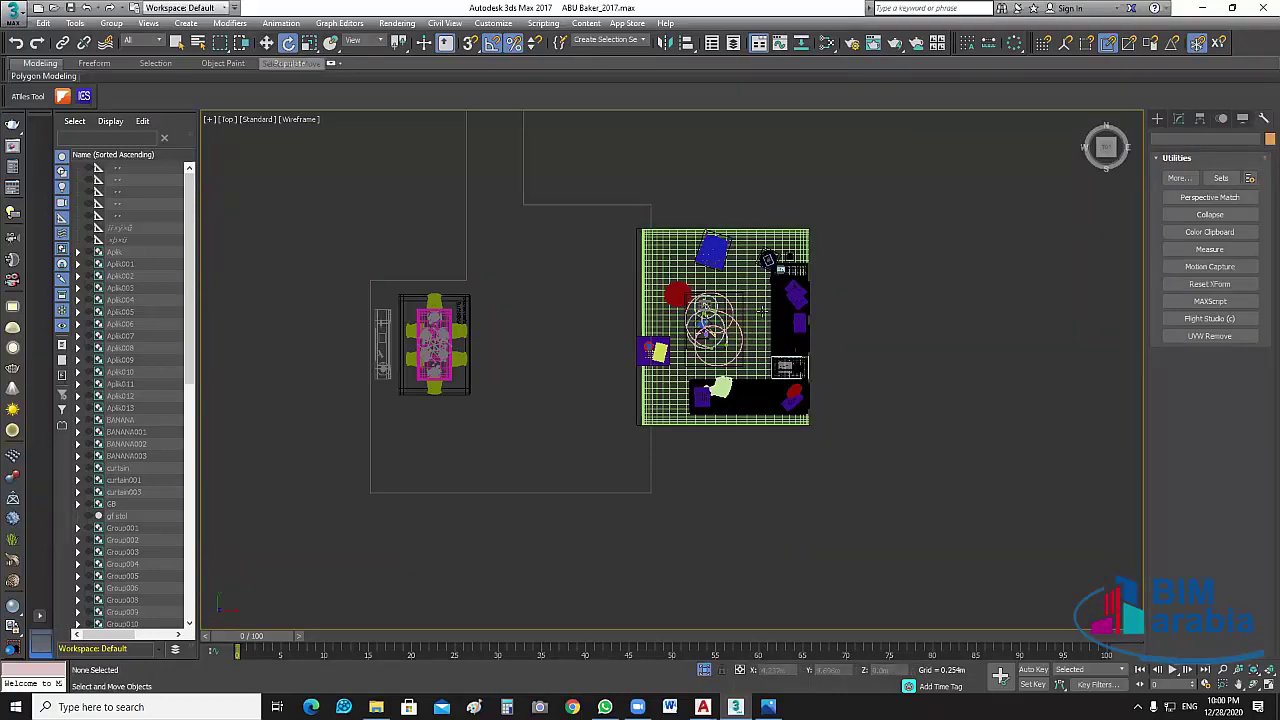
# Measure the Rokna group's dimensions and scale it uniformly to 80%.
pyautogui.click(266, 43)
pyautogui.hotkey('ctrl', 'z')
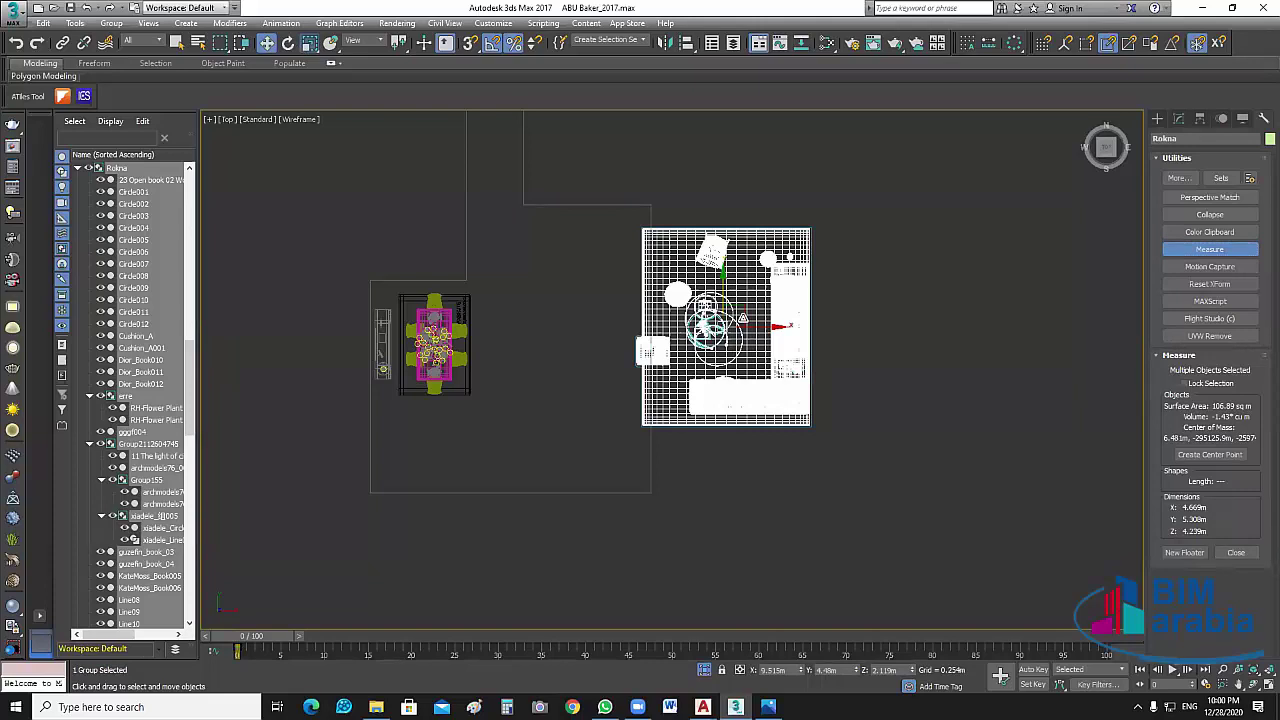
pyautogui.press('r')
pyautogui.moveTo(755, 312); pyautogui.dragTo(395, 110)
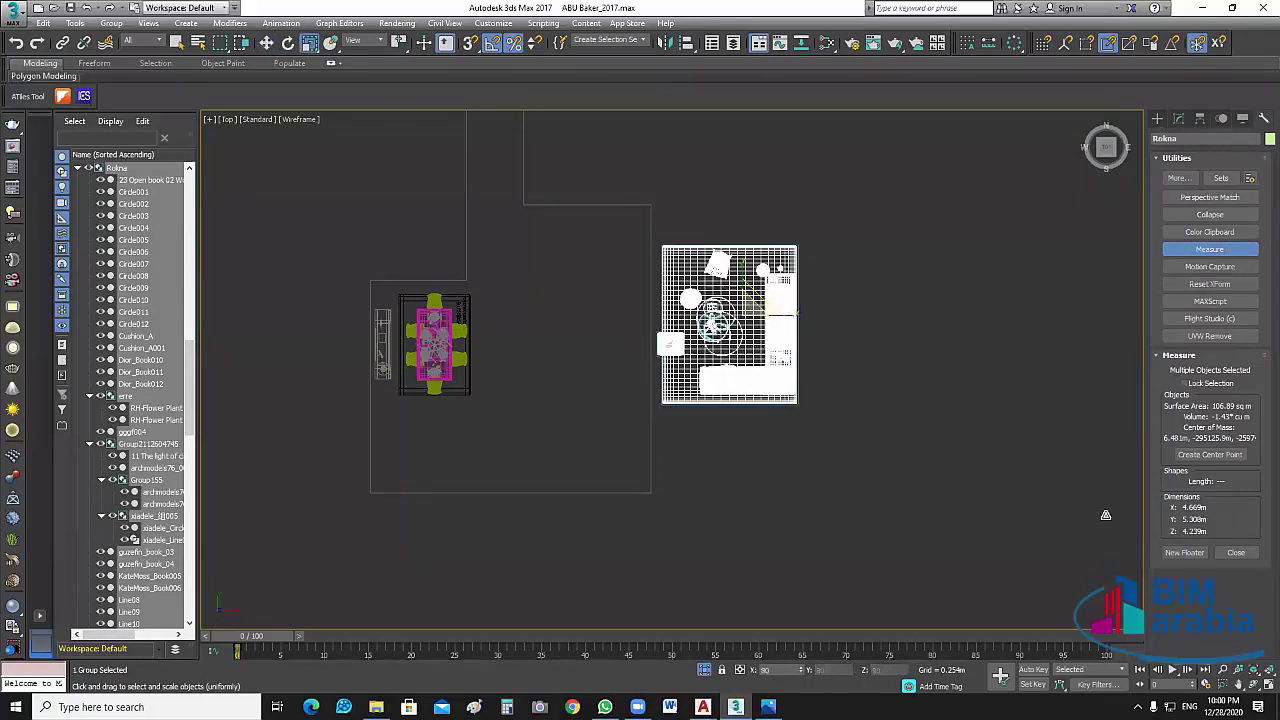
pyautogui.click(1084, 546)
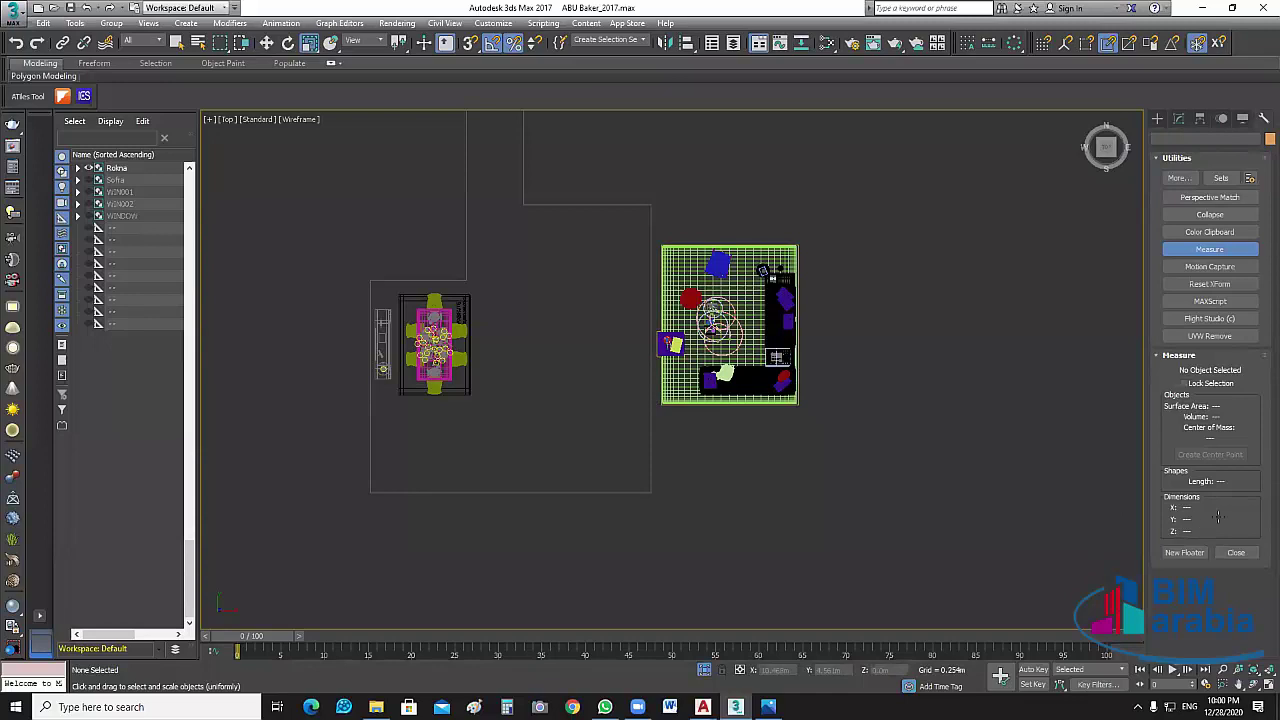
pyautogui.hotkey('ctrl', 'z')
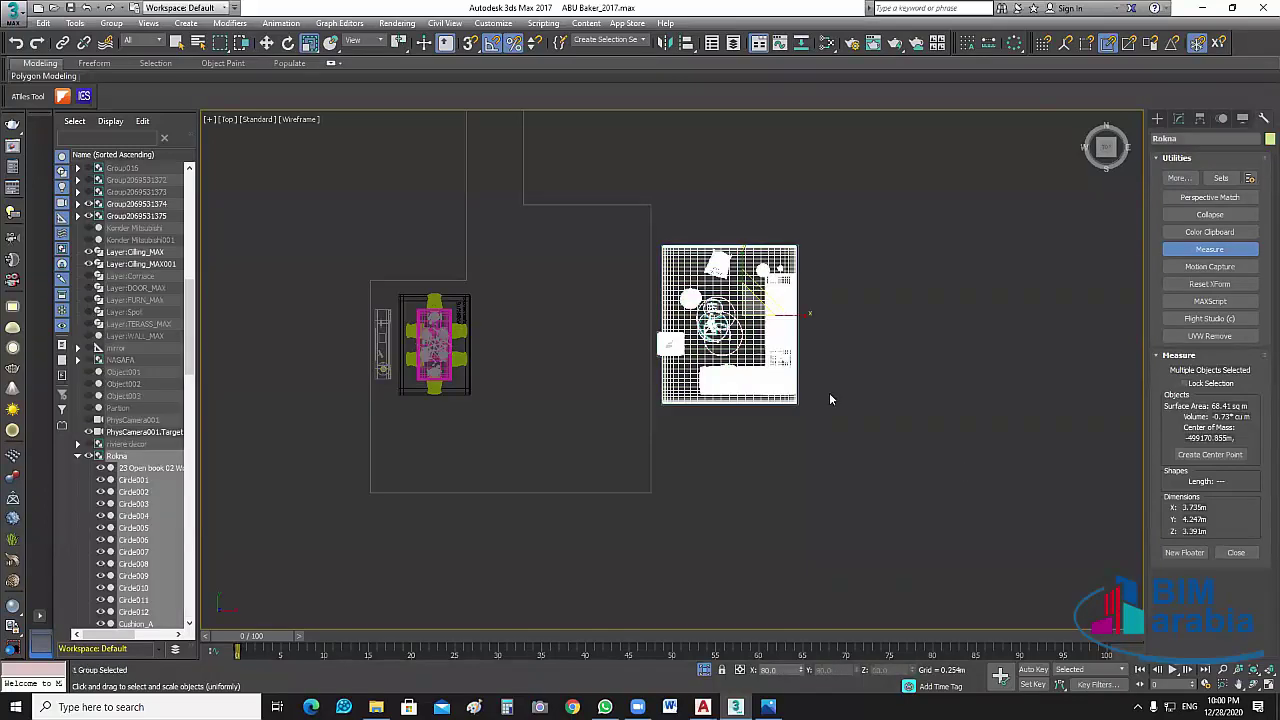
pyautogui.click(829, 392)
# Move the Rokna group inside the room outline, with its long sofa along the edge facing the dining set.
pyautogui.scroll(2, 719, 294)
pyautogui.press('w')
pyautogui.scroll(2, 735, 308)
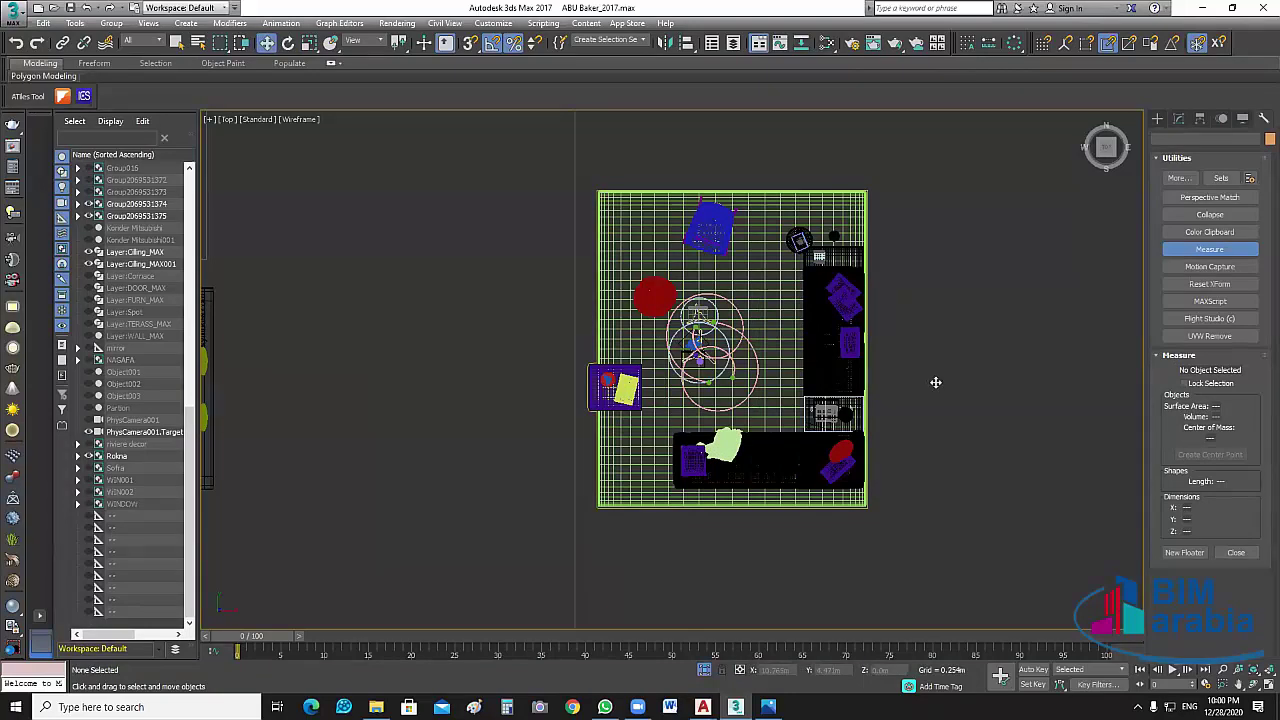
pyautogui.moveTo(936, 382); pyautogui.dragTo(938, 388)
pyautogui.scroll(-2, 936, 388)
pyautogui.moveTo(776, 354); pyautogui.dragTo(626, 344)
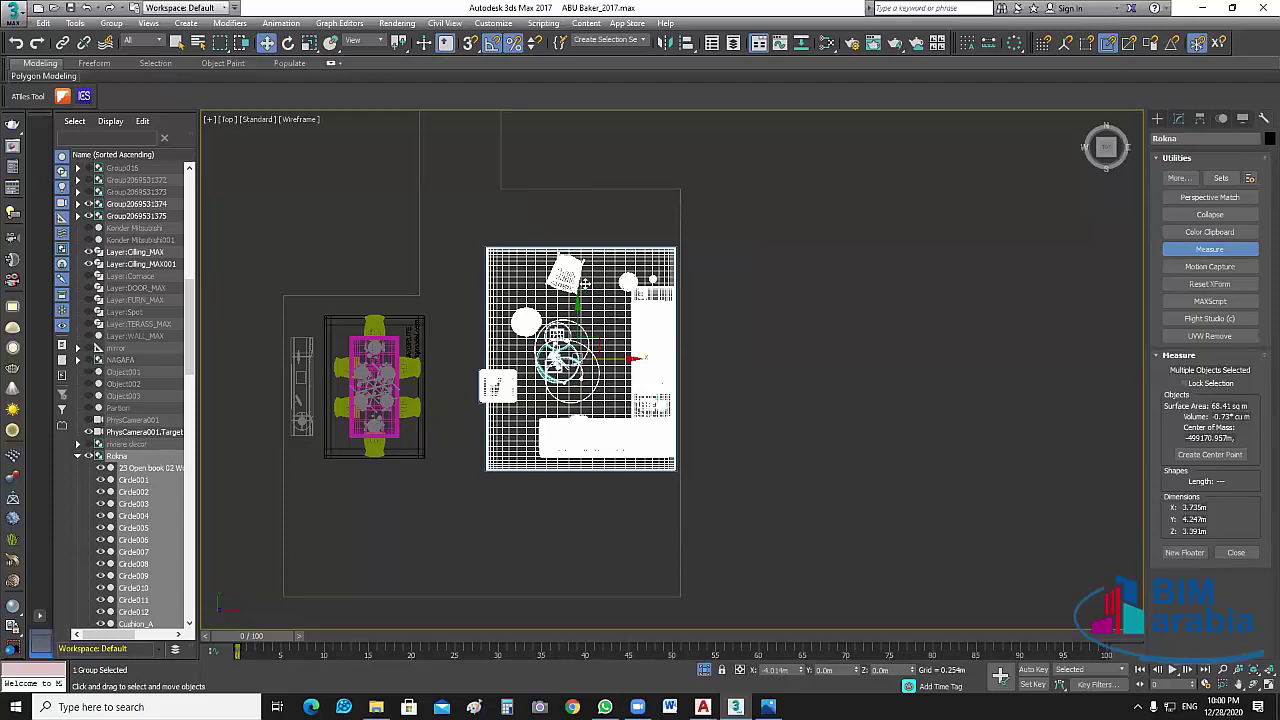
pyautogui.moveTo(585, 288); pyautogui.dragTo(585, 250)
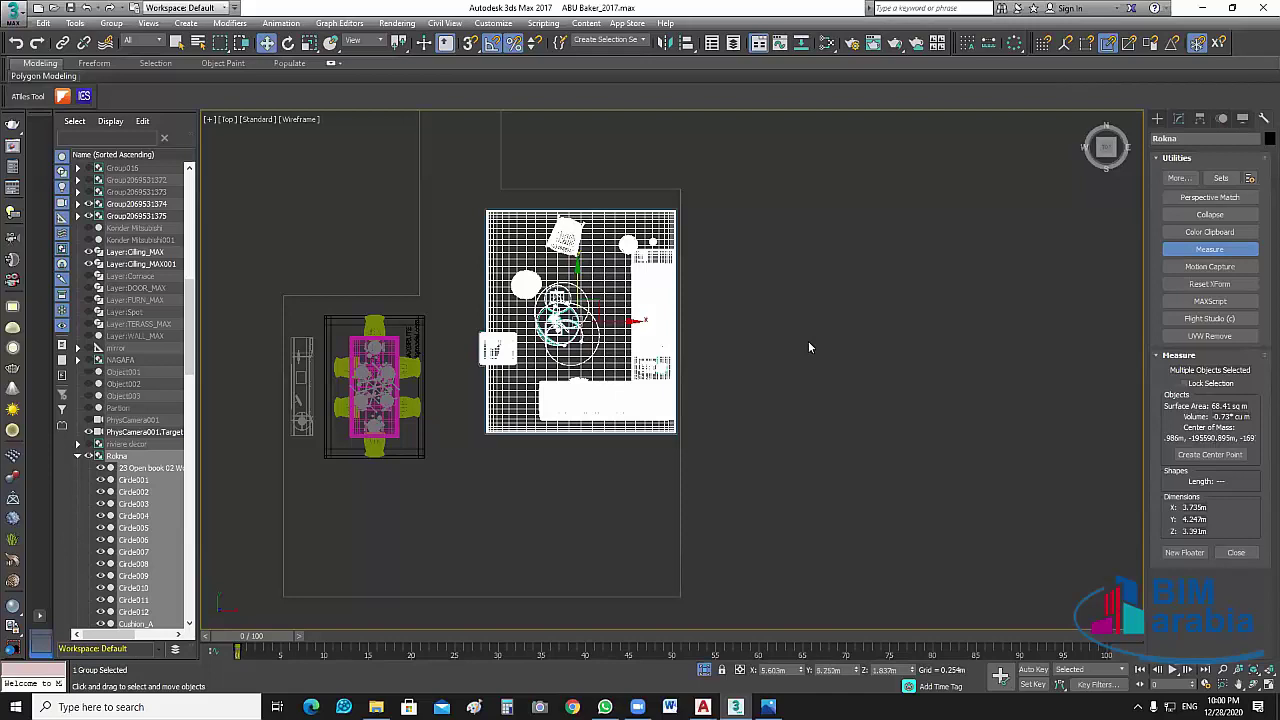
pyautogui.click(808, 345)
pyautogui.moveTo(805, 371); pyautogui.dragTo(829, 380, button='middle')
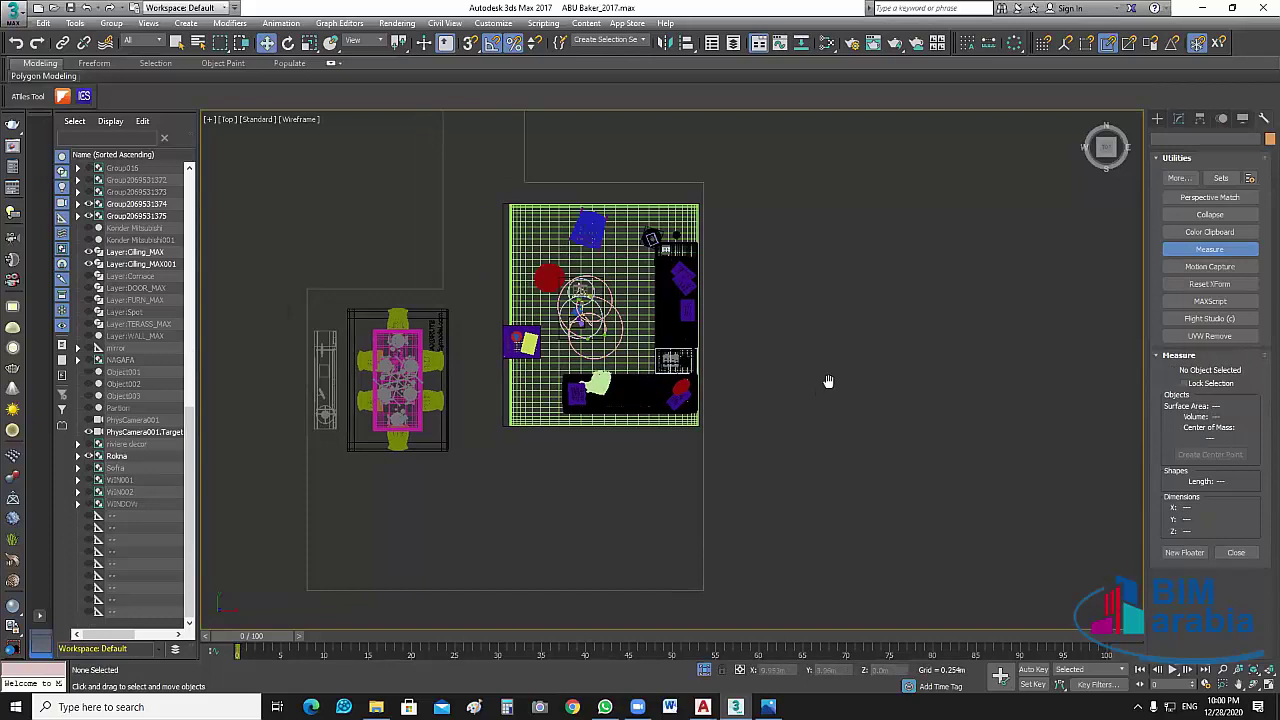
# Unhide Layer:WALL_MAX and move the Rokna group down in plan into the space between the room's upper and lower walls.
pyautogui.click(88, 336)
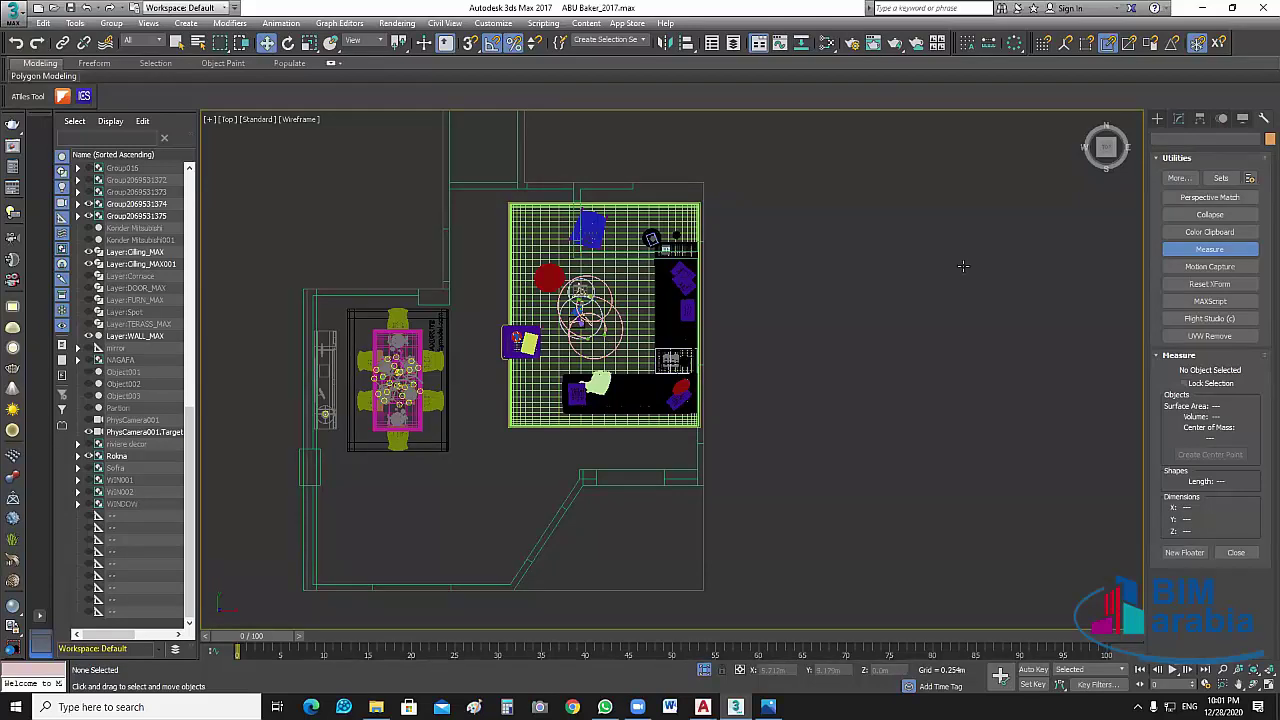
pyautogui.click(617, 339)
pyautogui.hotkey('ctrl', 'd')
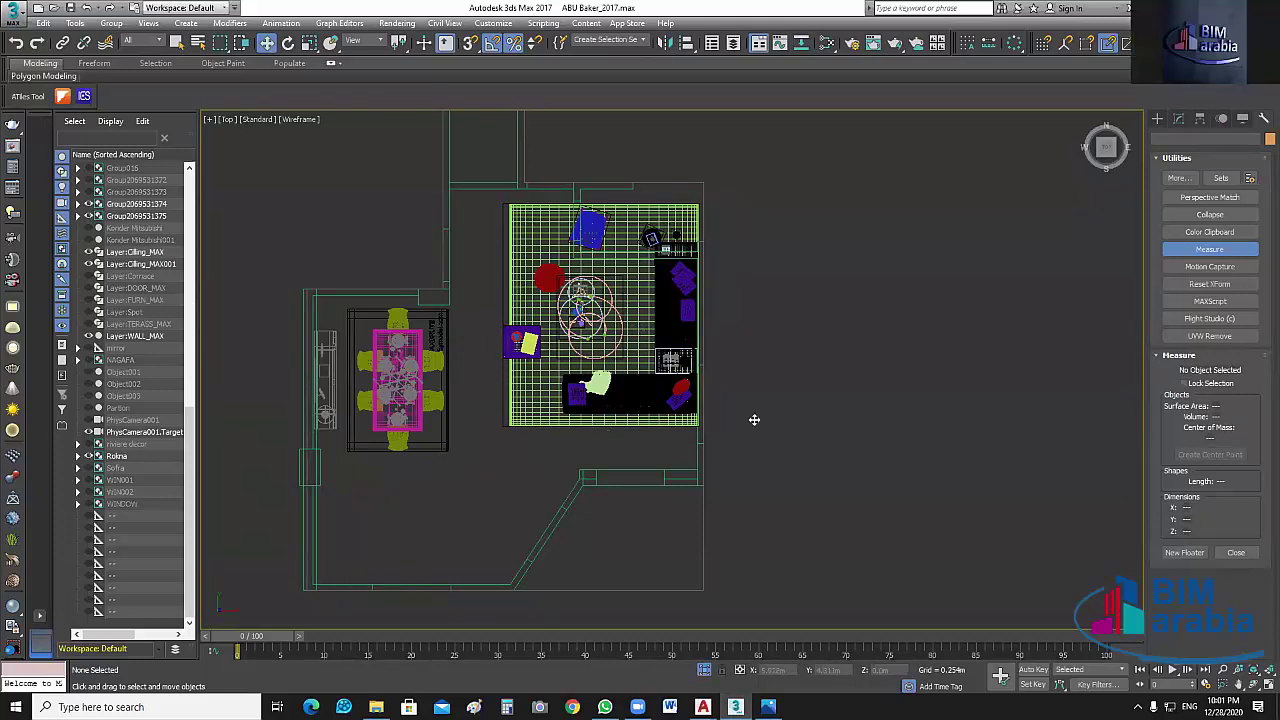
pyautogui.click(600, 280)
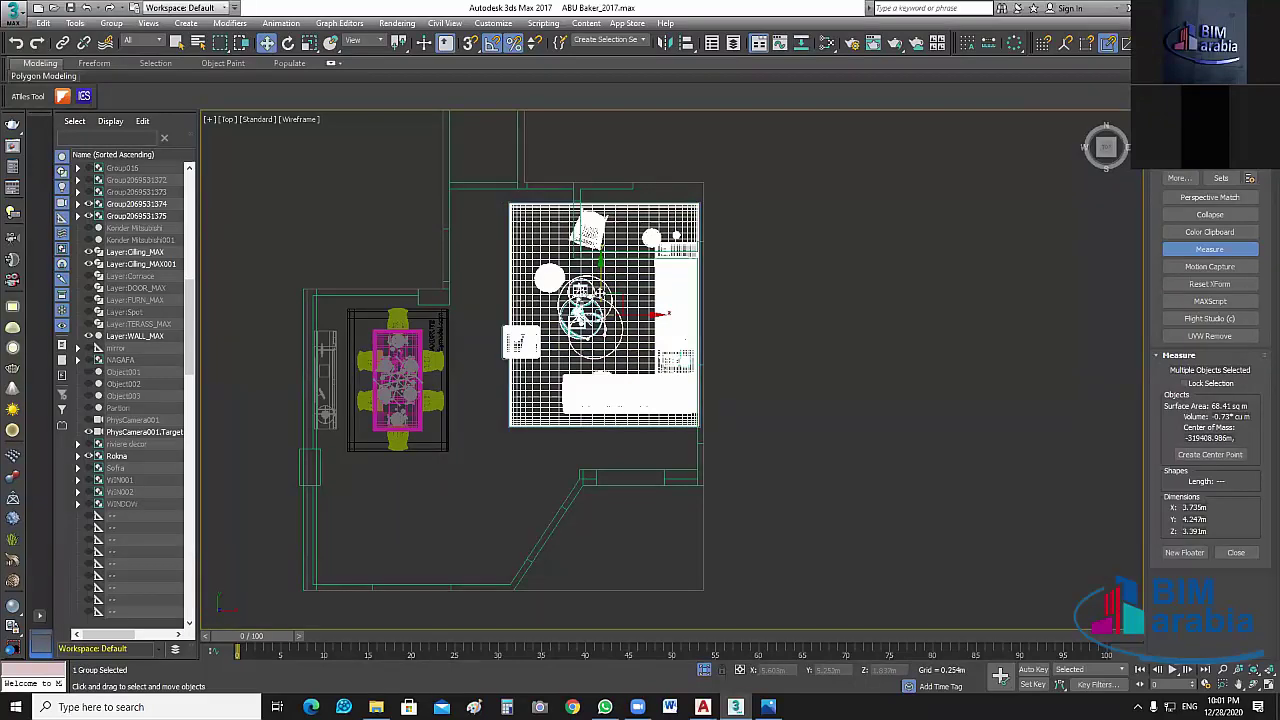
pyautogui.moveTo(600, 283); pyautogui.dragTo(603, 318)
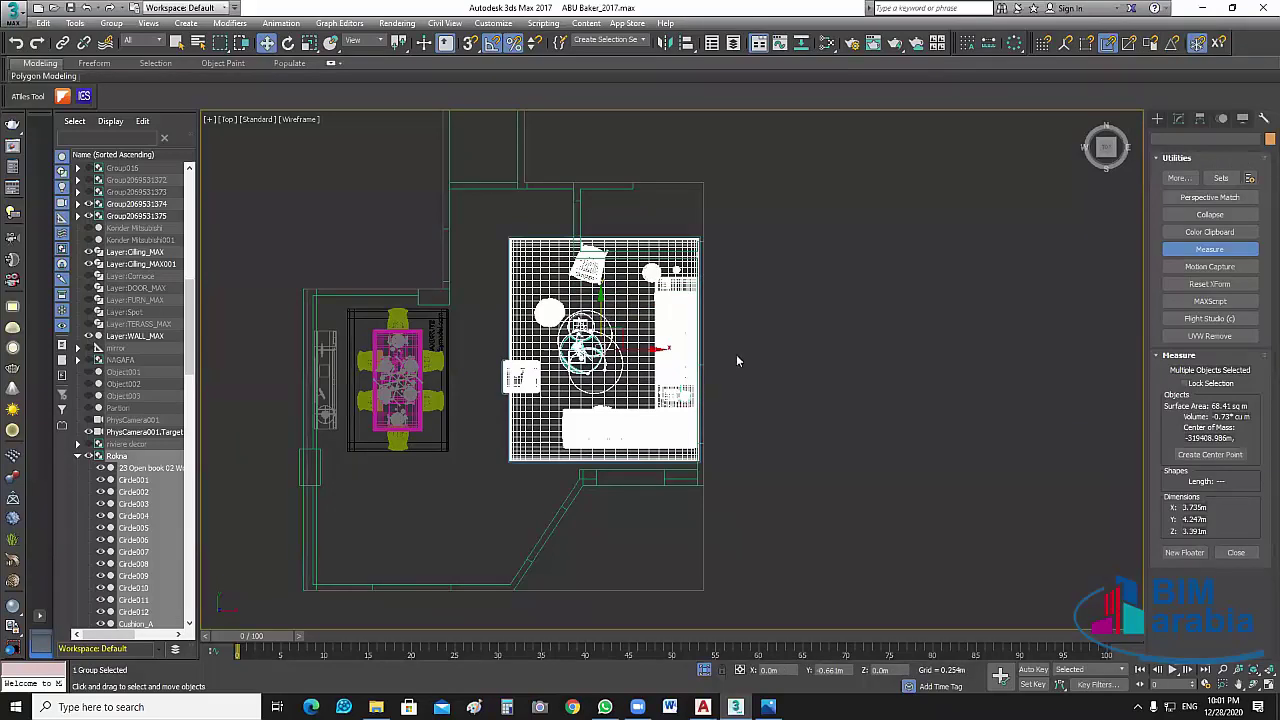
pyautogui.moveTo(635, 327); pyautogui.dragTo(636, 341)
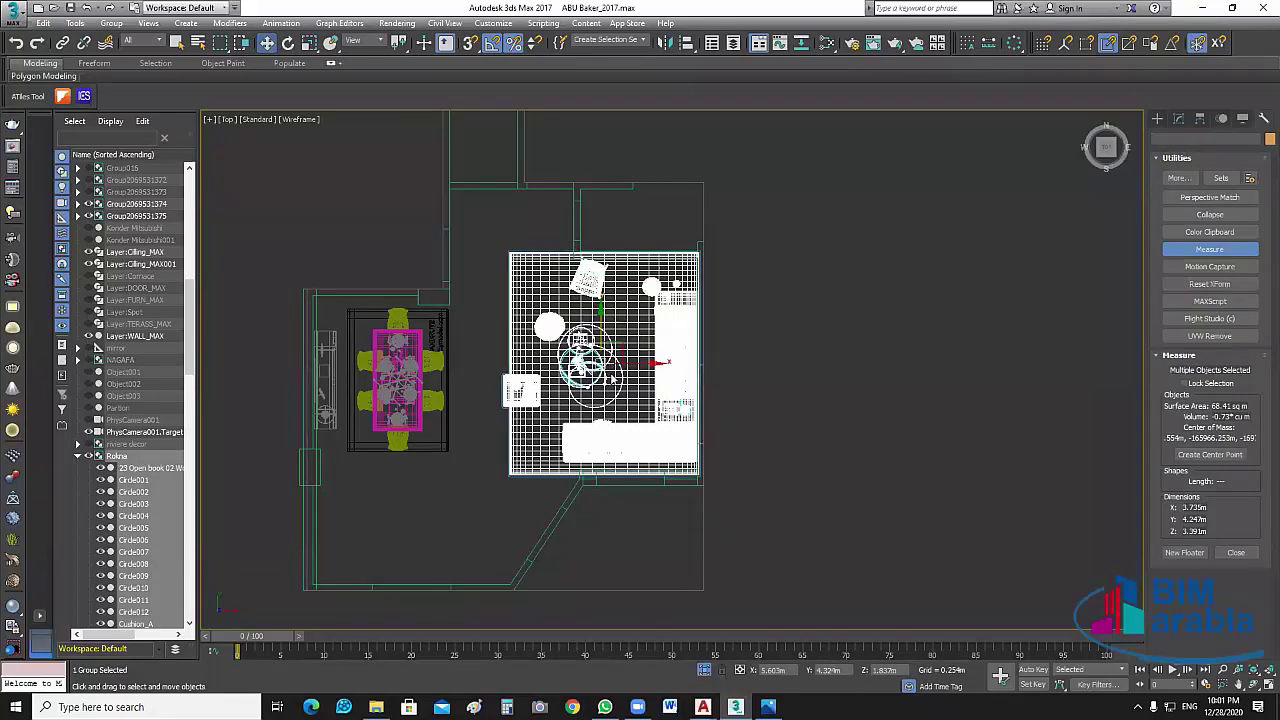
# Scale the Rokna group uniformly by 90% twice to fit it between the walls.
pyautogui.press('r')
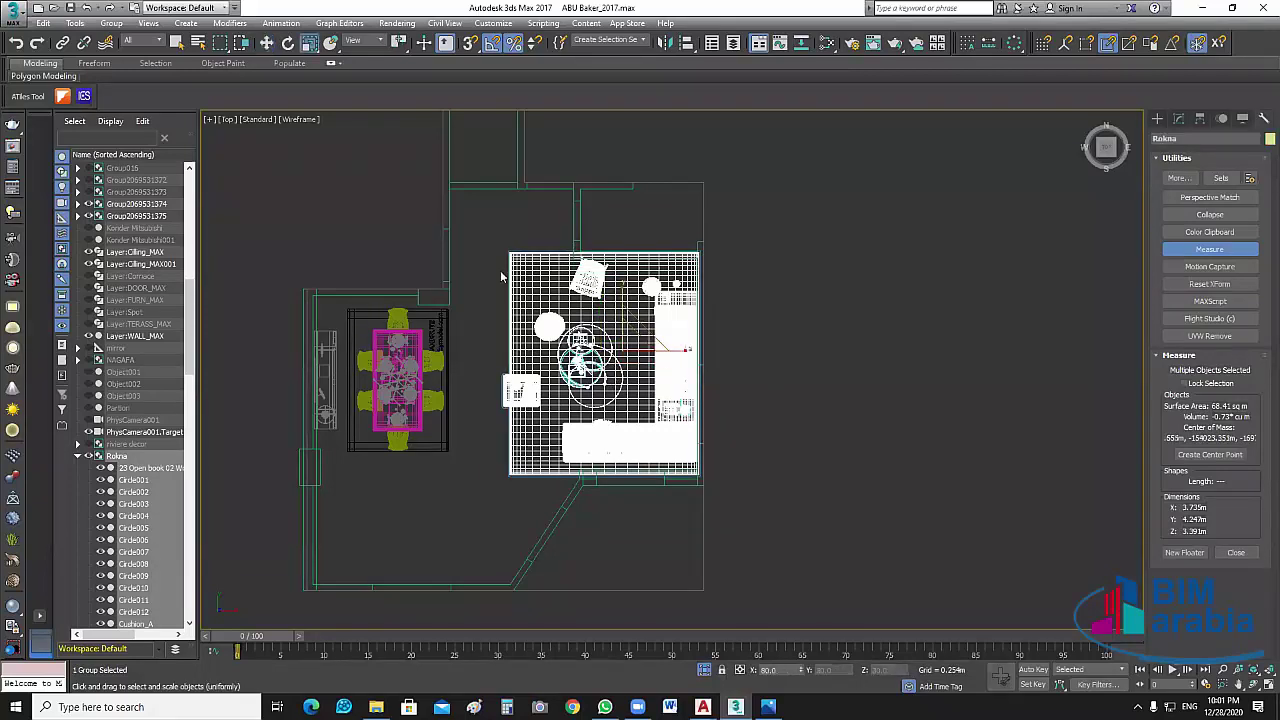
pyautogui.moveTo(632, 343); pyautogui.dragTo(727, 424)
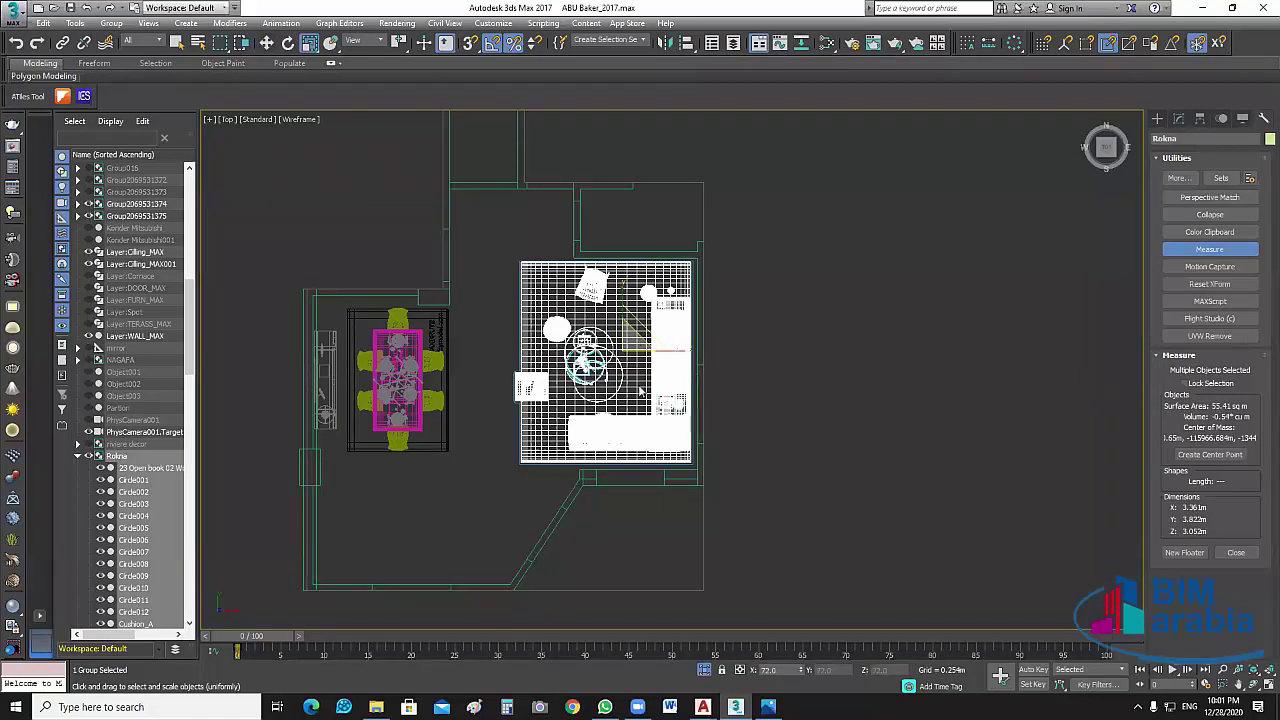
pyautogui.moveTo(638, 342); pyautogui.dragTo(808, 457)
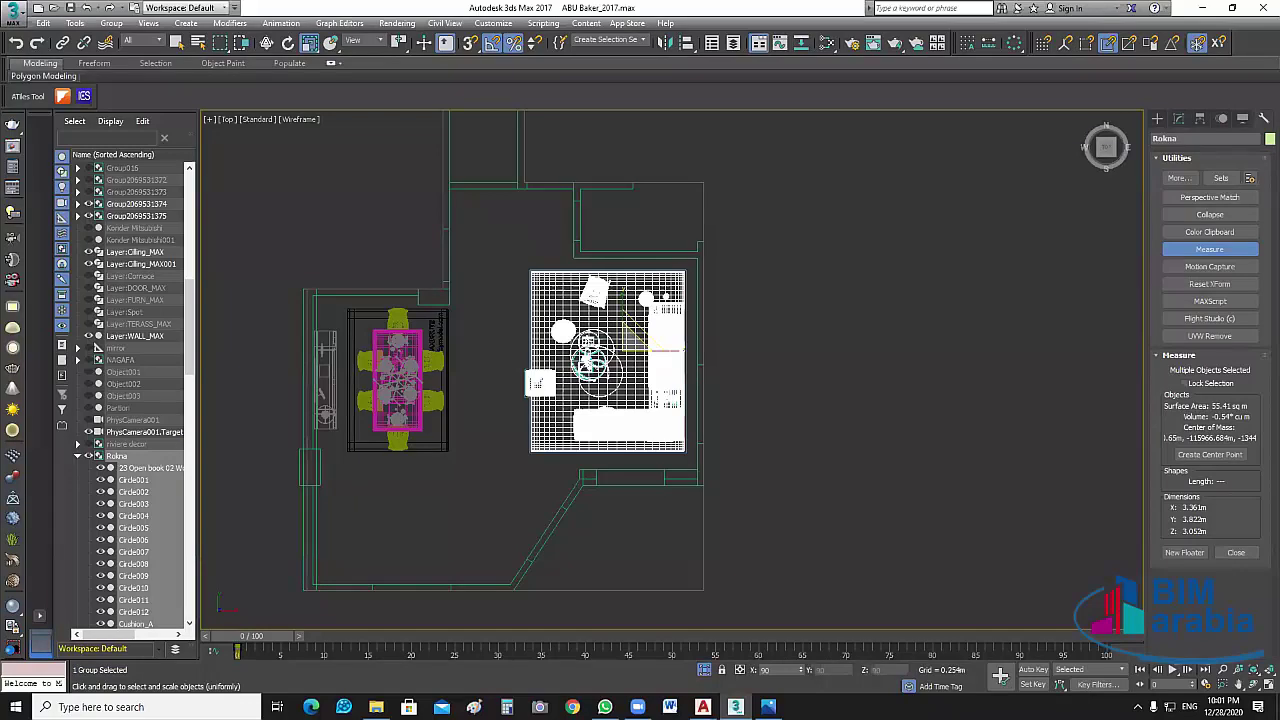
# Move the scaled Rokna group so its sofa sits against the outer side wall and closer to the lower wall.
pyautogui.click(266, 43)
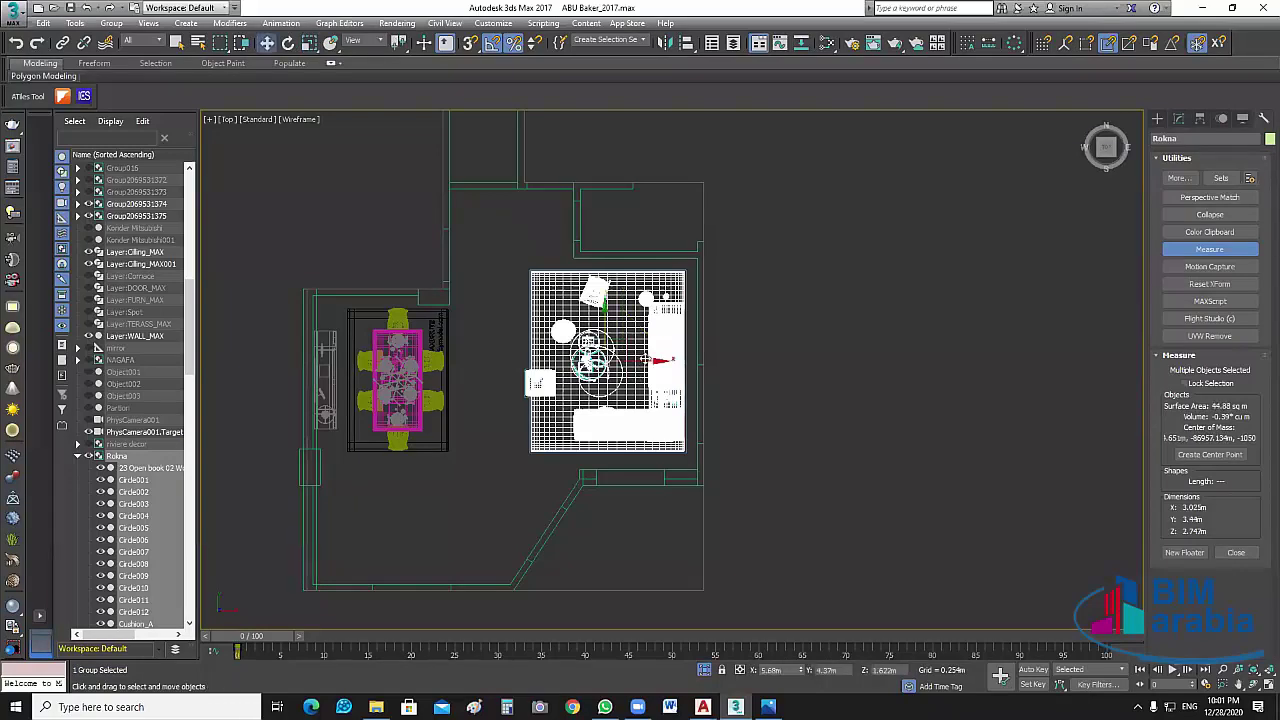
pyautogui.moveTo(647, 358); pyautogui.dragTo(652, 360)
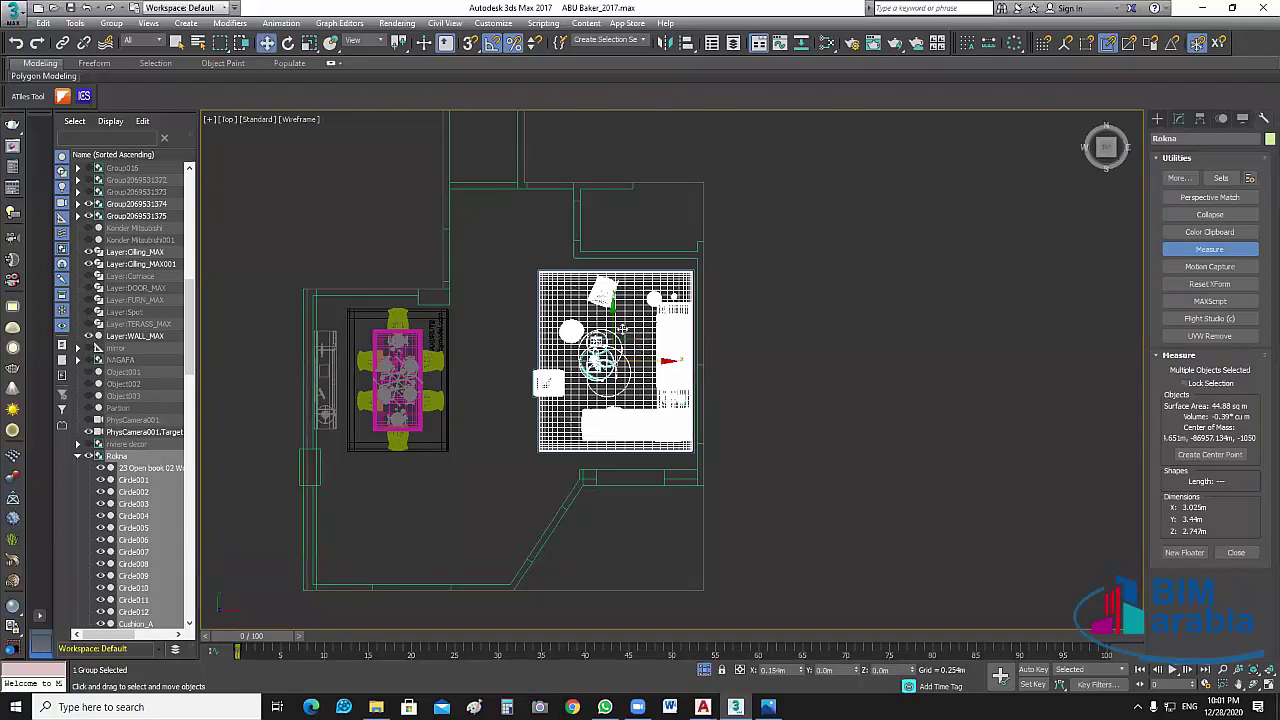
pyautogui.moveTo(622, 329); pyautogui.dragTo(631, 333)
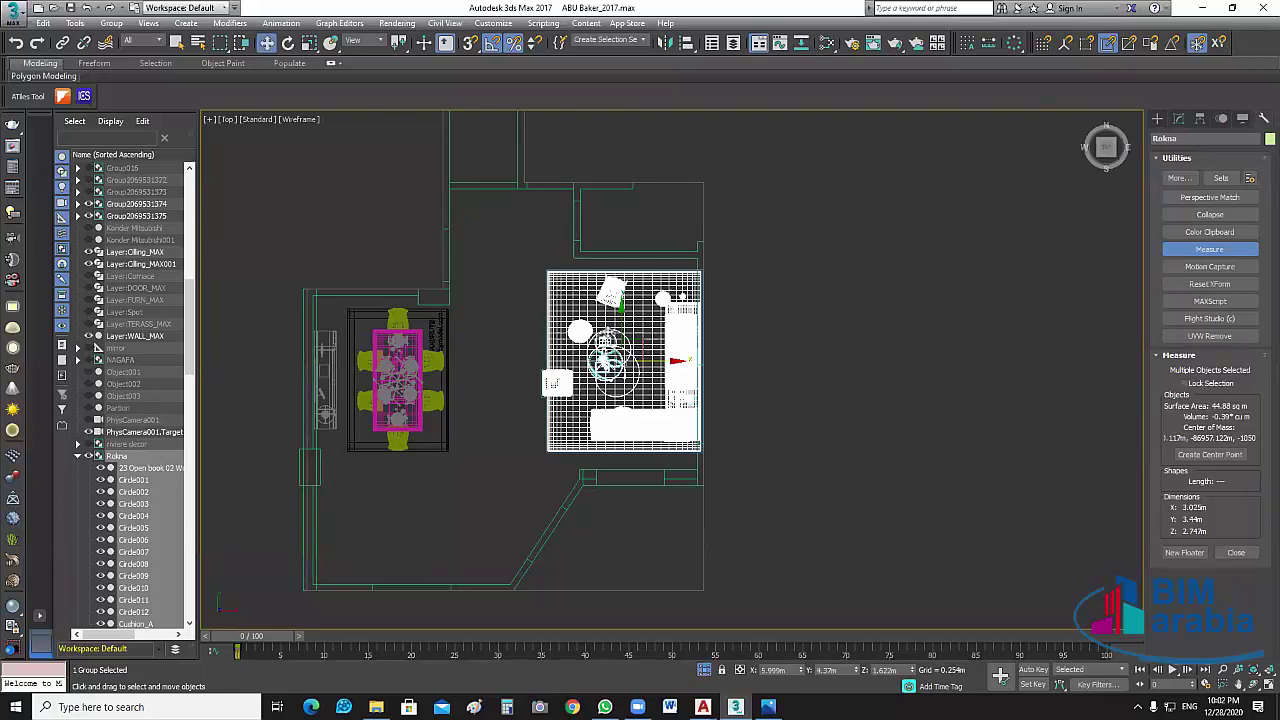
pyautogui.moveTo(622, 330); pyautogui.dragTo(614, 331)
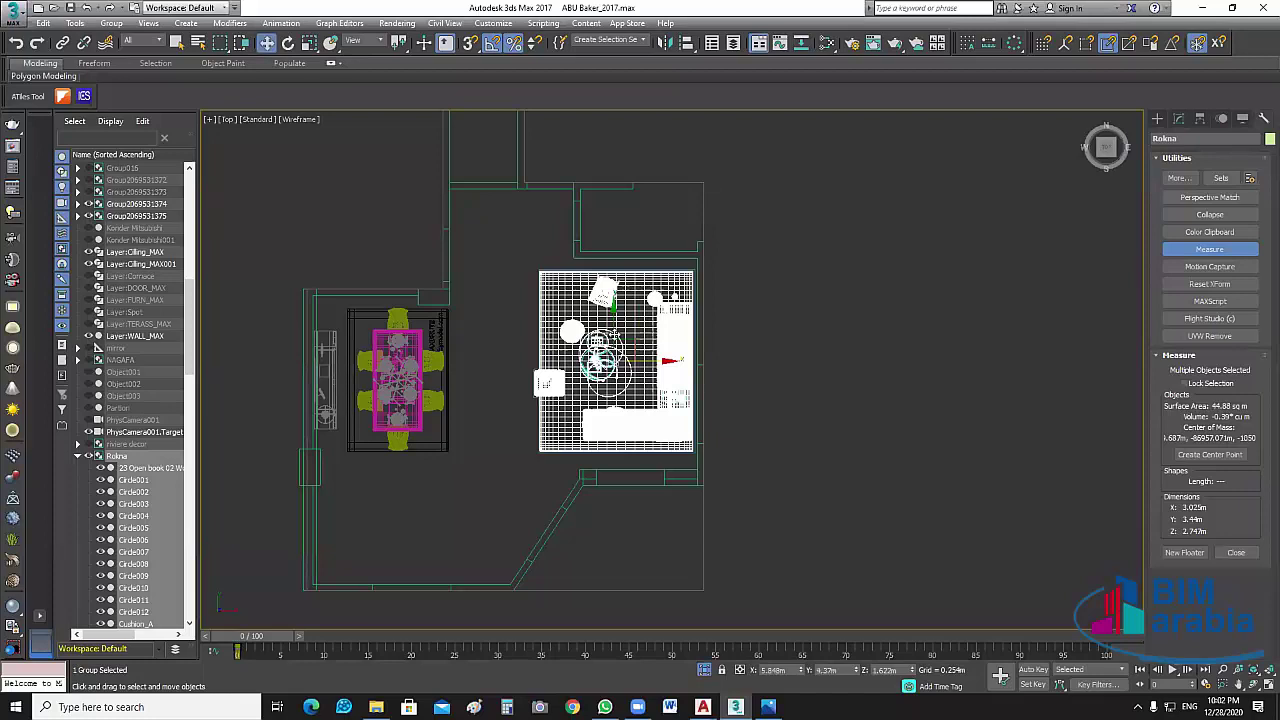
pyautogui.moveTo(614, 334); pyautogui.dragTo(617, 343)
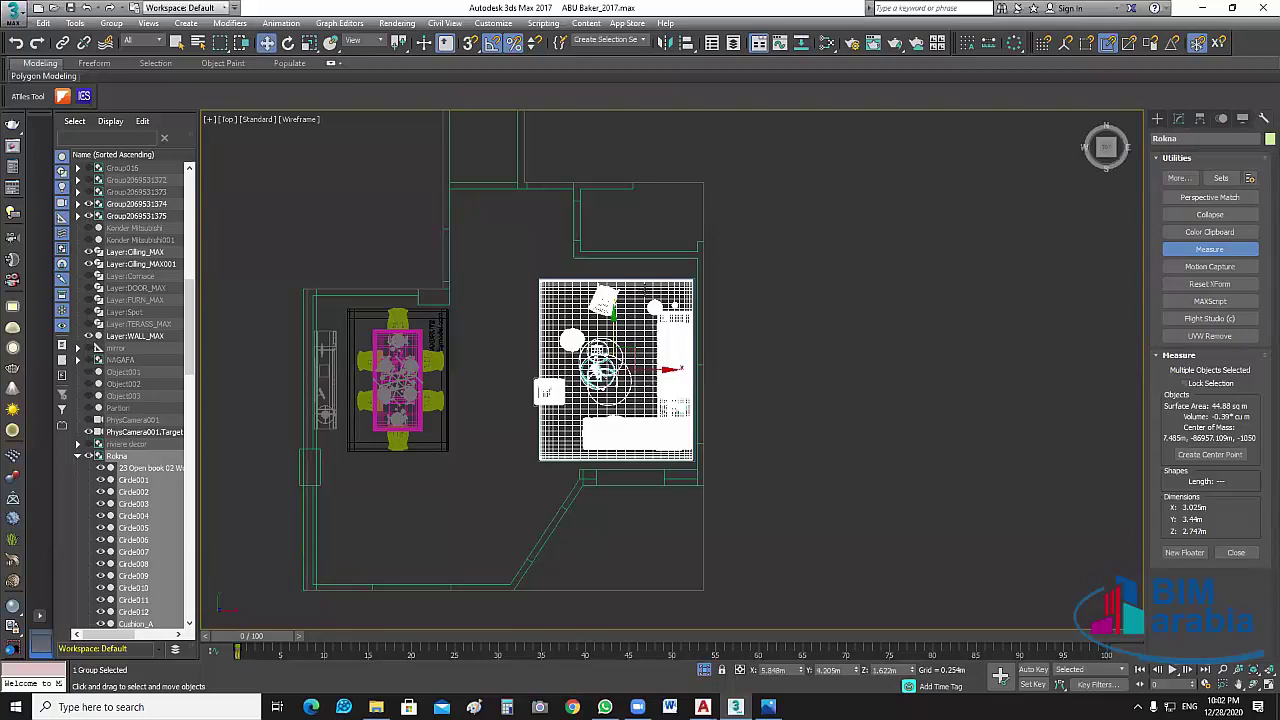
# Scale the Rokna group non-uniformly to 110% along Y and 90% along X.
pyautogui.hotkey('ctrl', 'd')
pyautogui.press('r')
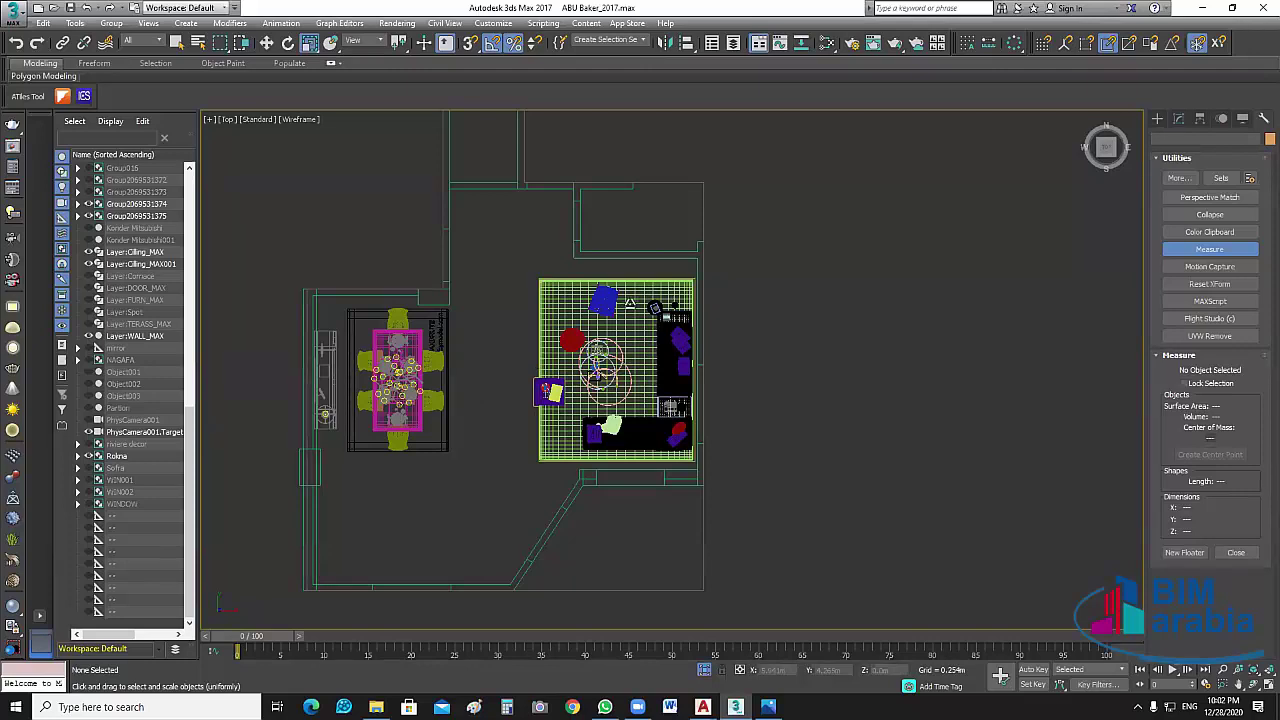
pyautogui.click(630, 302)
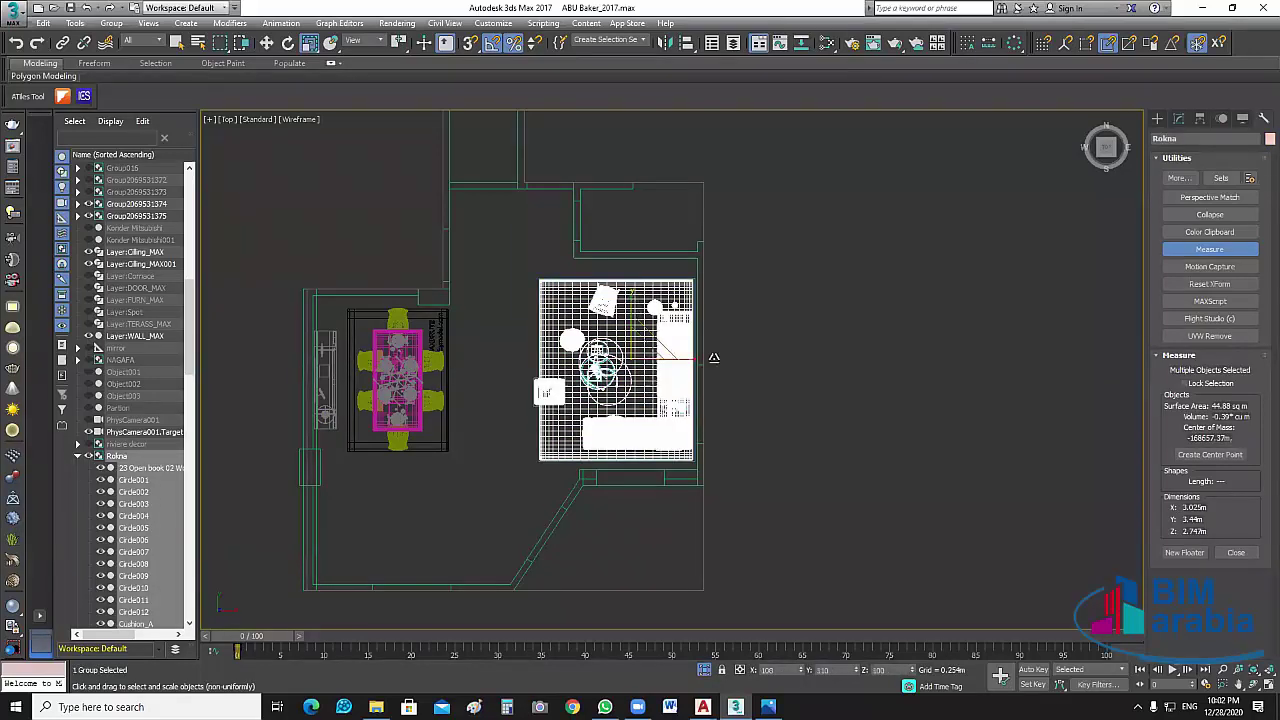
pyautogui.moveTo(689, 358); pyautogui.dragTo(676, 358)
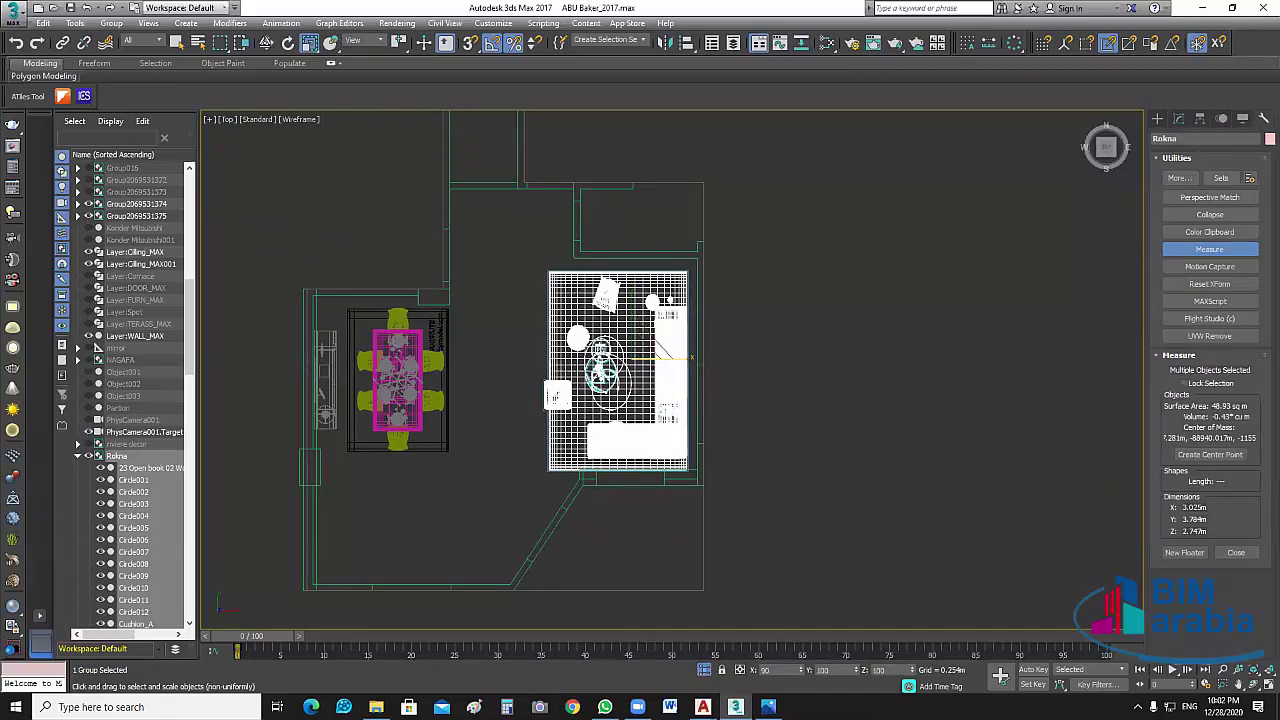
# Move the Rokna group about 0.15 m along X to the outer wall and about 0.12 m along Y away from the lower wall.
pyautogui.click(266, 42)
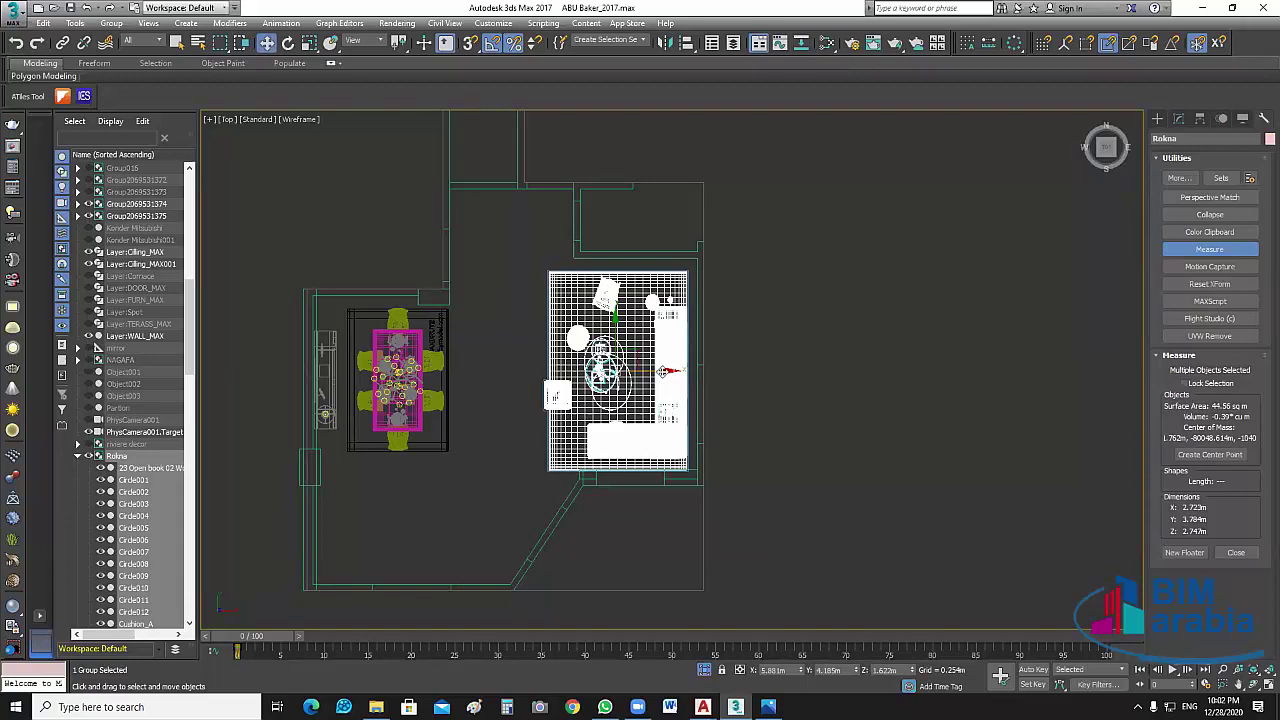
pyautogui.moveTo(664, 372); pyautogui.dragTo(672, 372)
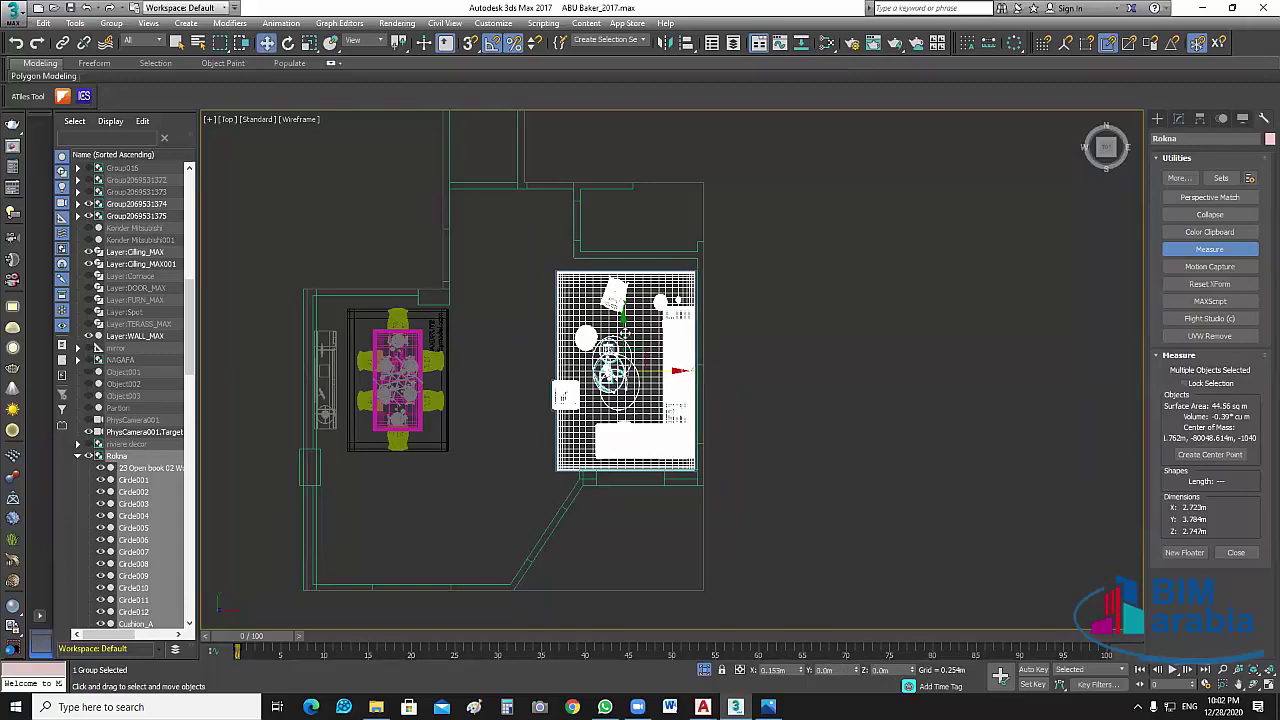
pyautogui.moveTo(624, 339); pyautogui.dragTo(624, 333)
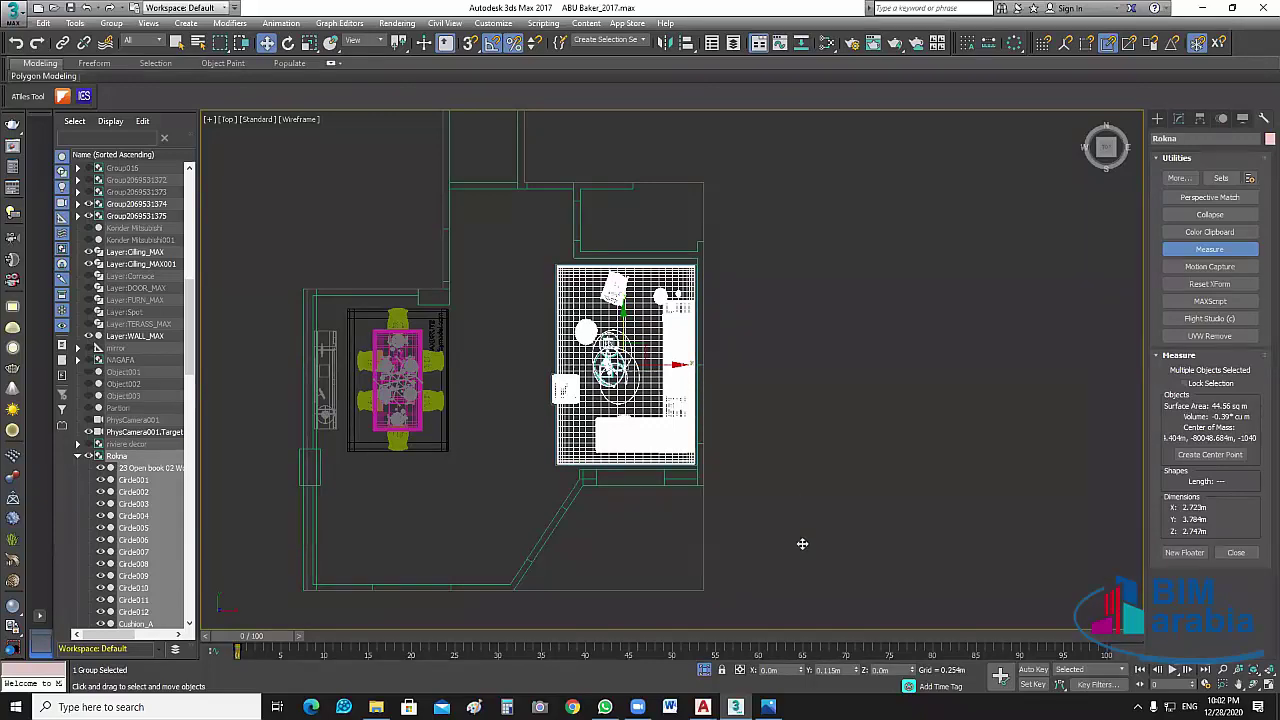
pyautogui.click(800, 537)
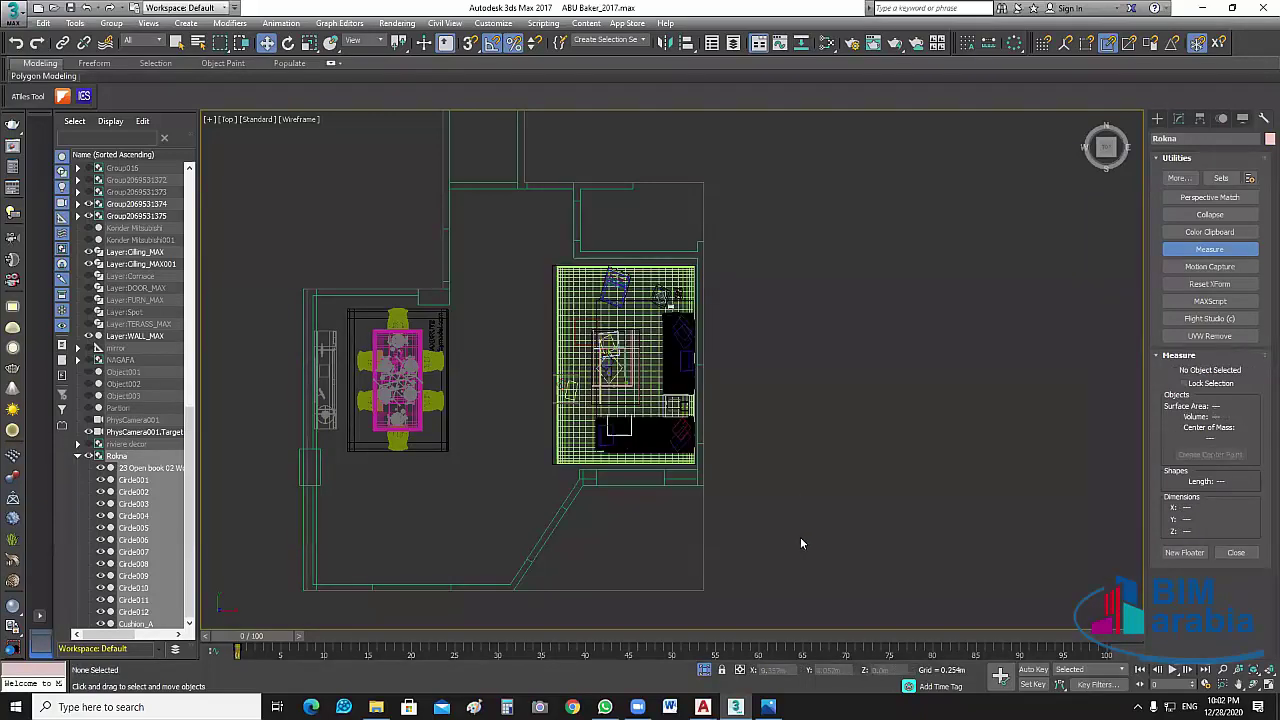
# Restore the four-view layout and hide the ceiling object Layer:Cilling_MAX001 to expose the furnished rooms in perspective.
pyautogui.click(1265, 686)
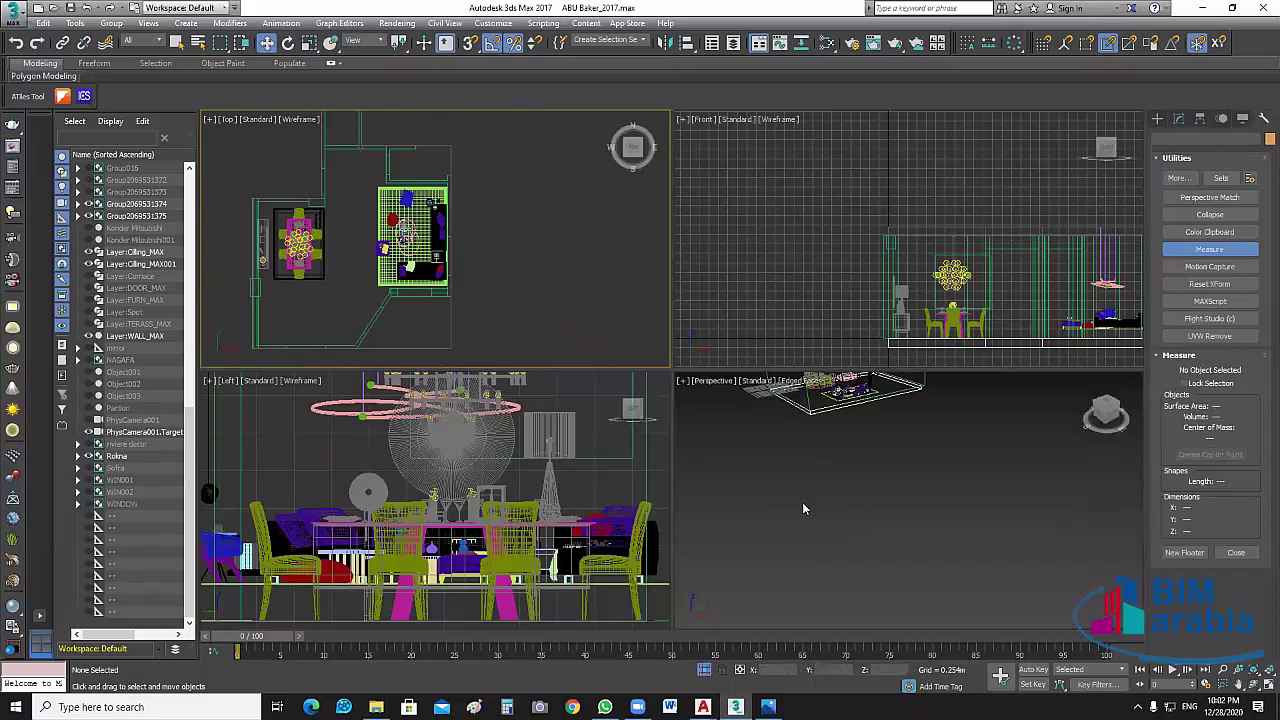
pyautogui.click(789, 566)
pyautogui.press('z')
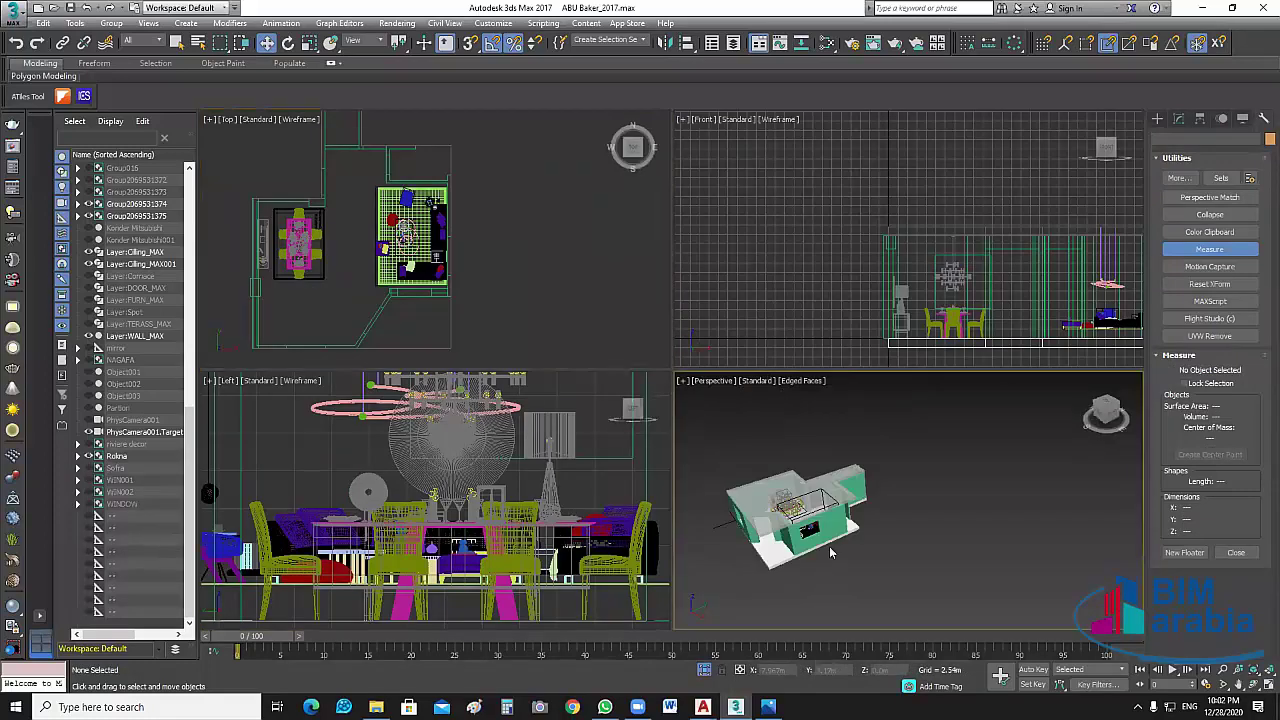
pyautogui.scroll(10, 829, 546)
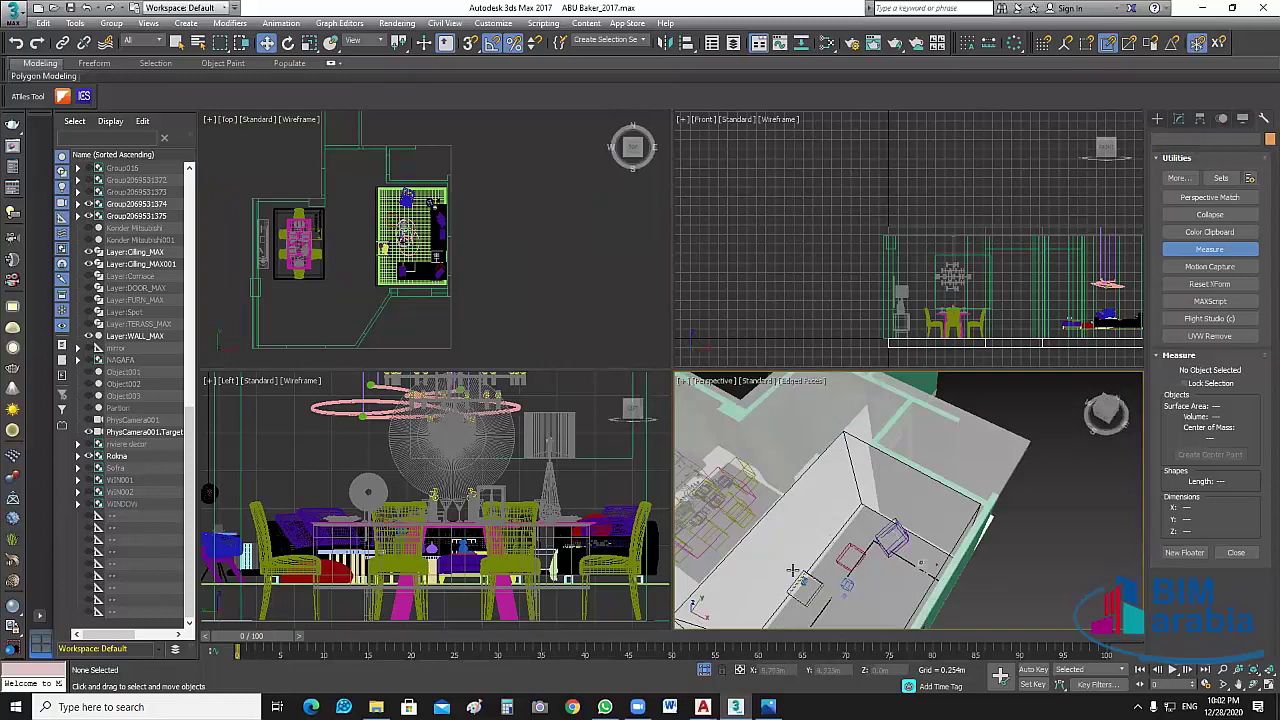
pyautogui.keyDown('alt'); pyautogui.moveTo(793, 570); pyautogui.dragTo(943, 577, button='middle'); pyautogui.keyUp('alt')
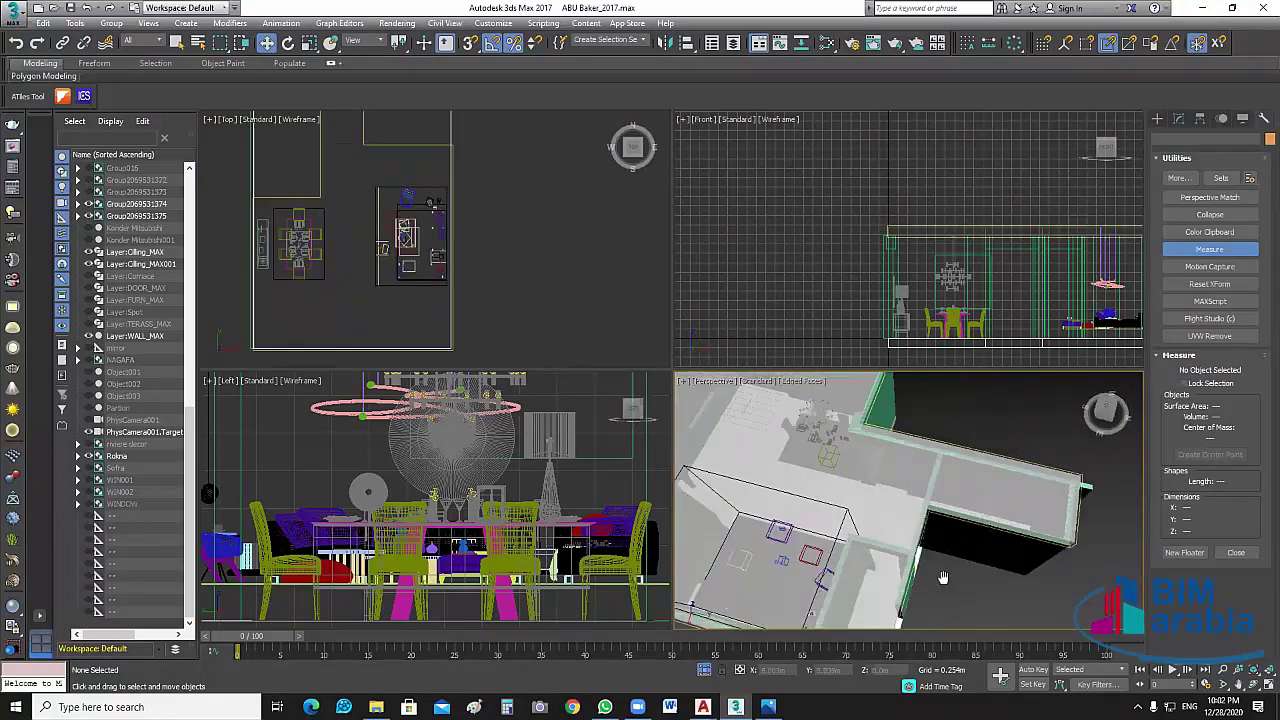
pyautogui.moveTo(791, 457); pyautogui.dragTo(846, 467, button='middle')
pyautogui.click(846, 467)
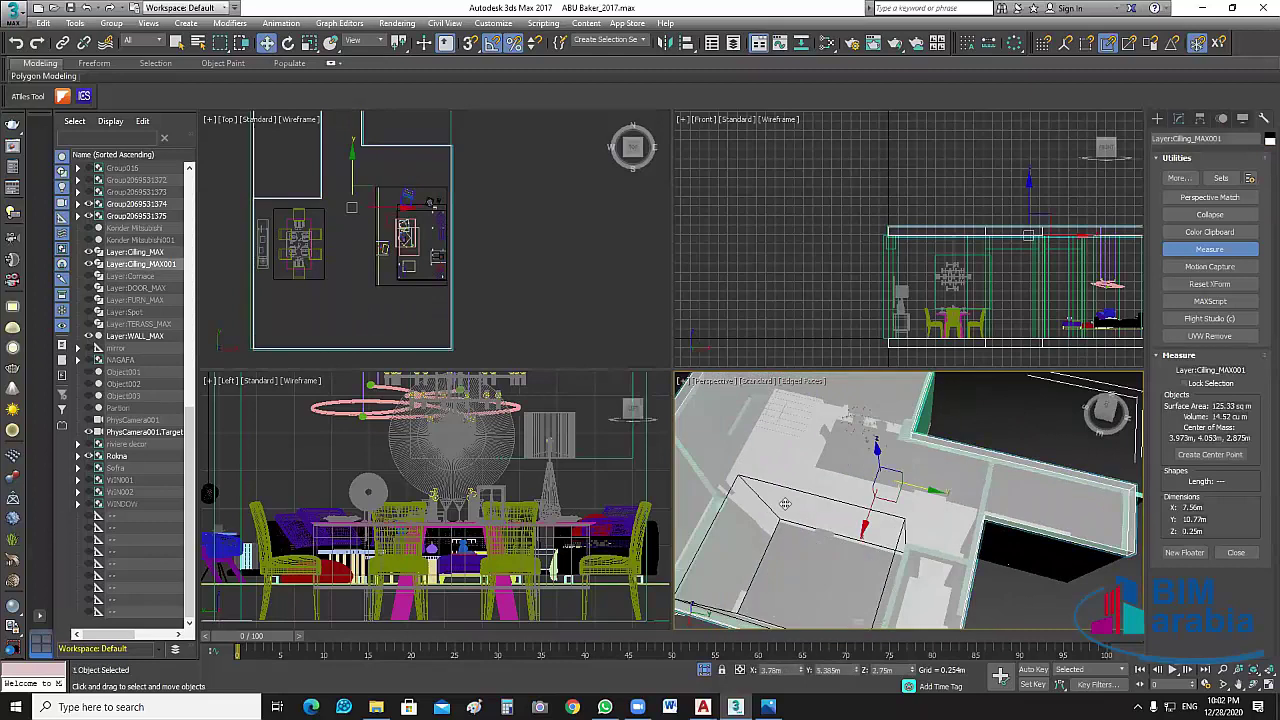
pyautogui.click(89, 265)
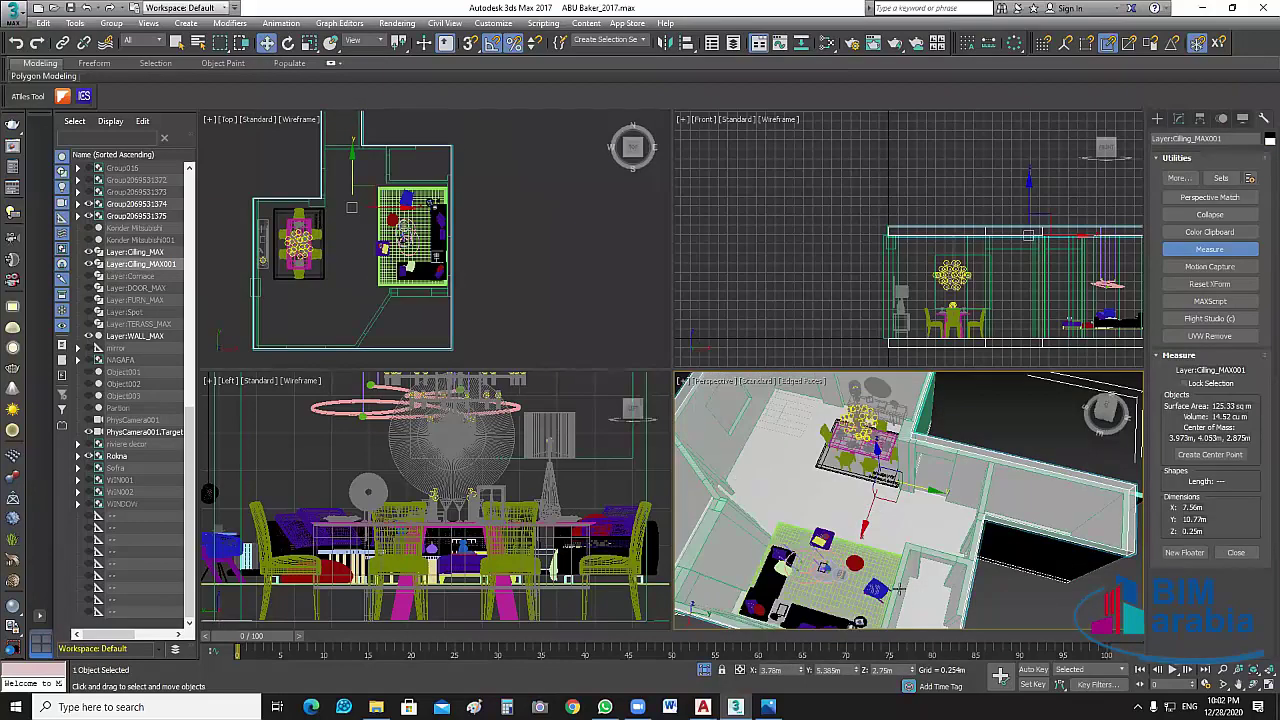
# Examine the placement of the Rokna sofa group and the dining set inside the walls from several perspective angles.
pyautogui.moveTo(899, 589); pyautogui.dragTo(772, 575, button='middle')
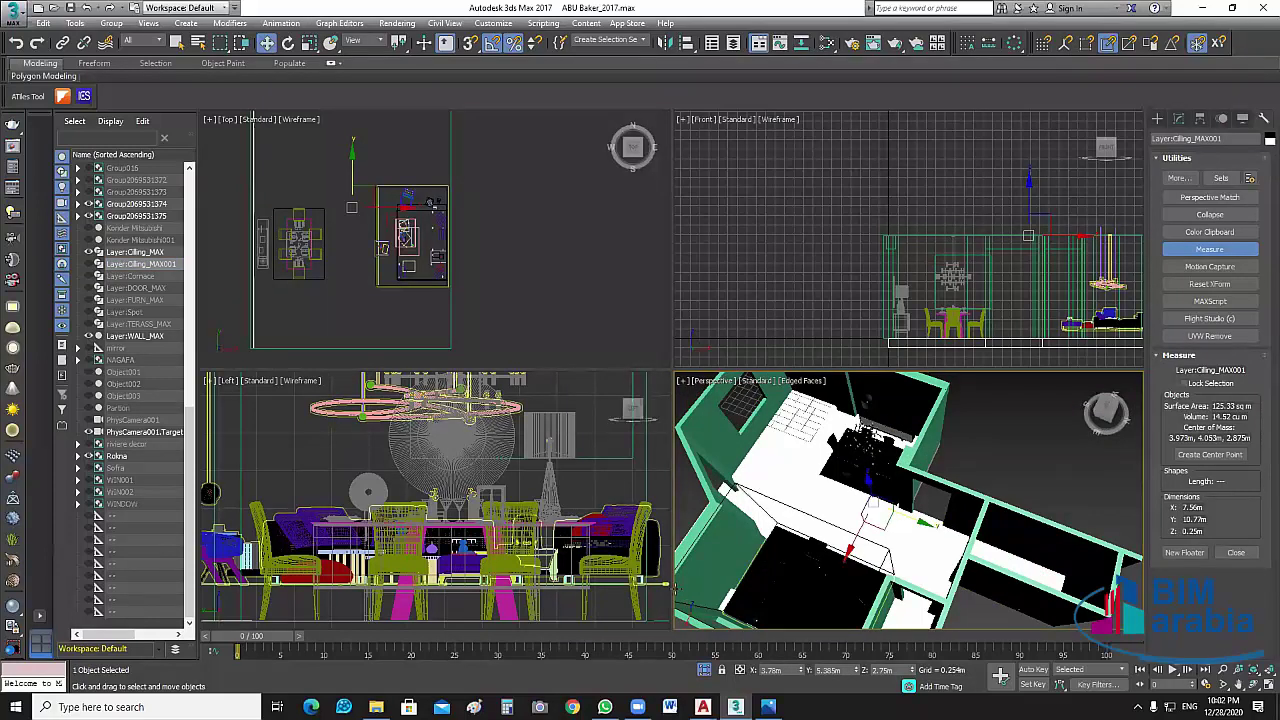
pyautogui.keyDown('alt'); pyautogui.moveTo(690, 595); pyautogui.dragTo(785, 482, button='middle'); pyautogui.keyUp('alt')
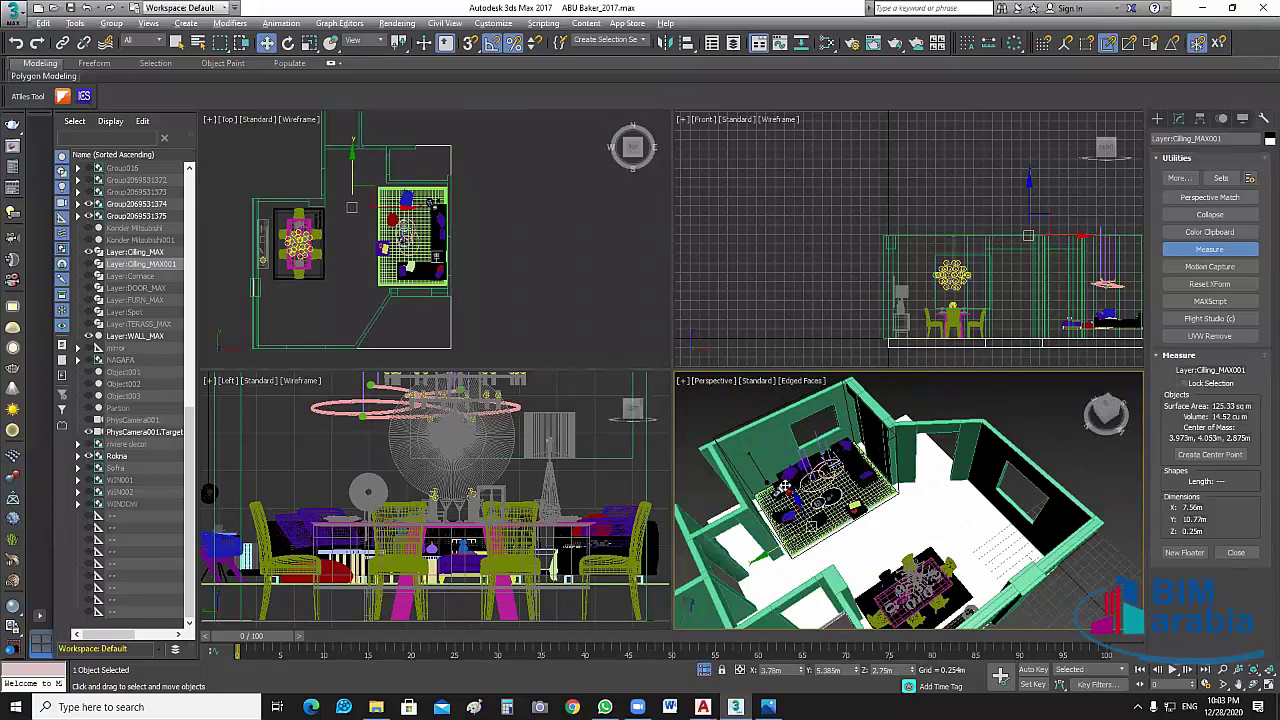
pyautogui.scroll(3, 725, 531)
pyautogui.moveTo(725, 531); pyautogui.dragTo(1028, 557, button='middle')
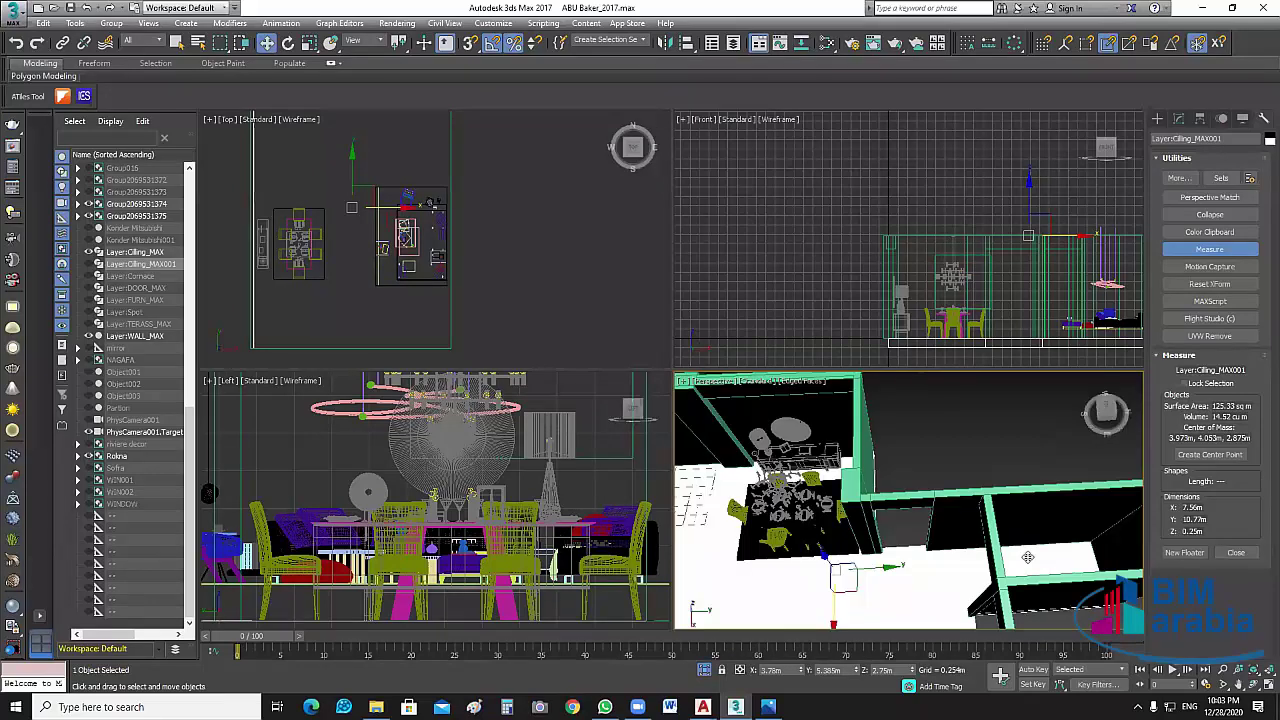
pyautogui.hotkey('shift', 'z')
pyautogui.hotkey('shift', 'z')
pyautogui.hotkey('shift', 'z')
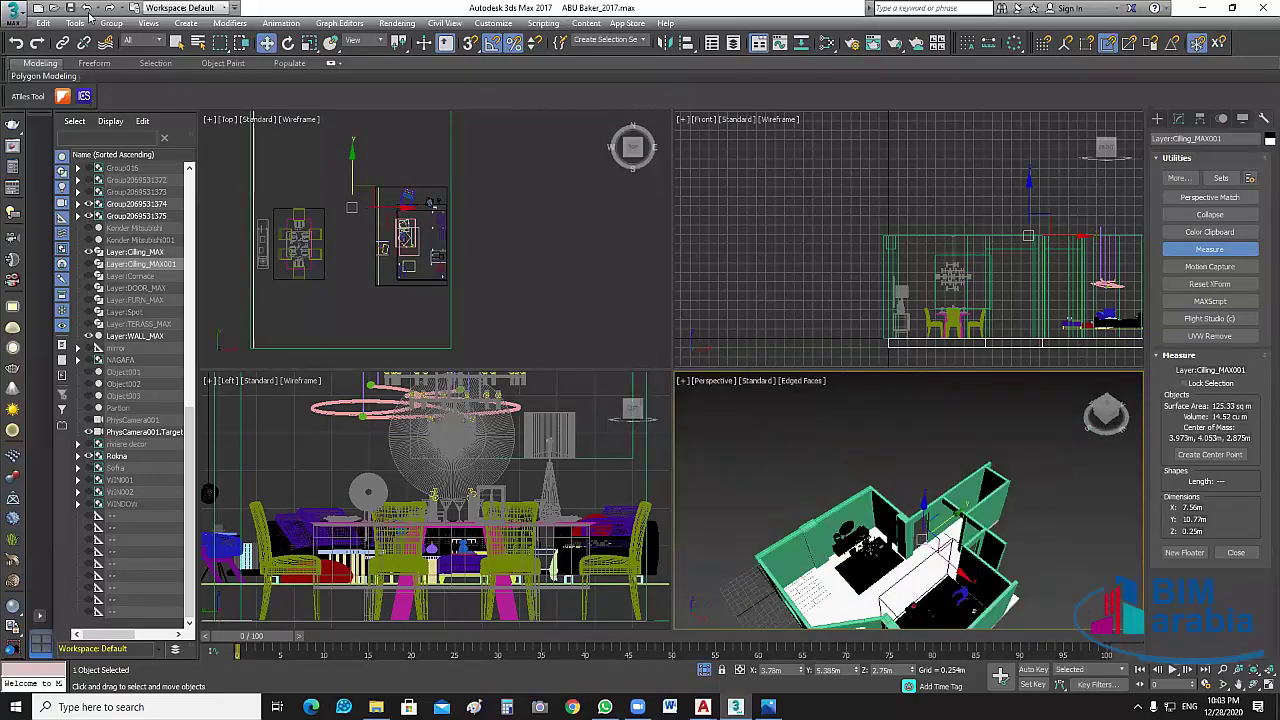
# Save the scene and close the Measure utility.
pyautogui.click(70, 7)
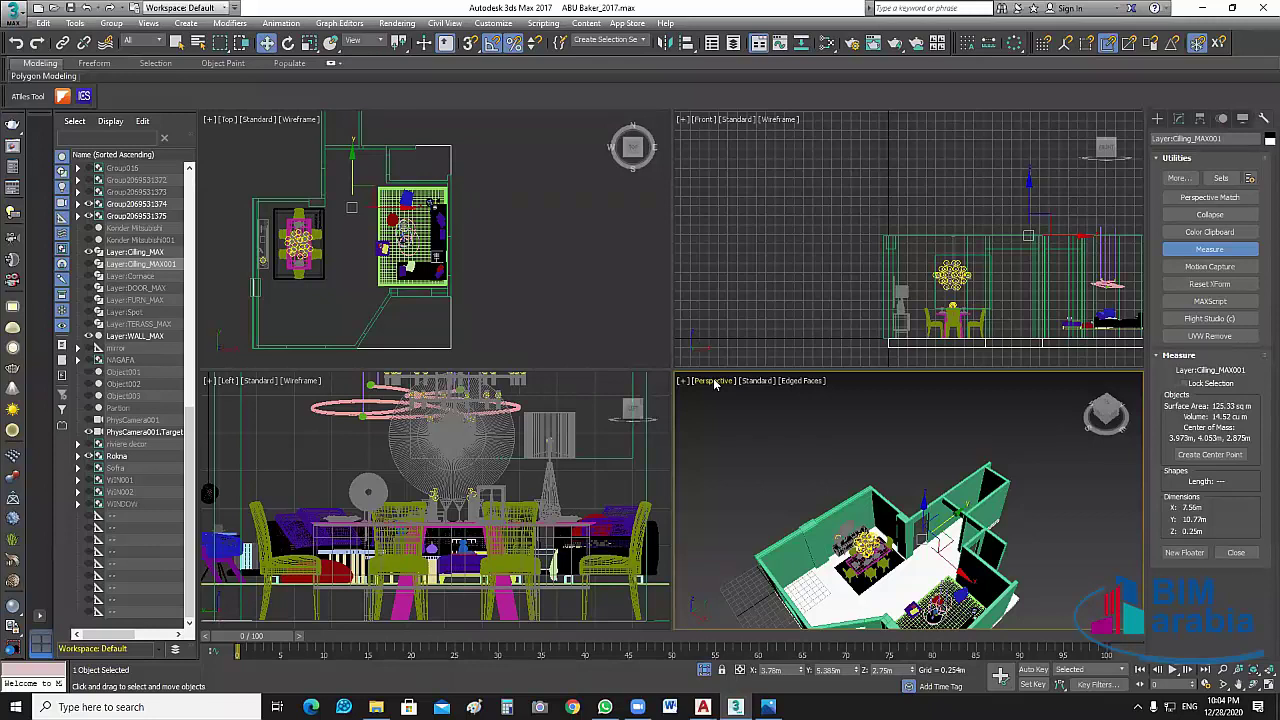
pyautogui.click(1226, 255)
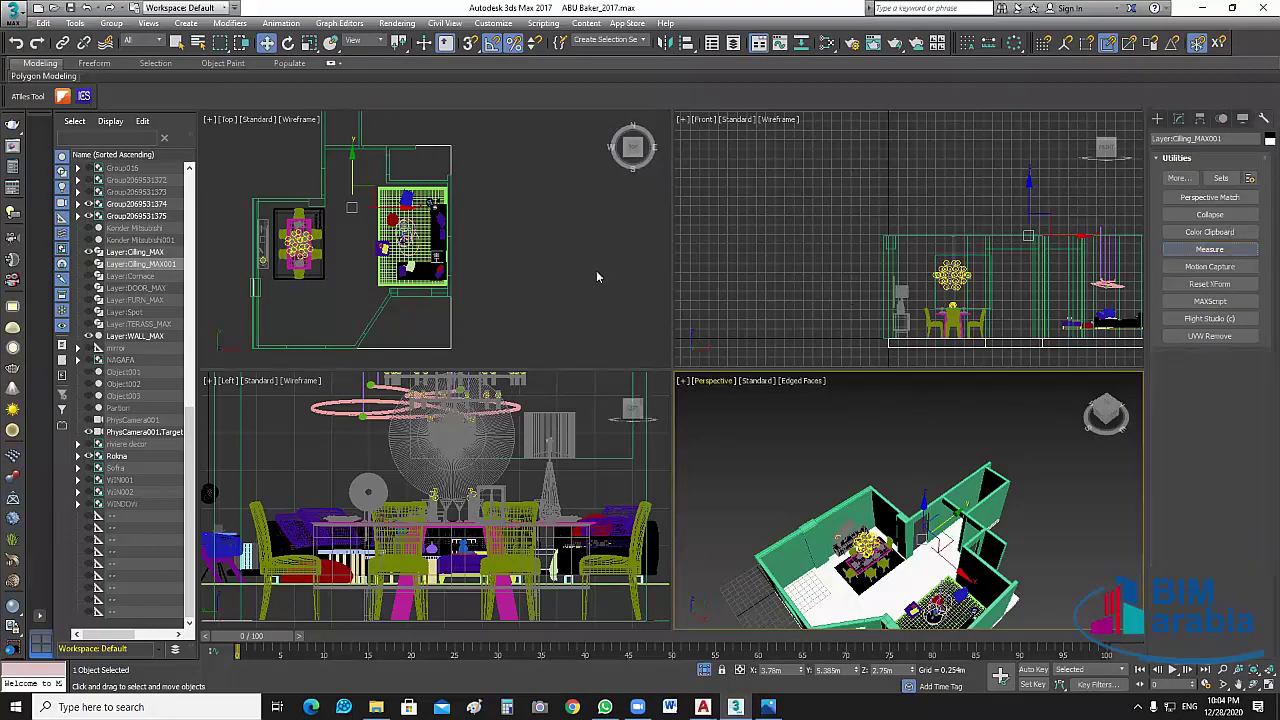